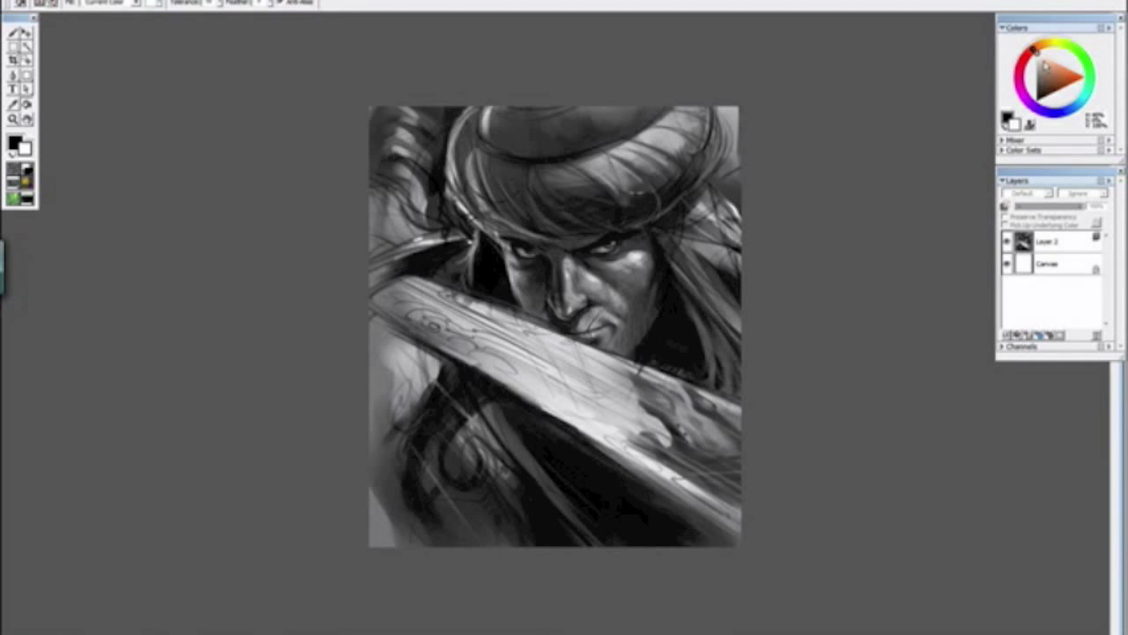
Step: Load the Default palette arrangement to show the brush selector, and choose the Digital Airbrush variant
{"action": "left_click", "coordinate": [1052, 61]}
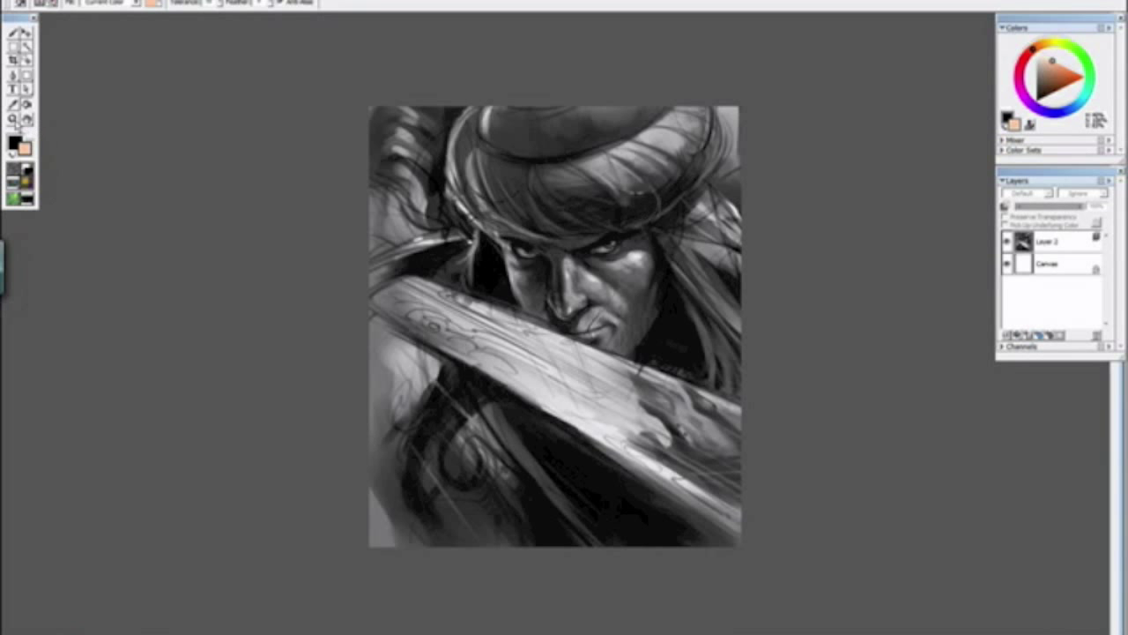
{"action": "left_click", "coordinate": [27, 118]}
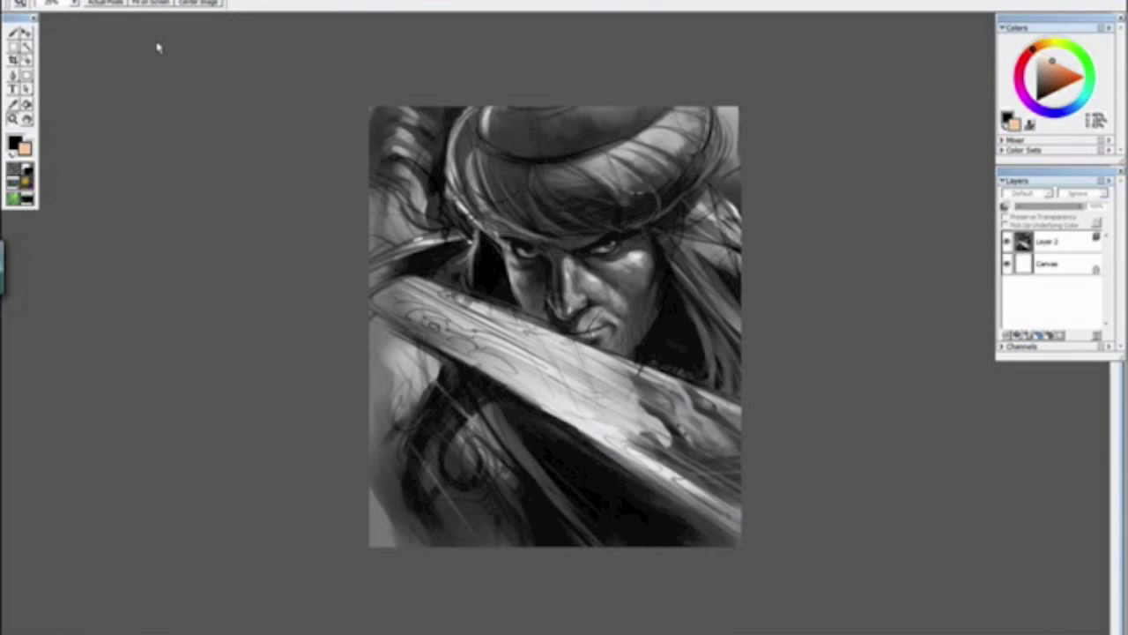
{"action": "left_click", "coordinate": [238, 0]}
{"action": "mouse_move", "coordinate": [268, 15]}
{"action": "left_click", "coordinate": [440, 39]}
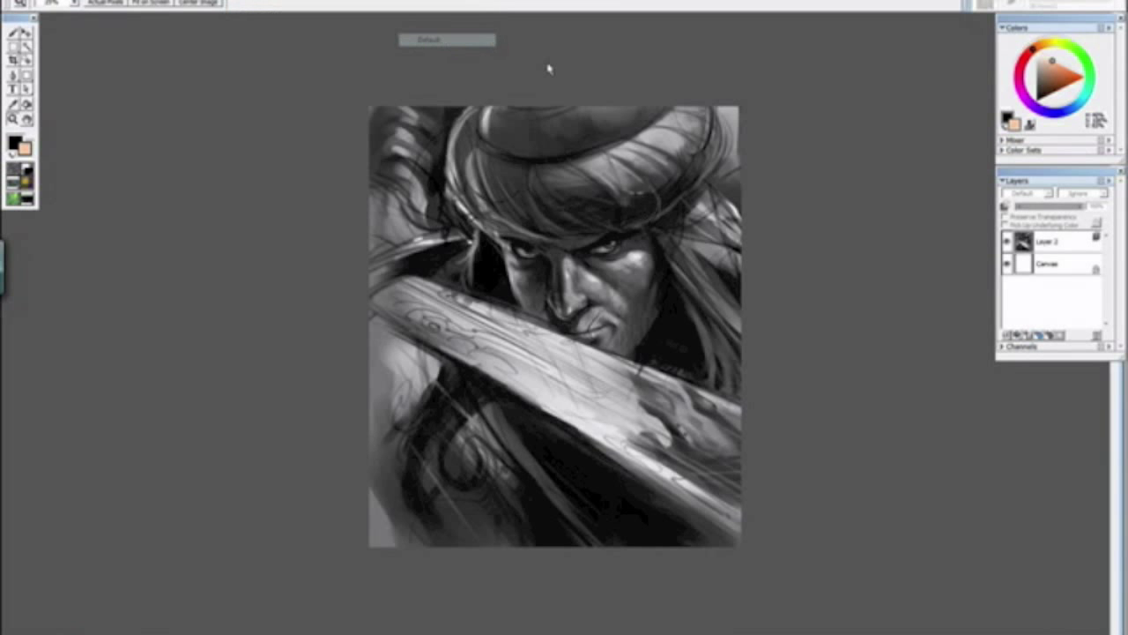
{"action": "left_click", "coordinate": [1018, 5]}
{"action": "scroll", "coordinate": [1111, 133], "scroll_direction": "up", "scroll_amount": 1}
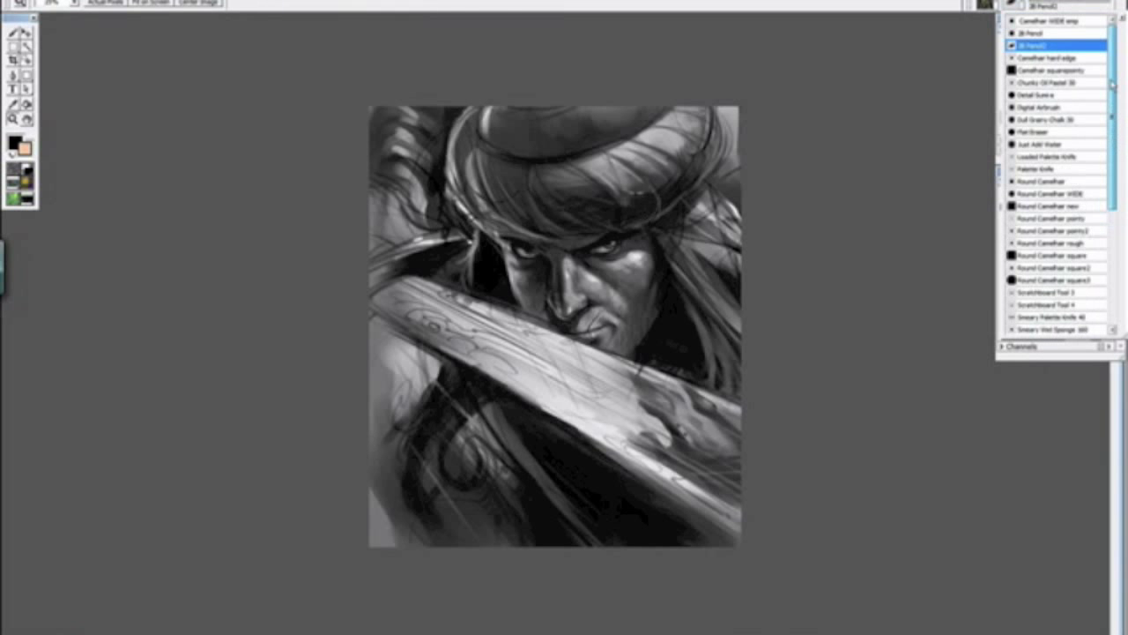
{"action": "mouse_move", "coordinate": [1110, 100]}
{"action": "left_mouse_down"}
{"action": "mouse_move", "coordinate": [1111, 225]}
{"action": "mouse_move", "coordinate": [1113, 114]}
{"action": "left_mouse_up"}
{"action": "left_click", "coordinate": [1026, 106]}
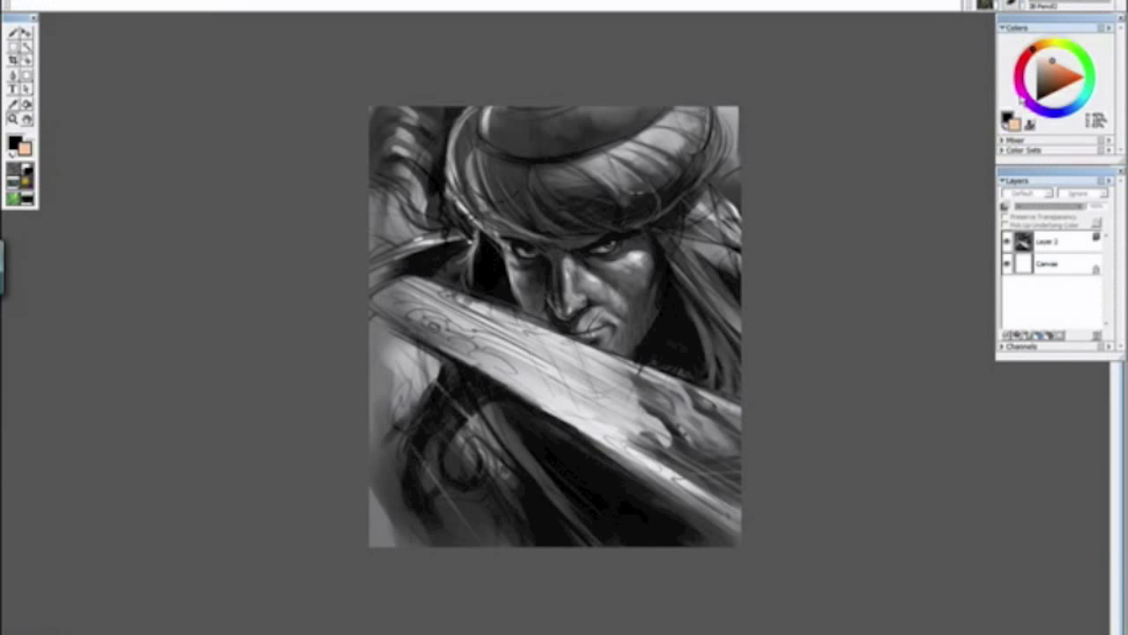
Step: Set the paint colour to a pale yellowish tan and add a new layer above the greyscale painting on Layer 2
{"action": "left_click", "coordinate": [1044, 67]}
{"action": "left_click_drag", "start_coordinate": [1035, 49], "coordinate": [1049, 67]}
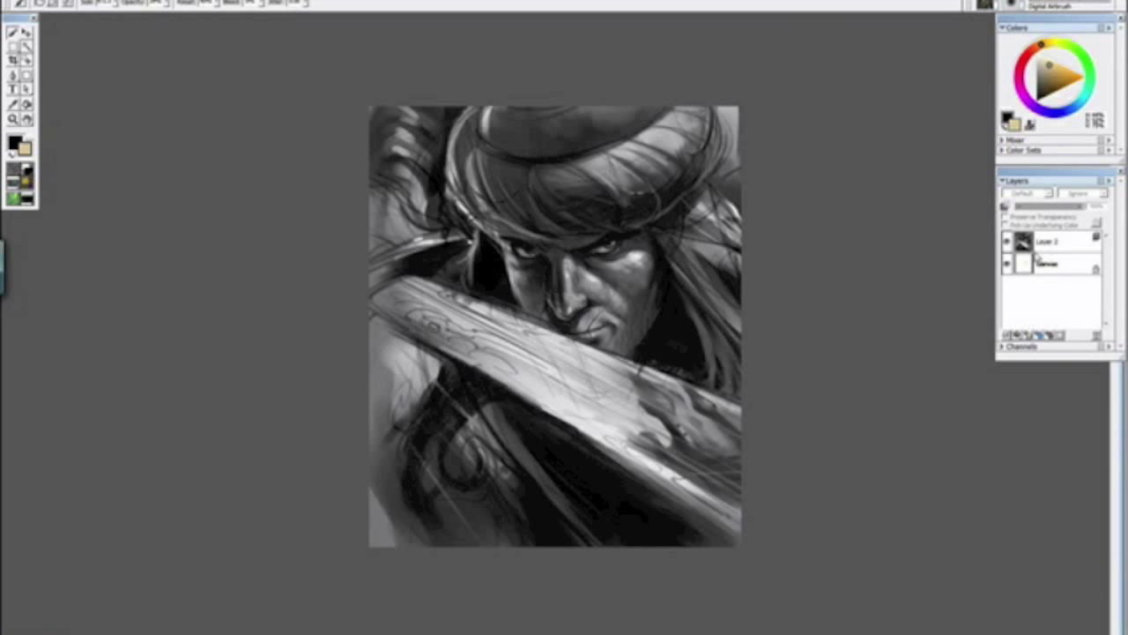
{"action": "left_click", "coordinate": [1033, 338]}
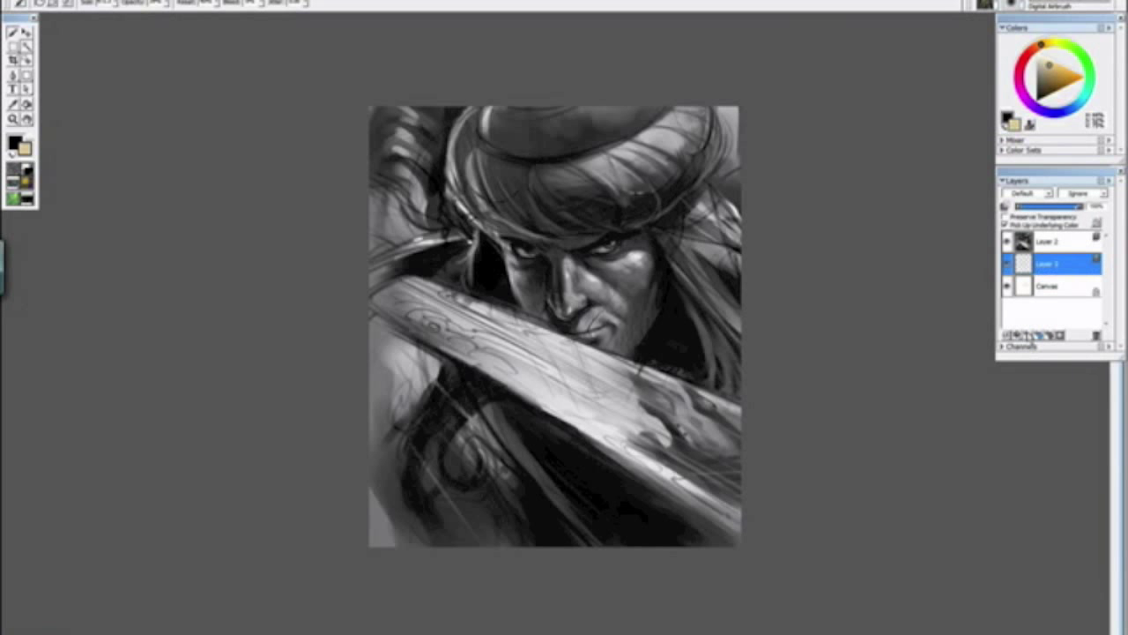
{"action": "left_click", "coordinate": [1044, 244]}
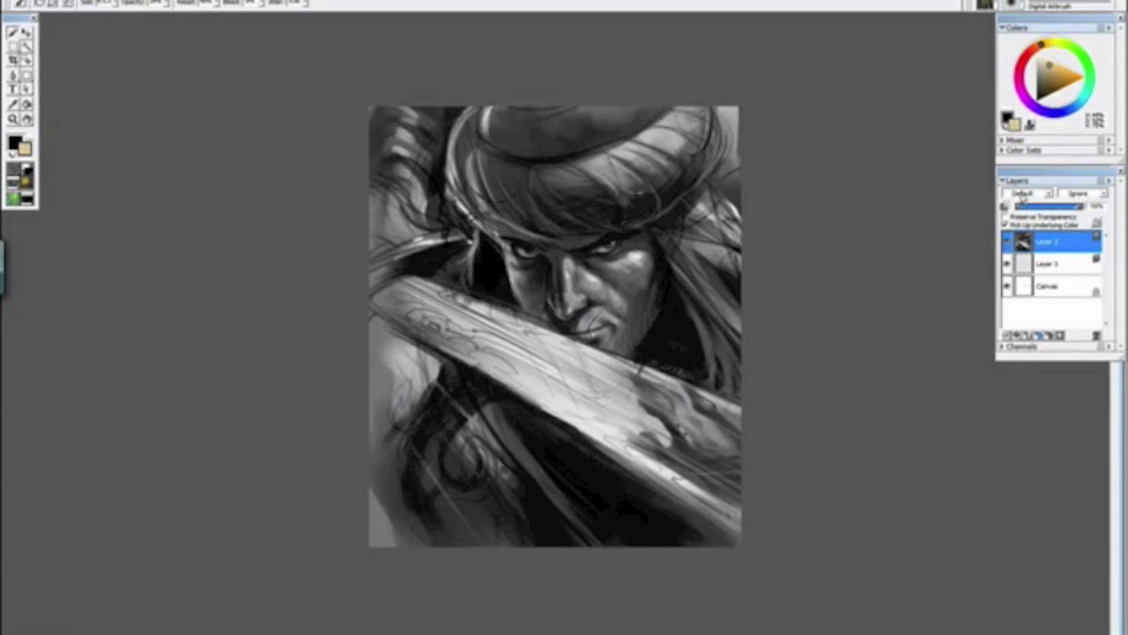
{"action": "left_click", "coordinate": [1022, 195]}
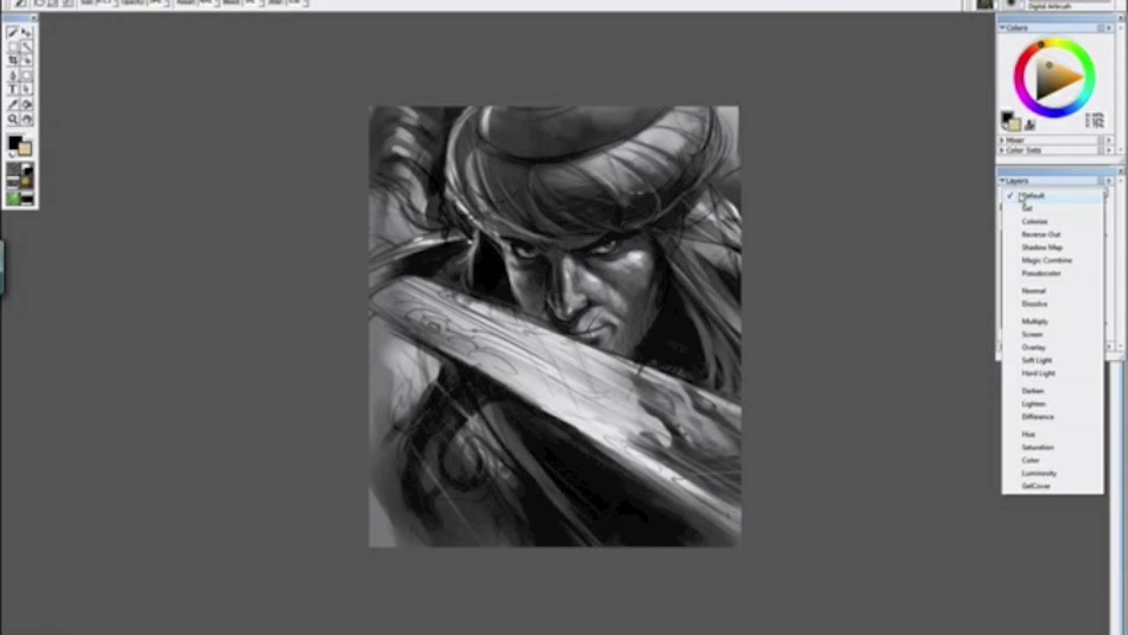
{"action": "left_click", "coordinate": [965, 294]}
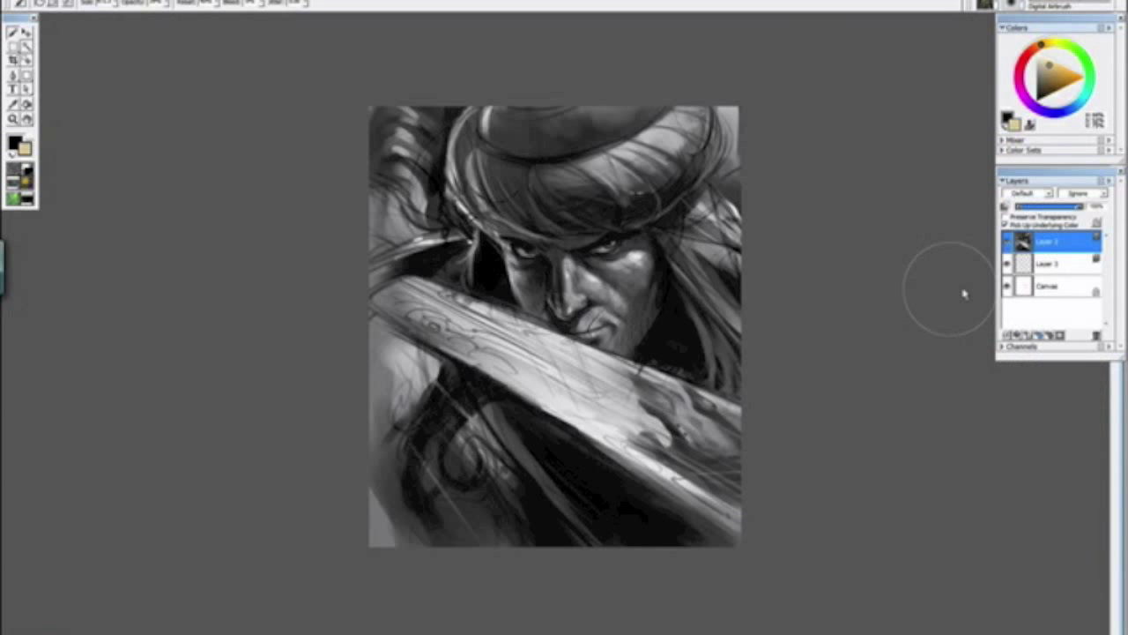
{"action": "left_click", "coordinate": [1042, 265]}
{"action": "left_click", "coordinate": [1042, 284]}
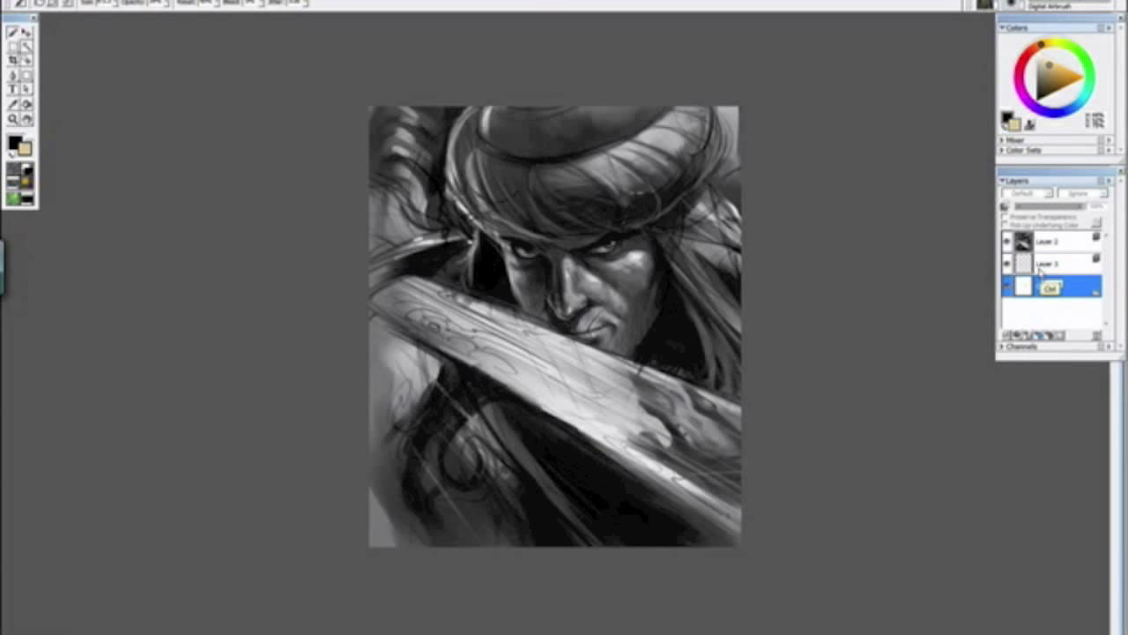
{"action": "left_click_drag", "start_coordinate": [1051, 261], "coordinate": [1040, 226]}
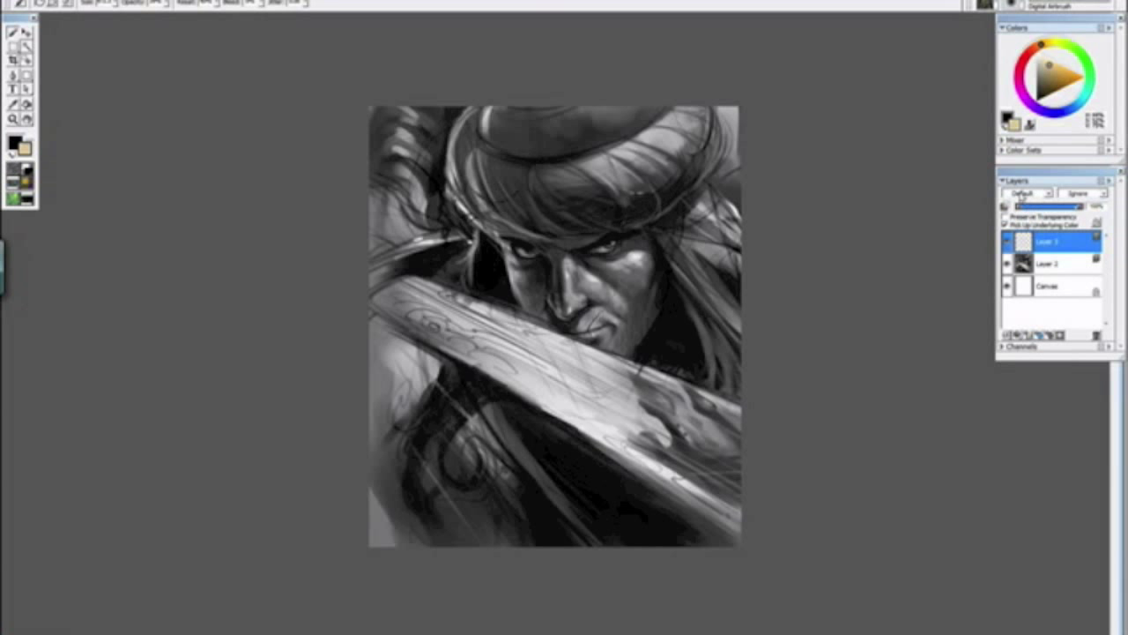
Step: Set Layer 3's composite method to Overlay and airbrush the pale tan over the face
{"action": "left_click", "coordinate": [1020, 196]}
{"action": "left_click", "coordinate": [1033, 349]}
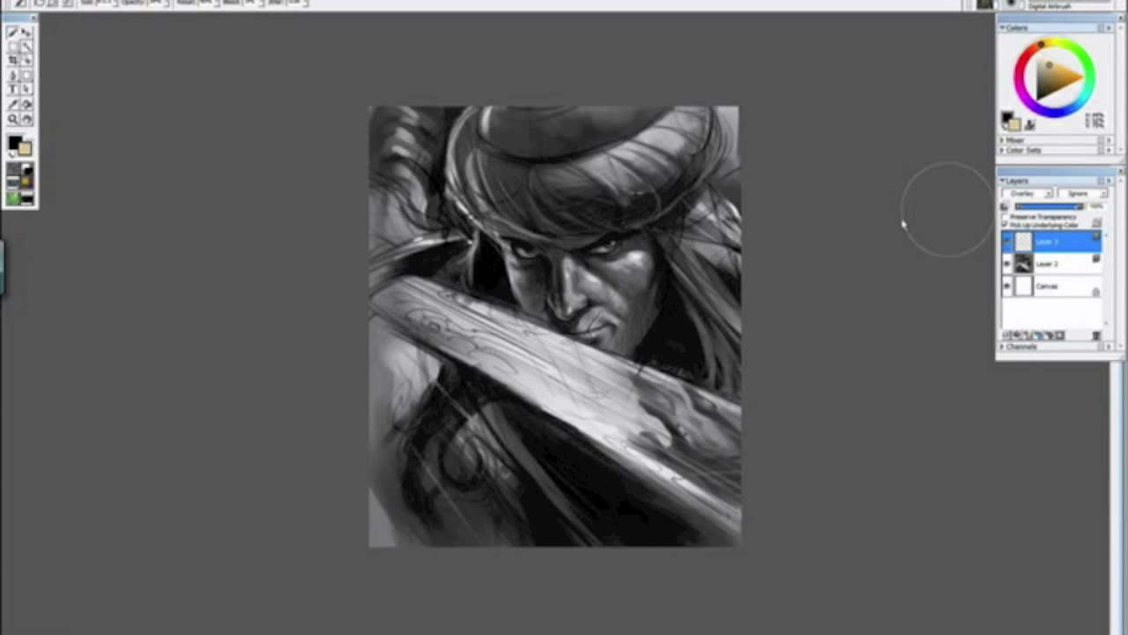
{"action": "mouse_move", "coordinate": [625, 305]}
{"action": "left_mouse_down"}
{"action": "mouse_move", "coordinate": [546, 278]}
{"action": "mouse_move", "coordinate": [609, 284]}
{"action": "mouse_move", "coordinate": [660, 231]}
{"action": "left_mouse_up"}
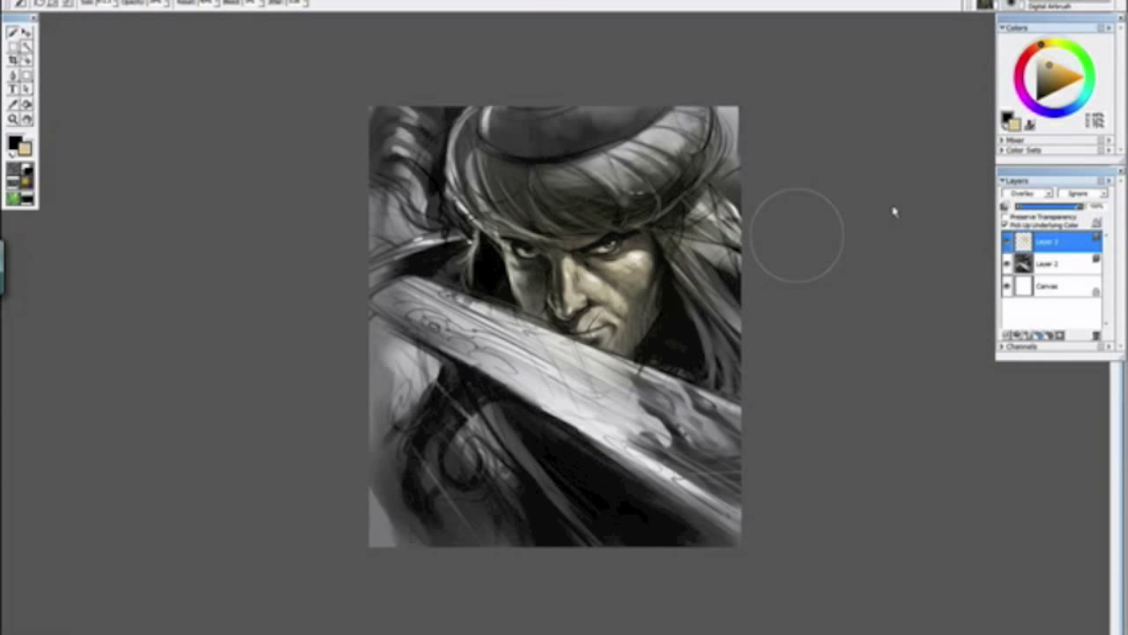
Step: Switch Layer 3 to Multiply, build up the tan over the face, and lighten the paint colour to a pale yellow
{"action": "left_click", "coordinate": [1023, 197]}
{"action": "left_click", "coordinate": [1024, 196]}
{"action": "left_click", "coordinate": [1023, 196]}
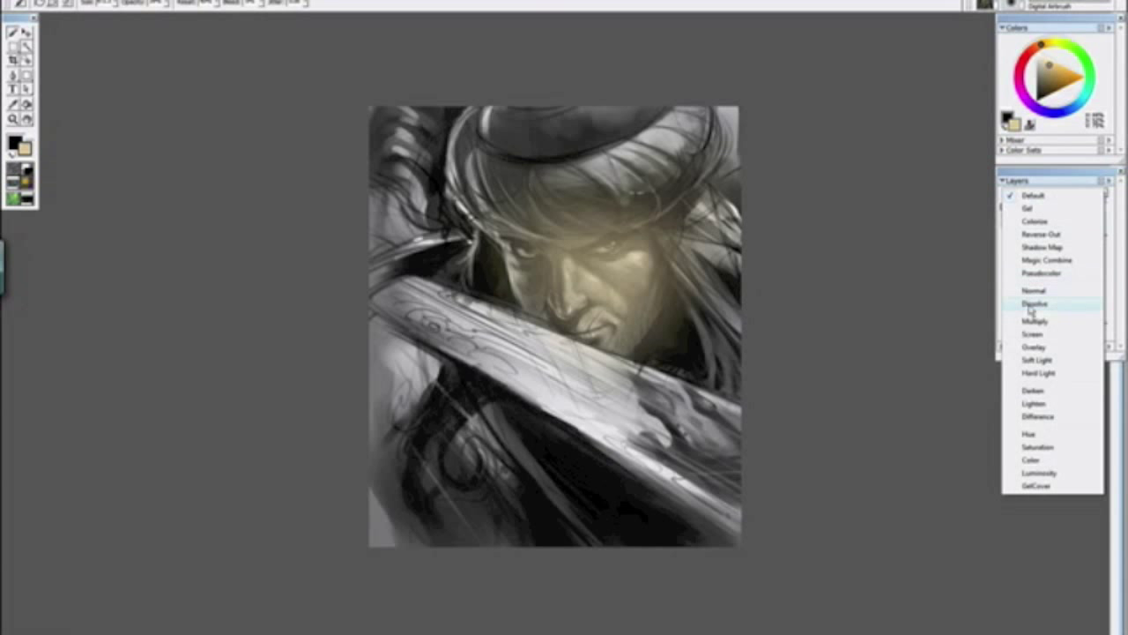
{"action": "left_click", "coordinate": [1033, 321]}
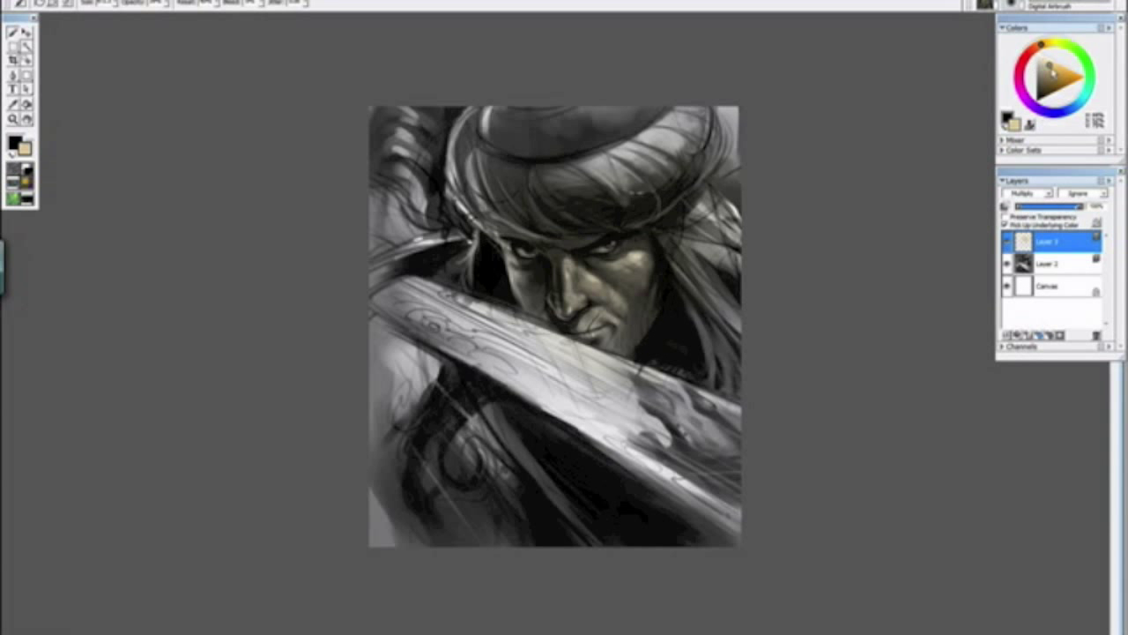
{"action": "mouse_move", "coordinate": [659, 203]}
{"action": "left_mouse_down"}
{"action": "mouse_move", "coordinate": [637, 291]}
{"action": "mouse_move", "coordinate": [609, 289]}
{"action": "mouse_move", "coordinate": [599, 323]}
{"action": "mouse_move", "coordinate": [542, 276]}
{"action": "left_mouse_up"}
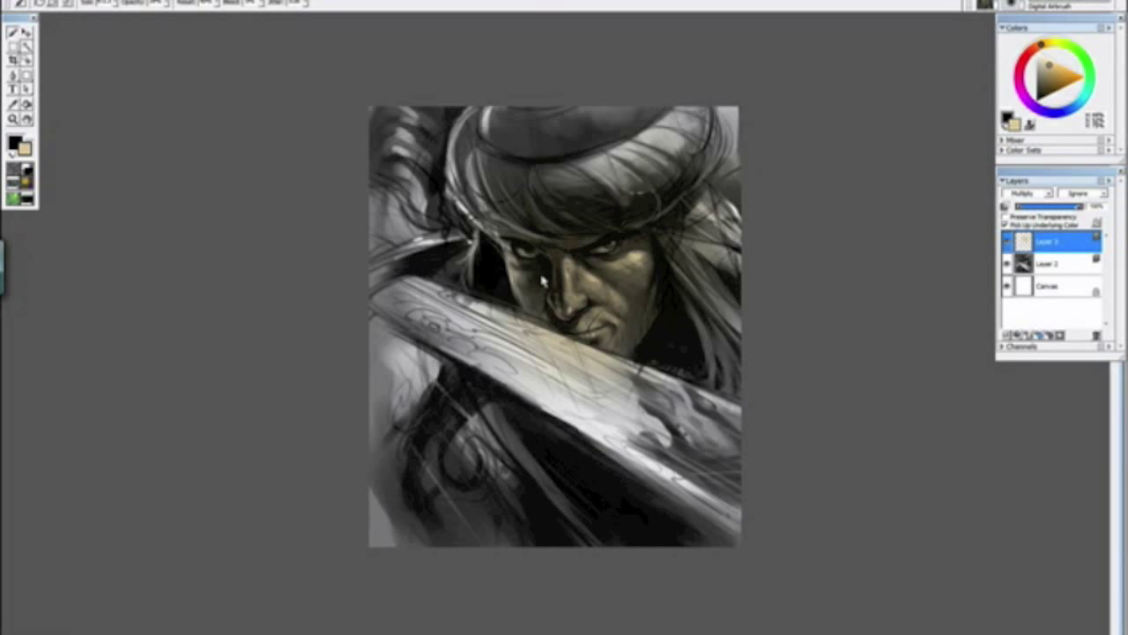
{"action": "left_click_drag", "start_coordinate": [1044, 67], "coordinate": [1053, 60]}
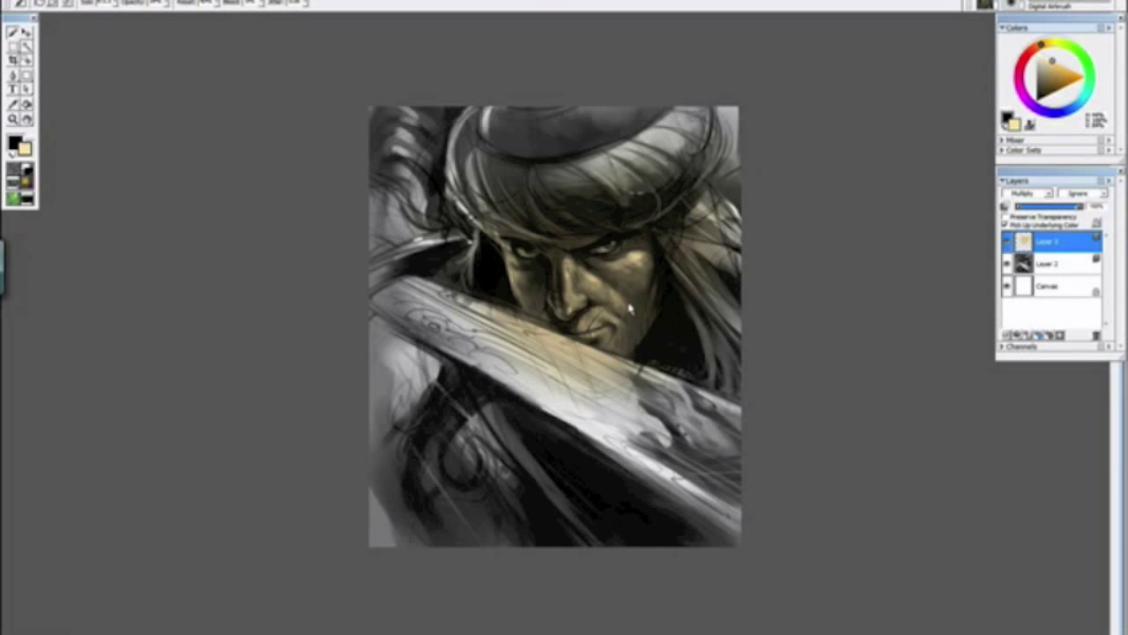
Step: Choose a pale lavender blue and airbrush it along the sword blade
{"action": "left_click", "coordinate": [1064, 116]}
{"action": "left_click", "coordinate": [1043, 61]}
{"action": "left_click", "coordinate": [1044, 58]}
{"action": "mouse_move", "coordinate": [456, 339]}
{"action": "left_mouse_down"}
{"action": "mouse_move", "coordinate": [698, 455]}
{"action": "mouse_move", "coordinate": [780, 475]}
{"action": "left_mouse_up"}
{"action": "left_click_drag", "start_coordinate": [534, 388], "coordinate": [641, 479]}
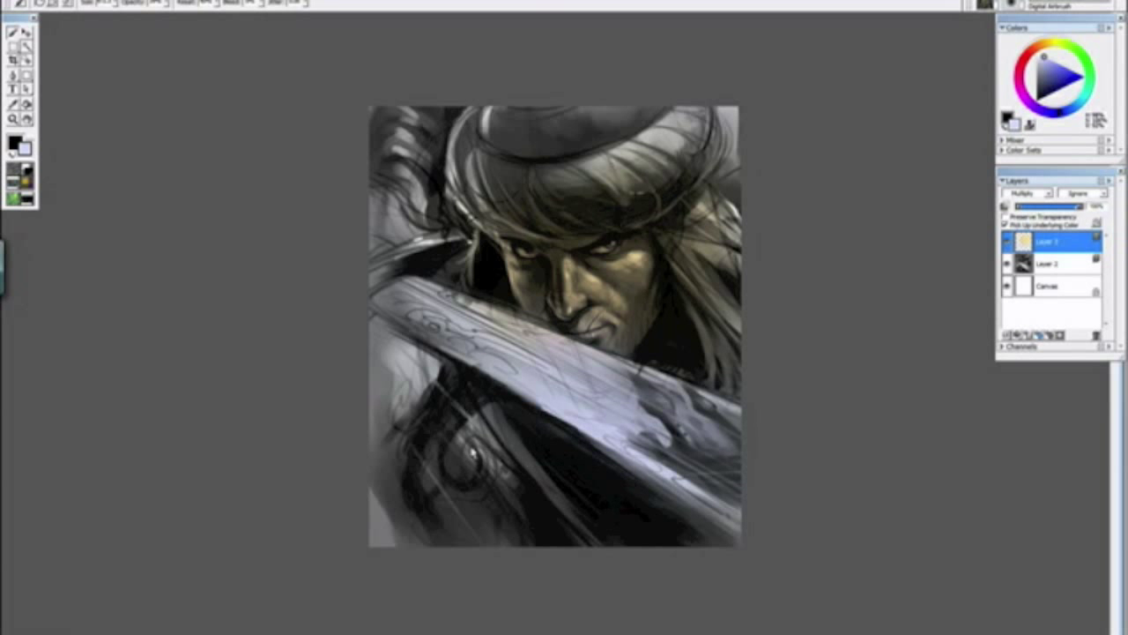
Step: Choose a muted orange-red and tint the turban with it
{"action": "left_click", "coordinate": [1041, 55]}
{"action": "left_click_drag", "start_coordinate": [1051, 78], "coordinate": [1064, 82]}
{"action": "mouse_move", "coordinate": [670, 150]}
{"action": "left_mouse_down"}
{"action": "mouse_move", "coordinate": [675, 113]}
{"action": "mouse_move", "coordinate": [461, 138]}
{"action": "mouse_move", "coordinate": [599, 124]}
{"action": "left_mouse_up"}
{"action": "mouse_move", "coordinate": [495, 161]}
{"action": "left_mouse_down"}
{"action": "mouse_move", "coordinate": [478, 104]}
{"action": "mouse_move", "coordinate": [501, 93]}
{"action": "mouse_move", "coordinate": [503, 111]}
{"action": "mouse_move", "coordinate": [539, 106]}
{"action": "mouse_move", "coordinate": [508, 152]}
{"action": "left_mouse_up"}
{"action": "left_click_drag", "start_coordinate": [404, 154], "coordinate": [420, 177]}
Step: Sample a skin tone from the face and tint the raised arm in the upper-left part of the painting
{"action": "left_click", "coordinate": [595, 291], "text": "alt"}
{"action": "left_click_drag", "start_coordinate": [389, 219], "coordinate": [420, 93]}
{"action": "key", "text": "ctrl+minus"}
{"action": "key", "text": "ctrl+minus"}
{"action": "key", "text": "ctrl+minus"}
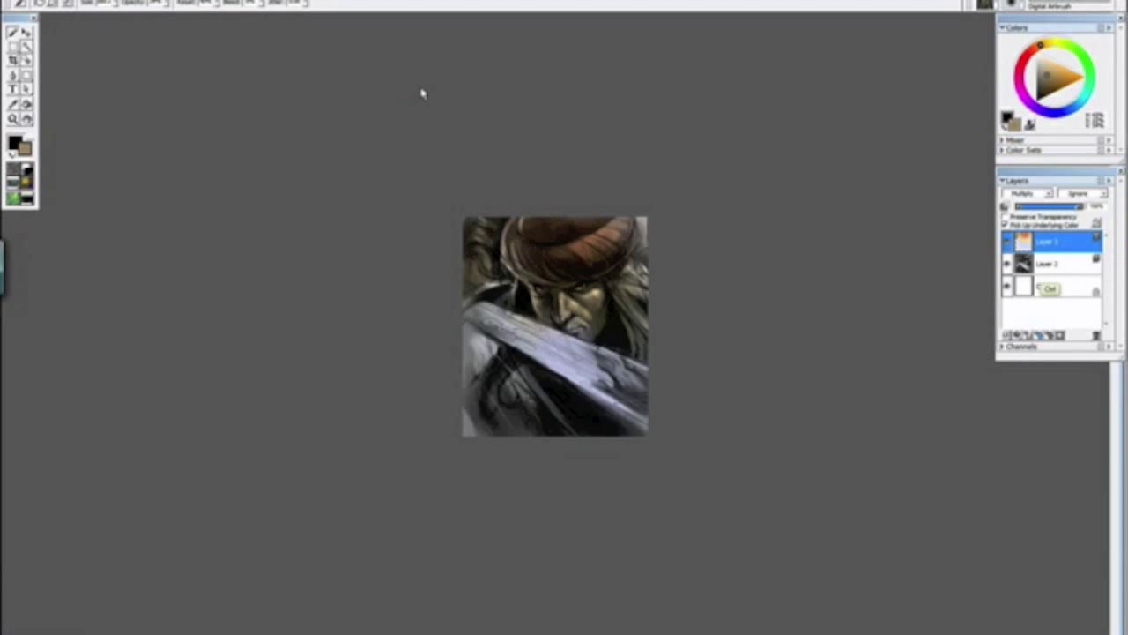
Step: Choose a pale cream and tint the clothing and background in the lower-left part of the painting
{"action": "key", "text": "ctrl+plus"}
{"action": "key", "text": "ctrl+plus"}
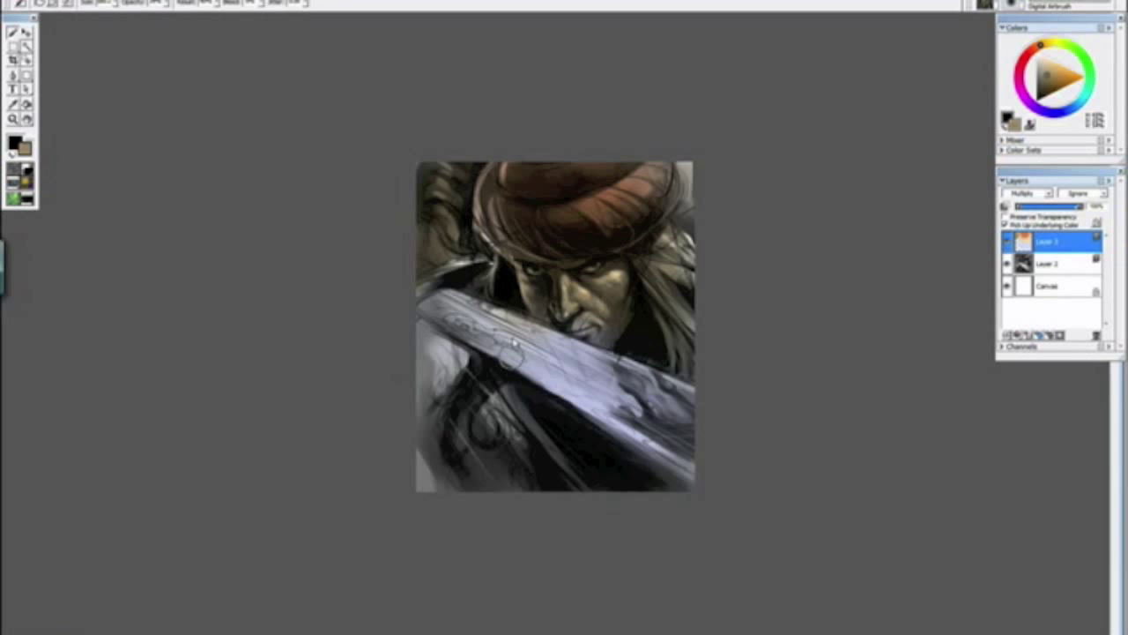
{"action": "left_click_drag", "start_coordinate": [1042, 85], "coordinate": [1055, 56]}
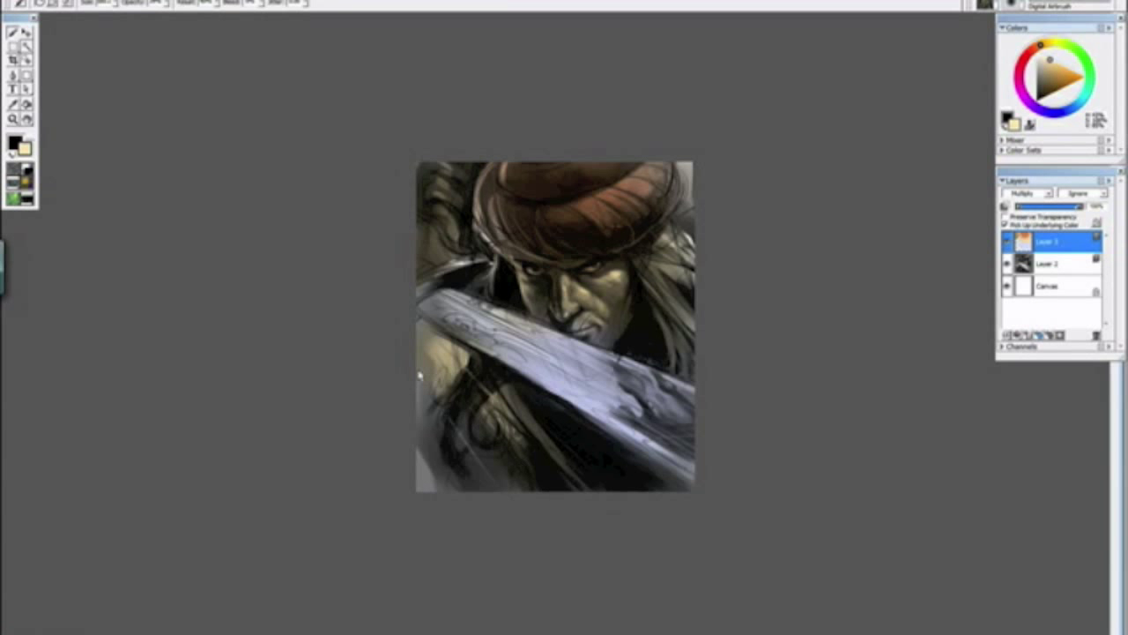
{"action": "left_click_drag", "start_coordinate": [443, 467], "coordinate": [403, 449]}
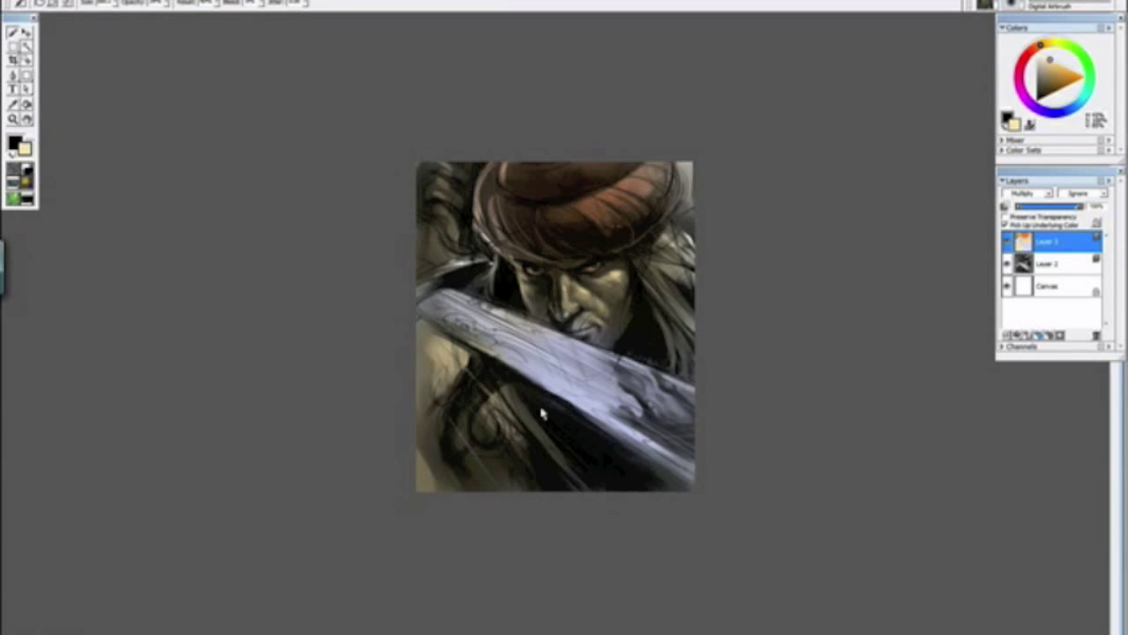
Step: Tint the cloth hanging beside the face orange and the painting's upper-right background yellow
{"action": "left_click", "coordinate": [1031, 56]}
{"action": "mouse_move", "coordinate": [1049, 60]}
{"action": "left_mouse_down"}
{"action": "mouse_move", "coordinate": [1065, 77]}
{"action": "mouse_move", "coordinate": [1040, 48]}
{"action": "left_mouse_up"}
{"action": "mouse_move", "coordinate": [653, 264]}
{"action": "left_mouse_down"}
{"action": "mouse_move", "coordinate": [692, 370]}
{"action": "mouse_move", "coordinate": [652, 269]}
{"action": "mouse_move", "coordinate": [668, 251]}
{"action": "mouse_move", "coordinate": [680, 261]}
{"action": "mouse_move", "coordinate": [653, 212]}
{"action": "mouse_move", "coordinate": [692, 243]}
{"action": "mouse_move", "coordinate": [686, 191]}
{"action": "left_mouse_up"}
{"action": "left_click", "coordinate": [1047, 50]}
{"action": "left_click_drag", "start_coordinate": [686, 187], "coordinate": [689, 231]}
{"action": "left_click", "coordinate": [1057, 65]}
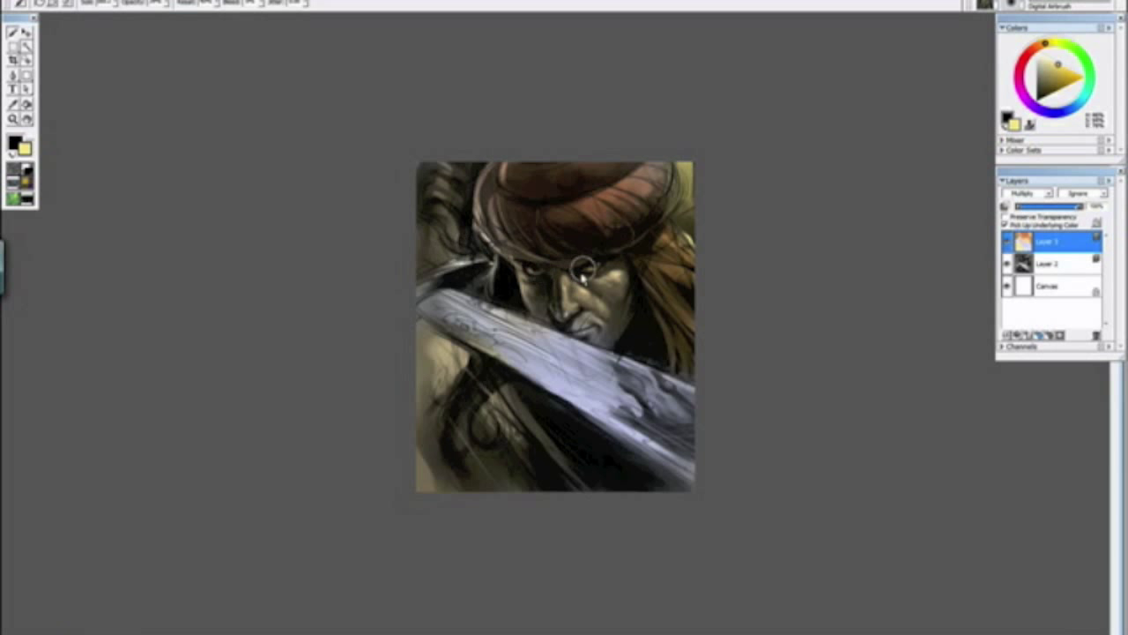
Step: Airbrush pale cream and a warm orange-brown over the blade's tip and the upper-left sleeve
{"action": "left_click", "coordinate": [1041, 45]}
{"action": "left_click_drag", "start_coordinate": [1048, 66], "coordinate": [1049, 59]}
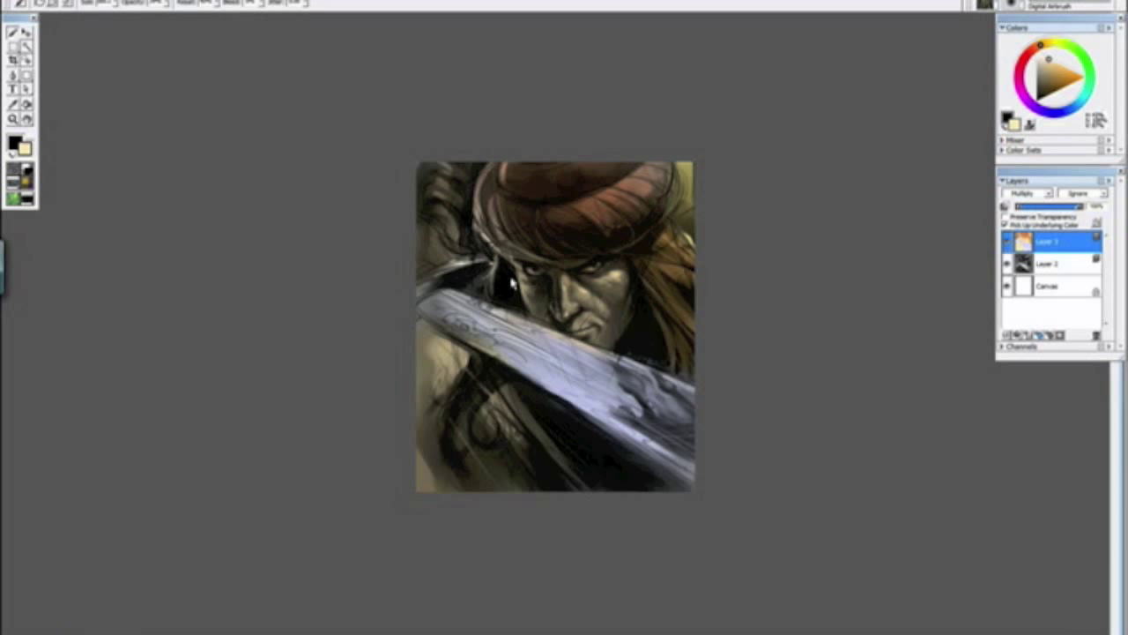
{"action": "mouse_move", "coordinate": [477, 287]}
{"action": "left_mouse_down"}
{"action": "mouse_move", "coordinate": [450, 265]}
{"action": "mouse_move", "coordinate": [410, 304]}
{"action": "left_mouse_up"}
{"action": "mouse_move", "coordinate": [450, 250]}
{"action": "left_mouse_down"}
{"action": "mouse_move", "coordinate": [422, 222]}
{"action": "mouse_move", "coordinate": [441, 226]}
{"action": "mouse_move", "coordinate": [455, 201]}
{"action": "left_mouse_up"}
{"action": "left_click", "coordinate": [1035, 52]}
{"action": "left_click_drag", "start_coordinate": [1054, 72], "coordinate": [1056, 77]}
{"action": "left_click", "coordinate": [1035, 50]}
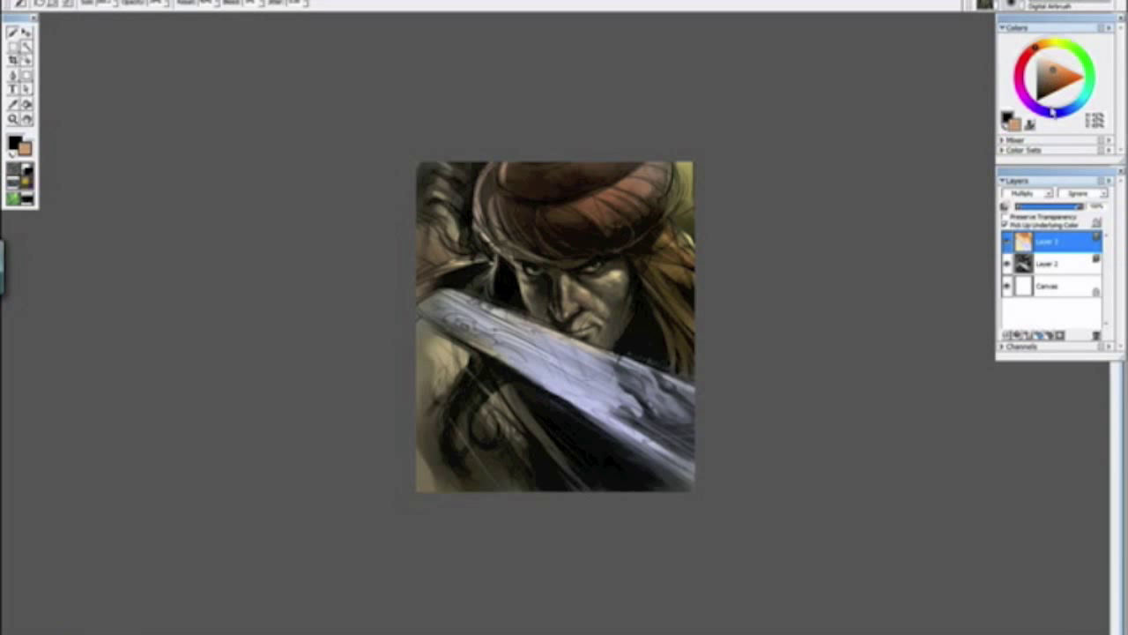
{"action": "left_click_drag", "start_coordinate": [1041, 55], "coordinate": [1033, 54]}
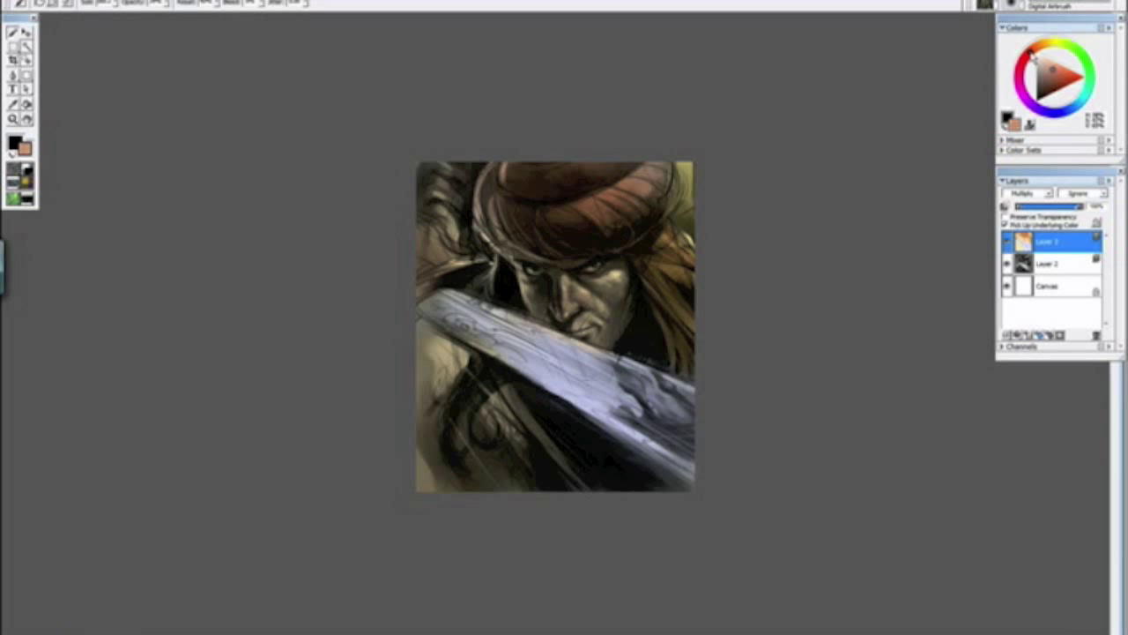
Step: Add a new layer above Layer 3 and set its composite method to Overlay
{"action": "left_click", "coordinate": [1034, 336]}
{"action": "left_click", "coordinate": [1018, 194]}
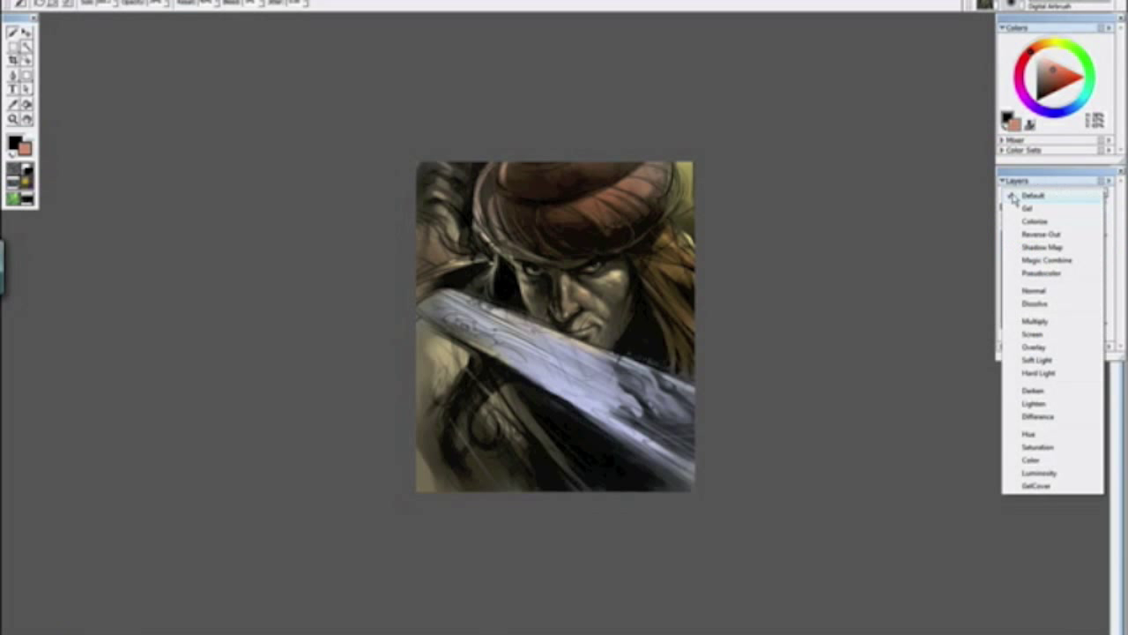
{"action": "left_click", "coordinate": [1030, 352]}
Step: Choose a pale yellow and brighten the lit side of the face and turban on Layer 4
{"action": "mouse_move", "coordinate": [1054, 68]}
{"action": "left_mouse_down"}
{"action": "mouse_move", "coordinate": [1040, 45]}
{"action": "mouse_move", "coordinate": [1047, 58]}
{"action": "left_mouse_up"}
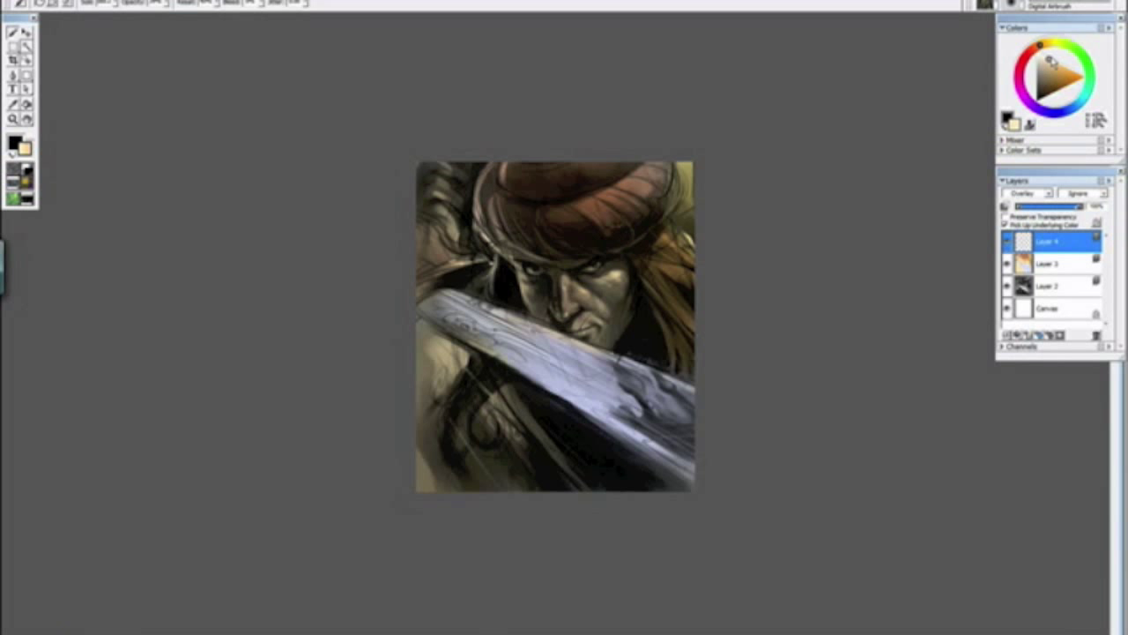
{"action": "mouse_move", "coordinate": [619, 275]}
{"action": "left_mouse_down"}
{"action": "mouse_move", "coordinate": [559, 298]}
{"action": "mouse_move", "coordinate": [552, 282]}
{"action": "mouse_move", "coordinate": [561, 306]}
{"action": "mouse_move", "coordinate": [560, 268]}
{"action": "mouse_move", "coordinate": [581, 294]}
{"action": "mouse_move", "coordinate": [590, 325]}
{"action": "left_mouse_up"}
{"action": "mouse_move", "coordinate": [688, 186]}
{"action": "left_mouse_down"}
{"action": "mouse_move", "coordinate": [665, 208]}
{"action": "mouse_move", "coordinate": [644, 199]}
{"action": "mouse_move", "coordinate": [543, 225]}
{"action": "mouse_move", "coordinate": [548, 204]}
{"action": "mouse_move", "coordinate": [658, 185]}
{"action": "mouse_move", "coordinate": [607, 217]}
{"action": "left_mouse_up"}
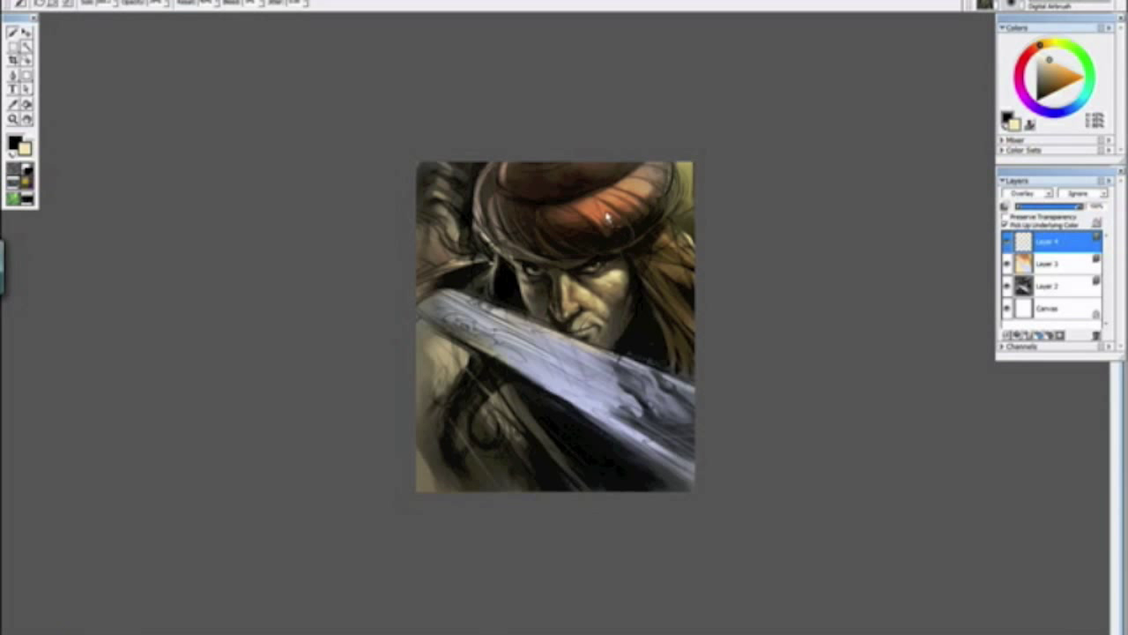
Step: Deepen the turban and hanging cloth with a muted red, and warm the nose with an orange tan
{"action": "mouse_move", "coordinate": [1030, 72]}
{"action": "left_mouse_down"}
{"action": "mouse_move", "coordinate": [1031, 55]}
{"action": "mouse_move", "coordinate": [1059, 88]}
{"action": "left_mouse_up"}
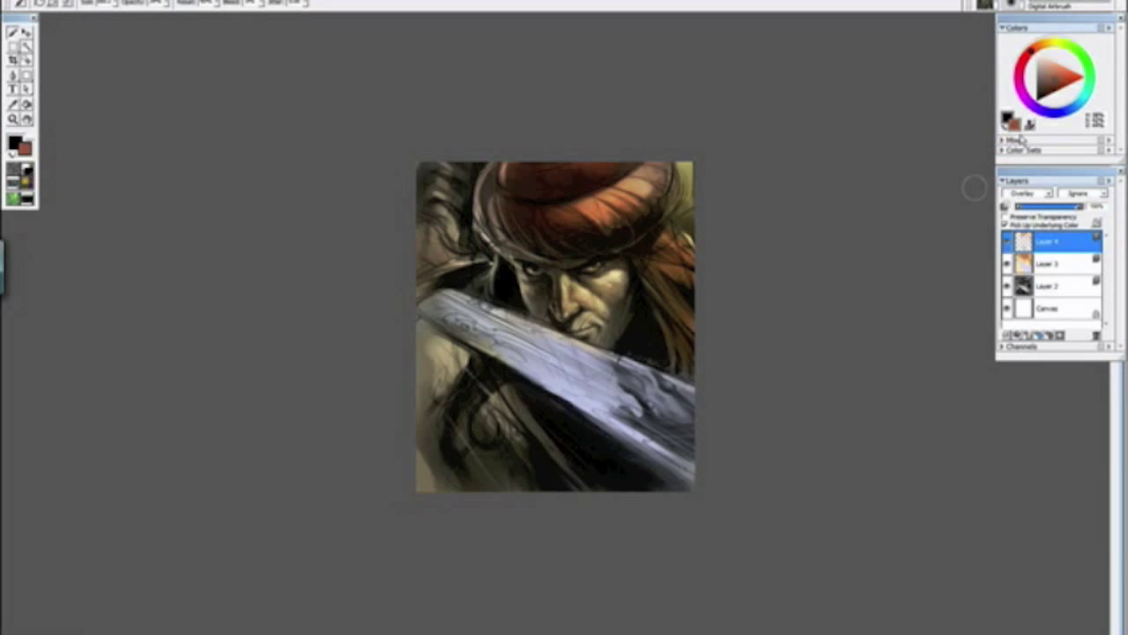
{"action": "left_click", "coordinate": [1056, 79]}
{"action": "left_click", "coordinate": [1039, 49]}
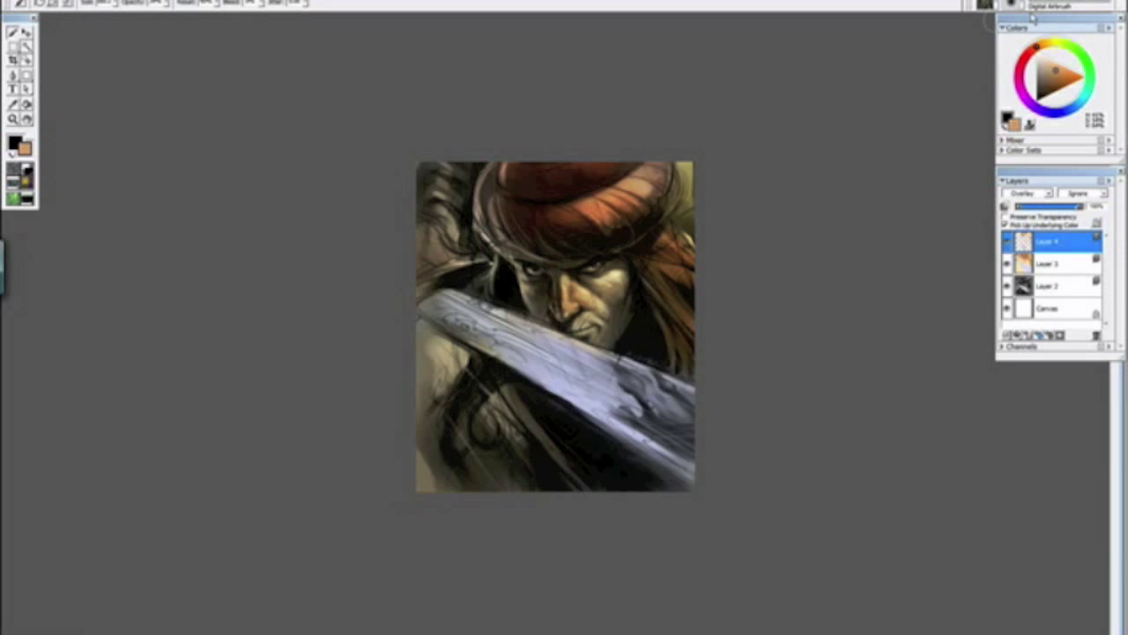
Step: Sample warm skin tones from the face and glaze them over the cheek below the eye
{"action": "key", "text": "ctrl+minus"}
{"action": "key", "text": "ctrl+minus"}
{"action": "key", "text": "ctrl+minus"}
{"action": "key", "text": "ctrl+minus"}
{"action": "key", "text": "ctrl+plus"}
{"action": "key", "text": "ctrl+plus"}
{"action": "key", "text": "ctrl+plus"}
{"action": "scroll", "coordinate": [533, 180], "scroll_direction": "up", "scroll_amount": 3}
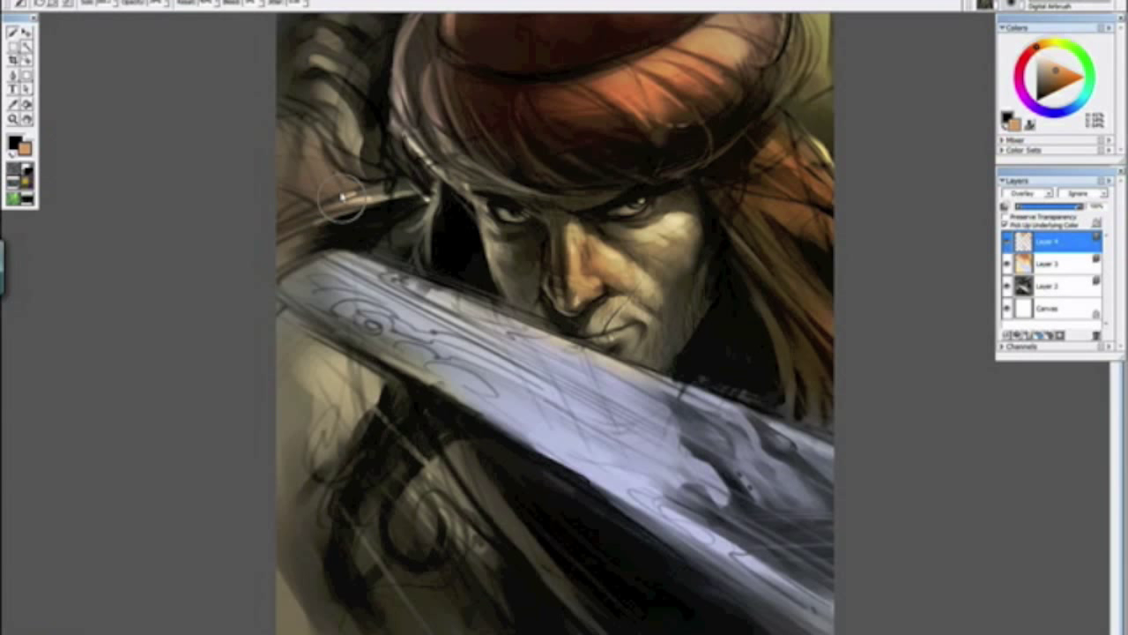
{"action": "scroll", "coordinate": [368, 141], "scroll_direction": "down", "scroll_amount": 3}
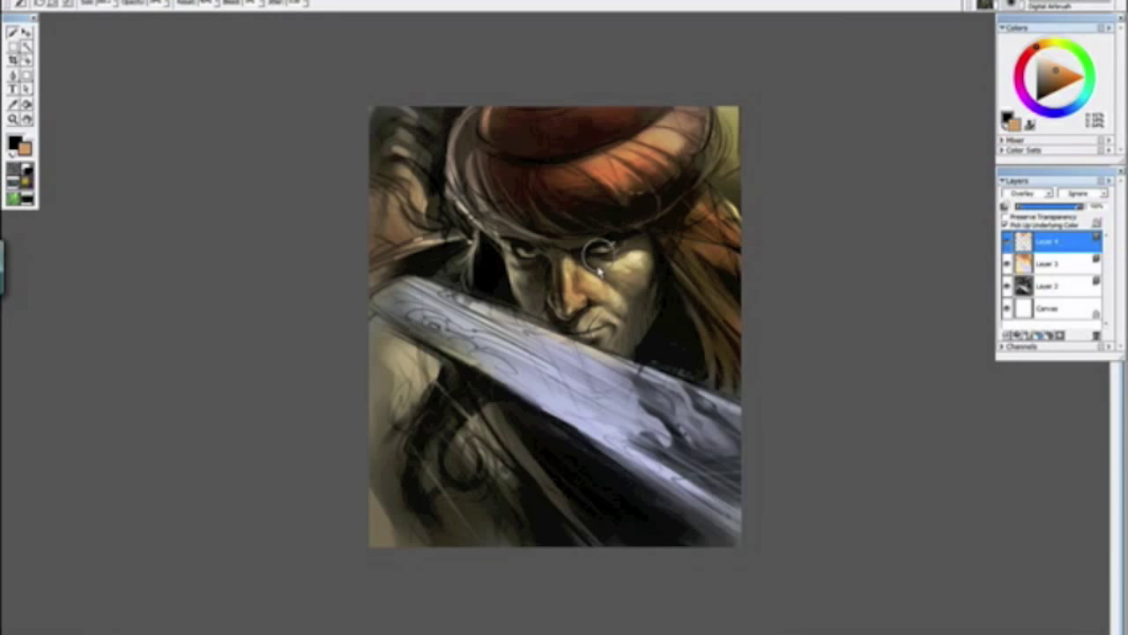
{"action": "left_click", "coordinate": [623, 284], "text": "alt"}
{"action": "left_click", "coordinate": [583, 295], "text": "alt"}
{"action": "left_click_drag", "start_coordinate": [610, 281], "coordinate": [639, 261]}
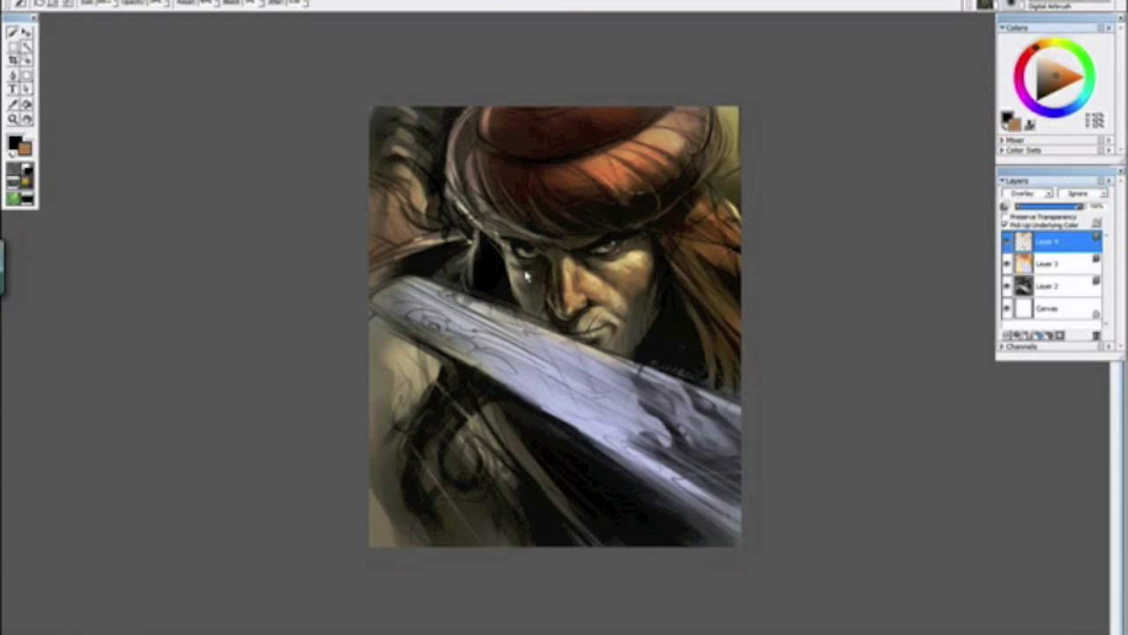
Step: Reduce the brush size and glaze warm tan over the skin beside the mouth and along the chin
{"action": "scroll", "coordinate": [507, 211], "scroll_direction": "down", "scroll_amount": 4}
{"action": "scroll", "coordinate": [563, 226], "scroll_direction": "up", "scroll_amount": 5}
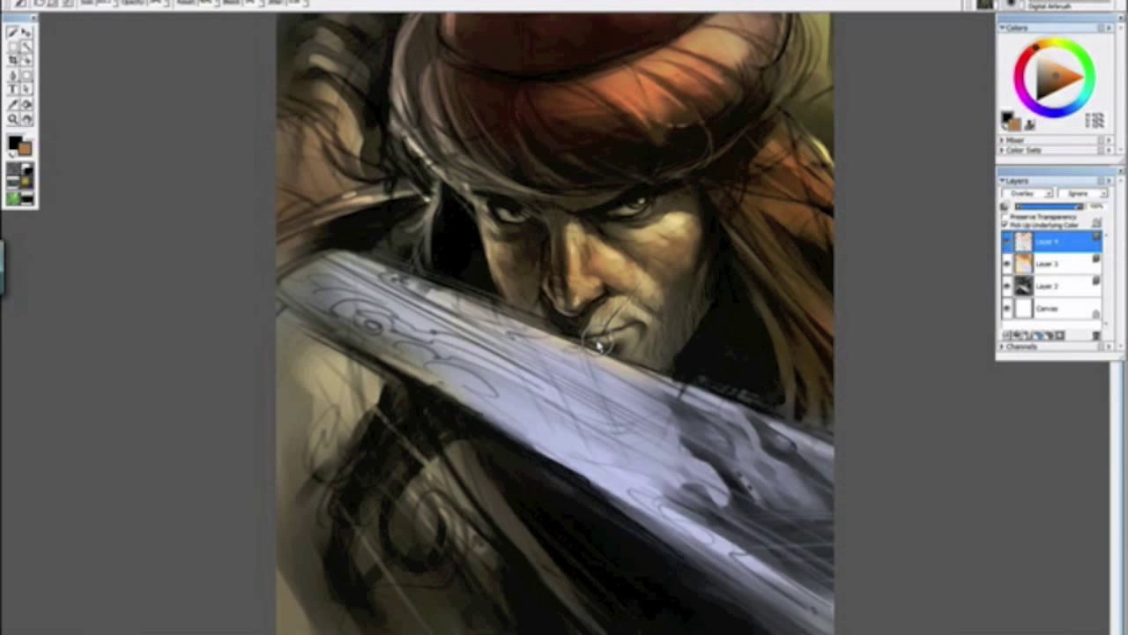
{"action": "key", "text": "bracketleft"}
{"action": "key", "text": "bracketleft"}
{"action": "key", "text": "bracketleft"}
{"action": "left_click_drag", "start_coordinate": [641, 313], "coordinate": [634, 325]}
{"action": "mouse_move", "coordinate": [652, 370]}
{"action": "left_mouse_down"}
{"action": "mouse_move", "coordinate": [655, 360]}
{"action": "mouse_move", "coordinate": [630, 366]}
{"action": "left_mouse_up"}
Step: Check the colouring of the face against the whole painting at thumbnail size
{"action": "key", "text": "ctrl+minus"}
{"action": "key", "text": "ctrl+minus"}
{"action": "key", "text": "ctrl+minus"}
{"action": "key", "text": "ctrl+minus"}
{"action": "key", "text": "ctrl+minus"}
{"action": "key", "text": "ctrl+minus"}
{"action": "key", "text": "ctrl+plus"}
{"action": "key", "text": "ctrl+plus"}
{"action": "key", "text": "ctrl+plus"}
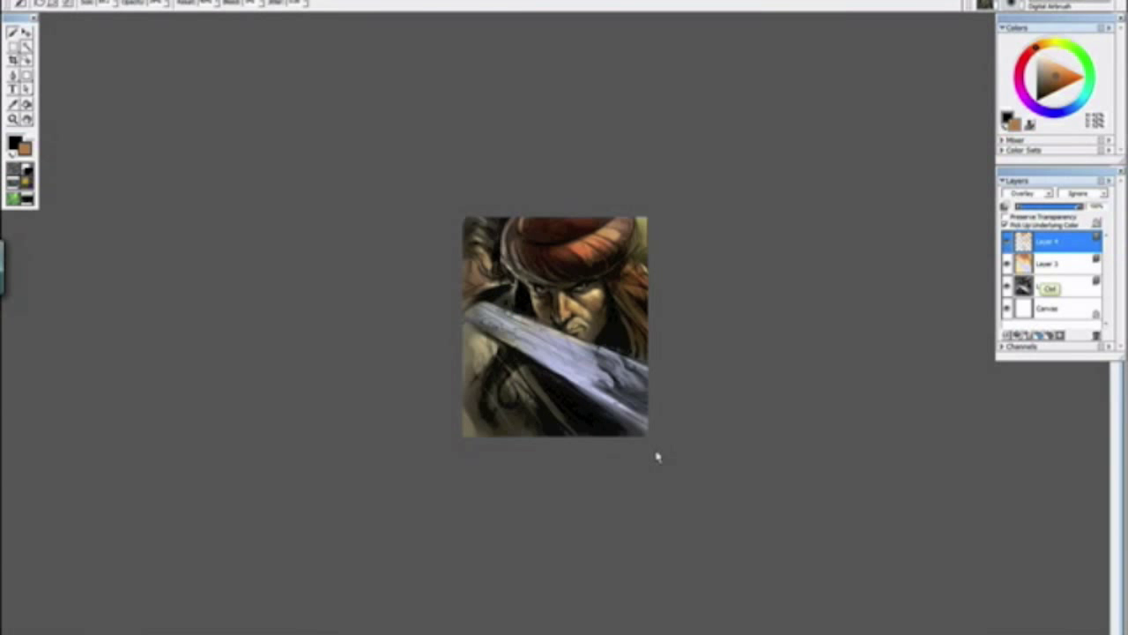
Step: Choose a pale violet and glaze it over the eye and the shadow beneath it on the lit side of the face
{"action": "key", "text": "ctrl+plus"}
{"action": "key", "text": "ctrl+plus"}
{"action": "key", "text": "ctrl+plus"}
{"action": "key", "text": "ctrl+plus"}
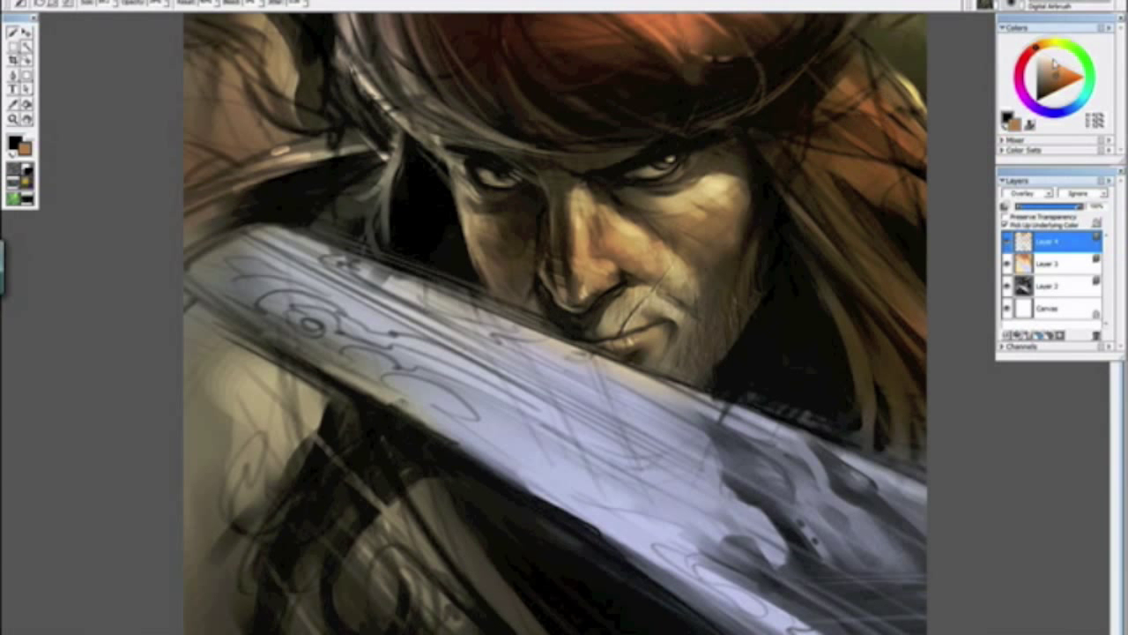
{"action": "left_click", "coordinate": [1056, 116]}
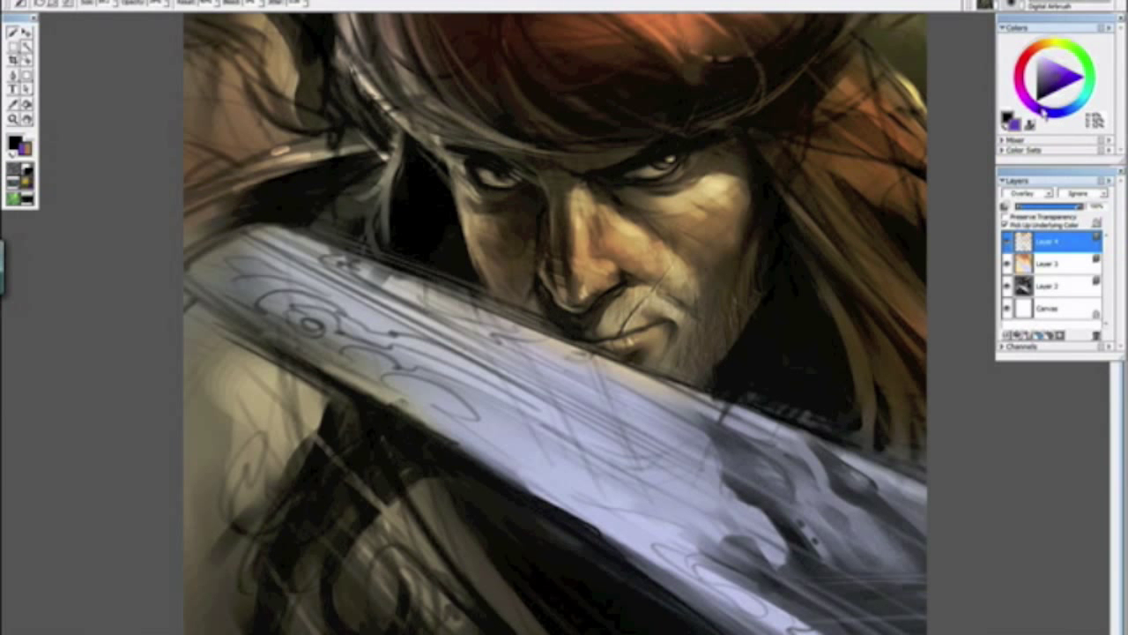
{"action": "left_click", "coordinate": [1054, 90]}
{"action": "left_click", "coordinate": [1047, 70]}
{"action": "left_click", "coordinate": [1047, 67]}
{"action": "left_click_drag", "start_coordinate": [684, 156], "coordinate": [634, 188]}
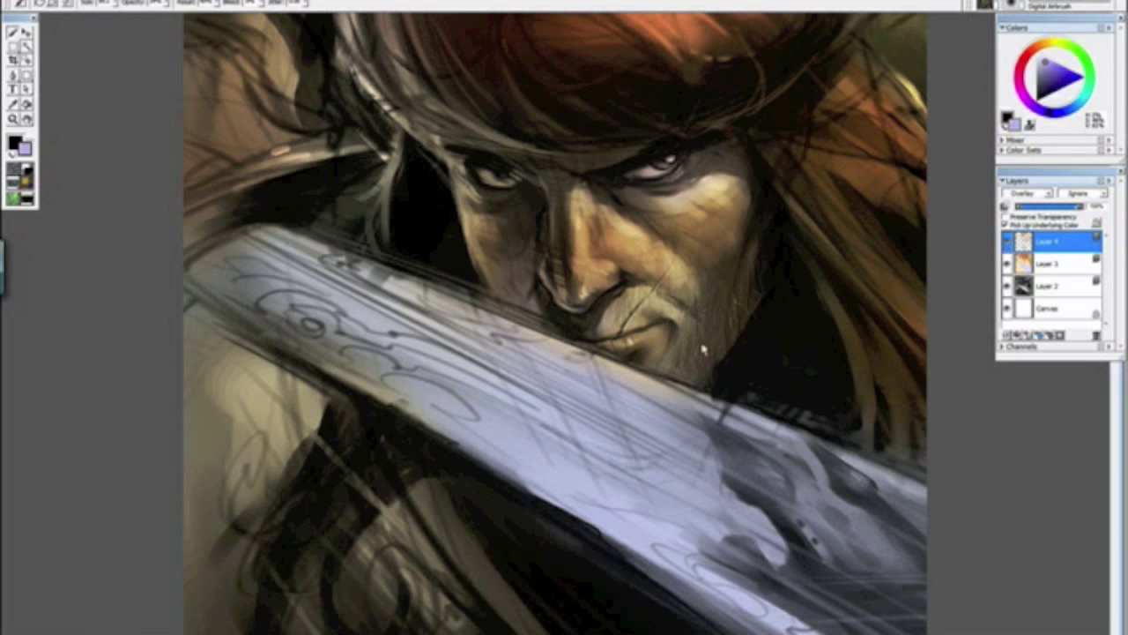
Step: Sample dark red and orange from the turban and glaze them over the cloak fold below the blade and the lower-left background
{"action": "key", "text": "ctrl+minus"}
{"action": "key", "text": "ctrl+minus"}
{"action": "key", "text": "ctrl+minus"}
{"action": "key", "text": "ctrl+minus"}
{"action": "key", "text": "ctrl+minus"}
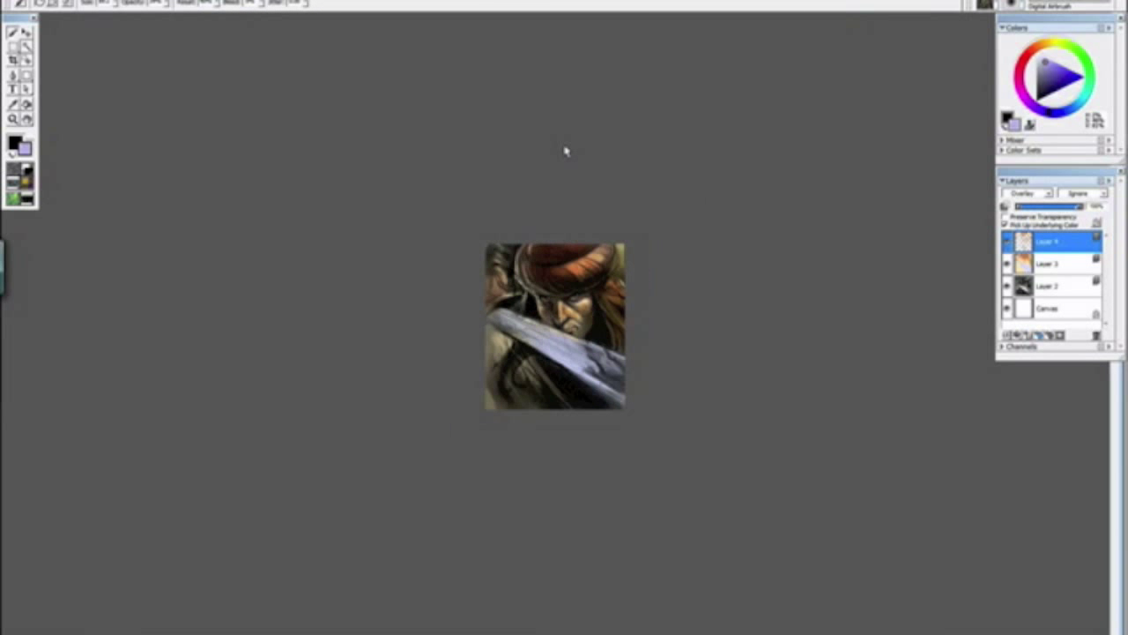
{"action": "key", "text": "ctrl+plus"}
{"action": "key", "text": "ctrl+plus"}
{"action": "key", "text": "ctrl+plus"}
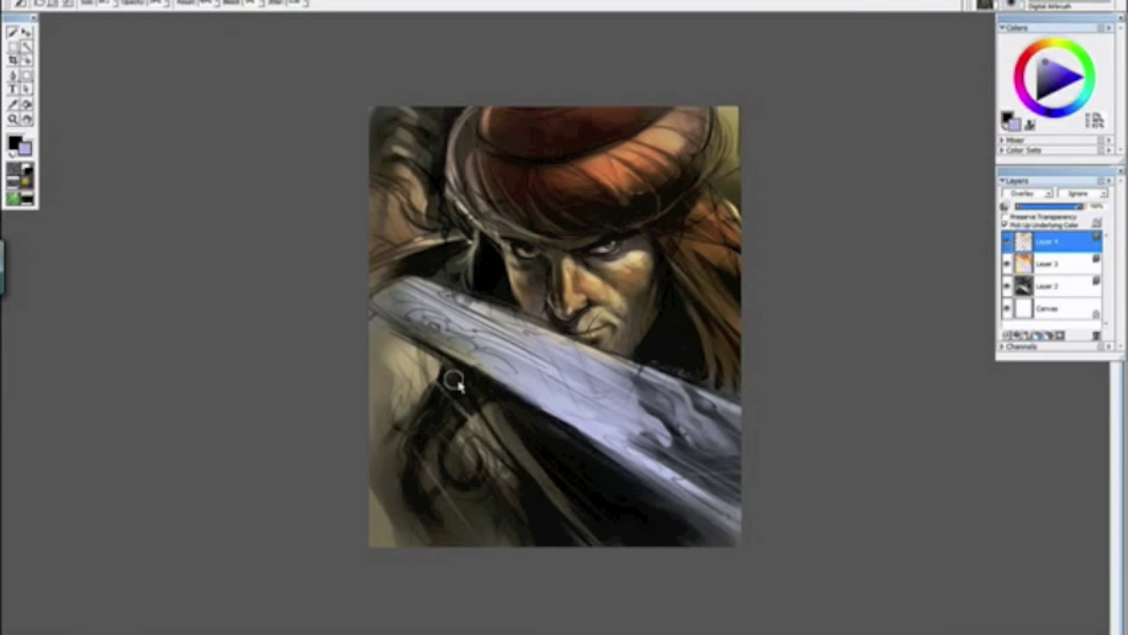
{"action": "left_click", "coordinate": [510, 172], "text": "alt"}
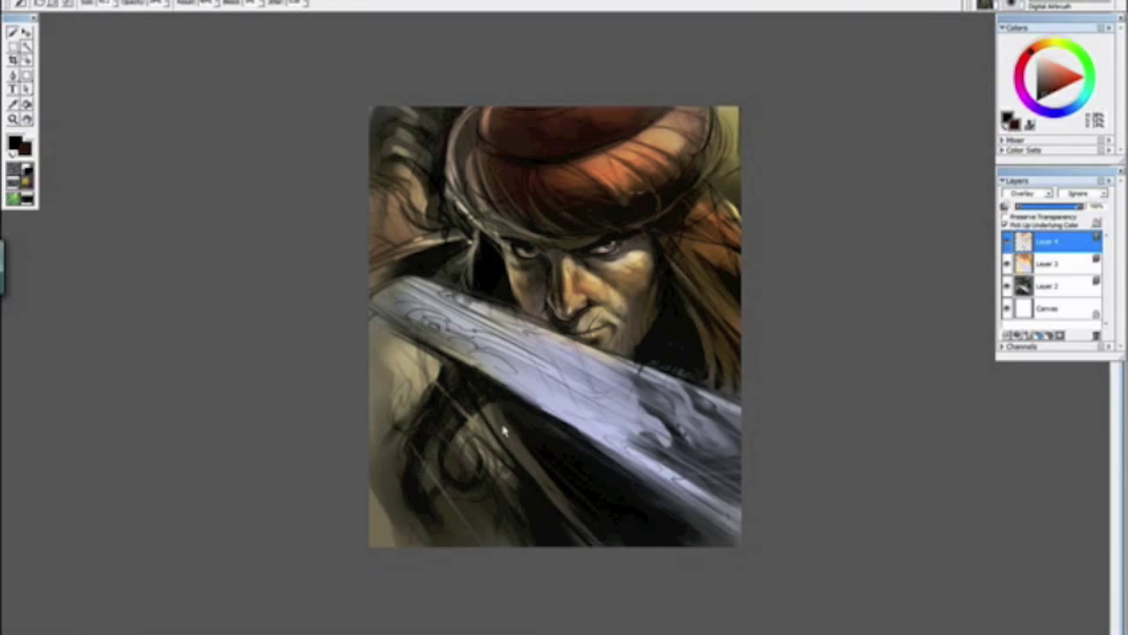
{"action": "left_click_drag", "start_coordinate": [483, 398], "coordinate": [505, 441]}
{"action": "left_click", "coordinate": [624, 202], "text": "alt"}
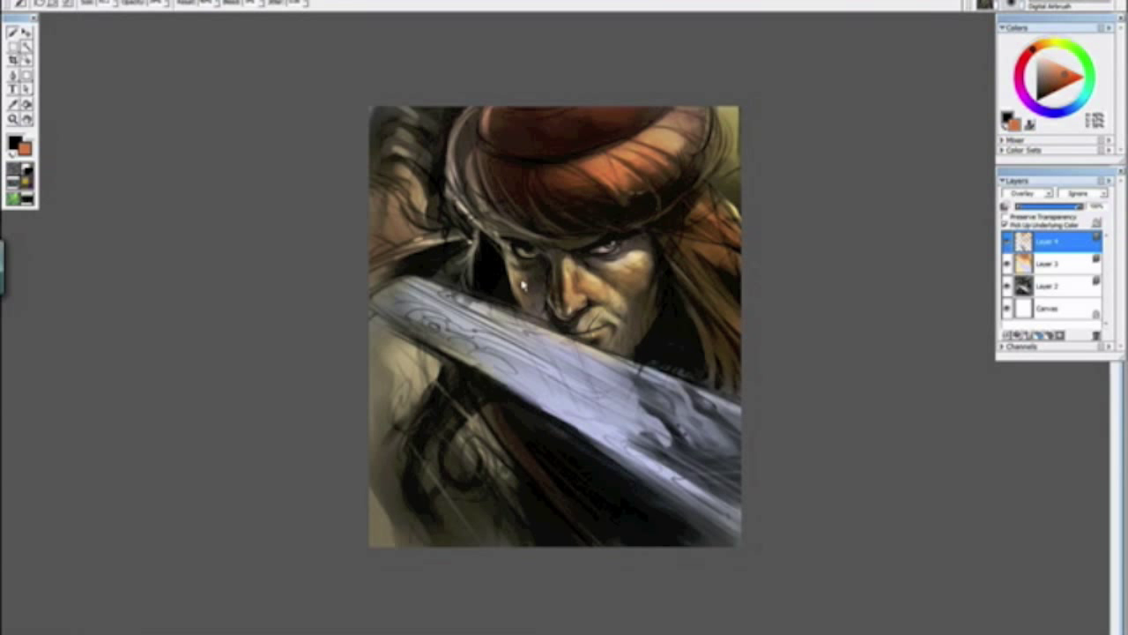
{"action": "left_click_drag", "start_coordinate": [468, 388], "coordinate": [590, 546]}
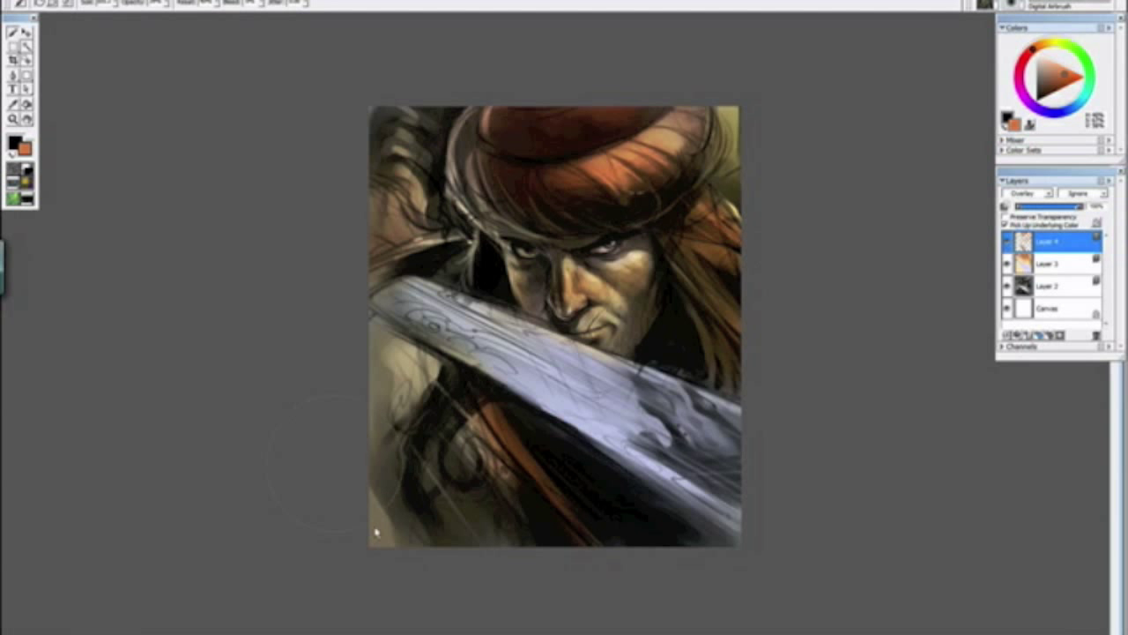
Step: Examine the overall colour balance and the face detail of the painting at several magnifications
{"action": "key", "text": "ctrl+minus"}
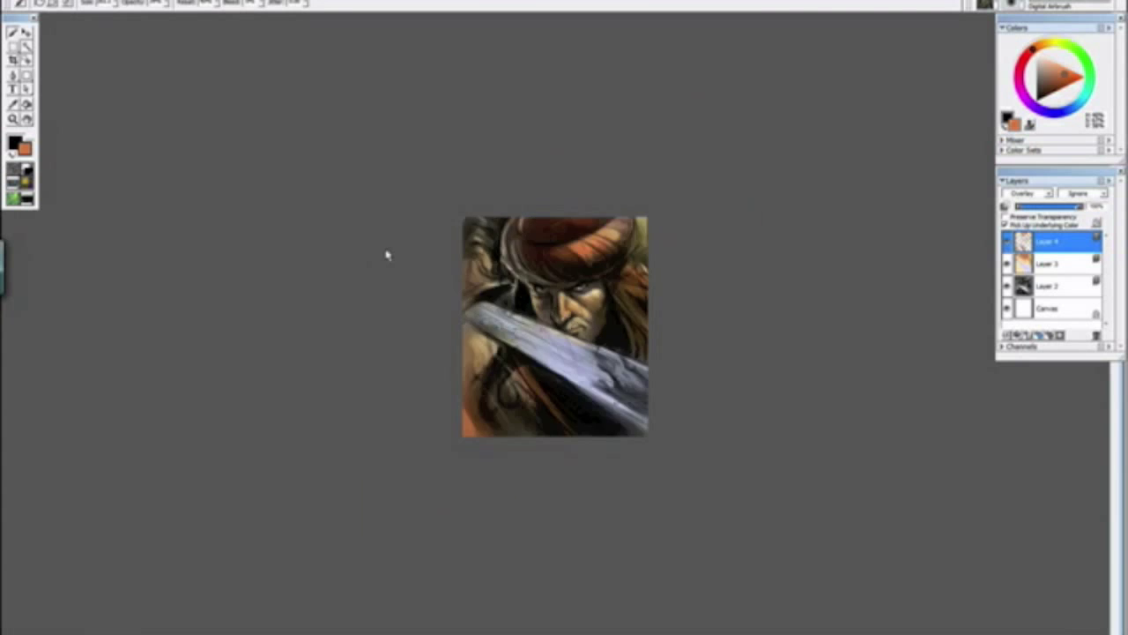
{"action": "key", "text": "ctrl+minus"}
{"action": "key", "text": "ctrl+minus"}
{"action": "key", "text": "ctrl+minus"}
{"action": "key", "text": "ctrl+minus"}
{"action": "key", "text": "ctrl+plus"}
{"action": "key", "text": "ctrl+plus"}
{"action": "key", "text": "ctrl+plus"}
{"action": "key", "text": "ctrl+plus"}
{"action": "key", "text": "ctrl+plus"}
{"action": "key", "text": "ctrl+plus"}
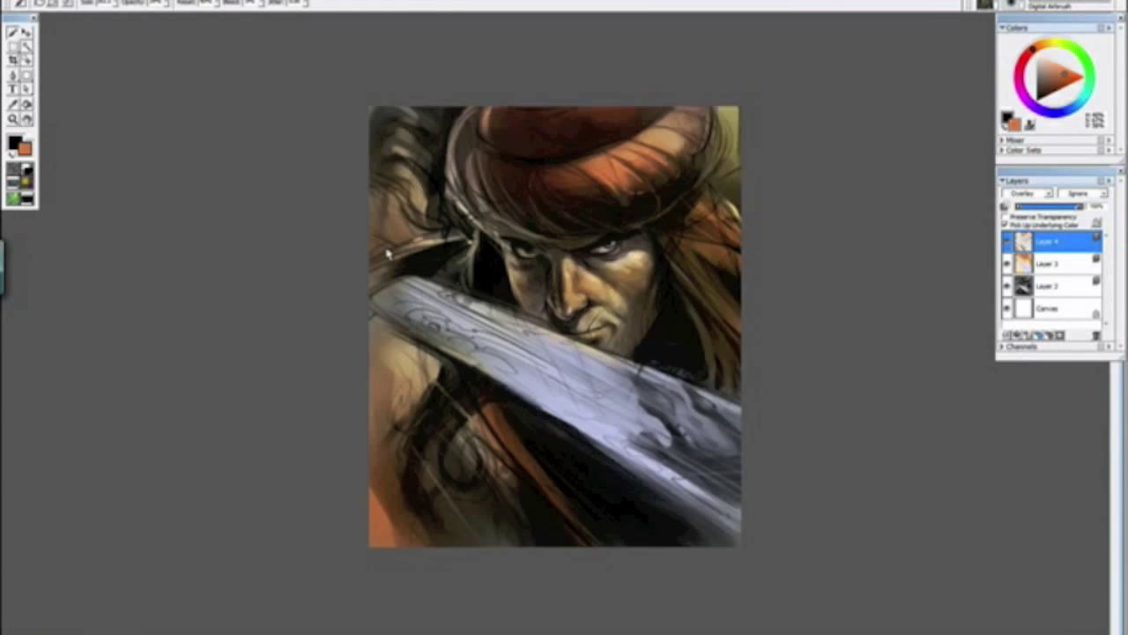
{"action": "key", "text": "ctrl+plus"}
{"action": "key", "text": "ctrl+plus"}
{"action": "key", "text": "ctrl+plus"}
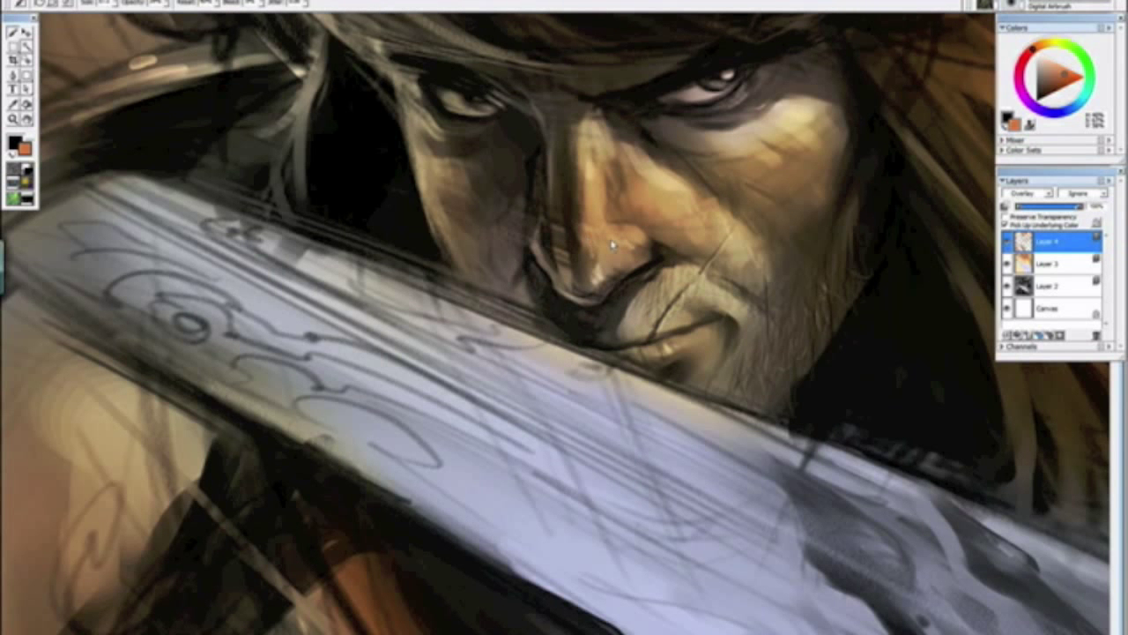
{"action": "key", "text": "ctrl+minus"}
{"action": "key", "text": "ctrl+minus"}
{"action": "key", "text": "ctrl+minus"}
{"action": "key", "text": "ctrl+minus"}
{"action": "key", "text": "ctrl+minus"}
{"action": "key", "text": "ctrl+minus"}
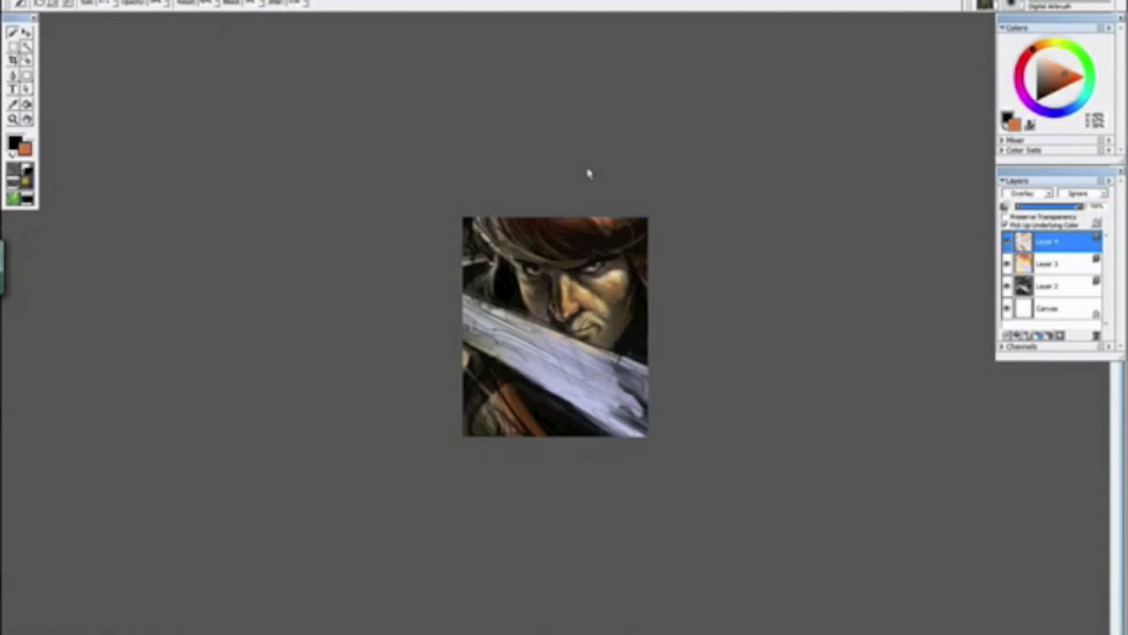
{"action": "key", "text": "ctrl+plus"}
{"action": "key", "text": "ctrl+plus"}
{"action": "key", "text": "ctrl+plus"}
{"action": "key", "text": "ctrl+plus"}
{"action": "key", "text": "ctrl+plus"}
{"action": "key", "text": "ctrl+plus"}
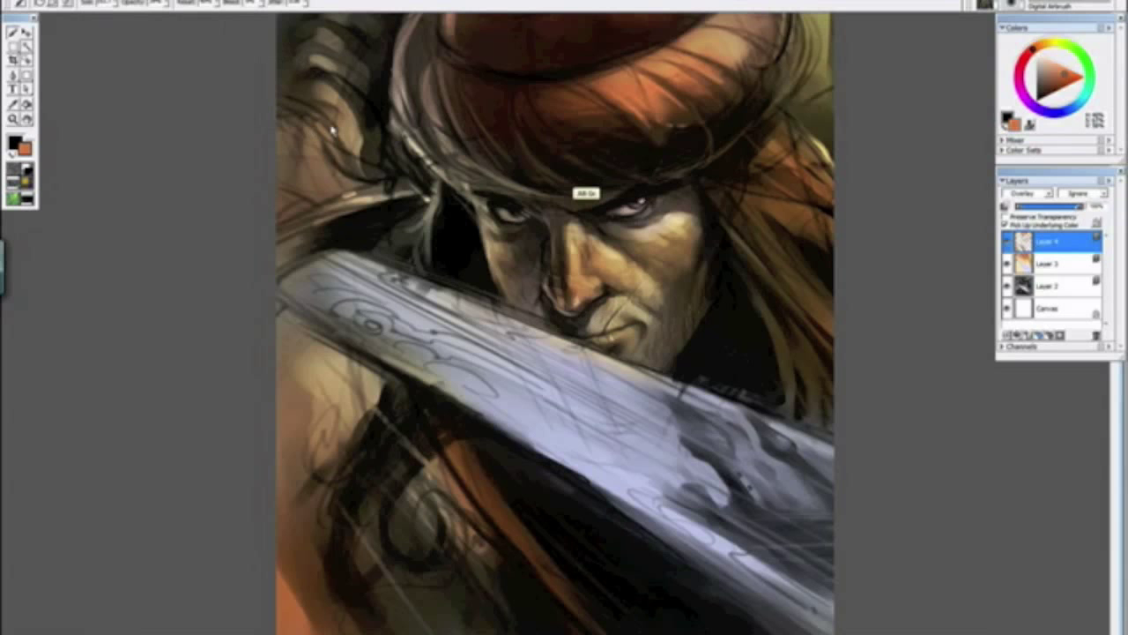
{"action": "key", "text": "ctrl+minus"}
{"action": "key", "text": "ctrl+minus"}
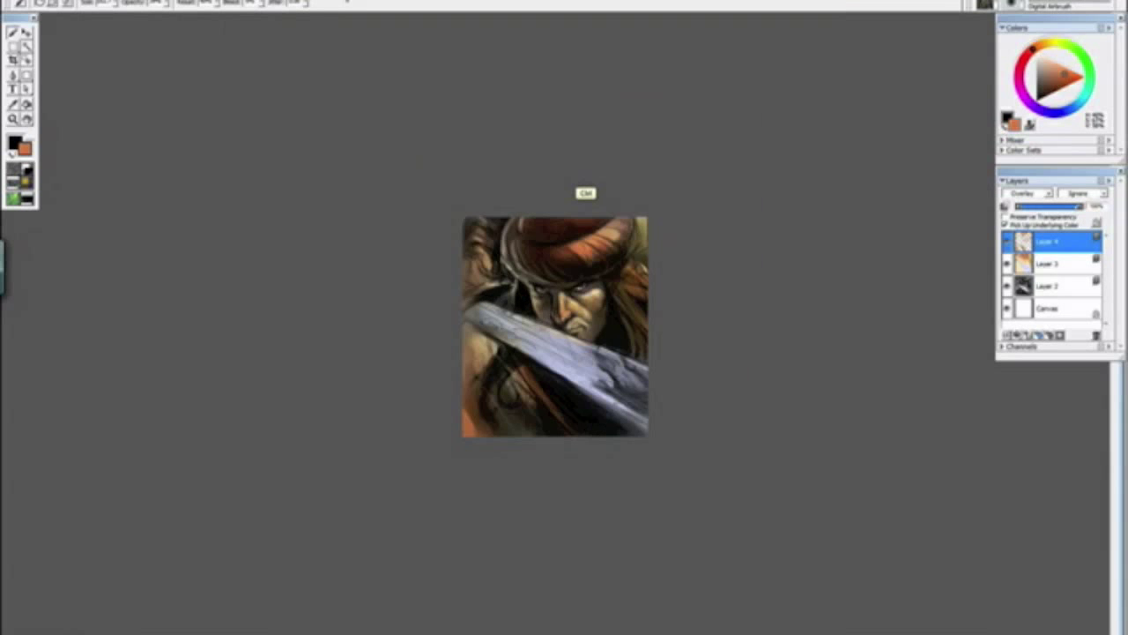
{"action": "key", "text": "ctrl+plus"}
{"action": "key", "text": "ctrl+plus"}
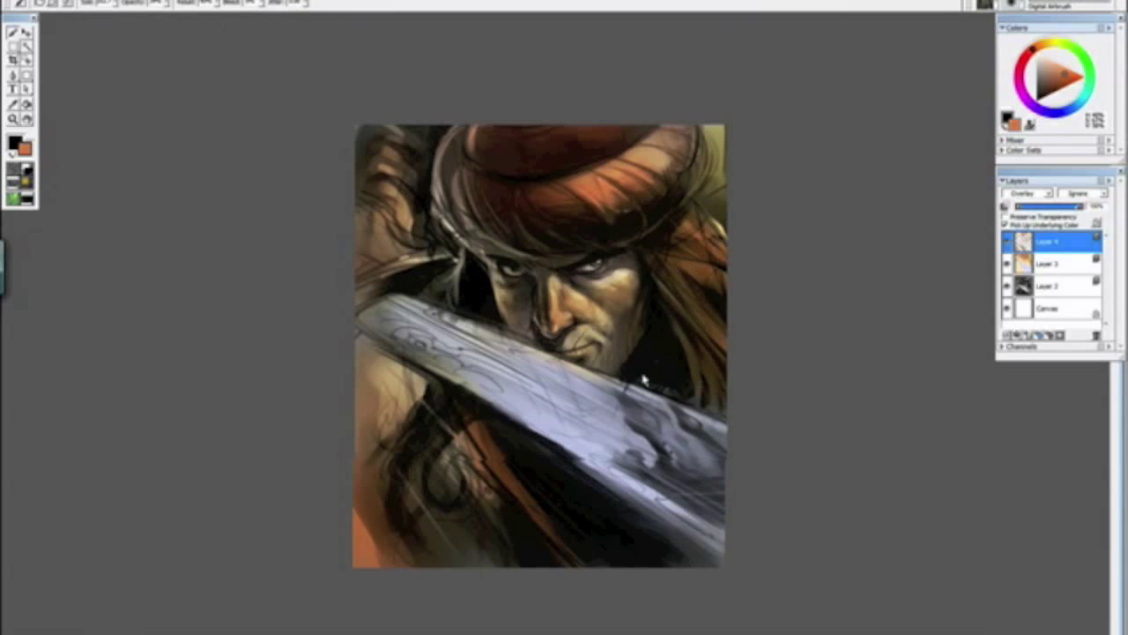
Step: Brighten the background beside the turban with pale yellow and white
{"action": "left_click_drag", "start_coordinate": [643, 379], "coordinate": [596, 410]}
{"action": "left_click", "coordinate": [1051, 43]}
{"action": "left_click", "coordinate": [1050, 63]}
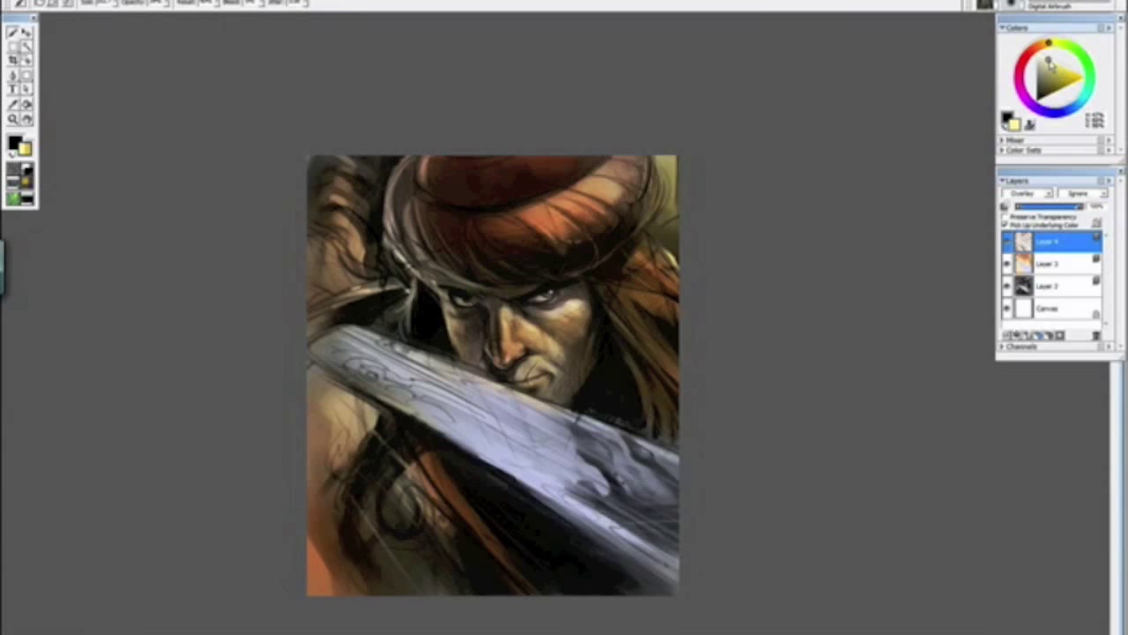
{"action": "mouse_move", "coordinate": [666, 165]}
{"action": "left_mouse_down"}
{"action": "mouse_move", "coordinate": [638, 225]}
{"action": "mouse_move", "coordinate": [698, 298]}
{"action": "left_mouse_up"}
{"action": "left_click_drag", "start_coordinate": [1048, 69], "coordinate": [1030, 26]}
{"action": "left_click_drag", "start_coordinate": [661, 173], "coordinate": [686, 261]}
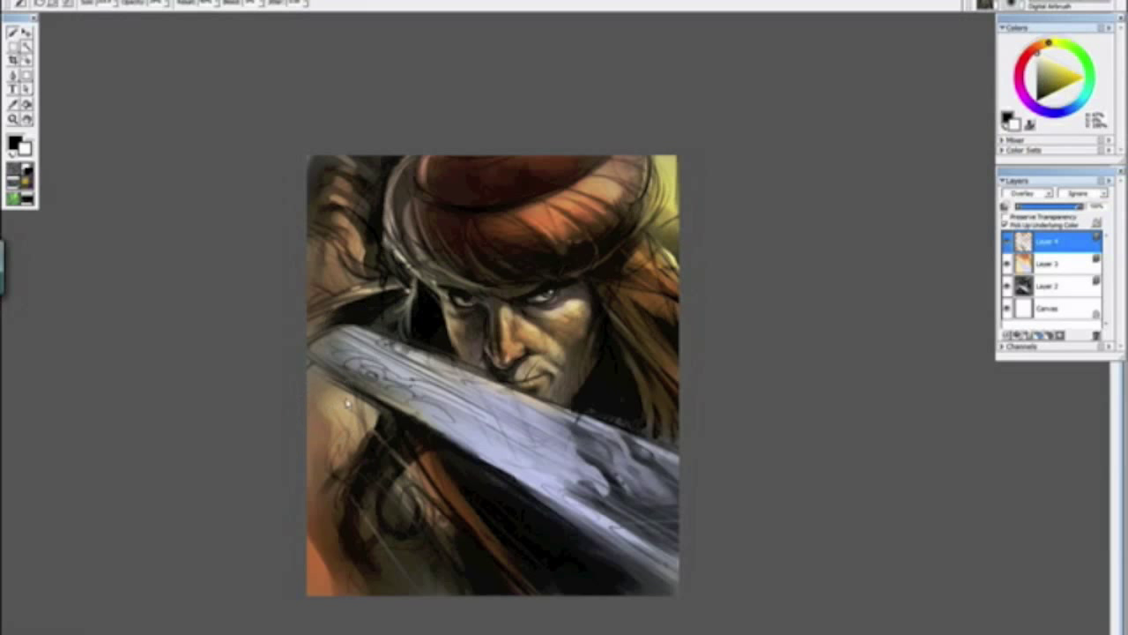
Step: Brighten the lit shoulder and clothing below the blade with white and a sampled muted yellow
{"action": "left_click_drag", "start_coordinate": [353, 361], "coordinate": [360, 521]}
{"action": "left_click", "coordinate": [575, 196], "text": "alt"}
{"action": "mouse_move", "coordinate": [355, 391]}
{"action": "left_mouse_down"}
{"action": "mouse_move", "coordinate": [340, 516]}
{"action": "mouse_move", "coordinate": [376, 548]}
{"action": "left_mouse_up"}
Step: Review the new yellow highlights across the whole painting and the colouring of the face up close
{"action": "key", "text": "ctrl+minus"}
{"action": "key", "text": "ctrl+minus"}
{"action": "key", "text": "ctrl+minus"}
{"action": "key", "text": "ctrl+minus"}
{"action": "key", "text": "ctrl+minus"}
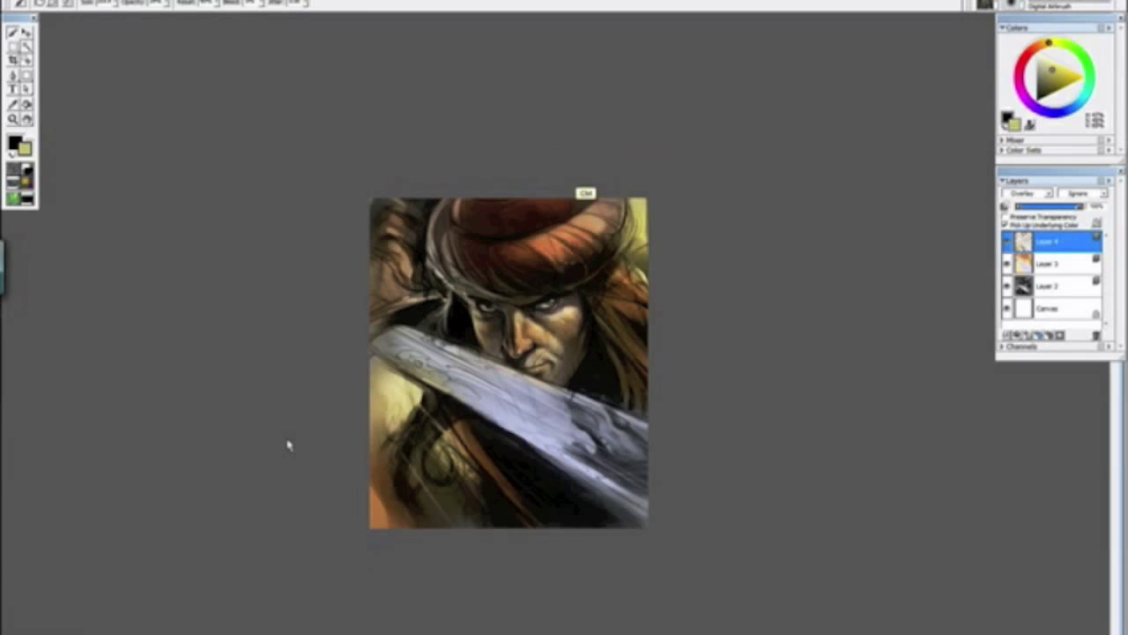
{"action": "key", "text": "ctrl+minus"}
{"action": "key", "text": "ctrl+plus"}
{"action": "key", "text": "ctrl+plus"}
{"action": "key", "text": "ctrl+plus"}
{"action": "key", "text": "ctrl+plus"}
{"action": "key", "text": "ctrl+plus"}
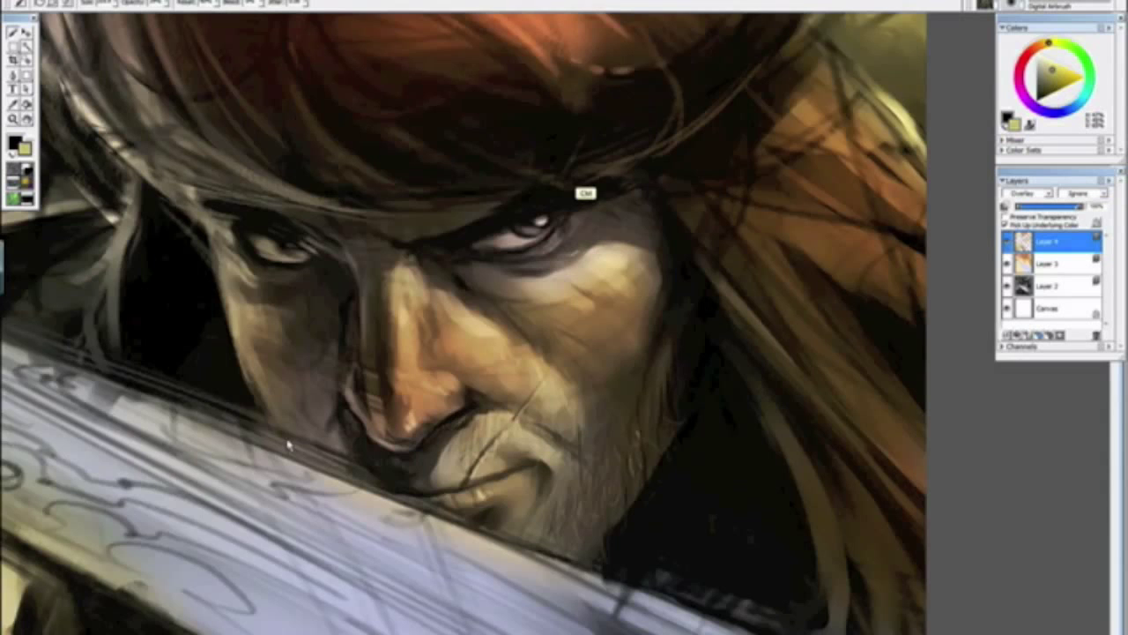
{"action": "key", "text": "ctrl+plus"}
{"action": "key", "text": "ctrl+minus"}
{"action": "key", "text": "ctrl+minus"}
{"action": "key", "text": "ctrl+minus"}
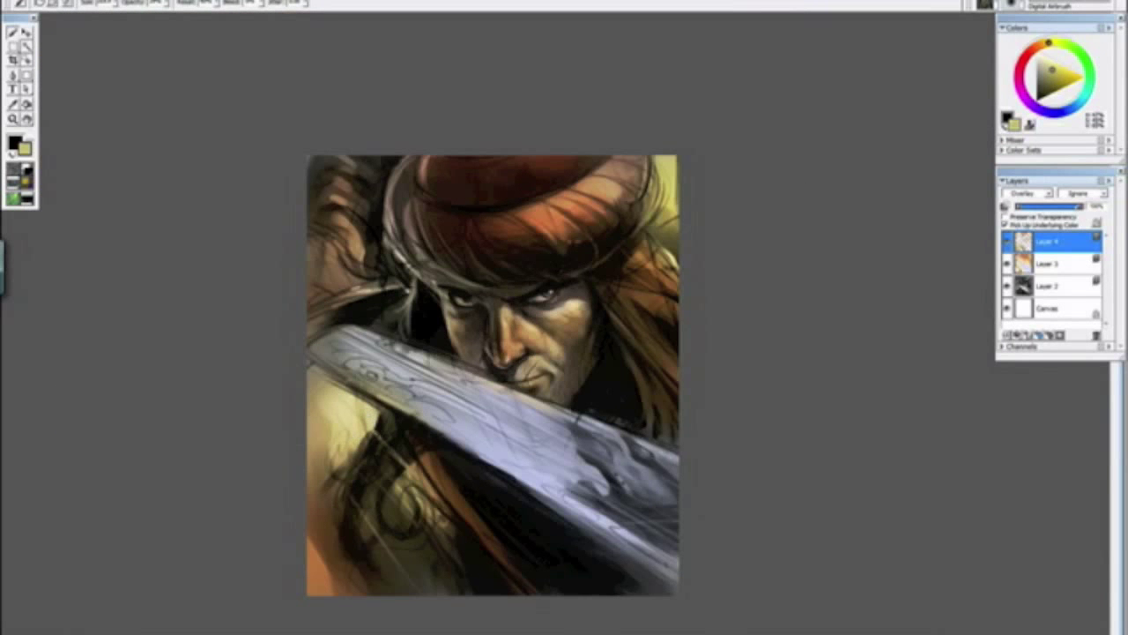
Step: Hide Layer 3 and Layer 4 and make the greyscale Layer 2 active
{"action": "left_click", "coordinate": [1008, 264]}
{"action": "left_click", "coordinate": [1007, 240]}
{"action": "left_click", "coordinate": [1044, 286]}
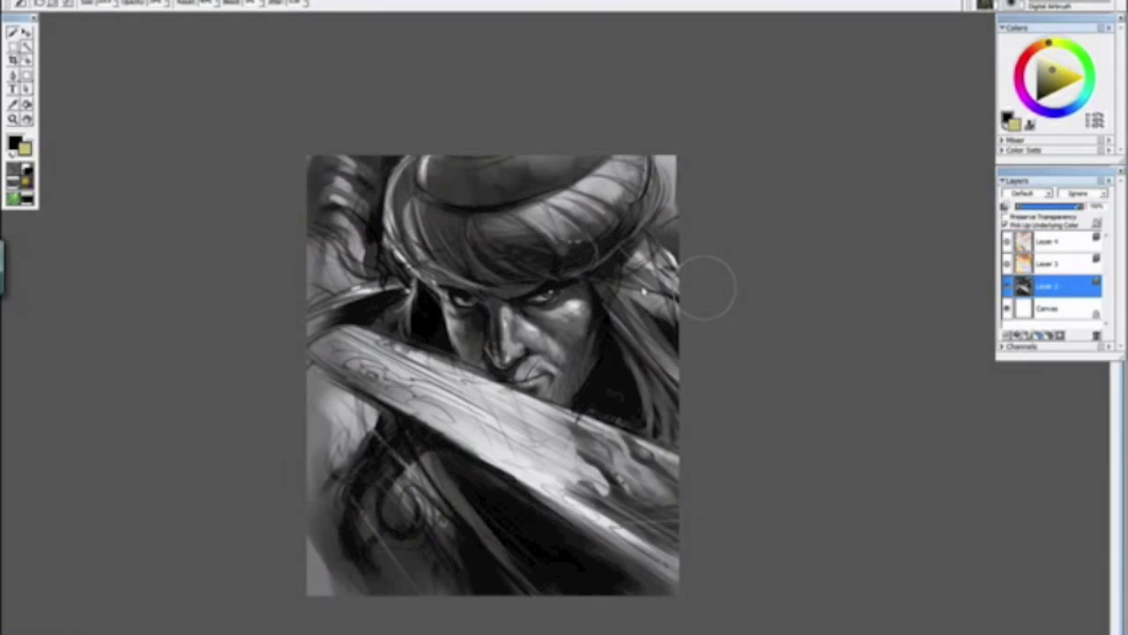
Step: Switch the brush to Variable Oil Pastel 20
{"action": "left_click", "coordinate": [1014, 5]}
{"action": "left_click_drag", "start_coordinate": [1116, 188], "coordinate": [1114, 254]}
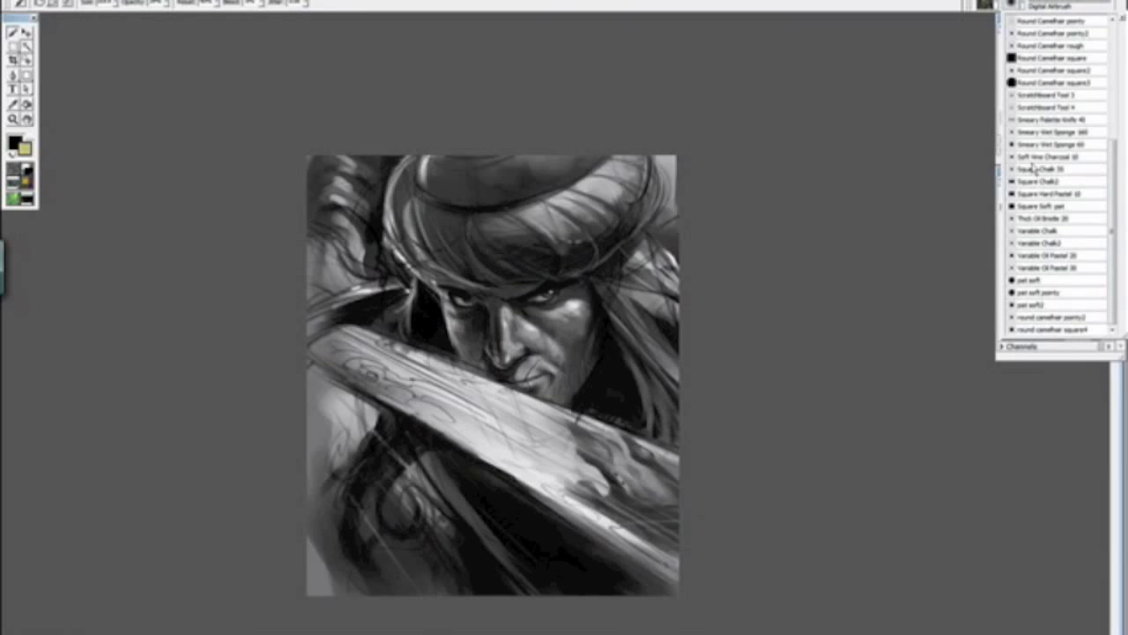
{"action": "mouse_move", "coordinate": [1114, 174]}
{"action": "left_mouse_down"}
{"action": "mouse_move", "coordinate": [1112, 131]}
{"action": "mouse_move", "coordinate": [1111, 169]}
{"action": "left_mouse_up"}
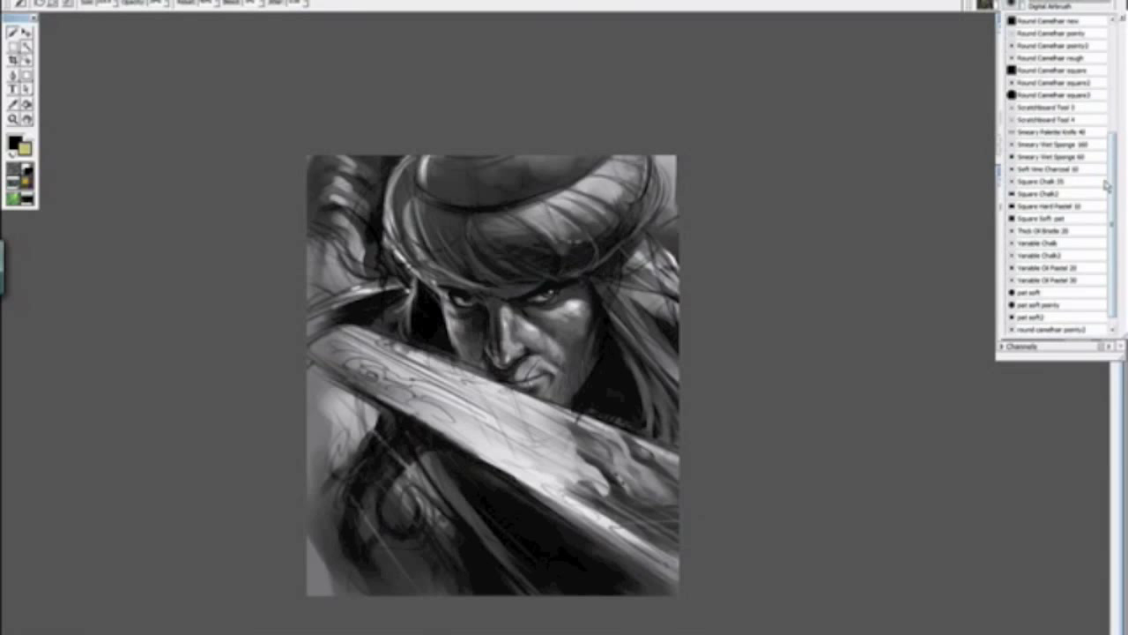
{"action": "left_click", "coordinate": [1037, 272]}
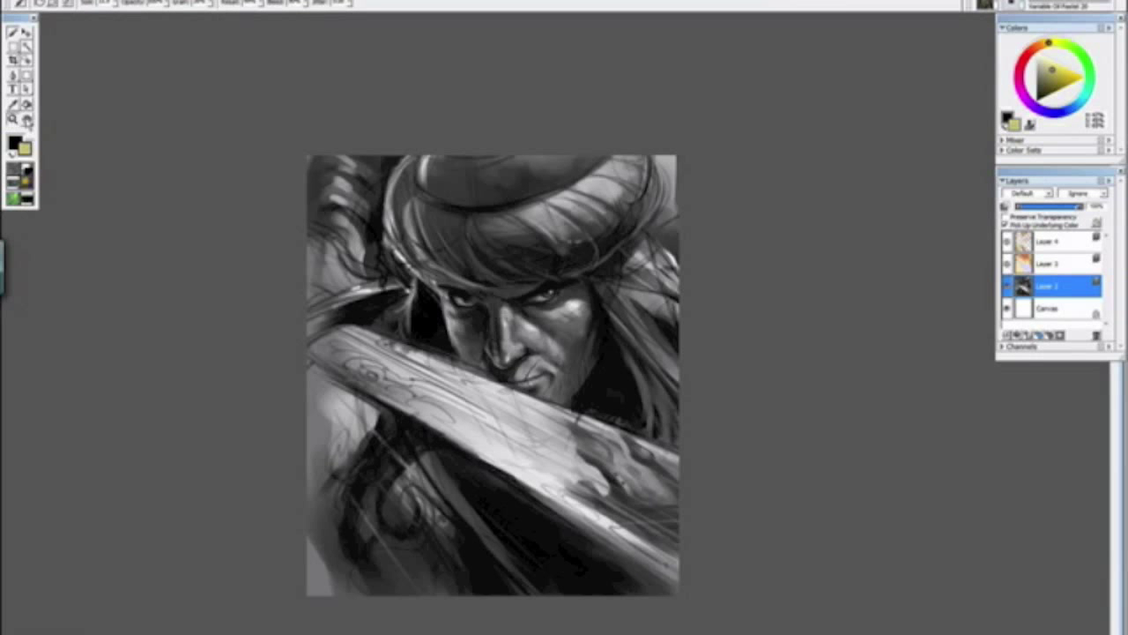
Step: Sample greys from the nose and repaint the lit side of its tip and nostril on Layer 2
{"action": "key", "text": "m"}
{"action": "left_click_drag", "start_coordinate": [443, 250], "coordinate": [630, 417]}
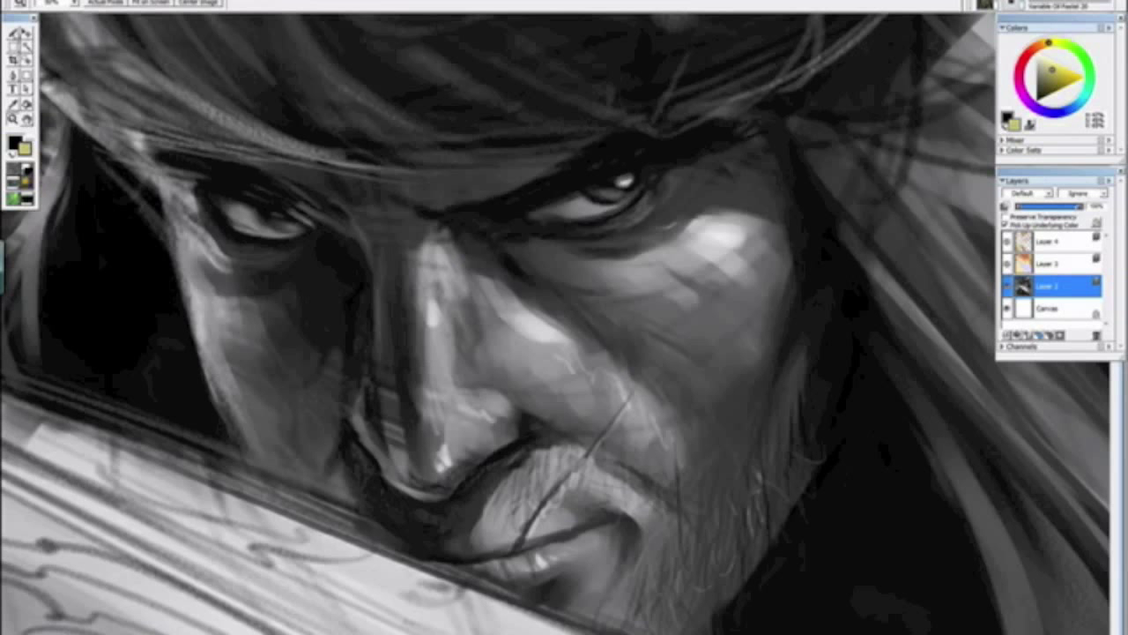
{"action": "left_click", "coordinate": [13, 33]}
{"action": "left_click", "coordinate": [458, 402], "text": "alt"}
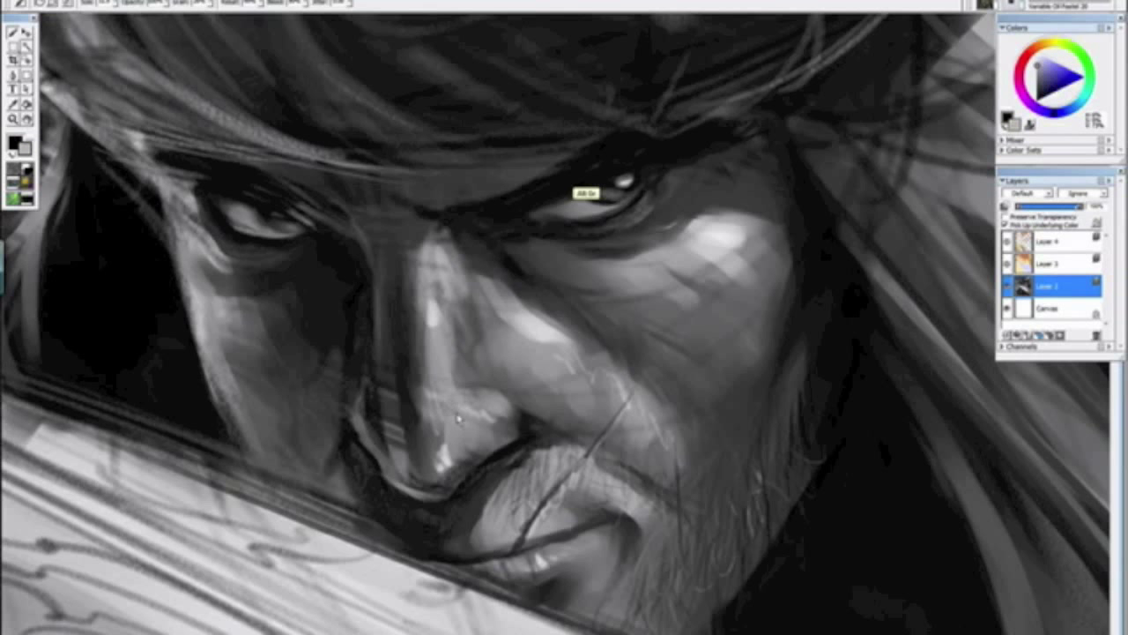
{"action": "left_click_drag", "start_coordinate": [459, 419], "coordinate": [485, 370]}
{"action": "mouse_move", "coordinate": [472, 410]}
{"action": "left_mouse_down"}
{"action": "mouse_move", "coordinate": [474, 391]}
{"action": "mouse_move", "coordinate": [524, 411]}
{"action": "left_mouse_up"}
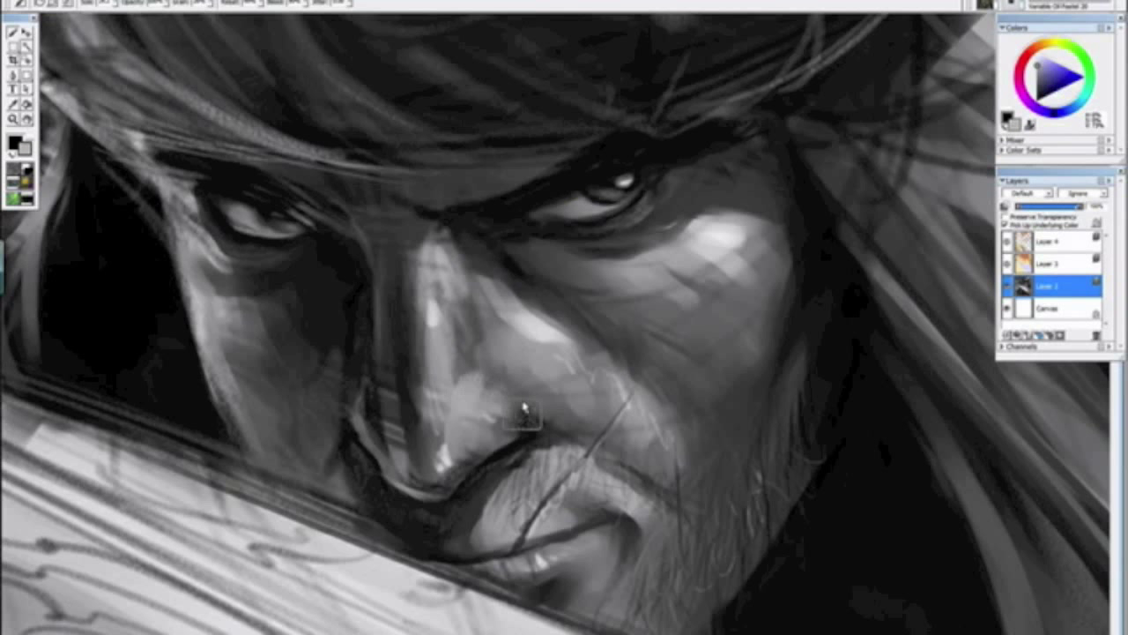
{"action": "left_click", "coordinate": [513, 389], "text": "alt"}
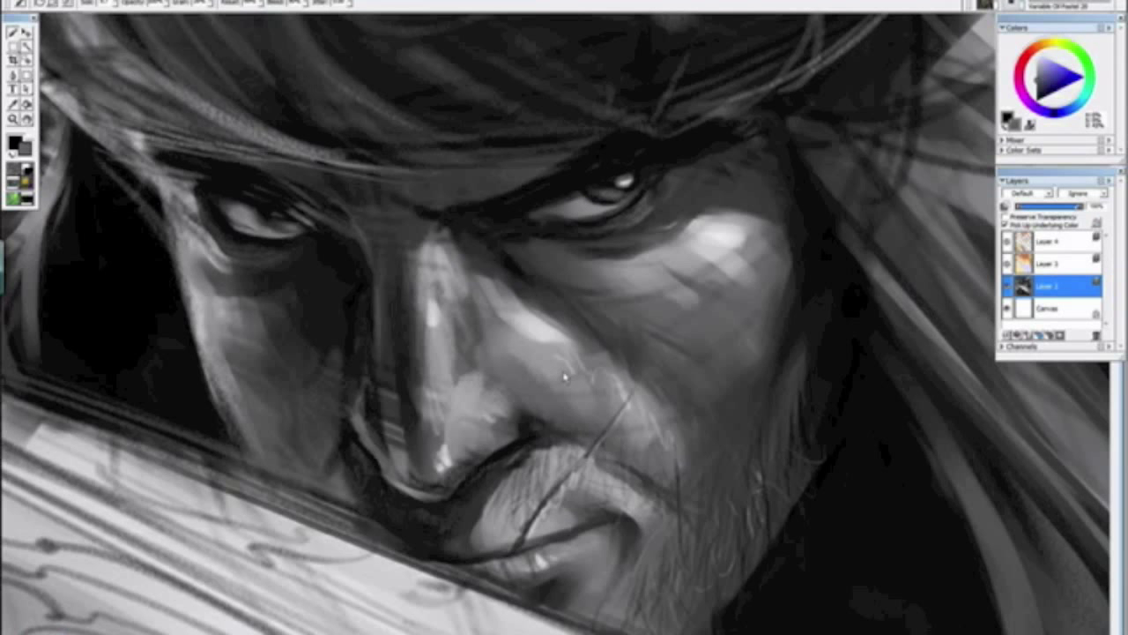
Step: Check the reworked nose against the whole greyscale painting
{"action": "key", "text": "ctrl+minus"}
{"action": "key", "text": "ctrl+minus"}
{"action": "key", "text": "ctrl+minus"}
{"action": "key", "text": "ctrl+minus"}
{"action": "key", "text": "ctrl+minus"}
{"action": "key", "text": "ctrl+minus"}
{"action": "key", "text": "ctrl+plus"}
{"action": "key", "text": "ctrl+plus"}
{"action": "key", "text": "ctrl+plus"}
{"action": "key", "text": "ctrl+plus"}
{"action": "key", "text": "ctrl+plus"}
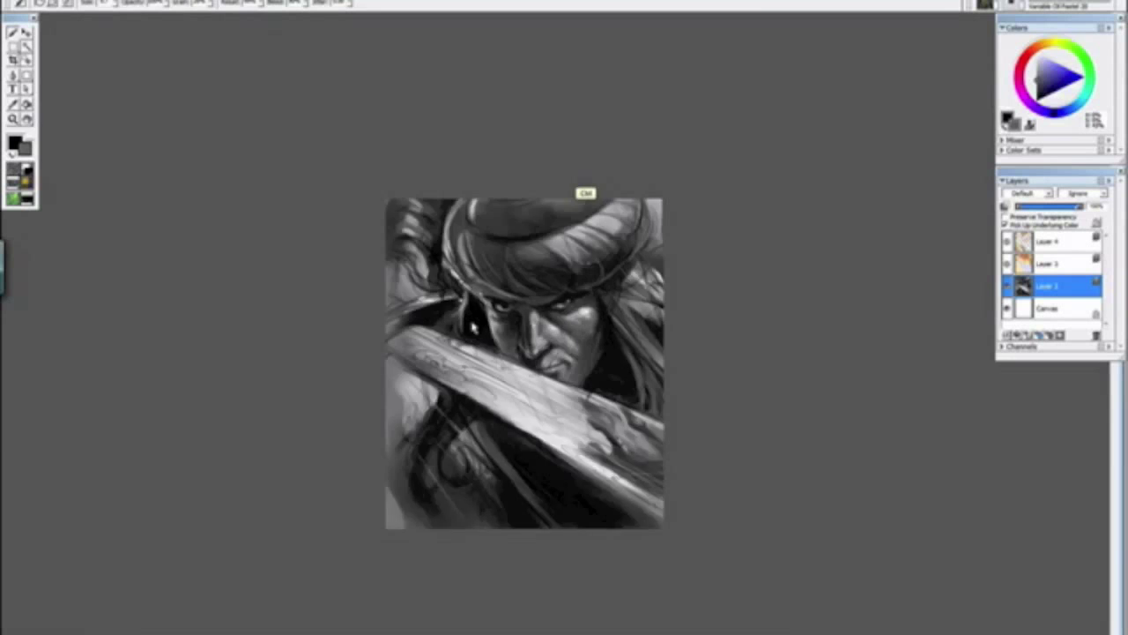
Step: Paint mid grey over the stubble of the upper lip just below the nostril
{"action": "scroll", "coordinate": [473, 328], "scroll_direction": "up", "scroll_amount": 2}
{"action": "scroll", "coordinate": [517, 328], "scroll_direction": "up", "scroll_amount": 2}
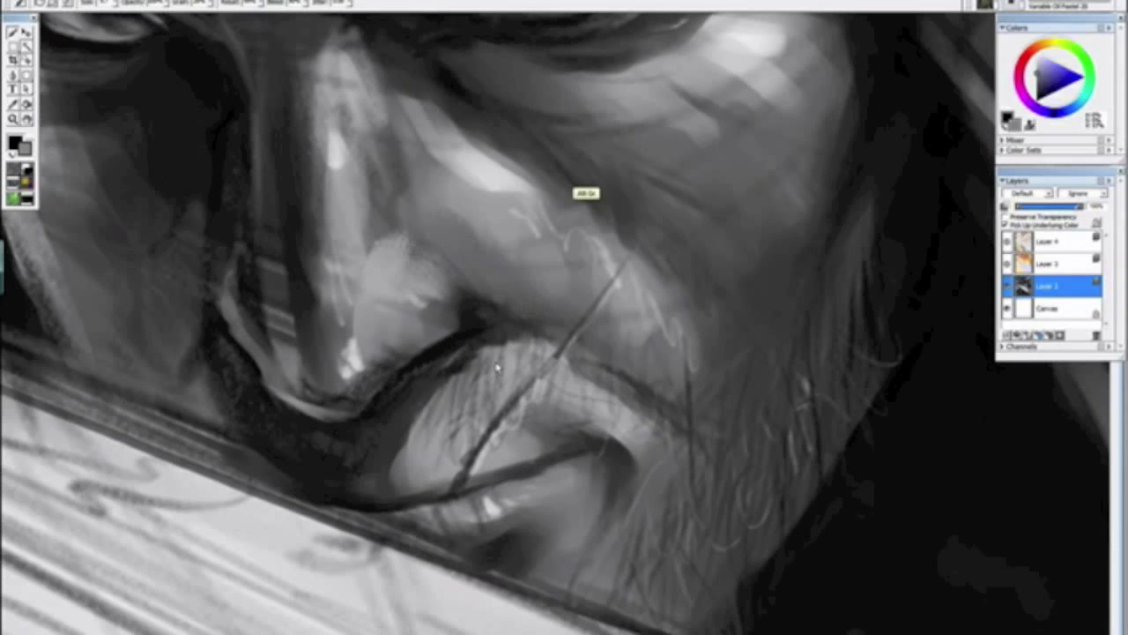
{"action": "left_click_drag", "start_coordinate": [489, 344], "coordinate": [456, 403]}
{"action": "left_click_drag", "start_coordinate": [491, 344], "coordinate": [509, 348]}
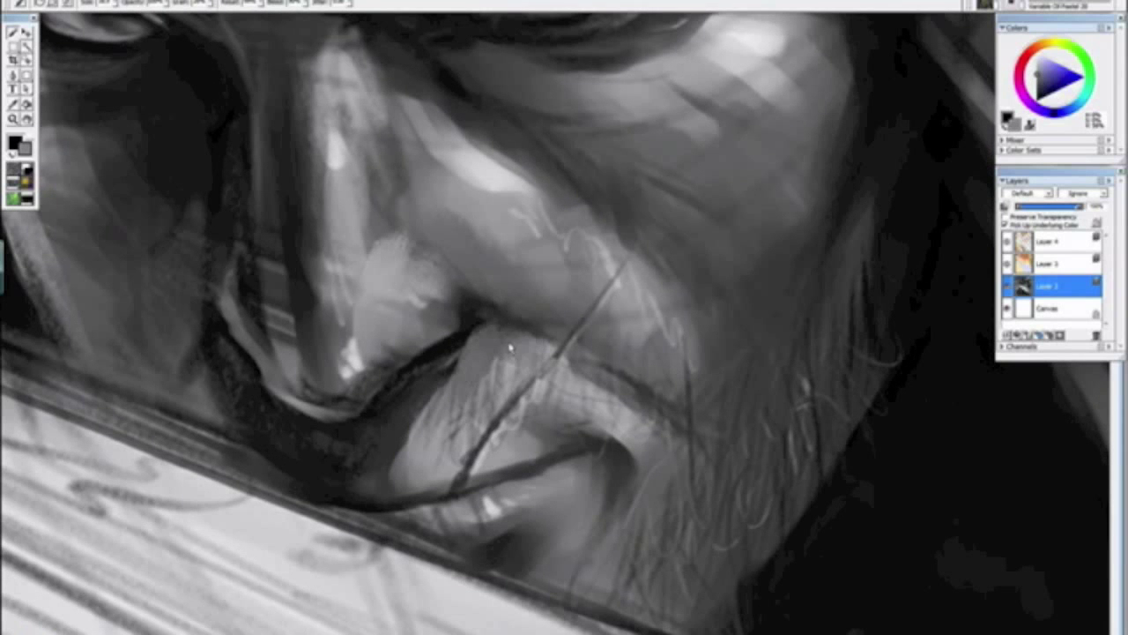
Step: Rotate the canvas, sample a near-black grey and darken the shadow under the nostril
{"action": "left_click_drag", "start_coordinate": [446, 436], "coordinate": [356, 247]}
{"action": "left_click", "coordinate": [472, 319], "text": "alt"}
{"action": "mouse_move", "coordinate": [467, 320]}
{"action": "left_mouse_down"}
{"action": "mouse_move", "coordinate": [415, 306]}
{"action": "mouse_move", "coordinate": [514, 356]}
{"action": "mouse_move", "coordinate": [512, 343]}
{"action": "mouse_move", "coordinate": [388, 281]}
{"action": "left_mouse_up"}
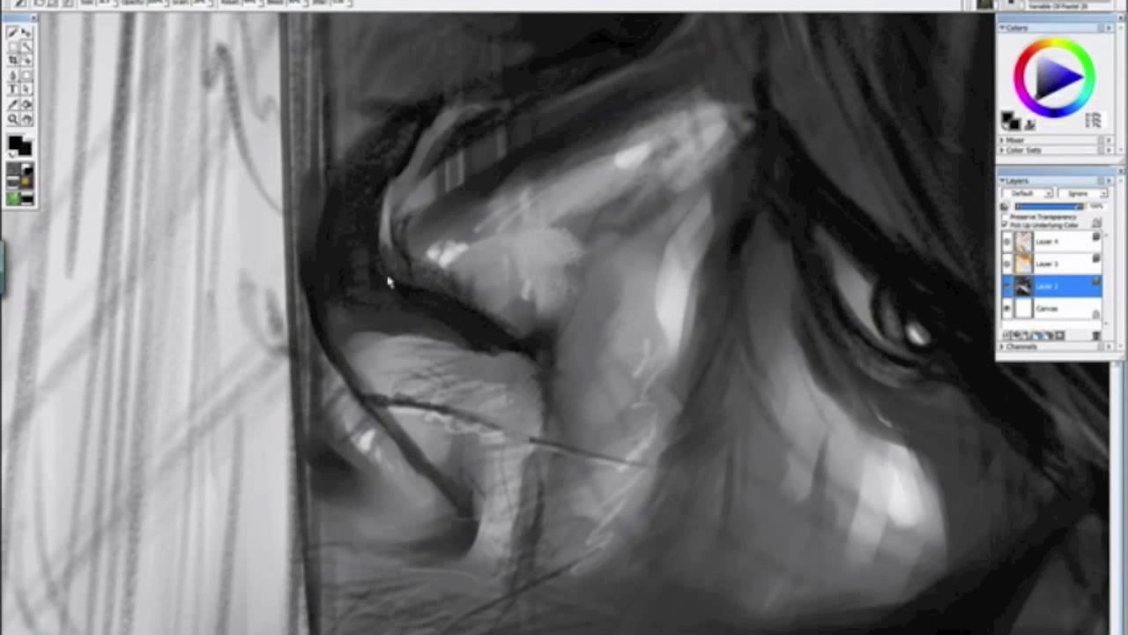
Step: Review the repainted nose and upper lip with the whole greyscale painting in view
{"action": "key", "text": "ctrl+minus"}
{"action": "key", "text": "ctrl+minus"}
{"action": "key", "text": "ctrl+minus"}
{"action": "key", "text": "ctrl+minus"}
{"action": "key", "text": "ctrl+minus"}
{"action": "key", "text": "ctrl+minus"}
{"action": "mouse_move", "coordinate": [431, 406]}
{"action": "left_mouse_down"}
{"action": "mouse_move", "coordinate": [565, 474]}
{"action": "mouse_move", "coordinate": [561, 488]}
{"action": "left_mouse_up"}
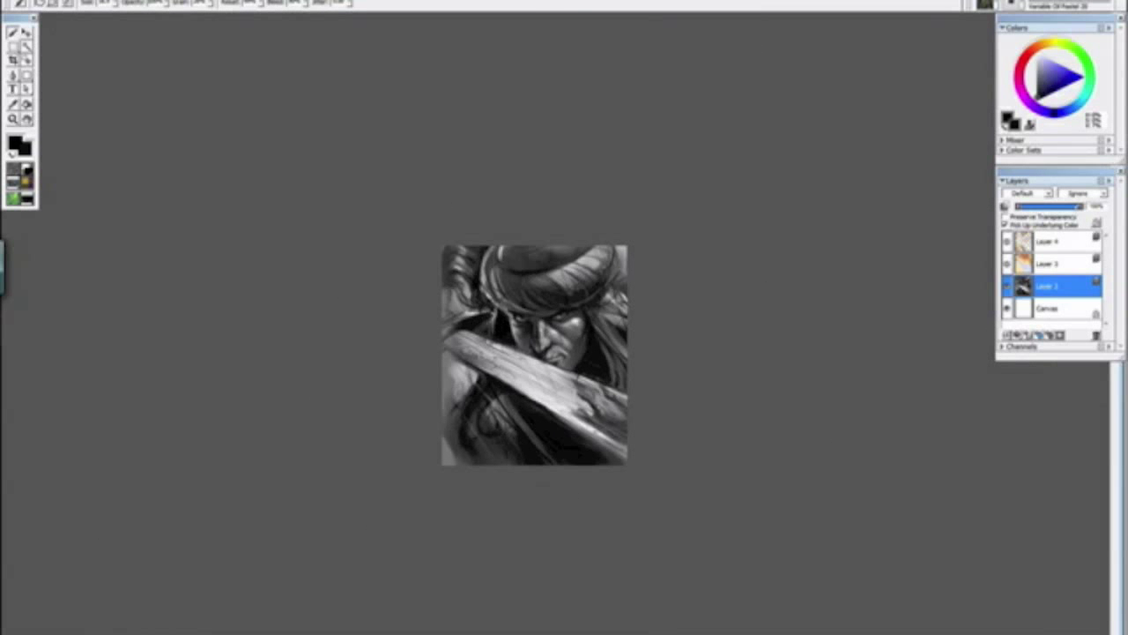
Step: Flip the whole painting horizontally
{"action": "left_click", "coordinate": [71, 2]}
{"action": "mouse_move", "coordinate": [132, 21]}
{"action": "left_click", "coordinate": [256, 79]}
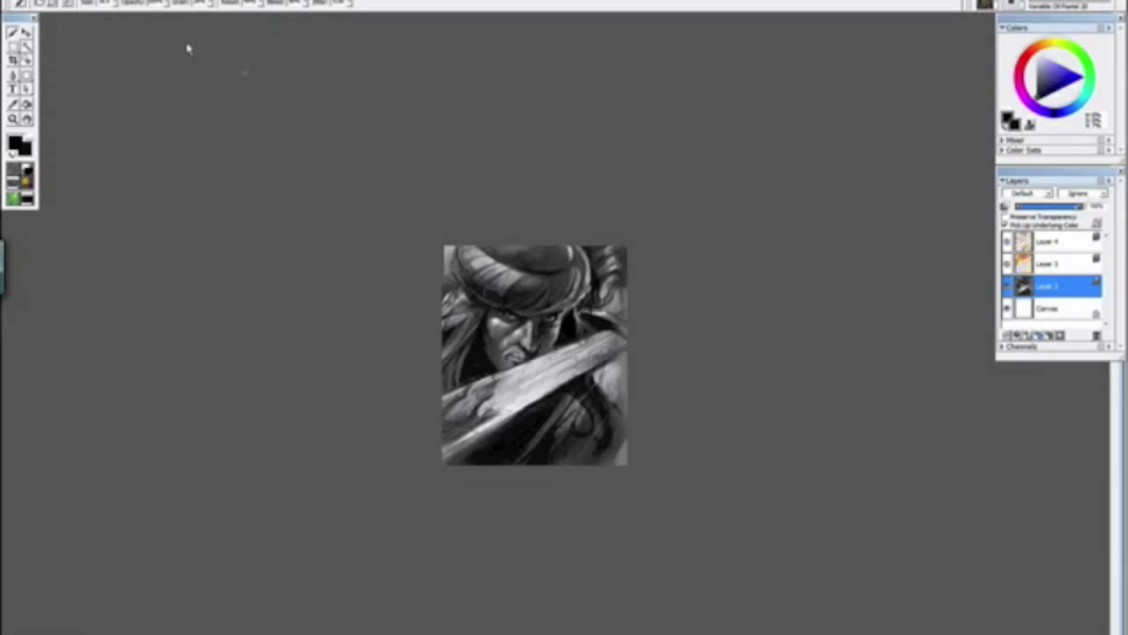
{"action": "left_click", "coordinate": [23, 2]}
{"action": "left_click", "coordinate": [47, 97]}
Step: Switch to the Round Camelhair square3 brush and smooth the dark shadow beneath the nostril
{"action": "left_click", "coordinate": [1056, 5]}
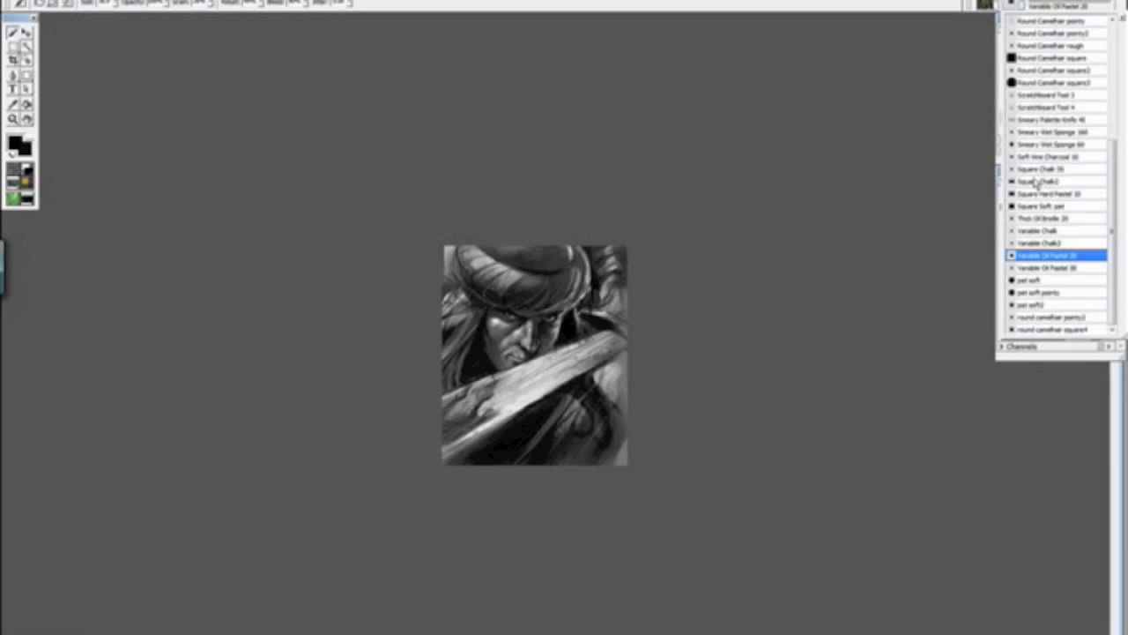
{"action": "left_click", "coordinate": [1033, 80]}
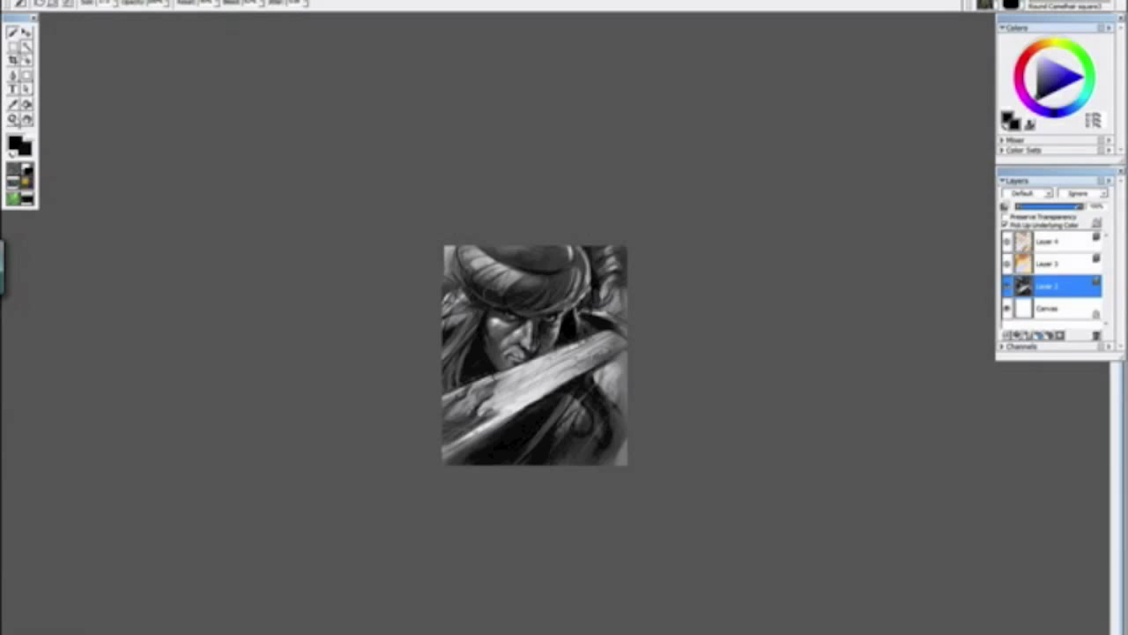
{"action": "left_click", "coordinate": [15, 121]}
{"action": "left_click_drag", "start_coordinate": [491, 299], "coordinate": [571, 386]}
{"action": "left_click_drag", "start_coordinate": [382, 191], "coordinate": [629, 419]}
{"action": "key", "text": "b"}
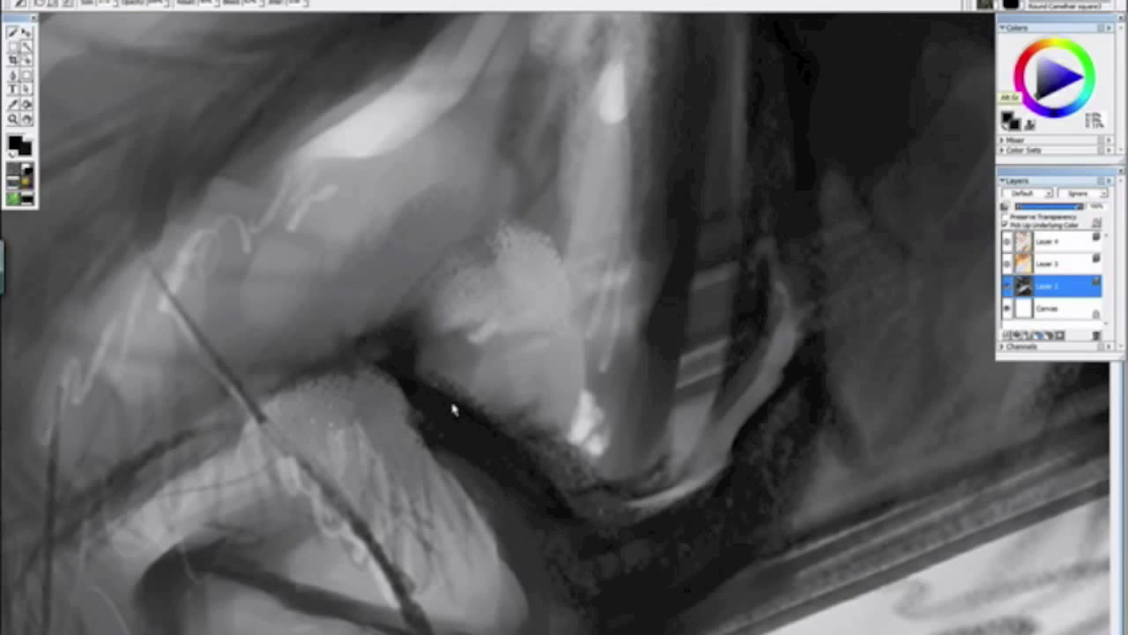
{"action": "left_click_drag", "start_coordinate": [409, 364], "coordinate": [557, 501]}
Step: Rotate the canvas, sample a mid grey and blend it over the side of the nose above the nostril wing
{"action": "key", "text": "alt+space"}
{"action": "left_click_drag", "start_coordinate": [356, 368], "coordinate": [460, 474]}
{"action": "left_click", "coordinate": [438, 238], "text": "alt"}
{"action": "mouse_move", "coordinate": [467, 224]}
{"action": "left_mouse_down"}
{"action": "mouse_move", "coordinate": [453, 147]}
{"action": "mouse_move", "coordinate": [418, 209]}
{"action": "mouse_move", "coordinate": [367, 153]}
{"action": "left_mouse_up"}
{"action": "left_click_drag", "start_coordinate": [486, 238], "coordinate": [536, 360]}
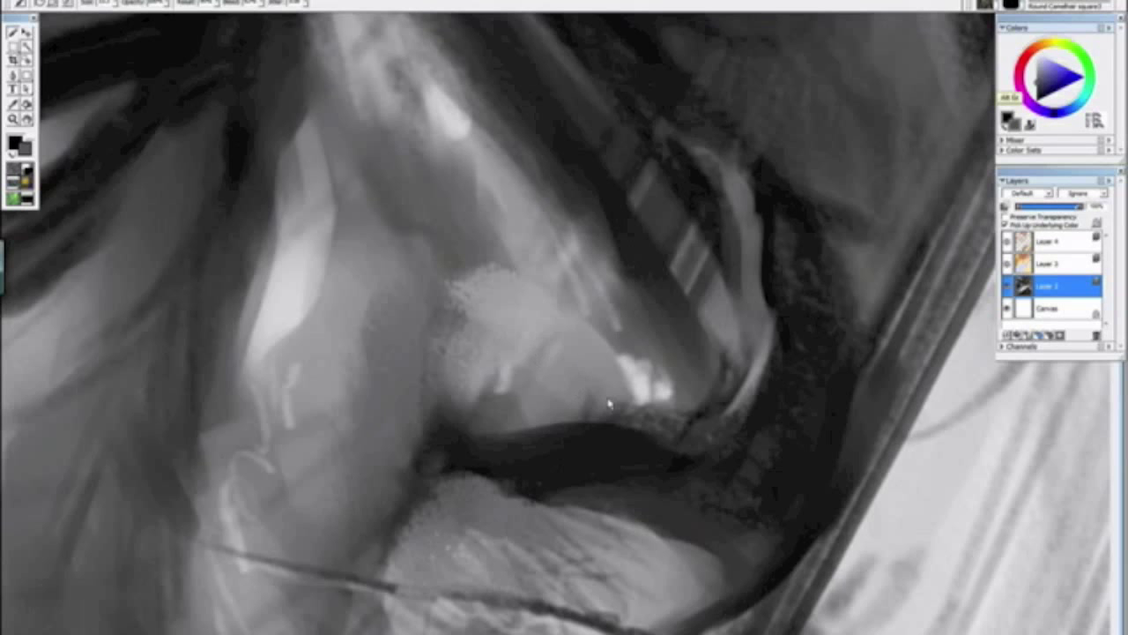
Step: Sample dark greys and blend the shadow between the nostril and the upper lip
{"action": "left_click", "coordinate": [647, 449], "text": "alt"}
{"action": "left_click_drag", "start_coordinate": [672, 457], "coordinate": [657, 449]}
{"action": "left_click", "coordinate": [603, 494], "text": "alt"}
{"action": "mouse_move", "coordinate": [555, 455]}
{"action": "left_mouse_down"}
{"action": "mouse_move", "coordinate": [562, 488]}
{"action": "mouse_move", "coordinate": [584, 468]}
{"action": "left_mouse_up"}
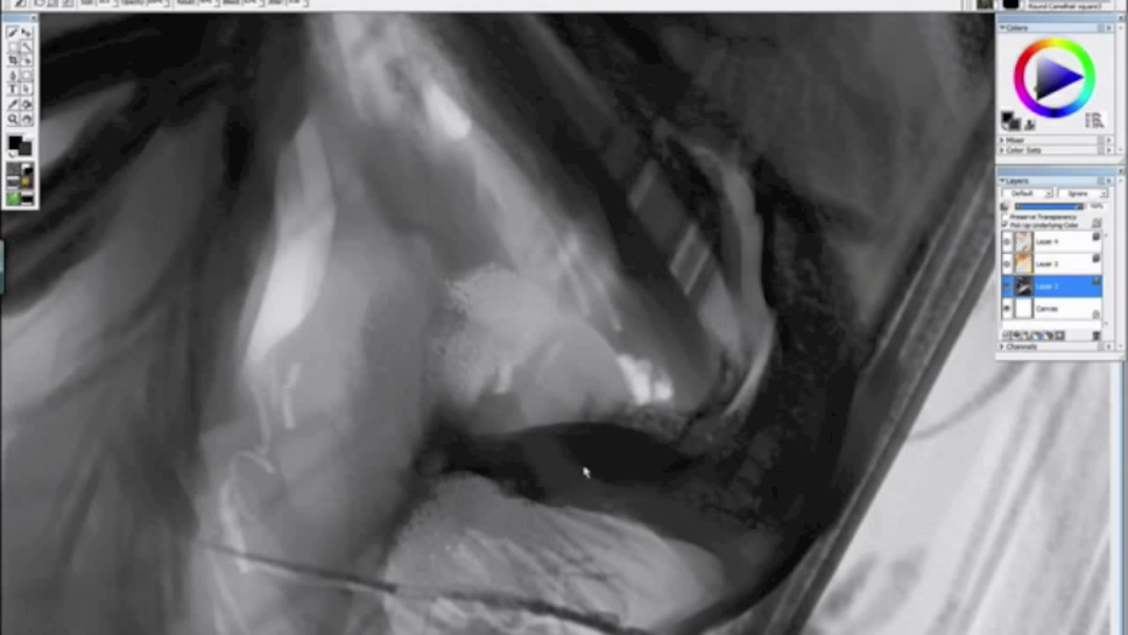
Step: Check the softened nostril shadow against the surrounding face
{"action": "key", "text": "ctrl+minus"}
{"action": "key", "text": "ctrl+minus"}
{"action": "key", "text": "ctrl+minus"}
{"action": "key", "text": "ctrl+minus"}
{"action": "key", "text": "ctrl+minus"}
{"action": "key", "text": "ctrl+minus"}
{"action": "key", "text": "ctrl+minus"}
{"action": "key", "text": "ctrl+minus"}
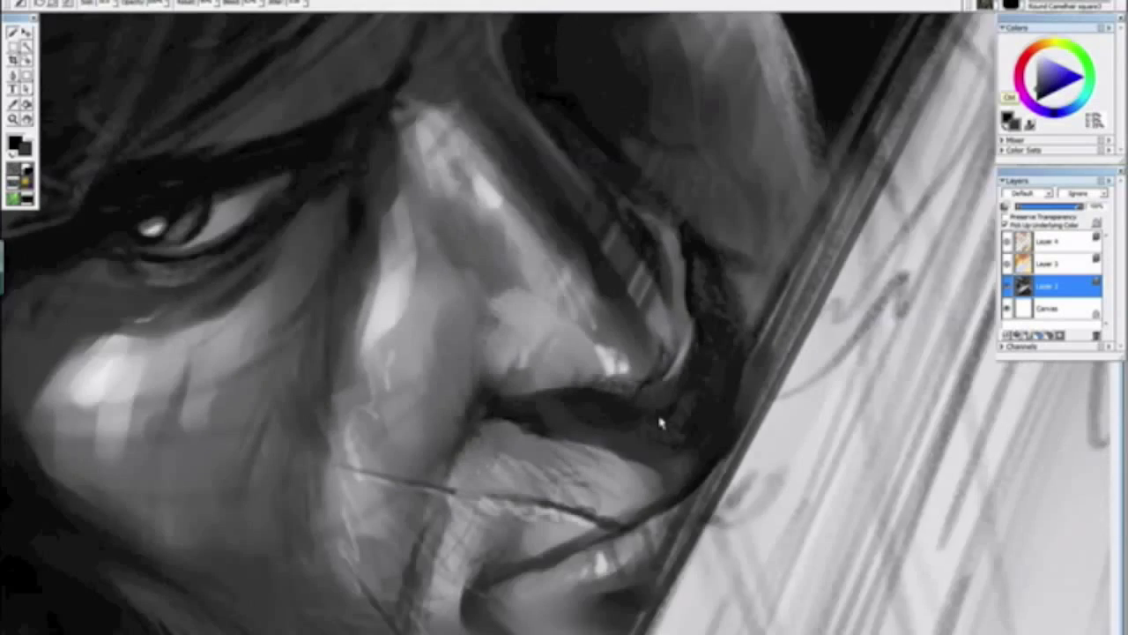
{"action": "scroll", "coordinate": [661, 423], "scroll_direction": "up", "scroll_amount": 10}
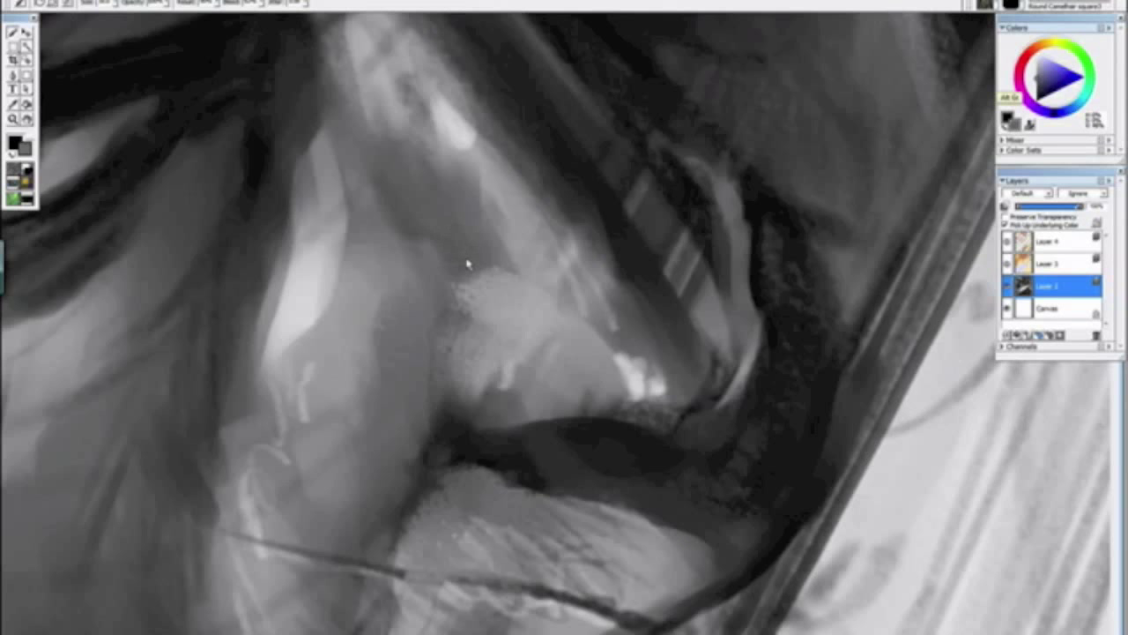
Step: Sample a mid grey and soften the speckled upper edge of the nostril wing
{"action": "left_click", "coordinate": [468, 264], "text": "alt"}
{"action": "mouse_move", "coordinate": [488, 258]}
{"action": "left_mouse_down"}
{"action": "mouse_move", "coordinate": [531, 320]}
{"action": "mouse_move", "coordinate": [512, 306]}
{"action": "mouse_move", "coordinate": [526, 258]}
{"action": "left_mouse_up"}
{"action": "left_click_drag", "start_coordinate": [529, 335], "coordinate": [554, 304]}
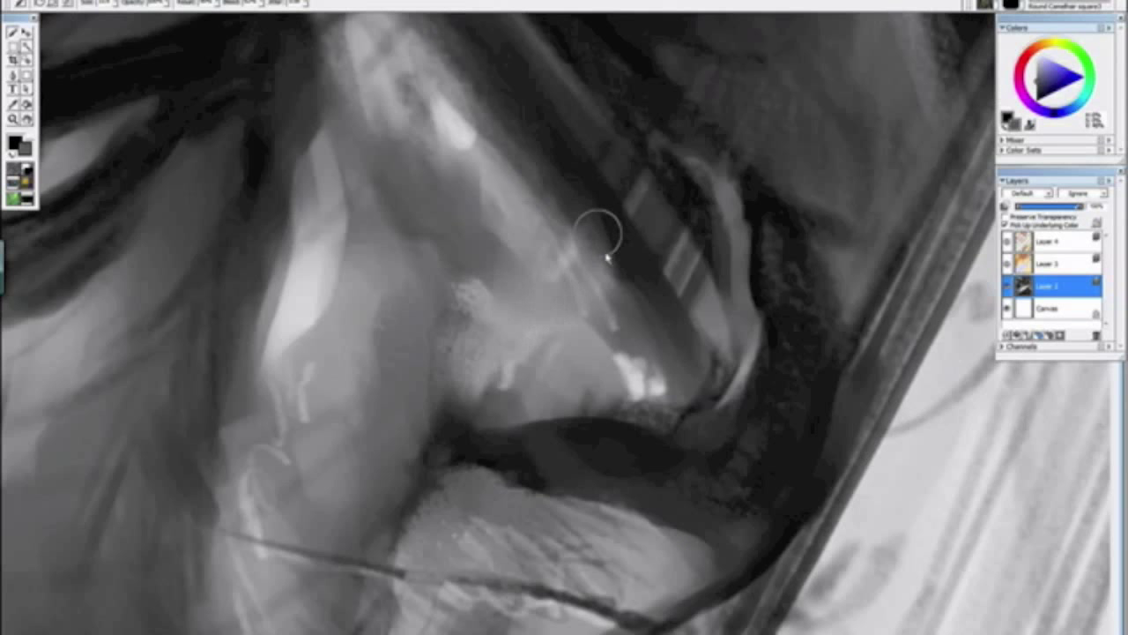
Step: Sample a dark grey and cover the light streaks on the shadowed side of the nose
{"action": "left_click", "coordinate": [622, 221], "text": "alt"}
{"action": "left_click_drag", "start_coordinate": [649, 233], "coordinate": [596, 113]}
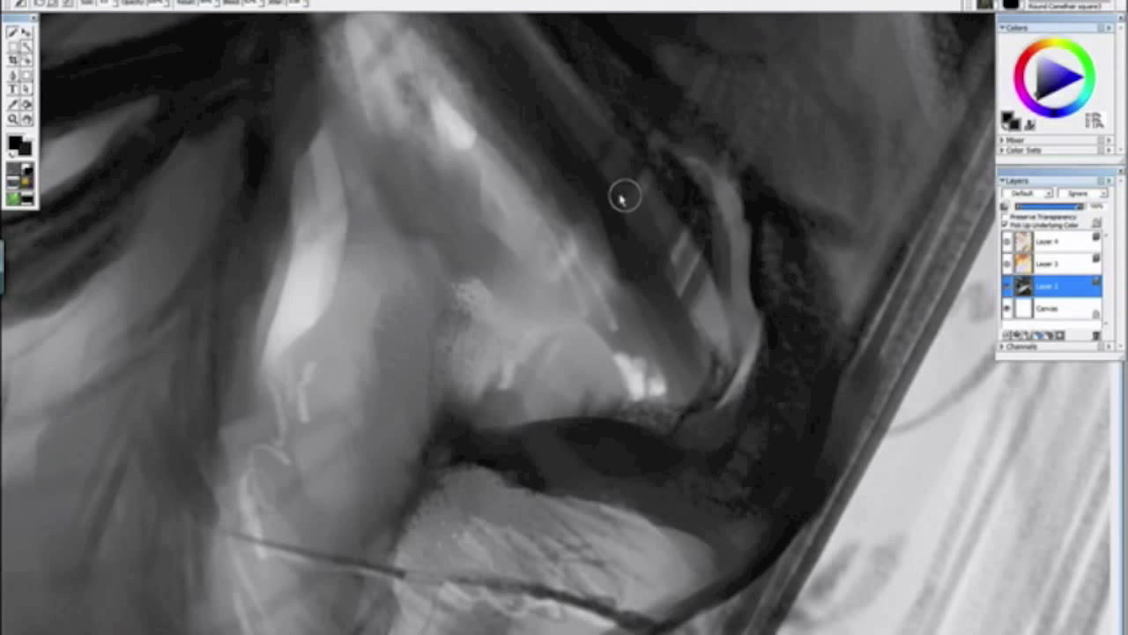
{"action": "mouse_move", "coordinate": [680, 245]}
{"action": "left_mouse_down"}
{"action": "mouse_move", "coordinate": [677, 274]}
{"action": "mouse_move", "coordinate": [682, 240]}
{"action": "mouse_move", "coordinate": [710, 219]}
{"action": "mouse_move", "coordinate": [716, 256]}
{"action": "mouse_move", "coordinate": [698, 345]}
{"action": "left_mouse_up"}
{"action": "left_click_drag", "start_coordinate": [685, 282], "coordinate": [672, 321]}
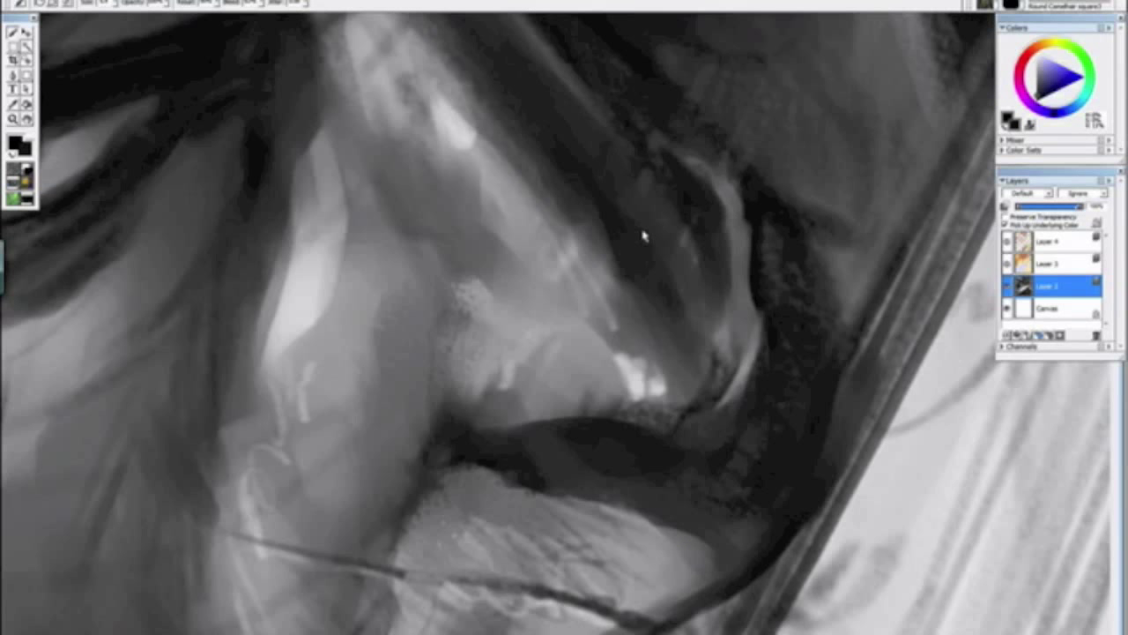
Step: Review the nose within the whole painting and straighten the rotated canvas
{"action": "key", "text": "ctrl+minus"}
{"action": "key", "text": "ctrl+minus"}
{"action": "key", "text": "ctrl+minus"}
{"action": "key", "text": "ctrl+minus"}
{"action": "key", "text": "ctrl+minus"}
{"action": "key", "text": "ctrl+minus"}
{"action": "key", "text": "ctrl+minus"}
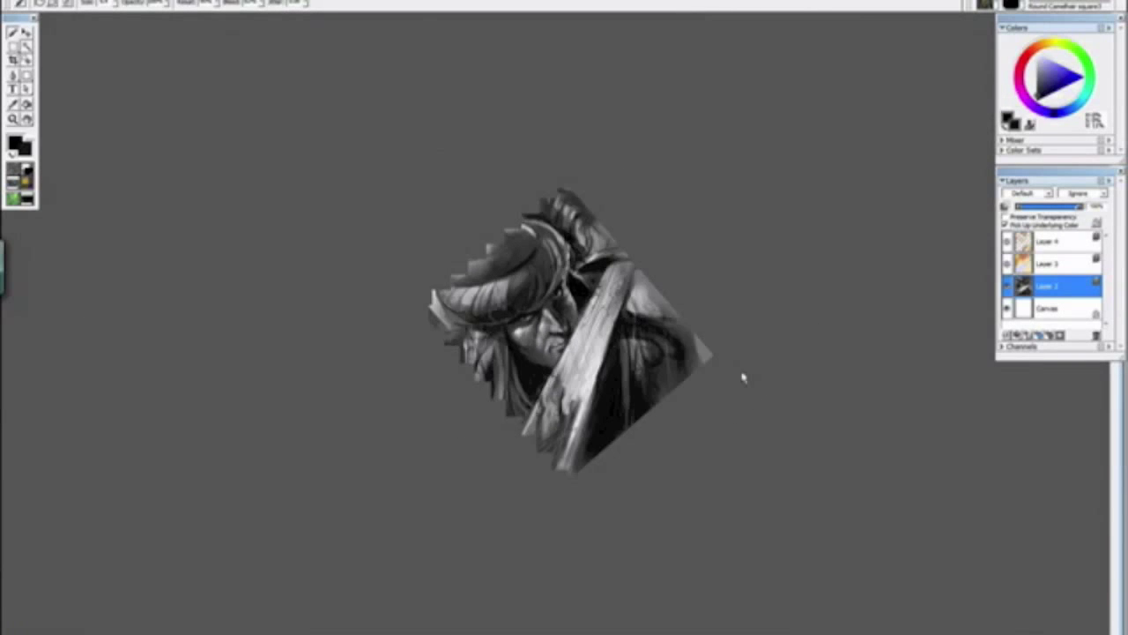
{"action": "left_click_drag", "start_coordinate": [742, 378], "coordinate": [553, 373]}
{"action": "left_click", "coordinate": [553, 373], "text": "alt"}
Step: Blend dark grey over the light patch low on the shadowed side of the nose
{"action": "key", "text": "ctrl+plus"}
{"action": "key", "text": "ctrl+plus"}
{"action": "key", "text": "ctrl+plus"}
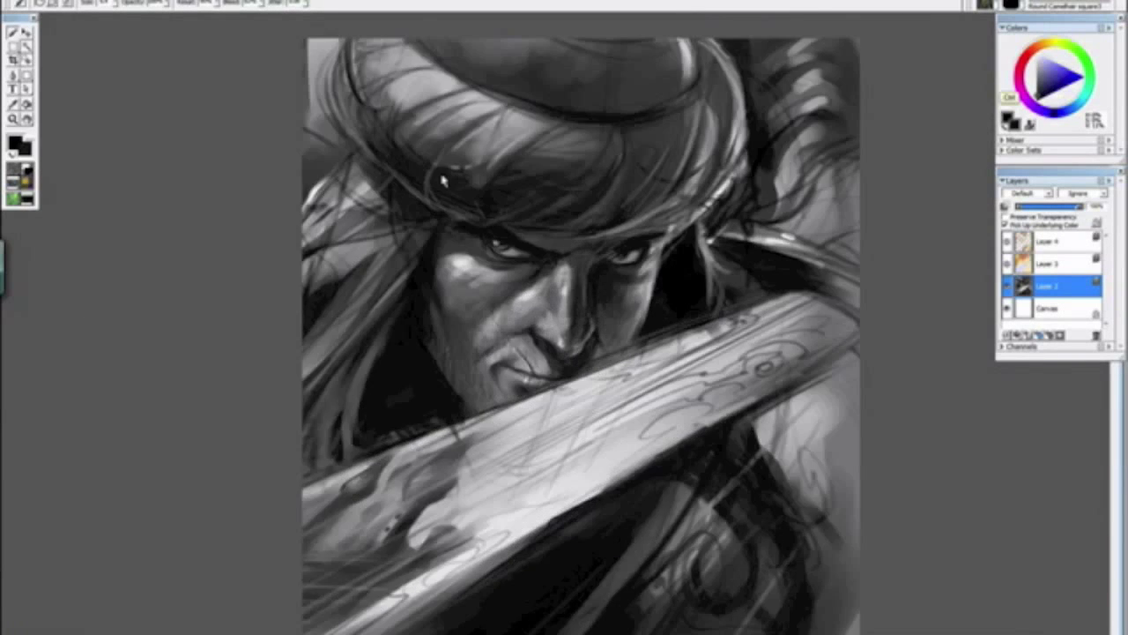
{"action": "key", "text": "ctrl+plus"}
{"action": "key", "text": "ctrl+plus"}
{"action": "key", "text": "ctrl+plus"}
{"action": "key", "text": "ctrl+plus"}
{"action": "mouse_move", "coordinate": [655, 386]}
{"action": "left_mouse_down"}
{"action": "mouse_move", "coordinate": [637, 451]}
{"action": "mouse_move", "coordinate": [679, 422]}
{"action": "left_mouse_up"}
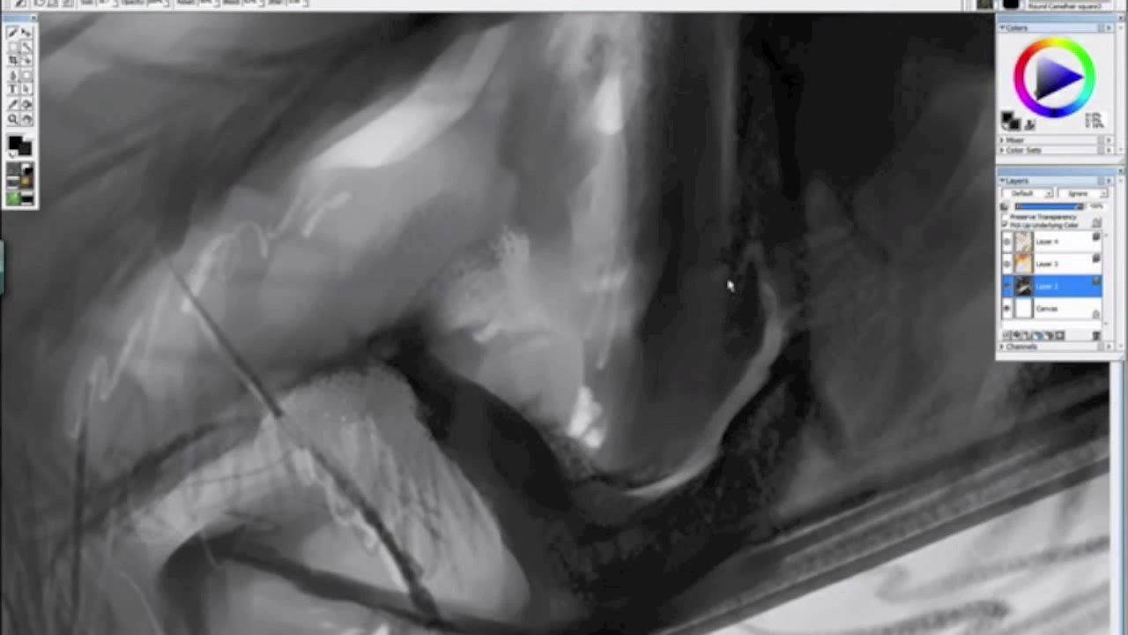
Step: Smooth the stubble strokes on the upper lip beside the nostril shadow with a mid grey
{"action": "scroll", "coordinate": [729, 285], "scroll_direction": "down", "scroll_amount": 10}
{"action": "scroll", "coordinate": [736, 264], "scroll_direction": "up", "scroll_amount": 4}
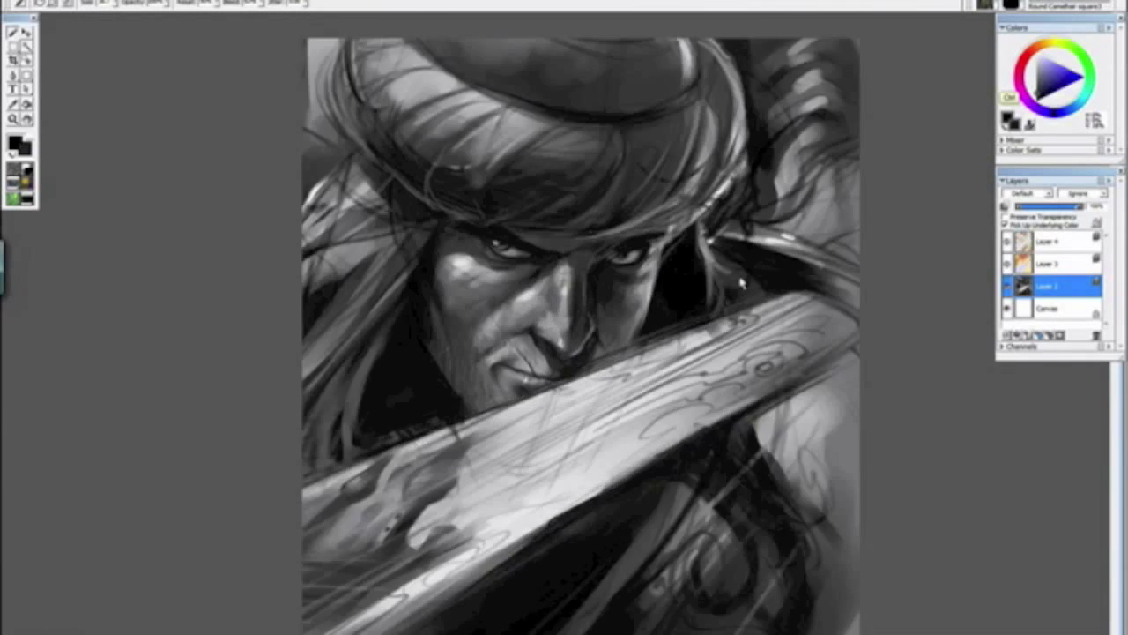
{"action": "scroll", "coordinate": [741, 282], "scroll_direction": "up", "scroll_amount": 8}
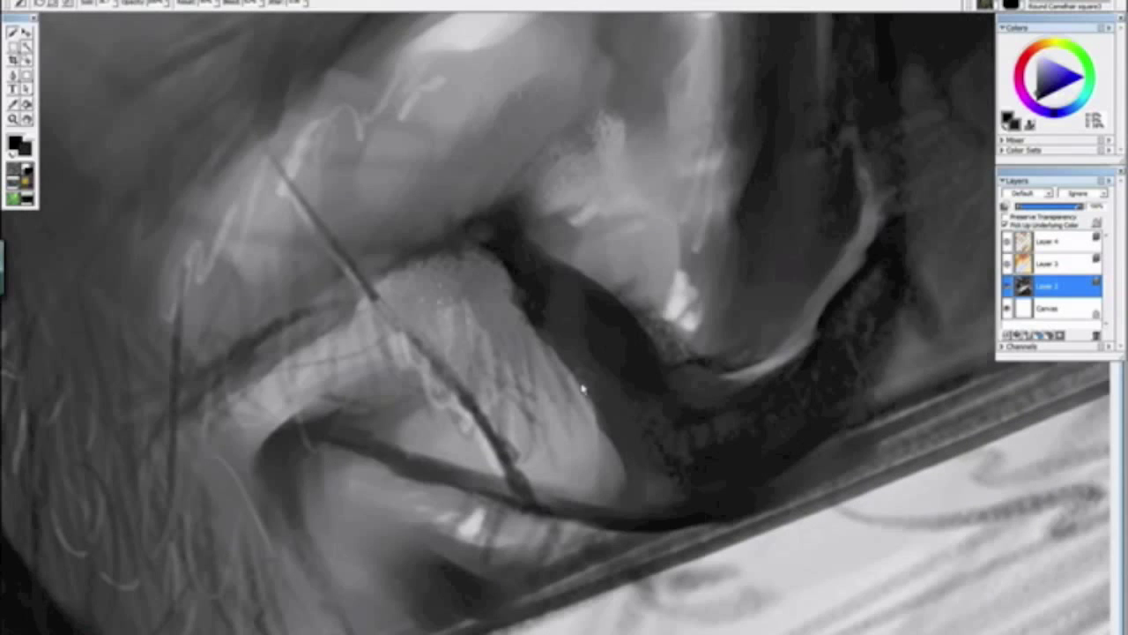
{"action": "left_click_drag", "start_coordinate": [582, 388], "coordinate": [555, 310]}
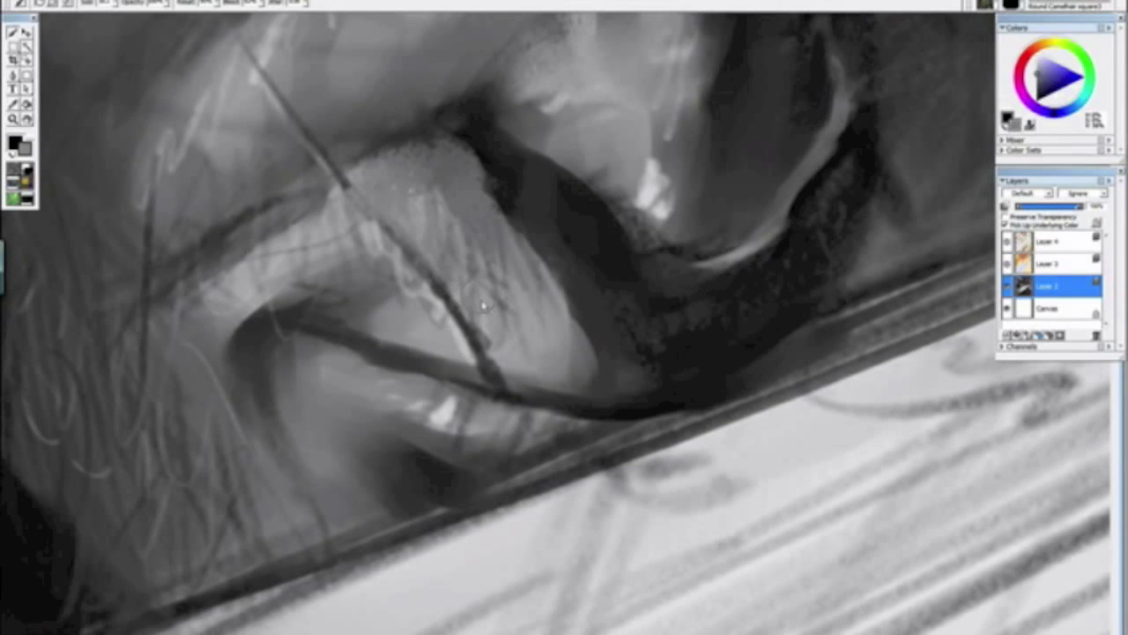
{"action": "scroll", "coordinate": [403, 231], "scroll_direction": "down", "scroll_amount": 6}
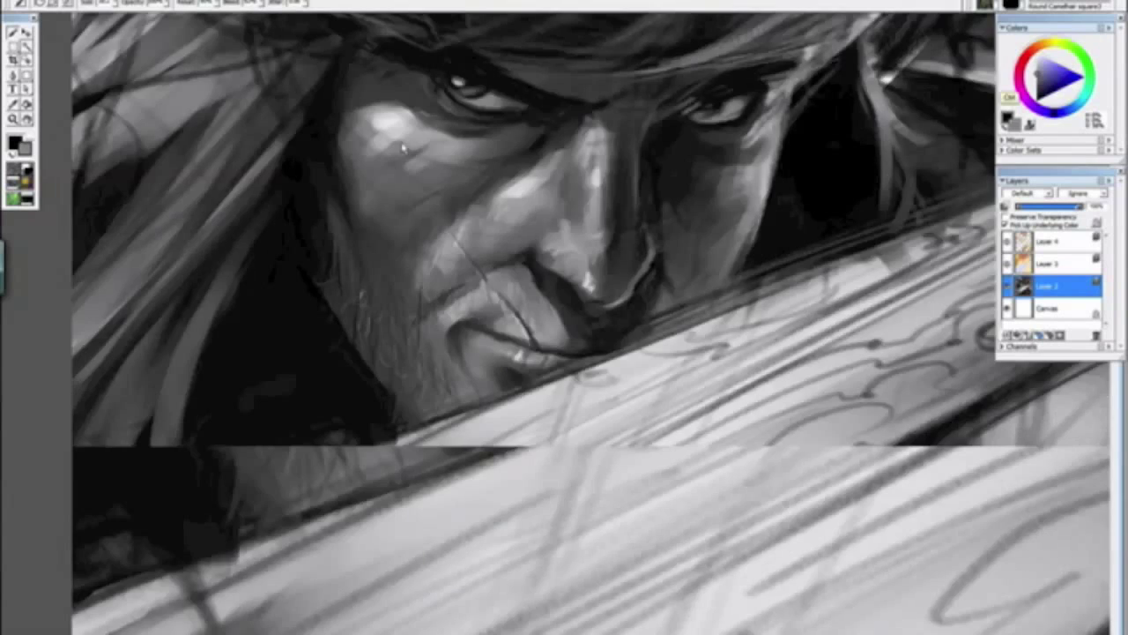
Step: Rotate the canvas, sample a dark grey and smooth the shadow along the outer rim of the nose
{"action": "scroll", "coordinate": [421, 156], "scroll_direction": "up", "scroll_amount": 5}
{"action": "key", "text": "ctrl+plus"}
{"action": "left_click_drag", "start_coordinate": [418, 151], "coordinate": [482, 317]}
{"action": "scroll", "coordinate": [483, 320], "scroll_direction": "up", "scroll_amount": 5}
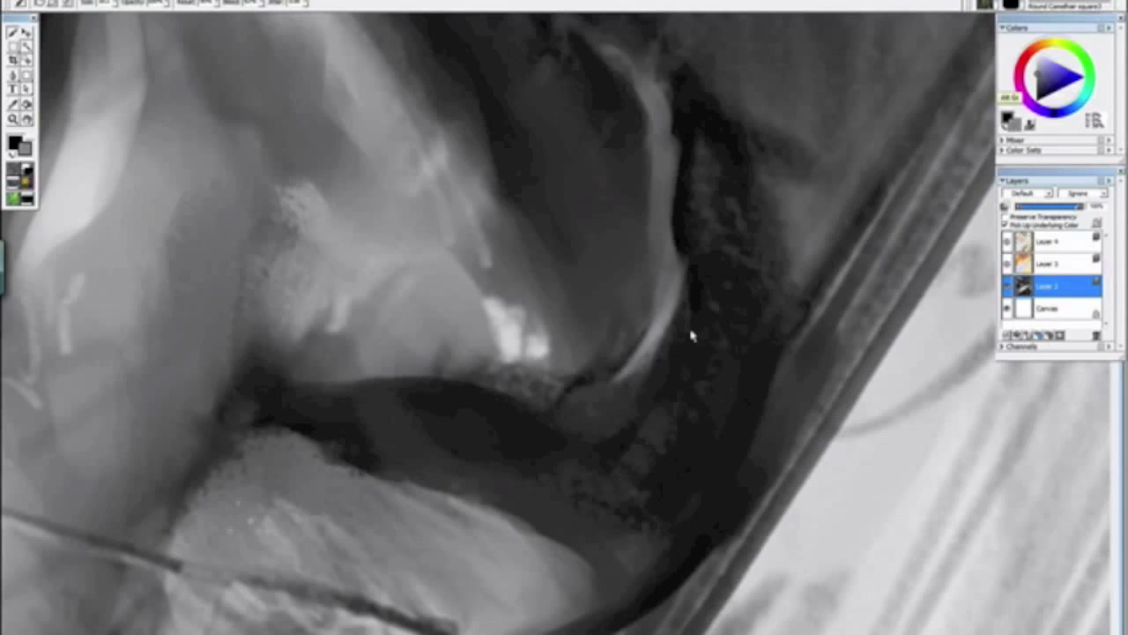
{"action": "left_click", "coordinate": [691, 334], "text": "alt"}
{"action": "mouse_move", "coordinate": [691, 268]}
{"action": "left_mouse_down"}
{"action": "mouse_move", "coordinate": [649, 378]}
{"action": "mouse_move", "coordinate": [686, 269]}
{"action": "left_mouse_up"}
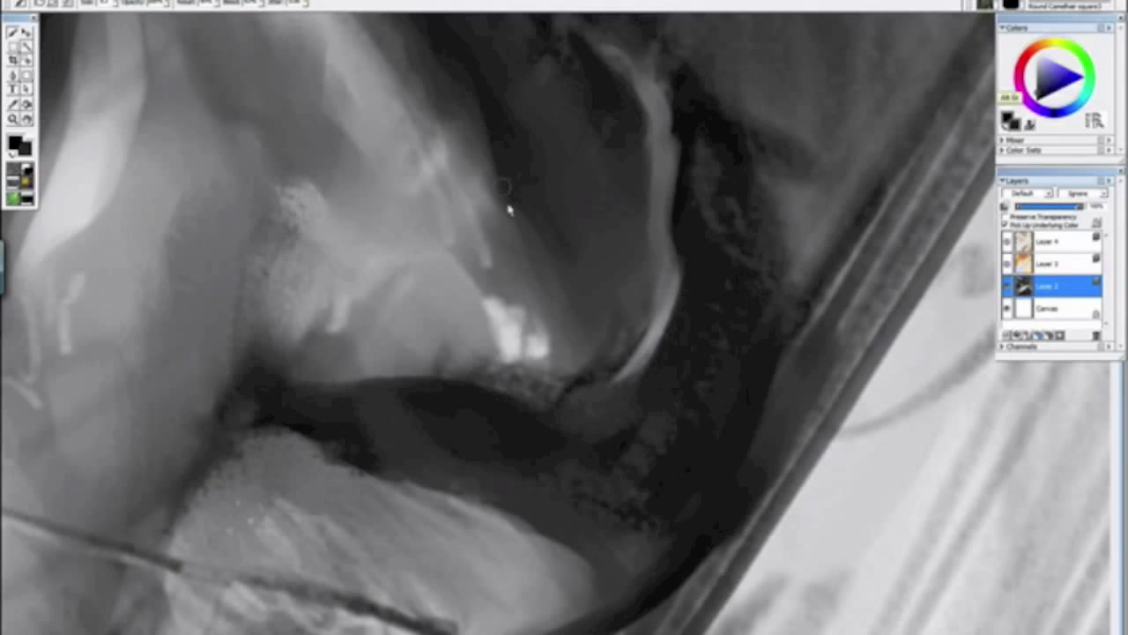
Step: Blend away the streaks near the nose tip and paint light grey highlights on the tip and nostril wing
{"action": "left_click_drag", "start_coordinate": [474, 222], "coordinate": [450, 165]}
{"action": "left_click", "coordinate": [510, 326], "text": "alt"}
{"action": "left_click_drag", "start_coordinate": [513, 343], "coordinate": [484, 327]}
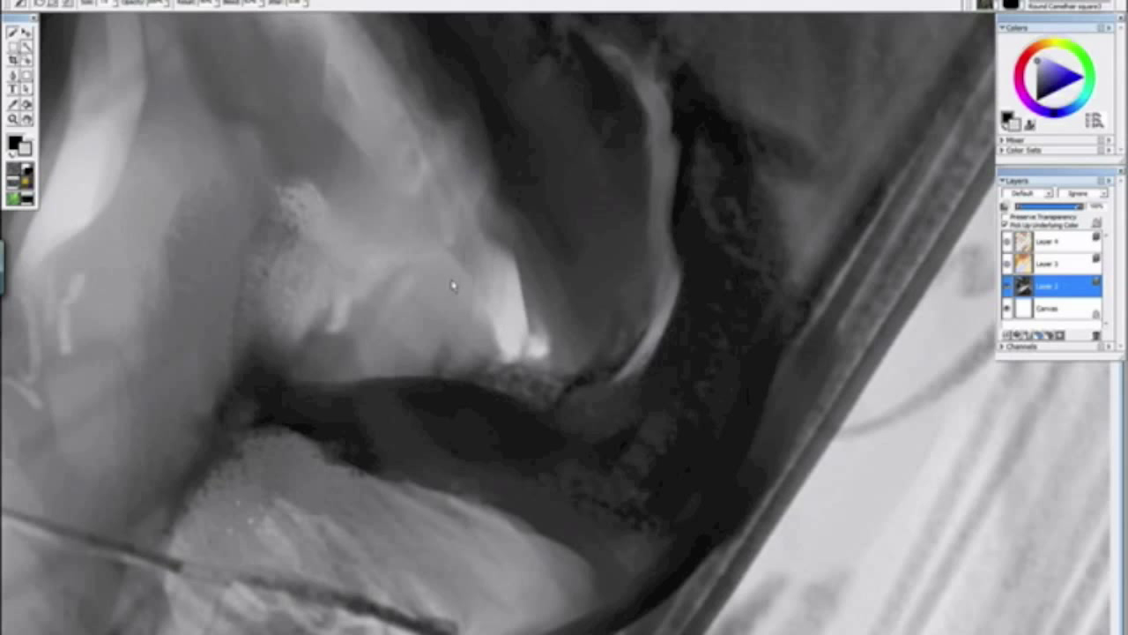
{"action": "mouse_move", "coordinate": [266, 311]}
{"action": "left_mouse_down"}
{"action": "mouse_move", "coordinate": [281, 242]}
{"action": "mouse_move", "coordinate": [268, 248]}
{"action": "mouse_move", "coordinate": [290, 245]}
{"action": "mouse_move", "coordinate": [282, 201]}
{"action": "left_mouse_up"}
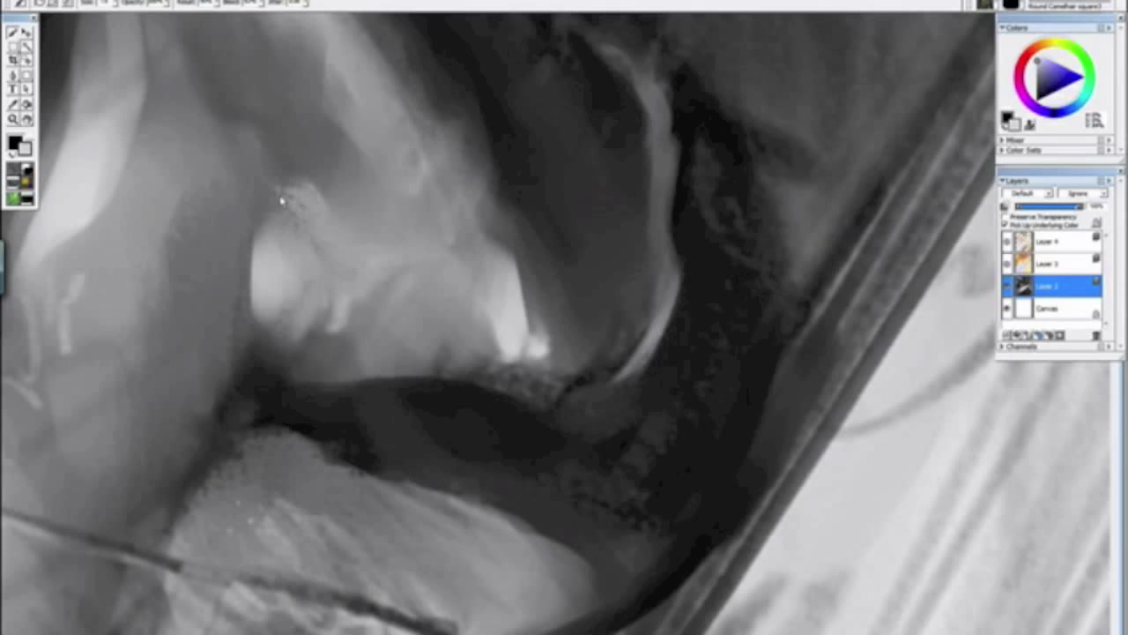
Step: Check the new nose highlights against the whole painting and straighten the canvas
{"action": "scroll", "coordinate": [604, 365], "scroll_direction": "down", "scroll_amount": 10}
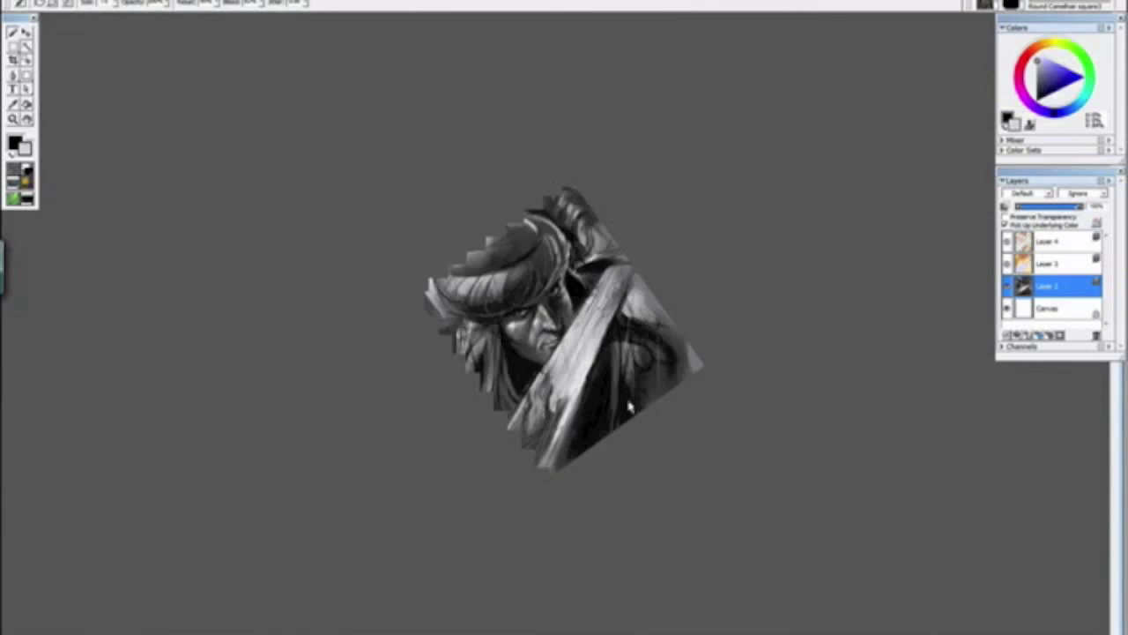
{"action": "left_click_drag", "start_coordinate": [630, 405], "coordinate": [390, 299]}
{"action": "key", "text": "alt+space"}
{"action": "left_click", "coordinate": [380, 298]}
{"action": "left_click_drag", "start_coordinate": [338, 241], "coordinate": [318, 216]}
{"action": "key", "text": "ctrl+minus"}
Step: Rotate the canvas and smooth the shadowed side of the nose with further strokes
{"action": "key", "text": "ctrl+plus"}
{"action": "key", "text": "ctrl+plus"}
{"action": "key", "text": "ctrl+plus"}
{"action": "key", "text": "ctrl+plus"}
{"action": "key", "text": "ctrl+plus"}
{"action": "left_click_drag", "start_coordinate": [395, 205], "coordinate": [557, 453]}
{"action": "key", "text": "ctrl+plus"}
{"action": "left_click_drag", "start_coordinate": [673, 380], "coordinate": [275, 367]}
{"action": "left_click_drag", "start_coordinate": [317, 319], "coordinate": [368, 182]}
{"action": "left_click_drag", "start_coordinate": [372, 266], "coordinate": [334, 412]}
{"action": "left_click_drag", "start_coordinate": [332, 404], "coordinate": [333, 251]}
Step: Sample greys around the far eye and repaint the eye and its lid shadow
{"action": "left_click", "coordinate": [610, 368], "text": "alt"}
{"action": "left_click_drag", "start_coordinate": [604, 335], "coordinate": [665, 474]}
{"action": "mouse_move", "coordinate": [644, 402]}
{"action": "left_mouse_down"}
{"action": "mouse_move", "coordinate": [682, 484]}
{"action": "mouse_move", "coordinate": [688, 449]}
{"action": "mouse_move", "coordinate": [597, 320]}
{"action": "mouse_move", "coordinate": [574, 317]}
{"action": "mouse_move", "coordinate": [558, 350]}
{"action": "mouse_move", "coordinate": [552, 320]}
{"action": "left_mouse_up"}
{"action": "left_click", "coordinate": [574, 379], "text": "alt"}
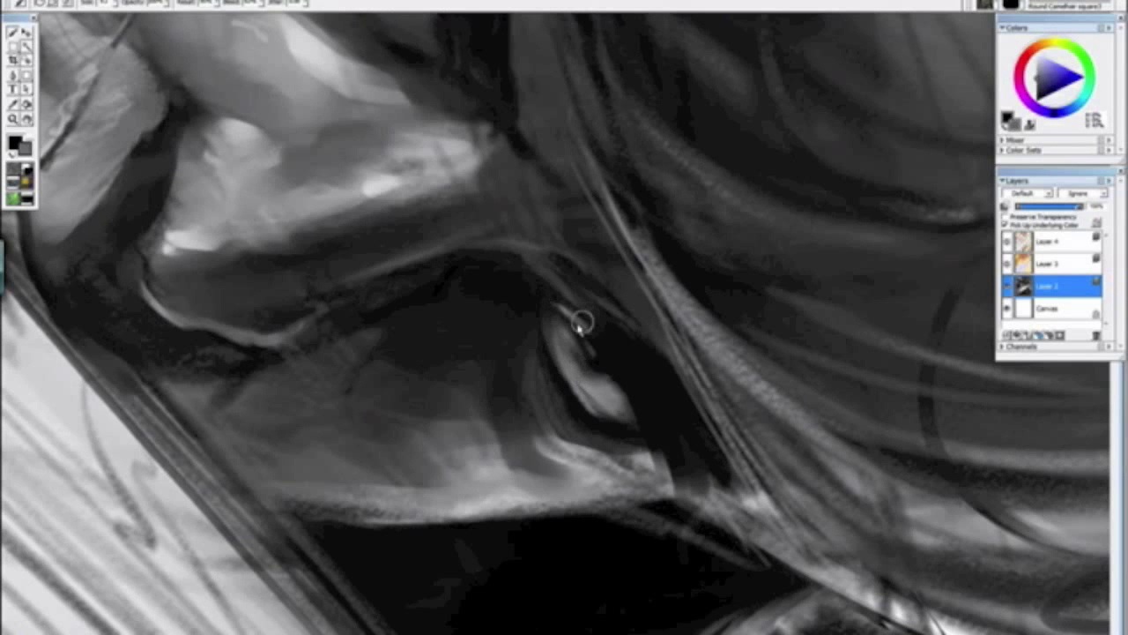
Step: Review the reworked far eye with the whole greyscale painting in view
{"action": "key", "text": "ctrl+minus"}
{"action": "key", "text": "ctrl+minus"}
{"action": "key", "text": "ctrl+minus"}
{"action": "key", "text": "ctrl+minus"}
{"action": "key", "text": "ctrl+minus"}
{"action": "key", "text": "ctrl+minus"}
{"action": "key", "text": "ctrl+minus"}
{"action": "key", "text": "ctrl+minus"}
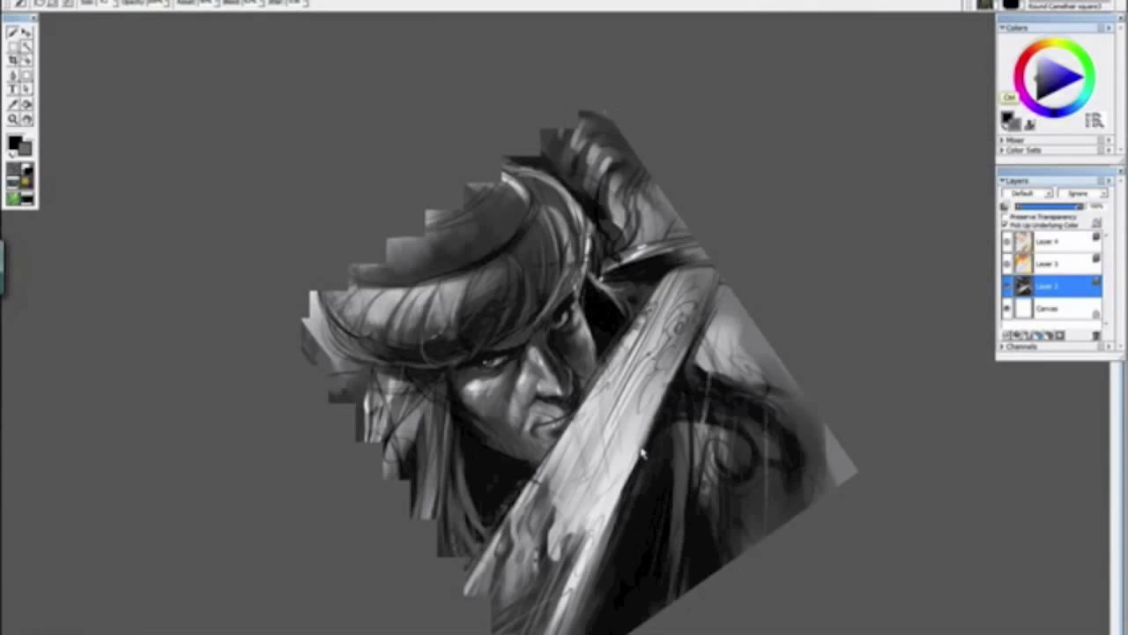
Step: Sample black and darken the shadowed far cheek between the nose and the eye
{"action": "key", "text": "ctrl+plus"}
{"action": "key", "text": "ctrl+plus"}
{"action": "key", "text": "ctrl+plus"}
{"action": "key", "text": "ctrl+plus"}
{"action": "left_click_drag", "start_coordinate": [658, 376], "coordinate": [606, 160]}
{"action": "left_click", "coordinate": [496, 251], "text": "alt"}
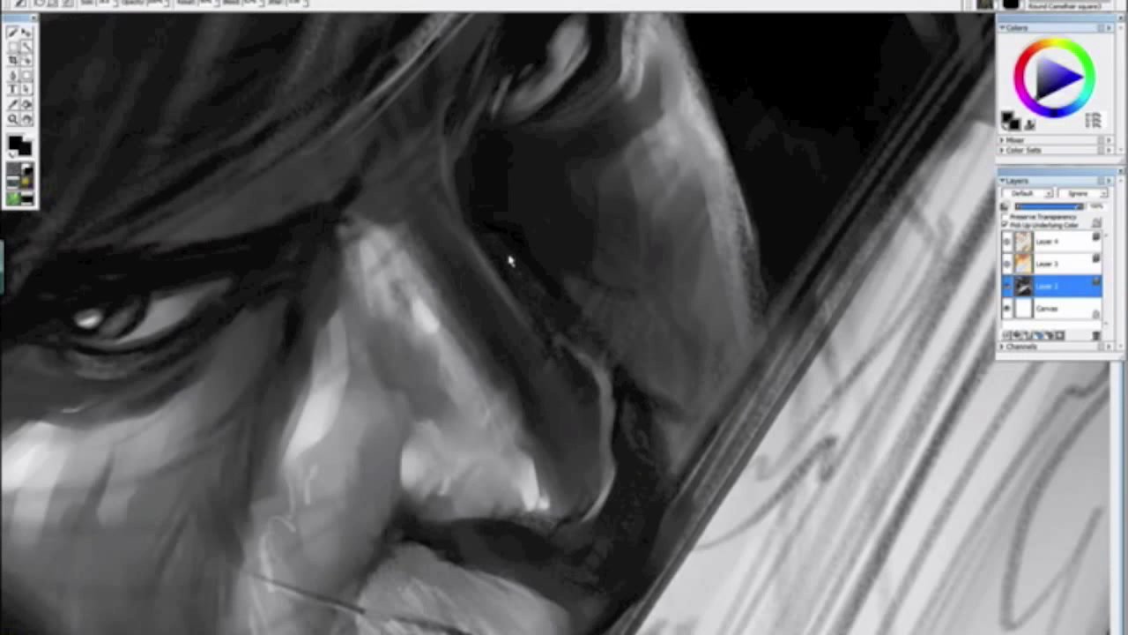
{"action": "mouse_move", "coordinate": [602, 245]}
{"action": "left_mouse_down"}
{"action": "mouse_move", "coordinate": [572, 327]}
{"action": "mouse_move", "coordinate": [639, 317]}
{"action": "left_mouse_up"}
{"action": "left_click_drag", "start_coordinate": [635, 187], "coordinate": [599, 160]}
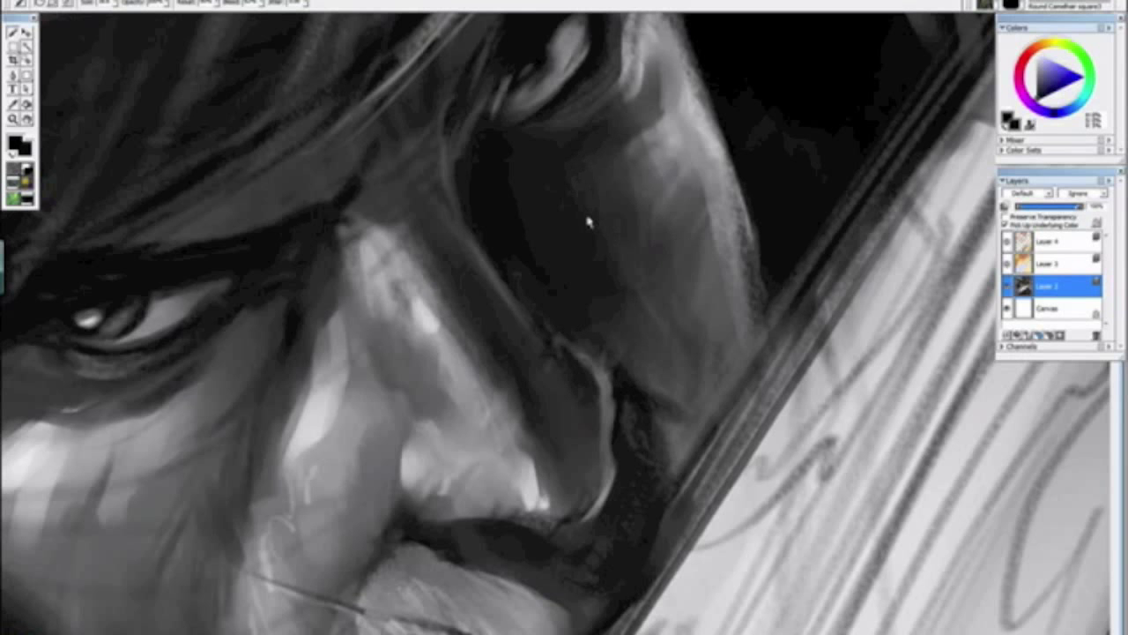
Step: Reduce the brush size, sample a grey and paint fold strokes along the turban's edge above the far eye
{"action": "scroll", "coordinate": [587, 221], "scroll_direction": "down", "scroll_amount": 10}
{"action": "left_click_drag", "start_coordinate": [690, 495], "coordinate": [660, 478]}
{"action": "left_click", "coordinate": [475, 344], "text": "alt"}
{"action": "left_click_drag", "start_coordinate": [397, 282], "coordinate": [423, 254]}
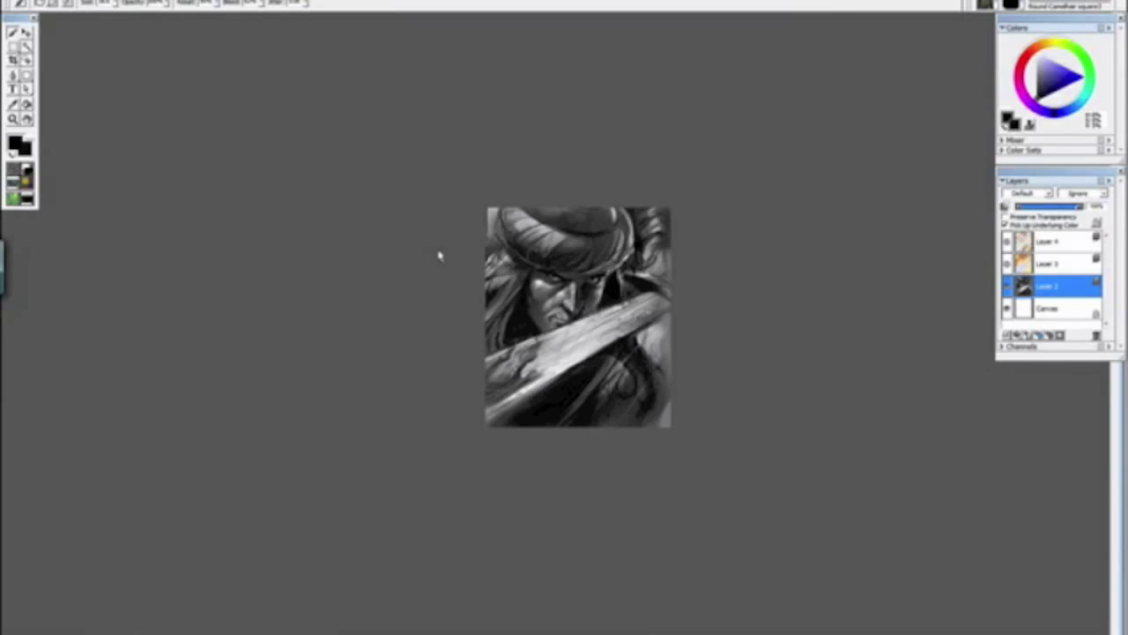
{"action": "scroll", "coordinate": [494, 254], "scroll_direction": "up", "scroll_amount": 8}
{"action": "left_click_drag", "start_coordinate": [577, 250], "coordinate": [544, 522]}
{"action": "left_click_drag", "start_coordinate": [458, 402], "coordinate": [583, 570]}
{"action": "key", "text": "bracketleft"}
{"action": "key", "text": "bracketleft"}
{"action": "left_click", "coordinate": [685, 182], "text": "alt"}
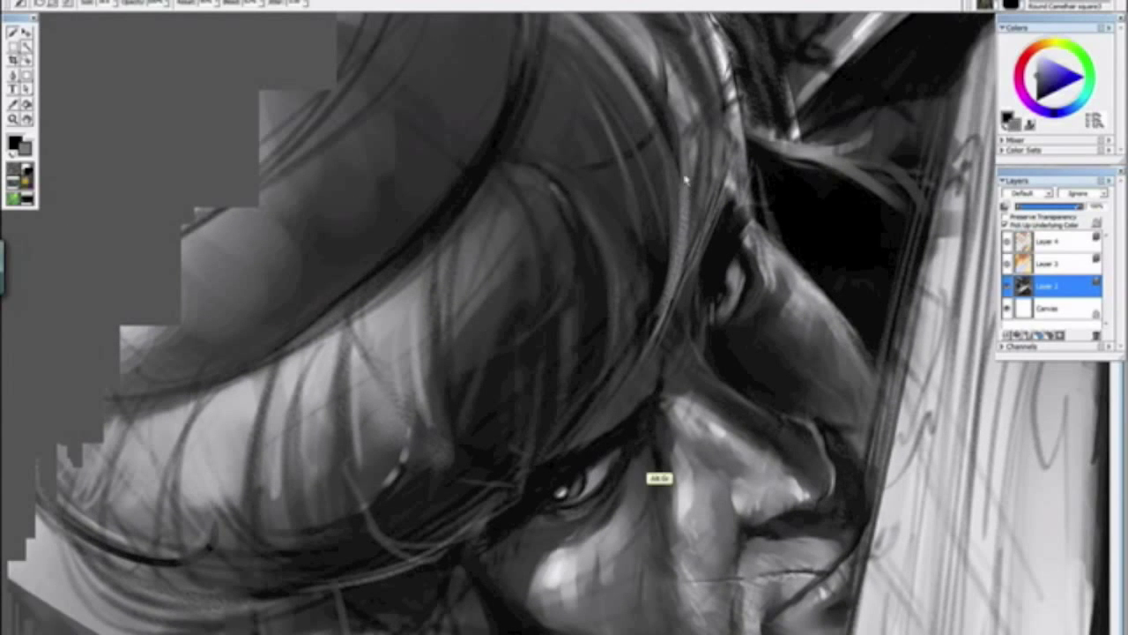
{"action": "left_click_drag", "start_coordinate": [689, 167], "coordinate": [648, 62]}
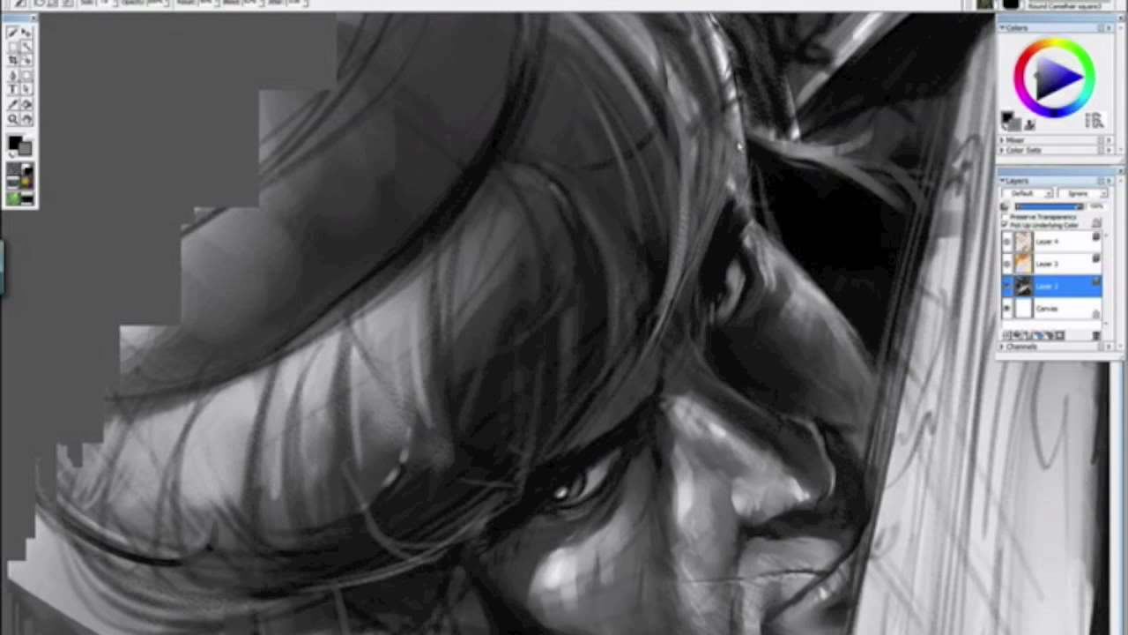
Step: Check the turban edge strokes against the whole greyscale painting
{"action": "key", "text": "ctrl+minus"}
{"action": "key", "text": "ctrl+minus"}
{"action": "key", "text": "ctrl+minus"}
{"action": "key", "text": "ctrl+minus"}
{"action": "key", "text": "ctrl+minus"}
{"action": "key", "text": "ctrl+minus"}
{"action": "key", "text": "ctrl+plus"}
{"action": "key", "text": "ctrl+plus"}
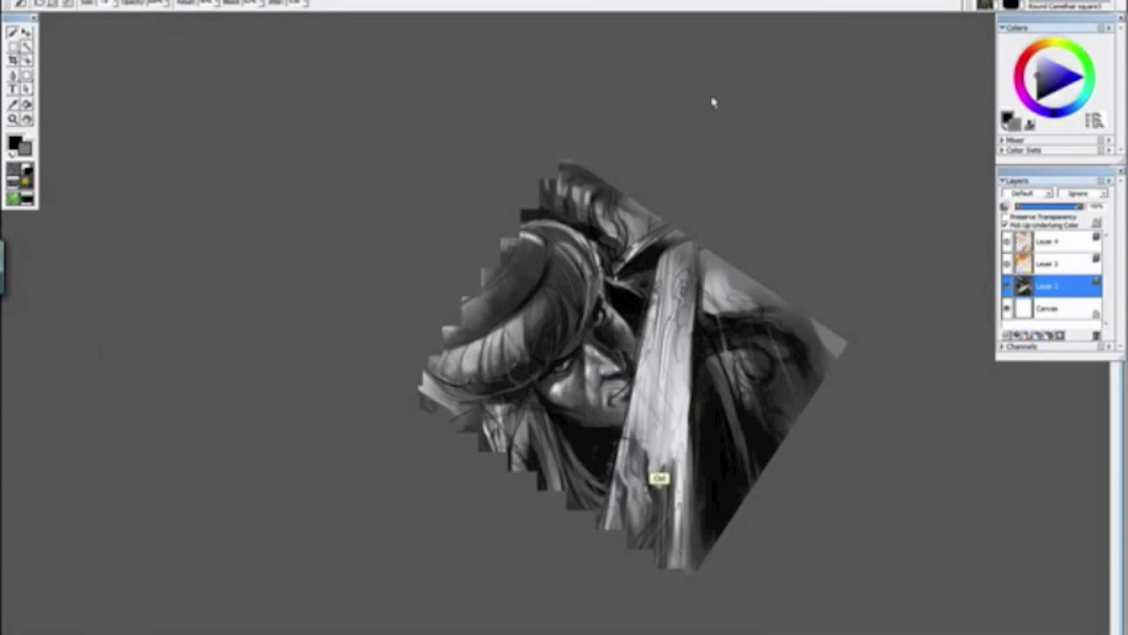
Step: Sample black from the background and clean up the outer contour of the far cheek
{"action": "key", "text": "ctrl+plus"}
{"action": "key", "text": "ctrl+plus"}
{"action": "key", "text": "ctrl+plus"}
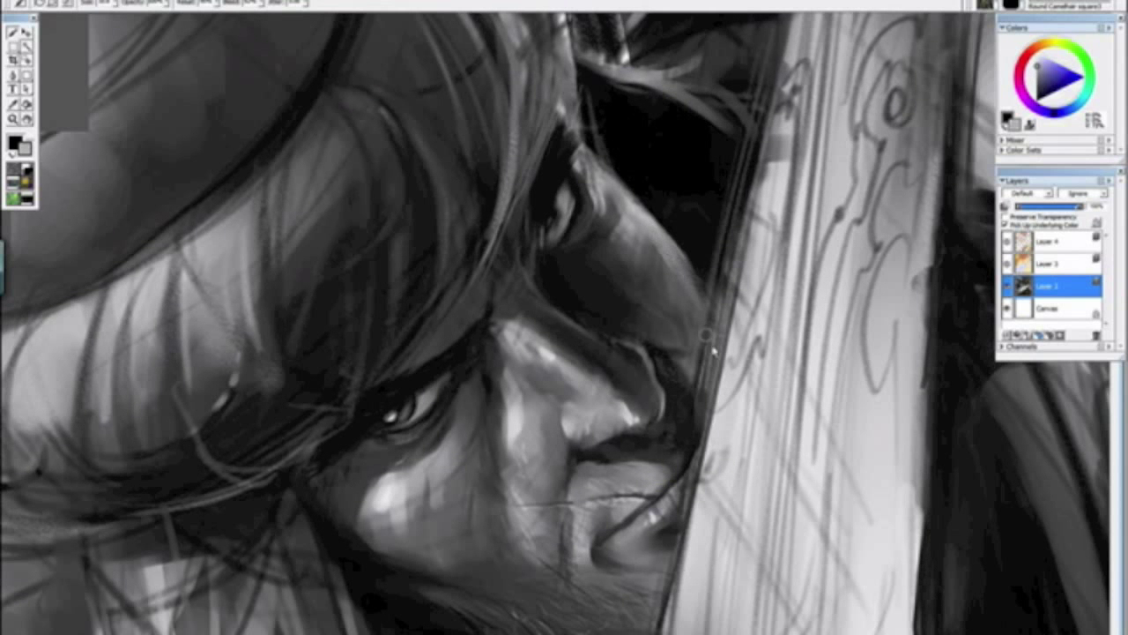
{"action": "left_click", "coordinate": [686, 249], "text": "alt"}
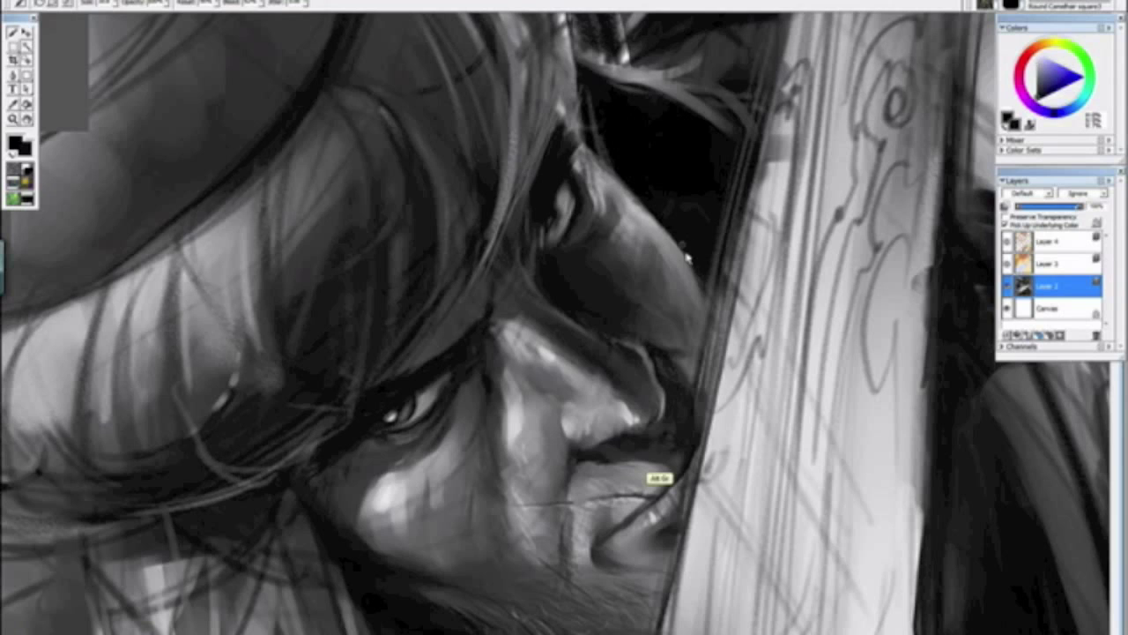
{"action": "mouse_move", "coordinate": [661, 210]}
{"action": "left_mouse_down"}
{"action": "mouse_move", "coordinate": [710, 296]}
{"action": "mouse_move", "coordinate": [641, 172]}
{"action": "left_mouse_up"}
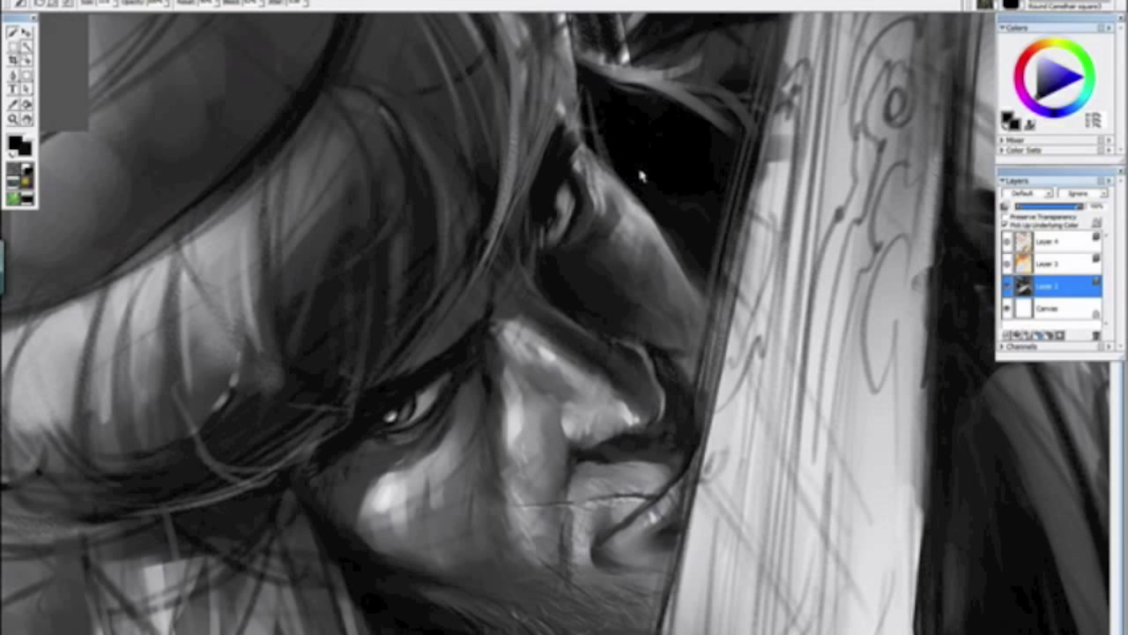
Step: Review the far cheek's contour with the whole greyscale painting in view
{"action": "key", "text": "ctrl+minus"}
{"action": "key", "text": "ctrl+minus"}
{"action": "key", "text": "ctrl+minus"}
{"action": "key", "text": "ctrl+minus"}
{"action": "key", "text": "ctrl+minus"}
{"action": "key", "text": "ctrl+minus"}
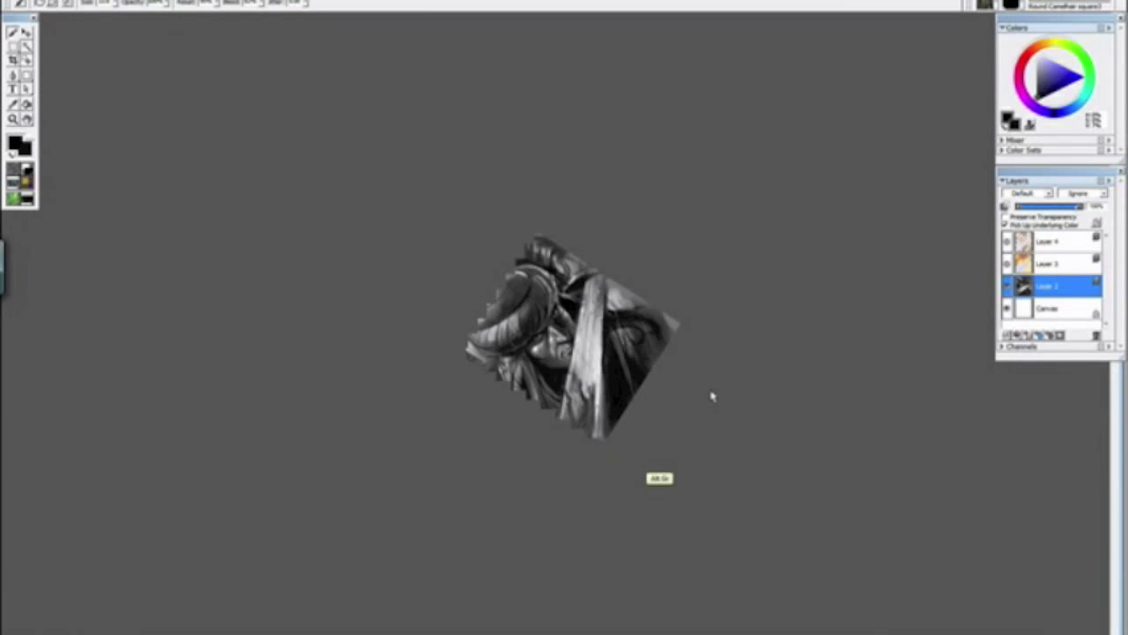
Step: Switch to the Variable Oil Pastel 20 brush for work on the near cheek
{"action": "left_click", "coordinate": [715, 393], "text": "alt"}
{"action": "scroll", "coordinate": [751, 312], "scroll_direction": "up", "scroll_amount": 10}
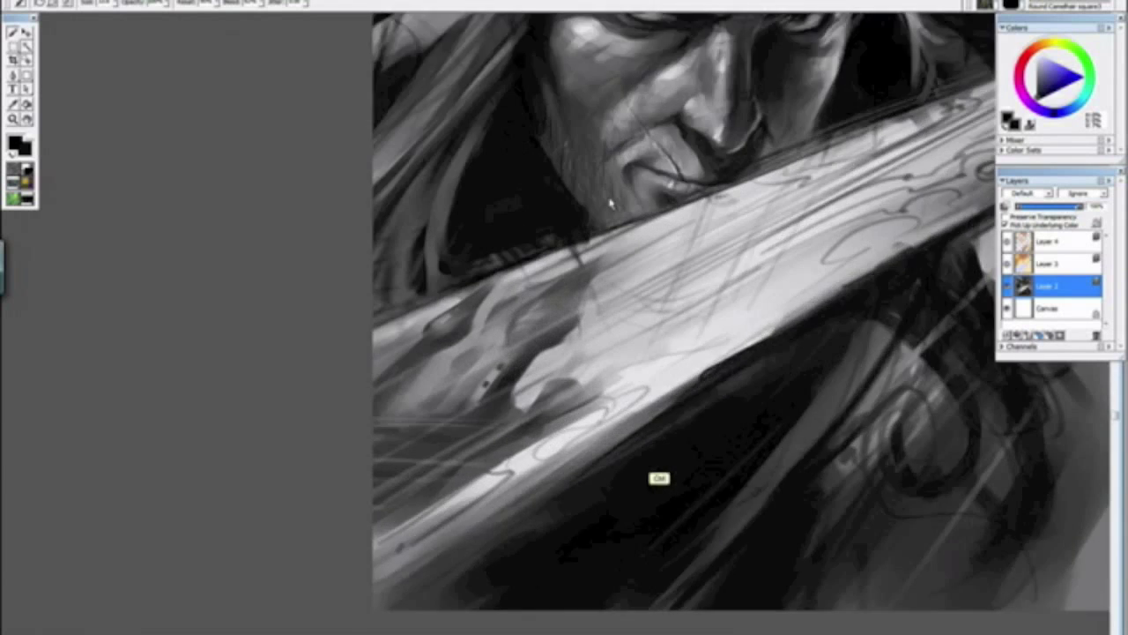
{"action": "left_click_drag", "start_coordinate": [631, 110], "coordinate": [587, 373]}
{"action": "scroll", "coordinate": [587, 373], "scroll_direction": "up", "scroll_amount": 3}
{"action": "left_click_drag", "start_coordinate": [594, 243], "coordinate": [564, 573]}
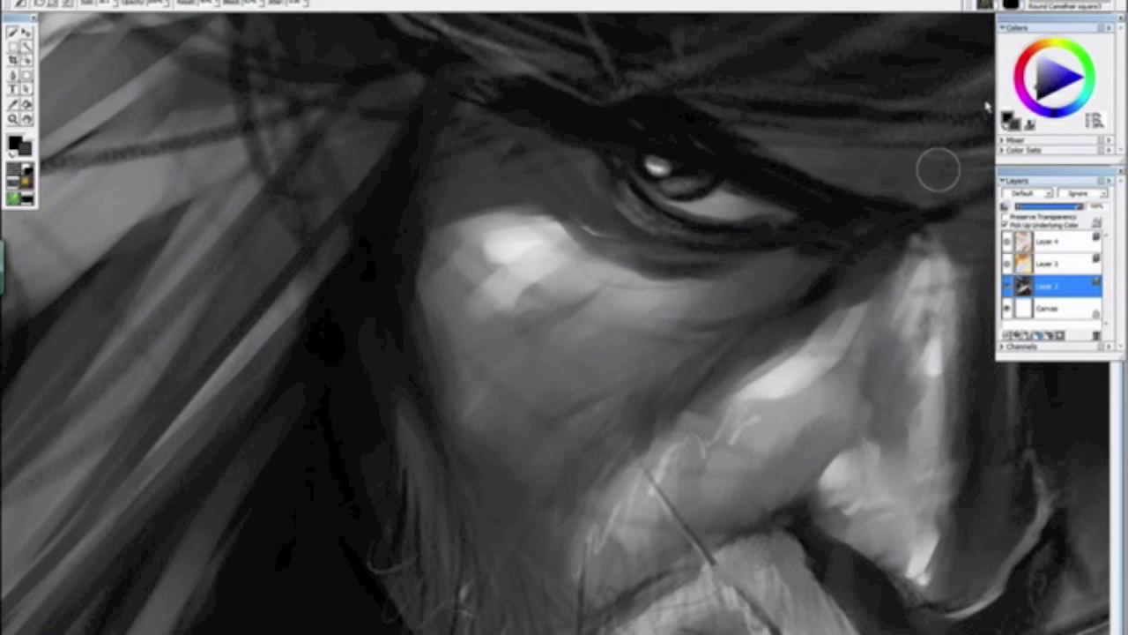
{"action": "left_click", "coordinate": [1054, 7]}
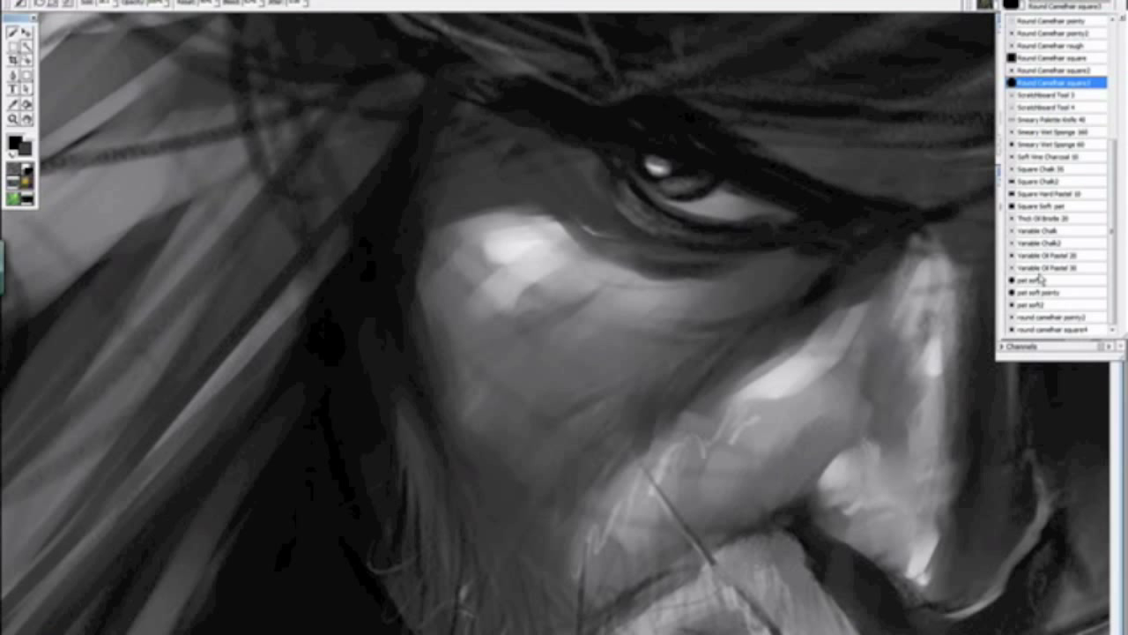
{"action": "left_click", "coordinate": [1038, 264]}
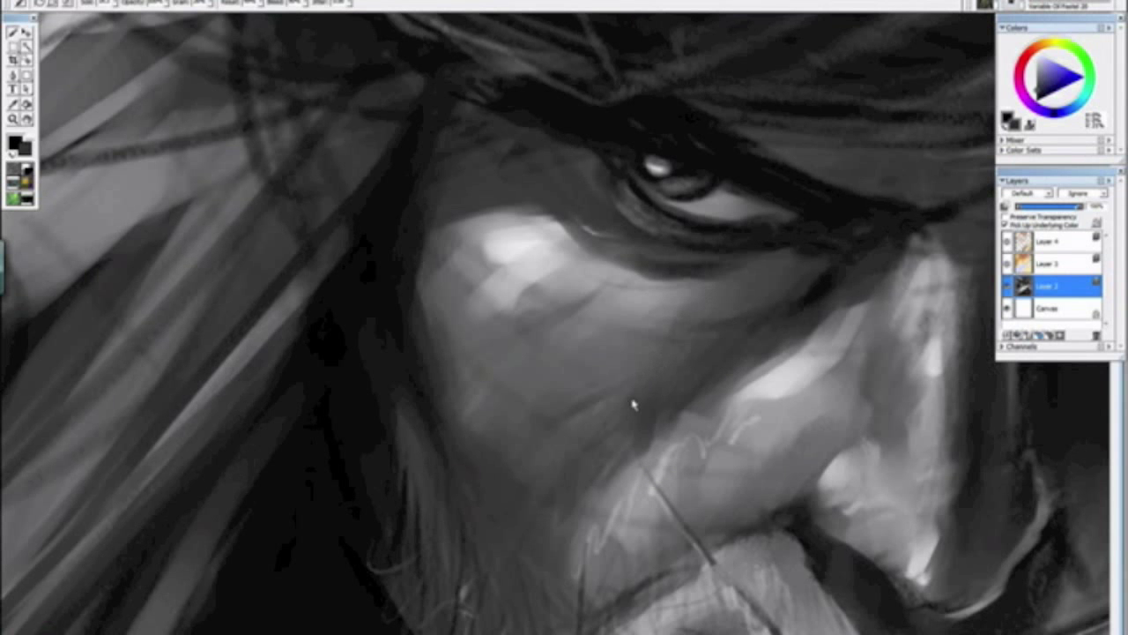
Step: Sample light grey from the highlight beside the nose and blend it across the inner cheek
{"action": "key", "text": "ctrl+minus"}
{"action": "key", "text": "ctrl+minus"}
{"action": "key", "text": "ctrl+minus"}
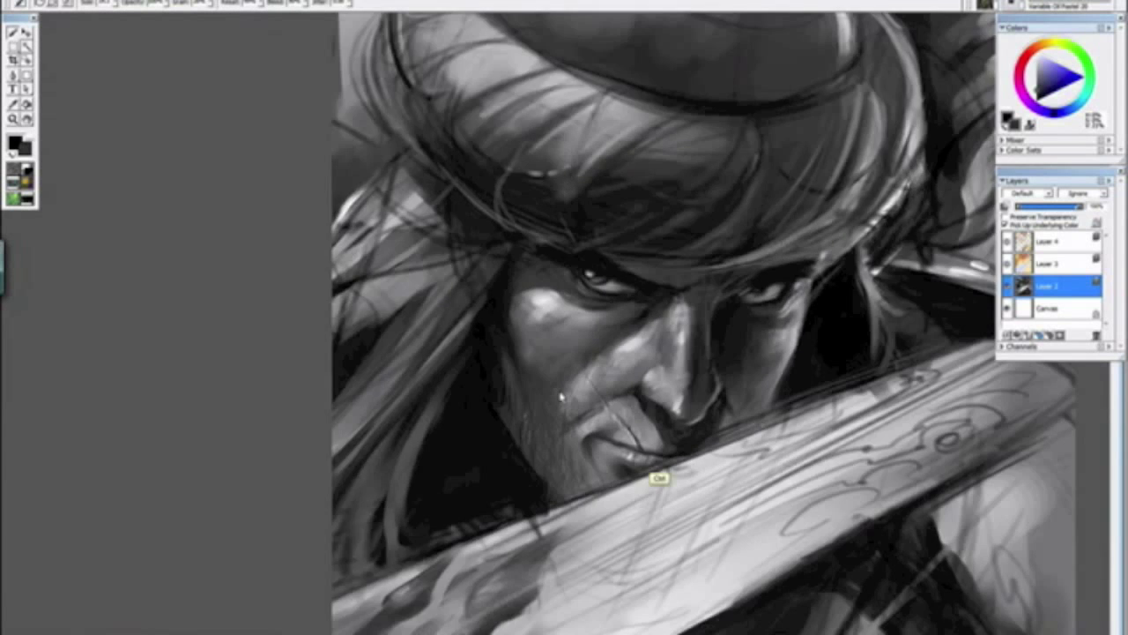
{"action": "key", "text": "ctrl+plus"}
{"action": "key", "text": "ctrl+plus"}
{"action": "key", "text": "ctrl+plus"}
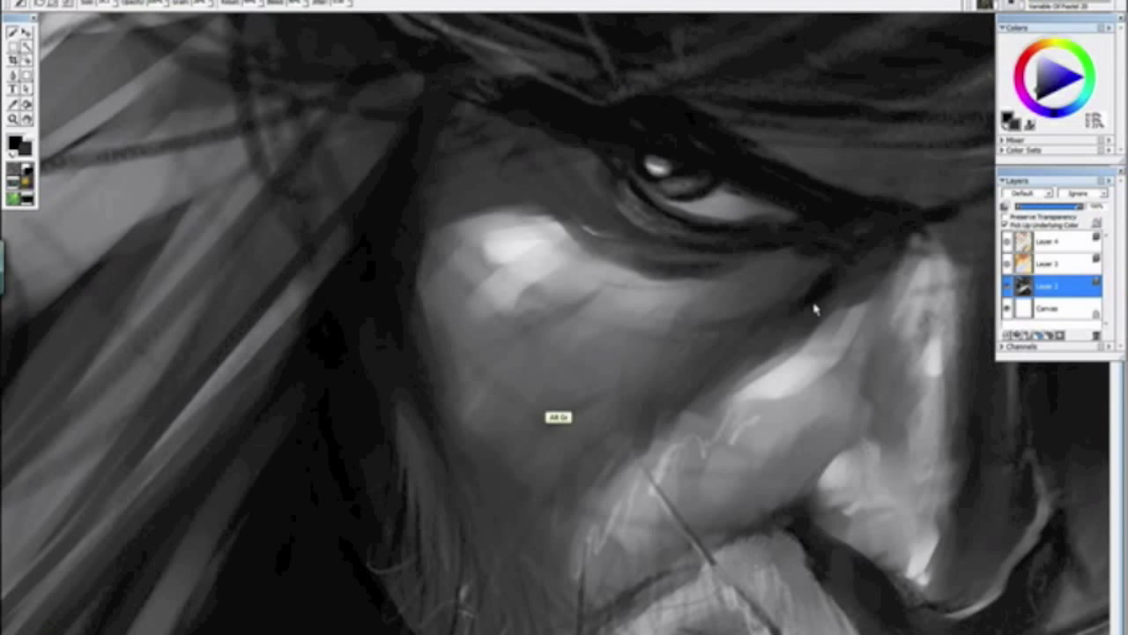
{"action": "left_click", "coordinate": [784, 381], "text": "alt"}
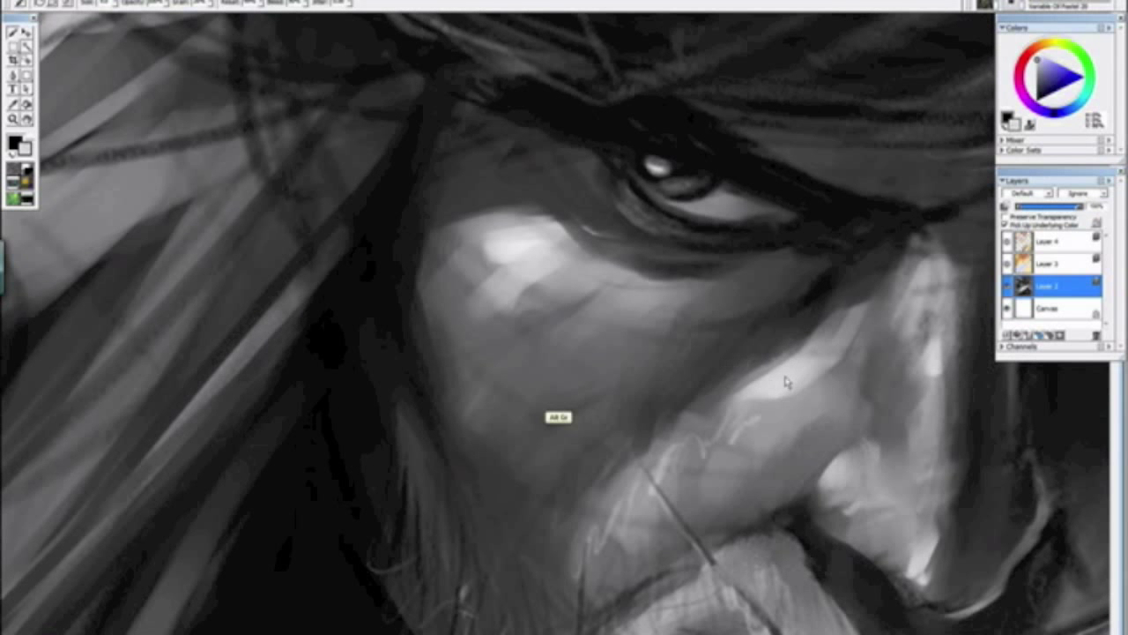
{"action": "left_click_drag", "start_coordinate": [803, 368], "coordinate": [755, 407]}
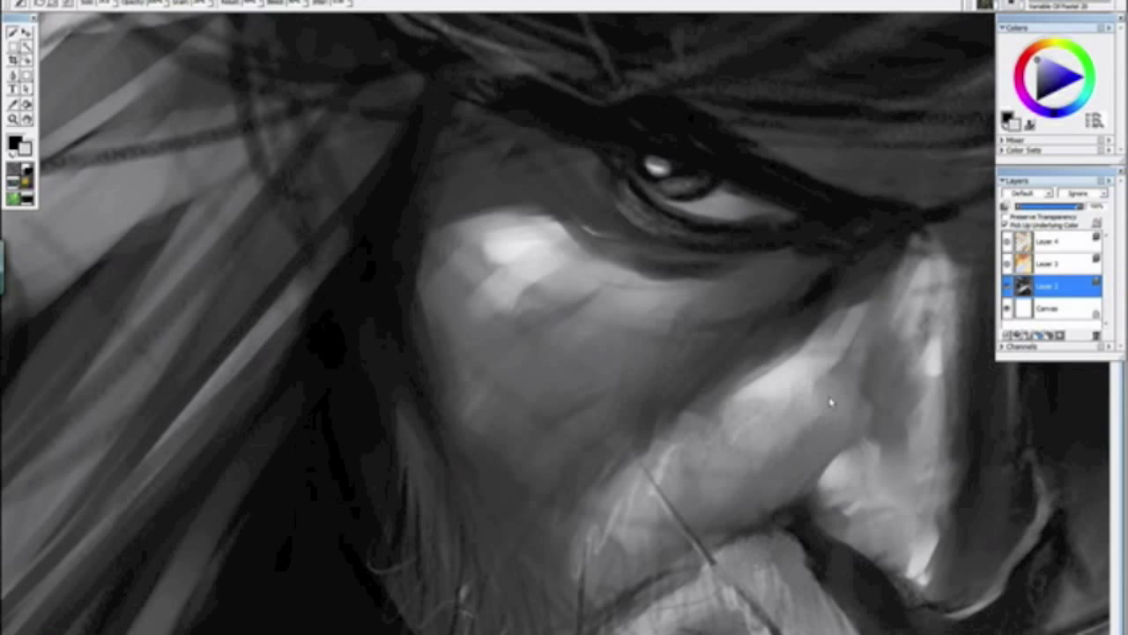
Step: Check the inner cheek highlight against the whole greyscale painting
{"action": "key", "text": "ctrl+minus"}
{"action": "key", "text": "ctrl+minus"}
{"action": "key", "text": "ctrl+minus"}
{"action": "key", "text": "ctrl+minus"}
{"action": "key", "text": "ctrl+minus"}
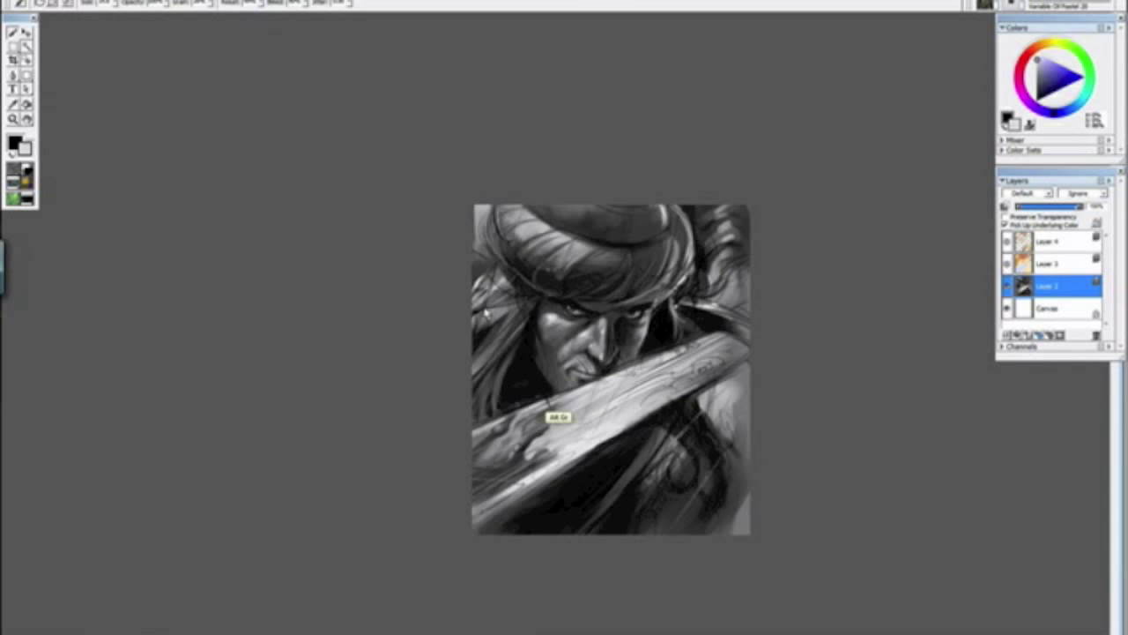
{"action": "left_click_drag", "start_coordinate": [650, 485], "coordinate": [664, 445]}
{"action": "key", "text": "ctrl+plus"}
{"action": "key", "text": "ctrl+plus"}
{"action": "key", "text": "ctrl+plus"}
{"action": "key", "text": "ctrl+plus"}
{"action": "key", "text": "ctrl+plus"}
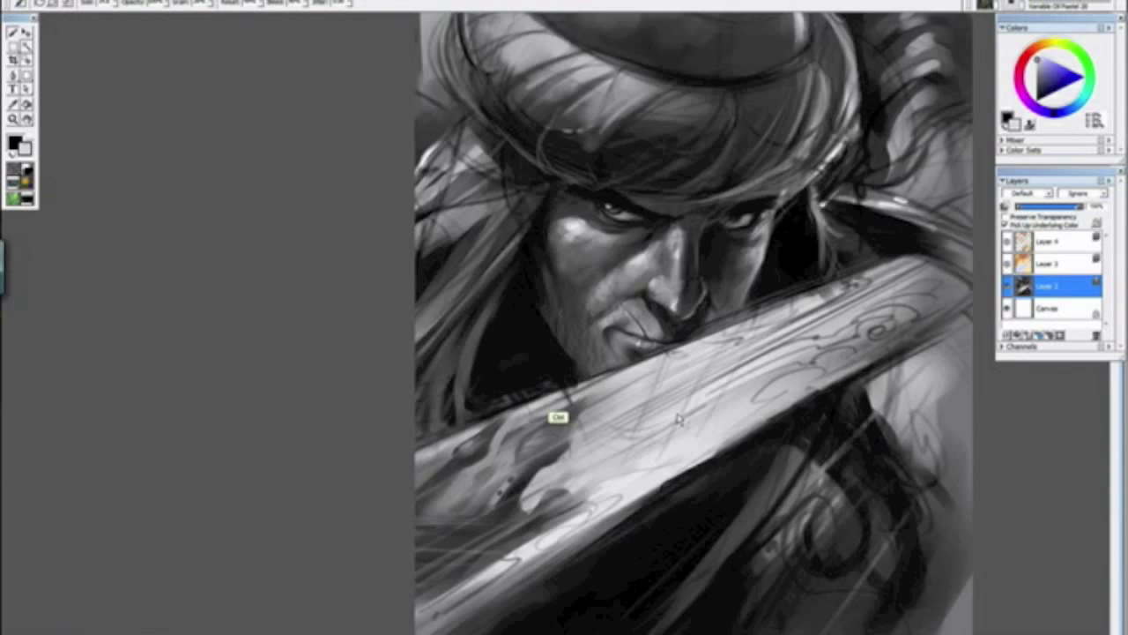
Step: Sample greys around the near eye and repaint the bright highlight on the near cheekbone
{"action": "left_click_drag", "start_coordinate": [825, 265], "coordinate": [473, 587]}
{"action": "left_click", "coordinate": [637, 257], "text": "alt"}
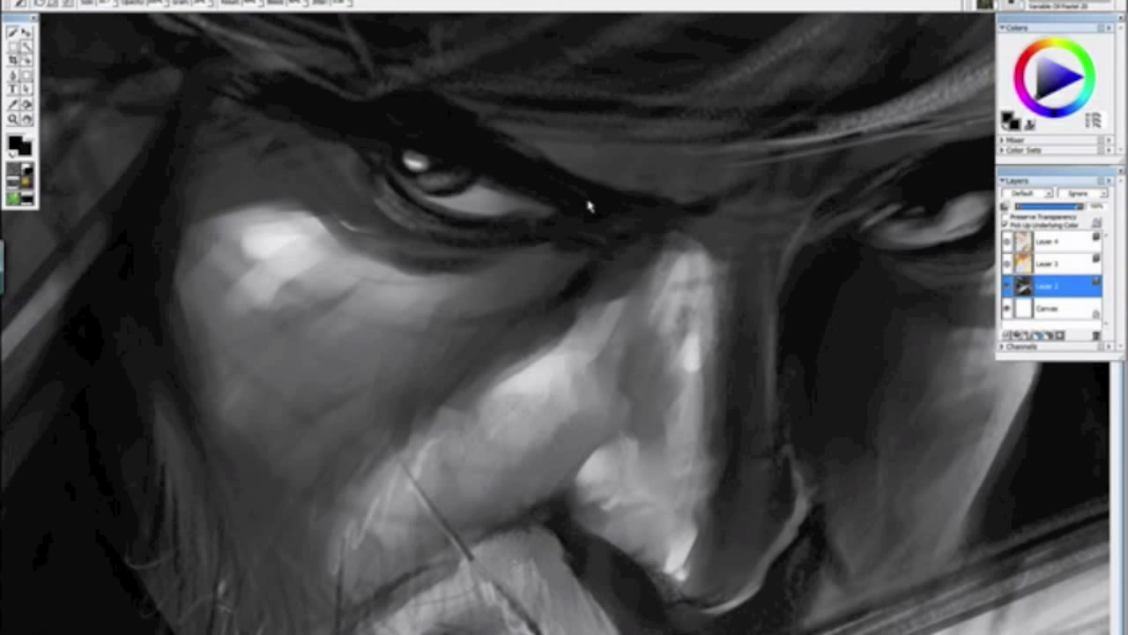
{"action": "left_click_drag", "start_coordinate": [312, 246], "coordinate": [416, 234]}
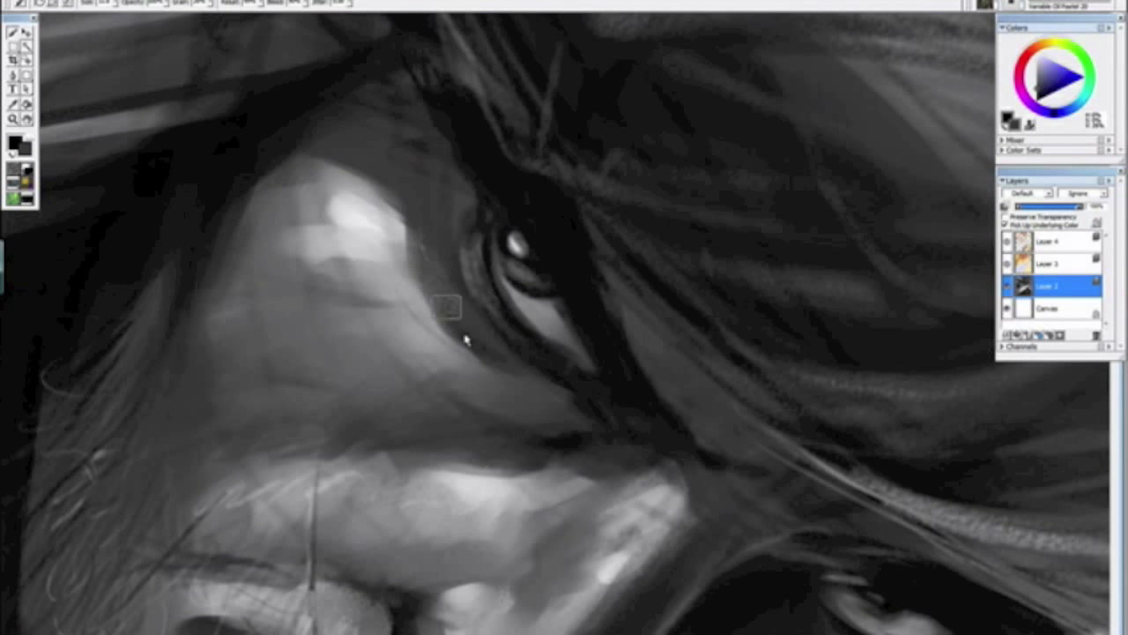
{"action": "left_click", "coordinate": [360, 220], "text": "alt"}
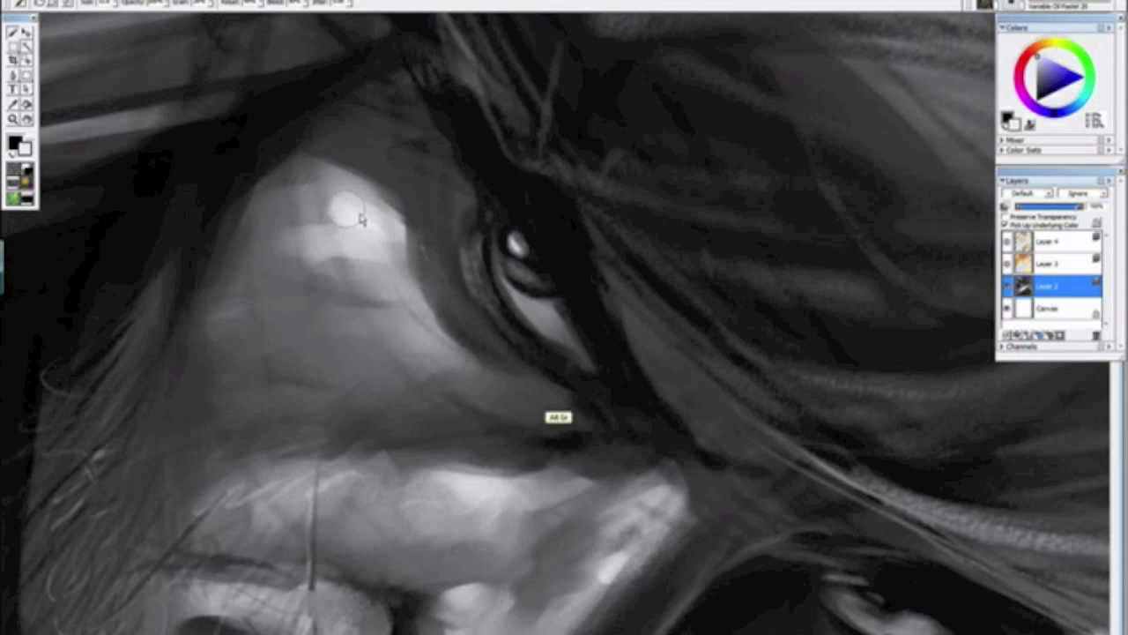
{"action": "left_click_drag", "start_coordinate": [356, 211], "coordinate": [390, 230]}
{"action": "left_click_drag", "start_coordinate": [328, 193], "coordinate": [391, 222]}
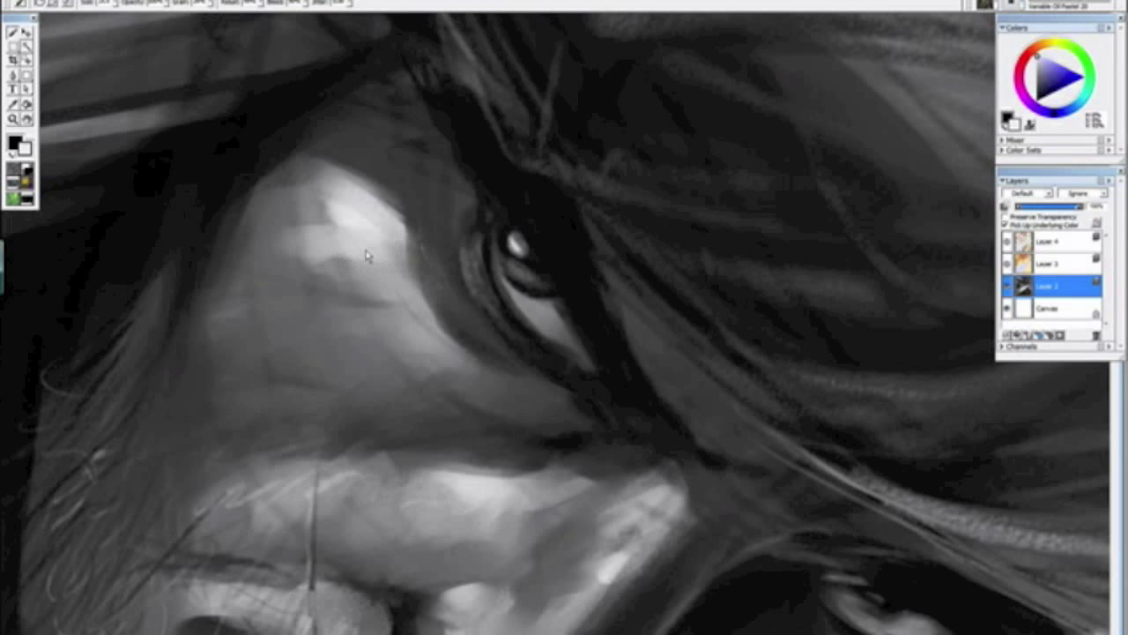
{"action": "left_click", "coordinate": [282, 311], "text": "alt"}
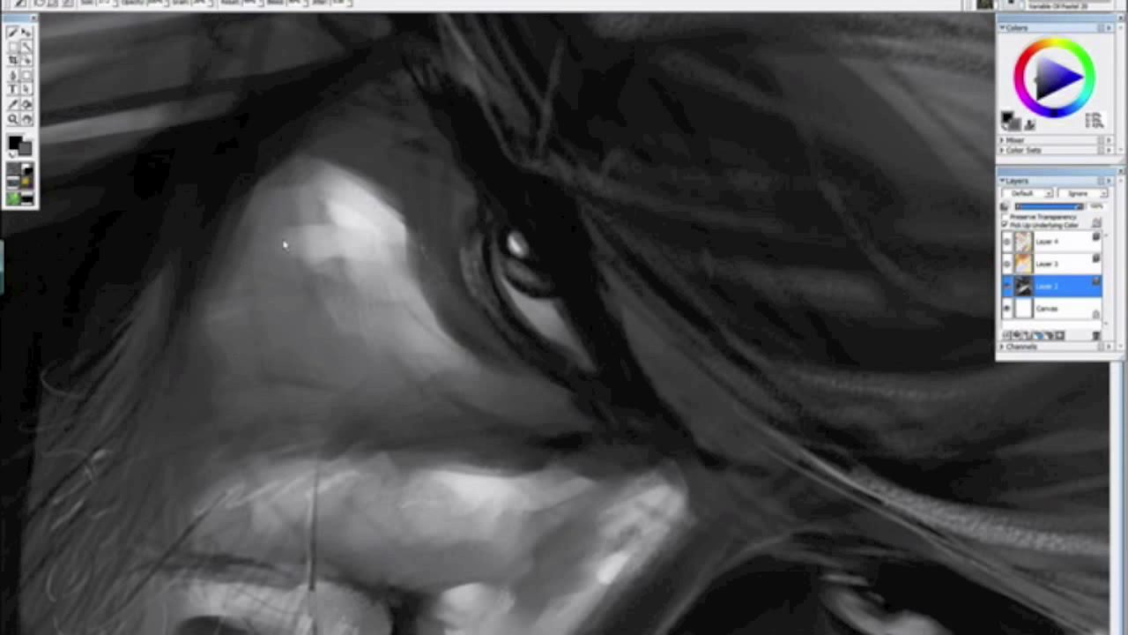
Step: Sample black from the background and trim the far cheek's contour down to the sword blade
{"action": "key", "text": "ctrl+minus"}
{"action": "key", "text": "ctrl+minus"}
{"action": "left_click_drag", "start_coordinate": [463, 252], "coordinate": [606, 379], "text": "alt"}
{"action": "left_click", "coordinate": [568, 470], "text": "alt"}
{"action": "key", "text": "ctrl+plus"}
{"action": "key", "text": "ctrl+plus"}
{"action": "key", "text": "ctrl+plus"}
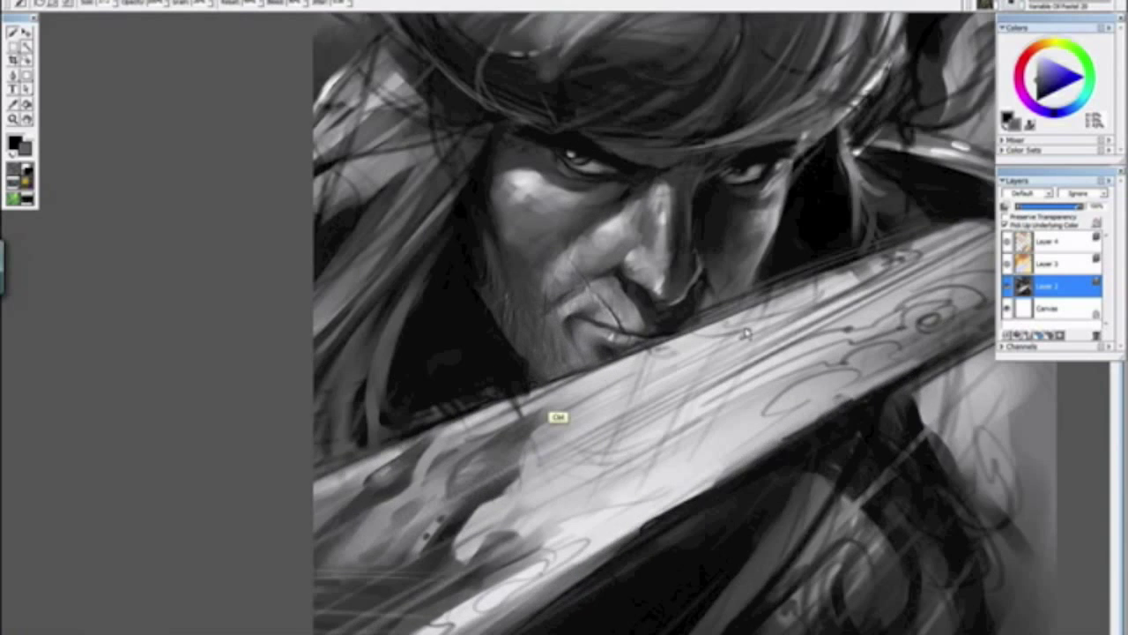
{"action": "scroll", "coordinate": [746, 333], "scroll_direction": "up", "scroll_amount": 6}
{"action": "left_click", "coordinate": [849, 305], "text": "alt"}
{"action": "mouse_move", "coordinate": [845, 304]}
{"action": "left_mouse_down"}
{"action": "mouse_move", "coordinate": [792, 372]}
{"action": "mouse_move", "coordinate": [794, 363]}
{"action": "mouse_move", "coordinate": [773, 430]}
{"action": "left_mouse_up"}
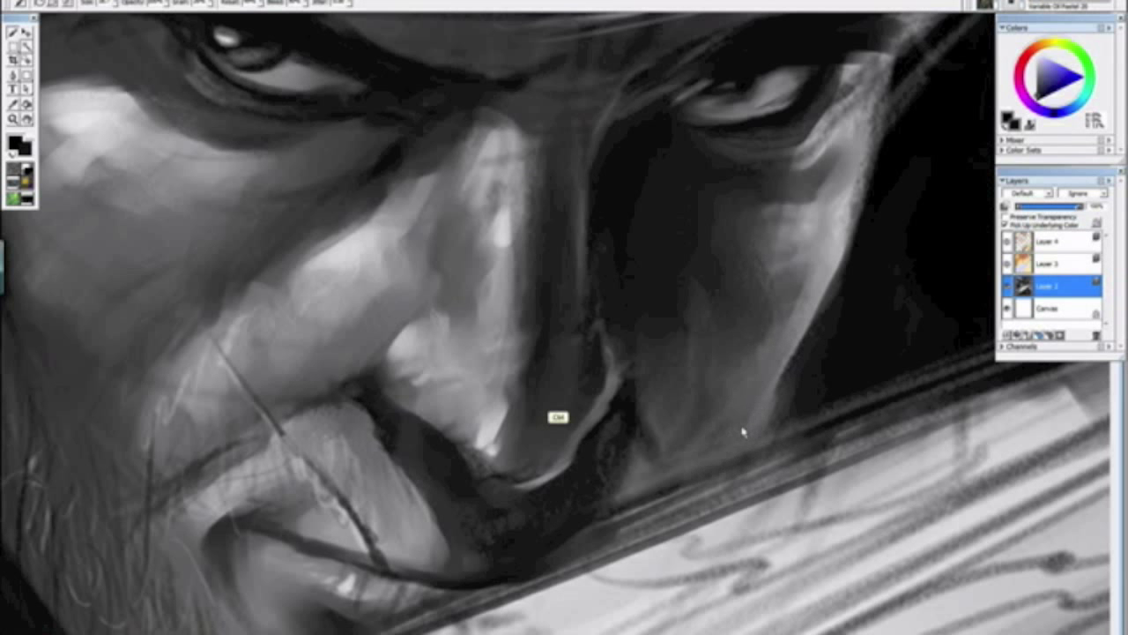
Step: Review the trimmed far cheek with the whole greyscale painting in view
{"action": "key", "text": "ctrl+minus"}
{"action": "key", "text": "ctrl+minus"}
{"action": "key", "text": "ctrl+minus"}
{"action": "key", "text": "ctrl+minus"}
{"action": "key", "text": "ctrl+minus"}
{"action": "key", "text": "ctrl+minus"}
{"action": "left_click_drag", "start_coordinate": [361, 317], "coordinate": [576, 476]}
{"action": "left_click", "coordinate": [579, 477], "text": "alt"}
Step: Sample light and dark greys around the mouth and refine the lower lip's highlight and the shadow beneath it
{"action": "key", "text": "ctrl+plus"}
{"action": "key", "text": "ctrl+plus"}
{"action": "key", "text": "ctrl+plus"}
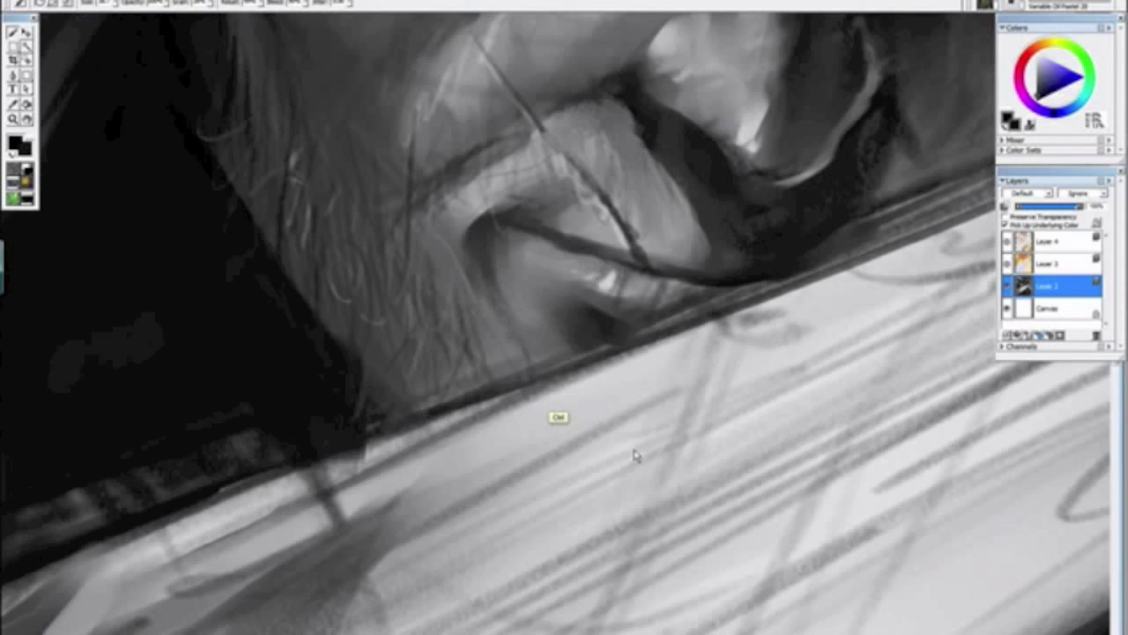
{"action": "key", "text": "ctrl+plus"}
{"action": "left_click_drag", "start_coordinate": [625, 344], "coordinate": [380, 305]}
{"action": "left_click_drag", "start_coordinate": [458, 484], "coordinate": [564, 327]}
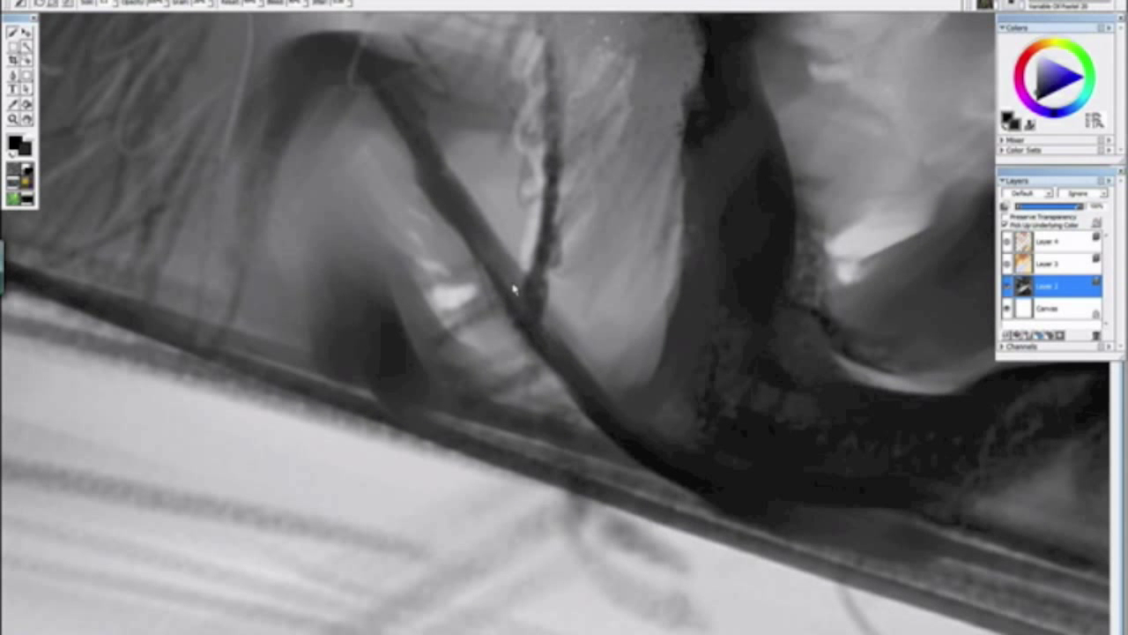
{"action": "left_click", "coordinate": [447, 300], "text": "alt"}
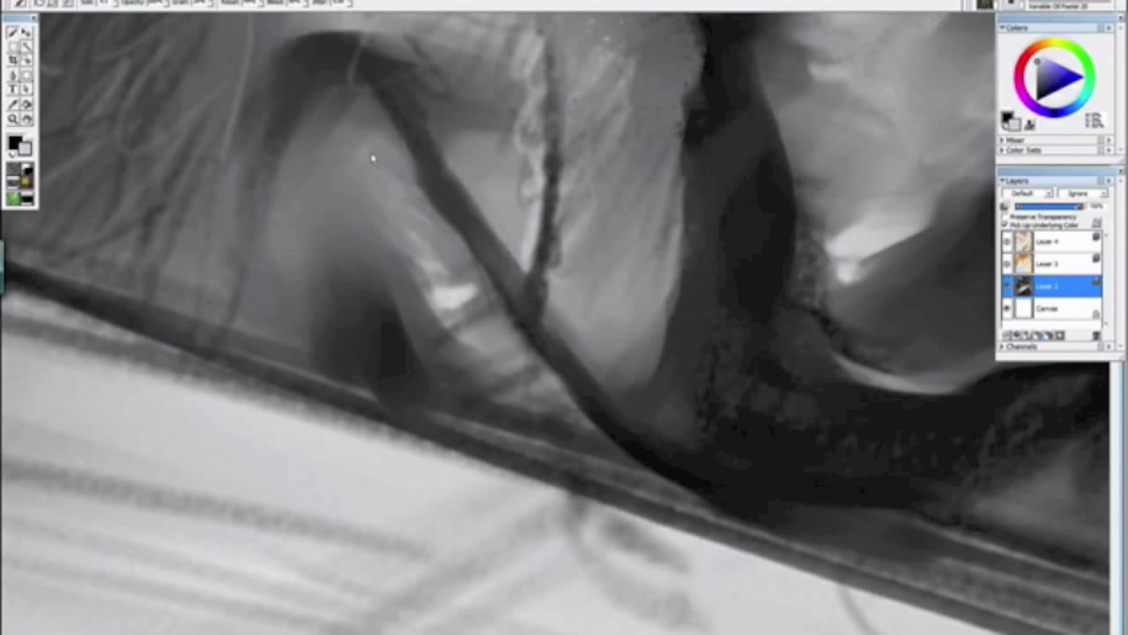
{"action": "left_click_drag", "start_coordinate": [319, 115], "coordinate": [517, 466]}
{"action": "left_click_drag", "start_coordinate": [490, 376], "coordinate": [376, 195]}
{"action": "left_click", "coordinate": [486, 300], "text": "alt"}
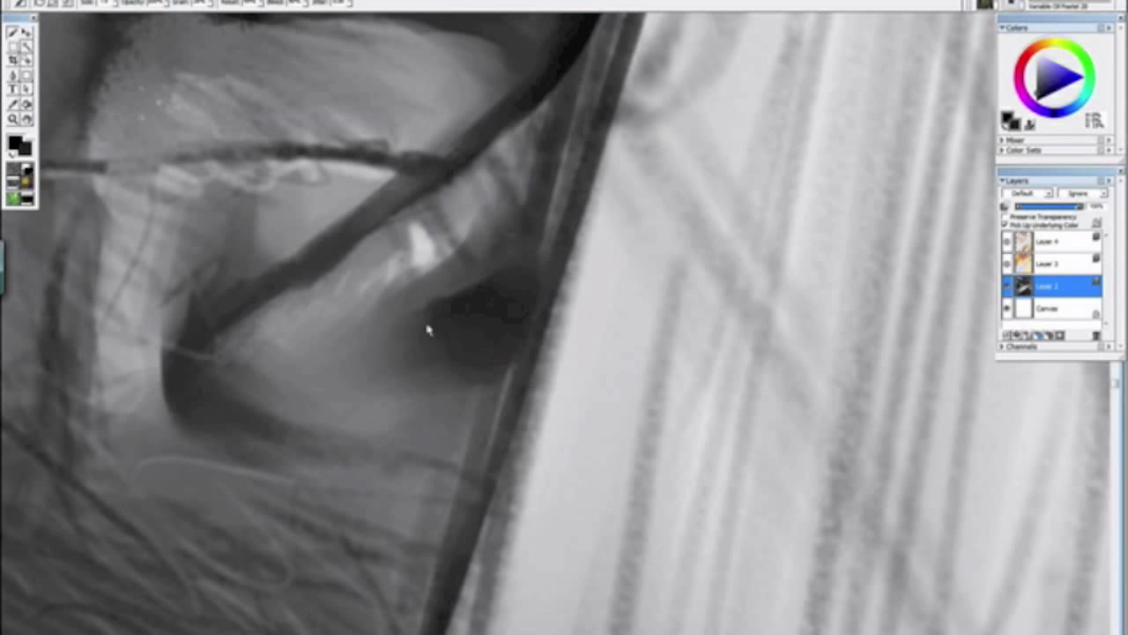
Step: Review the lower lip in relation to the rest of the face and the sword
{"action": "key", "text": "ctrl+minus"}
{"action": "key", "text": "ctrl+minus"}
{"action": "key", "text": "ctrl+minus"}
{"action": "key", "text": "ctrl+minus"}
{"action": "key", "text": "ctrl+minus"}
{"action": "key", "text": "ctrl+minus"}
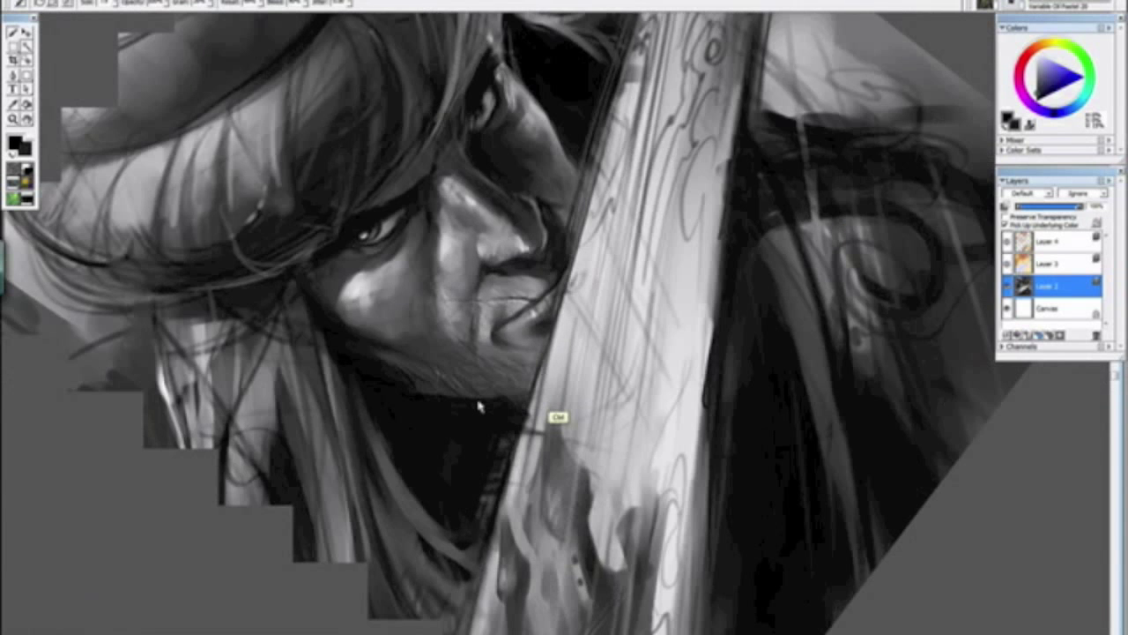
{"action": "key", "text": "ctrl+plus"}
{"action": "key", "text": "ctrl+plus"}
{"action": "key", "text": "ctrl+plus"}
{"action": "key", "text": "ctrl+plus"}
{"action": "key", "text": "ctrl+plus"}
{"action": "mouse_move", "coordinate": [521, 467]}
{"action": "left_mouse_down"}
{"action": "mouse_move", "coordinate": [355, 359]}
{"action": "mouse_move", "coordinate": [466, 505]}
{"action": "left_mouse_up"}
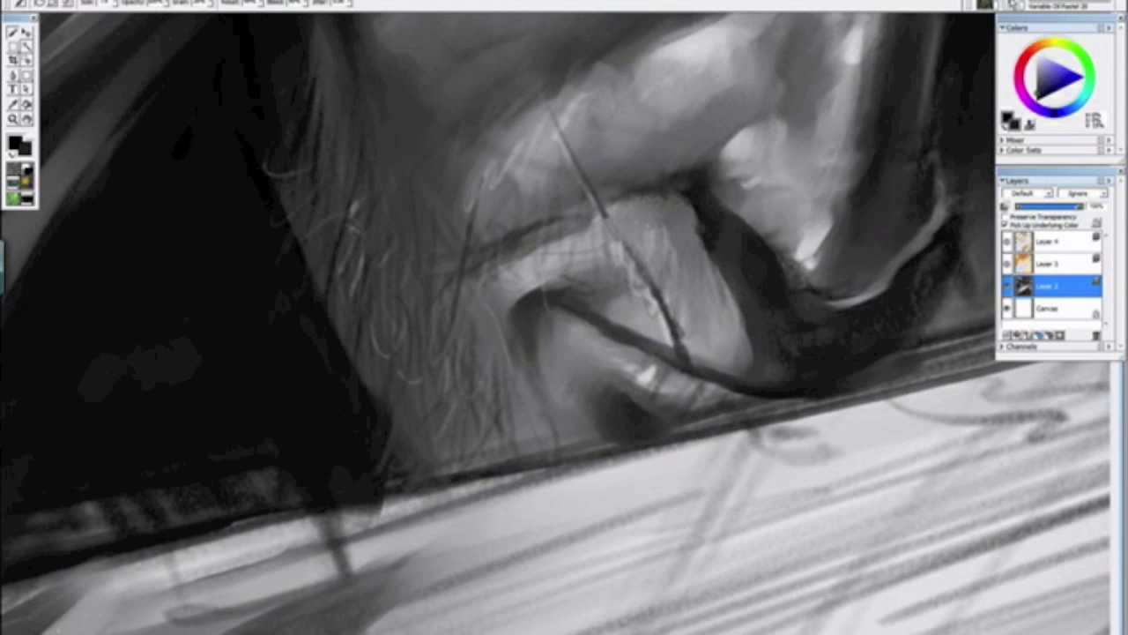
Step: Switch to the 2B Pencil2 brush, sample greys from the beard and background, and draw fine hairs along the jaw
{"action": "left_click", "coordinate": [1012, 4]}
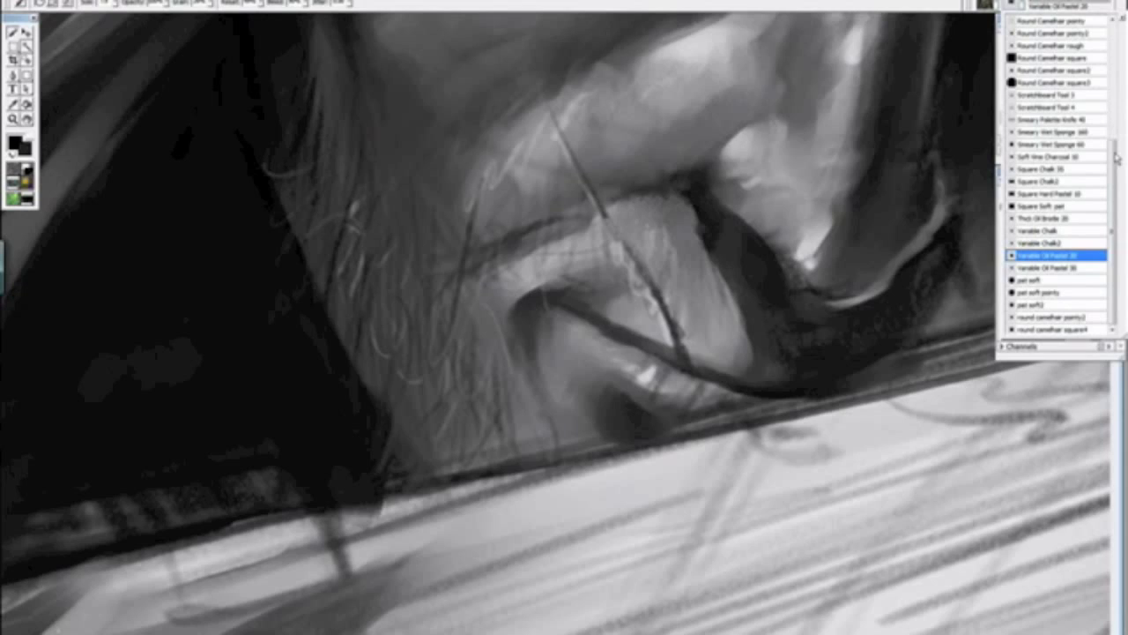
{"action": "left_click_drag", "start_coordinate": [1115, 159], "coordinate": [1114, 41]}
{"action": "left_click", "coordinate": [1030, 48]}
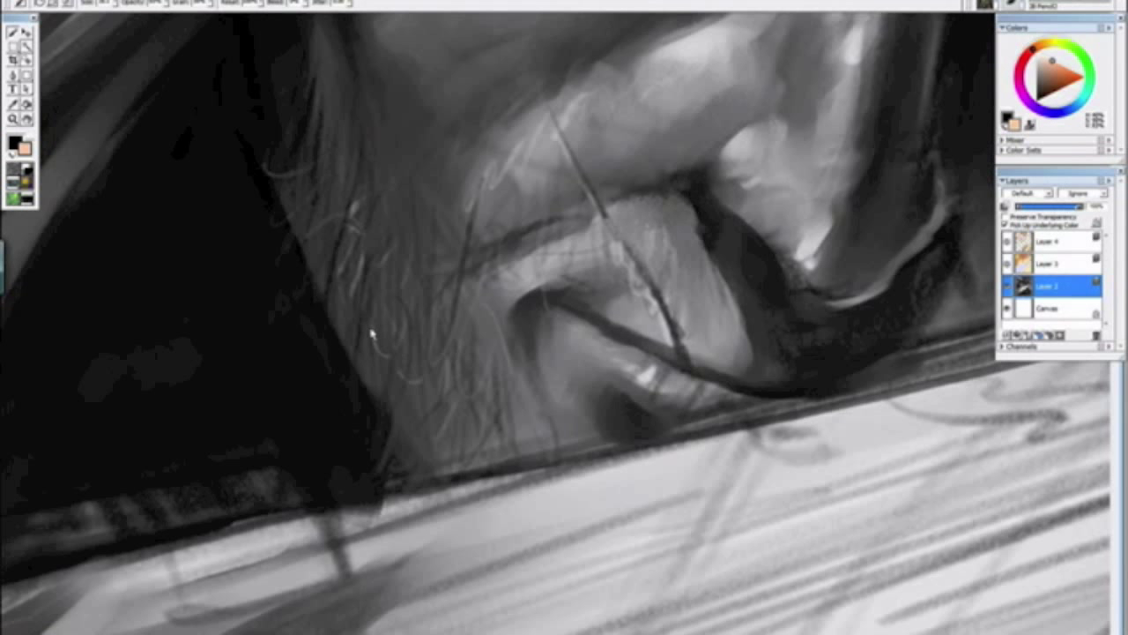
{"action": "left_click", "coordinate": [360, 273], "text": "alt"}
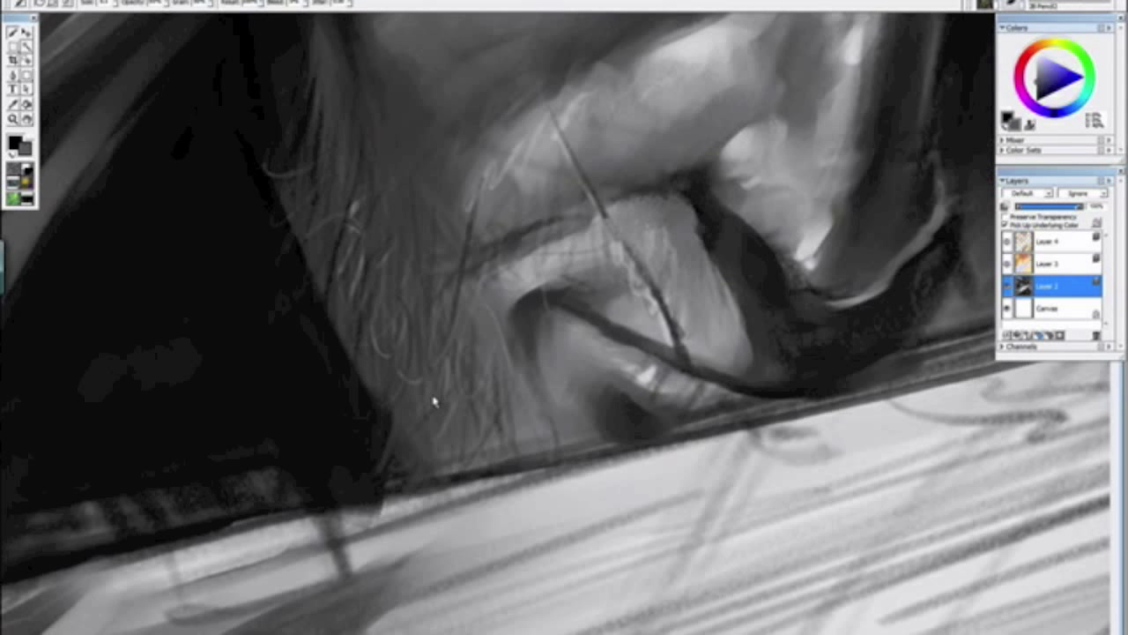
{"action": "left_click", "coordinate": [420, 204], "text": "alt"}
{"action": "left_click", "coordinate": [352, 214], "text": "alt"}
{"action": "left_click", "coordinate": [250, 183], "text": "alt"}
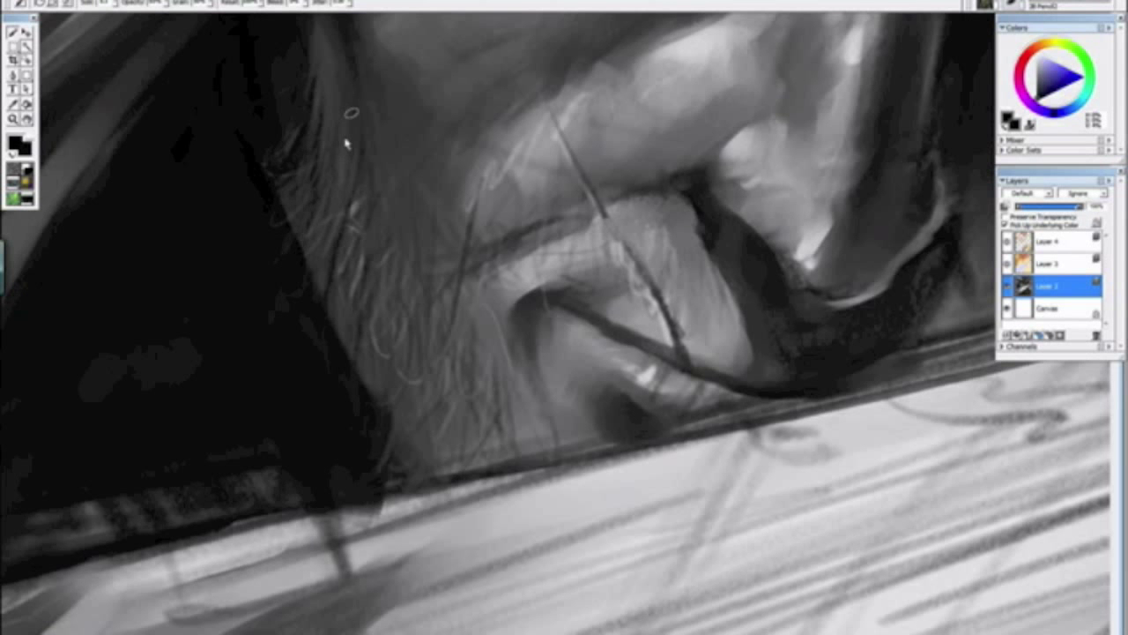
Step: Check the jaw's beard strokes against the whole greyscale painting
{"action": "scroll", "coordinate": [506, 297], "scroll_direction": "down", "scroll_amount": 8}
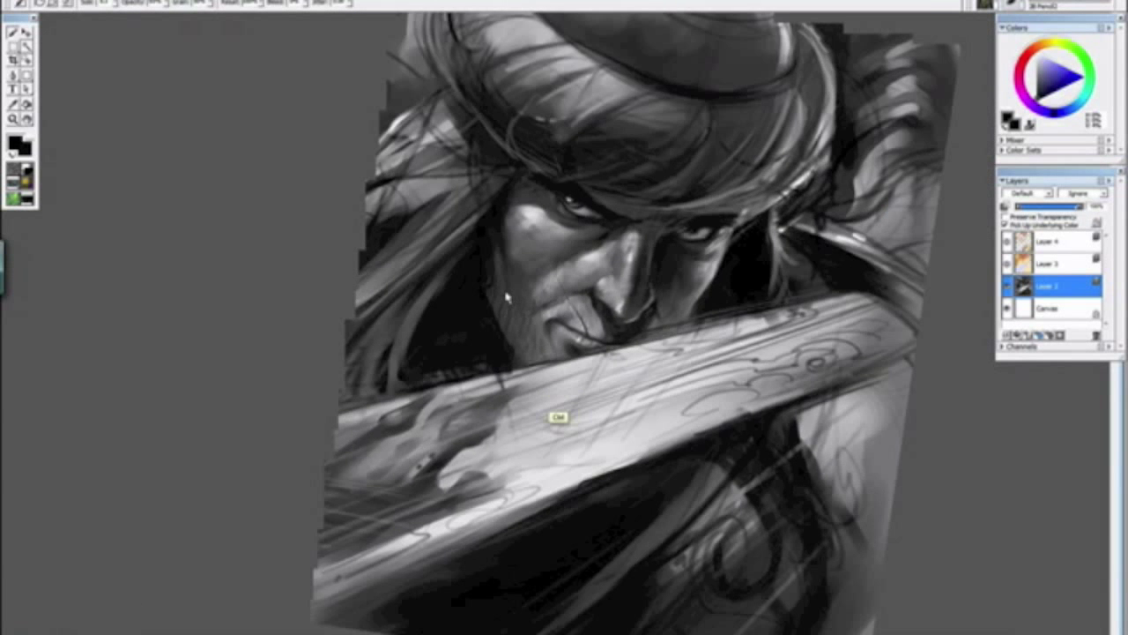
{"action": "mouse_move", "coordinate": [378, 220]}
{"action": "left_mouse_down"}
{"action": "mouse_move", "coordinate": [582, 446]}
{"action": "mouse_move", "coordinate": [572, 425]}
{"action": "left_mouse_up"}
{"action": "left_click", "coordinate": [578, 443], "text": "alt"}
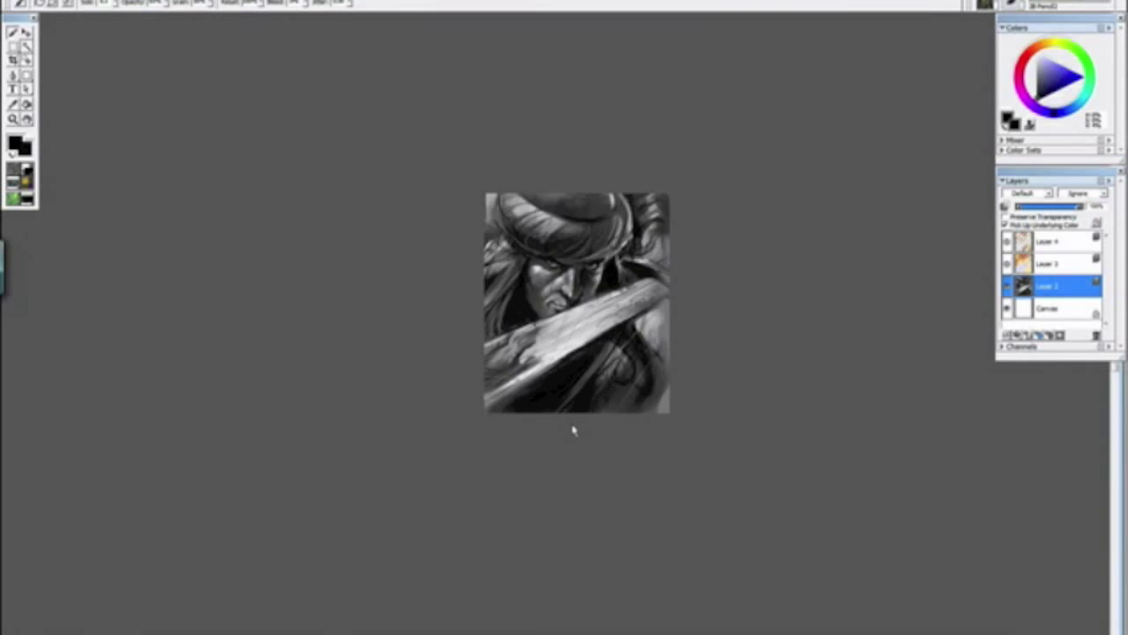
{"action": "key", "text": "ctrl+plus"}
{"action": "key", "text": "ctrl+plus"}
{"action": "key", "text": "ctrl+plus"}
{"action": "key", "text": "ctrl+plus"}
{"action": "key", "text": "ctrl+plus"}
{"action": "key", "text": "ctrl+plus"}
{"action": "key", "text": "ctrl+plus"}
{"action": "key", "text": "ctrl+plus"}
Step: Pencil fine dark hairs over the beard and around the corner of the mouth
{"action": "left_click_drag", "start_coordinate": [506, 200], "coordinate": [627, 510]}
{"action": "left_click_drag", "start_coordinate": [390, 360], "coordinate": [529, 379]}
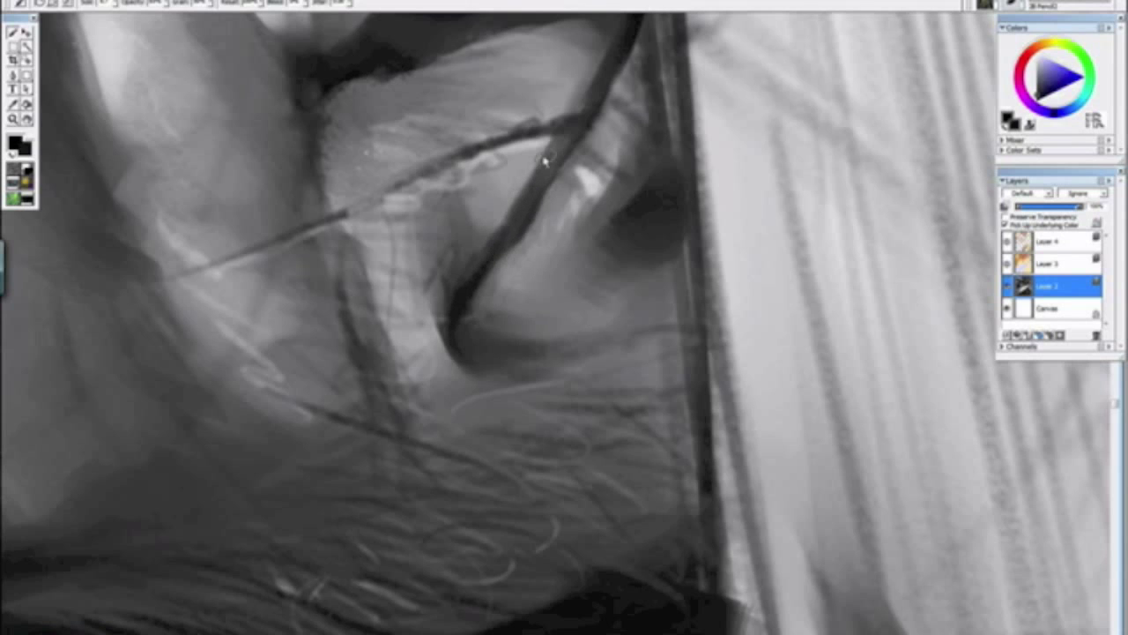
{"action": "key", "text": "ctrl+minus"}
{"action": "key", "text": "ctrl+minus"}
{"action": "key", "text": "ctrl+minus"}
{"action": "key", "text": "ctrl+minus"}
{"action": "key", "text": "ctrl+minus"}
{"action": "key", "text": "ctrl+plus"}
{"action": "key", "text": "ctrl+plus"}
{"action": "key", "text": "ctrl+plus"}
{"action": "key", "text": "ctrl+plus"}
{"action": "left_click_drag", "start_coordinate": [625, 413], "coordinate": [420, 282]}
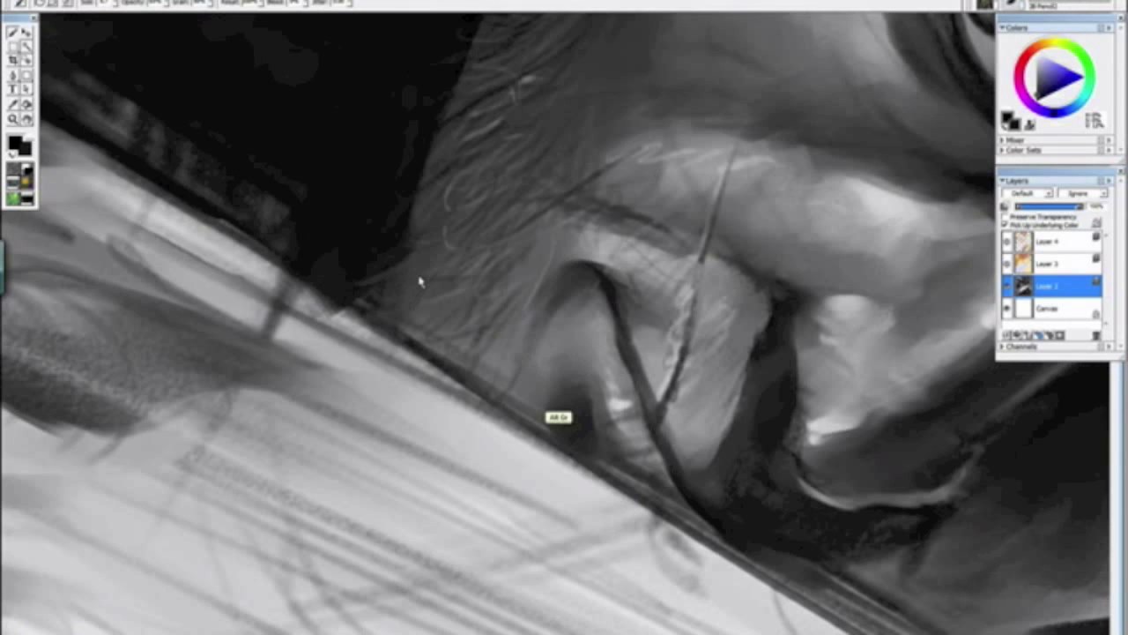
{"action": "left_click_drag", "start_coordinate": [639, 325], "coordinate": [476, 204]}
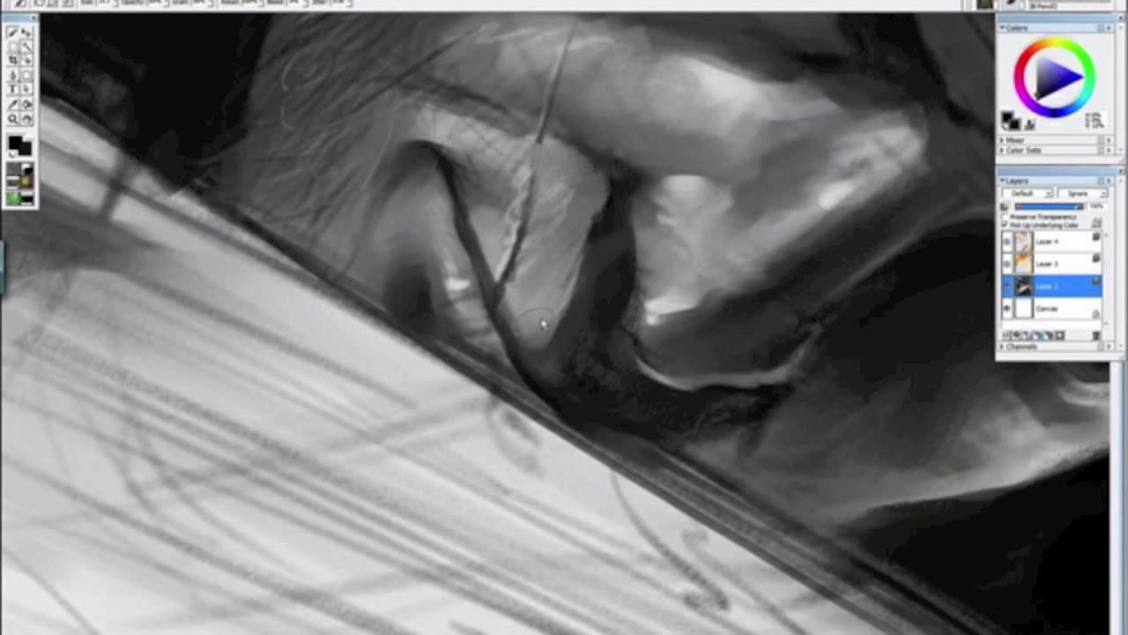
Step: Review the beard and mouth details at full-painting and face scale
{"action": "key", "text": "ctrl+minus"}
{"action": "key", "text": "ctrl+minus"}
{"action": "key", "text": "ctrl+minus"}
{"action": "key", "text": "ctrl+minus"}
{"action": "key", "text": "ctrl+minus"}
{"action": "left_click", "coordinate": [598, 404], "text": "alt"}
{"action": "left_click_drag", "start_coordinate": [610, 386], "coordinate": [611, 407]}
{"action": "key", "text": "ctrl+plus"}
{"action": "key", "text": "ctrl+plus"}
{"action": "key", "text": "ctrl+plus"}
{"action": "key", "text": "ctrl+plus"}
{"action": "key", "text": "ctrl+plus"}
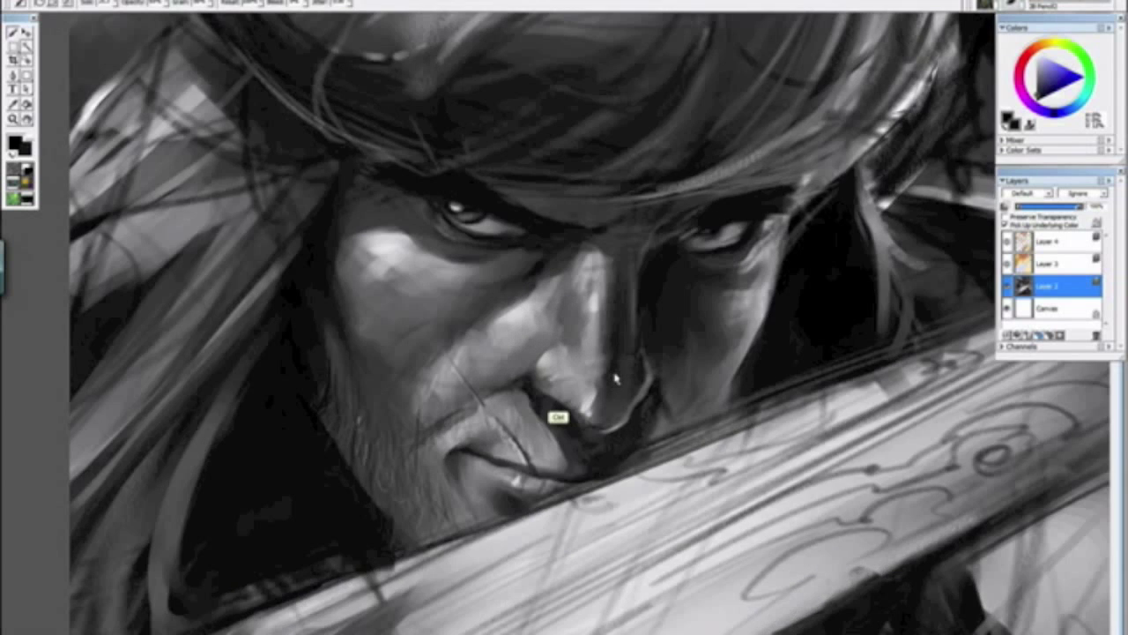
Step: Switch to the Variable Oil Pastel 20 brush and blend the cheekbone highlight into the shadow below the eye, sampling a grey from the cheek
{"action": "scroll", "coordinate": [615, 379], "scroll_direction": "up", "scroll_amount": 2}
{"action": "left_click_drag", "start_coordinate": [381, 229], "coordinate": [534, 424]}
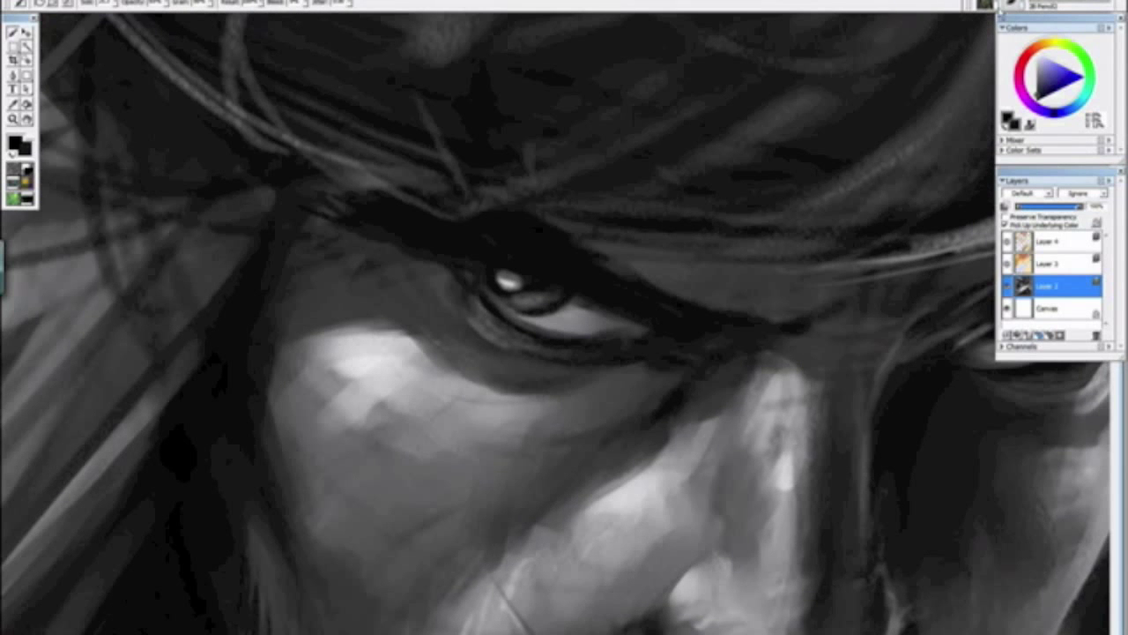
{"action": "left_click", "coordinate": [1063, 6]}
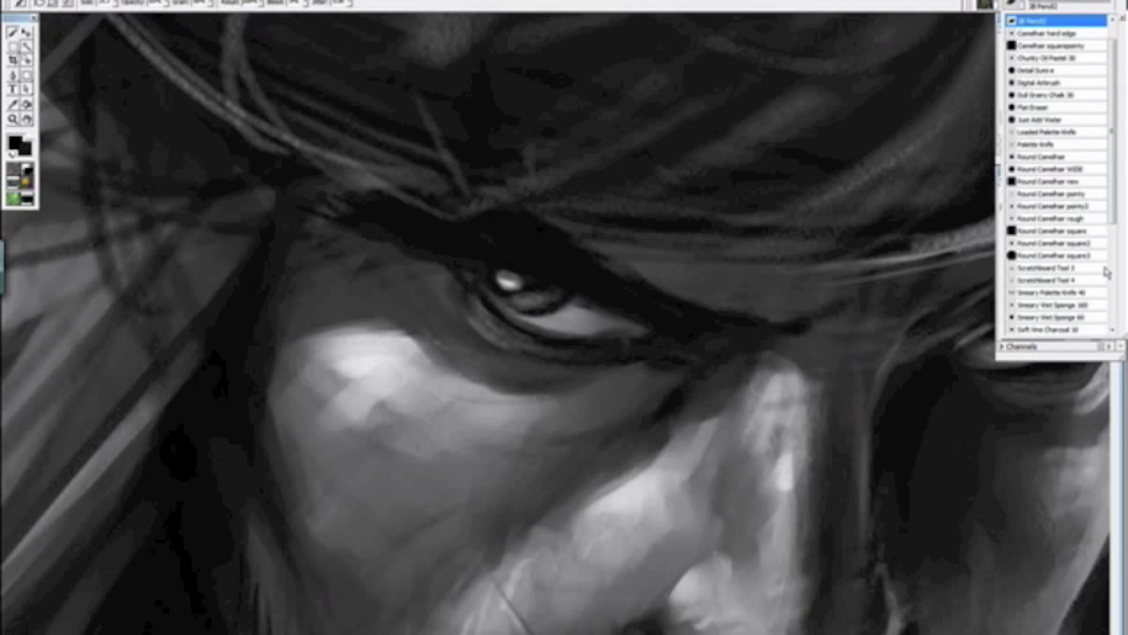
{"action": "scroll", "coordinate": [1105, 280], "scroll_direction": "down", "scroll_amount": 3}
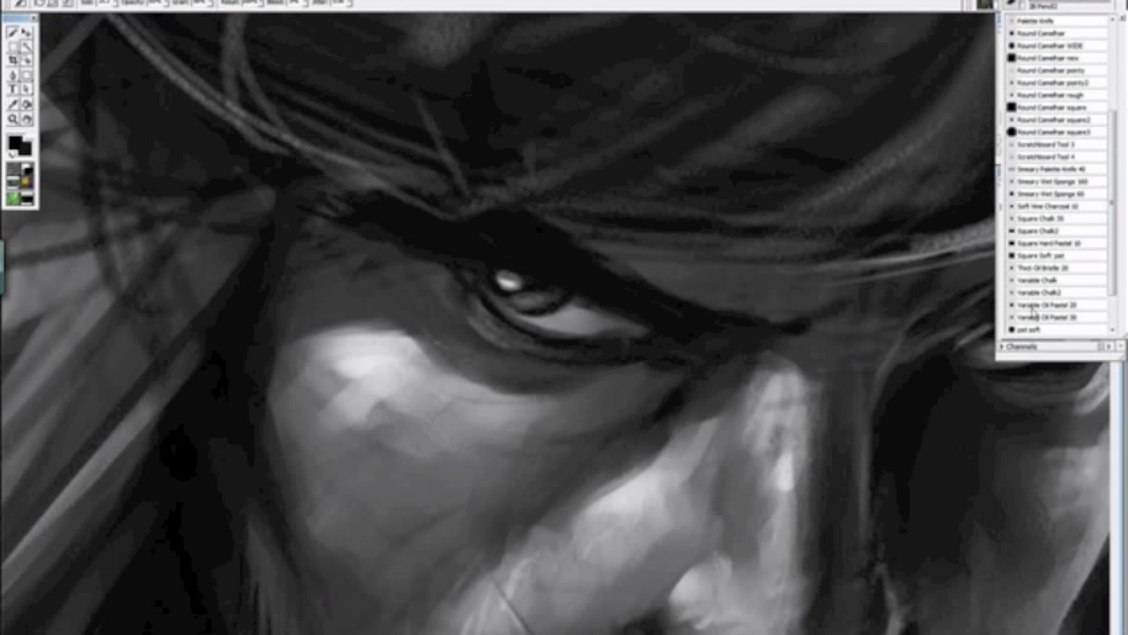
{"action": "scroll", "coordinate": [1040, 296], "scroll_direction": "down", "scroll_amount": 1}
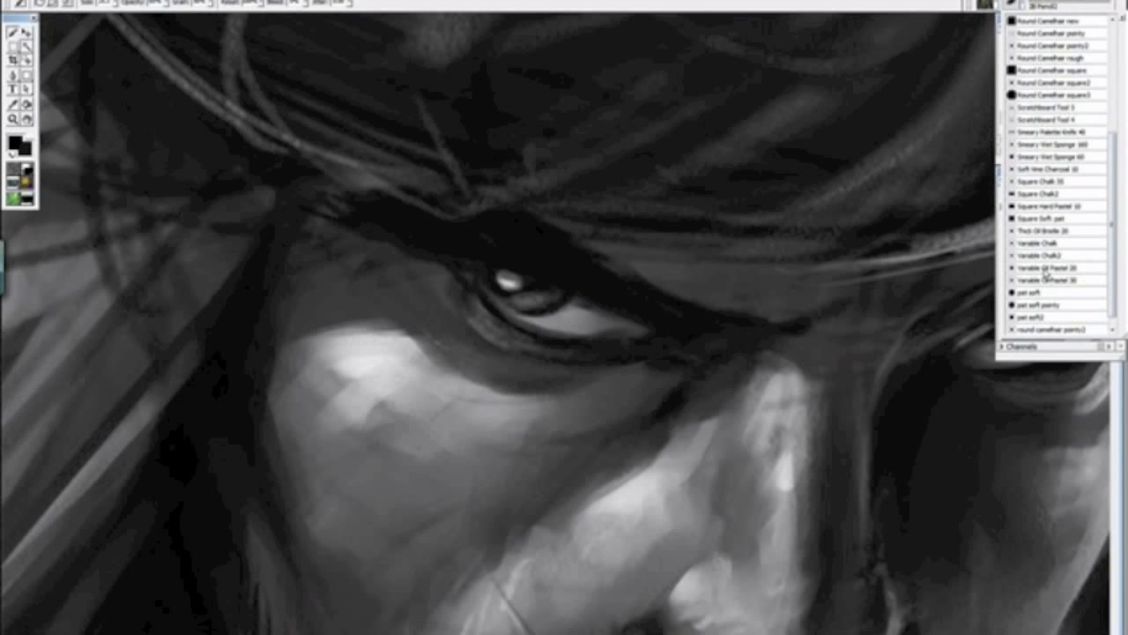
{"action": "left_click", "coordinate": [1045, 269]}
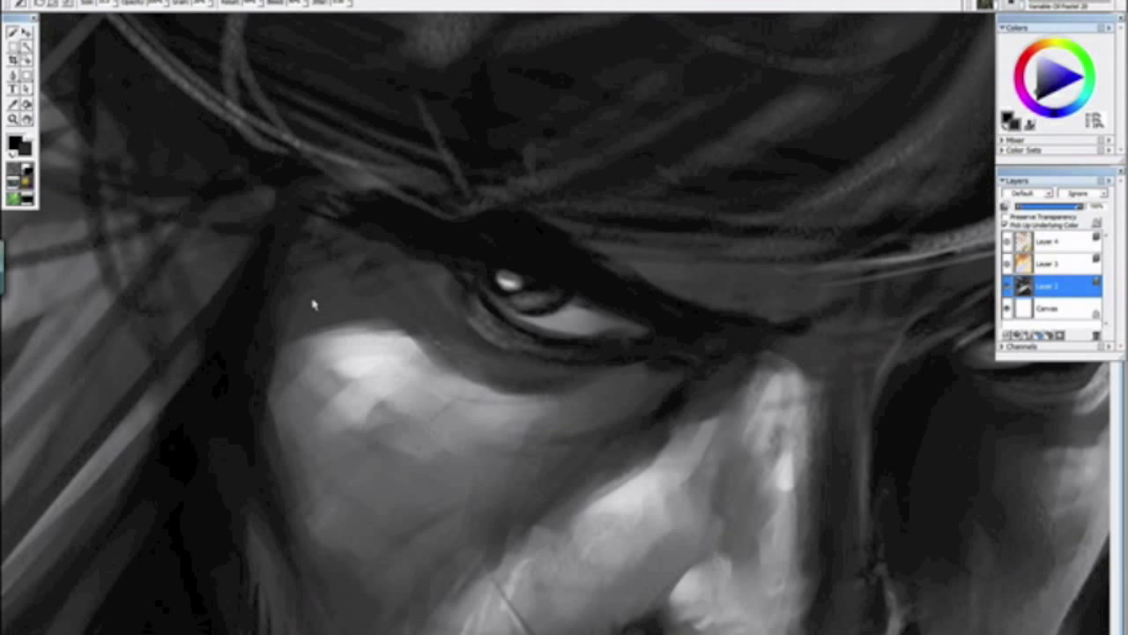
{"action": "left_click_drag", "start_coordinate": [311, 319], "coordinate": [470, 328]}
{"action": "left_click", "coordinate": [385, 367], "text": "alt"}
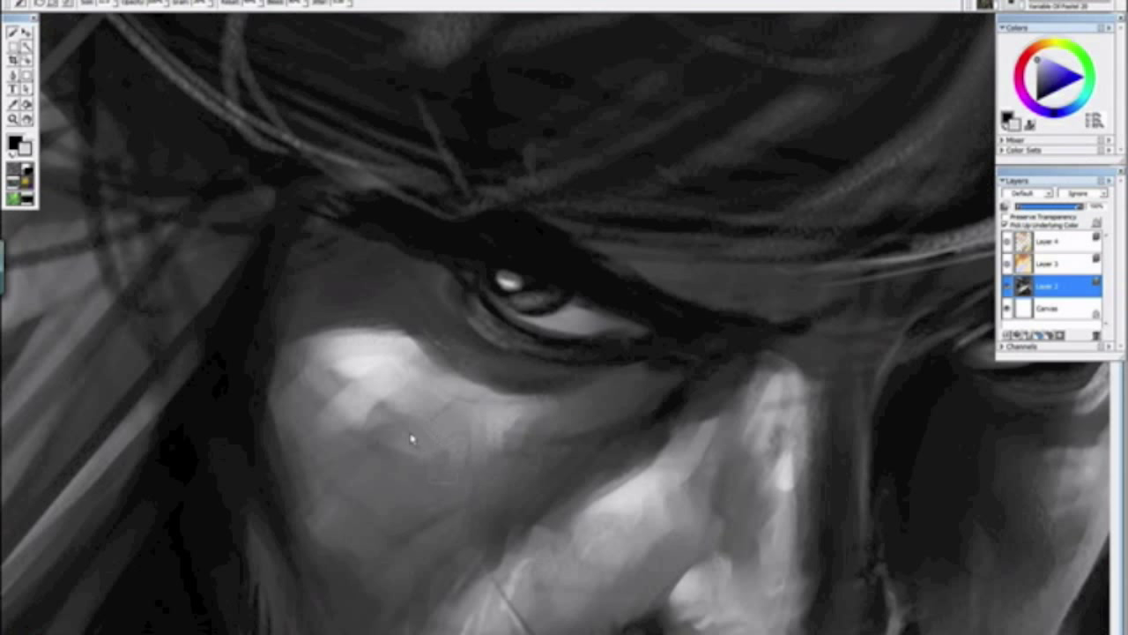
Step: Switch to the 2B Pencil2 brush and sharpen the iris and lower eyelid, sampling a mid grey from the skin below the eye
{"action": "key", "text": "ctrl+0"}
{"action": "key", "text": "ctrl+plus"}
{"action": "key", "text": "ctrl+plus"}
{"action": "key", "text": "ctrl+plus"}
{"action": "key", "text": "ctrl+plus"}
{"action": "key", "text": "ctrl+plus"}
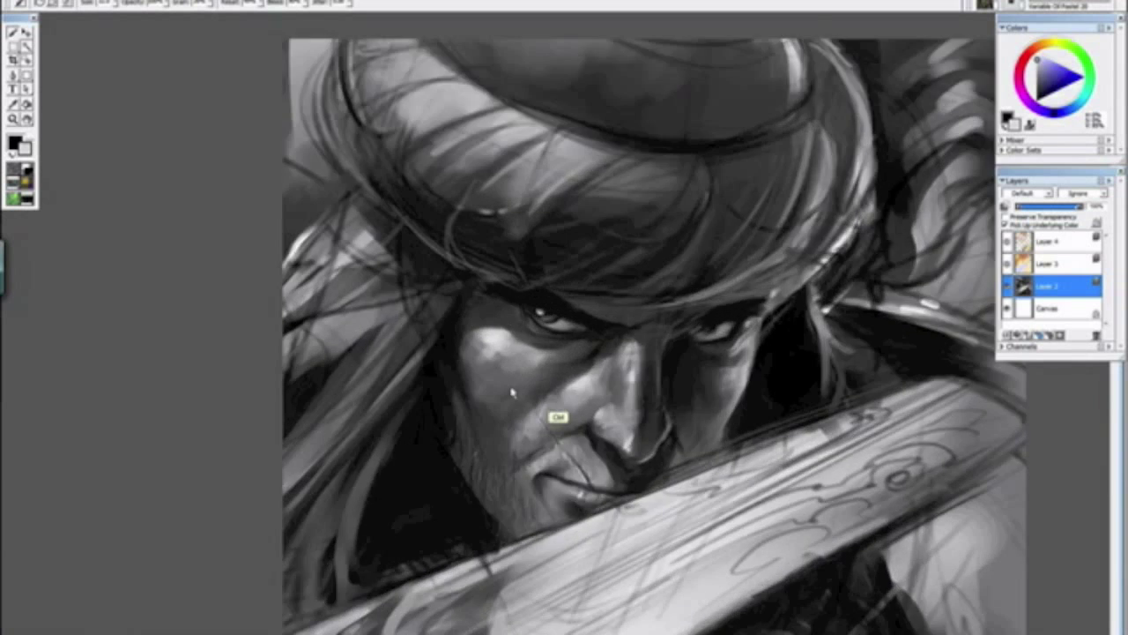
{"action": "key", "text": "ctrl+minus"}
{"action": "left_click_drag", "start_coordinate": [447, 323], "coordinate": [552, 319]}
{"action": "key", "text": "ctrl+plus"}
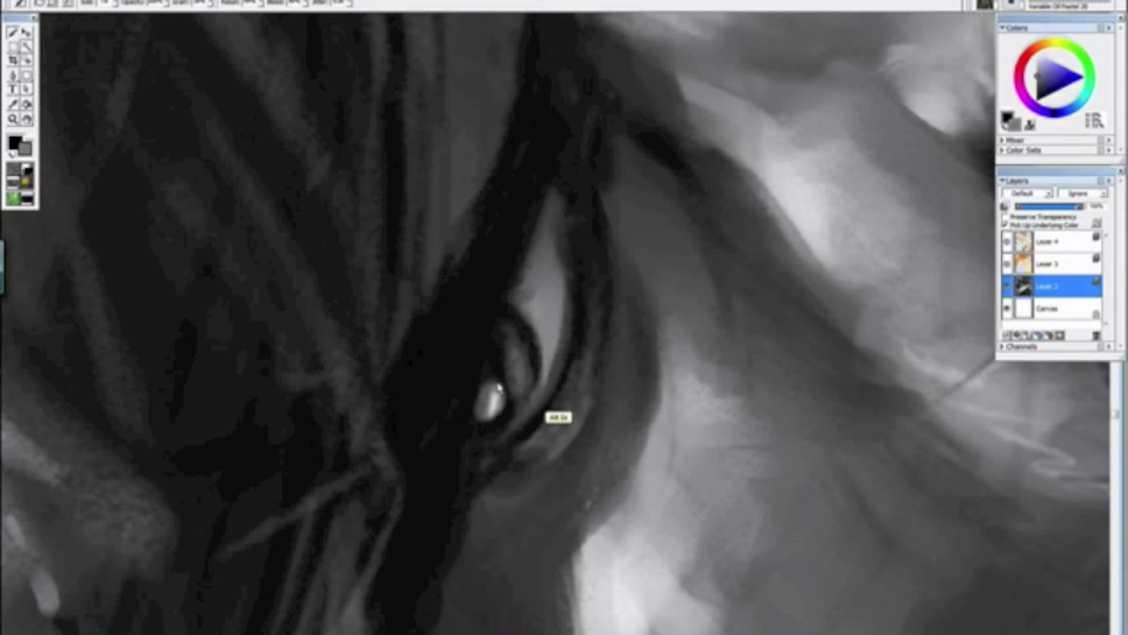
{"action": "left_click", "coordinate": [1023, 9]}
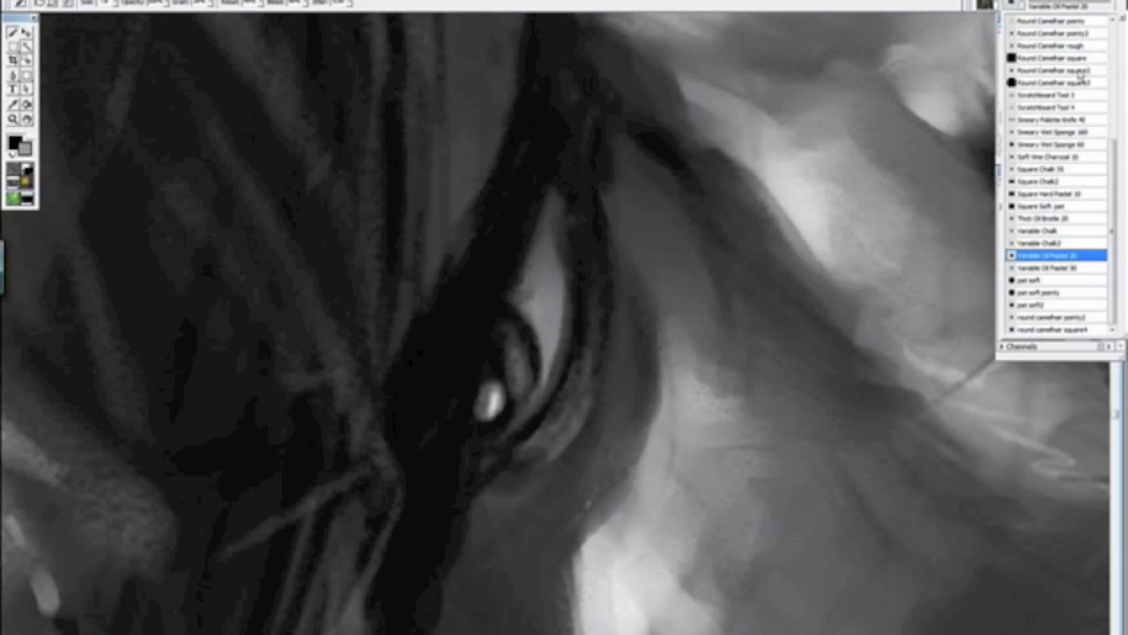
{"action": "left_click_drag", "start_coordinate": [1113, 157], "coordinate": [1111, 40]}
{"action": "left_click", "coordinate": [1039, 46]}
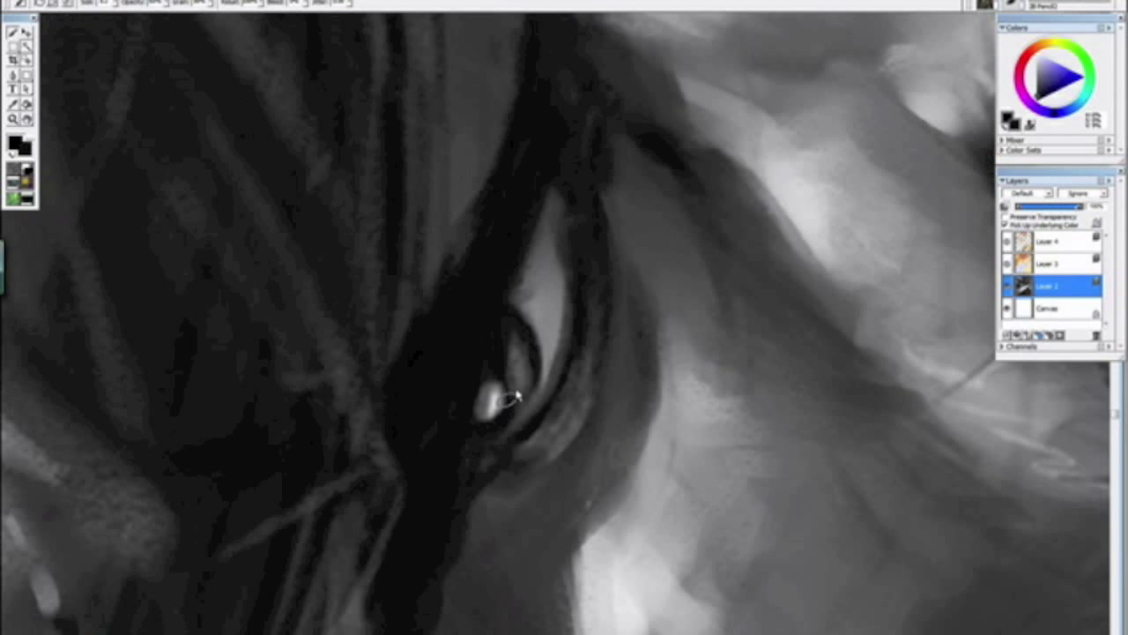
{"action": "left_click", "coordinate": [649, 485], "text": "alt"}
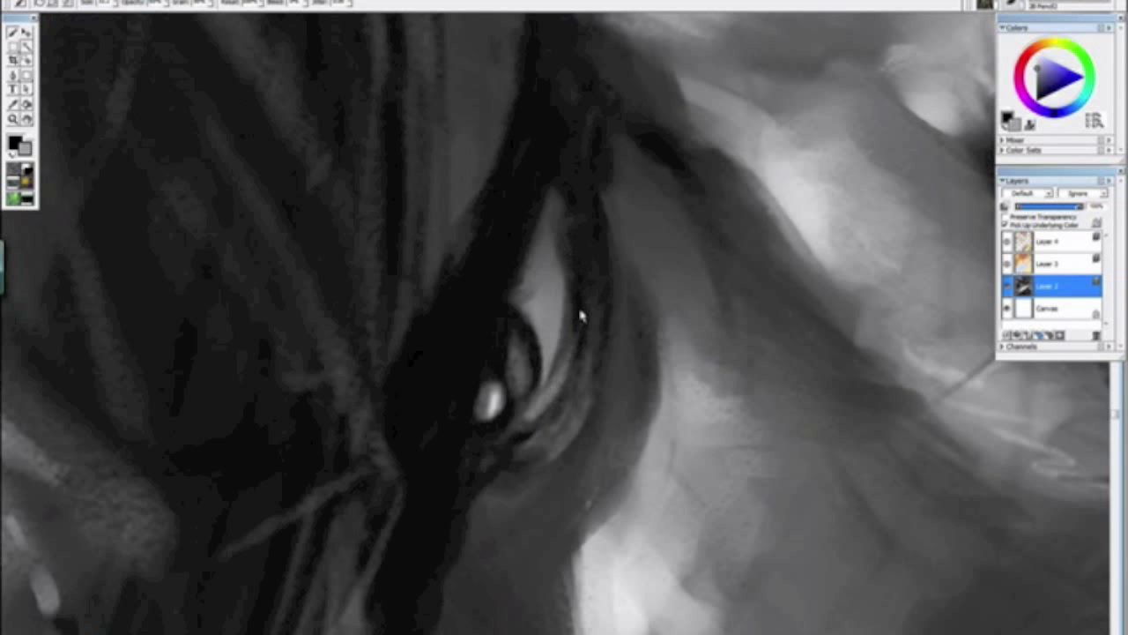
Step: Check the refined eye against the whole greyscale painting
{"action": "key", "text": "ctrl+minus"}
{"action": "key", "text": "ctrl+minus"}
{"action": "key", "text": "ctrl+minus"}
{"action": "key", "text": "ctrl+minus"}
{"action": "mouse_move", "coordinate": [673, 448]}
{"action": "left_mouse_down"}
{"action": "mouse_move", "coordinate": [555, 476]}
{"action": "mouse_move", "coordinate": [402, 284]}
{"action": "left_mouse_up"}
{"action": "left_click", "coordinate": [388, 271], "text": "alt"}
{"action": "key", "text": "ctrl+minus"}
{"action": "key", "text": "ctrl+minus"}
{"action": "key", "text": "ctrl+minus"}
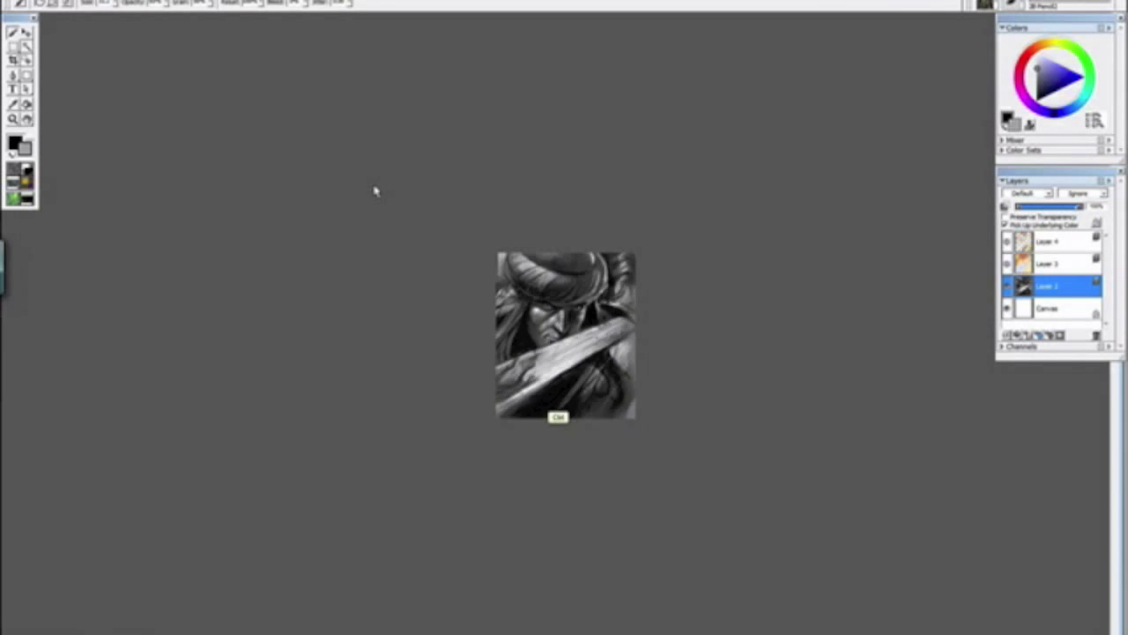
Step: Sample a dark grey beside the nose and pencil the shaded side along the rim-lit edge of the far nostril
{"action": "key", "text": "ctrl+plus"}
{"action": "key", "text": "ctrl+plus"}
{"action": "key", "text": "ctrl+plus"}
{"action": "key", "text": "ctrl+plus"}
{"action": "key", "text": "ctrl+plus"}
{"action": "key", "text": "ctrl+plus"}
{"action": "key", "text": "ctrl+plus"}
{"action": "key", "text": "ctrl+plus"}
{"action": "left_click_drag", "start_coordinate": [868, 370], "coordinate": [684, 362]}
{"action": "left_click", "coordinate": [645, 251], "text": "alt"}
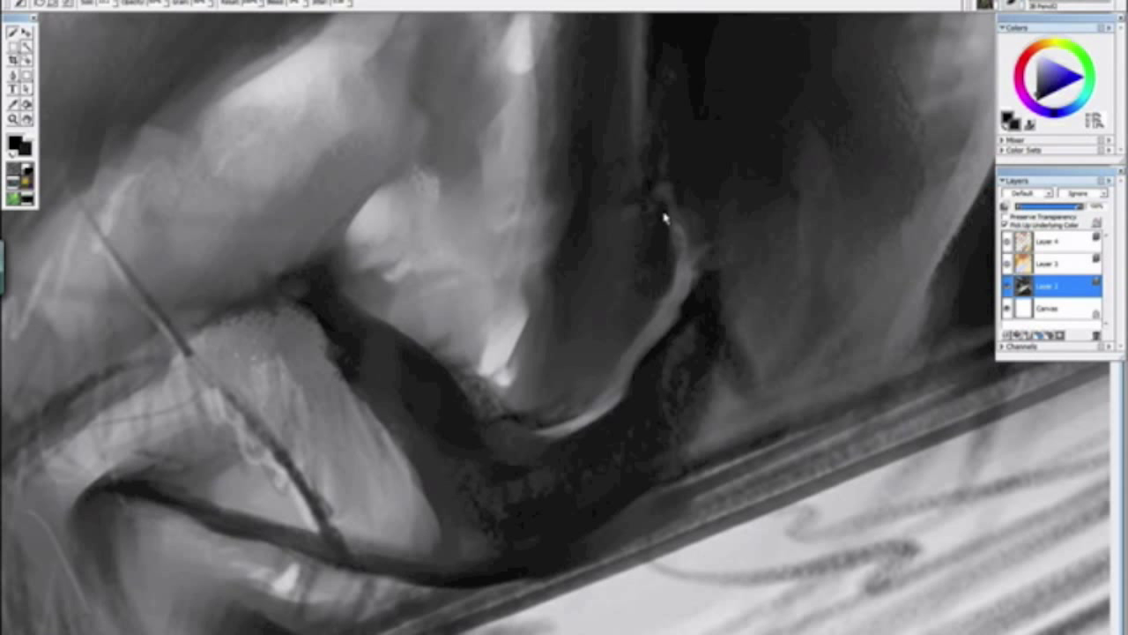
{"action": "mouse_move", "coordinate": [671, 271]}
{"action": "left_mouse_down"}
{"action": "mouse_move", "coordinate": [628, 324]}
{"action": "mouse_move", "coordinate": [646, 321]}
{"action": "mouse_move", "coordinate": [666, 254]}
{"action": "mouse_move", "coordinate": [606, 396]}
{"action": "left_mouse_up"}
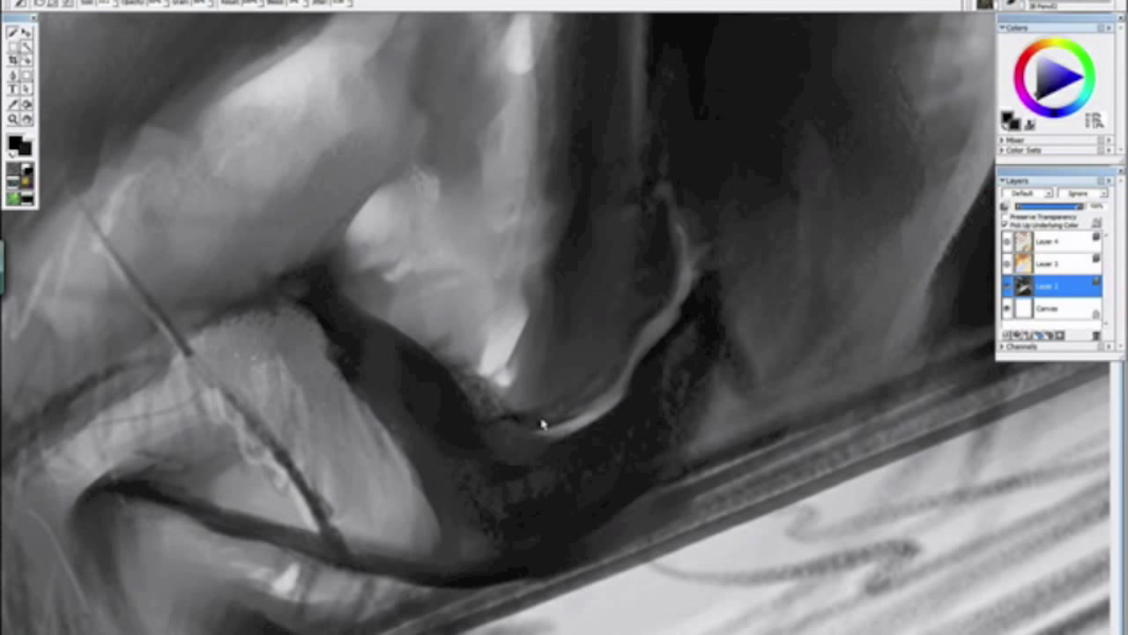
Step: Switch to the Round Camelhair WIDE brush, sample light greys, and soften the highlights on the cheek fold beside the nose and on the cheekbone
{"action": "key", "text": "ctrl+0"}
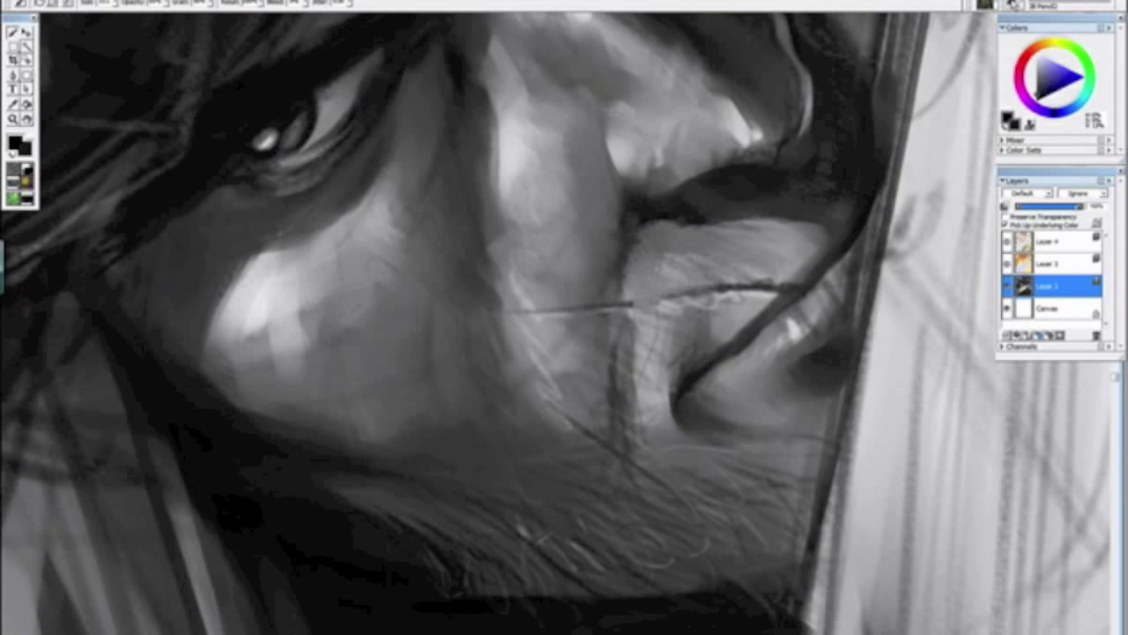
{"action": "left_click", "coordinate": [1013, 4]}
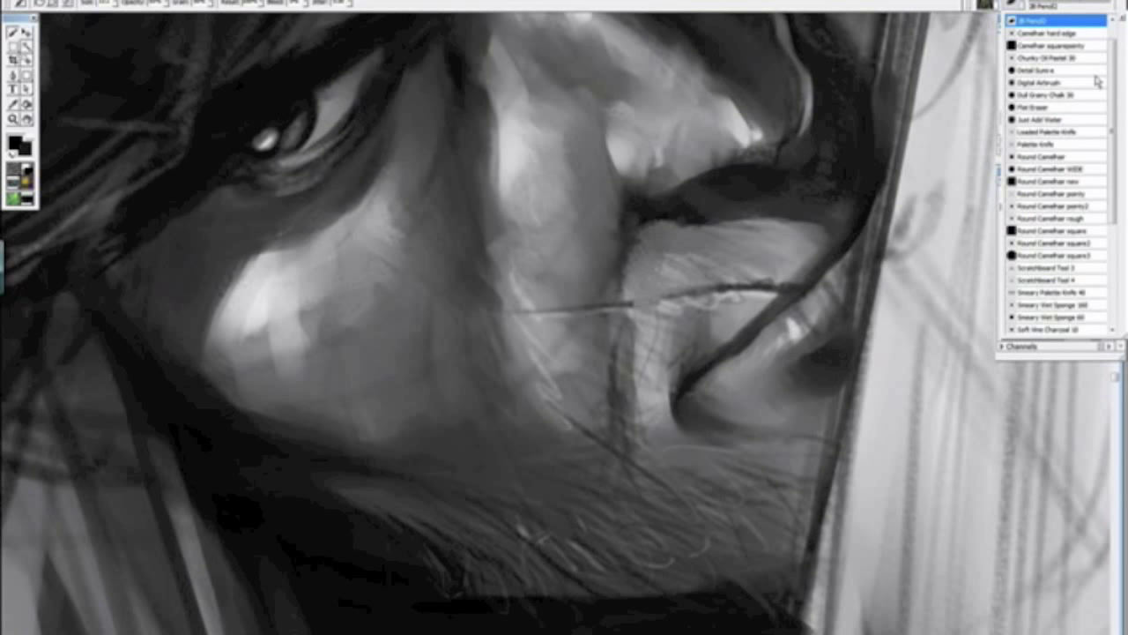
{"action": "left_click_drag", "start_coordinate": [1111, 110], "coordinate": [1110, 125]}
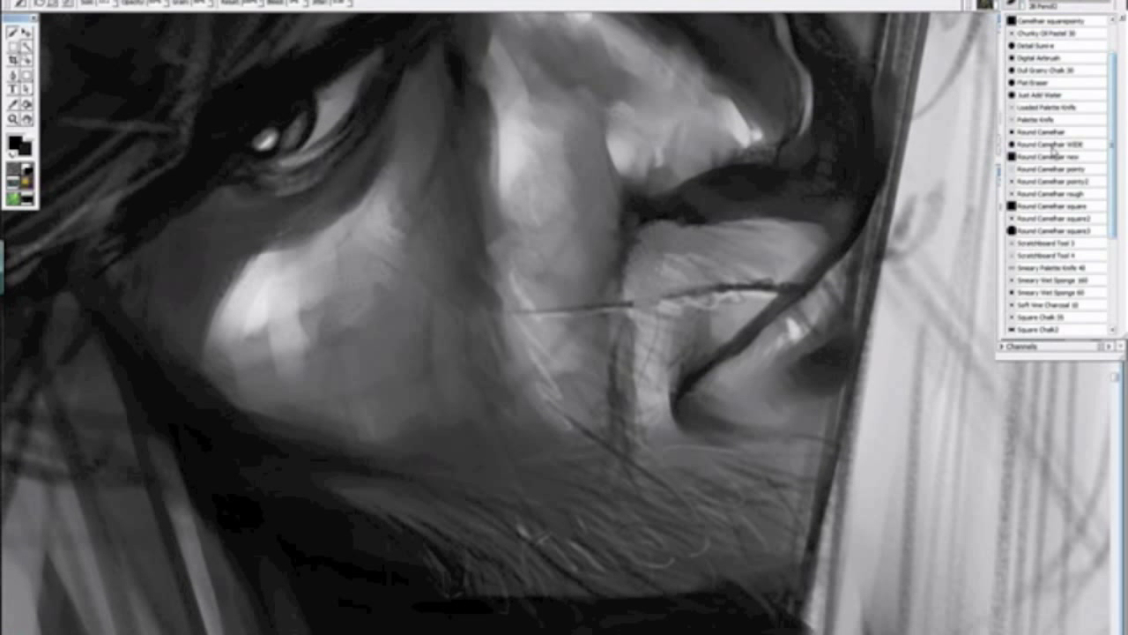
{"action": "left_click", "coordinate": [1056, 145]}
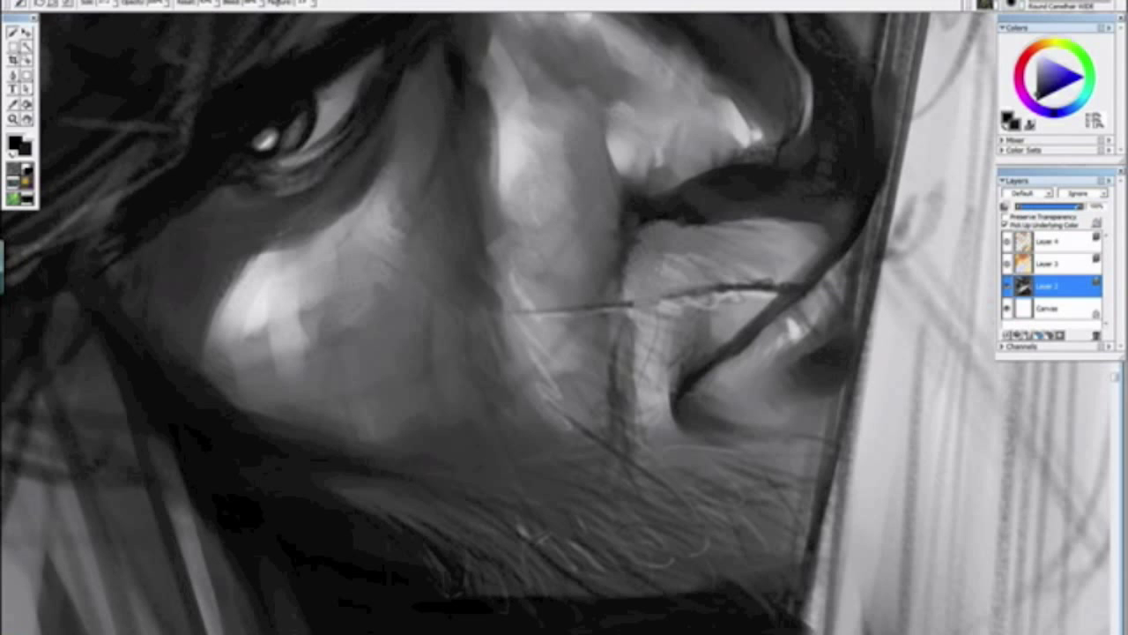
{"action": "left_click", "coordinate": [500, 156], "text": "alt"}
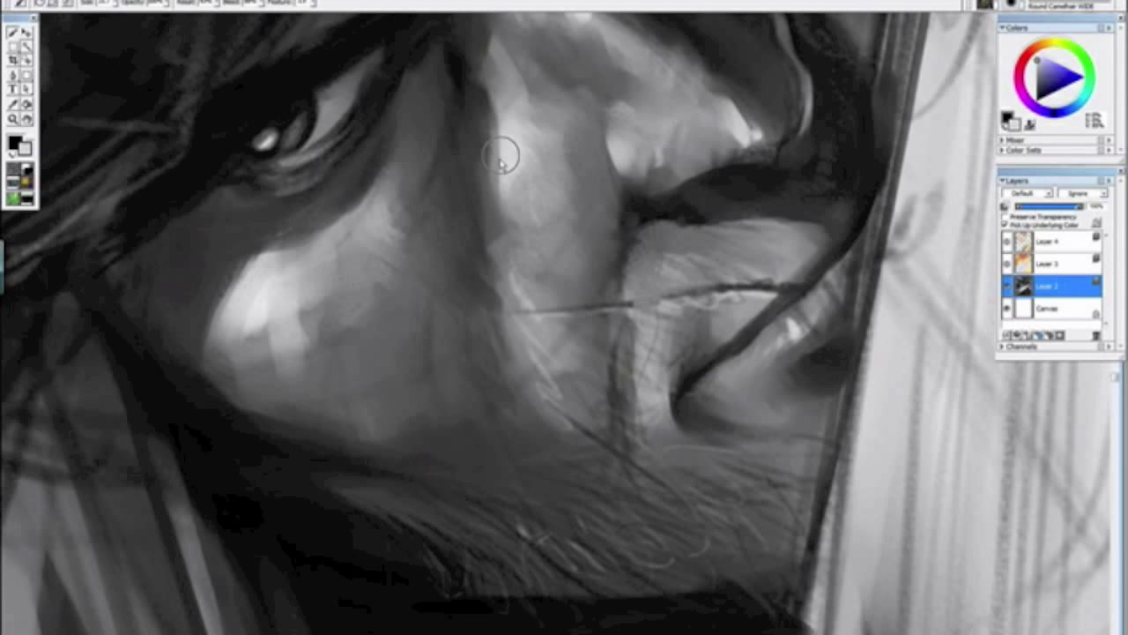
{"action": "left_click_drag", "start_coordinate": [511, 169], "coordinate": [528, 216]}
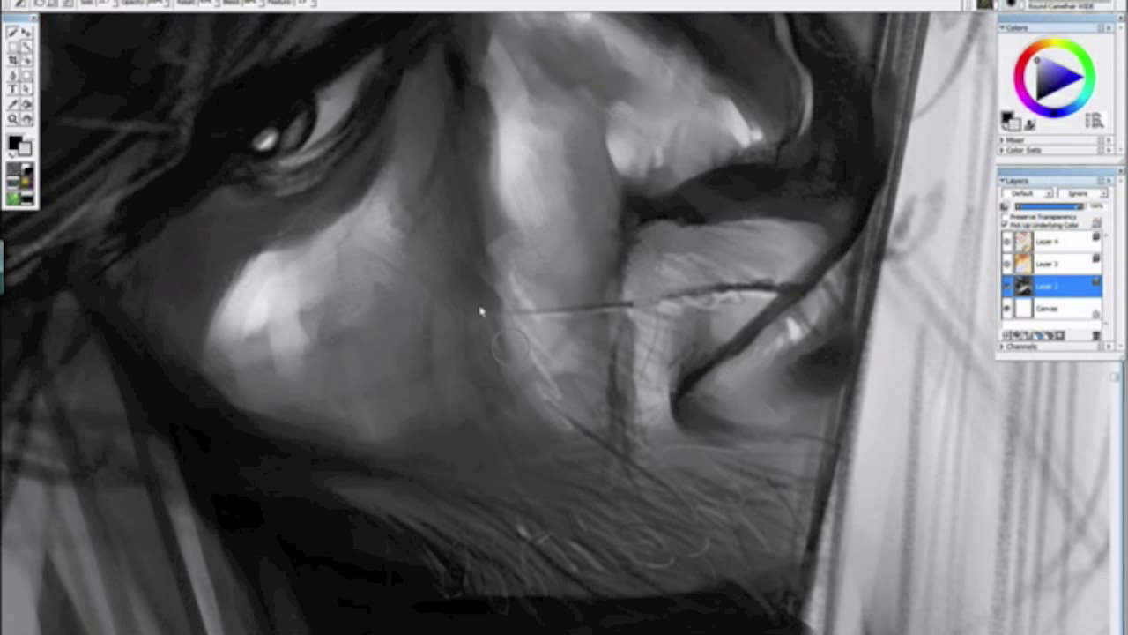
{"action": "left_click", "coordinate": [313, 307], "text": "alt"}
{"action": "left_click_drag", "start_coordinate": [305, 304], "coordinate": [291, 278]}
{"action": "left_click", "coordinate": [355, 372], "text": "alt"}
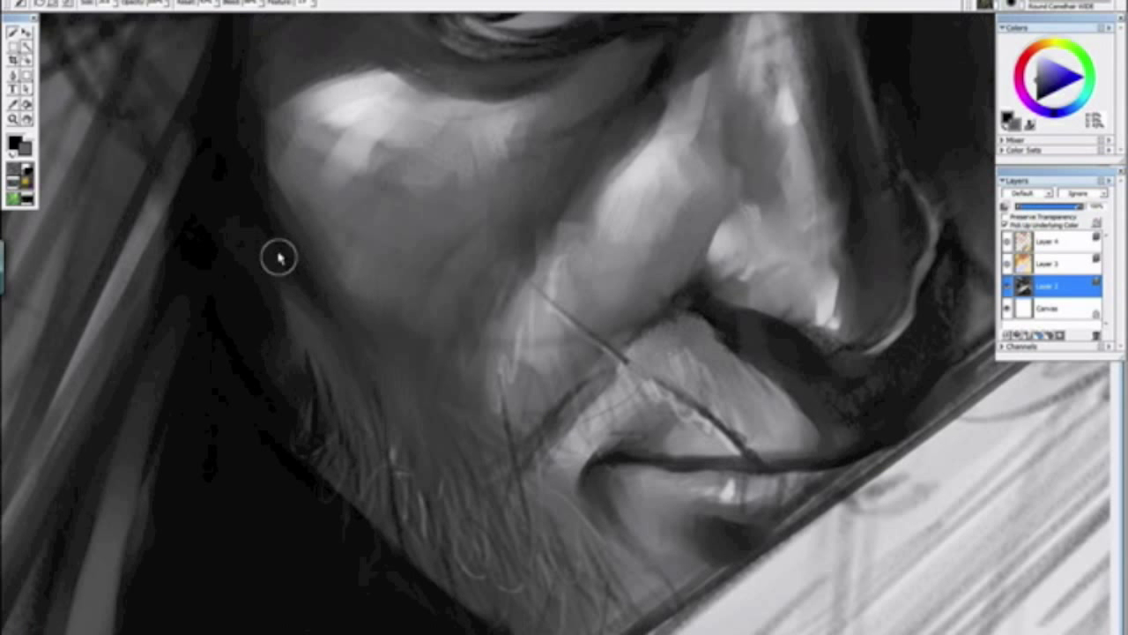
Step: Review the softened cheek highlights at full-painting scale
{"action": "key", "text": "ctrl+minus"}
{"action": "key", "text": "ctrl+minus"}
{"action": "key", "text": "ctrl+minus"}
{"action": "key", "text": "ctrl+minus"}
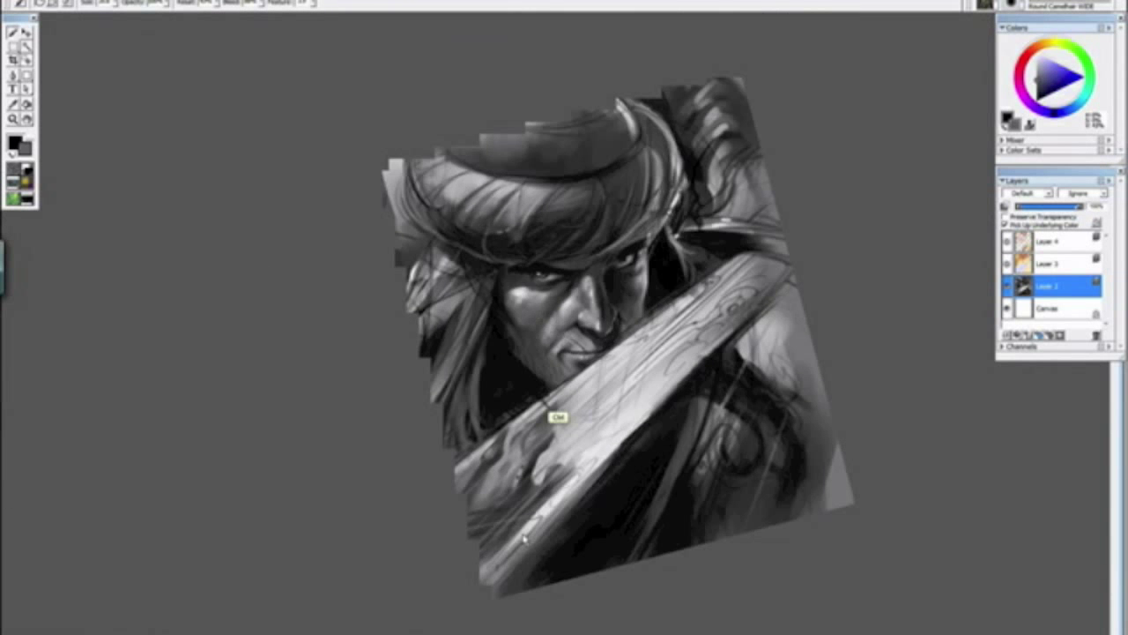
{"action": "key", "text": "ctrl+minus"}
{"action": "key", "text": "ctrl+minus"}
{"action": "key", "text": "ctrl+minus"}
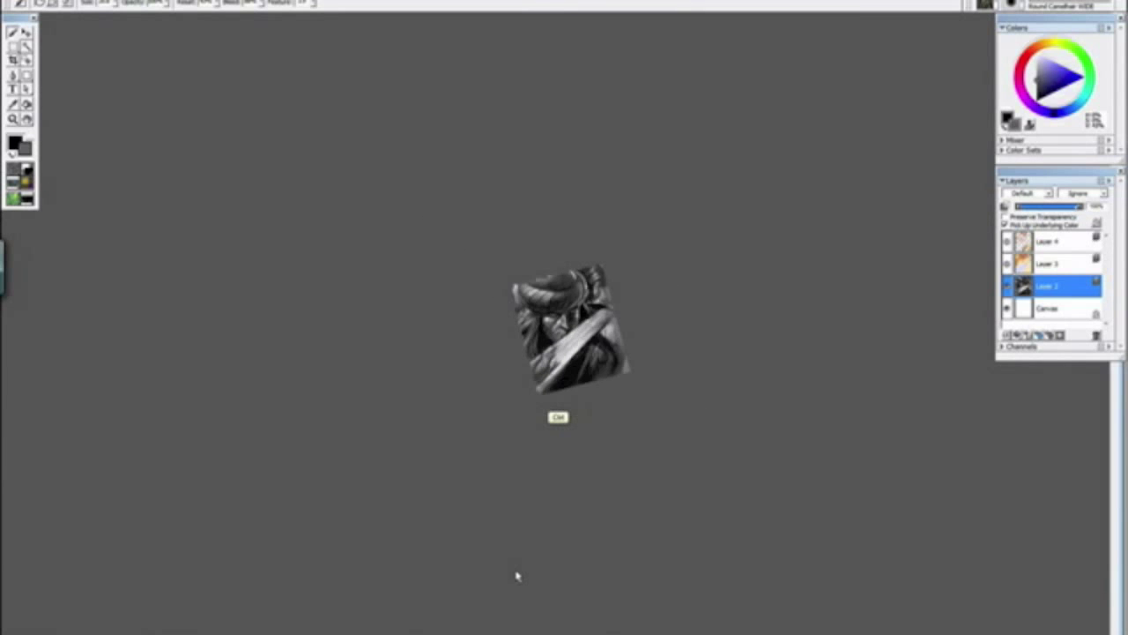
Step: Blend the highlight along the nose ridge towards the tip with the Round Camelhair WIDE brush
{"action": "key", "text": "ctrl+plus"}
{"action": "key", "text": "ctrl+plus"}
{"action": "key", "text": "ctrl+plus"}
{"action": "key", "text": "ctrl+plus"}
{"action": "key", "text": "ctrl+plus"}
{"action": "key", "text": "ctrl+plus"}
{"action": "left_click_drag", "start_coordinate": [700, 399], "coordinate": [482, 437]}
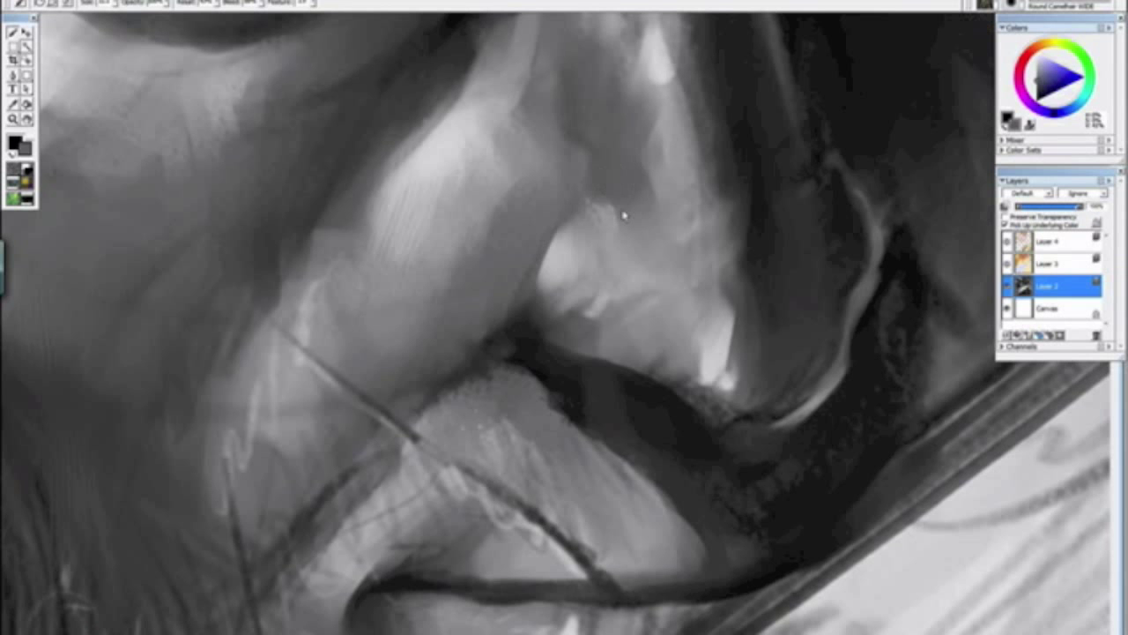
{"action": "left_click_drag", "start_coordinate": [709, 302], "coordinate": [665, 411]}
{"action": "left_click_drag", "start_coordinate": [662, 415], "coordinate": [594, 424]}
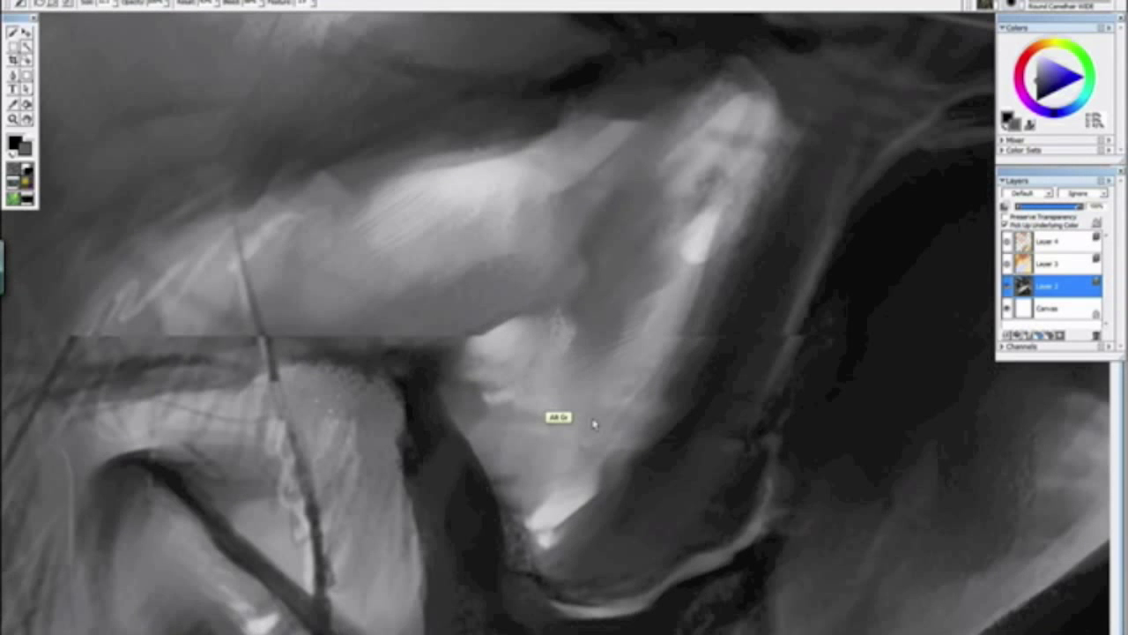
Step: Switch to the Round Camelhair square3 brush, sample greys around the nostril, and repaint the nostril's shadow and the wing's lit edge
{"action": "left_click", "coordinate": [1016, 12]}
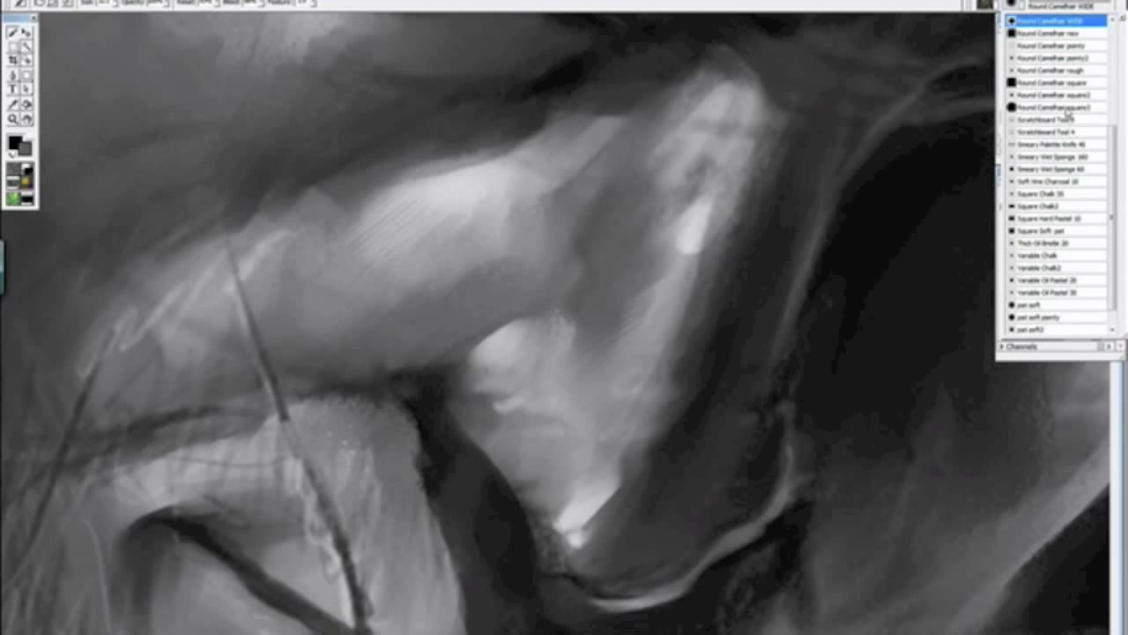
{"action": "left_click", "coordinate": [1068, 110]}
{"action": "left_click_drag", "start_coordinate": [441, 428], "coordinate": [493, 488]}
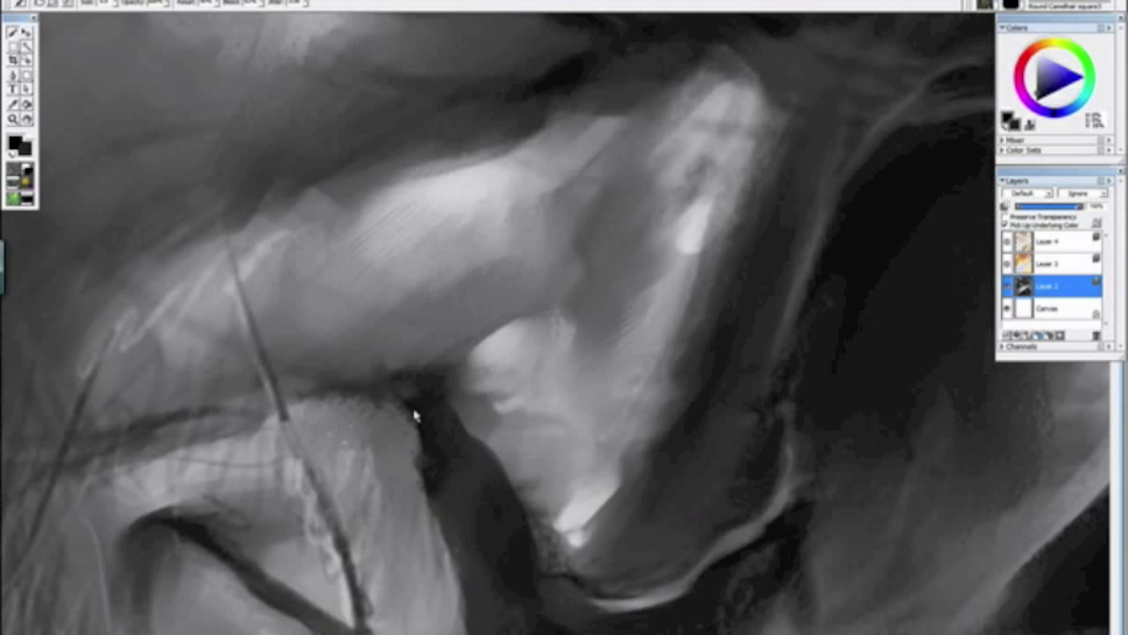
{"action": "left_click", "coordinate": [393, 451], "text": "alt"}
{"action": "left_click", "coordinate": [500, 359], "text": "alt"}
{"action": "mouse_move", "coordinate": [499, 345]}
{"action": "left_mouse_down"}
{"action": "mouse_move", "coordinate": [511, 335]}
{"action": "mouse_move", "coordinate": [575, 355]}
{"action": "left_mouse_up"}
Step: Rotate the canvas, sample greys around the nostril wing, and paint the dark crease between the nostril and the cheek
{"action": "key", "text": "alt+space"}
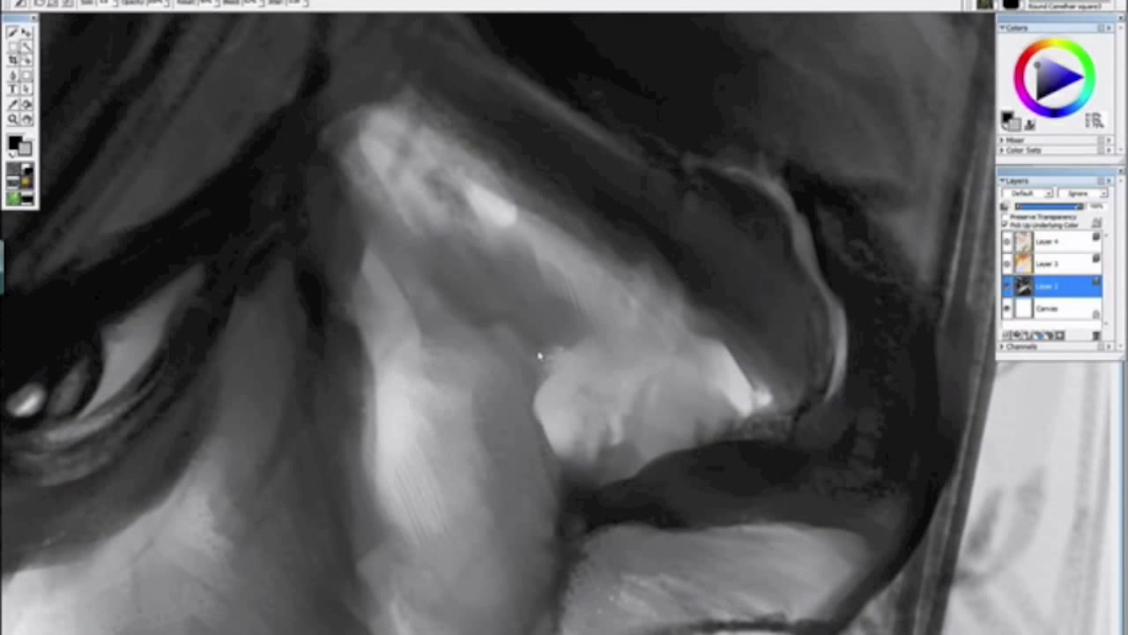
{"action": "left_click", "coordinate": [535, 351], "text": "alt"}
{"action": "left_click", "coordinate": [566, 500], "text": "alt"}
{"action": "mouse_move", "coordinate": [558, 484]}
{"action": "left_mouse_down"}
{"action": "mouse_move", "coordinate": [565, 539]}
{"action": "mouse_move", "coordinate": [541, 537]}
{"action": "left_mouse_up"}
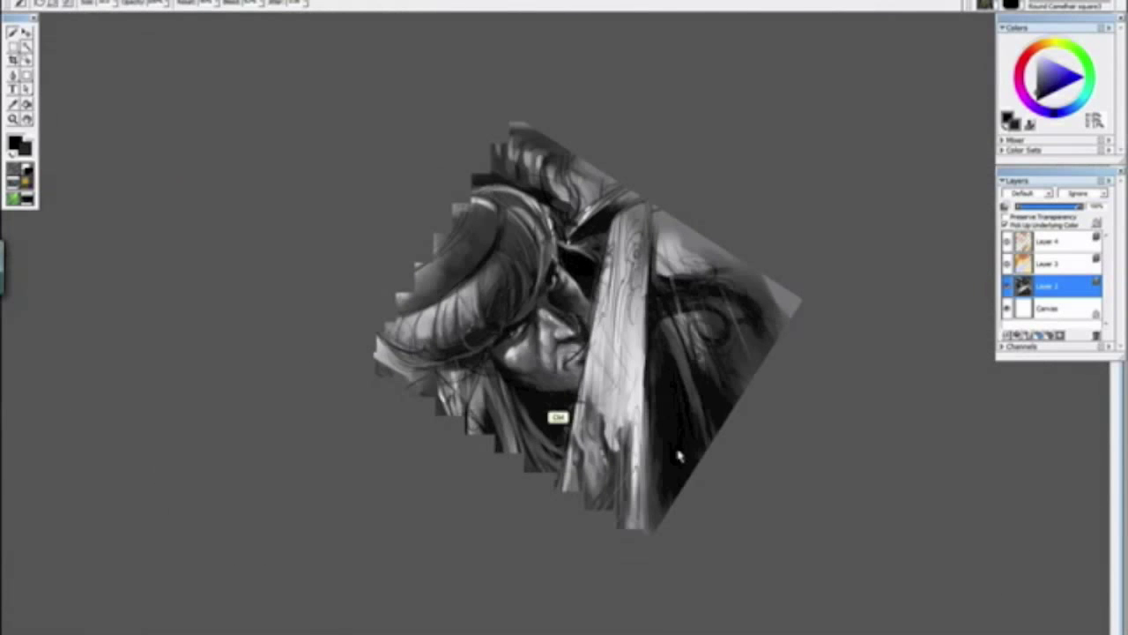
Step: Straighten the canvas and compare the repainted nostril with the whole painting
{"action": "key", "text": "alt+space"}
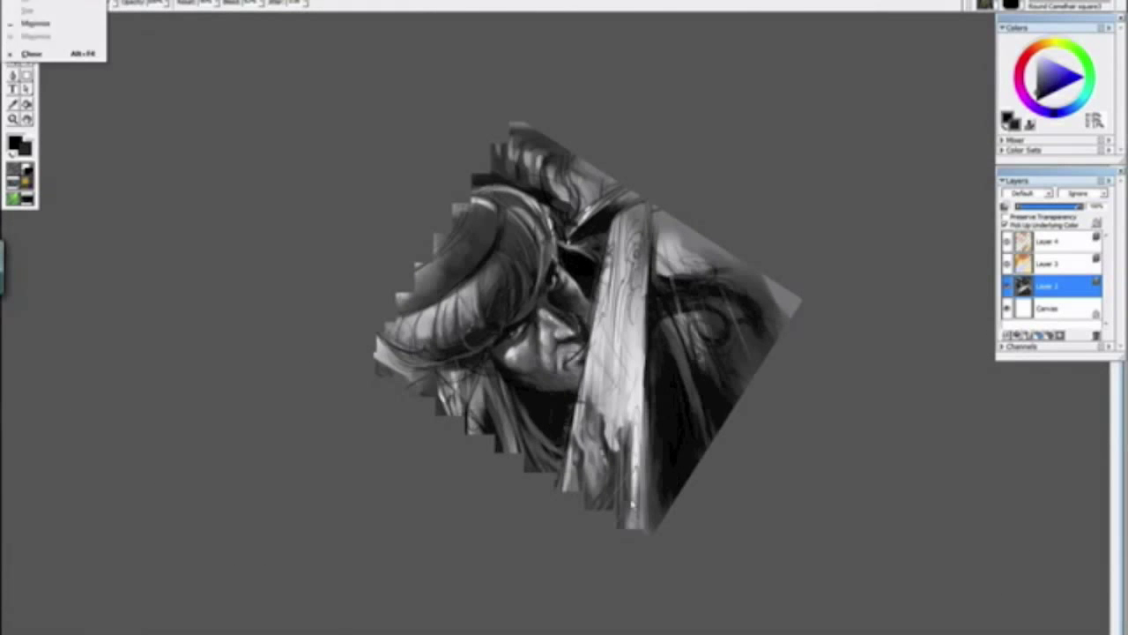
{"action": "left_click_drag", "start_coordinate": [365, 297], "coordinate": [354, 265]}
{"action": "key", "text": "ctrl+minus"}
{"action": "key", "text": "ctrl+minus"}
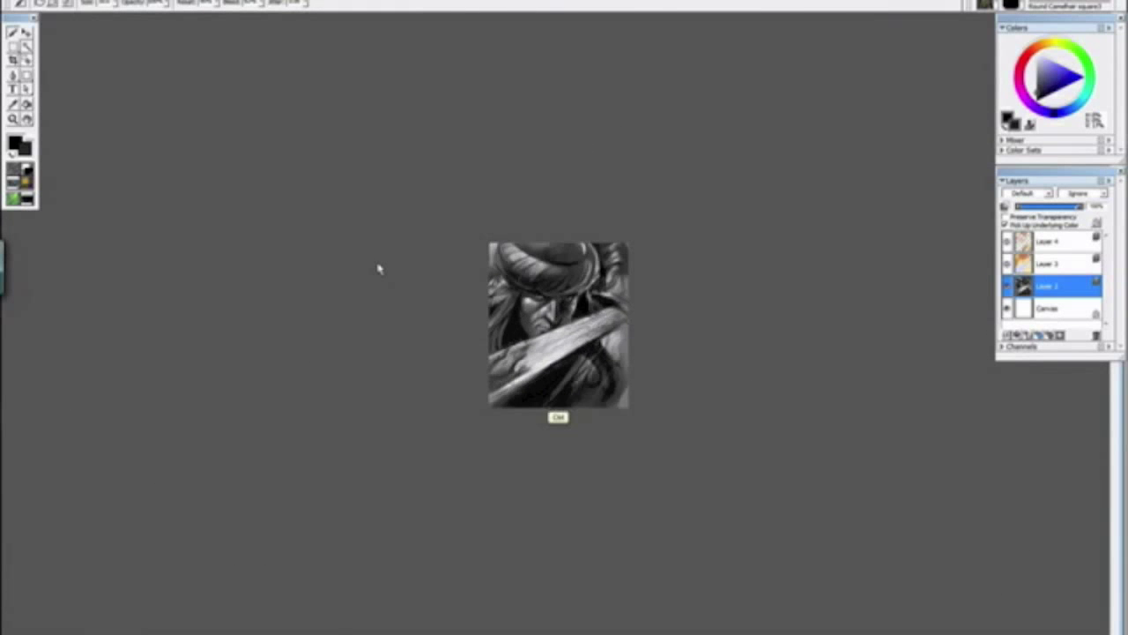
{"action": "key", "text": "ctrl+plus"}
{"action": "key", "text": "ctrl+plus"}
{"action": "key", "text": "ctrl+plus"}
{"action": "key", "text": "ctrl+plus"}
{"action": "key", "text": "ctrl+plus"}
{"action": "key", "text": "ctrl+plus"}
{"action": "key", "text": "ctrl+plus"}
{"action": "key", "text": "ctrl+plus"}
Step: Refine the edge of the nose-ridge highlight, sample a dark grey, and smooth the shadow beneath the nose tip
{"action": "left_click_drag", "start_coordinate": [464, 268], "coordinate": [504, 424]}
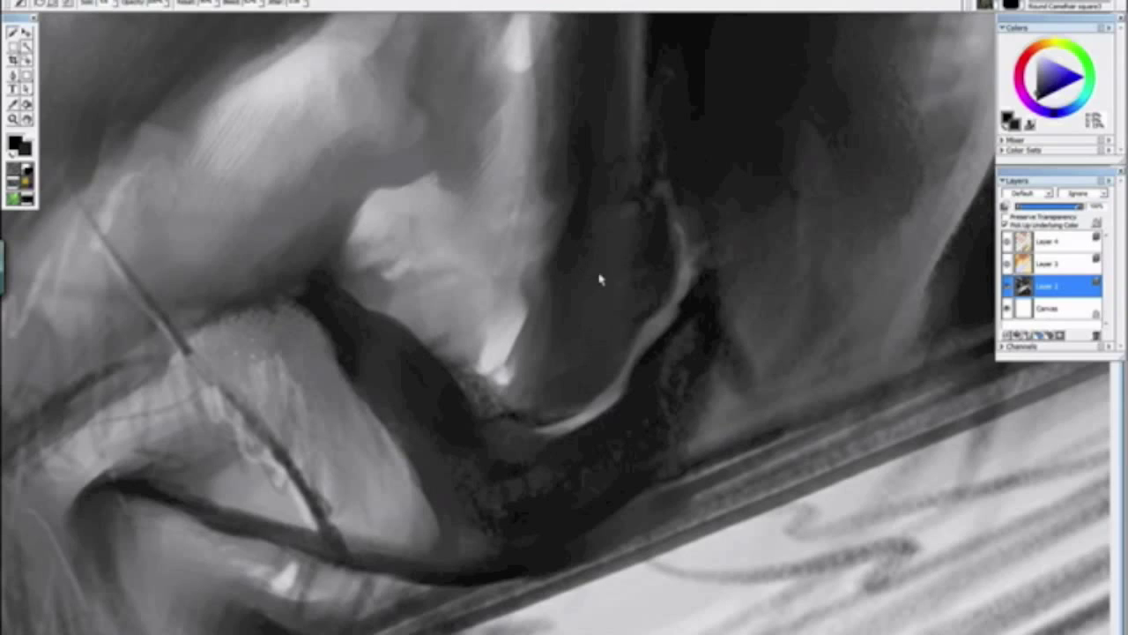
{"action": "scroll", "coordinate": [620, 150], "scroll_direction": "down", "scroll_amount": 8}
{"action": "scroll", "coordinate": [617, 139], "scroll_direction": "up", "scroll_amount": 5}
{"action": "scroll", "coordinate": [615, 278], "scroll_direction": "up", "scroll_amount": 3}
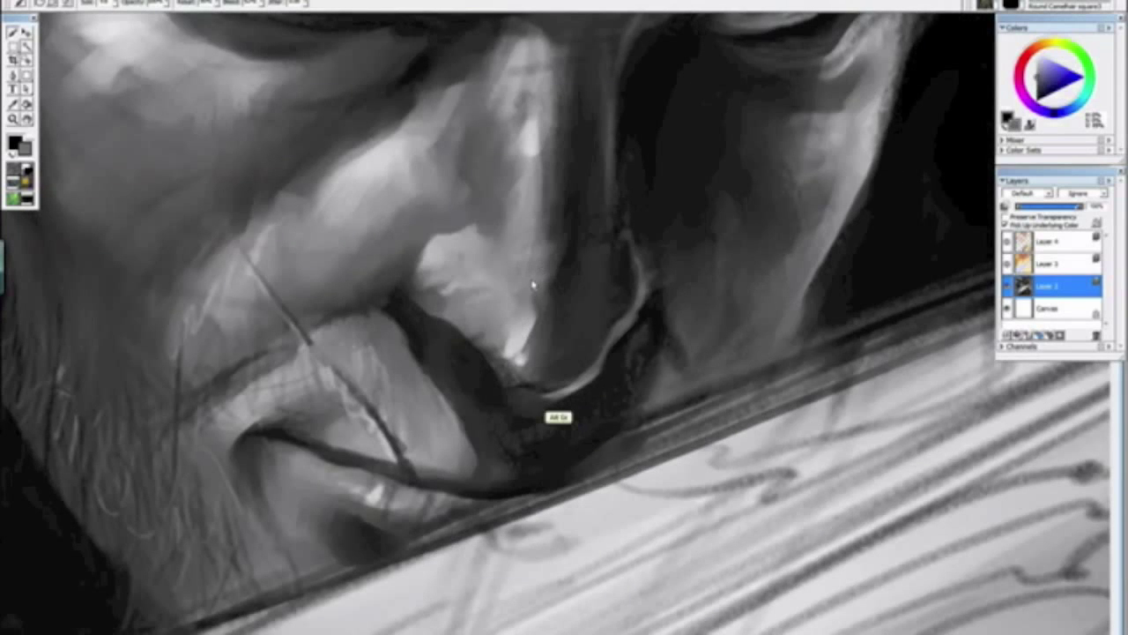
{"action": "mouse_move", "coordinate": [551, 225]}
{"action": "left_mouse_down"}
{"action": "mouse_move", "coordinate": [538, 340]}
{"action": "mouse_move", "coordinate": [523, 352]}
{"action": "left_mouse_up"}
{"action": "left_click", "coordinate": [487, 382], "text": "alt"}
{"action": "left_click_drag", "start_coordinate": [487, 391], "coordinate": [550, 407]}
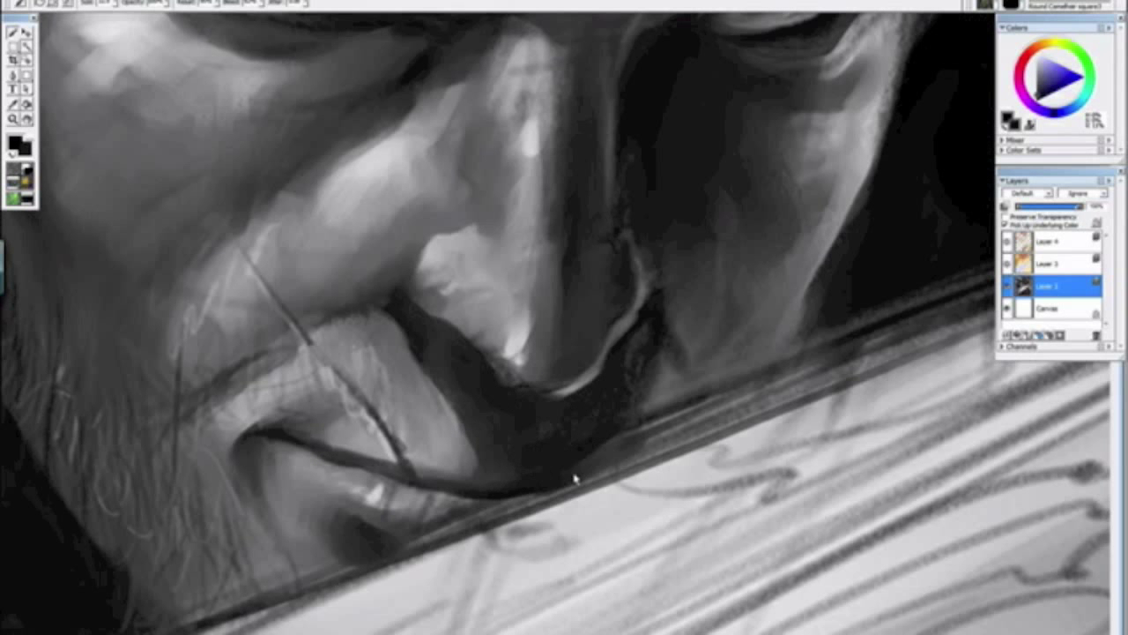
{"action": "scroll", "coordinate": [629, 450], "scroll_direction": "down", "scroll_amount": 7}
{"action": "scroll", "coordinate": [631, 450], "scroll_direction": "up", "scroll_amount": 3}
{"action": "scroll", "coordinate": [631, 451], "scroll_direction": "up", "scroll_amount": 5}
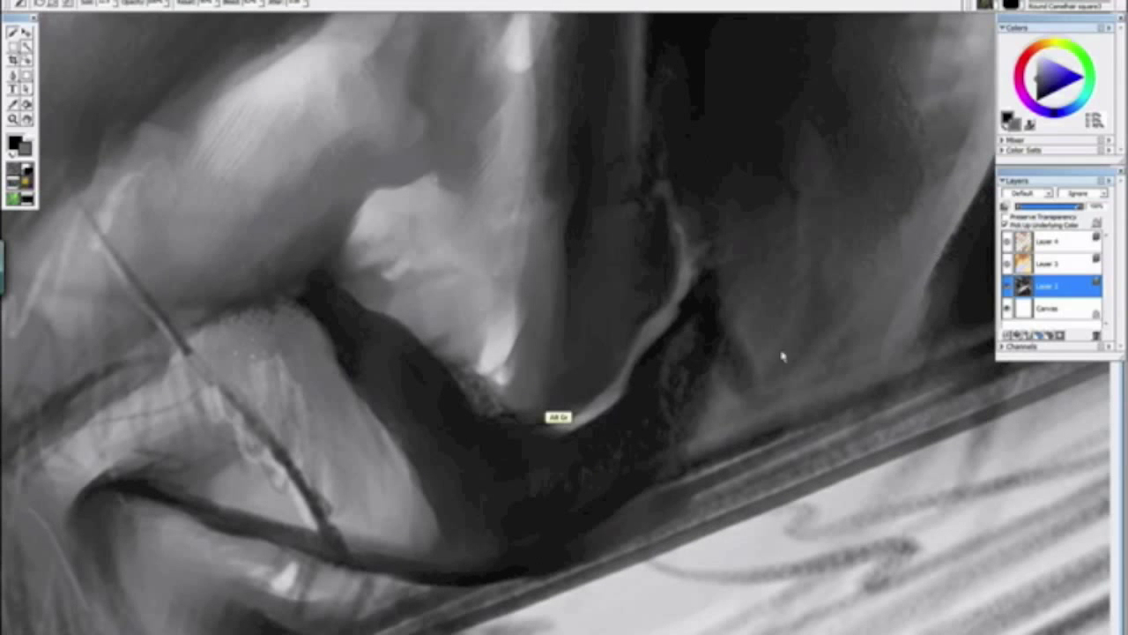
Step: Paint a soft mid-grey patch on the far cheek between the nose and the blade, and check it against the whole painting
{"action": "mouse_move", "coordinate": [730, 414]}
{"action": "left_mouse_down"}
{"action": "mouse_move", "coordinate": [765, 429]}
{"action": "mouse_move", "coordinate": [724, 351]}
{"action": "mouse_move", "coordinate": [734, 357]}
{"action": "mouse_move", "coordinate": [729, 330]}
{"action": "mouse_move", "coordinate": [799, 441]}
{"action": "mouse_move", "coordinate": [774, 404]}
{"action": "left_mouse_up"}
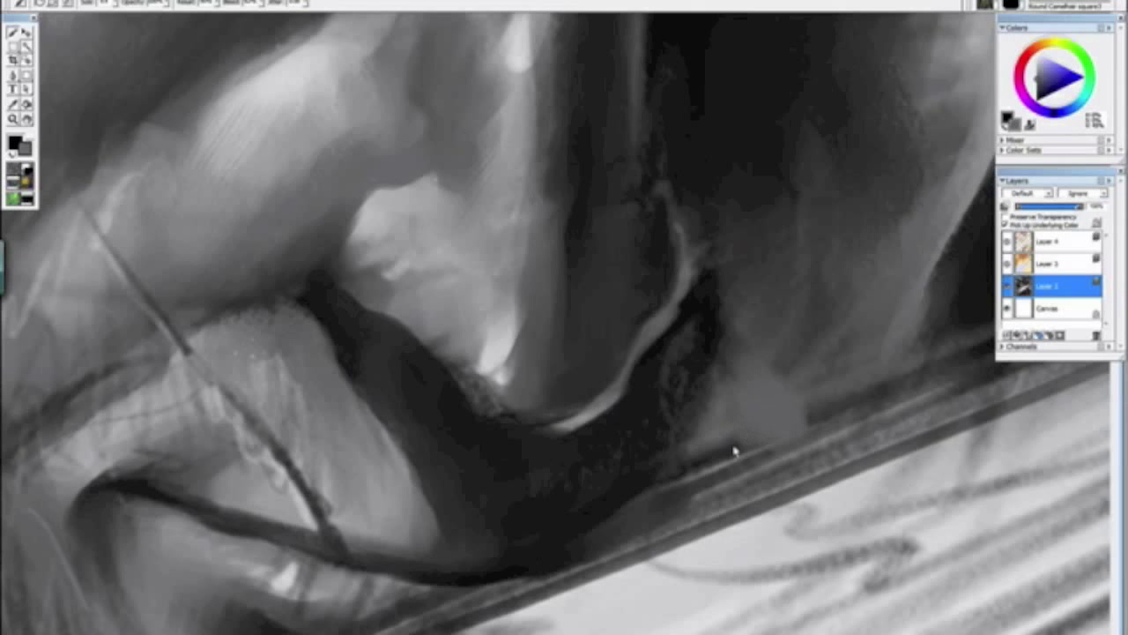
{"action": "scroll", "coordinate": [696, 413], "scroll_direction": "down", "scroll_amount": 5}
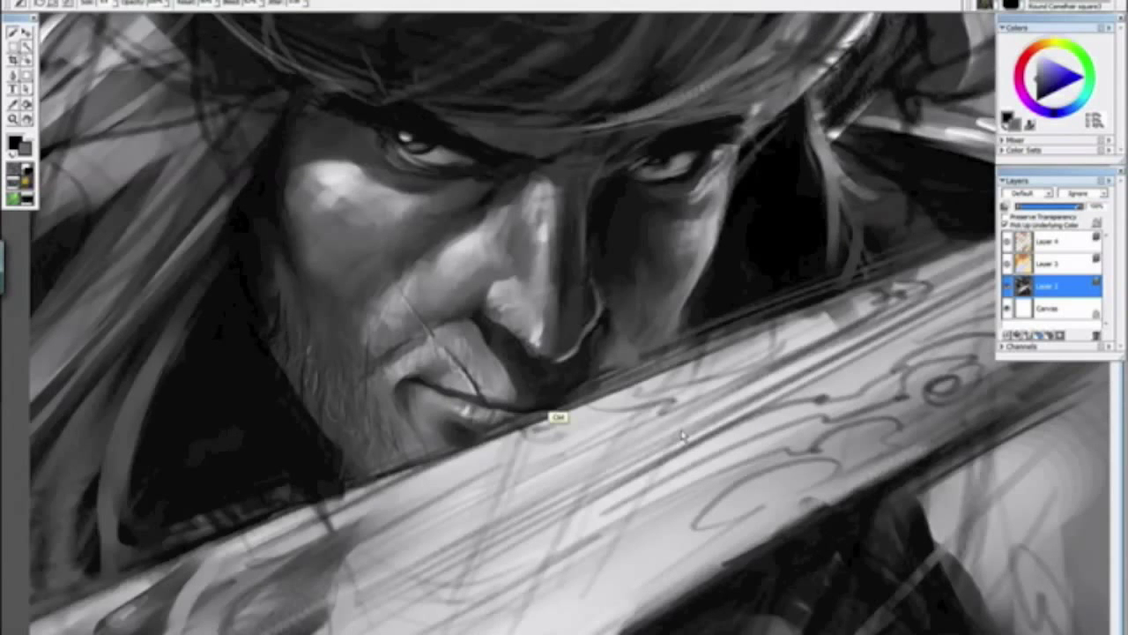
{"action": "left_click_drag", "start_coordinate": [444, 201], "coordinate": [673, 456]}
{"action": "left_click", "coordinate": [609, 517], "text": "alt"}
{"action": "key", "text": "ctrl+minus"}
{"action": "scroll", "coordinate": [673, 457], "scroll_direction": "up", "scroll_amount": 8}
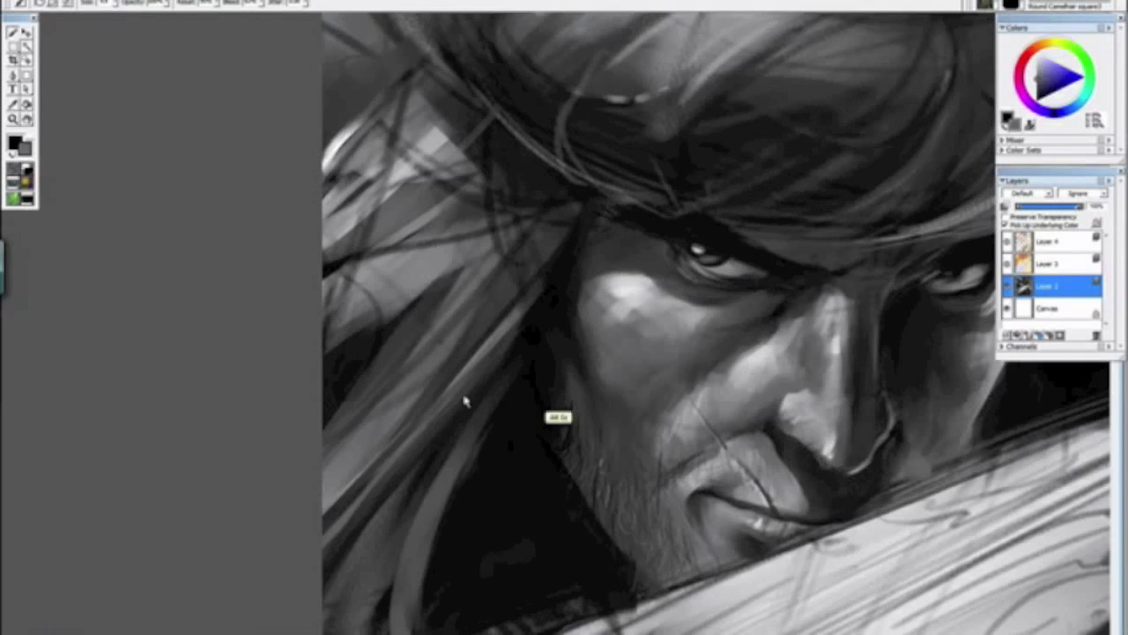
Step: Rotate the canvas, sample near-black, and darken the edge where the temple meets the hair below the turban
{"action": "left_click_drag", "start_coordinate": [465, 401], "coordinate": [538, 443]}
{"action": "left_click_drag", "start_coordinate": [524, 273], "coordinate": [522, 221]}
{"action": "left_click", "coordinate": [517, 203], "text": "alt"}
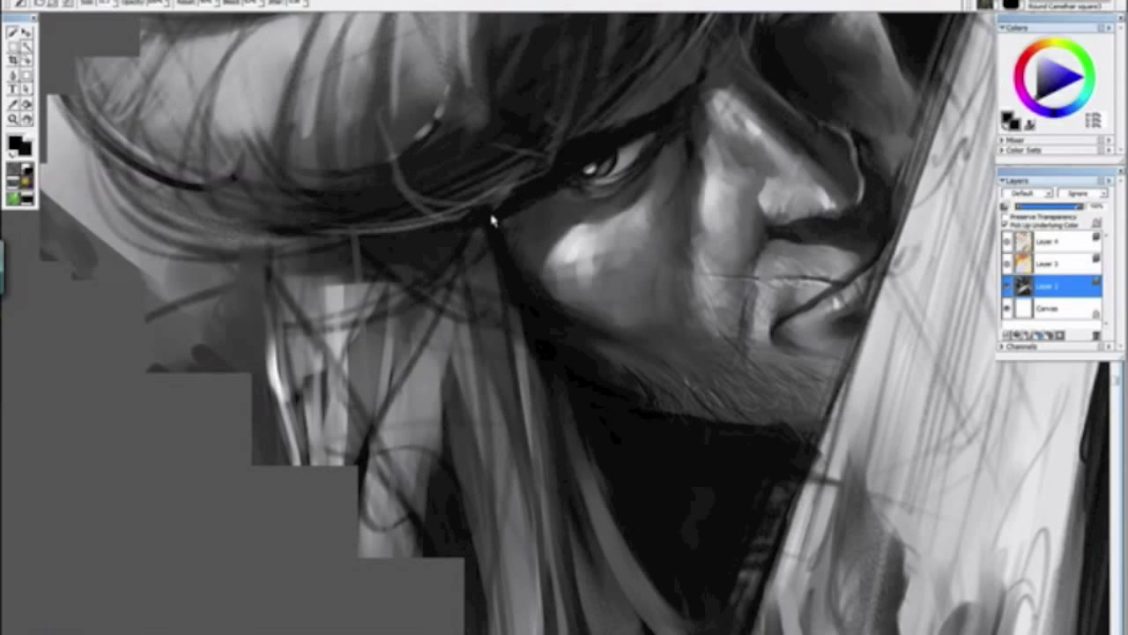
{"action": "left_click_drag", "start_coordinate": [505, 287], "coordinate": [527, 392]}
Step: Reorient the canvas, sample a light grey, and paint a bright highlight along the turban's rim above the far eye
{"action": "key", "text": "alt+space"}
{"action": "left_click_drag", "start_coordinate": [405, 278], "coordinate": [423, 494]}
{"action": "mouse_move", "coordinate": [399, 483]}
{"action": "left_mouse_down"}
{"action": "mouse_move", "coordinate": [377, 412]}
{"action": "mouse_move", "coordinate": [555, 403]}
{"action": "mouse_move", "coordinate": [542, 433]}
{"action": "mouse_move", "coordinate": [597, 297]}
{"action": "left_mouse_up"}
{"action": "left_click", "coordinate": [646, 115], "text": "alt"}
{"action": "left_click_drag", "start_coordinate": [697, 119], "coordinate": [772, 262]}
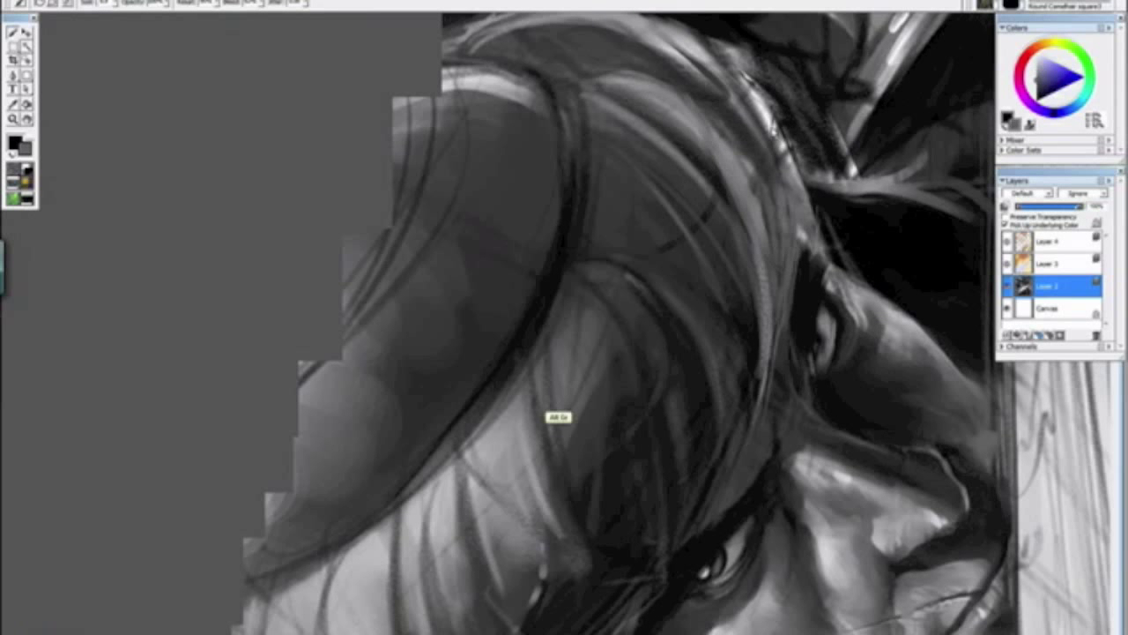
{"action": "left_click", "coordinate": [769, 117], "text": "alt"}
{"action": "mouse_move", "coordinate": [746, 84]}
{"action": "left_mouse_down"}
{"action": "mouse_move", "coordinate": [805, 256]}
{"action": "mouse_move", "coordinate": [735, 76]}
{"action": "mouse_move", "coordinate": [796, 239]}
{"action": "left_mouse_up"}
{"action": "left_click_drag", "start_coordinate": [759, 120], "coordinate": [804, 238]}
{"action": "left_click_drag", "start_coordinate": [729, 81], "coordinate": [823, 263]}
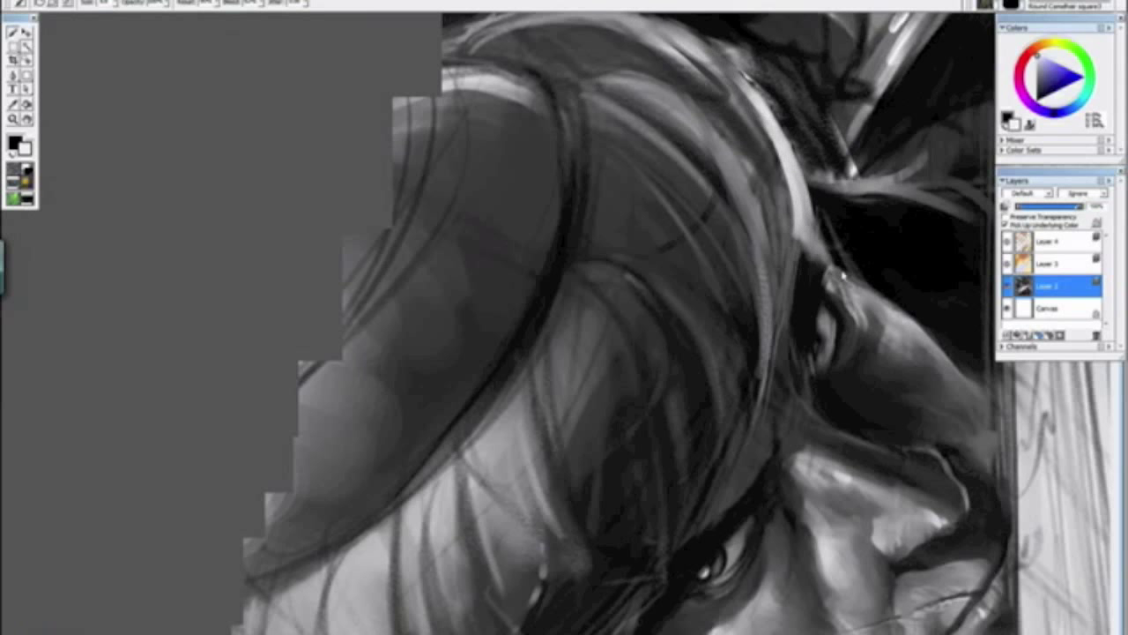
Step: Straighten the canvas and compare the turban's rim highlight with the whole painting
{"action": "key", "text": "ctrl+minus"}
{"action": "key", "text": "ctrl+minus"}
{"action": "key", "text": "ctrl+minus"}
{"action": "key", "text": "ctrl+minus"}
{"action": "mouse_move", "coordinate": [732, 385]}
{"action": "left_mouse_down", "text": "alt"}
{"action": "mouse_move", "coordinate": [391, 290]}
{"action": "mouse_move", "coordinate": [410, 203]}
{"action": "left_mouse_up", "text": "alt"}
{"action": "key", "text": "alt+space"}
{"action": "left_click", "coordinate": [388, 276], "text": "alt"}
{"action": "key", "text": "ctrl+minus"}
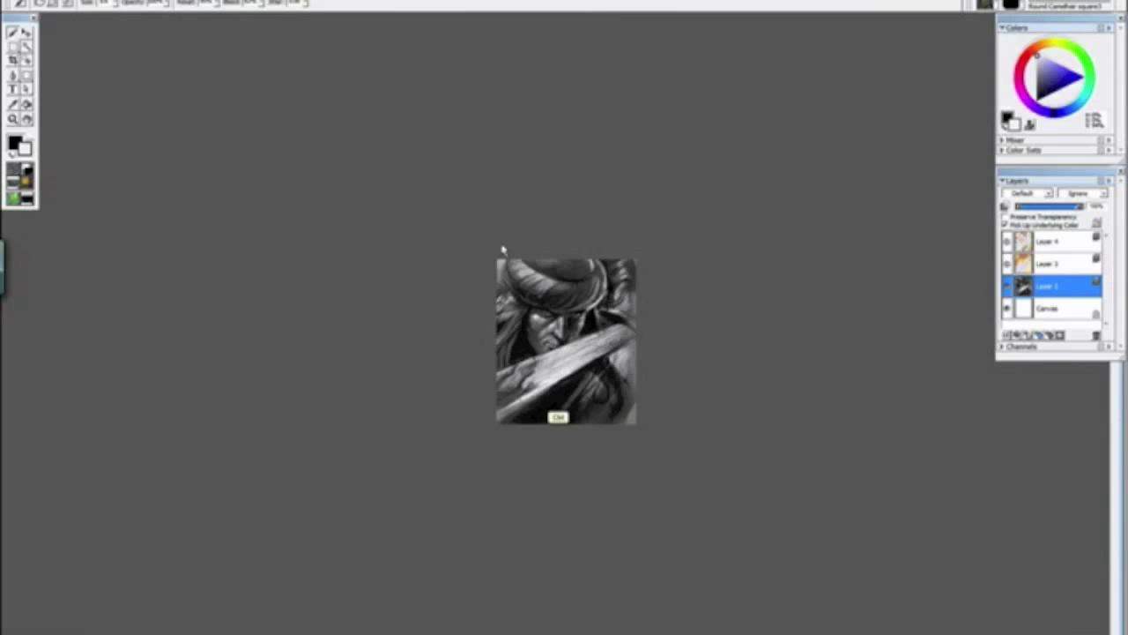
Step: Rotate the canvas, extend the light highlight up the nose bridge, and tidy its upper edge with a sampled dark grey
{"action": "key", "text": "ctrl+plus"}
{"action": "key", "text": "ctrl+plus"}
{"action": "key", "text": "ctrl+plus"}
{"action": "key", "text": "ctrl+plus"}
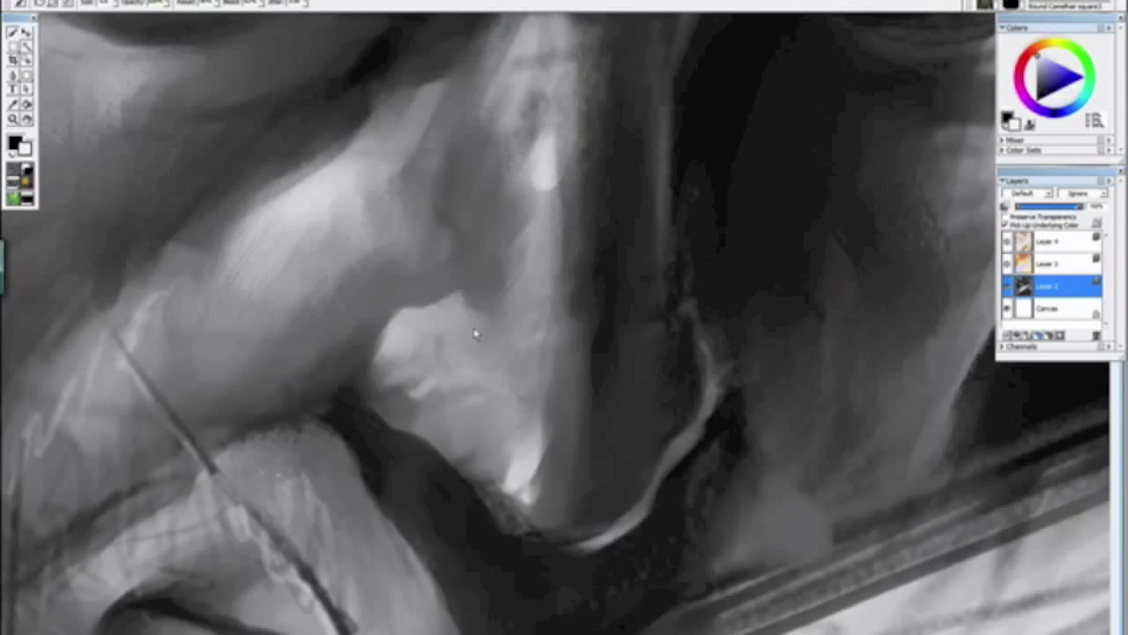
{"action": "left_click_drag", "start_coordinate": [476, 334], "coordinate": [503, 371], "text": "alt"}
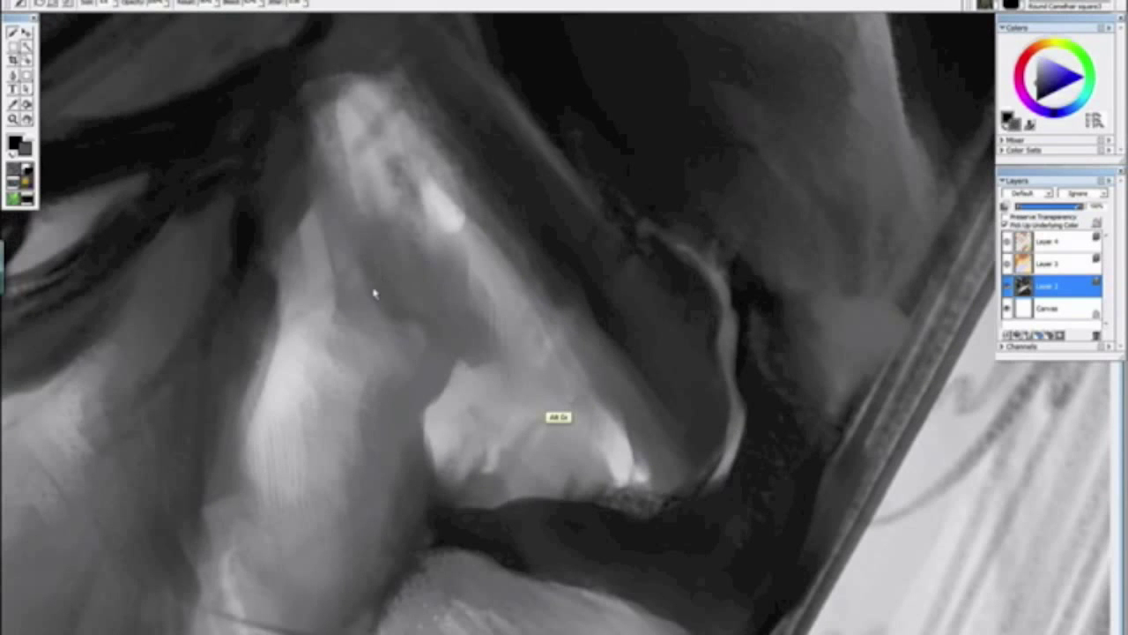
{"action": "left_click", "coordinate": [437, 201], "text": "alt"}
{"action": "left_click_drag", "start_coordinate": [451, 220], "coordinate": [395, 159]}
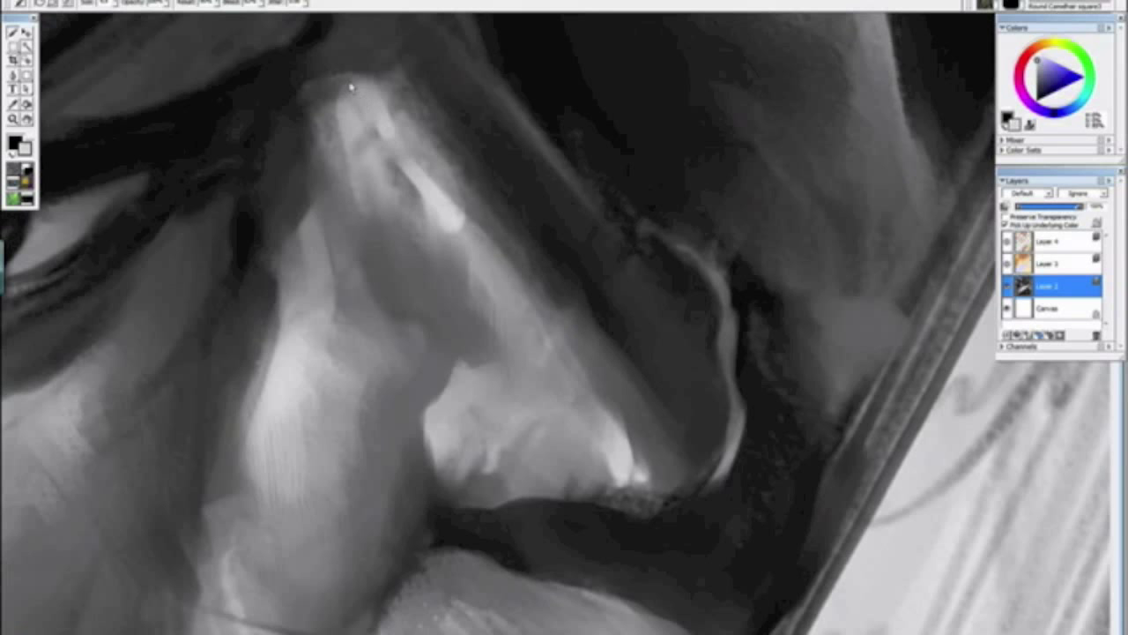
{"action": "left_click", "coordinate": [297, 78], "text": "alt"}
{"action": "left_click_drag", "start_coordinate": [351, 67], "coordinate": [290, 134]}
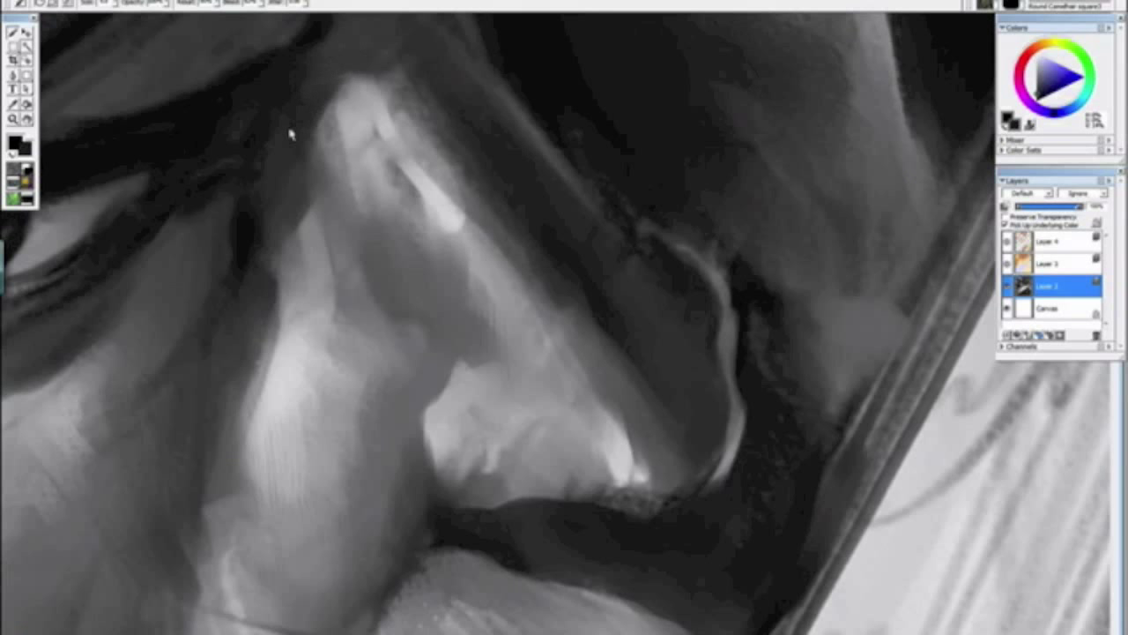
Step: Straighten the canvas and examine the nose bridge highlight within the whole painting
{"action": "key", "text": "ctrl+minus"}
{"action": "key", "text": "ctrl+minus"}
{"action": "key", "text": "ctrl+minus"}
{"action": "key", "text": "ctrl+minus"}
{"action": "key", "text": "ctrl+minus"}
{"action": "key", "text": "ctrl+minus"}
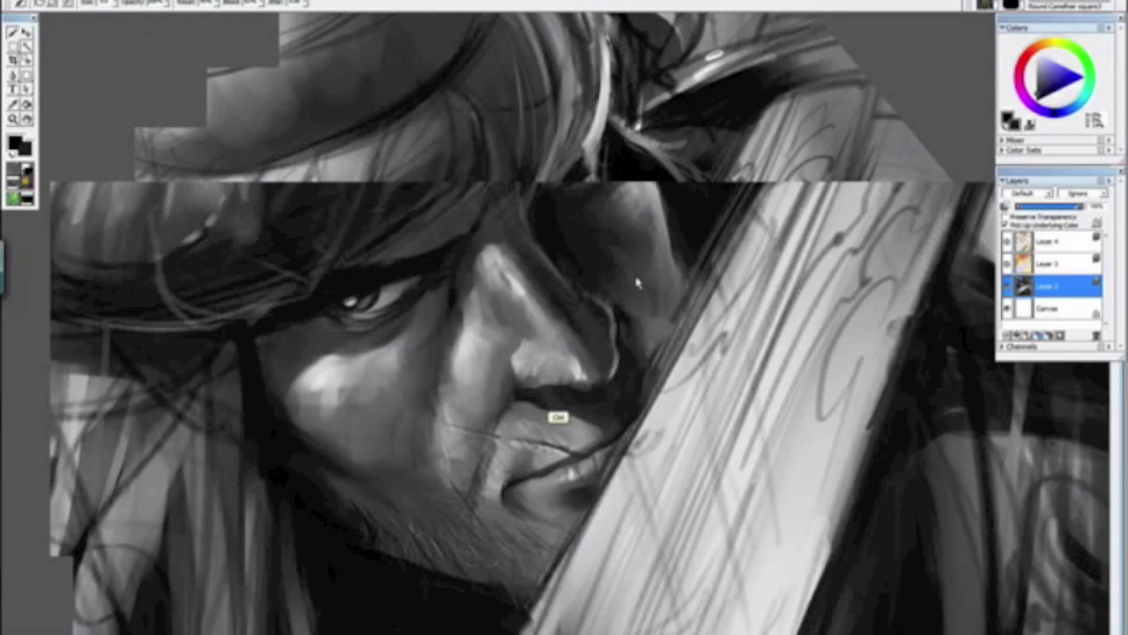
{"action": "left_click_drag", "start_coordinate": [666, 409], "coordinate": [386, 252]}
{"action": "left_click", "coordinate": [385, 248], "text": "alt"}
{"action": "left_click_drag", "start_coordinate": [393, 207], "coordinate": [390, 168]}
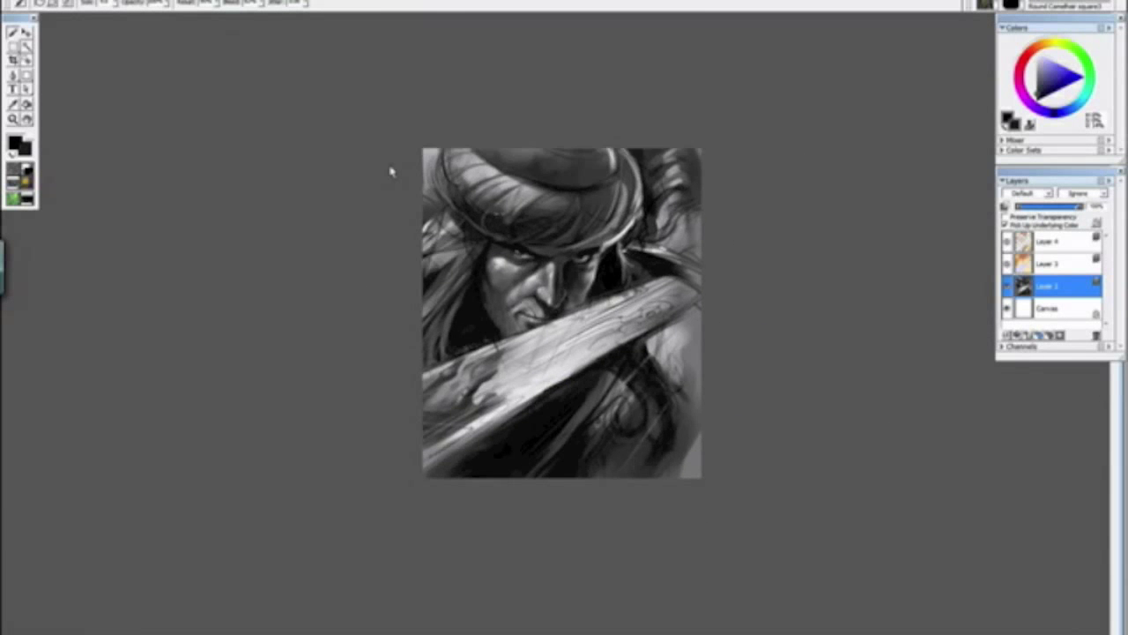
{"action": "key", "text": "ctrl+minus"}
{"action": "key", "text": "ctrl+minus"}
Step: Rotate the canvas and repaint the dark shadow below the lower lip along the blade's upper edge
{"action": "key", "text": "ctrl+plus"}
{"action": "key", "text": "ctrl+plus"}
{"action": "key", "text": "ctrl+plus"}
{"action": "key", "text": "ctrl+plus"}
{"action": "key", "text": "ctrl+plus"}
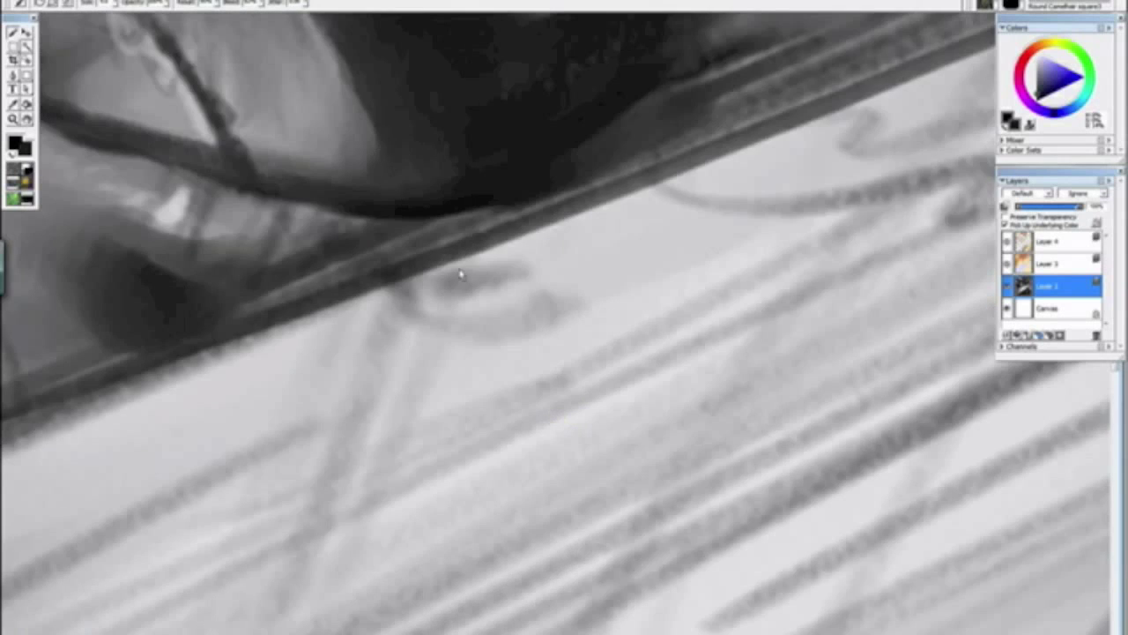
{"action": "left_click_drag", "start_coordinate": [461, 275], "coordinate": [677, 397]}
{"action": "left_click_drag", "start_coordinate": [573, 440], "coordinate": [423, 312]}
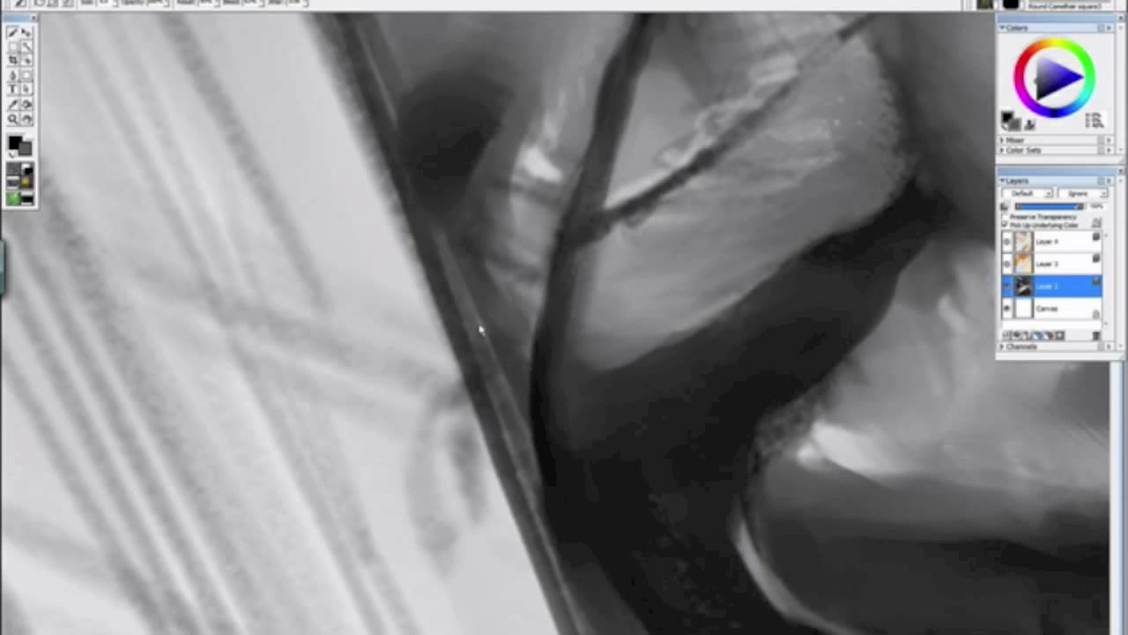
{"action": "mouse_move", "coordinate": [377, 276]}
{"action": "left_mouse_down"}
{"action": "mouse_move", "coordinate": [441, 448]}
{"action": "mouse_move", "coordinate": [383, 290]}
{"action": "left_mouse_up"}
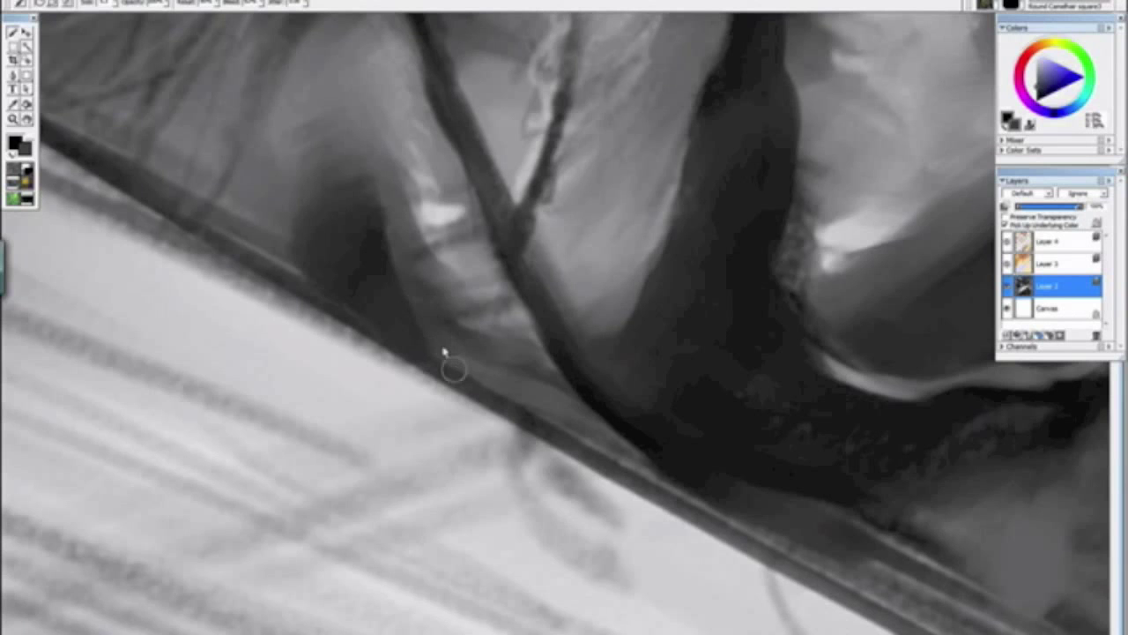
Step: Straighten the canvas and compare the lip and chin shadow with the whole painting
{"action": "key", "text": "ctrl+minus"}
{"action": "key", "text": "ctrl+minus"}
{"action": "key", "text": "ctrl+minus"}
{"action": "key", "text": "ctrl+minus"}
{"action": "key", "text": "ctrl+minus"}
{"action": "key", "text": "ctrl+minus"}
{"action": "mouse_move", "coordinate": [403, 211]}
{"action": "left_mouse_down"}
{"action": "mouse_move", "coordinate": [594, 479]}
{"action": "mouse_move", "coordinate": [615, 427]}
{"action": "left_mouse_up"}
{"action": "key", "text": "ctrl+minus"}
{"action": "key", "text": "ctrl+minus"}
{"action": "key", "text": "ctrl+minus"}
{"action": "key", "text": "ctrl+plus"}
{"action": "key", "text": "ctrl+plus"}
{"action": "key", "text": "ctrl+plus"}
Step: Flip the canvas horizontally to check the composition in mirror view
{"action": "left_click", "coordinate": [68, 2]}
{"action": "mouse_move", "coordinate": [100, 20]}
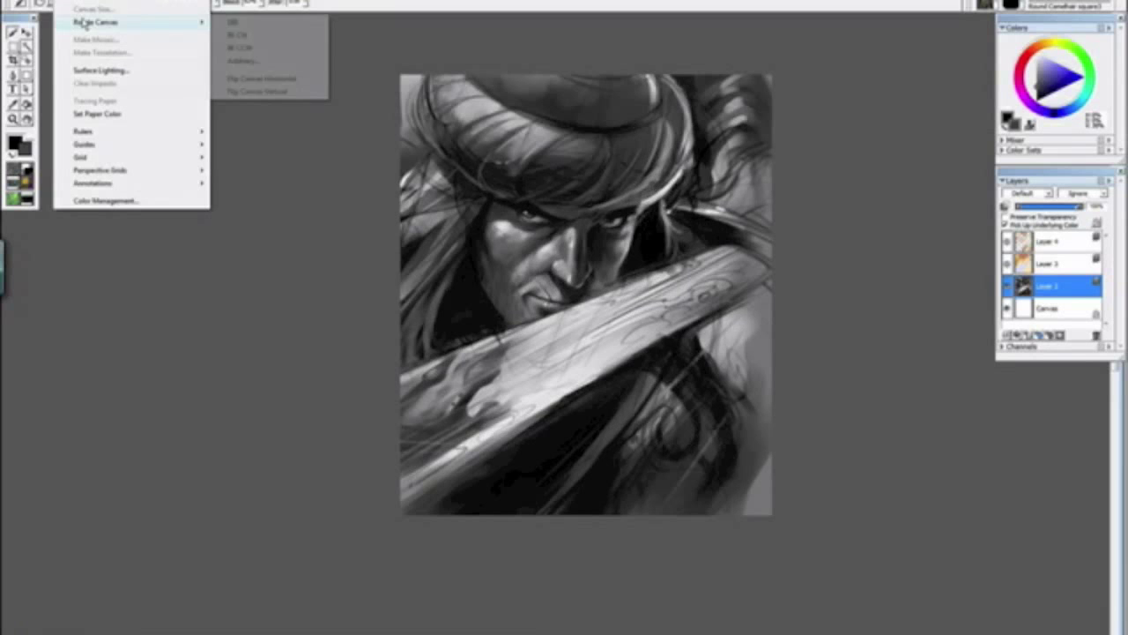
{"action": "left_click", "coordinate": [251, 81]}
{"action": "key", "text": "ctrl+minus"}
{"action": "key", "text": "ctrl+minus"}
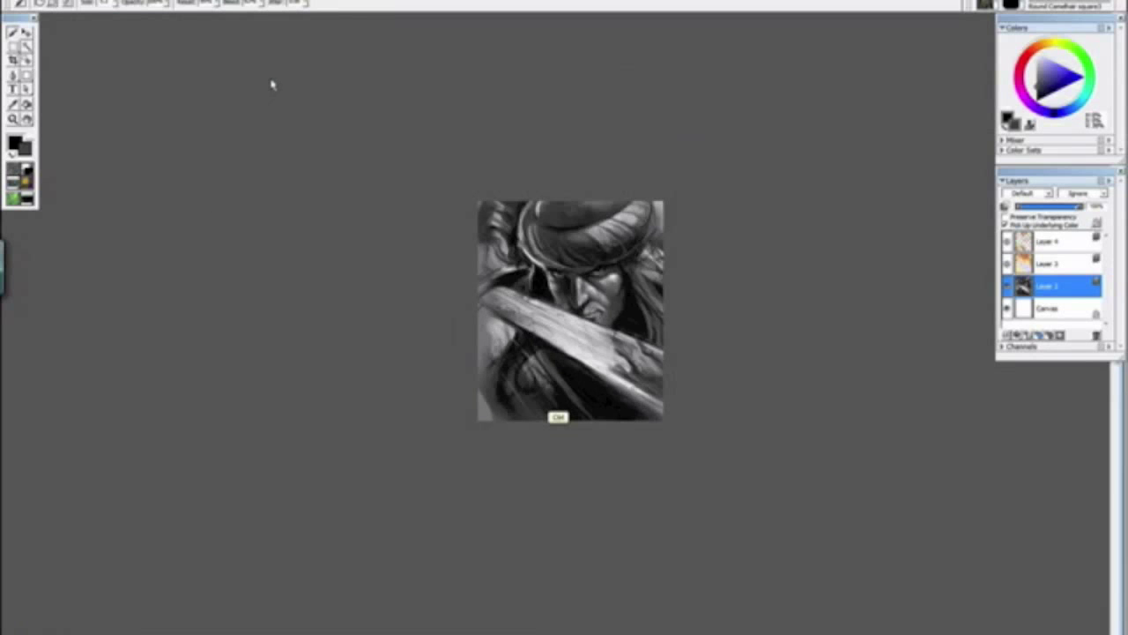
Step: Deepen the shadow between the nose bridge and the near eye's inner corner with a near-black grey
{"action": "key", "text": "ctrl+plus"}
{"action": "key", "text": "ctrl+plus"}
{"action": "key", "text": "ctrl+plus"}
{"action": "key", "text": "ctrl+plus"}
{"action": "key", "text": "ctrl+plus"}
{"action": "key", "text": "ctrl+plus"}
{"action": "left_click_drag", "start_coordinate": [720, 368], "coordinate": [314, 529]}
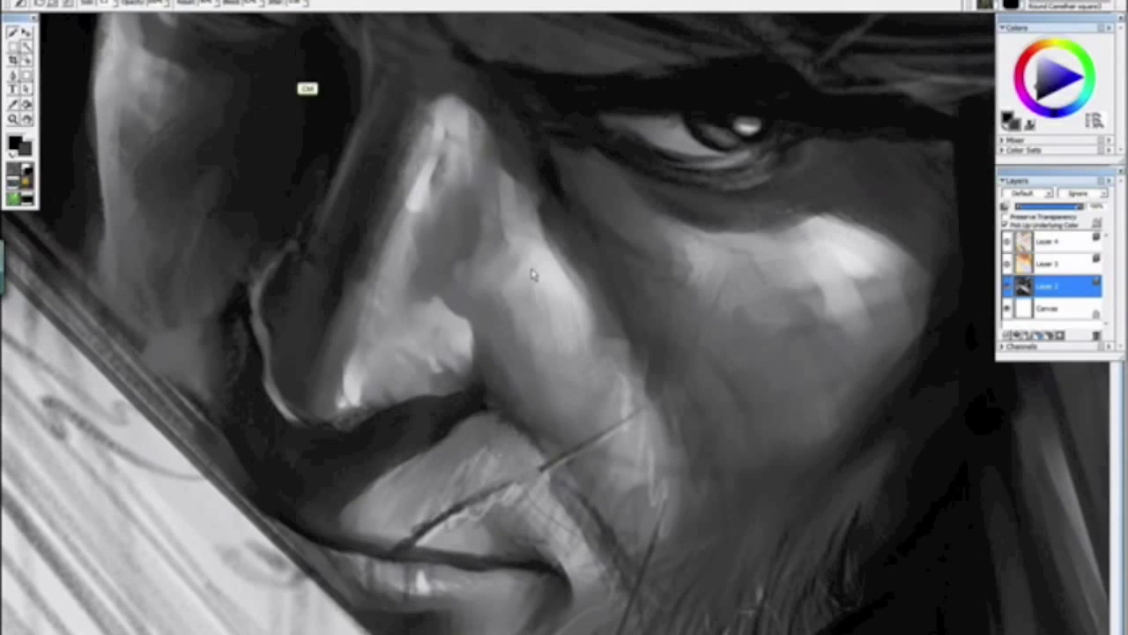
{"action": "key", "text": "ctrl+plus"}
{"action": "key", "text": "ctrl+minus"}
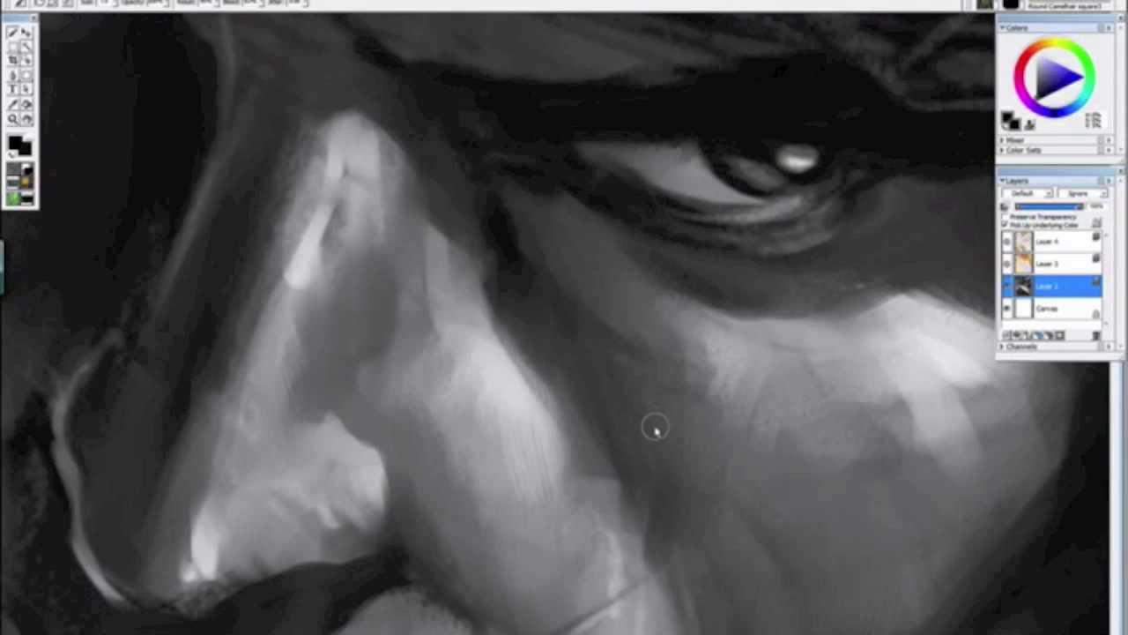
{"action": "key", "text": "ctrl+minus"}
{"action": "key", "text": "ctrl+minus"}
{"action": "key", "text": "ctrl+minus"}
{"action": "key", "text": "ctrl+minus"}
{"action": "key", "text": "ctrl+plus"}
{"action": "key", "text": "ctrl+plus"}
{"action": "key", "text": "ctrl+plus"}
{"action": "key", "text": "ctrl+plus"}
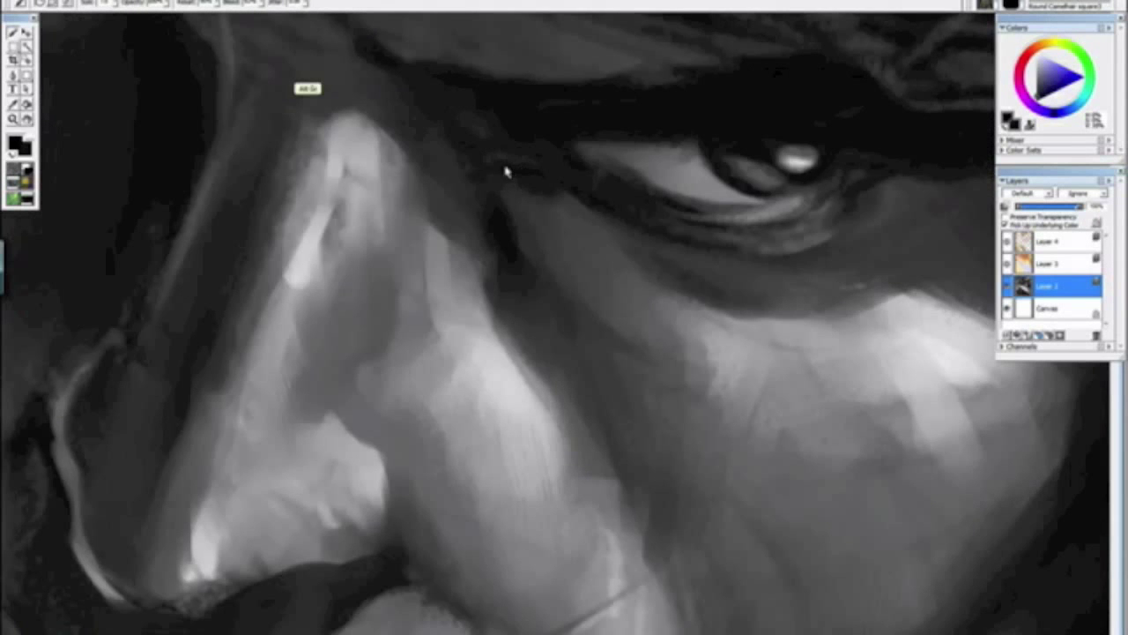
{"action": "mouse_move", "coordinate": [492, 144]}
{"action": "left_mouse_down"}
{"action": "mouse_move", "coordinate": [509, 232]}
{"action": "mouse_move", "coordinate": [548, 254]}
{"action": "left_mouse_up"}
Step: Examine the darkened eye corner against the rest of the mirrored painting
{"action": "key", "text": "ctrl+minus"}
{"action": "key", "text": "ctrl+minus"}
{"action": "key", "text": "ctrl+minus"}
{"action": "key", "text": "ctrl+minus"}
{"action": "key", "text": "ctrl+minus"}
{"action": "key", "text": "ctrl+minus"}
{"action": "key", "text": "ctrl+minus"}
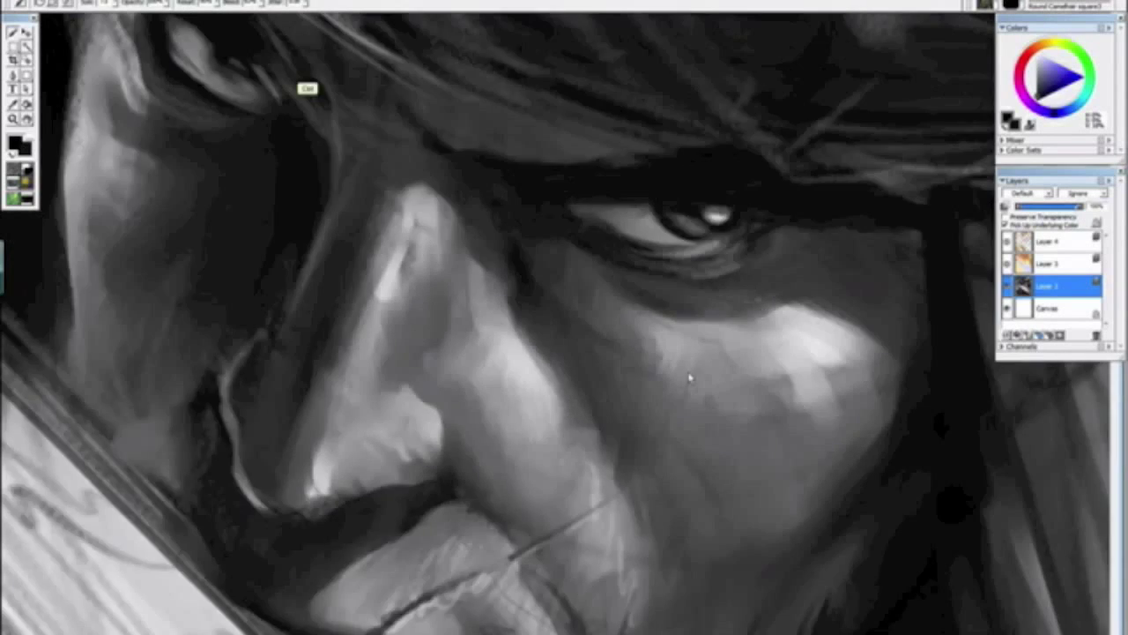
Step: Rotate the canvas, sample a light grey, and repaint the cheek fold beside the nose over the scar's upper end
{"action": "scroll", "coordinate": [690, 378], "scroll_direction": "up", "scroll_amount": 6}
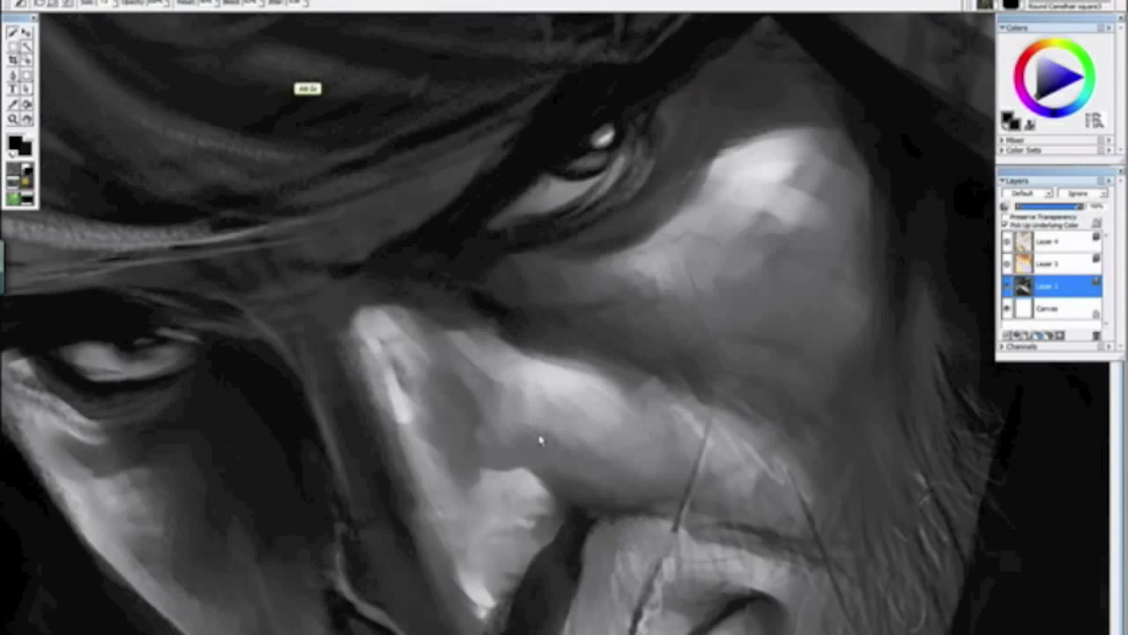
{"action": "left_click_drag", "start_coordinate": [540, 440], "coordinate": [544, 434]}
{"action": "left_click_drag", "start_coordinate": [599, 369], "coordinate": [526, 327]}
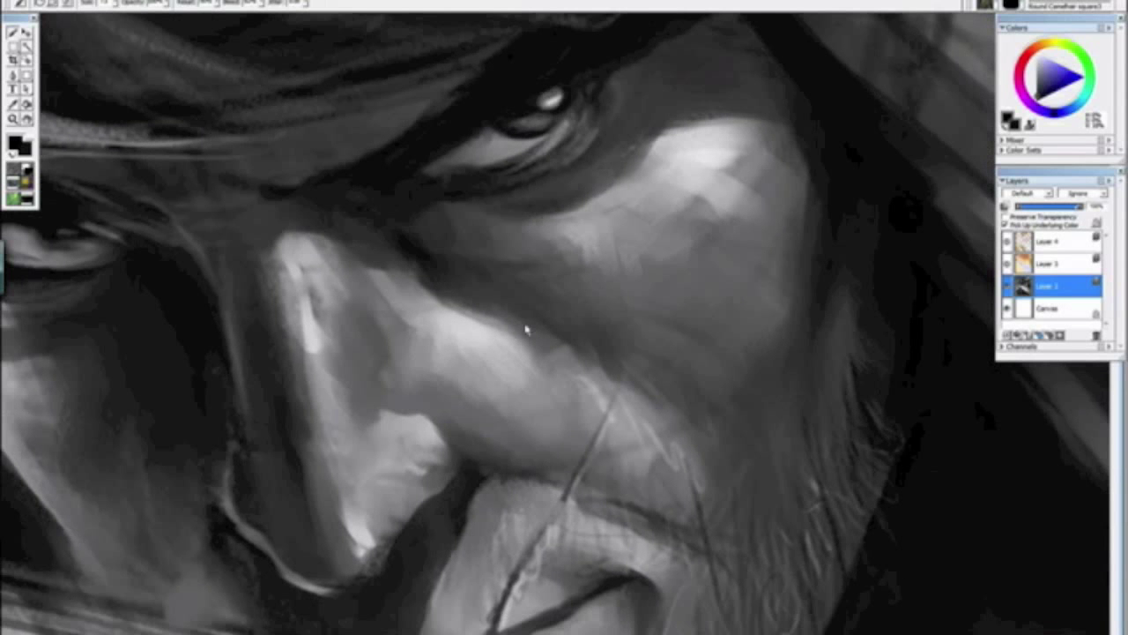
{"action": "left_click", "coordinate": [509, 364], "text": "alt"}
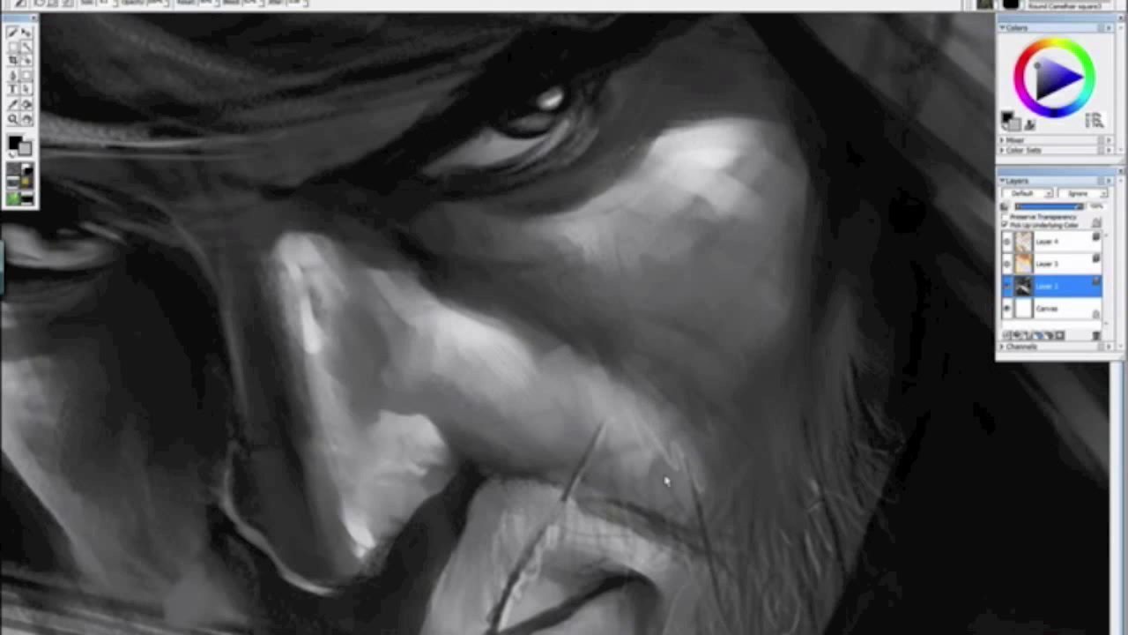
Step: Straighten the canvas and compare the repainted cheek fold with the whole painting
{"action": "key", "text": "ctrl+minus"}
{"action": "key", "text": "ctrl+minus"}
{"action": "key", "text": "ctrl+minus"}
{"action": "key", "text": "ctrl+minus"}
{"action": "key", "text": "ctrl+minus"}
{"action": "key", "text": "ctrl+minus"}
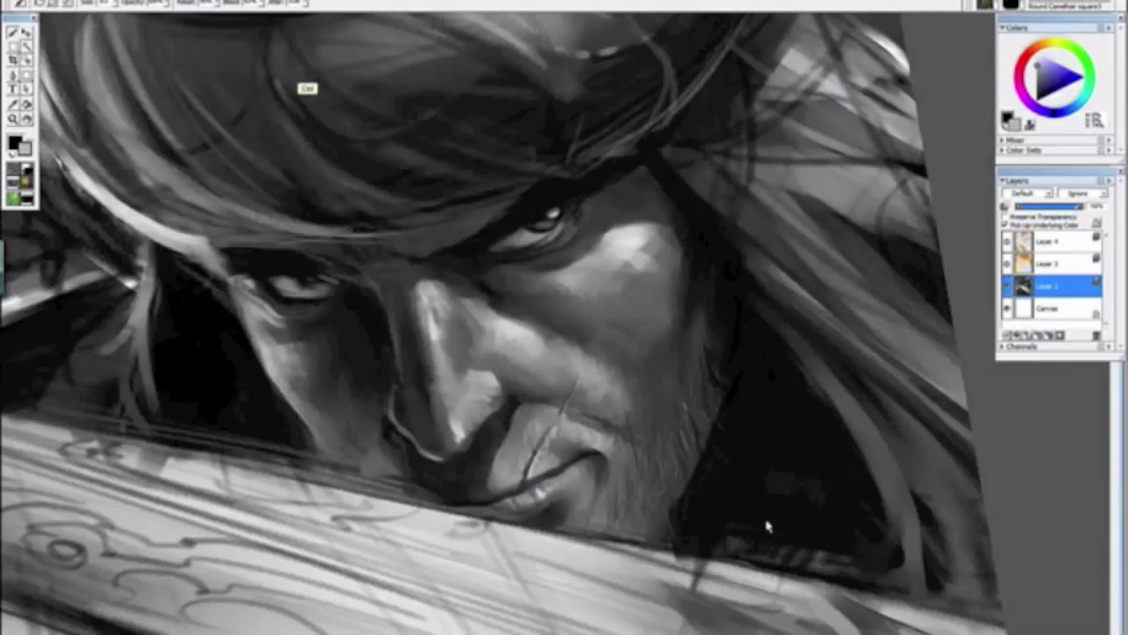
{"action": "left_click_drag", "start_coordinate": [712, 412], "coordinate": [381, 296]}
{"action": "left_click", "coordinate": [414, 356], "text": "alt"}
{"action": "key", "text": "ctrl+minus"}
{"action": "key", "text": "ctrl+minus"}
{"action": "key", "text": "ctrl+minus"}
Step: Rotate the canvas, sample a dark grey, and refine the shadow between the cheek fold and the cheekbone
{"action": "scroll", "coordinate": [395, 298], "scroll_direction": "up", "scroll_amount": 8}
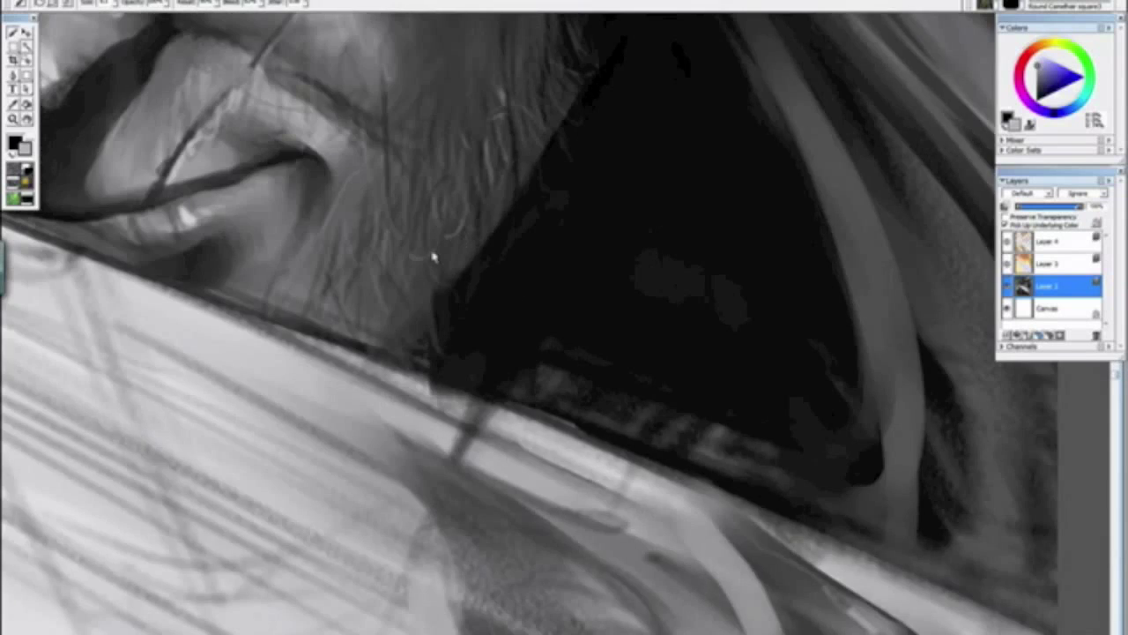
{"action": "left_click_drag", "start_coordinate": [304, 134], "coordinate": [494, 441]}
{"action": "mouse_move", "coordinate": [432, 296]}
{"action": "left_mouse_down"}
{"action": "mouse_move", "coordinate": [482, 211]}
{"action": "mouse_move", "coordinate": [587, 206]}
{"action": "mouse_move", "coordinate": [534, 234]}
{"action": "mouse_move", "coordinate": [543, 354]}
{"action": "left_mouse_up"}
{"action": "left_click", "coordinate": [499, 221], "text": "alt"}
{"action": "left_click", "coordinate": [580, 319], "text": "alt"}
{"action": "mouse_move", "coordinate": [580, 206]}
{"action": "left_mouse_down"}
{"action": "mouse_move", "coordinate": [526, 163]}
{"action": "mouse_move", "coordinate": [538, 189]}
{"action": "left_mouse_up"}
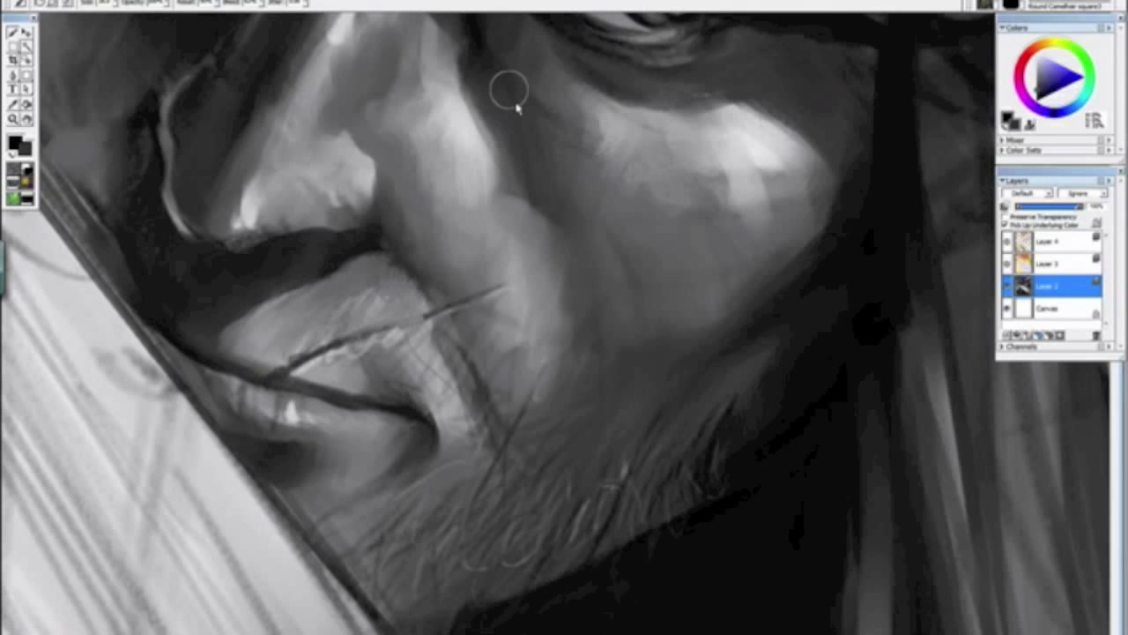
Step: Straighten the canvas and check the cheek shadow at a reduced view of the whole painting
{"action": "key", "text": "ctrl+minus"}
{"action": "key", "text": "ctrl+minus"}
{"action": "key", "text": "ctrl+minus"}
{"action": "key", "text": "ctrl+minus"}
{"action": "key", "text": "ctrl+minus"}
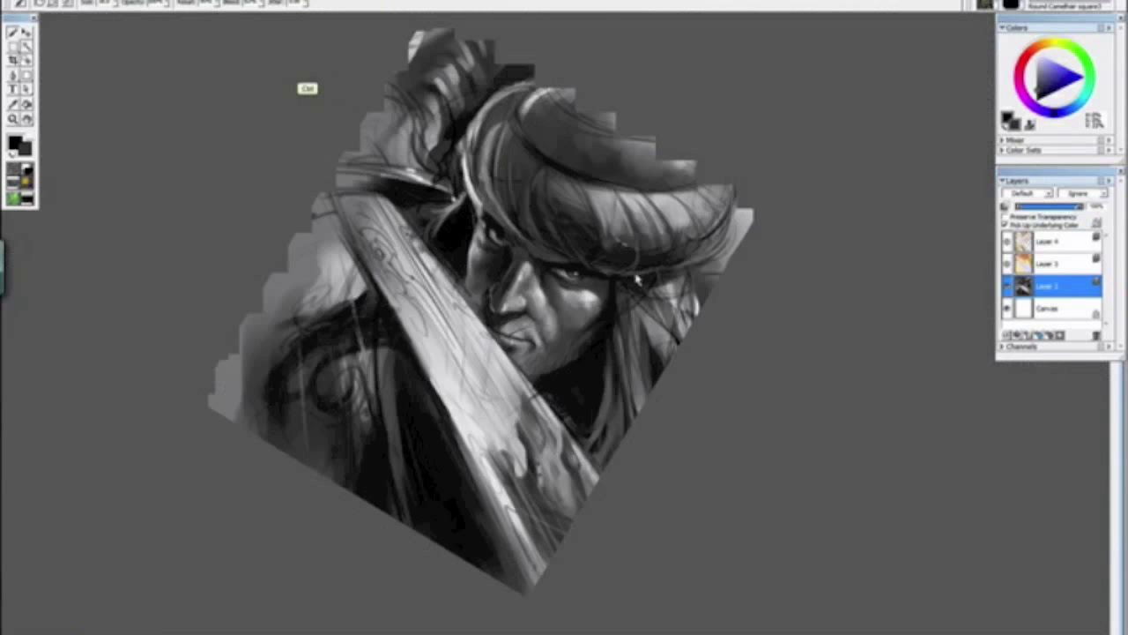
{"action": "left_click_drag", "start_coordinate": [377, 188], "coordinate": [511, 421]}
{"action": "left_click", "coordinate": [501, 485], "text": "alt"}
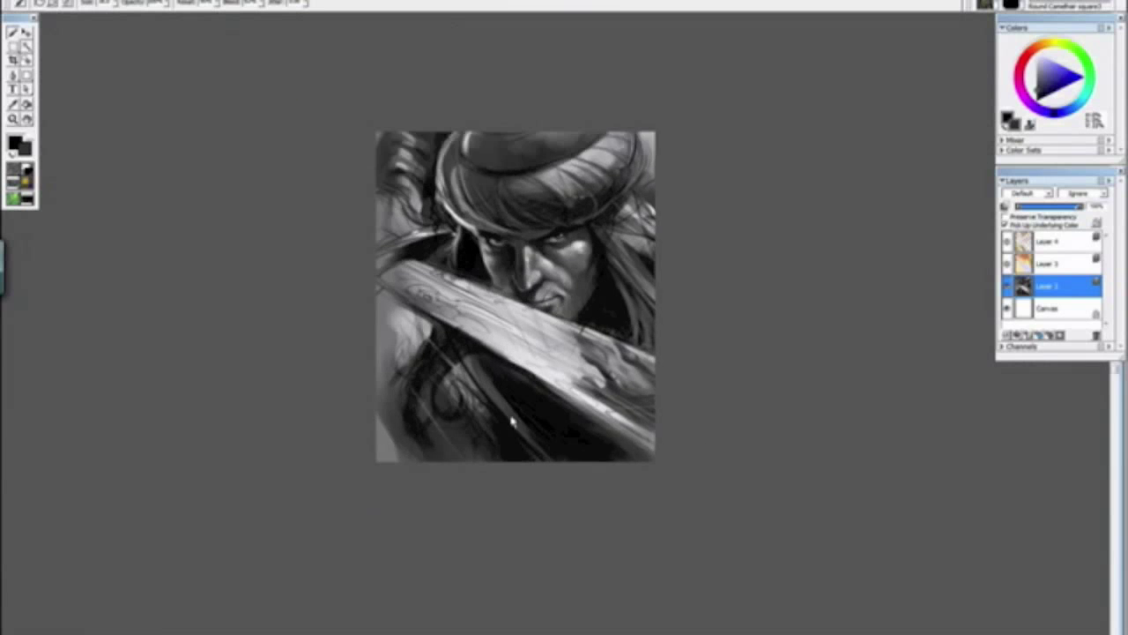
{"action": "key", "text": "ctrl+minus"}
{"action": "key", "text": "ctrl+minus"}
{"action": "key", "text": "ctrl+minus"}
Step: Sample a light grey from the nose tip and blend the ridge highlight into the top of the nostril wing
{"action": "scroll", "coordinate": [523, 422], "scroll_direction": "up", "scroll_amount": 10}
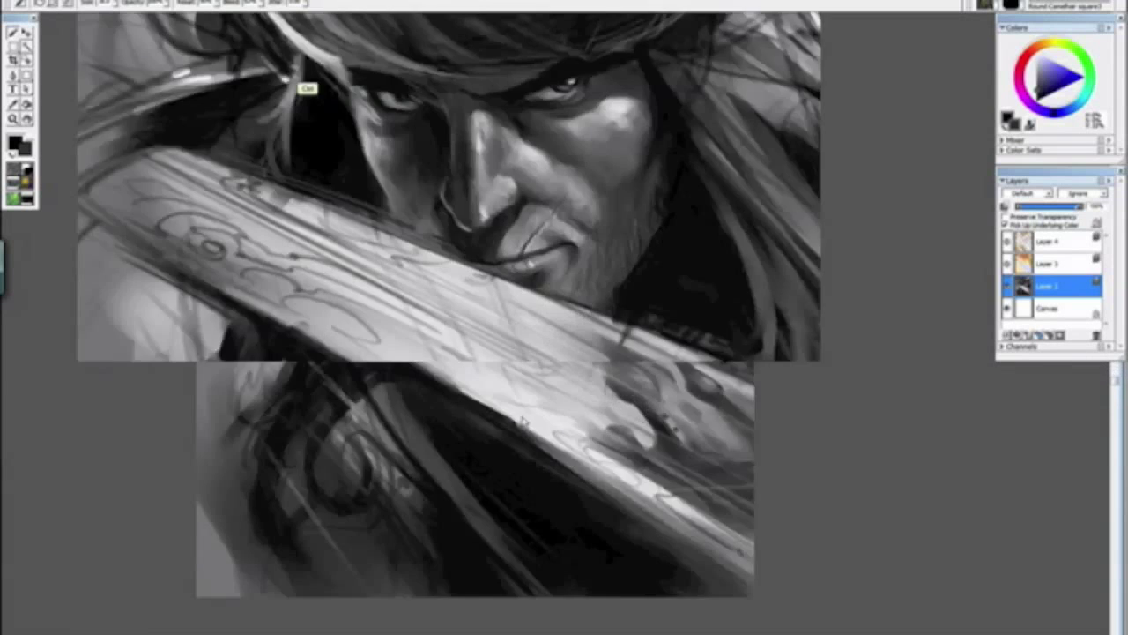
{"action": "mouse_move", "coordinate": [284, 75]}
{"action": "left_mouse_down"}
{"action": "mouse_move", "coordinate": [529, 468]}
{"action": "mouse_move", "coordinate": [461, 549]}
{"action": "left_mouse_up"}
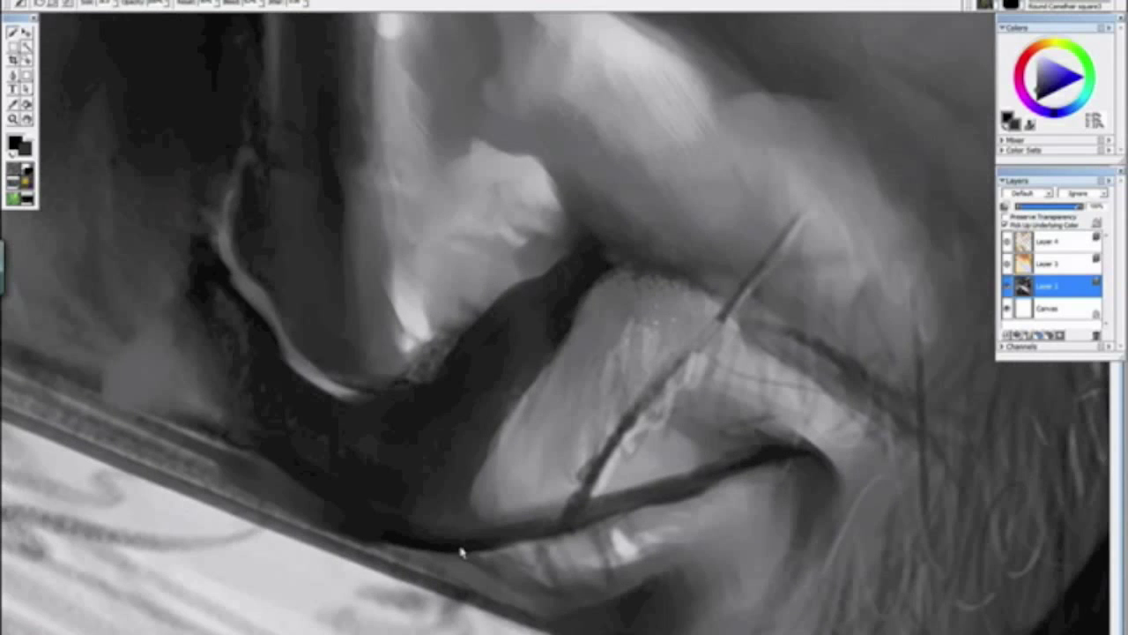
{"action": "left_click", "coordinate": [413, 325], "text": "alt"}
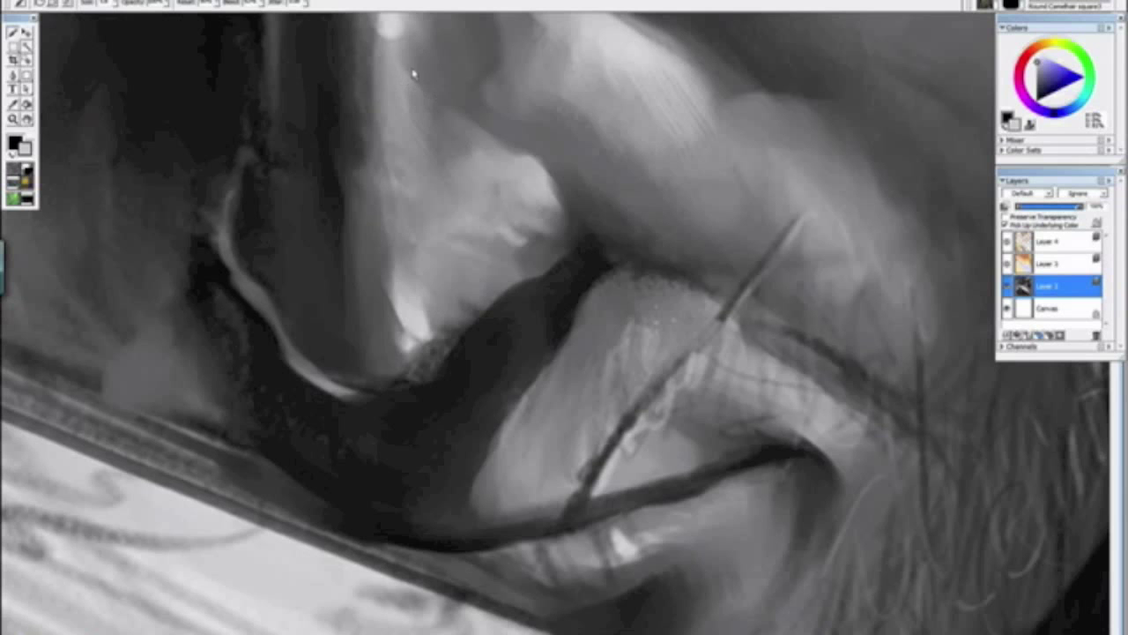
{"action": "left_click_drag", "start_coordinate": [414, 74], "coordinate": [476, 91]}
Step: Compare the blended nostril wing with the whole mirrored face, and inspect the mouth and beard up close
{"action": "key", "text": "ctrl+minus"}
{"action": "key", "text": "ctrl+minus"}
{"action": "key", "text": "ctrl+minus"}
{"action": "key", "text": "ctrl+minus"}
{"action": "key", "text": "ctrl+minus"}
{"action": "key", "text": "ctrl+minus"}
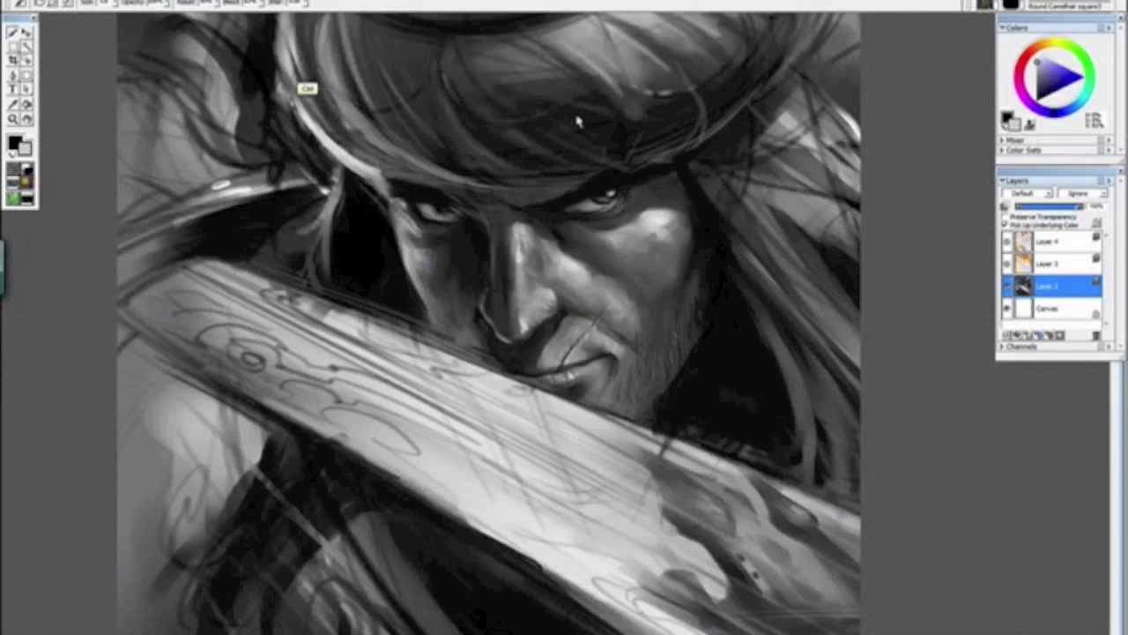
{"action": "mouse_move", "coordinate": [628, 451]}
{"action": "left_mouse_down"}
{"action": "mouse_move", "coordinate": [467, 410]}
{"action": "mouse_move", "coordinate": [420, 364]}
{"action": "left_mouse_up"}
{"action": "left_click", "coordinate": [445, 399], "text": "alt"}
{"action": "key", "text": "ctrl+minus"}
{"action": "scroll", "coordinate": [417, 339], "scroll_direction": "up", "scroll_amount": 10}
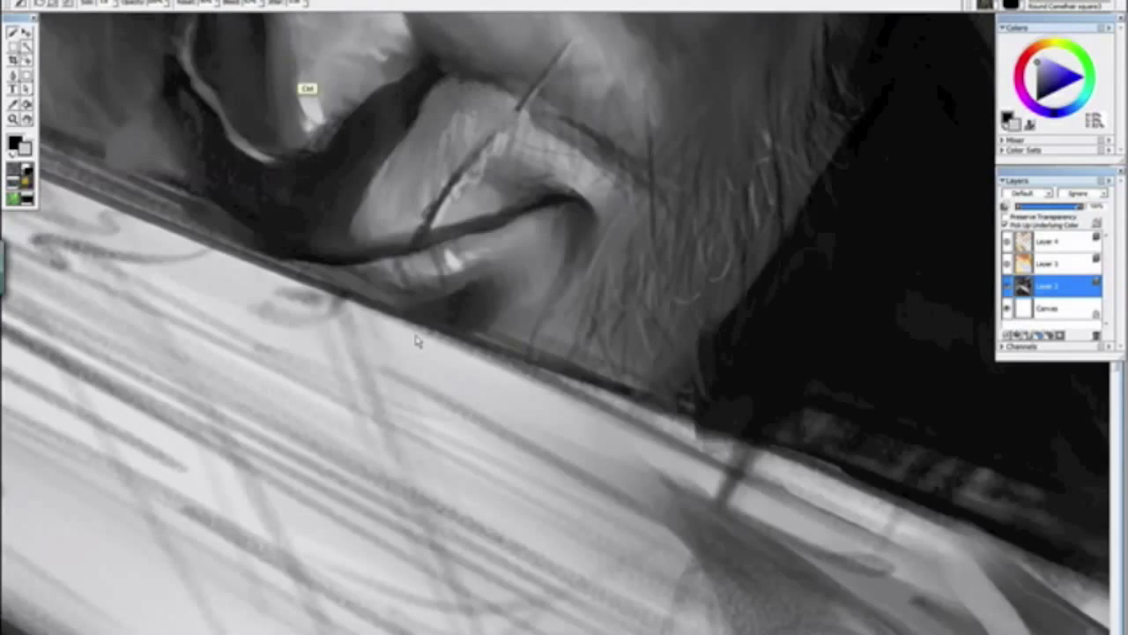
Step: Sample greys around the mouth and blend the mouth corner with the light band of the upper lip above it
{"action": "key", "text": "ctrl+plus"}
{"action": "left_click_drag", "start_coordinate": [645, 288], "coordinate": [620, 469]}
{"action": "left_click", "coordinate": [513, 256], "text": "alt"}
{"action": "left_click_drag", "start_coordinate": [534, 260], "coordinate": [564, 284]}
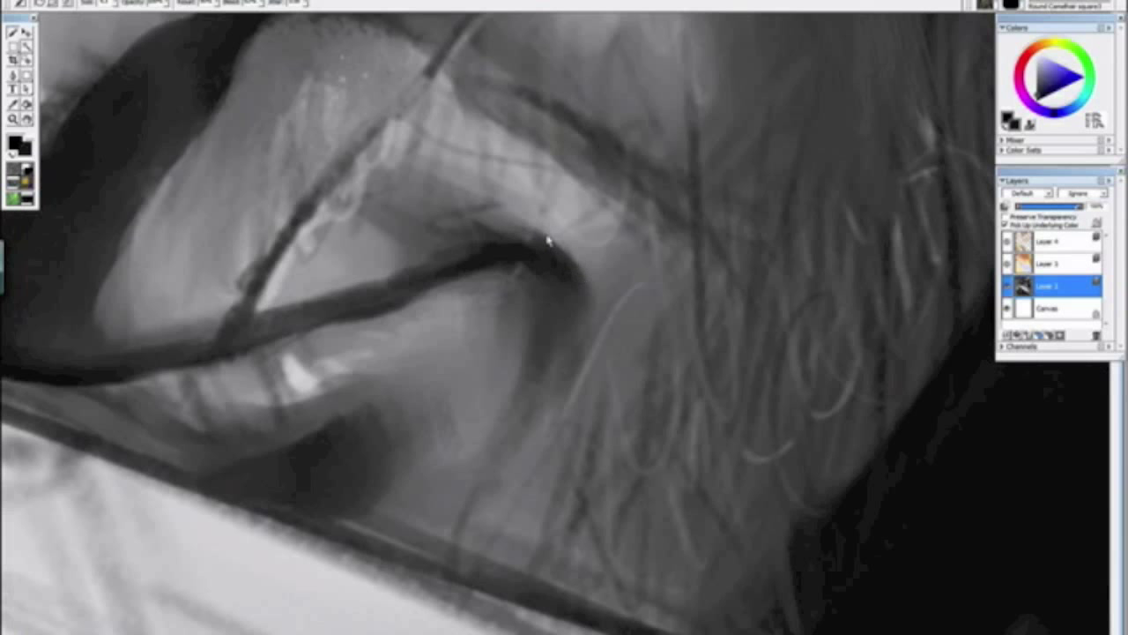
{"action": "left_click_drag", "start_coordinate": [548, 240], "coordinate": [526, 242]}
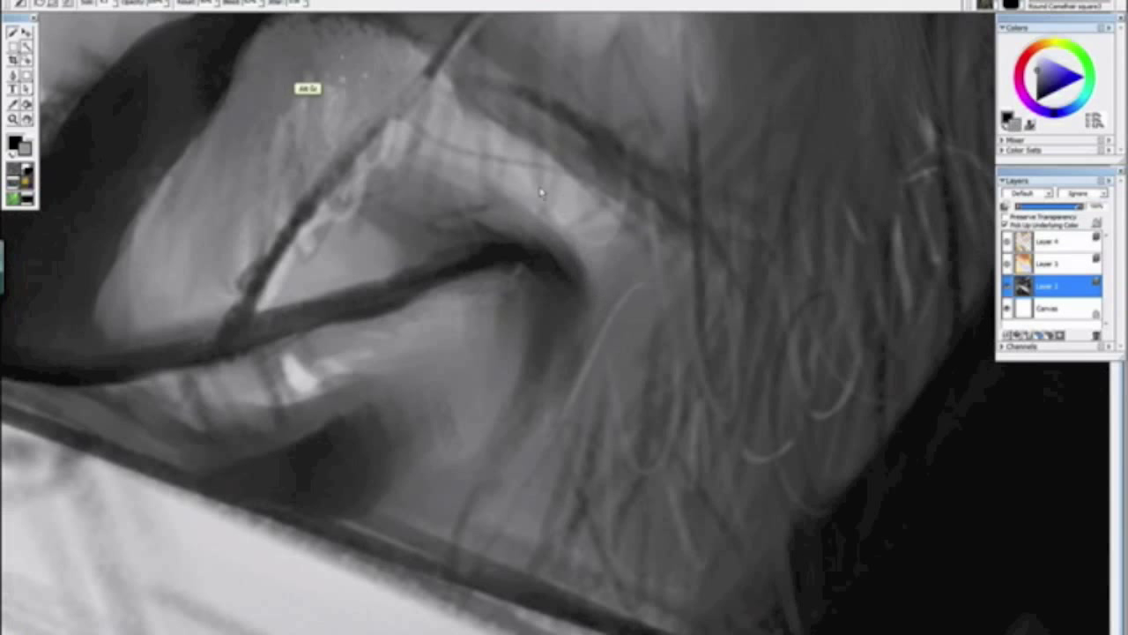
{"action": "mouse_move", "coordinate": [564, 169]}
{"action": "left_mouse_down"}
{"action": "mouse_move", "coordinate": [497, 121]}
{"action": "mouse_move", "coordinate": [550, 163]}
{"action": "mouse_move", "coordinate": [520, 117]}
{"action": "mouse_move", "coordinate": [574, 156]}
{"action": "left_mouse_up"}
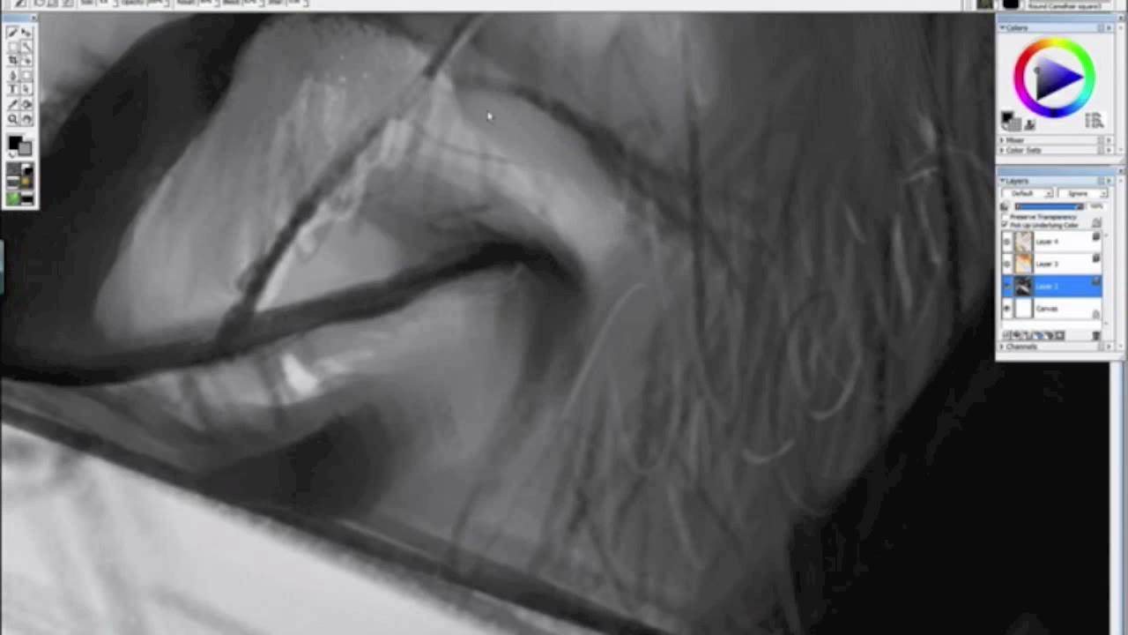
Step: Check the blended mouth corner at several reduced views of the whole painting
{"action": "key", "text": "ctrl+minus"}
{"action": "key", "text": "ctrl+minus"}
{"action": "key", "text": "ctrl+minus"}
{"action": "key", "text": "ctrl+minus"}
{"action": "key", "text": "ctrl+minus"}
{"action": "key", "text": "ctrl+minus"}
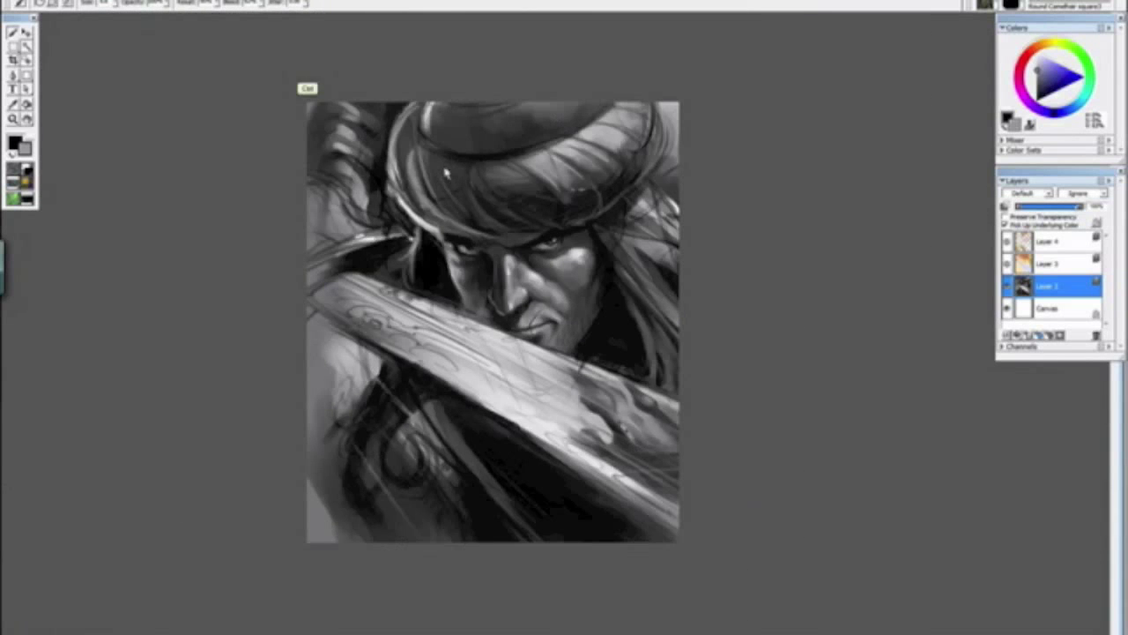
{"action": "mouse_move", "coordinate": [517, 395]}
{"action": "left_mouse_down"}
{"action": "mouse_move", "coordinate": [477, 381]}
{"action": "mouse_move", "coordinate": [429, 293]}
{"action": "left_mouse_up"}
{"action": "left_click", "coordinate": [443, 333]}
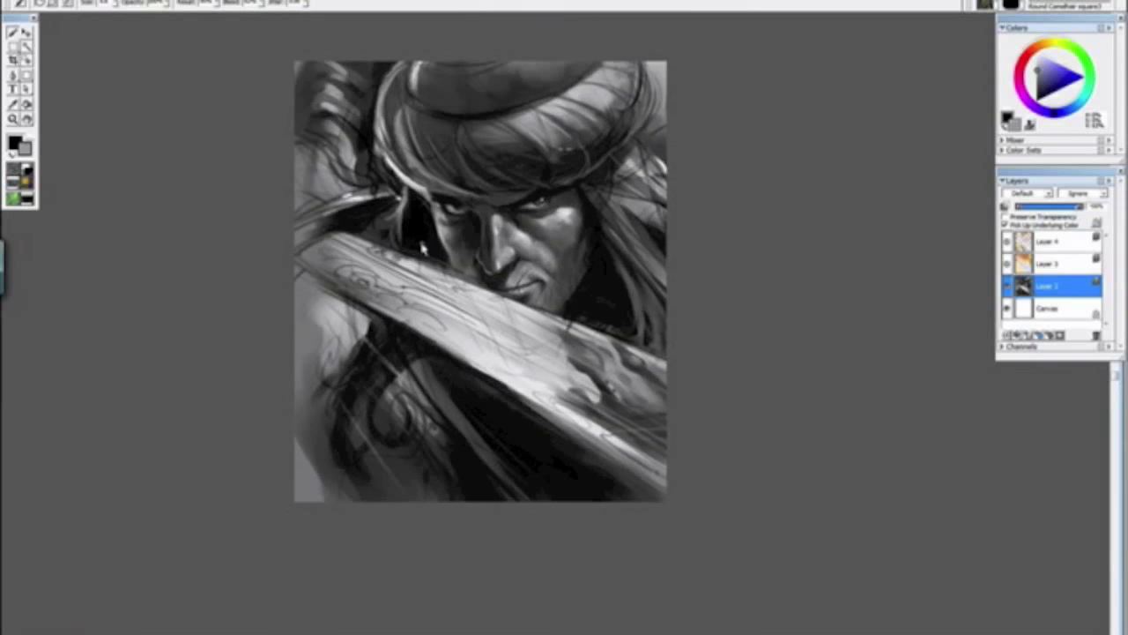
{"action": "key", "text": "ctrl+minus"}
{"action": "key", "text": "ctrl+minus"}
{"action": "key", "text": "ctrl+minus"}
{"action": "scroll", "coordinate": [423, 250], "scroll_direction": "up", "scroll_amount": 8}
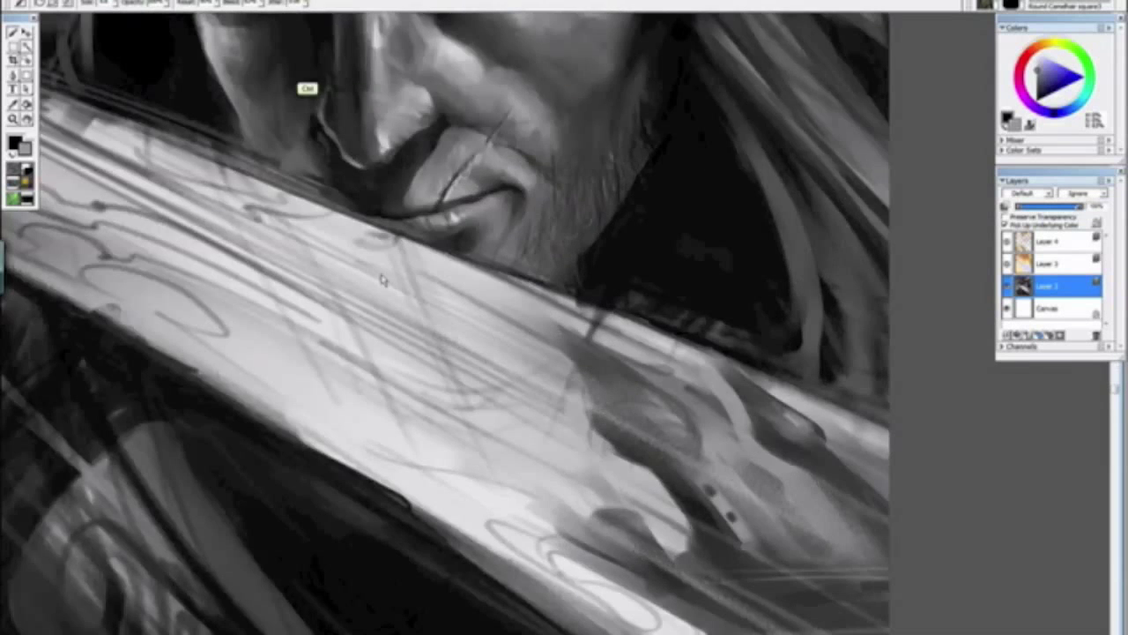
Step: Sample the grey between the nostril wing and the cheek fold, soften that transition, and check it in the whole painting
{"action": "key", "text": "ctrl+plus"}
{"action": "left_click_drag", "start_coordinate": [373, 192], "coordinate": [635, 614]}
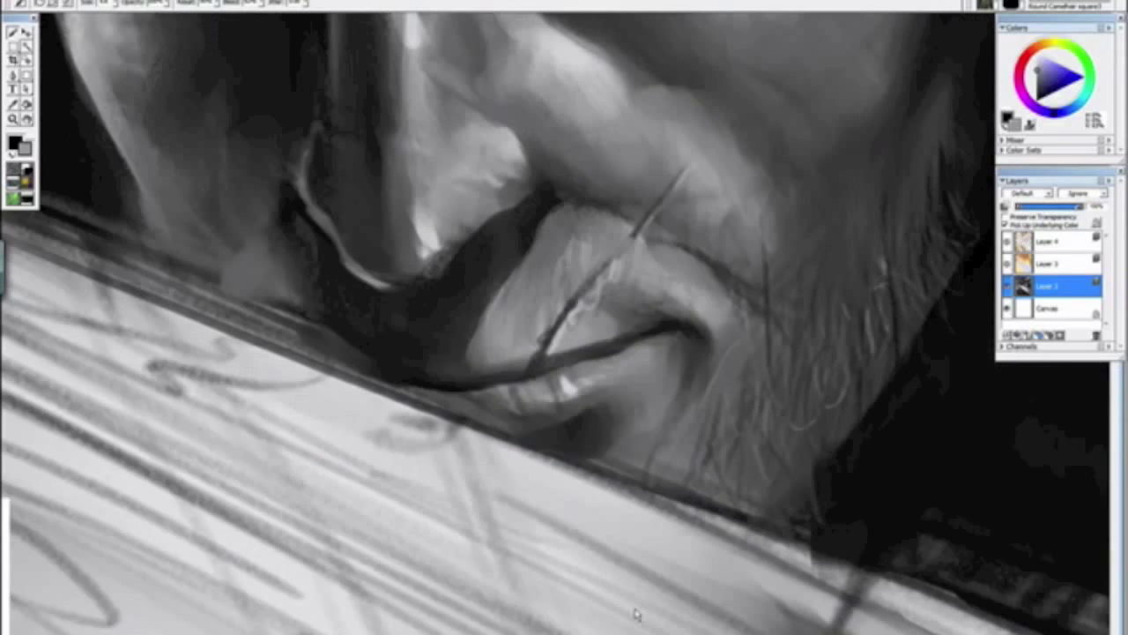
{"action": "key", "text": "ctrl+minus"}
{"action": "key", "text": "ctrl+plus"}
{"action": "scroll", "coordinate": [495, 313], "scroll_direction": "up", "scroll_amount": 3}
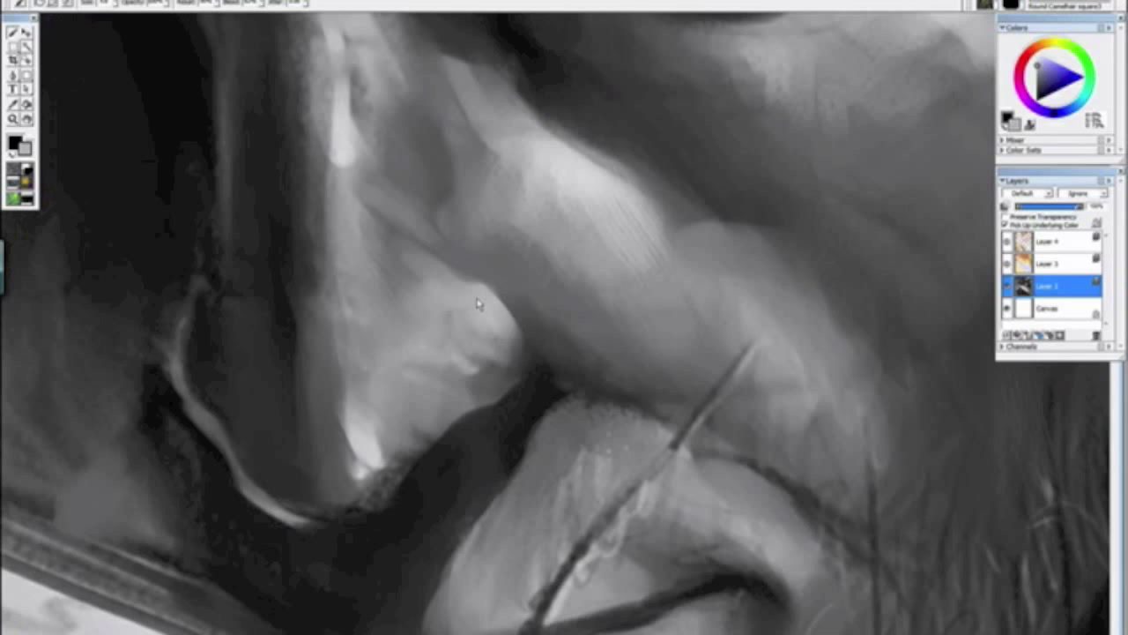
{"action": "left_click", "coordinate": [503, 252], "text": "alt"}
{"action": "scroll", "coordinate": [729, 432], "scroll_direction": "down", "scroll_amount": 6}
{"action": "left_click_drag", "start_coordinate": [518, 422], "coordinate": [270, 248]}
{"action": "left_click", "coordinate": [357, 306], "text": "alt"}
{"action": "key", "text": "ctrl+minus"}
{"action": "key", "text": "ctrl+minus"}
{"action": "key", "text": "ctrl+minus"}
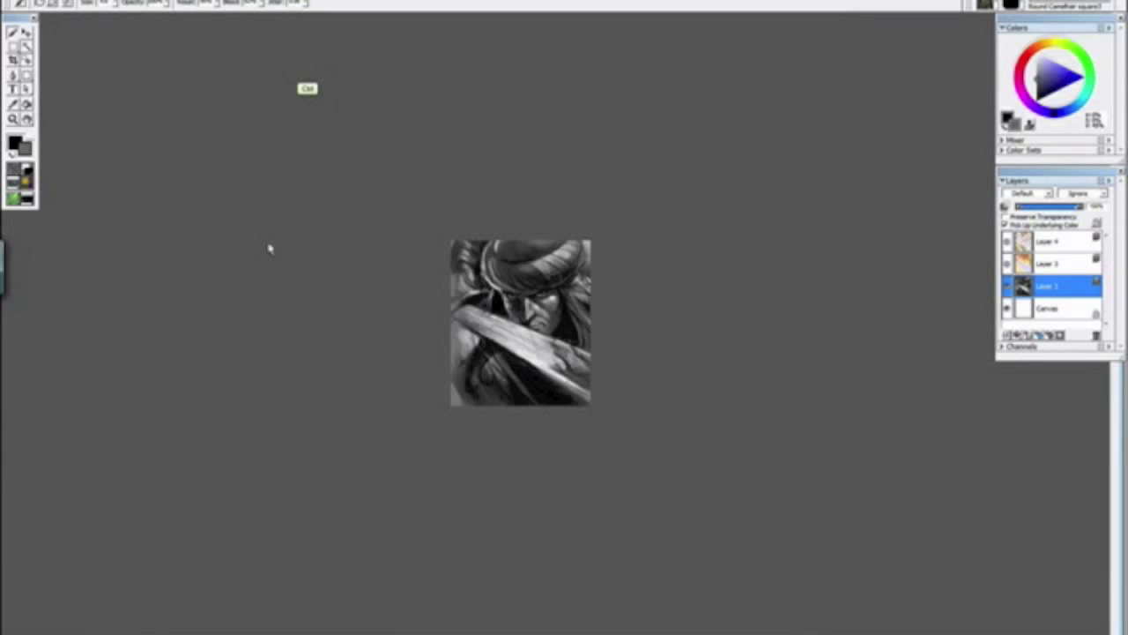
Step: Switch to the Variable Oil Pastel 20 brush, sample a light grey, and smooth the upper lip below the scar
{"action": "scroll", "coordinate": [270, 248], "scroll_direction": "up", "scroll_amount": 8}
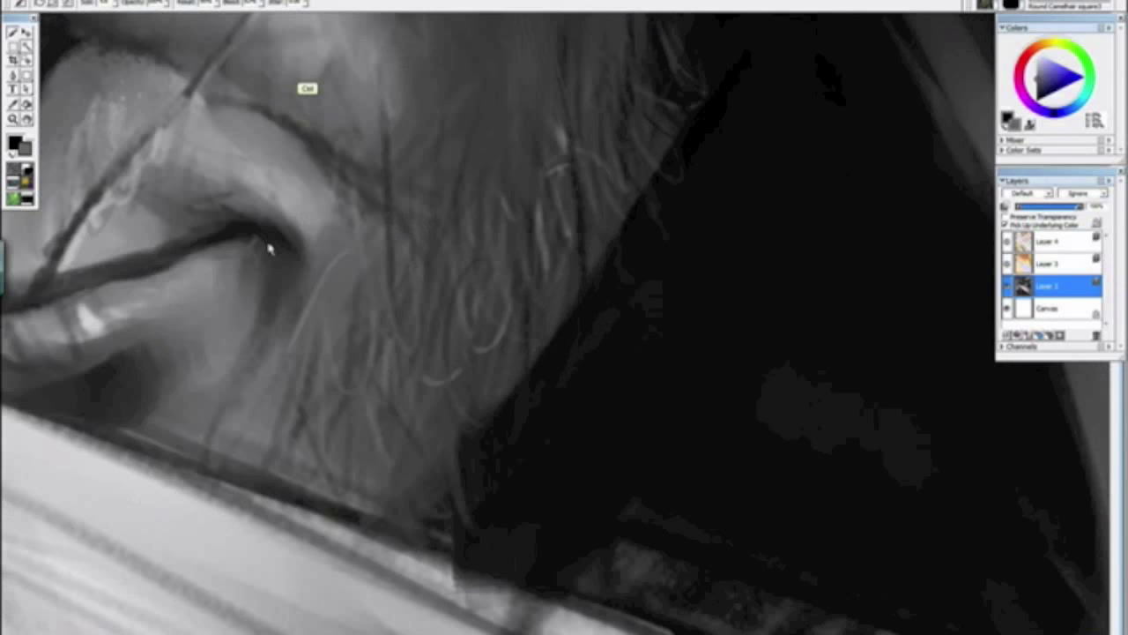
{"action": "left_click_drag", "start_coordinate": [694, 320], "coordinate": [666, 408]}
{"action": "left_click", "coordinate": [1058, 5]}
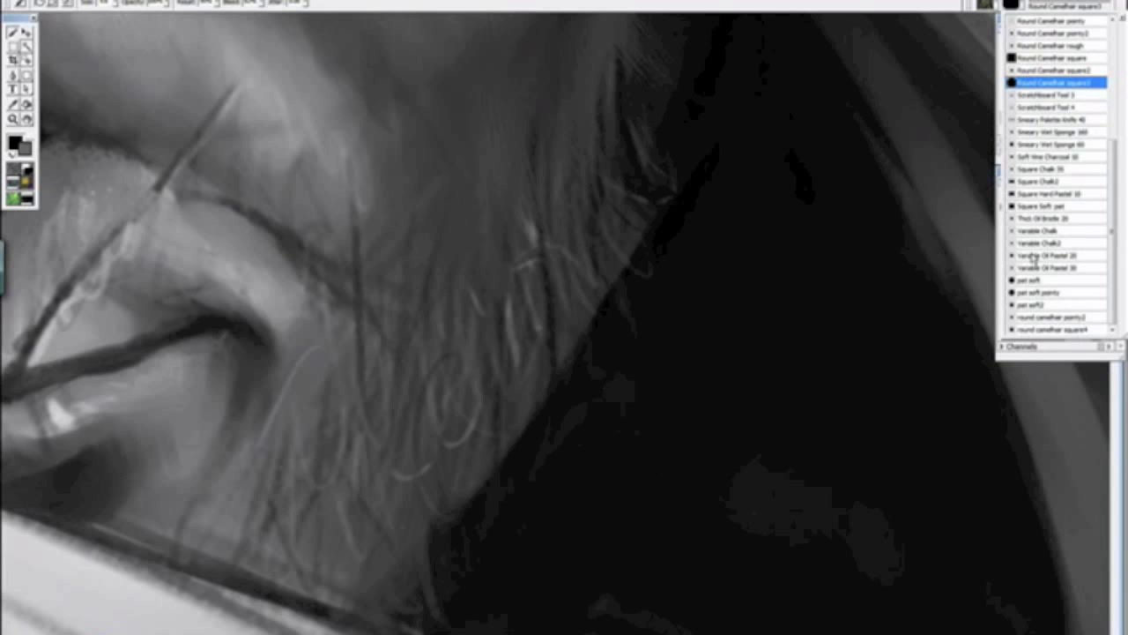
{"action": "left_click", "coordinate": [1033, 255]}
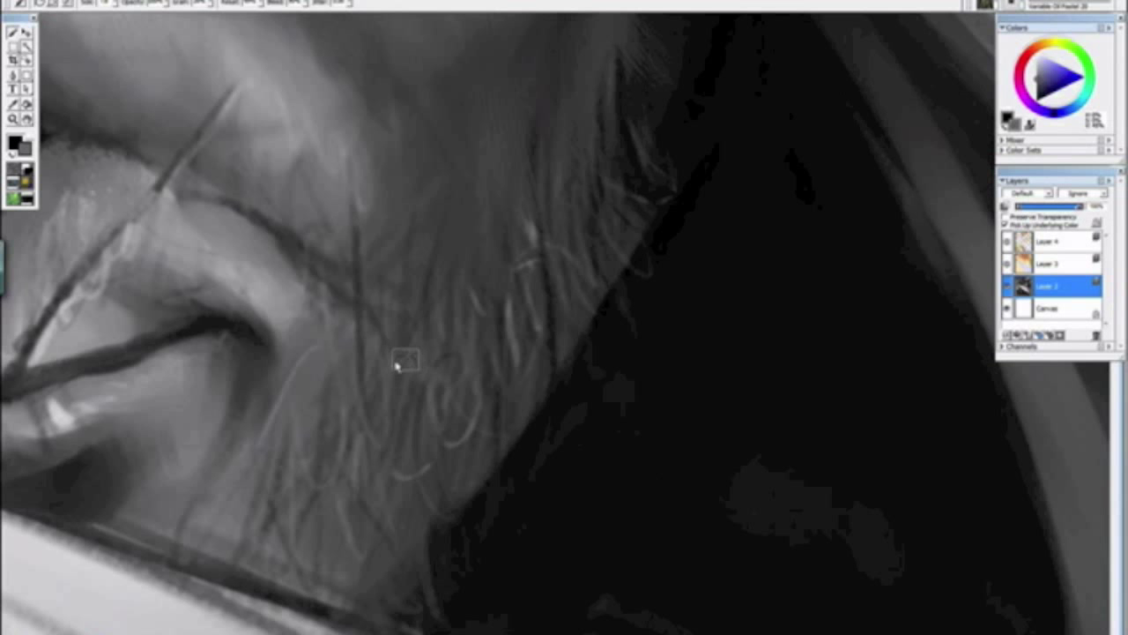
{"action": "left_click_drag", "start_coordinate": [396, 365], "coordinate": [578, 451]}
{"action": "key", "text": "alt+space"}
{"action": "left_click", "coordinate": [433, 372], "text": "alt"}
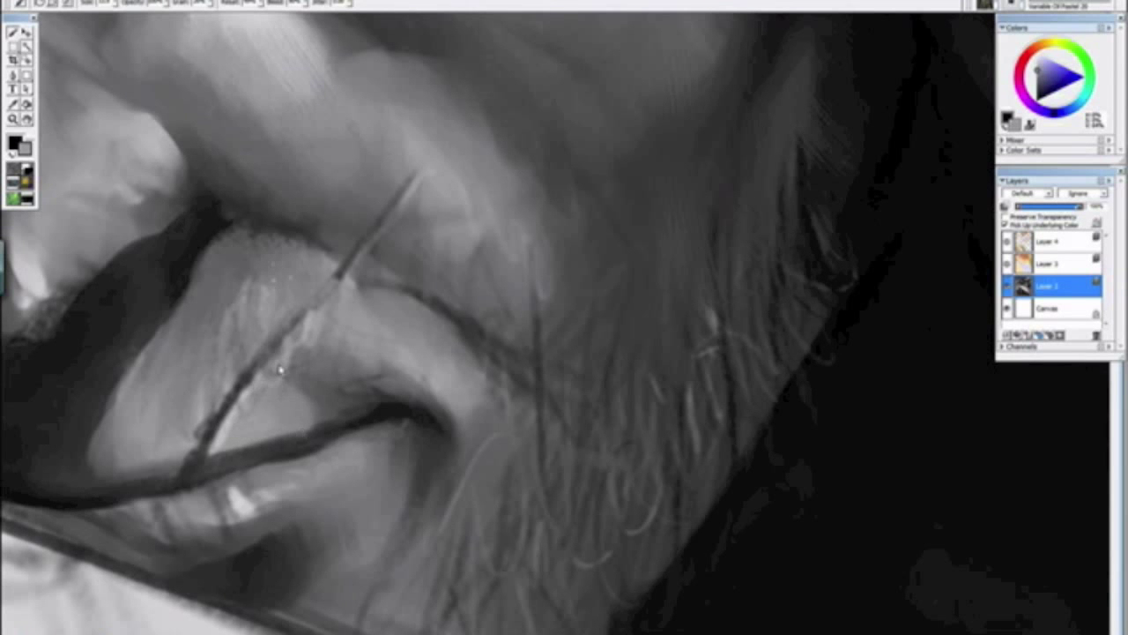
{"action": "left_click_drag", "start_coordinate": [409, 374], "coordinate": [450, 400]}
Step: Compare the smoothed upper lip with the whole painting, alternating between distant and close views
{"action": "key", "text": "ctrl+minus"}
{"action": "key", "text": "ctrl+minus"}
{"action": "key", "text": "ctrl+minus"}
{"action": "key", "text": "ctrl+minus"}
{"action": "key", "text": "ctrl+plus"}
{"action": "key", "text": "ctrl+plus"}
{"action": "key", "text": "ctrl+plus"}
{"action": "key", "text": "ctrl+plus"}
{"action": "key", "text": "ctrl+minus"}
{"action": "key", "text": "ctrl+minus"}
{"action": "key", "text": "ctrl+minus"}
{"action": "key", "text": "ctrl+minus"}
{"action": "key", "text": "ctrl+minus"}
{"action": "key", "text": "ctrl+minus"}
{"action": "left_click_drag", "start_coordinate": [620, 393], "coordinate": [353, 289]}
{"action": "left_click", "coordinate": [365, 309], "text": "alt"}
{"action": "left_click_drag", "start_coordinate": [392, 335], "coordinate": [385, 305]}
{"action": "key", "text": "ctrl+minus"}
{"action": "key", "text": "ctrl+minus"}
{"action": "key", "text": "ctrl+minus"}
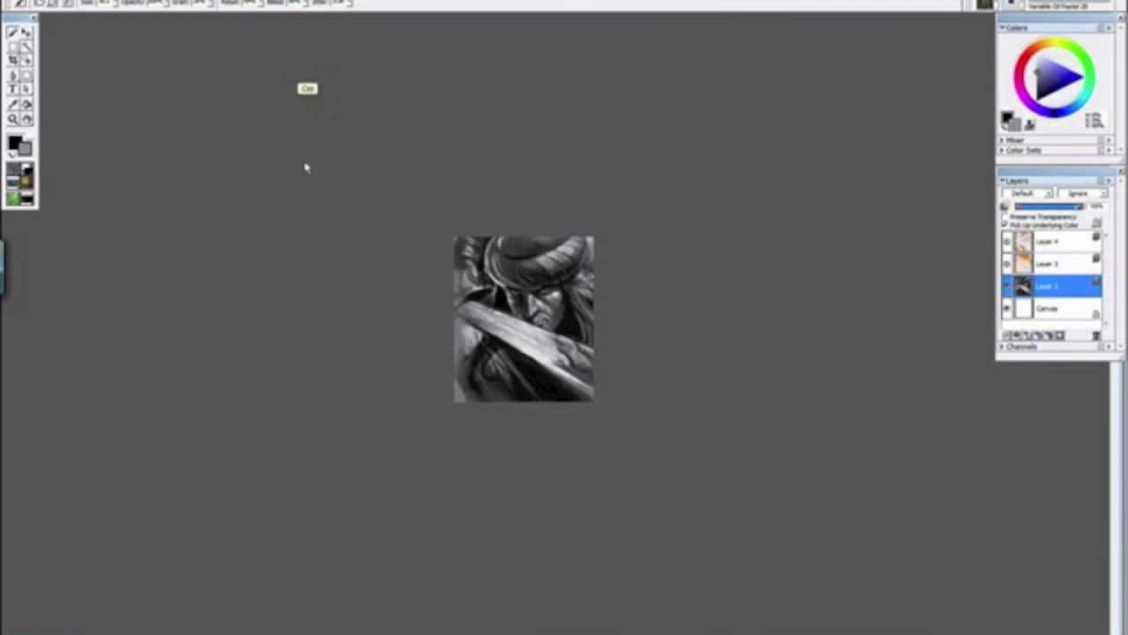
{"action": "scroll", "coordinate": [323, 178], "scroll_direction": "up", "scroll_amount": 15}
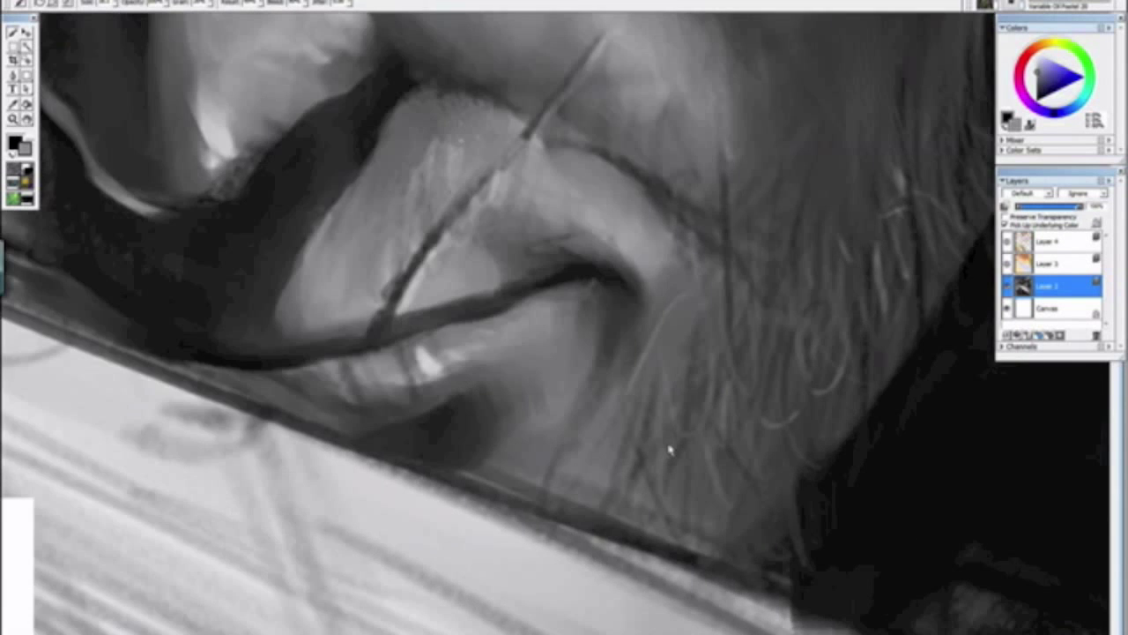
Step: Inspect the nose shadow and the shaded cheek beside the blade, both close up and within the whole painting
{"action": "left_click_drag", "start_coordinate": [670, 450], "coordinate": [730, 530]}
{"action": "left_click_drag", "start_coordinate": [534, 384], "coordinate": [657, 336]}
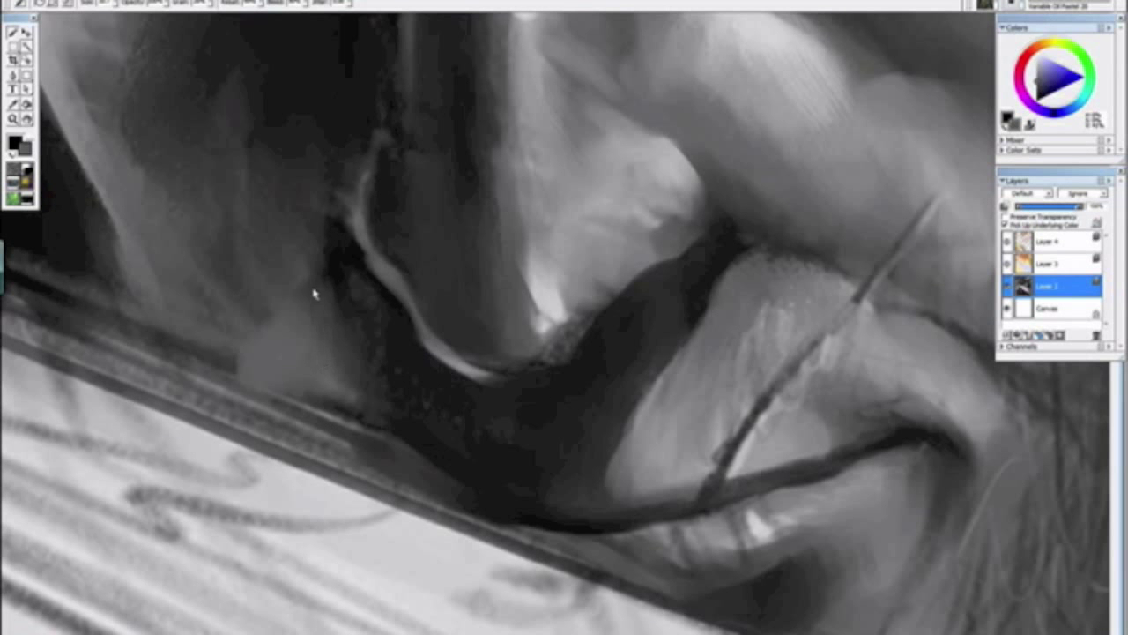
{"action": "key", "text": "ctrl+minus"}
{"action": "key", "text": "ctrl+minus"}
{"action": "key", "text": "ctrl+minus"}
{"action": "key", "text": "ctrl+minus"}
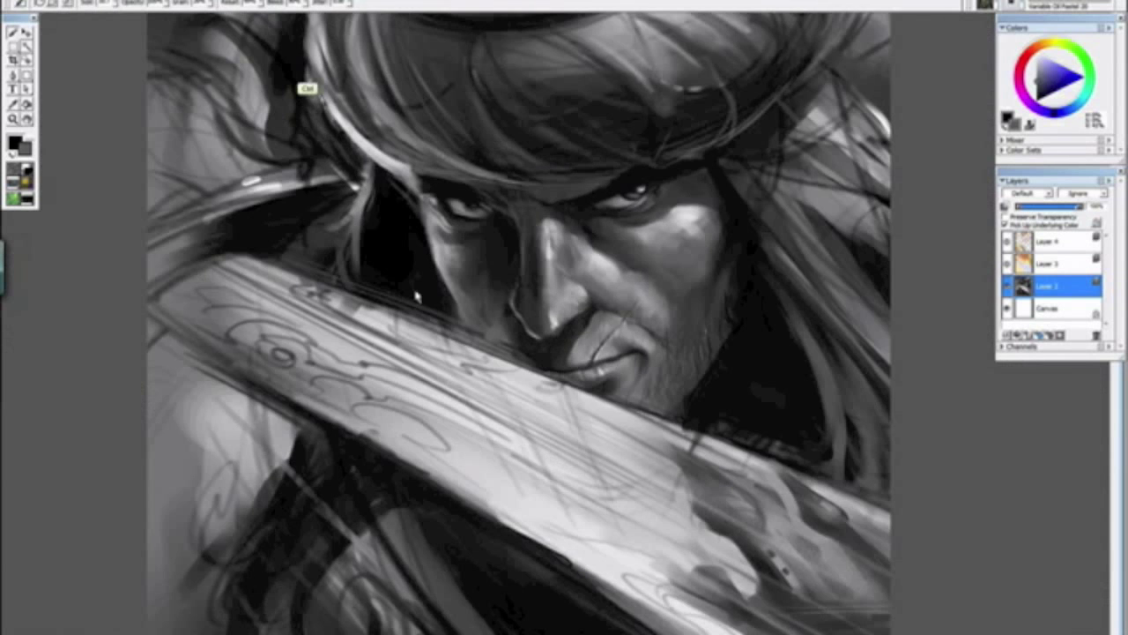
{"action": "key", "text": "ctrl+minus"}
{"action": "key", "text": "ctrl+minus"}
{"action": "key", "text": "ctrl+minus"}
{"action": "key", "text": "ctrl+minus"}
{"action": "key", "text": "ctrl+plus"}
{"action": "key", "text": "ctrl+plus"}
{"action": "key", "text": "ctrl+plus"}
{"action": "key", "text": "ctrl+plus"}
{"action": "key", "text": "ctrl+plus"}
{"action": "key", "text": "ctrl+plus"}
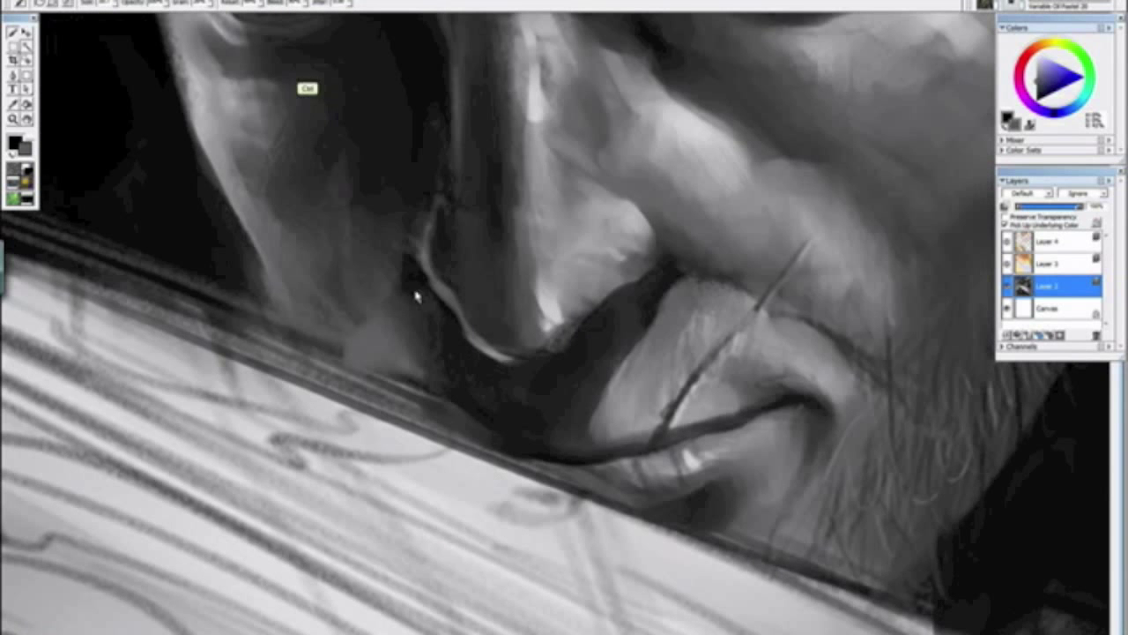
Step: Sample a dark grey and break up the pale patch on the shaded cheek just above the blade
{"action": "left_click", "coordinate": [368, 196], "text": "alt"}
{"action": "mouse_move", "coordinate": [351, 358]}
{"action": "left_mouse_down"}
{"action": "mouse_move", "coordinate": [327, 282]}
{"action": "mouse_move", "coordinate": [344, 307]}
{"action": "mouse_move", "coordinate": [351, 354]}
{"action": "mouse_move", "coordinate": [300, 267]}
{"action": "left_mouse_up"}
{"action": "left_click_drag", "start_coordinate": [373, 335], "coordinate": [365, 286]}
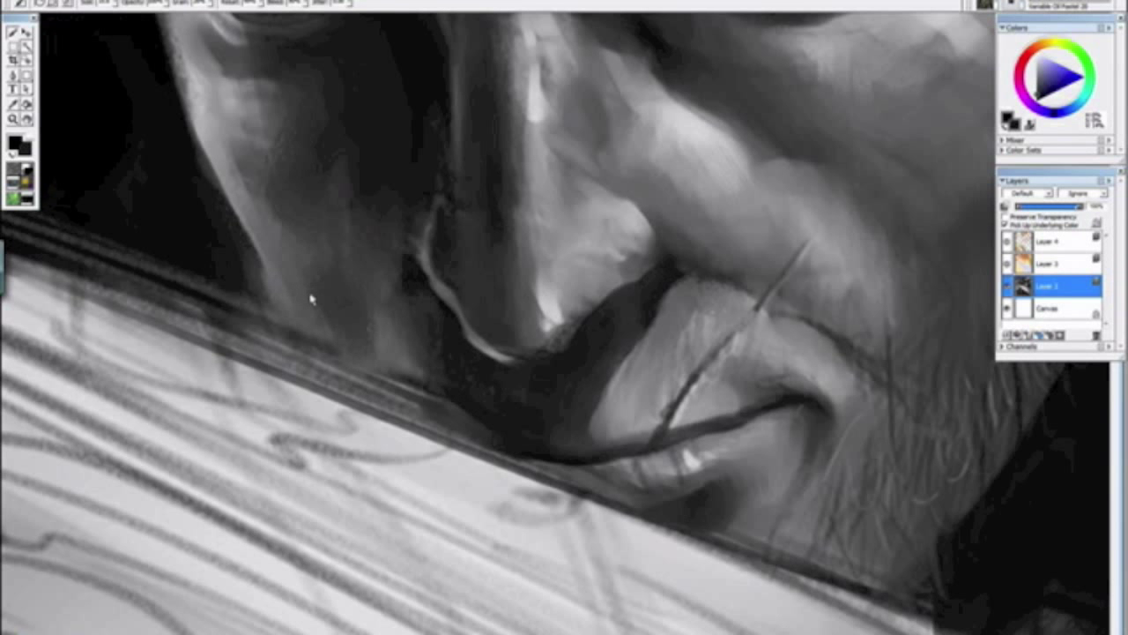
Step: Check the reworked shaded cheek in the whole painting, and examine the nose and upper lip up close
{"action": "key", "text": "ctrl+minus"}
{"action": "key", "text": "ctrl+minus"}
{"action": "key", "text": "ctrl+minus"}
{"action": "key", "text": "ctrl+minus"}
{"action": "key", "text": "ctrl+minus"}
{"action": "key", "text": "ctrl+minus"}
{"action": "key", "text": "ctrl+minus"}
{"action": "left_click_drag", "start_coordinate": [627, 467], "coordinate": [371, 272]}
{"action": "left_click", "coordinate": [383, 290], "text": "alt"}
{"action": "key", "text": "ctrl+minus"}
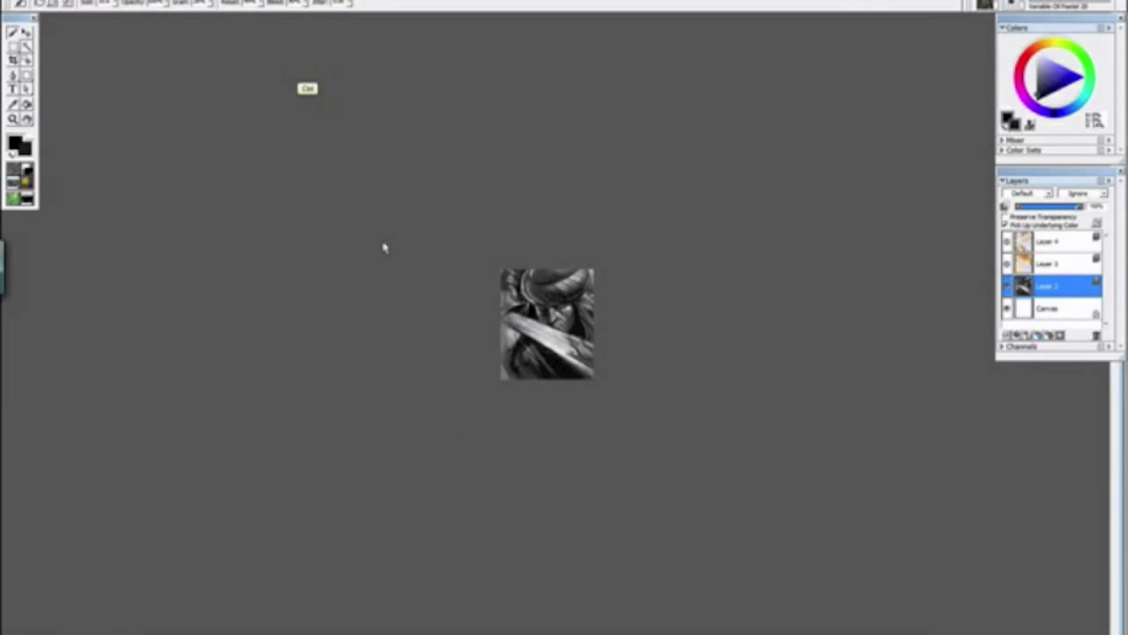
{"action": "scroll", "coordinate": [384, 248], "scroll_direction": "up", "scroll_amount": 6}
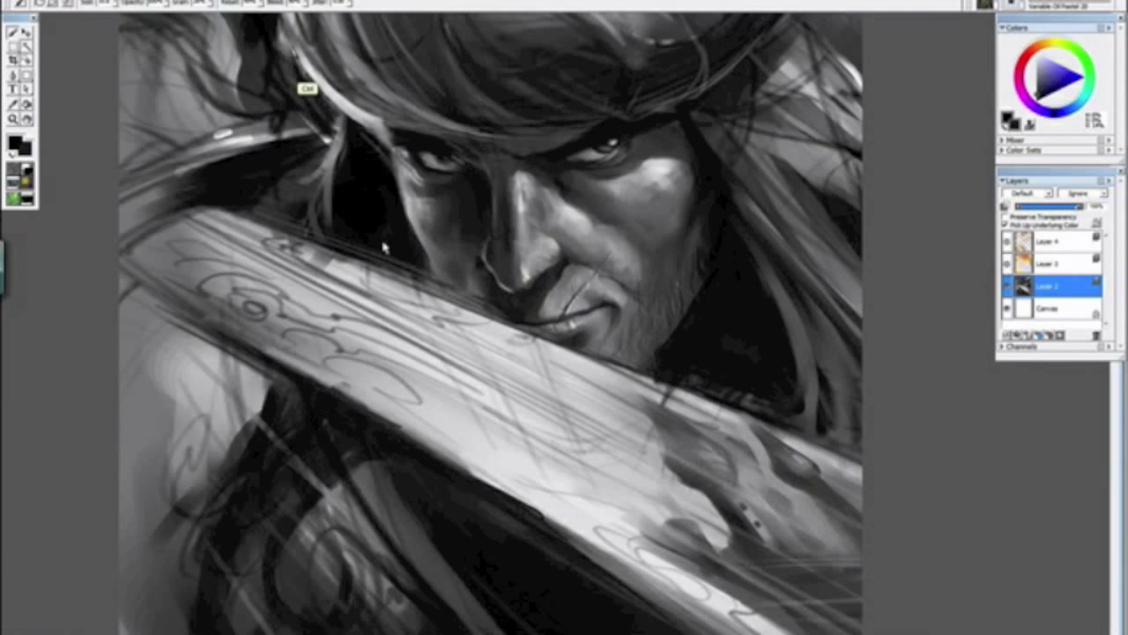
{"action": "scroll", "coordinate": [384, 246], "scroll_direction": "up", "scroll_amount": 3}
{"action": "scroll", "coordinate": [382, 244], "scroll_direction": "up", "scroll_amount": 4}
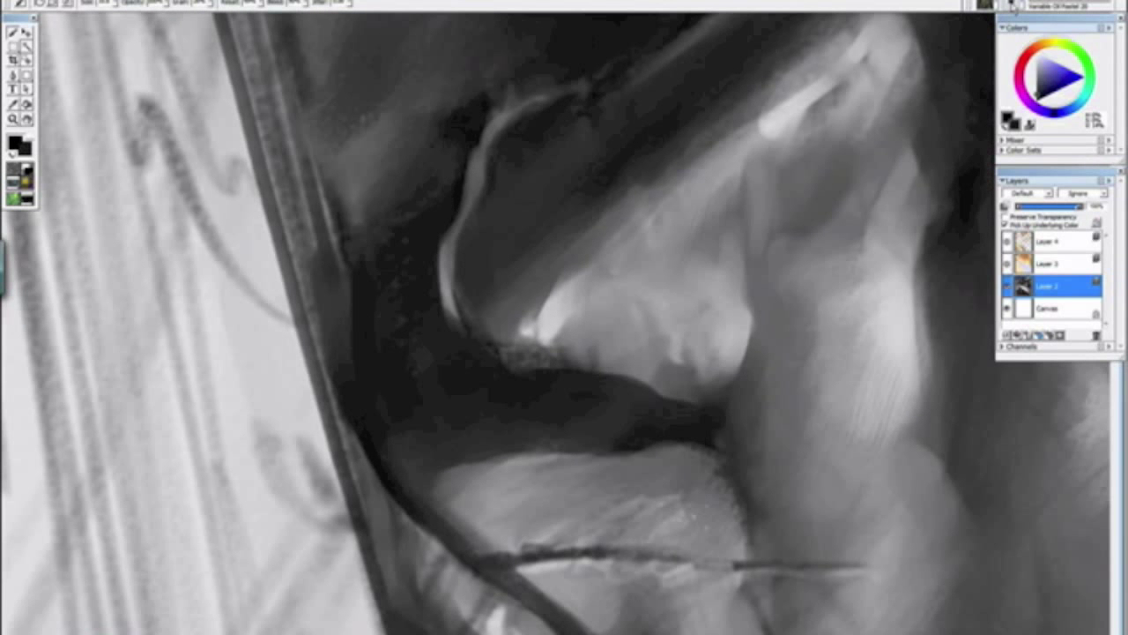
Step: Try a Round Camelhair pointy2 stroke along the bright rim of the shaded nostril
{"action": "left_click", "coordinate": [1014, 9]}
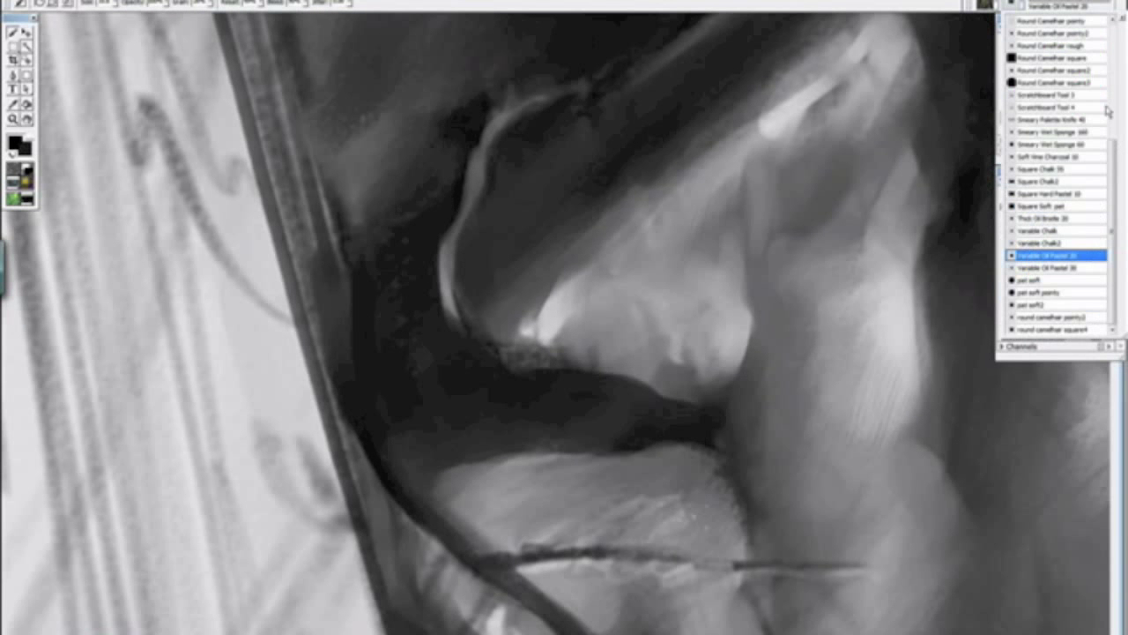
{"action": "left_click", "coordinate": [1067, 33]}
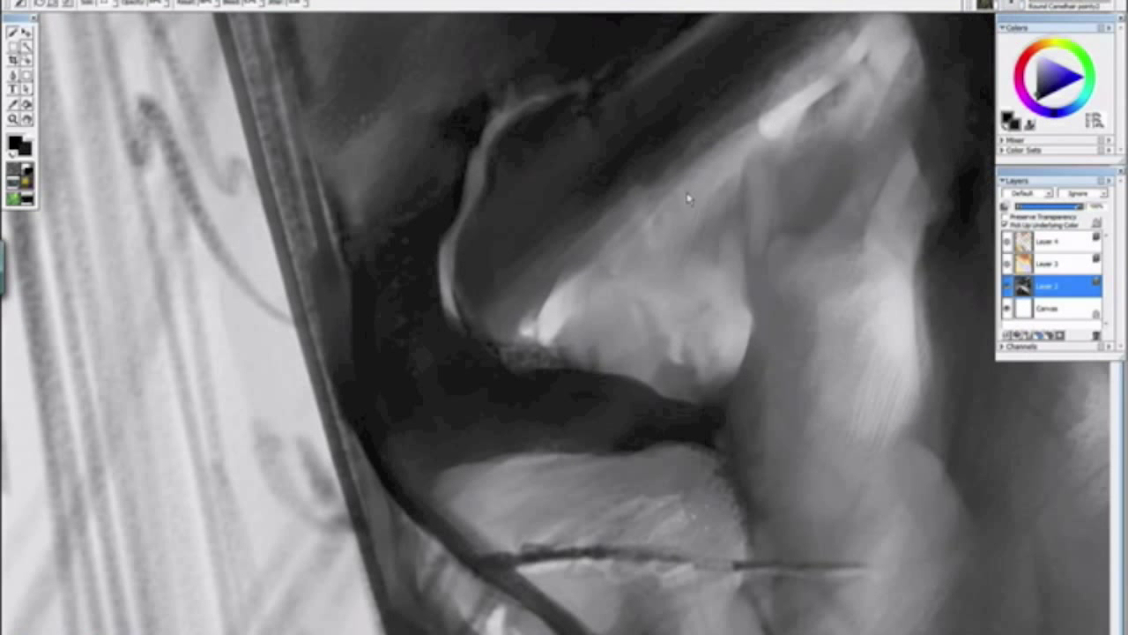
{"action": "mouse_move", "coordinate": [448, 298]}
{"action": "left_mouse_down"}
{"action": "mouse_move", "coordinate": [441, 256]}
{"action": "mouse_move", "coordinate": [466, 248]}
{"action": "left_mouse_up"}
{"action": "key", "text": "ctrl+z"}
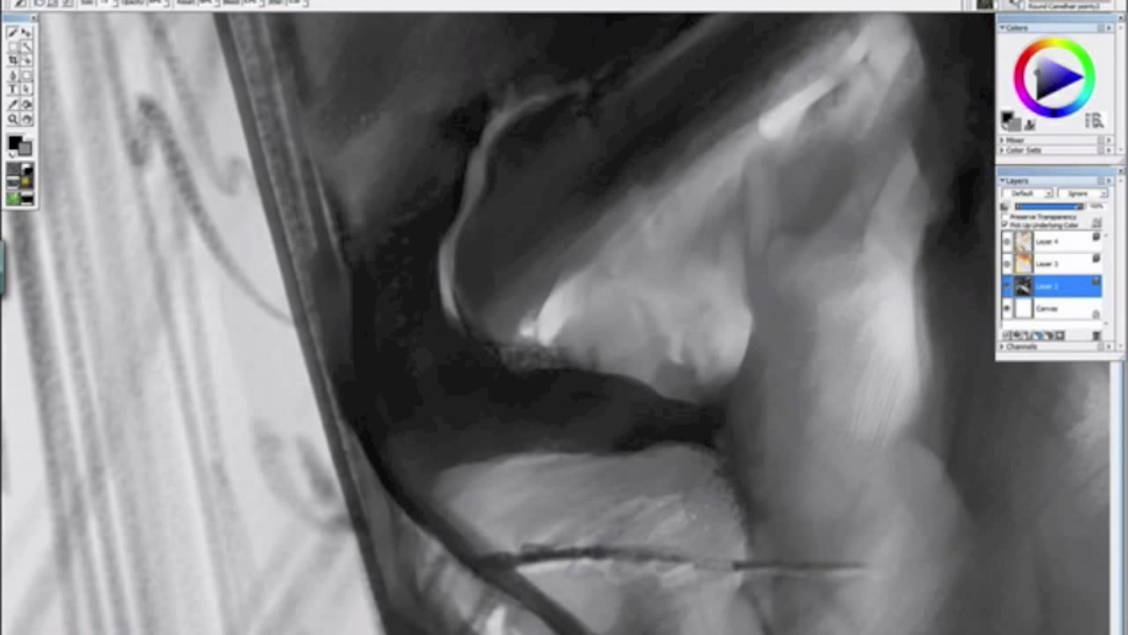
Step: Switch to the Round Camelhair pointy brush and thin the bright rim of the shaded nostril
{"action": "left_click", "coordinate": [1054, 6]}
{"action": "left_click_drag", "start_coordinate": [1110, 150], "coordinate": [1107, 97]}
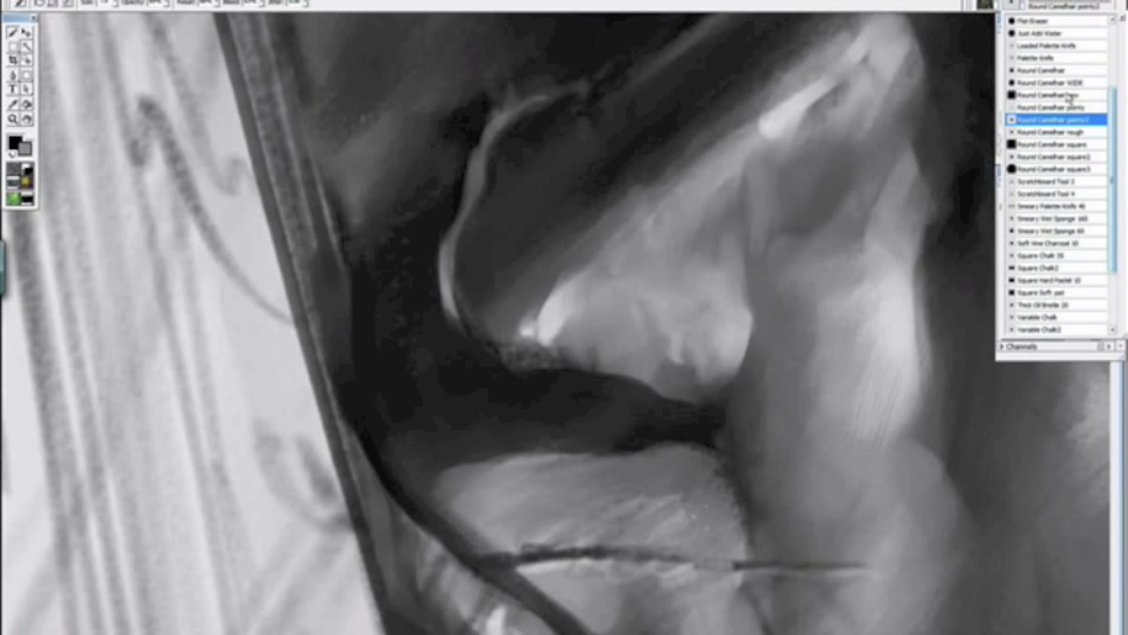
{"action": "left_click", "coordinate": [1063, 108]}
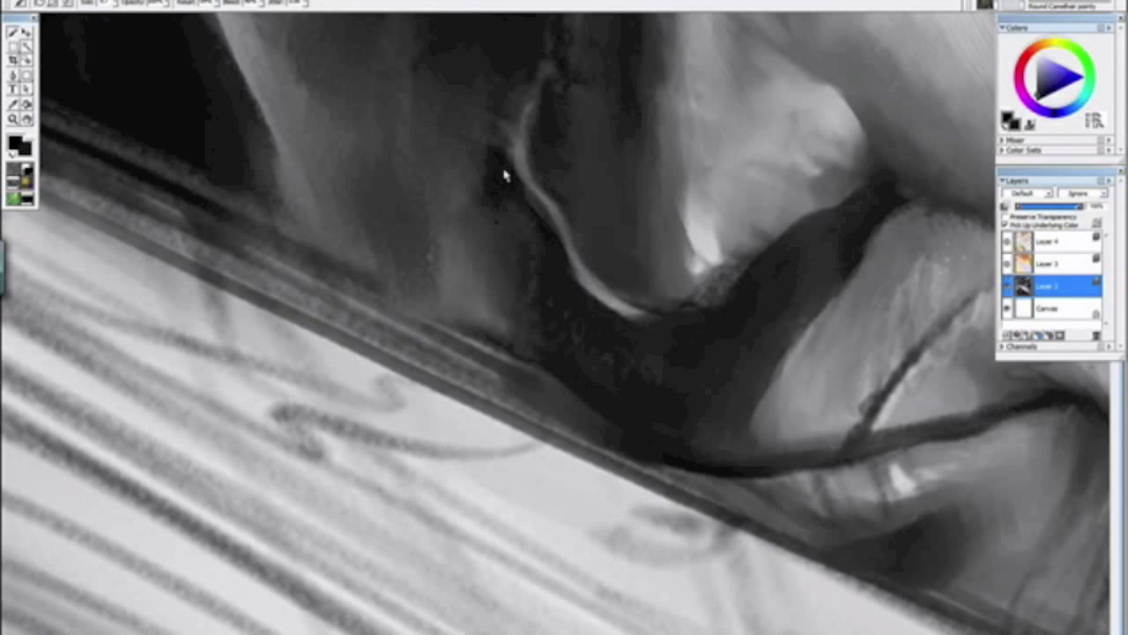
{"action": "left_click_drag", "start_coordinate": [517, 365], "coordinate": [295, 206]}
{"action": "mouse_move", "coordinate": [501, 282]}
{"action": "left_mouse_down"}
{"action": "mouse_move", "coordinate": [426, 220]}
{"action": "mouse_move", "coordinate": [435, 227]}
{"action": "mouse_move", "coordinate": [446, 184]}
{"action": "left_mouse_up"}
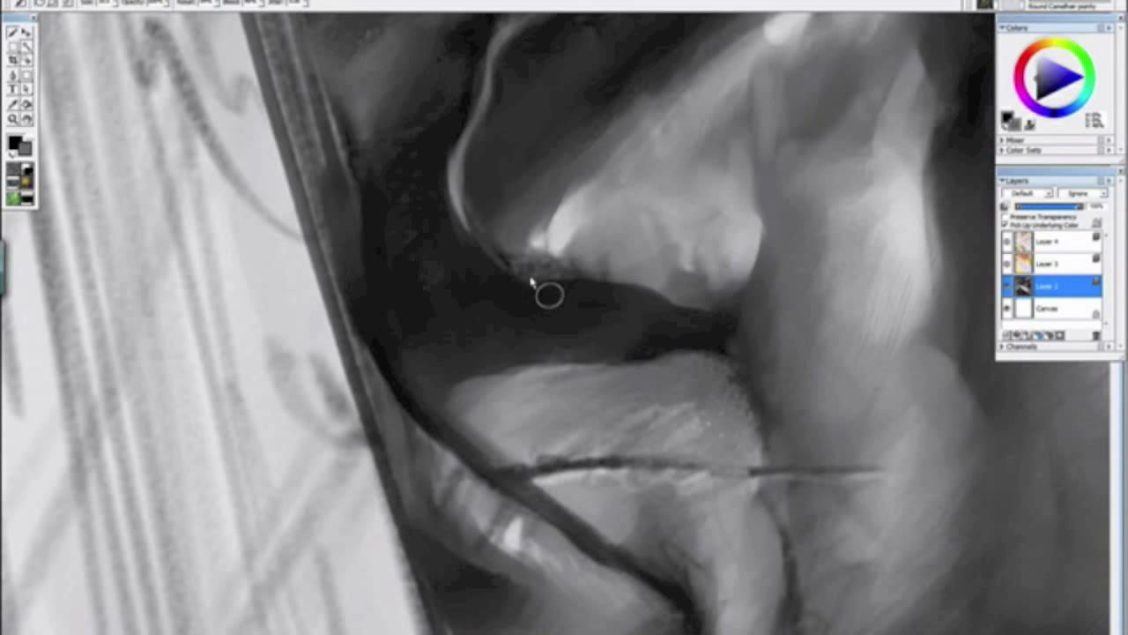
Step: Check the refined nostril rim in a reduced view of the whole painting and straighten the canvas
{"action": "key", "text": "ctrl+minus"}
{"action": "key", "text": "ctrl+minus"}
{"action": "key", "text": "ctrl+minus"}
{"action": "key", "text": "ctrl+minus"}
{"action": "key", "text": "ctrl+minus"}
{"action": "key", "text": "ctrl+minus"}
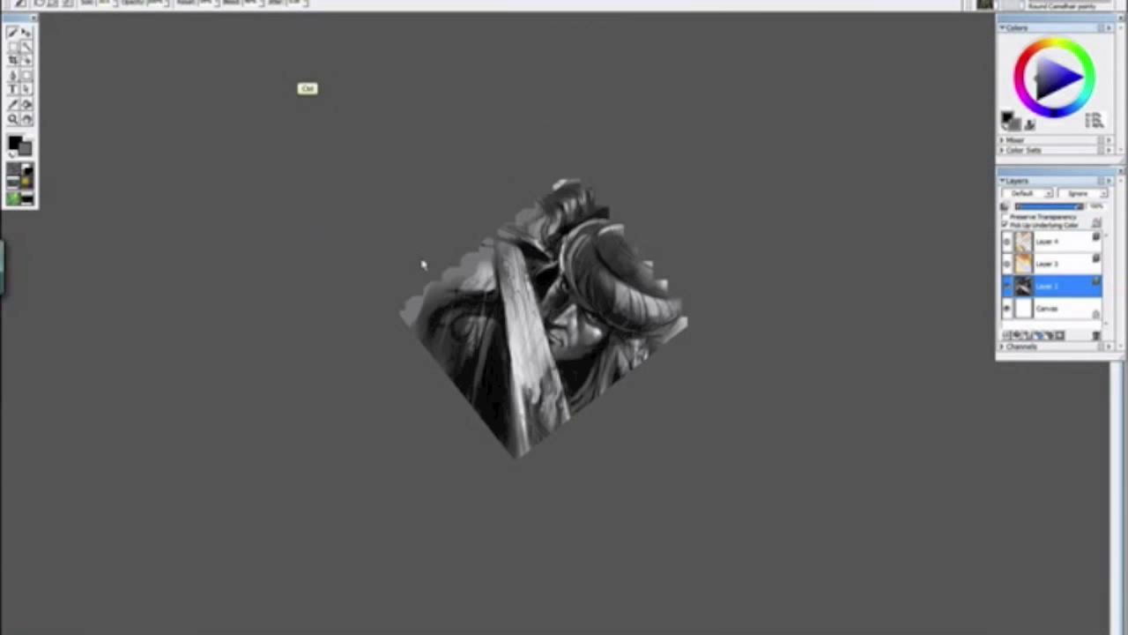
{"action": "left_click", "coordinate": [403, 290], "text": "alt"}
{"action": "left_click_drag", "start_coordinate": [402, 290], "coordinate": [362, 253]}
Step: Rotate the canvas around the mouth, sample the dark mouth line, and refine the line towards its corner
{"action": "key", "text": "ctrl+plus"}
{"action": "key", "text": "ctrl+plus"}
{"action": "key", "text": "ctrl+plus"}
{"action": "key", "text": "ctrl+plus"}
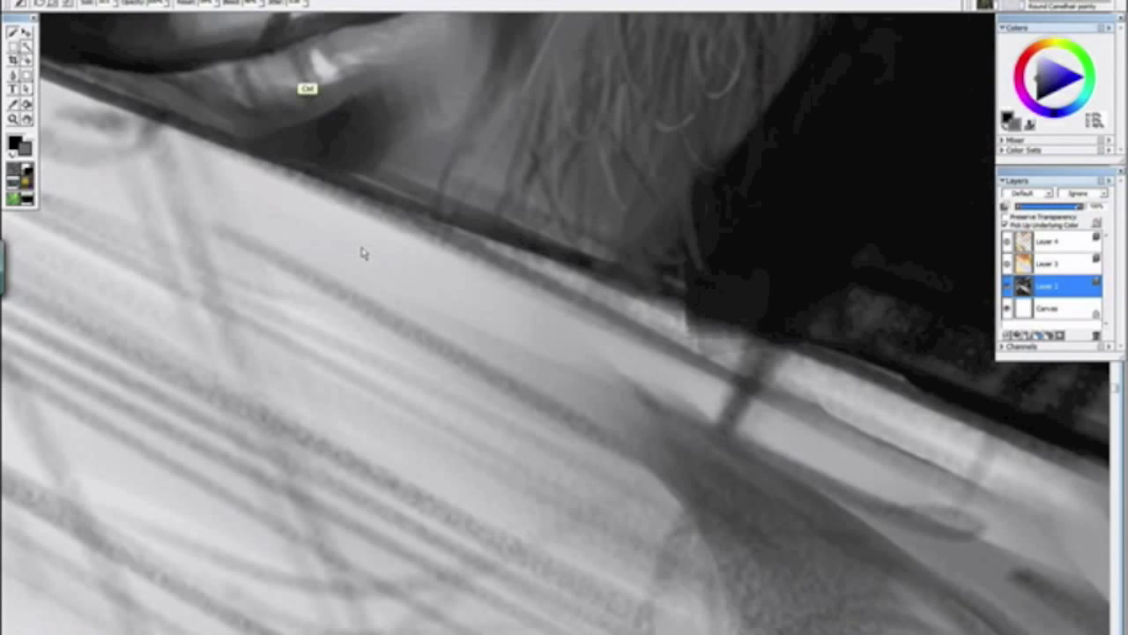
{"action": "key", "text": "ctrl+plus"}
{"action": "key", "text": "ctrl+plus"}
{"action": "left_click_drag", "start_coordinate": [272, 317], "coordinate": [273, 294]}
{"action": "left_click", "coordinate": [579, 359], "text": "alt"}
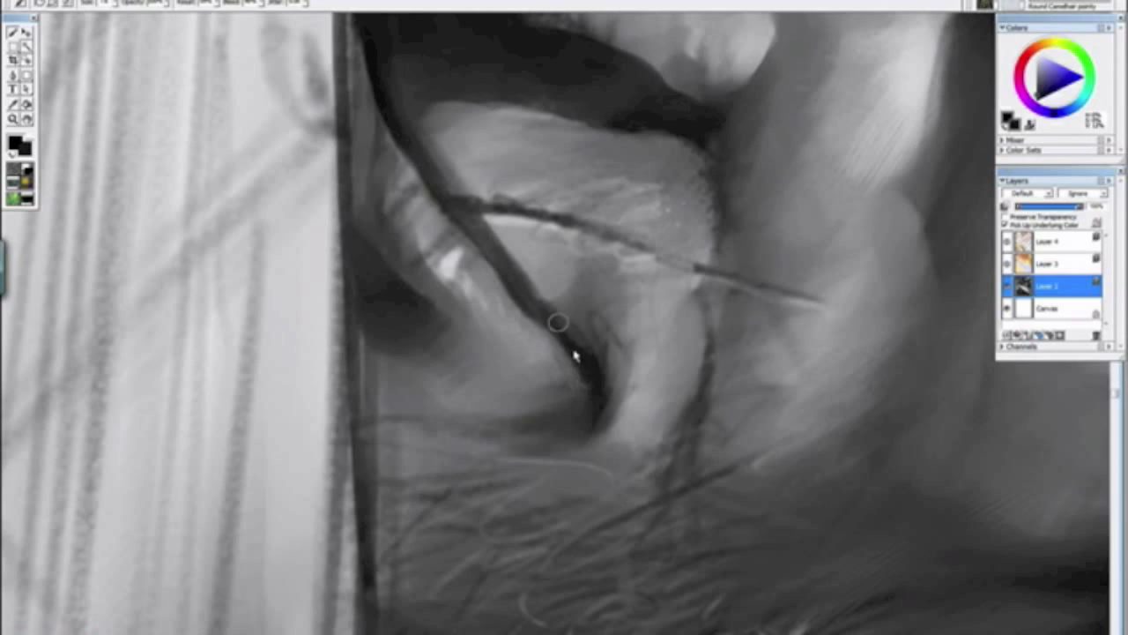
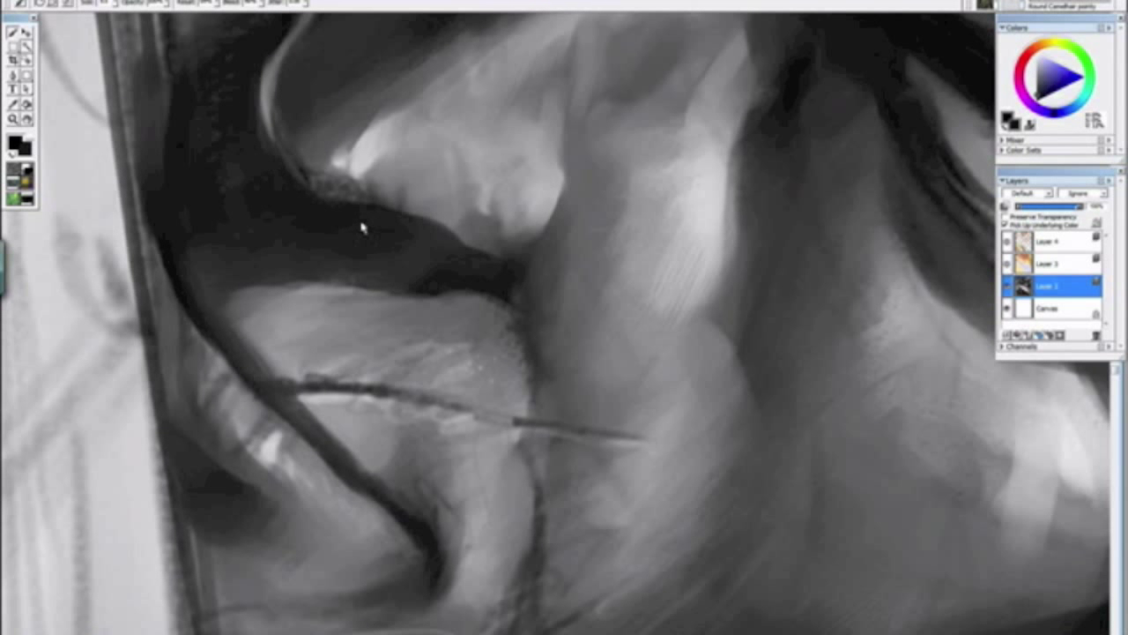
Step: Refine the dark shadow beneath the nose along the upper edge of the upper lip
{"action": "mouse_move", "coordinate": [453, 244]}
{"action": "left_mouse_down"}
{"action": "mouse_move", "coordinate": [402, 220]}
{"action": "mouse_move", "coordinate": [464, 250]}
{"action": "left_mouse_up"}
{"action": "left_click_drag", "start_coordinate": [360, 387], "coordinate": [527, 402]}
{"action": "left_click_drag", "start_coordinate": [423, 423], "coordinate": [527, 420]}
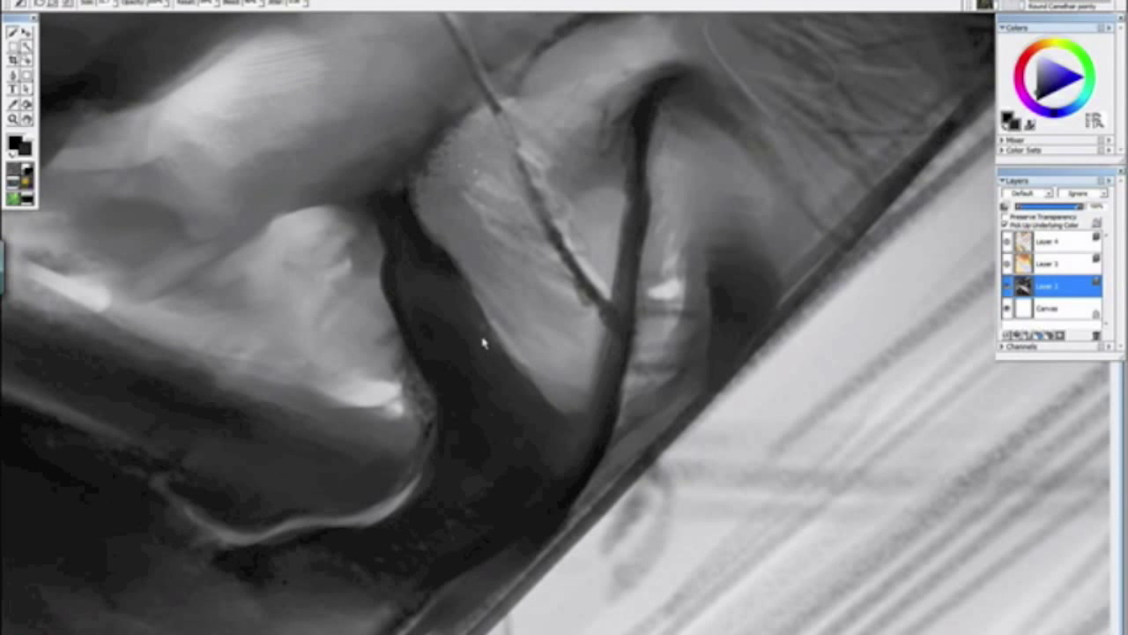
Step: Straighten the canvas to compare the mouth and nose shadow with the whole face, and inspect the scarred lip at an angle
{"action": "scroll", "coordinate": [512, 398], "scroll_direction": "down", "scroll_amount": 6}
{"action": "left_click", "coordinate": [655, 436], "text": "alt"}
{"action": "left_click_drag", "start_coordinate": [655, 434], "coordinate": [652, 403]}
{"action": "scroll", "coordinate": [654, 390], "scroll_direction": "down", "scroll_amount": 1}
{"action": "scroll", "coordinate": [675, 364], "scroll_direction": "up", "scroll_amount": 4}
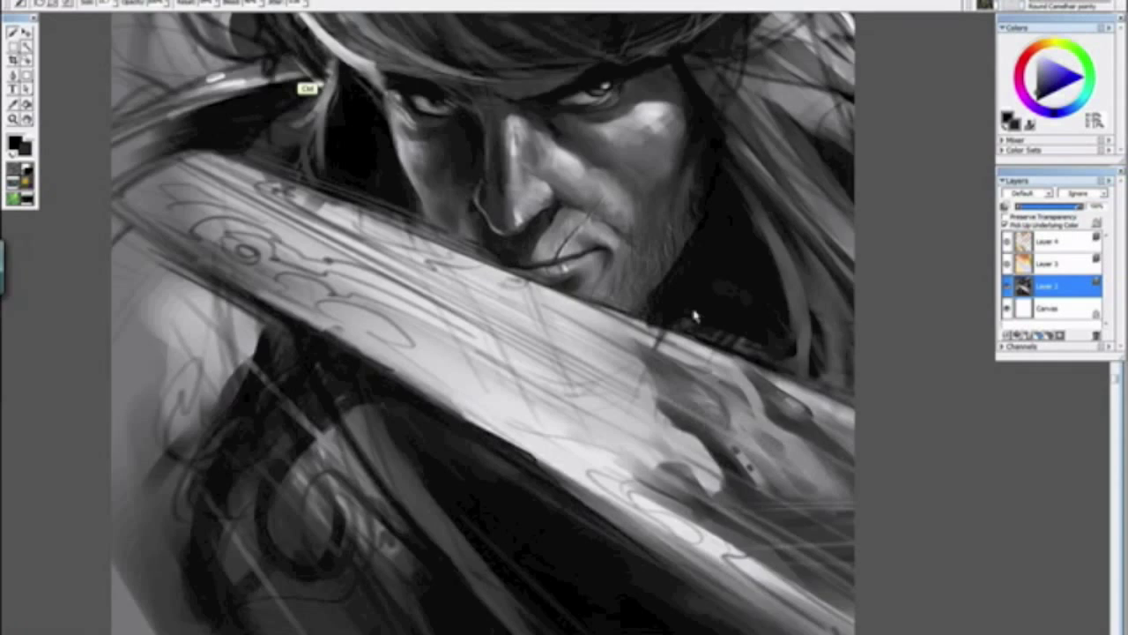
{"action": "scroll", "coordinate": [698, 310], "scroll_direction": "up", "scroll_amount": 3}
{"action": "left_click_drag", "start_coordinate": [771, 191], "coordinate": [584, 565]}
{"action": "mouse_move", "coordinate": [493, 554]}
{"action": "left_mouse_down"}
{"action": "mouse_move", "coordinate": [372, 449]}
{"action": "mouse_move", "coordinate": [433, 367]}
{"action": "left_mouse_up"}
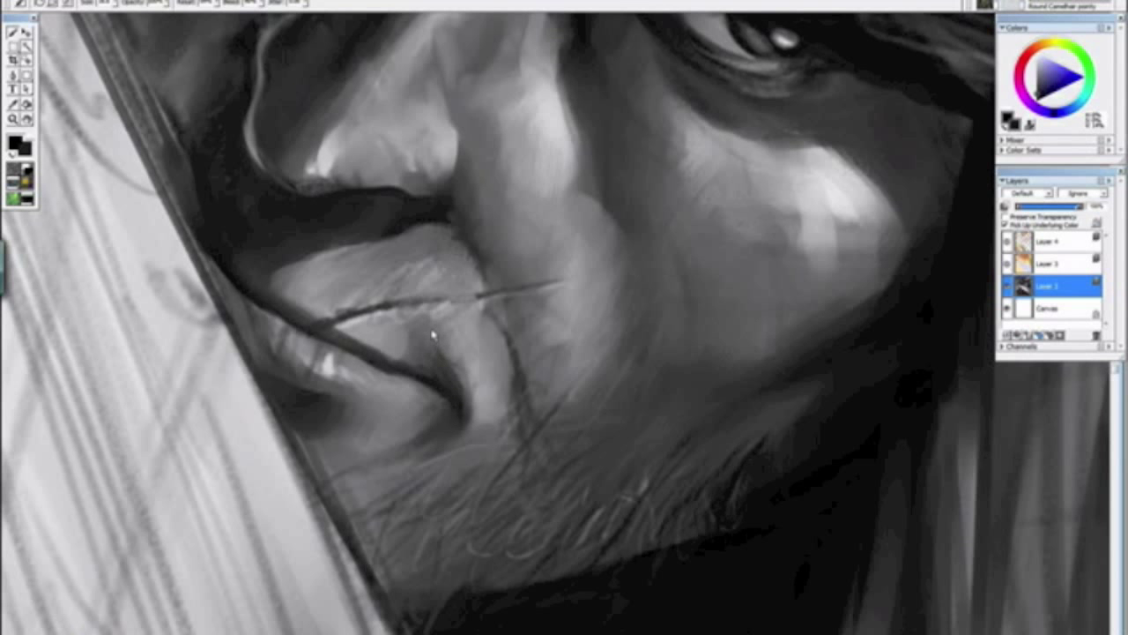
Step: Refine the stubble along the jaw and chin down to the blade's edge, and check it against the whole painting
{"action": "scroll", "coordinate": [384, 267], "scroll_direction": "down", "scroll_amount": 3}
{"action": "left_click_drag", "start_coordinate": [376, 245], "coordinate": [571, 479]}
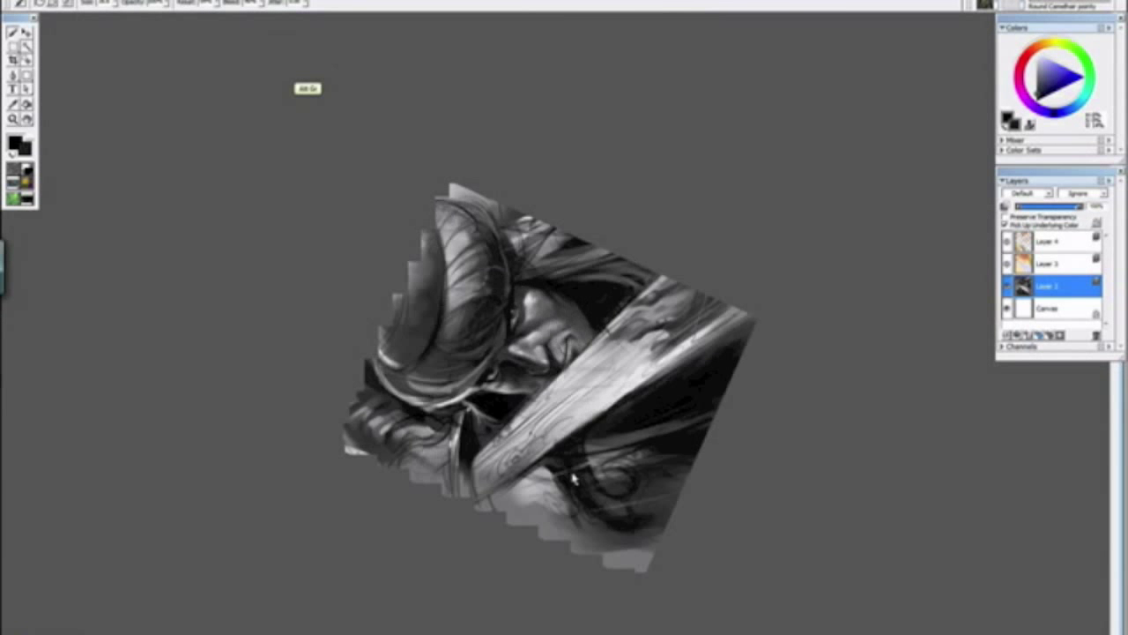
{"action": "left_click", "coordinate": [565, 472]}
{"action": "scroll", "coordinate": [564, 335], "scroll_direction": "up", "scroll_amount": 10}
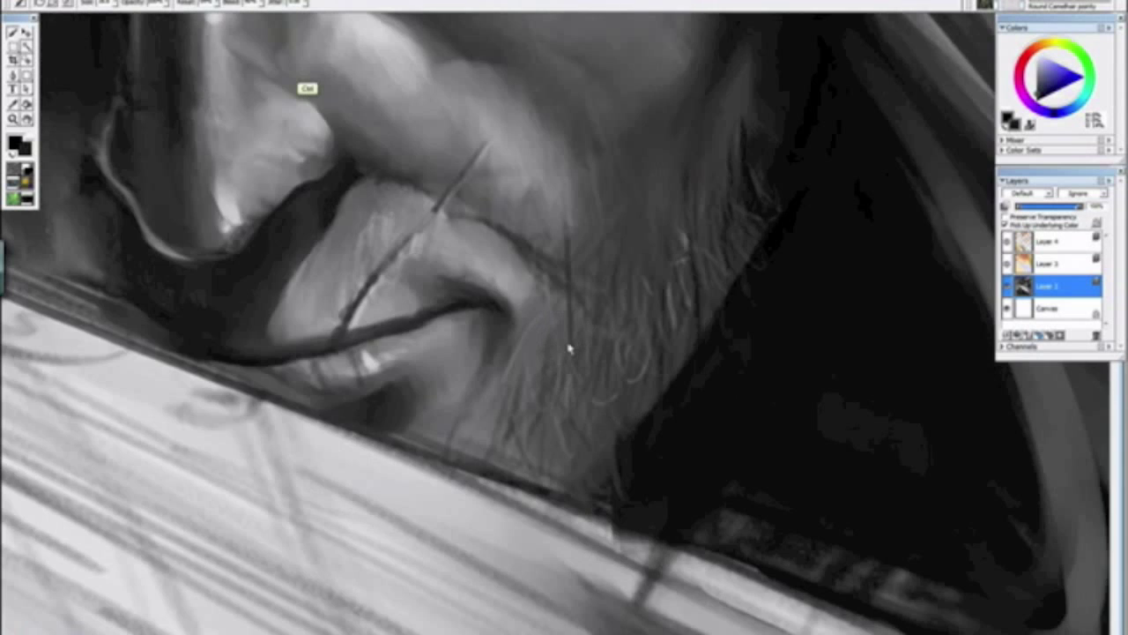
{"action": "scroll", "coordinate": [573, 320], "scroll_direction": "up", "scroll_amount": 4}
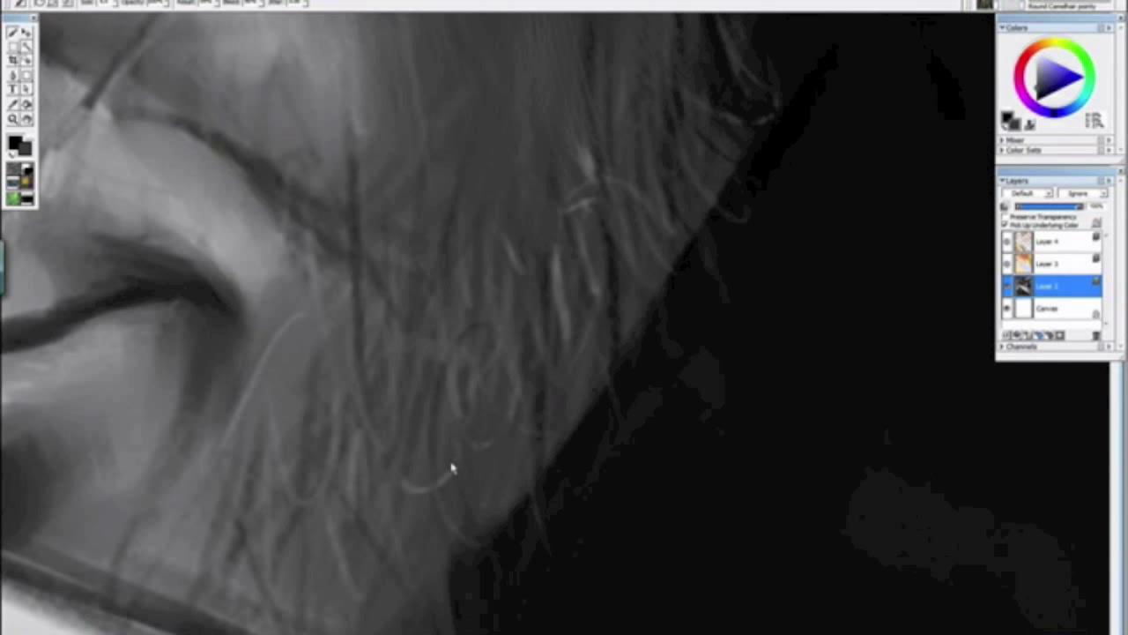
{"action": "left_click_drag", "start_coordinate": [419, 468], "coordinate": [435, 256]}
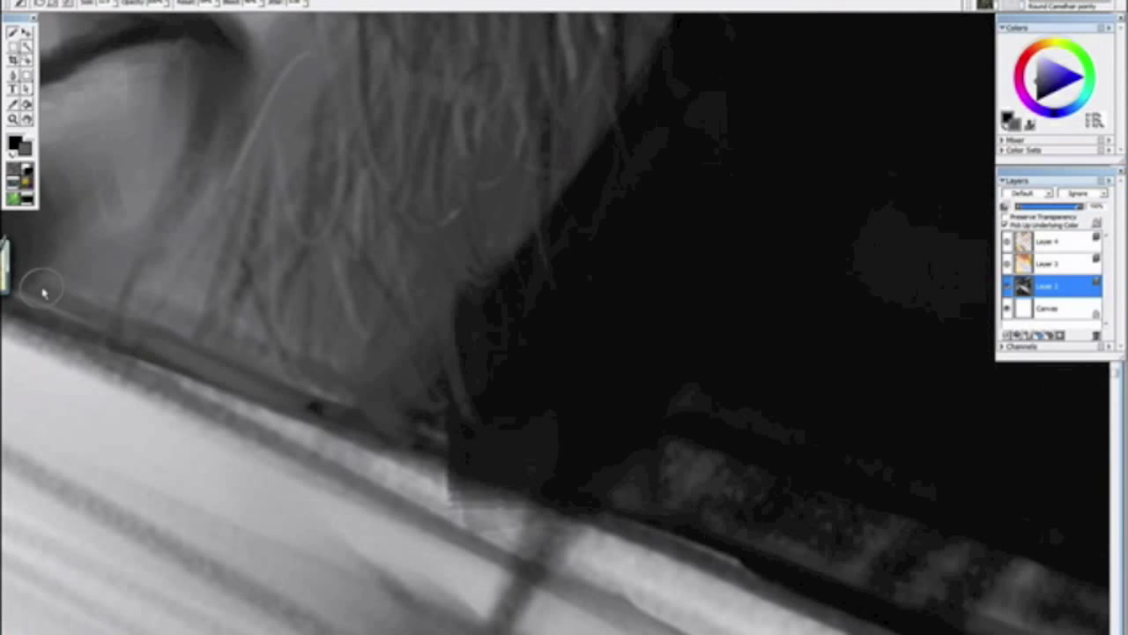
{"action": "key", "text": "ctrl+minus"}
{"action": "key", "text": "ctrl+minus"}
{"action": "key", "text": "ctrl+minus"}
{"action": "key", "text": "ctrl+minus"}
{"action": "key", "text": "ctrl+minus"}
{"action": "key", "text": "ctrl+minus"}
{"action": "key", "text": "ctrl+minus"}
{"action": "key", "text": "ctrl+minus"}
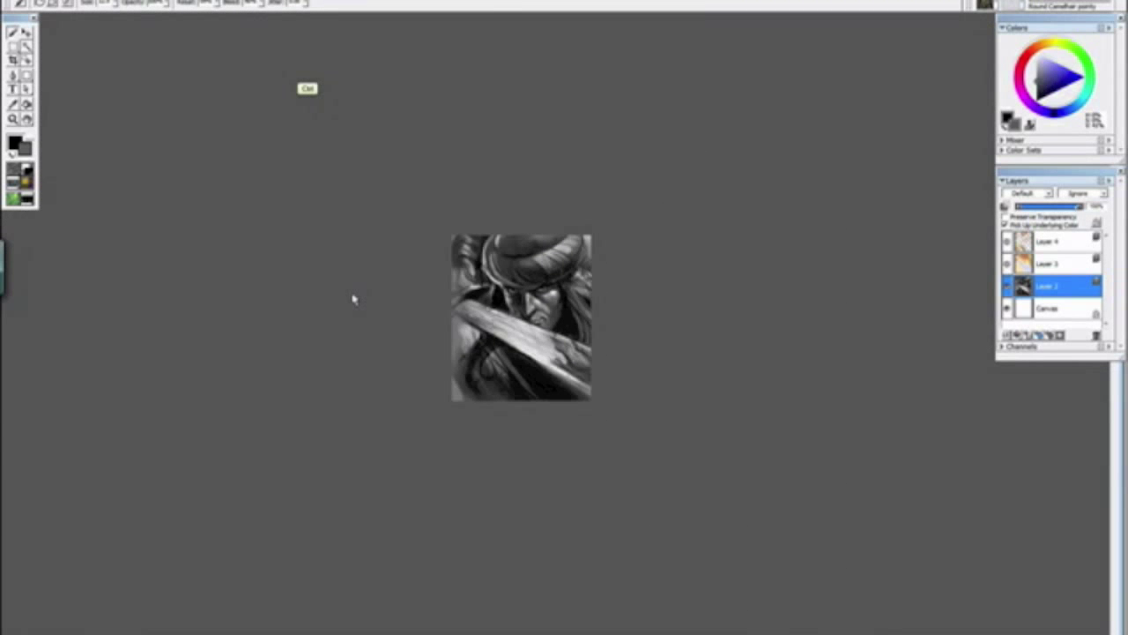
Step: Sample a mid-grey beside the nose and blend the shaded side of the highlight at the top of the nose bridge
{"action": "scroll", "coordinate": [353, 299], "scroll_direction": "up", "scroll_amount": 4}
{"action": "key", "text": "ctrl+plus"}
{"action": "key", "text": "ctrl+plus"}
{"action": "key", "text": "ctrl+plus"}
{"action": "left_click_drag", "start_coordinate": [474, 402], "coordinate": [564, 573]}
{"action": "left_click_drag", "start_coordinate": [432, 468], "coordinate": [398, 365]}
{"action": "scroll", "coordinate": [398, 363], "scroll_direction": "up", "scroll_amount": 6}
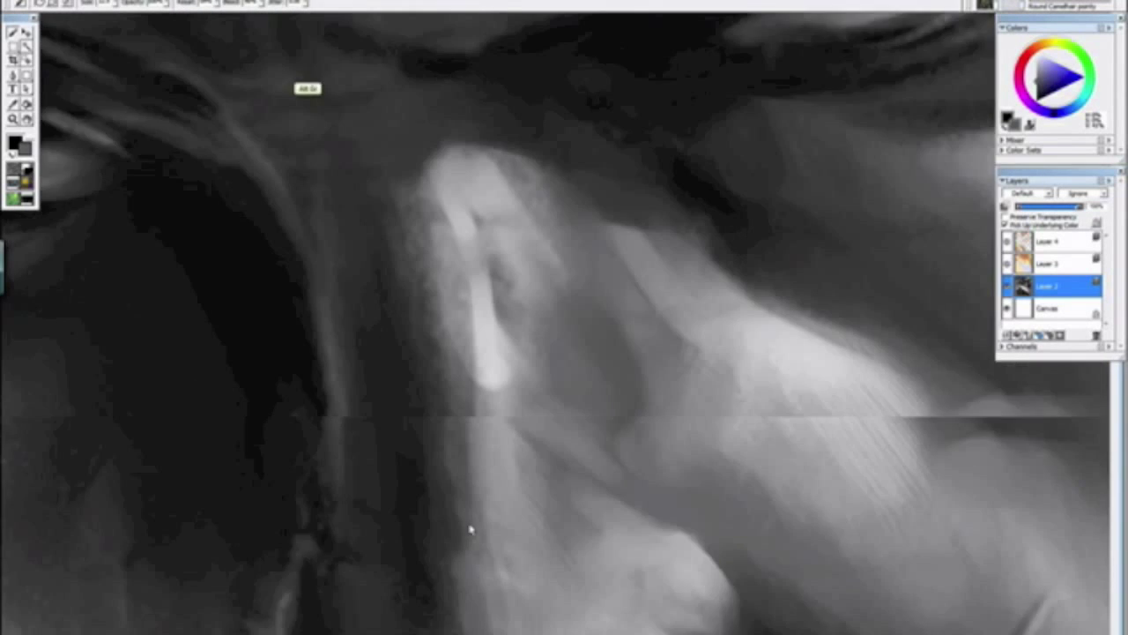
{"action": "left_click_drag", "start_coordinate": [470, 530], "coordinate": [489, 312]}
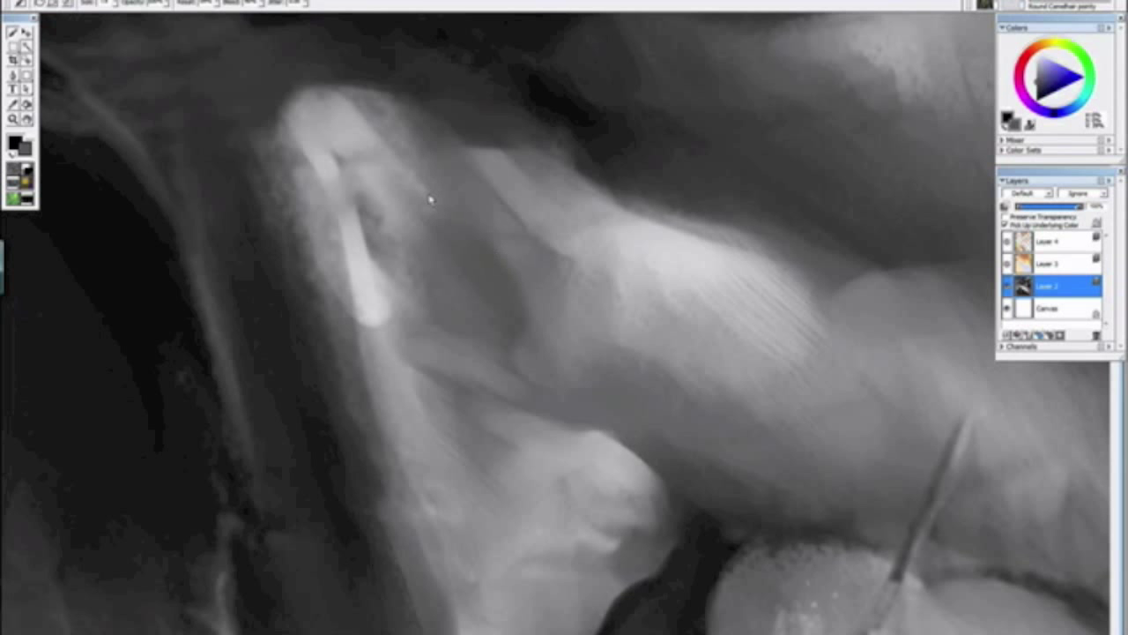
{"action": "key", "text": "bracketright"}
{"action": "left_click", "coordinate": [526, 220], "text": "alt"}
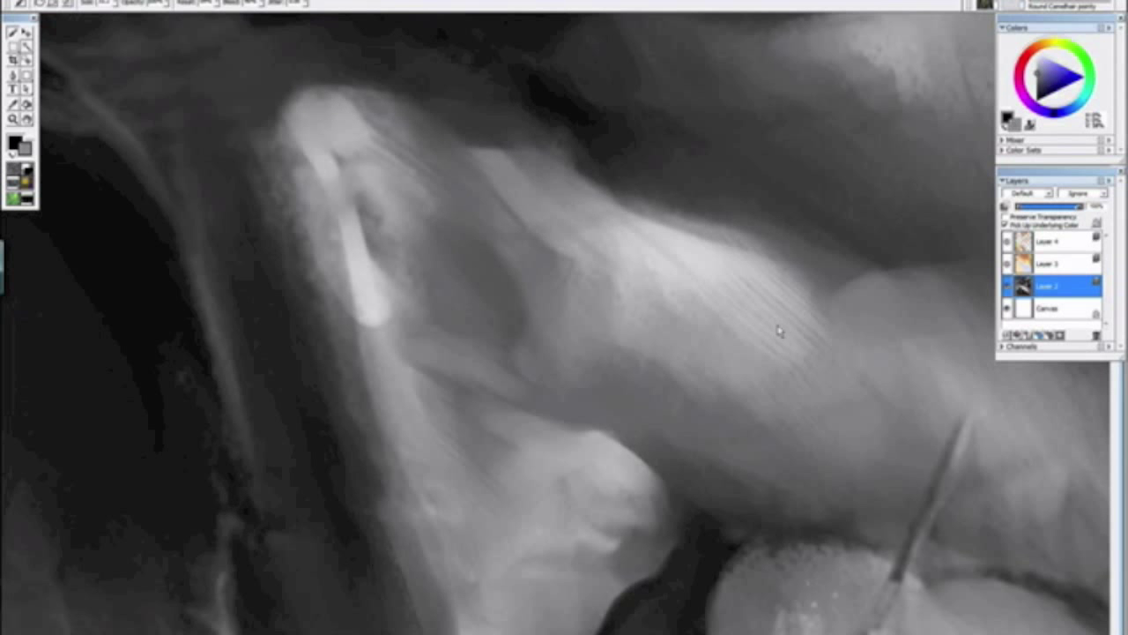
Step: Straighten the canvas, compare the nose highlights with the whole painting, and save the file
{"action": "key", "text": "ctrl+minus"}
{"action": "key", "text": "ctrl+minus"}
{"action": "key", "text": "ctrl+minus"}
{"action": "key", "text": "ctrl+minus"}
{"action": "left_click_drag", "start_coordinate": [846, 396], "coordinate": [333, 315]}
{"action": "key", "text": "alt+space"}
{"action": "left_click", "coordinate": [431, 390], "text": "alt"}
{"action": "key", "text": "ctrl+minus"}
{"action": "key", "text": "ctrl+minus"}
{"action": "key", "text": "ctrl+minus"}
{"action": "key", "text": "ctrl+minus"}
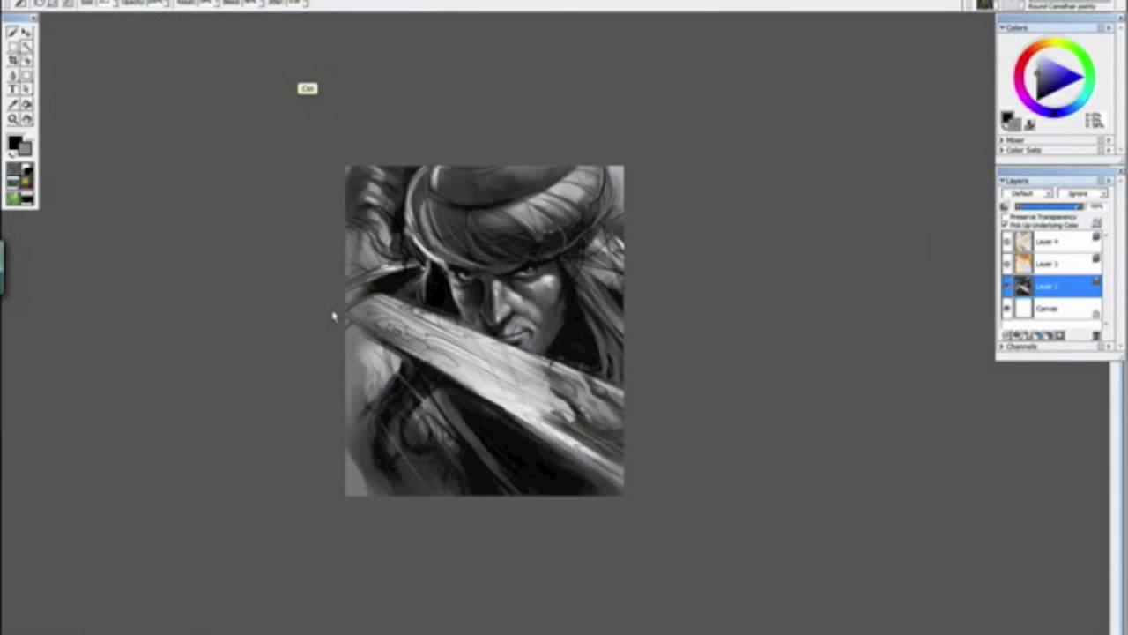
{"action": "scroll", "coordinate": [334, 316], "scroll_direction": "up", "scroll_amount": 5}
{"action": "scroll", "coordinate": [187, 264], "scroll_direction": "up", "scroll_amount": 2}
{"action": "scroll", "coordinate": [187, 265], "scroll_direction": "down", "scroll_amount": 2}
{"action": "left_click", "coordinate": [24, 1]}
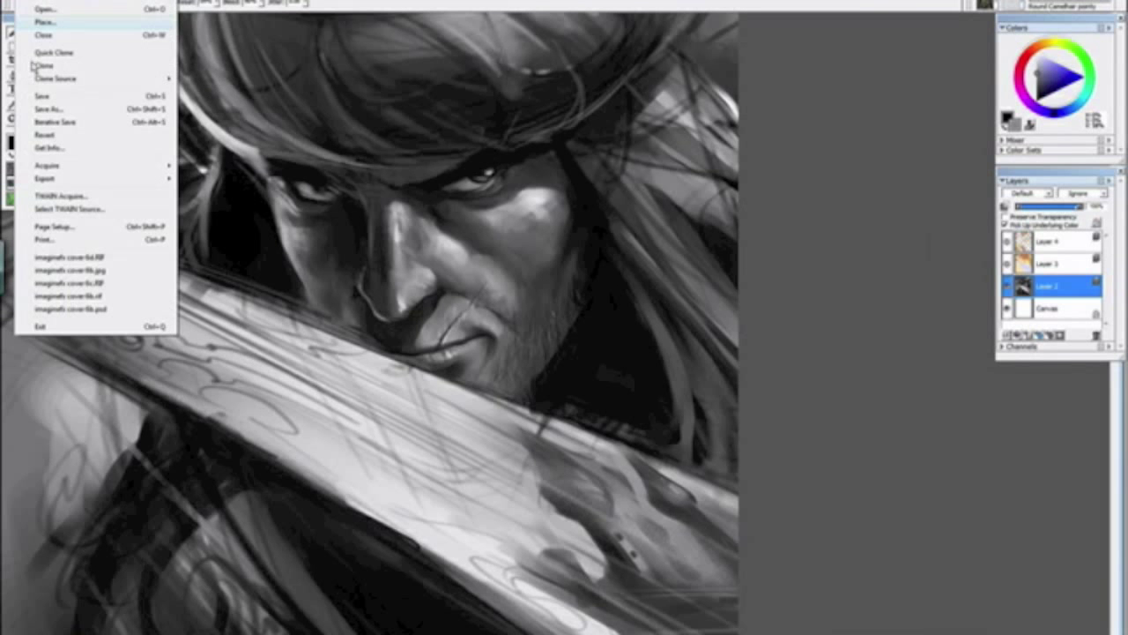
{"action": "left_click", "coordinate": [45, 97]}
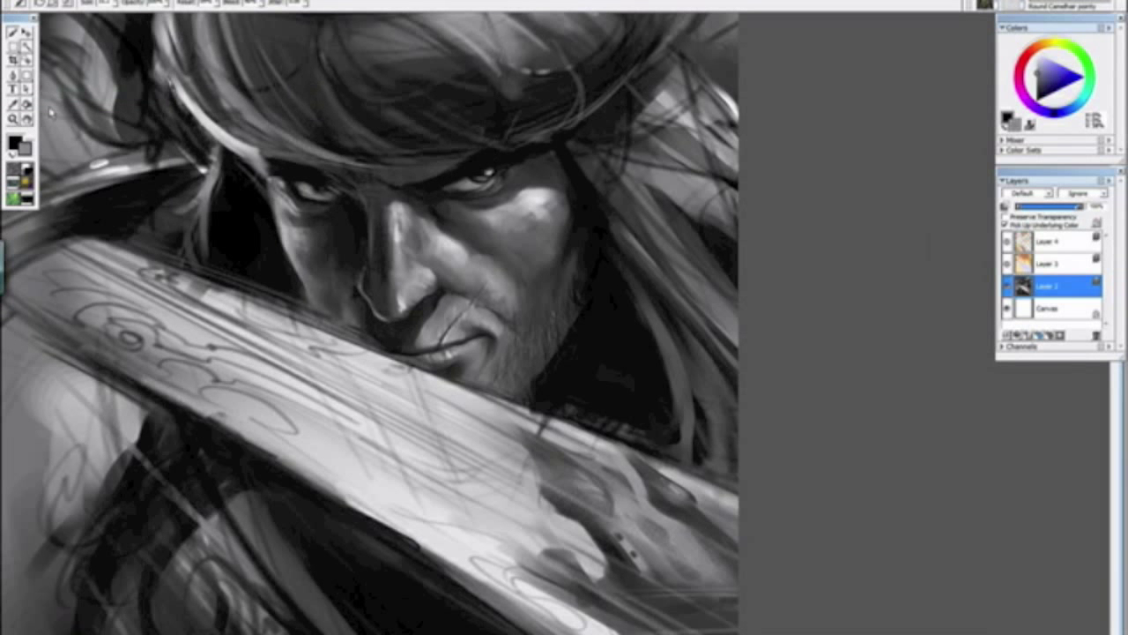
Step: Sample the near-black tone at the temple and darken the shadow along the hairline beside the cheekbone
{"action": "scroll", "coordinate": [51, 112], "scroll_direction": "down", "scroll_amount": 5}
{"action": "scroll", "coordinate": [621, 250], "scroll_direction": "up", "scroll_amount": 6}
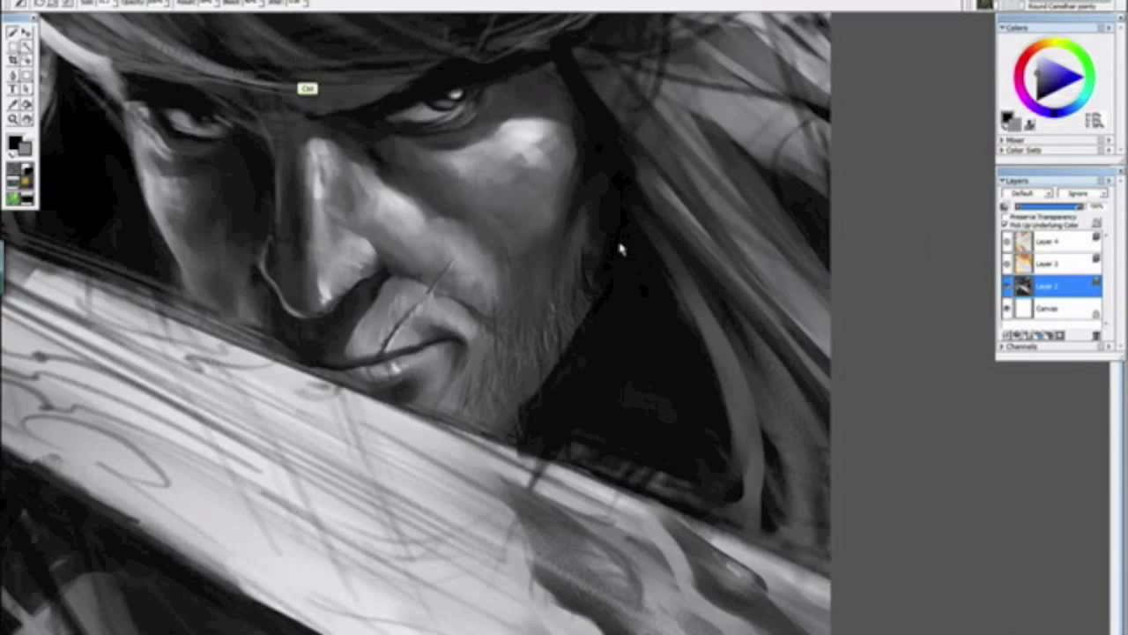
{"action": "key", "text": "ctrl+plus"}
{"action": "mouse_move", "coordinate": [547, 197]}
{"action": "left_mouse_down"}
{"action": "mouse_move", "coordinate": [458, 426]}
{"action": "mouse_move", "coordinate": [552, 294]}
{"action": "mouse_move", "coordinate": [586, 466]}
{"action": "left_mouse_up"}
{"action": "left_click", "coordinate": [552, 279], "text": "alt"}
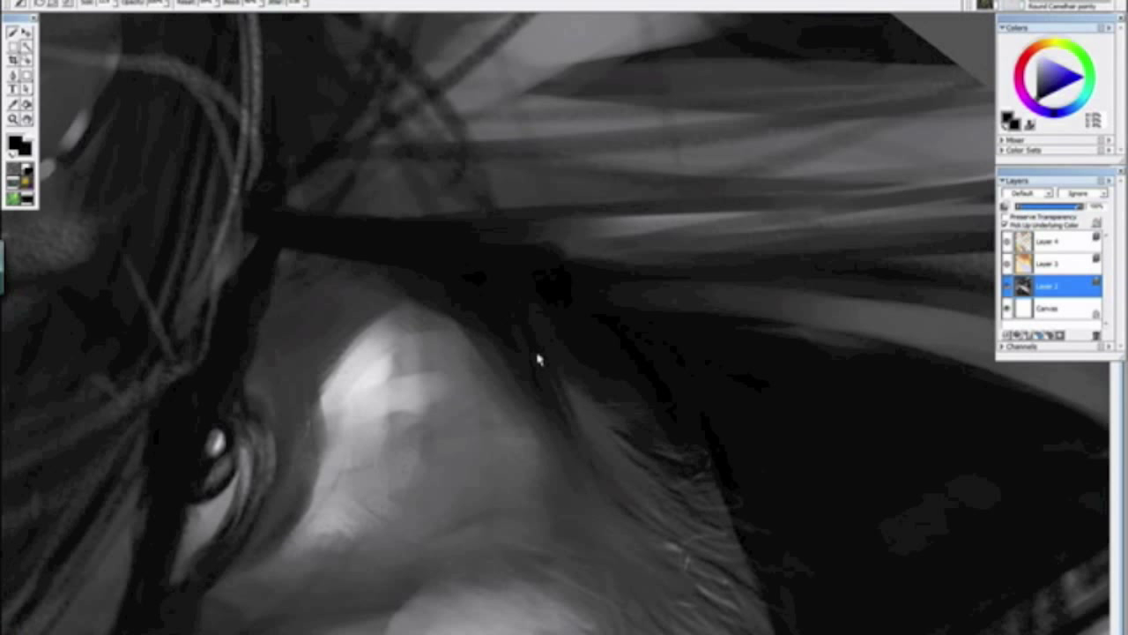
{"action": "key", "text": "ctrl+minus"}
{"action": "key", "text": "ctrl+minus"}
{"action": "key", "text": "ctrl+minus"}
{"action": "key", "text": "ctrl+minus"}
{"action": "key", "text": "ctrl+minus"}
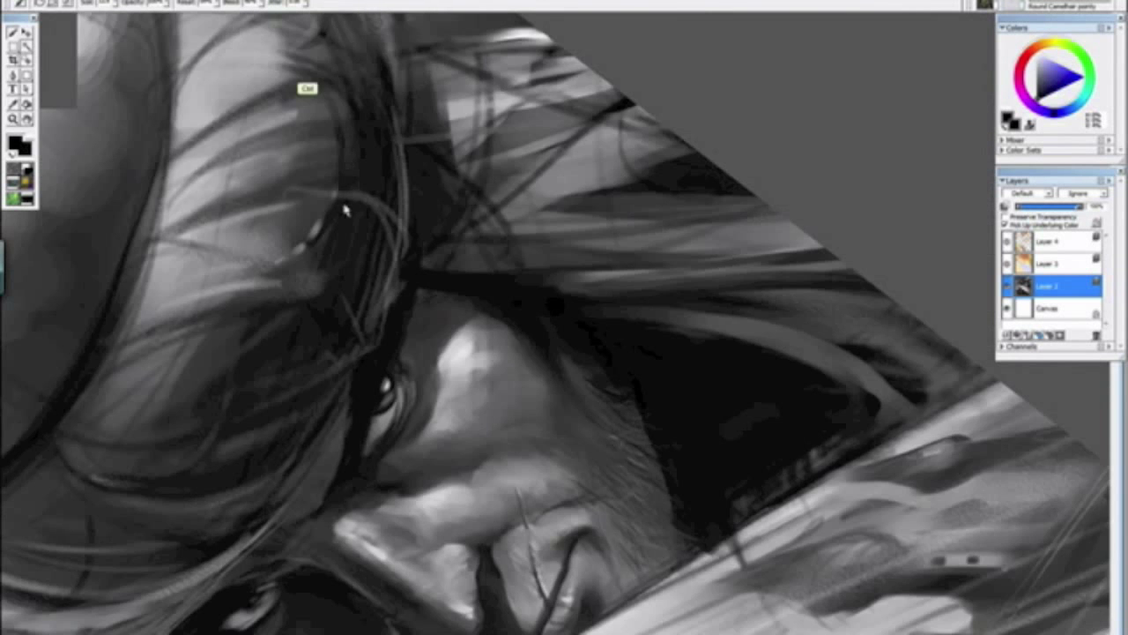
Step: Refine the grey hair strand that borders the black neck shadow beside the jaw
{"action": "left_click_drag", "start_coordinate": [388, 405], "coordinate": [379, 249]}
{"action": "scroll", "coordinate": [385, 254], "scroll_direction": "down", "scroll_amount": 2}
{"action": "scroll", "coordinate": [418, 174], "scroll_direction": "up", "scroll_amount": 10}
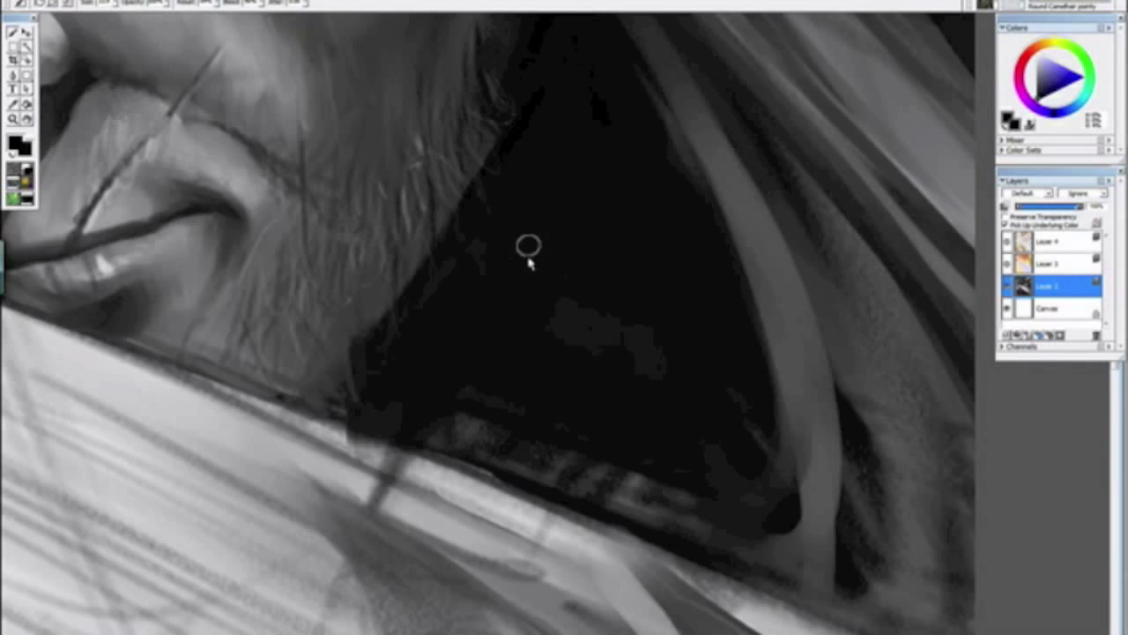
{"action": "left_click_drag", "start_coordinate": [563, 361], "coordinate": [436, 403]}
{"action": "left_click_drag", "start_coordinate": [501, 337], "coordinate": [514, 458]}
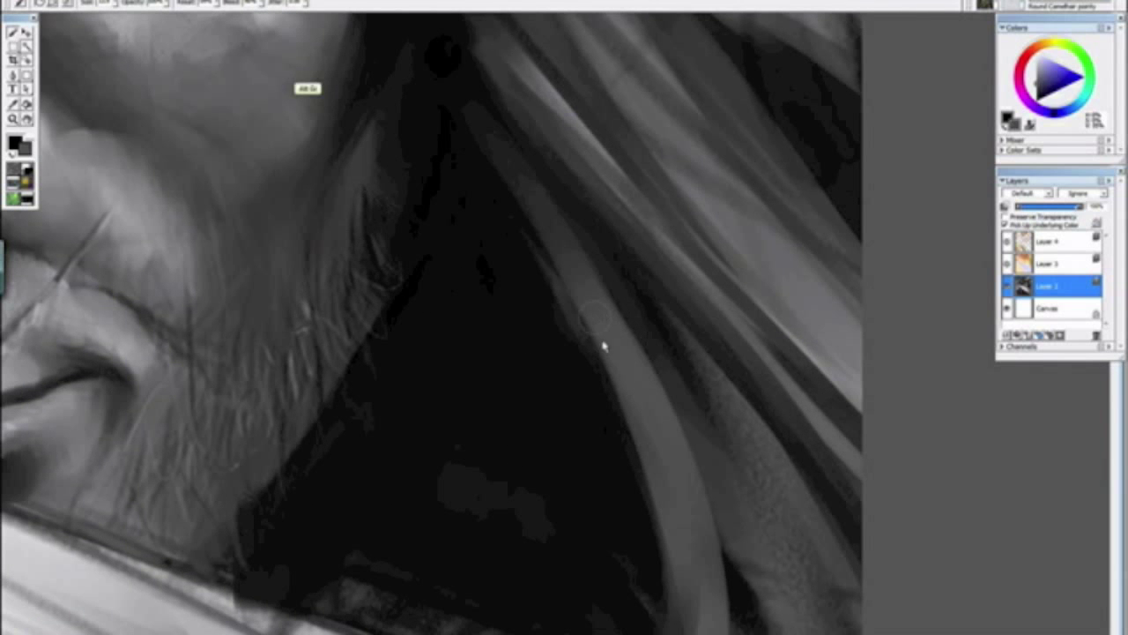
{"action": "left_click_drag", "start_coordinate": [478, 127], "coordinate": [552, 240]}
{"action": "mouse_move", "coordinate": [584, 304]}
{"action": "left_mouse_down"}
{"action": "mouse_move", "coordinate": [715, 524]}
{"action": "mouse_move", "coordinate": [564, 207]}
{"action": "mouse_move", "coordinate": [697, 458]}
{"action": "left_mouse_up"}
{"action": "left_click_drag", "start_coordinate": [670, 414], "coordinate": [566, 211]}
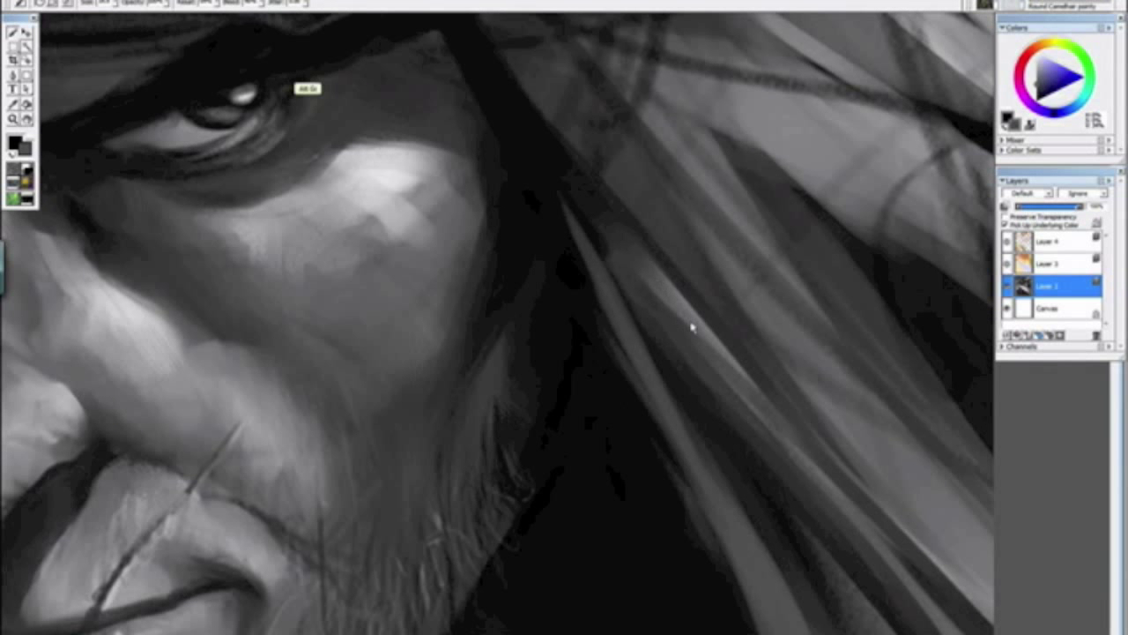
Step: Extend the light hair strands up towards the temple with thin tapering strokes, and check them at reduced size
{"action": "left_click_drag", "start_coordinate": [692, 327], "coordinate": [524, 126]}
{"action": "left_click_drag", "start_coordinate": [631, 258], "coordinate": [513, 108]}
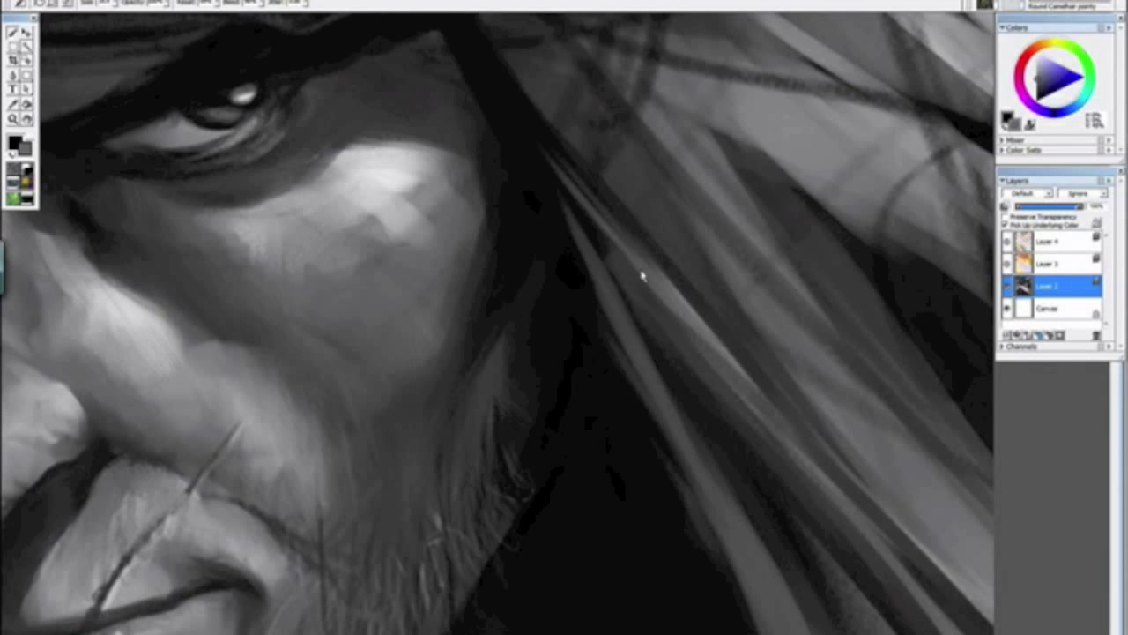
{"action": "key", "text": "ctrl+minus"}
{"action": "key", "text": "ctrl+minus"}
{"action": "key", "text": "ctrl+minus"}
{"action": "key", "text": "ctrl+minus"}
{"action": "key", "text": "ctrl+minus"}
{"action": "key", "text": "ctrl+minus"}
{"action": "key", "text": "ctrl+minus"}
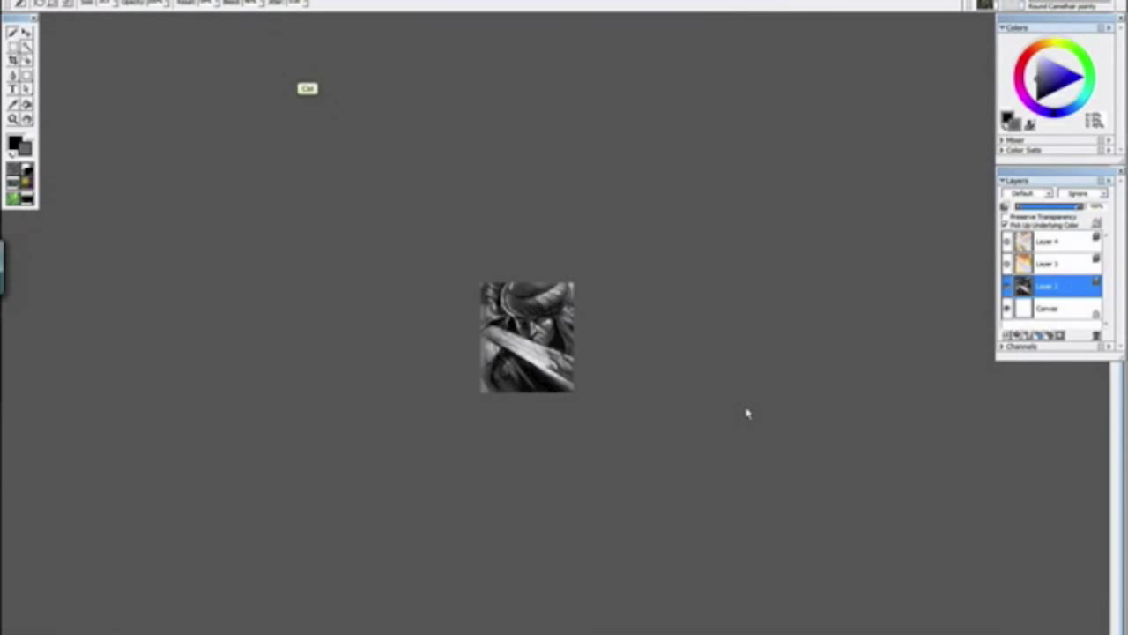
Step: Rotate the canvas around the brightly lit eye, sample its grey, and refine the inner corner of the eye
{"action": "key", "text": "ctrl+plus"}
{"action": "key", "text": "ctrl+plus"}
{"action": "key", "text": "ctrl+plus"}
{"action": "key", "text": "ctrl+plus"}
{"action": "key", "text": "ctrl+plus"}
{"action": "key", "text": "ctrl+plus"}
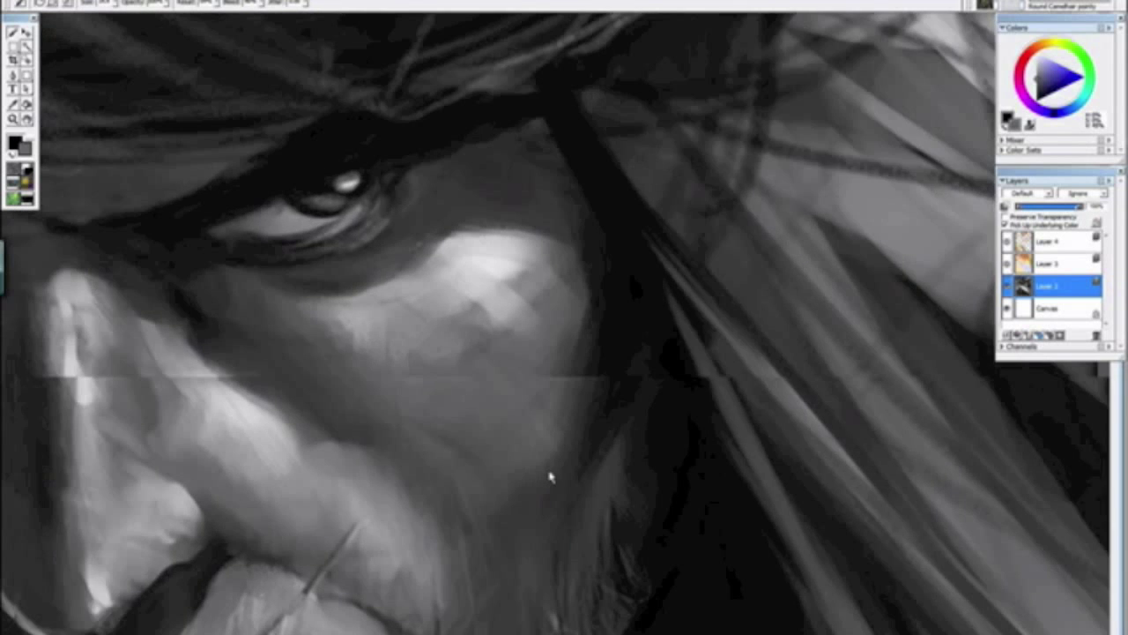
{"action": "left_click_drag", "start_coordinate": [549, 476], "coordinate": [414, 430]}
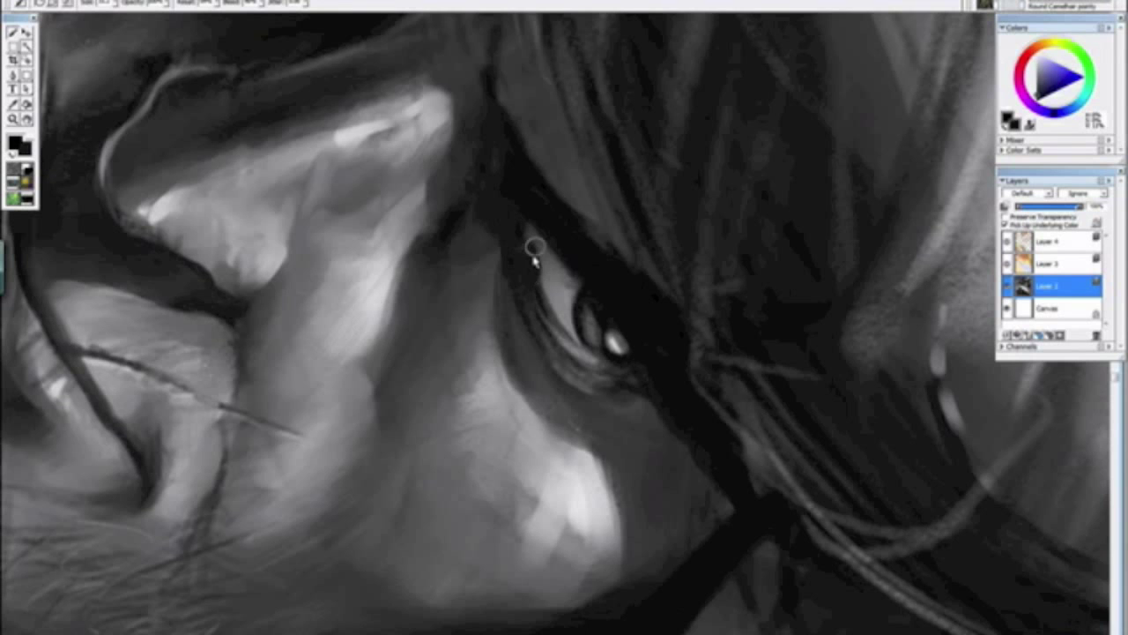
{"action": "left_click", "coordinate": [556, 296], "text": "alt"}
{"action": "scroll", "coordinate": [557, 287], "scroll_direction": "down", "scroll_amount": 7}
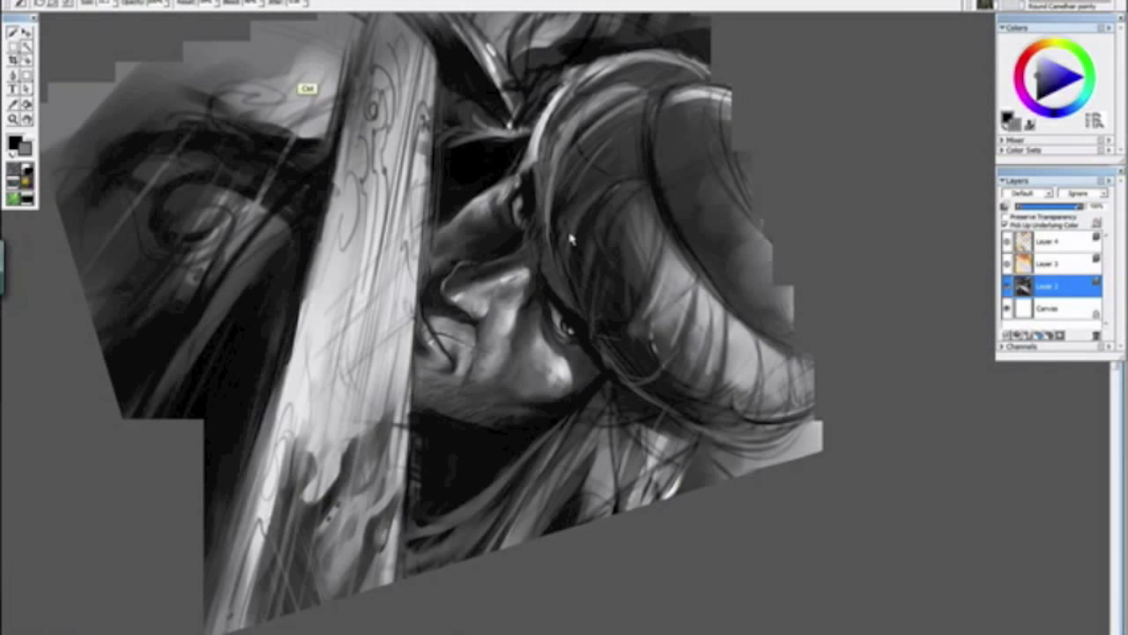
Step: Straighten the canvas, check the eye within the whole painting, and save the file
{"action": "left_click_drag", "start_coordinate": [465, 401], "coordinate": [580, 496]}
{"action": "key", "text": "ctrl+minus"}
{"action": "key", "text": "ctrl+plus"}
{"action": "key", "text": "ctrl+plus"}
{"action": "key", "text": "ctrl+plus"}
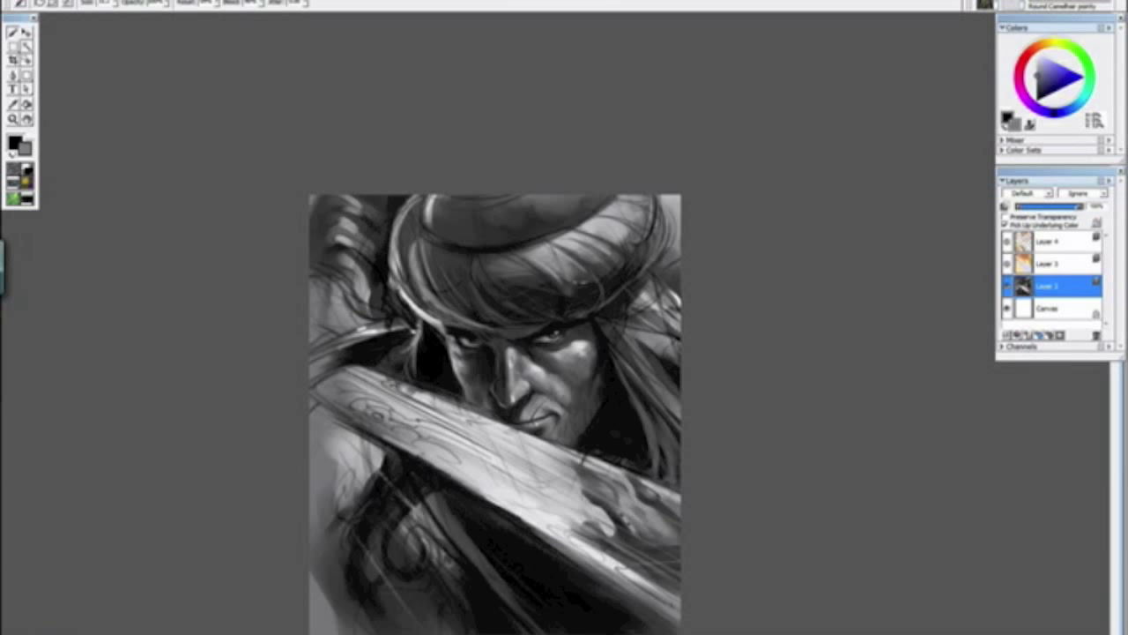
{"action": "left_click", "coordinate": [23, 1]}
{"action": "left_click", "coordinate": [47, 98]}
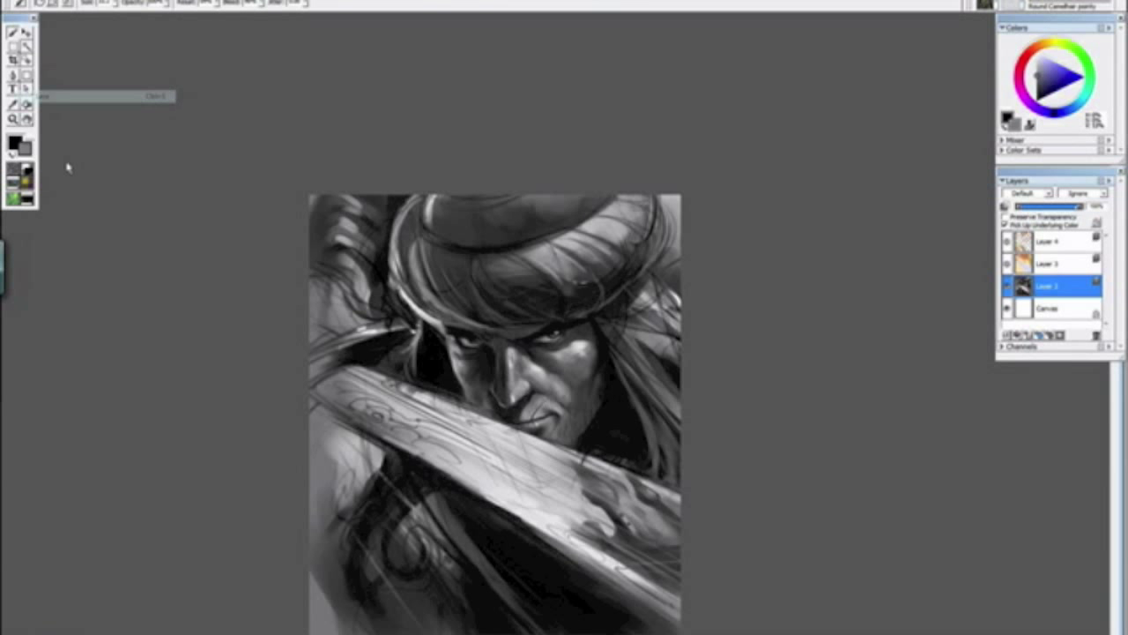
Step: Frame the nose and lit cheek closely and switch the brush to Variable Oil Pastel 20
{"action": "key", "text": "ctrl+minus"}
{"action": "key", "text": "ctrl+plus"}
{"action": "key", "text": "ctrl+plus"}
{"action": "key", "text": "ctrl+plus"}
{"action": "key", "text": "ctrl+plus"}
{"action": "key", "text": "ctrl+plus"}
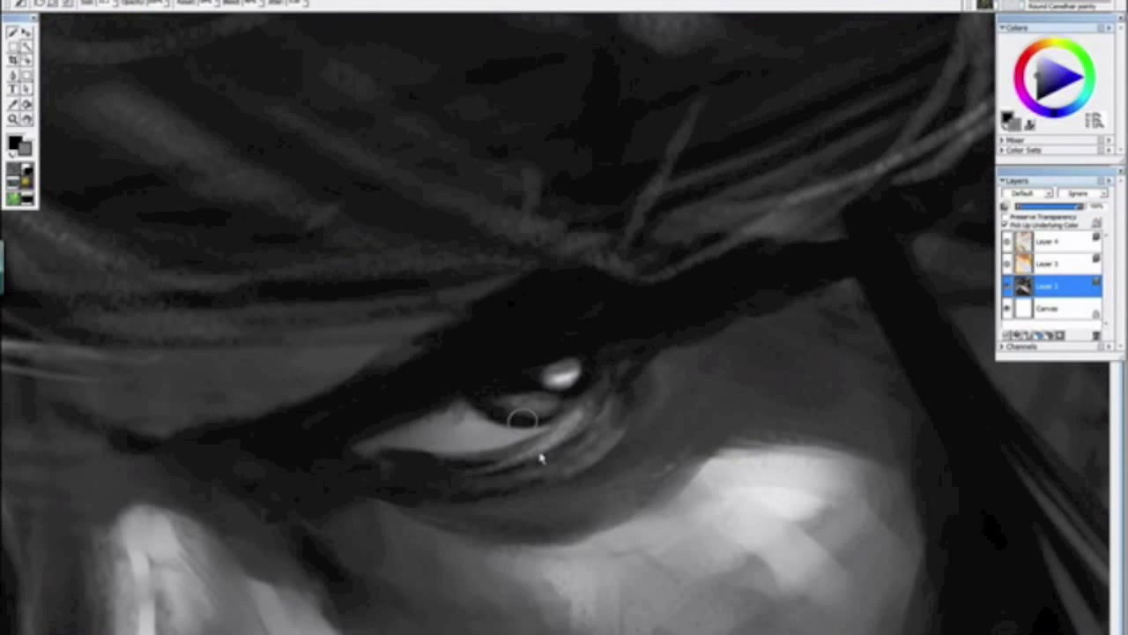
{"action": "left_click_drag", "start_coordinate": [595, 487], "coordinate": [631, 113]}
{"action": "left_click", "coordinate": [1015, 6]}
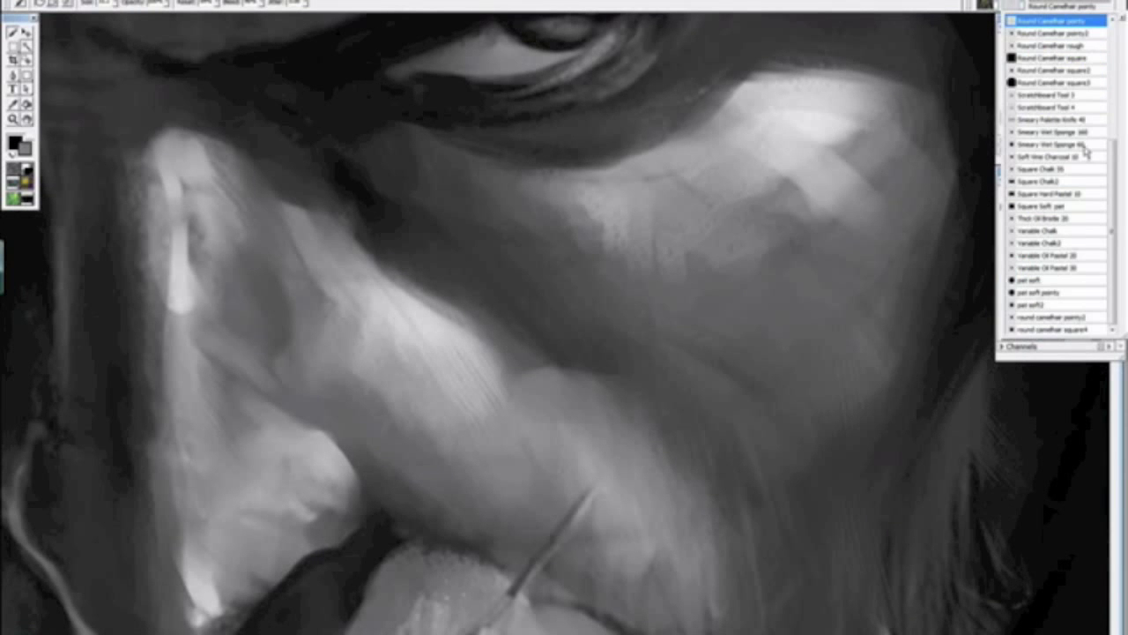
{"action": "left_click", "coordinate": [1055, 256]}
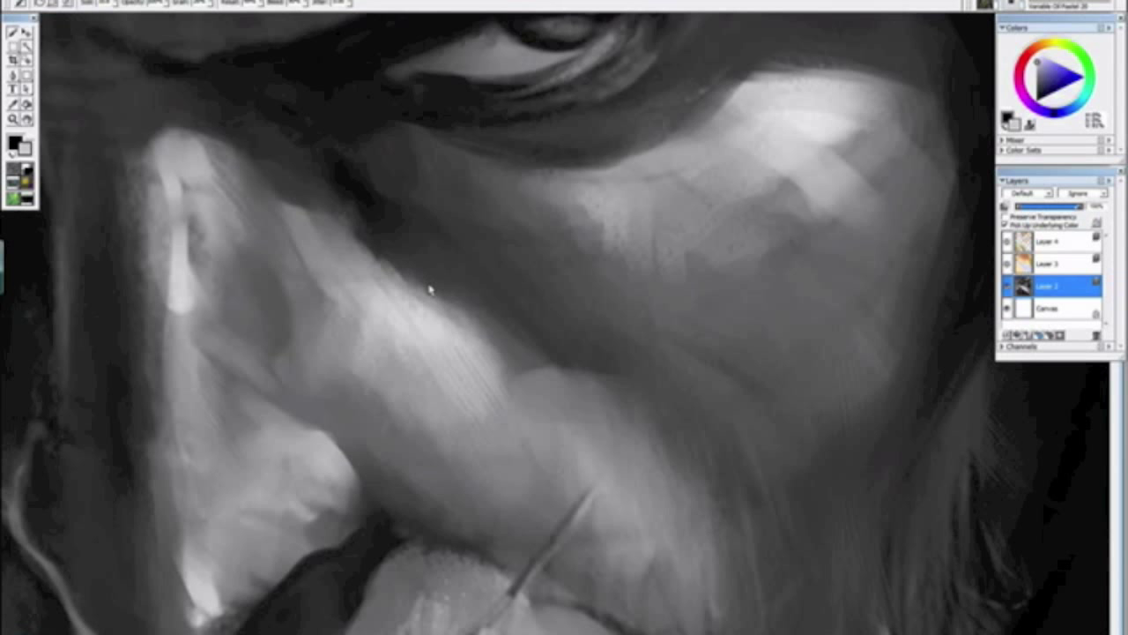
Step: Sample the shadow tone and blend the dark edge between the nose bridge and the inner eye corner
{"action": "left_click", "coordinate": [357, 225], "text": "alt"}
{"action": "left_click_drag", "start_coordinate": [303, 157], "coordinate": [374, 217]}
{"action": "left_click_drag", "start_coordinate": [351, 178], "coordinate": [386, 220]}
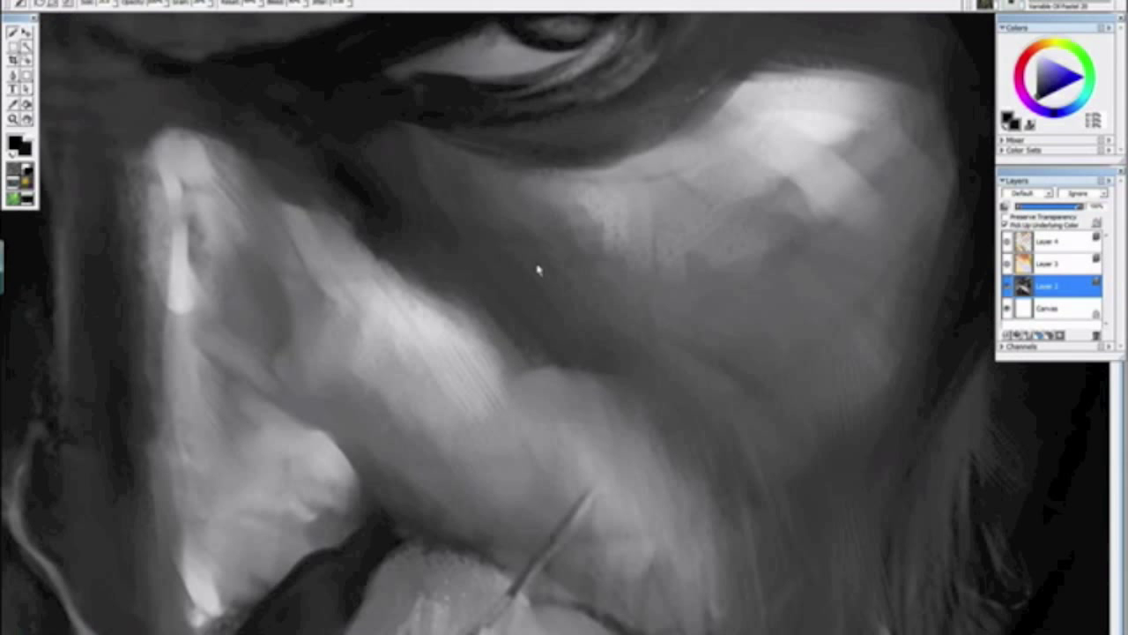
Step: Examine the balance of the face, turban and blade in reduced and enlarged views of the upright painting
{"action": "scroll", "coordinate": [741, 402], "scroll_direction": "down", "scroll_amount": 6}
{"action": "key", "text": "alt+space"}
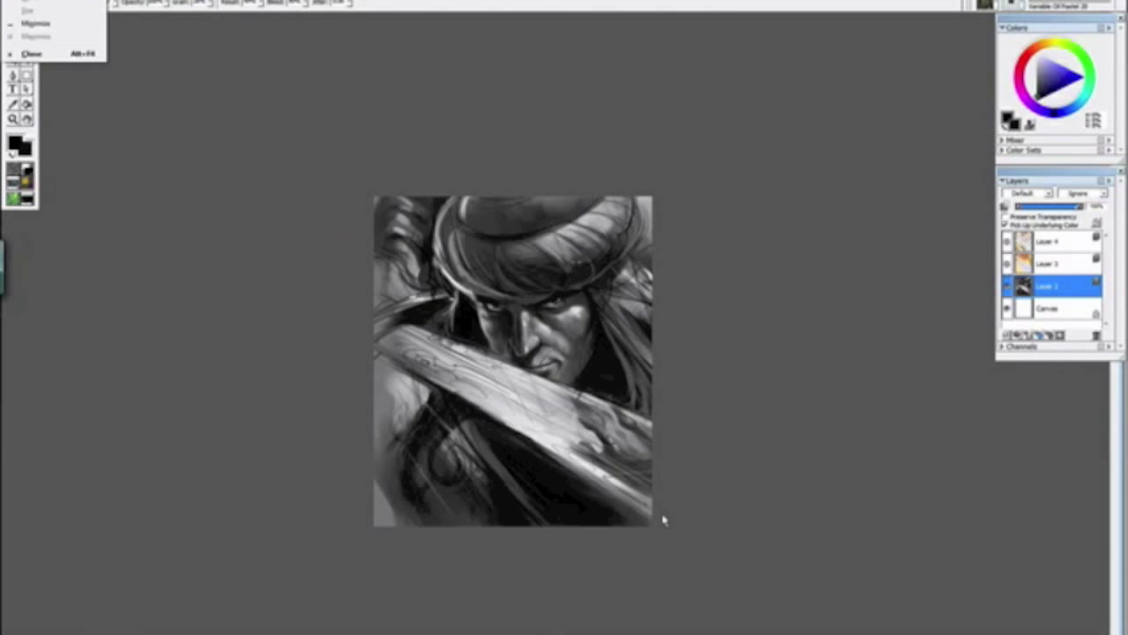
{"action": "left_click_drag", "start_coordinate": [662, 520], "coordinate": [391, 354]}
{"action": "left_click", "coordinate": [382, 348], "text": "alt"}
{"action": "left_click_drag", "start_coordinate": [290, 263], "coordinate": [274, 230]}
{"action": "key", "text": "ctrl+minus"}
{"action": "key", "text": "ctrl+minus"}
{"action": "key", "text": "ctrl+minus"}
{"action": "key", "text": "ctrl+plus"}
{"action": "key", "text": "ctrl+plus"}
{"action": "key", "text": "ctrl+plus"}
{"action": "key", "text": "ctrl+plus"}
{"action": "key", "text": "ctrl+plus"}
{"action": "key", "text": "ctrl+plus"}
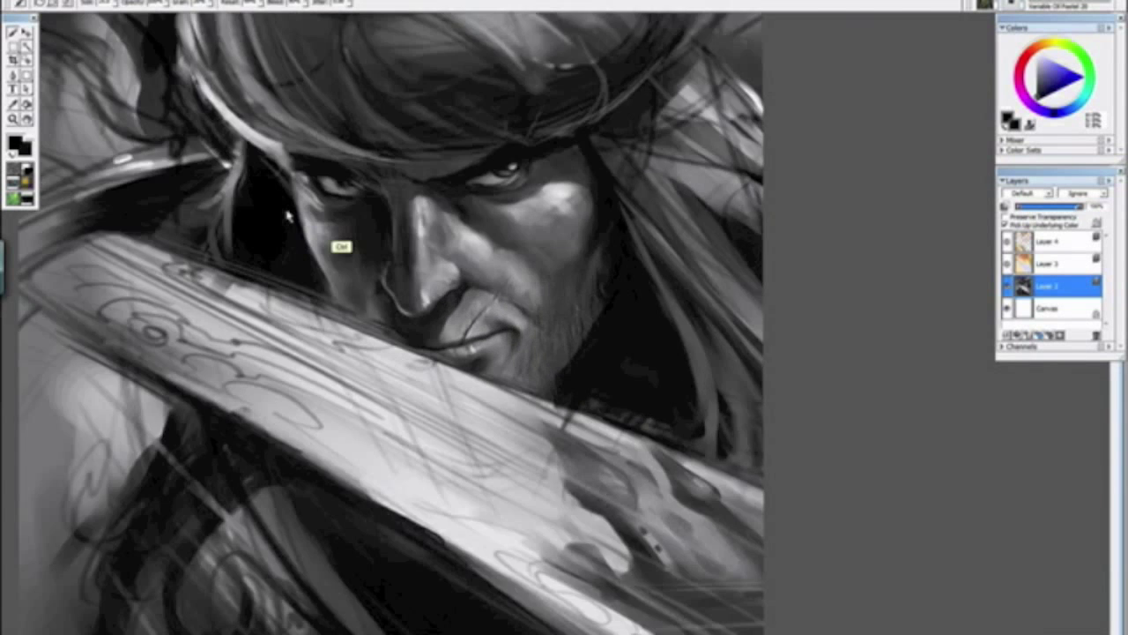
Step: Inspect the cheek and lip scar up close and compare them with the whole painting
{"action": "scroll", "coordinate": [489, 299], "scroll_direction": "up", "scroll_amount": 3}
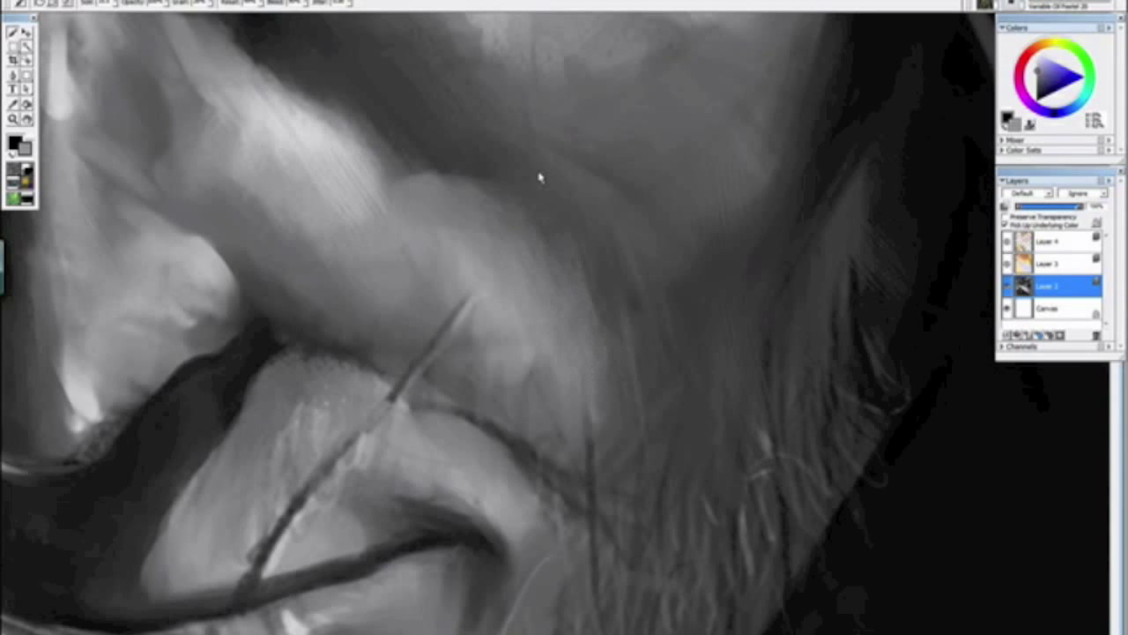
{"action": "key", "text": "ctrl+minus"}
{"action": "key", "text": "ctrl+minus"}
{"action": "key", "text": "ctrl+minus"}
{"action": "key", "text": "ctrl+minus"}
{"action": "key", "text": "ctrl+minus"}
{"action": "left_click_drag", "start_coordinate": [709, 298], "coordinate": [387, 357]}
{"action": "left_click", "coordinate": [405, 306], "text": "alt"}
{"action": "left_click_drag", "start_coordinate": [404, 300], "coordinate": [404, 253]}
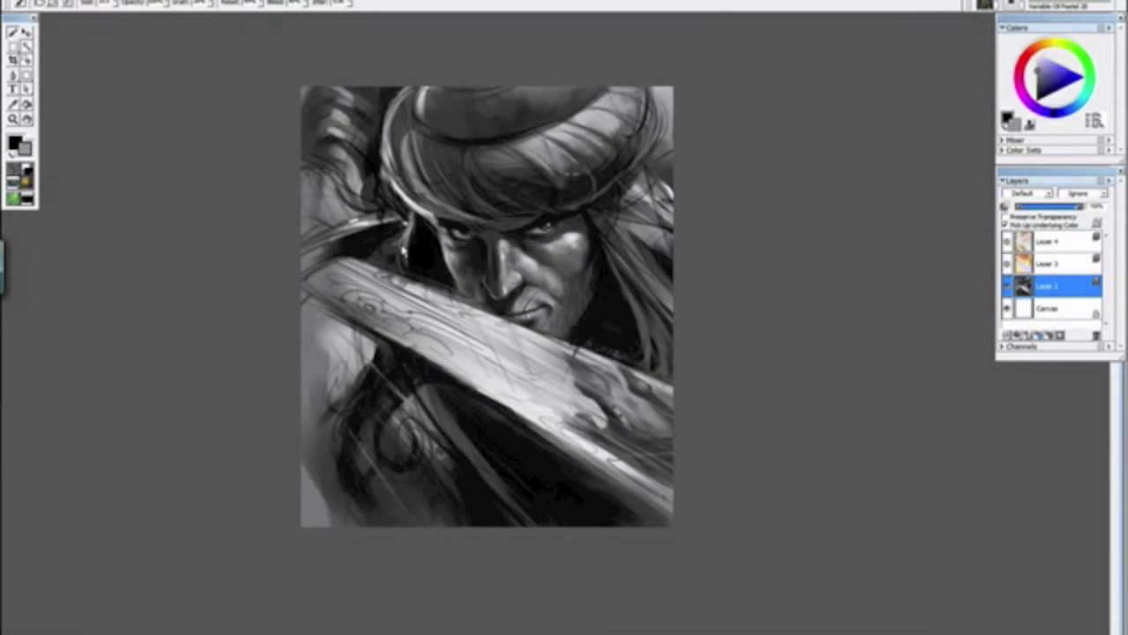
Step: Rotate the canvas around the mouth and refine the upper lip's edge against the dark shadow beneath the nose
{"action": "key", "text": "ctrl+plus"}
{"action": "key", "text": "ctrl+plus"}
{"action": "key", "text": "ctrl+plus"}
{"action": "key", "text": "ctrl+plus"}
{"action": "key", "text": "ctrl+plus"}
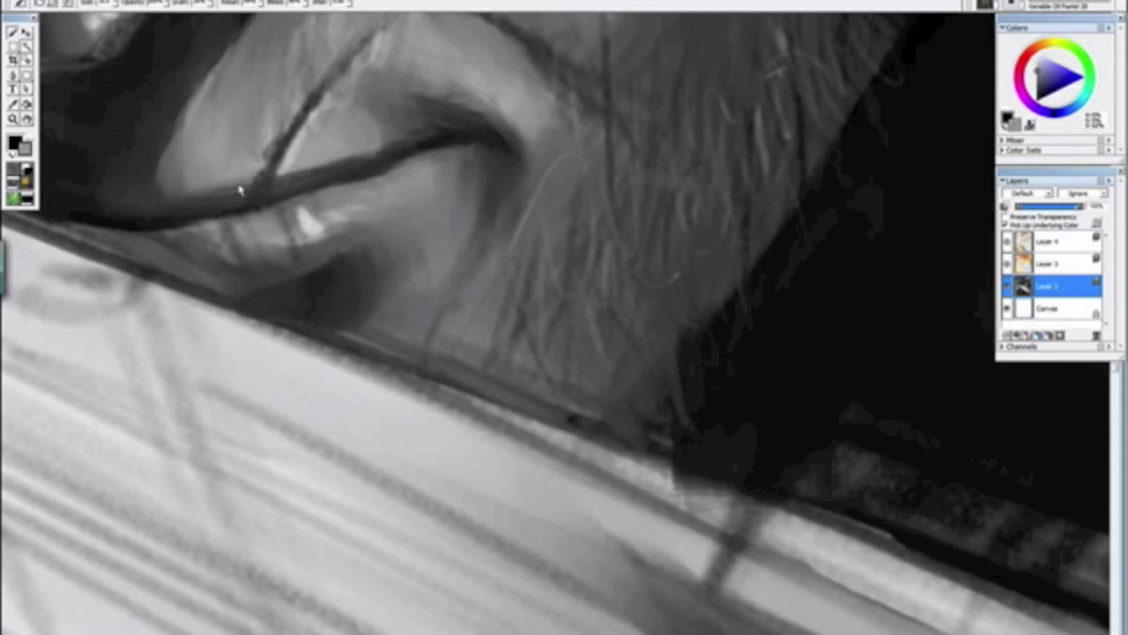
{"action": "left_click_drag", "start_coordinate": [240, 189], "coordinate": [580, 372]}
{"action": "left_click_drag", "start_coordinate": [417, 386], "coordinate": [558, 492]}
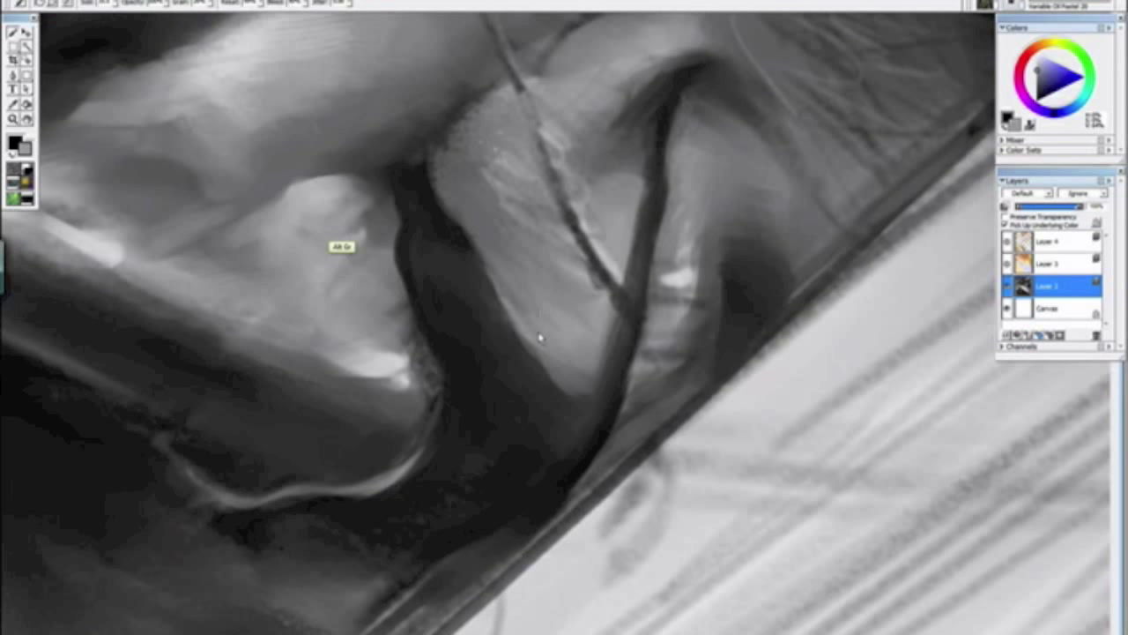
{"action": "mouse_move", "coordinate": [559, 376]}
{"action": "left_mouse_down"}
{"action": "mouse_move", "coordinate": [569, 411]}
{"action": "mouse_move", "coordinate": [513, 459]}
{"action": "left_mouse_up"}
{"action": "left_click_drag", "start_coordinate": [430, 306], "coordinate": [487, 442]}
Step: Compare the refined lip edge with the whole painting at an angle
{"action": "key", "text": "ctrl+minus"}
{"action": "key", "text": "ctrl+minus"}
{"action": "key", "text": "ctrl+minus"}
{"action": "key", "text": "ctrl+minus"}
{"action": "mouse_move", "coordinate": [598, 474]}
{"action": "left_mouse_down"}
{"action": "mouse_move", "coordinate": [373, 262]}
{"action": "mouse_move", "coordinate": [374, 272]}
{"action": "left_mouse_up"}
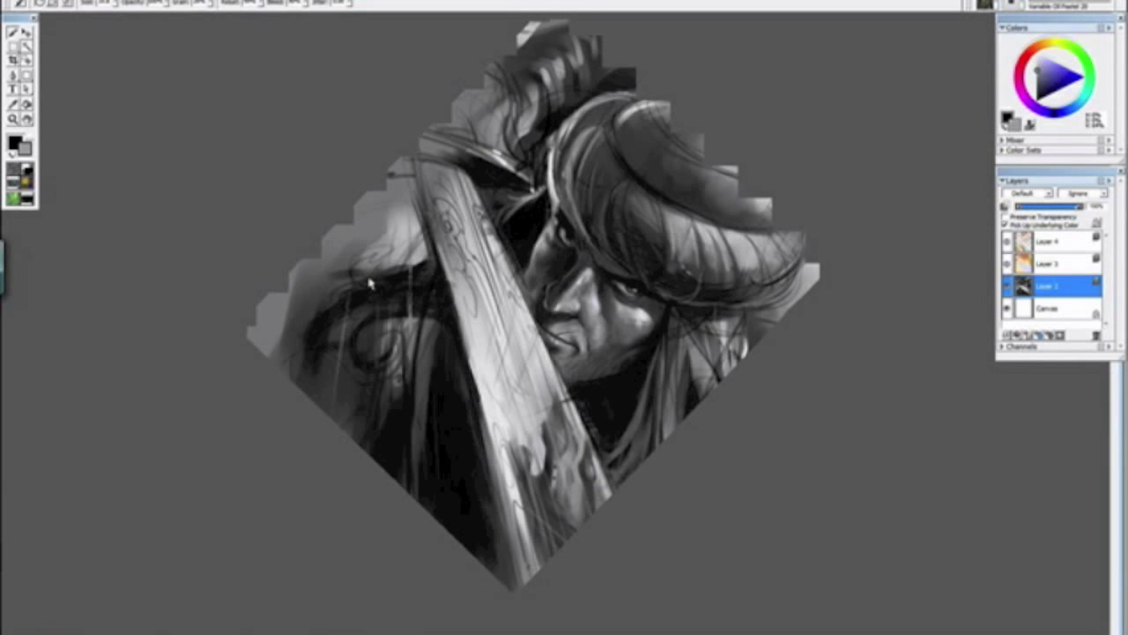
Step: Rotate the canvas around the nose and refine the dark shadow between the nostril and upper lip
{"action": "key", "text": "ctrl+minus"}
{"action": "key", "text": "ctrl+minus"}
{"action": "key", "text": "ctrl+plus"}
{"action": "key", "text": "ctrl+plus"}
{"action": "key", "text": "ctrl+plus"}
{"action": "key", "text": "ctrl+plus"}
{"action": "key", "text": "ctrl+plus"}
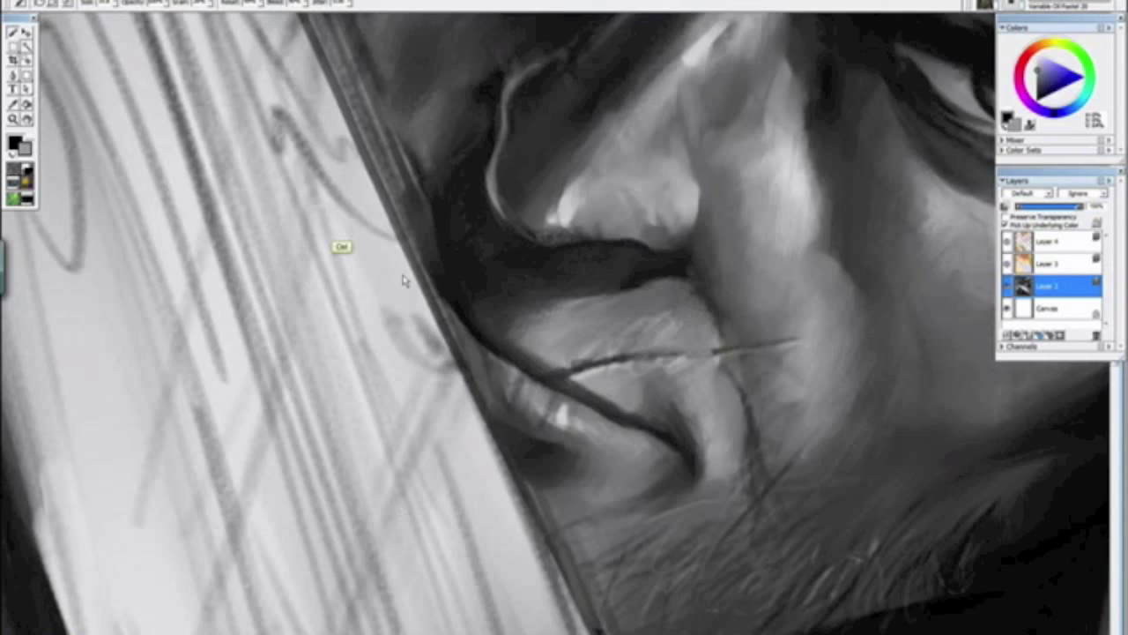
{"action": "key", "text": "ctrl+plus"}
{"action": "left_click_drag", "start_coordinate": [491, 267], "coordinate": [368, 338]}
{"action": "left_click", "coordinate": [510, 301], "text": "alt"}
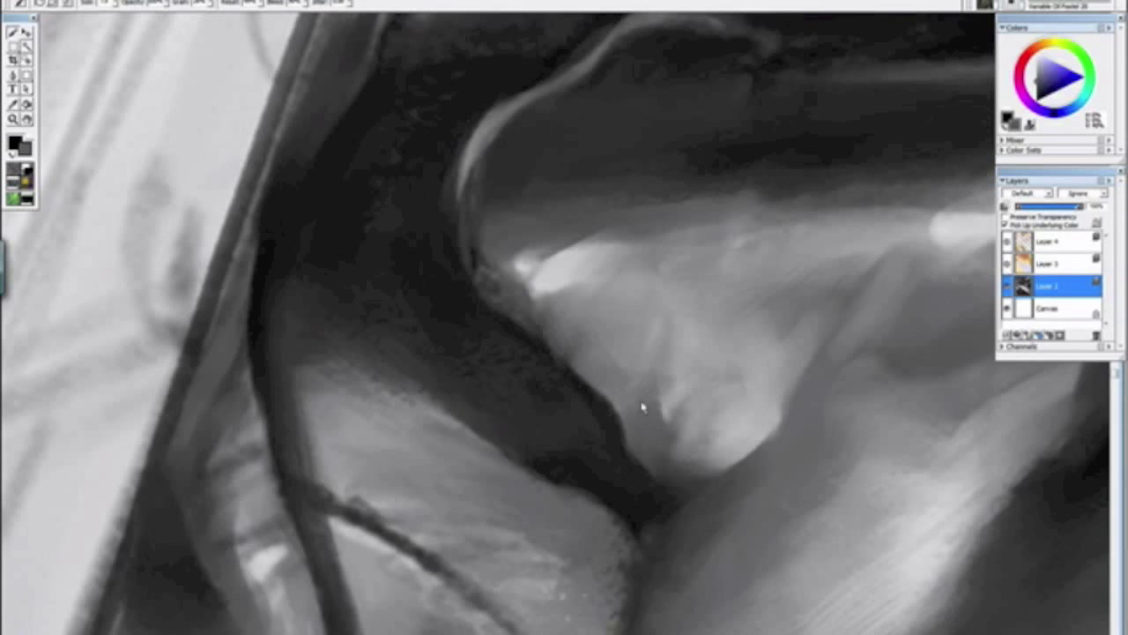
Step: Check the shadow beneath the nose against the whole painting, first rotated and then upright
{"action": "key", "text": "ctrl+minus"}
{"action": "key", "text": "ctrl+minus"}
{"action": "key", "text": "ctrl+minus"}
{"action": "key", "text": "ctrl+minus"}
{"action": "key", "text": "ctrl+minus"}
{"action": "key", "text": "ctrl+minus"}
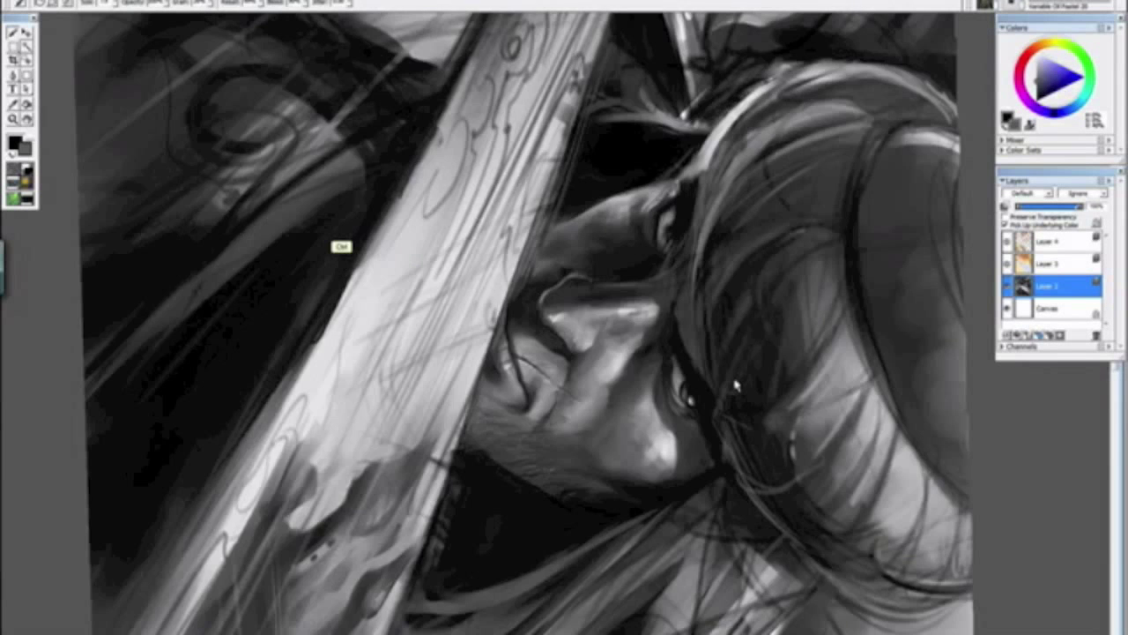
{"action": "mouse_move", "coordinate": [383, 272]}
{"action": "left_mouse_down"}
{"action": "mouse_move", "coordinate": [636, 498]}
{"action": "mouse_move", "coordinate": [626, 503]}
{"action": "left_mouse_up"}
{"action": "left_click", "coordinate": [636, 498], "text": "alt"}
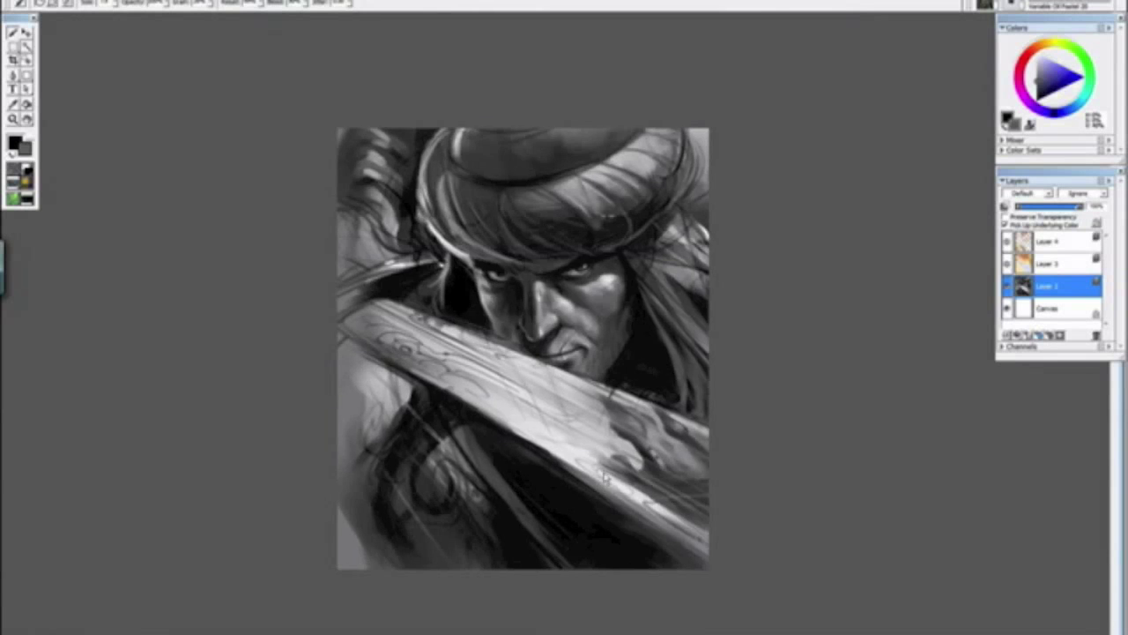
{"action": "key", "text": "ctrl+minus"}
Step: Soften the hard dark line along the underside of the nose in an enlarged, rotated view
{"action": "key", "text": "ctrl+plus"}
{"action": "key", "text": "ctrl+plus"}
{"action": "key", "text": "ctrl+plus"}
{"action": "key", "text": "ctrl+plus"}
{"action": "key", "text": "ctrl+plus"}
{"action": "key", "text": "ctrl+plus"}
{"action": "key", "text": "ctrl+plus"}
{"action": "left_click_drag", "start_coordinate": [599, 370], "coordinate": [408, 343]}
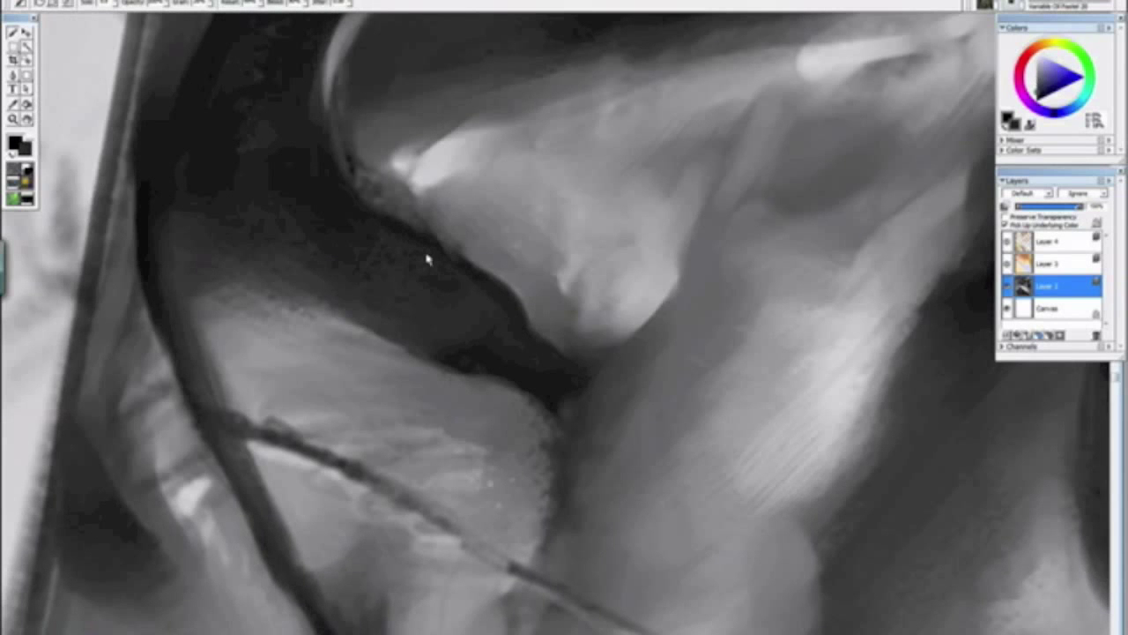
{"action": "mouse_move", "coordinate": [534, 350]}
{"action": "left_mouse_down"}
{"action": "mouse_move", "coordinate": [526, 335]}
{"action": "mouse_move", "coordinate": [532, 368]}
{"action": "left_mouse_up"}
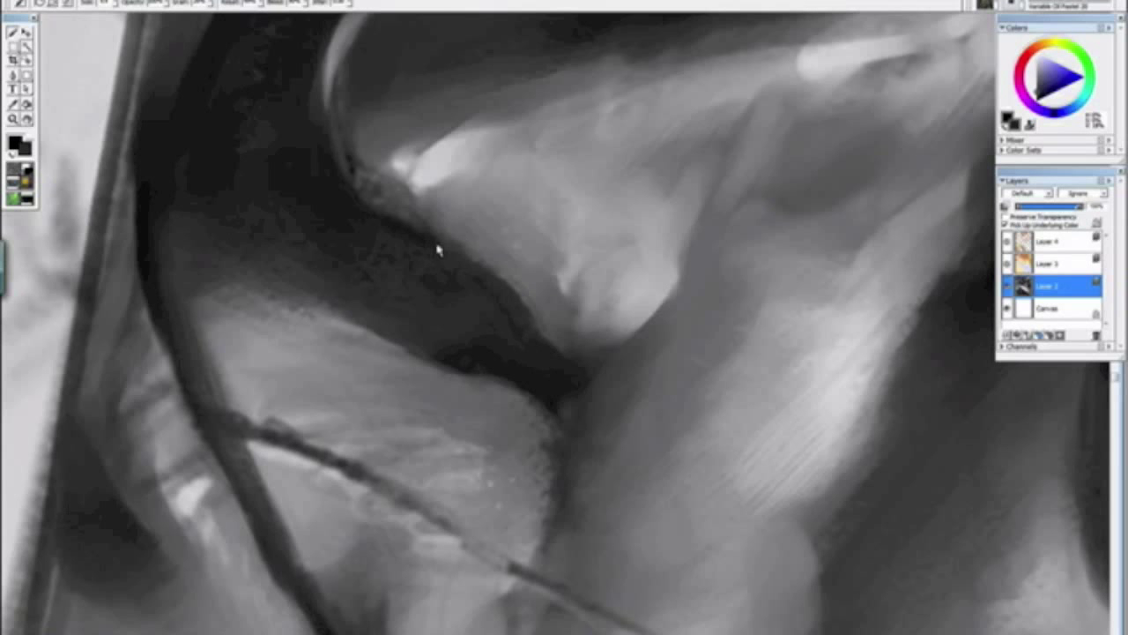
Step: Rework the rim of the nose and soften the bright highlight at its tip, checking against the upright whole
{"action": "left_click_drag", "start_coordinate": [302, 105], "coordinate": [315, 156]}
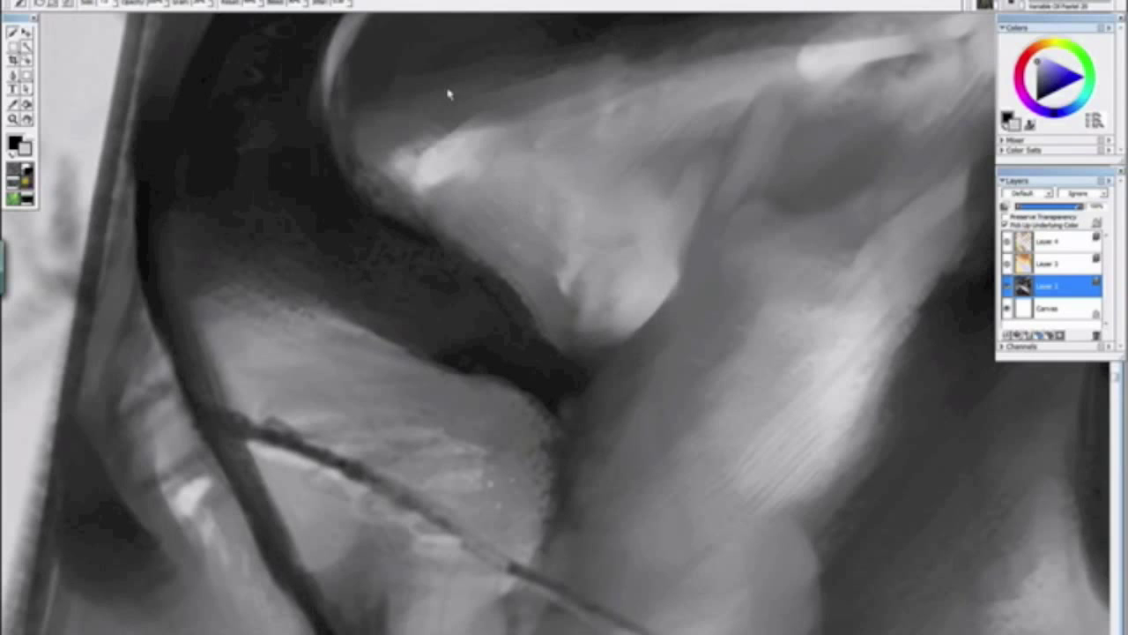
{"action": "left_click_drag", "start_coordinate": [456, 134], "coordinate": [504, 116]}
{"action": "left_click_drag", "start_coordinate": [578, 215], "coordinate": [612, 238]}
{"action": "scroll", "coordinate": [667, 292], "scroll_direction": "down", "scroll_amount": 5}
{"action": "left_click_drag", "start_coordinate": [462, 355], "coordinate": [636, 473]}
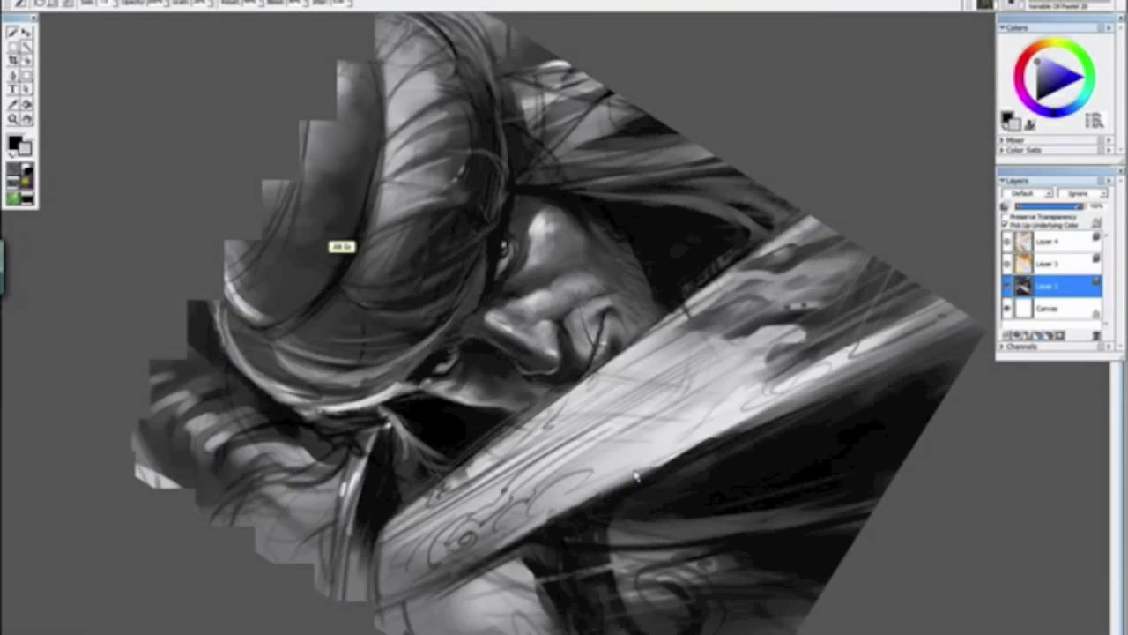
{"action": "left_click", "coordinate": [635, 472], "text": "alt"}
{"action": "key", "text": "ctrl+minus"}
{"action": "key", "text": "ctrl+minus"}
{"action": "key", "text": "ctrl+minus"}
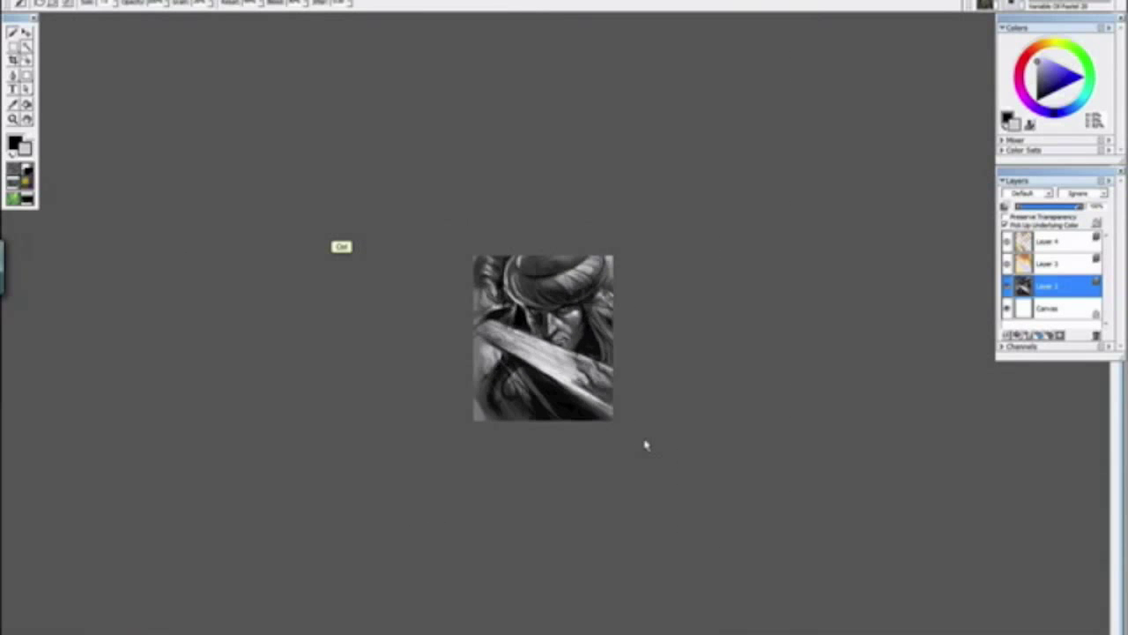
Step: Darken the edge of the shaded cheek where it meets the blade with black, checking against the whole painting
{"action": "scroll", "coordinate": [645, 443], "scroll_direction": "up", "scroll_amount": 8}
{"action": "left_click_drag", "start_coordinate": [451, 335], "coordinate": [747, 273]}
{"action": "left_click", "coordinate": [441, 288], "text": "alt"}
{"action": "mouse_move", "coordinate": [490, 340]}
{"action": "left_mouse_down"}
{"action": "mouse_move", "coordinate": [476, 278]}
{"action": "mouse_move", "coordinate": [435, 239]}
{"action": "mouse_move", "coordinate": [483, 291]}
{"action": "mouse_move", "coordinate": [488, 323]}
{"action": "left_mouse_up"}
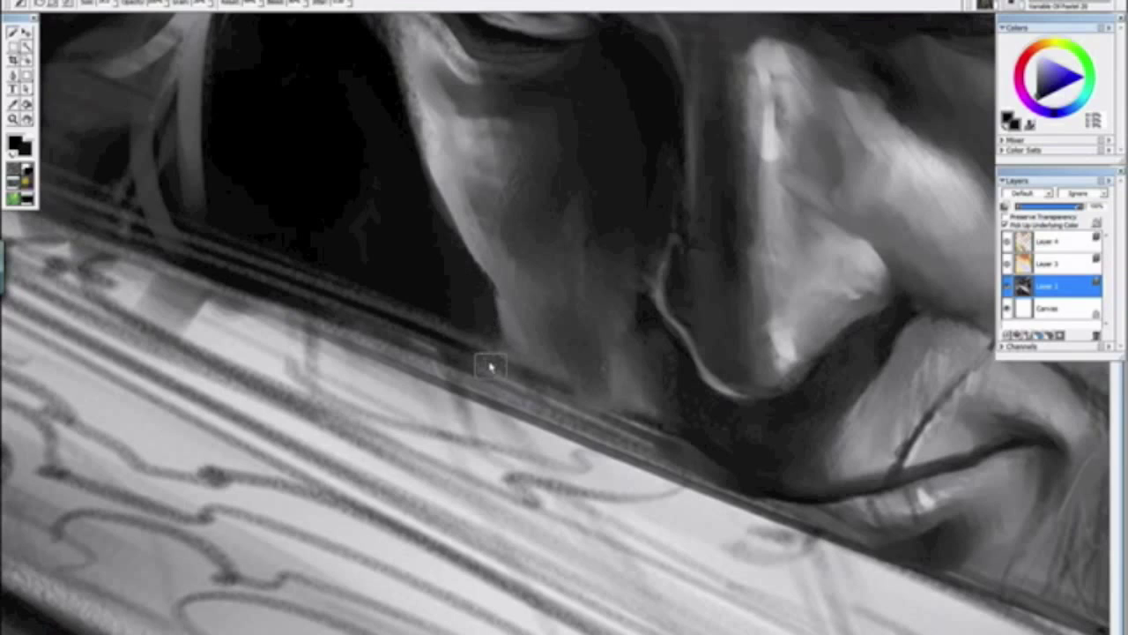
{"action": "key", "text": "ctrl+minus"}
{"action": "key", "text": "ctrl+minus"}
{"action": "key", "text": "ctrl+minus"}
{"action": "key", "text": "ctrl+minus"}
{"action": "left_click_drag", "start_coordinate": [589, 400], "coordinate": [389, 258]}
{"action": "left_click", "coordinate": [404, 269], "text": "alt"}
{"action": "key", "text": "ctrl+minus"}
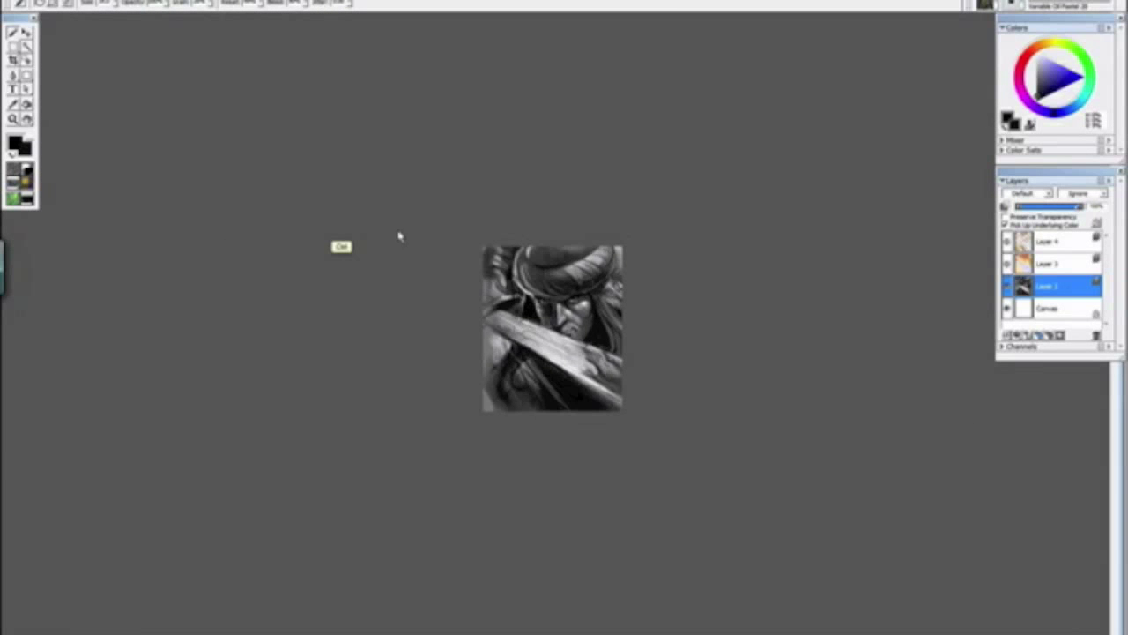
Step: Blend dark grey into the shaded cheek beside the nose and compare it with the whole painting
{"action": "key", "text": "ctrl+plus"}
{"action": "key", "text": "ctrl+plus"}
{"action": "key", "text": "ctrl+plus"}
{"action": "key", "text": "ctrl+plus"}
{"action": "key", "text": "ctrl+plus"}
{"action": "key", "text": "ctrl+plus"}
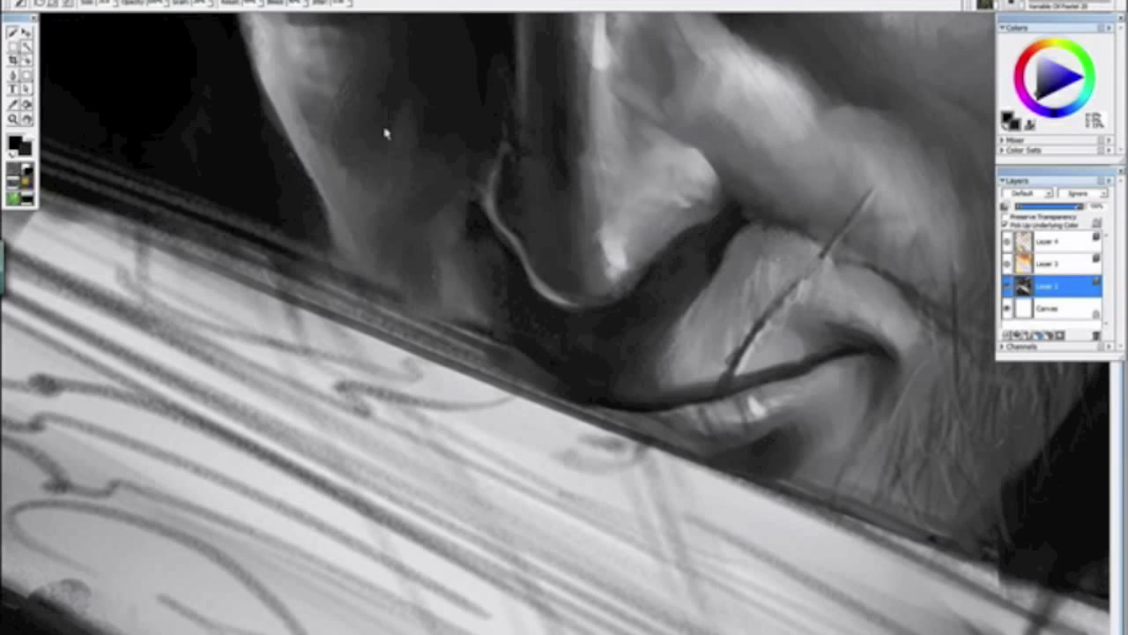
{"action": "scroll", "coordinate": [344, 270], "scroll_direction": "down", "scroll_amount": 6}
{"action": "left_click_drag", "start_coordinate": [342, 270], "coordinate": [327, 255]}
{"action": "left_click", "coordinate": [345, 272]}
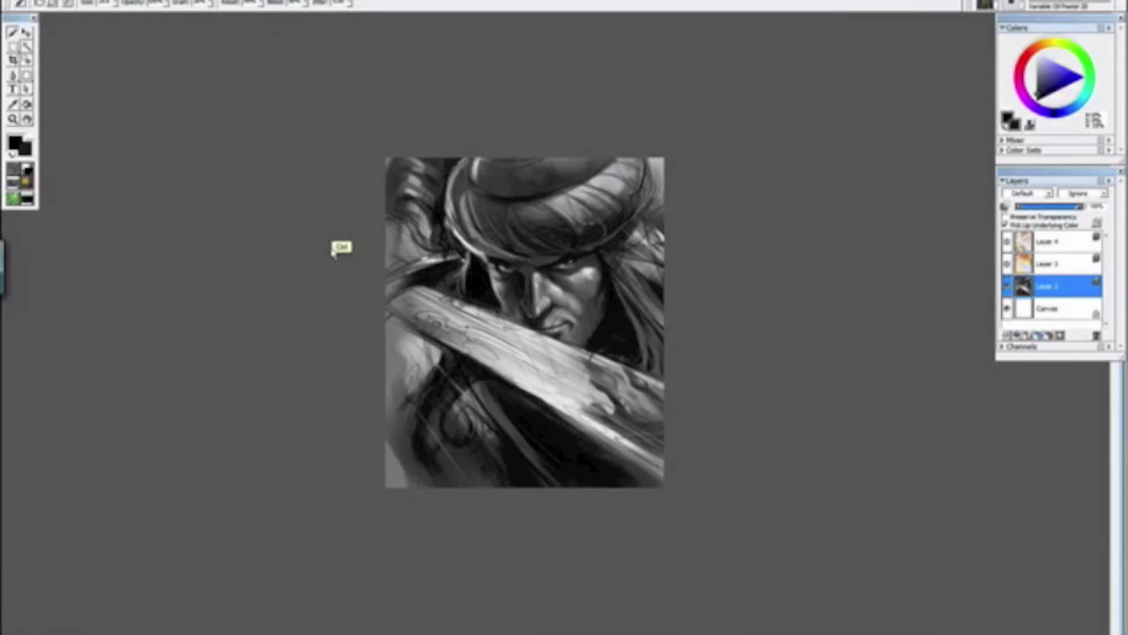
{"action": "key", "text": "ctrl+minus"}
{"action": "key", "text": "ctrl+minus"}
Step: Rotate the canvas and deepen the shadow between the eyes beneath the turban with black, checking the upright whole
{"action": "key", "text": "ctrl+plus"}
{"action": "key", "text": "ctrl+plus"}
{"action": "key", "text": "ctrl+plus"}
{"action": "left_click_drag", "start_coordinate": [516, 247], "coordinate": [479, 463]}
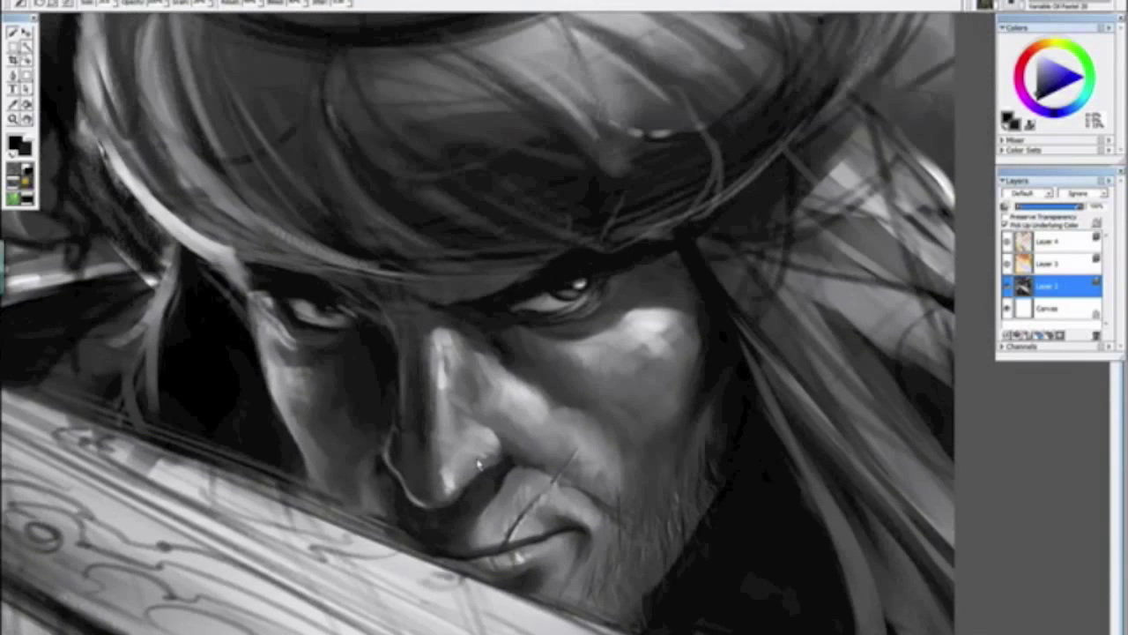
{"action": "left_click_drag", "start_coordinate": [470, 271], "coordinate": [560, 221]}
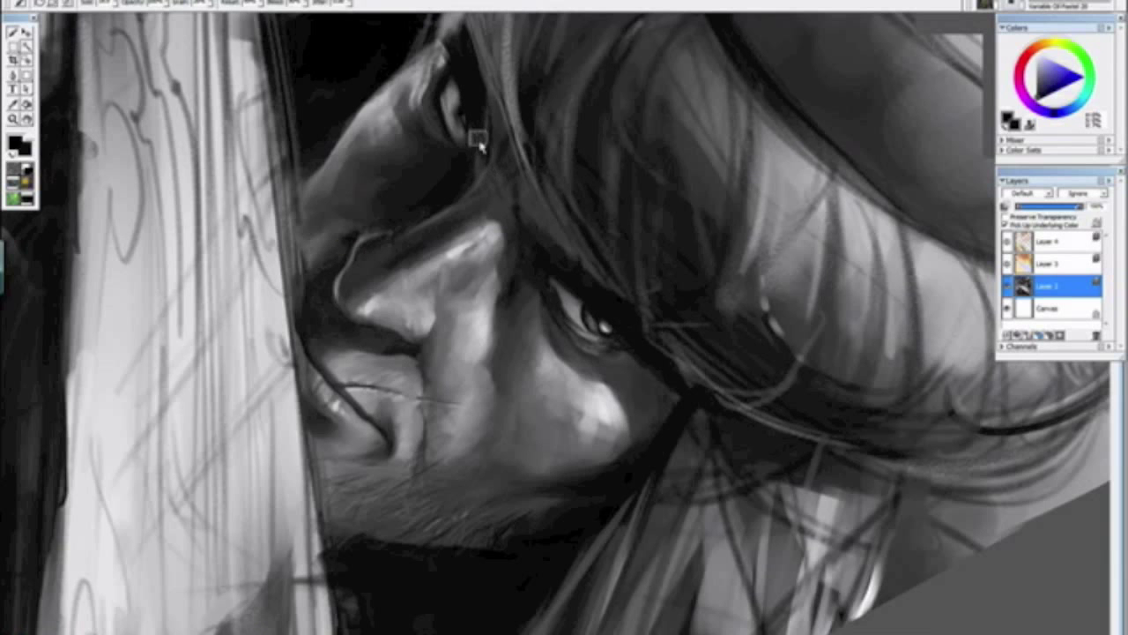
{"action": "key", "text": "ctrl+minus"}
{"action": "key", "text": "ctrl+minus"}
{"action": "key", "text": "ctrl+minus"}
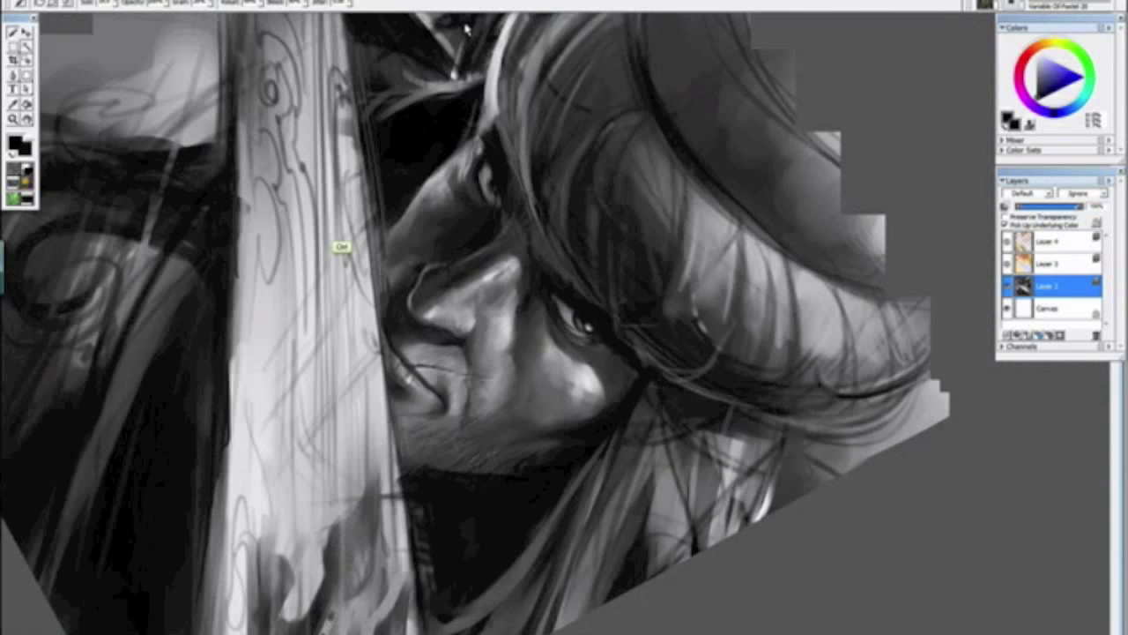
{"action": "left_click_drag", "start_coordinate": [479, 113], "coordinate": [548, 461]}
{"action": "left_click", "coordinate": [565, 496]}
{"action": "key", "text": "ctrl+minus"}
{"action": "key", "text": "ctrl+minus"}
Step: Darken the upper part of the hair strand beside the lit cheek with black and review the whole painting
{"action": "key", "text": "ctrl+plus"}
{"action": "key", "text": "ctrl+plus"}
{"action": "key", "text": "ctrl+plus"}
{"action": "scroll", "coordinate": [548, 436], "scroll_direction": "up", "scroll_amount": 8}
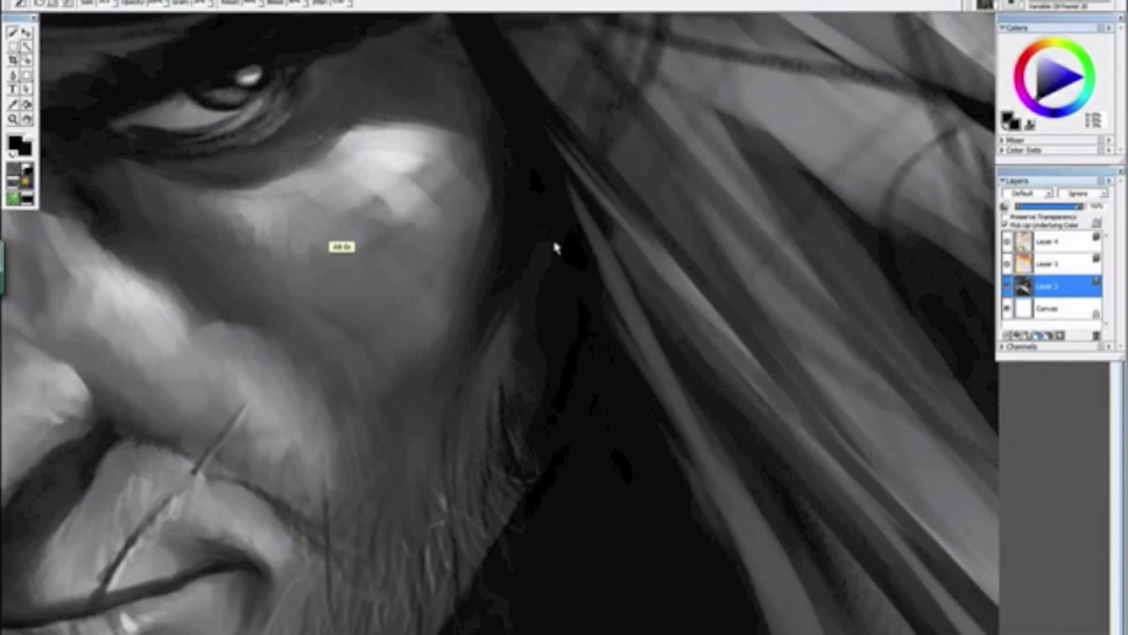
{"action": "mouse_move", "coordinate": [579, 259]}
{"action": "left_mouse_down"}
{"action": "mouse_move", "coordinate": [529, 185]}
{"action": "mouse_move", "coordinate": [541, 249]}
{"action": "left_mouse_up"}
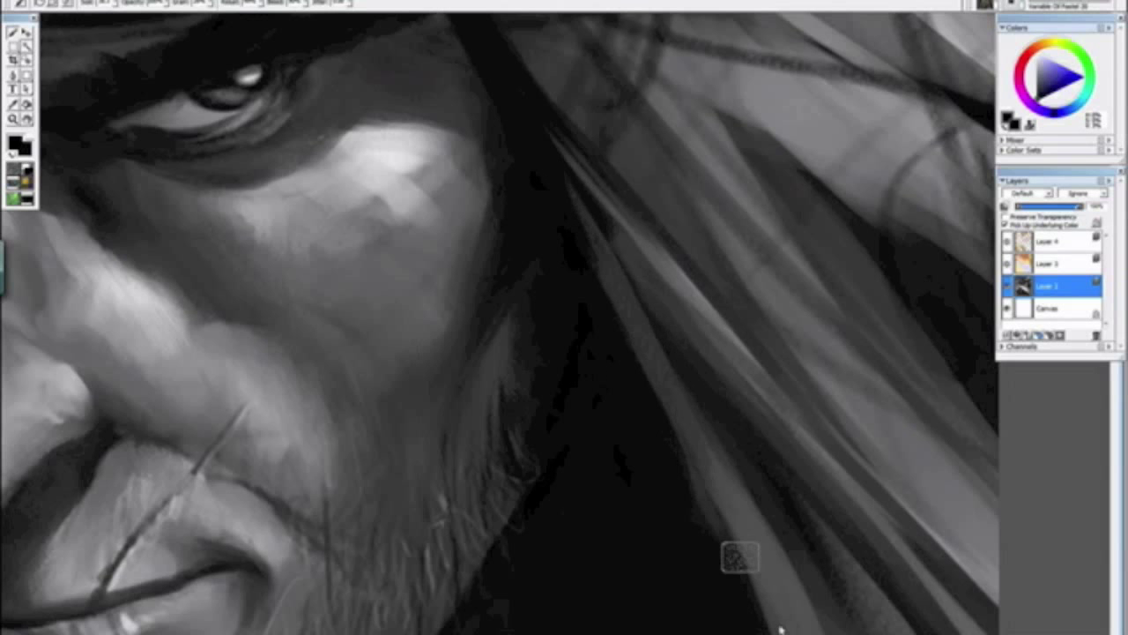
{"action": "scroll", "coordinate": [591, 226], "scroll_direction": "down", "scroll_amount": 8}
{"action": "key", "text": "ctrl+minus"}
{"action": "left_click_drag", "start_coordinate": [573, 413], "coordinate": [343, 317]}
{"action": "left_click", "coordinate": [345, 326], "text": "alt"}
{"action": "scroll", "coordinate": [271, 252], "scroll_direction": "down", "scroll_amount": 2}
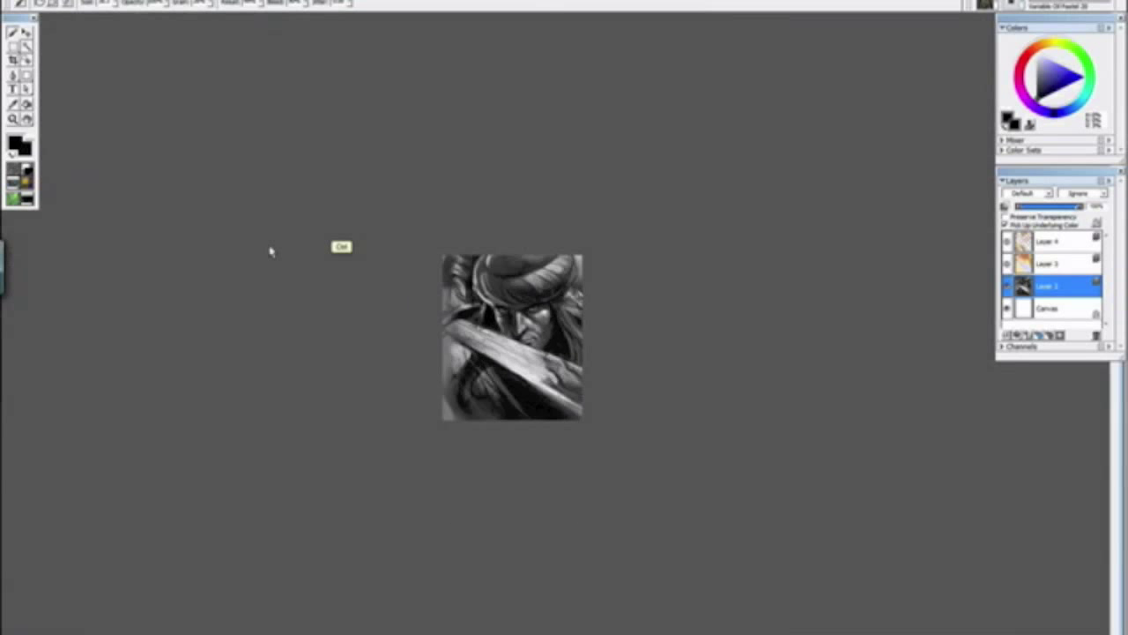
Step: Save the painting to its current file
{"action": "left_click", "coordinate": [21, 1]}
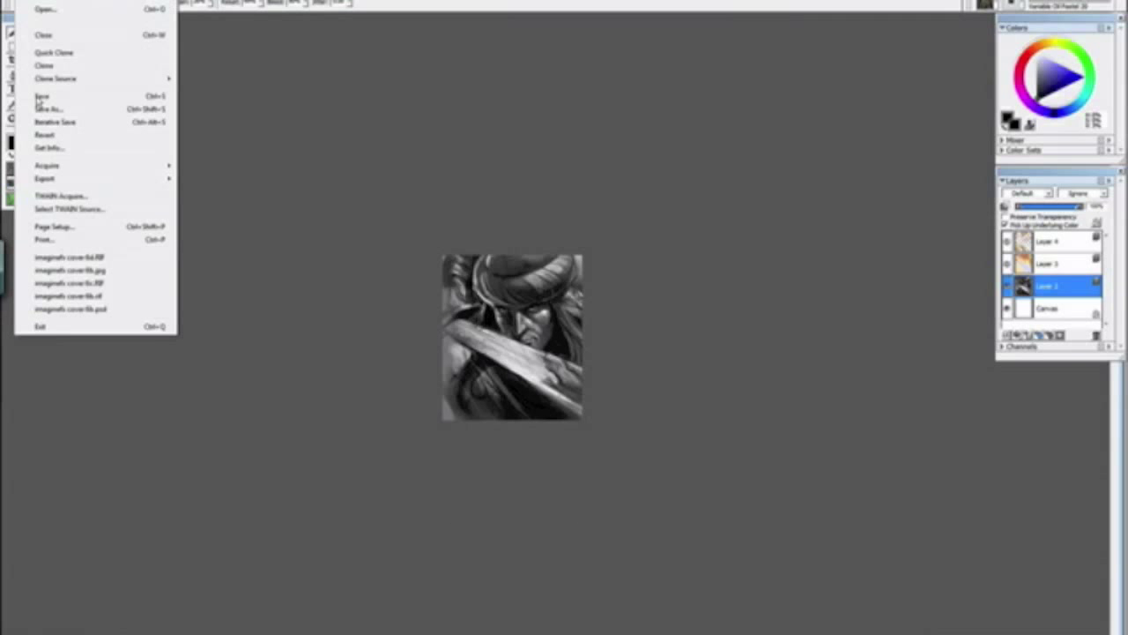
{"action": "left_click", "coordinate": [37, 98]}
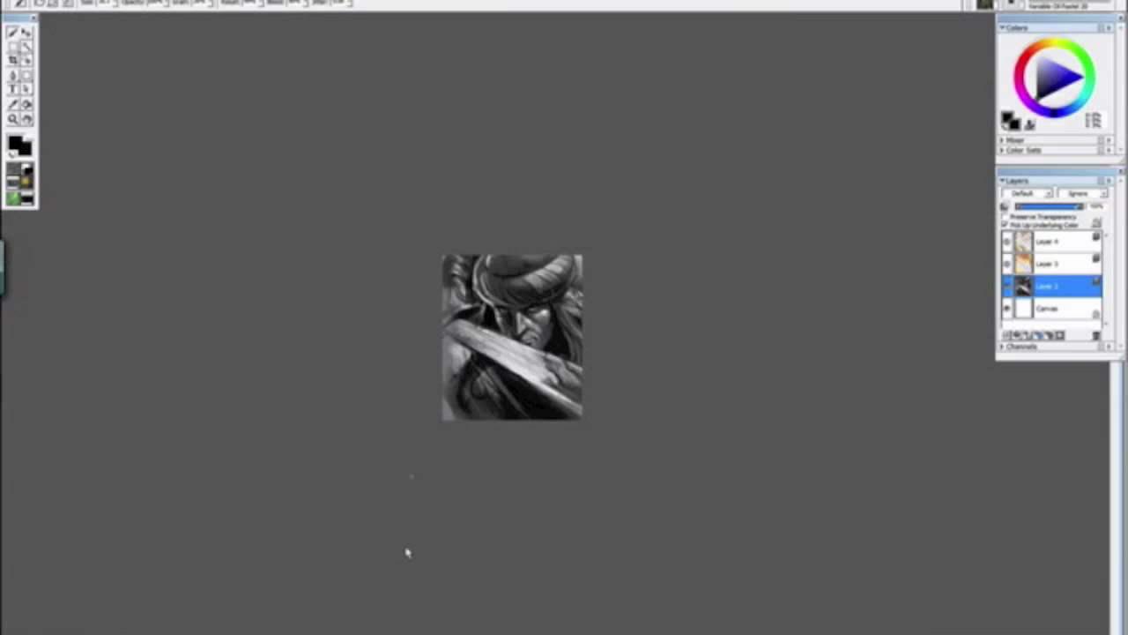
{"action": "left_click", "coordinate": [495, 633]}
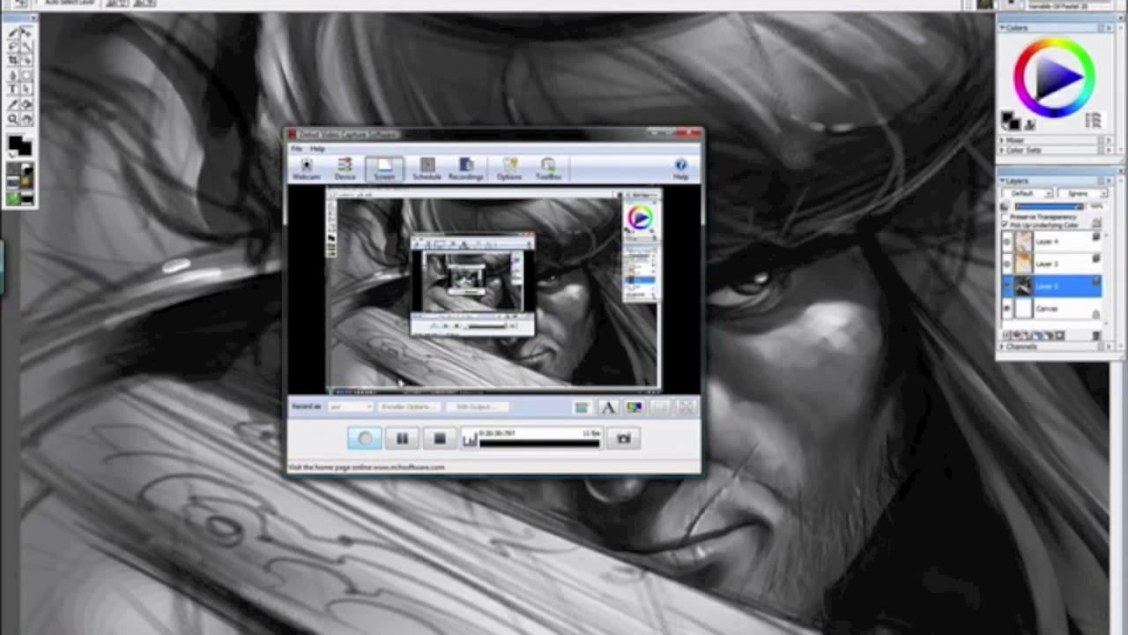
{"action": "left_click", "coordinate": [593, 41]}
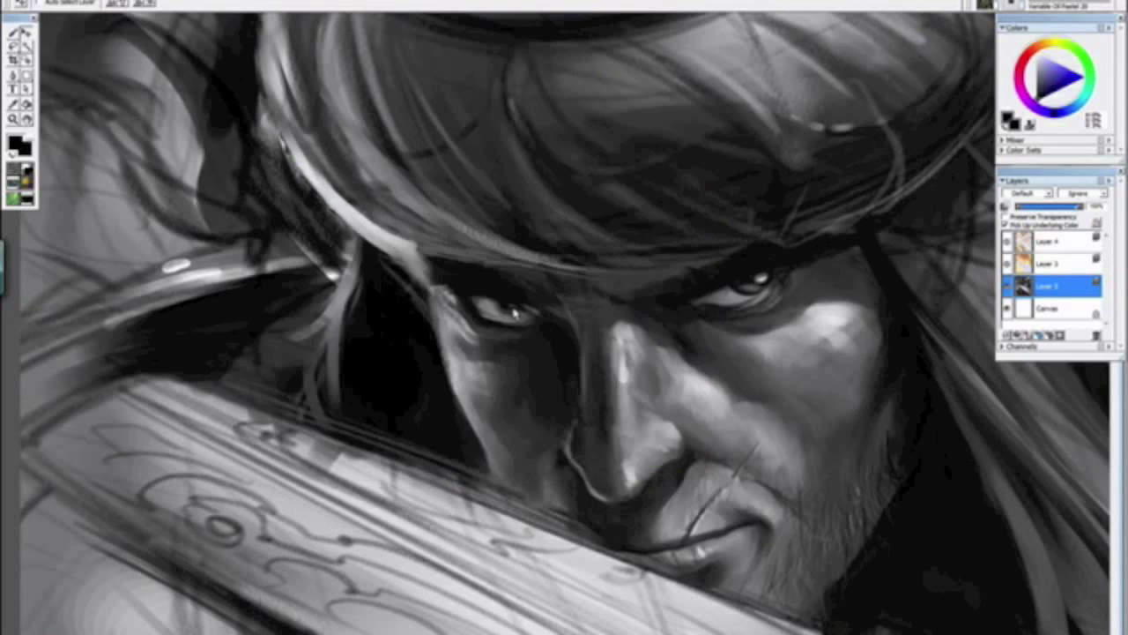
Step: Refine the lit edge of the temple beside the shaded eye with a sampled grey, checking against the whole
{"action": "key", "text": "ctrl+minus"}
{"action": "key", "text": "ctrl+minus"}
{"action": "key", "text": "ctrl+plus"}
{"action": "key", "text": "ctrl+plus"}
{"action": "key", "text": "ctrl+plus"}
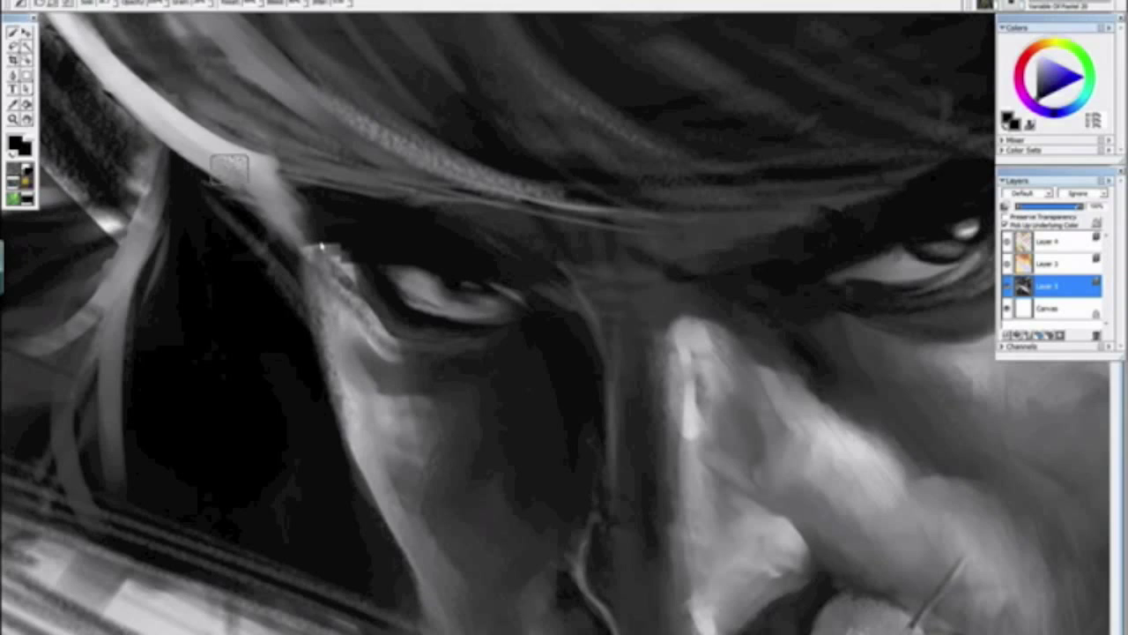
{"action": "scroll", "coordinate": [227, 164], "scroll_direction": "down", "scroll_amount": 5}
{"action": "scroll", "coordinate": [434, 372], "scroll_direction": "up", "scroll_amount": 6}
{"action": "left_click", "coordinate": [334, 314], "text": "alt"}
{"action": "left_click_drag", "start_coordinate": [357, 288], "coordinate": [344, 394]}
{"action": "left_click_drag", "start_coordinate": [354, 269], "coordinate": [307, 388]}
{"action": "scroll", "coordinate": [296, 396], "scroll_direction": "down", "scroll_amount": 5}
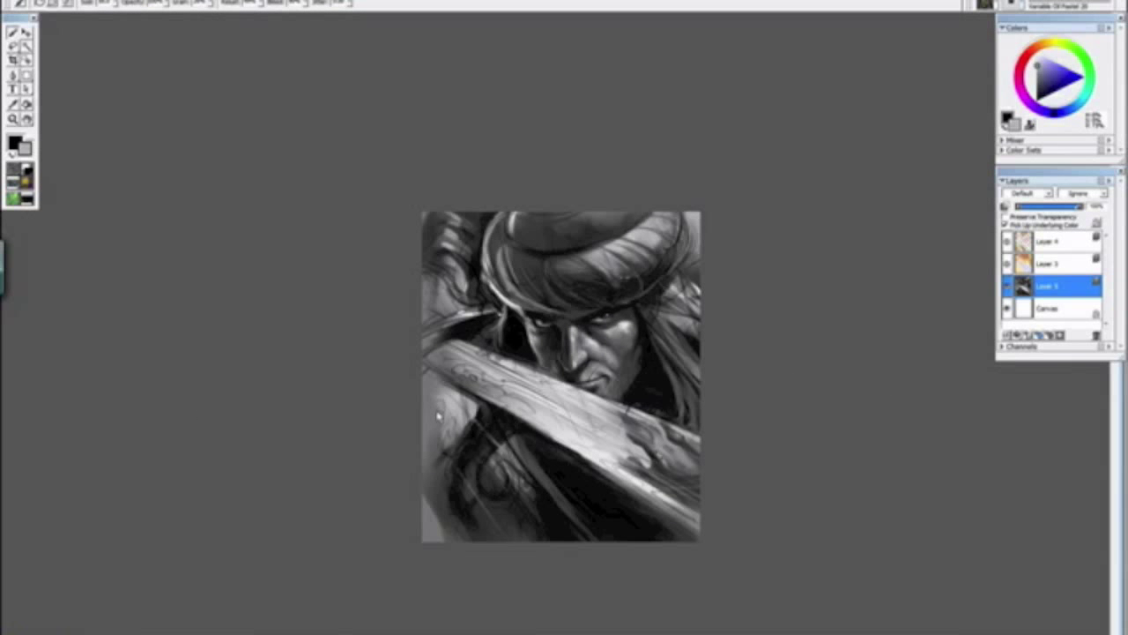
Step: Rotate the canvas and shade the inner end of the eyebrow and the bridge of the nose with sampled dark tones
{"action": "mouse_move", "coordinate": [490, 471]}
{"action": "left_mouse_down"}
{"action": "mouse_move", "coordinate": [524, 513]}
{"action": "mouse_move", "coordinate": [486, 488]}
{"action": "mouse_move", "coordinate": [498, 462]}
{"action": "left_mouse_up"}
{"action": "key", "text": "alt+space"}
{"action": "key", "text": "Escape"}
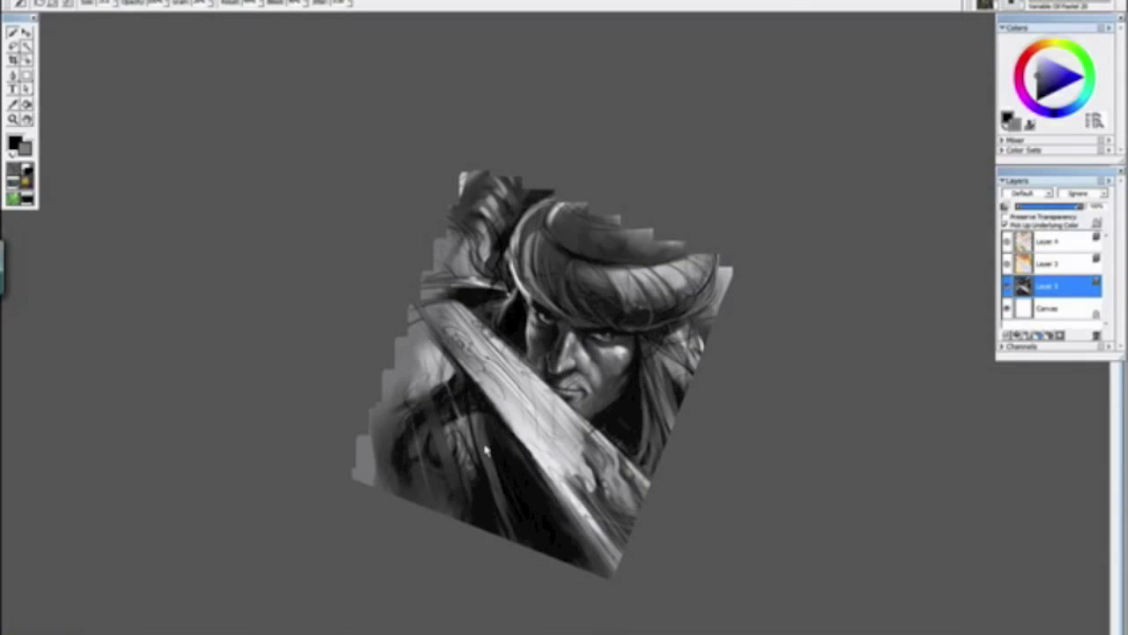
{"action": "scroll", "coordinate": [488, 438], "scroll_direction": "down", "scroll_amount": 1}
{"action": "scroll", "coordinate": [506, 426], "scroll_direction": "up", "scroll_amount": 7}
{"action": "left_click_drag", "start_coordinate": [728, 470], "coordinate": [406, 304]}
{"action": "left_click", "coordinate": [560, 310], "text": "alt"}
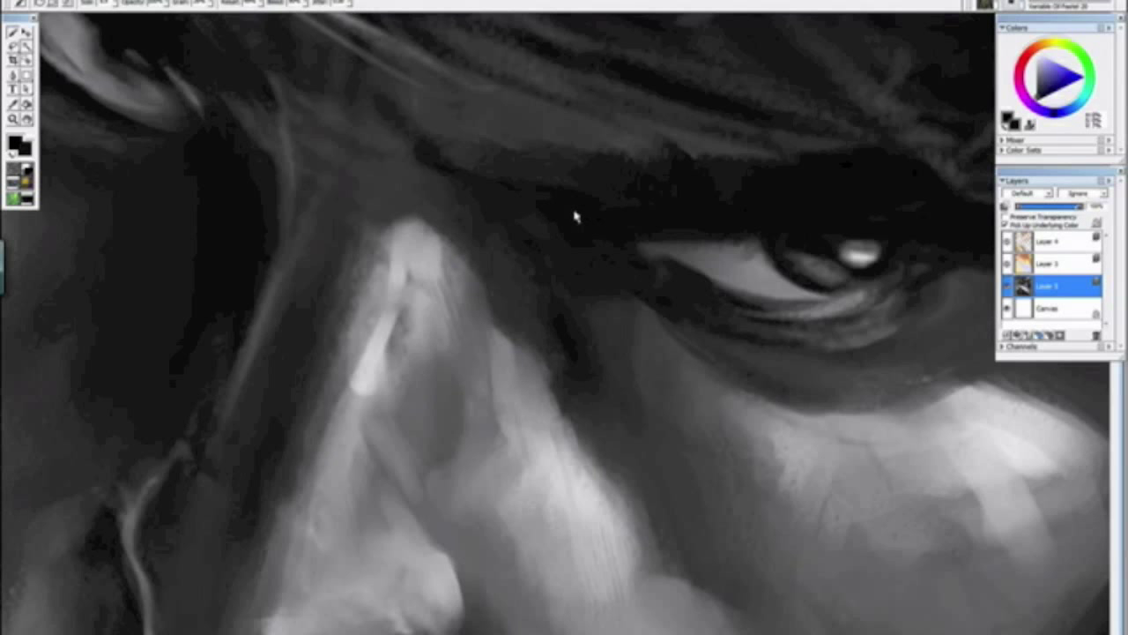
{"action": "left_click_drag", "start_coordinate": [588, 215], "coordinate": [499, 182]}
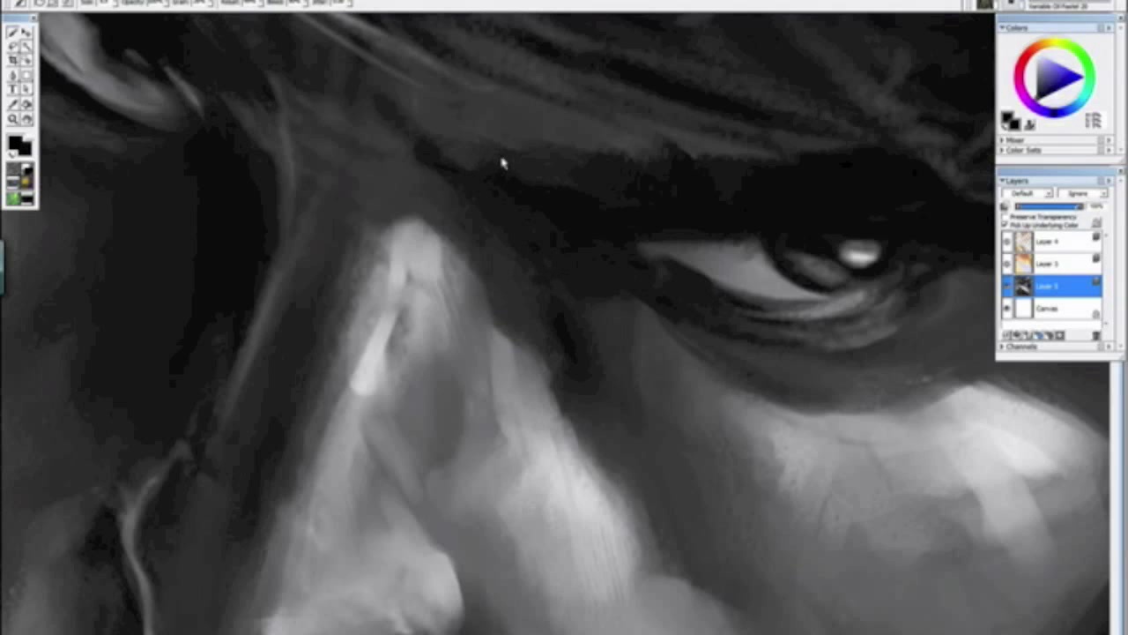
{"action": "left_click", "coordinate": [411, 231], "text": "alt"}
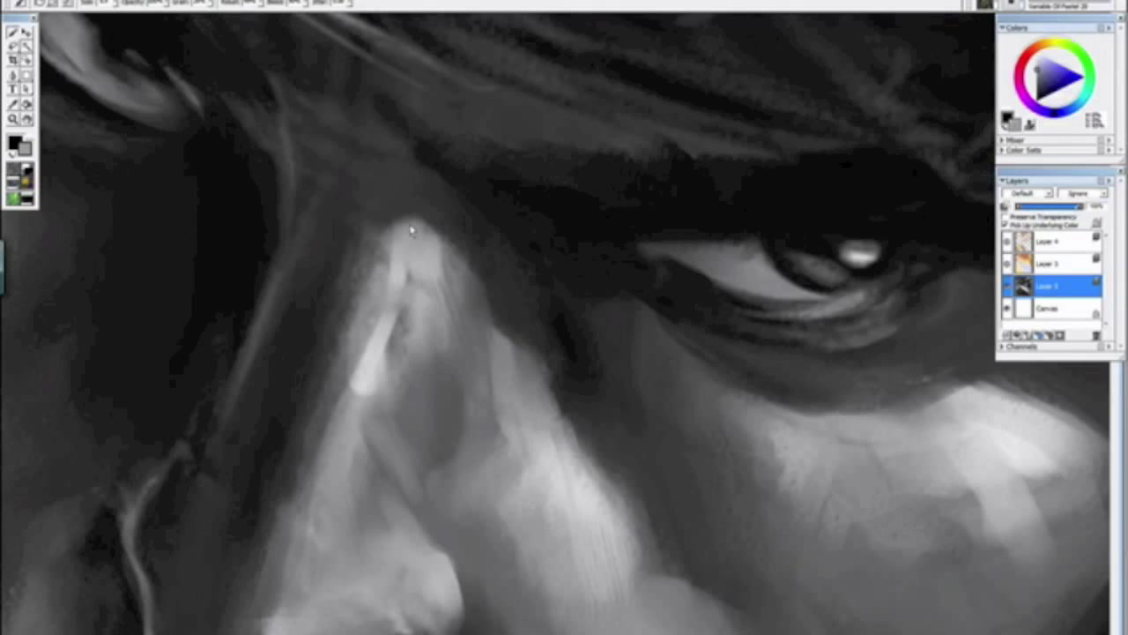
{"action": "left_click", "coordinate": [323, 222], "text": "alt"}
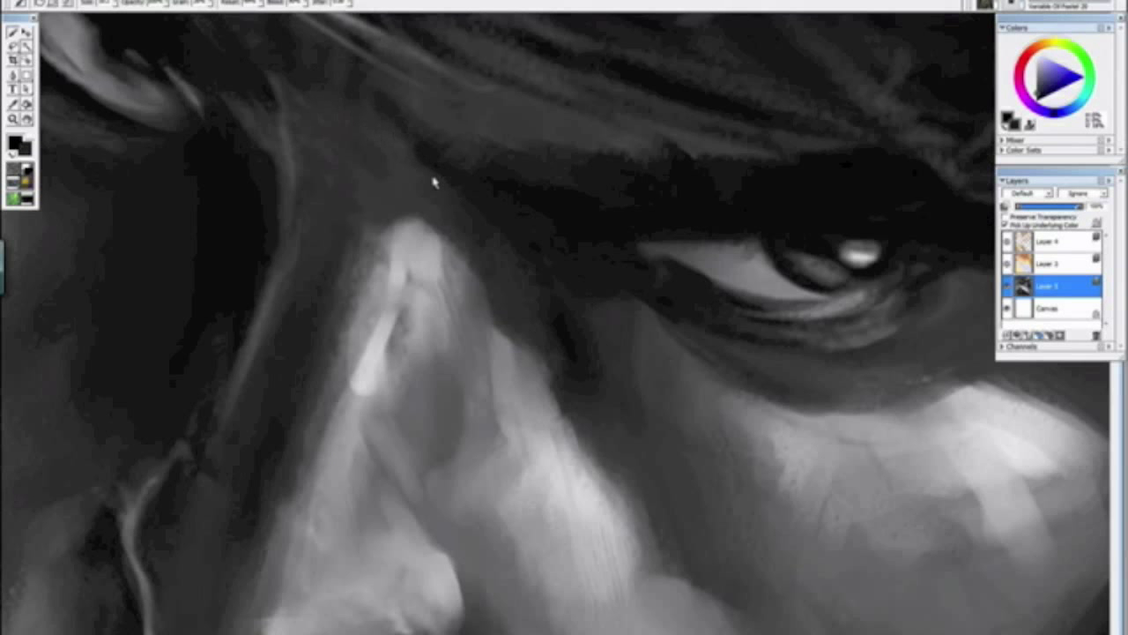
Step: Examine the brow and nose bridge against the whole painting, tilted and upright, and again up close
{"action": "key", "text": "ctrl+minus"}
{"action": "key", "text": "ctrl+minus"}
{"action": "key", "text": "ctrl+minus"}
{"action": "key", "text": "ctrl+minus"}
{"action": "key", "text": "ctrl+minus"}
{"action": "key", "text": "ctrl+minus"}
{"action": "key", "text": "ctrl+minus"}
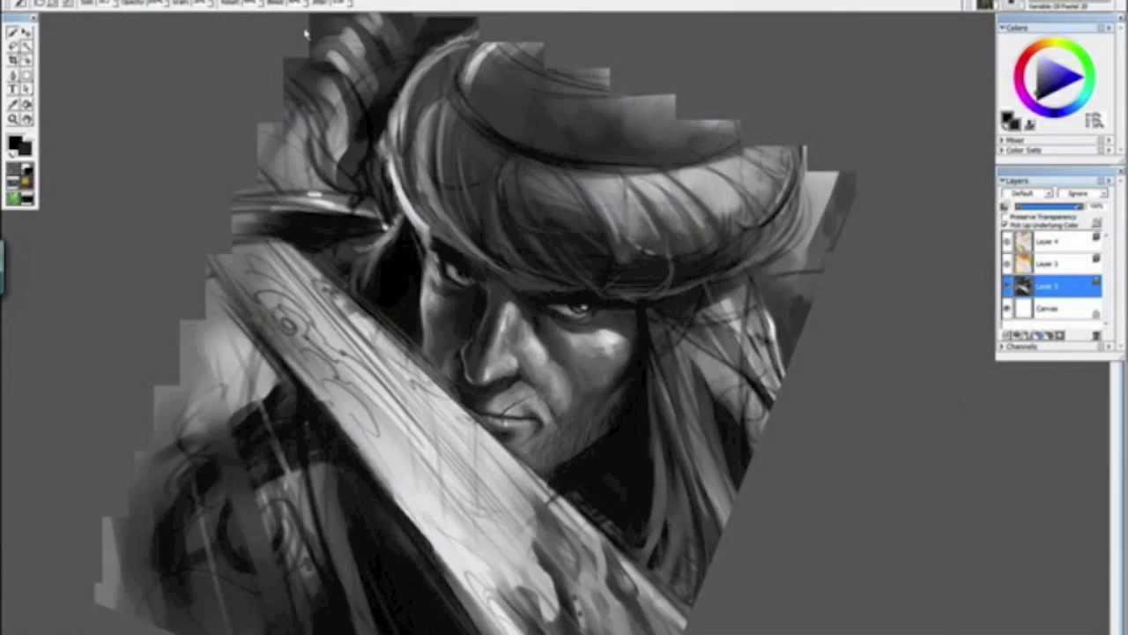
{"action": "key", "text": "ctrl+plus"}
{"action": "key", "text": "ctrl+plus"}
{"action": "key", "text": "ctrl+plus"}
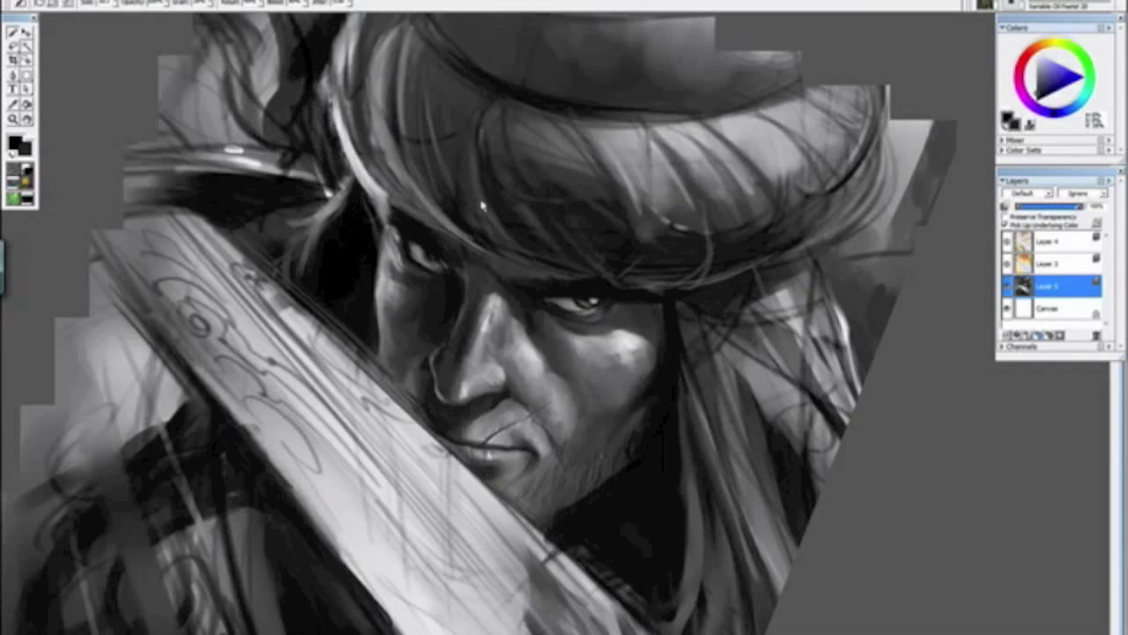
{"action": "left_click", "coordinate": [516, 293], "text": "alt"}
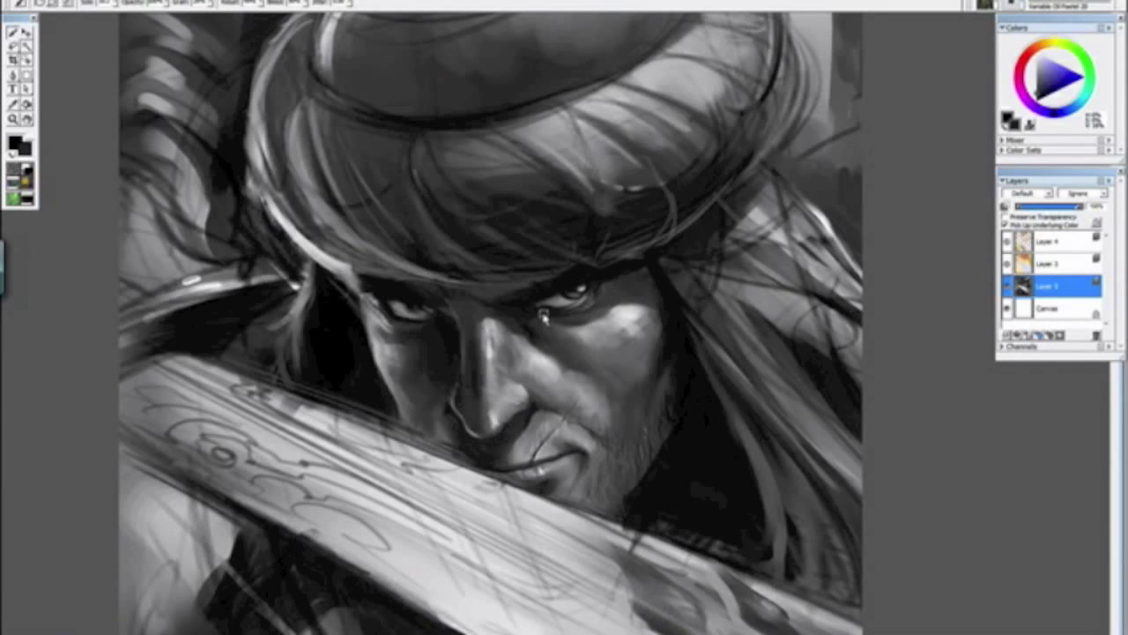
{"action": "left_click", "coordinate": [544, 318]}
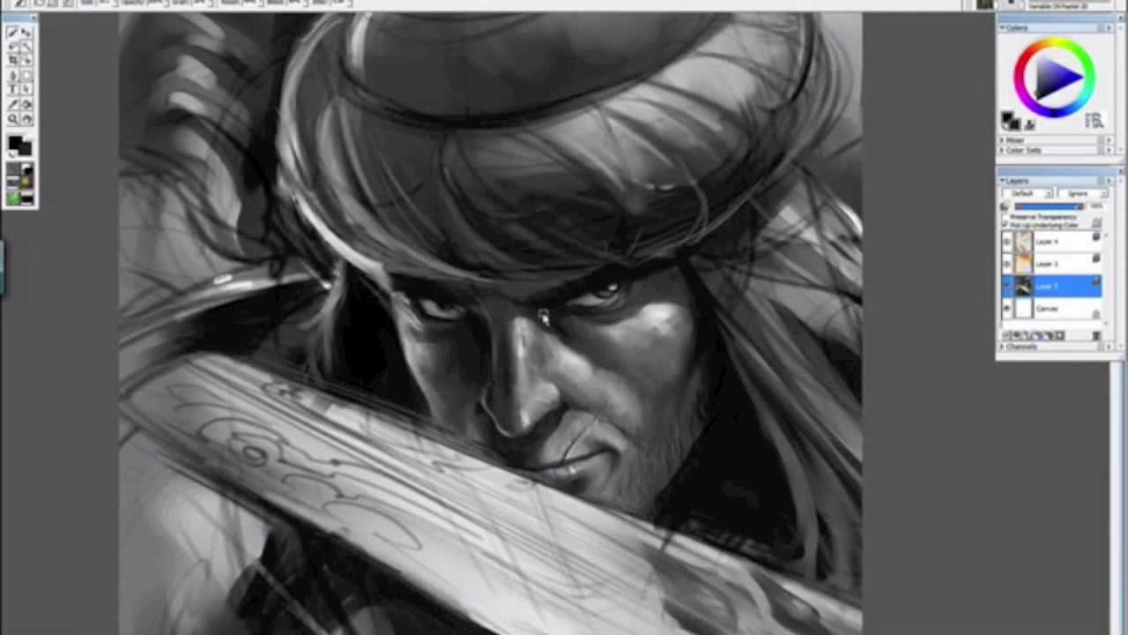
{"action": "scroll", "coordinate": [544, 316], "scroll_direction": "down", "scroll_amount": 5}
{"action": "scroll", "coordinate": [547, 343], "scroll_direction": "up", "scroll_amount": 8}
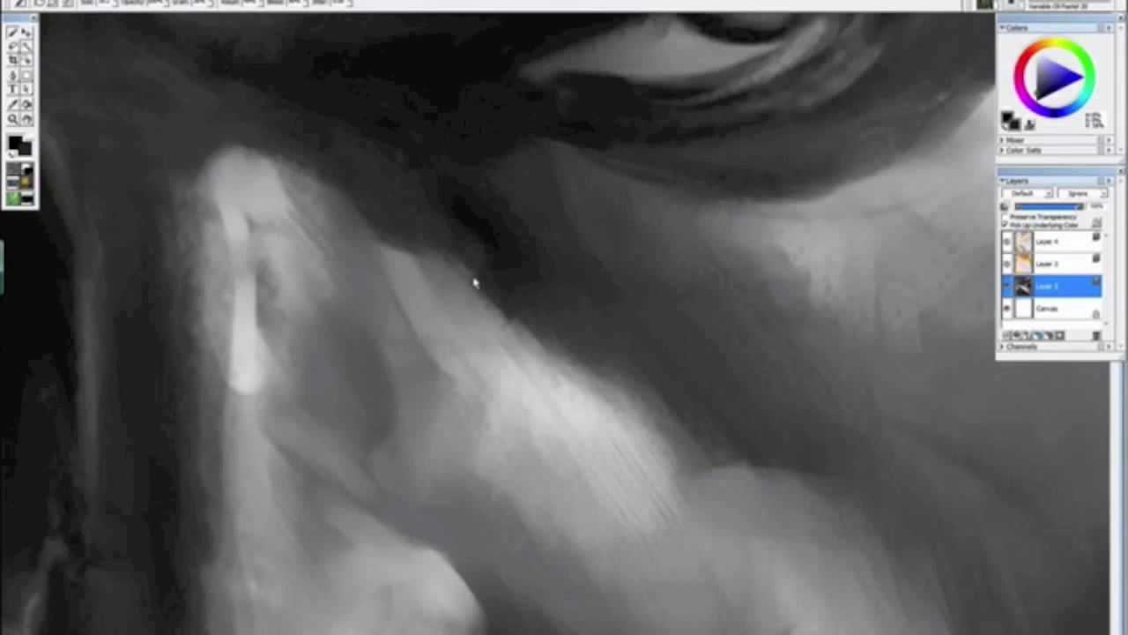
Step: Smooth the streaked highlight on the lit cheek beside the nose with a sampled light grey, checking against the whole
{"action": "left_click_drag", "start_coordinate": [474, 282], "coordinate": [339, 138]}
{"action": "left_click", "coordinate": [494, 304], "text": "alt"}
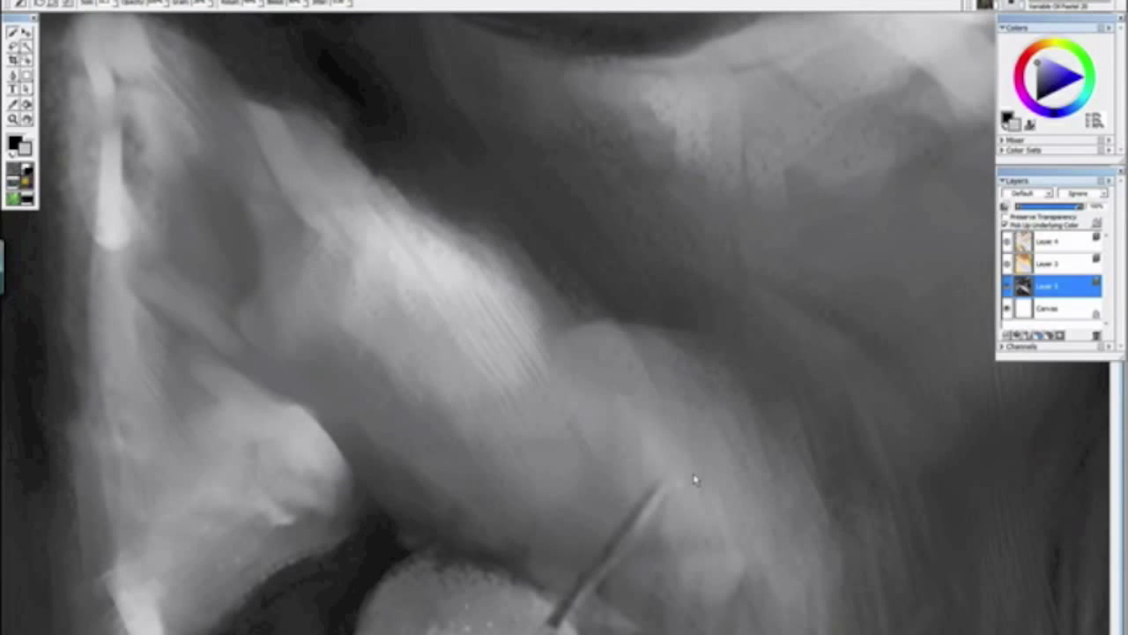
{"action": "key", "text": "ctrl+minus"}
{"action": "key", "text": "ctrl+minus"}
{"action": "key", "text": "ctrl+minus"}
{"action": "key", "text": "ctrl+minus"}
{"action": "key", "text": "ctrl+minus"}
{"action": "key", "text": "ctrl+minus"}
{"action": "key", "text": "ctrl+minus"}
{"action": "key", "text": "ctrl+minus"}
{"action": "key", "text": "ctrl+minus"}
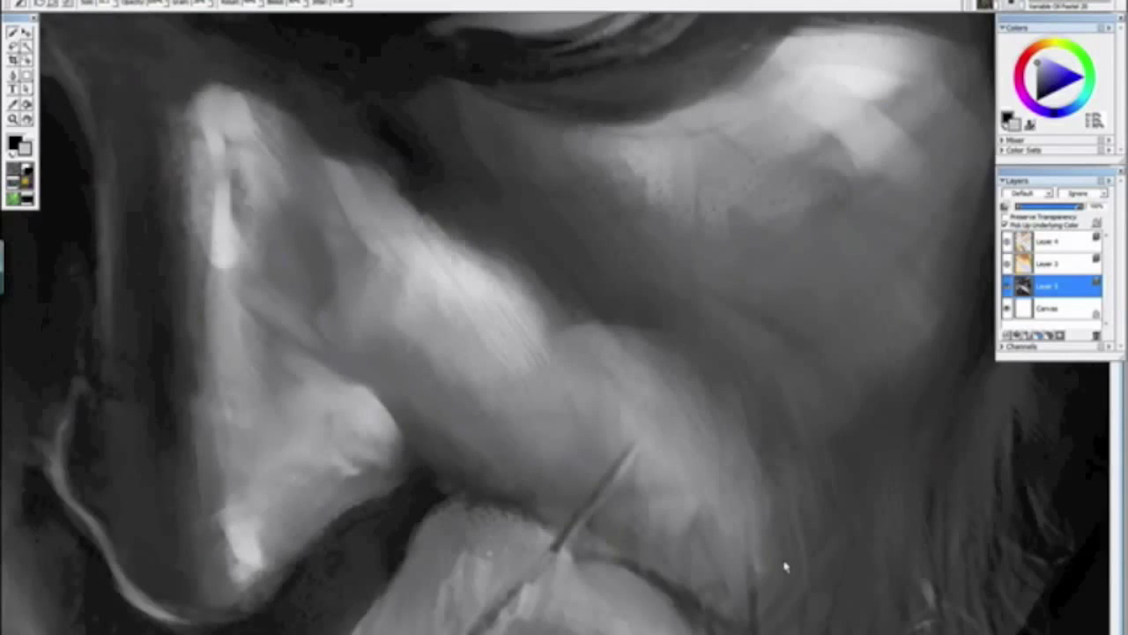
{"action": "key", "text": "ctrl+plus"}
{"action": "key", "text": "ctrl+plus"}
{"action": "key", "text": "ctrl+plus"}
{"action": "key", "text": "ctrl+plus"}
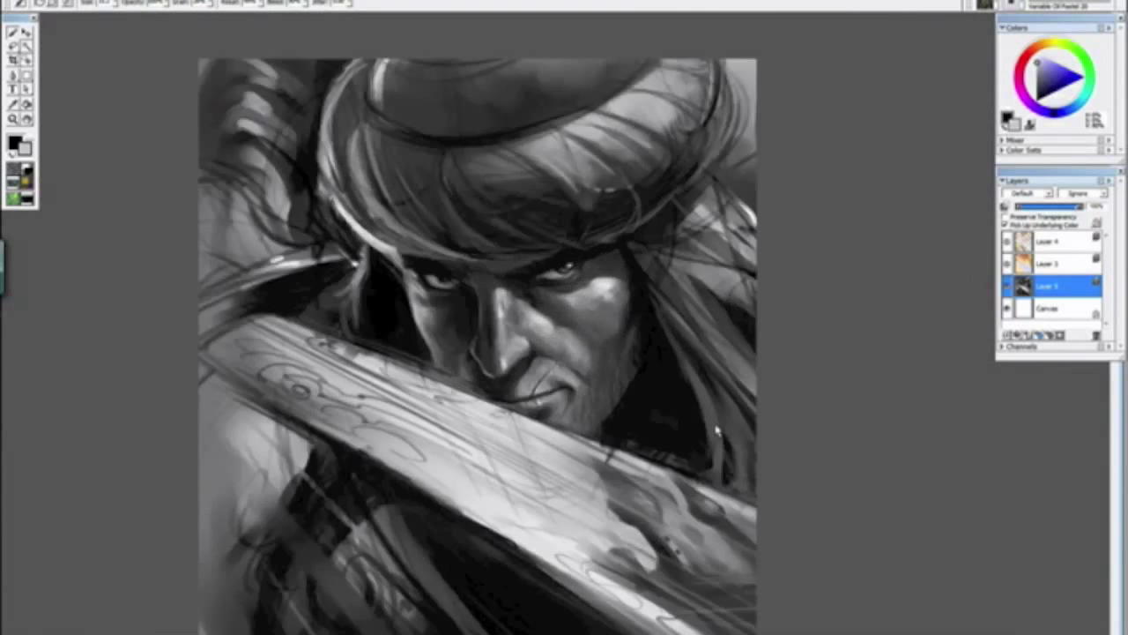
{"action": "left_click_drag", "start_coordinate": [652, 397], "coordinate": [699, 412]}
Step: Refine the cheek fold above the corner of the mouth with sampled greys, checking against the whole painting
{"action": "key", "text": "ctrl+minus"}
{"action": "key", "text": "ctrl+minus"}
{"action": "key", "text": "ctrl+plus"}
{"action": "key", "text": "ctrl+plus"}
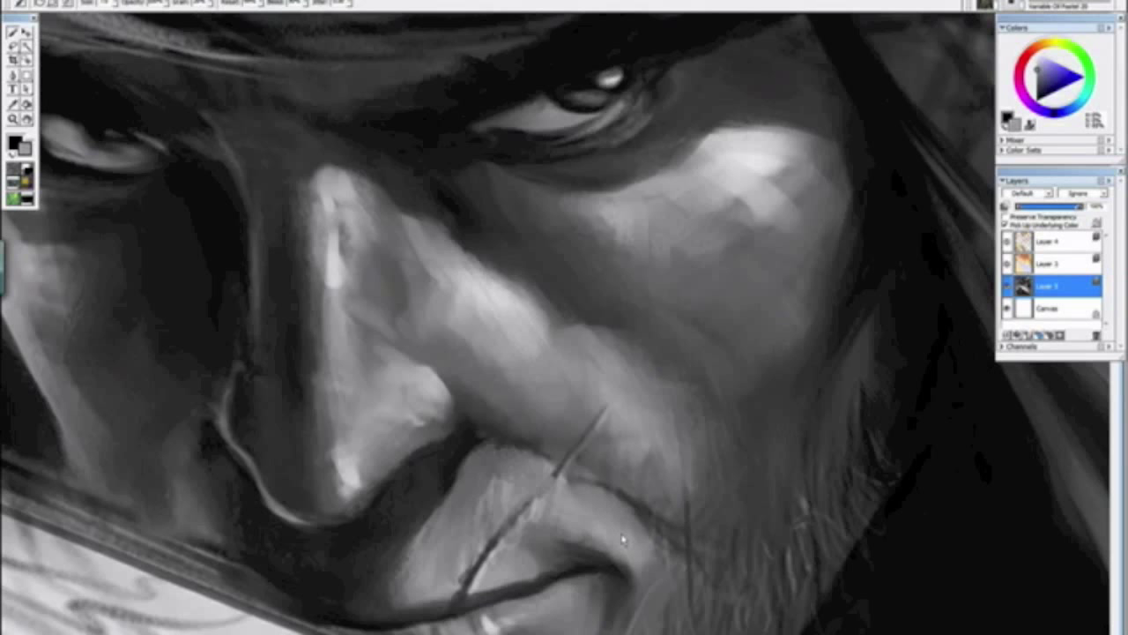
{"action": "left_click", "coordinate": [629, 505], "text": "alt"}
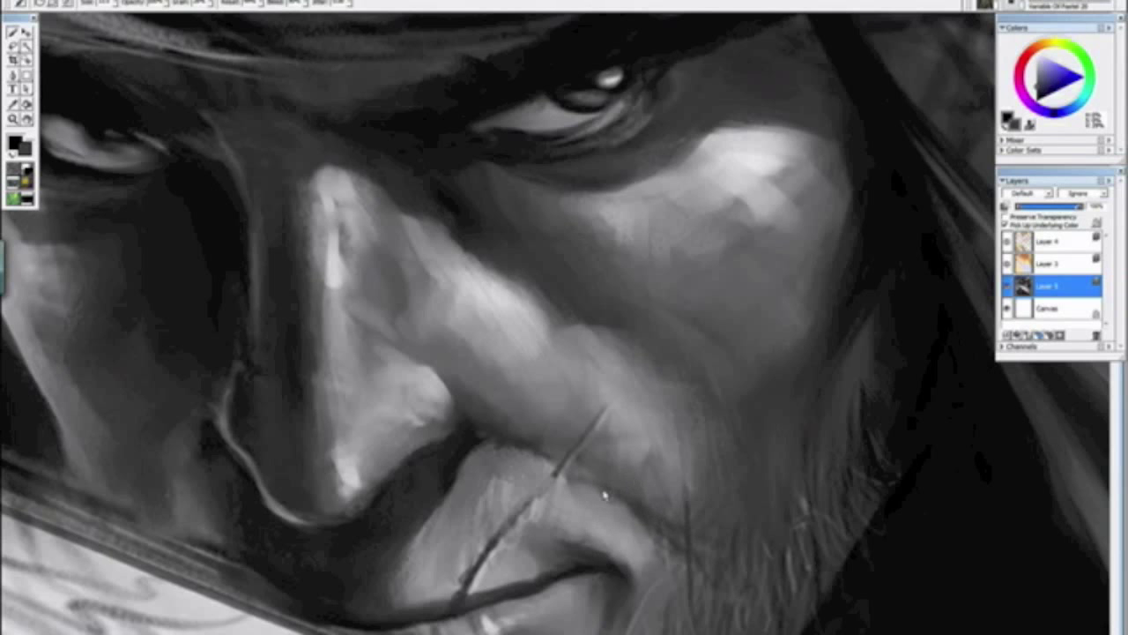
{"action": "key", "text": "ctrl+minus"}
{"action": "key", "text": "ctrl+minus"}
{"action": "key", "text": "ctrl+minus"}
{"action": "key", "text": "ctrl+minus"}
{"action": "key", "text": "ctrl+minus"}
{"action": "key", "text": "ctrl+minus"}
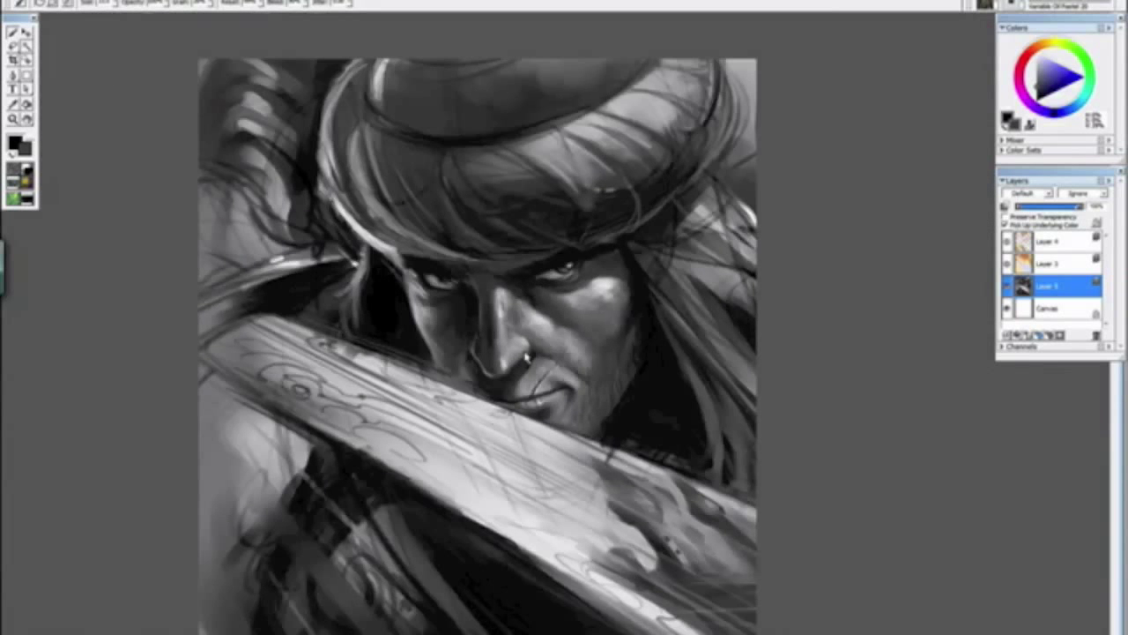
Step: Examine the whole painting, and the stubbled jaw, neck shadow and mouth up close
{"action": "left_click_drag", "start_coordinate": [673, 490], "coordinate": [326, 258]}
{"action": "key", "text": "alt+space"}
{"action": "left_click", "coordinate": [401, 340]}
{"action": "key", "text": "ctrl+minus"}
{"action": "key", "text": "ctrl+minus"}
{"action": "key", "text": "ctrl+minus"}
{"action": "key", "text": "ctrl+plus"}
{"action": "key", "text": "ctrl+plus"}
{"action": "key", "text": "ctrl+plus"}
{"action": "key", "text": "ctrl+plus"}
{"action": "key", "text": "ctrl+plus"}
{"action": "key", "text": "ctrl+plus"}
{"action": "key", "text": "ctrl+plus"}
{"action": "key", "text": "ctrl+plus"}
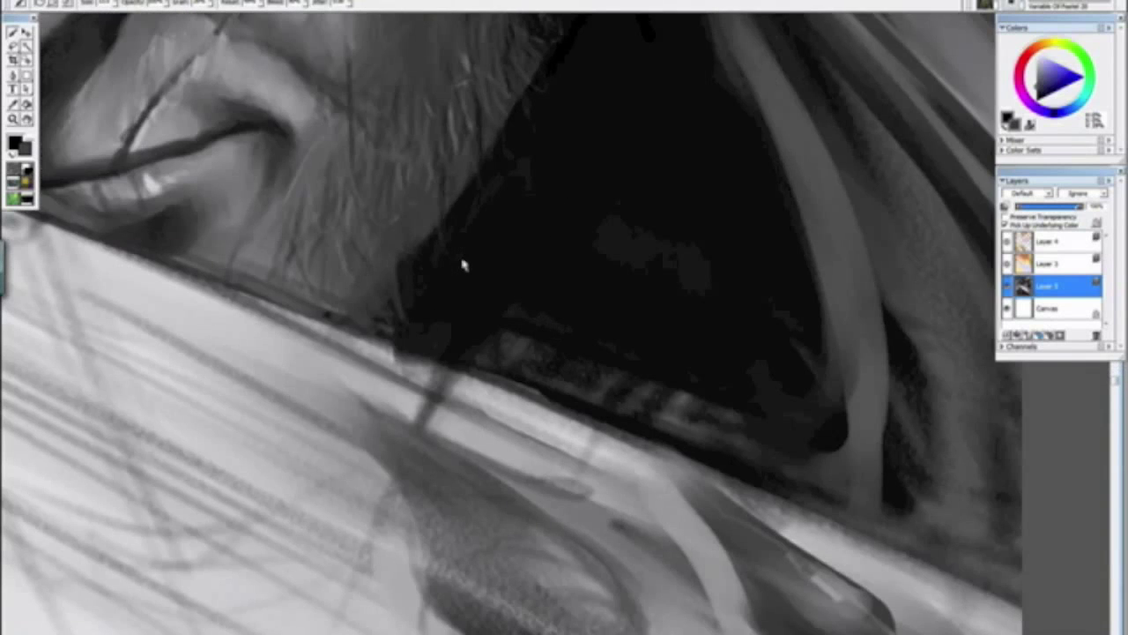
{"action": "left_click_drag", "start_coordinate": [501, 263], "coordinate": [666, 485]}
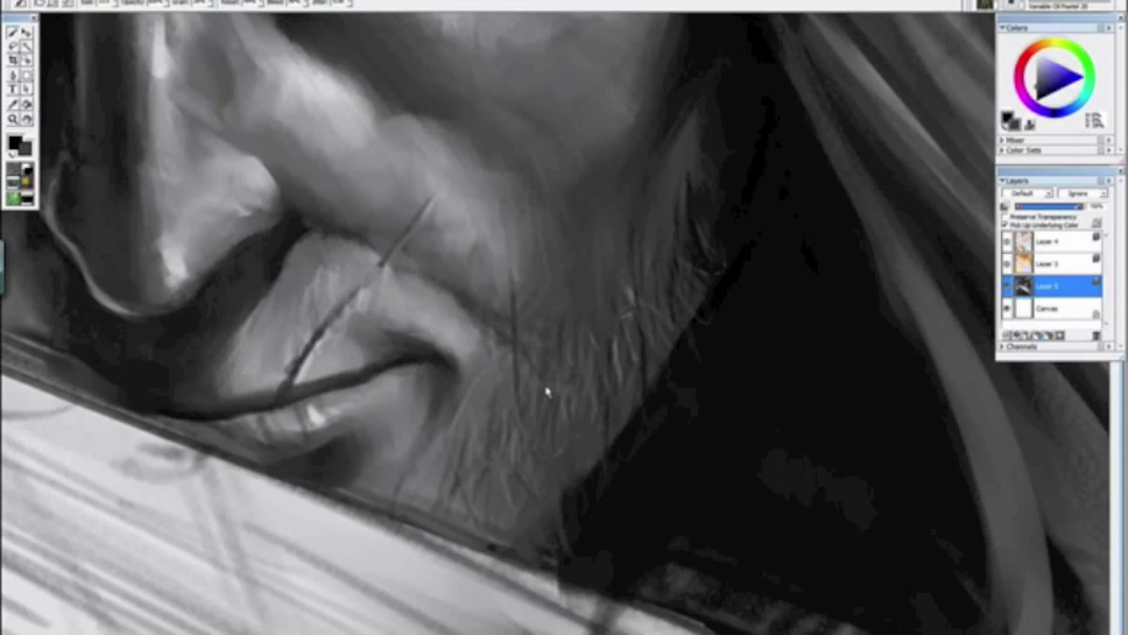
{"action": "left_click_drag", "start_coordinate": [546, 391], "coordinate": [723, 441]}
Step: Rotate the canvas and refine the upper lip and the shadows around the nose with sampled greys and a larger brush
{"action": "left_click_drag", "start_coordinate": [491, 493], "coordinate": [450, 350]}
{"action": "left_click", "coordinate": [414, 263], "text": "alt"}
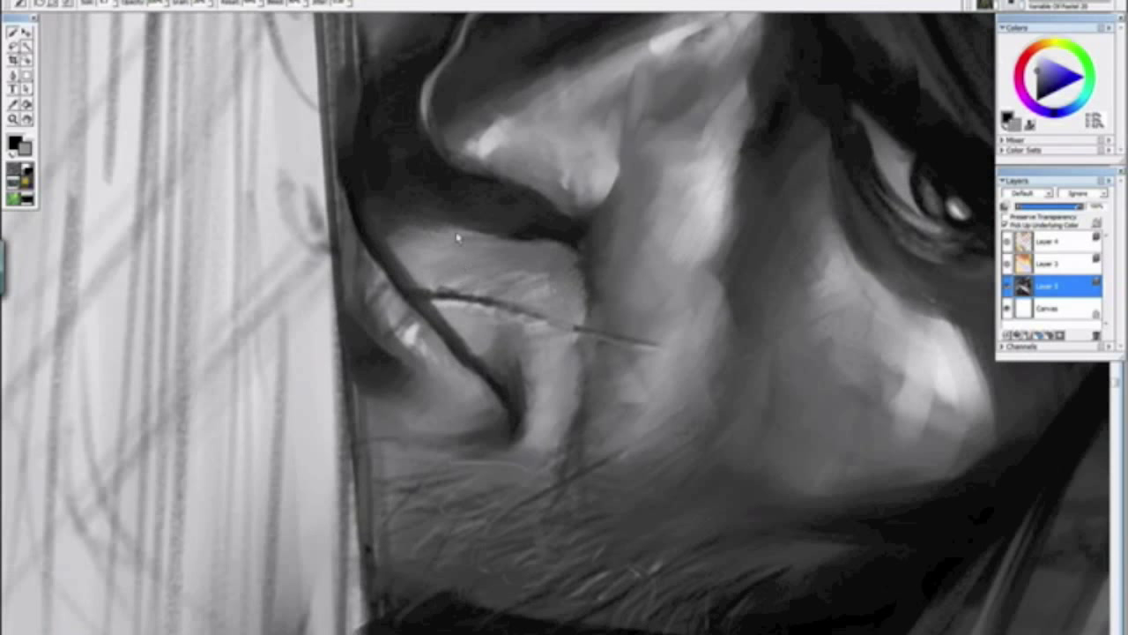
{"action": "left_click", "coordinate": [440, 183], "text": "alt"}
{"action": "key", "text": "]"}
{"action": "mouse_move", "coordinate": [383, 160]}
{"action": "left_mouse_down"}
{"action": "mouse_move", "coordinate": [388, 314]}
{"action": "mouse_move", "coordinate": [618, 387]}
{"action": "left_mouse_up"}
{"action": "left_click_drag", "start_coordinate": [414, 239], "coordinate": [441, 252]}
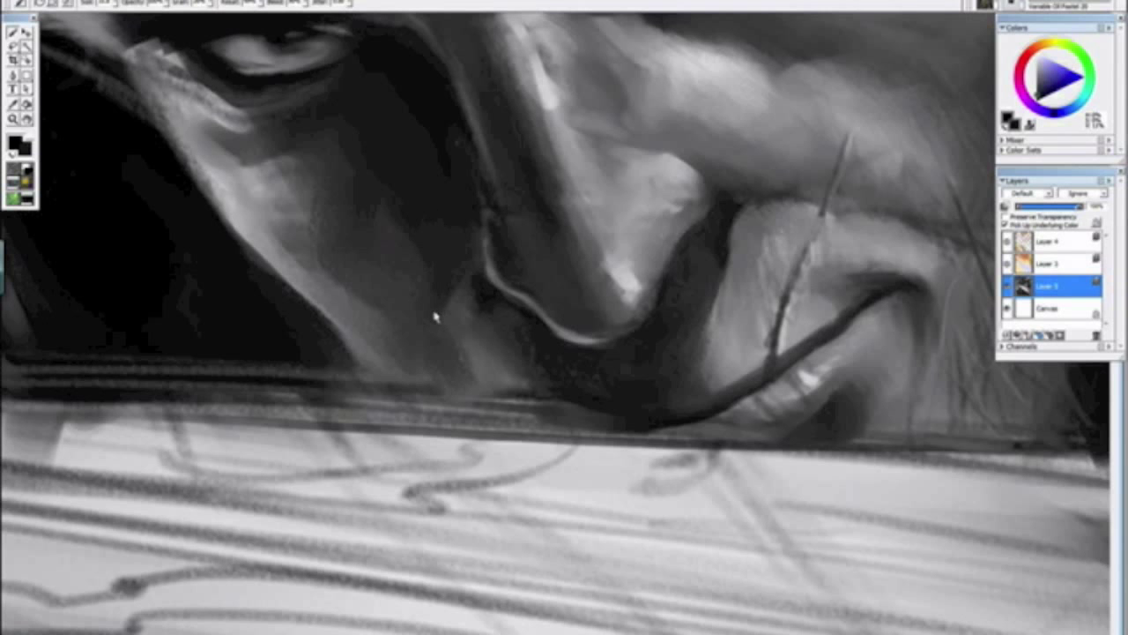
Step: Examine the shadows around the nose and mouth against the tilted painting
{"action": "key", "text": "ctrl+minus"}
{"action": "key", "text": "ctrl+minus"}
{"action": "key", "text": "ctrl+minus"}
{"action": "key", "text": "ctrl+minus"}
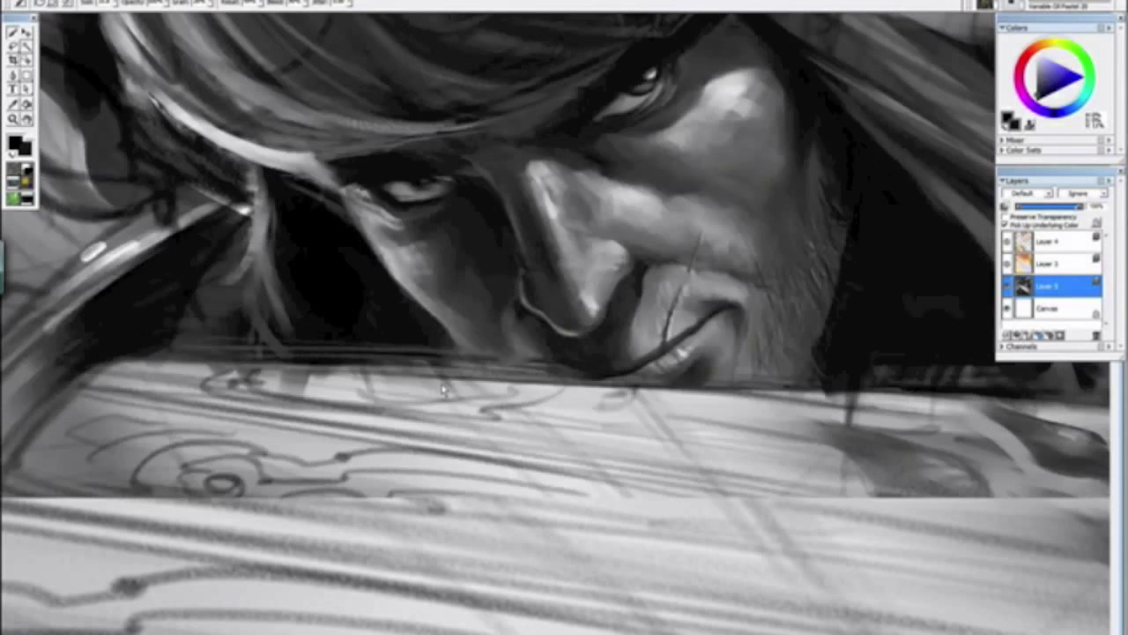
{"action": "key", "text": "ctrl+plus"}
{"action": "key", "text": "ctrl+plus"}
{"action": "key", "text": "ctrl+plus"}
{"action": "key", "text": "ctrl+plus"}
{"action": "key", "text": "ctrl+plus"}
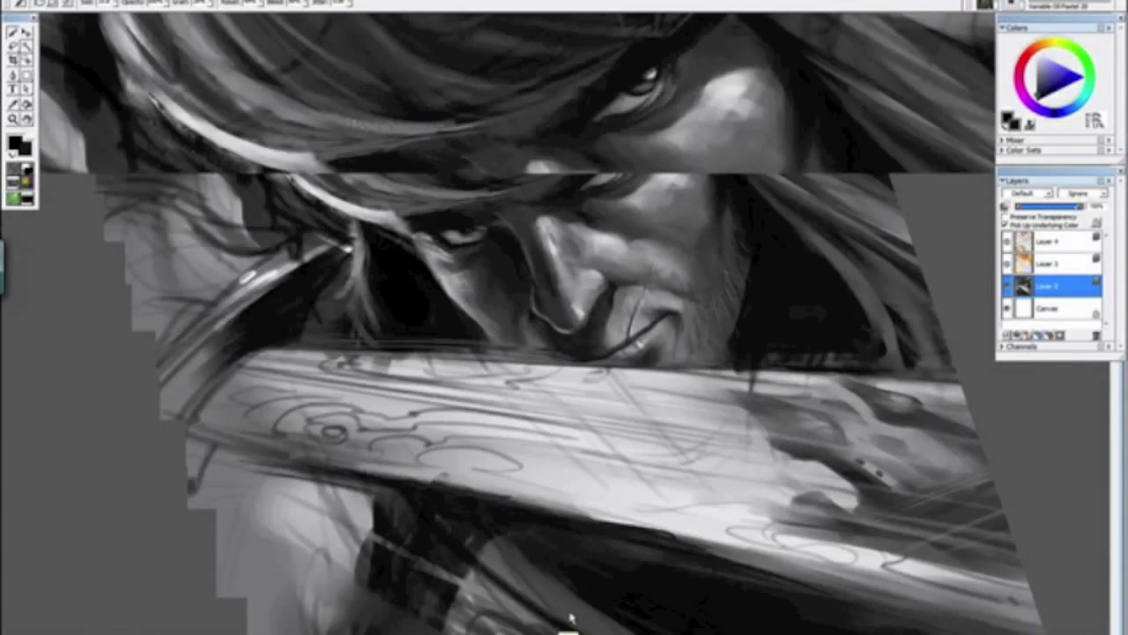
Step: Rotate the canvas and refine the dark shadow between the nostril and the blade, checking against the whole
{"action": "key", "text": "alt+space"}
{"action": "left_click_drag", "start_coordinate": [563, 469], "coordinate": [379, 361]}
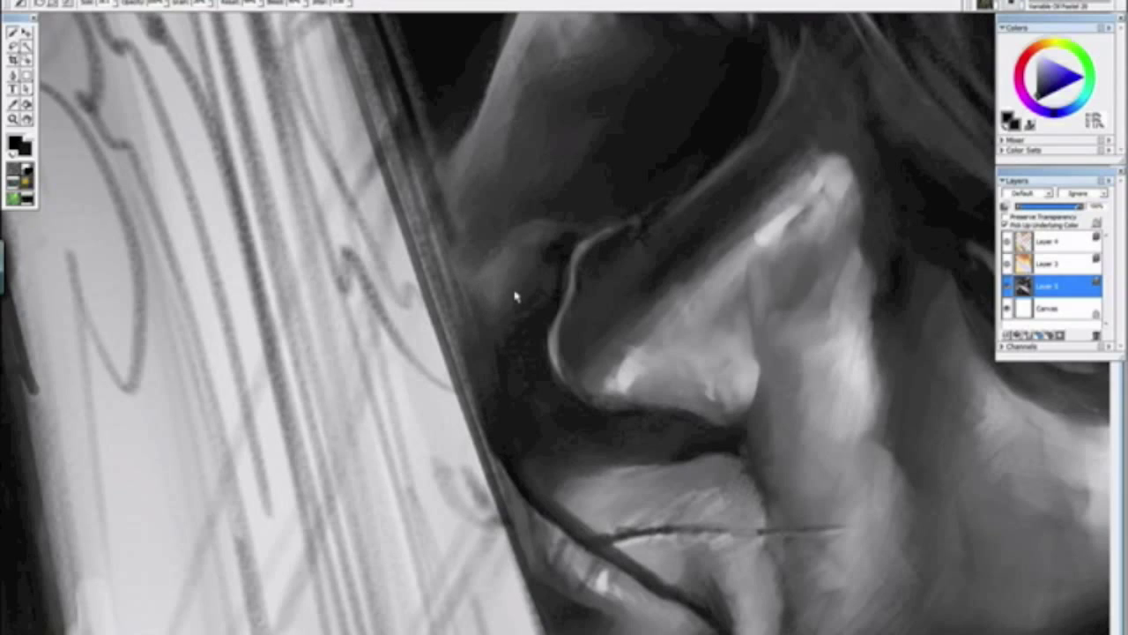
{"action": "key", "text": "ctrl+minus"}
{"action": "key", "text": "ctrl+minus"}
{"action": "key", "text": "ctrl+minus"}
{"action": "key", "text": "ctrl+minus"}
{"action": "key", "text": "ctrl+minus"}
{"action": "key", "text": "ctrl+minus"}
{"action": "key", "text": "ctrl+plus"}
{"action": "key", "text": "ctrl+plus"}
{"action": "key", "text": "ctrl+plus"}
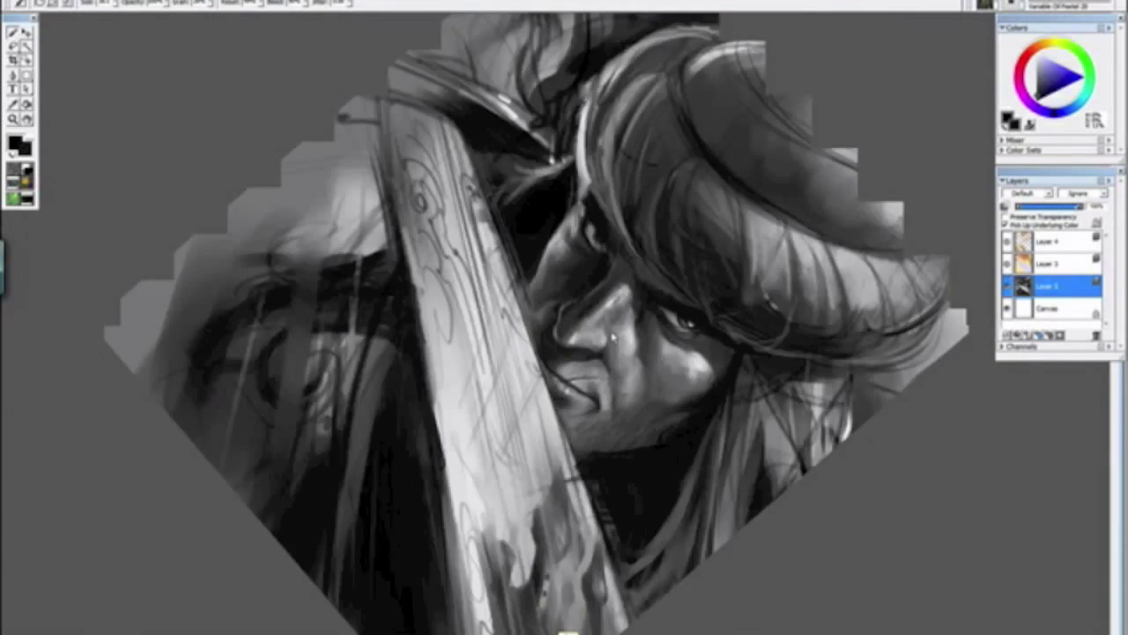
Step: Model the faint light patch on the shaded cheek beside the nostril with a sampled grey
{"action": "key", "text": "ctrl+plus"}
{"action": "key", "text": "ctrl+plus"}
{"action": "key", "text": "ctrl+plus"}
{"action": "left_click_drag", "start_coordinate": [441, 182], "coordinate": [487, 414]}
{"action": "left_click_drag", "start_coordinate": [476, 327], "coordinate": [574, 253]}
{"action": "mouse_move", "coordinate": [460, 233]}
{"action": "left_mouse_down"}
{"action": "mouse_move", "coordinate": [400, 182]}
{"action": "mouse_move", "coordinate": [424, 269]}
{"action": "left_mouse_up"}
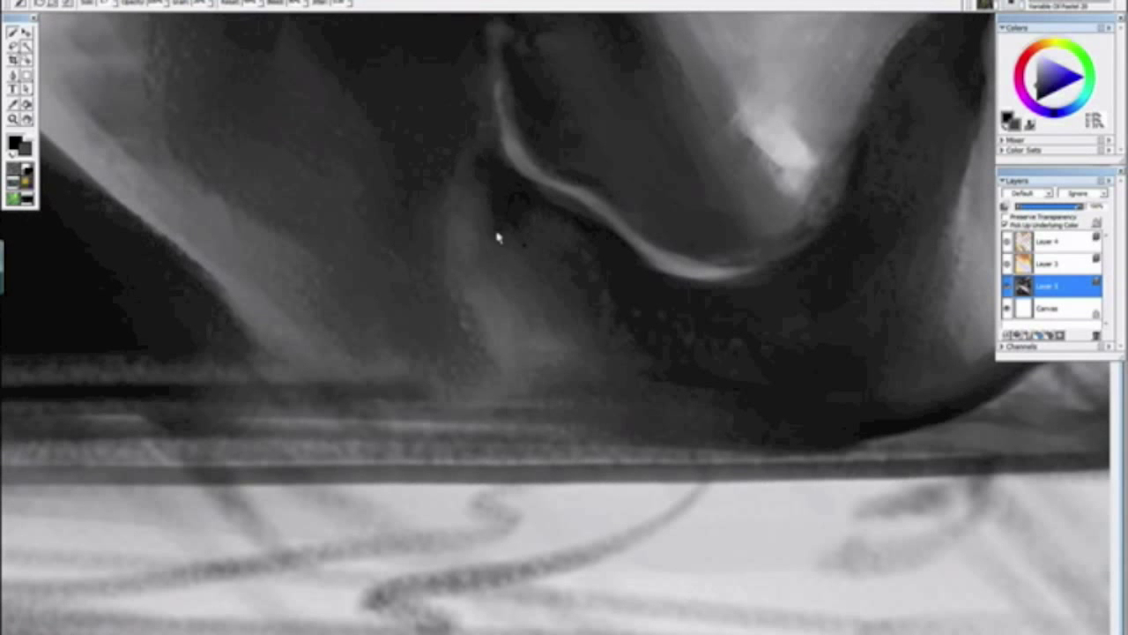
Step: Check the shaded cheek at several scales and extend its faint light patch down towards the blade's edge
{"action": "key", "text": "ctrl+minus"}
{"action": "key", "text": "ctrl+minus"}
{"action": "key", "text": "ctrl+minus"}
{"action": "key", "text": "ctrl+minus"}
{"action": "key", "text": "ctrl+minus"}
{"action": "key", "text": "ctrl+minus"}
{"action": "key", "text": "ctrl+plus"}
{"action": "key", "text": "ctrl+plus"}
{"action": "key", "text": "ctrl+plus"}
{"action": "key", "text": "ctrl+plus"}
{"action": "key", "text": "ctrl+plus"}
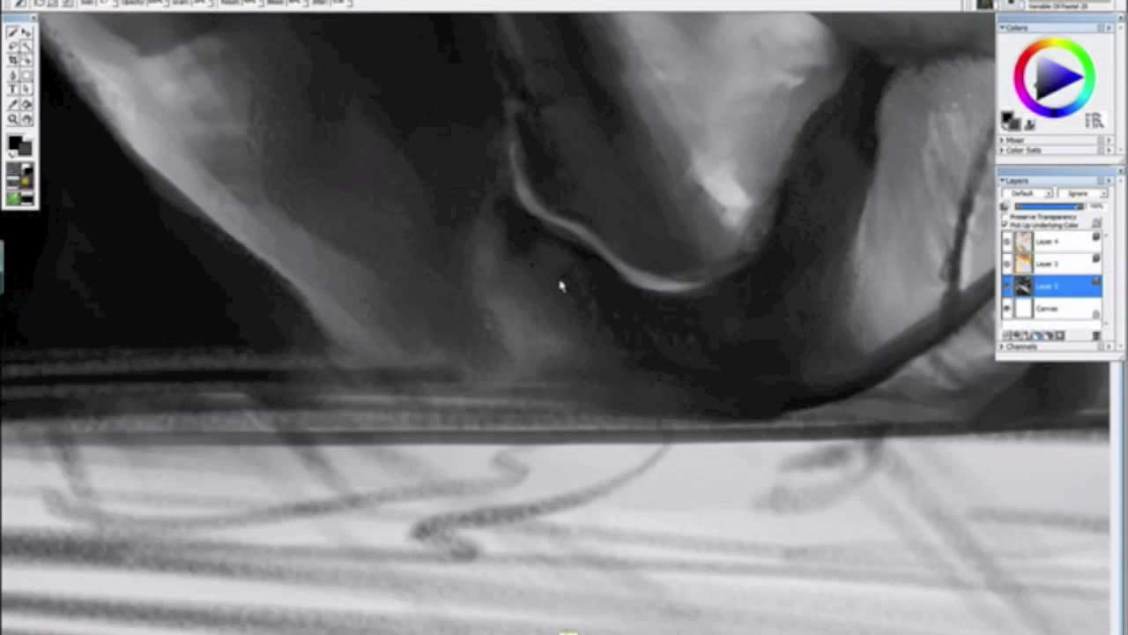
{"action": "key", "text": "ctrl+plus"}
{"action": "mouse_move", "coordinate": [496, 323]}
{"action": "left_mouse_down"}
{"action": "mouse_move", "coordinate": [481, 367]}
{"action": "mouse_move", "coordinate": [449, 391]}
{"action": "left_mouse_up"}
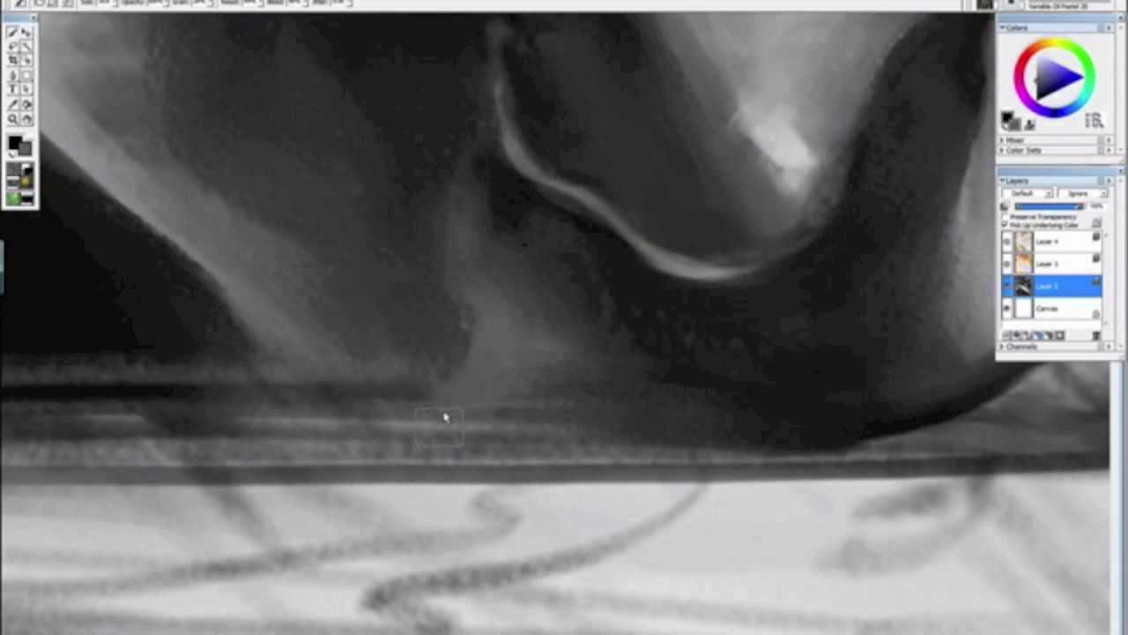
Step: Examine the reworked cheek shadow against the whole painting, rotated and restored upright
{"action": "key", "text": "ctrl+minus"}
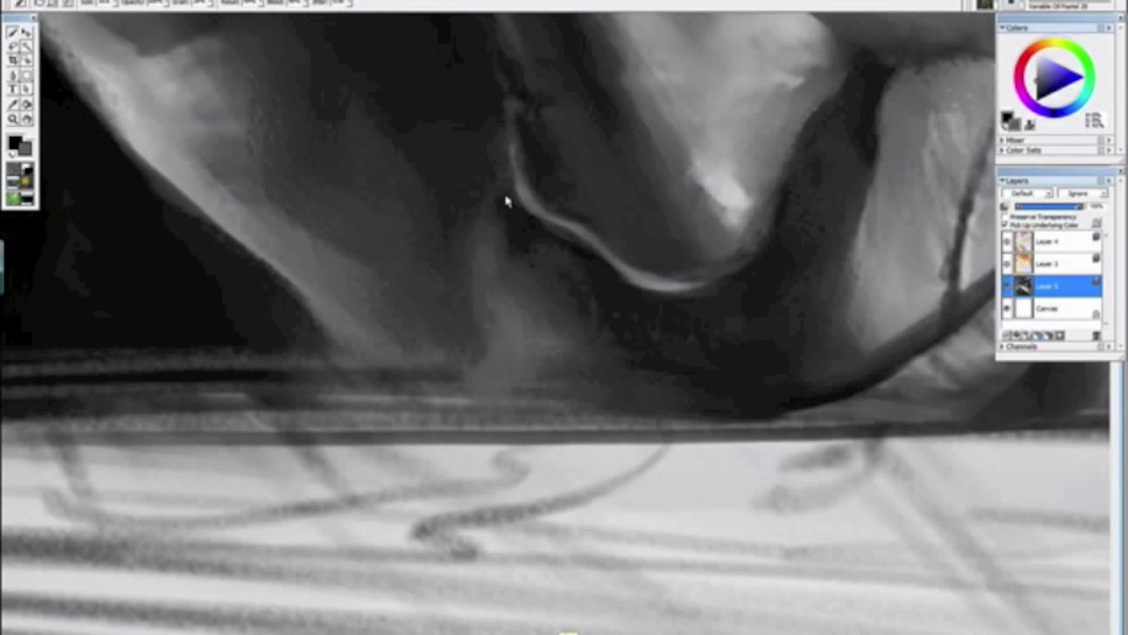
{"action": "key", "text": "ctrl+minus"}
{"action": "key", "text": "ctrl+minus"}
{"action": "left_click_drag", "start_coordinate": [650, 431], "coordinate": [411, 283]}
{"action": "key", "text": "alt+space"}
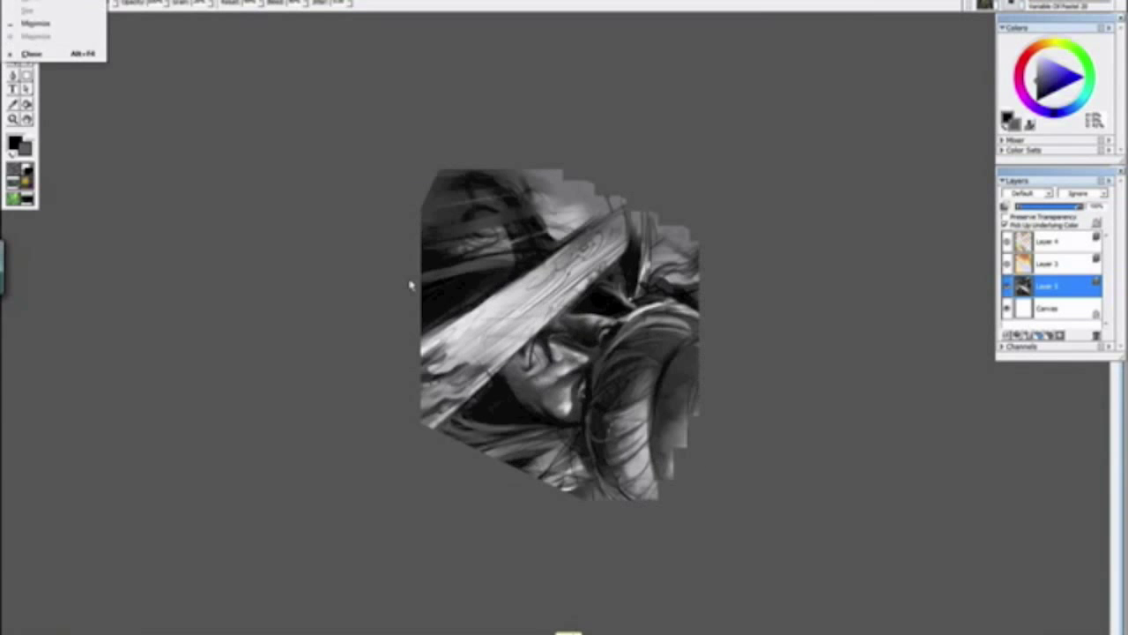
{"action": "left_click", "coordinate": [421, 291]}
{"action": "left_click_drag", "start_coordinate": [349, 258], "coordinate": [302, 233]}
{"action": "key", "text": "ctrl+minus"}
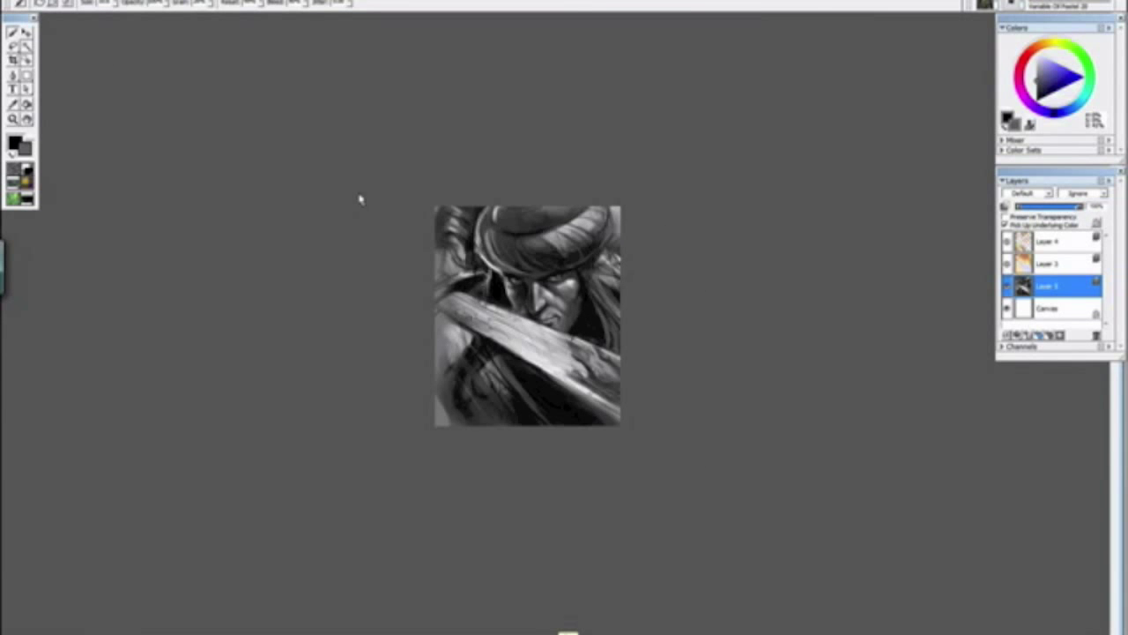
Step: Brush dark grey tone into the cheek and the area around the mouth on the selected painting layer
{"action": "key", "text": "ctrl+plus"}
{"action": "key", "text": "ctrl+plus"}
{"action": "key", "text": "ctrl+plus"}
{"action": "key", "text": "ctrl+plus"}
{"action": "key", "text": "ctrl+plus"}
{"action": "key", "text": "ctrl+plus"}
{"action": "left_click_drag", "start_coordinate": [661, 273], "coordinate": [541, 537]}
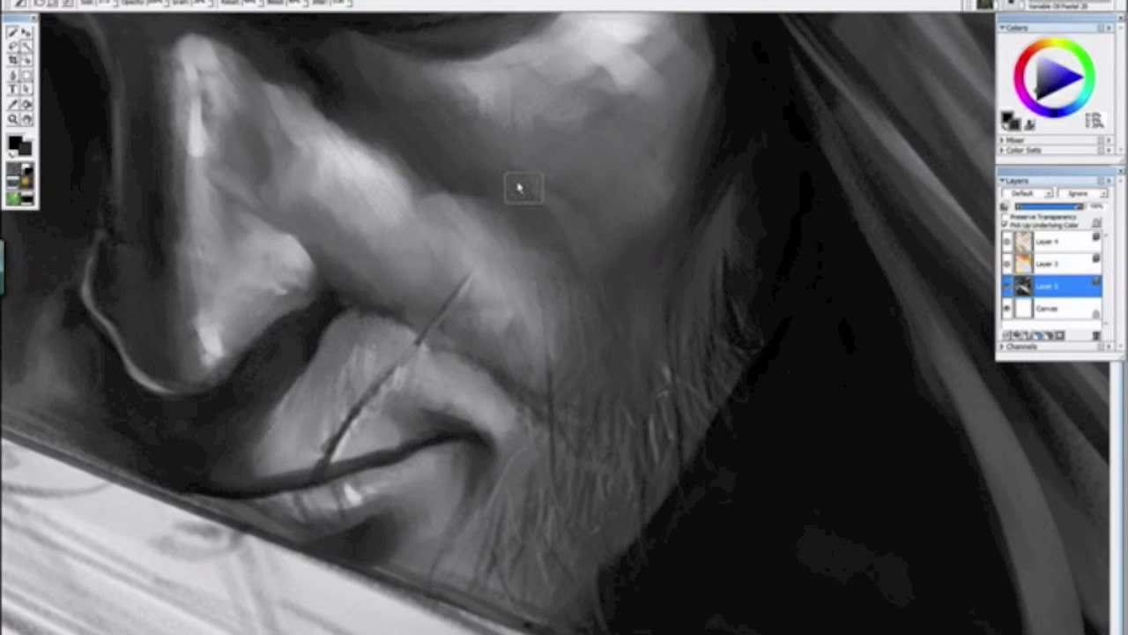
Step: Examine the whole painting at reduced size to judge the overall balance of light and dark
{"action": "key", "text": "ctrl+minus"}
{"action": "key", "text": "ctrl+minus"}
{"action": "key", "text": "ctrl+minus"}
{"action": "key", "text": "ctrl+minus"}
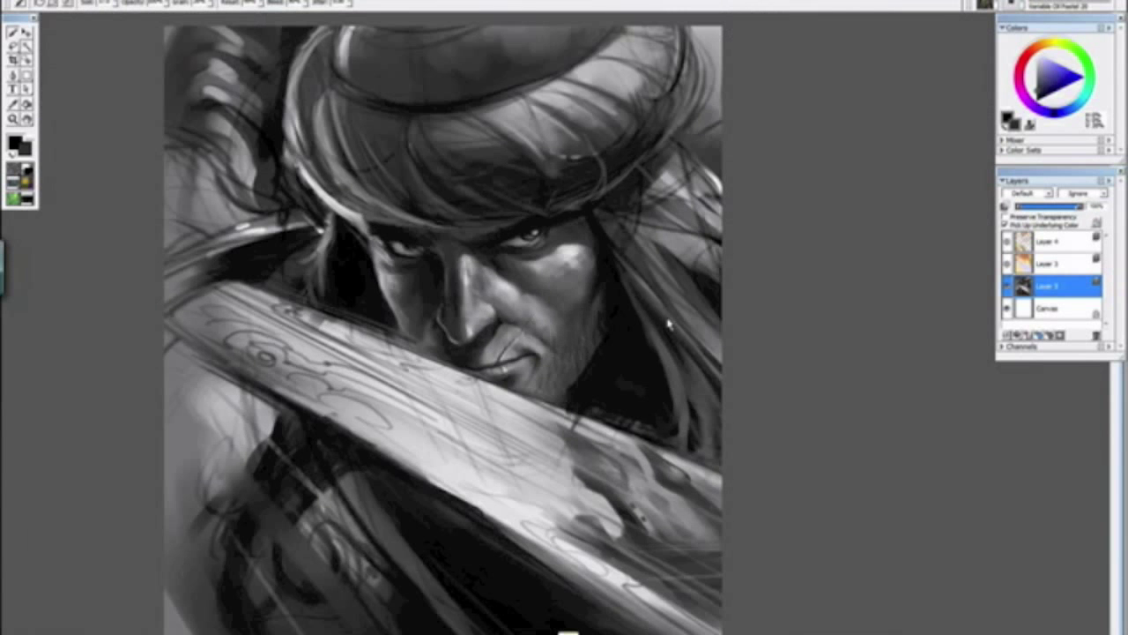
{"action": "key", "text": "ctrl+minus"}
{"action": "key", "text": "ctrl+minus"}
{"action": "key", "text": "ctrl+minus"}
{"action": "left_click_drag", "start_coordinate": [673, 399], "coordinate": [377, 283]}
{"action": "key", "text": "alt+space"}
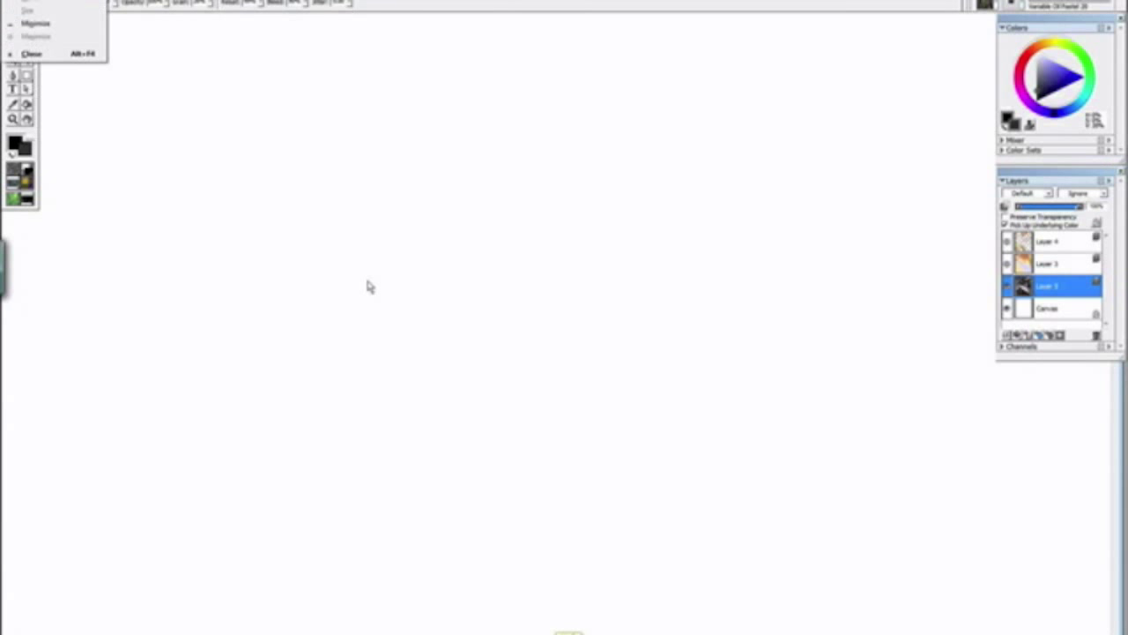
{"action": "left_click", "coordinate": [360, 275]}
{"action": "key", "text": "ctrl+minus"}
{"action": "key", "text": "ctrl+minus"}
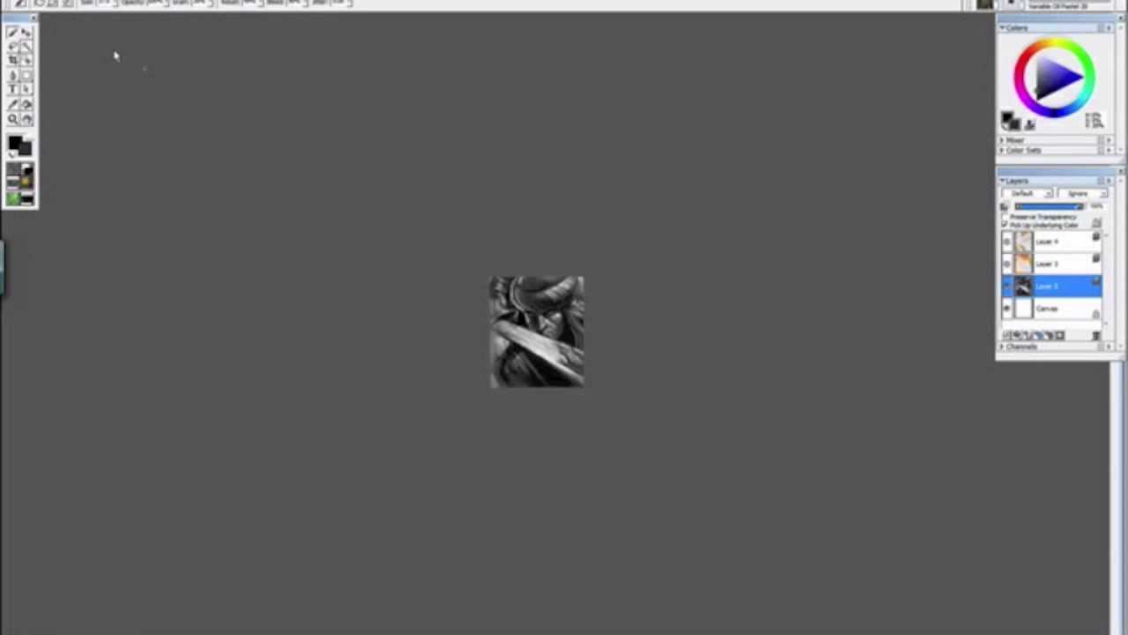
Step: Flip the canvas horizontally to mirror the portrait
{"action": "left_click", "coordinate": [22, 0]}
{"action": "left_click", "coordinate": [52, 96]}
{"action": "left_click", "coordinate": [68, 0]}
{"action": "mouse_move", "coordinate": [97, 23]}
{"action": "left_click", "coordinate": [260, 77]}
{"action": "key", "text": "alt+c"}
{"action": "mouse_move", "coordinate": [79, 23]}
{"action": "left_click", "coordinate": [243, 76]}
{"action": "key", "text": "ctrl+minus"}
Step: Rotate the view clockwise around the face and brush soft grey tone onto the cheek beside the nostril
{"action": "key", "text": "ctrl+plus"}
{"action": "key", "text": "ctrl+plus"}
{"action": "key", "text": "ctrl+plus"}
{"action": "key", "text": "ctrl+plus"}
{"action": "key", "text": "ctrl+plus"}
{"action": "key", "text": "ctrl+plus"}
{"action": "key", "text": "ctrl+plus"}
{"action": "key", "text": "ctrl+plus"}
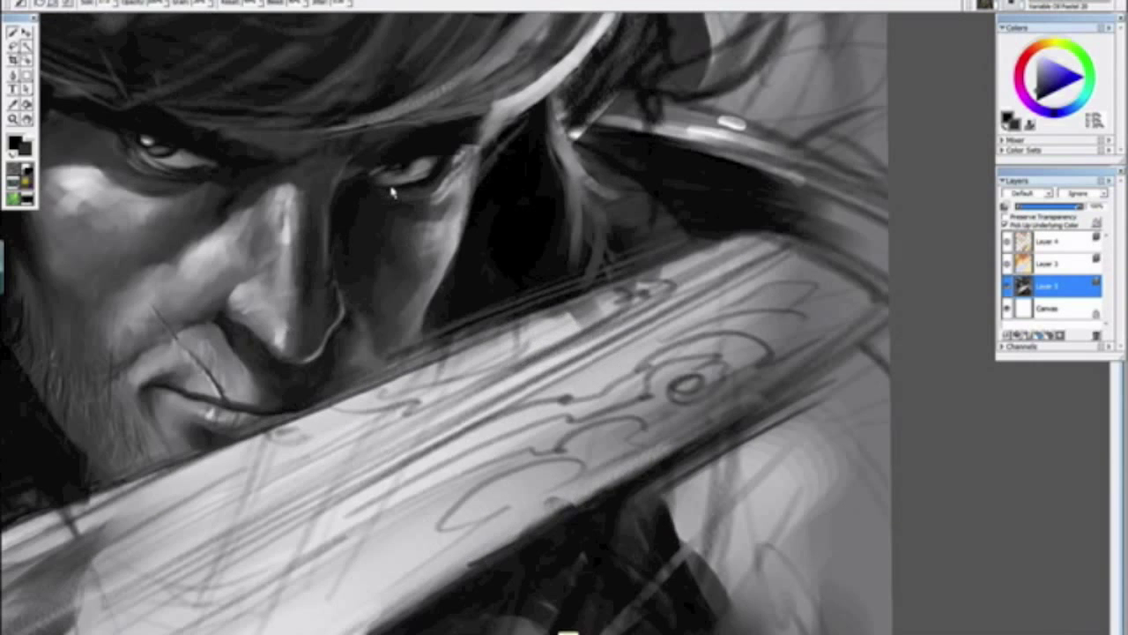
{"action": "left_click_drag", "start_coordinate": [472, 382], "coordinate": [791, 384]}
{"action": "left_click_drag", "start_coordinate": [436, 443], "coordinate": [573, 499]}
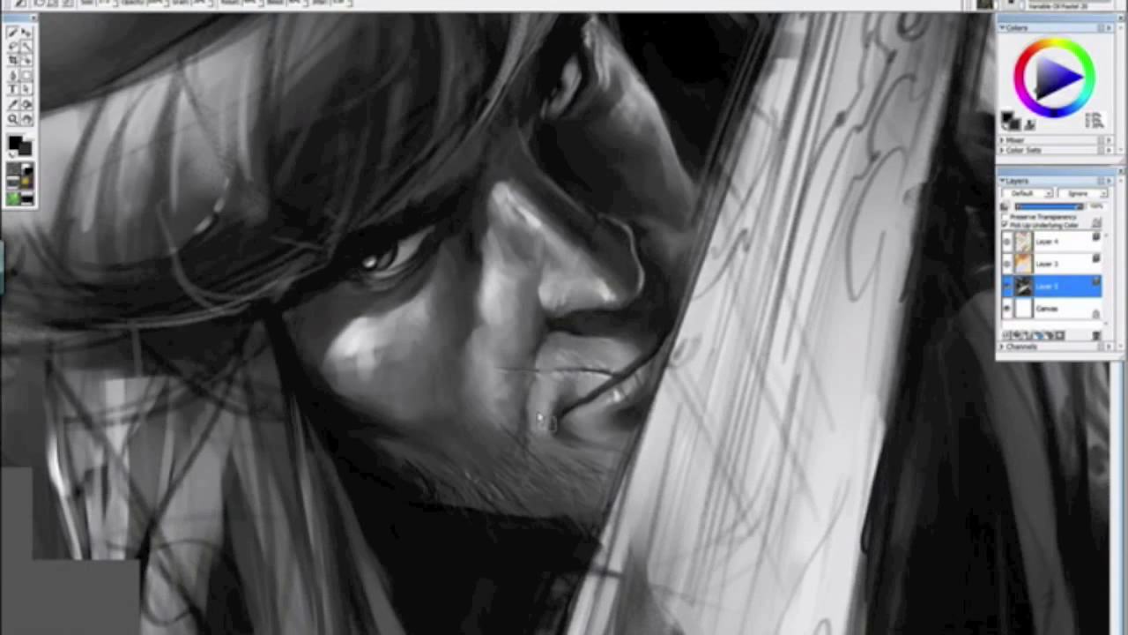
{"action": "key", "text": "ctrl+plus"}
{"action": "key", "text": "ctrl+plus"}
{"action": "key", "text": "ctrl+plus"}
{"action": "left_click_drag", "start_coordinate": [503, 309], "coordinate": [542, 259]}
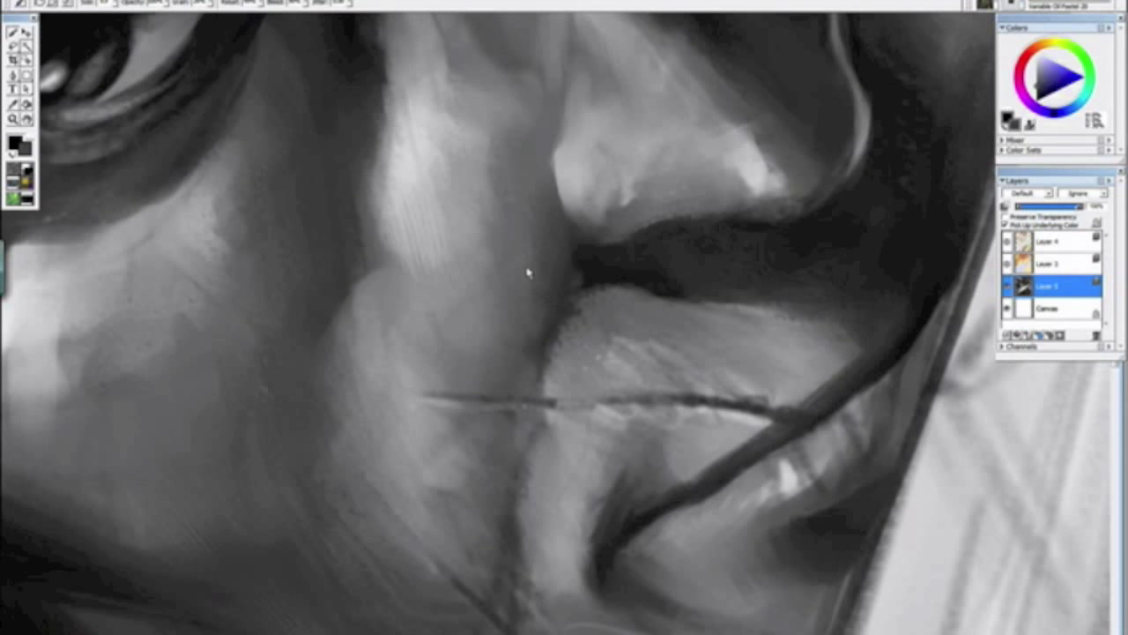
Step: Sample the light highlight tone beside the nose and brush it along the outer edge of the cheek fold
{"action": "key", "text": "ctrl+minus"}
{"action": "key", "text": "ctrl+minus"}
{"action": "key", "text": "ctrl+minus"}
{"action": "key", "text": "ctrl+minus"}
{"action": "key", "text": "ctrl+minus"}
{"action": "key", "text": "ctrl+minus"}
{"action": "key", "text": "ctrl+minus"}
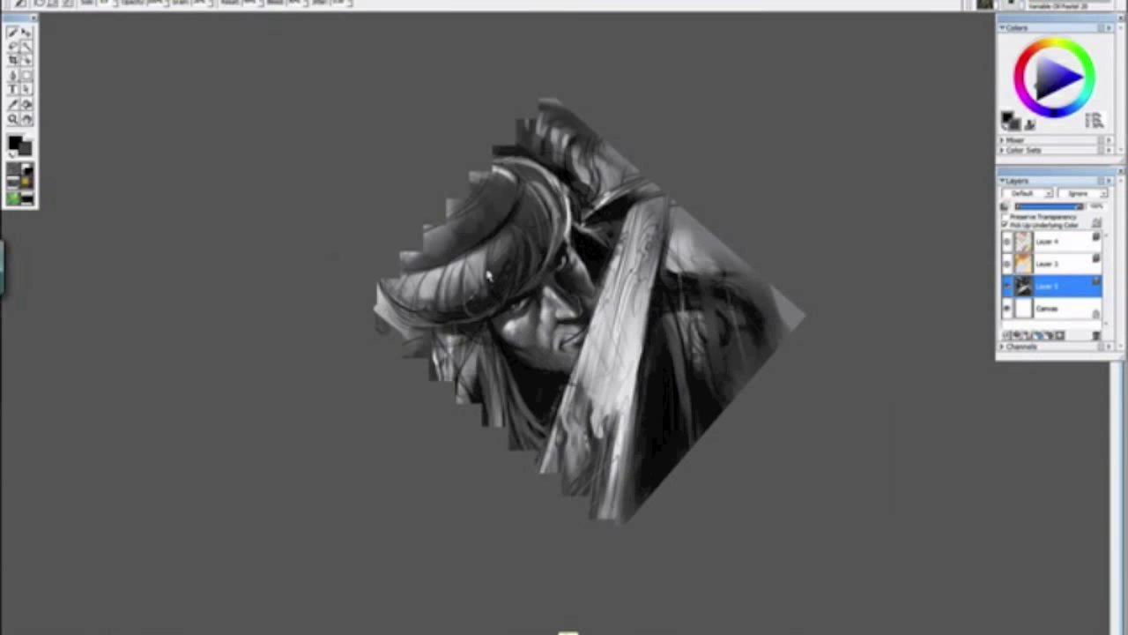
{"action": "key", "text": "ctrl+plus"}
{"action": "key", "text": "ctrl+plus"}
{"action": "key", "text": "ctrl+plus"}
{"action": "key", "text": "ctrl+plus"}
{"action": "scroll", "coordinate": [525, 228], "scroll_direction": "up", "scroll_amount": 3}
{"action": "left_click", "coordinate": [403, 189], "text": "alt"}
{"action": "mouse_move", "coordinate": [366, 314]}
{"action": "left_mouse_down"}
{"action": "mouse_move", "coordinate": [343, 455]}
{"action": "mouse_move", "coordinate": [377, 345]}
{"action": "left_mouse_up"}
{"action": "left_click_drag", "start_coordinate": [373, 425], "coordinate": [344, 440]}
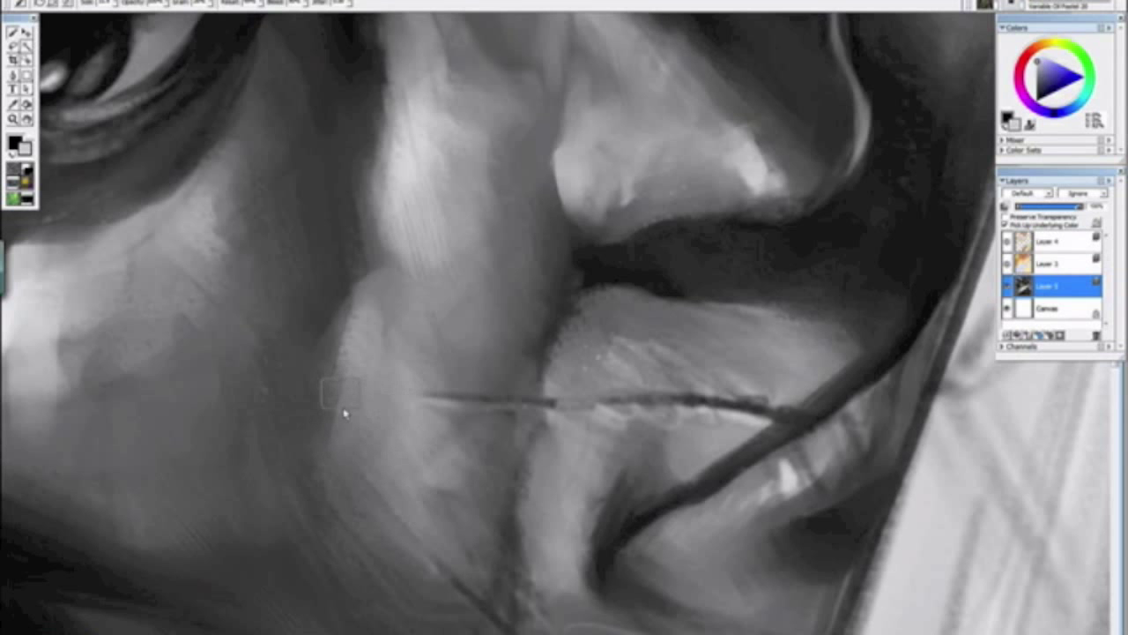
Step: Straighten the rotated canvas view and review the full portrait
{"action": "key", "text": "ctrl+minus"}
{"action": "key", "text": "ctrl+minus"}
{"action": "key", "text": "ctrl+minus"}
{"action": "left_click_drag", "start_coordinate": [579, 474], "coordinate": [345, 317]}
{"action": "left_click", "coordinate": [345, 313], "text": "alt"}
{"action": "key", "text": "ctrl+minus"}
{"action": "key", "text": "ctrl+minus"}
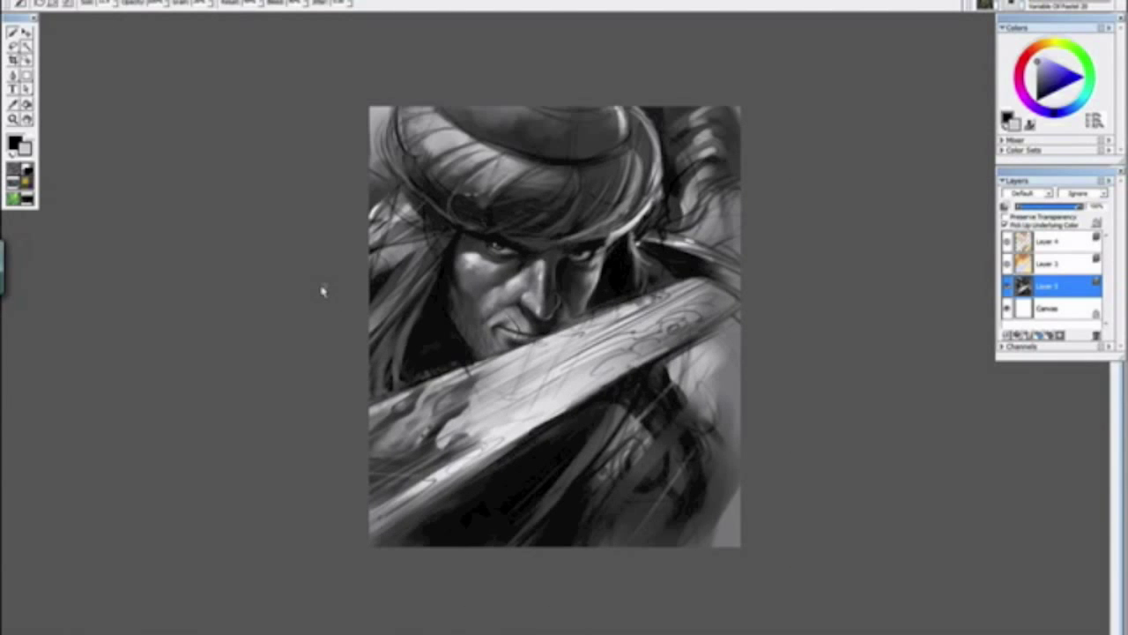
Step: Rotate the view around the far eye, sample a near-black tone and paint the shadows around the eye and brow
{"action": "key", "text": "ctrl+plus"}
{"action": "key", "text": "ctrl+plus"}
{"action": "key", "text": "ctrl+plus"}
{"action": "key", "text": "ctrl+plus"}
{"action": "key", "text": "ctrl+plus"}
{"action": "key", "text": "ctrl+plus"}
{"action": "left_click_drag", "start_coordinate": [745, 171], "coordinate": [574, 398]}
{"action": "left_click", "coordinate": [705, 247], "text": "alt"}
{"action": "mouse_move", "coordinate": [697, 252]}
{"action": "left_mouse_down"}
{"action": "mouse_move", "coordinate": [744, 149]}
{"action": "mouse_move", "coordinate": [716, 196]}
{"action": "left_mouse_up"}
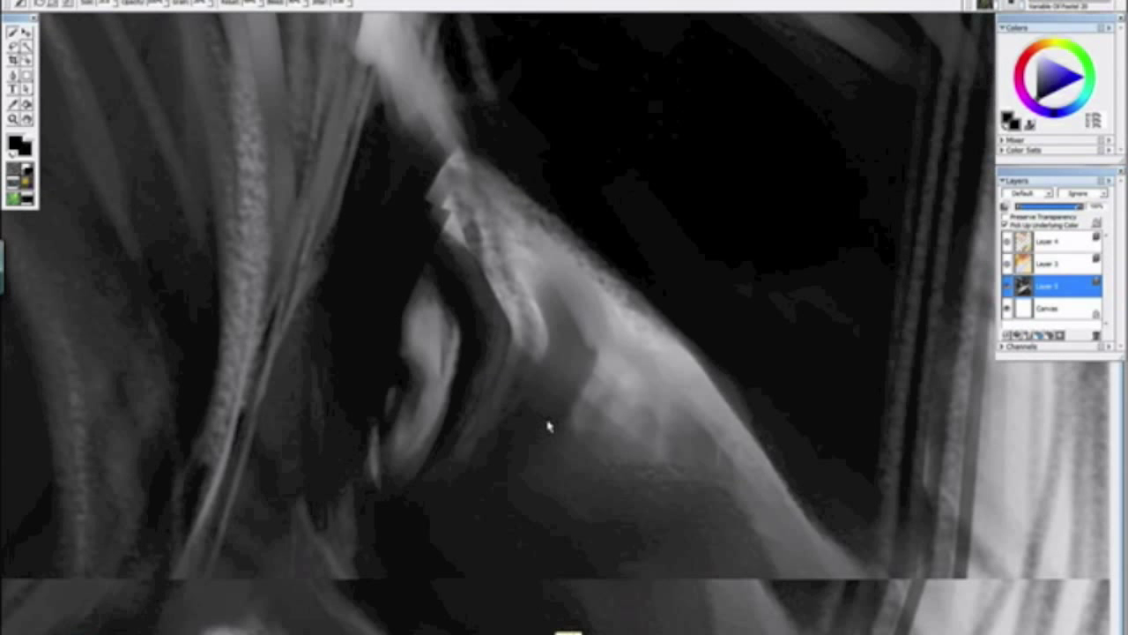
{"action": "left_click_drag", "start_coordinate": [548, 427], "coordinate": [564, 343]}
{"action": "left_click", "coordinate": [565, 345], "text": "alt"}
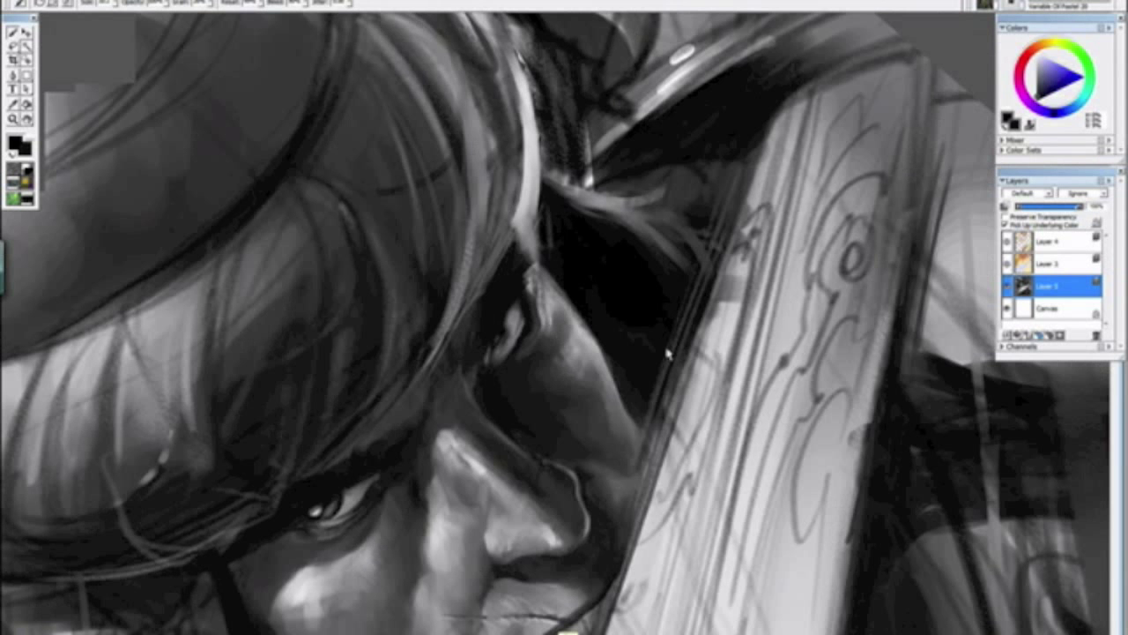
Step: Return the canvas view to upright and check the whole painting
{"action": "key", "text": "ctrl+minus"}
{"action": "key", "text": "ctrl+minus"}
{"action": "key", "text": "ctrl+minus"}
{"action": "key", "text": "ctrl+minus"}
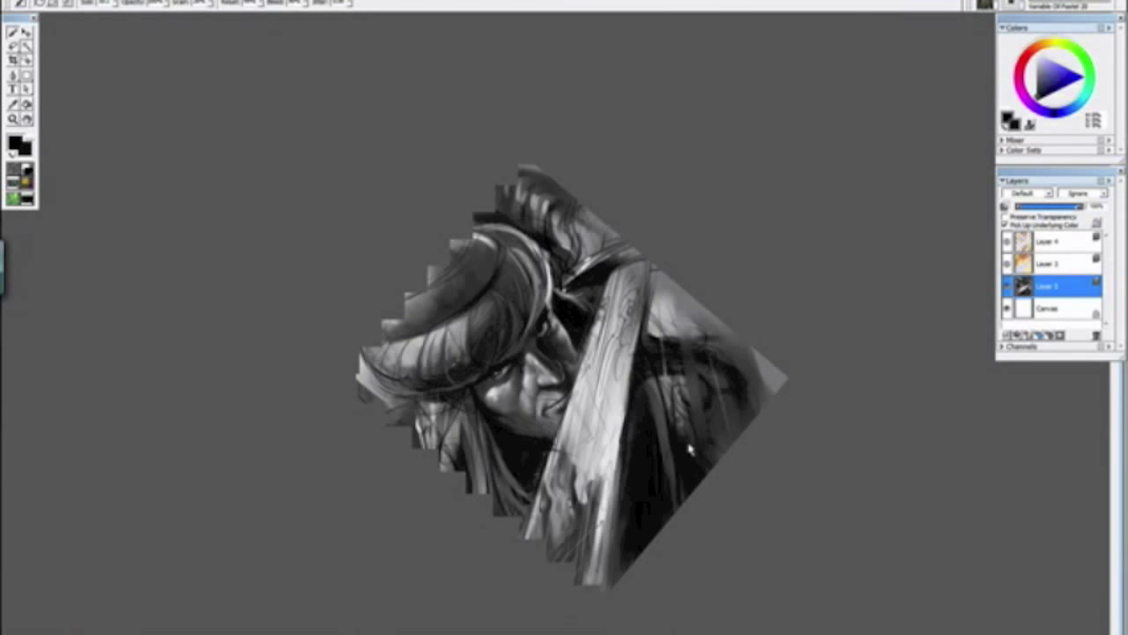
{"action": "left_click_drag", "start_coordinate": [690, 450], "coordinate": [398, 361]}
{"action": "left_click", "coordinate": [390, 353]}
{"action": "mouse_move", "coordinate": [326, 258]}
{"action": "left_mouse_down"}
{"action": "mouse_move", "coordinate": [329, 213]}
{"action": "mouse_move", "coordinate": [642, 381]}
{"action": "mouse_move", "coordinate": [686, 443]}
{"action": "left_mouse_up"}
Step: Brush dark shading down the shadow side of the nose bridge
{"action": "key", "text": "ctrl+plus"}
{"action": "key", "text": "ctrl+plus"}
{"action": "key", "text": "ctrl+plus"}
{"action": "key", "text": "ctrl+plus"}
{"action": "key", "text": "ctrl+plus"}
{"action": "left_click_drag", "start_coordinate": [567, 314], "coordinate": [580, 486]}
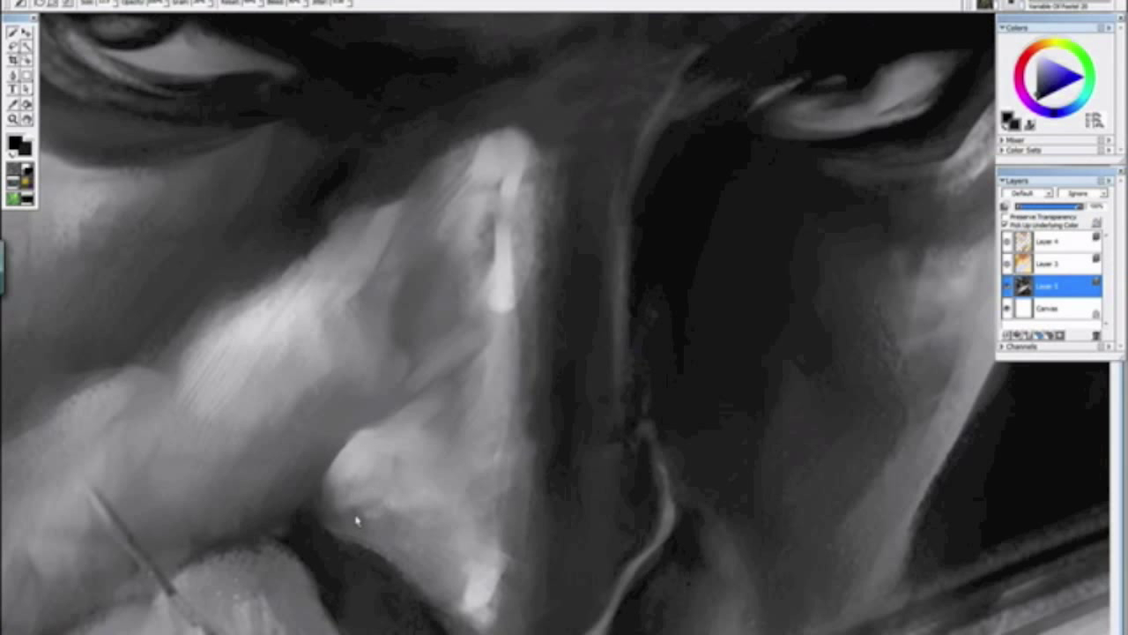
Step: Examine the mirrored portrait at several reduced sizes to judge how the face shading reads
{"action": "key", "text": "ctrl+minus"}
{"action": "key", "text": "ctrl+minus"}
{"action": "key", "text": "ctrl+minus"}
{"action": "key", "text": "ctrl+minus"}
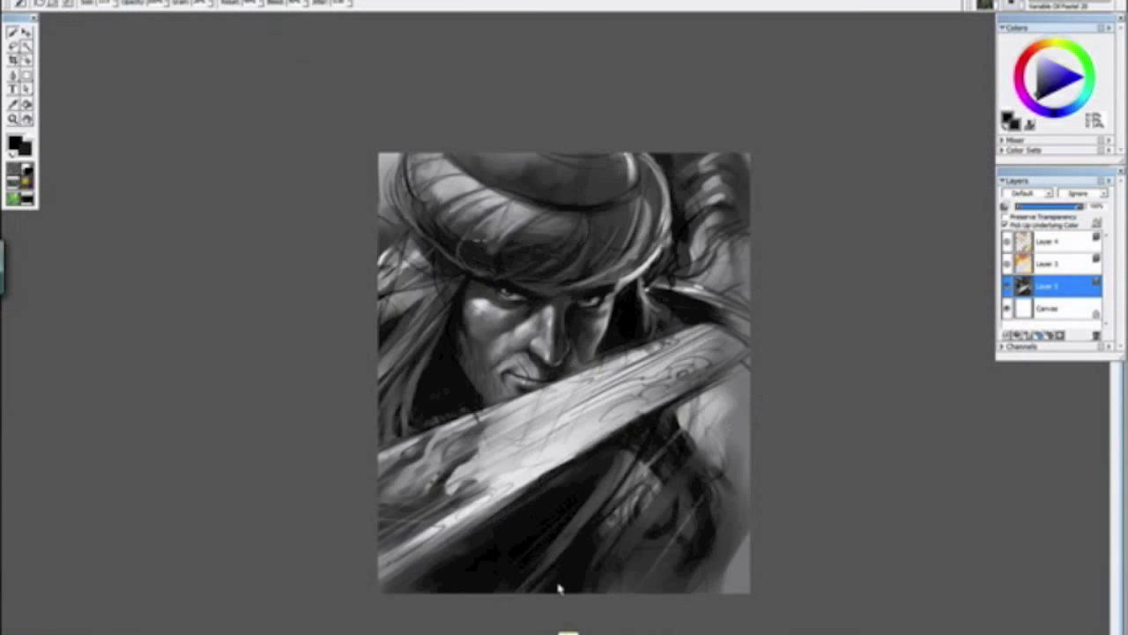
{"action": "left_click_drag", "start_coordinate": [408, 353], "coordinate": [617, 495]}
{"action": "left_click", "coordinate": [612, 526]}
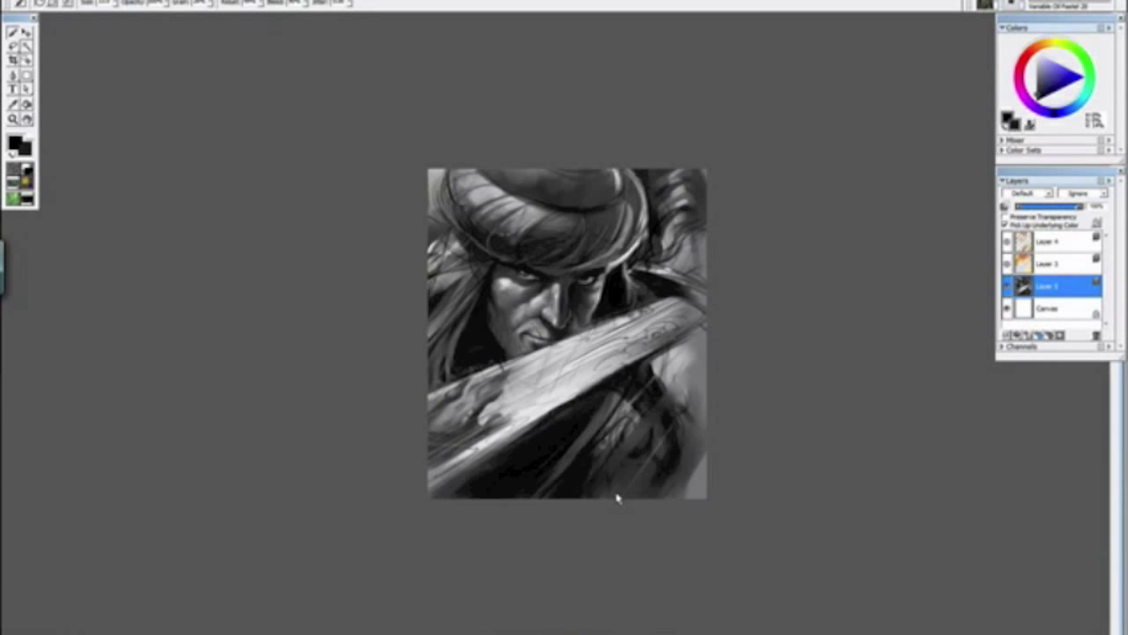
{"action": "key", "text": "ctrl+minus"}
{"action": "key", "text": "ctrl+minus"}
{"action": "key", "text": "ctrl+plus"}
{"action": "key", "text": "ctrl+plus"}
{"action": "key", "text": "ctrl+plus"}
{"action": "key", "text": "ctrl+plus"}
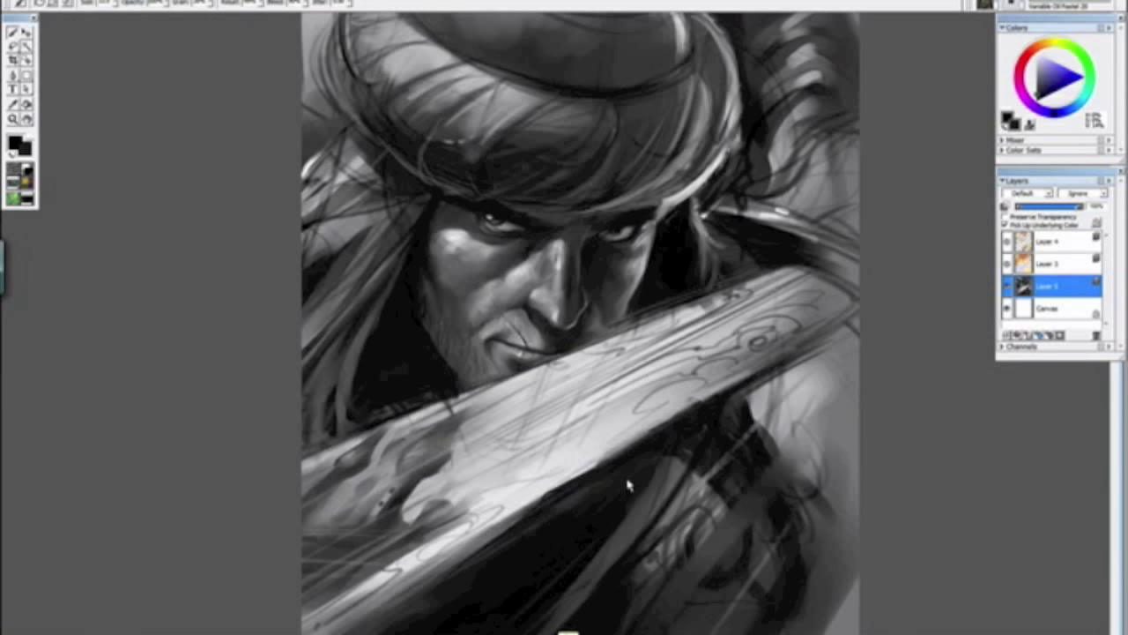
{"action": "key", "text": "ctrl+minus"}
{"action": "left_click_drag", "start_coordinate": [409, 368], "coordinate": [520, 471]}
Step: Rotate the view and blend dark tone along the nose's shadow side and the area between the brows
{"action": "key", "text": "ctrl+plus"}
{"action": "key", "text": "ctrl+plus"}
{"action": "key", "text": "ctrl+plus"}
{"action": "key", "text": "ctrl+plus"}
{"action": "key", "text": "ctrl+plus"}
{"action": "key", "text": "ctrl+plus"}
{"action": "left_click_drag", "start_coordinate": [494, 289], "coordinate": [883, 226]}
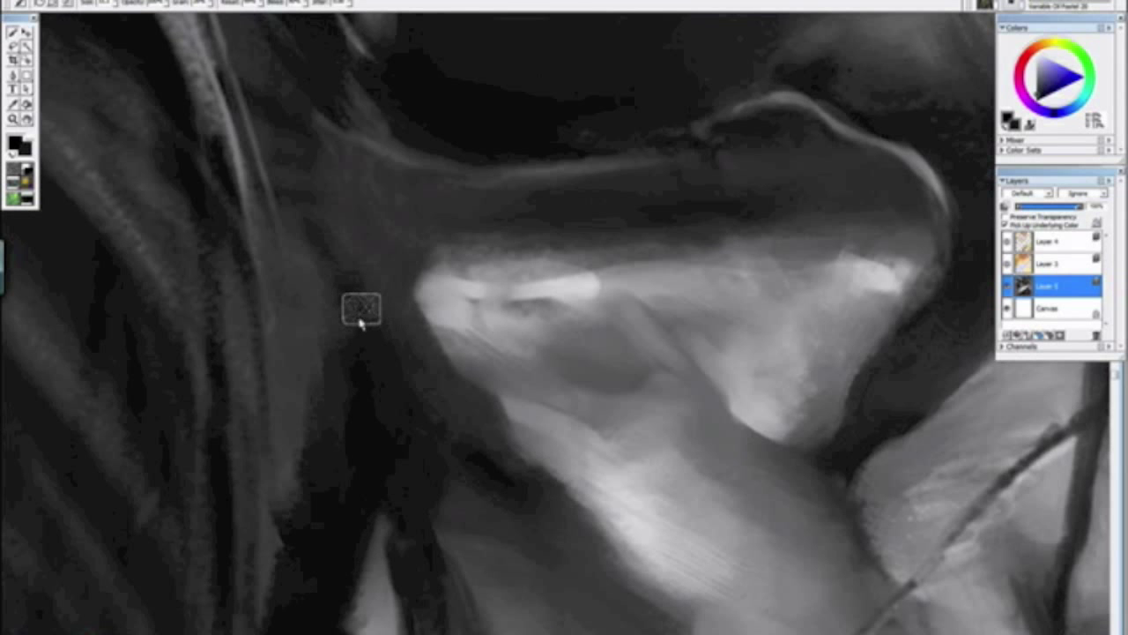
Step: Reset the canvas rotation and review the entire painting at a small size
{"action": "key", "text": "ctrl+minus"}
{"action": "key", "text": "ctrl+minus"}
{"action": "key", "text": "ctrl+minus"}
{"action": "key", "text": "ctrl+minus"}
{"action": "key", "text": "ctrl+minus"}
{"action": "key", "text": "ctrl+minus"}
{"action": "key", "text": "ctrl+minus"}
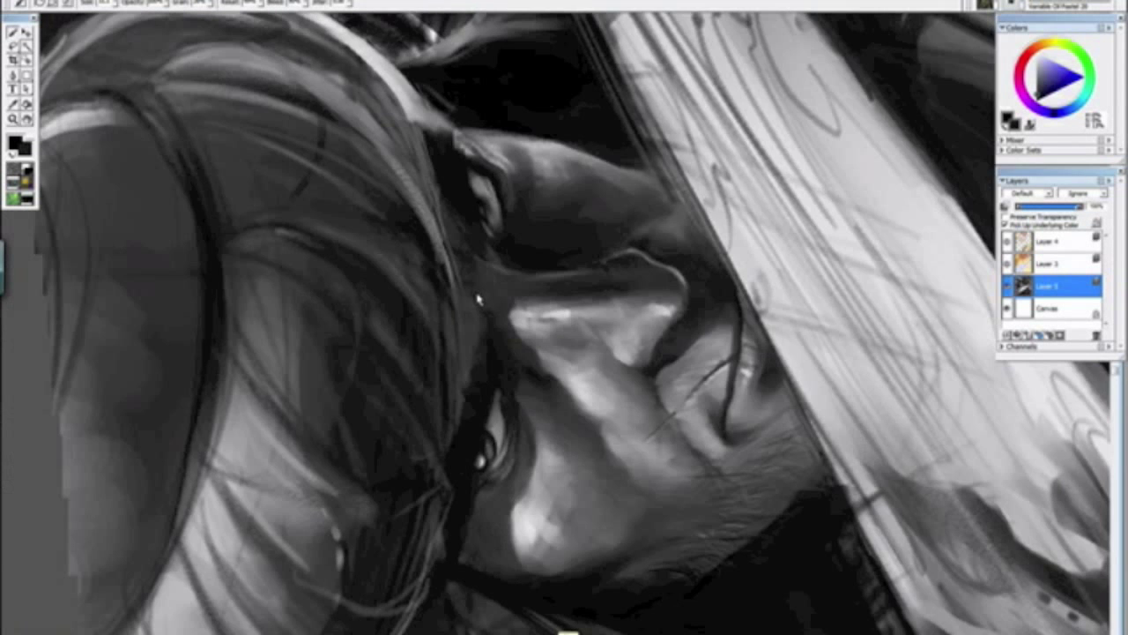
{"action": "left_click", "coordinate": [643, 446], "text": "alt"}
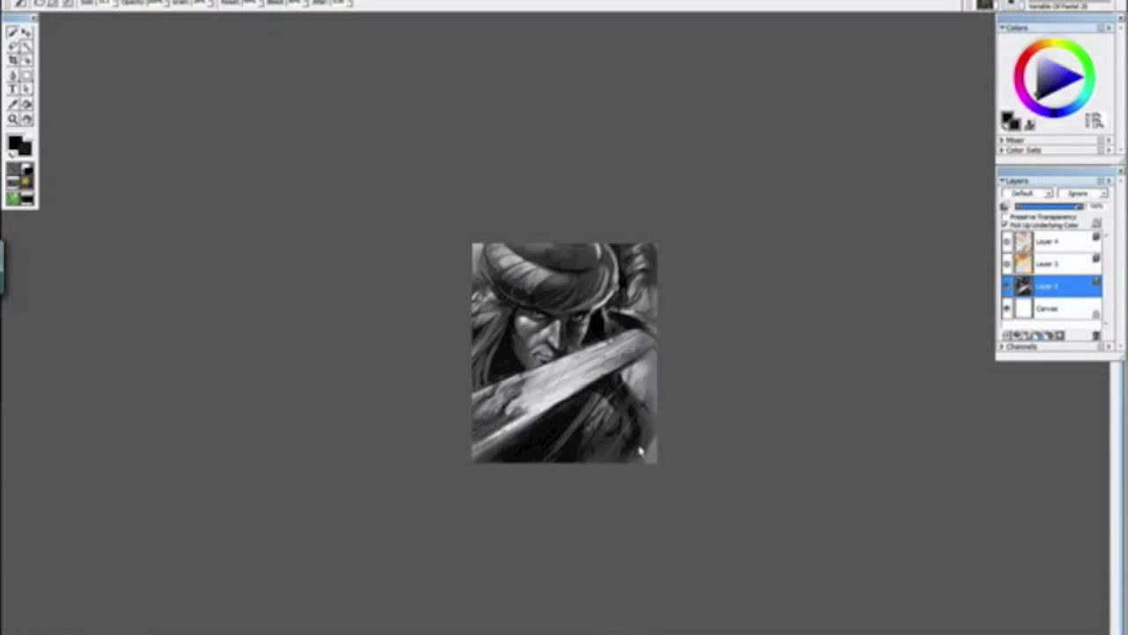
{"action": "left_click_drag", "start_coordinate": [641, 451], "coordinate": [646, 430]}
Step: Rotate the view and brush light grey tone onto the cheek fold between the scar and the nose
{"action": "key", "text": "ctrl+plus"}
{"action": "key", "text": "ctrl+plus"}
{"action": "key", "text": "ctrl+plus"}
{"action": "key", "text": "ctrl+plus"}
{"action": "key", "text": "ctrl+plus"}
{"action": "key", "text": "ctrl+plus"}
{"action": "left_click_drag", "start_coordinate": [541, 446], "coordinate": [583, 507]}
{"action": "left_click_drag", "start_coordinate": [583, 507], "coordinate": [388, 414]}
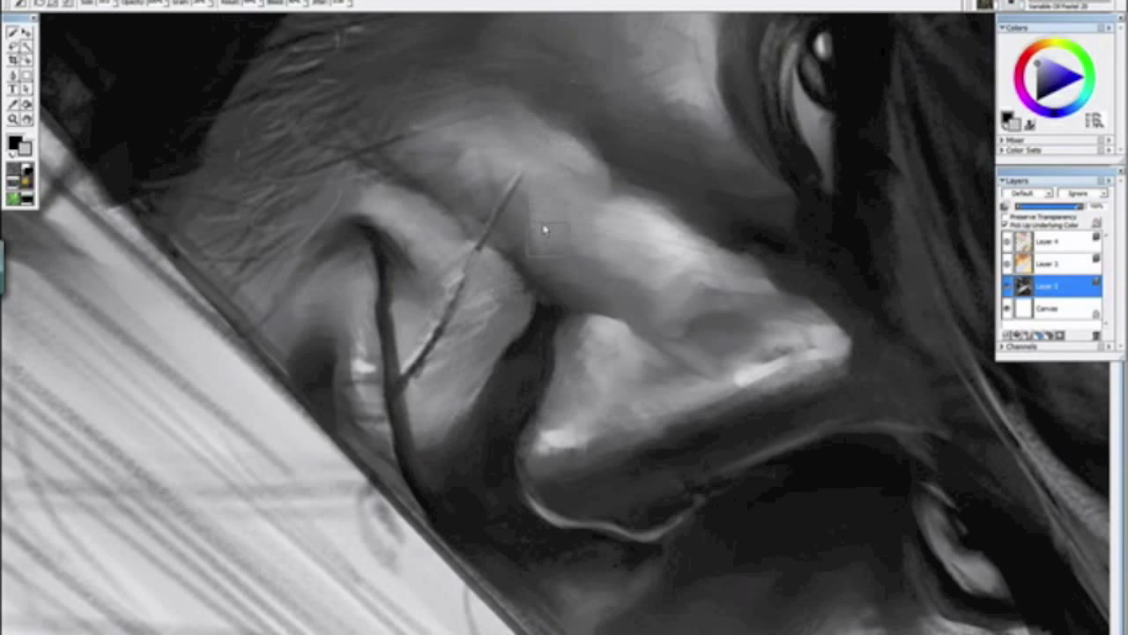
{"action": "left_click_drag", "start_coordinate": [443, 329], "coordinate": [580, 360]}
{"action": "left_click", "coordinate": [566, 350], "text": "alt"}
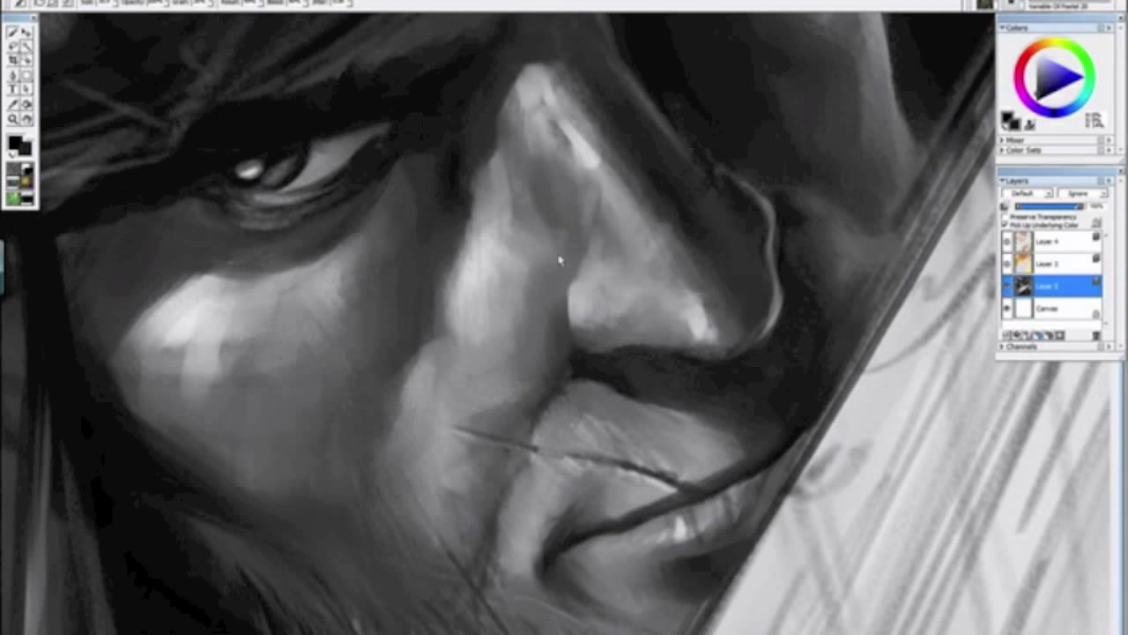
Step: Sample a dark grey and clean up the thin lit edge on the nose's shadow side above the nostril
{"action": "key", "text": "ctrl+minus"}
{"action": "key", "text": "ctrl+minus"}
{"action": "key", "text": "ctrl+minus"}
{"action": "key", "text": "ctrl+minus"}
{"action": "key", "text": "ctrl+minus"}
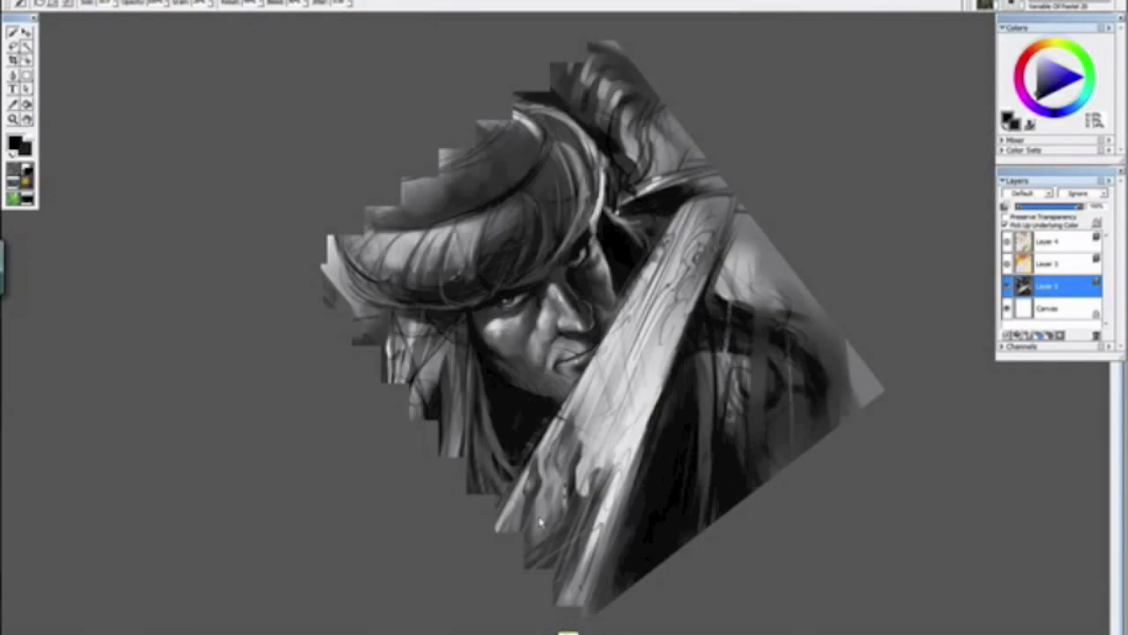
{"action": "key", "text": "ctrl+plus"}
{"action": "key", "text": "ctrl+plus"}
{"action": "scroll", "coordinate": [540, 522], "scroll_direction": "up", "scroll_amount": 6}
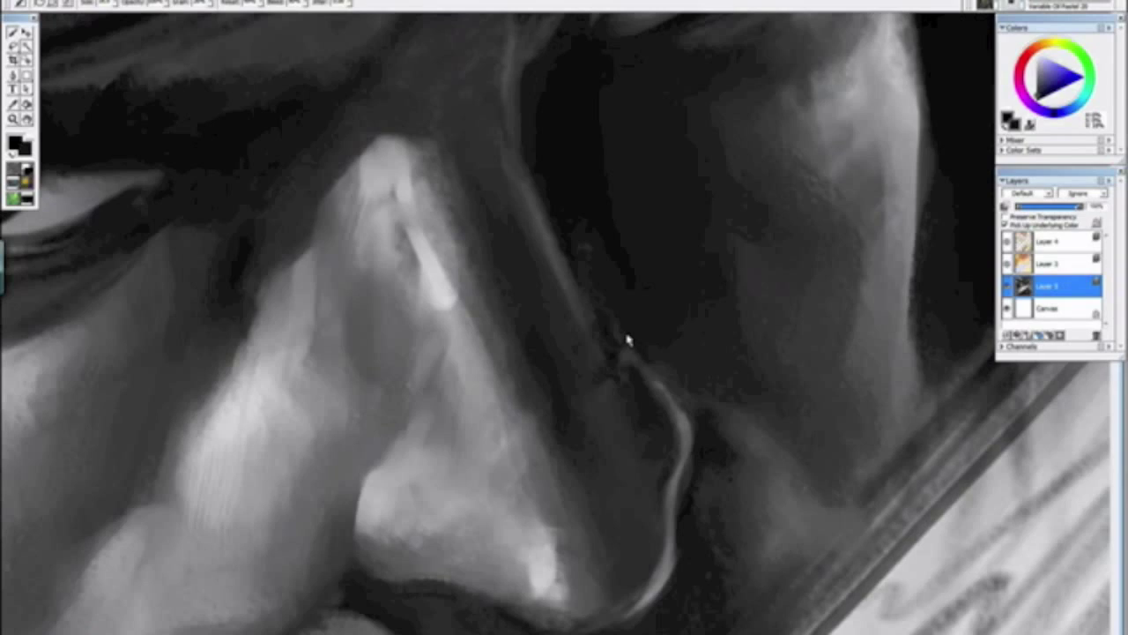
{"action": "key", "text": "alt"}
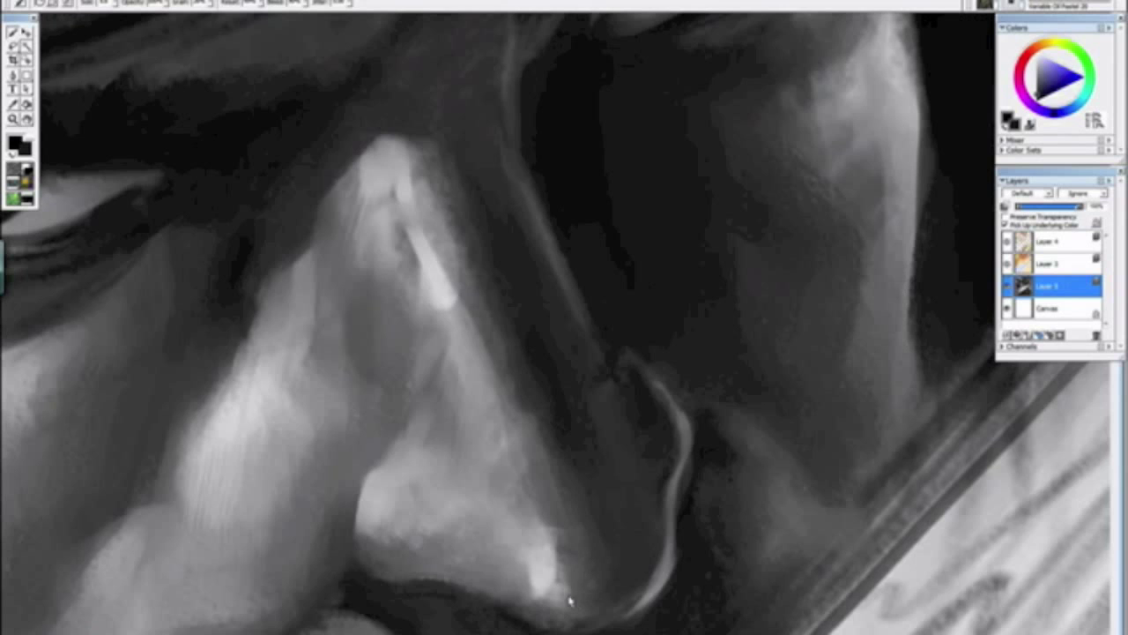
Step: Straighten the view and examine the whole portrait from a distance
{"action": "key", "text": "ctrl+minus"}
{"action": "key", "text": "ctrl+minus"}
{"action": "key", "text": "ctrl+minus"}
{"action": "key", "text": "ctrl+minus"}
{"action": "key", "text": "ctrl+minus"}
{"action": "key", "text": "ctrl+minus"}
{"action": "key", "text": "ctrl+minus"}
{"action": "left_click_drag", "start_coordinate": [616, 382], "coordinate": [445, 294]}
{"action": "left_click", "coordinate": [482, 320]}
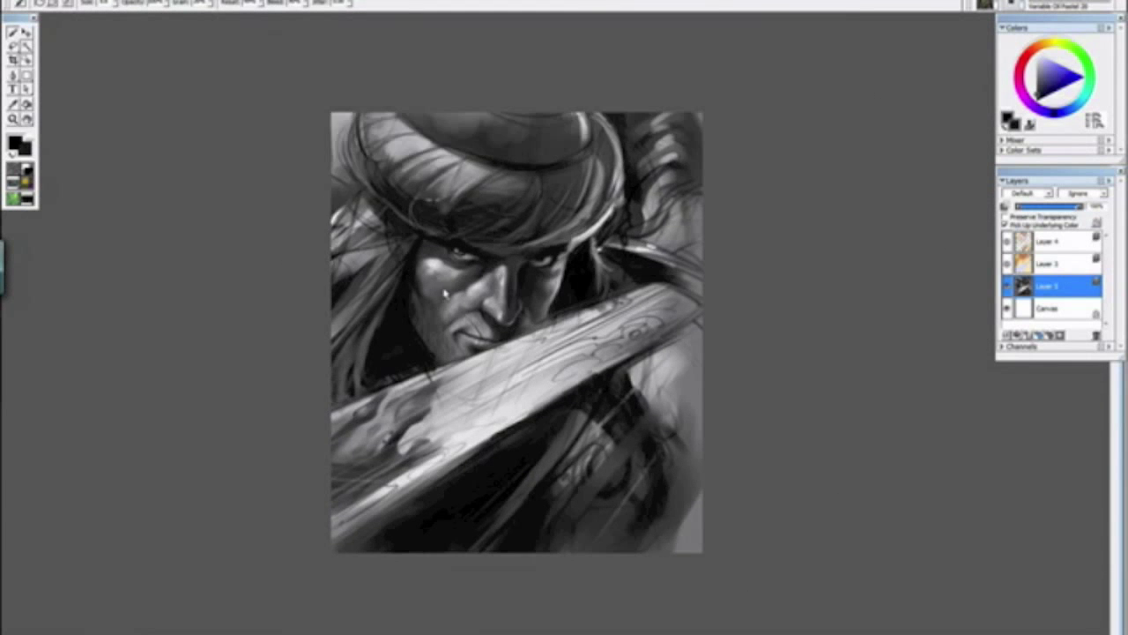
Step: Darken the area at the nostril's upper edge, and brush sampled mid grey over the far cheek above the sword
{"action": "key", "text": "ctrl+plus"}
{"action": "key", "text": "ctrl+plus"}
{"action": "key", "text": "ctrl+plus"}
{"action": "key", "text": "ctrl+plus"}
{"action": "key", "text": "ctrl+plus"}
{"action": "key", "text": "ctrl+plus"}
{"action": "left_click_drag", "start_coordinate": [250, 148], "coordinate": [539, 306]}
{"action": "left_click", "coordinate": [520, 261], "text": "alt"}
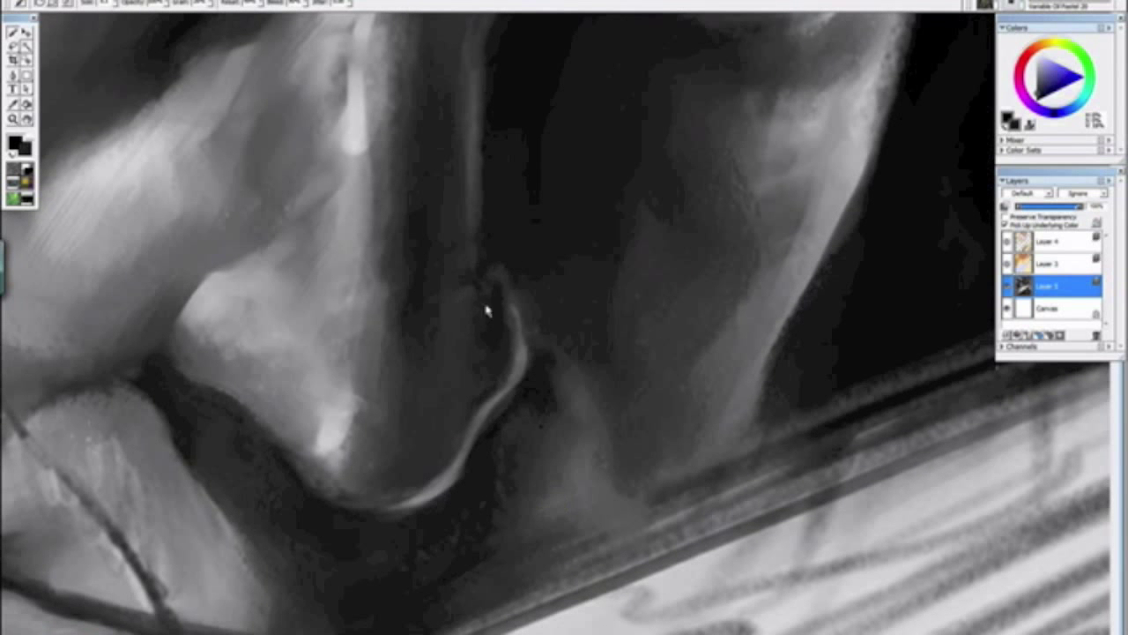
{"action": "key", "text": "alt"}
{"action": "mouse_move", "coordinate": [720, 420]}
{"action": "left_mouse_down"}
{"action": "mouse_move", "coordinate": [683, 292]}
{"action": "mouse_move", "coordinate": [699, 395]}
{"action": "mouse_move", "coordinate": [677, 284]}
{"action": "mouse_move", "coordinate": [622, 213]}
{"action": "left_mouse_up"}
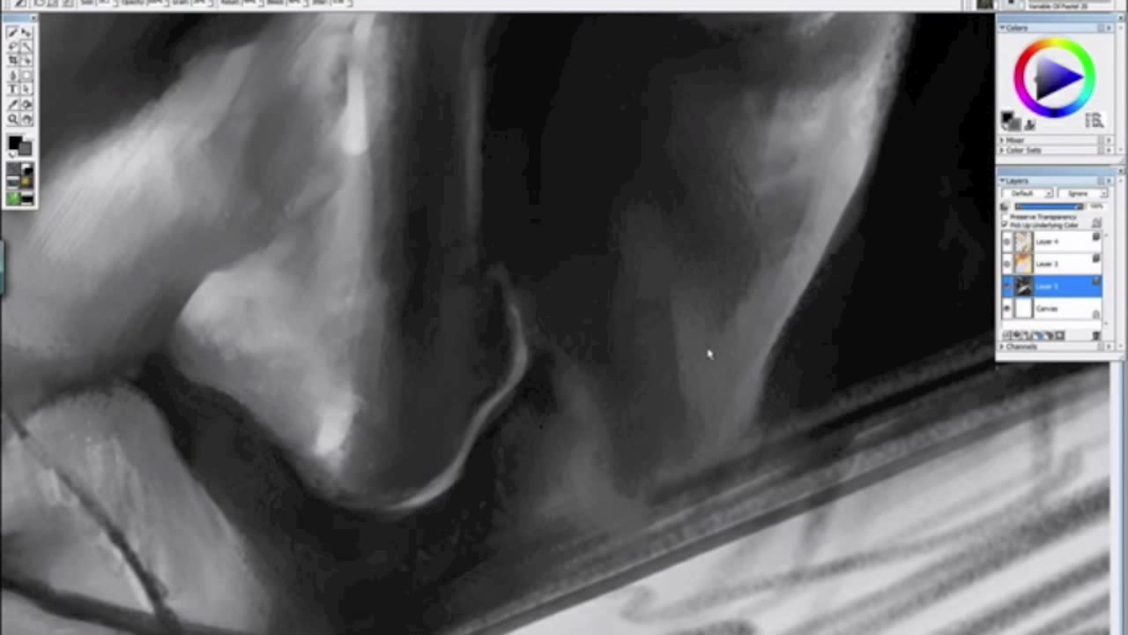
Step: Examine the whole portrait from a distance, checking the overall values of the face, turban and sword
{"action": "key", "text": "ctrl+minus"}
{"action": "key", "text": "ctrl+minus"}
{"action": "key", "text": "ctrl+minus"}
{"action": "key", "text": "ctrl+minus"}
{"action": "key", "text": "ctrl+minus"}
{"action": "key", "text": "ctrl+minus"}
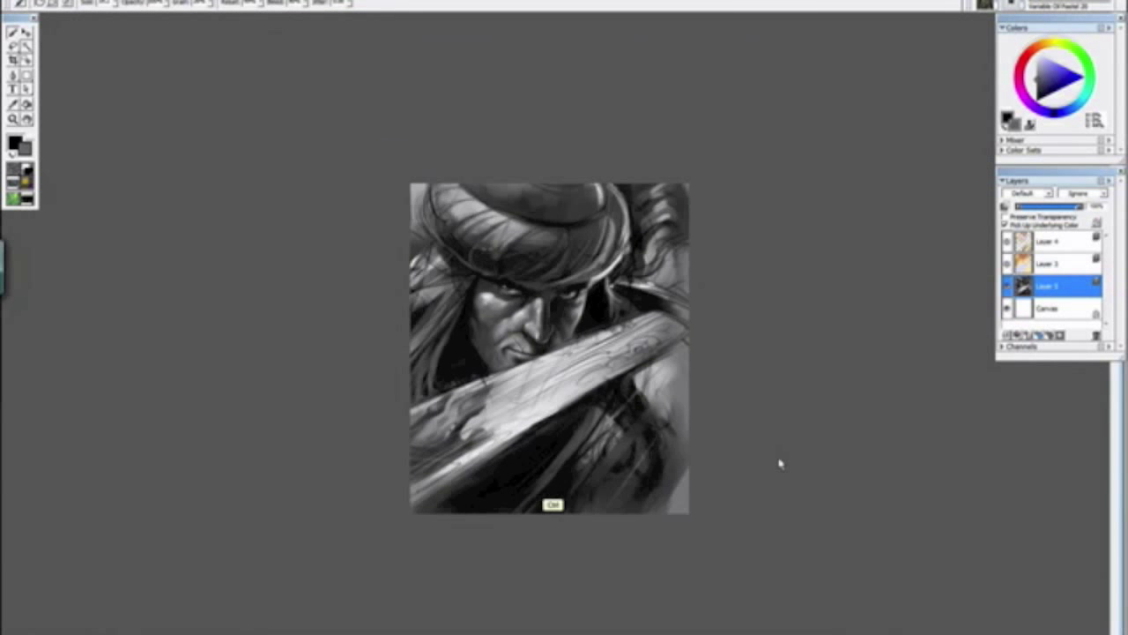
{"action": "left_click_drag", "start_coordinate": [473, 344], "coordinate": [659, 485]}
{"action": "left_click", "coordinate": [627, 506], "text": "alt"}
{"action": "key", "text": "ctrl+minus"}
{"action": "key", "text": "ctrl+plus"}
{"action": "key", "text": "ctrl+plus"}
{"action": "key", "text": "ctrl+plus"}
{"action": "key", "text": "ctrl+plus"}
{"action": "key", "text": "ctrl+plus"}
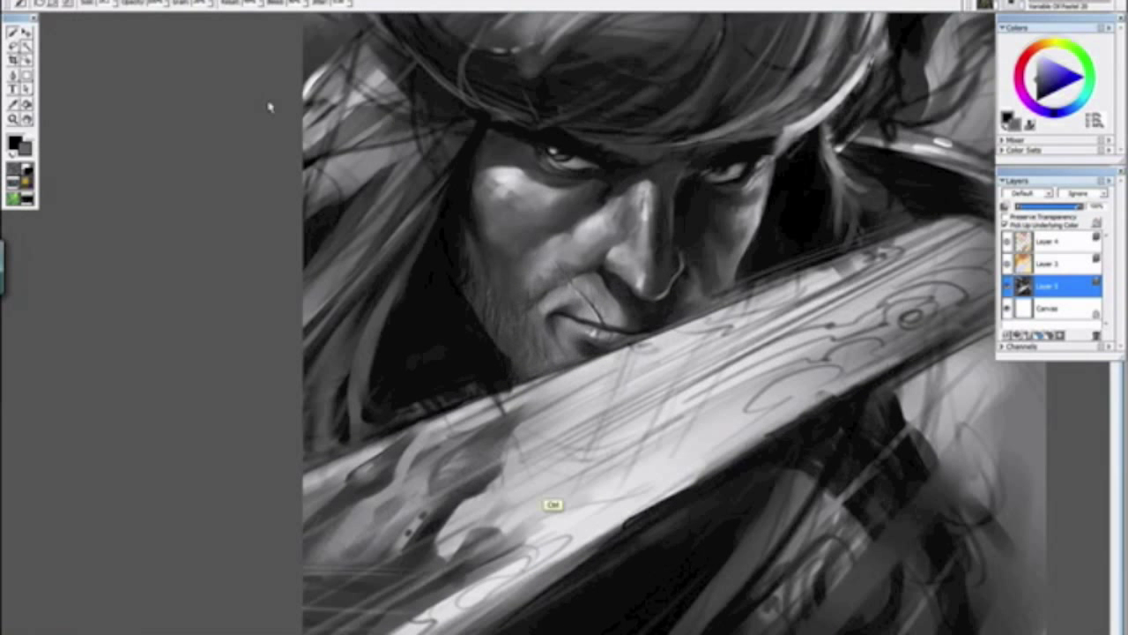
Step: Flip the painting horizontally and review the mirrored portrait
{"action": "left_click", "coordinate": [70, 2]}
{"action": "mouse_move", "coordinate": [104, 24]}
{"action": "left_click", "coordinate": [258, 81]}
{"action": "key", "text": "ctrl+minus"}
{"action": "key", "text": "ctrl+minus"}
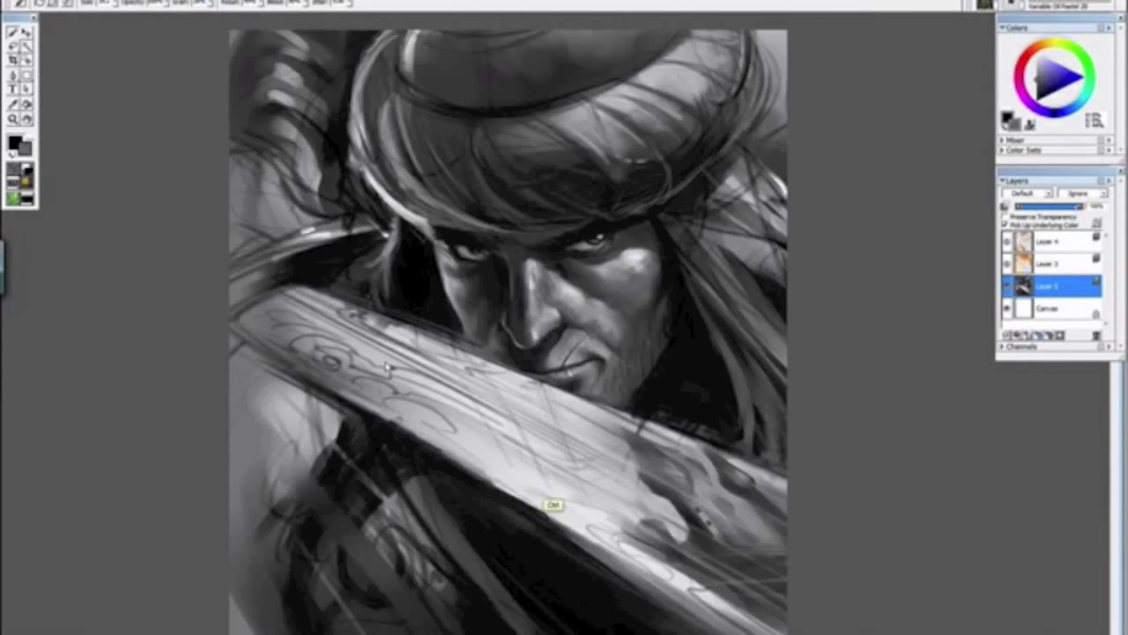
Step: Sample the black background beside the far cheek and clean up the cheek's outer edge above the sword
{"action": "key", "text": "ctrl+plus"}
{"action": "key", "text": "ctrl+plus"}
{"action": "key", "text": "ctrl+plus"}
{"action": "left_click_drag", "start_coordinate": [470, 299], "coordinate": [682, 285]}
{"action": "left_click", "coordinate": [343, 290], "text": "alt"}
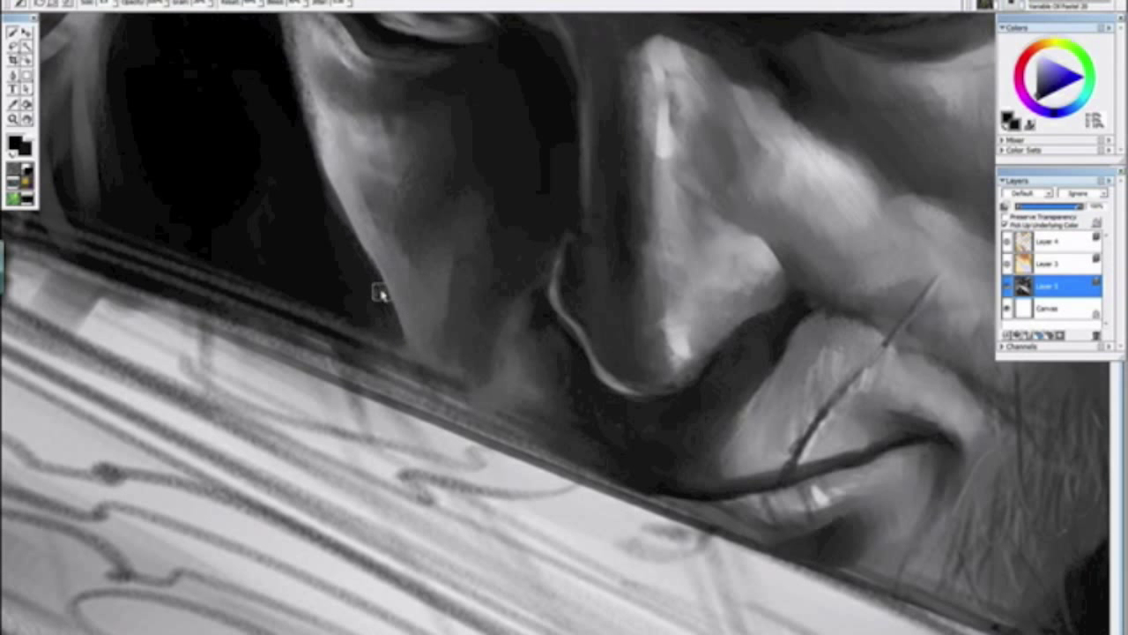
Step: Brush dark tone into the cast shadow beneath the nostril, beside the edge of the upper lip
{"action": "key", "text": "ctrl+minus"}
{"action": "key", "text": "ctrl+minus"}
{"action": "key", "text": "ctrl+minus"}
{"action": "key", "text": "ctrl+minus"}
{"action": "left_click_drag", "start_coordinate": [599, 439], "coordinate": [395, 300]}
{"action": "left_click", "coordinate": [395, 300]}
{"action": "key", "text": "ctrl+plus"}
{"action": "key", "text": "ctrl+plus"}
{"action": "key", "text": "ctrl+plus"}
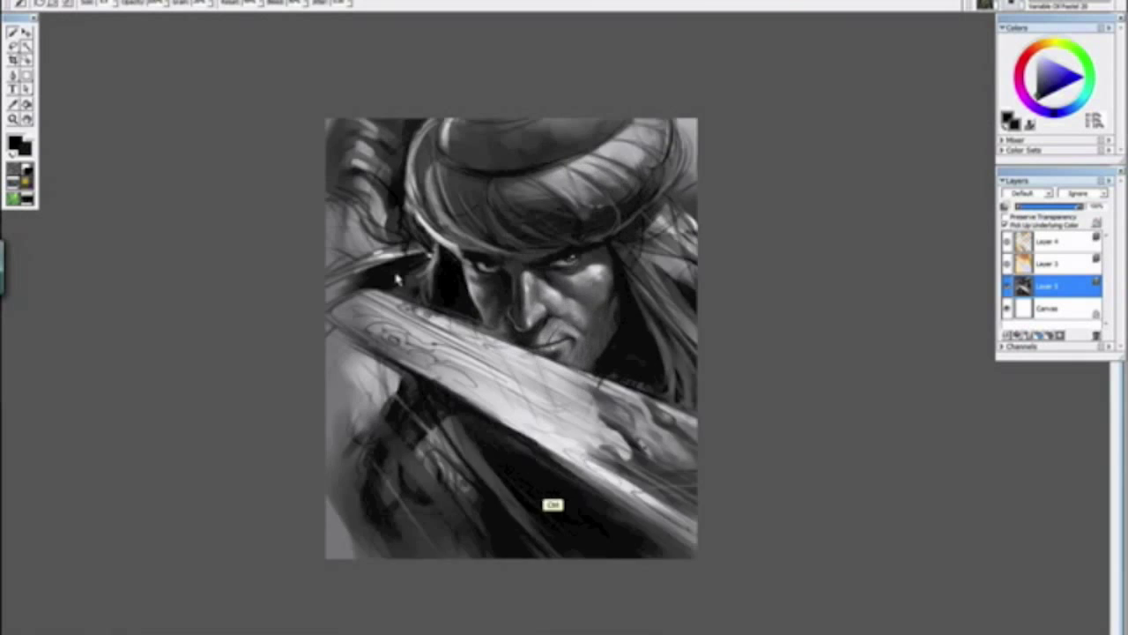
{"action": "key", "text": "ctrl+plus"}
{"action": "key", "text": "ctrl+plus"}
{"action": "key", "text": "ctrl+plus"}
{"action": "left_click_drag", "start_coordinate": [462, 255], "coordinate": [488, 341]}
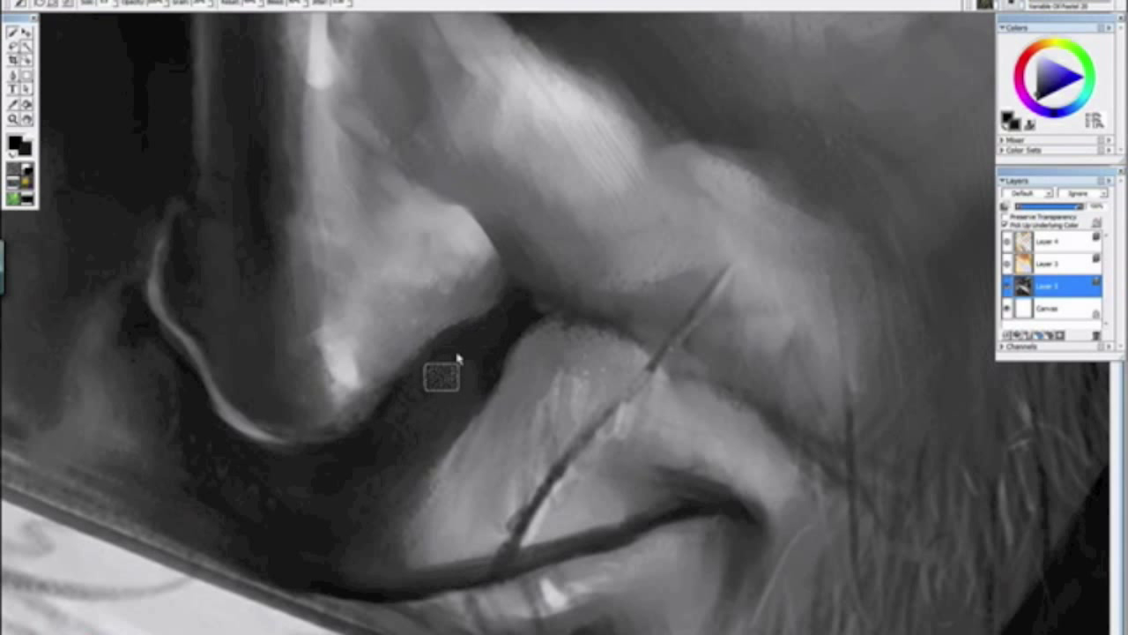
{"action": "key", "text": "alt+space"}
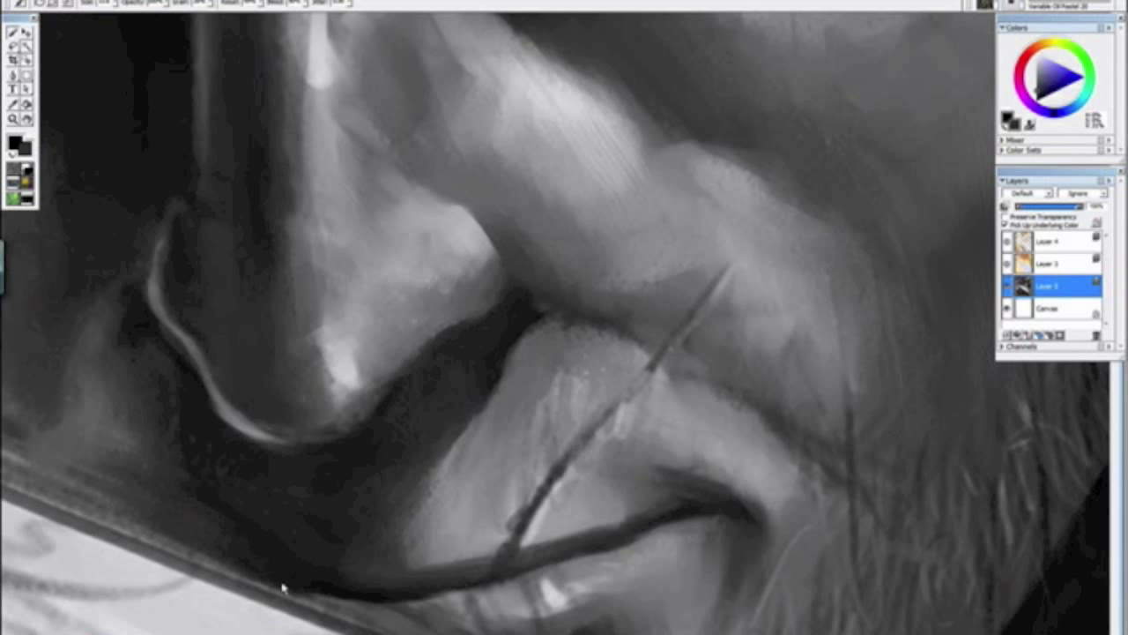
Step: Examine the mirrored portrait from a distance to judge the shadow under the nose
{"action": "key", "text": "ctrl+minus"}
{"action": "key", "text": "ctrl+minus"}
{"action": "key", "text": "ctrl+minus"}
{"action": "key", "text": "ctrl+minus"}
{"action": "key", "text": "ctrl+minus"}
{"action": "key", "text": "ctrl+minus"}
{"action": "key", "text": "ctrl+minus"}
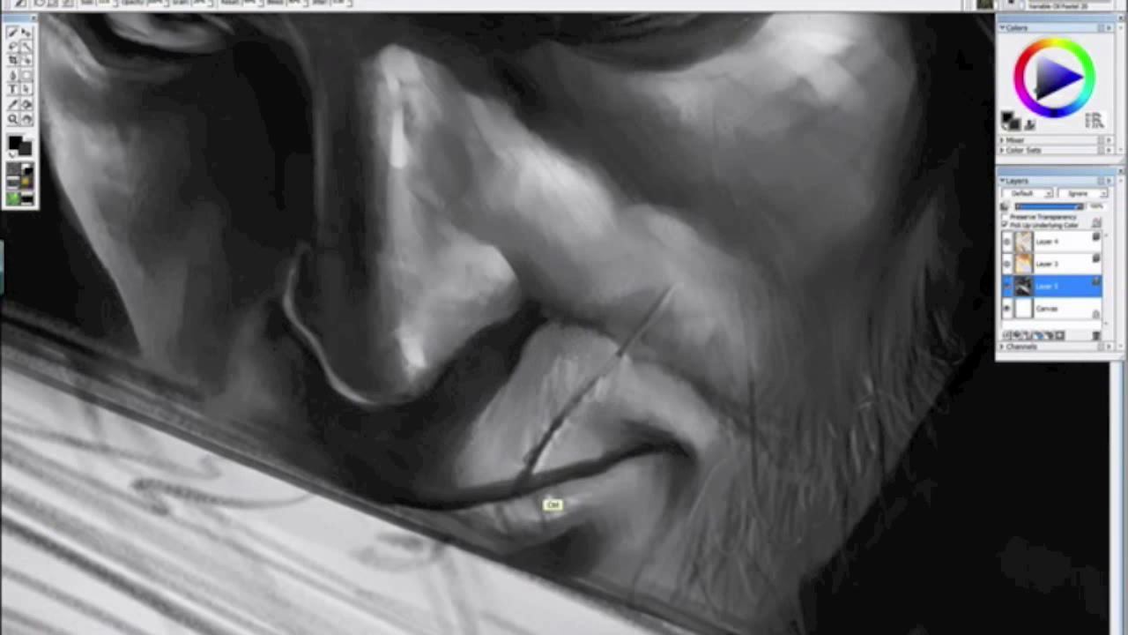
{"action": "mouse_move", "coordinate": [491, 633]}
{"action": "key", "text": "alt+space"}
{"action": "left_click_drag", "start_coordinate": [405, 511], "coordinate": [273, 325]}
{"action": "left_click", "coordinate": [304, 340], "text": "alt"}
{"action": "key", "text": "ctrl+minus"}
{"action": "key", "text": "ctrl+minus"}
Step: Adjust the brush size and brush sampled greys onto the cheek fold between the scar and the stubble
{"action": "key", "text": "ctrl+plus"}
{"action": "key", "text": "ctrl+plus"}
{"action": "key", "text": "ctrl+plus"}
{"action": "key", "text": "ctrl+plus"}
{"action": "key", "text": "ctrl+plus"}
{"action": "key", "text": "ctrl+plus"}
{"action": "key", "text": "ctrl+plus"}
{"action": "key", "text": "ctrl+plus"}
{"action": "key", "text": "ctrl+plus"}
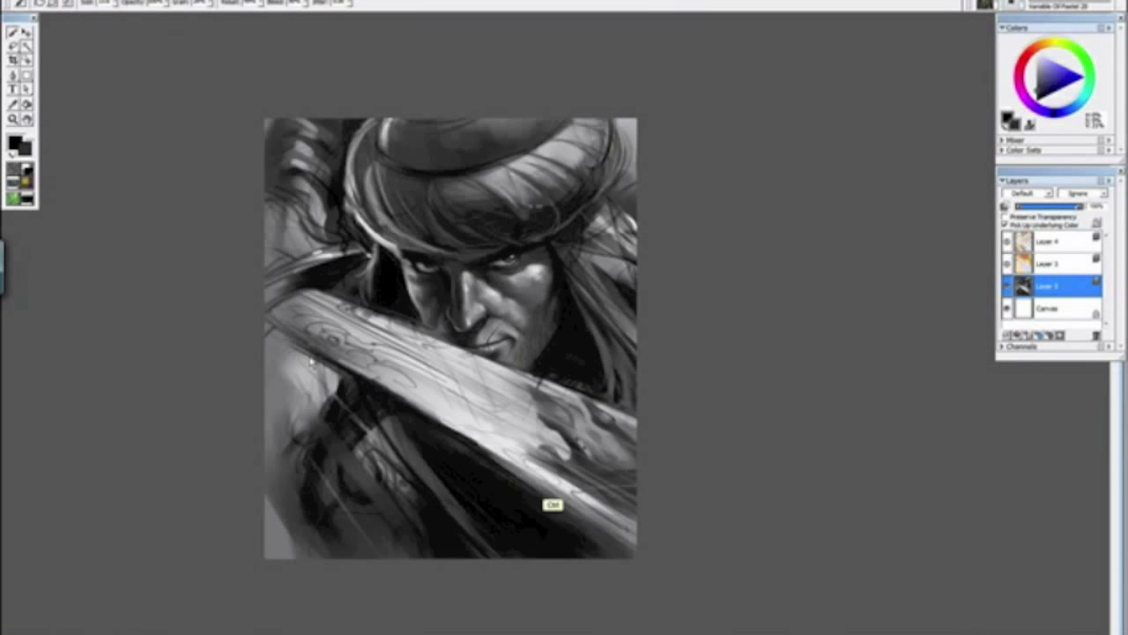
{"action": "key", "text": "ctrl+alt"}
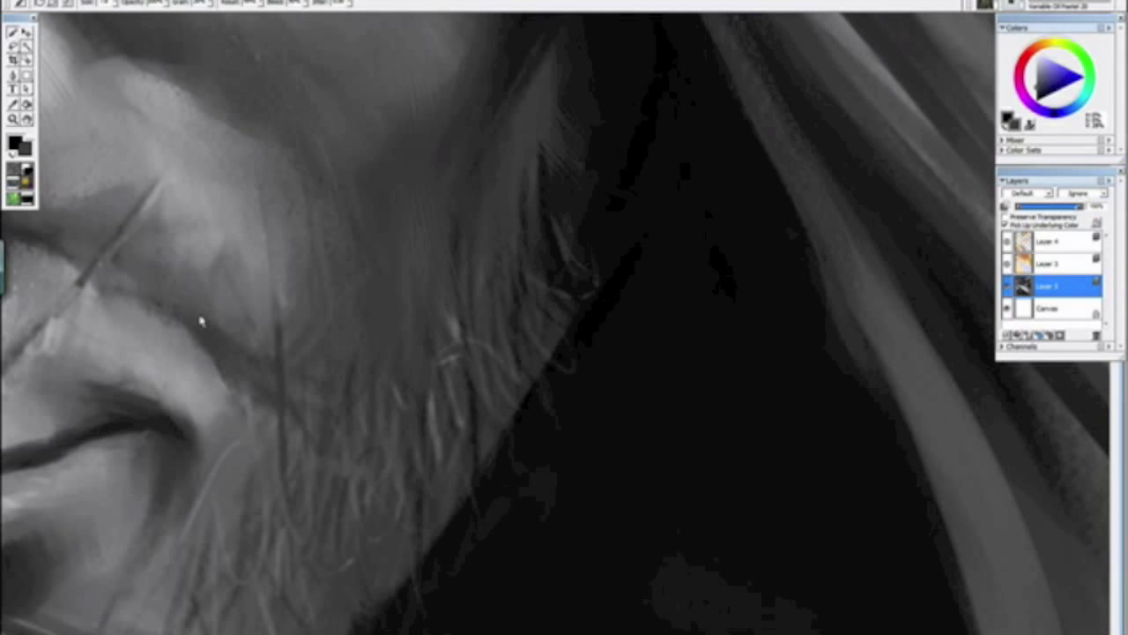
{"action": "key", "text": "ctrl+alt"}
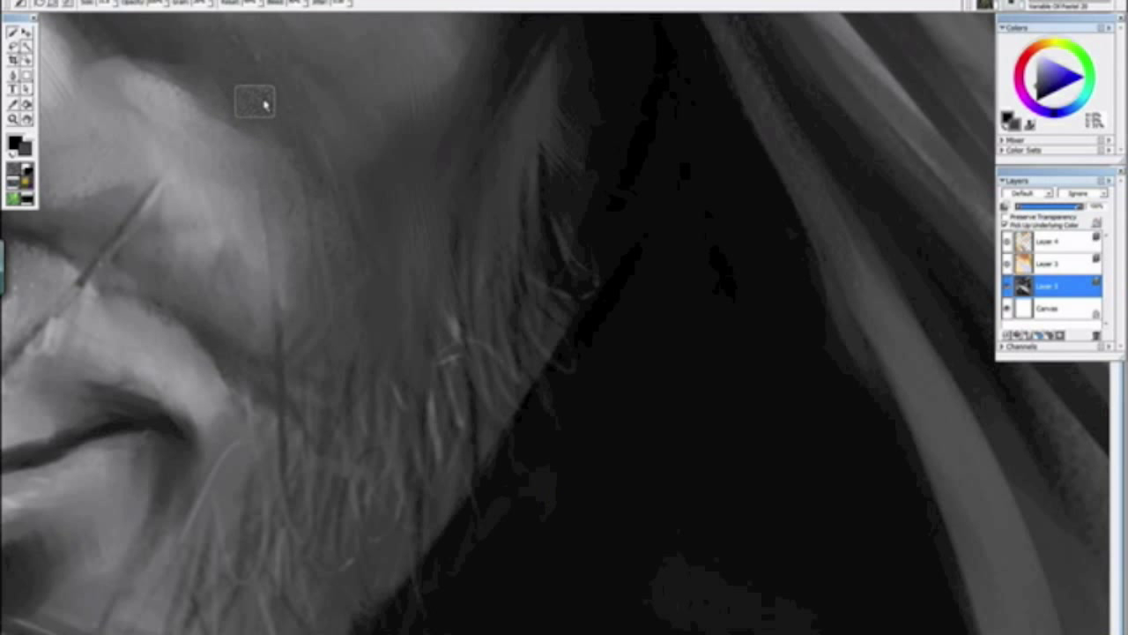
{"action": "left_click", "coordinate": [188, 156], "text": "alt"}
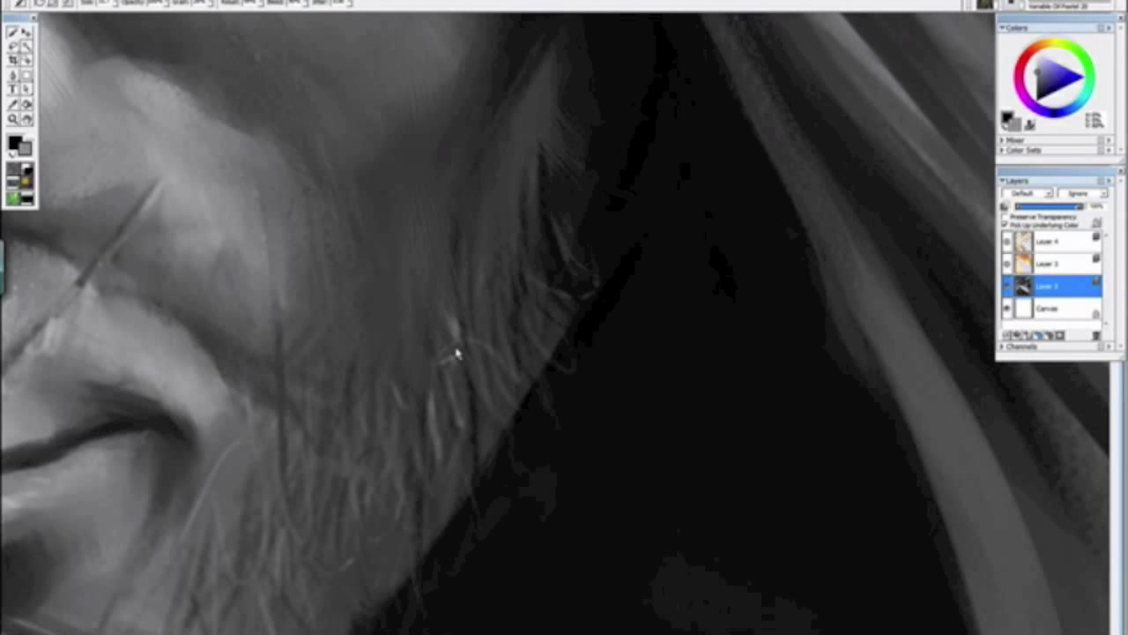
Step: Examine the whole portrait to judge the shading of the cheek and jaw
{"action": "key", "text": "ctrl+minus"}
{"action": "key", "text": "ctrl+minus"}
{"action": "key", "text": "ctrl+minus"}
{"action": "left_click_drag", "start_coordinate": [537, 441], "coordinate": [372, 261]}
{"action": "left_click", "coordinate": [372, 279], "text": "alt"}
{"action": "key", "text": "ctrl+minus"}
{"action": "key", "text": "ctrl+minus"}
{"action": "key", "text": "ctrl+minus"}
{"action": "key", "text": "ctrl+minus"}
Step: Rotate the view and brush grey tone over the stubbled cheek beside the corner of the mouth
{"action": "key", "text": "ctrl+plus"}
{"action": "key", "text": "ctrl+plus"}
{"action": "key", "text": "ctrl+plus"}
{"action": "key", "text": "ctrl+plus"}
{"action": "key", "text": "ctrl+plus"}
{"action": "key", "text": "ctrl+plus"}
{"action": "key", "text": "ctrl+plus"}
{"action": "key", "text": "ctrl+plus"}
{"action": "key", "text": "ctrl+plus"}
{"action": "key", "text": "ctrl+plus"}
{"action": "left_click_drag", "start_coordinate": [315, 303], "coordinate": [394, 337]}
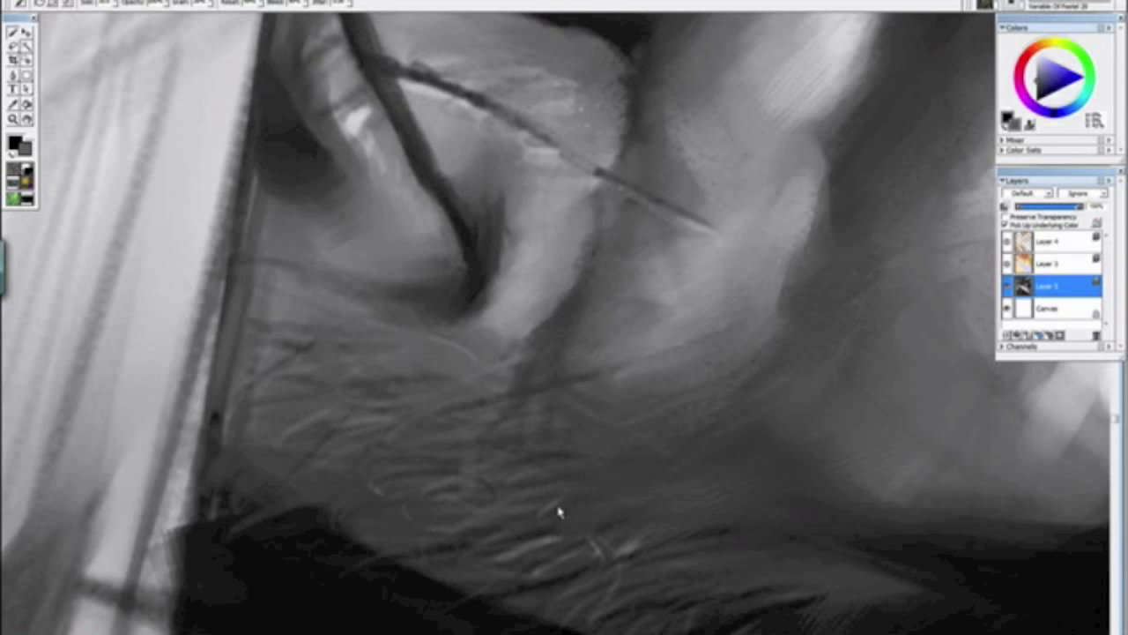
Step: Straighten and review the portrait, and brush dark tone into the shadow between the nostril, the lips and the sword's edge
{"action": "key", "text": "ctrl+0"}
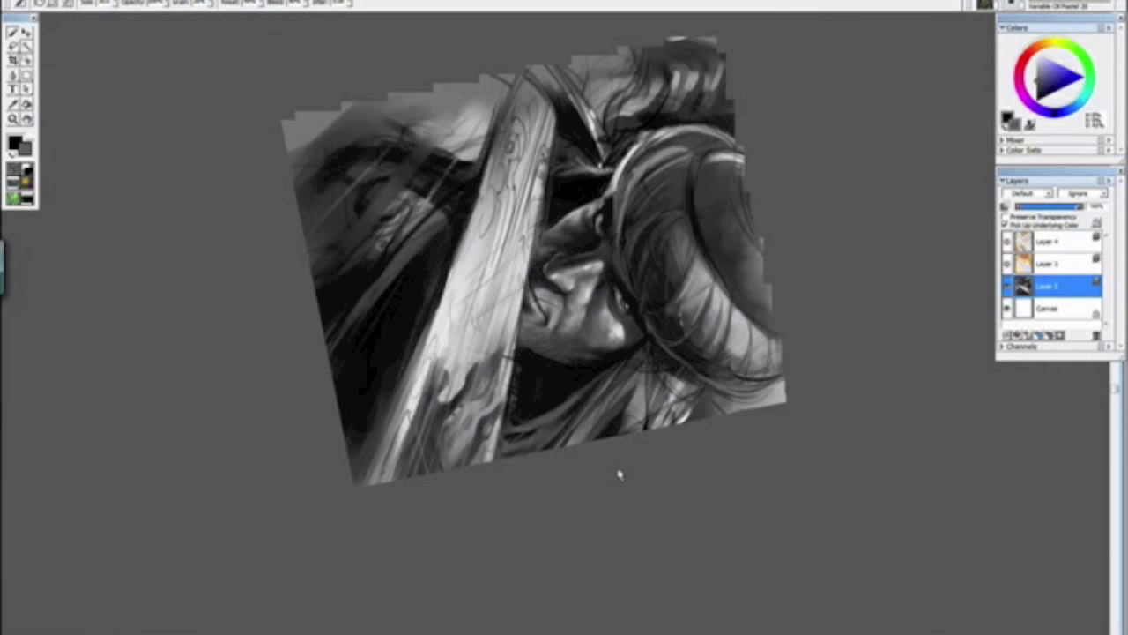
{"action": "left_click", "coordinate": [634, 503], "text": "alt"}
{"action": "left_click_drag", "start_coordinate": [648, 497], "coordinate": [674, 458]}
{"action": "key", "text": "ctrl+minus"}
{"action": "key", "text": "ctrl+minus"}
{"action": "key", "text": "ctrl+minus"}
{"action": "key", "text": "ctrl+plus"}
{"action": "key", "text": "ctrl+plus"}
{"action": "key", "text": "ctrl+plus"}
{"action": "key", "text": "ctrl+plus"}
{"action": "key", "text": "ctrl+plus"}
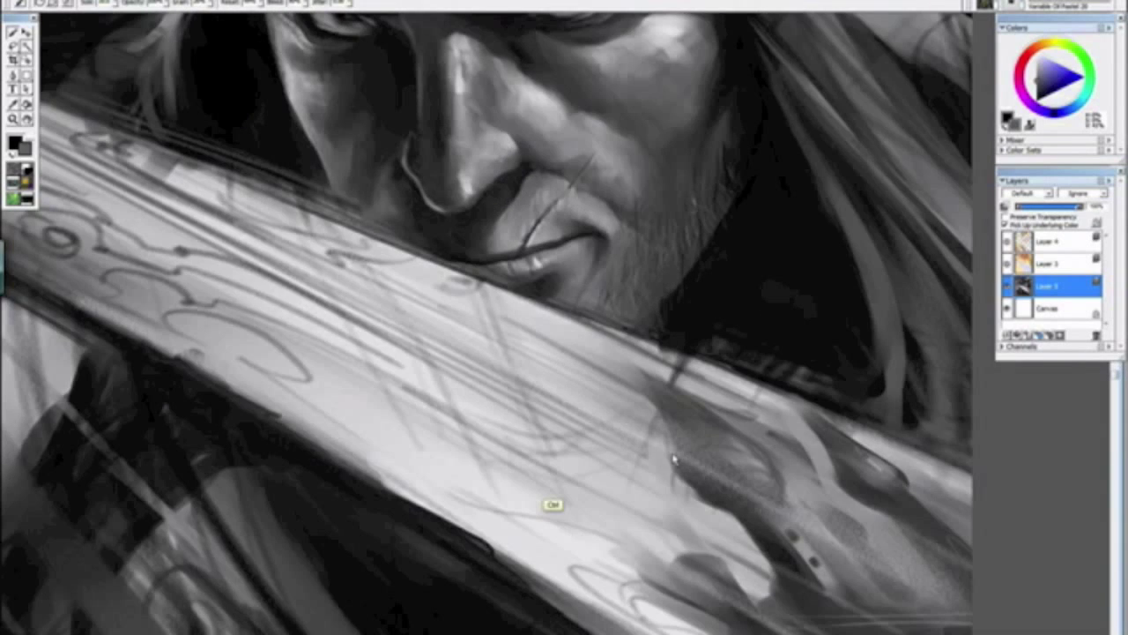
{"action": "key", "text": "ctrl+plus"}
{"action": "key", "text": "ctrl+plus"}
{"action": "key", "text": "ctrl+plus"}
{"action": "left_click_drag", "start_coordinate": [430, 297], "coordinate": [486, 360]}
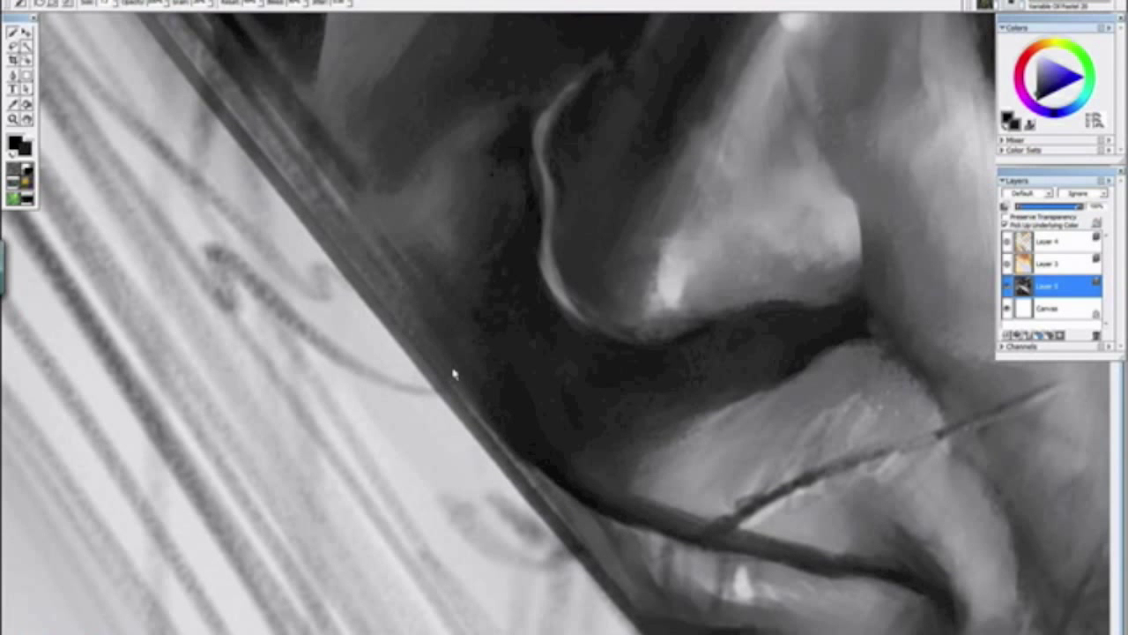
Step: Darken the shadow between the nose bridge and the inner corner of the near eye
{"action": "key", "text": "ctrl+minus"}
{"action": "key", "text": "ctrl+minus"}
{"action": "key", "text": "ctrl+minus"}
{"action": "key", "text": "ctrl+minus"}
{"action": "key", "text": "ctrl+minus"}
{"action": "mouse_move", "coordinate": [457, 356]}
{"action": "left_mouse_down"}
{"action": "mouse_move", "coordinate": [649, 465]}
{"action": "mouse_move", "coordinate": [610, 496]}
{"action": "left_mouse_up"}
{"action": "left_click", "coordinate": [651, 470], "text": "alt"}
{"action": "key", "text": "ctrl+plus"}
{"action": "key", "text": "ctrl+plus"}
{"action": "key", "text": "ctrl+plus"}
{"action": "key", "text": "ctrl+plus"}
{"action": "key", "text": "ctrl+plus"}
{"action": "key", "text": "ctrl+plus"}
{"action": "left_click_drag", "start_coordinate": [569, 352], "coordinate": [507, 617]}
{"action": "mouse_move", "coordinate": [428, 531]}
{"action": "left_mouse_down"}
{"action": "mouse_move", "coordinate": [429, 215]}
{"action": "mouse_move", "coordinate": [411, 197]}
{"action": "mouse_move", "coordinate": [415, 258]}
{"action": "left_mouse_up"}
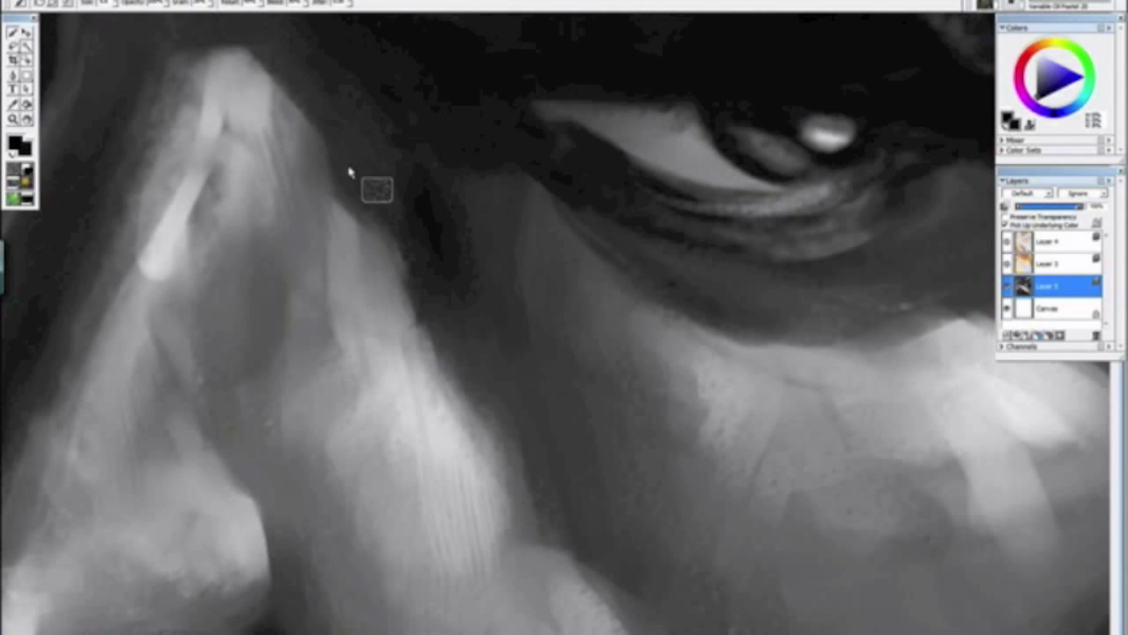
{"action": "left_click_drag", "start_coordinate": [399, 199], "coordinate": [370, 177]}
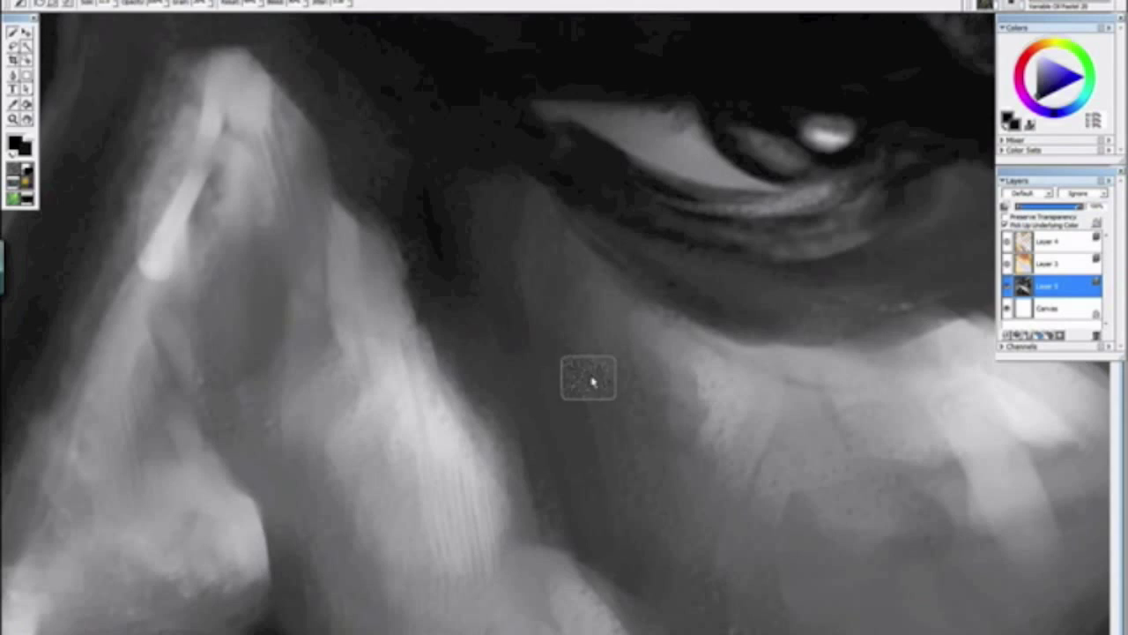
Step: Blend dark grey strokes into the inner brow and forehead between the nose bridge and the turban's edge
{"action": "key", "text": "ctrl+minus"}
{"action": "key", "text": "ctrl+minus"}
{"action": "key", "text": "ctrl+minus"}
{"action": "key", "text": "ctrl+minus"}
{"action": "key", "text": "ctrl+minus"}
{"action": "key", "text": "ctrl+minus"}
{"action": "key", "text": "ctrl+minus"}
{"action": "scroll", "coordinate": [599, 389], "scroll_direction": "down", "scroll_amount": 2}
{"action": "scroll", "coordinate": [598, 389], "scroll_direction": "up", "scroll_amount": 8}
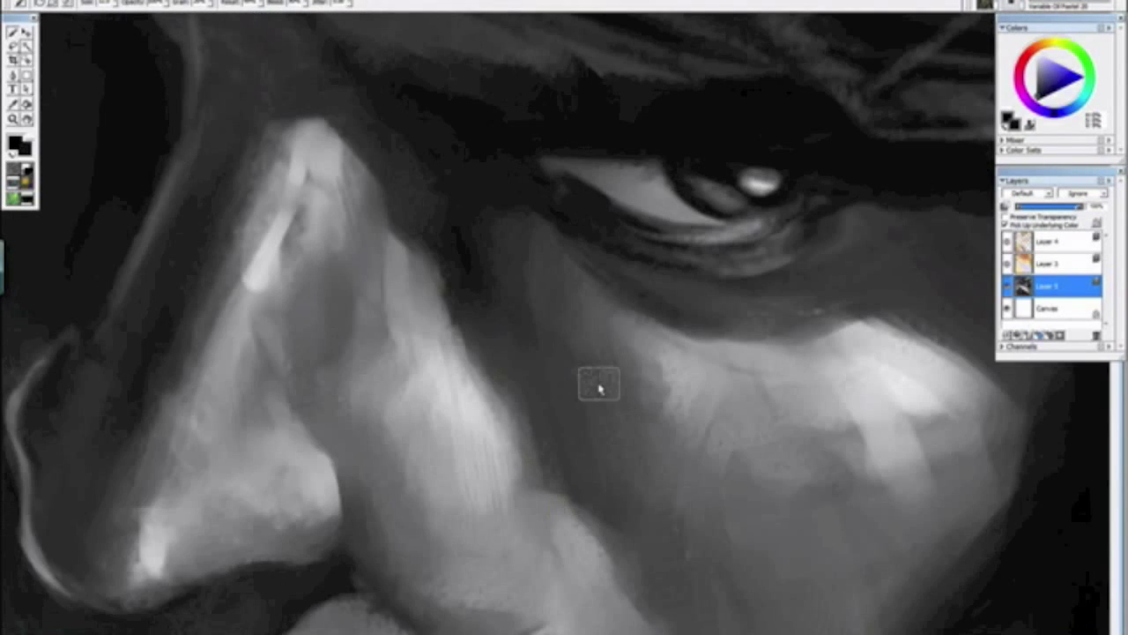
{"action": "left_click_drag", "start_coordinate": [327, 182], "coordinate": [403, 345]}
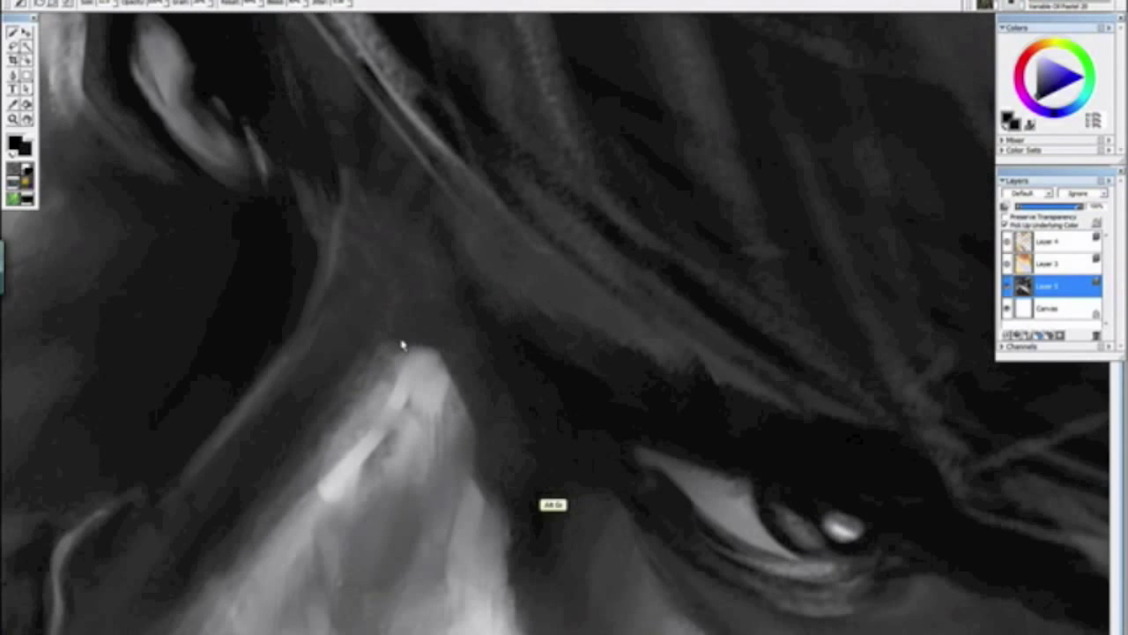
{"action": "left_click_drag", "start_coordinate": [466, 270], "coordinate": [516, 320]}
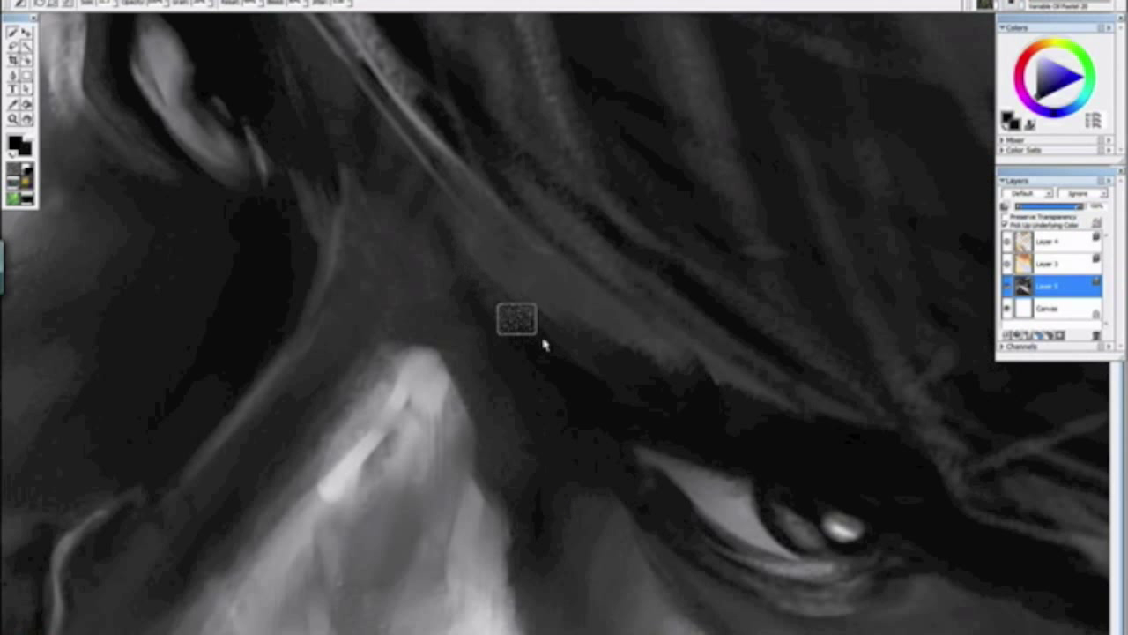
{"action": "left_click_drag", "start_coordinate": [495, 245], "coordinate": [533, 298]}
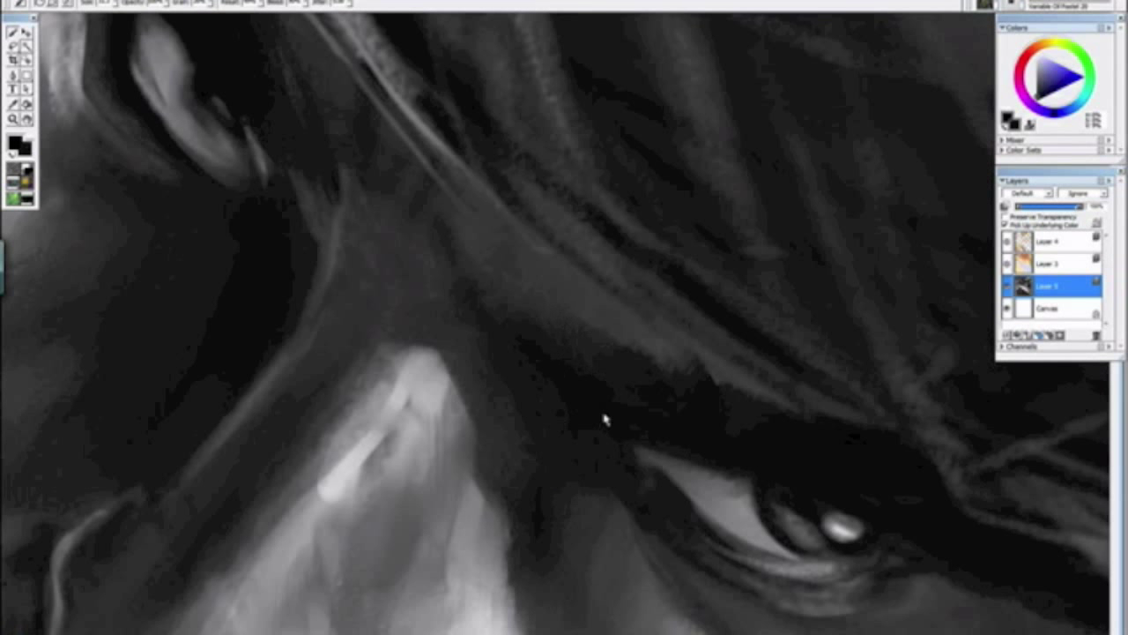
{"action": "left_click_drag", "start_coordinate": [496, 221], "coordinate": [496, 329]}
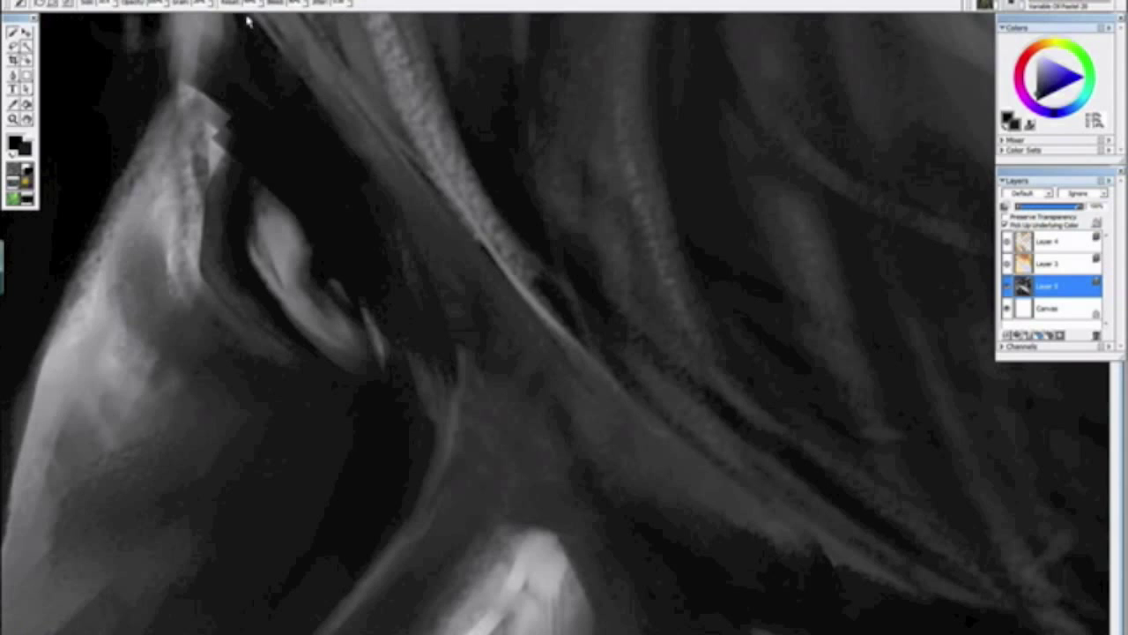
Step: Straighten the view and brush dark grey over the lower cheek toward the stubble
{"action": "key", "text": "ctrl+minus"}
{"action": "key", "text": "ctrl+minus"}
{"action": "key", "text": "ctrl+minus"}
{"action": "key", "text": "ctrl+minus"}
{"action": "key", "text": "ctrl+minus"}
{"action": "left_click_drag", "start_coordinate": [292, 193], "coordinate": [447, 358]}
{"action": "left_click", "coordinate": [520, 421], "text": "alt"}
{"action": "key", "text": "ctrl+minus"}
{"action": "key", "text": "ctrl+plus"}
{"action": "key", "text": "ctrl+plus"}
{"action": "key", "text": "ctrl+plus"}
{"action": "key", "text": "ctrl+plus"}
{"action": "key", "text": "ctrl+plus"}
{"action": "key", "text": "ctrl+plus"}
{"action": "key", "text": "ctrl+plus"}
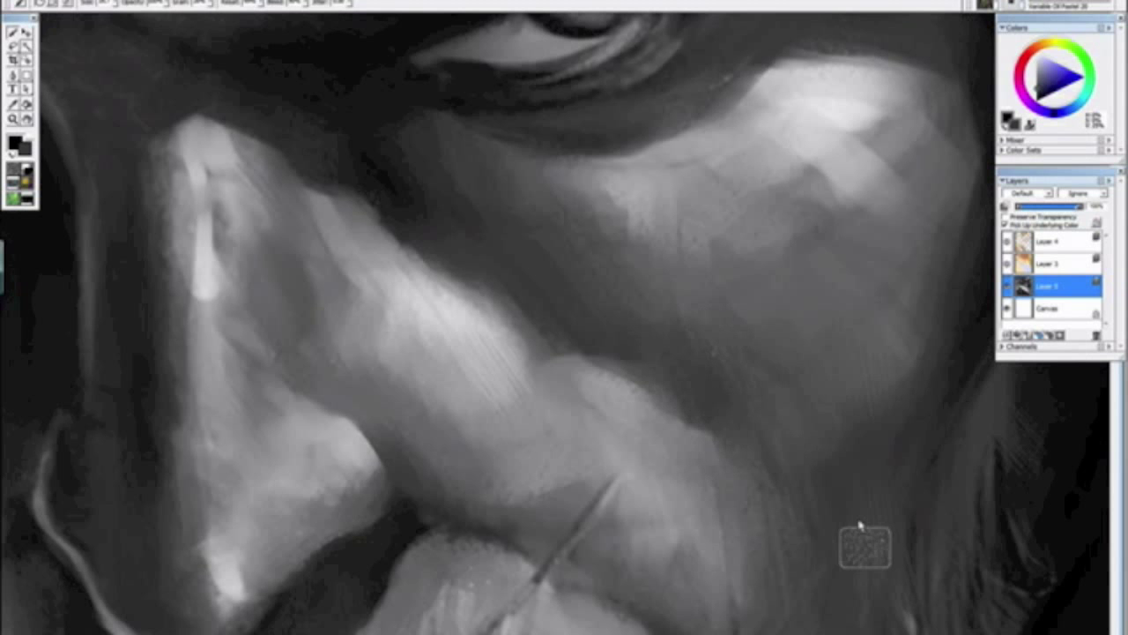
Step: Examine the whole portrait at thumbnail size and compare the light and shadow across the face
{"action": "key", "text": "ctrl+minus"}
{"action": "key", "text": "ctrl+minus"}
{"action": "key", "text": "ctrl+minus"}
{"action": "key", "text": "ctrl+minus"}
{"action": "key", "text": "ctrl+minus"}
{"action": "key", "text": "ctrl+minus"}
{"action": "left_click_drag", "start_coordinate": [565, 459], "coordinate": [419, 409]}
{"action": "left_click", "coordinate": [432, 432]}
{"action": "key", "text": "ctrl+minus"}
{"action": "key", "text": "ctrl+minus"}
{"action": "key", "text": "ctrl+minus"}
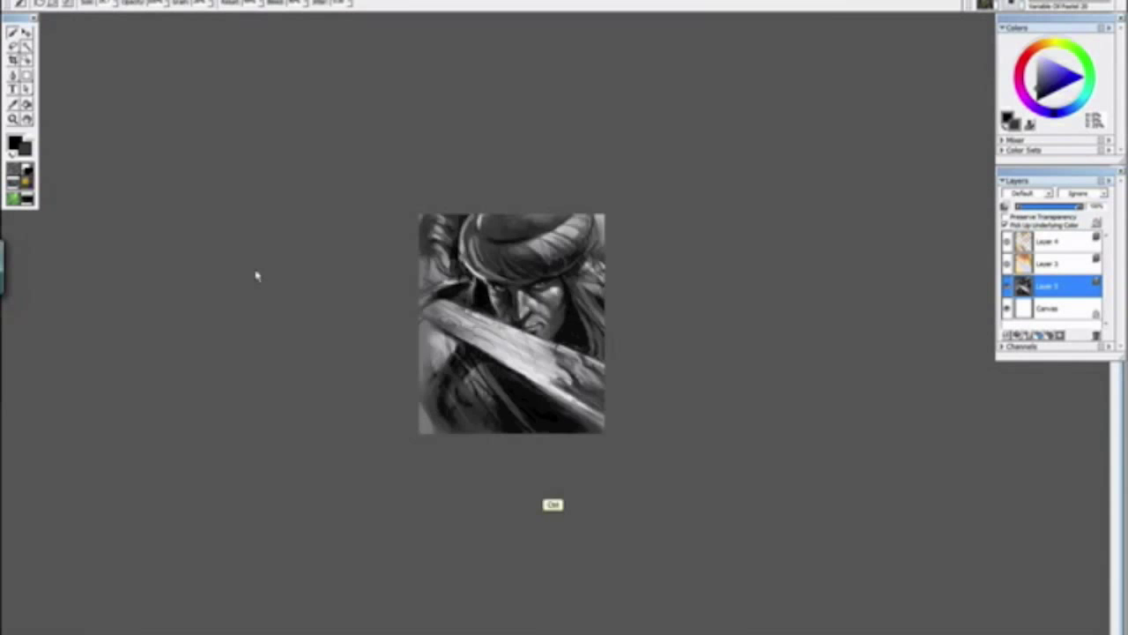
{"action": "key", "text": "ctrl+plus"}
{"action": "key", "text": "ctrl+plus"}
{"action": "key", "text": "ctrl+plus"}
{"action": "key", "text": "ctrl+plus"}
{"action": "key", "text": "ctrl+plus"}
{"action": "key", "text": "ctrl+plus"}
{"action": "key", "text": "ctrl+plus"}
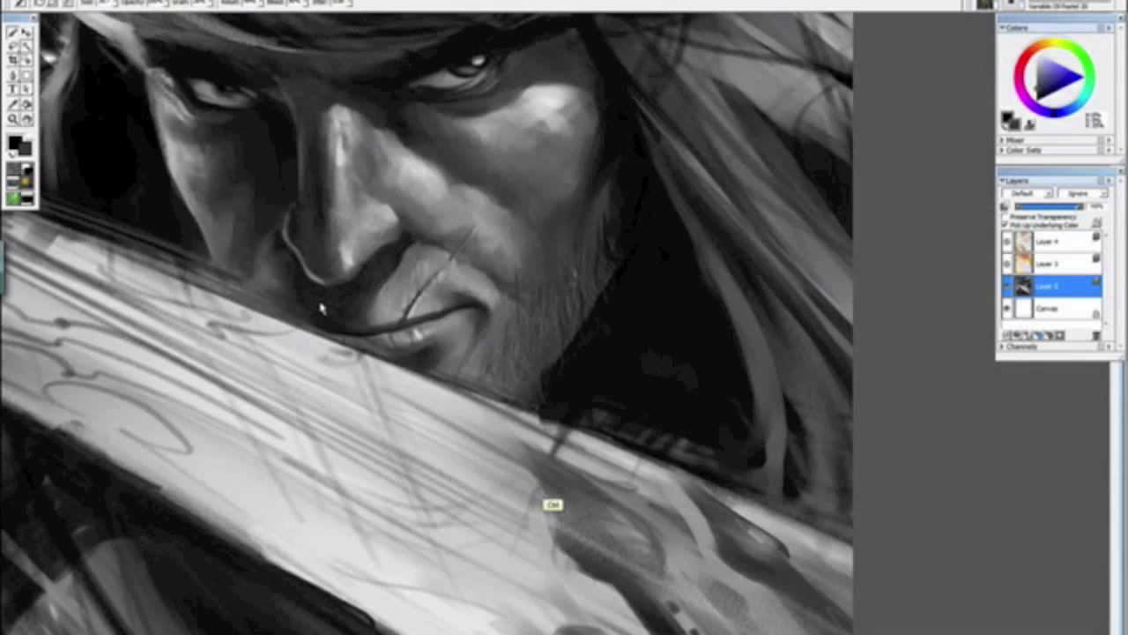
Step: Paint the shadow between the hanging hair strand and the far cheek with near-black strokes
{"action": "key", "text": "ctrl+plus"}
{"action": "key", "text": "ctrl+plus"}
{"action": "left_click_drag", "start_coordinate": [292, 294], "coordinate": [899, 346]}
{"action": "left_click_drag", "start_coordinate": [423, 317], "coordinate": [773, 397]}
{"action": "left_click_drag", "start_coordinate": [441, 264], "coordinate": [506, 332]}
{"action": "left_click_drag", "start_coordinate": [395, 250], "coordinate": [481, 350]}
{"action": "left_click_drag", "start_coordinate": [432, 303], "coordinate": [633, 595]}
{"action": "left_click", "coordinate": [545, 488], "text": "alt"}
{"action": "left_click_drag", "start_coordinate": [506, 220], "coordinate": [582, 455]}
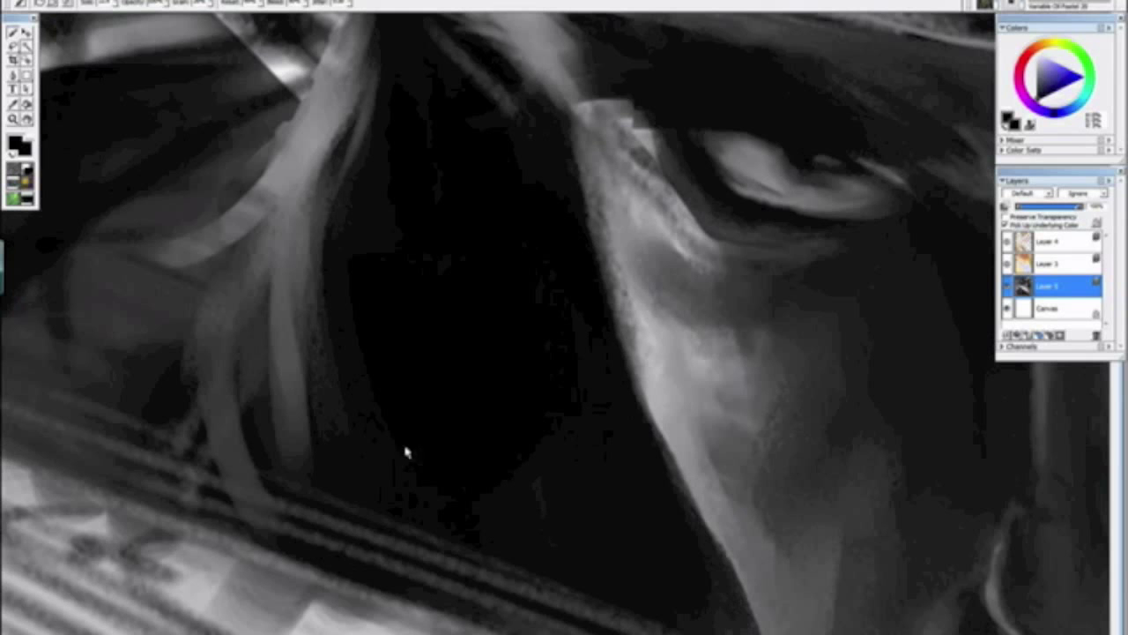
Step: Straighten the view and examine the whole portrait at thumbnail size, checking the darkened area beside the far cheek
{"action": "key", "text": "ctrl+minus"}
{"action": "key", "text": "ctrl+minus"}
{"action": "key", "text": "ctrl+minus"}
{"action": "key", "text": "ctrl+minus"}
{"action": "key", "text": "ctrl+minus"}
{"action": "key", "text": "ctrl+minus"}
{"action": "key", "text": "ctrl+minus"}
{"action": "left_click_drag", "start_coordinate": [635, 448], "coordinate": [377, 349], "text": "alt"}
{"action": "left_click", "coordinate": [446, 368], "text": "alt"}
{"action": "key", "text": "ctrl+minus"}
{"action": "key", "text": "ctrl+plus"}
{"action": "key", "text": "ctrl+plus"}
{"action": "key", "text": "ctrl+plus"}
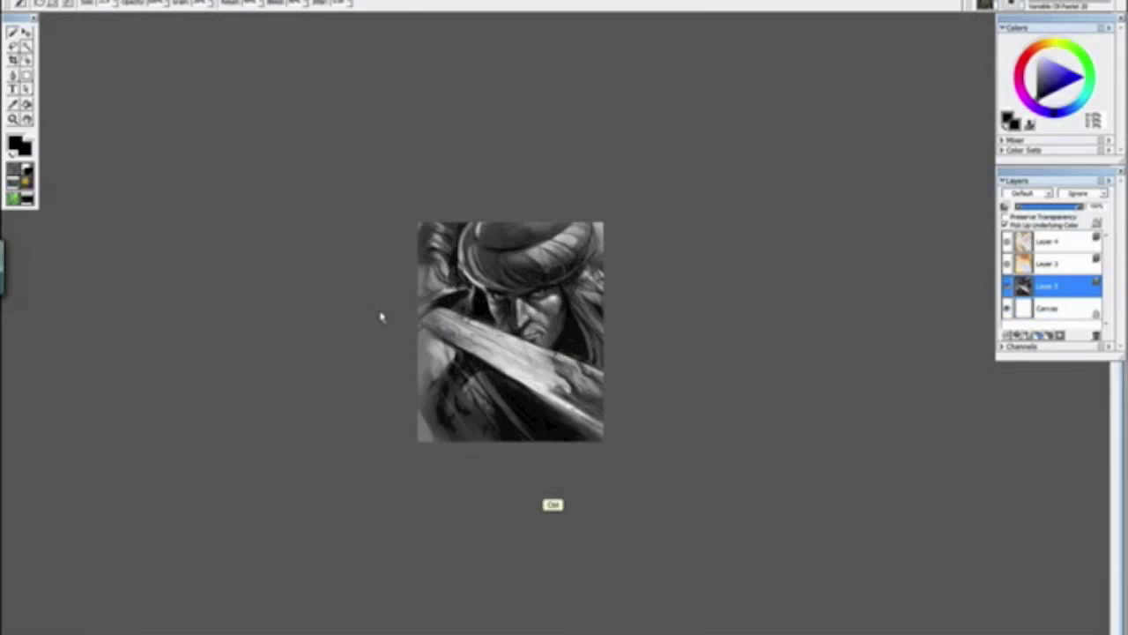
Step: Darken the gap between the turban's lower edge and the raised sleeve with near-black strokes
{"action": "left_click_drag", "start_coordinate": [302, 263], "coordinate": [432, 388]}
{"action": "key", "text": "ctrl+plus"}
{"action": "key", "text": "ctrl+plus"}
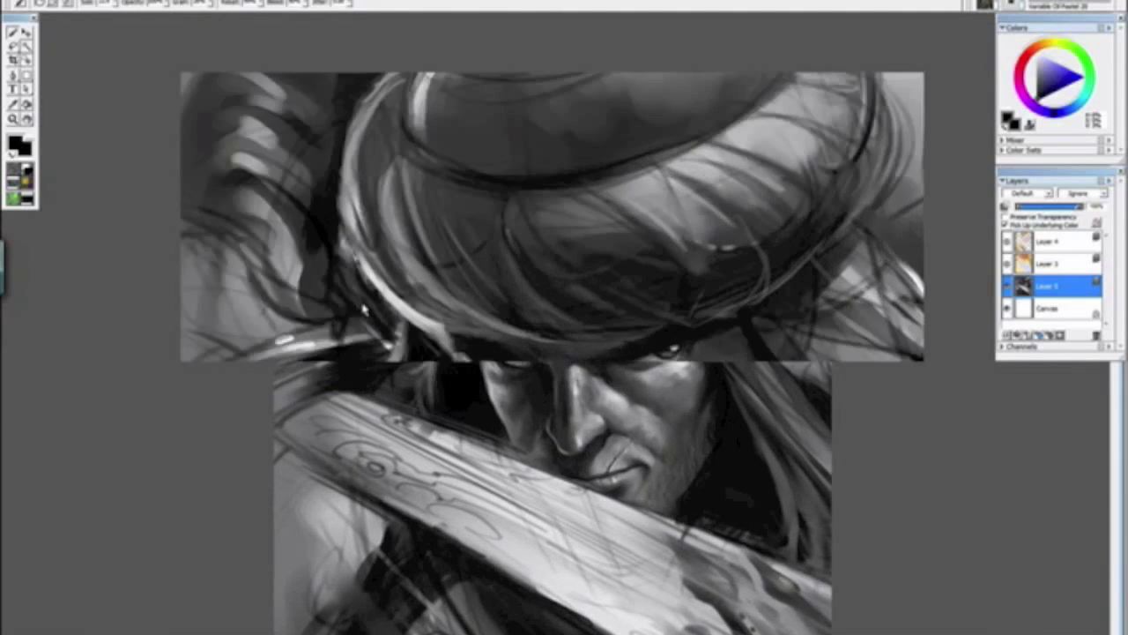
{"action": "left_click_drag", "start_coordinate": [314, 289], "coordinate": [411, 295]}
{"action": "key", "text": "alt"}
{"action": "mouse_move", "coordinate": [324, 215]}
{"action": "left_mouse_down"}
{"action": "mouse_move", "coordinate": [392, 322]}
{"action": "mouse_move", "coordinate": [297, 163]}
{"action": "mouse_move", "coordinate": [368, 328]}
{"action": "left_mouse_up"}
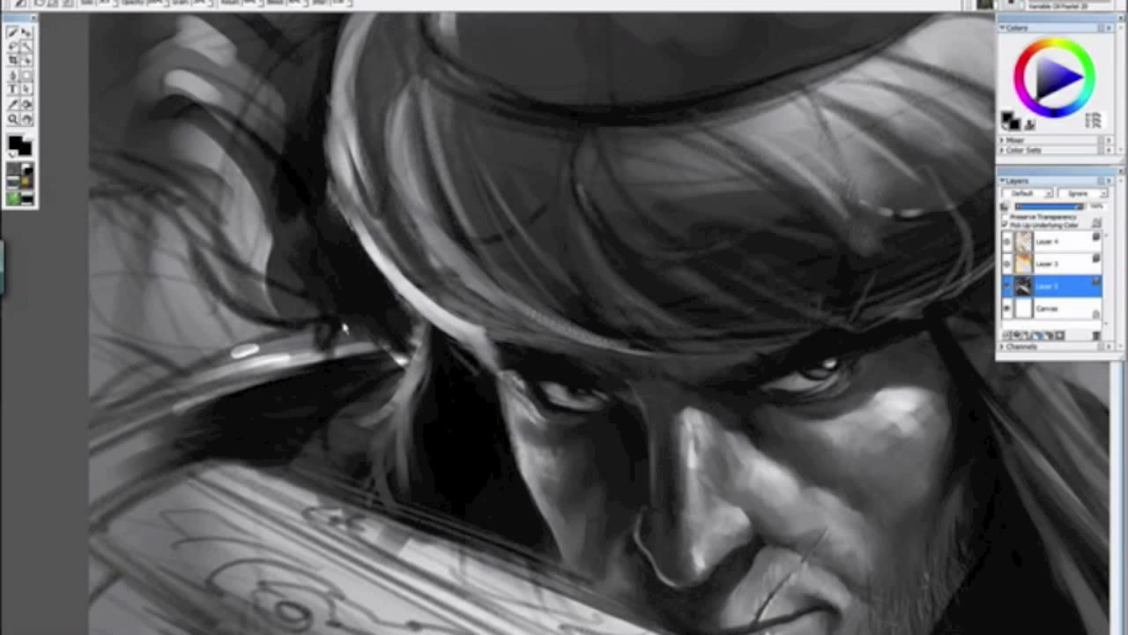
{"action": "left_click_drag", "start_coordinate": [293, 277], "coordinate": [320, 315]}
Step: Sample a grey from the raised sleeve and brush it over the rough sketch lines beside the turban
{"action": "left_click", "coordinate": [245, 220], "text": "alt"}
{"action": "left_click_drag", "start_coordinate": [225, 215], "coordinate": [134, 198]}
{"action": "mouse_move", "coordinate": [208, 226]}
{"action": "left_mouse_down"}
{"action": "mouse_move", "coordinate": [172, 264]}
{"action": "mouse_move", "coordinate": [200, 298]}
{"action": "mouse_move", "coordinate": [301, 291]}
{"action": "mouse_move", "coordinate": [217, 322]}
{"action": "left_mouse_up"}
{"action": "mouse_move", "coordinate": [324, 303]}
{"action": "left_mouse_down"}
{"action": "mouse_move", "coordinate": [284, 306]}
{"action": "mouse_move", "coordinate": [231, 360]}
{"action": "mouse_move", "coordinate": [319, 327]}
{"action": "left_mouse_up"}
{"action": "key", "text": "ctrl+minus"}
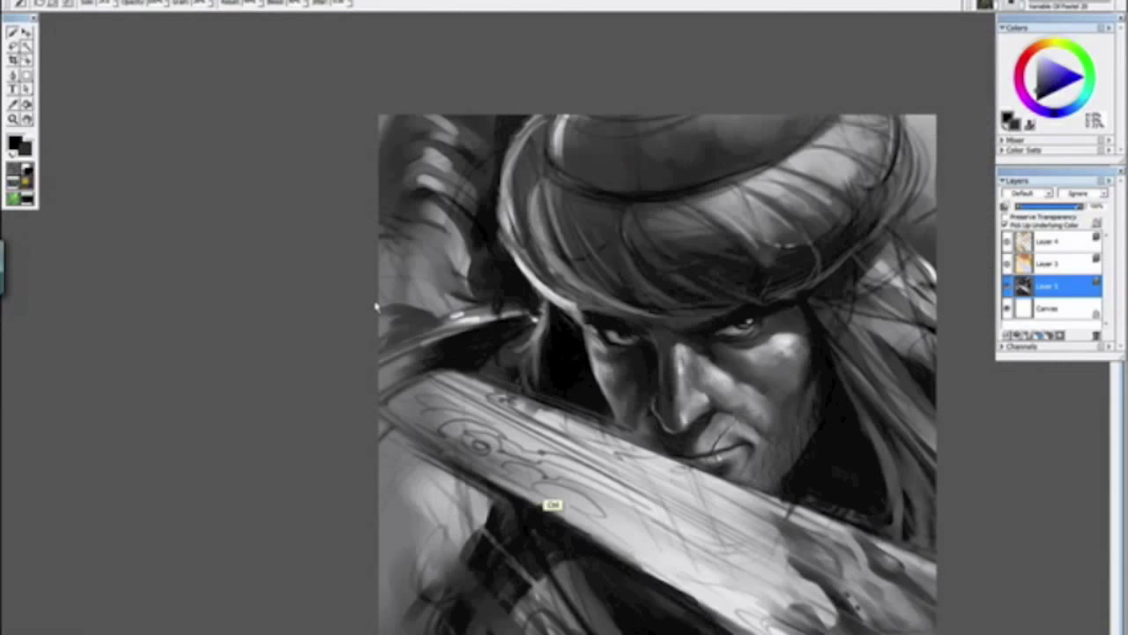
Step: Cover the light marks in the neck shadow along the blade's upper edge with near-black strokes
{"action": "key", "text": "ctrl+minus"}
{"action": "key", "text": "ctrl+minus"}
{"action": "left_click_drag", "start_coordinate": [392, 274], "coordinate": [483, 362]}
{"action": "left_click", "coordinate": [607, 479]}
{"action": "key", "text": "ctrl+plus"}
{"action": "key", "text": "ctrl+plus"}
{"action": "key", "text": "ctrl+plus"}
{"action": "key", "text": "ctrl+plus"}
{"action": "key", "text": "ctrl+plus"}
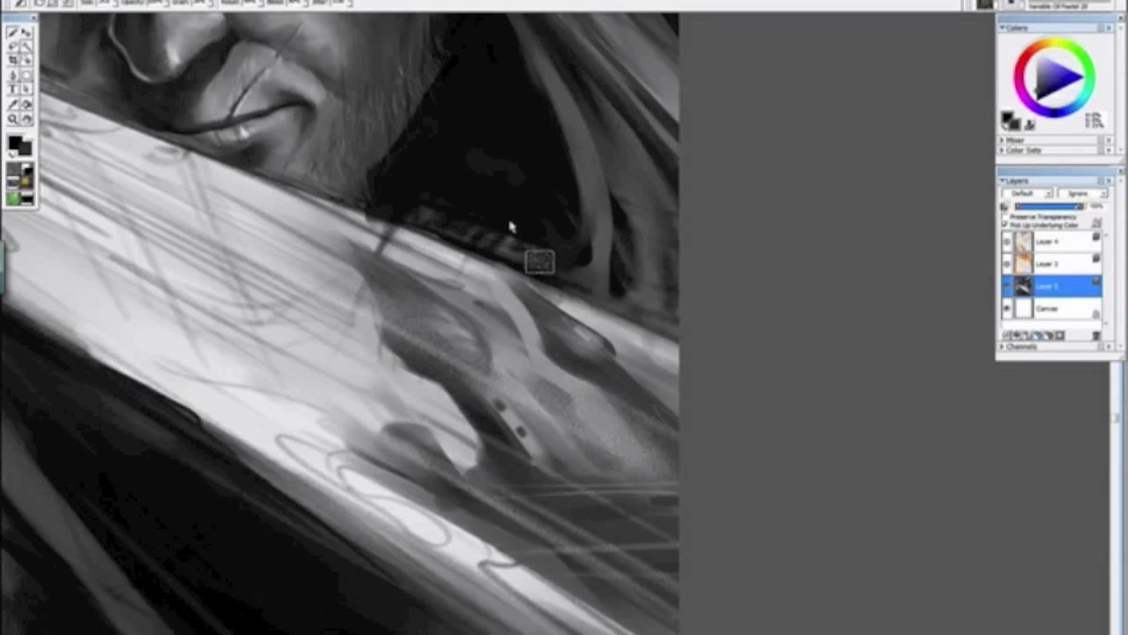
{"action": "mouse_move", "coordinate": [529, 247]}
{"action": "left_mouse_down"}
{"action": "mouse_move", "coordinate": [430, 206]}
{"action": "mouse_move", "coordinate": [445, 231]}
{"action": "left_mouse_up"}
{"action": "left_click", "coordinate": [587, 281], "text": "alt"}
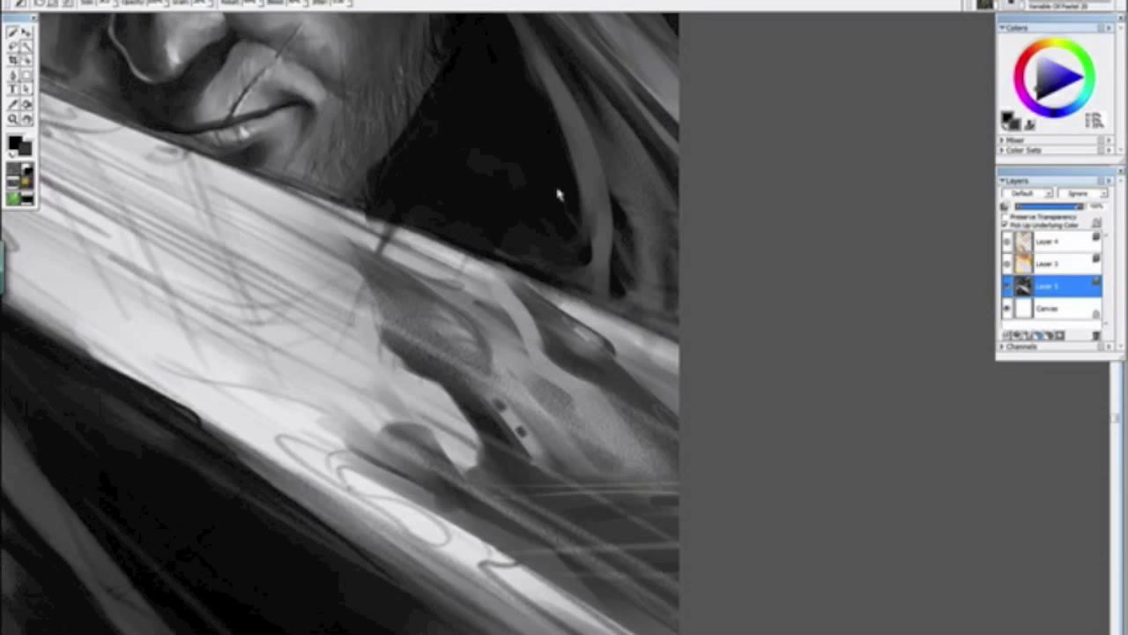
Step: Brush faint dark grey tones into the neck shadow between the jaw and the hanging headscarf
{"action": "left_click_drag", "start_coordinate": [500, 127], "coordinate": [496, 238]}
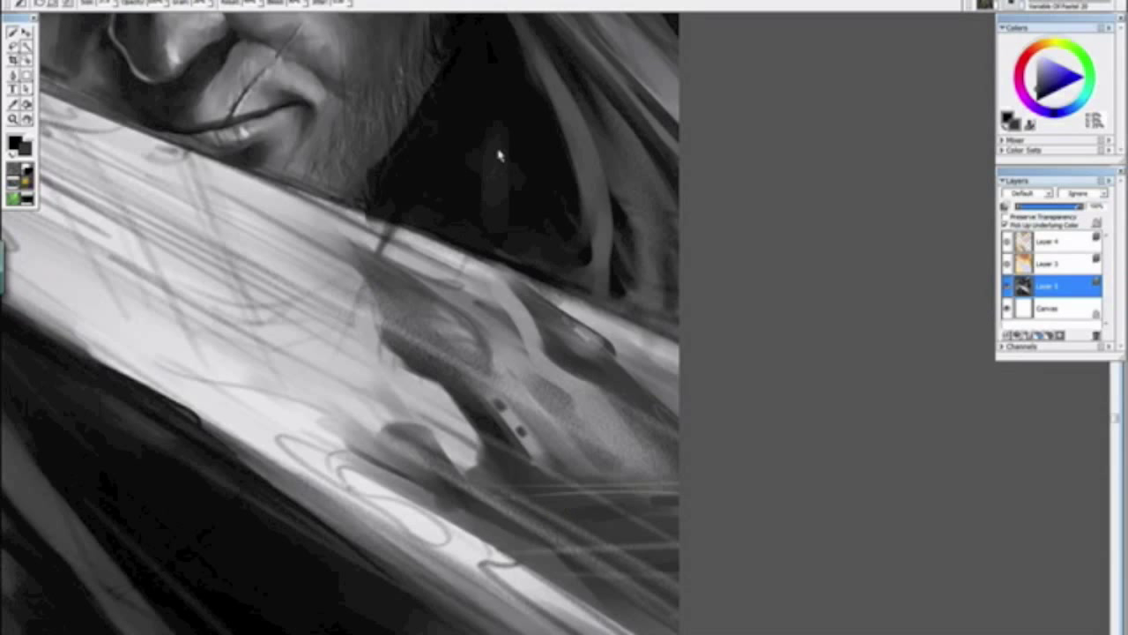
{"action": "left_click_drag", "start_coordinate": [482, 132], "coordinate": [568, 238]}
{"action": "left_click_drag", "start_coordinate": [485, 195], "coordinate": [499, 238]}
{"action": "left_click", "coordinate": [496, 116], "text": "alt"}
{"action": "mouse_move", "coordinate": [487, 121]}
{"action": "left_mouse_down"}
{"action": "mouse_move", "coordinate": [546, 212]}
{"action": "mouse_move", "coordinate": [524, 190]}
{"action": "left_mouse_up"}
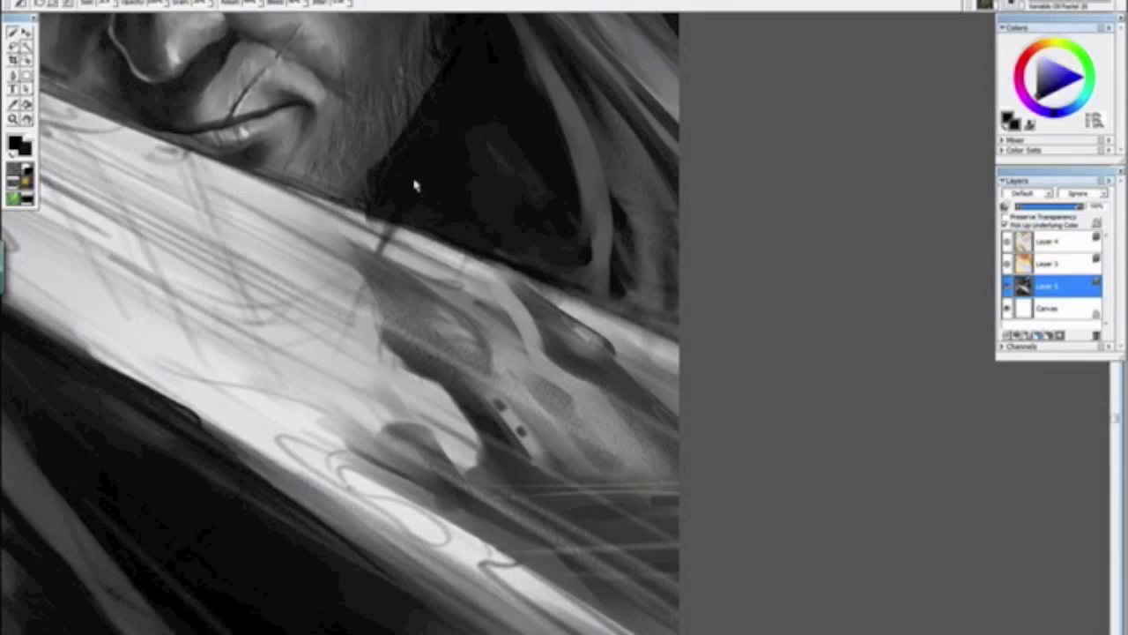
Step: Rotate the view and refine the stubbled jaw edge against the dark neck shadow
{"action": "key", "text": "ctrl+minus"}
{"action": "key", "text": "ctrl+minus"}
{"action": "key", "text": "ctrl+minus"}
{"action": "key", "text": "ctrl+minus"}
{"action": "key", "text": "ctrl+plus"}
{"action": "key", "text": "ctrl+plus"}
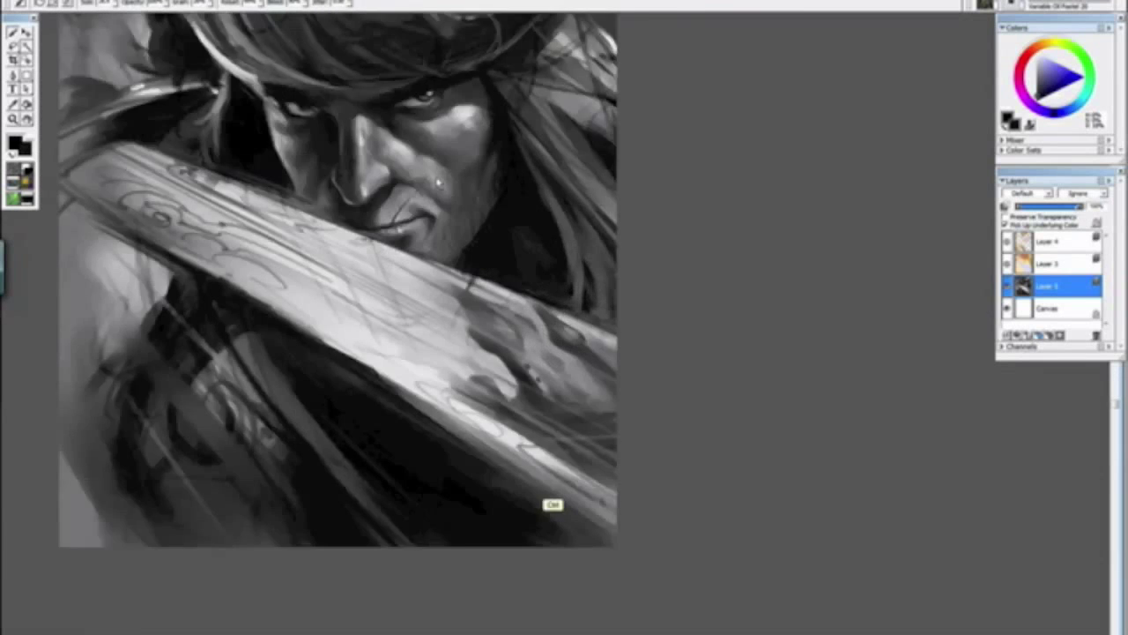
{"action": "key", "text": "ctrl+plus"}
{"action": "key", "text": "ctrl+plus"}
{"action": "key", "text": "ctrl+plus"}
{"action": "left_click_drag", "start_coordinate": [351, 226], "coordinate": [669, 604]}
{"action": "left_click_drag", "start_coordinate": [463, 433], "coordinate": [540, 422]}
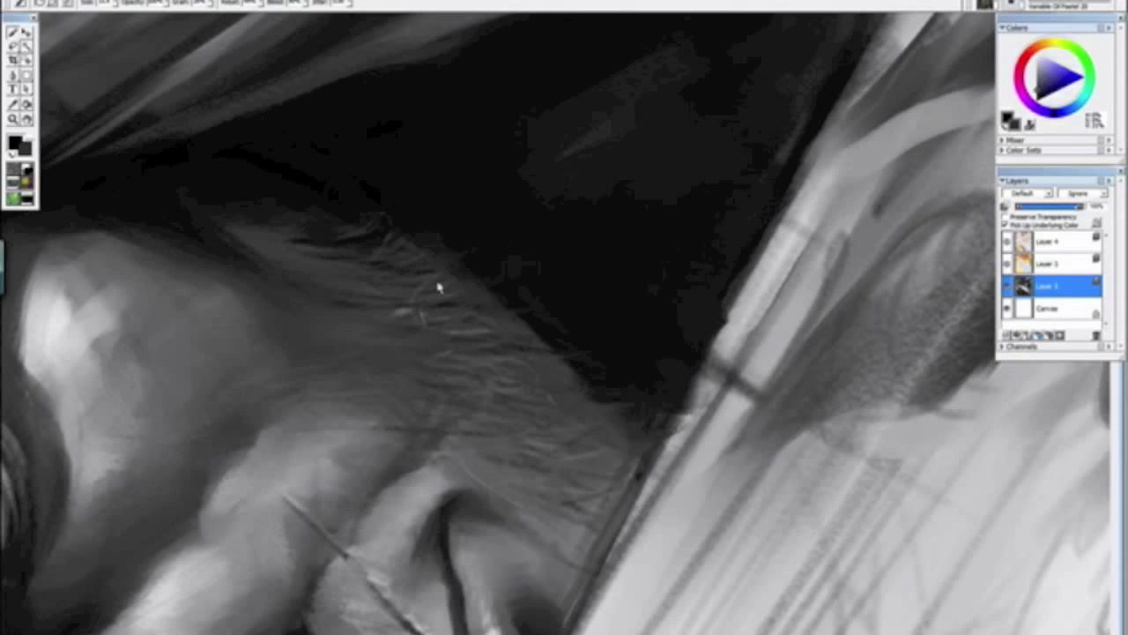
Step: Straighten the view and compare the jaw and neck shadow with the whole portrait from a distance
{"action": "key", "text": "ctrl+minus"}
{"action": "key", "text": "ctrl+minus"}
{"action": "key", "text": "ctrl+minus"}
{"action": "key", "text": "ctrl+minus"}
{"action": "key", "text": "ctrl+minus"}
{"action": "left_click_drag", "start_coordinate": [620, 398], "coordinate": [388, 283]}
{"action": "left_click", "coordinate": [370, 269], "text": "alt"}
{"action": "left_click", "coordinate": [275, 198]}
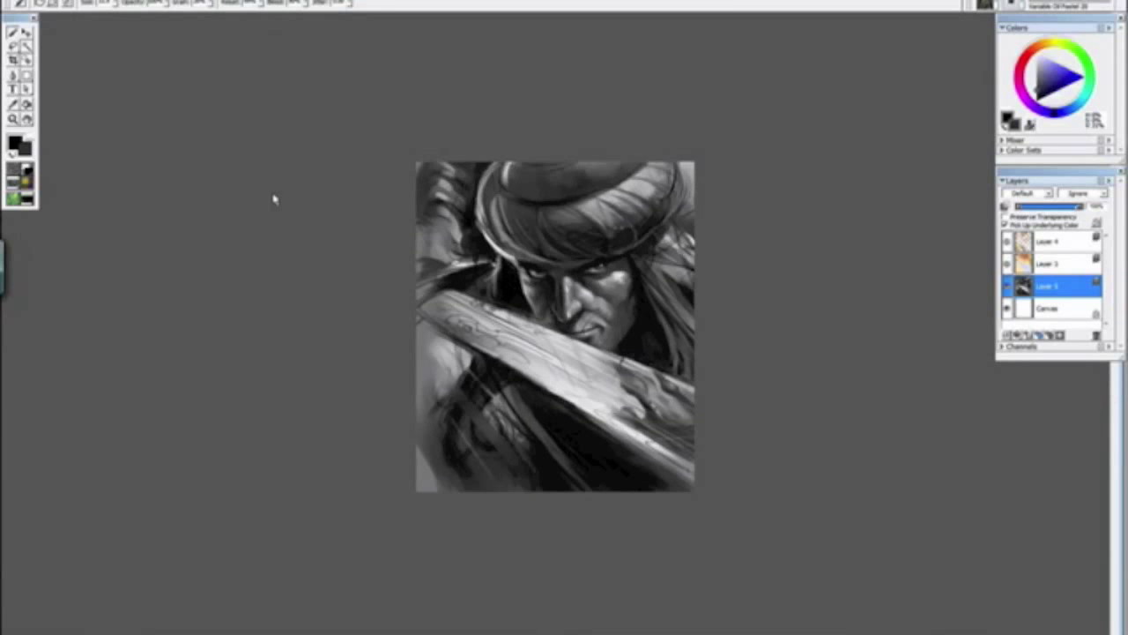
{"action": "key", "text": "ctrl+minus"}
{"action": "key", "text": "ctrl+minus"}
{"action": "key", "text": "ctrl+minus"}
{"action": "key", "text": "ctrl+plus"}
{"action": "key", "text": "ctrl+plus"}
{"action": "key", "text": "ctrl+plus"}
{"action": "key", "text": "ctrl+plus"}
{"action": "key", "text": "ctrl+plus"}
{"action": "key", "text": "ctrl+plus"}
{"action": "key", "text": "ctrl+plus"}
{"action": "key", "text": "ctrl+plus"}
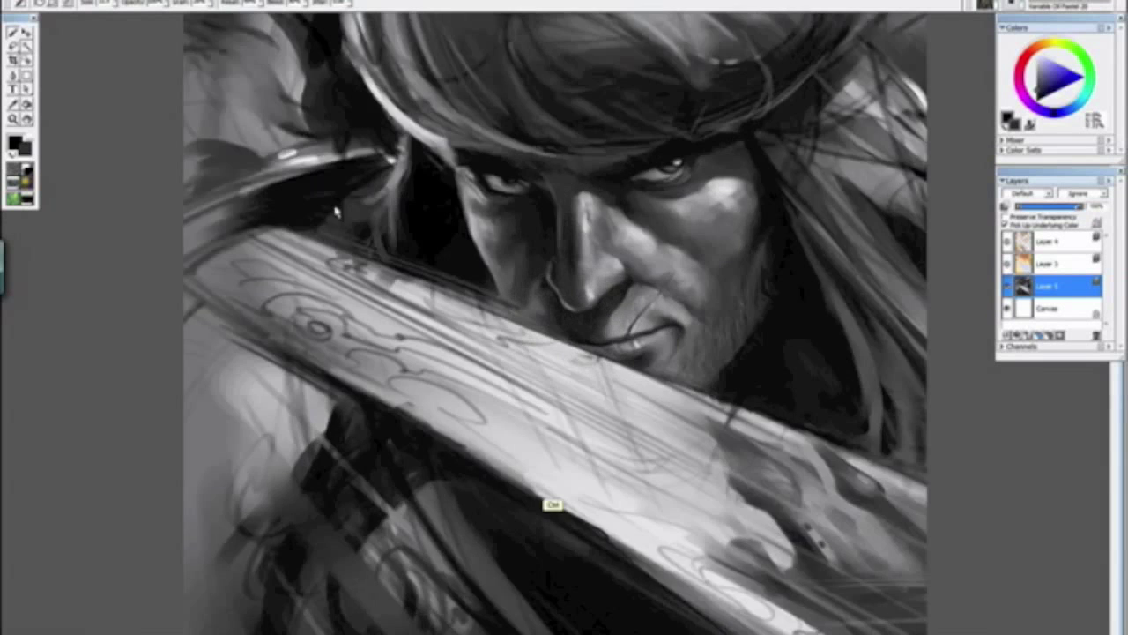
Step: Rotate the view and refine the shadow beneath the nostril with dark greys sampled from around the nose and upper lip
{"action": "left_click_drag", "start_coordinate": [423, 458], "coordinate": [370, 229]}
{"action": "left_click", "coordinate": [468, 327], "text": "alt"}
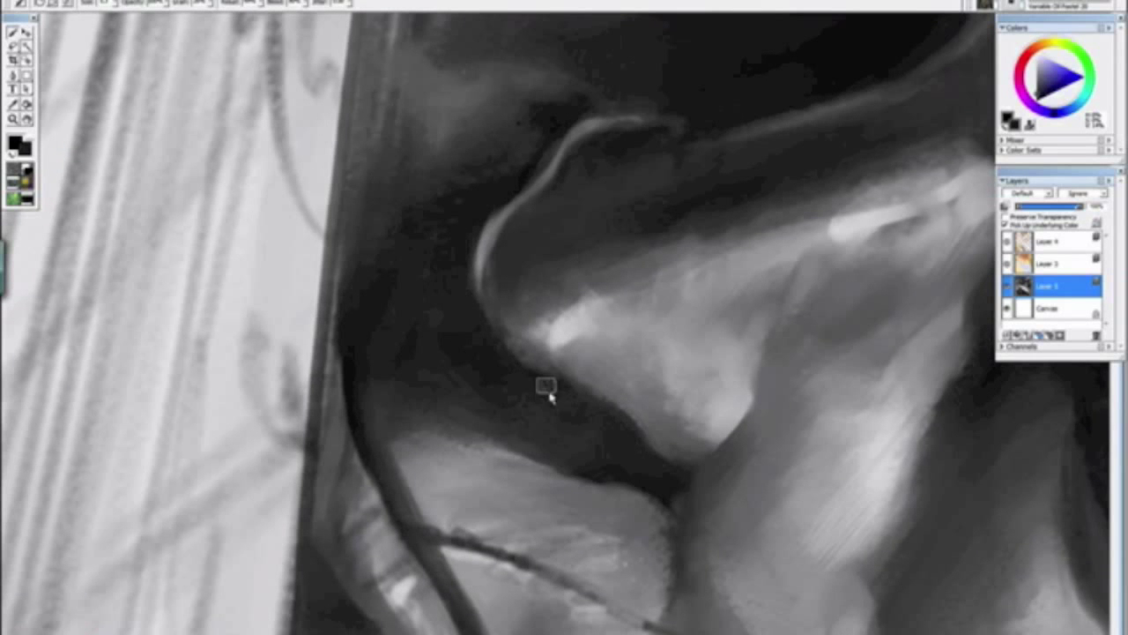
{"action": "scroll", "coordinate": [551, 393], "scroll_direction": "down", "scroll_amount": 6}
{"action": "left_click", "coordinate": [636, 459], "text": "alt"}
{"action": "left_click_drag", "start_coordinate": [637, 461], "coordinate": [613, 427]}
{"action": "key", "text": "ctrl+minus"}
{"action": "key", "text": "ctrl+plus"}
{"action": "key", "text": "ctrl+plus"}
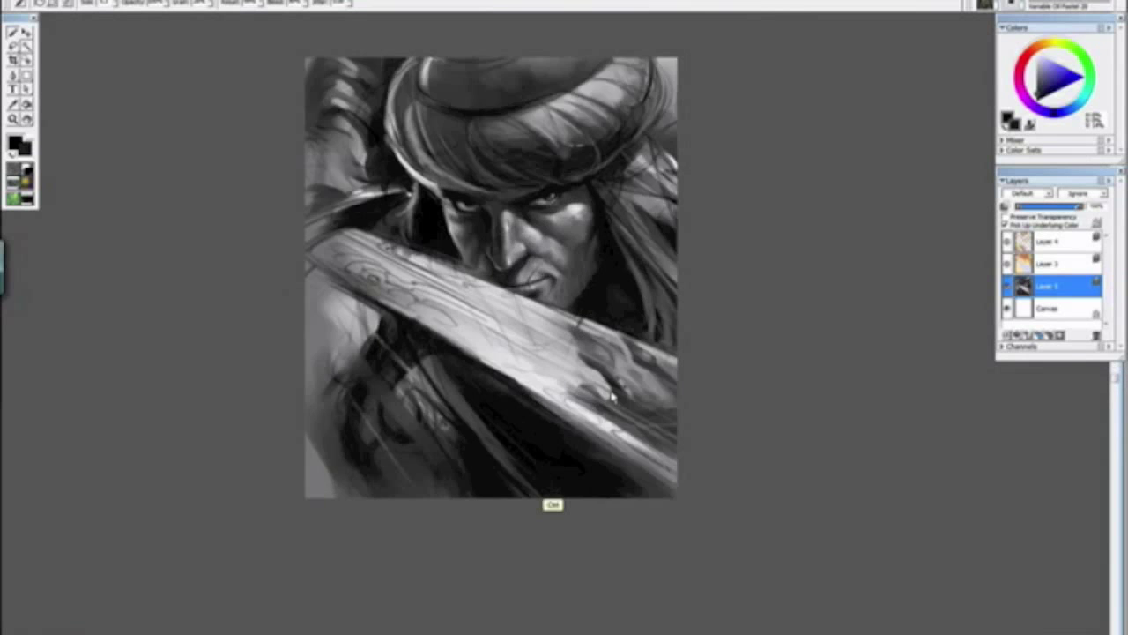
Step: Shade the area beneath the lower lip next to the blade in a rotated view, and straighten the canvas
{"action": "scroll", "coordinate": [612, 395], "scroll_direction": "up", "scroll_amount": 3}
{"action": "scroll", "coordinate": [612, 395], "scroll_direction": "up", "scroll_amount": 3}
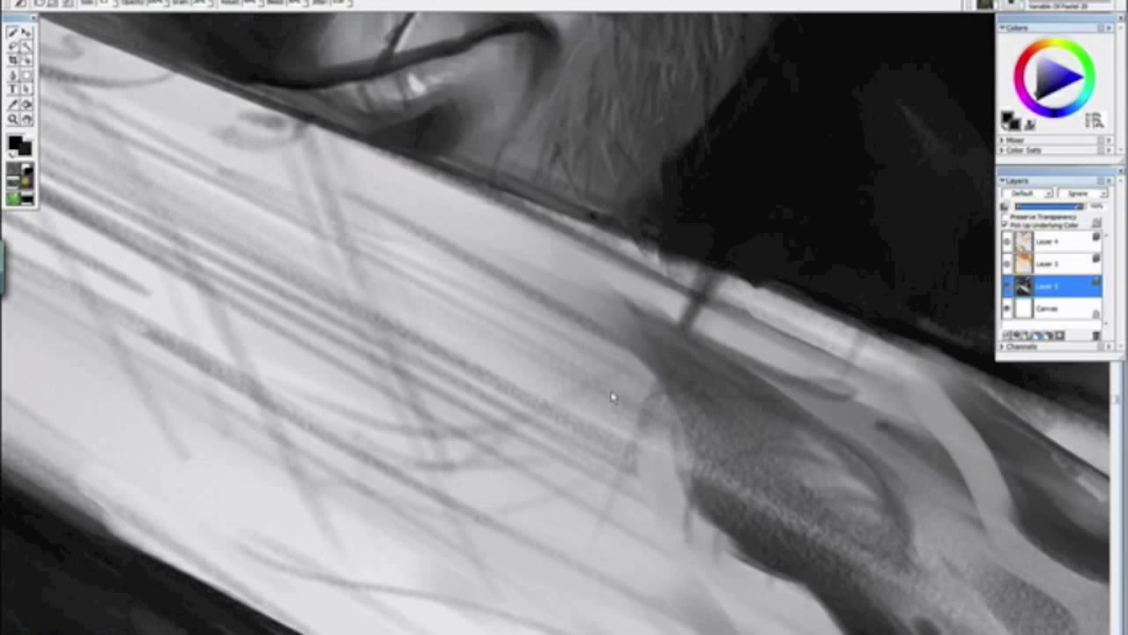
{"action": "left_click_drag", "start_coordinate": [494, 299], "coordinate": [660, 573]}
{"action": "left_click_drag", "start_coordinate": [539, 488], "coordinate": [457, 381]}
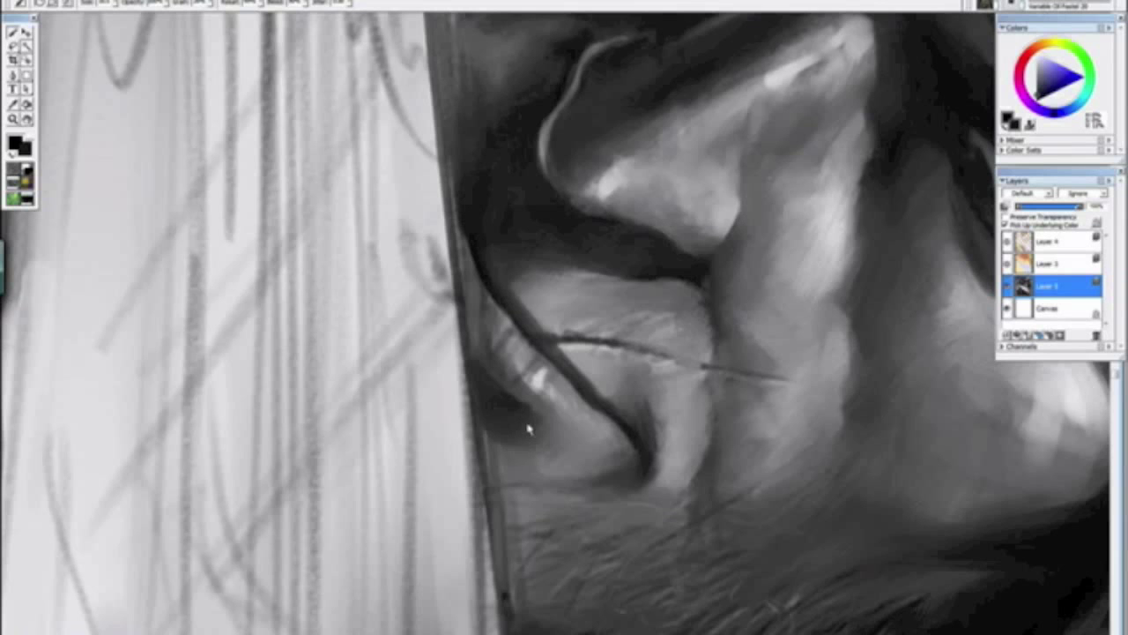
{"action": "key", "text": "ctrl+minus"}
{"action": "key", "text": "ctrl+minus"}
{"action": "key", "text": "ctrl+minus"}
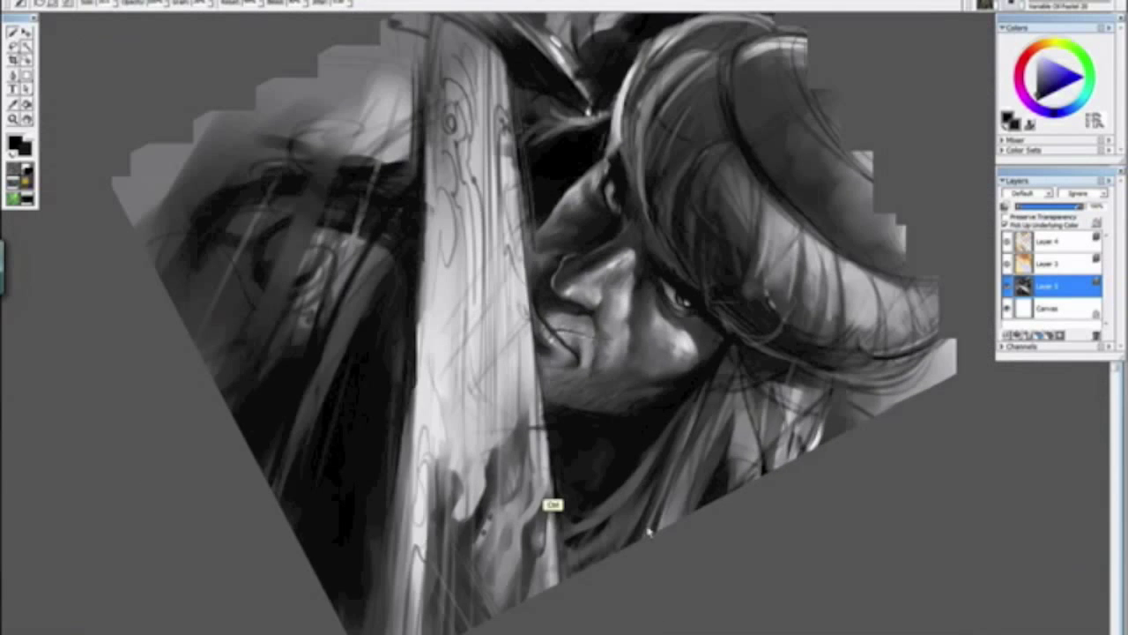
{"action": "mouse_move", "coordinate": [404, 305]}
{"action": "left_mouse_down"}
{"action": "mouse_move", "coordinate": [665, 506]}
{"action": "mouse_move", "coordinate": [652, 509]}
{"action": "left_mouse_up"}
{"action": "left_click", "coordinate": [666, 510]}
Step: Sample a mid grey from the near cheek and blend it into the cheek around the scar's upper end
{"action": "key", "text": "ctrl+minus"}
{"action": "key", "text": "ctrl+plus"}
{"action": "key", "text": "ctrl+plus"}
{"action": "key", "text": "ctrl+plus"}
{"action": "key", "text": "ctrl+plus"}
{"action": "left_click_drag", "start_coordinate": [736, 345], "coordinate": [622, 524]}
{"action": "left_click", "coordinate": [644, 414], "text": "alt"}
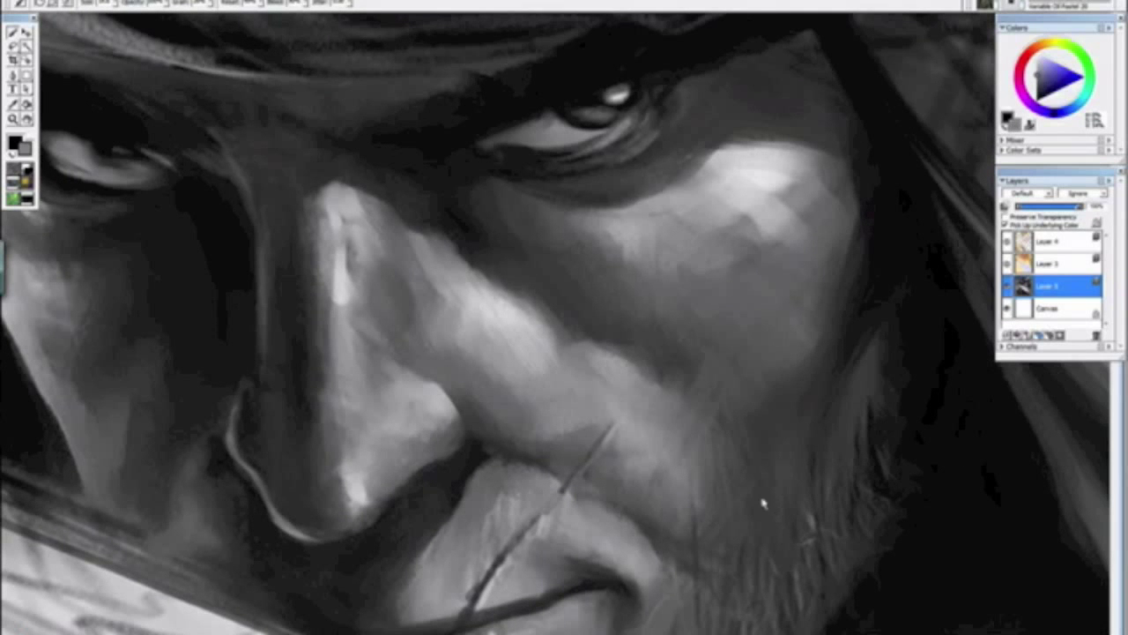
Step: Deepen the dark edge between the nose bridge and the near eye's inner corner with a sampled dark grey
{"action": "key", "text": "ctrl+minus"}
{"action": "key", "text": "ctrl+minus"}
{"action": "key", "text": "ctrl+minus"}
{"action": "key", "text": "ctrl+minus"}
{"action": "key", "text": "ctrl+minus"}
{"action": "key", "text": "ctrl+minus"}
{"action": "left_click_drag", "start_coordinate": [672, 488], "coordinate": [462, 350]}
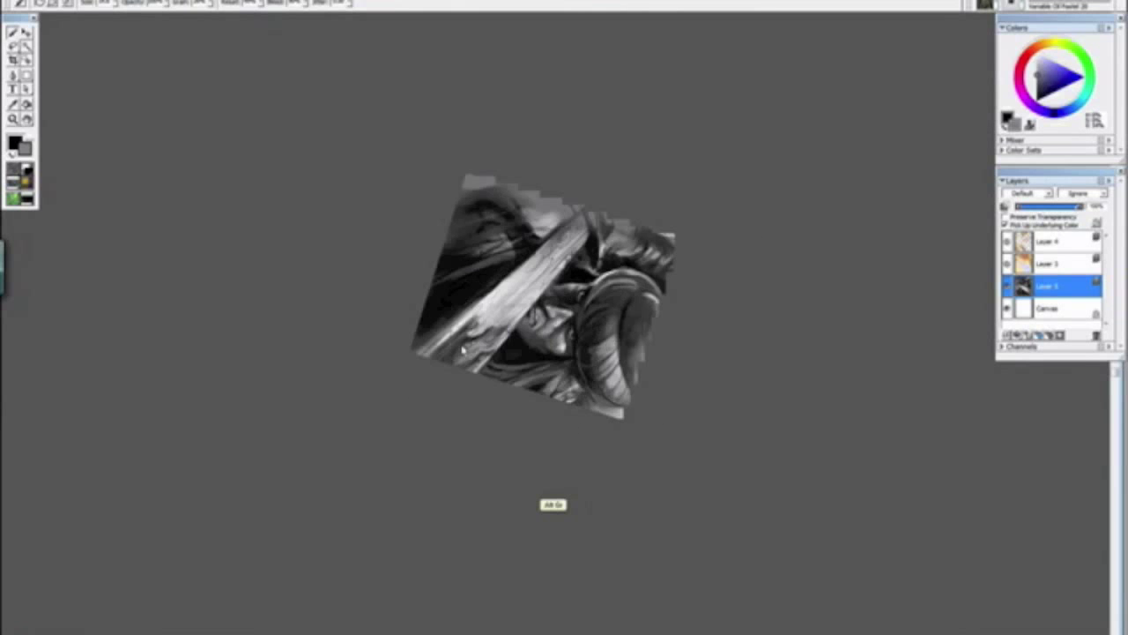
{"action": "left_click", "coordinate": [483, 394]}
{"action": "scroll", "coordinate": [549, 490], "scroll_direction": "up", "scroll_amount": 8}
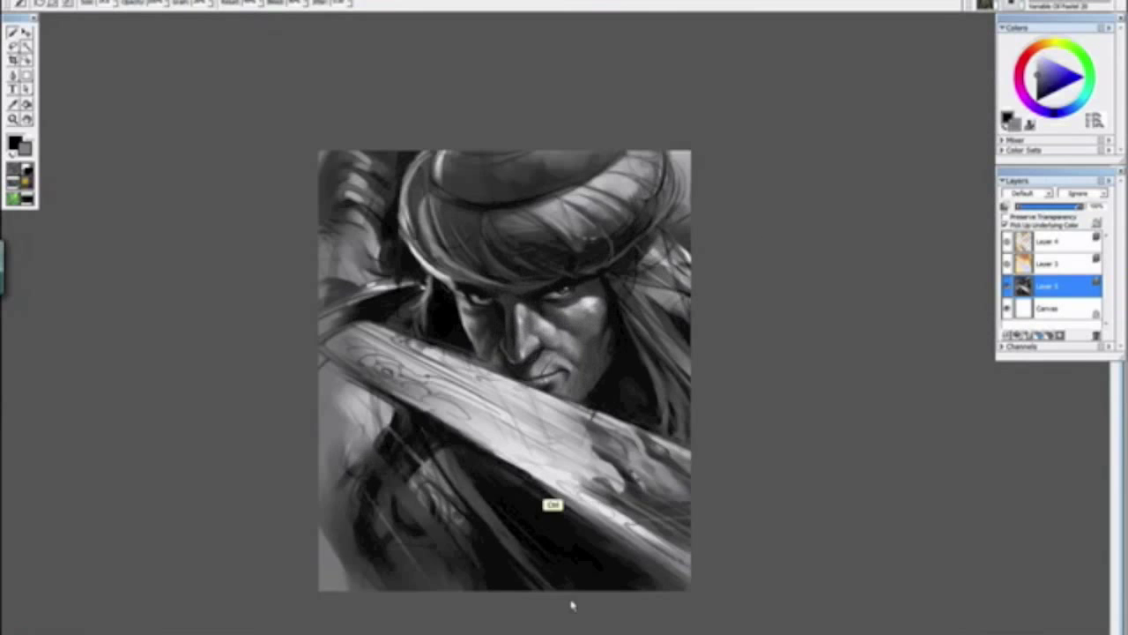
{"action": "scroll", "coordinate": [550, 503], "scroll_direction": "up", "scroll_amount": 5}
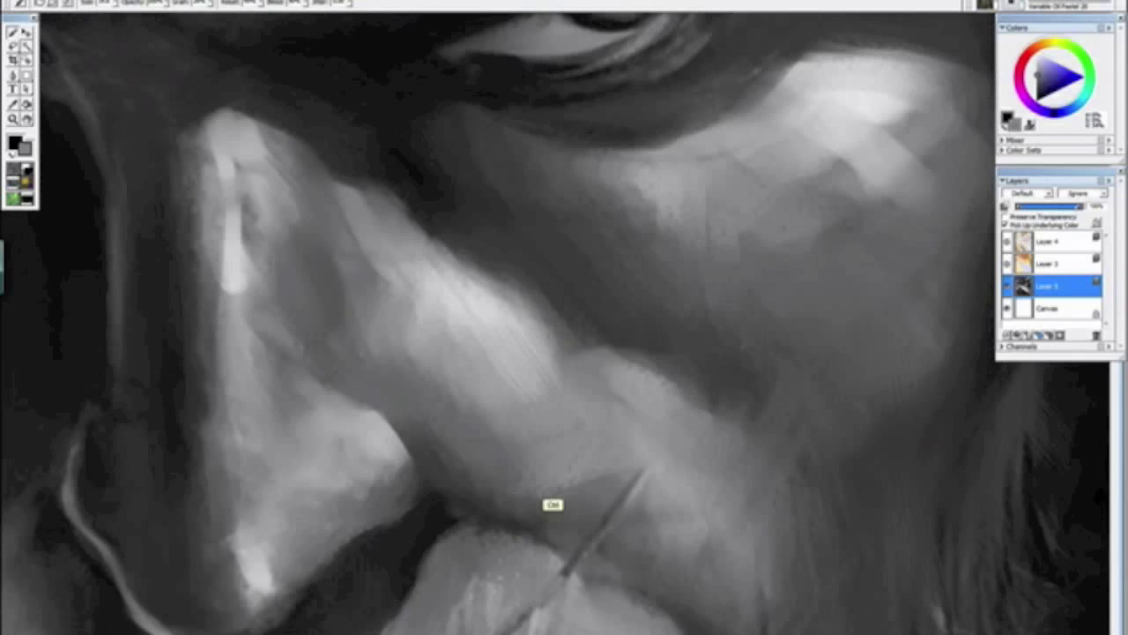
{"action": "left_click", "coordinate": [411, 169], "text": "alt"}
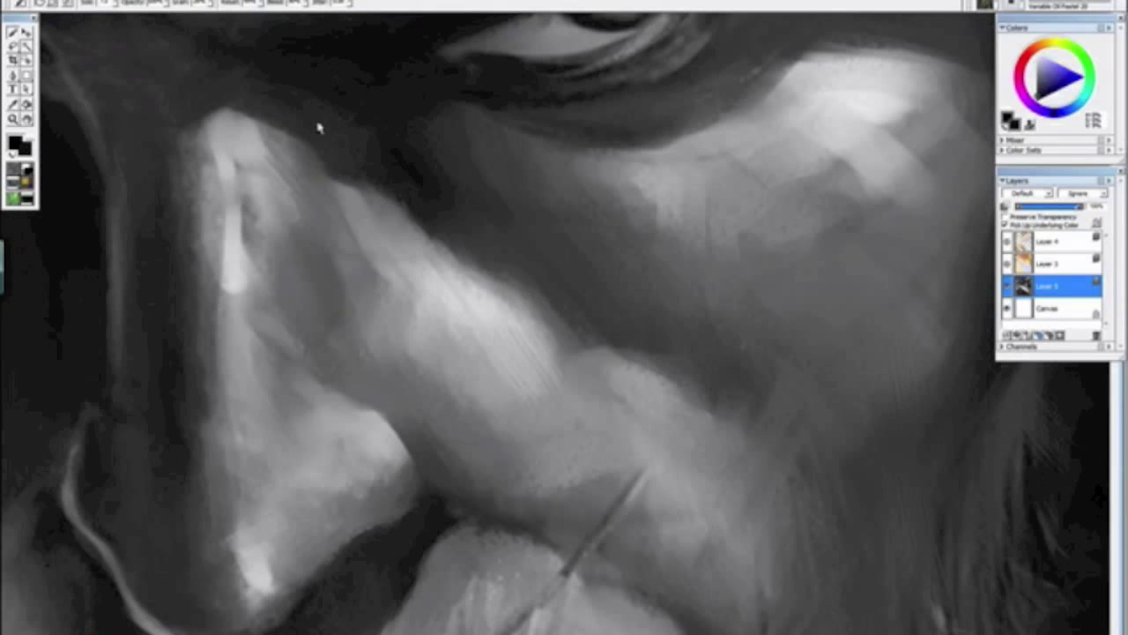
{"action": "scroll", "coordinate": [552, 504], "scroll_direction": "down", "scroll_amount": 7}
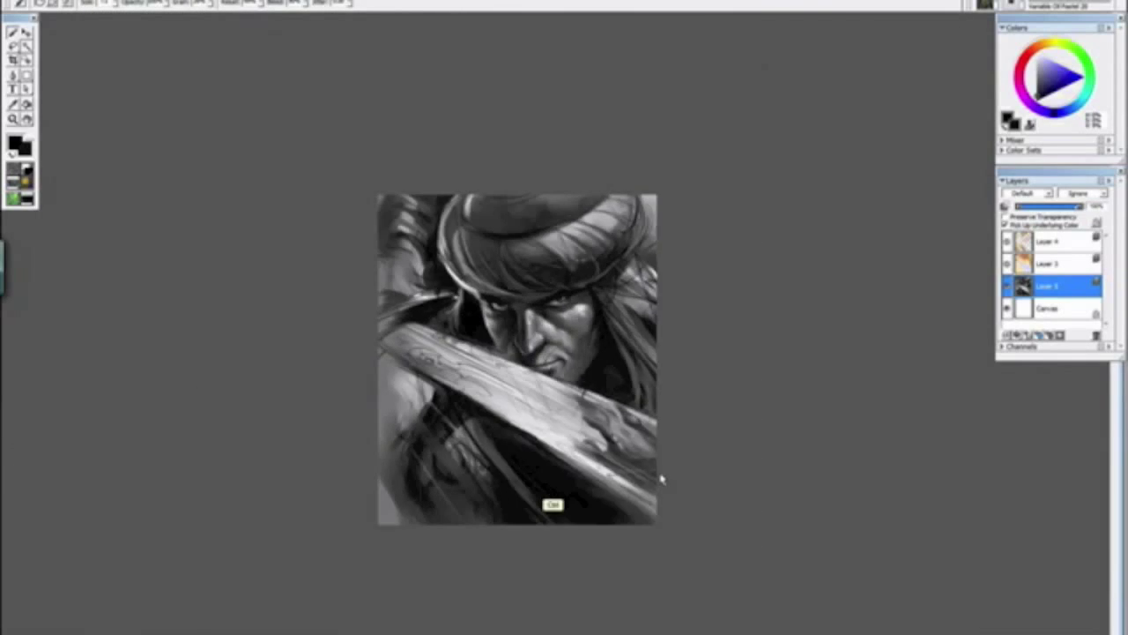
Step: Refine the near eye's white and the dark rim of its iris with sampled grey and near-black tones
{"action": "scroll", "coordinate": [553, 504], "scroll_direction": "up", "scroll_amount": 2}
{"action": "scroll", "coordinate": [661, 476], "scroll_direction": "up", "scroll_amount": 8}
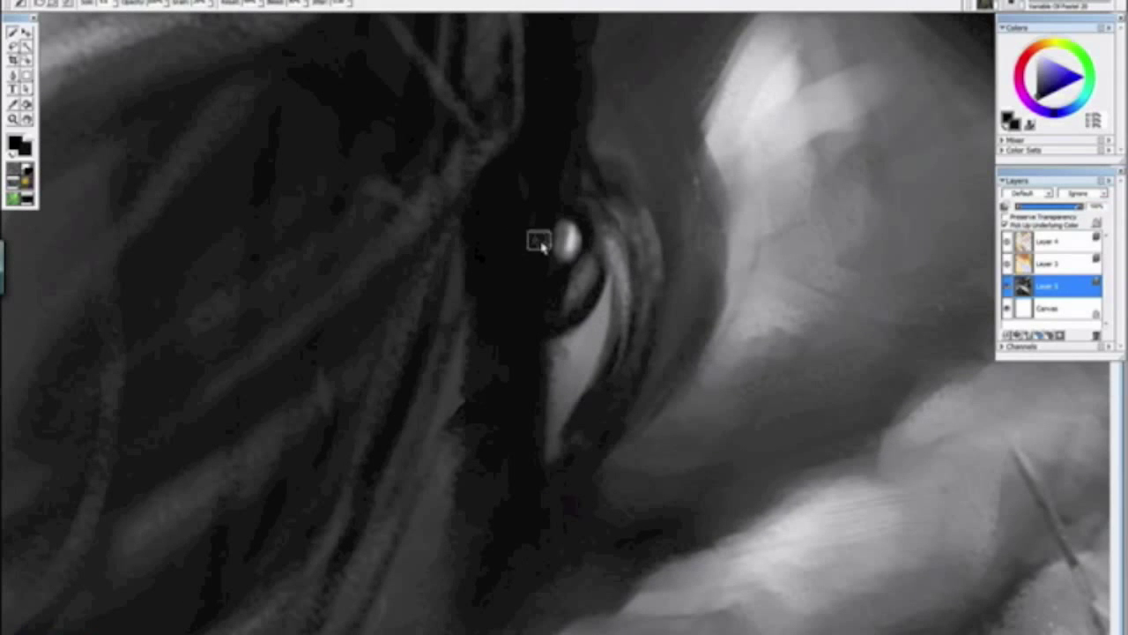
{"action": "left_click", "coordinate": [601, 328], "text": "alt"}
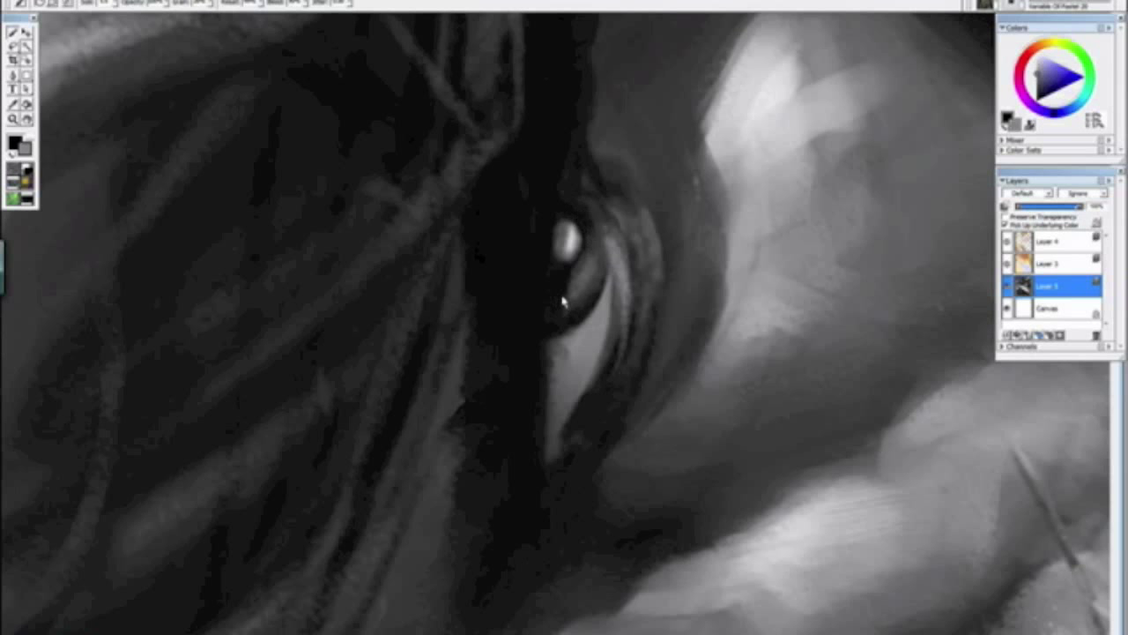
{"action": "left_click", "coordinate": [538, 198], "text": "alt"}
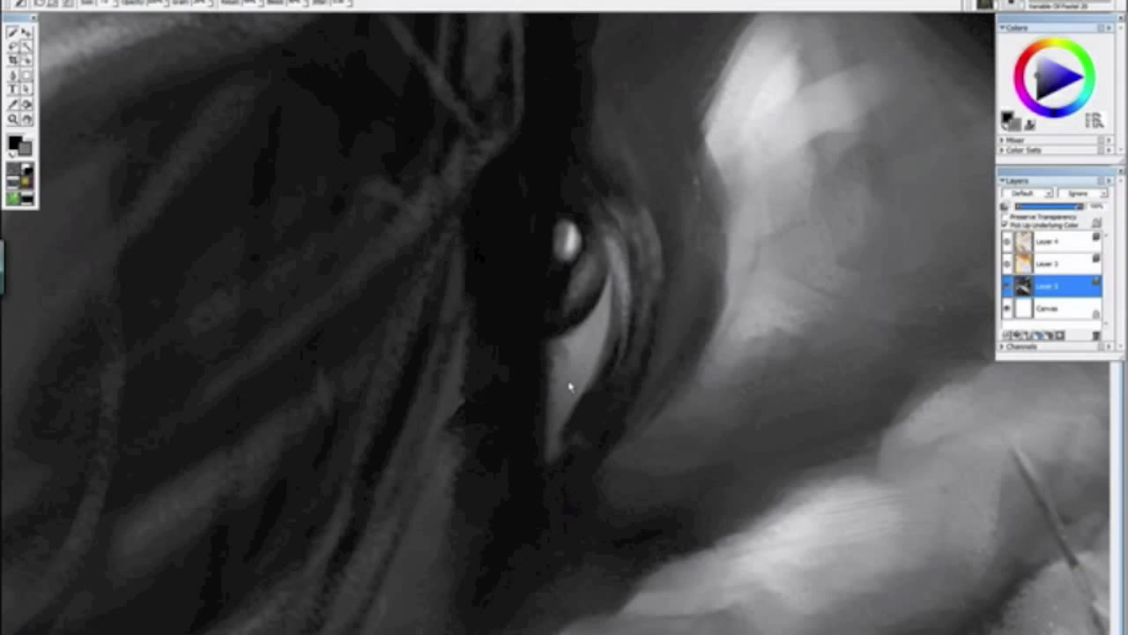
Step: Straighten the view and examine how the near eye reads in the whole portrait at thumbnail size
{"action": "key", "text": "ctrl+minus"}
{"action": "key", "text": "ctrl+minus"}
{"action": "key", "text": "ctrl+minus"}
{"action": "key", "text": "ctrl+minus"}
{"action": "key", "text": "ctrl+minus"}
{"action": "key", "text": "alt+space"}
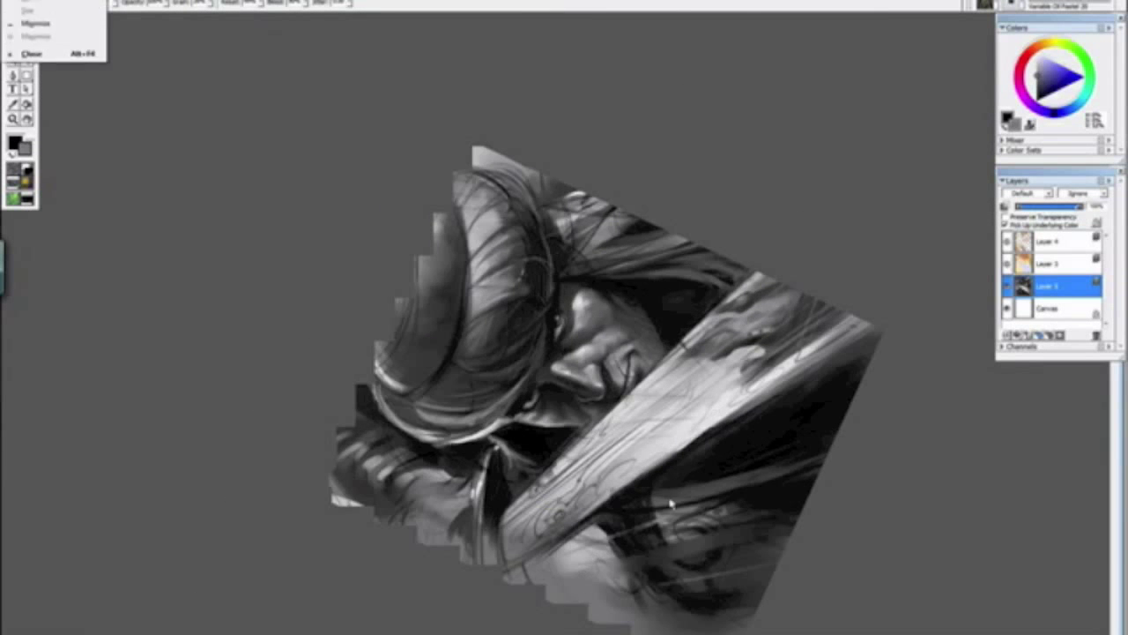
{"action": "left_click_drag", "start_coordinate": [673, 502], "coordinate": [427, 243]}
{"action": "key", "text": "alt+space"}
{"action": "left_click", "coordinate": [427, 243]}
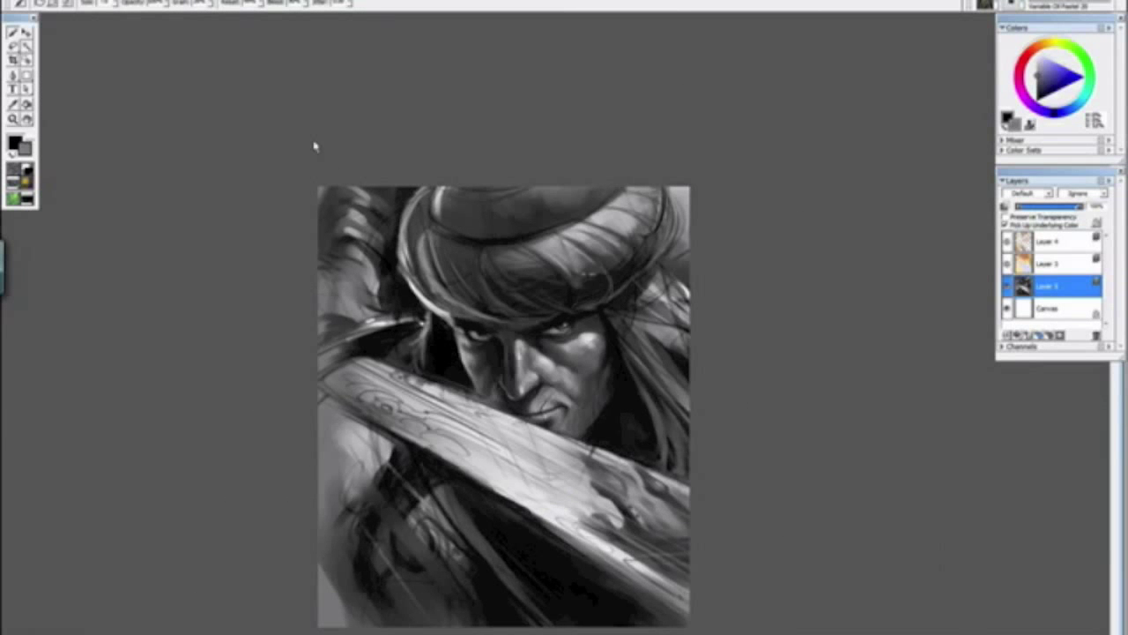
{"action": "left_click", "coordinate": [314, 146]}
{"action": "key", "text": "ctrl+minus"}
{"action": "key", "text": "ctrl+minus"}
{"action": "key", "text": "ctrl+minus"}
{"action": "key", "text": "ctrl+minus"}
{"action": "key", "text": "ctrl+plus"}
{"action": "key", "text": "ctrl+plus"}
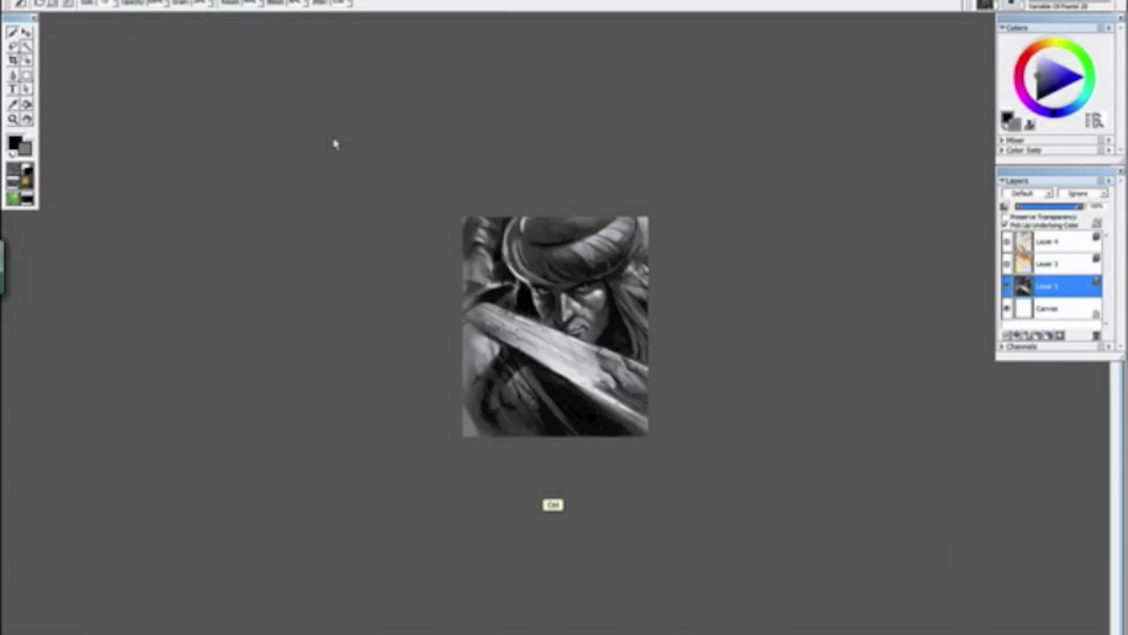
{"action": "key", "text": "ctrl+plus"}
{"action": "key", "text": "ctrl+plus"}
{"action": "key", "text": "ctrl+plus"}
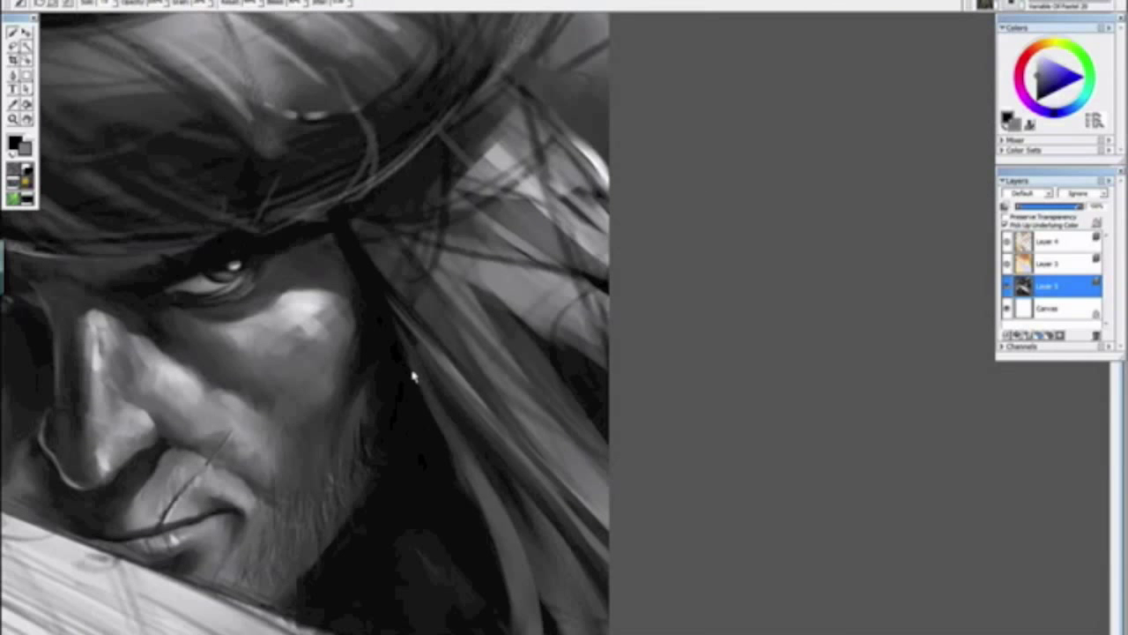
Step: Brush light grey strokes over the headscarf folds behind the near eye, just below the turban
{"action": "left_click_drag", "start_coordinate": [435, 205], "coordinate": [551, 313]}
{"action": "mouse_move", "coordinate": [418, 187]}
{"action": "left_mouse_down"}
{"action": "mouse_move", "coordinate": [533, 282]}
{"action": "mouse_move", "coordinate": [536, 260]}
{"action": "left_mouse_up"}
{"action": "mouse_move", "coordinate": [489, 145]}
{"action": "left_mouse_down"}
{"action": "mouse_move", "coordinate": [485, 137]}
{"action": "mouse_move", "coordinate": [582, 212]}
{"action": "mouse_move", "coordinate": [513, 145]}
{"action": "left_mouse_up"}
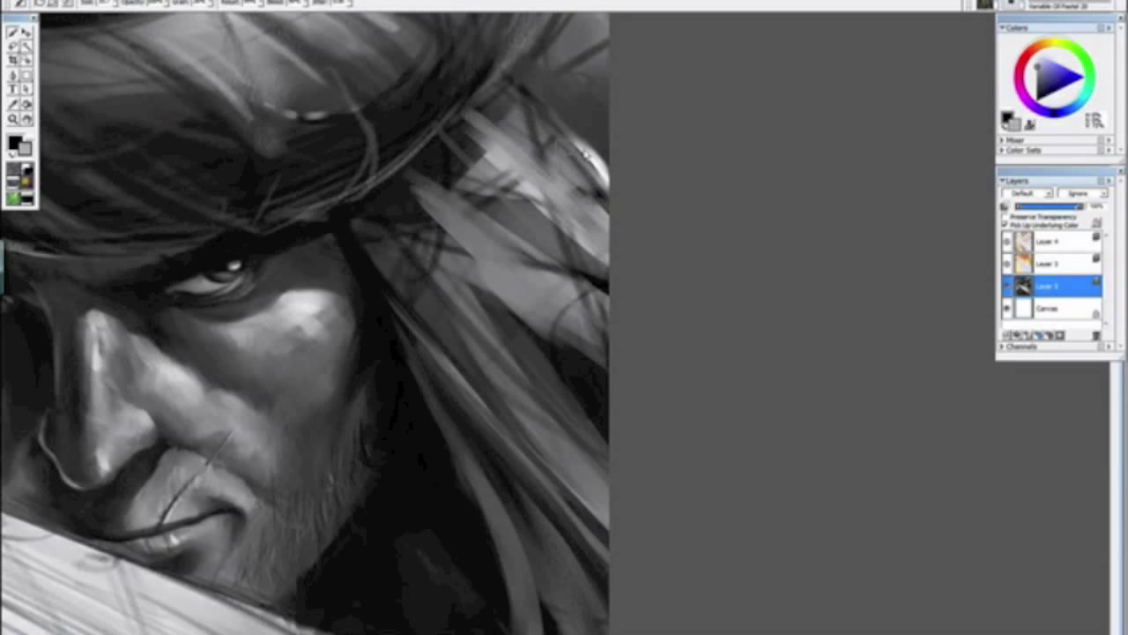
{"action": "left_click_drag", "start_coordinate": [587, 156], "coordinate": [637, 293]}
{"action": "mouse_move", "coordinate": [619, 131]}
{"action": "left_mouse_down"}
{"action": "mouse_move", "coordinate": [580, 332]}
{"action": "mouse_move", "coordinate": [630, 141]}
{"action": "mouse_move", "coordinate": [617, 350]}
{"action": "mouse_move", "coordinate": [642, 249]}
{"action": "mouse_move", "coordinate": [665, 396]}
{"action": "left_mouse_up"}
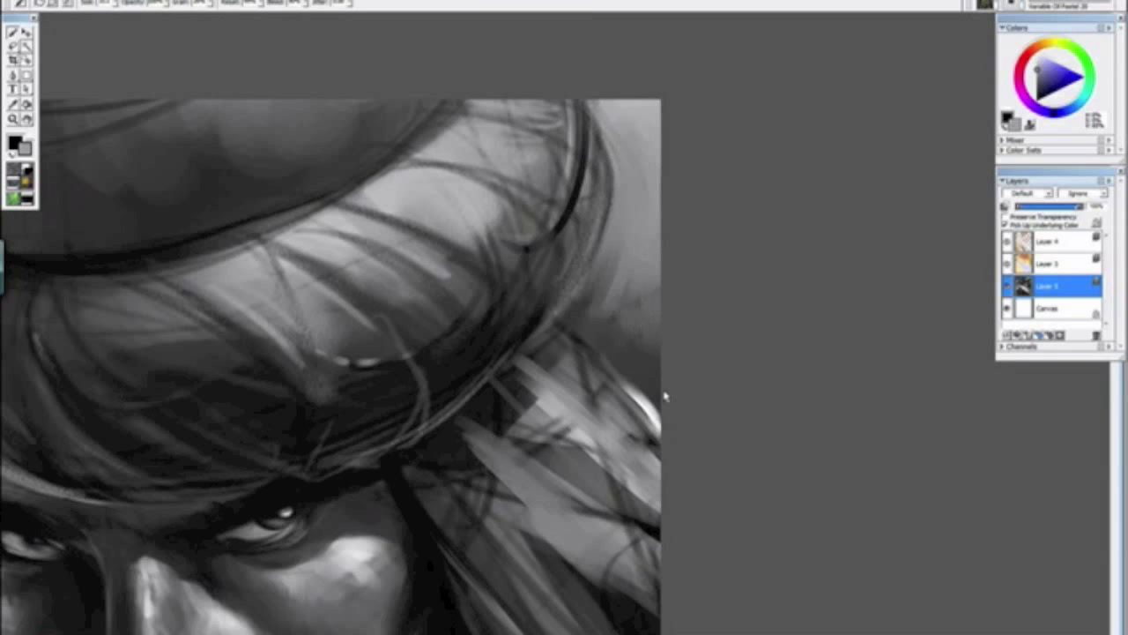
Step: Examine the headscarf folds from a distance, and inspect the jaw and hanging cloth up close
{"action": "key", "text": "ctrl+minus"}
{"action": "key", "text": "ctrl+minus"}
{"action": "key", "text": "ctrl+minus"}
{"action": "key", "text": "ctrl+minus"}
{"action": "key", "text": "ctrl+minus"}
{"action": "key", "text": "ctrl+minus"}
{"action": "key", "text": "ctrl+minus"}
{"action": "scroll", "coordinate": [595, 325], "scroll_direction": "up", "scroll_amount": 6}
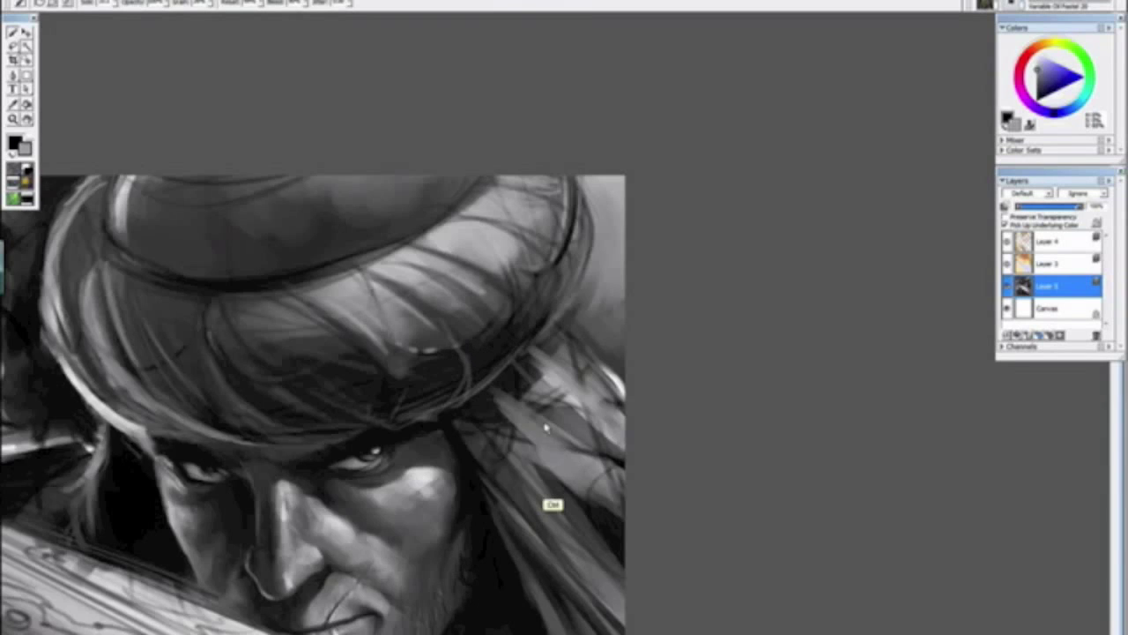
{"action": "scroll", "coordinate": [546, 428], "scroll_direction": "up", "scroll_amount": 5}
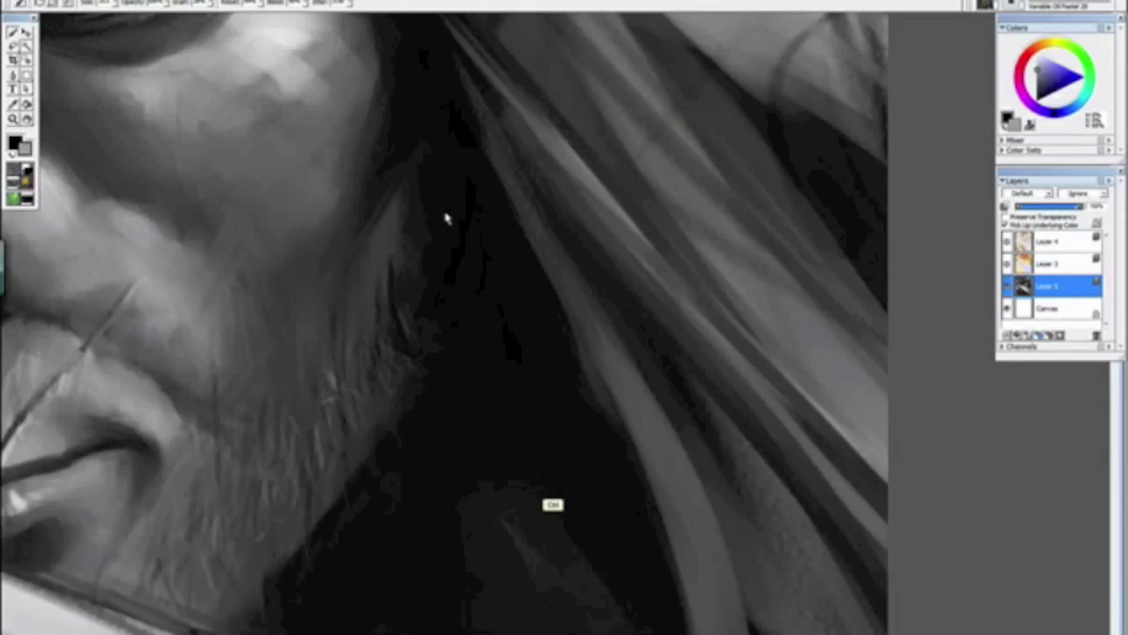
Step: Touch up the dark transition between the cheek and the hanging headscarf using a sampled tone
{"action": "key", "text": "ctrl+plus"}
{"action": "left_click_drag", "start_coordinate": [475, 305], "coordinate": [609, 496]}
{"action": "left_click_drag", "start_coordinate": [471, 154], "coordinate": [517, 234]}
{"action": "left_click", "coordinate": [486, 285], "text": "alt"}
{"action": "left_click_drag", "start_coordinate": [479, 313], "coordinate": [479, 322]}
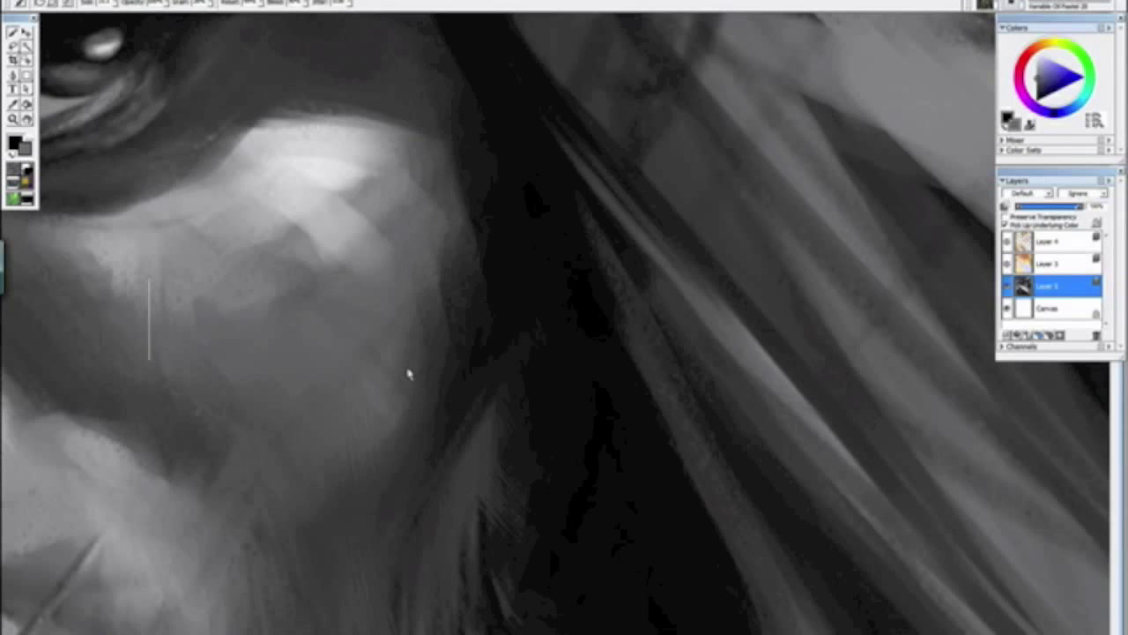
Step: Sample a dark tone and deepen the shadow along the blade's edge beside the nose and mouth
{"action": "key", "text": "ctrl+0"}
{"action": "mouse_move", "coordinate": [554, 506]}
{"action": "left_mouse_down"}
{"action": "mouse_move", "coordinate": [379, 233]}
{"action": "mouse_move", "coordinate": [398, 135]}
{"action": "left_mouse_up"}
{"action": "left_click", "coordinate": [379, 231], "text": "alt"}
{"action": "key", "text": "ctrl+minus"}
{"action": "key", "text": "ctrl+plus"}
{"action": "key", "text": "ctrl+plus"}
{"action": "key", "text": "ctrl+plus"}
{"action": "key", "text": "ctrl+plus"}
{"action": "left_click_drag", "start_coordinate": [306, 194], "coordinate": [457, 365]}
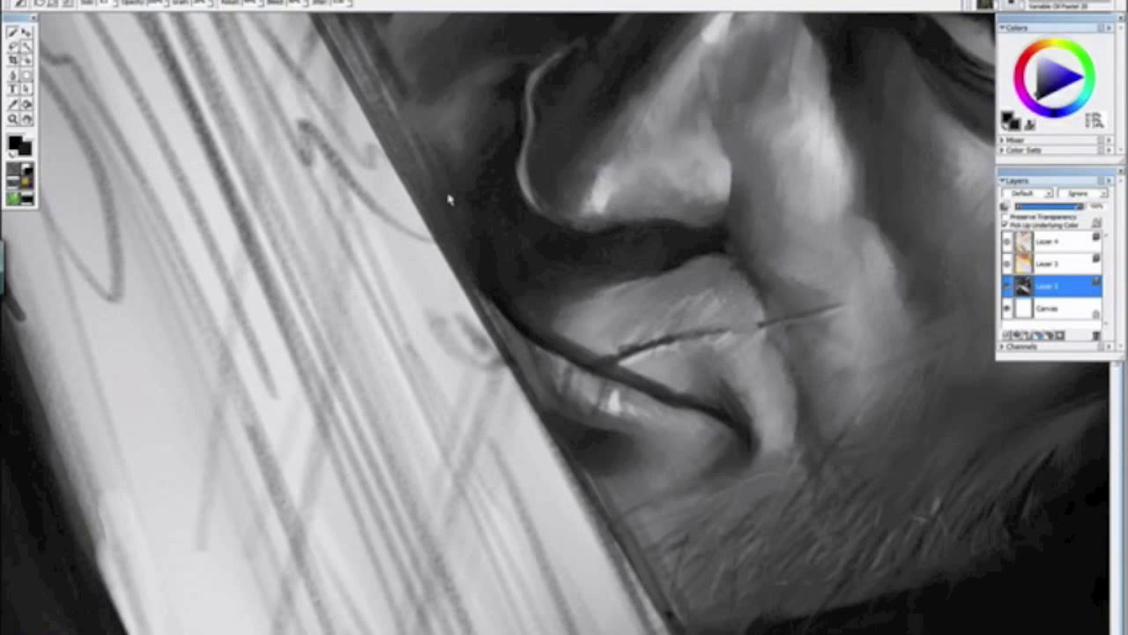
Step: Paint light grey over the sketch lines on the blade below the face, and check the result at thumbnail size
{"action": "scroll", "coordinate": [449, 201], "scroll_direction": "down", "scroll_amount": 8}
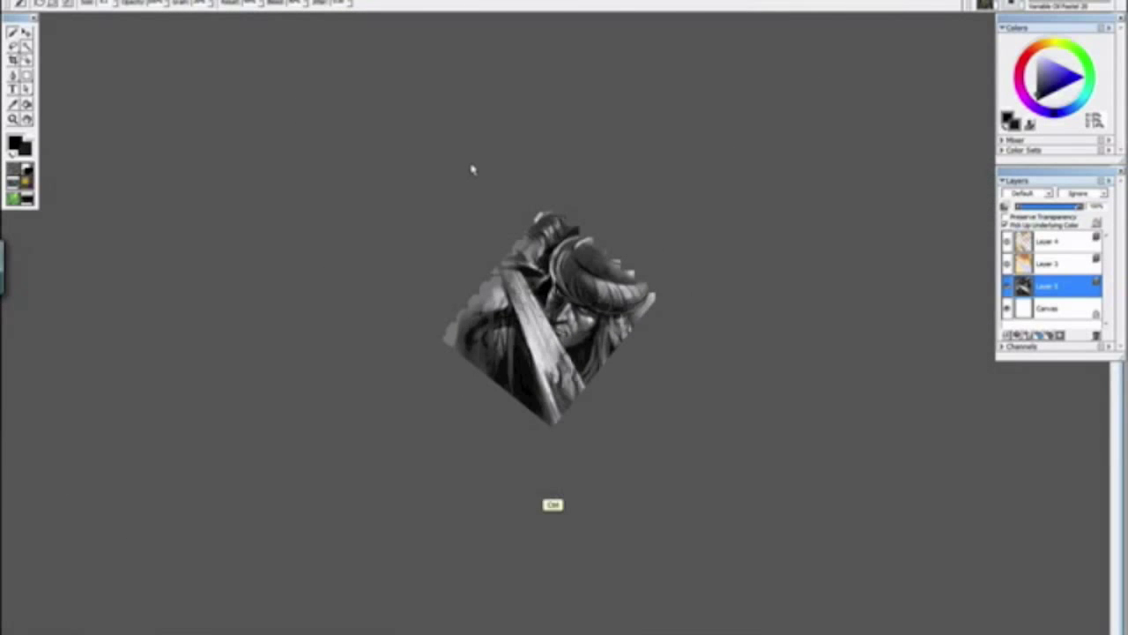
{"action": "scroll", "coordinate": [561, 421], "scroll_direction": "up", "scroll_amount": 8}
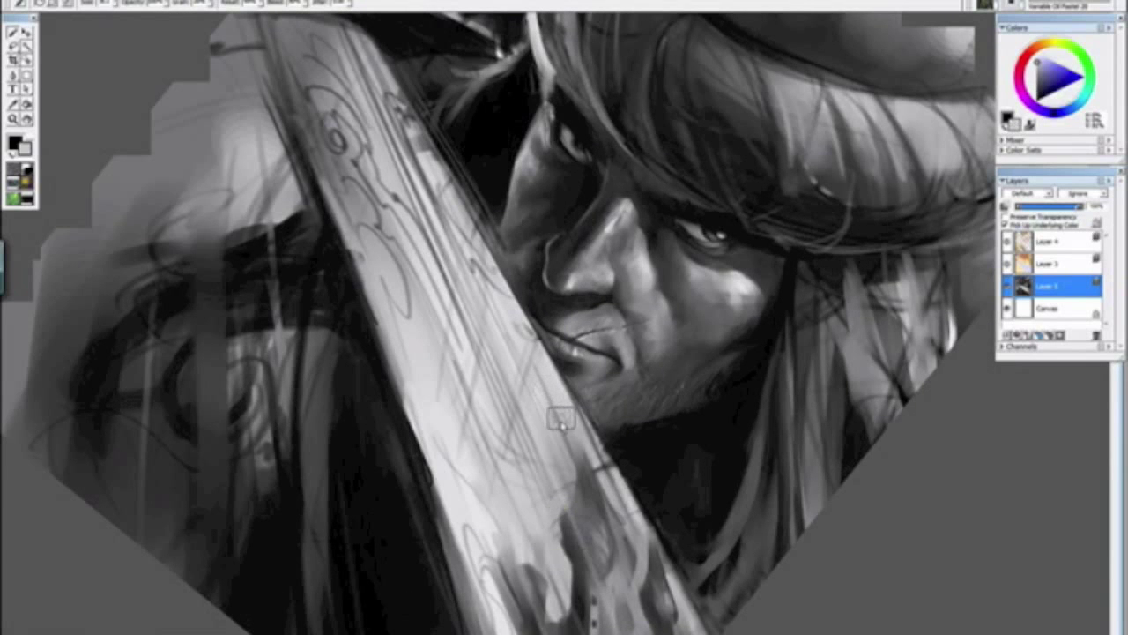
{"action": "left_click_drag", "start_coordinate": [478, 250], "coordinate": [559, 377]}
{"action": "left_click_drag", "start_coordinate": [442, 168], "coordinate": [568, 445]}
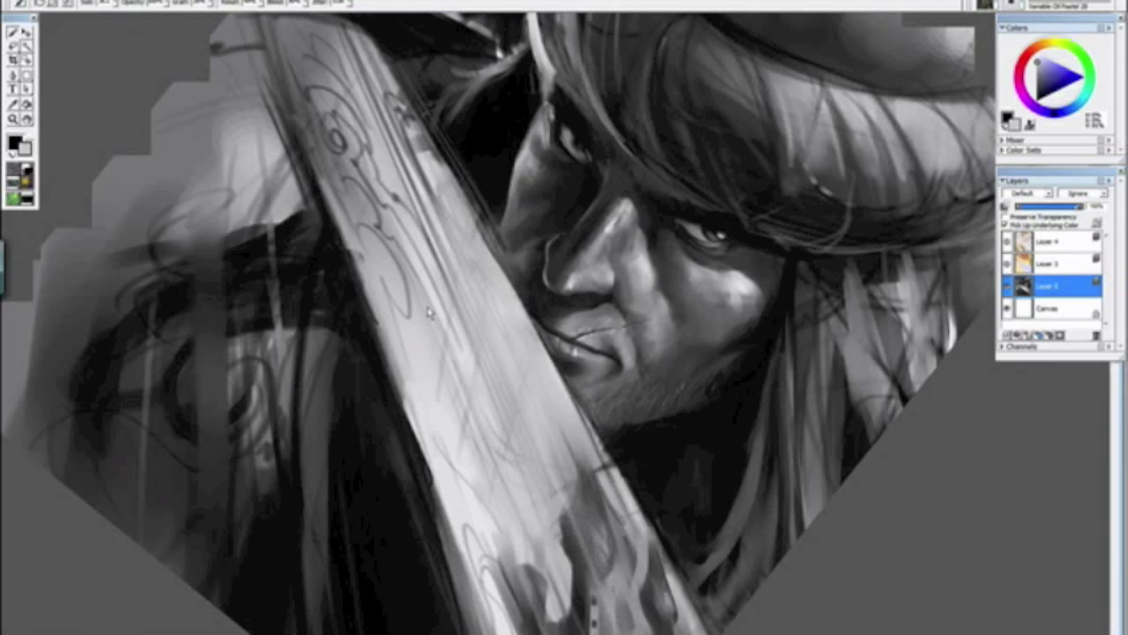
{"action": "scroll", "coordinate": [552, 505], "scroll_direction": "down", "scroll_amount": 8}
{"action": "scroll", "coordinate": [454, 286], "scroll_direction": "down", "scroll_amount": 3}
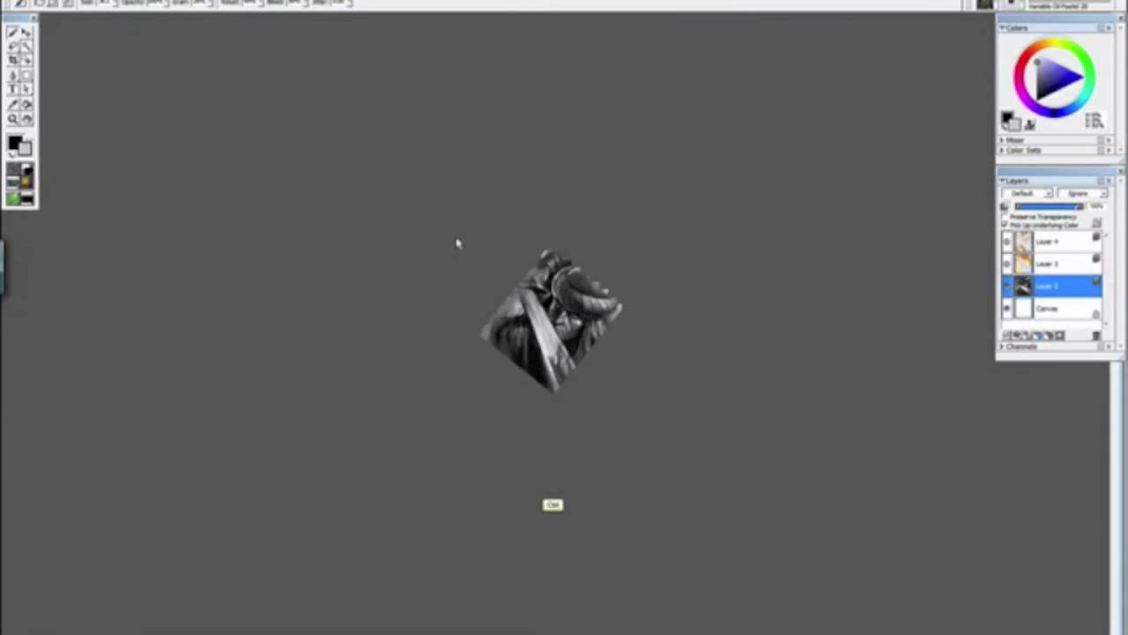
Step: Rotate the view and brush sampled near-black tones over the sleeve folds directly beneath the blade
{"action": "scroll", "coordinate": [459, 248], "scroll_direction": "up", "scroll_amount": 8}
{"action": "mouse_move", "coordinate": [354, 269]}
{"action": "left_mouse_down"}
{"action": "mouse_move", "coordinate": [479, 350]}
{"action": "mouse_move", "coordinate": [551, 422]}
{"action": "left_mouse_up"}
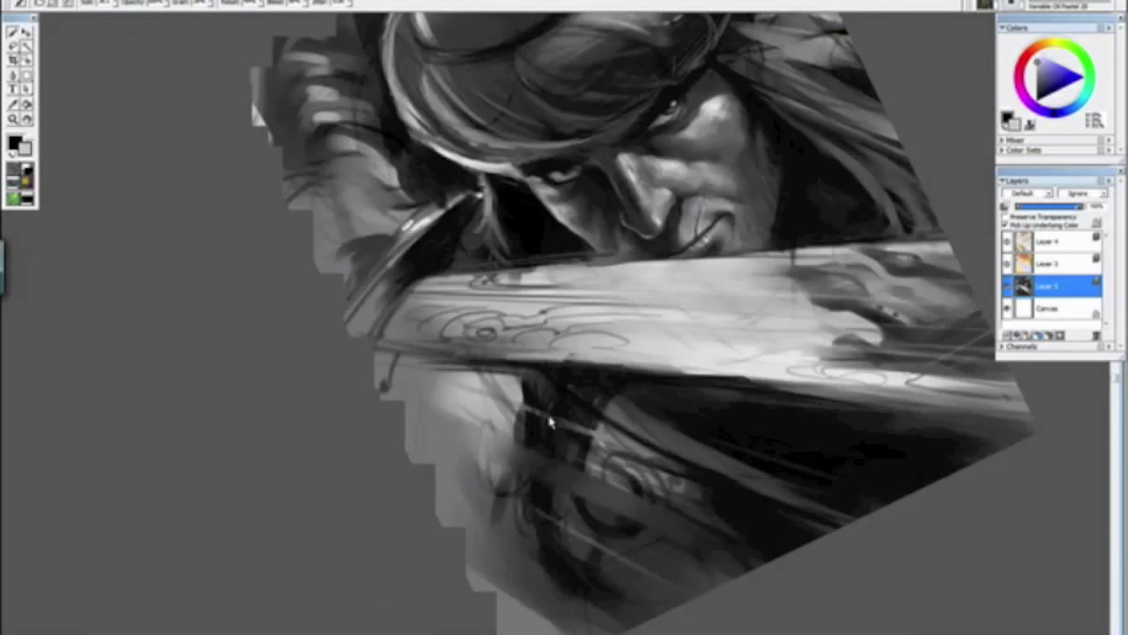
{"action": "left_click", "coordinate": [592, 386], "text": "alt"}
{"action": "mouse_move", "coordinate": [586, 495]}
{"action": "left_mouse_down"}
{"action": "mouse_move", "coordinate": [592, 425]}
{"action": "mouse_move", "coordinate": [603, 476]}
{"action": "left_mouse_up"}
{"action": "left_click_drag", "start_coordinate": [622, 386], "coordinate": [630, 464]}
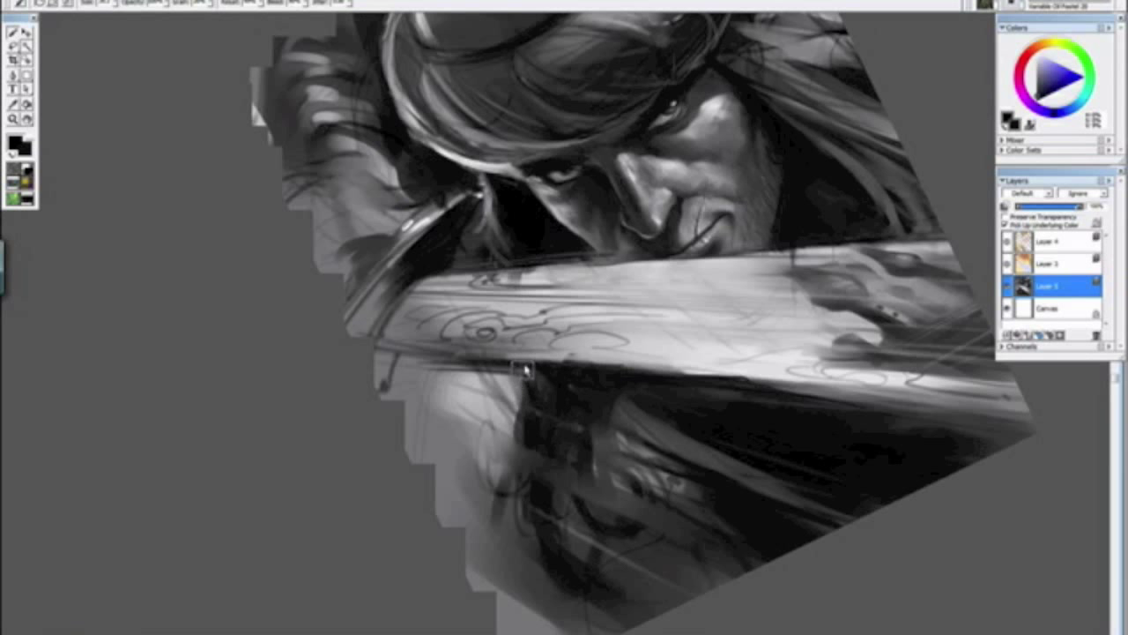
{"action": "left_click_drag", "start_coordinate": [522, 369], "coordinate": [521, 455]}
{"action": "scroll", "coordinate": [572, 470], "scroll_direction": "down", "scroll_amount": 5}
{"action": "left_click", "coordinate": [620, 446], "text": "alt"}
{"action": "left_click_drag", "start_coordinate": [617, 446], "coordinate": [588, 458]}
Step: Rotate the view around the near eye and sample a dark tone for the shadow at its inner corner
{"action": "scroll", "coordinate": [577, 588], "scroll_direction": "up", "scroll_amount": 10}
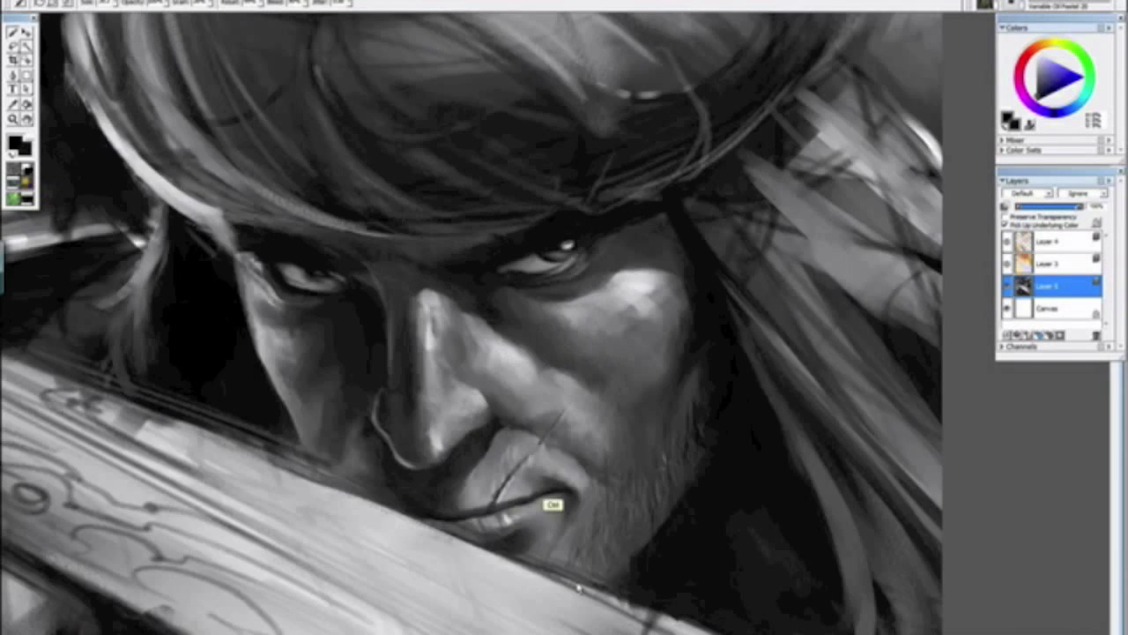
{"action": "scroll", "coordinate": [578, 587], "scroll_direction": "up", "scroll_amount": 5}
{"action": "left_click_drag", "start_coordinate": [519, 255], "coordinate": [401, 388]}
{"action": "left_click", "coordinate": [458, 357], "text": "alt"}
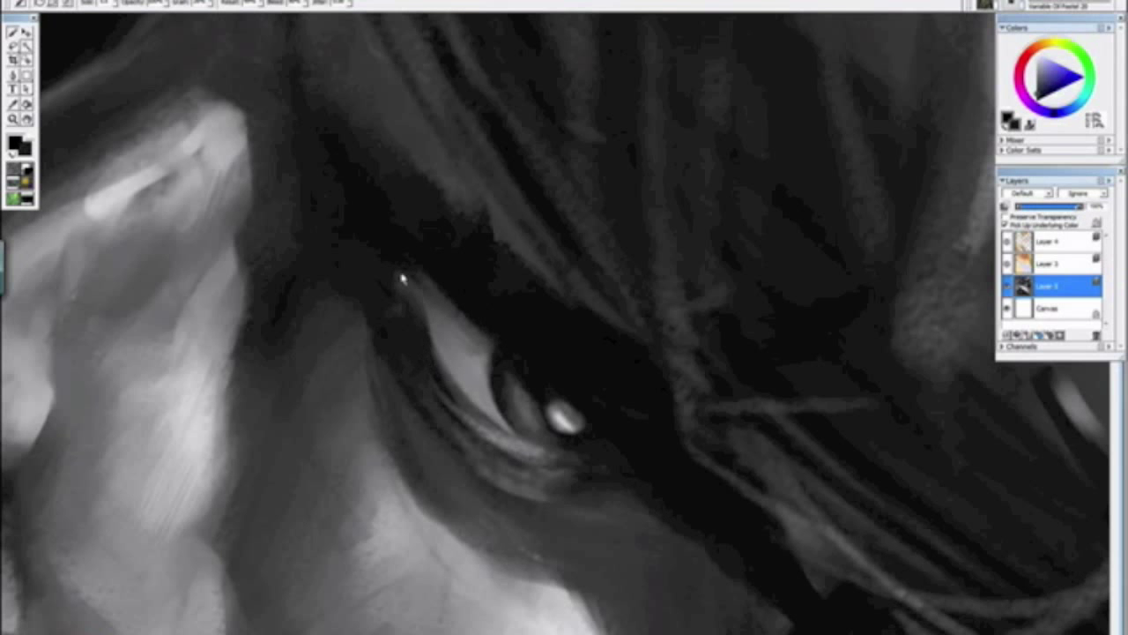
Step: Straighten the view and examine the balance of the whole portrait at thumbnail size
{"action": "key", "text": "ctrl+minus"}
{"action": "key", "text": "ctrl+minus"}
{"action": "key", "text": "ctrl+minus"}
{"action": "key", "text": "ctrl+minus"}
{"action": "key", "text": "ctrl+minus"}
{"action": "key", "text": "ctrl+minus"}
{"action": "mouse_move", "coordinate": [448, 229]}
{"action": "left_mouse_down"}
{"action": "mouse_move", "coordinate": [567, 433]}
{"action": "mouse_move", "coordinate": [563, 401]}
{"action": "left_mouse_up"}
{"action": "left_click", "coordinate": [567, 433]}
{"action": "key", "text": "ctrl+minus"}
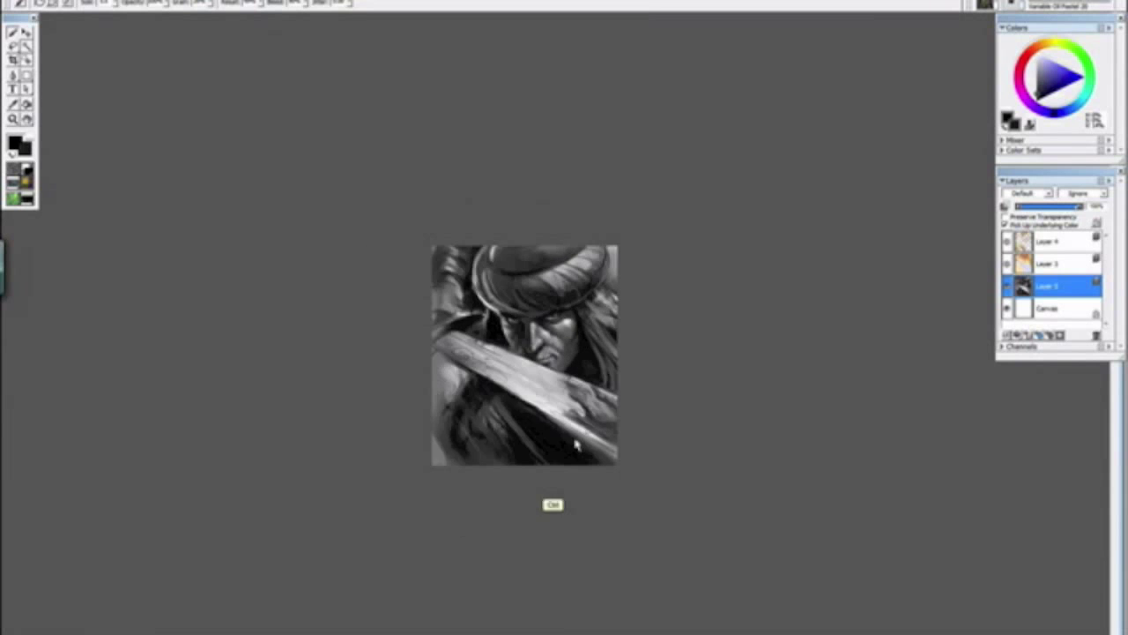
Step: Examine the face and the headscarf edge beside the cheek, both up close and from a distance
{"action": "key", "text": "ctrl+plus"}
{"action": "key", "text": "ctrl+plus"}
{"action": "key", "text": "ctrl+plus"}
{"action": "key", "text": "ctrl+plus"}
{"action": "key", "text": "ctrl+plus"}
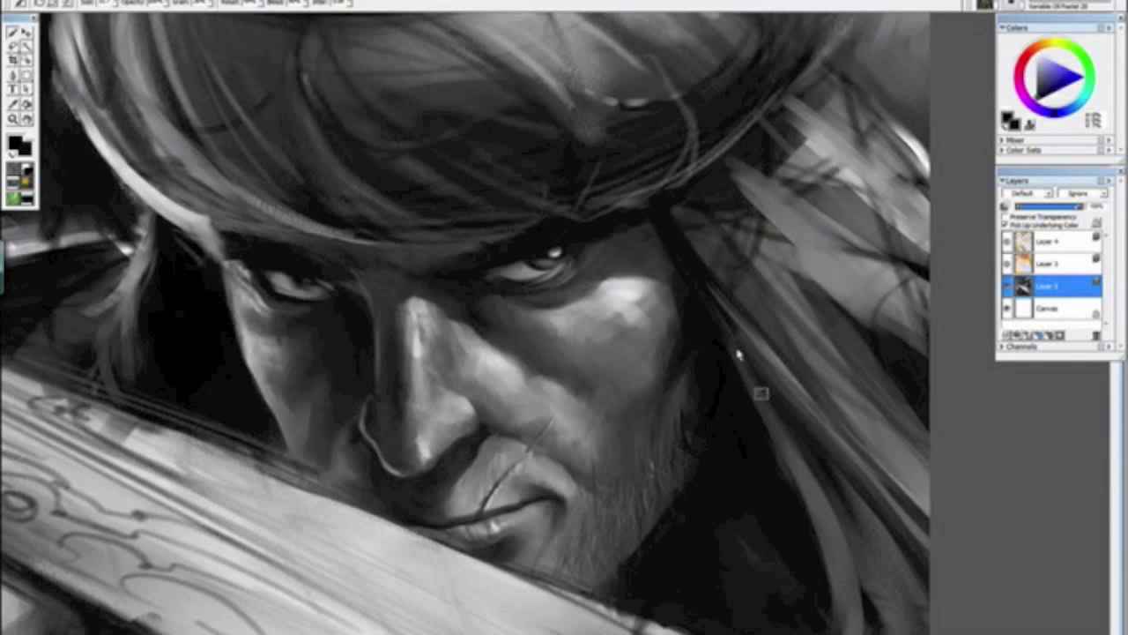
{"action": "key", "text": "ctrl+minus"}
{"action": "key", "text": "ctrl+minus"}
{"action": "key", "text": "ctrl+minus"}
{"action": "key", "text": "ctrl+minus"}
{"action": "key", "text": "ctrl+minus"}
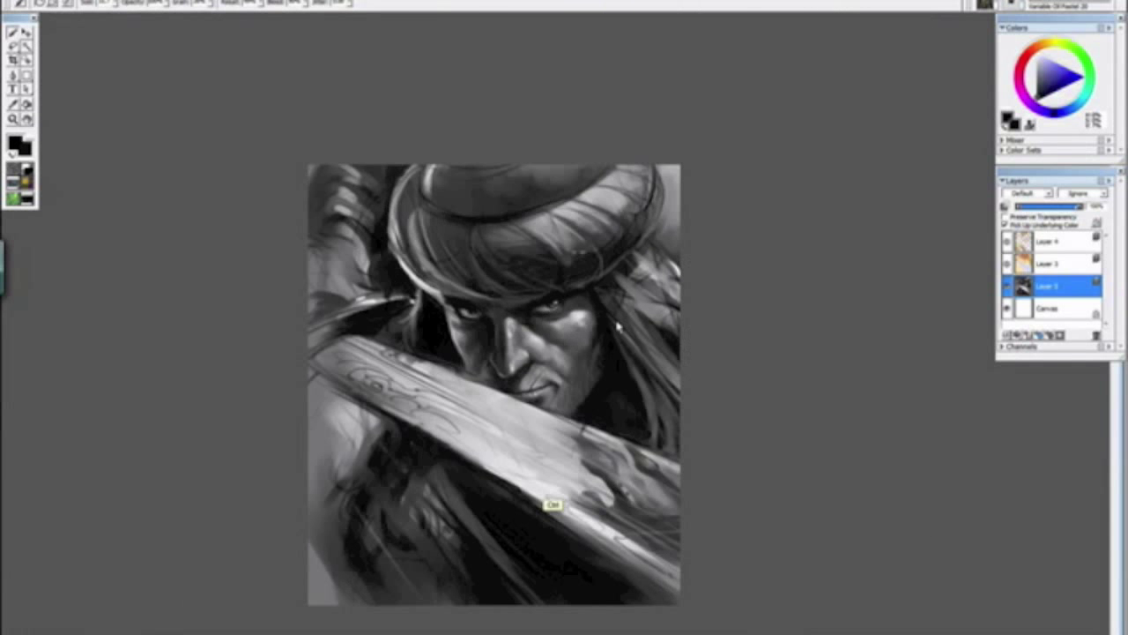
{"action": "scroll", "coordinate": [617, 330], "scroll_direction": "down", "scroll_amount": 2}
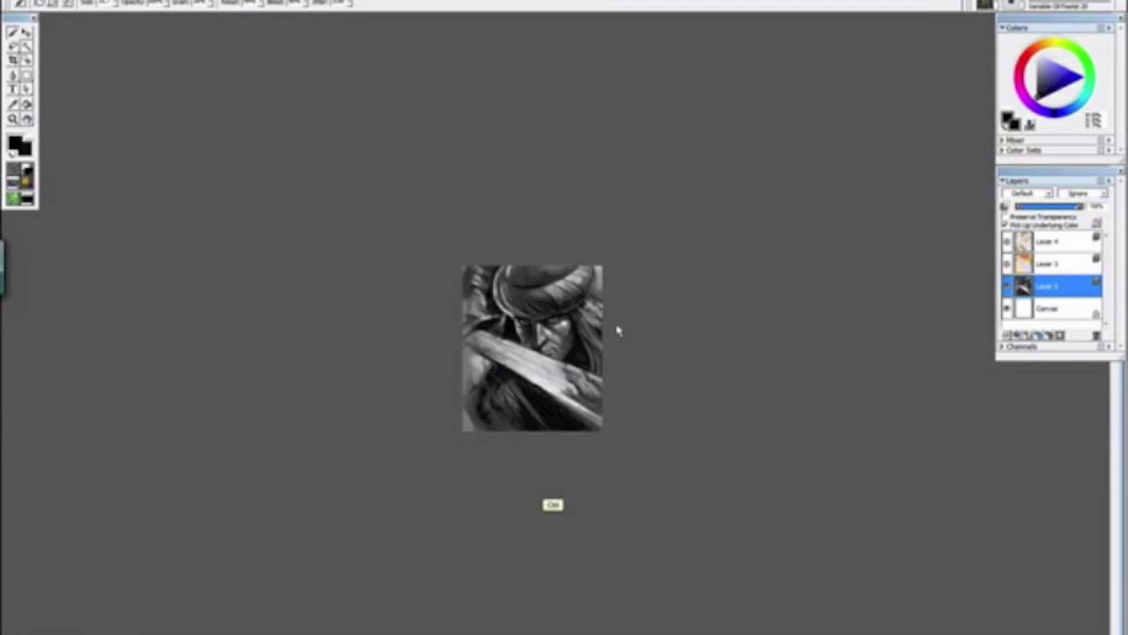
{"action": "scroll", "coordinate": [617, 330], "scroll_direction": "down", "scroll_amount": 1}
Step: Refine the near eye's lower lid folds and the dark area around its iris with sampled grey and near-black tones
{"action": "scroll", "coordinate": [617, 331], "scroll_direction": "up", "scroll_amount": 8}
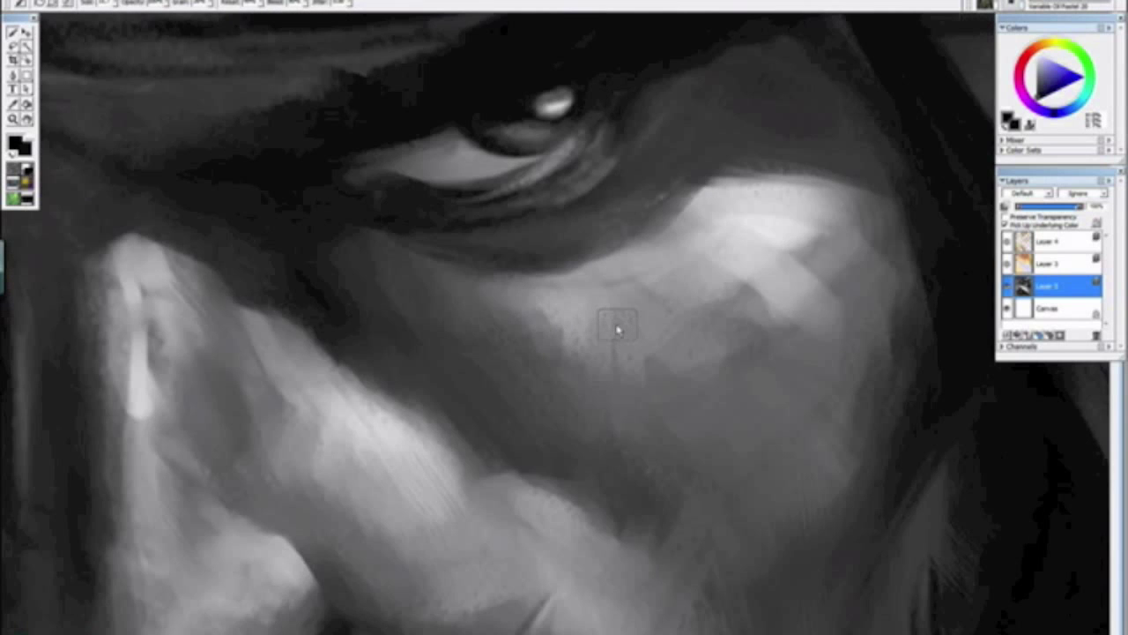
{"action": "left_click_drag", "start_coordinate": [578, 399], "coordinate": [281, 309]}
{"action": "left_click", "coordinate": [468, 333], "text": "alt"}
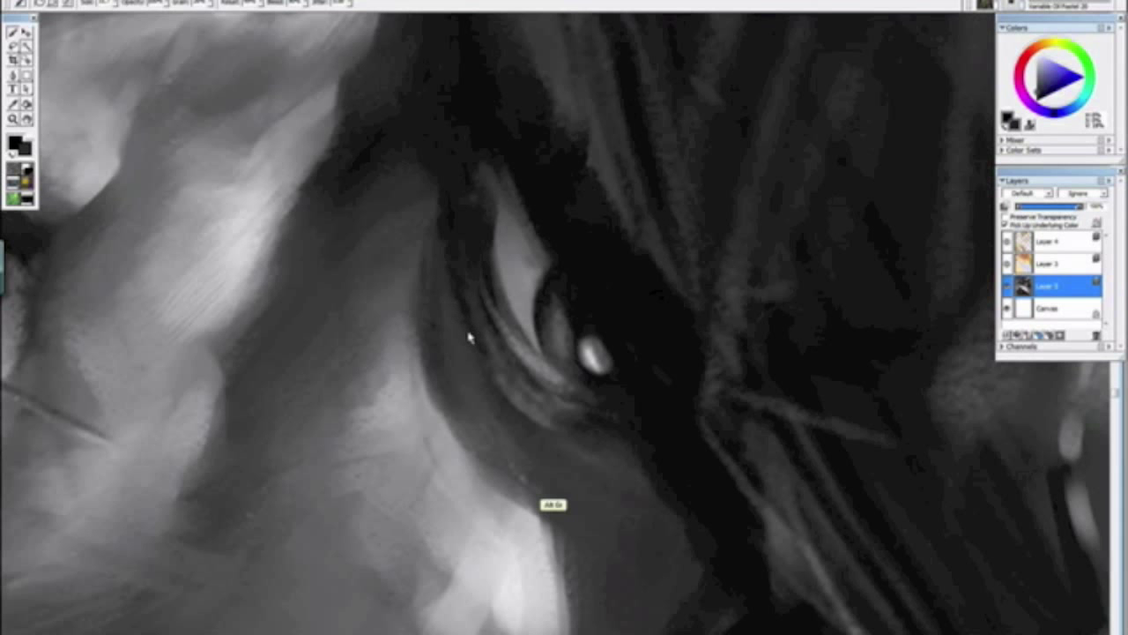
{"action": "key", "text": "alt+space"}
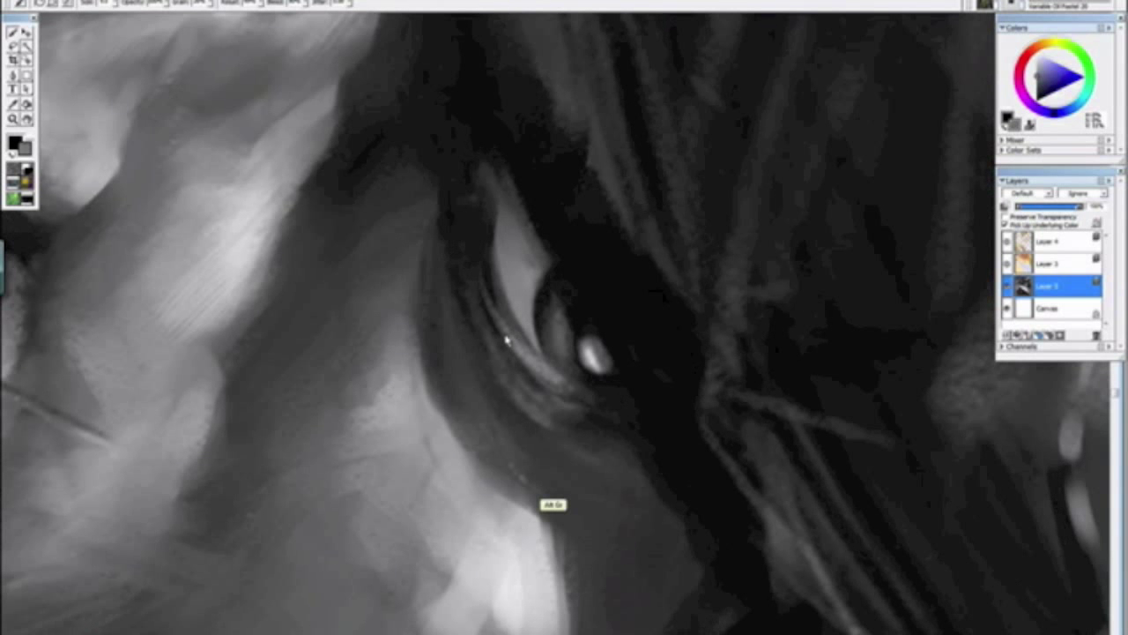
{"action": "left_click", "coordinate": [510, 322], "text": "alt"}
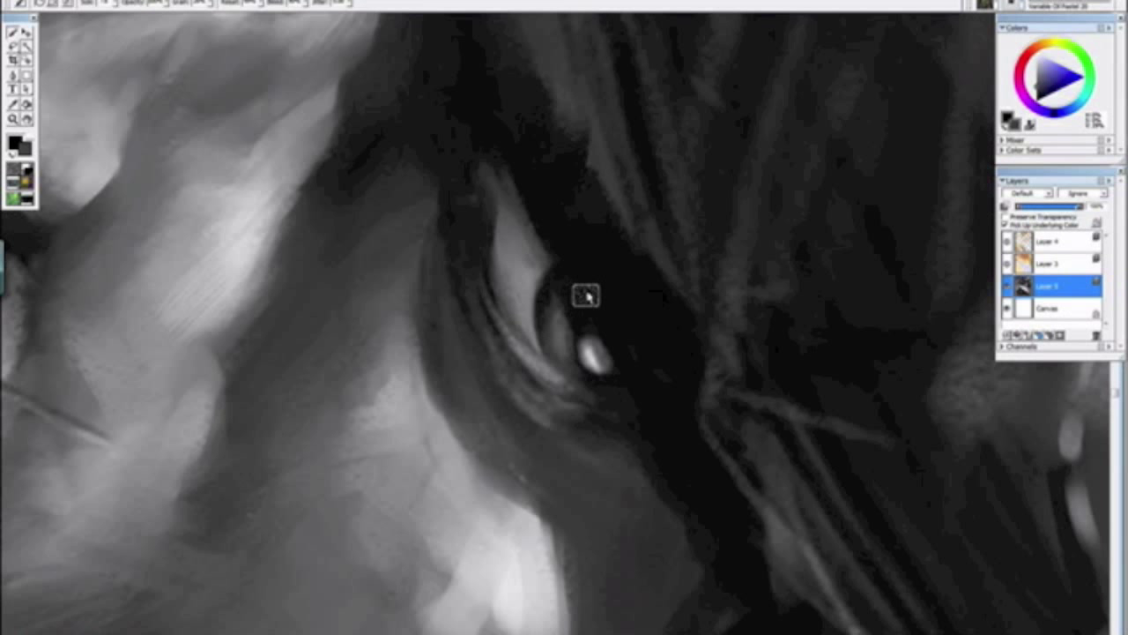
{"action": "left_click", "coordinate": [589, 316], "text": "alt"}
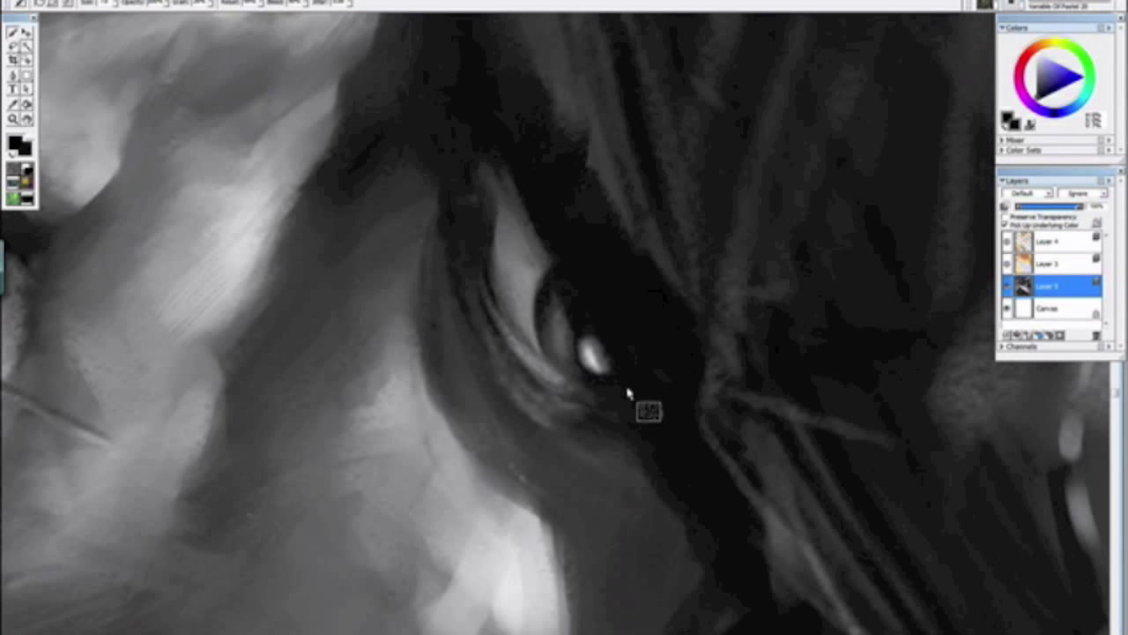
Step: Straighten the view and examine the reworked near eye within the whole portrait
{"action": "key", "text": "ctrl+minus"}
{"action": "key", "text": "ctrl+minus"}
{"action": "key", "text": "ctrl+minus"}
{"action": "key", "text": "ctrl+minus"}
{"action": "key", "text": "ctrl+minus"}
{"action": "key", "text": "ctrl+minus"}
{"action": "key", "text": "ctrl+minus"}
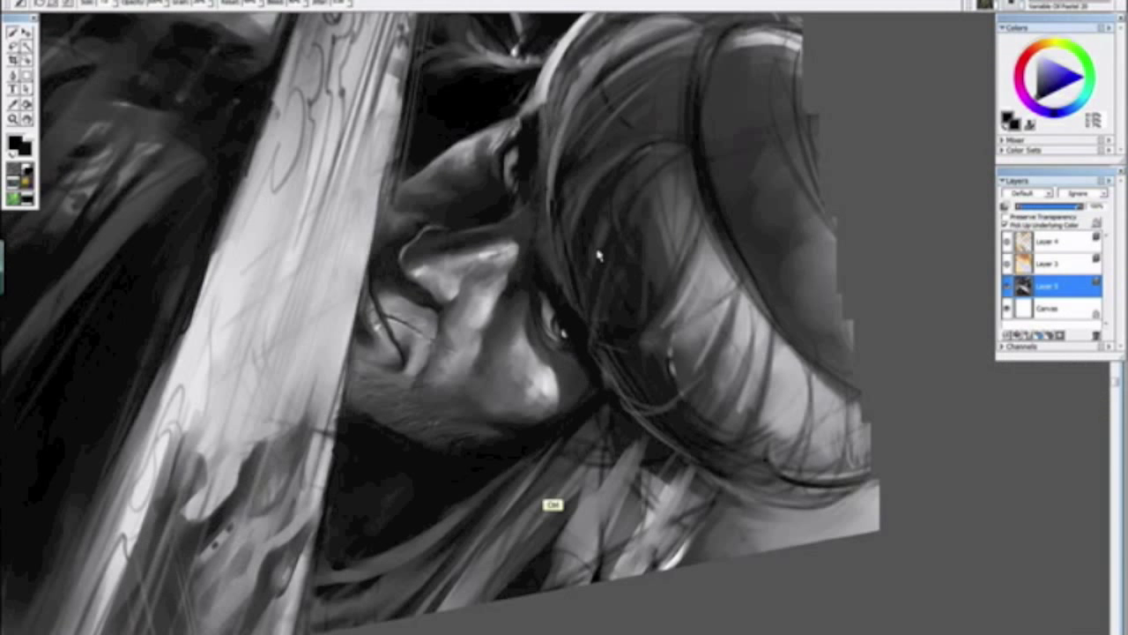
{"action": "left_click_drag", "start_coordinate": [481, 176], "coordinate": [628, 478]}
{"action": "left_click", "coordinate": [601, 438], "text": "alt"}
Step: Soften the underside of the nose from its tip to the nostril wing with dark grey strokes
{"action": "key", "text": "ctrl+plus"}
{"action": "key", "text": "ctrl+plus"}
{"action": "key", "text": "ctrl+plus"}
{"action": "key", "text": "ctrl+plus"}
{"action": "key", "text": "ctrl+plus"}
{"action": "key", "text": "ctrl+plus"}
{"action": "key", "text": "ctrl+plus"}
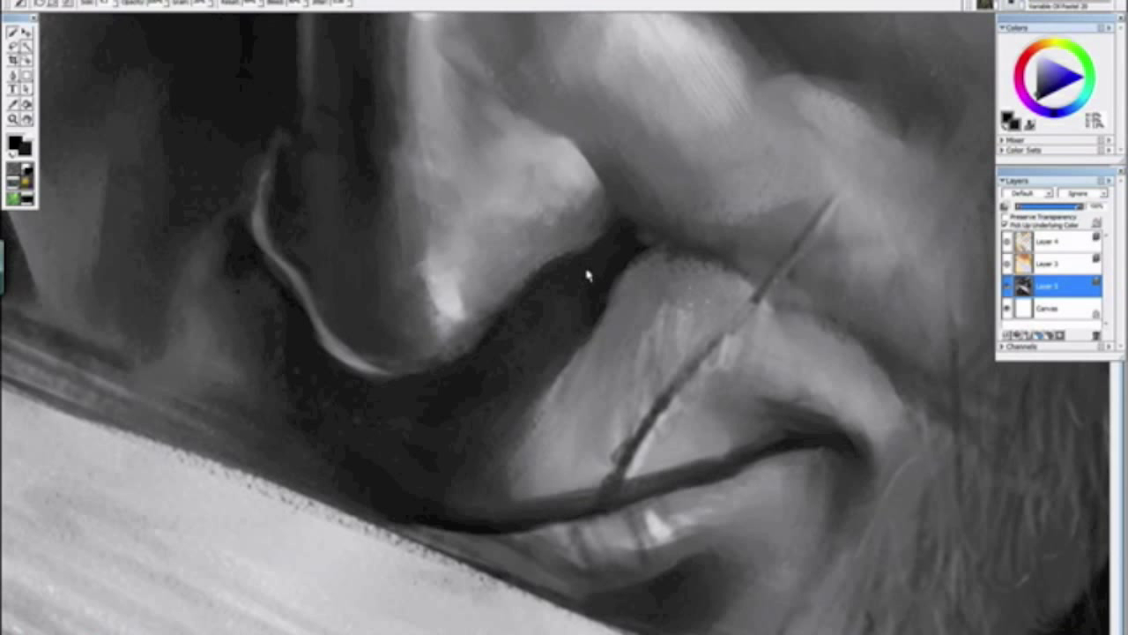
{"action": "key", "text": "alt"}
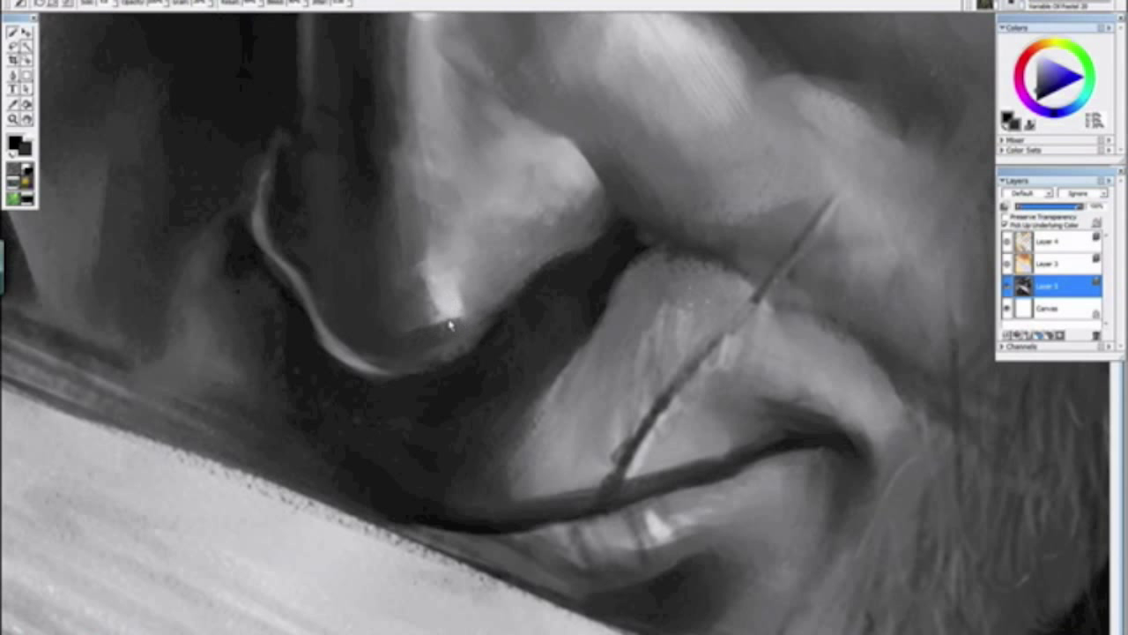
{"action": "mouse_move", "coordinate": [480, 334]}
{"action": "left_mouse_down"}
{"action": "mouse_move", "coordinate": [448, 327]}
{"action": "mouse_move", "coordinate": [512, 252]}
{"action": "mouse_move", "coordinate": [525, 256]}
{"action": "left_mouse_up"}
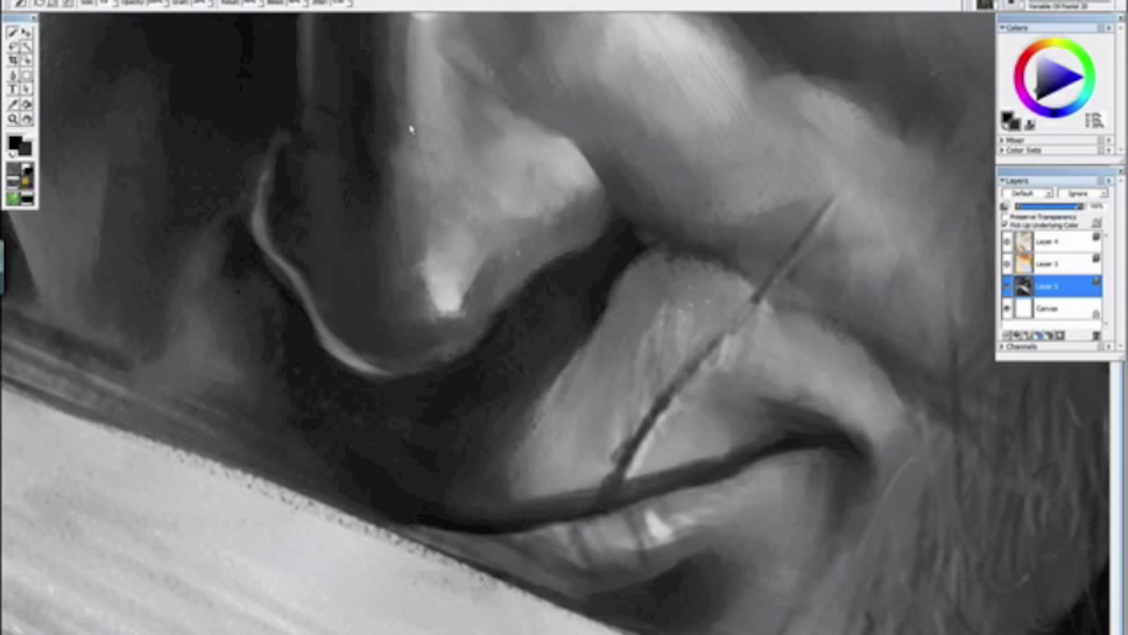
Step: Examine the underside of the nose within the straightened portrait at thumbnail size
{"action": "key", "text": "ctrl+minus"}
{"action": "key", "text": "ctrl+minus"}
{"action": "key", "text": "ctrl+minus"}
{"action": "key", "text": "ctrl+minus"}
{"action": "key", "text": "ctrl+minus"}
{"action": "key", "text": "ctrl+minus"}
{"action": "key", "text": "ctrl+minus"}
{"action": "left_click_drag", "start_coordinate": [728, 371], "coordinate": [322, 290]}
{"action": "left_click", "coordinate": [395, 319]}
{"action": "key", "text": "ctrl+minus"}
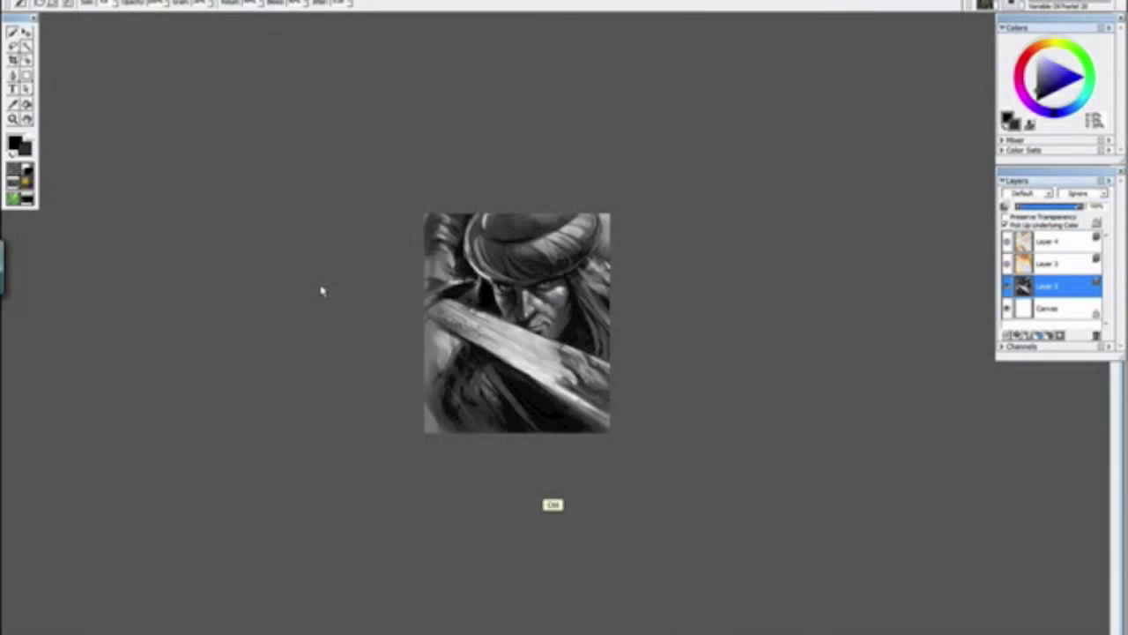
Step: Try a short light grey highlight stroke on the side of the nose bridge
{"action": "key", "text": "ctrl+plus"}
{"action": "key", "text": "ctrl+plus"}
{"action": "key", "text": "ctrl+plus"}
{"action": "key", "text": "ctrl+plus"}
{"action": "key", "text": "ctrl+plus"}
{"action": "key", "text": "ctrl+plus"}
{"action": "key", "text": "ctrl+plus"}
{"action": "left_click_drag", "start_coordinate": [344, 183], "coordinate": [521, 595]}
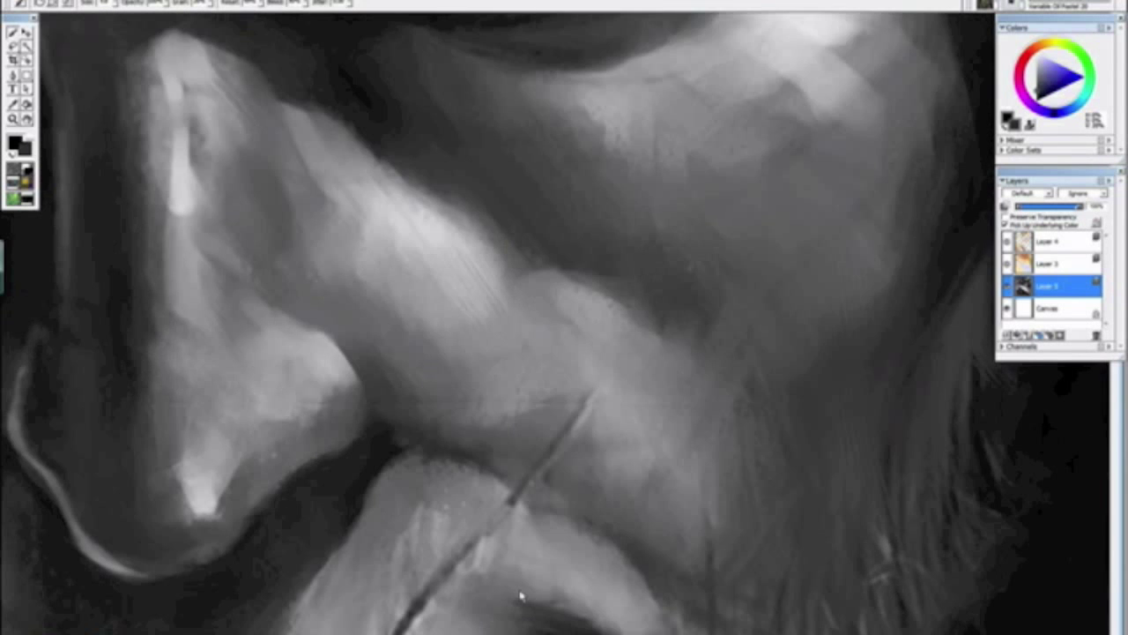
{"action": "left_click_drag", "start_coordinate": [529, 507], "coordinate": [458, 480]}
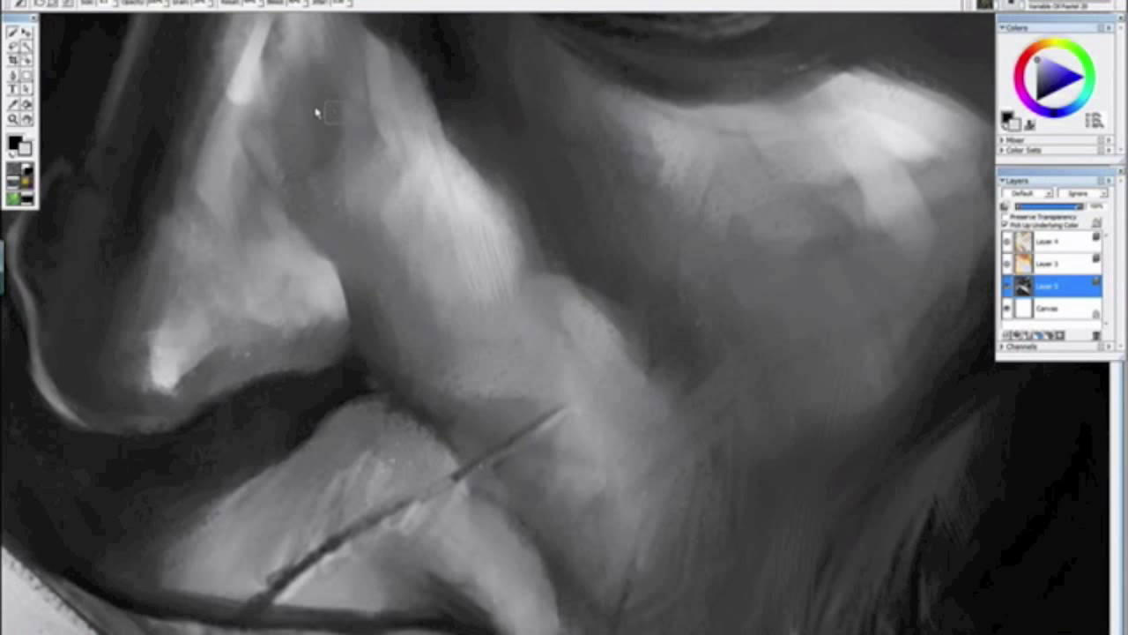
{"action": "mouse_move", "coordinate": [324, 90]}
{"action": "left_mouse_down"}
{"action": "mouse_move", "coordinate": [320, 161]}
{"action": "mouse_move", "coordinate": [323, 110]}
{"action": "left_mouse_up"}
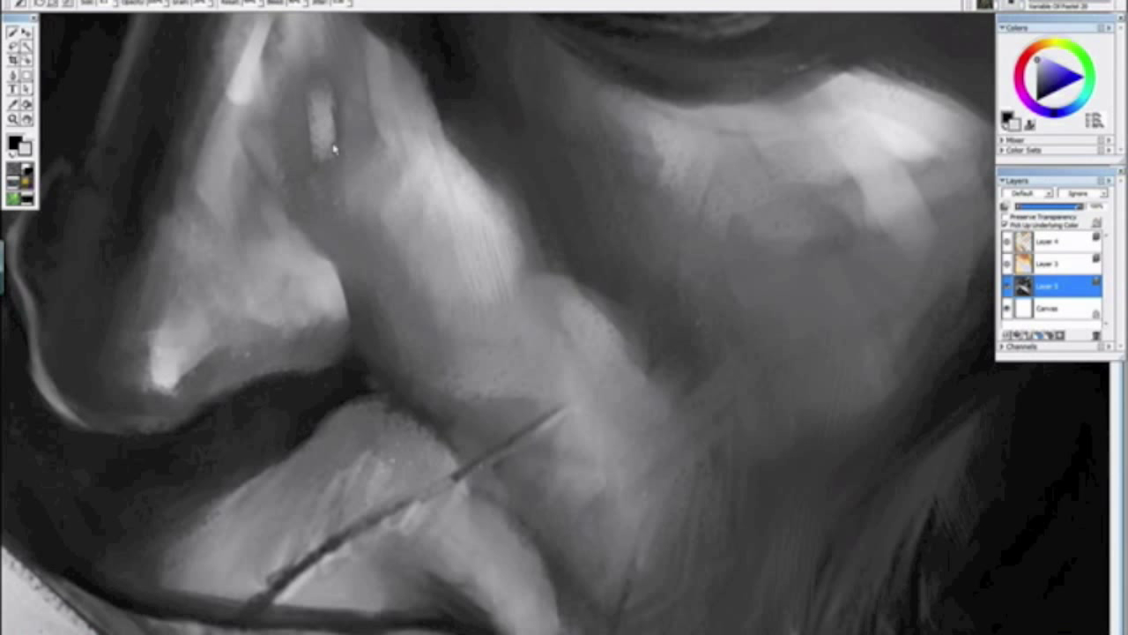
Step: Straighten the view and examine the nose bridge from a distance
{"action": "key", "text": "ctrl+minus"}
{"action": "key", "text": "ctrl+minus"}
{"action": "key", "text": "ctrl+minus"}
{"action": "key", "text": "ctrl+minus"}
{"action": "key", "text": "ctrl+minus"}
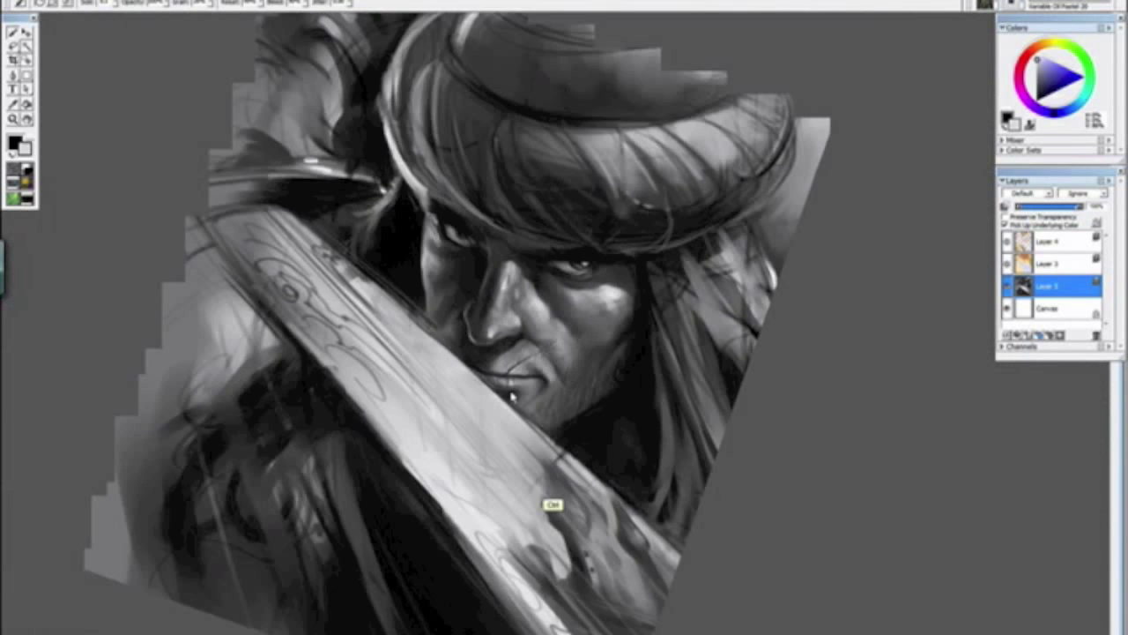
{"action": "left_click_drag", "start_coordinate": [454, 381], "coordinate": [602, 479]}
{"action": "left_click_drag", "start_coordinate": [581, 428], "coordinate": [578, 419]}
Step: Examine the nose highlights and cheek shading up close and in the whole portrait at thumbnail size
{"action": "key", "text": "ctrl+plus"}
{"action": "key", "text": "ctrl+plus"}
{"action": "key", "text": "ctrl+plus"}
{"action": "key", "text": "ctrl+plus"}
{"action": "key", "text": "ctrl+plus"}
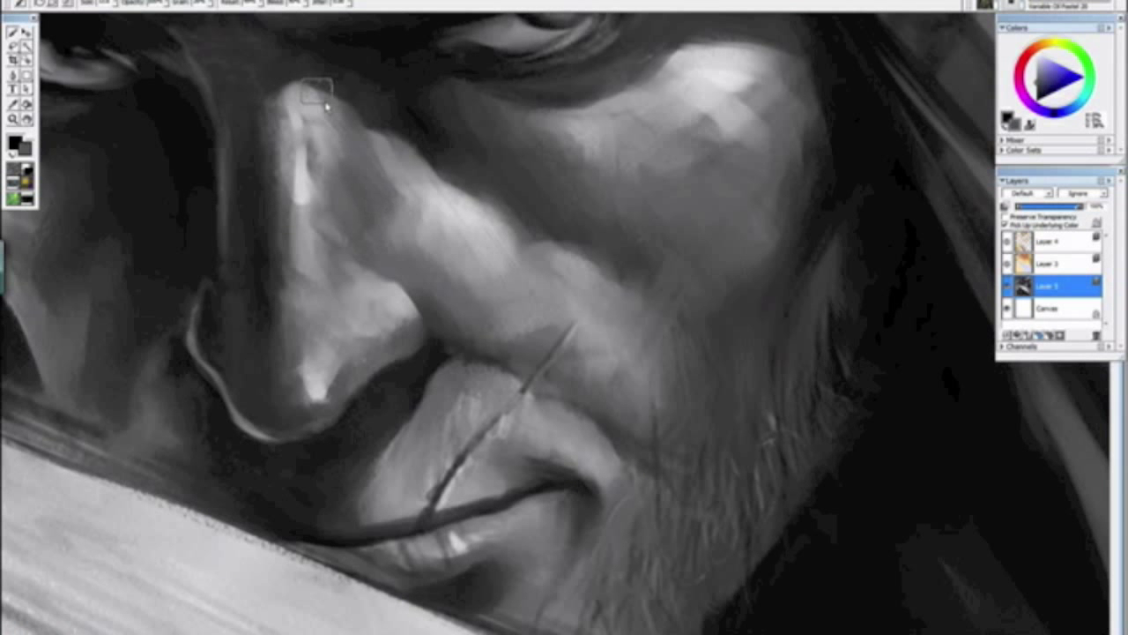
{"action": "key", "text": "ctrl+minus"}
{"action": "key", "text": "ctrl+minus"}
{"action": "key", "text": "ctrl+minus"}
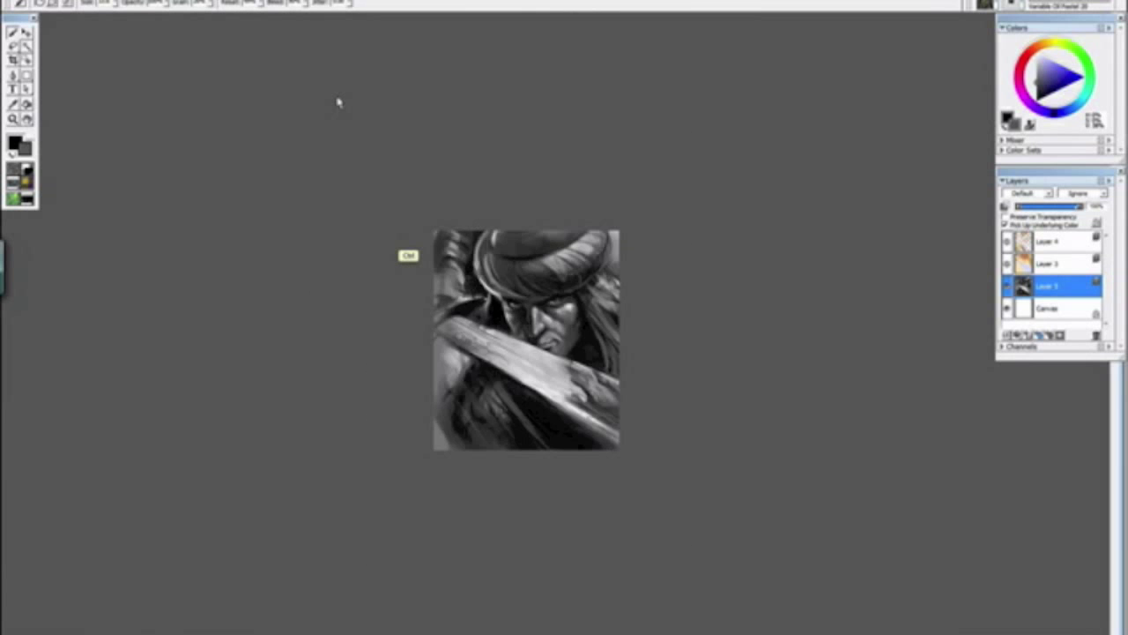
{"action": "key", "text": "ctrl+minus"}
{"action": "key", "text": "ctrl+minus"}
{"action": "key", "text": "ctrl+plus"}
{"action": "key", "text": "ctrl+plus"}
{"action": "key", "text": "ctrl+plus"}
{"action": "key", "text": "ctrl+plus"}
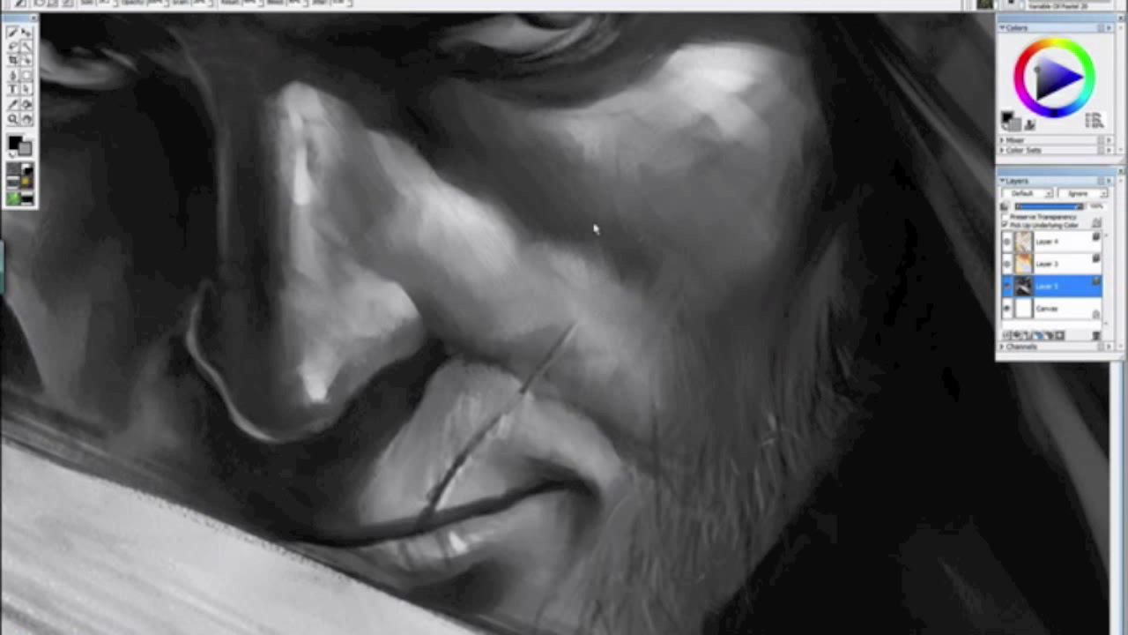
Step: Flip the canvas horizontally and examine the mirrored portrait at thumbnail size
{"action": "key", "text": "ctrl+minus"}
{"action": "key", "text": "ctrl+minus"}
{"action": "key", "text": "ctrl+minus"}
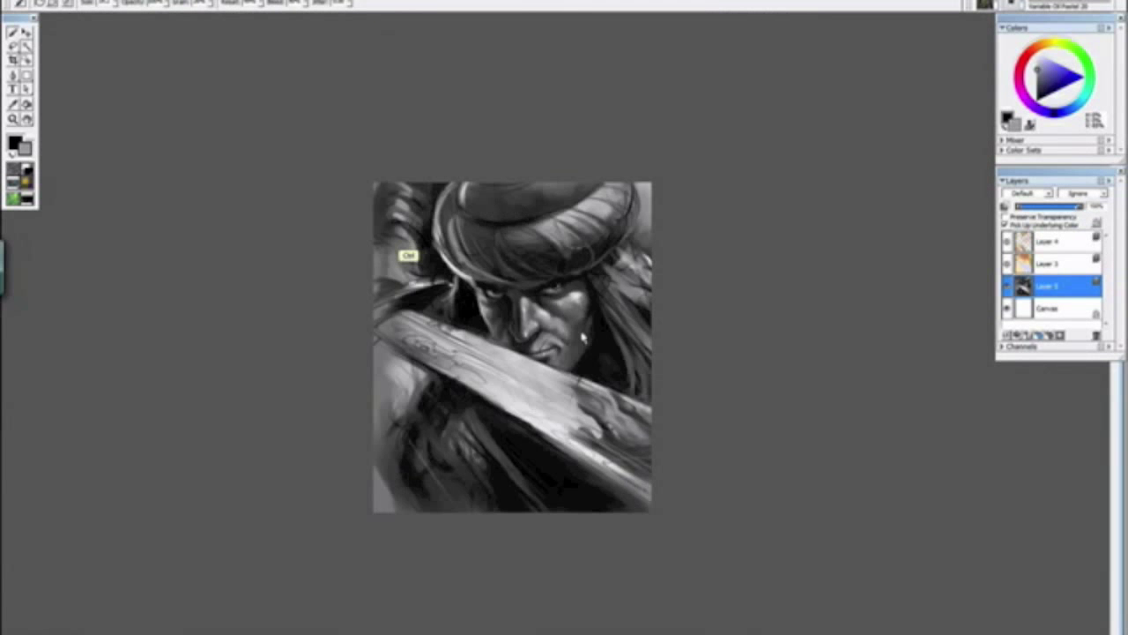
{"action": "left_click_drag", "start_coordinate": [667, 471], "coordinate": [408, 378]}
{"action": "left_click", "coordinate": [408, 377]}
{"action": "left_click", "coordinate": [66, 3]}
{"action": "mouse_move", "coordinate": [138, 33]}
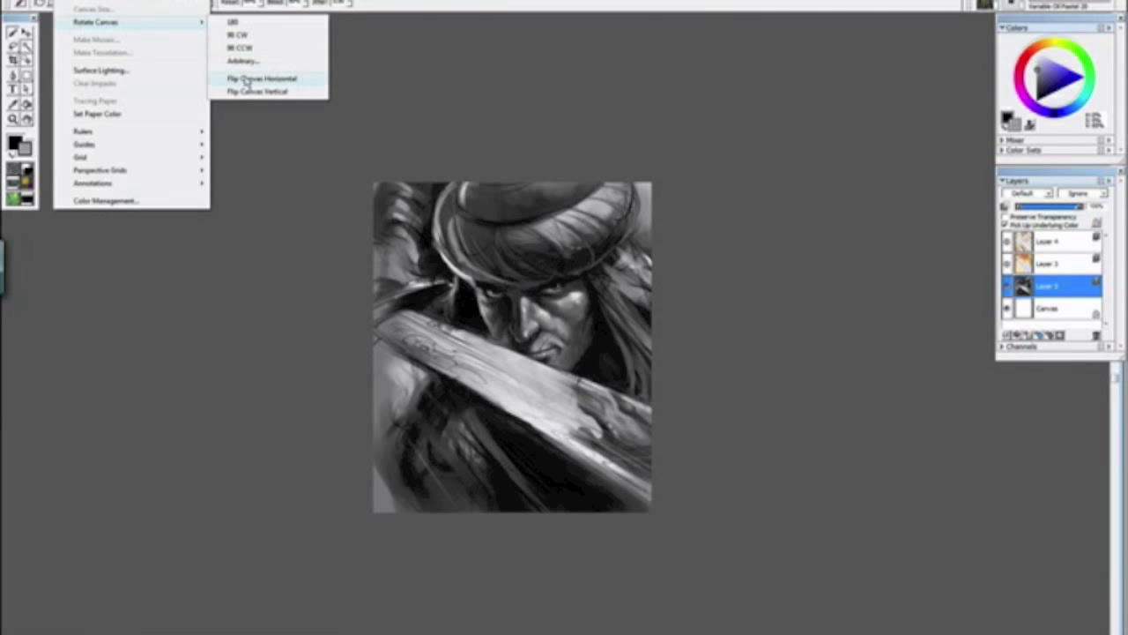
{"action": "left_click", "coordinate": [251, 77]}
{"action": "key", "text": "ctrl+minus"}
{"action": "key", "text": "ctrl+minus"}
Step: Sample black from the dark background between the far cheek and the blade
{"action": "key", "text": "ctrl+plus"}
{"action": "key", "text": "ctrl+plus"}
{"action": "key", "text": "ctrl+plus"}
{"action": "key", "text": "ctrl+plus"}
{"action": "key", "text": "ctrl+plus"}
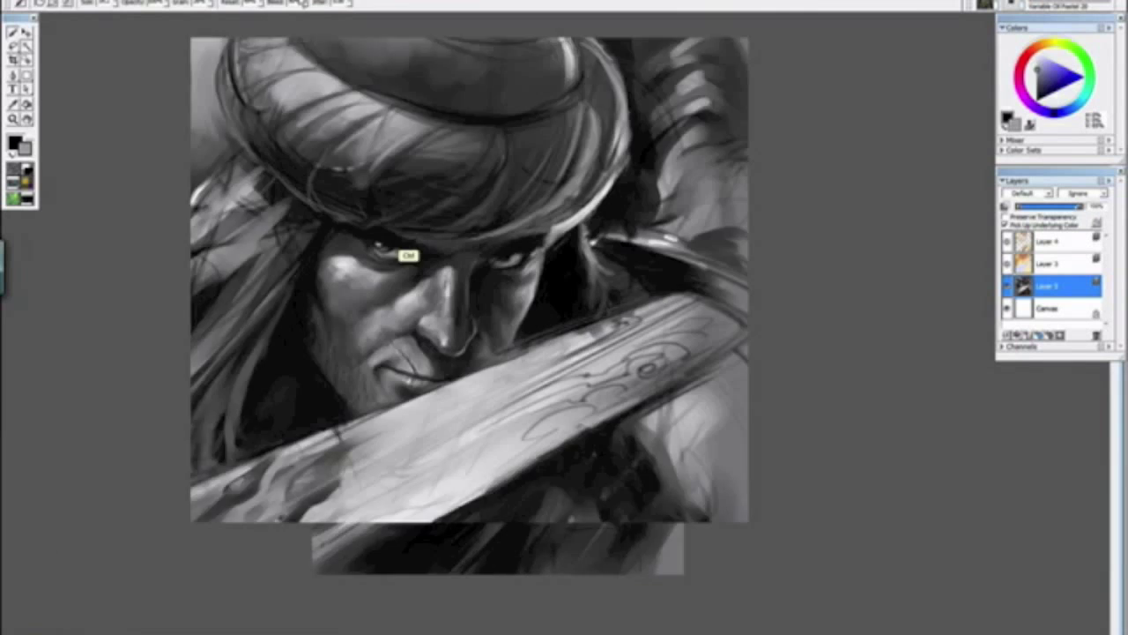
{"action": "left_click_drag", "start_coordinate": [354, 318], "coordinate": [497, 329]}
{"action": "left_click_drag", "start_coordinate": [399, 379], "coordinate": [461, 471]}
{"action": "left_click", "coordinate": [648, 284], "text": "alt"}
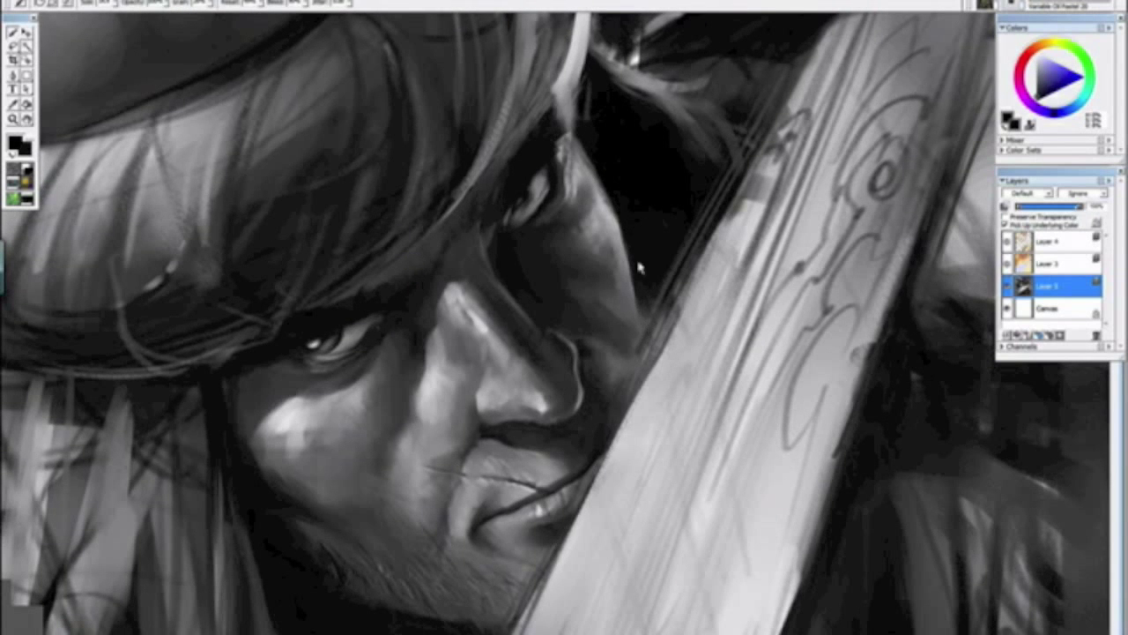
Step: Straighten the view and examine the whole portrait at thumbnail size
{"action": "key", "text": "ctrl+minus"}
{"action": "key", "text": "ctrl+minus"}
{"action": "key", "text": "ctrl+minus"}
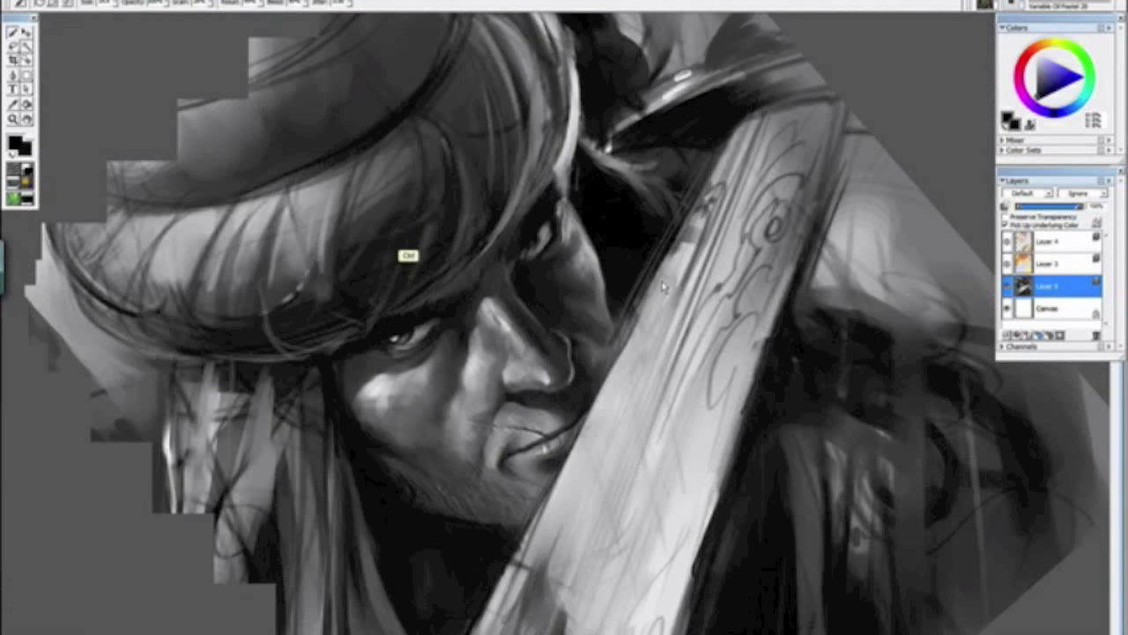
{"action": "left_click_drag", "start_coordinate": [706, 372], "coordinate": [453, 405]}
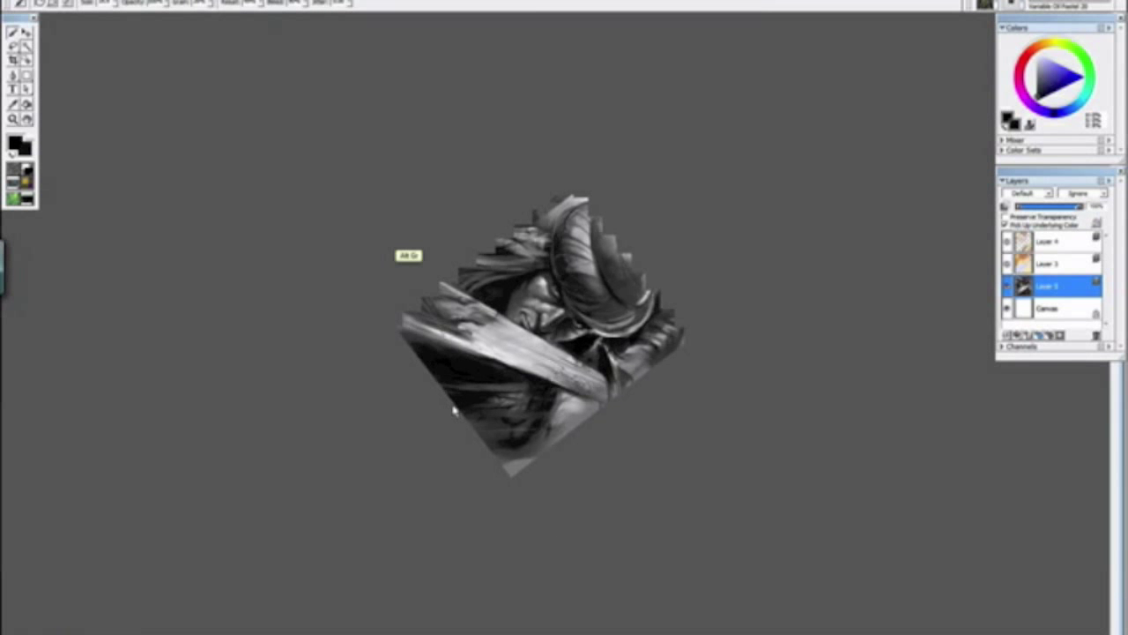
{"action": "left_click", "coordinate": [453, 410], "text": "alt"}
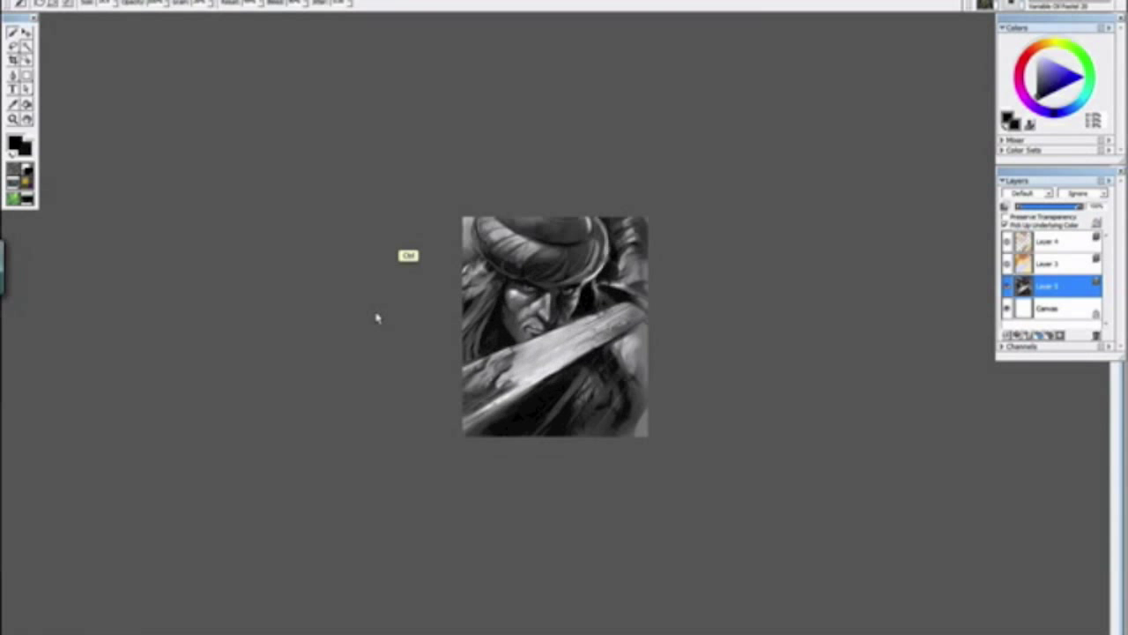
Step: Sample a grey and retouch the upper lip between the scar and the shadow under the nose
{"action": "key", "text": "ctrl+equal"}
{"action": "key", "text": "ctrl+equal"}
{"action": "key", "text": "ctrl+equal"}
{"action": "key", "text": "ctrl+equal"}
{"action": "key", "text": "ctrl+equal"}
{"action": "left_click_drag", "start_coordinate": [237, 208], "coordinate": [434, 335]}
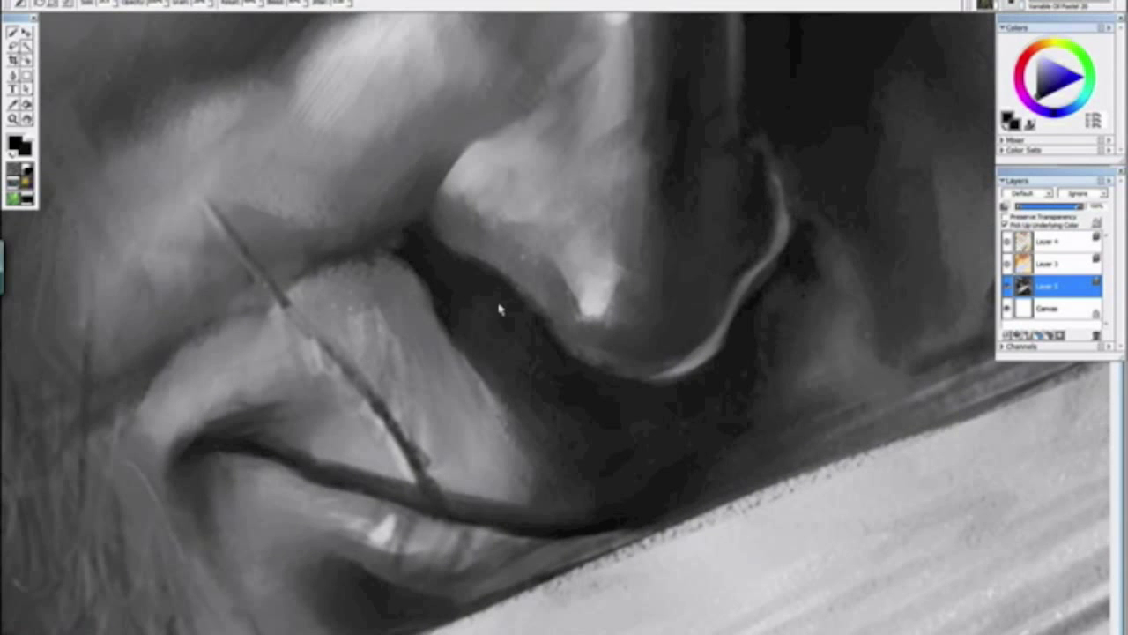
{"action": "left_click", "coordinate": [586, 290], "text": "alt"}
{"action": "mouse_move", "coordinate": [357, 307]}
{"action": "left_mouse_down"}
{"action": "mouse_move", "coordinate": [418, 302]}
{"action": "mouse_move", "coordinate": [396, 293]}
{"action": "mouse_move", "coordinate": [373, 323]}
{"action": "mouse_move", "coordinate": [373, 308]}
{"action": "mouse_move", "coordinate": [432, 379]}
{"action": "left_mouse_up"}
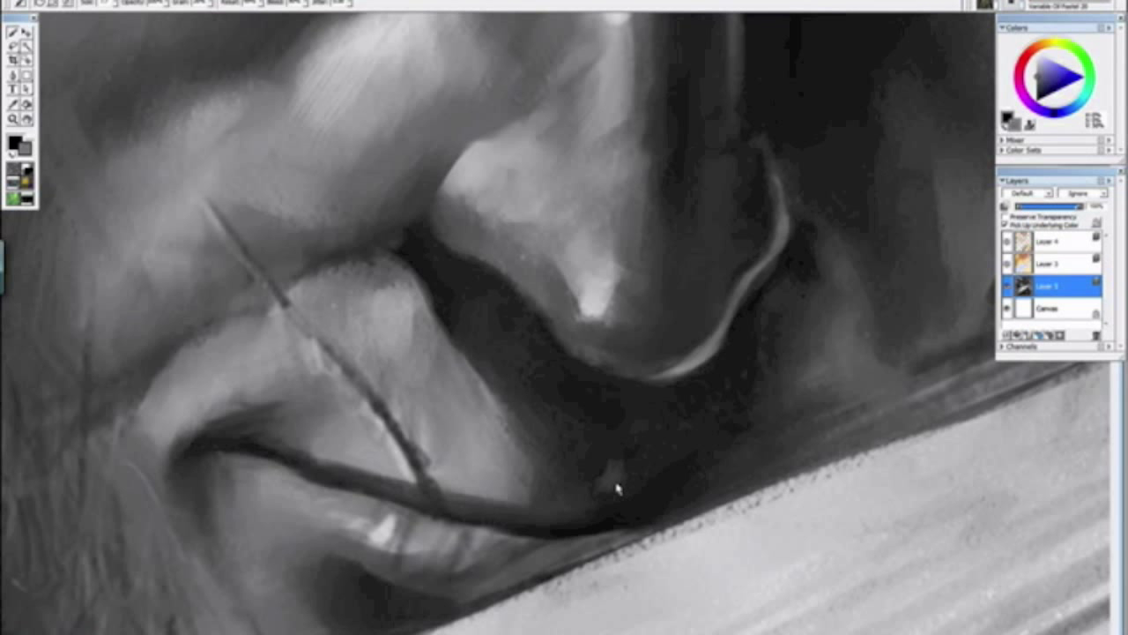
Step: Examine the retouched upper lip in the whole portrait from a distance and up close
{"action": "key", "text": "ctrl+minus"}
{"action": "key", "text": "ctrl+minus"}
{"action": "key", "text": "ctrl+minus"}
{"action": "key", "text": "ctrl+minus"}
{"action": "key", "text": "ctrl+minus"}
{"action": "key", "text": "ctrl+minus"}
{"action": "key", "text": "ctrl+minus"}
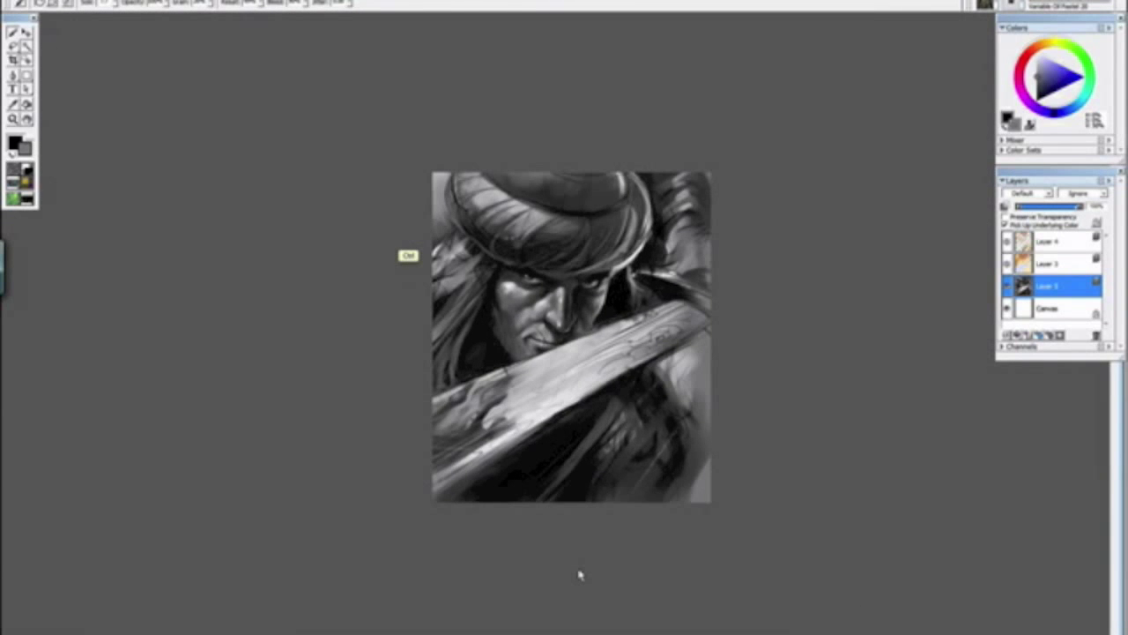
{"action": "key", "text": "ctrl+plus"}
{"action": "key", "text": "ctrl+plus"}
{"action": "key", "text": "ctrl+plus"}
{"action": "key", "text": "ctrl+plus"}
{"action": "key", "text": "ctrl+plus"}
{"action": "key", "text": "ctrl+plus"}
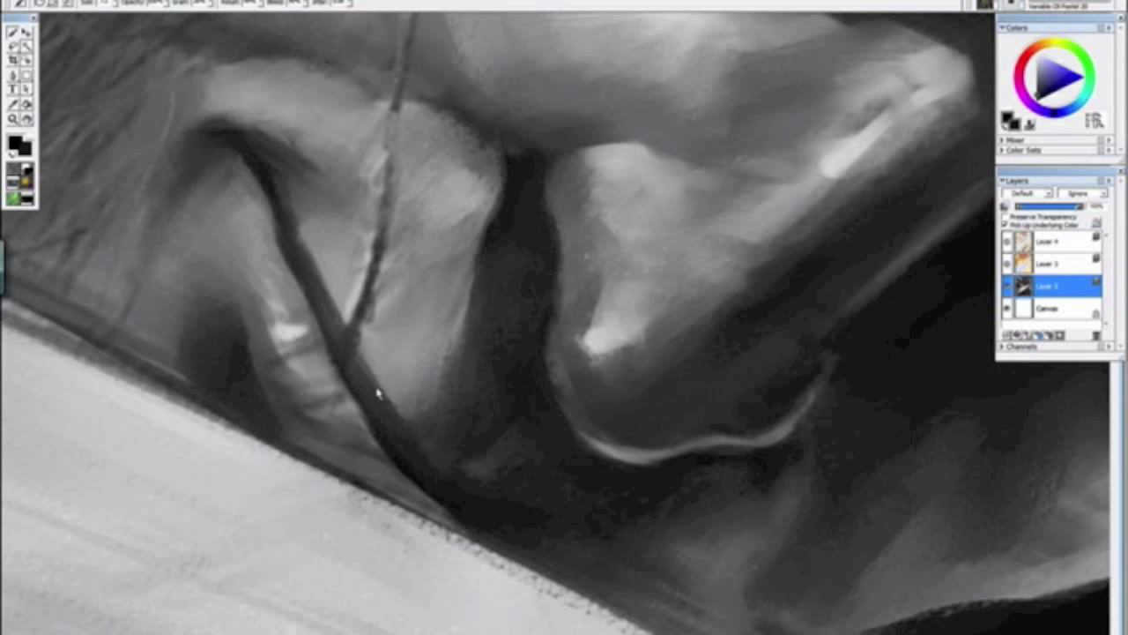
Step: Straighten the rotated view and examine the mouth and nose shading within the whole portrait
{"action": "key", "text": "ctrl+minus"}
{"action": "key", "text": "ctrl+minus"}
{"action": "key", "text": "ctrl+minus"}
{"action": "key", "text": "ctrl+minus"}
{"action": "key", "text": "ctrl+minus"}
{"action": "key", "text": "ctrl+minus"}
{"action": "left_click_drag", "start_coordinate": [432, 410], "coordinate": [619, 570]}
{"action": "key", "text": "alt+space"}
{"action": "left_click", "coordinate": [603, 520], "text": "alt"}
{"action": "key", "text": "ctrl+minus"}
{"action": "key", "text": "ctrl+minus"}
Step: Enlarge the brush and darken the shading on the far cheek between the nostril and the blade
{"action": "key", "text": "ctrl+plus"}
{"action": "key", "text": "ctrl+plus"}
{"action": "key", "text": "ctrl+plus"}
{"action": "key", "text": "ctrl+plus"}
{"action": "key", "text": "ctrl+plus"}
{"action": "key", "text": "ctrl+plus"}
{"action": "key", "text": "ctrl+plus"}
{"action": "key", "text": "ctrl+plus"}
{"action": "left_click_drag", "start_coordinate": [862, 534], "coordinate": [468, 255]}
{"action": "key", "text": "bracketright"}
{"action": "left_click_drag", "start_coordinate": [603, 282], "coordinate": [617, 382]}
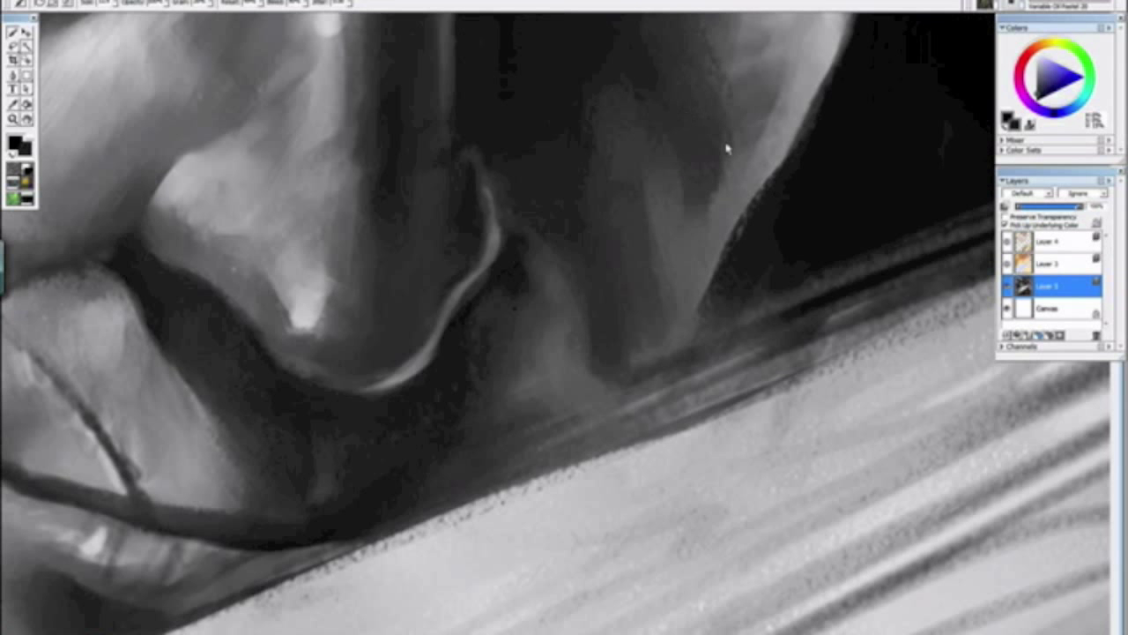
Step: Examine the far cheek and the hair beside the face in the whole portrait and at thumbnail size
{"action": "key", "text": "ctrl+minus"}
{"action": "key", "text": "ctrl+minus"}
{"action": "key", "text": "ctrl+minus"}
{"action": "key", "text": "ctrl+minus"}
{"action": "key", "text": "ctrl+minus"}
{"action": "key", "text": "ctrl+minus"}
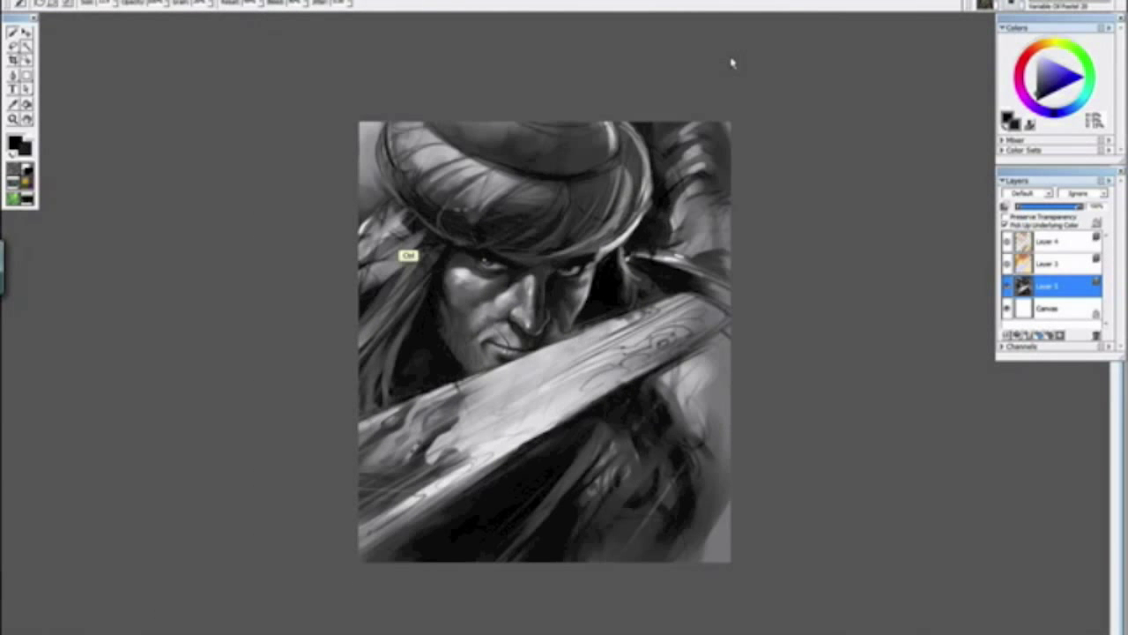
{"action": "mouse_move", "coordinate": [391, 331]}
{"action": "left_mouse_down"}
{"action": "mouse_move", "coordinate": [392, 295]}
{"action": "mouse_move", "coordinate": [412, 272]}
{"action": "left_mouse_up"}
{"action": "left_click", "coordinate": [390, 294], "text": "alt"}
{"action": "key", "text": "ctrl+plus"}
{"action": "key", "text": "ctrl+plus"}
{"action": "key", "text": "ctrl+plus"}
{"action": "scroll", "coordinate": [438, 289], "scroll_direction": "up", "scroll_amount": 3}
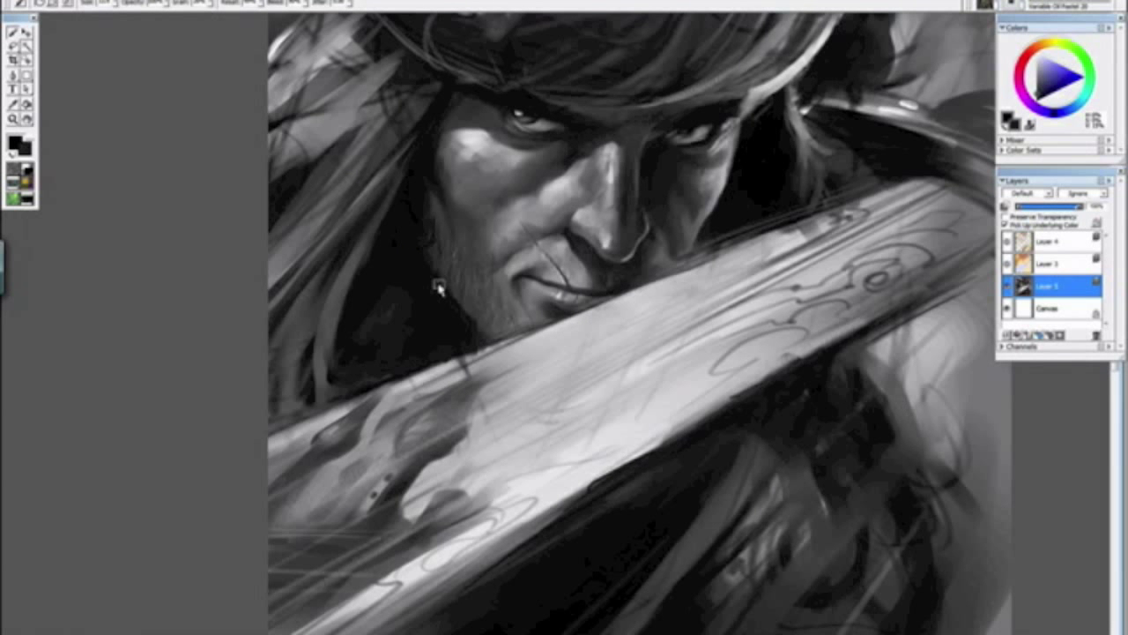
{"action": "scroll", "coordinate": [438, 290], "scroll_direction": "down", "scroll_amount": 8}
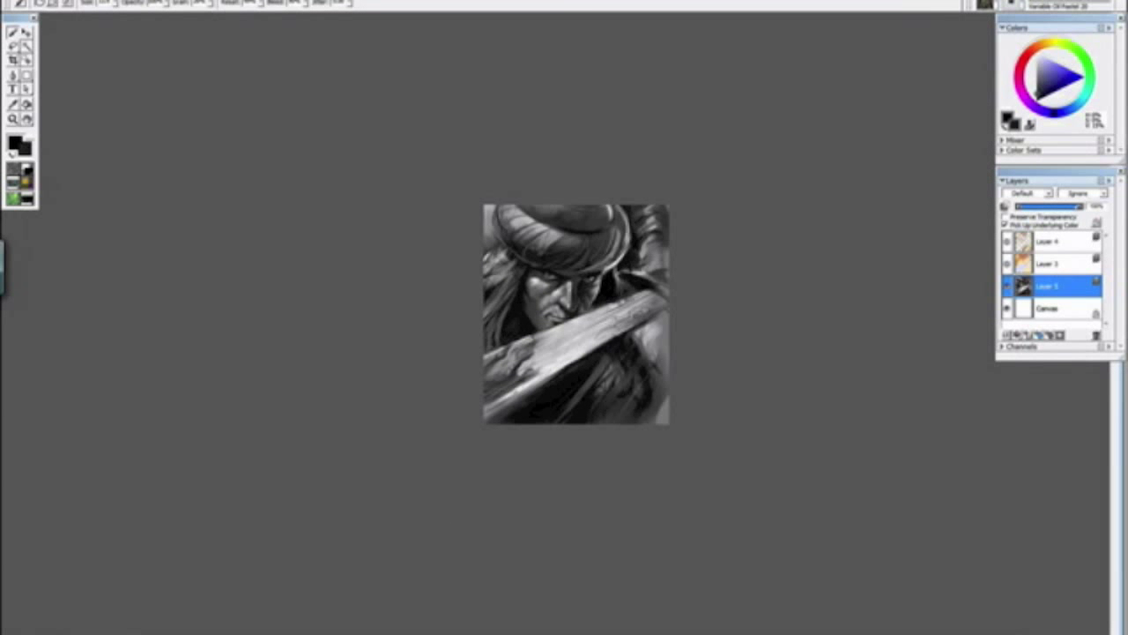
{"action": "left_click", "coordinate": [23, 1]}
{"action": "left_click", "coordinate": [42, 97]}
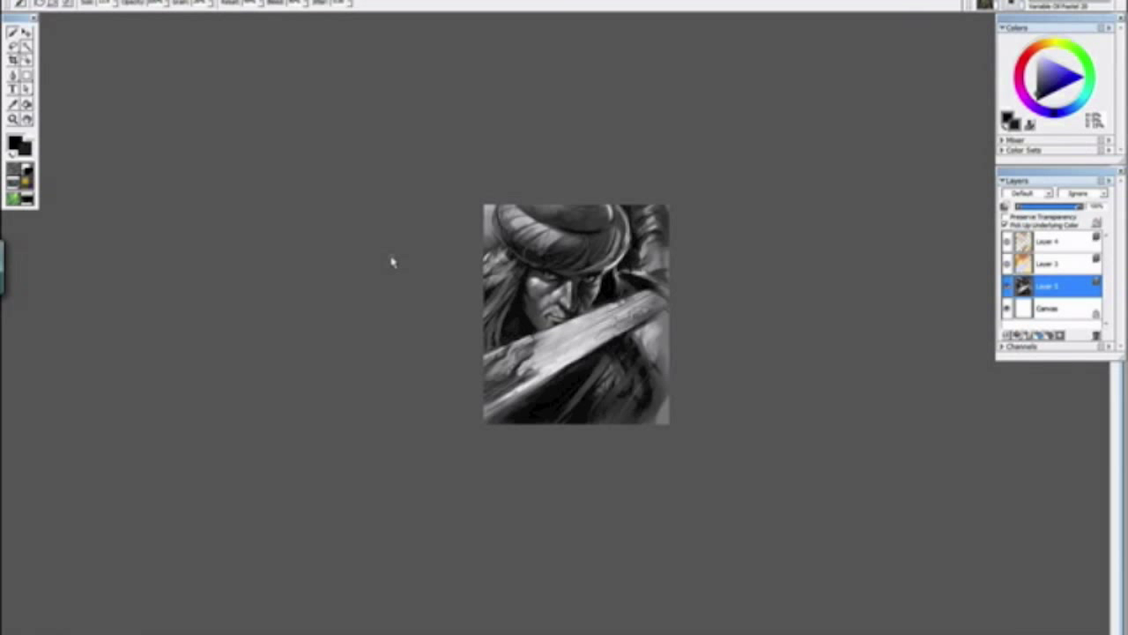
Step: Examine the nose, scar and mouth up close and compare them with the whole face
{"action": "key", "text": "ctrl+minus"}
{"action": "key", "text": "ctrl+plus"}
{"action": "key", "text": "ctrl+plus"}
{"action": "key", "text": "ctrl+plus"}
{"action": "key", "text": "ctrl+plus"}
{"action": "key", "text": "ctrl+plus"}
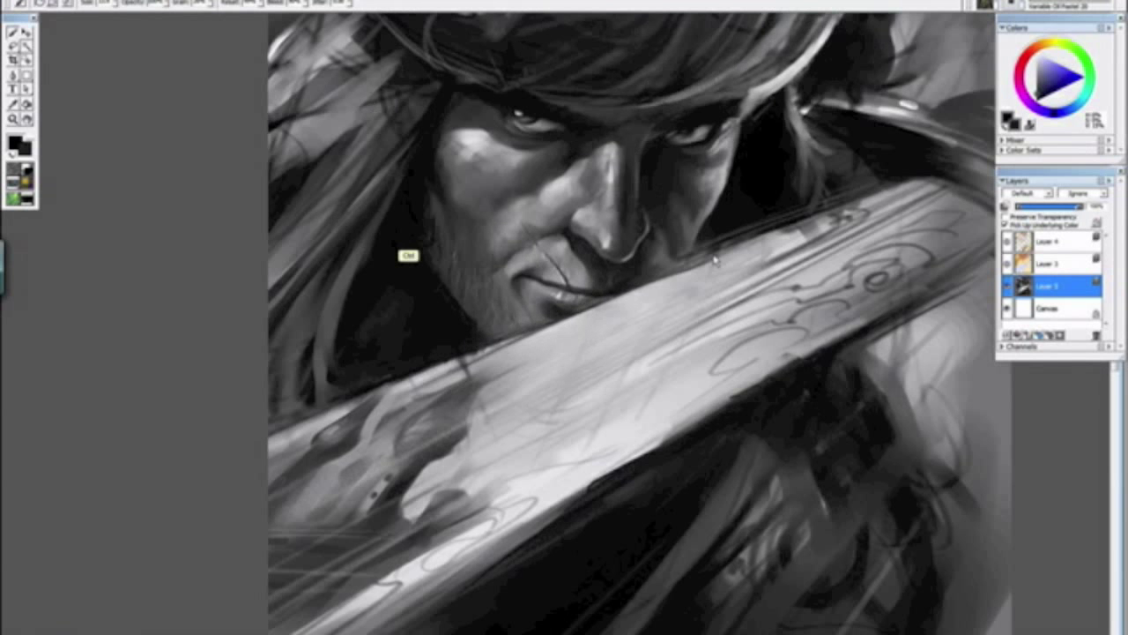
{"action": "key", "text": "ctrl+plus"}
{"action": "key", "text": "ctrl+plus"}
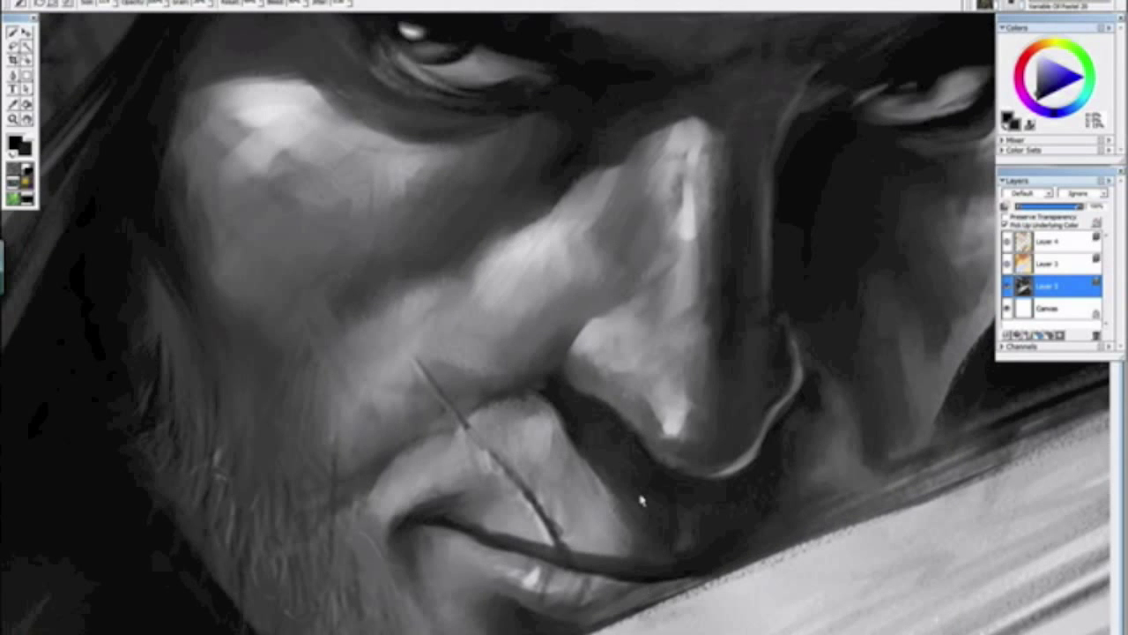
{"action": "key", "text": "ctrl+minus"}
{"action": "key", "text": "ctrl+minus"}
{"action": "key", "text": "ctrl+minus"}
{"action": "key", "text": "ctrl+minus"}
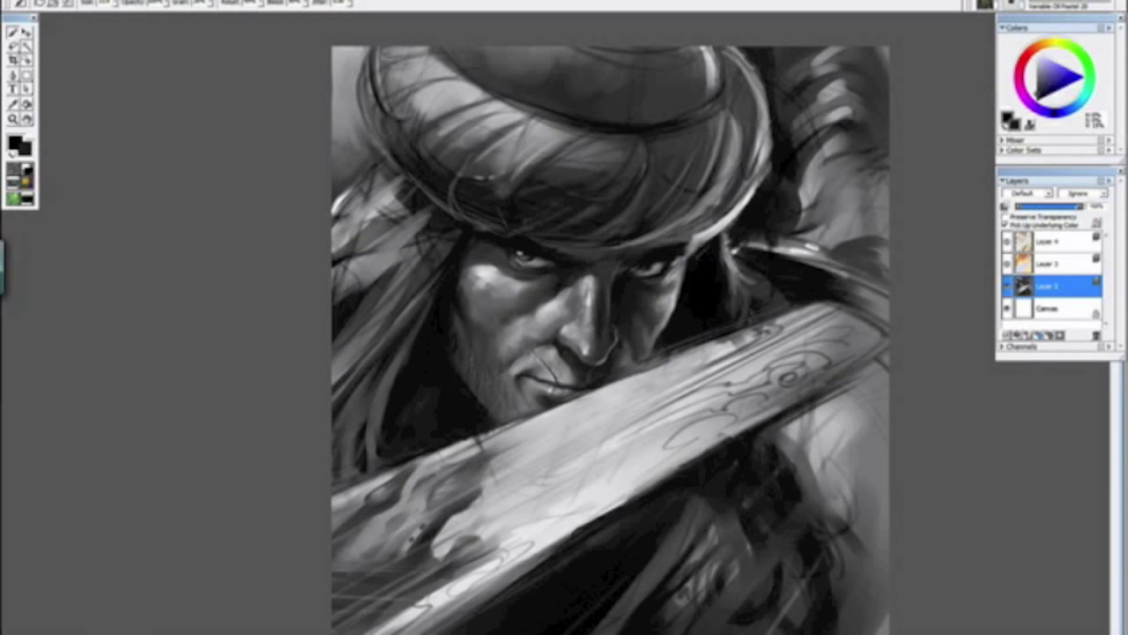
{"action": "left_click", "coordinate": [54, 1]}
{"action": "left_click", "coordinate": [83, 3]}
{"action": "left_click", "coordinate": [578, 351]}
{"action": "left_click", "coordinate": [553, 351]}
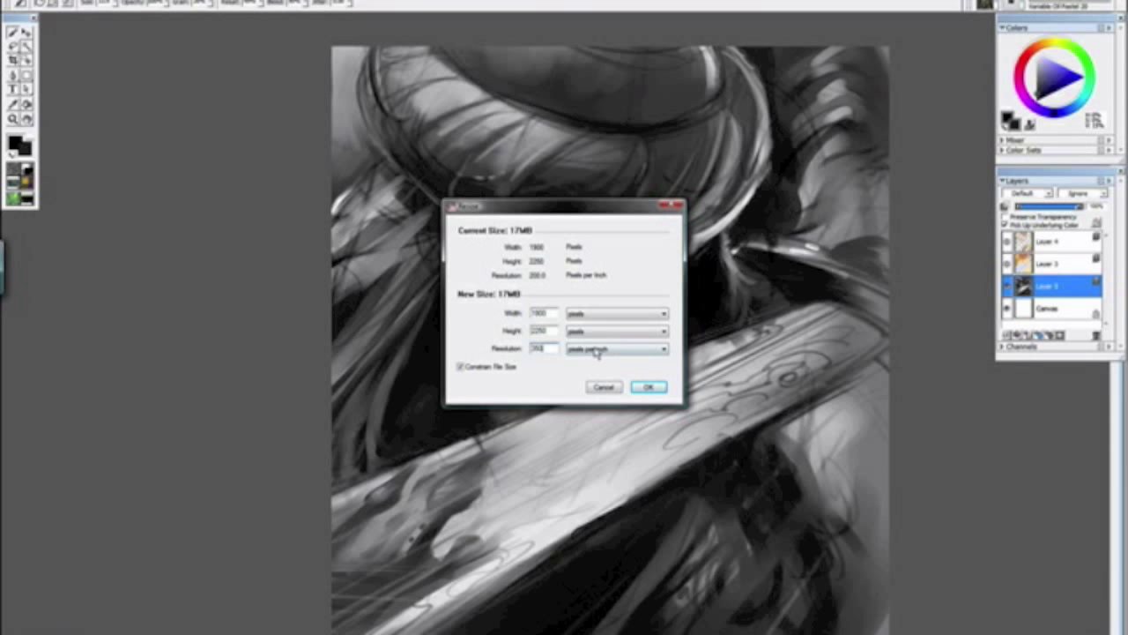
{"action": "left_click", "coordinate": [595, 333]}
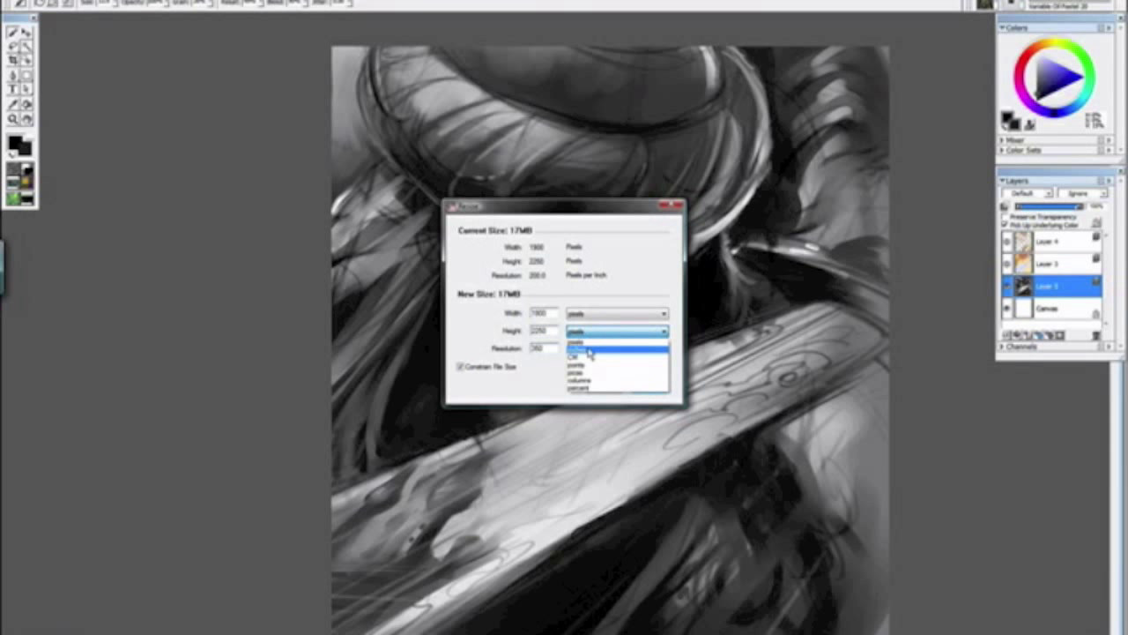
{"action": "left_click", "coordinate": [589, 351]}
{"action": "left_click", "coordinate": [602, 388]}
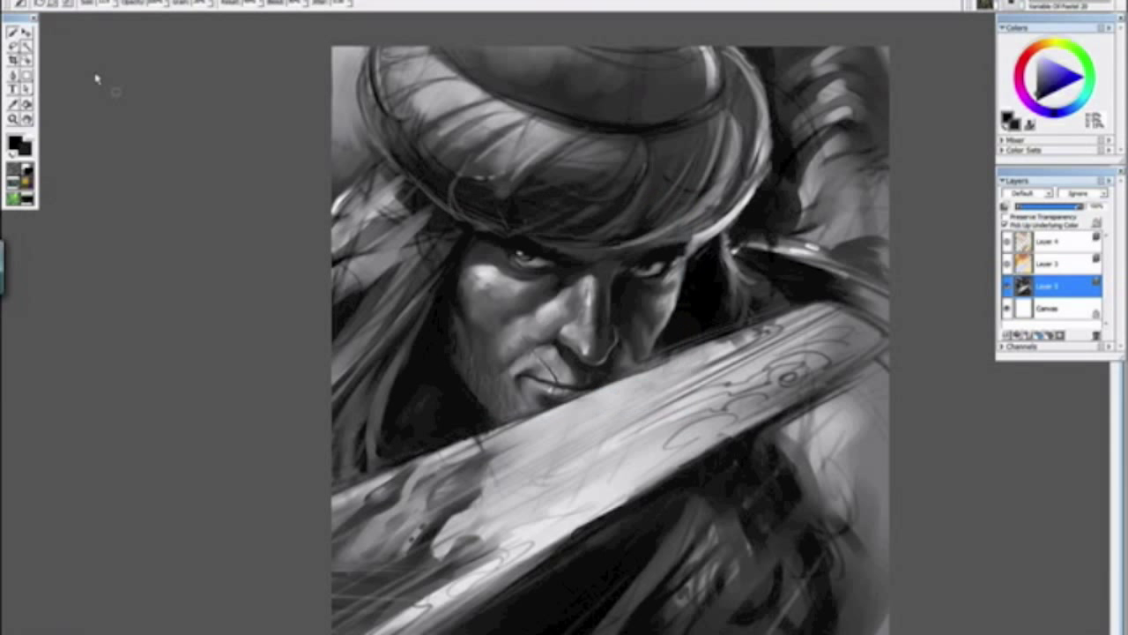
Step: Resize the image at 9.5 by 11.25 inches with Constrain File Size off and a new resolution
{"action": "left_click", "coordinate": [75, 2]}
{"action": "left_click", "coordinate": [77, 9]}
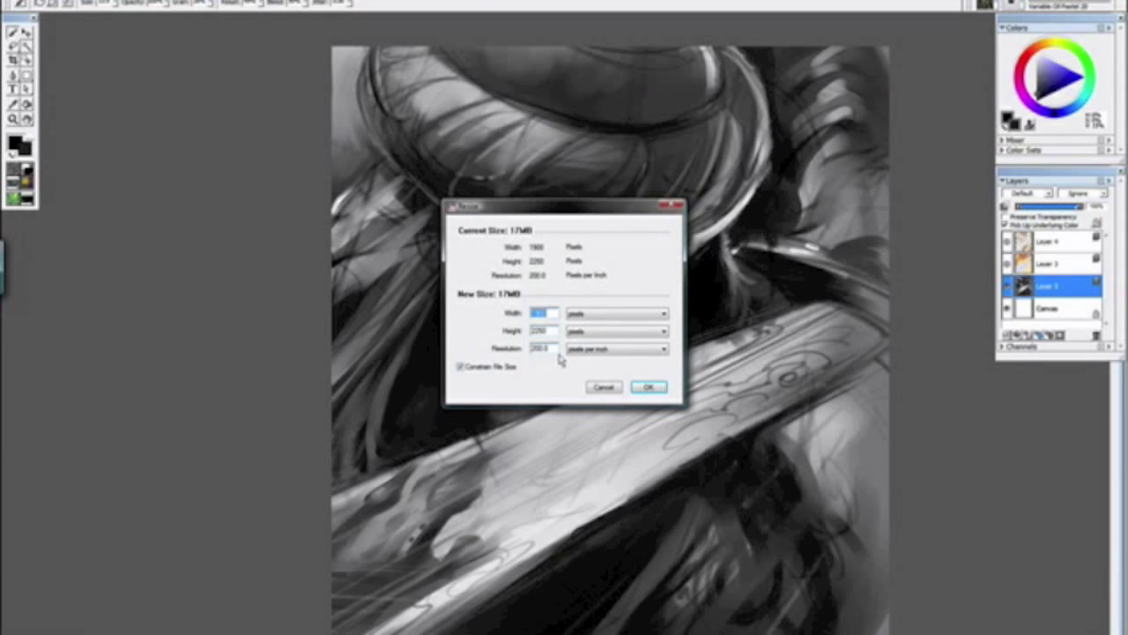
{"action": "left_click", "coordinate": [579, 333]}
{"action": "left_click", "coordinate": [583, 351]}
{"action": "left_click", "coordinate": [582, 317]}
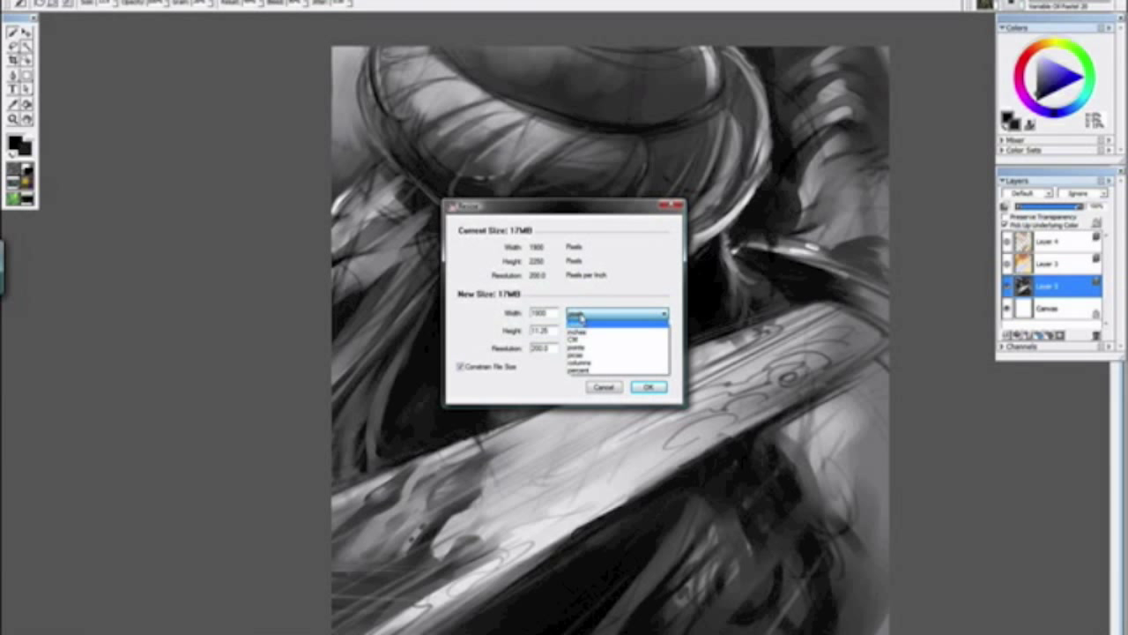
{"action": "left_click", "coordinate": [584, 332]}
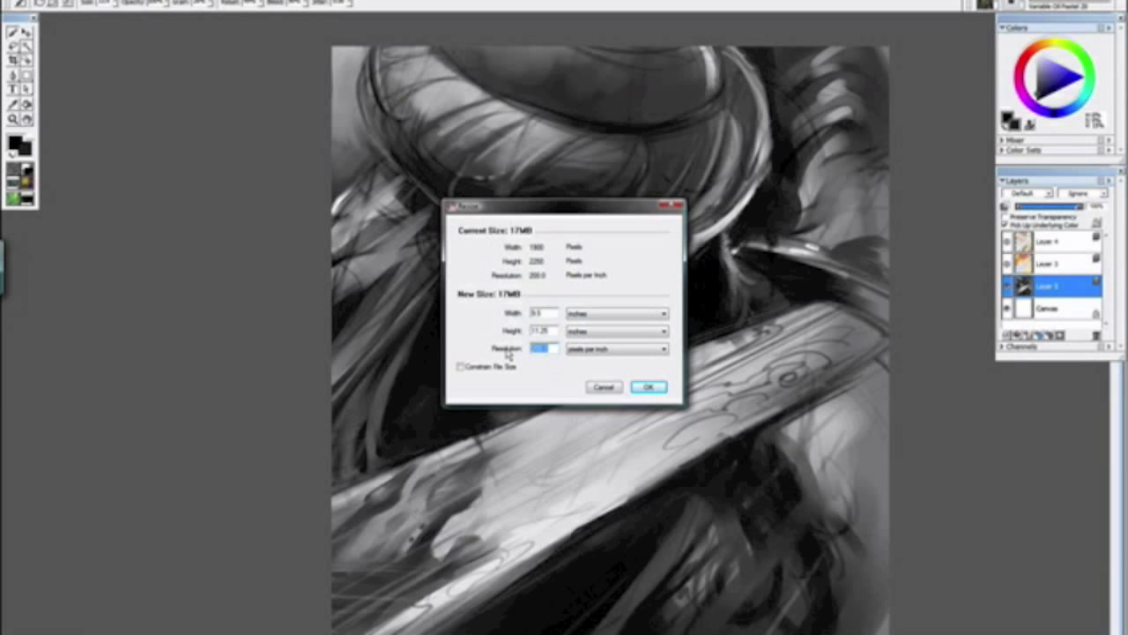
{"action": "left_click", "coordinate": [648, 387]}
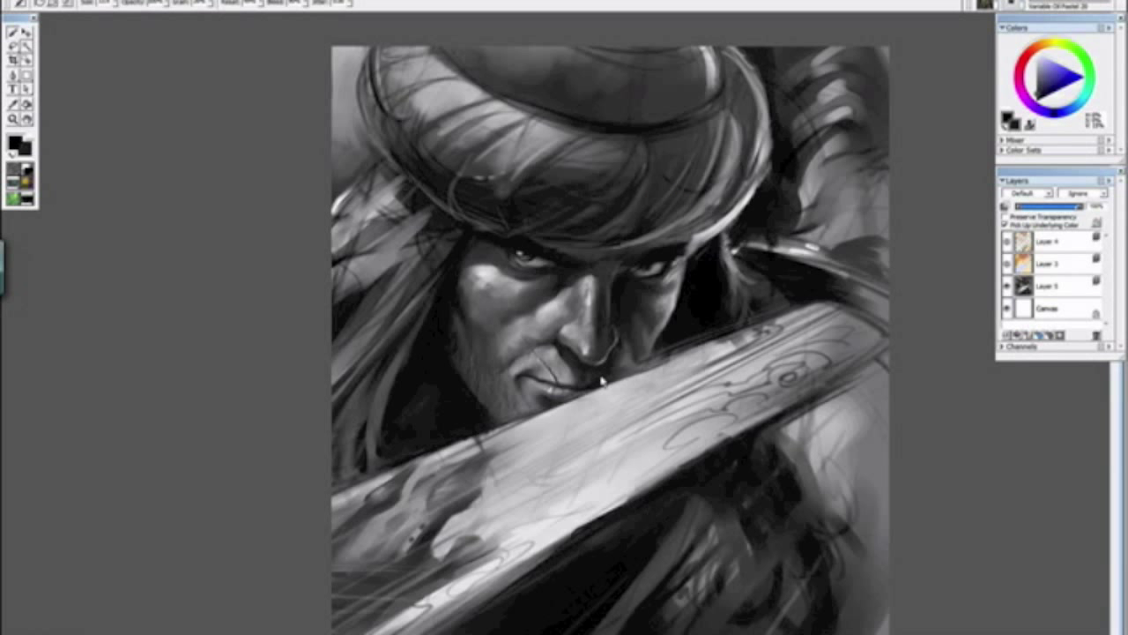
Step: Select Layer 5 and brush dark grey shading between the inner eyebrow and the top of the nose bridge
{"action": "key", "text": "ctrl+plus"}
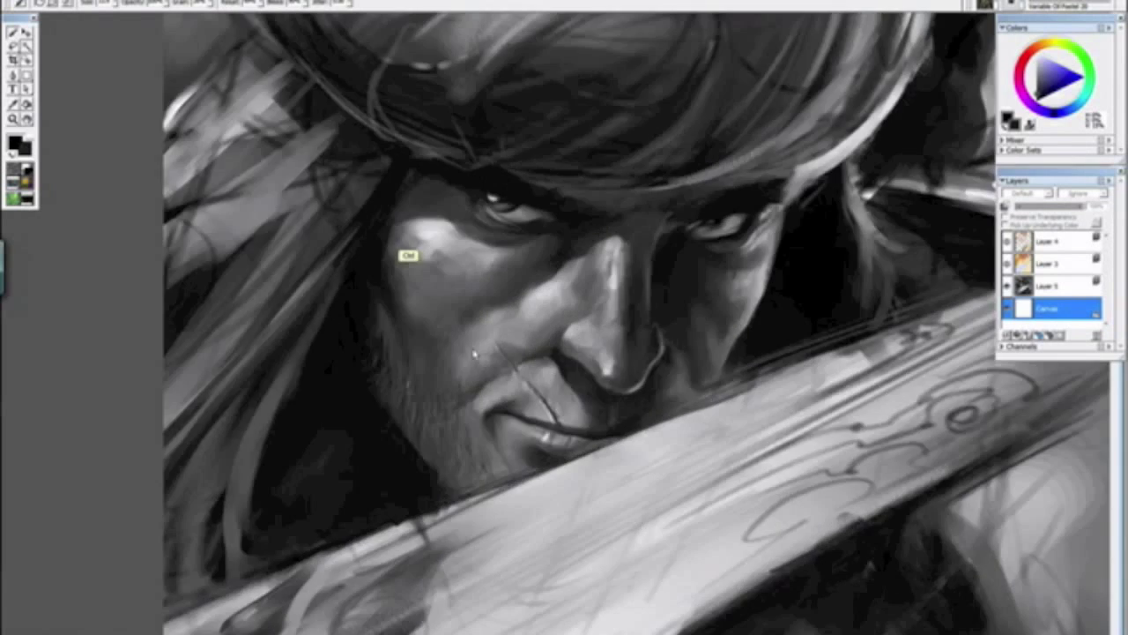
{"action": "key", "text": "ctrl+plus"}
{"action": "key", "text": "ctrl+plus"}
{"action": "mouse_move", "coordinate": [529, 312]}
{"action": "left_mouse_down"}
{"action": "mouse_move", "coordinate": [549, 398]}
{"action": "mouse_move", "coordinate": [376, 448]}
{"action": "mouse_move", "coordinate": [543, 512]}
{"action": "left_mouse_up"}
{"action": "left_click_drag", "start_coordinate": [451, 278], "coordinate": [455, 305]}
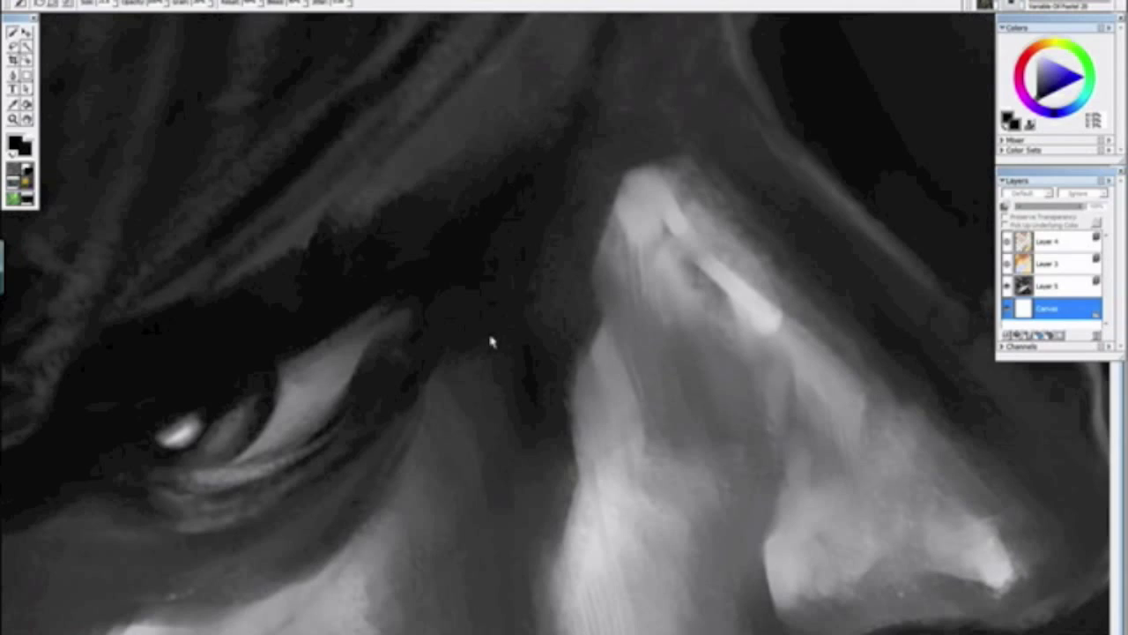
{"action": "left_click", "coordinate": [1034, 286]}
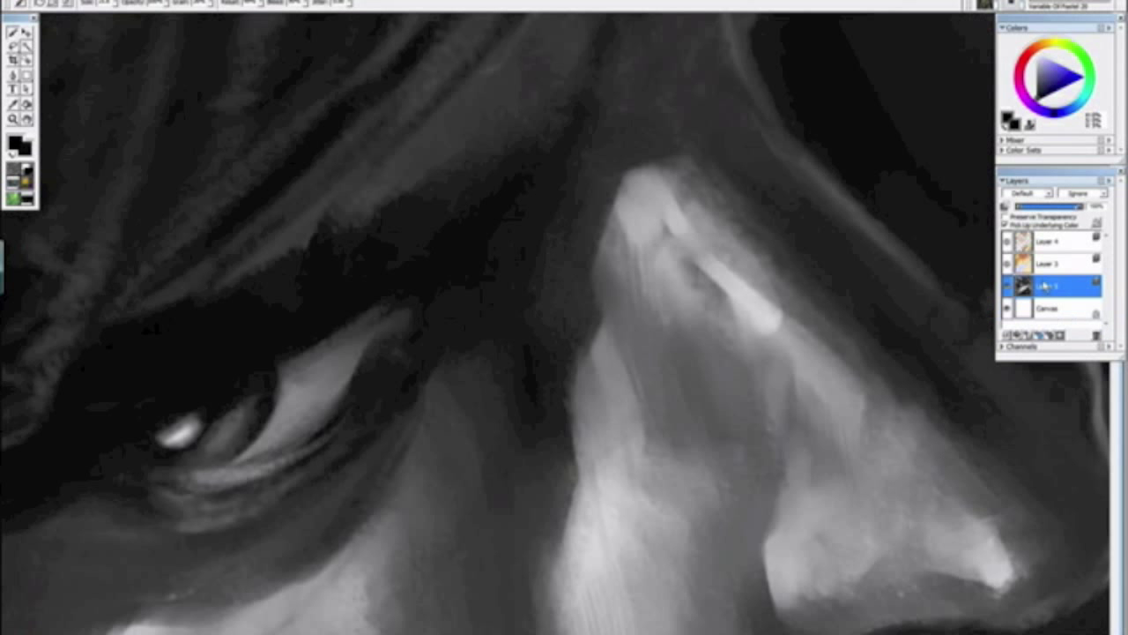
{"action": "left_click_drag", "start_coordinate": [522, 268], "coordinate": [559, 210]}
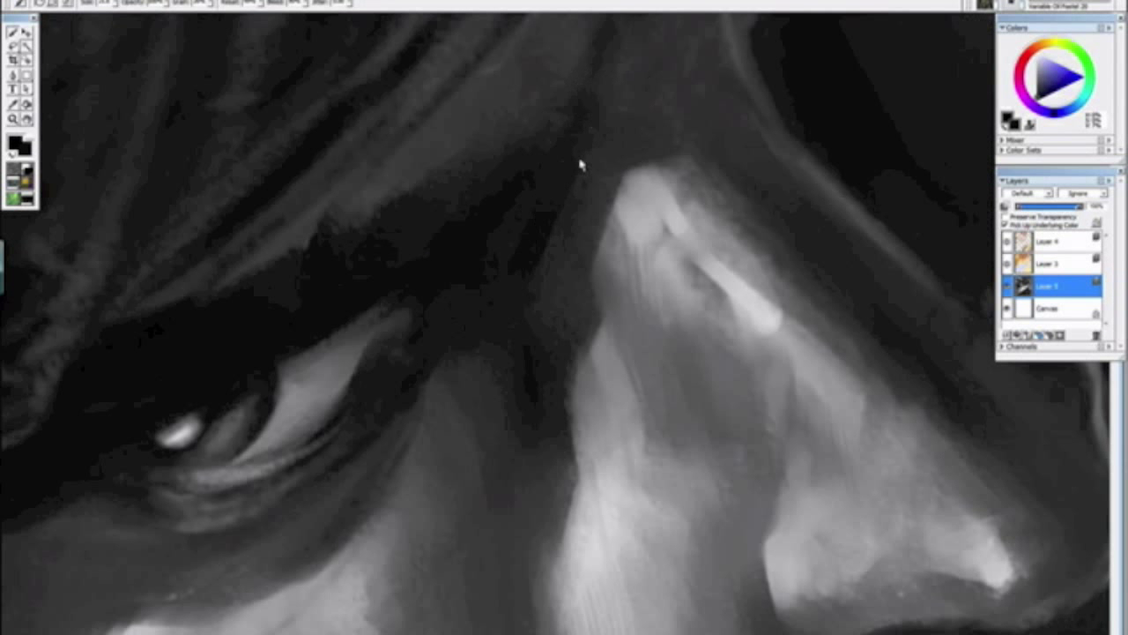
Step: Sample a grey and soften the shading on the side of the nose, checking it from a distance
{"action": "left_click", "coordinate": [557, 220], "text": "alt"}
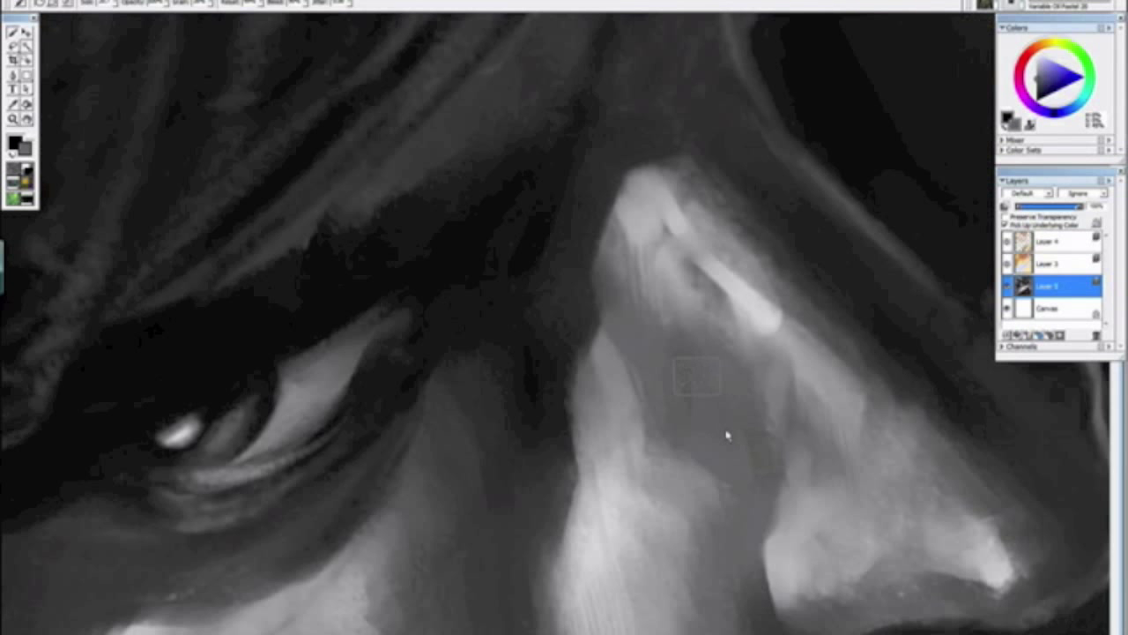
{"action": "mouse_move", "coordinate": [748, 455]}
{"action": "left_mouse_down"}
{"action": "mouse_move", "coordinate": [722, 305]}
{"action": "mouse_move", "coordinate": [738, 499]}
{"action": "mouse_move", "coordinate": [705, 447]}
{"action": "left_mouse_up"}
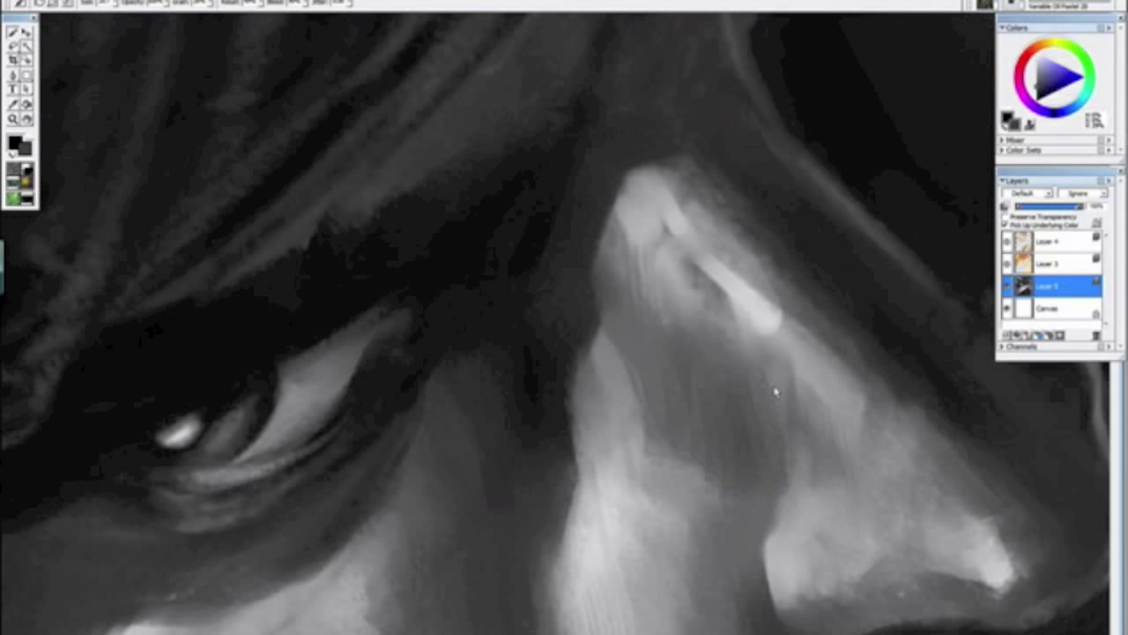
{"action": "key", "text": "ctrl+0"}
{"action": "left_click_drag", "start_coordinate": [790, 464], "coordinate": [414, 373]}
{"action": "left_click", "coordinate": [404, 413]}
{"action": "key", "text": "ctrl+minus"}
{"action": "key", "text": "ctrl+minus"}
Step: Sample a dark grey and soften the shading around the mouth corner and below the lower lip
{"action": "key", "text": "ctrl+plus"}
{"action": "key", "text": "ctrl+plus"}
{"action": "key", "text": "ctrl+plus"}
{"action": "key", "text": "ctrl+plus"}
{"action": "key", "text": "ctrl+plus"}
{"action": "key", "text": "ctrl+plus"}
{"action": "key", "text": "ctrl+plus"}
{"action": "key", "text": "ctrl+plus"}
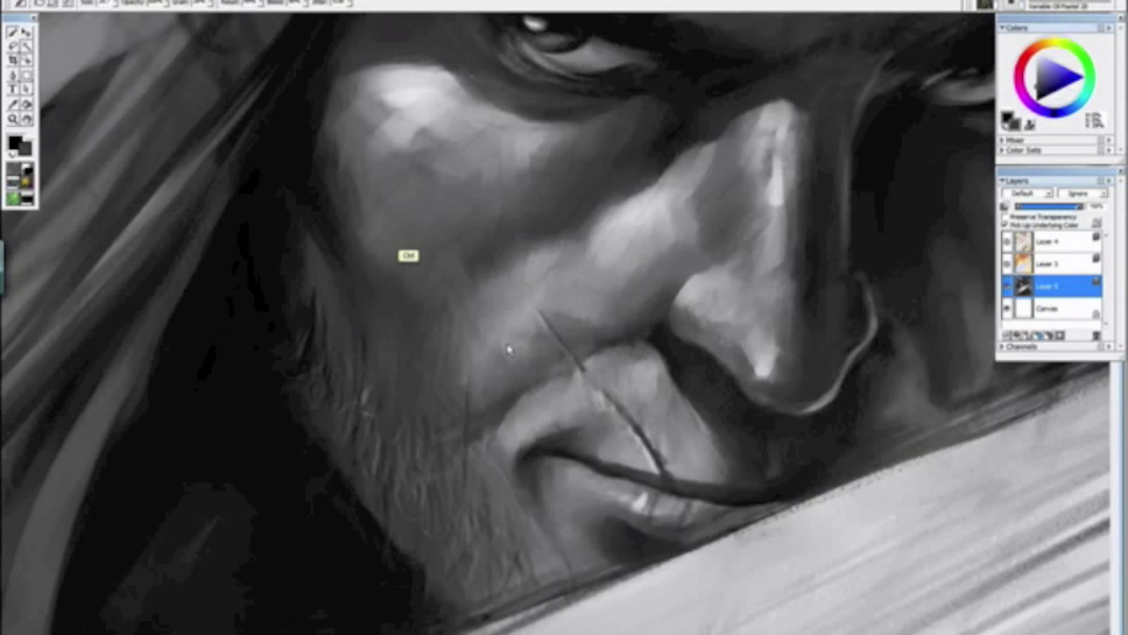
{"action": "scroll", "coordinate": [508, 351], "scroll_direction": "down", "scroll_amount": 2}
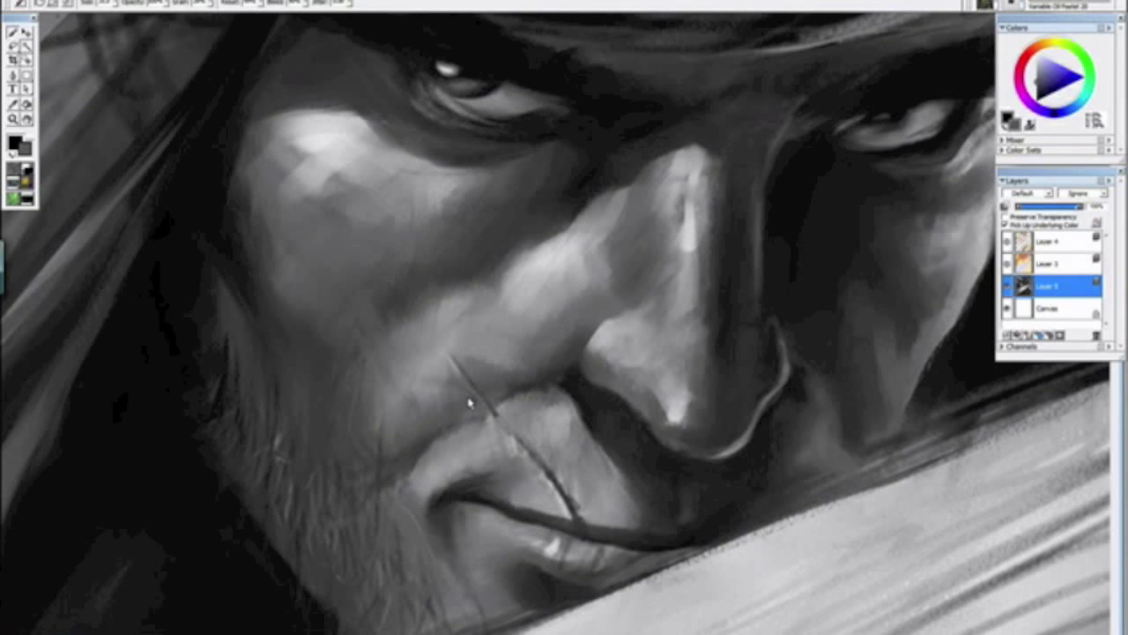
{"action": "left_click_drag", "start_coordinate": [470, 403], "coordinate": [549, 496]}
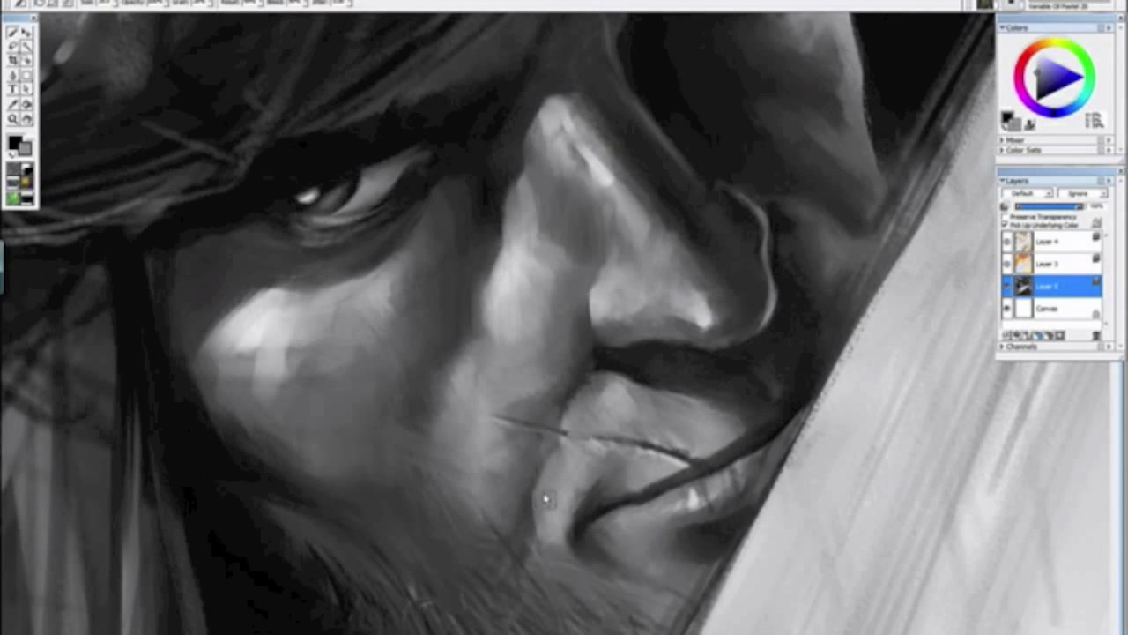
{"action": "left_click", "coordinate": [624, 525], "text": "alt"}
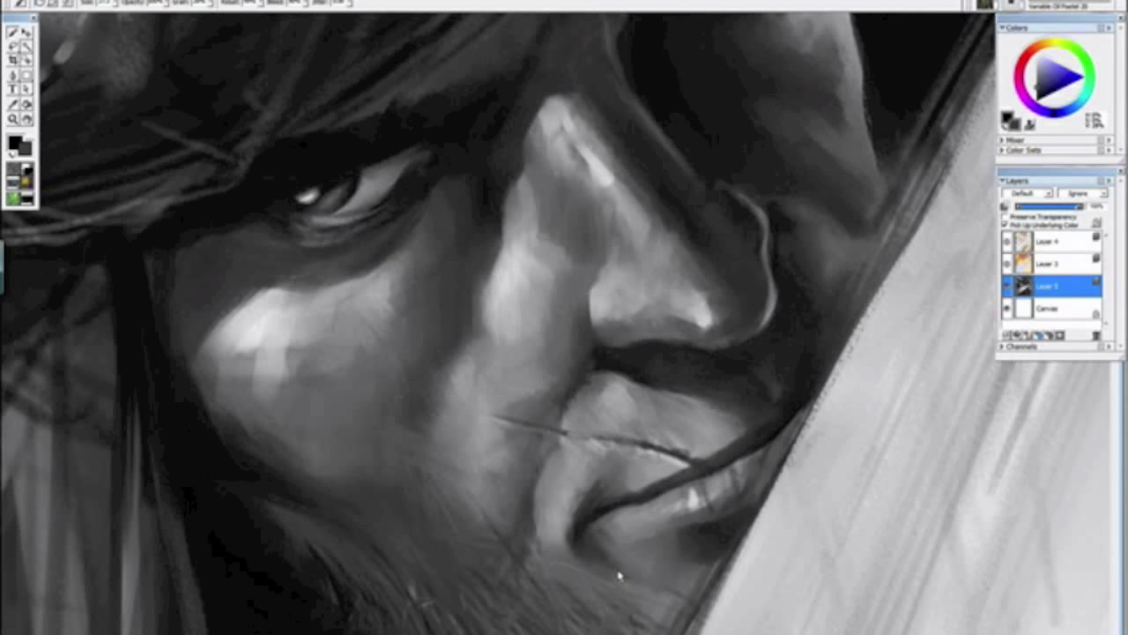
{"action": "key", "text": "ctrl+minus"}
{"action": "key", "text": "ctrl+minus"}
{"action": "key", "text": "ctrl+minus"}
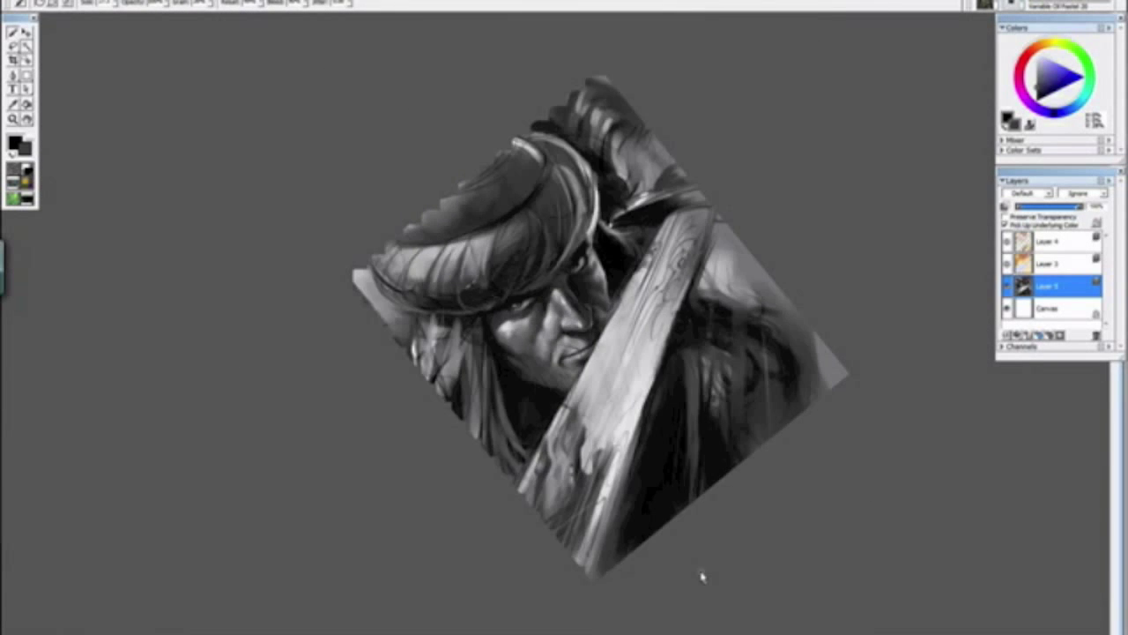
Step: Sample a near-black and refine the dark shading around the eyelids and inner corner of the far eye
{"action": "left_click_drag", "start_coordinate": [703, 577], "coordinate": [332, 247]}
{"action": "left_click", "coordinate": [333, 249], "text": "alt"}
{"action": "left_click", "coordinate": [325, 241], "text": "alt"}
{"action": "key", "text": "ctrl+minus"}
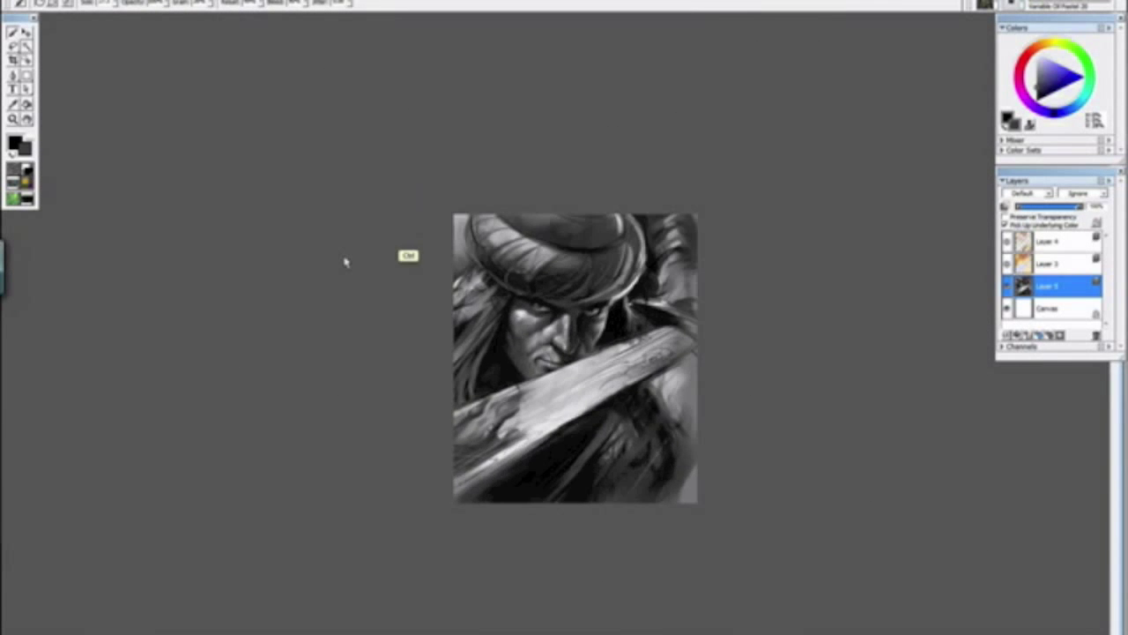
{"action": "key", "text": "ctrl+plus"}
{"action": "key", "text": "ctrl+plus"}
{"action": "key", "text": "ctrl+plus"}
{"action": "key", "text": "ctrl+plus"}
{"action": "key", "text": "ctrl+plus"}
{"action": "key", "text": "ctrl+plus"}
{"action": "key", "text": "ctrl+plus"}
{"action": "key", "text": "ctrl+plus"}
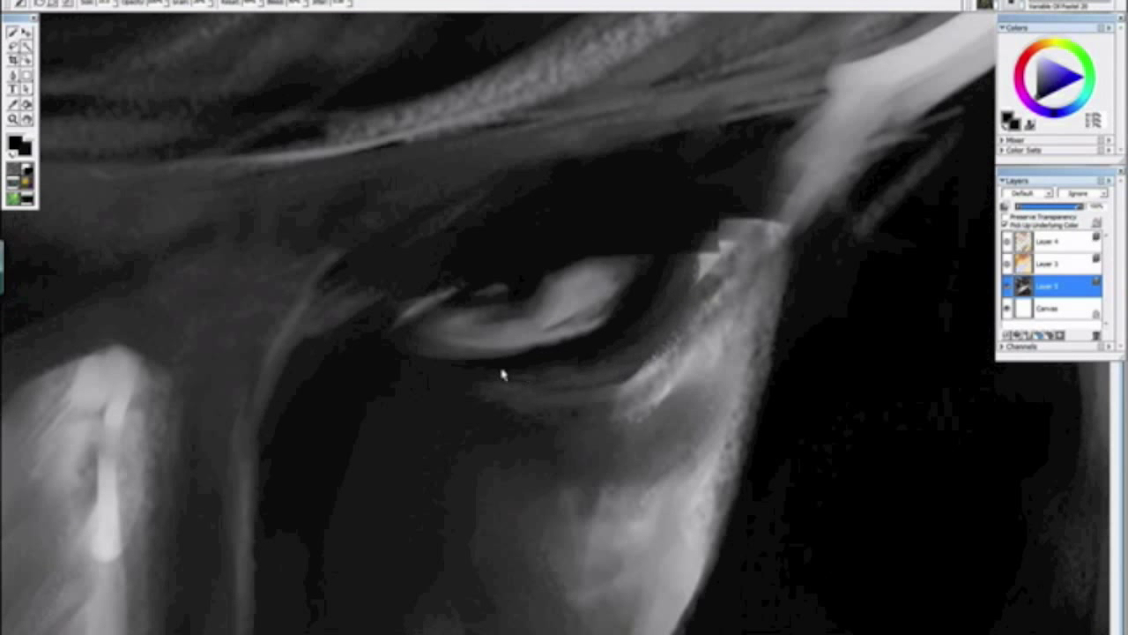
{"action": "left_click_drag", "start_coordinate": [468, 366], "coordinate": [564, 460]}
{"action": "left_click_drag", "start_coordinate": [514, 314], "coordinate": [570, 239]}
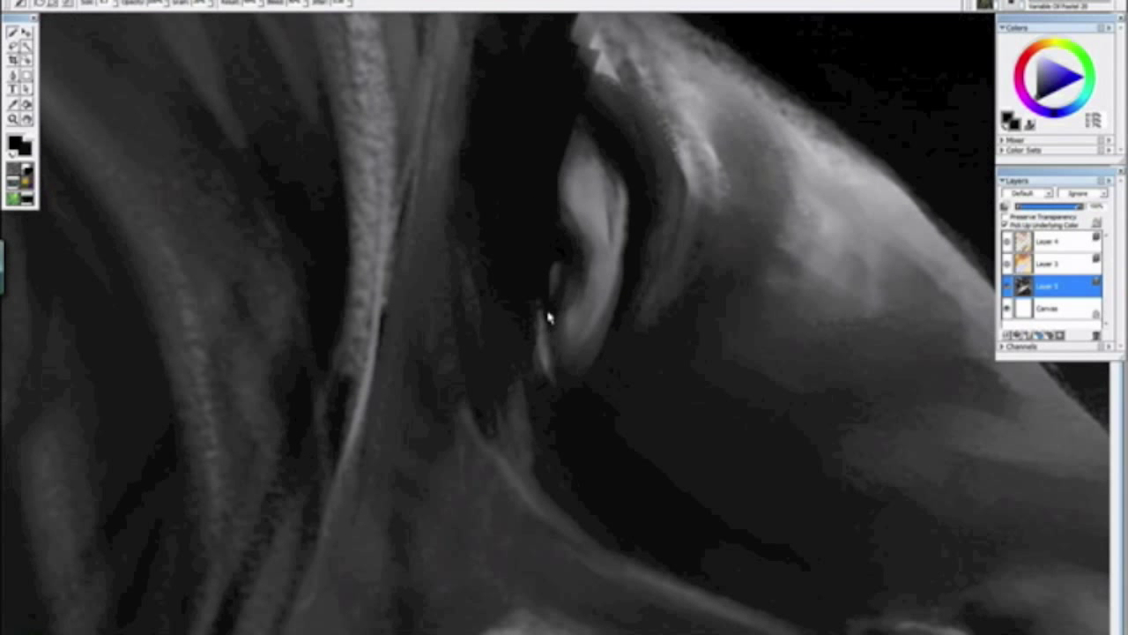
Step: Examine the whole painting from a distance and the nose and mouth up close
{"action": "key", "text": "ctrl+minus"}
{"action": "key", "text": "ctrl+minus"}
{"action": "key", "text": "ctrl+minus"}
{"action": "key", "text": "ctrl+minus"}
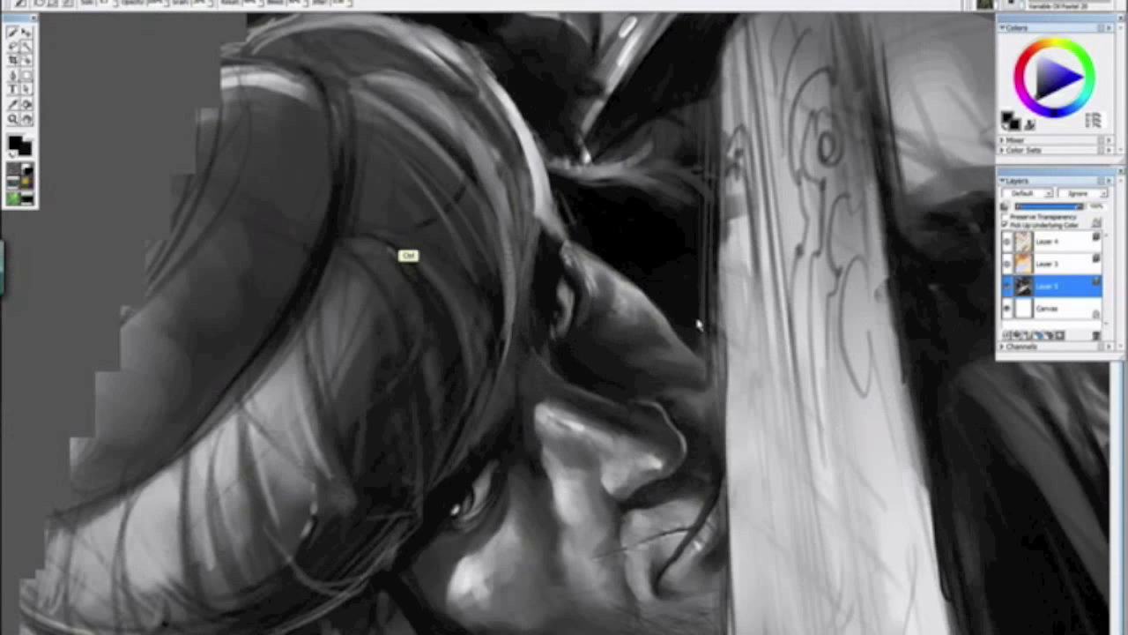
{"action": "mouse_move", "coordinate": [687, 424]}
{"action": "left_mouse_down"}
{"action": "mouse_move", "coordinate": [465, 440]}
{"action": "mouse_move", "coordinate": [388, 333]}
{"action": "left_mouse_up"}
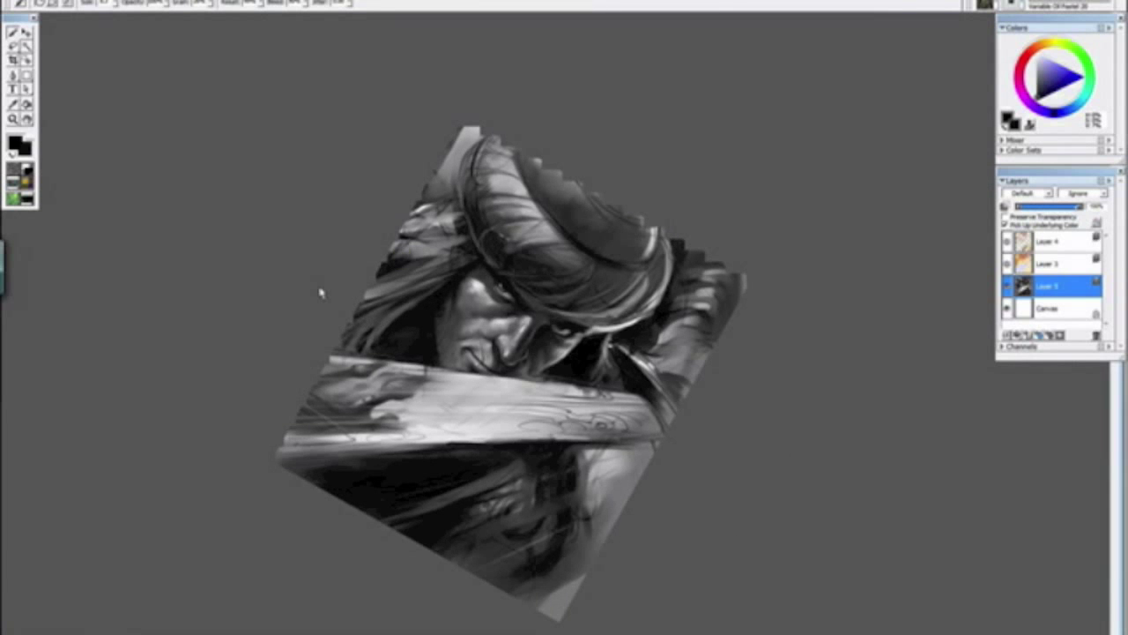
{"action": "left_click", "coordinate": [315, 289], "text": "alt"}
{"action": "left_click_drag", "start_coordinate": [315, 286], "coordinate": [351, 248]}
{"action": "scroll", "coordinate": [380, 272], "scroll_direction": "down", "scroll_amount": 1}
{"action": "scroll", "coordinate": [396, 255], "scroll_direction": "up", "scroll_amount": 6}
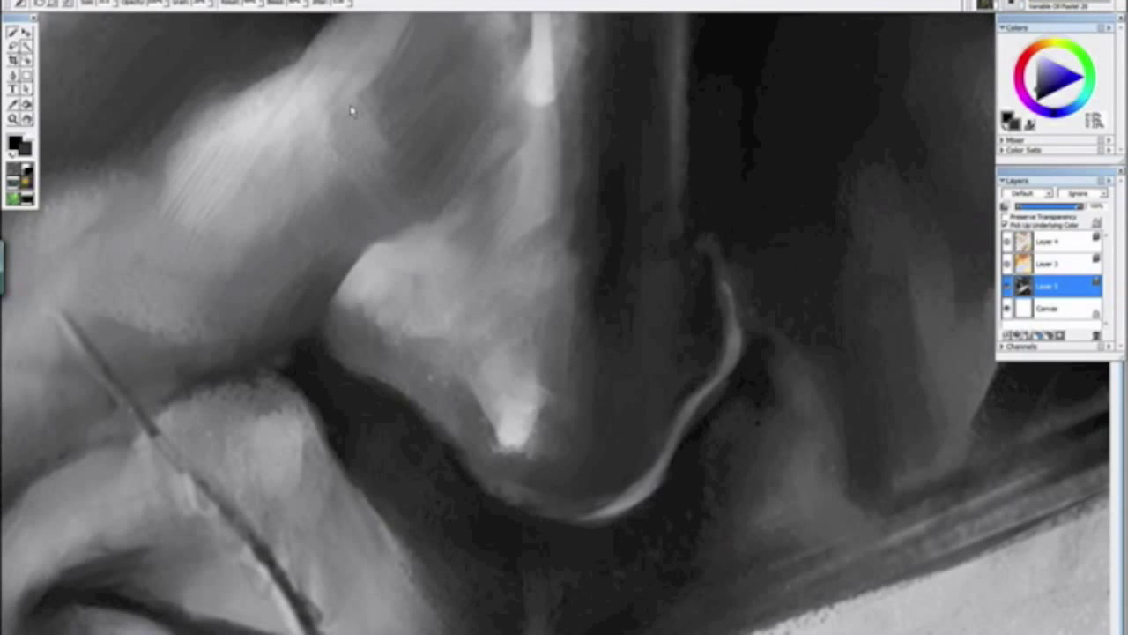
{"action": "scroll", "coordinate": [458, 92], "scroll_direction": "down", "scroll_amount": 4}
{"action": "scroll", "coordinate": [480, 157], "scroll_direction": "up", "scroll_amount": 4}
Step: Show the Papers palette and increase the scale of the Basic Paper grain
{"action": "left_click", "coordinate": [490, 202], "text": "alt"}
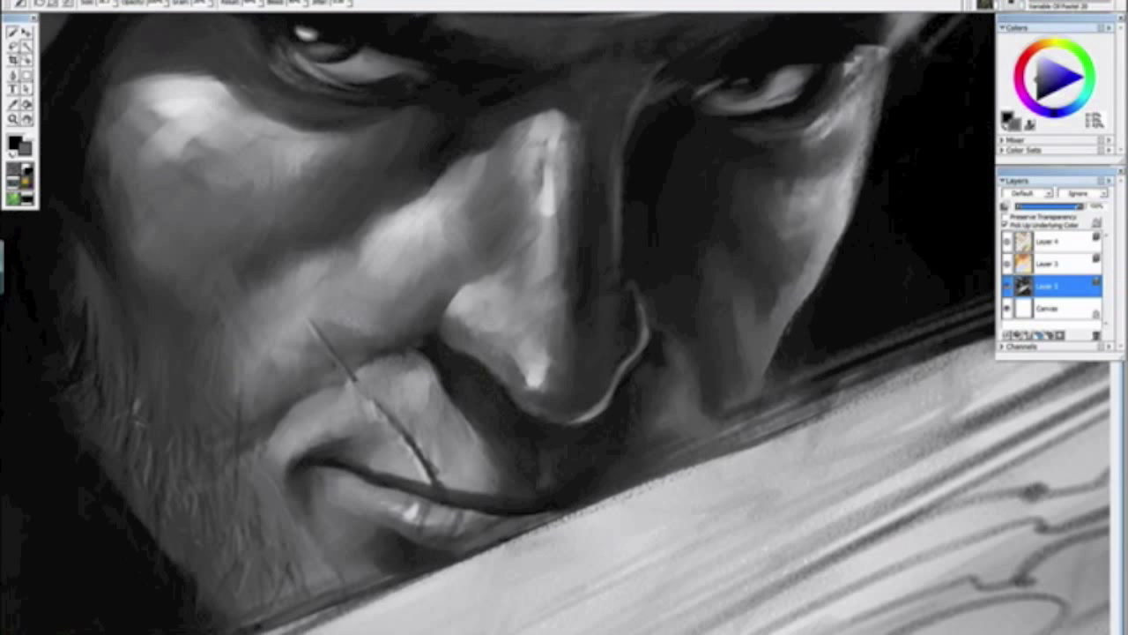
{"action": "left_click", "coordinate": [240, 3]}
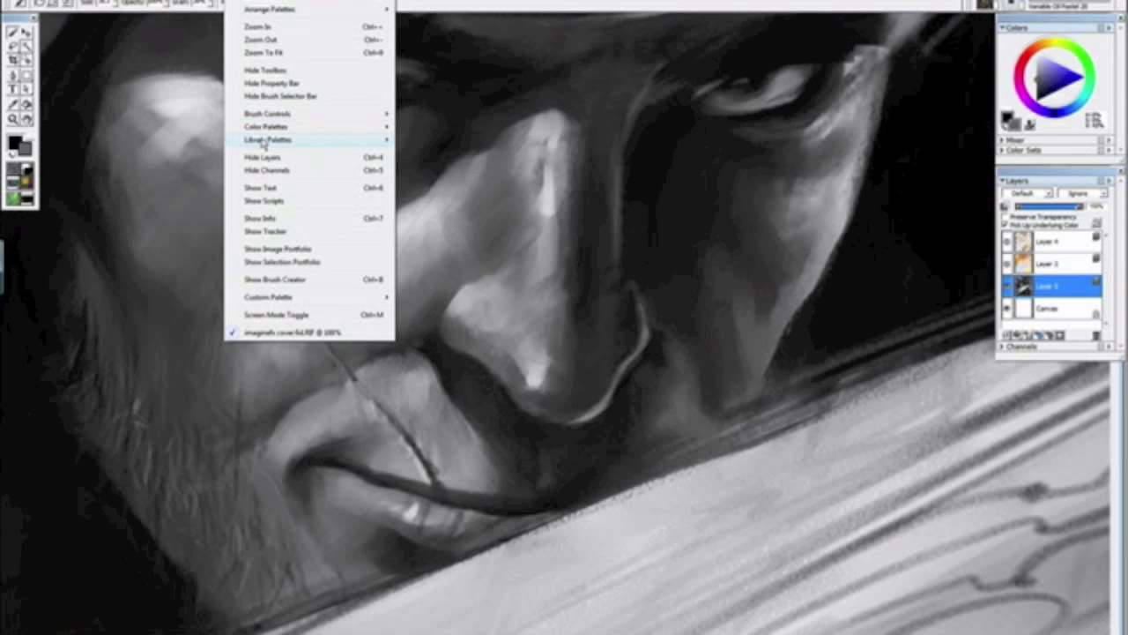
{"action": "mouse_move", "coordinate": [265, 139]}
{"action": "left_click", "coordinate": [432, 167]}
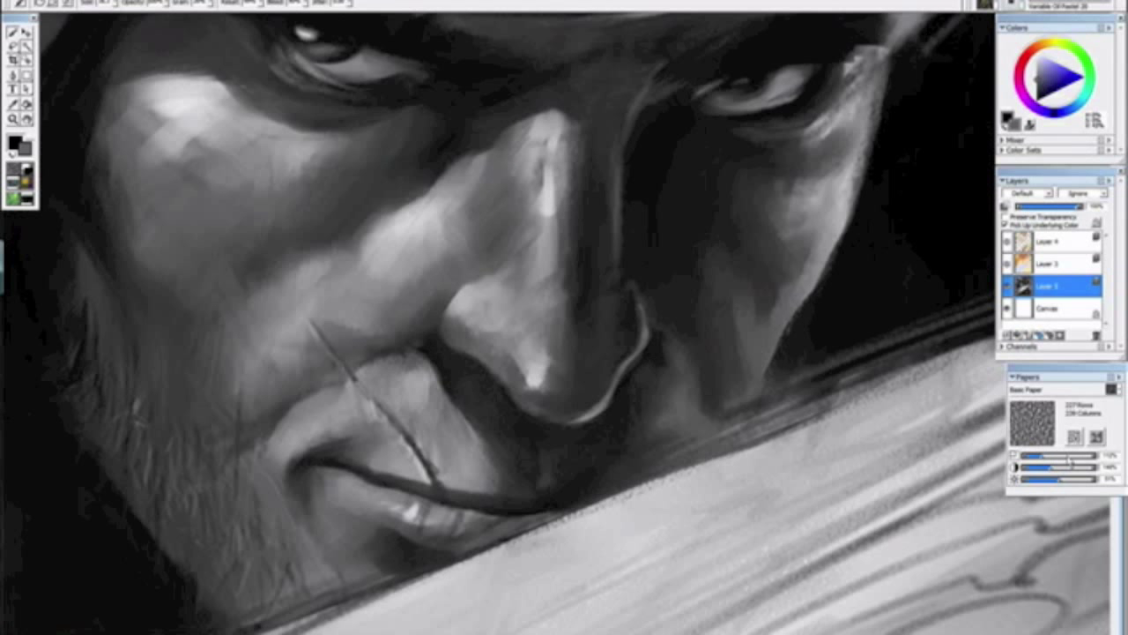
{"action": "left_click_drag", "start_coordinate": [1045, 456], "coordinate": [1054, 457]}
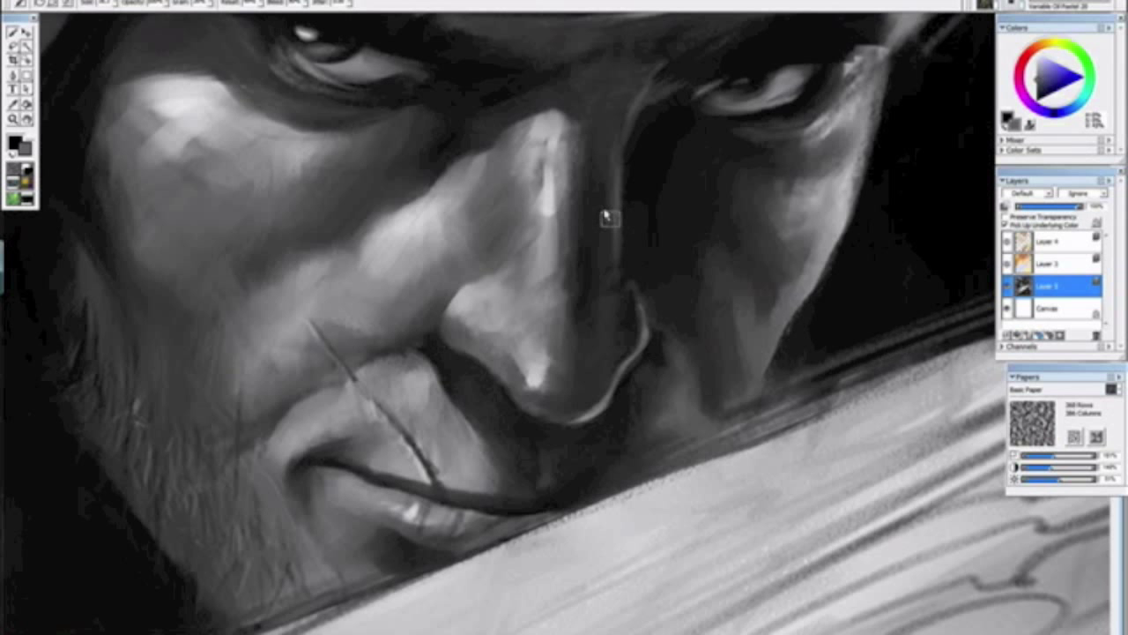
Step: Brush dark grey strokes over the upper side of the nose beside the bridge highlight, checking the result from a distance
{"action": "key", "text": "ctrl+alt"}
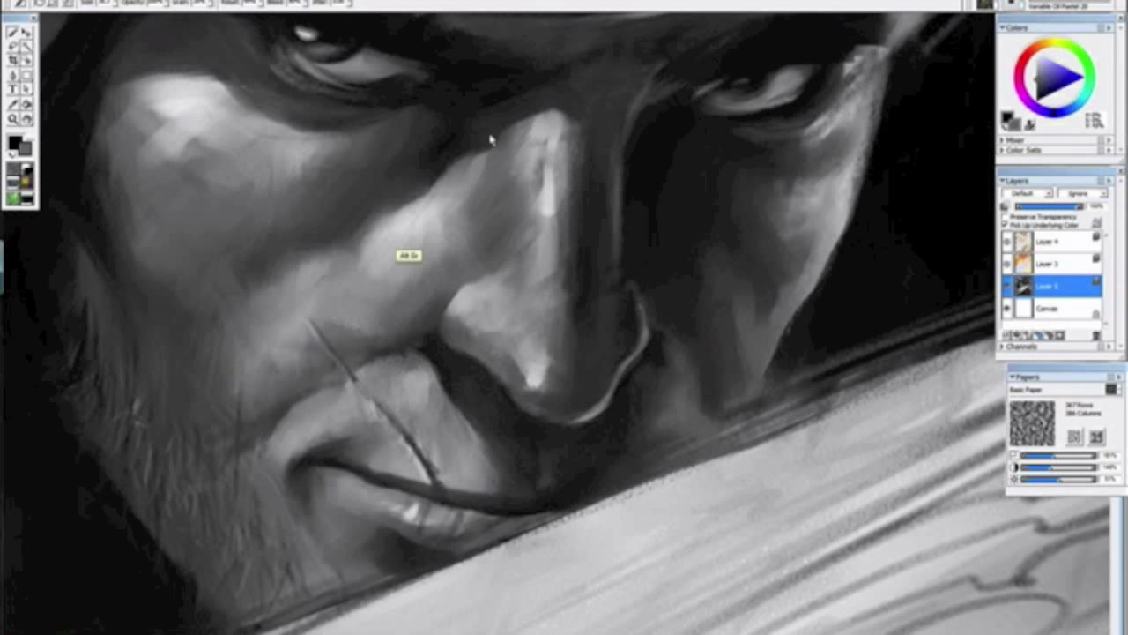
{"action": "mouse_move", "coordinate": [489, 153]}
{"action": "left_mouse_down"}
{"action": "mouse_move", "coordinate": [495, 141]}
{"action": "mouse_move", "coordinate": [499, 181]}
{"action": "left_mouse_up"}
{"action": "left_click_drag", "start_coordinate": [500, 121], "coordinate": [508, 181]}
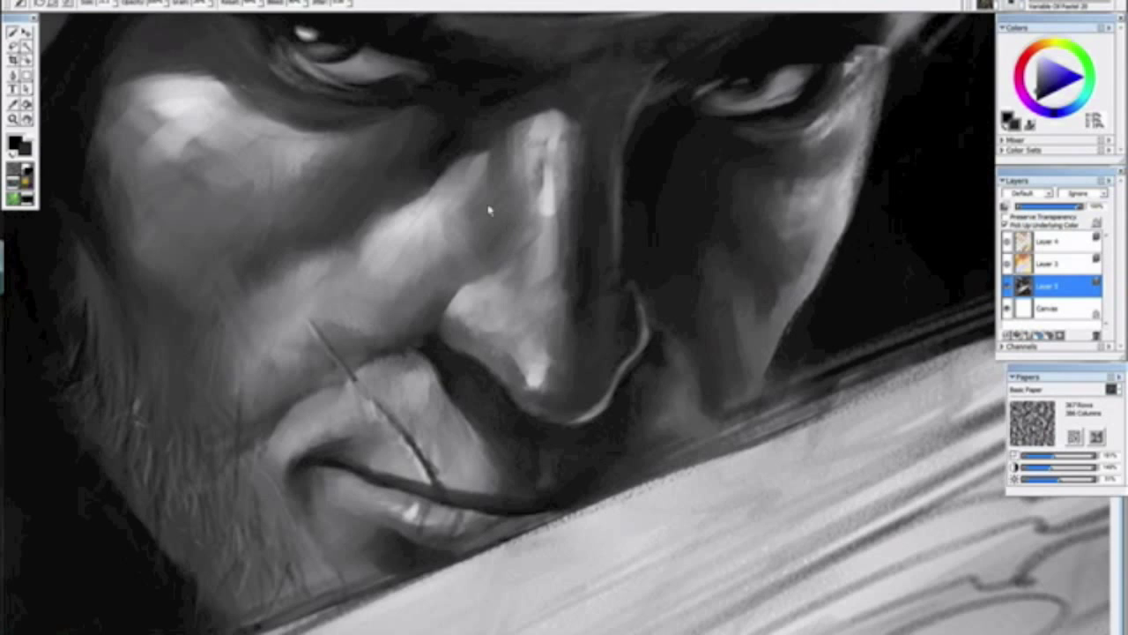
{"action": "key", "text": "ctrl+minus"}
{"action": "key", "text": "ctrl+minus"}
{"action": "key", "text": "ctrl+minus"}
{"action": "key", "text": "ctrl+minus"}
{"action": "key", "text": "ctrl+minus"}
{"action": "key", "text": "ctrl+minus"}
{"action": "key", "text": "ctrl+minus"}
{"action": "key", "text": "ctrl+plus"}
{"action": "key", "text": "ctrl+plus"}
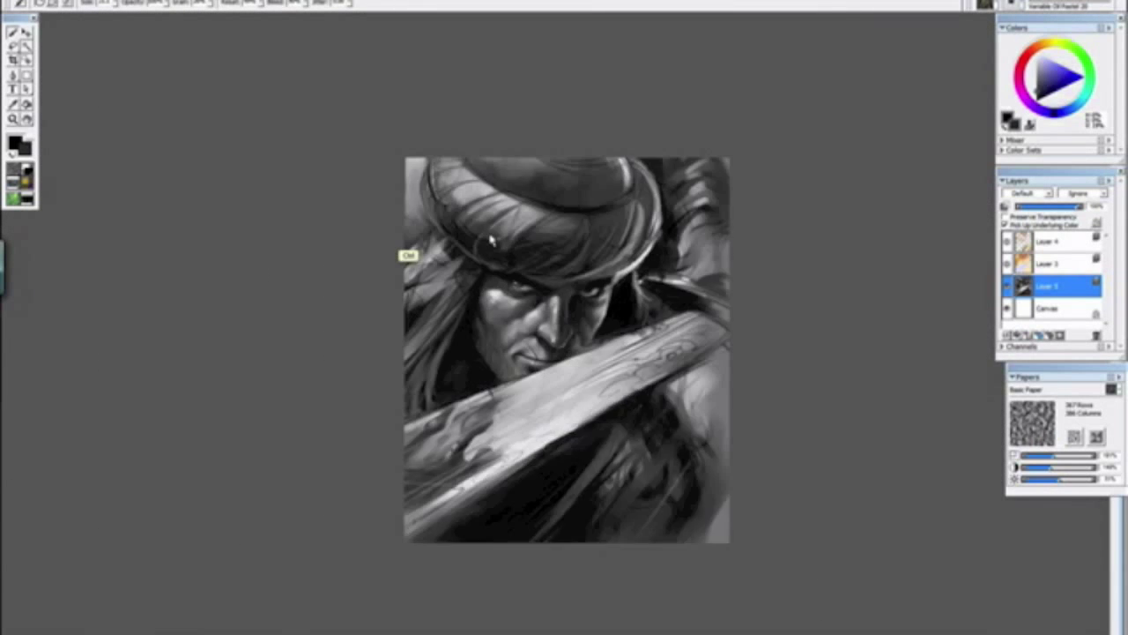
{"action": "key", "text": "ctrl+plus"}
{"action": "key", "text": "ctrl+plus"}
{"action": "key", "text": "ctrl+plus"}
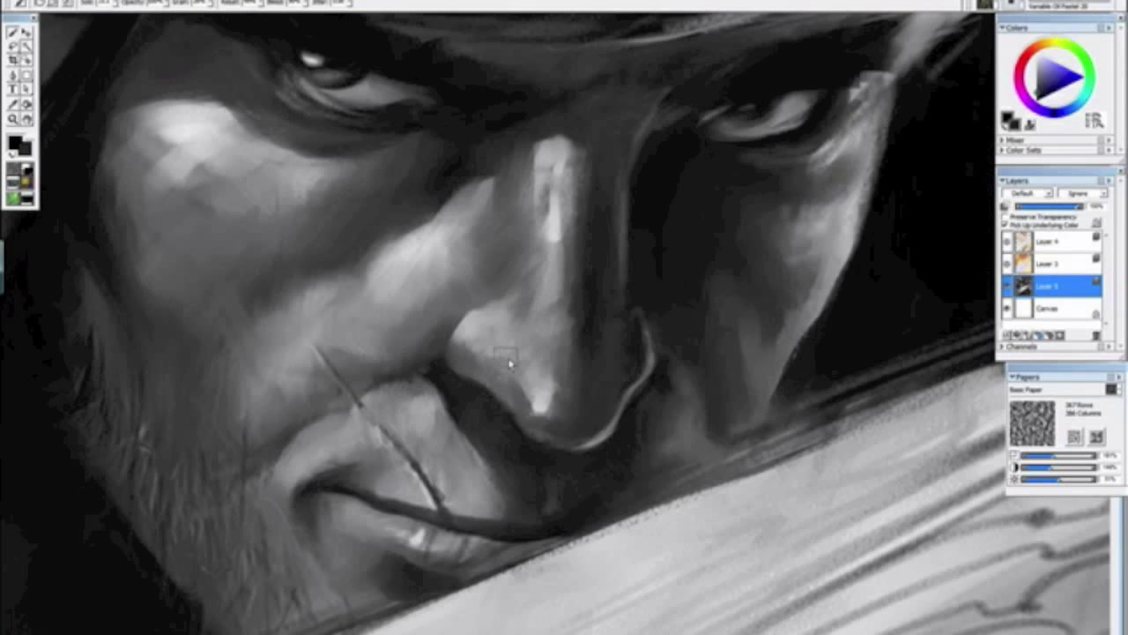
Step: Brush soft shading above the mouth corner and lighter grey on the upper lip beside the scar
{"action": "key", "text": "ctrl+minus"}
{"action": "key", "text": "ctrl+minus"}
{"action": "key", "text": "ctrl+minus"}
{"action": "key", "text": "ctrl+minus"}
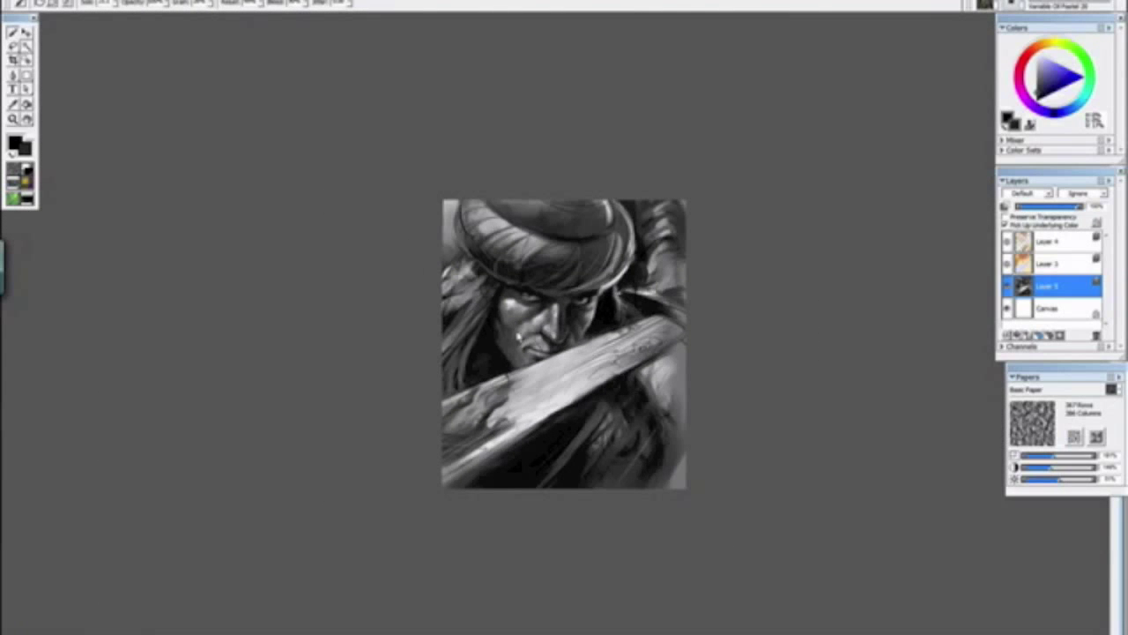
{"action": "key", "text": "alt+space"}
{"action": "left_click_drag", "start_coordinate": [199, 238], "coordinate": [506, 482]}
{"action": "left_click", "coordinate": [488, 496]}
{"action": "key", "text": "ctrl+minus"}
{"action": "key", "text": "ctrl+plus"}
{"action": "key", "text": "ctrl+plus"}
{"action": "key", "text": "ctrl+plus"}
{"action": "key", "text": "ctrl+plus"}
{"action": "key", "text": "ctrl+plus"}
{"action": "key", "text": "ctrl+plus"}
{"action": "key", "text": "ctrl+plus"}
{"action": "key", "text": "ctrl+plus"}
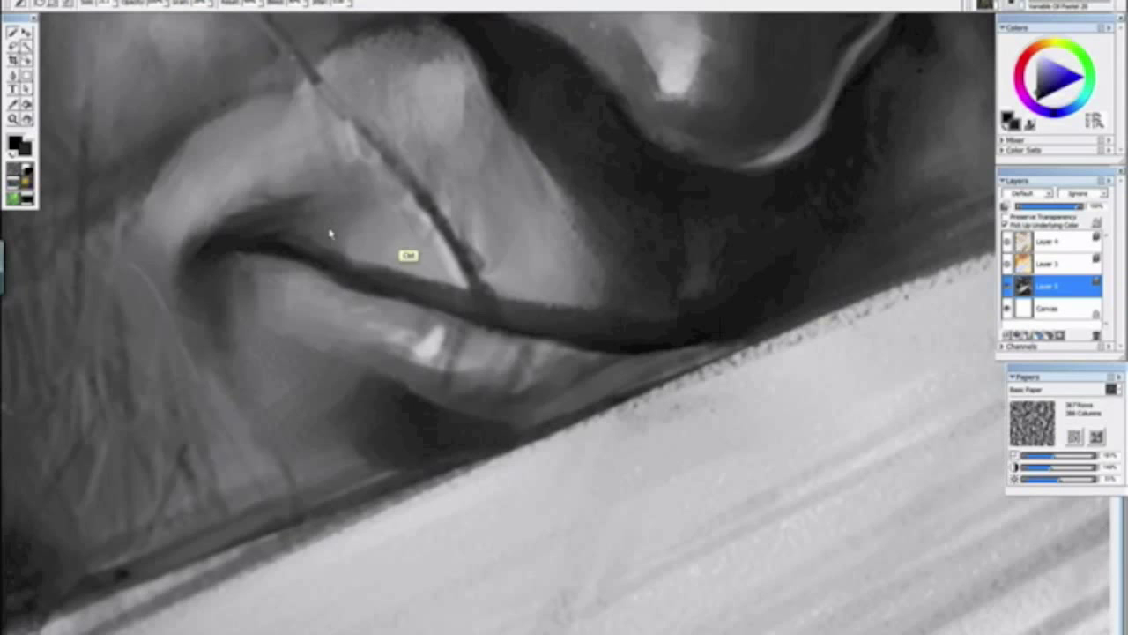
{"action": "left_click_drag", "start_coordinate": [331, 234], "coordinate": [521, 307]}
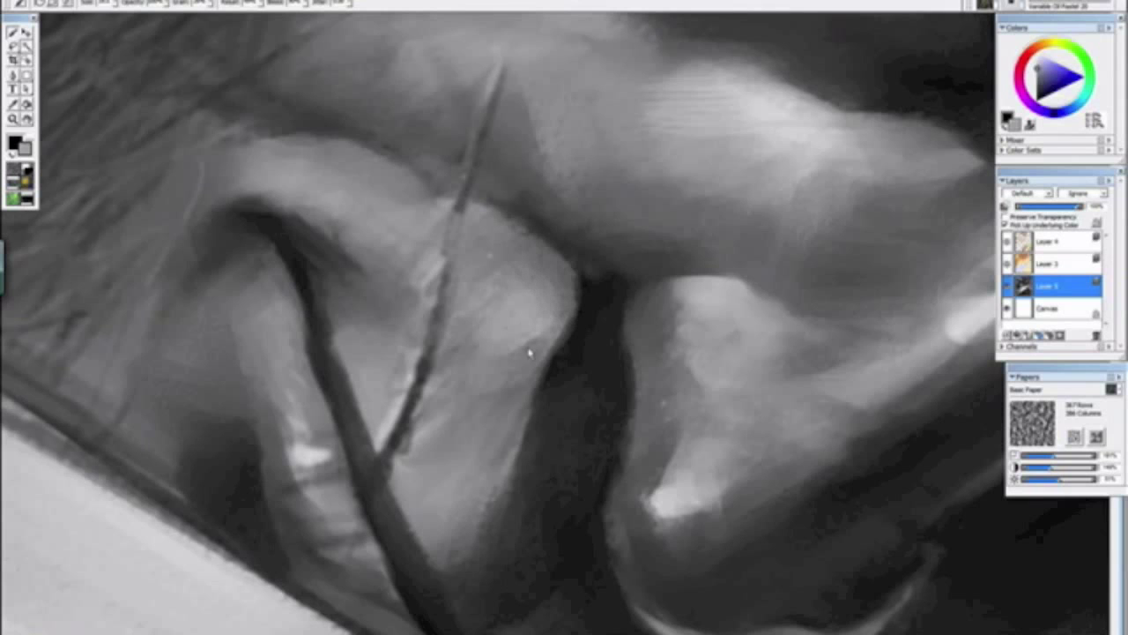
Step: Sample tones near the nostril and blend the shadow between the nose and the far cheek
{"action": "key", "text": "ctrl+minus"}
{"action": "key", "text": "ctrl+minus"}
{"action": "key", "text": "ctrl+minus"}
{"action": "key", "text": "ctrl+minus"}
{"action": "key", "text": "ctrl+minus"}
{"action": "key", "text": "ctrl+minus"}
{"action": "mouse_move", "coordinate": [395, 183]}
{"action": "left_mouse_down"}
{"action": "mouse_move", "coordinate": [379, 208]}
{"action": "mouse_move", "coordinate": [631, 481]}
{"action": "left_mouse_up"}
{"action": "key", "text": "ctrl+minus"}
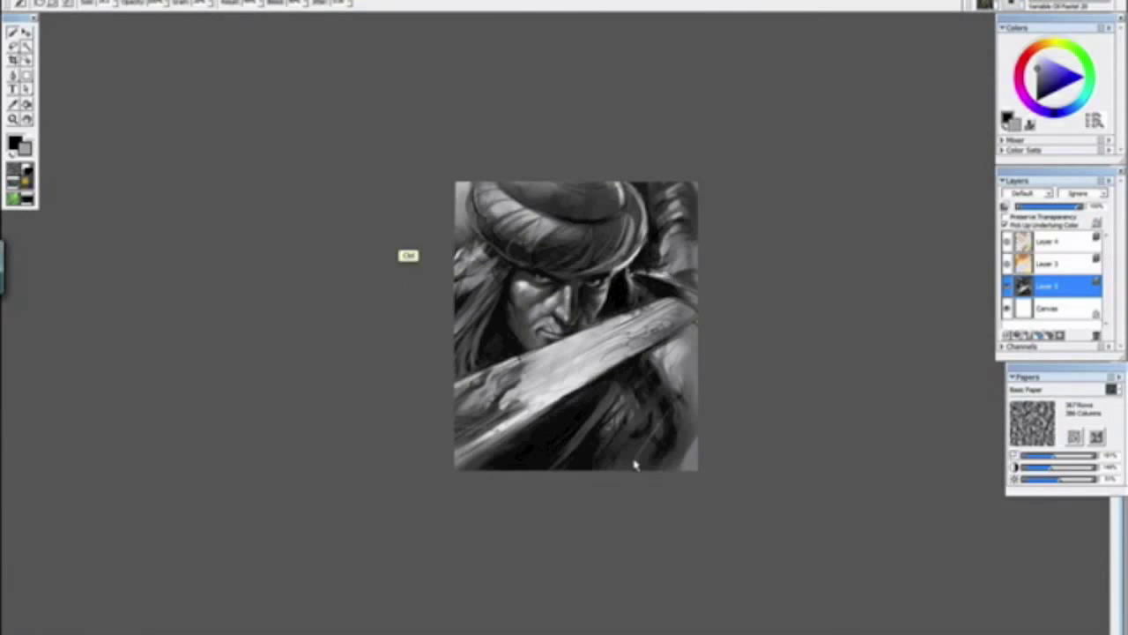
{"action": "key", "text": "ctrl+plus"}
{"action": "key", "text": "ctrl+plus"}
{"action": "key", "text": "ctrl+plus"}
{"action": "key", "text": "ctrl+plus"}
{"action": "mouse_move", "coordinate": [867, 390]}
{"action": "left_mouse_down"}
{"action": "mouse_move", "coordinate": [692, 451]}
{"action": "mouse_move", "coordinate": [622, 439]}
{"action": "left_mouse_up"}
{"action": "left_click", "coordinate": [511, 288], "text": "alt"}
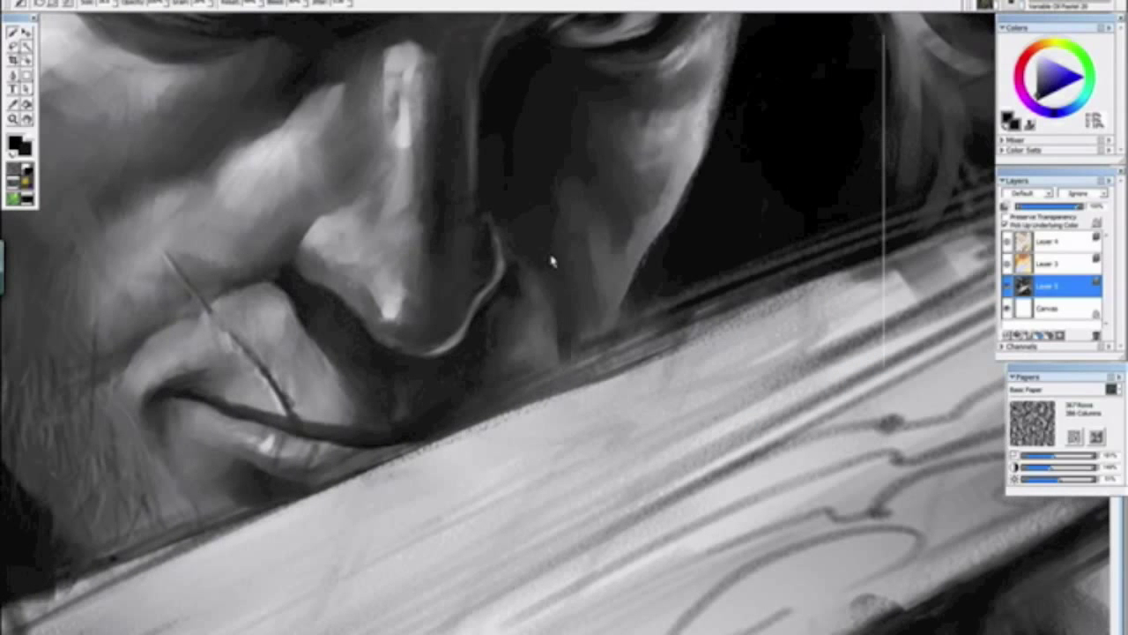
{"action": "left_click_drag", "start_coordinate": [532, 471], "coordinate": [372, 363]}
{"action": "left_click", "coordinate": [525, 431], "text": "alt"}
{"action": "left_click_drag", "start_coordinate": [638, 545], "coordinate": [414, 277]}
{"action": "mouse_move", "coordinate": [519, 404]}
{"action": "left_mouse_down"}
{"action": "mouse_move", "coordinate": [677, 598]}
{"action": "mouse_move", "coordinate": [416, 249]}
{"action": "left_mouse_up"}
Step: Examine the overall facial shading from a distance with the canvas rotated and set upright
{"action": "key", "text": "ctrl+minus"}
{"action": "key", "text": "ctrl+minus"}
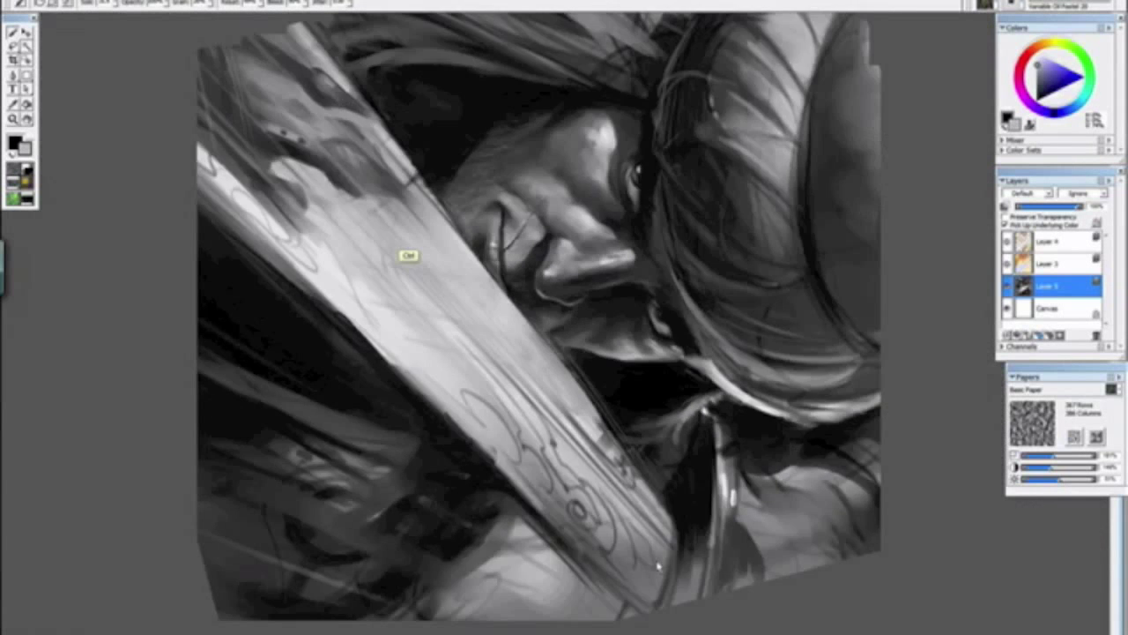
{"action": "key", "text": "ctrl+minus"}
{"action": "key", "text": "ctrl+minus"}
{"action": "key", "text": "ctrl+minus"}
{"action": "key", "text": "ctrl+minus"}
{"action": "key", "text": "ctrl+0"}
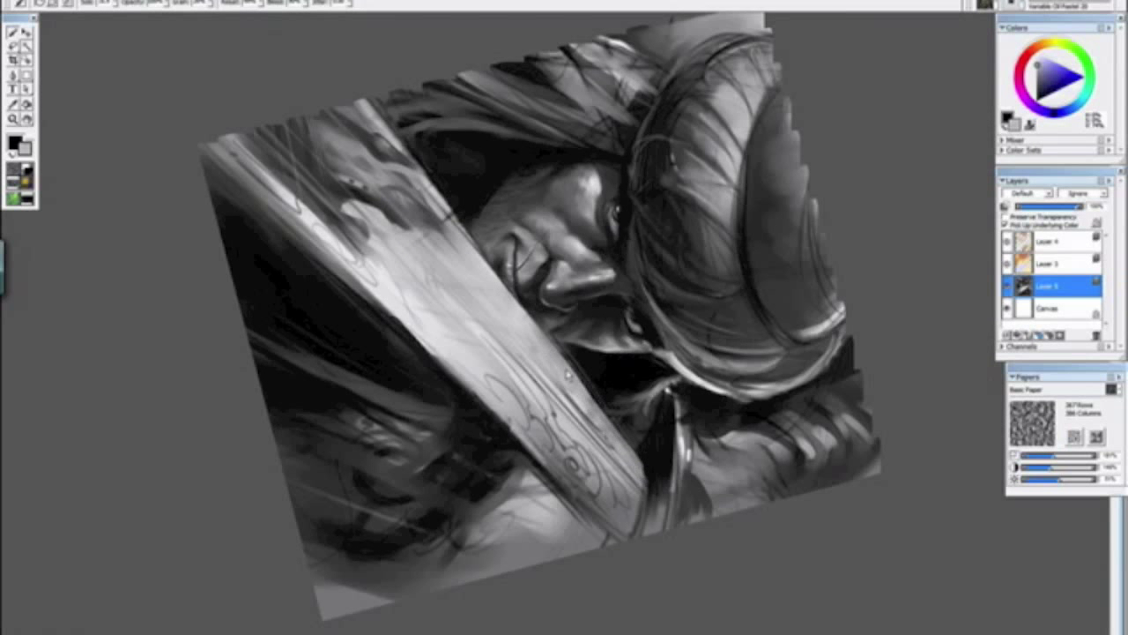
{"action": "key", "text": "ctrl+minus"}
{"action": "key", "text": "ctrl+minus"}
{"action": "key", "text": "ctrl+minus"}
{"action": "key", "text": "ctrl+minus"}
{"action": "left_click", "coordinate": [614, 459], "text": "alt"}
{"action": "left_click_drag", "start_coordinate": [629, 467], "coordinate": [661, 472]}
Step: Sample a dark grey and shade the side of the nose next to the inner cheek highlight
{"action": "key", "text": "ctrl+plus"}
{"action": "key", "text": "ctrl+plus"}
{"action": "key", "text": "ctrl+plus"}
{"action": "key", "text": "ctrl+plus"}
{"action": "key", "text": "ctrl+plus"}
{"action": "key", "text": "ctrl+plus"}
{"action": "key", "text": "ctrl+plus"}
{"action": "key", "text": "ctrl+plus"}
{"action": "key", "text": "ctrl+plus"}
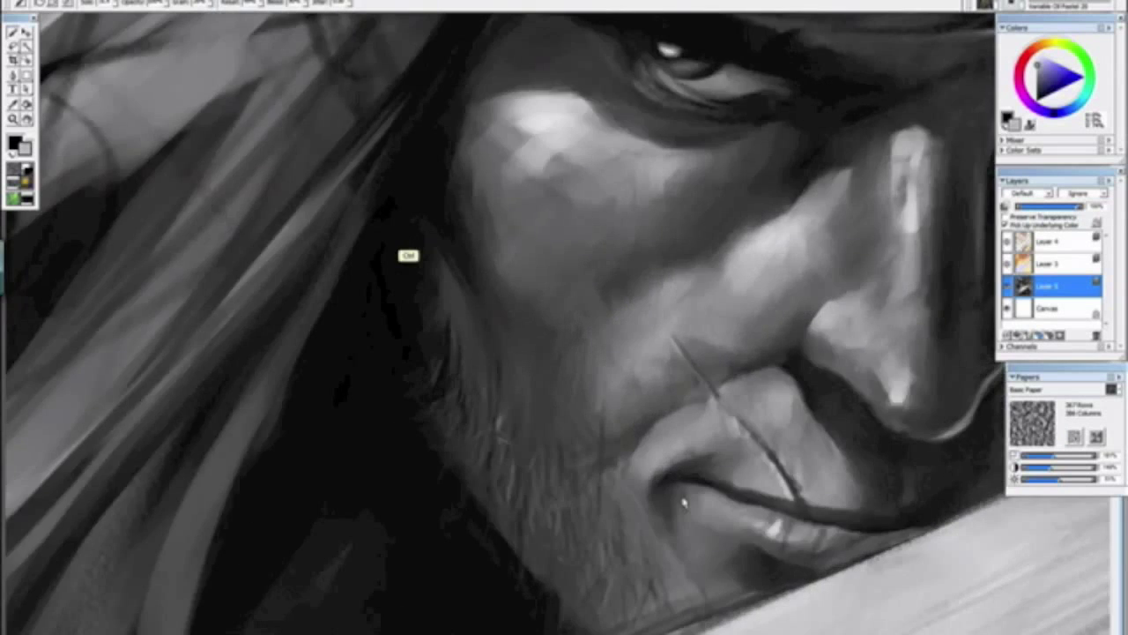
{"action": "left_click_drag", "start_coordinate": [616, 404], "coordinate": [239, 609]}
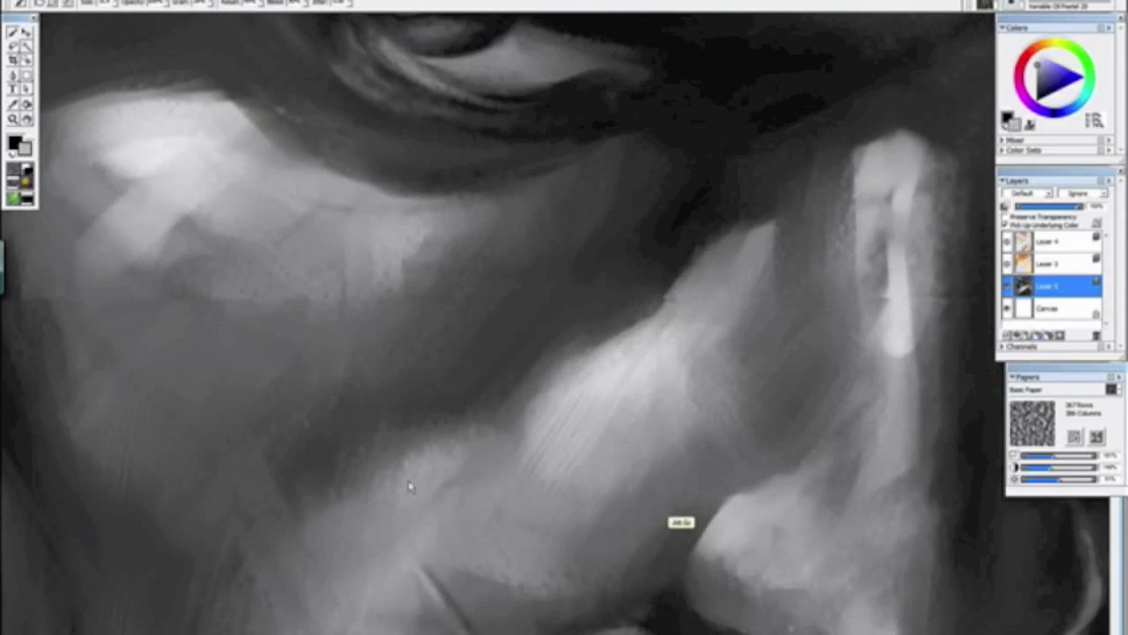
{"action": "left_click_drag", "start_coordinate": [411, 485], "coordinate": [568, 498]}
{"action": "left_click", "coordinate": [592, 181], "text": "alt"}
{"action": "left_click_drag", "start_coordinate": [582, 167], "coordinate": [598, 188]}
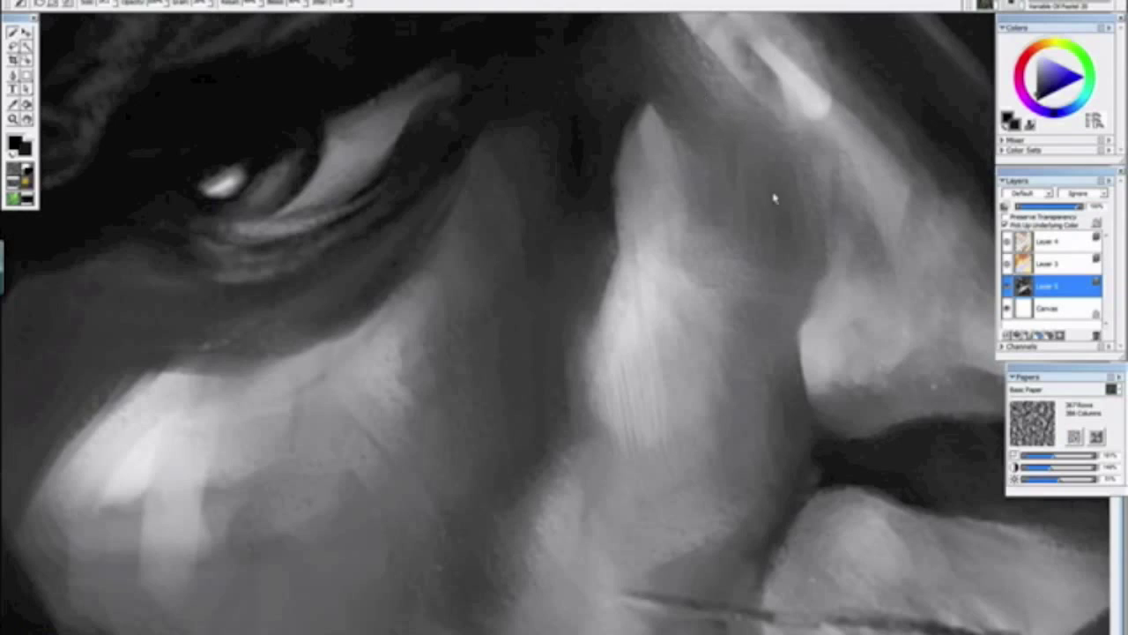
Step: Brush mid-grey strokes into the lower edge of the cheekbone highlight below the near eye
{"action": "key", "text": "ctrl+minus"}
{"action": "key", "text": "ctrl+minus"}
{"action": "key", "text": "ctrl+minus"}
{"action": "key", "text": "ctrl+minus"}
{"action": "key", "text": "ctrl+minus"}
{"action": "key", "text": "ctrl+minus"}
{"action": "key", "text": "ctrl+plus"}
{"action": "key", "text": "ctrl+plus"}
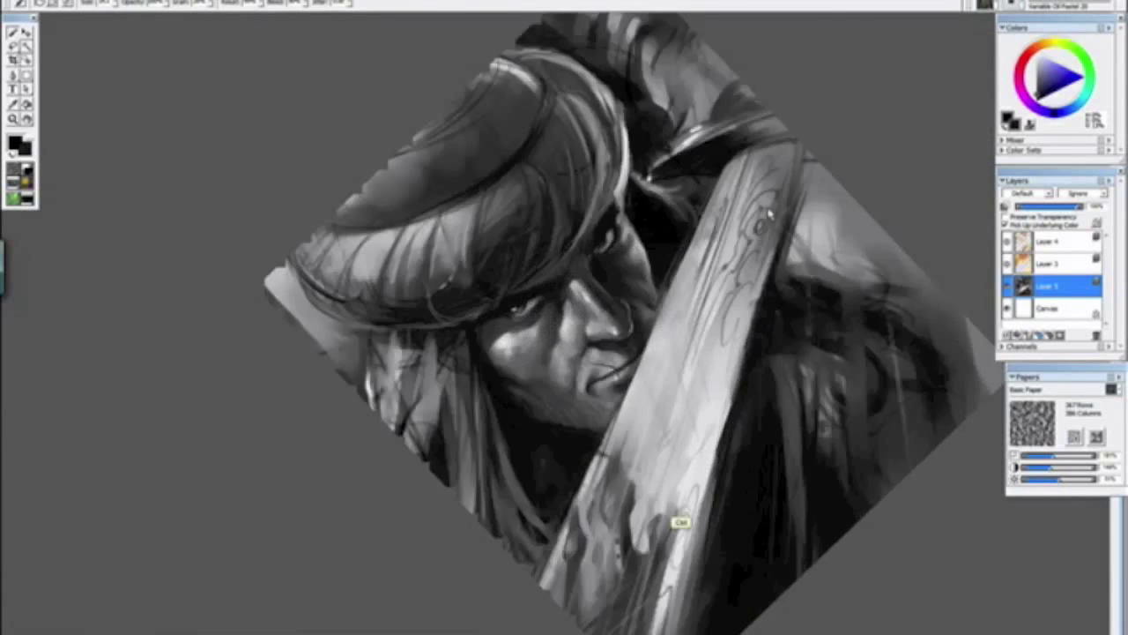
{"action": "key", "text": "ctrl+plus"}
{"action": "key", "text": "ctrl+plus"}
{"action": "key", "text": "ctrl+plus"}
{"action": "key", "text": "ctrl+plus"}
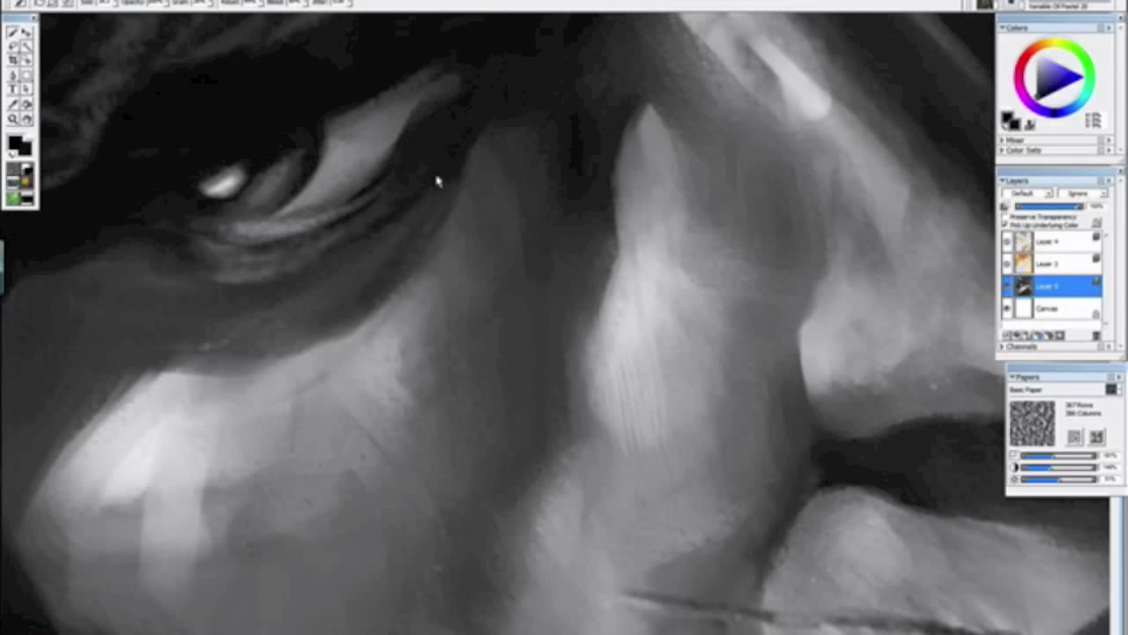
{"action": "left_click_drag", "start_coordinate": [336, 363], "coordinate": [297, 531]}
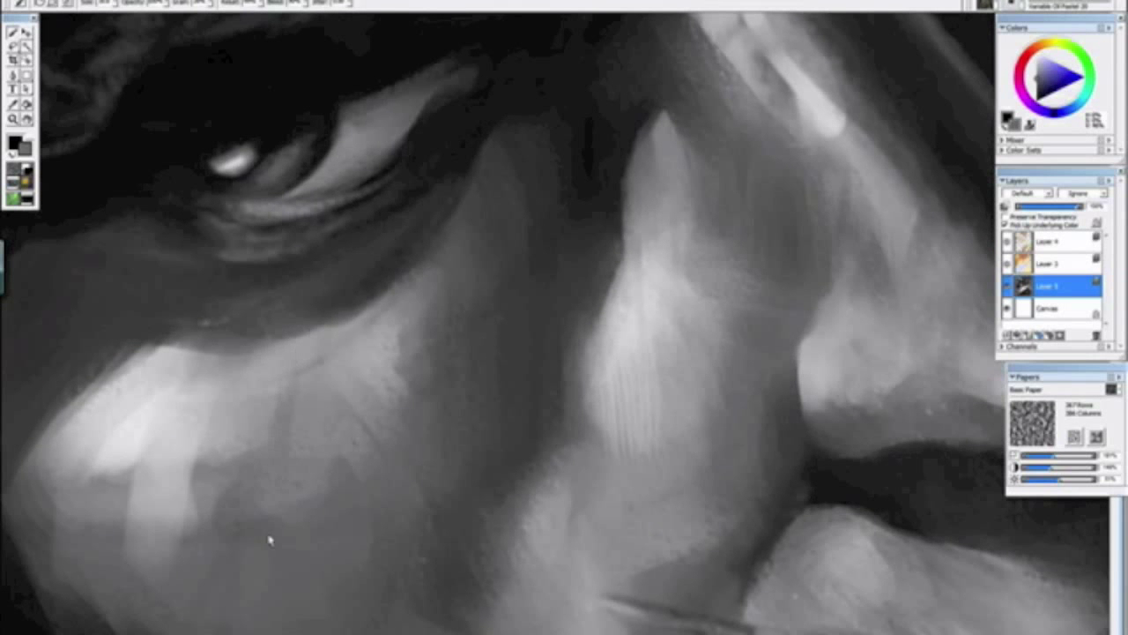
{"action": "mouse_move", "coordinate": [224, 547]}
{"action": "left_mouse_down"}
{"action": "mouse_move", "coordinate": [213, 419]}
{"action": "mouse_move", "coordinate": [261, 316]}
{"action": "mouse_move", "coordinate": [189, 578]}
{"action": "mouse_move", "coordinate": [155, 530]}
{"action": "mouse_move", "coordinate": [201, 342]}
{"action": "mouse_move", "coordinate": [138, 422]}
{"action": "mouse_move", "coordinate": [138, 363]}
{"action": "mouse_move", "coordinate": [94, 467]}
{"action": "left_mouse_up"}
Step: Examine the cheekbone shading from a distance
{"action": "key", "text": "ctrl+minus"}
{"action": "key", "text": "ctrl+minus"}
{"action": "key", "text": "ctrl+minus"}
{"action": "key", "text": "ctrl+minus"}
{"action": "key", "text": "ctrl+minus"}
{"action": "key", "text": "ctrl+minus"}
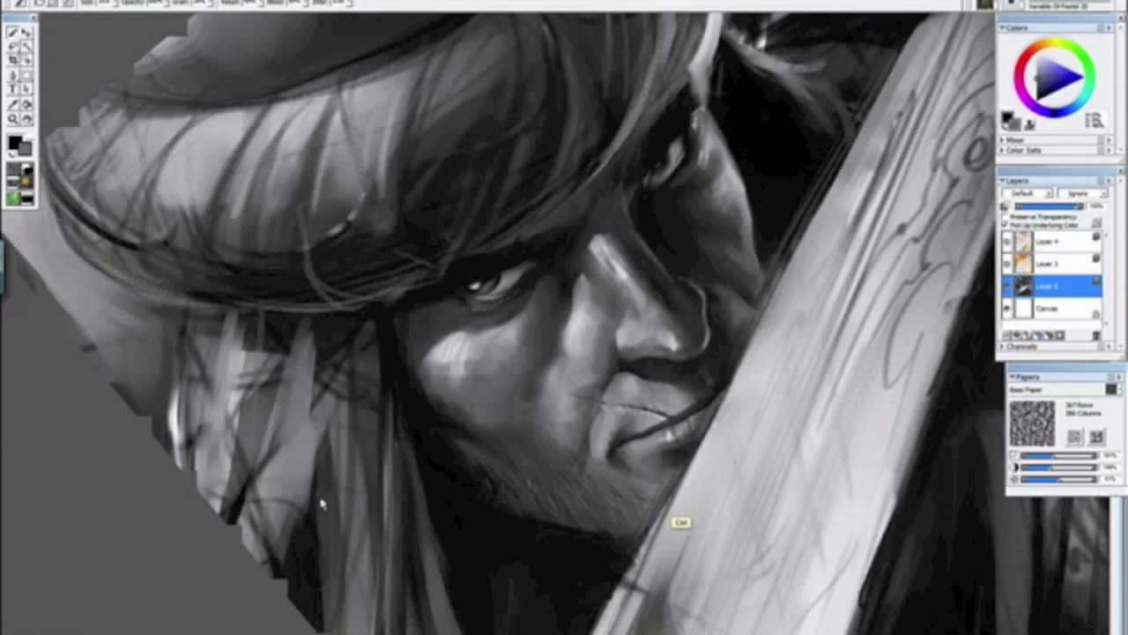
{"action": "left_click_drag", "start_coordinate": [471, 455], "coordinate": [248, 260]}
{"action": "left_click", "coordinate": [282, 303], "text": "alt"}
{"action": "left_click_drag", "start_coordinate": [266, 326], "coordinate": [192, 312]}
Step: Brush near-black shading into the skin below the far eye
{"action": "key", "text": "ctrl+plus"}
{"action": "key", "text": "ctrl+plus"}
{"action": "key", "text": "ctrl+plus"}
{"action": "key", "text": "ctrl+plus"}
{"action": "key", "text": "ctrl+plus"}
{"action": "key", "text": "ctrl+plus"}
{"action": "left_click_drag", "start_coordinate": [484, 262], "coordinate": [413, 582]}
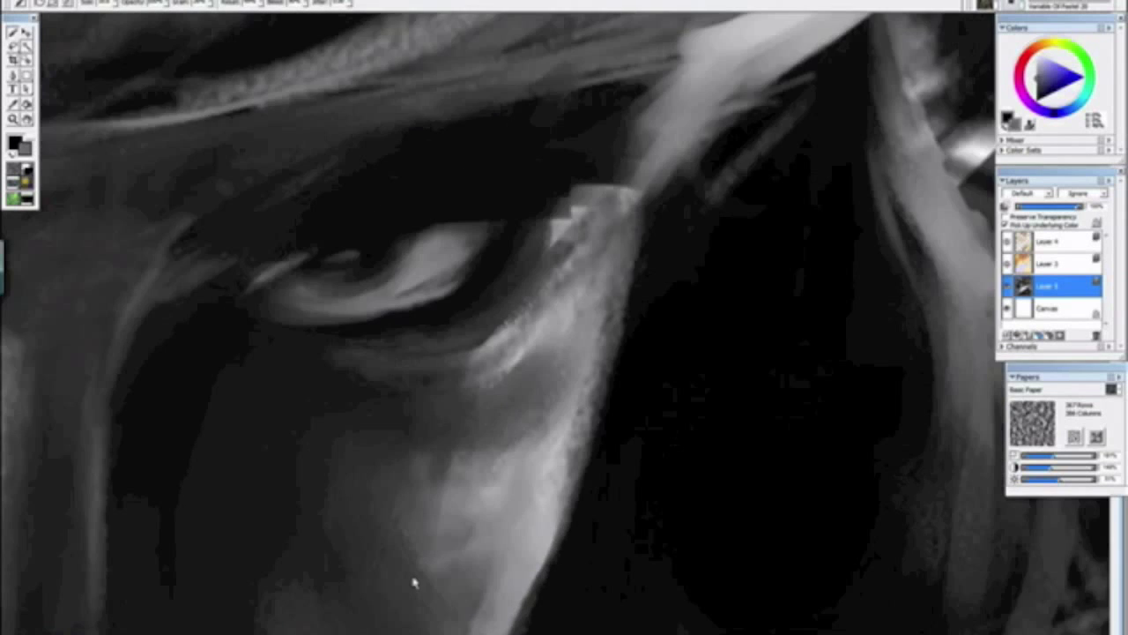
{"action": "left_click_drag", "start_coordinate": [368, 405], "coordinate": [379, 231]}
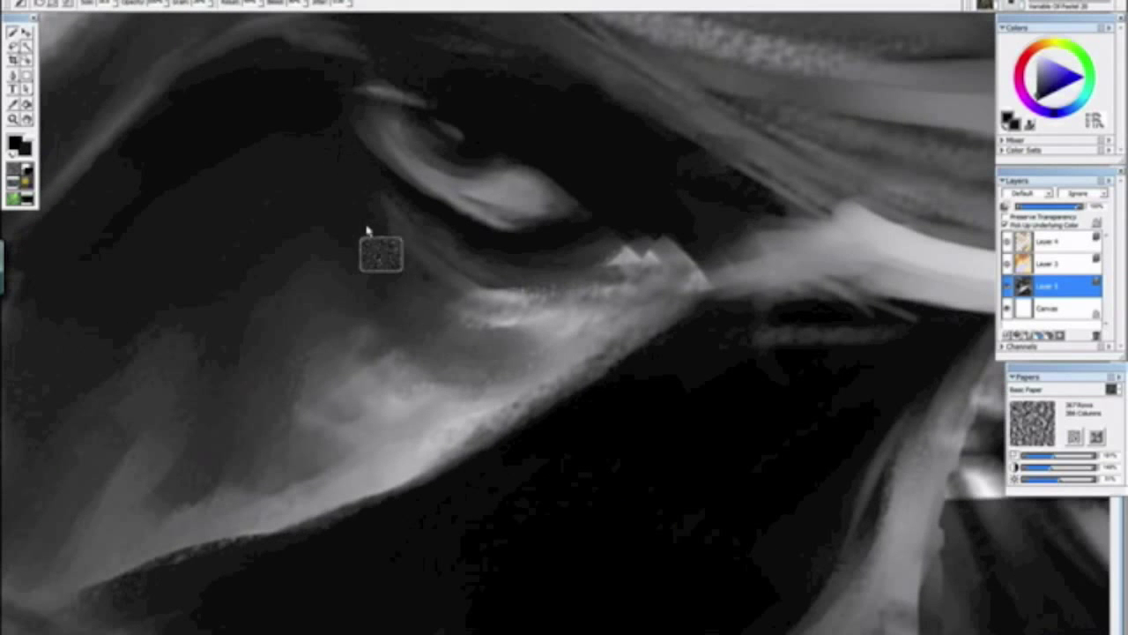
{"action": "mouse_move", "coordinate": [464, 330]}
{"action": "left_mouse_down"}
{"action": "mouse_move", "coordinate": [535, 347]}
{"action": "mouse_move", "coordinate": [570, 339]}
{"action": "left_mouse_up"}
Step: Examine the far eye area in relation to the whole painting from a distance
{"action": "key", "text": "ctrl+minus"}
{"action": "key", "text": "ctrl+minus"}
{"action": "key", "text": "ctrl+minus"}
{"action": "key", "text": "ctrl+minus"}
{"action": "key", "text": "ctrl+minus"}
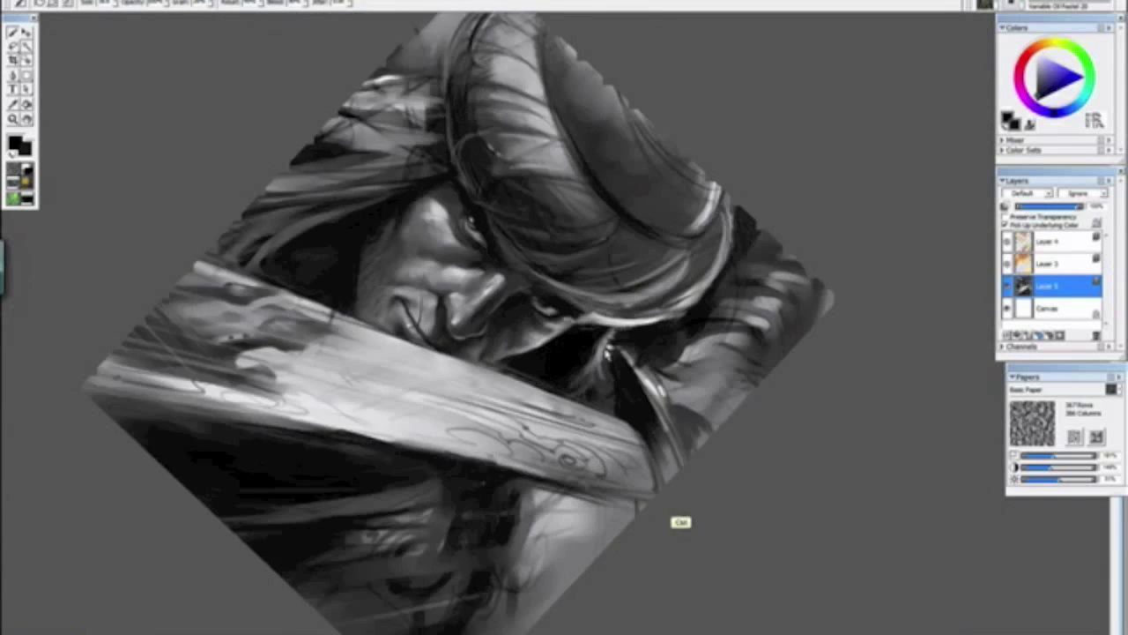
{"action": "left_click", "coordinate": [595, 367], "text": "alt"}
{"action": "key", "text": "alt+space"}
{"action": "left_click_drag", "start_coordinate": [595, 367], "coordinate": [618, 301]}
Step: Sample a grey and blend the lower cheek beside the mouth corner, checking it from a distance
{"action": "key", "text": "ctrl+plus"}
{"action": "key", "text": "ctrl+plus"}
{"action": "key", "text": "ctrl+plus"}
{"action": "key", "text": "ctrl+plus"}
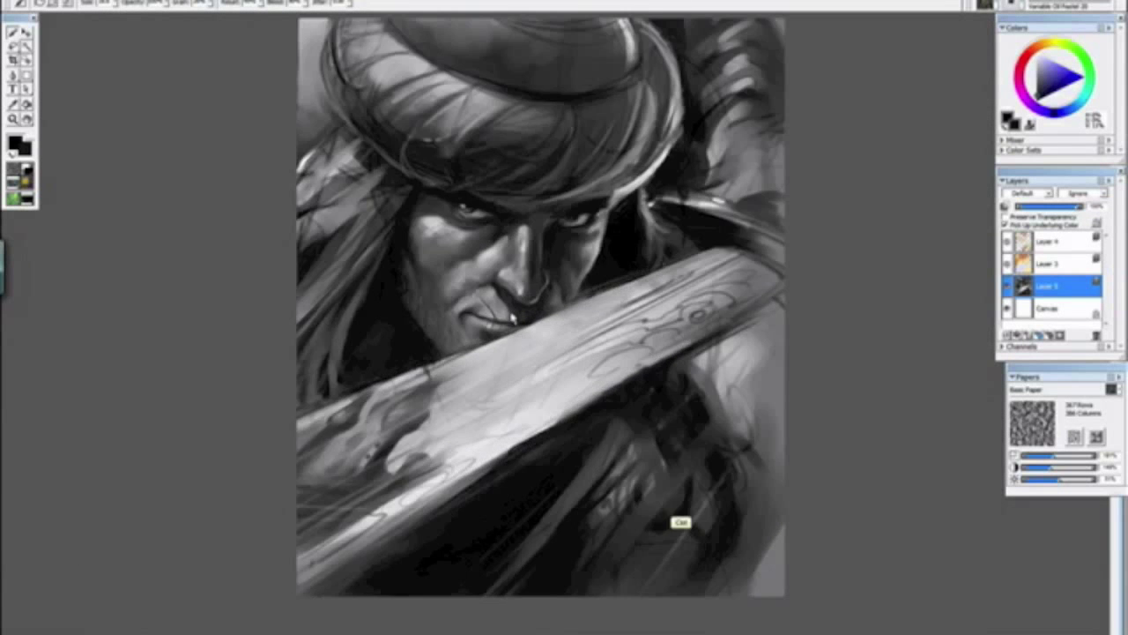
{"action": "left_click_drag", "start_coordinate": [189, 292], "coordinate": [447, 388]}
{"action": "mouse_move", "coordinate": [314, 406]}
{"action": "left_mouse_down"}
{"action": "mouse_move", "coordinate": [438, 368]}
{"action": "mouse_move", "coordinate": [411, 365]}
{"action": "mouse_move", "coordinate": [422, 357]}
{"action": "left_mouse_up"}
{"action": "left_click", "coordinate": [431, 284], "text": "alt"}
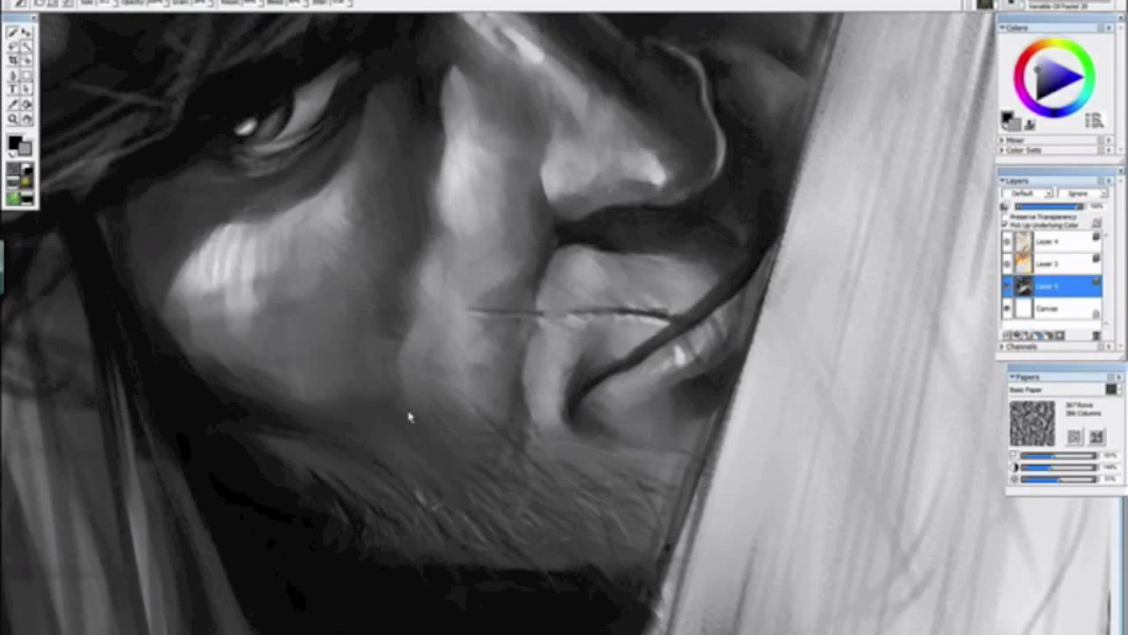
{"action": "key", "text": "ctrl+minus"}
{"action": "key", "text": "ctrl+minus"}
{"action": "key", "text": "ctrl+minus"}
{"action": "key", "text": "ctrl+minus"}
{"action": "key", "text": "ctrl+minus"}
{"action": "mouse_move", "coordinate": [565, 456]}
{"action": "left_mouse_down"}
{"action": "mouse_move", "coordinate": [330, 205]}
{"action": "mouse_move", "coordinate": [327, 242]}
{"action": "left_mouse_up"}
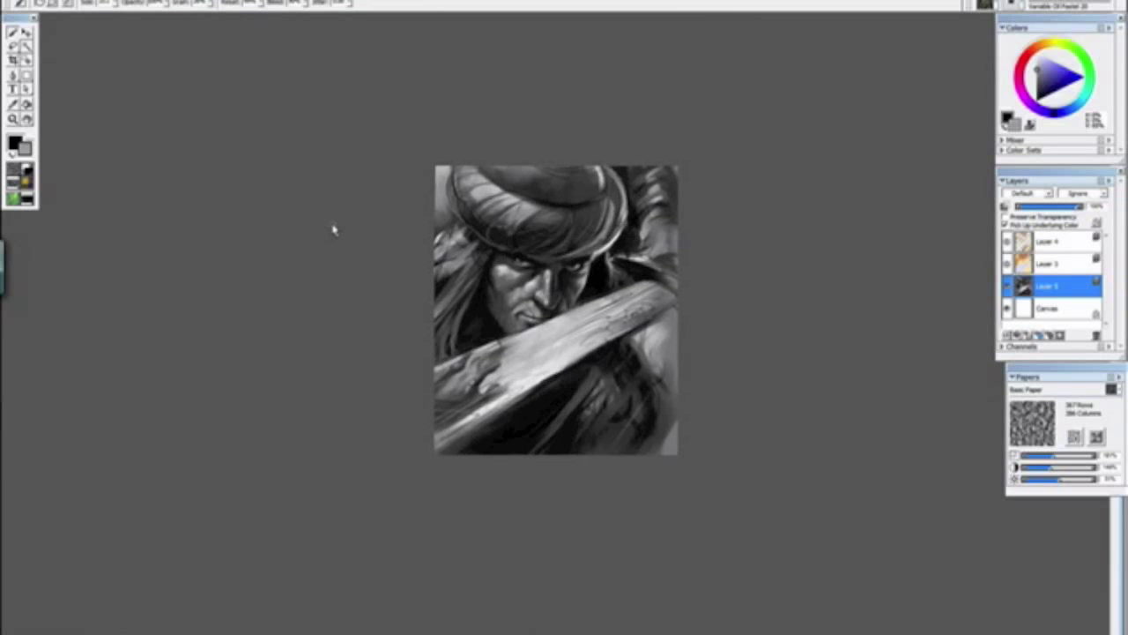
Step: Examine the lower cheek and mouth-corner shading against the whole painting from a distance
{"action": "key", "text": "ctrl+minus"}
{"action": "key", "text": "ctrl+minus"}
{"action": "key", "text": "ctrl+minus"}
{"action": "key", "text": "ctrl+plus"}
{"action": "key", "text": "ctrl+plus"}
{"action": "key", "text": "ctrl+plus"}
{"action": "key", "text": "ctrl+plus"}
{"action": "key", "text": "ctrl+plus"}
{"action": "key", "text": "ctrl+plus"}
{"action": "key", "text": "ctrl+plus"}
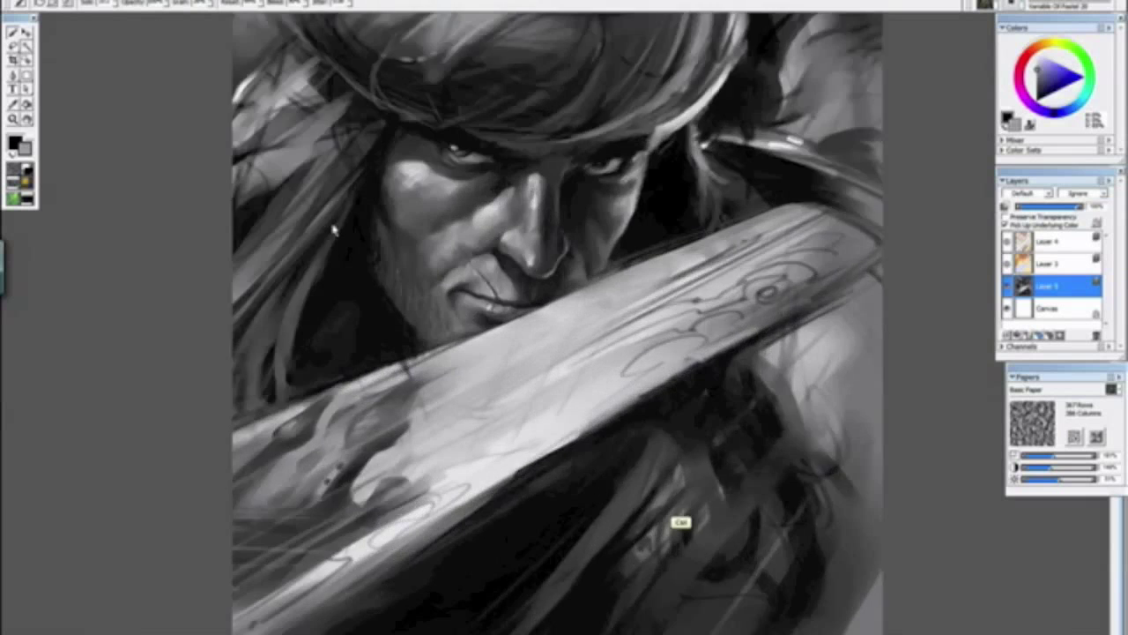
Step: Sample a dark grey and shade the outer cheek and jaw stubble, checking it from a distance
{"action": "mouse_move", "coordinate": [340, 242]}
{"action": "left_mouse_down"}
{"action": "mouse_move", "coordinate": [489, 453]}
{"action": "mouse_move", "coordinate": [439, 333]}
{"action": "left_mouse_up"}
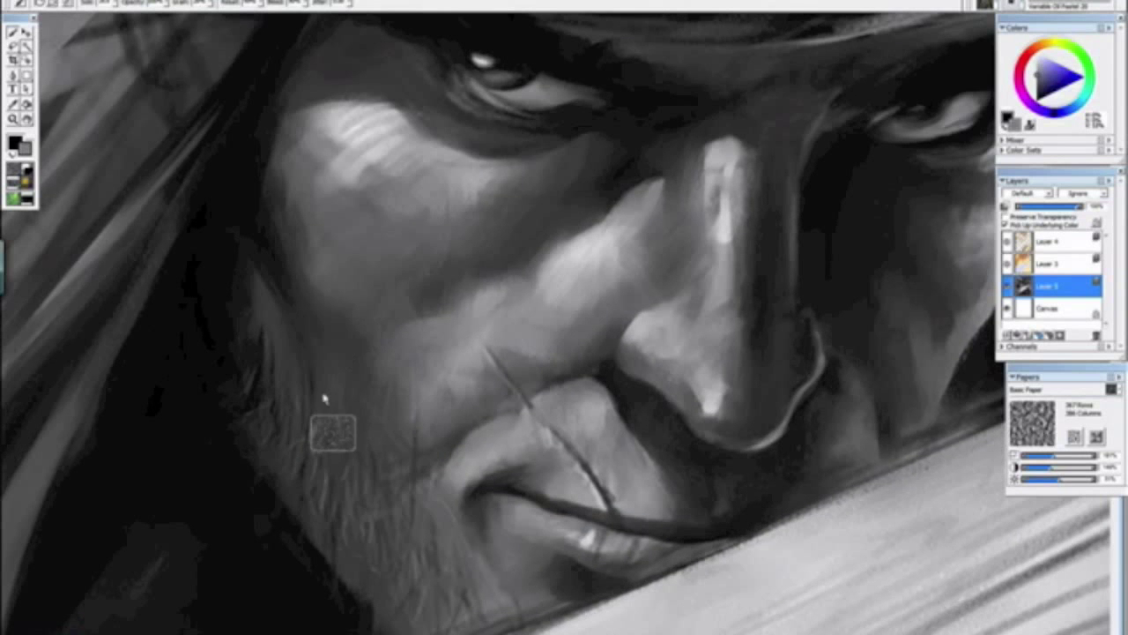
{"action": "left_click", "coordinate": [279, 278], "text": "alt"}
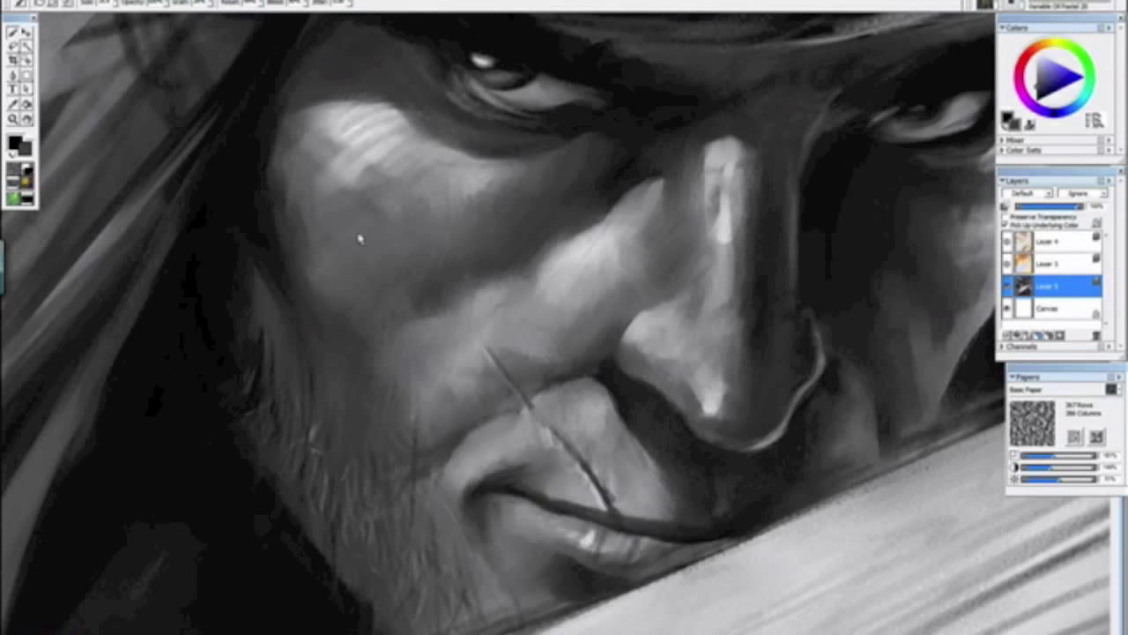
{"action": "key", "text": "ctrl+minus"}
{"action": "key", "text": "ctrl+minus"}
{"action": "key", "text": "ctrl+minus"}
{"action": "key", "text": "ctrl+minus"}
{"action": "left_click_drag", "start_coordinate": [332, 217], "coordinate": [586, 493]}
{"action": "left_click", "coordinate": [588, 504]}
{"action": "key", "text": "ctrl+minus"}
{"action": "key", "text": "ctrl+minus"}
{"action": "key", "text": "ctrl+minus"}
Step: Blend the cheek shading beside the mouth with the canvas rotated, then return the canvas upright
{"action": "key", "text": "ctrl+plus"}
{"action": "key", "text": "ctrl+plus"}
{"action": "key", "text": "ctrl+plus"}
{"action": "key", "text": "ctrl+plus"}
{"action": "key", "text": "ctrl+plus"}
{"action": "key", "text": "ctrl+plus"}
{"action": "key", "text": "ctrl+plus"}
{"action": "key", "text": "ctrl+plus"}
{"action": "key", "text": "ctrl+plus"}
{"action": "key", "text": "ctrl+plus"}
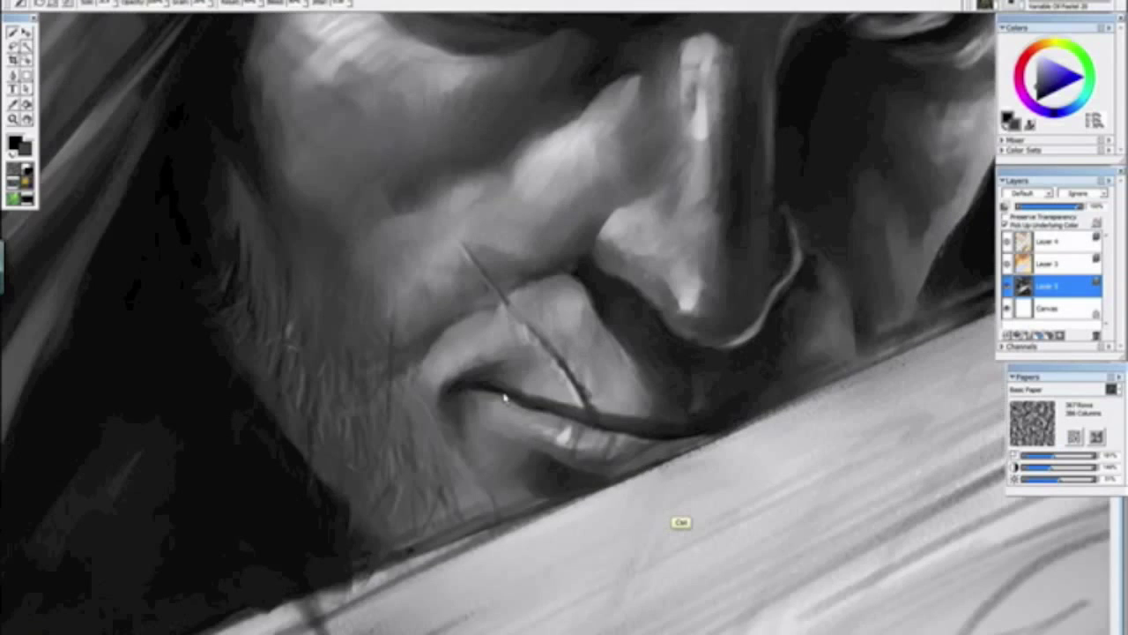
{"action": "left_click_drag", "start_coordinate": [355, 368], "coordinate": [431, 433]}
{"action": "left_click_drag", "start_coordinate": [381, 197], "coordinate": [478, 252]}
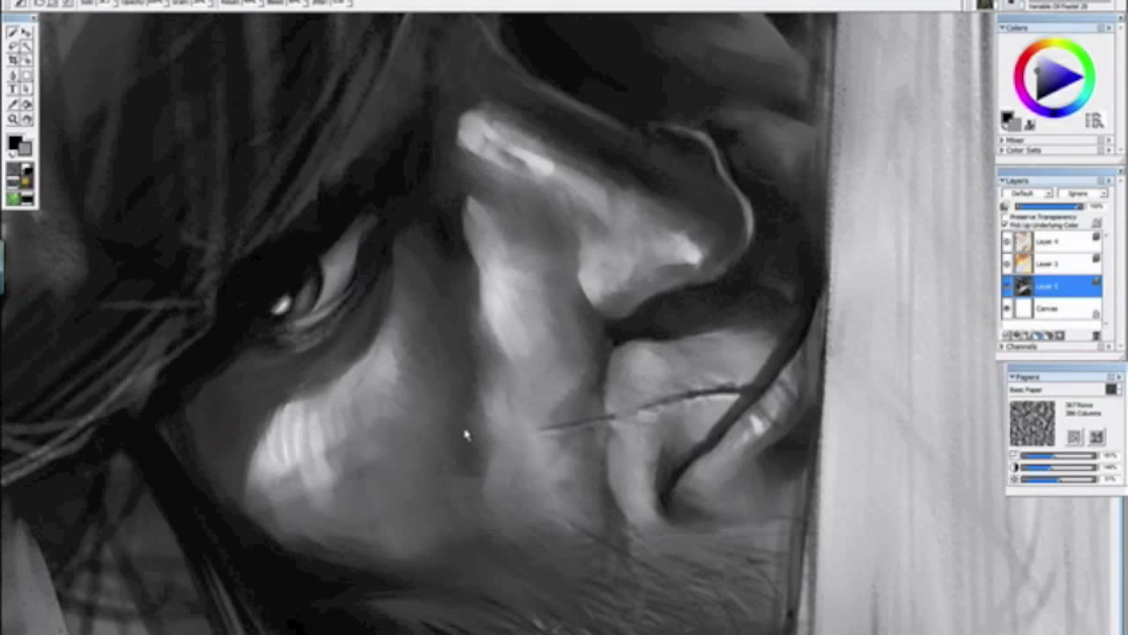
{"action": "key", "text": "ctrl+minus"}
{"action": "key", "text": "ctrl+minus"}
{"action": "key", "text": "ctrl+minus"}
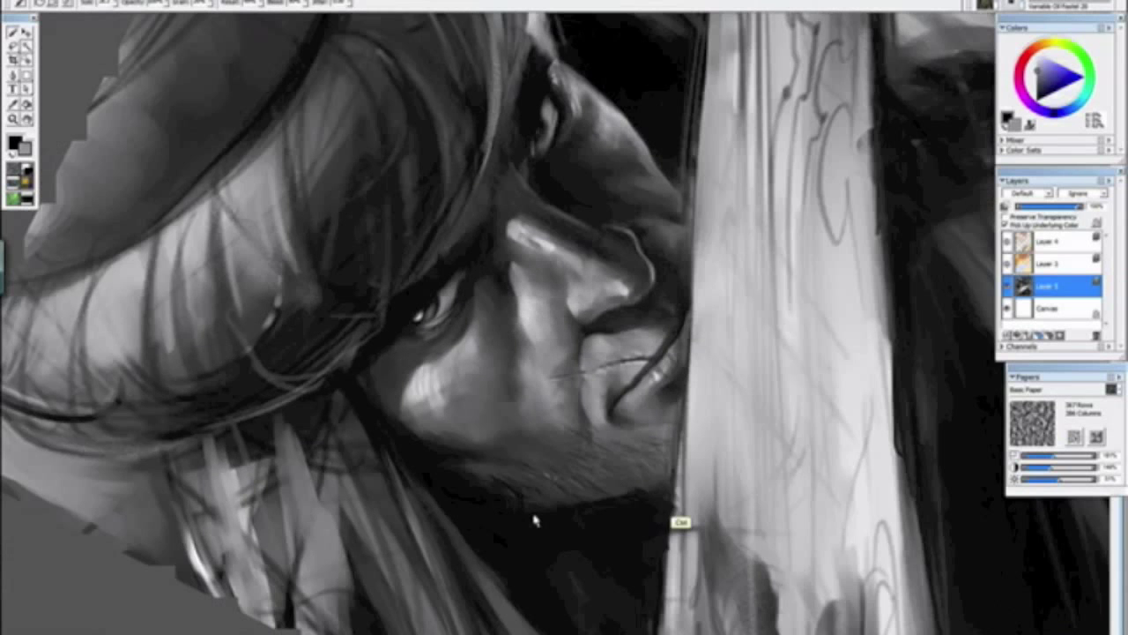
{"action": "left_click_drag", "start_coordinate": [572, 464], "coordinate": [364, 268]}
{"action": "left_click", "coordinate": [364, 267]}
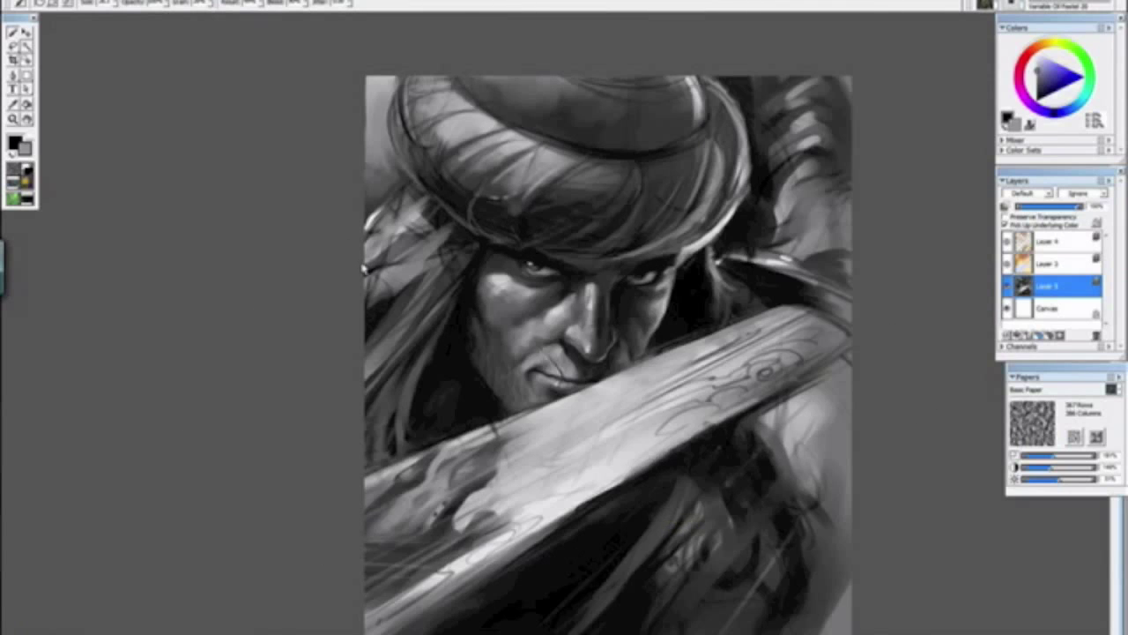
Step: Examine the blended cheek from a distance
{"action": "key", "text": "ctrl+minus"}
{"action": "key", "text": "ctrl+minus"}
{"action": "key", "text": "ctrl+minus"}
{"action": "key", "text": "ctrl+minus"}
{"action": "key", "text": "ctrl+plus"}
{"action": "key", "text": "ctrl+plus"}
{"action": "key", "text": "ctrl+plus"}
{"action": "key", "text": "ctrl+plus"}
{"action": "key", "text": "ctrl+plus"}
{"action": "key", "text": "ctrl+plus"}
{"action": "key", "text": "ctrl+plus"}
Step: Sample a dark grey and darken the stubbled jaw edge above the blade, checking it from a distance
{"action": "left_click_drag", "start_coordinate": [446, 510], "coordinate": [416, 403]}
{"action": "left_click", "coordinate": [408, 423], "text": "alt"}
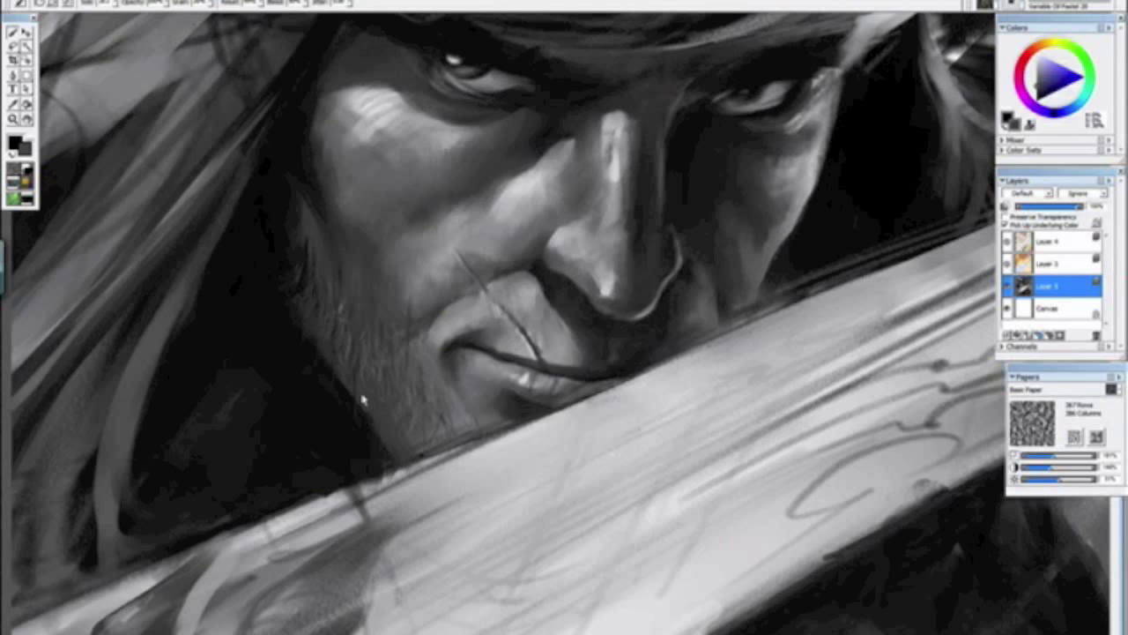
{"action": "scroll", "coordinate": [324, 357], "scroll_direction": "down", "scroll_amount": 5}
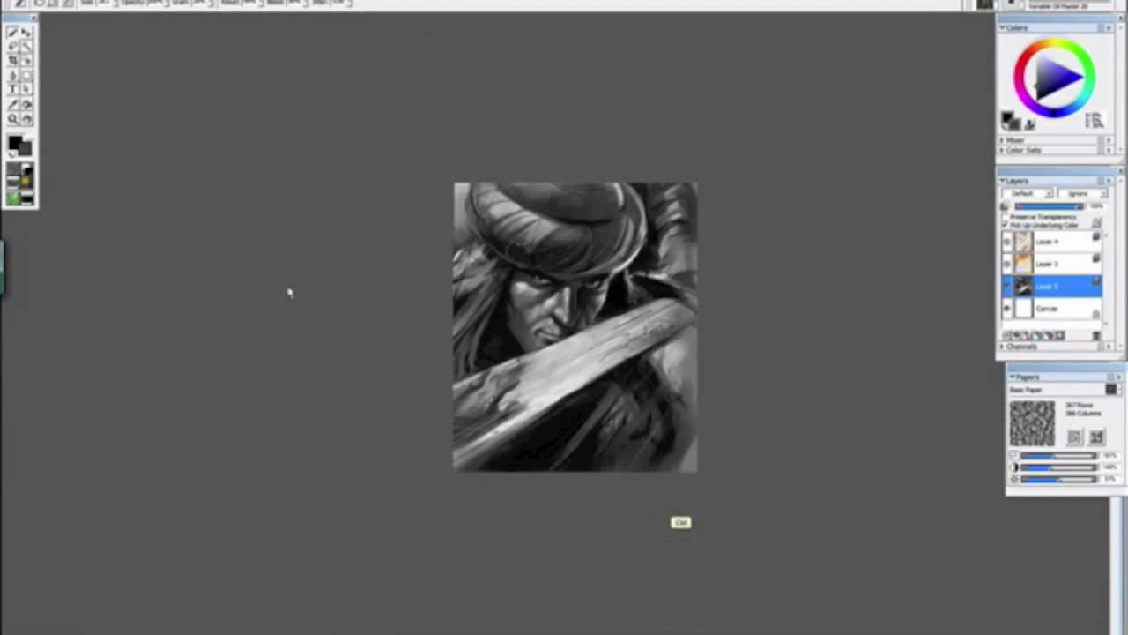
{"action": "scroll", "coordinate": [291, 291], "scroll_direction": "down", "scroll_amount": 2}
{"action": "scroll", "coordinate": [309, 239], "scroll_direction": "up", "scroll_amount": 6}
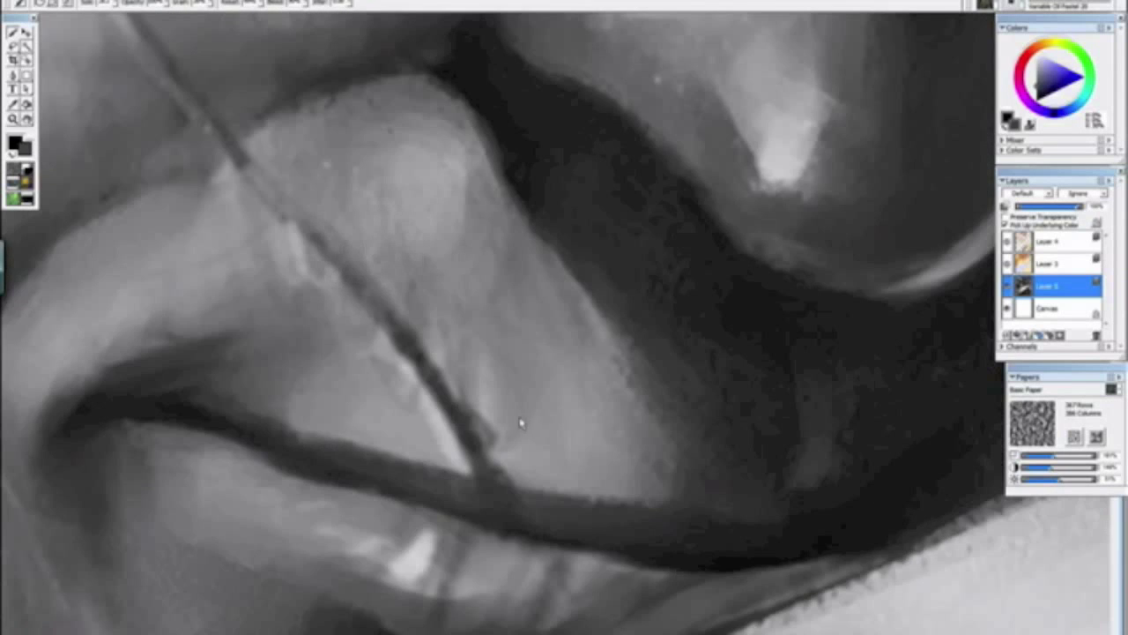
Step: Deepen the near-black shadow between the nostril and upper lip with the canvas rotated, then return the canvas upright
{"action": "left_click_drag", "start_coordinate": [521, 422], "coordinate": [466, 588]}
{"action": "left_click_drag", "start_coordinate": [413, 522], "coordinate": [276, 454]}
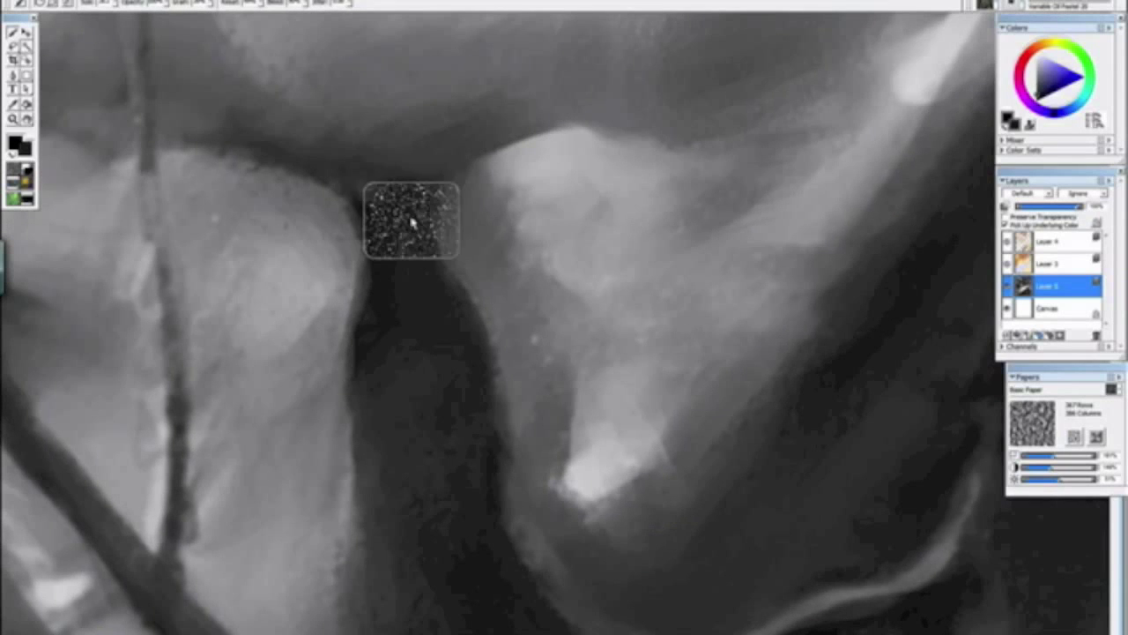
{"action": "left_click_drag", "start_coordinate": [394, 222], "coordinate": [400, 241]}
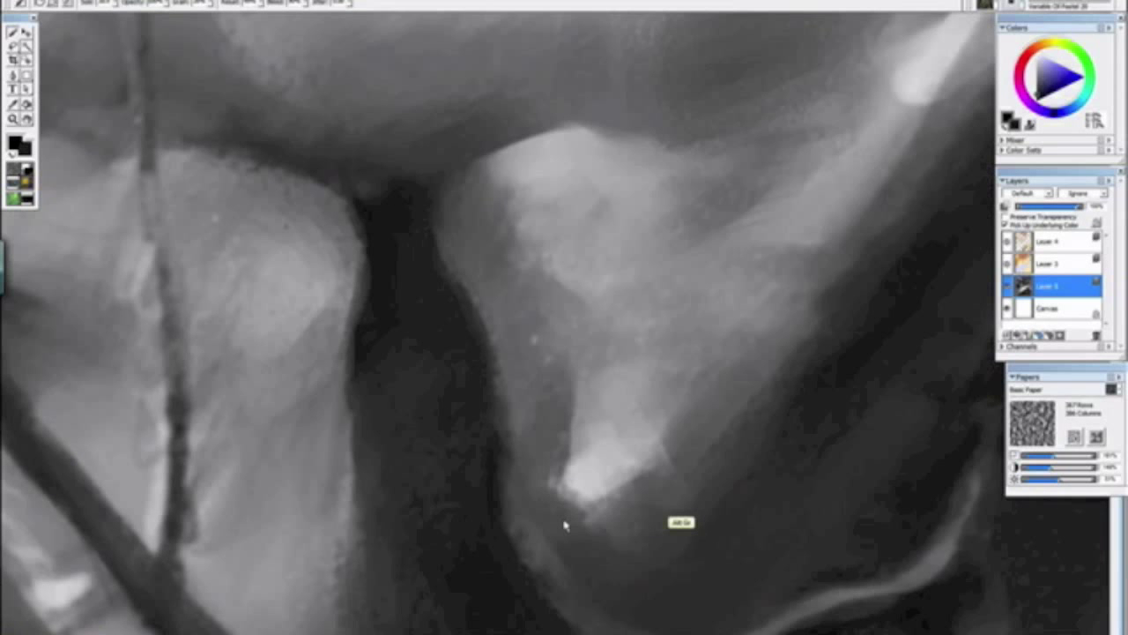
{"action": "left_click_drag", "start_coordinate": [605, 537], "coordinate": [549, 485]}
{"action": "mouse_move", "coordinate": [561, 375]}
{"action": "left_mouse_down"}
{"action": "mouse_move", "coordinate": [537, 282]}
{"action": "mouse_move", "coordinate": [486, 298]}
{"action": "left_mouse_up"}
{"action": "left_click_drag", "start_coordinate": [524, 209], "coordinate": [558, 323]}
{"action": "key", "text": "ctrl+minus"}
{"action": "key", "text": "ctrl+minus"}
{"action": "key", "text": "ctrl+minus"}
{"action": "key", "text": "ctrl+minus"}
{"action": "key", "text": "ctrl+minus"}
{"action": "key", "text": "ctrl+minus"}
{"action": "key", "text": "ctrl+minus"}
{"action": "left_click_drag", "start_coordinate": [334, 250], "coordinate": [572, 494]}
{"action": "left_click", "coordinate": [602, 519]}
Step: Sample a light grey and paint a thin highlight on the far cheek fold above the blade, checking it from a distance
{"action": "key", "text": "ctrl+plus"}
{"action": "scroll", "coordinate": [574, 469], "scroll_direction": "up", "scroll_amount": 6}
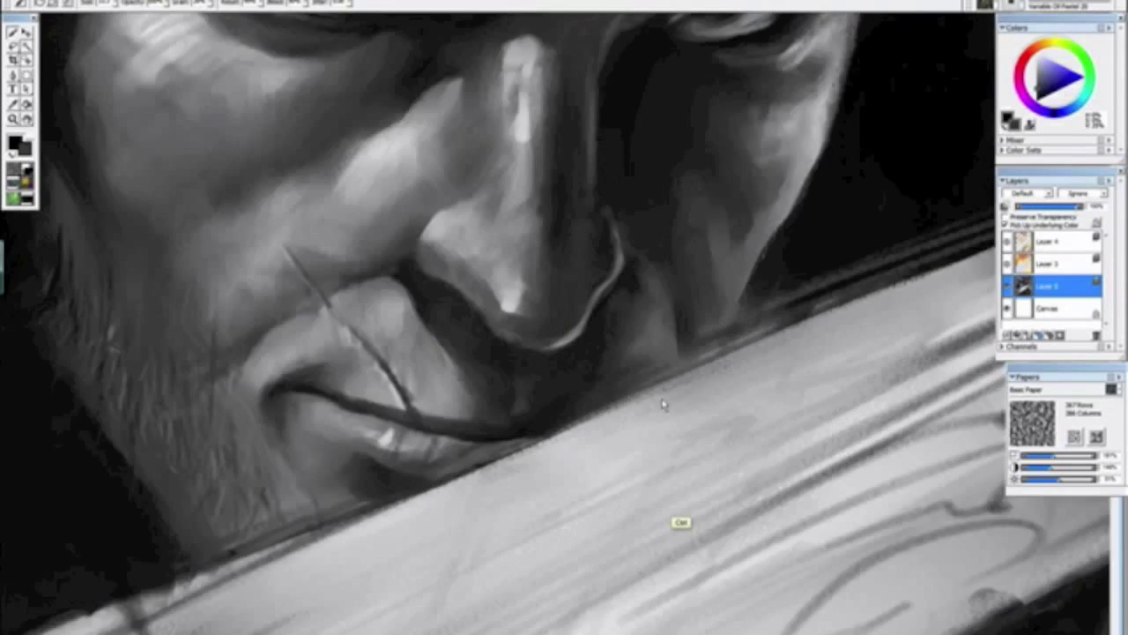
{"action": "left_click", "coordinate": [974, 142], "text": "alt"}
{"action": "mouse_move", "coordinate": [774, 402]}
{"action": "left_mouse_down"}
{"action": "mouse_move", "coordinate": [772, 323]}
{"action": "mouse_move", "coordinate": [803, 509]}
{"action": "mouse_move", "coordinate": [780, 276]}
{"action": "mouse_move", "coordinate": [778, 442]}
{"action": "mouse_move", "coordinate": [780, 369]}
{"action": "left_mouse_up"}
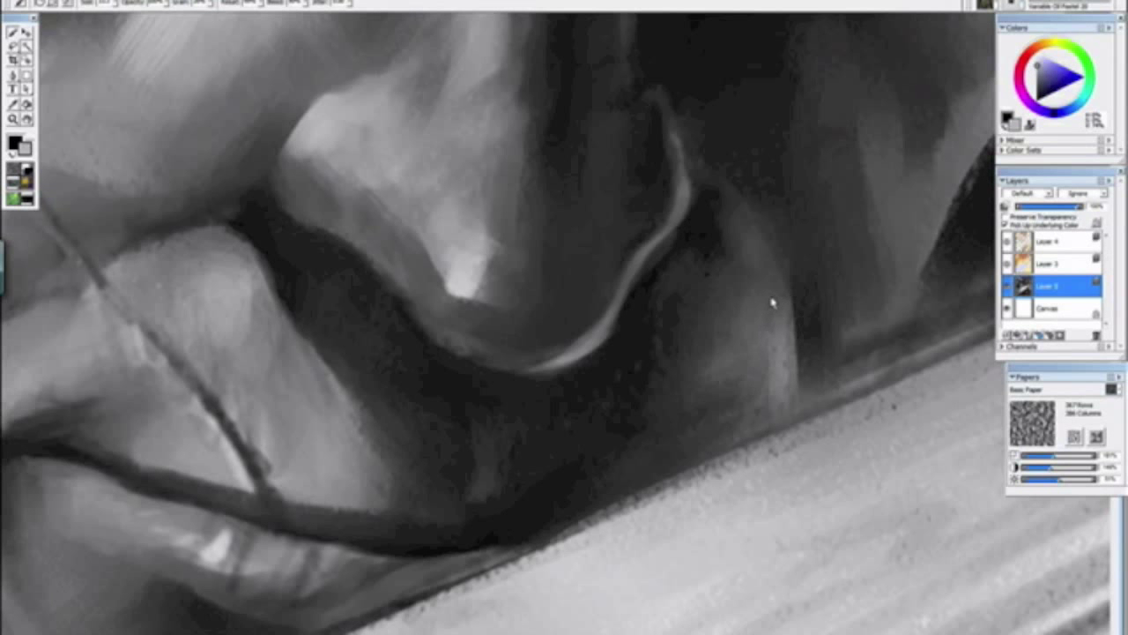
{"action": "key", "text": "ctrl+minus"}
{"action": "key", "text": "ctrl+minus"}
{"action": "key", "text": "ctrl+minus"}
{"action": "key", "text": "ctrl+minus"}
{"action": "key", "text": "ctrl+minus"}
{"action": "key", "text": "ctrl+minus"}
{"action": "key", "text": "ctrl+minus"}
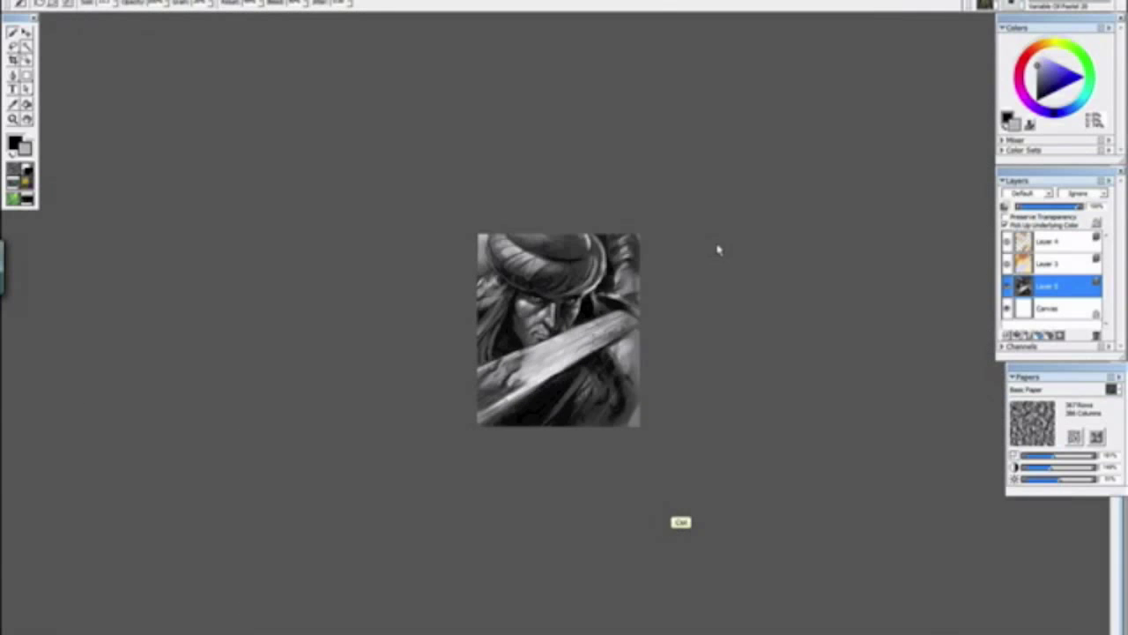
{"action": "scroll", "coordinate": [721, 253], "scroll_direction": "up", "scroll_amount": 10}
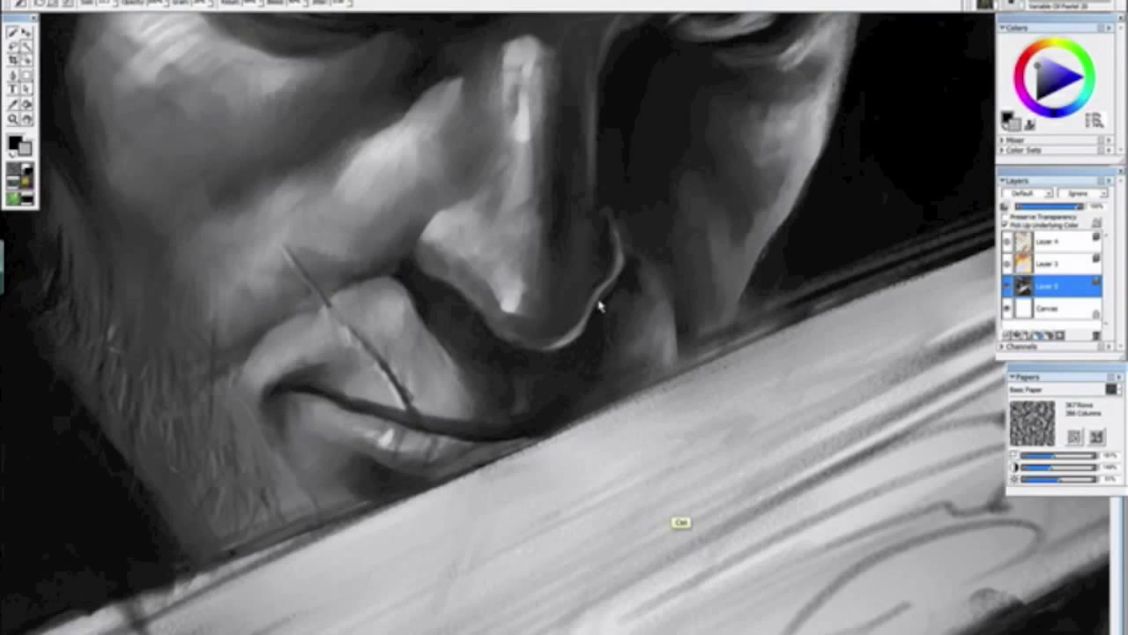
Step: Sample dark and mid greys and shade the far cheek around the fold beside the nostril
{"action": "key", "text": "alt"}
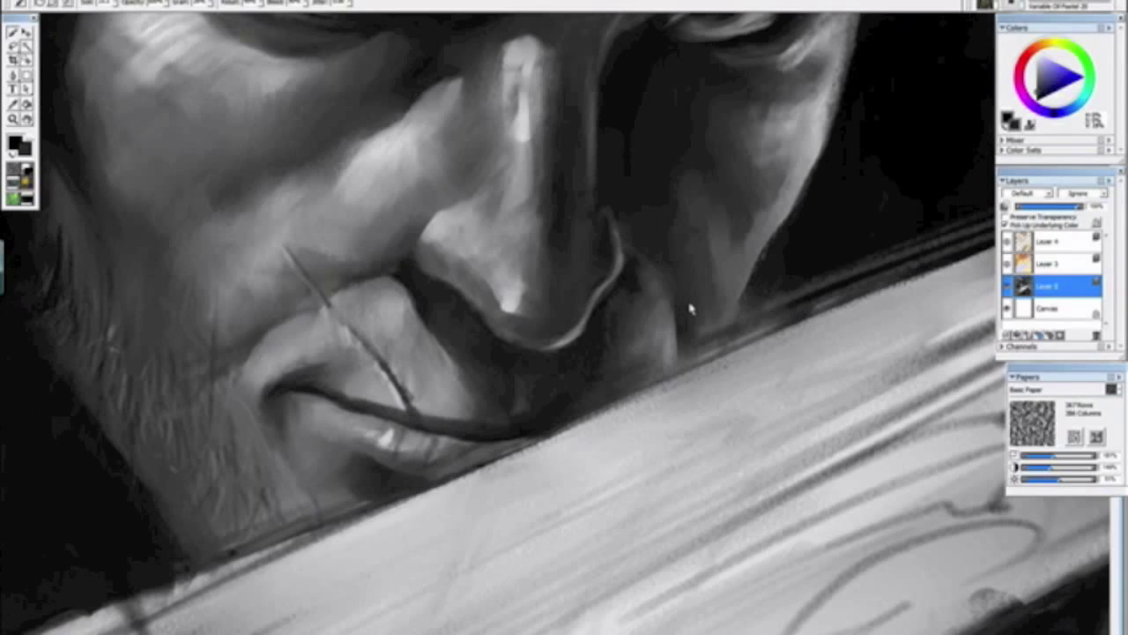
{"action": "scroll", "coordinate": [685, 291], "scroll_direction": "down", "scroll_amount": 6}
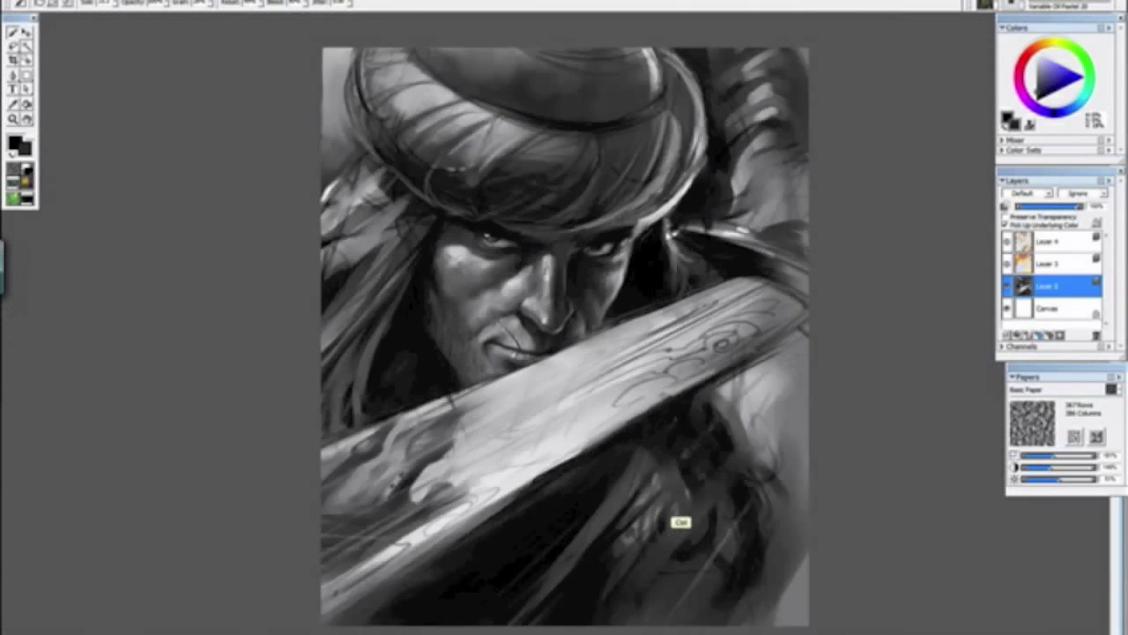
{"action": "scroll", "coordinate": [675, 243], "scroll_direction": "down", "scroll_amount": 3}
{"action": "scroll", "coordinate": [675, 243], "scroll_direction": "up", "scroll_amount": 10}
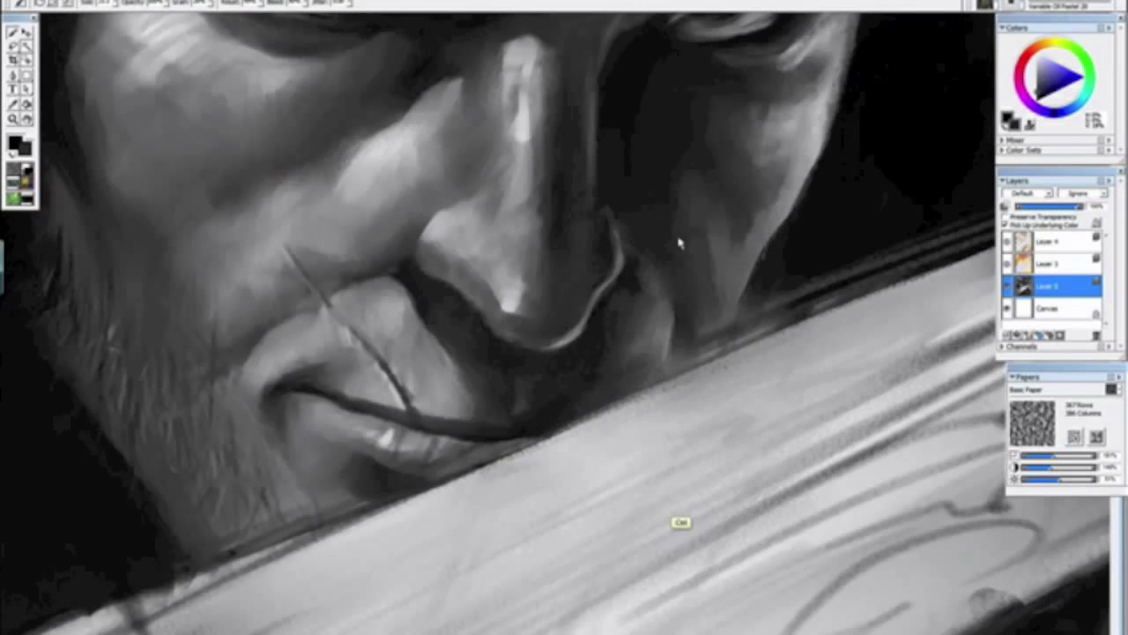
{"action": "left_click", "coordinate": [685, 337], "text": "alt"}
{"action": "mouse_move", "coordinate": [680, 327]}
{"action": "left_mouse_down"}
{"action": "mouse_move", "coordinate": [659, 209]}
{"action": "mouse_move", "coordinate": [673, 274]}
{"action": "mouse_move", "coordinate": [719, 361]}
{"action": "mouse_move", "coordinate": [718, 217]}
{"action": "mouse_move", "coordinate": [696, 328]}
{"action": "mouse_move", "coordinate": [710, 244]}
{"action": "left_mouse_up"}
{"action": "left_click", "coordinate": [731, 238], "text": "alt"}
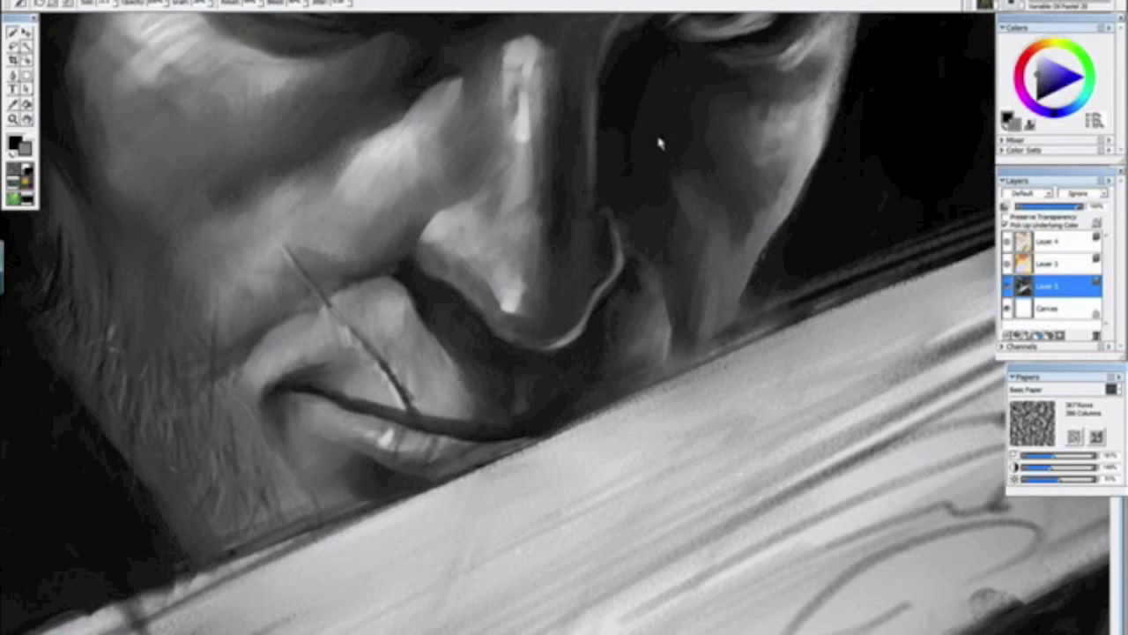
Step: Examine the far cheek fold and nostril shading both up close and from a distance
{"action": "key", "text": "ctrl+minus"}
{"action": "key", "text": "ctrl+minus"}
{"action": "key", "text": "ctrl+minus"}
{"action": "key", "text": "ctrl+minus"}
{"action": "key", "text": "ctrl+minus"}
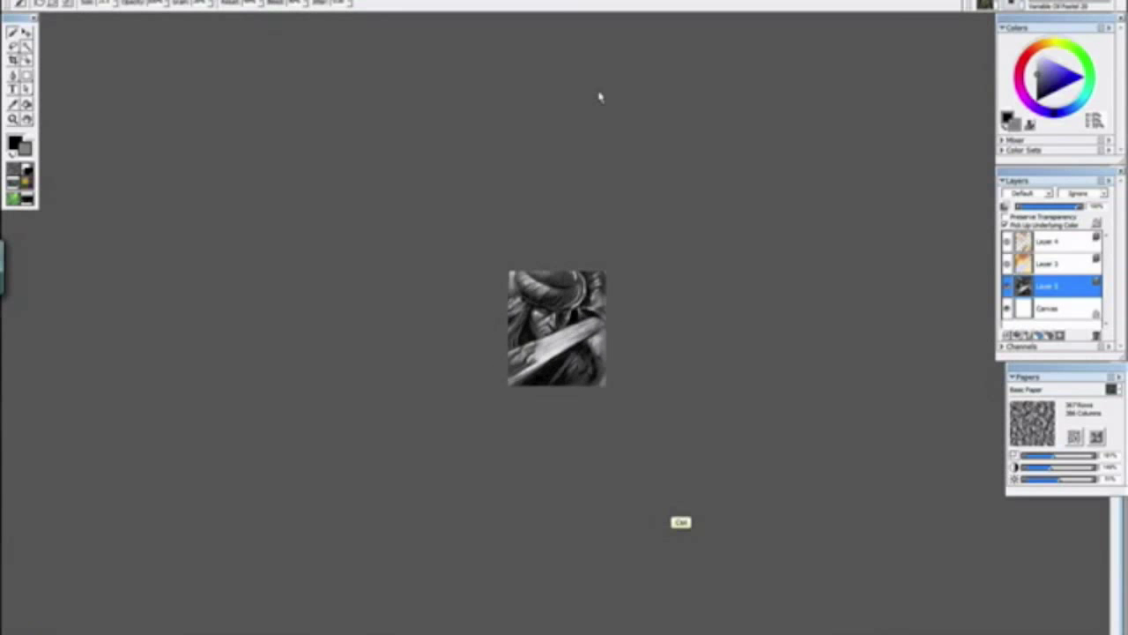
{"action": "key", "text": "ctrl+plus"}
{"action": "key", "text": "ctrl+plus"}
{"action": "key", "text": "ctrl+plus"}
{"action": "key", "text": "ctrl+plus"}
{"action": "key", "text": "ctrl+plus"}
{"action": "key", "text": "ctrl+plus"}
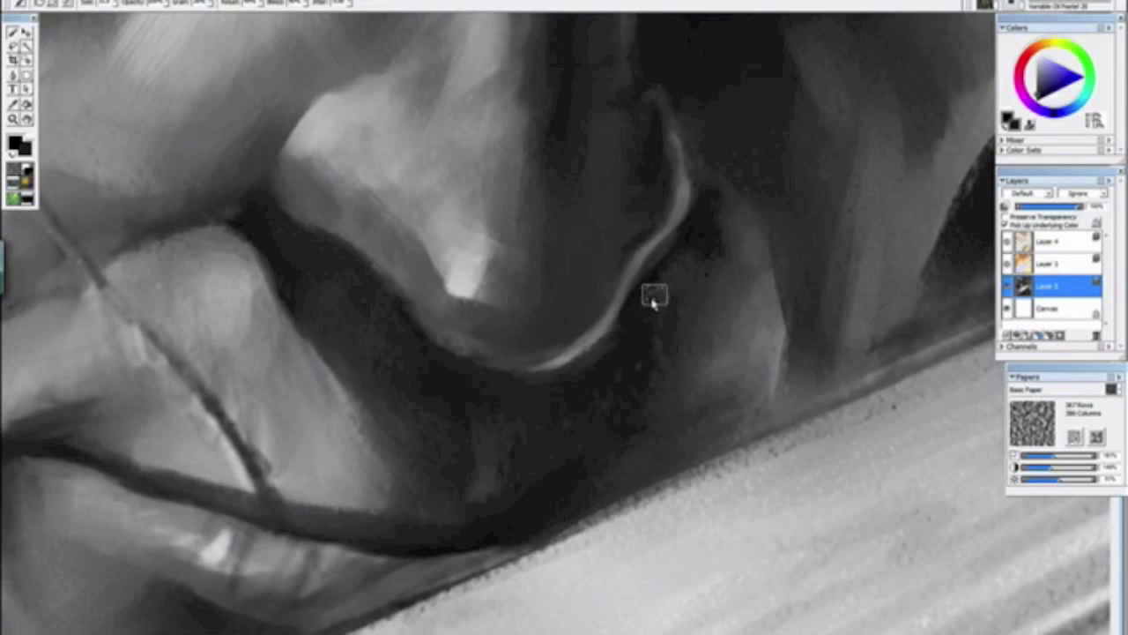
{"action": "key", "text": "ctrl+minus"}
{"action": "key", "text": "ctrl+minus"}
{"action": "key", "text": "ctrl+minus"}
{"action": "key", "text": "ctrl+minus"}
{"action": "key", "text": "ctrl+minus"}
{"action": "key", "text": "ctrl+minus"}
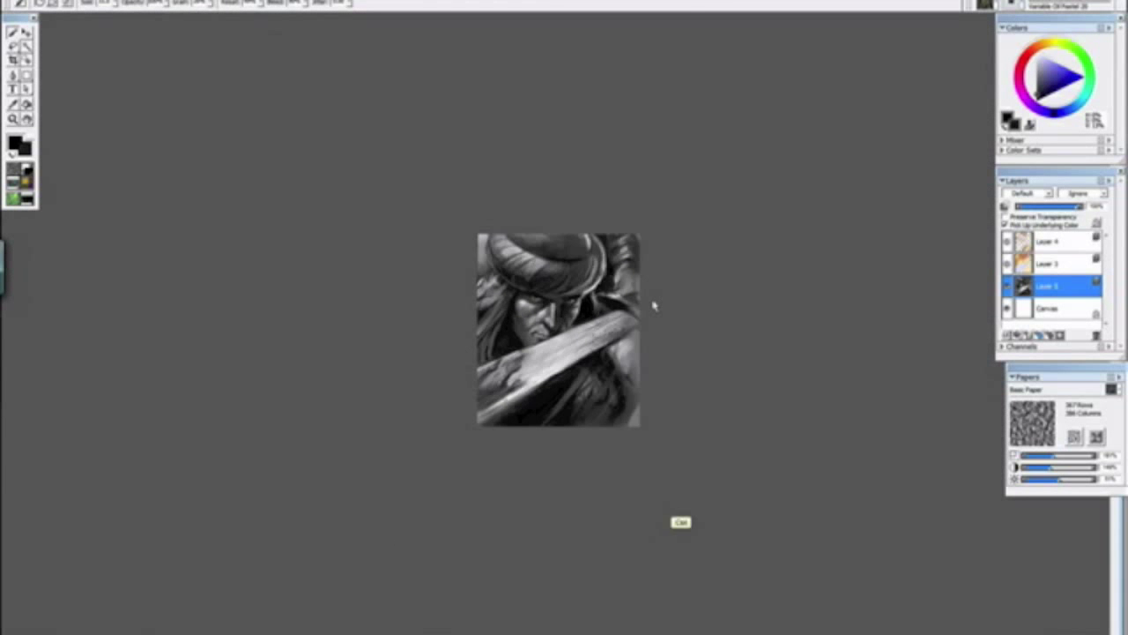
{"action": "left_click", "coordinate": [69, 1]}
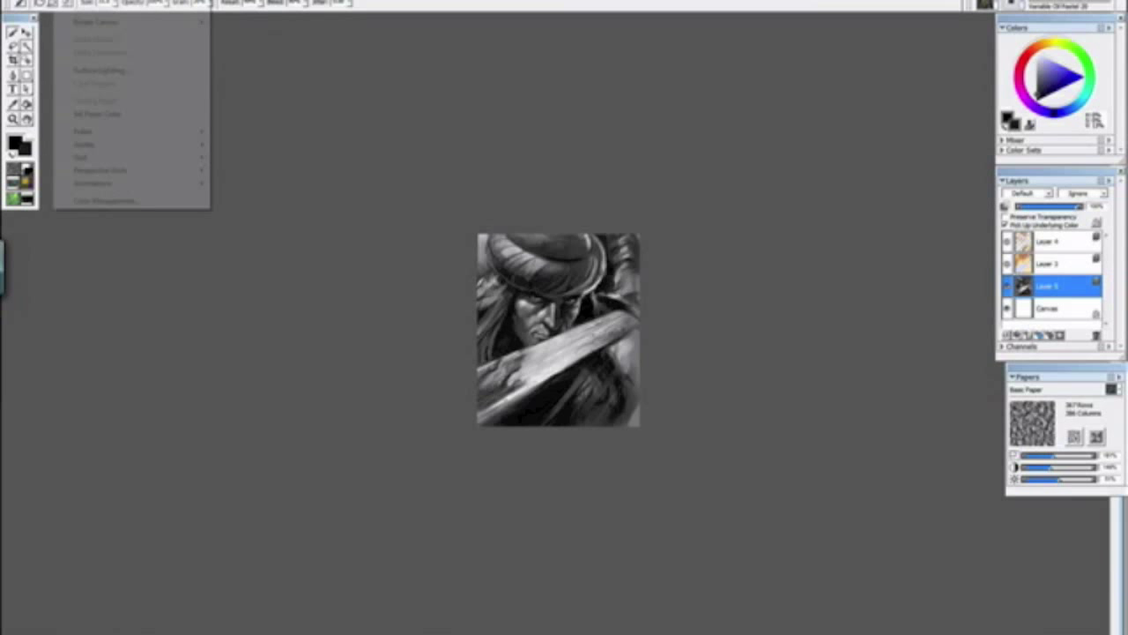
{"action": "mouse_move", "coordinate": [81, 25]}
{"action": "left_click", "coordinate": [256, 92]}
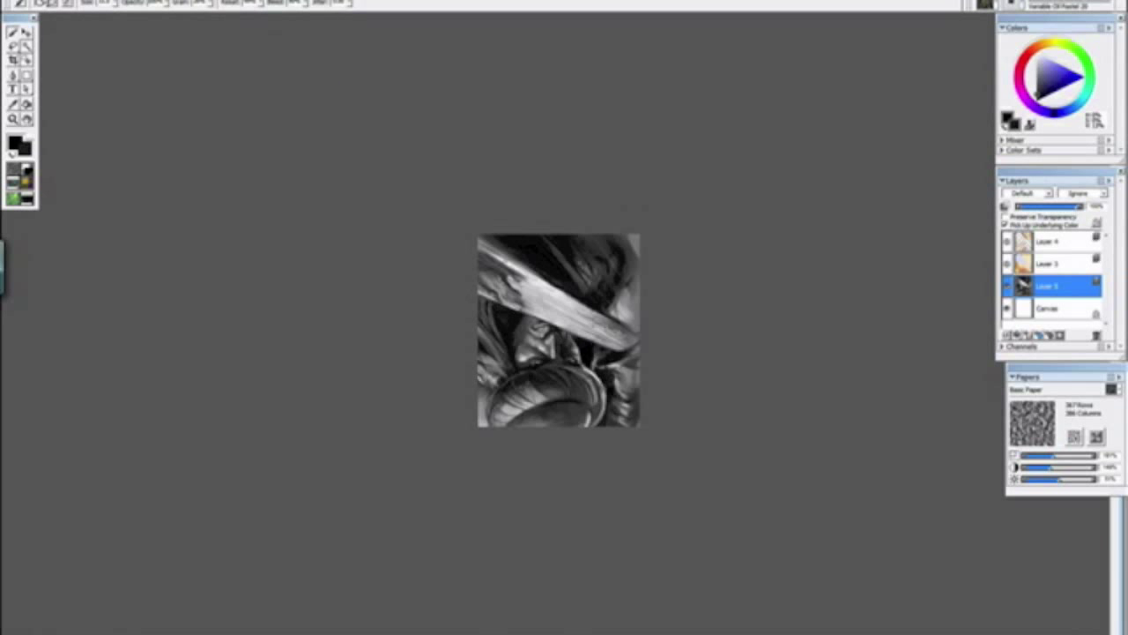
{"action": "left_click", "coordinate": [55, 4]}
{"action": "left_click", "coordinate": [60, 8]}
Step: Flip the canvas horizontally and check the mirrored face
{"action": "left_click", "coordinate": [70, 2]}
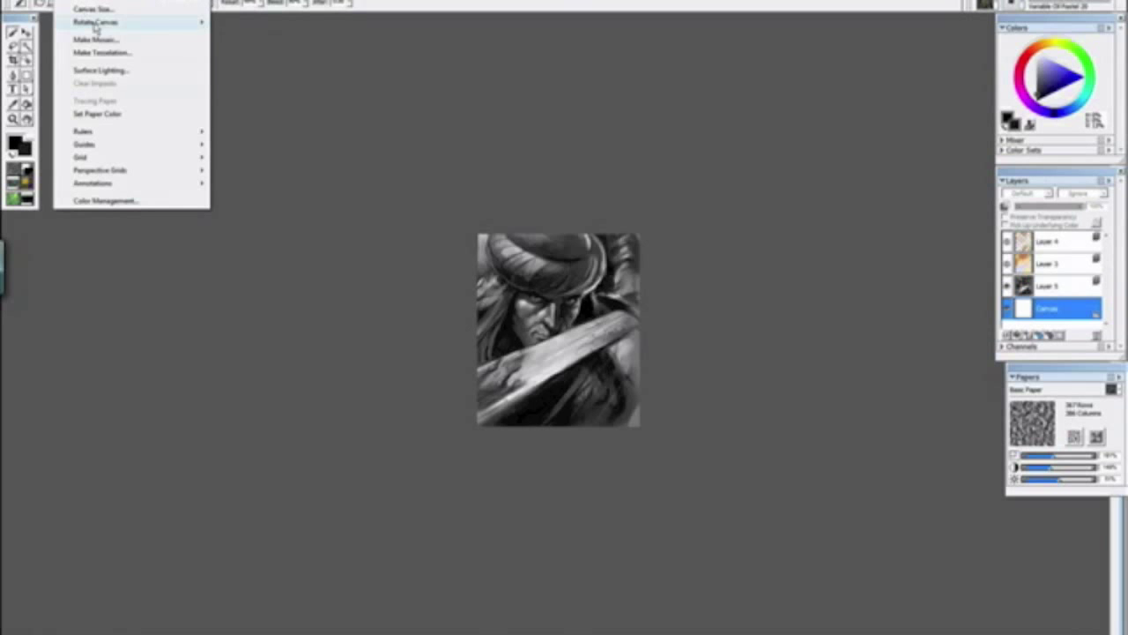
{"action": "mouse_move", "coordinate": [97, 22]}
{"action": "left_click", "coordinate": [263, 79]}
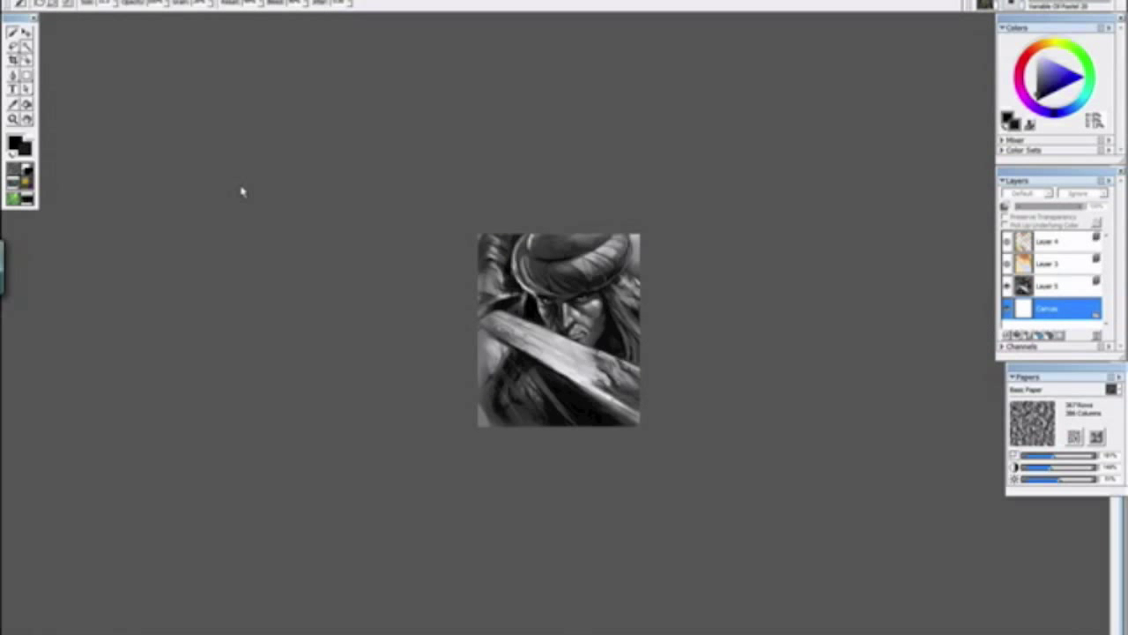
{"action": "key", "text": "ctrl+minus"}
{"action": "key", "text": "ctrl+plus"}
{"action": "key", "text": "ctrl+plus"}
{"action": "key", "text": "ctrl+plus"}
{"action": "key", "text": "ctrl+plus"}
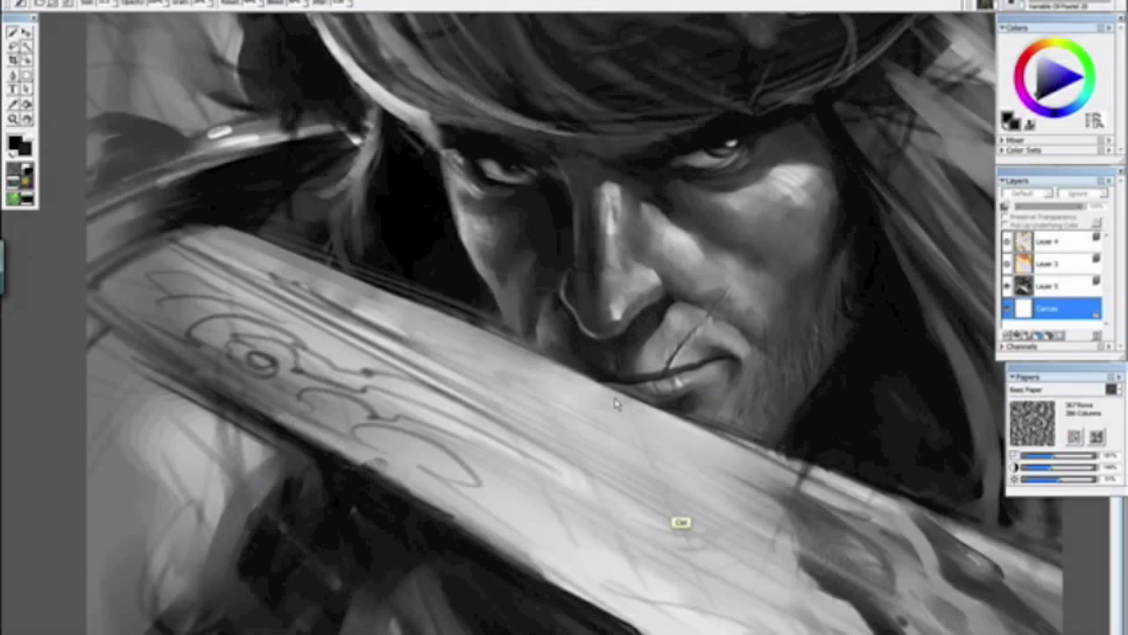
Step: Choose the JB Pencil2 brush for fine strokes on the cheek
{"action": "key", "text": "ctrl+plus"}
{"action": "key", "text": "ctrl+plus"}
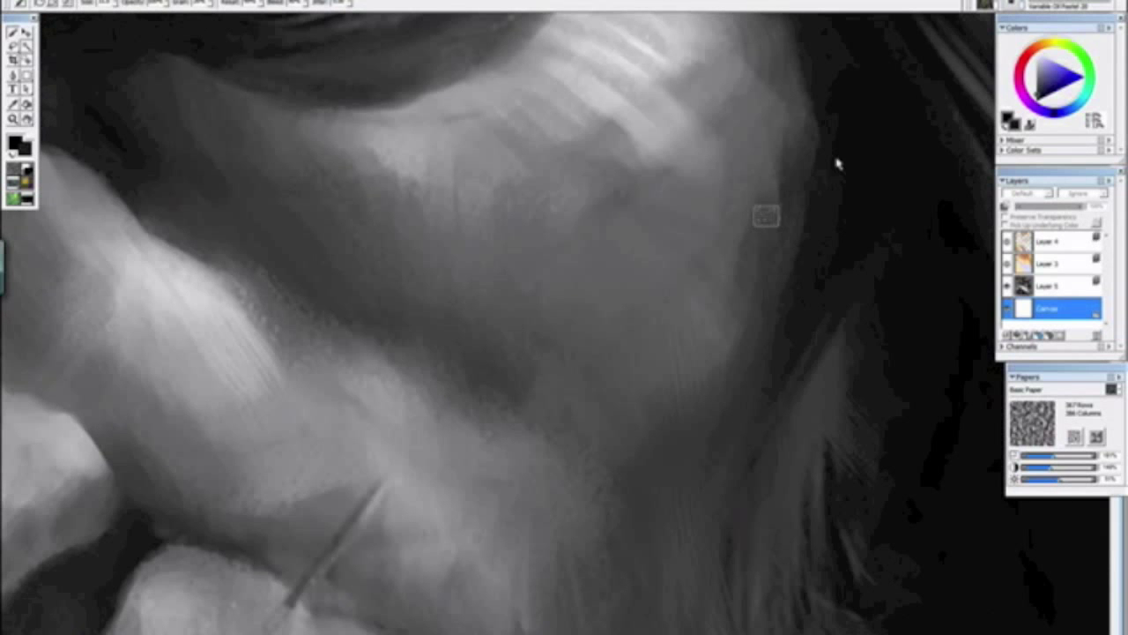
{"action": "left_click", "coordinate": [1025, 5]}
{"action": "left_click_drag", "start_coordinate": [1116, 160], "coordinate": [1093, 13]}
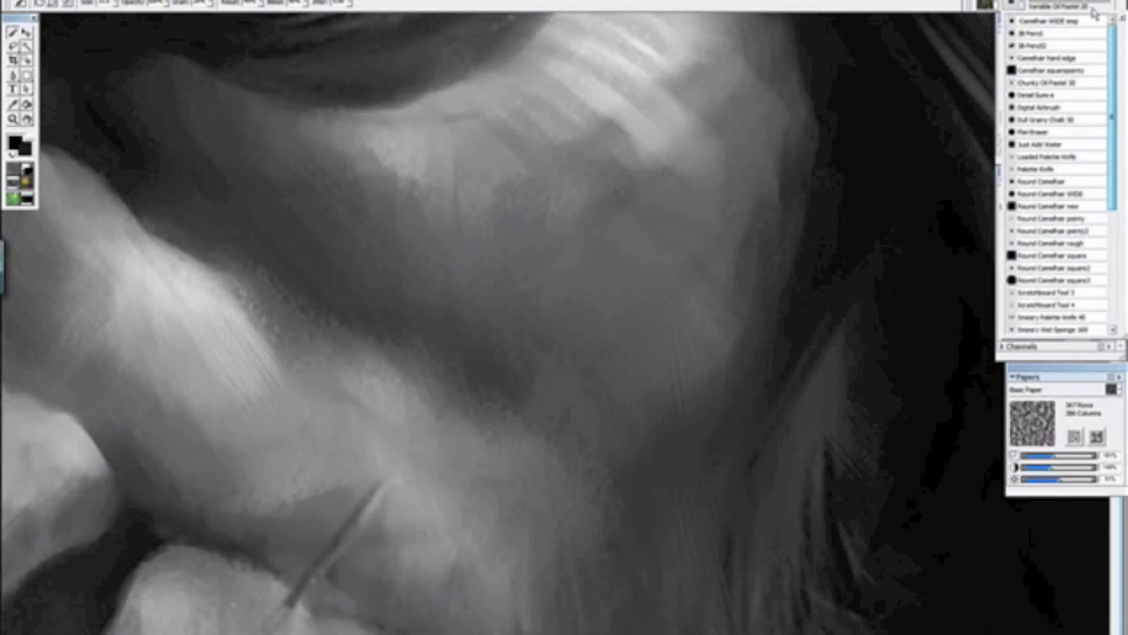
{"action": "left_click", "coordinate": [1025, 48]}
Step: Make Layer 5 active and hatch fine grey strokes into the cheek highlight beside the nose
{"action": "left_click_drag", "start_coordinate": [219, 319], "coordinate": [507, 387]}
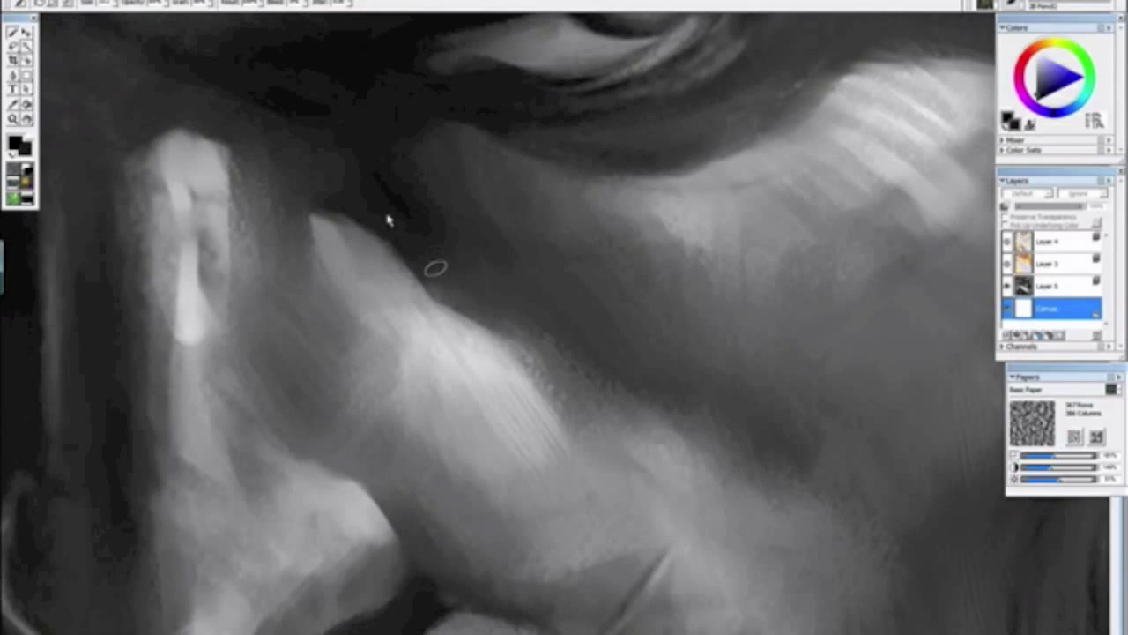
{"action": "left_click_drag", "start_coordinate": [176, 573], "coordinate": [683, 130]}
{"action": "key", "text": "ctrl+minus"}
{"action": "key", "text": "ctrl+minus"}
{"action": "key", "text": "ctrl+plus"}
{"action": "left_click_drag", "start_coordinate": [660, 271], "coordinate": [504, 445]}
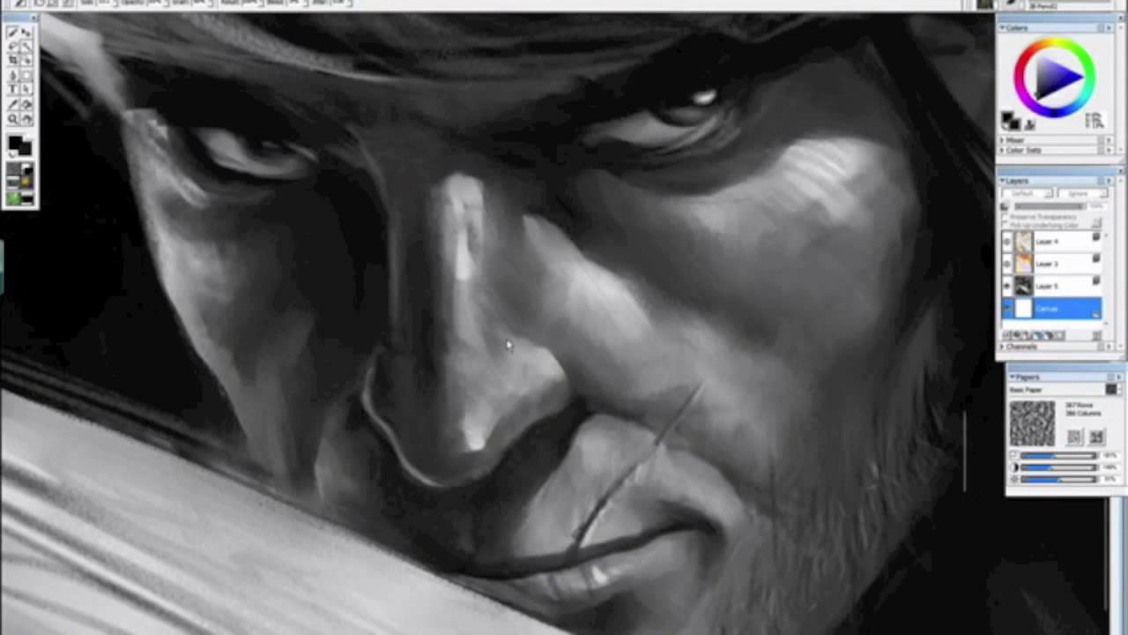
{"action": "key", "text": "ctrl+plus"}
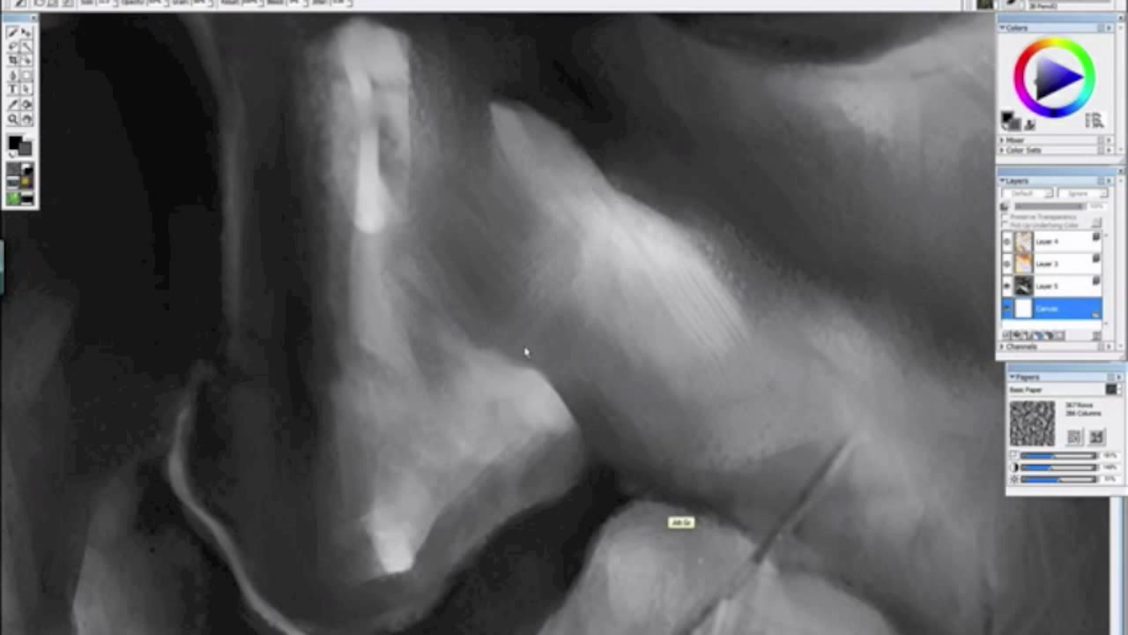
{"action": "left_click", "coordinate": [1046, 287]}
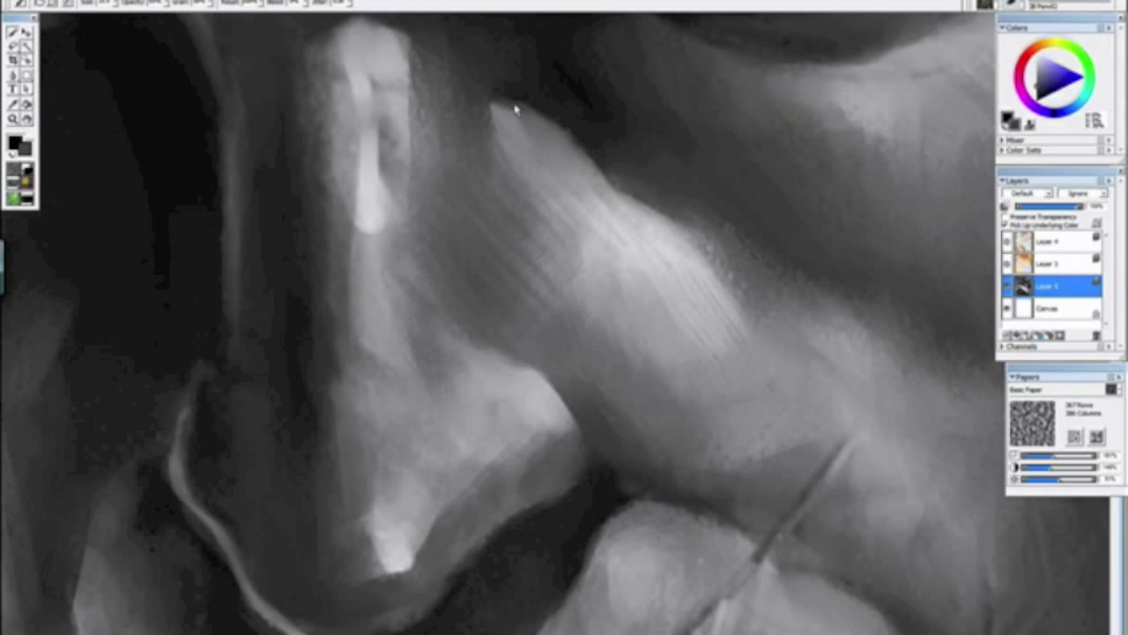
Step: Examine the hatched cheek highlight in the mirrored painting from a distance
{"action": "key", "text": "ctrl+minus"}
{"action": "key", "text": "ctrl+minus"}
{"action": "key", "text": "ctrl+minus"}
{"action": "key", "text": "ctrl+minus"}
{"action": "key", "text": "ctrl+minus"}
{"action": "key", "text": "ctrl+minus"}
{"action": "key", "text": "ctrl+plus"}
{"action": "key", "text": "ctrl+plus"}
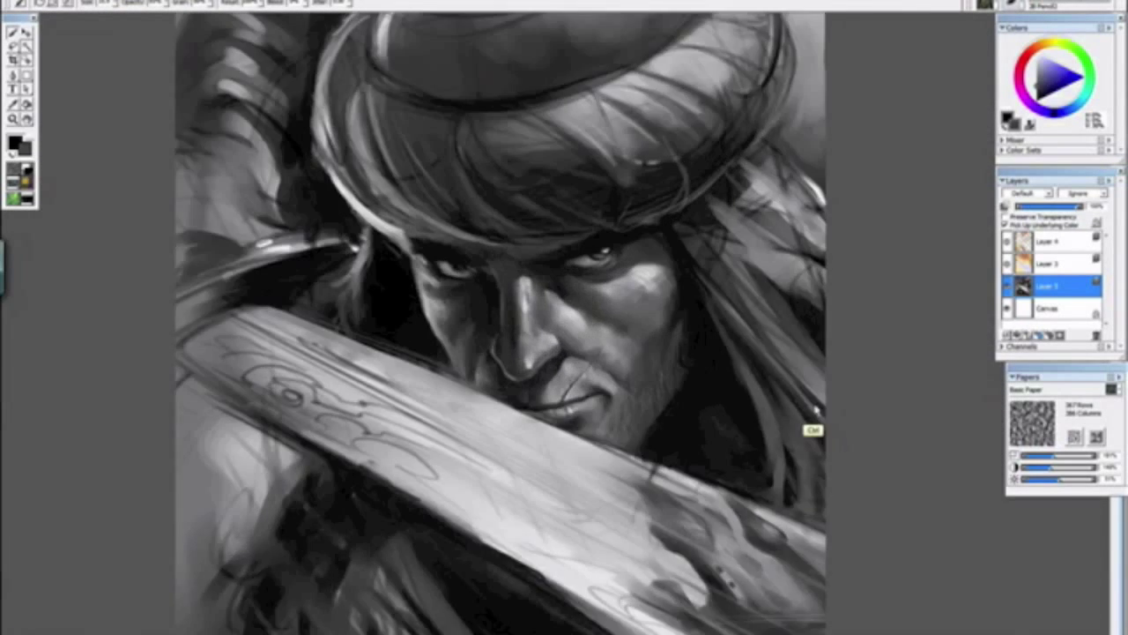
Step: Examine the hatched cheek and nose highlights up close and against the whole painting
{"action": "key", "text": "ctrl+plus"}
{"action": "key", "text": "ctrl+plus"}
{"action": "key", "text": "ctrl+plus"}
{"action": "key", "text": "ctrl+plus"}
{"action": "left_click_drag", "start_coordinate": [659, 126], "coordinate": [630, 236]}
{"action": "left_click", "coordinate": [541, 238], "text": "alt"}
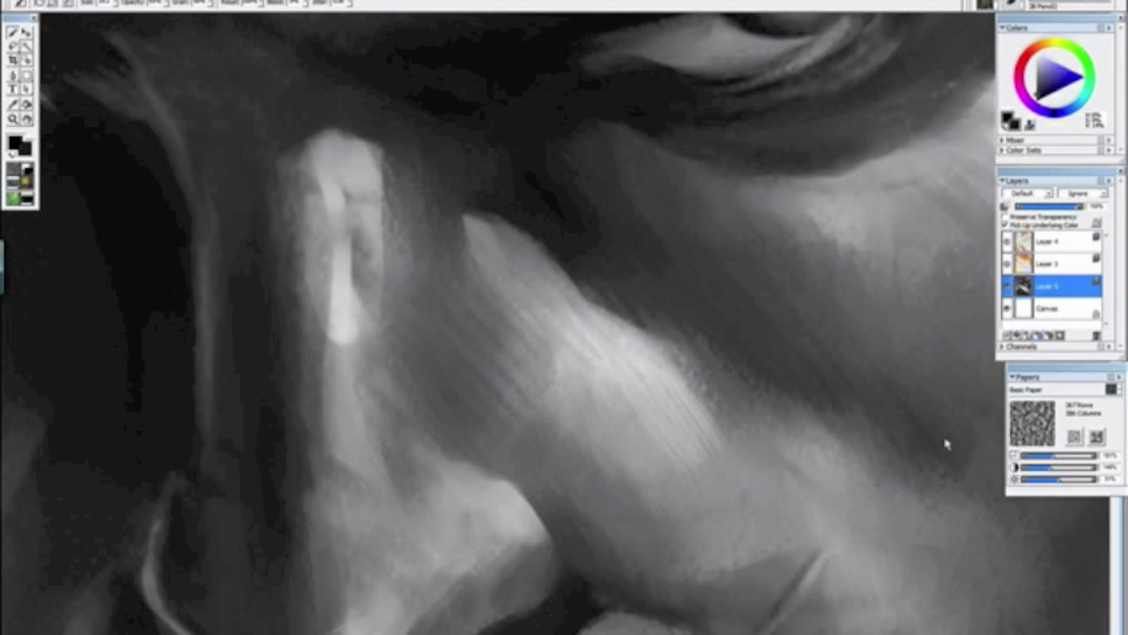
{"action": "key", "text": "ctrl+minus"}
{"action": "key", "text": "ctrl+minus"}
{"action": "key", "text": "ctrl+minus"}
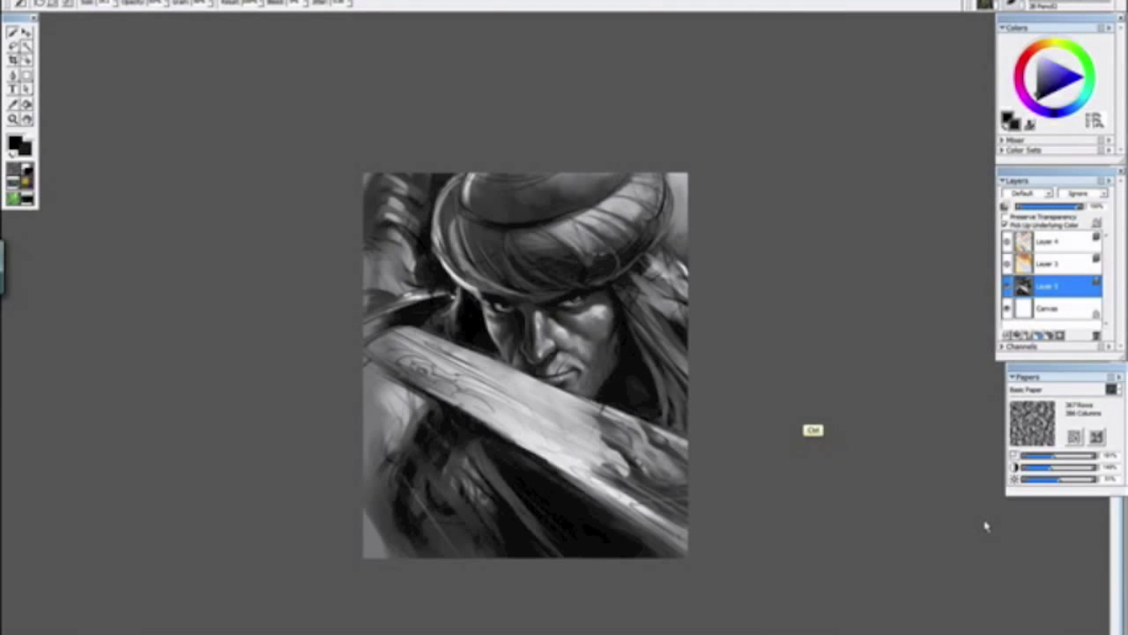
{"action": "key", "text": "ctrl+plus"}
{"action": "key", "text": "ctrl+plus"}
{"action": "key", "text": "ctrl+plus"}
{"action": "key", "text": "ctrl+plus"}
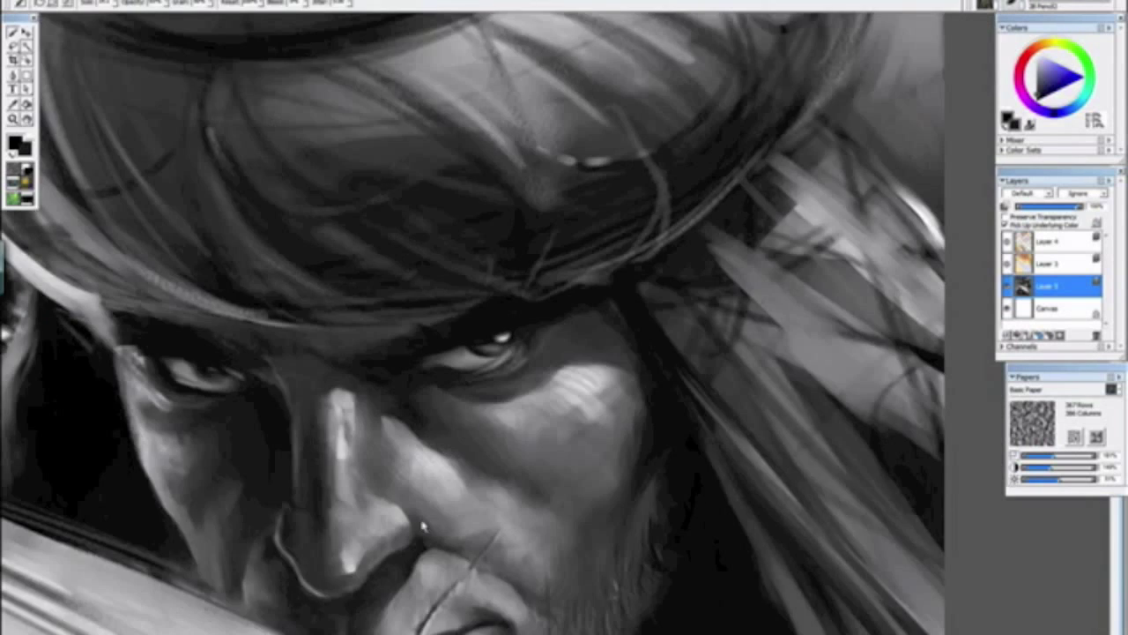
{"action": "key", "text": "ctrl+minus"}
Step: Rotate the canvas at the brighter-lit eye, lighten its iris with sampled grey, and add a fine bright stroke to the eye glint
{"action": "key", "text": "ctrl+plus"}
{"action": "key", "text": "ctrl+plus"}
{"action": "key", "text": "ctrl+plus"}
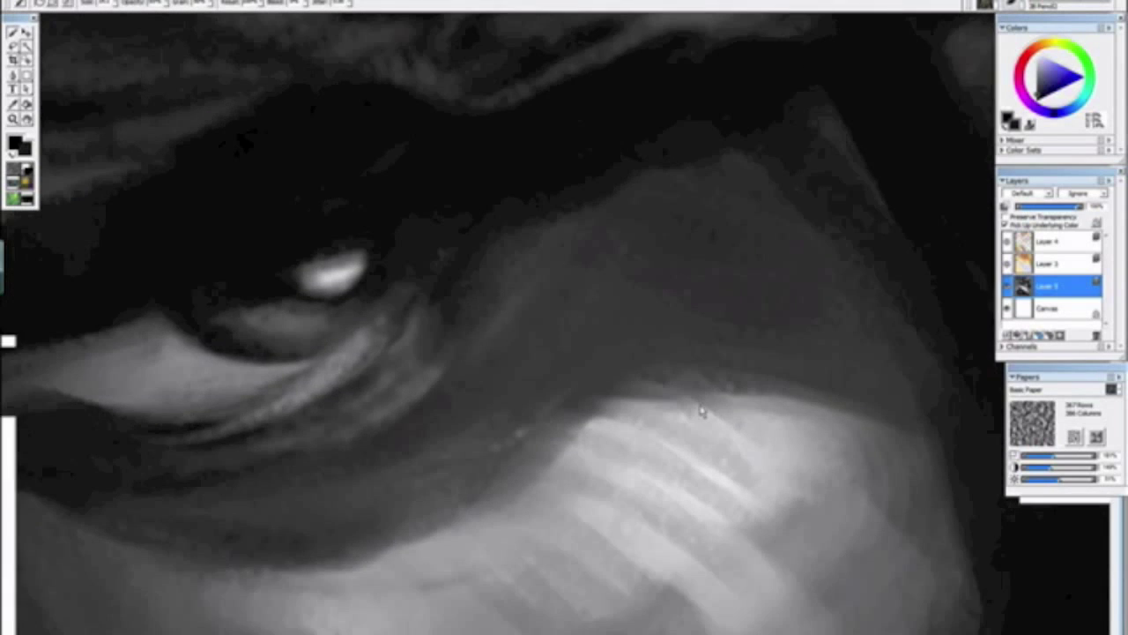
{"action": "left_click_drag", "start_coordinate": [702, 412], "coordinate": [539, 330]}
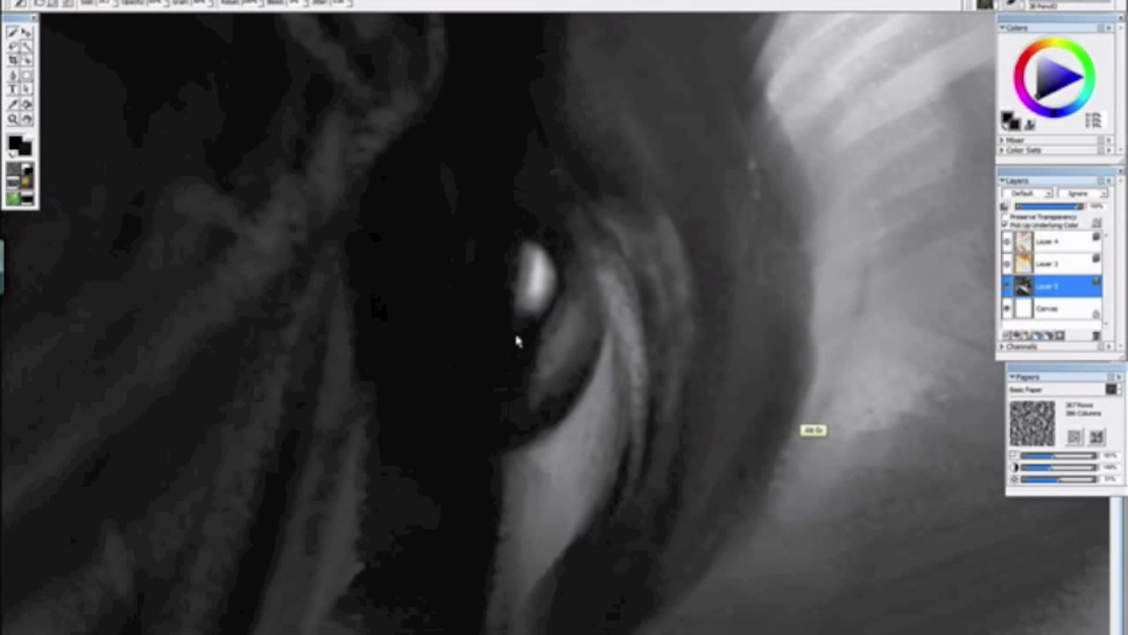
{"action": "left_click", "coordinate": [583, 431], "text": "alt"}
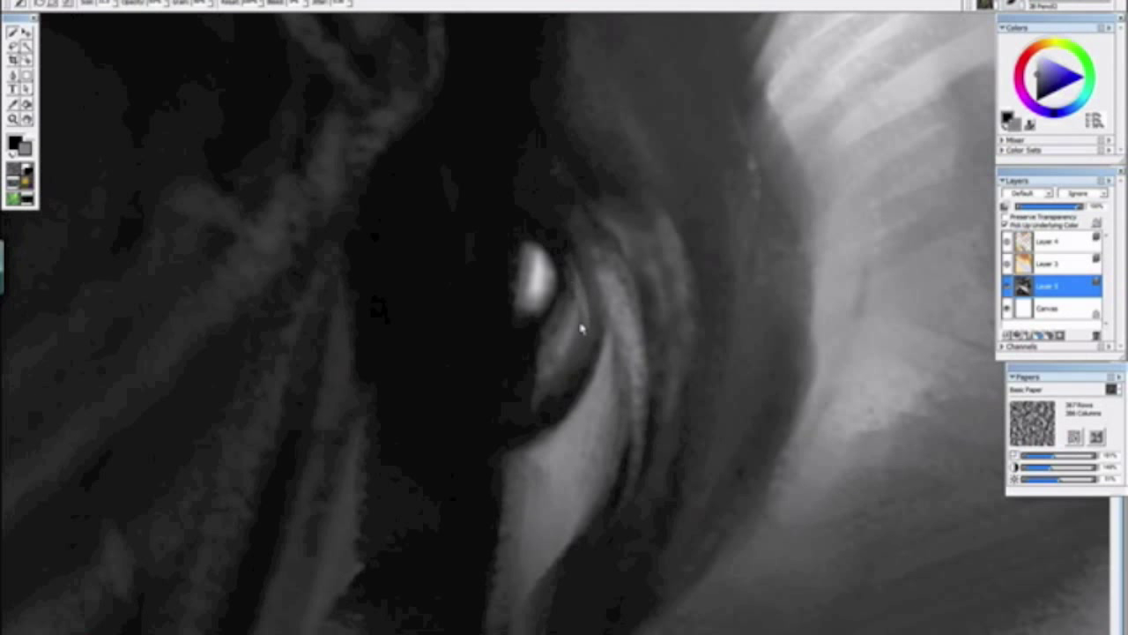
{"action": "key", "text": "alt"}
{"action": "left_click_drag", "start_coordinate": [528, 282], "coordinate": [527, 276]}
{"action": "left_click_drag", "start_coordinate": [527, 244], "coordinate": [526, 311]}
{"action": "key", "text": "ctrl+alt"}
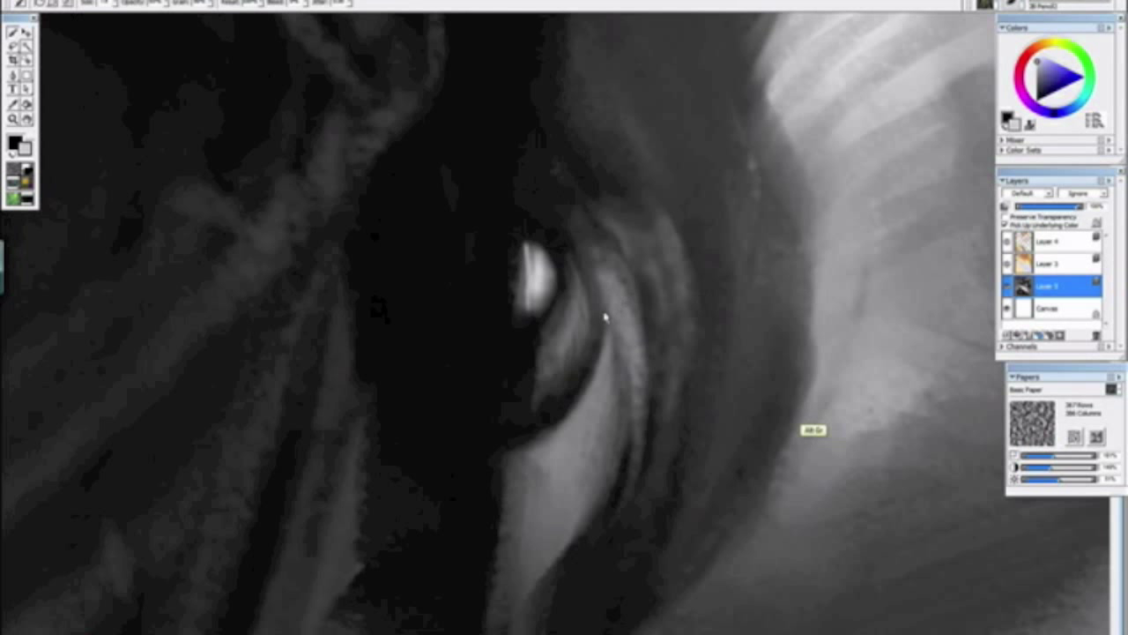
Step: Define the creases of the lit eye's lower lid with fine dark strokes, and return the canvas to upright
{"action": "mouse_move", "coordinate": [560, 201]}
{"action": "left_mouse_down"}
{"action": "mouse_move", "coordinate": [640, 376]}
{"action": "mouse_move", "coordinate": [588, 503]}
{"action": "mouse_move", "coordinate": [648, 498]}
{"action": "left_mouse_up"}
{"action": "left_click", "coordinate": [625, 495], "text": "alt"}
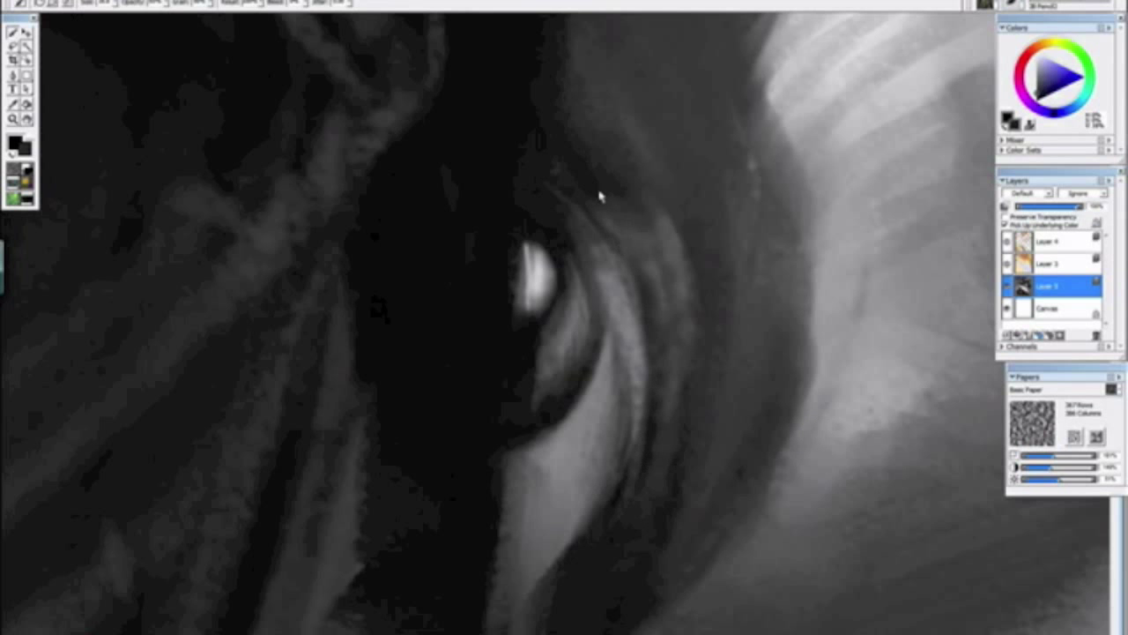
{"action": "key", "text": "ctrl+minus"}
{"action": "key", "text": "ctrl+minus"}
{"action": "key", "text": "ctrl+minus"}
{"action": "key", "text": "ctrl+minus"}
{"action": "key", "text": "ctrl+minus"}
{"action": "key", "text": "ctrl+minus"}
{"action": "key", "text": "ctrl+minus"}
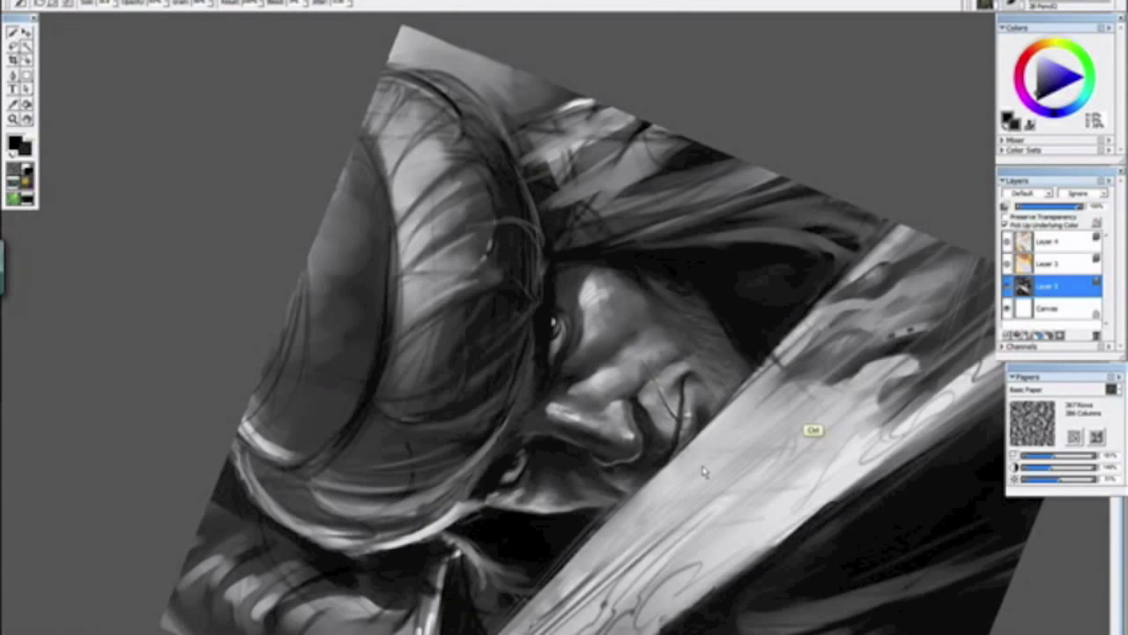
{"action": "left_click_drag", "start_coordinate": [718, 489], "coordinate": [382, 244]}
{"action": "left_click", "coordinate": [386, 246], "text": "alt"}
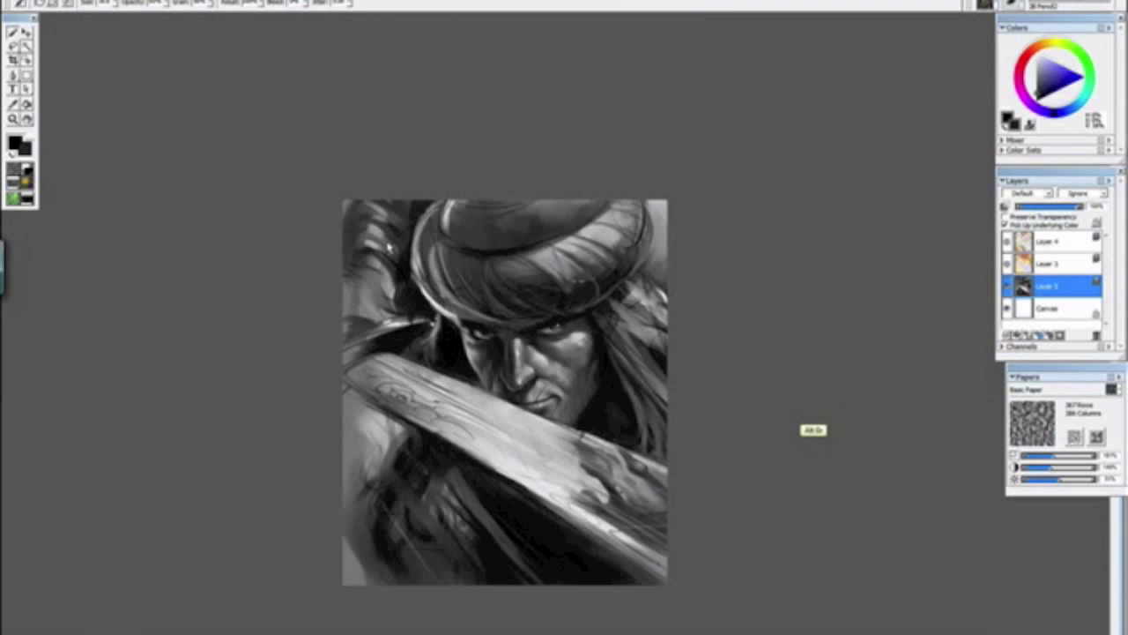
Step: Examine the reworked eye and facial shading at close range and at thumbnail size
{"action": "left_click_drag", "start_coordinate": [449, 311], "coordinate": [437, 232]}
{"action": "key", "text": "ctrl+plus"}
{"action": "key", "text": "ctrl+plus"}
{"action": "key", "text": "ctrl+plus"}
{"action": "key", "text": "ctrl+plus"}
{"action": "key", "text": "ctrl+plus"}
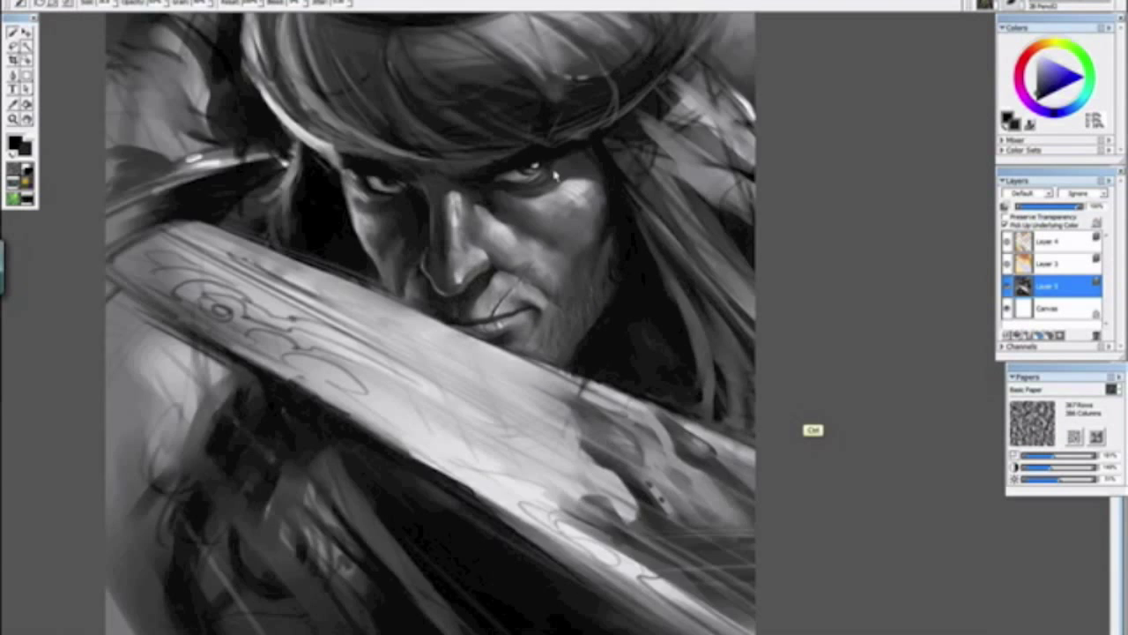
{"action": "left_click_drag", "start_coordinate": [600, 167], "coordinate": [615, 387]}
{"action": "left_click", "coordinate": [532, 279], "text": "alt"}
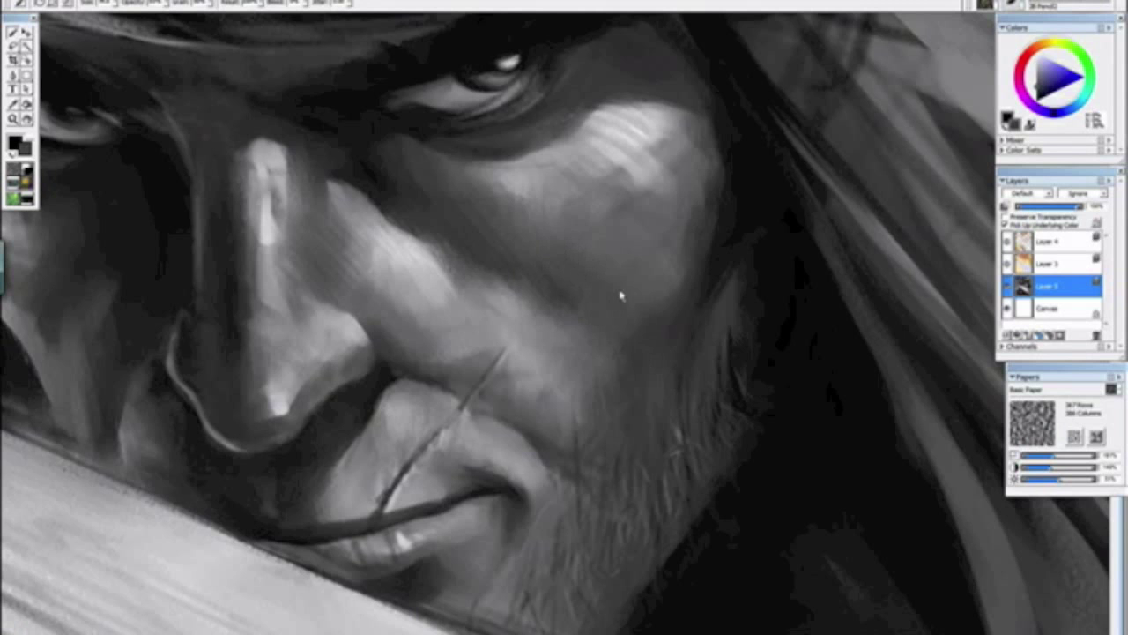
{"action": "key", "text": "ctrl+minus"}
{"action": "key", "text": "ctrl+minus"}
{"action": "key", "text": "ctrl+minus"}
{"action": "key", "text": "ctrl+minus"}
{"action": "key", "text": "ctrl+minus"}
{"action": "mouse_move", "coordinate": [547, 427]}
{"action": "left_mouse_down", "text": "alt"}
{"action": "mouse_move", "coordinate": [516, 429]}
{"action": "mouse_move", "coordinate": [367, 297]}
{"action": "mouse_move", "coordinate": [341, 307]}
{"action": "left_mouse_up", "text": "alt"}
{"action": "left_click", "coordinate": [367, 297], "text": "alt"}
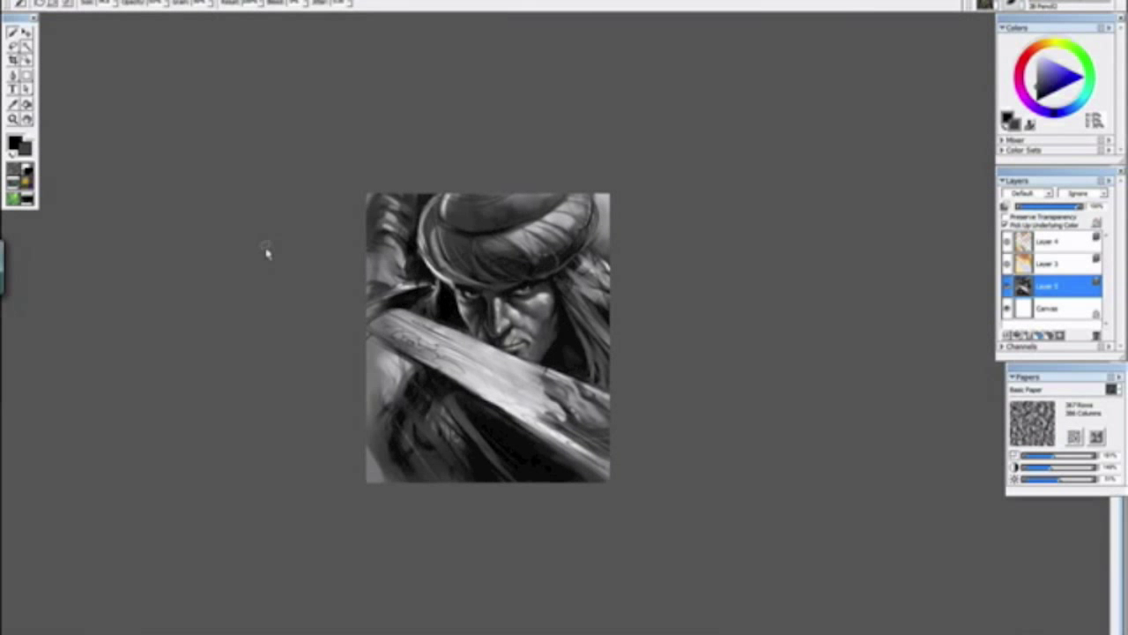
{"action": "key", "text": "ctrl+minus"}
{"action": "key", "text": "ctrl+plus"}
{"action": "key", "text": "ctrl+plus"}
{"action": "key", "text": "ctrl+plus"}
{"action": "key", "text": "ctrl+plus"}
{"action": "key", "text": "ctrl+plus"}
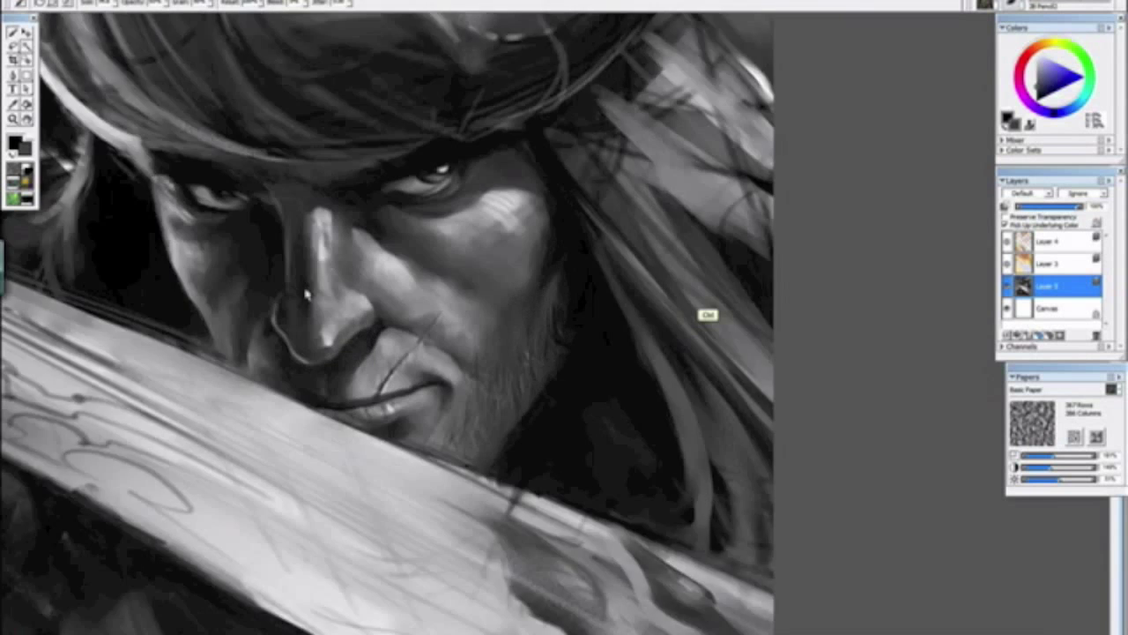
Step: Extend the bright highlight upward on the nose tip and add soft light strokes to the side of the nose
{"action": "key", "text": "ctrl+plus"}
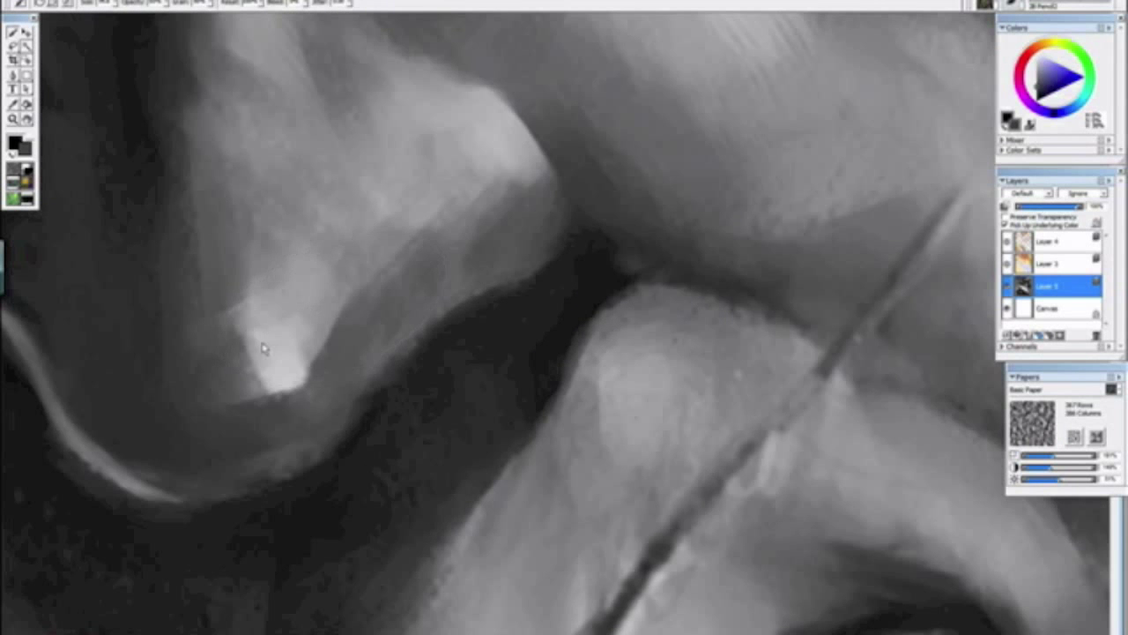
{"action": "mouse_move", "coordinate": [262, 357]}
{"action": "left_mouse_down"}
{"action": "mouse_move", "coordinate": [239, 290]}
{"action": "mouse_move", "coordinate": [278, 337]}
{"action": "mouse_move", "coordinate": [236, 252]}
{"action": "left_mouse_up"}
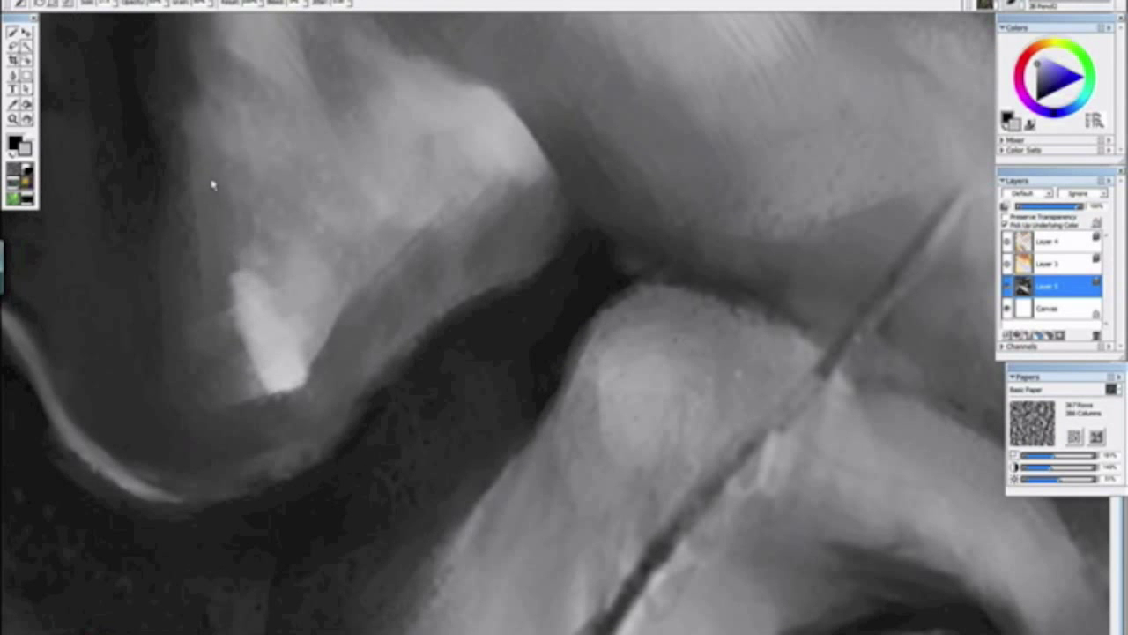
{"action": "key", "text": "ctrl+minus"}
{"action": "key", "text": "ctrl+minus"}
{"action": "key", "text": "ctrl+plus"}
{"action": "key", "text": "ctrl+plus"}
{"action": "left_click_drag", "start_coordinate": [494, 141], "coordinate": [489, 134]}
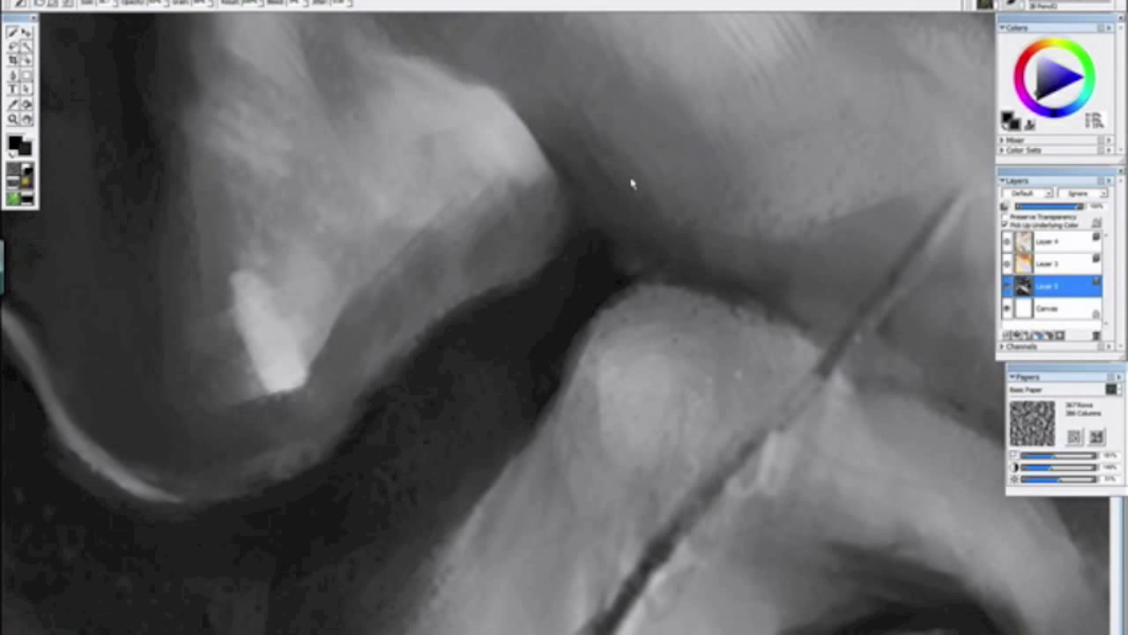
Step: Examine how the nose highlights read within the whole painting at several view sizes
{"action": "key", "text": "ctrl+minus"}
{"action": "key", "text": "ctrl+minus"}
{"action": "key", "text": "ctrl+minus"}
{"action": "key", "text": "ctrl+minus"}
{"action": "key", "text": "ctrl+minus"}
{"action": "key", "text": "ctrl+minus"}
{"action": "key", "text": "ctrl+minus"}
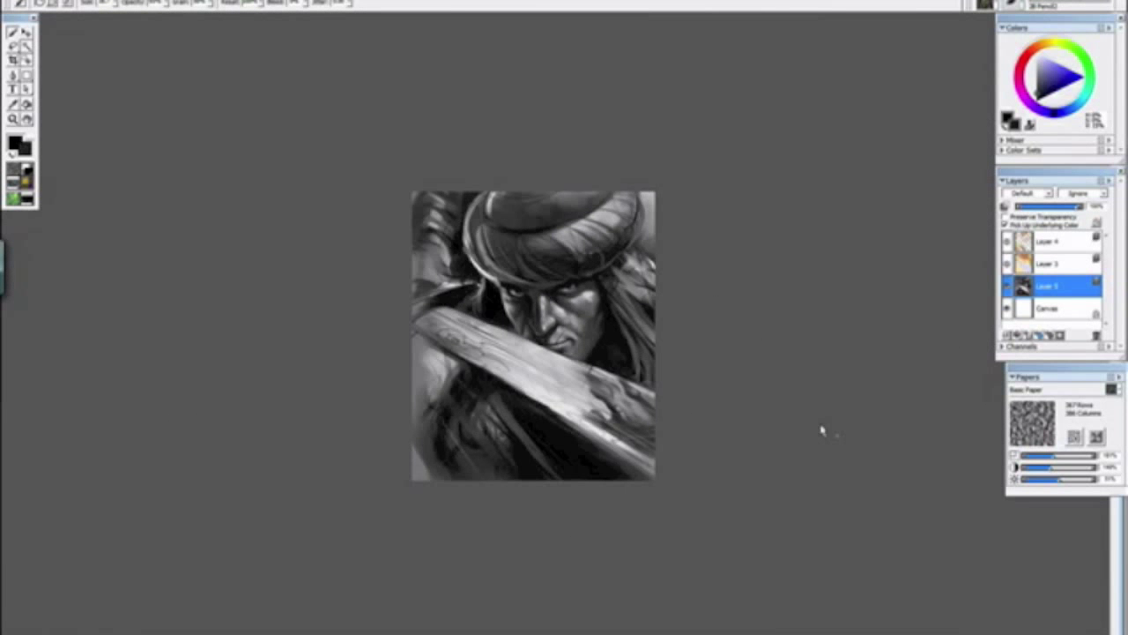
{"action": "left_click_drag", "start_coordinate": [774, 418], "coordinate": [431, 358]}
{"action": "left_click", "coordinate": [472, 372]}
{"action": "left_click_drag", "start_coordinate": [488, 383], "coordinate": [442, 327]}
{"action": "key", "text": "ctrl+minus"}
{"action": "key", "text": "ctrl+minus"}
{"action": "key", "text": "ctrl+plus"}
{"action": "key", "text": "ctrl+plus"}
{"action": "key", "text": "ctrl+plus"}
{"action": "key", "text": "ctrl+plus"}
{"action": "key", "text": "ctrl+plus"}
{"action": "key", "text": "ctrl+plus"}
{"action": "key", "text": "ctrl+plus"}
{"action": "left_click_drag", "start_coordinate": [505, 208], "coordinate": [635, 347]}
Step: Add fine stray beard hairs along the jaw edge above the blade
{"action": "key", "text": "ctrl+plus"}
{"action": "key", "text": "ctrl+plus"}
{"action": "key", "text": "ctrl+plus"}
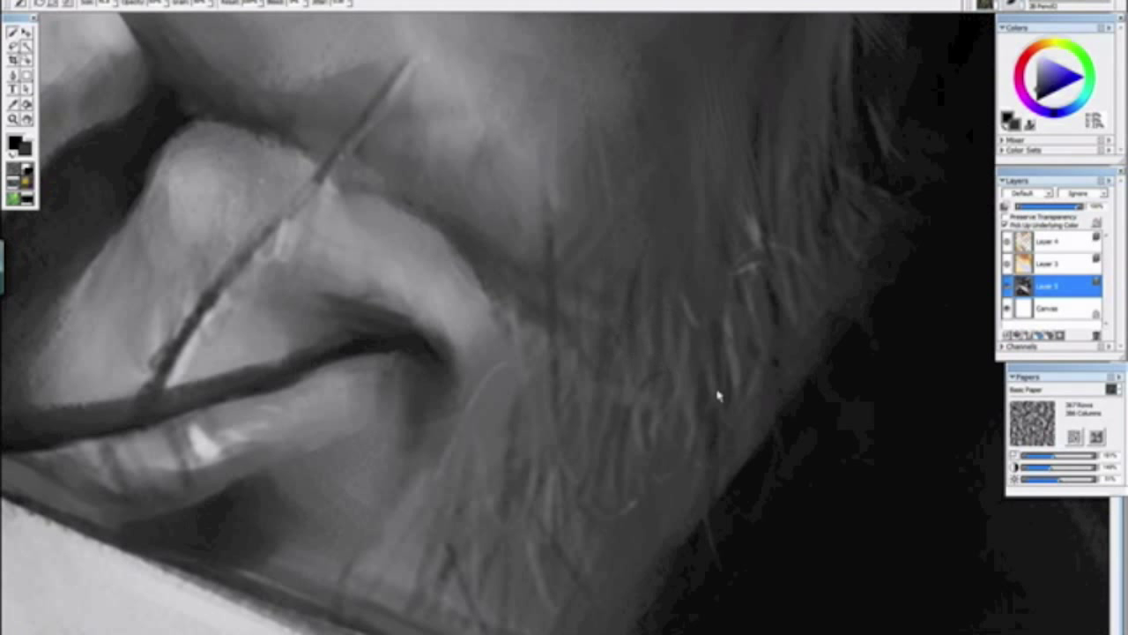
{"action": "left_click_drag", "start_coordinate": [719, 396], "coordinate": [574, 185]}
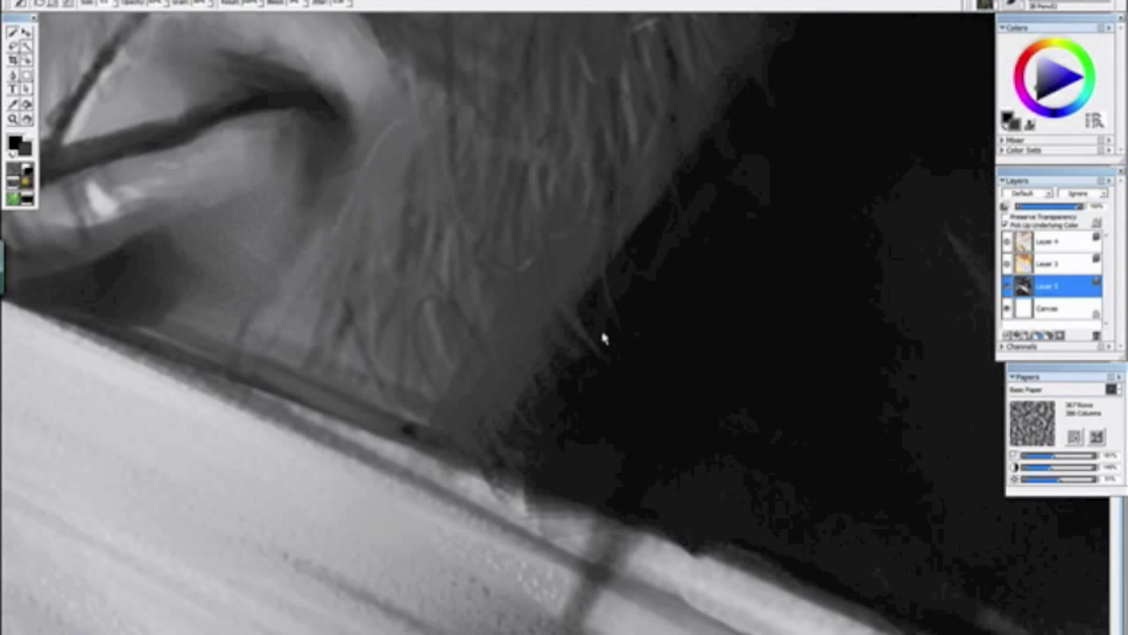
Step: Examine the beard and jawline in the context of the full composition
{"action": "key", "text": "ctrl+minus"}
{"action": "key", "text": "ctrl+minus"}
{"action": "key", "text": "ctrl+minus"}
{"action": "key", "text": "ctrl+minus"}
{"action": "left_click_drag", "start_coordinate": [679, 280], "coordinate": [412, 319]}
{"action": "left_click", "coordinate": [350, 270]}
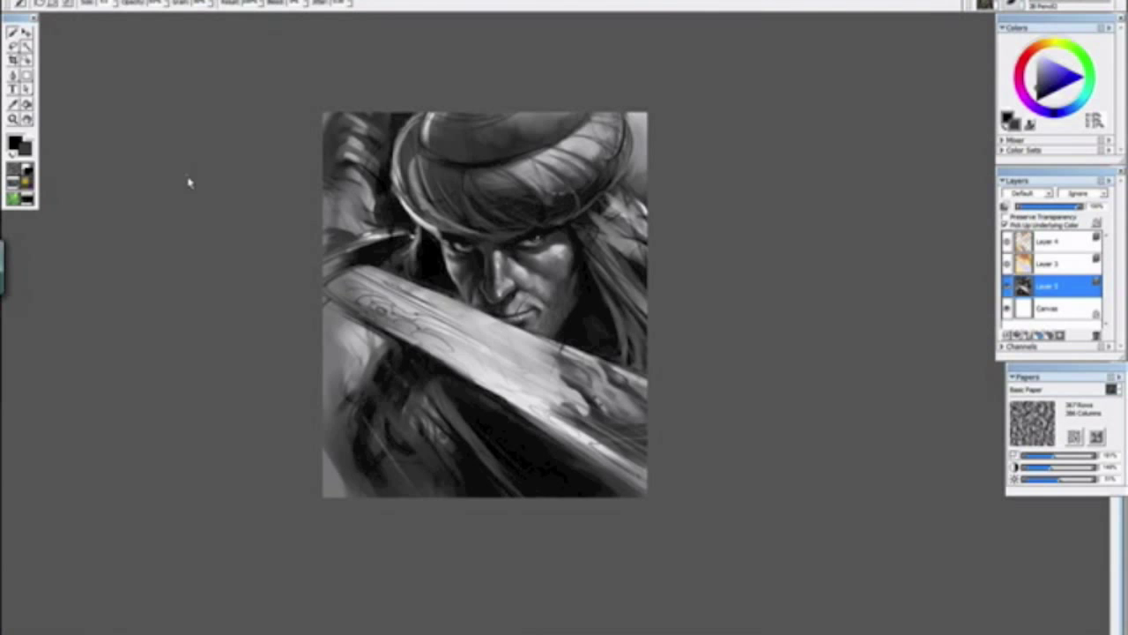
{"action": "key", "text": "ctrl+minus"}
{"action": "key", "text": "ctrl+minus"}
{"action": "key", "text": "ctrl+minus"}
{"action": "key", "text": "ctrl+plus"}
{"action": "key", "text": "ctrl+plus"}
{"action": "key", "text": "ctrl+plus"}
{"action": "key", "text": "ctrl+plus"}
{"action": "key", "text": "ctrl+plus"}
{"action": "key", "text": "ctrl+plus"}
{"action": "key", "text": "ctrl+plus"}
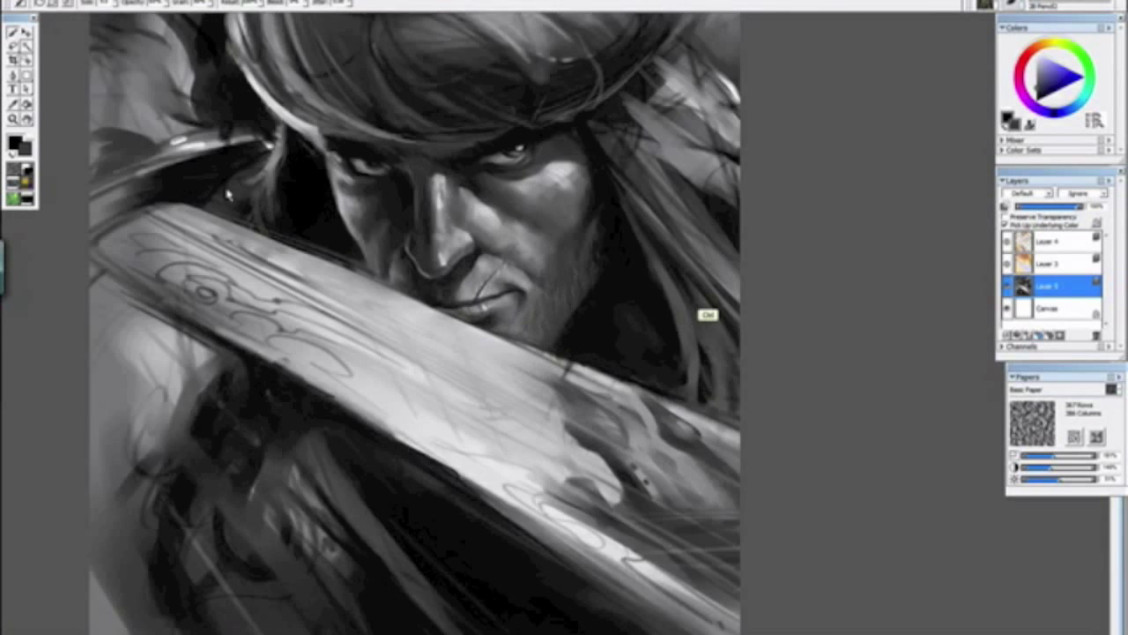
Step: Refine the rim of the shadowed cheek with light grey strokes along its contour against the dark background
{"action": "mouse_move", "coordinate": [381, 307]}
{"action": "left_mouse_down"}
{"action": "mouse_move", "coordinate": [607, 438]}
{"action": "mouse_move", "coordinate": [947, 571]}
{"action": "left_mouse_up"}
{"action": "key", "text": "ctrl+plus"}
{"action": "key", "text": "ctrl+plus"}
{"action": "key", "text": "ctrl+plus"}
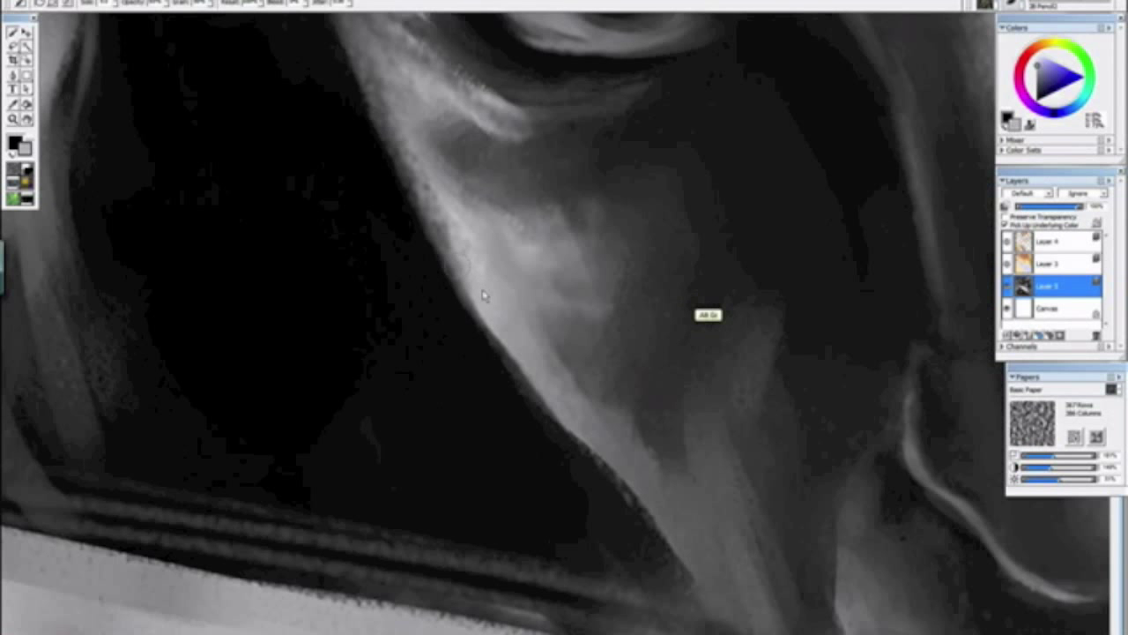
{"action": "mouse_move", "coordinate": [391, 132]}
{"action": "left_mouse_down"}
{"action": "mouse_move", "coordinate": [464, 275]}
{"action": "mouse_move", "coordinate": [553, 401]}
{"action": "mouse_move", "coordinate": [621, 478]}
{"action": "left_mouse_up"}
{"action": "left_click_drag", "start_coordinate": [551, 382], "coordinate": [516, 334]}
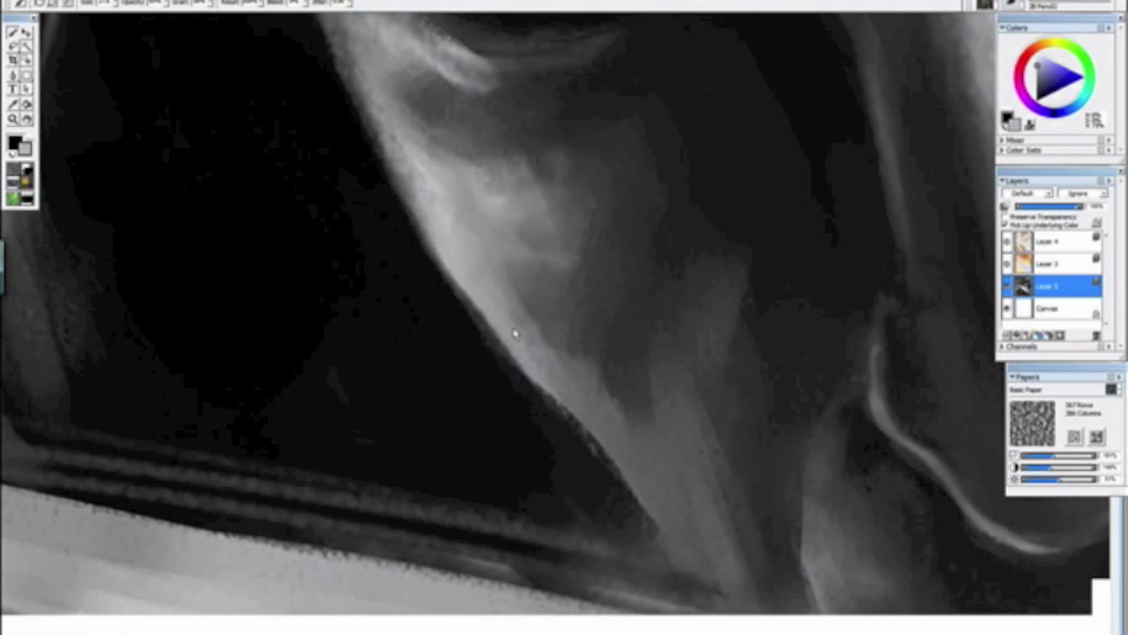
Step: Hatch fine light grey strokes into the lower part of the shadowed cheek just above the blade
{"action": "key", "text": "ctrl+plus"}
{"action": "left_click_drag", "start_coordinate": [631, 377], "coordinate": [651, 401]}
{"action": "mouse_move", "coordinate": [471, 292]}
{"action": "left_mouse_down"}
{"action": "mouse_move", "coordinate": [494, 333]}
{"action": "mouse_move", "coordinate": [387, 177]}
{"action": "mouse_move", "coordinate": [548, 381]}
{"action": "mouse_move", "coordinate": [529, 314]}
{"action": "left_mouse_up"}
{"action": "left_click_drag", "start_coordinate": [546, 229], "coordinate": [503, 106]}
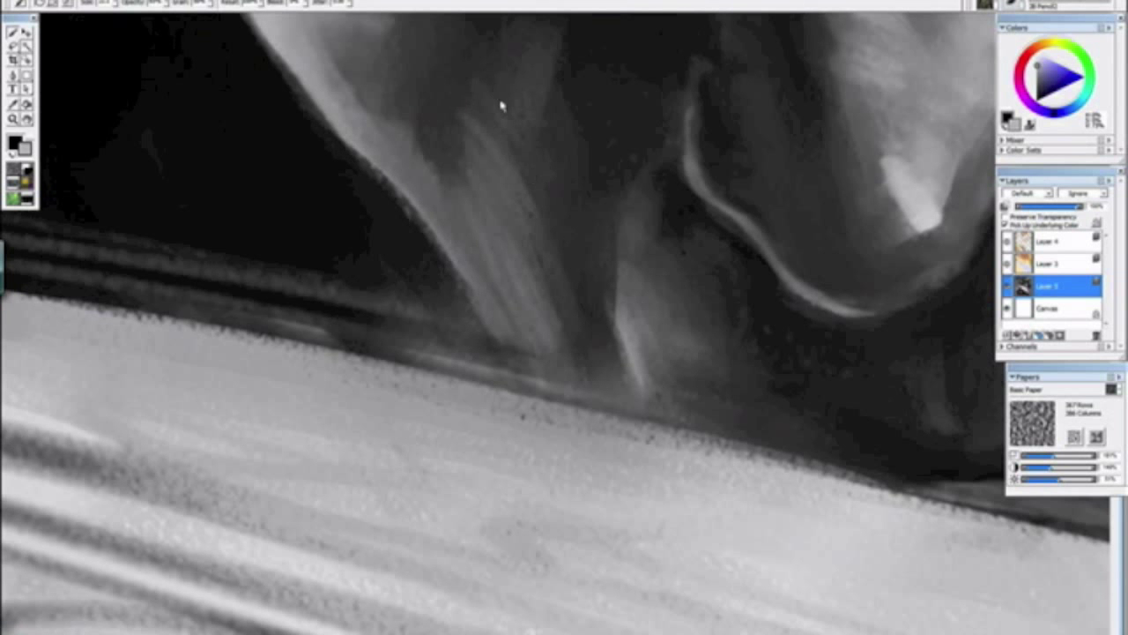
Step: Examine the shadowed cheek's new strokes from a distance and within the face
{"action": "key", "text": "ctrl+minus"}
{"action": "key", "text": "ctrl+minus"}
{"action": "key", "text": "ctrl+minus"}
{"action": "left_click_drag", "start_coordinate": [659, 459], "coordinate": [381, 300]}
{"action": "left_click", "coordinate": [388, 299], "text": "alt"}
{"action": "left_click_drag", "start_coordinate": [464, 268], "coordinate": [461, 220]}
{"action": "key", "text": "ctrl+plus"}
{"action": "key", "text": "ctrl+plus"}
{"action": "key", "text": "ctrl+plus"}
{"action": "key", "text": "ctrl+plus"}
{"action": "left_click", "coordinate": [385, 311], "text": "alt"}
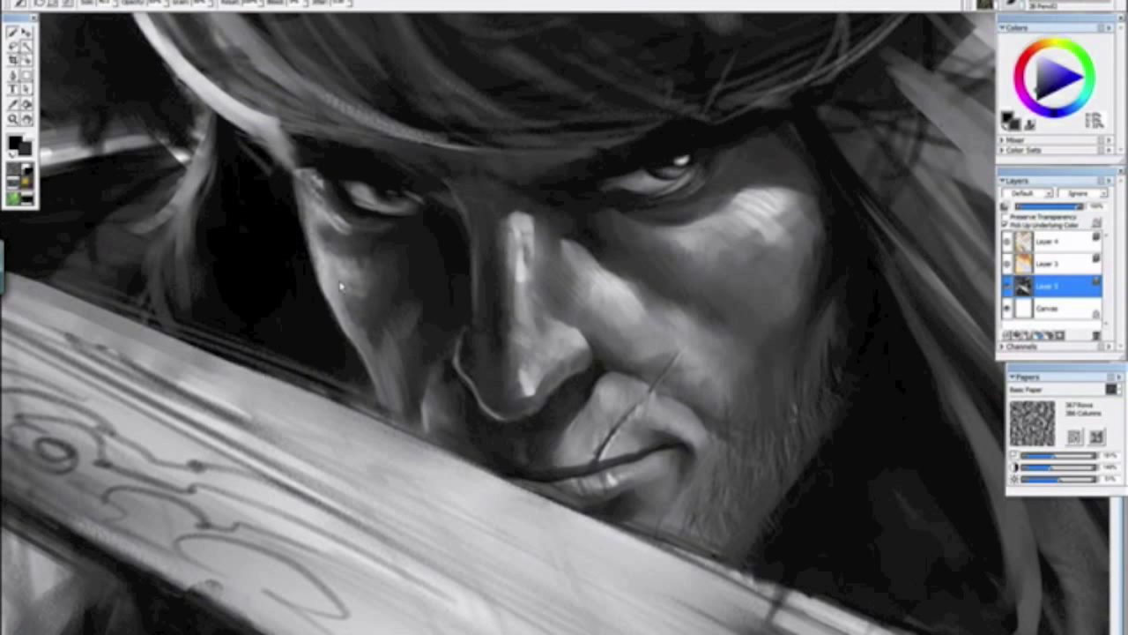
{"action": "key", "text": "ctrl+minus"}
{"action": "key", "text": "ctrl+minus"}
{"action": "key", "text": "ctrl+plus"}
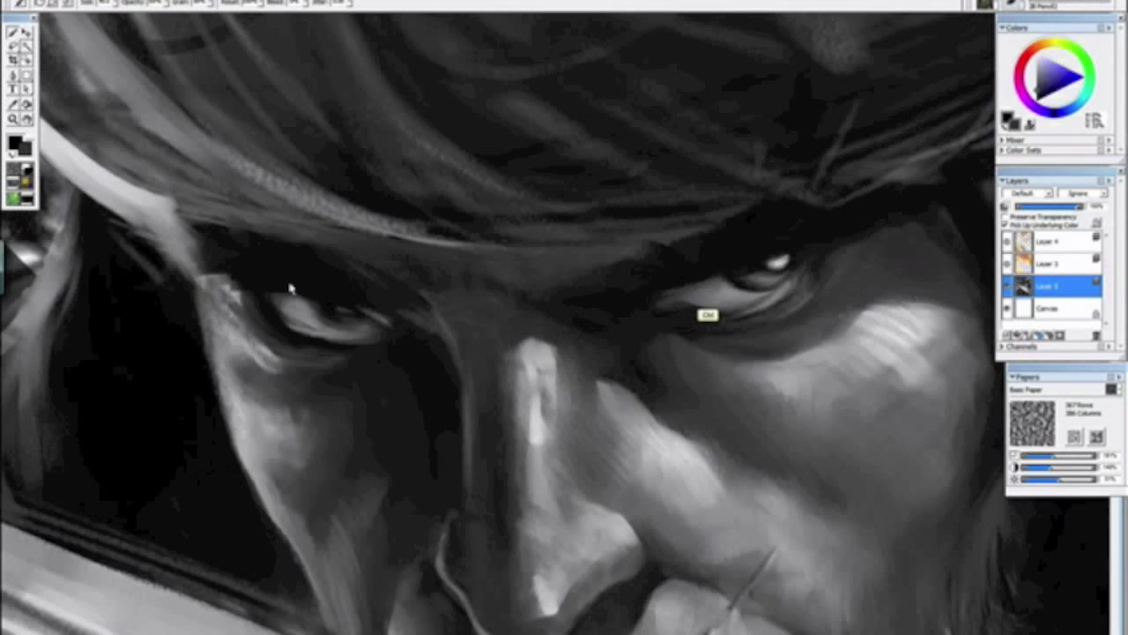
Step: Draw fine grey crease strokes around the outer corner of the shadowed eye using a sampled skin tone
{"action": "key", "text": "ctrl+plus"}
{"action": "key", "text": "ctrl+plus"}
{"action": "key", "text": "ctrl+plus"}
{"action": "left_click", "coordinate": [181, 322], "text": "alt"}
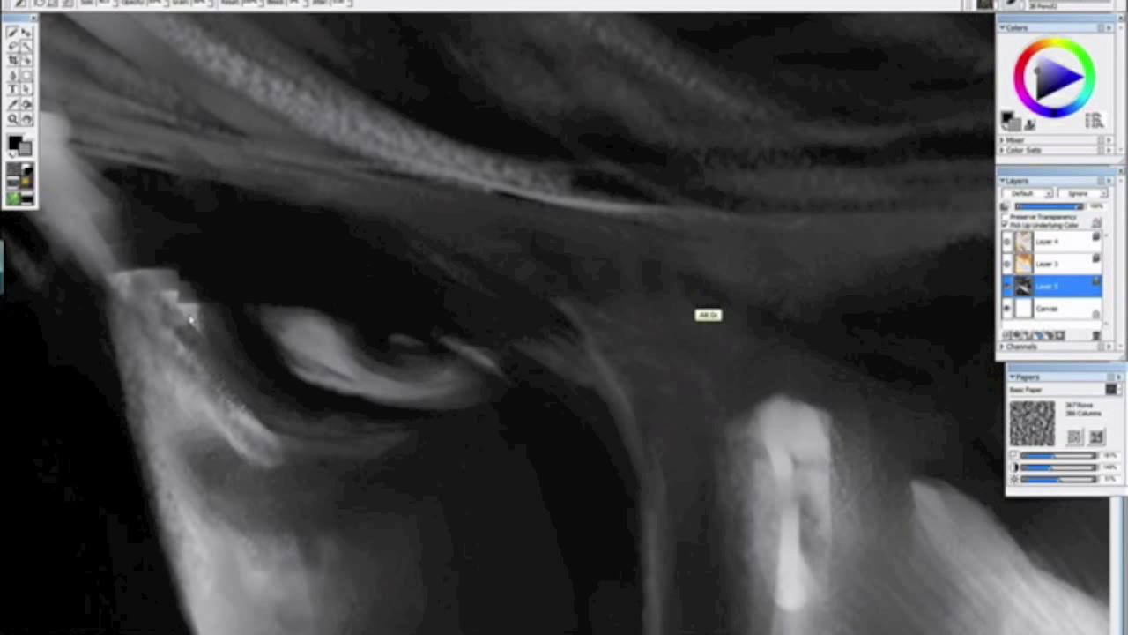
{"action": "left_click_drag", "start_coordinate": [212, 362], "coordinate": [249, 396]}
{"action": "mouse_move", "coordinate": [199, 303]}
{"action": "left_mouse_down"}
{"action": "mouse_move", "coordinate": [221, 361]}
{"action": "mouse_move", "coordinate": [268, 408]}
{"action": "left_mouse_up"}
{"action": "left_click_drag", "start_coordinate": [211, 343], "coordinate": [265, 395]}
{"action": "left_click", "coordinate": [282, 327], "text": "alt"}
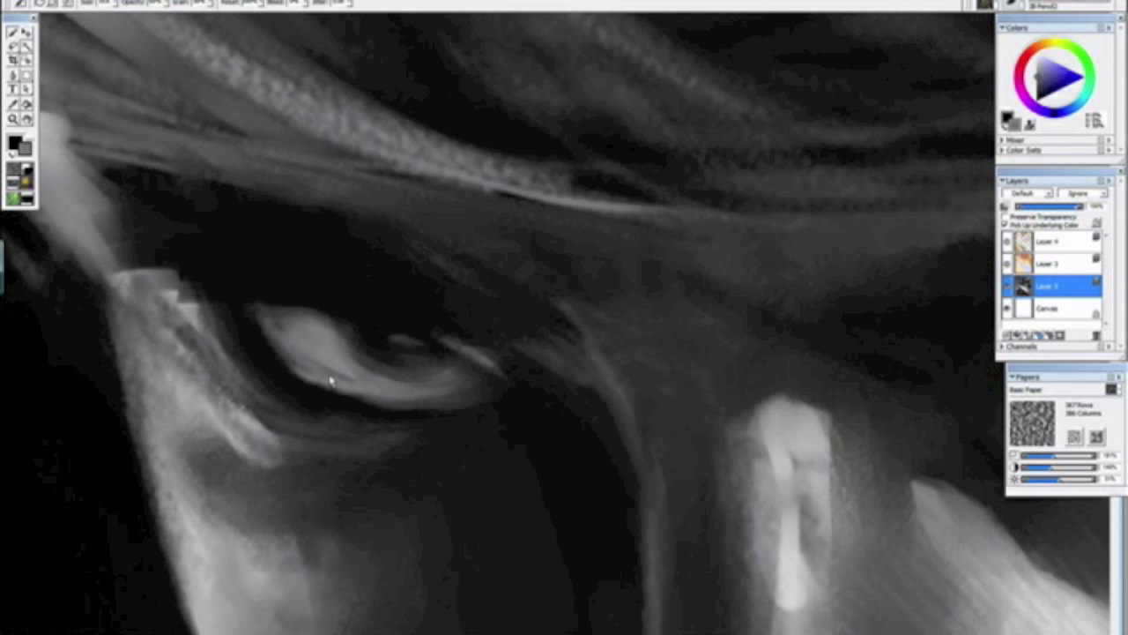
Step: Examine the shadowed eye's shading in the whole painting at thumbnail size
{"action": "key", "text": "ctrl+minus"}
{"action": "key", "text": "ctrl+minus"}
{"action": "key", "text": "ctrl+minus"}
{"action": "key", "text": "ctrl+minus"}
{"action": "key", "text": "ctrl+minus"}
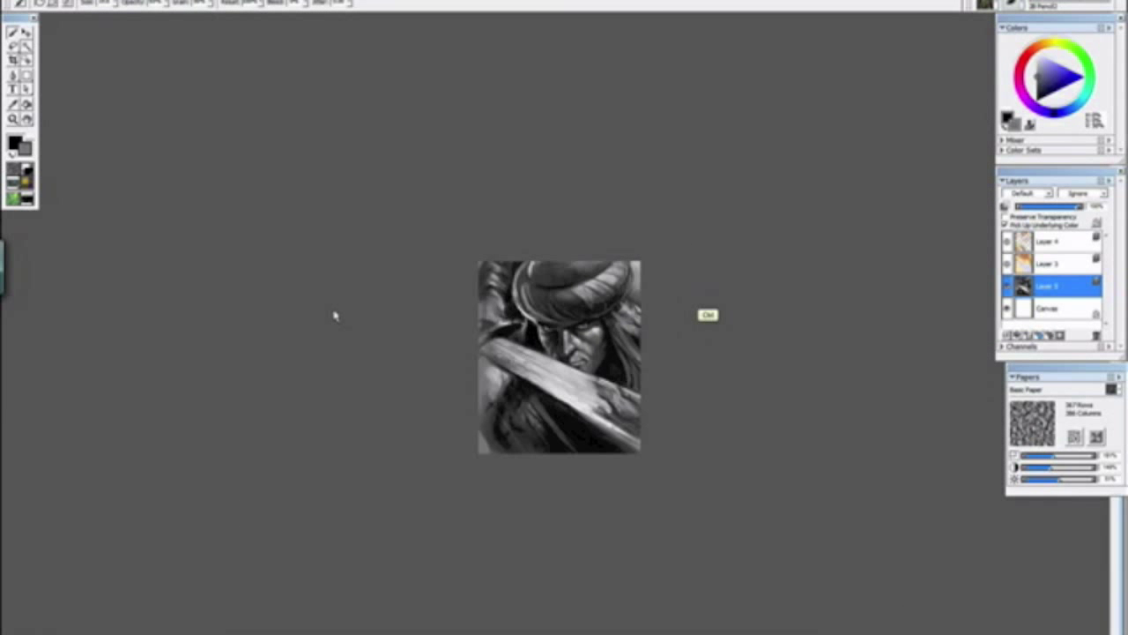
{"action": "key", "text": "ctrl+plus"}
{"action": "key", "text": "ctrl+plus"}
{"action": "key", "text": "ctrl+plus"}
{"action": "key", "text": "ctrl+plus"}
{"action": "key", "text": "ctrl+plus"}
{"action": "key", "text": "ctrl+plus"}
Step: Rotate the canvas clockwise and examine the tilted face and blade
{"action": "left_click_drag", "start_coordinate": [421, 379], "coordinate": [429, 340]}
{"action": "key", "text": "alt+space"}
{"action": "key", "text": "Escape"}
{"action": "left_click_drag", "start_coordinate": [296, 630], "coordinate": [414, 315]}
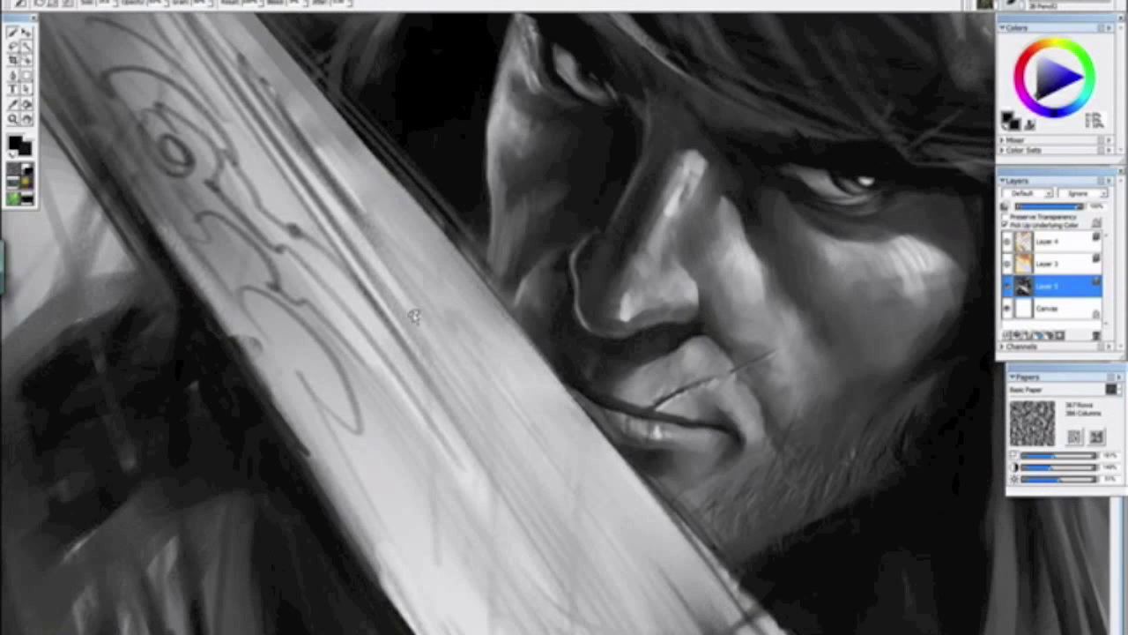
{"action": "left_click_drag", "start_coordinate": [490, 365], "coordinate": [386, 374]}
{"action": "key", "text": "ctrl+minus"}
{"action": "key", "text": "ctrl+minus"}
{"action": "key", "text": "ctrl+minus"}
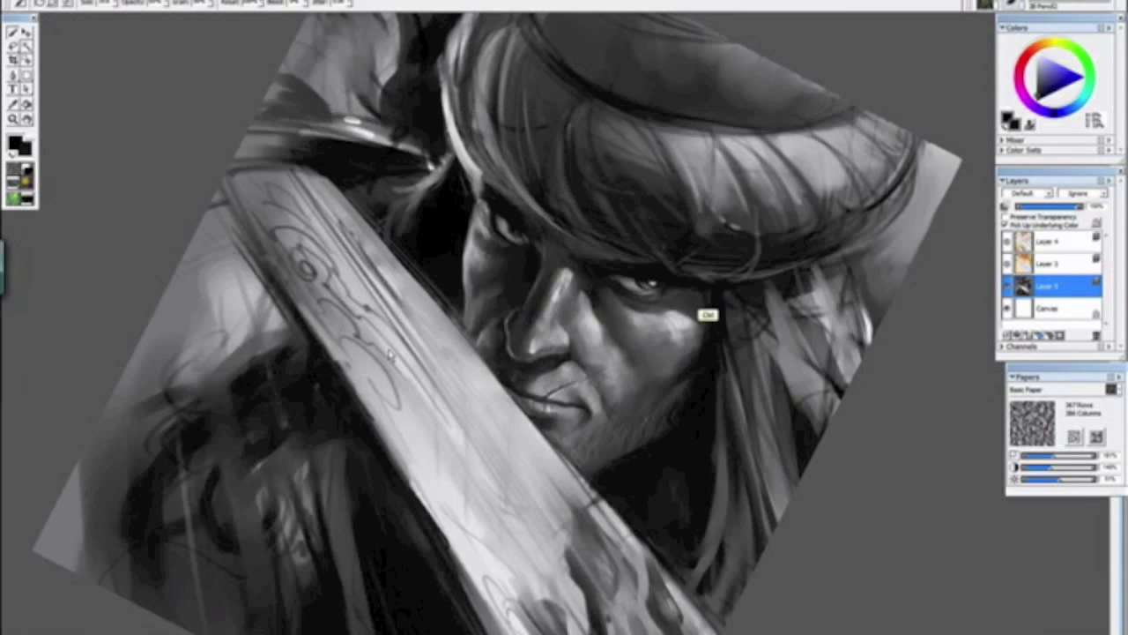
Step: Examine the nose and mouth up close and the whole painting with the canvas straightened
{"action": "key", "text": "ctrl+plus"}
{"action": "key", "text": "ctrl+plus"}
{"action": "key", "text": "ctrl+plus"}
{"action": "key", "text": "ctrl+plus"}
{"action": "key", "text": "ctrl+plus"}
{"action": "left_click_drag", "start_coordinate": [436, 431], "coordinate": [412, 213]}
{"action": "key", "text": "alt+space"}
{"action": "key", "text": "Escape"}
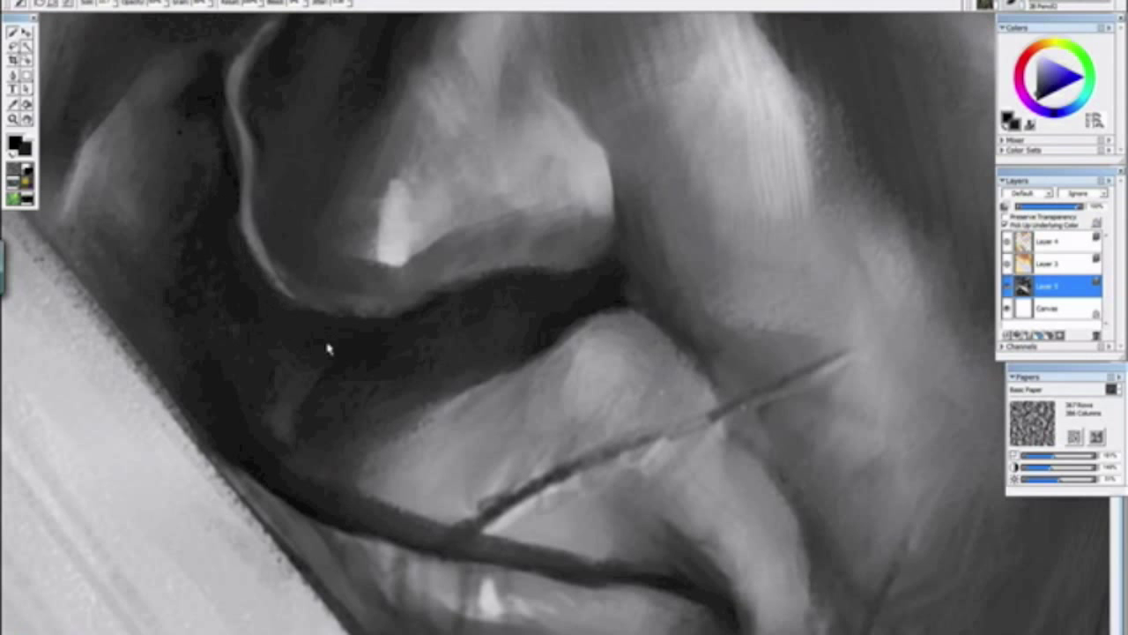
{"action": "key", "text": "ctrl+minus"}
{"action": "key", "text": "ctrl+minus"}
{"action": "left_click_drag", "start_coordinate": [276, 208], "coordinate": [542, 505]}
{"action": "left_click", "coordinate": [526, 481]}
Step: Darken the brow between the eye on the lit side and the turban's folds with sampled black strokes
{"action": "key", "text": "ctrl+plus"}
{"action": "key", "text": "ctrl+plus"}
{"action": "key", "text": "ctrl+plus"}
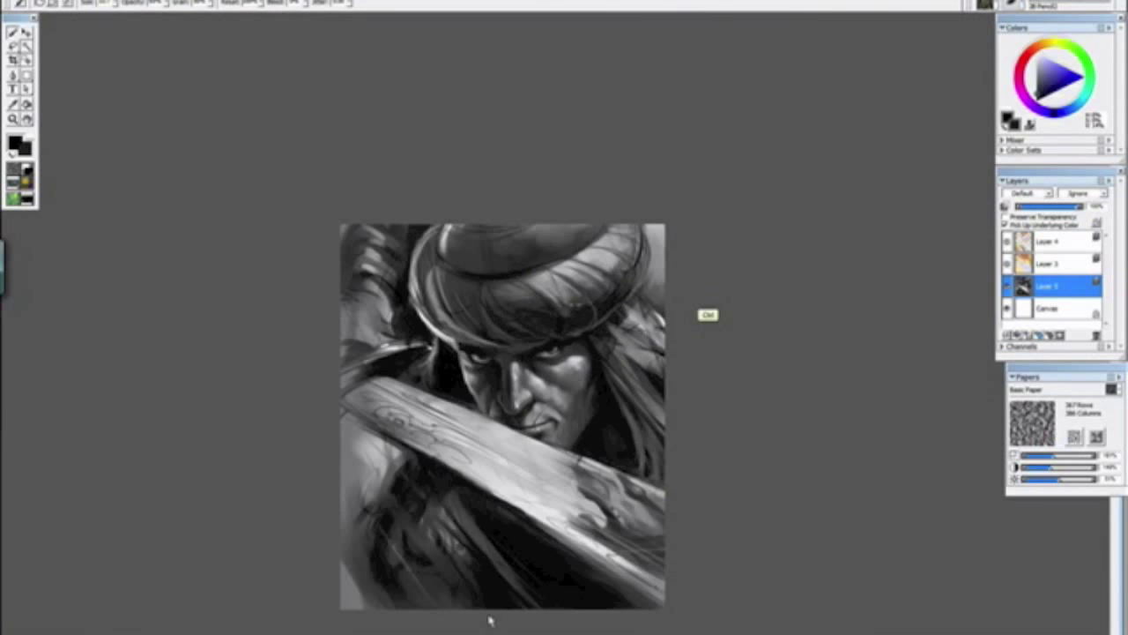
{"action": "key", "text": "ctrl+plus"}
{"action": "key", "text": "ctrl+plus"}
{"action": "left_click_drag", "start_coordinate": [498, 380], "coordinate": [393, 70]}
{"action": "left_click_drag", "start_coordinate": [568, 484], "coordinate": [417, 405]}
{"action": "key", "text": "ctrl+minus"}
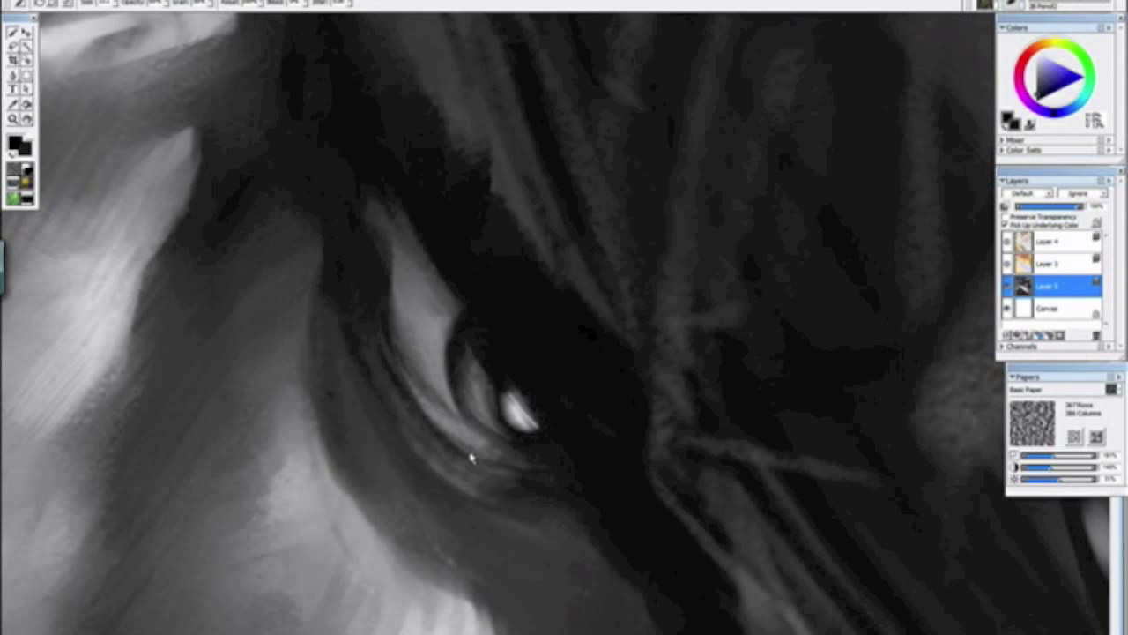
{"action": "left_click", "coordinate": [526, 400], "text": "alt"}
{"action": "left_click_drag", "start_coordinate": [497, 349], "coordinate": [531, 372]}
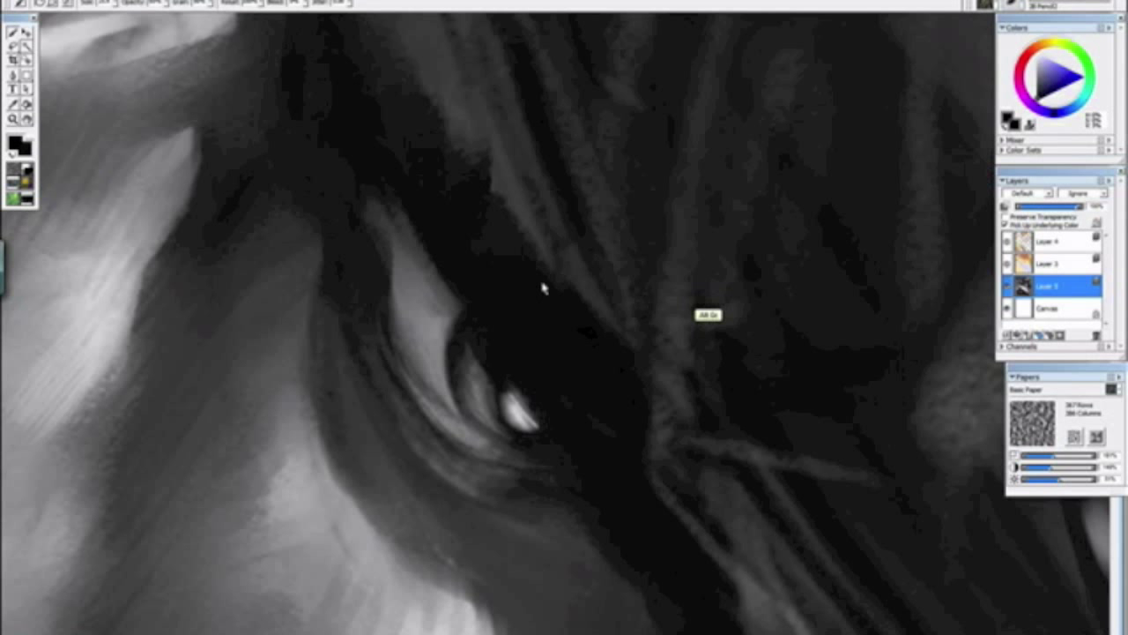
{"action": "mouse_move", "coordinate": [628, 370]}
{"action": "left_mouse_down"}
{"action": "mouse_move", "coordinate": [629, 312]}
{"action": "mouse_move", "coordinate": [398, 93]}
{"action": "left_mouse_up"}
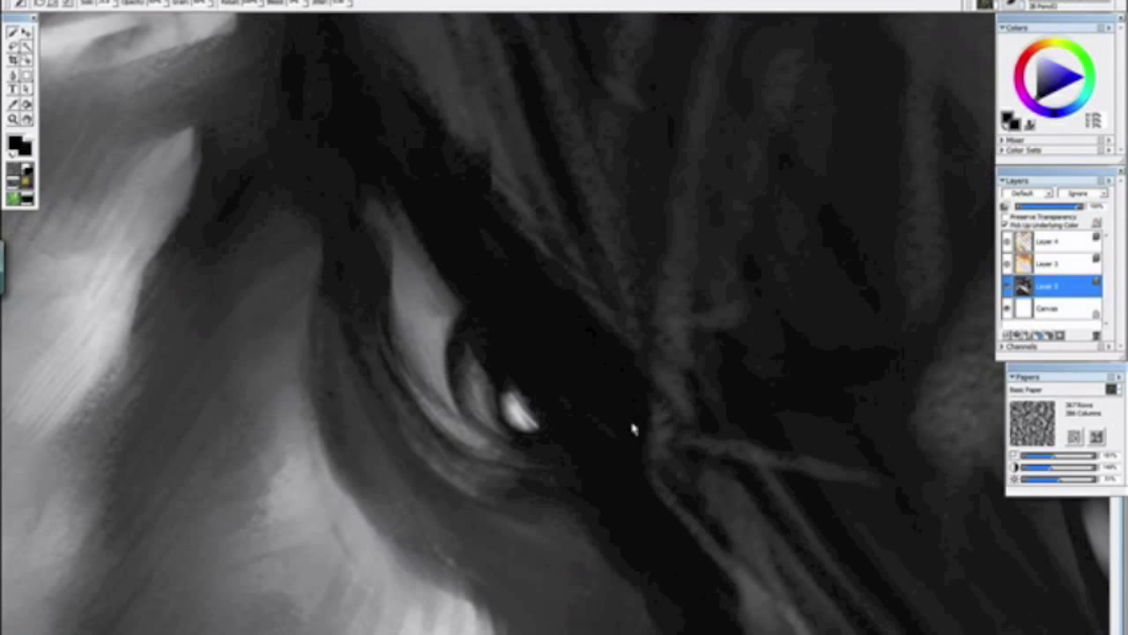
Step: Straighten the canvas and soften the dark notch in the nose bridge highlight with a sampled grey
{"action": "scroll", "coordinate": [696, 477], "scroll_direction": "down", "scroll_amount": 8}
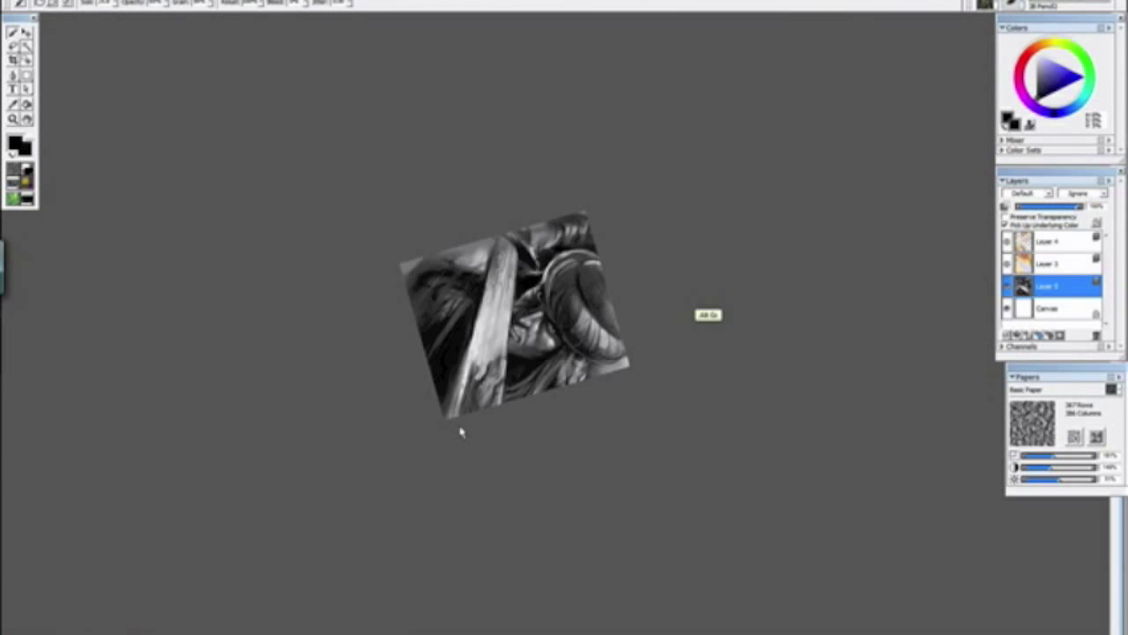
{"action": "left_click", "coordinate": [468, 442], "text": "alt"}
{"action": "left_click_drag", "start_coordinate": [482, 459], "coordinate": [428, 405]}
{"action": "left_click", "coordinate": [450, 367], "text": "ctrl"}
{"action": "left_click", "coordinate": [335, 244], "text": "ctrl"}
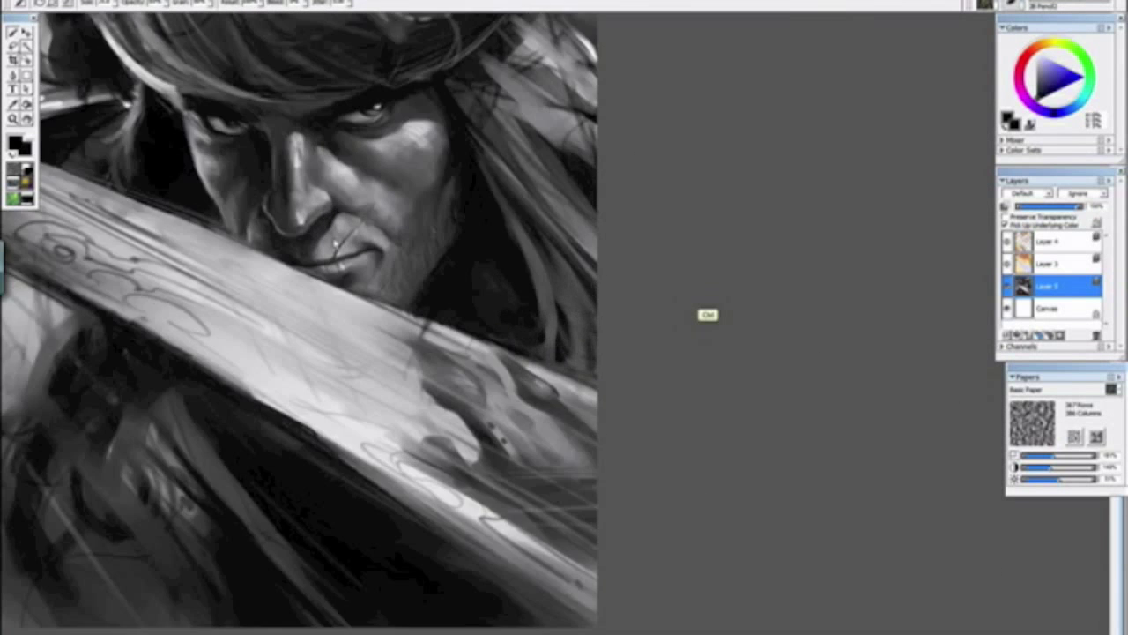
{"action": "key", "text": "ctrl+plus"}
{"action": "left_click_drag", "start_coordinate": [182, 166], "coordinate": [606, 546]}
{"action": "key", "text": "ctrl+plus"}
{"action": "key", "text": "ctrl+plus"}
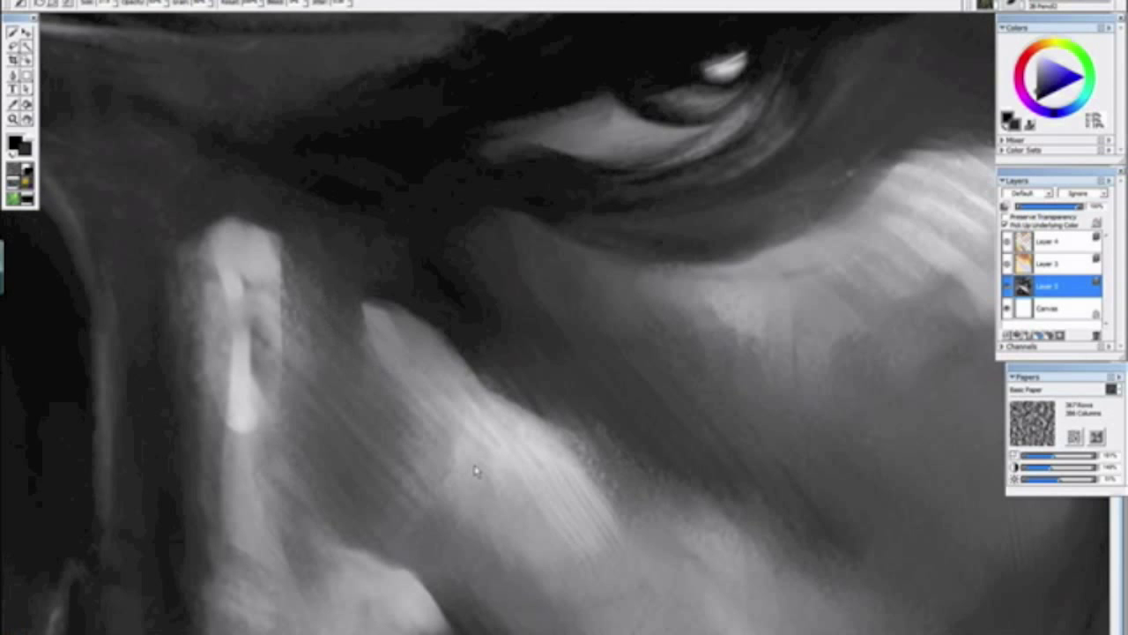
{"action": "left_click", "coordinate": [253, 301], "text": "alt"}
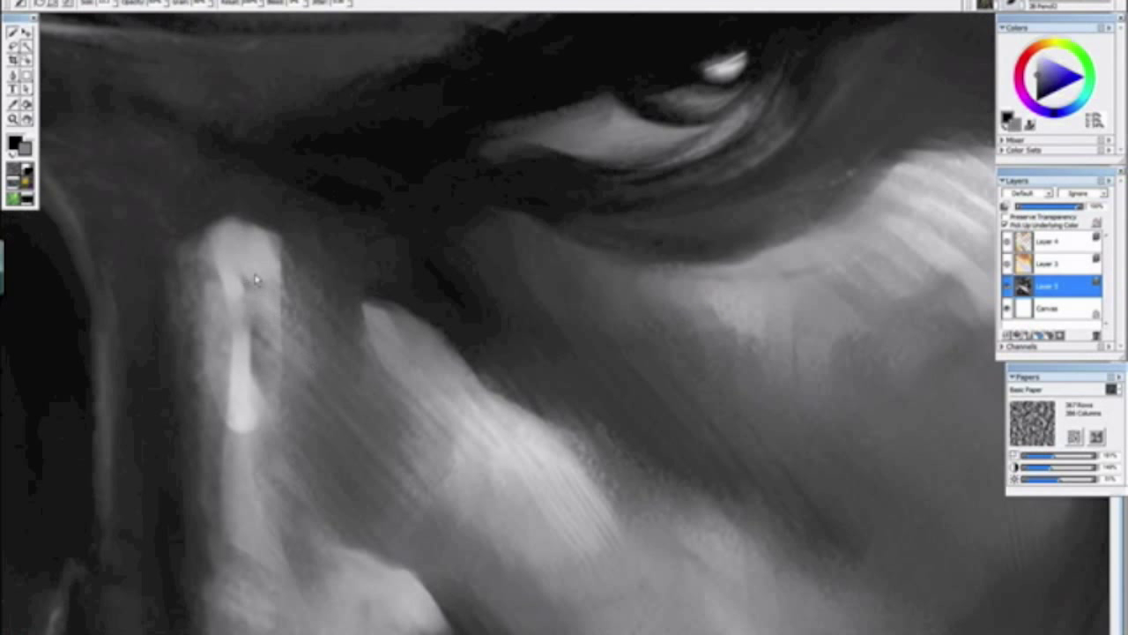
Step: Paint fine dark hair strokes along the sideburn beside the lit cheek using sampled tones
{"action": "scroll", "coordinate": [491, 438], "scroll_direction": "down", "scroll_amount": 5}
{"action": "key", "text": "alt+space"}
{"action": "left_click_drag", "start_coordinate": [547, 456], "coordinate": [166, 347]}
{"action": "key", "text": "alt+space"}
{"action": "left_click", "coordinate": [314, 307], "text": "alt"}
{"action": "key", "text": "ctrl+minus"}
{"action": "key", "text": "ctrl+minus"}
{"action": "key", "text": "ctrl+plus"}
{"action": "key", "text": "ctrl+plus"}
{"action": "key", "text": "ctrl+plus"}
{"action": "key", "text": "ctrl+plus"}
{"action": "left_click_drag", "start_coordinate": [405, 380], "coordinate": [286, 168]}
{"action": "left_click_drag", "start_coordinate": [309, 309], "coordinate": [418, 479]}
{"action": "left_click", "coordinate": [254, 227], "text": "alt"}
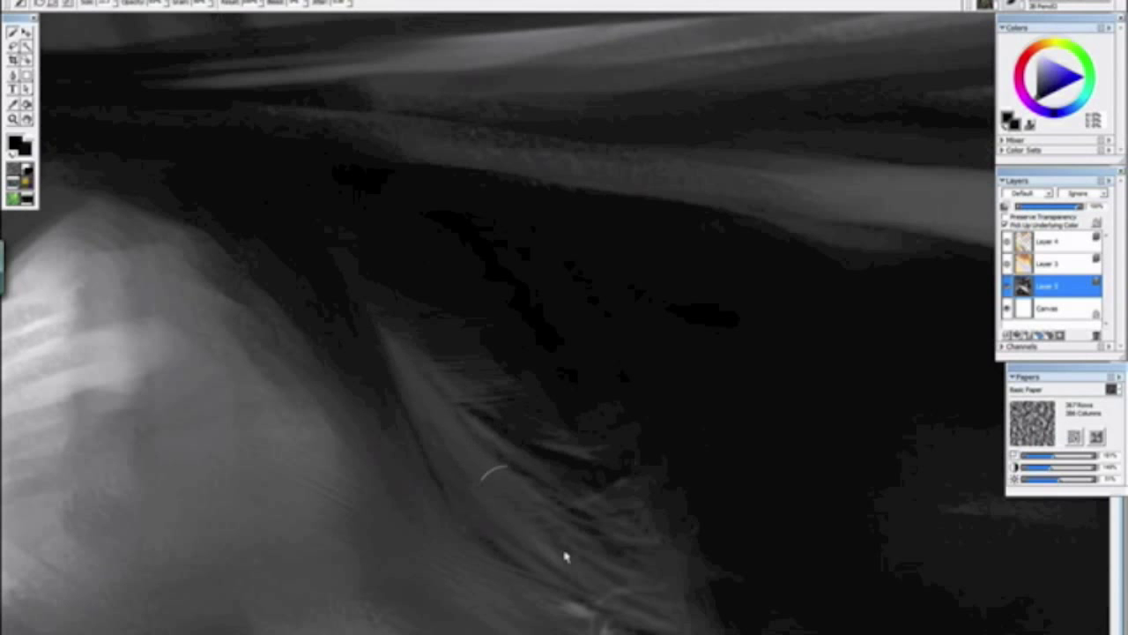
{"action": "mouse_move", "coordinate": [390, 324]}
{"action": "left_mouse_down"}
{"action": "mouse_move", "coordinate": [557, 417]}
{"action": "mouse_move", "coordinate": [502, 380]}
{"action": "left_mouse_up"}
Step: Examine the sideburn's strokes in the whole upright painting at reduced size
{"action": "key", "text": "ctrl+minus"}
{"action": "key", "text": "ctrl+minus"}
{"action": "key", "text": "ctrl+minus"}
{"action": "key", "text": "ctrl+minus"}
{"action": "key", "text": "ctrl+minus"}
{"action": "mouse_move", "coordinate": [566, 448]}
{"action": "left_mouse_down"}
{"action": "mouse_move", "coordinate": [542, 451]}
{"action": "mouse_move", "coordinate": [304, 250]}
{"action": "left_mouse_up"}
{"action": "left_click", "coordinate": [306, 256]}
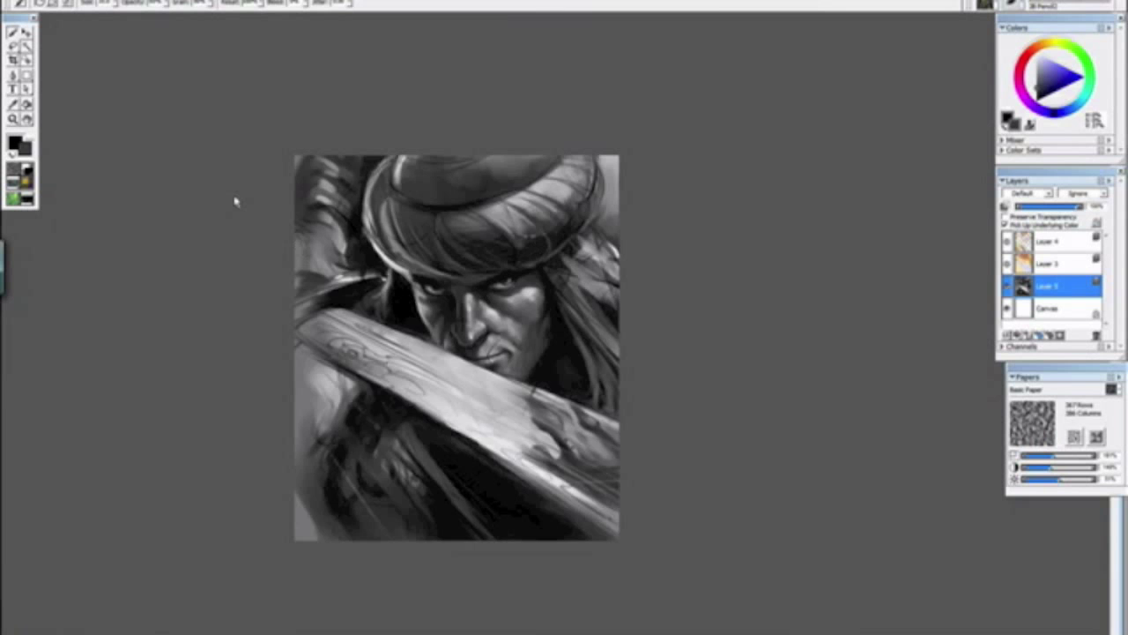
{"action": "left_click", "coordinate": [201, 173]}
{"action": "key", "text": "ctrl+minus"}
{"action": "key", "text": "ctrl+minus"}
Step: Darken the inner side of the thin rim light around the shadowed nostril with fine black strokes
{"action": "key", "text": "ctrl+plus"}
{"action": "key", "text": "ctrl+plus"}
{"action": "key", "text": "ctrl+plus"}
{"action": "key", "text": "ctrl+plus"}
{"action": "key", "text": "ctrl+plus"}
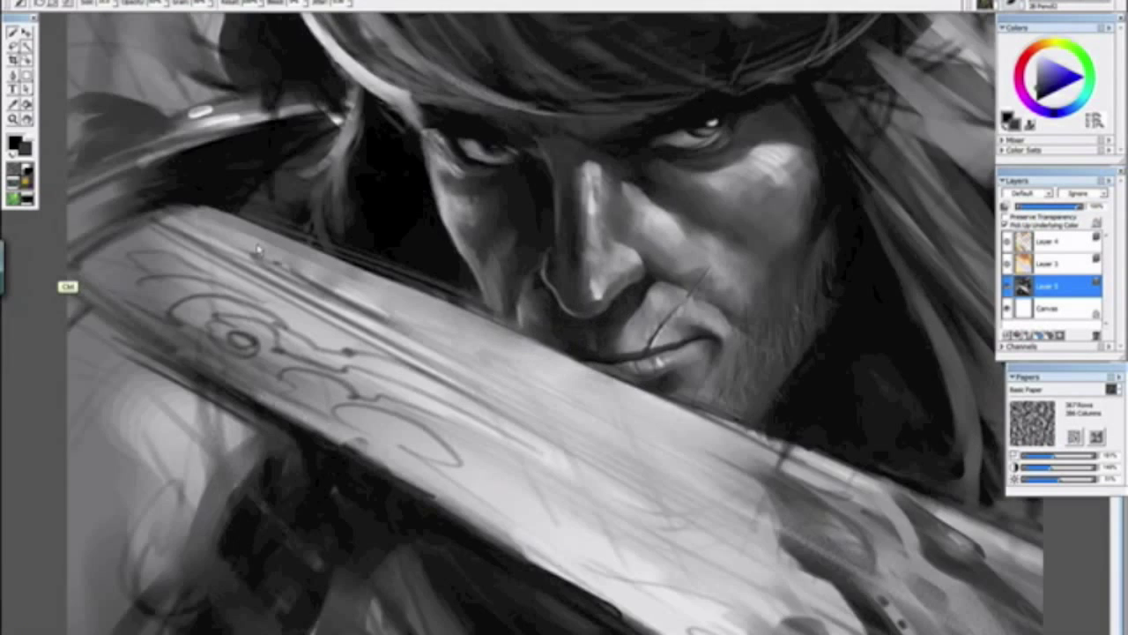
{"action": "key", "text": "ctrl+plus"}
{"action": "key", "text": "ctrl+plus"}
{"action": "key", "text": "ctrl+plus"}
{"action": "key", "text": "ctrl+plus"}
{"action": "key", "text": "ctrl+plus"}
{"action": "left_click_drag", "start_coordinate": [700, 309], "coordinate": [410, 505]}
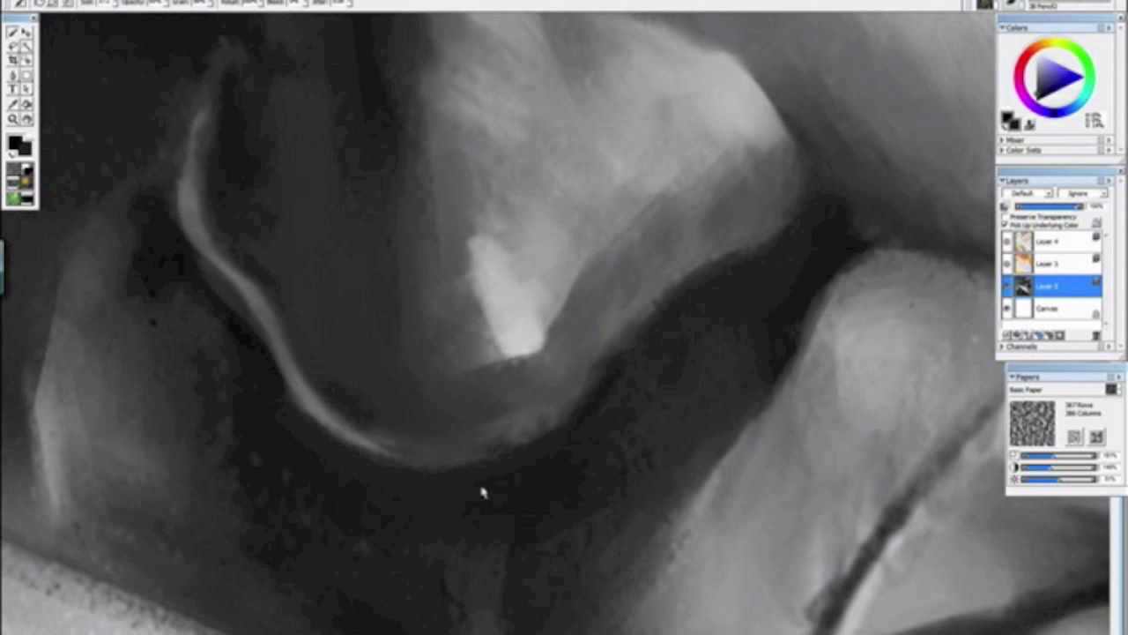
{"action": "key", "text": "ctrl+alt"}
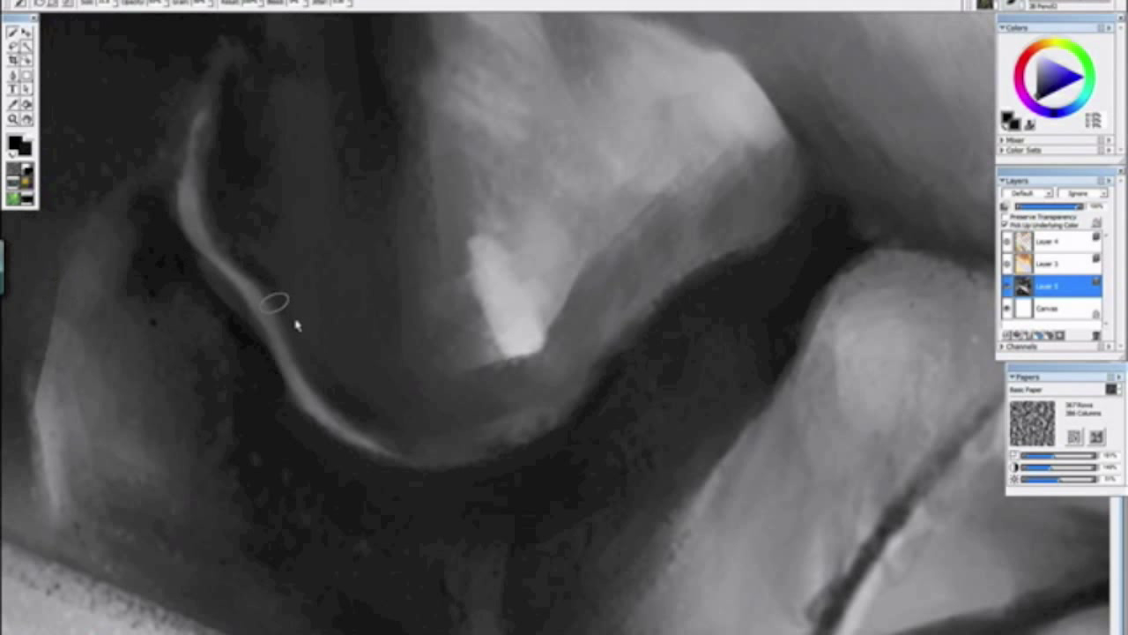
{"action": "left_click_drag", "start_coordinate": [278, 308], "coordinate": [313, 379]}
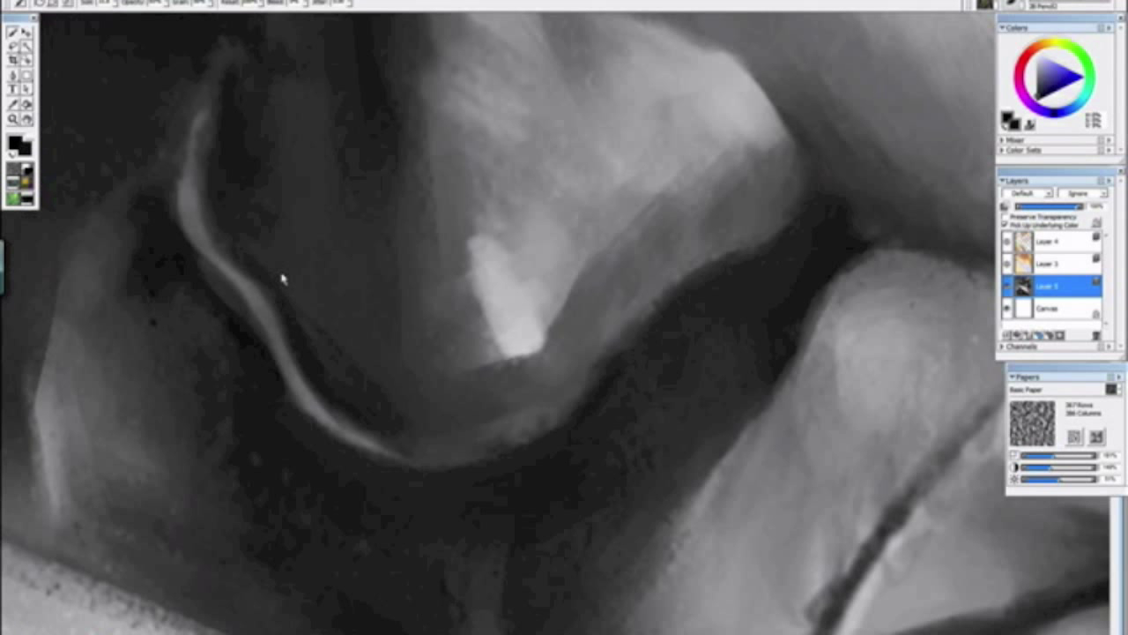
Step: Examine the nostril's shading in the whole straightened painting
{"action": "key", "text": "ctrl+minus"}
{"action": "key", "text": "ctrl+minus"}
{"action": "key", "text": "ctrl+minus"}
{"action": "key", "text": "ctrl+minus"}
{"action": "key", "text": "ctrl+minus"}
{"action": "mouse_move", "coordinate": [564, 436]}
{"action": "left_mouse_down"}
{"action": "mouse_move", "coordinate": [361, 355]}
{"action": "mouse_move", "coordinate": [301, 236]}
{"action": "mouse_move", "coordinate": [189, 287]}
{"action": "left_mouse_up"}
{"action": "left_click", "coordinate": [300, 243], "text": "alt"}
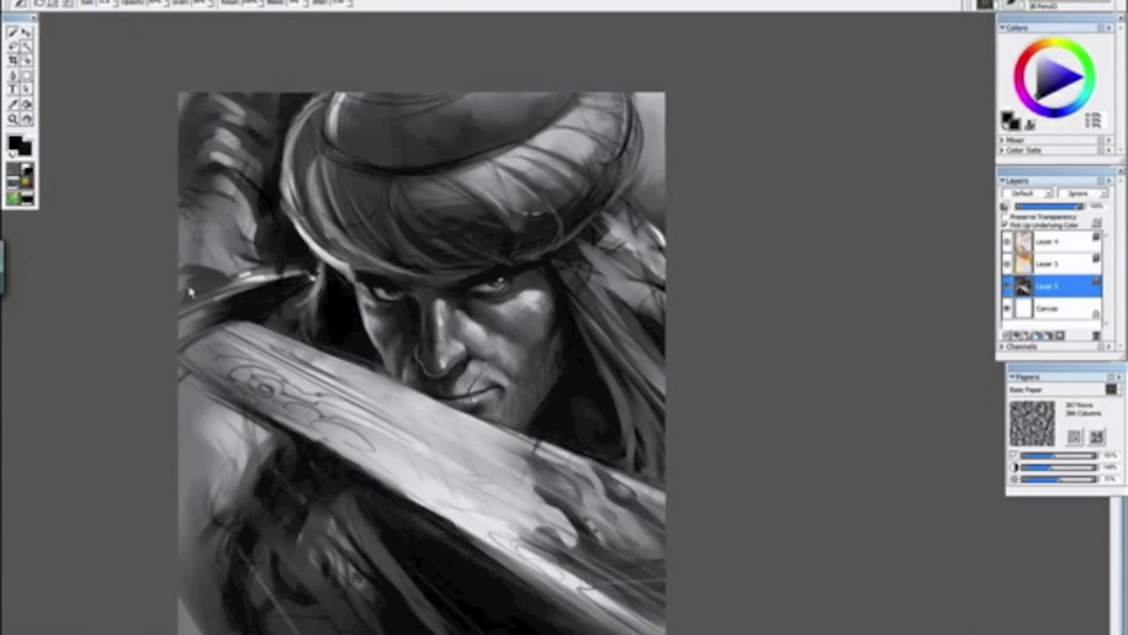
{"action": "key", "text": "ctrl+minus"}
Step: Refine the diagonal shadow across the lit cheek with a dark grey sampled from the skin
{"action": "key", "text": "ctrl+plus"}
{"action": "key", "text": "ctrl+plus"}
{"action": "key", "text": "ctrl+plus"}
{"action": "key", "text": "ctrl+plus"}
{"action": "key", "text": "ctrl+plus"}
{"action": "key", "text": "ctrl+plus"}
{"action": "left_click_drag", "start_coordinate": [366, 315], "coordinate": [552, 315]}
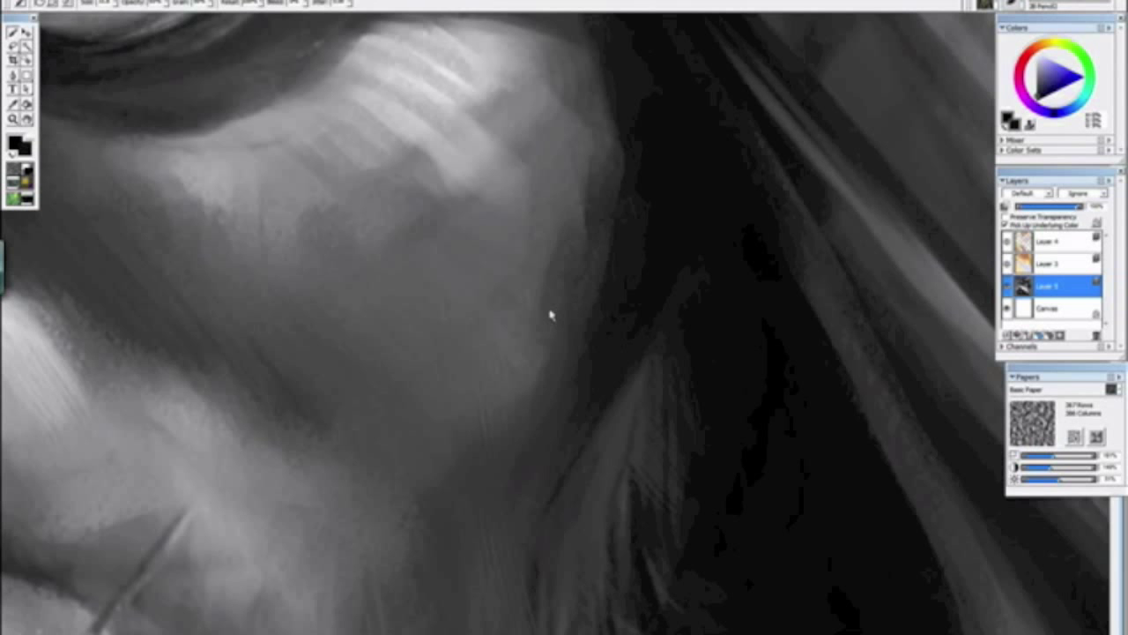
{"action": "left_click", "coordinate": [282, 356], "text": "alt"}
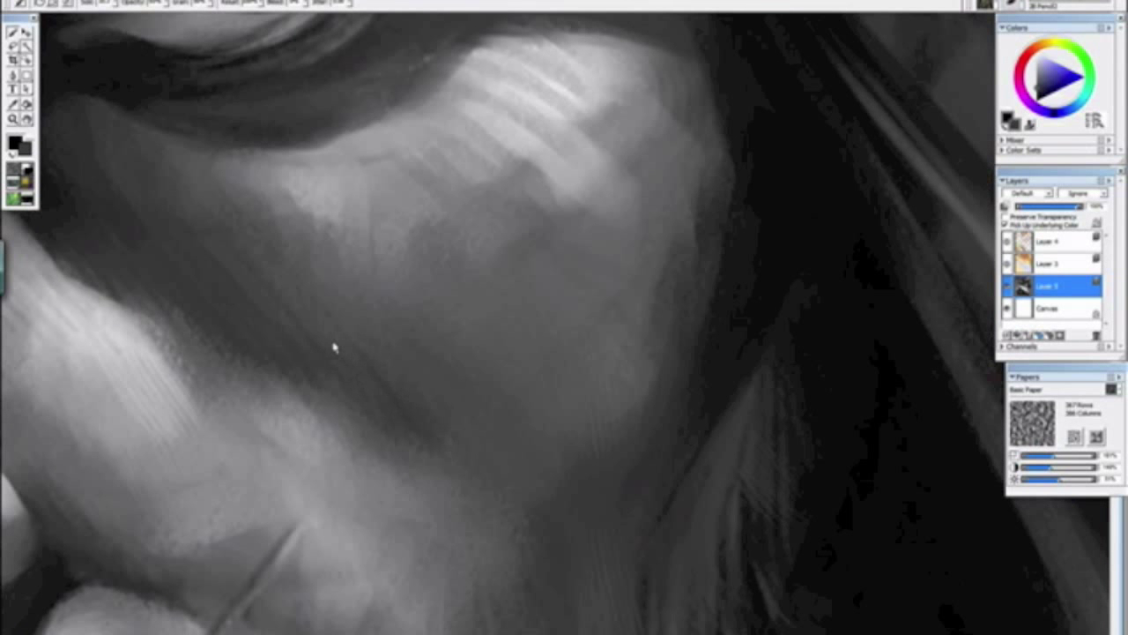
Step: Examine the cheek's shading from a distance with the canvas straightened
{"action": "key", "text": "ctrl+minus"}
{"action": "key", "text": "ctrl+minus"}
{"action": "key", "text": "ctrl+minus"}
{"action": "key", "text": "ctrl+minus"}
{"action": "key", "text": "ctrl+minus"}
{"action": "left_click_drag", "start_coordinate": [609, 500], "coordinate": [224, 162]}
{"action": "left_click", "coordinate": [269, 252], "text": "alt"}
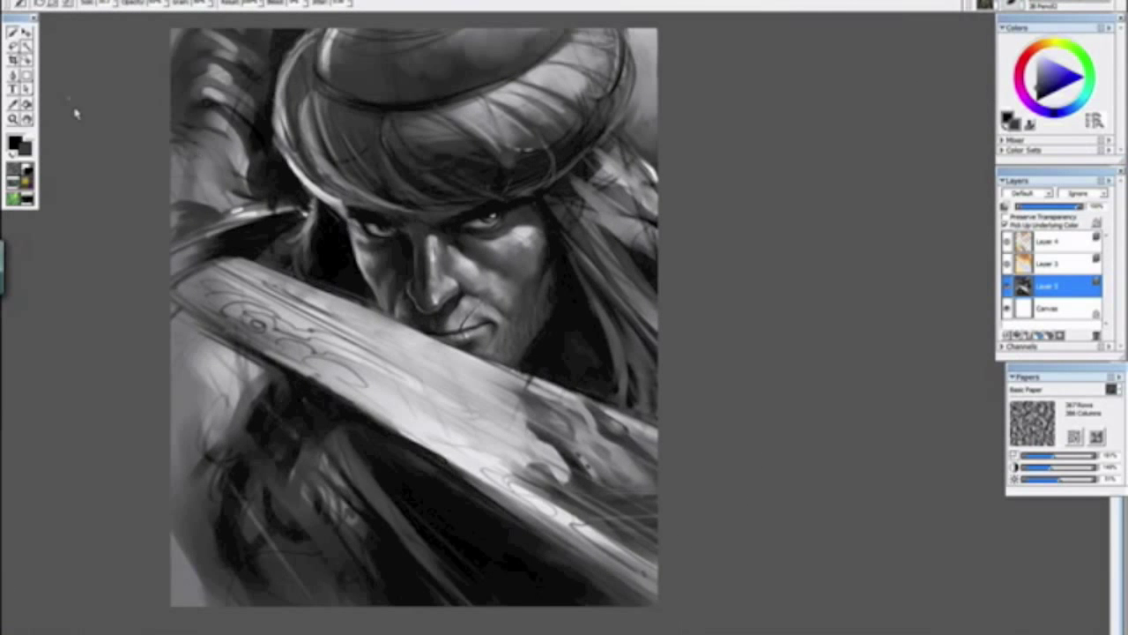
{"action": "key", "text": "ctrl+minus"}
{"action": "key", "text": "ctrl+minus"}
{"action": "key", "text": "ctrl+minus"}
{"action": "key", "text": "ctrl+plus"}
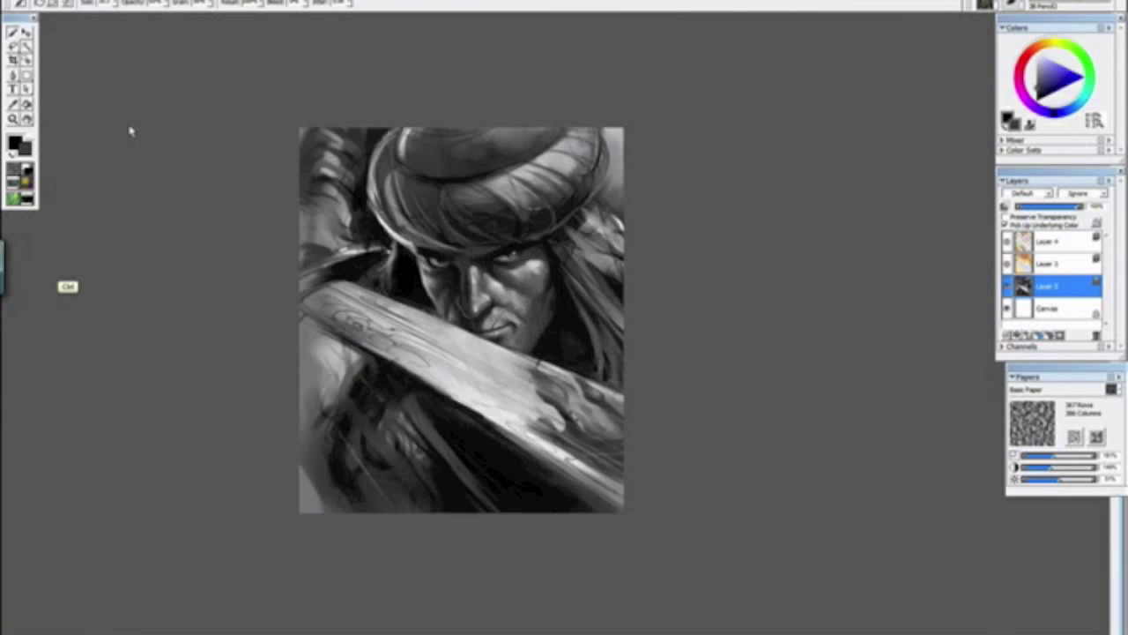
Step: Rotate the canvas and repaint the tones along the pointed collar edge behind the blade with sampled greys
{"action": "key", "text": "ctrl+plus"}
{"action": "key", "text": "ctrl+plus"}
{"action": "left_click_drag", "start_coordinate": [542, 485], "coordinate": [396, 275]}
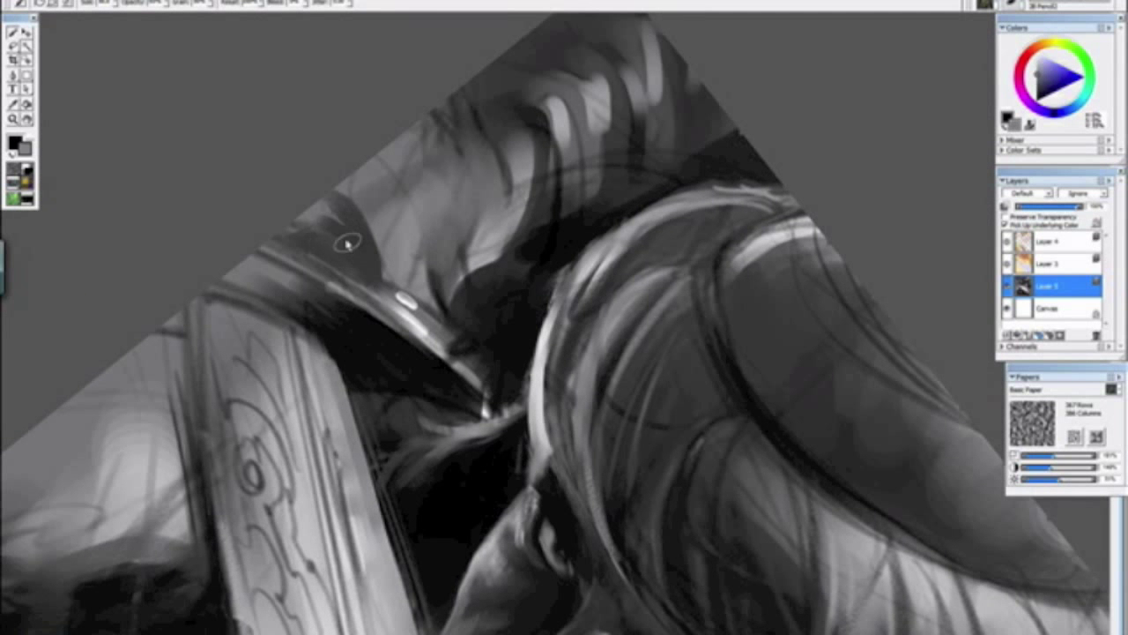
{"action": "left_click_drag", "start_coordinate": [404, 247], "coordinate": [441, 493]}
{"action": "left_click", "coordinate": [466, 376], "text": "alt"}
{"action": "mouse_move", "coordinate": [472, 398]}
{"action": "left_mouse_down"}
{"action": "mouse_move", "coordinate": [419, 316]}
{"action": "mouse_move", "coordinate": [468, 375]}
{"action": "mouse_move", "coordinate": [389, 299]}
{"action": "mouse_move", "coordinate": [434, 326]}
{"action": "mouse_move", "coordinate": [311, 291]}
{"action": "left_mouse_up"}
{"action": "key", "text": "alt+space"}
{"action": "left_click_drag", "start_coordinate": [430, 319], "coordinate": [310, 292]}
{"action": "left_click_drag", "start_coordinate": [459, 350], "coordinate": [365, 272]}
Step: Examine the collar's edge in the whole painting at thumbnail size and up close
{"action": "key", "text": "ctrl+minus"}
{"action": "key", "text": "ctrl+minus"}
{"action": "key", "text": "ctrl+minus"}
{"action": "key", "text": "ctrl+minus"}
{"action": "key", "text": "ctrl+minus"}
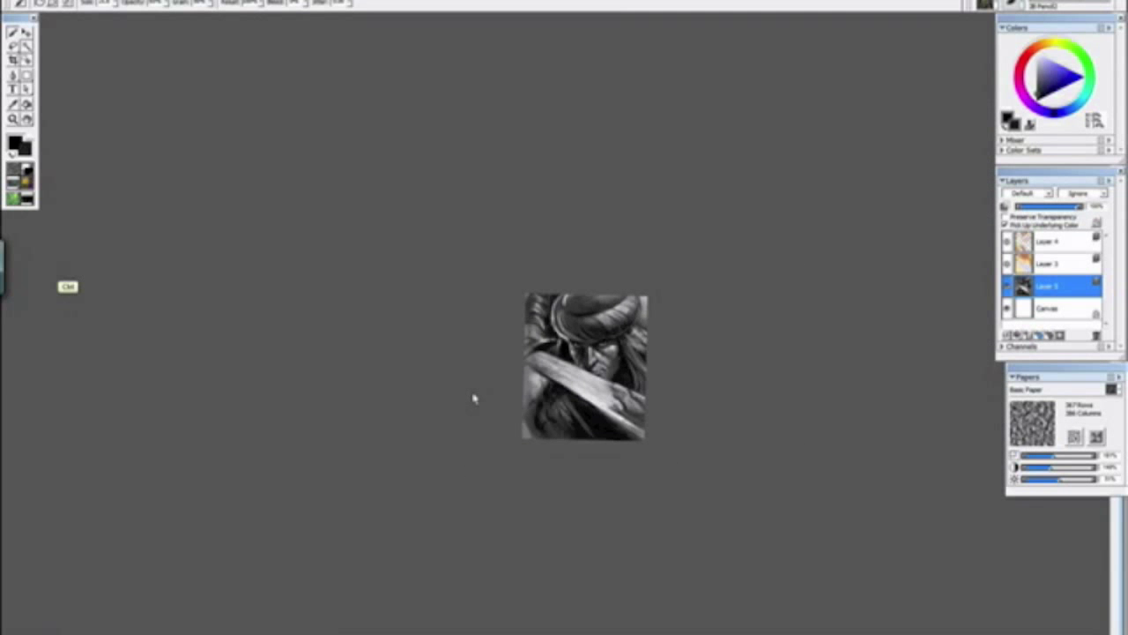
{"action": "key", "text": "ctrl+plus"}
{"action": "key", "text": "ctrl+plus"}
{"action": "key", "text": "ctrl+plus"}
{"action": "key", "text": "ctrl+plus"}
{"action": "key", "text": "ctrl+plus"}
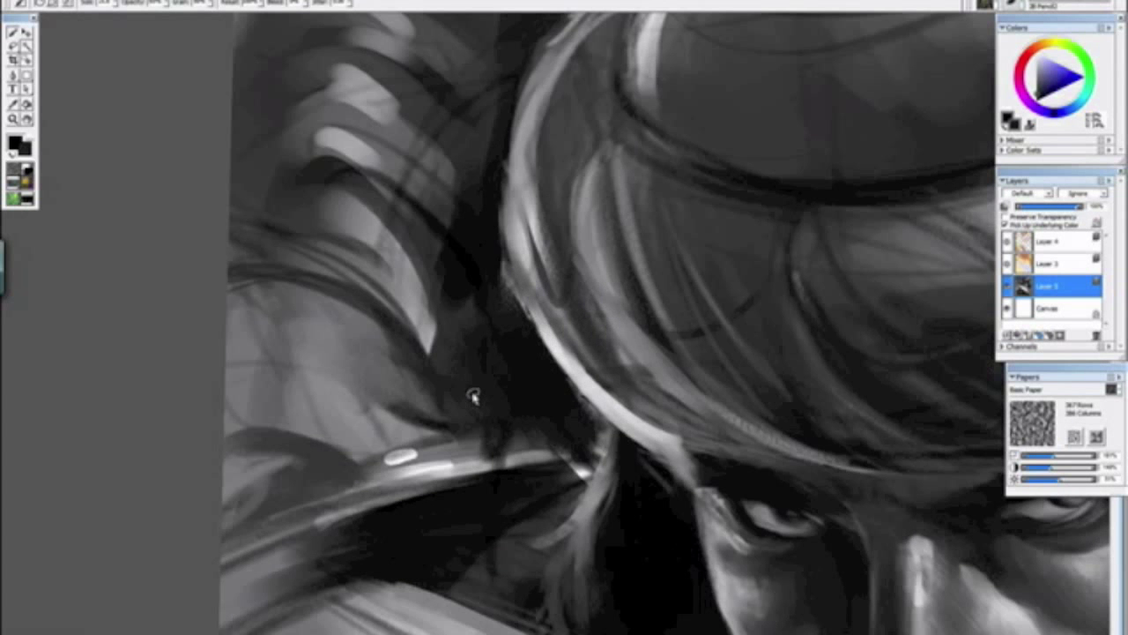
Step: Draw thin light lines along the collar's edge and a fine curved grey stroke across the dark cloth below it
{"action": "left_click_drag", "start_coordinate": [474, 399], "coordinate": [304, 368]}
{"action": "left_click", "coordinate": [367, 294], "text": "alt"}
{"action": "mouse_move", "coordinate": [359, 293]}
{"action": "left_mouse_down"}
{"action": "mouse_move", "coordinate": [180, 148]}
{"action": "mouse_move", "coordinate": [393, 340]}
{"action": "mouse_move", "coordinate": [182, 168]}
{"action": "mouse_move", "coordinate": [439, 388]}
{"action": "left_mouse_up"}
{"action": "left_click", "coordinate": [445, 436], "text": "alt"}
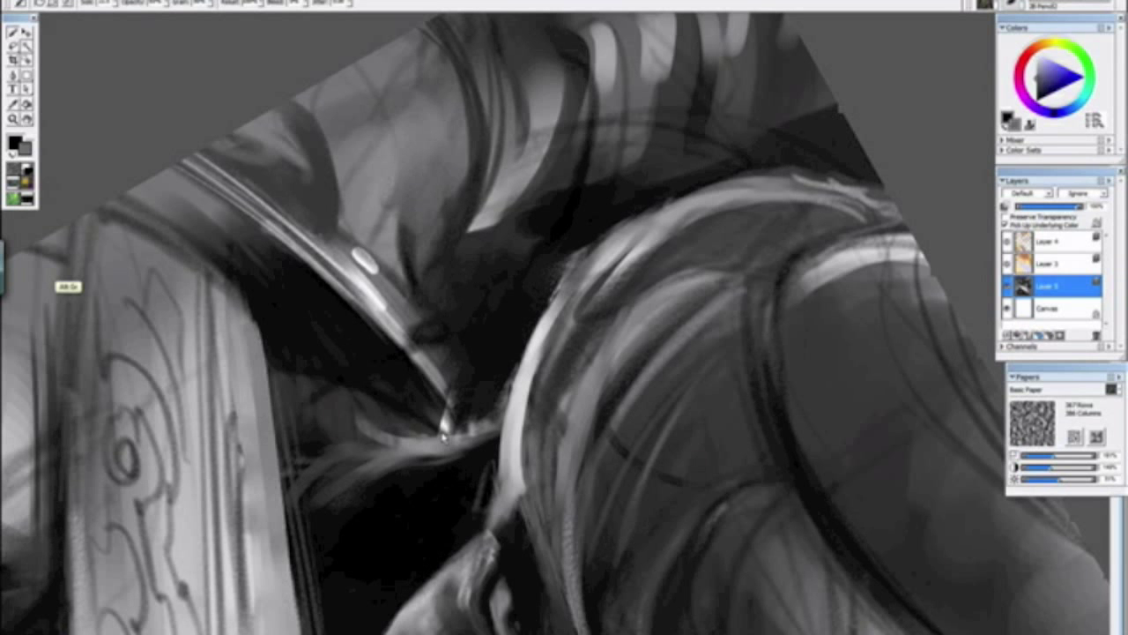
{"action": "left_click", "coordinate": [441, 452], "text": "alt"}
{"action": "left_click_drag", "start_coordinate": [274, 377], "coordinate": [431, 445]}
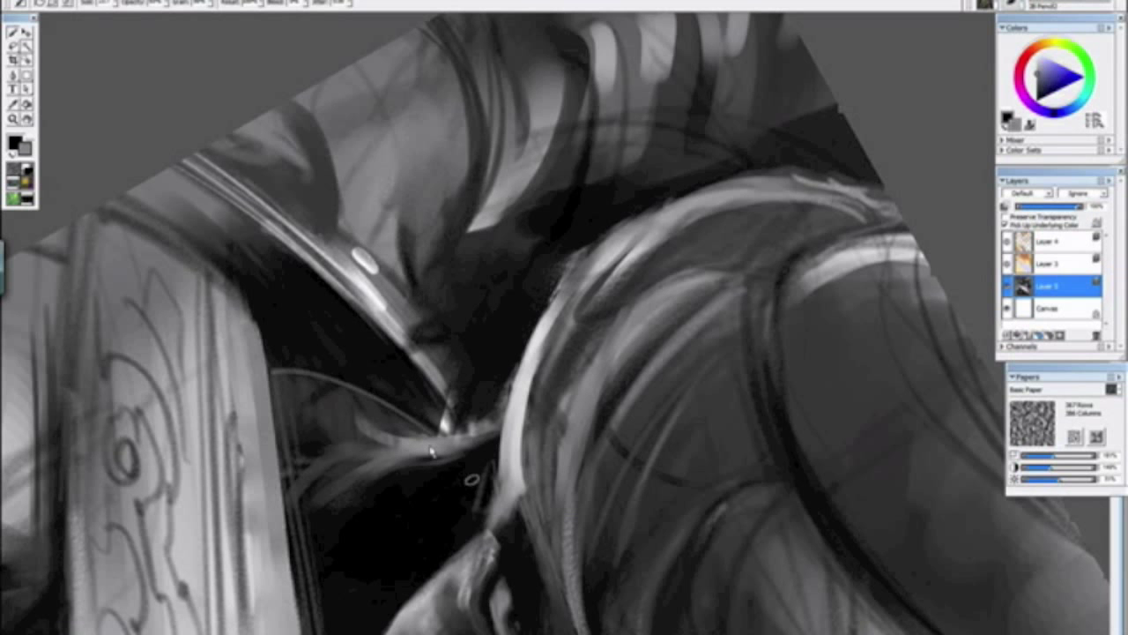
Step: Examine the collar's light lines in the whole tilted painting and at closer range
{"action": "key", "text": "ctrl+minus"}
{"action": "key", "text": "ctrl+minus"}
{"action": "key", "text": "ctrl+minus"}
{"action": "key", "text": "ctrl+minus"}
{"action": "key", "text": "ctrl+minus"}
{"action": "key", "text": "ctrl+minus"}
{"action": "key", "text": "ctrl+minus"}
{"action": "key", "text": "ctrl+plus"}
{"action": "key", "text": "ctrl+plus"}
{"action": "key", "text": "ctrl+plus"}
{"action": "key", "text": "ctrl+plus"}
{"action": "key", "text": "ctrl+plus"}
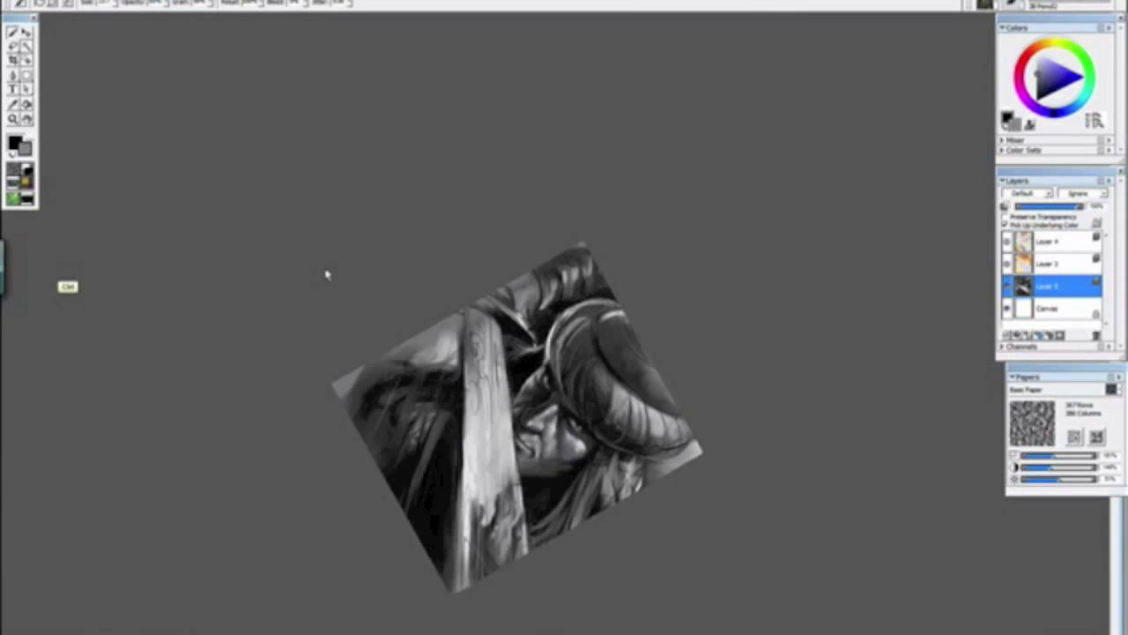
{"action": "scroll", "coordinate": [278, 251], "scroll_direction": "up", "scroll_amount": 2}
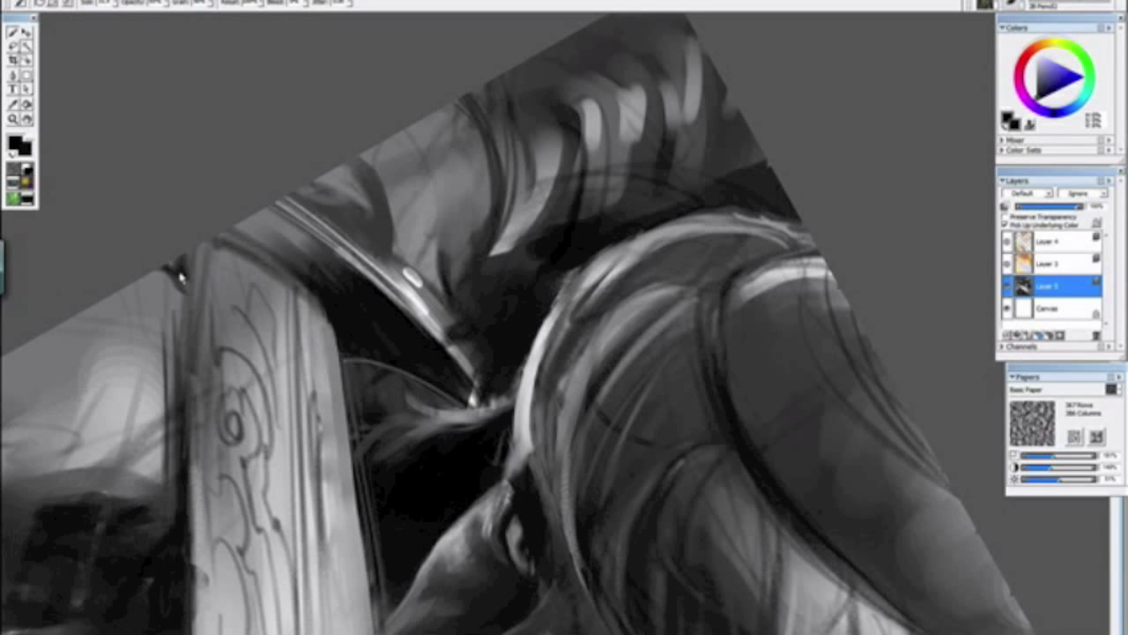
Step: Straighten the canvas and examine the upright painting from a distance
{"action": "key", "text": "ctrl+minus"}
{"action": "key", "text": "ctrl+minus"}
{"action": "key", "text": "ctrl+minus"}
{"action": "key", "text": "ctrl+minus"}
{"action": "left_click", "coordinate": [319, 289], "text": "alt"}
{"action": "left_click_drag", "start_coordinate": [334, 306], "coordinate": [291, 306]}
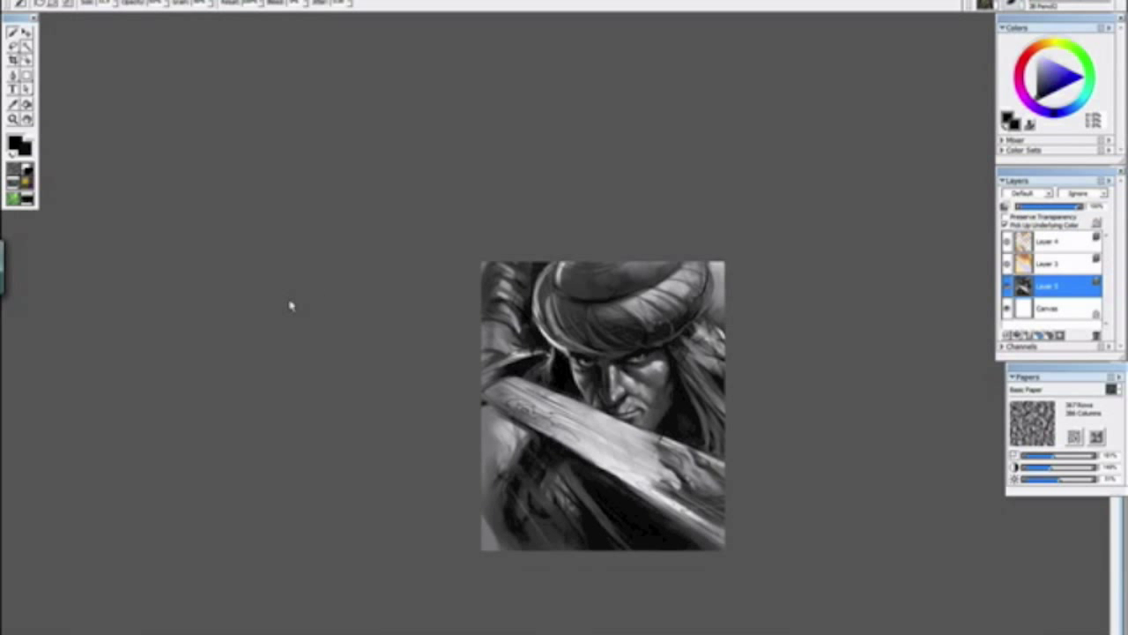
{"action": "scroll", "coordinate": [322, 352], "scroll_direction": "down", "scroll_amount": 3}
{"action": "scroll", "coordinate": [323, 352], "scroll_direction": "up", "scroll_amount": 3}
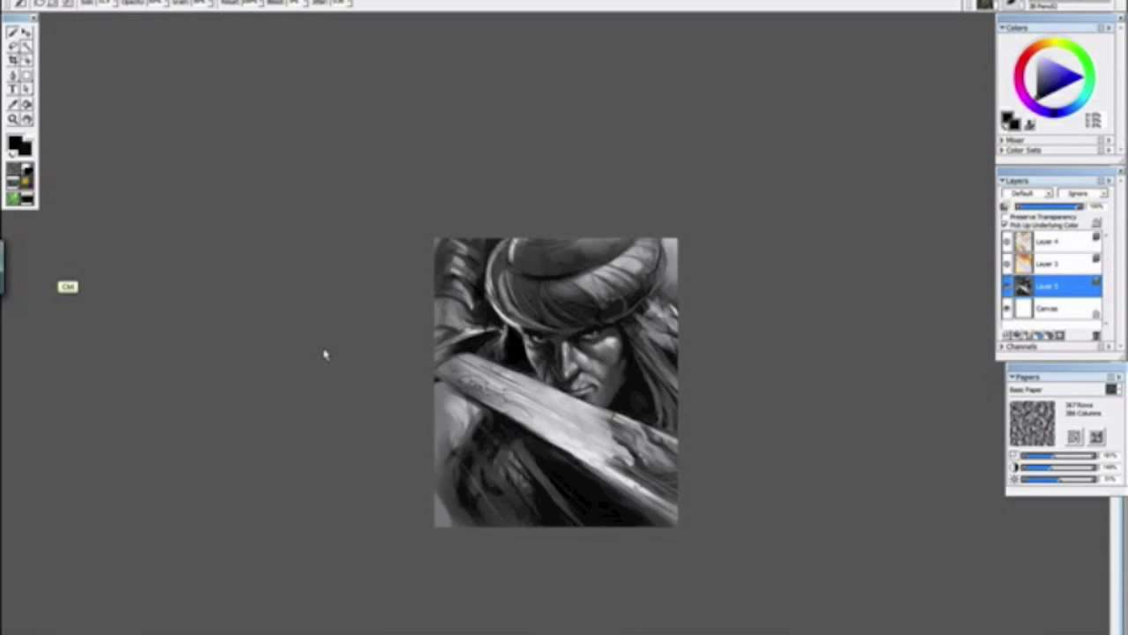
Step: Rotate the canvas, deepen the dark shading inside the turban's bright outer rim, and straighten the view
{"action": "key", "text": "ctrl+plus"}
{"action": "key", "text": "ctrl+plus"}
{"action": "key", "text": "ctrl+plus"}
{"action": "left_click_drag", "start_coordinate": [366, 441], "coordinate": [385, 315]}
{"action": "left_click_drag", "start_coordinate": [385, 315], "coordinate": [396, 420]}
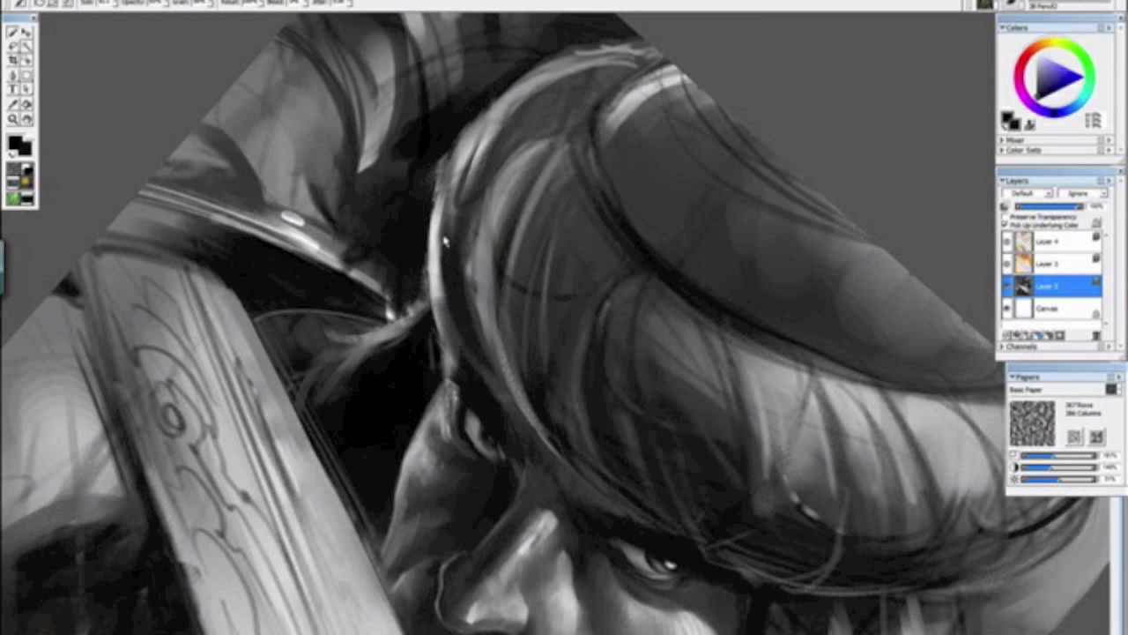
{"action": "scroll", "coordinate": [486, 185], "scroll_direction": "down", "scroll_amount": 2}
{"action": "scroll", "coordinate": [487, 185], "scroll_direction": "down", "scroll_amount": 4}
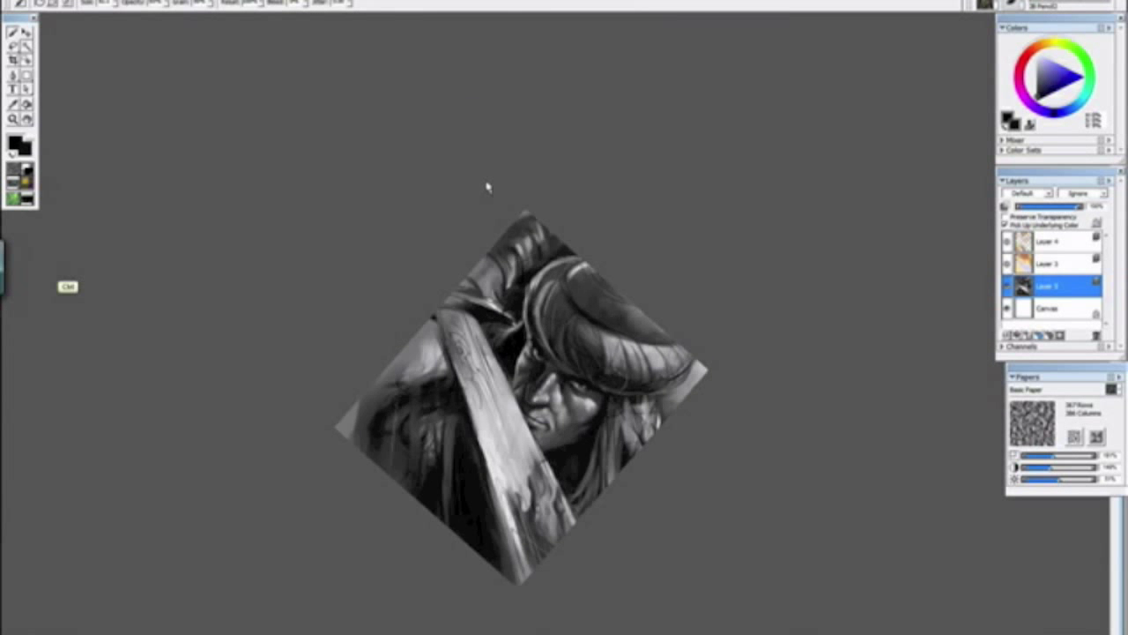
{"action": "left_click_drag", "start_coordinate": [378, 330], "coordinate": [574, 477]}
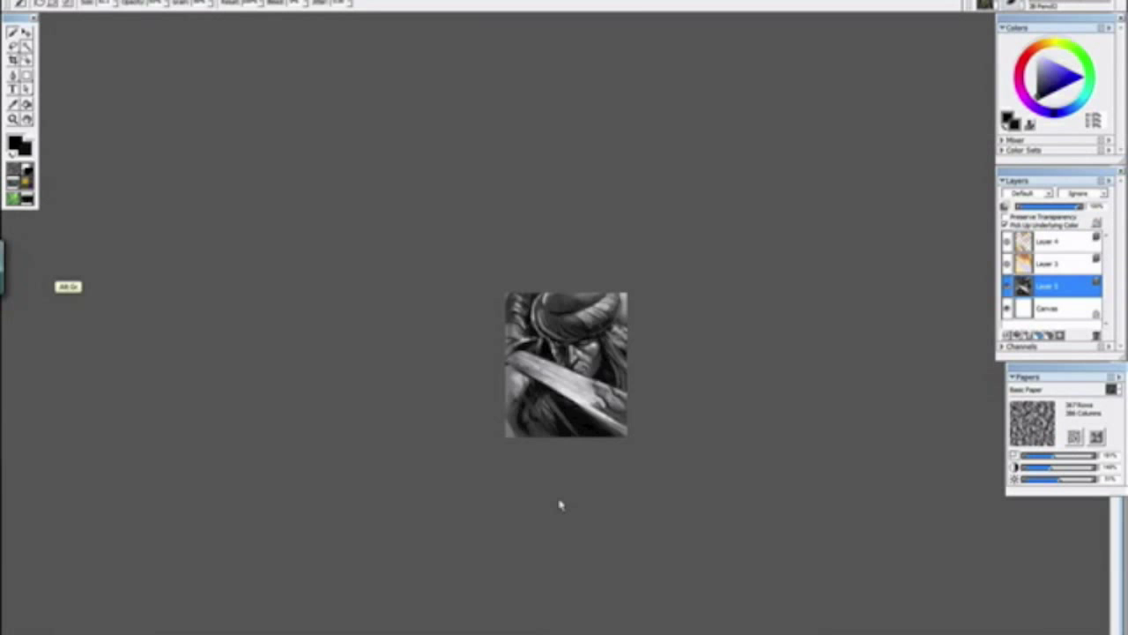
Step: Paint black strokes over the light streaks in the turban's lower folds above the brow
{"action": "scroll", "coordinate": [574, 489], "scroll_direction": "up", "scroll_amount": 5}
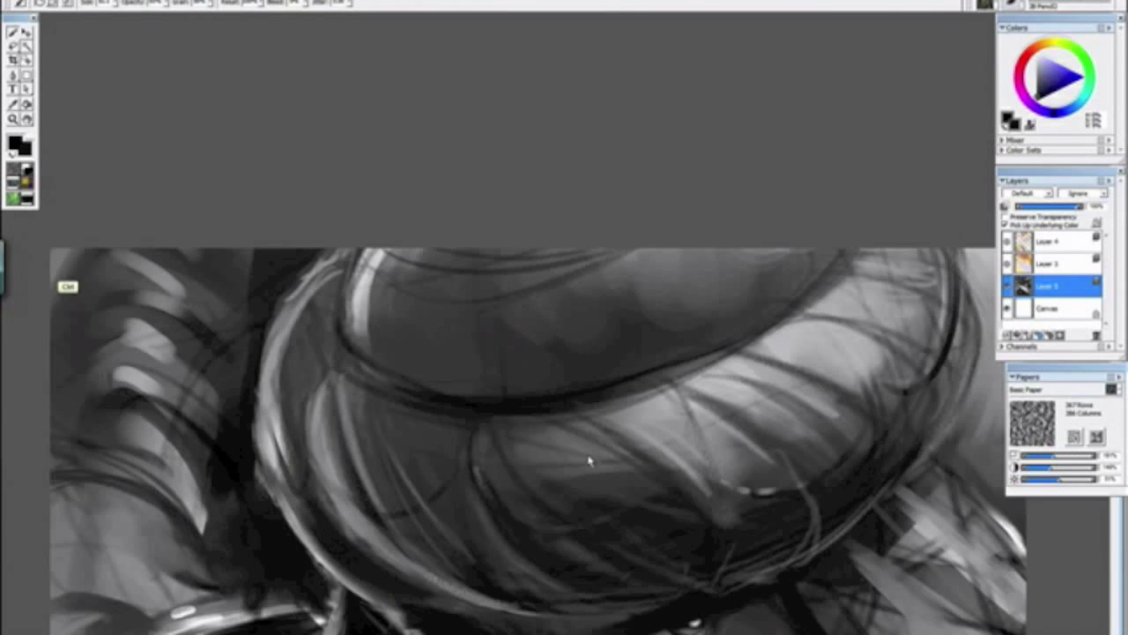
{"action": "scroll", "coordinate": [589, 460], "scroll_direction": "up", "scroll_amount": 2}
{"action": "left_click_drag", "start_coordinate": [576, 343], "coordinate": [571, 96]}
{"action": "left_click_drag", "start_coordinate": [433, 425], "coordinate": [448, 273]}
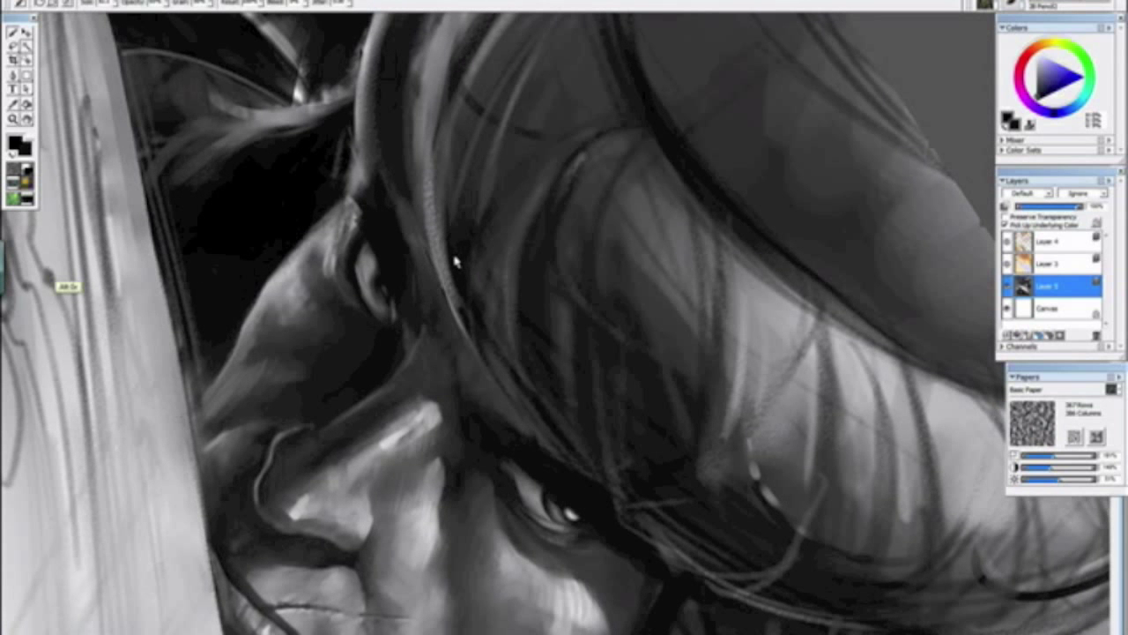
{"action": "mouse_move", "coordinate": [468, 312]}
{"action": "left_mouse_down"}
{"action": "mouse_move", "coordinate": [385, 110]}
{"action": "mouse_move", "coordinate": [532, 376]}
{"action": "left_mouse_up"}
{"action": "mouse_move", "coordinate": [484, 341]}
{"action": "left_mouse_down"}
{"action": "mouse_move", "coordinate": [397, 194]}
{"action": "mouse_move", "coordinate": [396, 113]}
{"action": "mouse_move", "coordinate": [441, 257]}
{"action": "mouse_move", "coordinate": [414, 121]}
{"action": "mouse_move", "coordinate": [492, 155]}
{"action": "left_mouse_up"}
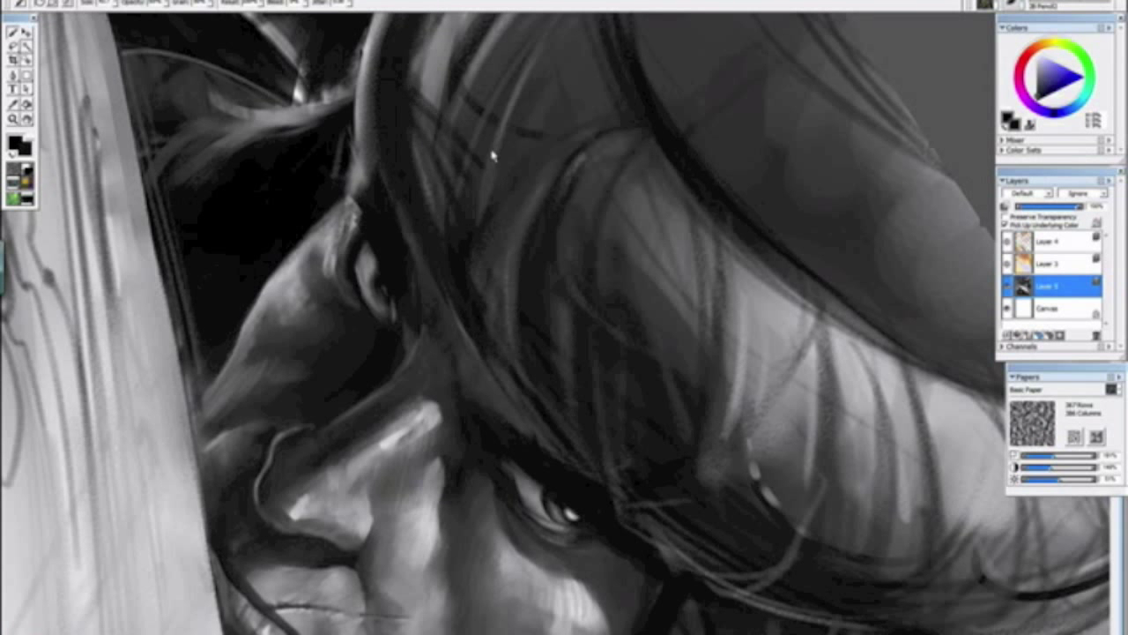
Step: Rework the bright cheek patch below the eye and its outer edge using greys sampled from the face
{"action": "scroll", "coordinate": [520, 95], "scroll_direction": "down", "scroll_amount": 6}
{"action": "mouse_move", "coordinate": [329, 257]}
{"action": "left_mouse_down"}
{"action": "mouse_move", "coordinate": [581, 495]}
{"action": "mouse_move", "coordinate": [548, 469]}
{"action": "left_mouse_up"}
{"action": "left_click", "coordinate": [567, 484], "text": "alt"}
{"action": "key", "text": "ctrl+plus"}
{"action": "key", "text": "ctrl+plus"}
{"action": "key", "text": "ctrl+plus"}
{"action": "key", "text": "ctrl+plus"}
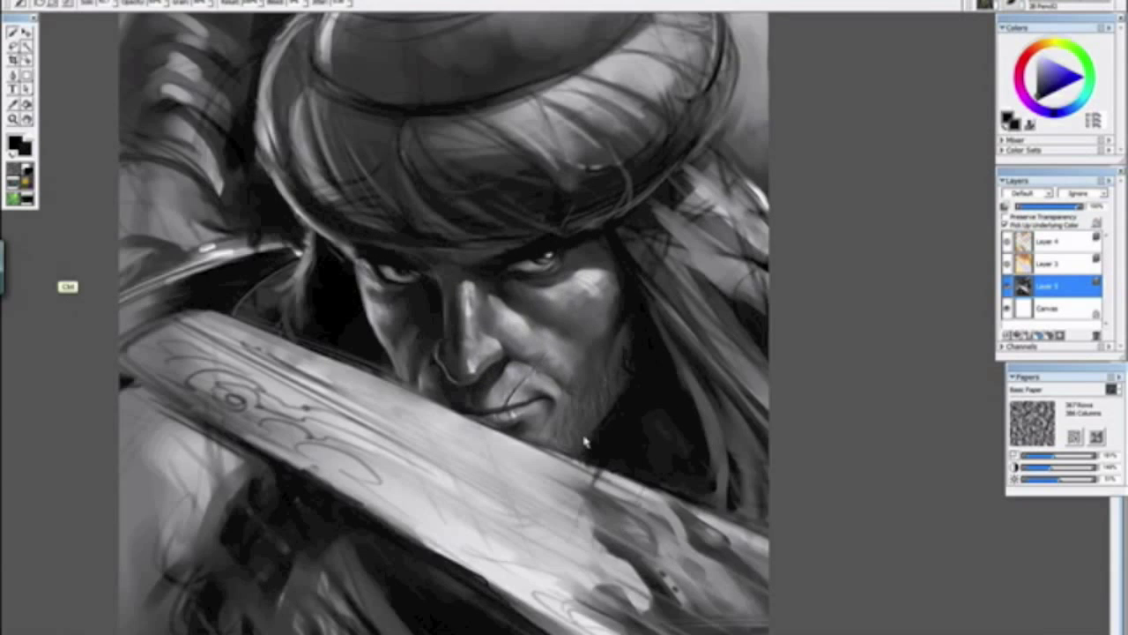
{"action": "scroll", "coordinate": [585, 443], "scroll_direction": "up", "scroll_amount": 6}
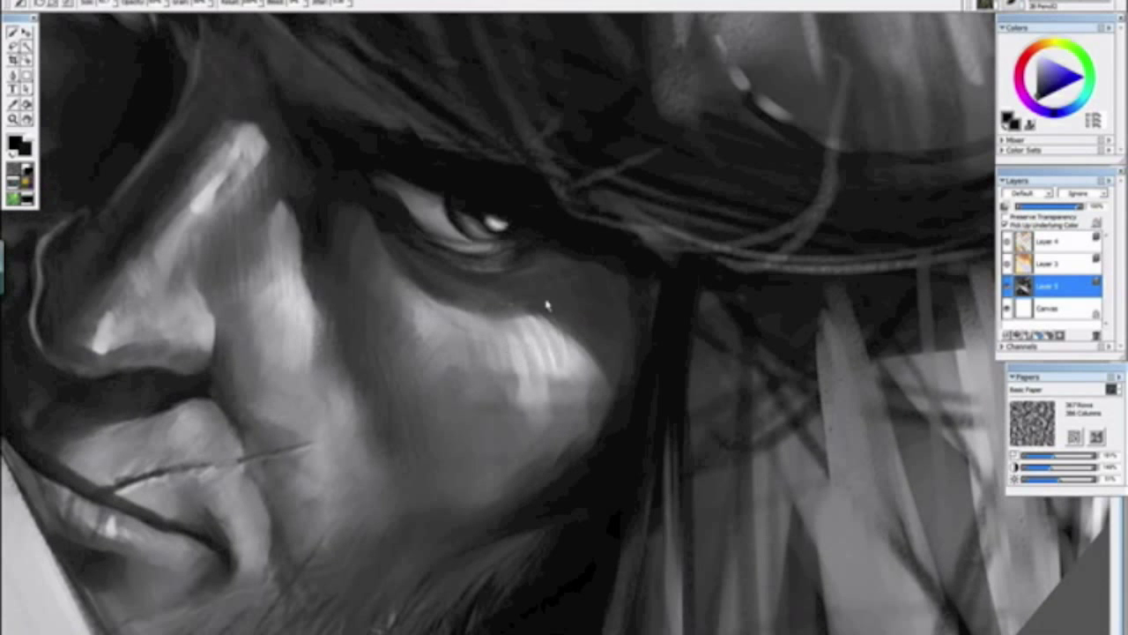
{"action": "left_click", "coordinate": [540, 308], "text": "alt"}
{"action": "mouse_move", "coordinate": [559, 379]}
{"action": "left_mouse_down"}
{"action": "mouse_move", "coordinate": [485, 258]}
{"action": "mouse_move", "coordinate": [539, 409]}
{"action": "left_mouse_up"}
{"action": "key", "text": "alt"}
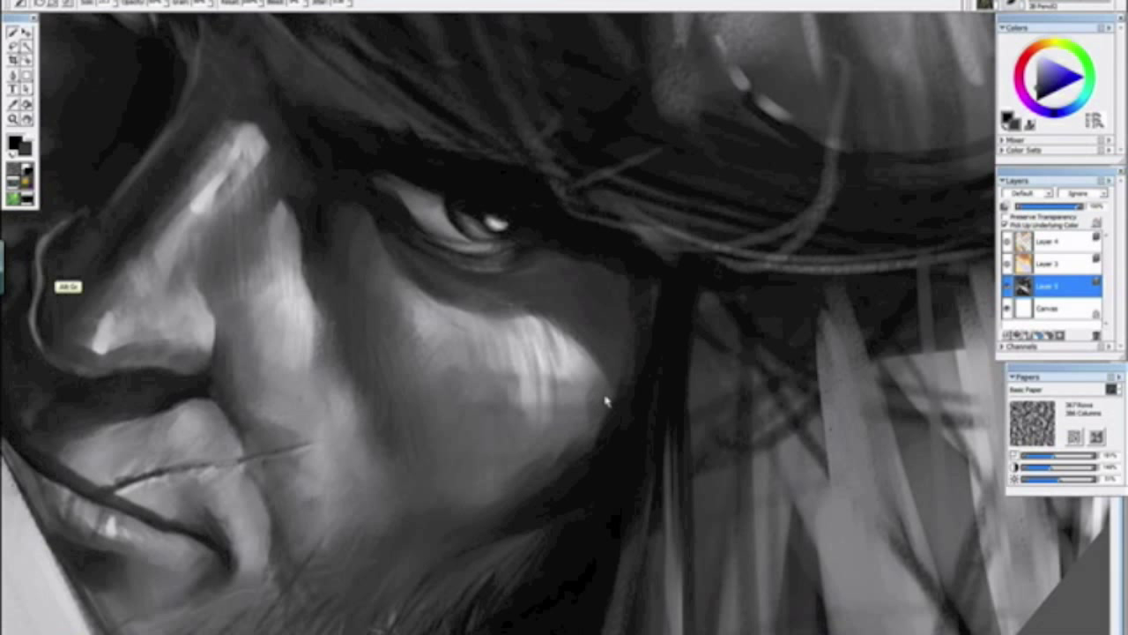
{"action": "left_click", "coordinate": [620, 419], "text": "alt"}
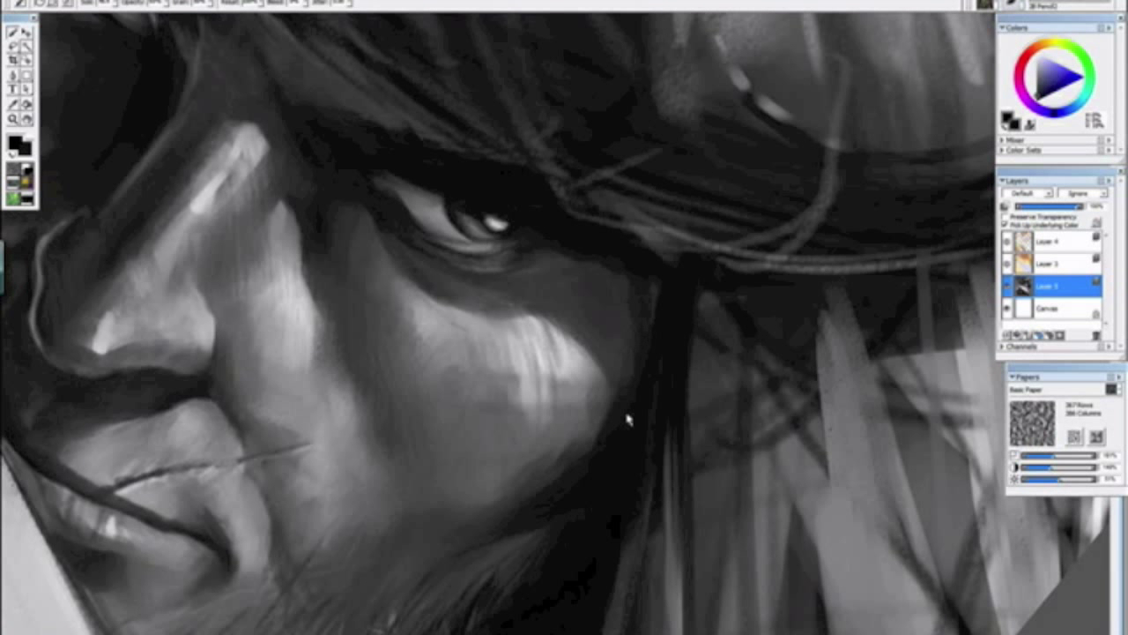
Step: Straighten the canvas and examine the whole painting from a distance
{"action": "key", "text": "ctrl+minus"}
{"action": "key", "text": "ctrl+minus"}
{"action": "key", "text": "ctrl+minus"}
{"action": "key", "text": "ctrl+minus"}
{"action": "key", "text": "ctrl+minus"}
{"action": "key", "text": "ctrl+minus"}
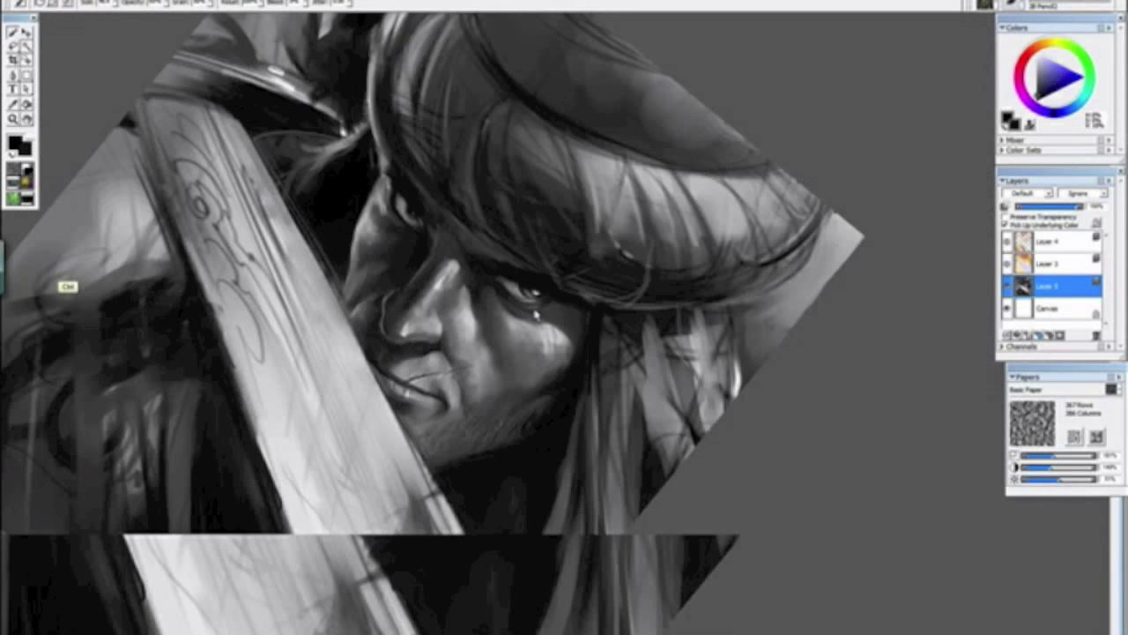
{"action": "key", "text": "alt+space"}
{"action": "left_click_drag", "start_coordinate": [374, 319], "coordinate": [613, 509]}
{"action": "left_click", "coordinate": [615, 563]}
{"action": "key", "text": "ctrl+minus"}
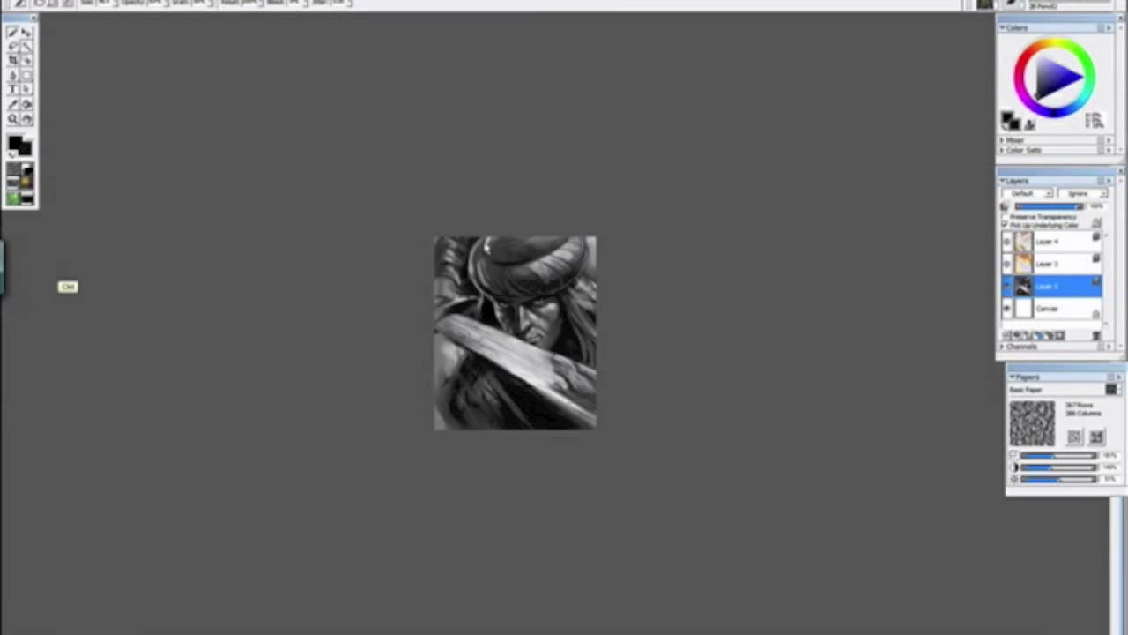
Step: Tilt the canvas and darken the far end of the mouth line beside the blade with sampled grey
{"action": "key", "text": "ctrl+plus"}
{"action": "key", "text": "ctrl+plus"}
{"action": "key", "text": "ctrl+plus"}
{"action": "key", "text": "ctrl+plus"}
{"action": "key", "text": "ctrl+plus"}
{"action": "key", "text": "ctrl+plus"}
{"action": "left_click", "coordinate": [468, 332], "text": "alt"}
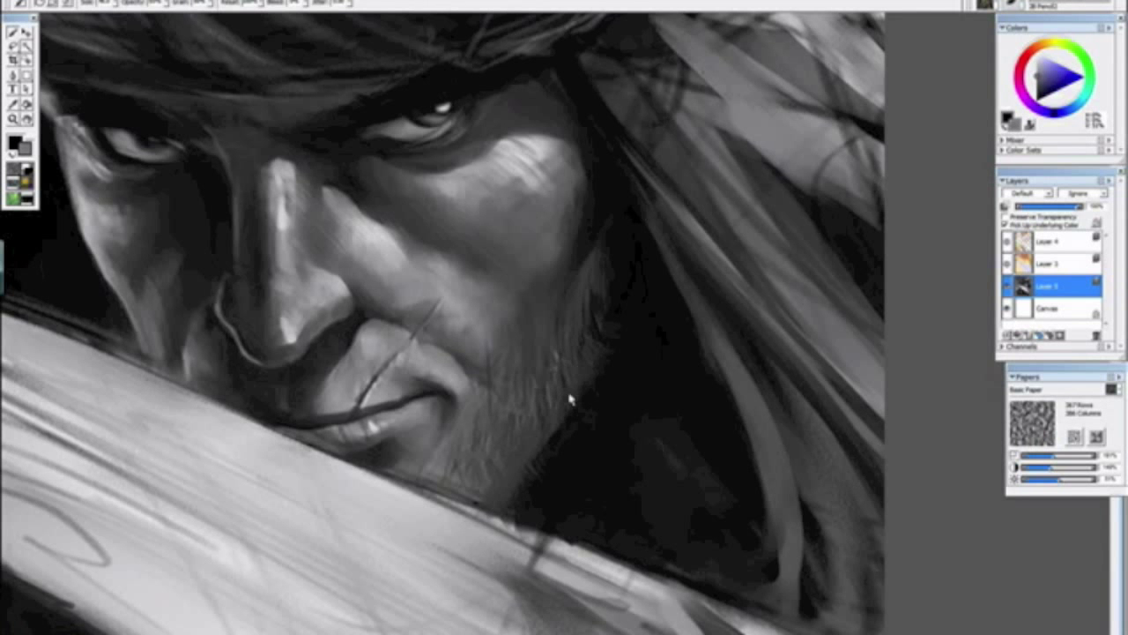
{"action": "scroll", "coordinate": [574, 398], "scroll_direction": "up", "scroll_amount": 5}
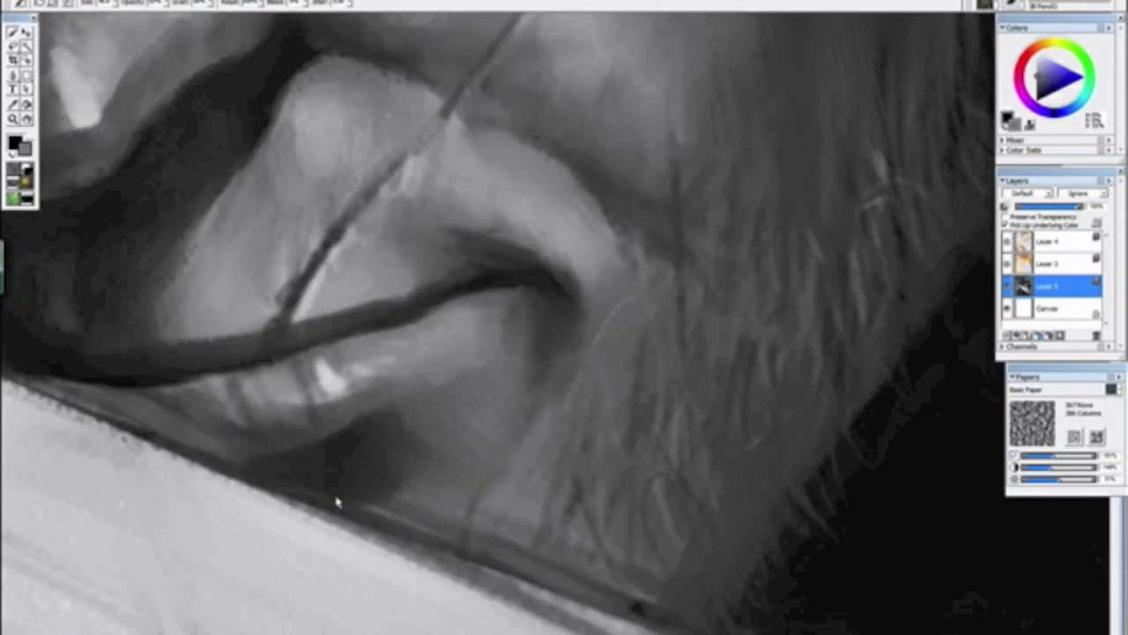
{"action": "left_click_drag", "start_coordinate": [337, 502], "coordinate": [265, 308]}
{"action": "left_click_drag", "start_coordinate": [259, 263], "coordinate": [347, 390]}
{"action": "key", "text": "alt+space"}
{"action": "key", "text": "Escape"}
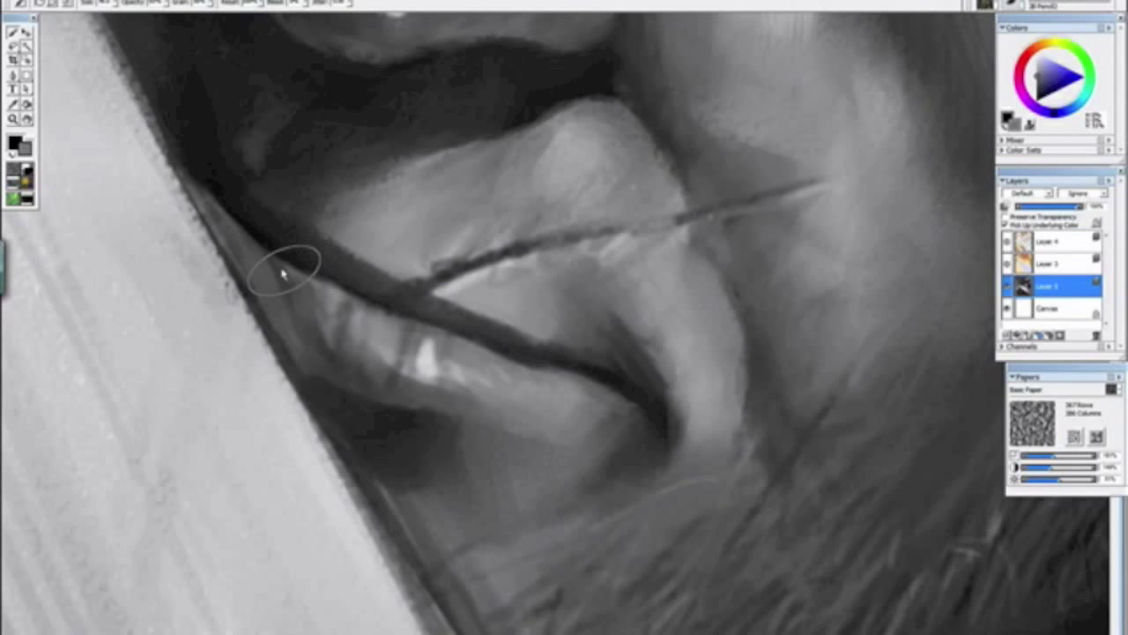
{"action": "key", "text": "alt"}
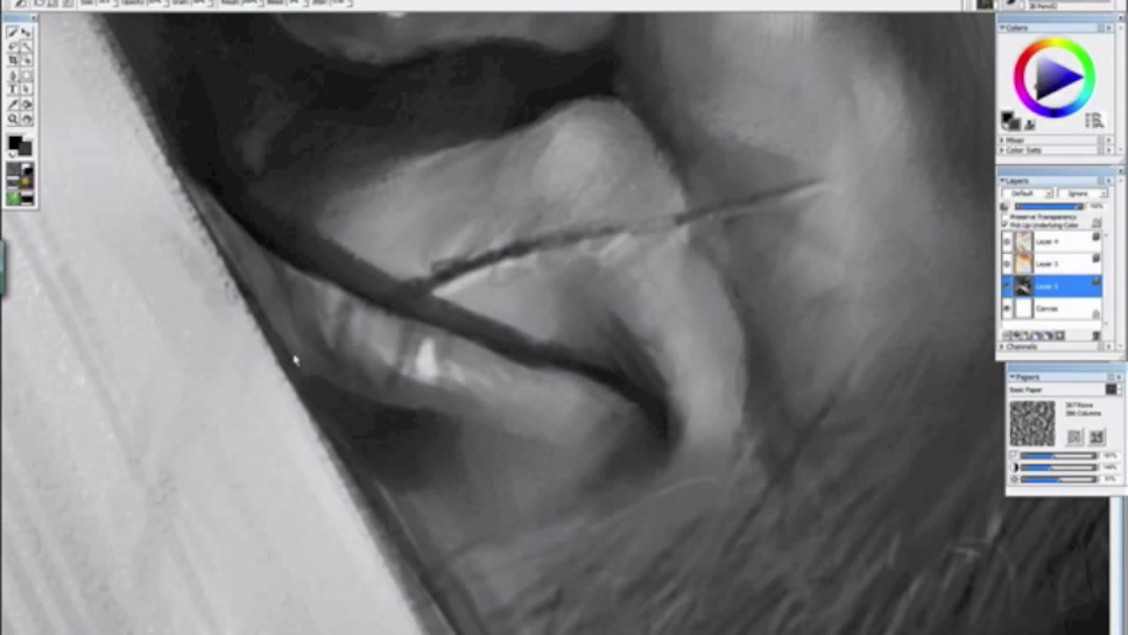
{"action": "key", "text": "alt"}
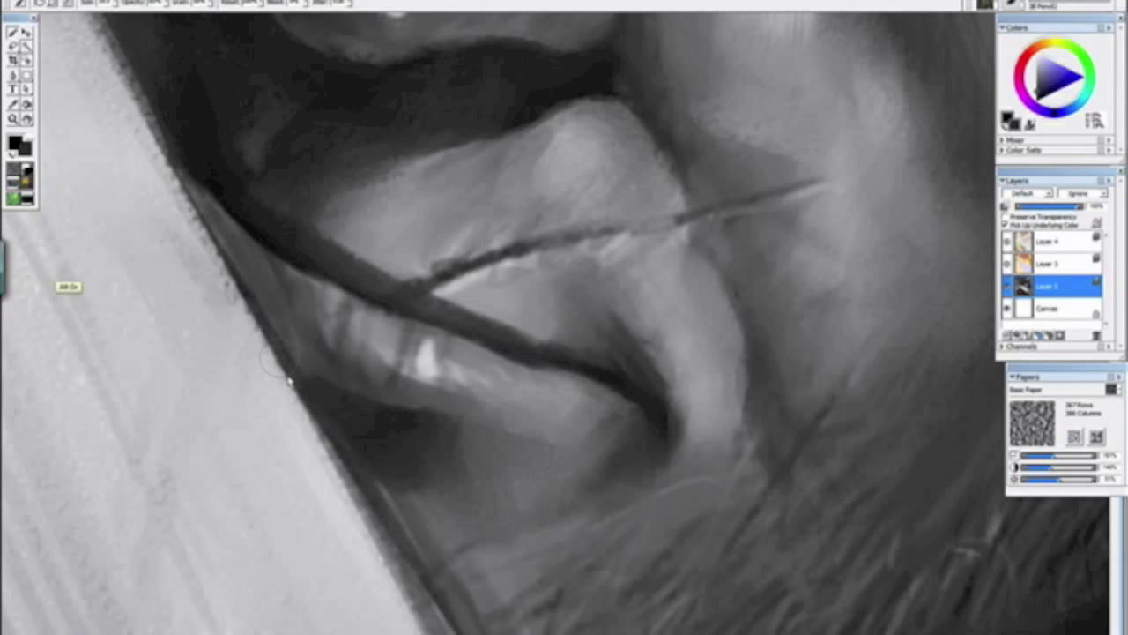
Step: Refine the lower lip with small light strokes beside its highlight, and straighten the canvas
{"action": "left_click_drag", "start_coordinate": [296, 291], "coordinate": [316, 325]}
{"action": "mouse_move", "coordinate": [351, 369]}
{"action": "left_mouse_down"}
{"action": "mouse_move", "coordinate": [356, 308]}
{"action": "mouse_move", "coordinate": [381, 374]}
{"action": "mouse_move", "coordinate": [462, 369]}
{"action": "left_mouse_up"}
{"action": "key", "text": "ctrl+minus"}
{"action": "key", "text": "ctrl+minus"}
{"action": "key", "text": "ctrl+minus"}
{"action": "key", "text": "ctrl+minus"}
{"action": "key", "text": "ctrl+minus"}
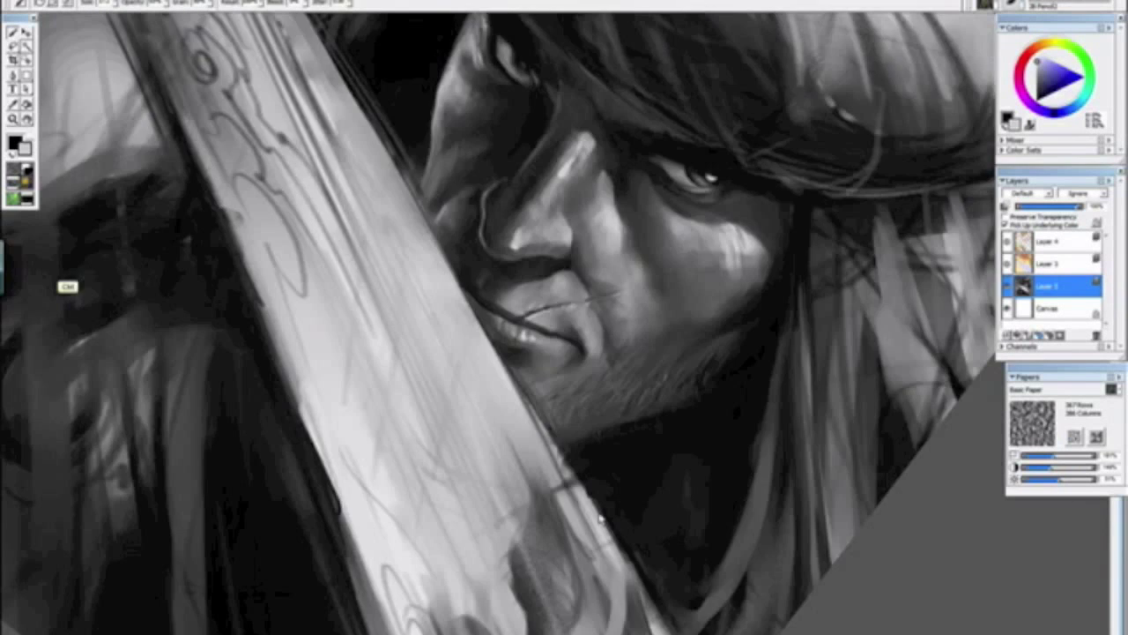
{"action": "left_click_drag", "start_coordinate": [394, 398], "coordinate": [565, 517]}
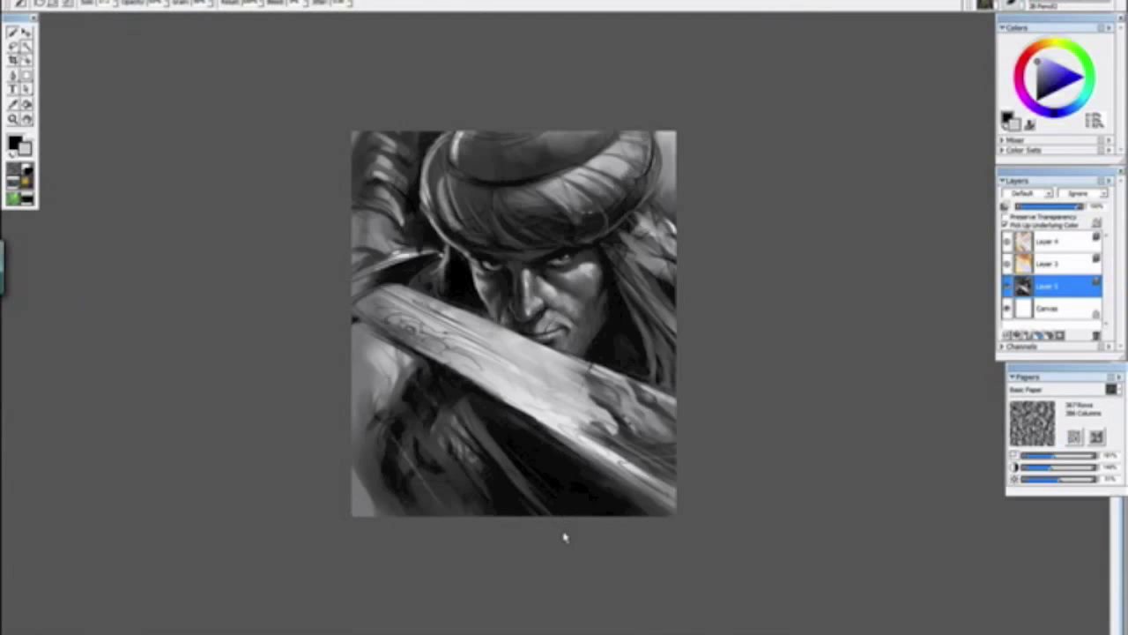
Step: Rotate the canvas and deepen the shading around the nostril wing and above the upper lip with sampled dark greys
{"action": "key", "text": "ctrl+minus"}
{"action": "key", "text": "ctrl+minus"}
{"action": "key", "text": "ctrl+plus"}
{"action": "key", "text": "ctrl+plus"}
{"action": "key", "text": "ctrl+plus"}
{"action": "key", "text": "ctrl+plus"}
{"action": "key", "text": "ctrl+plus"}
{"action": "key", "text": "ctrl+plus"}
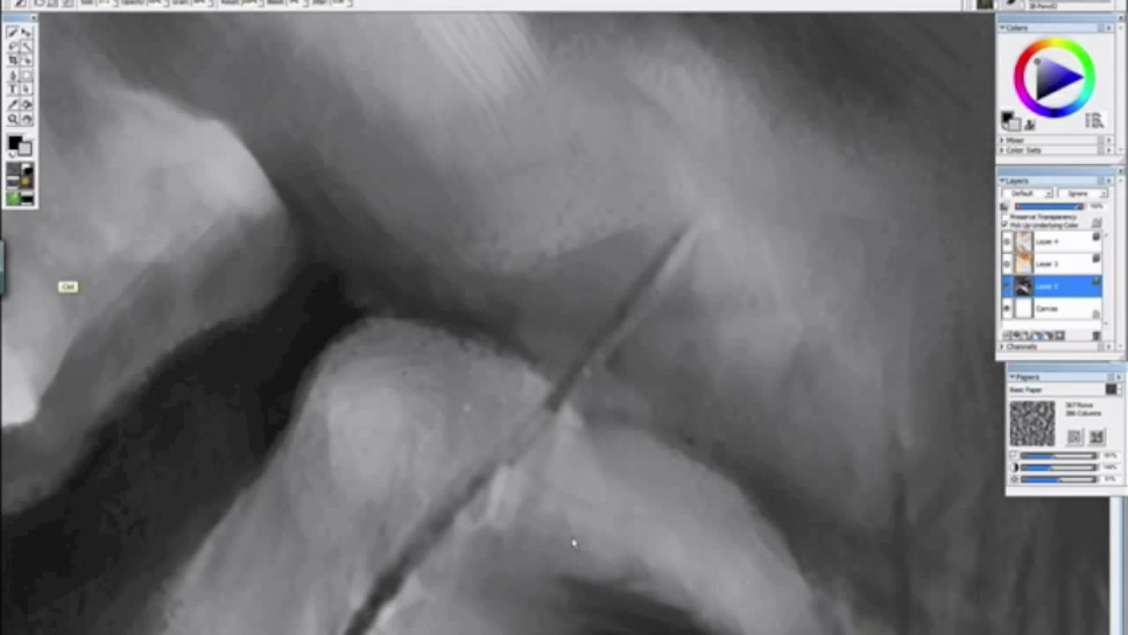
{"action": "left_click_drag", "start_coordinate": [313, 270], "coordinate": [556, 423]}
{"action": "left_click", "coordinate": [474, 429], "text": "alt"}
{"action": "left_click_drag", "start_coordinate": [492, 478], "coordinate": [450, 263]}
{"action": "left_click", "coordinate": [402, 304], "text": "alt"}
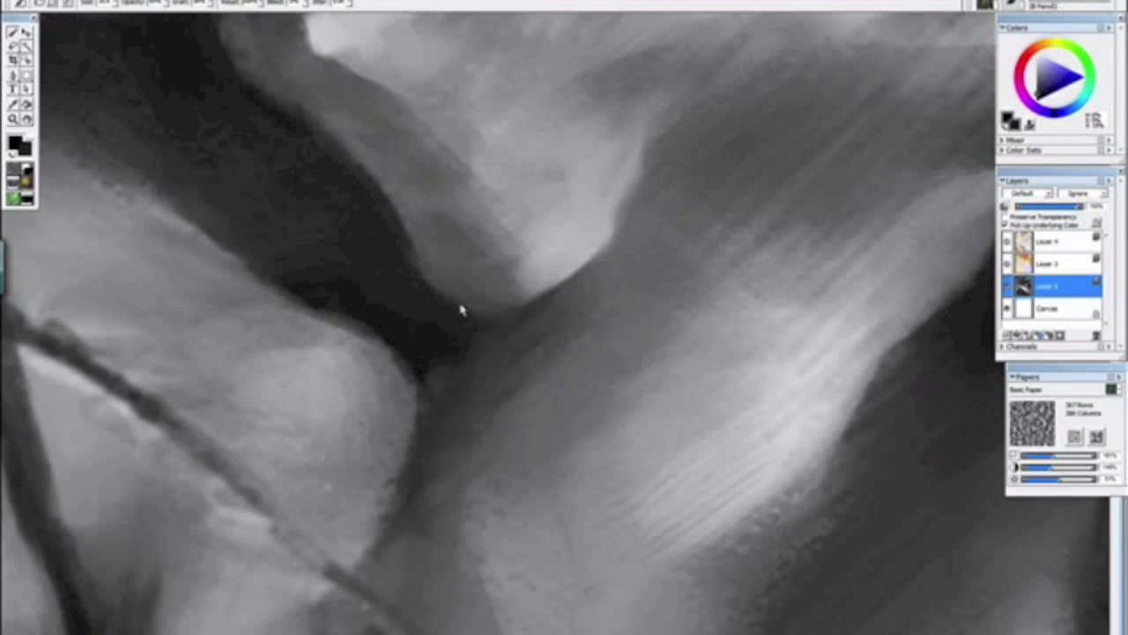
{"action": "mouse_move", "coordinate": [338, 338]}
{"action": "left_mouse_down"}
{"action": "mouse_move", "coordinate": [337, 469]}
{"action": "mouse_move", "coordinate": [608, 405]}
{"action": "left_mouse_up"}
{"action": "mouse_move", "coordinate": [640, 456]}
{"action": "left_mouse_down"}
{"action": "mouse_move", "coordinate": [591, 271]}
{"action": "mouse_move", "coordinate": [645, 352]}
{"action": "mouse_move", "coordinate": [609, 272]}
{"action": "left_mouse_up"}
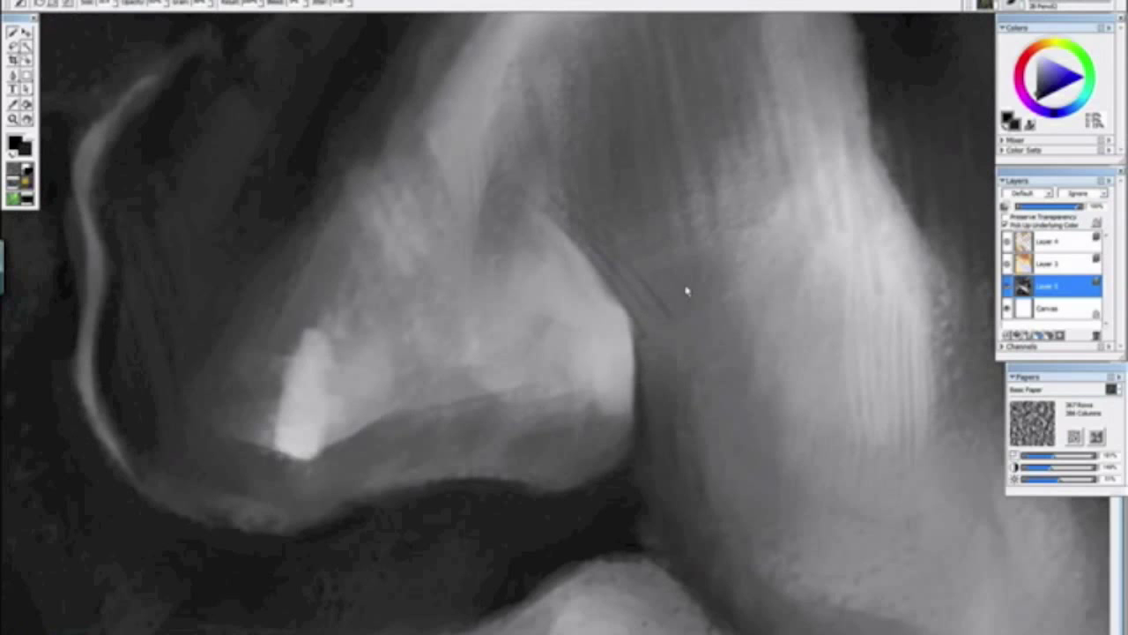
Step: Straighten the canvas and check the nose and mouth shading within the whole painting and at closer range
{"action": "key", "text": "ctrl+minus"}
{"action": "key", "text": "ctrl+minus"}
{"action": "key", "text": "ctrl+minus"}
{"action": "key", "text": "ctrl+minus"}
{"action": "key", "text": "ctrl+minus"}
{"action": "key", "text": "ctrl+minus"}
{"action": "mouse_move", "coordinate": [458, 416]}
{"action": "left_mouse_down"}
{"action": "mouse_move", "coordinate": [627, 509]}
{"action": "mouse_move", "coordinate": [603, 399]}
{"action": "left_mouse_up"}
{"action": "left_click", "coordinate": [618, 494], "text": "alt"}
{"action": "key", "text": "ctrl+minus"}
{"action": "key", "text": "ctrl+minus"}
{"action": "scroll", "coordinate": [604, 398], "scroll_direction": "down", "scroll_amount": 2}
{"action": "scroll", "coordinate": [604, 397], "scroll_direction": "up", "scroll_amount": 10}
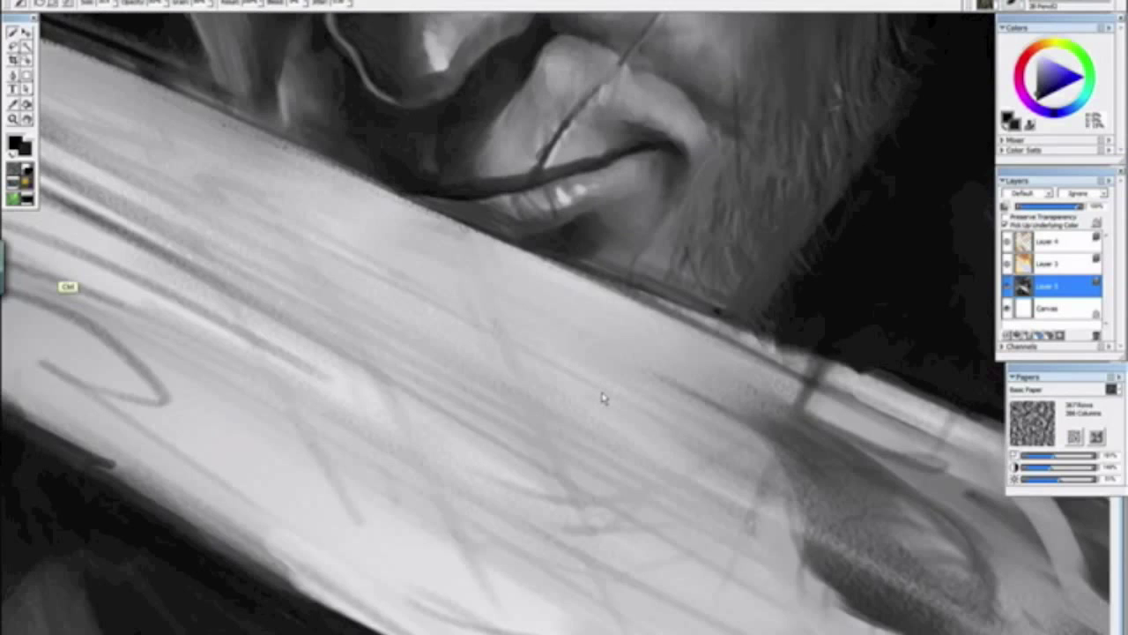
Step: Touch up the far cheek's lit edge just above the blade with a sampled light grey
{"action": "left_click_drag", "start_coordinate": [253, 155], "coordinate": [625, 523]}
{"action": "left_click", "coordinate": [503, 356], "text": "alt"}
{"action": "left_click_drag", "start_coordinate": [592, 479], "coordinate": [547, 418]}
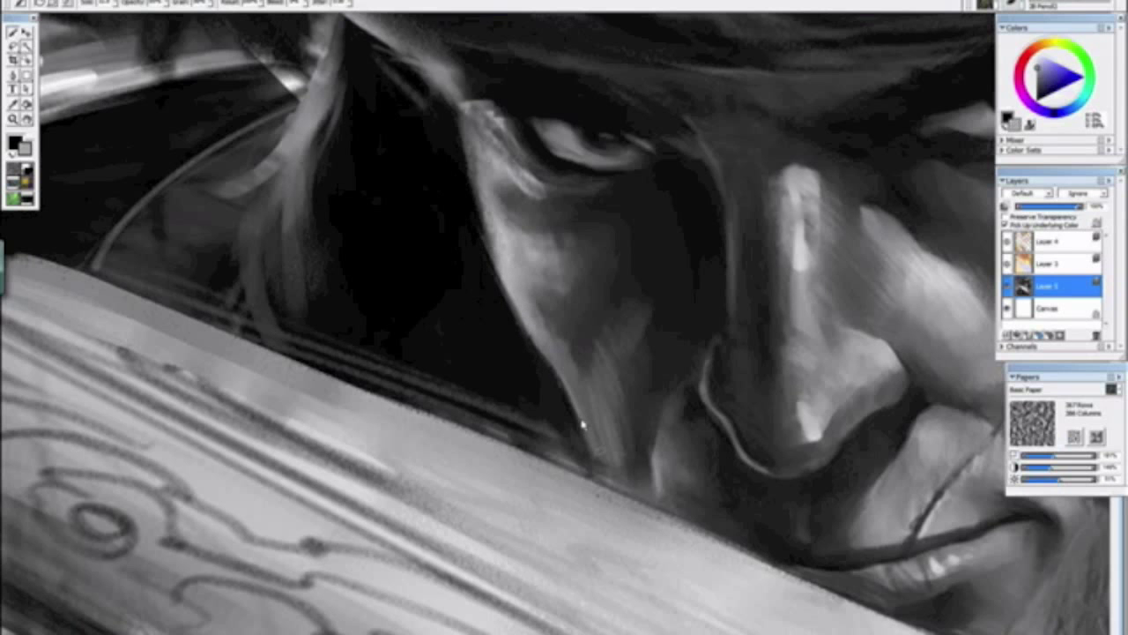
{"action": "key", "text": "ctrl+minus"}
{"action": "key", "text": "ctrl+minus"}
{"action": "left_click_drag", "start_coordinate": [638, 528], "coordinate": [315, 210]}
{"action": "left_click", "coordinate": [356, 243], "text": "alt"}
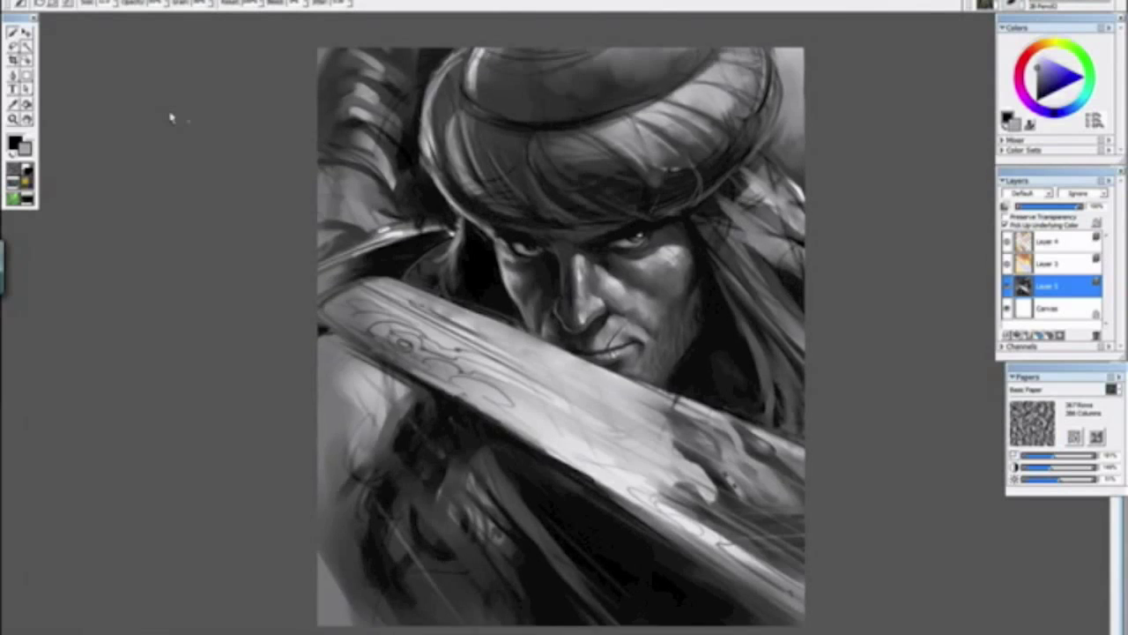
Step: Rotate the canvas and paint fine dark strokes on the nose between the bridge highlight and the nostril wing
{"action": "key", "text": "ctrl+minus"}
{"action": "key", "text": "ctrl+minus"}
{"action": "key", "text": "ctrl+minus"}
{"action": "key", "text": "ctrl+plus"}
{"action": "key", "text": "ctrl+plus"}
{"action": "key", "text": "ctrl+plus"}
{"action": "key", "text": "ctrl+plus"}
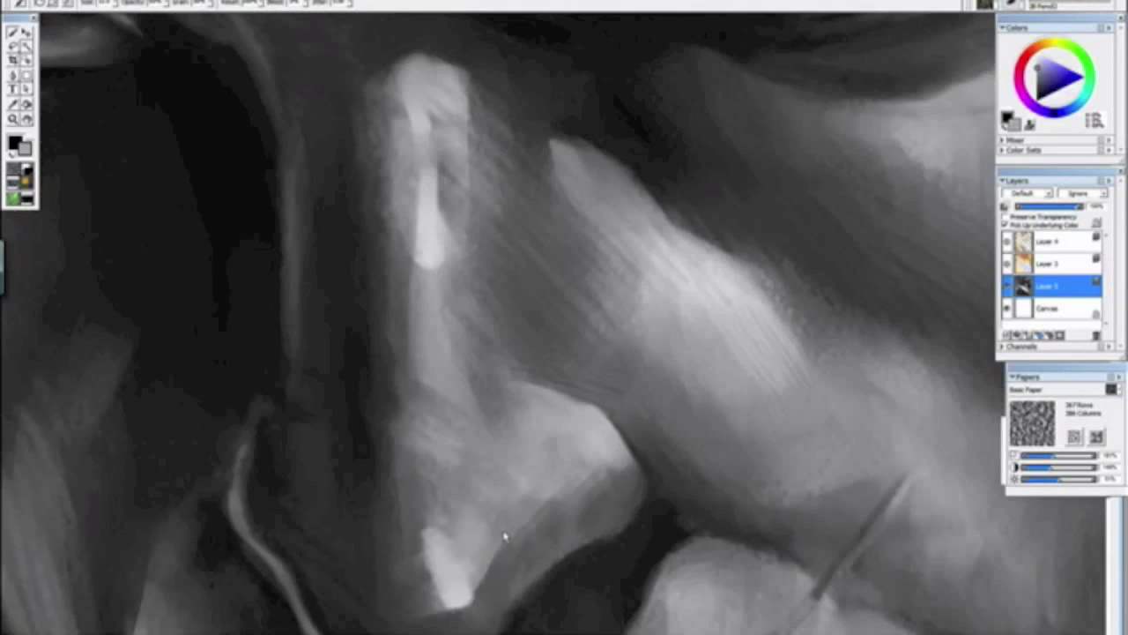
{"action": "left_click_drag", "start_coordinate": [504, 536], "coordinate": [353, 408]}
{"action": "left_click", "coordinate": [348, 236], "text": "alt"}
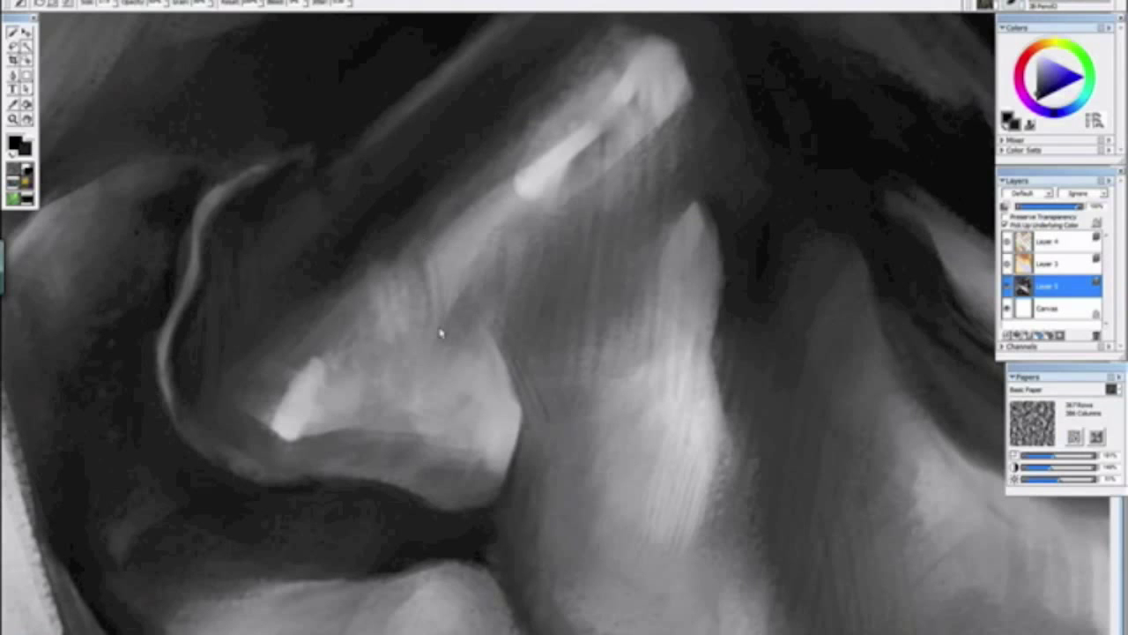
{"action": "key", "text": "ctrl+minus"}
{"action": "key", "text": "ctrl+minus"}
{"action": "key", "text": "ctrl+minus"}
{"action": "key", "text": "ctrl+minus"}
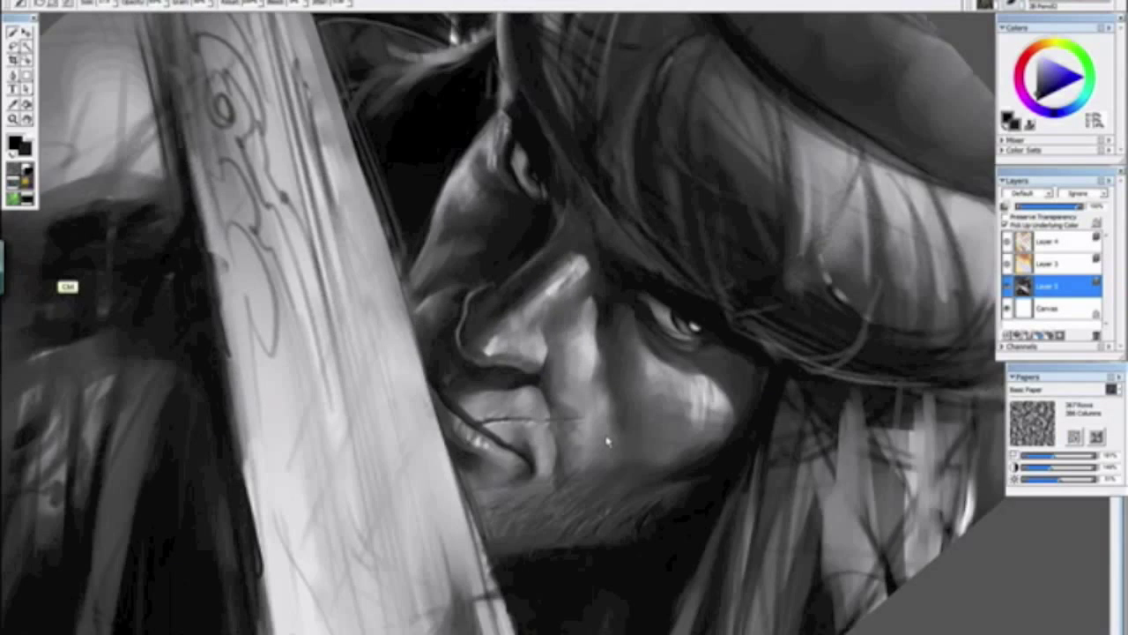
Step: Inspect the nose strokes up close, and compare them with the whole painting in an upright view
{"action": "scroll", "coordinate": [607, 441], "scroll_direction": "up", "scroll_amount": 5}
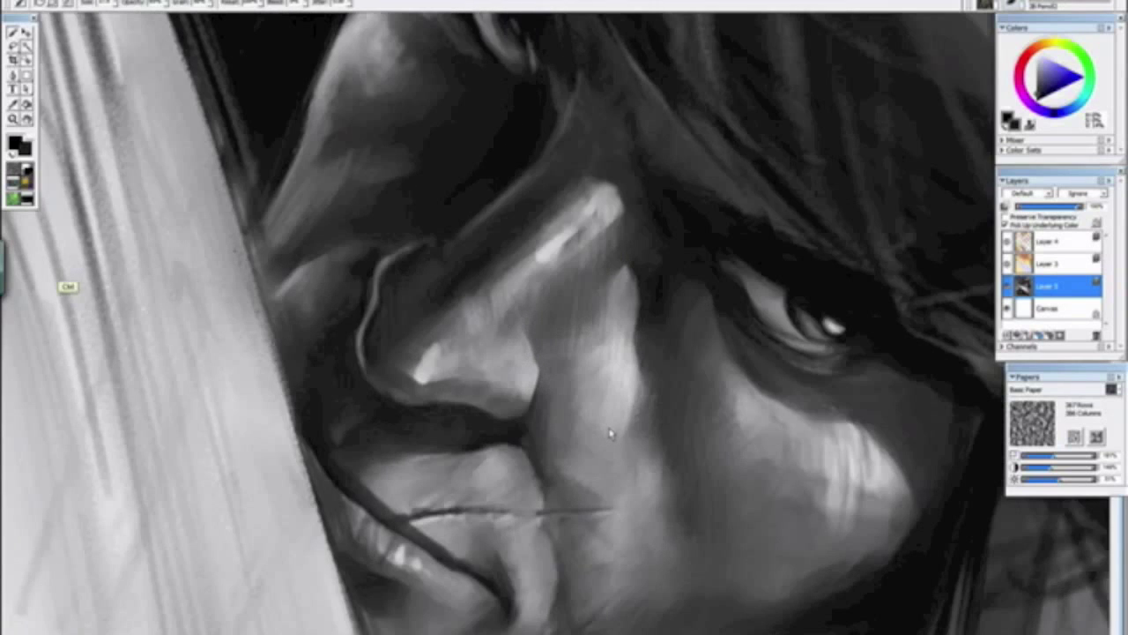
{"action": "key", "text": "ctrl+minus"}
{"action": "key", "text": "ctrl+minus"}
{"action": "key", "text": "ctrl+minus"}
{"action": "key", "text": "alt+space"}
{"action": "left_click_drag", "start_coordinate": [361, 341], "coordinate": [537, 453]}
{"action": "left_click", "coordinate": [627, 528], "text": "alt"}
{"action": "key", "text": "ctrl+minus"}
{"action": "key", "text": "ctrl+plus"}
{"action": "key", "text": "ctrl+plus"}
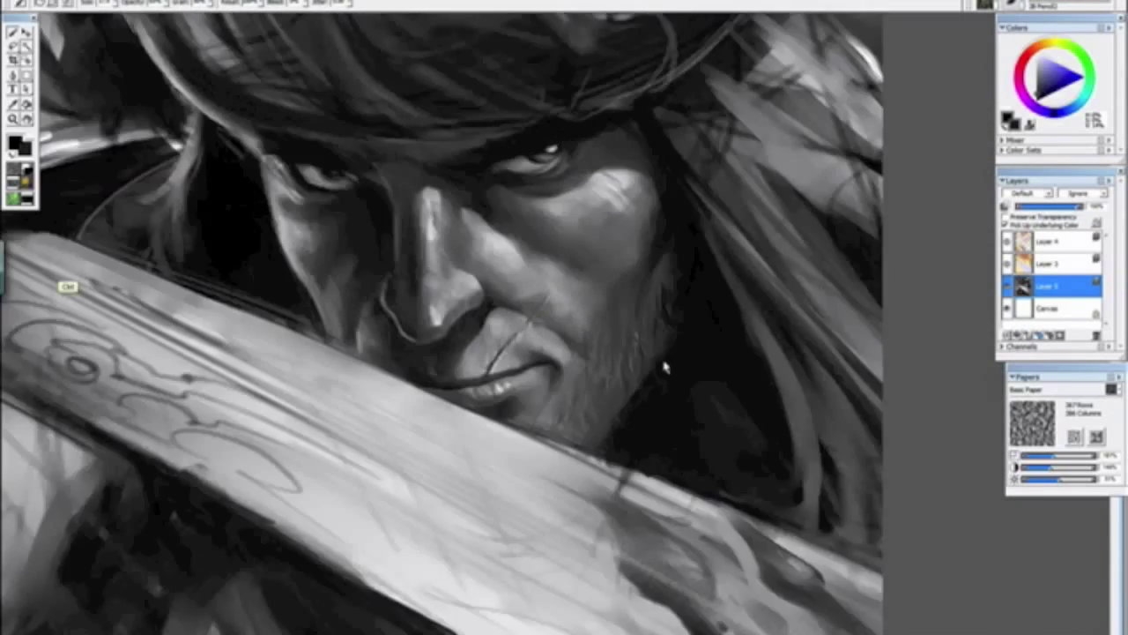
Step: Switch to the Round Camelhair square3 brush, adjust its size and deepen the shadow at the mouth's near corner
{"action": "scroll", "coordinate": [666, 369], "scroll_direction": "up", "scroll_amount": 3}
{"action": "left_click", "coordinate": [1040, 7]}
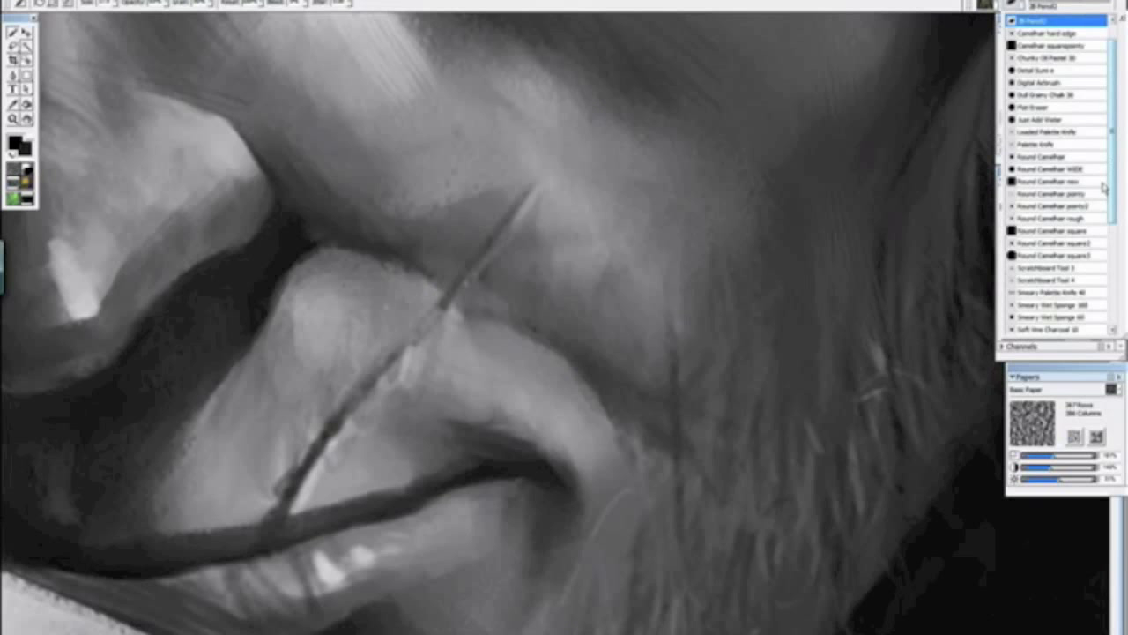
{"action": "left_click", "coordinate": [1072, 255]}
{"action": "left_click", "coordinate": [545, 487], "text": "ctrl+alt"}
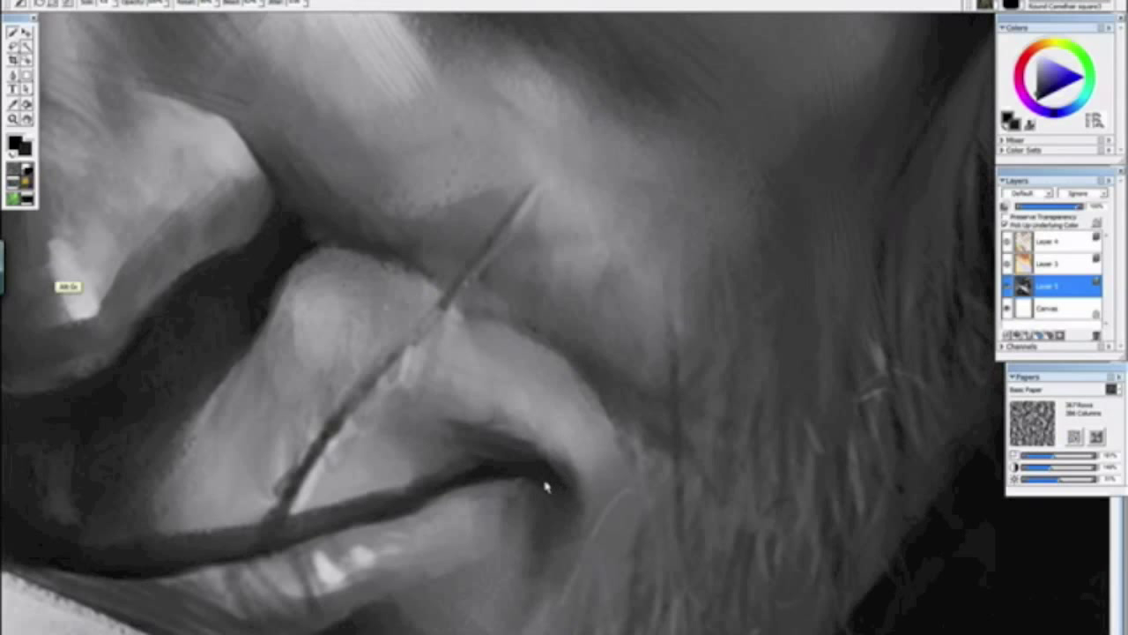
{"action": "left_click", "coordinate": [489, 521], "text": "alt"}
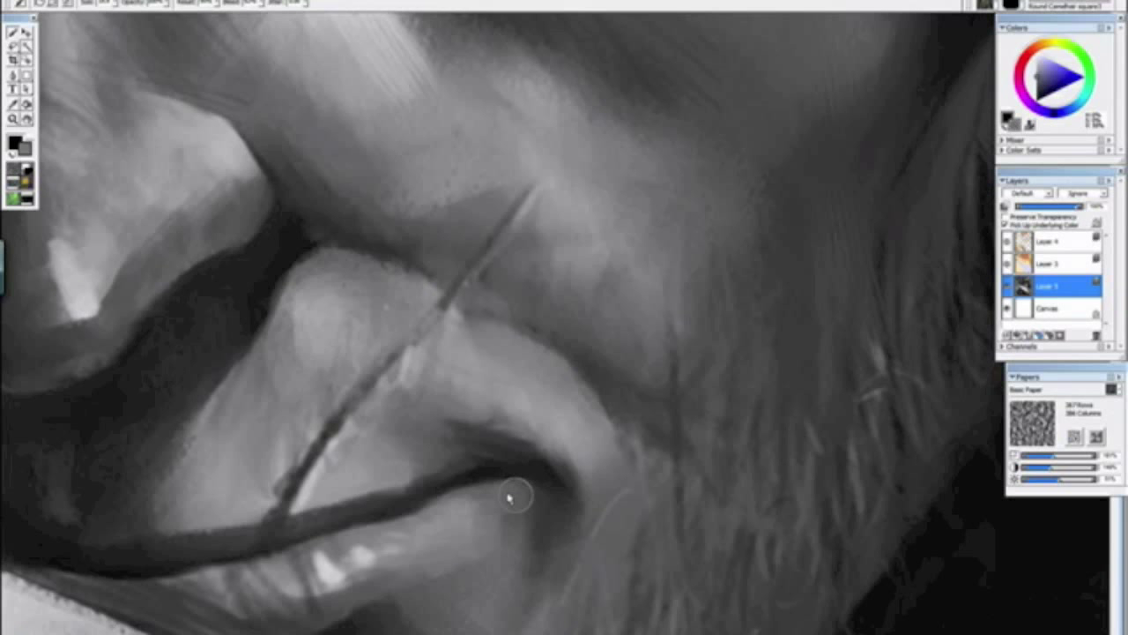
{"action": "mouse_move", "coordinate": [518, 580]}
{"action": "left_mouse_down"}
{"action": "mouse_move", "coordinate": [379, 403]}
{"action": "mouse_move", "coordinate": [429, 383]}
{"action": "left_mouse_up"}
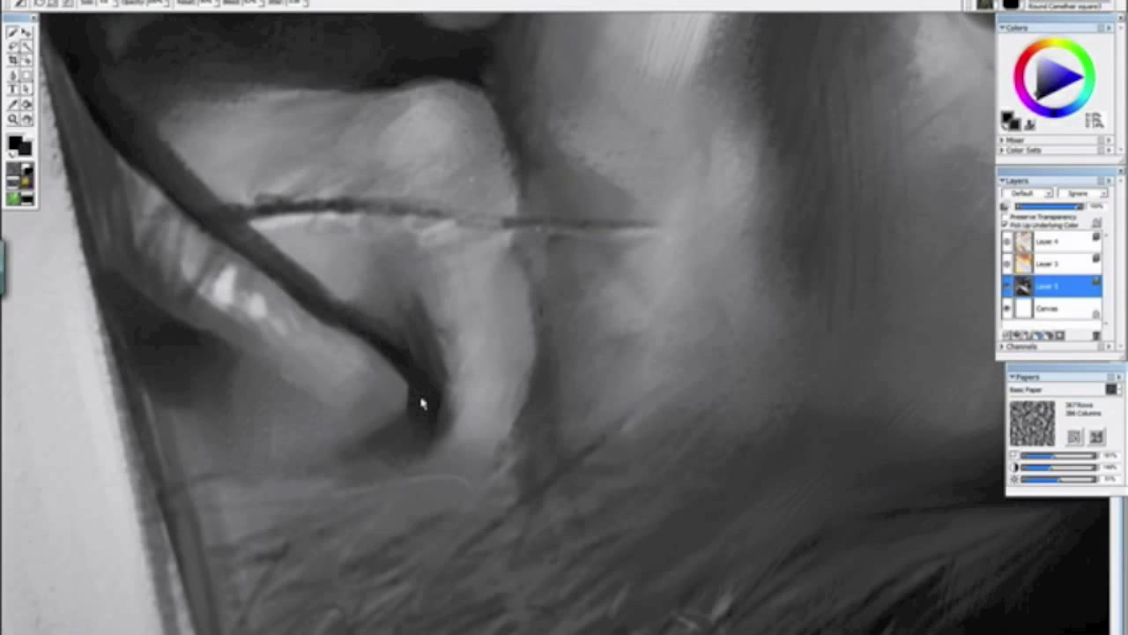
Step: Shade the cheek fold beside the mouth and the shadow under the nostril with sampled greys, and straighten the canvas
{"action": "left_click", "coordinate": [531, 408], "text": "alt"}
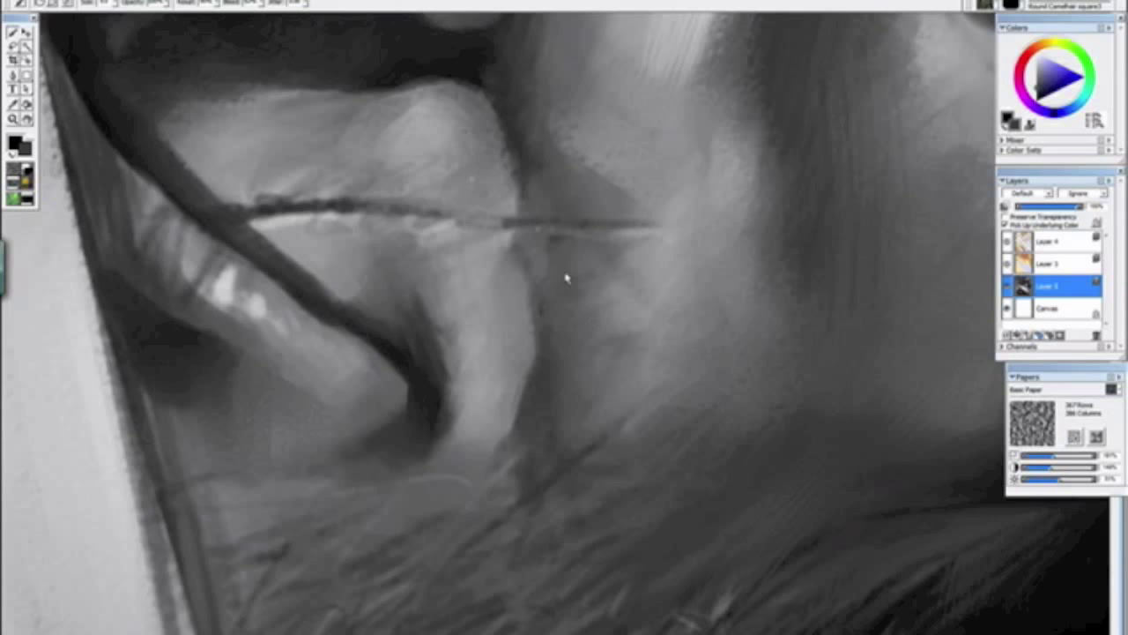
{"action": "left_click_drag", "start_coordinate": [567, 279], "coordinate": [546, 453]}
{"action": "left_click", "coordinate": [472, 259], "text": "alt"}
{"action": "left_click_drag", "start_coordinate": [503, 291], "coordinate": [525, 374]}
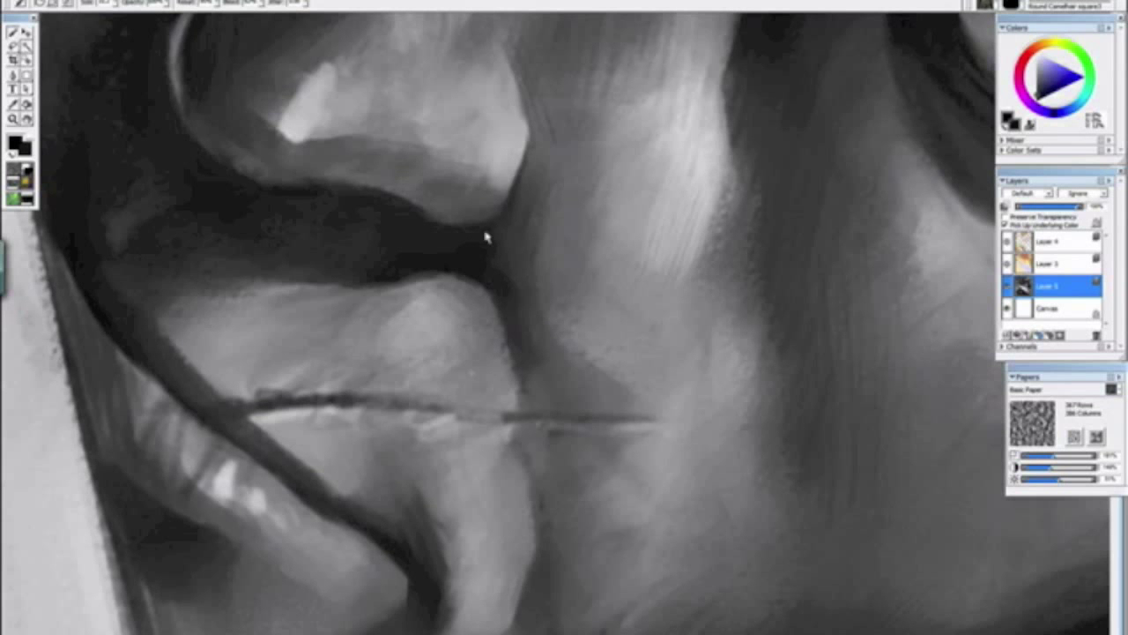
{"action": "key", "text": "ctrl+minus"}
{"action": "key", "text": "ctrl+minus"}
{"action": "key", "text": "ctrl+minus"}
{"action": "key", "text": "ctrl+minus"}
{"action": "mouse_move", "coordinate": [426, 330]}
{"action": "left_mouse_down"}
{"action": "mouse_move", "coordinate": [627, 513]}
{"action": "mouse_move", "coordinate": [614, 491]}
{"action": "left_mouse_up"}
{"action": "left_click", "coordinate": [628, 513], "text": "alt"}
{"action": "key", "text": "ctrl+minus"}
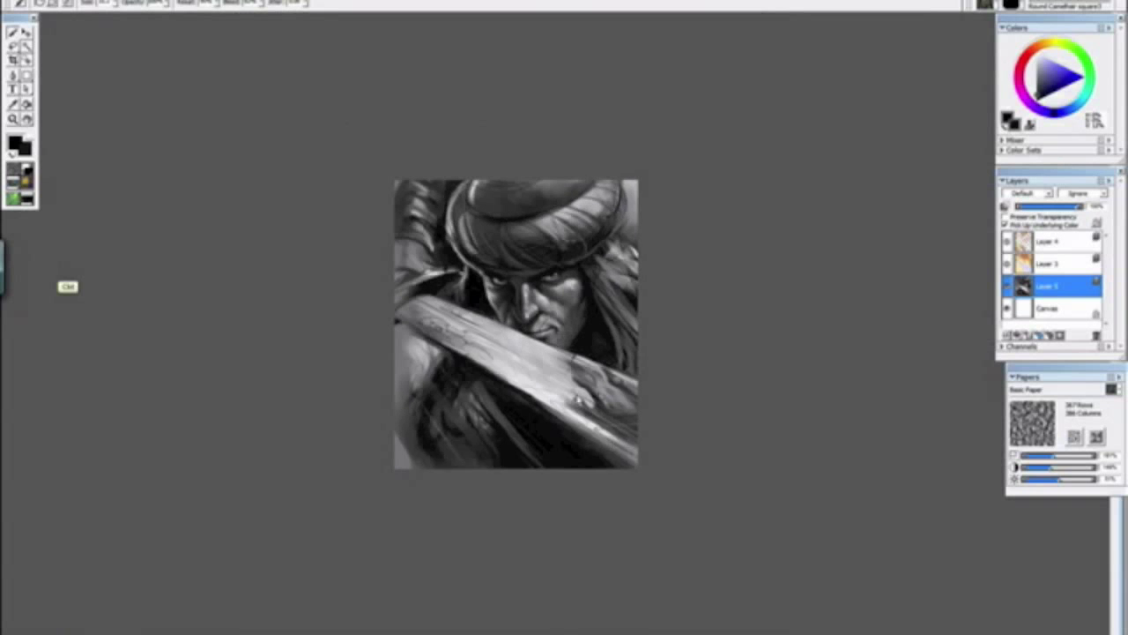
Step: Sample a lighter skin grey near the scar and blend it into the cheek above the beard
{"action": "key", "text": "ctrl+plus"}
{"action": "key", "text": "ctrl+plus"}
{"action": "key", "text": "ctrl+plus"}
{"action": "key", "text": "ctrl+plus"}
{"action": "key", "text": "ctrl+plus"}
{"action": "left_click", "coordinate": [527, 185], "text": "alt"}
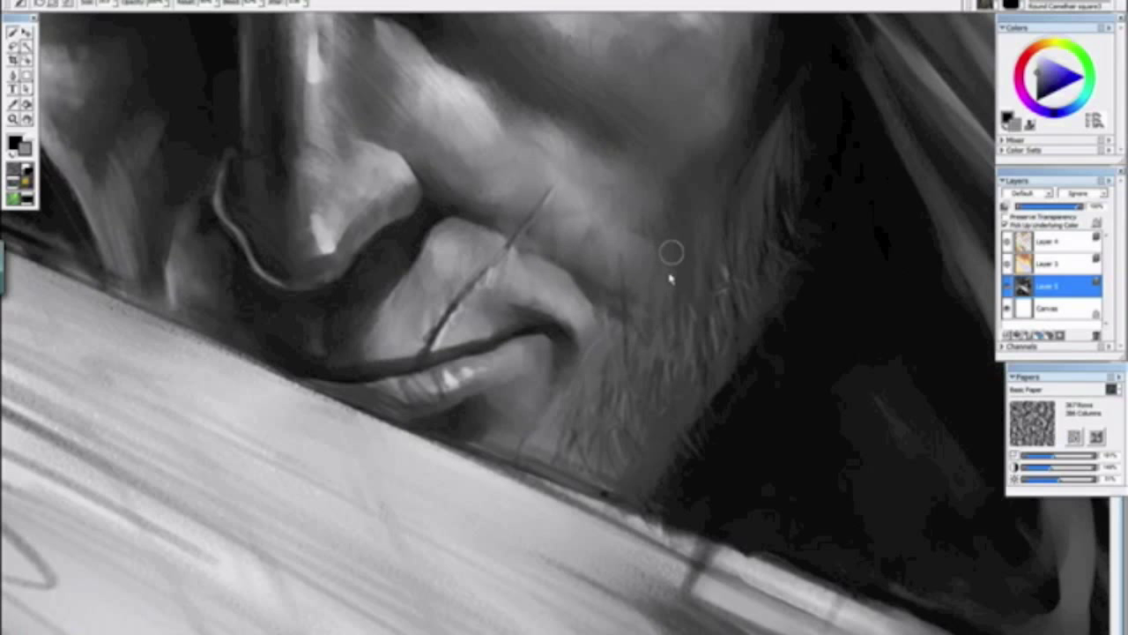
Step: Examine the face's overall light and shadow with the entire painting in view
{"action": "key", "text": "ctrl+minus"}
{"action": "key", "text": "ctrl+minus"}
{"action": "key", "text": "ctrl+minus"}
{"action": "key", "text": "ctrl+minus"}
{"action": "left_click_drag", "start_coordinate": [516, 423], "coordinate": [441, 273]}
{"action": "left_click", "coordinate": [393, 310], "text": "alt"}
{"action": "key", "text": "ctrl+minus"}
{"action": "key", "text": "ctrl+minus"}
{"action": "key", "text": "ctrl+minus"}
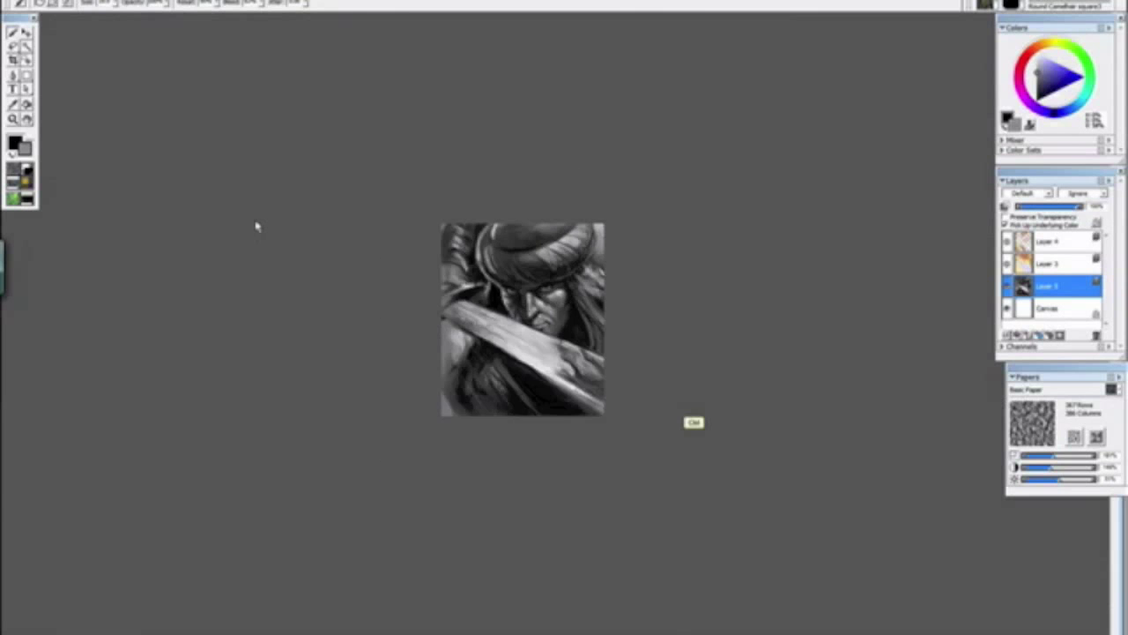
Step: Soften the skin around the upper lip's outer corner with a small brush and sampled grey
{"action": "key", "text": "ctrl+0"}
{"action": "key", "text": "ctrl+plus"}
{"action": "key", "text": "ctrl+plus"}
{"action": "key", "text": "ctrl+plus"}
{"action": "key", "text": "ctrl+plus"}
{"action": "key", "text": "ctrl+plus"}
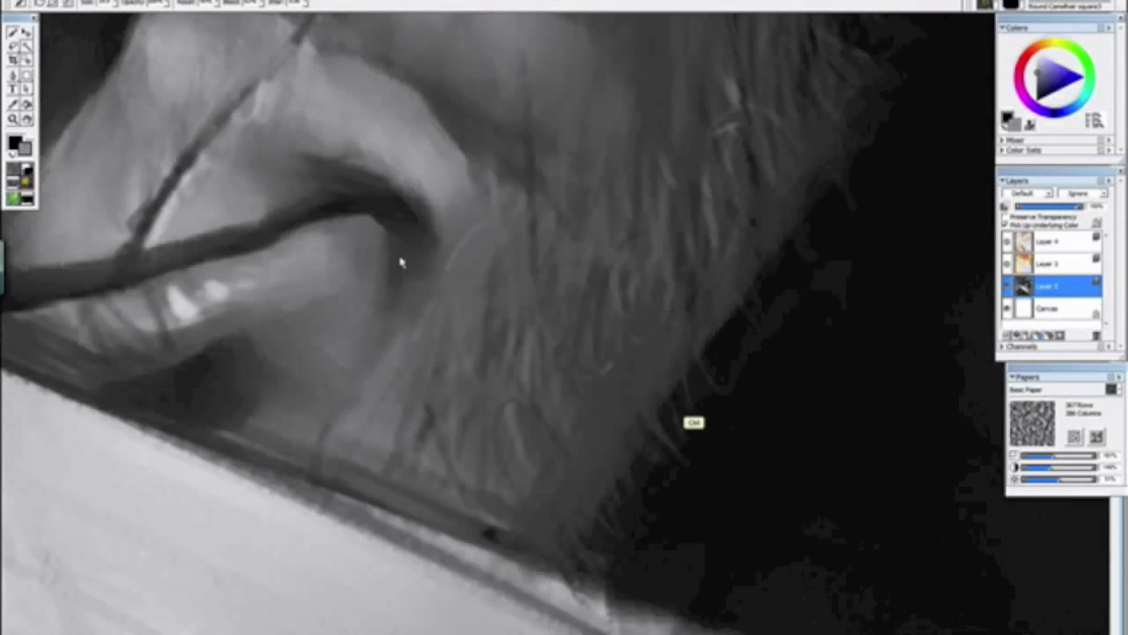
{"action": "key", "text": "alt"}
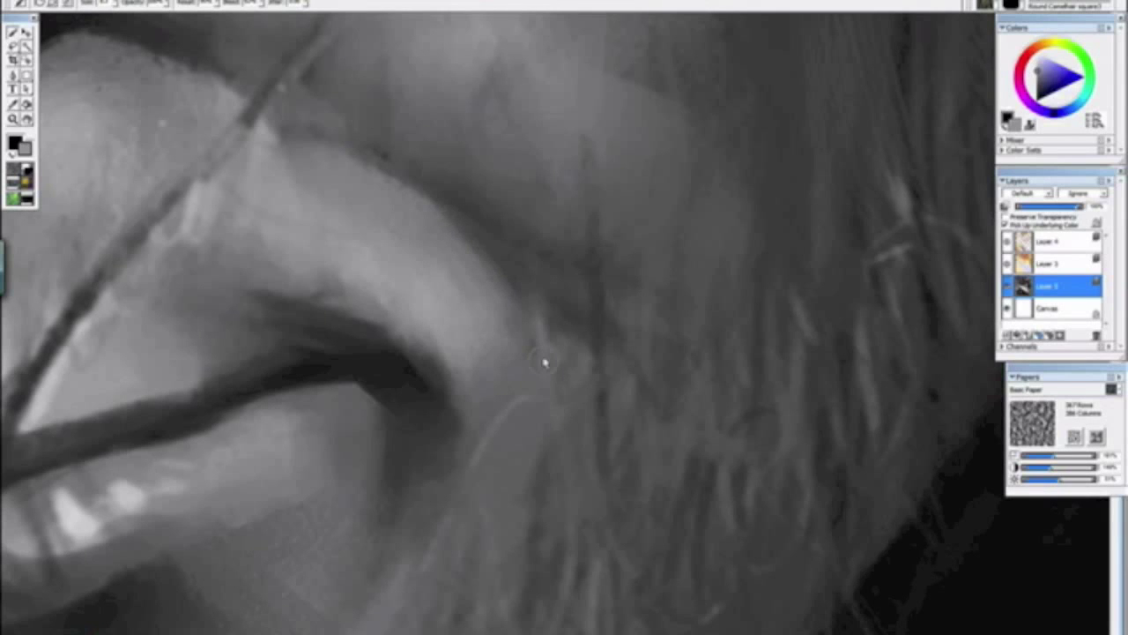
Step: Paint a soft lighter grey patch in the beard just below the mouth's corner
{"action": "key", "text": "ctrl+minus"}
{"action": "key", "text": "ctrl+minus"}
{"action": "key", "text": "ctrl+minus"}
{"action": "key", "text": "ctrl+minus"}
{"action": "key", "text": "ctrl+plus"}
{"action": "key", "text": "ctrl+plus"}
{"action": "key", "text": "ctrl+plus"}
{"action": "key", "text": "ctrl+plus"}
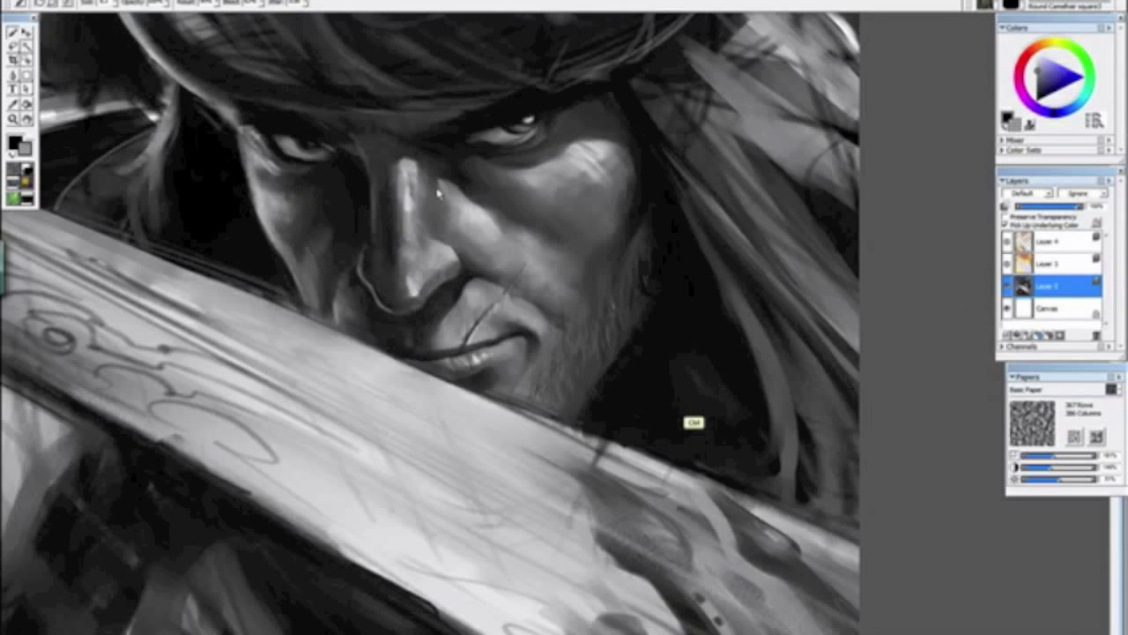
{"action": "key", "text": "ctrl+plus"}
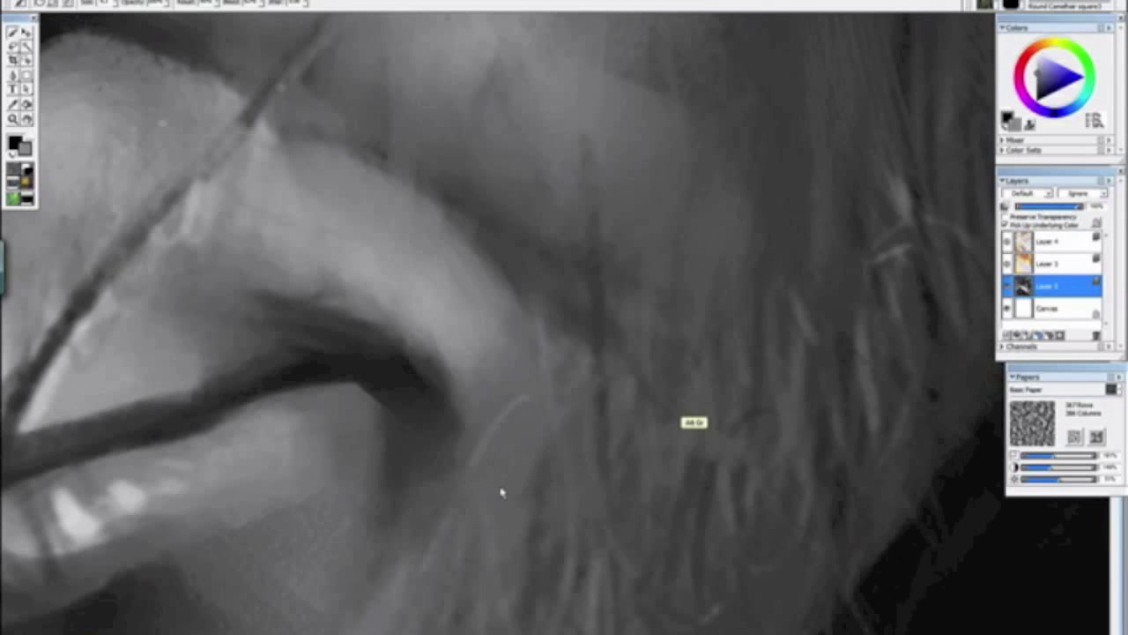
{"action": "mouse_move", "coordinate": [516, 583]}
{"action": "left_mouse_down"}
{"action": "mouse_move", "coordinate": [566, 597]}
{"action": "mouse_move", "coordinate": [521, 587]}
{"action": "left_mouse_up"}
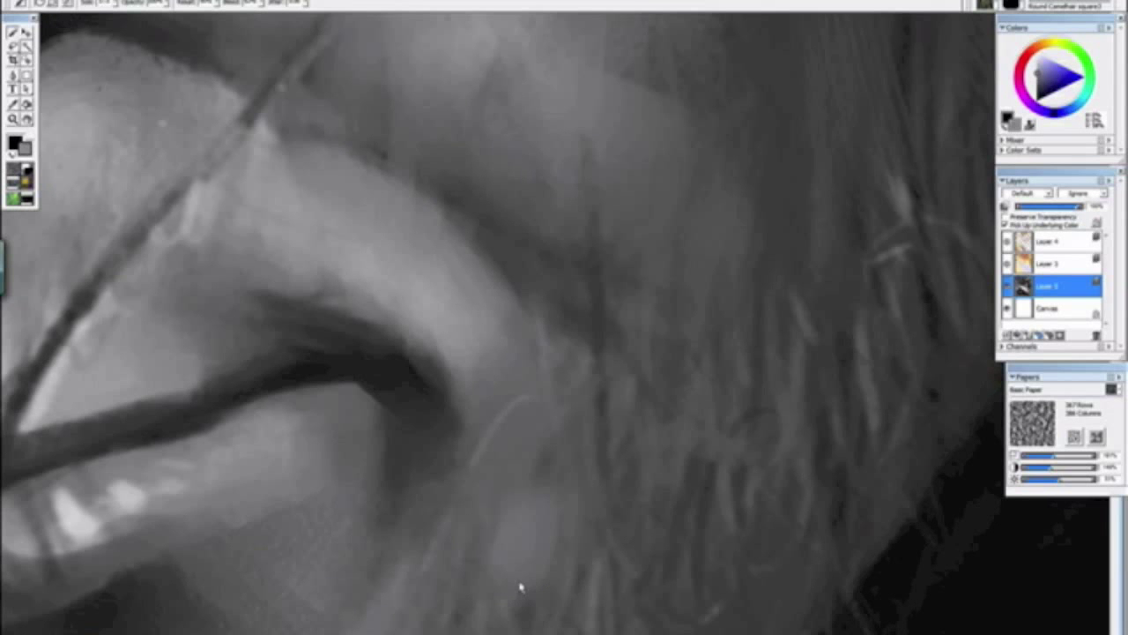
Step: Check the mouth corner and beard shading in the whole painting from a distance
{"action": "key", "text": "ctrl+minus"}
{"action": "key", "text": "ctrl+minus"}
{"action": "key", "text": "ctrl+minus"}
{"action": "key", "text": "ctrl+minus"}
{"action": "key", "text": "ctrl+minus"}
{"action": "left_click_drag", "start_coordinate": [501, 402], "coordinate": [441, 285]}
{"action": "key", "text": "ctrl+minus"}
{"action": "key", "text": "ctrl+minus"}
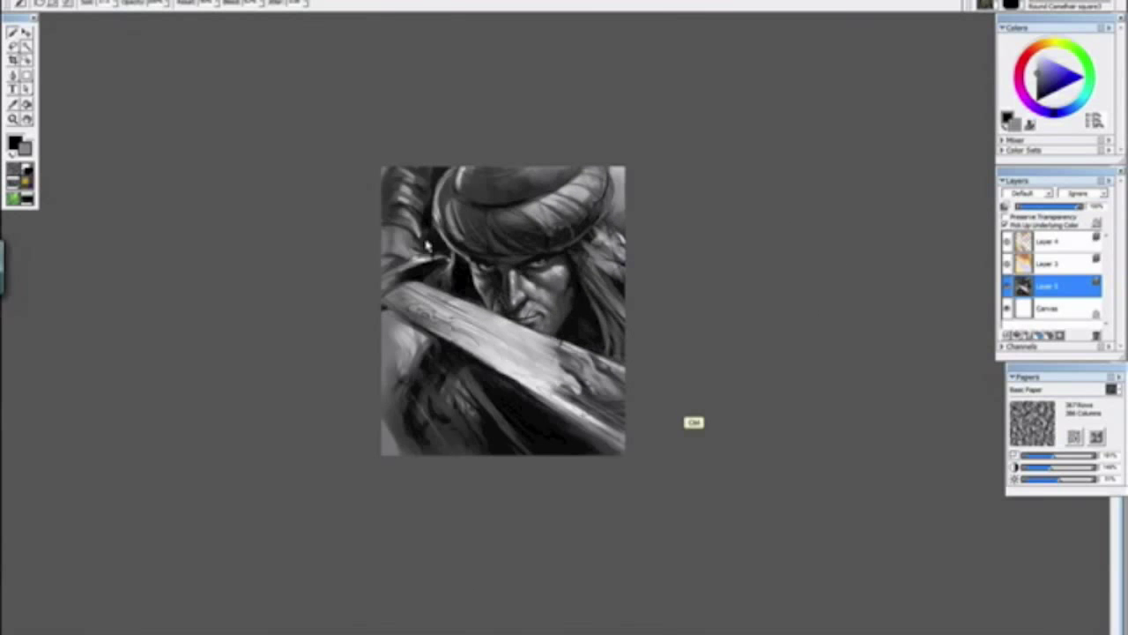
Step: Examine the swordsman's eyes, nose and mouth up close, together with the upper part of the blade
{"action": "key", "text": "ctrl+plus"}
{"action": "key", "text": "ctrl+plus"}
{"action": "key", "text": "ctrl+plus"}
{"action": "key", "text": "ctrl+plus"}
{"action": "key", "text": "ctrl+plus"}
{"action": "key", "text": "ctrl+plus"}
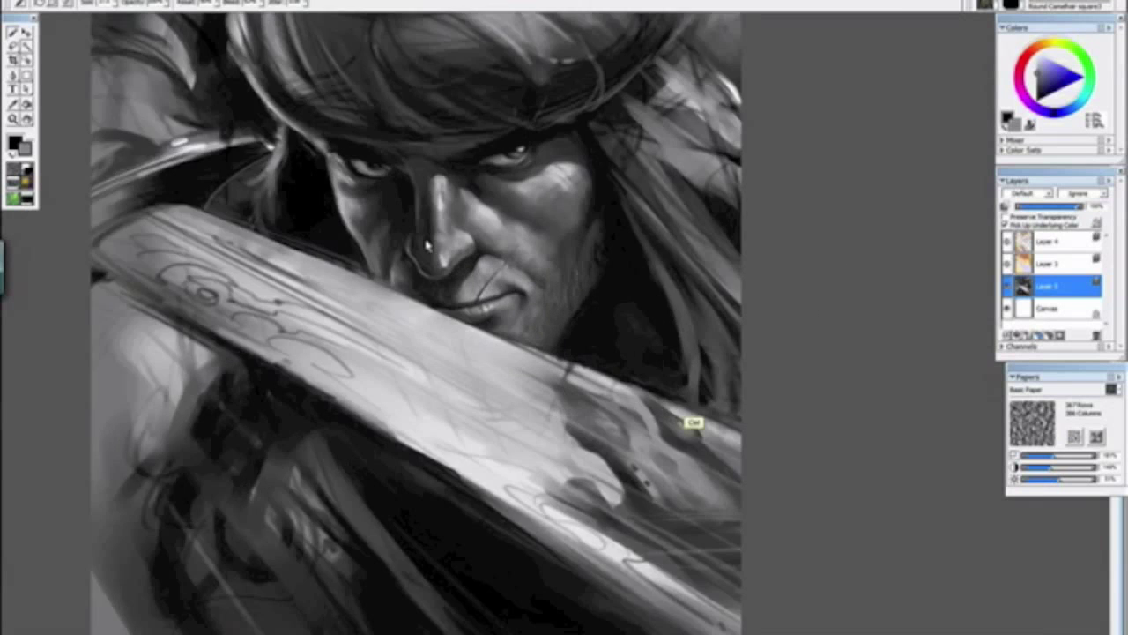
Step: Soften the upper edge of the nostril wing, using a smaller brush and a grey sampled from the nose
{"action": "key", "text": "ctrl+minus"}
{"action": "key", "text": "ctrl+plus"}
{"action": "key", "text": "ctrl+plus"}
{"action": "key", "text": "ctrl+plus"}
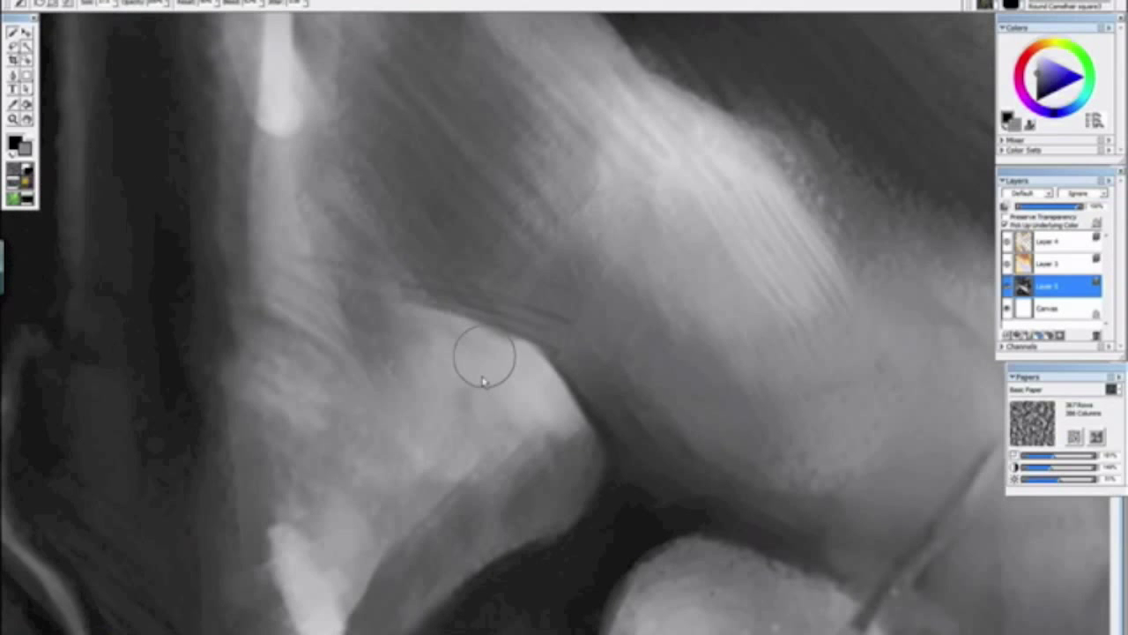
{"action": "left_click", "coordinate": [432, 344], "text": "alt"}
{"action": "key", "text": "bracketleft"}
{"action": "mouse_move", "coordinate": [446, 309]}
{"action": "left_mouse_down"}
{"action": "mouse_move", "coordinate": [400, 270]}
{"action": "mouse_move", "coordinate": [451, 306]}
{"action": "mouse_move", "coordinate": [406, 216]}
{"action": "left_mouse_up"}
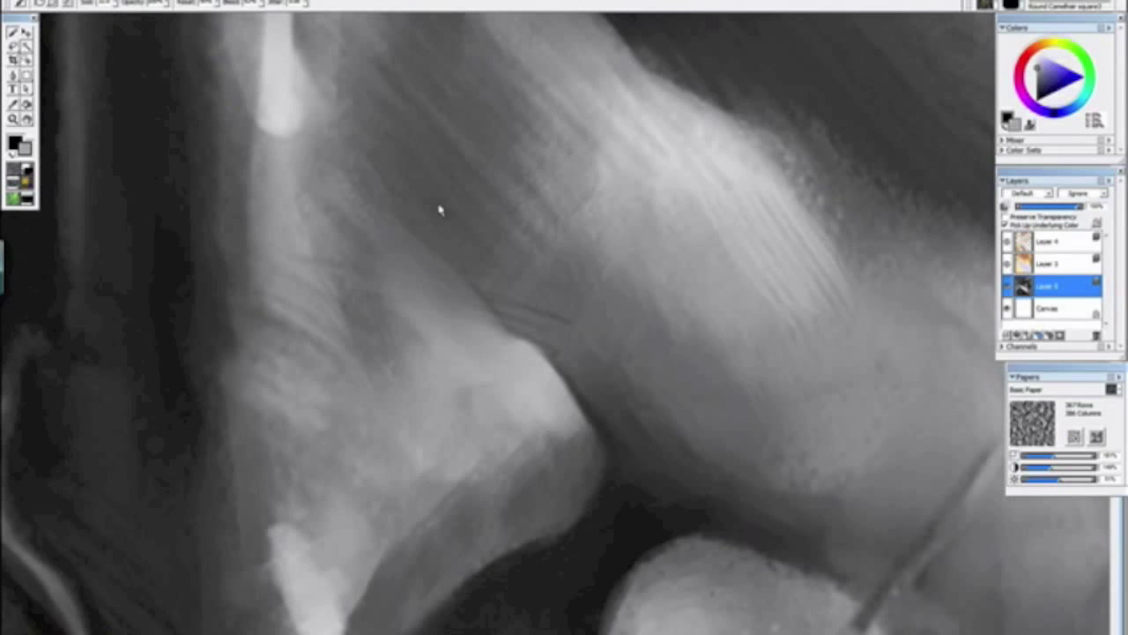
{"action": "key", "text": "alt"}
Step: Straighten the view and flip the canvas horizontally
{"action": "key", "text": "ctrl+minus"}
{"action": "key", "text": "ctrl+minus"}
{"action": "key", "text": "ctrl+minus"}
{"action": "key", "text": "ctrl+minus"}
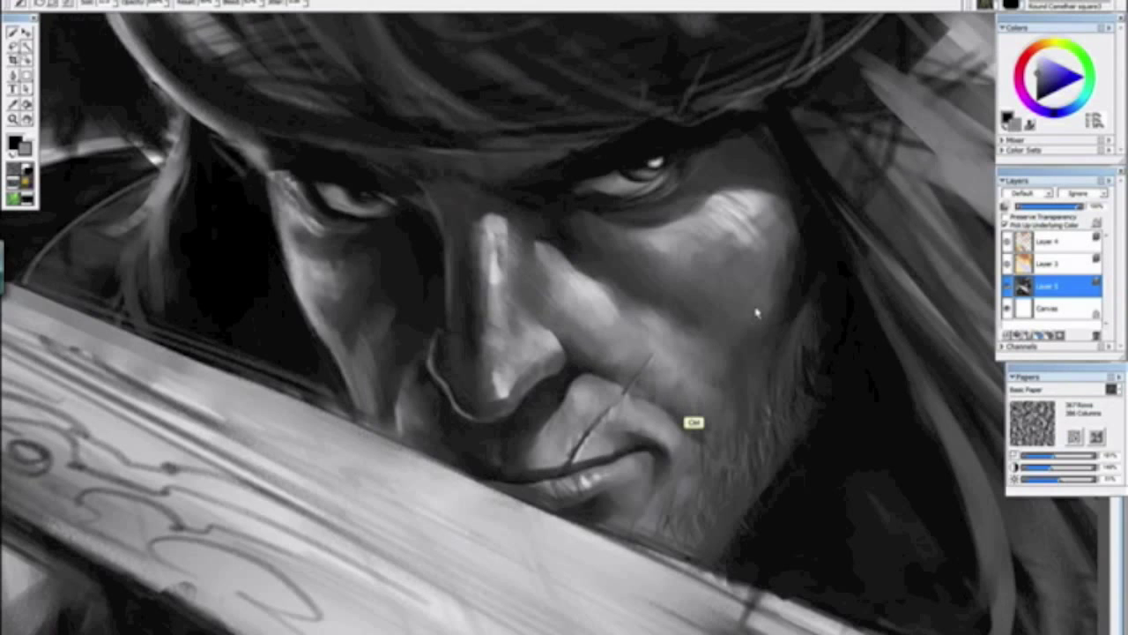
{"action": "left_click_drag", "start_coordinate": [654, 435], "coordinate": [340, 217]}
{"action": "left_click", "coordinate": [389, 273], "text": "alt"}
{"action": "key", "text": "ctrl+minus"}
{"action": "key", "text": "ctrl+0"}
{"action": "left_click", "coordinate": [71, 2]}
{"action": "mouse_move", "coordinate": [82, 23]}
{"action": "left_click", "coordinate": [224, 77]}
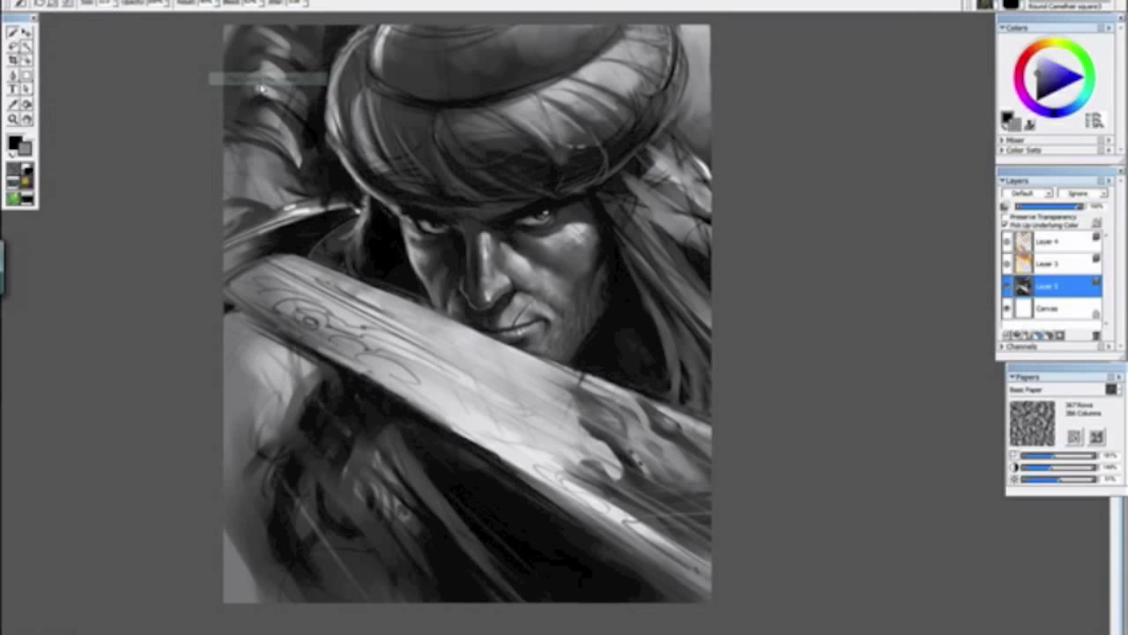
Step: Refine the iris and the white near the inner corner of the brightly lit eye, using tones sampled from the eye
{"action": "left_click_drag", "start_coordinate": [340, 158], "coordinate": [612, 183]}
{"action": "key", "text": "ctrl+minus"}
{"action": "key", "text": "ctrl+minus"}
{"action": "key", "text": "ctrl+minus"}
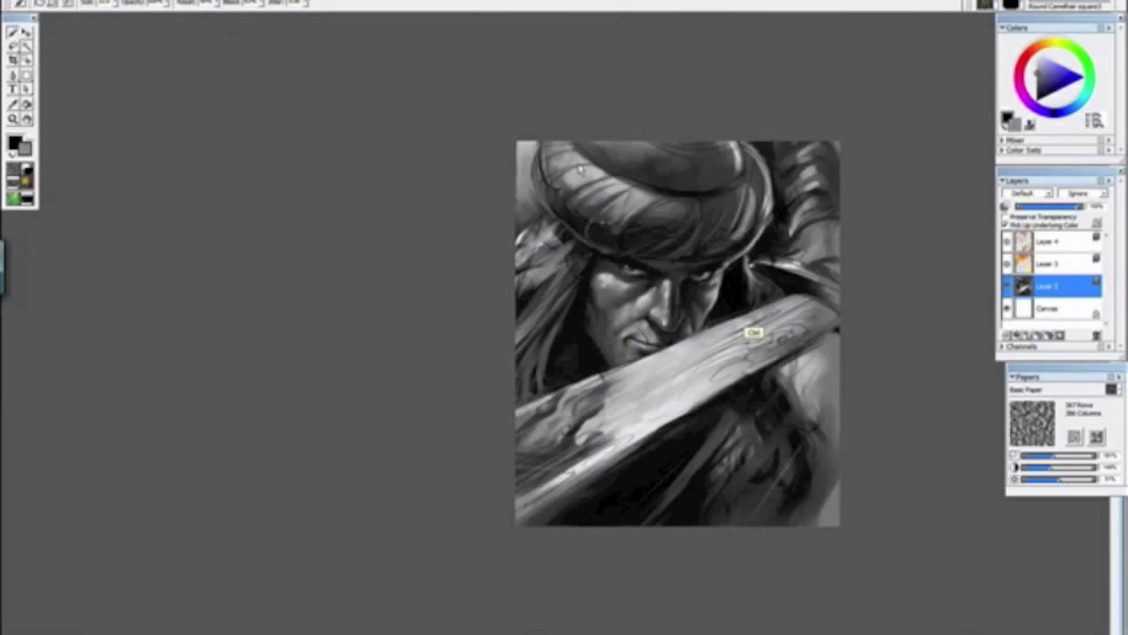
{"action": "key", "text": "ctrl+plus"}
{"action": "key", "text": "ctrl+plus"}
{"action": "key", "text": "ctrl+plus"}
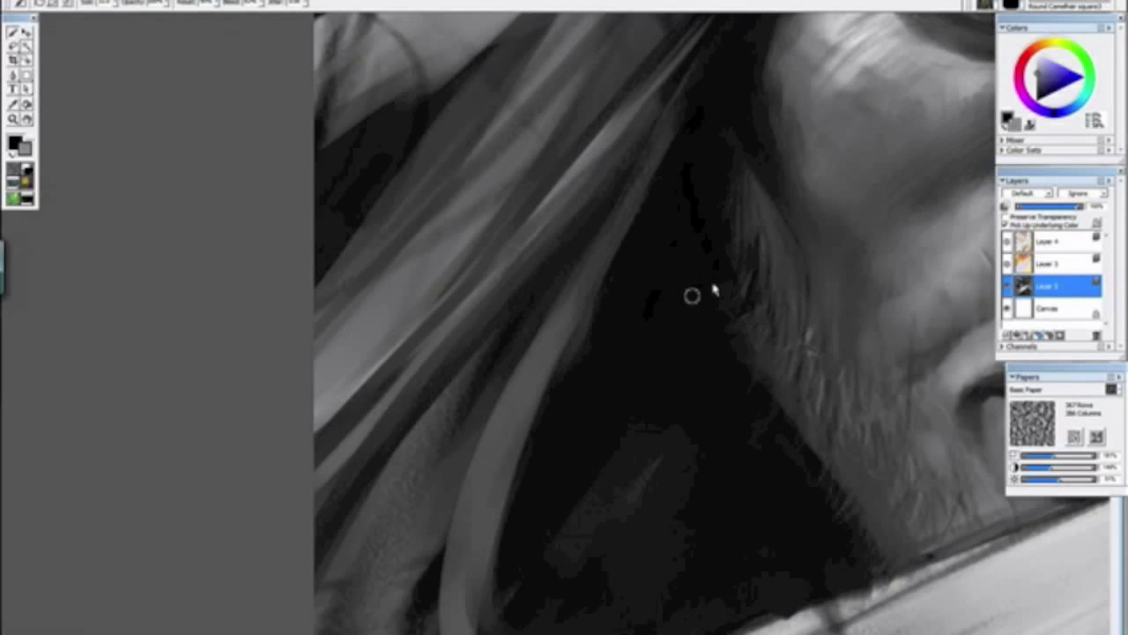
{"action": "left_click_drag", "start_coordinate": [743, 325], "coordinate": [538, 561]}
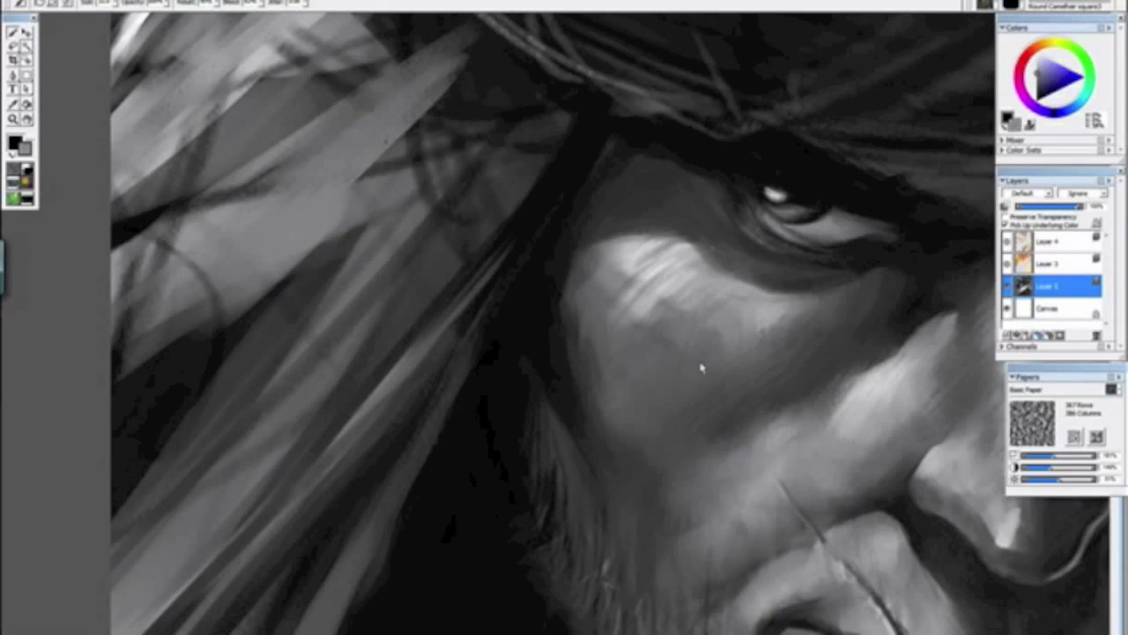
{"action": "left_click_drag", "start_coordinate": [702, 367], "coordinate": [550, 443]}
{"action": "key", "text": "ctrl+plus"}
{"action": "left_click_drag", "start_coordinate": [590, 325], "coordinate": [464, 367]}
{"action": "mouse_move", "coordinate": [647, 300]}
{"action": "left_mouse_down"}
{"action": "mouse_move", "coordinate": [425, 368]}
{"action": "mouse_move", "coordinate": [531, 271]}
{"action": "left_mouse_up"}
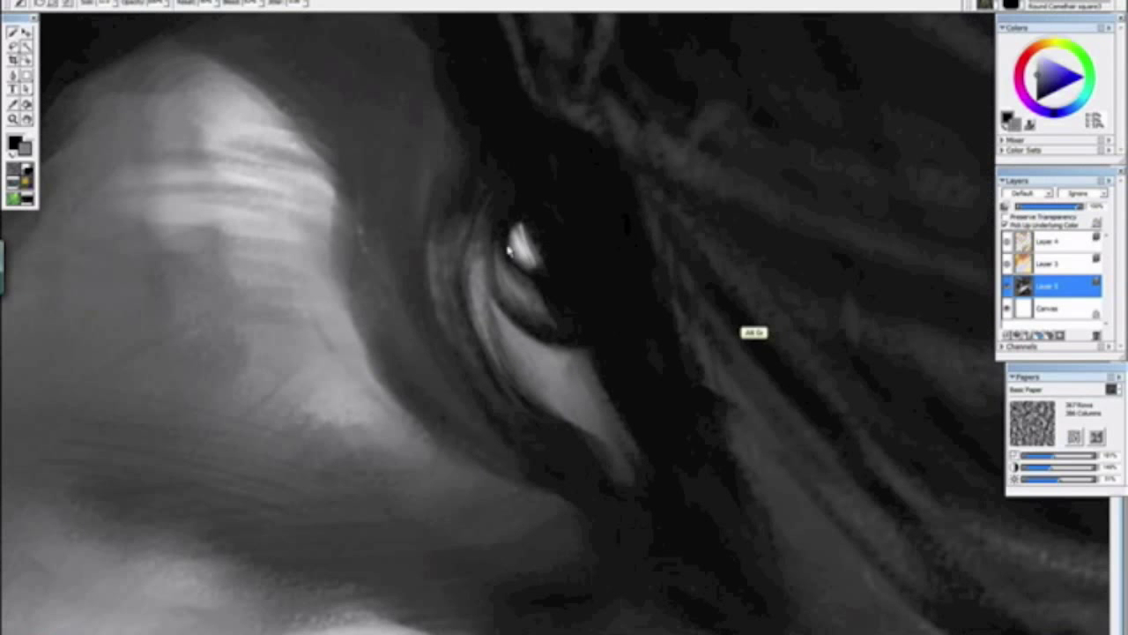
{"action": "left_click", "coordinate": [542, 279], "text": "alt"}
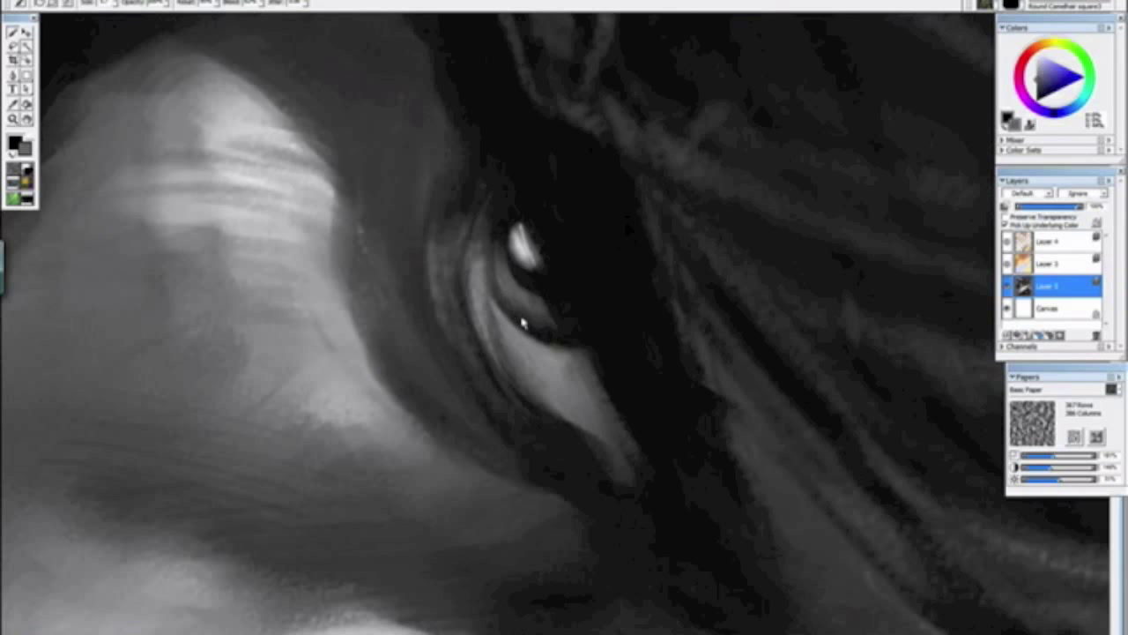
{"action": "left_click", "coordinate": [521, 280], "text": "alt"}
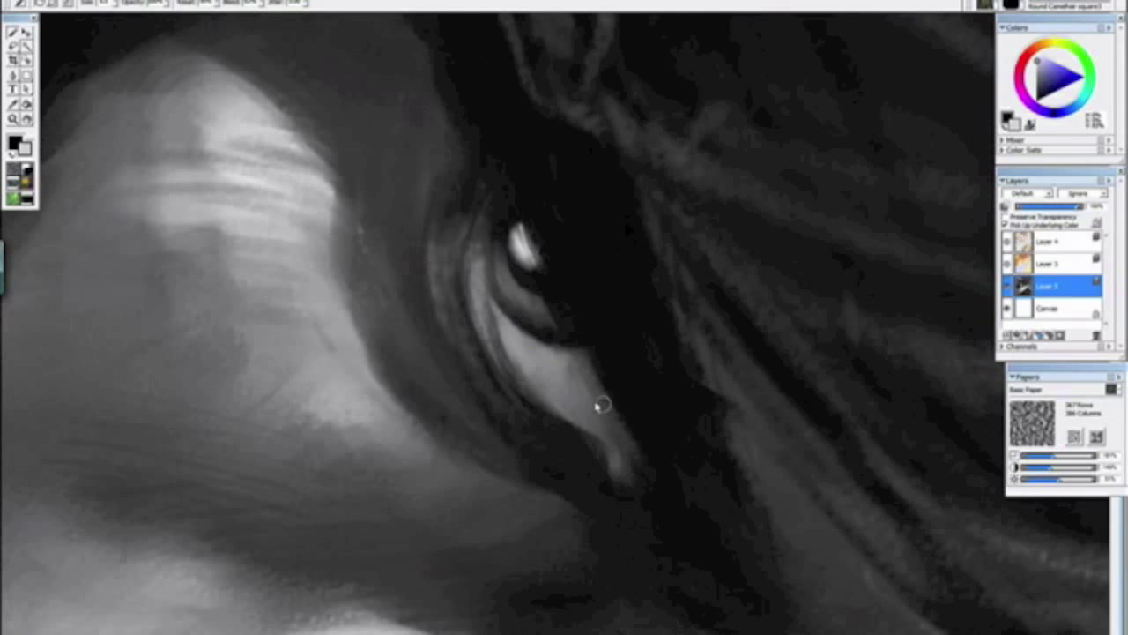
Step: Examine the reworked eye against the whole portrait, at reduced size and close up
{"action": "key", "text": "ctrl+minus"}
{"action": "key", "text": "ctrl+minus"}
{"action": "key", "text": "ctrl+minus"}
{"action": "key", "text": "ctrl+minus"}
{"action": "key", "text": "ctrl+minus"}
{"action": "key", "text": "ctrl+minus"}
{"action": "key", "text": "alt+space"}
{"action": "mouse_move", "coordinate": [466, 256]}
{"action": "left_mouse_down"}
{"action": "mouse_move", "coordinate": [671, 504]}
{"action": "mouse_move", "coordinate": [668, 474]}
{"action": "left_mouse_up"}
{"action": "left_click", "coordinate": [655, 494]}
{"action": "key", "text": "ctrl+minus"}
{"action": "key", "text": "ctrl+minus"}
{"action": "key", "text": "ctrl+plus"}
{"action": "key", "text": "ctrl+plus"}
{"action": "scroll", "coordinate": [669, 473], "scroll_direction": "up", "scroll_amount": 5}
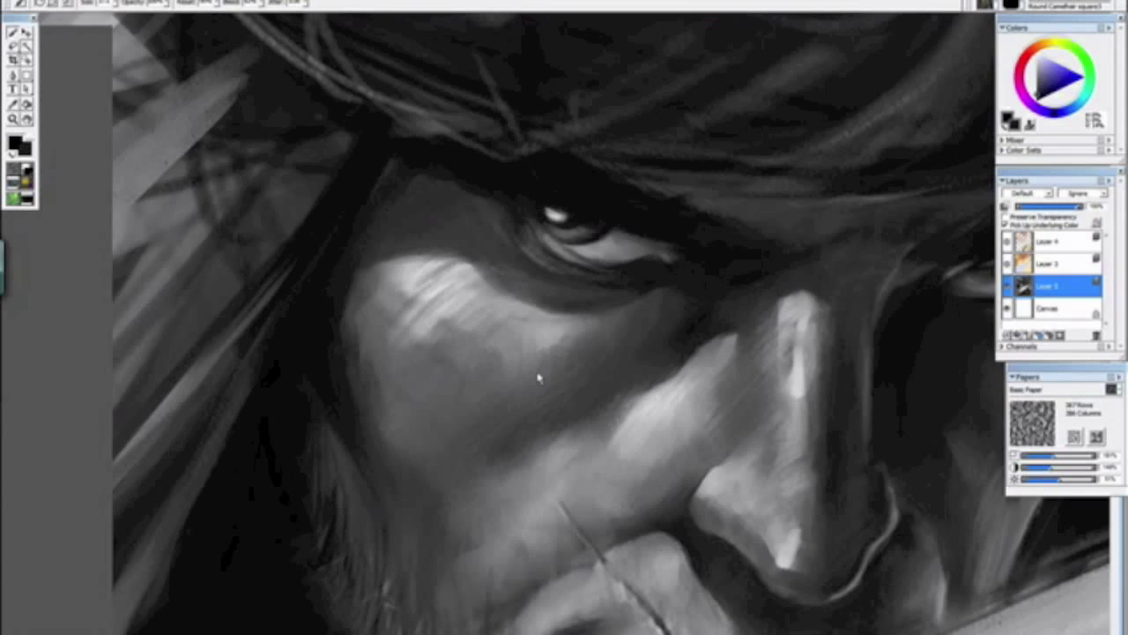
{"action": "scroll", "coordinate": [750, 328], "scroll_direction": "down", "scroll_amount": 5}
{"action": "scroll", "coordinate": [749, 328], "scroll_direction": "up", "scroll_amount": 5}
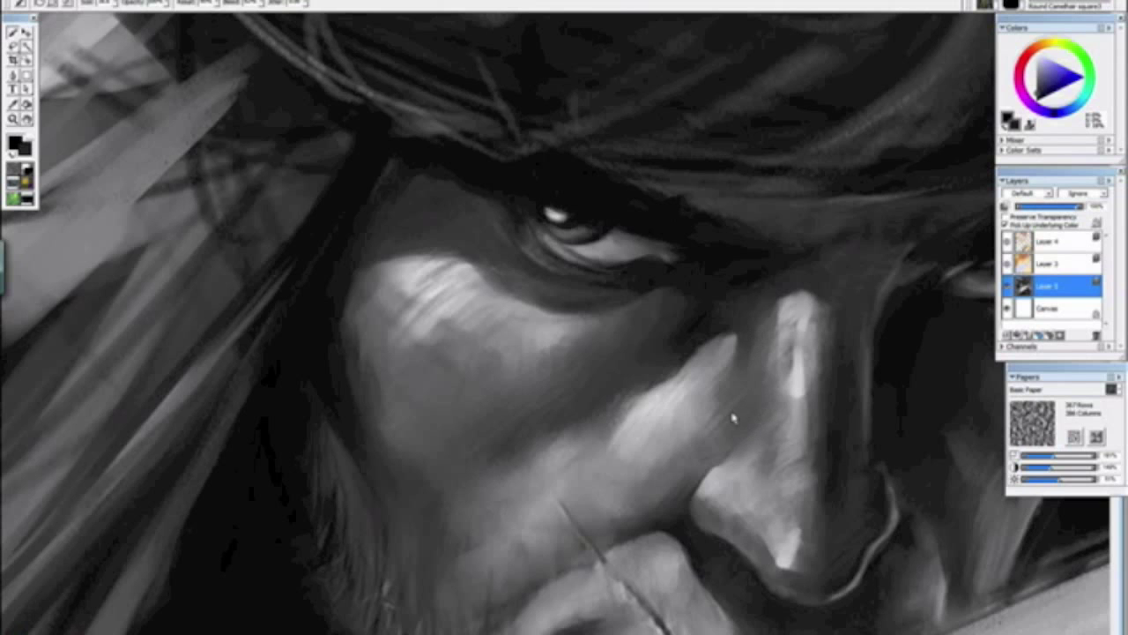
{"action": "scroll", "coordinate": [710, 405], "scroll_direction": "down", "scroll_amount": 5}
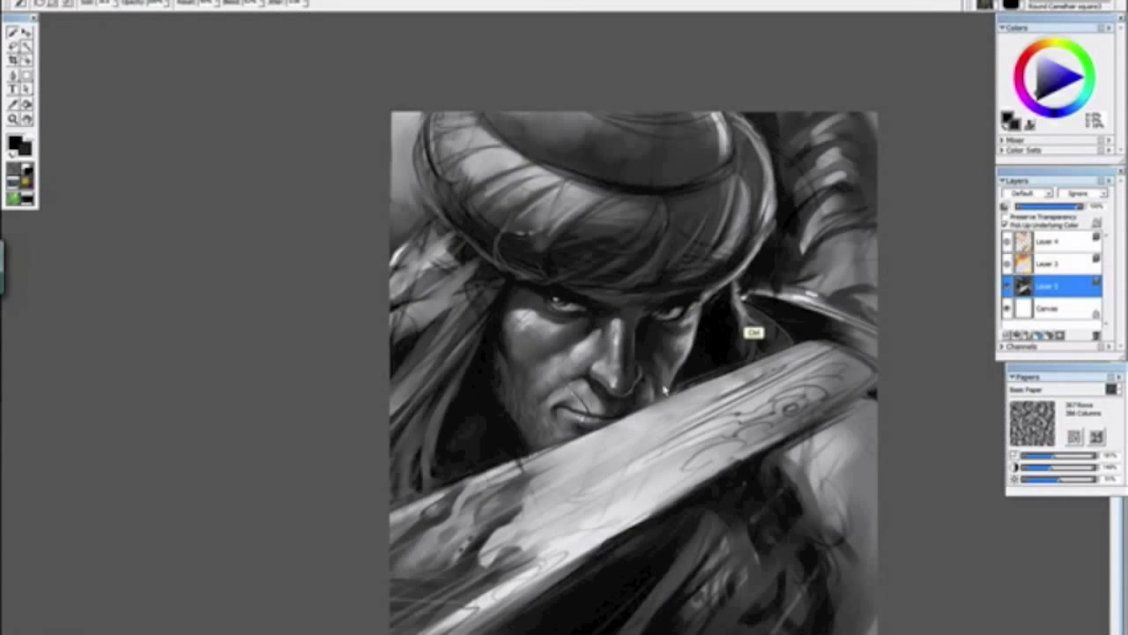
Step: Paint a sampled grey along the upper edge of the cheek highlight beneath the eye
{"action": "scroll", "coordinate": [663, 389], "scroll_direction": "up", "scroll_amount": 5}
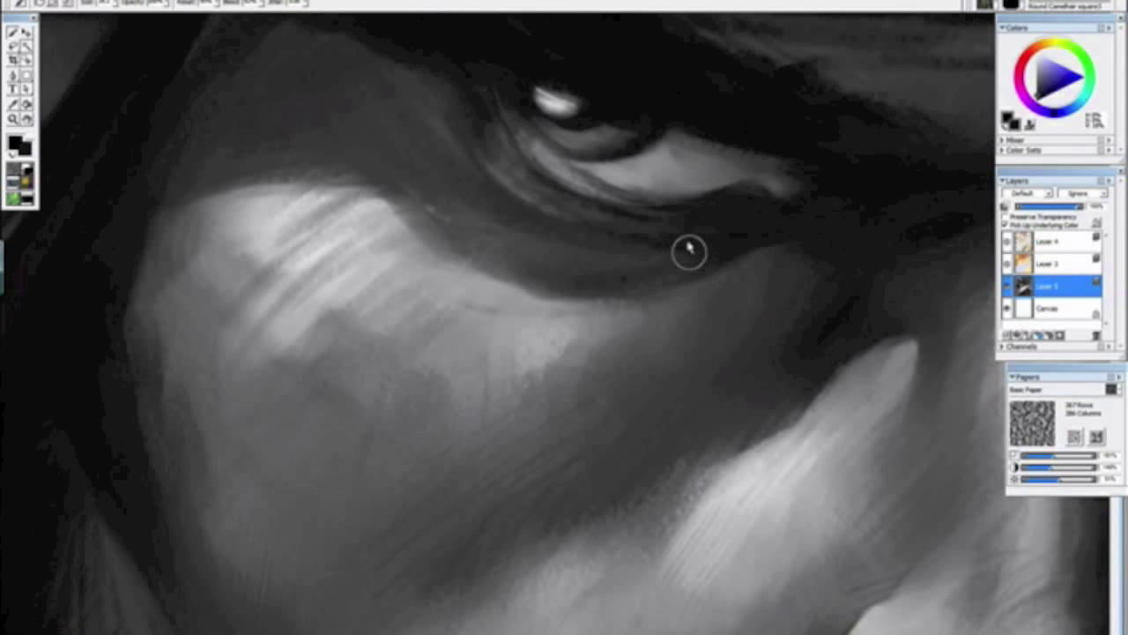
{"action": "left_click", "coordinate": [441, 275], "text": "alt"}
{"action": "left_click_drag", "start_coordinate": [374, 185], "coordinate": [452, 259]}
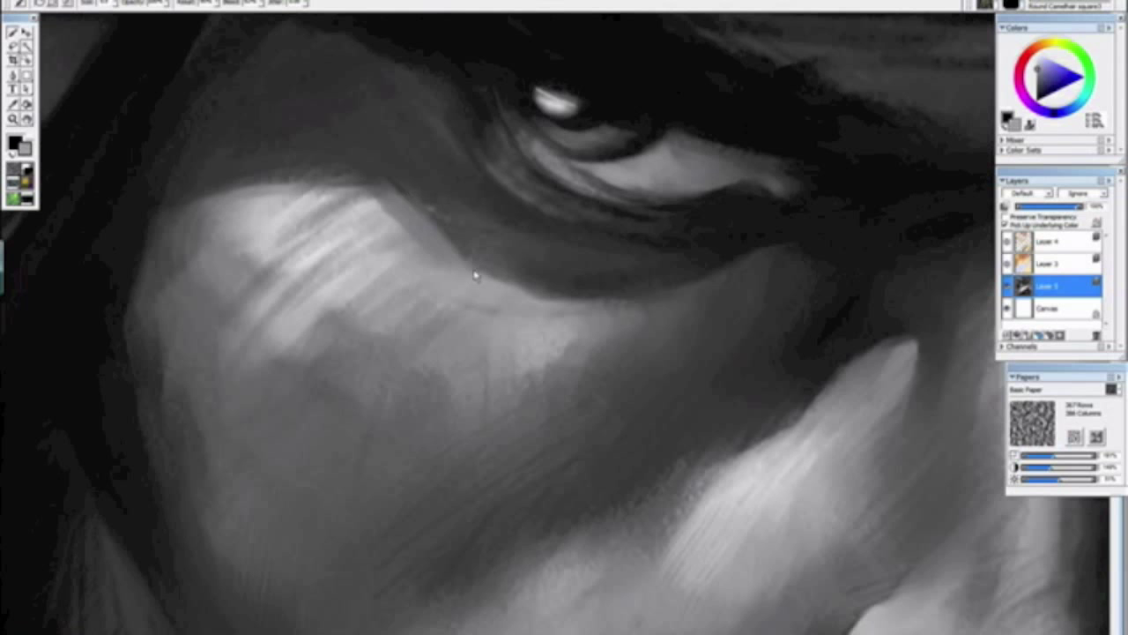
Step: Examine the cheek highlight against the whole portrait at reduced size
{"action": "key", "text": "ctrl+minus"}
{"action": "key", "text": "ctrl+minus"}
{"action": "key", "text": "ctrl+minus"}
{"action": "key", "text": "ctrl+minus"}
{"action": "key", "text": "ctrl+minus"}
{"action": "key", "text": "ctrl+minus"}
{"action": "left_click_drag", "start_coordinate": [409, 199], "coordinate": [666, 457]}
{"action": "key", "text": "alt+space"}
{"action": "left_click", "coordinate": [643, 481]}
{"action": "key", "text": "ctrl+minus"}
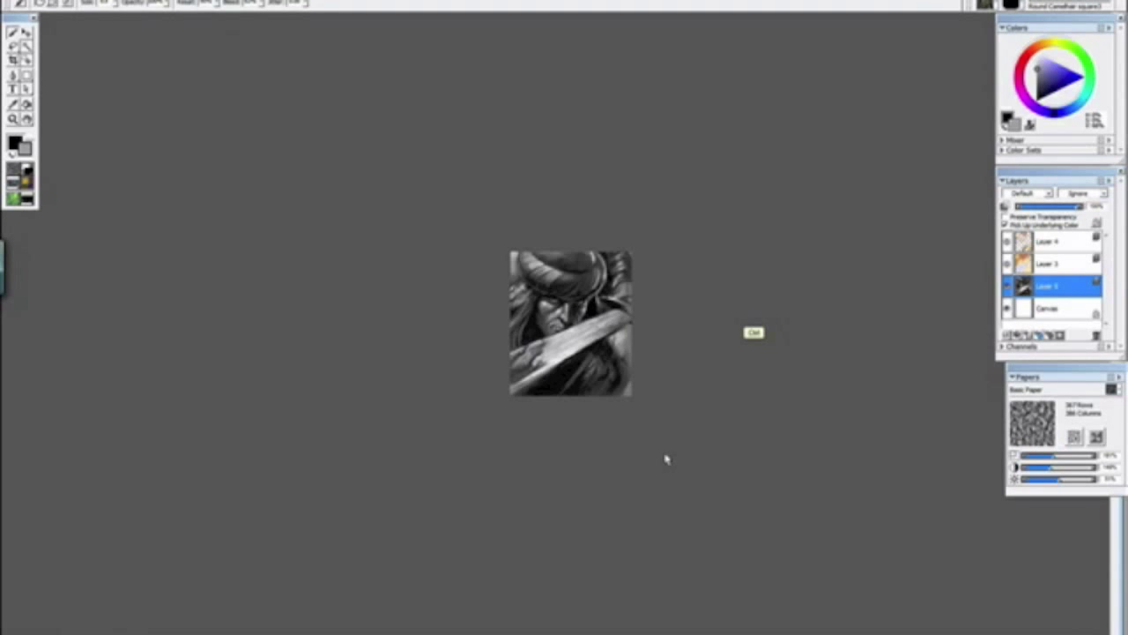
{"action": "key", "text": "ctrl+plus"}
{"action": "key", "text": "ctrl+plus"}
{"action": "key", "text": "ctrl+plus"}
{"action": "key", "text": "ctrl+plus"}
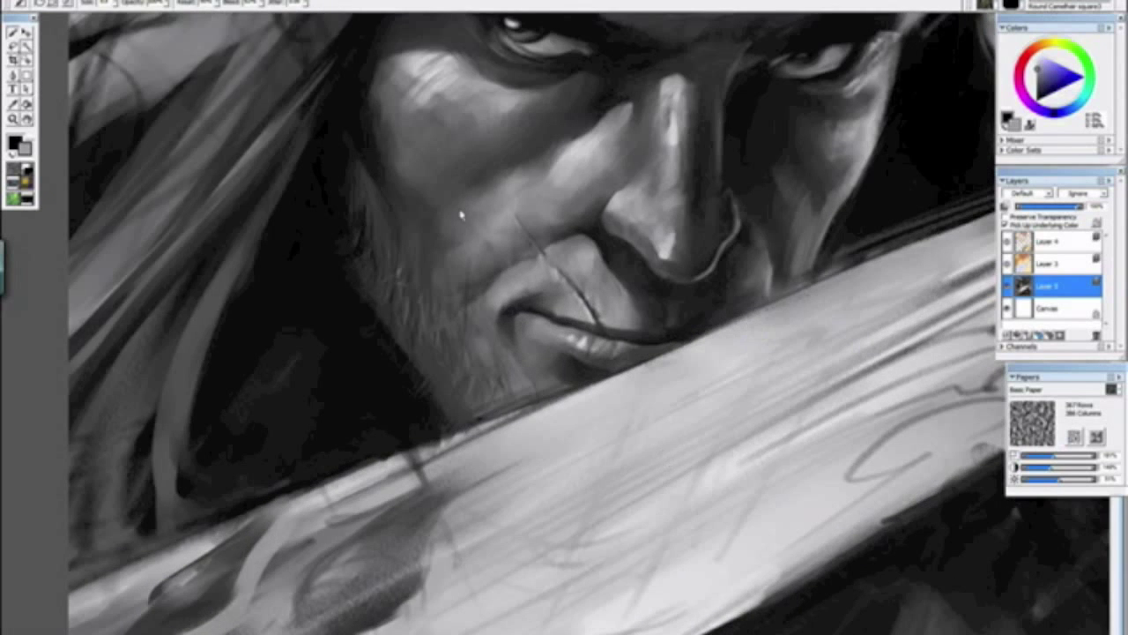
Step: Sample black from the shadow beside the face and darken the area between the sideburn, temple and hair
{"action": "left_click_drag", "start_coordinate": [461, 214], "coordinate": [538, 401]}
{"action": "left_click", "coordinate": [487, 291], "text": "alt"}
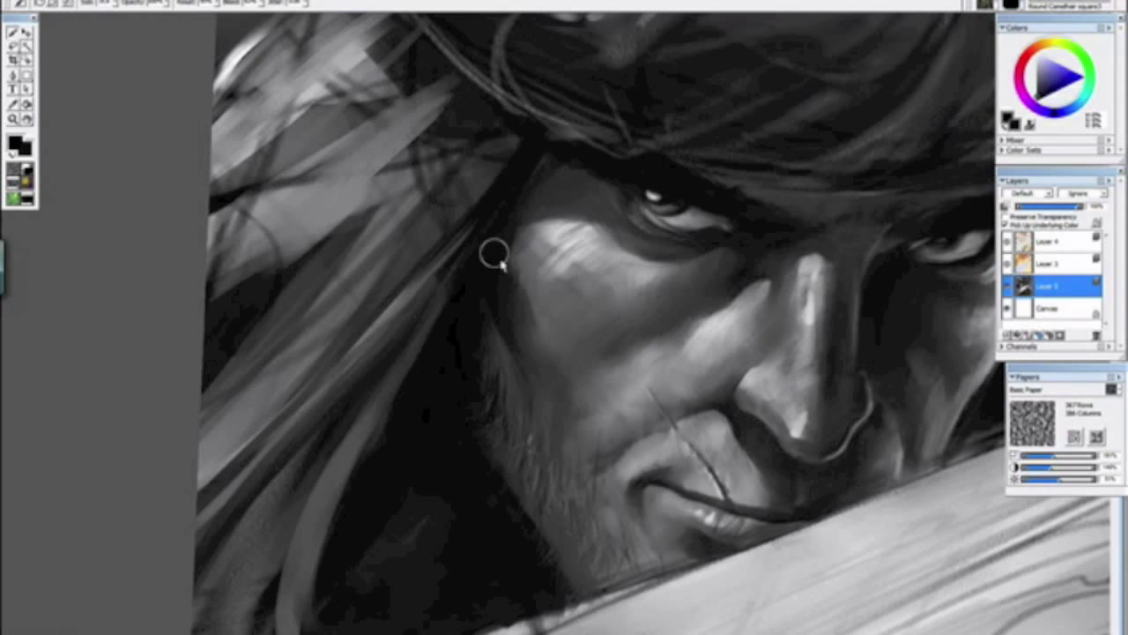
{"action": "key", "text": "ctrl+minus"}
{"action": "key", "text": "ctrl+minus"}
{"action": "key", "text": "ctrl+minus"}
{"action": "key", "text": "ctrl+minus"}
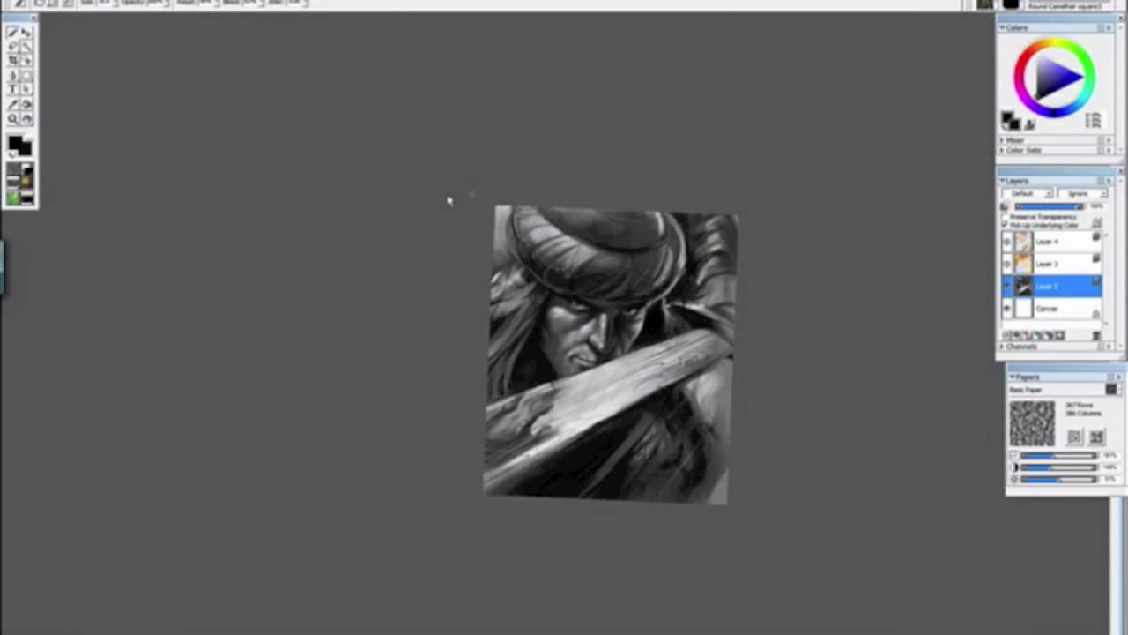
{"action": "left_click_drag", "start_coordinate": [448, 201], "coordinate": [609, 484]}
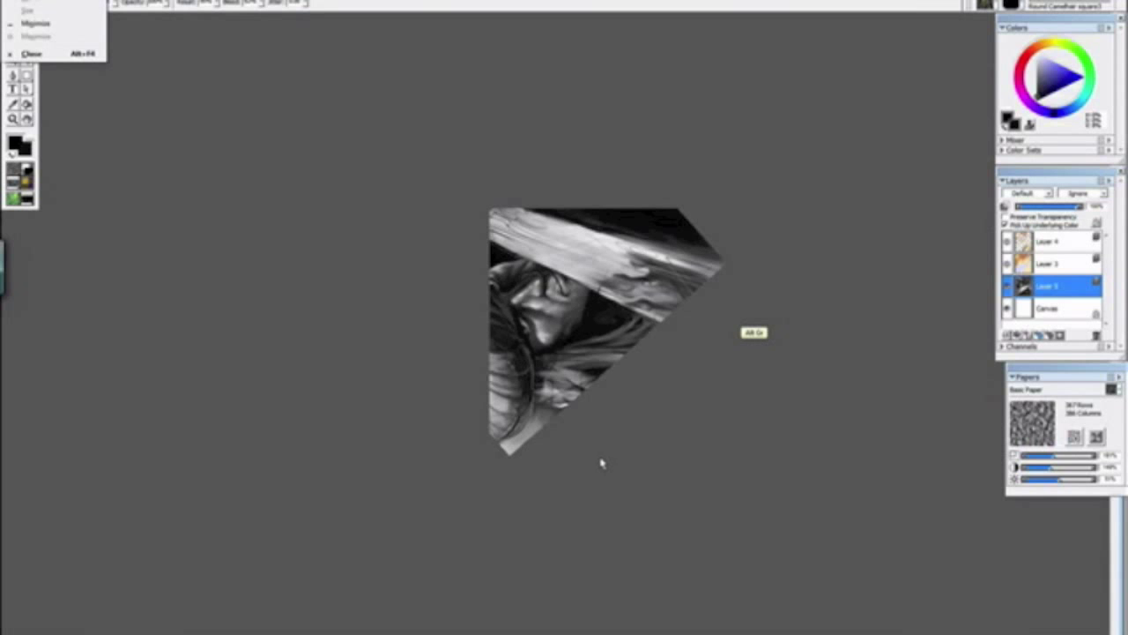
{"action": "left_click", "coordinate": [606, 472]}
{"action": "key", "text": "ctrl+minus"}
{"action": "key", "text": "ctrl+minus"}
{"action": "key", "text": "ctrl+minus"}
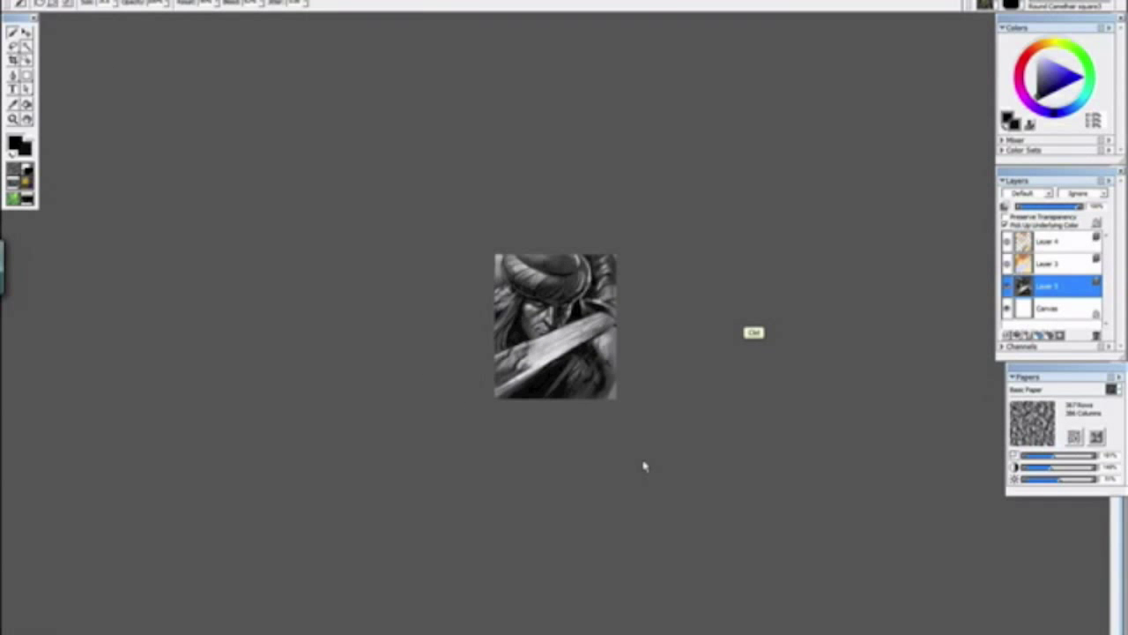
{"action": "key", "text": "ctrl+plus"}
{"action": "key", "text": "ctrl+plus"}
{"action": "key", "text": "ctrl+plus"}
{"action": "key", "text": "ctrl+plus"}
{"action": "key", "text": "ctrl+plus"}
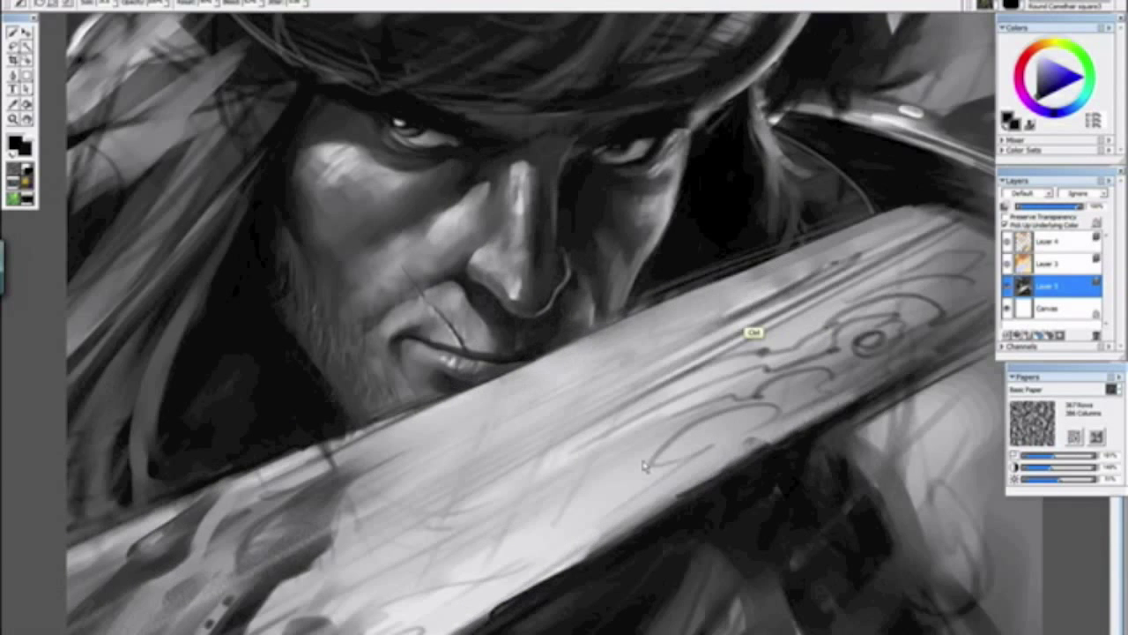
{"action": "left_click_drag", "start_coordinate": [415, 312], "coordinate": [901, 417]}
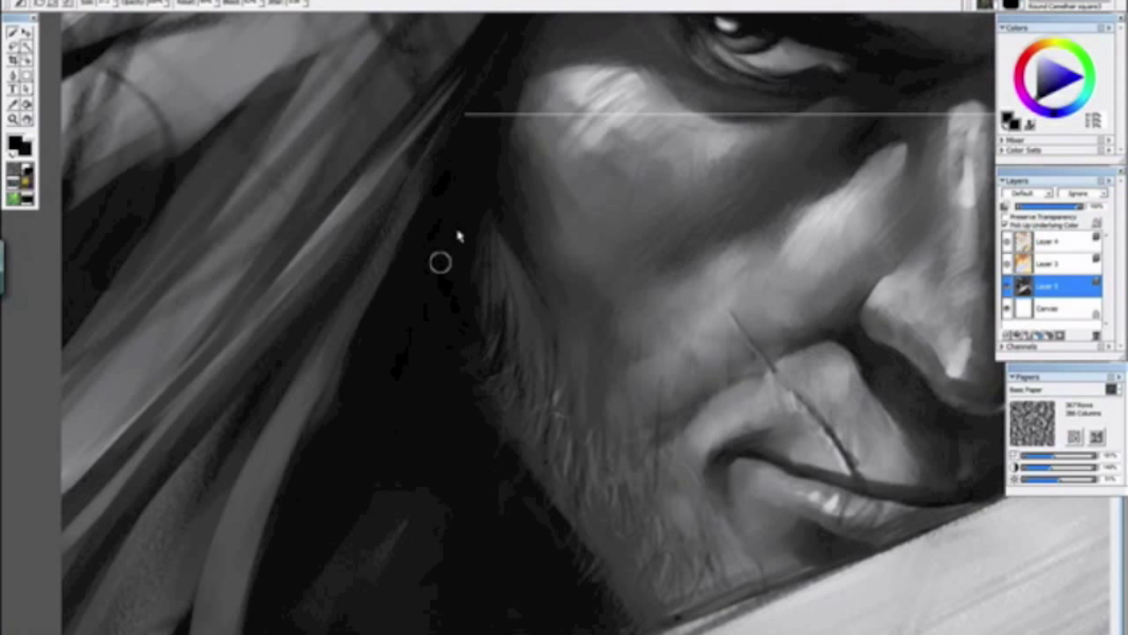
{"action": "left_click_drag", "start_coordinate": [474, 260], "coordinate": [474, 335]}
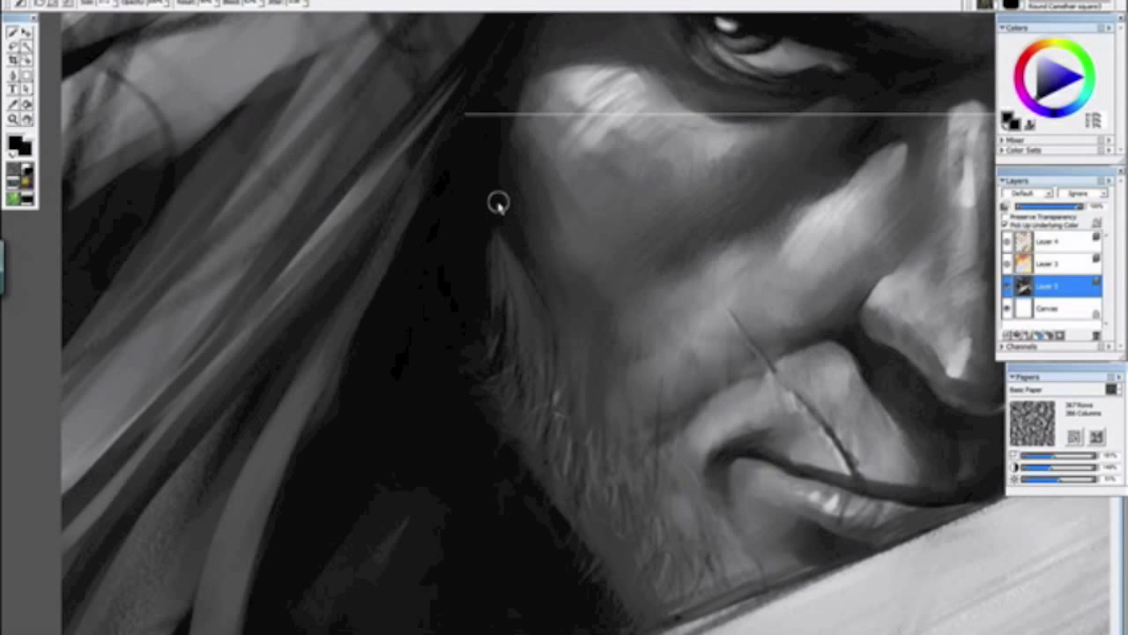
{"action": "left_click_drag", "start_coordinate": [472, 113], "coordinate": [521, 97]}
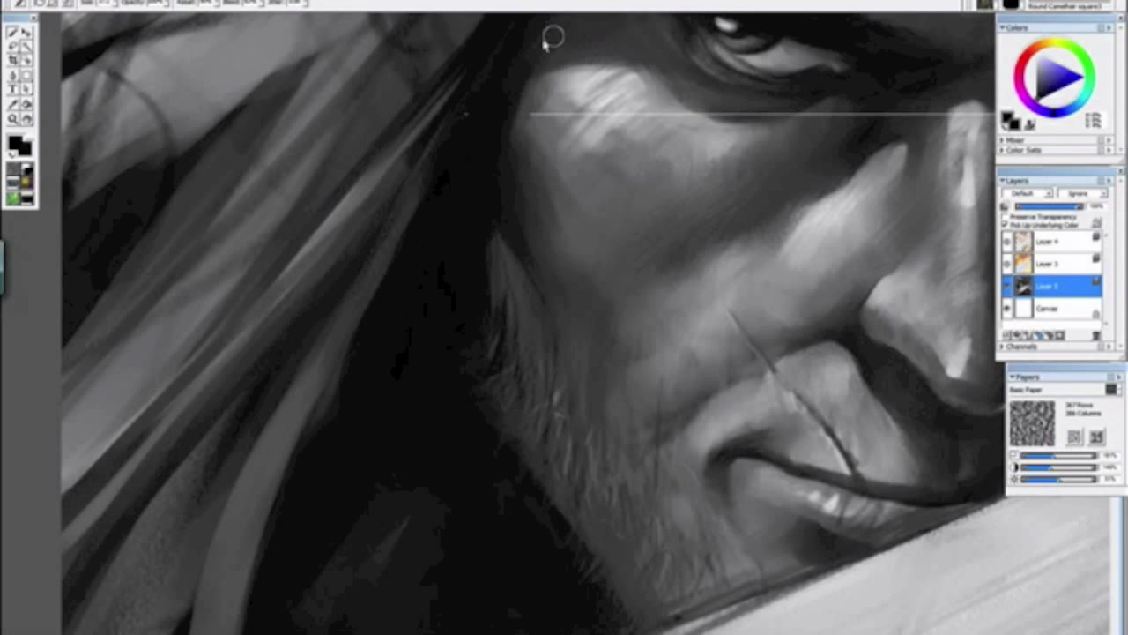
Step: Examine the darkened side of the face against the whole portrait
{"action": "key", "text": "ctrl+minus"}
{"action": "key", "text": "ctrl+minus"}
{"action": "key", "text": "ctrl+minus"}
{"action": "key", "text": "ctrl+minus"}
{"action": "key", "text": "ctrl+minus"}
{"action": "left_click_drag", "start_coordinate": [685, 382], "coordinate": [400, 302]}
{"action": "left_click", "coordinate": [396, 302], "text": "alt"}
{"action": "left_click_drag", "start_coordinate": [376, 255], "coordinate": [340, 226]}
{"action": "key", "text": "ctrl+minus"}
{"action": "key", "text": "ctrl+minus"}
{"action": "key", "text": "ctrl+plus"}
{"action": "key", "text": "ctrl+plus"}
Step: Darken the shadow beside the lit nostril rim and soften the narrow cheek-fold highlight with a sampled grey
{"action": "key", "text": "ctrl+plus"}
{"action": "key", "text": "ctrl+plus"}
{"action": "key", "text": "ctrl+plus"}
{"action": "key", "text": "ctrl+plus"}
{"action": "mouse_move", "coordinate": [699, 388]}
{"action": "left_mouse_down"}
{"action": "mouse_move", "coordinate": [668, 466]}
{"action": "mouse_move", "coordinate": [499, 597]}
{"action": "left_mouse_up"}
{"action": "left_click_drag", "start_coordinate": [679, 434], "coordinate": [532, 592]}
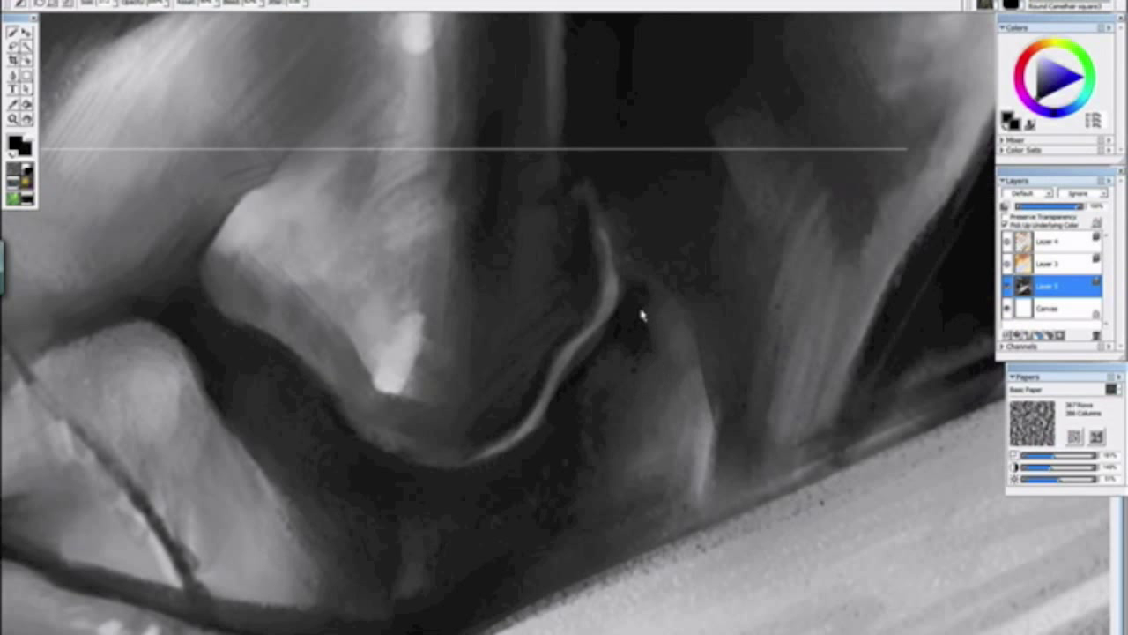
{"action": "left_click_drag", "start_coordinate": [619, 323], "coordinate": [569, 375]}
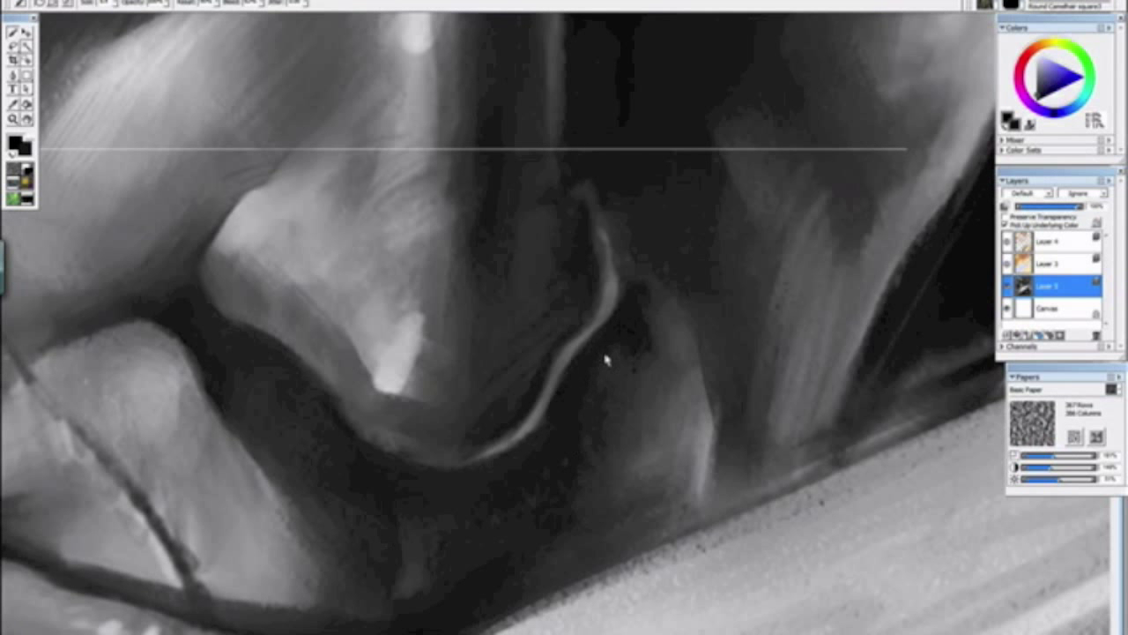
{"action": "left_click", "coordinate": [703, 448], "text": "alt"}
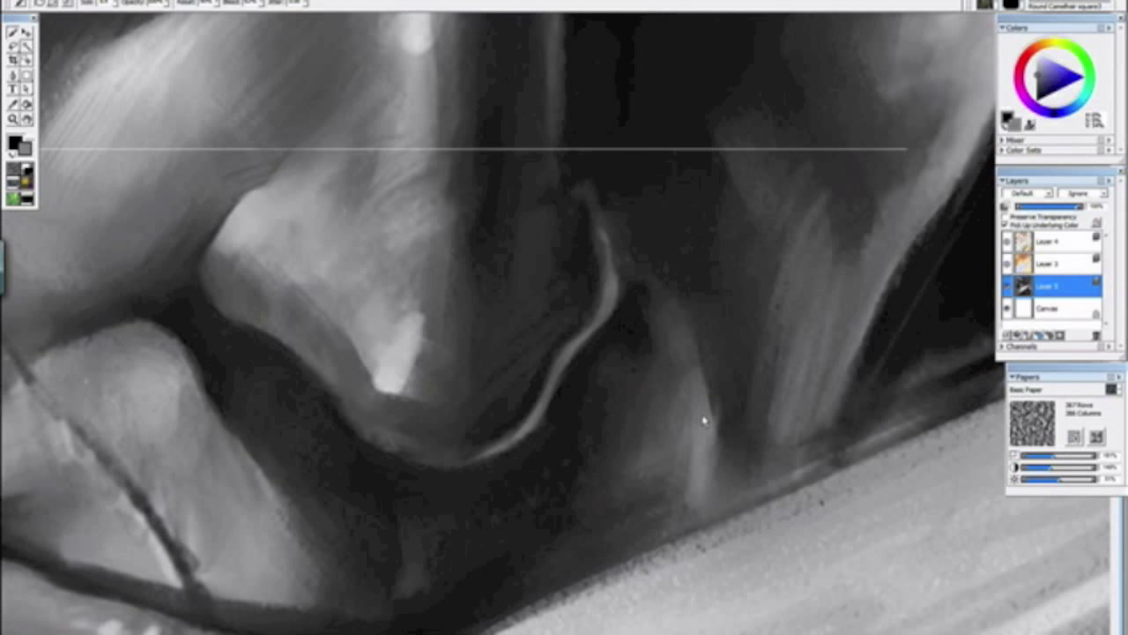
Step: Sample a grey from the shaded far cheek and paint over its upper part with a larger brush
{"action": "left_click", "coordinate": [817, 253], "text": "alt"}
{"action": "key", "text": "bracketright"}
{"action": "mouse_move", "coordinate": [792, 212]}
{"action": "left_mouse_down"}
{"action": "mouse_move", "coordinate": [764, 169]}
{"action": "mouse_move", "coordinate": [786, 216]}
{"action": "left_mouse_up"}
{"action": "left_click_drag", "start_coordinate": [728, 148], "coordinate": [715, 172]}
Step: Examine the shading of the nose and far cheek against the whole portrait
{"action": "key", "text": "ctrl+minus"}
{"action": "key", "text": "ctrl+minus"}
{"action": "key", "text": "ctrl+minus"}
{"action": "key", "text": "ctrl+minus"}
{"action": "key", "text": "ctrl+minus"}
{"action": "key", "text": "ctrl+minus"}
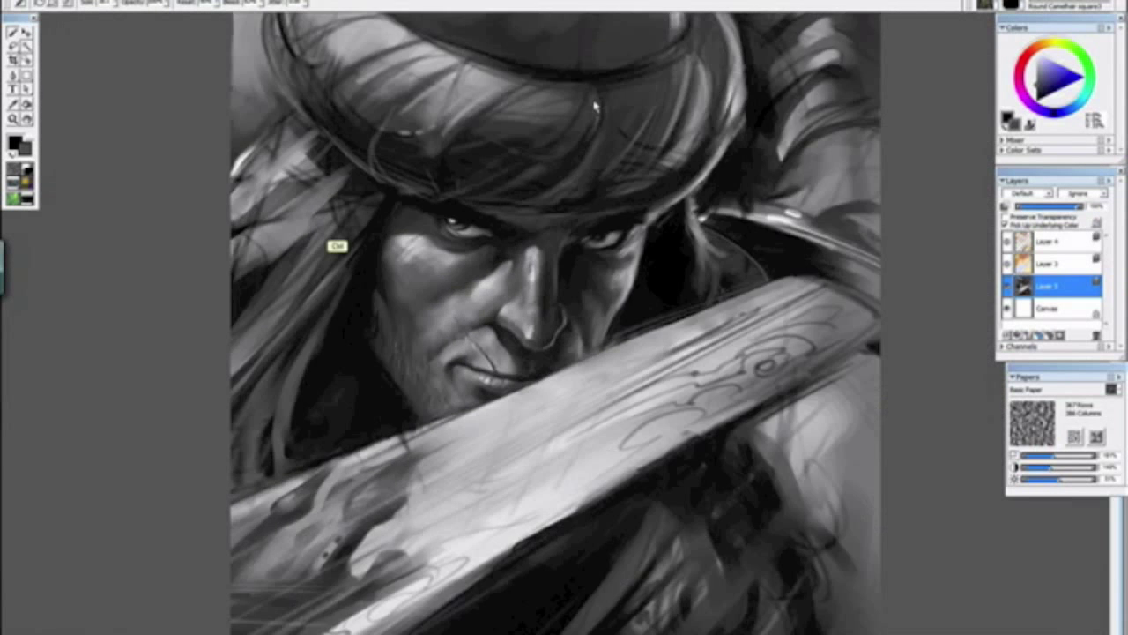
{"action": "left_click_drag", "start_coordinate": [458, 458], "coordinate": [579, 519]}
{"action": "left_click", "coordinate": [581, 522], "text": "alt"}
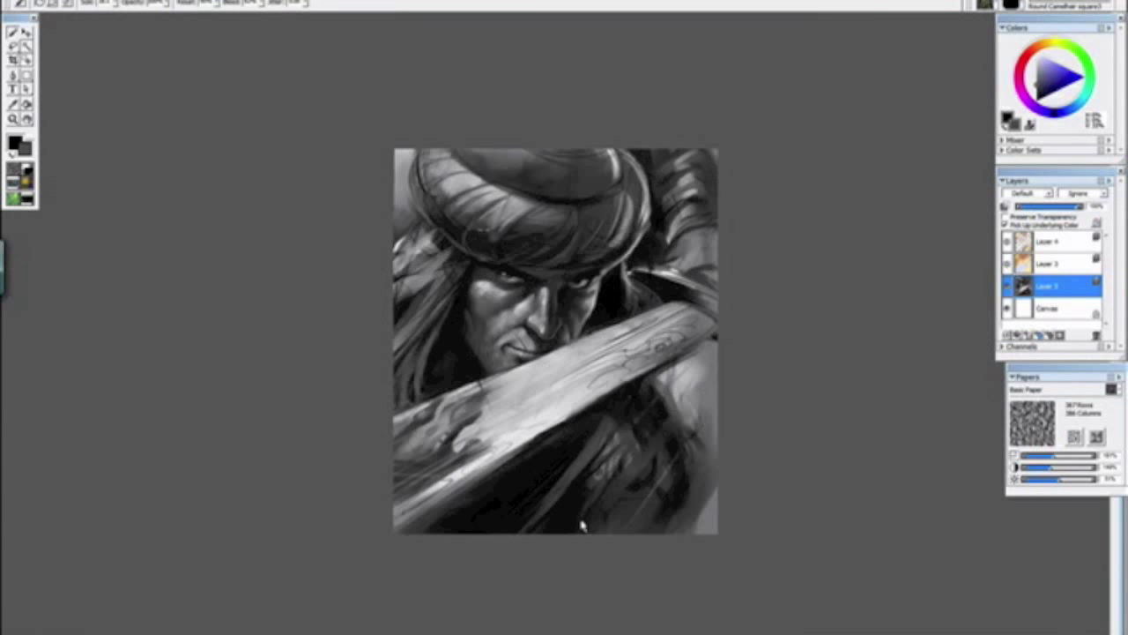
{"action": "key", "text": "ctrl+minus"}
{"action": "key", "text": "ctrl+minus"}
{"action": "key", "text": "ctrl+plus"}
{"action": "key", "text": "ctrl+plus"}
{"action": "key", "text": "ctrl+plus"}
{"action": "key", "text": "ctrl+plus"}
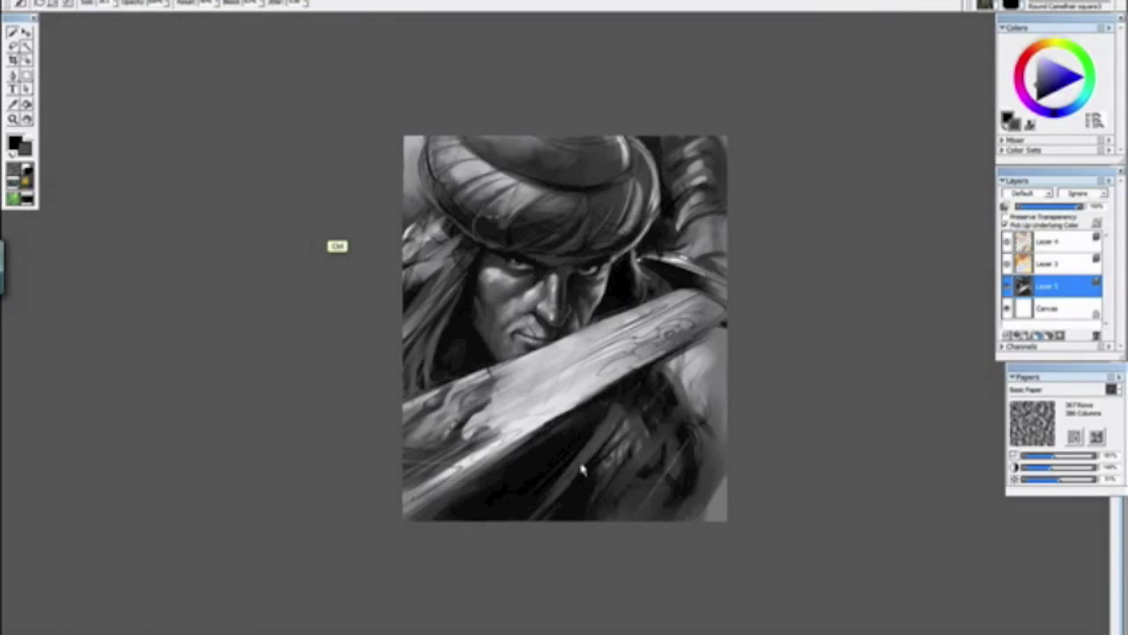
{"action": "key", "text": "ctrl+minus"}
{"action": "key", "text": "ctrl+minus"}
Step: Touch up the scar above the upper lip with a grey sampled beside it
{"action": "key", "text": "ctrl+plus"}
{"action": "key", "text": "ctrl+plus"}
{"action": "key", "text": "alt"}
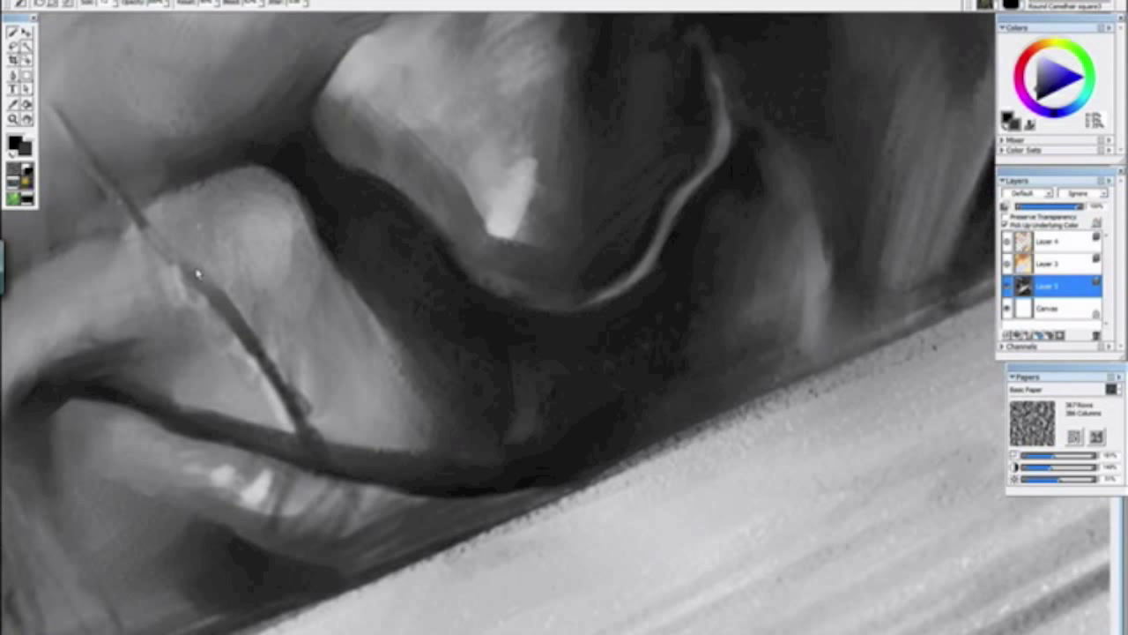
{"action": "left_click", "coordinate": [135, 212], "text": "alt"}
Step: Examine the scar and lips against the whole portrait at reduced size
{"action": "key", "text": "ctrl+minus"}
{"action": "key", "text": "ctrl+minus"}
{"action": "key", "text": "ctrl+minus"}
{"action": "key", "text": "ctrl+minus"}
{"action": "key", "text": "ctrl+minus"}
{"action": "key", "text": "ctrl+minus"}
{"action": "mouse_move", "coordinate": [305, 252]}
{"action": "left_mouse_down"}
{"action": "mouse_move", "coordinate": [641, 574]}
{"action": "mouse_move", "coordinate": [615, 578]}
{"action": "left_mouse_up"}
{"action": "left_click", "coordinate": [608, 572], "text": "alt"}
{"action": "key", "text": "ctrl+minus"}
Step: Sample black from the background and paint over the lighter patch in the shadow between the jaw and hair
{"action": "key", "text": "ctrl+plus"}
{"action": "key", "text": "ctrl+plus"}
{"action": "key", "text": "ctrl+plus"}
{"action": "key", "text": "ctrl+plus"}
{"action": "key", "text": "ctrl+plus"}
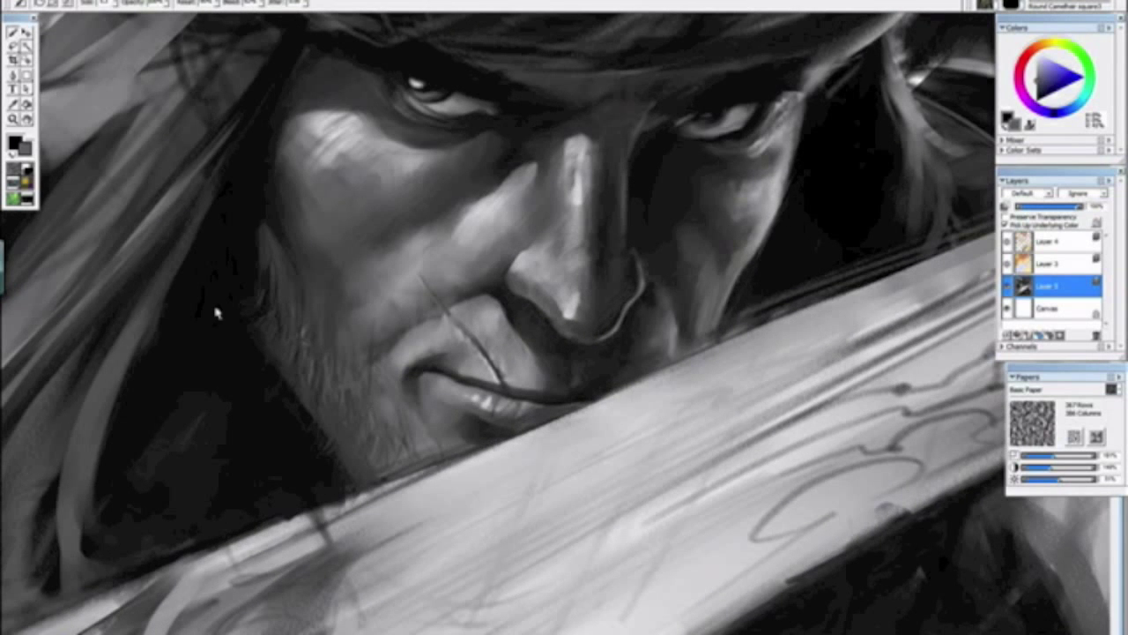
{"action": "left_click", "coordinate": [210, 307], "text": "alt"}
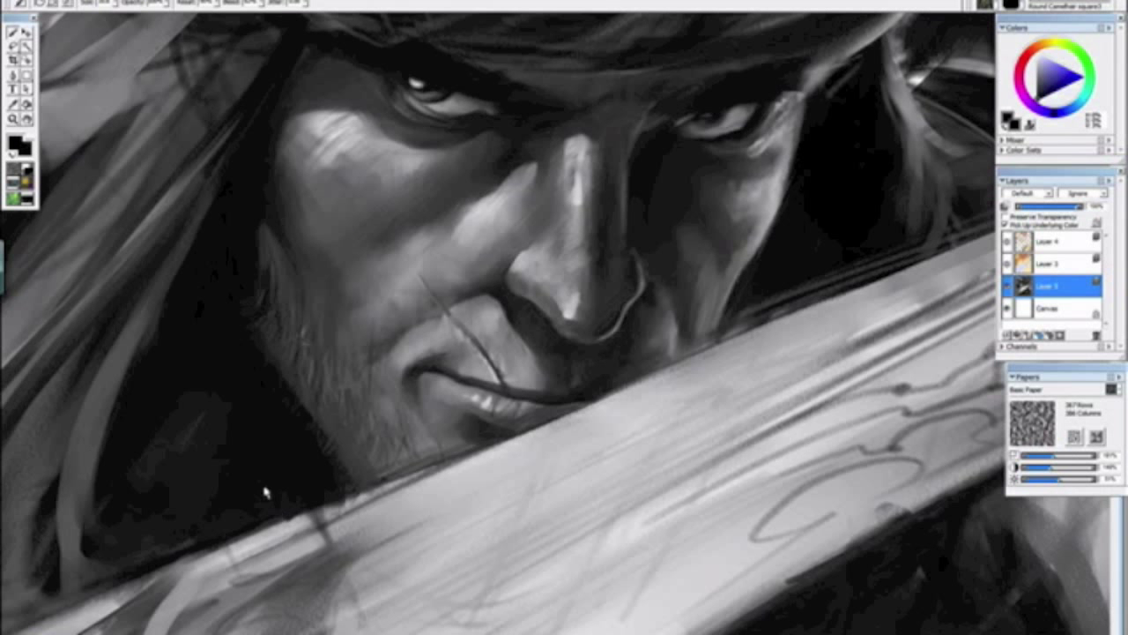
{"action": "mouse_move", "coordinate": [232, 480]}
{"action": "left_mouse_down"}
{"action": "mouse_move", "coordinate": [229, 372]}
{"action": "mouse_move", "coordinate": [183, 406]}
{"action": "mouse_move", "coordinate": [163, 450]}
{"action": "left_mouse_up"}
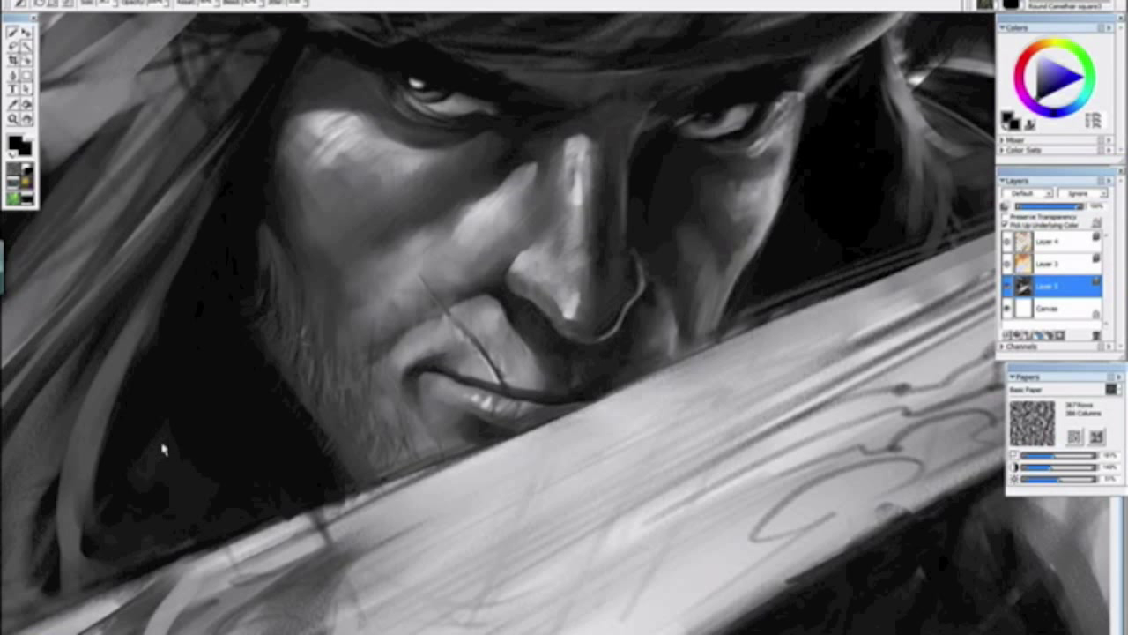
Step: Even out the dark shadow between the jaw and hair with tones sampled along the jaw's edge
{"action": "left_click_drag", "start_coordinate": [153, 541], "coordinate": [237, 454]}
{"action": "left_click", "coordinate": [312, 366], "text": "alt"}
{"action": "left_click", "coordinate": [253, 373], "text": "alt"}
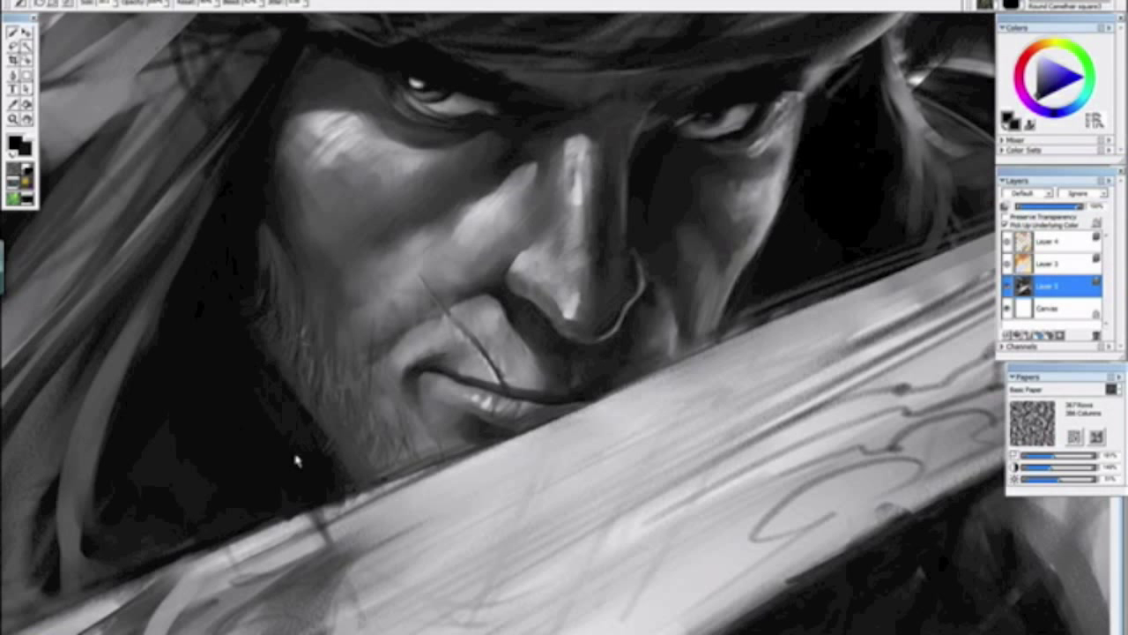
Step: Examine the jaw shadow against the whole portrait at reduced size
{"action": "key", "text": "ctrl+minus"}
{"action": "key", "text": "ctrl+minus"}
{"action": "key", "text": "ctrl+minus"}
{"action": "key", "text": "ctrl+minus"}
{"action": "key", "text": "ctrl+minus"}
{"action": "key", "text": "ctrl+minus"}
{"action": "key", "text": "ctrl+minus"}
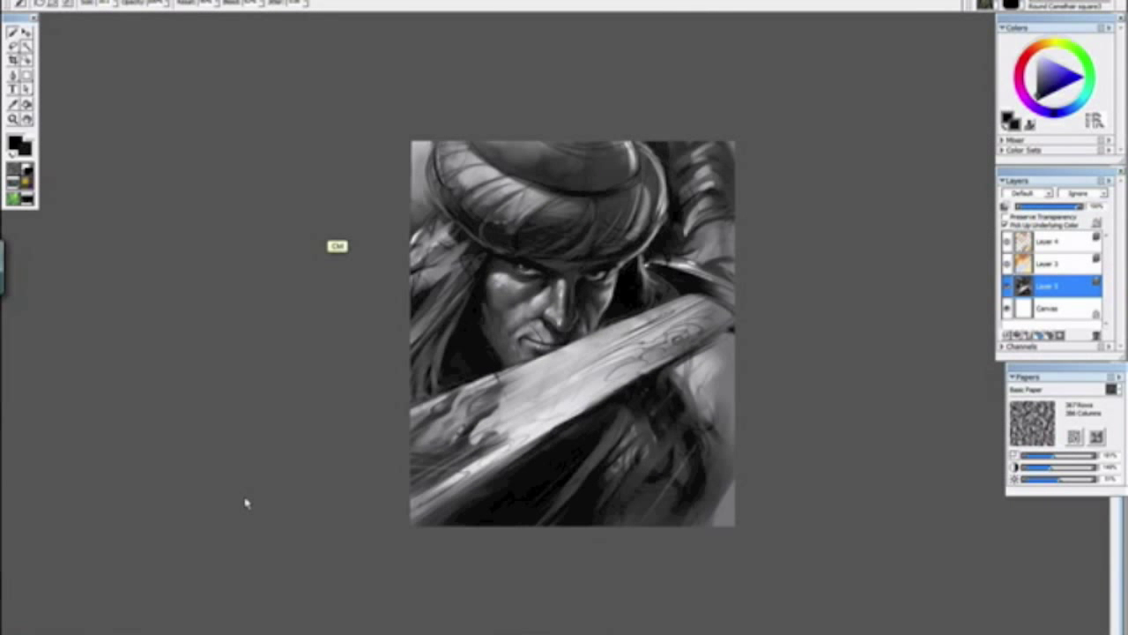
{"action": "left_click_drag", "start_coordinate": [340, 357], "coordinate": [456, 545]}
{"action": "left_click", "coordinate": [486, 510], "text": "alt"}
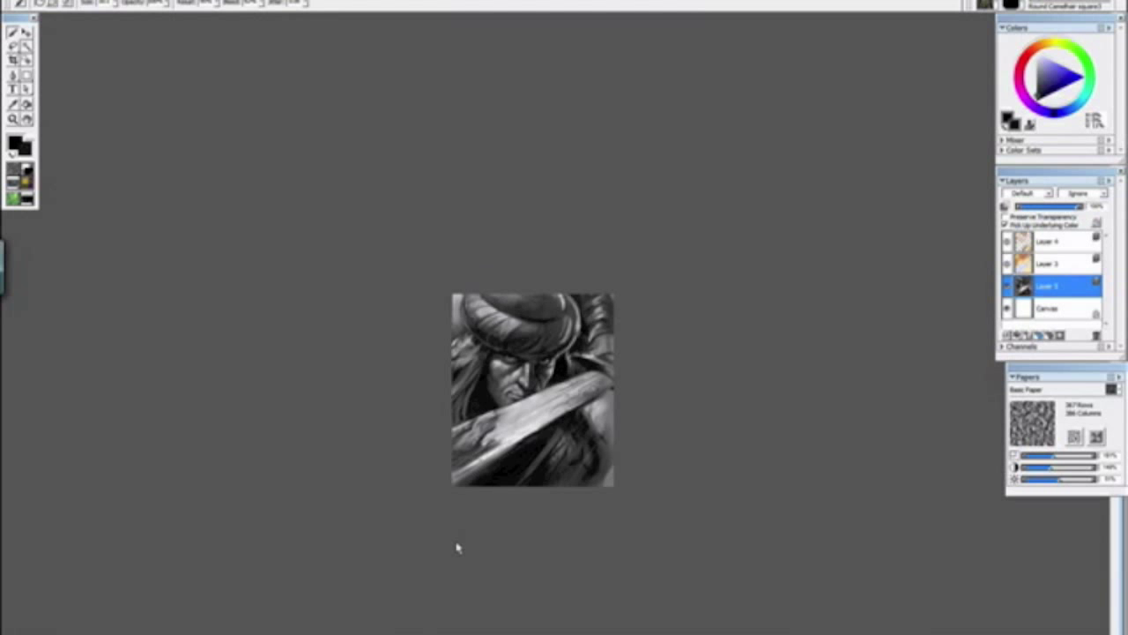
Step: Touch up the dark shading around the near eye with a small brush
{"action": "key", "text": "ctrl+plus"}
{"action": "key", "text": "ctrl+plus"}
{"action": "key", "text": "ctrl+plus"}
{"action": "key", "text": "ctrl+plus"}
{"action": "key", "text": "ctrl+plus"}
{"action": "key", "text": "ctrl+plus"}
{"action": "key", "text": "ctrl+plus"}
{"action": "key", "text": "ctrl+plus"}
{"action": "left_click_drag", "start_coordinate": [352, 493], "coordinate": [698, 249]}
{"action": "key", "text": "ctrl+plus"}
{"action": "key", "text": "ctrl+plus"}
{"action": "key", "text": "ctrl+plus"}
{"action": "left_click_drag", "start_coordinate": [201, 449], "coordinate": [271, 356]}
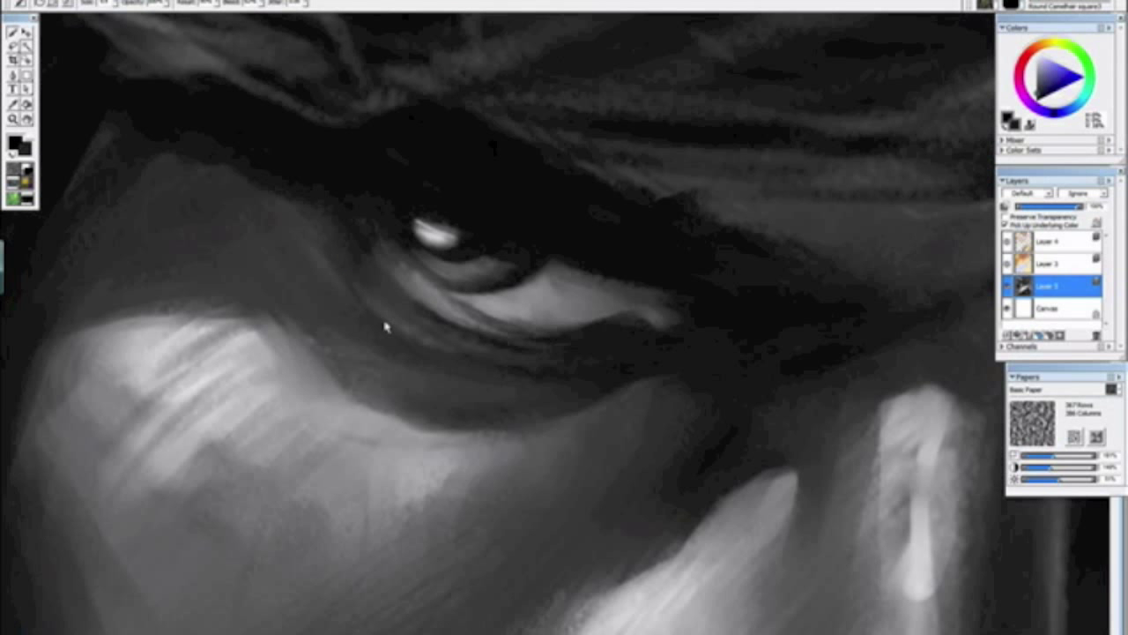
Step: Examine the near eye's shading against the whole upright portrait
{"action": "key", "text": "ctrl+minus"}
{"action": "key", "text": "ctrl+minus"}
{"action": "key", "text": "ctrl+minus"}
{"action": "key", "text": "ctrl+minus"}
{"action": "key", "text": "ctrl+minus"}
{"action": "key", "text": "ctrl+minus"}
{"action": "mouse_move", "coordinate": [519, 504]}
{"action": "left_mouse_down"}
{"action": "mouse_move", "coordinate": [371, 300]}
{"action": "mouse_move", "coordinate": [314, 261]}
{"action": "left_mouse_up"}
{"action": "left_click", "coordinate": [363, 298], "text": "alt"}
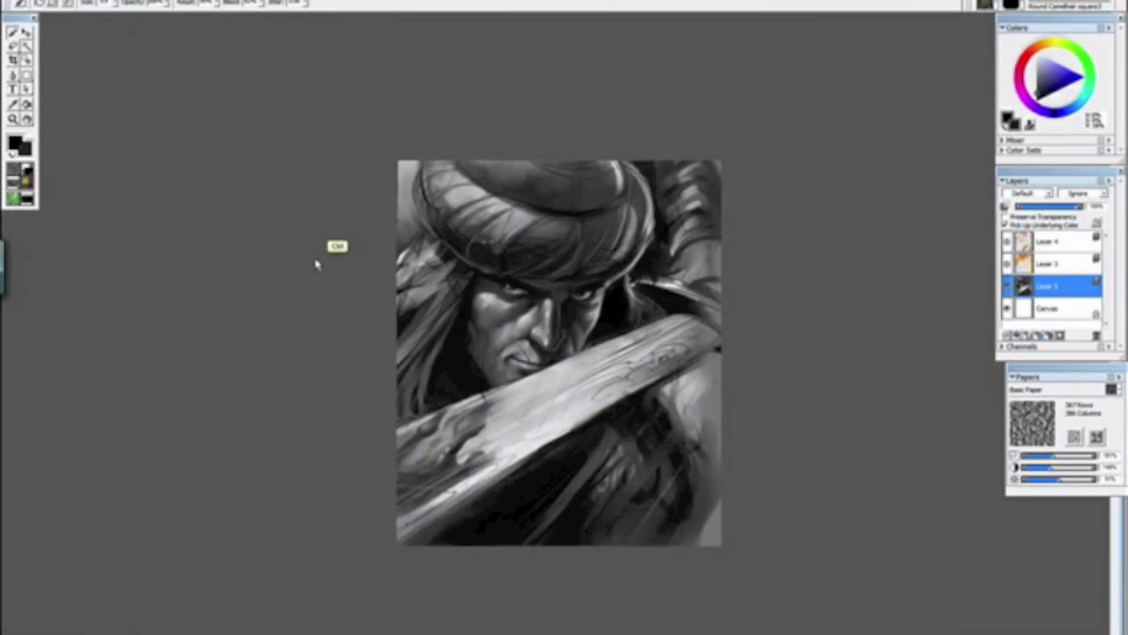
Step: Refine the light edge and shadow on the nose bridge beside the far eye's inner corner
{"action": "key", "text": "ctrl+plus"}
{"action": "key", "text": "ctrl+plus"}
{"action": "key", "text": "ctrl+plus"}
{"action": "key", "text": "ctrl+plus"}
{"action": "key", "text": "ctrl+plus"}
{"action": "left_click_drag", "start_coordinate": [522, 357], "coordinate": [354, 633]}
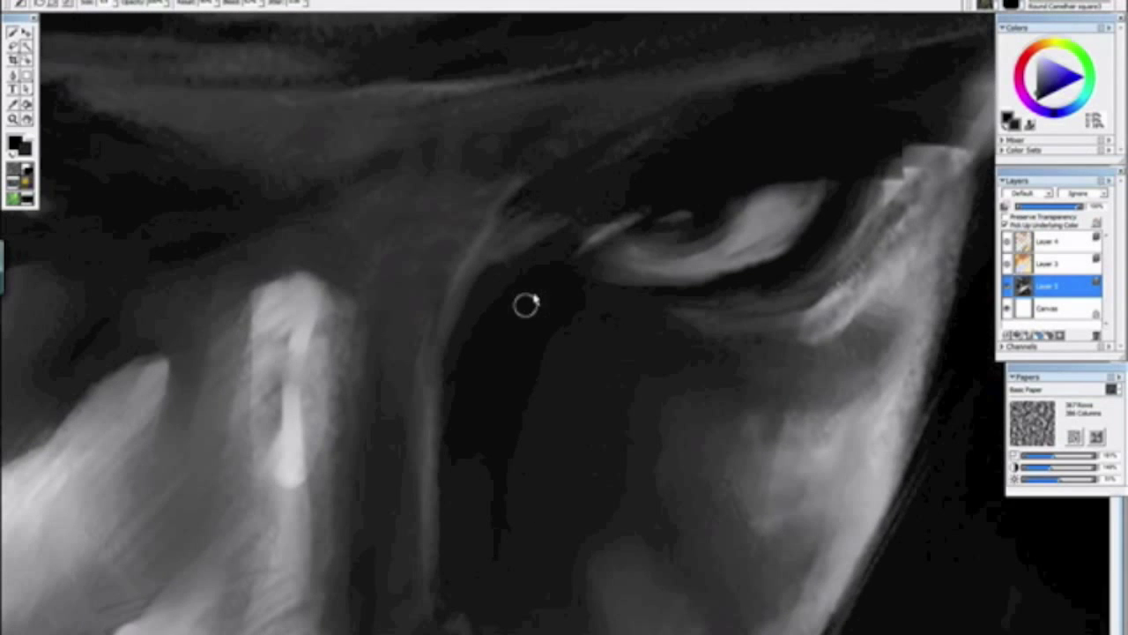
{"action": "mouse_move", "coordinate": [546, 212]}
{"action": "left_mouse_down"}
{"action": "mouse_move", "coordinate": [480, 373]}
{"action": "mouse_move", "coordinate": [480, 335]}
{"action": "mouse_move", "coordinate": [563, 221]}
{"action": "mouse_move", "coordinate": [523, 314]}
{"action": "left_mouse_up"}
{"action": "left_click_drag", "start_coordinate": [397, 427], "coordinate": [489, 464]}
{"action": "mouse_move", "coordinate": [432, 326]}
{"action": "left_mouse_down"}
{"action": "mouse_move", "coordinate": [459, 196]}
{"action": "mouse_move", "coordinate": [457, 227]}
{"action": "left_mouse_up"}
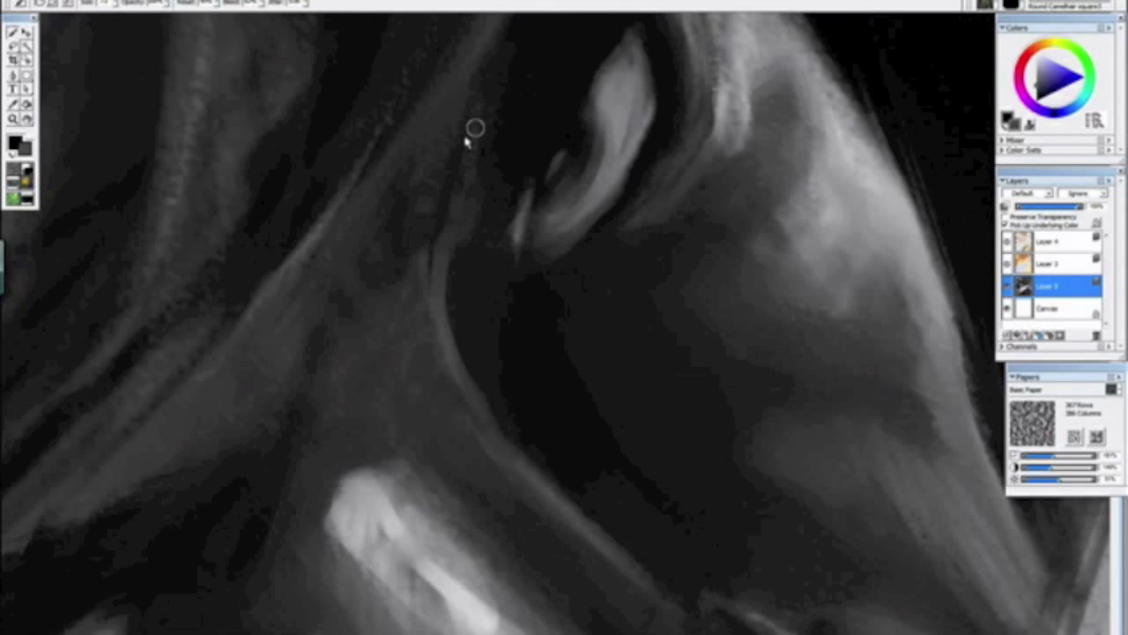
Step: Straighten the rotated canvas and flip the portrait horizontally
{"action": "key", "text": "ctrl+minus"}
{"action": "key", "text": "ctrl+minus"}
{"action": "key", "text": "ctrl+minus"}
{"action": "key", "text": "ctrl+minus"}
{"action": "key", "text": "ctrl+minus"}
{"action": "key", "text": "ctrl+minus"}
{"action": "left_click_drag", "start_coordinate": [512, 473], "coordinate": [591, 478]}
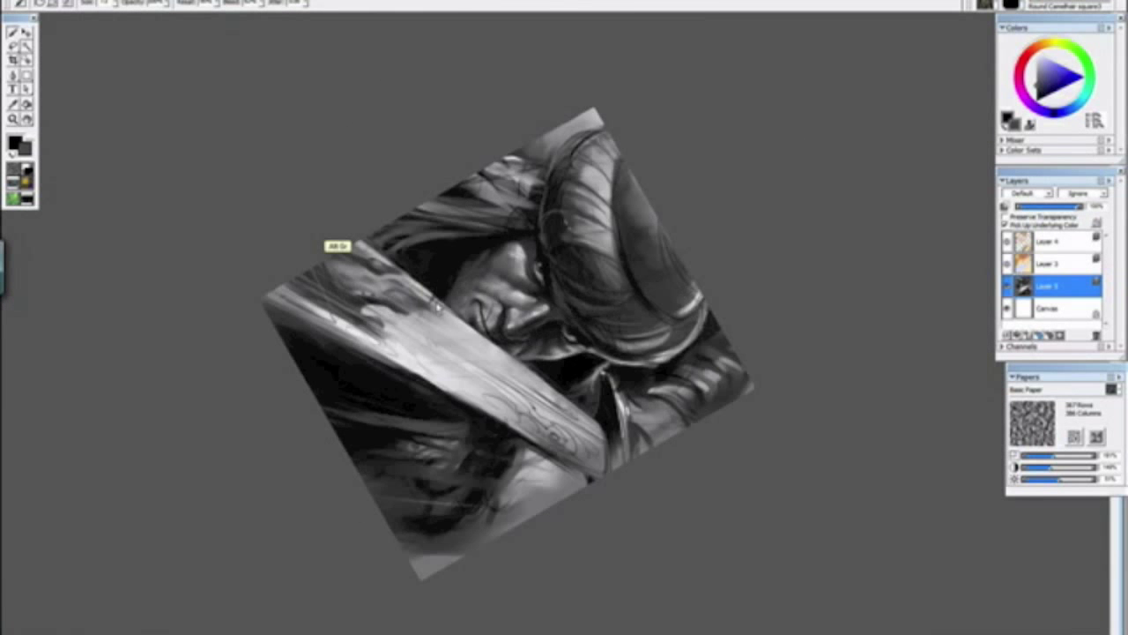
{"action": "left_click", "coordinate": [432, 409]}
{"action": "left_click", "coordinate": [66, 1]}
{"action": "mouse_move", "coordinate": [125, 24]}
{"action": "left_click", "coordinate": [240, 79]}
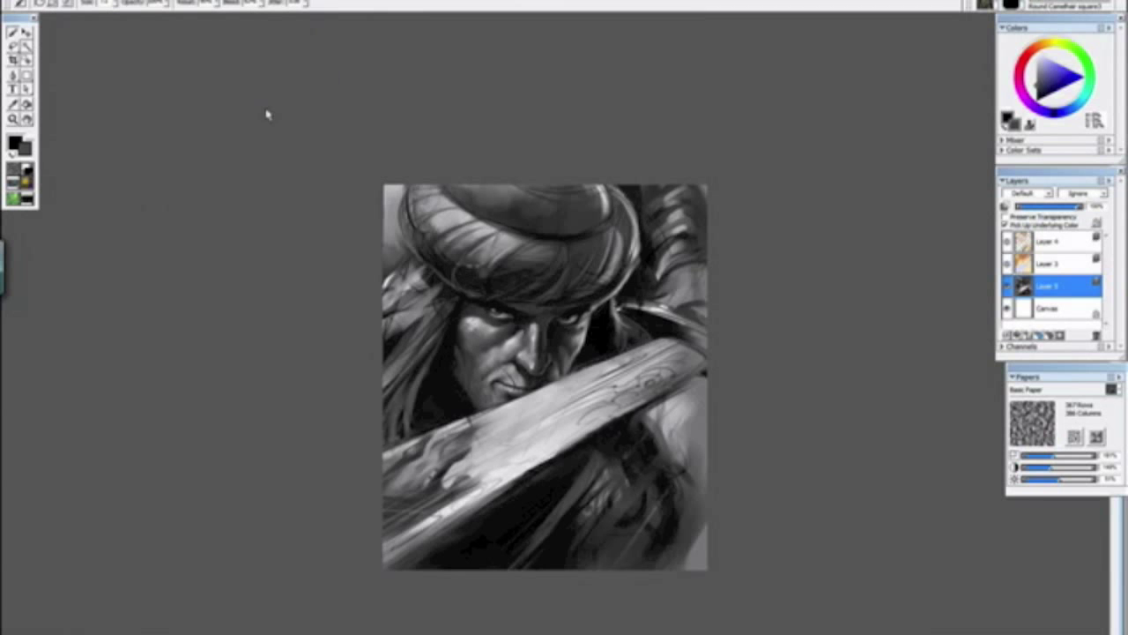
{"action": "key", "text": "ctrl+minus"}
{"action": "key", "text": "ctrl+minus"}
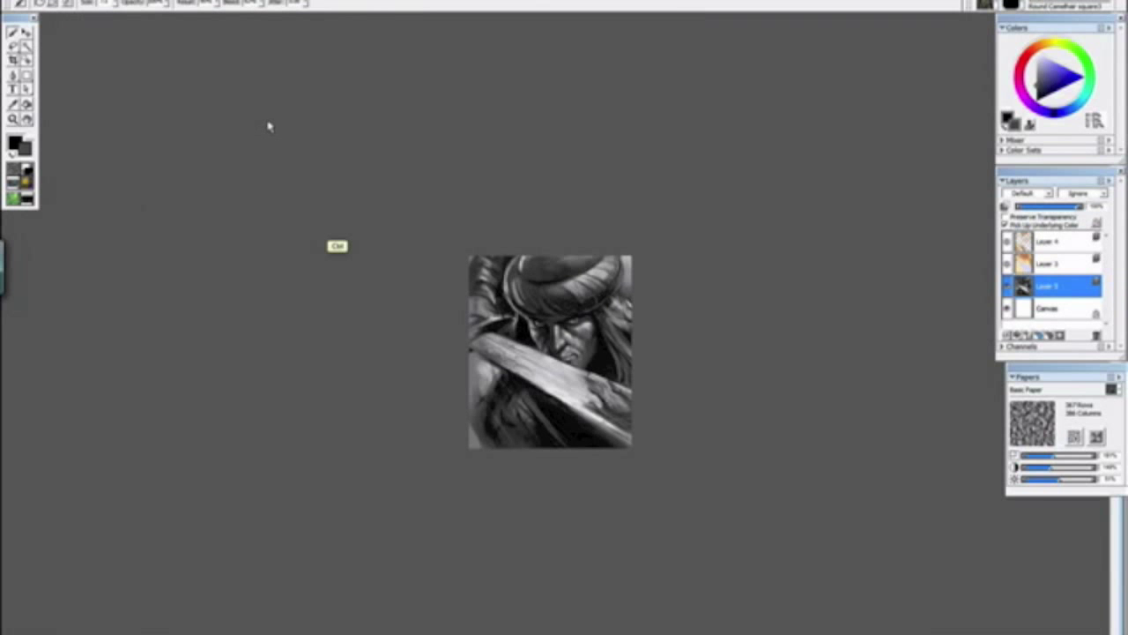
Step: Examine the mirrored face up close and against the whole portrait
{"action": "key", "text": "ctrl+plus"}
{"action": "key", "text": "ctrl+plus"}
{"action": "key", "text": "ctrl+plus"}
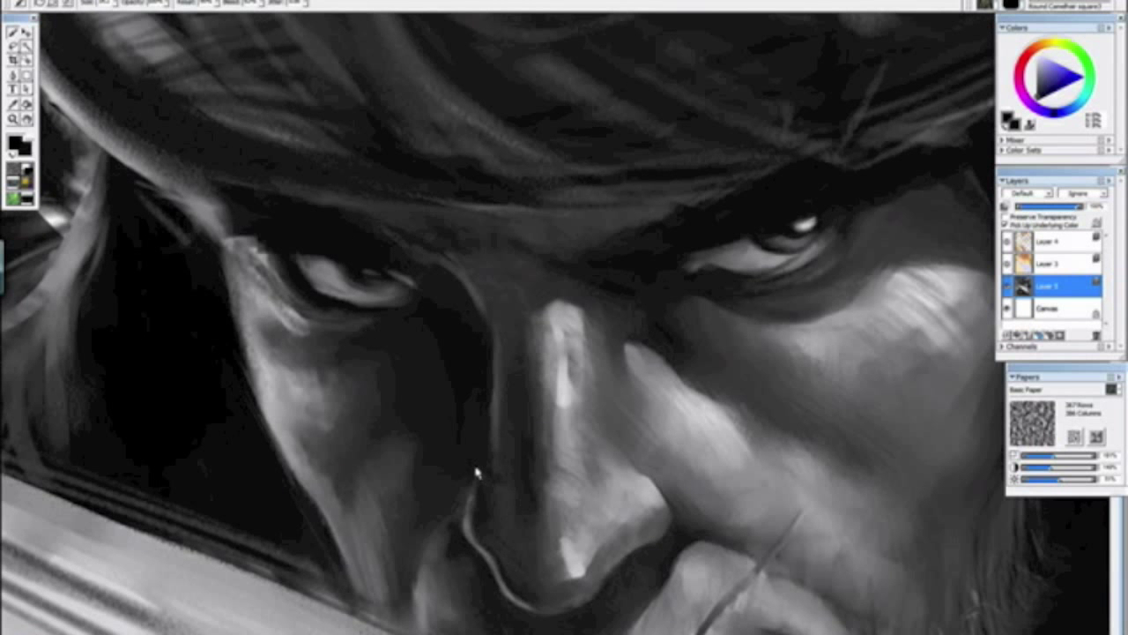
{"action": "key", "text": "ctrl+minus"}
{"action": "key", "text": "ctrl+minus"}
{"action": "left_click_drag", "start_coordinate": [547, 520], "coordinate": [301, 234]}
{"action": "left_click", "coordinate": [374, 268], "text": "alt"}
{"action": "key", "text": "ctrl+minus"}
Step: Choose the Variable Oil Pastel 20 brush for painting the near cheek
{"action": "key", "text": "ctrl+plus"}
{"action": "key", "text": "ctrl+plus"}
{"action": "key", "text": "ctrl+plus"}
{"action": "key", "text": "ctrl+plus"}
{"action": "key", "text": "ctrl+plus"}
{"action": "key", "text": "ctrl+plus"}
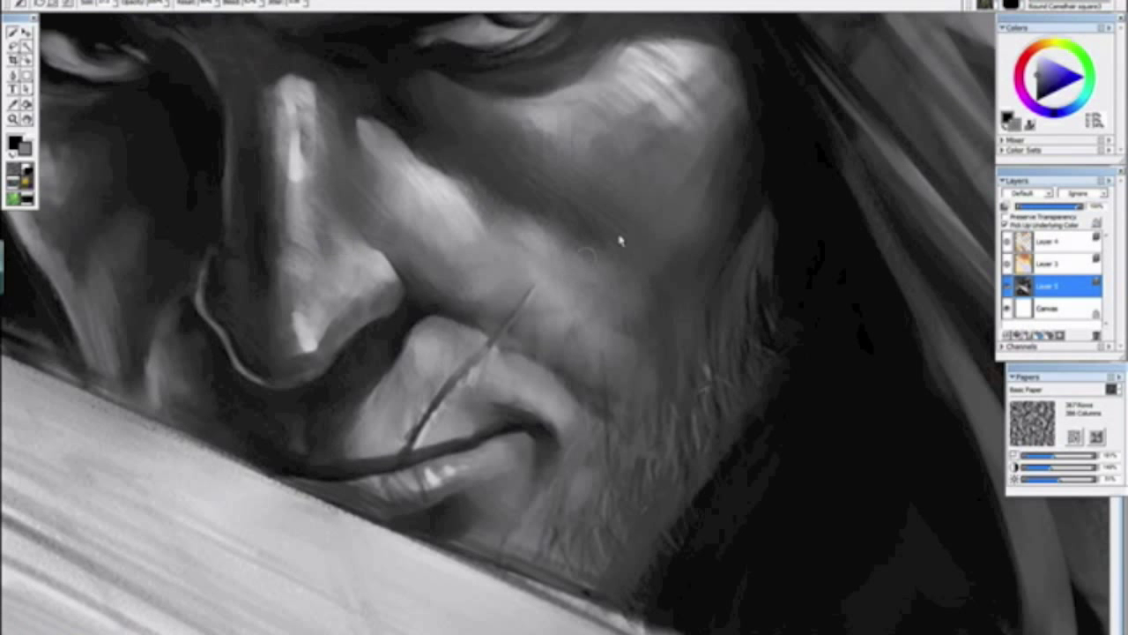
{"action": "left_click", "coordinate": [1057, 5]}
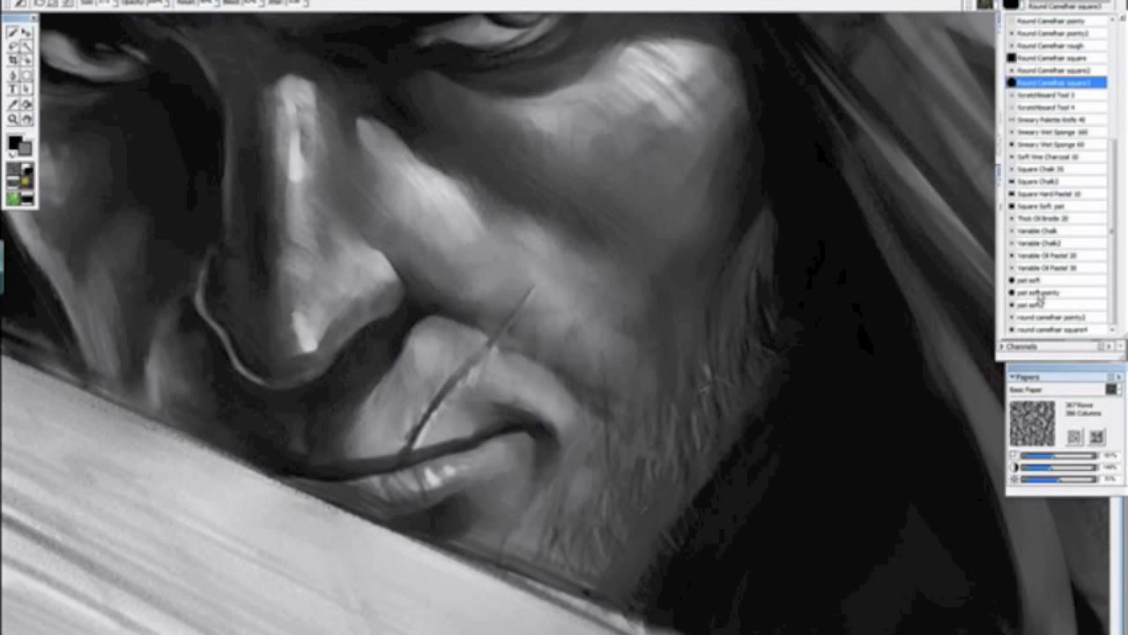
{"action": "left_click", "coordinate": [1043, 256]}
{"action": "key", "text": "h"}
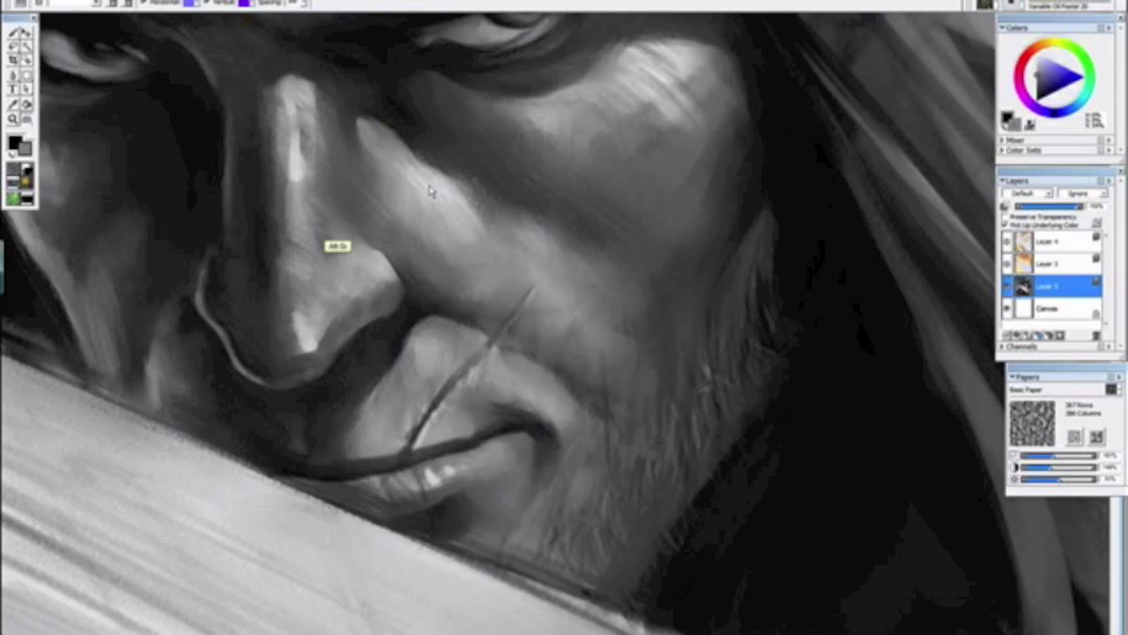
{"action": "left_click", "coordinate": [11, 34]}
Step: Blend the near cheek's shading towards the beard with greys sampled from the cheek highlight and jaw
{"action": "left_click", "coordinate": [452, 192], "text": "alt"}
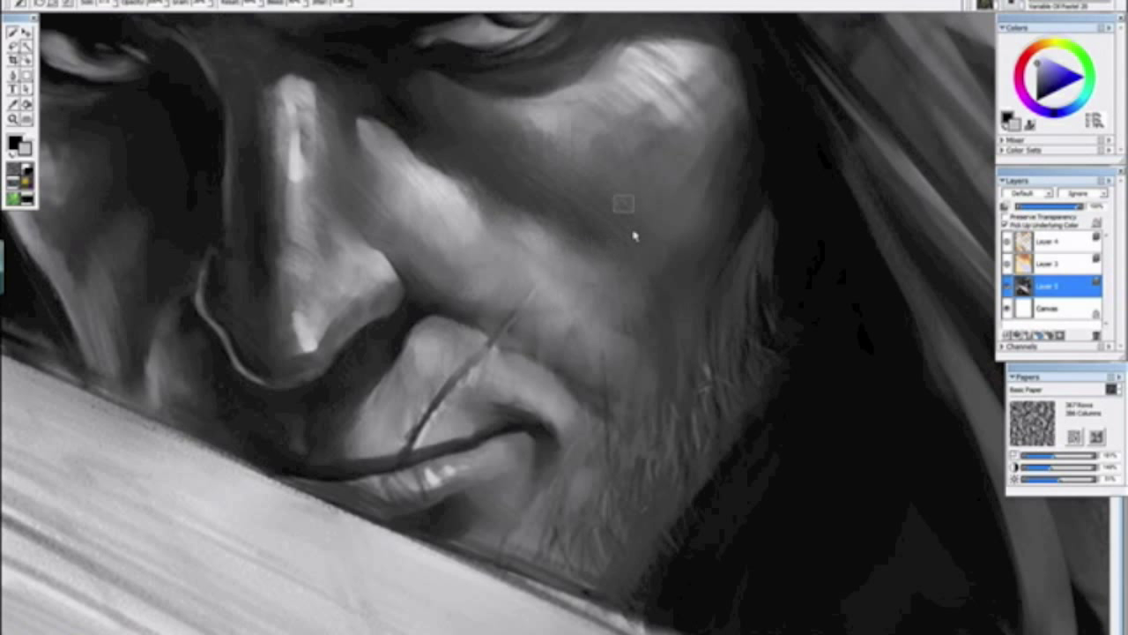
{"action": "left_click", "coordinate": [631, 336], "text": "alt"}
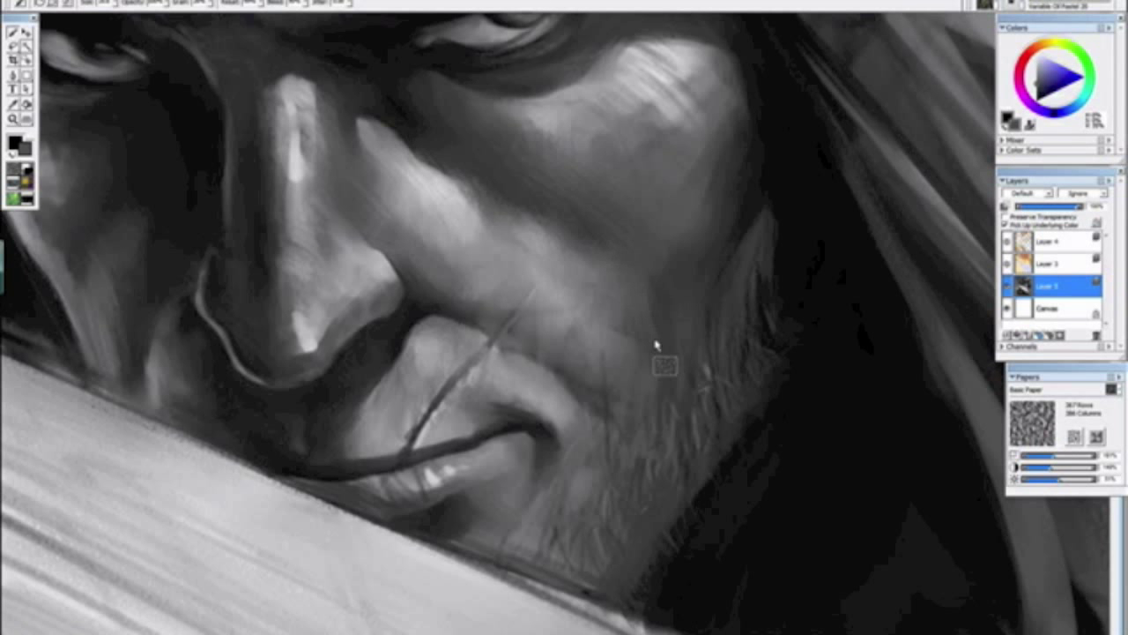
{"action": "left_click", "coordinate": [709, 182], "text": "alt"}
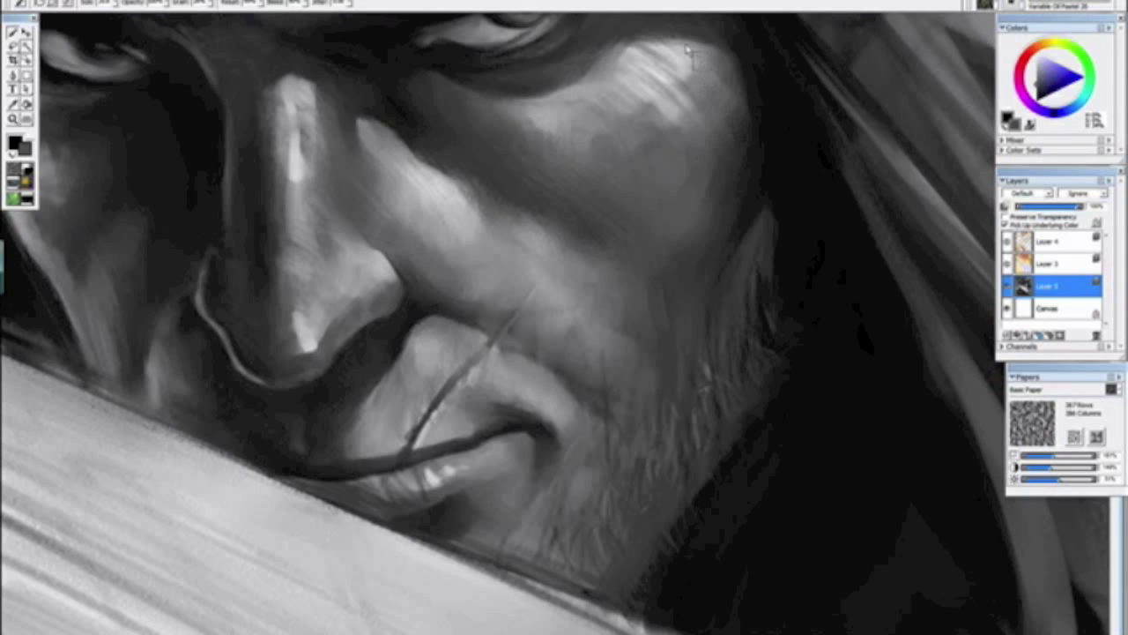
Step: Sample a grey from the outer cheek and soften the shading beneath the near eye
{"action": "key", "text": "ctrl+minus"}
{"action": "key", "text": "ctrl+minus"}
{"action": "key", "text": "ctrl+minus"}
{"action": "key", "text": "ctrl+plus"}
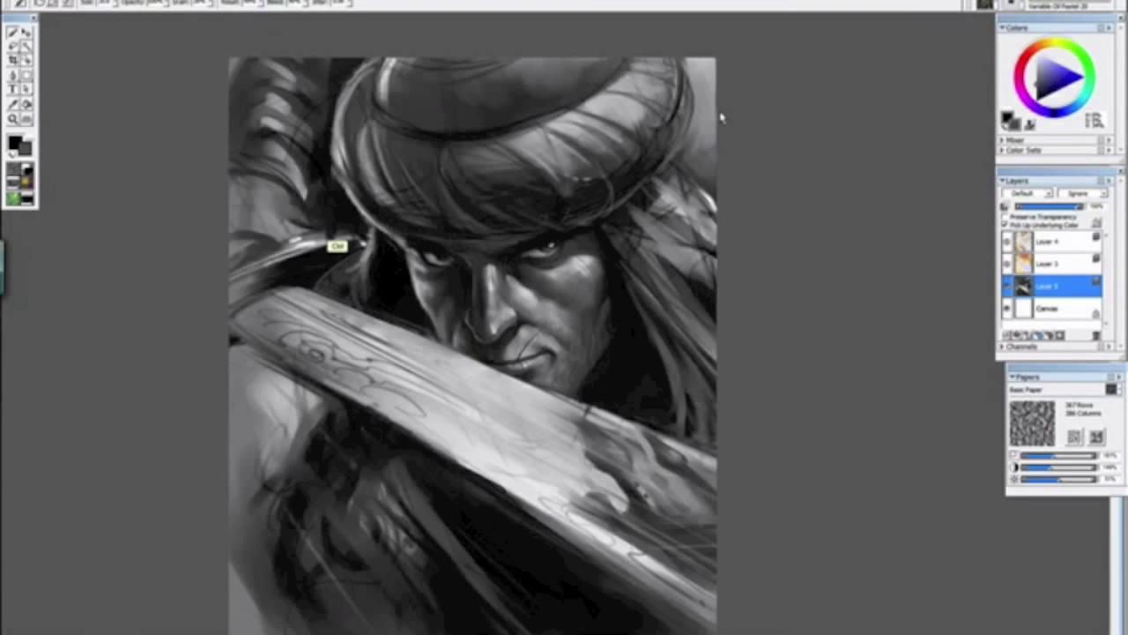
{"action": "key", "text": "ctrl+plus"}
{"action": "key", "text": "ctrl+plus"}
{"action": "key", "text": "ctrl+plus"}
{"action": "left_click", "coordinate": [631, 201], "text": "alt"}
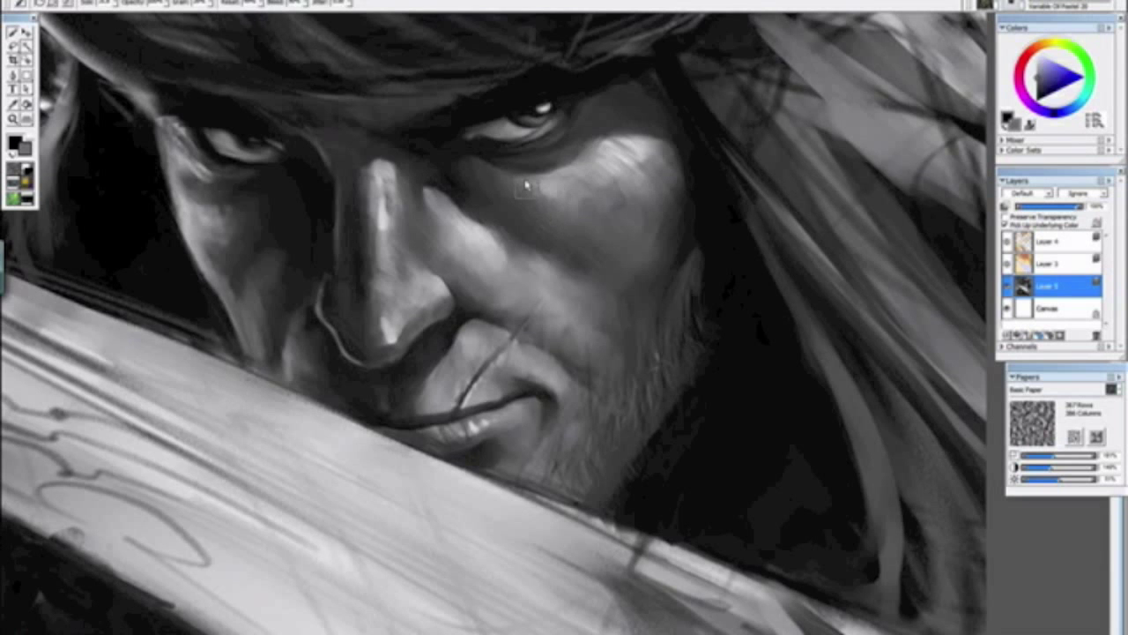
Step: Soften the cheek fold beside the upper end of the scar with a grey sampled next to it
{"action": "key", "text": "ctrl+0"}
{"action": "left_click_drag", "start_coordinate": [595, 441], "coordinate": [448, 414]}
{"action": "left_click", "coordinate": [329, 307], "text": "alt"}
{"action": "key", "text": "ctrl+minus"}
{"action": "key", "text": "ctrl+plus"}
{"action": "key", "text": "ctrl+plus"}
{"action": "key", "text": "ctrl+plus"}
{"action": "key", "text": "ctrl+plus"}
{"action": "key", "text": "ctrl+plus"}
{"action": "key", "text": "ctrl+plus"}
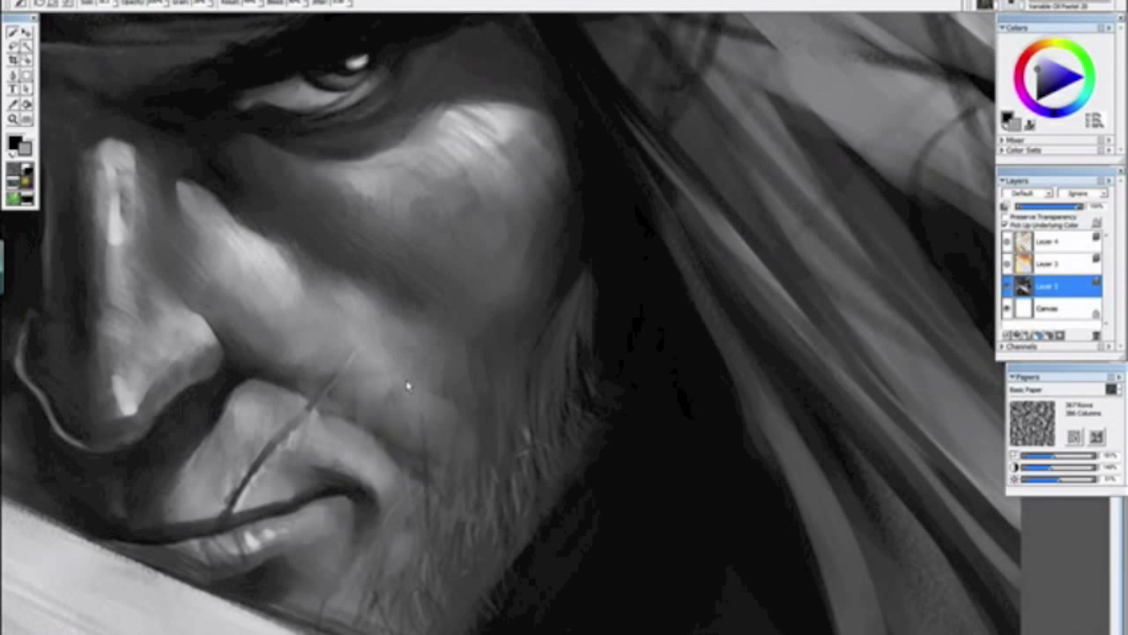
{"action": "left_click", "coordinate": [348, 406], "text": "alt"}
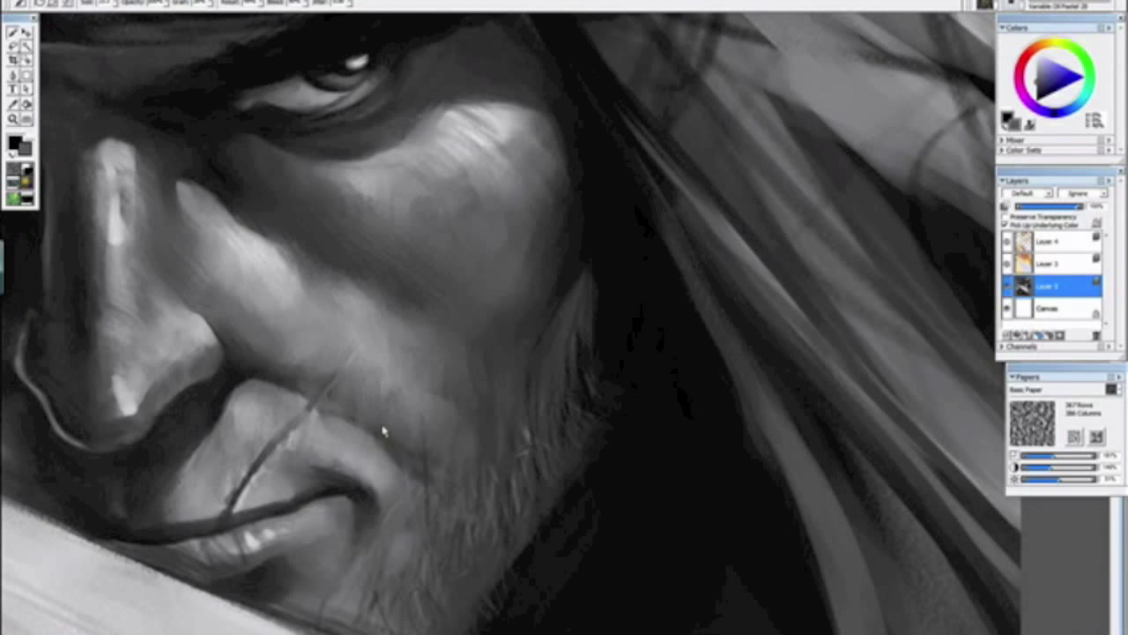
Step: Examine the blended cheek against the whole portrait at reduced size
{"action": "key", "text": "ctrl+minus"}
{"action": "key", "text": "ctrl+minus"}
{"action": "key", "text": "ctrl+minus"}
{"action": "key", "text": "ctrl+minus"}
{"action": "key", "text": "ctrl+minus"}
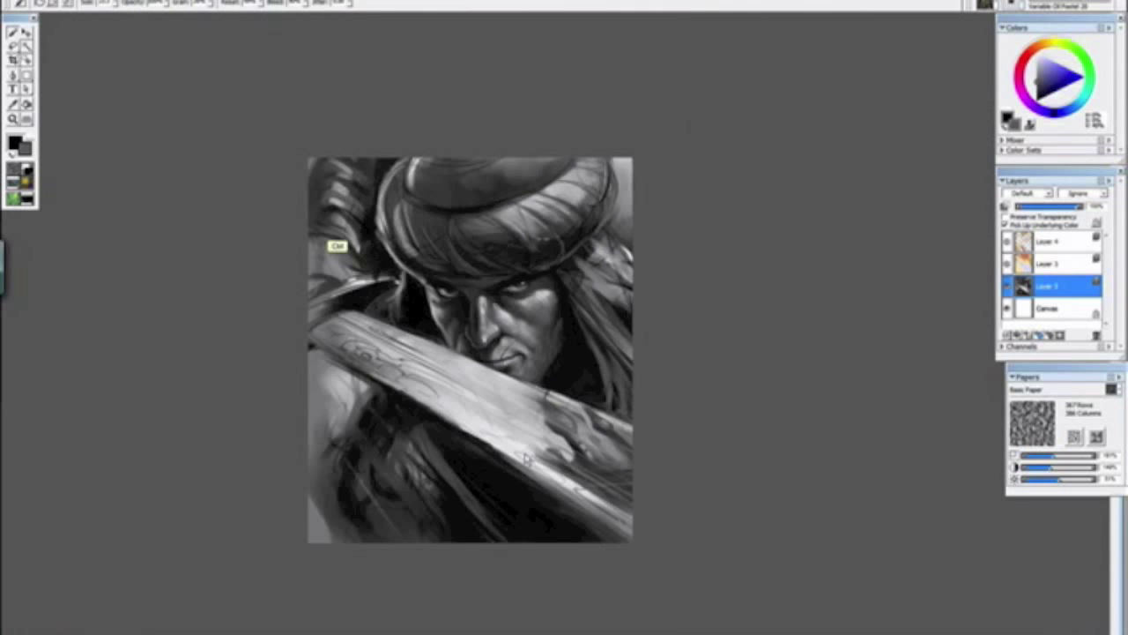
{"action": "left_click_drag", "start_coordinate": [562, 517], "coordinate": [343, 259]}
{"action": "left_click", "coordinate": [332, 315]}
{"action": "left_click_drag", "start_coordinate": [330, 318], "coordinate": [365, 337]}
{"action": "key", "text": "ctrl+minus"}
Step: Deepen the shadow at the corner of the mouth with a dark tone sampled from it
{"action": "key", "text": "ctrl+plus"}
{"action": "key", "text": "ctrl+plus"}
{"action": "key", "text": "ctrl+plus"}
{"action": "key", "text": "ctrl+plus"}
{"action": "key", "text": "ctrl+plus"}
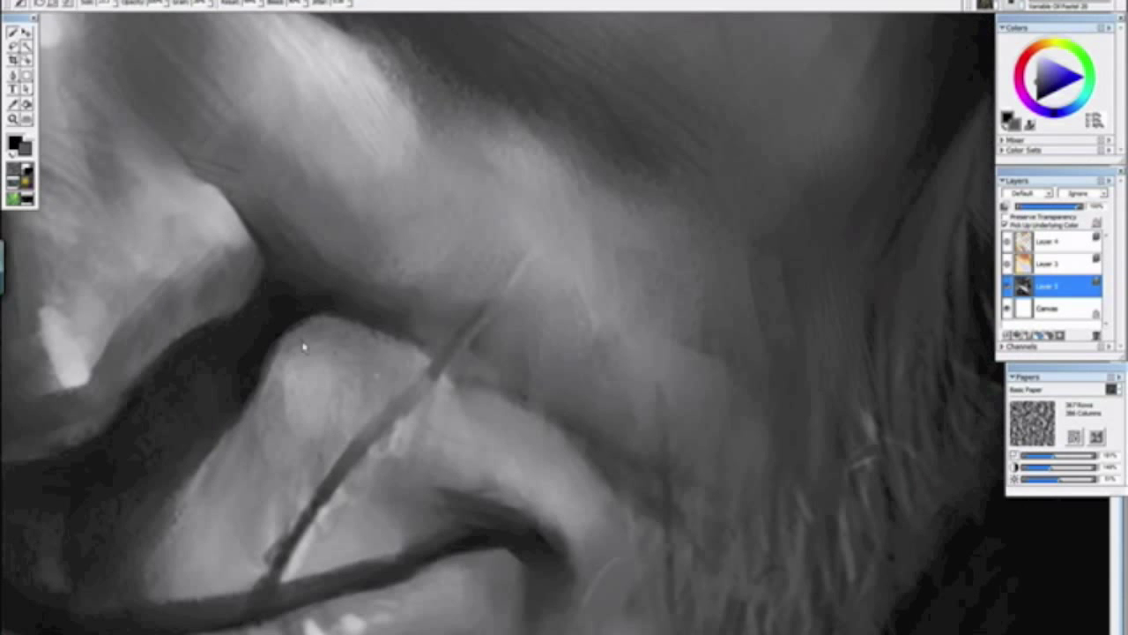
{"action": "left_click_drag", "start_coordinate": [520, 538], "coordinate": [348, 378]}
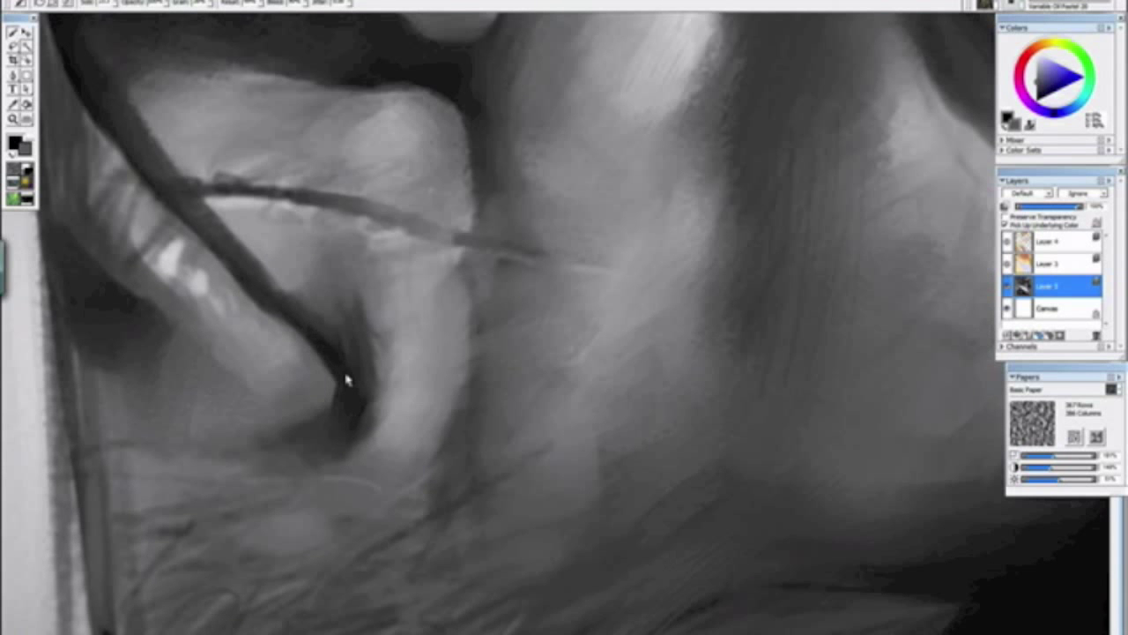
{"action": "left_click", "coordinate": [330, 361], "text": "alt"}
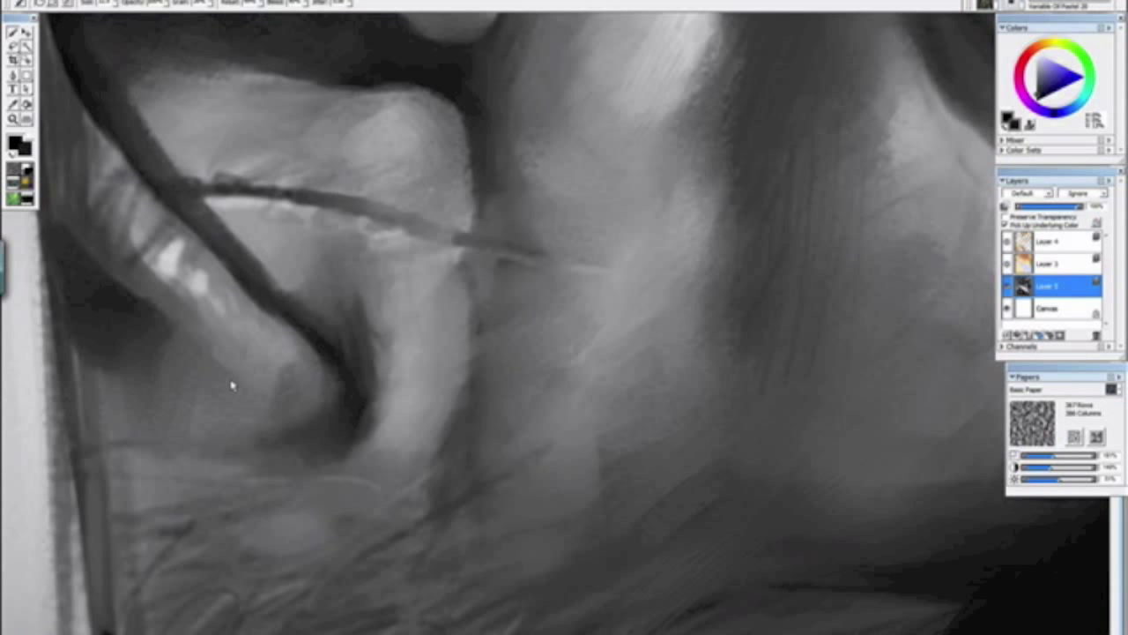
Step: Examine the mouth corner against the whole portrait and inspect the face's shading up close
{"action": "key", "text": "ctrl+minus"}
{"action": "key", "text": "ctrl+minus"}
{"action": "key", "text": "ctrl+minus"}
{"action": "key", "text": "ctrl+minus"}
{"action": "key", "text": "ctrl+minus"}
{"action": "left_click_drag", "start_coordinate": [270, 345], "coordinate": [565, 573]}
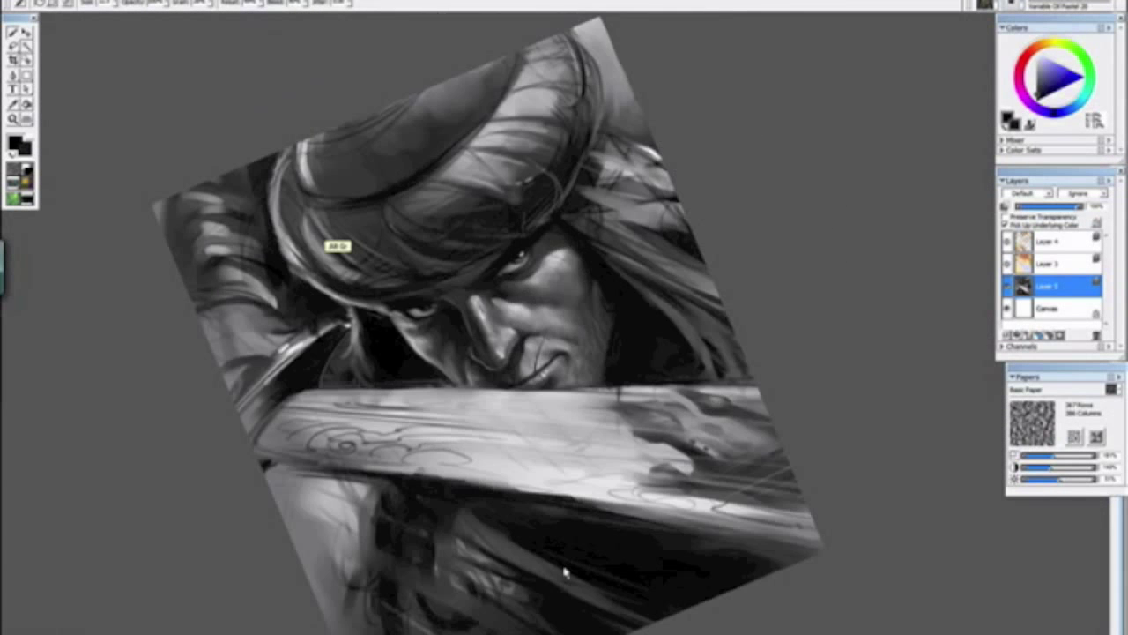
{"action": "left_click", "coordinate": [536, 550]}
{"action": "key", "text": "ctrl+minus"}
{"action": "key", "text": "ctrl+minus"}
{"action": "key", "text": "ctrl+minus"}
{"action": "key", "text": "ctrl+plus"}
{"action": "key", "text": "ctrl+plus"}
{"action": "key", "text": "ctrl+plus"}
{"action": "key", "text": "ctrl+plus"}
{"action": "key", "text": "ctrl+plus"}
{"action": "key", "text": "ctrl+plus"}
{"action": "key", "text": "ctrl+plus"}
{"action": "key", "text": "ctrl+plus"}
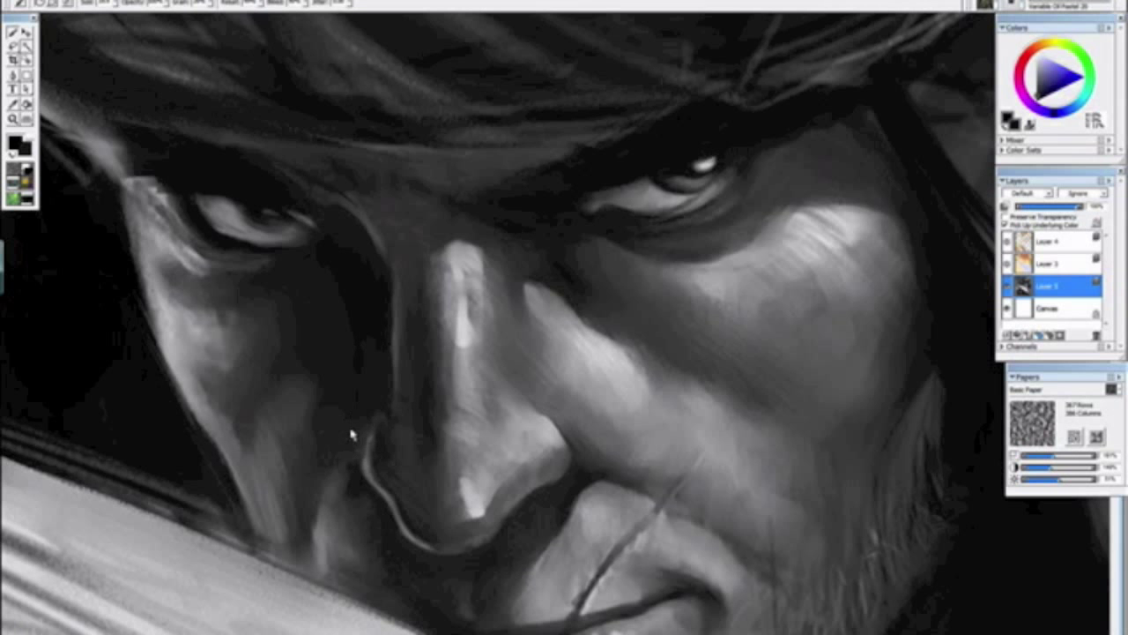
Step: Check the whole portrait at reduced size and save the file
{"action": "key", "text": "ctrl+minus"}
{"action": "key", "text": "ctrl+minus"}
{"action": "key", "text": "ctrl+minus"}
{"action": "key", "text": "ctrl+minus"}
{"action": "key", "text": "ctrl+minus"}
{"action": "left_click_drag", "start_coordinate": [560, 479], "coordinate": [322, 333]}
{"action": "left_click", "coordinate": [343, 290]}
{"action": "key", "text": "ctrl+minus"}
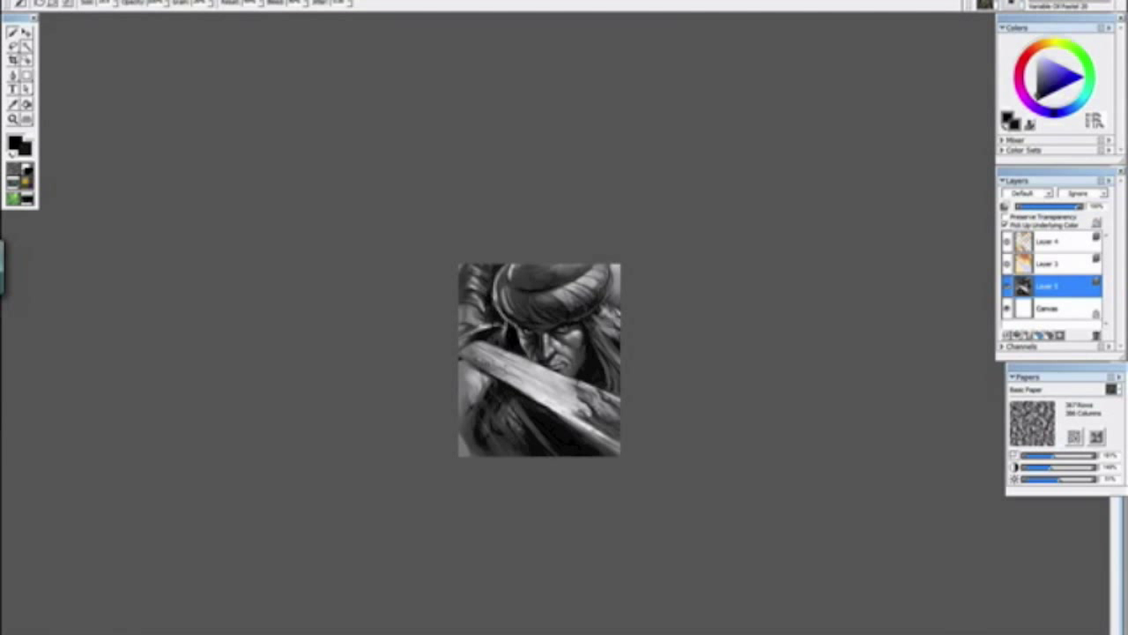
{"action": "left_click", "coordinate": [25, 1]}
{"action": "left_click", "coordinate": [41, 97]}
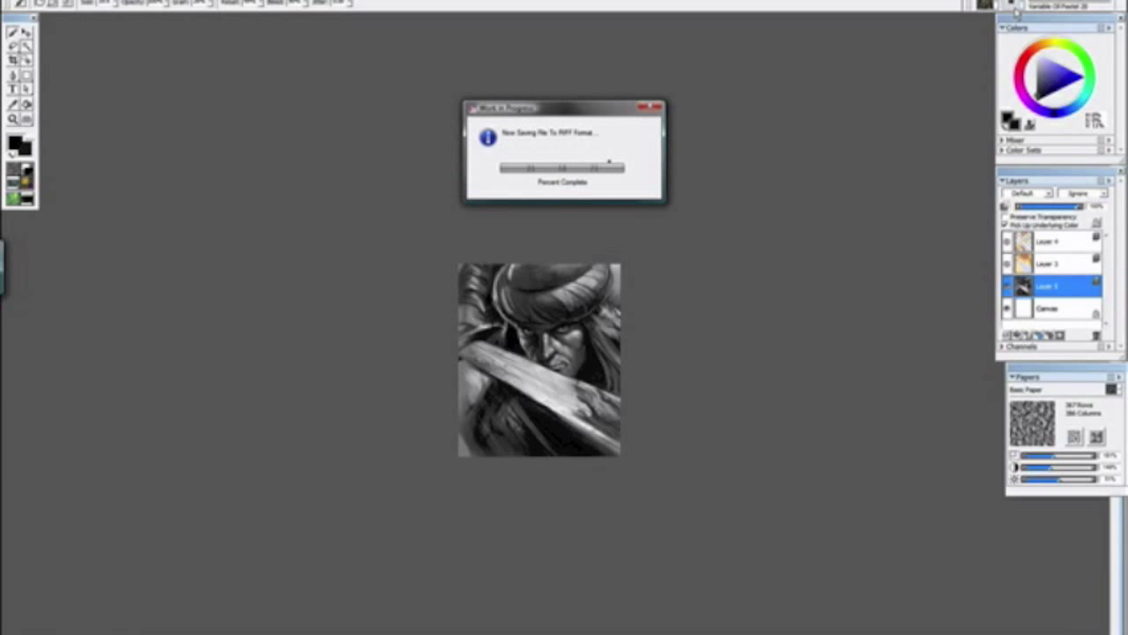
Step: Choose the Digital Airbrush and paint a soft white glow in the background beside the turban
{"action": "left_click", "coordinate": [1017, 8]}
{"action": "left_click_drag", "start_coordinate": [1115, 152], "coordinate": [1110, 31]}
{"action": "left_click", "coordinate": [1032, 108]}
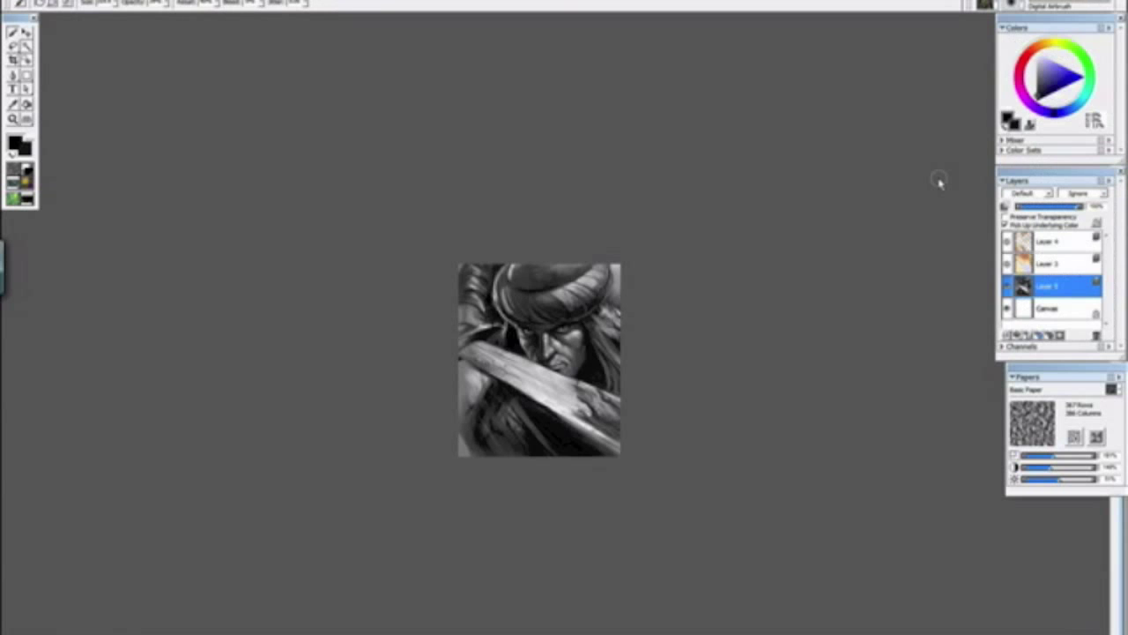
{"action": "scroll", "coordinate": [939, 183], "scroll_direction": "down", "scroll_amount": 1}
{"action": "scroll", "coordinate": [940, 183], "scroll_direction": "up", "scroll_amount": 6}
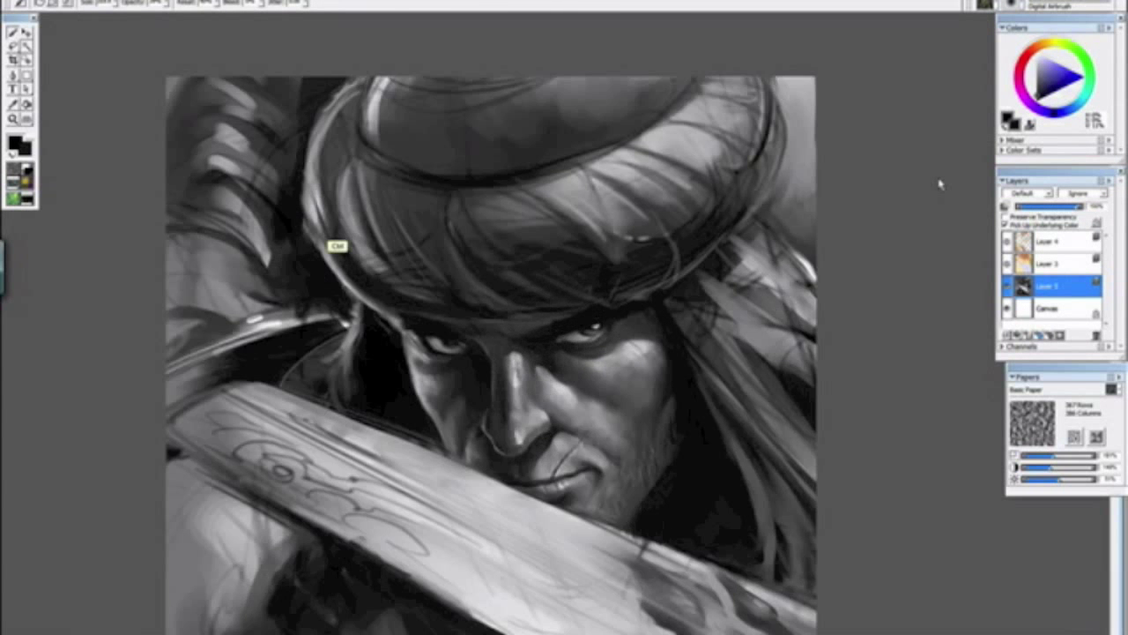
{"action": "left_click", "coordinate": [1040, 58]}
{"action": "left_click_drag", "start_coordinate": [689, 322], "coordinate": [275, 451]}
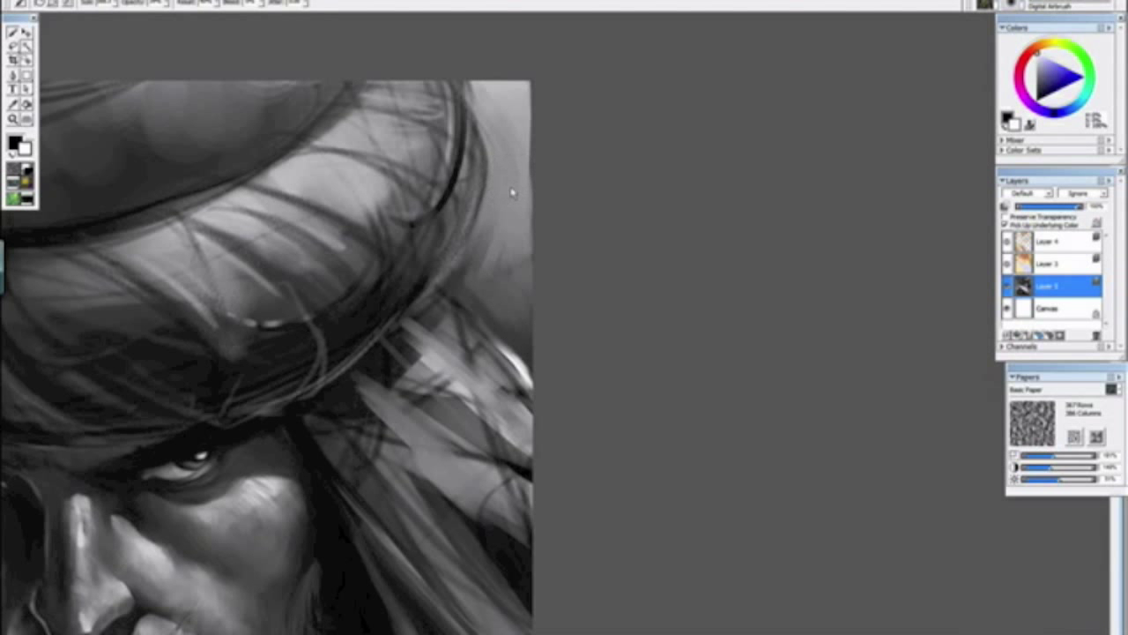
{"action": "left_click_drag", "start_coordinate": [512, 192], "coordinate": [496, 294]}
{"action": "left_click_drag", "start_coordinate": [506, 229], "coordinate": [555, 389]}
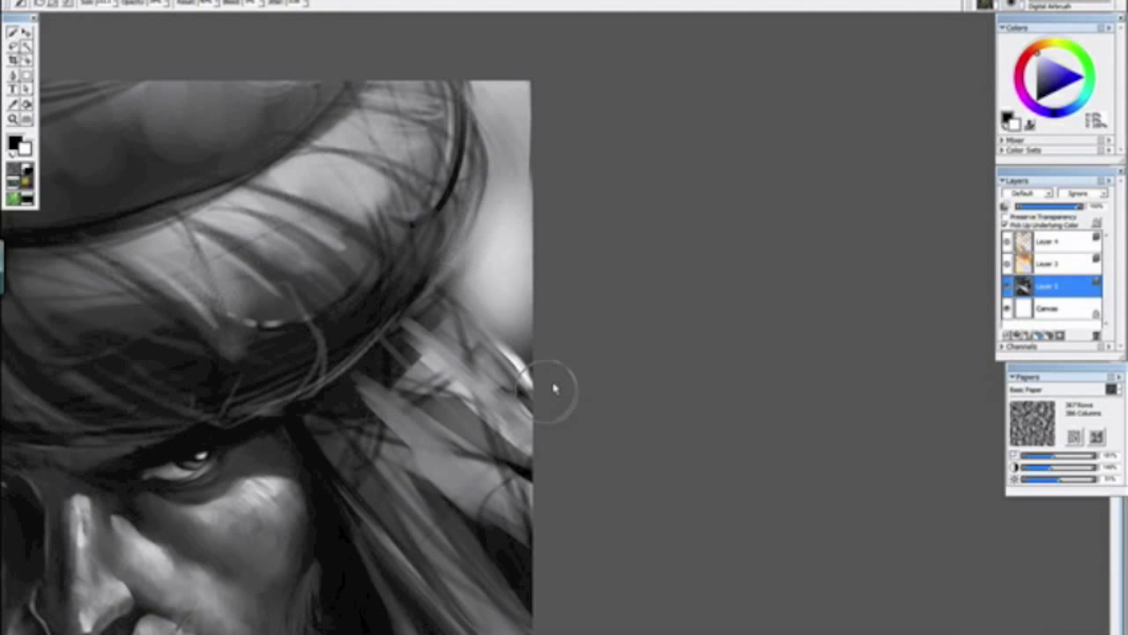
Step: Examine the background beside the turban against the whole portrait at reduced size
{"action": "key", "text": "ctrl+minus"}
{"action": "key", "text": "ctrl+minus"}
{"action": "key", "text": "ctrl+minus"}
{"action": "key", "text": "ctrl+minus"}
{"action": "key", "text": "ctrl+minus"}
{"action": "key", "text": "ctrl+plus"}
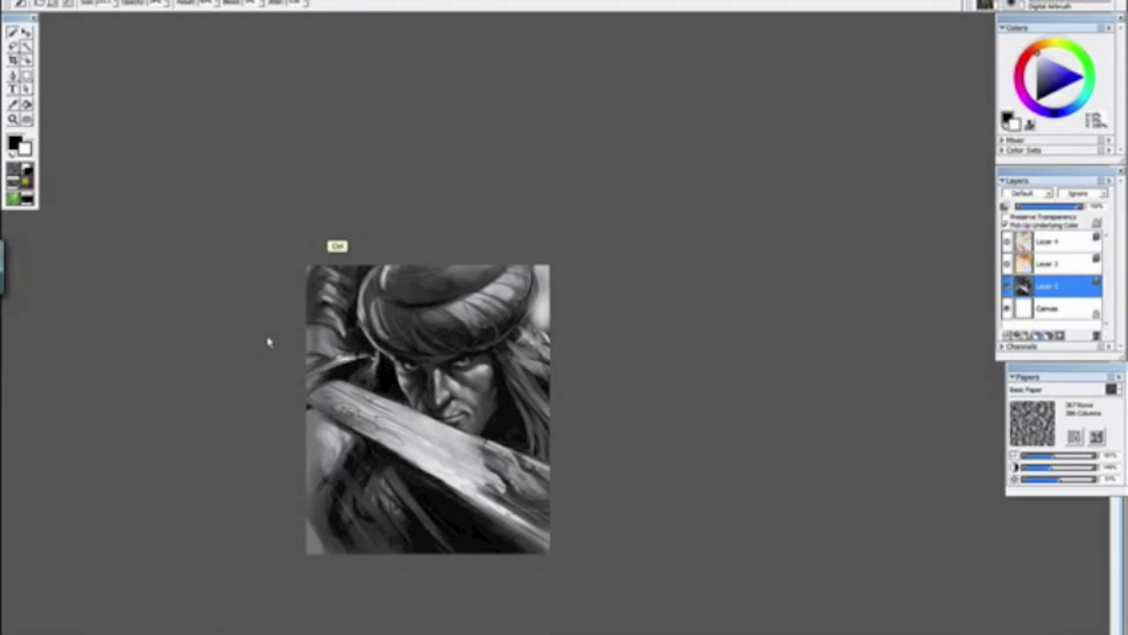
{"action": "key", "text": "ctrl+plus"}
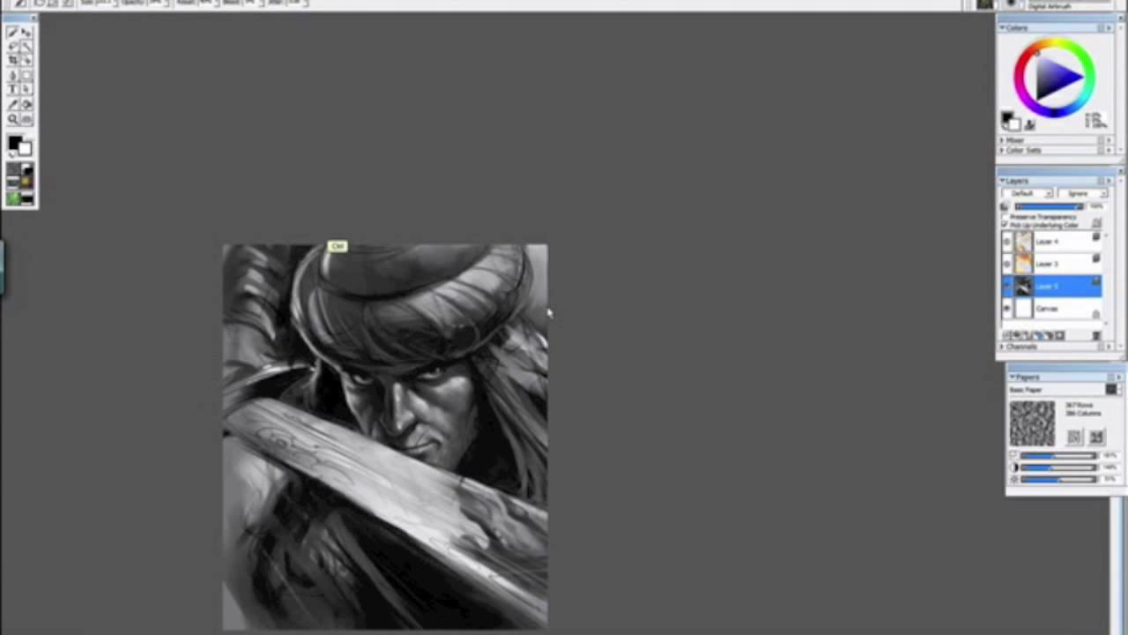
Step: Airbrush more soft white light into the background beside the turban and over the clothing below the blade
{"action": "left_click_drag", "start_coordinate": [541, 254], "coordinate": [548, 352]}
{"action": "left_click_drag", "start_coordinate": [540, 281], "coordinate": [551, 351]}
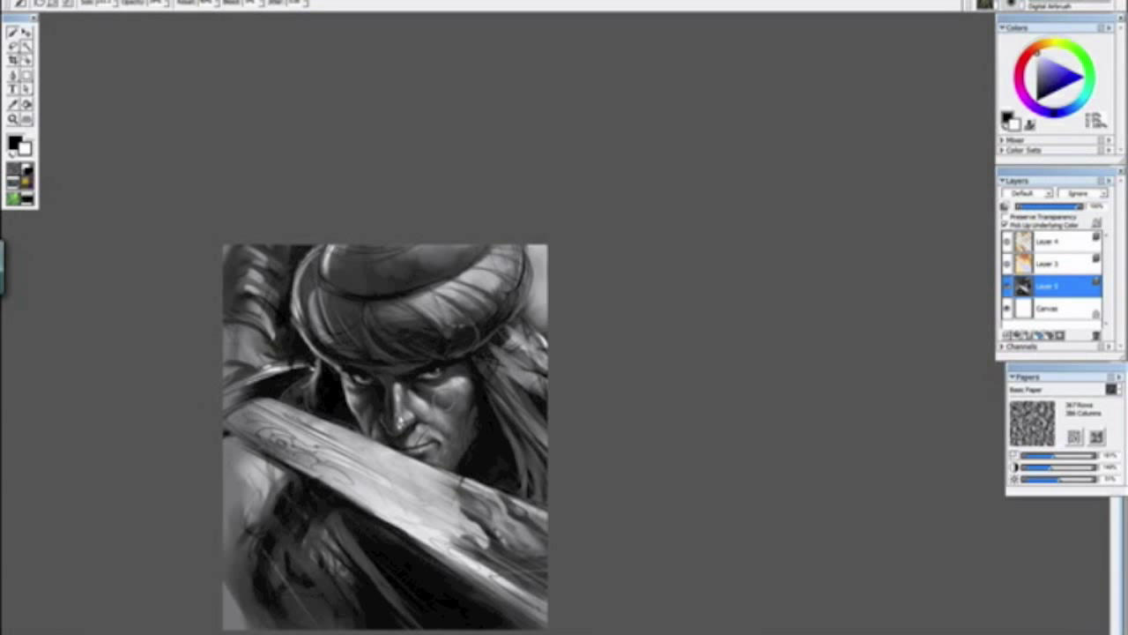
{"action": "left_click_drag", "start_coordinate": [251, 483], "coordinate": [291, 564]}
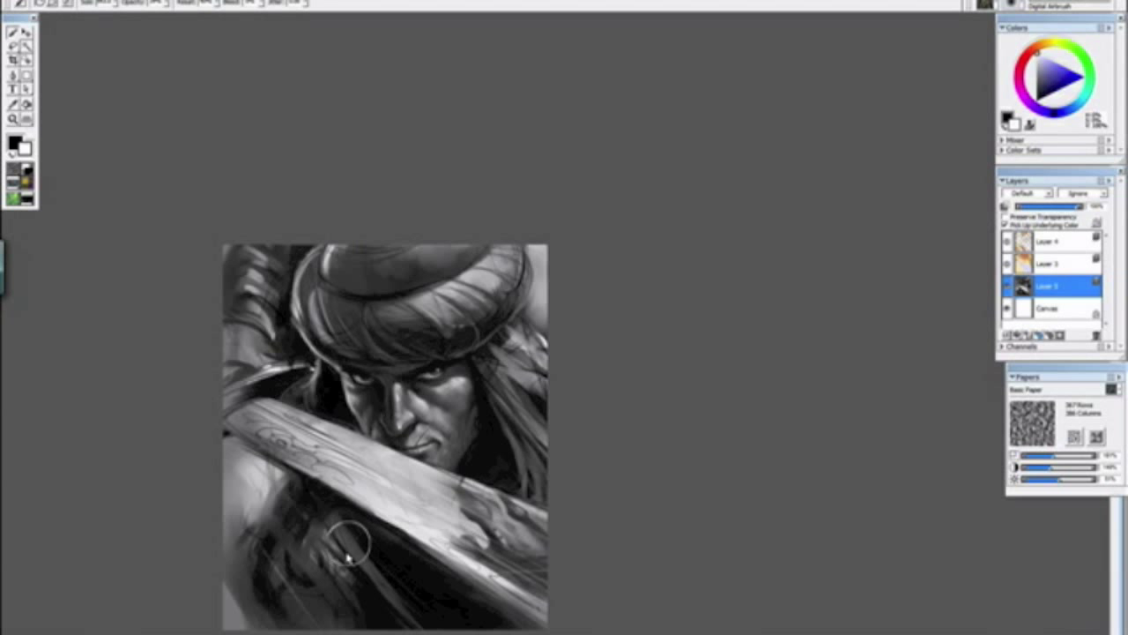
Step: Sample near-black from the shadowed robe and airbrush the lower-left corner of the portrait darker
{"action": "left_click", "coordinate": [431, 599], "text": "alt"}
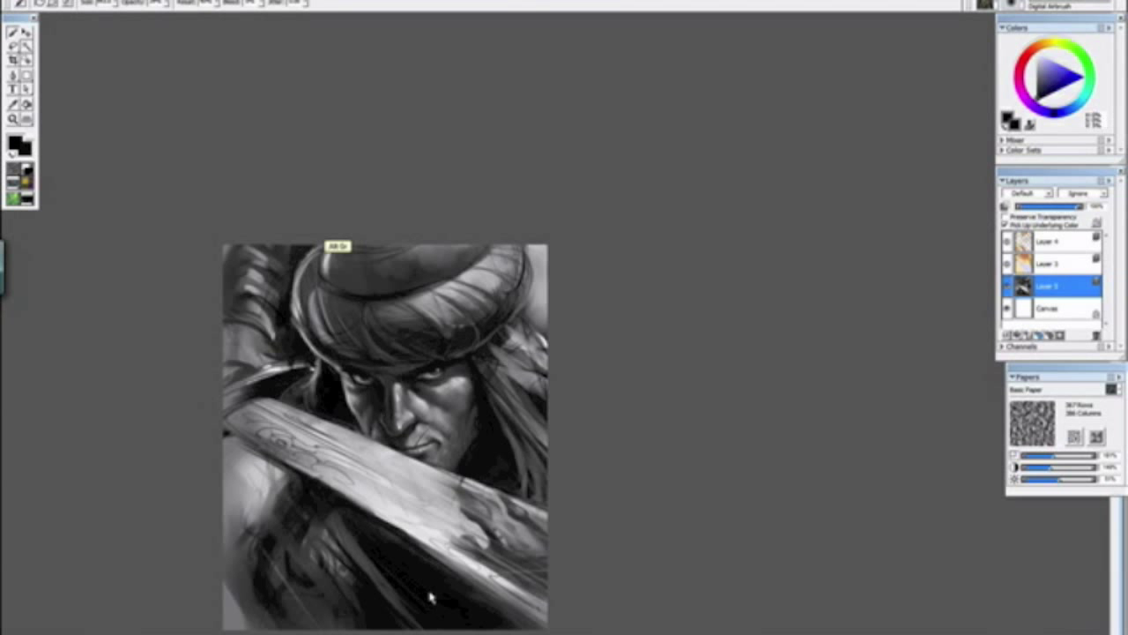
{"action": "mouse_move", "coordinate": [190, 596]}
{"action": "left_mouse_down"}
{"action": "mouse_move", "coordinate": [209, 583]}
{"action": "mouse_move", "coordinate": [241, 624]}
{"action": "left_mouse_up"}
{"action": "mouse_move", "coordinate": [202, 527]}
{"action": "left_mouse_down"}
{"action": "mouse_move", "coordinate": [238, 613]}
{"action": "mouse_move", "coordinate": [266, 573]}
{"action": "left_mouse_up"}
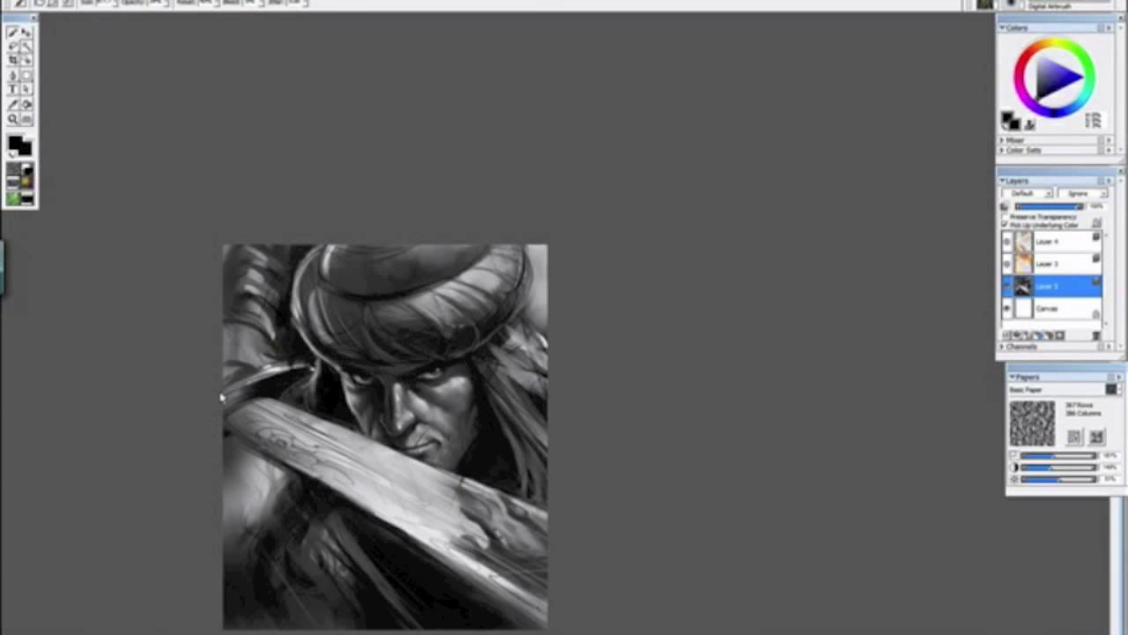
Step: Examine the darkened lower-left corner against the whole portrait at reduced size
{"action": "key", "text": "ctrl+minus"}
{"action": "key", "text": "ctrl+minus"}
{"action": "key", "text": "ctrl+plus"}
{"action": "key", "text": "ctrl+plus"}
{"action": "left_click_drag", "start_coordinate": [312, 539], "coordinate": [214, 451], "text": "alt"}
{"action": "left_click", "coordinate": [215, 449], "text": "alt"}
{"action": "key", "text": "ctrl+minus"}
{"action": "key", "text": "ctrl+minus"}
{"action": "key", "text": "ctrl+minus"}
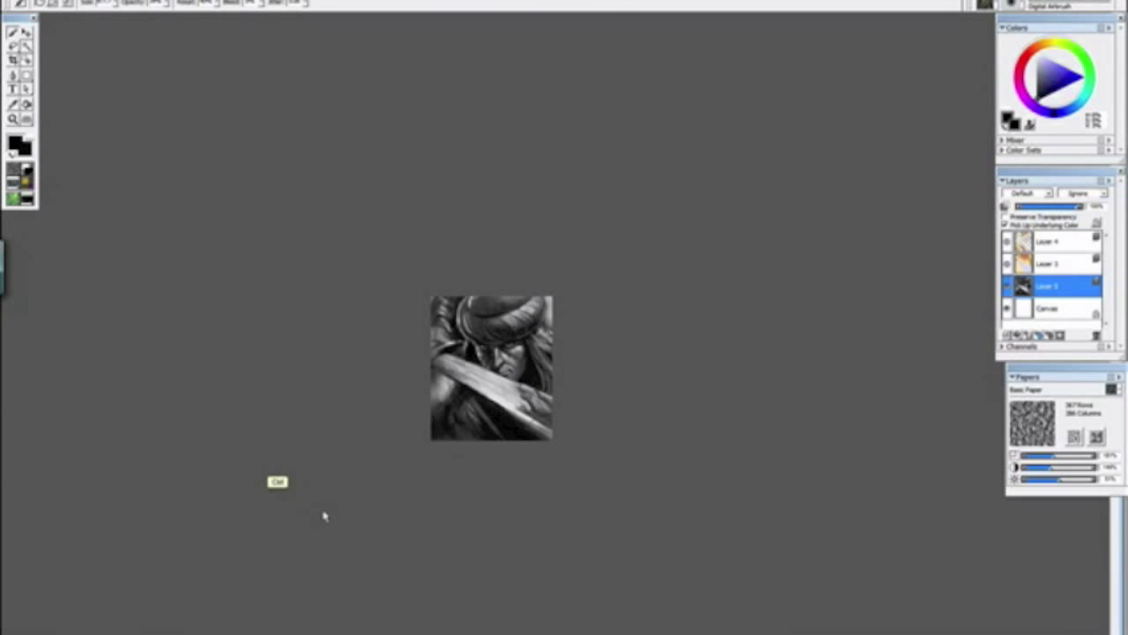
{"action": "key", "text": "ctrl+minus"}
Step: Choose the Variable Oil Pastel 20 and paint white highlights on the nose bridge, nose tip and cheek
{"action": "key", "text": "ctrl+plus"}
{"action": "key", "text": "ctrl+plus"}
{"action": "key", "text": "ctrl+plus"}
{"action": "key", "text": "ctrl+plus"}
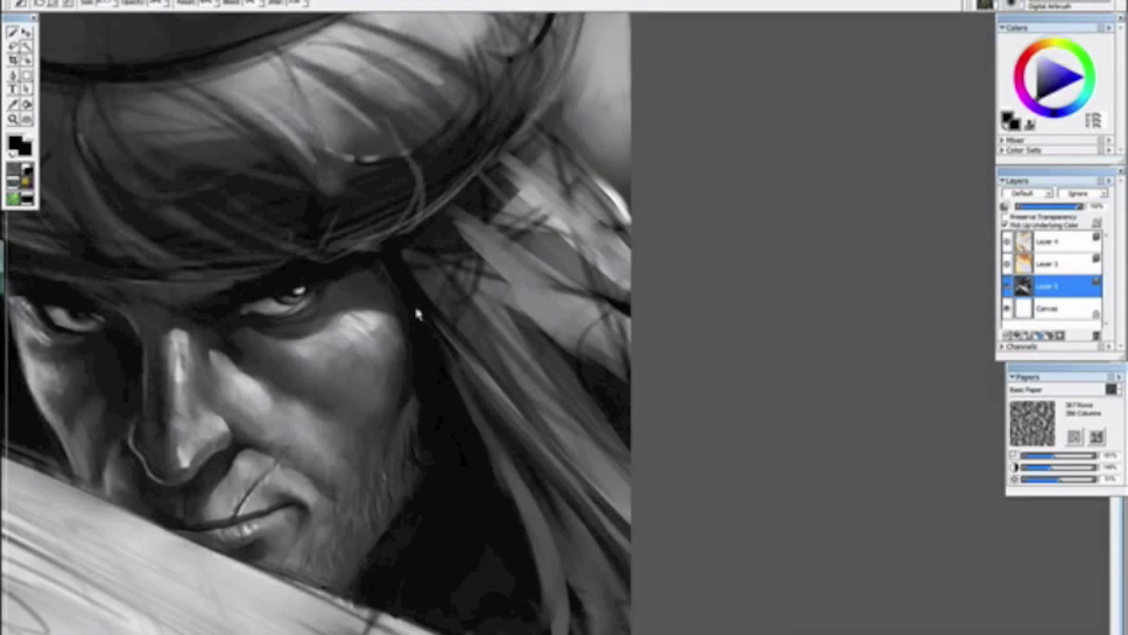
{"action": "left_click_drag", "start_coordinate": [375, 405], "coordinate": [556, 241]}
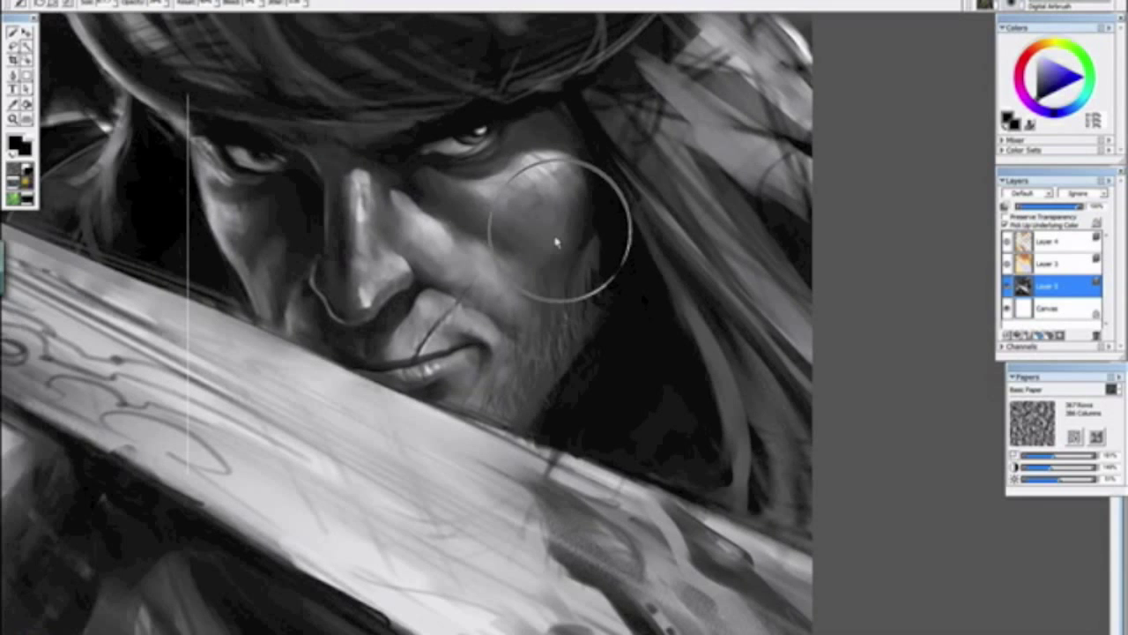
{"action": "key", "text": "ctrl+minus"}
{"action": "key", "text": "ctrl+plus"}
{"action": "key", "text": "ctrl+plus"}
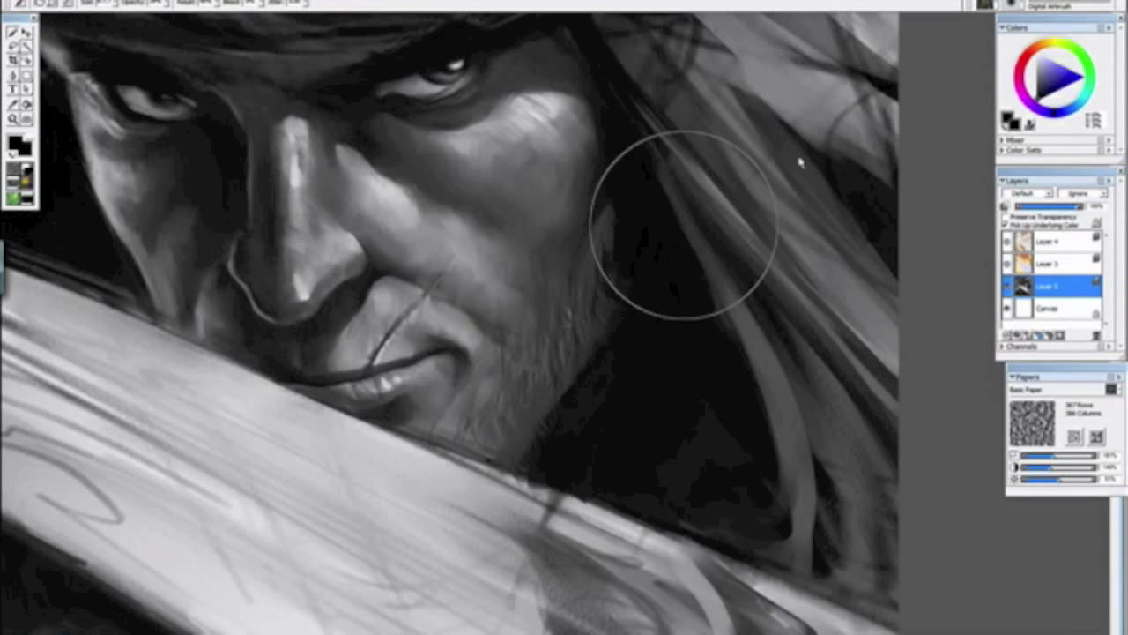
{"action": "left_click", "coordinate": [1049, 5]}
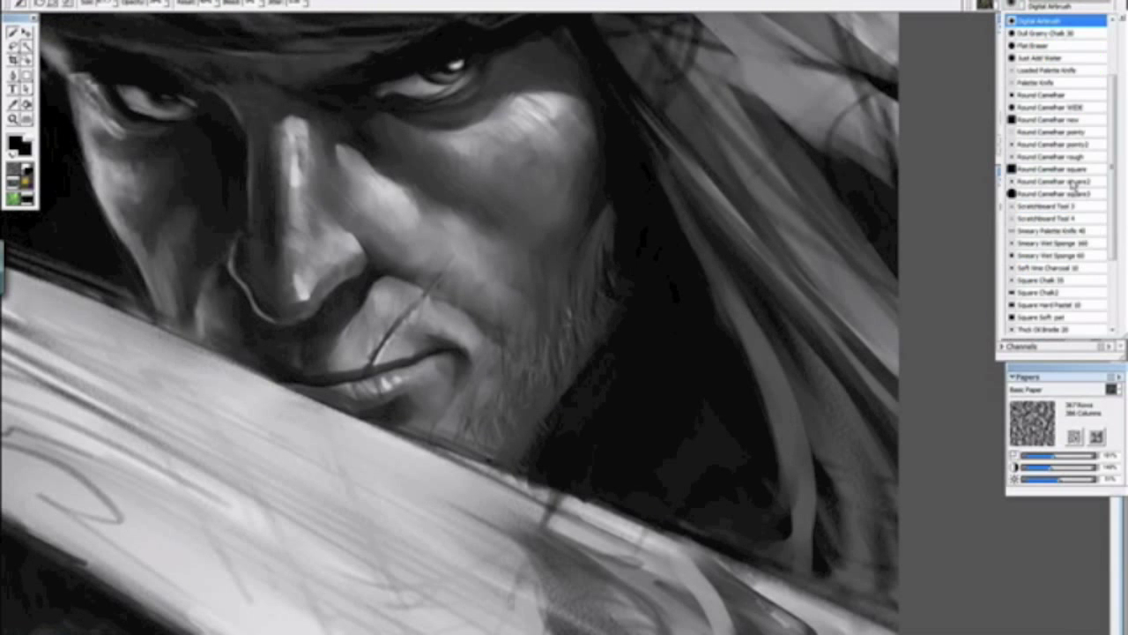
{"action": "left_click_drag", "start_coordinate": [1112, 232], "coordinate": [1112, 309]}
{"action": "left_click", "coordinate": [1047, 257]}
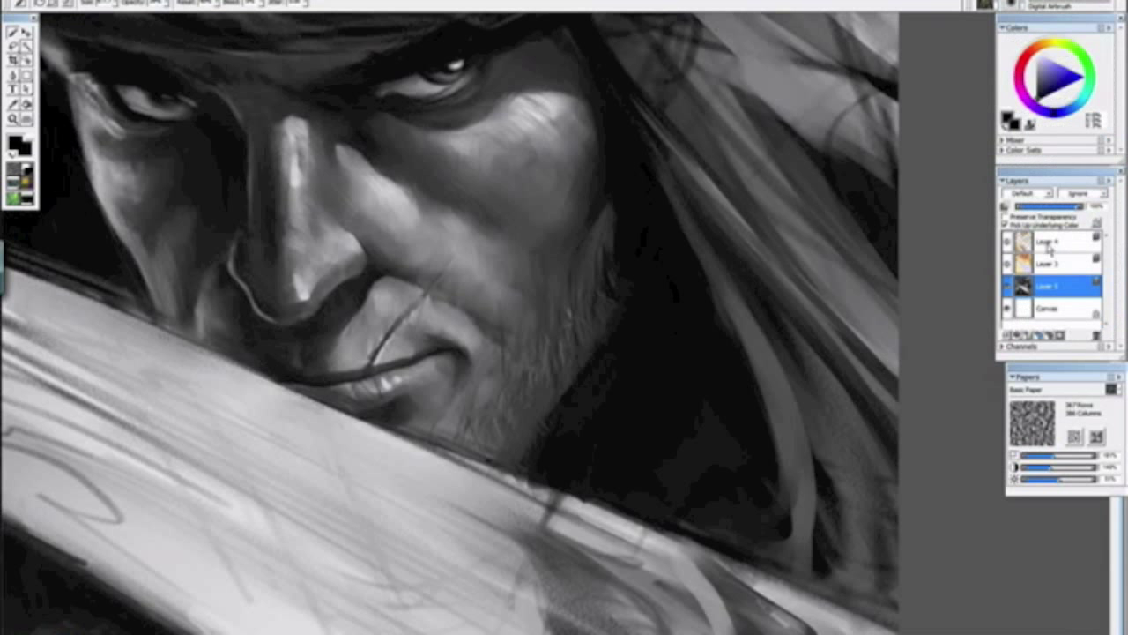
{"action": "left_click", "coordinate": [1058, 75]}
{"action": "mouse_move", "coordinate": [291, 169]}
{"action": "left_mouse_down"}
{"action": "mouse_move", "coordinate": [317, 214]}
{"action": "mouse_move", "coordinate": [297, 184]}
{"action": "left_mouse_up"}
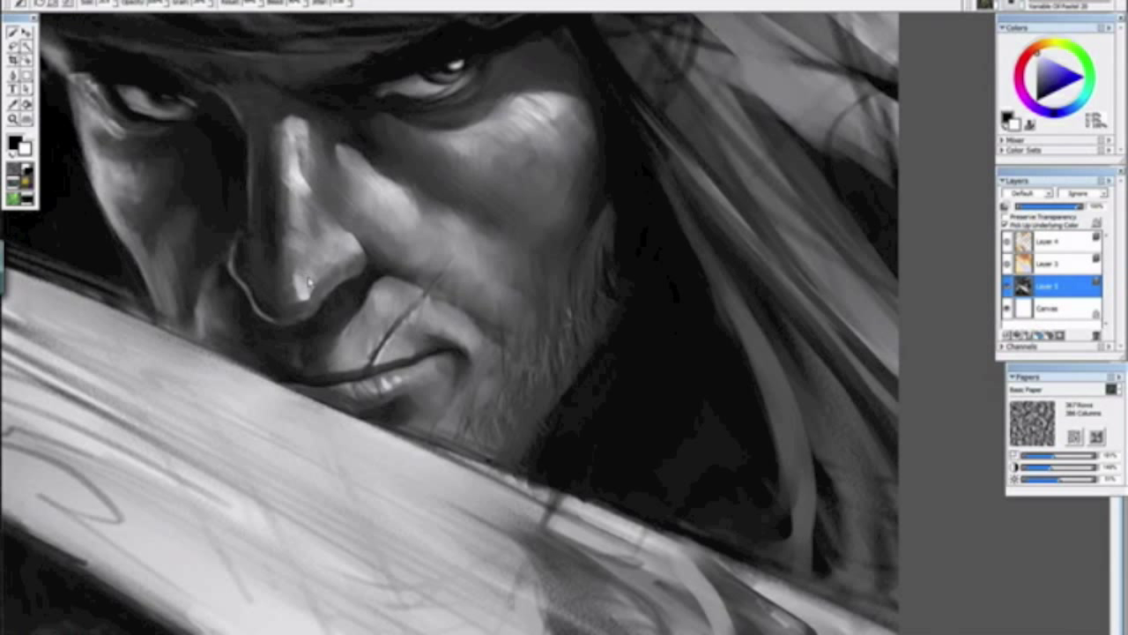
{"action": "left_click_drag", "start_coordinate": [310, 270], "coordinate": [305, 296]}
{"action": "mouse_move", "coordinate": [397, 217]}
{"action": "left_mouse_down"}
{"action": "mouse_move", "coordinate": [416, 211]}
{"action": "mouse_move", "coordinate": [480, 261]}
{"action": "left_mouse_up"}
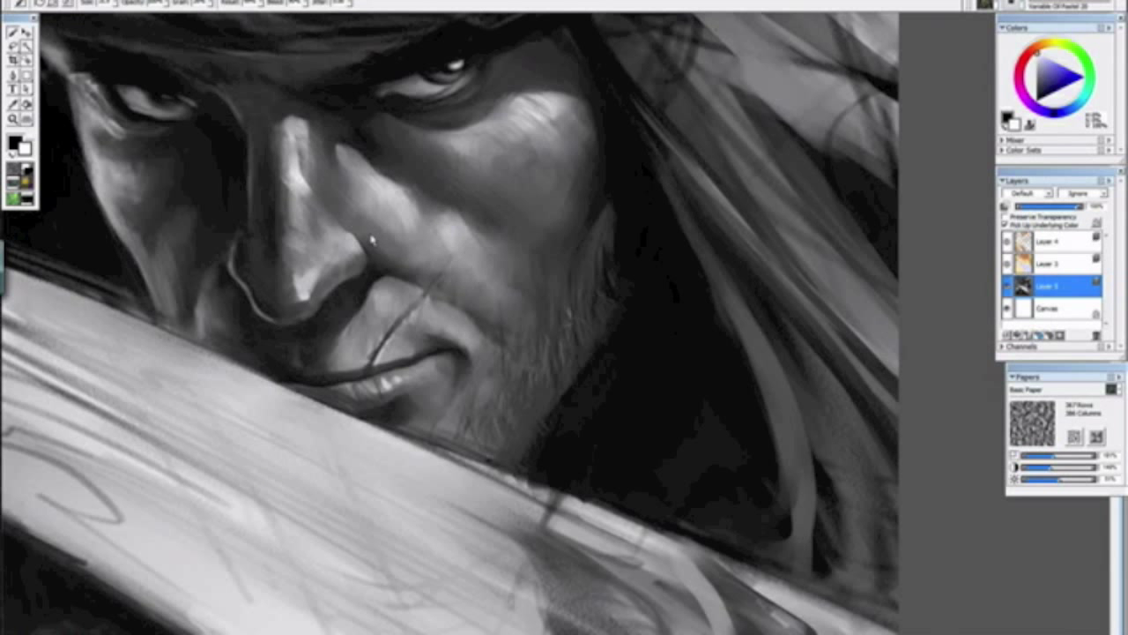
Step: Examine the nose and cheek highlights against the whole portrait and up close
{"action": "key", "text": "ctrl+minus"}
{"action": "key", "text": "ctrl+minus"}
{"action": "key", "text": "ctrl+minus"}
{"action": "key", "text": "ctrl+minus"}
{"action": "key", "text": "ctrl+minus"}
{"action": "left_click_drag", "start_coordinate": [605, 420], "coordinate": [350, 279]}
{"action": "left_click", "coordinate": [372, 239], "text": "alt"}
{"action": "key", "text": "ctrl+plus"}
{"action": "key", "text": "ctrl+plus"}
{"action": "key", "text": "ctrl+plus"}
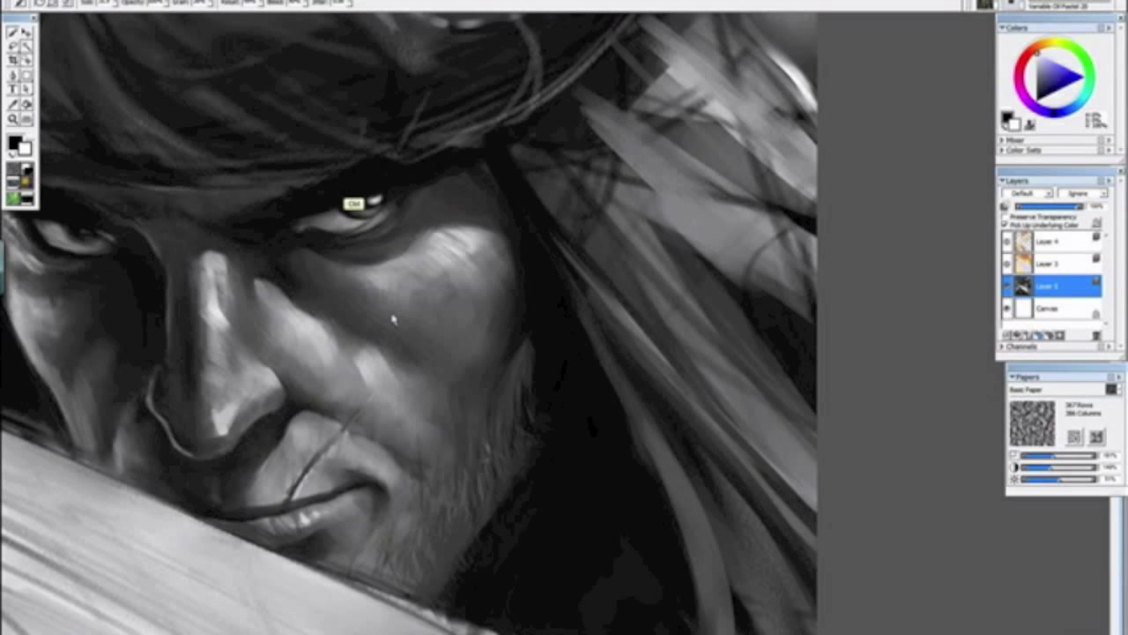
Step: Tone down the lower cheek highlight and blend sampled greys into the skin beside the mouth corner
{"action": "left_click_drag", "start_coordinate": [395, 349], "coordinate": [356, 384]}
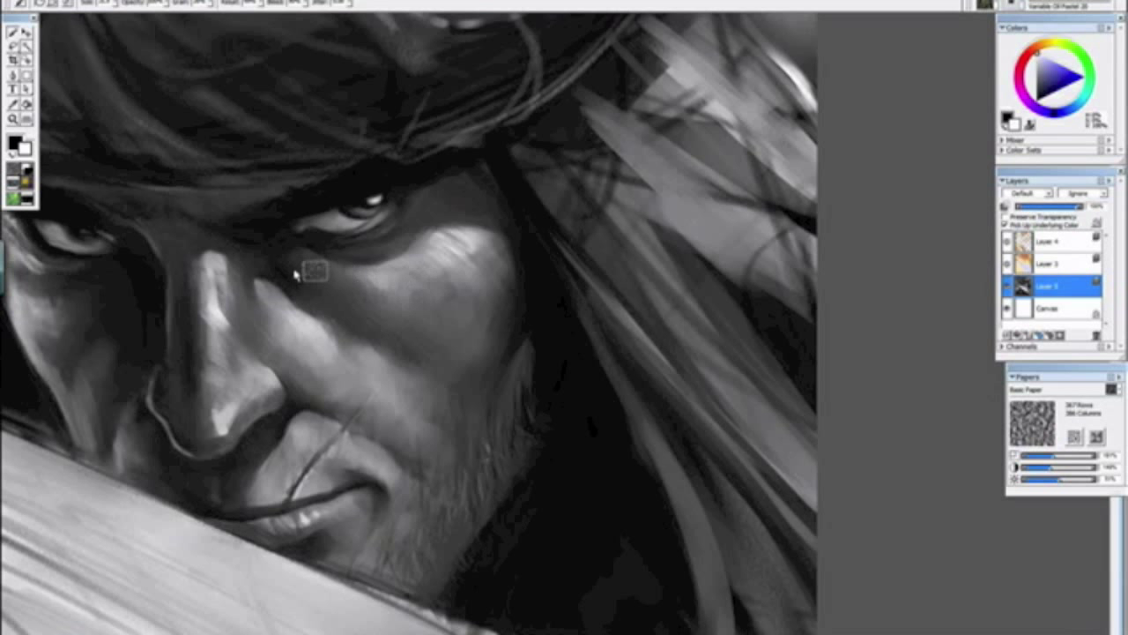
{"action": "left_click", "coordinate": [209, 298], "text": "alt"}
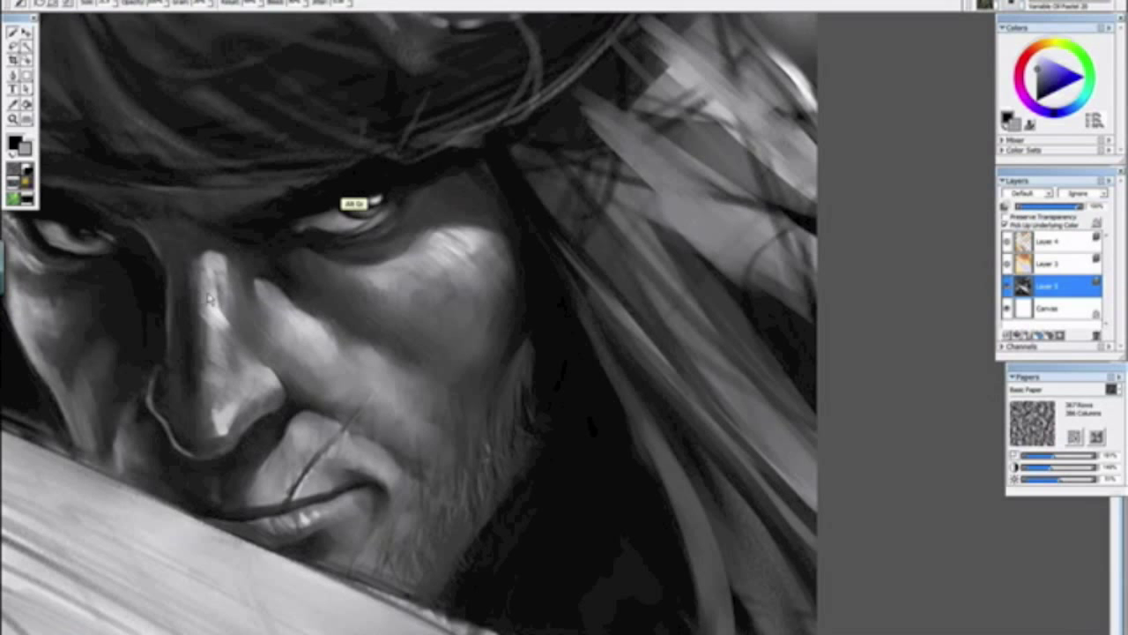
{"action": "mouse_move", "coordinate": [463, 441]}
{"action": "left_mouse_down"}
{"action": "mouse_move", "coordinate": [280, 287]}
{"action": "mouse_move", "coordinate": [687, 524]}
{"action": "left_mouse_up"}
{"action": "key", "text": "ctrl+minus"}
{"action": "key", "text": "ctrl+plus"}
{"action": "key", "text": "ctrl+plus"}
{"action": "key", "text": "ctrl+plus"}
{"action": "left_click_drag", "start_coordinate": [401, 520], "coordinate": [456, 534]}
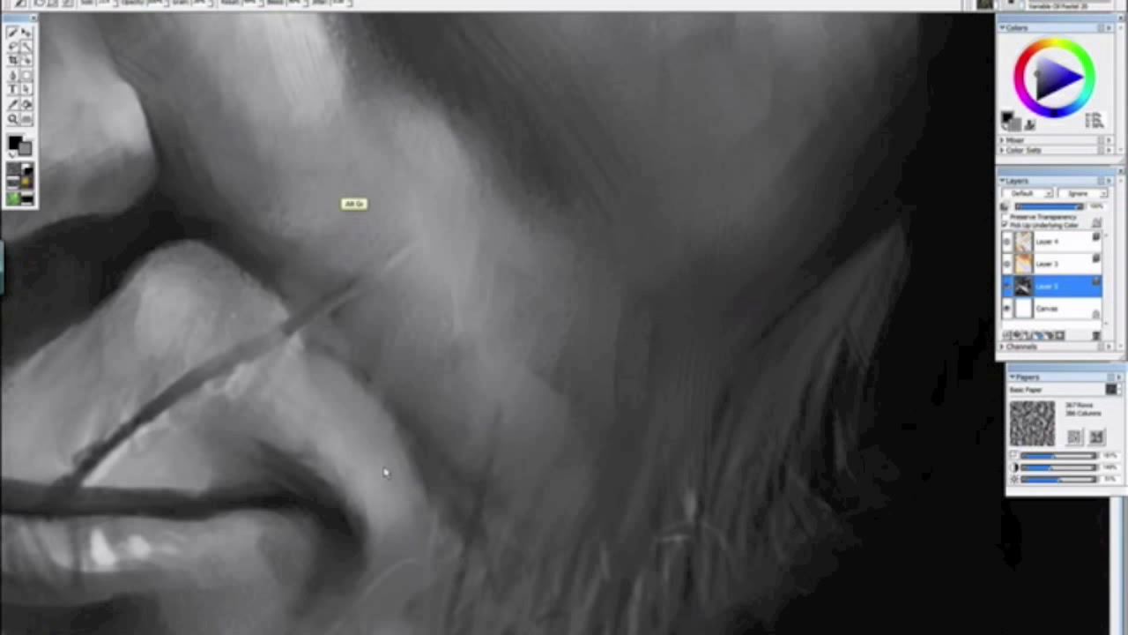
{"action": "left_click", "coordinate": [430, 472], "text": "alt"}
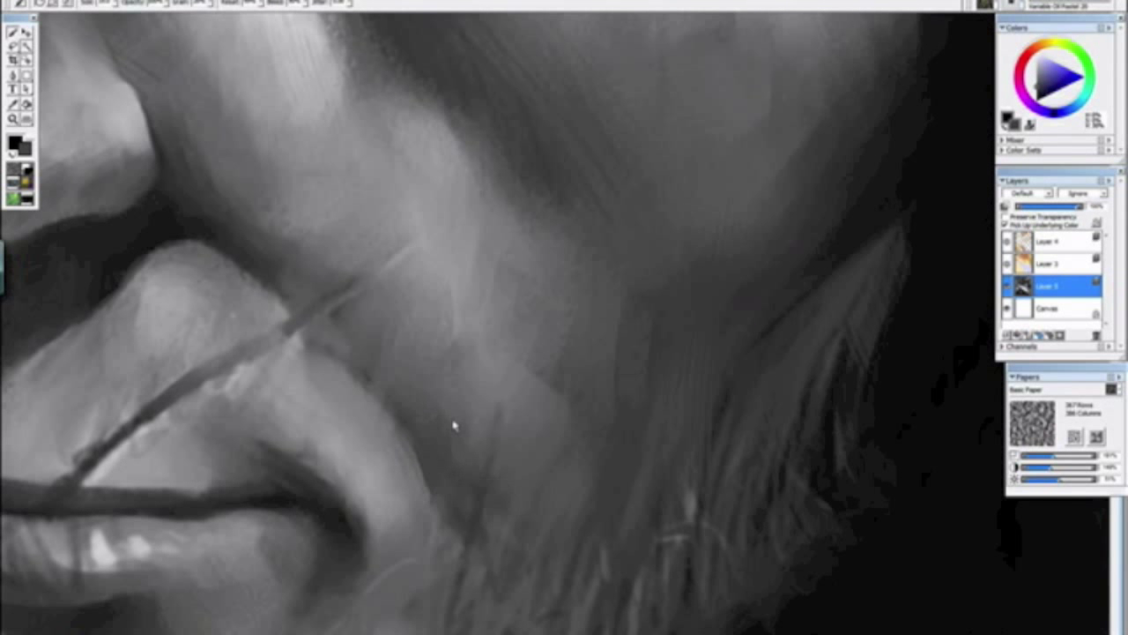
{"action": "left_click_drag", "start_coordinate": [454, 518], "coordinate": [428, 584]}
Step: Examine the shading around the mouth corner and cheek from a distance and up close
{"action": "key", "text": "ctrl+minus"}
{"action": "key", "text": "ctrl+minus"}
{"action": "key", "text": "ctrl+minus"}
{"action": "key", "text": "ctrl+minus"}
{"action": "key", "text": "ctrl+minus"}
{"action": "key", "text": "ctrl+minus"}
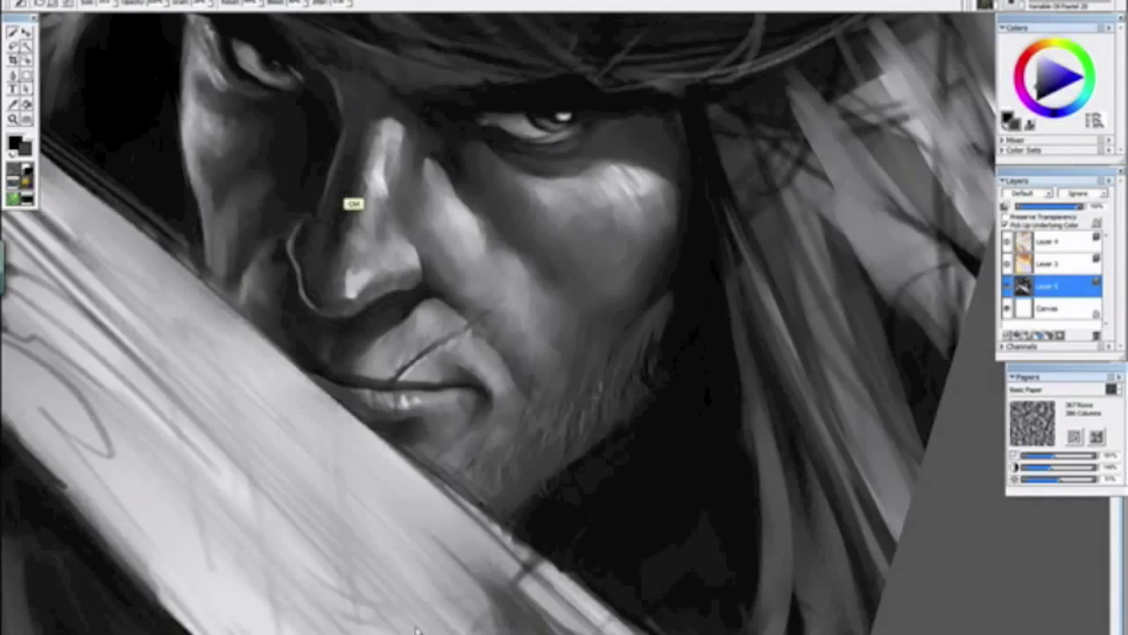
{"action": "mouse_move", "coordinate": [344, 370]}
{"action": "left_mouse_down"}
{"action": "mouse_move", "coordinate": [554, 585]}
{"action": "mouse_move", "coordinate": [533, 571]}
{"action": "left_mouse_up"}
{"action": "left_click", "coordinate": [536, 555], "text": "alt"}
{"action": "key", "text": "ctrl+plus"}
{"action": "key", "text": "ctrl+plus"}
{"action": "key", "text": "ctrl+plus"}
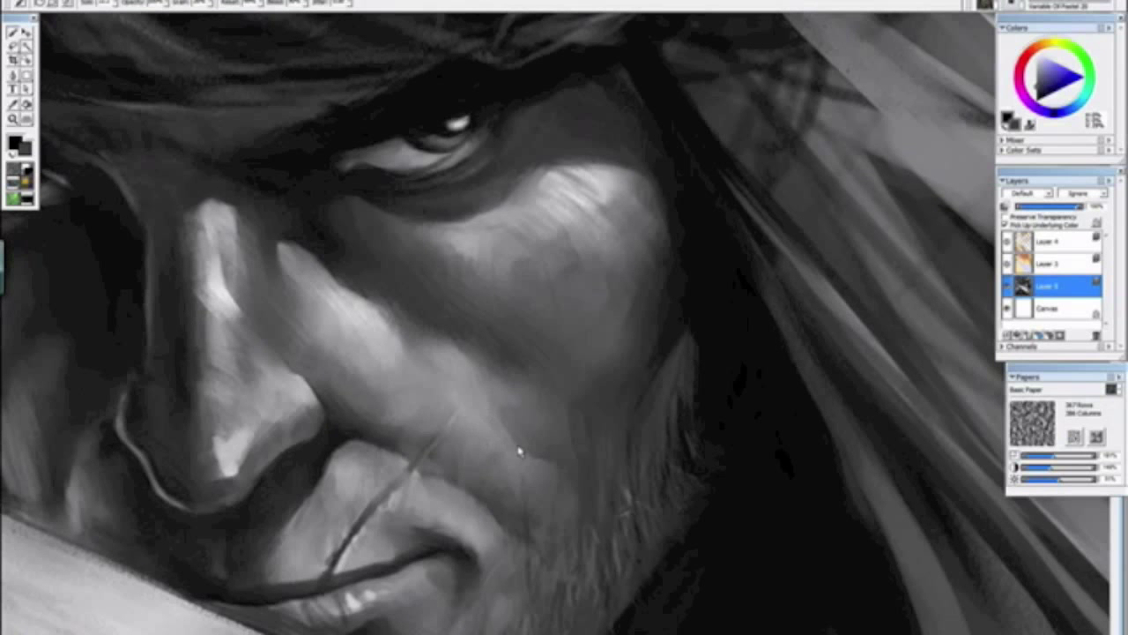
Step: Check the upright portrait at reduced size and save the file in its current format
{"action": "key", "text": "ctrl+minus"}
{"action": "key", "text": "ctrl+minus"}
{"action": "key", "text": "ctrl+minus"}
{"action": "key", "text": "ctrl+minus"}
{"action": "left_click_drag", "start_coordinate": [437, 430], "coordinate": [342, 308]}
{"action": "left_click", "coordinate": [340, 311], "text": "alt"}
{"action": "key", "text": "ctrl+minus"}
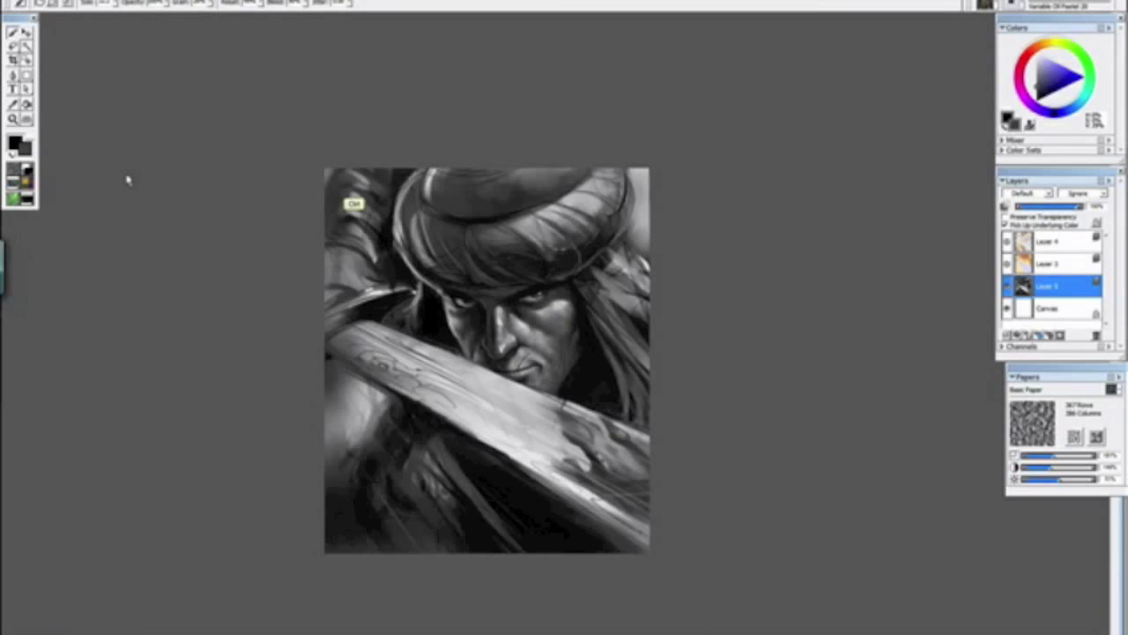
{"action": "key", "text": "ctrl+minus"}
{"action": "key", "text": "ctrl+minus"}
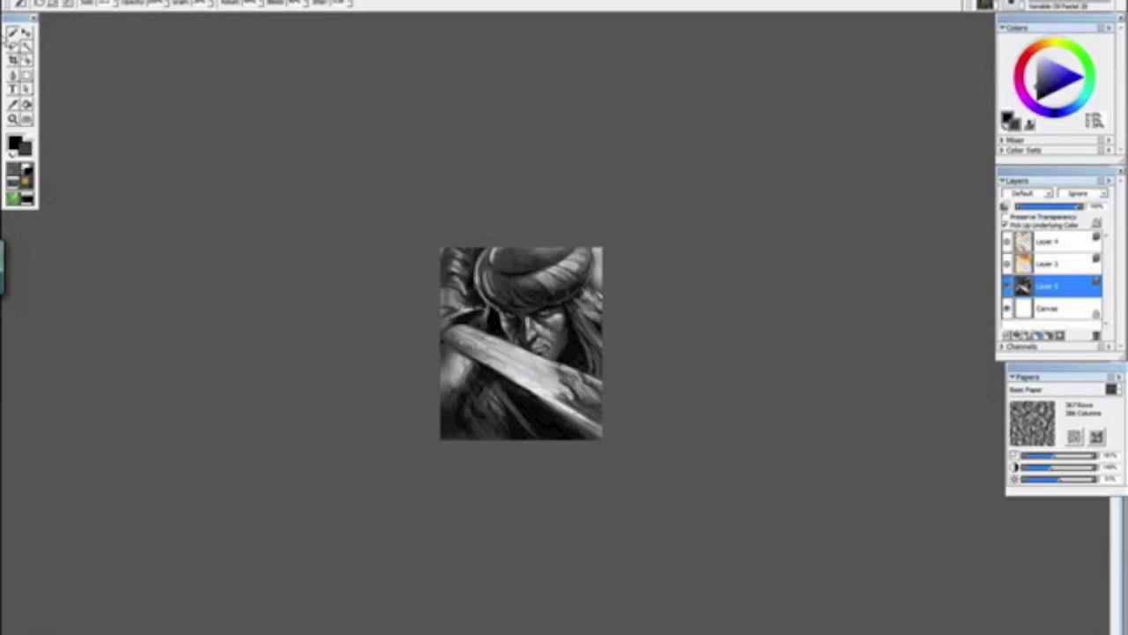
{"action": "left_click", "coordinate": [23, 1]}
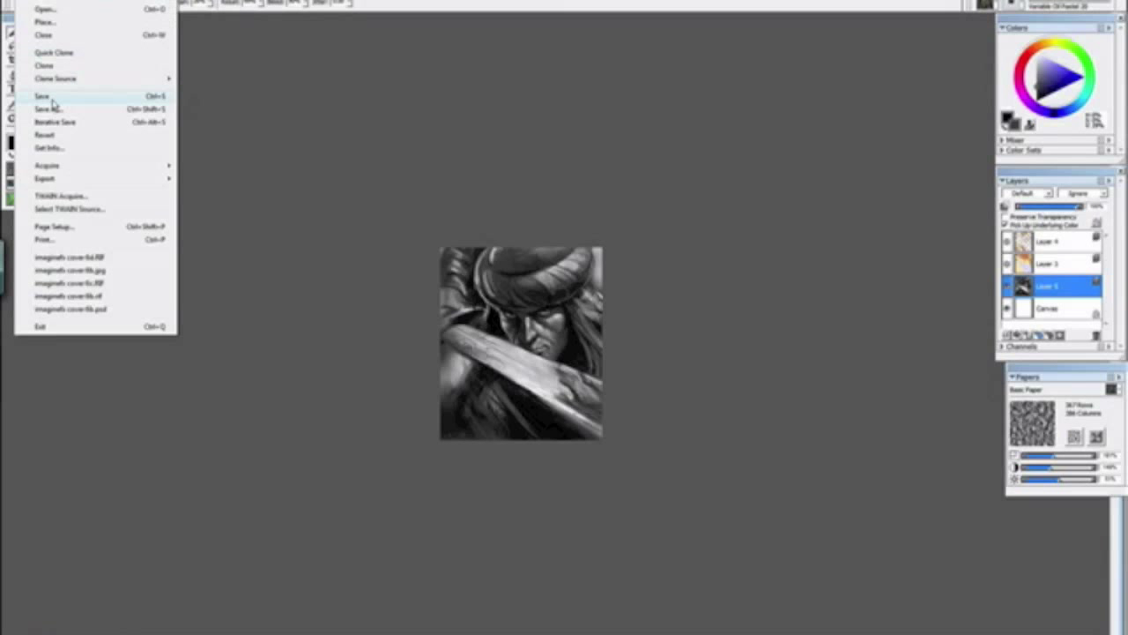
{"action": "left_click", "coordinate": [52, 98]}
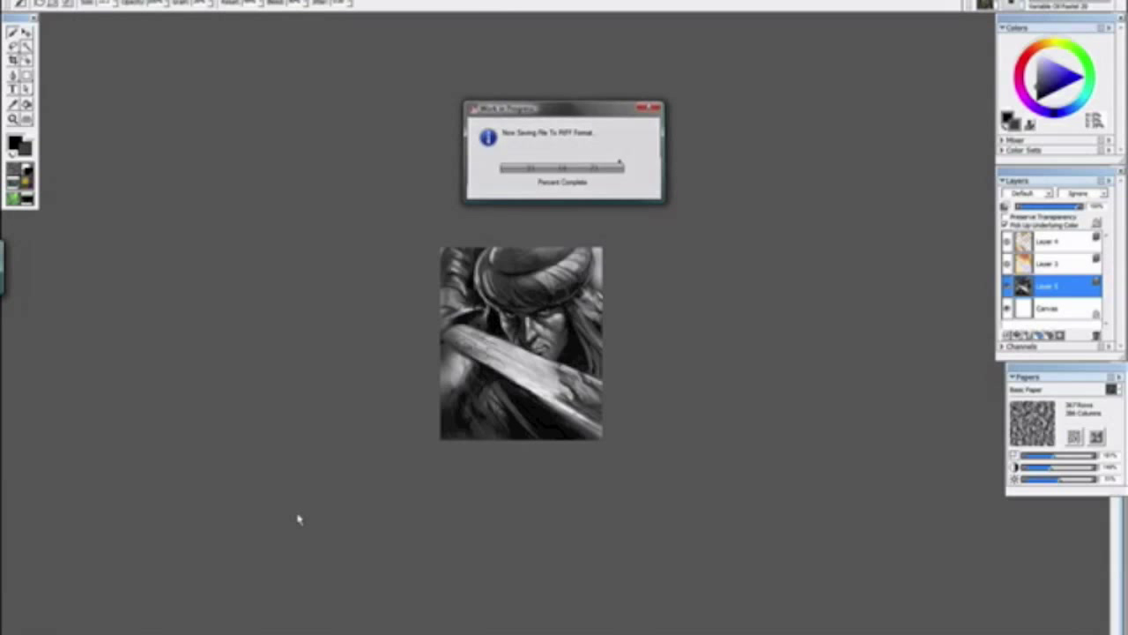
Step: Blend the cheek fold beside the nose with a mid-grey and a darker grey sampled from the cheek shadow
{"action": "key", "text": "ctrl+minus"}
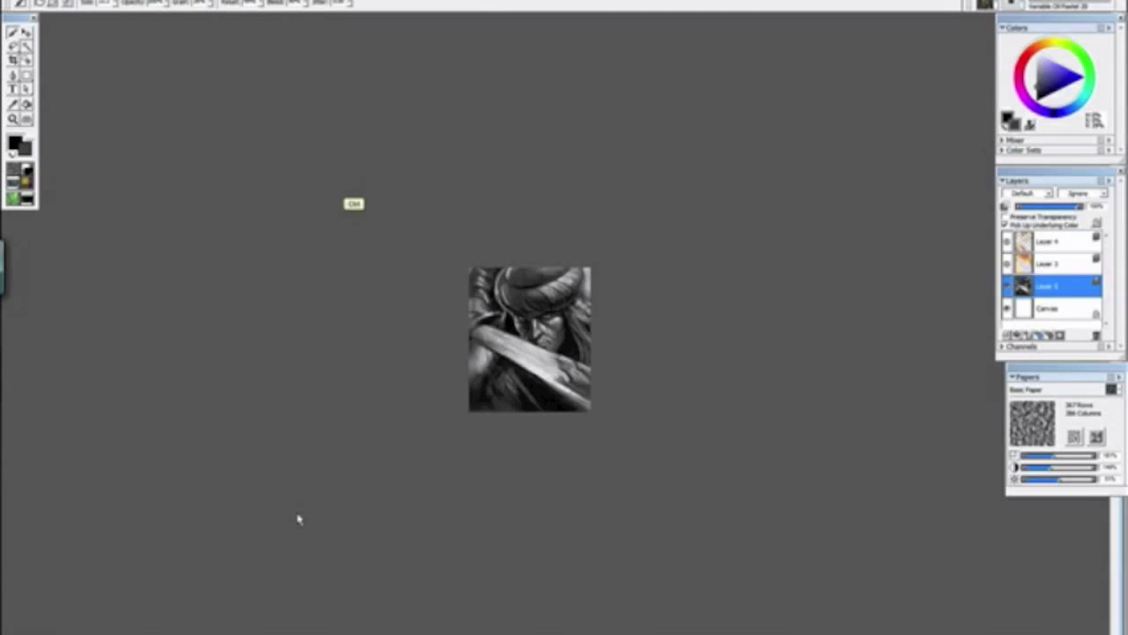
{"action": "key", "text": "ctrl+plus"}
{"action": "key", "text": "ctrl+plus"}
{"action": "key", "text": "ctrl+plus"}
{"action": "key", "text": "ctrl+plus"}
{"action": "key", "text": "ctrl+plus"}
{"action": "key", "text": "ctrl+plus"}
{"action": "key", "text": "ctrl+plus"}
{"action": "key", "text": "ctrl+plus"}
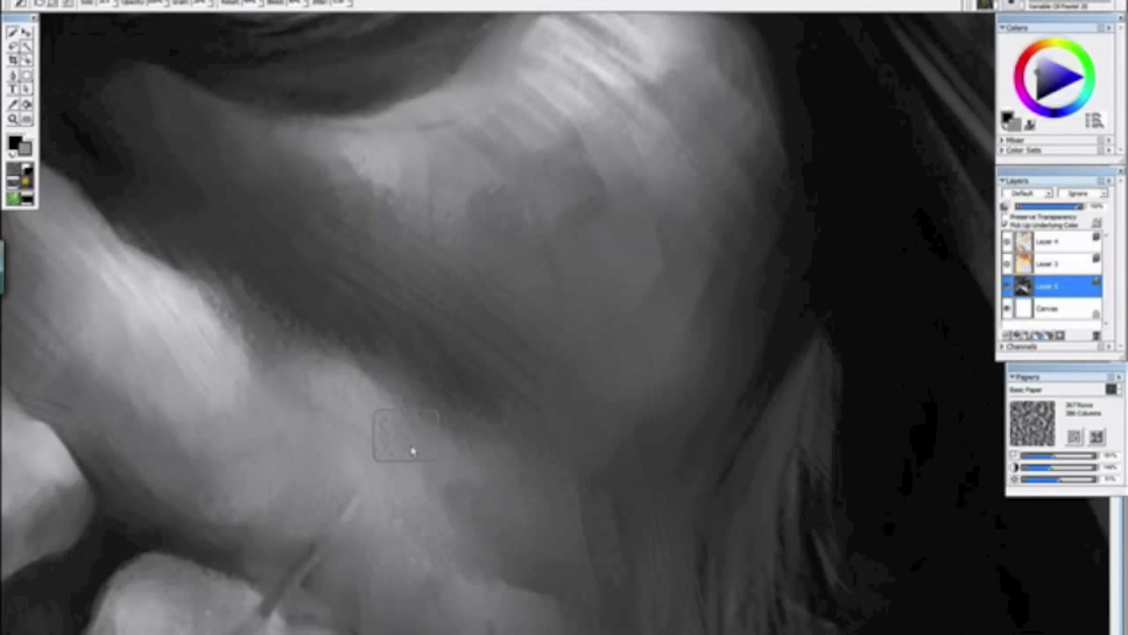
{"action": "left_click", "coordinate": [402, 344], "text": "alt"}
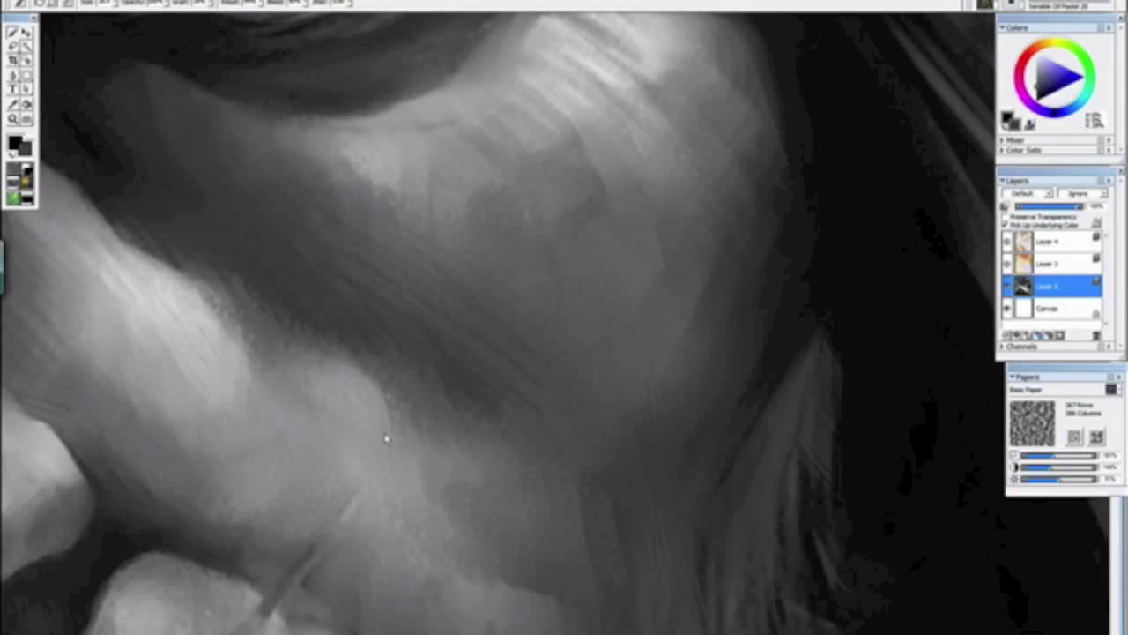
Step: Deepen the shadow between the shaded-side eye and the nose with a sampled near-black
{"action": "key", "text": "ctrl+minus"}
{"action": "key", "text": "ctrl+minus"}
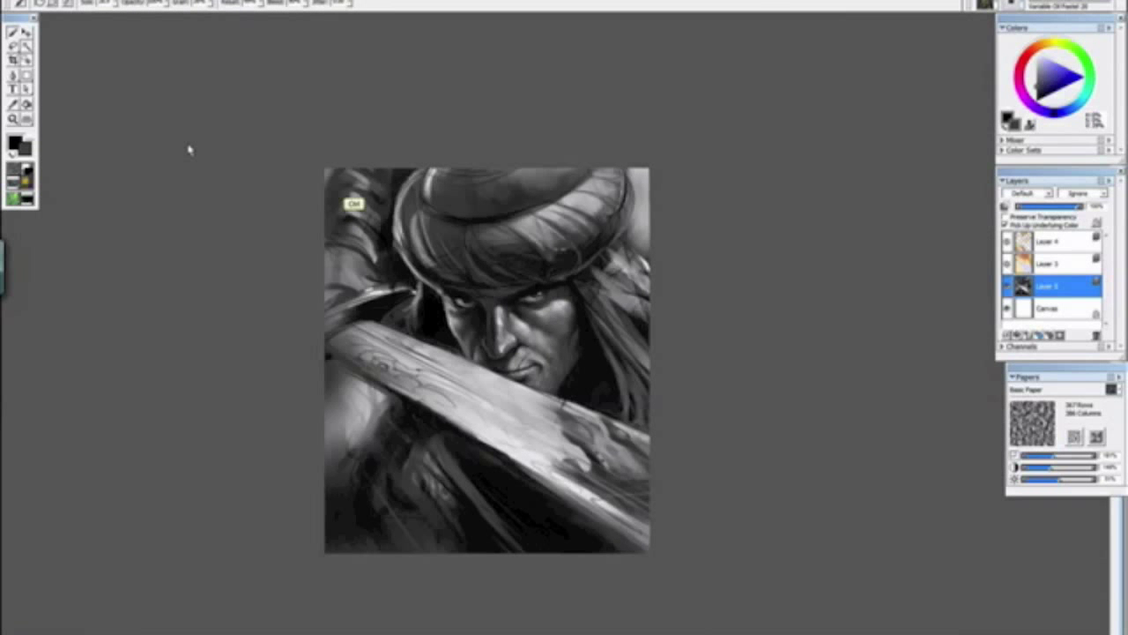
{"action": "key", "text": "ctrl+minus"}
{"action": "key", "text": "ctrl+plus"}
{"action": "key", "text": "ctrl+plus"}
{"action": "key", "text": "ctrl+plus"}
{"action": "key", "text": "ctrl+plus"}
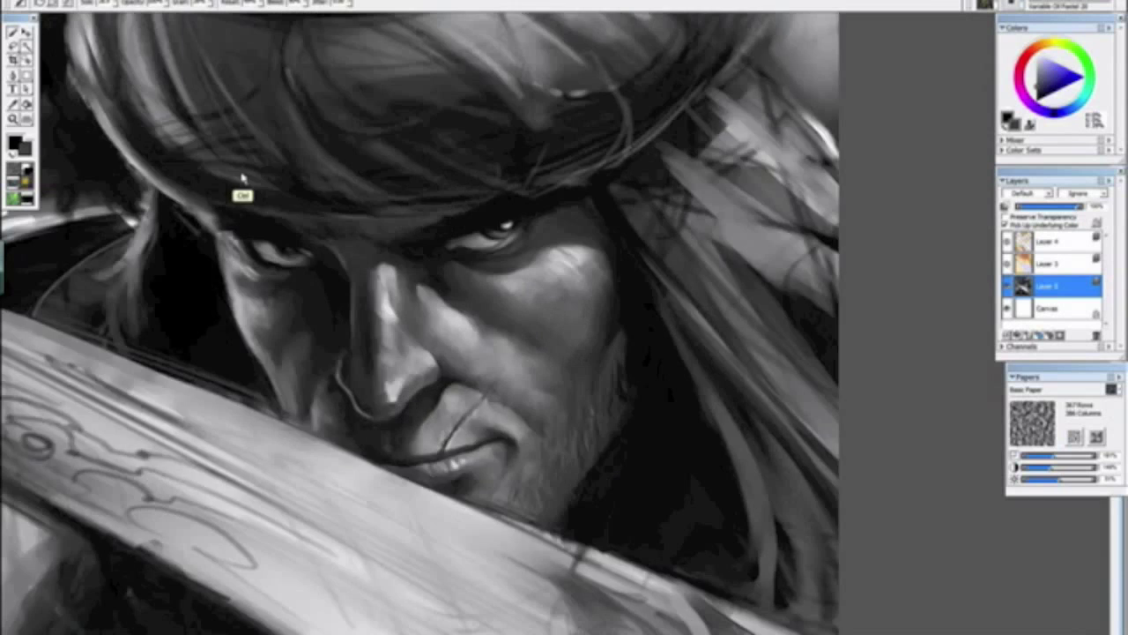
{"action": "left_click_drag", "start_coordinate": [442, 297], "coordinate": [867, 254]}
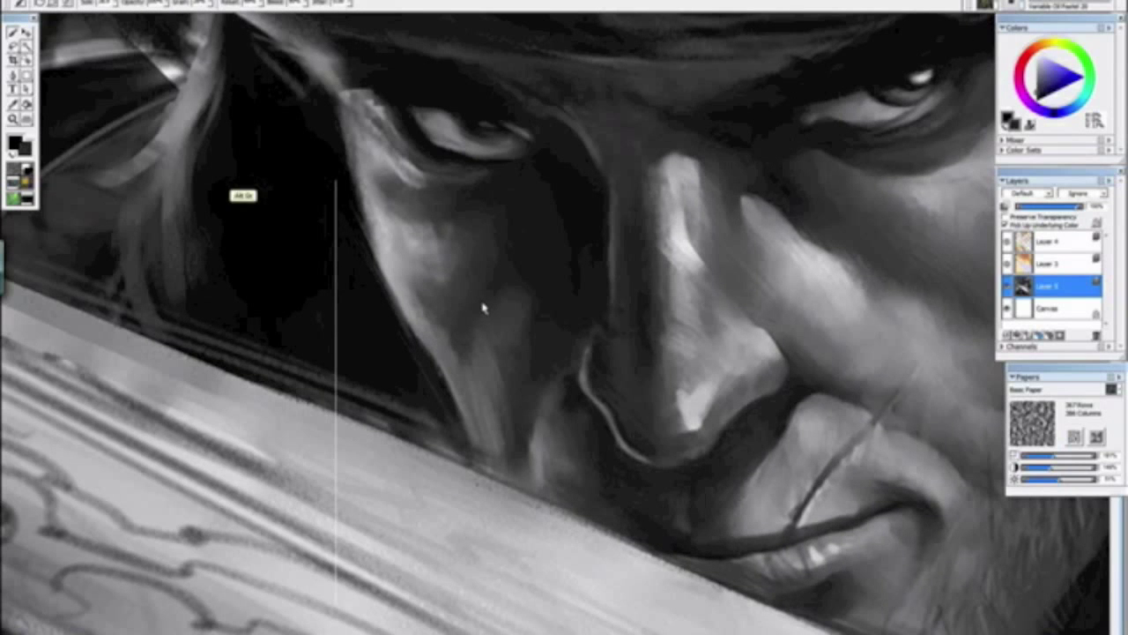
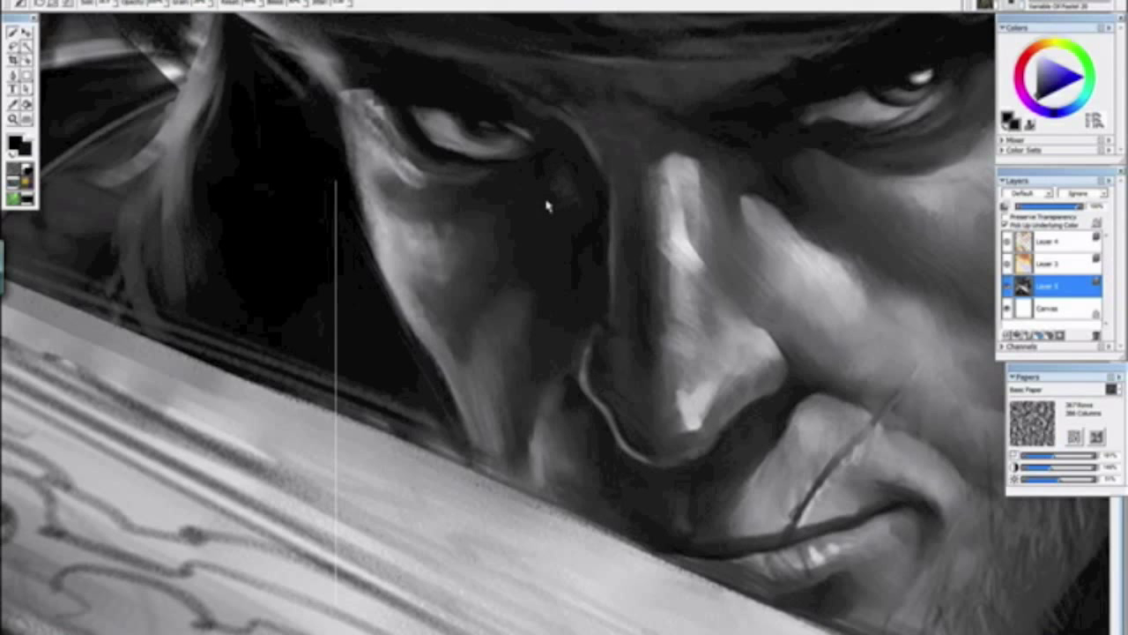
Step: Examine the deepened shadow beside the nose against the whole upright portrait at reduced size
{"action": "key", "text": "ctrl+minus"}
{"action": "key", "text": "ctrl+minus"}
{"action": "key", "text": "ctrl+minus"}
{"action": "key", "text": "ctrl+minus"}
{"action": "key", "text": "ctrl+minus"}
{"action": "key", "text": "ctrl+minus"}
{"action": "left_click_drag", "start_coordinate": [642, 502], "coordinate": [408, 308]}
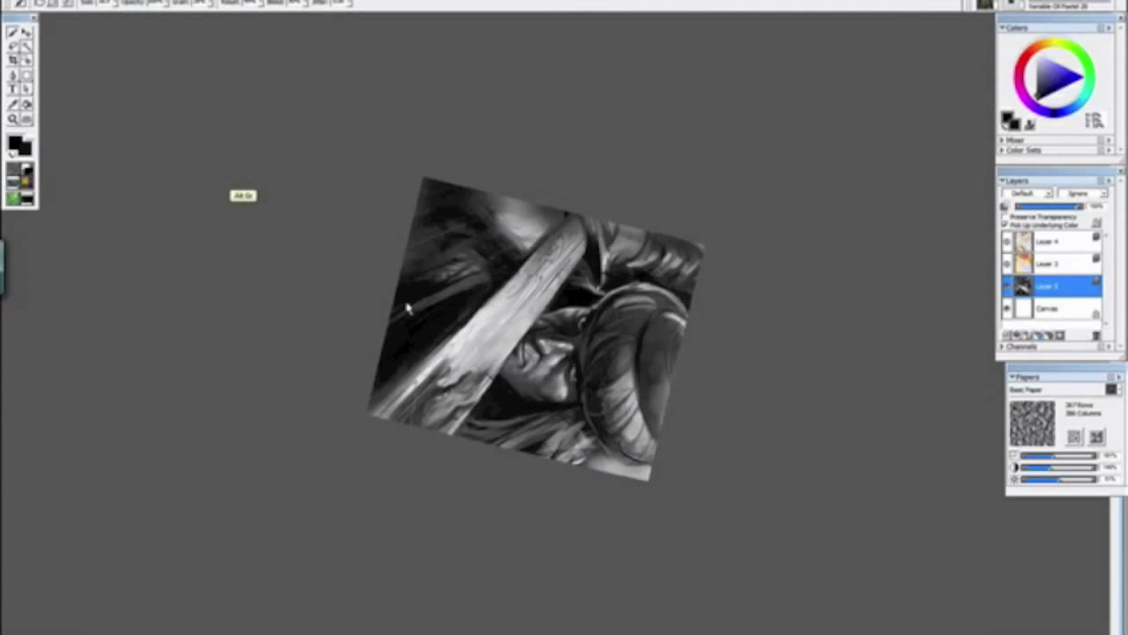
{"action": "key", "text": "alt+space"}
{"action": "left_click", "coordinate": [406, 313], "text": "alt"}
{"action": "left_click_drag", "start_coordinate": [390, 253], "coordinate": [375, 236]}
{"action": "key", "text": "ctrl+minus"}
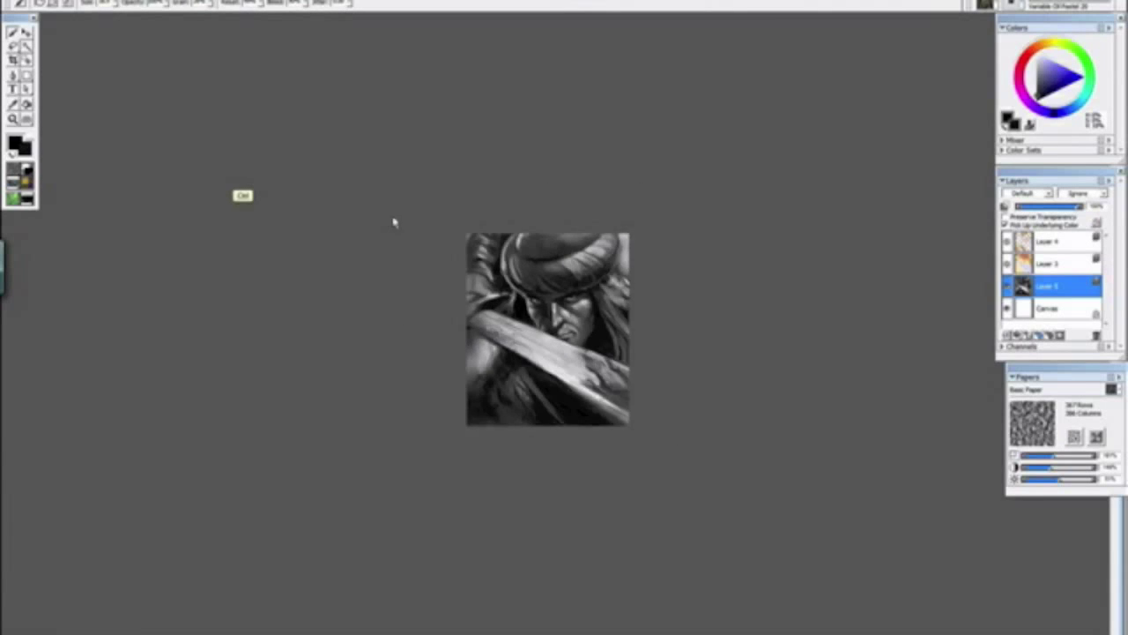
Step: Touch up the dark edge of the shaded cheek above the blade and check the whole portrait
{"action": "scroll", "coordinate": [394, 223], "scroll_direction": "up", "scroll_amount": 10}
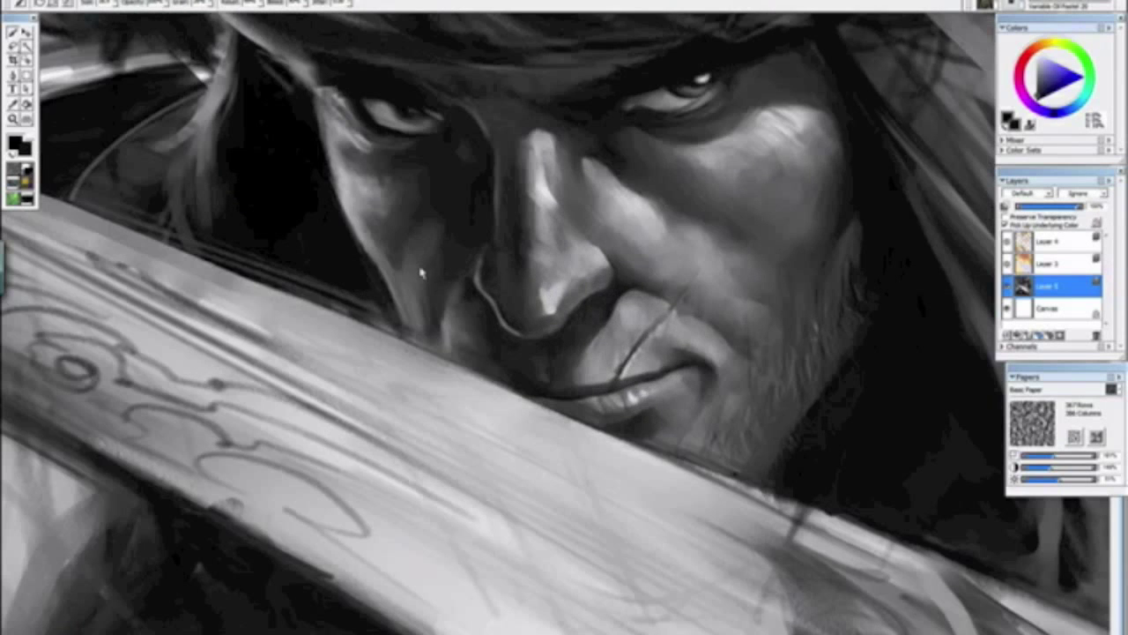
{"action": "left_click_drag", "start_coordinate": [471, 456], "coordinate": [378, 308]}
{"action": "left_click", "coordinate": [379, 307]}
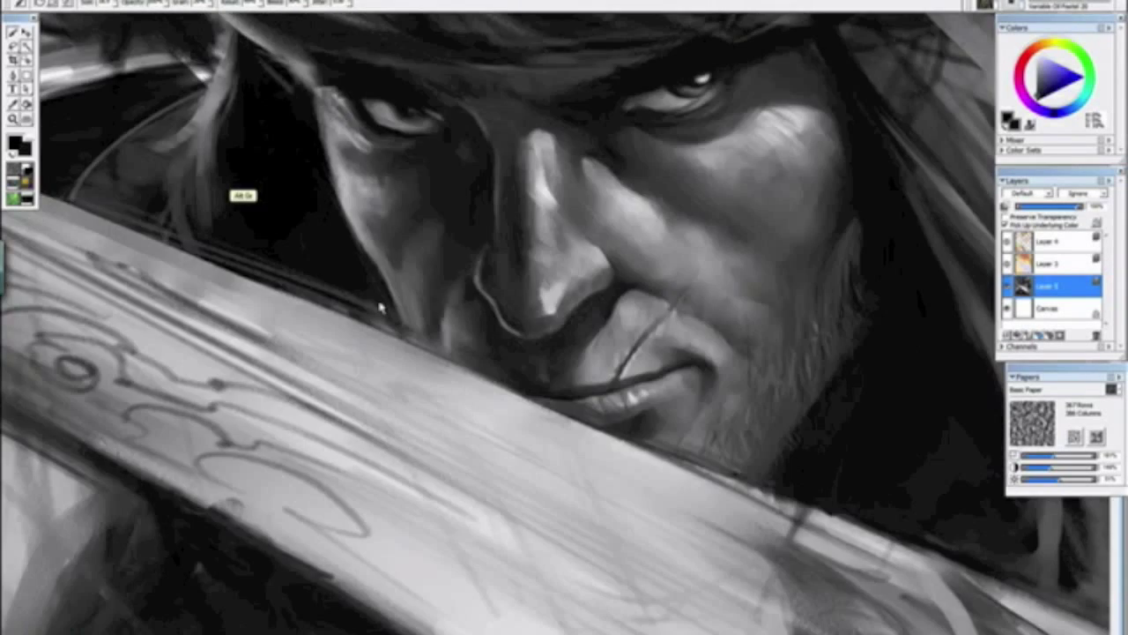
{"action": "scroll", "coordinate": [345, 396], "scroll_direction": "down", "scroll_amount": 10}
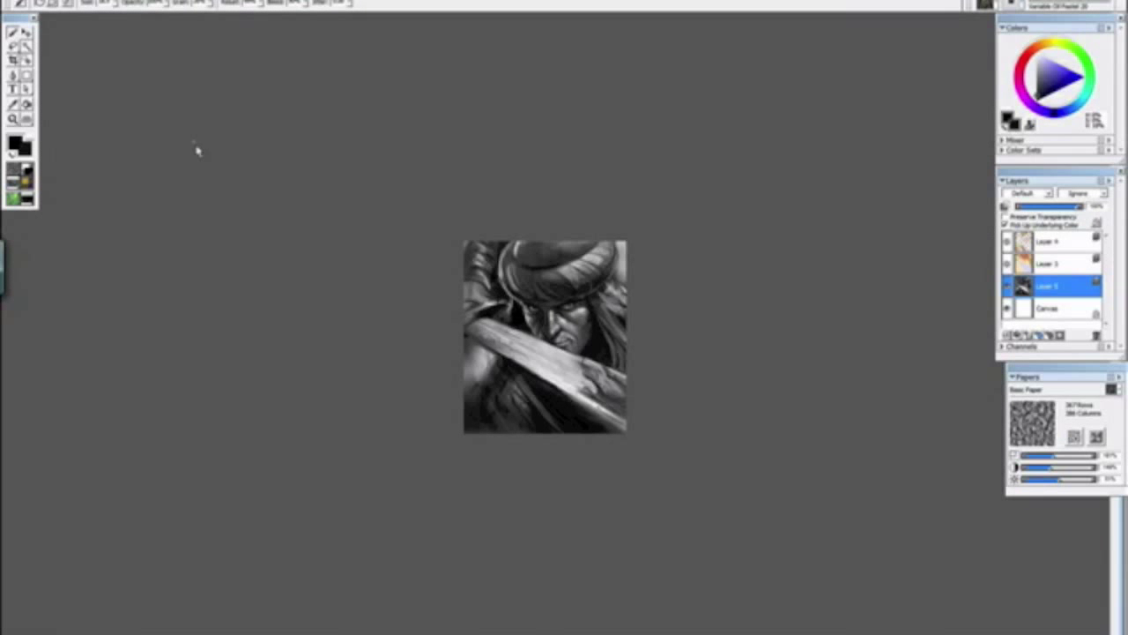
Step: Save the portrait file
{"action": "left_click", "coordinate": [25, 1]}
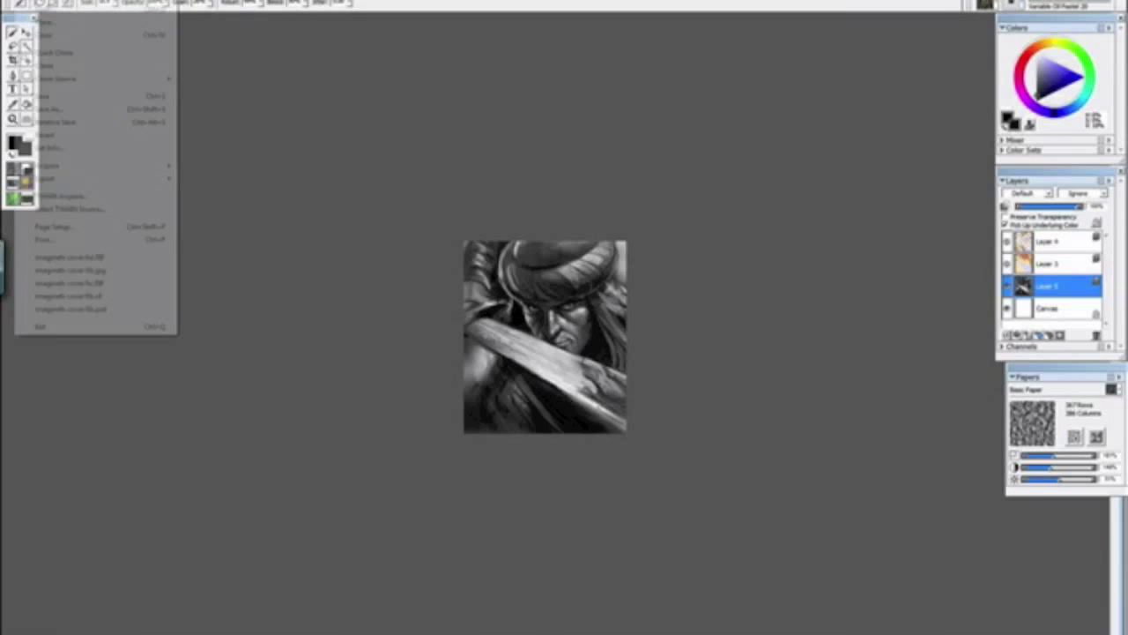
{"action": "left_click", "coordinate": [53, 96]}
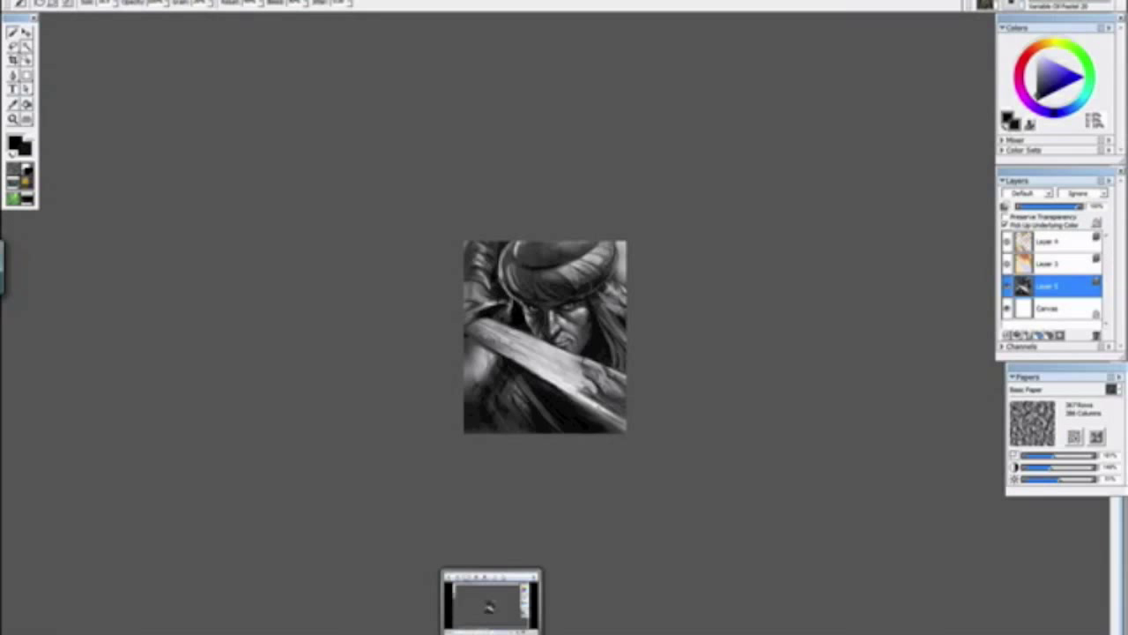
{"action": "left_click", "coordinate": [491, 630]}
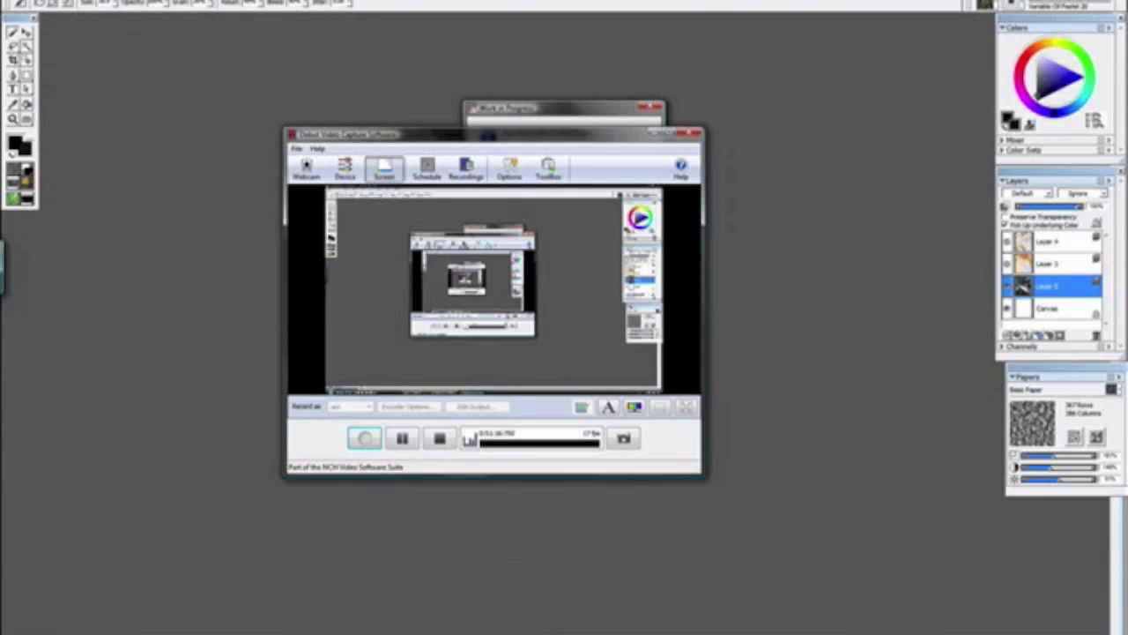
{"action": "left_click", "coordinate": [489, 630]}
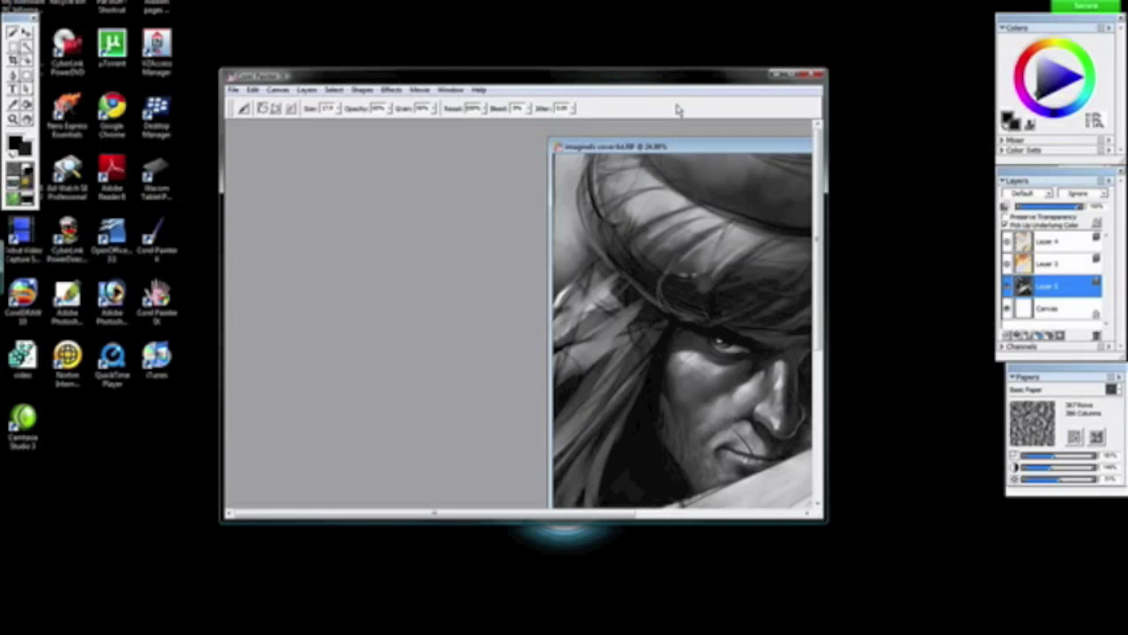
Step: Maximise the painting program's window and frame the lit side of the face in close-up
{"action": "left_click", "coordinate": [791, 75]}
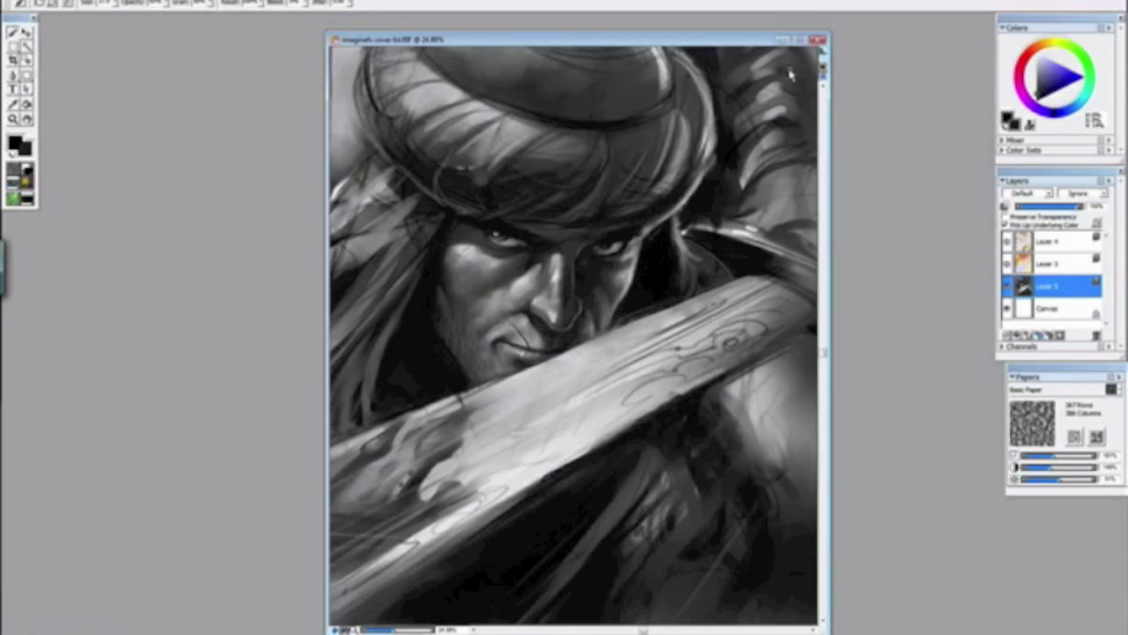
{"action": "left_click", "coordinate": [13, 118]}
{"action": "left_click_drag", "start_coordinate": [400, 167], "coordinate": [592, 411]}
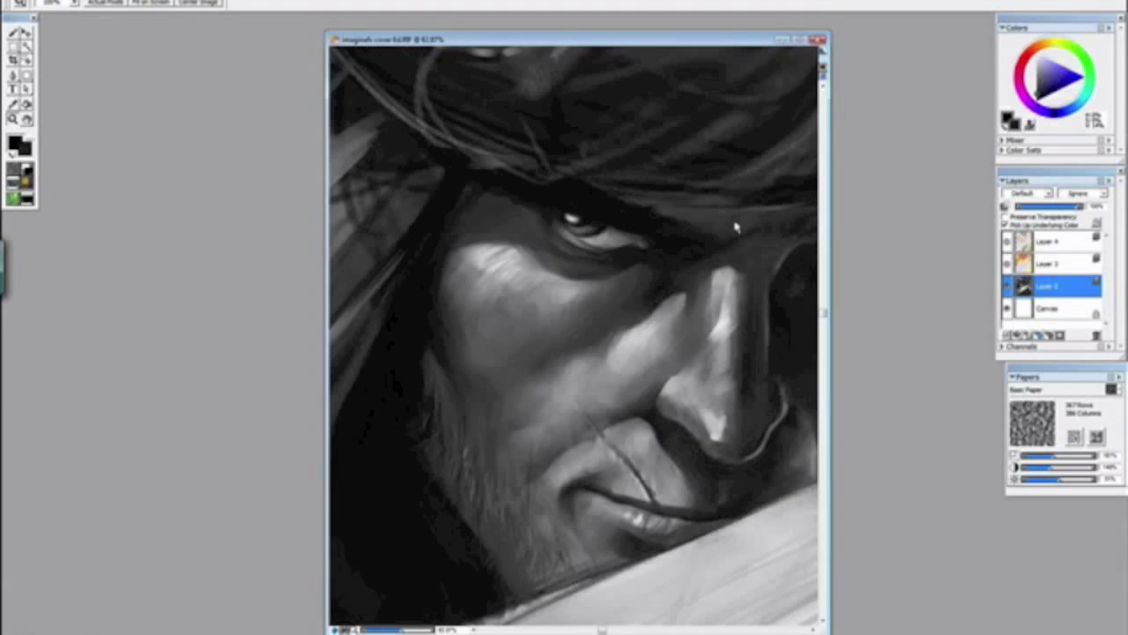
{"action": "right_click", "coordinate": [579, 263]}
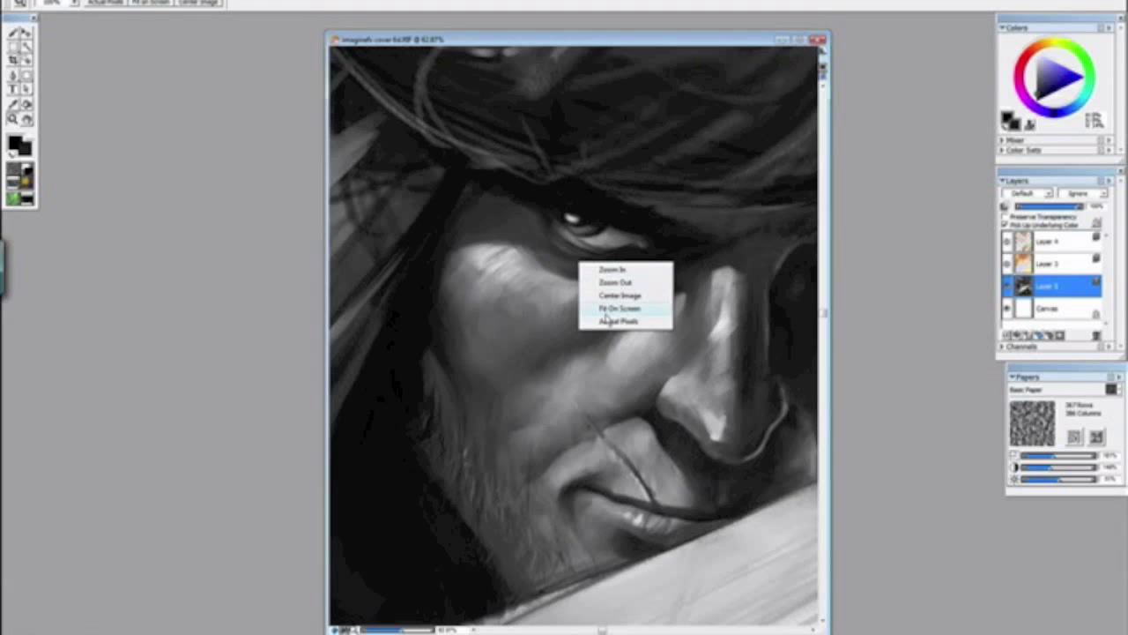
{"action": "left_click", "coordinate": [515, 329]}
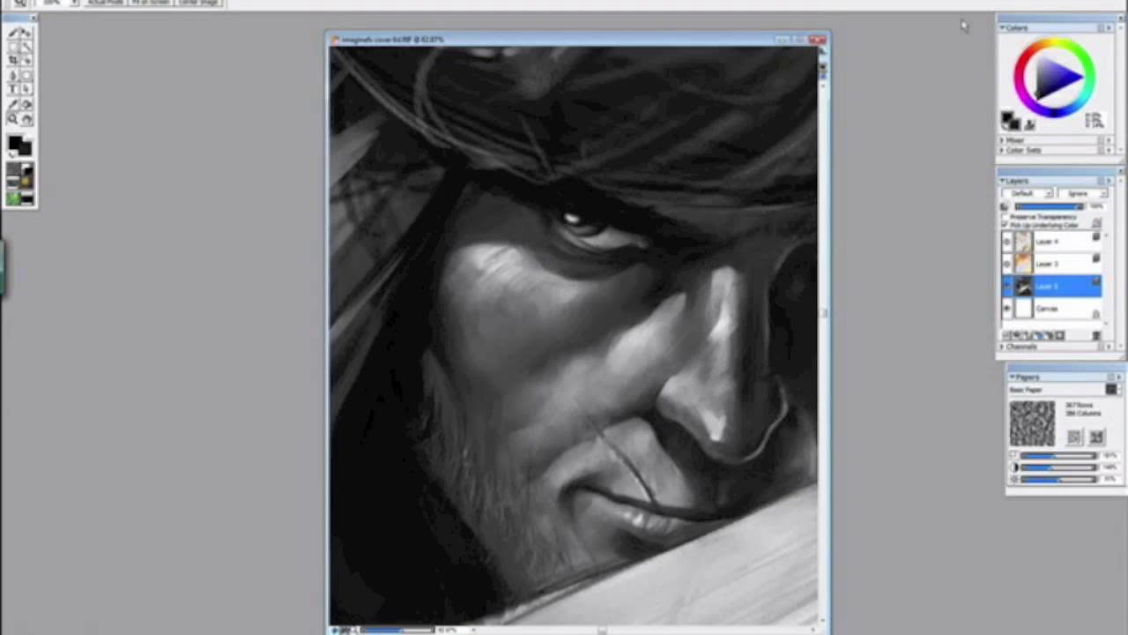
Step: Apply a saved palette arrangement and choose the Round Camelhair square2 brush variant
{"action": "left_click", "coordinate": [242, 0]}
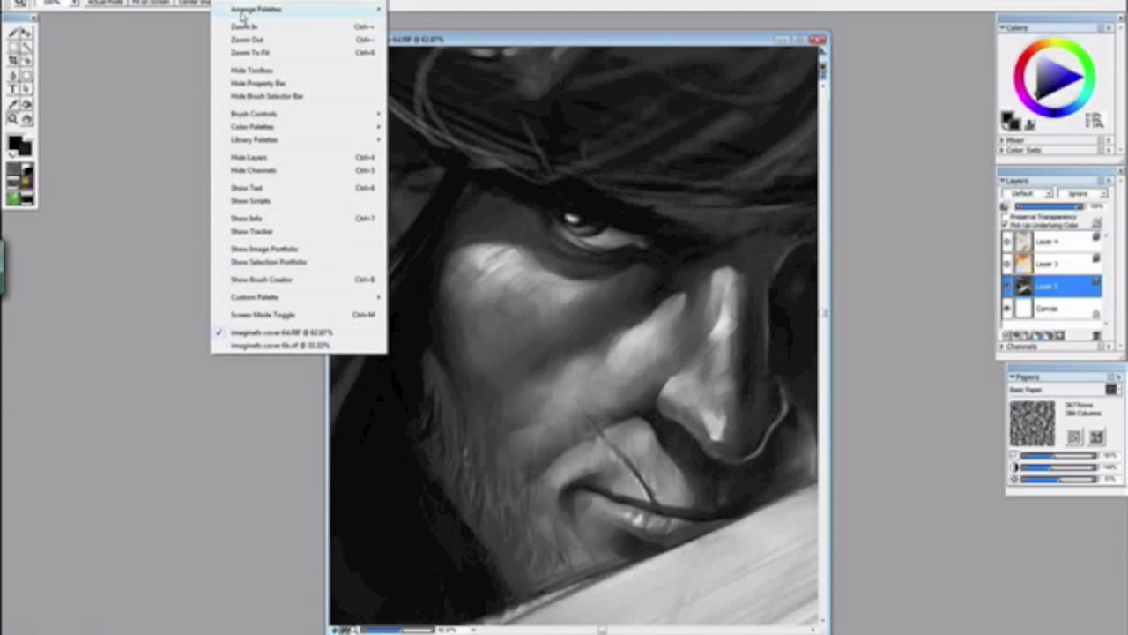
{"action": "mouse_move", "coordinate": [242, 12]}
{"action": "left_click", "coordinate": [412, 40]}
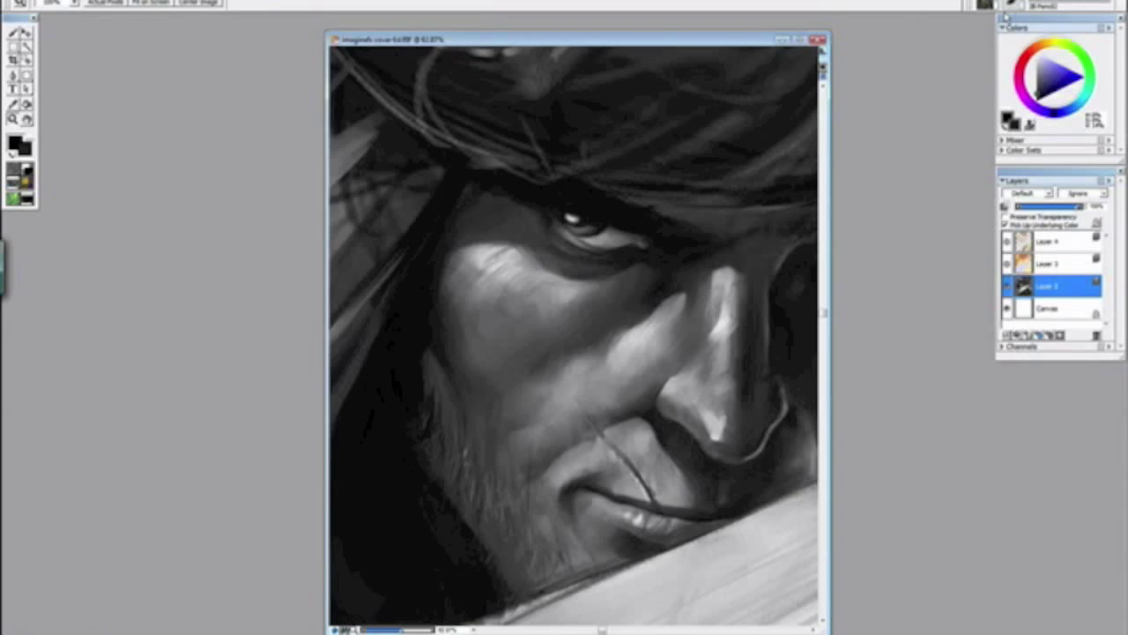
{"action": "left_click", "coordinate": [1021, 7]}
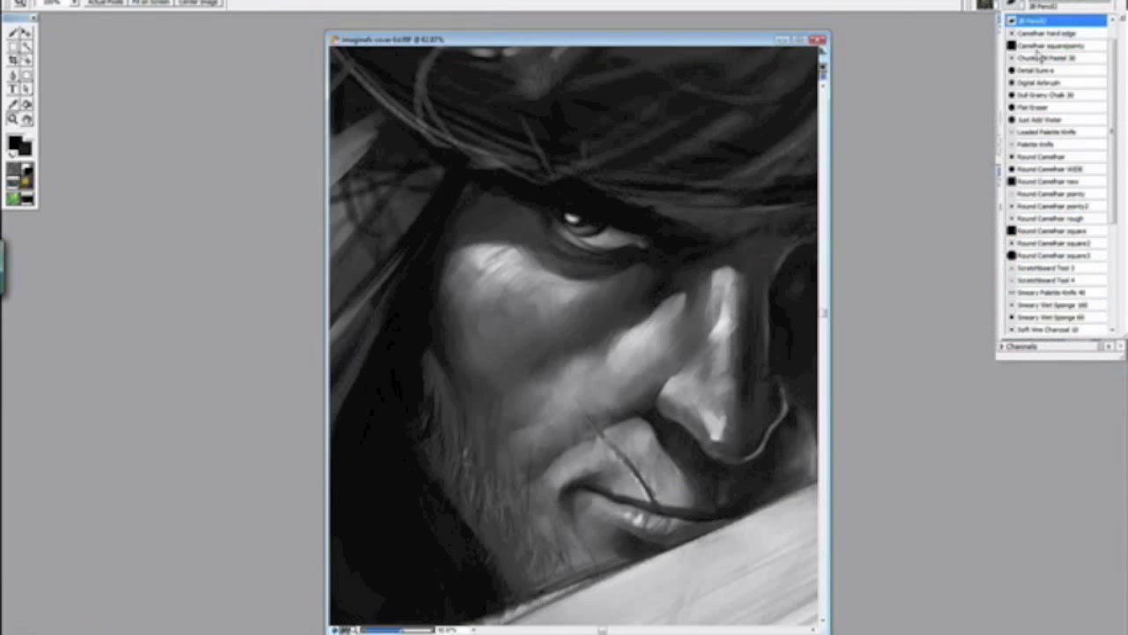
{"action": "left_click", "coordinate": [1057, 247]}
Step: Paint along the lower eyelid of the lit-side eye with a grey sampled from the lid area
{"action": "left_click", "coordinate": [699, 339], "text": "alt"}
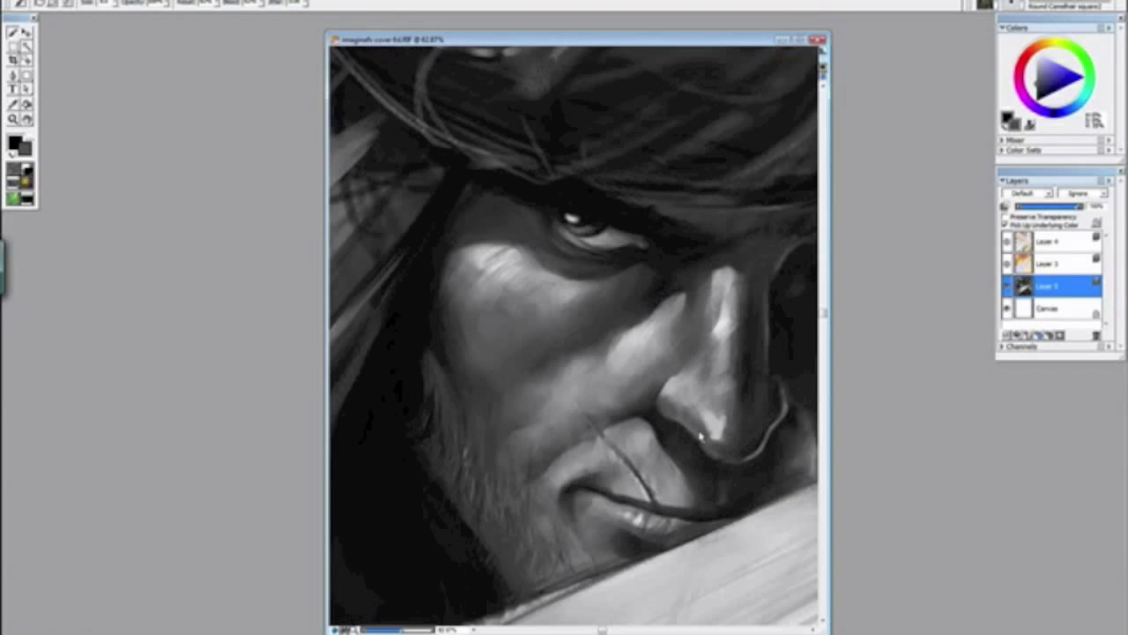
{"action": "scroll", "coordinate": [718, 386], "scroll_direction": "down", "scroll_amount": 5}
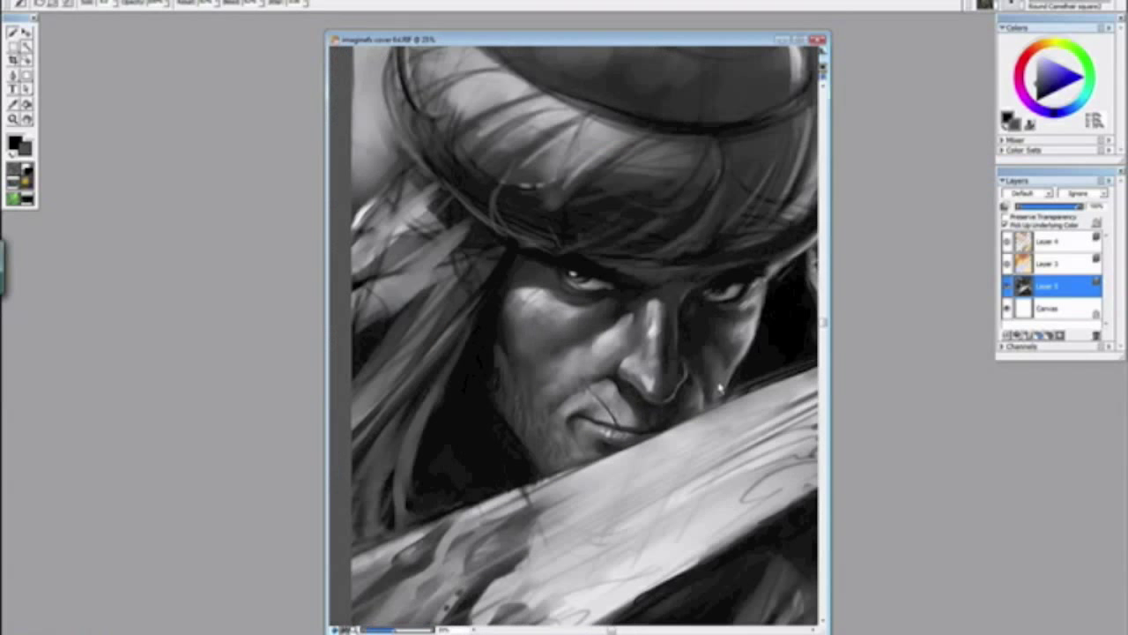
{"action": "scroll", "coordinate": [719, 387], "scroll_direction": "up", "scroll_amount": 5}
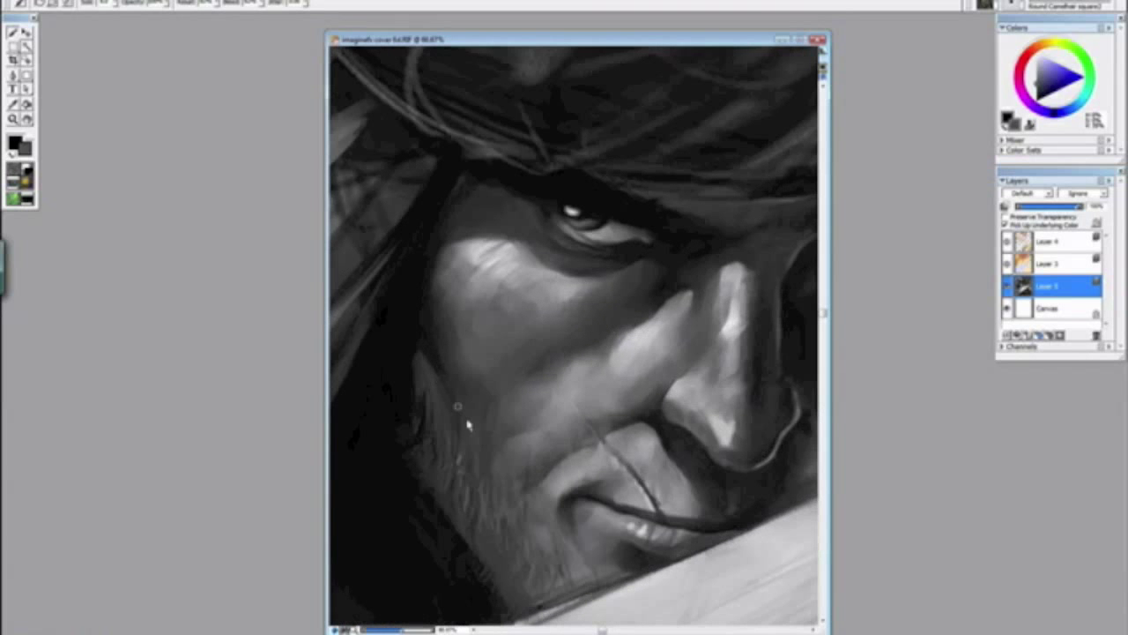
{"action": "left_click_drag", "start_coordinate": [467, 423], "coordinate": [485, 417]}
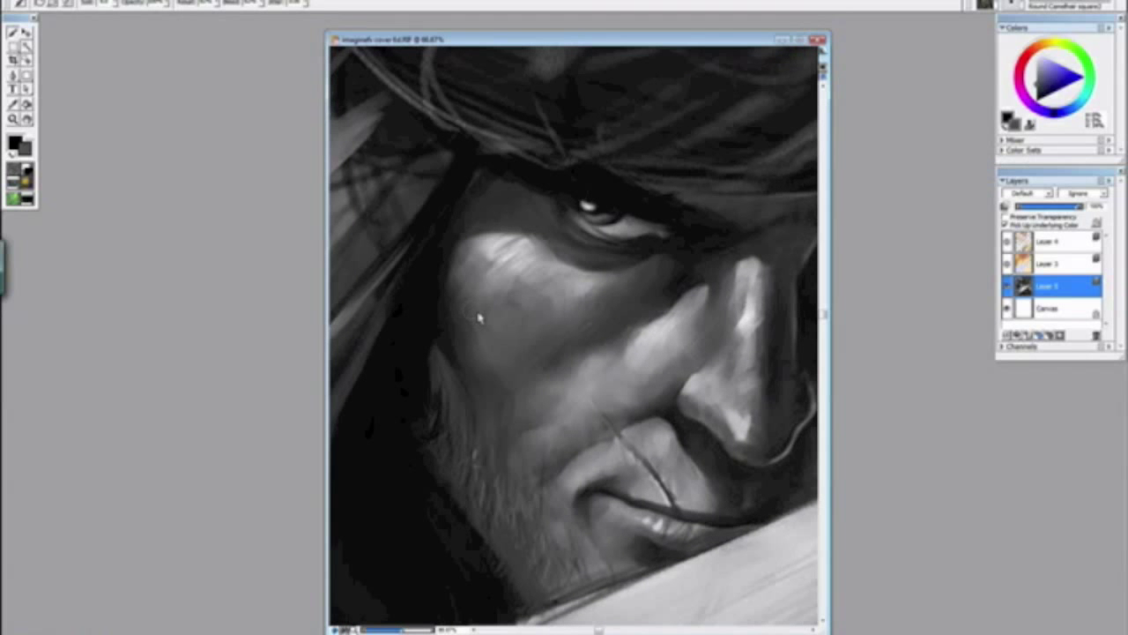
{"action": "scroll", "coordinate": [589, 282], "scroll_direction": "down", "scroll_amount": 1}
{"action": "scroll", "coordinate": [589, 282], "scroll_direction": "up", "scroll_amount": 3}
{"action": "mouse_move", "coordinate": [623, 251]}
{"action": "left_mouse_down"}
{"action": "mouse_move", "coordinate": [449, 572]}
{"action": "mouse_move", "coordinate": [370, 409]}
{"action": "mouse_move", "coordinate": [479, 259]}
{"action": "left_mouse_up"}
{"action": "left_click", "coordinate": [528, 259], "text": "alt"}
{"action": "left_click_drag", "start_coordinate": [531, 254], "coordinate": [550, 311]}
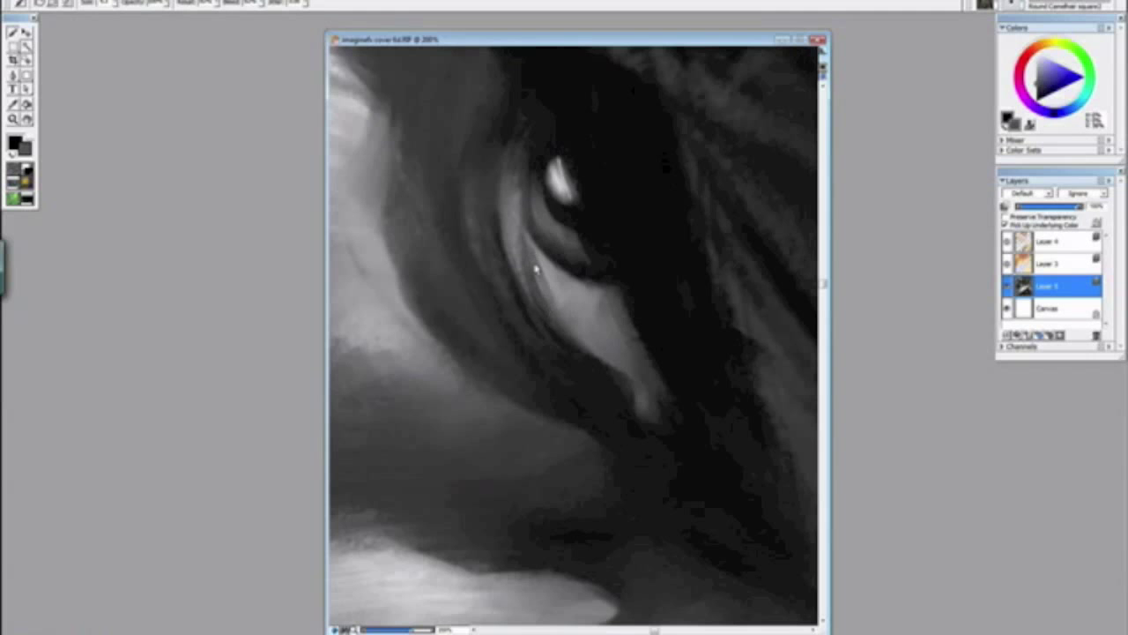
Step: Blend the rim of the lit-side lower eyelid with greys sampled from the lid and the shadow beneath it
{"action": "left_click", "coordinate": [513, 245], "text": "alt"}
{"action": "left_click", "coordinate": [549, 330], "text": "alt"}
{"action": "left_click_drag", "start_coordinate": [530, 263], "coordinate": [548, 302]}
{"action": "left_click", "coordinate": [514, 240], "text": "alt"}
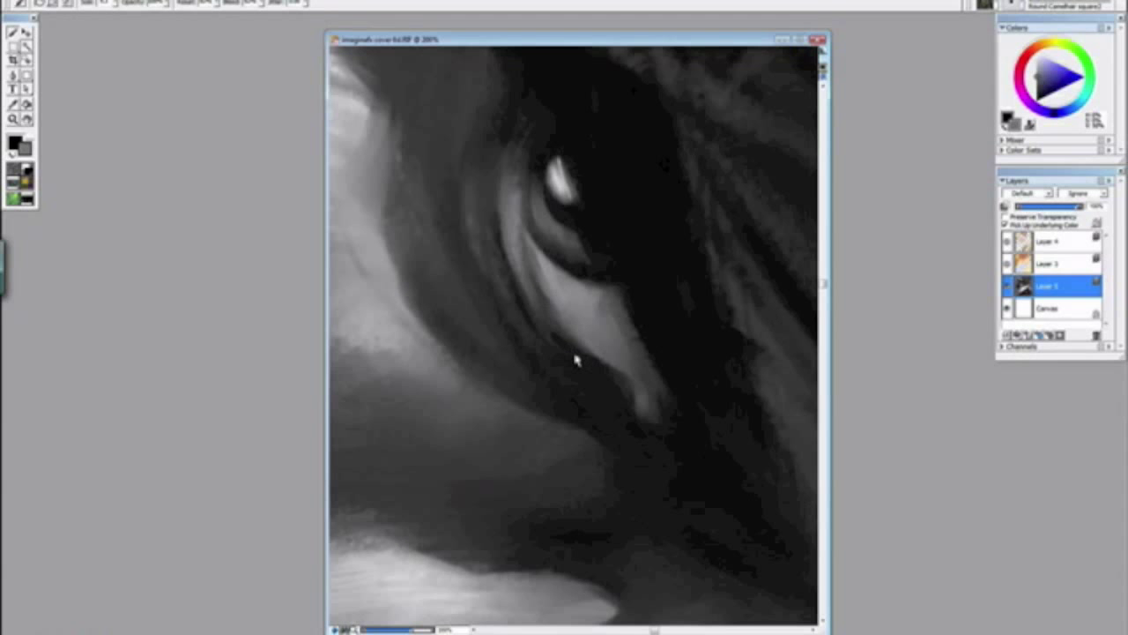
Step: Sharpen the inner corner of the lit-side eye with a sampled near-black after comparing it with the whole portrait
{"action": "key", "text": "ctrl+minus"}
{"action": "key", "text": "ctrl+minus"}
{"action": "key", "text": "ctrl+minus"}
{"action": "key", "text": "ctrl+minus"}
{"action": "key", "text": "ctrl+minus"}
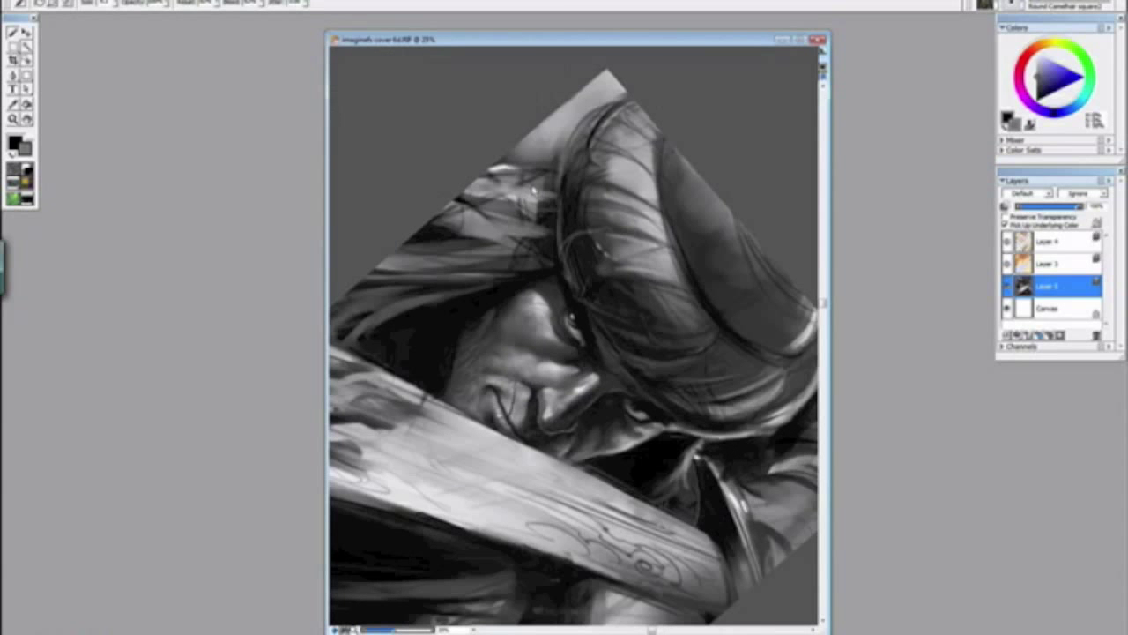
{"action": "key", "text": "ctrl+plus"}
{"action": "key", "text": "ctrl+plus"}
{"action": "key", "text": "ctrl+plus"}
{"action": "key", "text": "ctrl+plus"}
{"action": "left_click", "coordinate": [624, 369], "text": "alt"}
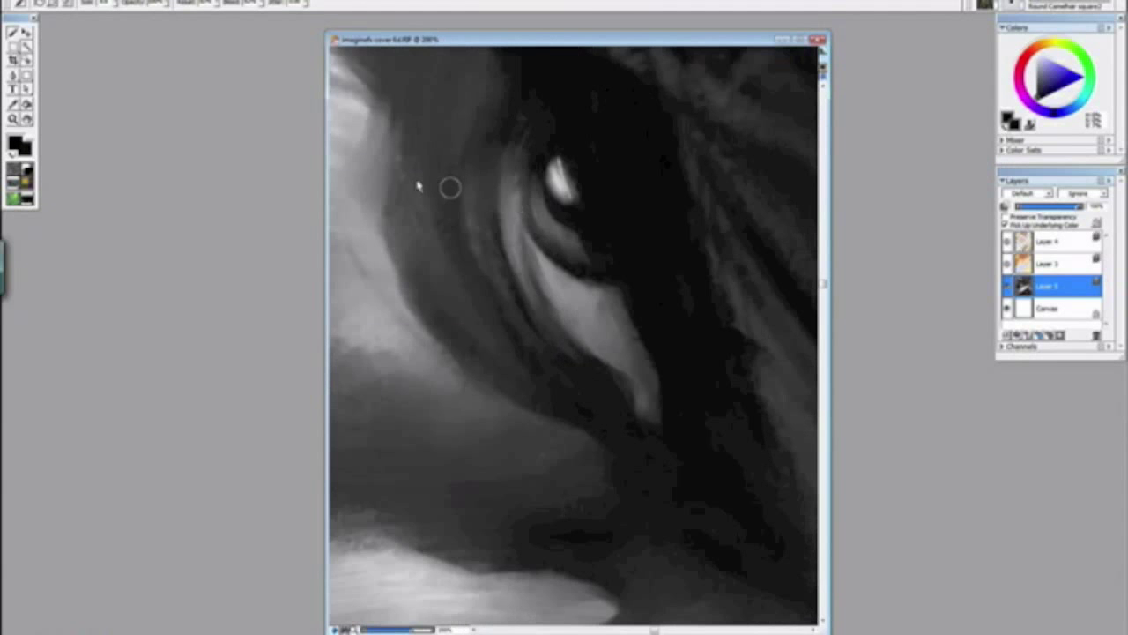
{"action": "key", "text": "alt+space"}
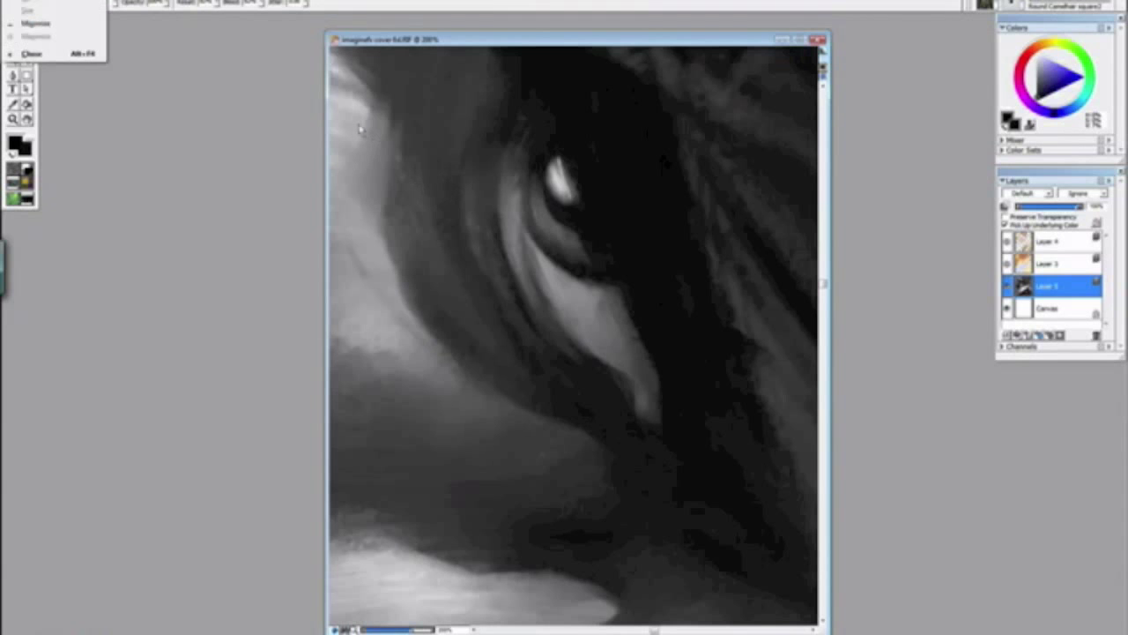
Step: Touch up the lit-side lower eyelid rim with a light grey sampled from the cheek and check it at reduced size
{"action": "left_click", "coordinate": [362, 121], "text": "alt"}
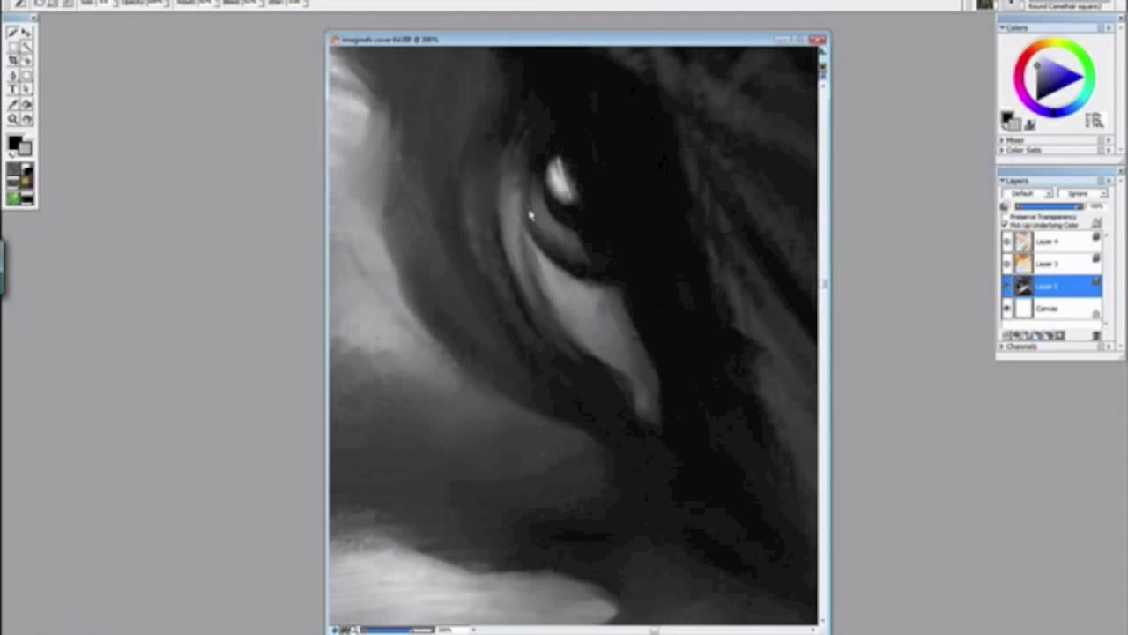
{"action": "mouse_move", "coordinate": [538, 209]}
{"action": "left_mouse_down"}
{"action": "mouse_move", "coordinate": [564, 240]}
{"action": "mouse_move", "coordinate": [542, 198]}
{"action": "mouse_move", "coordinate": [573, 255]}
{"action": "mouse_move", "coordinate": [511, 356]}
{"action": "mouse_move", "coordinate": [573, 409]}
{"action": "mouse_move", "coordinate": [552, 361]}
{"action": "left_mouse_up"}
{"action": "key", "text": "ctrl+minus"}
{"action": "key", "text": "ctrl+minus"}
{"action": "key", "text": "ctrl+minus"}
{"action": "key", "text": "ctrl+minus"}
{"action": "key", "text": "alt+space"}
{"action": "left_click", "coordinate": [573, 402], "text": "alt"}
{"action": "key", "text": "ctrl+minus"}
Step: Rework the thin rim light along the shaded side of the nose with dark greys sampled nearby
{"action": "key", "text": "ctrl+plus"}
{"action": "key", "text": "ctrl+plus"}
{"action": "key", "text": "ctrl+plus"}
{"action": "key", "text": "ctrl+plus"}
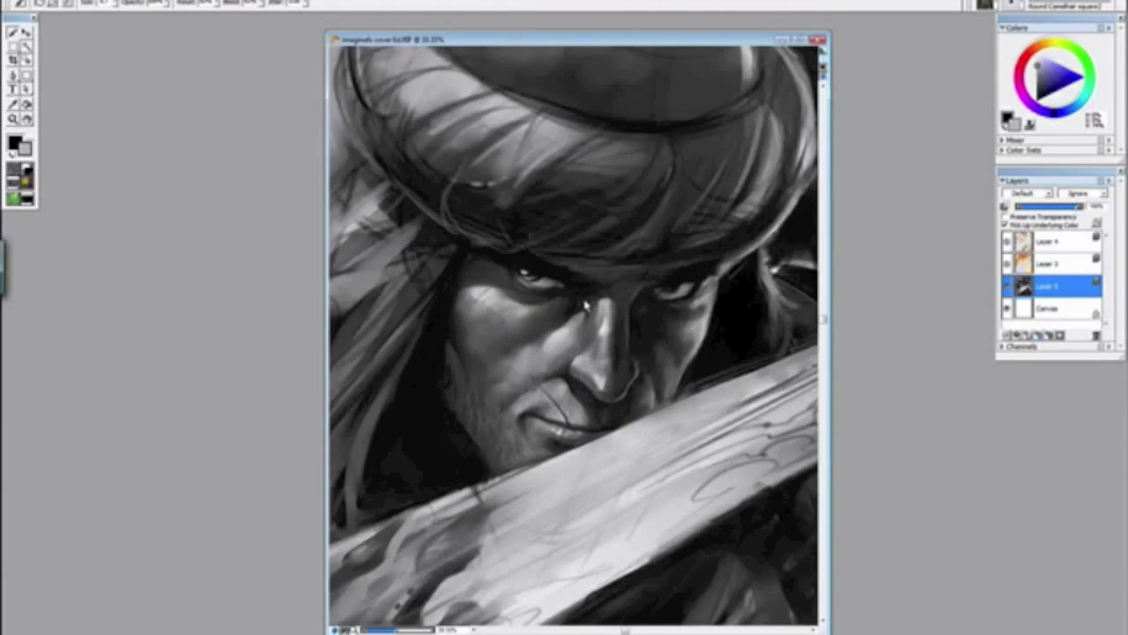
{"action": "left_click_drag", "start_coordinate": [682, 360], "coordinate": [493, 377]}
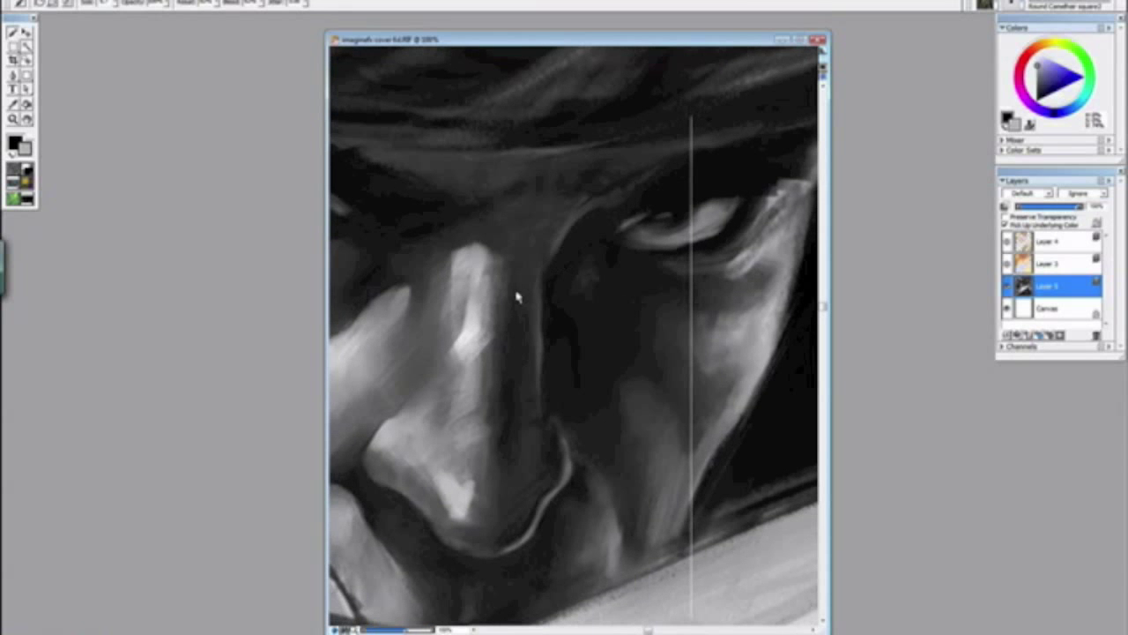
{"action": "left_click_drag", "start_coordinate": [512, 319], "coordinate": [551, 406]}
{"action": "left_click_drag", "start_coordinate": [625, 355], "coordinate": [622, 408]}
{"action": "left_click", "coordinate": [624, 412], "text": "alt"}
{"action": "key", "text": "]"}
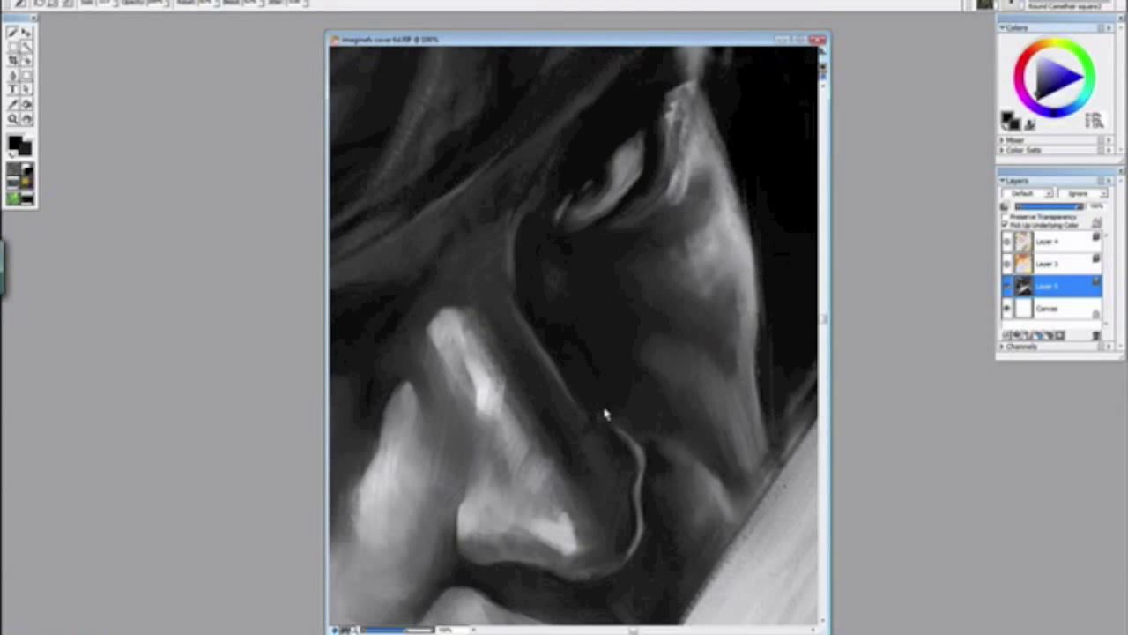
{"action": "left_click", "coordinate": [552, 372], "text": "alt"}
Step: Examine the shading beside the nose against the whole portrait, with the canvas turned back upright
{"action": "key", "text": "ctrl+minus"}
{"action": "key", "text": "ctrl+minus"}
{"action": "key", "text": "ctrl+minus"}
{"action": "key", "text": "ctrl+minus"}
{"action": "key", "text": "ctrl+minus"}
{"action": "key", "text": "ctrl+minus"}
{"action": "key", "text": "ctrl+minus"}
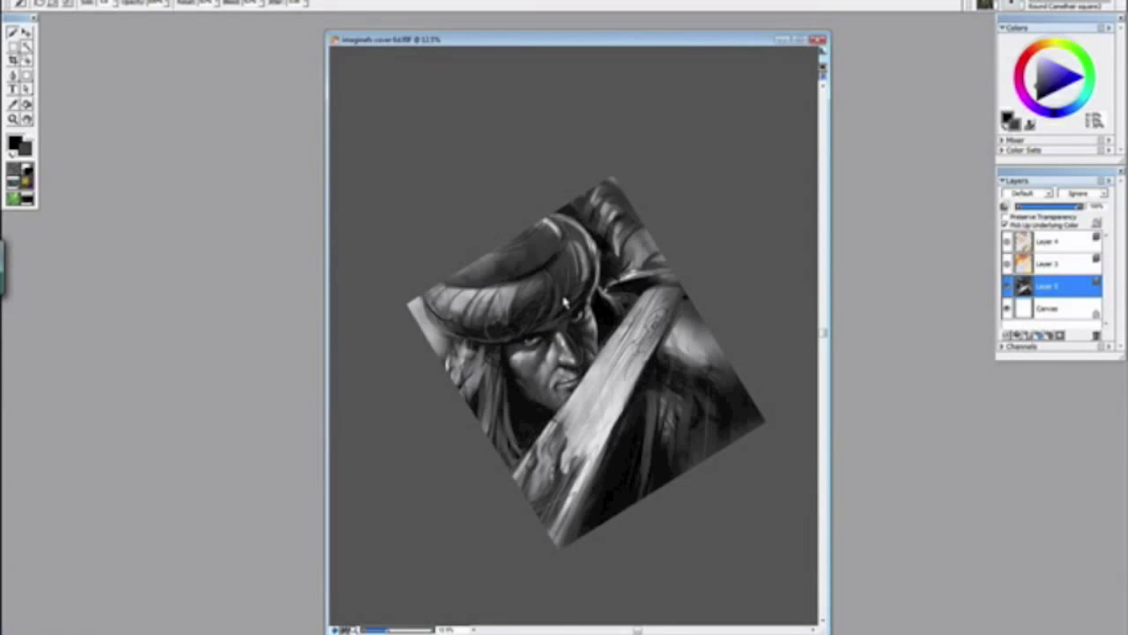
{"action": "key", "text": "ctrl+plus"}
{"action": "key", "text": "ctrl+plus"}
{"action": "key", "text": "ctrl+plus"}
{"action": "key", "text": "ctrl+plus"}
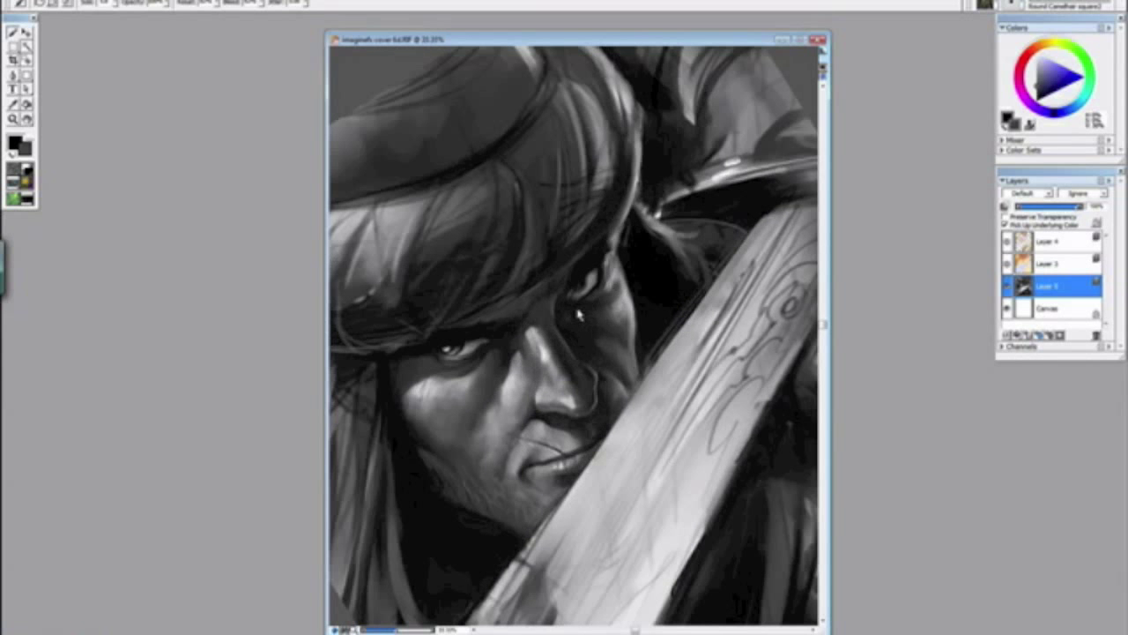
{"action": "key", "text": "alt+space"}
{"action": "left_click_drag", "start_coordinate": [534, 463], "coordinate": [465, 433]}
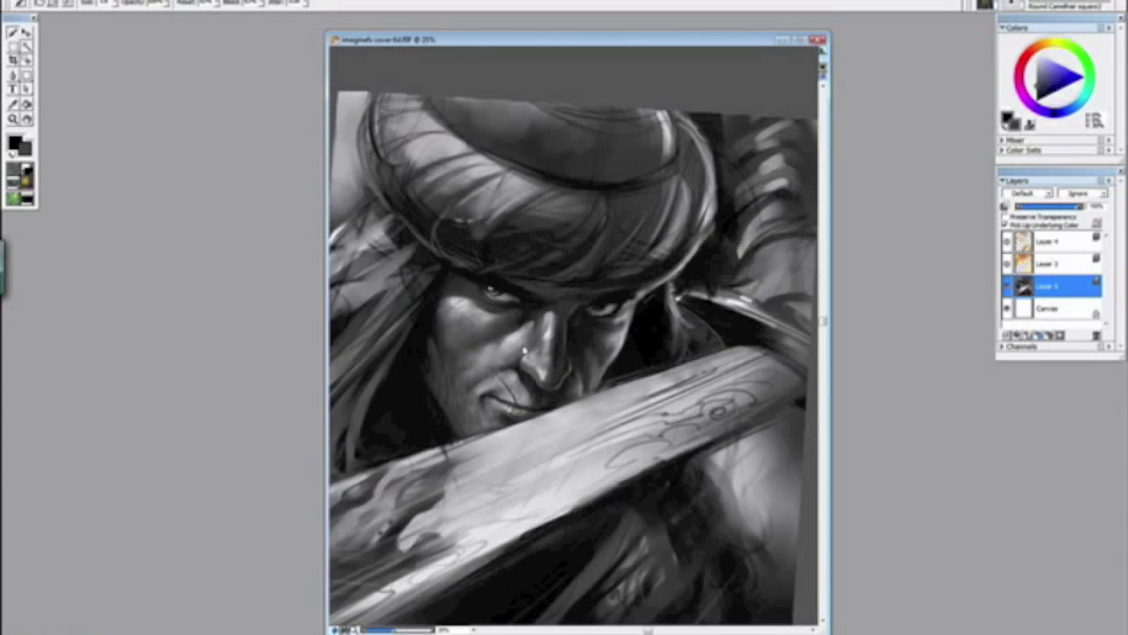
{"action": "key", "text": "ctrl+minus"}
Step: Darken the small light marks near the inner corner of the shaded-side eye with a sampled near-black
{"action": "key", "text": "ctrl+plus"}
{"action": "key", "text": "ctrl+plus"}
{"action": "key", "text": "ctrl+plus"}
{"action": "key", "text": "ctrl+plus"}
{"action": "key", "text": "ctrl+plus"}
{"action": "mouse_move", "coordinate": [514, 223]}
{"action": "left_mouse_down"}
{"action": "mouse_move", "coordinate": [556, 333]}
{"action": "mouse_move", "coordinate": [561, 321]}
{"action": "left_mouse_up"}
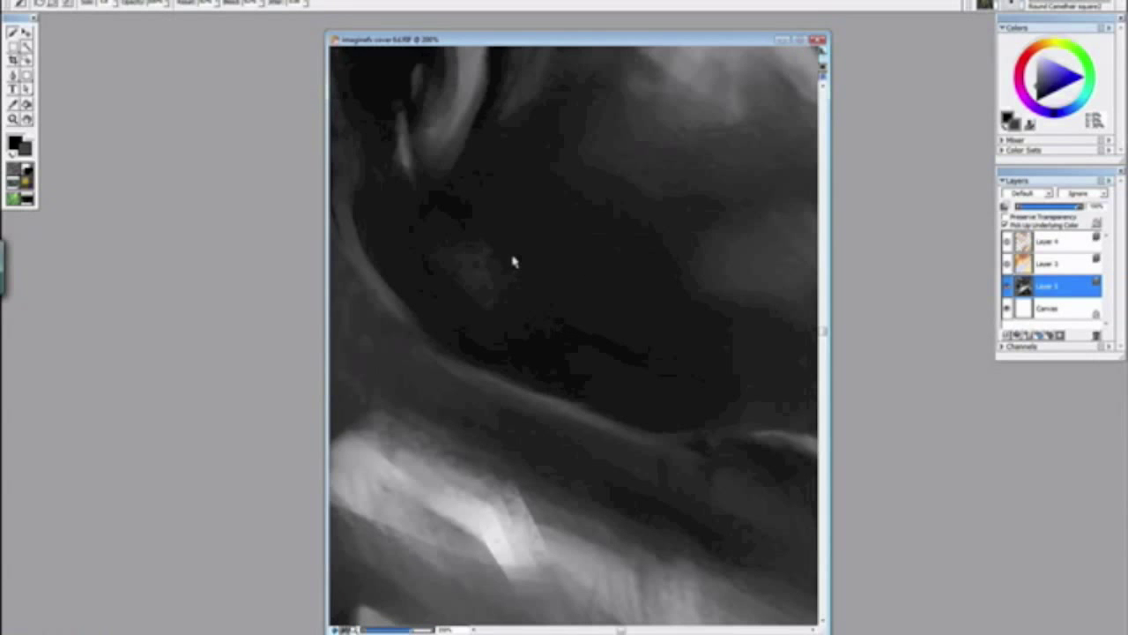
{"action": "left_click_drag", "start_coordinate": [514, 260], "coordinate": [631, 415]}
{"action": "left_click", "coordinate": [599, 285], "text": "alt"}
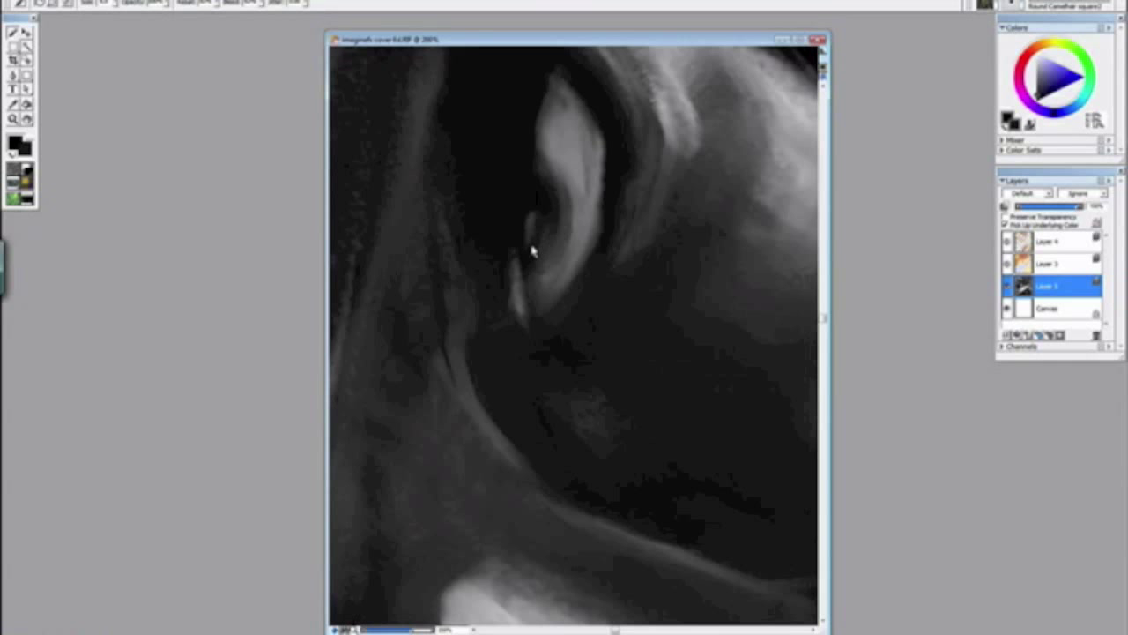
{"action": "mouse_move", "coordinate": [511, 250]}
{"action": "left_mouse_down"}
{"action": "mouse_move", "coordinate": [553, 236]}
{"action": "mouse_move", "coordinate": [545, 231]}
{"action": "mouse_move", "coordinate": [529, 264]}
{"action": "left_mouse_up"}
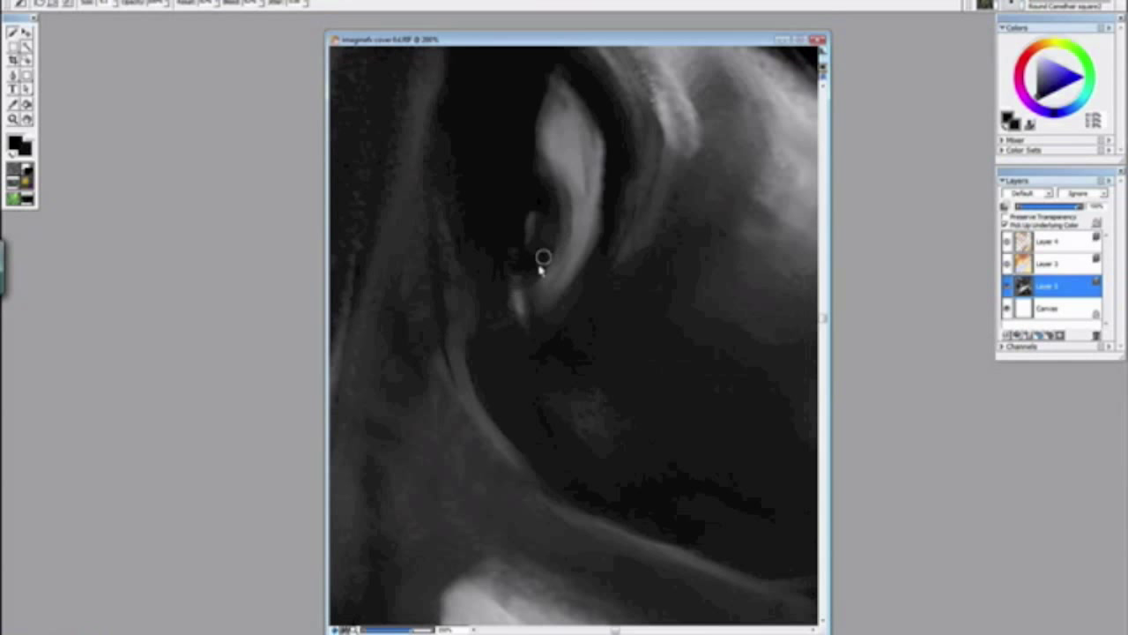
Step: Extend the sampled grey of the shaded-side eye into its inner corner and trim its edge with a sampled near-black
{"action": "left_click", "coordinate": [550, 282], "text": "alt"}
{"action": "mouse_move", "coordinate": [543, 280]}
{"action": "left_mouse_down"}
{"action": "mouse_move", "coordinate": [526, 296]}
{"action": "mouse_move", "coordinate": [536, 302]}
{"action": "left_mouse_up"}
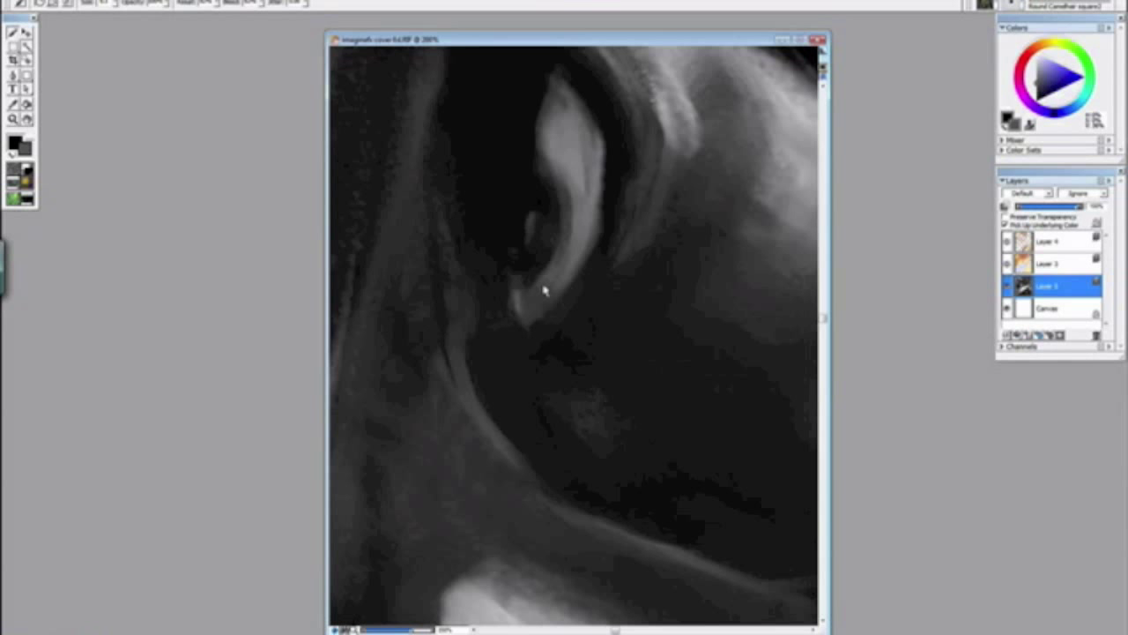
{"action": "left_click", "coordinate": [564, 314], "text": "alt"}
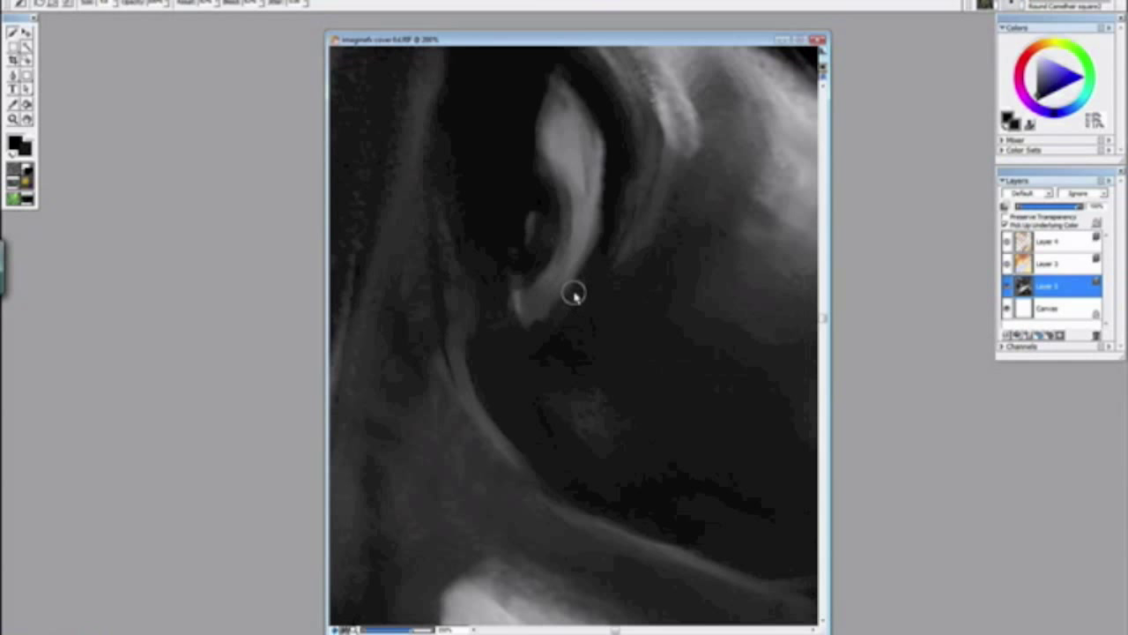
{"action": "left_click_drag", "start_coordinate": [514, 317], "coordinate": [503, 264]}
Step: Examine the reshaped shaded-side eye against the whole portrait and again in close-up
{"action": "key", "text": "ctrl+minus"}
{"action": "key", "text": "ctrl+minus"}
{"action": "key", "text": "ctrl+minus"}
{"action": "key", "text": "ctrl+minus"}
{"action": "key", "text": "ctrl+minus"}
{"action": "key", "text": "ctrl+minus"}
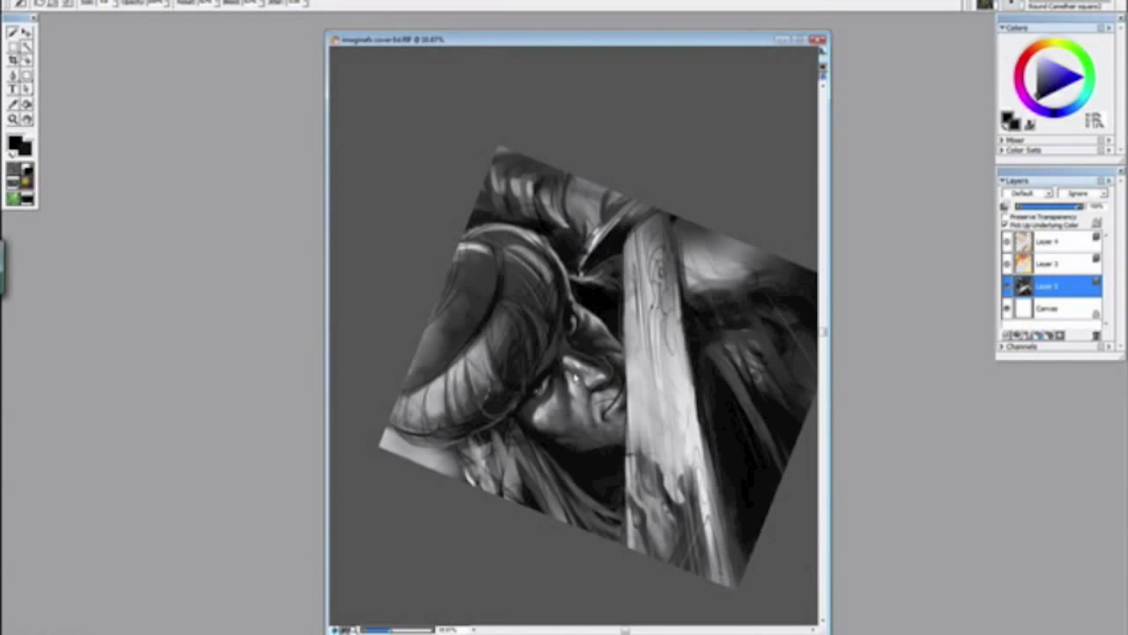
{"action": "scroll", "coordinate": [573, 377], "scroll_direction": "up", "scroll_amount": 8}
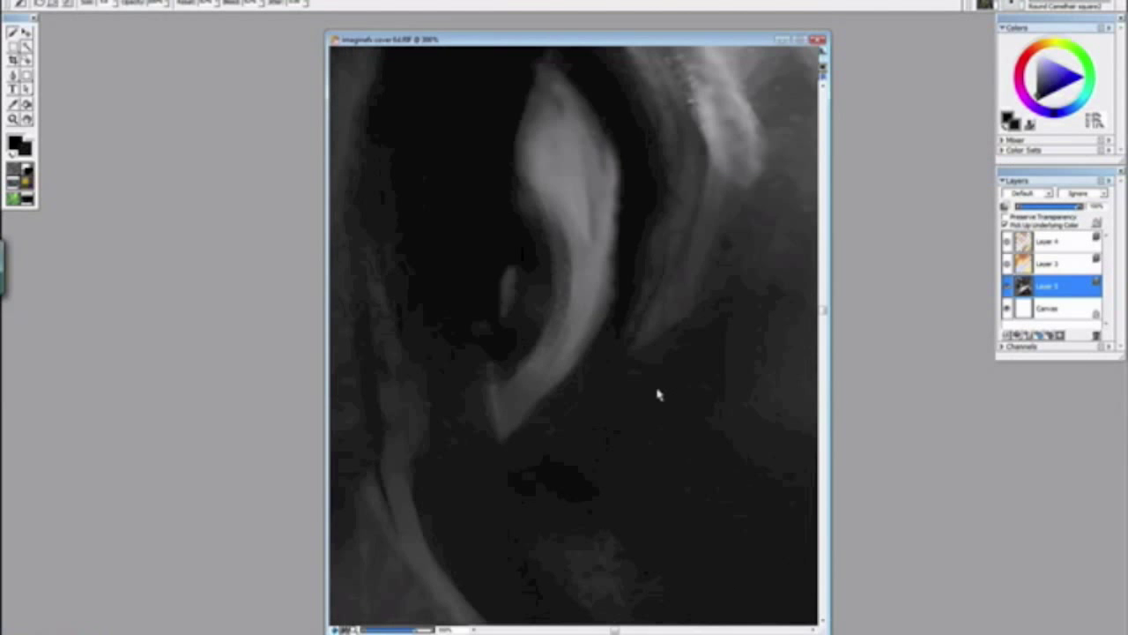
{"action": "scroll", "coordinate": [659, 391], "scroll_direction": "up", "scroll_amount": 1}
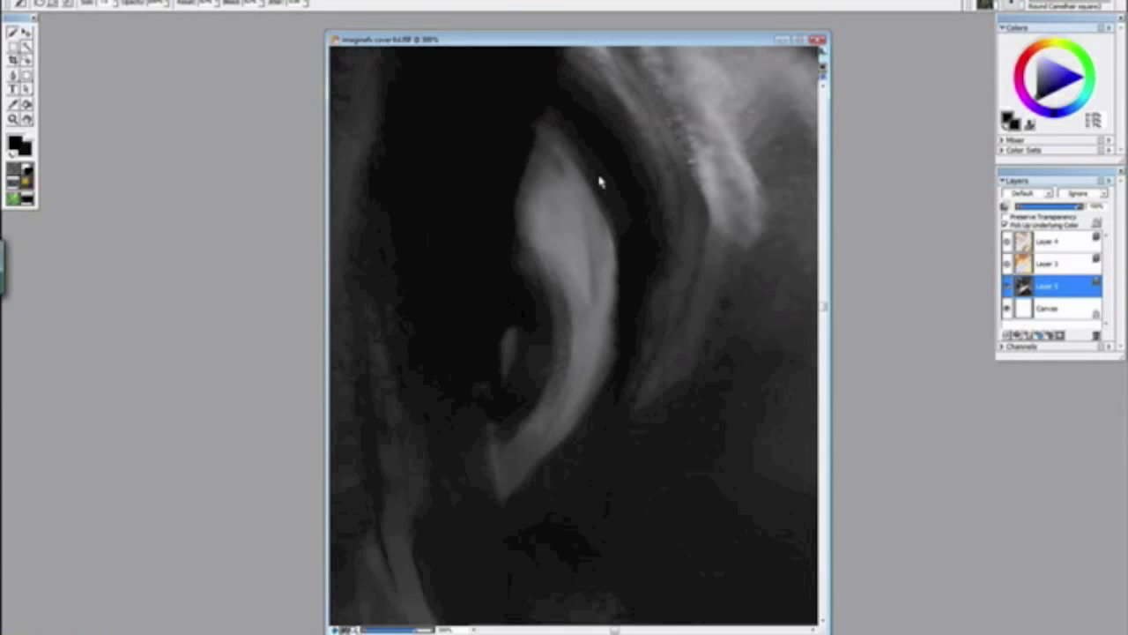
Step: Smooth the white of the shaded-side eye with sampled greys and add a grey crescent reflection inside its dark iris
{"action": "left_click", "coordinate": [565, 232], "text": "alt"}
{"action": "left_click_drag", "start_coordinate": [597, 246], "coordinate": [595, 301]}
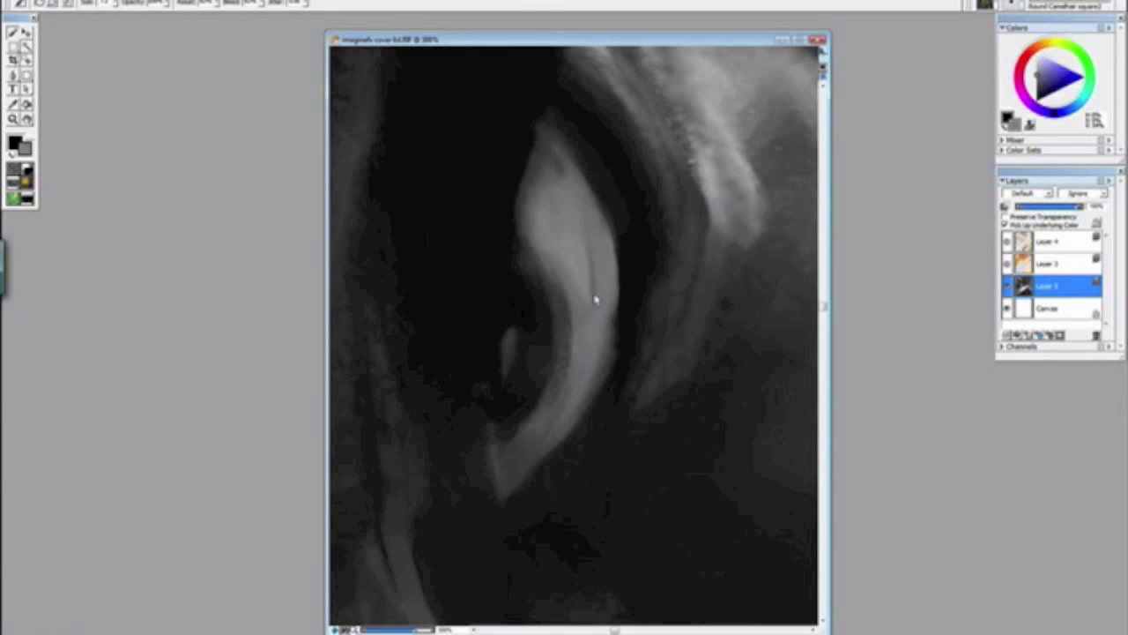
{"action": "left_click", "coordinate": [704, 178], "text": "alt"}
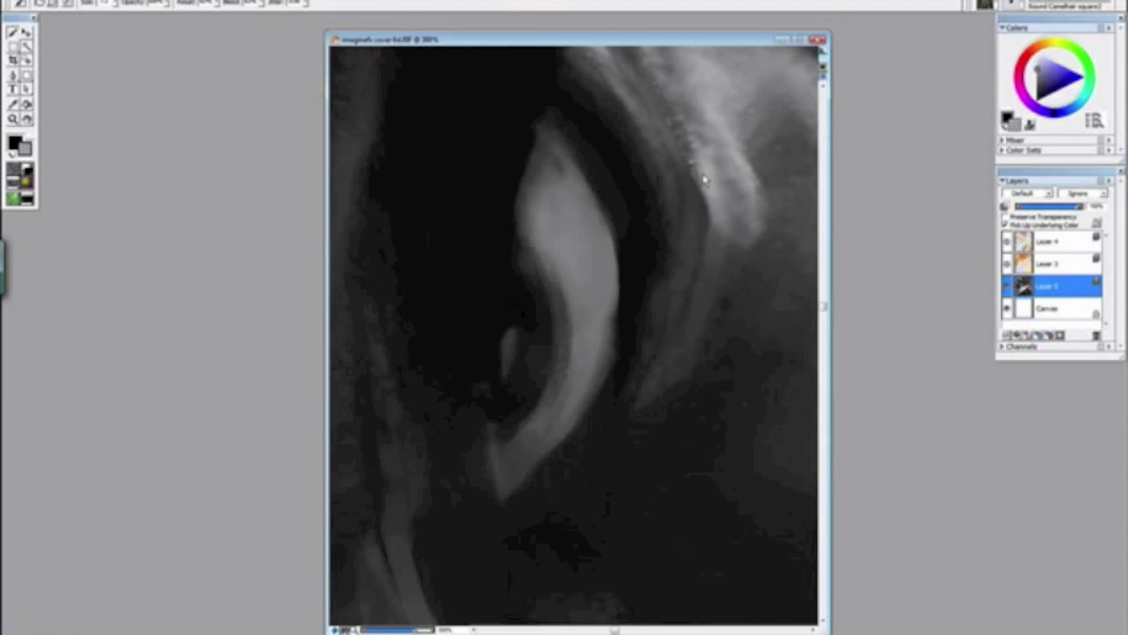
{"action": "mouse_move", "coordinate": [568, 213]}
{"action": "left_mouse_down"}
{"action": "mouse_move", "coordinate": [546, 238]}
{"action": "mouse_move", "coordinate": [562, 262]}
{"action": "mouse_move", "coordinate": [509, 317]}
{"action": "mouse_move", "coordinate": [523, 290]}
{"action": "mouse_move", "coordinate": [525, 374]}
{"action": "left_mouse_up"}
{"action": "left_click_drag", "start_coordinate": [512, 298], "coordinate": [537, 368]}
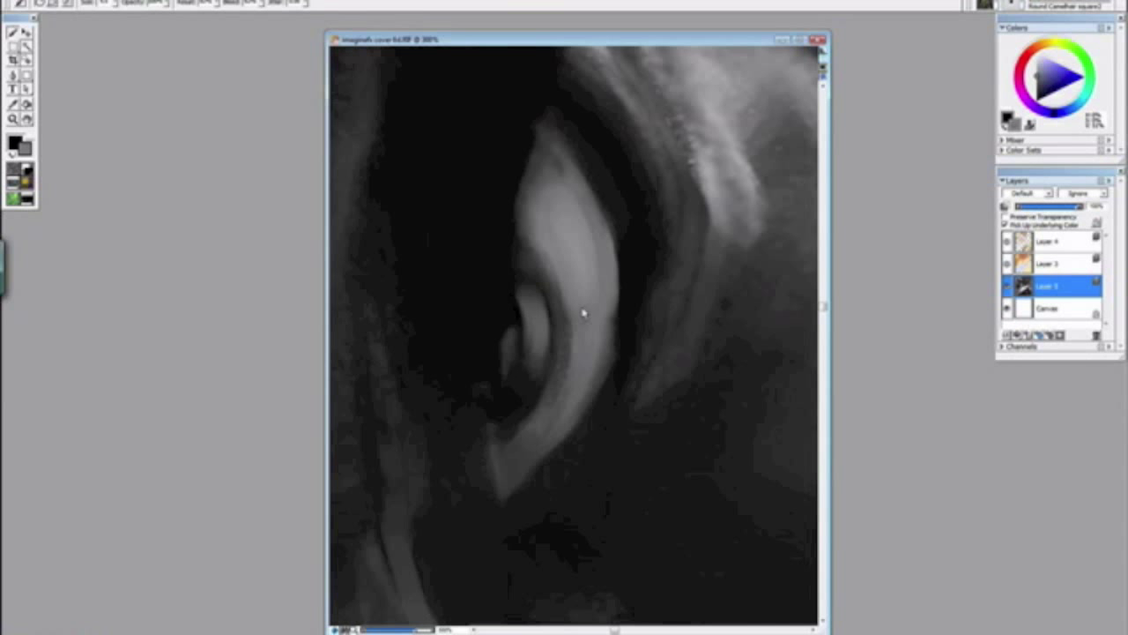
{"action": "left_click_drag", "start_coordinate": [574, 355], "coordinate": [575, 378]}
Step: Examine the retouched shaded-side eye against the whole portrait with the canvas turned back upright
{"action": "key", "text": "ctrl+minus"}
{"action": "key", "text": "ctrl+minus"}
{"action": "key", "text": "ctrl+minus"}
{"action": "key", "text": "ctrl+minus"}
{"action": "key", "text": "ctrl+minus"}
{"action": "key", "text": "ctrl+minus"}
{"action": "key", "text": "ctrl+minus"}
{"action": "left_click_drag", "start_coordinate": [520, 452], "coordinate": [427, 298]}
{"action": "left_click", "coordinate": [408, 277]}
{"action": "key", "text": "ctrl+minus"}
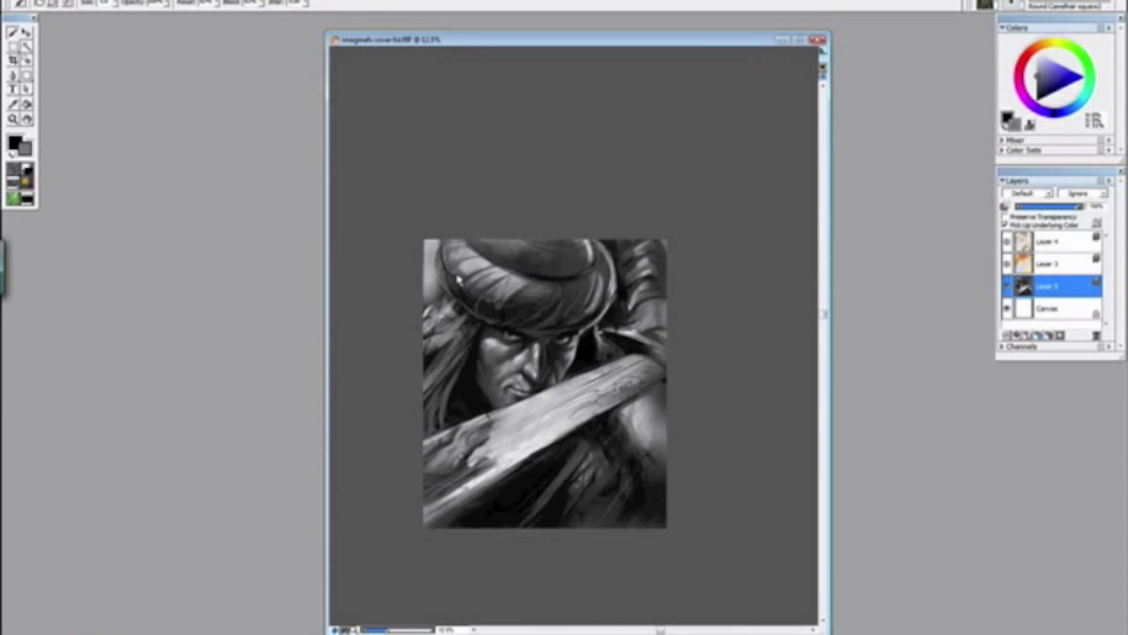
Step: Examine the outer corner of the shaded-side eye in close-up and again at full-portrait scale
{"action": "key", "text": "ctrl+plus"}
{"action": "key", "text": "ctrl+plus"}
{"action": "key", "text": "ctrl+plus"}
{"action": "key", "text": "ctrl+plus"}
{"action": "key", "text": "ctrl+plus"}
{"action": "key", "text": "ctrl+plus"}
{"action": "key", "text": "ctrl+plus"}
{"action": "left_click_drag", "start_coordinate": [496, 404], "coordinate": [517, 324]}
{"action": "left_click", "coordinate": [518, 355], "text": "alt"}
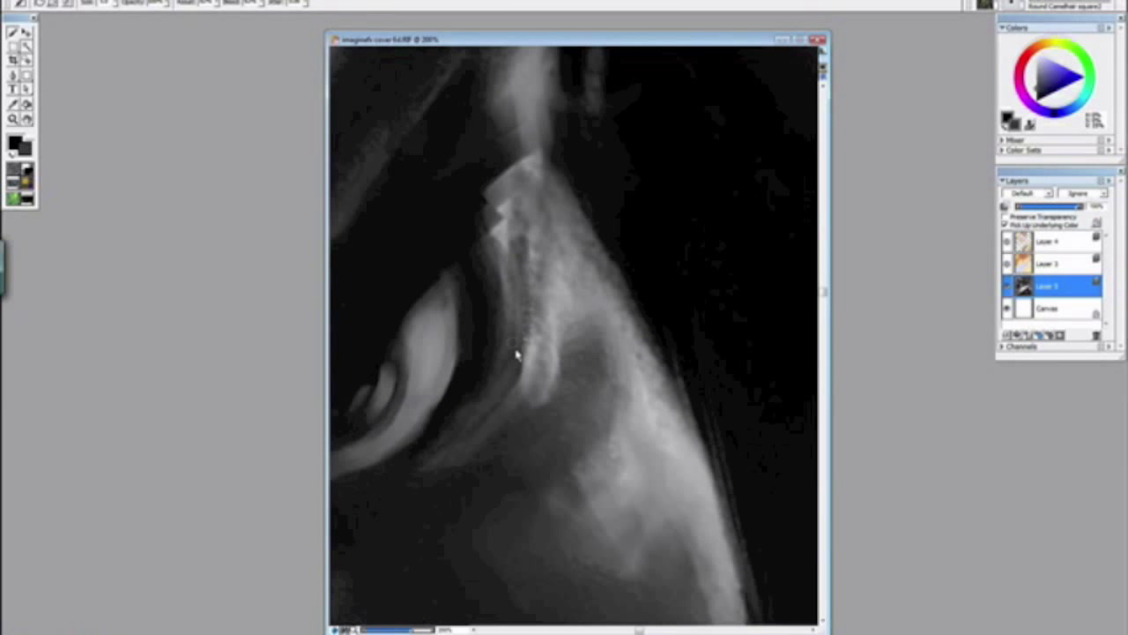
{"action": "key", "text": "ctrl+minus"}
{"action": "key", "text": "ctrl+minus"}
{"action": "key", "text": "ctrl+minus"}
{"action": "key", "text": "ctrl+minus"}
{"action": "key", "text": "ctrl+minus"}
{"action": "key", "text": "ctrl+minus"}
{"action": "key", "text": "ctrl+minus"}
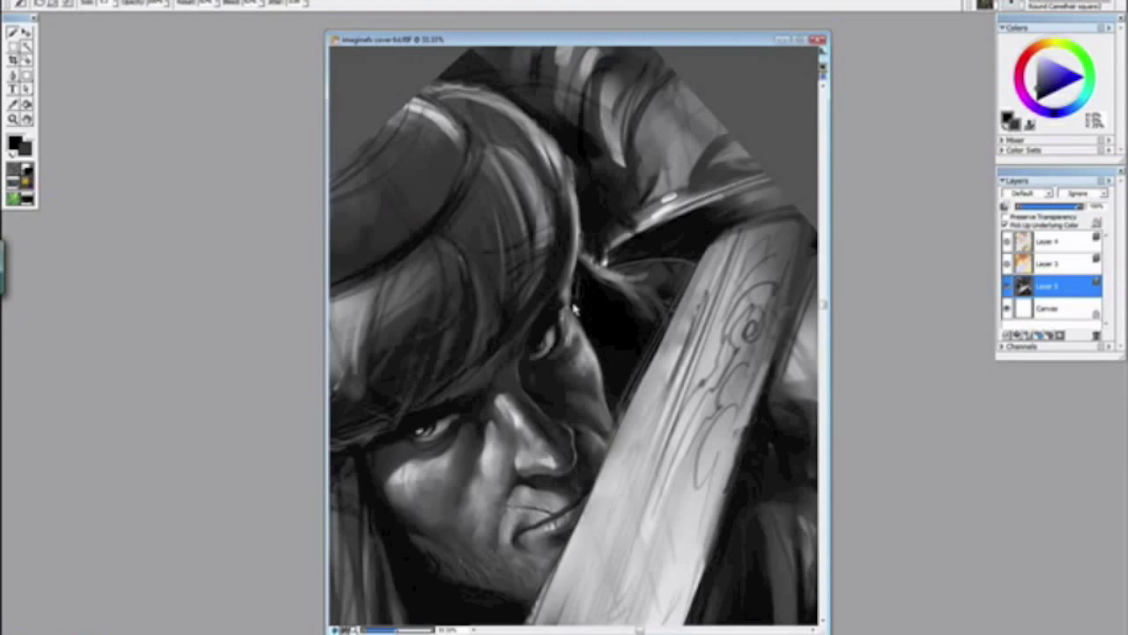
{"action": "left_click", "coordinate": [652, 449], "text": "alt"}
{"action": "left_click_drag", "start_coordinate": [650, 448], "coordinate": [655, 399]}
{"action": "key", "text": "ctrl+minus"}
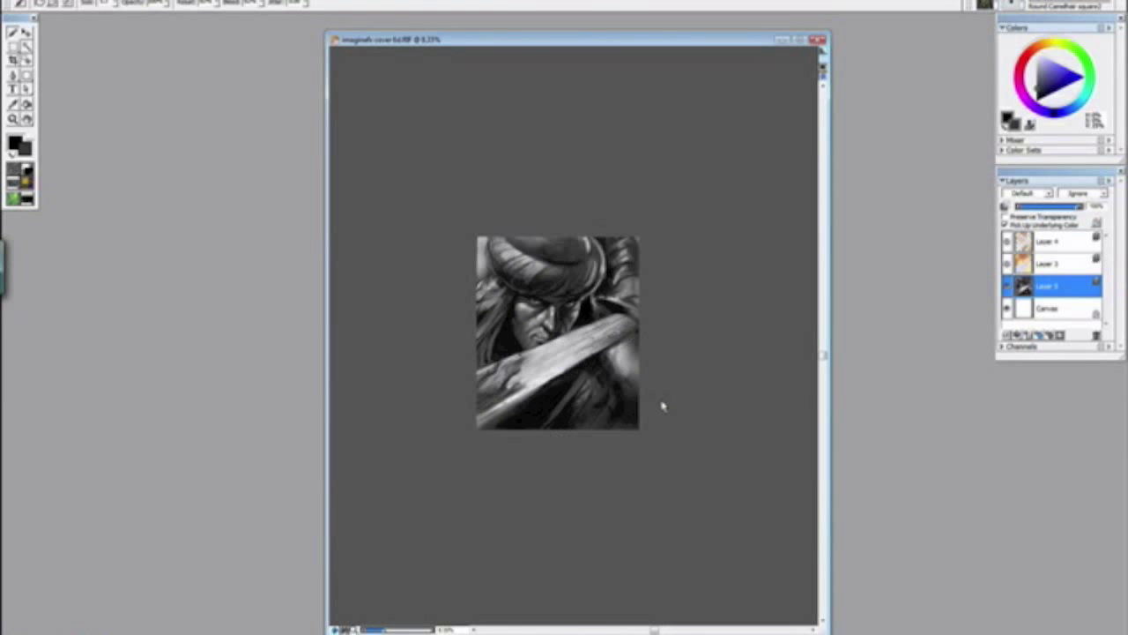
Step: Paint bright highlights on the fabric folds above the blade's far end with Variable Oil Pastel 20 and a sampled light tone
{"action": "key", "text": "ctrl+plus"}
{"action": "key", "text": "ctrl+plus"}
{"action": "key", "text": "ctrl+plus"}
{"action": "key", "text": "ctrl+plus"}
{"action": "mouse_move", "coordinate": [702, 311]}
{"action": "left_mouse_down"}
{"action": "mouse_move", "coordinate": [486, 464]}
{"action": "mouse_move", "coordinate": [348, 504]}
{"action": "left_mouse_up"}
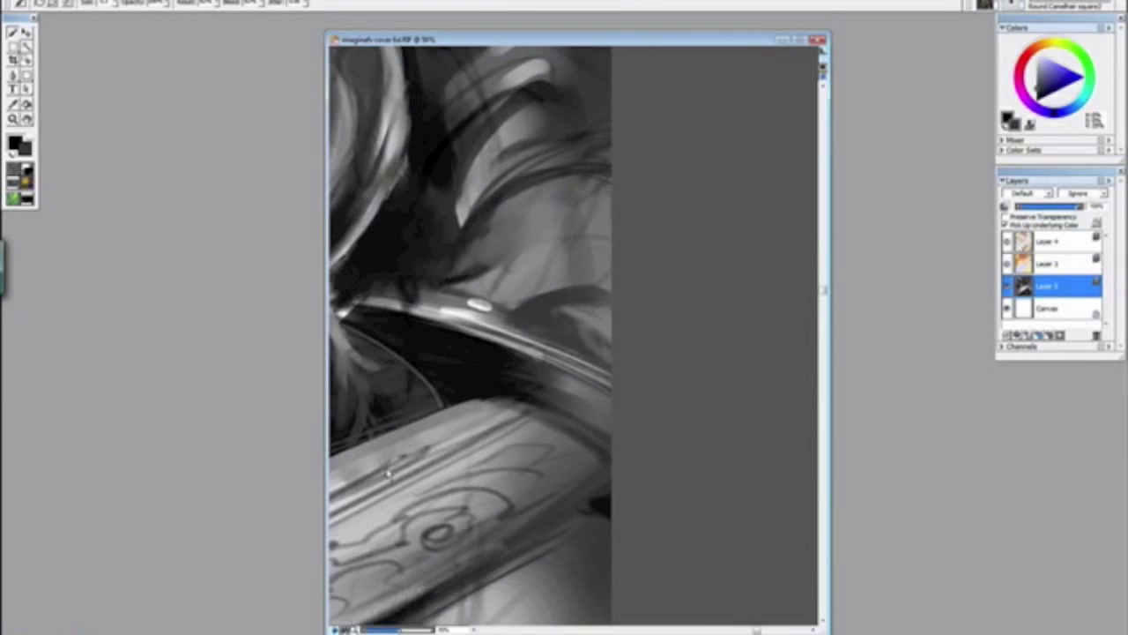
{"action": "left_click_drag", "start_coordinate": [407, 370], "coordinate": [477, 279]}
{"action": "left_click", "coordinate": [1016, 5]}
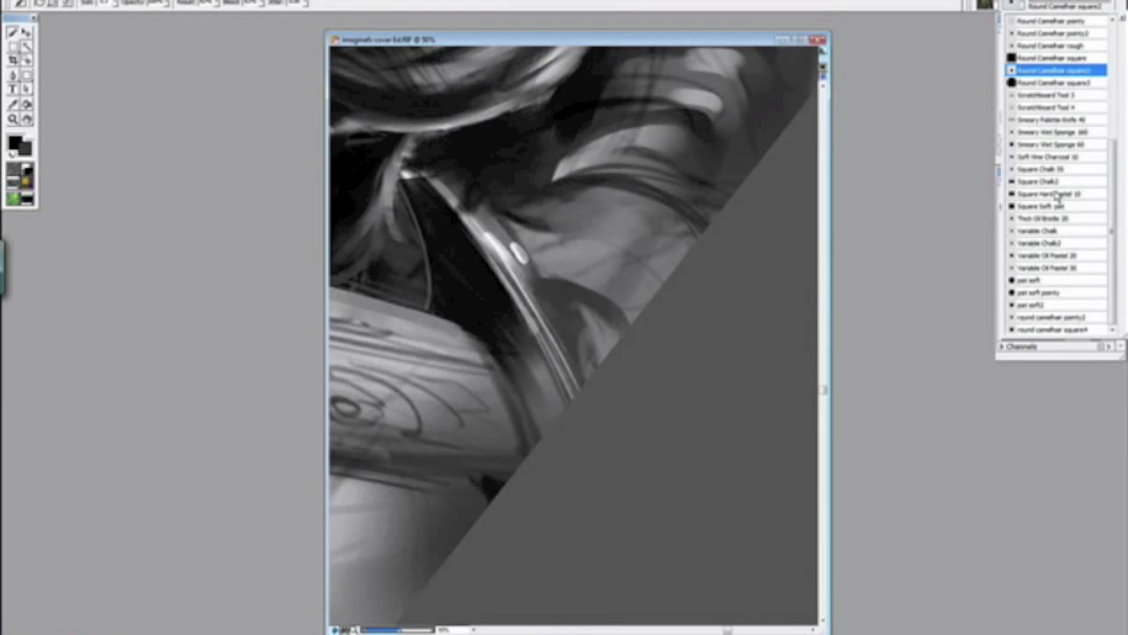
{"action": "left_click", "coordinate": [1069, 269]}
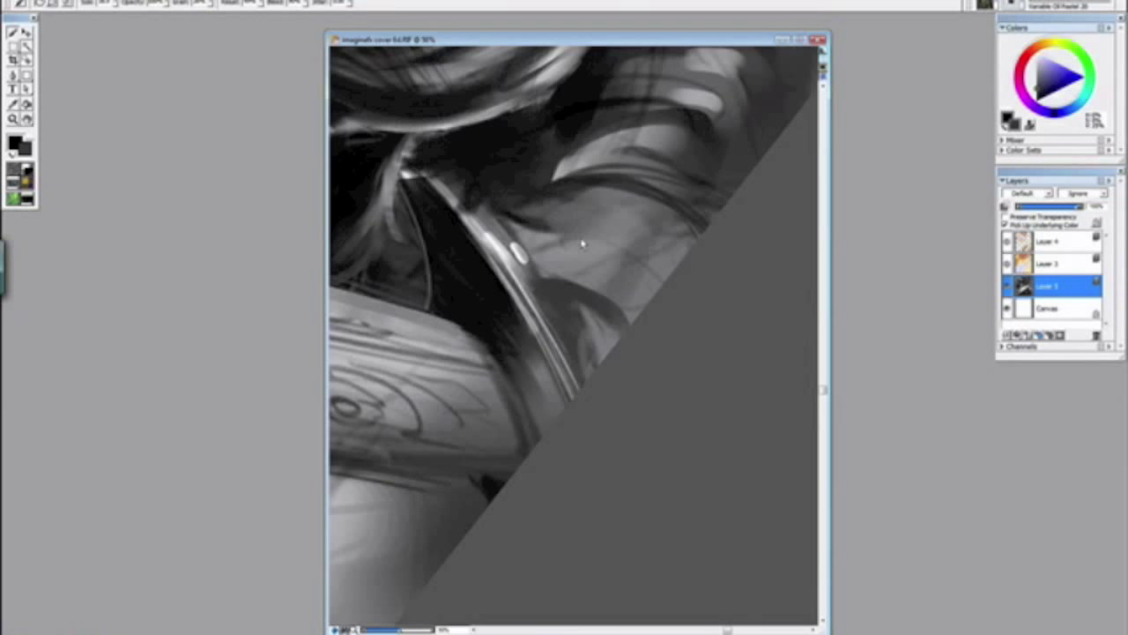
{"action": "left_click", "coordinate": [503, 254], "text": "alt"}
{"action": "mouse_move", "coordinate": [567, 258]}
{"action": "left_mouse_down"}
{"action": "mouse_move", "coordinate": [617, 281]}
{"action": "mouse_move", "coordinate": [564, 238]}
{"action": "mouse_move", "coordinate": [617, 269]}
{"action": "mouse_move", "coordinate": [642, 236]}
{"action": "mouse_move", "coordinate": [630, 211]}
{"action": "mouse_move", "coordinate": [608, 207]}
{"action": "mouse_move", "coordinate": [623, 227]}
{"action": "left_mouse_up"}
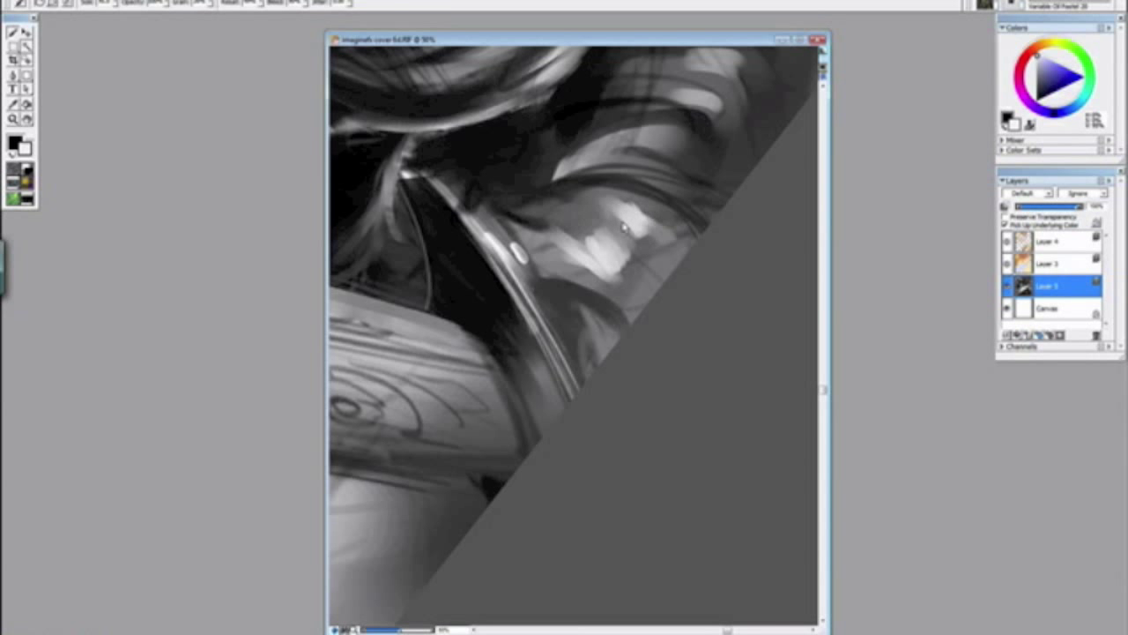
Step: Lighten the lower fabric fold near the canvas edge with tones sampled from the surrounding folds
{"action": "left_click", "coordinate": [615, 306], "text": "alt"}
{"action": "mouse_move", "coordinate": [616, 304]}
{"action": "left_mouse_down"}
{"action": "mouse_move", "coordinate": [604, 291]}
{"action": "mouse_move", "coordinate": [607, 309]}
{"action": "mouse_move", "coordinate": [589, 289]}
{"action": "mouse_move", "coordinate": [599, 344]}
{"action": "left_mouse_up"}
{"action": "left_click", "coordinate": [596, 268], "text": "alt"}
{"action": "mouse_move", "coordinate": [624, 300]}
{"action": "left_mouse_down"}
{"action": "mouse_move", "coordinate": [612, 364]}
{"action": "mouse_move", "coordinate": [608, 335]}
{"action": "mouse_move", "coordinate": [631, 287]}
{"action": "left_mouse_up"}
Step: Examine the highlighted fabric folds against the whole portrait, and the hair lock between the face and blade in close-up
{"action": "key", "text": "ctrl+minus"}
{"action": "key", "text": "ctrl+minus"}
{"action": "key", "text": "ctrl+minus"}
{"action": "key", "text": "ctrl+minus"}
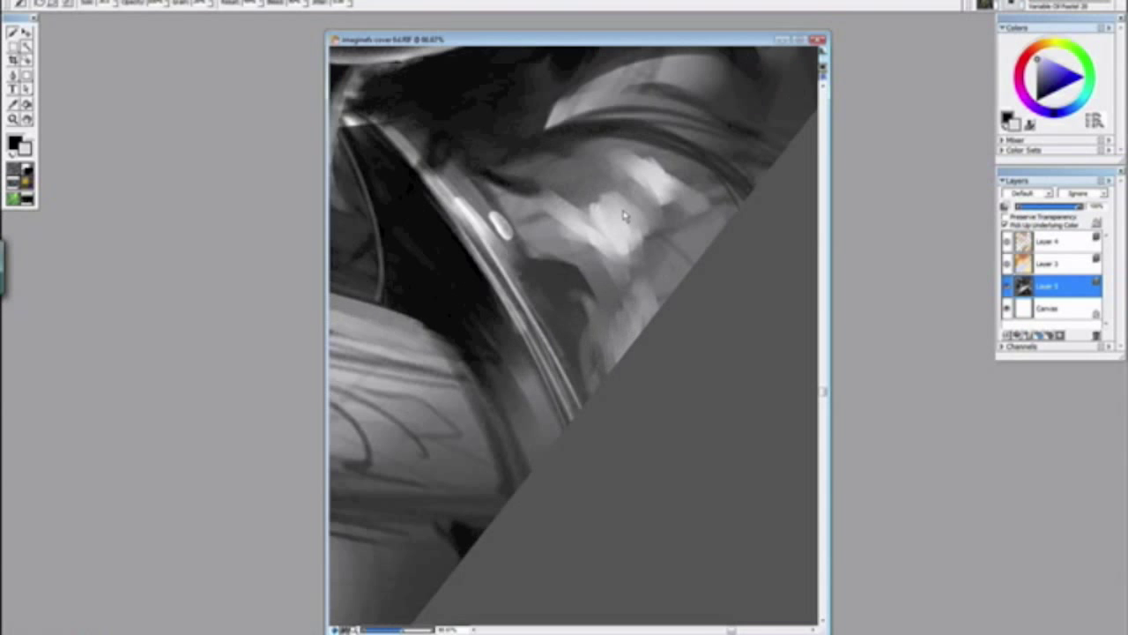
{"action": "left_click", "coordinate": [652, 388], "text": "alt"}
{"action": "left_click_drag", "start_coordinate": [652, 388], "coordinate": [685, 353]}
{"action": "key", "text": "ctrl+minus"}
{"action": "key", "text": "ctrl+plus"}
{"action": "key", "text": "ctrl+plus"}
{"action": "key", "text": "ctrl+plus"}
{"action": "key", "text": "ctrl+plus"}
{"action": "key", "text": "ctrl+plus"}
{"action": "key", "text": "ctrl+plus"}
{"action": "key", "text": "ctrl+plus"}
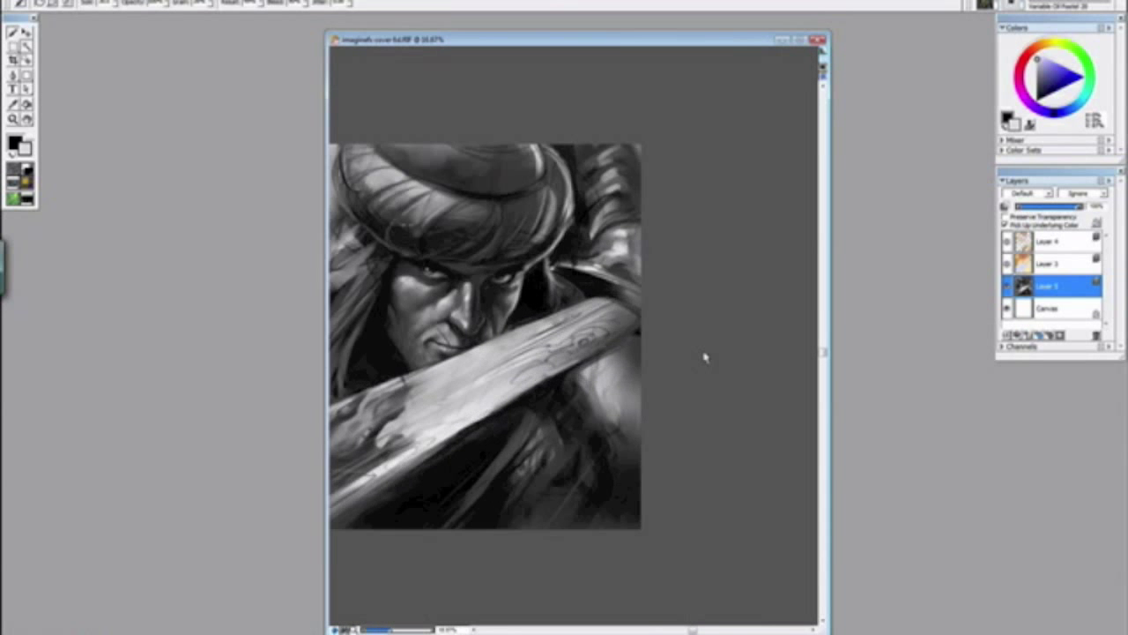
{"action": "left_click_drag", "start_coordinate": [516, 204], "coordinate": [544, 349]}
{"action": "left_click", "coordinate": [536, 248], "text": "alt"}
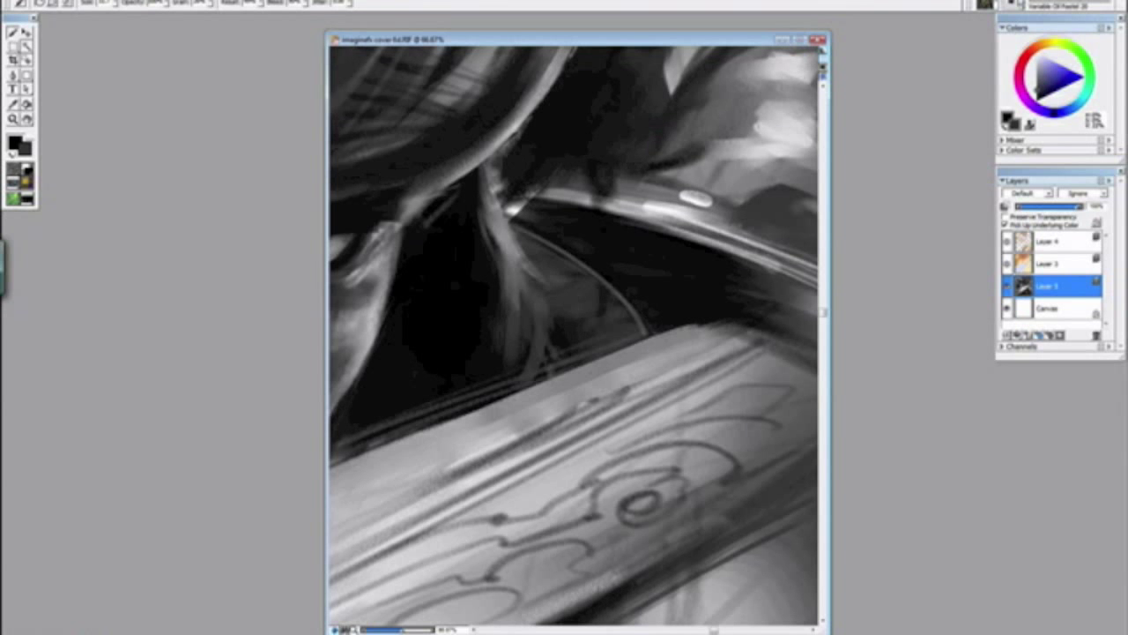
{"action": "left_click", "coordinate": [1017, 3]}
{"action": "left_click_drag", "start_coordinate": [1112, 150], "coordinate": [1105, 25]}
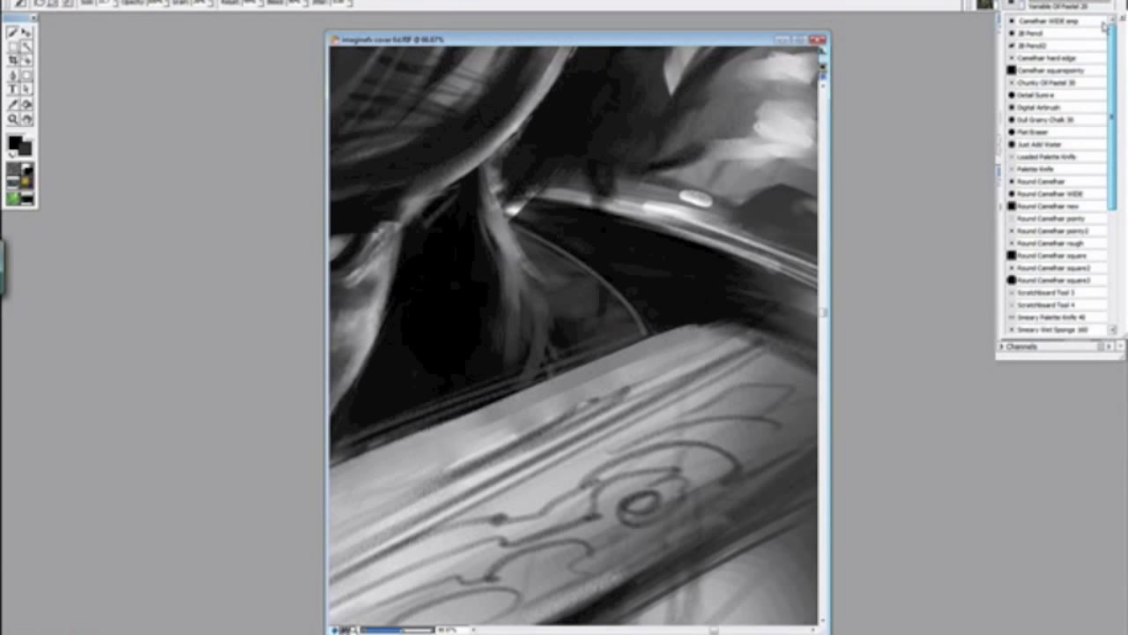
{"action": "left_click", "coordinate": [1047, 57]}
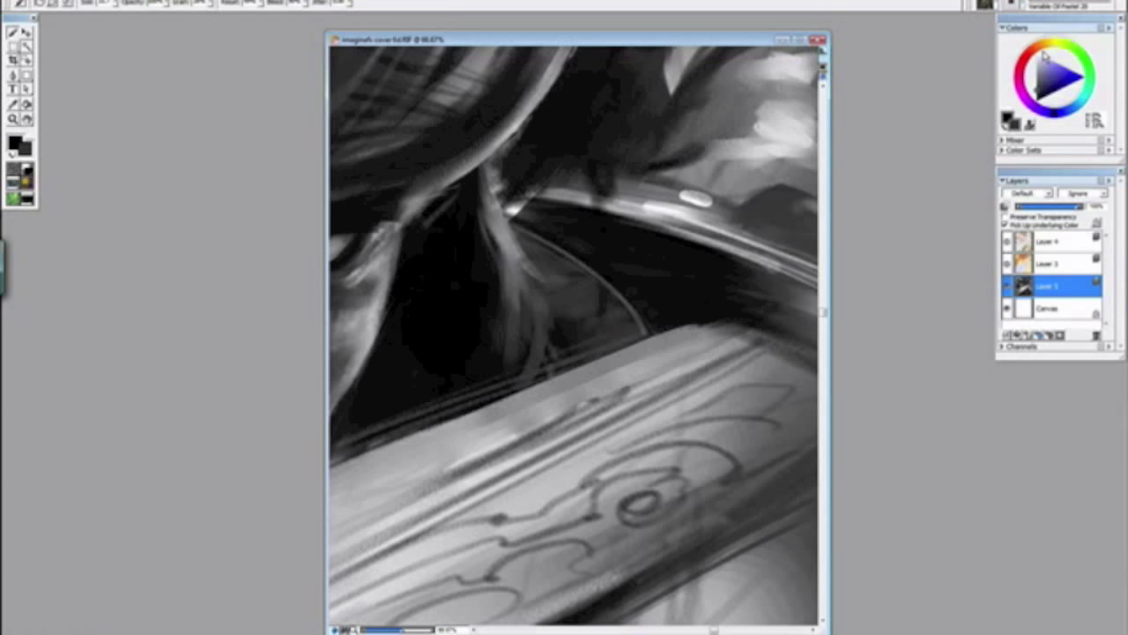
Step: Draw thin grey hair strands with 2B Pencil2 on the lock hanging between the shaded cheek and the blade
{"action": "left_click", "coordinate": [1015, 7]}
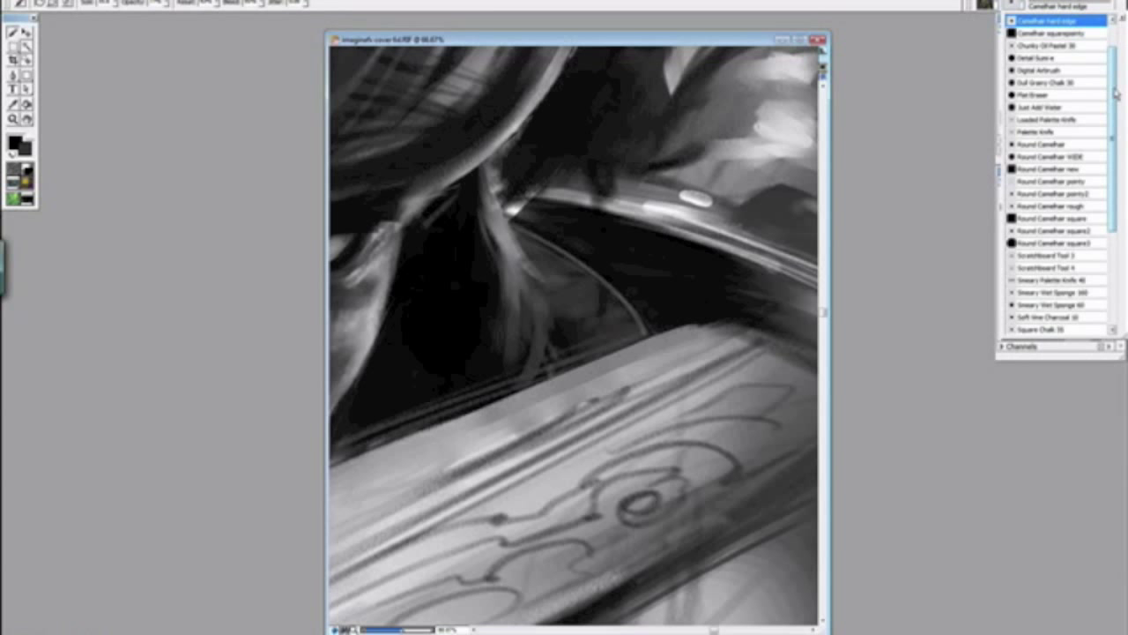
{"action": "scroll", "coordinate": [1110, 95], "scroll_direction": "up", "scroll_amount": 1}
{"action": "left_click", "coordinate": [1035, 45]}
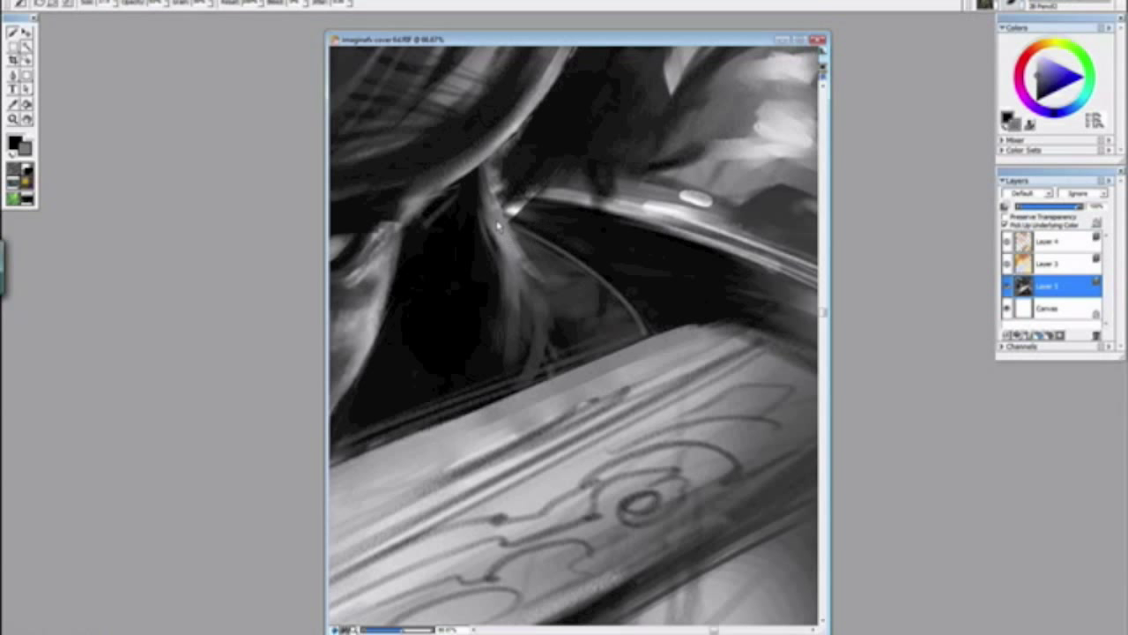
{"action": "left_click_drag", "start_coordinate": [509, 253], "coordinate": [558, 348]}
{"action": "left_click_drag", "start_coordinate": [478, 187], "coordinate": [503, 360]}
{"action": "left_click_drag", "start_coordinate": [473, 196], "coordinate": [457, 327]}
{"action": "left_click_drag", "start_coordinate": [461, 242], "coordinate": [496, 359]}
{"action": "left_click_drag", "start_coordinate": [458, 220], "coordinate": [515, 375]}
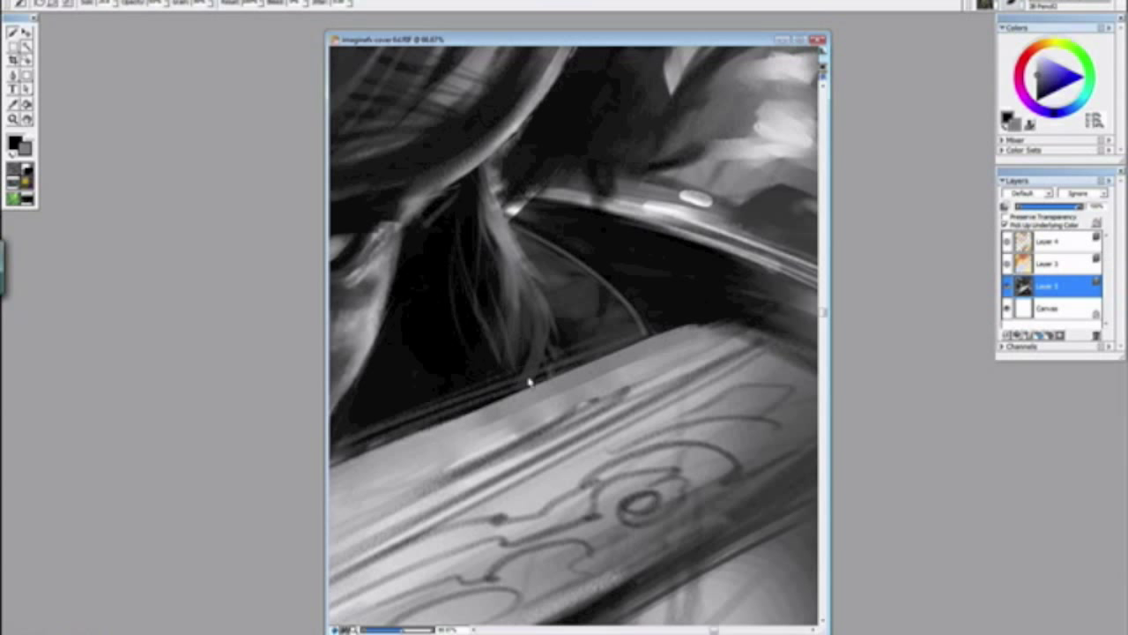
Step: Examine the added hair strands against the whole portrait, and the lit cheek and jaw in close-up
{"action": "key", "text": "ctrl+minus"}
{"action": "key", "text": "ctrl+minus"}
{"action": "key", "text": "ctrl+minus"}
{"action": "key", "text": "ctrl+minus"}
{"action": "key", "text": "ctrl+minus"}
{"action": "key", "text": "ctrl+minus"}
{"action": "key", "text": "ctrl+plus"}
{"action": "key", "text": "ctrl+plus"}
{"action": "key", "text": "ctrl+plus"}
{"action": "key", "text": "ctrl+plus"}
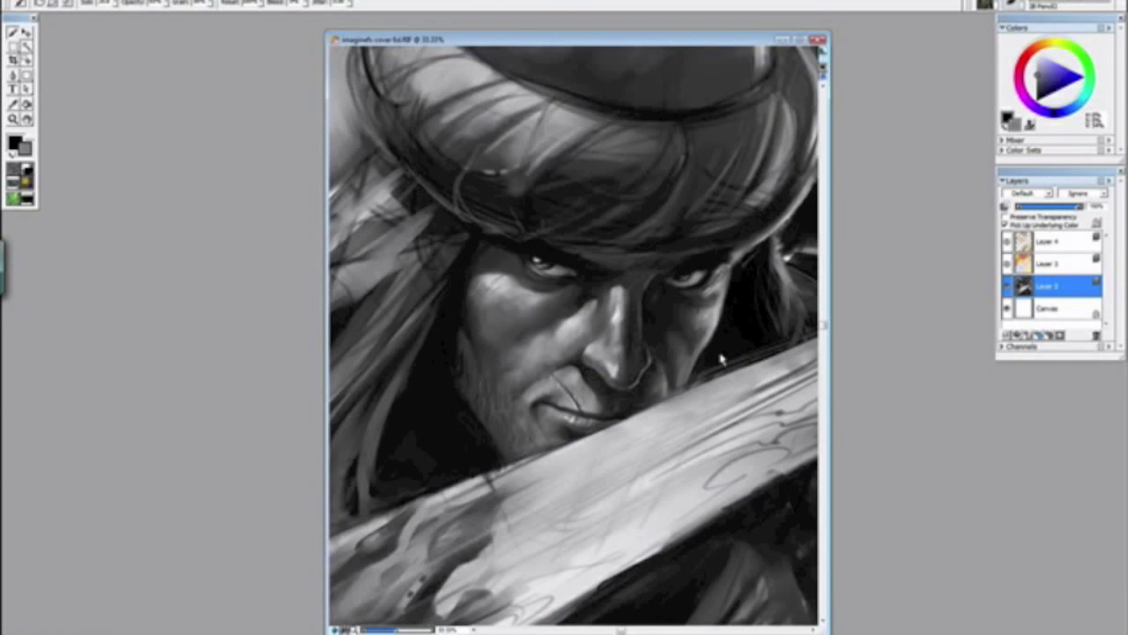
{"action": "key", "text": "ctrl+plus"}
{"action": "key", "text": "ctrl+plus"}
{"action": "key", "text": "ctrl+plus"}
{"action": "key", "text": "ctrl+plus"}
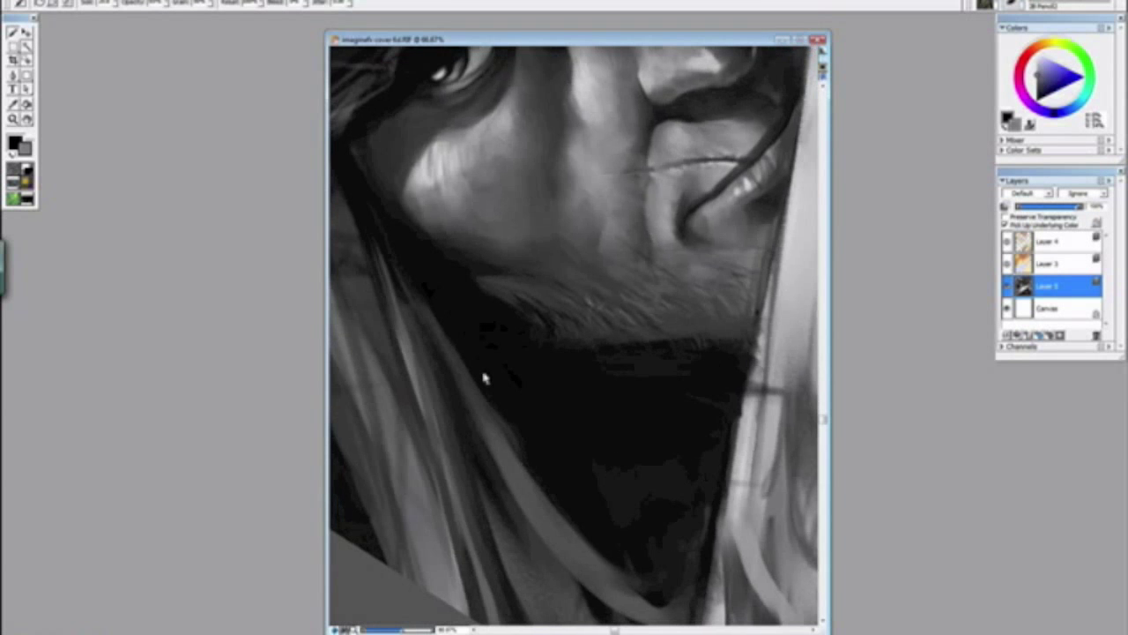
Step: Examine the long hair beside the lit cheek in close-up and against the whole portrait
{"action": "left_click_drag", "start_coordinate": [483, 376], "coordinate": [573, 406]}
{"action": "left_click", "coordinate": [490, 278], "text": "alt"}
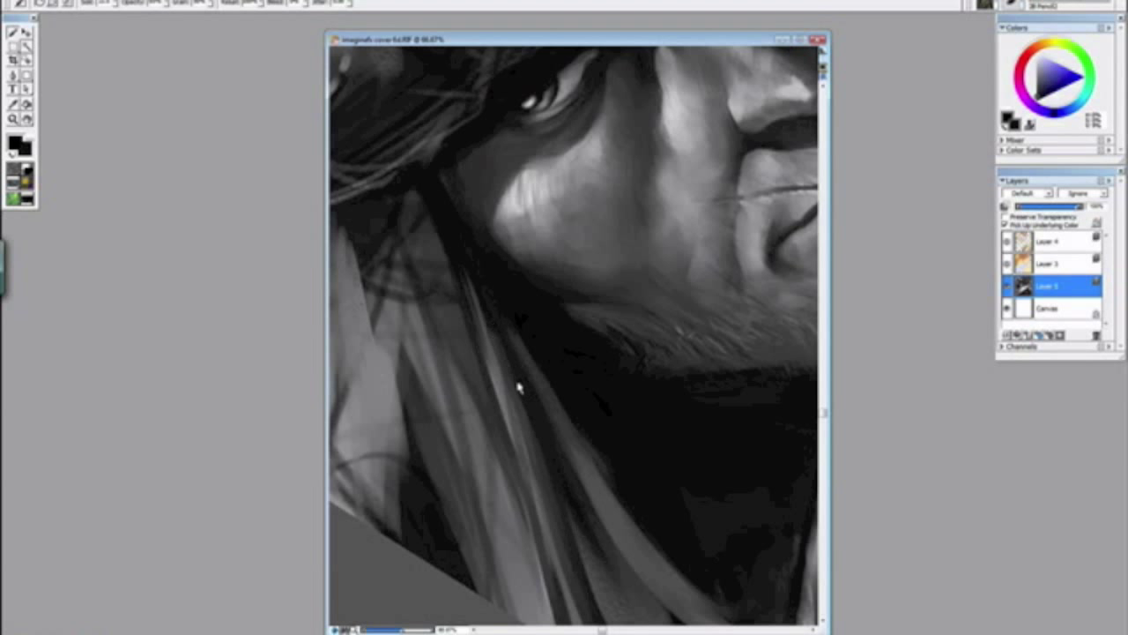
{"action": "left_click_drag", "start_coordinate": [474, 294], "coordinate": [573, 319], "text": "space"}
{"action": "left_click", "coordinate": [455, 298], "text": "alt"}
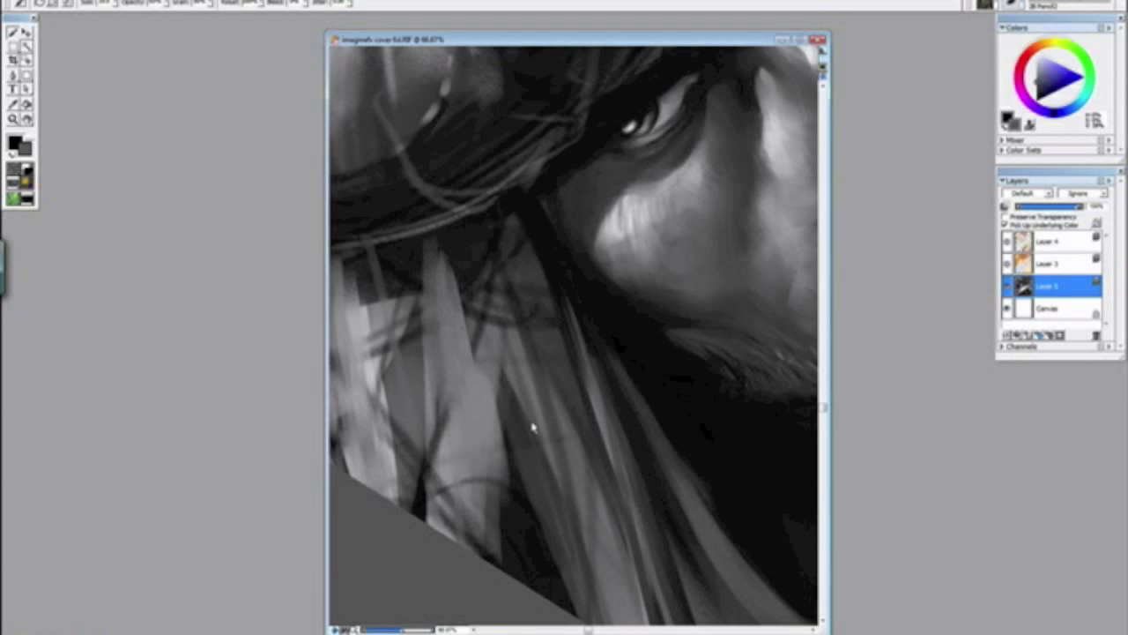
{"action": "key", "text": "ctrl+minus"}
{"action": "key", "text": "ctrl+minus"}
{"action": "key", "text": "ctrl+minus"}
{"action": "key", "text": "ctrl+minus"}
{"action": "key", "text": "ctrl+minus"}
{"action": "key", "text": "ctrl+minus"}
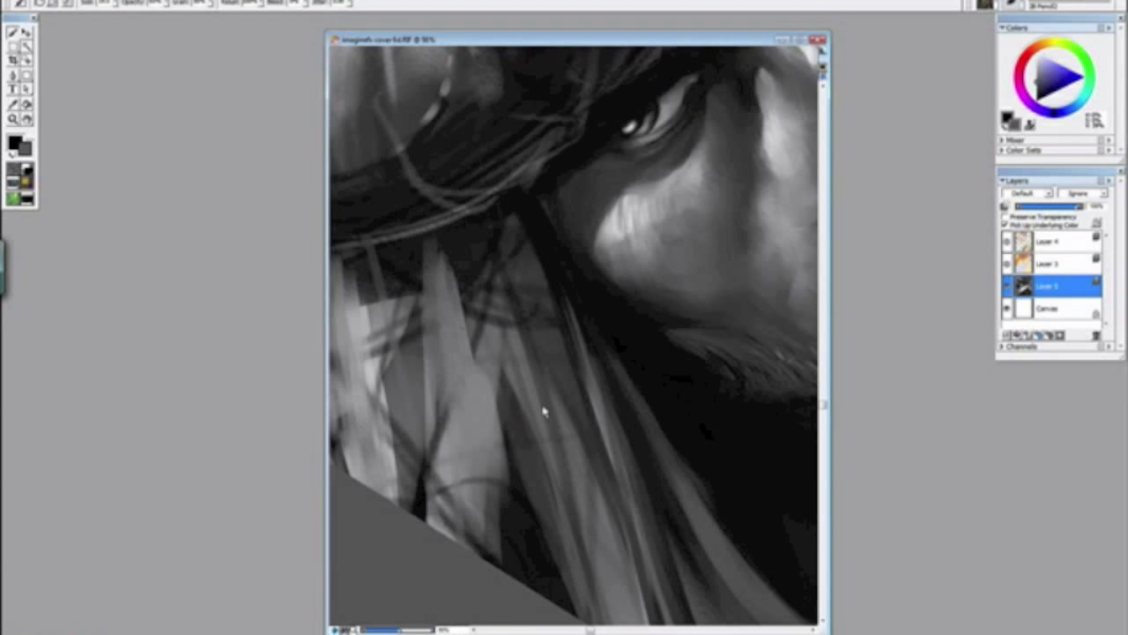
{"action": "left_click", "coordinate": [607, 459], "text": "alt"}
{"action": "left_click_drag", "start_coordinate": [605, 458], "coordinate": [525, 380]}
{"action": "key", "text": "ctrl+minus"}
{"action": "key", "text": "ctrl+minus"}
Step: Draw near-black strokes under the blade along the edge of the bright shoulder and down into the chest shadow
{"action": "key", "text": "ctrl+plus"}
{"action": "key", "text": "ctrl+plus"}
{"action": "key", "text": "ctrl+plus"}
{"action": "key", "text": "ctrl+plus"}
{"action": "key", "text": "ctrl+plus"}
{"action": "key", "text": "ctrl+plus"}
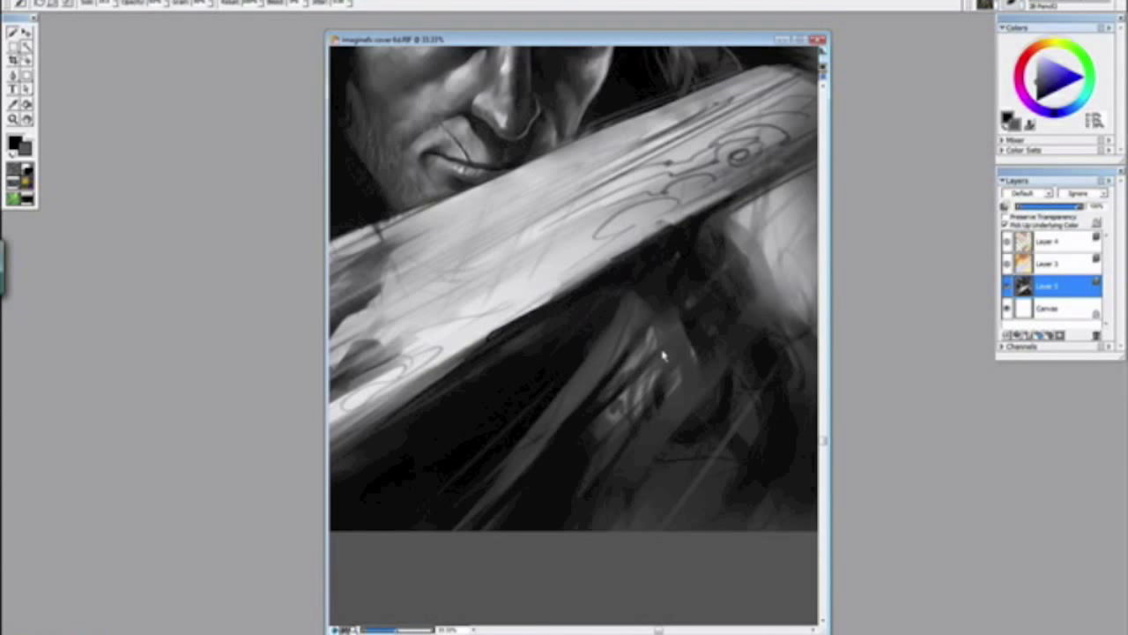
{"action": "left_click", "coordinate": [492, 264], "text": "alt"}
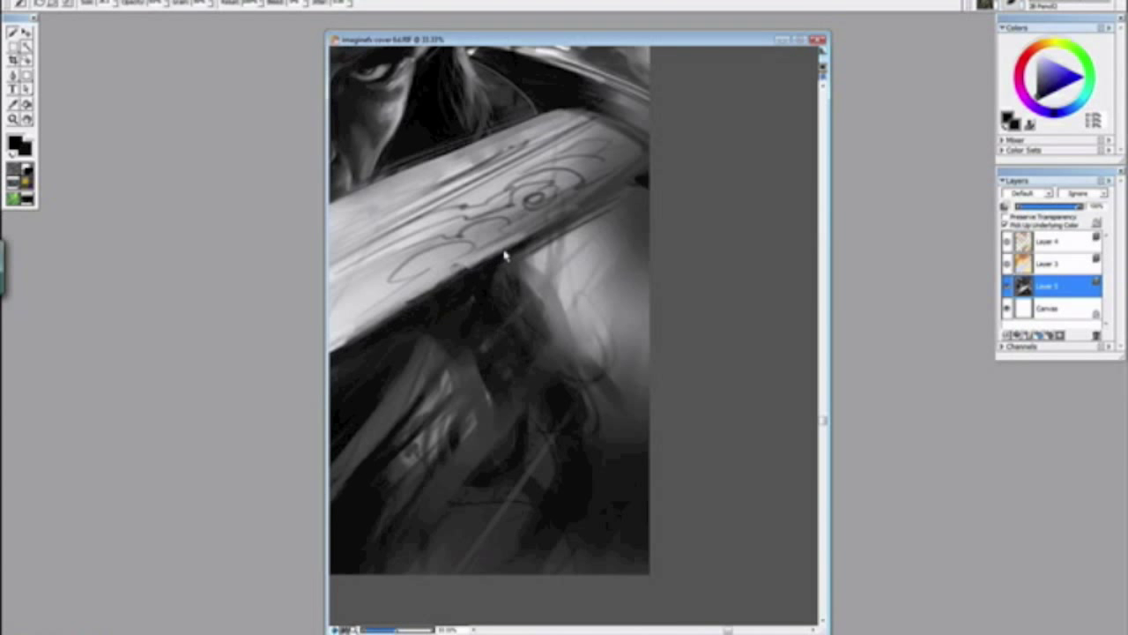
{"action": "left_click_drag", "start_coordinate": [508, 283], "coordinate": [571, 372]}
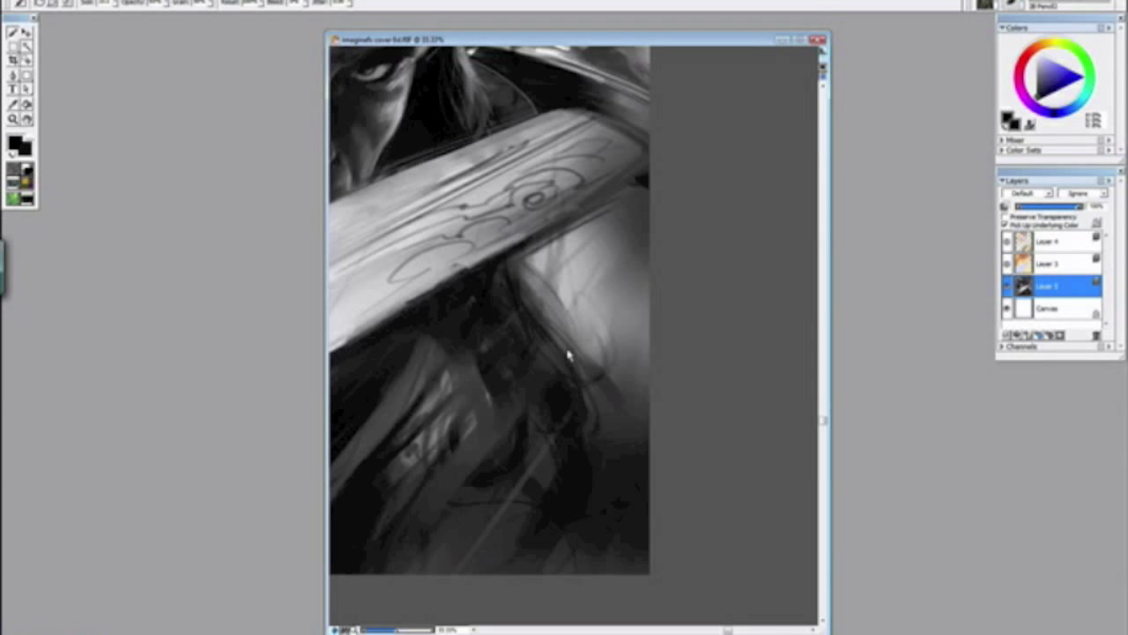
{"action": "mouse_move", "coordinate": [570, 345]}
{"action": "left_mouse_down"}
{"action": "mouse_move", "coordinate": [600, 366]}
{"action": "mouse_move", "coordinate": [536, 298]}
{"action": "left_mouse_up"}
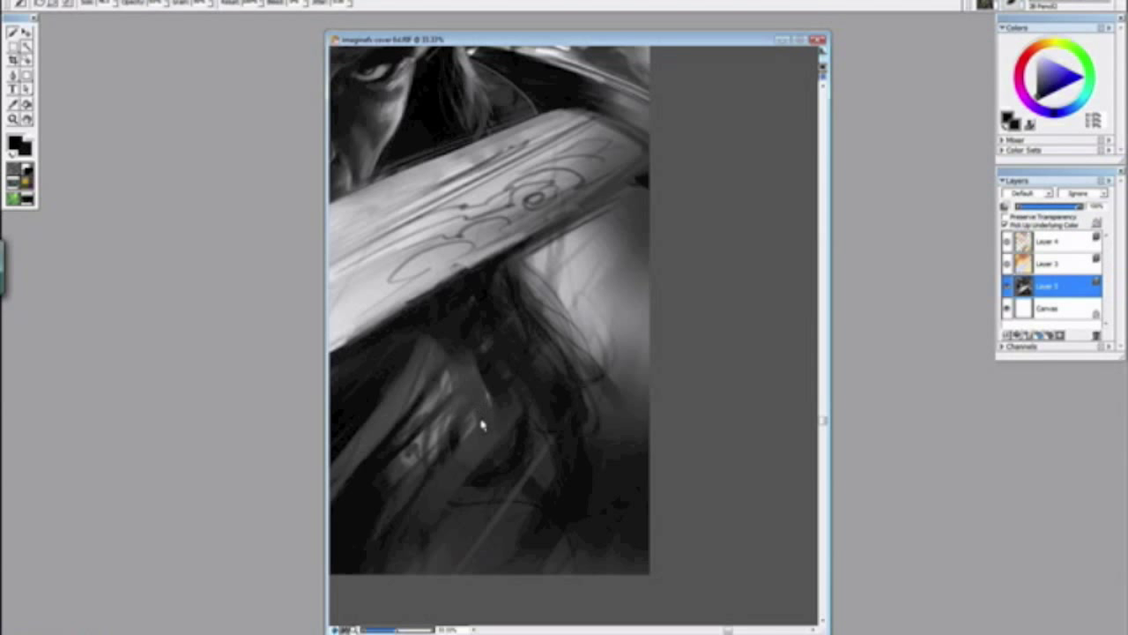
Step: Examine the darkened chest and shoulder edge against the whole portrait
{"action": "key", "text": "ctrl+minus"}
{"action": "key", "text": "ctrl+minus"}
{"action": "key", "text": "ctrl+minus"}
{"action": "key", "text": "ctrl+minus"}
{"action": "key", "text": "ctrl+minus"}
{"action": "key", "text": "ctrl+plus"}
{"action": "key", "text": "ctrl+plus"}
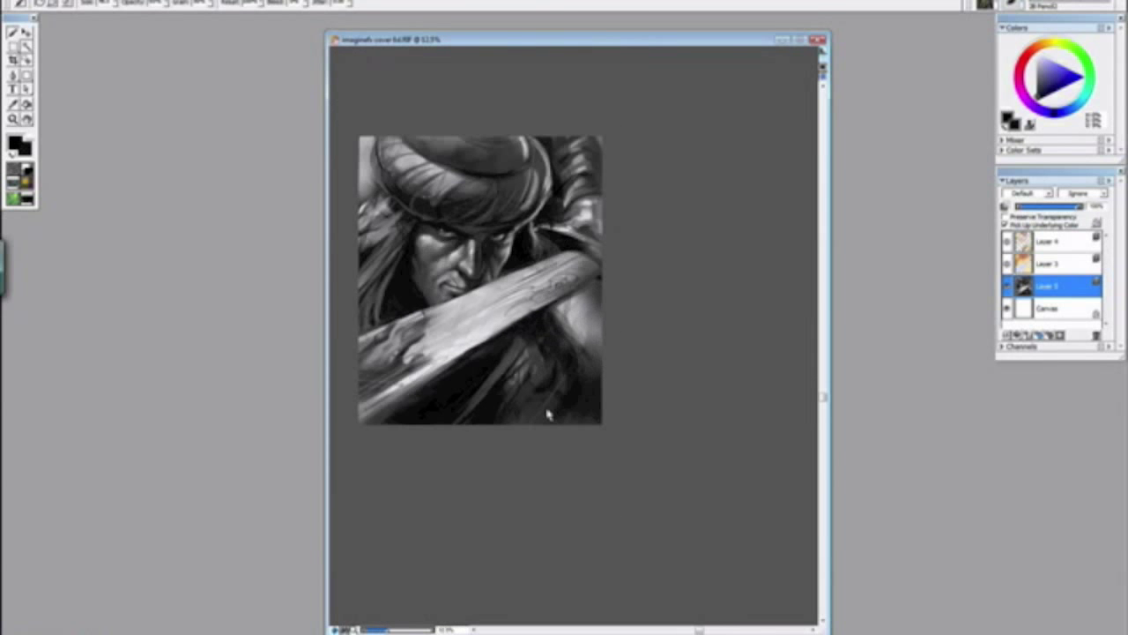
{"action": "key", "text": "ctrl+plus"}
{"action": "key", "text": "ctrl+plus"}
{"action": "key", "text": "ctrl+plus"}
Step: Examine the shaded cheek and eye corner in close-up on a rotated canvas, sampling their light greys
{"action": "left_click_drag", "start_coordinate": [516, 281], "coordinate": [637, 501]}
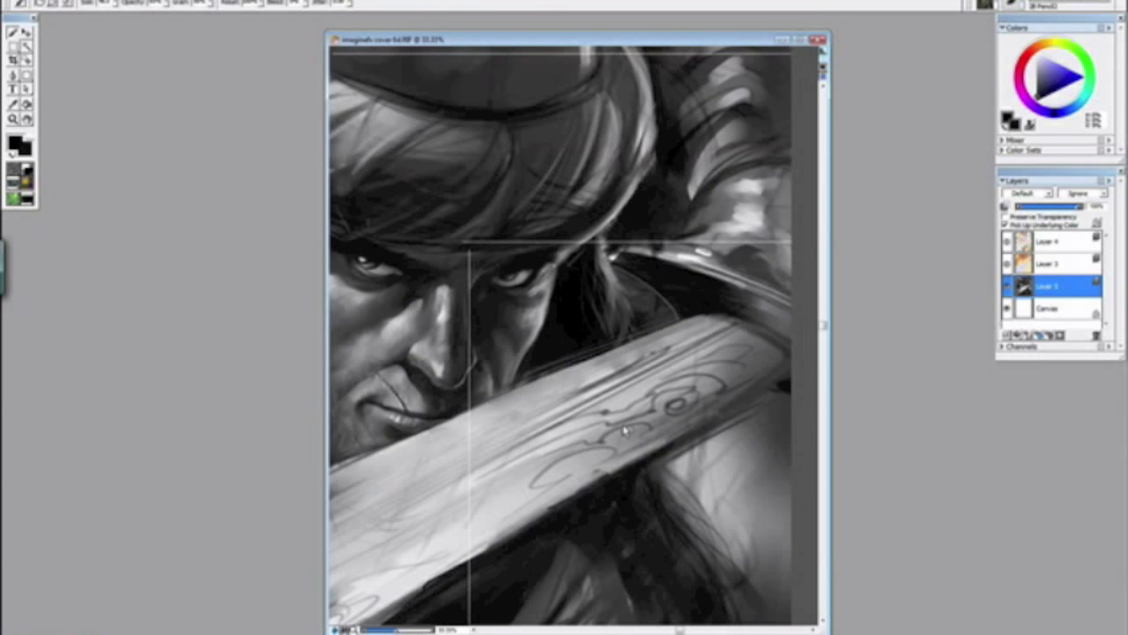
{"action": "scroll", "coordinate": [624, 430], "scroll_direction": "up", "scroll_amount": 4}
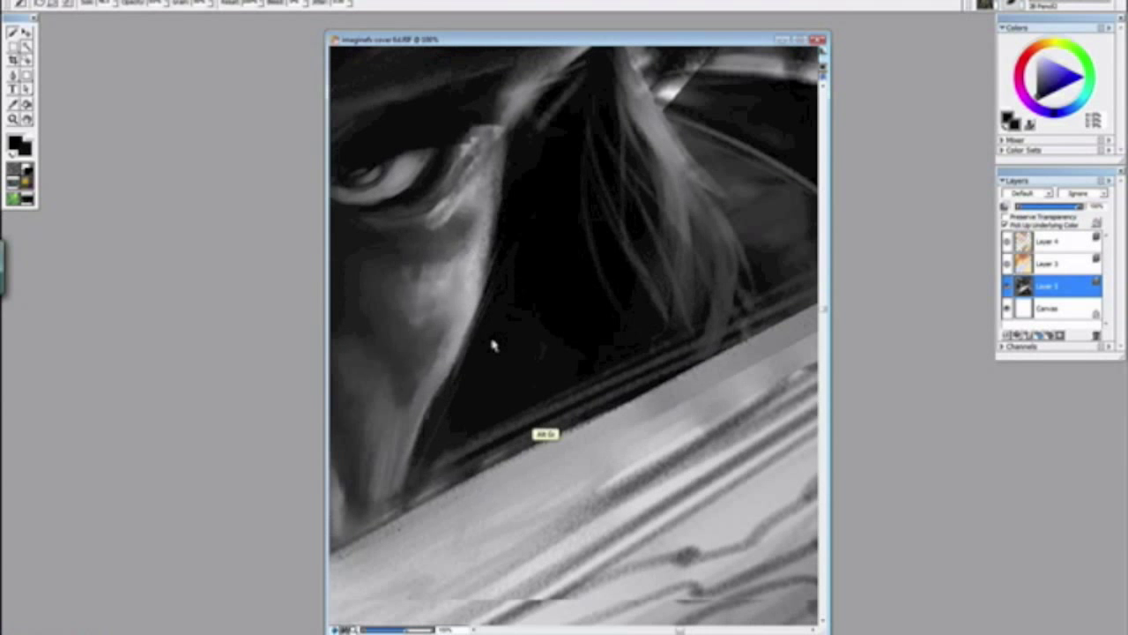
{"action": "left_click_drag", "start_coordinate": [493, 345], "coordinate": [585, 252]}
{"action": "left_click", "coordinate": [492, 296], "text": "alt"}
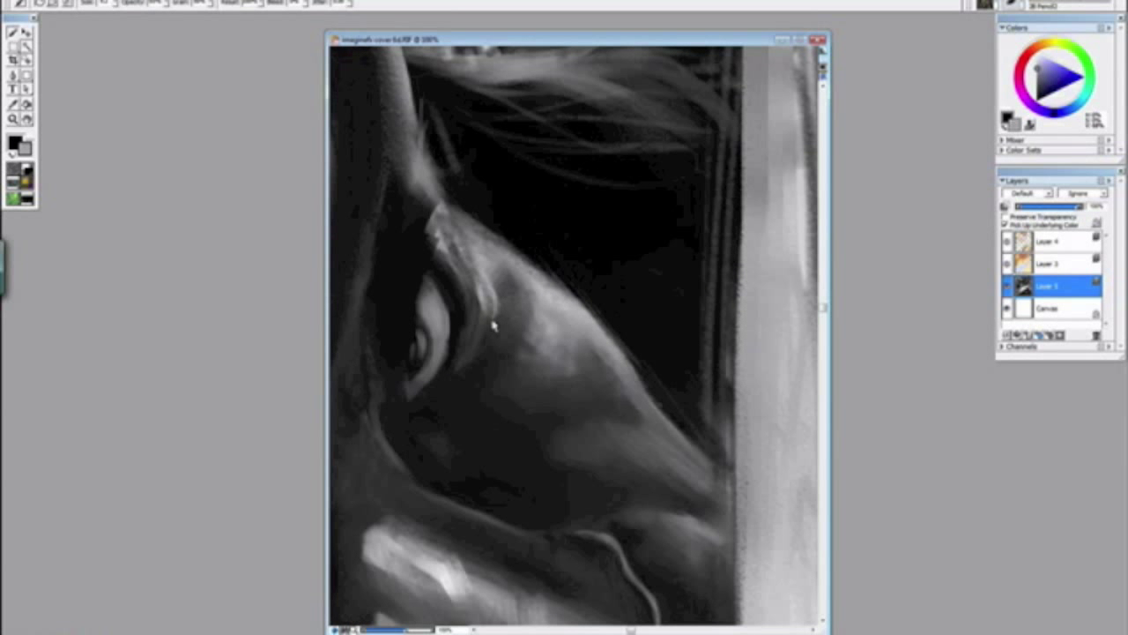
{"action": "left_click", "coordinate": [499, 285], "text": "alt"}
{"action": "key", "text": "ctrl+minus"}
{"action": "key", "text": "ctrl+minus"}
{"action": "key", "text": "ctrl+minus"}
{"action": "key", "text": "ctrl+minus"}
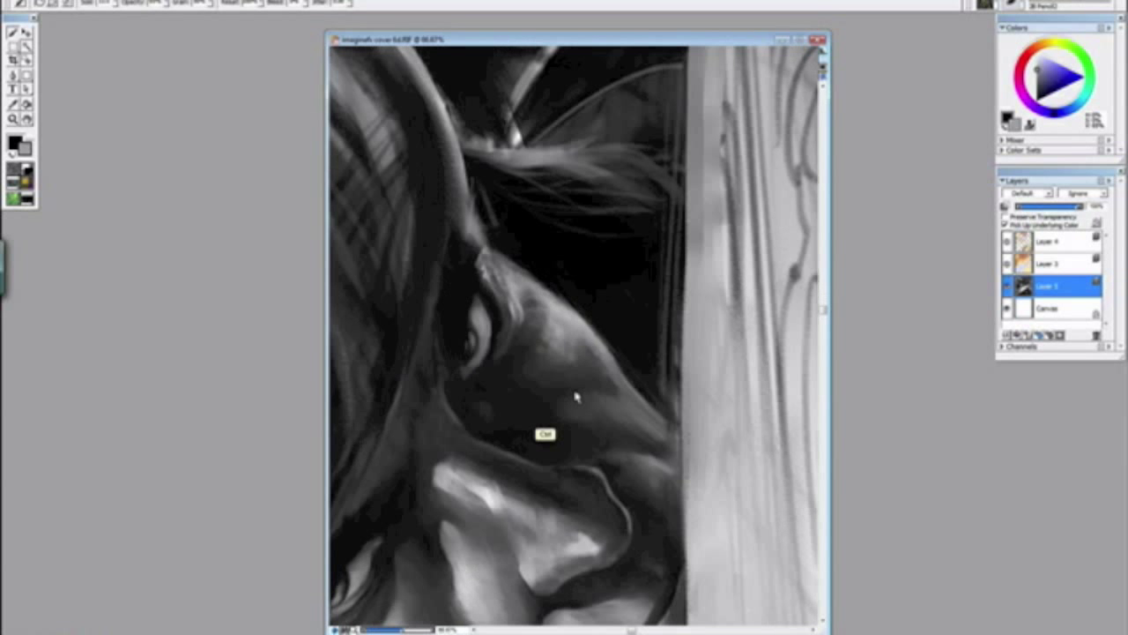
{"action": "left_click_drag", "start_coordinate": [562, 466], "coordinate": [592, 407]}
{"action": "left_click", "coordinate": [421, 287], "text": "alt"}
Step: Examine the mouth and the shadow under the nose in close-up and against the whole face
{"action": "key", "text": "ctrl+minus"}
{"action": "key", "text": "ctrl+plus"}
{"action": "key", "text": "ctrl+plus"}
{"action": "key", "text": "ctrl+plus"}
{"action": "key", "text": "ctrl+plus"}
{"action": "key", "text": "ctrl+plus"}
{"action": "key", "text": "ctrl+plus"}
{"action": "left_click", "coordinate": [480, 203], "text": "alt"}
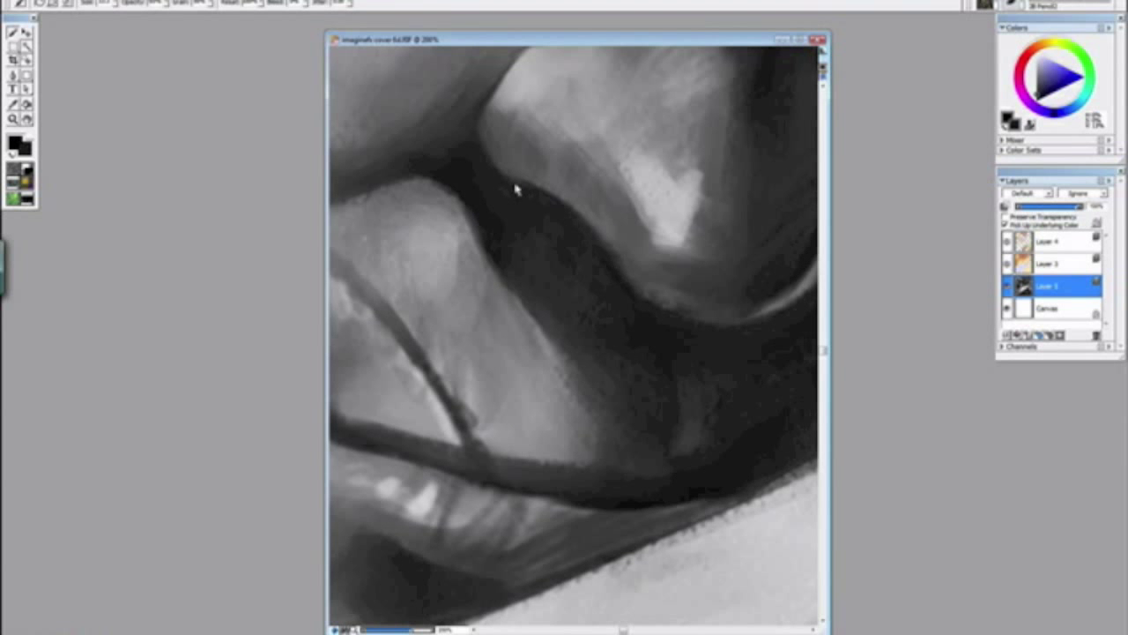
{"action": "key", "text": "ctrl+minus"}
{"action": "key", "text": "ctrl+minus"}
{"action": "key", "text": "ctrl+minus"}
{"action": "key", "text": "ctrl+minus"}
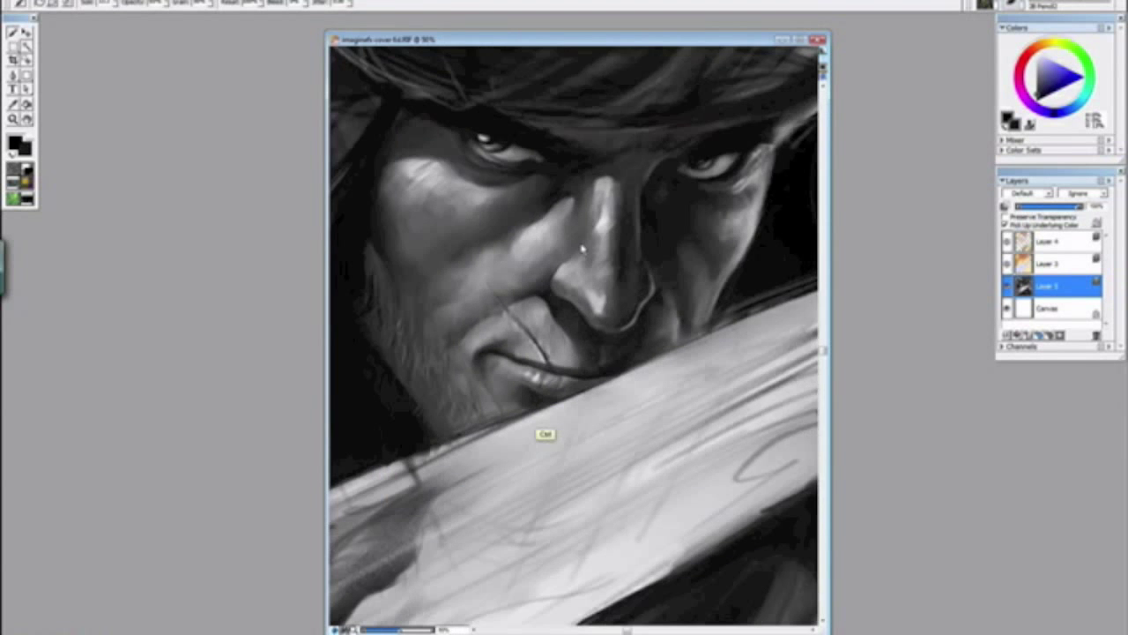
Step: Examine the lips and the scar line in close-up on a rotated canvas and against the whole portrait
{"action": "key", "text": "ctrl+plus"}
{"action": "key", "text": "ctrl+plus"}
{"action": "key", "text": "ctrl+plus"}
{"action": "key", "text": "ctrl+plus"}
{"action": "left_click_drag", "start_coordinate": [599, 311], "coordinate": [647, 298]}
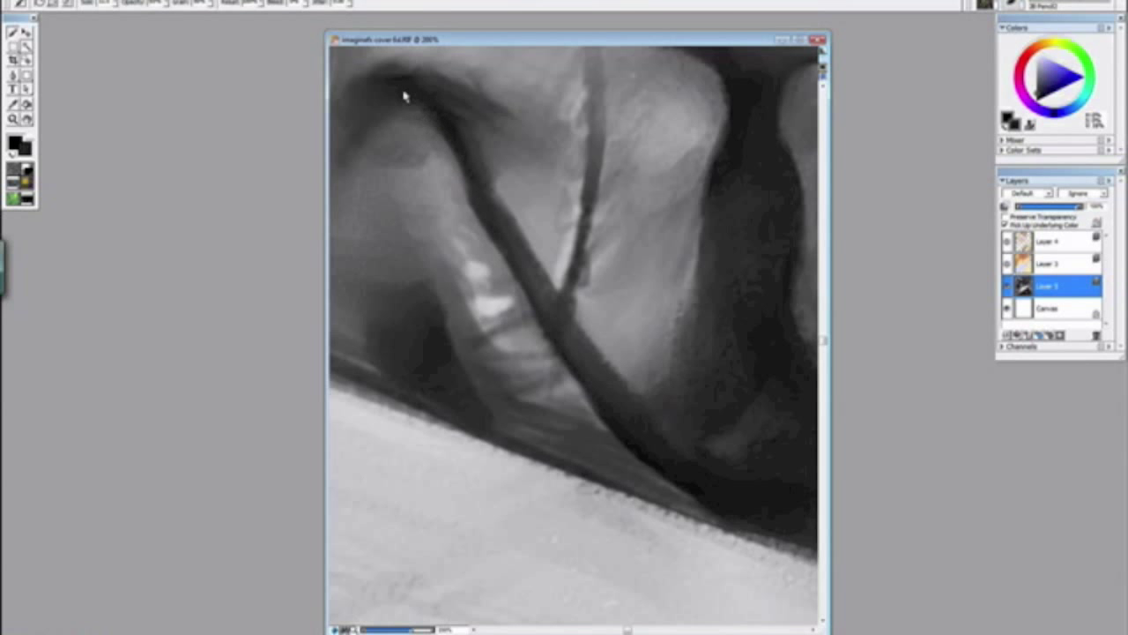
{"action": "key", "text": "ctrl+minus"}
{"action": "key", "text": "ctrl+minus"}
{"action": "key", "text": "ctrl+minus"}
{"action": "key", "text": "ctrl+minus"}
{"action": "key", "text": "ctrl+minus"}
{"action": "key", "text": "ctrl+minus"}
{"action": "left_click_drag", "start_coordinate": [491, 217], "coordinate": [604, 445]}
{"action": "left_click", "coordinate": [604, 429], "text": "alt"}
{"action": "key", "text": "ctrl+minus"}
{"action": "key", "text": "ctrl+minus"}
{"action": "key", "text": "ctrl+minus"}
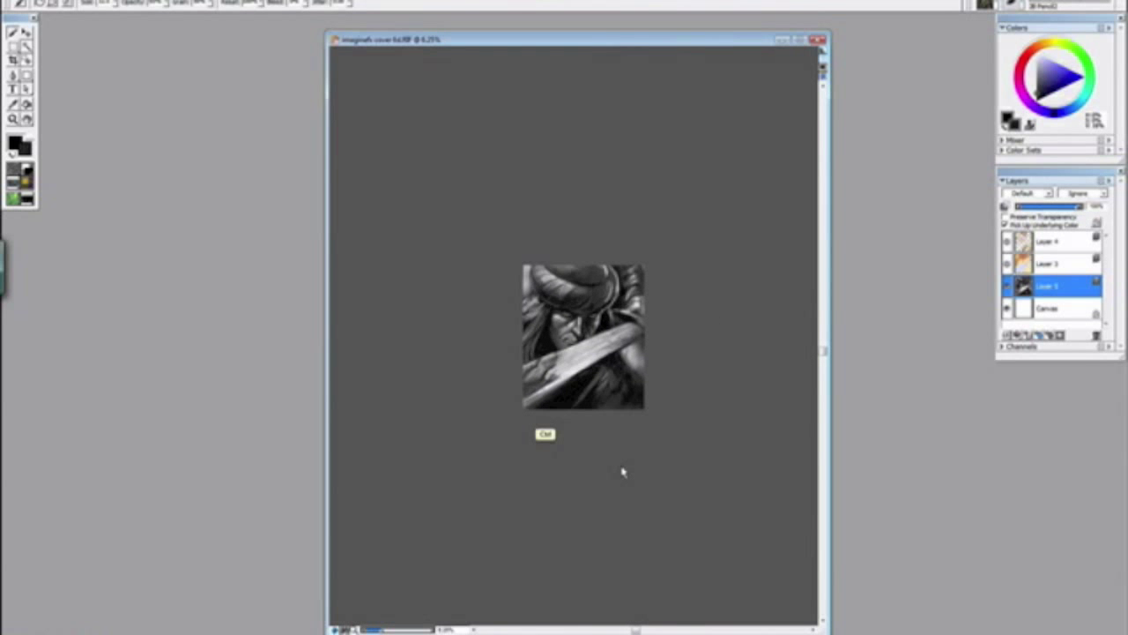
Step: Examine the eye, lit cheekbone and side of the nose on a rotated canvas
{"action": "key", "text": "ctrl+plus"}
{"action": "key", "text": "ctrl+plus"}
{"action": "key", "text": "ctrl+plus"}
{"action": "key", "text": "ctrl+plus"}
{"action": "key", "text": "ctrl+plus"}
{"action": "left_click_drag", "start_coordinate": [538, 250], "coordinate": [635, 537]}
{"action": "left_click_drag", "start_coordinate": [571, 467], "coordinate": [649, 340]}
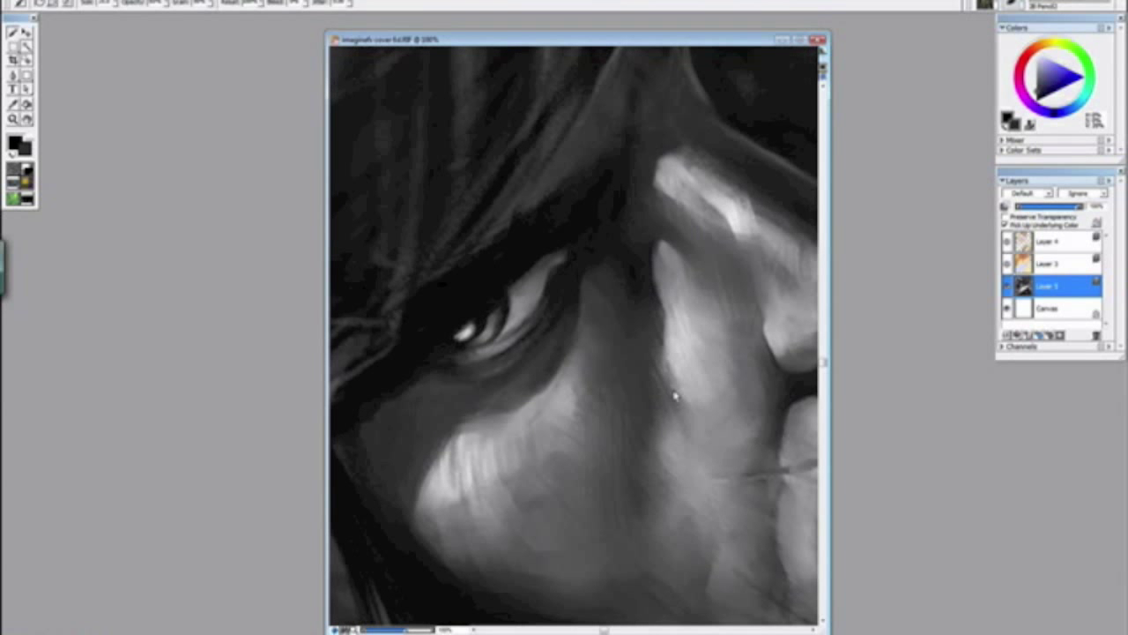
{"action": "key", "text": "ctrl+minus"}
{"action": "key", "text": "ctrl+minus"}
{"action": "key", "text": "ctrl+minus"}
{"action": "key", "text": "ctrl+minus"}
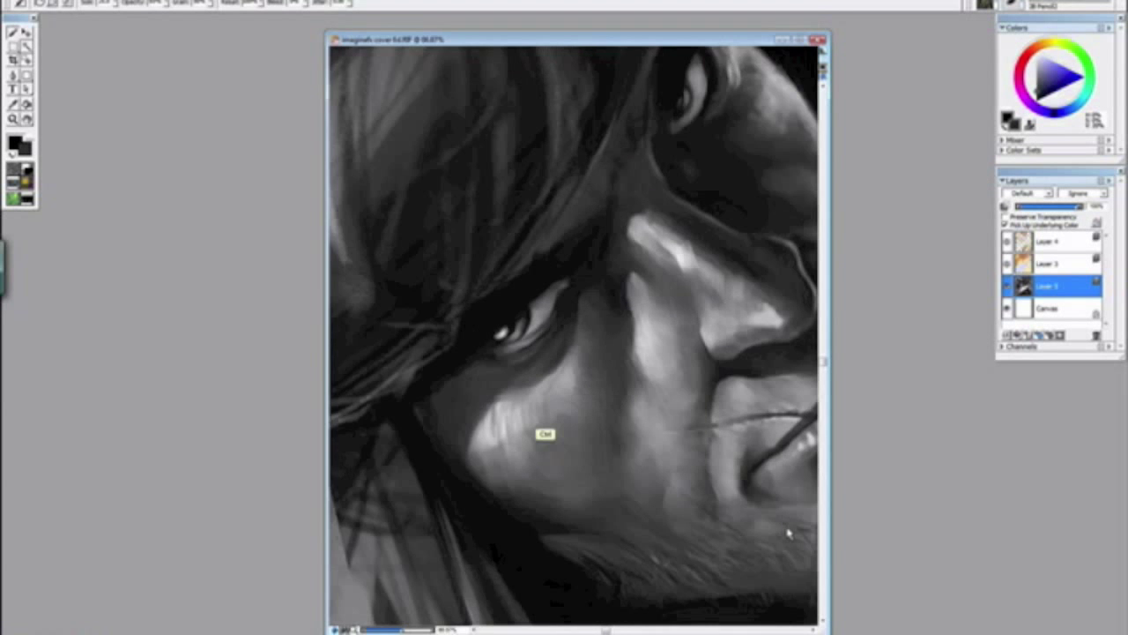
Step: Examine the inner corner of the eye and its surrounding shadow in close-up and against the full figure
{"action": "key", "text": "ctrl+plus"}
{"action": "key", "text": "ctrl+plus"}
{"action": "key", "text": "ctrl+plus"}
{"action": "key", "text": "ctrl+plus"}
{"action": "key", "text": "ctrl+plus"}
{"action": "left_click_drag", "start_coordinate": [585, 372], "coordinate": [599, 440]}
{"action": "left_click", "coordinate": [589, 293], "text": "alt"}
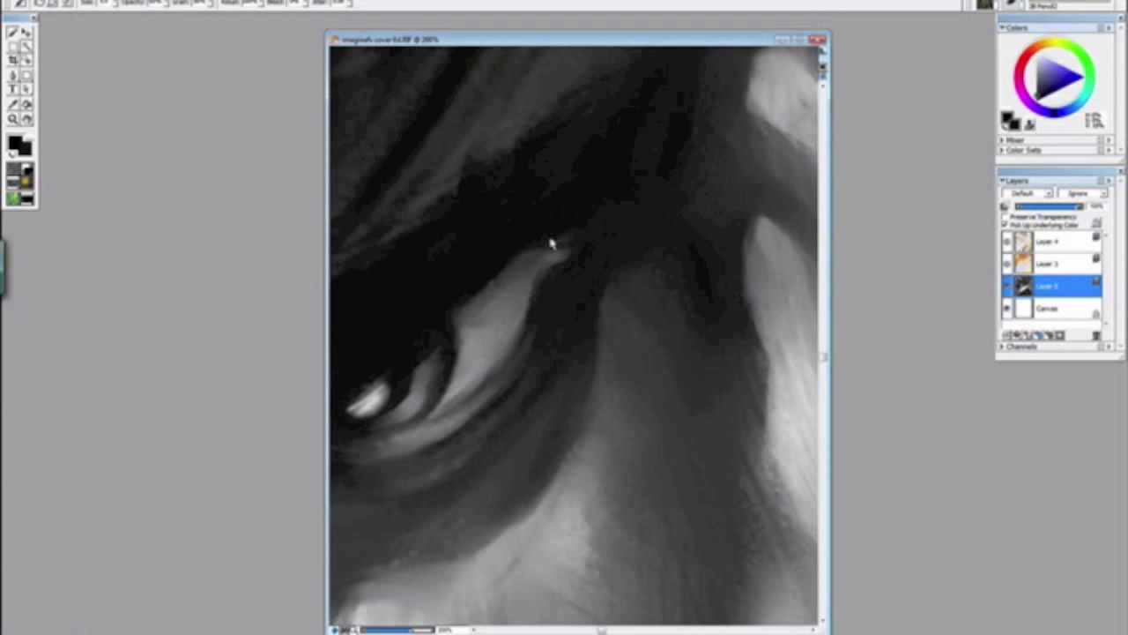
{"action": "key", "text": "ctrl+minus"}
{"action": "key", "text": "ctrl+minus"}
{"action": "key", "text": "ctrl+minus"}
{"action": "key", "text": "ctrl+minus"}
{"action": "key", "text": "ctrl+minus"}
{"action": "left_click_drag", "start_coordinate": [667, 447], "coordinate": [444, 280]}
{"action": "left_click", "coordinate": [458, 292], "text": "alt"}
{"action": "key", "text": "ctrl+minus"}
{"action": "key", "text": "ctrl+plus"}
{"action": "key", "text": "ctrl+plus"}
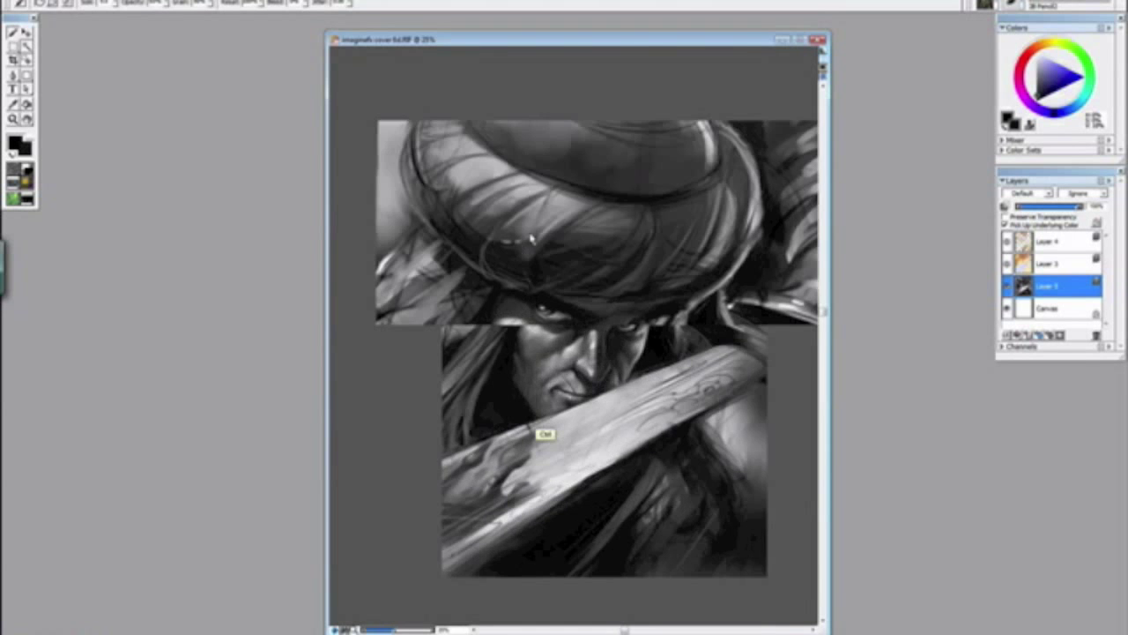
Step: Paint a grey stroke along the edge between the bright cheekbone highlight and the shadow under the eye
{"action": "key", "text": "ctrl+plus"}
{"action": "key", "text": "ctrl+plus"}
{"action": "key", "text": "ctrl+plus"}
{"action": "key", "text": "ctrl+plus"}
{"action": "left_click_drag", "start_coordinate": [498, 256], "coordinate": [752, 396]}
{"action": "left_click_drag", "start_coordinate": [652, 472], "coordinate": [486, 277]}
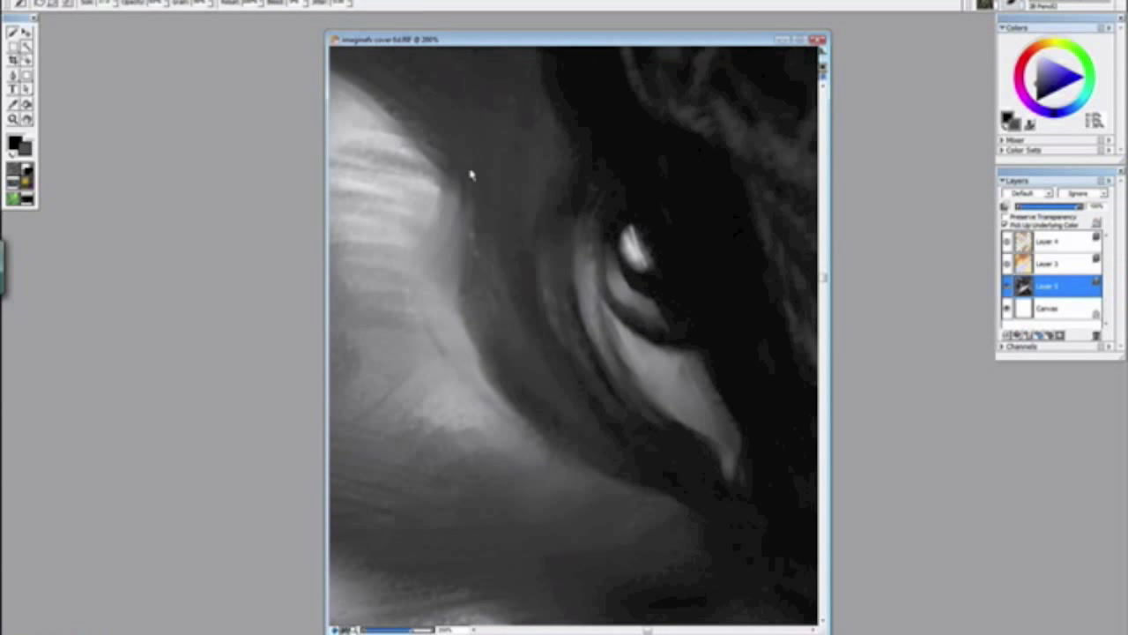
{"action": "left_click_drag", "start_coordinate": [448, 202], "coordinate": [437, 299]}
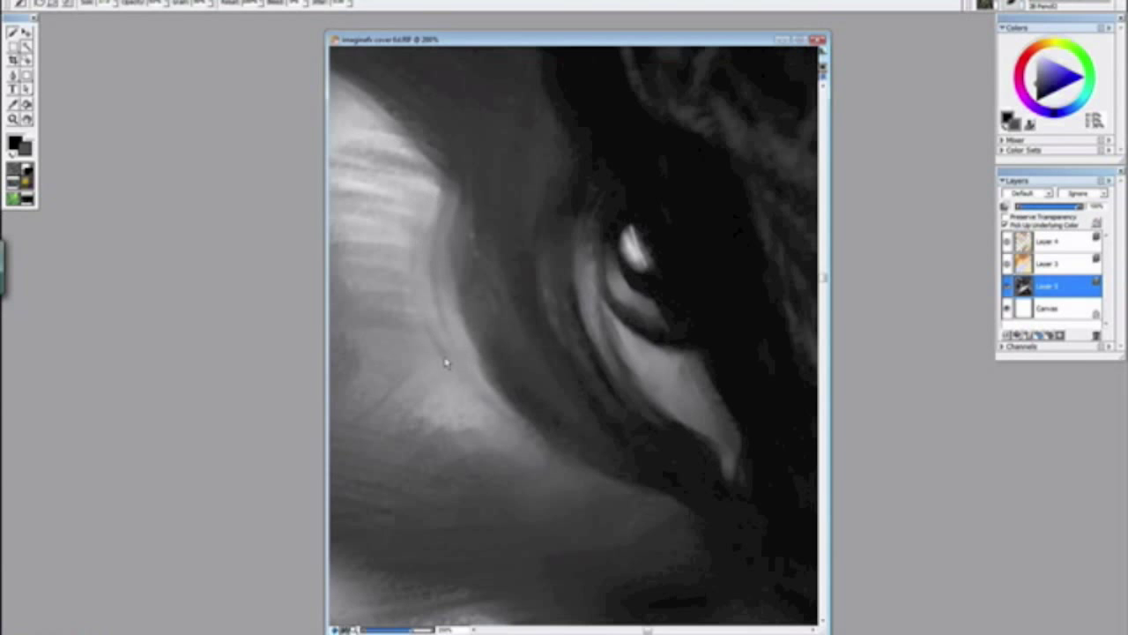
{"action": "key", "text": "ctrl+minus"}
{"action": "key", "text": "ctrl+minus"}
{"action": "key", "text": "ctrl+minus"}
{"action": "key", "text": "ctrl+minus"}
{"action": "key", "text": "ctrl+minus"}
Step: Examine the dark temple and the hair strands beside the cheek on a rotated canvas, sampling the shadow tone
{"action": "key", "text": "ctrl+plus"}
{"action": "key", "text": "ctrl+plus"}
{"action": "key", "text": "ctrl+plus"}
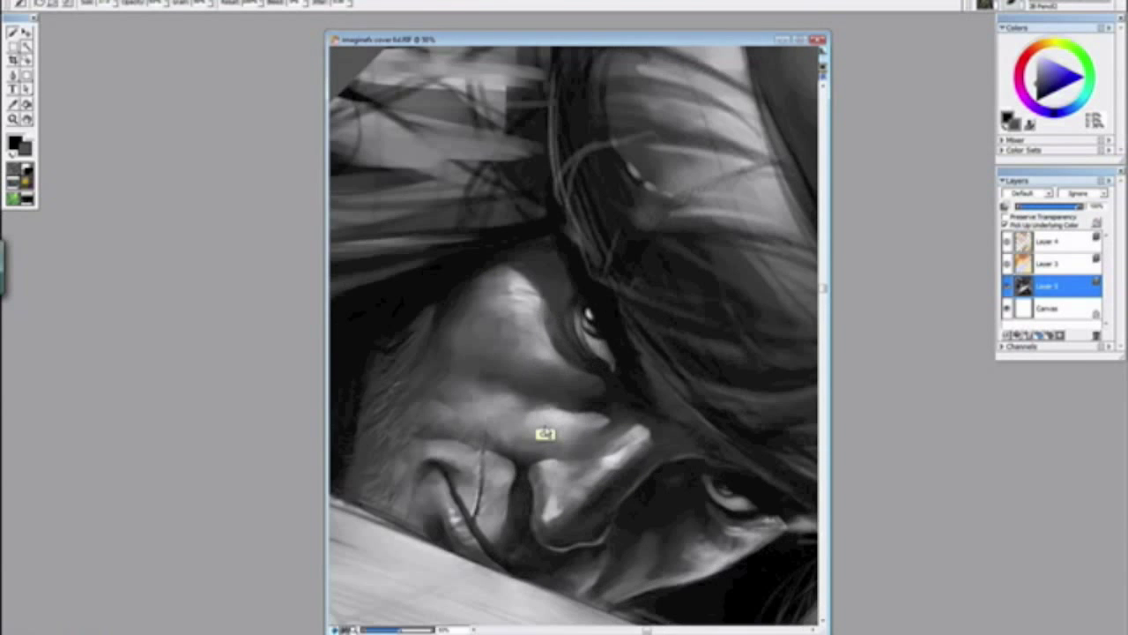
{"action": "key", "text": "ctrl+plus"}
{"action": "left_click_drag", "start_coordinate": [437, 298], "coordinate": [637, 368]}
{"action": "left_click", "coordinate": [520, 377], "text": "alt"}
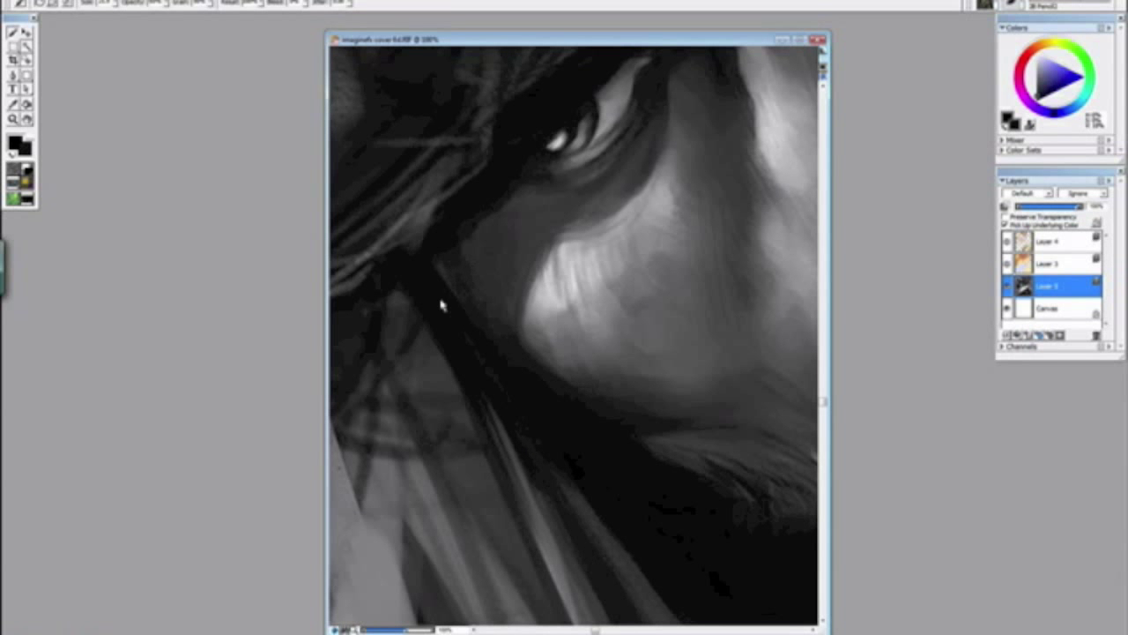
{"action": "key", "text": "ctrl+minus"}
{"action": "key", "text": "ctrl+minus"}
{"action": "key", "text": "ctrl+minus"}
{"action": "key", "text": "ctrl+minus"}
{"action": "key", "text": "ctrl+minus"}
Step: Examine the lower cheek and jaw stubble in close-up, sampling a cheek grey, and compare them with the whole face
{"action": "key", "text": "ctrl+plus"}
{"action": "key", "text": "ctrl+plus"}
{"action": "key", "text": "ctrl+plus"}
{"action": "key", "text": "ctrl+plus"}
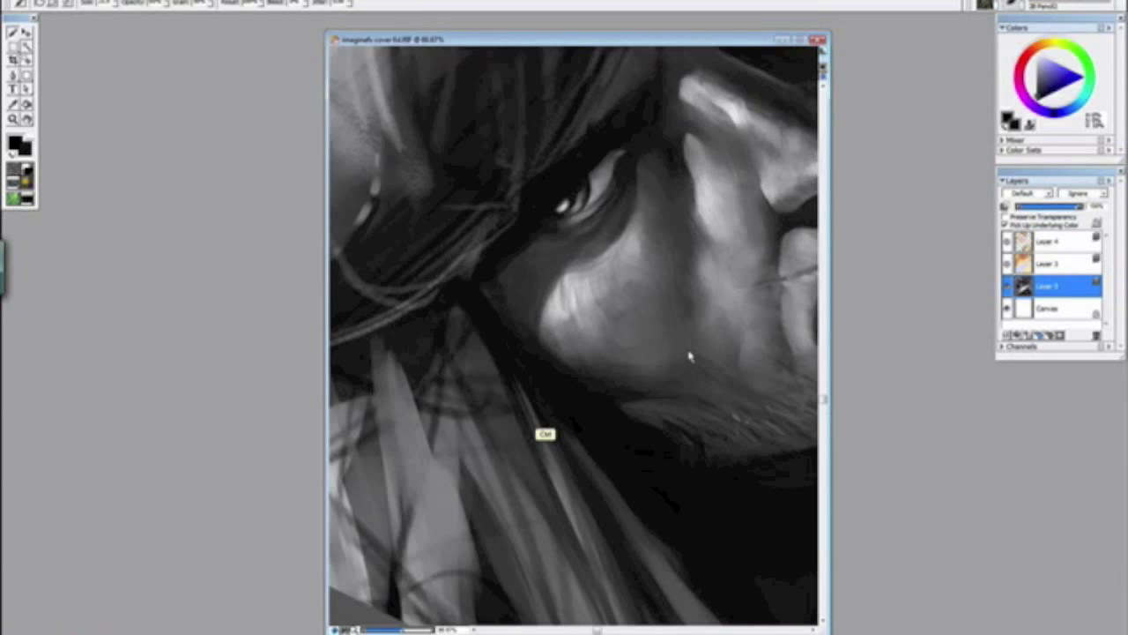
{"action": "key", "text": "ctrl+plus"}
{"action": "key", "text": "ctrl+plus"}
{"action": "left_click_drag", "start_coordinate": [718, 436], "coordinate": [379, 380]}
{"action": "left_click", "coordinate": [645, 361], "text": "alt"}
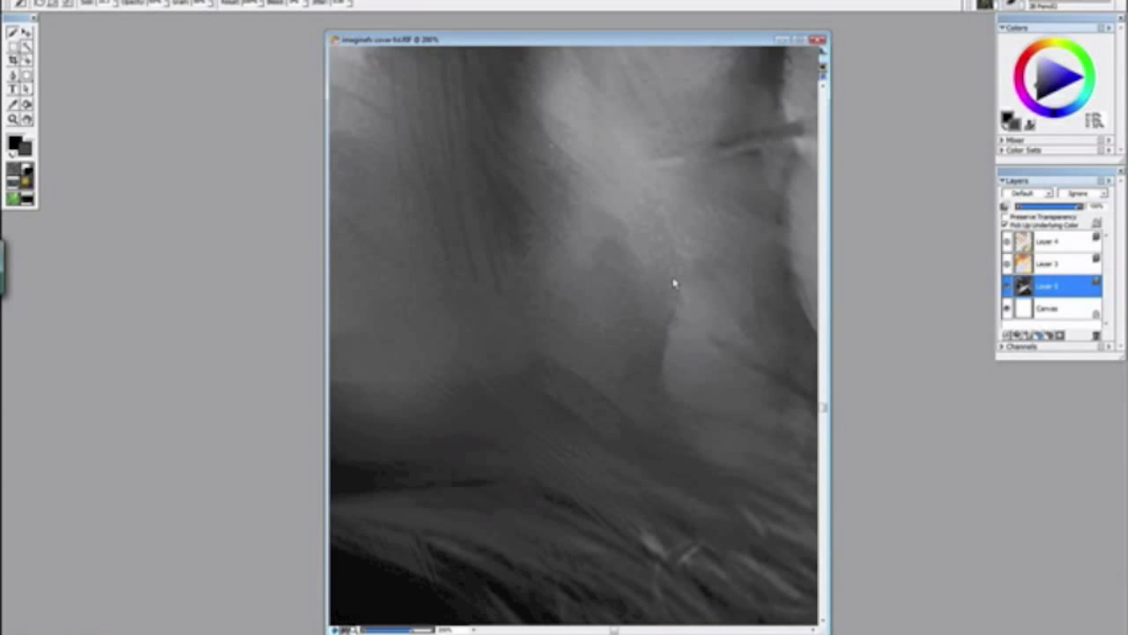
{"action": "key", "text": "ctrl+minus"}
{"action": "key", "text": "ctrl+minus"}
{"action": "key", "text": "ctrl+minus"}
{"action": "key", "text": "ctrl+minus"}
{"action": "key", "text": "ctrl+minus"}
{"action": "left_click_drag", "start_coordinate": [557, 407], "coordinate": [482, 268]}
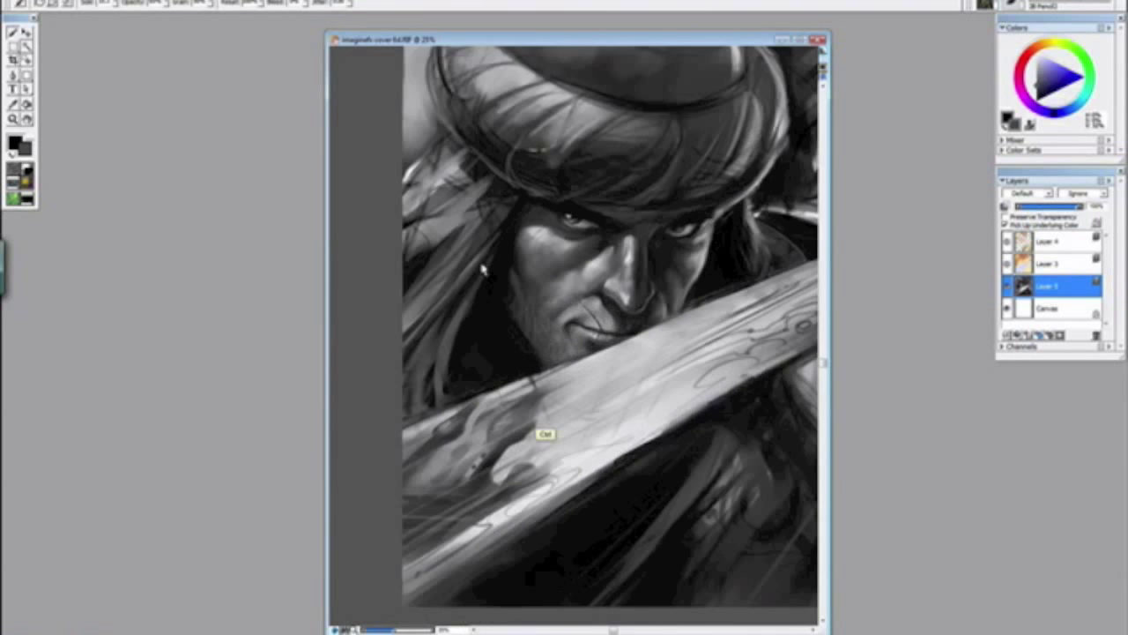
Step: Examine the corner of the mouth and the shadow around it in close-up and against the whole portrait
{"action": "key", "text": "ctrl+plus"}
{"action": "key", "text": "ctrl+plus"}
{"action": "key", "text": "ctrl+plus"}
{"action": "key", "text": "ctrl+plus"}
{"action": "key", "text": "ctrl+plus"}
{"action": "left_click", "coordinate": [568, 251], "text": "ctrl"}
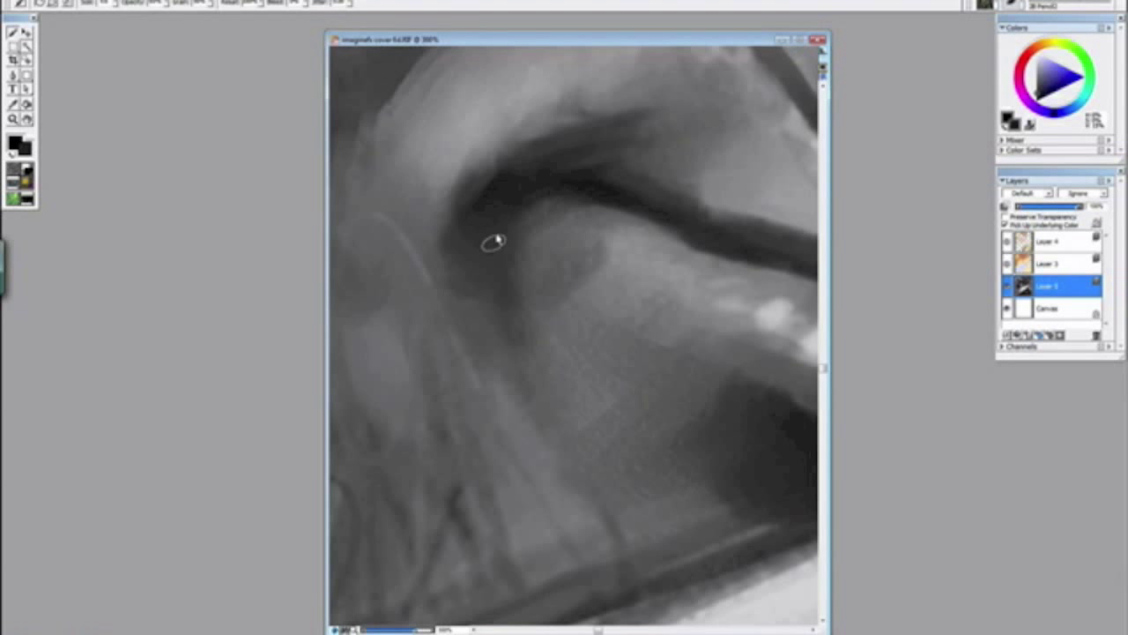
{"action": "key", "text": "ctrl+minus"}
{"action": "key", "text": "ctrl+minus"}
{"action": "key", "text": "ctrl+minus"}
{"action": "key", "text": "ctrl+minus"}
{"action": "key", "text": "ctrl+minus"}
{"action": "key", "text": "ctrl+minus"}
{"action": "key", "text": "ctrl+minus"}
{"action": "key", "text": "ctrl+minus"}
{"action": "key", "text": "ctrl+minus"}
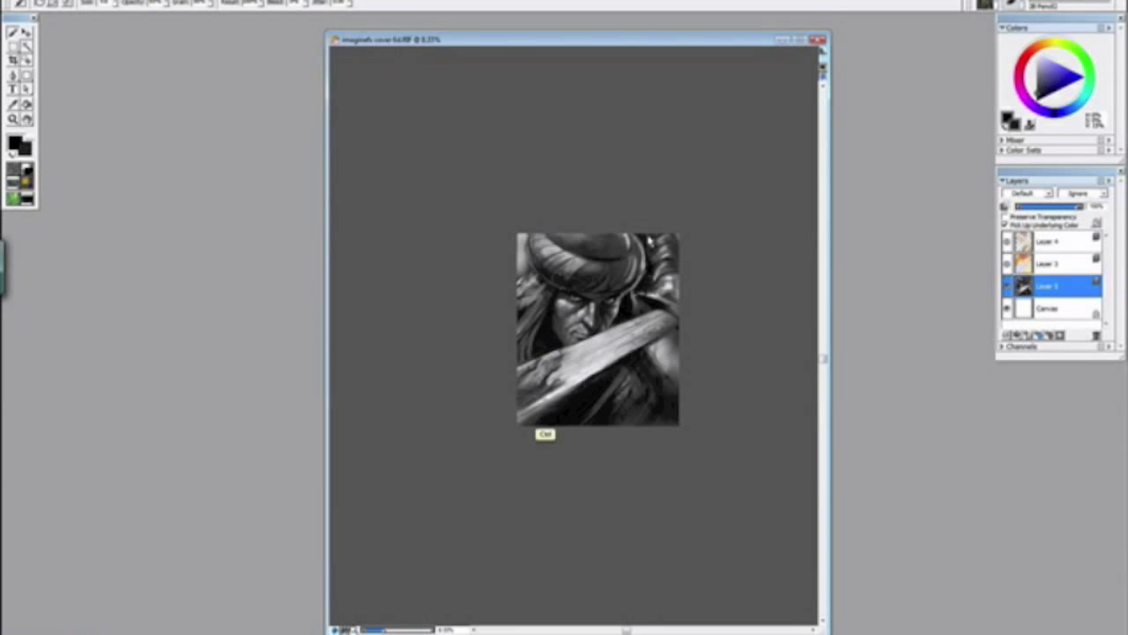
Step: Examine the turban folds above the brow on a rotated canvas and in the context of the whole portrait
{"action": "key", "text": "ctrl+minus"}
{"action": "key", "text": "ctrl+minus"}
{"action": "key", "text": "ctrl+plus"}
{"action": "key", "text": "ctrl+plus"}
{"action": "key", "text": "ctrl+plus"}
{"action": "key", "text": "ctrl+plus"}
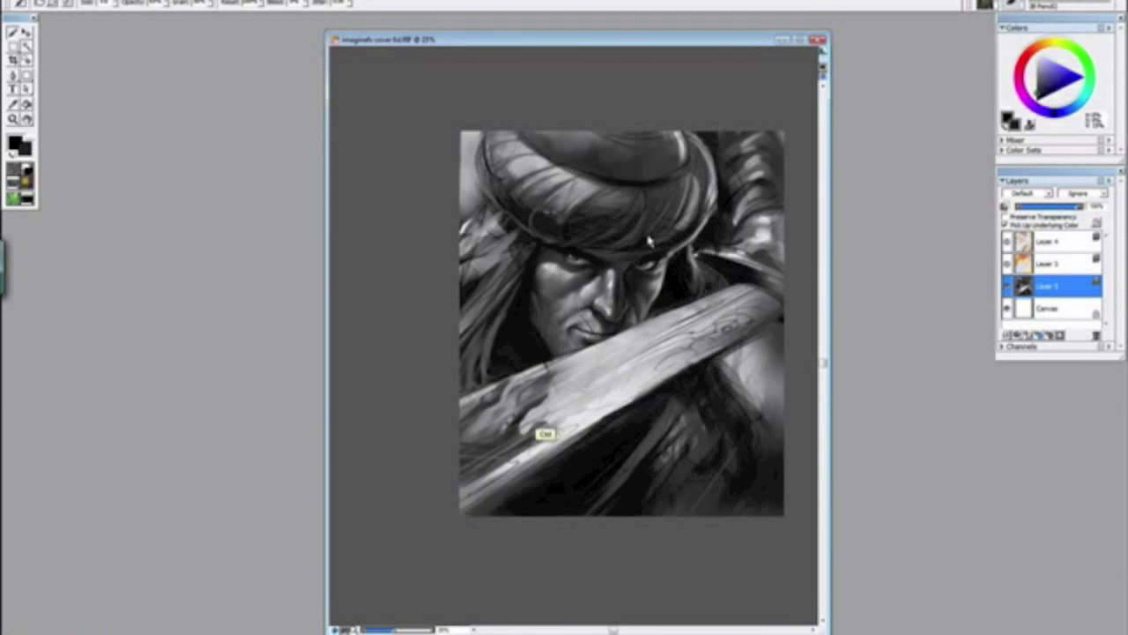
{"action": "key", "text": "ctrl+plus"}
{"action": "key", "text": "ctrl+plus"}
{"action": "left_click_drag", "start_coordinate": [511, 506], "coordinate": [574, 423]}
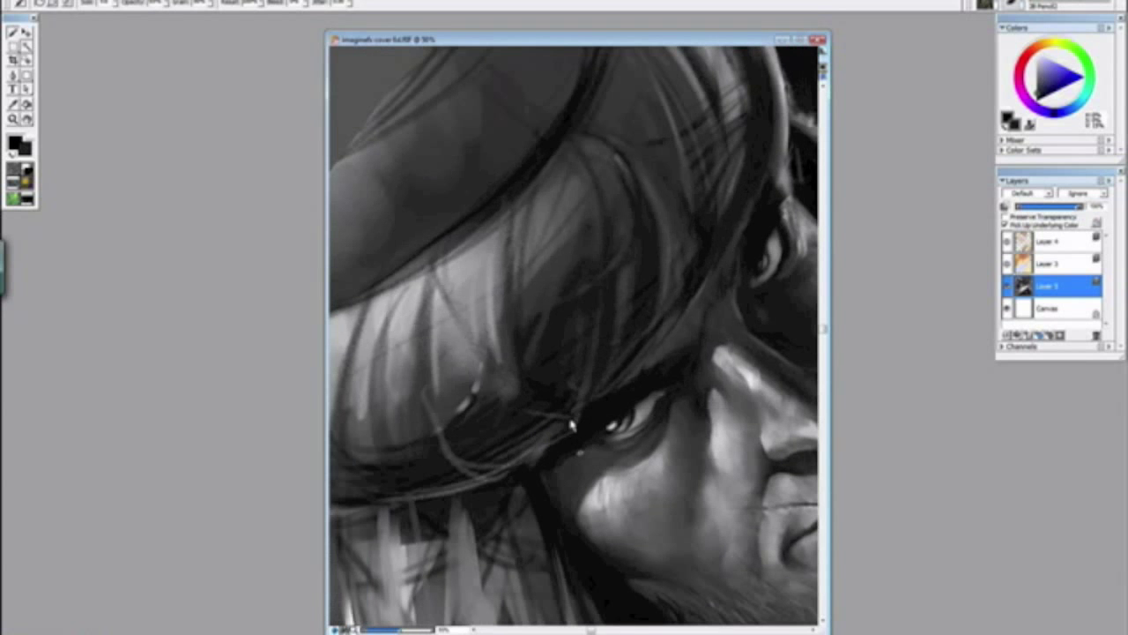
{"action": "key", "text": "ctrl+minus"}
{"action": "key", "text": "ctrl+minus"}
{"action": "key", "text": "ctrl+minus"}
{"action": "key", "text": "ctrl+minus"}
{"action": "key", "text": "ctrl+minus"}
{"action": "key", "text": "ctrl+plus"}
{"action": "scroll", "coordinate": [592, 390], "scroll_direction": "up", "scroll_amount": 4}
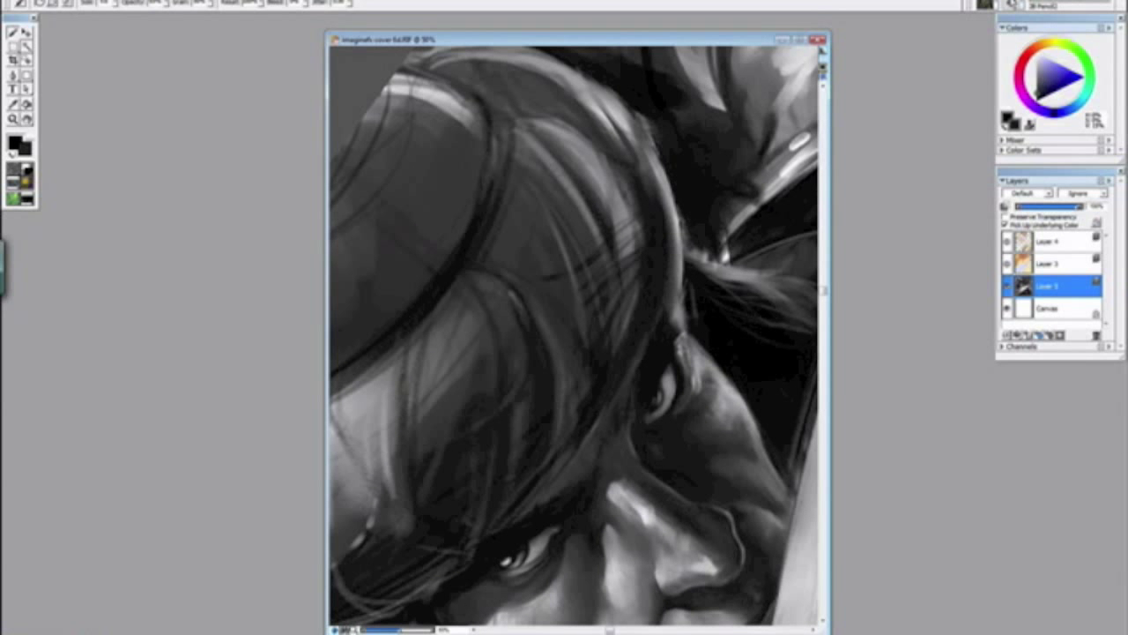
Step: Switch to the Variable Oil Pastel 20 brush and paint dark grey strokes over the light streaks on the turban's shaded side
{"action": "left_click", "coordinate": [1014, 4]}
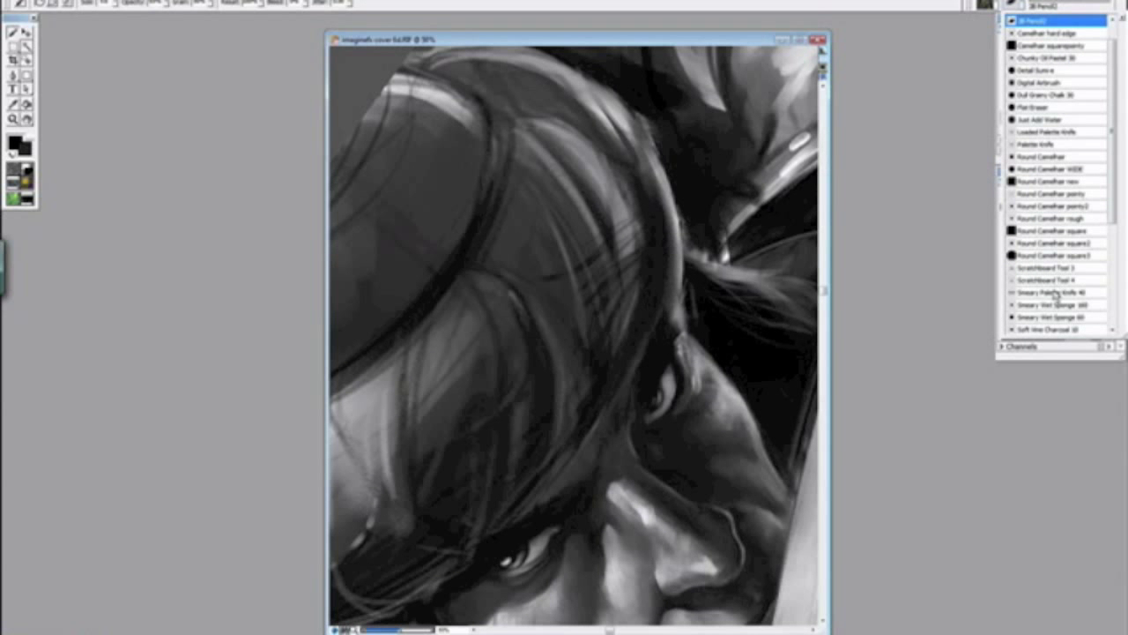
{"action": "left_click_drag", "start_coordinate": [1114, 227], "coordinate": [1092, 270]}
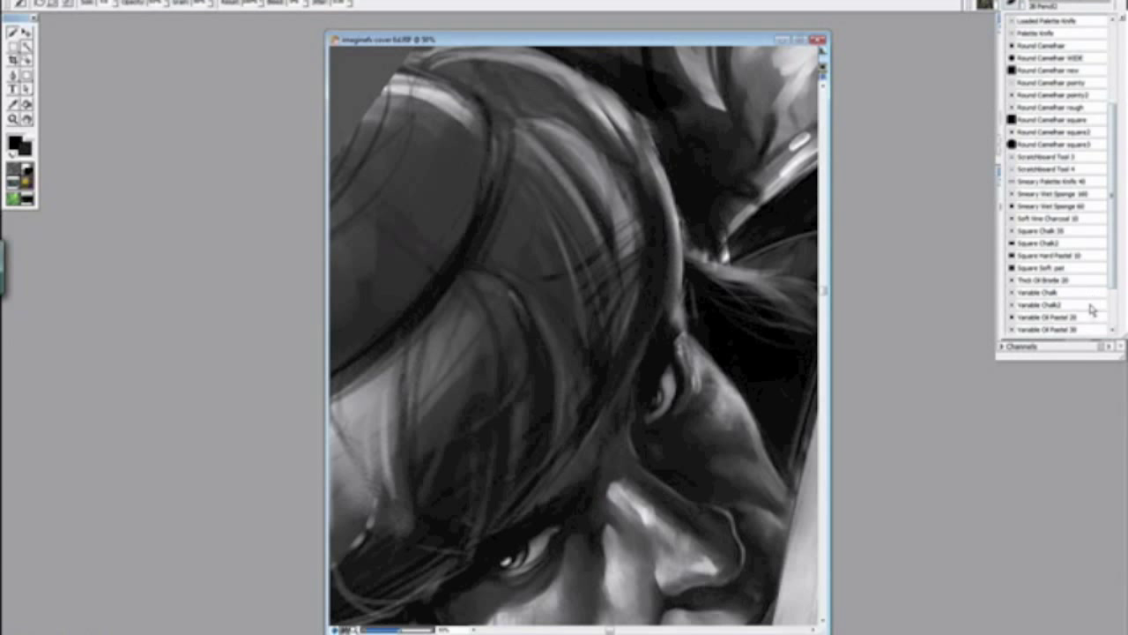
{"action": "left_click", "coordinate": [1069, 316]}
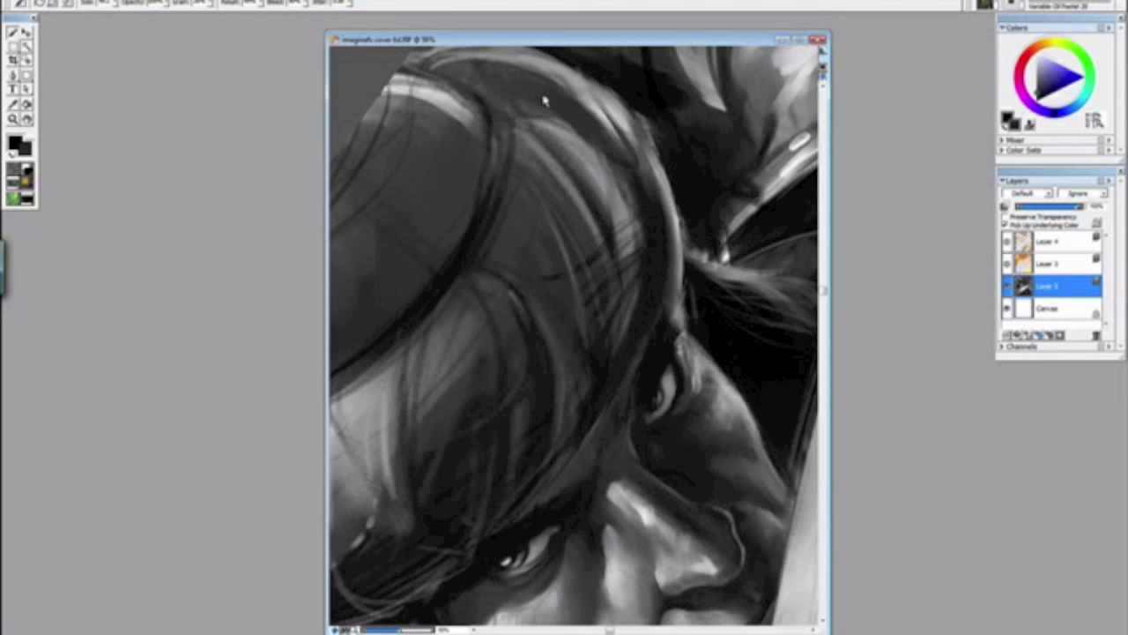
{"action": "left_click_drag", "start_coordinate": [548, 118], "coordinate": [606, 254]}
{"action": "left_click_drag", "start_coordinate": [527, 110], "coordinate": [602, 268]}
{"action": "left_click_drag", "start_coordinate": [551, 164], "coordinate": [550, 255]}
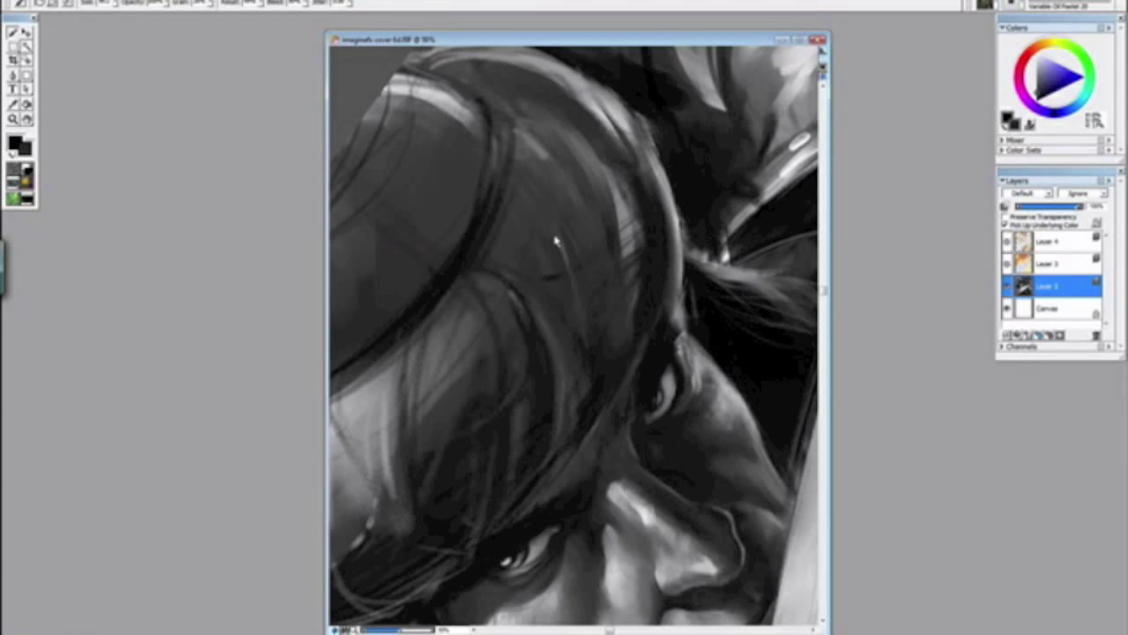
Step: Add further dark blending strokes to the turban folds and near its lower edge above the far eye
{"action": "key", "text": "ctrl+minus"}
{"action": "key", "text": "ctrl+minus"}
{"action": "key", "text": "ctrl+minus"}
{"action": "key", "text": "ctrl+minus"}
{"action": "key", "text": "ctrl+minus"}
{"action": "key", "text": "ctrl+minus"}
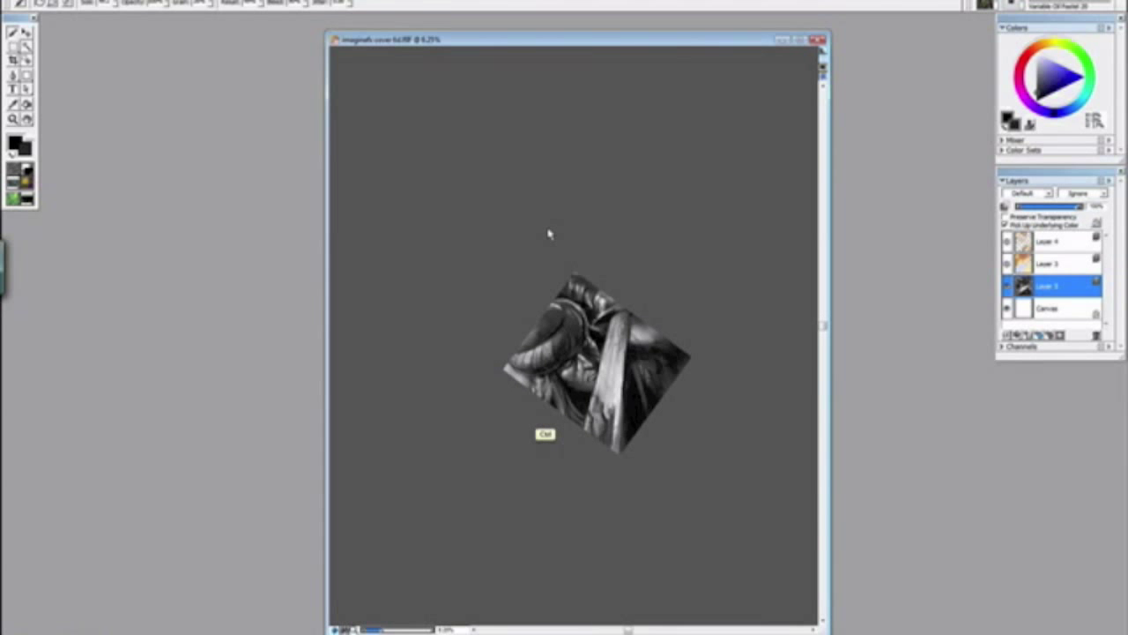
{"action": "key", "text": "ctrl+plus"}
{"action": "key", "text": "ctrl+plus"}
{"action": "key", "text": "ctrl+plus"}
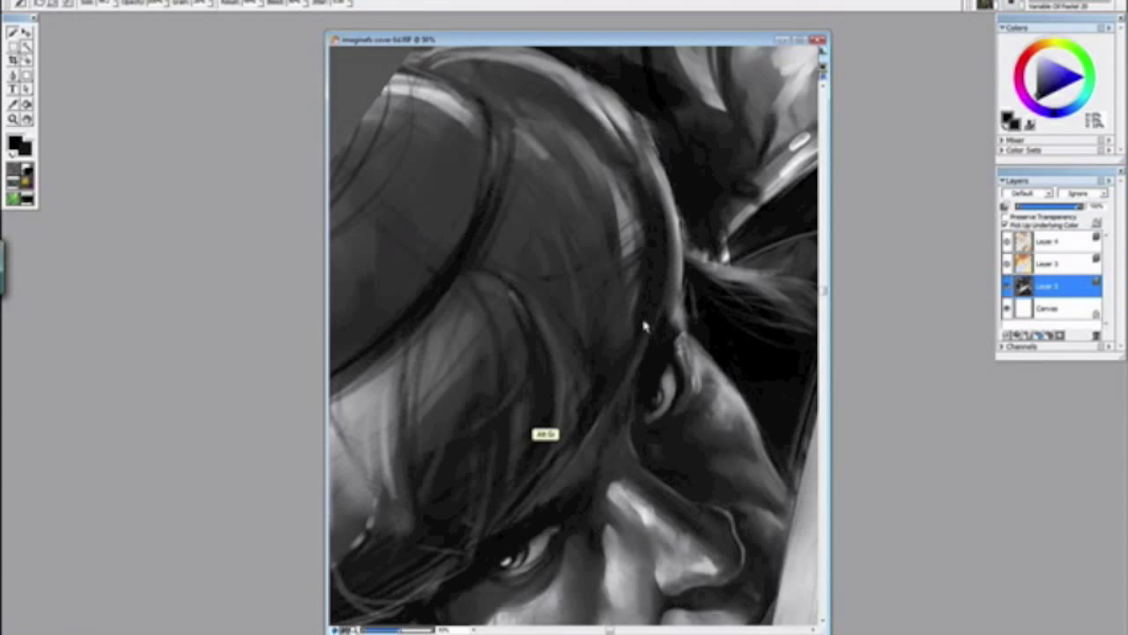
{"action": "mouse_move", "coordinate": [627, 307]}
{"action": "left_mouse_down"}
{"action": "mouse_move", "coordinate": [597, 171]}
{"action": "mouse_move", "coordinate": [614, 324]}
{"action": "mouse_move", "coordinate": [596, 146]}
{"action": "mouse_move", "coordinate": [626, 321]}
{"action": "left_mouse_up"}
{"action": "mouse_move", "coordinate": [527, 134]}
{"action": "left_mouse_down"}
{"action": "mouse_move", "coordinate": [609, 318]}
{"action": "mouse_move", "coordinate": [423, 290]}
{"action": "mouse_move", "coordinate": [466, 241]}
{"action": "left_mouse_up"}
Step: Examine the nose tip and its thin rim light in close-up and against the whole portrait
{"action": "key", "text": "ctrl+minus"}
{"action": "key", "text": "ctrl+minus"}
{"action": "key", "text": "ctrl+minus"}
{"action": "key", "text": "ctrl+minus"}
{"action": "left_click", "coordinate": [429, 294], "text": "alt"}
{"action": "key", "text": "ctrl+plus"}
{"action": "key", "text": "ctrl+plus"}
{"action": "key", "text": "ctrl+plus"}
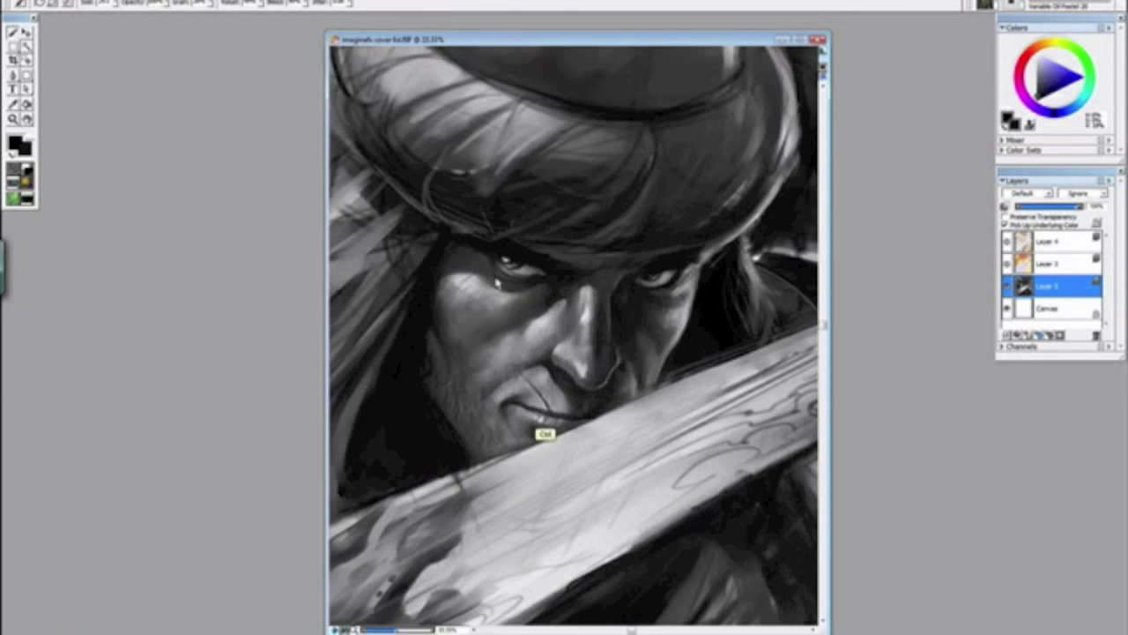
{"action": "left_click", "coordinate": [543, 433], "text": "ctrl"}
{"action": "left_click", "coordinate": [543, 433], "text": "ctrl"}
{"action": "left_click_drag", "start_coordinate": [601, 486], "coordinate": [511, 270]}
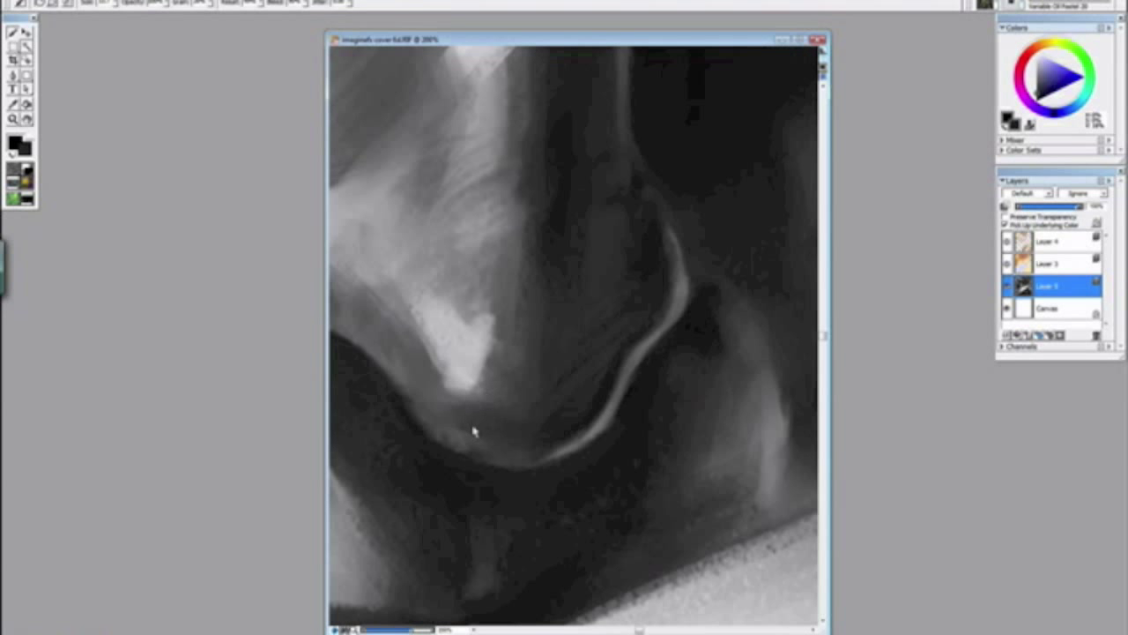
{"action": "key", "text": "ctrl+minus"}
{"action": "key", "text": "ctrl+minus"}
{"action": "key", "text": "ctrl+minus"}
{"action": "key", "text": "ctrl+minus"}
{"action": "key", "text": "ctrl+minus"}
{"action": "key", "text": "ctrl+minus"}
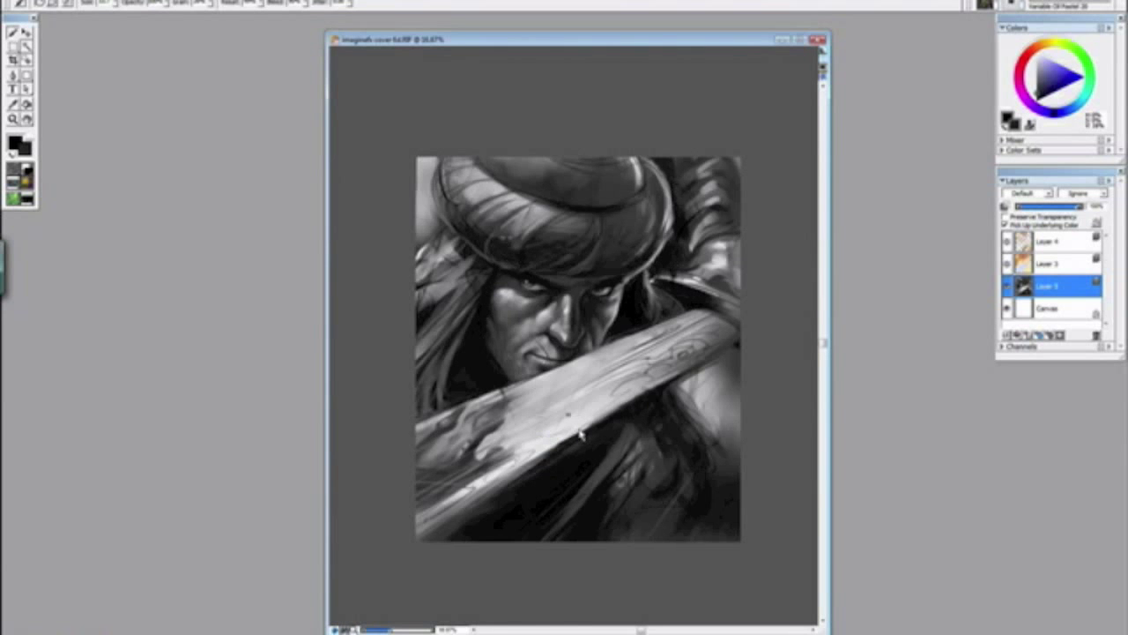
Step: Examine the cheek fold, nose and mouth in close-up, comparing their greys with the whole portrait
{"action": "left_click_drag", "start_coordinate": [532, 414], "coordinate": [383, 241]}
{"action": "left_click", "coordinate": [397, 288], "text": "alt"}
{"action": "key", "text": "ctrl+minus"}
{"action": "scroll", "coordinate": [394, 230], "scroll_direction": "up", "scroll_amount": 8}
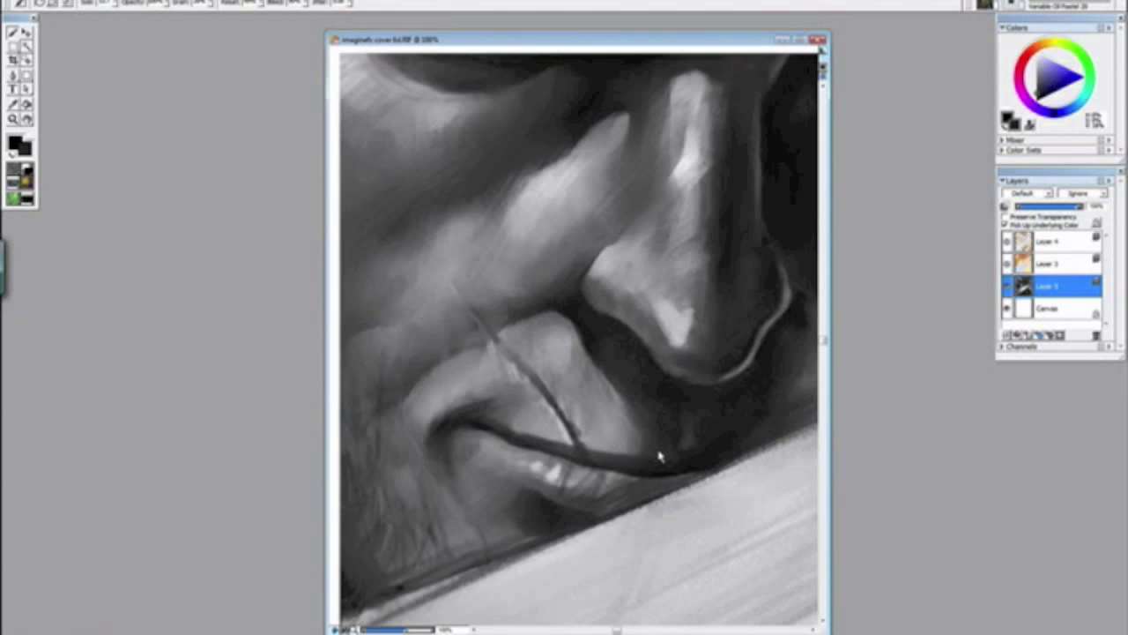
{"action": "left_click_drag", "start_coordinate": [587, 394], "coordinate": [660, 456]}
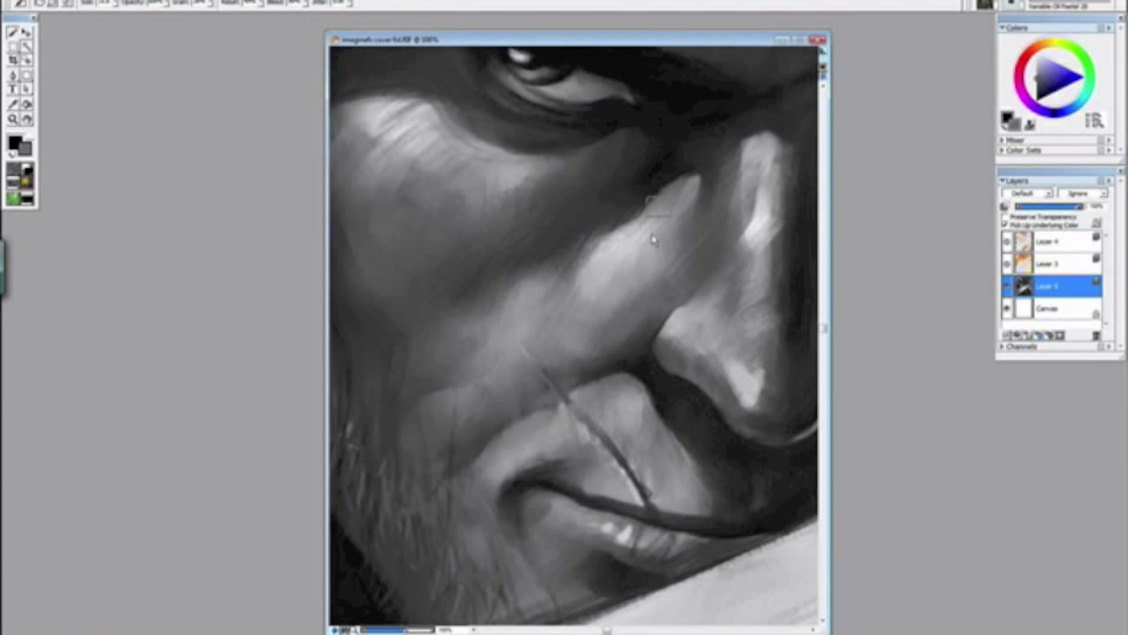
{"action": "scroll", "coordinate": [593, 342], "scroll_direction": "down", "scroll_amount": 6}
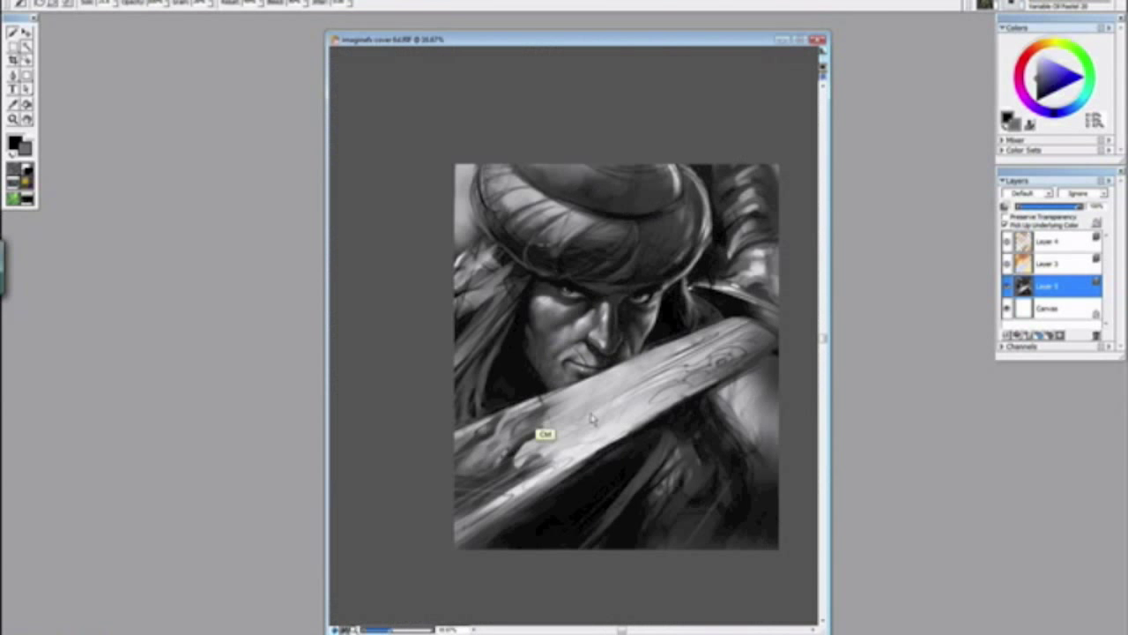
{"action": "scroll", "coordinate": [590, 420], "scroll_direction": "up", "scroll_amount": 7}
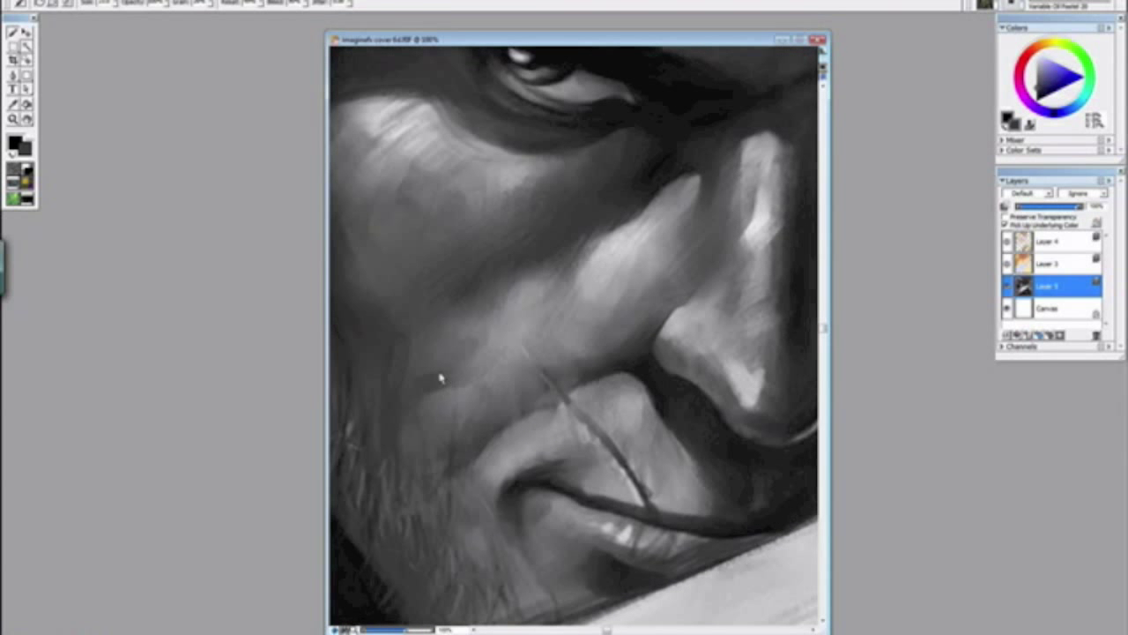
Step: Examine the balance of the face, turban and blade across the whole portrait
{"action": "scroll", "coordinate": [476, 357], "scroll_direction": "down", "scroll_amount": 6}
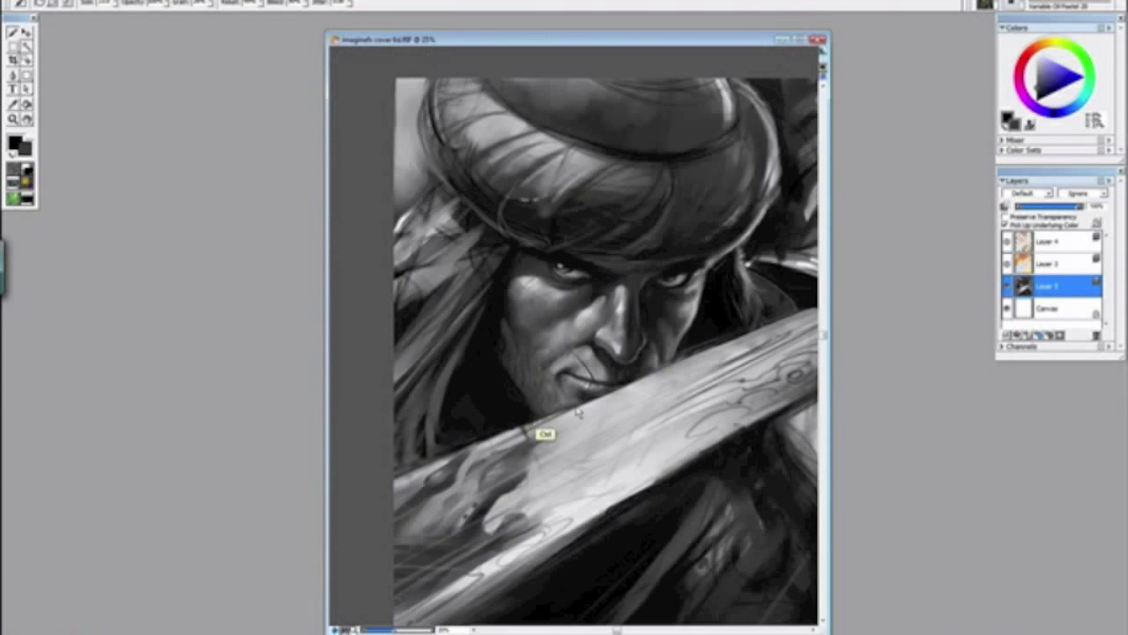
{"action": "left_click_drag", "start_coordinate": [443, 290], "coordinate": [582, 480]}
{"action": "left_click", "coordinate": [599, 481], "text": "alt"}
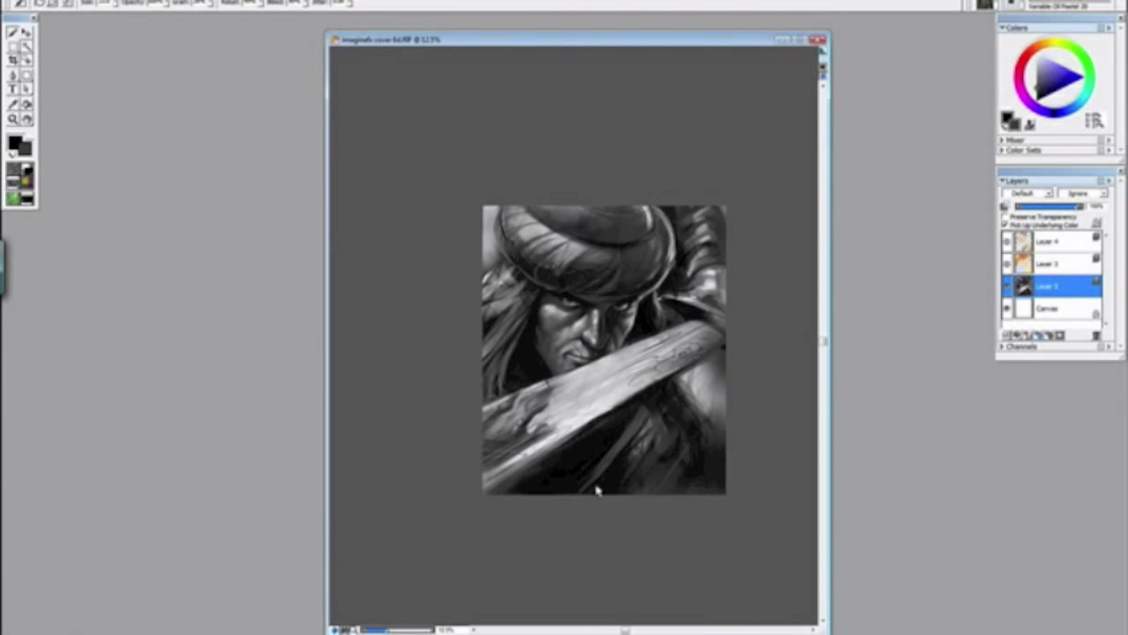
{"action": "key", "text": "ctrl+minus"}
{"action": "key", "text": "ctrl+minus"}
{"action": "key", "text": "ctrl+minus"}
{"action": "scroll", "coordinate": [601, 477], "scroll_direction": "up", "scroll_amount": 6}
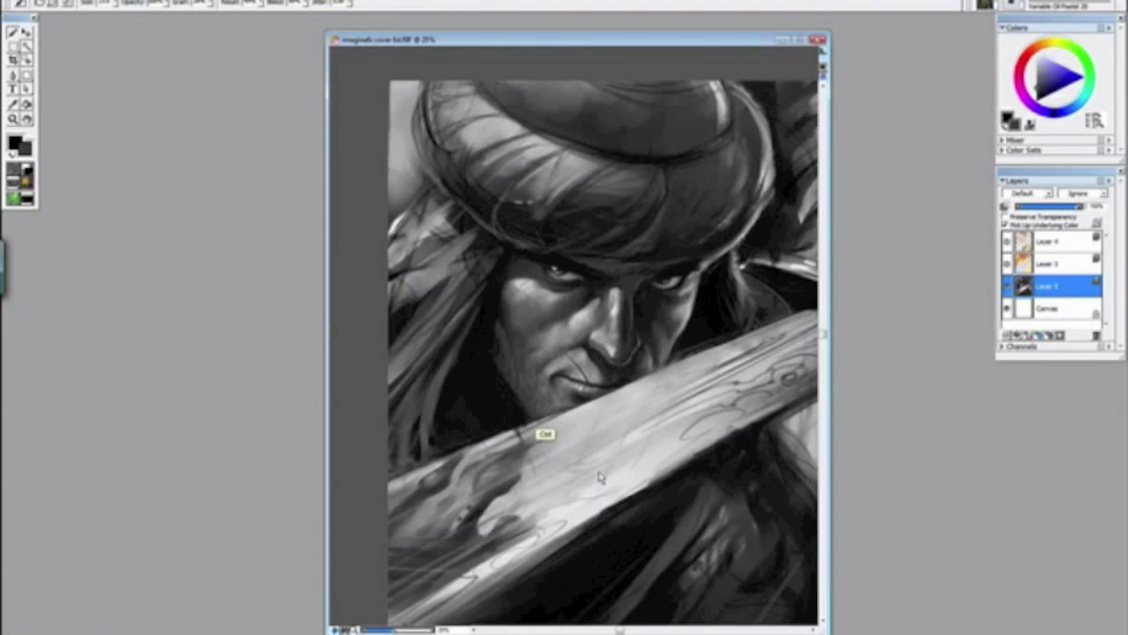
Step: Blend the shadow beneath the lower lip where the mouth meets the blade's upper edge
{"action": "scroll", "coordinate": [599, 477], "scroll_direction": "up", "scroll_amount": 1}
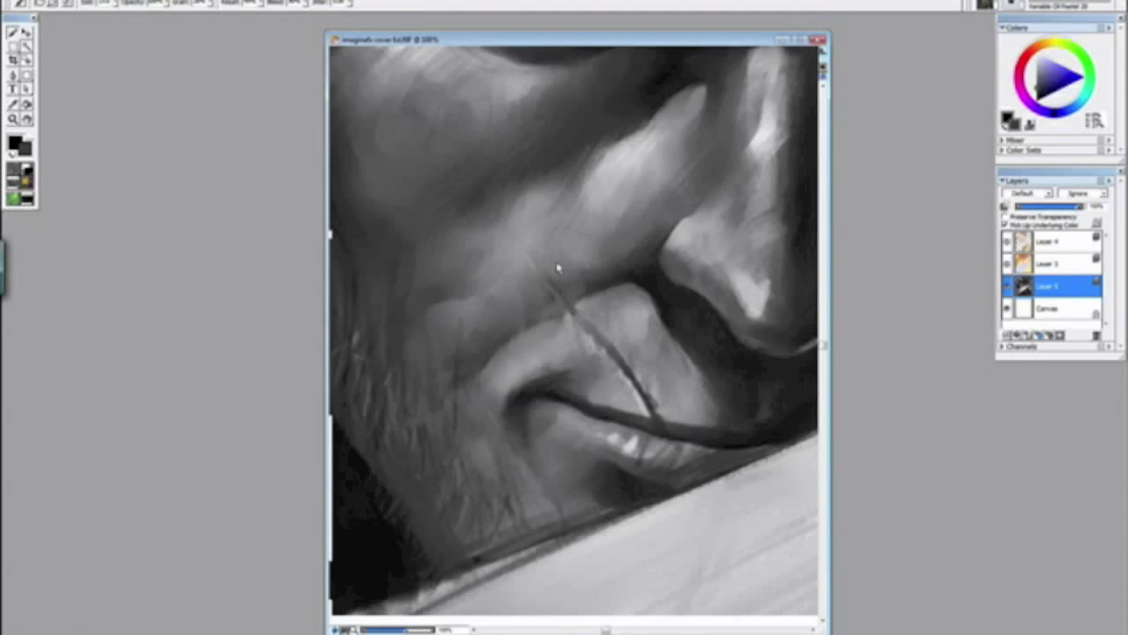
{"action": "scroll", "coordinate": [507, 305], "scroll_direction": "up", "scroll_amount": 2}
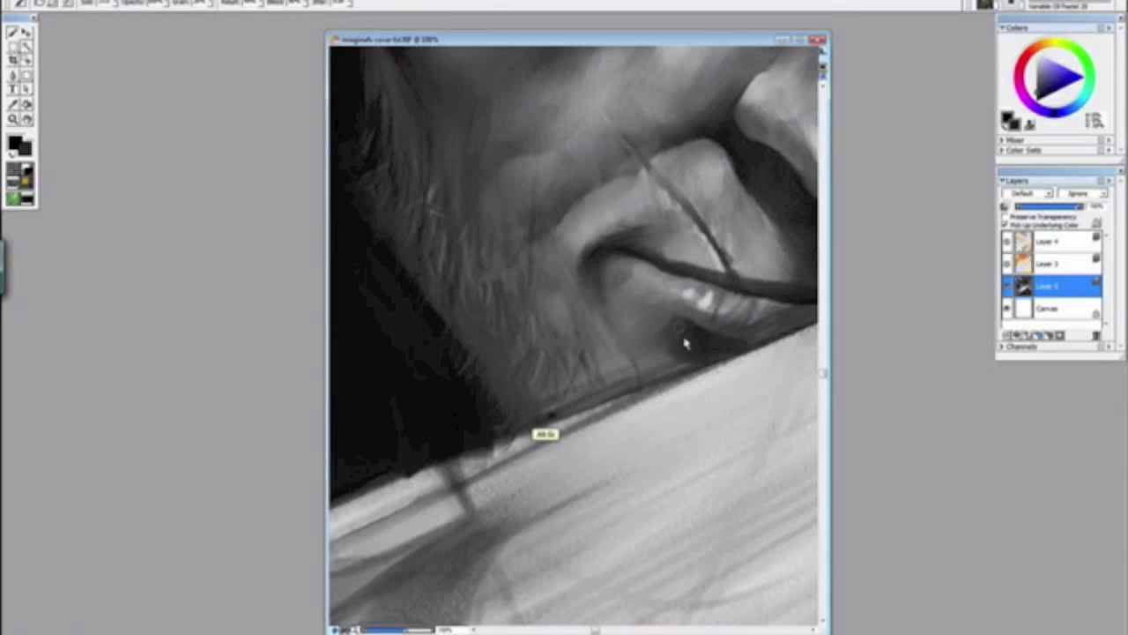
{"action": "key", "text": "ctrl+alt"}
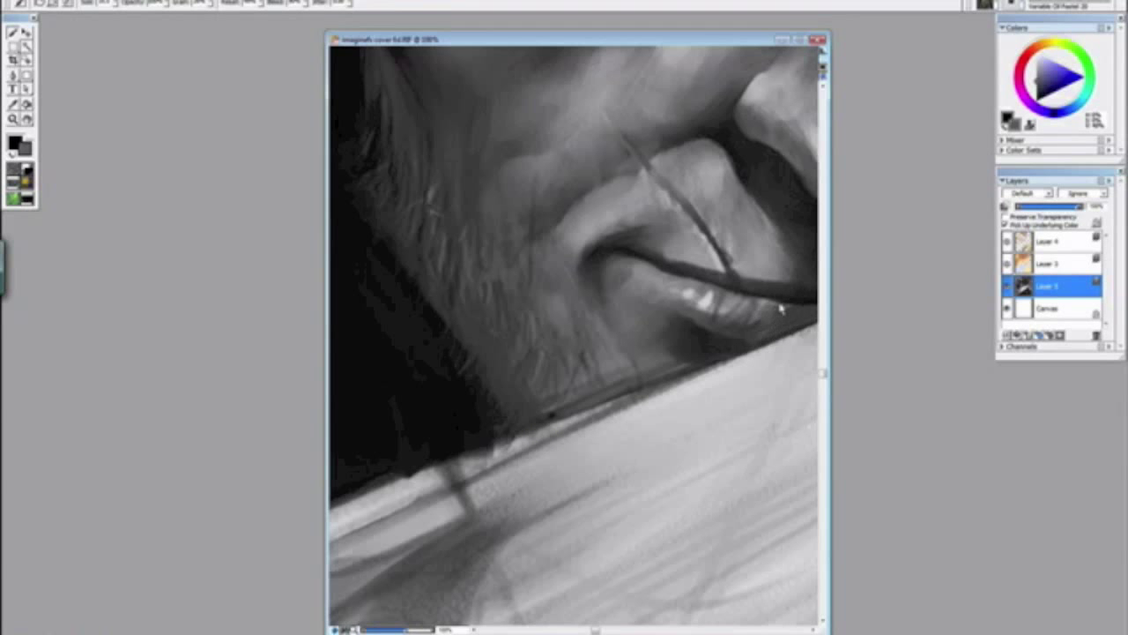
{"action": "scroll", "coordinate": [802, 360], "scroll_direction": "down", "scroll_amount": 6}
{"action": "left_click_drag", "start_coordinate": [820, 389], "coordinate": [486, 305]}
{"action": "left_click", "coordinate": [483, 302], "text": "alt"}
{"action": "left_click_drag", "start_coordinate": [417, 234], "coordinate": [436, 215]}
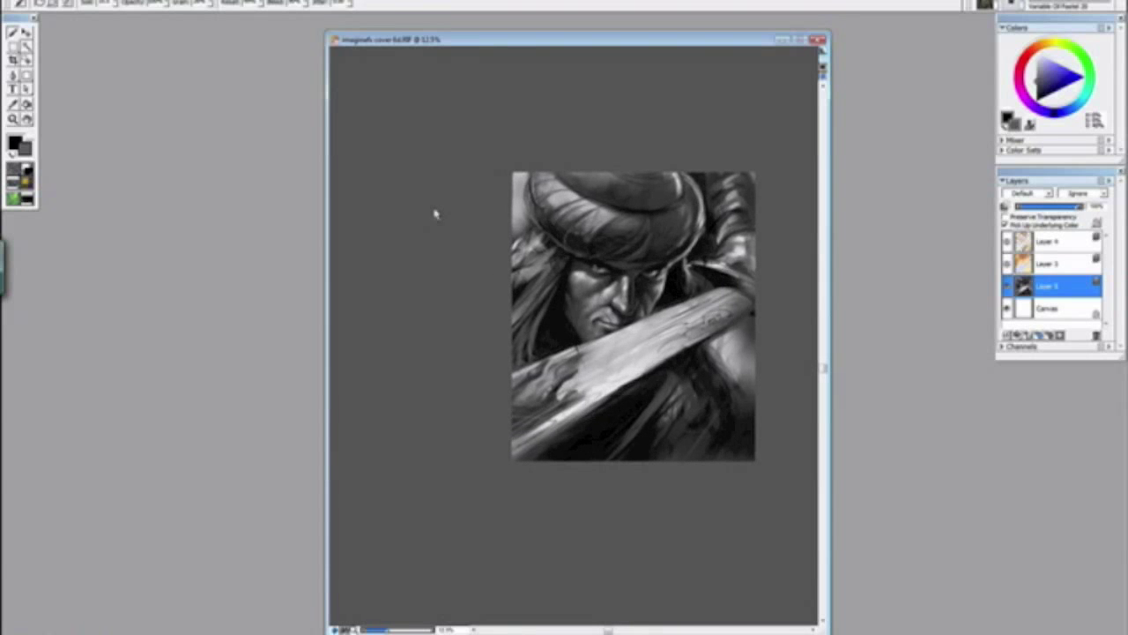
Step: Rework the light fold strokes in the dark chest fabric below the blade, working on a rotated canvas
{"action": "key", "text": "ctrl+minus"}
{"action": "key", "text": "ctrl+minus"}
{"action": "key", "text": "ctrl+plus"}
{"action": "key", "text": "ctrl+plus"}
{"action": "key", "text": "ctrl+plus"}
{"action": "key", "text": "ctrl+plus"}
{"action": "key", "text": "ctrl+plus"}
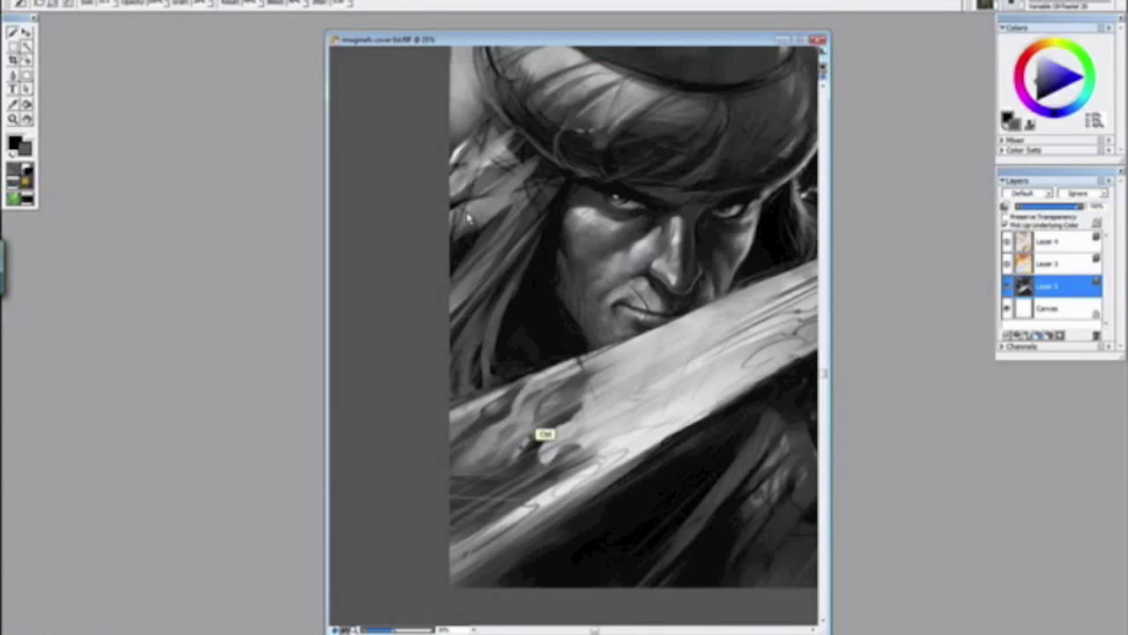
{"action": "left_click_drag", "start_coordinate": [717, 505], "coordinate": [471, 280]}
{"action": "key", "text": "alt"}
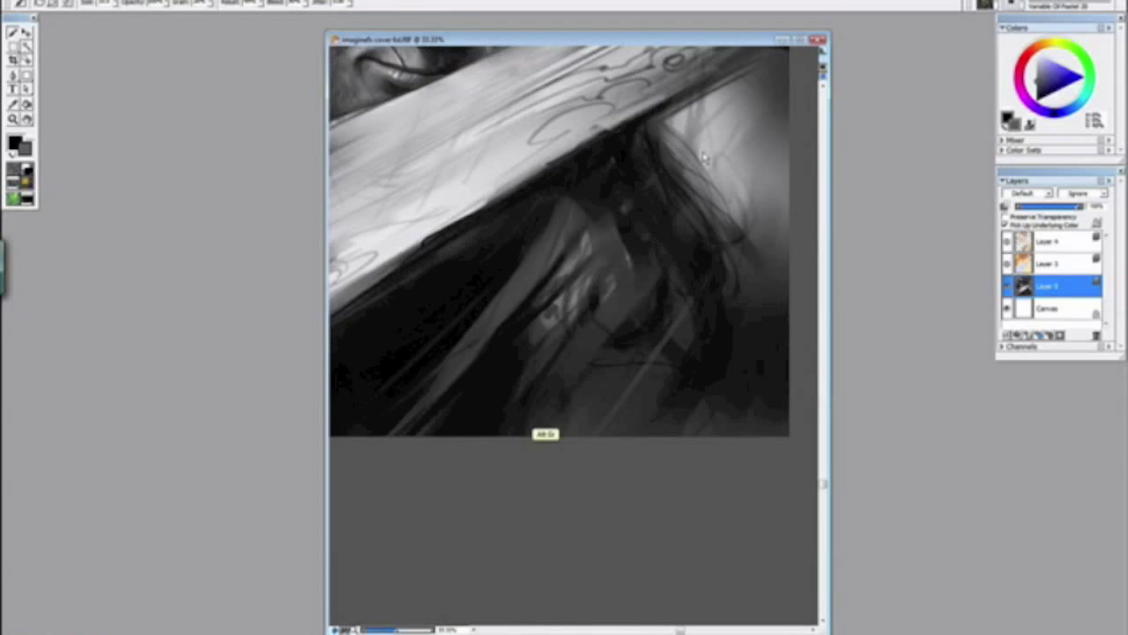
{"action": "left_click_drag", "start_coordinate": [591, 245], "coordinate": [564, 282]}
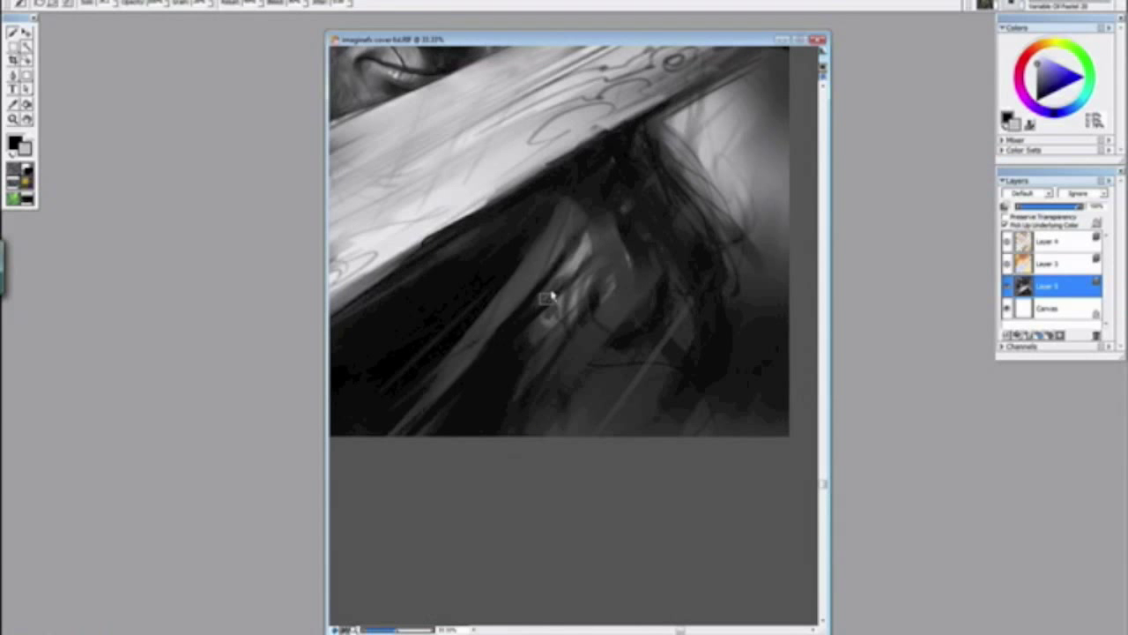
{"action": "left_click_drag", "start_coordinate": [580, 409], "coordinate": [482, 271]}
{"action": "left_click_drag", "start_coordinate": [530, 393], "coordinate": [542, 416]}
{"action": "left_click", "coordinate": [604, 343], "text": "alt"}
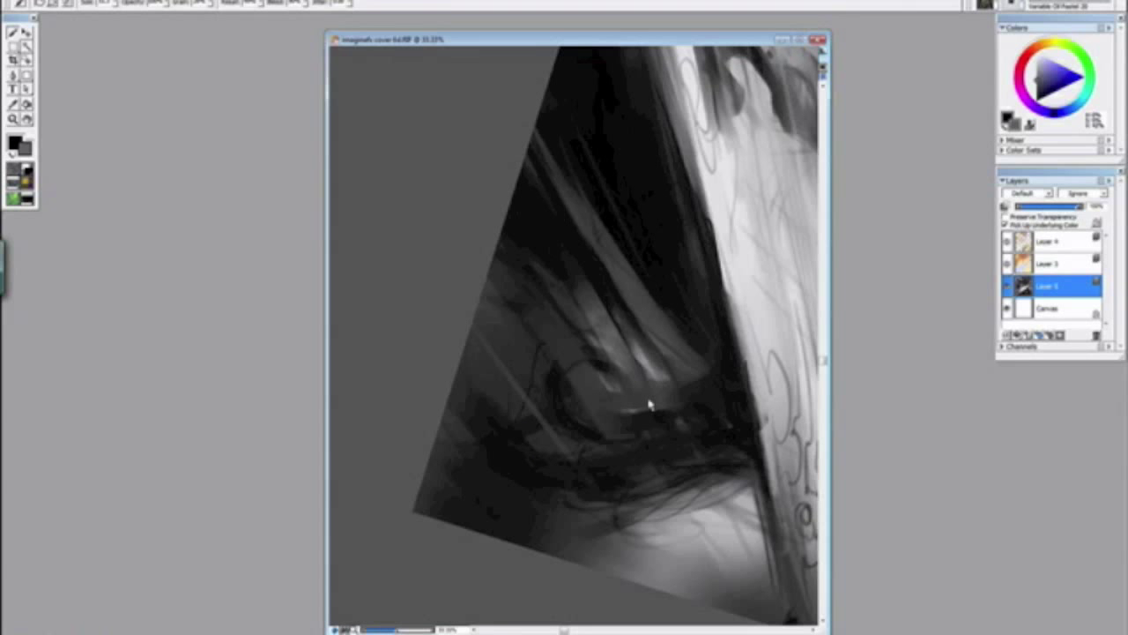
Step: Paint sampled light grey over the loose sketch lines where the bright shoulder meets the dark chest fabric
{"action": "left_click", "coordinate": [684, 528], "text": "alt"}
{"action": "left_click", "coordinate": [708, 536], "text": "alt"}
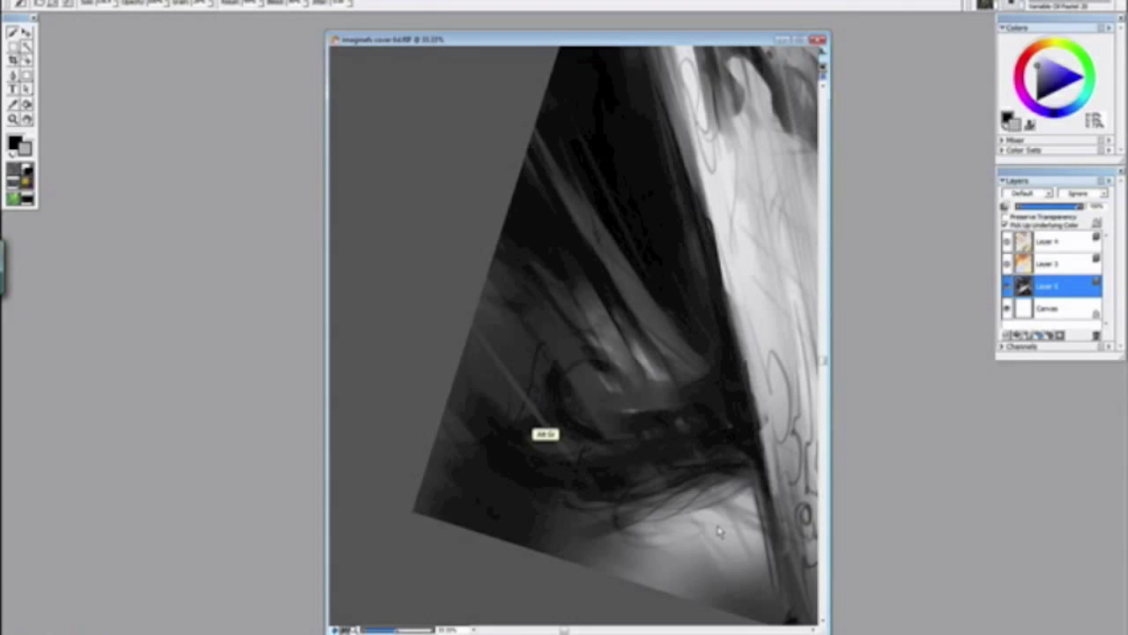
{"action": "mouse_move", "coordinate": [712, 535]}
{"action": "left_mouse_down"}
{"action": "mouse_move", "coordinate": [731, 584]}
{"action": "mouse_move", "coordinate": [692, 589]}
{"action": "left_mouse_up"}
{"action": "left_click", "coordinate": [686, 567], "text": "alt"}
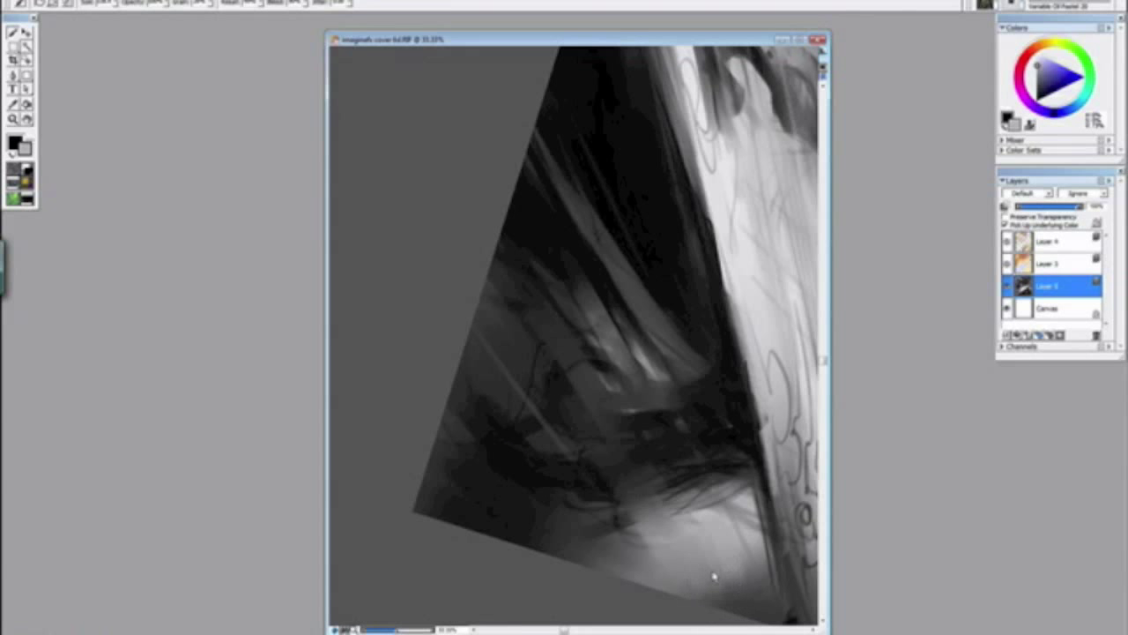
{"action": "key", "text": "ctrl+minus"}
{"action": "key", "text": "ctrl+minus"}
{"action": "left_click", "coordinate": [507, 333], "text": "alt"}
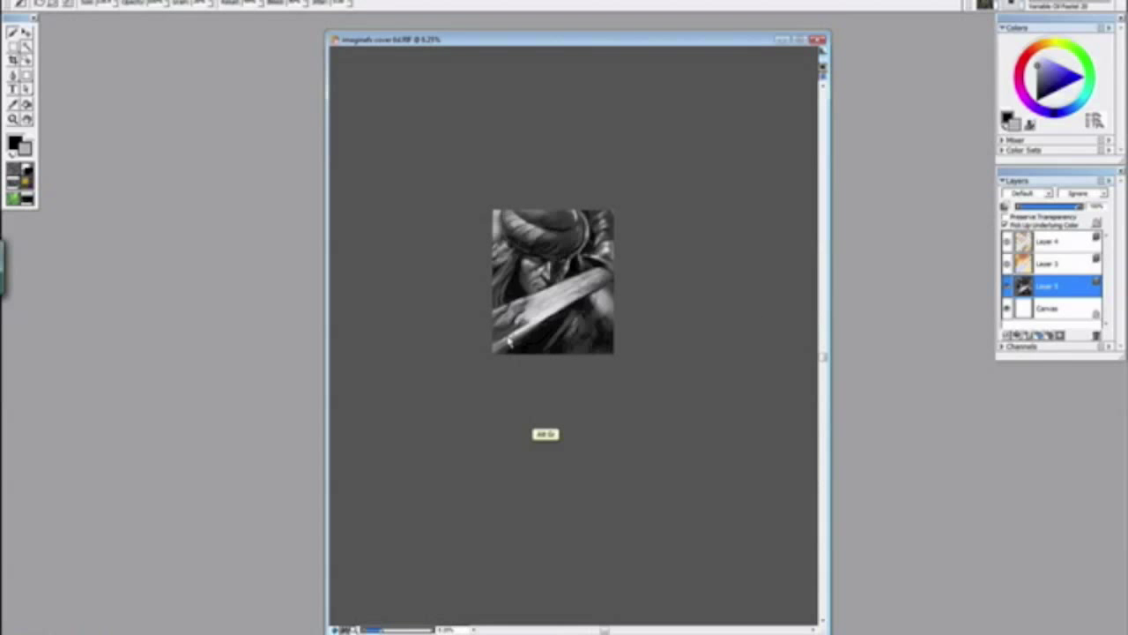
{"action": "left_click_drag", "start_coordinate": [500, 302], "coordinate": [550, 358]}
Step: Examine the hair strands below the turban in a rotated close-up and against the whole portrait
{"action": "key", "text": "ctrl+plus"}
{"action": "key", "text": "ctrl+plus"}
{"action": "key", "text": "ctrl+plus"}
{"action": "key", "text": "ctrl+plus"}
{"action": "key", "text": "ctrl+plus"}
{"action": "key", "text": "ctrl+plus"}
{"action": "key", "text": "ctrl+plus"}
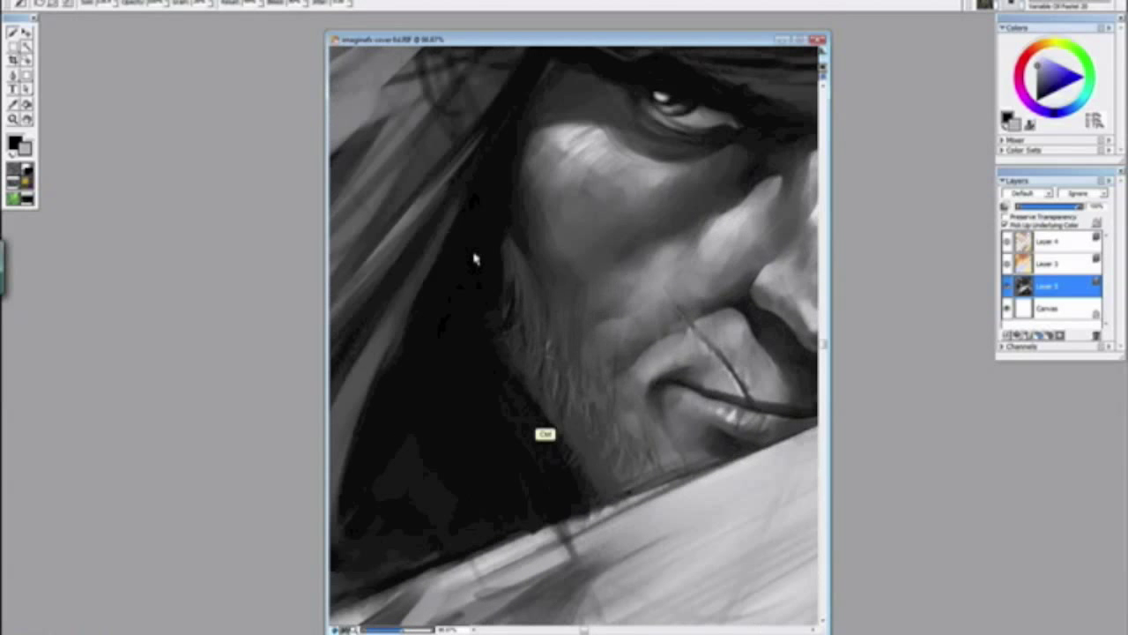
{"action": "left_click_drag", "start_coordinate": [399, 222], "coordinate": [625, 446]}
{"action": "left_click_drag", "start_coordinate": [398, 285], "coordinate": [526, 335]}
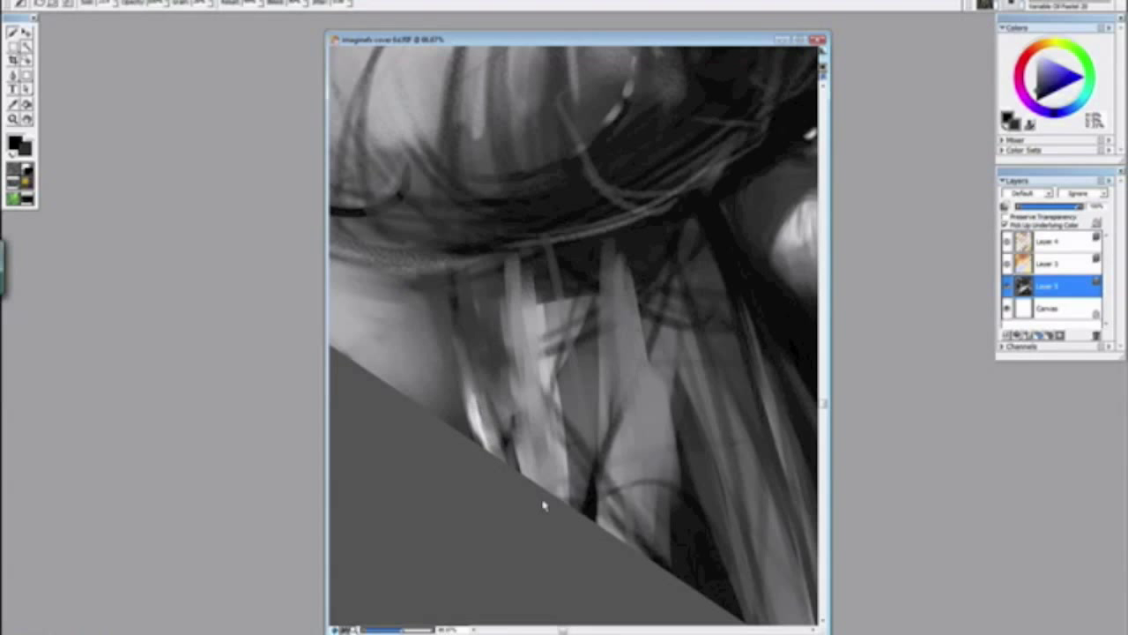
{"action": "key", "text": "ctrl+minus"}
{"action": "key", "text": "ctrl+minus"}
{"action": "key", "text": "ctrl+minus"}
{"action": "key", "text": "ctrl+minus"}
{"action": "key", "text": "ctrl+minus"}
{"action": "key", "text": "ctrl+minus"}
{"action": "left_click_drag", "start_coordinate": [544, 491], "coordinate": [450, 318]}
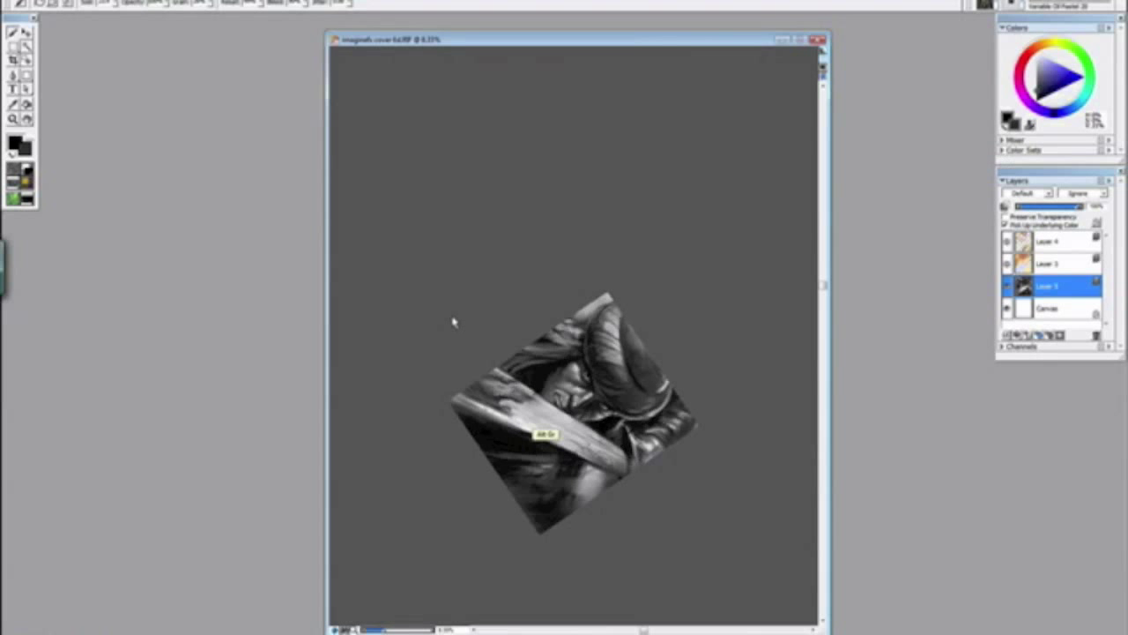
{"action": "left_click", "coordinate": [455, 318], "text": "alt"}
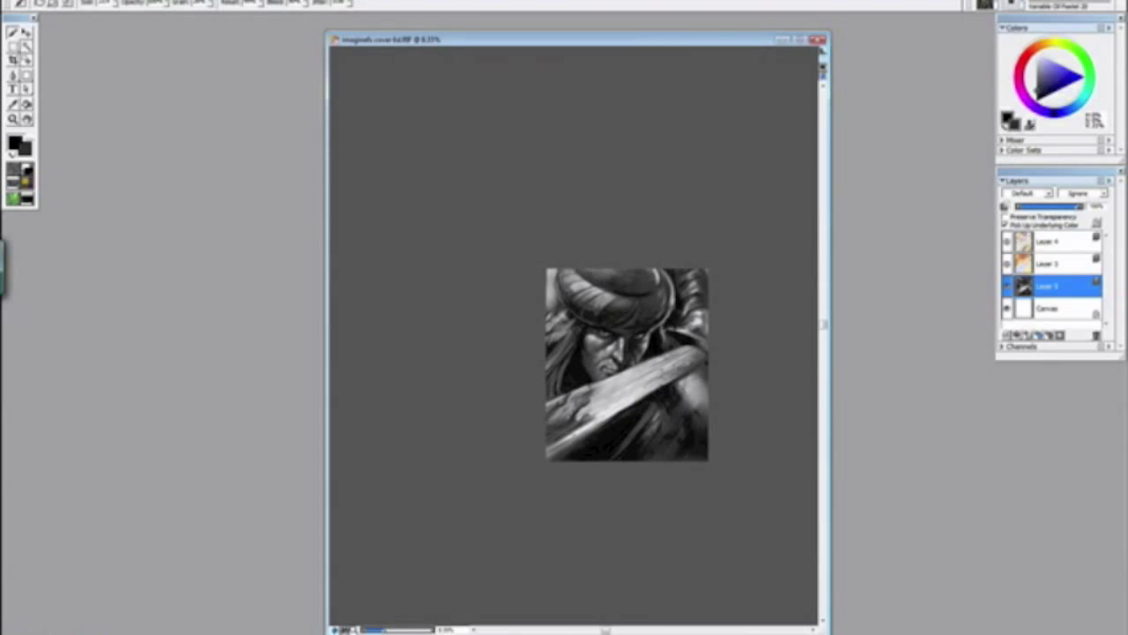
Step: Flip the canvas horizontally
{"action": "left_click", "coordinate": [54, 1]}
{"action": "mouse_move", "coordinate": [93, 23]}
{"action": "left_click", "coordinate": [233, 80]}
{"action": "key", "text": "ctrl+minus"}
Step: Brighten the fabric fold above the collar's light rim with strokes in the sampled near-white
{"action": "key", "text": "ctrl+plus"}
{"action": "key", "text": "ctrl+plus"}
{"action": "key", "text": "ctrl+plus"}
{"action": "key", "text": "ctrl+plus"}
{"action": "key", "text": "ctrl+plus"}
{"action": "key", "text": "ctrl+plus"}
{"action": "key", "text": "ctrl+plus"}
{"action": "left_click_drag", "start_coordinate": [577, 425], "coordinate": [557, 547]}
{"action": "left_click_drag", "start_coordinate": [474, 440], "coordinate": [445, 340]}
{"action": "left_click_drag", "start_coordinate": [527, 476], "coordinate": [478, 469]}
{"action": "key", "text": "alt+space"}
{"action": "left_click", "coordinate": [514, 408], "text": "alt"}
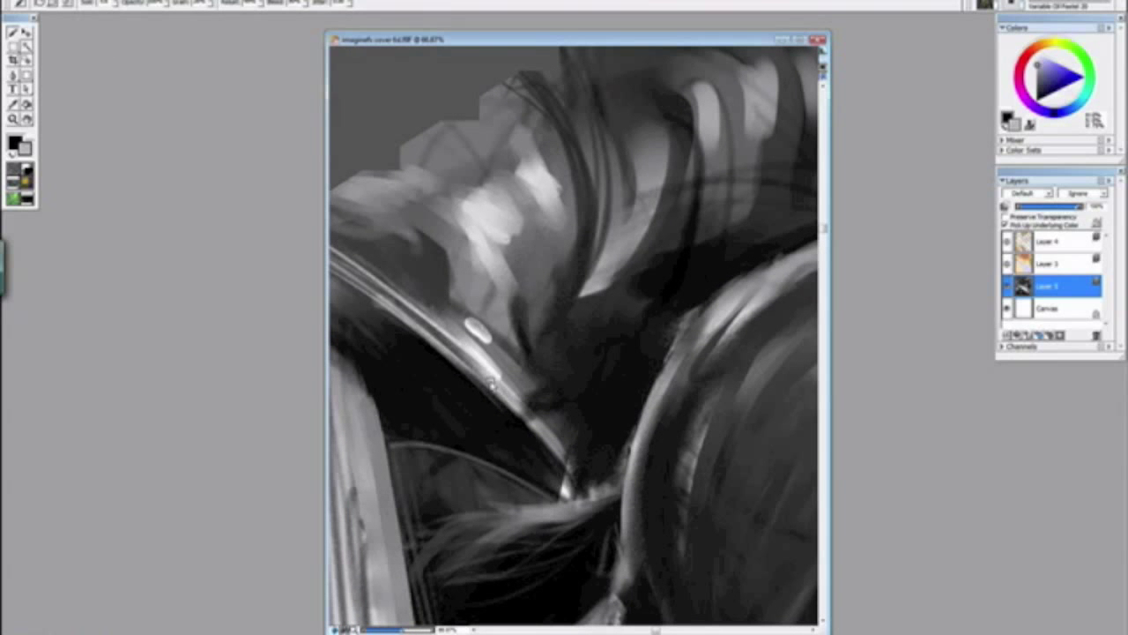
{"action": "left_click", "coordinate": [476, 331], "text": "alt"}
{"action": "left_click_drag", "start_coordinate": [476, 329], "coordinate": [467, 253]}
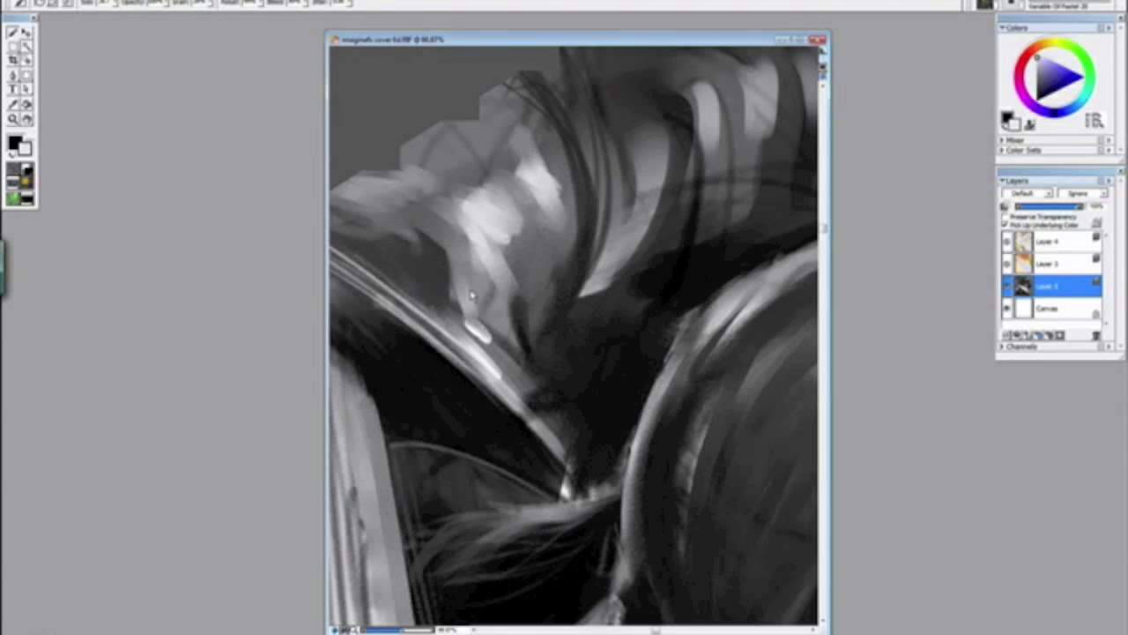
{"action": "left_click_drag", "start_coordinate": [471, 294], "coordinate": [469, 238]}
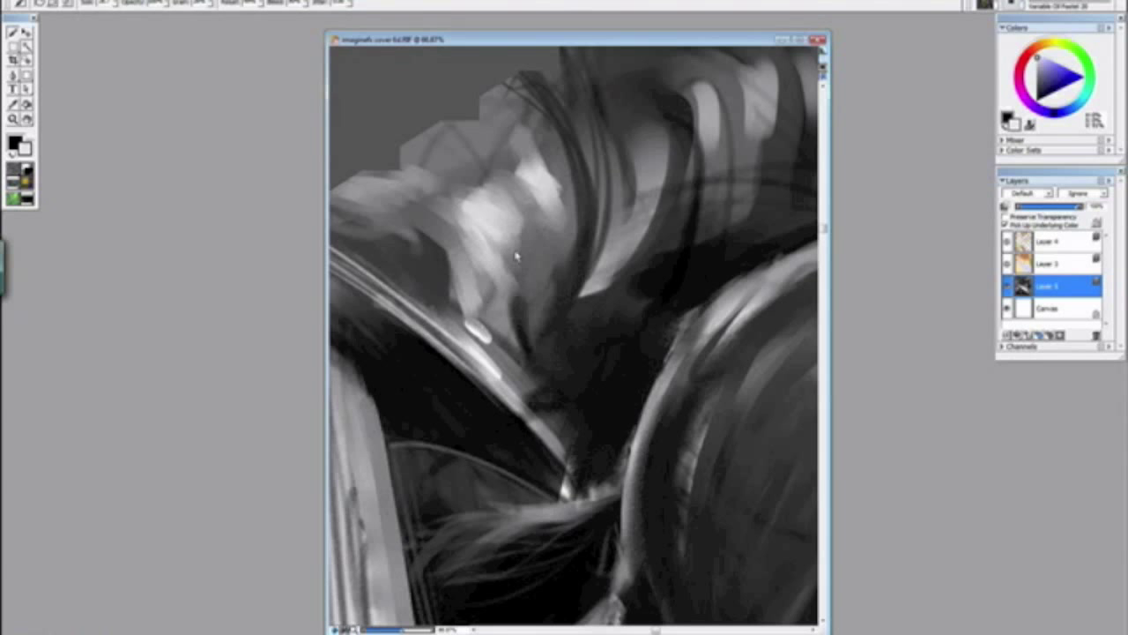
Step: Examine the brightened fabric fold against the whole mirrored portrait
{"action": "key", "text": "ctrl+minus"}
{"action": "key", "text": "ctrl+minus"}
{"action": "key", "text": "ctrl+minus"}
{"action": "key", "text": "ctrl+minus"}
{"action": "key", "text": "ctrl+minus"}
{"action": "left_click_drag", "start_coordinate": [472, 277], "coordinate": [584, 446]}
{"action": "left_click", "coordinate": [599, 470]}
{"action": "key", "text": "ctrl+minus"}
{"action": "key", "text": "ctrl+minus"}
{"action": "key", "text": "ctrl+minus"}
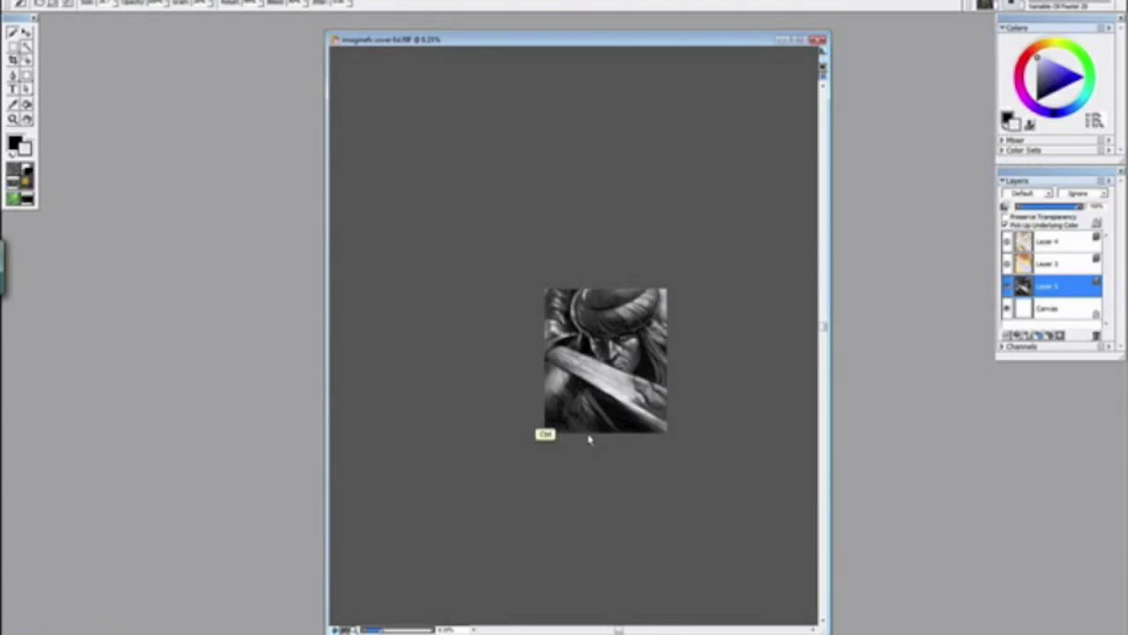
Step: Examine the shoulder and the ornamented end of the blade in close-up and against the whole portrait
{"action": "key", "text": "ctrl+plus"}
{"action": "key", "text": "ctrl+plus"}
{"action": "key", "text": "ctrl+plus"}
{"action": "key", "text": "ctrl+plus"}
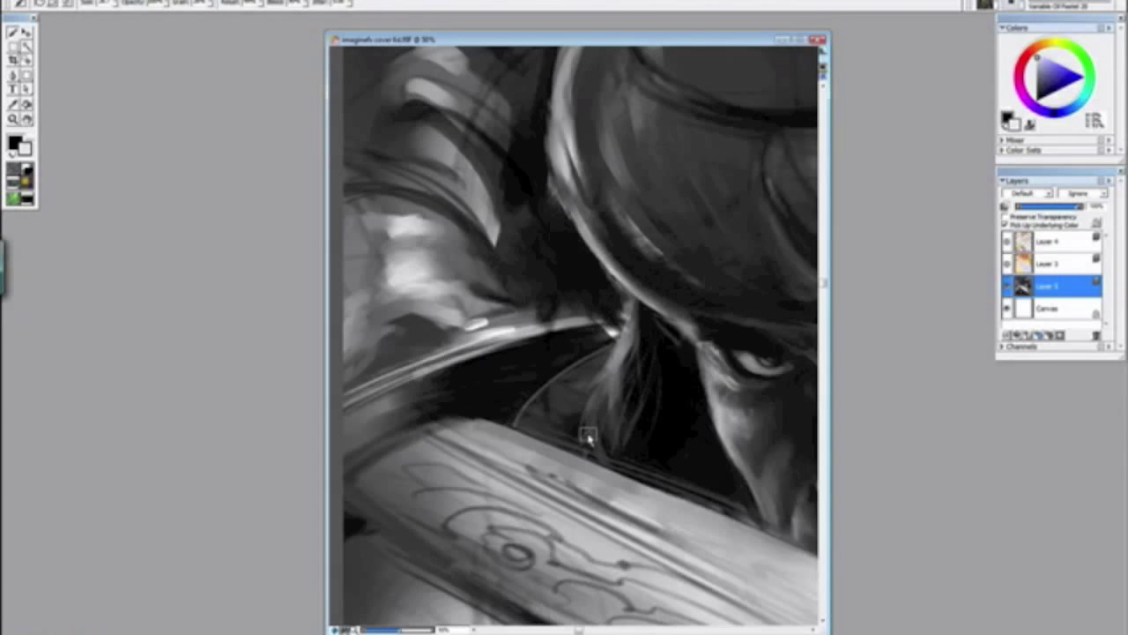
{"action": "key", "text": "ctrl+plus"}
{"action": "left_click_drag", "start_coordinate": [565, 417], "coordinate": [500, 405]}
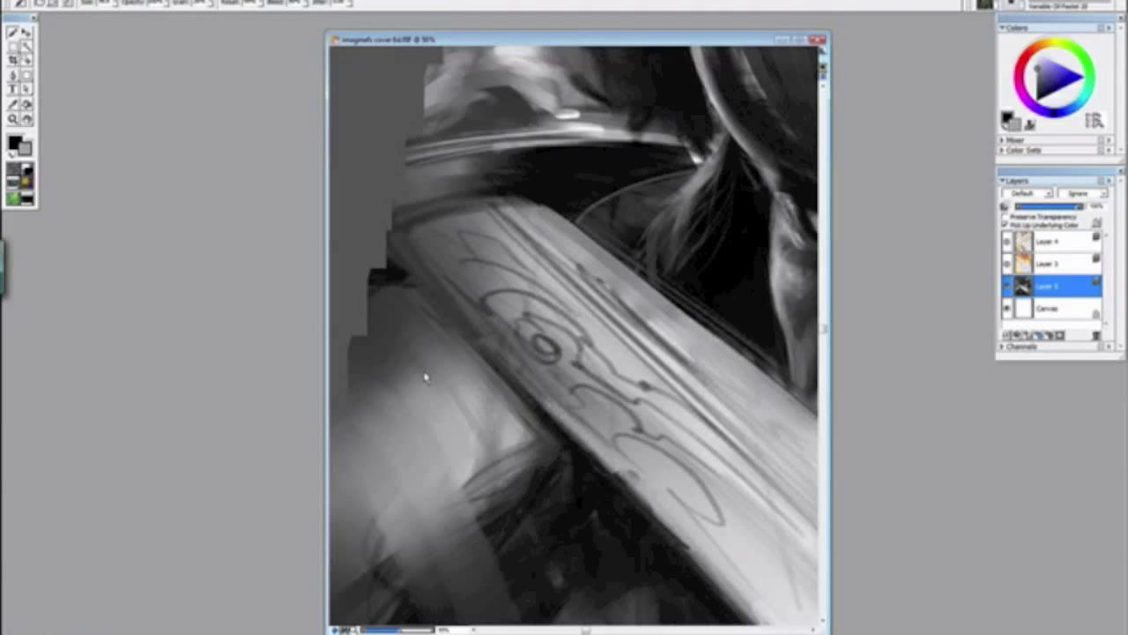
{"action": "key", "text": "ctrl+minus"}
{"action": "key", "text": "ctrl+minus"}
{"action": "key", "text": "ctrl+minus"}
{"action": "left_click", "coordinate": [564, 444], "text": "alt"}
{"action": "left_click", "coordinate": [561, 443]}
{"action": "key", "text": "ctrl+minus"}
{"action": "key", "text": "ctrl+plus"}
{"action": "key", "text": "ctrl+plus"}
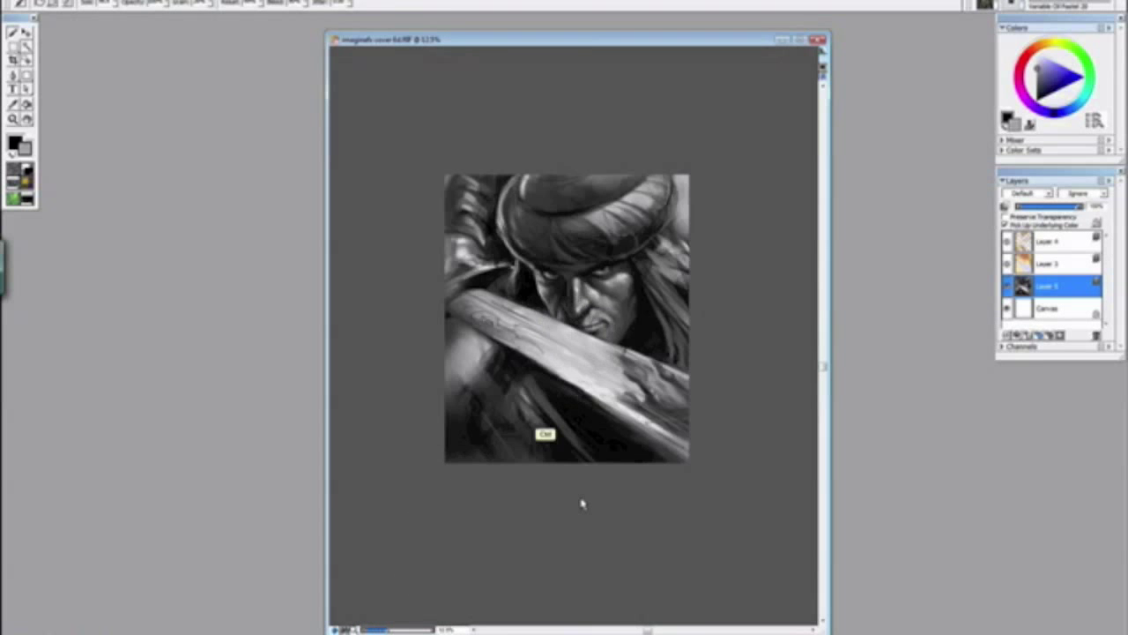
{"action": "key", "text": "ctrl+plus"}
Step: Examine the nostril, nose highlights and cheek fold in close-up and against the whole face
{"action": "key", "text": "ctrl+minus"}
{"action": "key", "text": "ctrl+plus"}
{"action": "key", "text": "ctrl+plus"}
{"action": "key", "text": "ctrl+plus"}
{"action": "left_click_drag", "start_coordinate": [655, 400], "coordinate": [587, 554]}
{"action": "key", "text": "ctrl+plus"}
{"action": "key", "text": "ctrl+plus"}
{"action": "left_click_drag", "start_coordinate": [563, 399], "coordinate": [595, 560]}
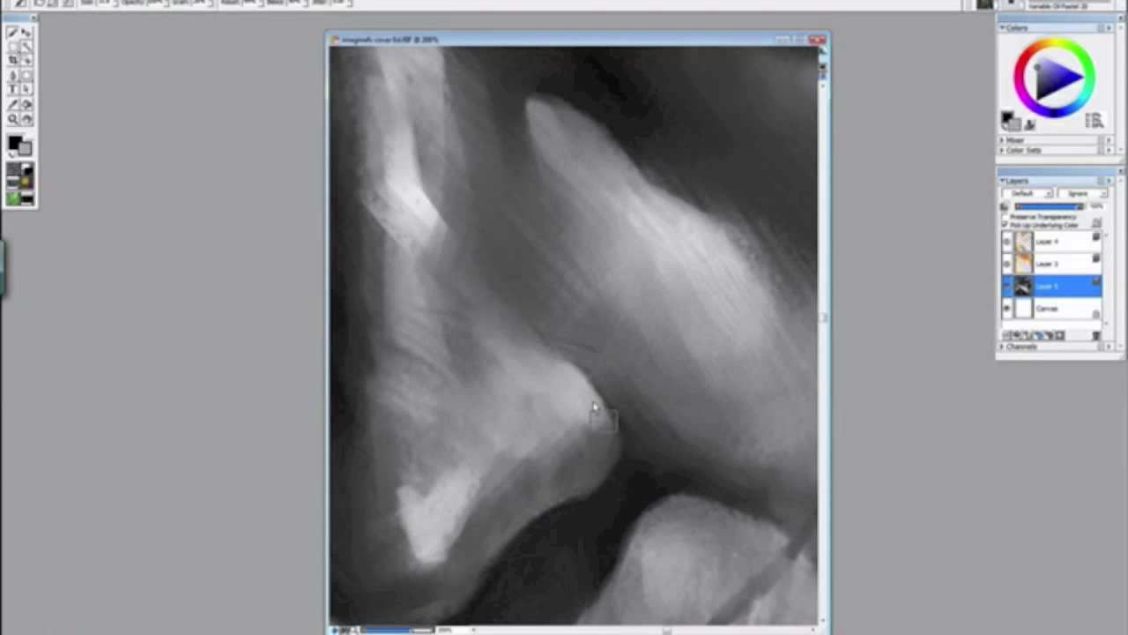
{"action": "key", "text": "ctrl+minus"}
{"action": "key", "text": "ctrl+minus"}
{"action": "key", "text": "ctrl+minus"}
{"action": "key", "text": "ctrl+minus"}
{"action": "key", "text": "ctrl+minus"}
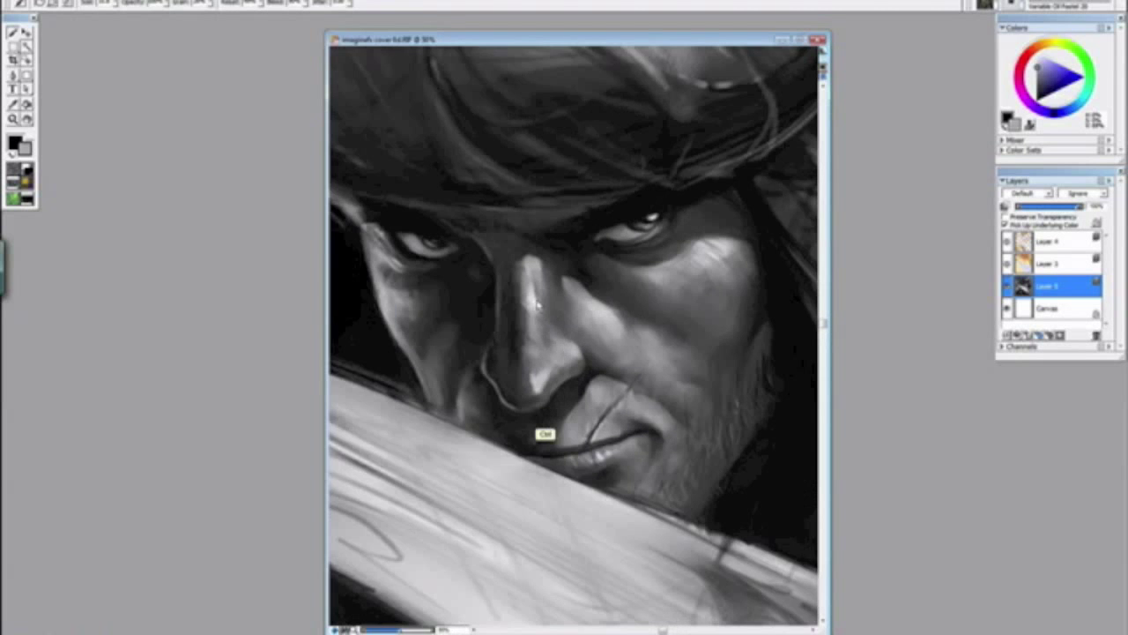
Step: Sample a dark grey near the inner corner of the near eye and examine the shading around it
{"action": "mouse_move", "coordinate": [603, 418]}
{"action": "left_mouse_down"}
{"action": "mouse_move", "coordinate": [445, 315]}
{"action": "mouse_move", "coordinate": [443, 364]}
{"action": "mouse_move", "coordinate": [504, 372]}
{"action": "left_mouse_up"}
{"action": "left_click", "coordinate": [458, 319], "text": "alt"}
{"action": "key", "text": "ctrl+minus"}
{"action": "key", "text": "ctrl+plus"}
{"action": "key", "text": "ctrl+plus"}
{"action": "key", "text": "ctrl+plus"}
{"action": "key", "text": "ctrl+plus"}
{"action": "key", "text": "ctrl+plus"}
{"action": "key", "text": "ctrl+plus"}
{"action": "key", "text": "ctrl+plus"}
{"action": "left_click", "coordinate": [519, 344], "text": "alt"}
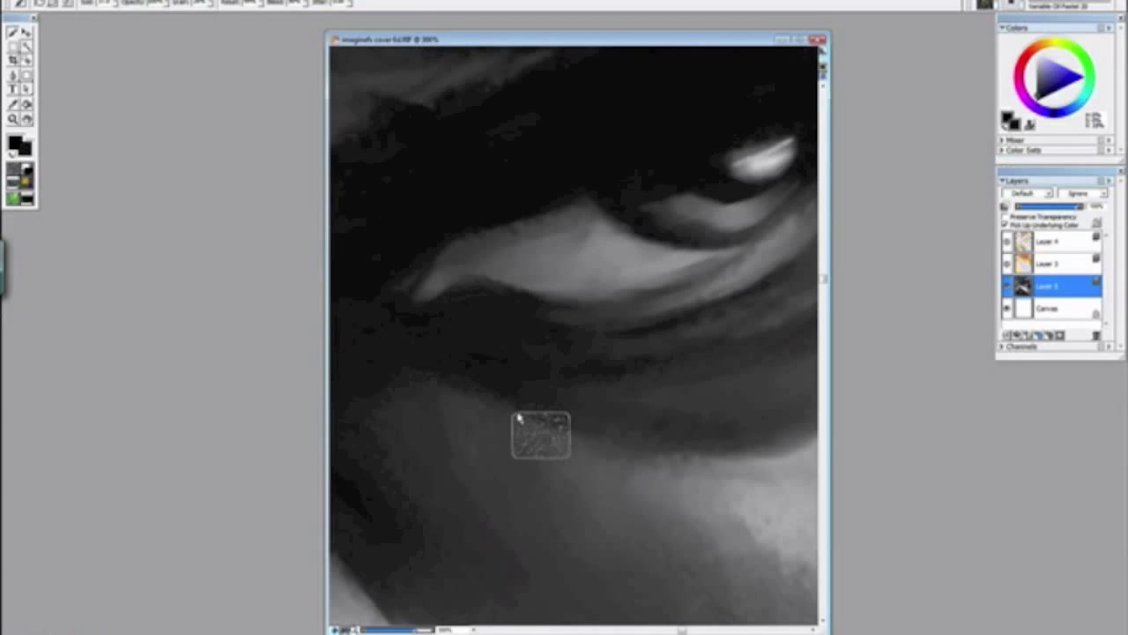
{"action": "key", "text": "ctrl+minus"}
{"action": "key", "text": "ctrl+minus"}
{"action": "key", "text": "ctrl+minus"}
{"action": "key", "text": "ctrl+minus"}
{"action": "key", "text": "ctrl+minus"}
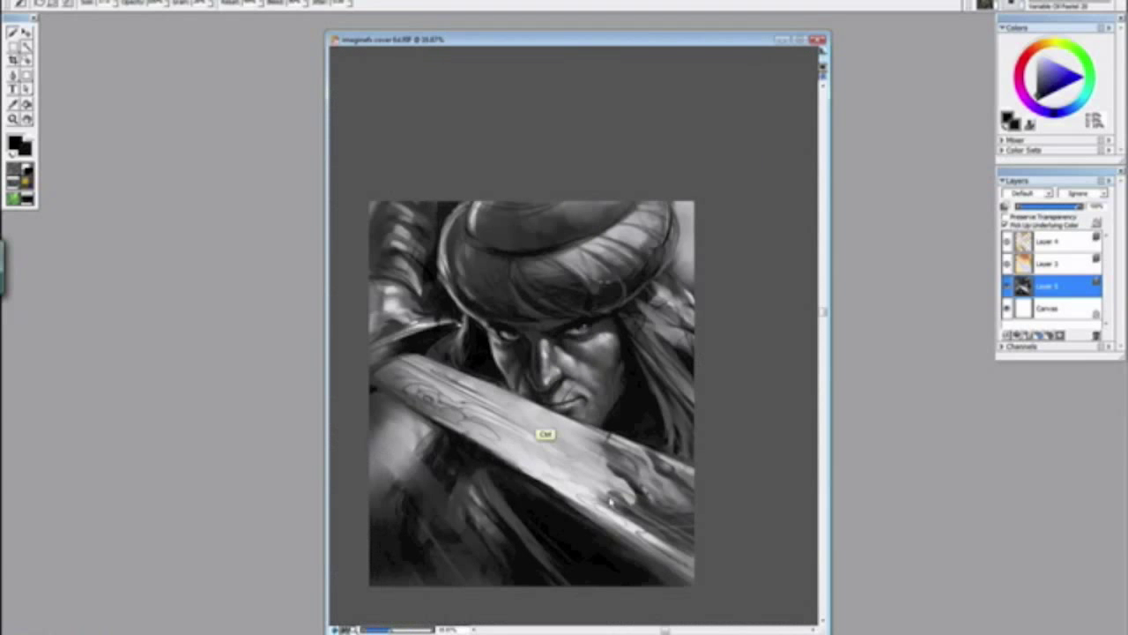
{"action": "key", "text": "ctrl+minus"}
Step: Examine the mirrored portrait on a tilted canvas, comparing the small overall view with the face and turban
{"action": "left_click_drag", "start_coordinate": [661, 474], "coordinate": [535, 505]}
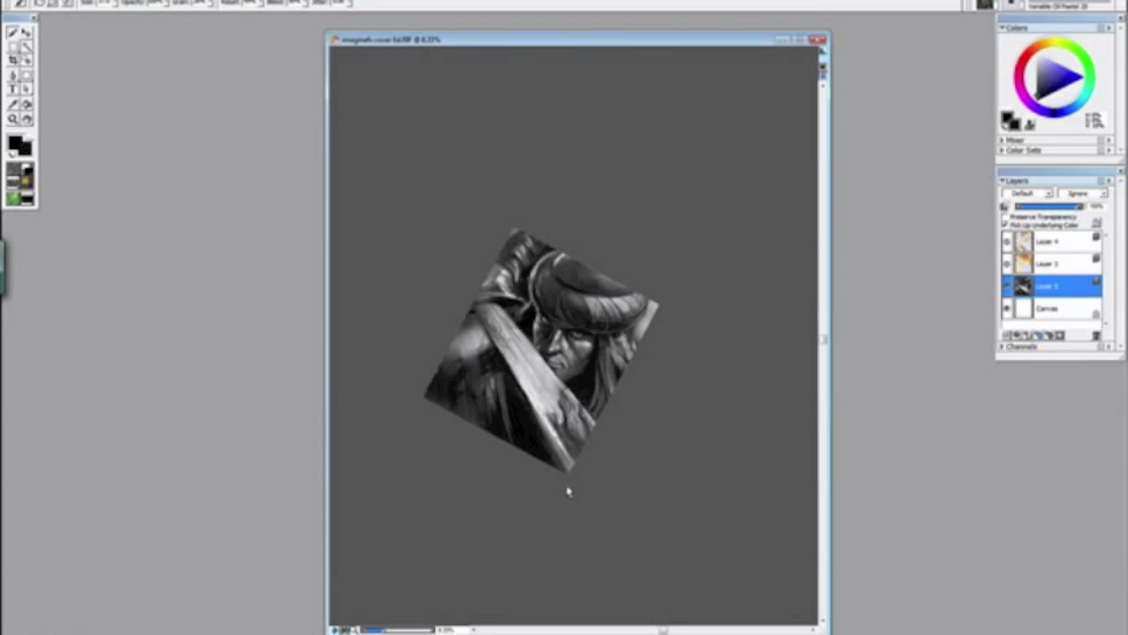
{"action": "key", "text": "ctrl+minus"}
{"action": "key", "text": "ctrl+minus"}
{"action": "key", "text": "ctrl+plus"}
{"action": "key", "text": "ctrl+plus"}
{"action": "key", "text": "ctrl+plus"}
{"action": "key", "text": "ctrl+plus"}
{"action": "key", "text": "ctrl+plus"}
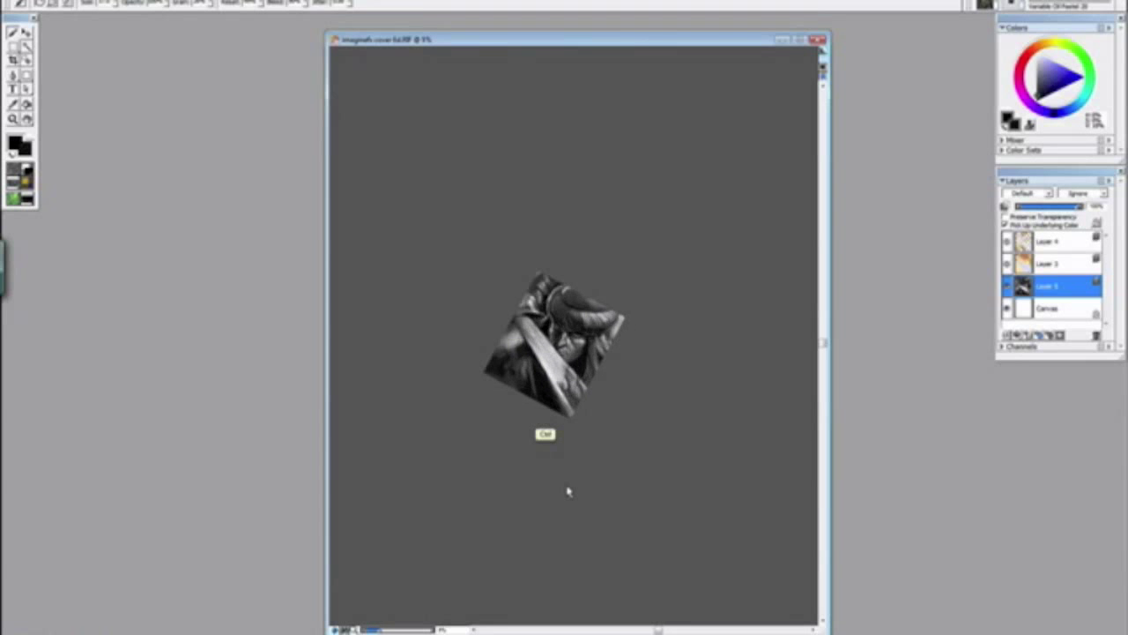
{"action": "key", "text": "ctrl+plus"}
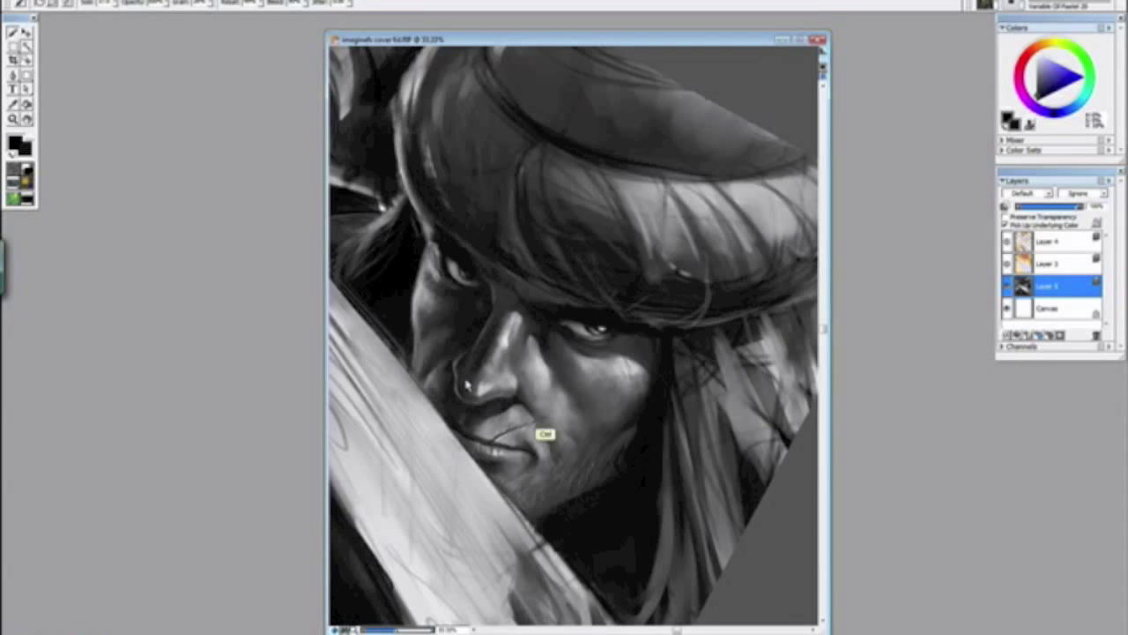
{"action": "key", "text": "ctrl+minus"}
{"action": "key", "text": "ctrl+minus"}
{"action": "key", "text": "ctrl+minus"}
{"action": "key", "text": "ctrl+plus"}
{"action": "key", "text": "ctrl+plus"}
{"action": "key", "text": "ctrl+plus"}
{"action": "key", "text": "ctrl+plus"}
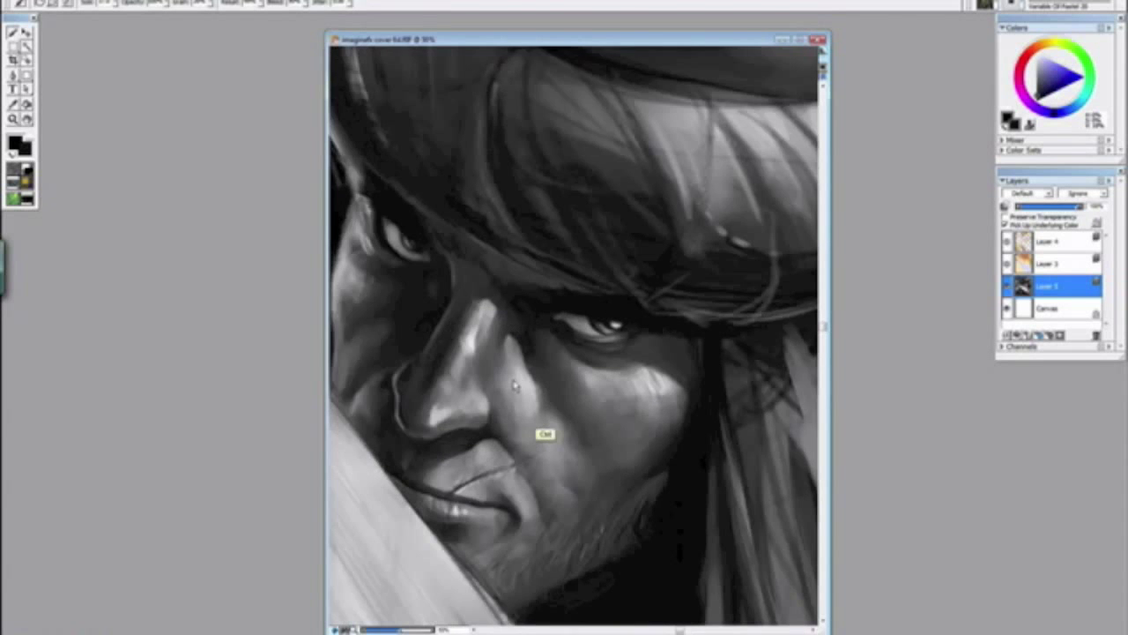
Step: Paint dark grey over the crossing sketch lines between the hair strands just below the turban's edge
{"action": "key", "text": "ctrl+plus"}
{"action": "left_click_drag", "start_coordinate": [670, 458], "coordinate": [461, 446]}
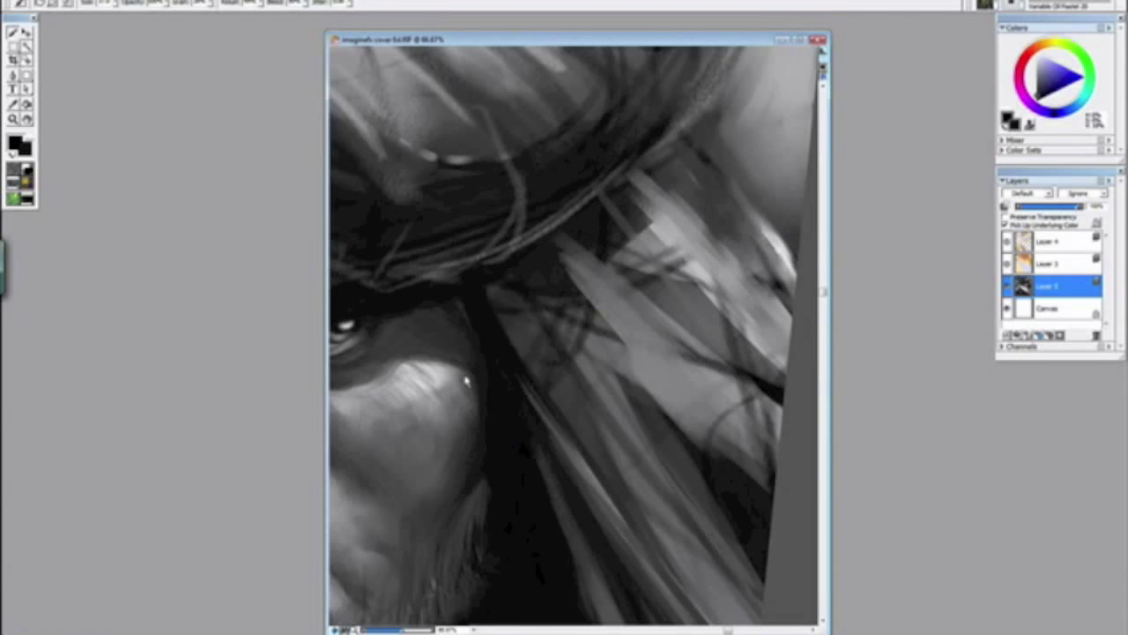
{"action": "key", "text": "ctrl+plus"}
{"action": "key", "text": "ctrl+plus"}
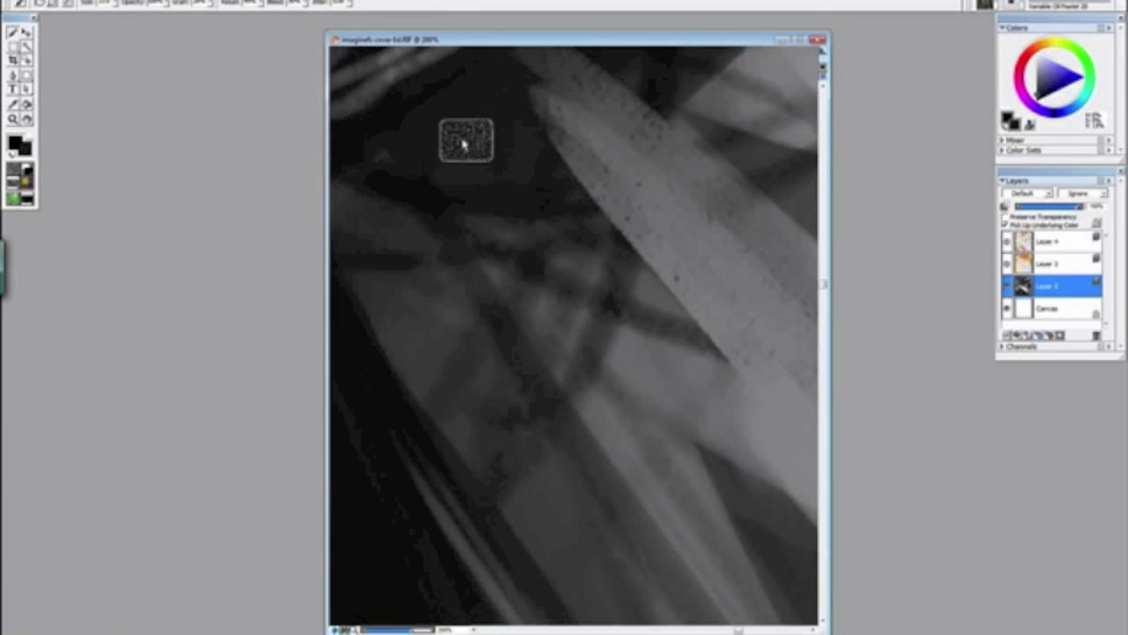
{"action": "left_click_drag", "start_coordinate": [537, 240], "coordinate": [654, 370]}
{"action": "mouse_move", "coordinate": [607, 270]}
{"action": "left_mouse_down"}
{"action": "mouse_move", "coordinate": [674, 357]}
{"action": "mouse_move", "coordinate": [781, 422]}
{"action": "left_mouse_up"}
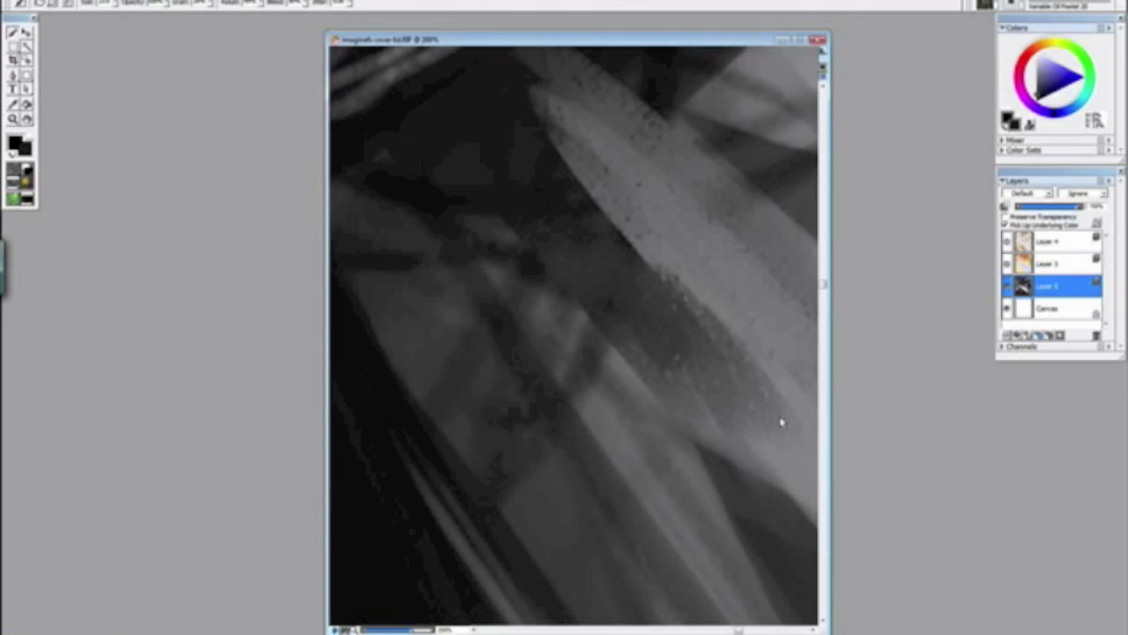
{"action": "left_click_drag", "start_coordinate": [704, 305], "coordinate": [587, 191]}
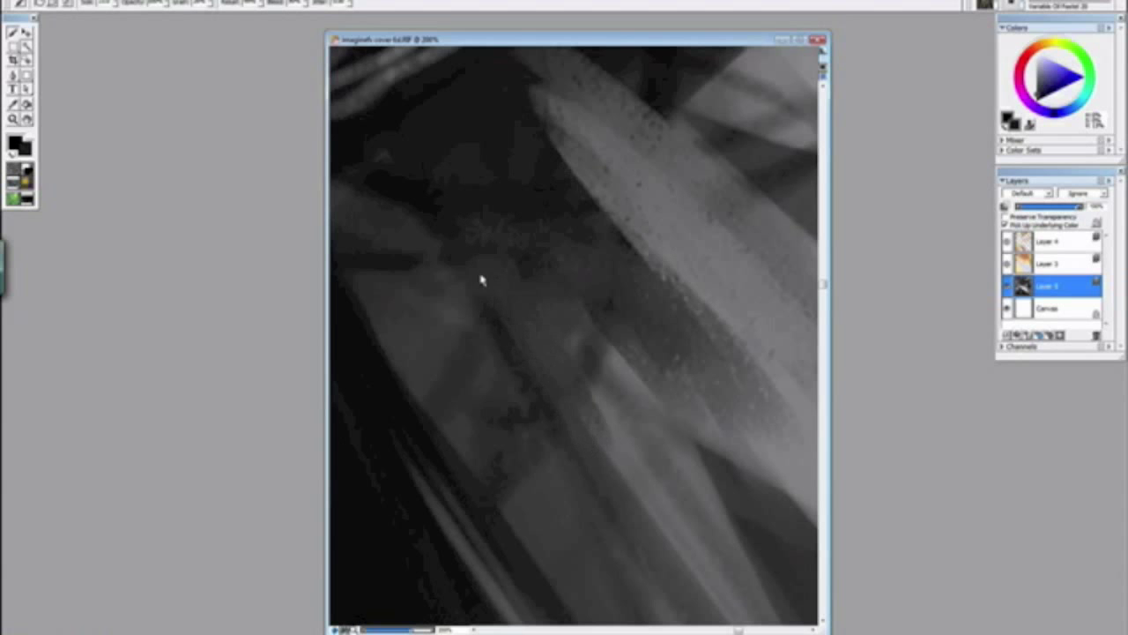
Step: Examine the darkened hair below the turban against the whole portrait and beside the near eye
{"action": "key", "text": "ctrl+minus"}
{"action": "key", "text": "ctrl+minus"}
{"action": "key", "text": "ctrl+minus"}
{"action": "key", "text": "ctrl+minus"}
{"action": "key", "text": "ctrl+minus"}
{"action": "key", "text": "ctrl+minus"}
{"action": "key", "text": "ctrl+minus"}
{"action": "key", "text": "ctrl+minus"}
{"action": "key", "text": "ctrl+minus"}
{"action": "key", "text": "ctrl+plus"}
{"action": "key", "text": "ctrl+plus"}
{"action": "key", "text": "ctrl+plus"}
{"action": "key", "text": "ctrl+plus"}
{"action": "key", "text": "ctrl+plus"}
{"action": "key", "text": "ctrl+plus"}
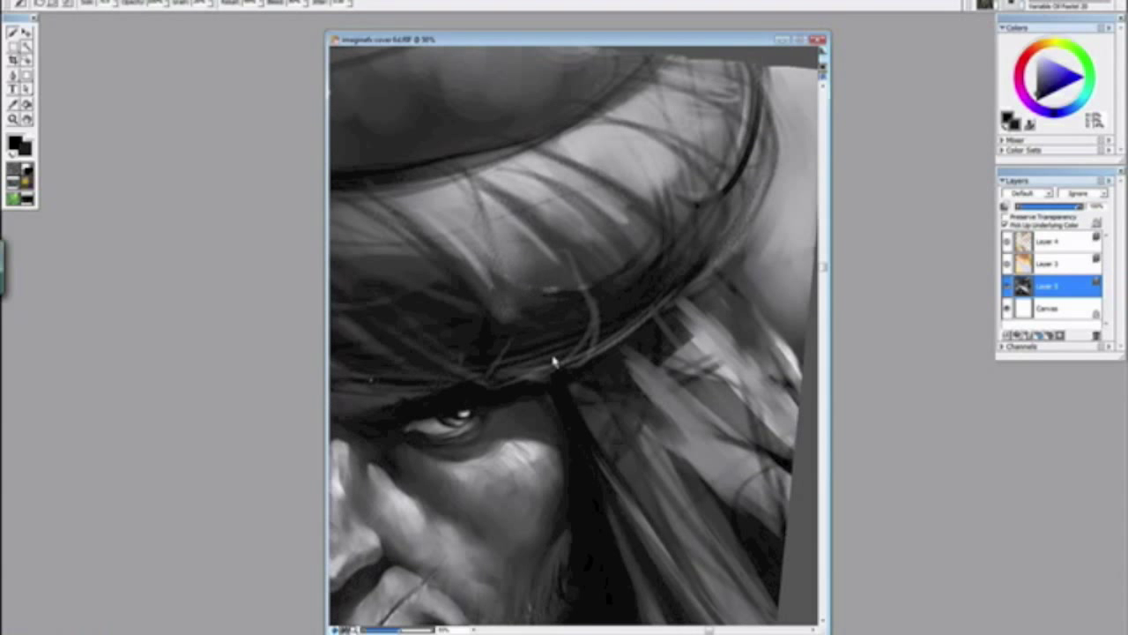
Step: Sample a light grey from the turban's lit folds and paint it over the sketch lines there
{"action": "mouse_move", "coordinate": [485, 227]}
{"action": "left_mouse_down"}
{"action": "mouse_move", "coordinate": [552, 279]}
{"action": "mouse_move", "coordinate": [508, 220]}
{"action": "left_mouse_up"}
{"action": "left_click", "coordinate": [526, 193], "text": "alt"}
{"action": "left_click_drag", "start_coordinate": [512, 180], "coordinate": [606, 243]}
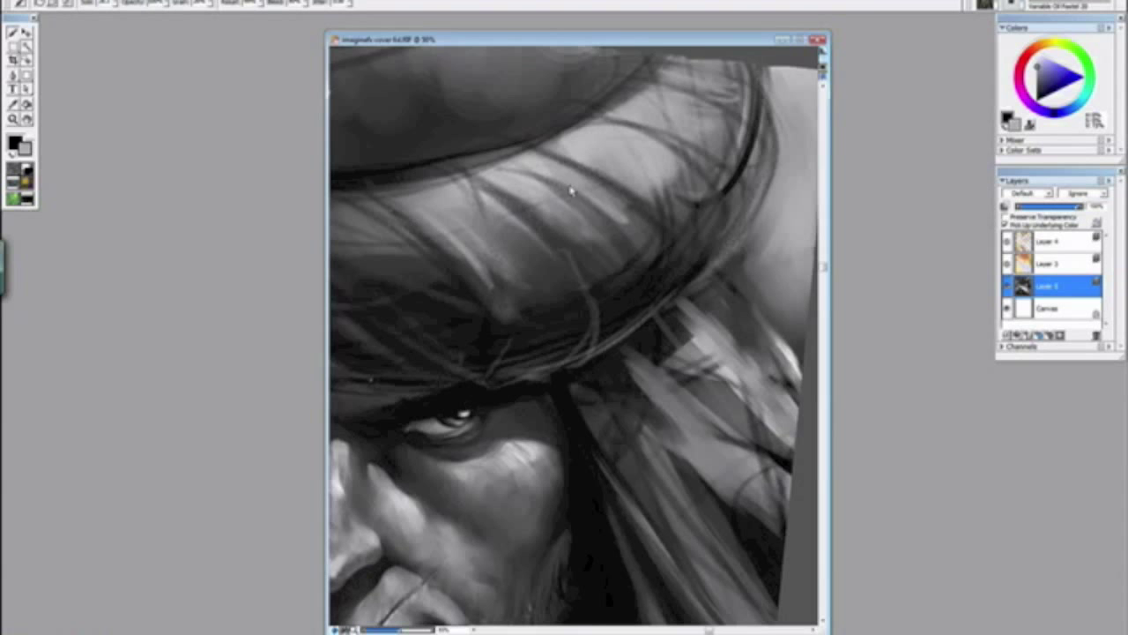
{"action": "left_click_drag", "start_coordinate": [534, 202], "coordinate": [770, 390]}
{"action": "mouse_move", "coordinate": [662, 550]}
{"action": "left_mouse_down"}
{"action": "mouse_move", "coordinate": [597, 304]}
{"action": "mouse_move", "coordinate": [589, 327]}
{"action": "left_mouse_up"}
Step: Sample a dark grey and paint over the loose lines on the turban's shaded side
{"action": "left_click", "coordinate": [600, 309], "text": "alt"}
{"action": "mouse_move", "coordinate": [582, 410]}
{"action": "left_mouse_down"}
{"action": "mouse_move", "coordinate": [582, 374]}
{"action": "mouse_move", "coordinate": [542, 471]}
{"action": "mouse_move", "coordinate": [533, 456]}
{"action": "mouse_move", "coordinate": [551, 436]}
{"action": "mouse_move", "coordinate": [503, 463]}
{"action": "mouse_move", "coordinate": [506, 444]}
{"action": "mouse_move", "coordinate": [543, 435]}
{"action": "mouse_move", "coordinate": [543, 370]}
{"action": "mouse_move", "coordinate": [537, 418]}
{"action": "left_mouse_up"}
{"action": "left_click_drag", "start_coordinate": [534, 462], "coordinate": [486, 415]}
{"action": "left_click_drag", "start_coordinate": [460, 302], "coordinate": [488, 285]}
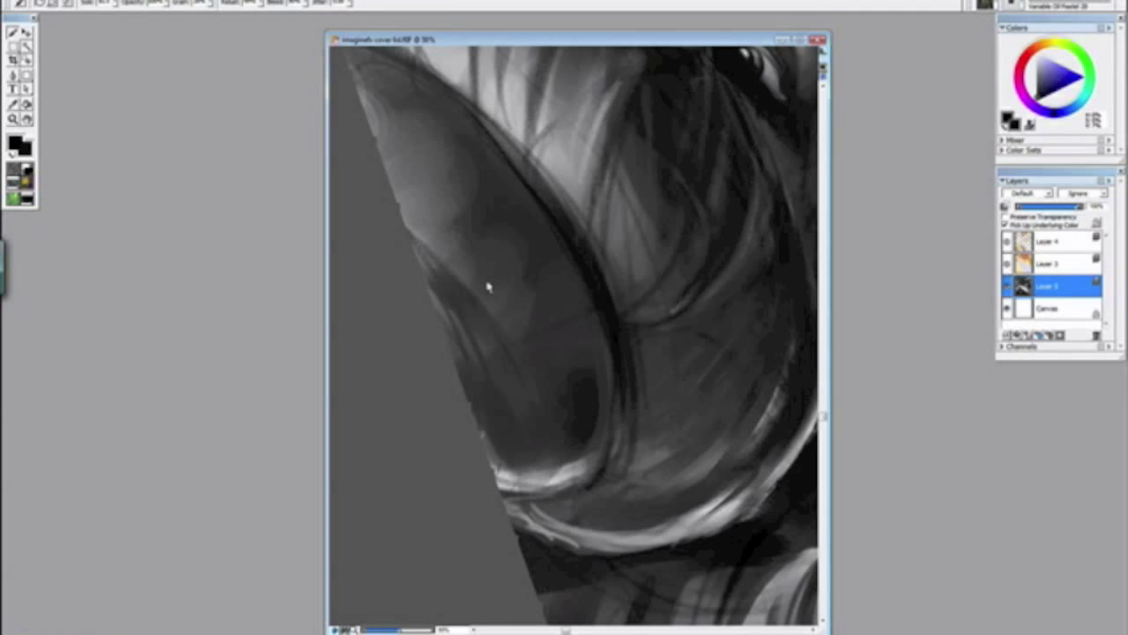
Step: Examine the turban's shading against the whole portrait at thumbnail and medium sizes
{"action": "key", "text": "ctrl+minus"}
{"action": "key", "text": "ctrl+minus"}
{"action": "key", "text": "ctrl+minus"}
{"action": "key", "text": "ctrl+minus"}
{"action": "key", "text": "ctrl+minus"}
{"action": "key", "text": "ctrl+minus"}
{"action": "key", "text": "ctrl+minus"}
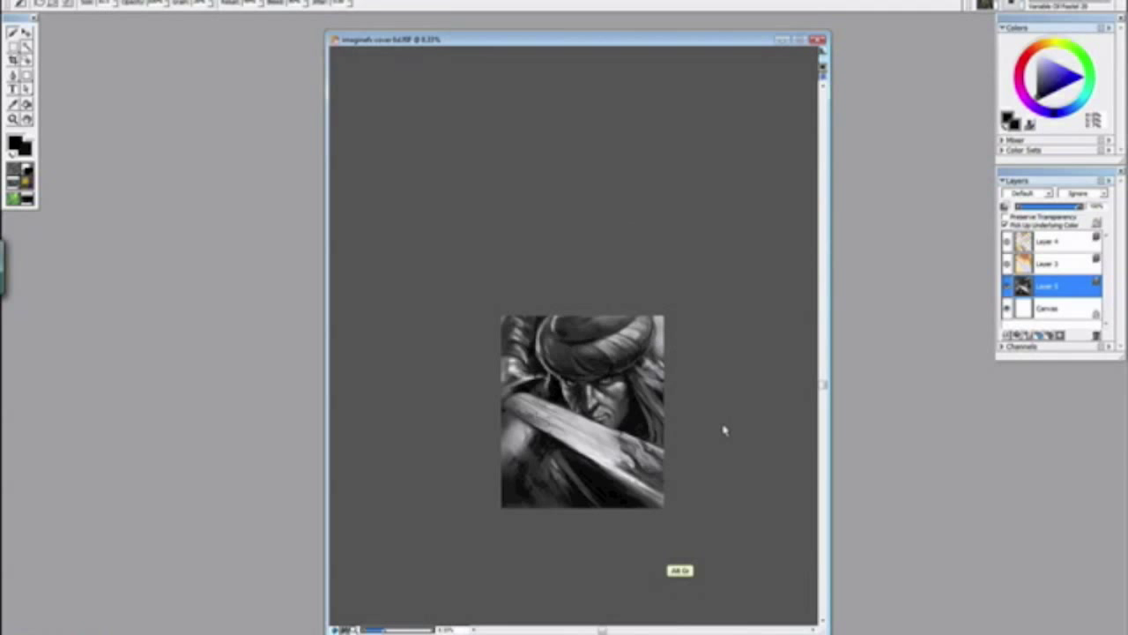
{"action": "key", "text": "ctrl+minus"}
{"action": "key", "text": "ctrl+plus"}
{"action": "key", "text": "ctrl+plus"}
{"action": "key", "text": "ctrl+plus"}
{"action": "key", "text": "ctrl+plus"}
Step: Save the portrait file, check the video capture program and return to the painting
{"action": "mouse_move", "coordinate": [397, 633]}
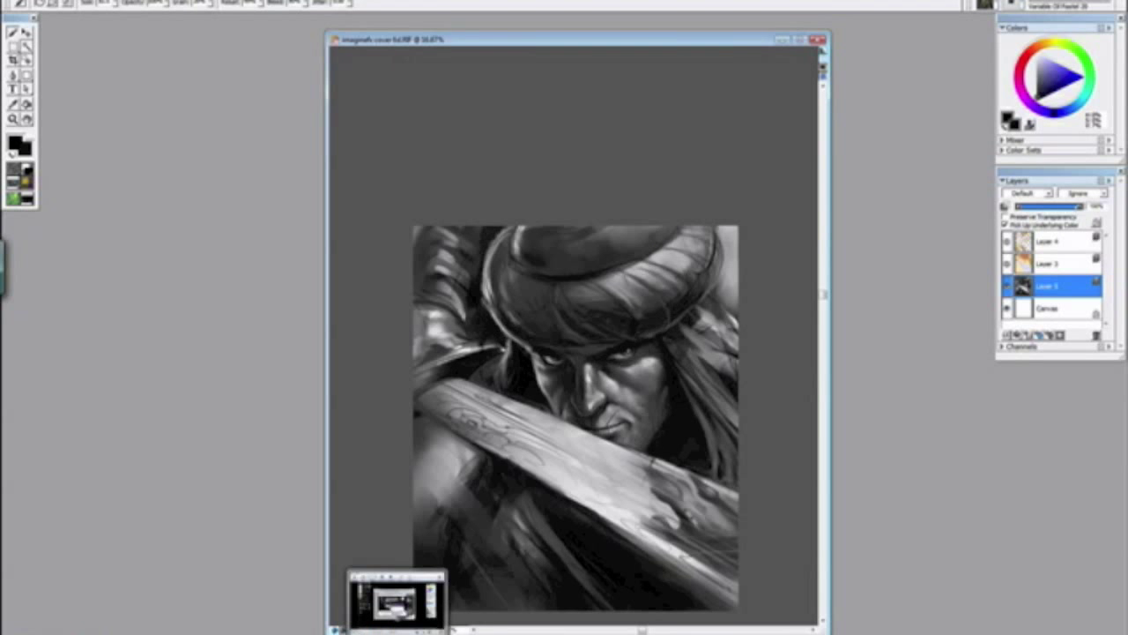
{"action": "left_click", "coordinate": [18, 1]}
{"action": "left_click", "coordinate": [40, 97]}
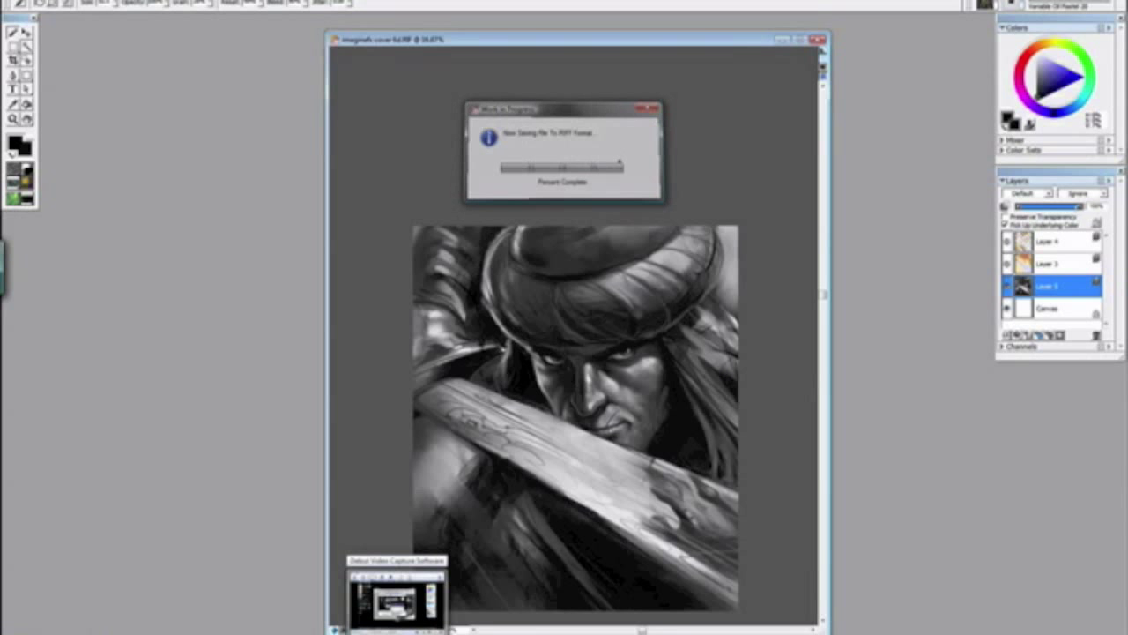
{"action": "left_click", "coordinate": [397, 632]}
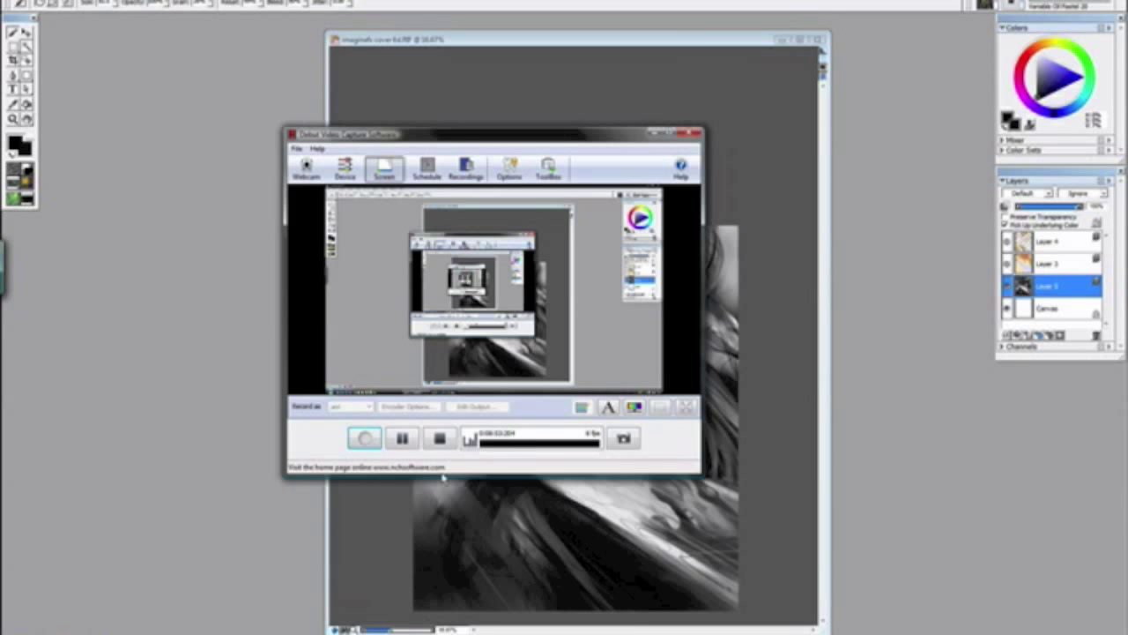
{"action": "left_click", "coordinate": [167, 453]}
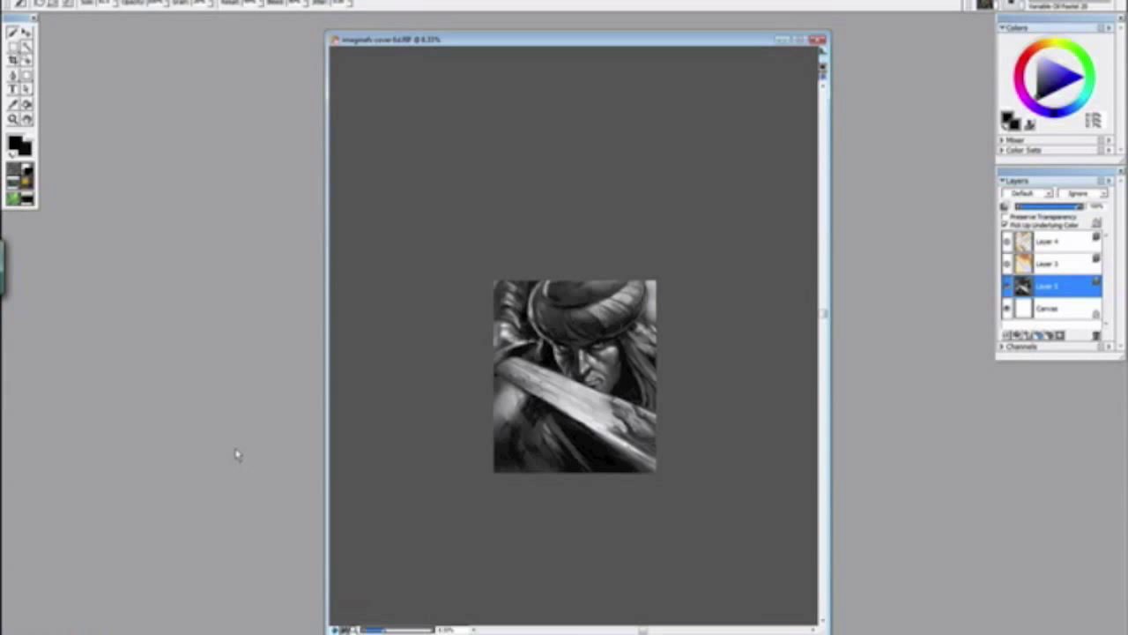
Step: Maximize the portrait's window and compare the small overall view with the eyes and nose up close
{"action": "key", "text": "ctrl+minus"}
{"action": "key", "text": "ctrl+minus"}
{"action": "key", "text": "ctrl+plus"}
{"action": "key", "text": "ctrl+plus"}
{"action": "key", "text": "ctrl+plus"}
{"action": "key", "text": "ctrl+plus"}
{"action": "key", "text": "ctrl+plus"}
{"action": "key", "text": "ctrl+plus"}
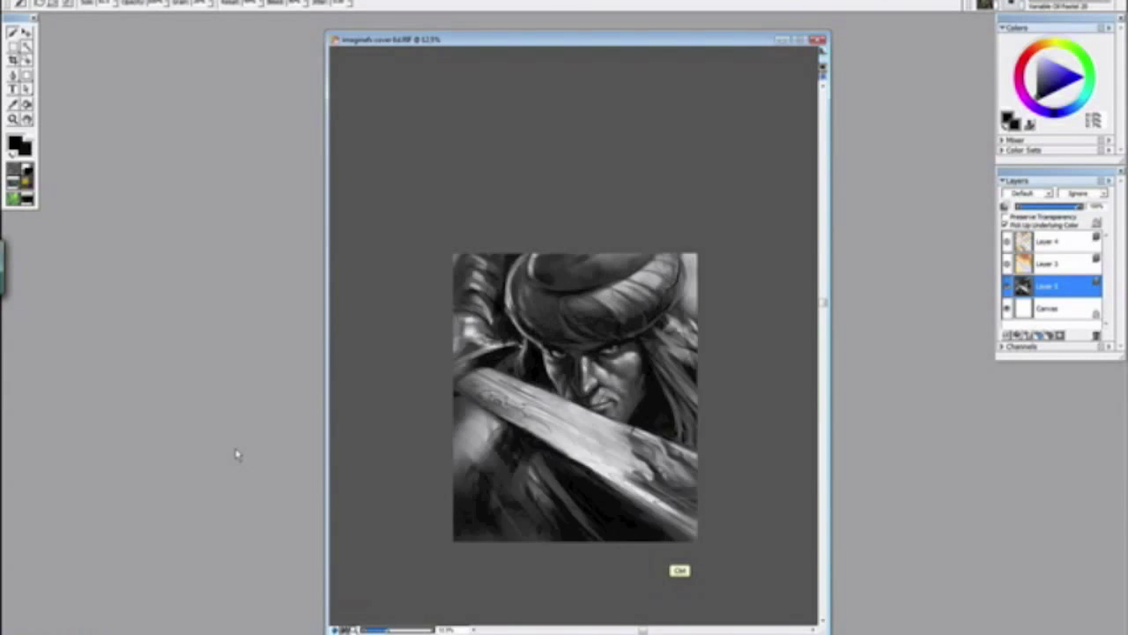
{"action": "left_click", "coordinate": [798, 39]}
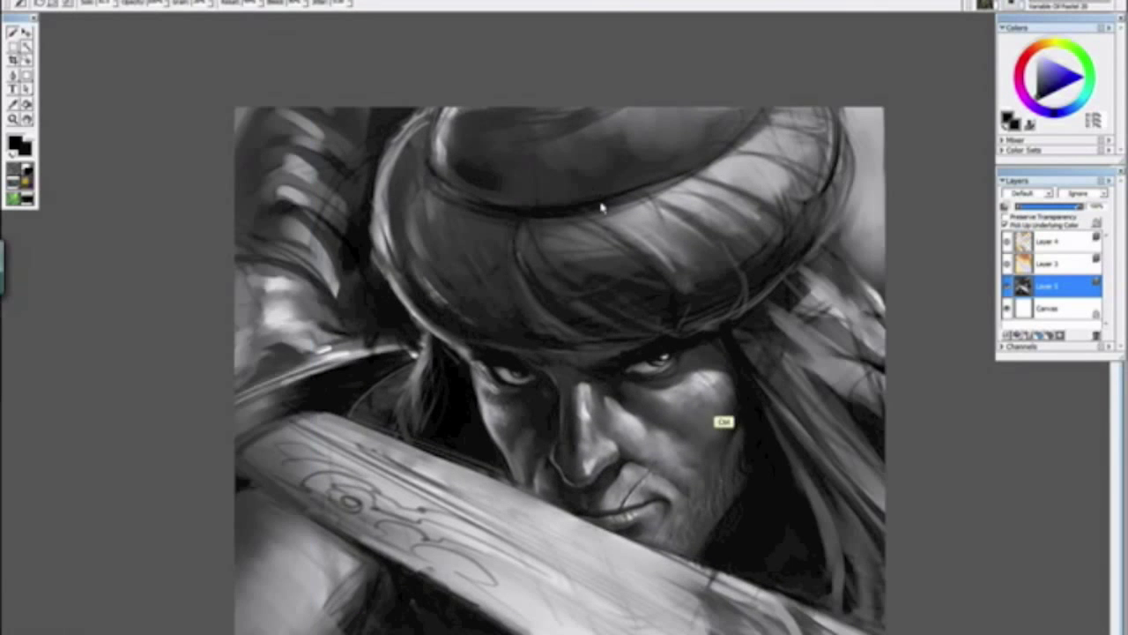
{"action": "key", "text": "ctrl+plus"}
{"action": "key", "text": "ctrl+plus"}
{"action": "left_click_drag", "start_coordinate": [577, 357], "coordinate": [371, 99]}
{"action": "left_click_drag", "start_coordinate": [443, 265], "coordinate": [385, 233]}
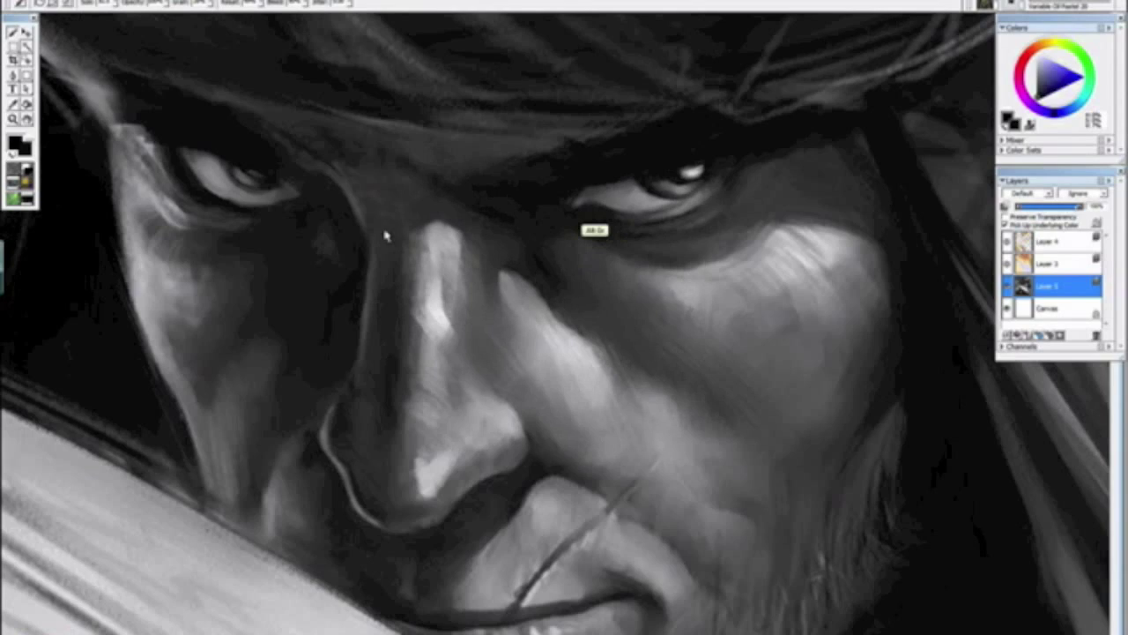
Step: Switch to the Round Camelhair WIDE brush and sample a mid grey from the near cheek
{"action": "left_click", "coordinate": [1011, 6]}
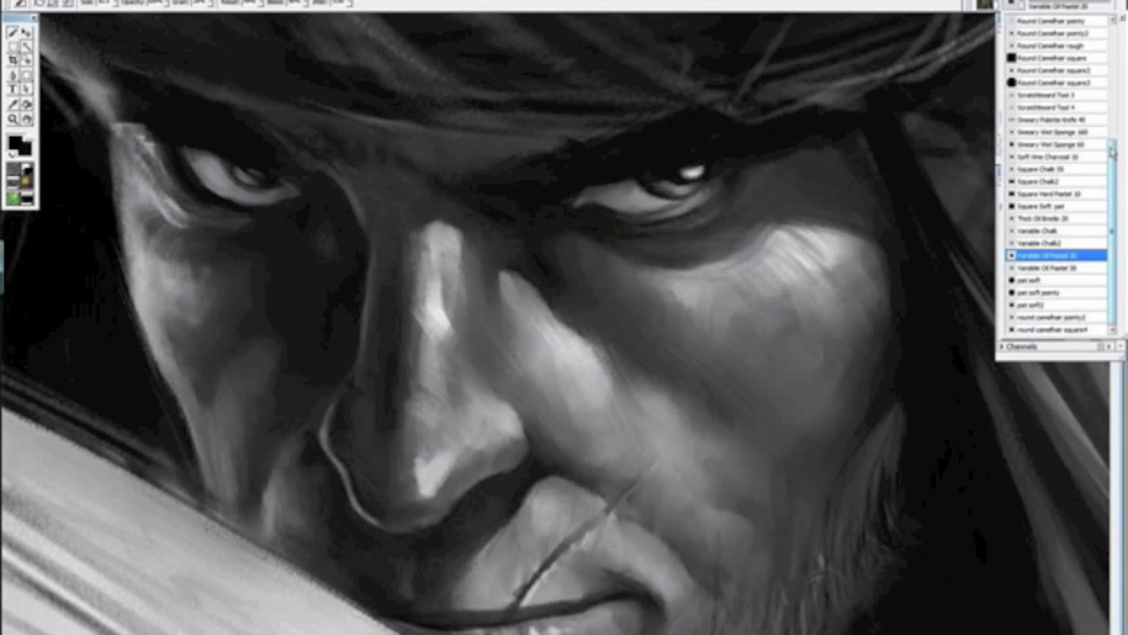
{"action": "left_click_drag", "start_coordinate": [1111, 152], "coordinate": [1109, 113]}
{"action": "left_click", "coordinate": [1051, 59]}
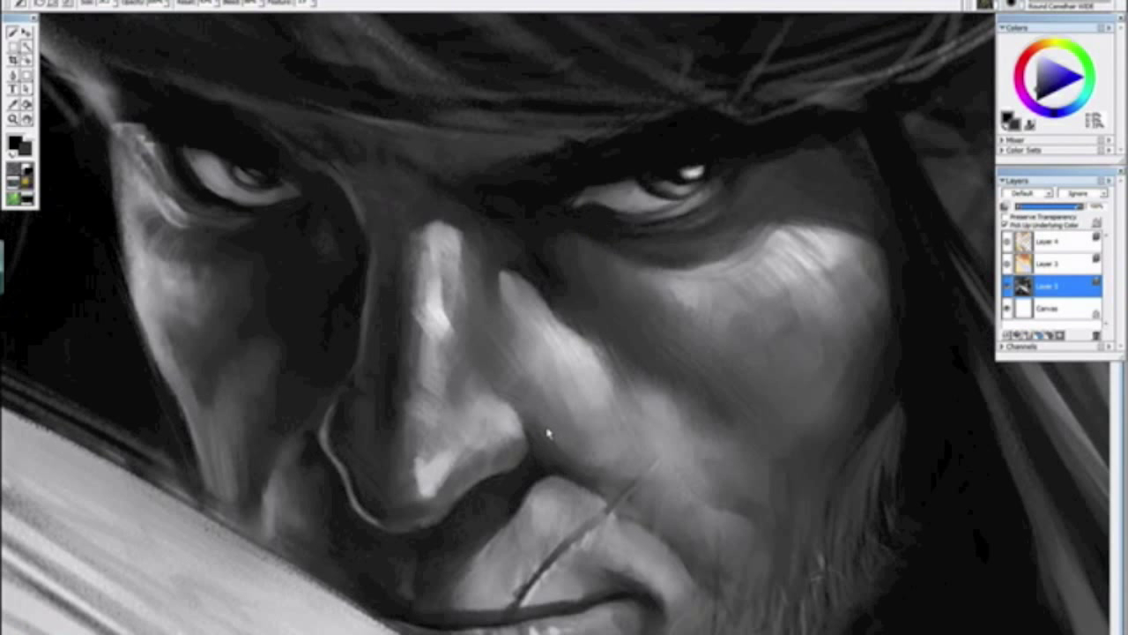
{"action": "left_click", "coordinate": [739, 295], "text": "alt"}
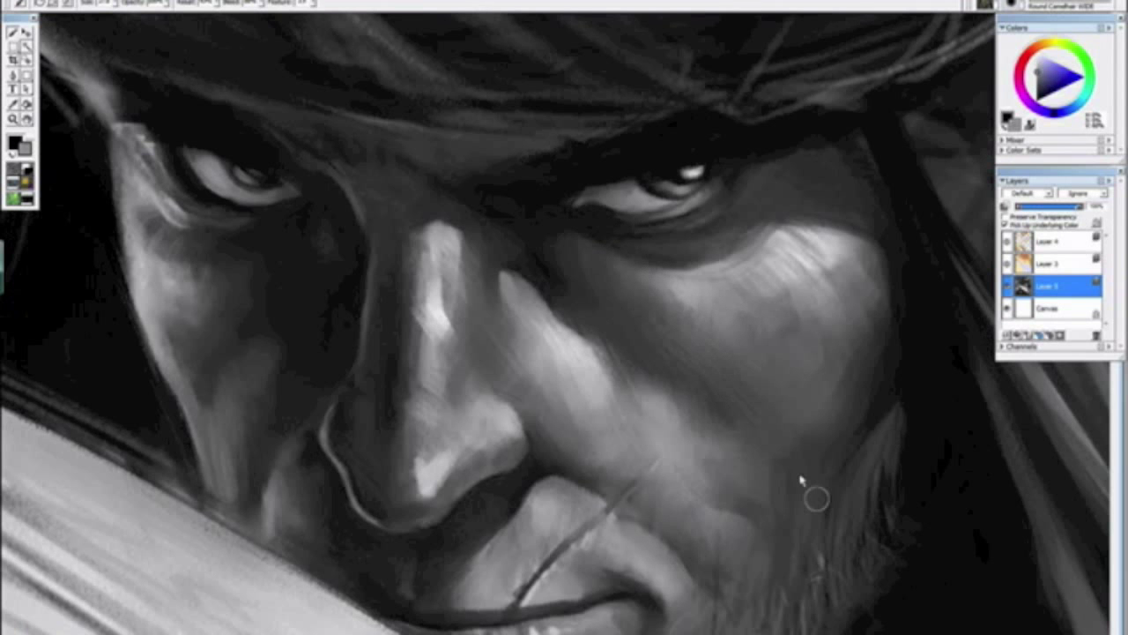
Step: Examine the face's values within the whole portrait at thumbnail and medium sizes
{"action": "key", "text": "ctrl+minus"}
{"action": "key", "text": "ctrl+minus"}
{"action": "key", "text": "ctrl+minus"}
{"action": "key", "text": "ctrl+minus"}
{"action": "key", "text": "ctrl+minus"}
{"action": "key", "text": "ctrl+minus"}
{"action": "mouse_move", "coordinate": [387, 496]}
{"action": "left_mouse_down", "text": "alt"}
{"action": "mouse_move", "coordinate": [348, 359]}
{"action": "mouse_move", "coordinate": [353, 371]}
{"action": "left_mouse_up", "text": "alt"}
{"action": "key", "text": "alt+space"}
{"action": "left_click", "coordinate": [349, 360]}
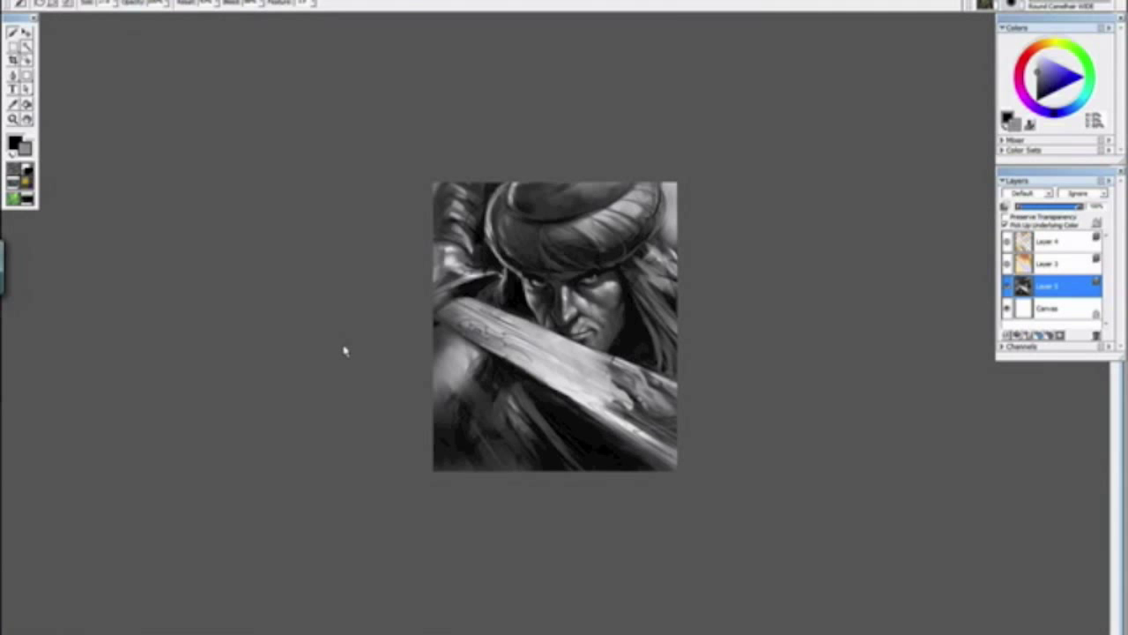
{"action": "key", "text": "ctrl+minus"}
{"action": "key", "text": "ctrl+minus"}
{"action": "key", "text": "ctrl+plus"}
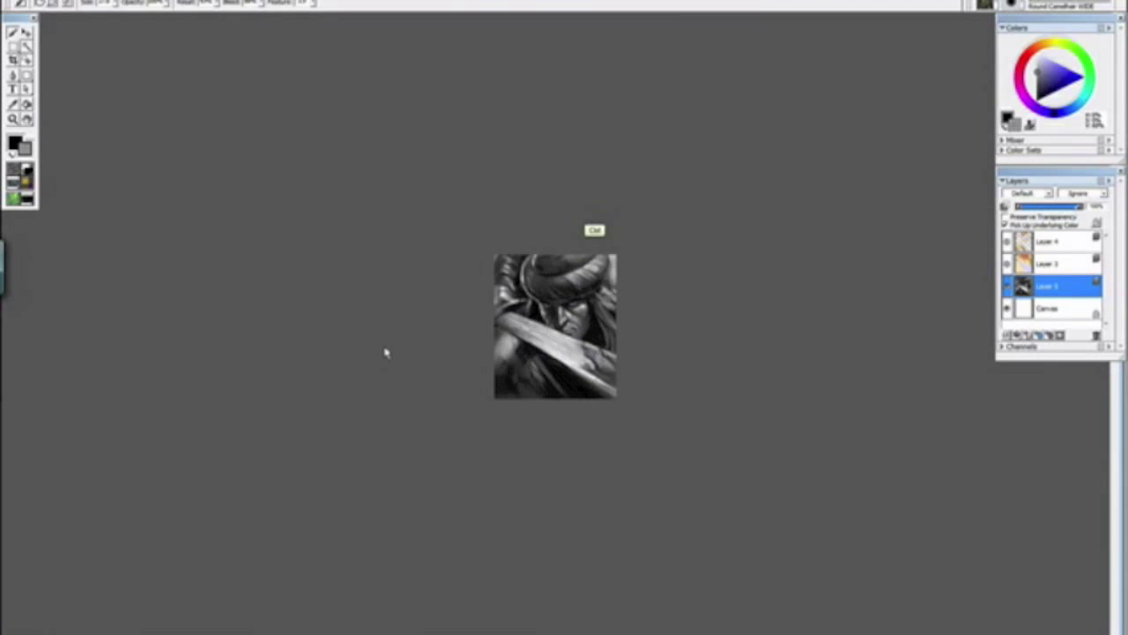
{"action": "key", "text": "ctrl+plus"}
{"action": "key", "text": "ctrl+plus"}
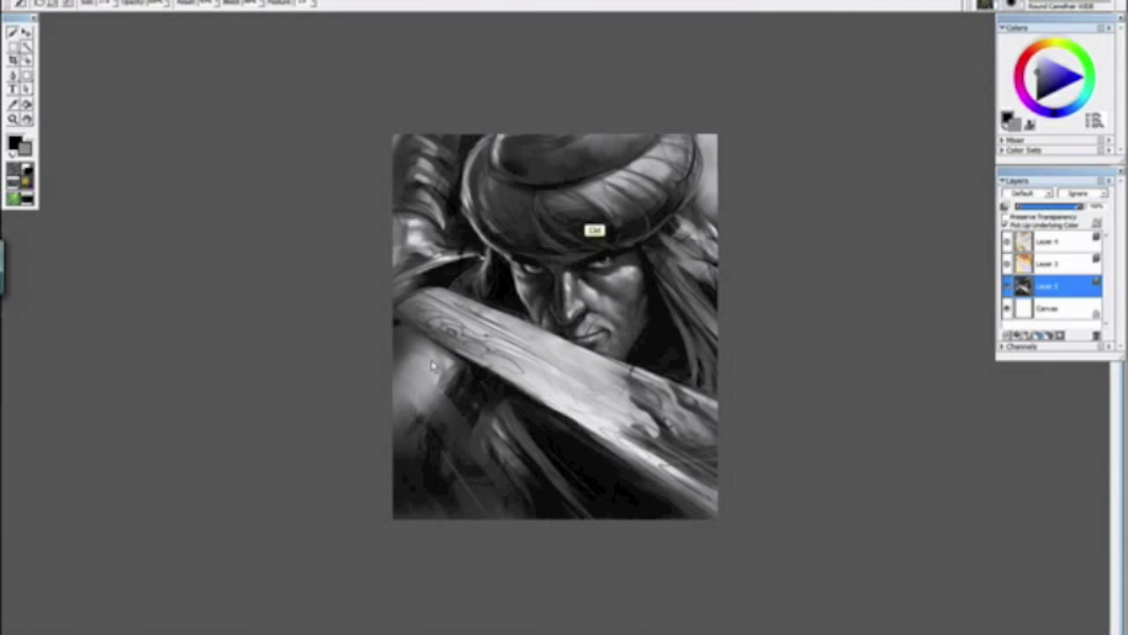
{"action": "key", "text": "ctrl+plus"}
{"action": "key", "text": "ctrl+plus"}
{"action": "key", "text": "ctrl+plus"}
Step: Switch to the Variable Oil Pastel 20 brush and repaint the bearded jaw's outer edge with sampled dark grey
{"action": "left_click_drag", "start_coordinate": [626, 468], "coordinate": [622, 509]}
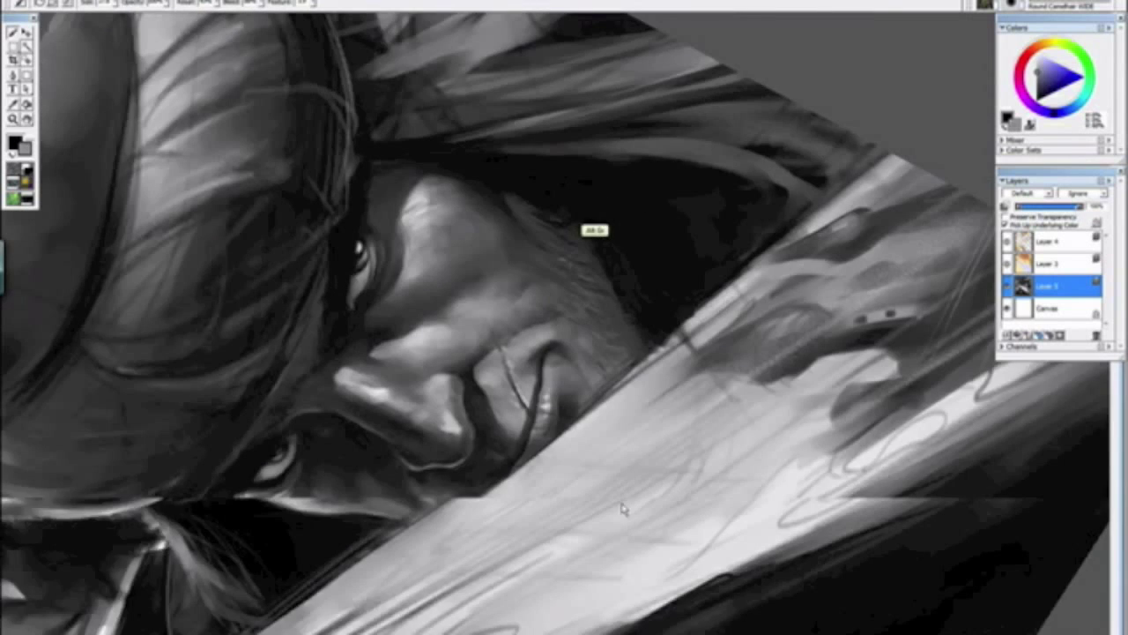
{"action": "key", "text": "ctrl+plus"}
{"action": "key", "text": "ctrl+plus"}
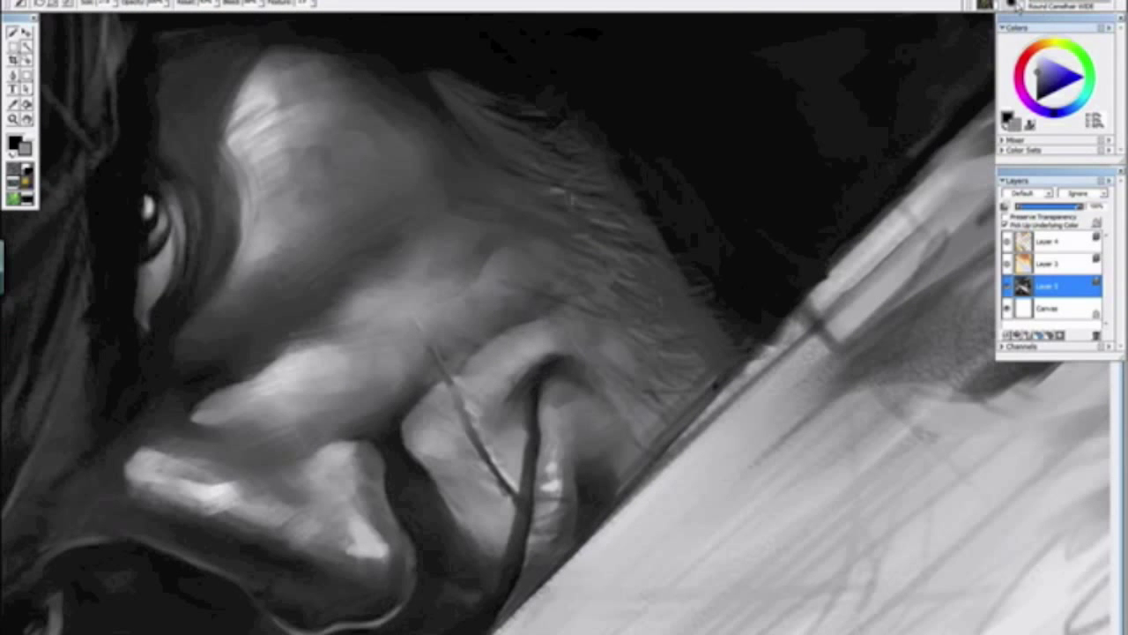
{"action": "left_click", "coordinate": [1020, 7]}
{"action": "left_click", "coordinate": [1058, 286]}
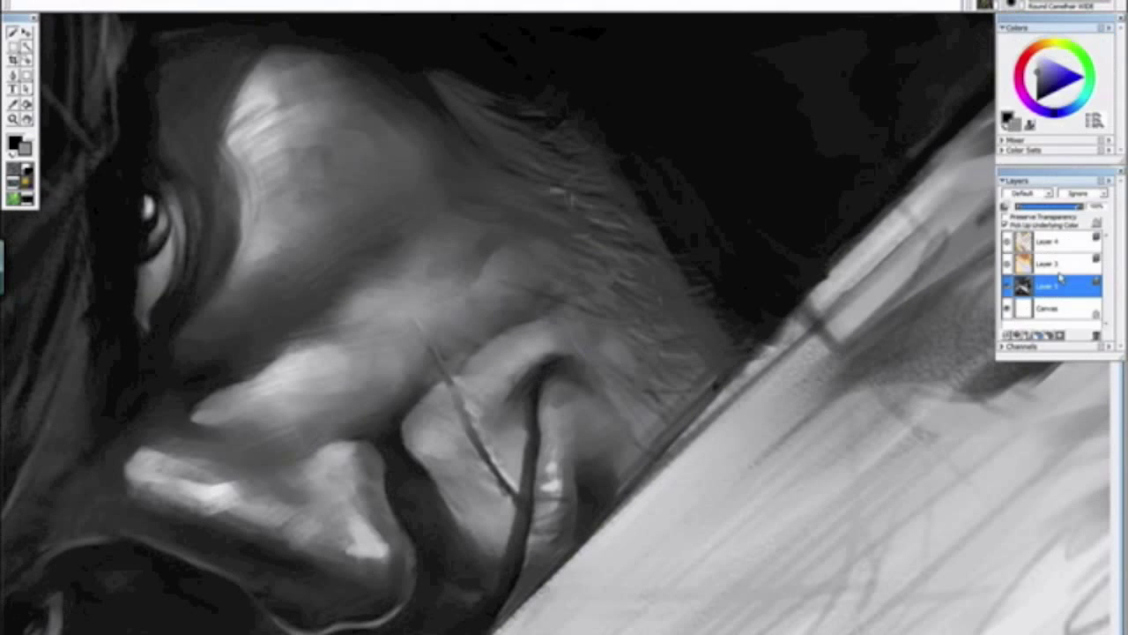
{"action": "left_click_drag", "start_coordinate": [721, 342], "coordinate": [672, 209]}
{"action": "left_click", "coordinate": [661, 253], "text": "alt"}
{"action": "left_click_drag", "start_coordinate": [668, 261], "coordinate": [685, 299]}
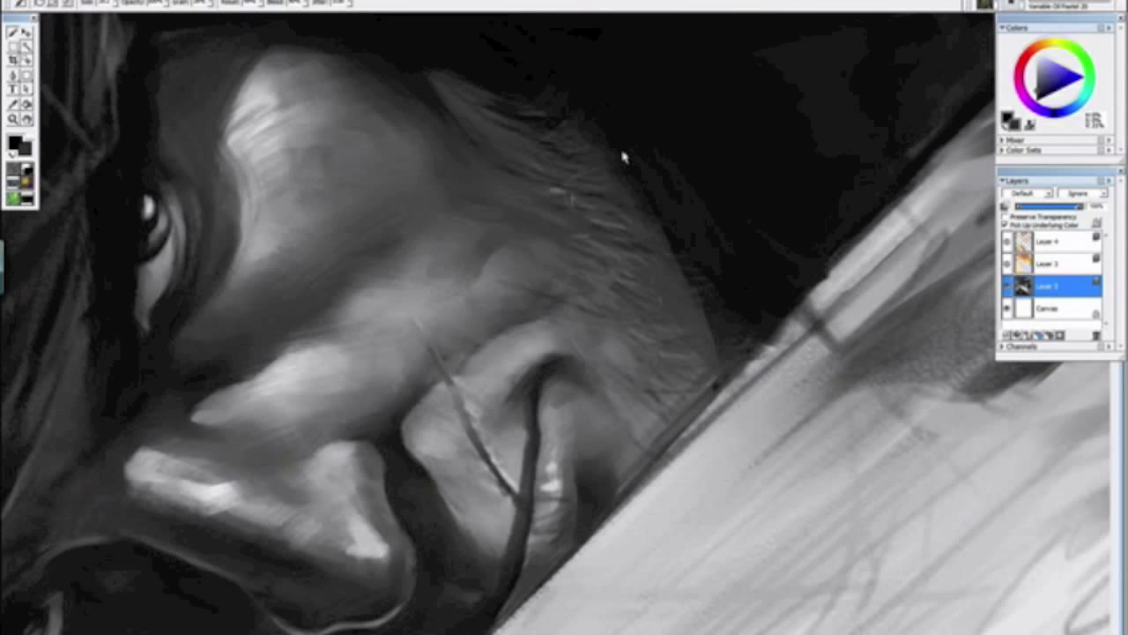
Step: Refine the jaw edge down to the blade with near-black and dark grey tones sampled beside it
{"action": "left_click", "coordinate": [703, 263], "text": "alt"}
{"action": "left_click_drag", "start_coordinate": [695, 275], "coordinate": [708, 300]}
{"action": "left_click", "coordinate": [682, 248], "text": "alt"}
{"action": "left_click", "coordinate": [733, 352], "text": "alt"}
{"action": "left_click", "coordinate": [707, 364], "text": "alt"}
Step: Examine the reworked jaw edge against the whole portrait and beside the mouth and blade
{"action": "key", "text": "ctrl+0"}
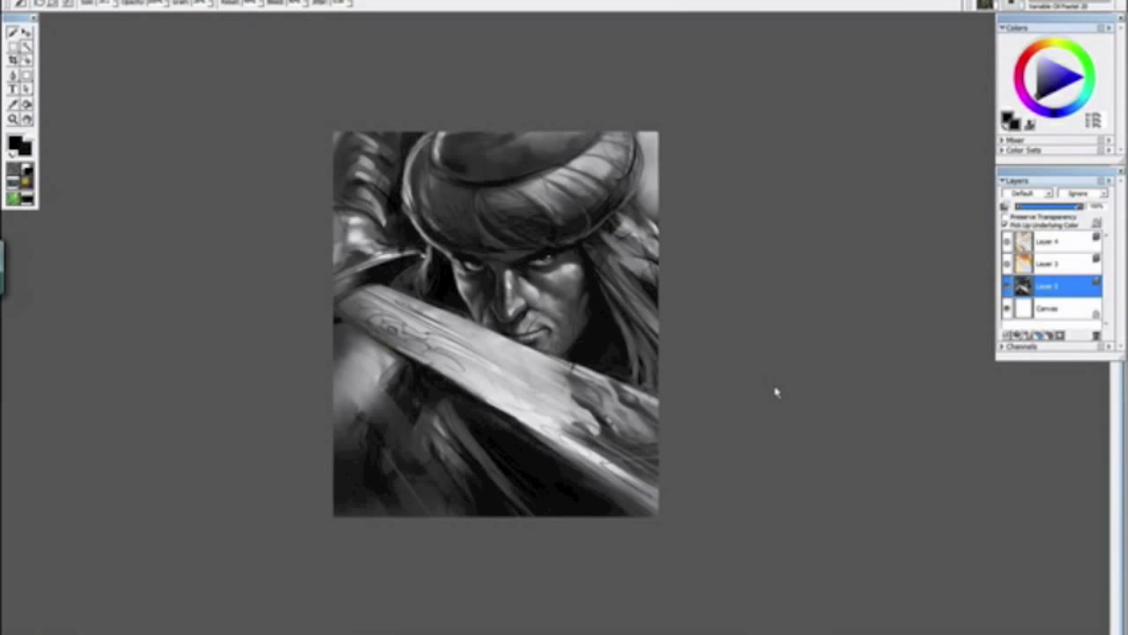
{"action": "key", "text": "ctrl+minus"}
{"action": "key", "text": "ctrl+minus"}
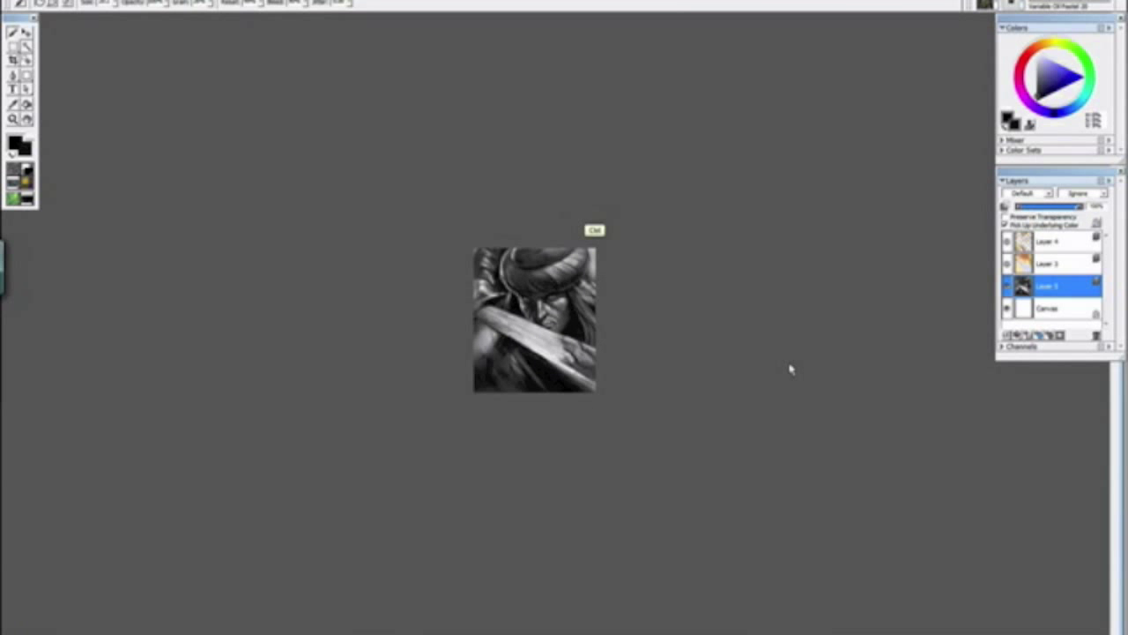
{"action": "key", "text": "ctrl+plus"}
{"action": "key", "text": "ctrl+plus"}
{"action": "key", "text": "ctrl+plus"}
{"action": "key", "text": "ctrl+plus"}
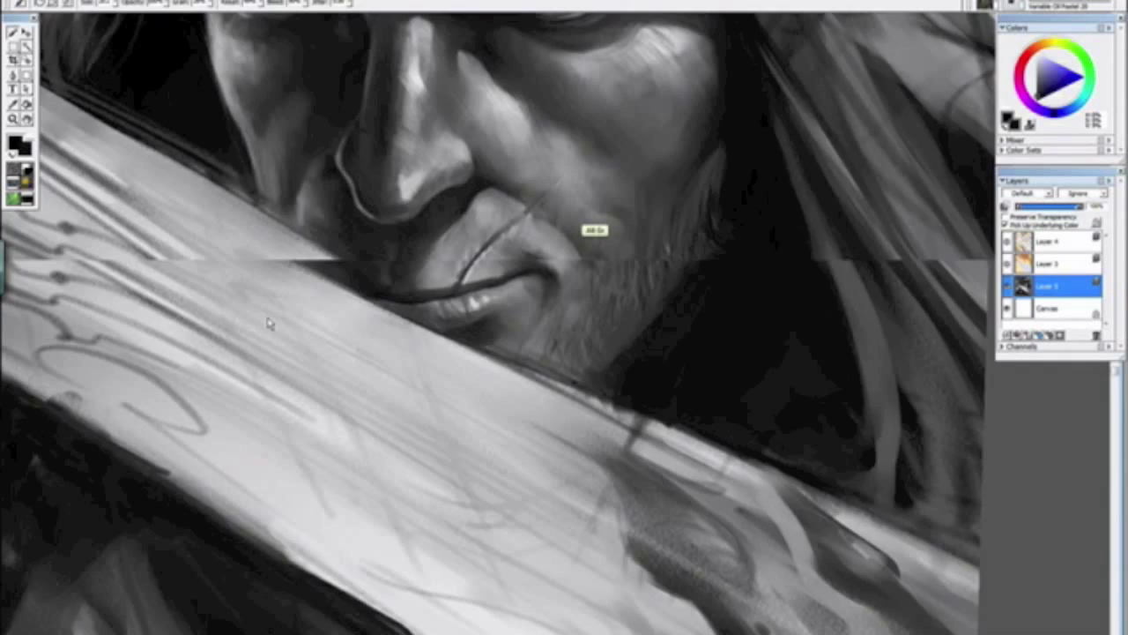
Step: Examine the blade's ornament and the face on a tilted canvas and within the whole portrait
{"action": "left_click_drag", "start_coordinate": [269, 324], "coordinate": [483, 499]}
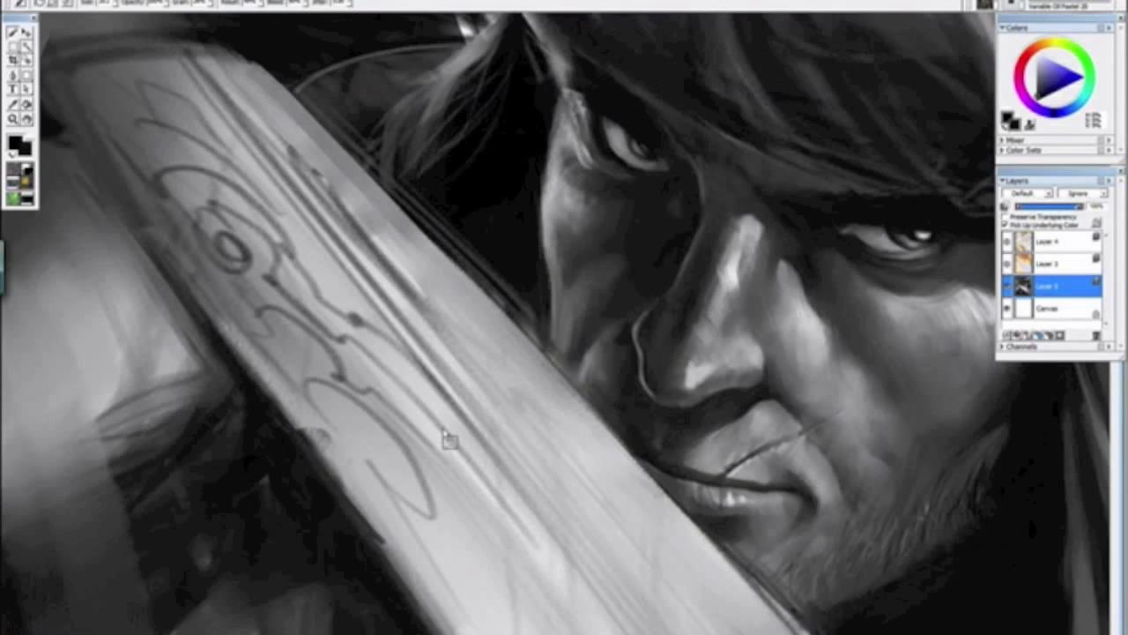
{"action": "key", "text": "ctrl+minus"}
{"action": "key", "text": "ctrl+plus"}
{"action": "key", "text": "ctrl+plus"}
{"action": "key", "text": "ctrl+minus"}
{"action": "key", "text": "ctrl+minus"}
{"action": "key", "text": "ctrl+minus"}
{"action": "key", "text": "ctrl+minus"}
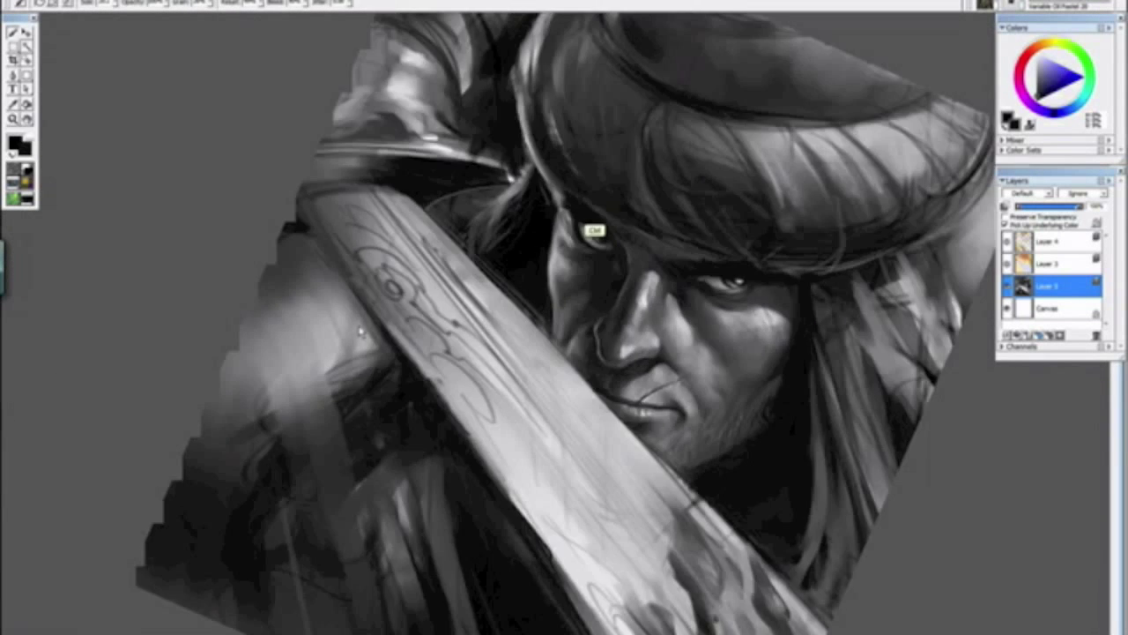
{"action": "left_click", "coordinate": [372, 343], "text": "alt"}
{"action": "left_click_drag", "start_coordinate": [372, 345], "coordinate": [304, 424]}
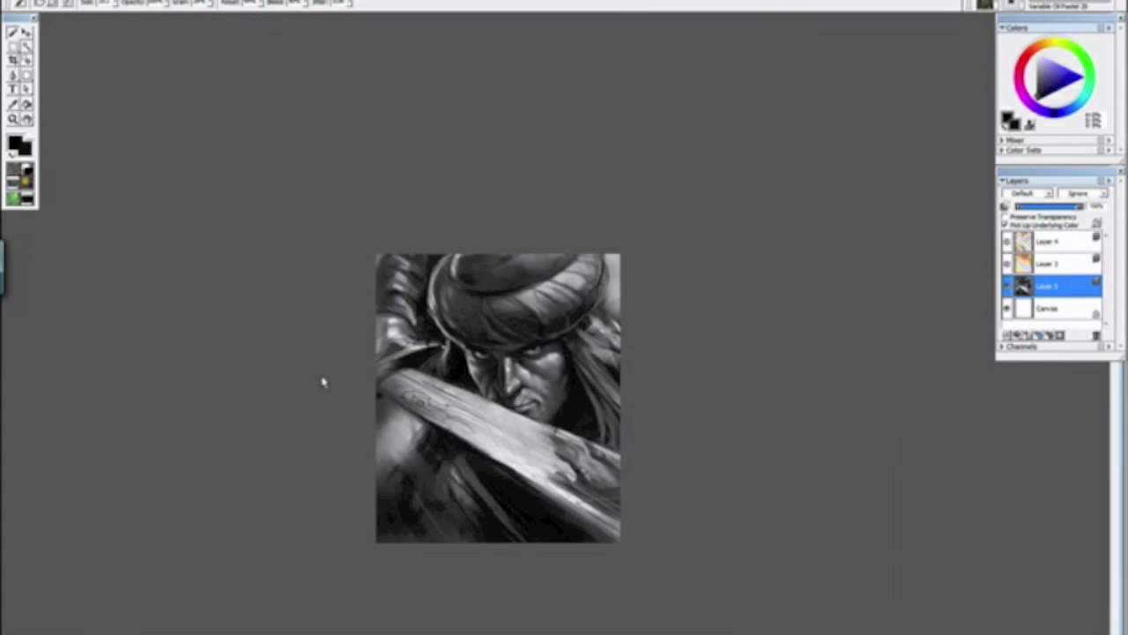
{"action": "key", "text": "ctrl+minus"}
{"action": "key", "text": "ctrl+minus"}
{"action": "key", "text": "ctrl+plus"}
{"action": "key", "text": "ctrl+plus"}
{"action": "key", "text": "ctrl+plus"}
{"action": "key", "text": "ctrl+plus"}
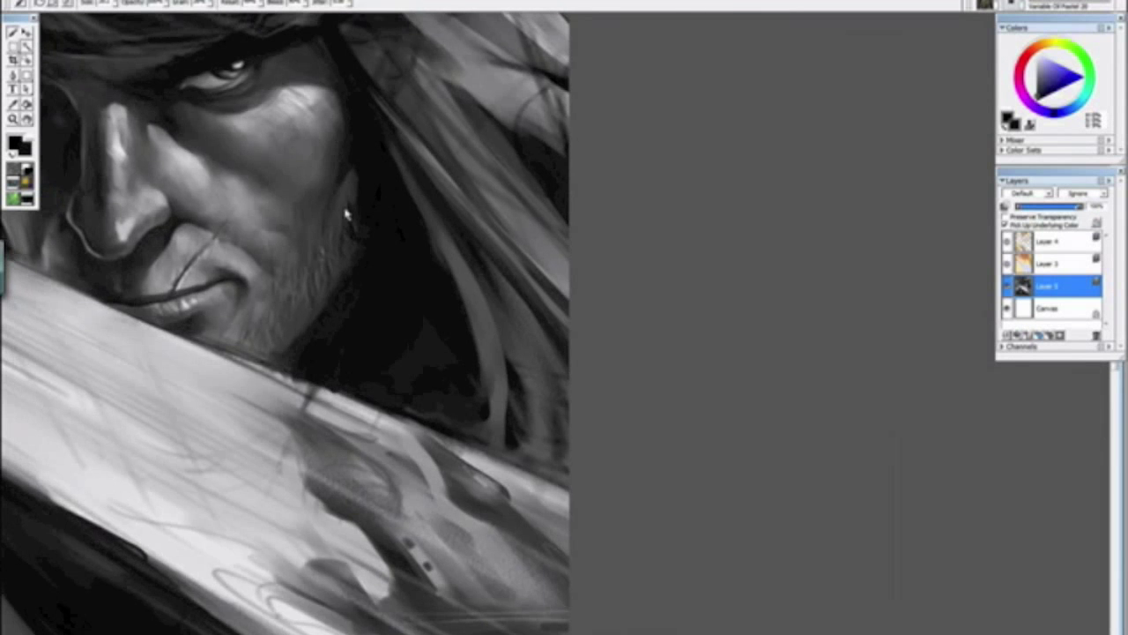
Step: Sample a light grey from the cheek highlight and paint highlights along the hair strands beside the jaw
{"action": "left_click_drag", "start_coordinate": [346, 214], "coordinate": [406, 382]}
{"action": "key", "text": "ctrl+plus"}
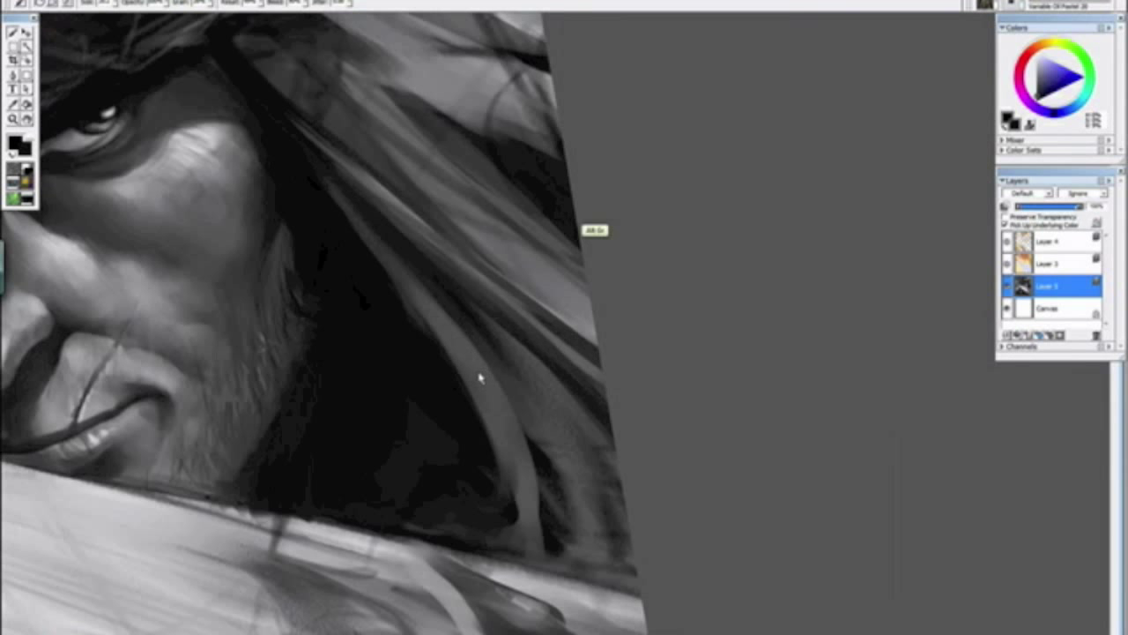
{"action": "key", "text": "ctrl+alt"}
{"action": "left_click", "coordinate": [213, 150], "text": "alt"}
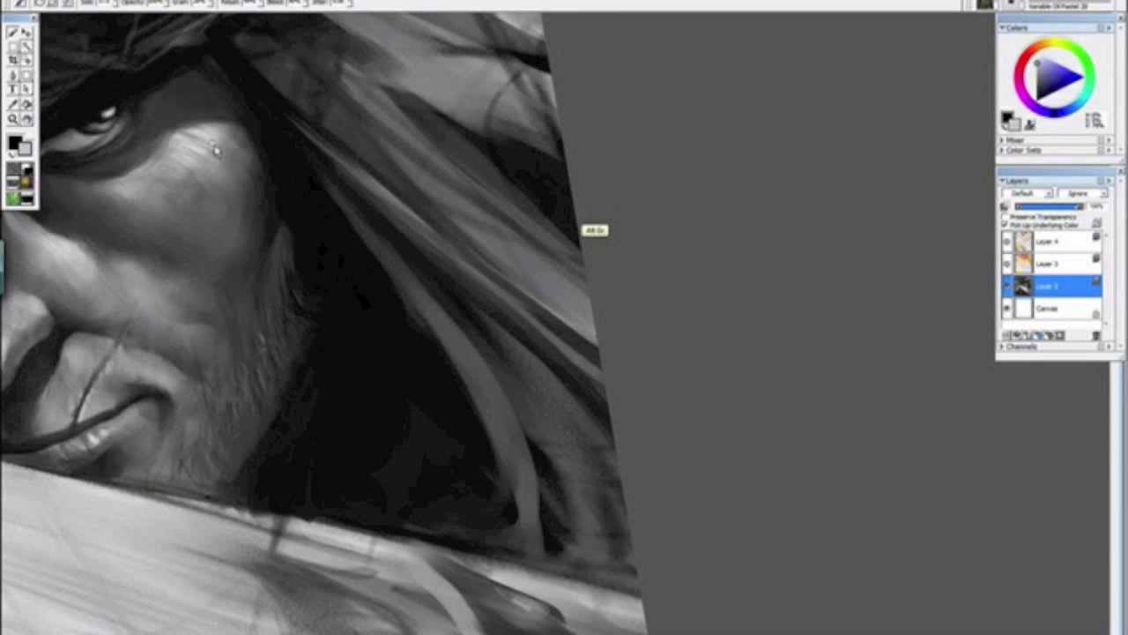
{"action": "left_click_drag", "start_coordinate": [467, 356], "coordinate": [400, 270]}
{"action": "left_click_drag", "start_coordinate": [489, 393], "coordinate": [456, 347]}
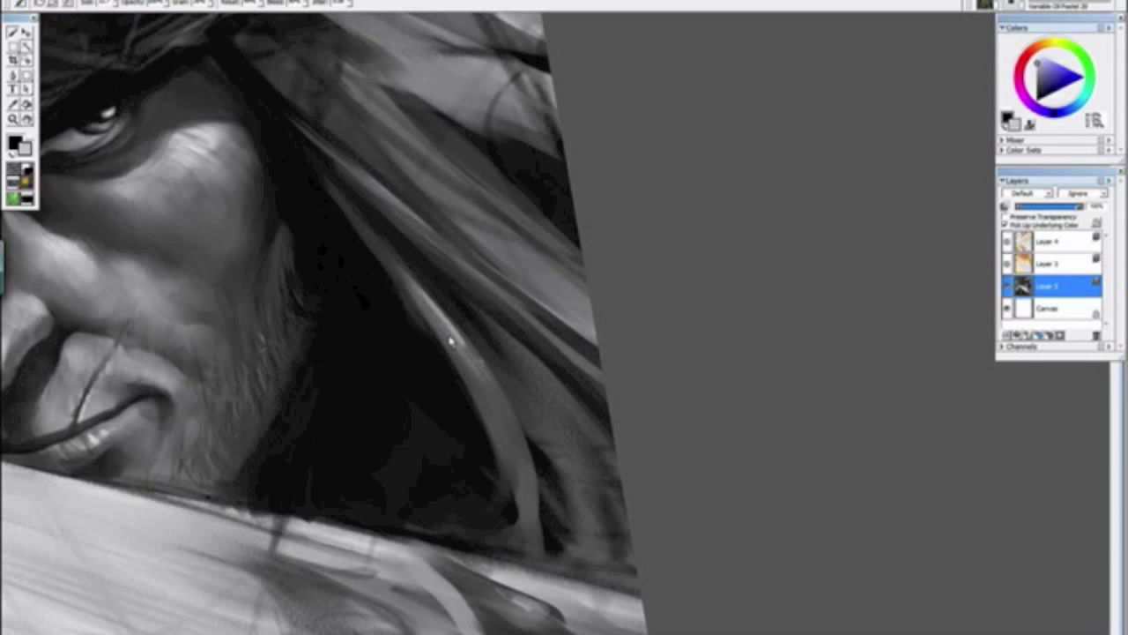
{"action": "left_click_drag", "start_coordinate": [490, 415], "coordinate": [353, 218]}
{"action": "left_click_drag", "start_coordinate": [534, 291], "coordinate": [573, 316]}
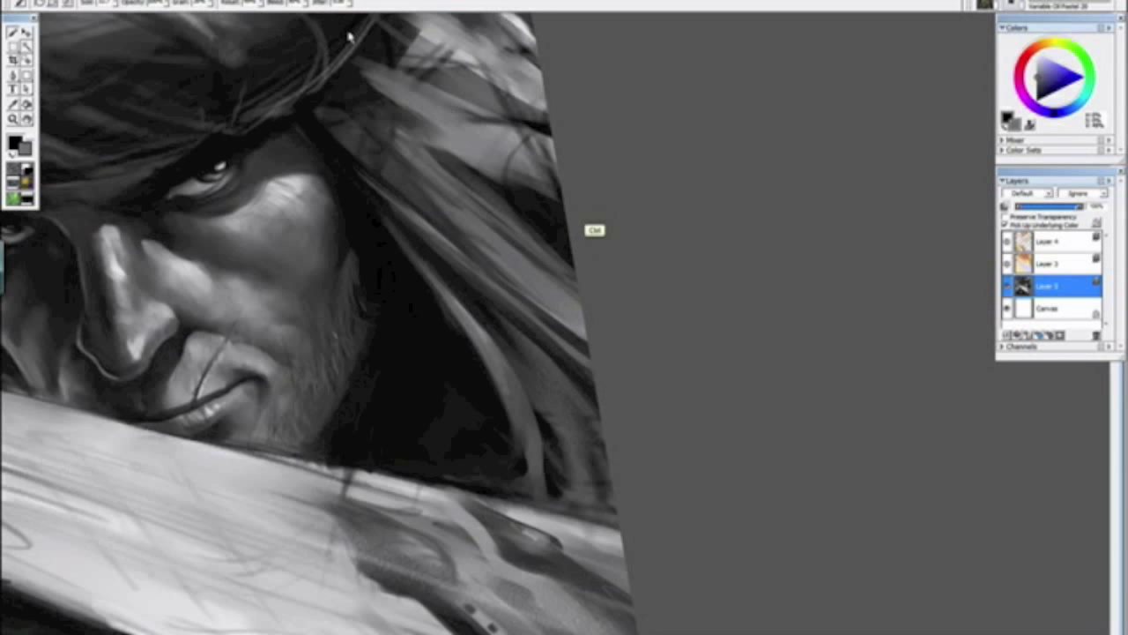
Step: Examine the hair strand highlights against the whole portrait at several magnifications
{"action": "key", "text": "ctrl+minus"}
{"action": "key", "text": "ctrl+minus"}
{"action": "key", "text": "ctrl+minus"}
{"action": "key", "text": "ctrl+minus"}
{"action": "key", "text": "ctrl+minus"}
{"action": "key", "text": "ctrl+minus"}
{"action": "mouse_move", "coordinate": [571, 430]}
{"action": "left_mouse_down"}
{"action": "mouse_move", "coordinate": [456, 323]}
{"action": "mouse_move", "coordinate": [470, 291]}
{"action": "left_mouse_up"}
{"action": "left_click", "coordinate": [455, 327], "text": "alt"}
{"action": "key", "text": "ctrl+minus"}
{"action": "key", "text": "ctrl+plus"}
{"action": "key", "text": "ctrl+plus"}
{"action": "key", "text": "ctrl+plus"}
{"action": "key", "text": "ctrl+plus"}
{"action": "key", "text": "ctrl+plus"}
{"action": "key", "text": "ctrl+plus"}
Step: Sample a dark grey from the shadow beneath the blade and check the chest shading in the whole portrait
{"action": "left_click", "coordinate": [135, 323], "text": "alt"}
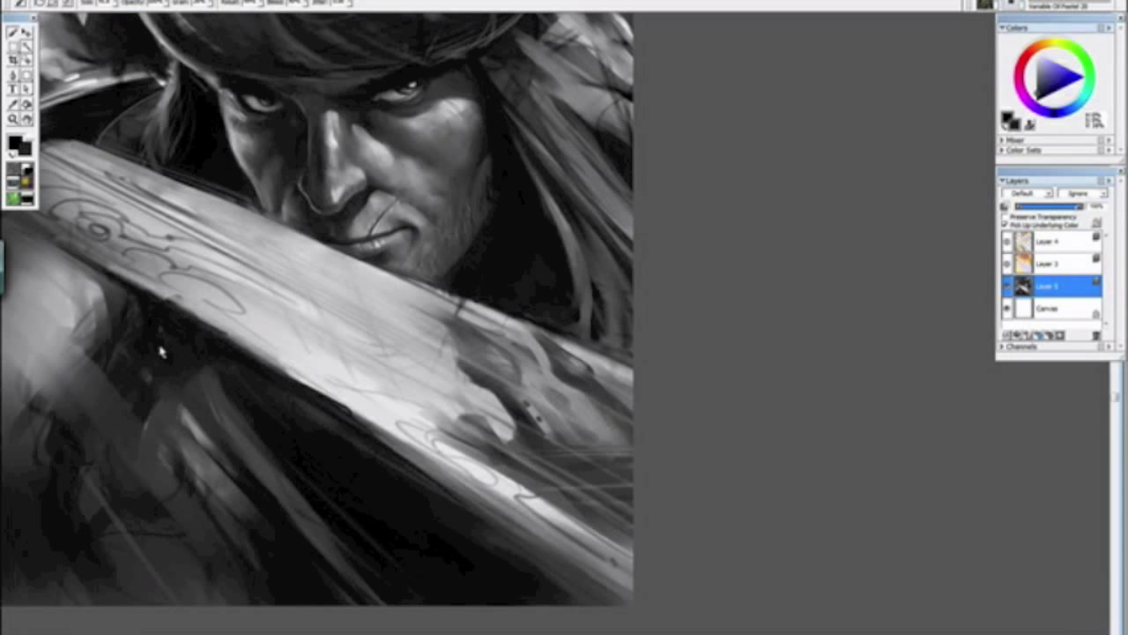
{"action": "left_click", "coordinate": [356, 472]}
{"action": "key", "text": "ctrl+minus"}
{"action": "key", "text": "ctrl+minus"}
{"action": "key", "text": "ctrl+minus"}
{"action": "key", "text": "ctrl+minus"}
{"action": "key", "text": "ctrl+minus"}
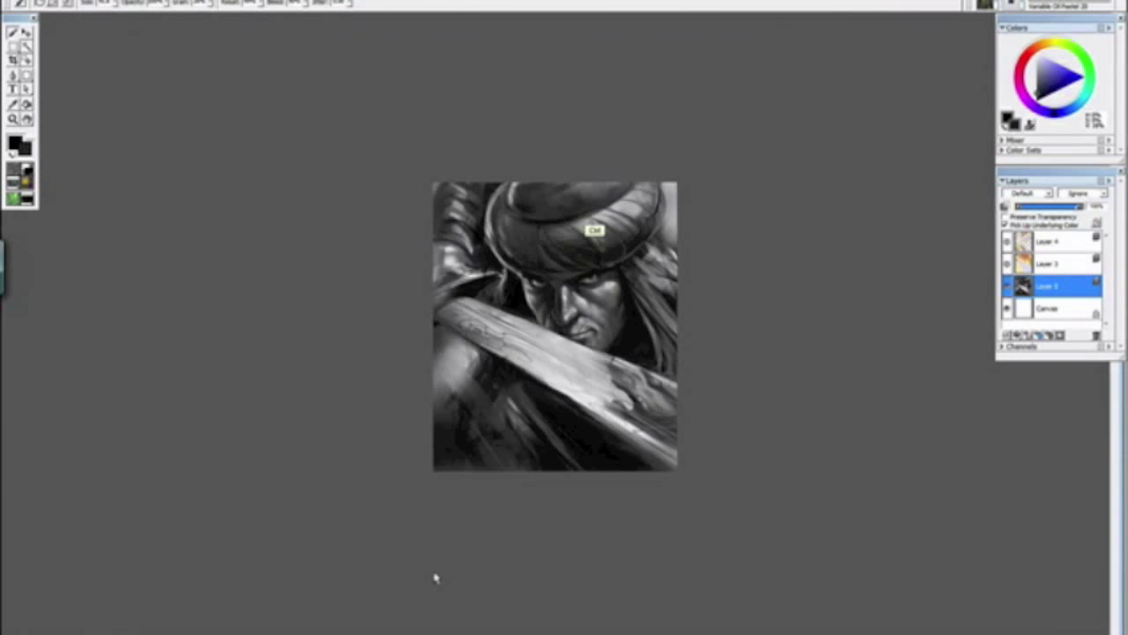
Step: Examine the portrait's overall values and the hair strands beside the near cheek up close
{"action": "key", "text": "ctrl+minus"}
{"action": "left_click_drag", "start_coordinate": [355, 379], "coordinate": [448, 530]}
{"action": "left_click", "coordinate": [512, 520], "text": "alt"}
{"action": "key", "text": "ctrl+minus"}
{"action": "key", "text": "ctrl+plus"}
{"action": "key", "text": "ctrl+plus"}
{"action": "key", "text": "ctrl+plus"}
{"action": "key", "text": "ctrl+plus"}
{"action": "key", "text": "ctrl+plus"}
{"action": "key", "text": "ctrl+plus"}
{"action": "key", "text": "ctrl+plus"}
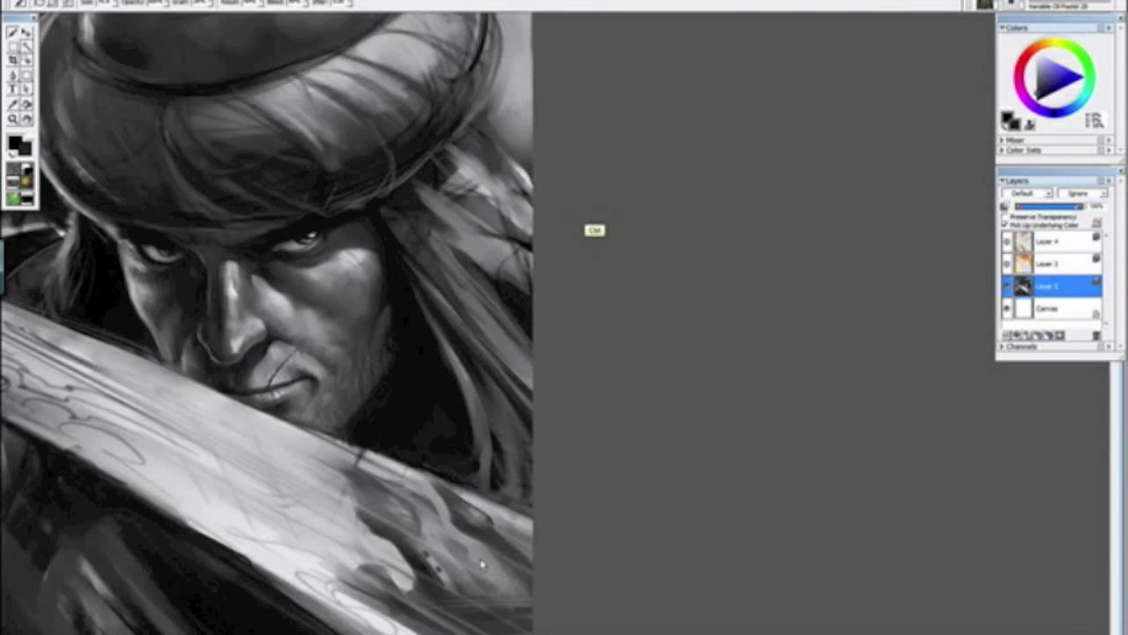
{"action": "mouse_move", "coordinate": [242, 325]}
{"action": "left_mouse_down"}
{"action": "mouse_move", "coordinate": [380, 370]}
{"action": "mouse_move", "coordinate": [415, 396]}
{"action": "left_mouse_up"}
{"action": "key", "text": "ctrl+plus"}
{"action": "key", "text": "ctrl+plus"}
{"action": "key", "text": "ctrl+plus"}
{"action": "left_click_drag", "start_coordinate": [347, 335], "coordinate": [308, 359]}
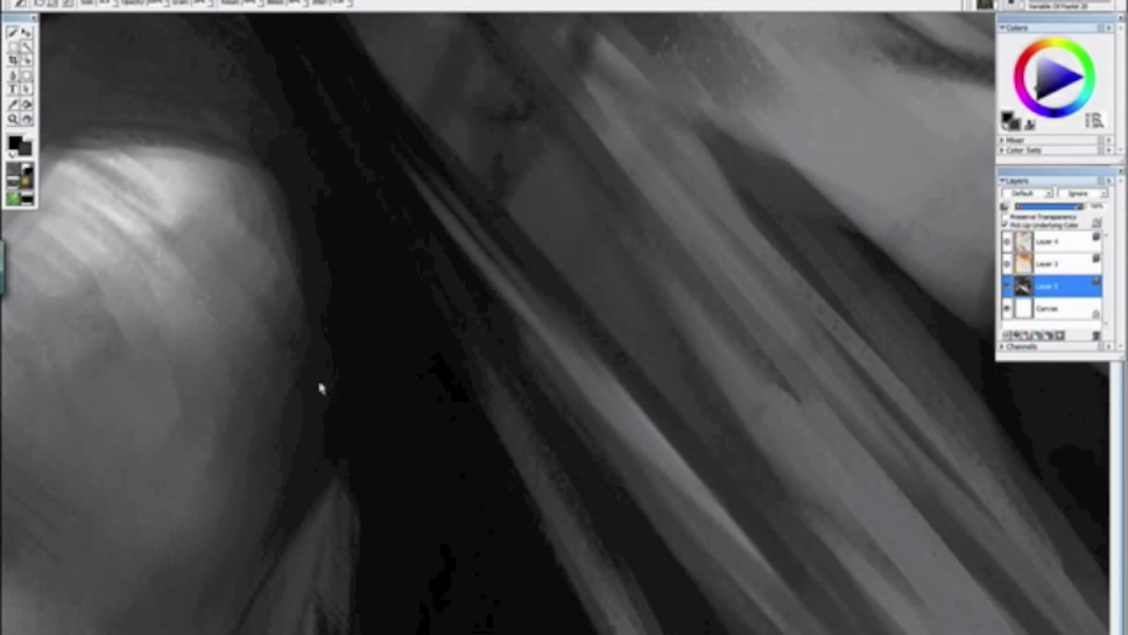
Step: Examine the values of the whole portrait, and the cheek, mouth and jaw stubble up close
{"action": "key", "text": "ctrl+minus"}
{"action": "key", "text": "ctrl+minus"}
{"action": "key", "text": "ctrl+minus"}
{"action": "key", "text": "ctrl+minus"}
{"action": "key", "text": "ctrl+minus"}
{"action": "key", "text": "ctrl+minus"}
{"action": "left_click_drag", "start_coordinate": [453, 495], "coordinate": [481, 547]}
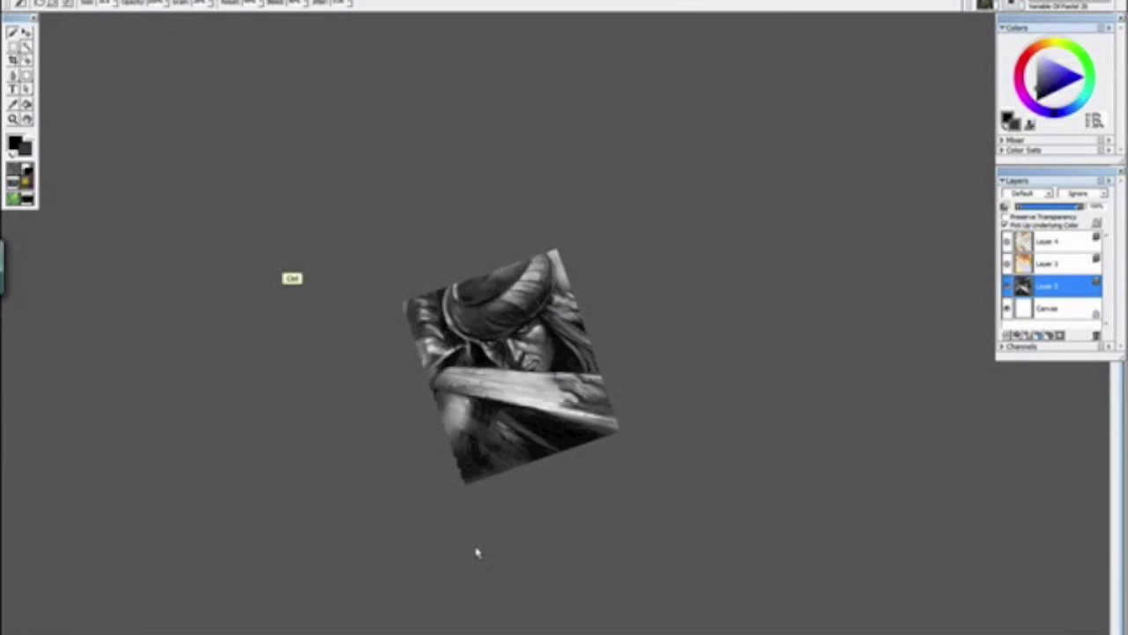
{"action": "key", "text": "ctrl+plus"}
{"action": "key", "text": "ctrl+plus"}
{"action": "key", "text": "ctrl+plus"}
{"action": "key", "text": "ctrl+plus"}
{"action": "key", "text": "ctrl+plus"}
{"action": "key", "text": "ctrl+plus"}
{"action": "left_click_drag", "start_coordinate": [489, 557], "coordinate": [315, 302]}
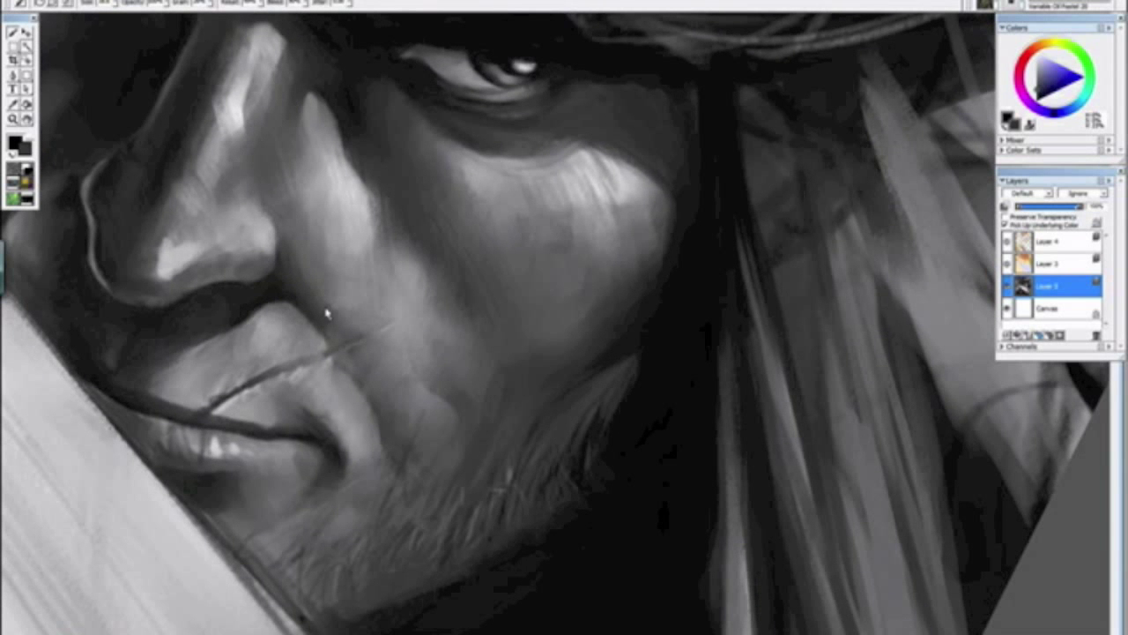
Step: Sample a mid grey from the skin around the mouth and check the face against the whole portrait
{"action": "left_click", "coordinate": [335, 410], "text": "alt"}
{"action": "key", "text": "ctrl+minus"}
{"action": "key", "text": "ctrl+minus"}
{"action": "key", "text": "ctrl+minus"}
{"action": "key", "text": "ctrl+minus"}
{"action": "key", "text": "ctrl+minus"}
{"action": "key", "text": "ctrl+minus"}
{"action": "left_click_drag", "start_coordinate": [315, 304], "coordinate": [510, 535]}
{"action": "left_click", "coordinate": [517, 536], "text": "alt"}
{"action": "key", "text": "ctrl+minus"}
{"action": "key", "text": "ctrl+minus"}
Step: Sample black from the shadow beside the inner corner of the near eye
{"action": "key", "text": "ctrl+plus"}
{"action": "key", "text": "ctrl+plus"}
{"action": "key", "text": "ctrl+plus"}
{"action": "key", "text": "ctrl+plus"}
{"action": "key", "text": "ctrl+plus"}
{"action": "key", "text": "ctrl+plus"}
{"action": "key", "text": "ctrl+plus"}
{"action": "key", "text": "ctrl+plus"}
{"action": "key", "text": "ctrl+plus"}
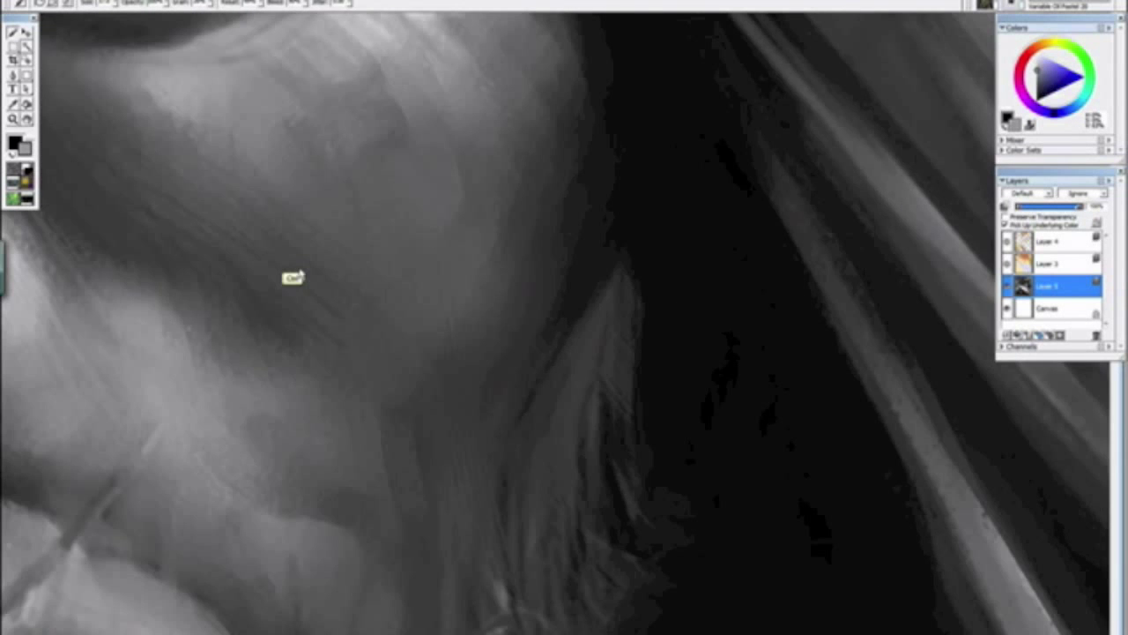
{"action": "left_click_drag", "start_coordinate": [327, 313], "coordinate": [606, 634]}
{"action": "left_click_drag", "start_coordinate": [397, 506], "coordinate": [550, 317]}
{"action": "left_click", "coordinate": [407, 301], "text": "alt"}
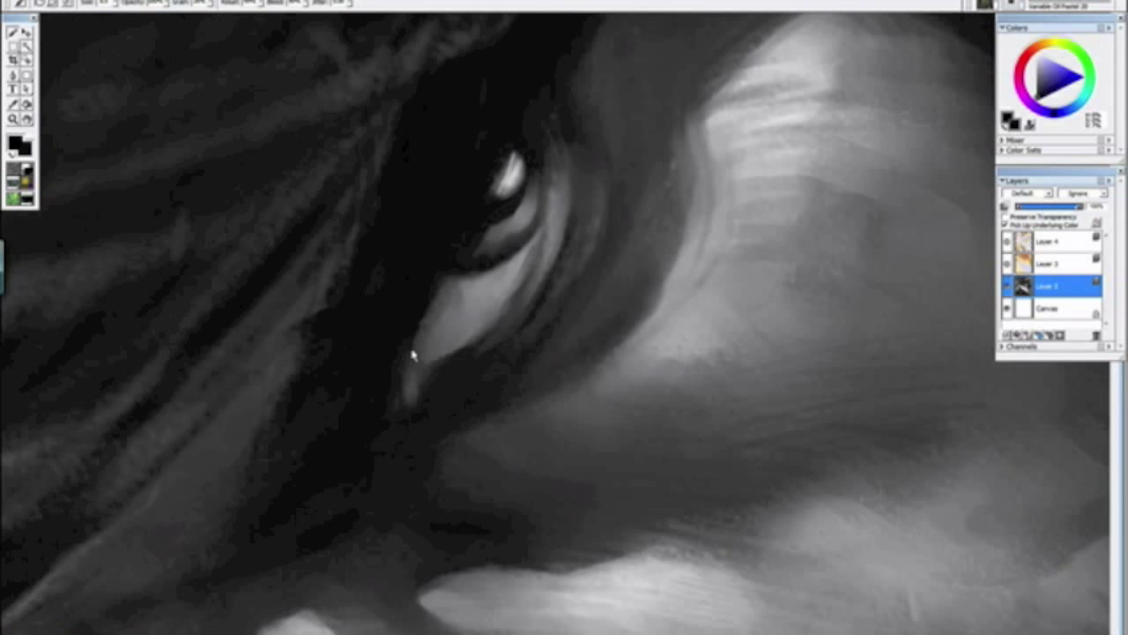
Step: Straighten the canvas and examine the portrait's overall balance at several magnifications
{"action": "key", "text": "ctrl+minus"}
{"action": "key", "text": "ctrl+minus"}
{"action": "key", "text": "ctrl+minus"}
{"action": "key", "text": "ctrl+minus"}
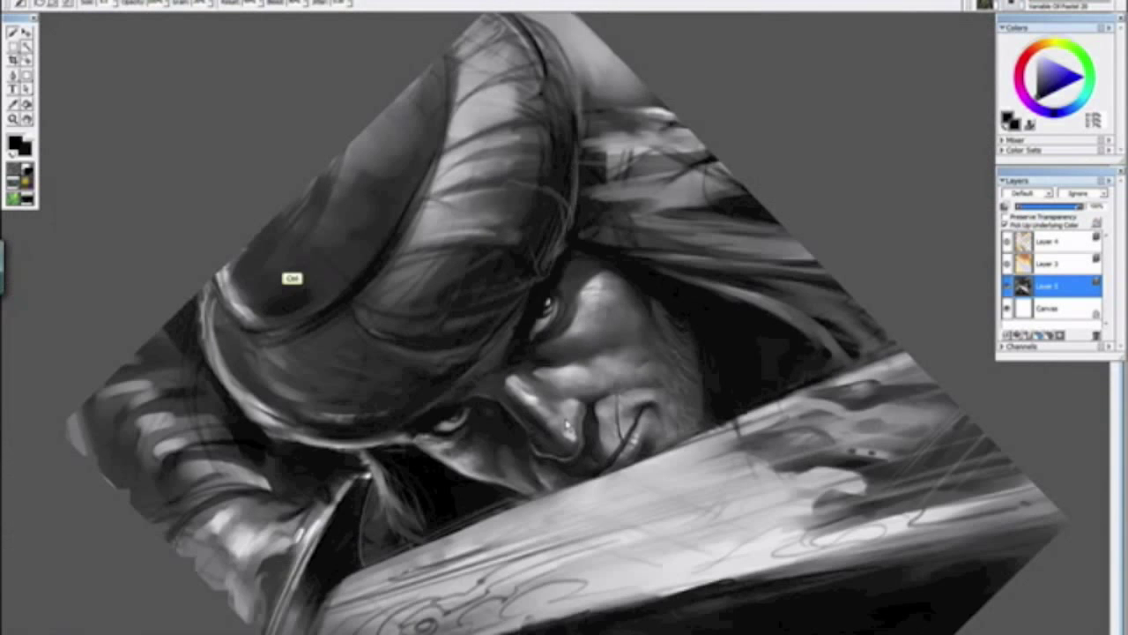
{"action": "left_click_drag", "start_coordinate": [600, 490], "coordinate": [340, 254]}
{"action": "left_click", "coordinate": [342, 254]}
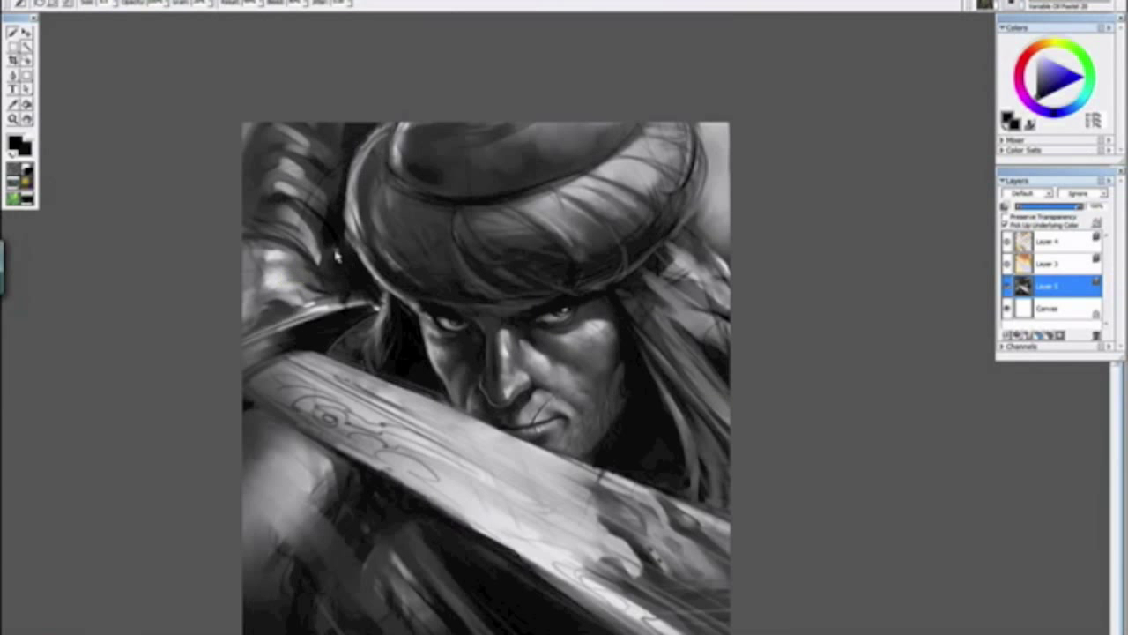
{"action": "key", "text": "ctrl+minus"}
{"action": "key", "text": "ctrl+minus"}
{"action": "key", "text": "ctrl+minus"}
{"action": "key", "text": "ctrl+minus"}
{"action": "key", "text": "ctrl+plus"}
{"action": "key", "text": "ctrl+plus"}
{"action": "key", "text": "ctrl+plus"}
{"action": "key", "text": "ctrl+plus"}
{"action": "key", "text": "ctrl+plus"}
{"action": "key", "text": "ctrl+plus"}
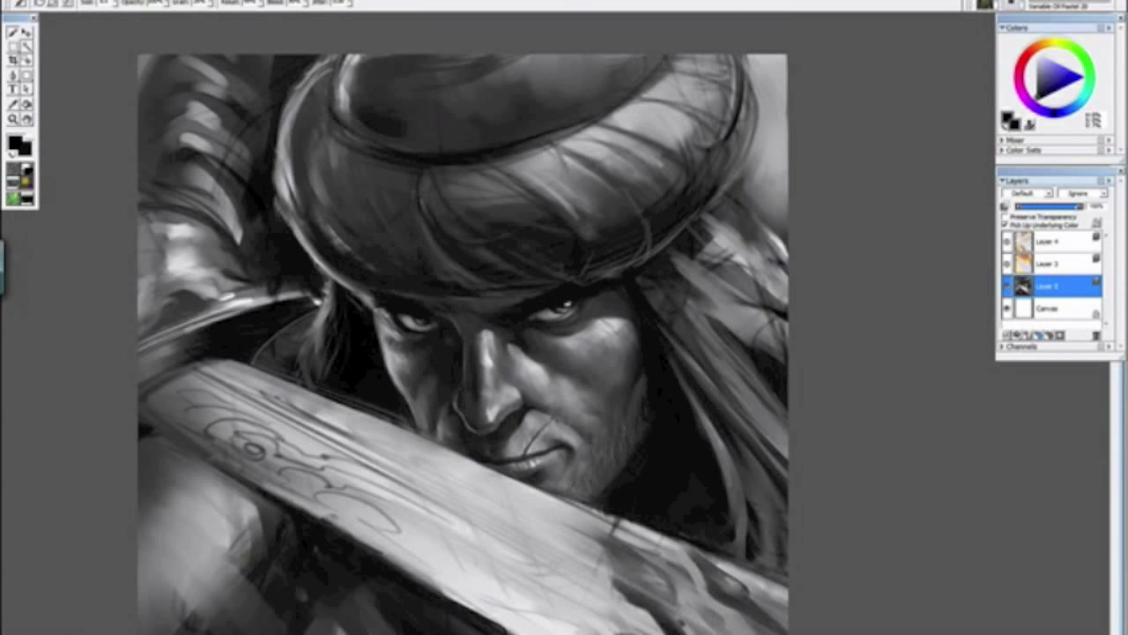
Step: Flip the canvas horizontally and check the mirrored portrait at thumbnail size and up close
{"action": "left_click", "coordinate": [66, 1]}
{"action": "mouse_move", "coordinate": [82, 25]}
{"action": "left_click", "coordinate": [252, 81]}
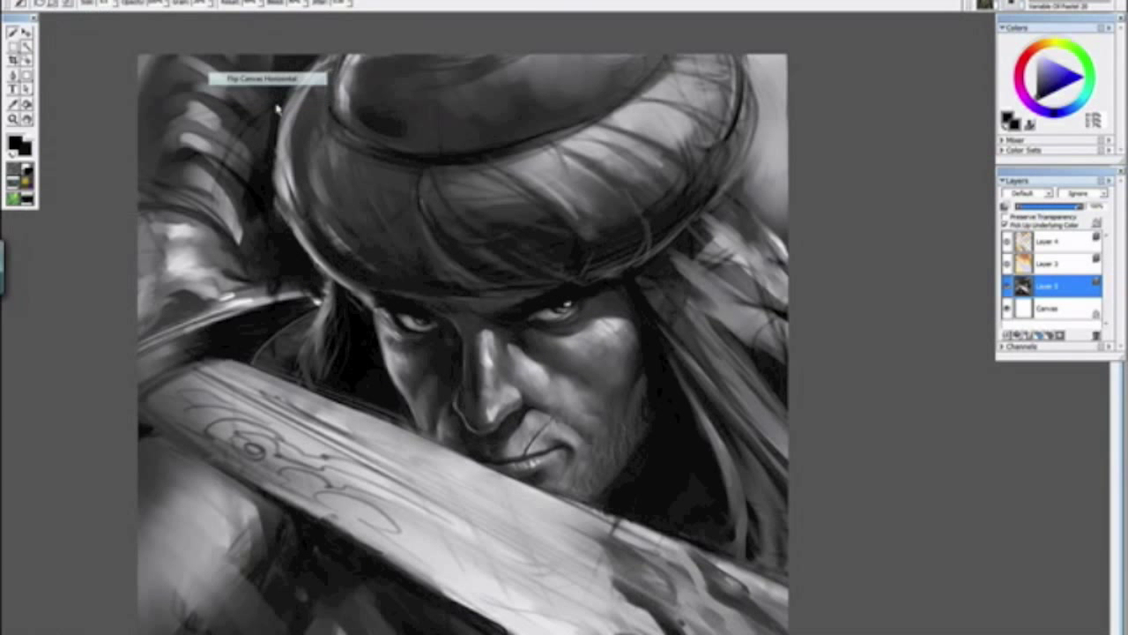
{"action": "key", "text": "ctrl+minus"}
{"action": "key", "text": "ctrl+minus"}
{"action": "key", "text": "ctrl+minus"}
{"action": "key", "text": "ctrl+minus"}
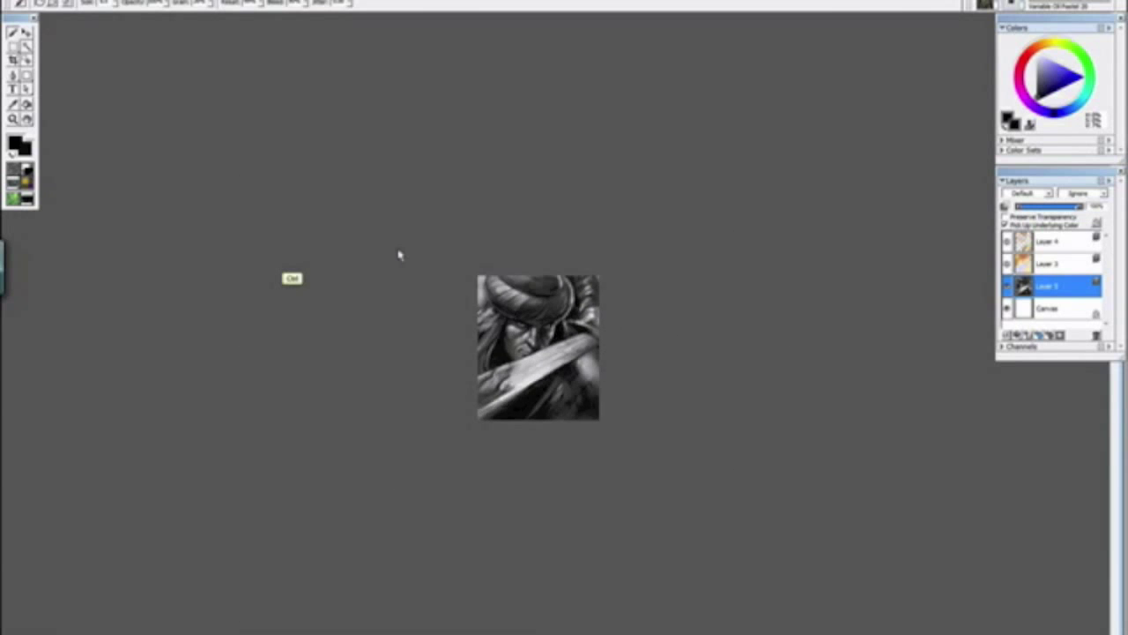
{"action": "key", "text": "ctrl+plus"}
{"action": "key", "text": "ctrl+plus"}
{"action": "key", "text": "ctrl+plus"}
{"action": "key", "text": "ctrl+plus"}
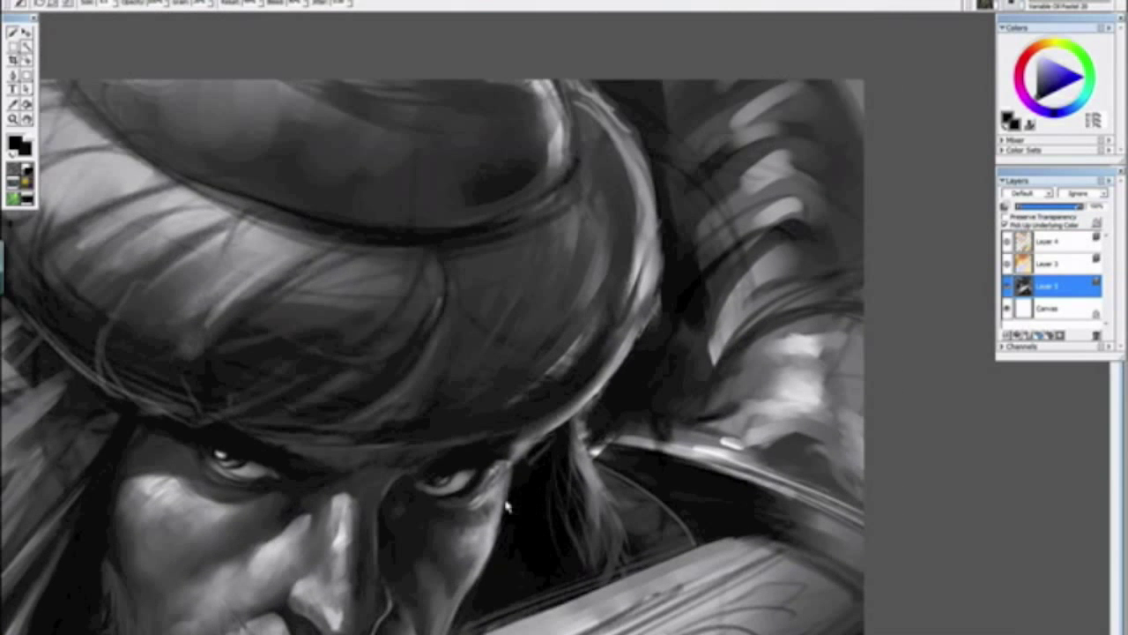
Step: Sample a dark grey beside the turban and darken the gap between its outer edge and the sleeve folds
{"action": "left_click_drag", "start_coordinate": [507, 507], "coordinate": [574, 454]}
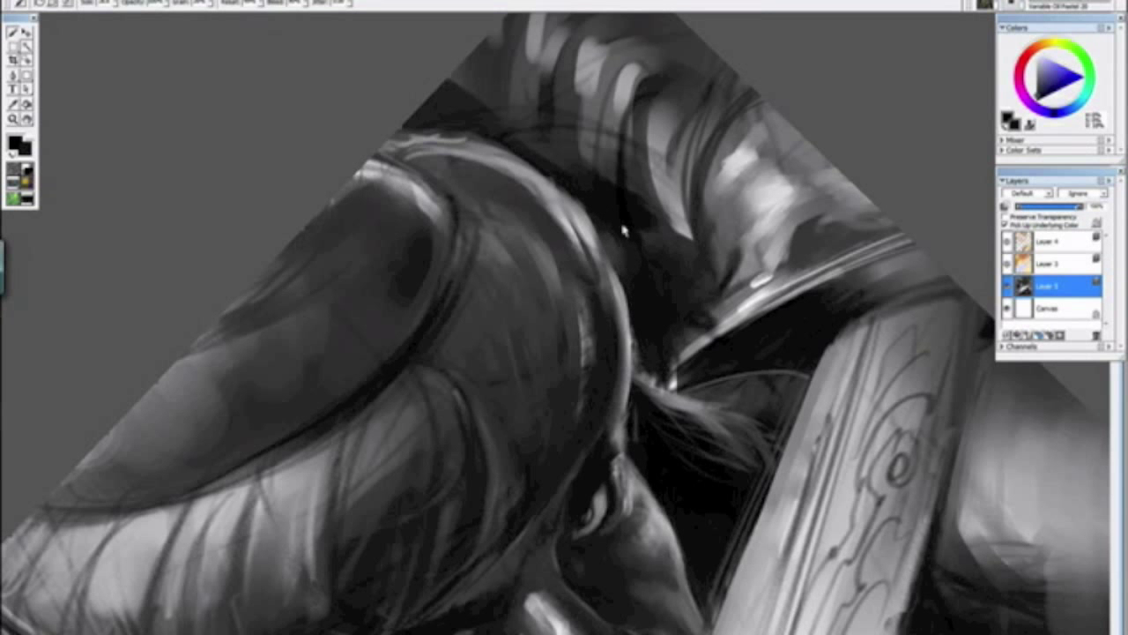
{"action": "mouse_move", "coordinate": [649, 227]}
{"action": "left_mouse_down"}
{"action": "mouse_move", "coordinate": [608, 291]}
{"action": "mouse_move", "coordinate": [542, 308]}
{"action": "mouse_move", "coordinate": [520, 368]}
{"action": "left_mouse_up"}
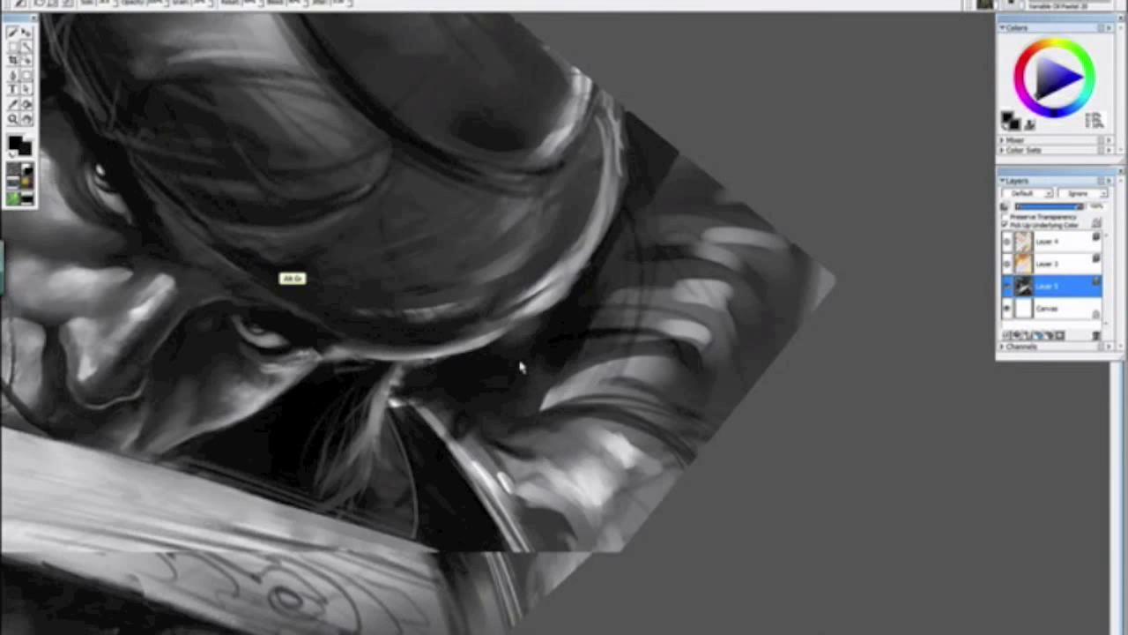
{"action": "left_click", "coordinate": [520, 369]}
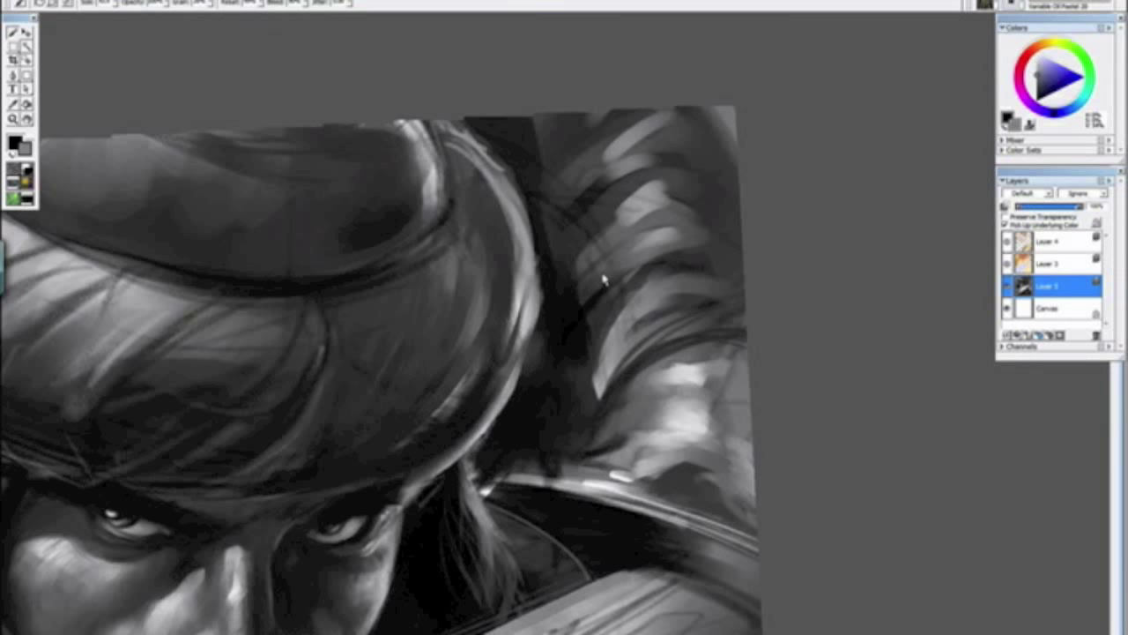
{"action": "key", "text": "space"}
{"action": "key", "text": "alt+space"}
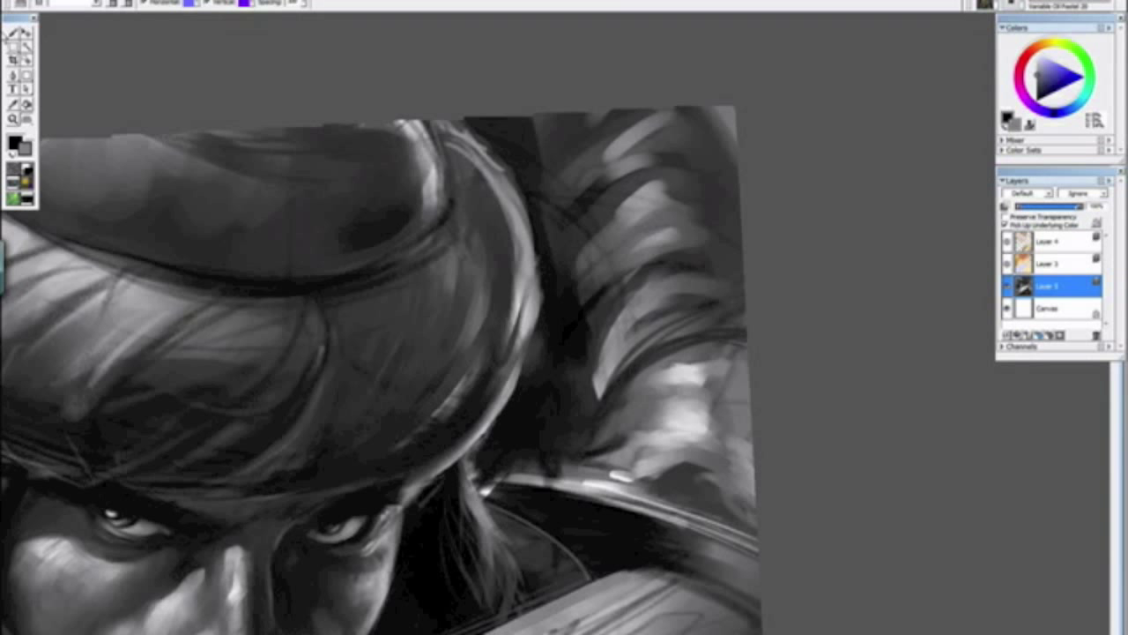
{"action": "left_click", "coordinate": [12, 32]}
{"action": "left_click", "coordinate": [556, 277], "text": "alt"}
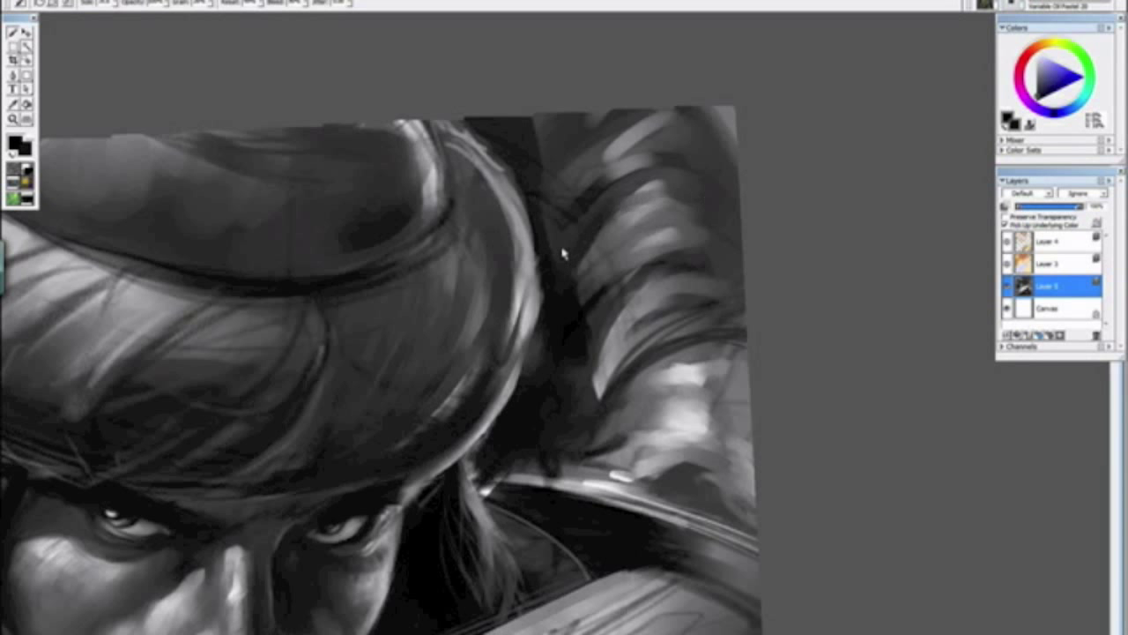
{"action": "left_click_drag", "start_coordinate": [500, 124], "coordinate": [590, 154]}
Step: Examine the dark gap between the turban and sleeve within the whole portrait and up close
{"action": "key", "text": "ctrl+minus"}
{"action": "key", "text": "ctrl+minus"}
{"action": "key", "text": "ctrl+minus"}
{"action": "key", "text": "ctrl+minus"}
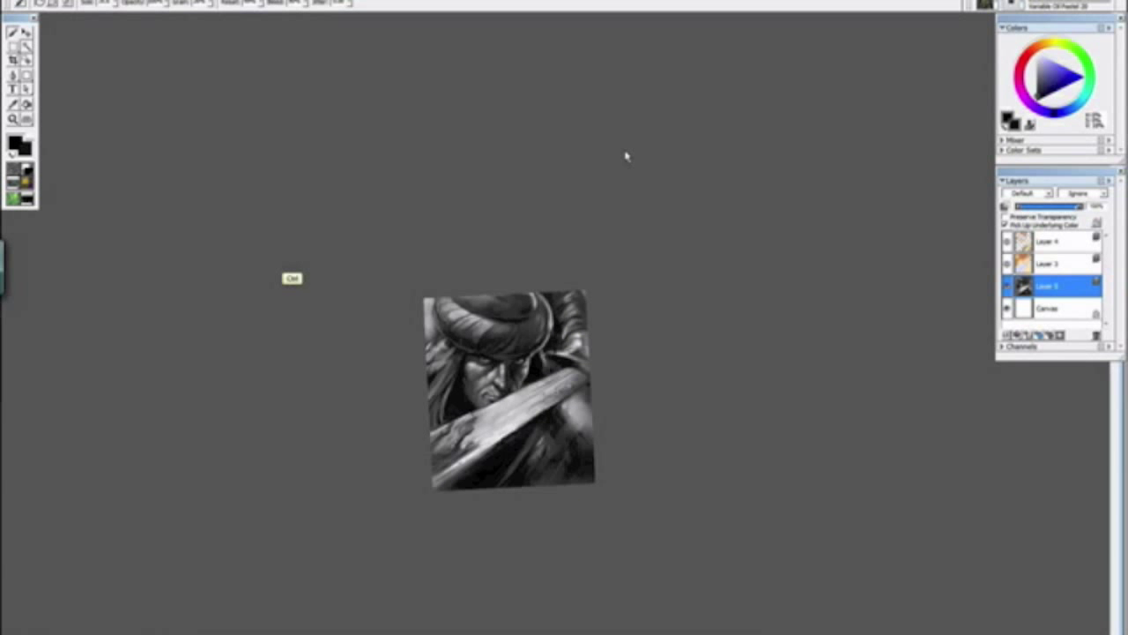
{"action": "key", "text": "ctrl+plus"}
{"action": "key", "text": "ctrl+plus"}
{"action": "key", "text": "ctrl+plus"}
{"action": "key", "text": "ctrl+plus"}
{"action": "key", "text": "ctrl+plus"}
{"action": "key", "text": "ctrl+plus"}
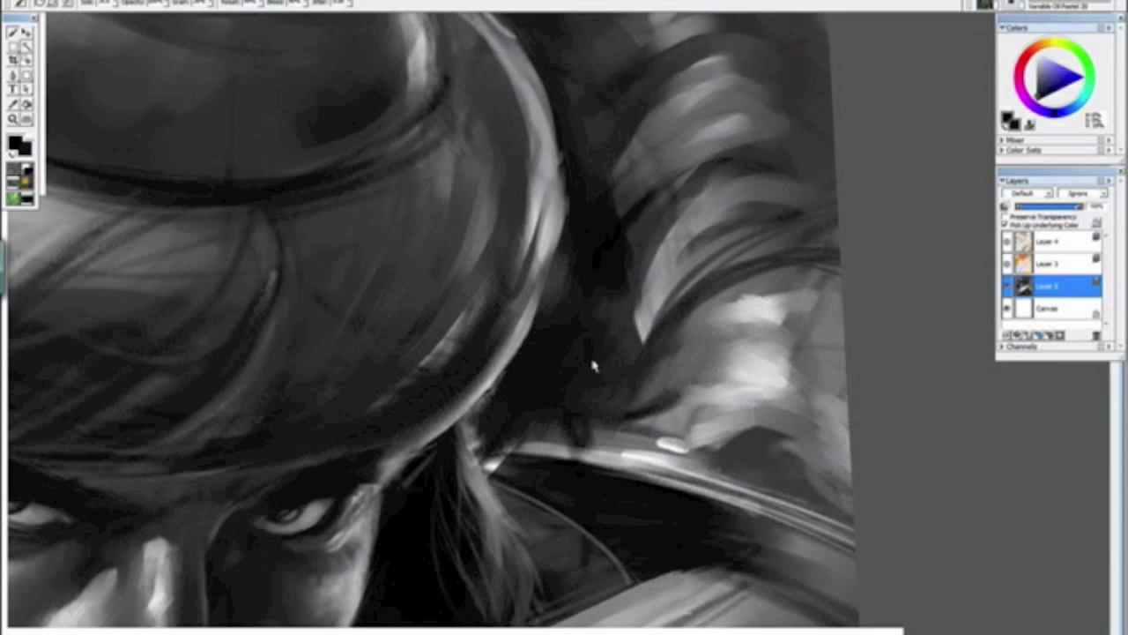
Step: Sample a mid grey and paint thin strokes from the turban's outer rim towards the collar's tip
{"action": "left_click_drag", "start_coordinate": [594, 365], "coordinate": [643, 216]}
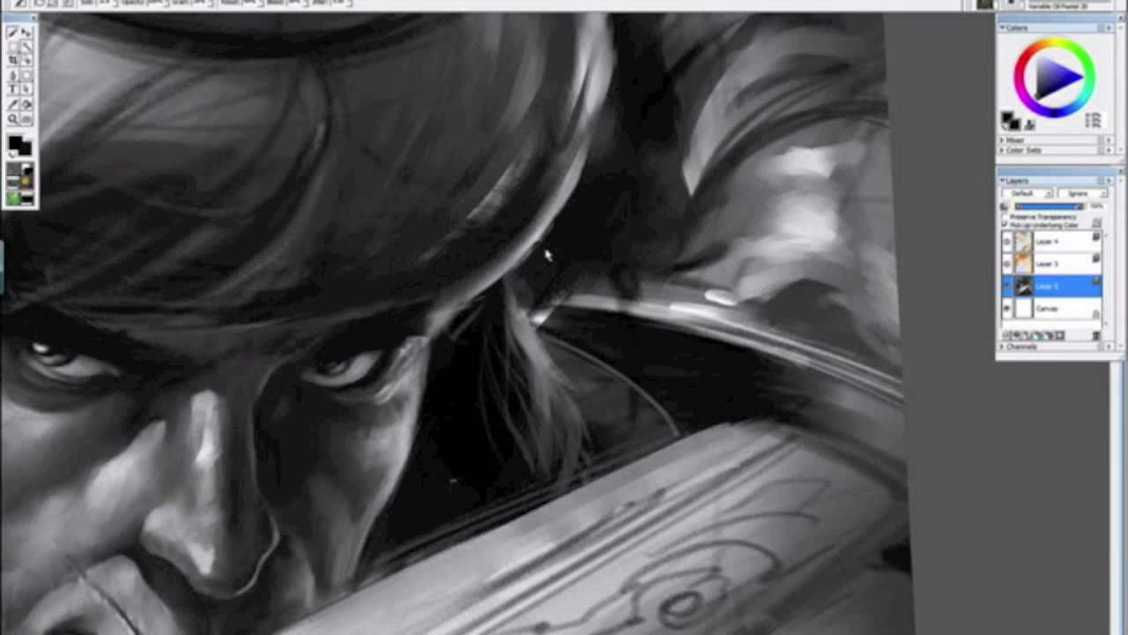
{"action": "mouse_move", "coordinate": [445, 141]}
{"action": "left_mouse_down"}
{"action": "mouse_move", "coordinate": [286, 267]}
{"action": "mouse_move", "coordinate": [300, 254]}
{"action": "left_mouse_up"}
{"action": "left_click", "coordinate": [465, 235], "text": "alt"}
{"action": "left_click_drag", "start_coordinate": [466, 226], "coordinate": [420, 109]}
{"action": "left_click_drag", "start_coordinate": [483, 249], "coordinate": [410, 92]}
{"action": "left_click_drag", "start_coordinate": [533, 298], "coordinate": [460, 166]}
Step: Sample a dark grey and check the face and blade with the canvas straightened
{"action": "key", "text": "ctrl+minus"}
{"action": "key", "text": "ctrl+minus"}
{"action": "key", "text": "ctrl+minus"}
{"action": "key", "text": "ctrl+minus"}
{"action": "key", "text": "ctrl+minus"}
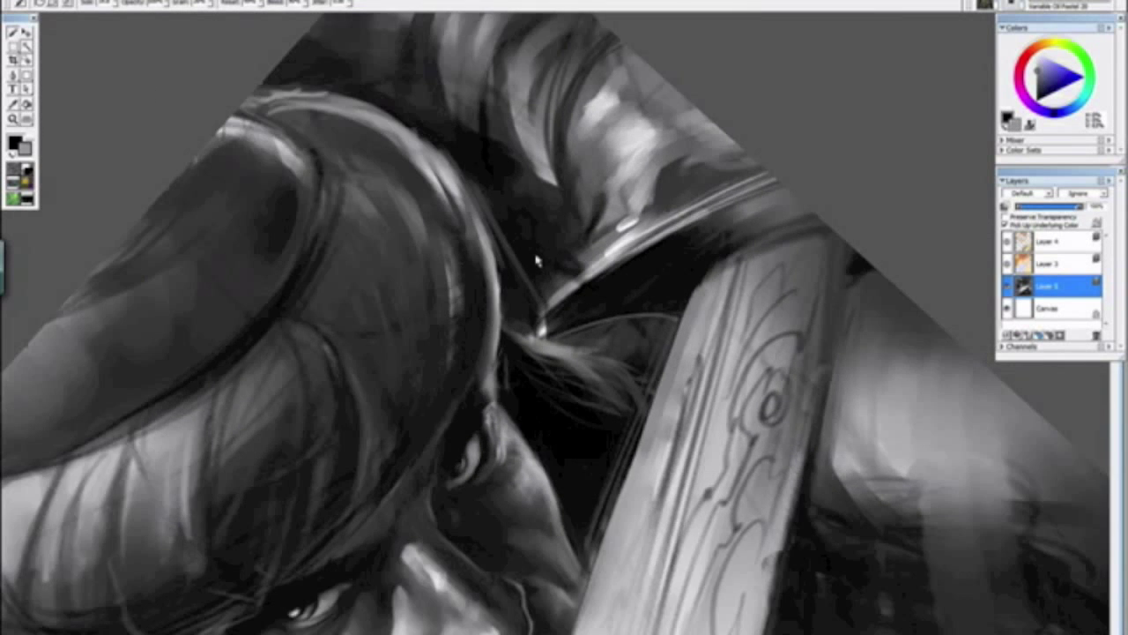
{"action": "left_click_drag", "start_coordinate": [592, 454], "coordinate": [448, 224]}
{"action": "left_click", "coordinate": [442, 281], "text": "alt"}
{"action": "key", "text": "ctrl+minus"}
{"action": "key", "text": "ctrl+plus"}
{"action": "key", "text": "ctrl+plus"}
{"action": "key", "text": "ctrl+plus"}
{"action": "key", "text": "ctrl+plus"}
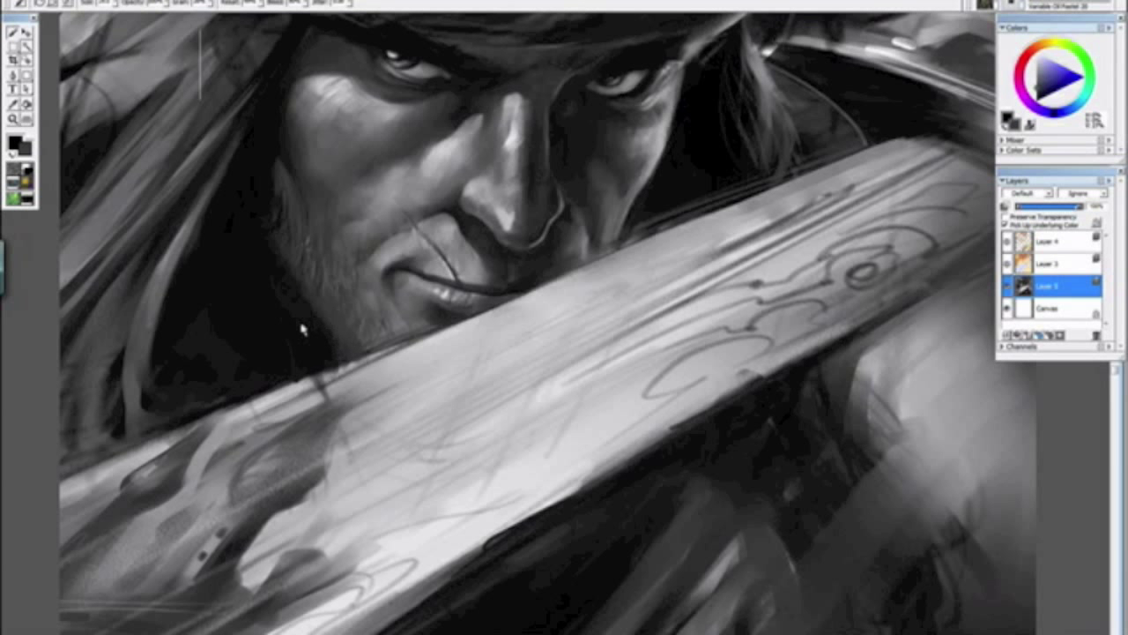
Step: Resample a dark grey and compare the portrait's values at thumbnail size and up close
{"action": "key", "text": "ctrl+minus"}
{"action": "key", "text": "ctrl+minus"}
{"action": "key", "text": "ctrl+minus"}
{"action": "key", "text": "ctrl+minus"}
{"action": "key", "text": "ctrl+minus"}
{"action": "left_click_drag", "start_coordinate": [409, 338], "coordinate": [526, 461]}
{"action": "left_click", "coordinate": [523, 456], "text": "alt"}
{"action": "left_click", "coordinate": [523, 450]}
{"action": "key", "text": "ctrl+minus"}
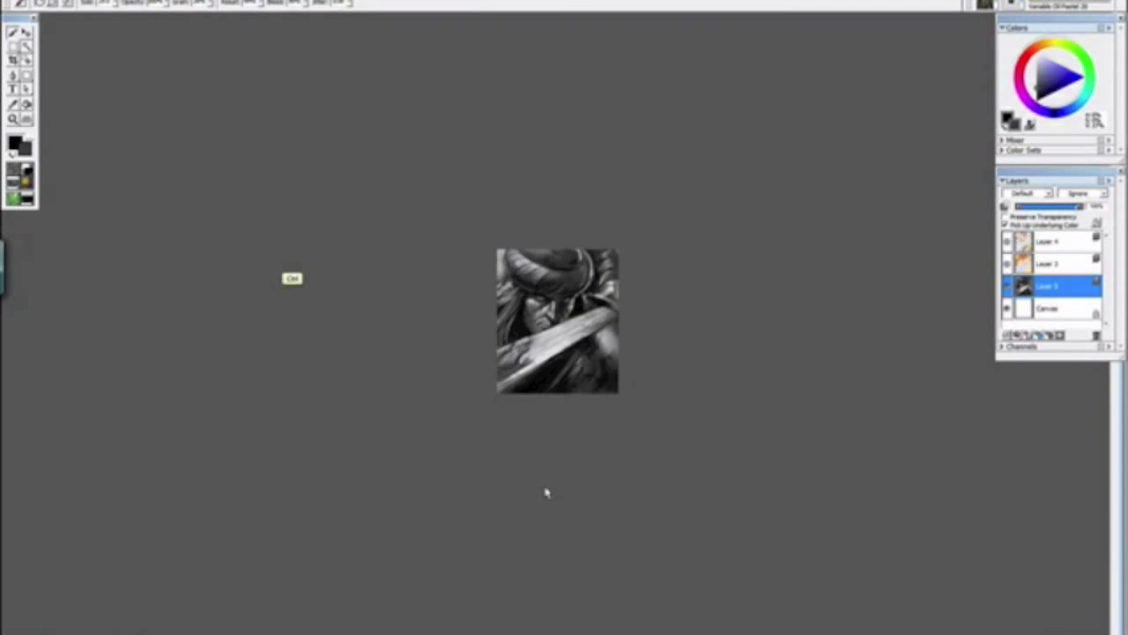
{"action": "key", "text": "ctrl+plus"}
{"action": "key", "text": "ctrl+plus"}
{"action": "key", "text": "ctrl+plus"}
{"action": "key", "text": "ctrl+plus"}
{"action": "key", "text": "ctrl+plus"}
{"action": "key", "text": "ctrl+plus"}
Step: Strengthen the dark lower edge of the turban above the hair, sampling tones from the surrounding area
{"action": "left_click_drag", "start_coordinate": [286, 240], "coordinate": [534, 474]}
{"action": "mouse_move", "coordinate": [449, 421]}
{"action": "left_mouse_down"}
{"action": "mouse_move", "coordinate": [461, 435]}
{"action": "mouse_move", "coordinate": [432, 330]}
{"action": "left_mouse_up"}
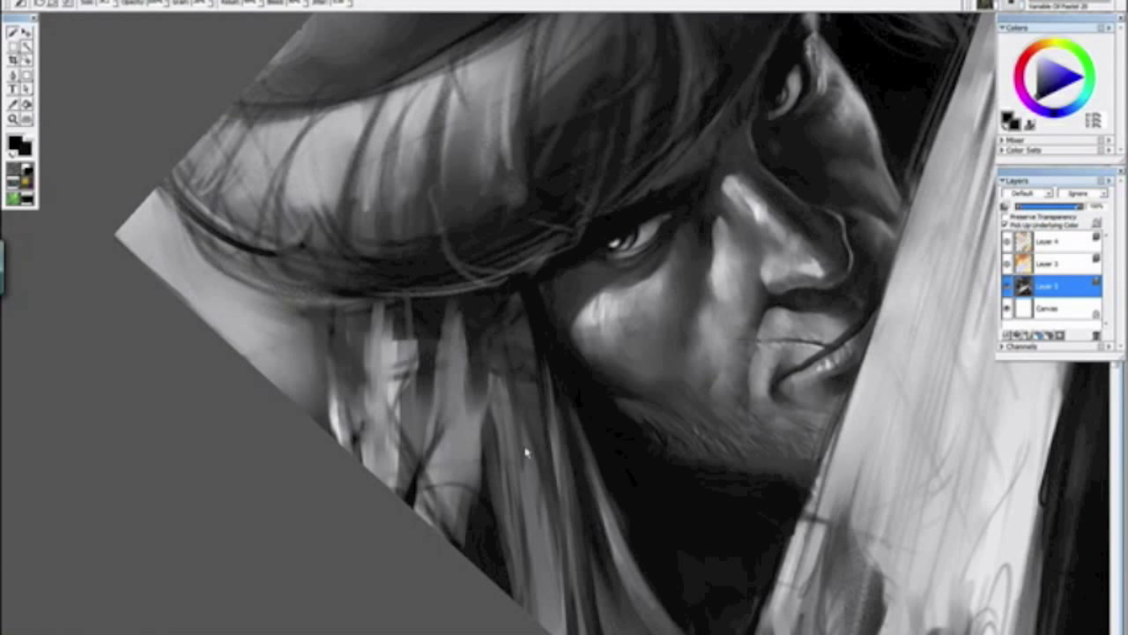
{"action": "mouse_move", "coordinate": [362, 342]}
{"action": "left_mouse_down"}
{"action": "mouse_move", "coordinate": [358, 461]}
{"action": "mouse_move", "coordinate": [356, 440]}
{"action": "left_mouse_up"}
{"action": "left_click", "coordinate": [295, 340], "text": "alt"}
{"action": "left_click", "coordinate": [256, 328], "text": "alt"}
{"action": "mouse_move", "coordinate": [256, 296]}
{"action": "left_mouse_down"}
{"action": "mouse_move", "coordinate": [291, 322]}
{"action": "mouse_move", "coordinate": [313, 394]}
{"action": "mouse_move", "coordinate": [370, 331]}
{"action": "mouse_move", "coordinate": [404, 357]}
{"action": "left_mouse_up"}
Step: Paint dark shading over the lower chest and check it against the whole portrait
{"action": "scroll", "coordinate": [282, 373], "scroll_direction": "down", "scroll_amount": 5}
{"action": "left_click", "coordinate": [378, 361]}
{"action": "scroll", "coordinate": [360, 349], "scroll_direction": "down", "scroll_amount": 1}
{"action": "scroll", "coordinate": [359, 351], "scroll_direction": "up", "scroll_amount": 6}
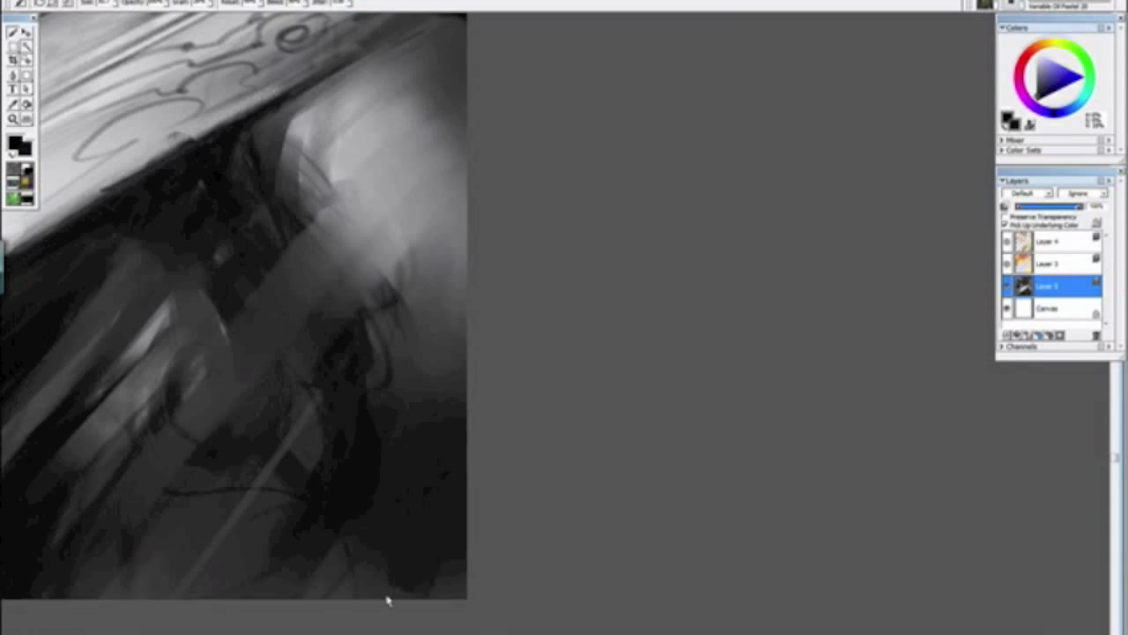
{"action": "left_click_drag", "start_coordinate": [386, 600], "coordinate": [344, 541]}
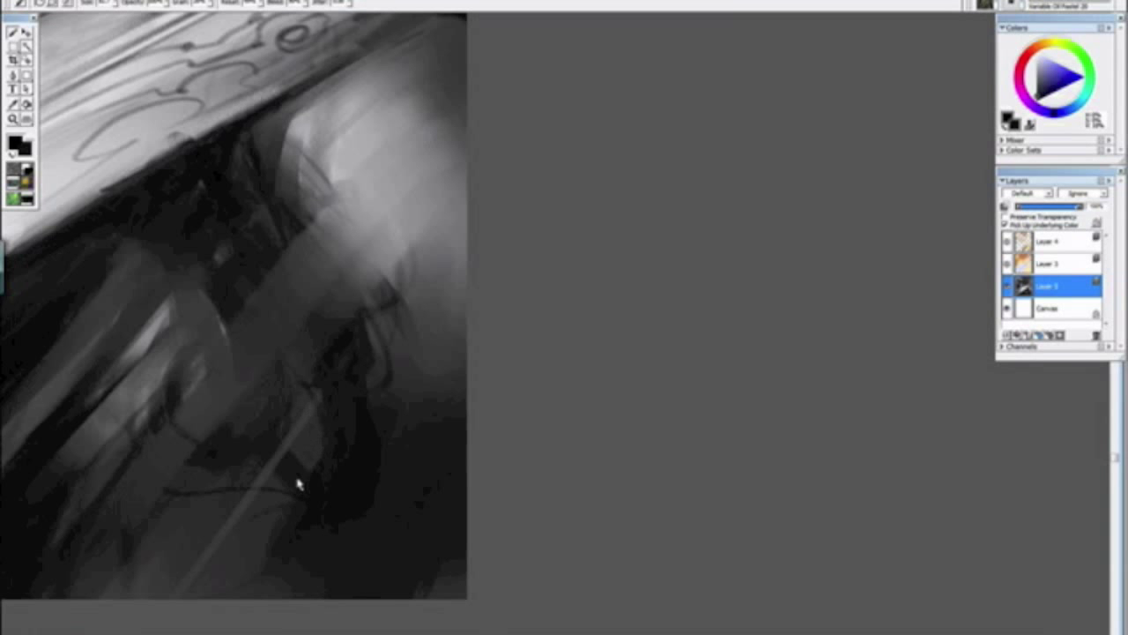
{"action": "key", "text": "ctrl+0"}
{"action": "key", "text": "ctrl+minus"}
{"action": "key", "text": "ctrl+minus"}
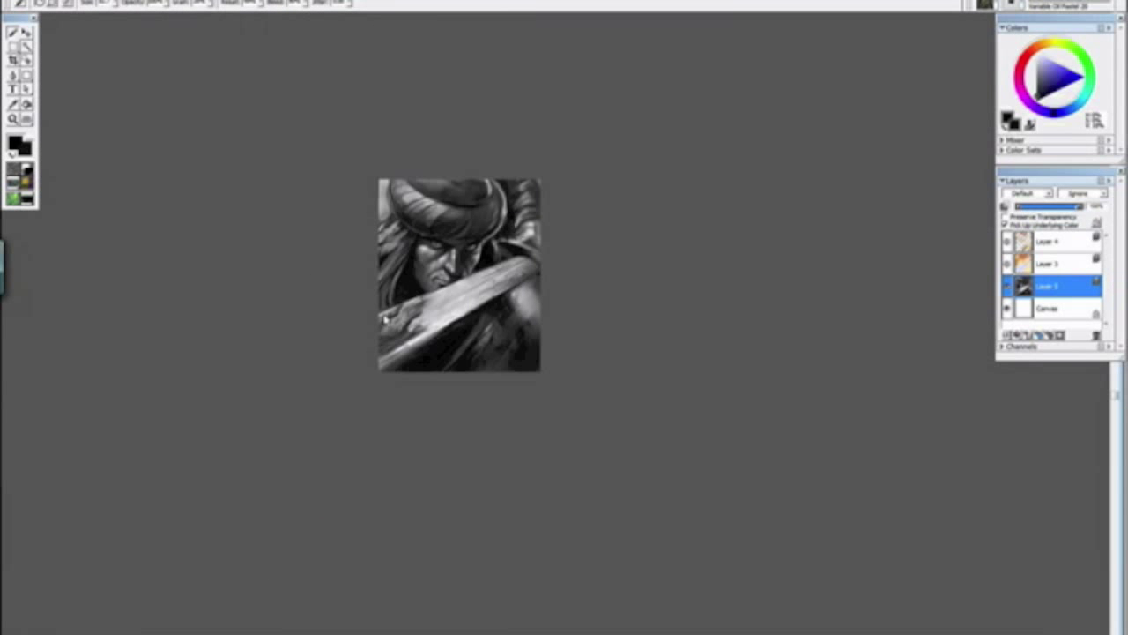
Step: Sample a light grey from the turban and paint strokes along its lit folds and lower edge
{"action": "left_click_drag", "start_coordinate": [385, 319], "coordinate": [500, 457]}
{"action": "key", "text": "ctrl+plus"}
{"action": "key", "text": "ctrl+plus"}
{"action": "key", "text": "ctrl+plus"}
{"action": "key", "text": "ctrl+plus"}
{"action": "key", "text": "ctrl+plus"}
{"action": "mouse_move", "coordinate": [382, 385]}
{"action": "left_mouse_down", "text": "alt"}
{"action": "mouse_move", "coordinate": [516, 490]}
{"action": "mouse_move", "coordinate": [436, 384]}
{"action": "mouse_move", "coordinate": [433, 447]}
{"action": "left_mouse_up", "text": "alt"}
{"action": "left_click_drag", "start_coordinate": [406, 345], "coordinate": [413, 451]}
{"action": "mouse_move", "coordinate": [377, 360]}
{"action": "left_mouse_down"}
{"action": "mouse_move", "coordinate": [390, 447]}
{"action": "mouse_move", "coordinate": [348, 370]}
{"action": "mouse_move", "coordinate": [366, 451]}
{"action": "left_mouse_up"}
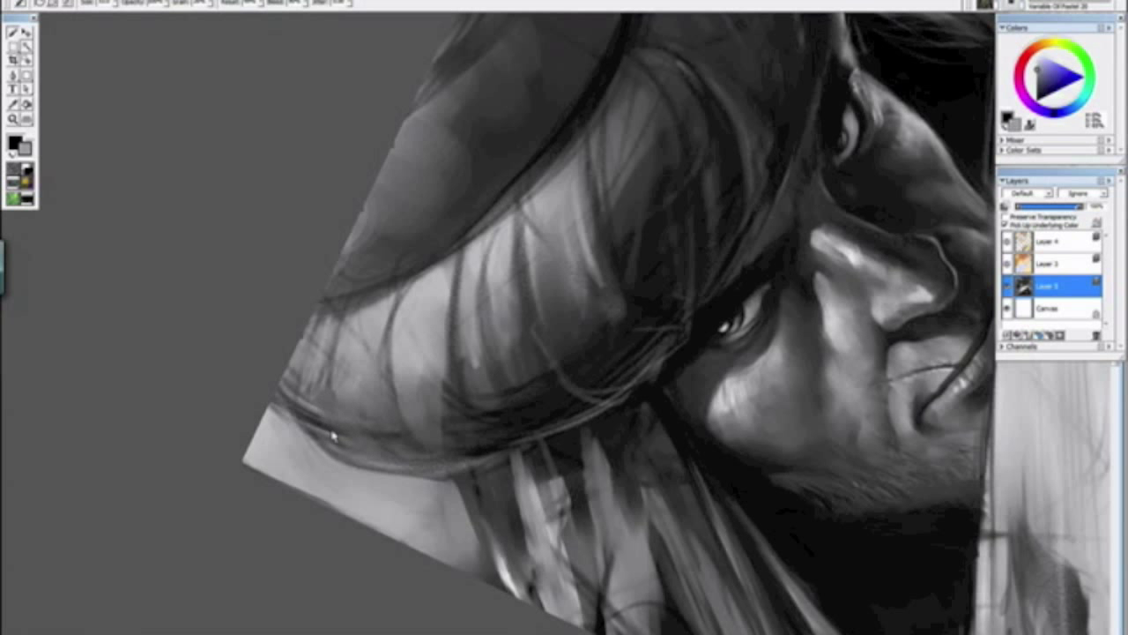
Step: Sample a mid grey and examine the whole portrait, the blade and the far cheek up close
{"action": "key", "text": "ctrl+minus"}
{"action": "key", "text": "ctrl+minus"}
{"action": "key", "text": "ctrl+minus"}
{"action": "key", "text": "ctrl+minus"}
{"action": "key", "text": "ctrl+minus"}
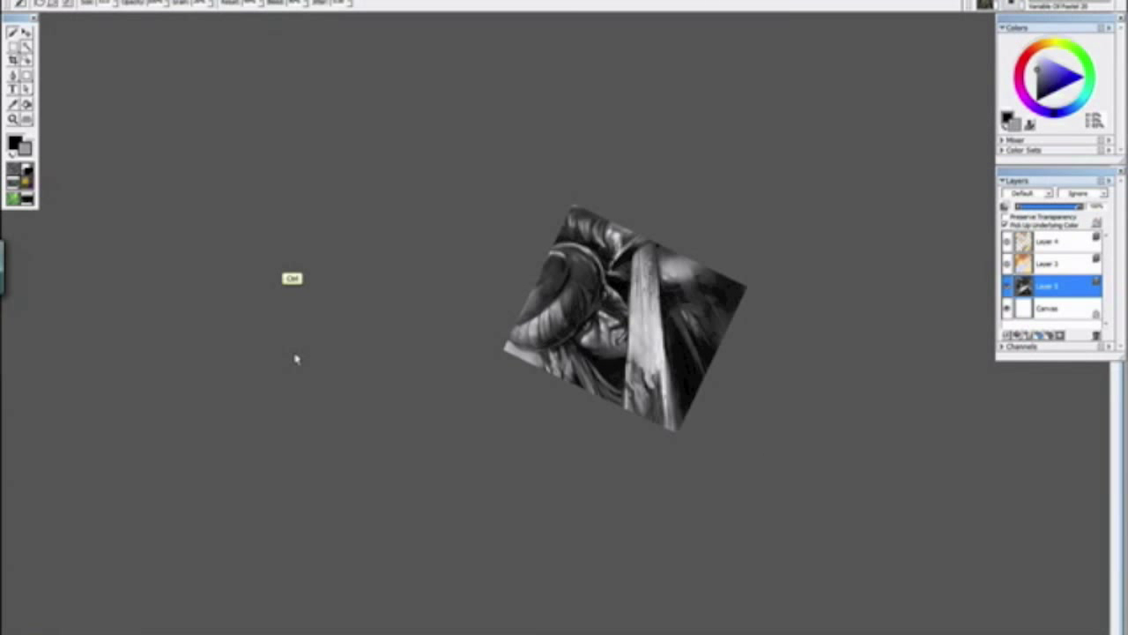
{"action": "left_click", "coordinate": [366, 285], "text": "alt"}
{"action": "left_click_drag", "start_coordinate": [416, 331], "coordinate": [354, 268]}
{"action": "key", "text": "ctrl+minus"}
{"action": "key", "text": "ctrl+plus"}
{"action": "key", "text": "ctrl+plus"}
{"action": "key", "text": "ctrl+plus"}
{"action": "key", "text": "ctrl+plus"}
{"action": "key", "text": "ctrl+plus"}
{"action": "key", "text": "ctrl+plus"}
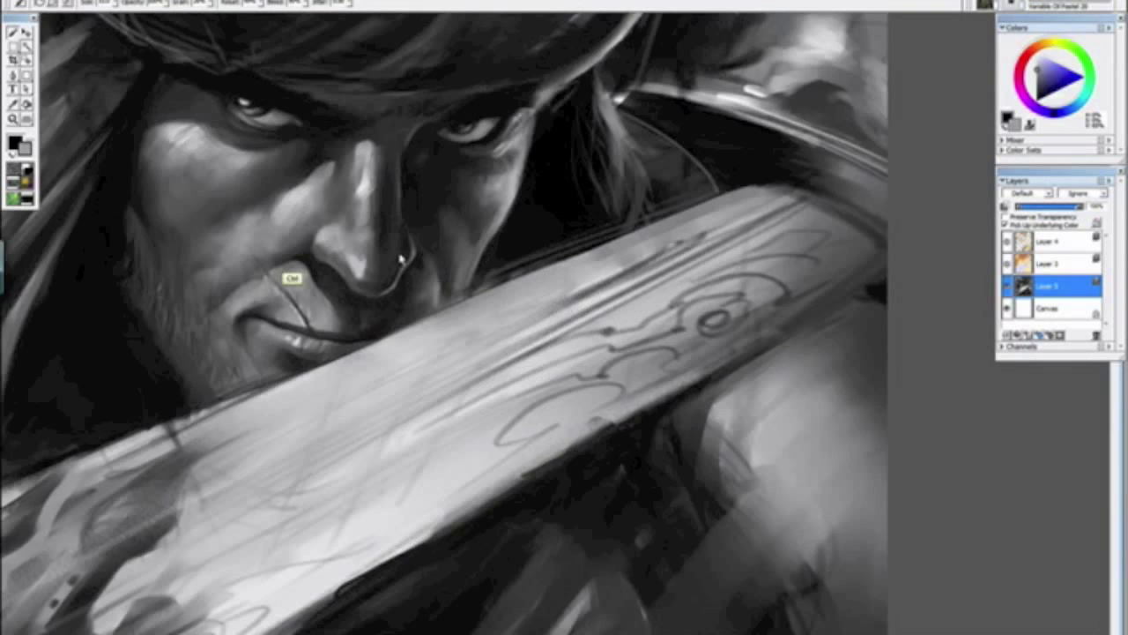
{"action": "key", "text": "ctrl+minus"}
{"action": "key", "text": "ctrl+minus"}
{"action": "key", "text": "ctrl+plus"}
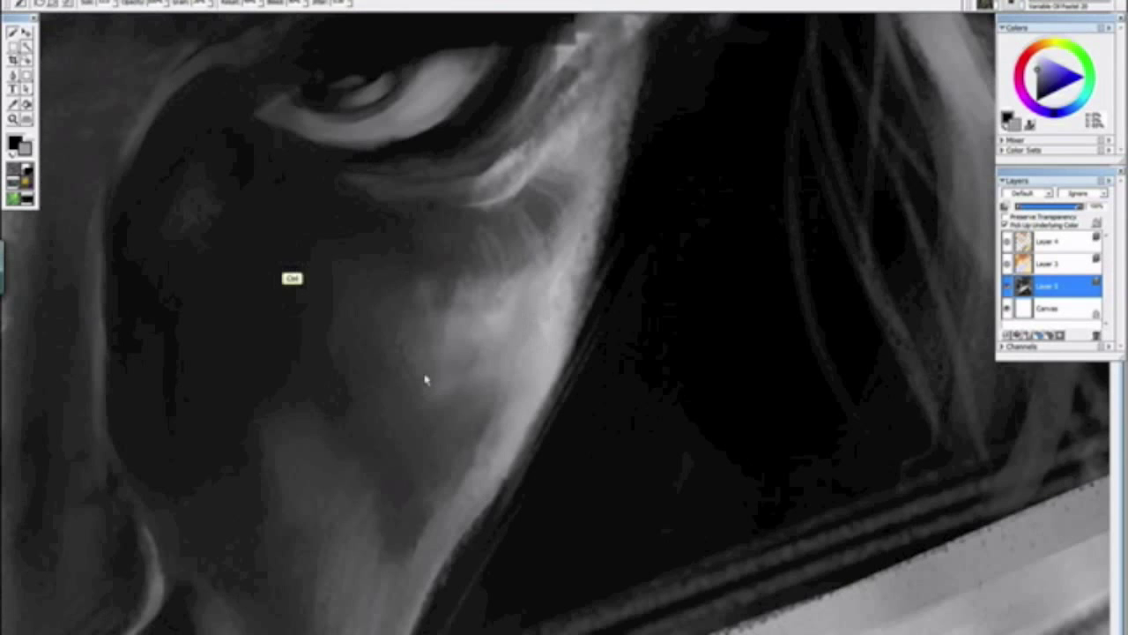
Step: Sample a dark grey from the far cheek's shadow and retouch the lit edge beneath the far eye
{"action": "left_click", "coordinate": [326, 390], "text": "alt"}
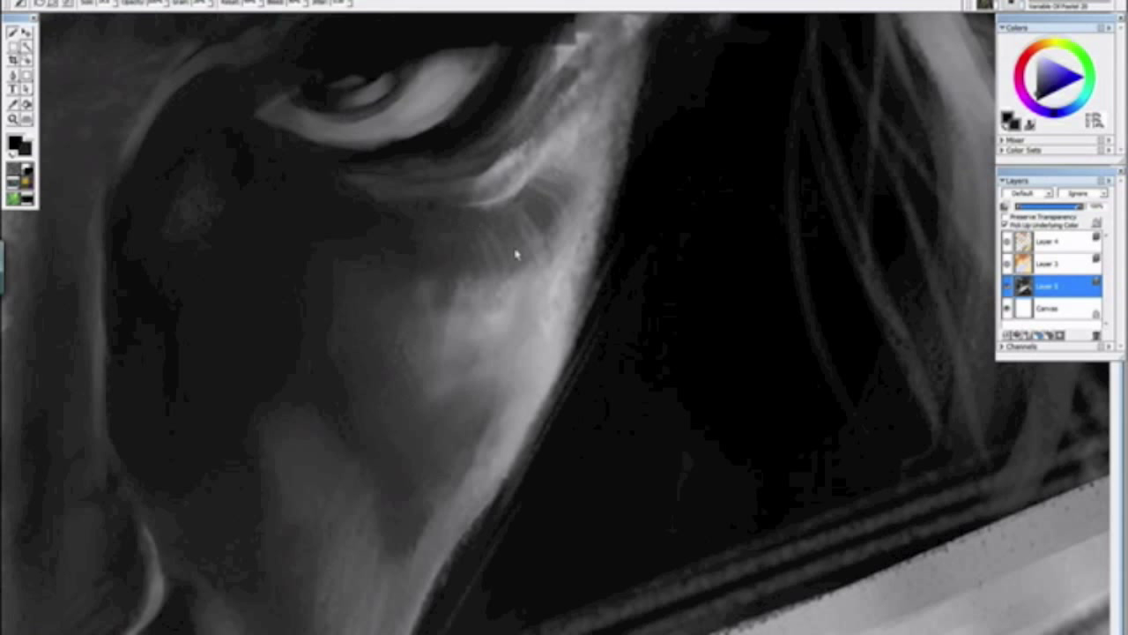
{"action": "left_click_drag", "start_coordinate": [569, 212], "coordinate": [575, 164]}
{"action": "scroll", "coordinate": [564, 120], "scroll_direction": "down", "scroll_amount": 6}
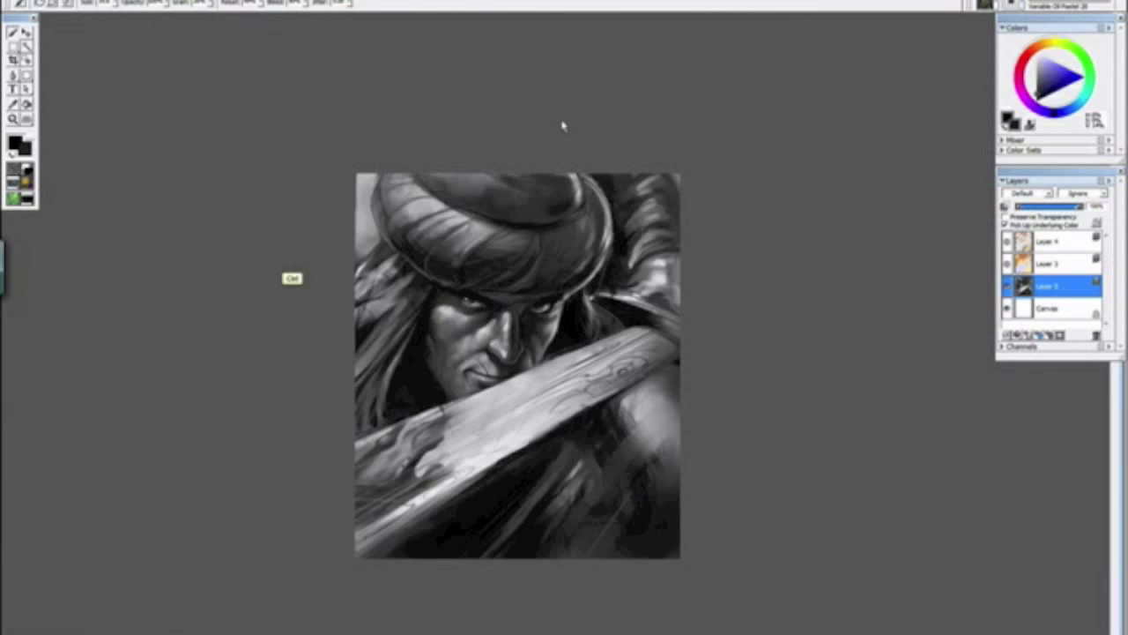
Step: Examine the whole portrait, the mouth and the jaw above the blade
{"action": "mouse_move", "coordinate": [349, 316]}
{"action": "left_mouse_down"}
{"action": "mouse_move", "coordinate": [541, 496]}
{"action": "mouse_move", "coordinate": [576, 471]}
{"action": "left_mouse_up"}
{"action": "left_click", "coordinate": [552, 510], "text": "alt"}
{"action": "key", "text": "ctrl+minus"}
{"action": "scroll", "coordinate": [576, 471], "scroll_direction": "up", "scroll_amount": 5}
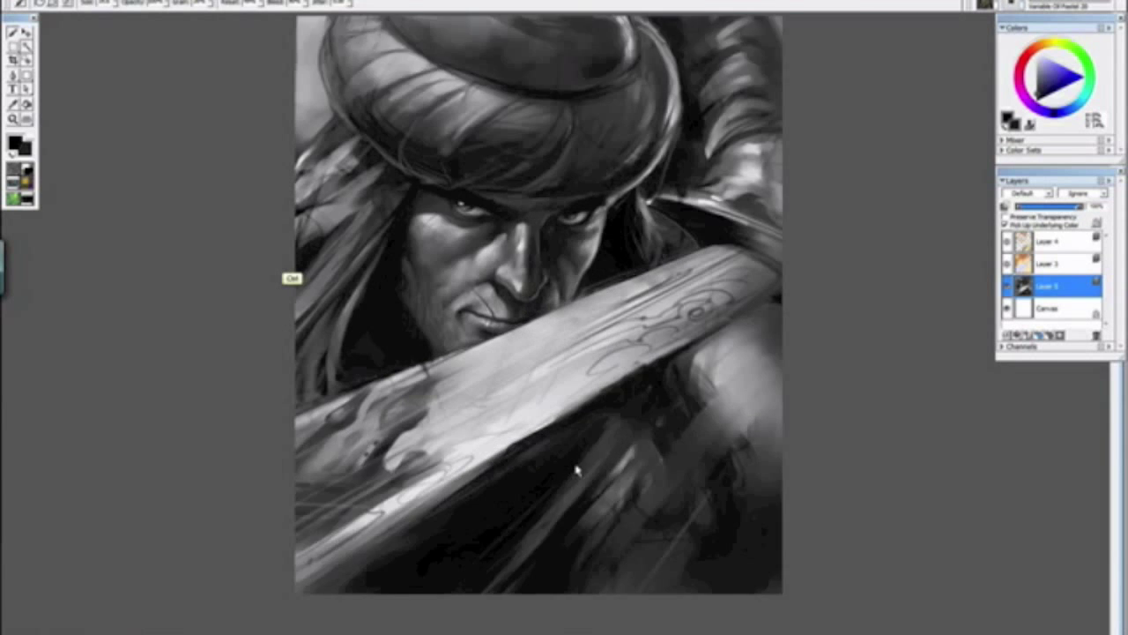
{"action": "scroll", "coordinate": [577, 471], "scroll_direction": "down", "scroll_amount": 3}
{"action": "scroll", "coordinate": [577, 470], "scroll_direction": "up", "scroll_amount": 3}
{"action": "key", "text": "ctrl+plus"}
{"action": "key", "text": "ctrl+plus"}
{"action": "key", "text": "ctrl+plus"}
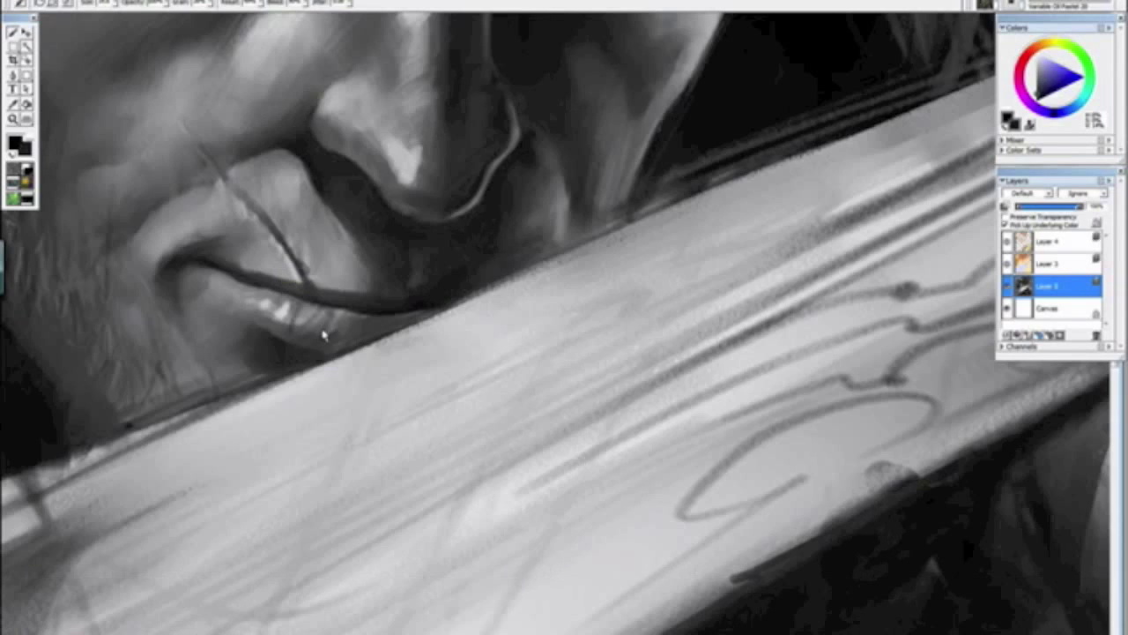
{"action": "left_click_drag", "start_coordinate": [218, 301], "coordinate": [433, 302]}
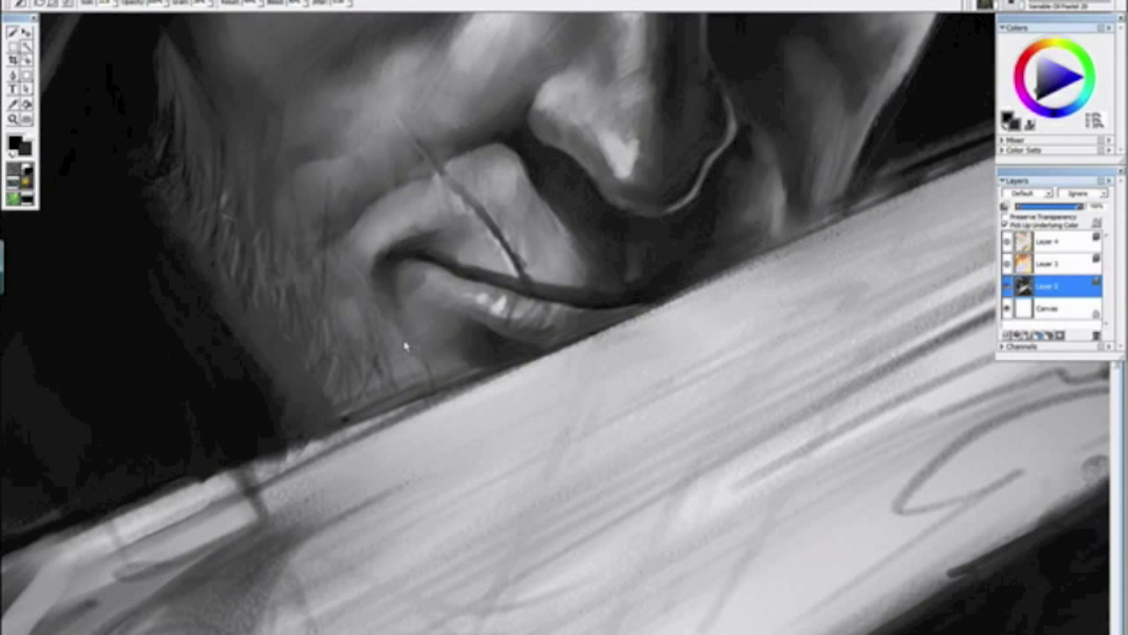
Step: Sample a dark grey and darken the upper end of the light hair strand beneath the turban, checking it against the whole portrait
{"action": "left_click_drag", "start_coordinate": [379, 395], "coordinate": [636, 500]}
{"action": "left_click_drag", "start_coordinate": [438, 455], "coordinate": [583, 562]}
{"action": "mouse_move", "coordinate": [407, 398]}
{"action": "left_mouse_down"}
{"action": "mouse_move", "coordinate": [390, 360]}
{"action": "mouse_move", "coordinate": [440, 469]}
{"action": "mouse_move", "coordinate": [467, 360]}
{"action": "left_mouse_up"}
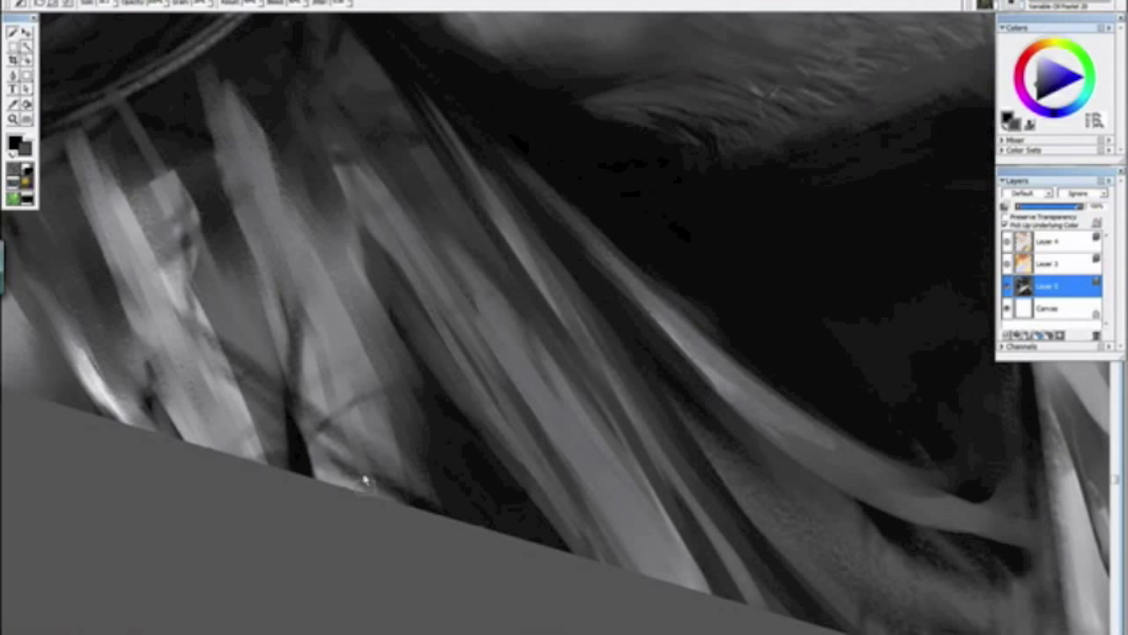
{"action": "left_click_drag", "start_coordinate": [220, 104], "coordinate": [212, 74]}
{"action": "left_click", "coordinate": [243, 70], "text": "alt"}
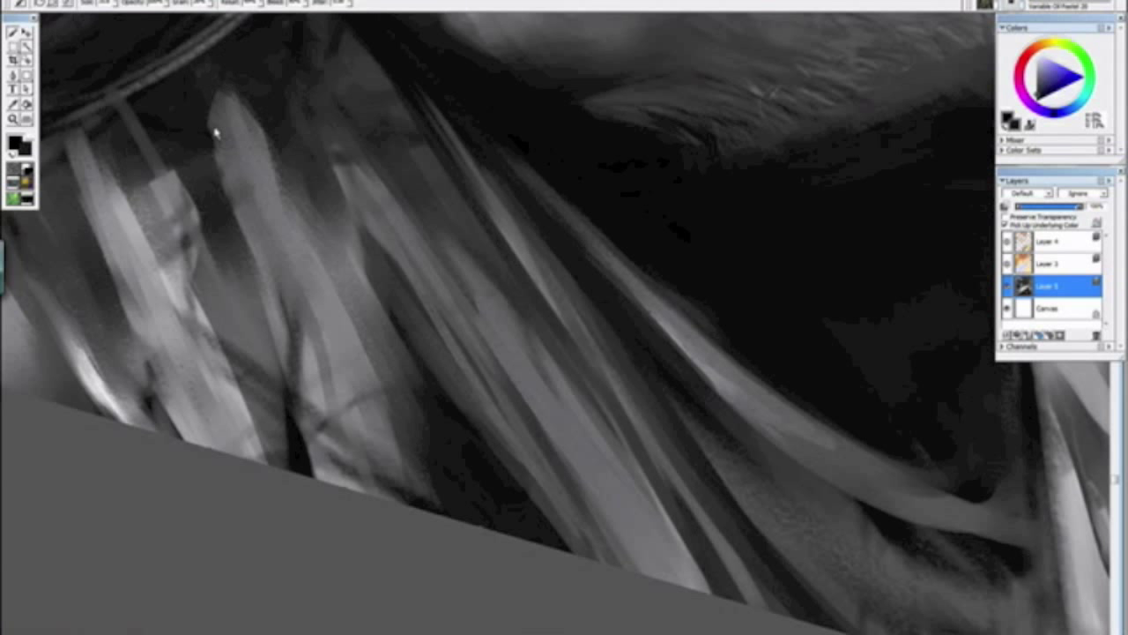
{"action": "key", "text": "ctrl+minus"}
{"action": "key", "text": "ctrl+minus"}
{"action": "key", "text": "ctrl+minus"}
{"action": "key", "text": "ctrl+minus"}
{"action": "key", "text": "ctrl+minus"}
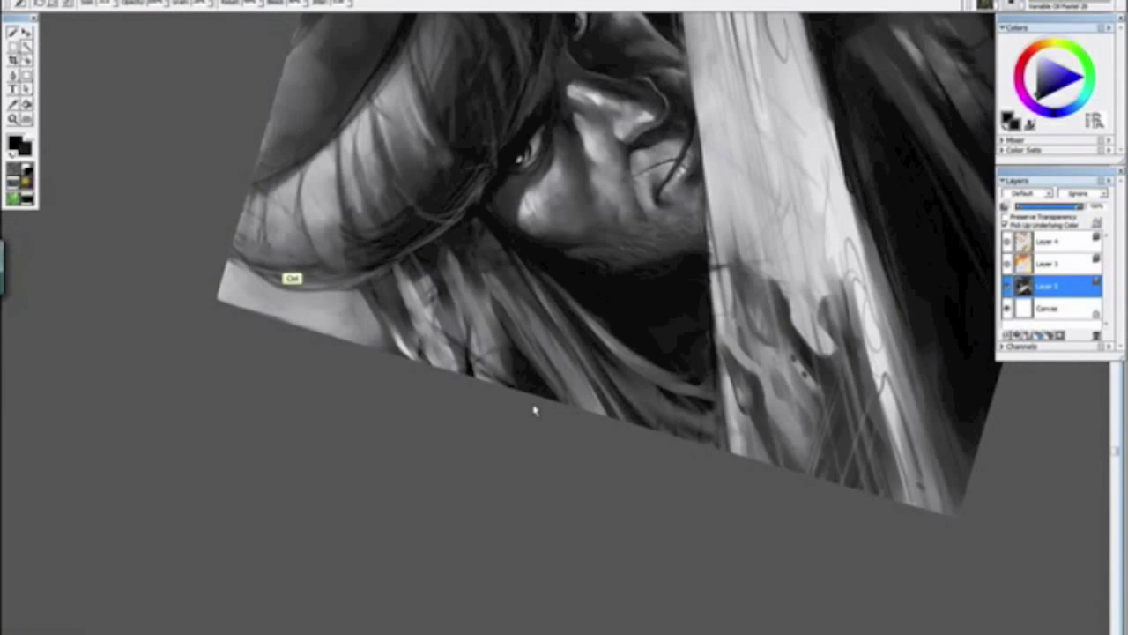
{"action": "left_click", "coordinate": [530, 421], "text": "alt"}
{"action": "left_click_drag", "start_coordinate": [514, 427], "coordinate": [416, 322]}
{"action": "key", "text": "ctrl+minus"}
Step: Resize the brush and paint dark shading along the near cheek's outer edge above the sideburn
{"action": "key", "text": "ctrl+plus"}
{"action": "key", "text": "ctrl+plus"}
{"action": "key", "text": "ctrl+plus"}
{"action": "key", "text": "ctrl+plus"}
{"action": "key", "text": "ctrl+plus"}
{"action": "left_click_drag", "start_coordinate": [365, 211], "coordinate": [476, 406]}
{"action": "left_click_drag", "start_coordinate": [352, 207], "coordinate": [491, 466]}
{"action": "left_click_drag", "start_coordinate": [461, 322], "coordinate": [487, 372]}
{"action": "left_click", "coordinate": [452, 273], "text": "ctrl+alt"}
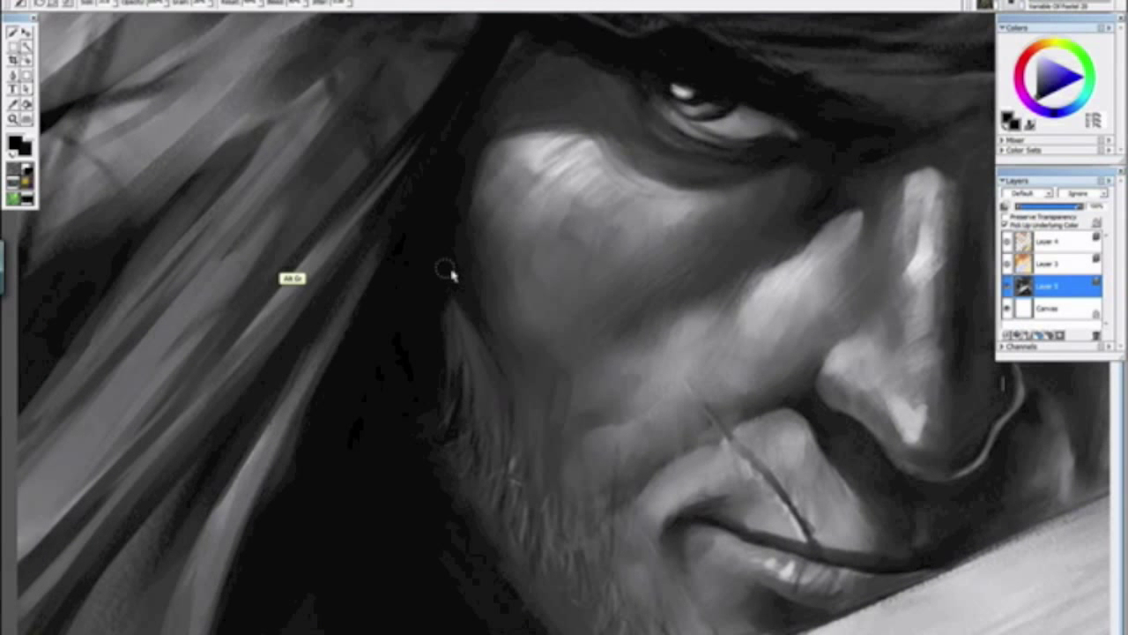
{"action": "left_click", "coordinate": [460, 284], "text": "ctrl+alt"}
{"action": "left_click_drag", "start_coordinate": [464, 272], "coordinate": [494, 340]}
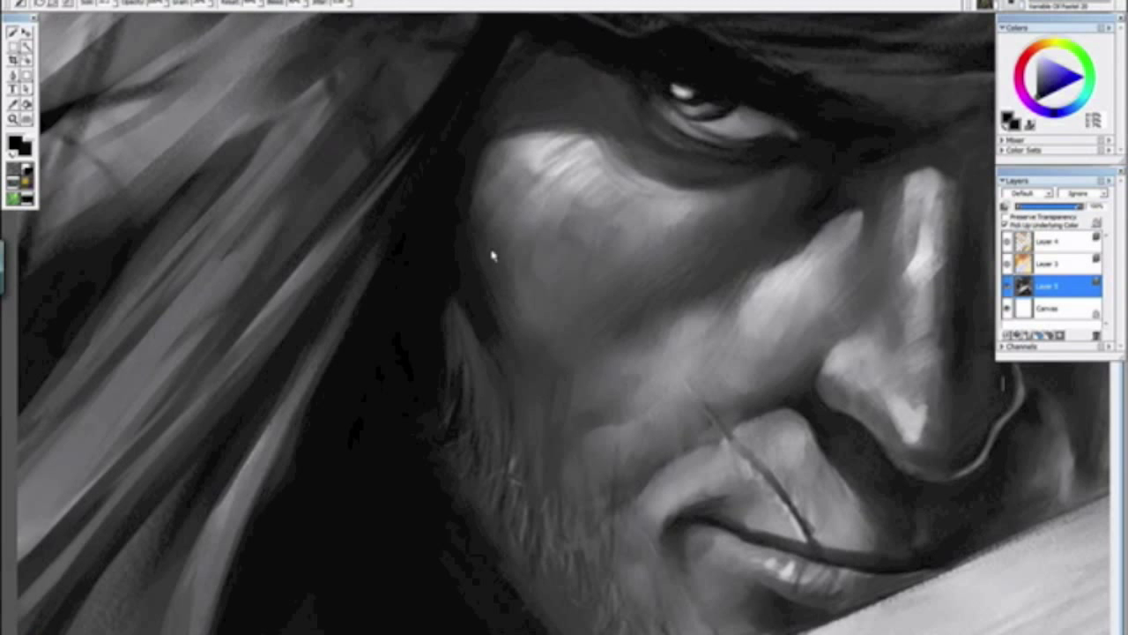
Step: Check the near cheek's edge shading against the whole portrait
{"action": "key", "text": "ctrl+minus"}
{"action": "key", "text": "ctrl+minus"}
{"action": "key", "text": "ctrl+minus"}
{"action": "key", "text": "ctrl+minus"}
{"action": "key", "text": "ctrl+minus"}
{"action": "mouse_move", "coordinate": [438, 308]}
{"action": "left_mouse_down"}
{"action": "mouse_move", "coordinate": [603, 487]}
{"action": "mouse_move", "coordinate": [565, 416]}
{"action": "left_mouse_up"}
{"action": "left_click", "coordinate": [598, 488], "text": "alt"}
{"action": "key", "text": "ctrl+minus"}
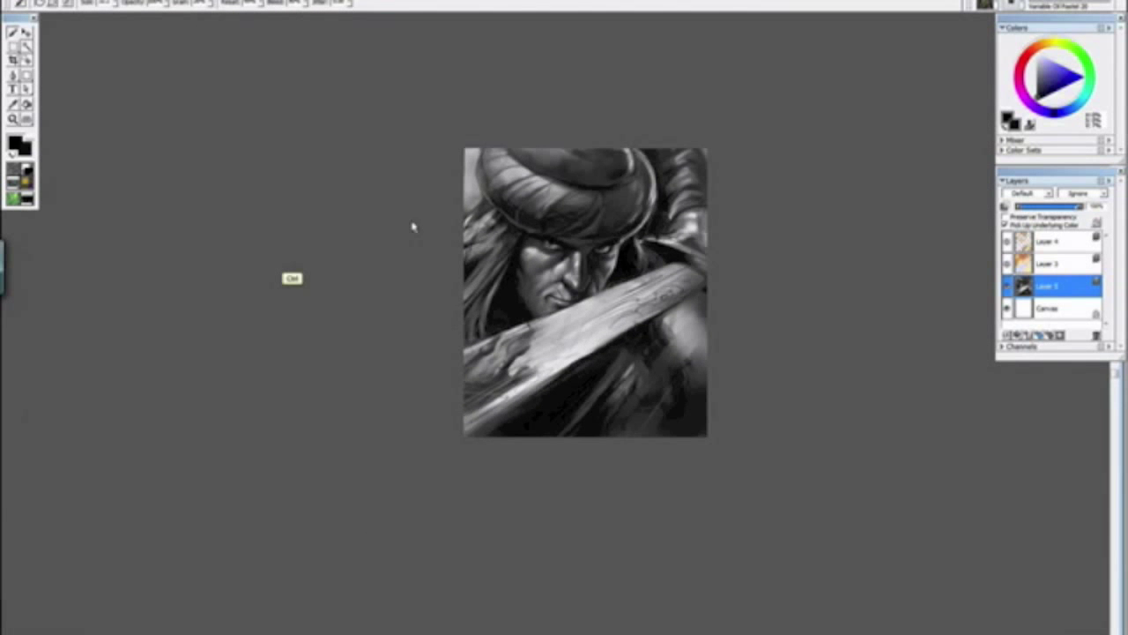
Step: Paint dark strokes over the near cheek between the jaw stubble and the corner of the mouth
{"action": "key", "text": "ctrl+plus"}
{"action": "key", "text": "ctrl+plus"}
{"action": "key", "text": "ctrl+plus"}
{"action": "key", "text": "ctrl+plus"}
{"action": "key", "text": "ctrl+plus"}
{"action": "left_click_drag", "start_coordinate": [446, 237], "coordinate": [471, 395]}
{"action": "key", "text": "ctrl+plus"}
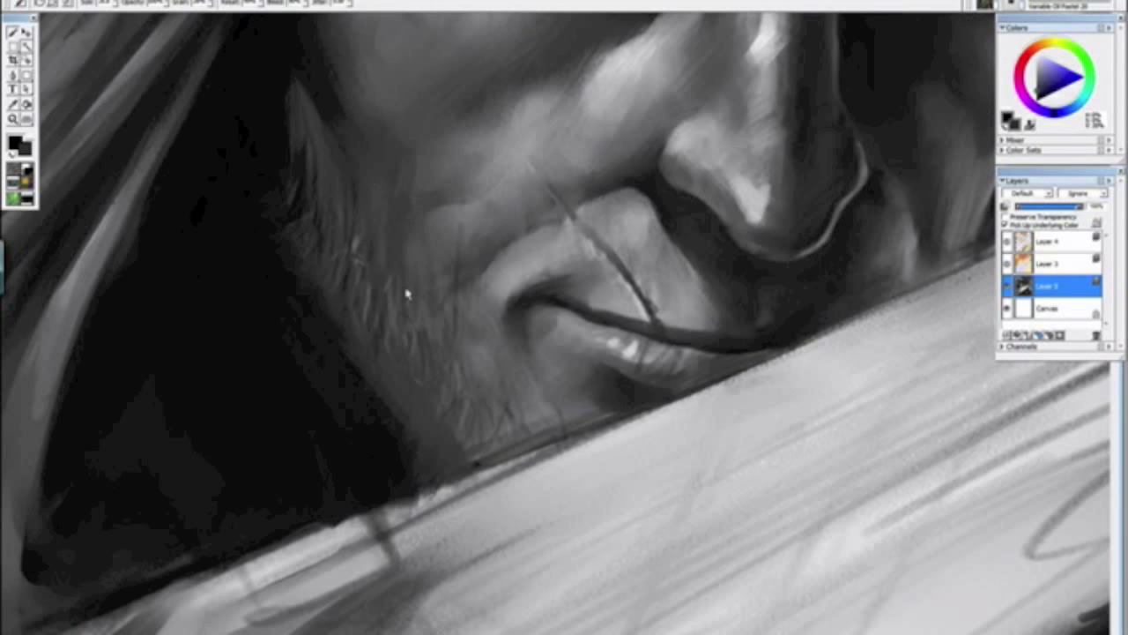
{"action": "left_click_drag", "start_coordinate": [420, 318], "coordinate": [421, 280]}
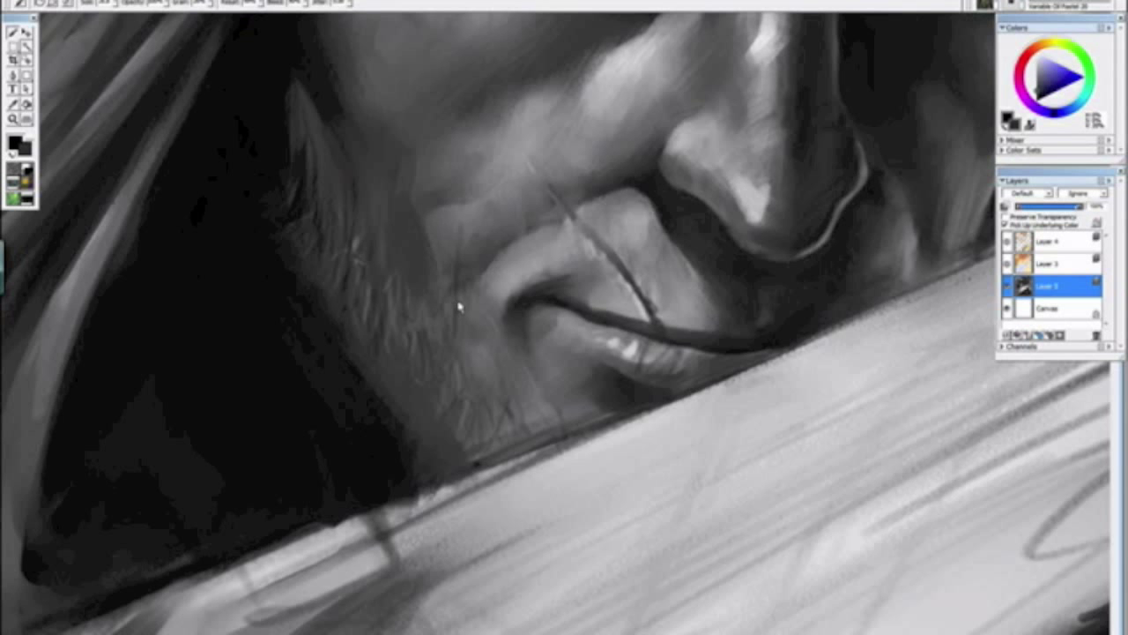
{"action": "left_click_drag", "start_coordinate": [477, 342], "coordinate": [511, 385]}
Step: Examine the lower cheek shading and the overall face in the full portrait and up close
{"action": "key", "text": "ctrl+minus"}
{"action": "key", "text": "ctrl+minus"}
{"action": "key", "text": "ctrl+minus"}
{"action": "key", "text": "ctrl+minus"}
{"action": "key", "text": "ctrl+minus"}
{"action": "key", "text": "ctrl+minus"}
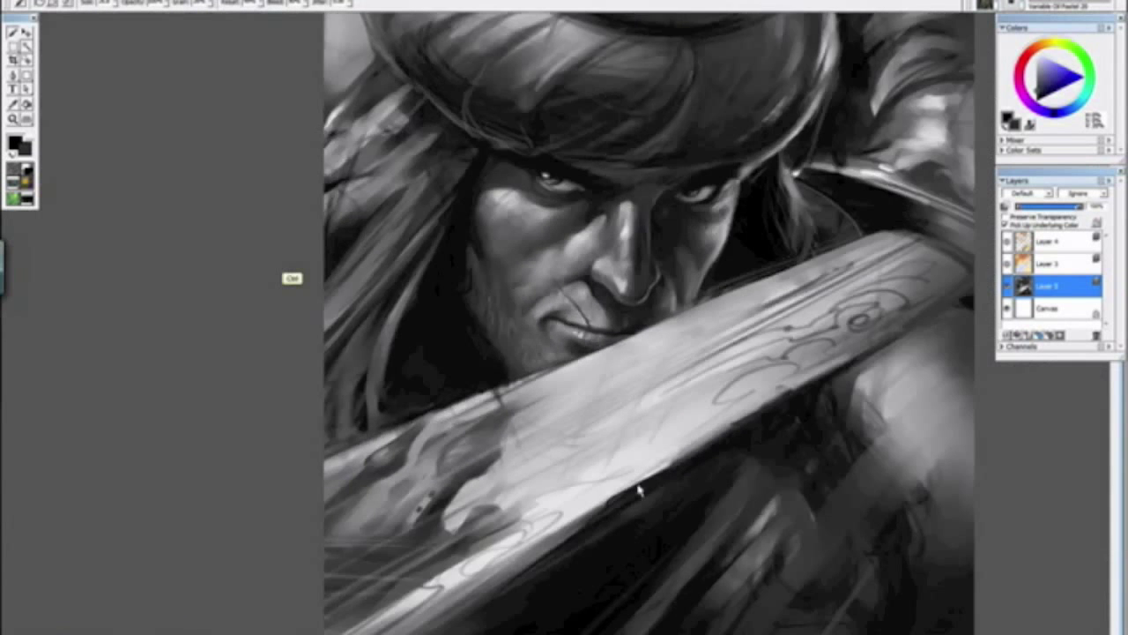
{"action": "left_click_drag", "start_coordinate": [403, 287], "coordinate": [539, 499]}
{"action": "left_click", "coordinate": [559, 452]}
{"action": "key", "text": "ctrl+minus"}
{"action": "key", "text": "ctrl+plus"}
{"action": "key", "text": "ctrl+plus"}
{"action": "key", "text": "ctrl+plus"}
{"action": "key", "text": "ctrl+plus"}
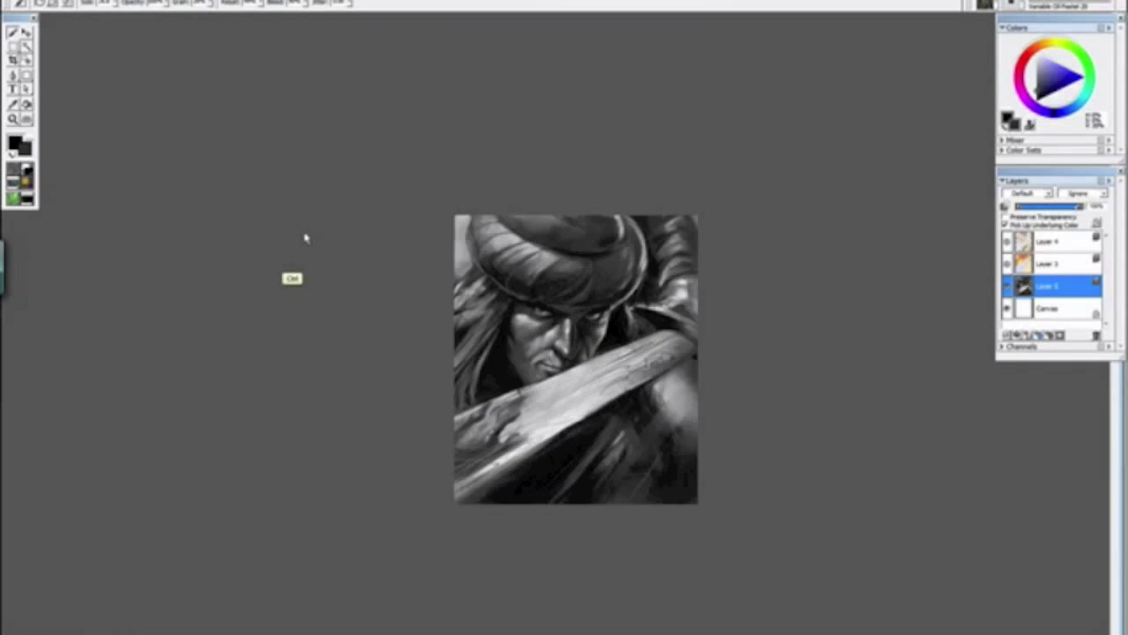
{"action": "key", "text": "ctrl+minus"}
{"action": "key", "text": "ctrl+minus"}
{"action": "key", "text": "ctrl+minus"}
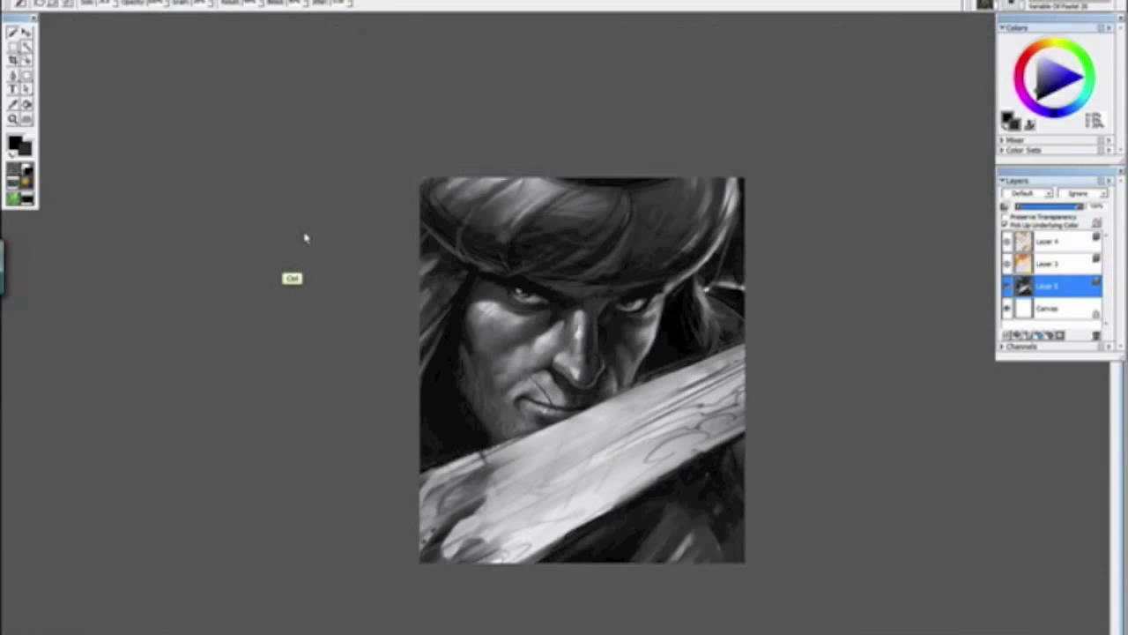
{"action": "key", "text": "ctrl+minus"}
{"action": "key", "text": "ctrl+plus"}
{"action": "key", "text": "ctrl+plus"}
{"action": "key", "text": "ctrl+plus"}
{"action": "key", "text": "ctrl+plus"}
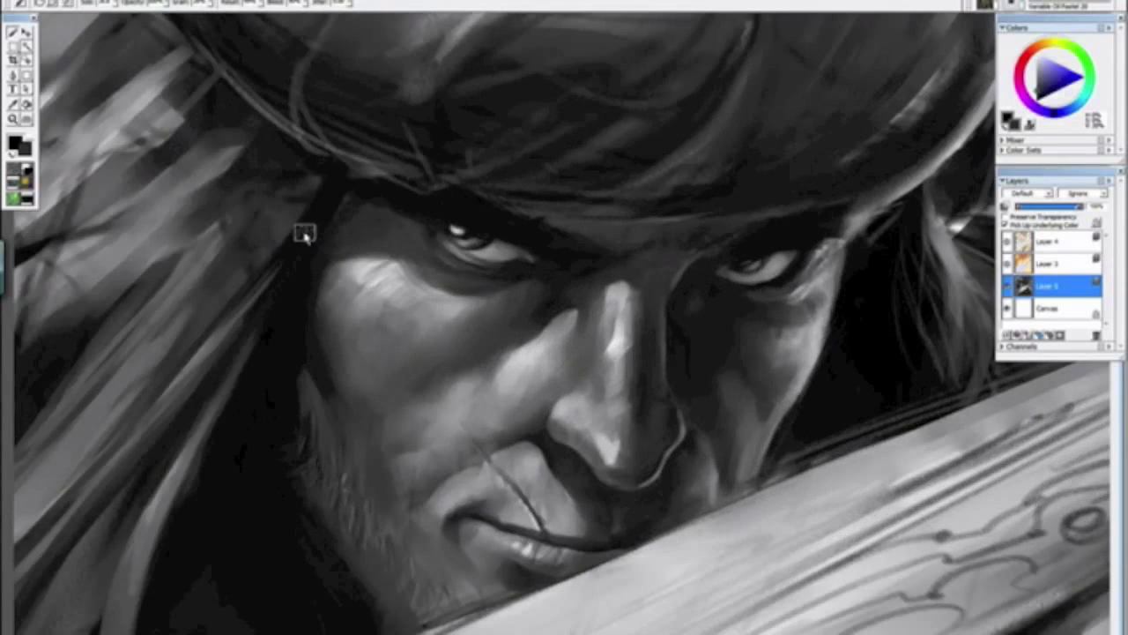
Step: Sample a light grey and try painting it over the dark collar area behind the hair beside the far cheek
{"action": "left_click_drag", "start_coordinate": [685, 451], "coordinate": [264, 317]}
{"action": "left_click_drag", "start_coordinate": [418, 356], "coordinate": [267, 335]}
{"action": "left_click", "coordinate": [491, 612], "text": "alt"}
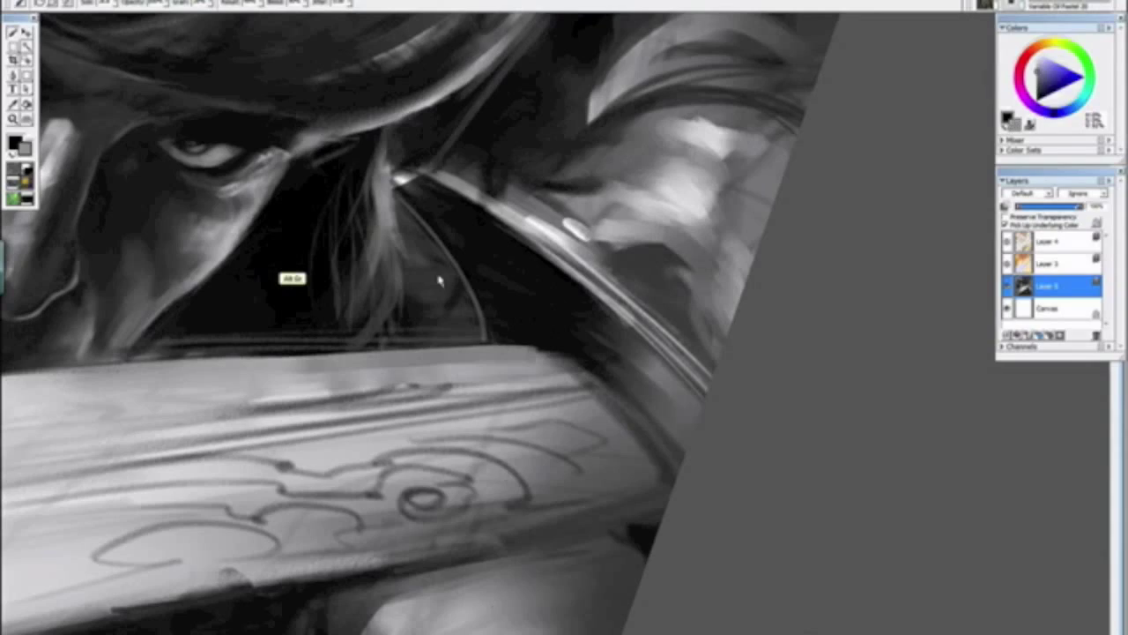
{"action": "left_click_drag", "start_coordinate": [416, 240], "coordinate": [465, 322]}
{"action": "mouse_move", "coordinate": [400, 220]}
{"action": "left_mouse_down"}
{"action": "mouse_move", "coordinate": [469, 331]}
{"action": "mouse_move", "coordinate": [432, 282]}
{"action": "mouse_move", "coordinate": [442, 304]}
{"action": "left_mouse_up"}
{"action": "mouse_move", "coordinate": [409, 238]}
{"action": "left_mouse_down"}
{"action": "mouse_move", "coordinate": [420, 318]}
{"action": "mouse_move", "coordinate": [448, 322]}
{"action": "mouse_move", "coordinate": [396, 330]}
{"action": "mouse_move", "coordinate": [379, 315]}
{"action": "mouse_move", "coordinate": [498, 442]}
{"action": "mouse_move", "coordinate": [508, 432]}
{"action": "left_mouse_up"}
Step: Compare the lightened collar area with the whole portrait and undo its light grey strokes
{"action": "key", "text": "ctrl+0"}
{"action": "key", "text": "ctrl+minus"}
{"action": "left_click", "coordinate": [497, 441], "text": "alt"}
{"action": "key", "text": "ctrl+minus"}
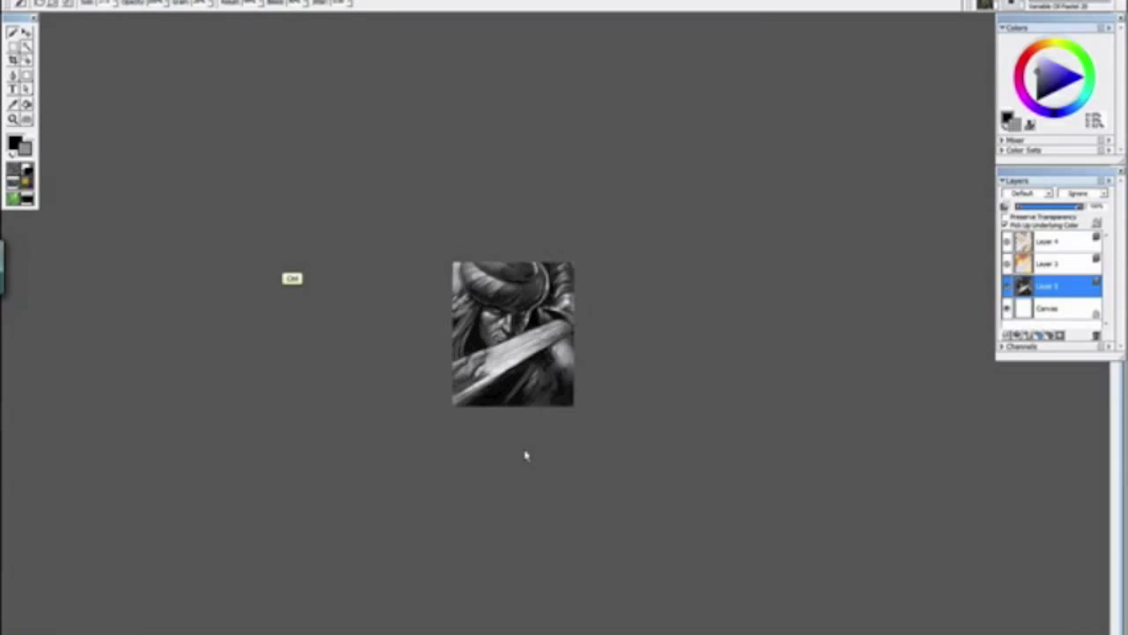
{"action": "key", "text": "ctrl+plus"}
{"action": "key", "text": "ctrl+plus"}
{"action": "key", "text": "ctrl+plus"}
{"action": "key", "text": "ctrl+plus"}
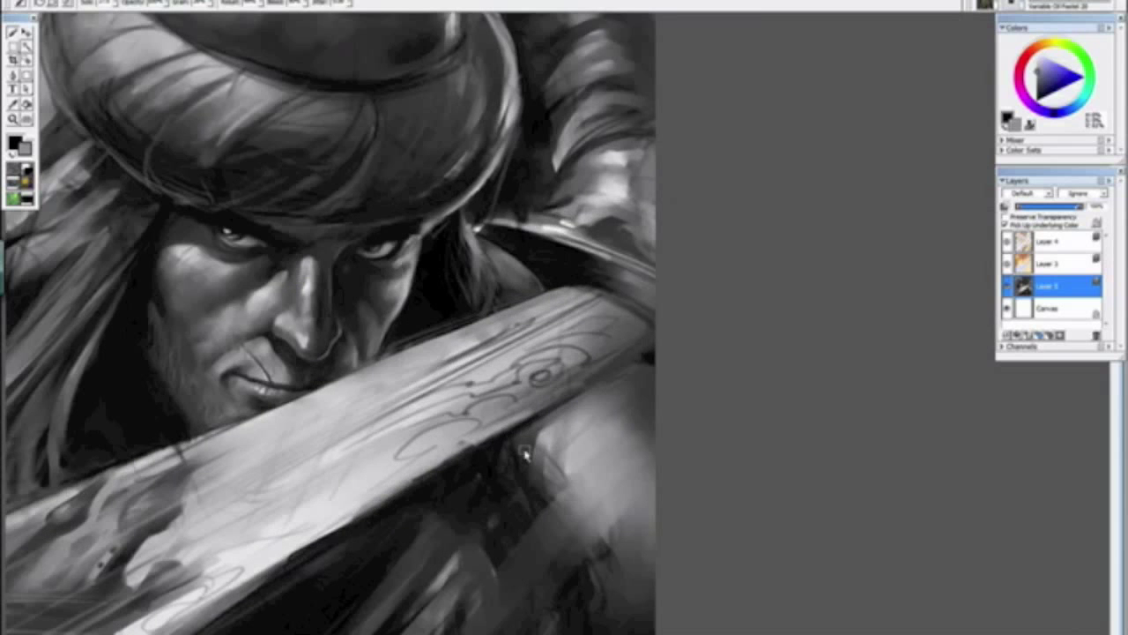
{"action": "key", "text": "ctrl"}
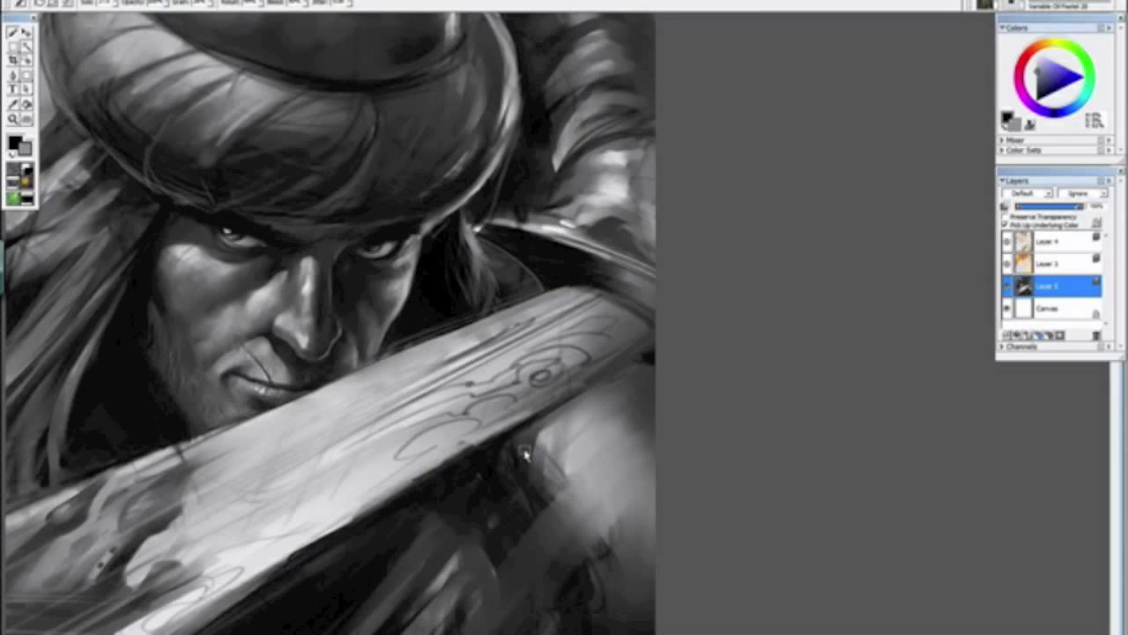
Step: Switch to a pencil brush variant for detailing the hair beside the far cheek
{"action": "key", "text": "ctrl+minus"}
{"action": "key", "text": "ctrl+plus"}
{"action": "key", "text": "ctrl+plus"}
{"action": "key", "text": "ctrl+plus"}
{"action": "key", "text": "ctrl+plus"}
{"action": "mouse_move", "coordinate": [269, 156]}
{"action": "left_mouse_down"}
{"action": "mouse_move", "coordinate": [350, 317]}
{"action": "mouse_move", "coordinate": [455, 308]}
{"action": "mouse_move", "coordinate": [600, 319]}
{"action": "left_mouse_up"}
{"action": "left_click_drag", "start_coordinate": [503, 420], "coordinate": [482, 305]}
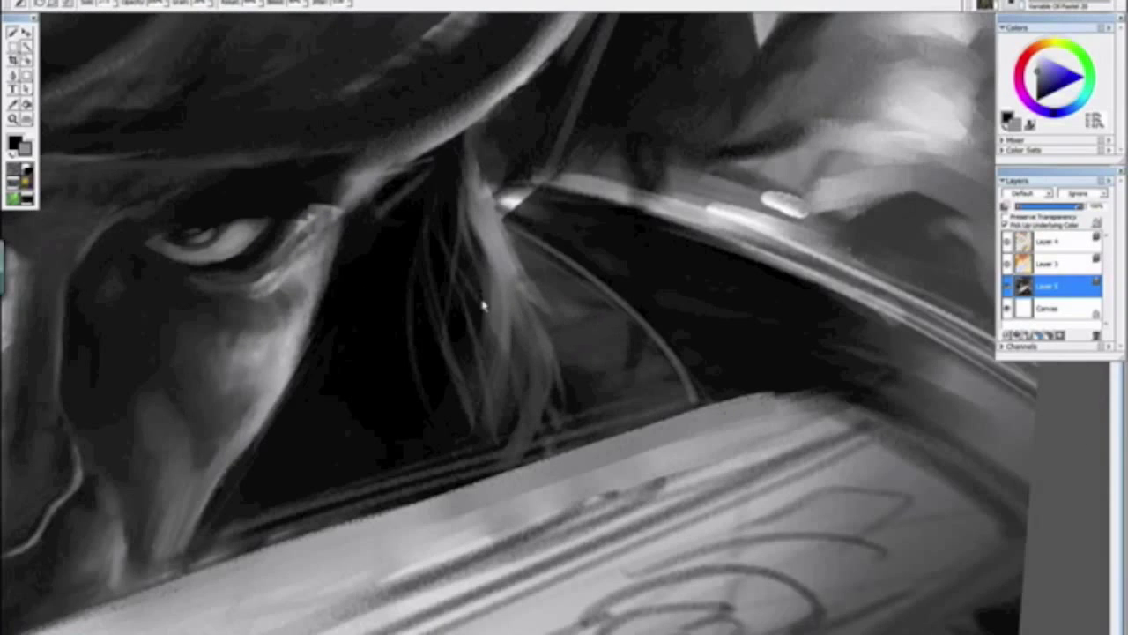
{"action": "left_click", "coordinate": [1013, 5]}
{"action": "left_click_drag", "start_coordinate": [1114, 154], "coordinate": [1113, 31]}
{"action": "left_click", "coordinate": [1023, 48]}
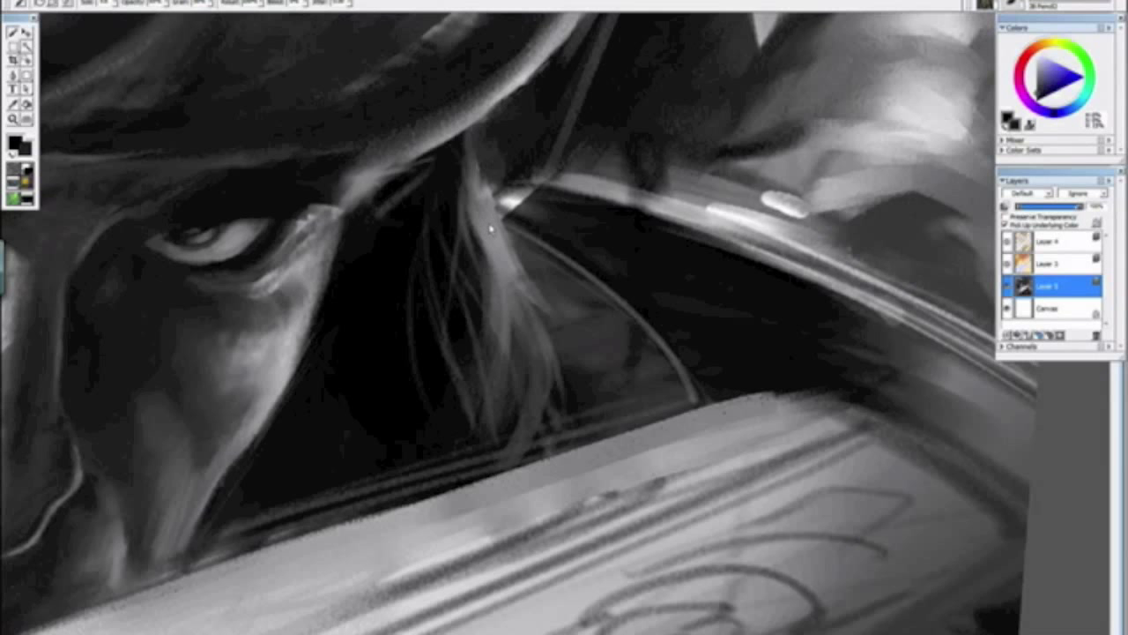
Step: Draw thin grey hair strands curving down to the blade beside the far cheek and check them against the whole portrait
{"action": "left_click_drag", "start_coordinate": [535, 281], "coordinate": [522, 394]}
{"action": "left_click_drag", "start_coordinate": [532, 284], "coordinate": [546, 421]}
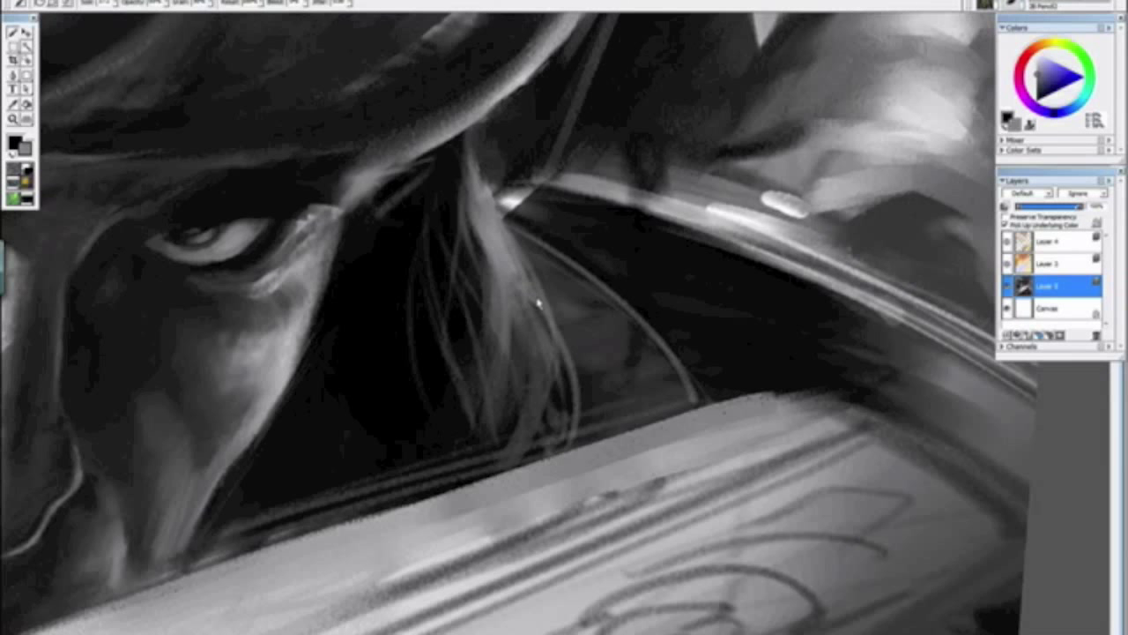
{"action": "key", "text": "ctrl+minus"}
{"action": "key", "text": "ctrl+minus"}
{"action": "key", "text": "ctrl+minus"}
{"action": "key", "text": "ctrl+minus"}
{"action": "key", "text": "ctrl+minus"}
{"action": "key", "text": "ctrl+minus"}
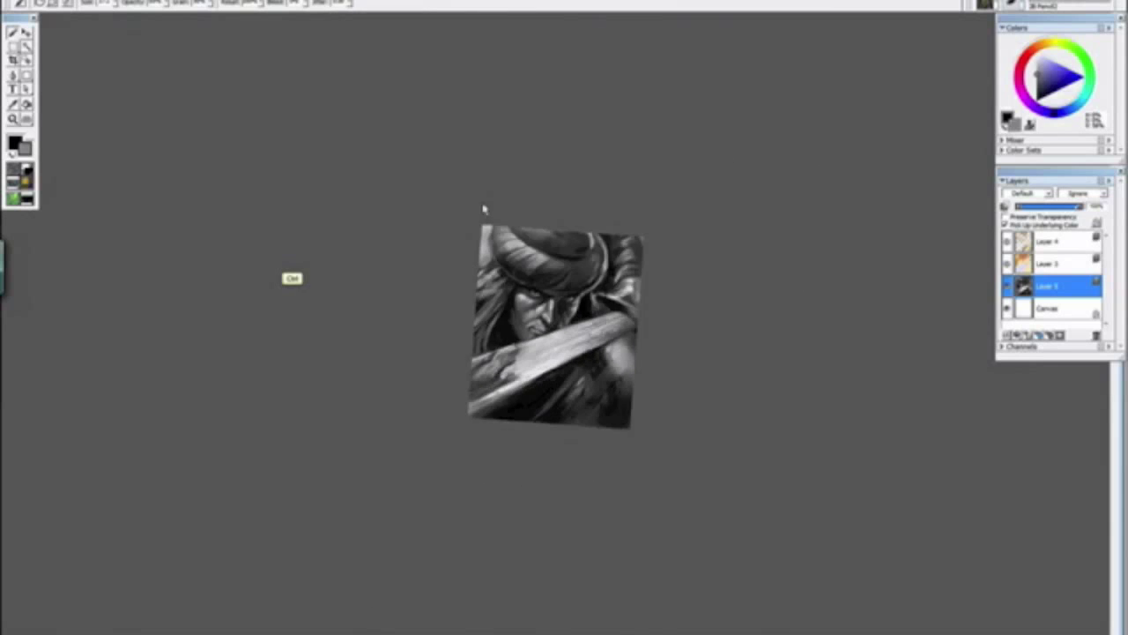
{"action": "key", "text": "ctrl+plus"}
{"action": "key", "text": "ctrl+plus"}
{"action": "key", "text": "ctrl+plus"}
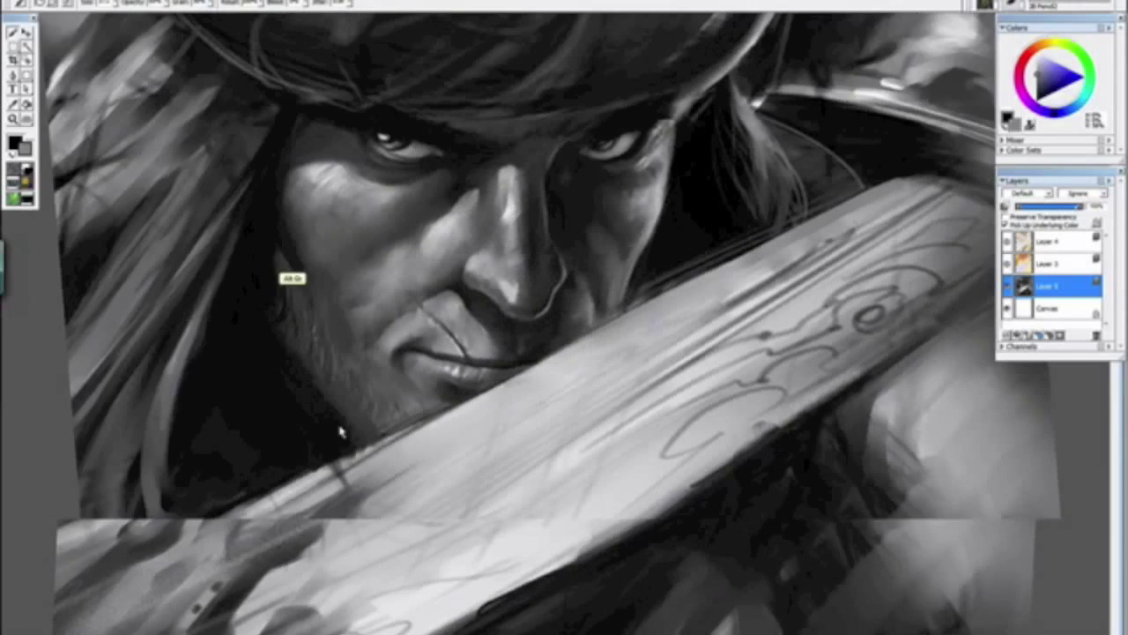
Step: Sample a dark grey and paint thin hair strands running down beside the jaw to the blade's upper edge
{"action": "key", "text": "alt"}
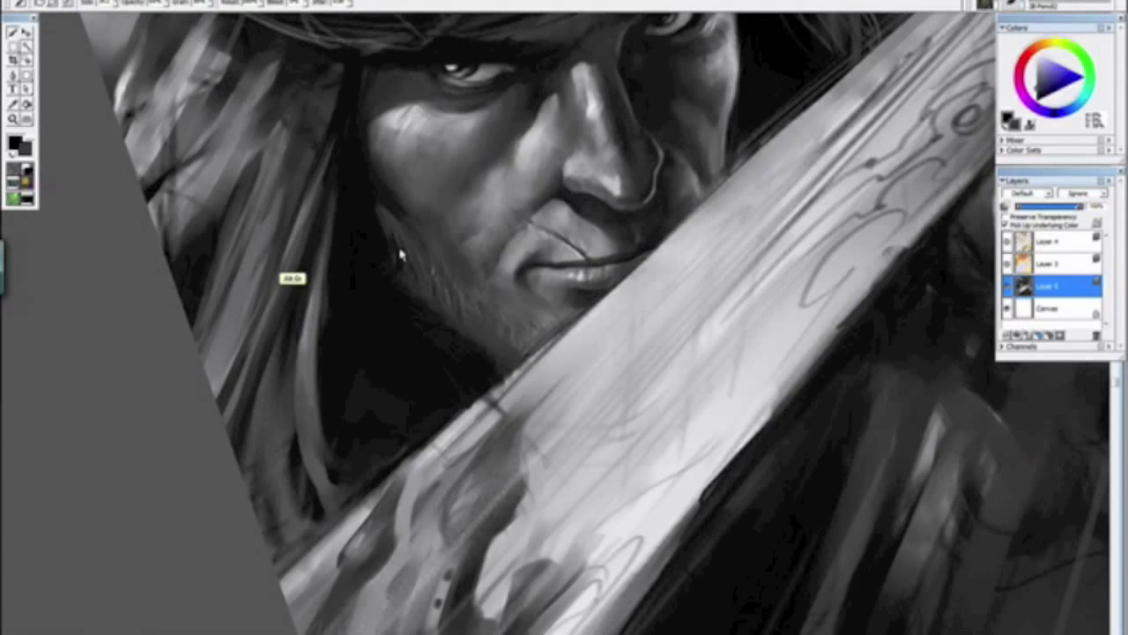
{"action": "key", "text": "alt"}
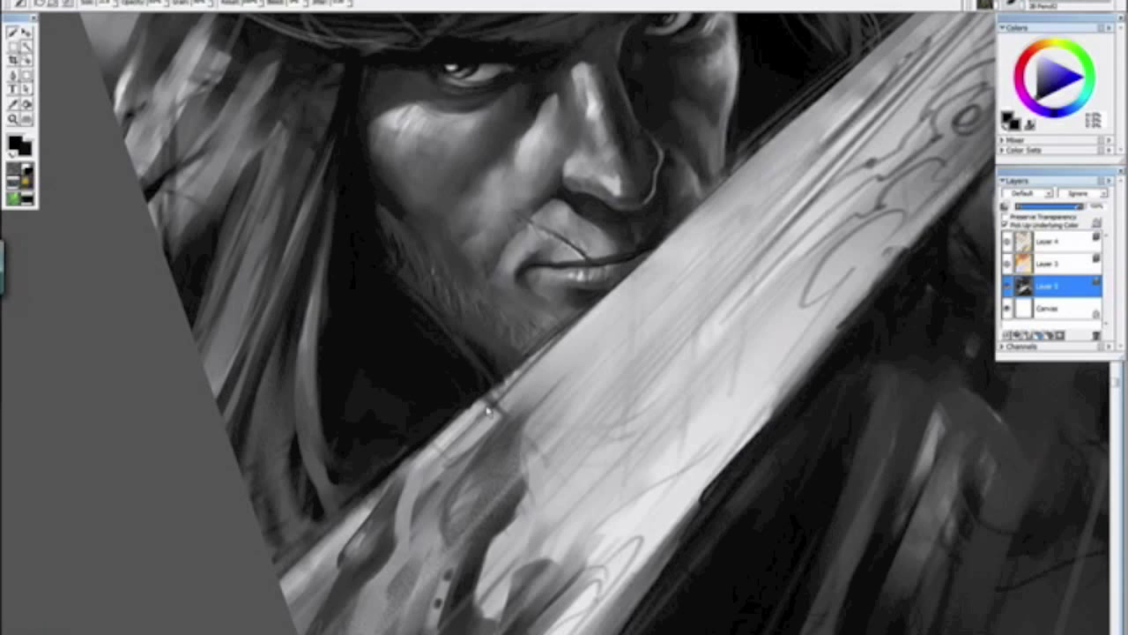
{"action": "left_click", "coordinate": [422, 260], "text": "alt"}
{"action": "left_click_drag", "start_coordinate": [366, 251], "coordinate": [457, 384]}
{"action": "left_click_drag", "start_coordinate": [403, 303], "coordinate": [458, 388]}
{"action": "left_click_drag", "start_coordinate": [374, 266], "coordinate": [455, 409]}
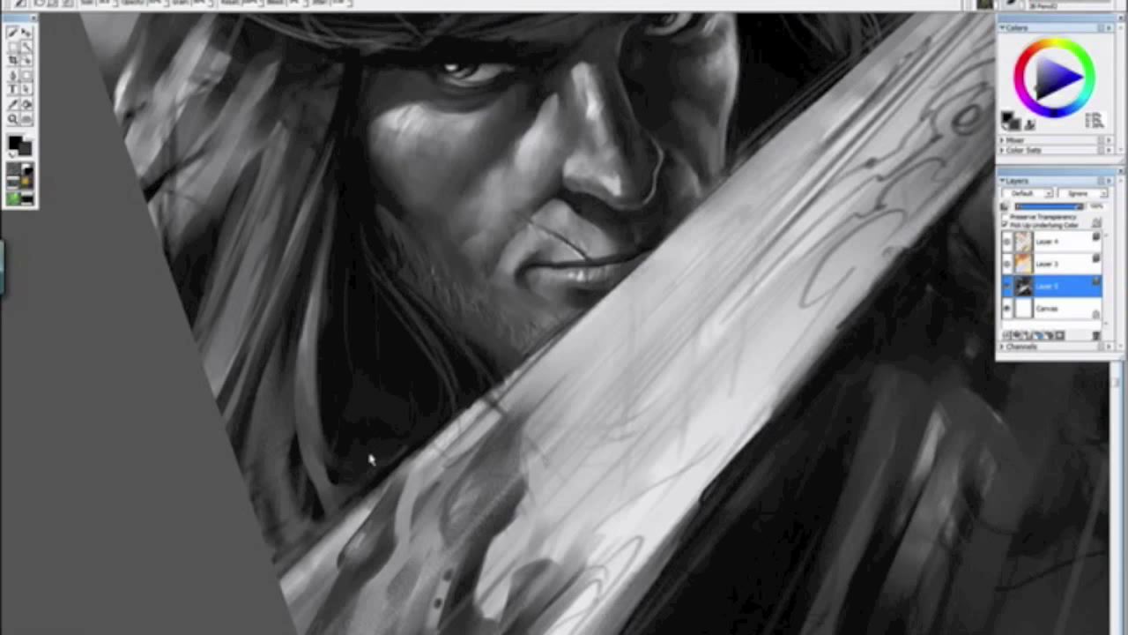
Step: Refine the long hair strands beside the cheek and neck with grey tones sampled from the painting
{"action": "key", "text": "ctrl+minus"}
{"action": "key", "text": "ctrl+minus"}
{"action": "key", "text": "ctrl+minus"}
{"action": "key", "text": "ctrl+minus"}
{"action": "left_click_drag", "start_coordinate": [599, 393], "coordinate": [387, 248]}
{"action": "left_click", "coordinate": [391, 264], "text": "alt"}
{"action": "key", "text": "ctrl+minus"}
{"action": "key", "text": "ctrl+minus"}
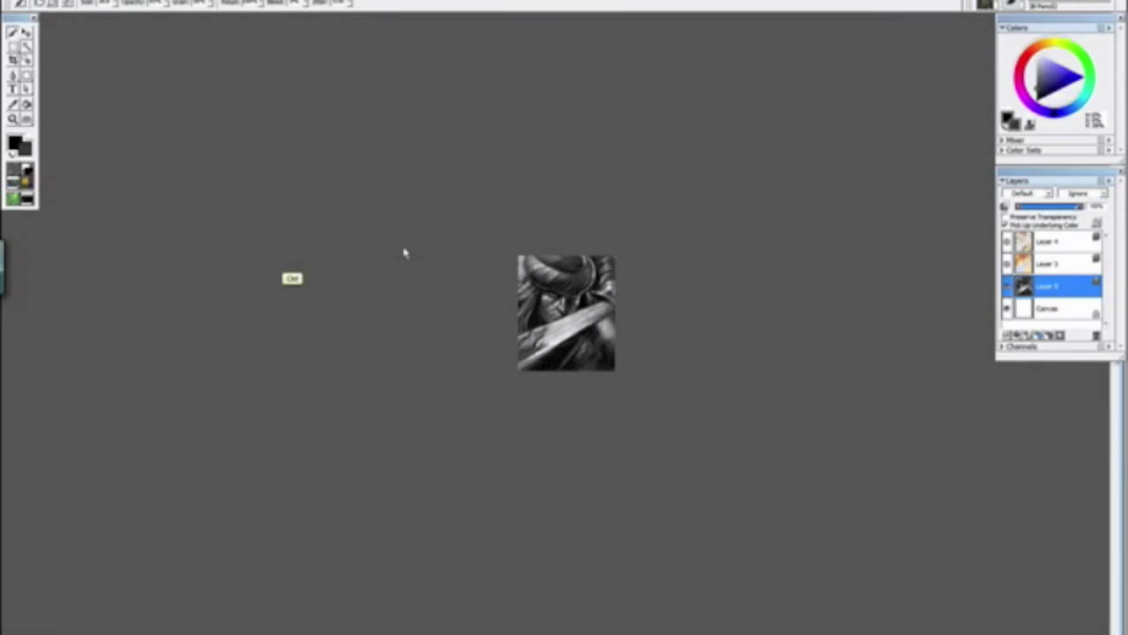
{"action": "scroll", "coordinate": [405, 253], "scroll_direction": "up", "scroll_amount": 5}
{"action": "left_click_drag", "start_coordinate": [324, 166], "coordinate": [514, 416]}
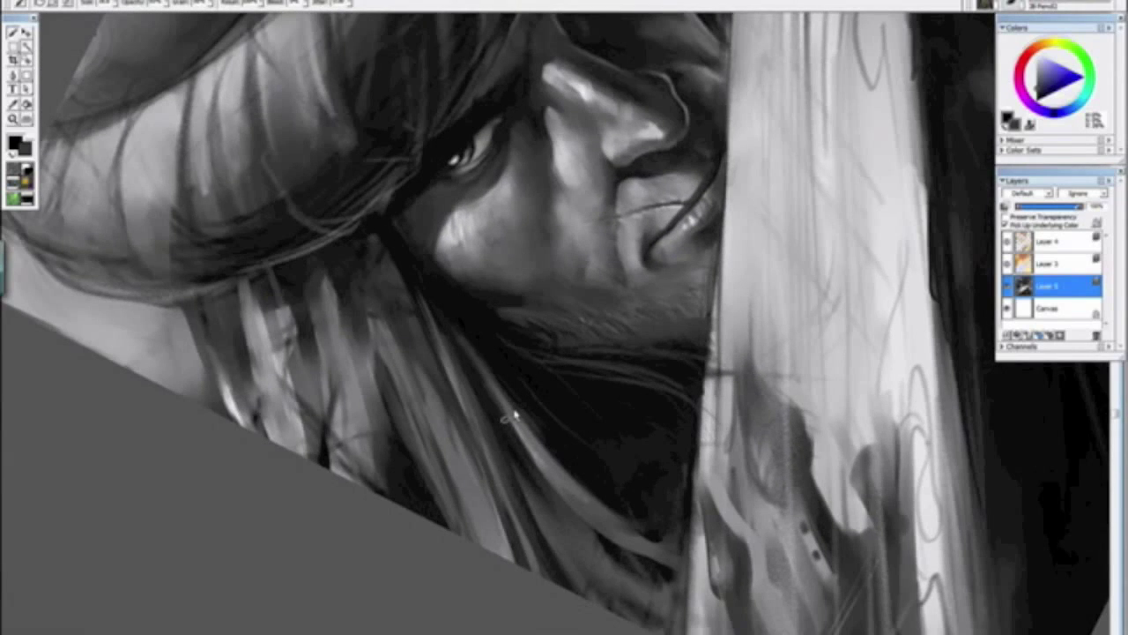
{"action": "left_click", "coordinate": [480, 529], "text": "alt"}
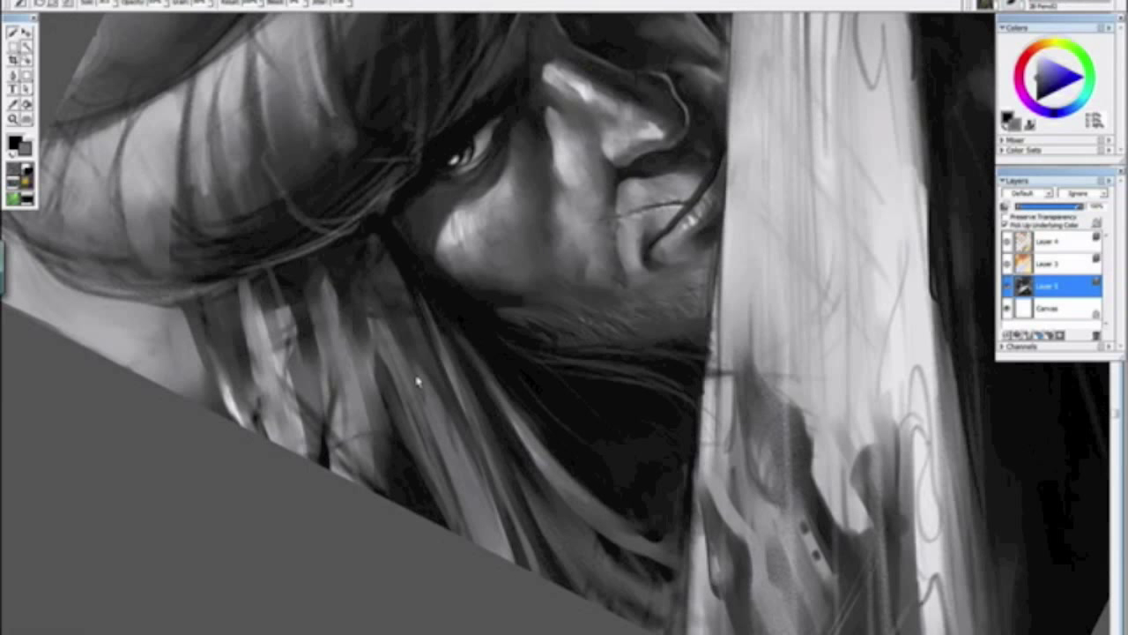
{"action": "left_click", "coordinate": [384, 229], "text": "alt"}
{"action": "mouse_move", "coordinate": [372, 237]}
{"action": "left_mouse_down"}
{"action": "mouse_move", "coordinate": [439, 381]}
{"action": "mouse_move", "coordinate": [414, 385]}
{"action": "mouse_move", "coordinate": [518, 569]}
{"action": "left_mouse_up"}
Step: Touch up the turban's outer edge above the long hair with a sampled grey
{"action": "left_click_drag", "start_coordinate": [348, 445], "coordinate": [255, 209]}
{"action": "left_click", "coordinate": [275, 234], "text": "alt"}
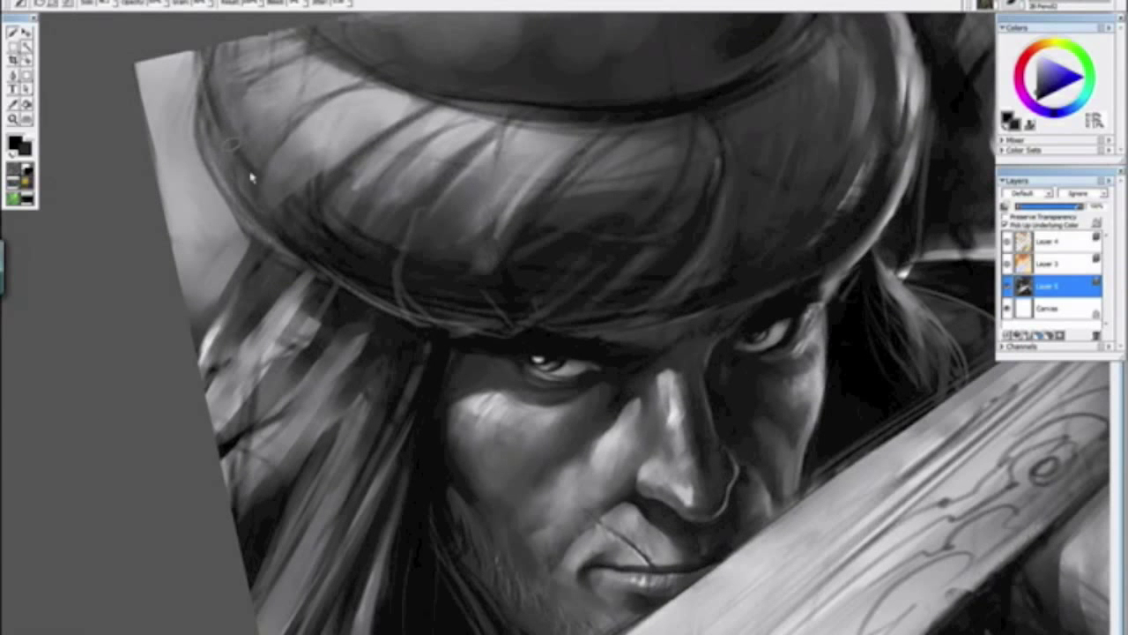
{"action": "left_click_drag", "start_coordinate": [237, 130], "coordinate": [275, 141]}
Step: Straighten the canvas and flip it horizontally to work on the mirrored portrait
{"action": "key", "text": "ctrl+minus"}
{"action": "key", "text": "ctrl+minus"}
{"action": "key", "text": "ctrl+minus"}
{"action": "key", "text": "ctrl+minus"}
{"action": "key", "text": "ctrl+minus"}
{"action": "key", "text": "ctrl+minus"}
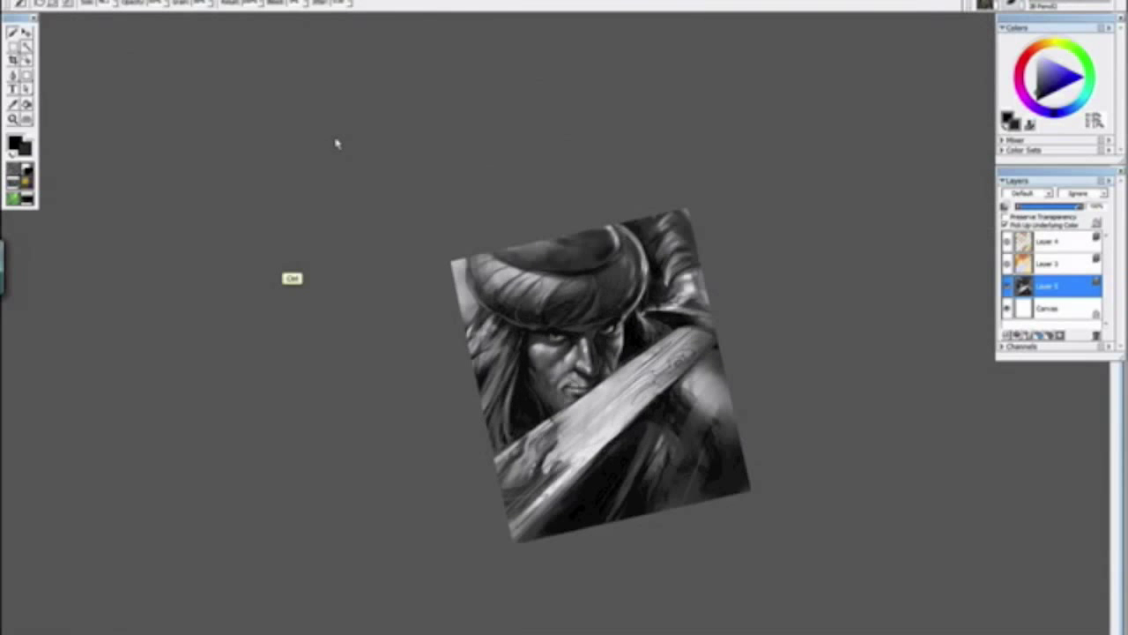
{"action": "left_click_drag", "start_coordinate": [579, 519], "coordinate": [383, 294]}
{"action": "key", "text": "alt+space"}
{"action": "left_click", "coordinate": [405, 317]}
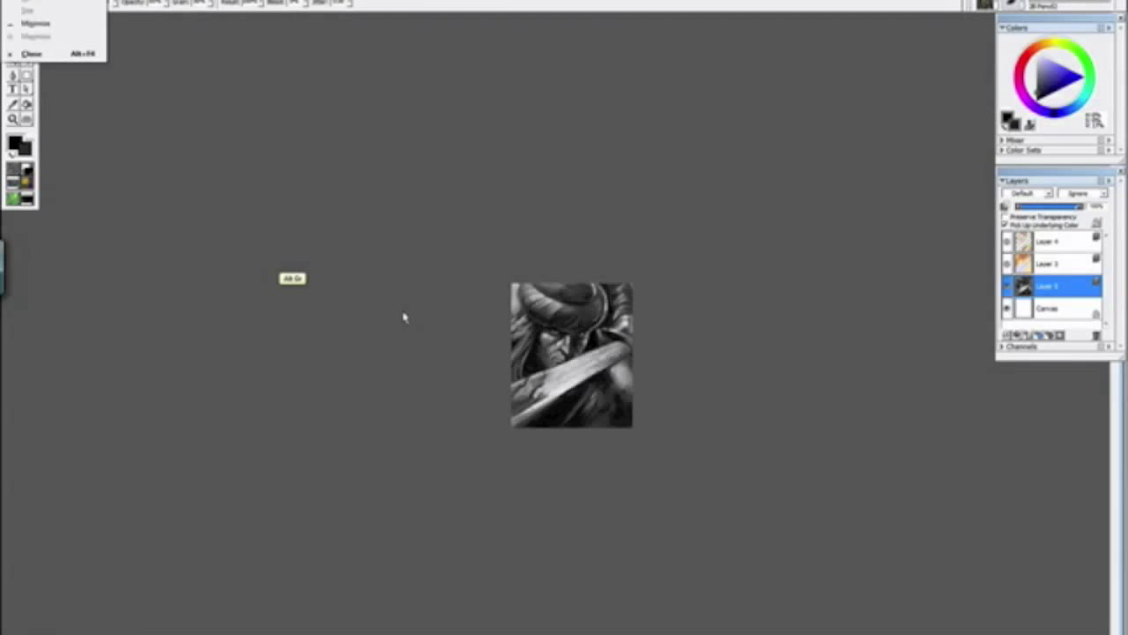
{"action": "left_click", "coordinate": [70, 1]}
{"action": "mouse_move", "coordinate": [86, 25]}
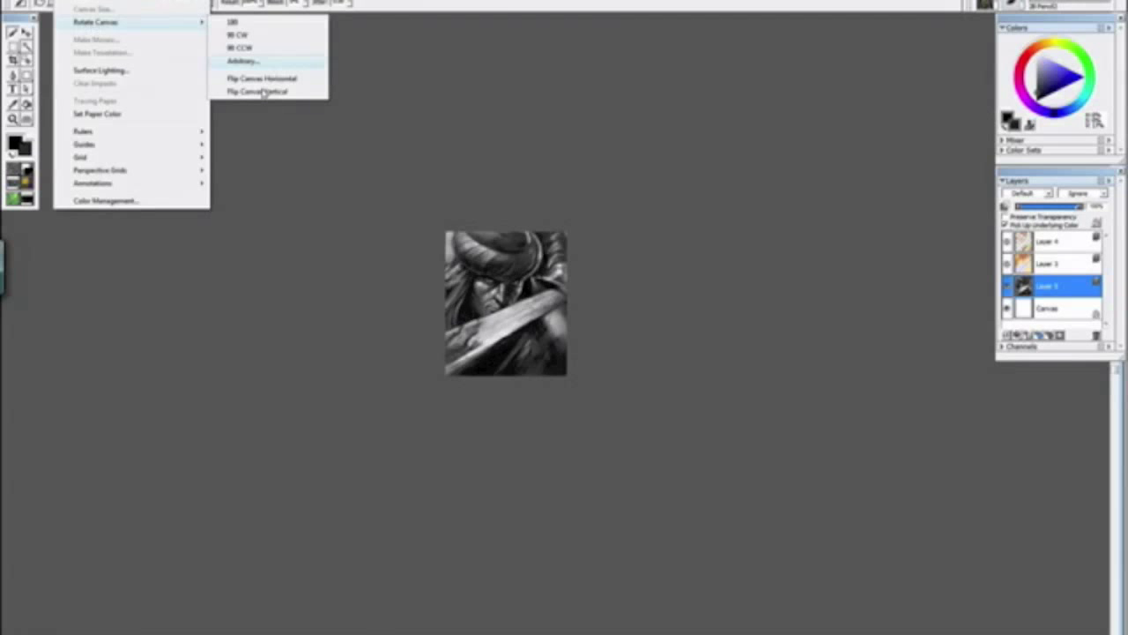
{"action": "left_click", "coordinate": [275, 81]}
Step: Paint a light rim along the shadowed cheek's outer contour down to the blade, using sampled greys
{"action": "key", "text": "ctrl+minus"}
{"action": "key", "text": "ctrl+plus"}
{"action": "key", "text": "ctrl+plus"}
{"action": "key", "text": "ctrl+plus"}
{"action": "key", "text": "ctrl+plus"}
{"action": "key", "text": "ctrl+plus"}
{"action": "key", "text": "ctrl+plus"}
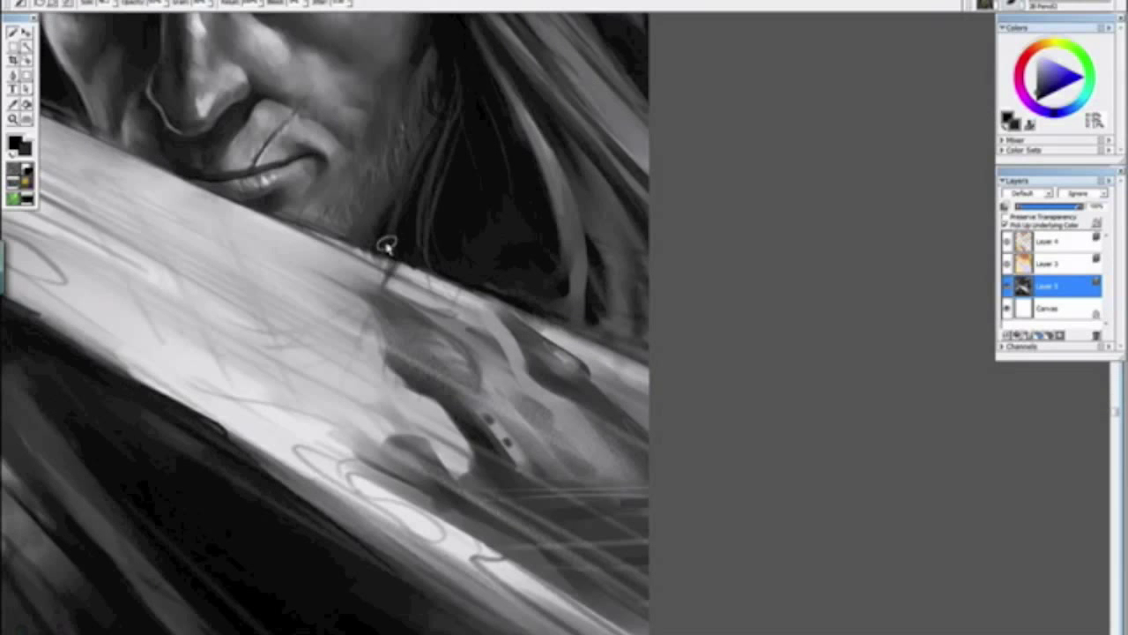
{"action": "left_click_drag", "start_coordinate": [385, 244], "coordinate": [563, 401]}
{"action": "key", "text": "ctrl+plus"}
{"action": "left_click_drag", "start_coordinate": [268, 181], "coordinate": [666, 300]}
{"action": "left_click", "coordinate": [323, 231], "text": "alt"}
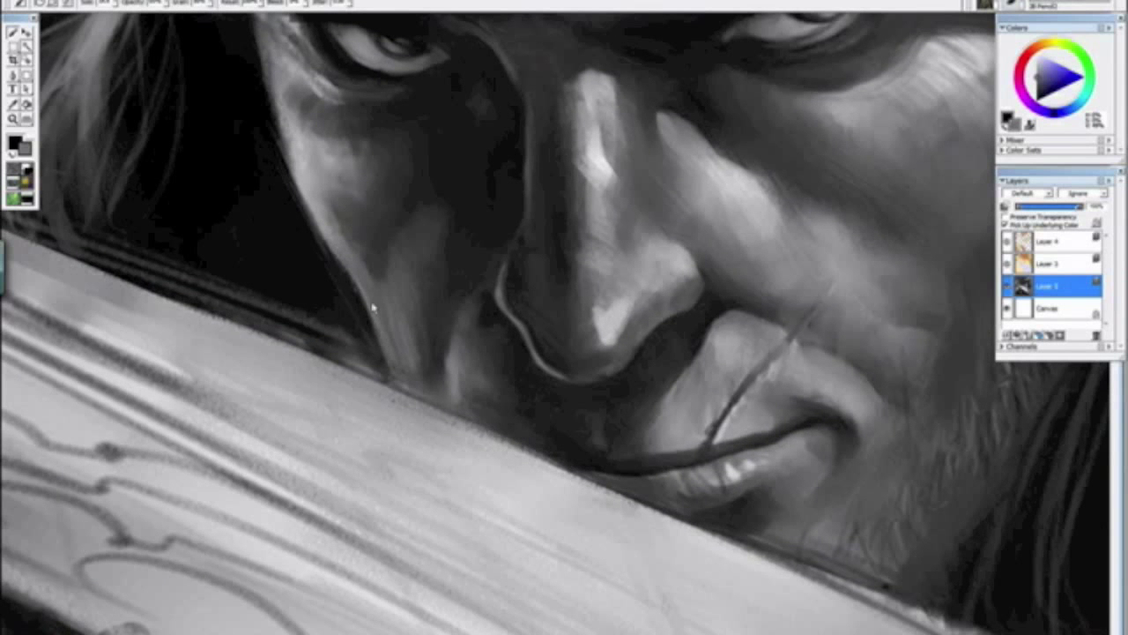
{"action": "left_click", "coordinate": [307, 187], "text": "alt"}
{"action": "left_click_drag", "start_coordinate": [356, 279], "coordinate": [386, 368]}
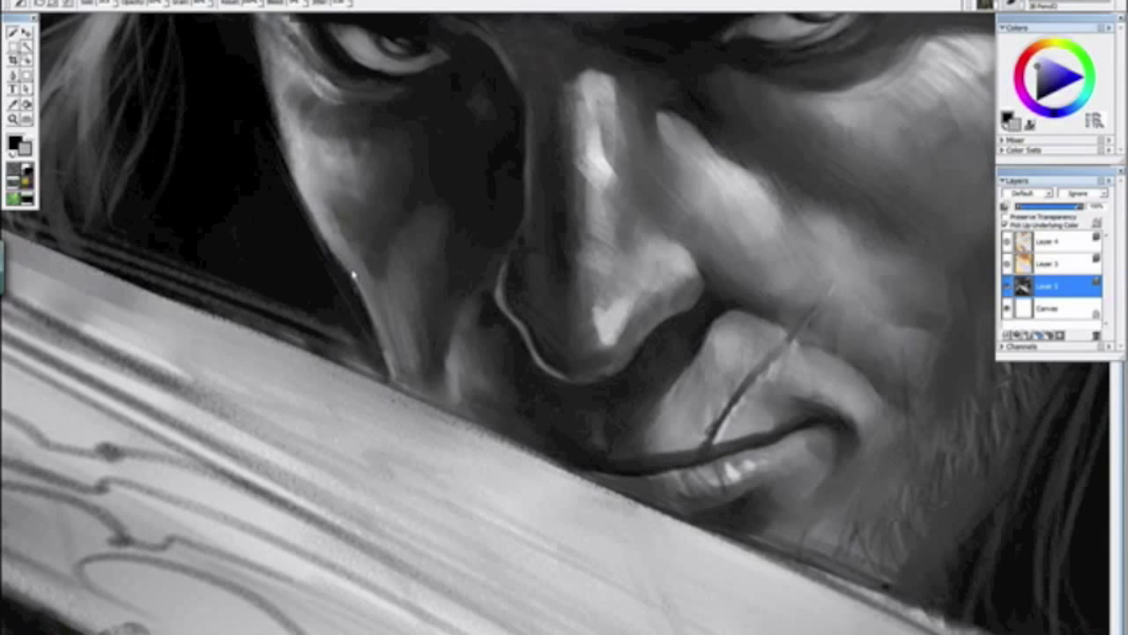
Step: Straighten the canvas and examine the mirrored portrait's overall values and proportions at reduced size
{"action": "key", "text": "ctrl+minus"}
{"action": "key", "text": "ctrl+minus"}
{"action": "key", "text": "ctrl+minus"}
{"action": "key", "text": "ctrl+minus"}
{"action": "key", "text": "ctrl+minus"}
{"action": "key", "text": "ctrl+minus"}
{"action": "mouse_move", "coordinate": [500, 432]}
{"action": "left_mouse_down", "text": "alt"}
{"action": "mouse_move", "coordinate": [335, 390]}
{"action": "mouse_move", "coordinate": [315, 316]}
{"action": "left_mouse_up", "text": "alt"}
{"action": "left_click", "coordinate": [310, 309], "text": "alt"}
{"action": "left_click_drag", "start_coordinate": [275, 262], "coordinate": [260, 226]}
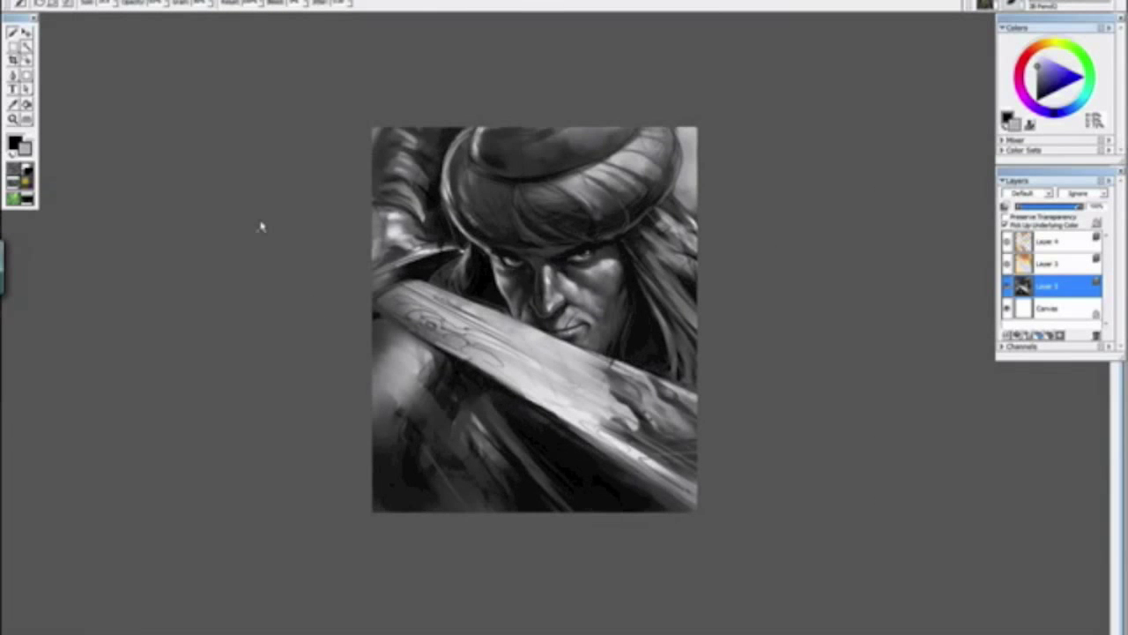
{"action": "key", "text": "ctrl+minus"}
{"action": "key", "text": "ctrl+minus"}
{"action": "key", "text": "ctrl+minus"}
Step: Rework the corner of the lips where they meet the blade with a sampled dark grey
{"action": "key", "text": "ctrl+plus"}
{"action": "key", "text": "ctrl+plus"}
{"action": "key", "text": "ctrl+plus"}
{"action": "key", "text": "ctrl+plus"}
{"action": "key", "text": "ctrl+plus"}
{"action": "key", "text": "ctrl+plus"}
{"action": "key", "text": "ctrl+plus"}
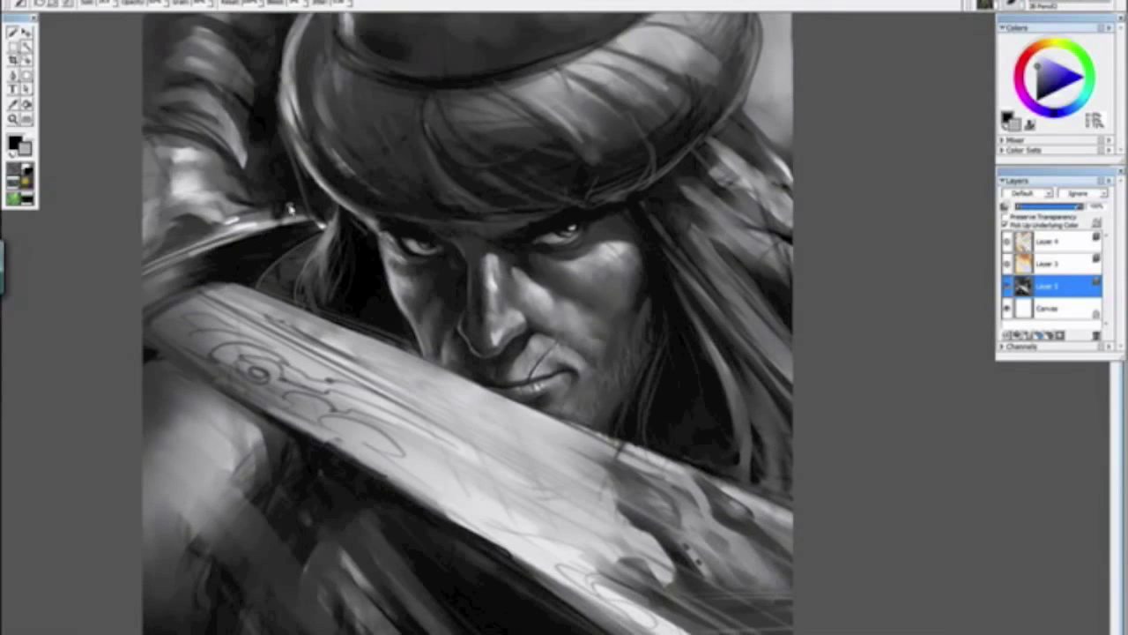
{"action": "left_click_drag", "start_coordinate": [509, 461], "coordinate": [310, 273]}
{"action": "left_click", "coordinate": [327, 327], "text": "alt"}
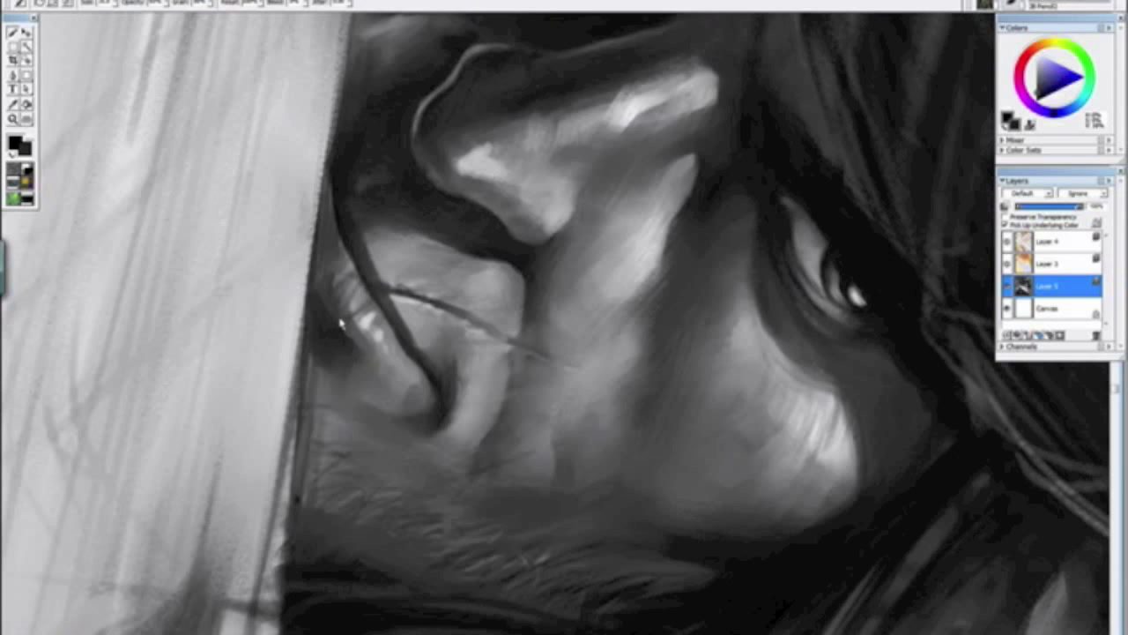
Step: Examine the reworked mouth and the whole portrait in upright orientation, both as an overview and close up
{"action": "key", "text": "ctrl+minus"}
{"action": "key", "text": "ctrl+minus"}
{"action": "key", "text": "ctrl+minus"}
{"action": "key", "text": "ctrl+minus"}
{"action": "key", "text": "ctrl+minus"}
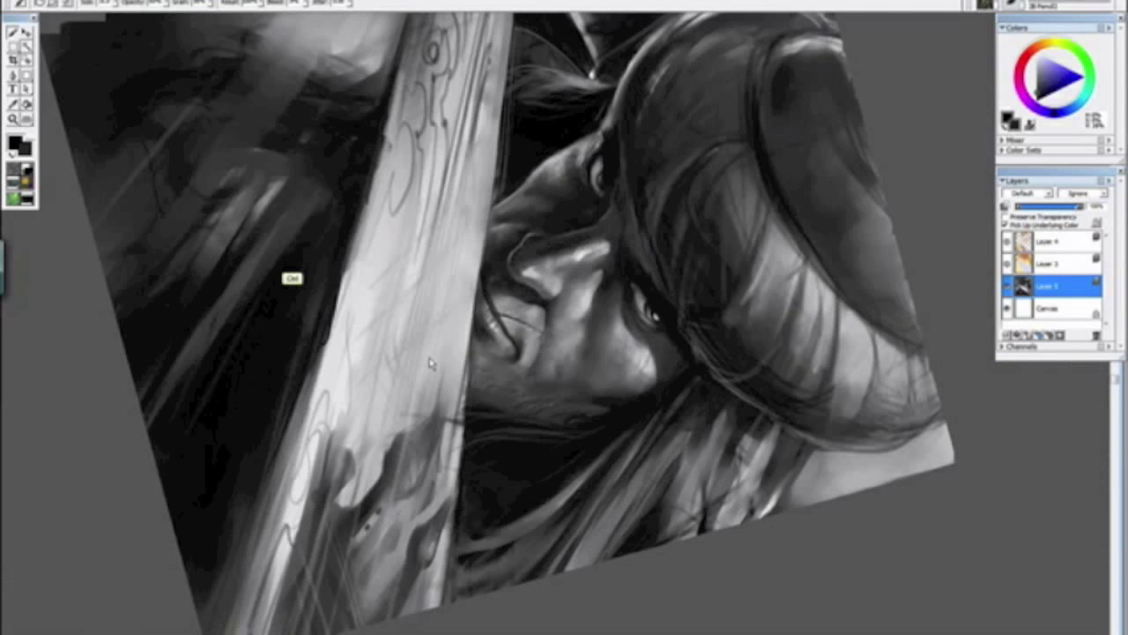
{"action": "left_click_drag", "start_coordinate": [287, 234], "coordinate": [508, 507]}
{"action": "left_click", "coordinate": [497, 495], "text": "alt"}
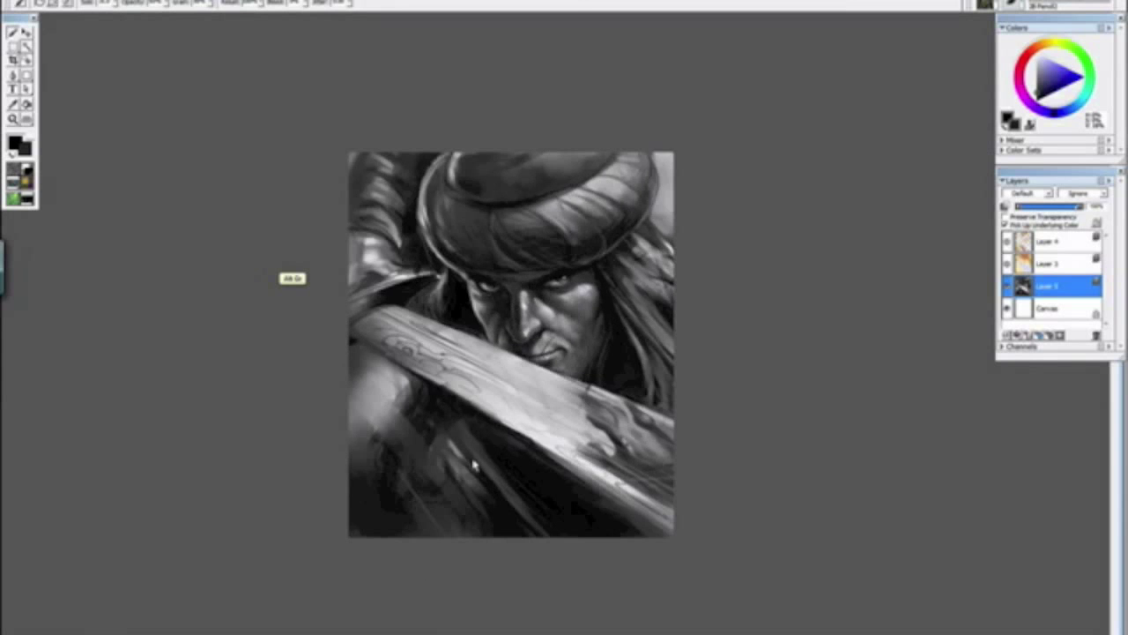
{"action": "key", "text": "ctrl+minus"}
{"action": "key", "text": "ctrl+minus"}
{"action": "key", "text": "ctrl+minus"}
{"action": "key", "text": "ctrl+minus"}
{"action": "key", "text": "ctrl+plus"}
{"action": "key", "text": "ctrl+plus"}
{"action": "key", "text": "ctrl+plus"}
{"action": "key", "text": "ctrl+plus"}
{"action": "key", "text": "ctrl+plus"}
{"action": "key", "text": "ctrl+plus"}
{"action": "key", "text": "ctrl+plus"}
{"action": "key", "text": "ctrl+plus"}
{"action": "key", "text": "ctrl+plus"}
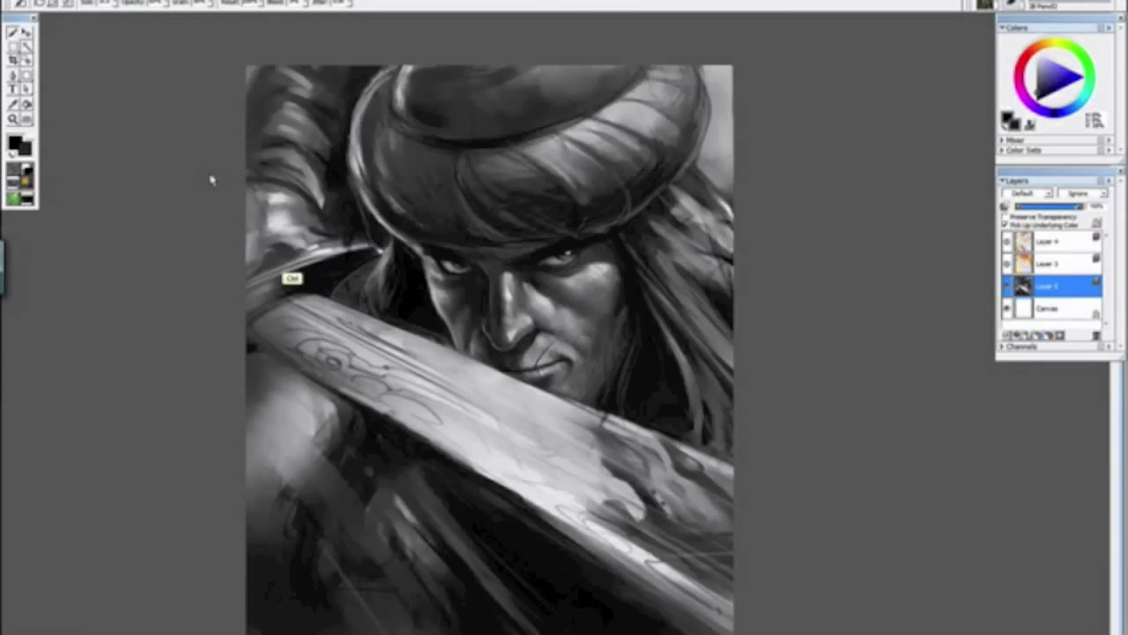
{"action": "key", "text": "ctrl+minus"}
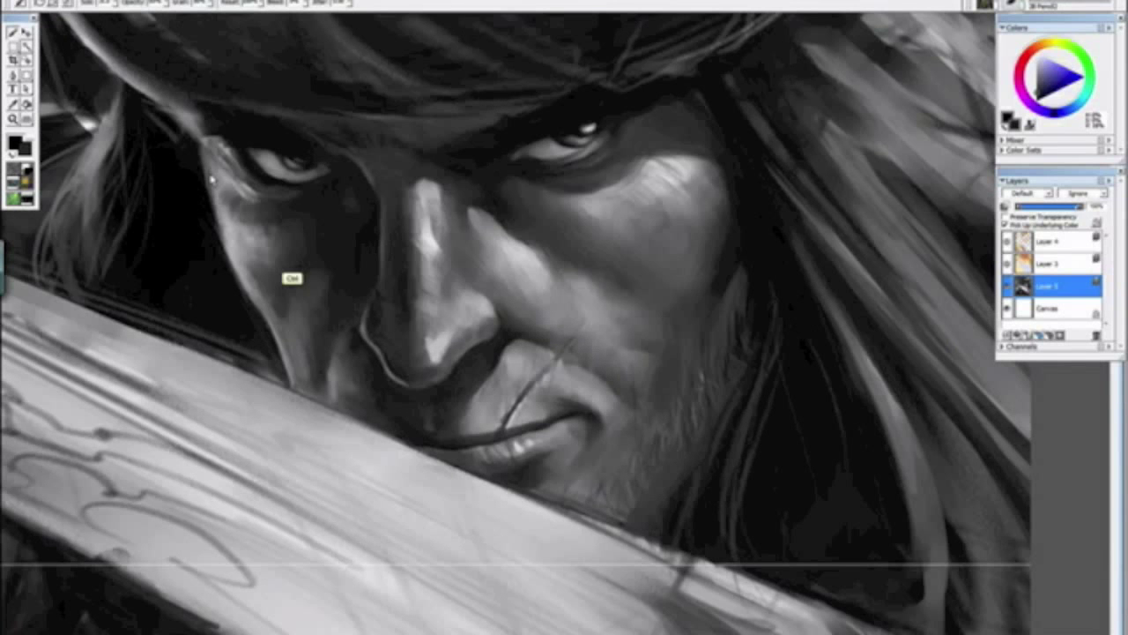
{"action": "key", "text": "ctrl+minus"}
{"action": "key", "text": "ctrl+minus"}
{"action": "key", "text": "ctrl+minus"}
{"action": "key", "text": "ctrl+minus"}
{"action": "key", "text": "ctrl+minus"}
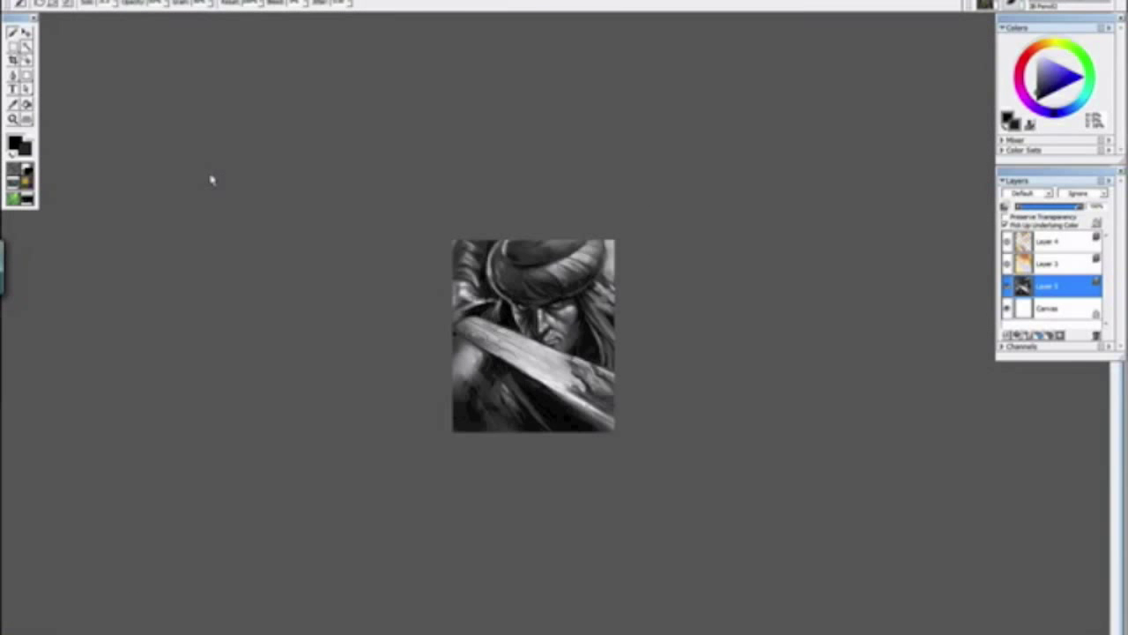
Step: Clean up the blade's lower edge against the dark clothing with a sampled light tone
{"action": "key", "text": "alt+space"}
{"action": "left_click_drag", "start_coordinate": [315, 261], "coordinate": [500, 478]}
{"action": "key", "text": "alt+space"}
{"action": "left_click", "coordinate": [504, 480], "text": "alt"}
{"action": "key", "text": "ctrl+plus"}
{"action": "key", "text": "ctrl+plus"}
{"action": "key", "text": "ctrl+plus"}
{"action": "key", "text": "ctrl+plus"}
{"action": "key", "text": "ctrl+plus"}
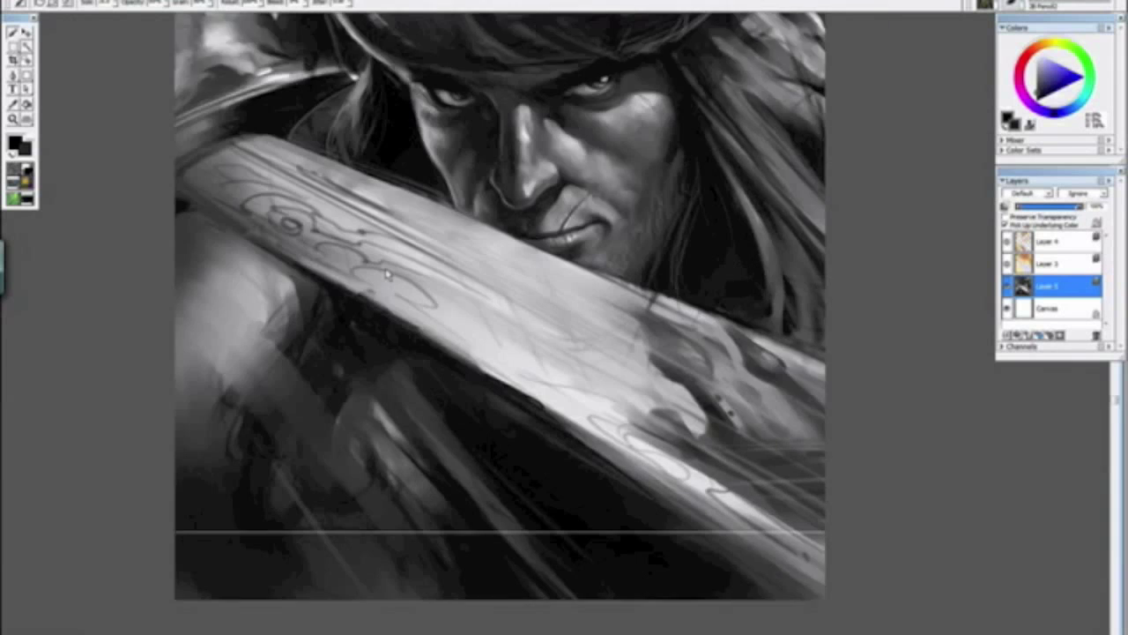
{"action": "left_click_drag", "start_coordinate": [387, 274], "coordinate": [337, 204]}
{"action": "key", "text": "ctrl+plus"}
{"action": "key", "text": "ctrl+plus"}
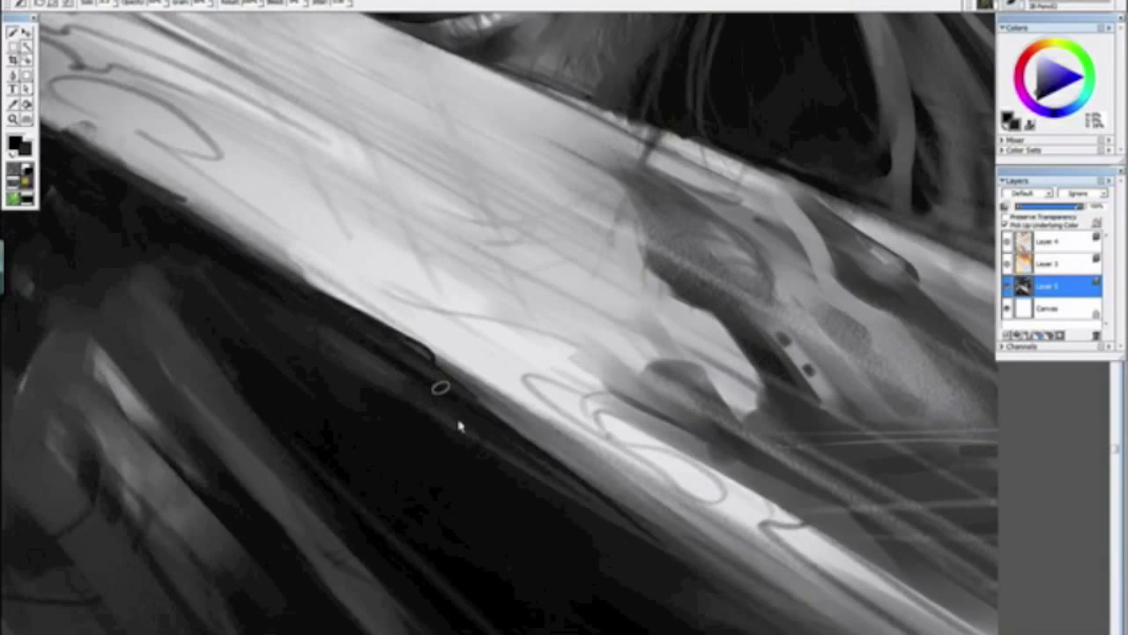
{"action": "left_click_drag", "start_coordinate": [458, 426], "coordinate": [396, 370]}
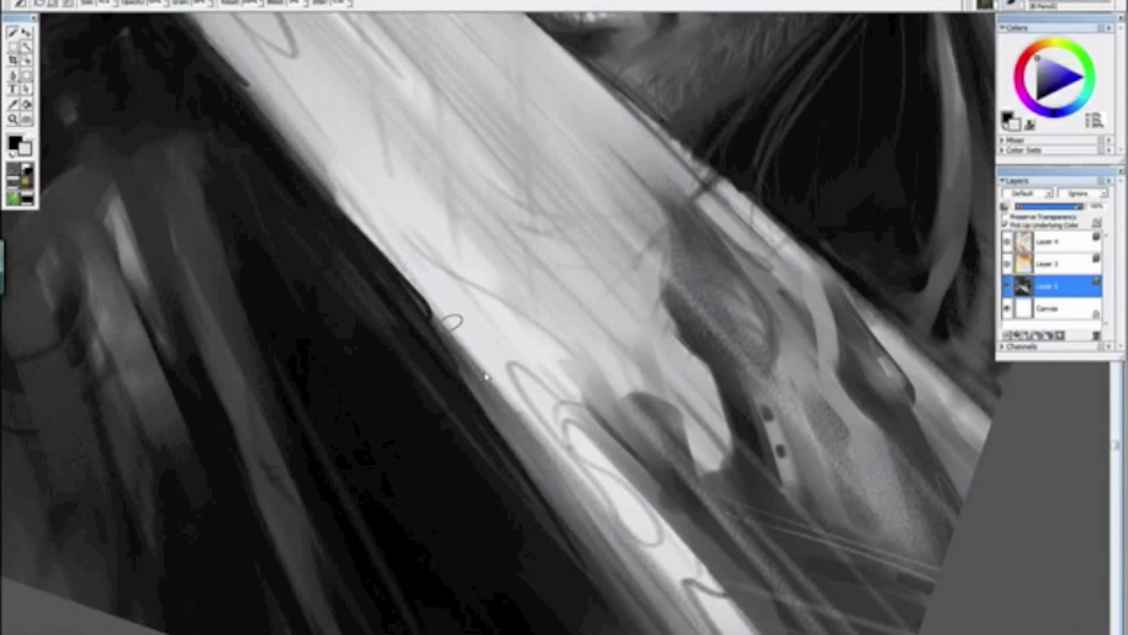
Step: Examine the cleaned blade edge against the face and turban at overview and close-up sizes
{"action": "key", "text": "ctrl+minus"}
{"action": "key", "text": "ctrl+minus"}
{"action": "key", "text": "ctrl+minus"}
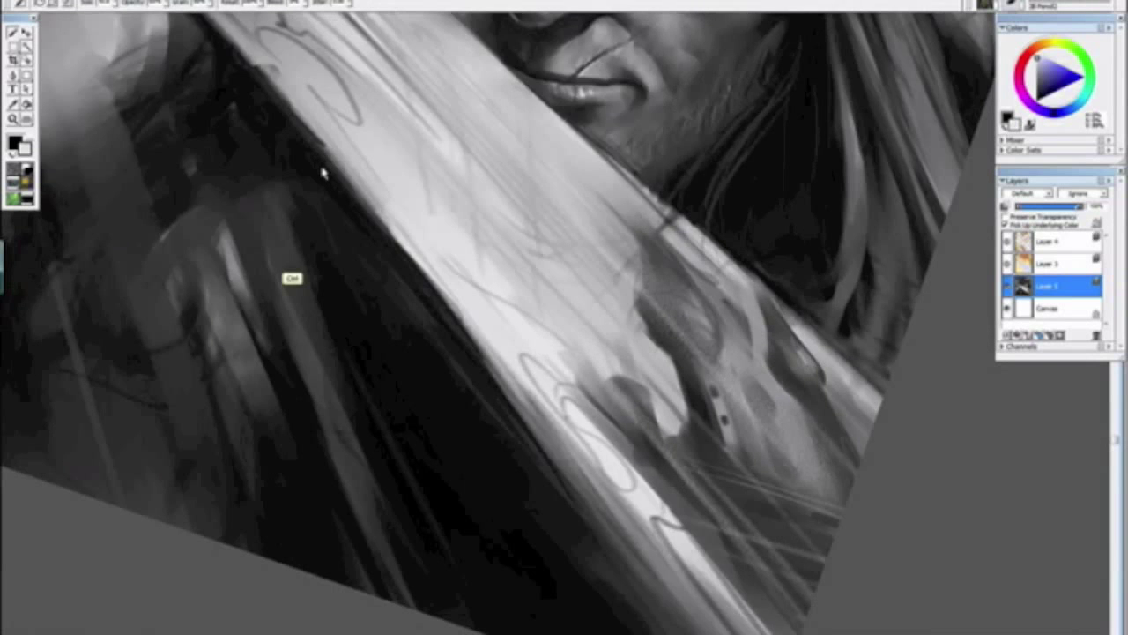
{"action": "key", "text": "ctrl+minus"}
{"action": "key", "text": "ctrl+minus"}
{"action": "key", "text": "ctrl+minus"}
{"action": "key", "text": "ctrl+plus"}
{"action": "key", "text": "ctrl+plus"}
{"action": "key", "text": "ctrl+plus"}
{"action": "key", "text": "ctrl+plus"}
{"action": "key", "text": "ctrl+plus"}
{"action": "key", "text": "ctrl+plus"}
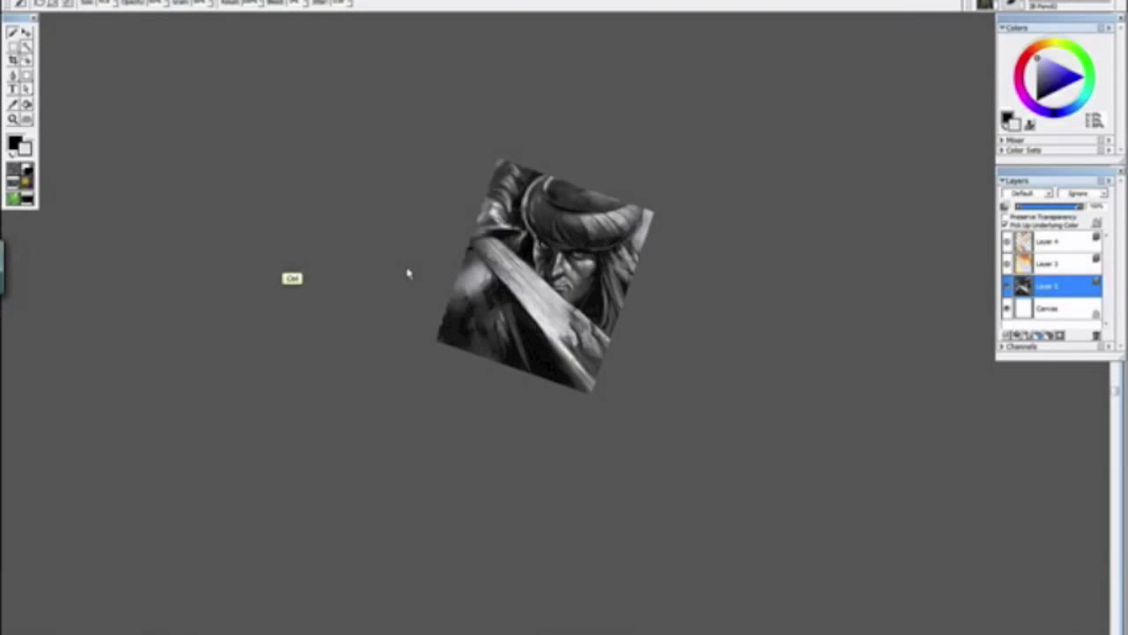
{"action": "key", "text": "ctrl+plus"}
{"action": "key", "text": "ctrl+plus"}
{"action": "key", "text": "ctrl+plus"}
{"action": "key", "text": "ctrl+plus"}
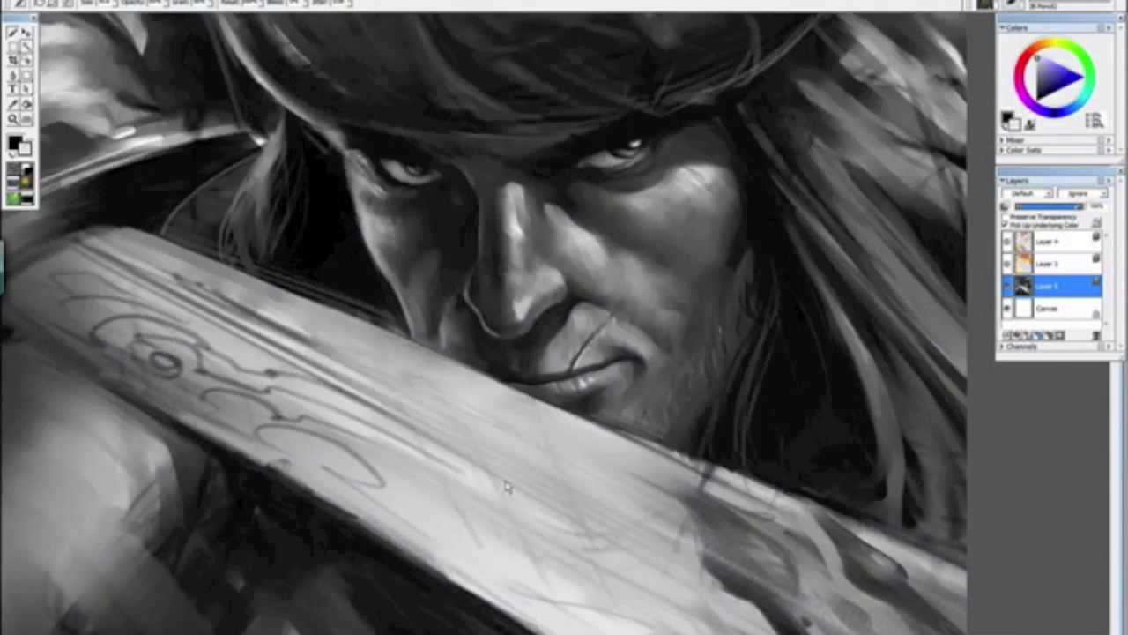
{"action": "left_click_drag", "start_coordinate": [472, 439], "coordinate": [540, 560]}
{"action": "key", "text": "ctrl+minus"}
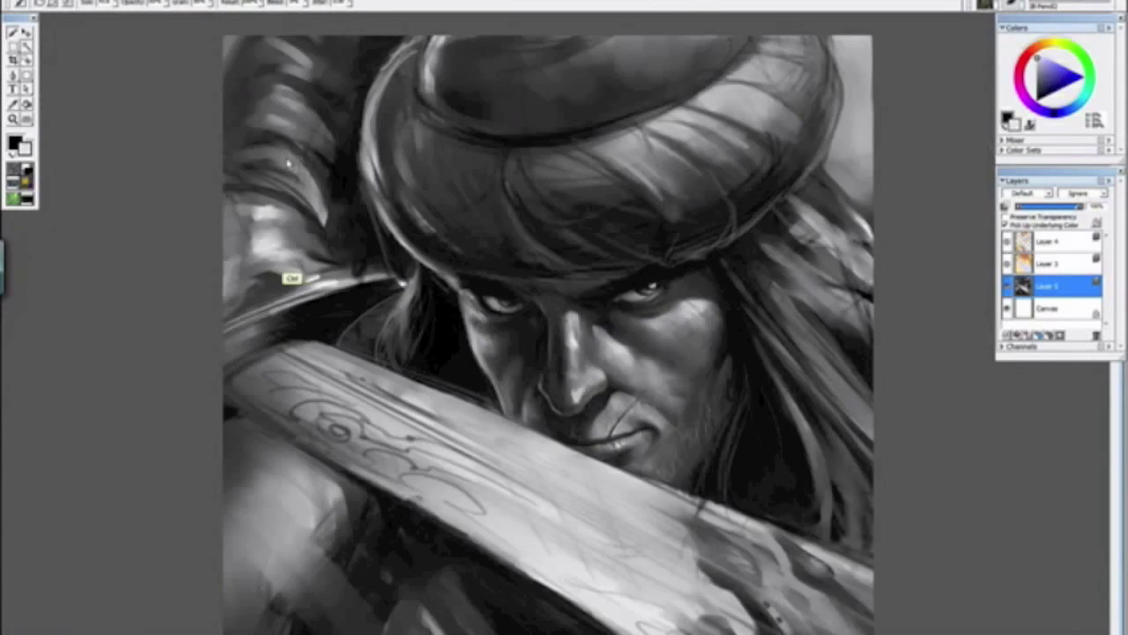
Step: Darken the turban's lower rim where it meets the outer corner of the shadowed eye, using a sampled dark grey
{"action": "key", "text": "ctrl+plus"}
{"action": "key", "text": "ctrl+plus"}
{"action": "key", "text": "ctrl+plus"}
{"action": "left_click", "coordinate": [274, 196], "text": "alt"}
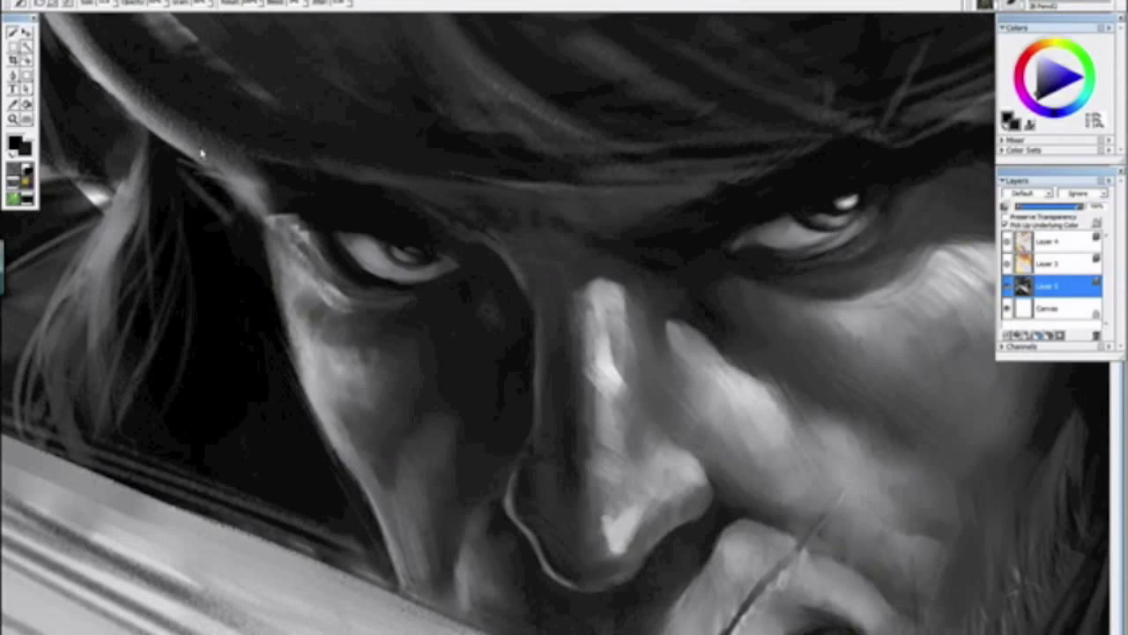
{"action": "left_click_drag", "start_coordinate": [259, 197], "coordinate": [266, 204]}
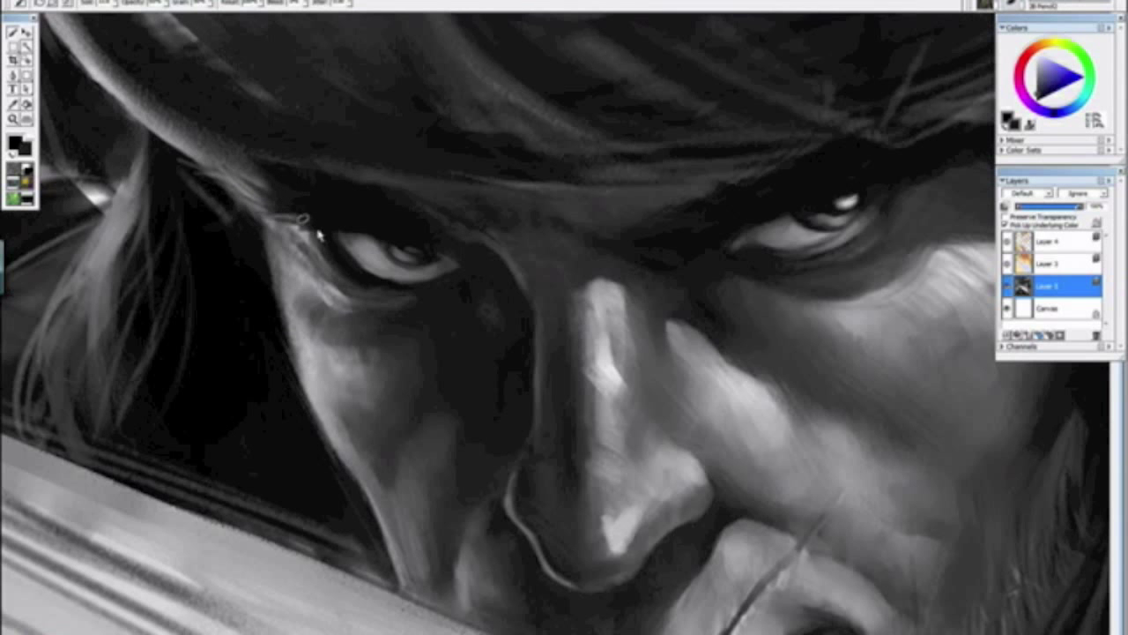
Step: Paint a thin light rim along the turban's lower edge above the shadowed eye
{"action": "key", "text": "ctrl+minus"}
{"action": "key", "text": "ctrl+minus"}
{"action": "key", "text": "ctrl+minus"}
{"action": "key", "text": "ctrl+minus"}
{"action": "key", "text": "alt+space"}
{"action": "left_click_drag", "start_coordinate": [347, 295], "coordinate": [521, 452]}
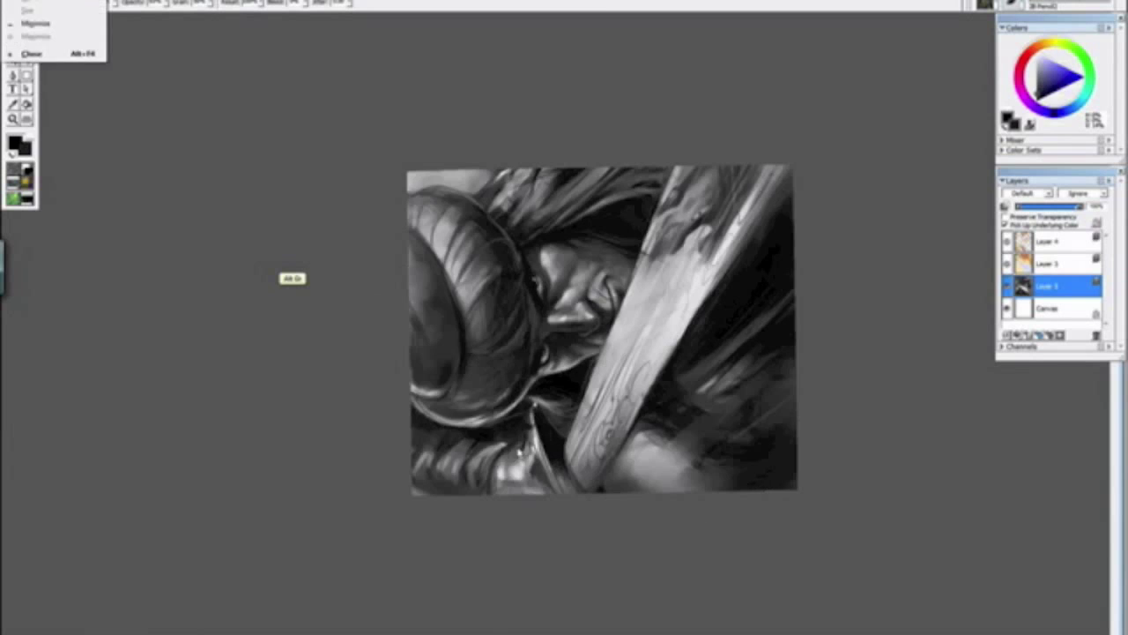
{"action": "left_click", "coordinate": [409, 341], "text": "alt"}
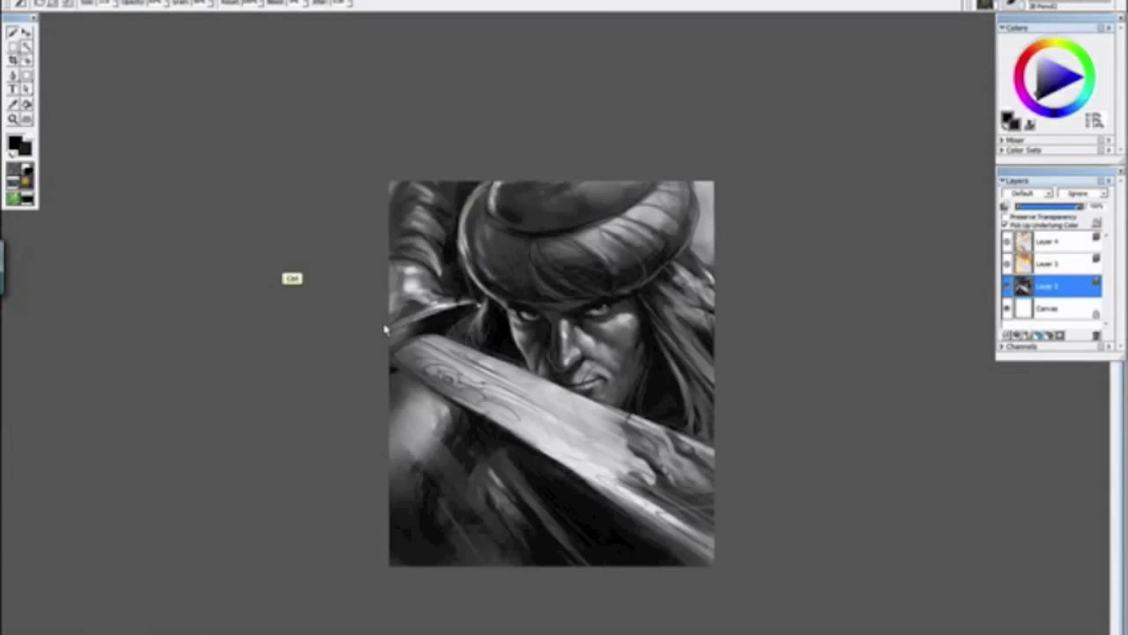
{"action": "key", "text": "ctrl+plus"}
{"action": "key", "text": "ctrl+plus"}
{"action": "key", "text": "ctrl+plus"}
{"action": "key", "text": "ctrl+plus"}
{"action": "left_click_drag", "start_coordinate": [291, 204], "coordinate": [477, 342]}
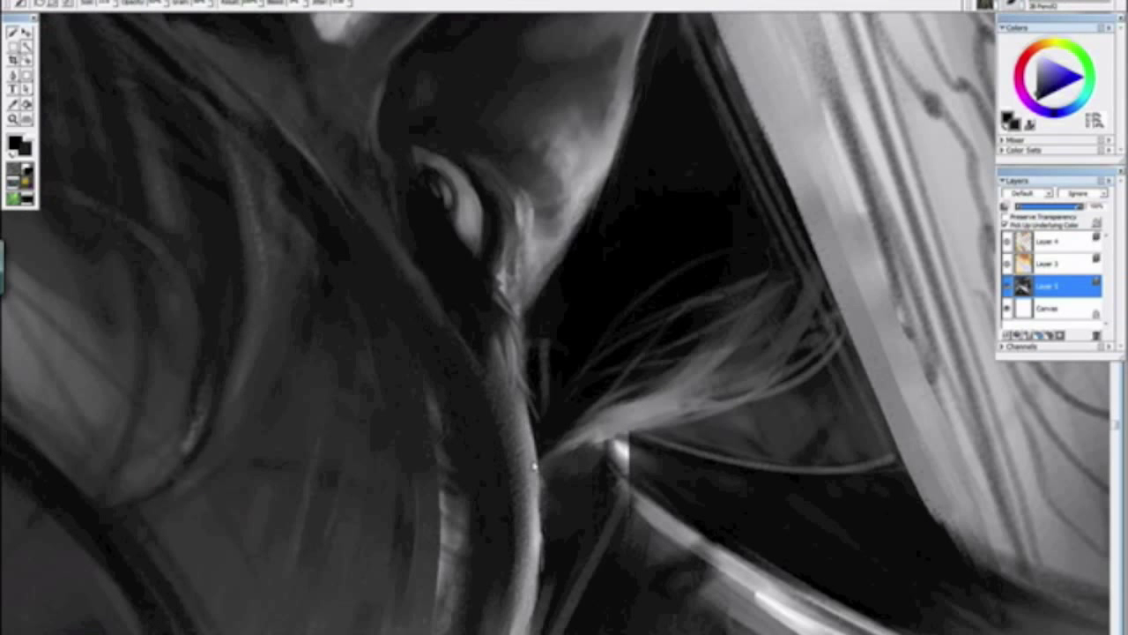
{"action": "mouse_move", "coordinate": [528, 481]}
{"action": "left_mouse_down"}
{"action": "mouse_move", "coordinate": [365, 210]}
{"action": "mouse_move", "coordinate": [508, 398]}
{"action": "mouse_move", "coordinate": [521, 455]}
{"action": "mouse_move", "coordinate": [499, 404]}
{"action": "mouse_move", "coordinate": [320, 191]}
{"action": "left_mouse_up"}
{"action": "mouse_move", "coordinate": [481, 370]}
{"action": "left_mouse_down"}
{"action": "mouse_move", "coordinate": [521, 505]}
{"action": "mouse_move", "coordinate": [381, 243]}
{"action": "left_mouse_up"}
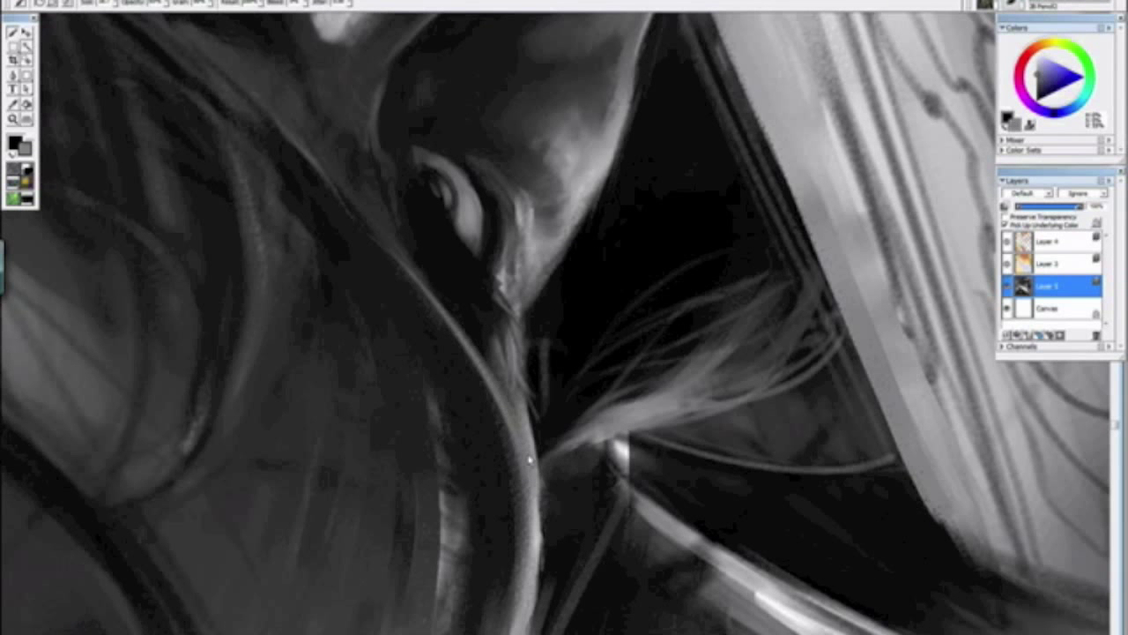
{"action": "key", "text": "ctrl+minus"}
{"action": "key", "text": "ctrl+minus"}
{"action": "key", "text": "ctrl+minus"}
{"action": "key", "text": "ctrl+minus"}
{"action": "key", "text": "ctrl+minus"}
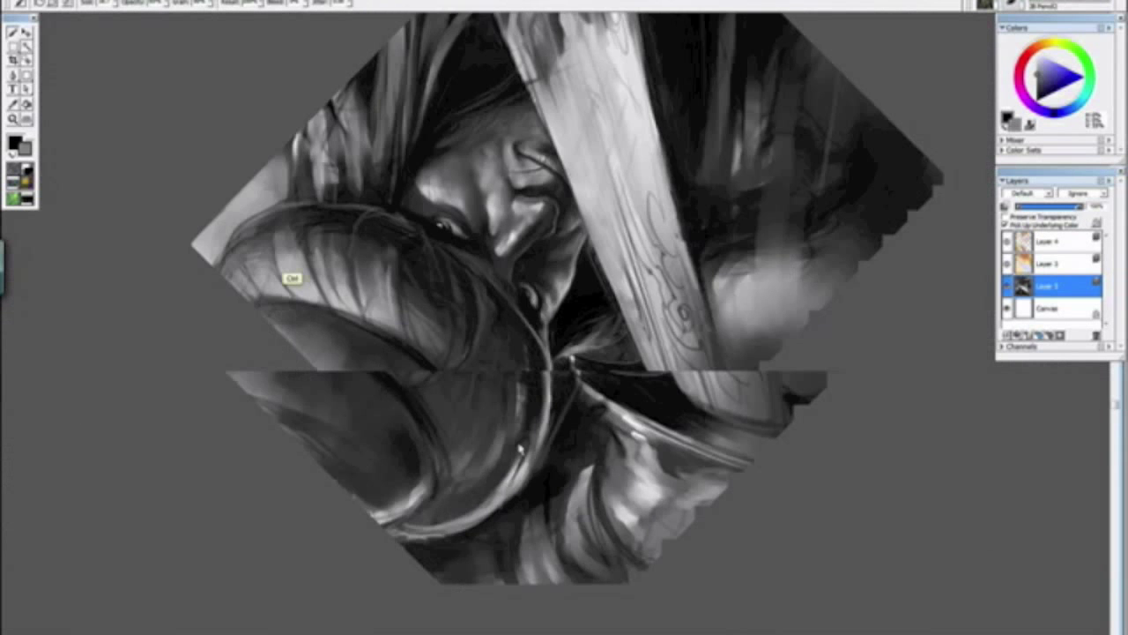
Step: Examine the light rim on the turban above the shadowed eye with the painting upright at overview and larger sizes
{"action": "left_click", "coordinate": [540, 495], "text": "alt"}
{"action": "left_click_drag", "start_coordinate": [534, 493], "coordinate": [480, 471]}
{"action": "key", "text": "ctrl+minus"}
{"action": "key", "text": "ctrl+minus"}
{"action": "key", "text": "ctrl+minus"}
{"action": "key", "text": "ctrl+plus"}
{"action": "key", "text": "ctrl+plus"}
{"action": "key", "text": "ctrl+plus"}
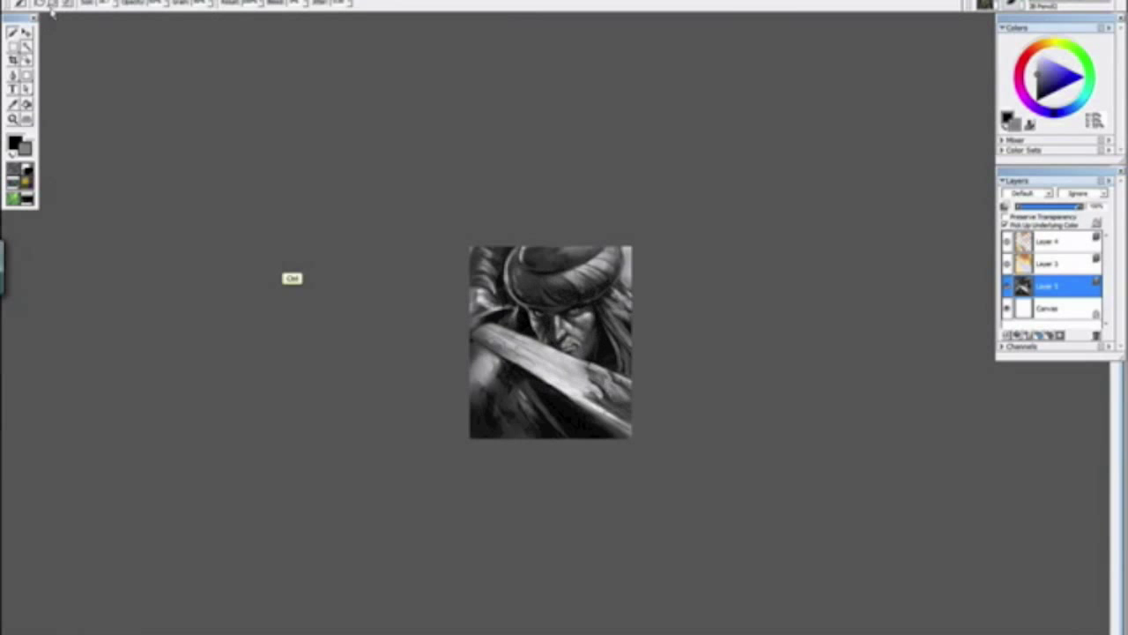
Step: Flip the canvas horizontally to check the mirrored face and turban, and undo the flip
{"action": "left_click", "coordinate": [63, 1]}
{"action": "left_click", "coordinate": [81, 24]}
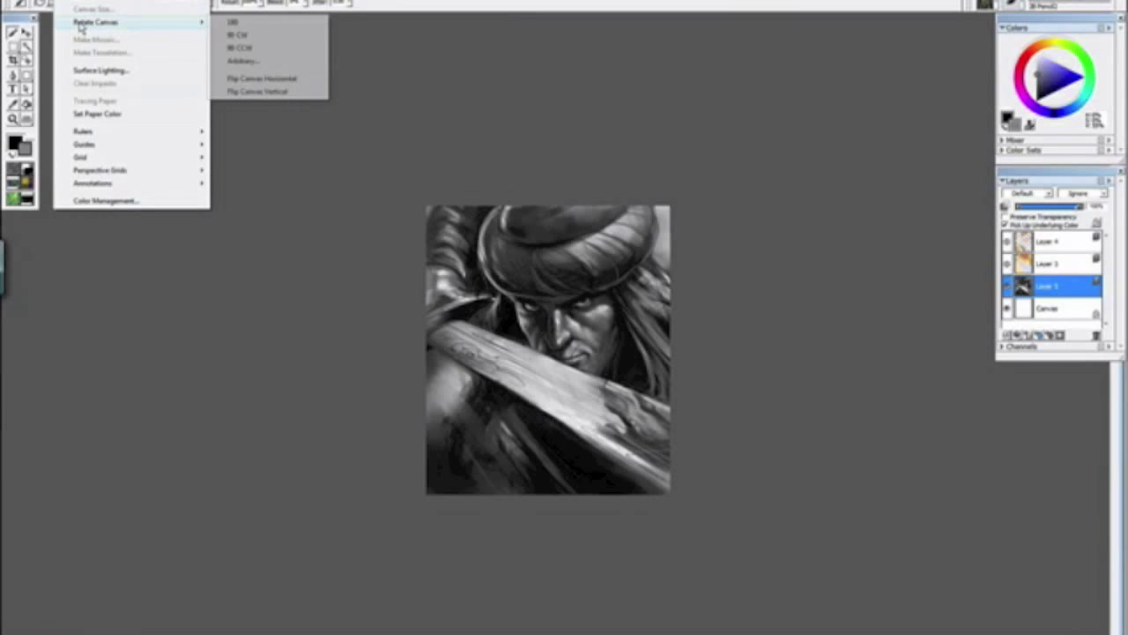
{"action": "left_click", "coordinate": [254, 81]}
{"action": "key", "text": "ctrl+minus"}
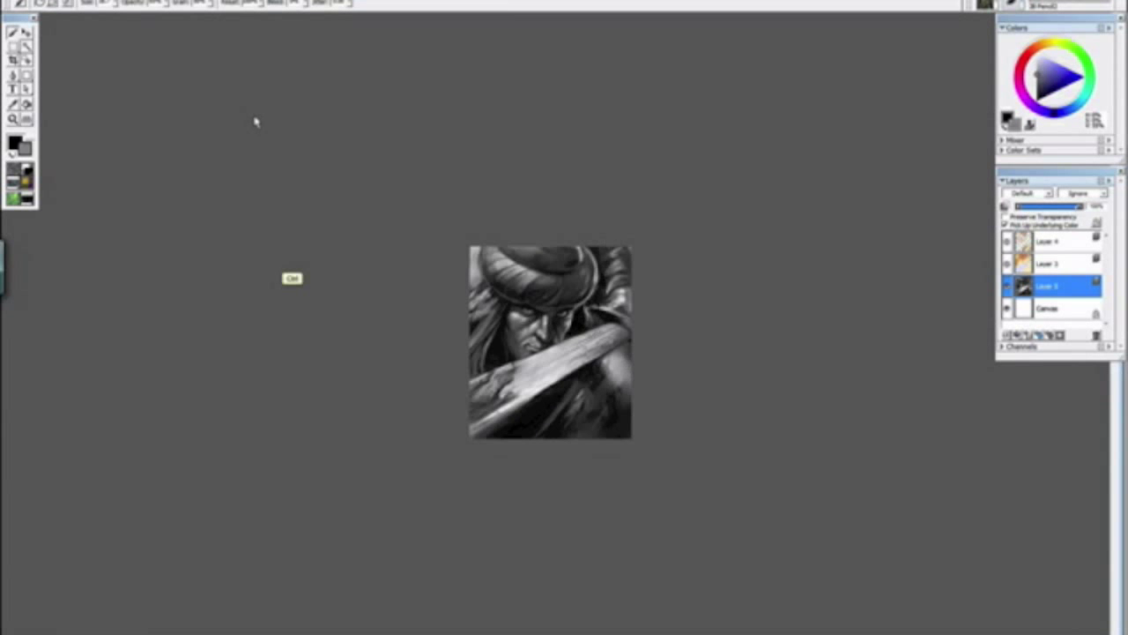
{"action": "key", "text": "ctrl+plus"}
{"action": "key", "text": "ctrl+plus"}
{"action": "key", "text": "ctrl+plus"}
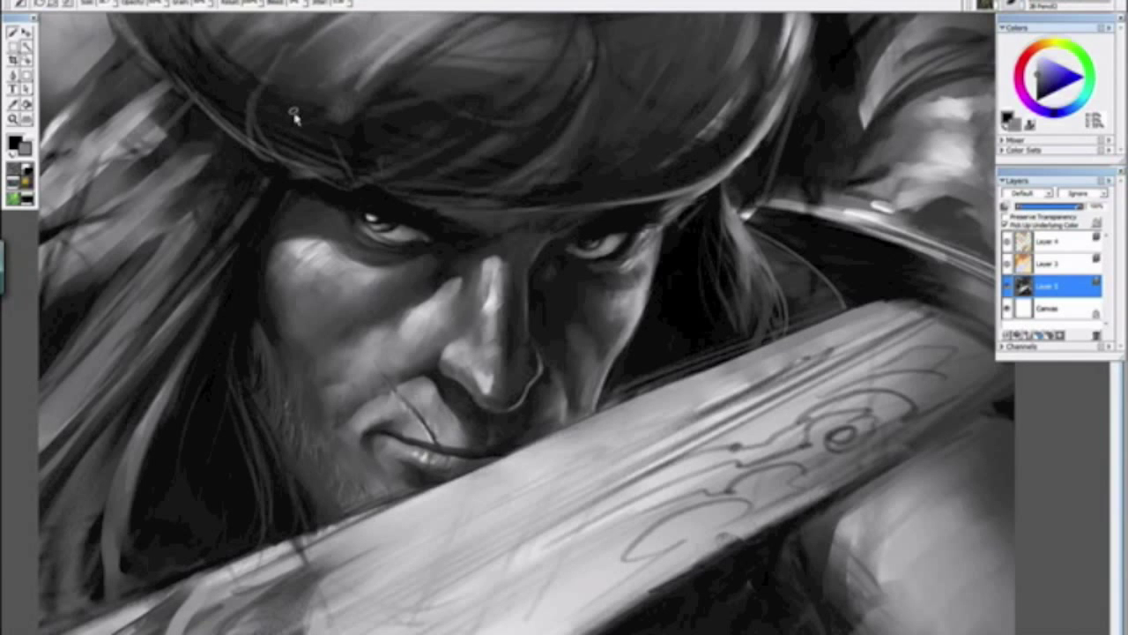
{"action": "key", "text": "ctrl+z"}
{"action": "key", "text": "ctrl+z"}
{"action": "key", "text": "ctrl+z"}
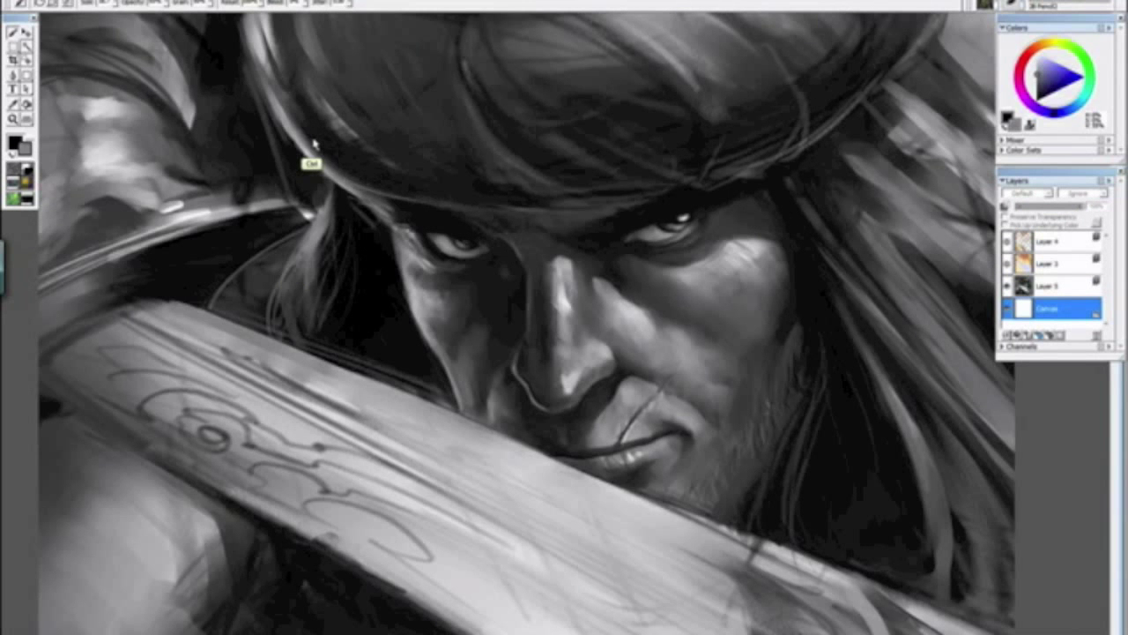
Step: Refine the turban's lower rim beside the shadowed eye with sampled tones on Layer 5
{"action": "left_click_drag", "start_coordinate": [309, 164], "coordinate": [408, 284]}
{"action": "key", "text": "alt"}
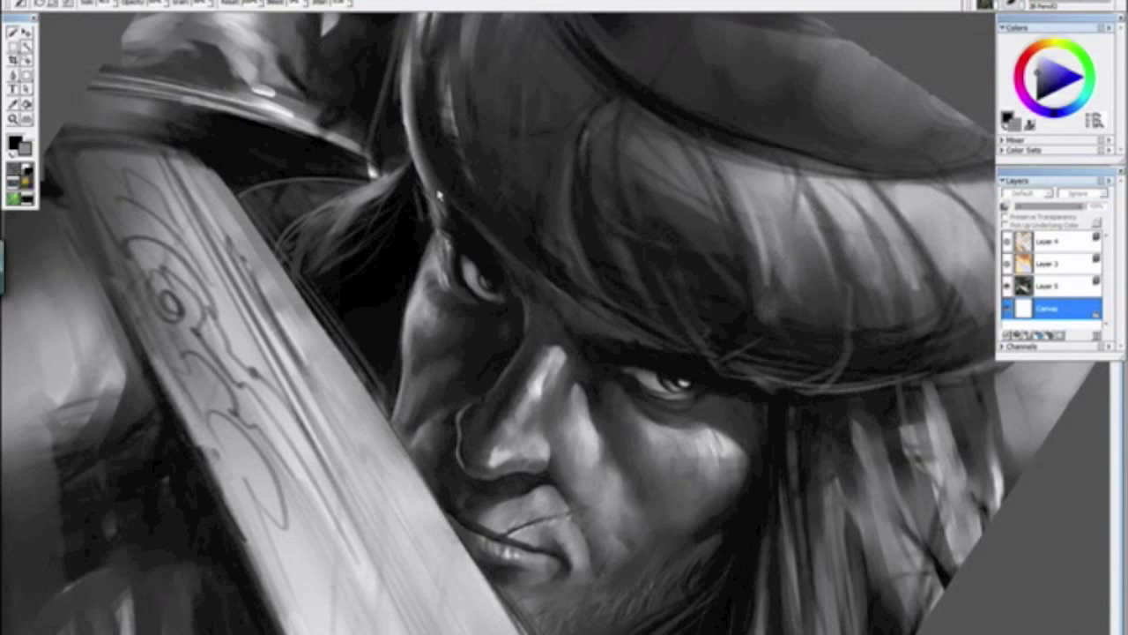
{"action": "left_click", "coordinate": [433, 188], "text": "alt"}
{"action": "left_click", "coordinate": [429, 186], "text": "alt"}
{"action": "left_click", "coordinate": [1045, 283]}
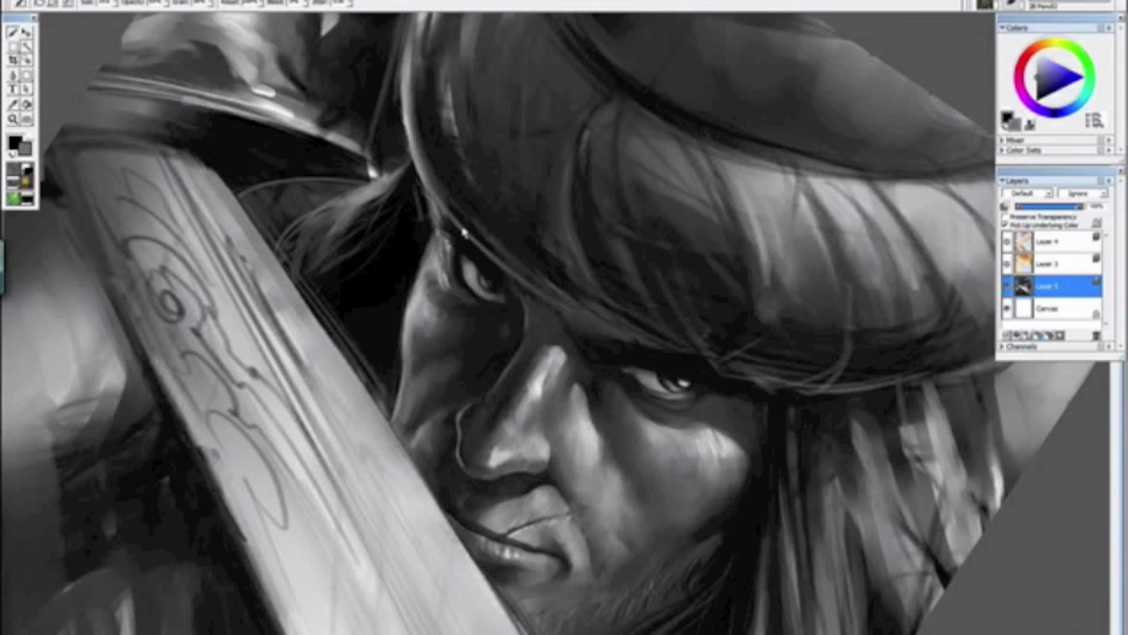
Step: Examine the turban's rim and both eyes, first at overview size and at close range
{"action": "key", "text": "ctrl+minus"}
{"action": "key", "text": "ctrl+minus"}
{"action": "key", "text": "ctrl+minus"}
{"action": "key", "text": "ctrl+minus"}
{"action": "key", "text": "ctrl+minus"}
{"action": "key", "text": "ctrl+minus"}
{"action": "key", "text": "ctrl+minus"}
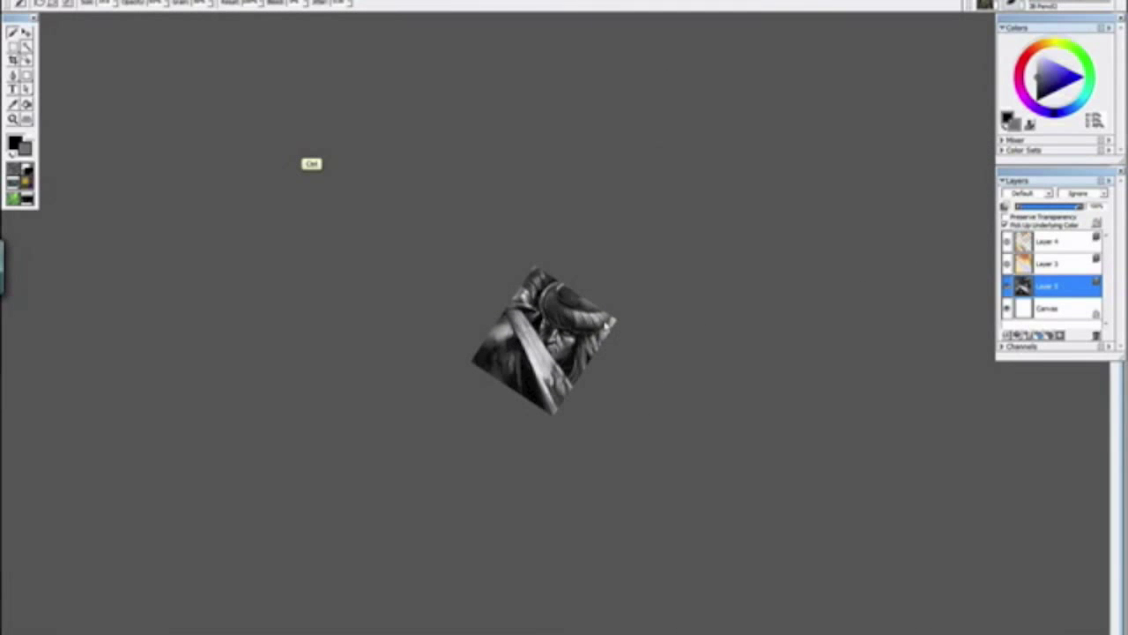
{"action": "key", "text": "ctrl+plus"}
{"action": "key", "text": "ctrl+plus"}
{"action": "key", "text": "ctrl+plus"}
{"action": "key", "text": "ctrl+plus"}
{"action": "key", "text": "ctrl+plus"}
{"action": "key", "text": "ctrl+plus"}
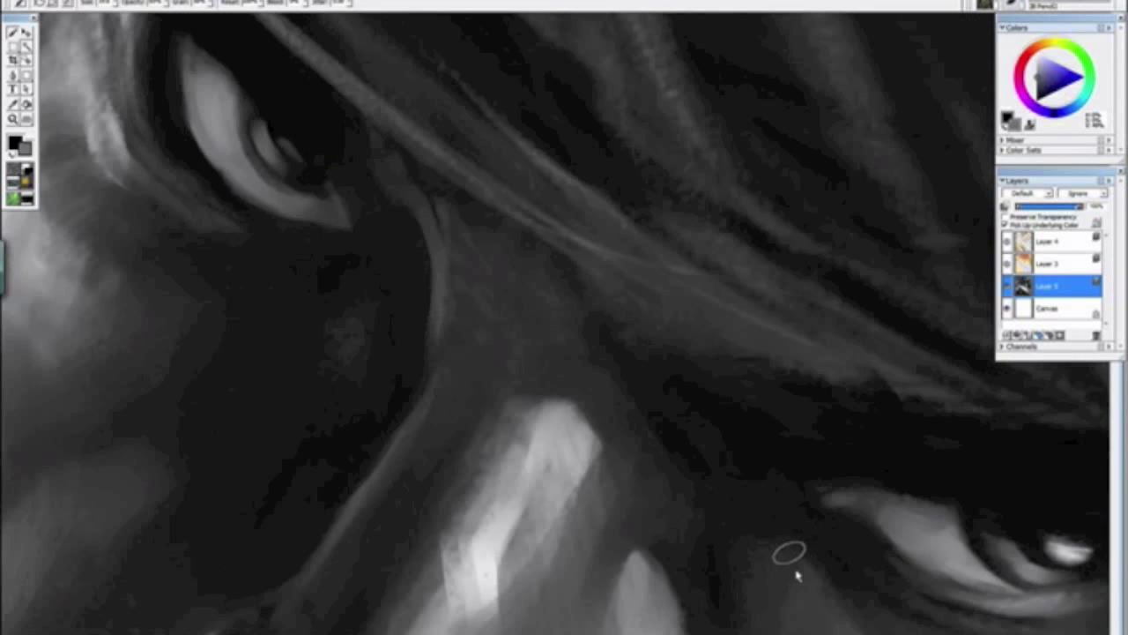
Step: Refine the shading below the lit eye with dark and mid grey tones sampled around its lower eyelid
{"action": "left_click_drag", "start_coordinate": [834, 565], "coordinate": [481, 235]}
{"action": "left_click", "coordinate": [486, 238], "text": "alt"}
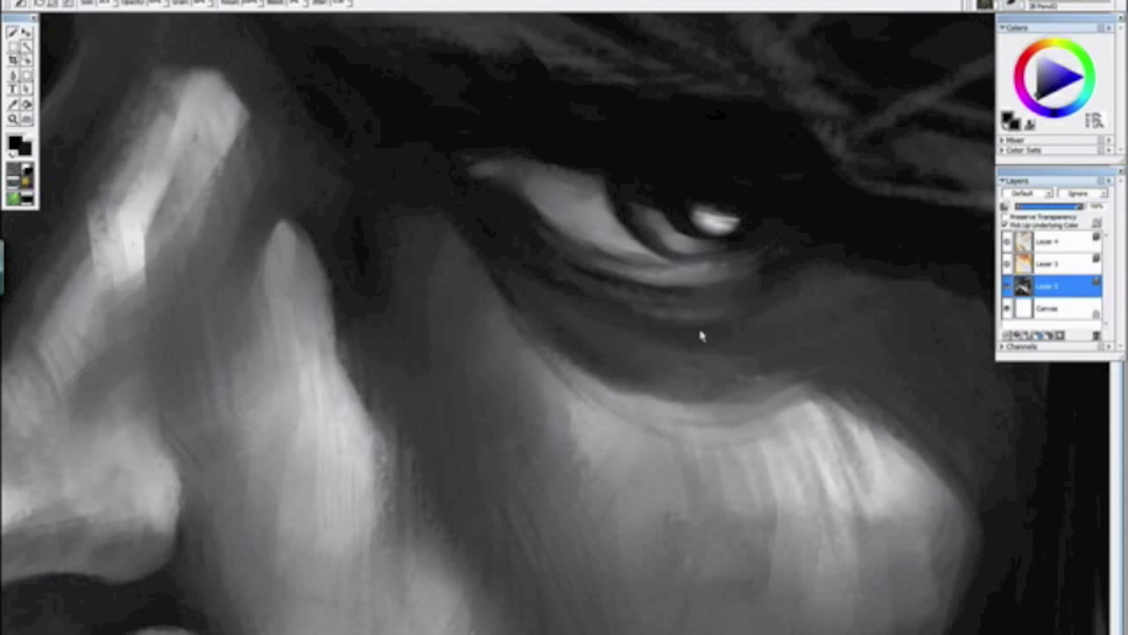
{"action": "left_click", "coordinate": [658, 274], "text": "alt"}
{"action": "left_click_drag", "start_coordinate": [511, 277], "coordinate": [625, 423]}
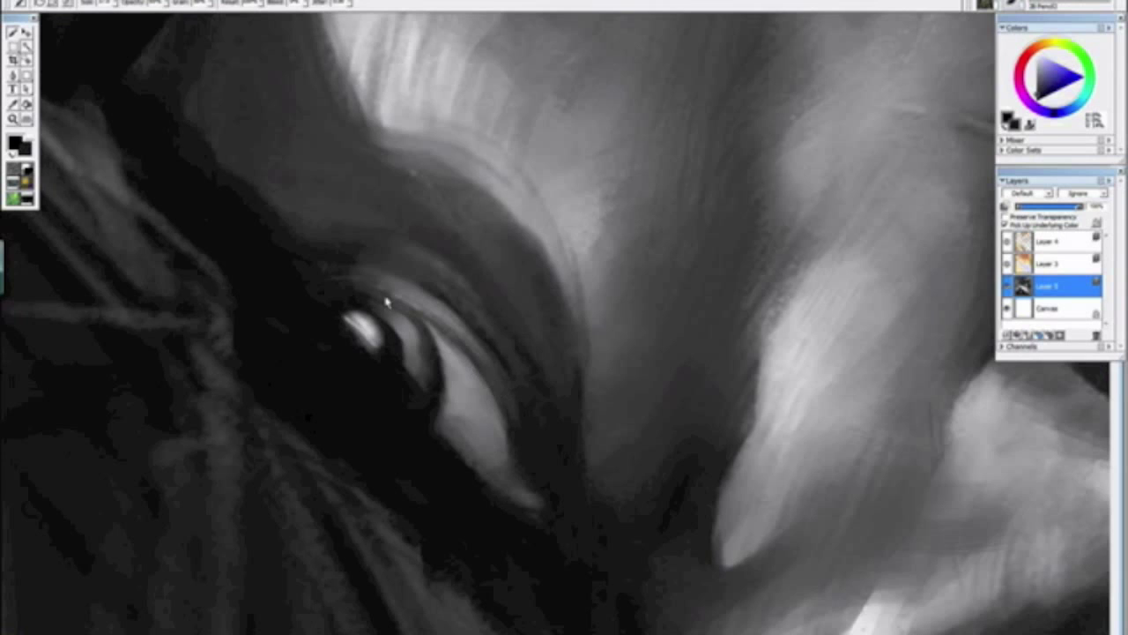
Step: Examine the lit eye's reworked lower eyelid against the whole upright painting and in close-up
{"action": "key", "text": "ctrl+minus"}
{"action": "key", "text": "ctrl+minus"}
{"action": "key", "text": "ctrl+minus"}
{"action": "key", "text": "alt+space"}
{"action": "left_click", "coordinate": [624, 493], "text": "alt"}
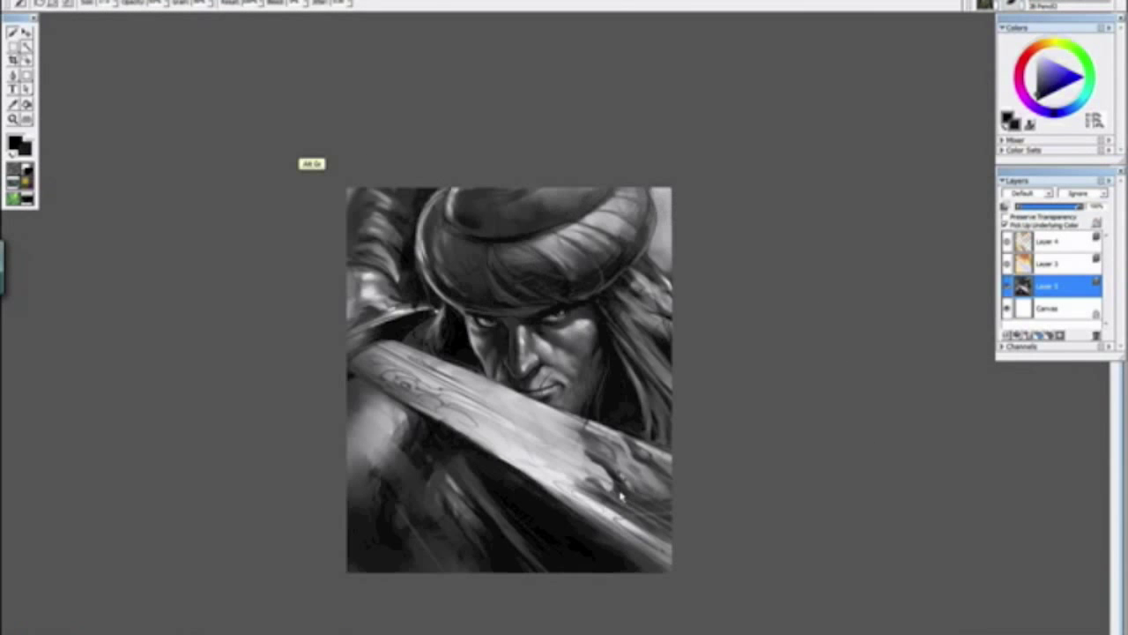
{"action": "key", "text": "ctrl+minus"}
{"action": "key", "text": "ctrl+minus"}
{"action": "key", "text": "ctrl+plus"}
{"action": "key", "text": "ctrl+plus"}
{"action": "key", "text": "ctrl+plus"}
{"action": "key", "text": "ctrl+plus"}
{"action": "key", "text": "ctrl+plus"}
{"action": "key", "text": "ctrl+plus"}
{"action": "key", "text": "ctrl+plus"}
{"action": "key", "text": "ctrl+plus"}
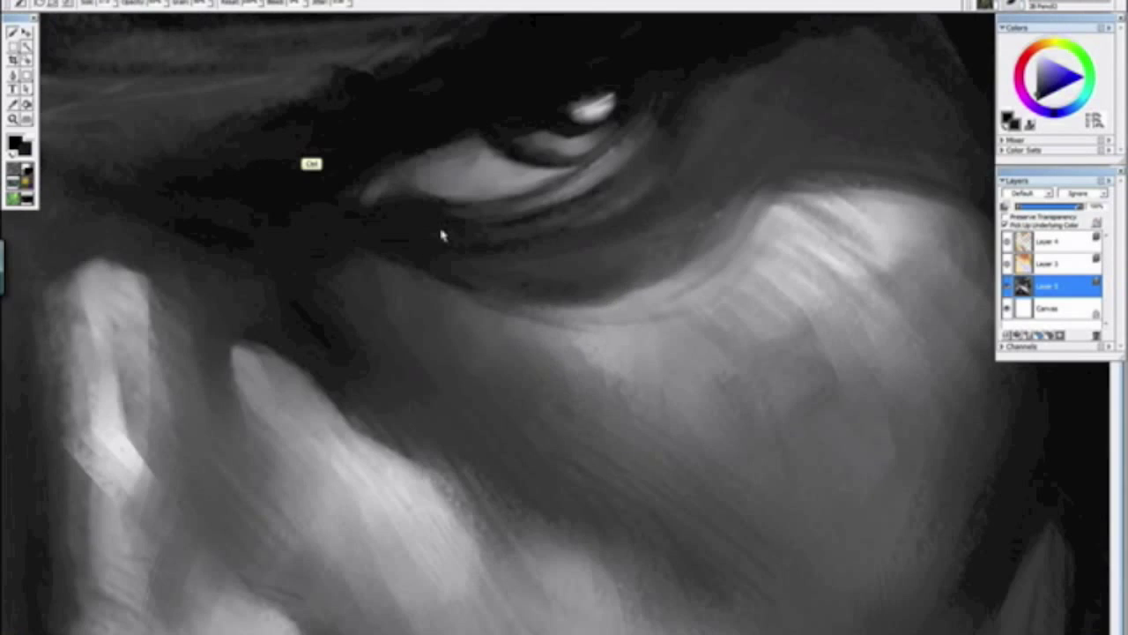
{"action": "key", "text": "ctrl+plus"}
Step: Paint fine curved crease strokes along the lit eye's lower eyelid
{"action": "left_click_drag", "start_coordinate": [436, 343], "coordinate": [551, 454]}
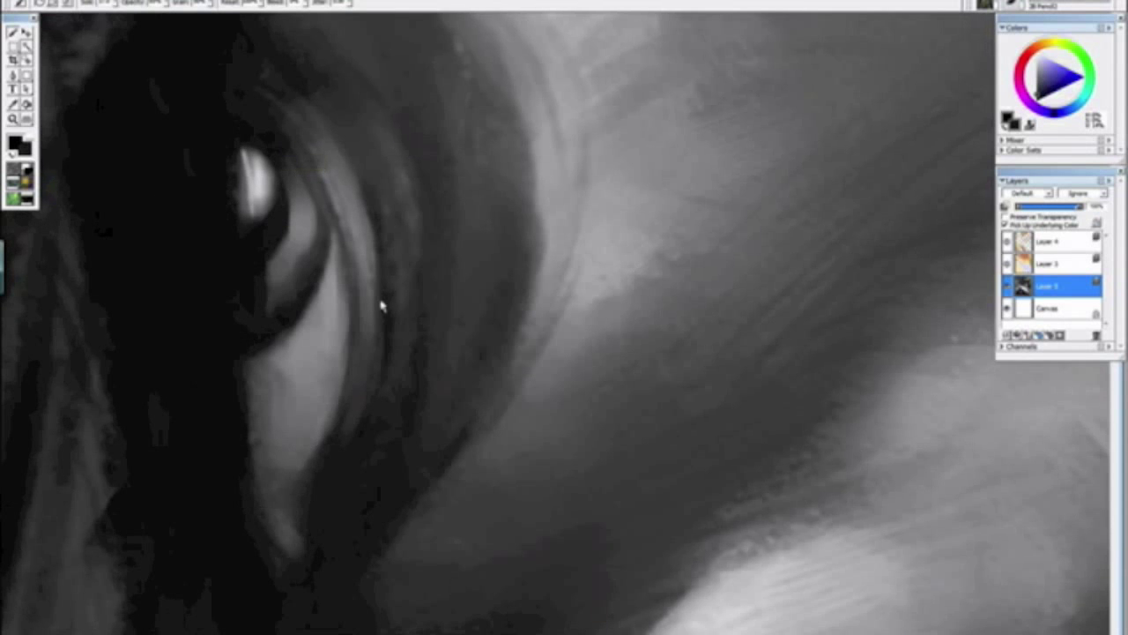
{"action": "left_click_drag", "start_coordinate": [380, 305], "coordinate": [521, 446]}
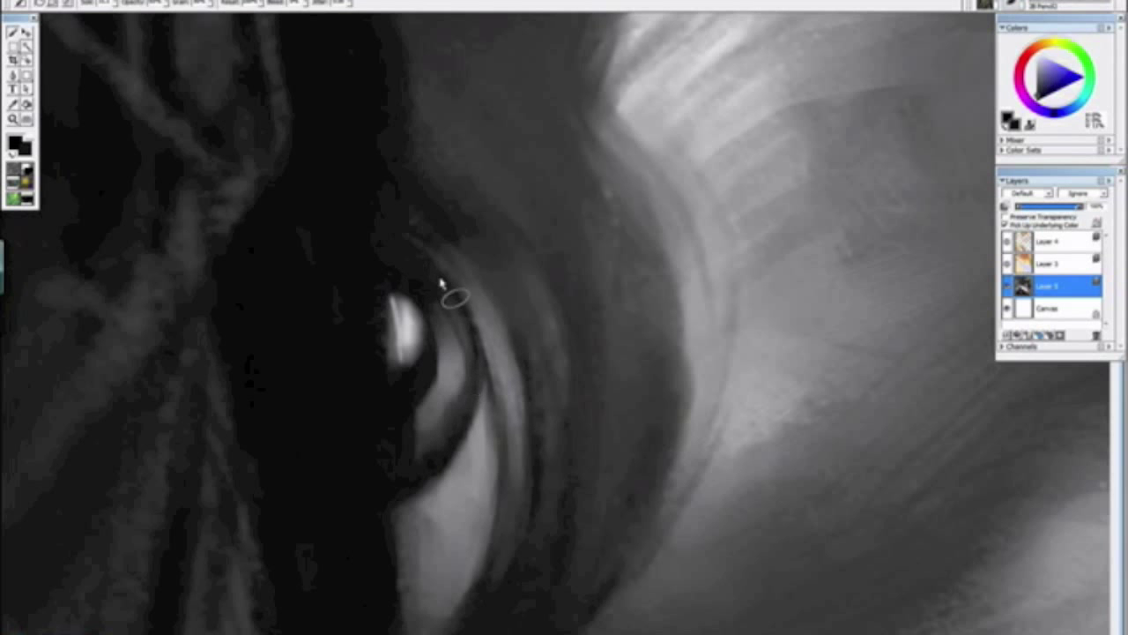
{"action": "left_click_drag", "start_coordinate": [455, 265], "coordinate": [518, 438]}
{"action": "left_click_drag", "start_coordinate": [446, 259], "coordinate": [521, 481]}
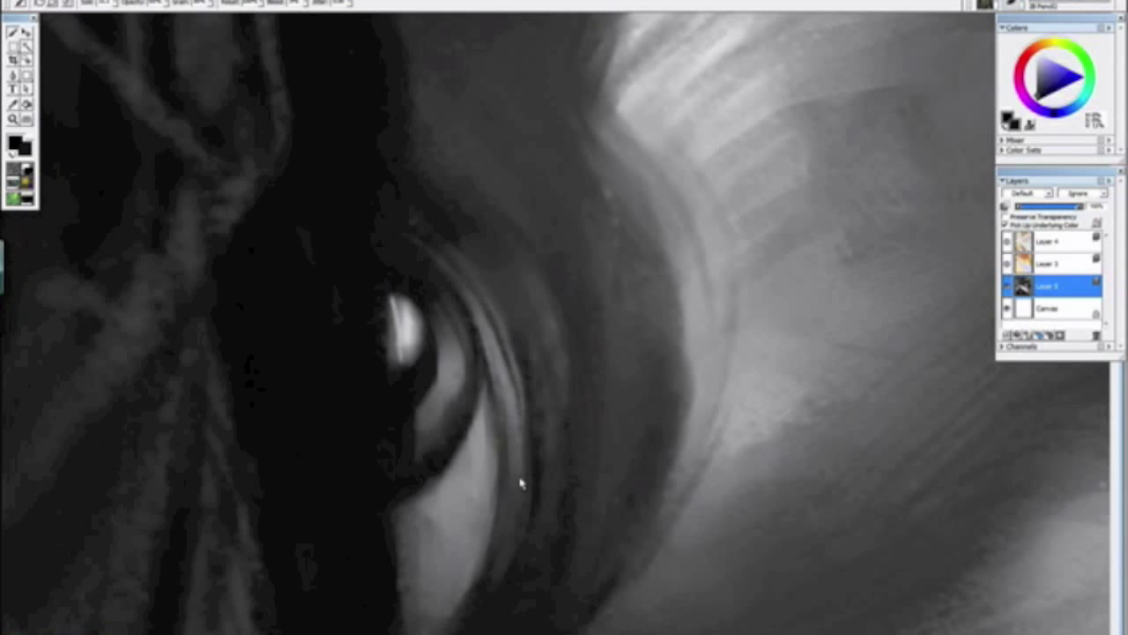
Step: Examine the whole upright painting, followed by the mouth, jaw and hair at a larger size
{"action": "key", "text": "ctrl+minus"}
{"action": "key", "text": "ctrl+minus"}
{"action": "key", "text": "ctrl+minus"}
{"action": "key", "text": "ctrl+minus"}
{"action": "key", "text": "ctrl+minus"}
{"action": "left_click_drag", "start_coordinate": [675, 513], "coordinate": [373, 218]}
{"action": "left_click", "coordinate": [375, 284]}
{"action": "key", "text": "ctrl+minus"}
{"action": "key", "text": "ctrl+minus"}
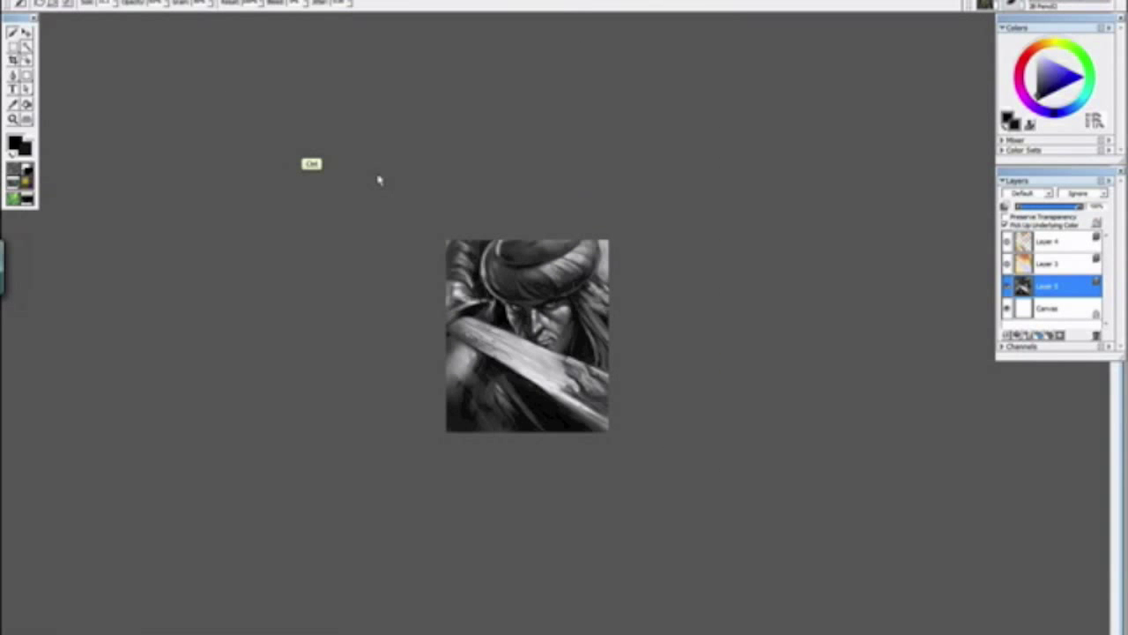
{"action": "key", "text": "ctrl+plus"}
{"action": "key", "text": "ctrl+plus"}
{"action": "key", "text": "ctrl+plus"}
{"action": "key", "text": "ctrl+plus"}
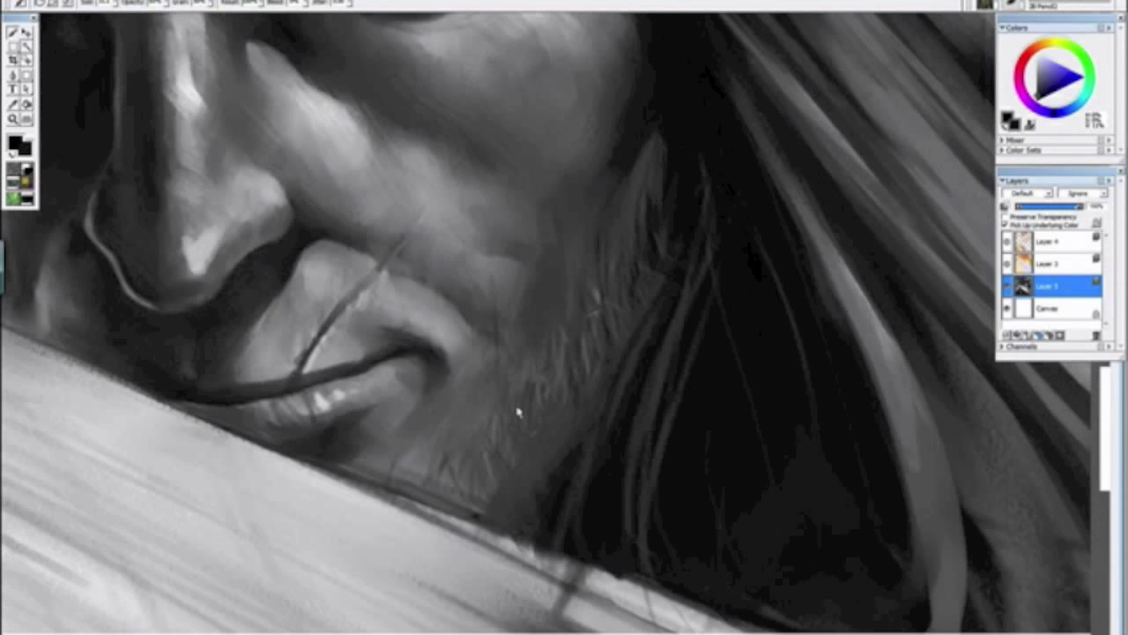
Step: Paint fine beard stubble across the jaw and lower cheek beside the mouth with sampled grey tones
{"action": "mouse_move", "coordinate": [641, 318]}
{"action": "left_mouse_down"}
{"action": "mouse_move", "coordinate": [561, 236]}
{"action": "mouse_move", "coordinate": [541, 326]}
{"action": "left_mouse_up"}
{"action": "left_click", "coordinate": [518, 216], "text": "alt"}
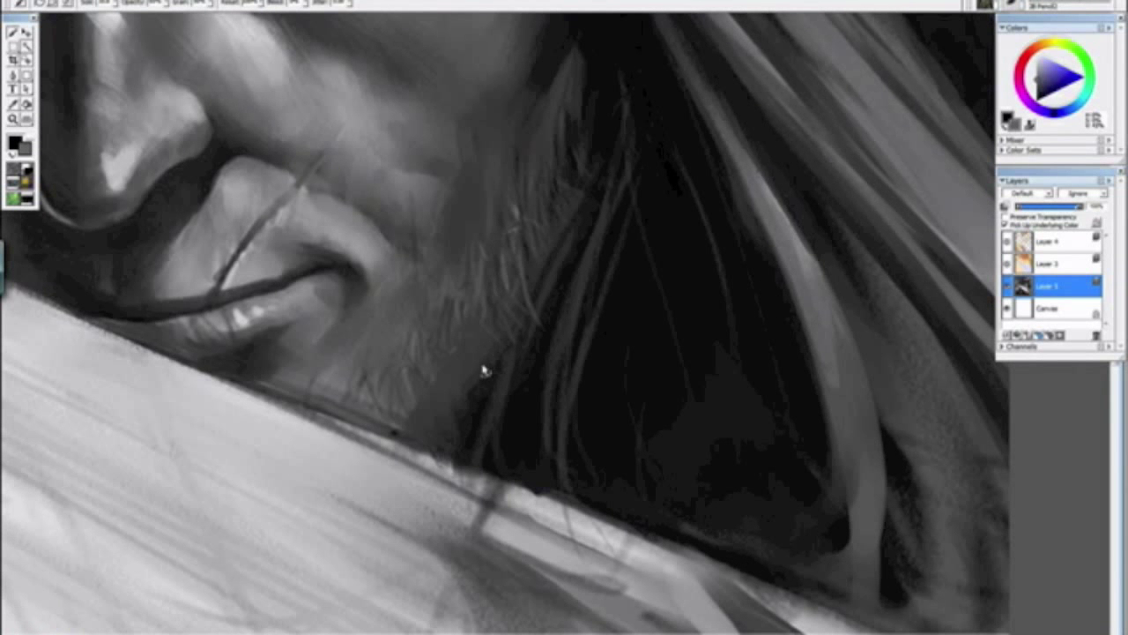
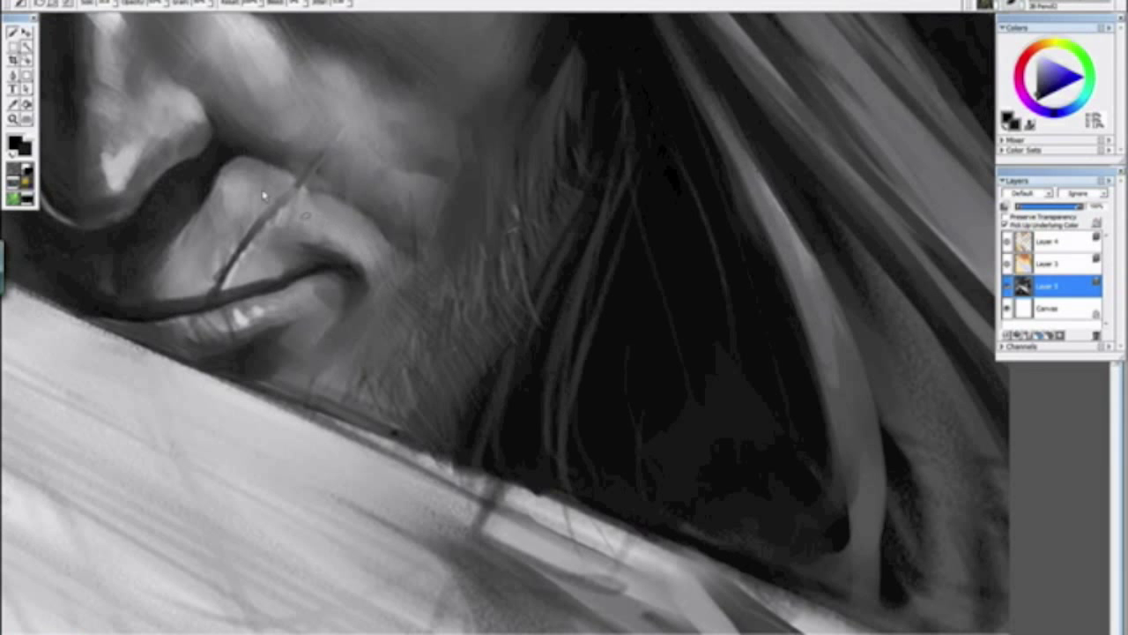
{"action": "key", "text": "ctrl+minus"}
{"action": "key", "text": "ctrl+minus"}
{"action": "key", "text": "ctrl+minus"}
{"action": "scroll", "coordinate": [333, 182], "scroll_direction": "down", "scroll_amount": 2}
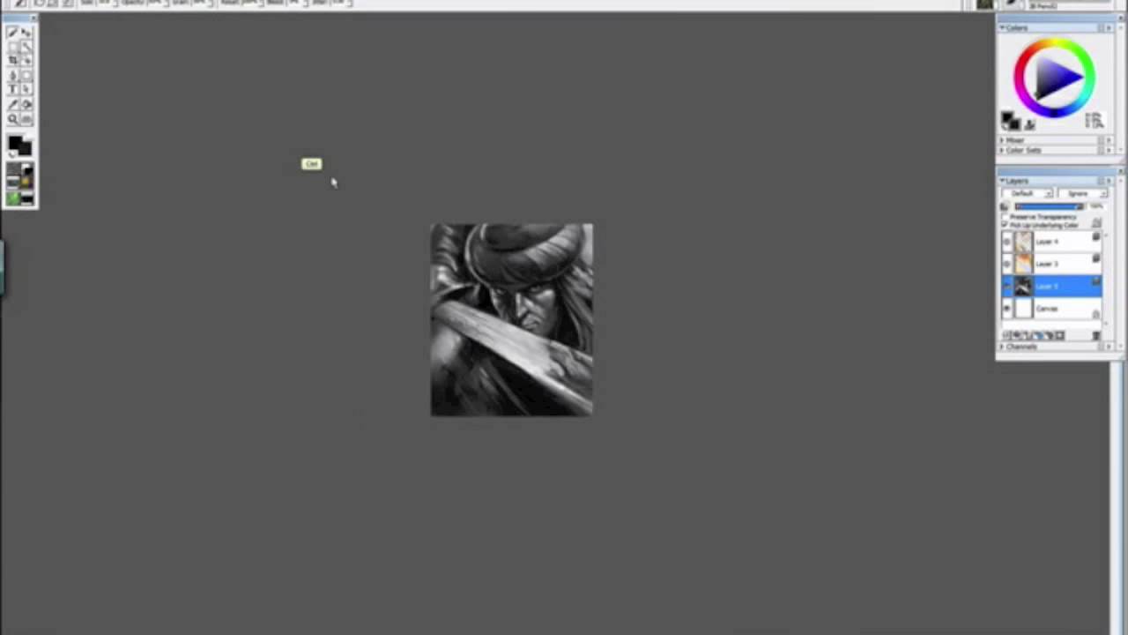
{"action": "scroll", "coordinate": [333, 181], "scroll_direction": "up", "scroll_amount": 6}
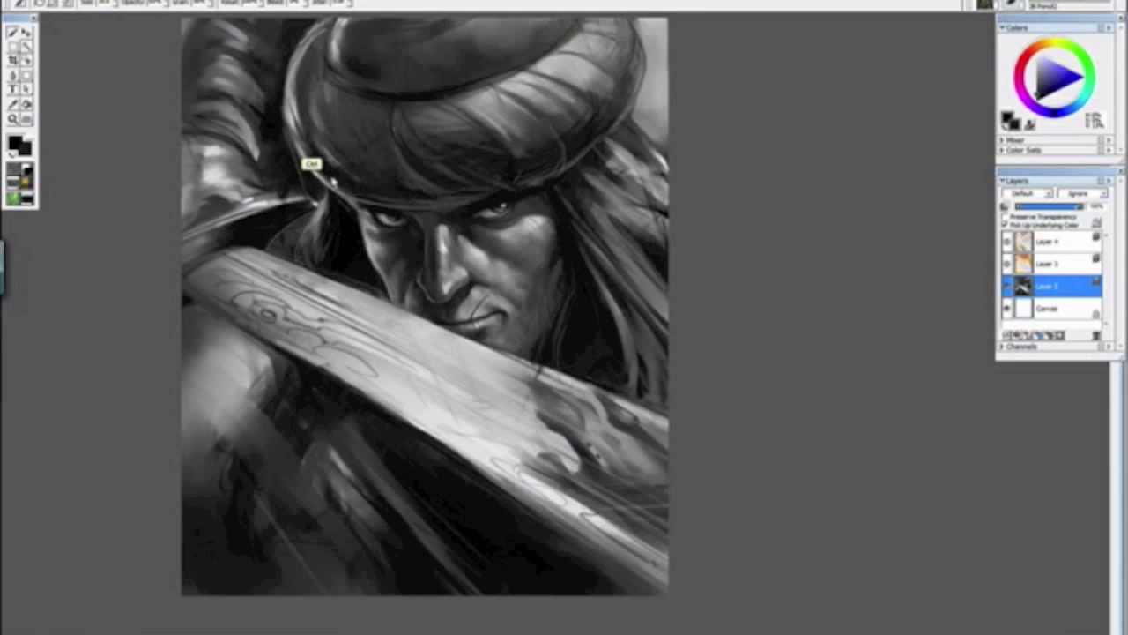
{"action": "scroll", "coordinate": [333, 182], "scroll_direction": "up", "scroll_amount": 2}
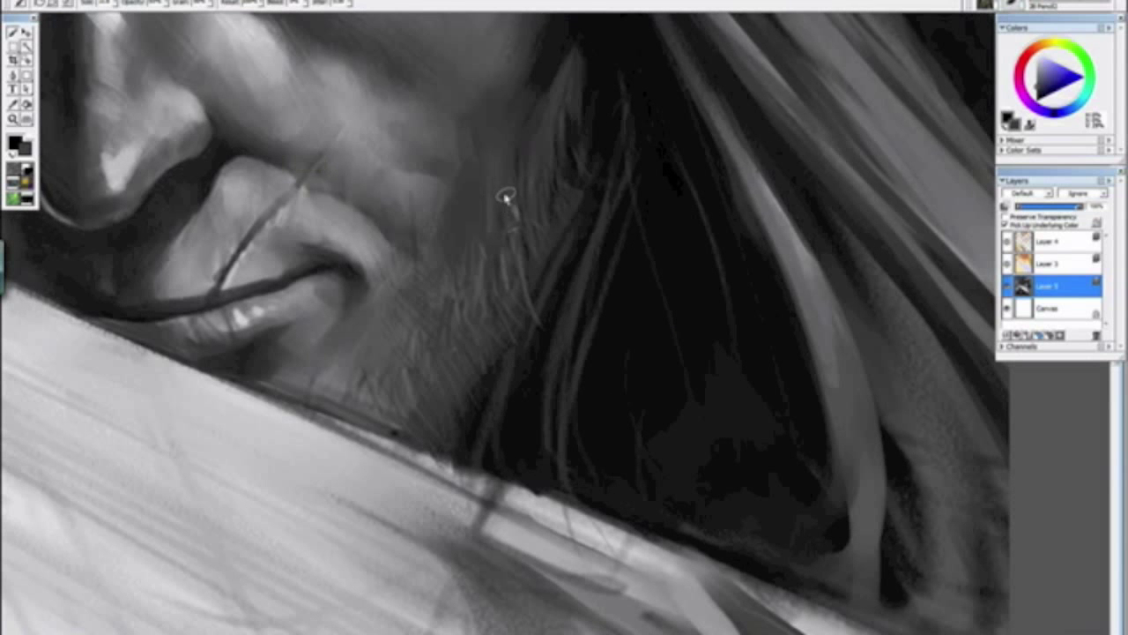
Step: Sharpen the dark line between the lips with a sampled dark tone and check the mouth against the full painting
{"action": "left_click_drag", "start_coordinate": [436, 368], "coordinate": [284, 396]}
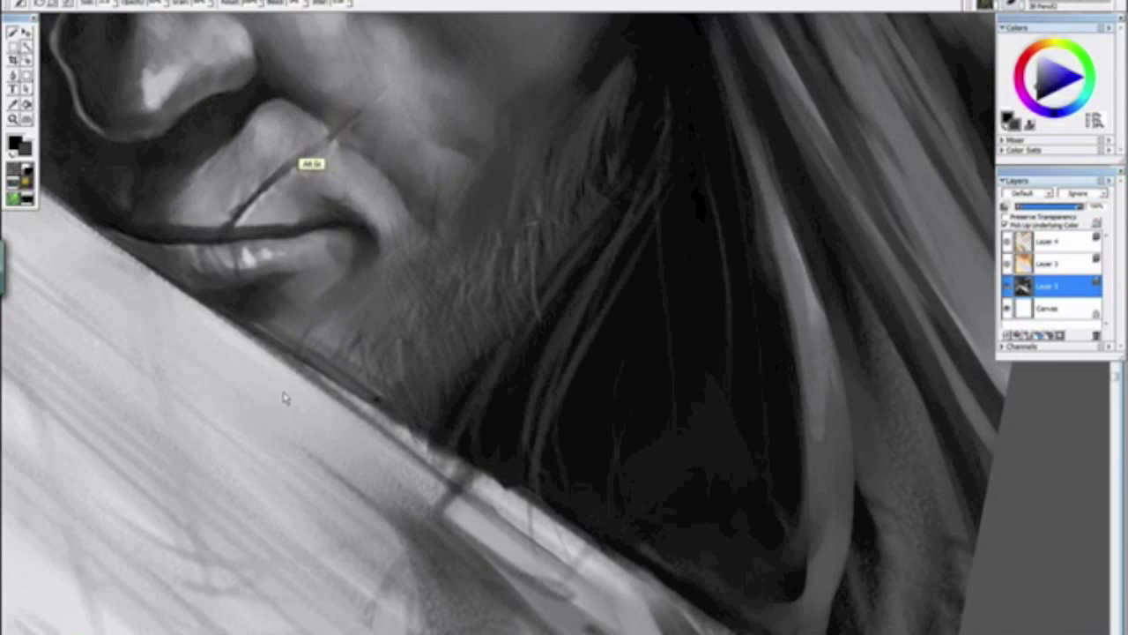
{"action": "left_click", "coordinate": [356, 235], "text": "alt"}
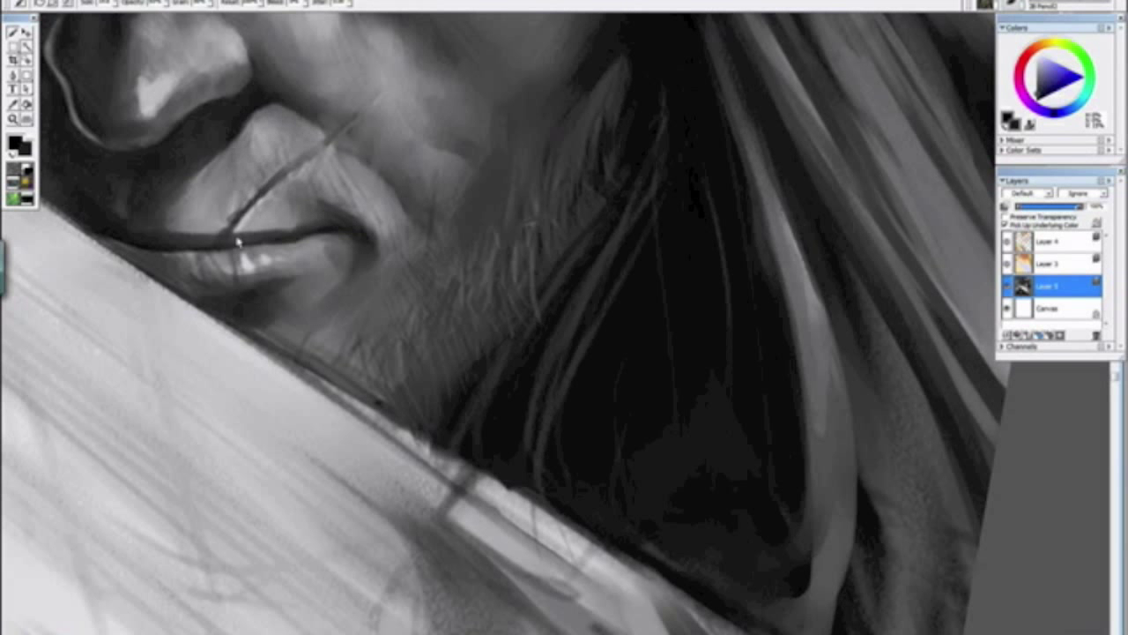
{"action": "scroll", "coordinate": [238, 242], "scroll_direction": "down", "scroll_amount": 5}
{"action": "left_click_drag", "start_coordinate": [512, 423], "coordinate": [351, 278]}
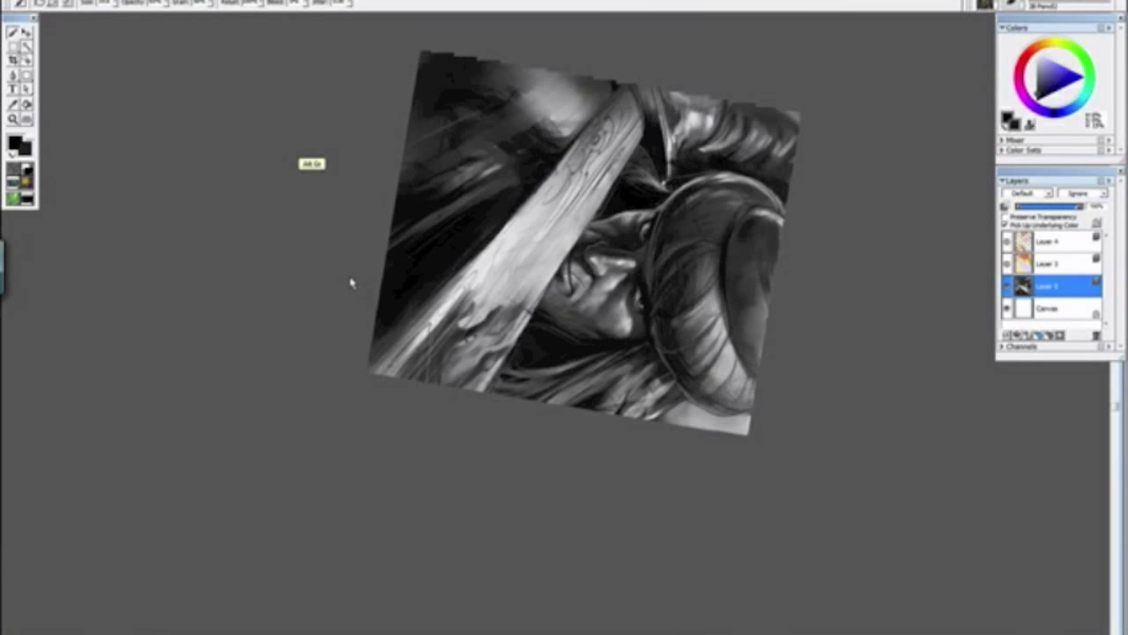
{"action": "left_click", "coordinate": [352, 282], "text": "alt"}
{"action": "key", "text": "ctrl+minus"}
{"action": "key", "text": "ctrl+minus"}
{"action": "key", "text": "ctrl+minus"}
{"action": "scroll", "coordinate": [236, 205], "scroll_direction": "up", "scroll_amount": 10}
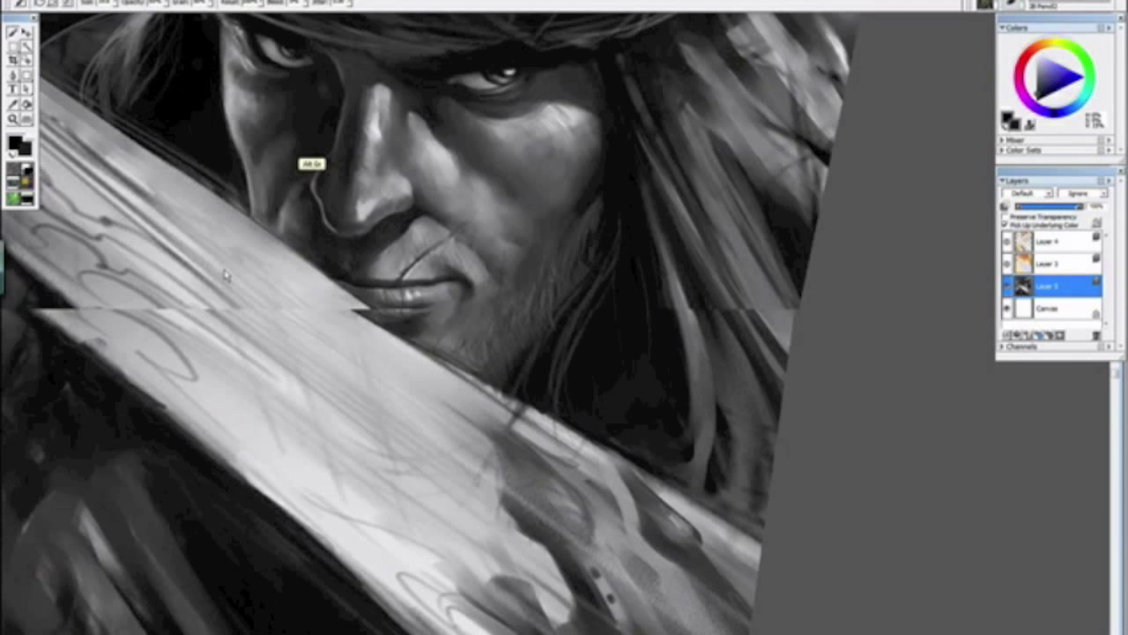
Step: Clean up the blade's lower edge beside the engraved ornament with a sampled light grey
{"action": "left_click_drag", "start_coordinate": [224, 275], "coordinate": [499, 330]}
{"action": "left_click_drag", "start_coordinate": [367, 435], "coordinate": [355, 409]}
{"action": "left_click", "coordinate": [451, 427], "text": "alt"}
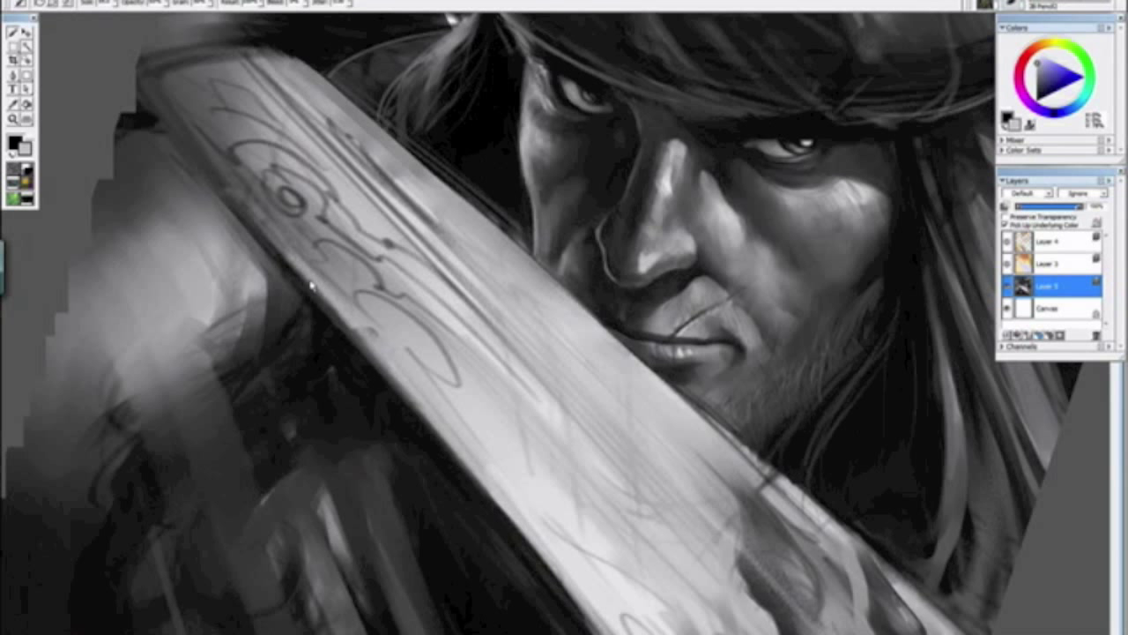
{"action": "key", "text": "ctrl+minus"}
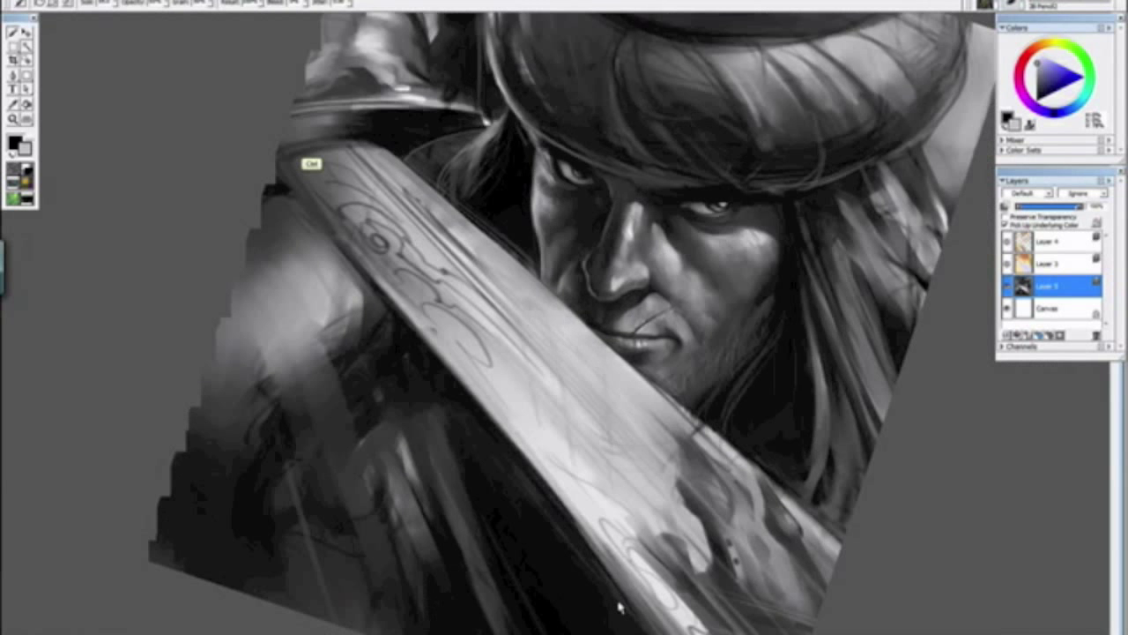
{"action": "key", "text": "ctrl+minus"}
{"action": "key", "text": "ctrl+minus"}
{"action": "key", "text": "ctrl+minus"}
{"action": "key", "text": "ctrl+minus"}
{"action": "key", "text": "ctrl+minus"}
{"action": "key", "text": "alt+space"}
{"action": "left_click", "coordinate": [414, 302], "text": "alt"}
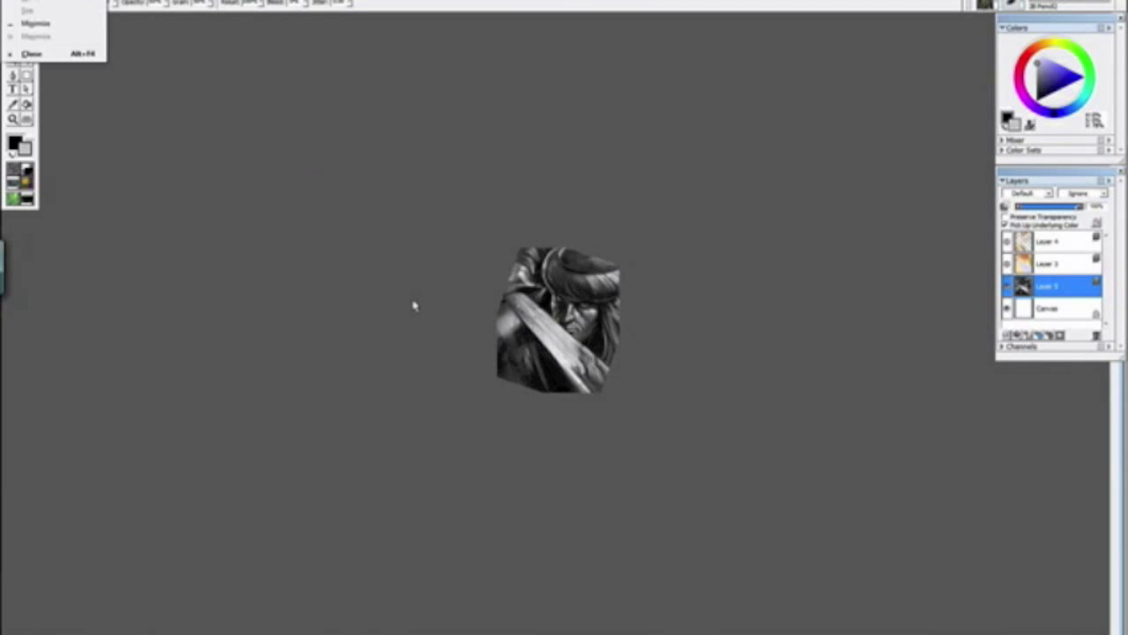
Step: Touch up the blade's upper edge where it meets the shadowed cheek, using dark grey
{"action": "key", "text": "ctrl+minus"}
{"action": "key", "text": "ctrl+plus"}
{"action": "key", "text": "ctrl+plus"}
{"action": "key", "text": "ctrl+plus"}
{"action": "key", "text": "ctrl+plus"}
{"action": "key", "text": "ctrl+plus"}
{"action": "key", "text": "ctrl+plus"}
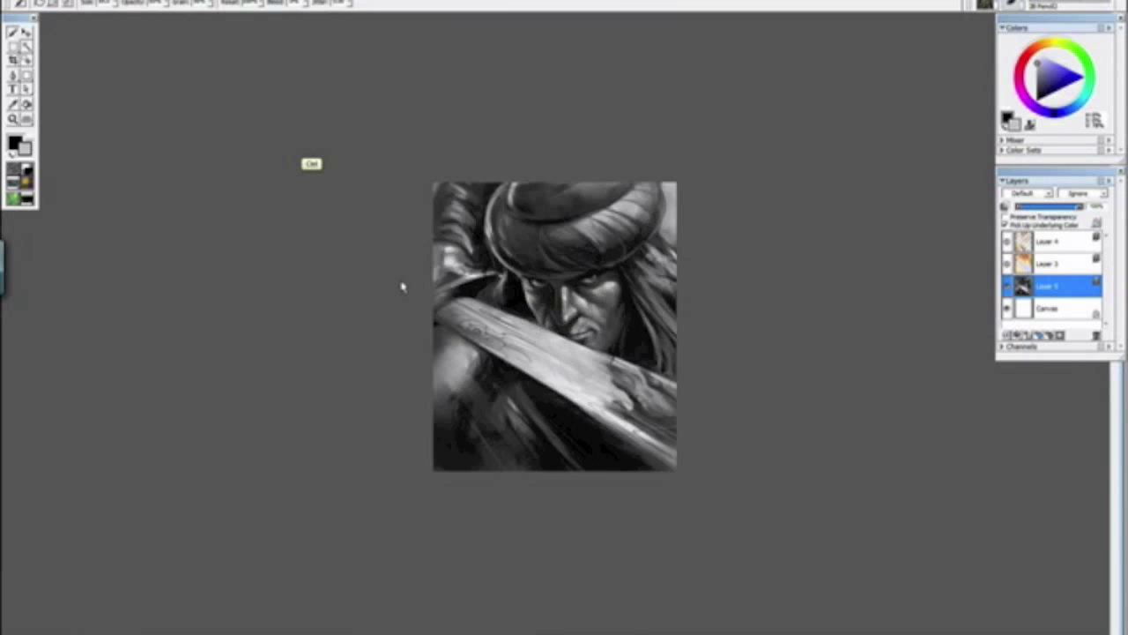
{"action": "key", "text": "ctrl+plus"}
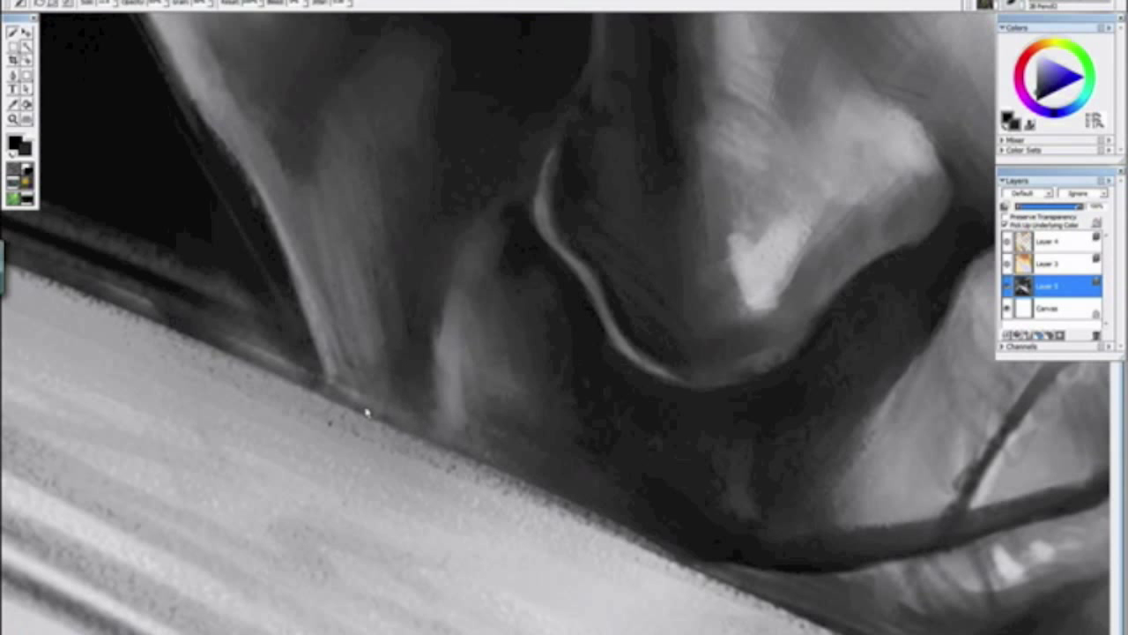
Step: Examine the retouched blade edge against the face in the whole upright painting
{"action": "key", "text": "ctrl+minus"}
{"action": "key", "text": "ctrl+minus"}
{"action": "key", "text": "ctrl+minus"}
{"action": "key", "text": "ctrl+minus"}
{"action": "key", "text": "ctrl+minus"}
{"action": "key", "text": "ctrl+minus"}
{"action": "key", "text": "ctrl+minus"}
{"action": "left_click_drag", "start_coordinate": [358, 322], "coordinate": [532, 500]}
{"action": "left_click", "coordinate": [532, 500]}
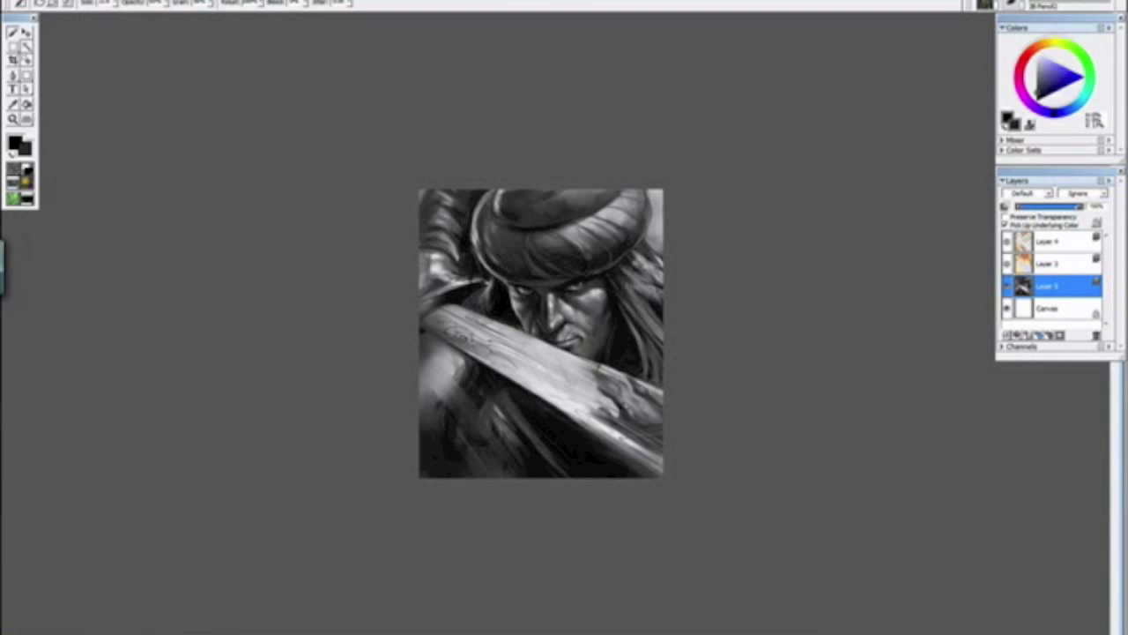
Step: Flip the canvas horizontally and check the mirrored composition at overview and larger sizes
{"action": "left_click", "coordinate": [137, 4]}
{"action": "mouse_move", "coordinate": [83, 21]}
{"action": "left_click", "coordinate": [282, 78]}
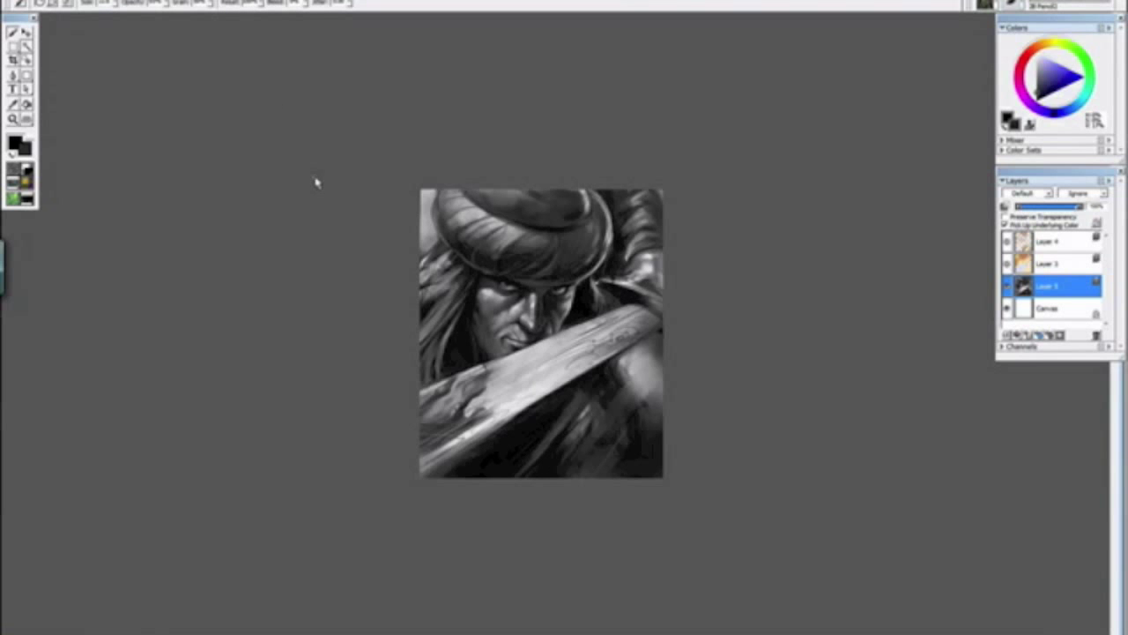
{"action": "key", "text": "ctrl+minus"}
{"action": "key", "text": "ctrl+minus"}
{"action": "scroll", "coordinate": [322, 185], "scroll_direction": "up", "scroll_amount": 6}
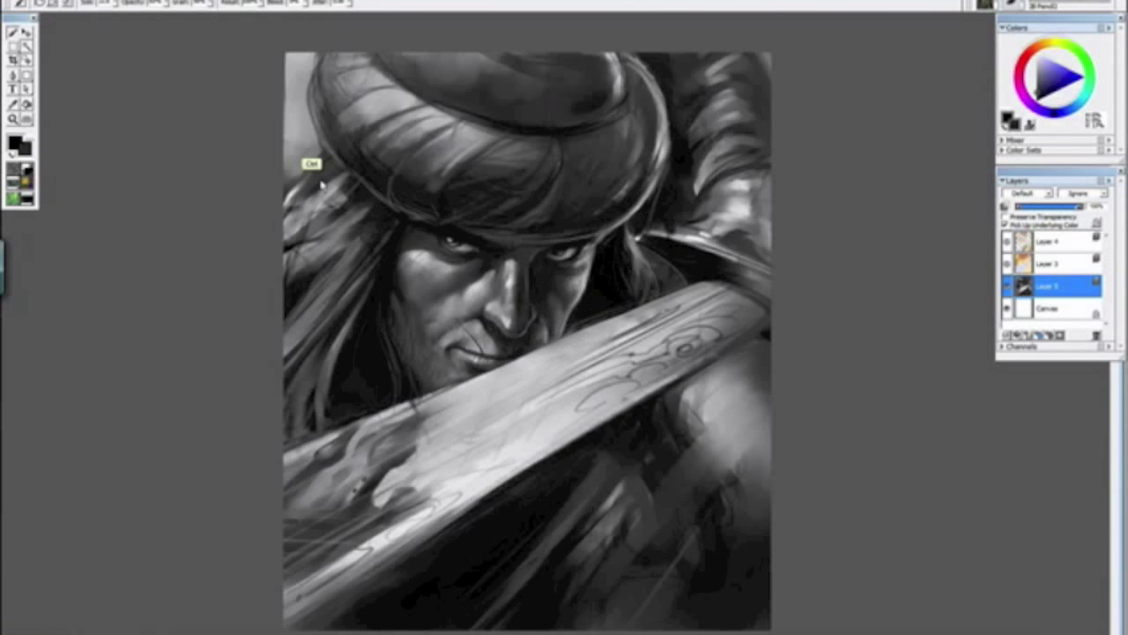
Step: Refine the shadowed cheek's outline where it meets the blade with small dark strokes, and recheck the whole painting
{"action": "left_click_drag", "start_coordinate": [301, 319], "coordinate": [431, 393]}
{"action": "key", "text": "ctrl+plus"}
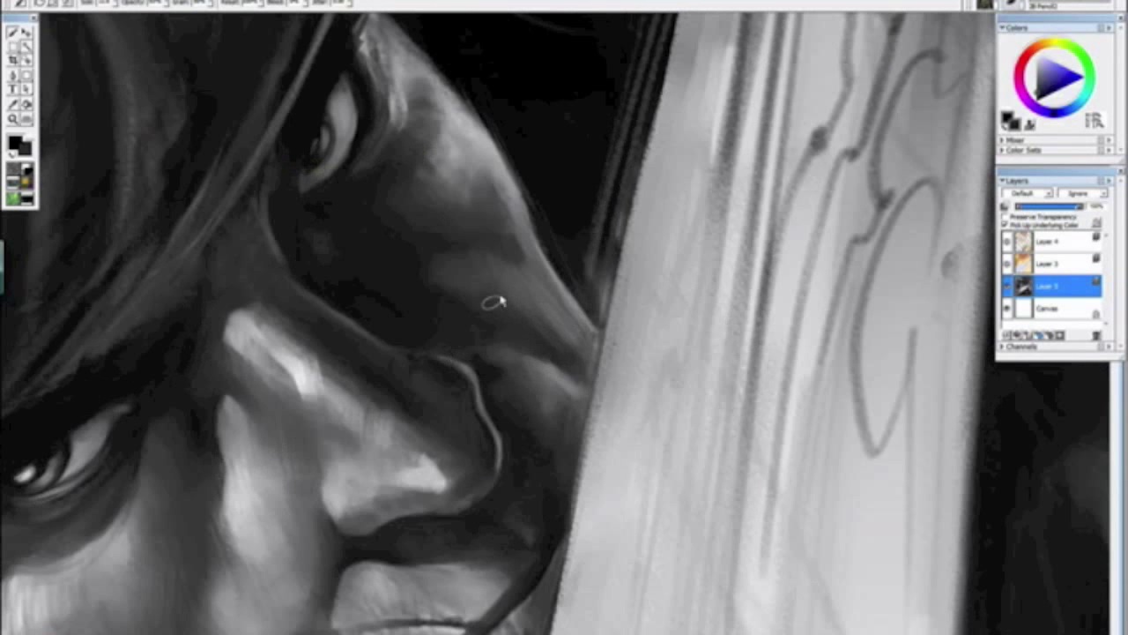
{"action": "left_click_drag", "start_coordinate": [551, 257], "coordinate": [595, 319]}
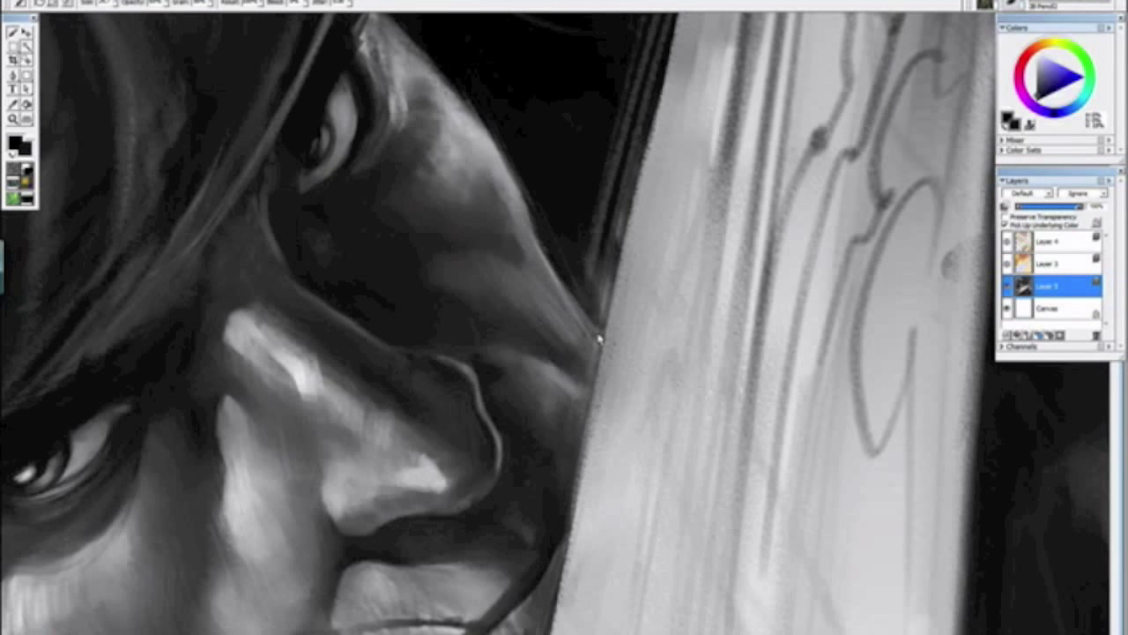
{"action": "left_click_drag", "start_coordinate": [561, 268], "coordinate": [582, 313]}
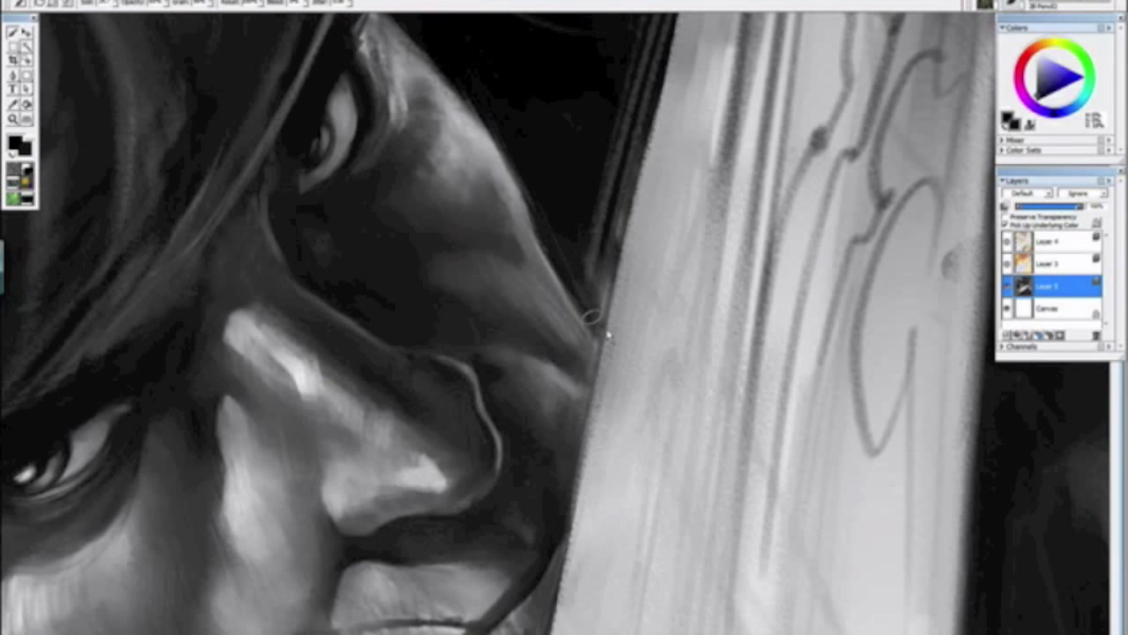
{"action": "scroll", "coordinate": [605, 327], "scroll_direction": "down", "scroll_amount": 6}
{"action": "mouse_move", "coordinate": [592, 454]}
{"action": "left_mouse_down"}
{"action": "mouse_move", "coordinate": [487, 364]}
{"action": "mouse_move", "coordinate": [486, 346]}
{"action": "left_mouse_up"}
{"action": "left_click", "coordinate": [486, 346], "text": "alt"}
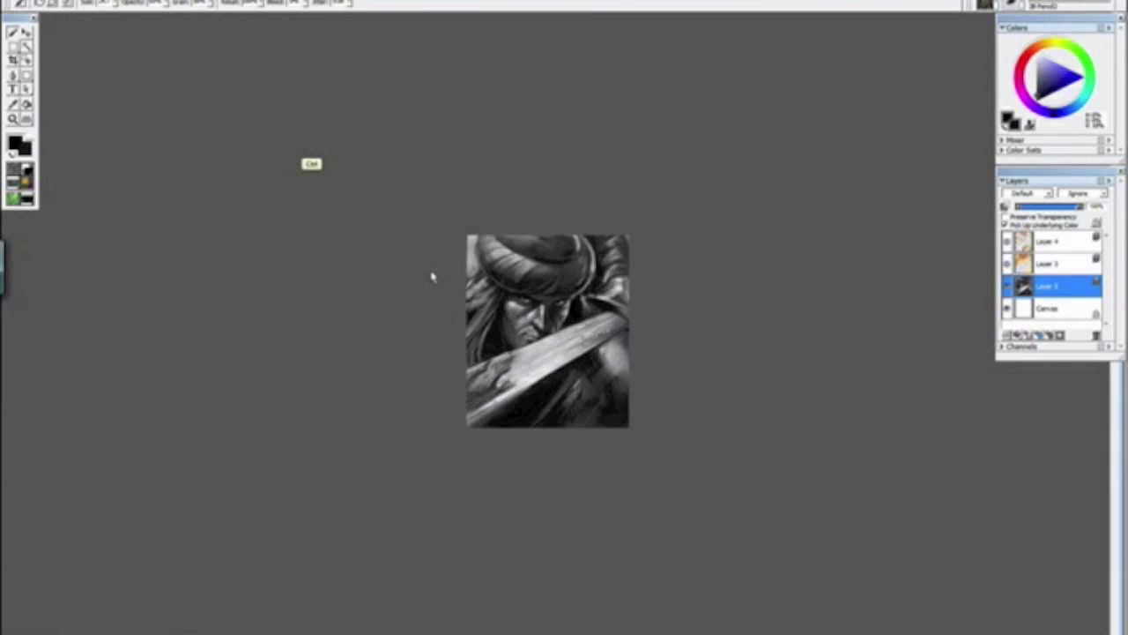
Step: Define the thin hair strands hanging between the cheek and the raised collar with fine grey lines
{"action": "scroll", "coordinate": [432, 277], "scroll_direction": "up", "scroll_amount": 8}
{"action": "key", "text": "ctrl+alt"}
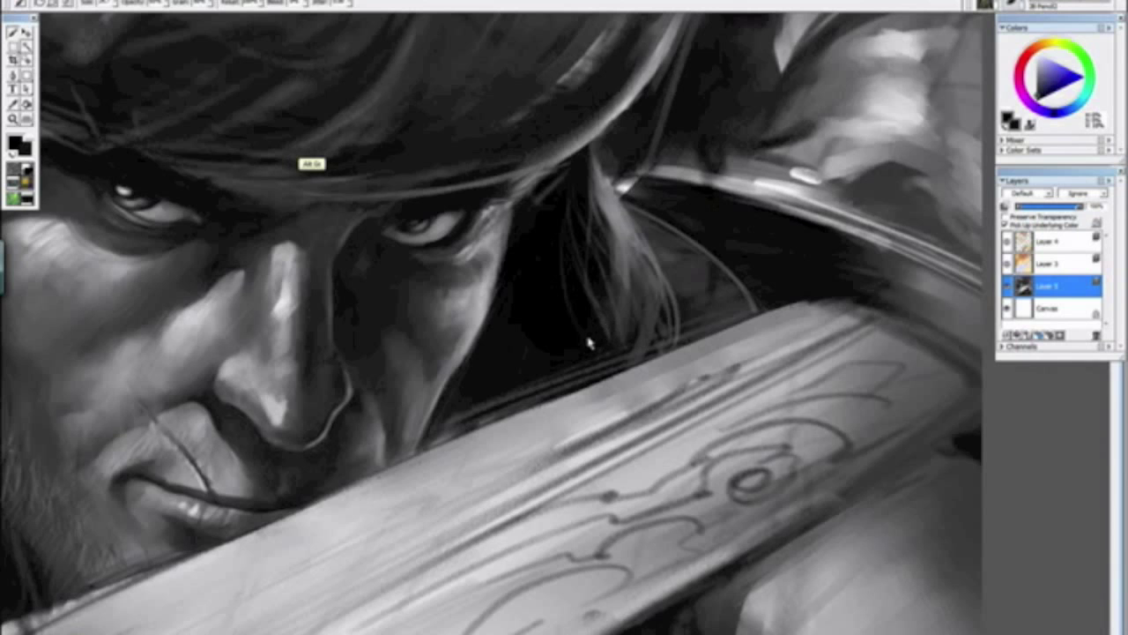
{"action": "mouse_move", "coordinate": [629, 356]}
{"action": "left_mouse_down"}
{"action": "mouse_move", "coordinate": [653, 322]}
{"action": "mouse_move", "coordinate": [608, 209]}
{"action": "left_mouse_up"}
{"action": "left_click_drag", "start_coordinate": [662, 325], "coordinate": [605, 168]}
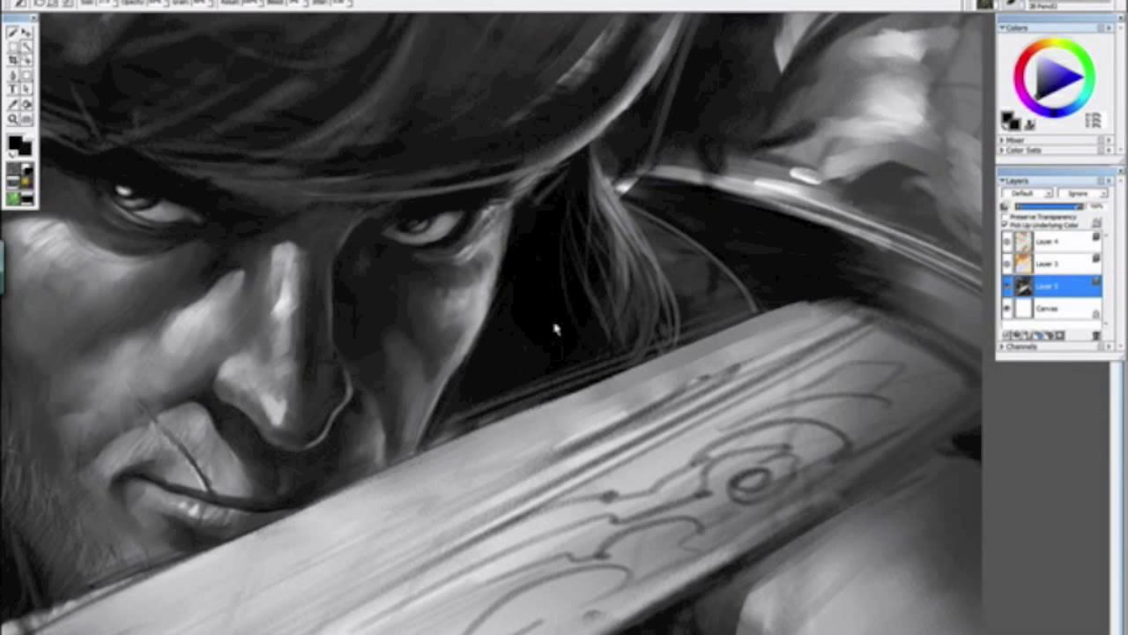
{"action": "scroll", "coordinate": [529, 354], "scroll_direction": "down", "scroll_amount": 7}
{"action": "left_click_drag", "start_coordinate": [323, 327], "coordinate": [503, 492]}
{"action": "left_click", "coordinate": [506, 489], "text": "alt"}
{"action": "left_click_drag", "start_coordinate": [509, 445], "coordinate": [554, 453]}
{"action": "key", "text": "ctrl+plus"}
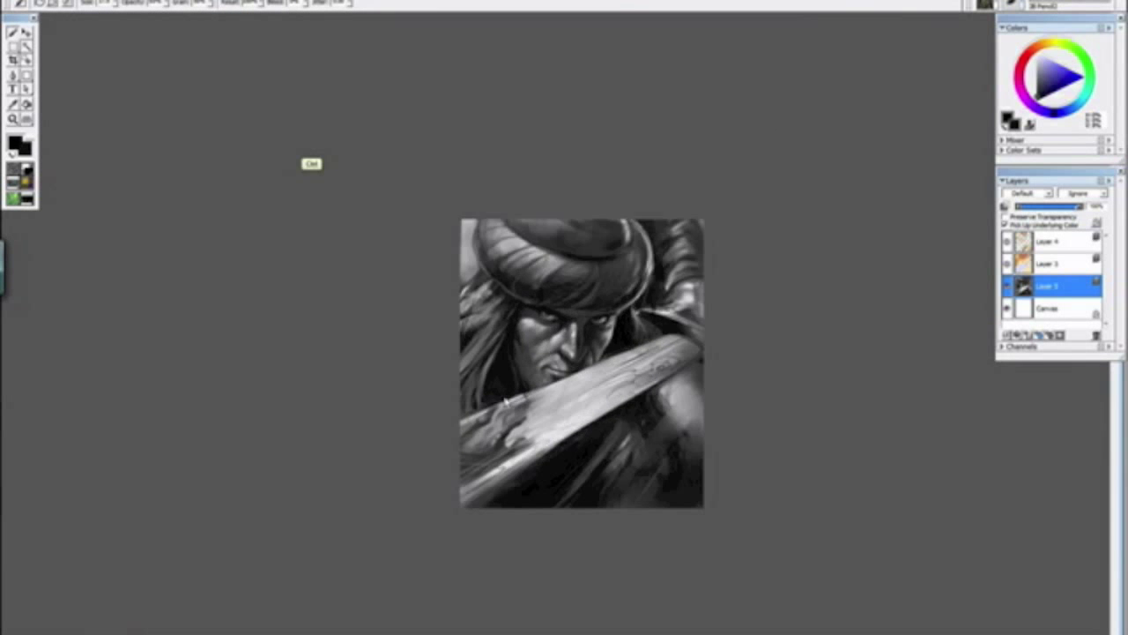
Step: Retouch the turban's lower rim above the brow with the canvas rotated along its curve
{"action": "scroll", "coordinate": [506, 401], "scroll_direction": "up", "scroll_amount": 5}
{"action": "left_click_drag", "start_coordinate": [451, 272], "coordinate": [425, 335]}
{"action": "left_click", "coordinate": [522, 329], "text": "ctrl+alt"}
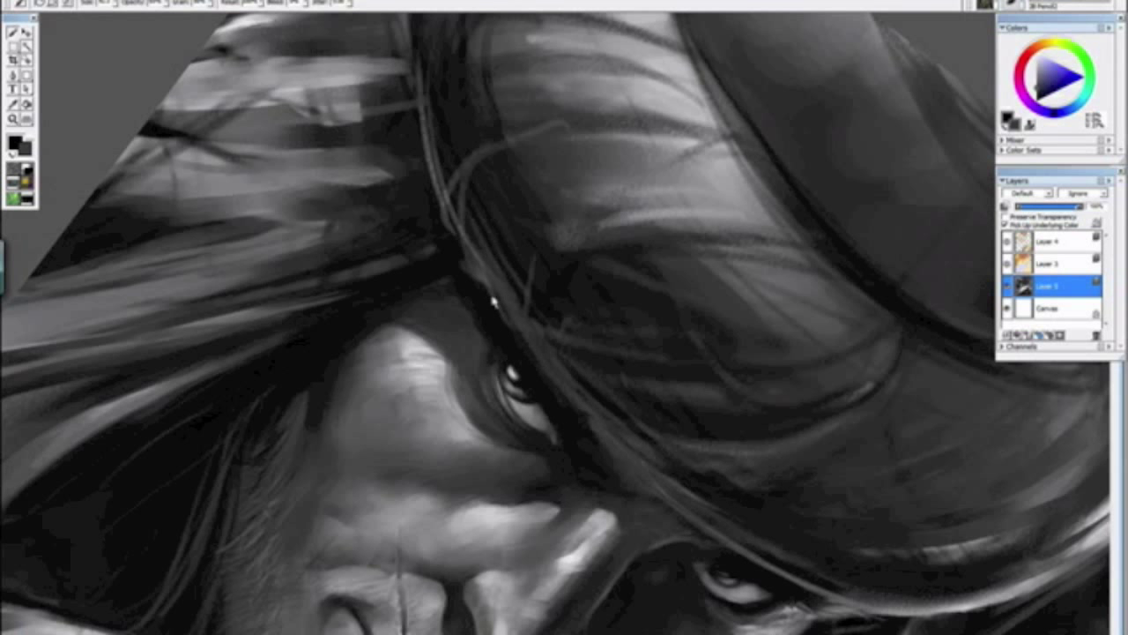
Step: Set the painting upright and examine the retouched turban rim at overview size
{"action": "key", "text": "ctrl+minus"}
{"action": "key", "text": "ctrl+minus"}
{"action": "key", "text": "ctrl+minus"}
{"action": "key", "text": "ctrl+minus"}
{"action": "key", "text": "ctrl+minus"}
{"action": "key", "text": "ctrl+minus"}
{"action": "mouse_move", "coordinate": [391, 220]}
{"action": "left_mouse_down"}
{"action": "mouse_move", "coordinate": [486, 388]}
{"action": "mouse_move", "coordinate": [588, 473]}
{"action": "left_mouse_up"}
{"action": "left_click", "coordinate": [580, 458], "text": "alt"}
{"action": "left_click", "coordinate": [578, 453]}
{"action": "key", "text": "ctrl+minus"}
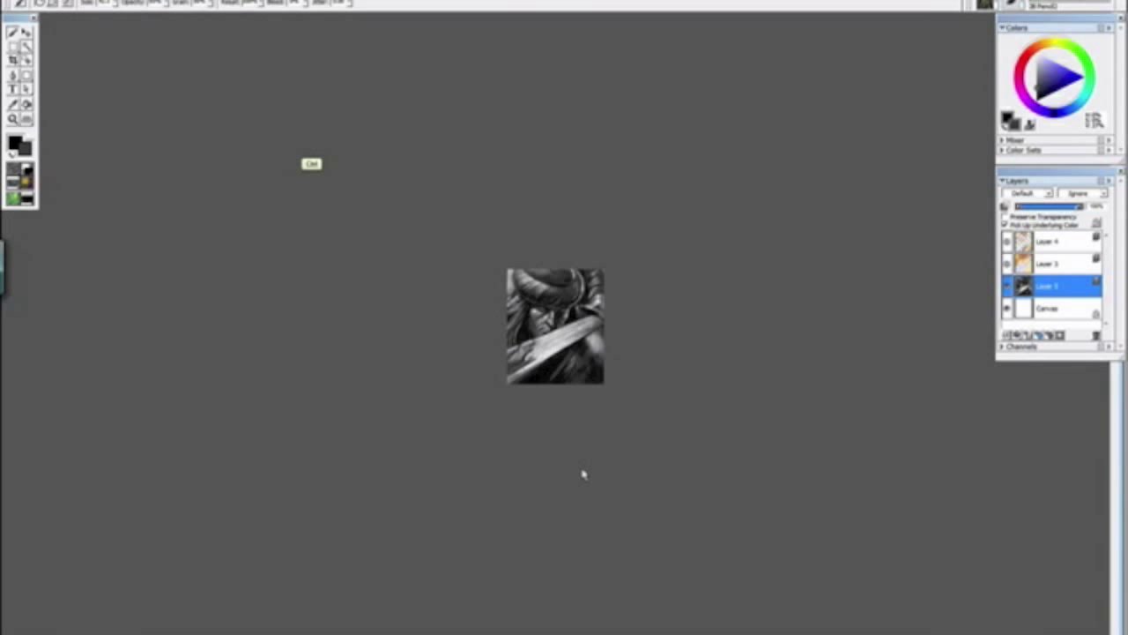
Step: Flip the canvas horizontally and check the mirrored composition at a small size
{"action": "key", "text": "ctrl+plus"}
{"action": "key", "text": "ctrl+plus"}
{"action": "key", "text": "ctrl+plus"}
{"action": "key", "text": "ctrl+plus"}
{"action": "left_click", "coordinate": [67, 0]}
{"action": "mouse_move", "coordinate": [94, 25]}
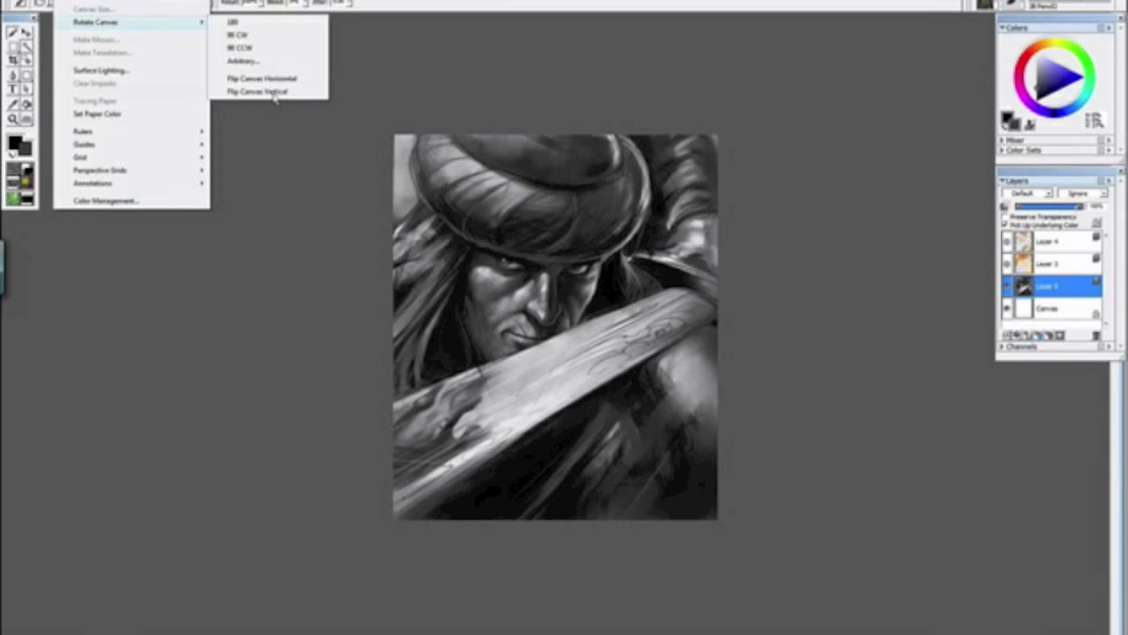
{"action": "left_click", "coordinate": [274, 91]}
{"action": "scroll", "coordinate": [315, 137], "scroll_direction": "down", "scroll_amount": 5}
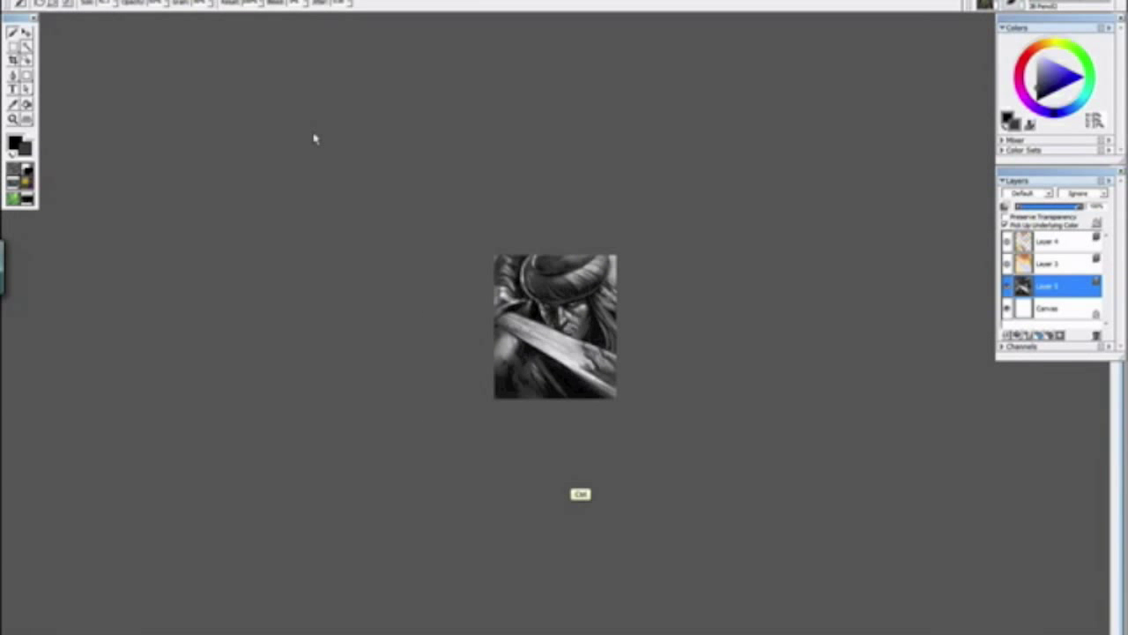
Step: Add fine dark crease lines to the upper lip area between the nose shadow and the mouth
{"action": "scroll", "coordinate": [314, 137], "scroll_direction": "up", "scroll_amount": 10}
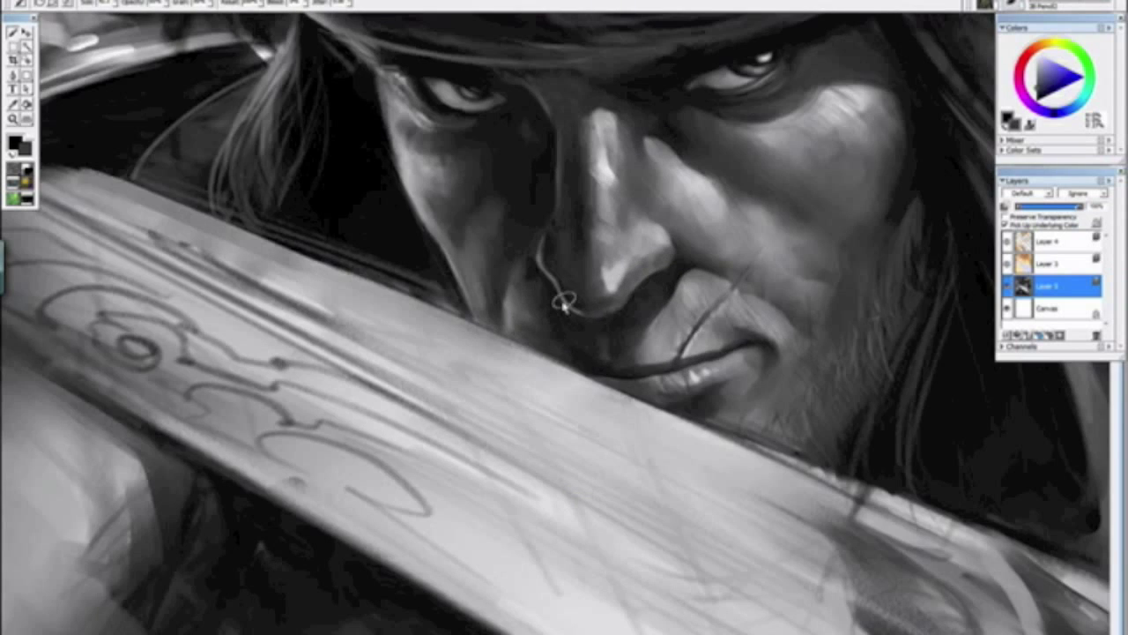
{"action": "scroll", "coordinate": [526, 392], "scroll_direction": "up", "scroll_amount": 8}
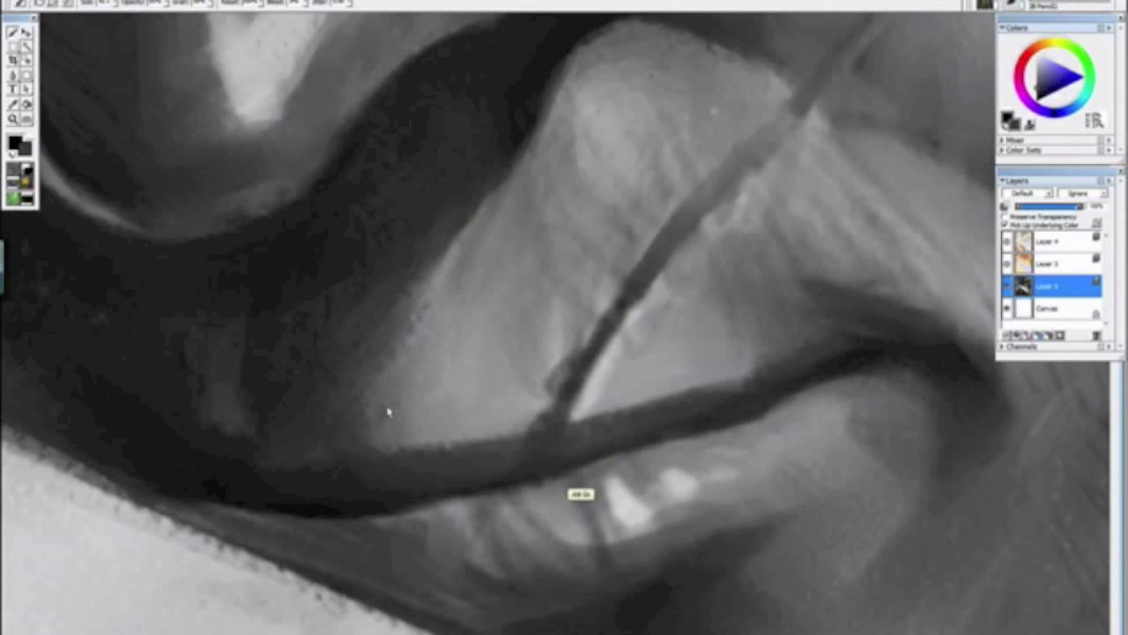
{"action": "scroll", "coordinate": [390, 408], "scroll_direction": "up", "scroll_amount": 3}
{"action": "scroll", "coordinate": [487, 486], "scroll_direction": "down", "scroll_amount": 2}
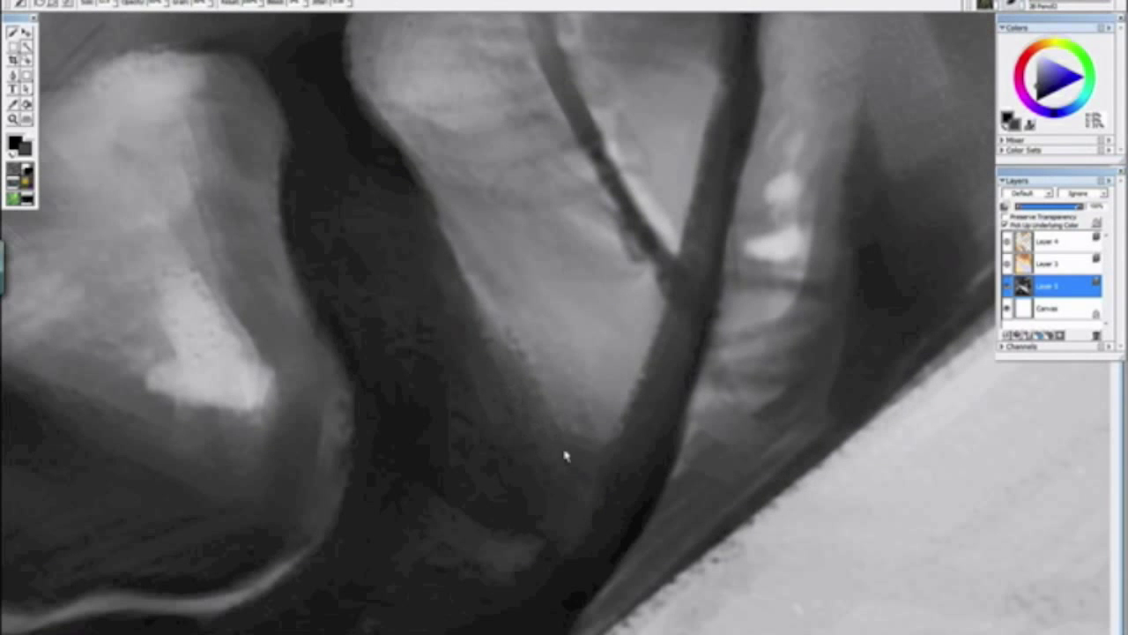
{"action": "left_click_drag", "start_coordinate": [471, 244], "coordinate": [575, 342]}
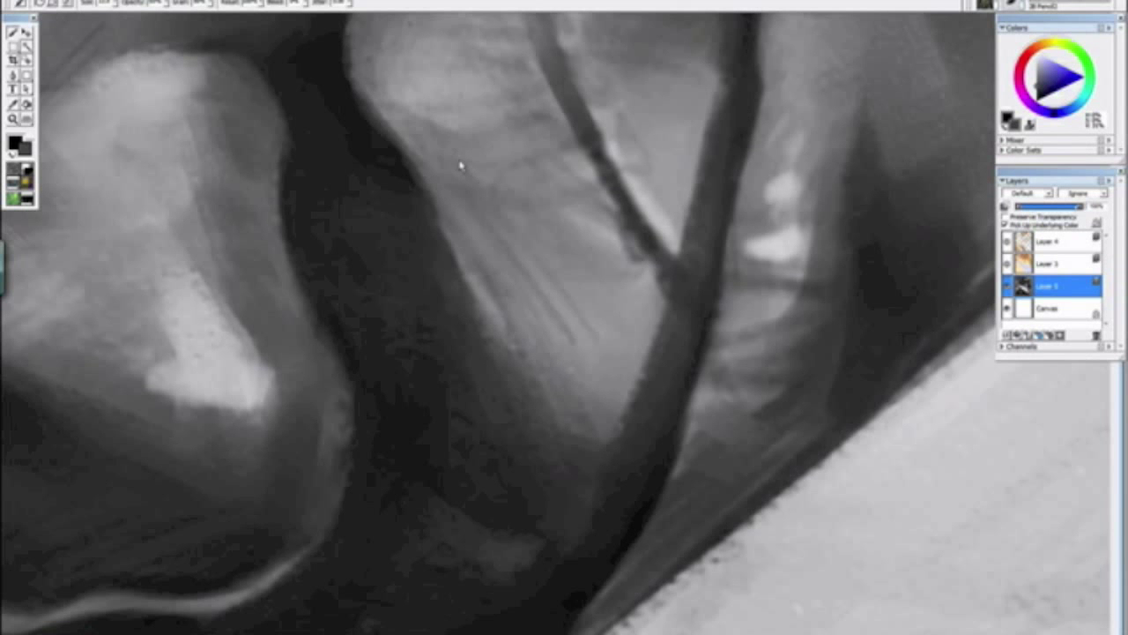
{"action": "scroll", "coordinate": [666, 394], "scroll_direction": "down", "scroll_amount": 8}
{"action": "mouse_move", "coordinate": [717, 515]}
{"action": "left_mouse_down"}
{"action": "mouse_move", "coordinate": [396, 303]}
{"action": "mouse_move", "coordinate": [486, 384]}
{"action": "left_mouse_up"}
{"action": "left_click", "coordinate": [416, 311], "text": "alt"}
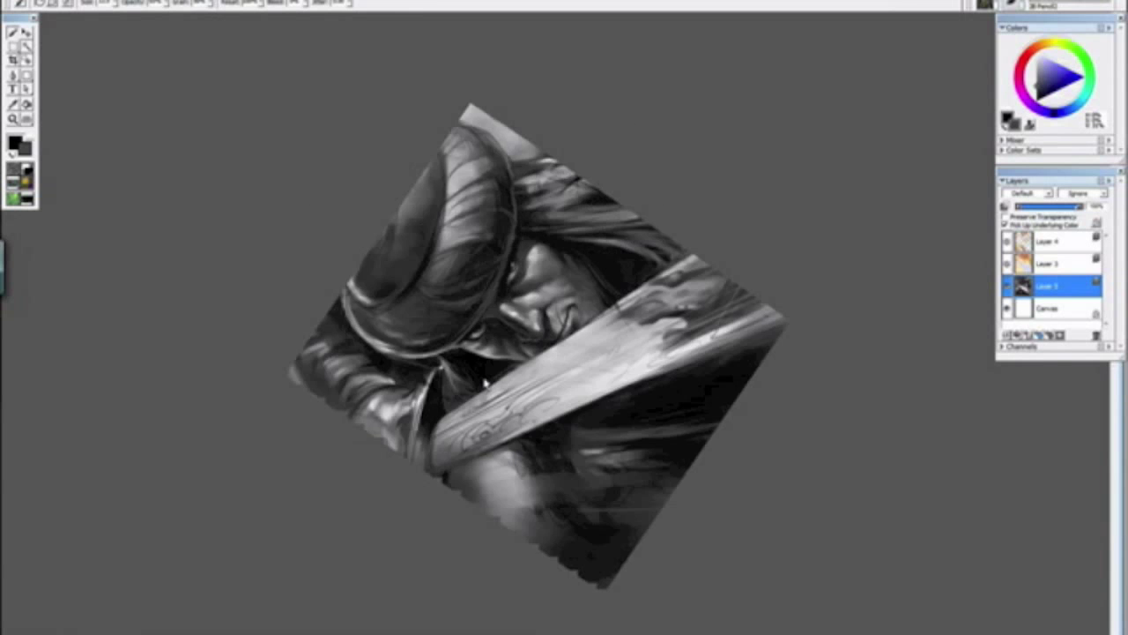
Step: Hatch fine strokes into the shadow beneath the lower lip and check the upright painting
{"action": "scroll", "coordinate": [526, 358], "scroll_direction": "up", "scroll_amount": 6}
{"action": "scroll", "coordinate": [626, 377], "scroll_direction": "up", "scroll_amount": 4}
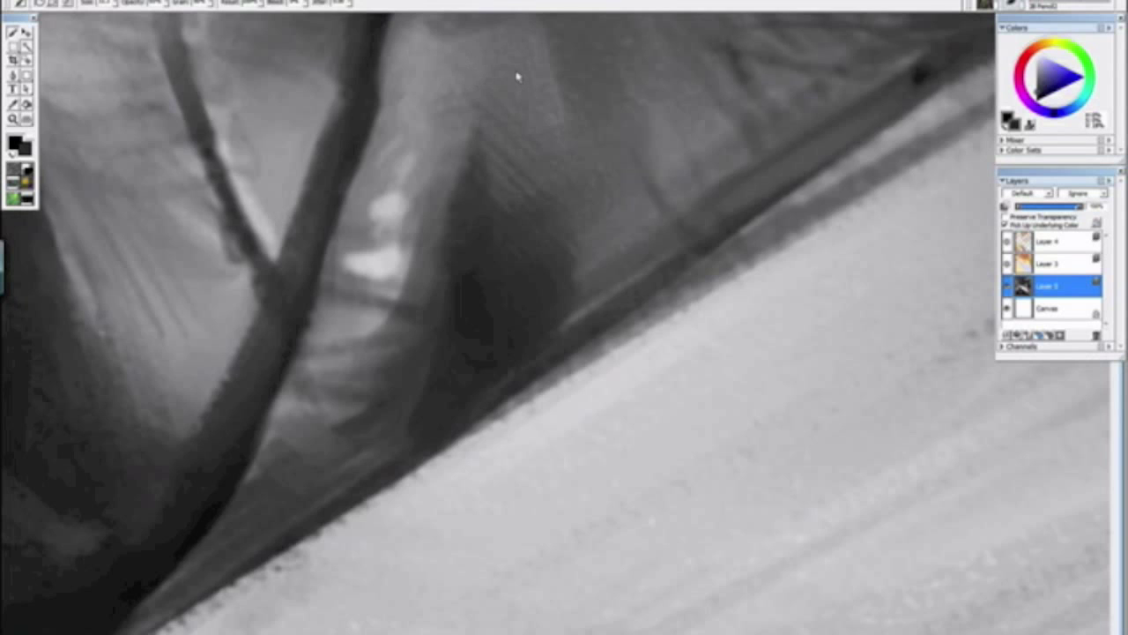
{"action": "scroll", "coordinate": [518, 78], "scroll_direction": "down", "scroll_amount": 8}
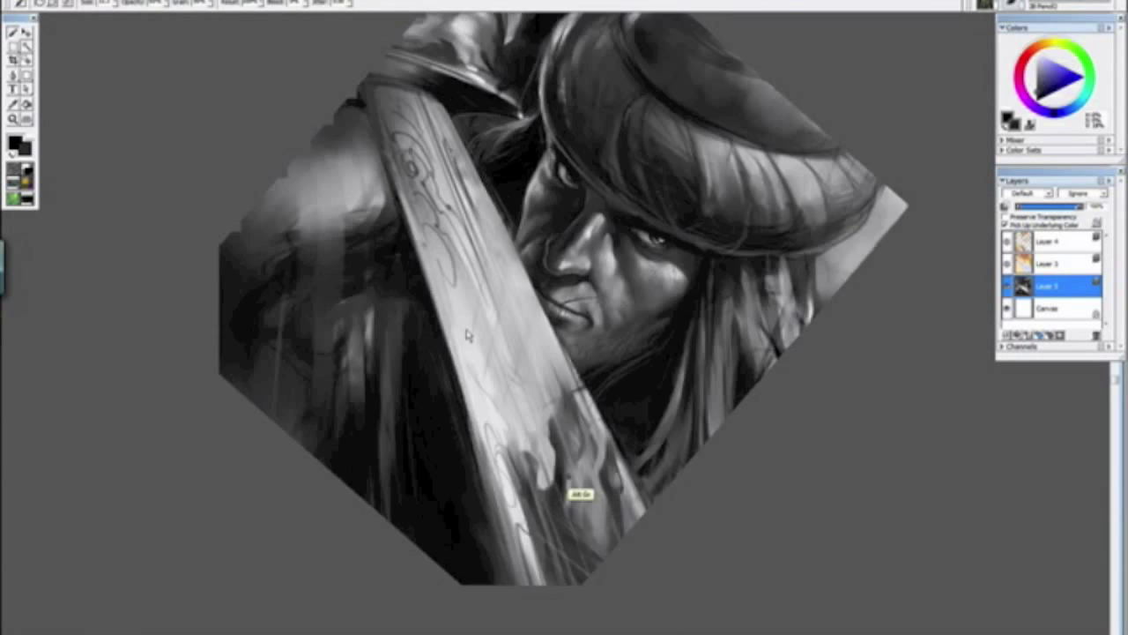
{"action": "left_click", "coordinate": [483, 337], "text": "alt"}
{"action": "left_click_drag", "start_coordinate": [483, 282], "coordinate": [479, 262]}
{"action": "scroll", "coordinate": [478, 260], "scroll_direction": "down", "scroll_amount": 2}
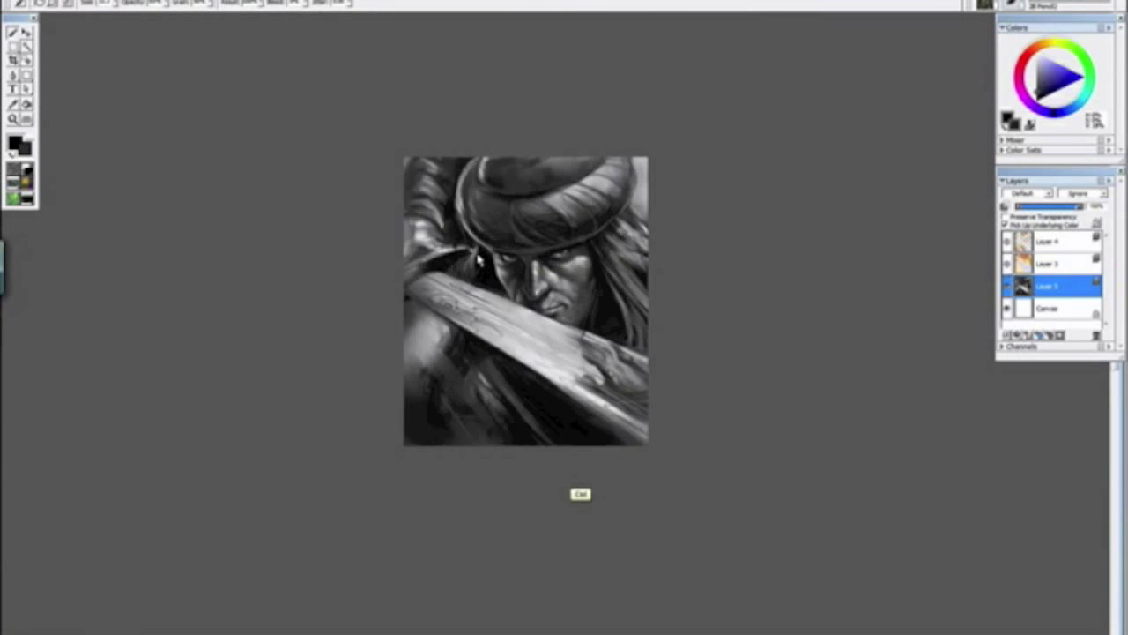
{"action": "scroll", "coordinate": [480, 261], "scroll_direction": "down", "scroll_amount": 2}
{"action": "scroll", "coordinate": [479, 260], "scroll_direction": "down", "scroll_amount": 1}
Step: Darken the sleeve's fold edge beside the bright highlight above the sword guard
{"action": "scroll", "coordinate": [479, 260], "scroll_direction": "up", "scroll_amount": 8}
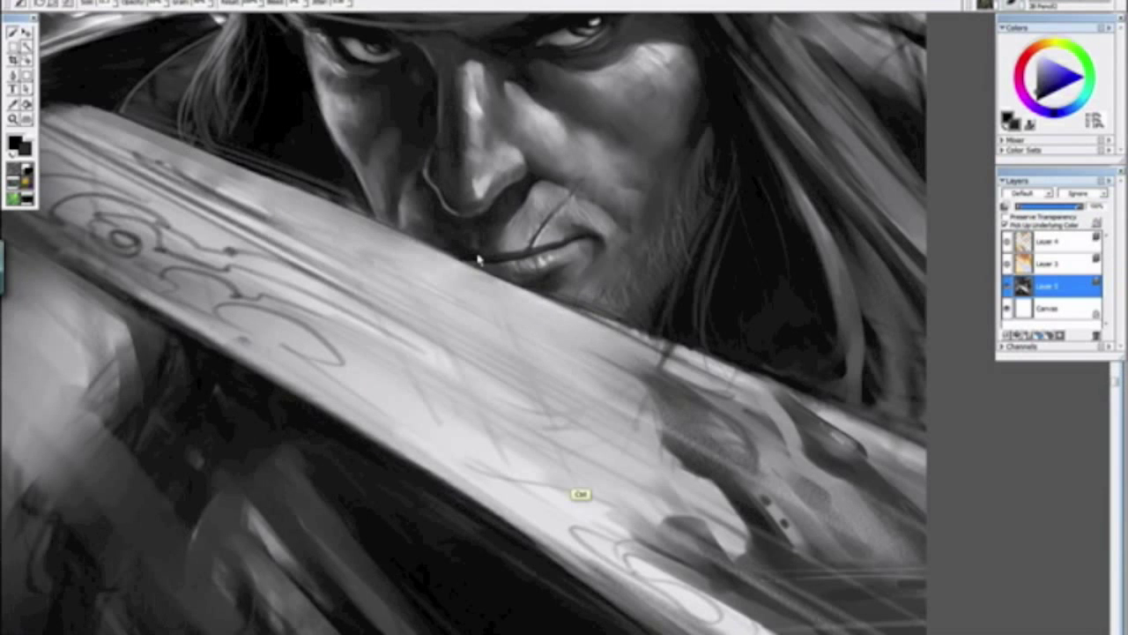
{"action": "left_click_drag", "start_coordinate": [222, 189], "coordinate": [646, 589]}
{"action": "scroll", "coordinate": [550, 393], "scroll_direction": "up", "scroll_amount": 1}
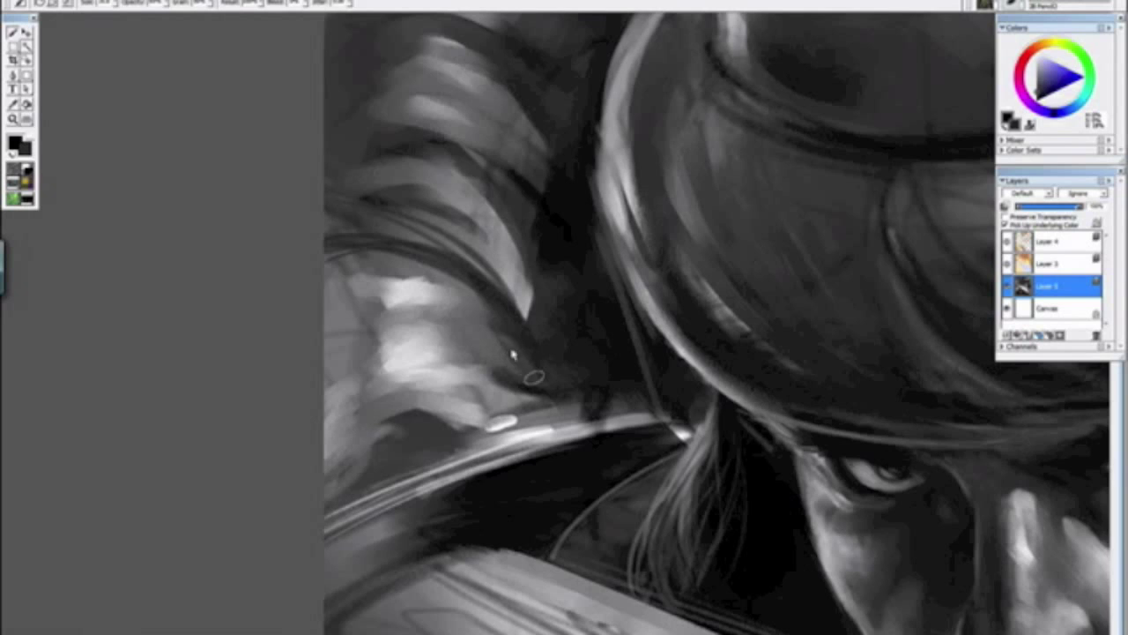
{"action": "left_click_drag", "start_coordinate": [499, 354], "coordinate": [481, 298]}
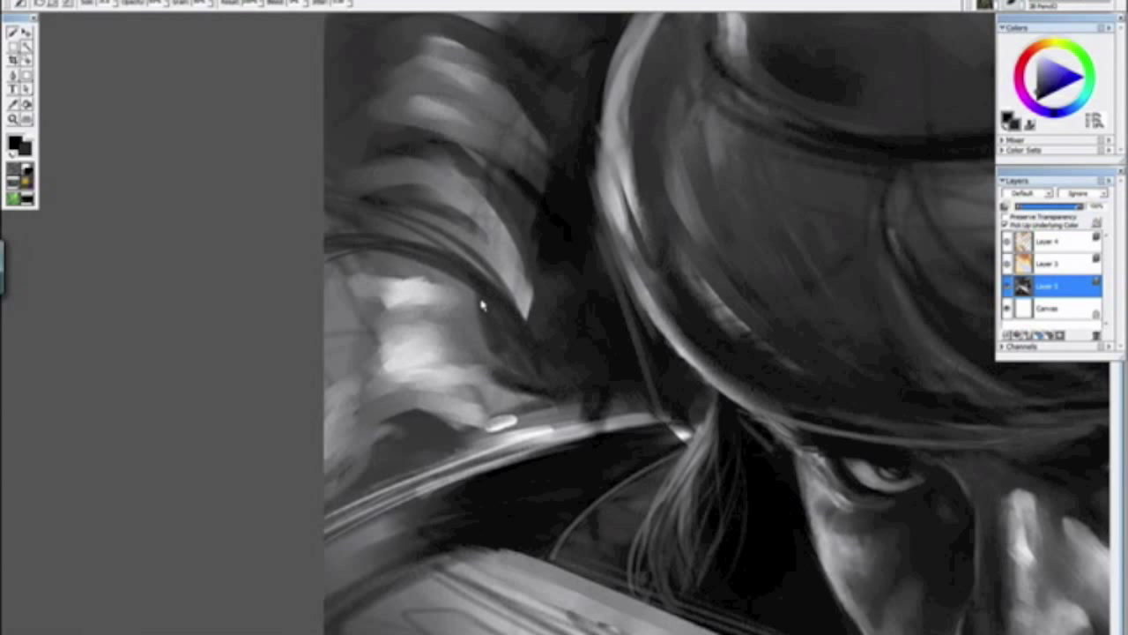
{"action": "key", "text": "ctrl+minus"}
{"action": "key", "text": "ctrl+minus"}
{"action": "key", "text": "ctrl+minus"}
{"action": "key", "text": "ctrl+minus"}
{"action": "key", "text": "ctrl+minus"}
{"action": "key", "text": "ctrl+minus"}
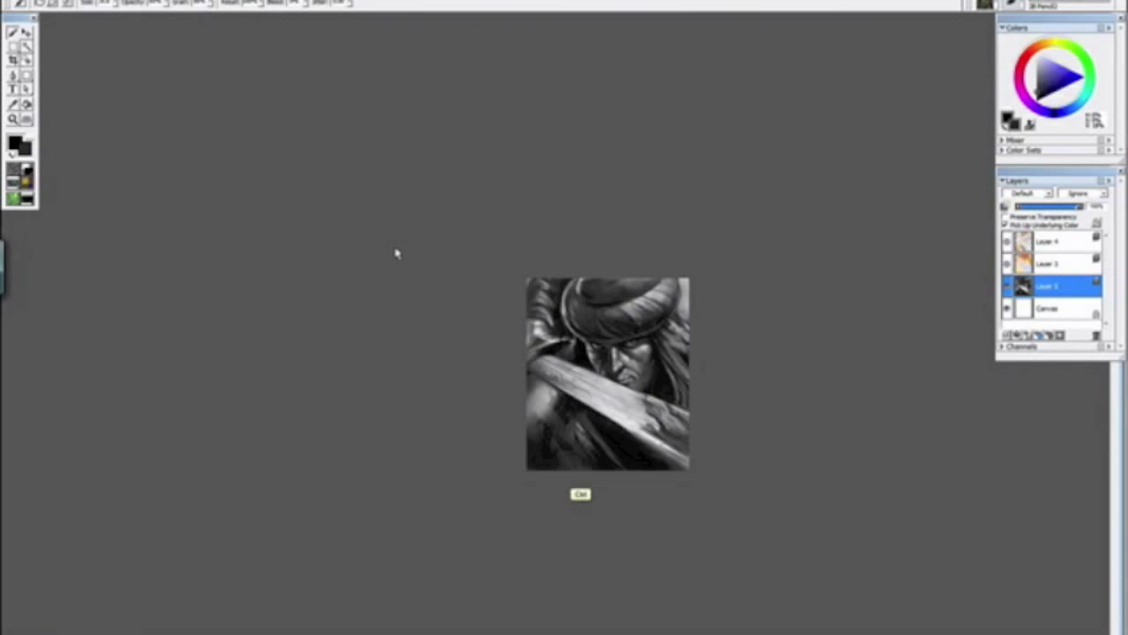
Step: Extend mid-grey strokes along the sleeve's inner edge down to the sword guard
{"action": "key", "text": "ctrl+plus"}
{"action": "key", "text": "ctrl+plus"}
{"action": "key", "text": "ctrl+plus"}
{"action": "key", "text": "ctrl+plus"}
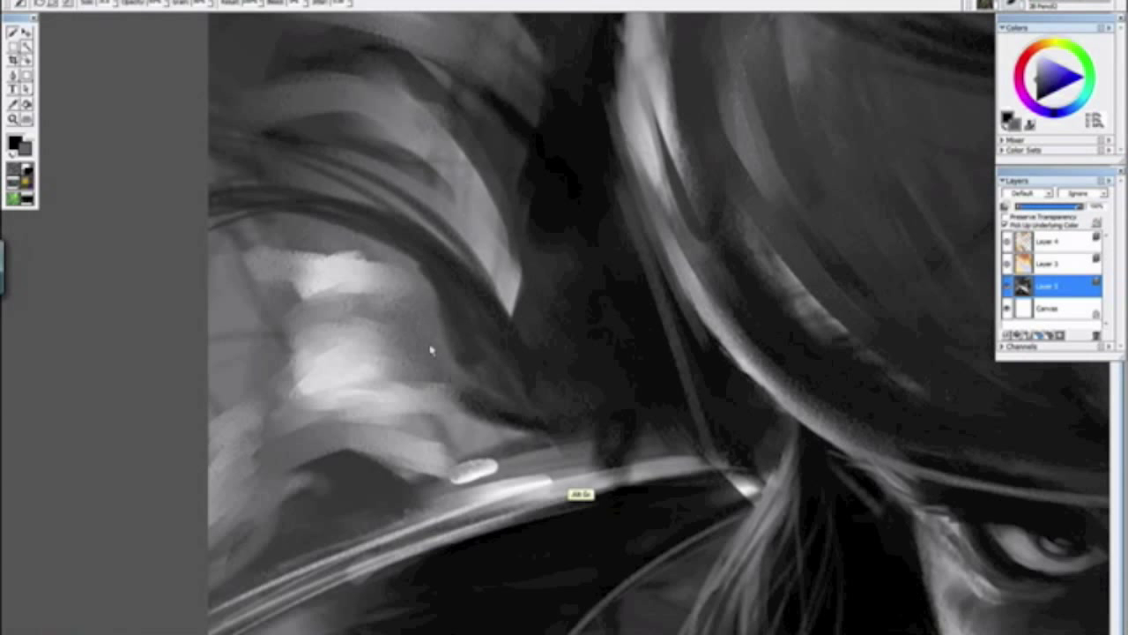
{"action": "left_click_drag", "start_coordinate": [482, 403], "coordinate": [581, 476]}
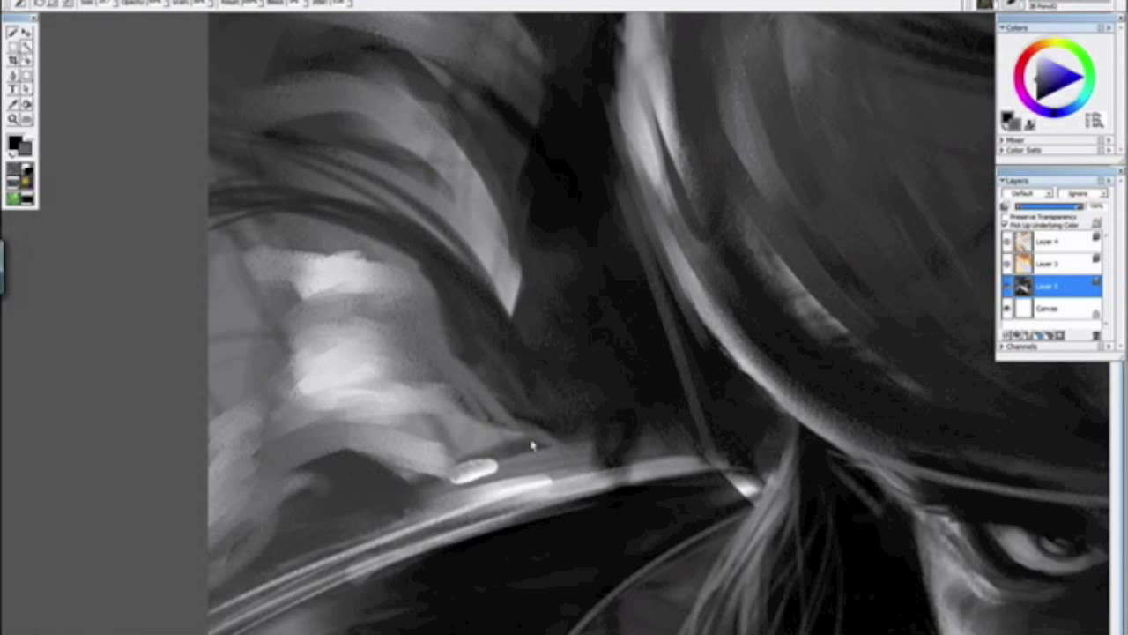
Step: Examine the reworked sleeve against the turban and blade in the whole centred painting
{"action": "key", "text": "ctrl+minus"}
{"action": "key", "text": "ctrl+minus"}
{"action": "key", "text": "ctrl+minus"}
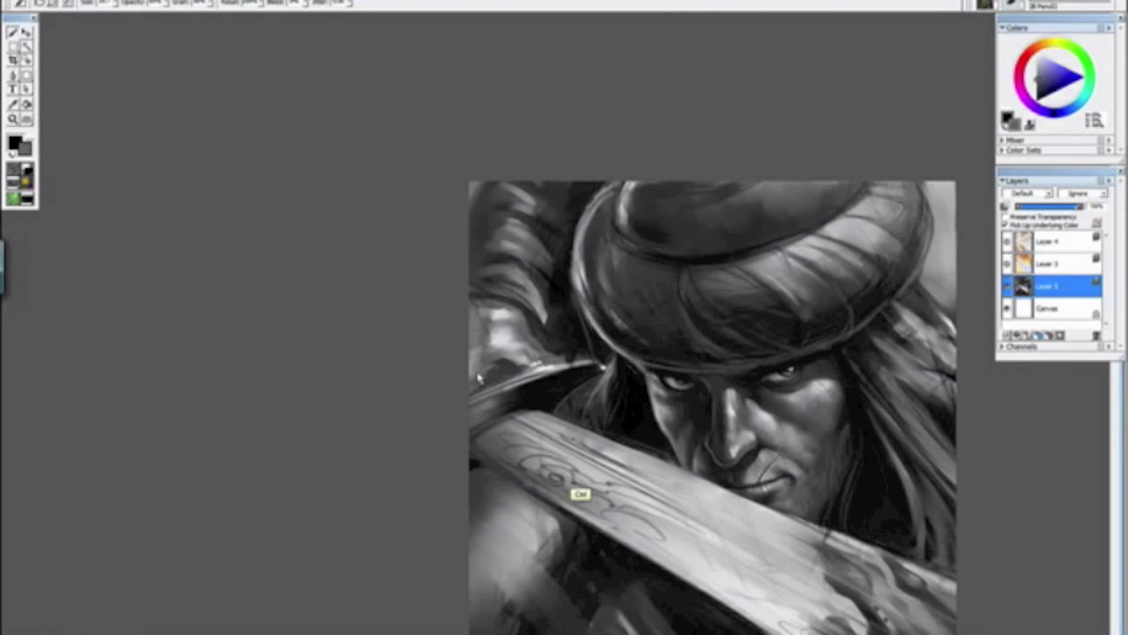
{"action": "key", "text": "ctrl+minus"}
{"action": "key", "text": "alt+space"}
{"action": "left_click_drag", "start_coordinate": [612, 520], "coordinate": [349, 282]}
{"action": "key", "text": "alt+space"}
{"action": "key", "text": "ctrl+minus"}
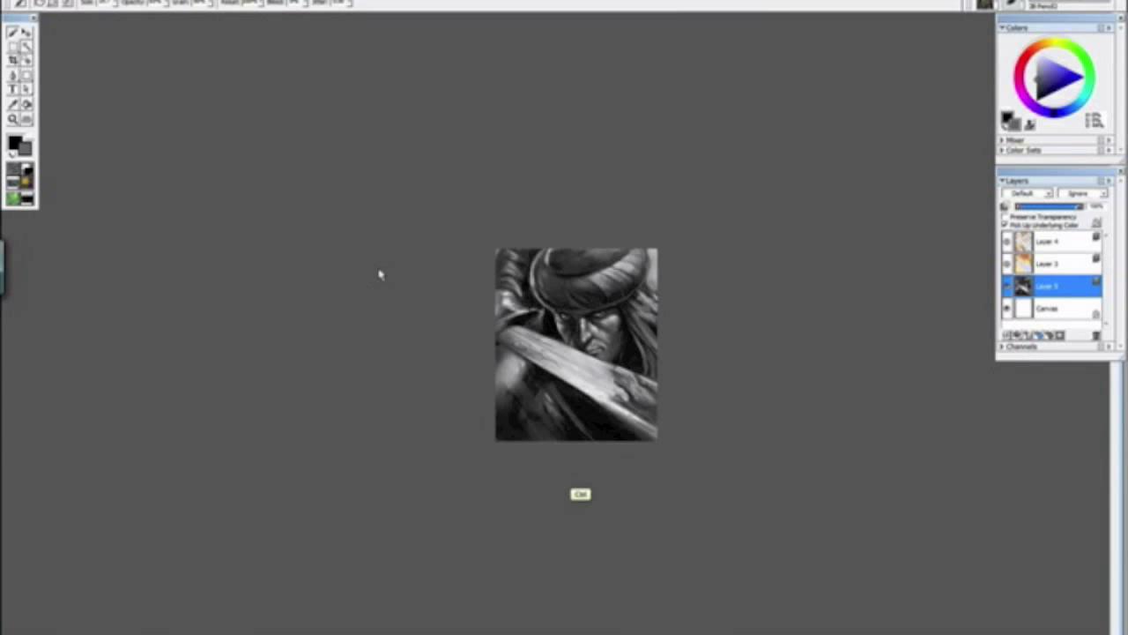
Step: Touch up the turban's outer edge where it meets the long hair and light background, using dark grey
{"action": "key", "text": "ctrl+plus"}
{"action": "key", "text": "ctrl+plus"}
{"action": "key", "text": "ctrl+plus"}
{"action": "left_click_drag", "start_coordinate": [858, 382], "coordinate": [327, 449]}
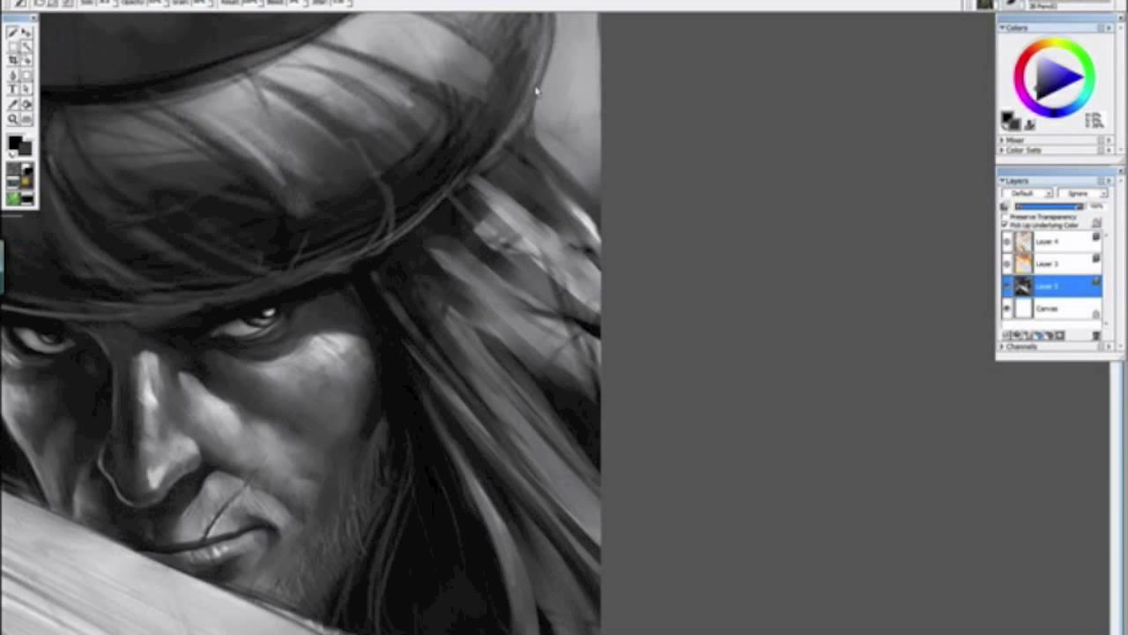
{"action": "key", "text": "ctrl+minus"}
{"action": "key", "text": "ctrl+minus"}
{"action": "key", "text": "ctrl+minus"}
{"action": "key", "text": "ctrl+minus"}
{"action": "key", "text": "ctrl+minus"}
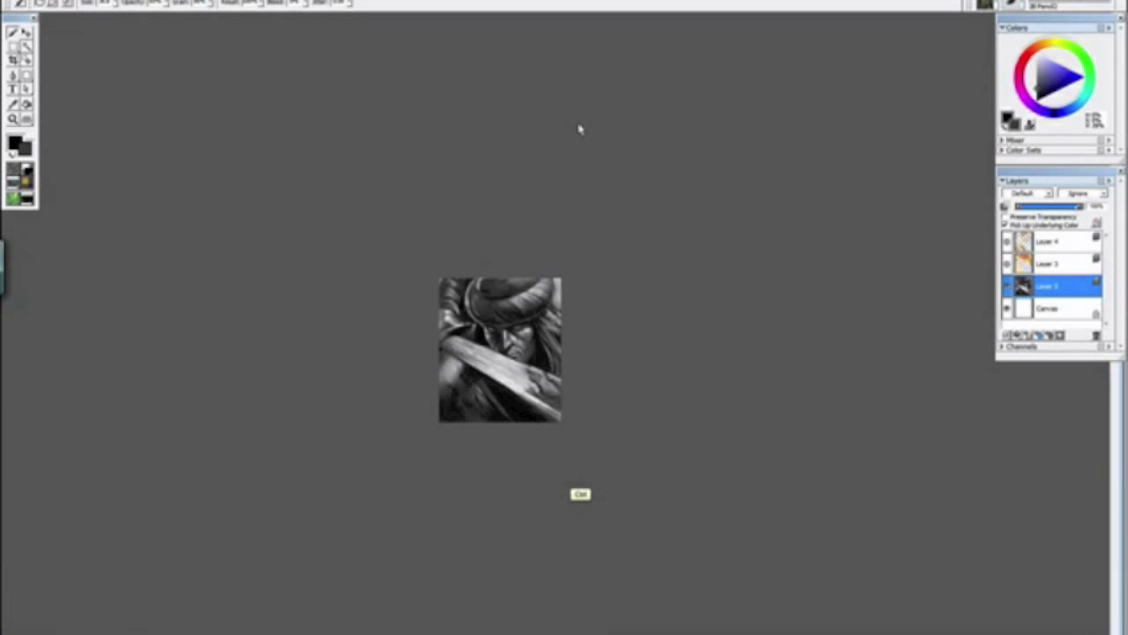
Step: Darken the clothing in the painting's lower corner beneath the sword hilt with near-black strokes
{"action": "key", "text": "ctrl+plus"}
{"action": "key", "text": "ctrl+plus"}
{"action": "key", "text": "ctrl+plus"}
{"action": "key", "text": "ctrl+plus"}
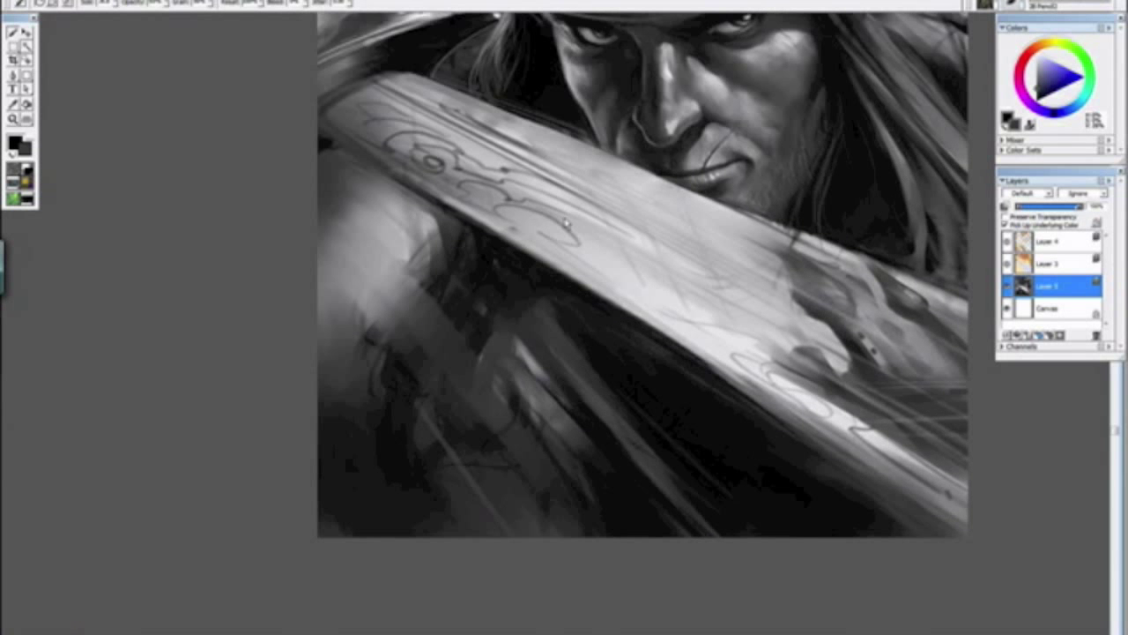
{"action": "left_click_drag", "start_coordinate": [567, 225], "coordinate": [478, 353]}
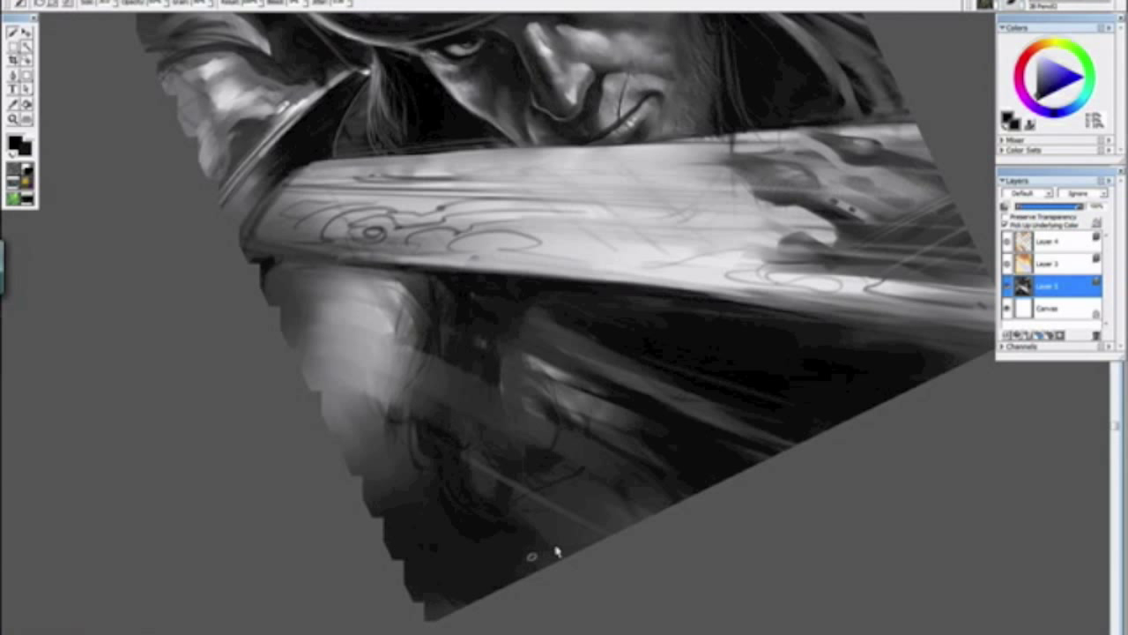
Step: Return the rotated canvas to upright and judge the darkened lower clothing at thumbnail size
{"action": "key", "text": "ctrl+minus"}
{"action": "key", "text": "ctrl+minus"}
{"action": "key", "text": "ctrl+minus"}
{"action": "key", "text": "ctrl+minus"}
{"action": "key", "text": "ctrl+minus"}
{"action": "left_click_drag", "start_coordinate": [605, 468], "coordinate": [408, 287]}
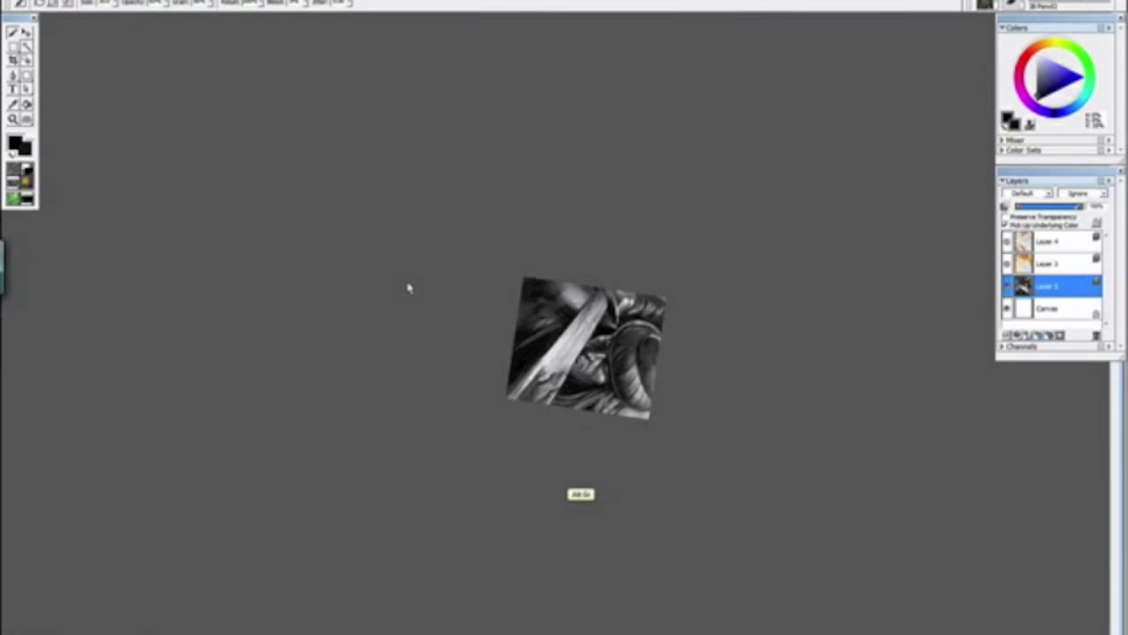
{"action": "left_click", "coordinate": [406, 288], "text": "alt"}
{"action": "left_click", "coordinate": [401, 289], "text": "alt"}
{"action": "key", "text": "ctrl+minus"}
{"action": "key", "text": "ctrl+minus"}
{"action": "key", "text": "ctrl+plus"}
{"action": "key", "text": "ctrl+plus"}
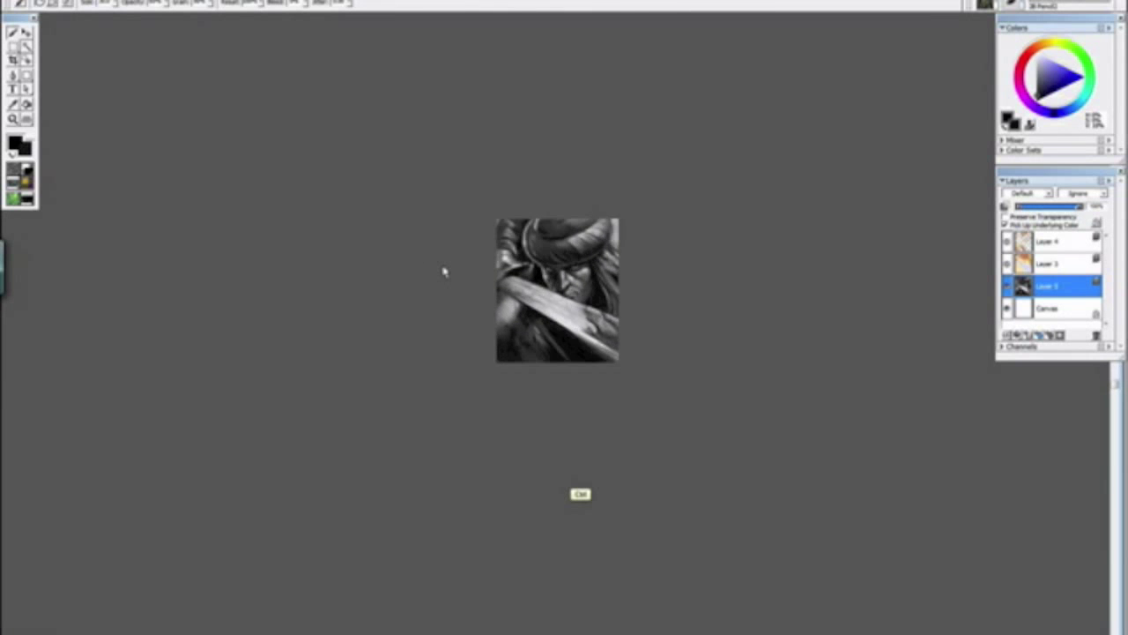
Step: Examine the area beneath the blade and the corner of the mouth in close-up
{"action": "key", "text": "ctrl+plus"}
{"action": "key", "text": "ctrl+plus"}
{"action": "key", "text": "ctrl+plus"}
{"action": "key", "text": "ctrl+plus"}
{"action": "key", "text": "ctrl+plus"}
{"action": "key", "text": "ctrl+plus"}
{"action": "key", "text": "ctrl+plus"}
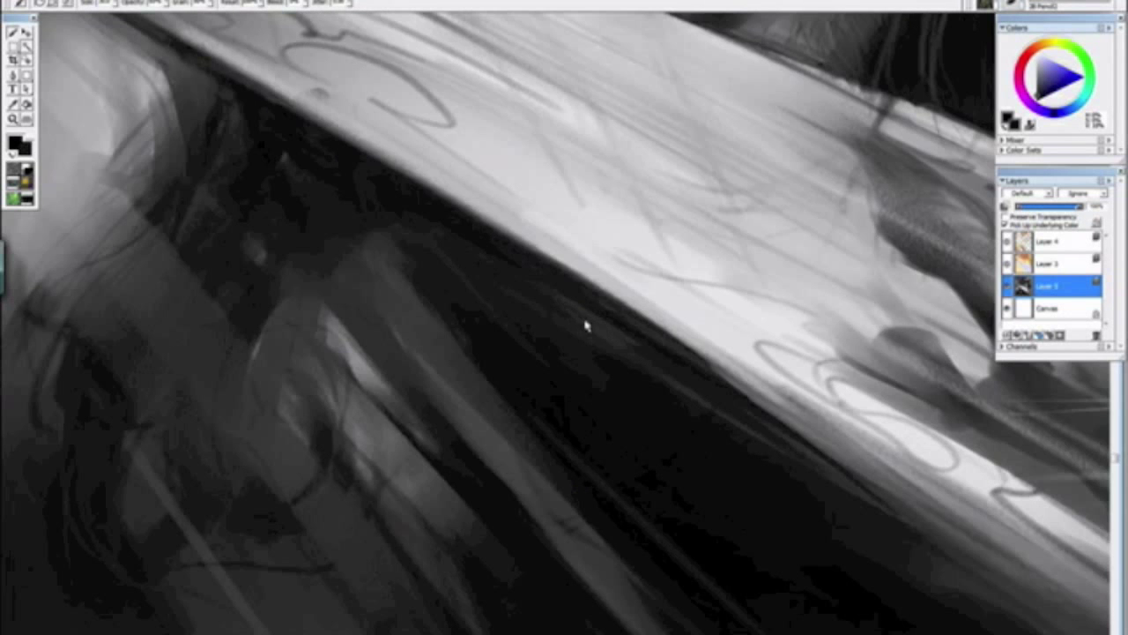
{"action": "left_click_drag", "start_coordinate": [629, 184], "coordinate": [453, 494]}
{"action": "key", "text": "ctrl+plus"}
{"action": "key", "text": "ctrl+plus"}
{"action": "key", "text": "ctrl+plus"}
{"action": "mouse_move", "coordinate": [627, 313]}
{"action": "left_mouse_down"}
{"action": "mouse_move", "coordinate": [416, 513]}
{"action": "mouse_move", "coordinate": [503, 214]}
{"action": "left_mouse_up"}
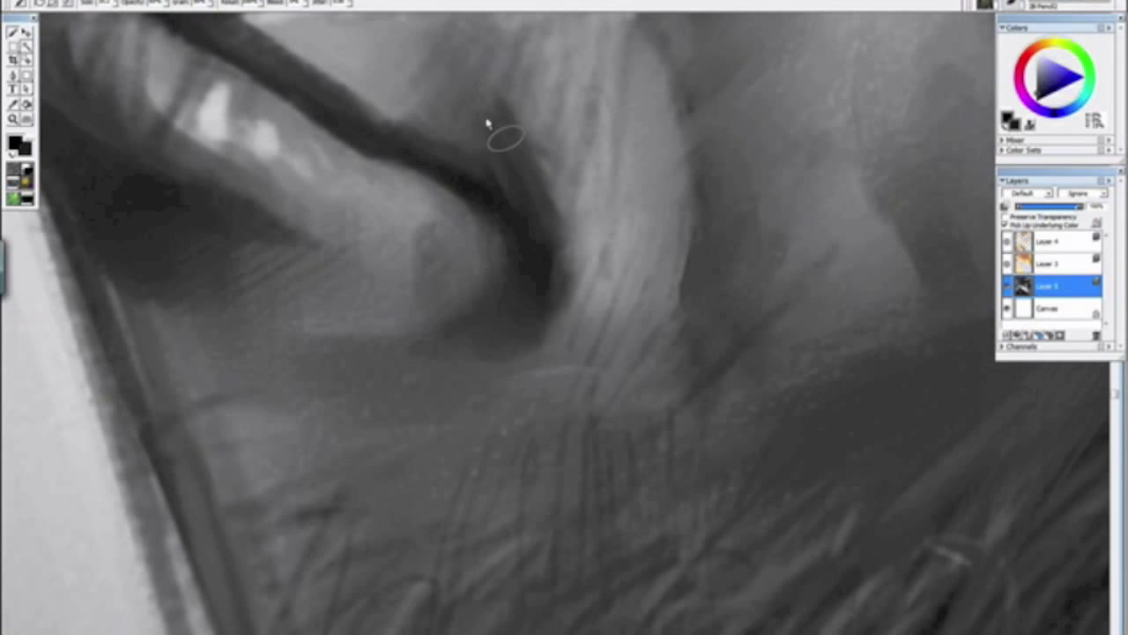
Step: Return the tilted canvas to upright and view the whole painting
{"action": "key", "text": "ctrl+minus"}
{"action": "key", "text": "ctrl+minus"}
{"action": "key", "text": "ctrl+minus"}
{"action": "key", "text": "ctrl+minus"}
{"action": "key", "text": "ctrl+minus"}
{"action": "key", "text": "ctrl+minus"}
{"action": "key", "text": "ctrl+minus"}
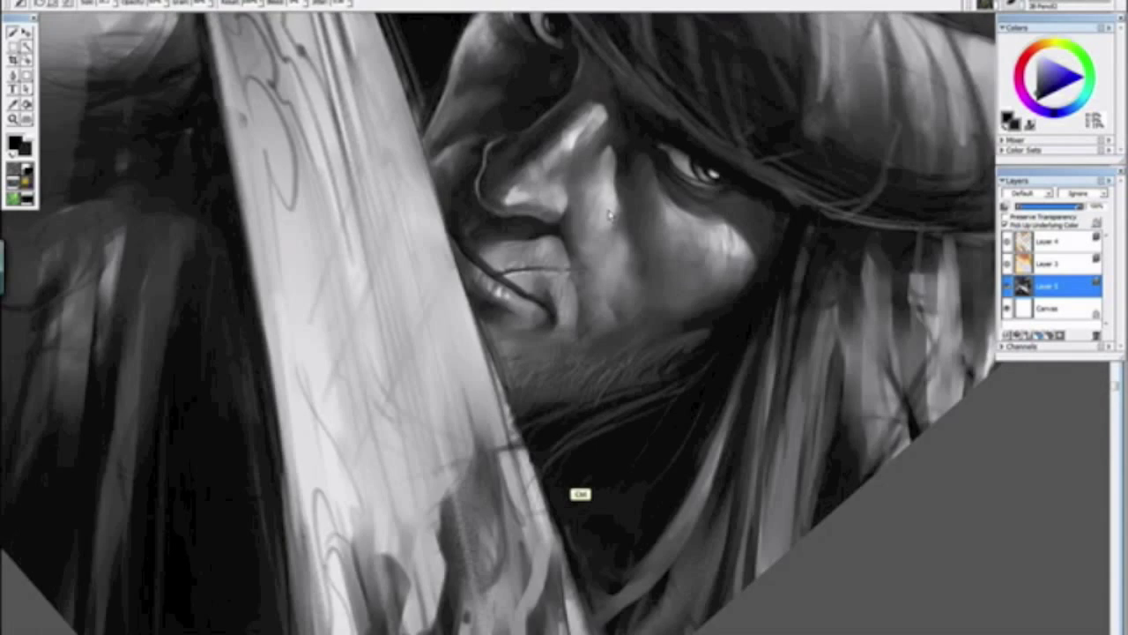
{"action": "left_click_drag", "start_coordinate": [384, 180], "coordinate": [567, 449]}
{"action": "left_click", "coordinate": [567, 449], "text": "alt"}
{"action": "left_click_drag", "start_coordinate": [522, 393], "coordinate": [518, 408]}
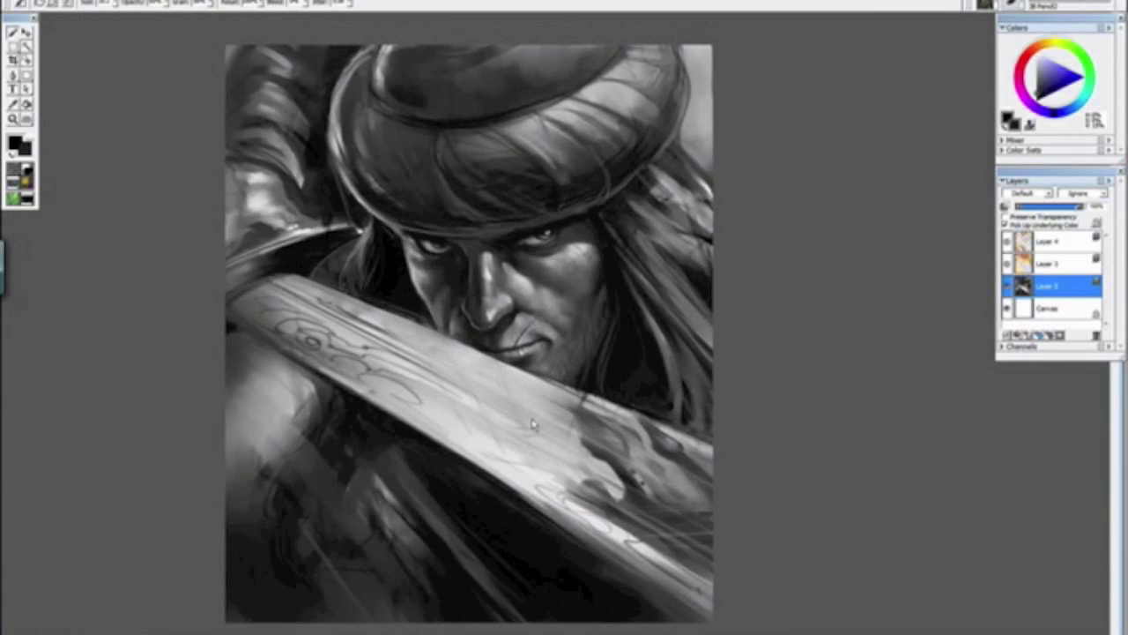
Step: Compare the face and blade in close-up with the whole painting at several magnifications
{"action": "key", "text": "ctrl+minus"}
{"action": "key", "text": "ctrl+minus"}
{"action": "key", "text": "ctrl+minus"}
{"action": "key", "text": "ctrl+plus"}
{"action": "key", "text": "ctrl+plus"}
{"action": "key", "text": "ctrl+plus"}
{"action": "key", "text": "ctrl+plus"}
{"action": "key", "text": "ctrl+plus"}
{"action": "key", "text": "ctrl+plus"}
{"action": "key", "text": "ctrl+plus"}
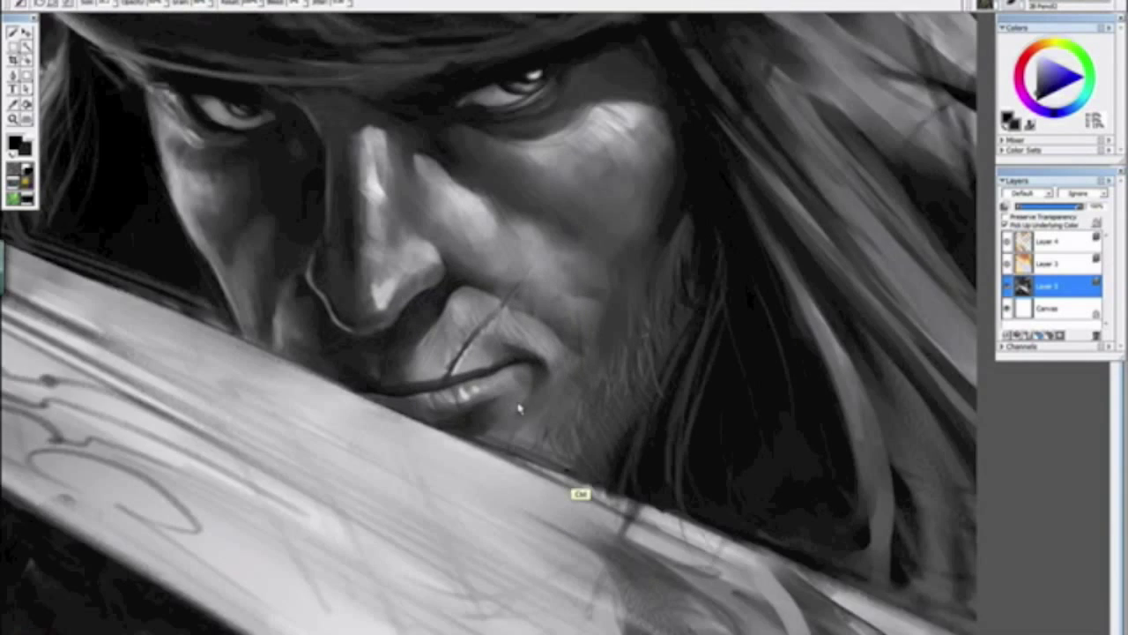
{"action": "key", "text": "ctrl+minus"}
{"action": "key", "text": "ctrl+minus"}
{"action": "key", "text": "ctrl+minus"}
{"action": "key", "text": "ctrl+minus"}
{"action": "key", "text": "ctrl+minus"}
{"action": "key", "text": "ctrl+minus"}
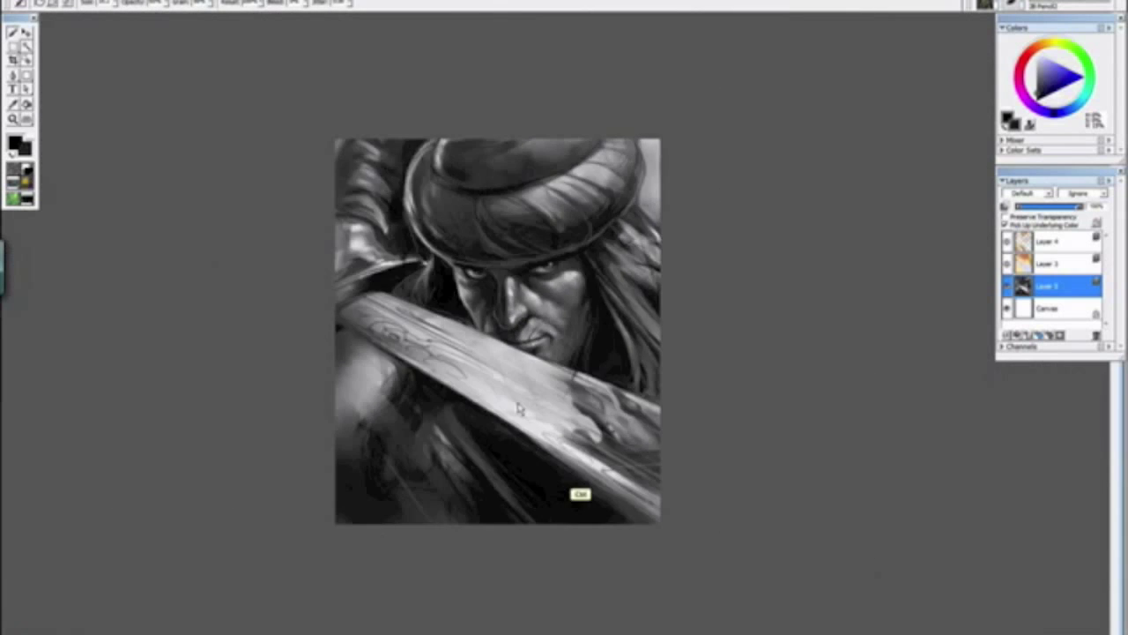
{"action": "key", "text": "ctrl+plus"}
{"action": "key", "text": "ctrl+plus"}
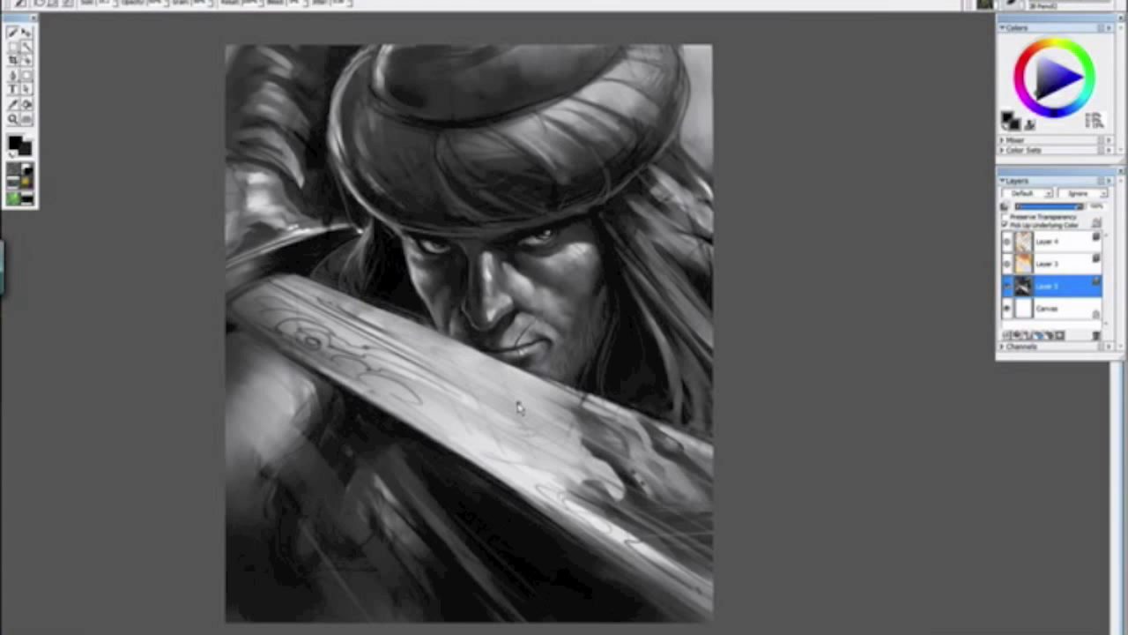
{"action": "key", "text": "ctrl+minus"}
{"action": "key", "text": "ctrl+minus"}
{"action": "key", "text": "ctrl+minus"}
{"action": "key", "text": "ctrl+minus"}
{"action": "key", "text": "ctrl+plus"}
{"action": "key", "text": "ctrl+plus"}
{"action": "key", "text": "ctrl+plus"}
{"action": "key", "text": "ctrl+plus"}
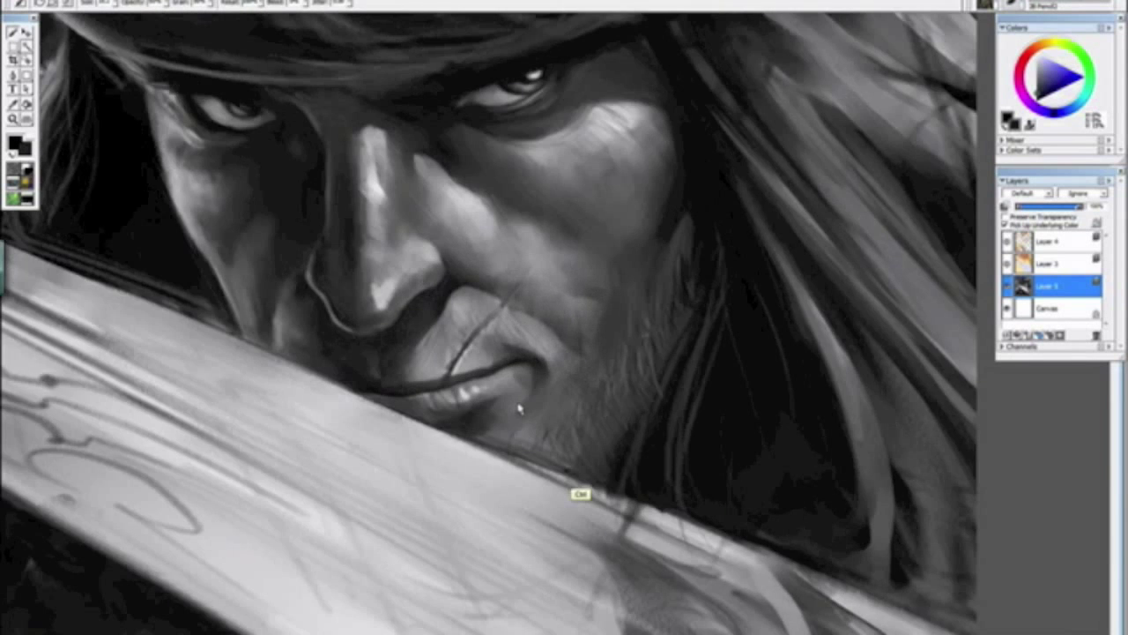
Step: Inspect the lips and nose on a tilted canvas, and check the painting at thumbnail size
{"action": "key", "text": "ctrl+plus"}
{"action": "left_click_drag", "start_coordinate": [519, 407], "coordinate": [322, 189]}
{"action": "left_click_drag", "start_coordinate": [322, 234], "coordinate": [486, 397]}
{"action": "key", "text": "ctrl+minus"}
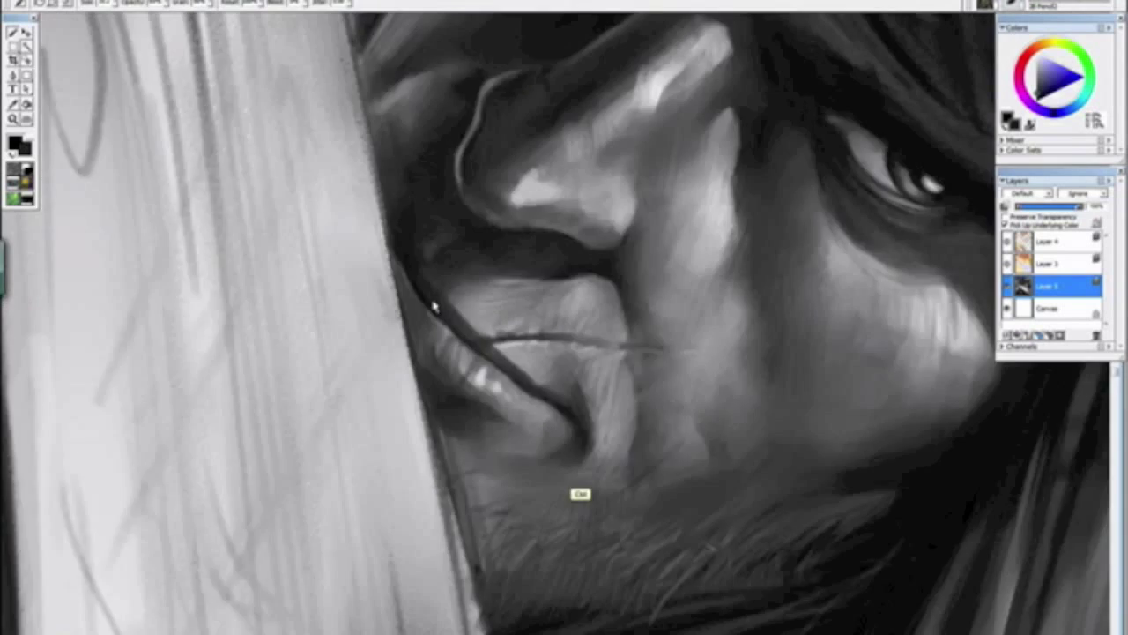
{"action": "key", "text": "ctrl+minus"}
{"action": "key", "text": "ctrl+minus"}
{"action": "key", "text": "ctrl+minus"}
{"action": "key", "text": "ctrl+minus"}
{"action": "key", "text": "ctrl+minus"}
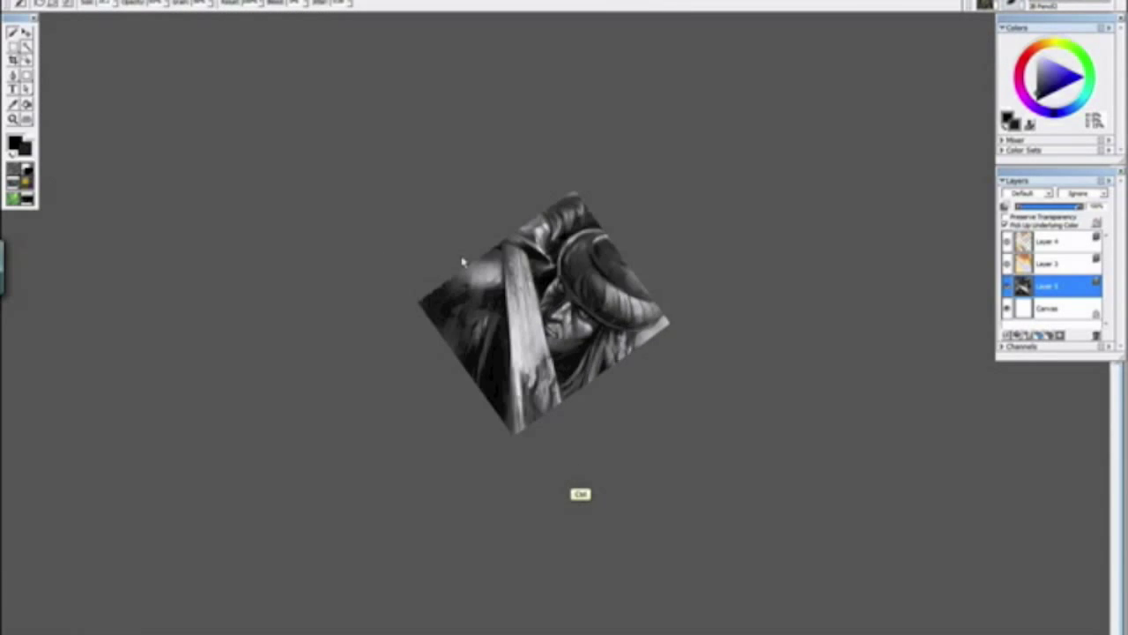
Step: Switch to the Square Hard Pastel 10 brush for reworking the sleeve above the sword
{"action": "key", "text": "ctrl+plus"}
{"action": "key", "text": "ctrl+plus"}
{"action": "key", "text": "ctrl+plus"}
{"action": "key", "text": "ctrl+plus"}
{"action": "key", "text": "ctrl+plus"}
{"action": "left_click_drag", "start_coordinate": [482, 229], "coordinate": [515, 499]}
{"action": "left_click_drag", "start_coordinate": [453, 438], "coordinate": [521, 449]}
{"action": "left_click_drag", "start_coordinate": [443, 411], "coordinate": [518, 253]}
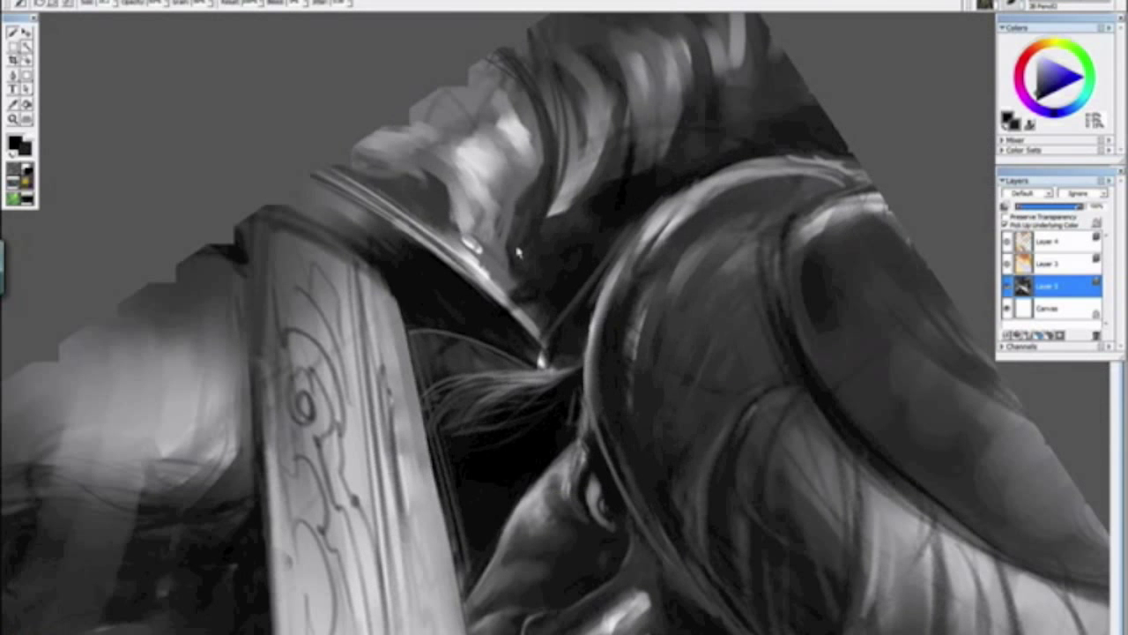
{"action": "left_click", "coordinate": [1017, 7]}
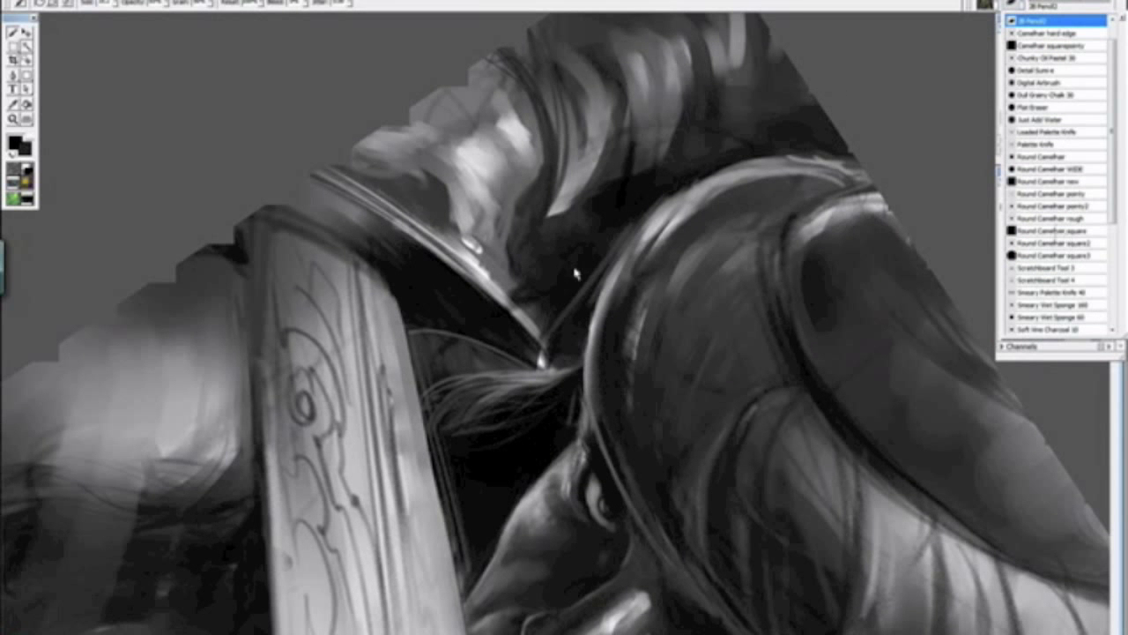
{"action": "left_click_drag", "start_coordinate": [454, 204], "coordinate": [458, 201]}
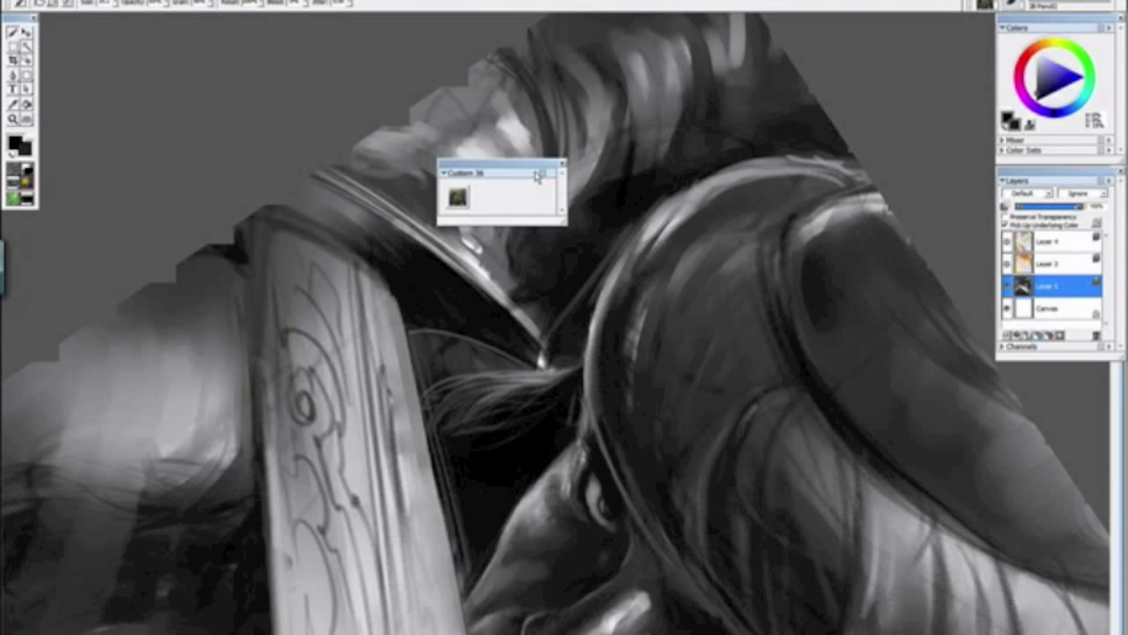
{"action": "left_click", "coordinate": [563, 165]}
{"action": "left_click", "coordinate": [1017, 7]}
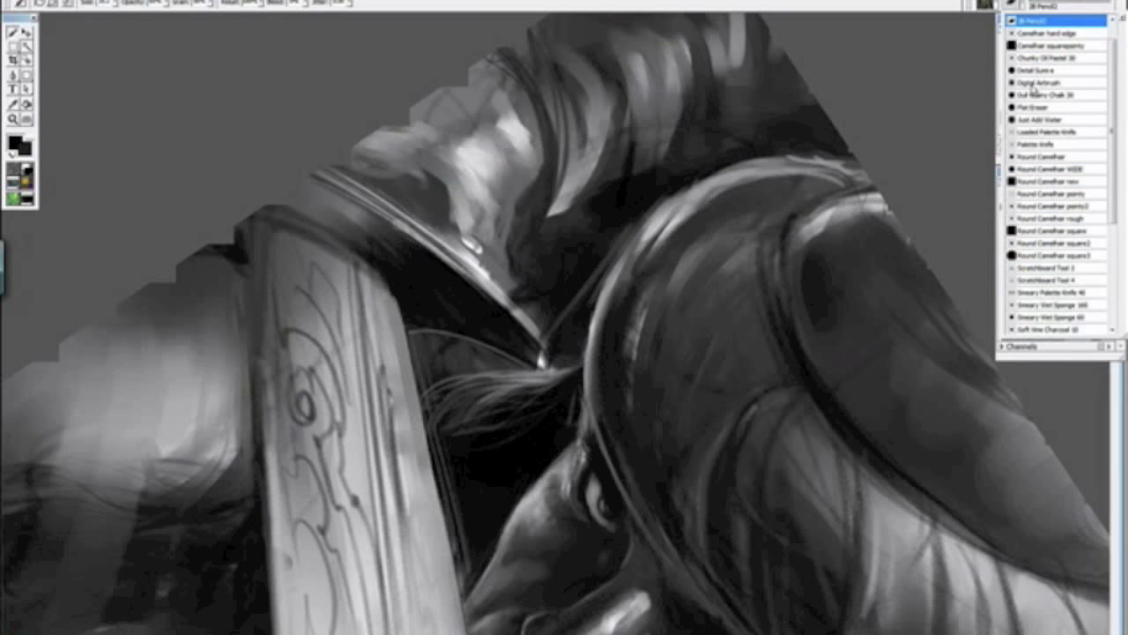
{"action": "scroll", "coordinate": [1115, 224], "scroll_direction": "down", "scroll_amount": 3}
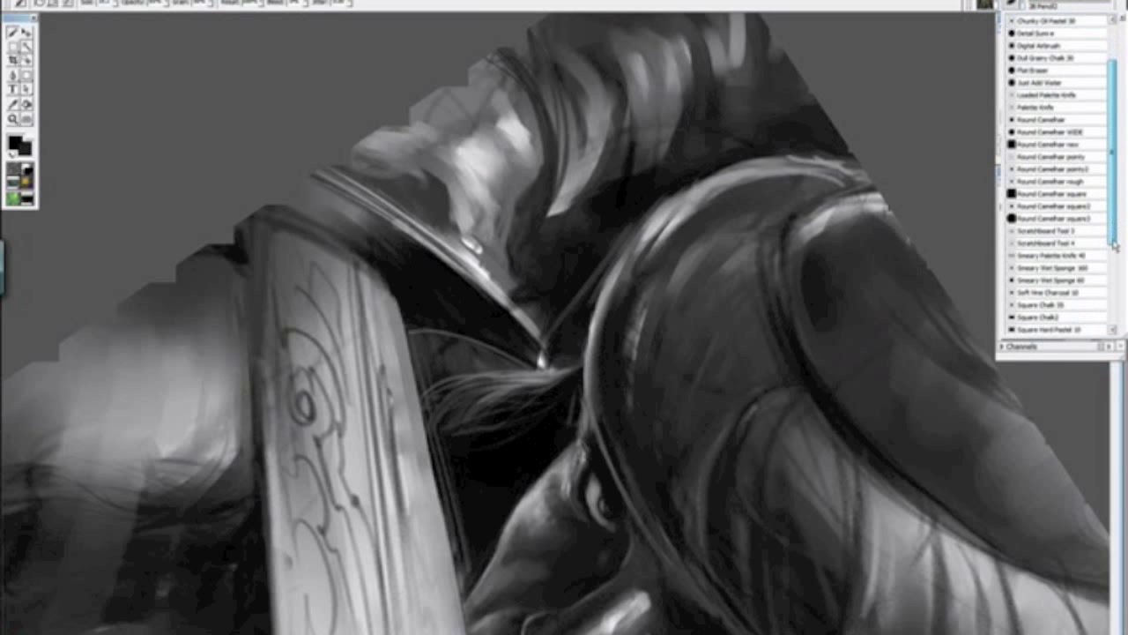
{"action": "left_click", "coordinate": [1048, 257]}
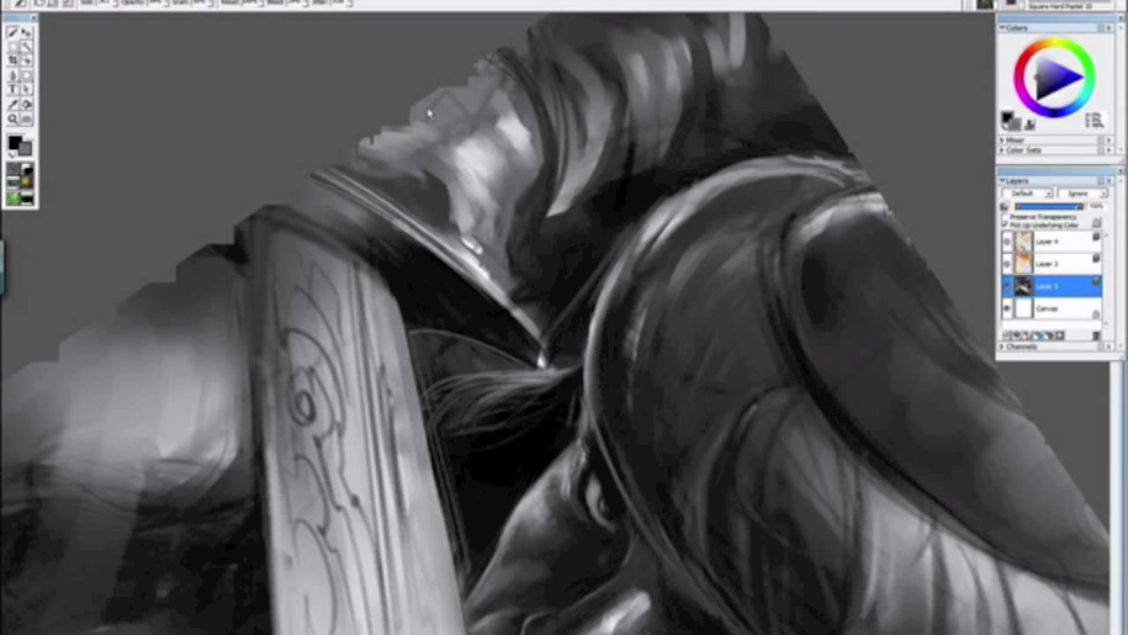
Step: Paint over the sleeve's outer edge with a sampled mid-grey and judge it from a distance
{"action": "key", "text": "alt"}
{"action": "mouse_move", "coordinate": [492, 117]}
{"action": "left_mouse_down"}
{"action": "mouse_move", "coordinate": [450, 106]}
{"action": "mouse_move", "coordinate": [481, 104]}
{"action": "mouse_move", "coordinate": [496, 82]}
{"action": "mouse_move", "coordinate": [475, 76]}
{"action": "left_mouse_up"}
{"action": "key", "text": "ctrl+minus"}
{"action": "key", "text": "ctrl+minus"}
{"action": "key", "text": "ctrl+minus"}
{"action": "key", "text": "ctrl+minus"}
{"action": "key", "text": "ctrl+minus"}
Step: Darken the gap between the sleeve folds and the turban rim with a sampled near-black
{"action": "key", "text": "ctrl+plus"}
{"action": "key", "text": "ctrl+plus"}
{"action": "key", "text": "ctrl+plus"}
{"action": "key", "text": "ctrl+plus"}
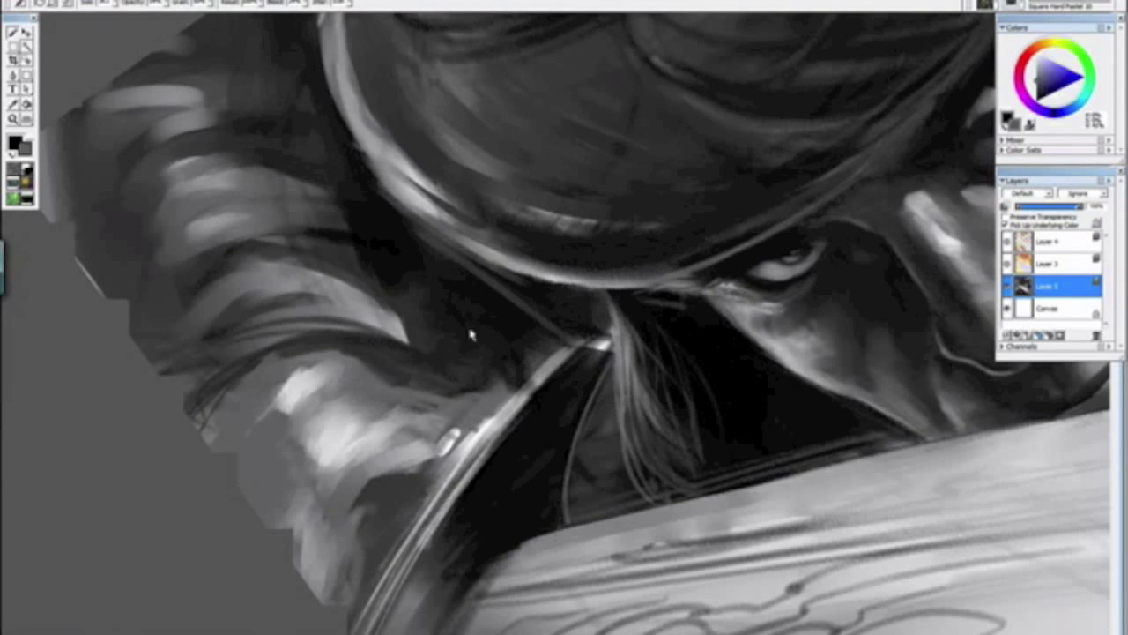
{"action": "left_click_drag", "start_coordinate": [407, 296], "coordinate": [458, 277]}
{"action": "left_click", "coordinate": [460, 291], "text": "alt"}
{"action": "mouse_move", "coordinate": [458, 328]}
{"action": "left_mouse_down"}
{"action": "mouse_move", "coordinate": [447, 298]}
{"action": "mouse_move", "coordinate": [452, 317]}
{"action": "left_mouse_up"}
{"action": "mouse_move", "coordinate": [419, 205]}
{"action": "left_mouse_down"}
{"action": "mouse_move", "coordinate": [477, 304]}
{"action": "mouse_move", "coordinate": [467, 241]}
{"action": "mouse_move", "coordinate": [564, 301]}
{"action": "mouse_move", "coordinate": [526, 257]}
{"action": "mouse_move", "coordinate": [562, 277]}
{"action": "left_mouse_up"}
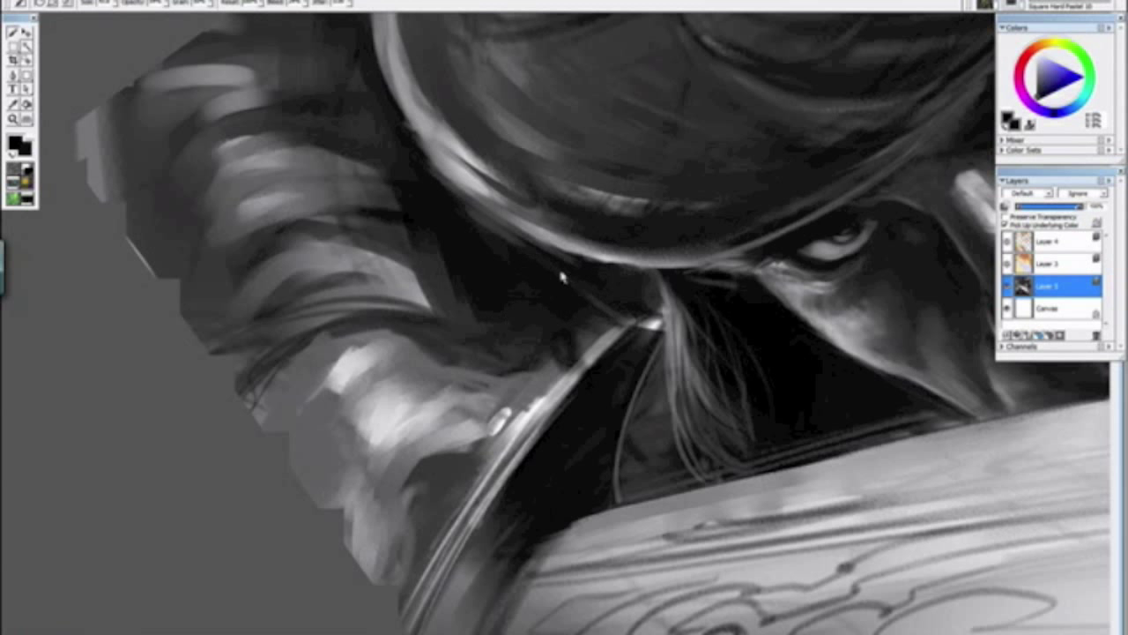
Step: Soften the upper sleeve folds and paint out the light patch at the outer edge with sampled dark grey
{"action": "left_click_drag", "start_coordinate": [387, 178], "coordinate": [347, 119]}
{"action": "mouse_move", "coordinate": [321, 157]}
{"action": "left_mouse_down"}
{"action": "mouse_move", "coordinate": [340, 176]}
{"action": "mouse_move", "coordinate": [317, 163]}
{"action": "mouse_move", "coordinate": [359, 171]}
{"action": "mouse_move", "coordinate": [312, 139]}
{"action": "mouse_move", "coordinate": [362, 163]}
{"action": "mouse_move", "coordinate": [298, 110]}
{"action": "mouse_move", "coordinate": [356, 139]}
{"action": "mouse_move", "coordinate": [352, 130]}
{"action": "mouse_move", "coordinate": [277, 77]}
{"action": "left_mouse_up"}
{"action": "left_click", "coordinate": [344, 174], "text": "alt"}
{"action": "left_click_drag", "start_coordinate": [200, 106], "coordinate": [367, 66]}
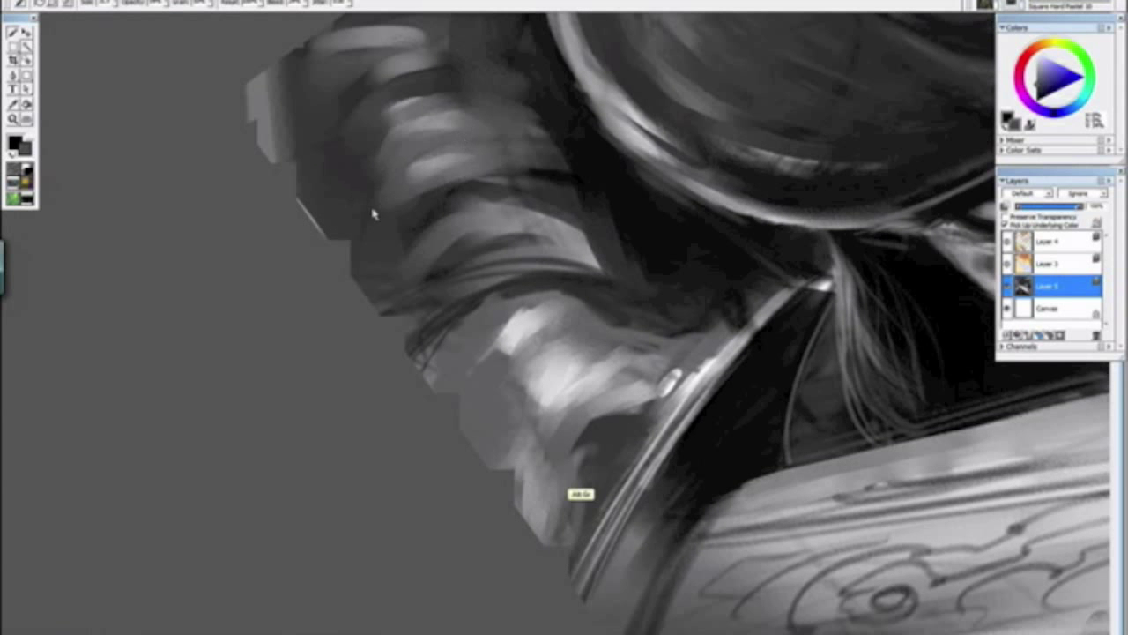
{"action": "mouse_move", "coordinate": [284, 92]}
{"action": "left_mouse_down"}
{"action": "mouse_move", "coordinate": [270, 137]}
{"action": "mouse_move", "coordinate": [257, 105]}
{"action": "left_mouse_up"}
{"action": "key", "text": "ctrl+minus"}
{"action": "key", "text": "ctrl+minus"}
{"action": "key", "text": "ctrl+minus"}
{"action": "key", "text": "ctrl+minus"}
{"action": "key", "text": "ctrl+minus"}
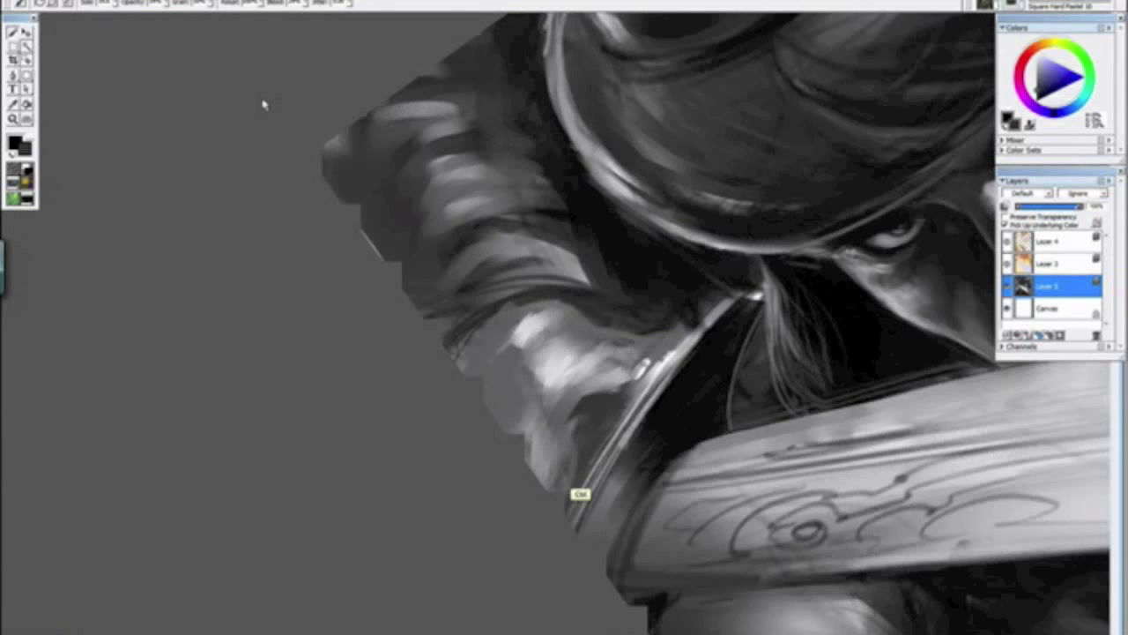
{"action": "left_click", "coordinate": [619, 380]}
{"action": "left_click_drag", "start_coordinate": [591, 355], "coordinate": [527, 283]}
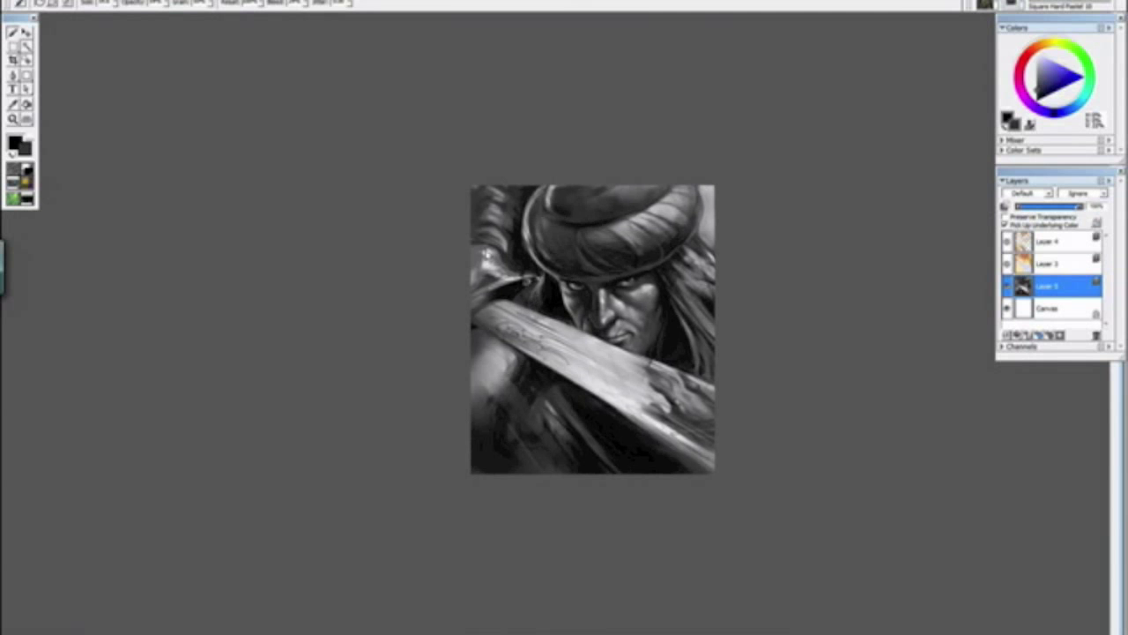
Step: Judge the reworked sleeve against the turban and blade in the upright painting at several sizes
{"action": "key", "text": "ctrl+minus"}
{"action": "key", "text": "ctrl+minus"}
{"action": "key", "text": "ctrl+minus"}
{"action": "key", "text": "ctrl+plus"}
{"action": "key", "text": "ctrl+plus"}
{"action": "key", "text": "ctrl+plus"}
{"action": "key", "text": "ctrl+plus"}
{"action": "key", "text": "ctrl+minus"}
{"action": "key", "text": "ctrl+minus"}
{"action": "key", "text": "ctrl+minus"}
{"action": "key", "text": "ctrl+minus"}
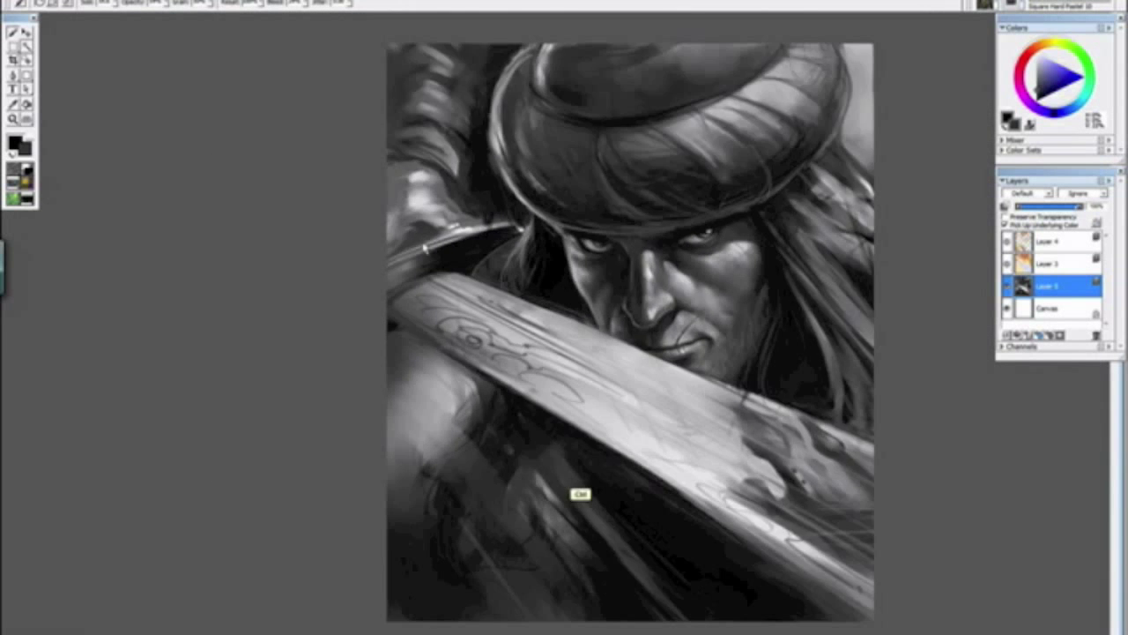
Step: Examine the cheek, nose and lips above the blade, and compare them with the whole painting
{"action": "key", "text": "ctrl+plus"}
{"action": "key", "text": "ctrl+plus"}
{"action": "key", "text": "ctrl+plus"}
{"action": "key", "text": "ctrl+plus"}
{"action": "key", "text": "ctrl+plus"}
{"action": "key", "text": "ctrl+plus"}
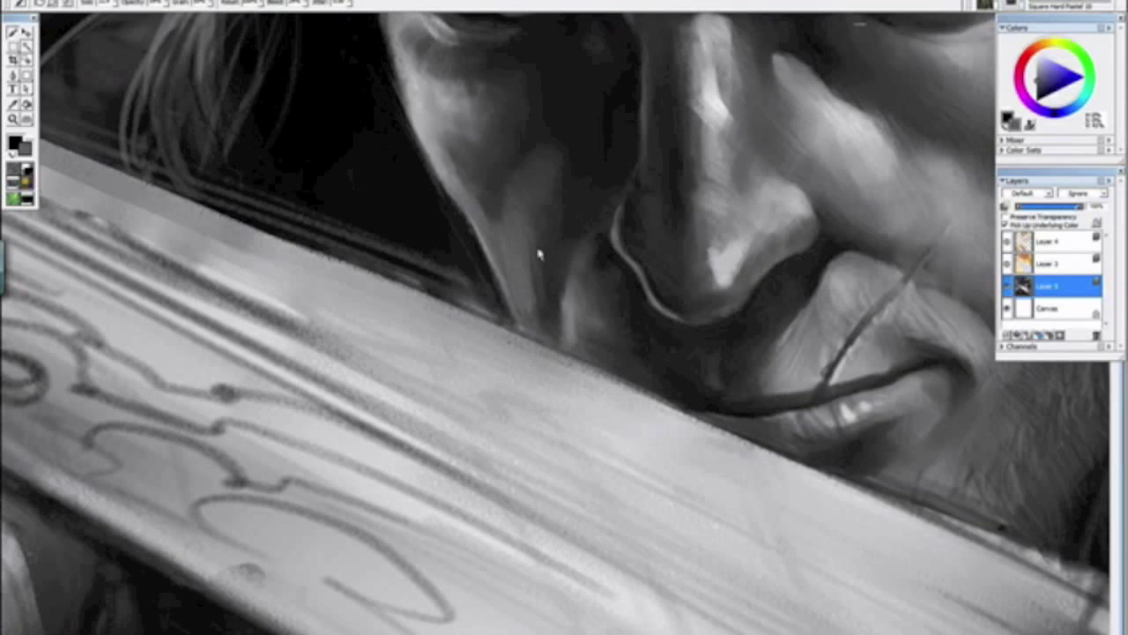
{"action": "key", "text": "ctrl+minus"}
{"action": "key", "text": "ctrl+minus"}
{"action": "key", "text": "ctrl+minus"}
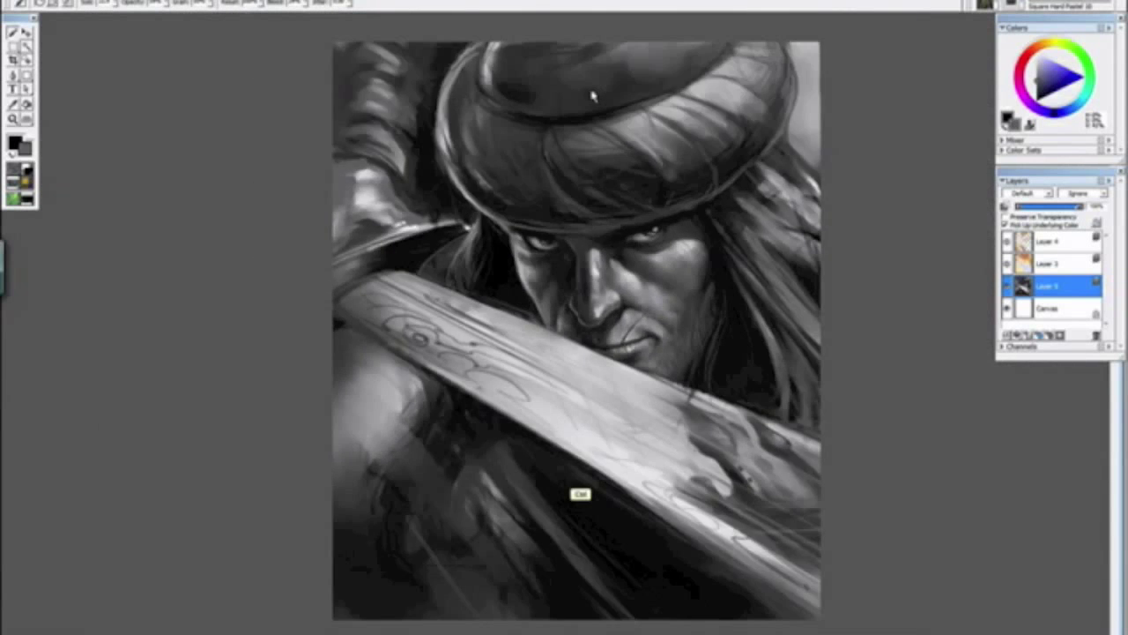
{"action": "left_click_drag", "start_coordinate": [472, 397], "coordinate": [200, 237]}
{"action": "left_click", "coordinate": [262, 263], "text": "alt"}
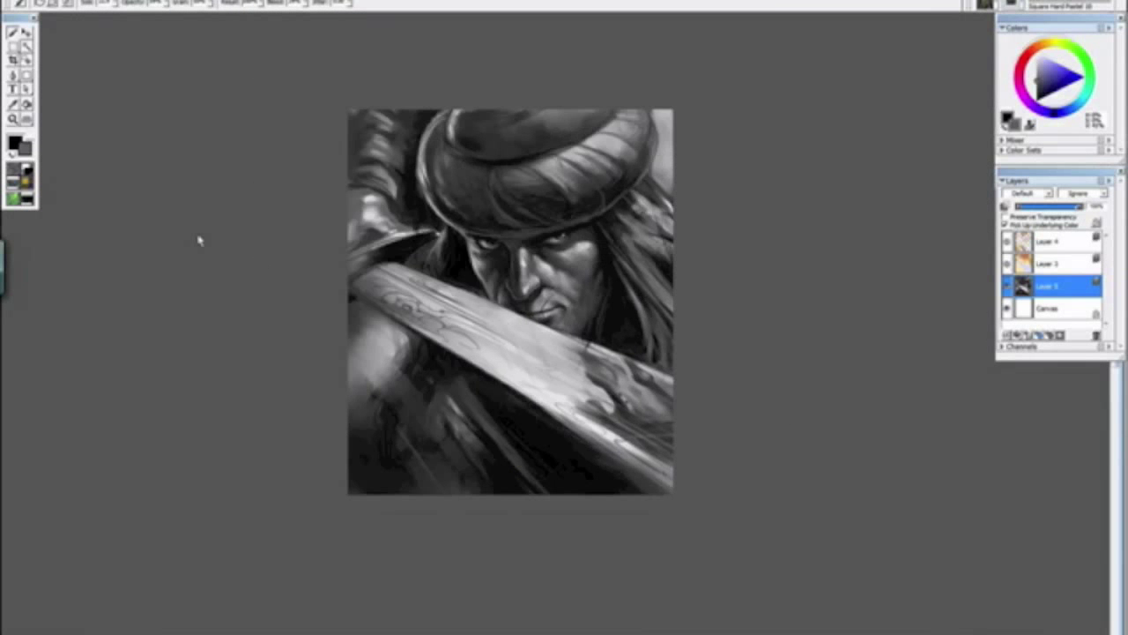
{"action": "key", "text": "ctrl+minus"}
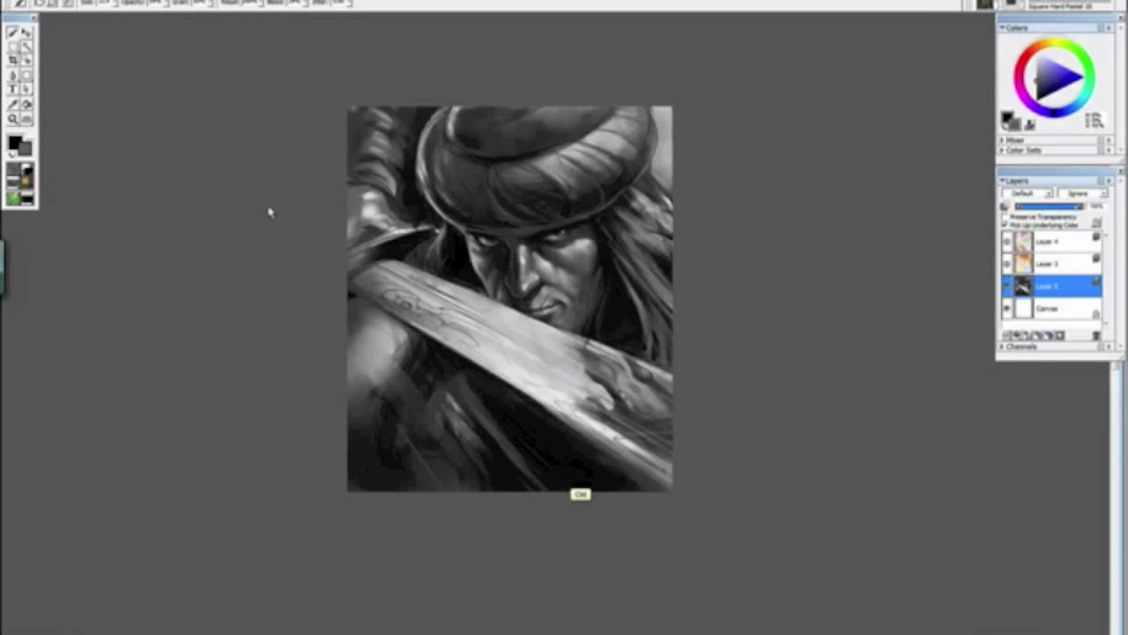
Step: Darken the hair strands just above the blade with near-black sampled from the shadow beneath it
{"action": "key", "text": "ctrl+plus"}
{"action": "key", "text": "ctrl+plus"}
{"action": "key", "text": "ctrl+plus"}
{"action": "left_click_drag", "start_coordinate": [411, 611], "coordinate": [235, 324]}
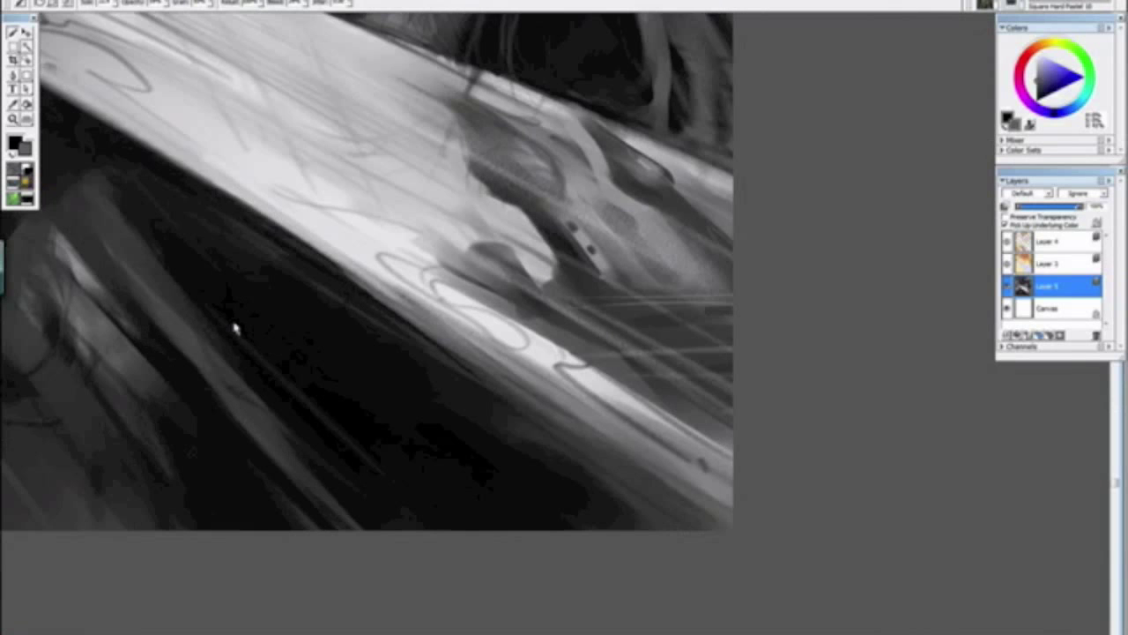
{"action": "left_click_drag", "start_coordinate": [242, 372], "coordinate": [240, 348]}
{"action": "left_click", "coordinate": [447, 457], "text": "alt"}
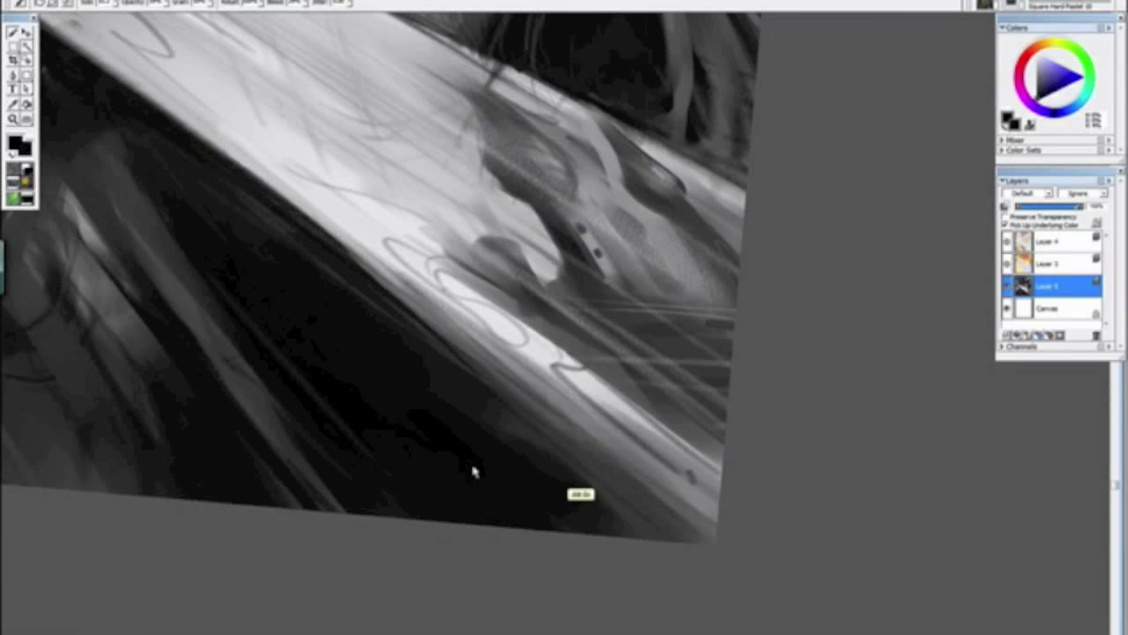
{"action": "left_click_drag", "start_coordinate": [450, 430], "coordinate": [419, 634]}
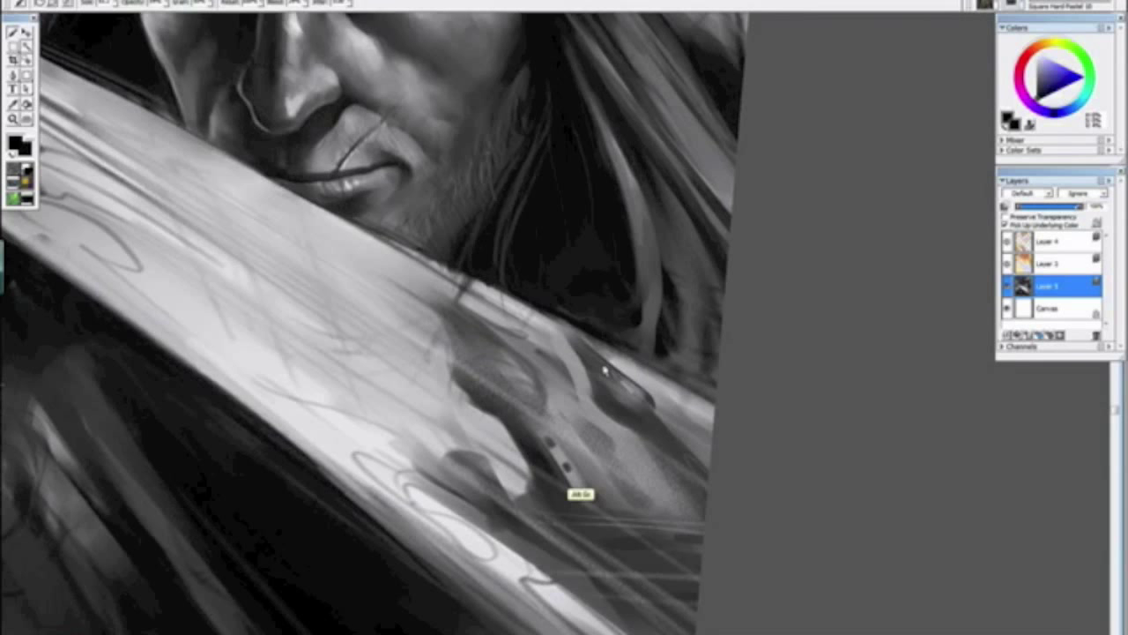
{"action": "mouse_move", "coordinate": [655, 221]}
{"action": "left_mouse_down"}
{"action": "mouse_move", "coordinate": [672, 301]}
{"action": "mouse_move", "coordinate": [654, 344]}
{"action": "left_mouse_up"}
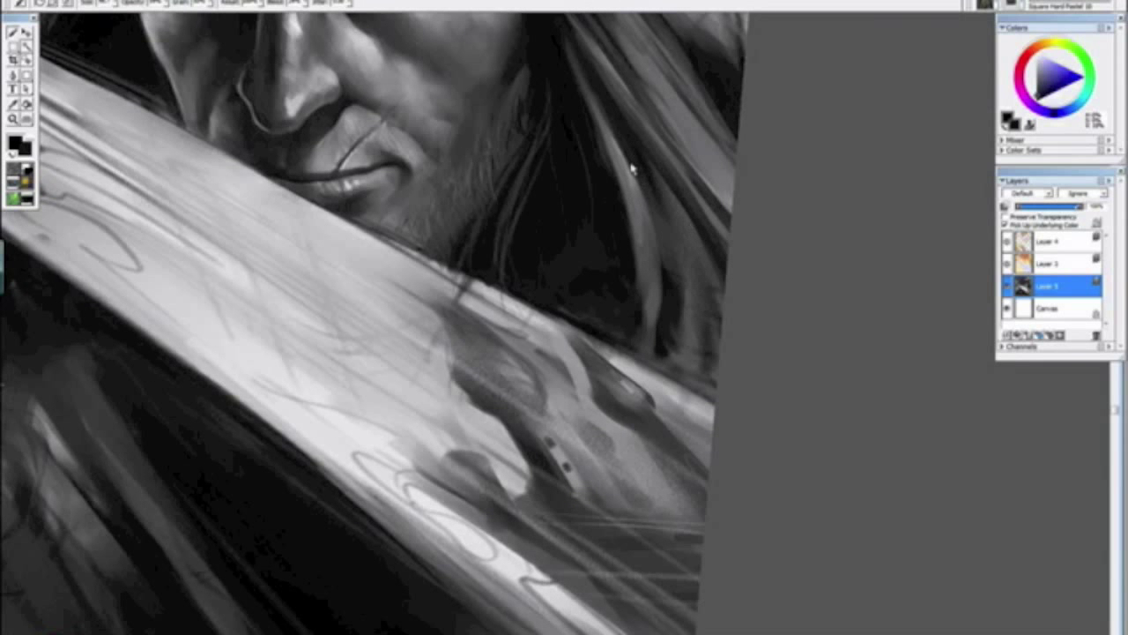
{"action": "key", "text": "ctrl+minus"}
{"action": "key", "text": "ctrl+minus"}
{"action": "key", "text": "ctrl+minus"}
{"action": "key", "text": "ctrl+minus"}
{"action": "key", "text": "ctrl+minus"}
Step: Rework the long hair strands beside the cheek with dark tones sampled from the surrounding hair
{"action": "key", "text": "ctrl+plus"}
{"action": "key", "text": "ctrl+plus"}
{"action": "key", "text": "ctrl+plus"}
{"action": "key", "text": "ctrl+plus"}
{"action": "left_click", "coordinate": [615, 189], "text": "alt"}
{"action": "left_click", "coordinate": [633, 385], "text": "alt"}
{"action": "mouse_move", "coordinate": [604, 264]}
{"action": "left_mouse_down"}
{"action": "mouse_move", "coordinate": [576, 220]}
{"action": "mouse_move", "coordinate": [655, 407]}
{"action": "mouse_move", "coordinate": [595, 235]}
{"action": "mouse_move", "coordinate": [613, 264]}
{"action": "mouse_move", "coordinate": [674, 423]}
{"action": "mouse_move", "coordinate": [615, 241]}
{"action": "mouse_move", "coordinate": [663, 390]}
{"action": "left_mouse_up"}
{"action": "left_click", "coordinate": [676, 356], "text": "alt"}
{"action": "left_click_drag", "start_coordinate": [582, 158], "coordinate": [675, 411]}
{"action": "left_click_drag", "start_coordinate": [670, 351], "coordinate": [638, 205]}
{"action": "left_click", "coordinate": [624, 196], "text": "alt"}
{"action": "left_click_drag", "start_coordinate": [690, 268], "coordinate": [660, 171]}
Step: Straighten the canvas and judge the reworked hair in the whole painting at thumbnail size
{"action": "key", "text": "ctrl+minus"}
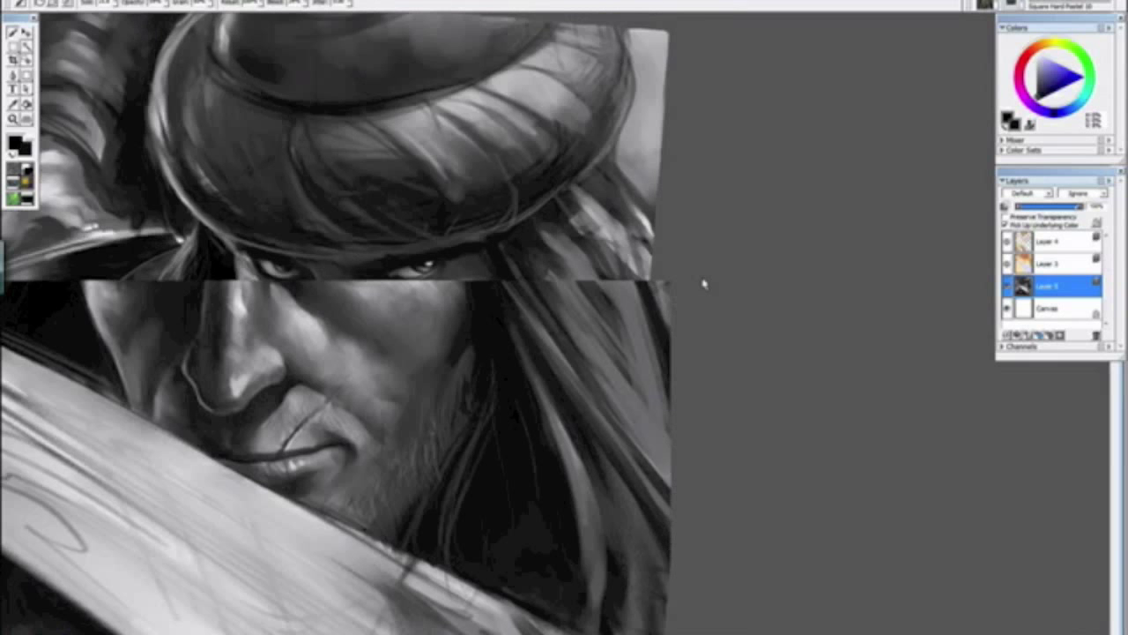
{"action": "key", "text": "ctrl+minus"}
{"action": "key", "text": "ctrl+minus"}
{"action": "key", "text": "ctrl+minus"}
{"action": "key", "text": "ctrl+minus"}
{"action": "key", "text": "ctrl+minus"}
{"action": "left_click_drag", "start_coordinate": [330, 294], "coordinate": [556, 458]}
{"action": "left_click", "coordinate": [536, 512], "text": "alt"}
{"action": "key", "text": "ctrl+minus"}
{"action": "key", "text": "ctrl+minus"}
{"action": "key", "text": "ctrl+minus"}
{"action": "key", "text": "ctrl+plus"}
{"action": "key", "text": "ctrl+plus"}
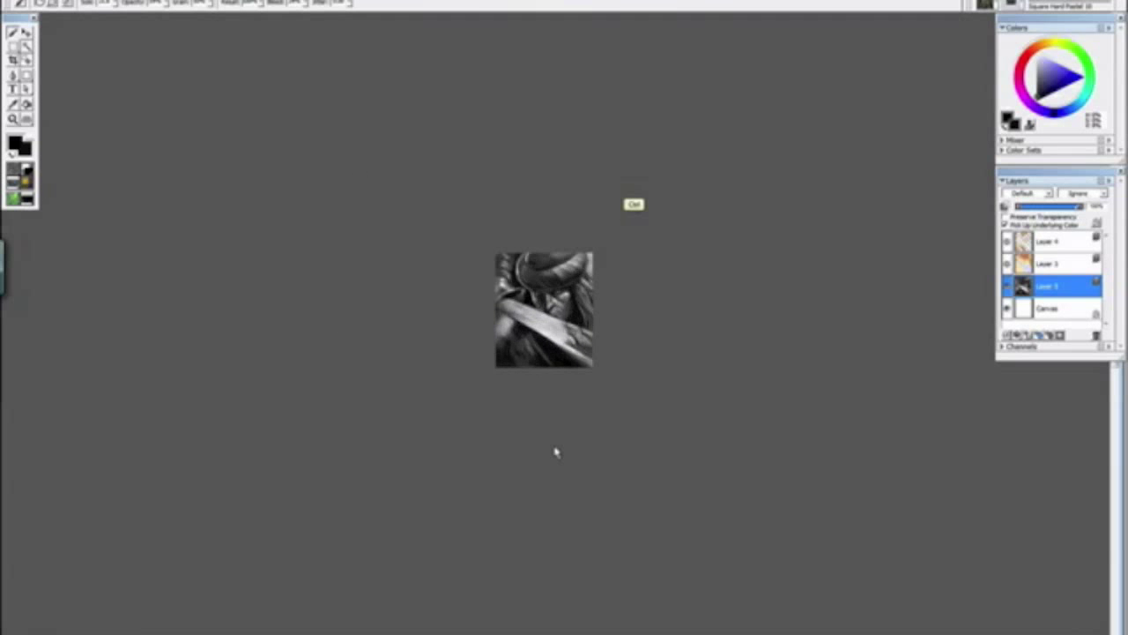
Step: Try a broad dark stroke down the turban's shaded side beside its bright rim, using a sampled dark tone
{"action": "key", "text": "ctrl+plus"}
{"action": "key", "text": "ctrl+plus"}
{"action": "key", "text": "ctrl+plus"}
{"action": "key", "text": "ctrl+plus"}
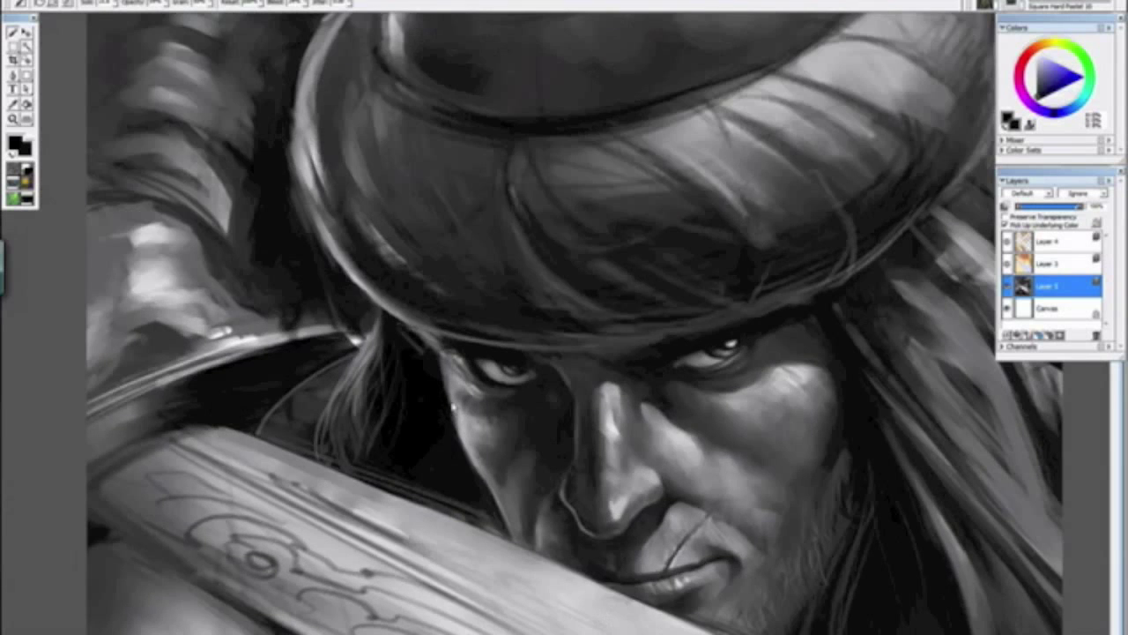
{"action": "left_click_drag", "start_coordinate": [454, 407], "coordinate": [514, 506]}
{"action": "left_click", "coordinate": [417, 347], "text": "alt"}
{"action": "left_click_drag", "start_coordinate": [404, 219], "coordinate": [439, 339]}
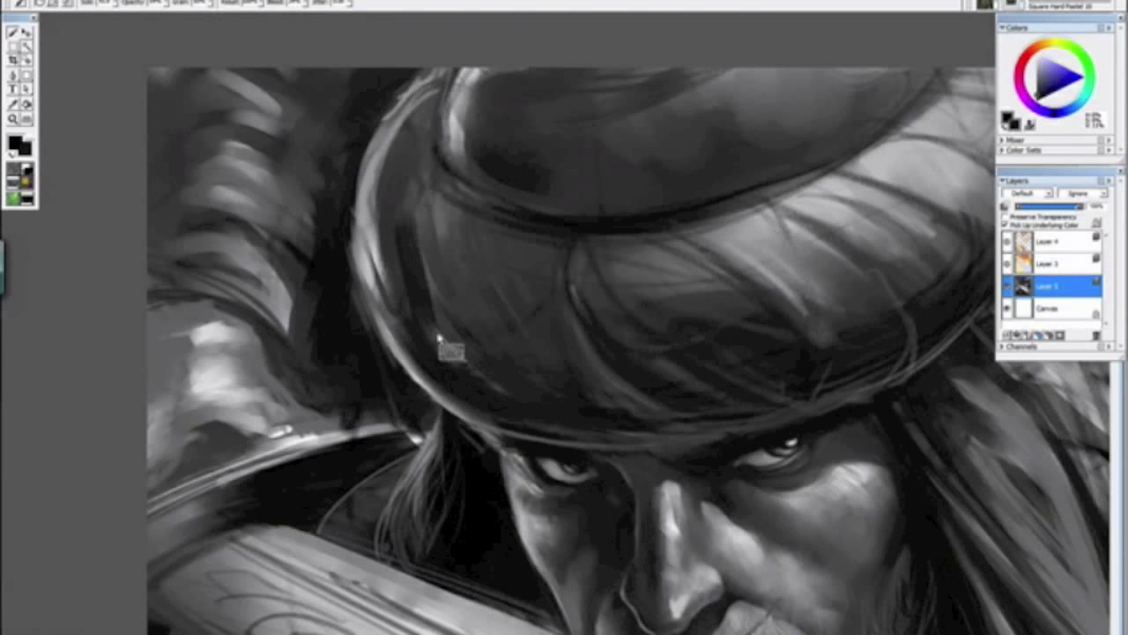
Step: Smooth and darken the turban's shaded side with the Variable Oil Pastel 20 brush and a dark grey sampled from it
{"action": "left_click", "coordinate": [1017, 12]}
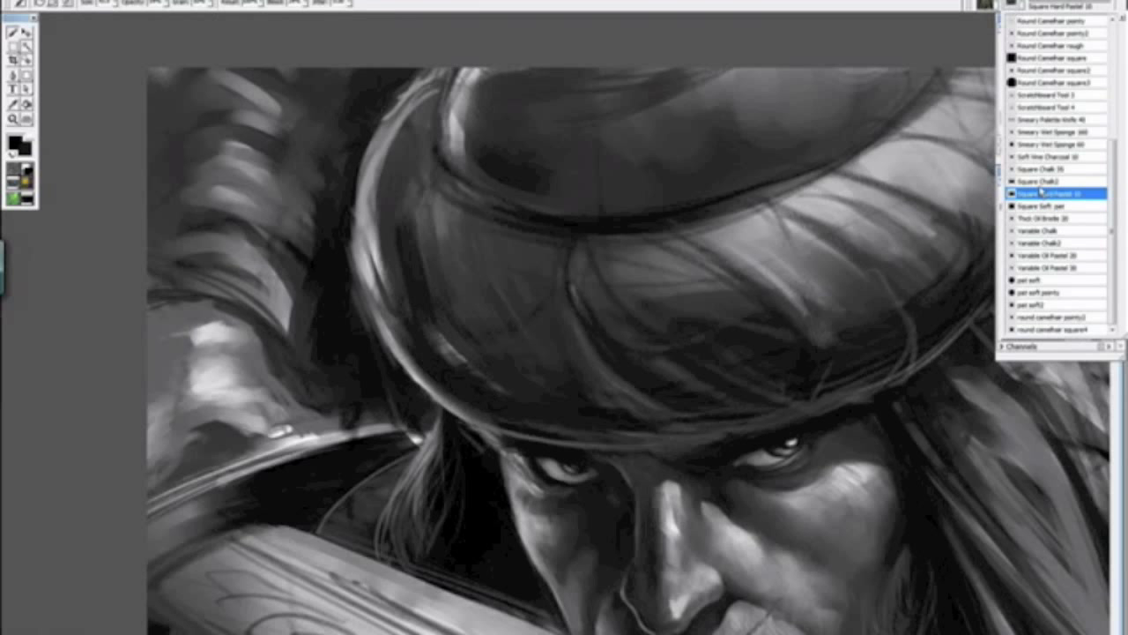
{"action": "left_click", "coordinate": [1040, 257]}
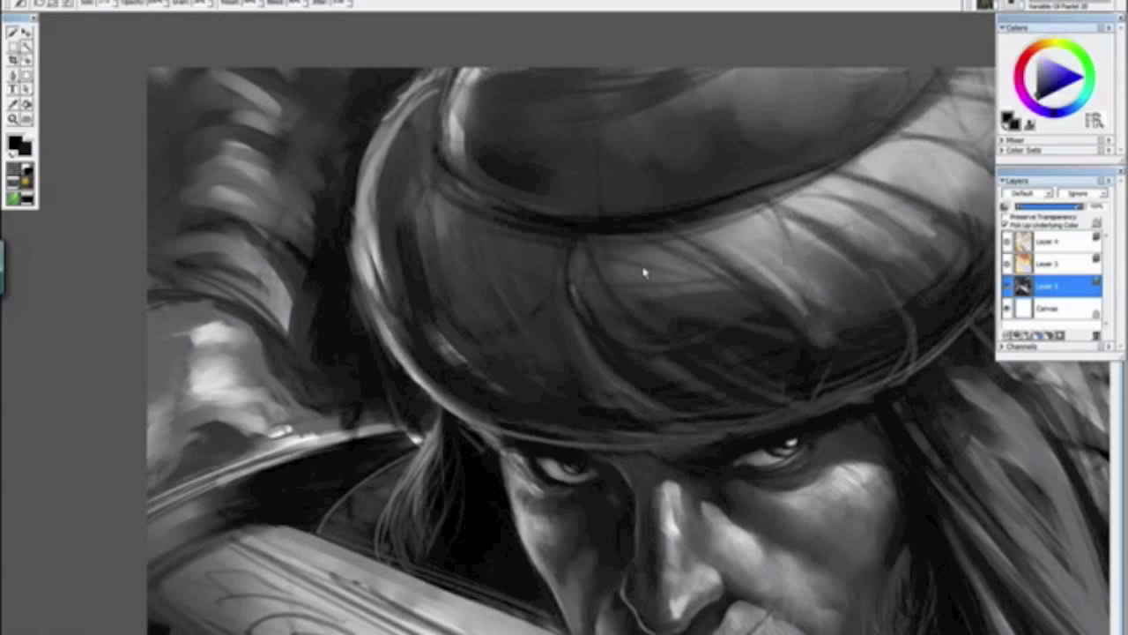
{"action": "left_click", "coordinate": [421, 248], "text": "alt"}
{"action": "left_click_drag", "start_coordinate": [421, 249], "coordinate": [471, 361]}
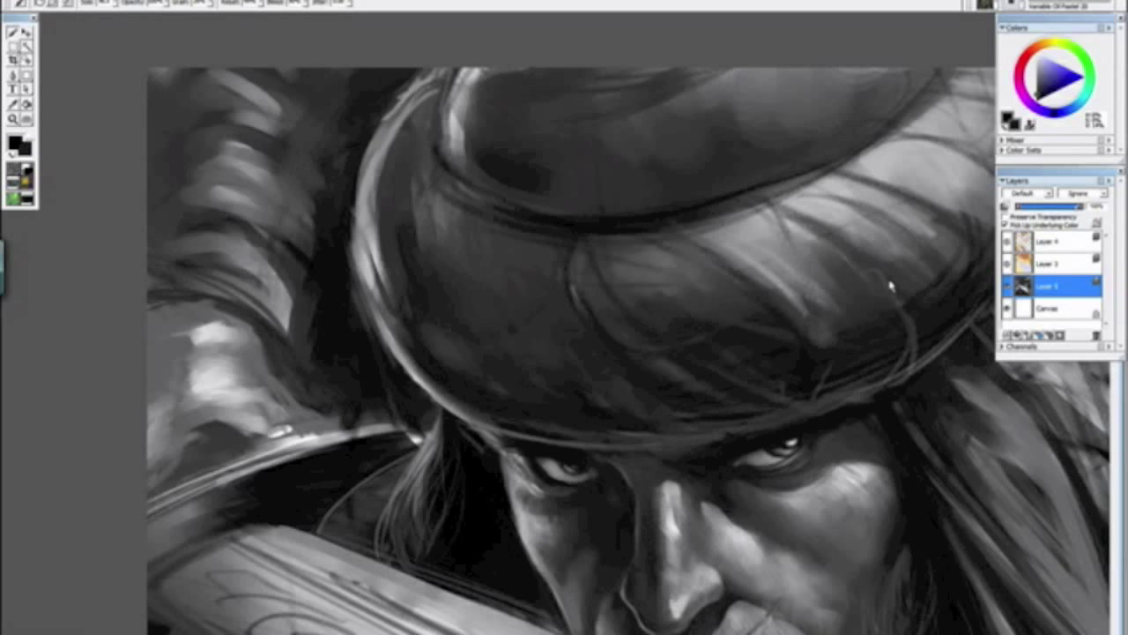
Step: Check the turban shading in the whole painting and examine the cheek, nose and mouth up close
{"action": "key", "text": "ctrl+0"}
{"action": "key", "text": "ctrl+minus"}
{"action": "key", "text": "ctrl+minus"}
{"action": "mouse_move", "coordinate": [907, 255]}
{"action": "left_mouse_down"}
{"action": "mouse_move", "coordinate": [776, 458]}
{"action": "mouse_move", "coordinate": [441, 338]}
{"action": "left_mouse_up"}
{"action": "left_click", "coordinate": [441, 337], "text": "alt"}
{"action": "left_click_drag", "start_coordinate": [387, 278], "coordinate": [345, 245]}
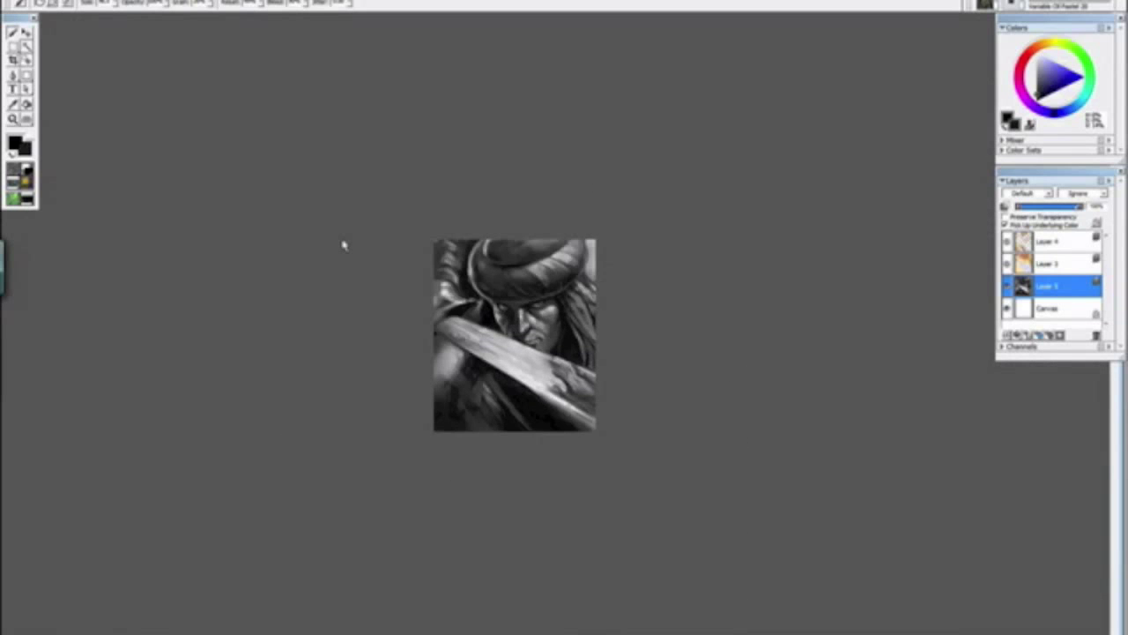
{"action": "key", "text": "ctrl+plus"}
{"action": "key", "text": "ctrl+plus"}
{"action": "key", "text": "ctrl+plus"}
{"action": "key", "text": "ctrl+plus"}
{"action": "key", "text": "ctrl+plus"}
{"action": "key", "text": "ctrl+plus"}
{"action": "key", "text": "ctrl+plus"}
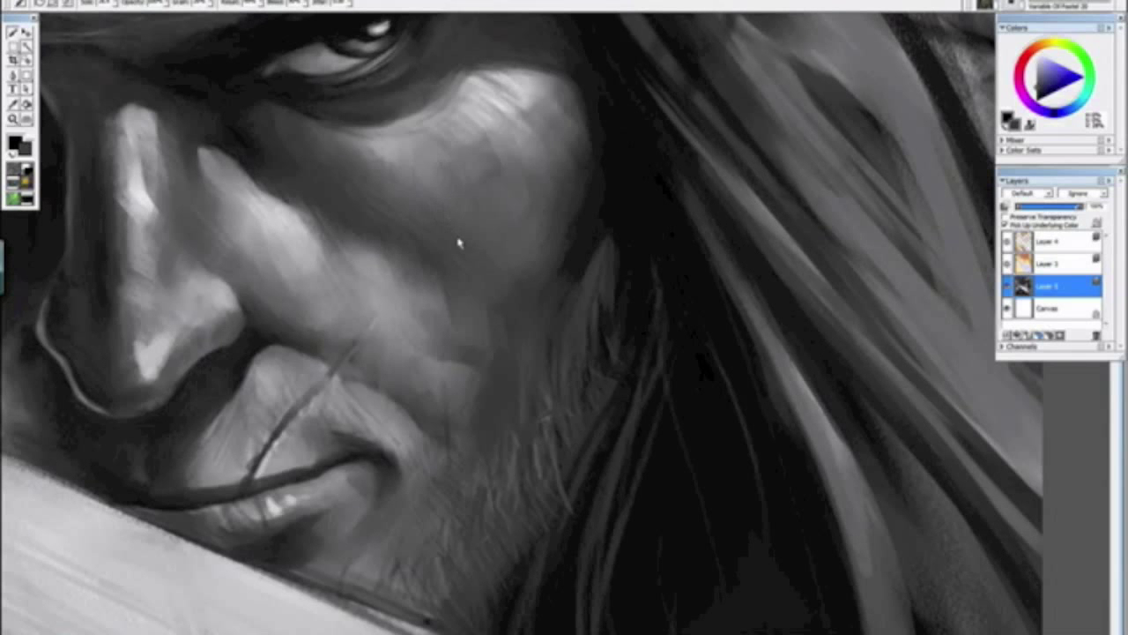
Step: Judge the overall light and contrast of the whole painting at several reduced sizes
{"action": "key", "text": "ctrl+minus"}
{"action": "key", "text": "ctrl+minus"}
{"action": "key", "text": "ctrl+minus"}
{"action": "key", "text": "ctrl+minus"}
{"action": "key", "text": "ctrl+minus"}
{"action": "key", "text": "ctrl+minus"}
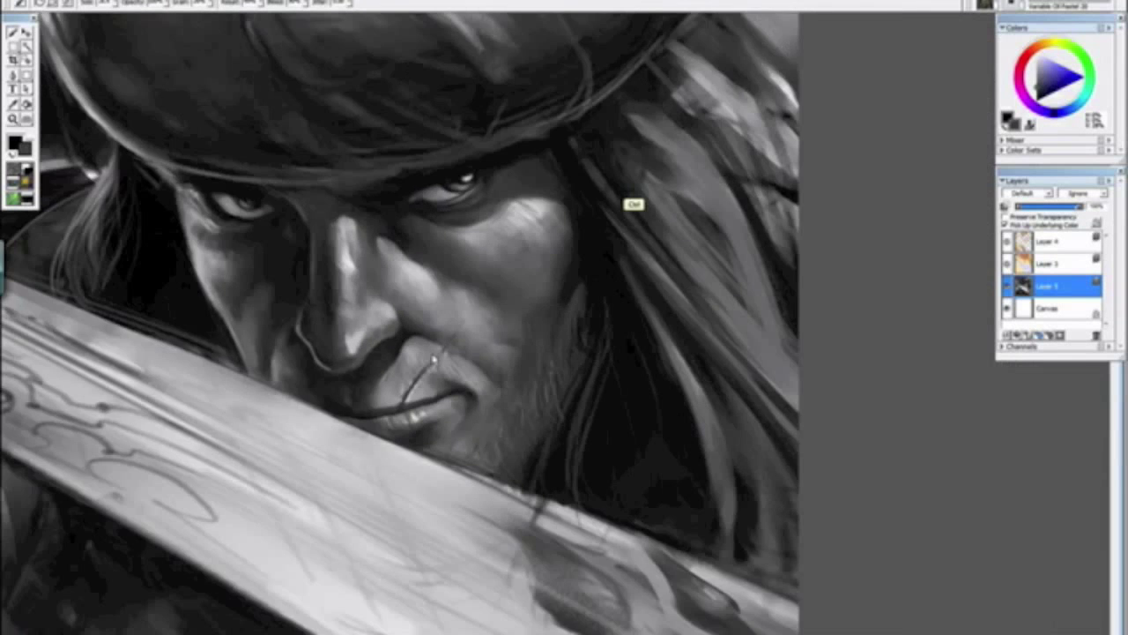
{"action": "left_click_drag", "start_coordinate": [482, 419], "coordinate": [336, 237]}
{"action": "left_click", "coordinate": [336, 236], "text": "alt"}
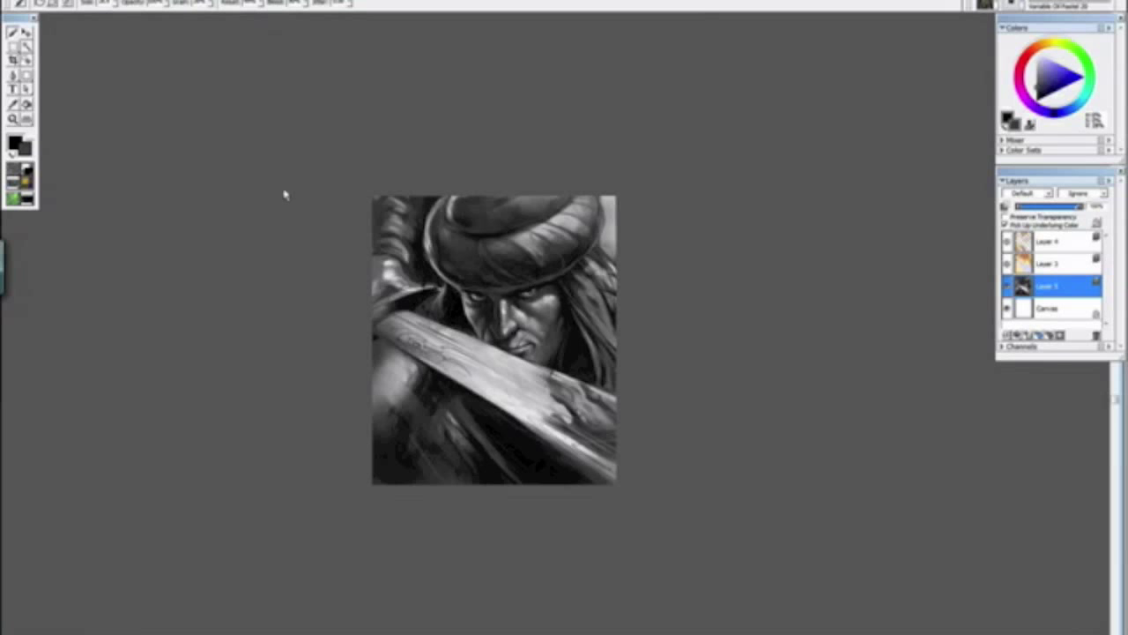
{"action": "left_click", "coordinate": [241, 137]}
{"action": "key", "text": "ctrl+minus"}
{"action": "key", "text": "ctrl+minus"}
{"action": "key", "text": "ctrl+minus"}
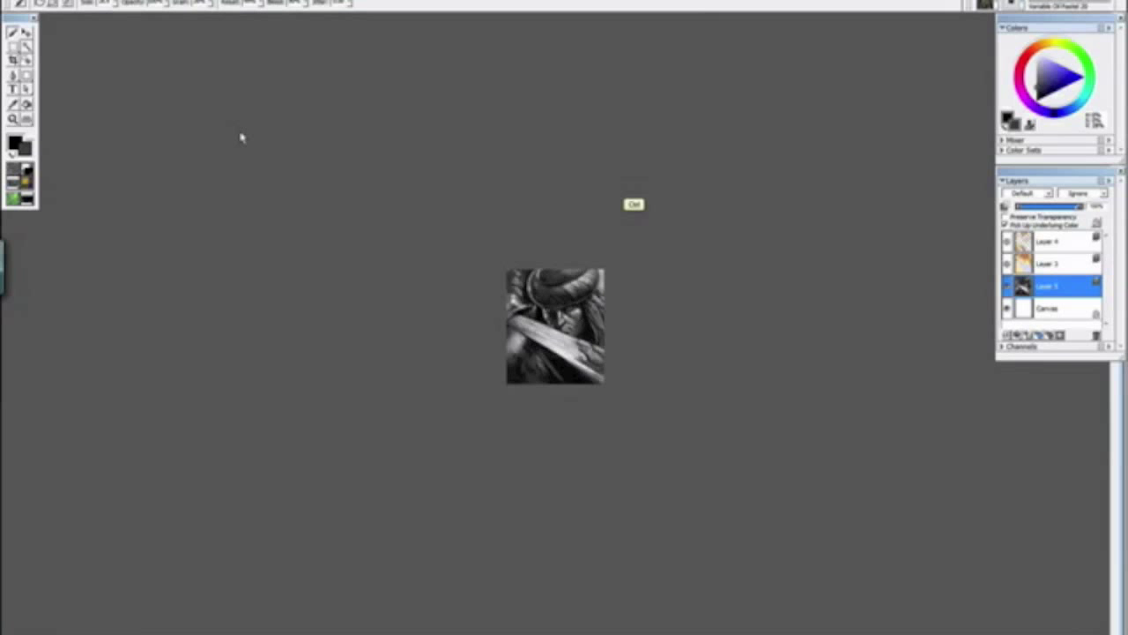
{"action": "key", "text": "ctrl+plus"}
{"action": "key", "text": "ctrl+plus"}
{"action": "key", "text": "ctrl+plus"}
{"action": "key", "text": "ctrl+minus"}
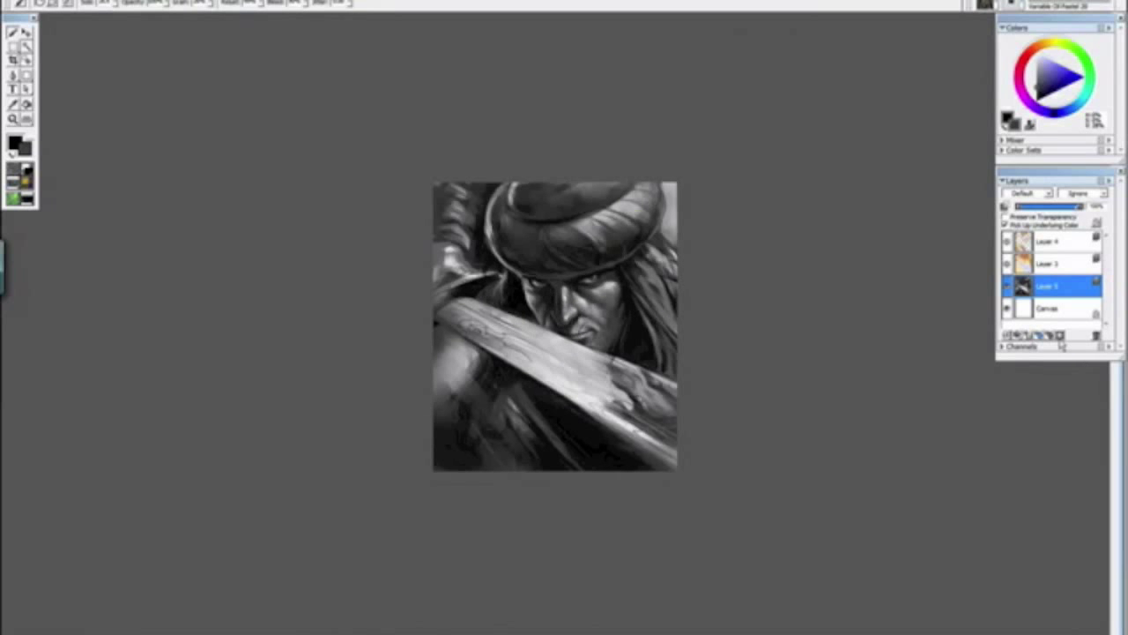
Step: Add a new layer directly above the grayscale painting layer and set its composite method to Overlay
{"action": "left_click", "coordinate": [1032, 337]}
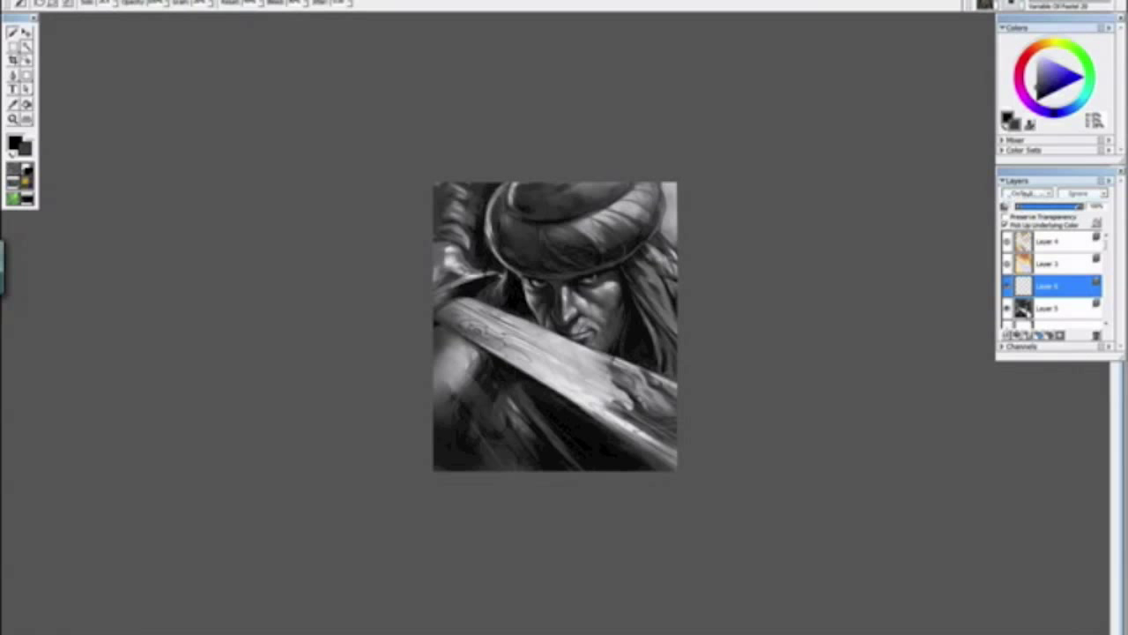
{"action": "left_click", "coordinate": [1021, 194]}
{"action": "left_click", "coordinate": [1021, 195]}
{"action": "left_click", "coordinate": [1019, 196]}
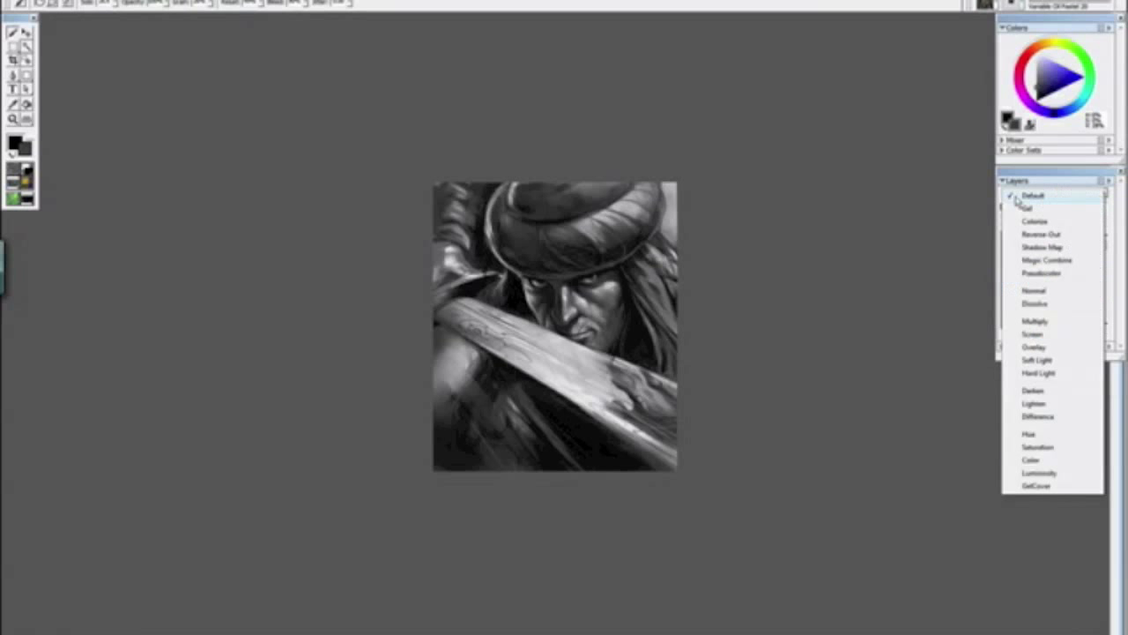
{"action": "left_click", "coordinate": [1025, 348]}
Step: Airbrush soft white light around the mouth and cheek on the Overlay layer with the Digital Airbrush
{"action": "left_click", "coordinate": [1012, 5]}
{"action": "scroll", "coordinate": [1057, 177], "scroll_direction": "up", "scroll_amount": 5}
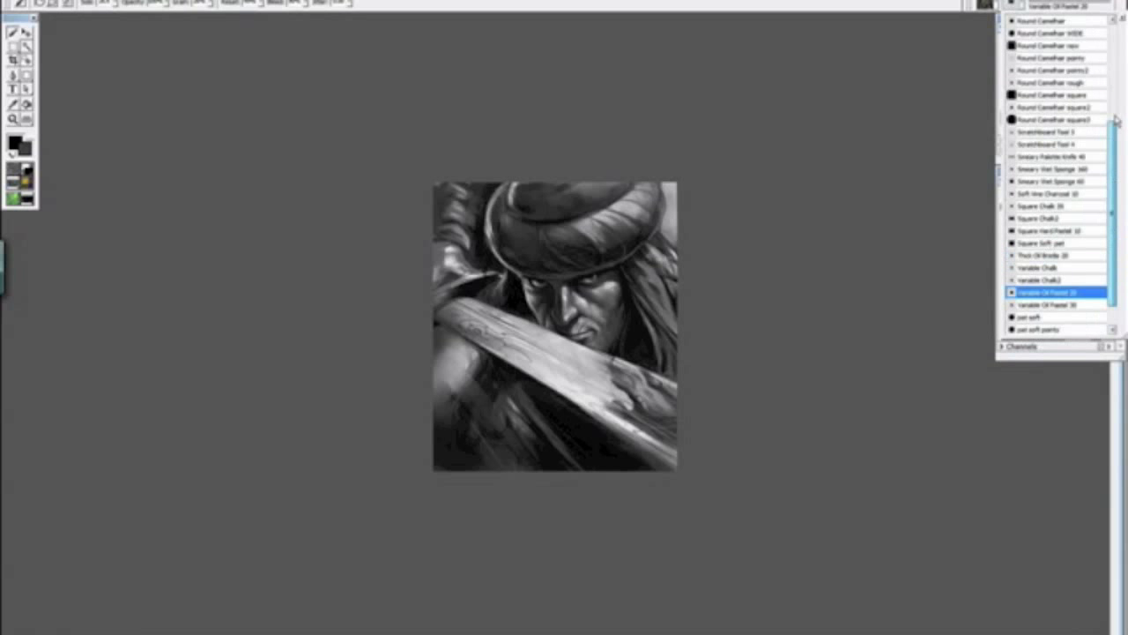
{"action": "left_click", "coordinate": [1047, 79]}
{"action": "left_click", "coordinate": [1038, 56]}
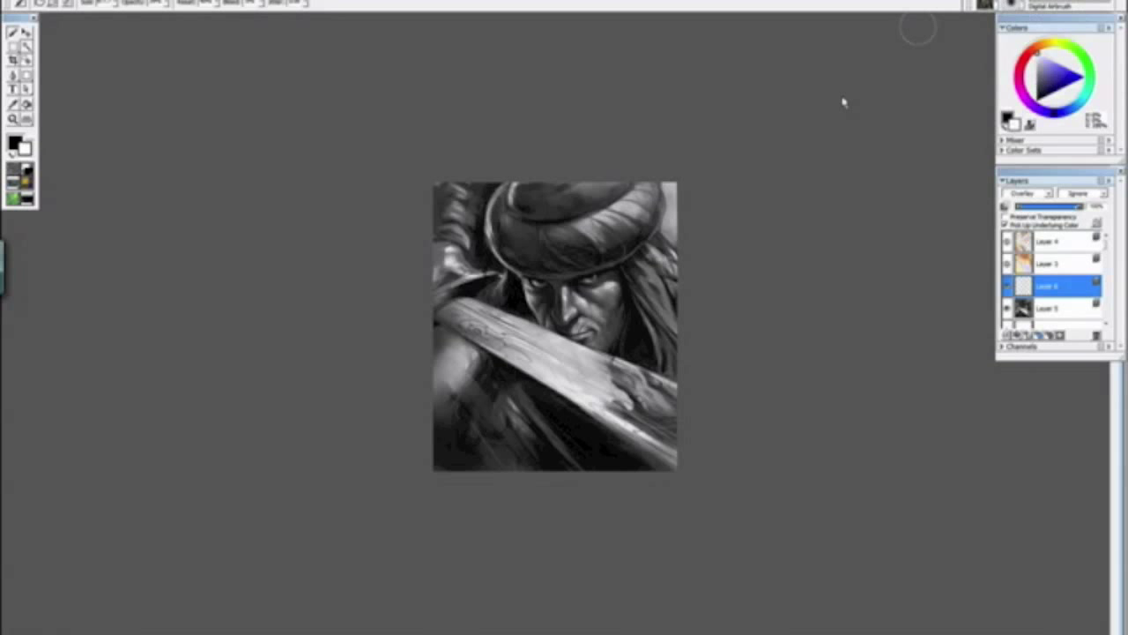
{"action": "key", "text": "ctrl+minus"}
{"action": "key", "text": "ctrl+plus"}
{"action": "key", "text": "ctrl+plus"}
{"action": "scroll", "coordinate": [654, 265], "scroll_direction": "up", "scroll_amount": 1}
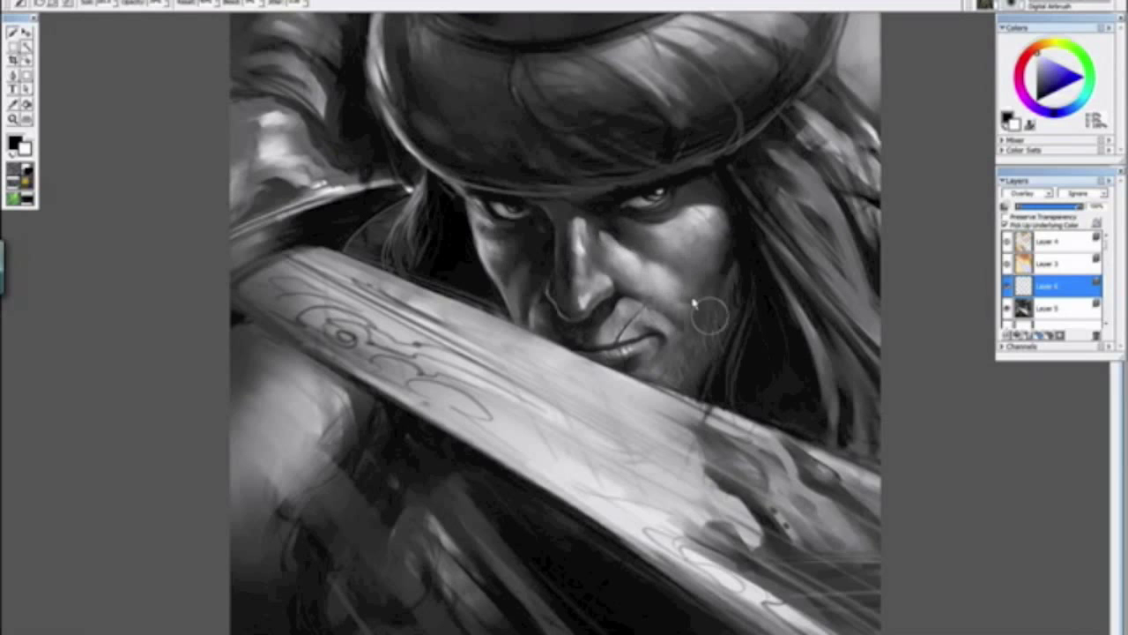
{"action": "scroll", "coordinate": [629, 221], "scroll_direction": "down", "scroll_amount": 1}
{"action": "scroll", "coordinate": [630, 218], "scroll_direction": "down", "scroll_amount": 4}
{"action": "scroll", "coordinate": [629, 219], "scroll_direction": "up", "scroll_amount": 5}
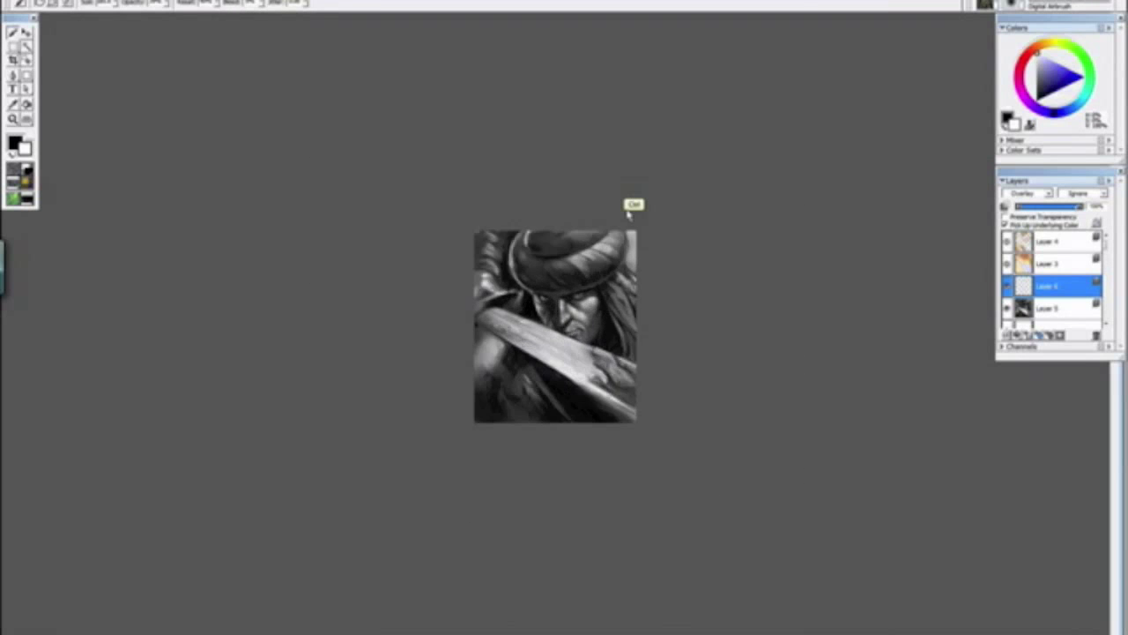
{"action": "scroll", "coordinate": [651, 236], "scroll_direction": "up", "scroll_amount": 2}
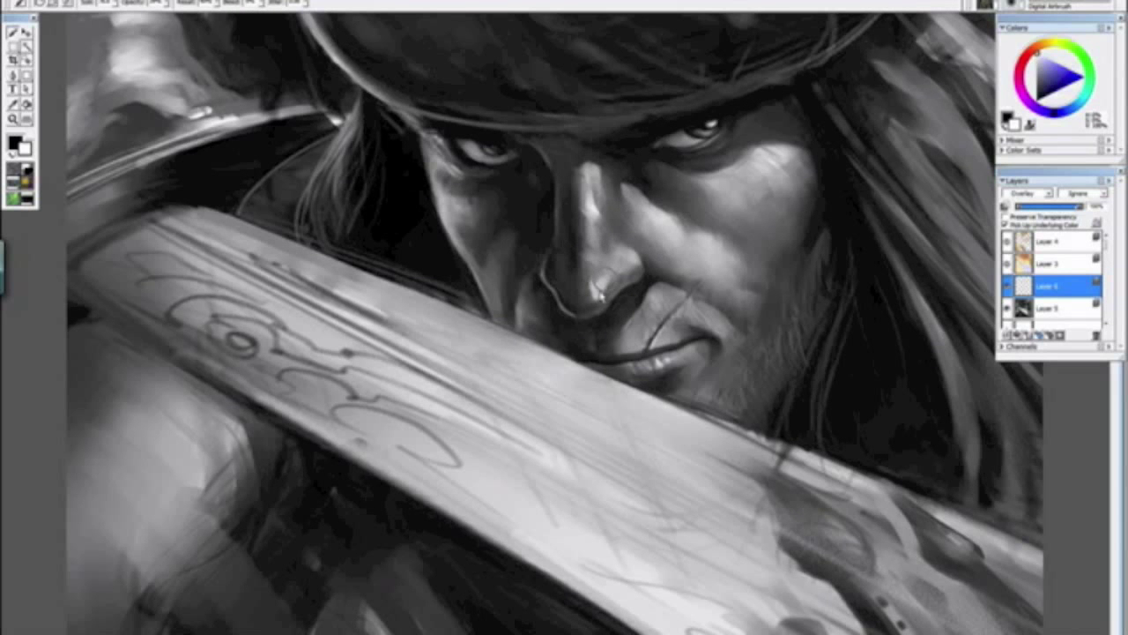
{"action": "left_click_drag", "start_coordinate": [689, 354], "coordinate": [695, 338]}
{"action": "mouse_move", "coordinate": [638, 308]}
{"action": "left_mouse_down"}
{"action": "mouse_move", "coordinate": [652, 341]}
{"action": "mouse_move", "coordinate": [656, 309]}
{"action": "mouse_move", "coordinate": [712, 335]}
{"action": "left_mouse_up"}
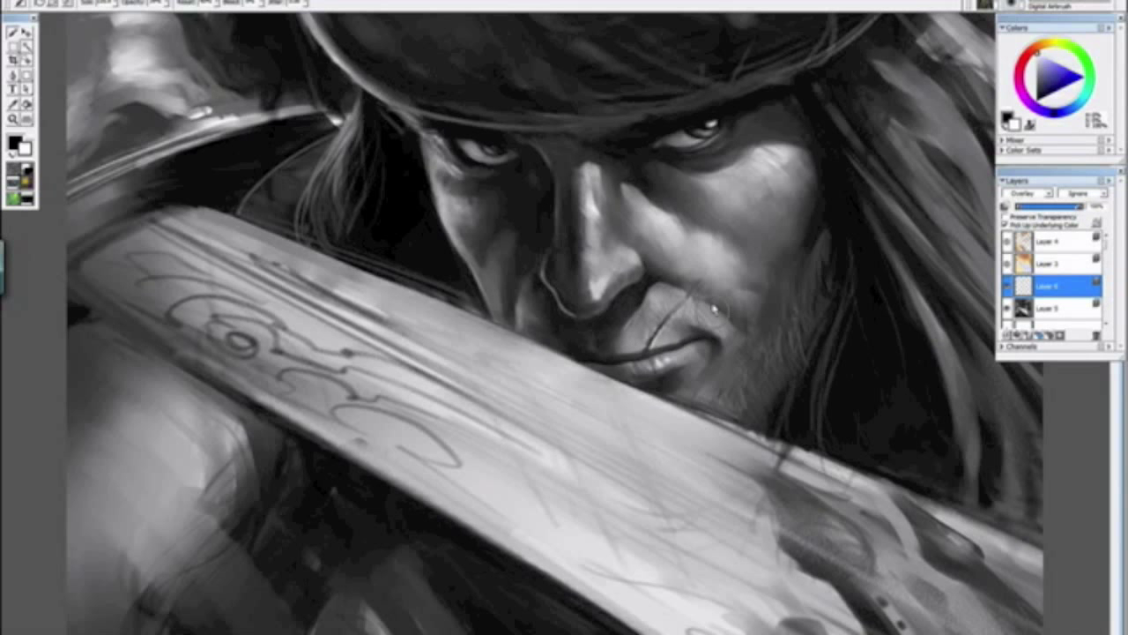
Step: Flip the canvas horizontally to see the painting mirrored
{"action": "scroll", "coordinate": [714, 308], "scroll_direction": "down", "scroll_amount": 5}
{"action": "left_click_drag", "start_coordinate": [743, 375], "coordinate": [385, 331]}
{"action": "left_click", "coordinate": [385, 331]}
{"action": "left_click", "coordinate": [79, 2]}
{"action": "mouse_move", "coordinate": [83, 24]}
{"action": "left_click", "coordinate": [245, 82]}
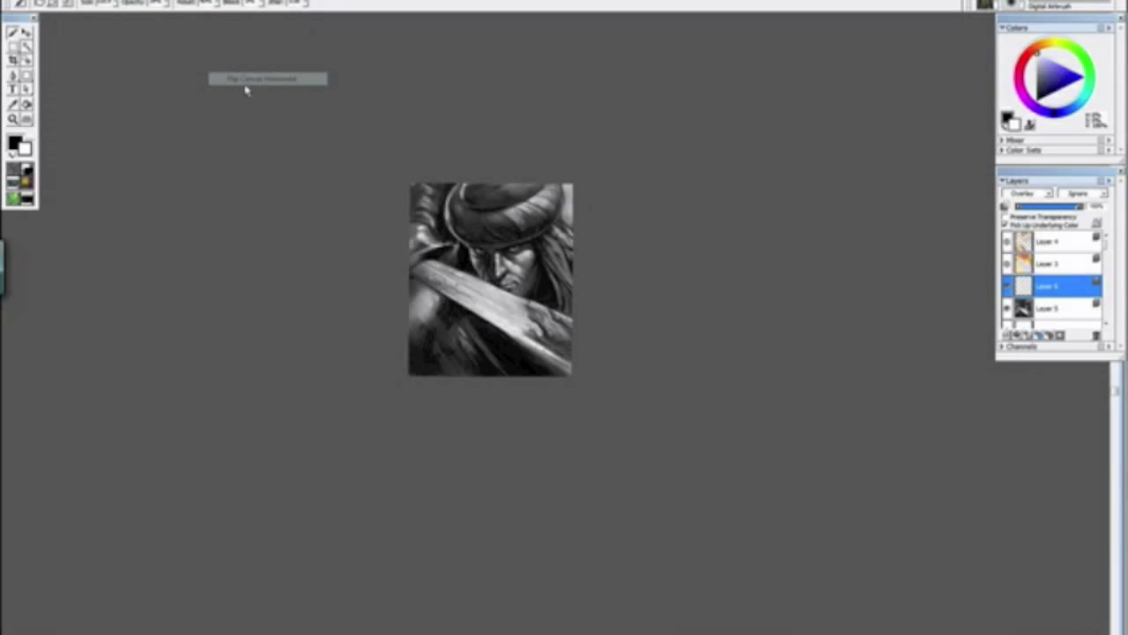
Step: Airbrush soft white highlights onto the shoulder and the cloth folds below the blade
{"action": "key", "text": "ctrl+minus"}
{"action": "key", "text": "ctrl+plus"}
{"action": "key", "text": "ctrl+plus"}
{"action": "key", "text": "ctrl+plus"}
{"action": "key", "text": "ctrl+plus"}
{"action": "left_click_drag", "start_coordinate": [550, 320], "coordinate": [548, 313]}
{"action": "mouse_move", "coordinate": [546, 298]}
{"action": "left_mouse_down"}
{"action": "mouse_move", "coordinate": [543, 281]}
{"action": "mouse_move", "coordinate": [559, 270]}
{"action": "left_mouse_up"}
{"action": "left_click_drag", "start_coordinate": [543, 323], "coordinate": [550, 309]}
{"action": "left_click_drag", "start_coordinate": [431, 329], "coordinate": [441, 322]}
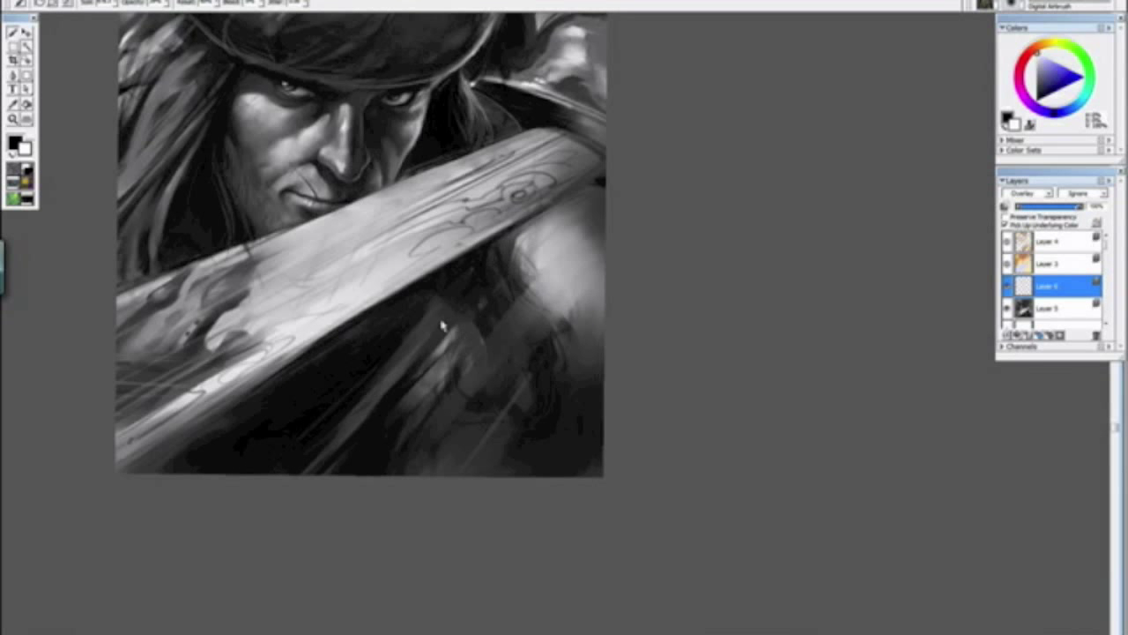
{"action": "key", "text": "ctrl+minus"}
{"action": "key", "text": "ctrl+minus"}
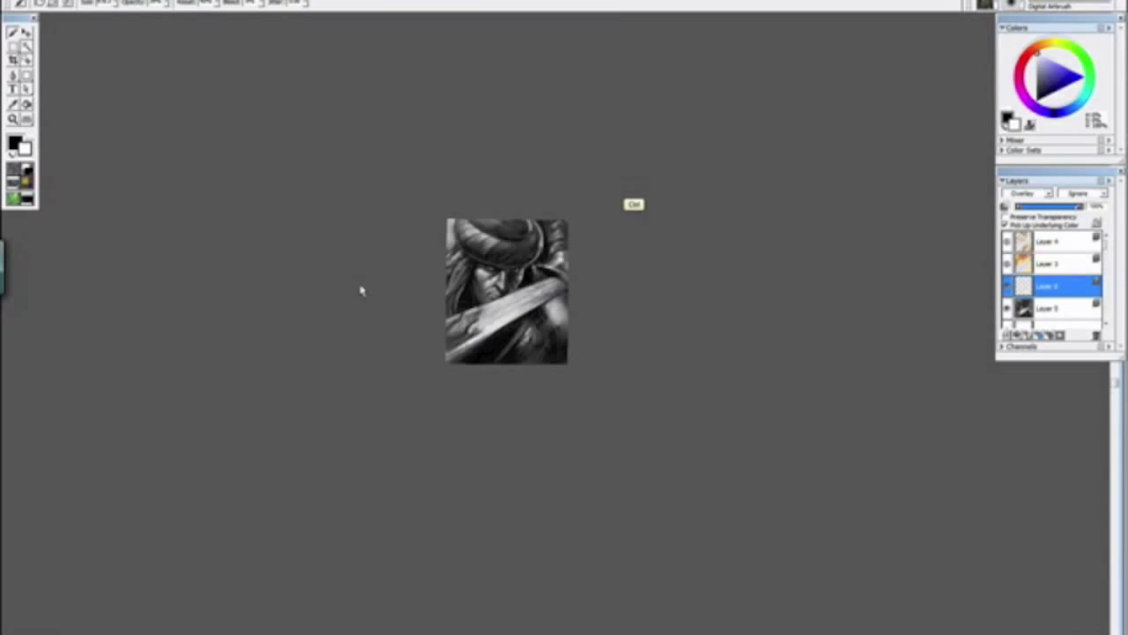
{"action": "key", "text": "ctrl+plus"}
{"action": "key", "text": "ctrl+plus"}
{"action": "left_click_drag", "start_coordinate": [531, 390], "coordinate": [559, 354]}
{"action": "left_click_drag", "start_coordinate": [559, 358], "coordinate": [508, 396]}
Step: Judge the airbrushed highlights in the mirrored painting at several reduced sizes
{"action": "key", "text": "ctrl+minus"}
{"action": "key", "text": "ctrl+minus"}
{"action": "key", "text": "ctrl+minus"}
{"action": "key", "text": "ctrl+plus"}
{"action": "key", "text": "ctrl+plus"}
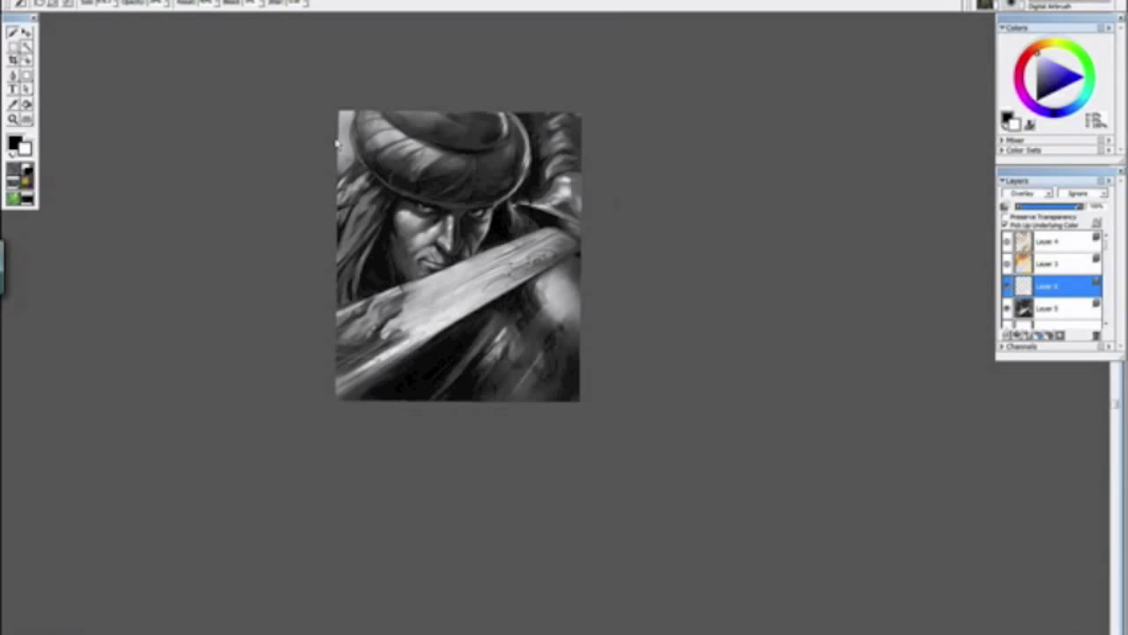
{"action": "key", "text": "ctrl+minus"}
{"action": "key", "text": "ctrl+minus"}
{"action": "key", "text": "ctrl+minus"}
{"action": "key", "text": "ctrl+plus"}
{"action": "key", "text": "ctrl+plus"}
{"action": "key", "text": "ctrl+plus"}
{"action": "key", "text": "ctrl+plus"}
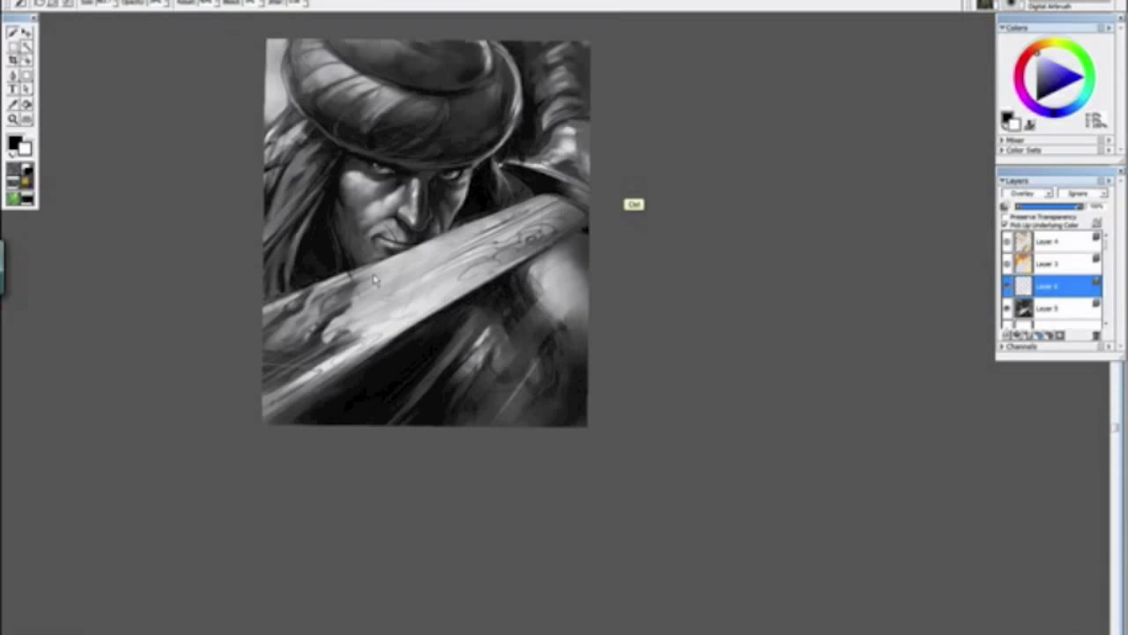
Step: Airbrush soft light over the turban, and straighten the canvas to check it at thumbnail size
{"action": "left_click_drag", "start_coordinate": [384, 231], "coordinate": [621, 531]}
{"action": "left_click_drag", "start_coordinate": [442, 240], "coordinate": [507, 282]}
{"action": "left_click_drag", "start_coordinate": [518, 202], "coordinate": [638, 254]}
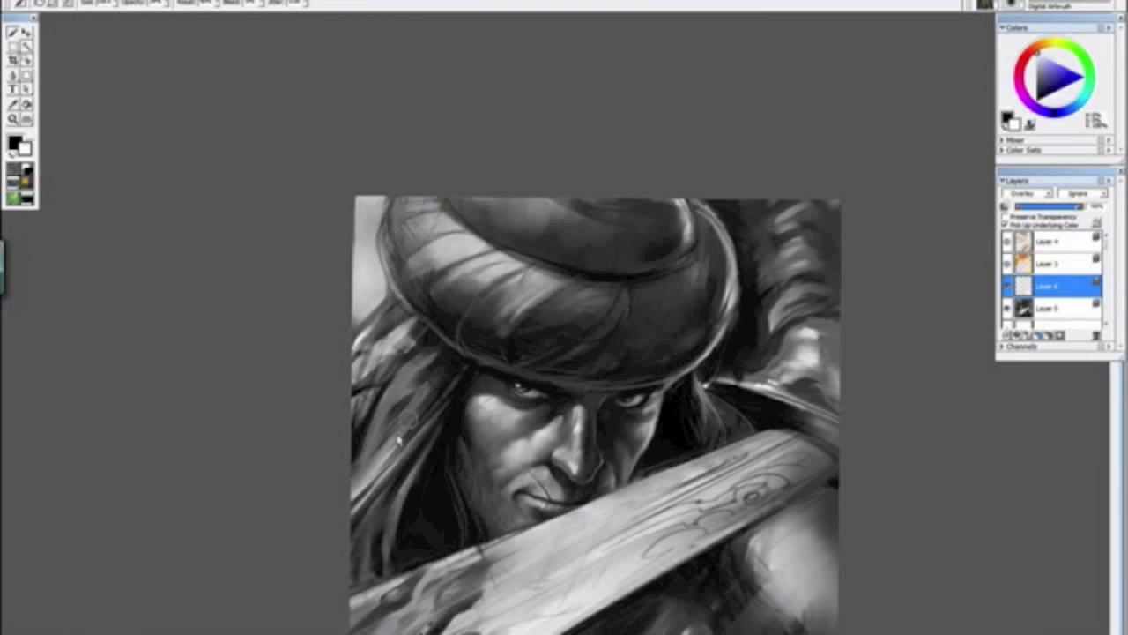
{"action": "key", "text": "ctrl+minus"}
{"action": "key", "text": "ctrl+minus"}
{"action": "key", "text": "ctrl+minus"}
{"action": "key", "text": "ctrl+minus"}
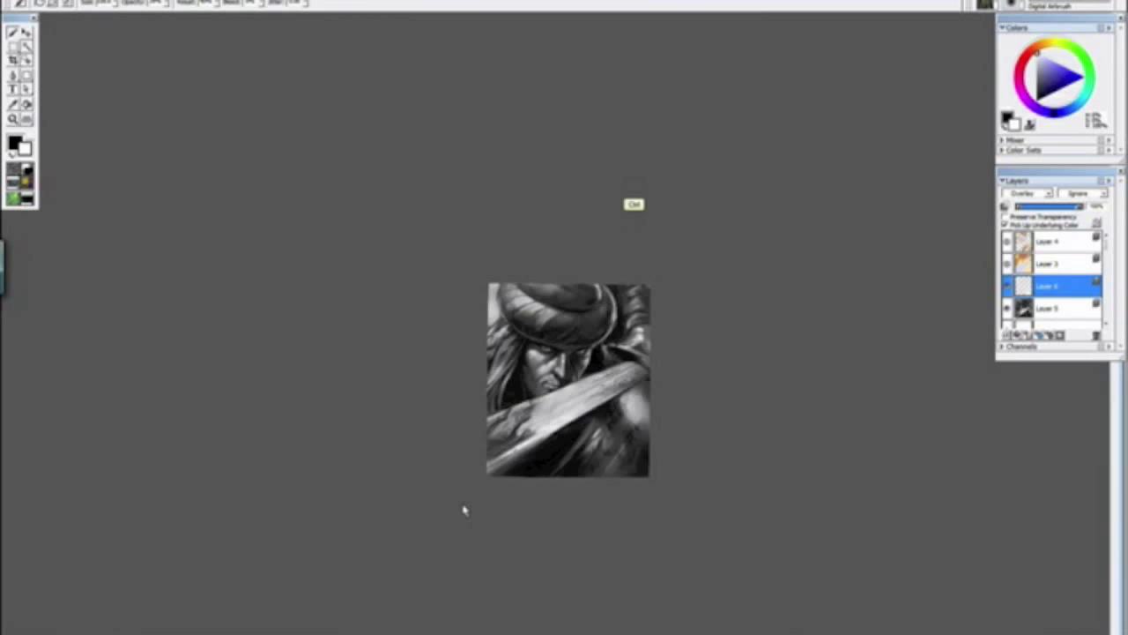
{"action": "left_click_drag", "start_coordinate": [450, 322], "coordinate": [607, 446]}
{"action": "left_click", "coordinate": [627, 475], "text": "alt"}
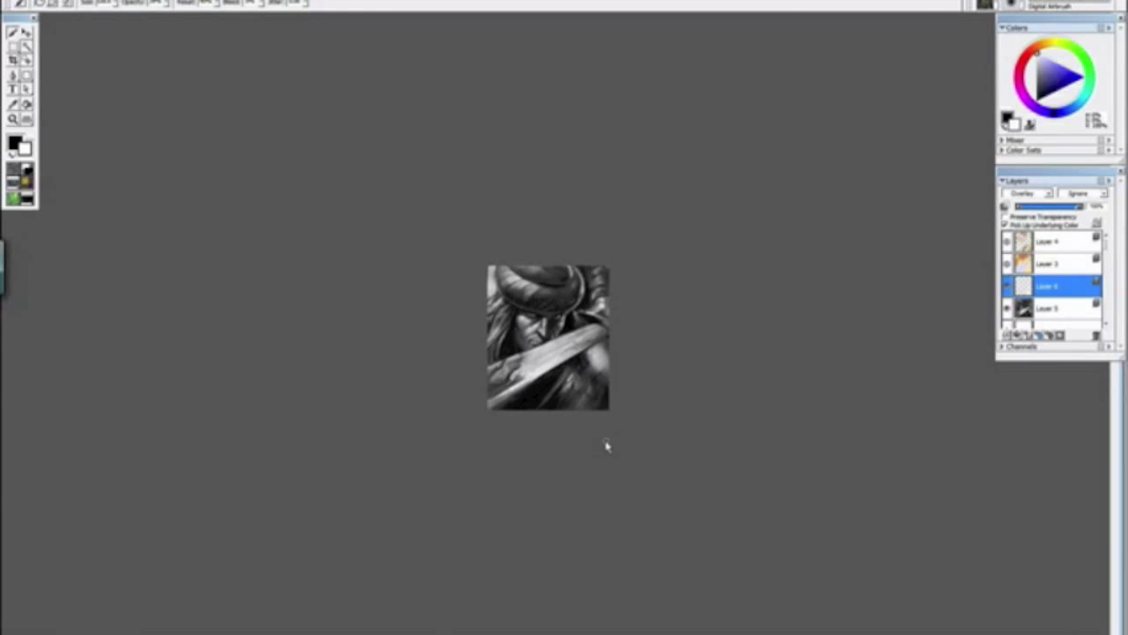
Step: Brighten the sleeve folds beside the turban with the white Digital Airbrush on the Overlay layer
{"action": "key", "text": "ctrl+plus"}
{"action": "key", "text": "ctrl+plus"}
{"action": "key", "text": "ctrl+plus"}
{"action": "key", "text": "ctrl+plus"}
{"action": "key", "text": "ctrl+plus"}
{"action": "key", "text": "ctrl+plus"}
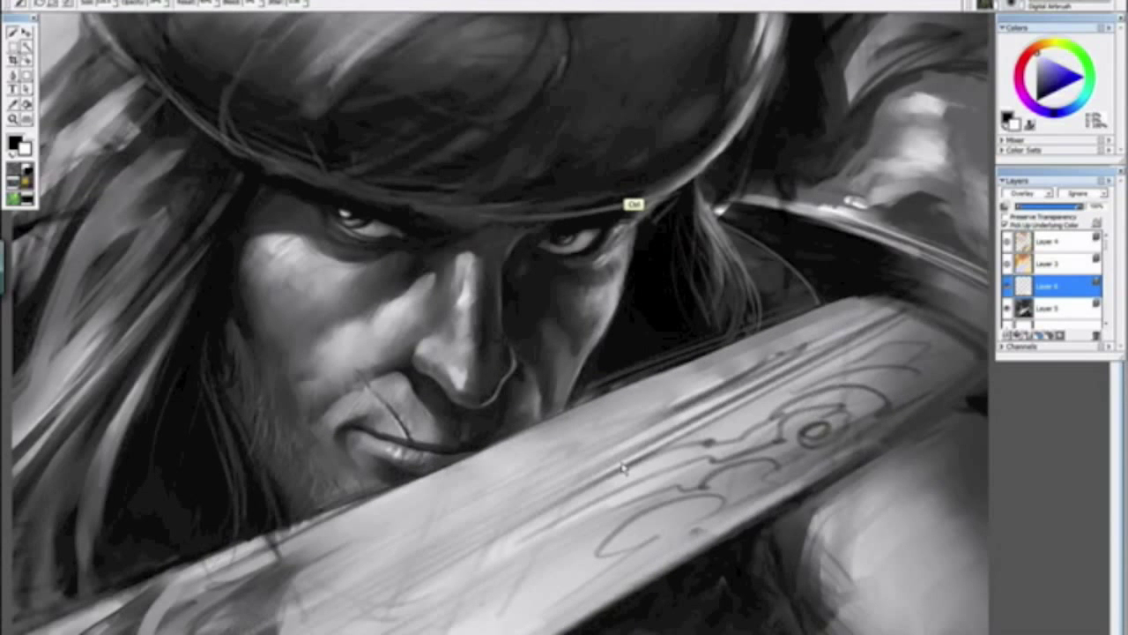
{"action": "key", "text": "ctrl+0"}
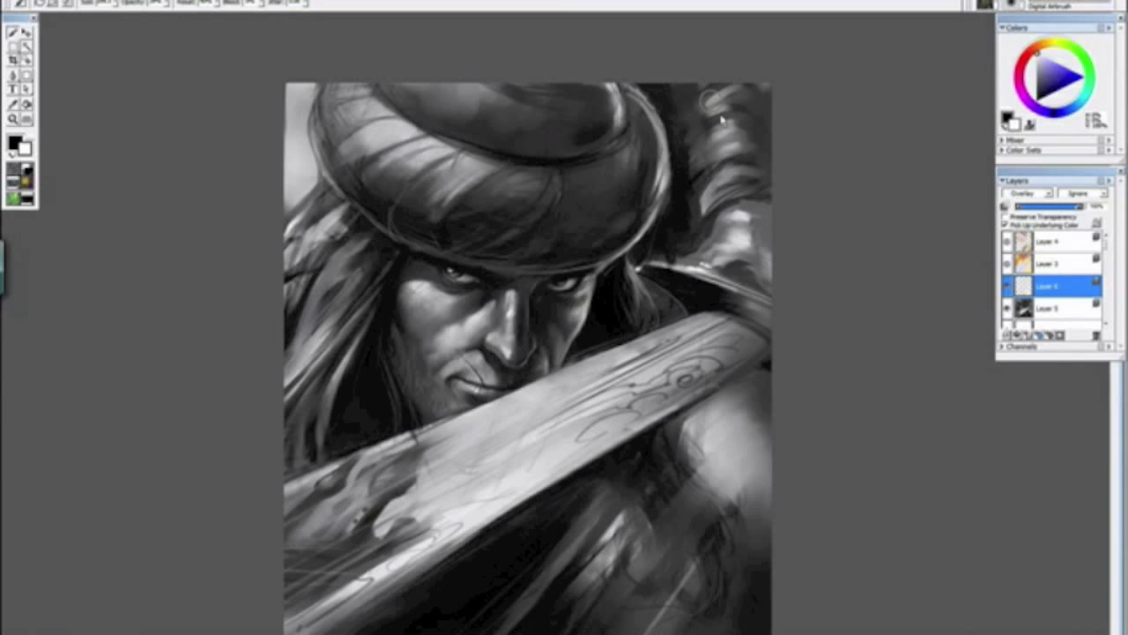
{"action": "key", "text": "alt"}
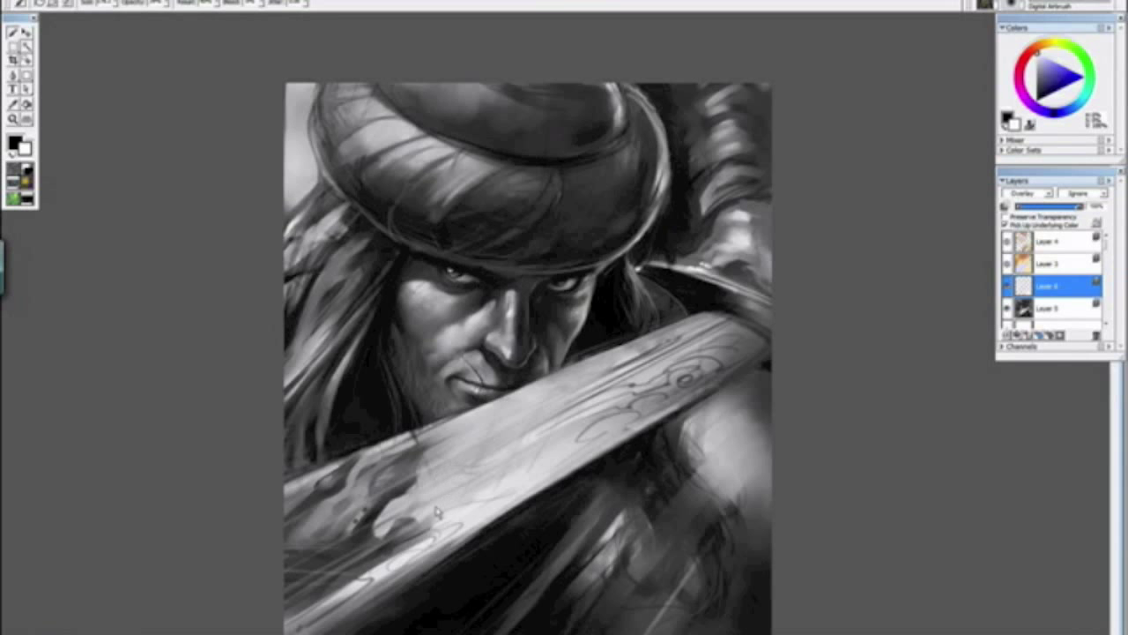
Step: Rotate the canvas so the blade slopes downward, and undo the last two airbrush strokes
{"action": "left_click_drag", "start_coordinate": [461, 522], "coordinate": [505, 377]}
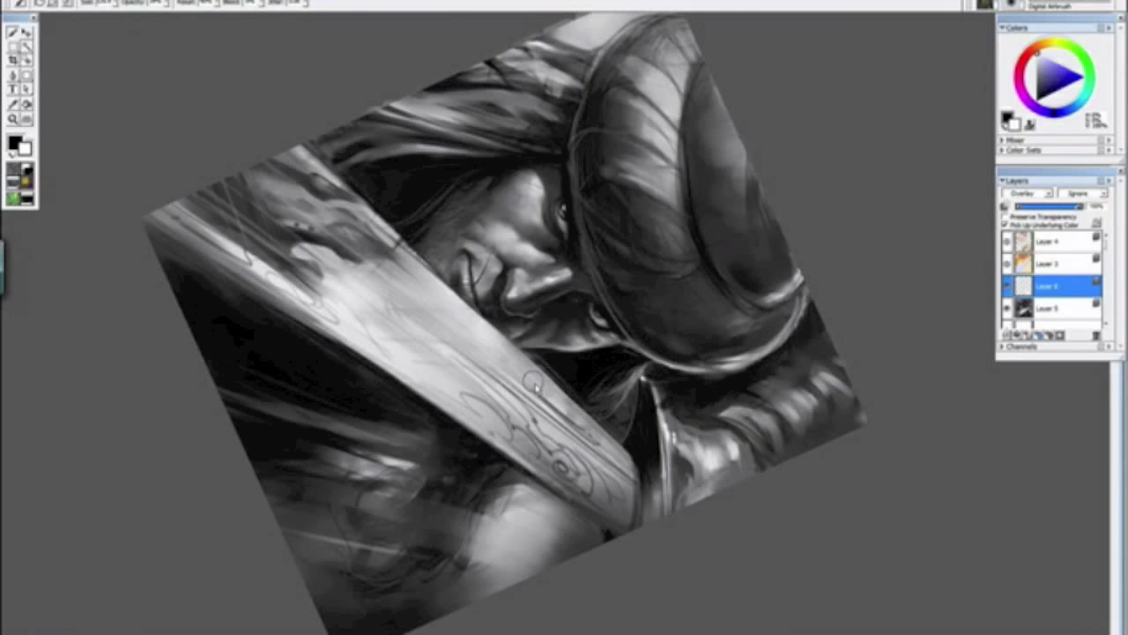
{"action": "key", "text": "ctrl+z"}
{"action": "key", "text": "ctrl+z"}
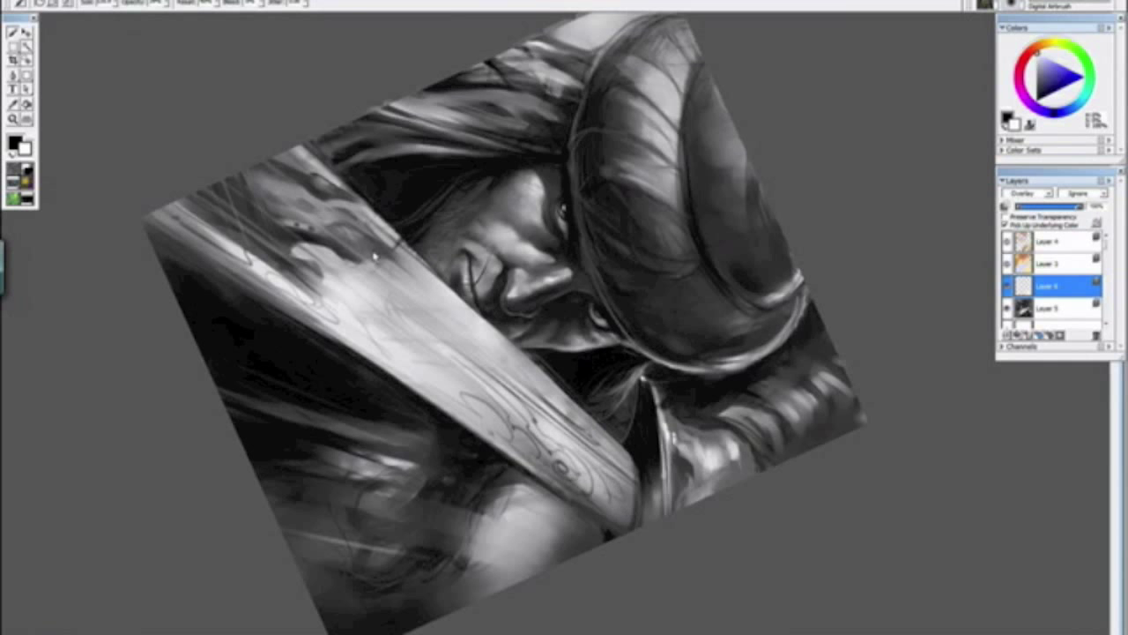
Step: Straighten the canvas and compare the whole painting at thumbnail size with and without the Overlay layer
{"action": "key", "text": "ctrl+minus"}
{"action": "key", "text": "ctrl+minus"}
{"action": "key", "text": "ctrl+minus"}
{"action": "left_click", "coordinate": [542, 436], "text": "alt"}
{"action": "left_click_drag", "start_coordinate": [573, 479], "coordinate": [588, 487]}
{"action": "key", "text": "ctrl+minus"}
{"action": "key", "text": "ctrl+plus"}
{"action": "key", "text": "ctrl+plus"}
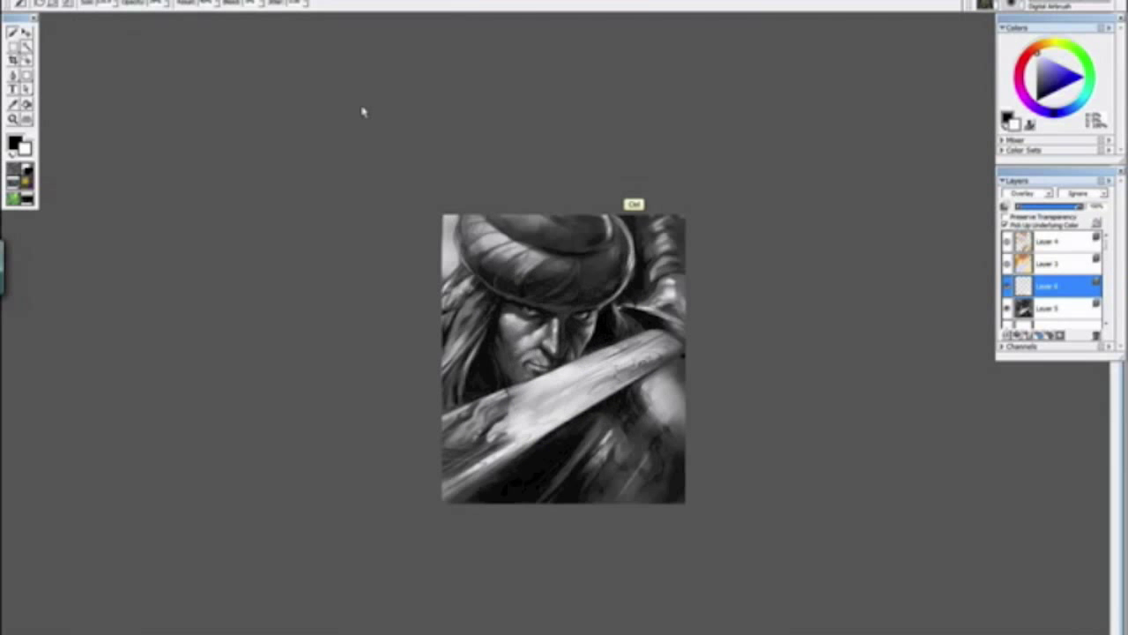
{"action": "key", "text": "ctrl+minus"}
{"action": "key", "text": "ctrl+minus"}
{"action": "key", "text": "ctrl+minus"}
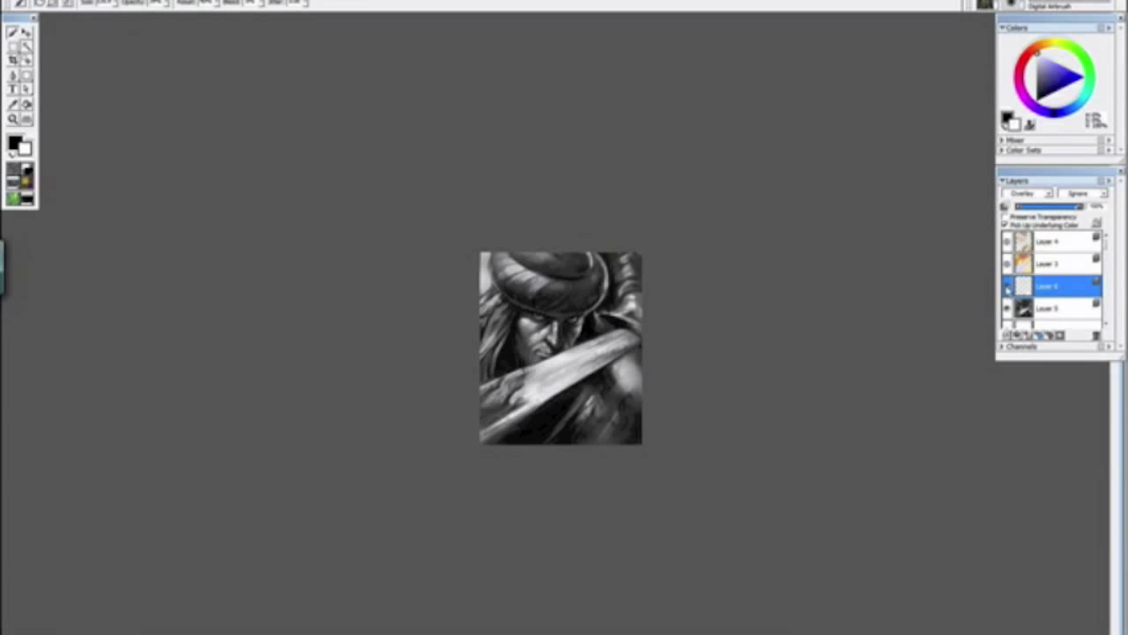
{"action": "key", "text": "ctrl+minus"}
{"action": "key", "text": "ctrl+plus"}
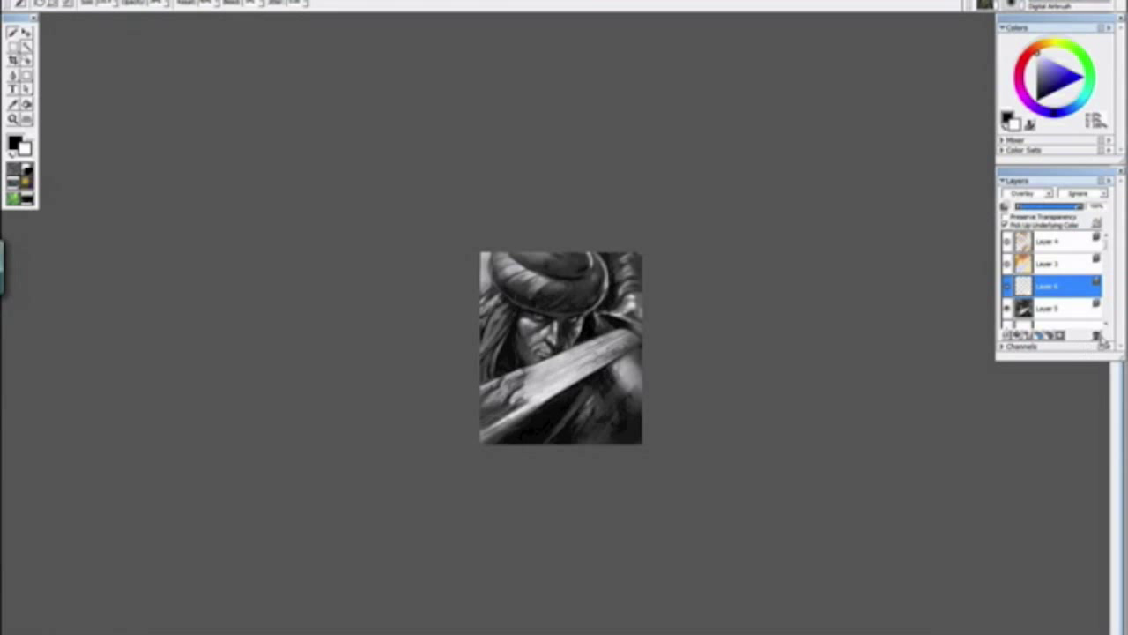
Step: Delete the Overlay test layer, Layer 6, and flip the canvas horizontally
{"action": "left_click", "coordinate": [1099, 339]}
{"action": "left_click", "coordinate": [74, 4]}
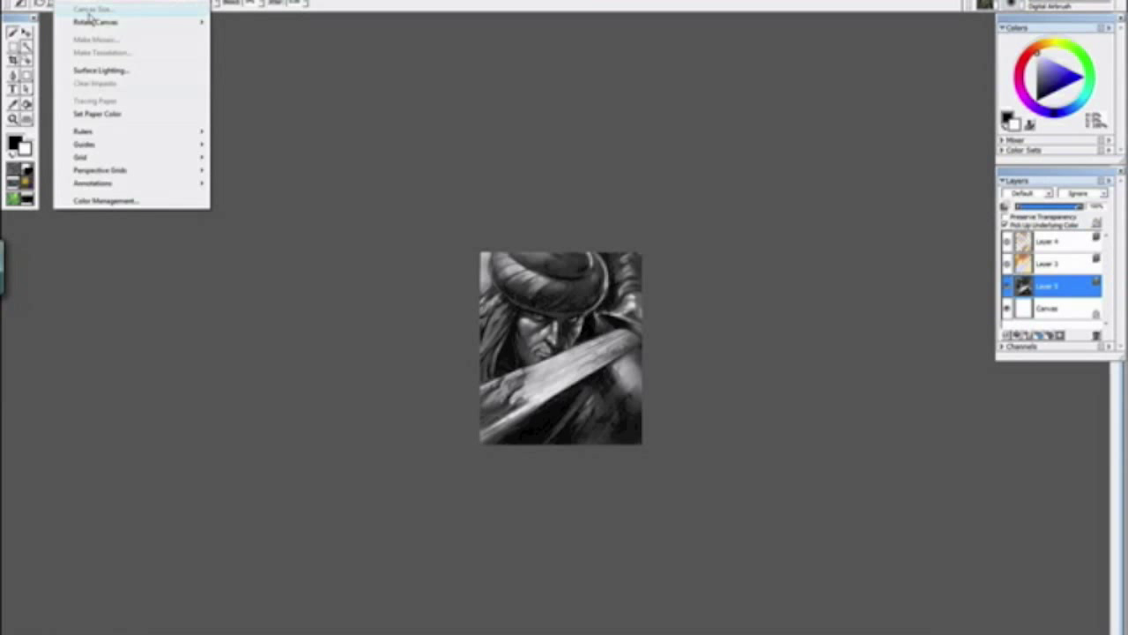
{"action": "mouse_move", "coordinate": [97, 22]}
{"action": "left_click", "coordinate": [238, 79]}
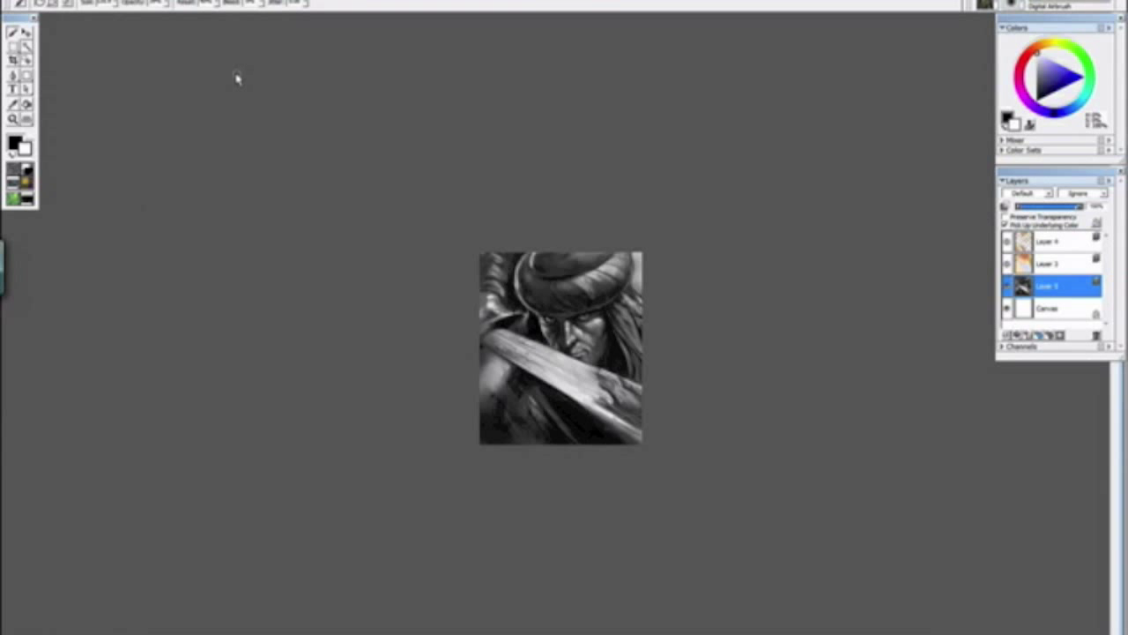
Step: Preview the mirrored painting in colour with Layer 3 and Layer 4 shown, and hide both layers again
{"action": "key", "text": "ctrl+minus"}
{"action": "key", "text": "ctrl+plus"}
{"action": "key", "text": "ctrl+plus"}
{"action": "key", "text": "ctrl+plus"}
{"action": "key", "text": "ctrl+plus"}
{"action": "key", "text": "ctrl+plus"}
{"action": "key", "text": "ctrl+plus"}
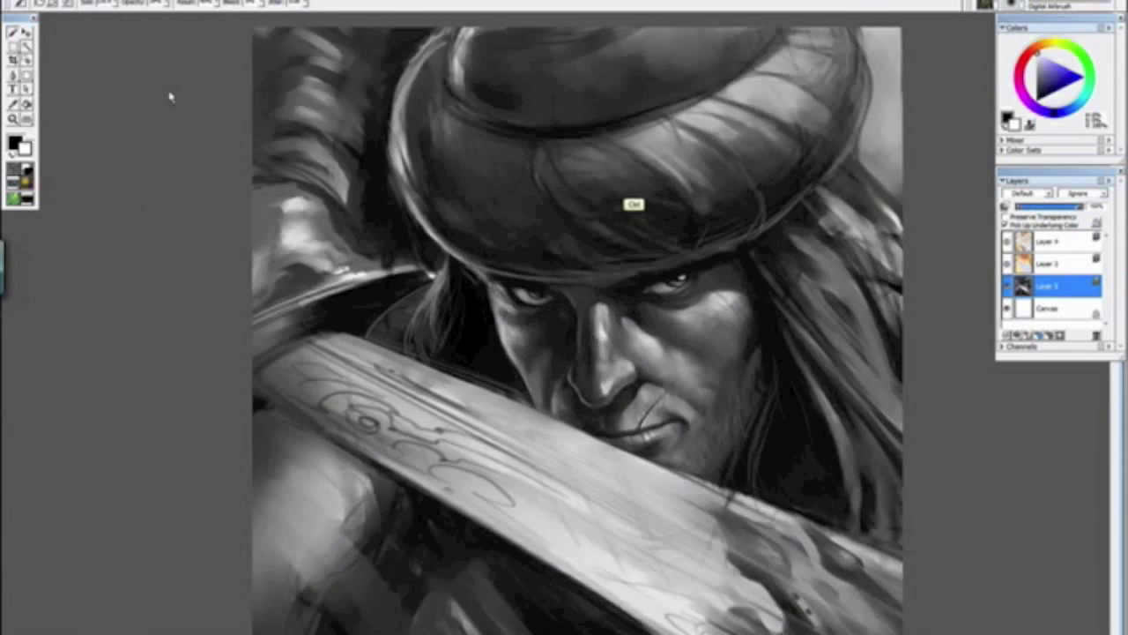
{"action": "left_click", "coordinate": [1008, 264]}
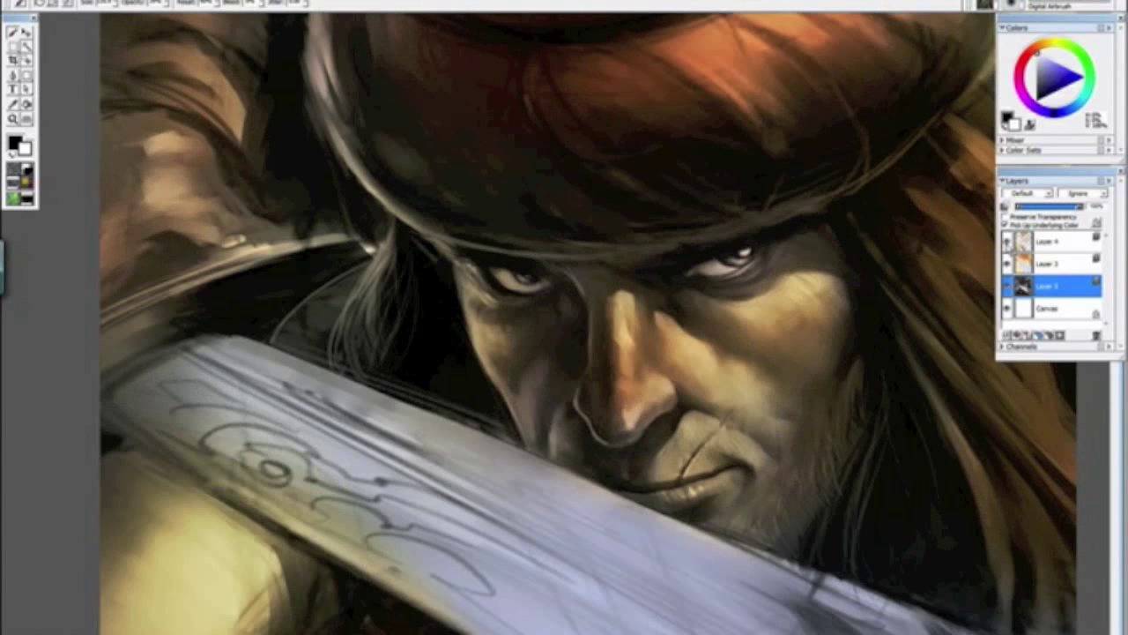
{"action": "key", "text": "ctrl+minus"}
{"action": "key", "text": "ctrl+minus"}
{"action": "key", "text": "ctrl+minus"}
{"action": "key", "text": "ctrl+minus"}
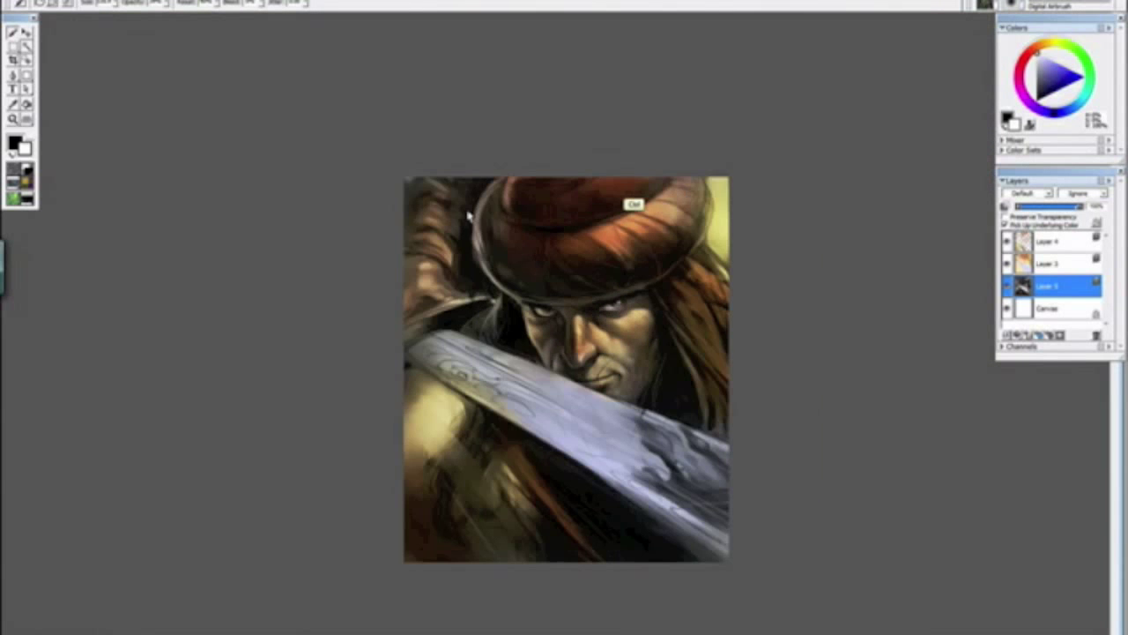
{"action": "key", "text": "ctrl+plus"}
{"action": "key", "text": "ctrl+plus"}
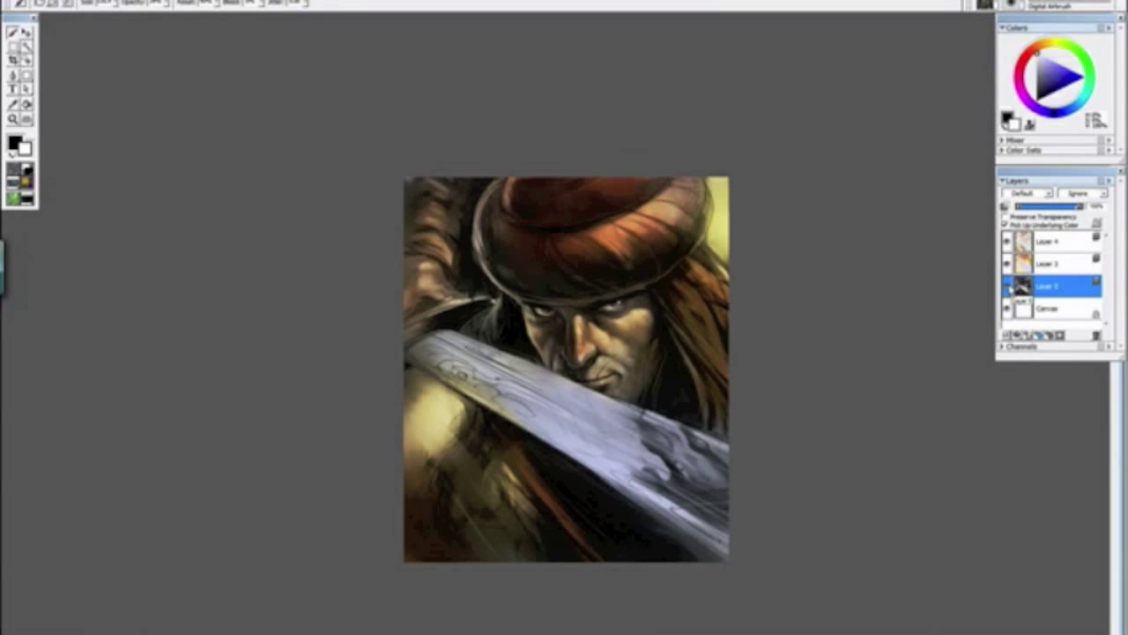
{"action": "left_click", "coordinate": [1007, 263]}
{"action": "left_click", "coordinate": [1008, 243]}
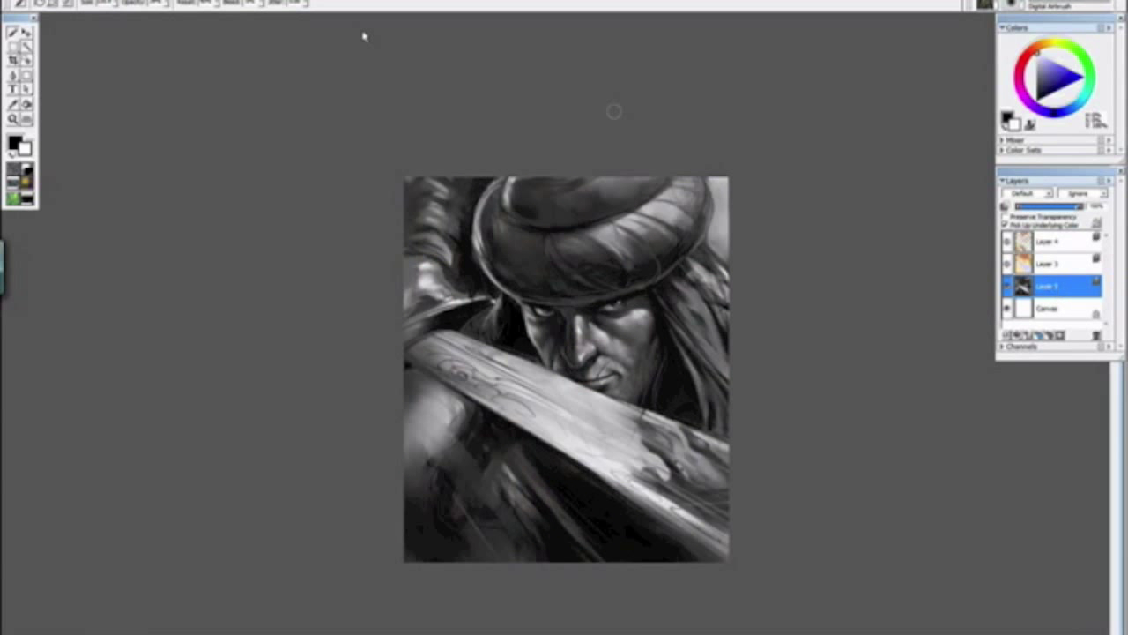
{"action": "left_click", "coordinate": [71, 1]}
{"action": "mouse_move", "coordinate": [90, 28]}
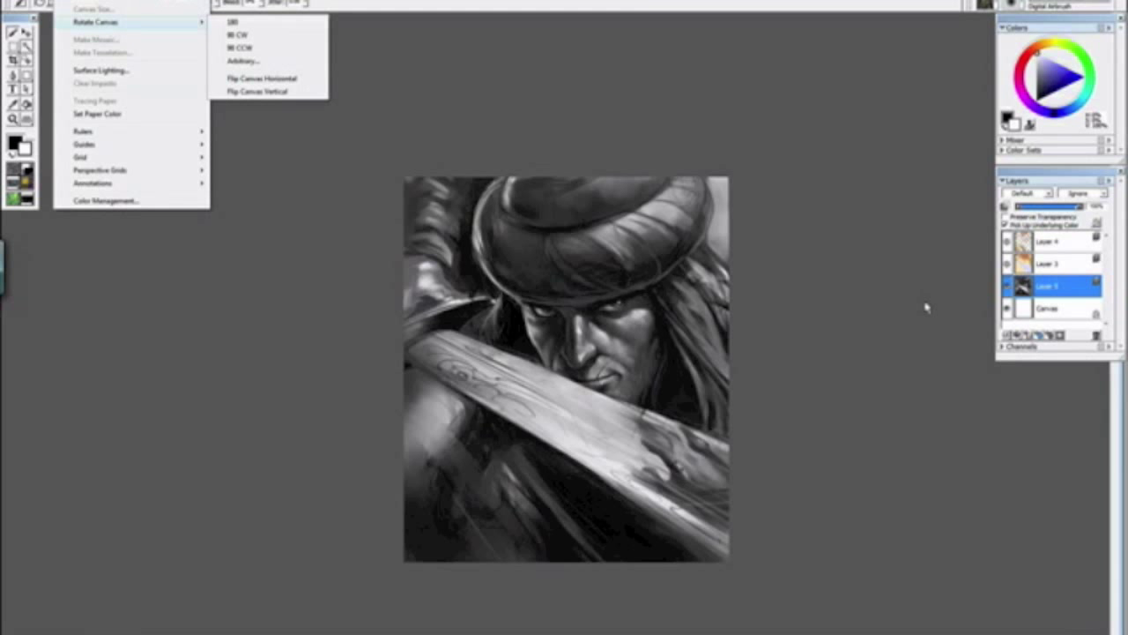
{"action": "left_click", "coordinate": [331, 161]}
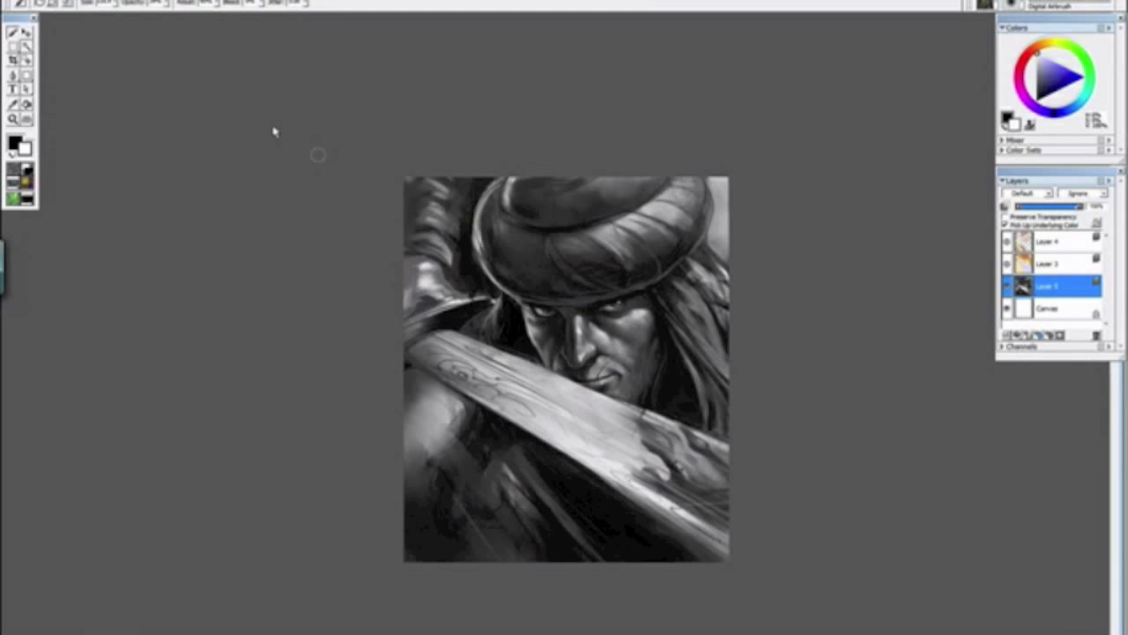
Step: Save the painting as a new RIFF file named imaginefx cover 6e
{"action": "left_click", "coordinate": [21, 3]}
{"action": "left_click", "coordinate": [50, 99]}
{"action": "left_click", "coordinate": [22, 3]}
{"action": "left_click", "coordinate": [49, 111]}
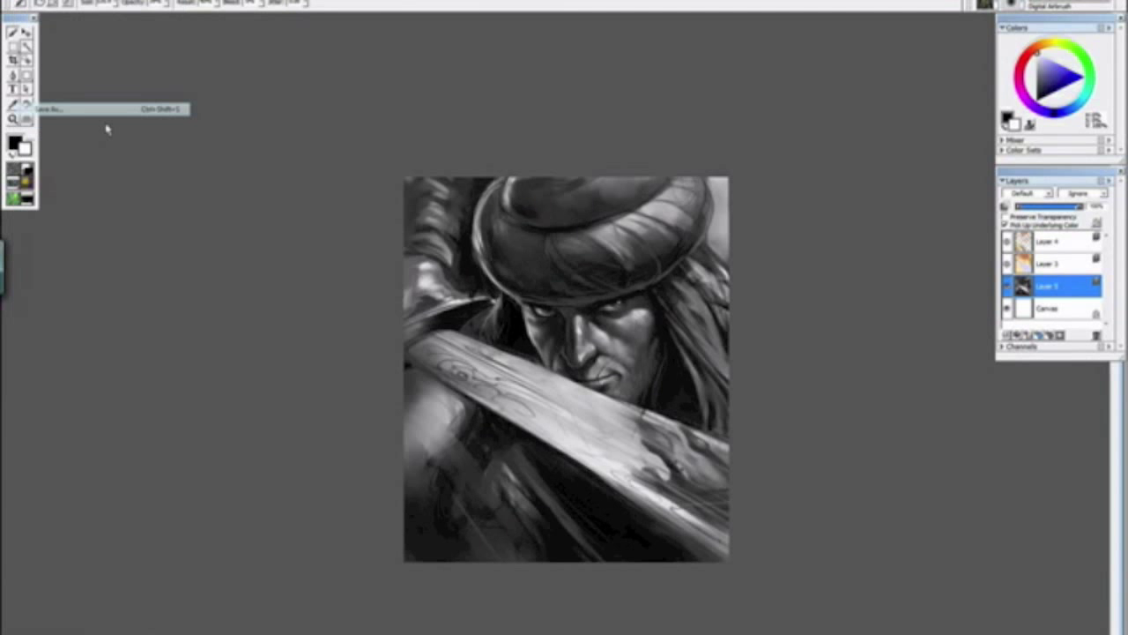
{"action": "left_click", "coordinate": [567, 403]}
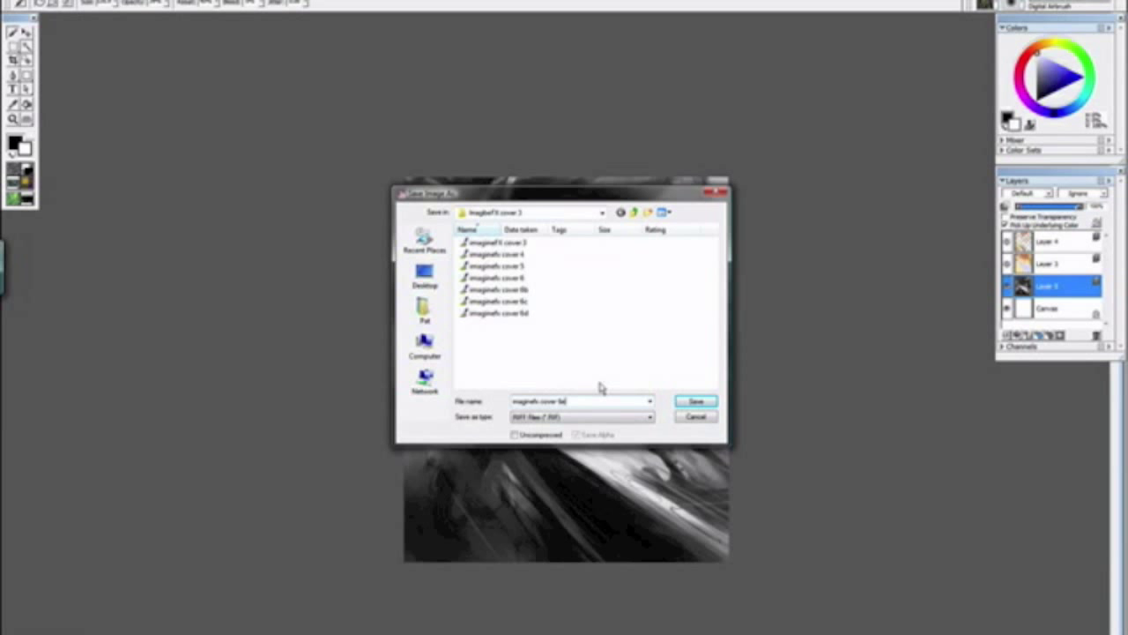
{"action": "left_click", "coordinate": [696, 403]}
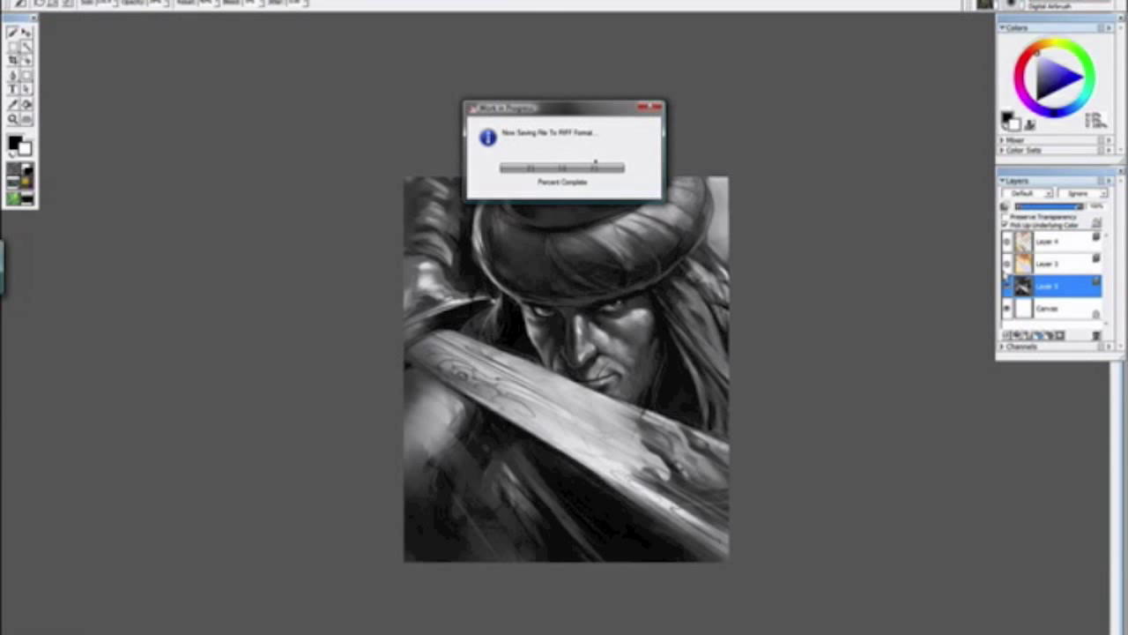
Step: Show the colour layers, Layer 3 and Layer 4, and check the coloured painting at thumbnail size and up close
{"action": "left_click", "coordinate": [1007, 262]}
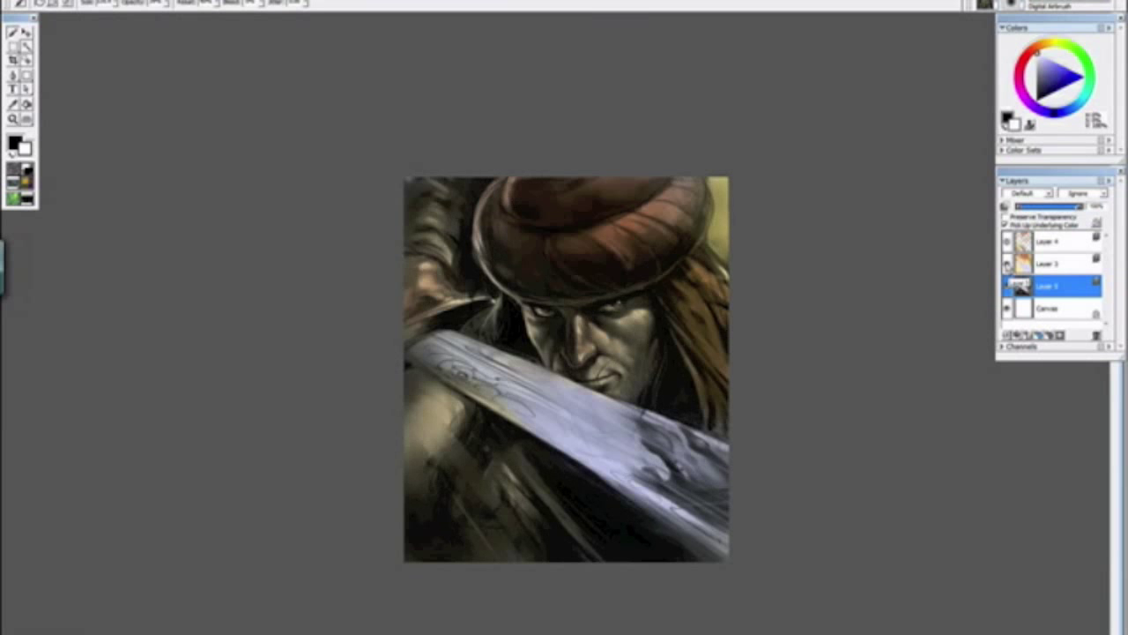
{"action": "left_click", "coordinate": [1008, 240]}
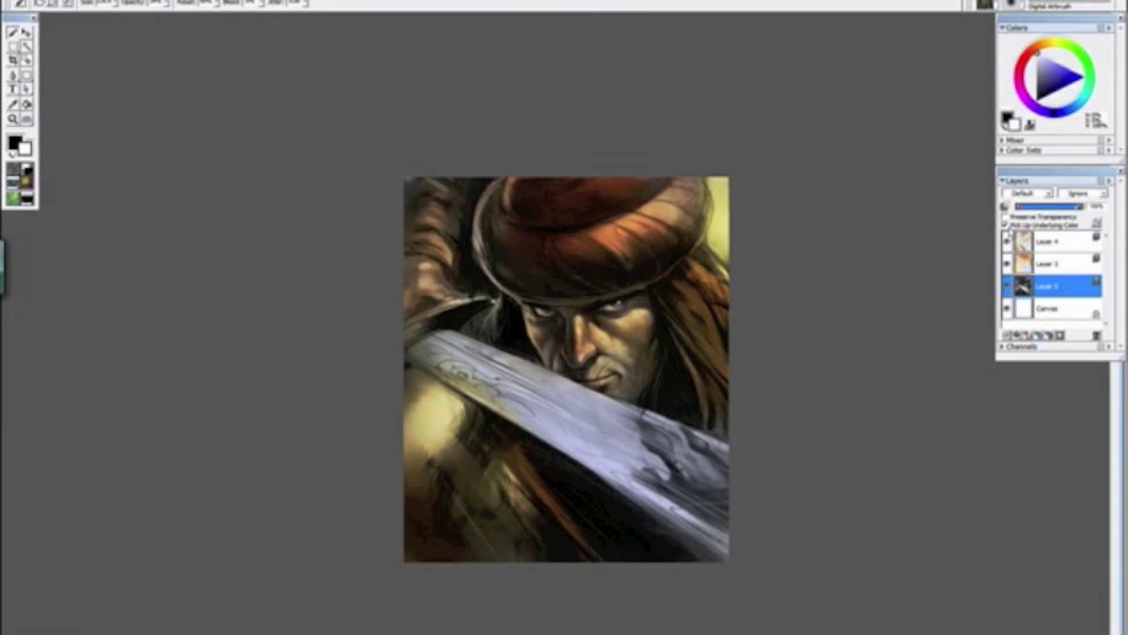
{"action": "key", "text": "ctrl+minus"}
{"action": "key", "text": "ctrl+minus"}
{"action": "key", "text": "ctrl+minus"}
{"action": "key", "text": "ctrl+minus"}
{"action": "key", "text": "ctrl+minus"}
{"action": "key", "text": "ctrl+plus"}
{"action": "key", "text": "ctrl+plus"}
{"action": "key", "text": "ctrl+plus"}
{"action": "key", "text": "ctrl+plus"}
{"action": "key", "text": "ctrl+plus"}
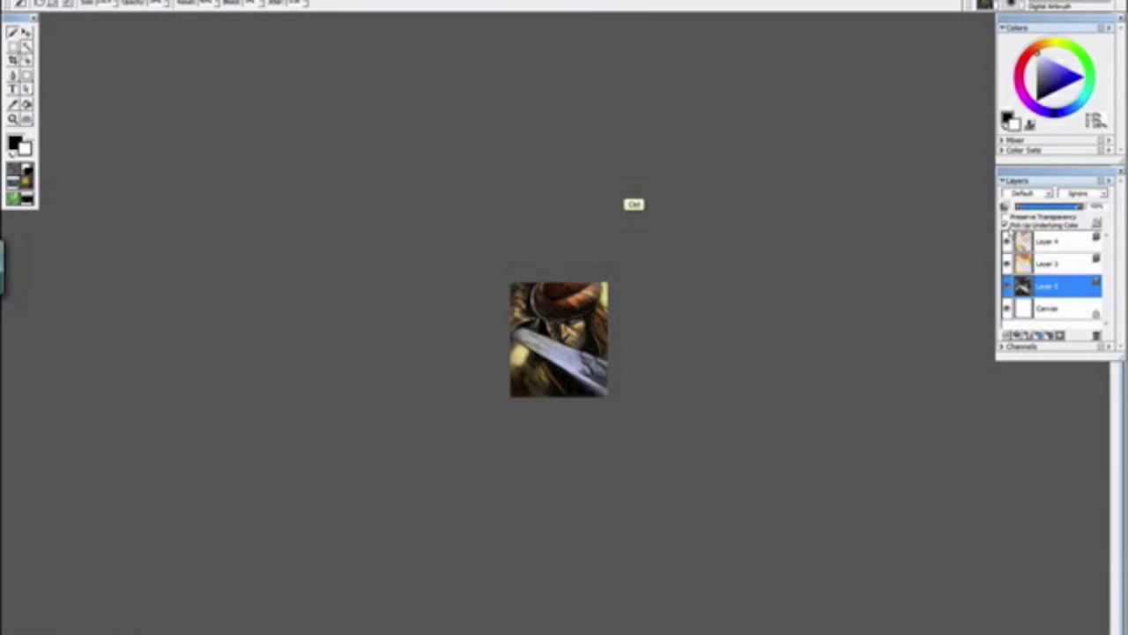
{"action": "key", "text": "ctrl+plus"}
{"action": "key", "text": "ctrl+plus"}
{"action": "key", "text": "ctrl+minus"}
{"action": "key", "text": "ctrl+minus"}
{"action": "key", "text": "ctrl+minus"}
{"action": "key", "text": "ctrl+minus"}
{"action": "key", "text": "ctrl+minus"}
{"action": "key", "text": "ctrl+minus"}
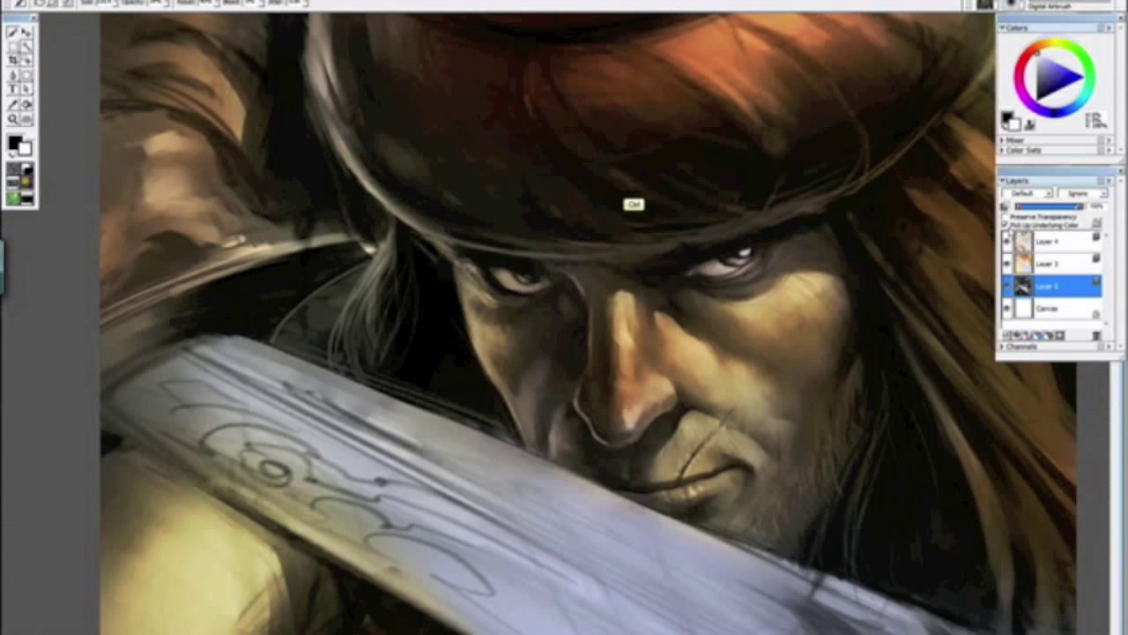
{"action": "key", "text": "ctrl+plus"}
{"action": "key", "text": "ctrl+plus"}
{"action": "key", "text": "ctrl+plus"}
{"action": "key", "text": "ctrl+plus"}
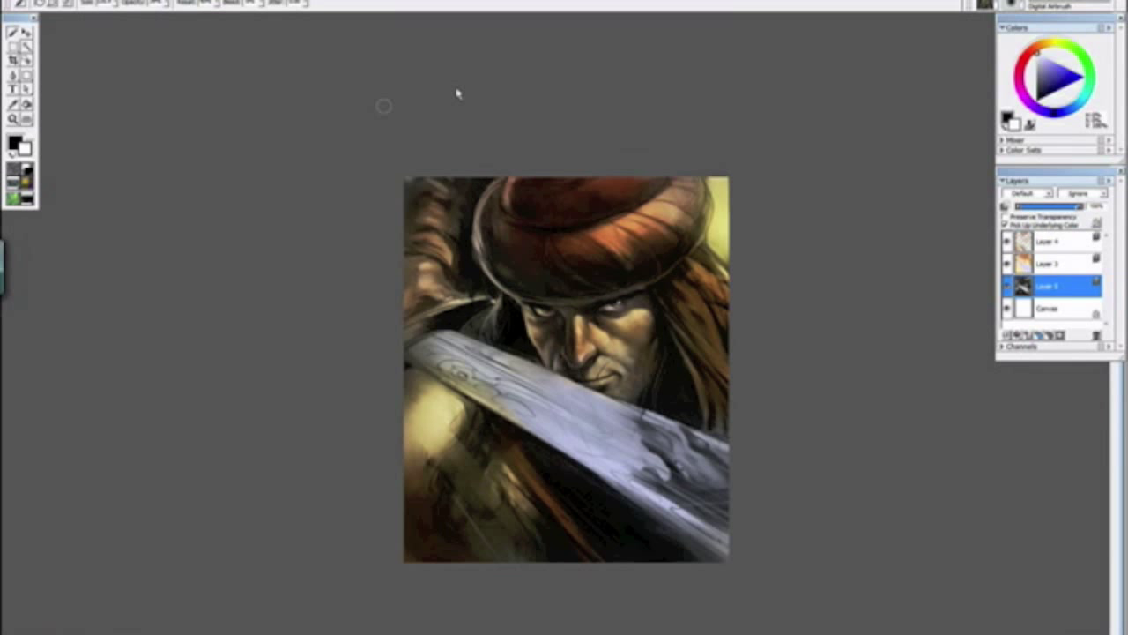
Step: Pick a muted grey-green and airbrush it over the turban's front fold on the Overlay layer, Layer 4
{"action": "mouse_move", "coordinate": [1056, 78]}
{"action": "left_mouse_down"}
{"action": "mouse_move", "coordinate": [1041, 78]}
{"action": "mouse_move", "coordinate": [1058, 53]}
{"action": "mouse_move", "coordinate": [1068, 60]}
{"action": "left_mouse_up"}
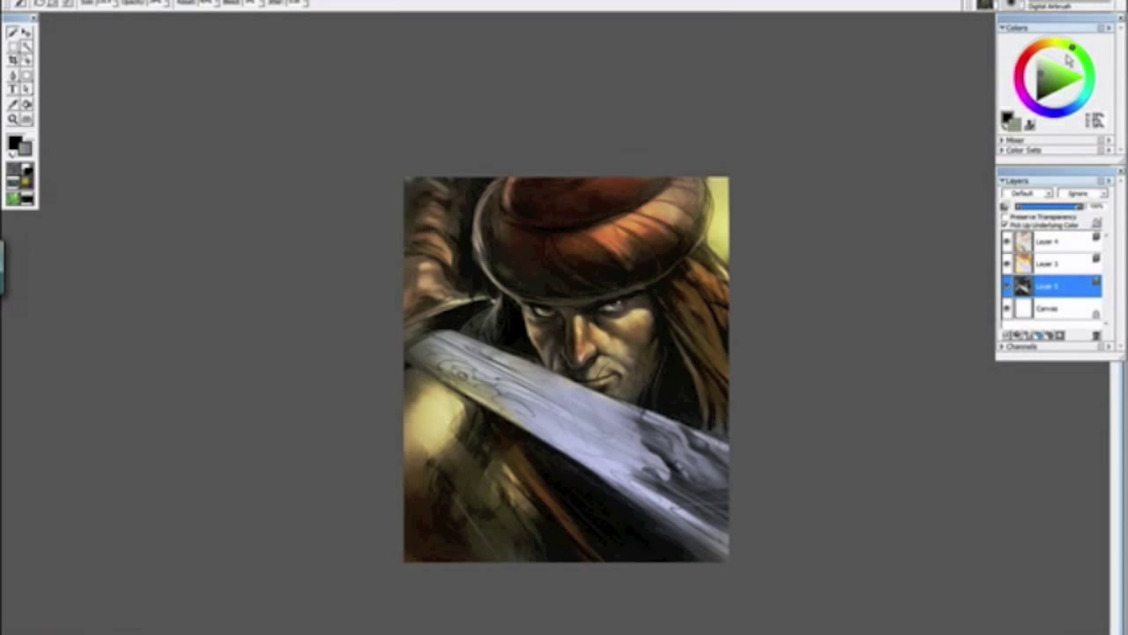
{"action": "left_click", "coordinate": [1011, 6]}
{"action": "left_click", "coordinate": [969, 92]}
{"action": "left_click", "coordinate": [1007, 243]}
{"action": "left_click", "coordinate": [1007, 242]}
{"action": "left_click", "coordinate": [1053, 245]}
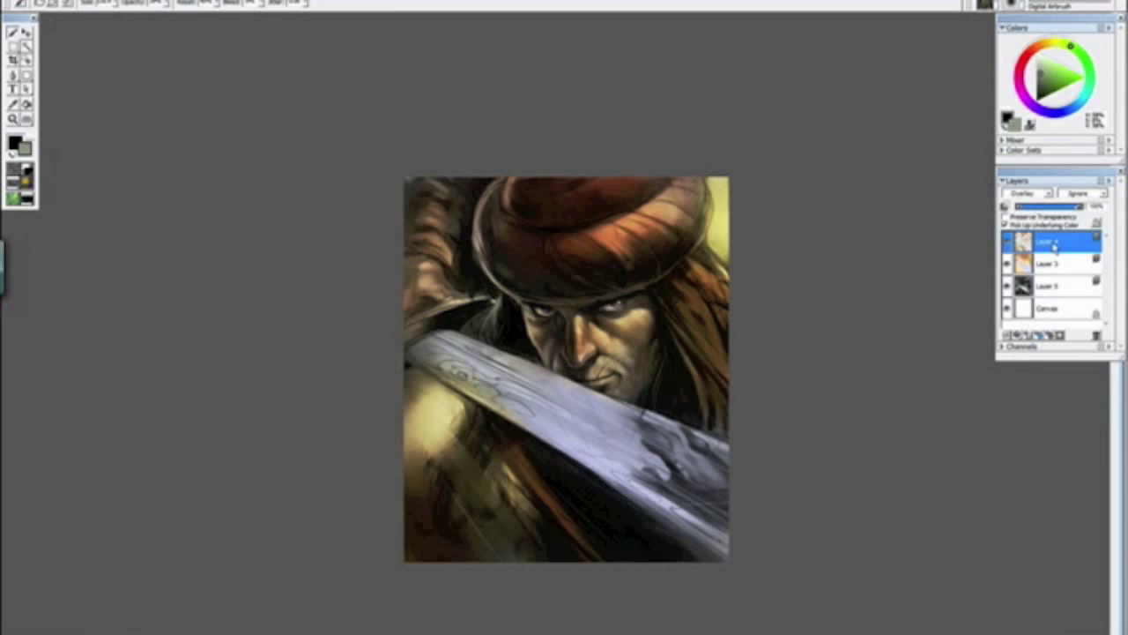
{"action": "left_click_drag", "start_coordinate": [547, 269], "coordinate": [579, 290]}
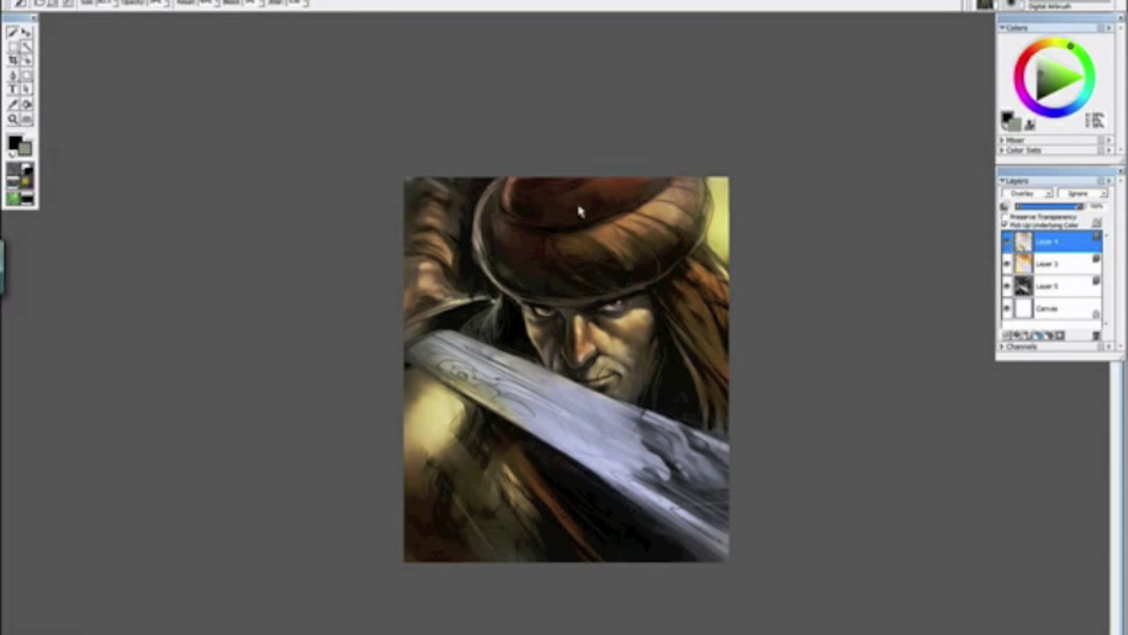
Step: Tint the turban with muted green and grey-blue on the Multiply layer, Layer 3, and check the painting at thumbnail size
{"action": "left_click", "coordinate": [1046, 265]}
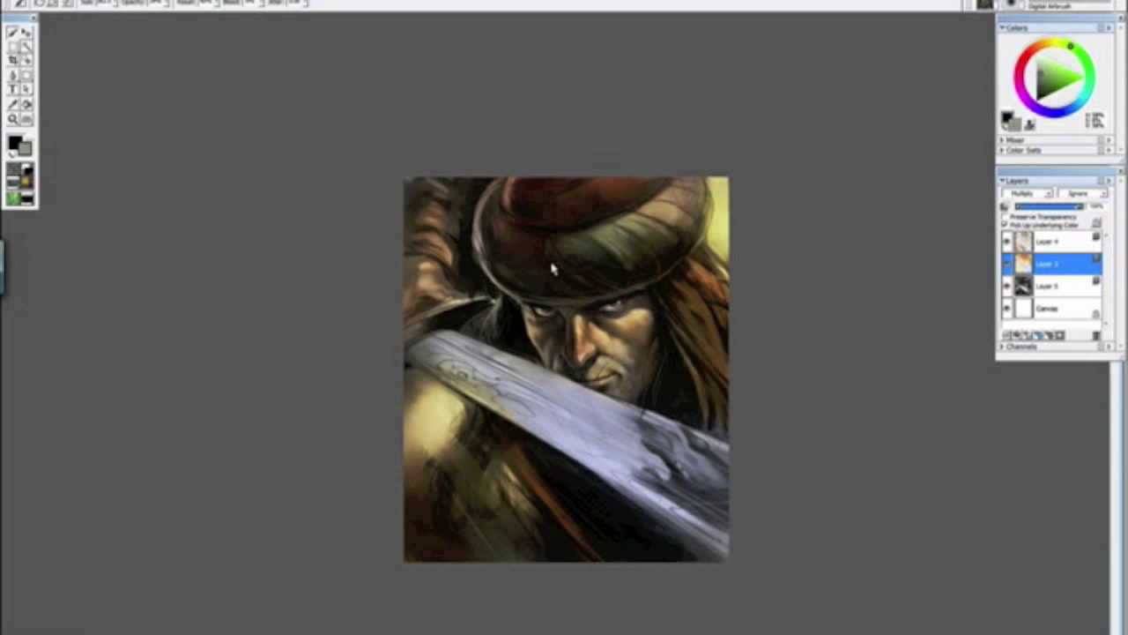
{"action": "left_click_drag", "start_coordinate": [1050, 106], "coordinate": [1070, 122]}
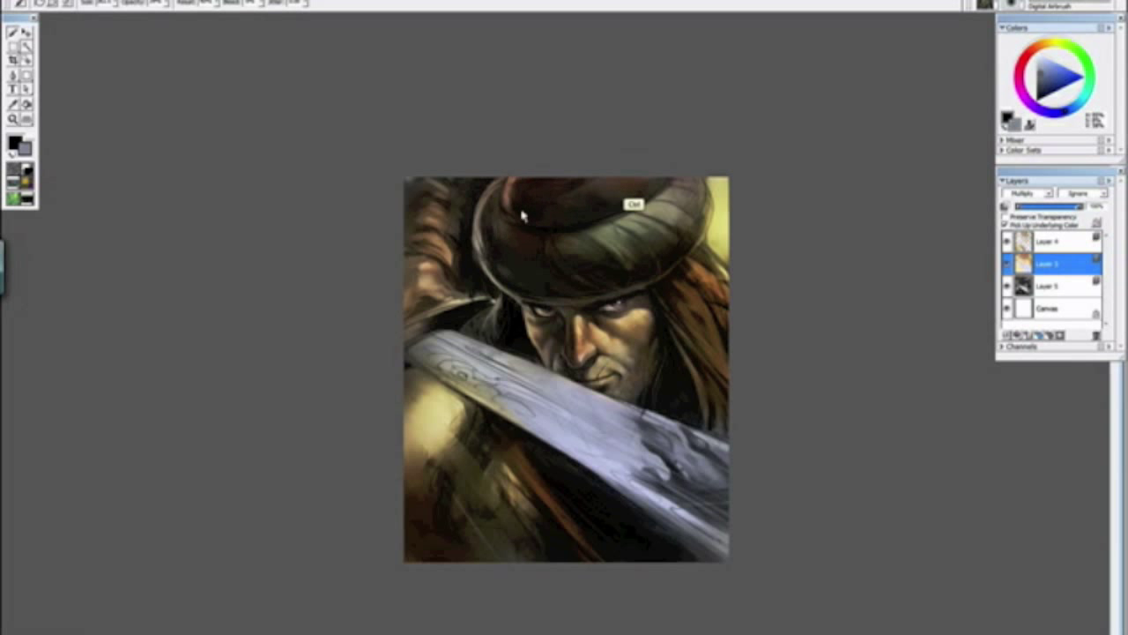
{"action": "key", "text": "ctrl+minus"}
{"action": "key", "text": "ctrl+minus"}
{"action": "key", "text": "ctrl+minus"}
{"action": "key", "text": "ctrl+minus"}
{"action": "key", "text": "ctrl+minus"}
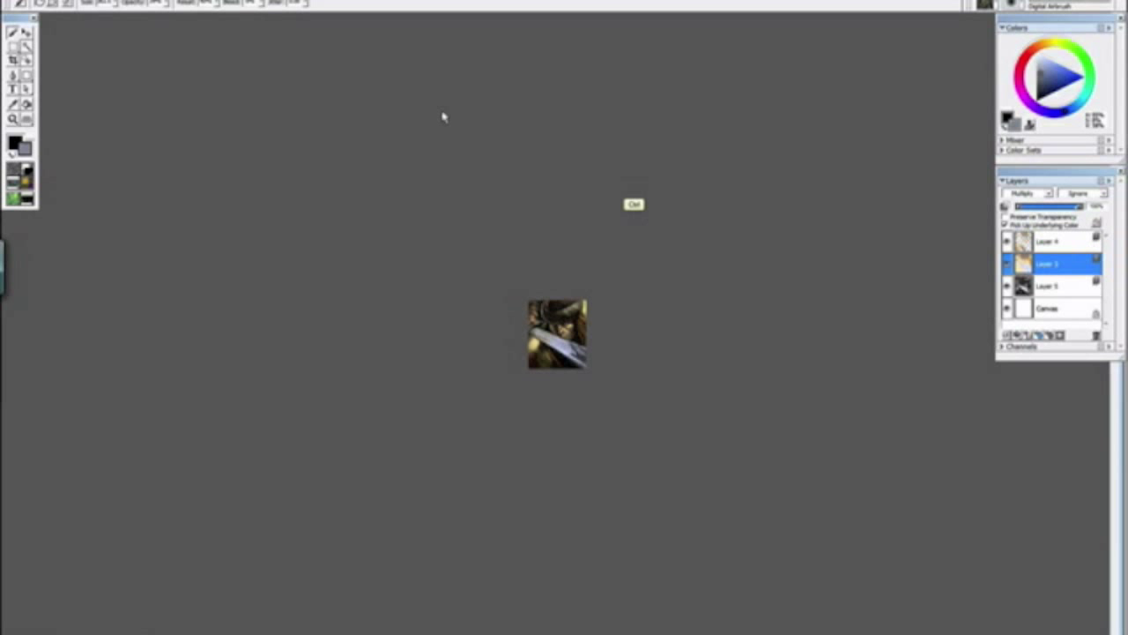
{"action": "key", "text": "ctrl+plus"}
{"action": "key", "text": "ctrl+plus"}
{"action": "key", "text": "ctrl+plus"}
{"action": "key", "text": "ctrl+plus"}
{"action": "key", "text": "ctrl+plus"}
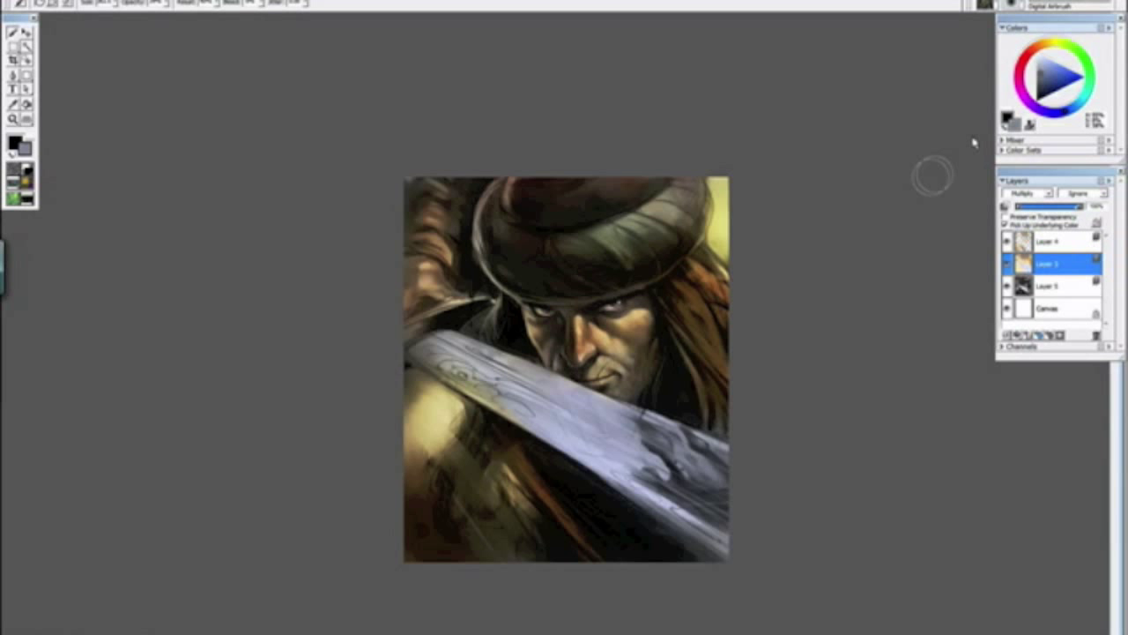
Step: Airbrush pale blue over the background corner and the light shoulder cloth on Layer 3 and Layer 4, and check it at reduced size
{"action": "left_click", "coordinate": [1046, 69]}
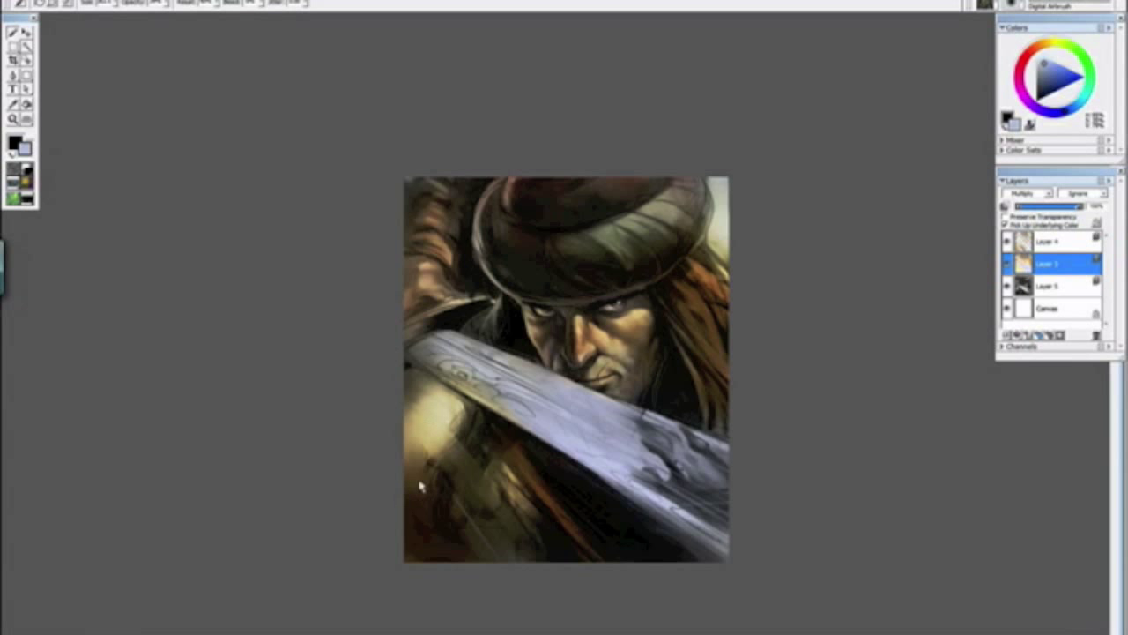
{"action": "left_click", "coordinate": [1049, 240]}
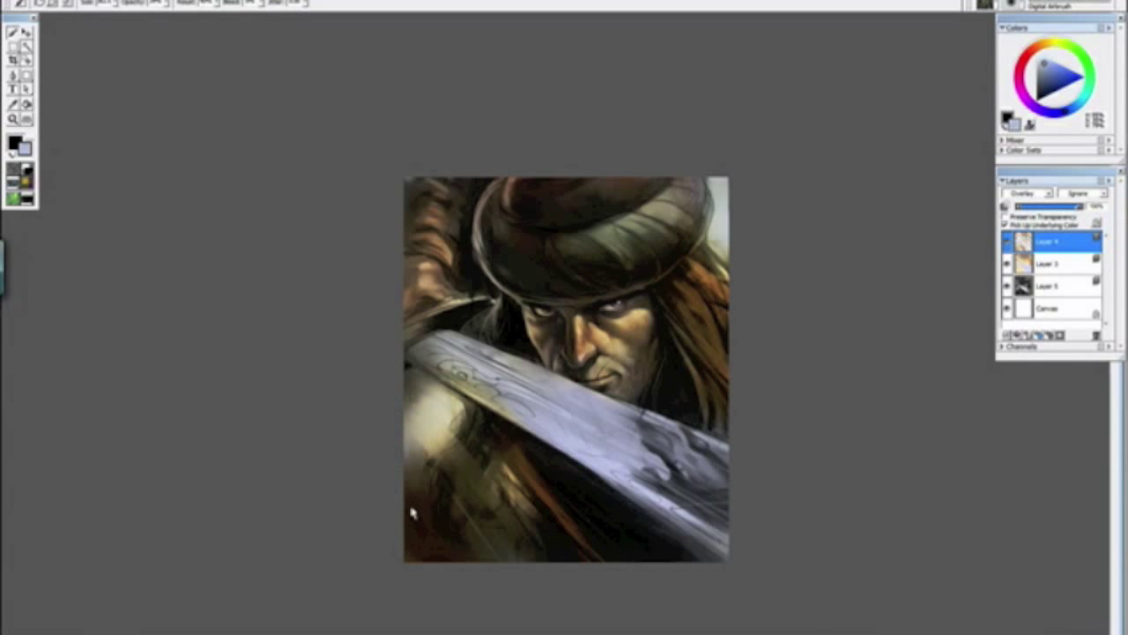
{"action": "key", "text": "ctrl+minus"}
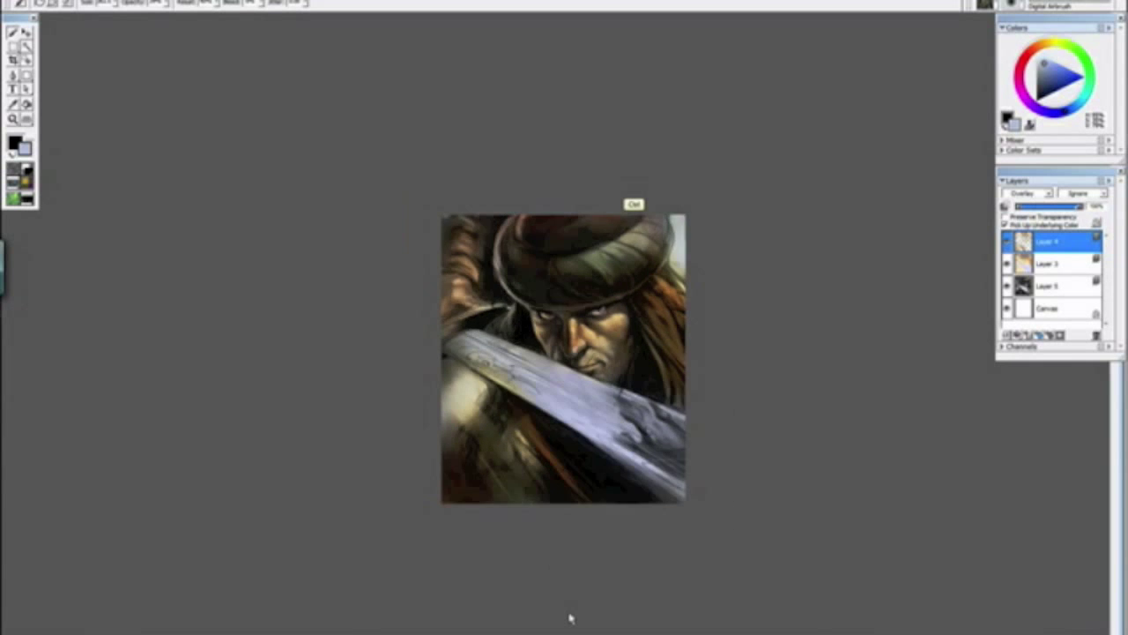
{"action": "key", "text": "ctrl+minus"}
{"action": "key", "text": "ctrl+minus"}
{"action": "key", "text": "ctrl+plus"}
{"action": "key", "text": "ctrl+plus"}
{"action": "key", "text": "ctrl+plus"}
{"action": "key", "text": "ctrl+plus"}
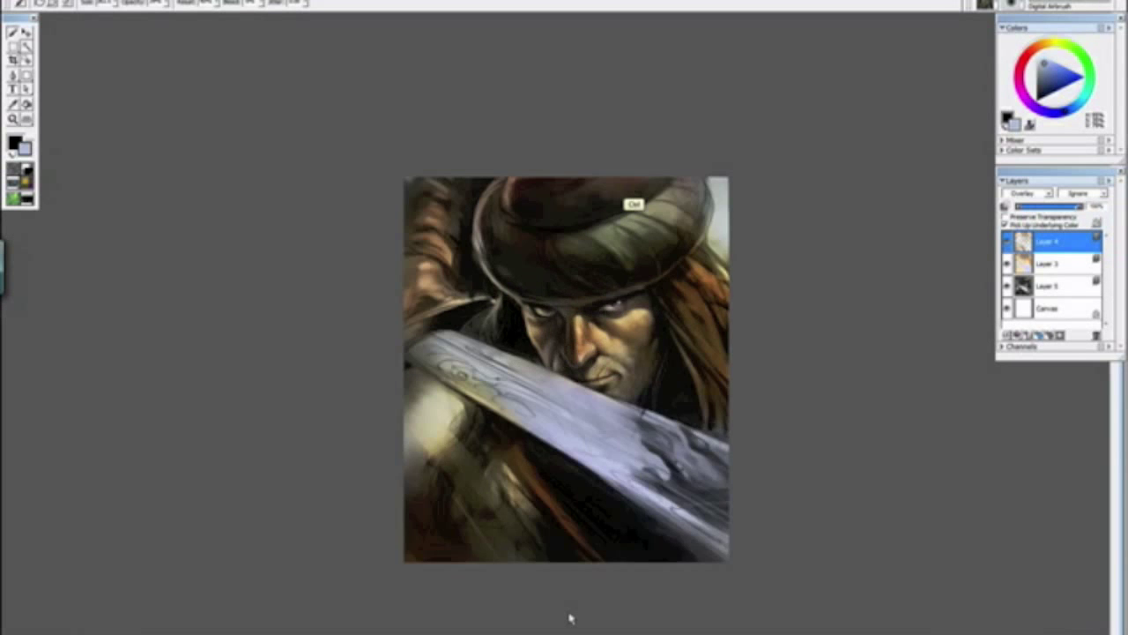
Step: Airbrush pale warm highlights on the cheek, nose and area around the mouth on Layer 4
{"action": "key", "text": "ctrl+plus"}
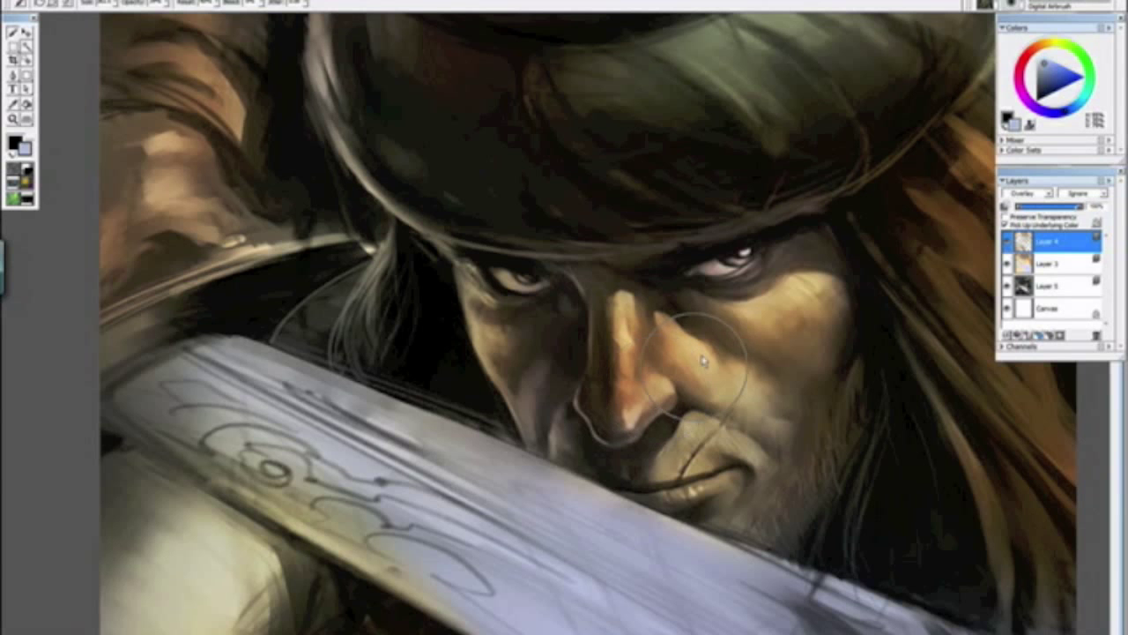
{"action": "left_click", "coordinate": [1043, 45]}
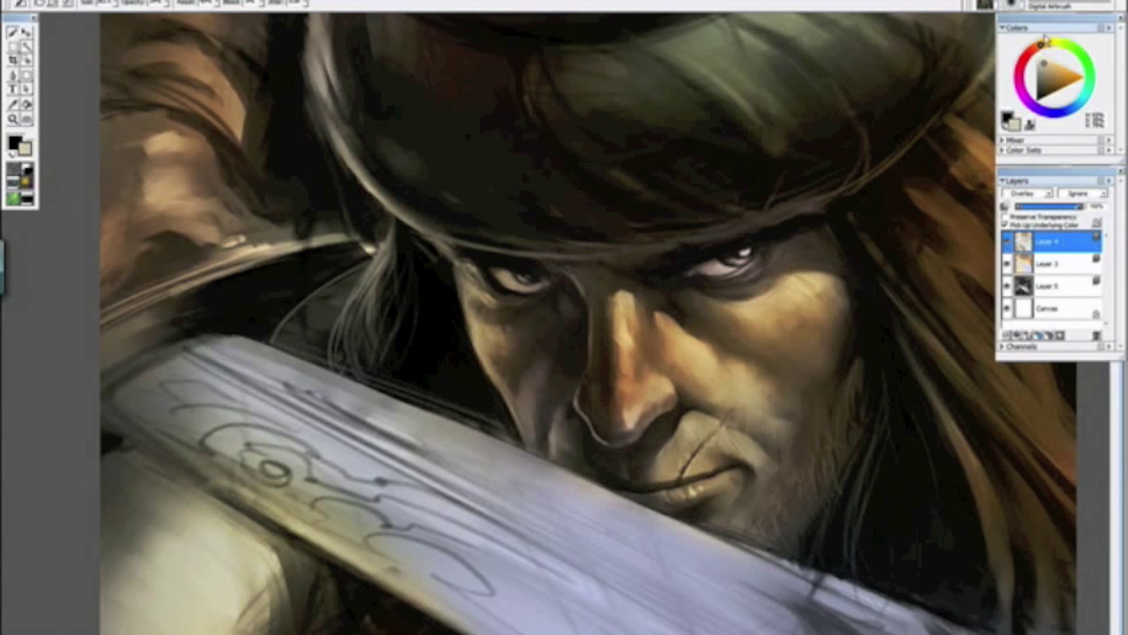
{"action": "mouse_move", "coordinate": [812, 285]}
{"action": "left_mouse_down"}
{"action": "mouse_move", "coordinate": [711, 329]}
{"action": "mouse_move", "coordinate": [831, 279]}
{"action": "left_mouse_up"}
{"action": "mouse_move", "coordinate": [741, 416]}
{"action": "left_mouse_down"}
{"action": "mouse_move", "coordinate": [688, 371]}
{"action": "mouse_move", "coordinate": [651, 390]}
{"action": "mouse_move", "coordinate": [631, 430]}
{"action": "mouse_move", "coordinate": [619, 280]}
{"action": "left_mouse_up"}
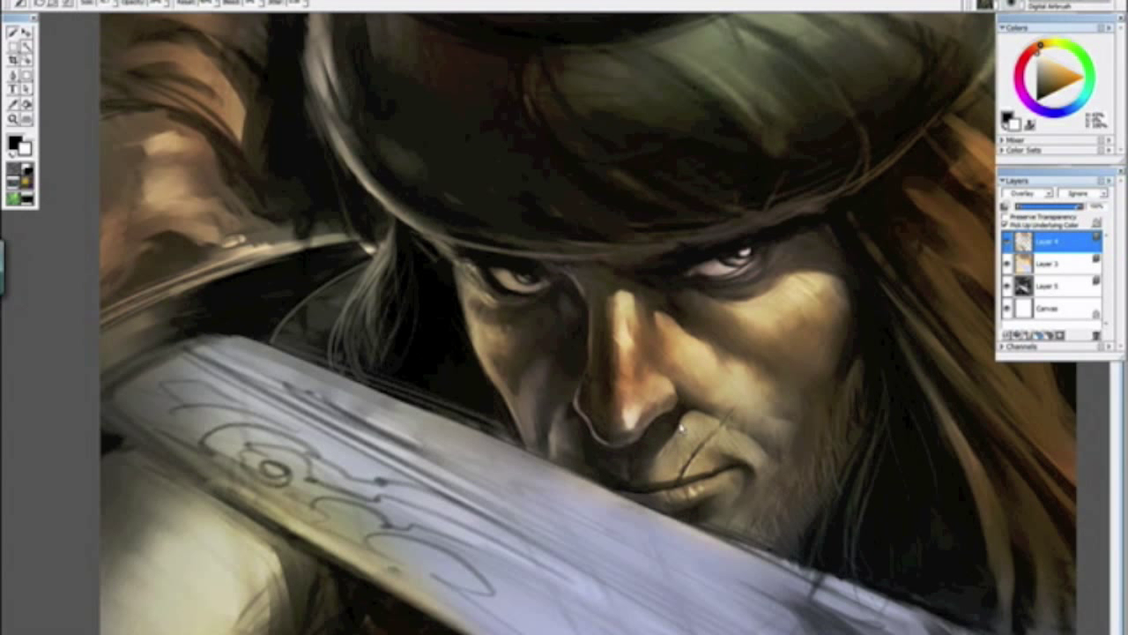
{"action": "left_click_drag", "start_coordinate": [715, 410], "coordinate": [787, 435]}
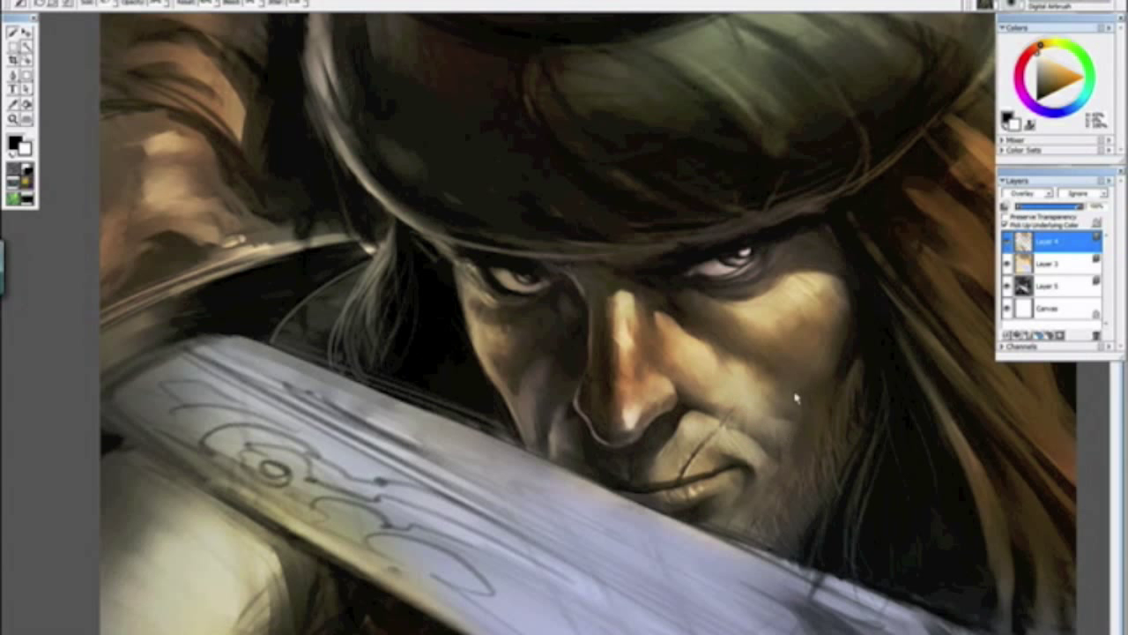
Step: Examine the colours and new face highlights at thumbnail size and up close
{"action": "key", "text": "ctrl+minus"}
{"action": "key", "text": "ctrl+minus"}
{"action": "key", "text": "ctrl+minus"}
{"action": "key", "text": "ctrl+minus"}
{"action": "key", "text": "ctrl+minus"}
{"action": "key", "text": "ctrl+minus"}
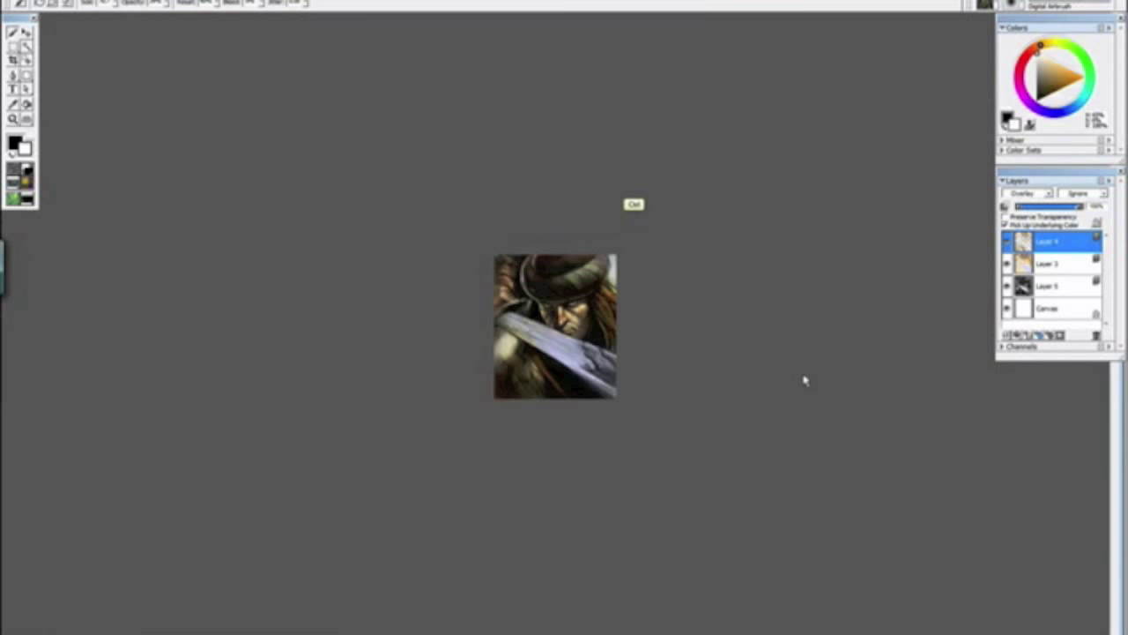
{"action": "key", "text": "ctrl+minus"}
{"action": "key", "text": "ctrl+plus"}
{"action": "key", "text": "ctrl+plus"}
{"action": "key", "text": "ctrl+plus"}
{"action": "key", "text": "ctrl+plus"}
{"action": "key", "text": "ctrl+plus"}
{"action": "key", "text": "ctrl+plus"}
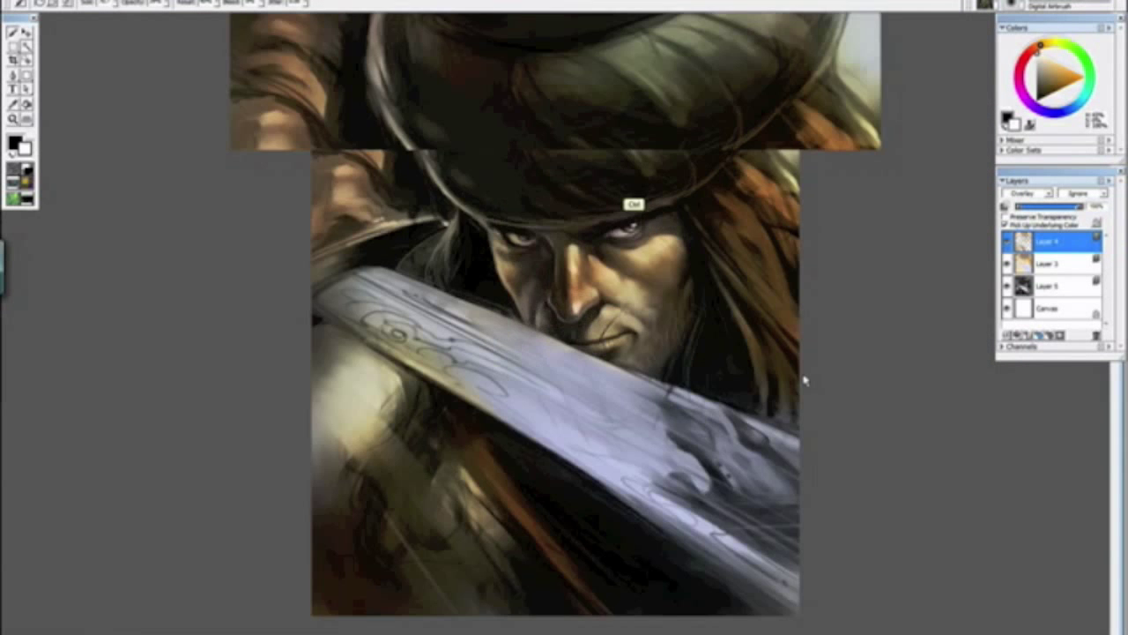
{"action": "key", "text": "ctrl+minus"}
{"action": "key", "text": "ctrl+minus"}
{"action": "key", "text": "ctrl+minus"}
{"action": "key", "text": "ctrl+minus"}
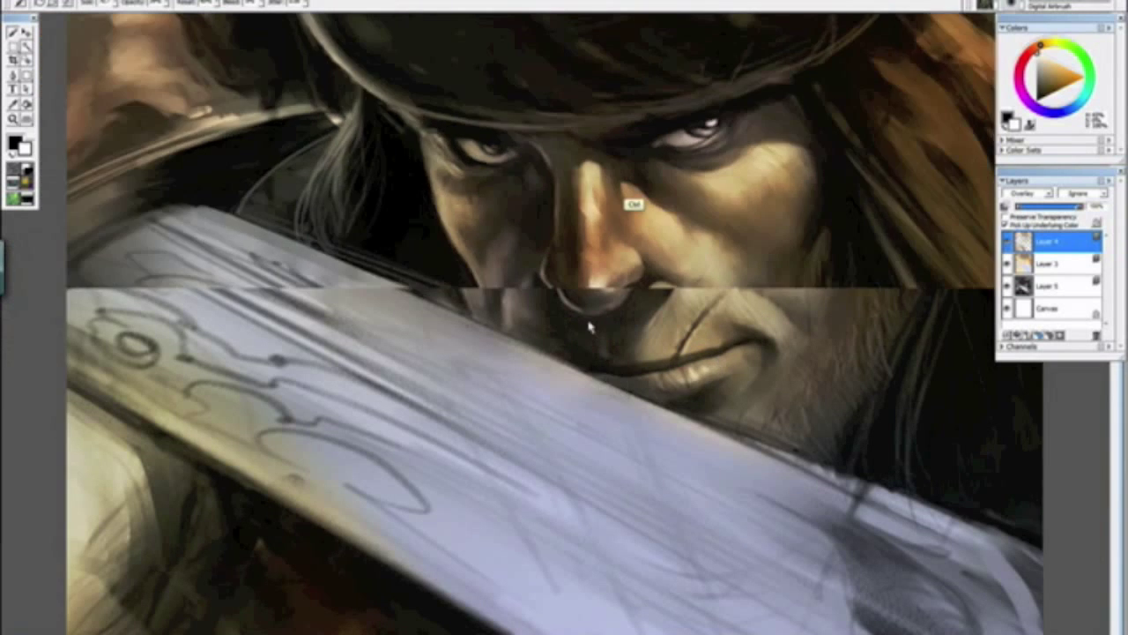
Step: Examine the whole painting at thumbnail size and the nose and mouth up close
{"action": "key", "text": "ctrl+minus"}
{"action": "key", "text": "ctrl+plus"}
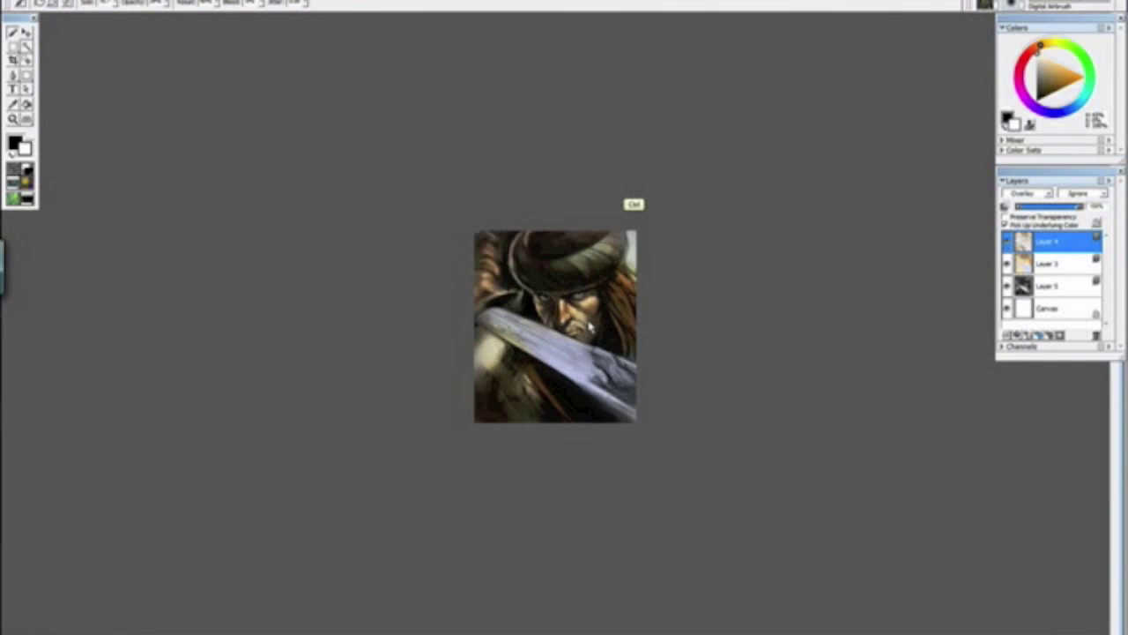
{"action": "key", "text": "ctrl+plus"}
{"action": "key", "text": "ctrl+plus"}
{"action": "key", "text": "ctrl+plus"}
{"action": "key", "text": "ctrl+plus"}
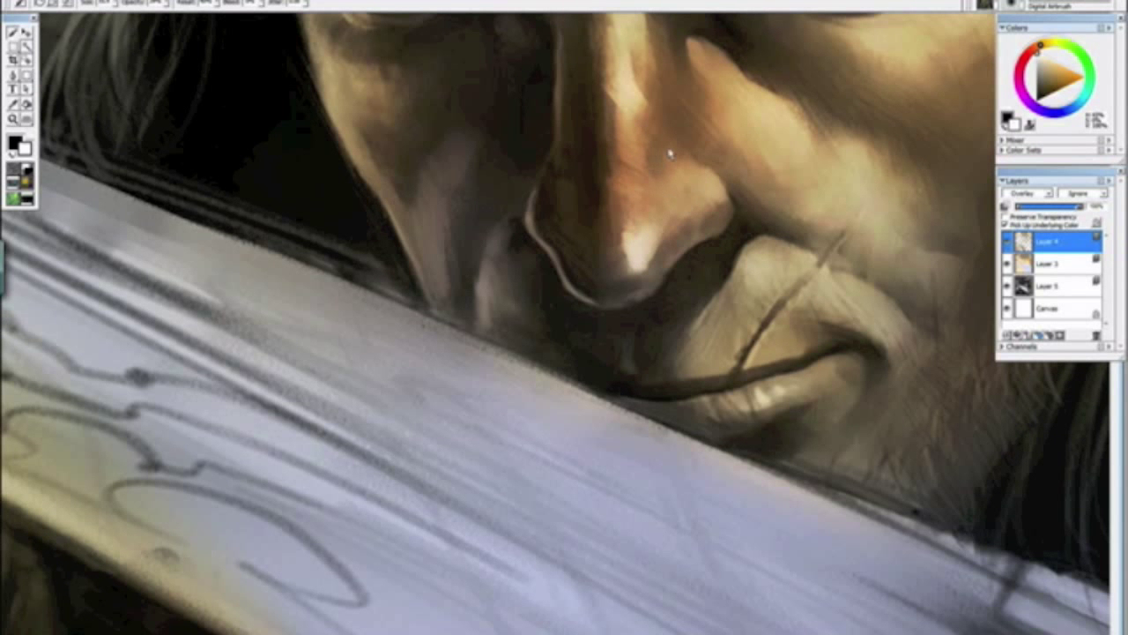
{"action": "key", "text": "ctrl+minus"}
{"action": "key", "text": "ctrl+minus"}
{"action": "key", "text": "ctrl+minus"}
{"action": "key", "text": "ctrl+minus"}
{"action": "key", "text": "alt+space"}
{"action": "left_click_drag", "start_coordinate": [657, 432], "coordinate": [308, 301]}
{"action": "left_click", "coordinate": [358, 177]}
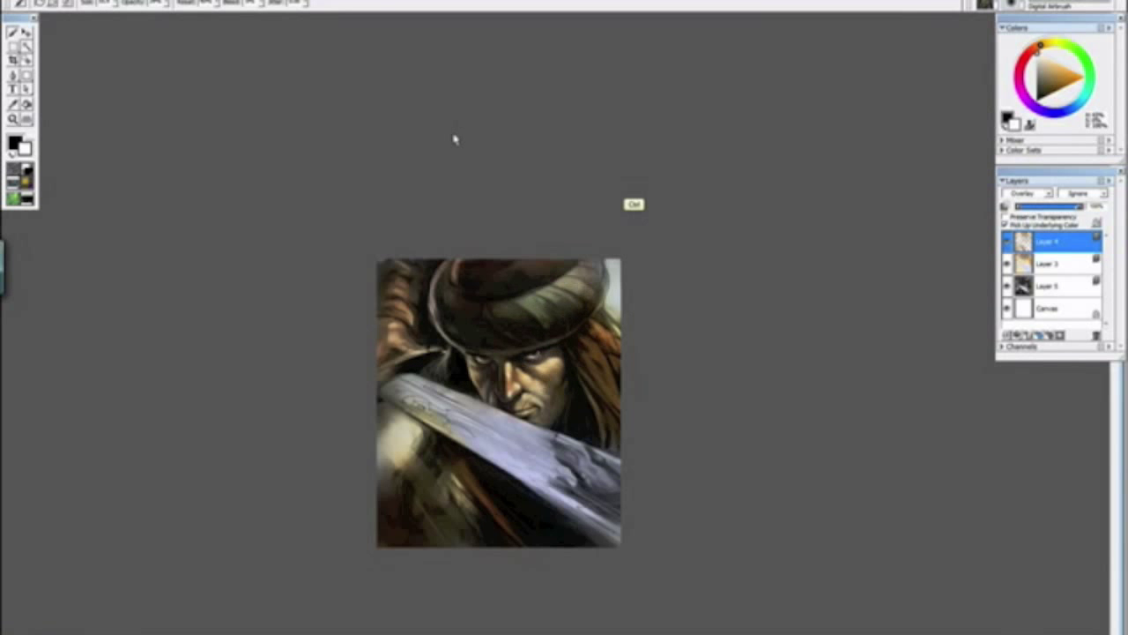
Step: Sample muted olive from the turban and airbrush it over the reddish turban folds and background sleeve on Layer 4 and Layer 3
{"action": "key", "text": "ctrl+plus"}
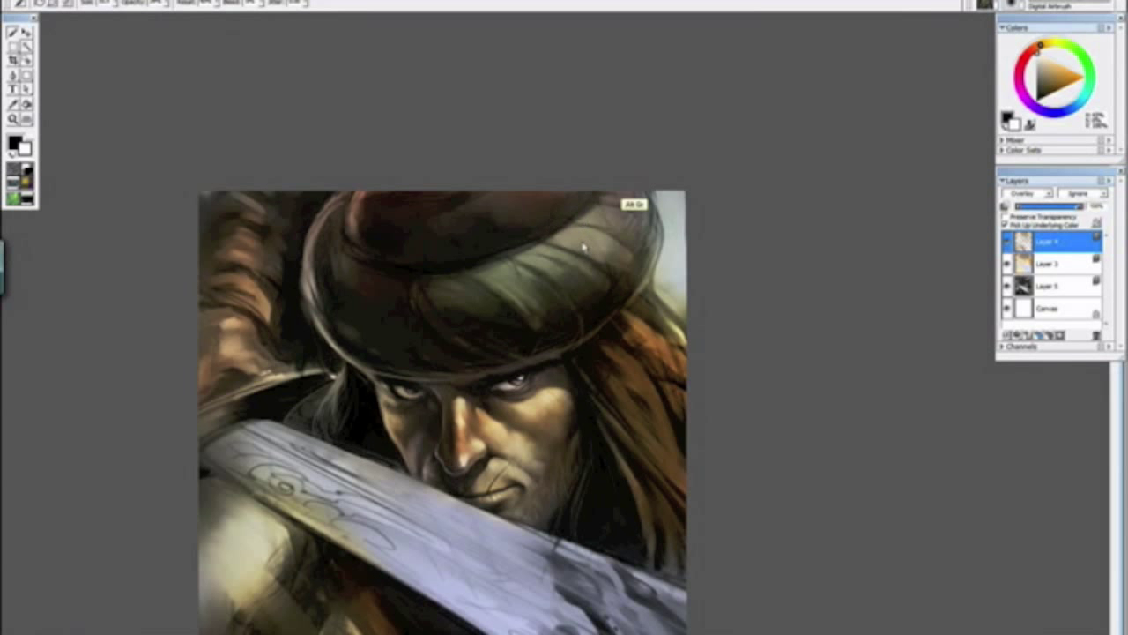
{"action": "left_click", "coordinate": [583, 249], "text": "alt"}
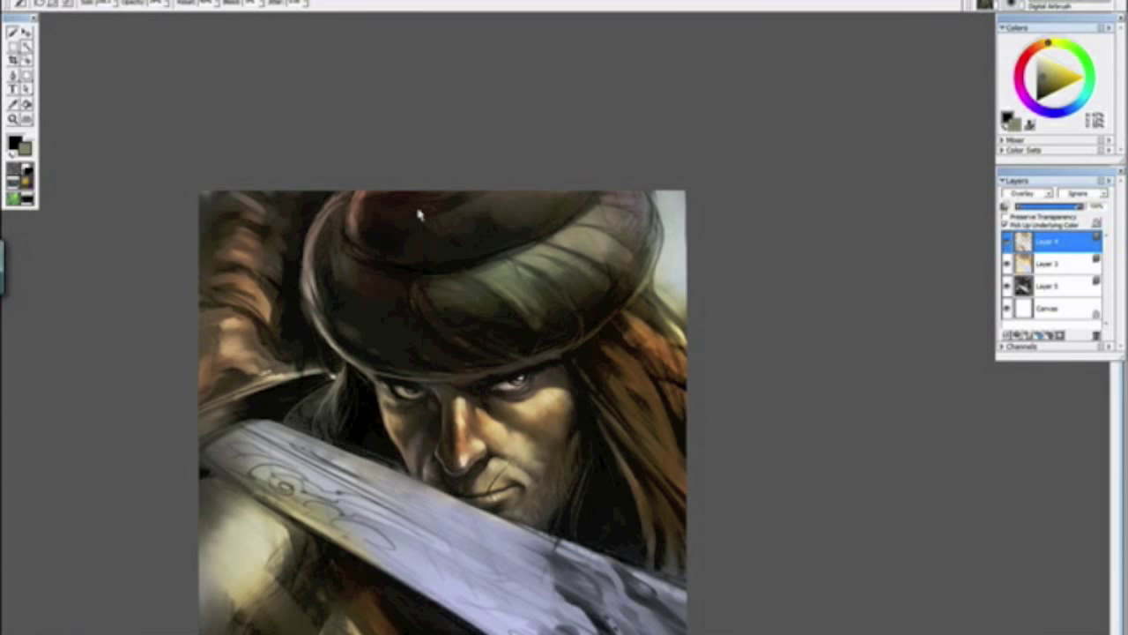
{"action": "key", "text": "alt"}
{"action": "left_click", "coordinate": [585, 252], "text": "alt"}
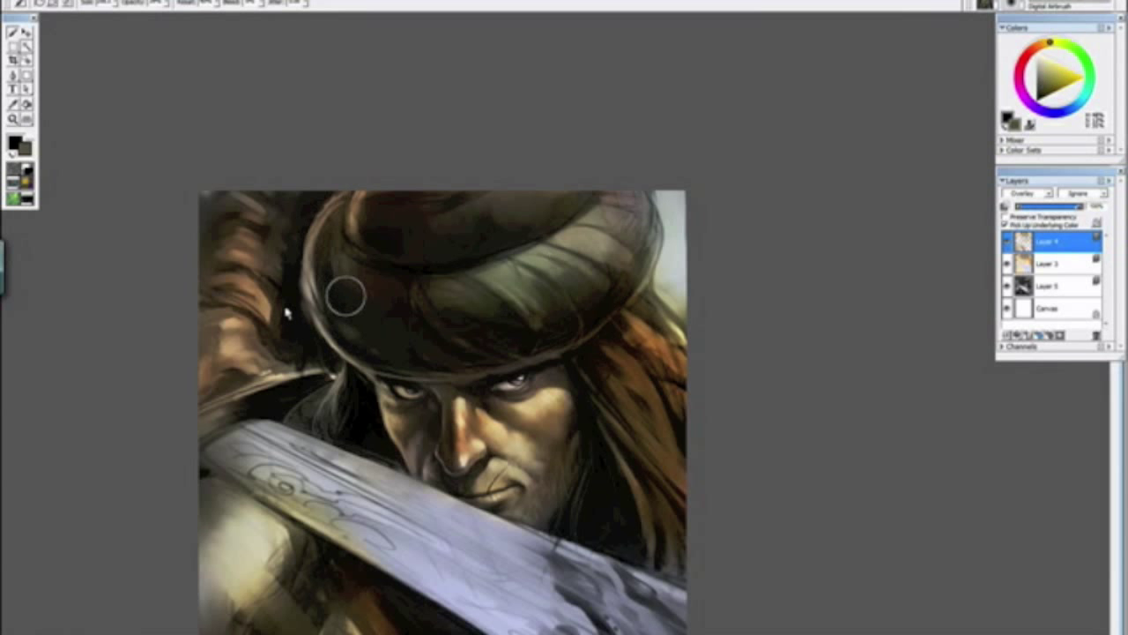
{"action": "left_click_drag", "start_coordinate": [281, 312], "coordinate": [198, 298]}
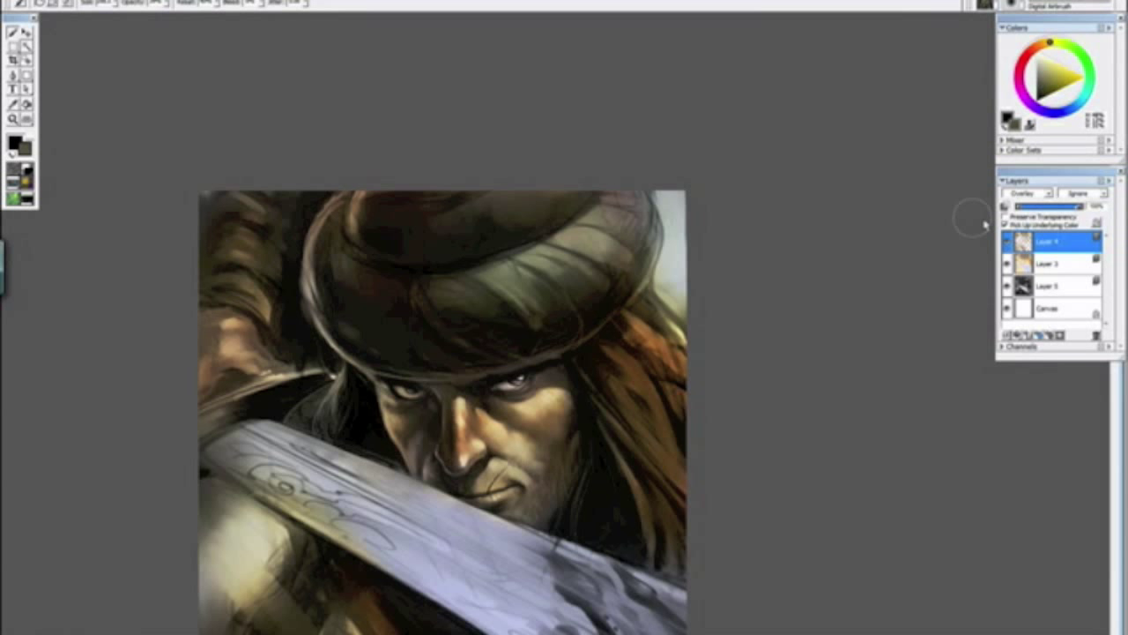
{"action": "left_click", "coordinate": [1047, 264]}
{"action": "left_click_drag", "start_coordinate": [234, 291], "coordinate": [227, 280]}
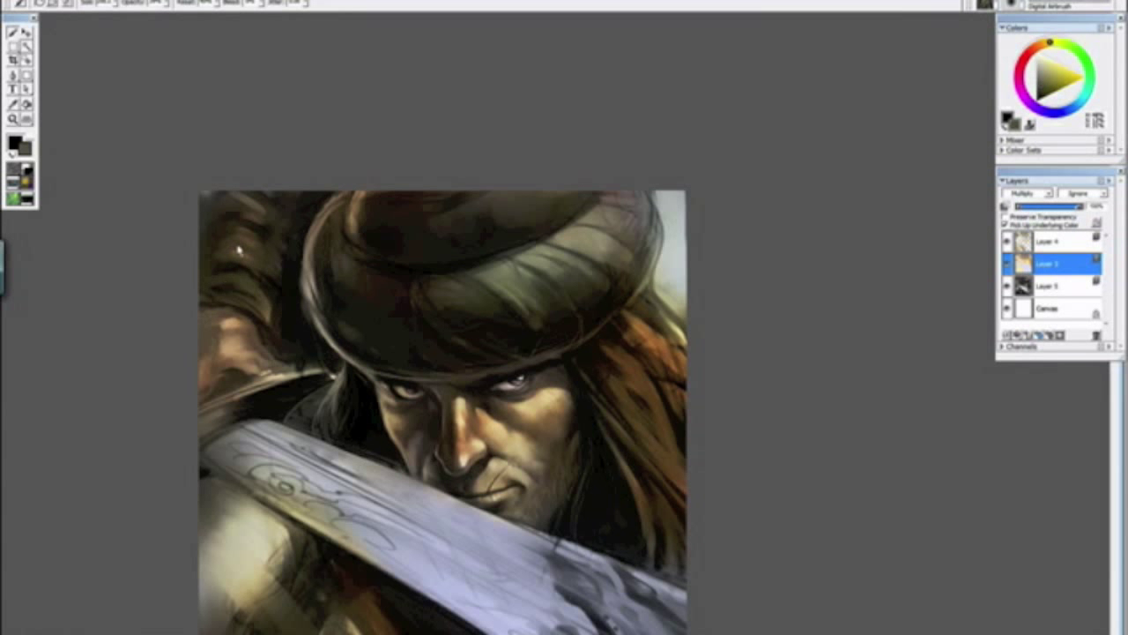
{"action": "key", "text": "ctrl+0"}
{"action": "key", "text": "ctrl+minus"}
{"action": "key", "text": "ctrl+minus"}
{"action": "key", "text": "ctrl+minus"}
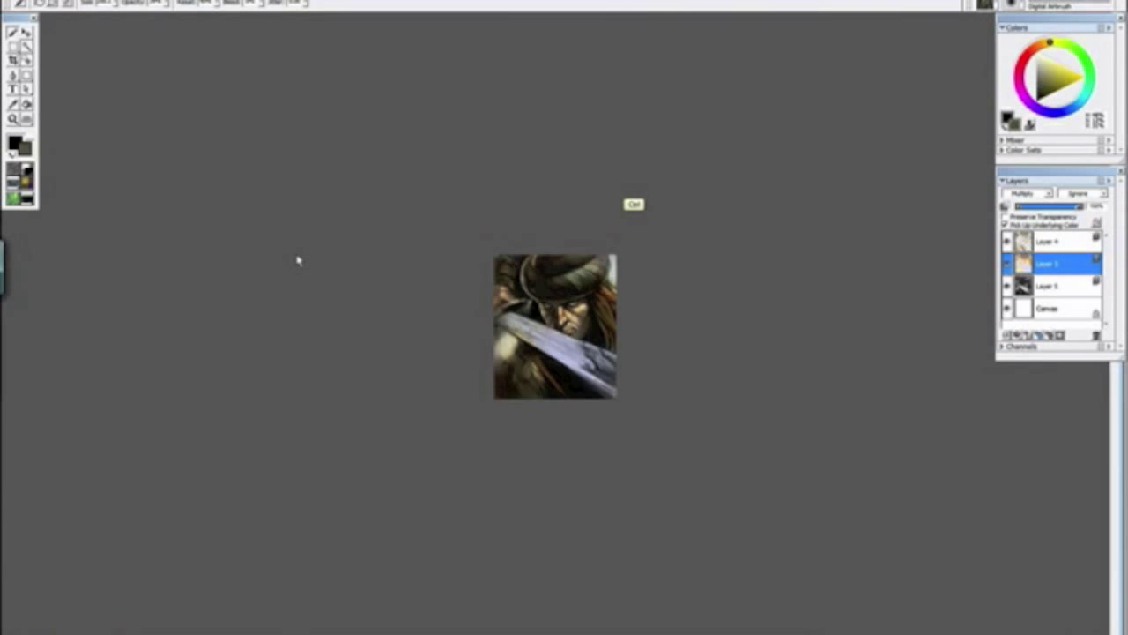
Step: Sample a muted brown from the skin, airbrush the shadowed cheek on Layer 4, and check the painting at thumbnail size
{"action": "key", "text": "ctrl+plus"}
{"action": "key", "text": "ctrl+plus"}
{"action": "key", "text": "ctrl+plus"}
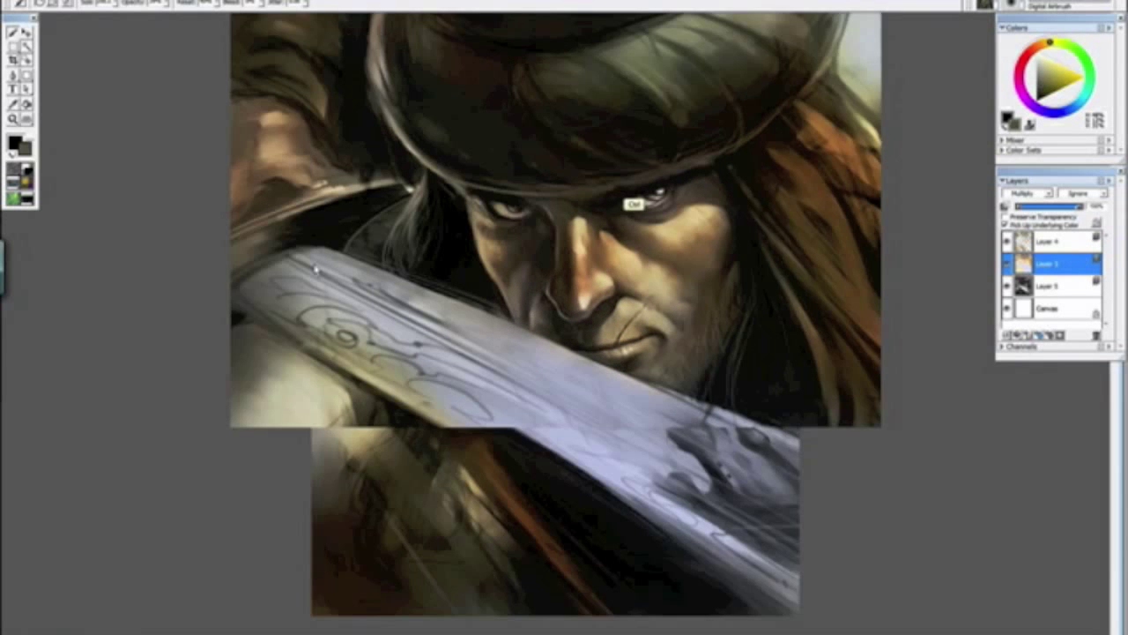
{"action": "key", "text": "ctrl+plus"}
{"action": "left_click", "coordinate": [405, 182], "text": "alt"}
{"action": "left_click", "coordinate": [1057, 242]}
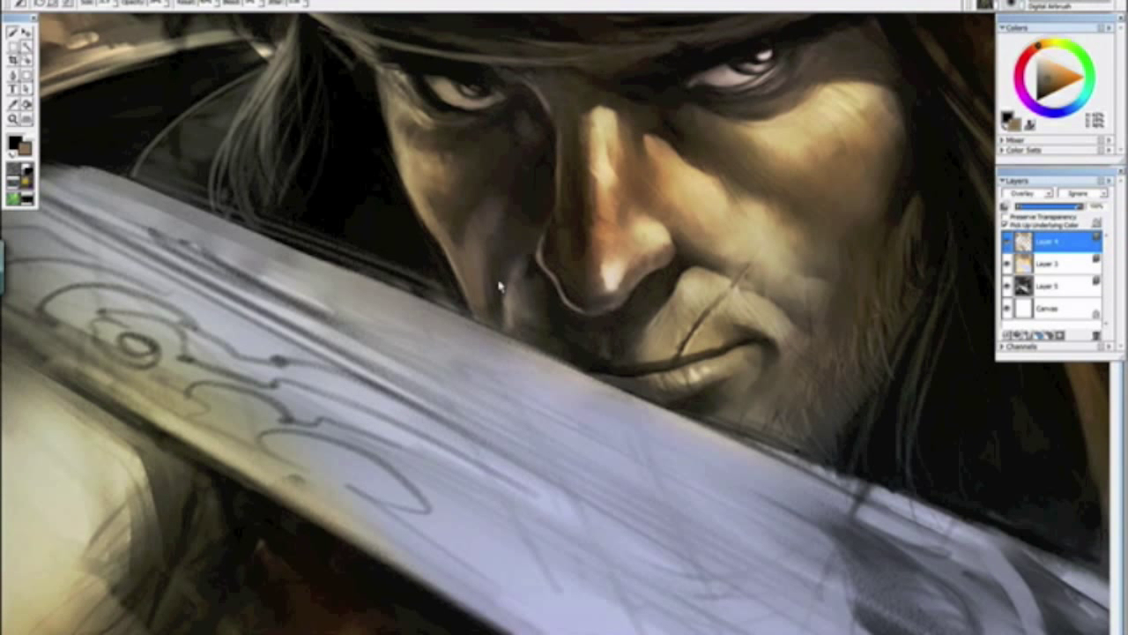
{"action": "key", "text": "ctrl+minus"}
{"action": "key", "text": "ctrl+minus"}
{"action": "key", "text": "ctrl+minus"}
{"action": "key", "text": "ctrl+minus"}
{"action": "key", "text": "ctrl+minus"}
{"action": "key", "text": "ctrl+minus"}
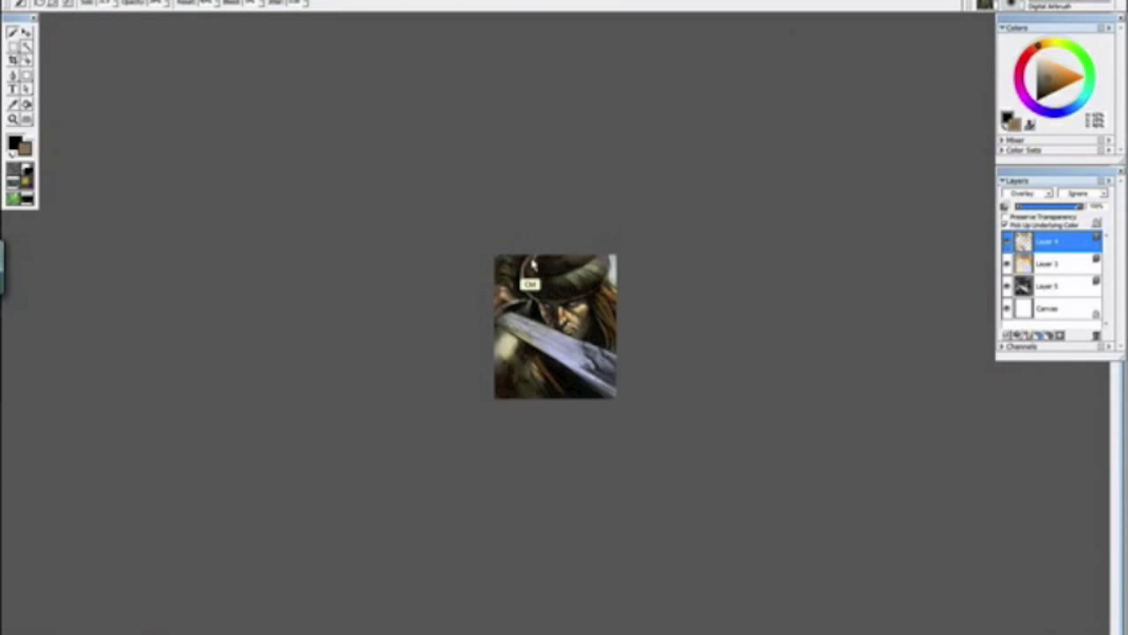
Step: Choose a pale blue and airbrush it over the temple and the shadowed skin beside the brighter eye on Layer 4
{"action": "key", "text": "ctrl+plus"}
{"action": "key", "text": "ctrl+plus"}
{"action": "key", "text": "ctrl+plus"}
{"action": "key", "text": "ctrl+plus"}
{"action": "key", "text": "ctrl+plus"}
{"action": "key", "text": "ctrl+plus"}
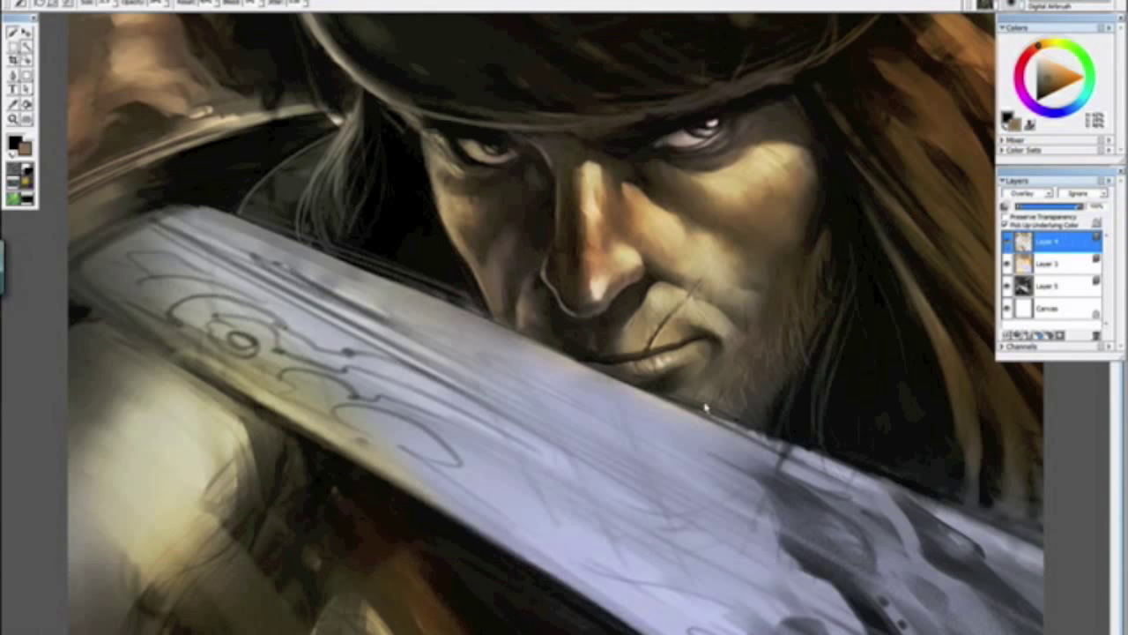
{"action": "left_click_drag", "start_coordinate": [705, 407], "coordinate": [643, 479]}
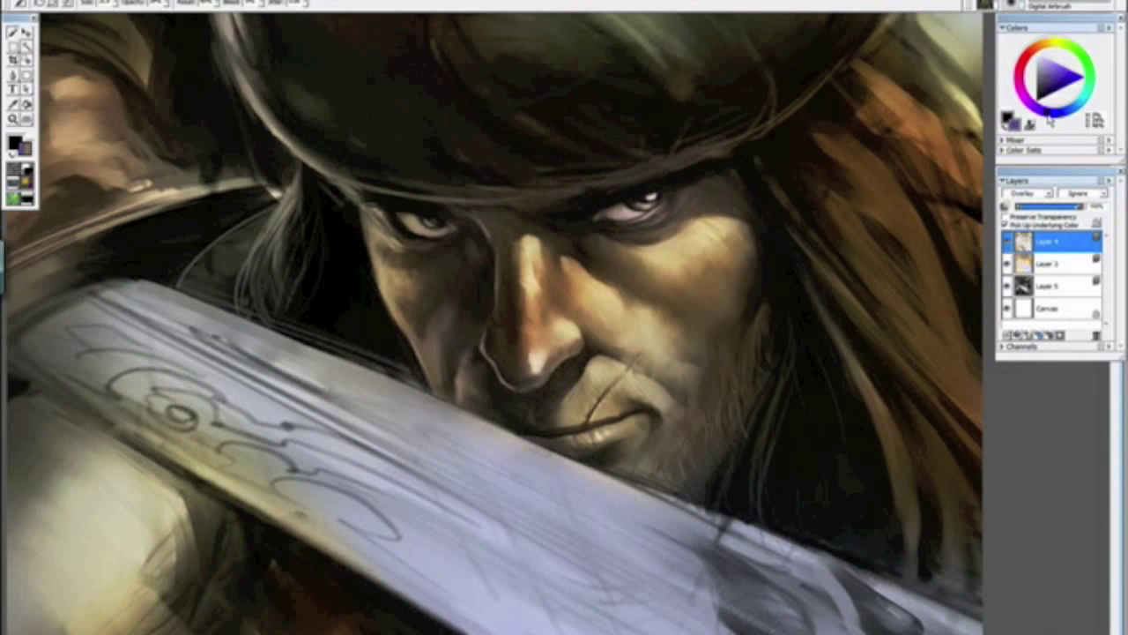
{"action": "left_click", "coordinate": [1044, 77]}
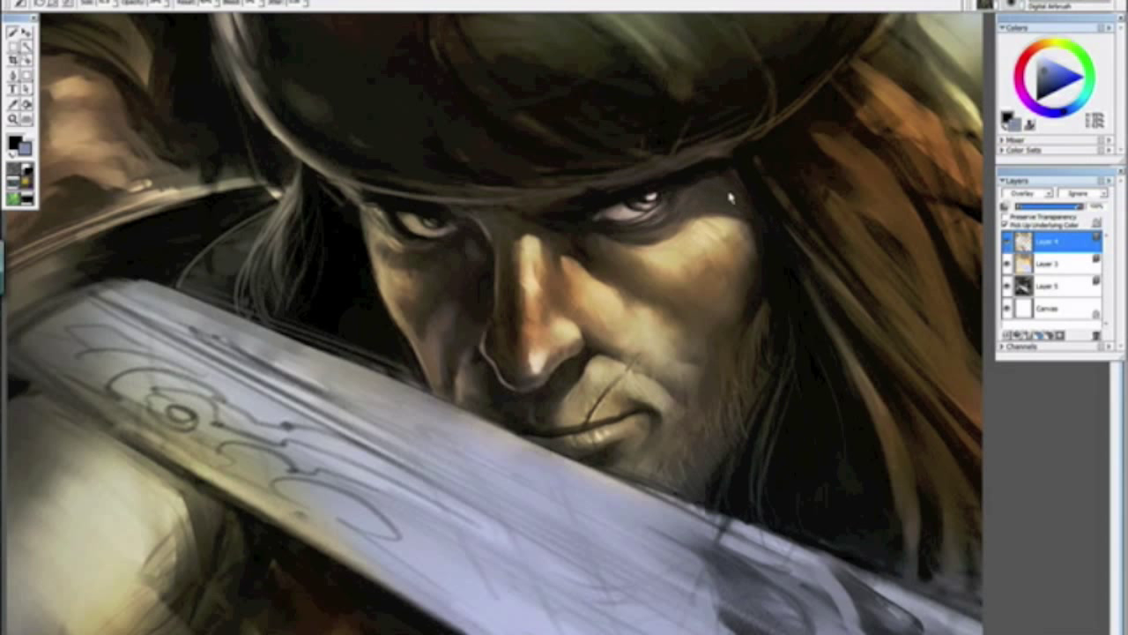
{"action": "left_click", "coordinate": [1054, 62]}
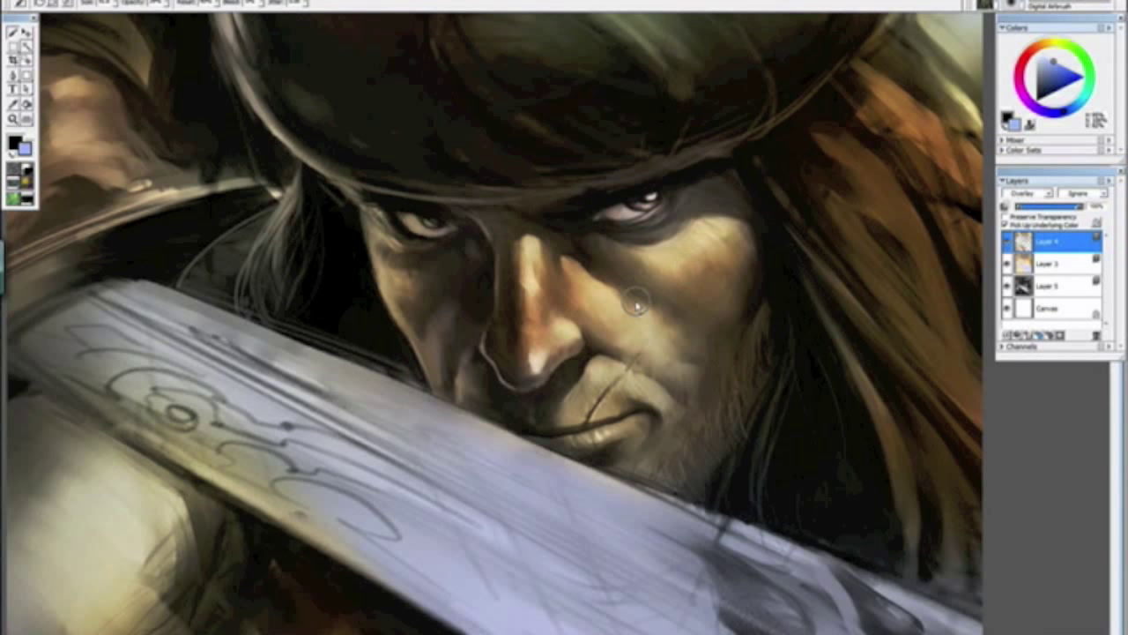
Step: Compare the blue-tinted face at thumbnail size and up close, looking at the temple, cheek and mouth
{"action": "key", "text": "ctrl+minus"}
{"action": "key", "text": "ctrl+minus"}
{"action": "key", "text": "ctrl+minus"}
{"action": "key", "text": "ctrl+minus"}
{"action": "key", "text": "ctrl+minus"}
{"action": "key", "text": "ctrl+minus"}
{"action": "key", "text": "ctrl+minus"}
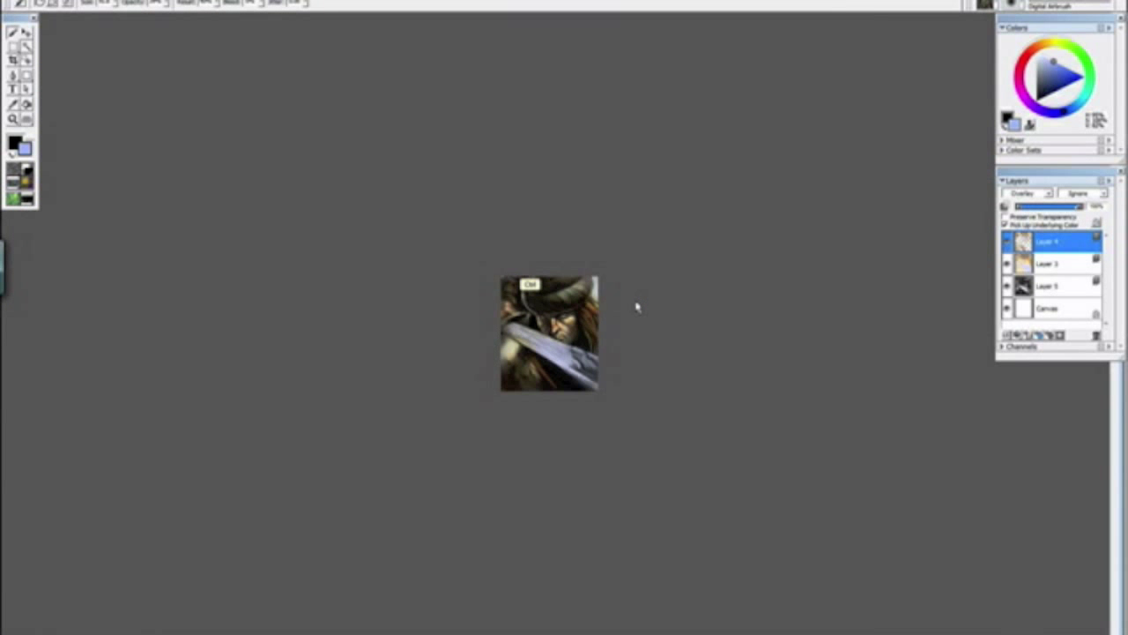
{"action": "key", "text": "ctrl+plus"}
{"action": "key", "text": "ctrl+plus"}
{"action": "key", "text": "ctrl+plus"}
{"action": "key", "text": "ctrl+plus"}
{"action": "key", "text": "ctrl+plus"}
{"action": "key", "text": "ctrl+plus"}
{"action": "key", "text": "ctrl+plus"}
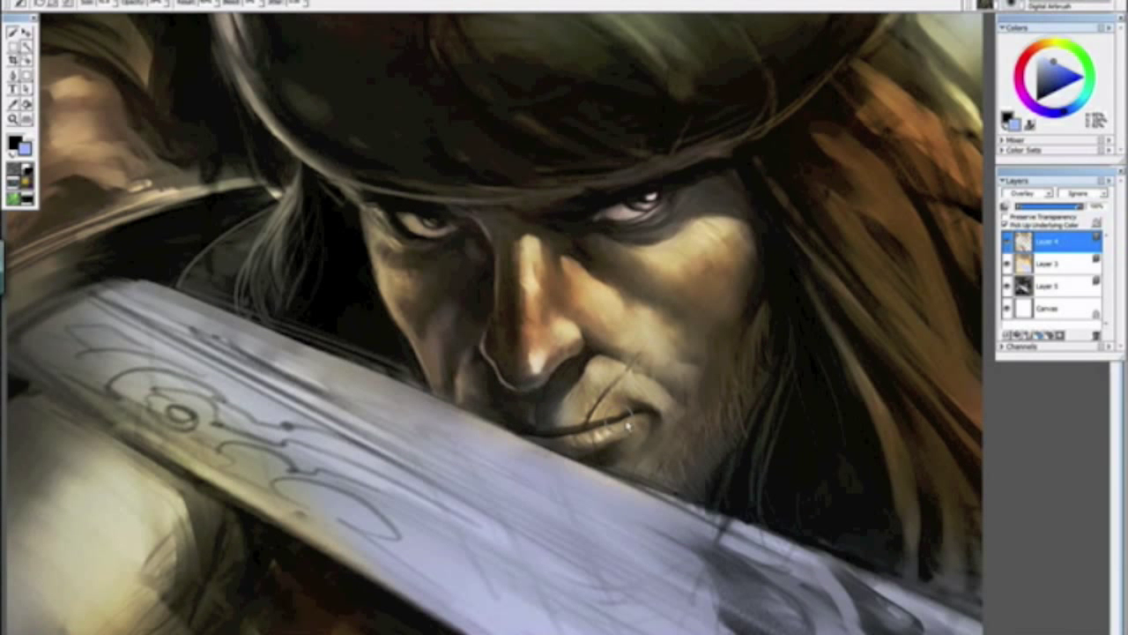
{"action": "key", "text": "ctrl+minus"}
{"action": "key", "text": "ctrl+minus"}
{"action": "key", "text": "ctrl+minus"}
{"action": "key", "text": "ctrl+minus"}
{"action": "key", "text": "ctrl+minus"}
{"action": "key", "text": "ctrl+minus"}
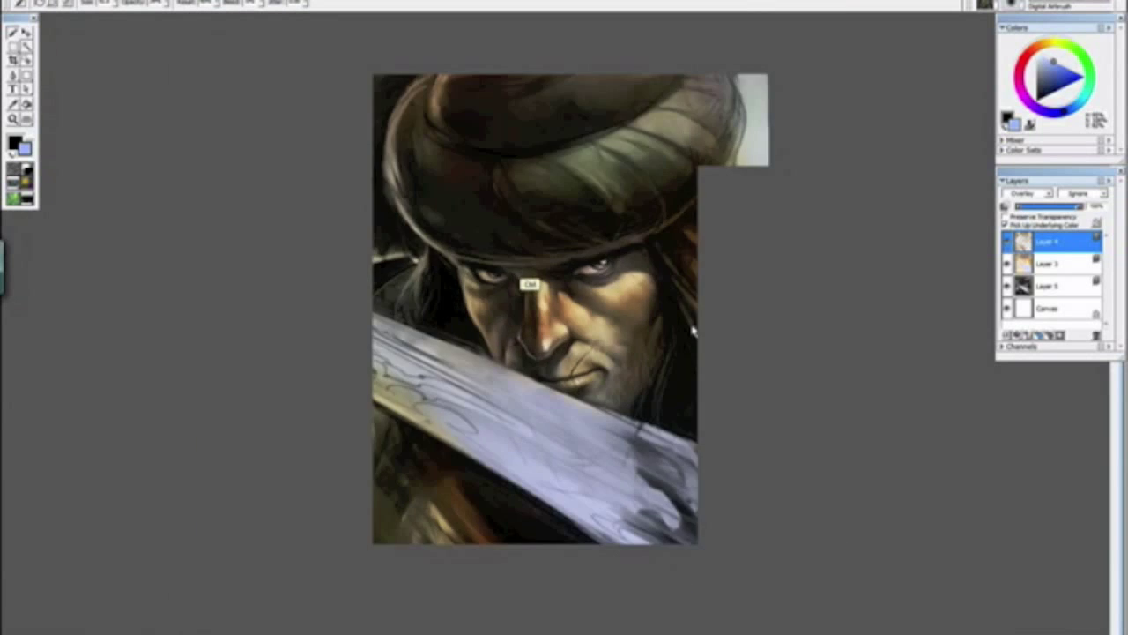
{"action": "key", "text": "ctrl+minus"}
{"action": "key", "text": "ctrl+minus"}
{"action": "key", "text": "ctrl+plus"}
{"action": "key", "text": "ctrl+plus"}
{"action": "key", "text": "ctrl+plus"}
{"action": "key", "text": "ctrl+plus"}
{"action": "key", "text": "ctrl+plus"}
{"action": "key", "text": "ctrl+plus"}
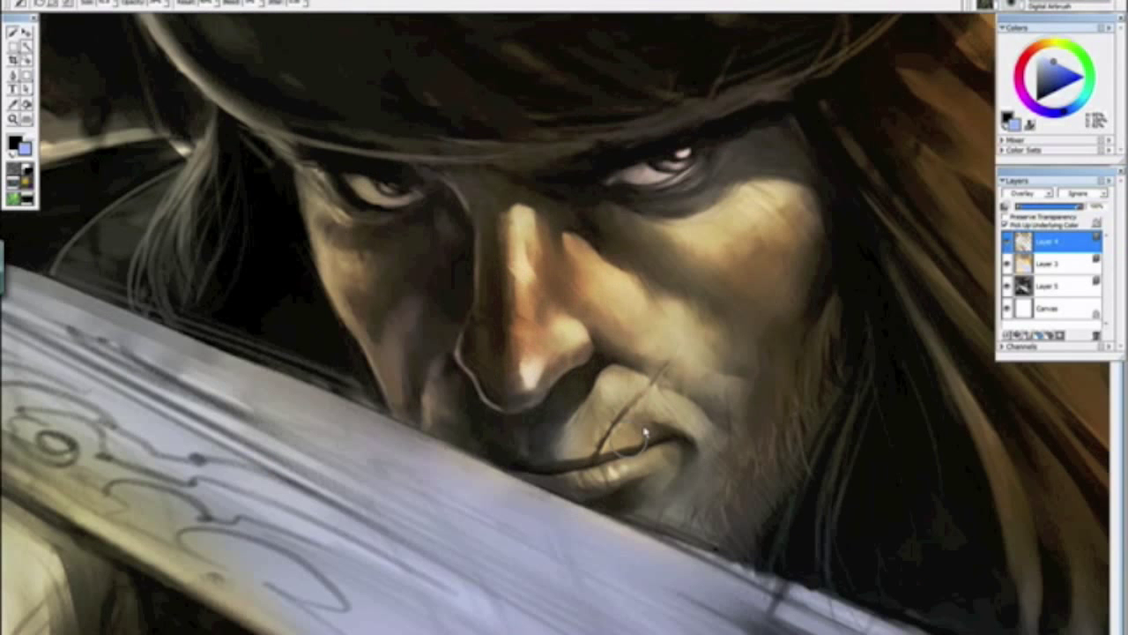
Step: Sample light tan from the skin above the mouth, touch up the area around the mouth, and check it at reduced size
{"action": "left_click", "coordinate": [668, 377], "text": "alt"}
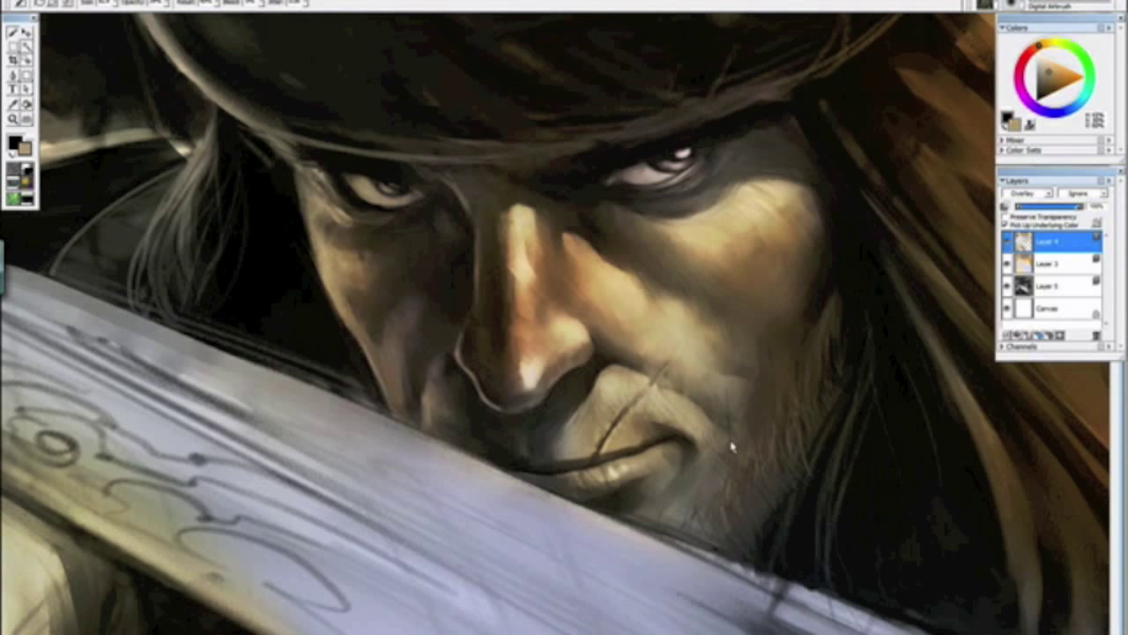
{"action": "key", "text": "ctrl+minus"}
{"action": "key", "text": "ctrl+minus"}
{"action": "key", "text": "ctrl+minus"}
{"action": "key", "text": "ctrl+minus"}
{"action": "key", "text": "ctrl+minus"}
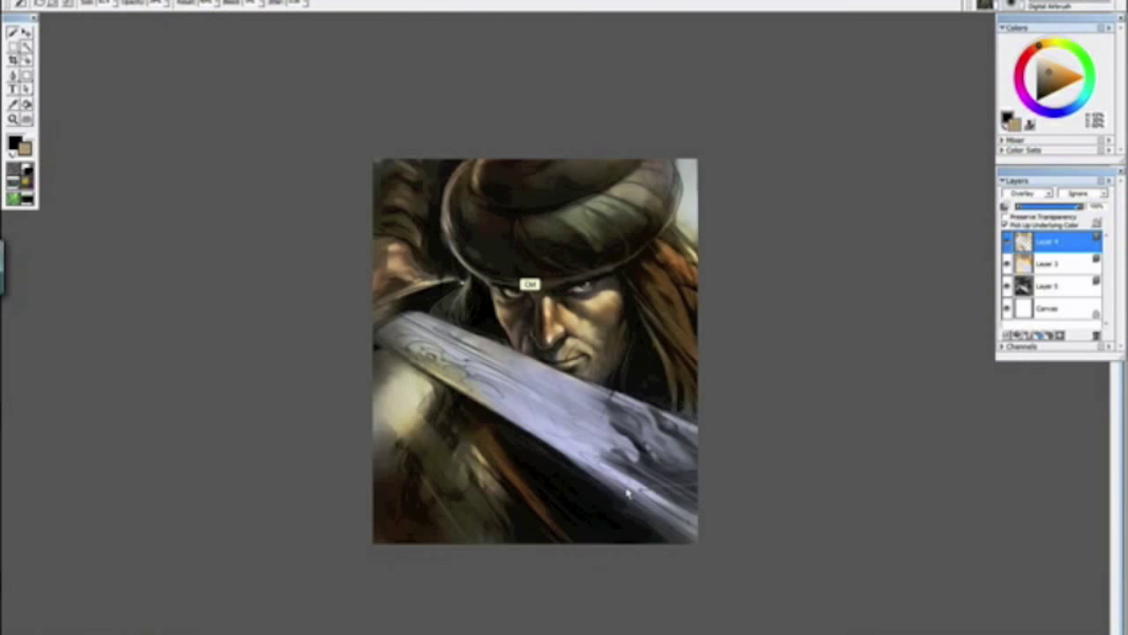
{"action": "key", "text": "ctrl+plus"}
{"action": "key", "text": "ctrl+plus"}
{"action": "key", "text": "ctrl+plus"}
{"action": "key", "text": "ctrl+plus"}
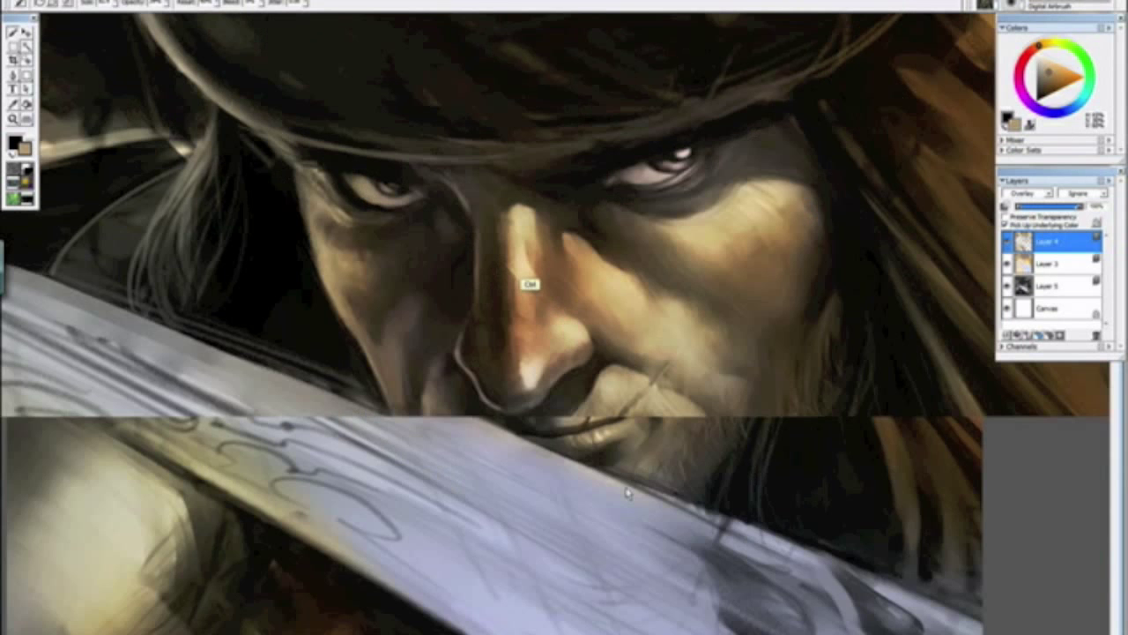
Step: Sample reddish brown from the nose, airbrush it over the nose tip highlight, and check the painting at thumbnail size
{"action": "left_click", "coordinate": [524, 356], "text": "alt"}
{"action": "left_click_drag", "start_coordinate": [524, 356], "coordinate": [529, 384]}
{"action": "key", "text": "ctrl+minus"}
{"action": "key", "text": "ctrl+minus"}
{"action": "key", "text": "ctrl+minus"}
{"action": "key", "text": "ctrl+minus"}
{"action": "key", "text": "ctrl+minus"}
{"action": "key", "text": "ctrl+minus"}
{"action": "key", "text": "ctrl+minus"}
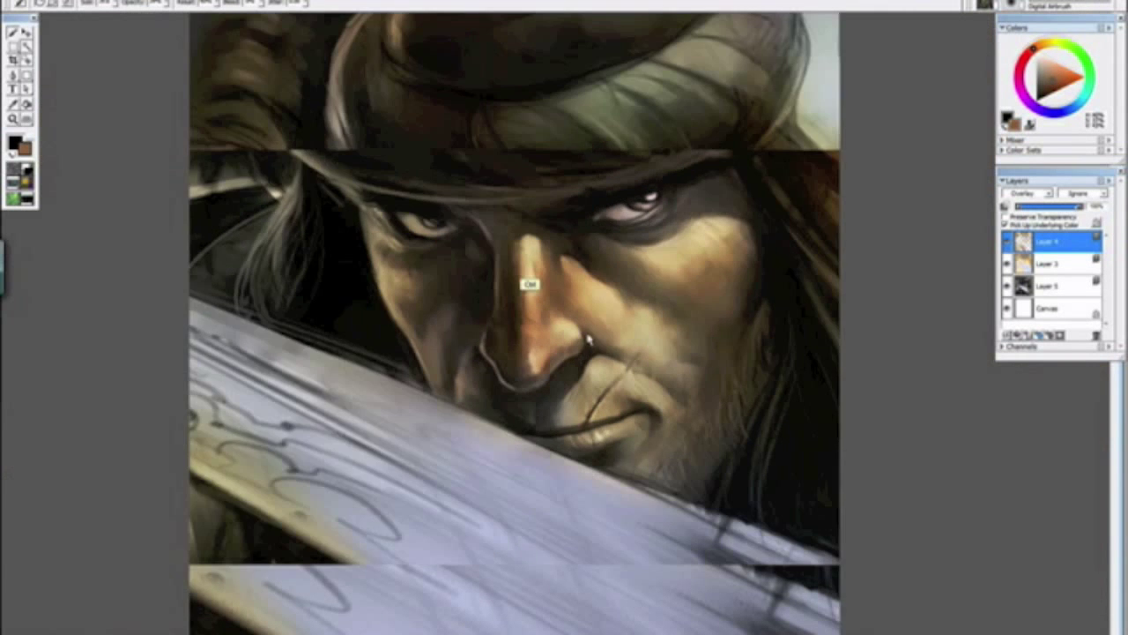
{"action": "left_click_drag", "start_coordinate": [557, 432], "coordinate": [404, 242]}
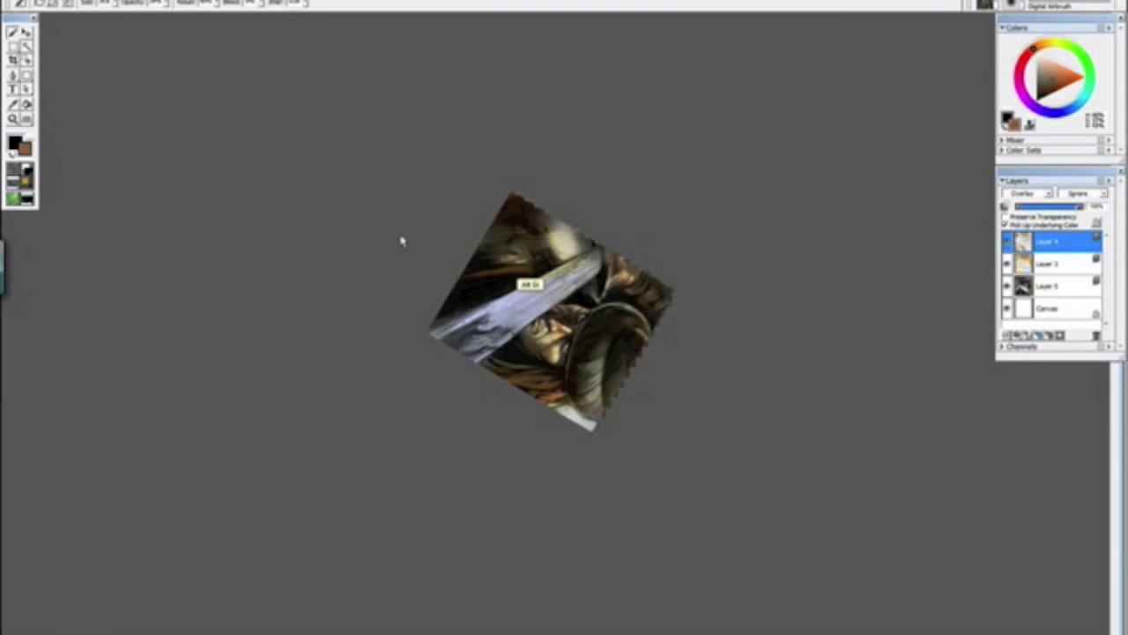
{"action": "left_click", "coordinate": [392, 240]}
{"action": "key", "text": "ctrl+minus"}
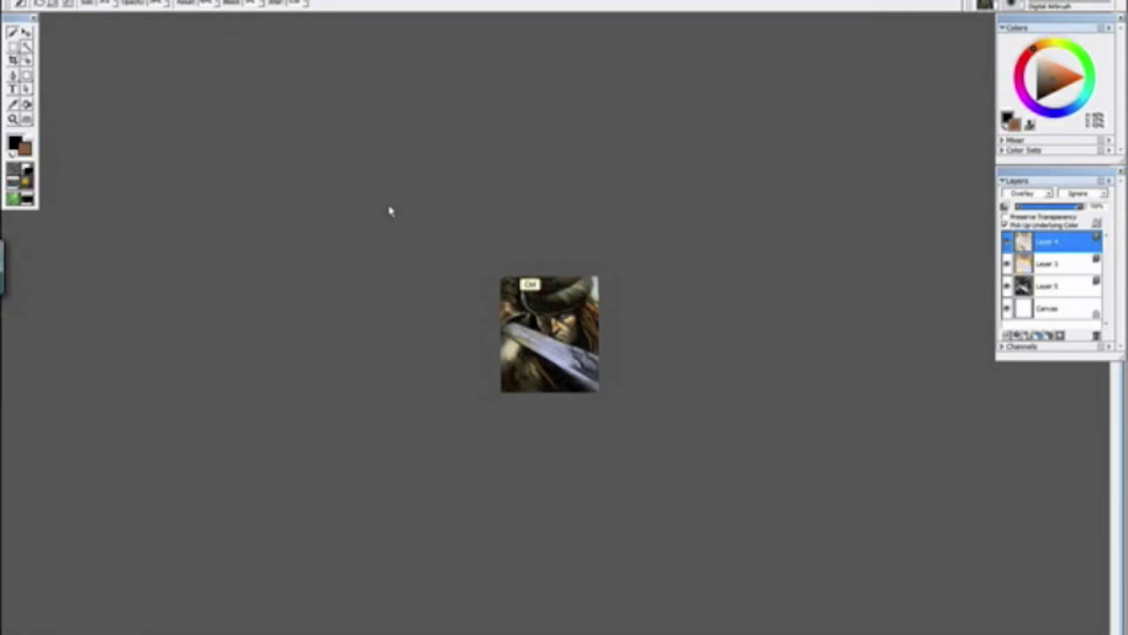
Step: Tint the lower lip with the reddish brown on Layer 4 and check it at reduced size
{"action": "key", "text": "ctrl+plus"}
{"action": "key", "text": "ctrl+plus"}
{"action": "key", "text": "ctrl+plus"}
{"action": "key", "text": "ctrl+plus"}
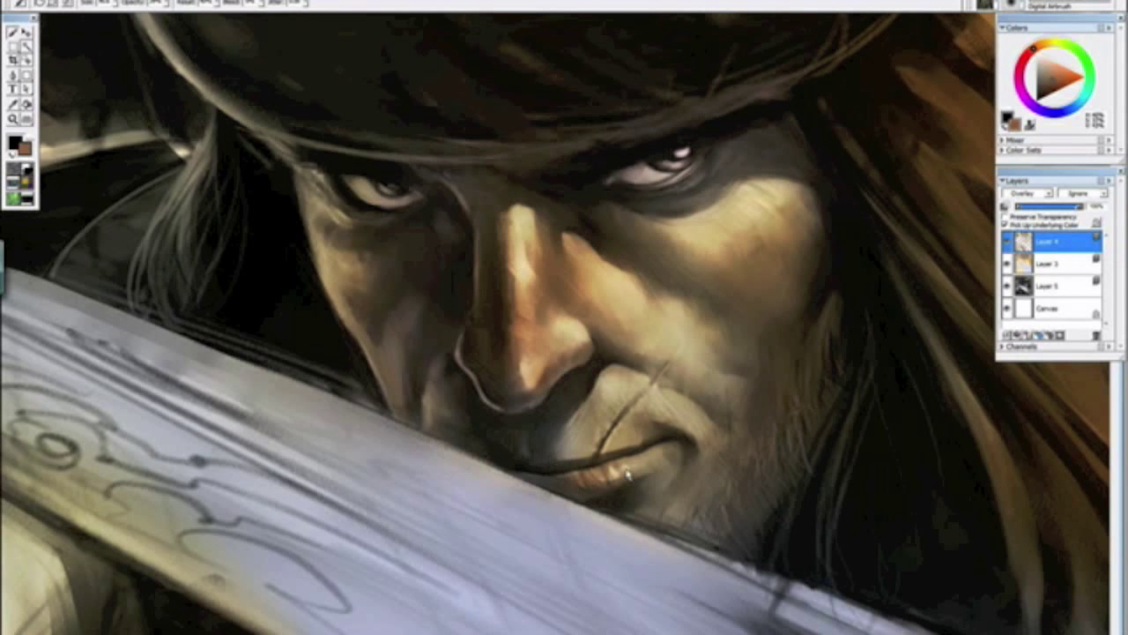
{"action": "key", "text": "ctrl+minus"}
{"action": "key", "text": "ctrl+minus"}
{"action": "key", "text": "ctrl+minus"}
{"action": "key", "text": "ctrl+minus"}
{"action": "key", "text": "ctrl+minus"}
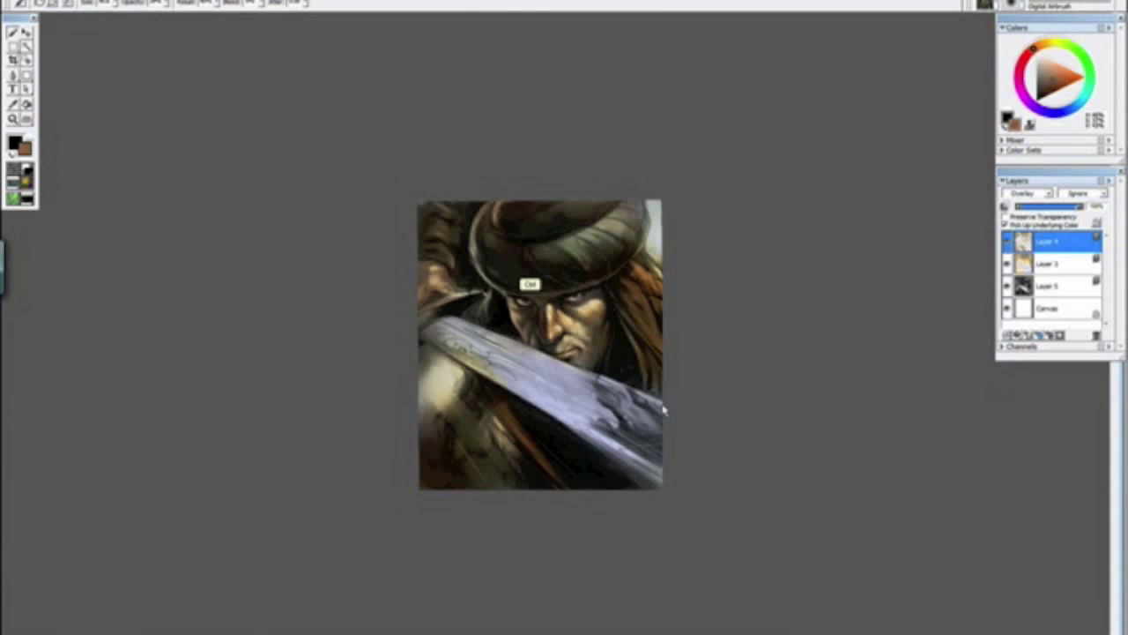
Step: Pick a darker brown, touch up the face shadows around the eye on Layer 4, and check the painting at reduced size
{"action": "key", "text": "ctrl+plus"}
{"action": "key", "text": "ctrl+plus"}
{"action": "key", "text": "ctrl+plus"}
{"action": "key", "text": "ctrl+plus"}
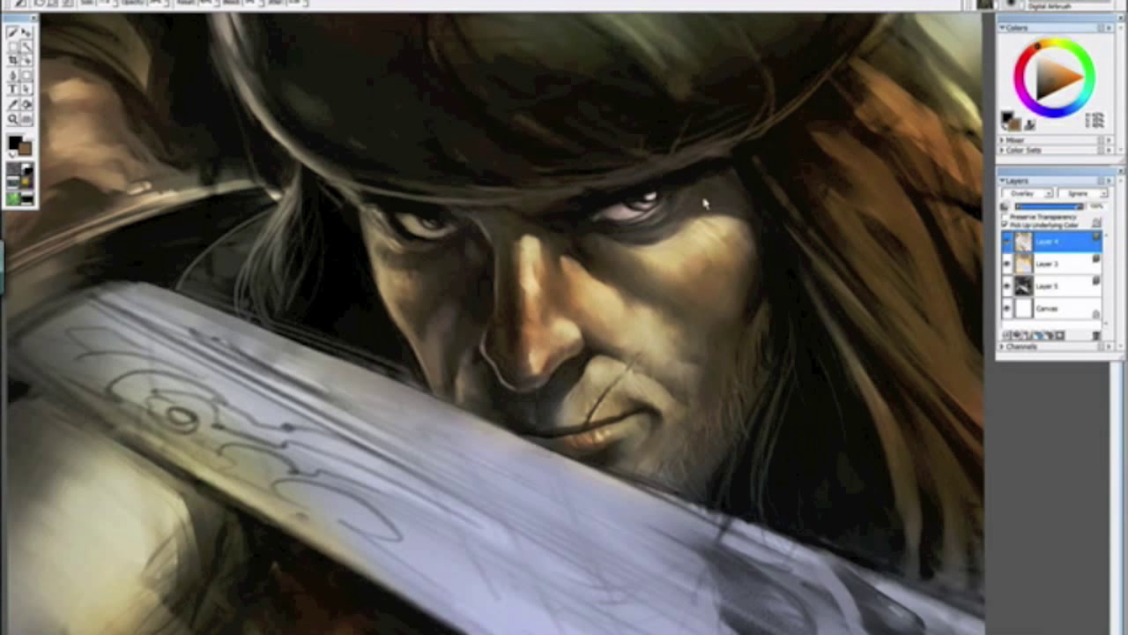
{"action": "key", "text": "ctrl+minus"}
{"action": "key", "text": "ctrl+minus"}
{"action": "key", "text": "ctrl+minus"}
{"action": "key", "text": "ctrl+minus"}
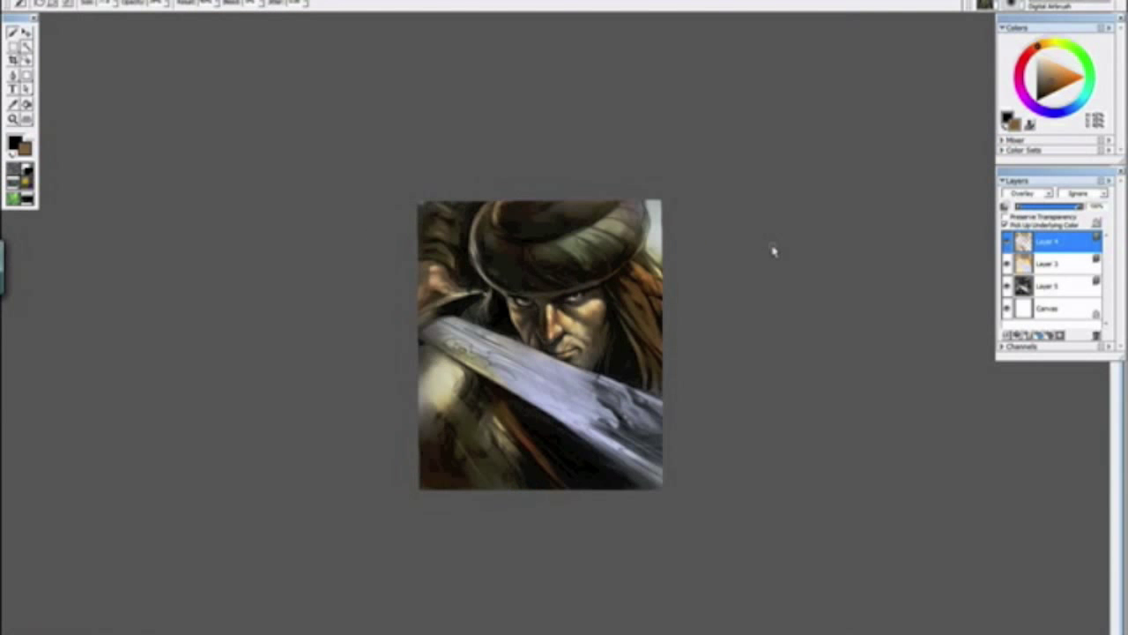
Step: Examine the overall colour balance of the painting at several reduced sizes
{"action": "left_click_drag", "start_coordinate": [355, 296], "coordinate": [362, 299]}
{"action": "left_click", "coordinate": [362, 297], "text": "alt"}
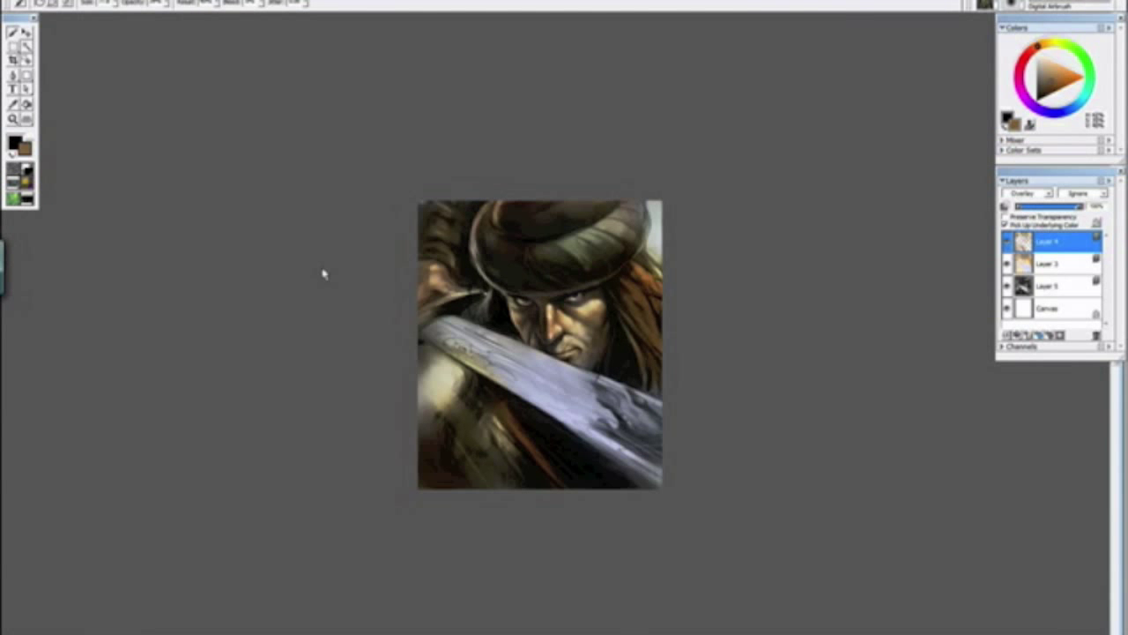
{"action": "left_click_drag", "start_coordinate": [324, 267], "coordinate": [299, 233]}
{"action": "key", "text": "ctrl+minus"}
{"action": "key", "text": "ctrl+minus"}
{"action": "key", "text": "ctrl+minus"}
{"action": "key", "text": "ctrl+plus"}
{"action": "key", "text": "ctrl+plus"}
{"action": "key", "text": "ctrl+plus"}
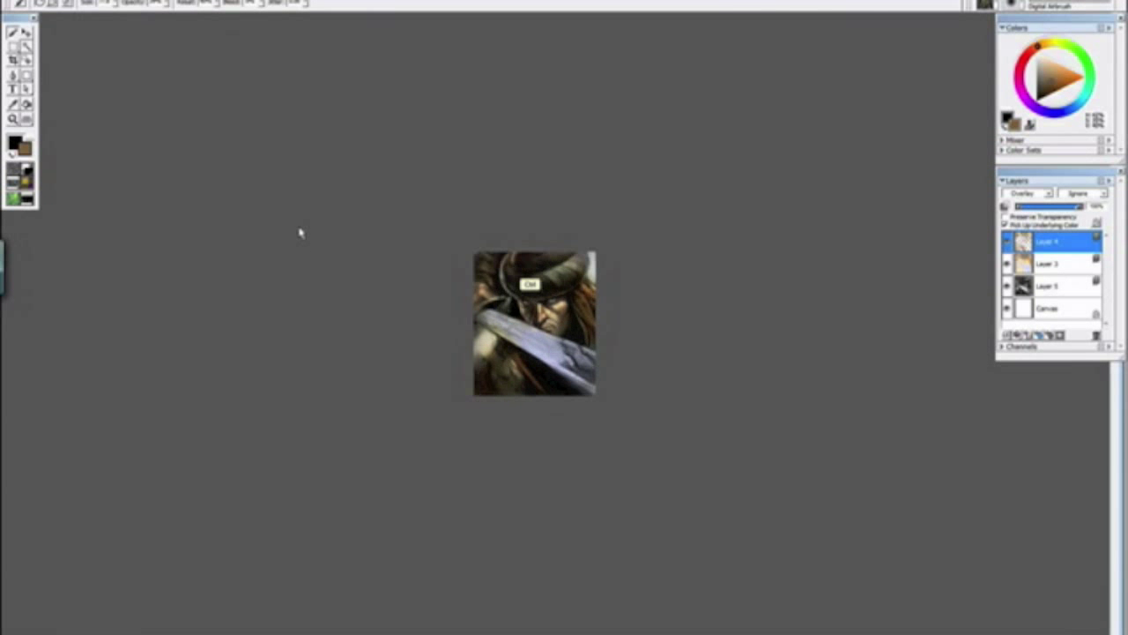
Step: Sample a lighter tan, airbrush it on the shadowed cheek beside the nose on Layer 4, and check it at thumbnail size
{"action": "key", "text": "ctrl+plus"}
{"action": "key", "text": "ctrl+plus"}
{"action": "key", "text": "ctrl+plus"}
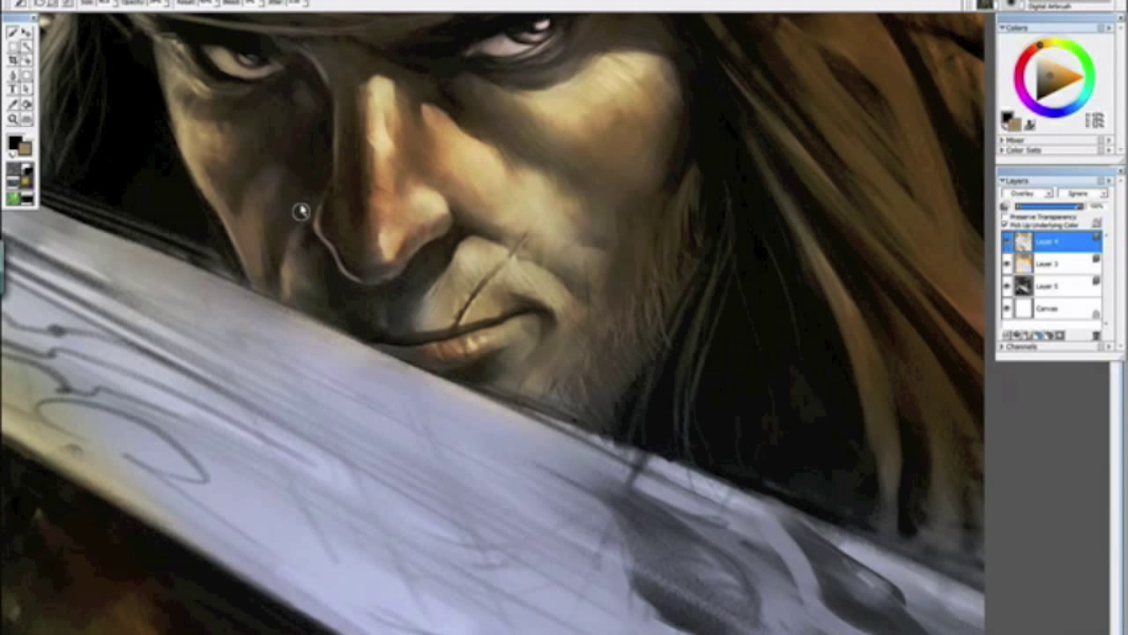
{"action": "key", "text": "ctrl+minus"}
{"action": "key", "text": "ctrl+minus"}
{"action": "key", "text": "ctrl+minus"}
{"action": "key", "text": "ctrl+minus"}
{"action": "left_click_drag", "start_coordinate": [403, 335], "coordinate": [497, 424]}
{"action": "left_click", "coordinate": [519, 410], "text": "alt"}
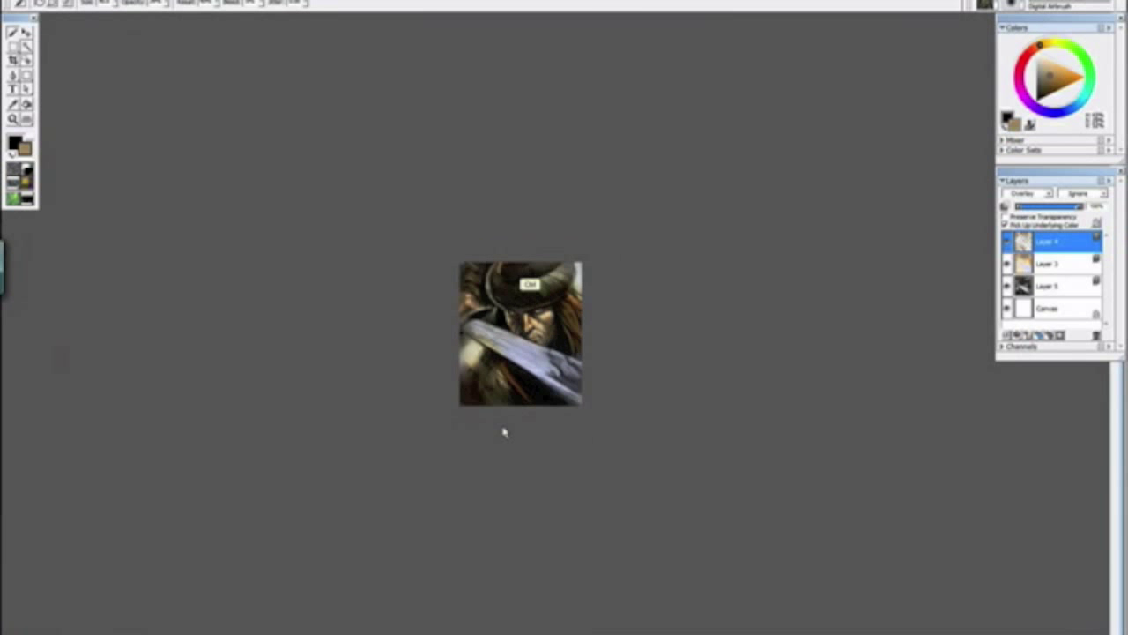
Step: Sample a pale olive from the turban and airbrush it over the reddish cloth hanging beside the face on Layer 4
{"action": "key", "text": "ctrl+plus"}
{"action": "key", "text": "ctrl+plus"}
{"action": "key", "text": "ctrl+plus"}
{"action": "key", "text": "ctrl+plus"}
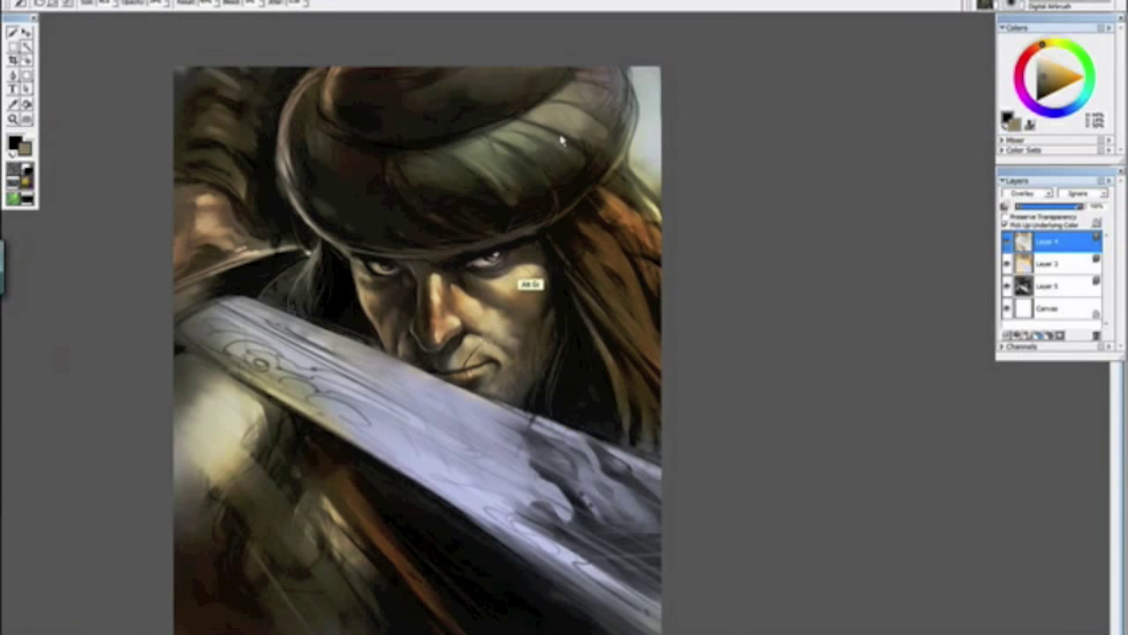
{"action": "left_click", "coordinate": [621, 167], "text": "alt"}
{"action": "mouse_move", "coordinate": [629, 208]}
{"action": "left_mouse_down"}
{"action": "mouse_move", "coordinate": [656, 287]}
{"action": "mouse_move", "coordinate": [623, 240]}
{"action": "mouse_move", "coordinate": [652, 331]}
{"action": "mouse_move", "coordinate": [627, 432]}
{"action": "left_mouse_up"}
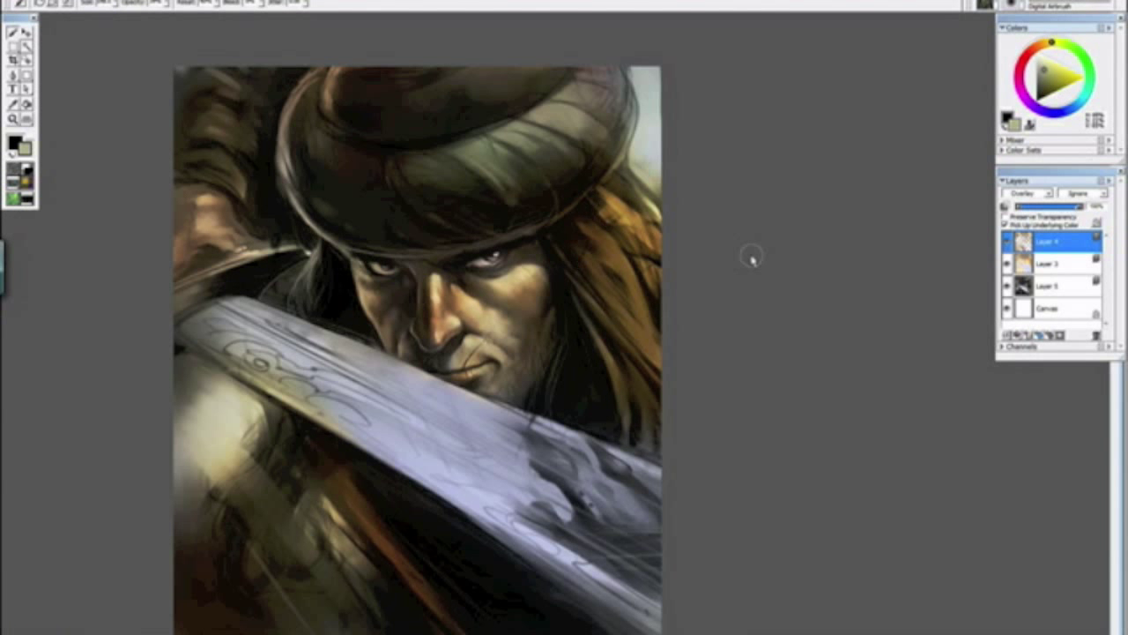
Step: Switch to Layer 3, tint the hanging cloth olive green with the airbrush, and check the painting at thumbnail size
{"action": "left_click", "coordinate": [1047, 266]}
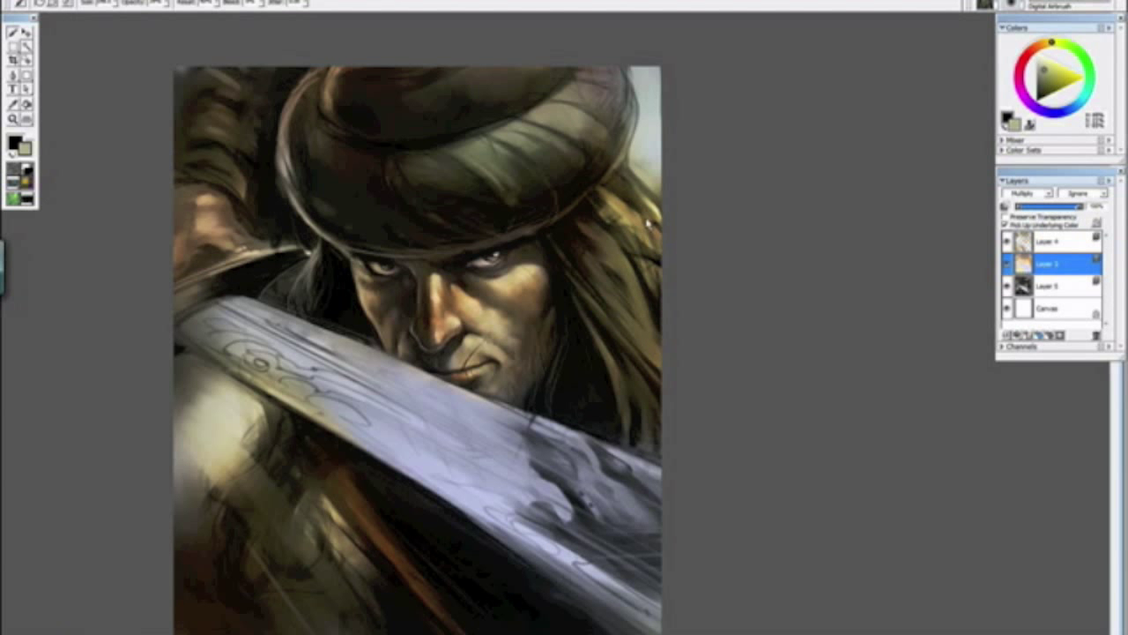
{"action": "key", "text": "ctrl+plus"}
{"action": "key", "text": "ctrl+minus"}
{"action": "key", "text": "ctrl+minus"}
{"action": "key", "text": "ctrl+minus"}
{"action": "key", "text": "ctrl+minus"}
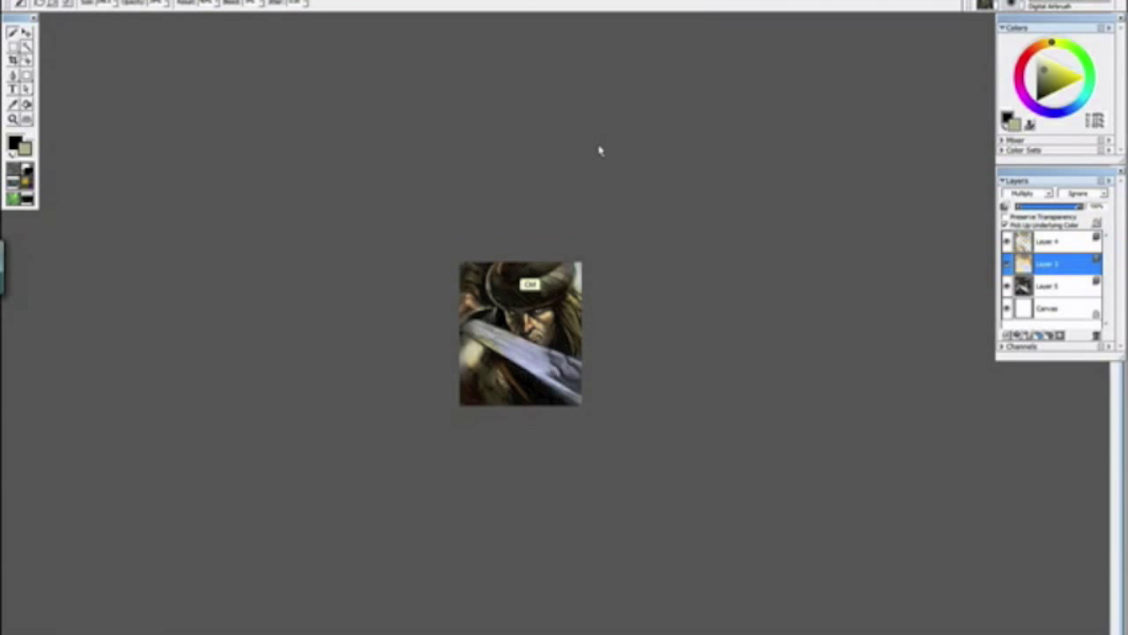
Step: Toggle the visibility of Layer 3 and Layer 4 off and on to compare their colour contributions at thumbnail size
{"action": "scroll", "coordinate": [599, 151], "scroll_direction": "up", "scroll_amount": 2}
{"action": "scroll", "coordinate": [599, 151], "scroll_direction": "down", "scroll_amount": 2}
{"action": "left_click", "coordinate": [1008, 264]}
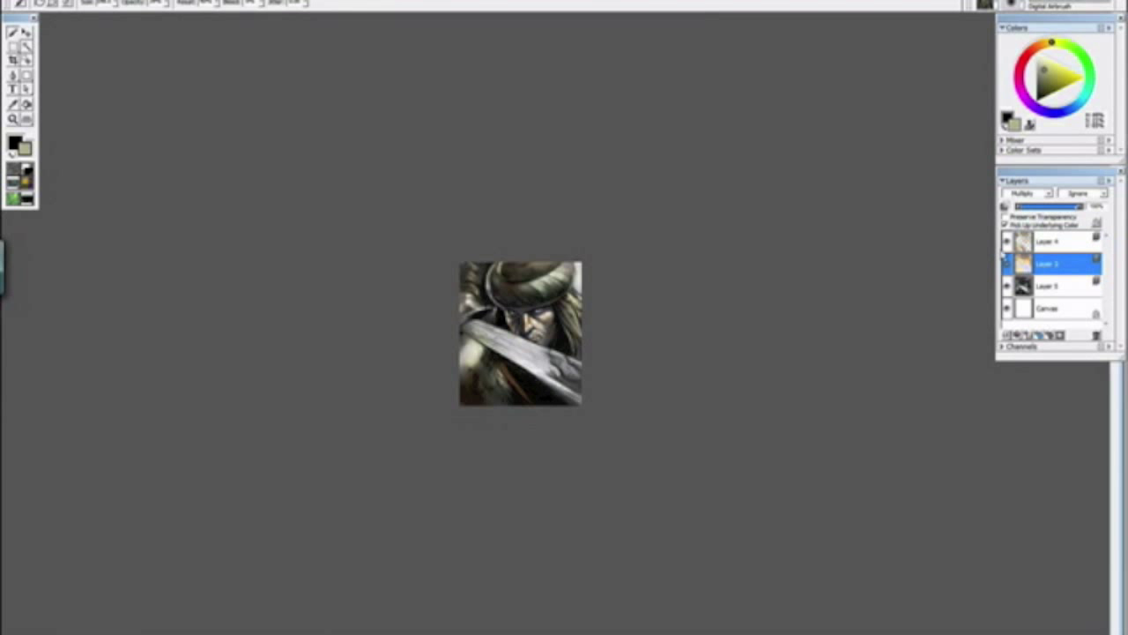
{"action": "left_click", "coordinate": [1007, 243]}
{"action": "left_click", "coordinate": [1007, 243]}
{"action": "left_click", "coordinate": [1008, 264]}
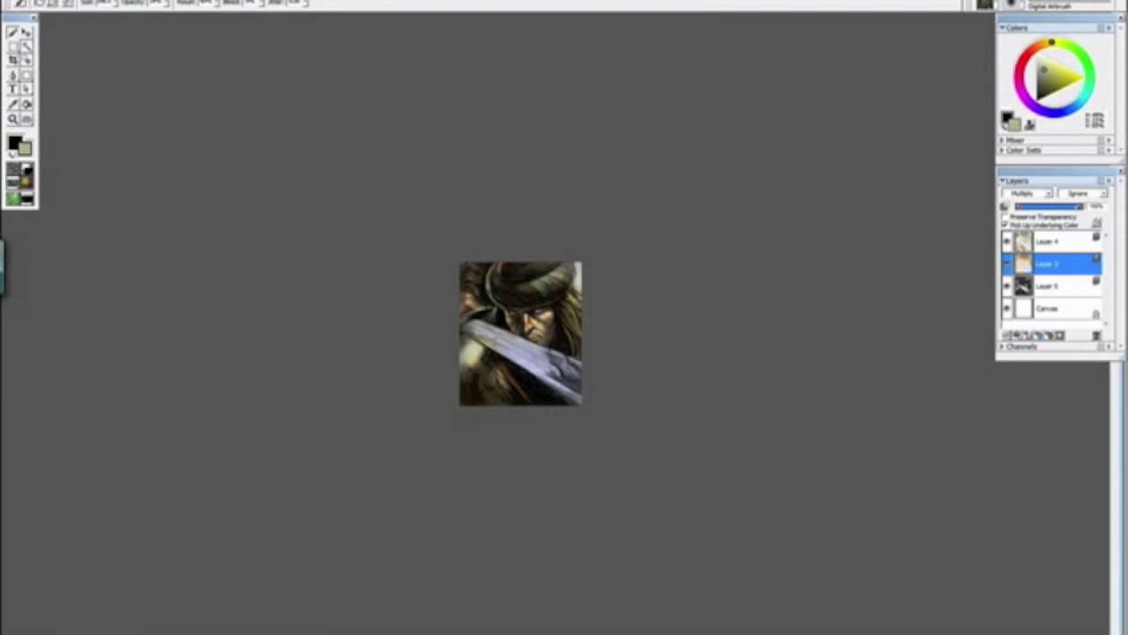
{"action": "left_click", "coordinate": [24, 0]}
{"action": "left_click", "coordinate": [45, 98]}
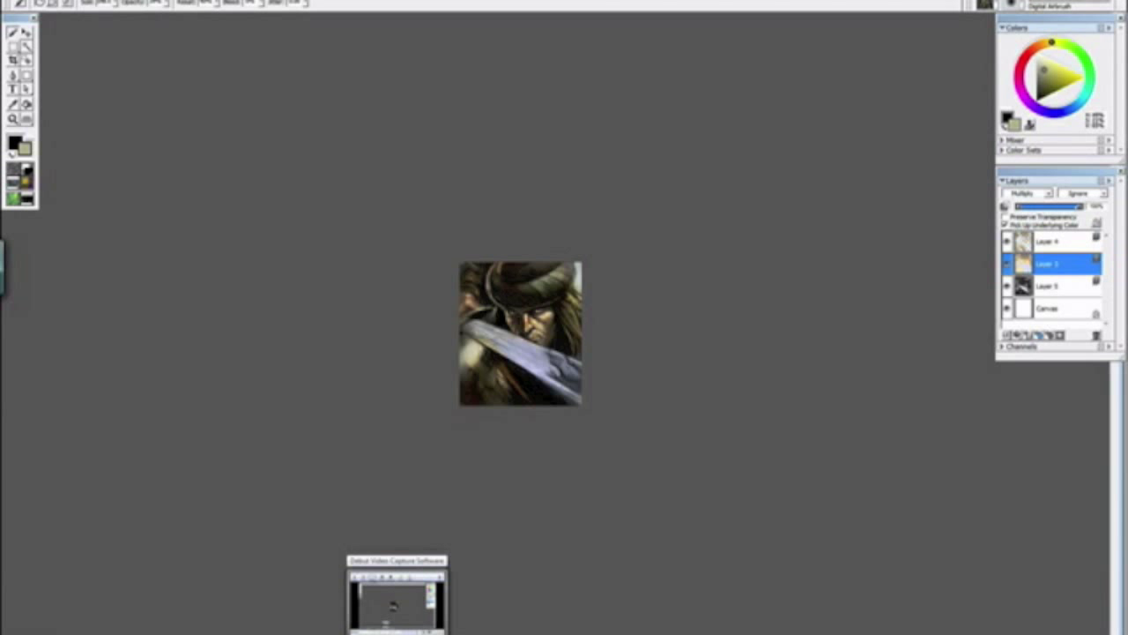
{"action": "left_click", "coordinate": [397, 599]}
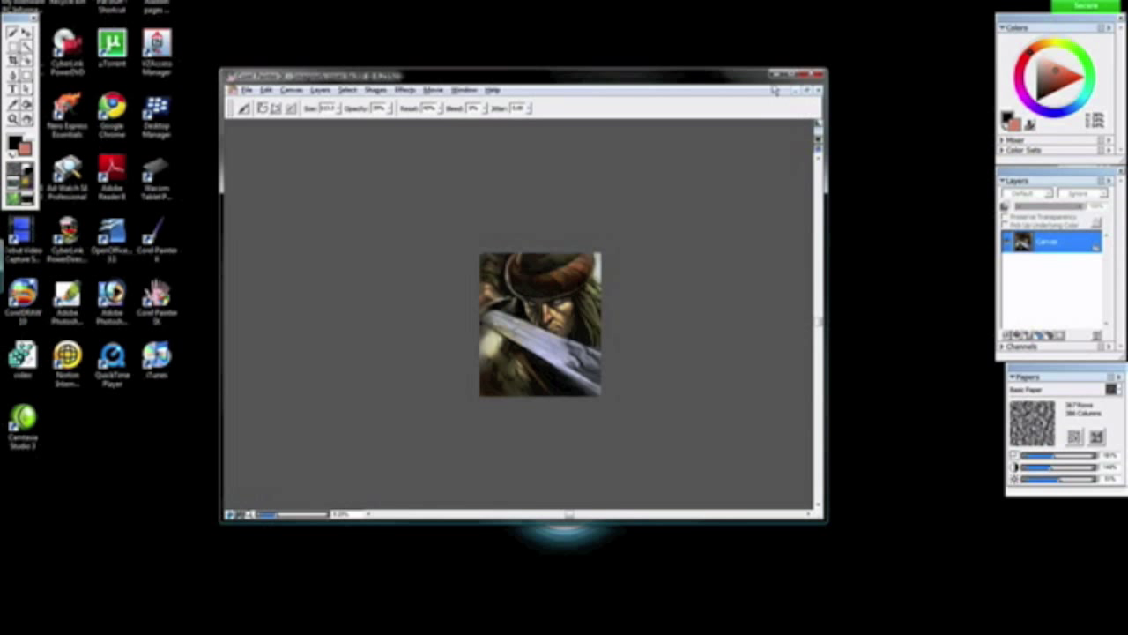
Step: Maximize the window of the flattened red-turban version and enlarge the painting for editing
{"action": "left_click", "coordinate": [792, 76]}
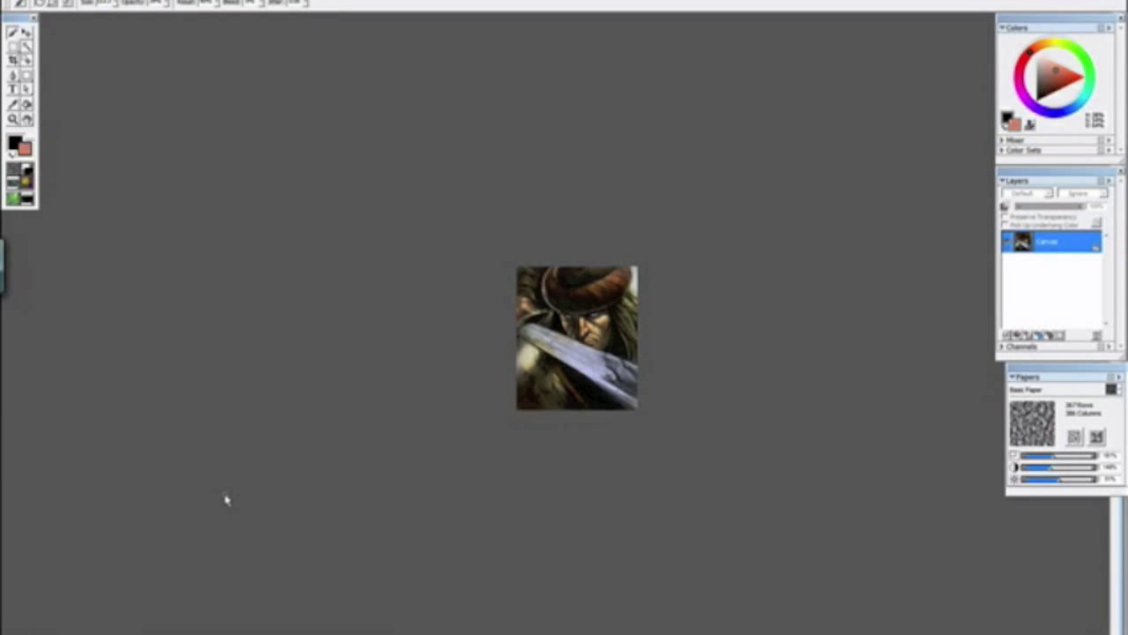
{"action": "key", "text": "ctrl+minus"}
{"action": "key", "text": "ctrl+plus"}
{"action": "key", "text": "ctrl+plus"}
{"action": "key", "text": "ctrl+plus"}
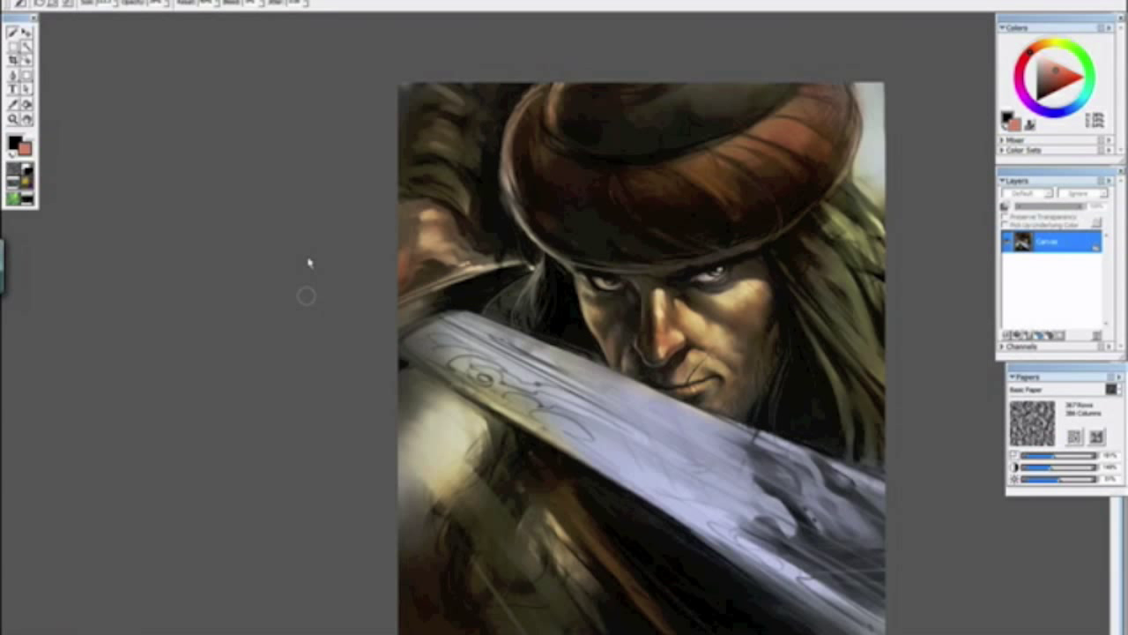
Step: Apply a Brightness/Contrast adjustment to the flattened canvas
{"action": "left_click", "coordinate": [183, 0]}
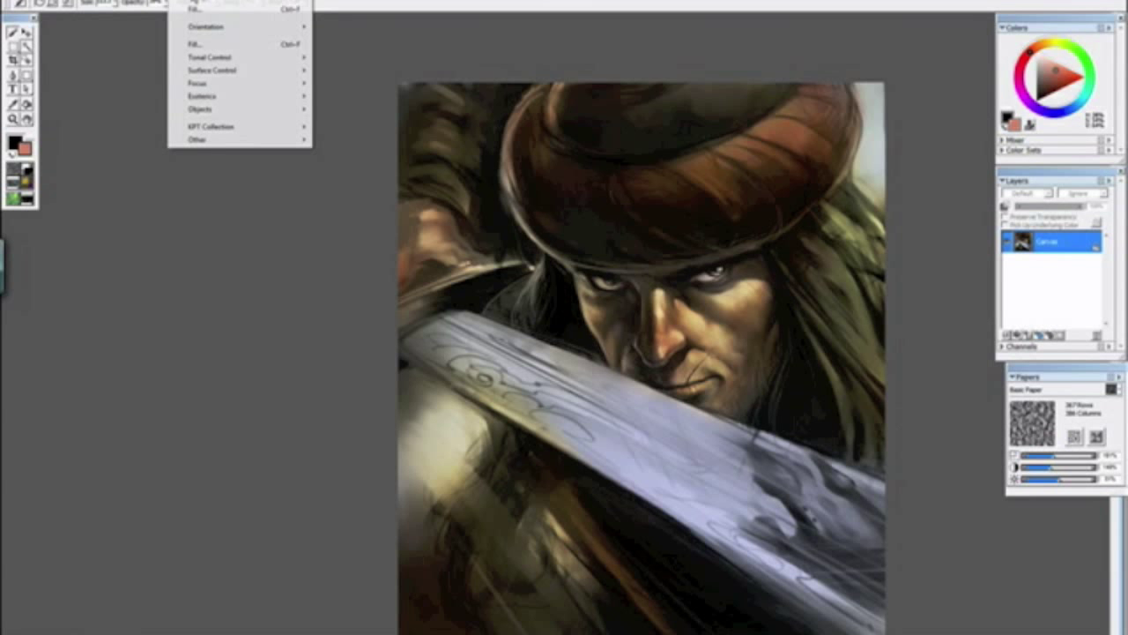
{"action": "mouse_move", "coordinate": [205, 60]}
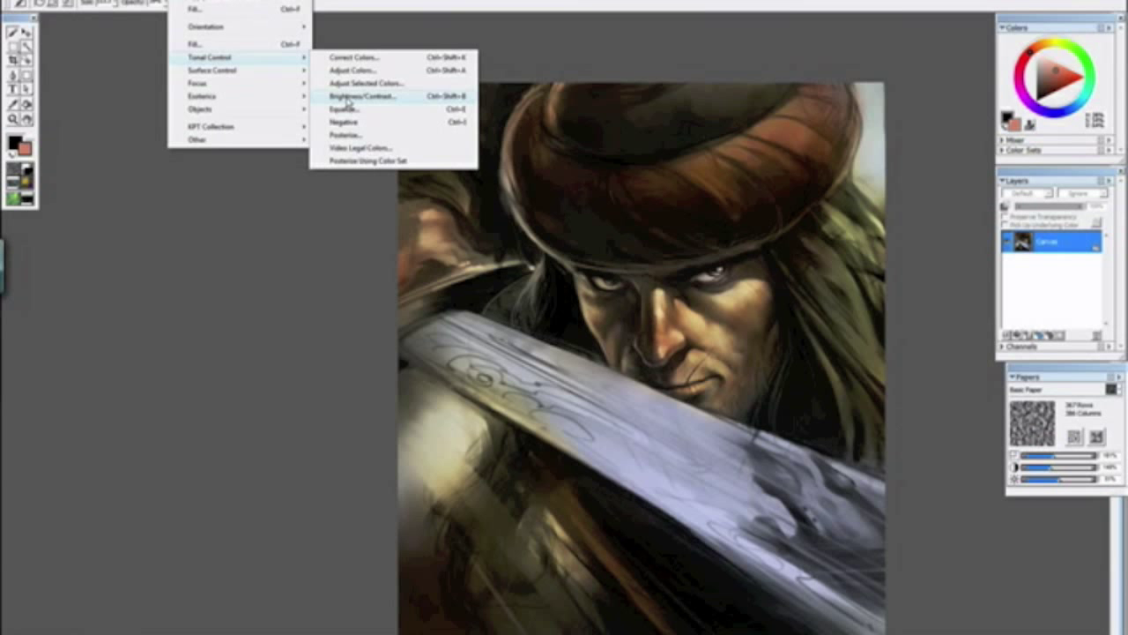
{"action": "left_click", "coordinate": [348, 97]}
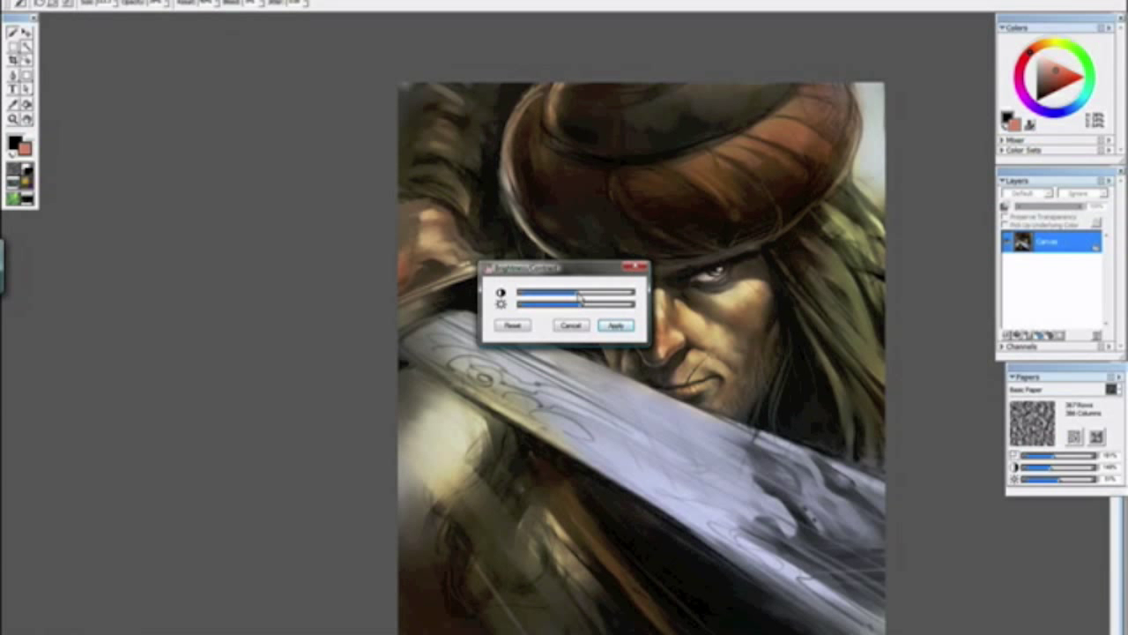
{"action": "left_click", "coordinate": [617, 326]}
Step: Check the overall contrast of the adjusted painting at reduced and larger sizes
{"action": "key", "text": "ctrl+minus"}
{"action": "key", "text": "ctrl+minus"}
{"action": "key", "text": "ctrl+minus"}
{"action": "key", "text": "ctrl+minus"}
{"action": "key", "text": "ctrl+minus"}
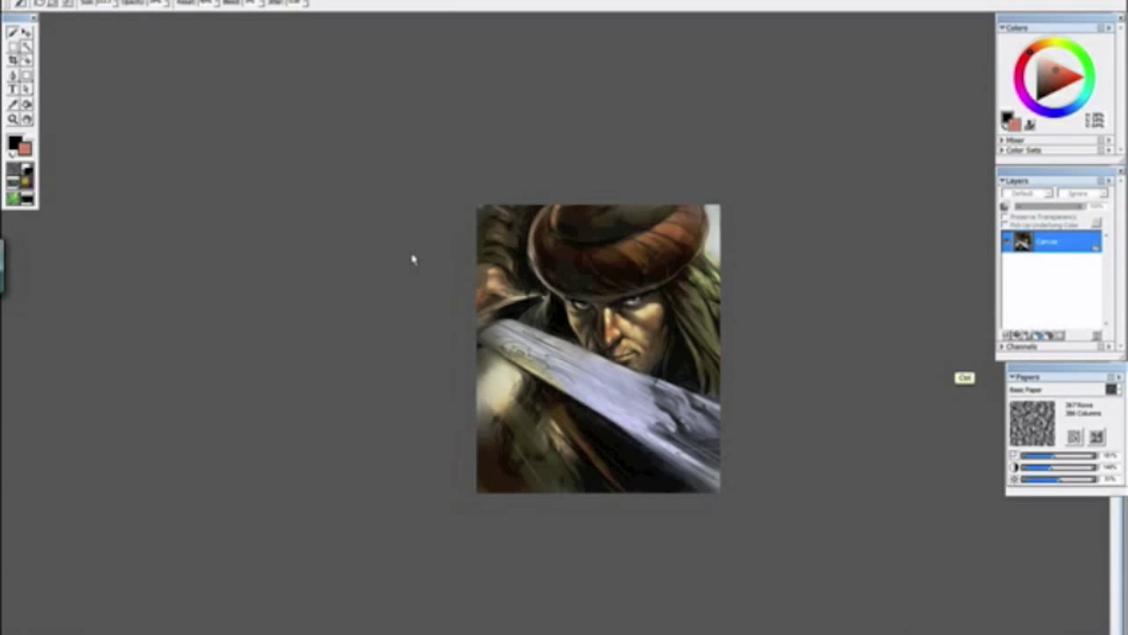
{"action": "key", "text": "ctrl+plus"}
{"action": "key", "text": "ctrl+plus"}
{"action": "key", "text": "ctrl+plus"}
{"action": "key", "text": "ctrl+plus"}
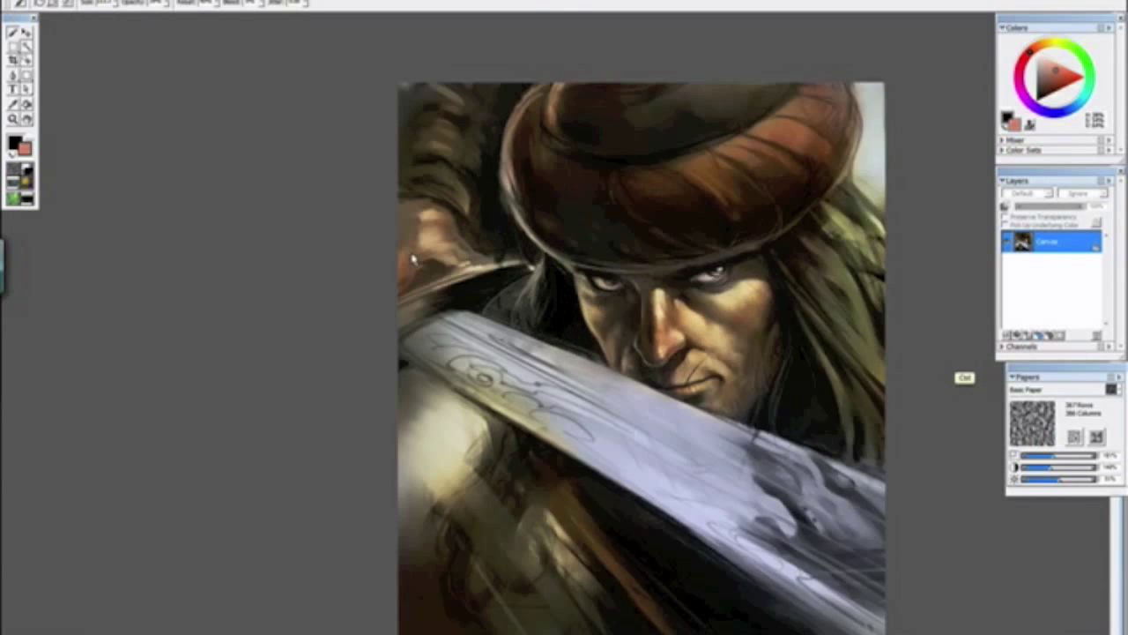
Step: Examine the rendering of the eye, nose and cheek up close and compare it with the whole painting
{"action": "key", "text": "ctrl+minus"}
{"action": "key", "text": "ctrl+minus"}
{"action": "key", "text": "ctrl+minus"}
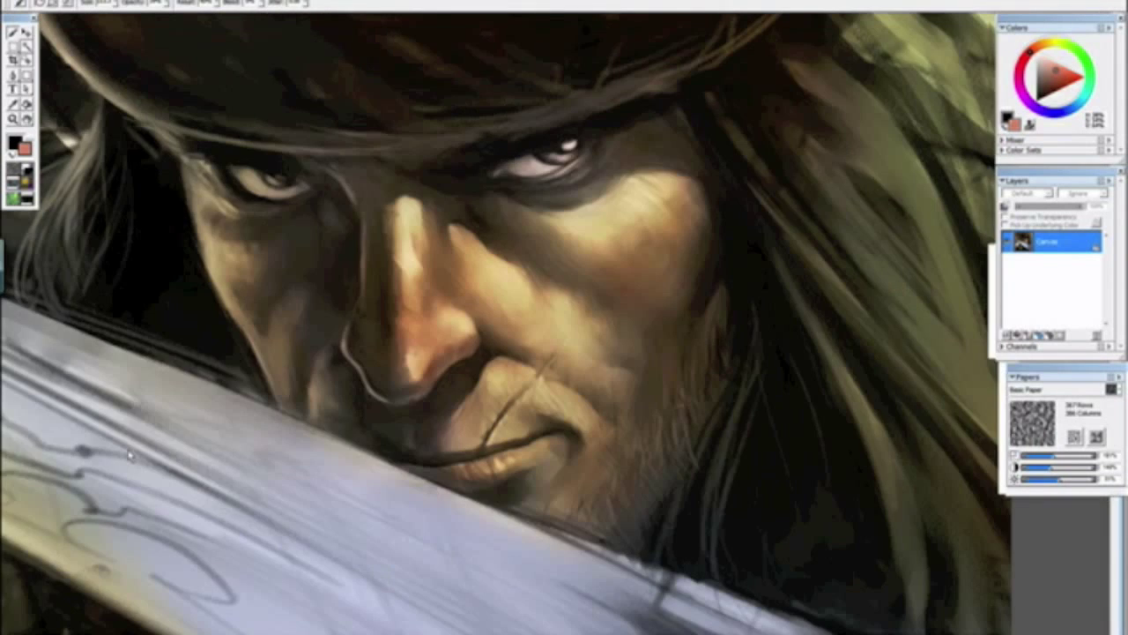
{"action": "key", "text": "ctrl+plus"}
{"action": "key", "text": "ctrl+plus"}
{"action": "key", "text": "ctrl+plus"}
{"action": "key", "text": "ctrl+plus"}
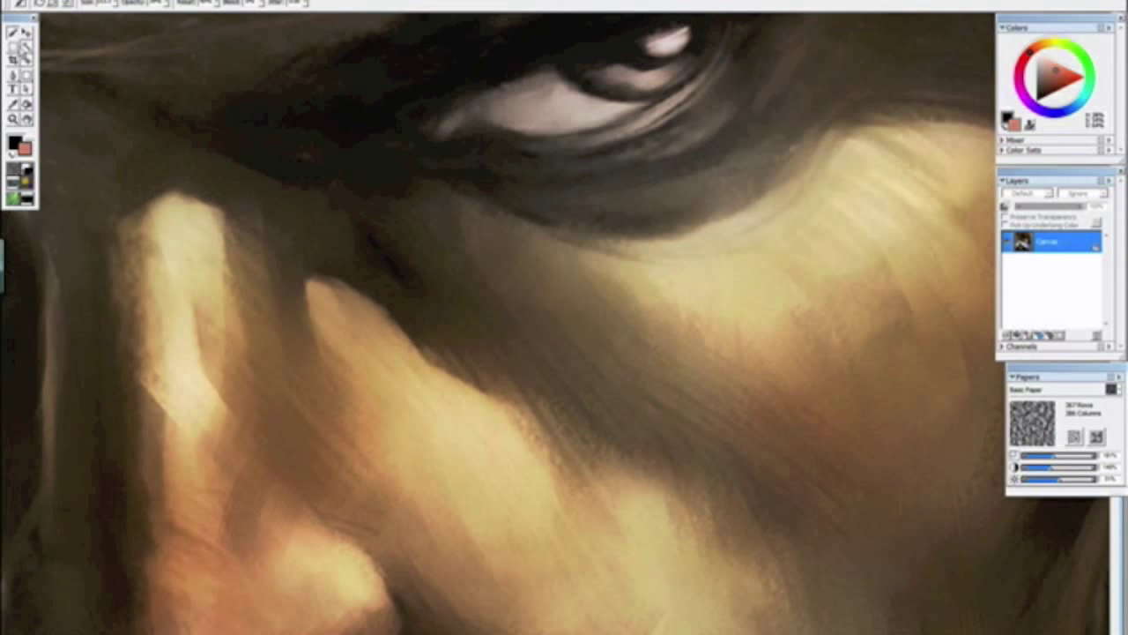
{"action": "key", "text": "ctrl+minus"}
{"action": "key", "text": "ctrl+minus"}
{"action": "key", "text": "ctrl+minus"}
{"action": "key", "text": "ctrl+minus"}
{"action": "key", "text": "ctrl+minus"}
{"action": "key", "text": "ctrl+minus"}
{"action": "key", "text": "ctrl+plus"}
{"action": "key", "text": "ctrl+plus"}
{"action": "key", "text": "ctrl+plus"}
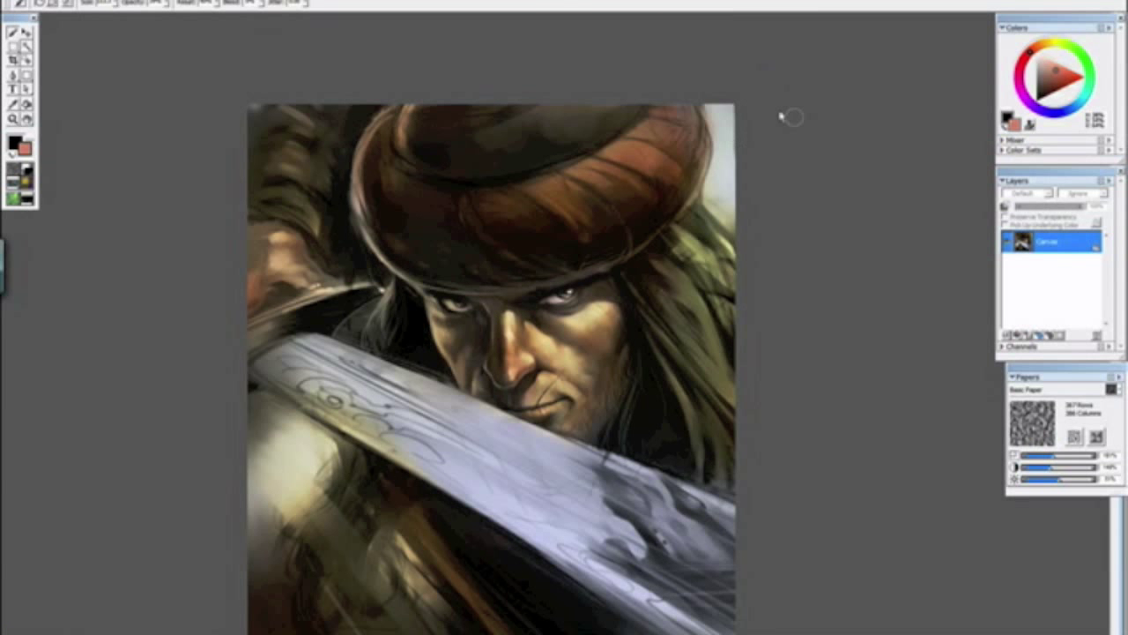
Step: Reset the palette arrangement to Default and select the Round Camelhair square3 brush
{"action": "left_click", "coordinate": [240, 2]}
{"action": "mouse_move", "coordinate": [257, 116]}
{"action": "mouse_move", "coordinate": [274, 10]}
{"action": "left_click", "coordinate": [420, 39]}
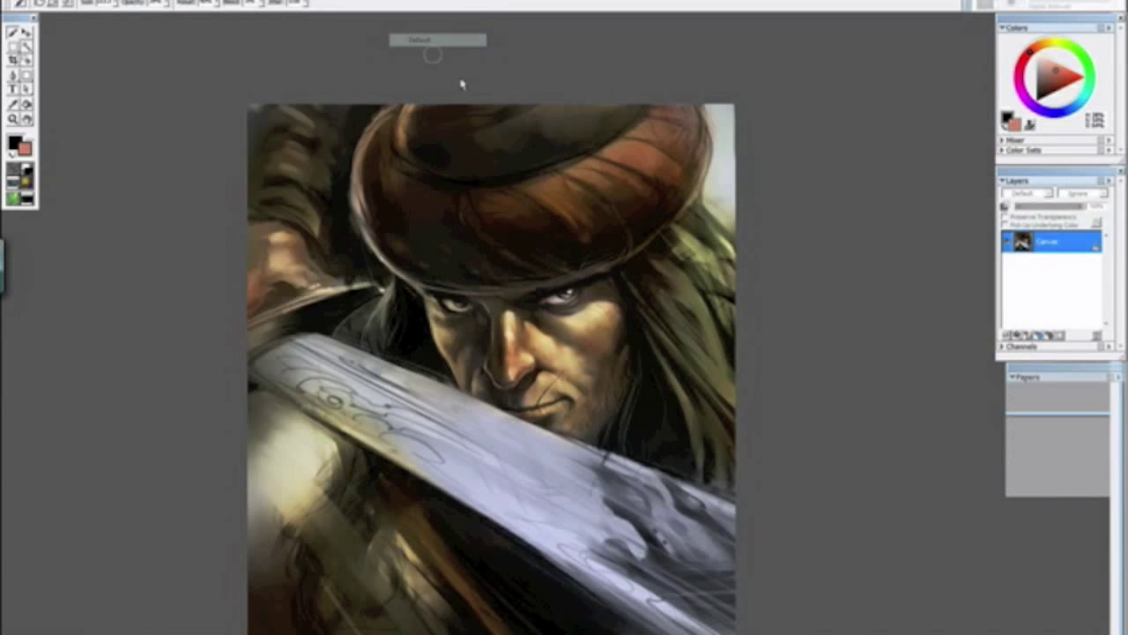
{"action": "left_click", "coordinate": [1023, 7]}
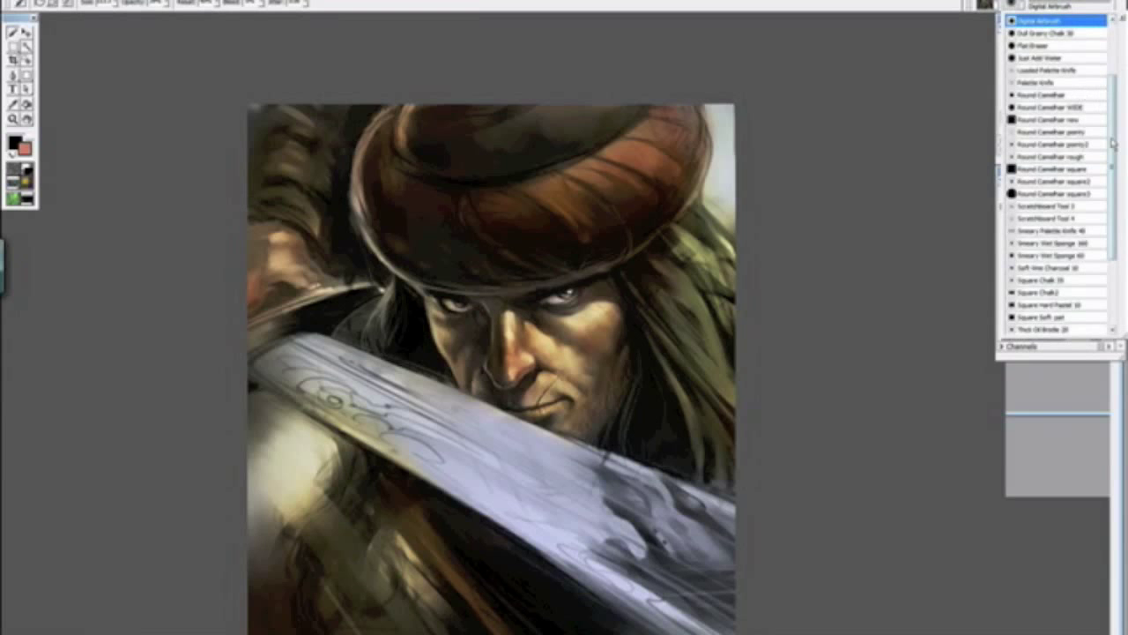
{"action": "left_click", "coordinate": [1063, 195]}
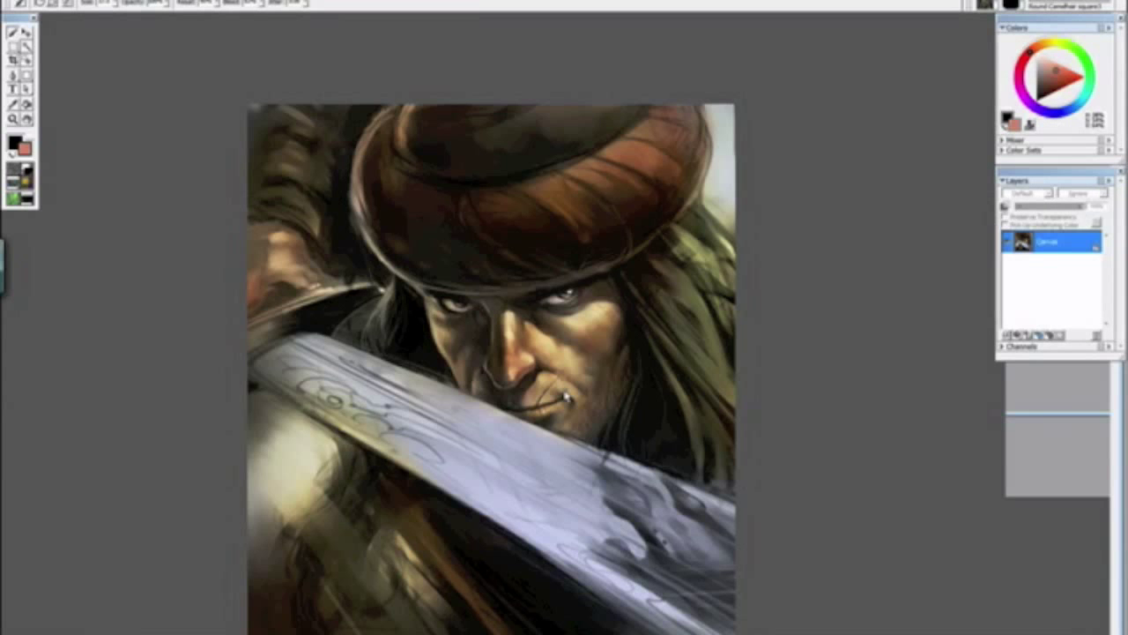
Step: Sample dark shadow tones around the nose and paint over the outline along its shadowed edge on the canvas
{"action": "key", "text": "ctrl+minus"}
{"action": "key", "text": "ctrl+minus"}
{"action": "key", "text": "ctrl+minus"}
{"action": "key", "text": "ctrl+plus"}
{"action": "key", "text": "ctrl+plus"}
{"action": "key", "text": "ctrl+plus"}
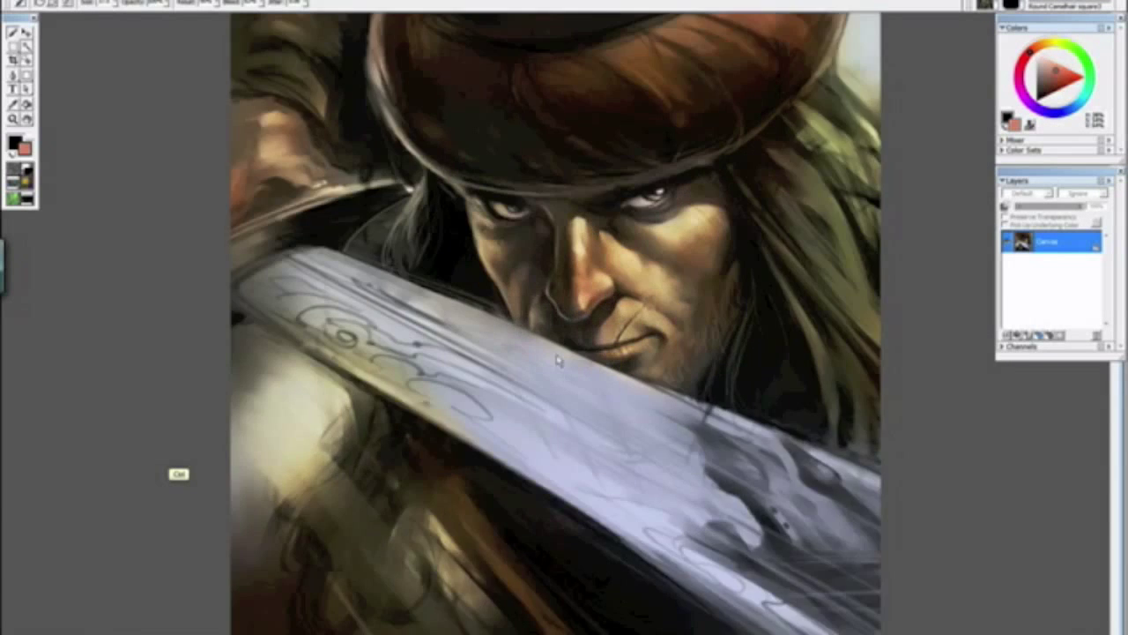
{"action": "key", "text": "ctrl+plus"}
{"action": "key", "text": "ctrl+plus"}
{"action": "key", "text": "ctrl+plus"}
{"action": "key", "text": "ctrl+plus"}
{"action": "left_click_drag", "start_coordinate": [680, 342], "coordinate": [376, 432]}
{"action": "left_click_drag", "start_coordinate": [376, 432], "coordinate": [396, 305], "text": "alt"}
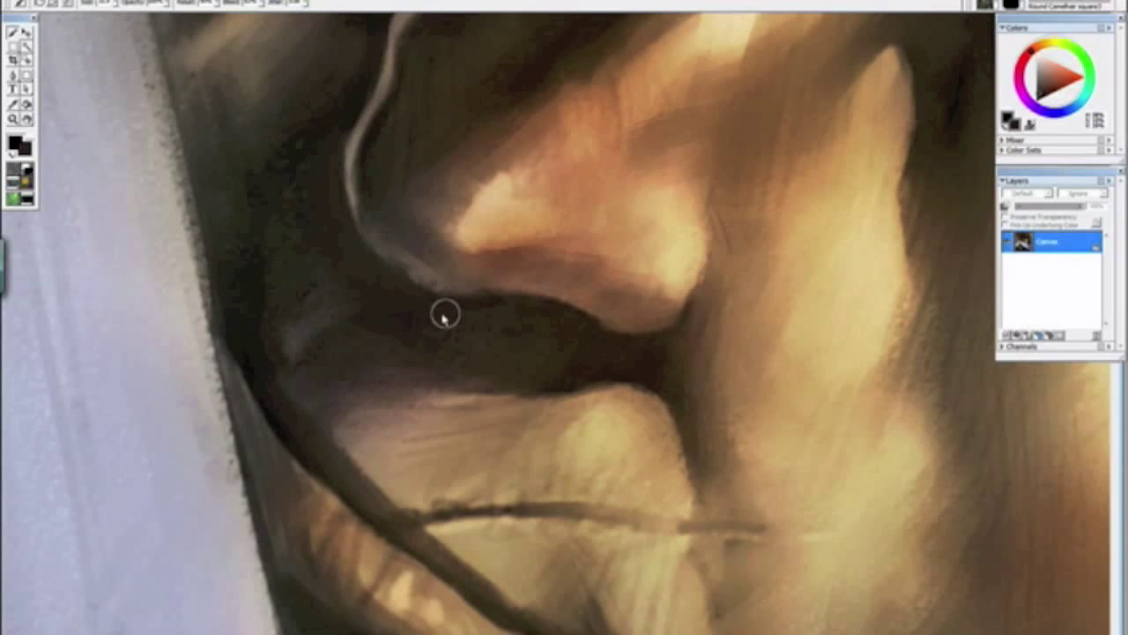
{"action": "left_click", "coordinate": [395, 253], "text": "alt"}
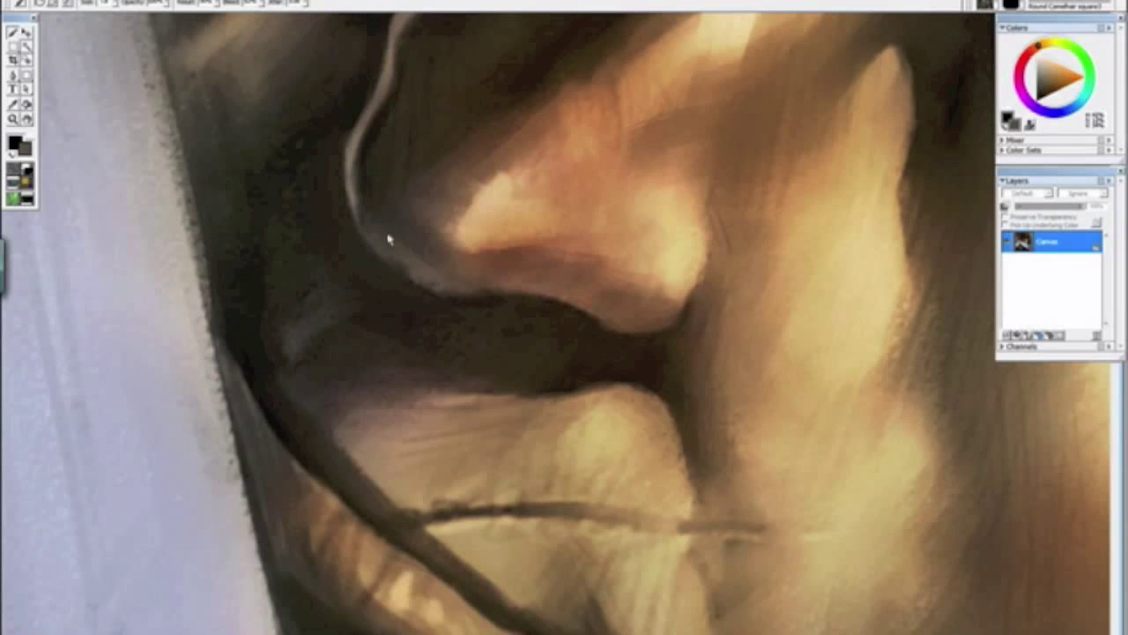
Step: Refine the shadow between the nose and upper lip with a sampled dark reddish brown and check the face
{"action": "key", "text": "ctrl+minus"}
{"action": "key", "text": "ctrl+minus"}
{"action": "key", "text": "ctrl+minus"}
{"action": "key", "text": "ctrl+minus"}
{"action": "key", "text": "ctrl+minus"}
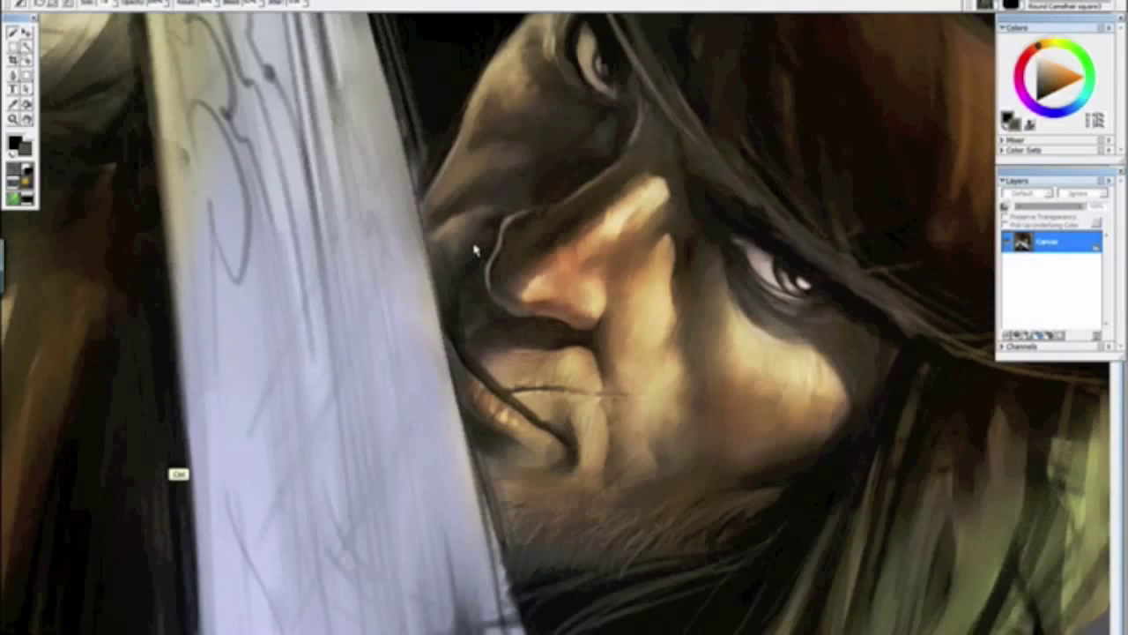
{"action": "key", "text": "ctrl+plus"}
{"action": "key", "text": "ctrl+plus"}
{"action": "scroll", "coordinate": [470, 254], "scroll_direction": "up", "scroll_amount": 5}
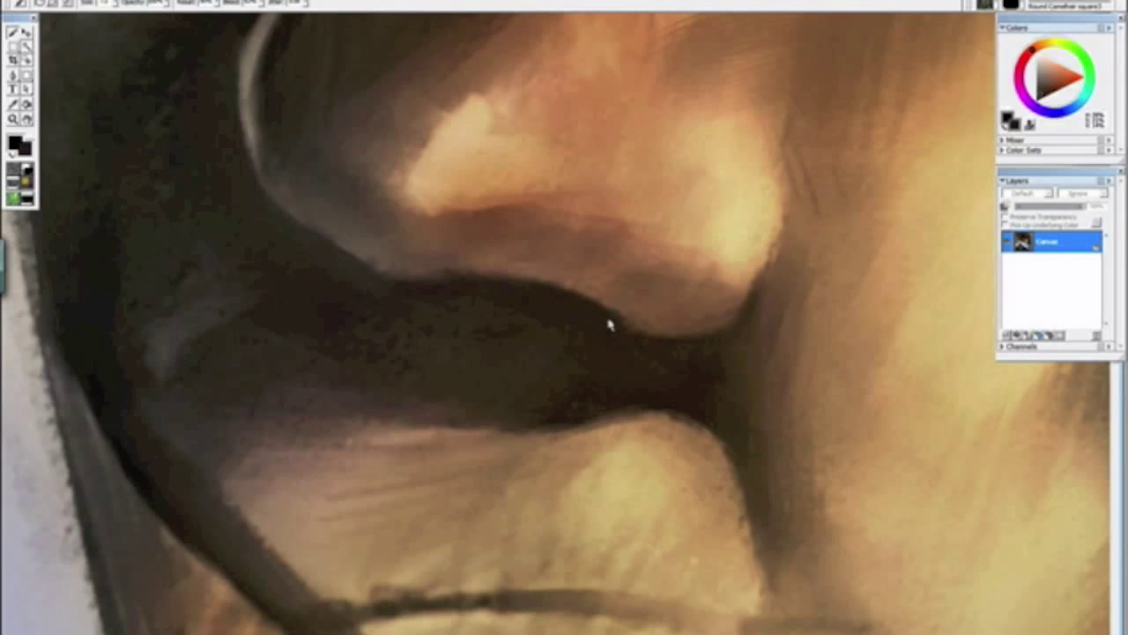
{"action": "scroll", "coordinate": [632, 353], "scroll_direction": "down", "scroll_amount": 10}
{"action": "left_click_drag", "start_coordinate": [394, 281], "coordinate": [551, 462]}
{"action": "left_click", "coordinate": [550, 463], "text": "alt"}
{"action": "key", "text": "ctrl+minus"}
{"action": "key", "text": "ctrl+plus"}
{"action": "key", "text": "ctrl+plus"}
{"action": "key", "text": "ctrl+plus"}
{"action": "key", "text": "ctrl+plus"}
{"action": "key", "text": "ctrl+plus"}
{"action": "key", "text": "ctrl+plus"}
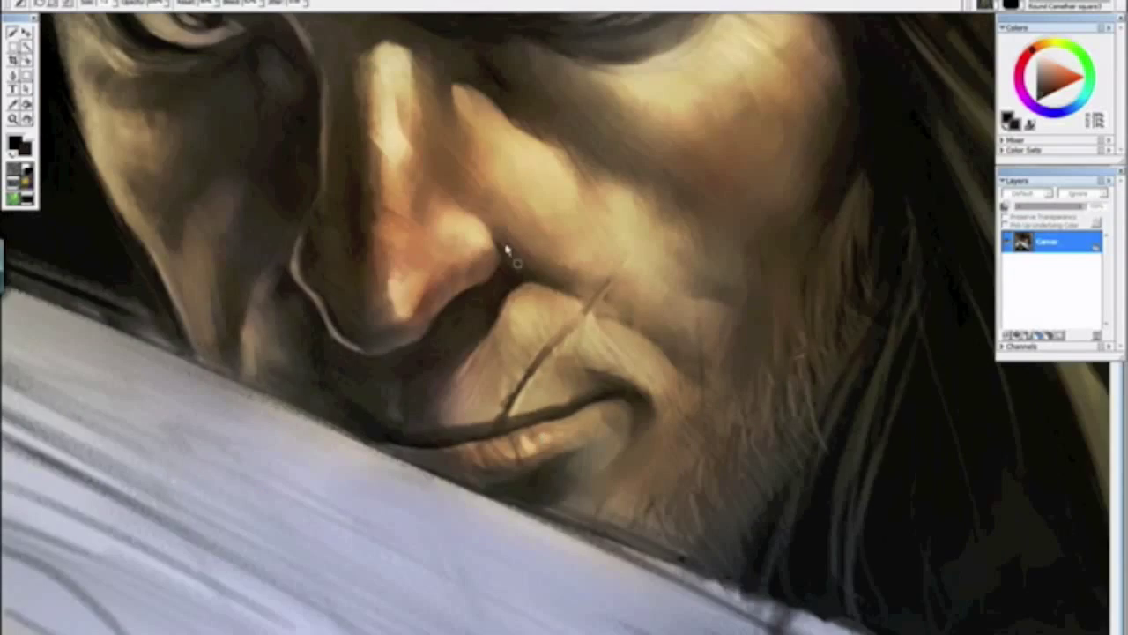
Step: Sample the pinkish grey of the eye white and smooth the lit part of the iris with it
{"action": "left_click_drag", "start_coordinate": [508, 245], "coordinate": [509, 432]}
{"action": "key", "text": "ctrl+plus"}
{"action": "key", "text": "ctrl+plus"}
{"action": "left_click_drag", "start_coordinate": [506, 312], "coordinate": [551, 396]}
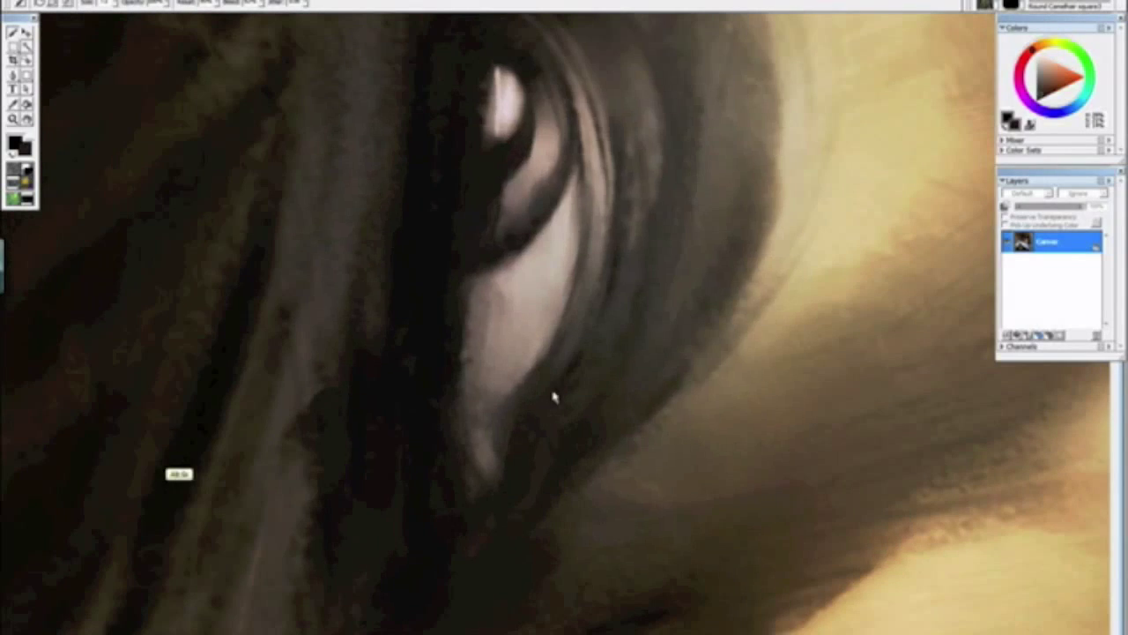
{"action": "left_click", "coordinate": [532, 268], "text": "alt"}
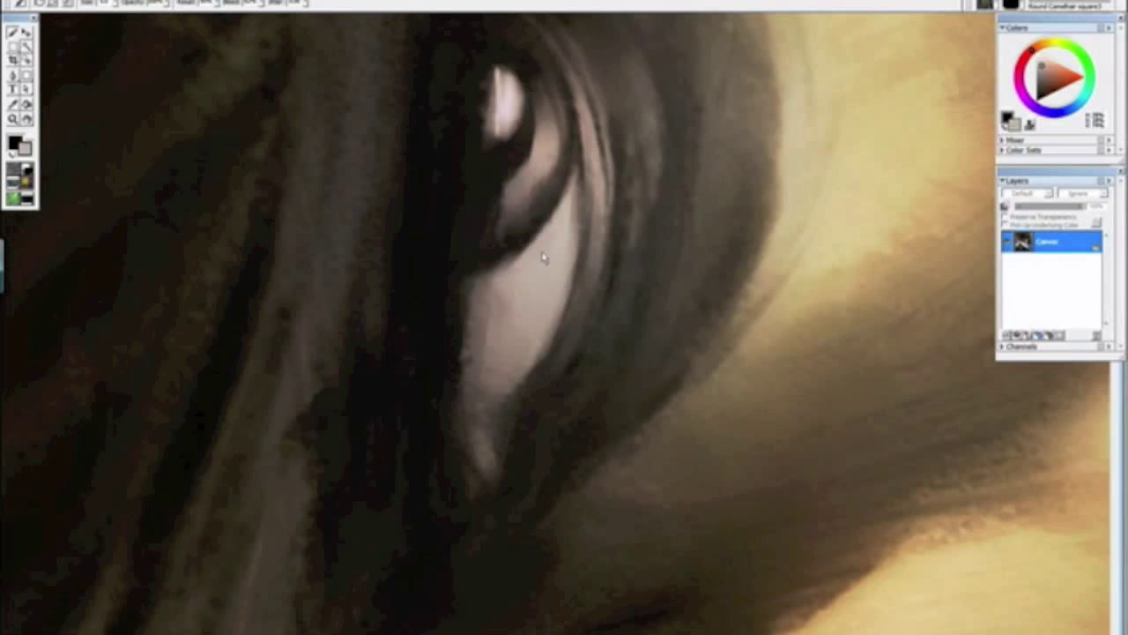
{"action": "left_click_drag", "start_coordinate": [411, 344], "coordinate": [547, 247]}
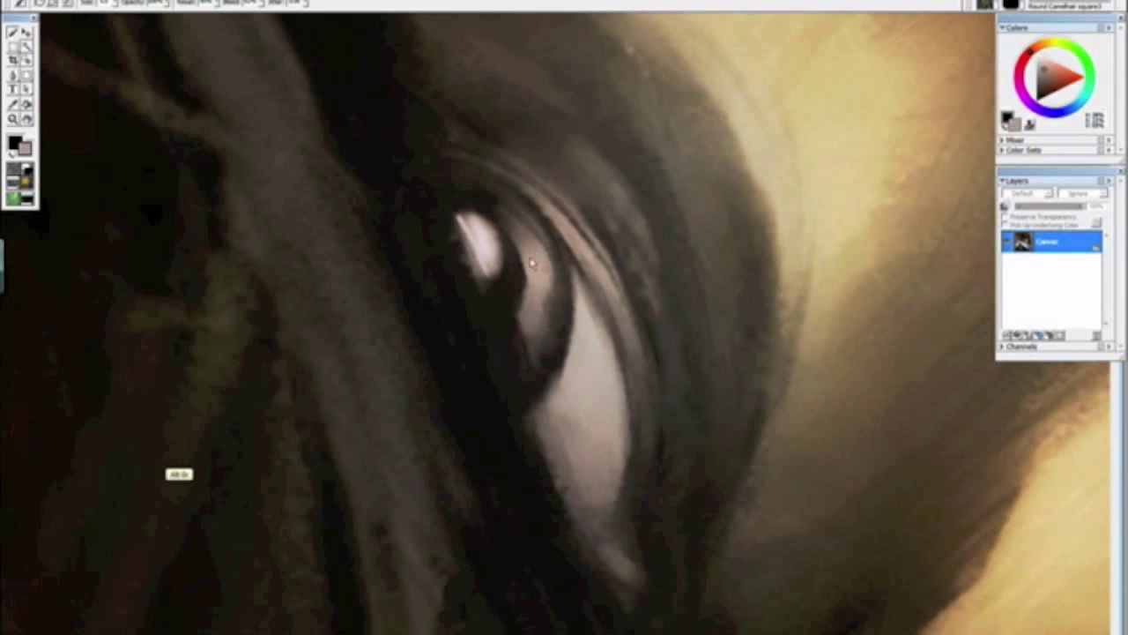
{"action": "left_click_drag", "start_coordinate": [520, 219], "coordinate": [546, 336]}
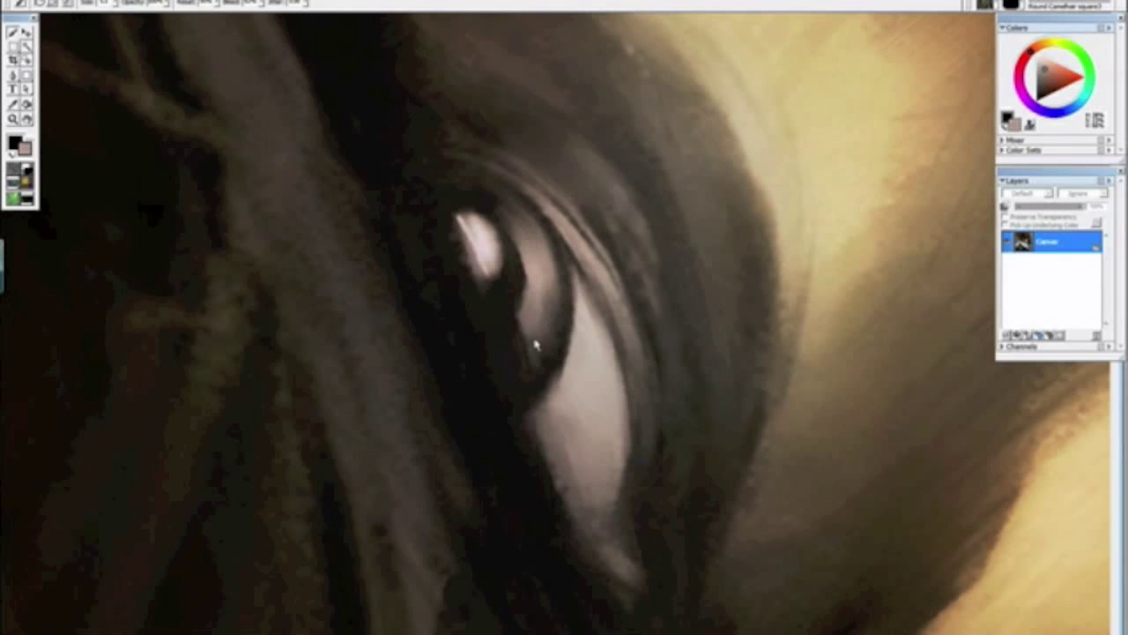
Step: Sample near-black, refine the pupil around the eye highlight, and return the whole canvas to an upright view
{"action": "left_click", "coordinate": [500, 279], "text": "alt"}
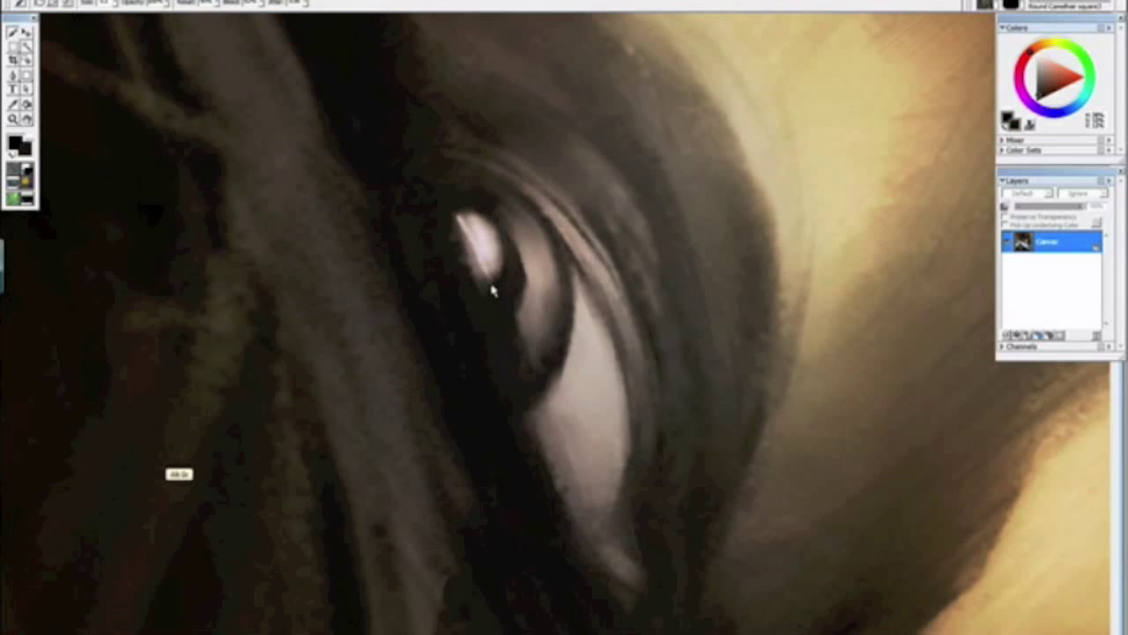
{"action": "left_click_drag", "start_coordinate": [494, 215], "coordinate": [521, 265]}
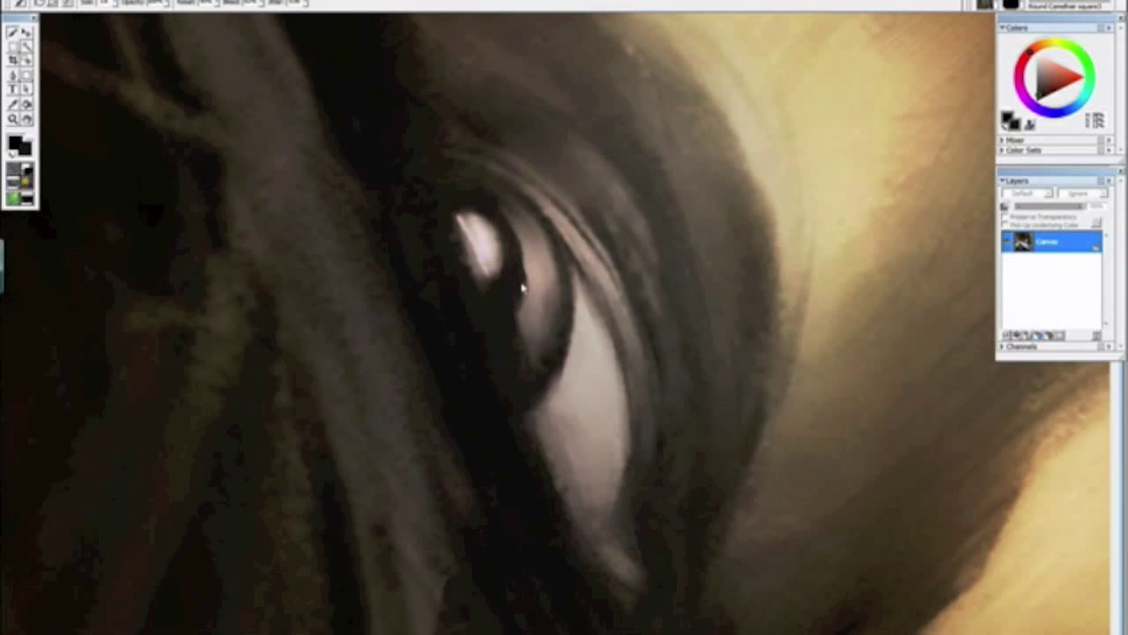
{"action": "left_click_drag", "start_coordinate": [449, 222], "coordinate": [484, 280]}
{"action": "key", "text": "ctrl+minus"}
{"action": "key", "text": "ctrl+minus"}
{"action": "key", "text": "ctrl+minus"}
{"action": "key", "text": "ctrl+minus"}
{"action": "key", "text": "ctrl+minus"}
{"action": "key", "text": "ctrl+minus"}
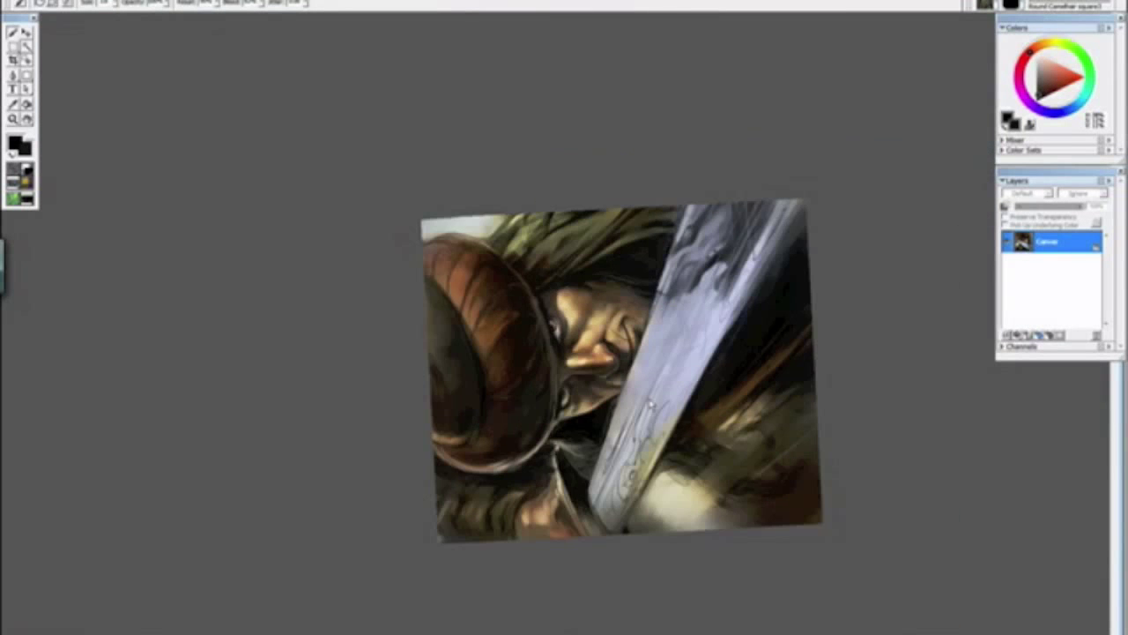
{"action": "key", "text": "alt+space"}
{"action": "left_click_drag", "start_coordinate": [650, 404], "coordinate": [370, 188]}
{"action": "left_click", "coordinate": [393, 204], "text": "alt"}
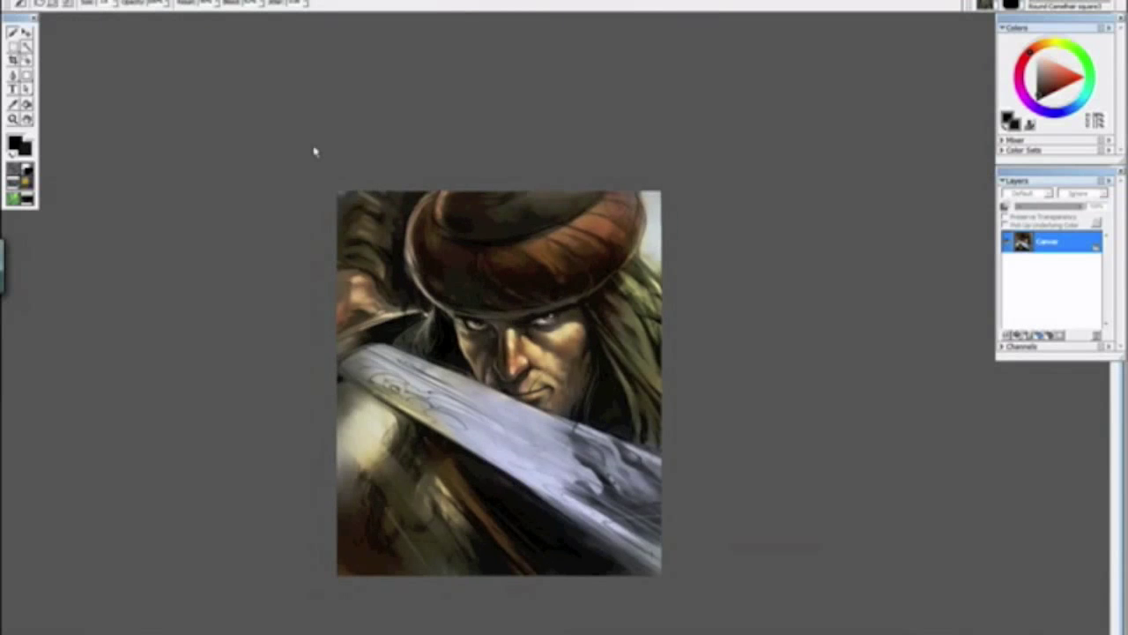
Step: Sample skin tones from the cheek and smooth the lit area between the nose and the cheekbone with them
{"action": "key", "text": "ctrl+minus"}
{"action": "key", "text": "ctrl+minus"}
{"action": "key", "text": "ctrl+minus"}
{"action": "key", "text": "ctrl+plus"}
{"action": "key", "text": "ctrl+plus"}
{"action": "key", "text": "ctrl+plus"}
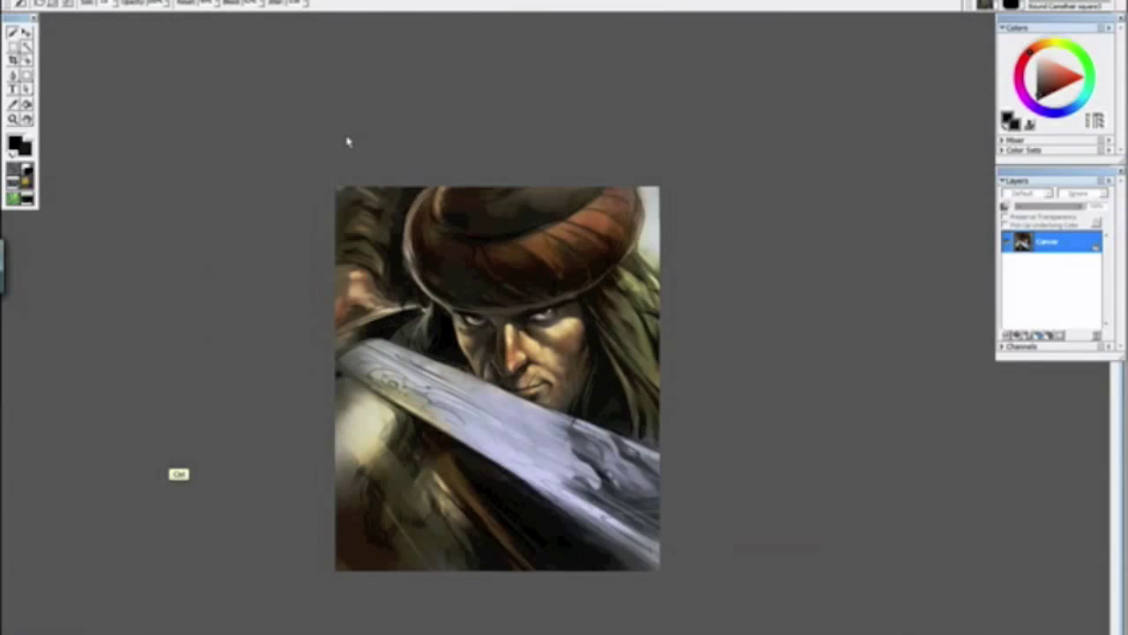
{"action": "key", "text": "ctrl+alt+0"}
{"action": "left_click", "coordinate": [478, 361], "text": "alt"}
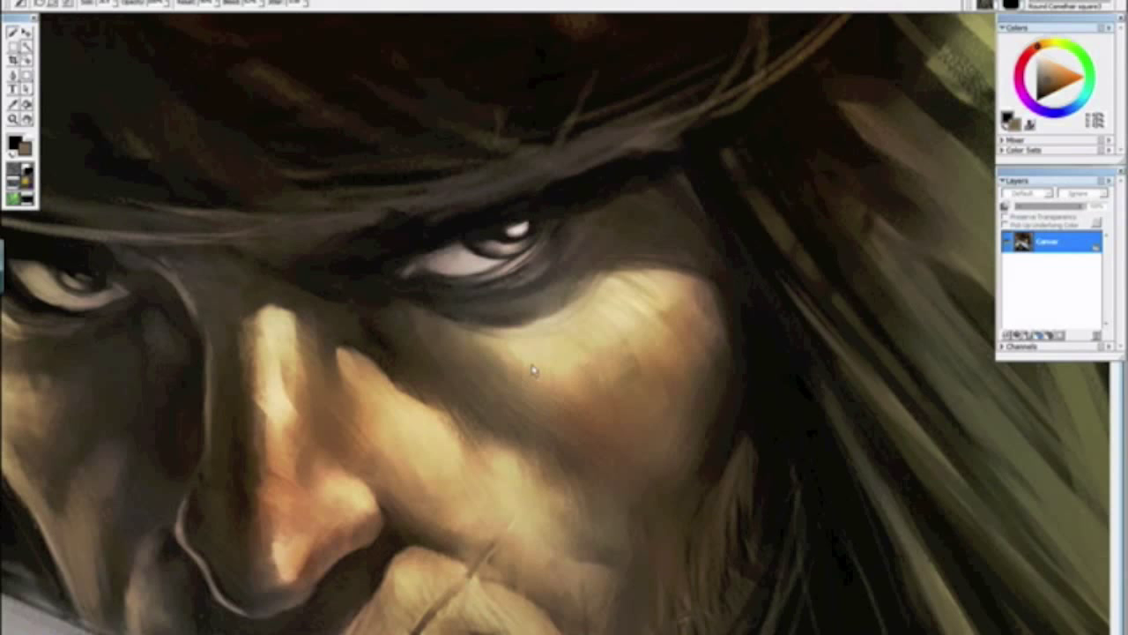
{"action": "left_click_drag", "start_coordinate": [520, 456], "coordinate": [502, 338]}
{"action": "left_click", "coordinate": [450, 368], "text": "alt"}
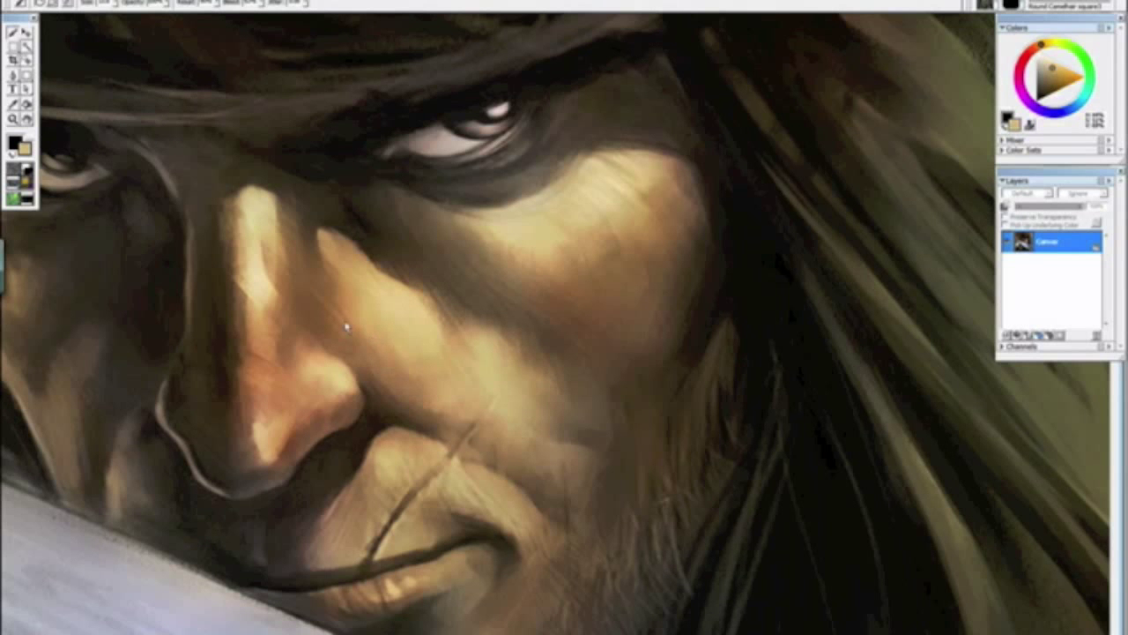
Step: Examine the smoothed cheek within the whole painting at reduced size
{"action": "key", "text": "ctrl+minus"}
{"action": "key", "text": "ctrl+minus"}
{"action": "key", "text": "ctrl+minus"}
{"action": "key", "text": "ctrl+minus"}
{"action": "key", "text": "ctrl+minus"}
{"action": "key", "text": "ctrl+minus"}
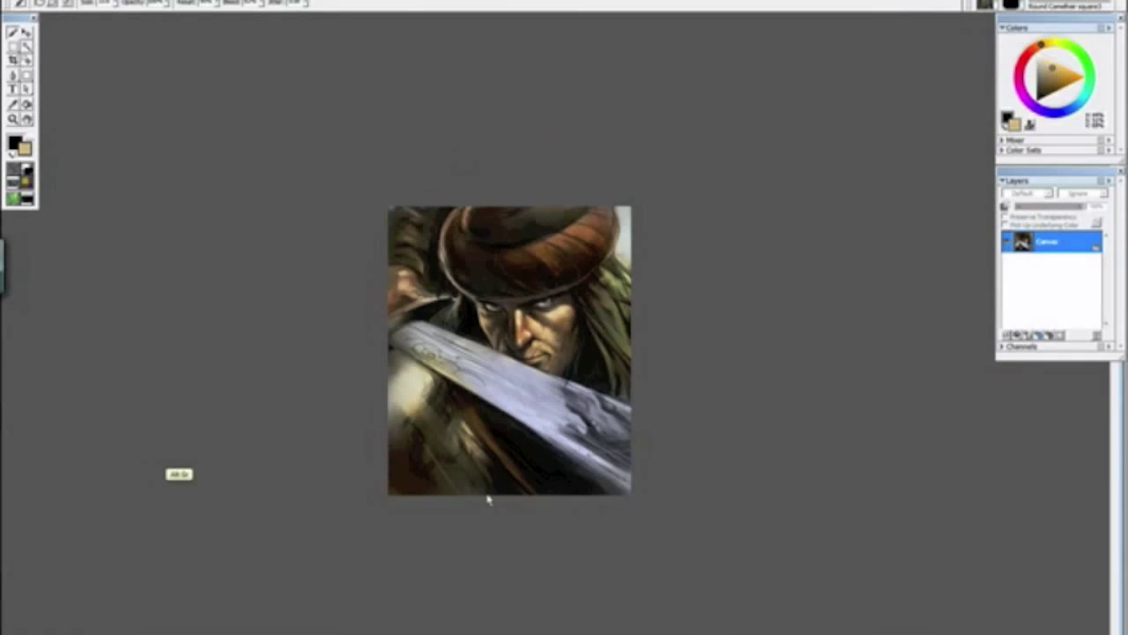
{"action": "key", "text": "ctrl+minus"}
{"action": "key", "text": "ctrl+minus"}
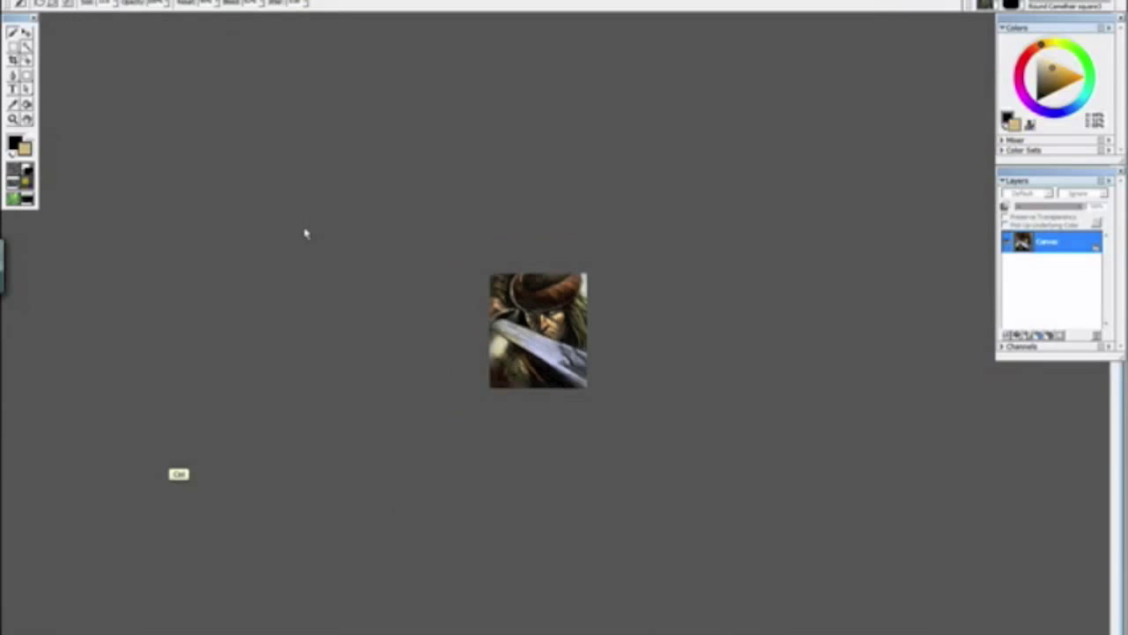
Step: Refine the shadowed jaw and sideburn edge with sampled dark brown and near-black, using the Round Camelhair WIDE brush
{"action": "key", "text": "ctrl+plus"}
{"action": "key", "text": "ctrl+plus"}
{"action": "key", "text": "ctrl+plus"}
{"action": "key", "text": "ctrl+plus"}
{"action": "key", "text": "ctrl+plus"}
{"action": "key", "text": "ctrl+plus"}
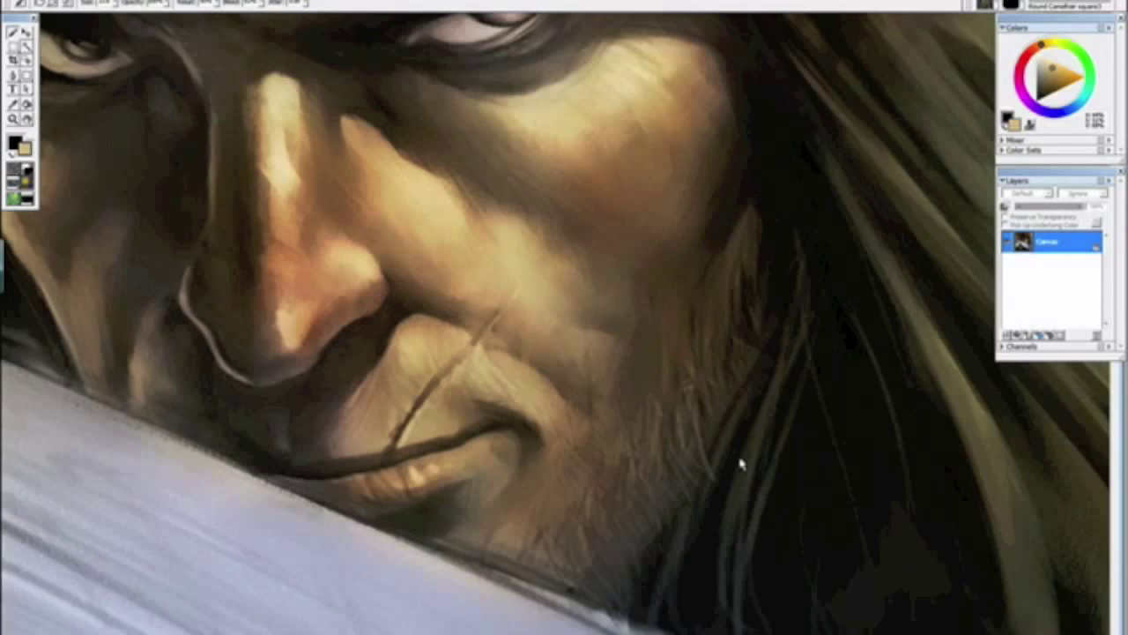
{"action": "left_click", "coordinate": [1018, 5]}
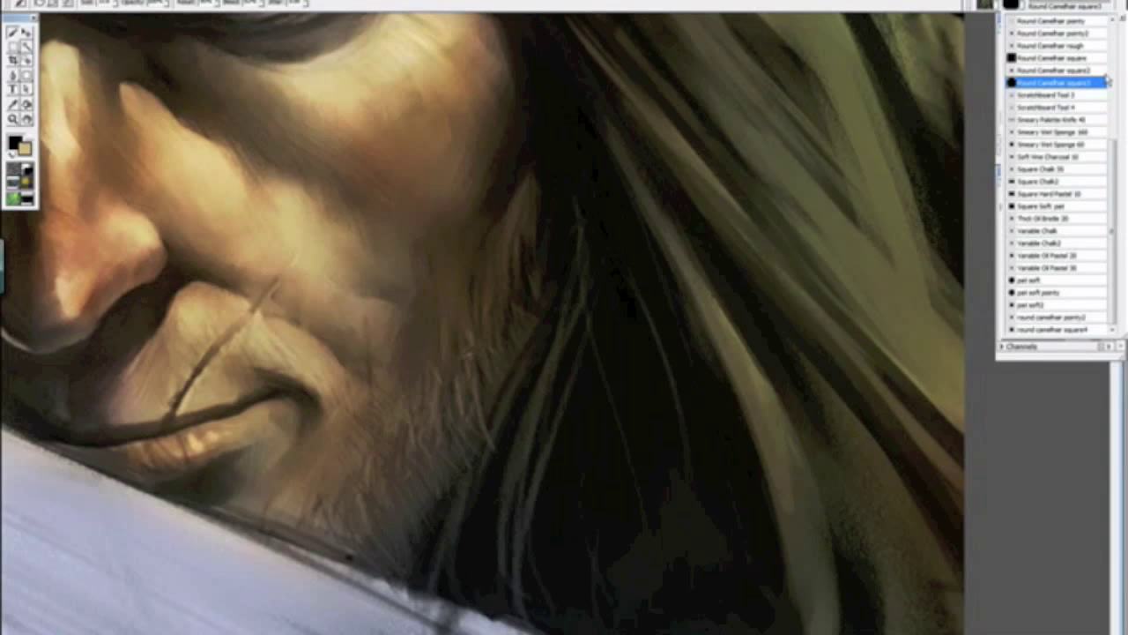
{"action": "left_click_drag", "start_coordinate": [1113, 149], "coordinate": [1102, 88]}
{"action": "left_click", "coordinate": [1070, 83]}
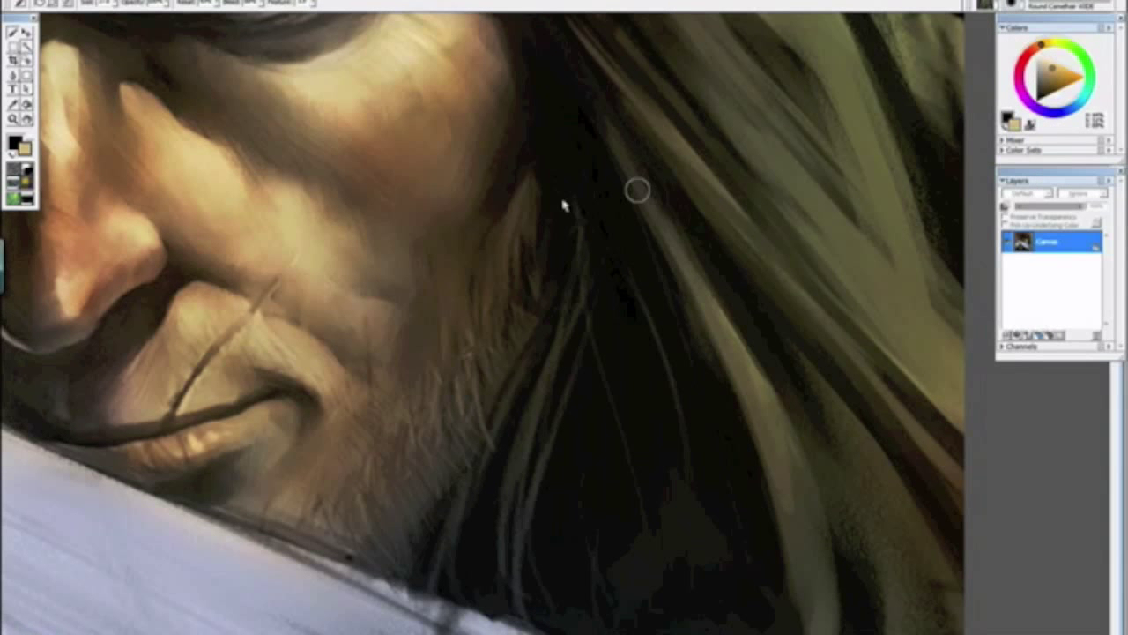
{"action": "left_click", "coordinate": [504, 261], "text": "alt"}
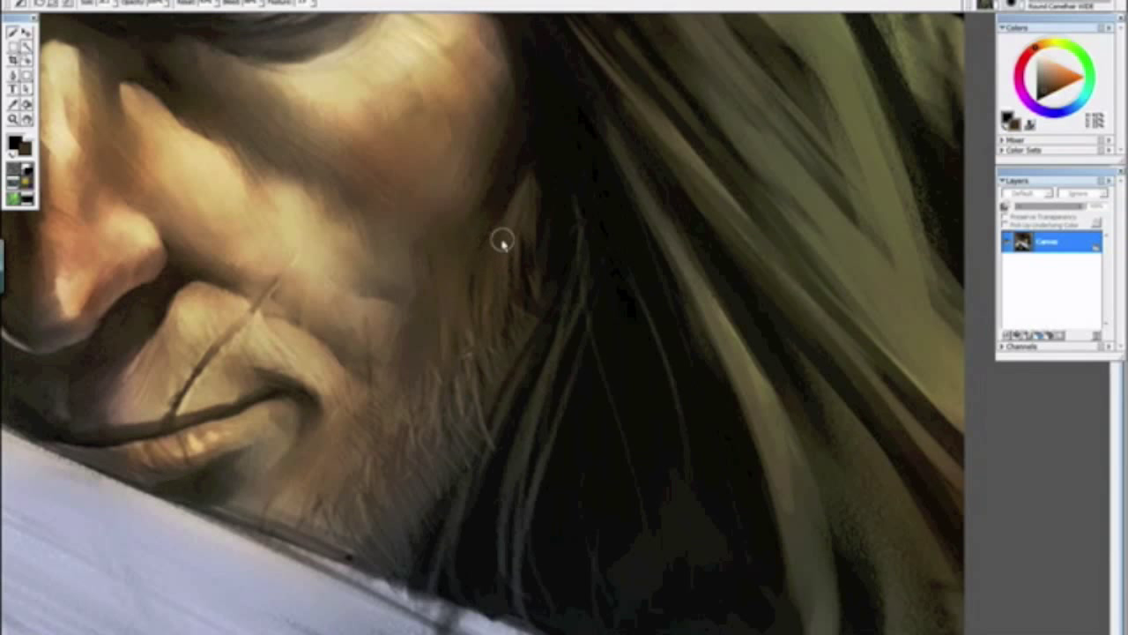
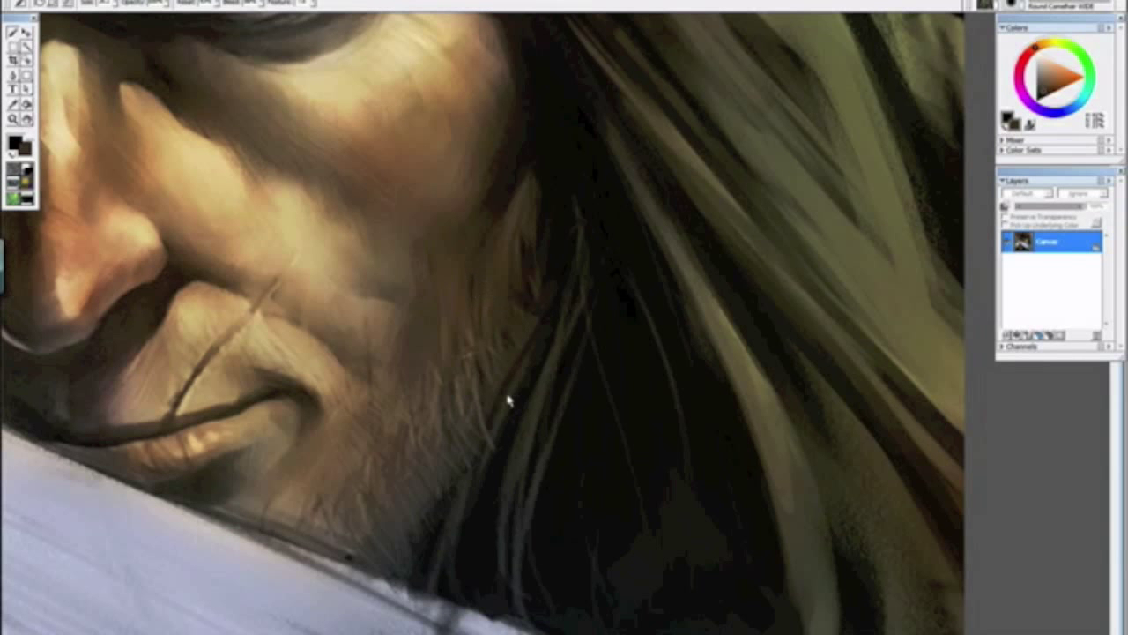
{"action": "left_click", "coordinate": [455, 514], "text": "alt"}
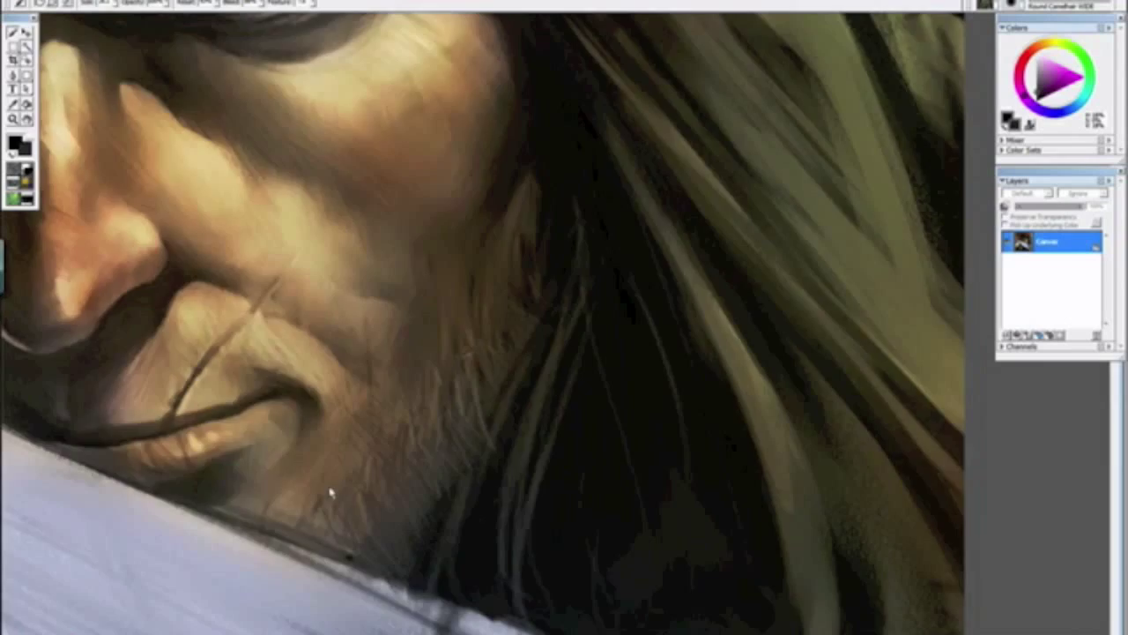
Step: Check the reworked jaw edge against the full composition
{"action": "key", "text": "ctrl+minus"}
{"action": "key", "text": "ctrl+minus"}
{"action": "key", "text": "ctrl+minus"}
{"action": "key", "text": "ctrl+minus"}
{"action": "key", "text": "ctrl+minus"}
{"action": "key", "text": "ctrl+minus"}
{"action": "key", "text": "ctrl+minus"}
{"action": "key", "text": "ctrl+plus"}
{"action": "key", "text": "ctrl+plus"}
{"action": "key", "text": "ctrl+plus"}
{"action": "key", "text": "ctrl+plus"}
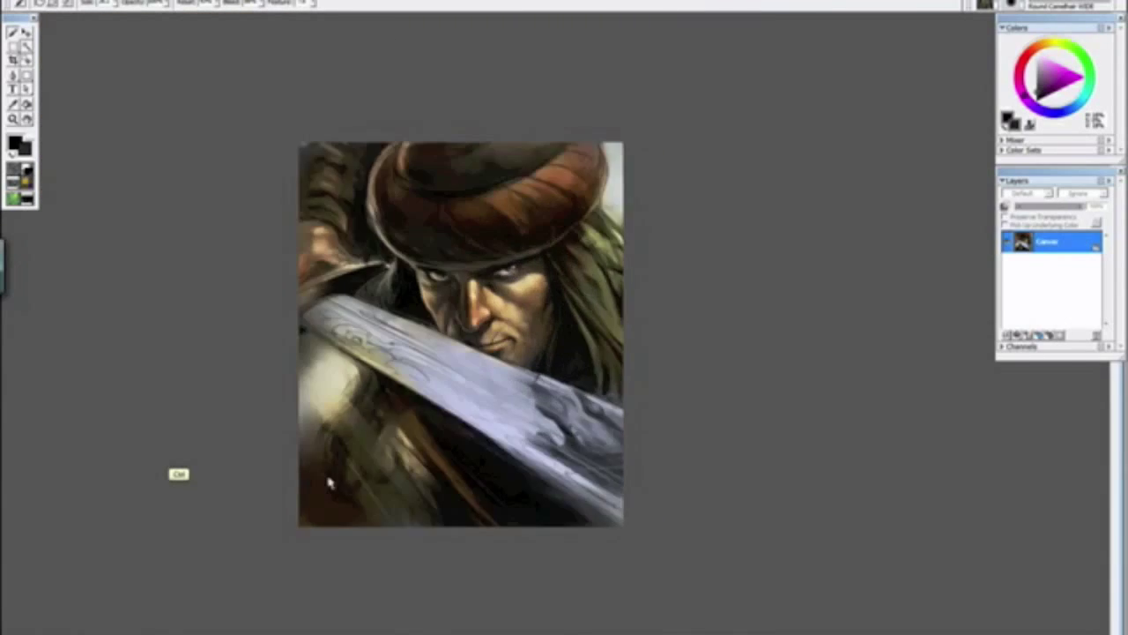
Step: Darken the corner of the mouth with a sampled dark brown, using the Round Camelhair square2 brush
{"action": "key", "text": "ctrl+plus"}
{"action": "key", "text": "ctrl+plus"}
{"action": "key", "text": "ctrl+plus"}
{"action": "key", "text": "ctrl+plus"}
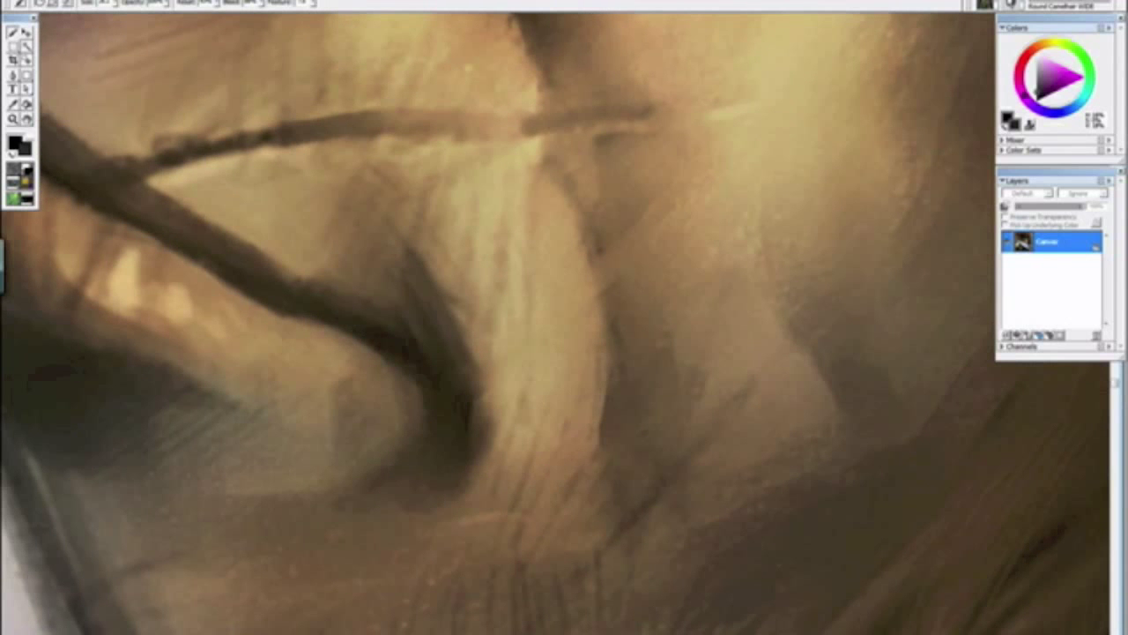
{"action": "left_click", "coordinate": [1014, 5]}
{"action": "left_click", "coordinate": [1076, 97]}
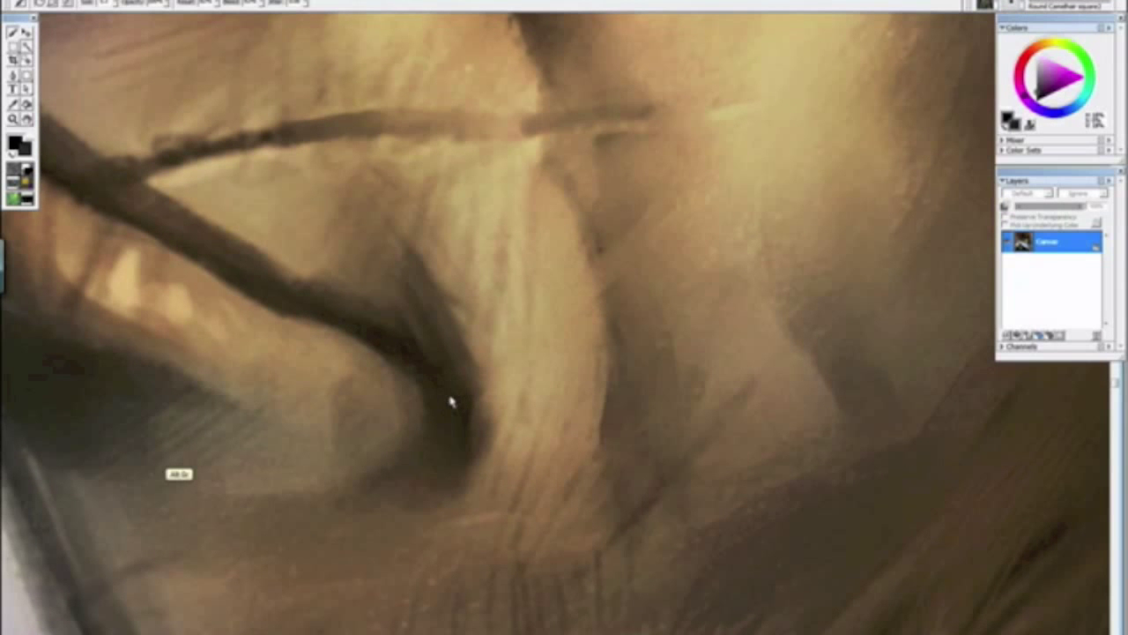
{"action": "left_click", "coordinate": [358, 327], "text": "alt"}
{"action": "left_click_drag", "start_coordinate": [363, 333], "coordinate": [464, 396]}
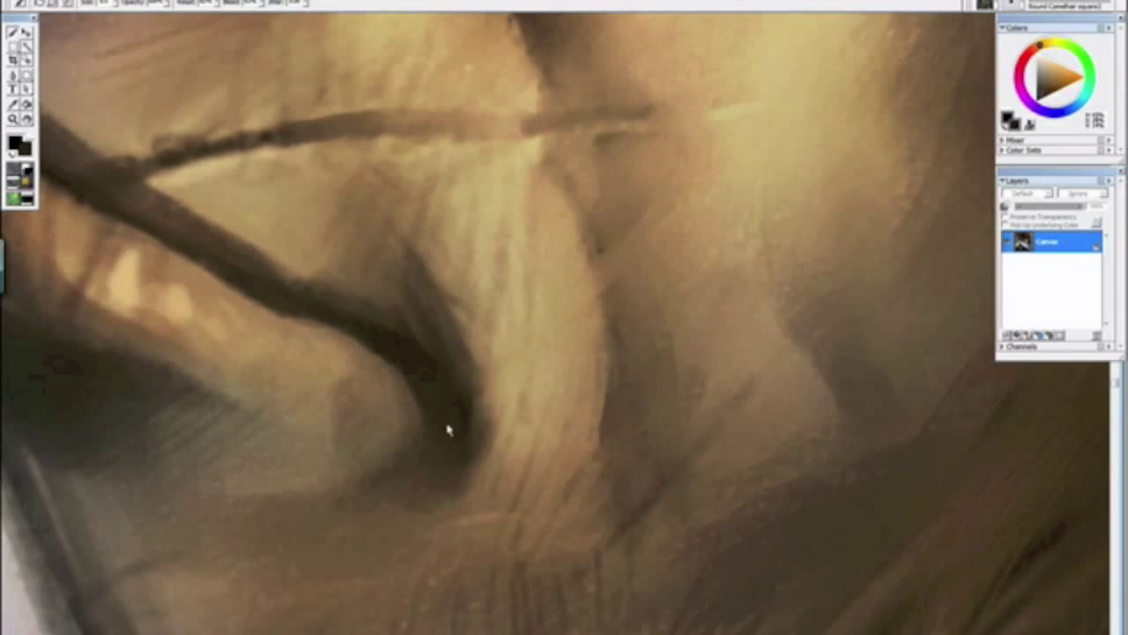
Step: Smooth the dark line between the lips and deepen the shadow around the mouth corner
{"action": "key", "text": "ctrl+minus"}
{"action": "key", "text": "ctrl+minus"}
{"action": "key", "text": "ctrl+minus"}
{"action": "key", "text": "ctrl+minus"}
{"action": "key", "text": "ctrl+minus"}
{"action": "key", "text": "ctrl+minus"}
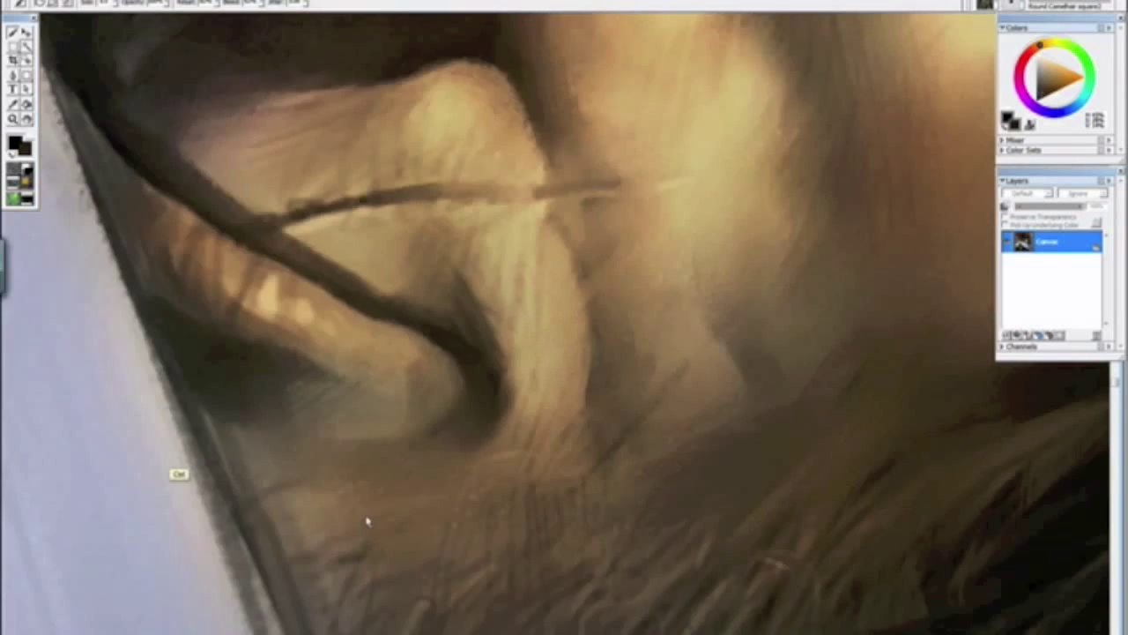
{"action": "scroll", "coordinate": [367, 521], "scroll_direction": "up", "scroll_amount": 10}
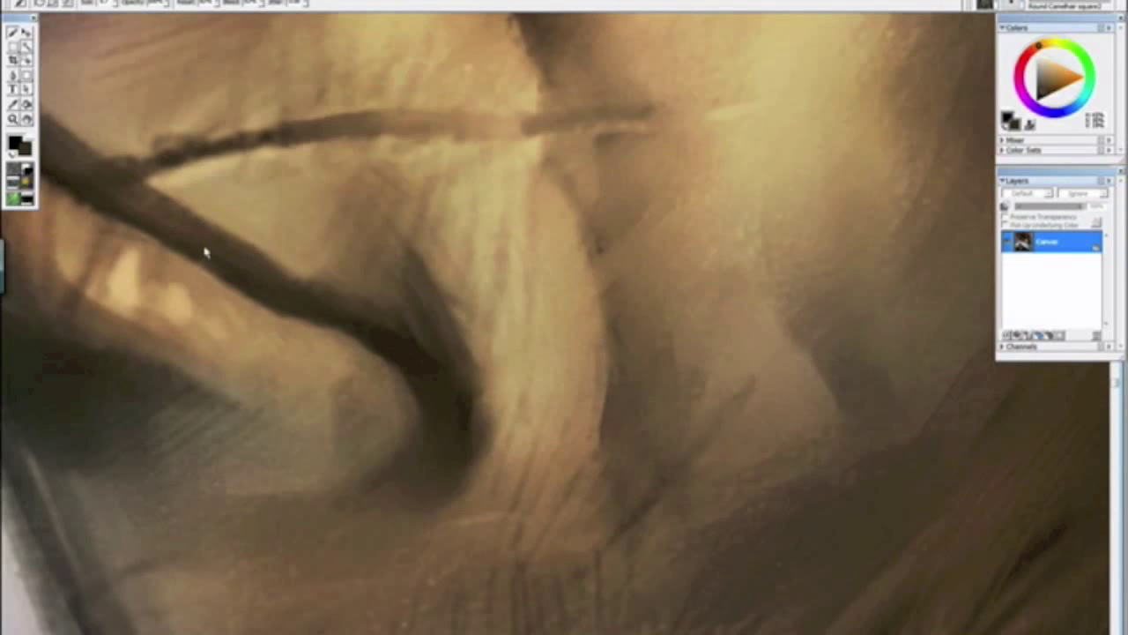
{"action": "left_click_drag", "start_coordinate": [194, 340], "coordinate": [468, 287]}
{"action": "mouse_move", "coordinate": [428, 414]}
{"action": "left_mouse_down"}
{"action": "mouse_move", "coordinate": [448, 214]}
{"action": "mouse_move", "coordinate": [464, 453]}
{"action": "left_mouse_up"}
{"action": "left_click_drag", "start_coordinate": [455, 381], "coordinate": [474, 369]}
Step: Return the canvas to an upright view and check the mouth within the whole painting
{"action": "key", "text": "ctrl+minus"}
{"action": "key", "text": "ctrl+minus"}
{"action": "key", "text": "ctrl+minus"}
{"action": "key", "text": "ctrl+minus"}
{"action": "key", "text": "ctrl+minus"}
{"action": "key", "text": "ctrl+minus"}
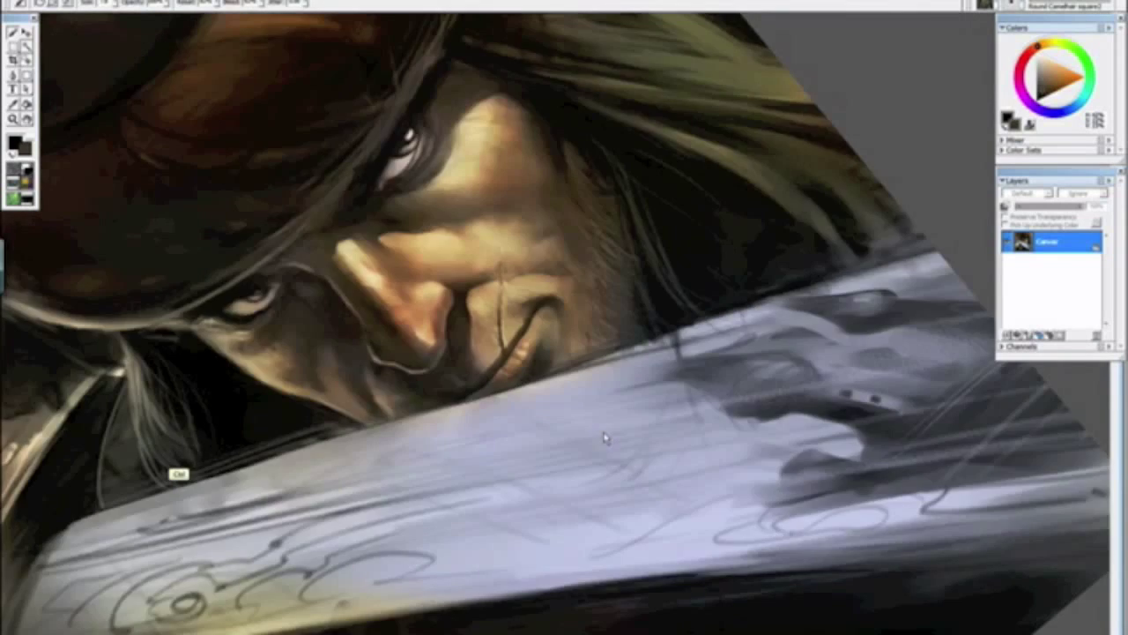
{"action": "left_click_drag", "start_coordinate": [630, 494], "coordinate": [314, 324]}
{"action": "left_click", "coordinate": [310, 322], "text": "alt"}
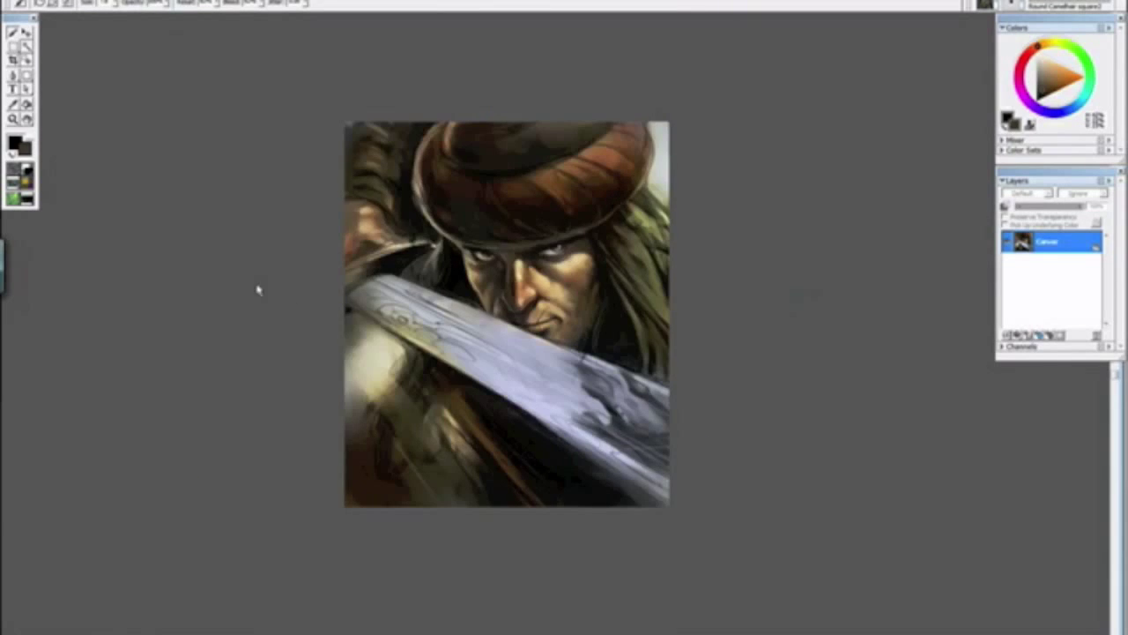
{"action": "key", "text": "ctrl+minus"}
{"action": "key", "text": "ctrl+plus"}
Step: Sample muted brown skin tones and blend the chin below the lower lip, along the edge of the blade
{"action": "key", "text": "ctrl+plus"}
{"action": "key", "text": "ctrl+plus"}
{"action": "key", "text": "ctrl+plus"}
{"action": "key", "text": "ctrl+plus"}
{"action": "key", "text": "ctrl+plus"}
{"action": "key", "text": "ctrl+plus"}
{"action": "key", "text": "ctrl+plus"}
{"action": "key", "text": "ctrl+plus"}
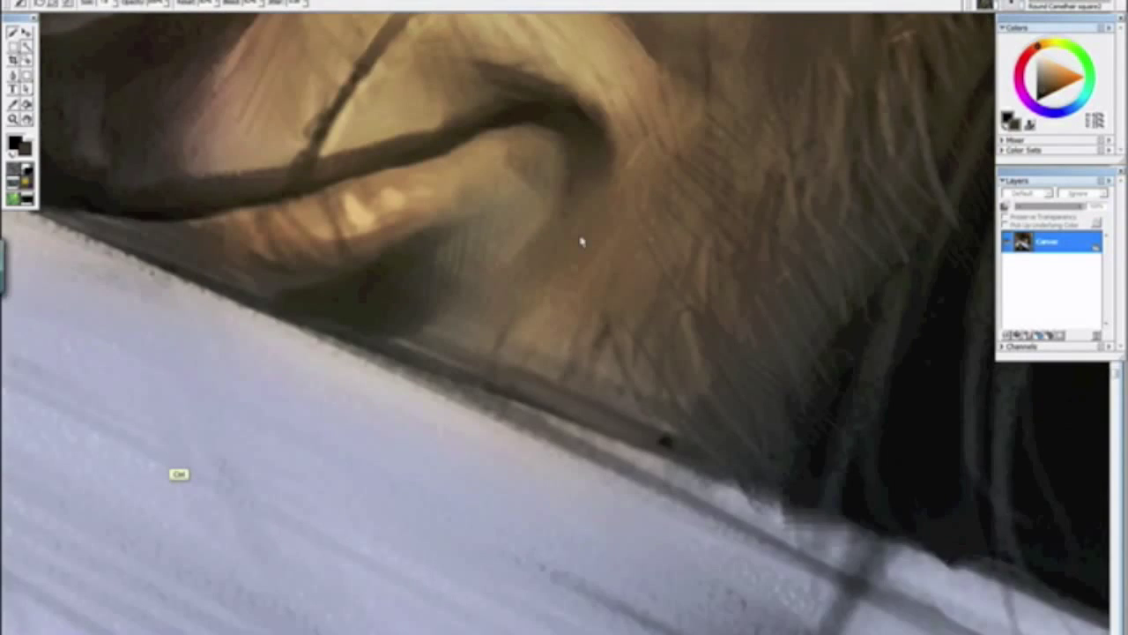
{"action": "left_click", "coordinate": [514, 166], "text": "alt"}
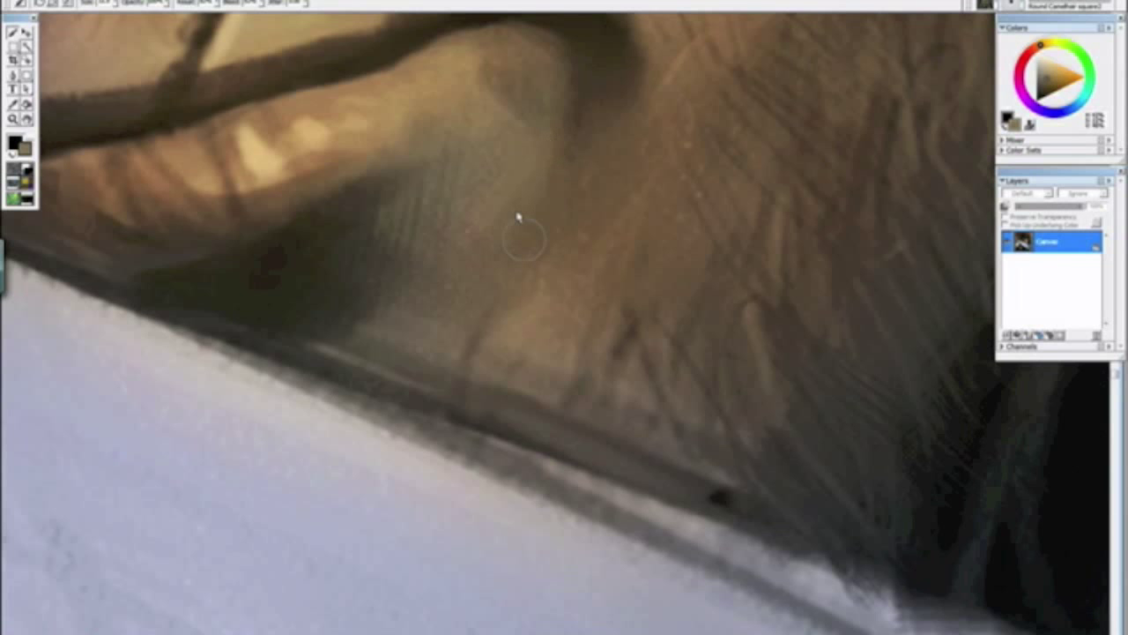
{"action": "left_click_drag", "start_coordinate": [362, 474], "coordinate": [326, 405]}
{"action": "left_click", "coordinate": [502, 393], "text": "alt"}
{"action": "left_click_drag", "start_coordinate": [543, 412], "coordinate": [426, 333]}
{"action": "left_click_drag", "start_coordinate": [577, 459], "coordinate": [396, 335]}
{"action": "left_click", "coordinate": [501, 345], "text": "alt"}
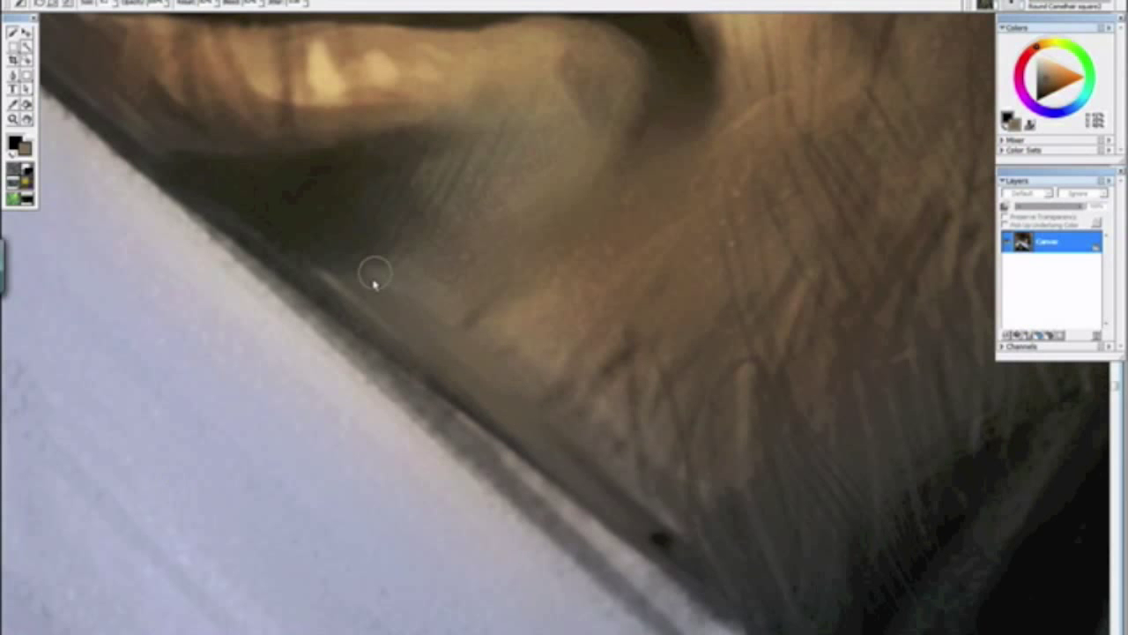
Step: Examine the blended chin from close up and within the whole composition
{"action": "key", "text": "ctrl+minus"}
{"action": "key", "text": "ctrl+minus"}
{"action": "key", "text": "ctrl+minus"}
{"action": "key", "text": "ctrl+minus"}
{"action": "key", "text": "ctrl+minus"}
{"action": "key", "text": "ctrl+minus"}
{"action": "key", "text": "ctrl+minus"}
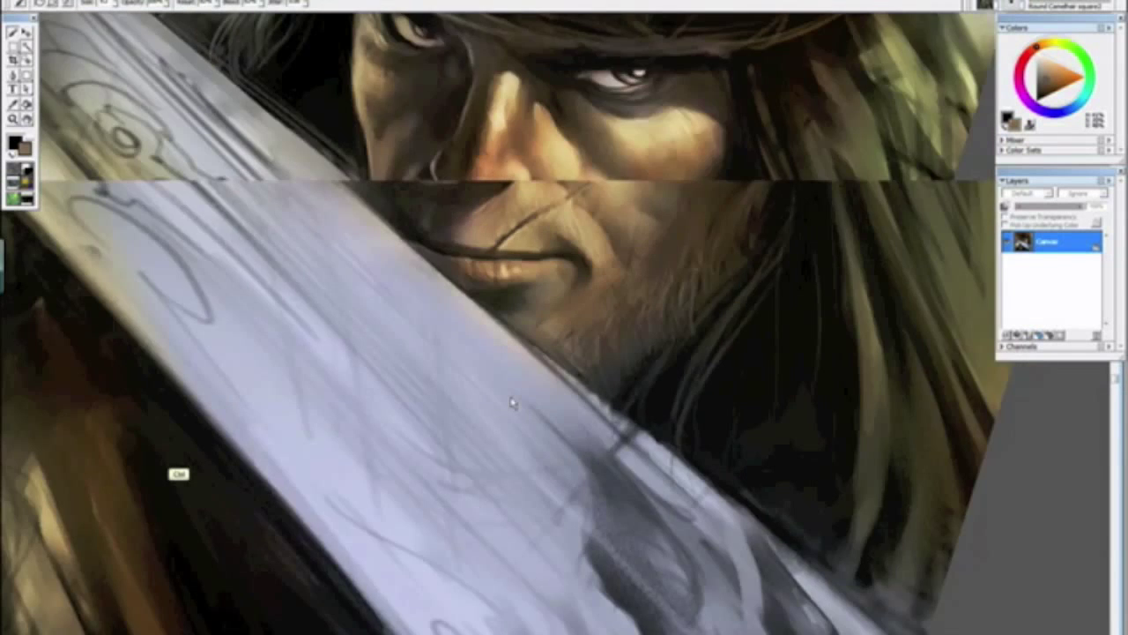
{"action": "key", "text": "ctrl+plus"}
{"action": "key", "text": "ctrl+plus"}
{"action": "key", "text": "ctrl+plus"}
{"action": "key", "text": "ctrl+plus"}
{"action": "key", "text": "ctrl+plus"}
{"action": "key", "text": "ctrl+plus"}
{"action": "key", "text": "ctrl+plus"}
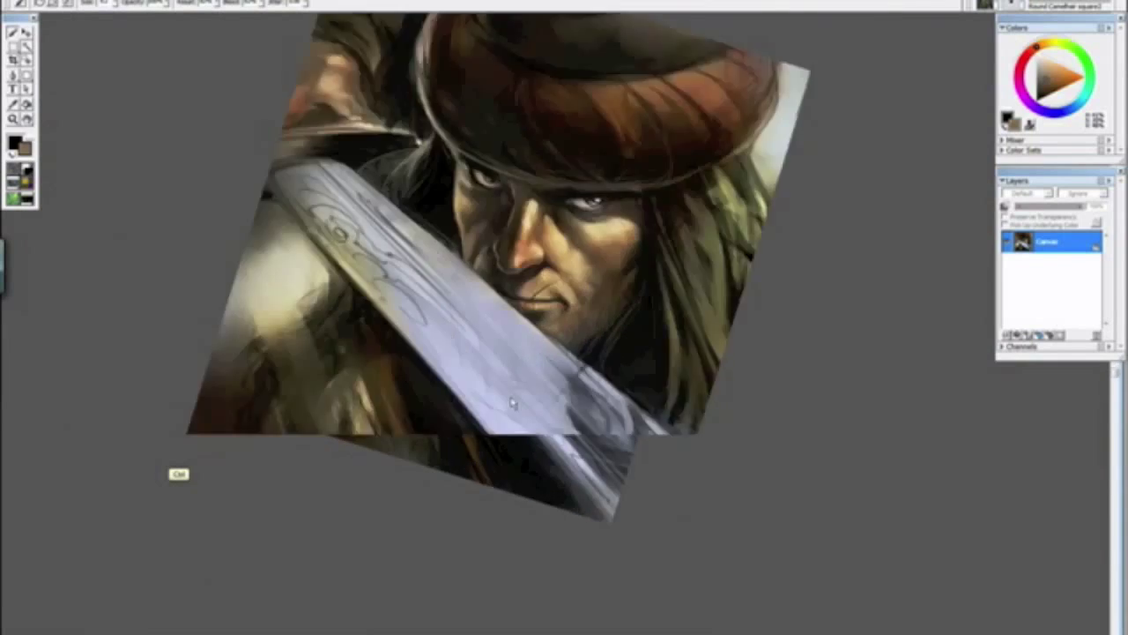
Step: Refine the shadow along the rim-lit outline of the nose with a dark brown and check the face
{"action": "left_click_drag", "start_coordinate": [377, 305], "coordinate": [584, 634]}
{"action": "scroll", "coordinate": [413, 484], "scroll_direction": "up", "scroll_amount": 5}
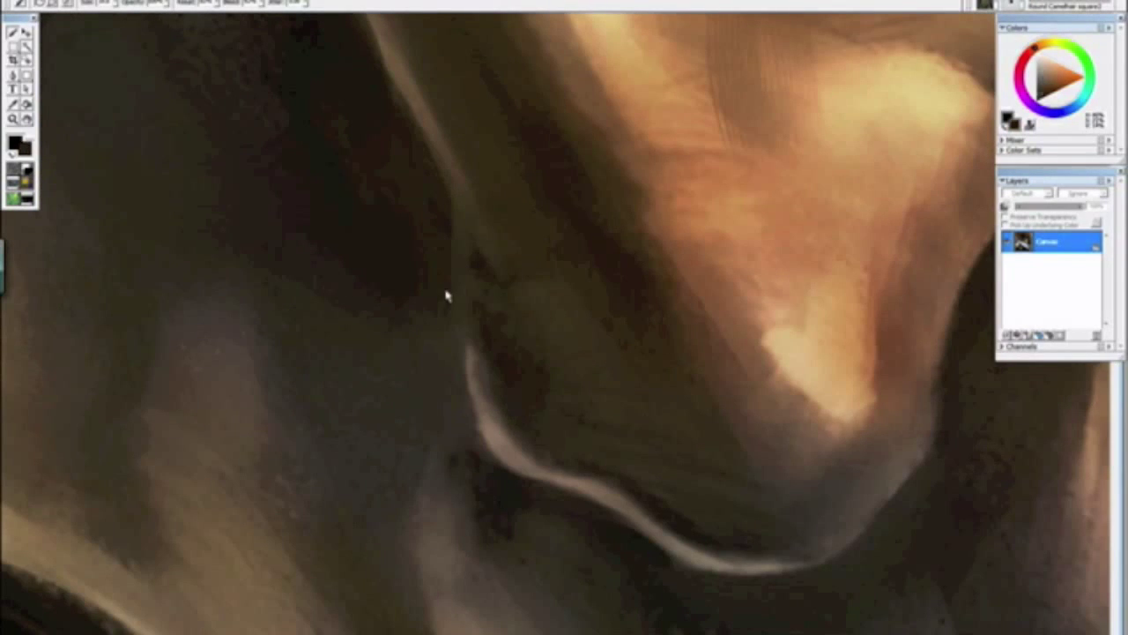
{"action": "scroll", "coordinate": [507, 305], "scroll_direction": "down", "scroll_amount": 2}
{"action": "key", "text": "ctrl+minus"}
{"action": "key", "text": "ctrl+minus"}
{"action": "key", "text": "ctrl+minus"}
{"action": "key", "text": "ctrl+minus"}
{"action": "key", "text": "ctrl+minus"}
{"action": "key", "text": "ctrl+minus"}
{"action": "key", "text": "ctrl+minus"}
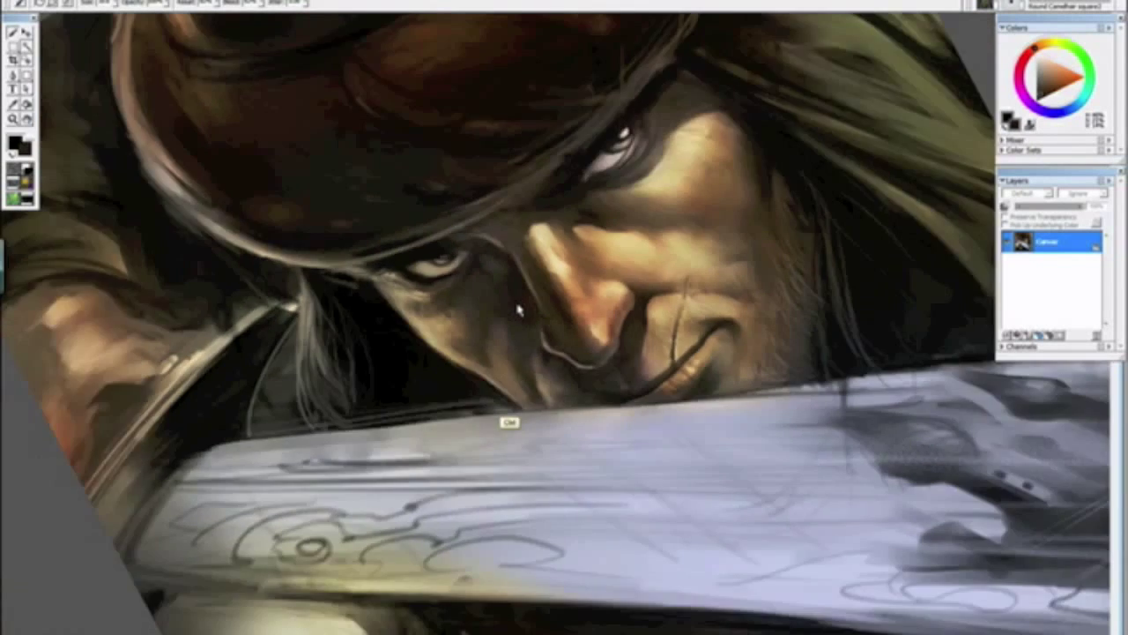
Step: Blend the shadow between the nose bridge and the lit eye with sampled dark browns, using the Variable Oil Pastel 20 brush
{"action": "left_click_drag", "start_coordinate": [645, 436], "coordinate": [449, 360]}
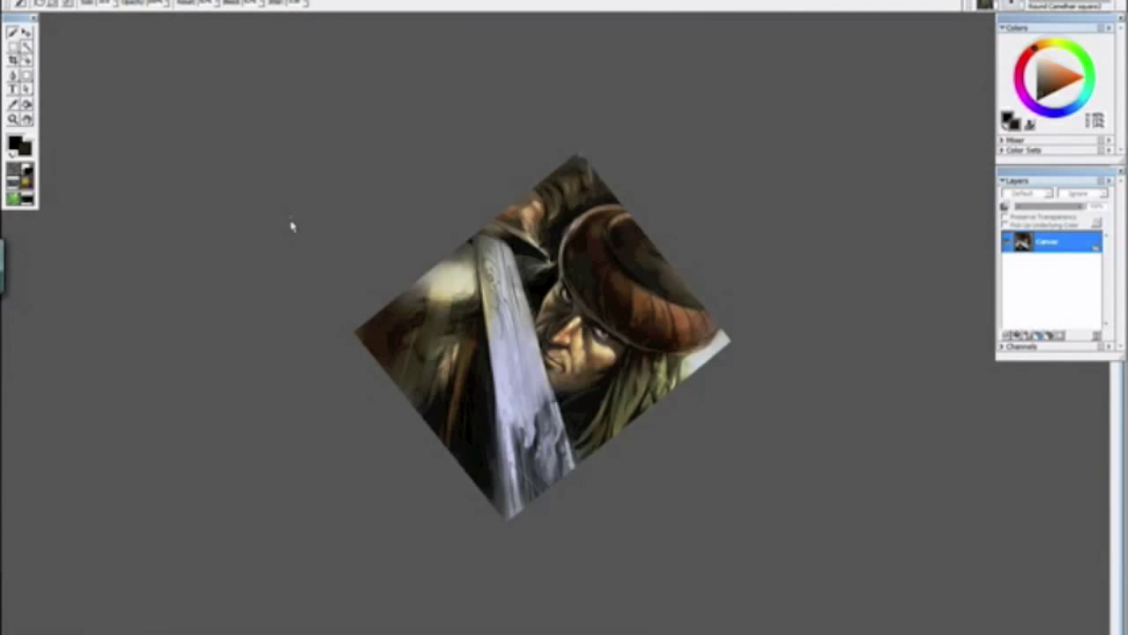
{"action": "scroll", "coordinate": [760, 423], "scroll_direction": "up", "scroll_amount": 8}
{"action": "left_click_drag", "start_coordinate": [747, 428], "coordinate": [183, 322]}
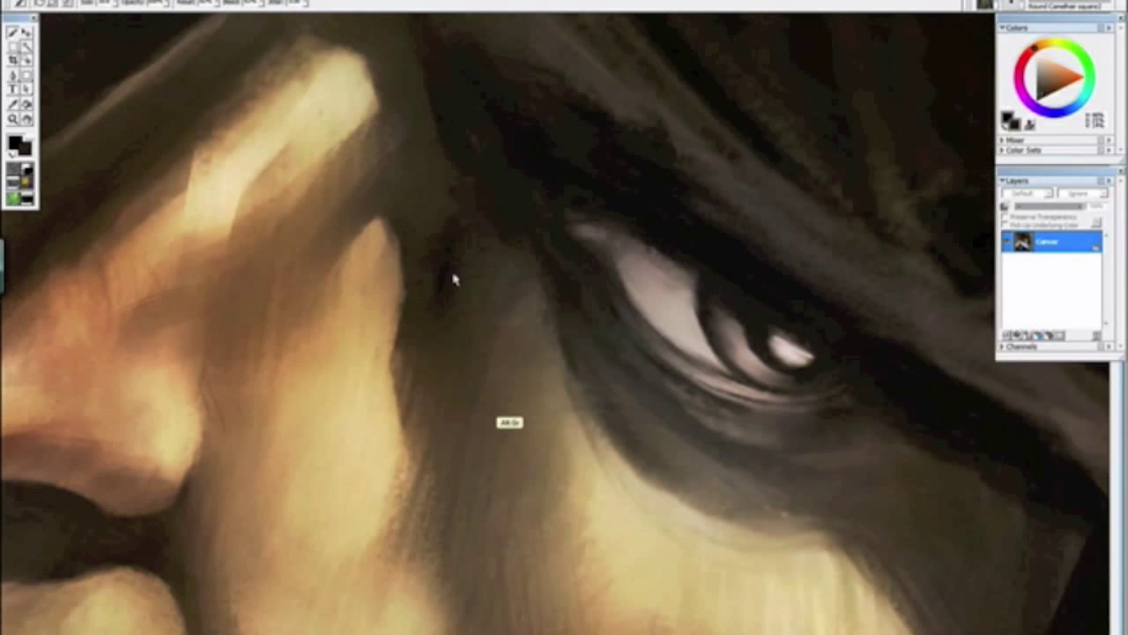
{"action": "left_click", "coordinate": [1015, 6]}
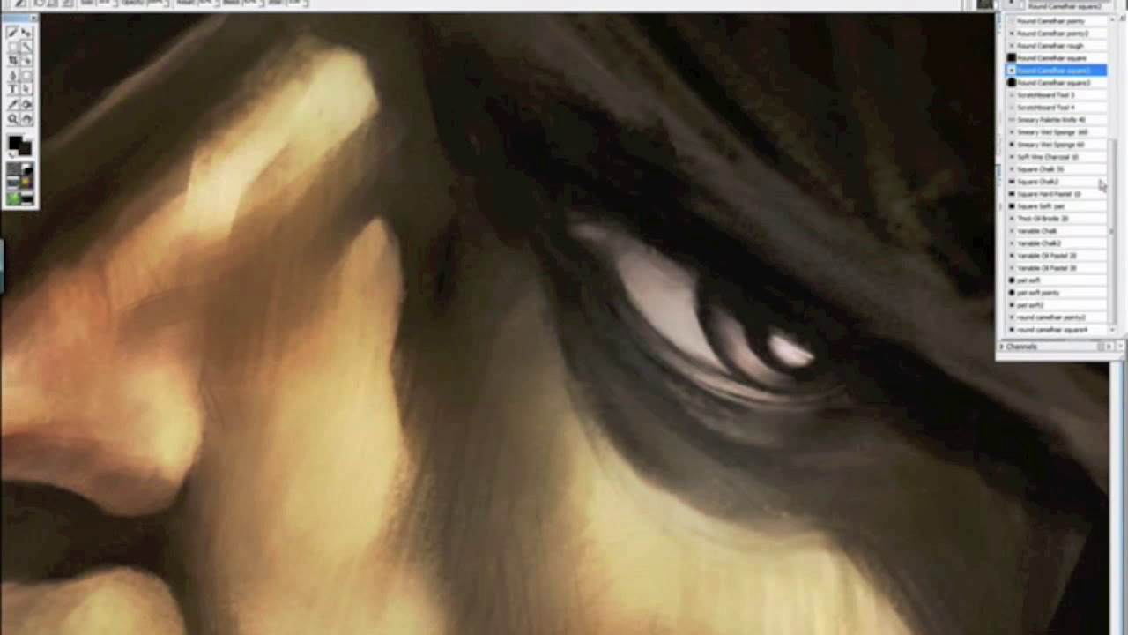
{"action": "left_click", "coordinate": [1059, 255]}
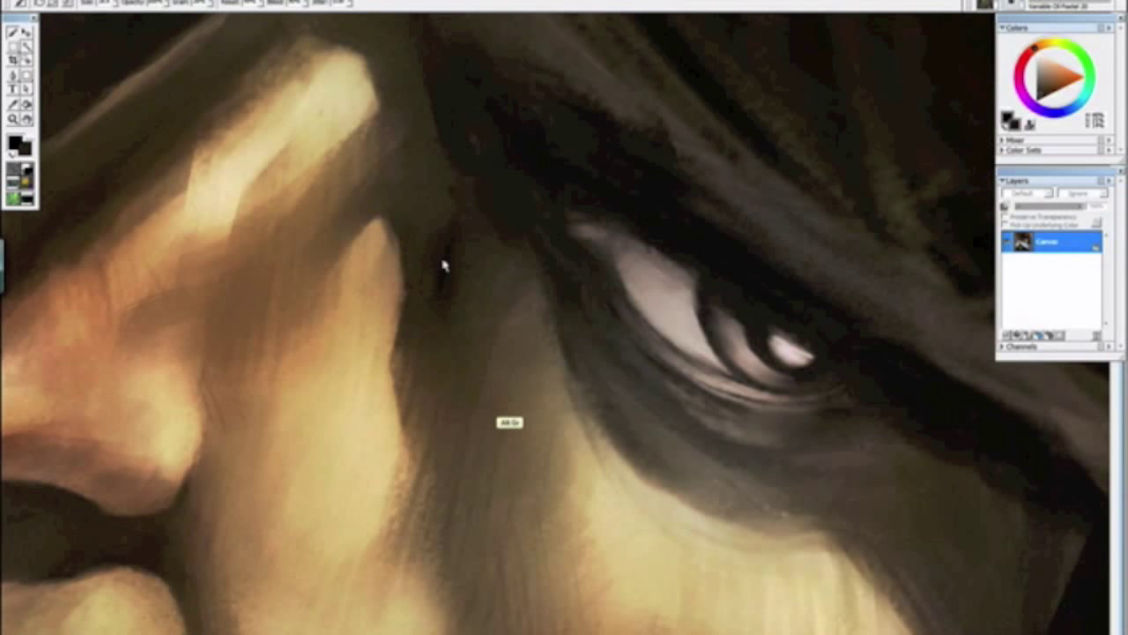
{"action": "mouse_move", "coordinate": [433, 289]}
{"action": "left_mouse_down"}
{"action": "mouse_move", "coordinate": [430, 257]}
{"action": "mouse_move", "coordinate": [457, 312]}
{"action": "left_mouse_up"}
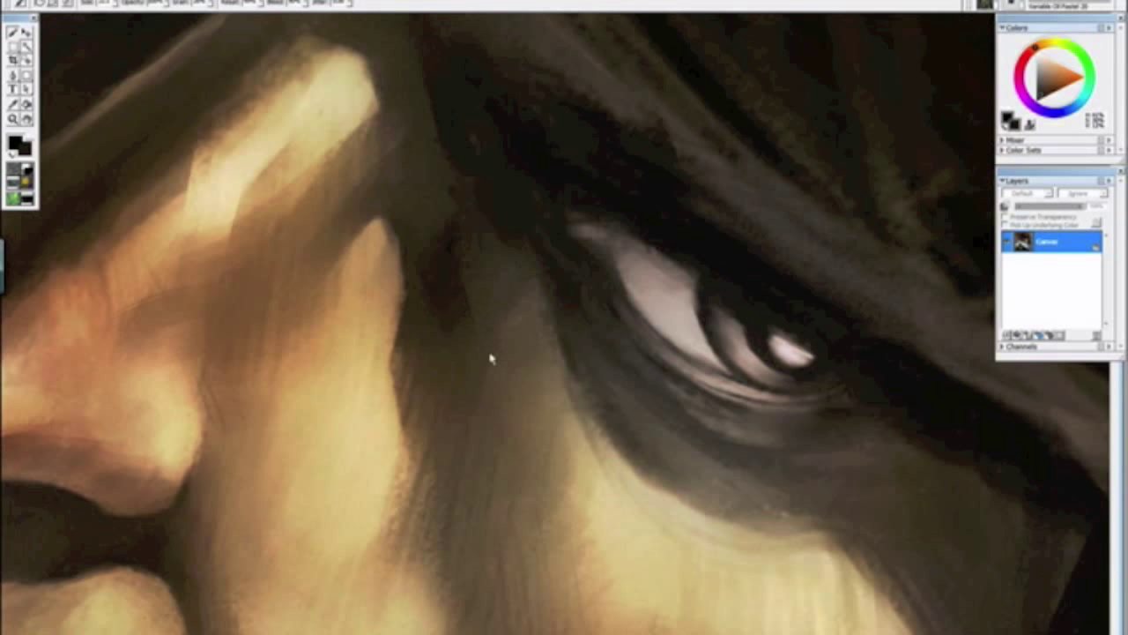
{"action": "left_click_drag", "start_coordinate": [414, 362], "coordinate": [418, 393]}
{"action": "left_click", "coordinate": [385, 175], "text": "alt"}
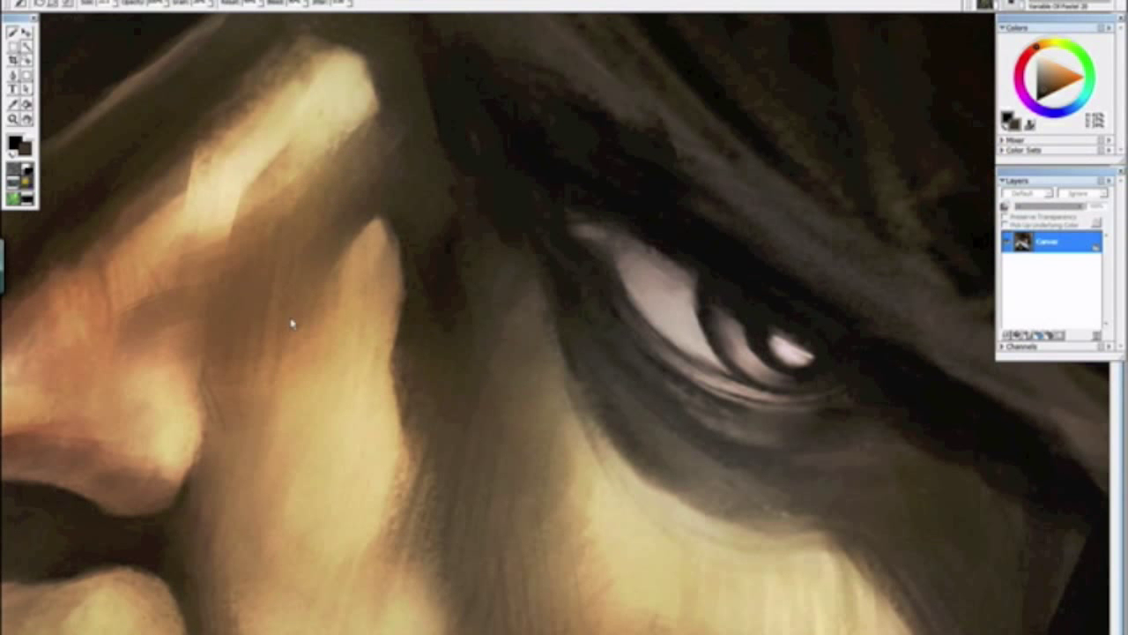
Step: Set the canvas upright and examine the nose and eye shadows within the whole painting
{"action": "key", "text": "ctrl+minus"}
{"action": "key", "text": "ctrl+minus"}
{"action": "key", "text": "ctrl+minus"}
{"action": "key", "text": "ctrl+minus"}
{"action": "key", "text": "ctrl+minus"}
{"action": "key", "text": "ctrl+minus"}
{"action": "key", "text": "ctrl+minus"}
{"action": "key", "text": "ctrl+minus"}
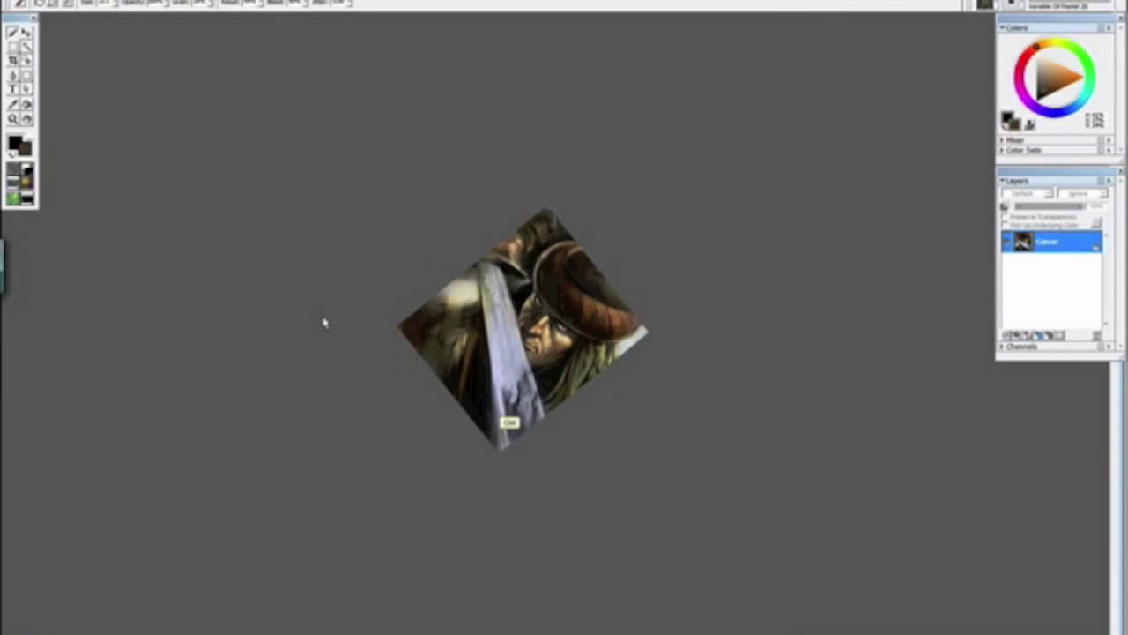
{"action": "mouse_move", "coordinate": [496, 411]}
{"action": "left_mouse_down"}
{"action": "mouse_move", "coordinate": [526, 488]}
{"action": "mouse_move", "coordinate": [517, 473]}
{"action": "left_mouse_up"}
{"action": "left_click", "coordinate": [527, 491]}
{"action": "key", "text": "ctrl+minus"}
Step: Darken the outer edge of the lit cheek beside the hair with a sampled dark brown
{"action": "key", "text": "ctrl+plus"}
{"action": "key", "text": "ctrl+plus"}
{"action": "key", "text": "ctrl+plus"}
{"action": "key", "text": "ctrl+plus"}
{"action": "key", "text": "ctrl+plus"}
{"action": "key", "text": "ctrl+plus"}
{"action": "key", "text": "ctrl+plus"}
{"action": "key", "text": "ctrl+plus"}
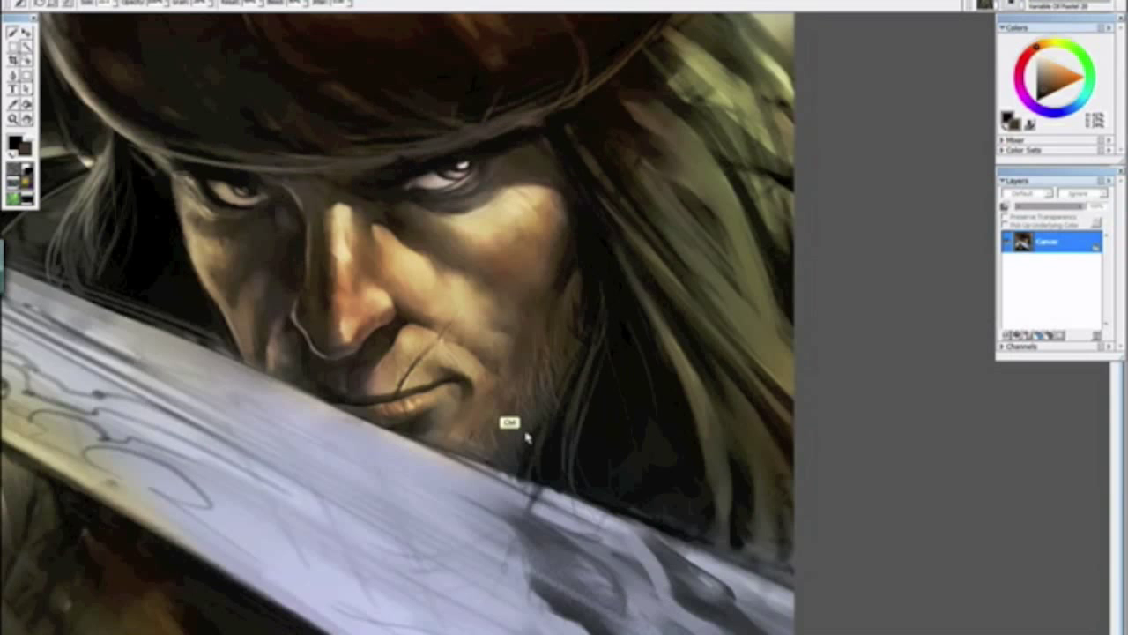
{"action": "key", "text": "alt"}
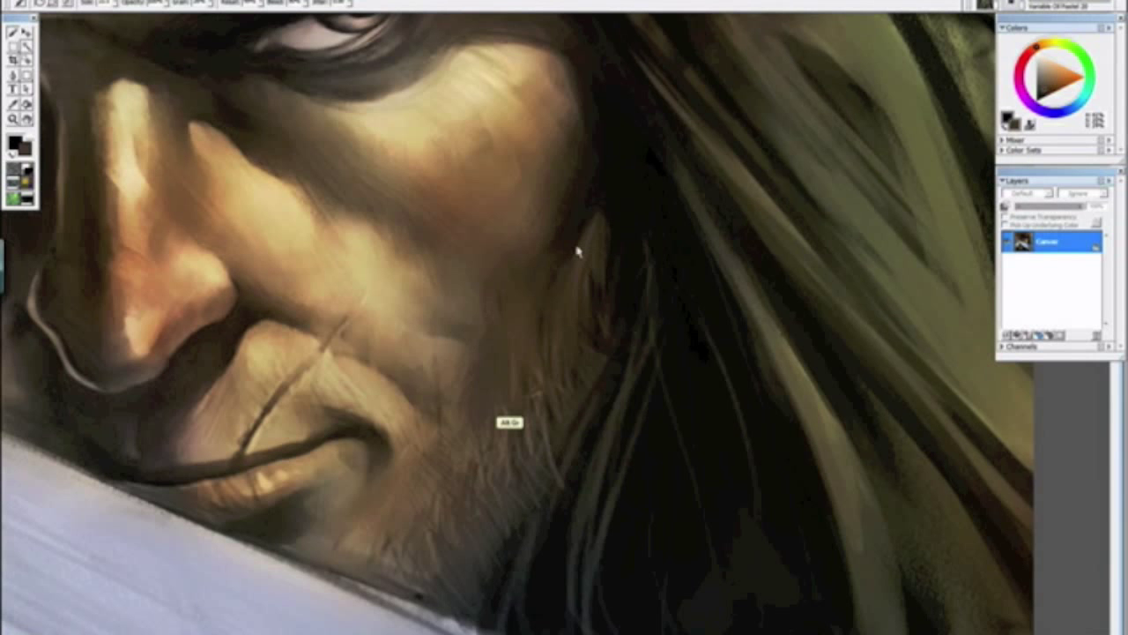
{"action": "mouse_move", "coordinate": [571, 280]}
{"action": "left_mouse_down"}
{"action": "mouse_move", "coordinate": [580, 263]}
{"action": "mouse_move", "coordinate": [570, 292]}
{"action": "mouse_move", "coordinate": [592, 313]}
{"action": "mouse_move", "coordinate": [571, 305]}
{"action": "left_mouse_up"}
{"action": "key", "text": "alt"}
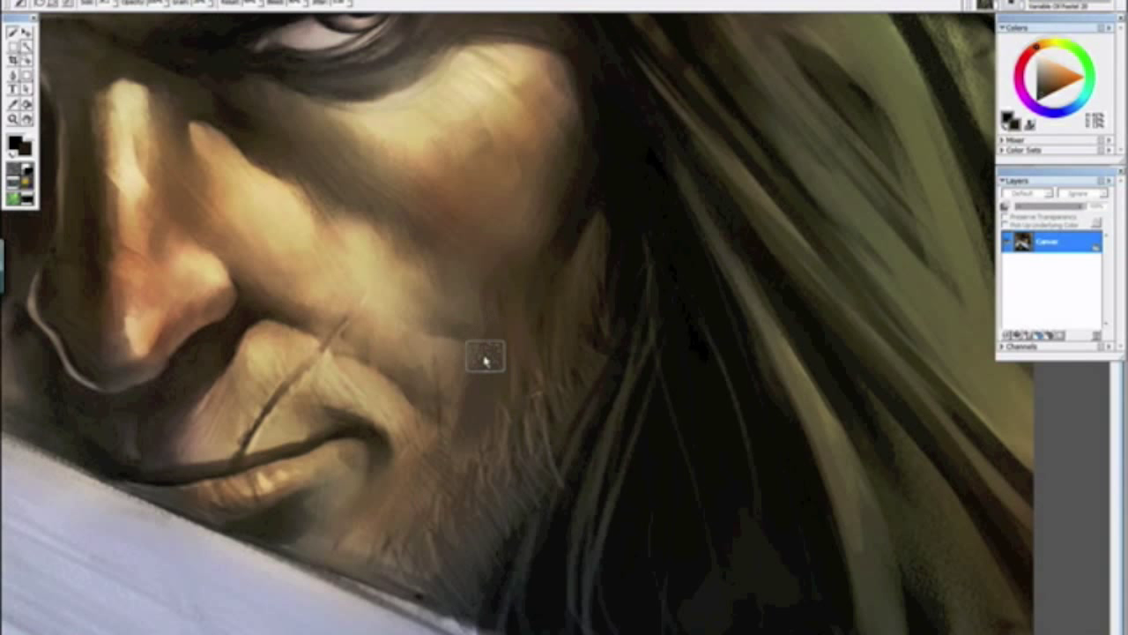
Step: Set the canvas upright and flip the whole painting horizontally
{"action": "key", "text": "ctrl+minus"}
{"action": "key", "text": "ctrl+minus"}
{"action": "key", "text": "ctrl+minus"}
{"action": "key", "text": "ctrl+minus"}
{"action": "key", "text": "ctrl+minus"}
{"action": "key", "text": "ctrl+minus"}
{"action": "key", "text": "ctrl+minus"}
{"action": "left_click_drag", "start_coordinate": [522, 445], "coordinate": [356, 270]}
{"action": "left_click", "coordinate": [355, 272], "text": "alt"}
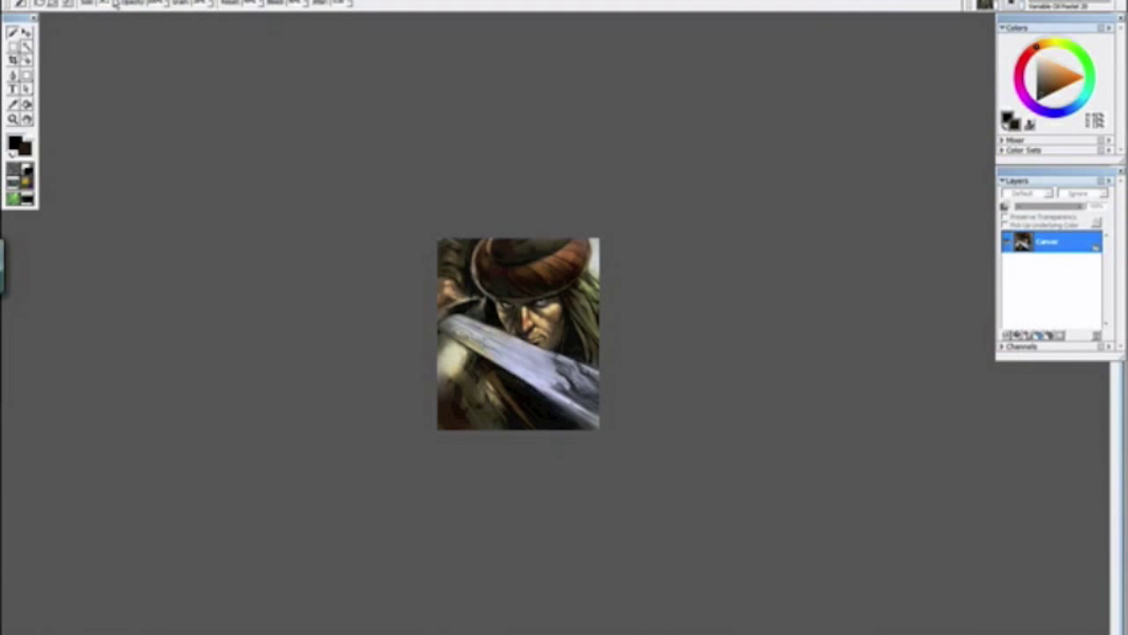
{"action": "left_click", "coordinate": [84, 0]}
{"action": "mouse_move", "coordinate": [88, 23]}
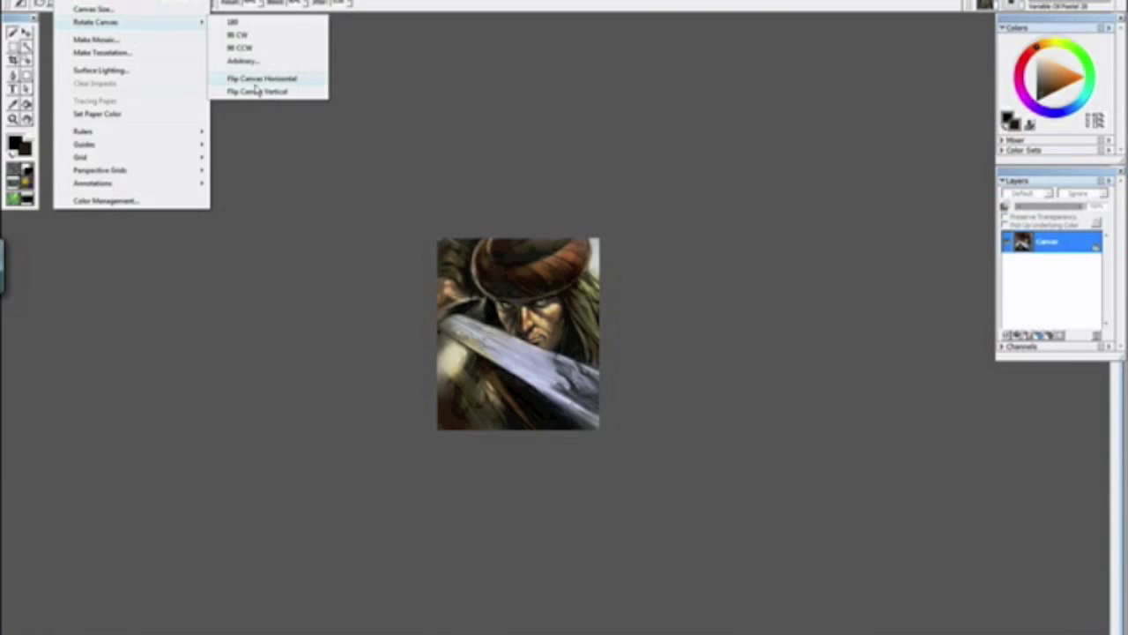
{"action": "left_click", "coordinate": [260, 80]}
{"action": "key", "text": "ctrl+minus"}
{"action": "key", "text": "ctrl+minus"}
Step: Refine the iris edge and the white of the shadowed eye with the Round Camelhair square3 brush and sampled tones
{"action": "key", "text": "ctrl+plus"}
{"action": "key", "text": "ctrl+plus"}
{"action": "key", "text": "ctrl+plus"}
{"action": "key", "text": "ctrl+plus"}
{"action": "key", "text": "ctrl+plus"}
{"action": "key", "text": "ctrl+plus"}
{"action": "key", "text": "ctrl+plus"}
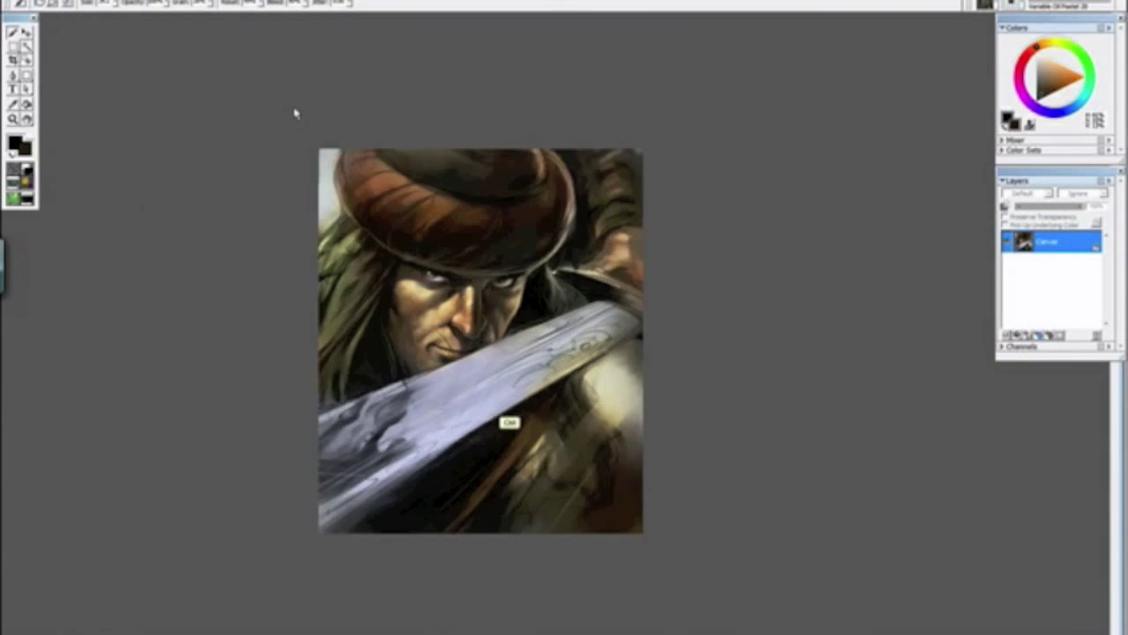
{"action": "key", "text": "ctrl+plus"}
{"action": "key", "text": "ctrl+plus"}
{"action": "left_click_drag", "start_coordinate": [307, 240], "coordinate": [534, 403]}
{"action": "left_click_drag", "start_coordinate": [374, 255], "coordinate": [522, 421]}
{"action": "key", "text": "ctrl+plus"}
{"action": "key", "text": "ctrl+plus"}
{"action": "key", "text": "ctrl+plus"}
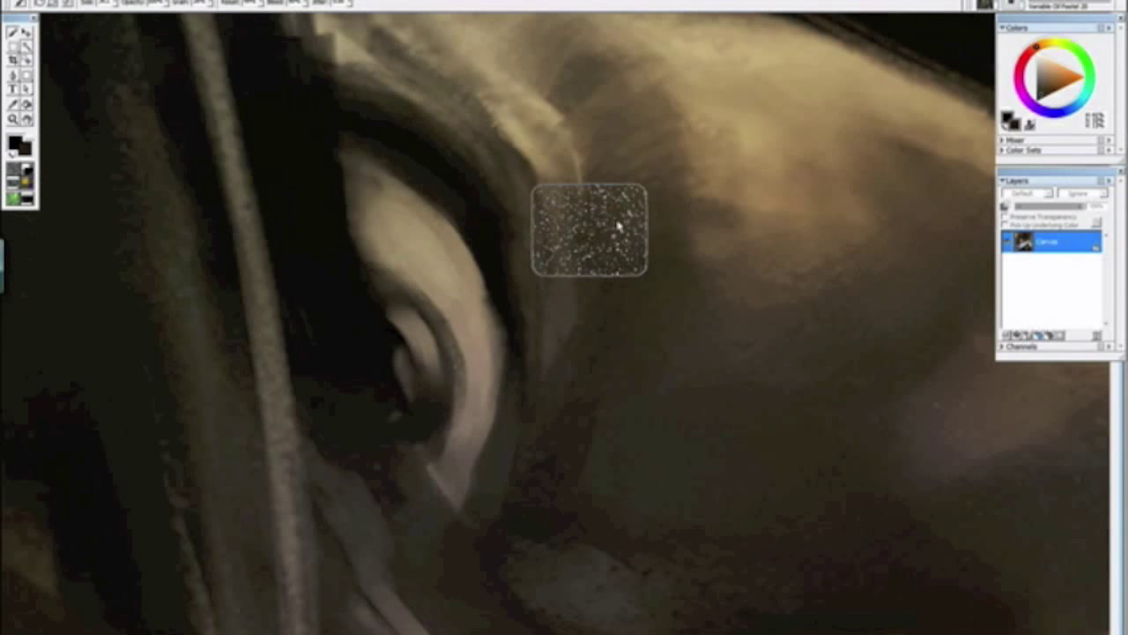
{"action": "left_click", "coordinate": [1014, 5]}
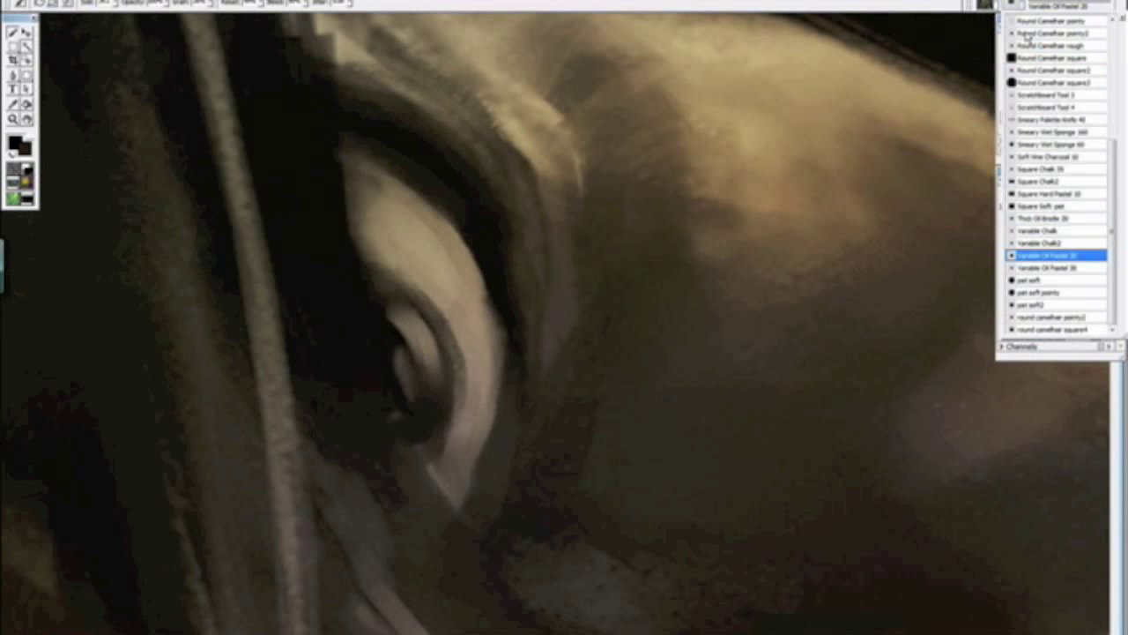
{"action": "left_click", "coordinate": [1071, 81]}
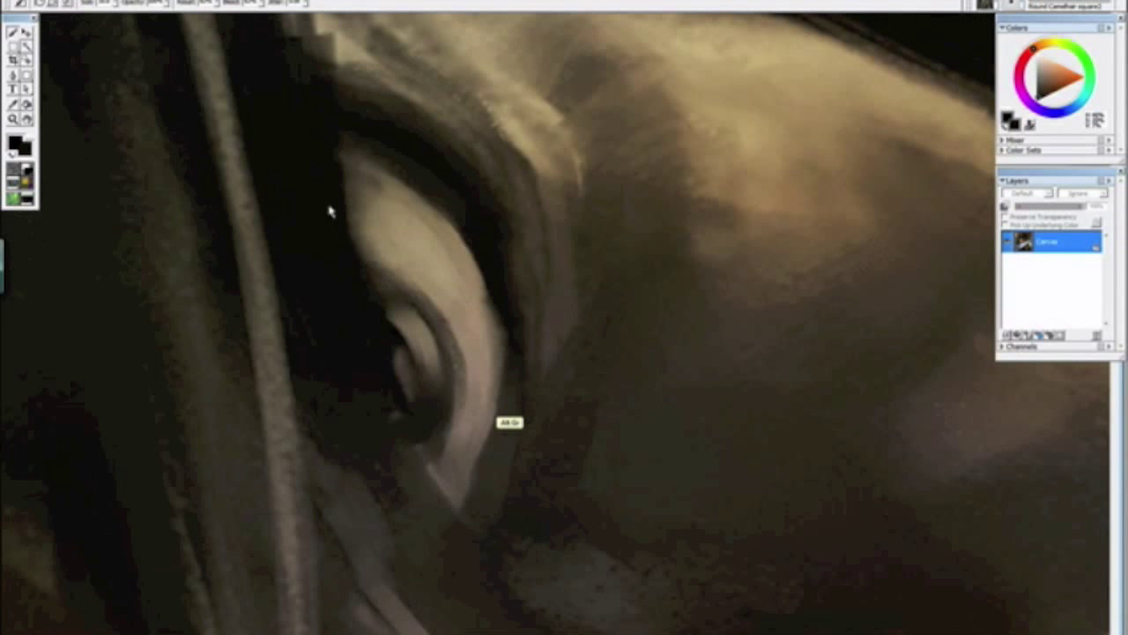
{"action": "left_click_drag", "start_coordinate": [411, 414], "coordinate": [416, 437]}
{"action": "left_click_drag", "start_coordinate": [441, 364], "coordinate": [441, 377]}
{"action": "left_click_drag", "start_coordinate": [413, 299], "coordinate": [437, 378]}
{"action": "left_click", "coordinate": [473, 391], "text": "alt"}
{"action": "left_click_drag", "start_coordinate": [465, 426], "coordinate": [432, 293]}
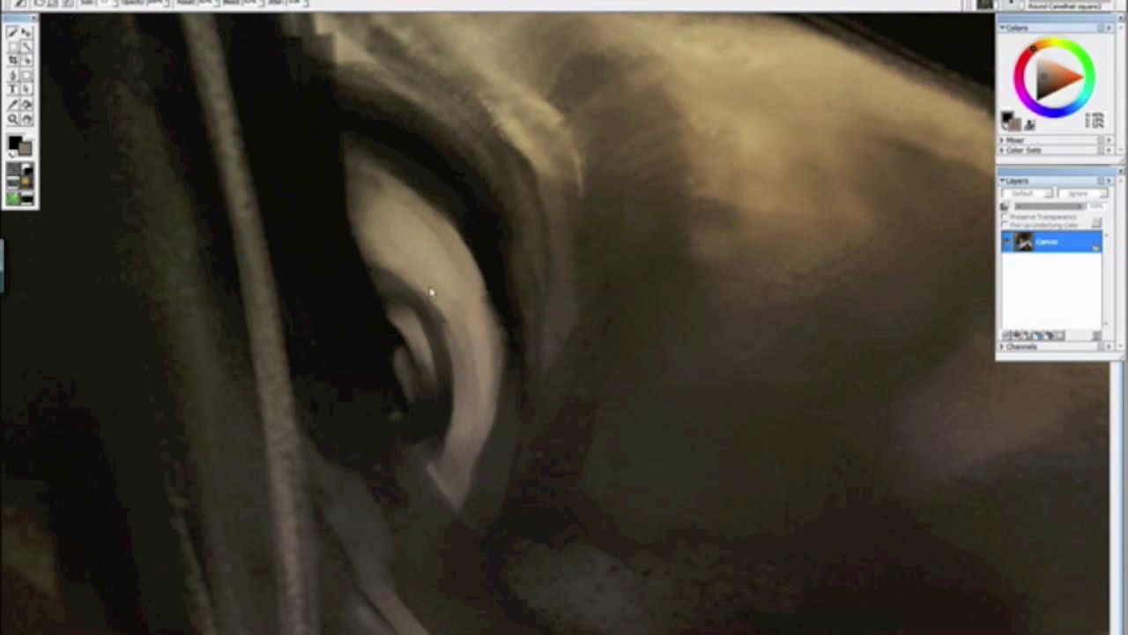
Step: Shade the lower lid rim and inner corner of the shadowed eye with sampled darks and set the canvas upright
{"action": "left_click", "coordinate": [503, 303], "text": "alt"}
{"action": "left_click_drag", "start_coordinate": [506, 308], "coordinate": [502, 485]}
{"action": "left_click", "coordinate": [363, 416], "text": "alt"}
{"action": "mouse_move", "coordinate": [370, 406]}
{"action": "left_mouse_down"}
{"action": "mouse_move", "coordinate": [421, 486]}
{"action": "mouse_move", "coordinate": [403, 474]}
{"action": "left_mouse_up"}
{"action": "key", "text": "ctrl+minus"}
{"action": "key", "text": "ctrl+minus"}
{"action": "key", "text": "ctrl+minus"}
{"action": "key", "text": "ctrl+minus"}
{"action": "key", "text": "ctrl+minus"}
{"action": "key", "text": "ctrl+minus"}
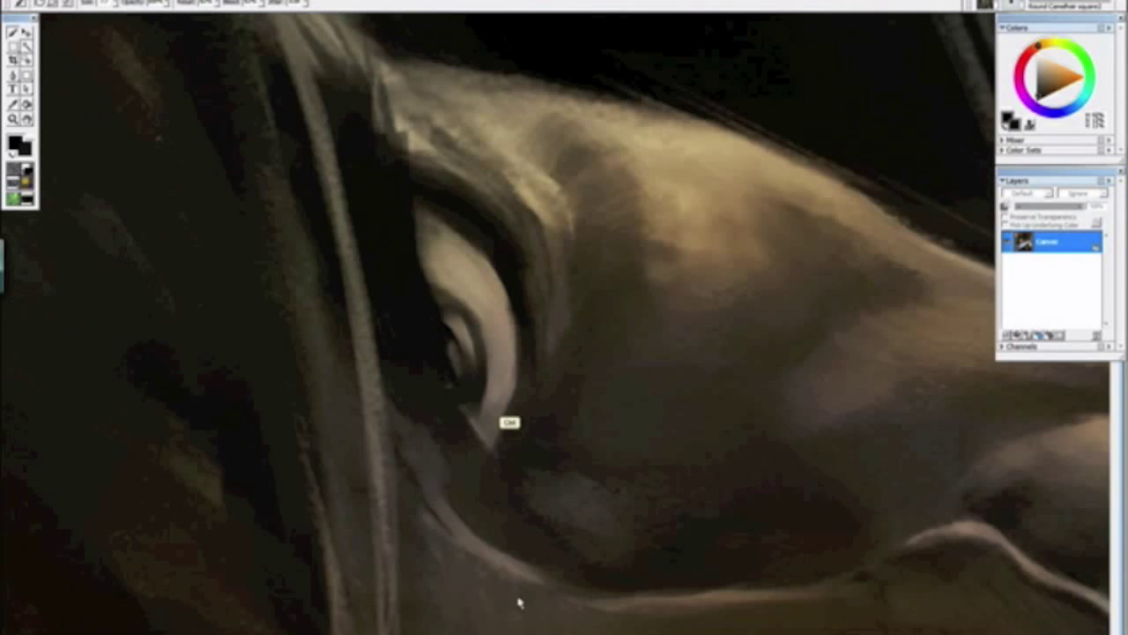
{"action": "left_click_drag", "start_coordinate": [592, 499], "coordinate": [351, 305]}
{"action": "key", "text": "Delete"}
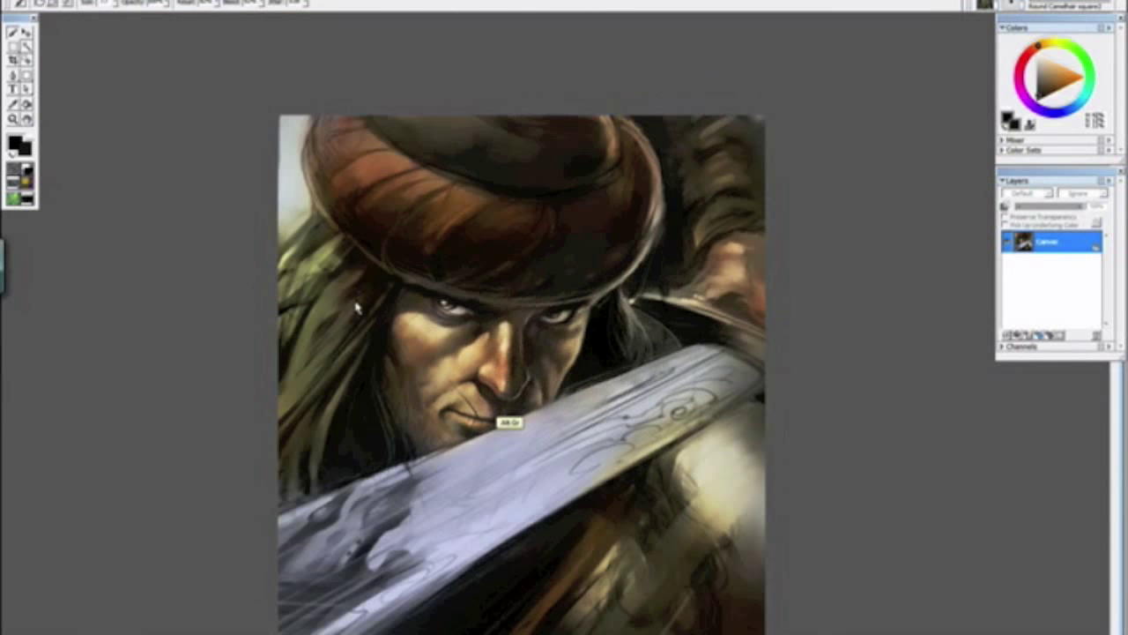
Step: Examine the shadowed eye from close up and within the whole mirrored painting
{"action": "key", "text": "ctrl+minus"}
{"action": "key", "text": "ctrl+minus"}
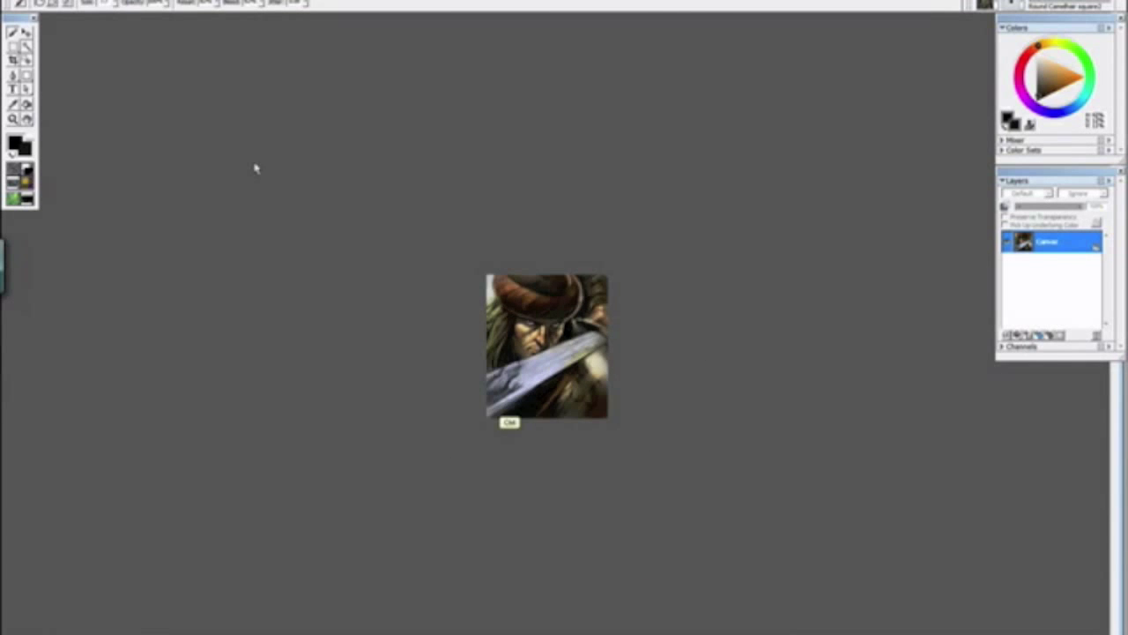
{"action": "key", "text": "ctrl+plus"}
{"action": "key", "text": "ctrl+plus"}
{"action": "key", "text": "ctrl+plus"}
{"action": "key", "text": "ctrl+plus"}
{"action": "key", "text": "ctrl+plus"}
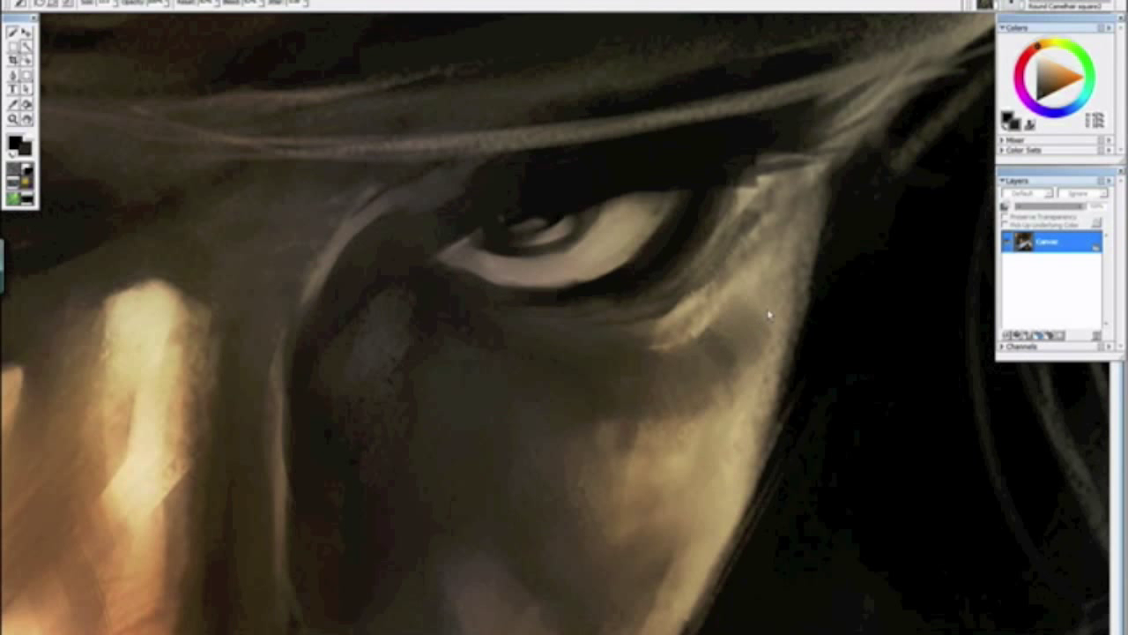
{"action": "key", "text": "ctrl+minus"}
{"action": "key", "text": "ctrl+minus"}
{"action": "key", "text": "ctrl+minus"}
{"action": "key", "text": "ctrl+minus"}
{"action": "key", "text": "ctrl+minus"}
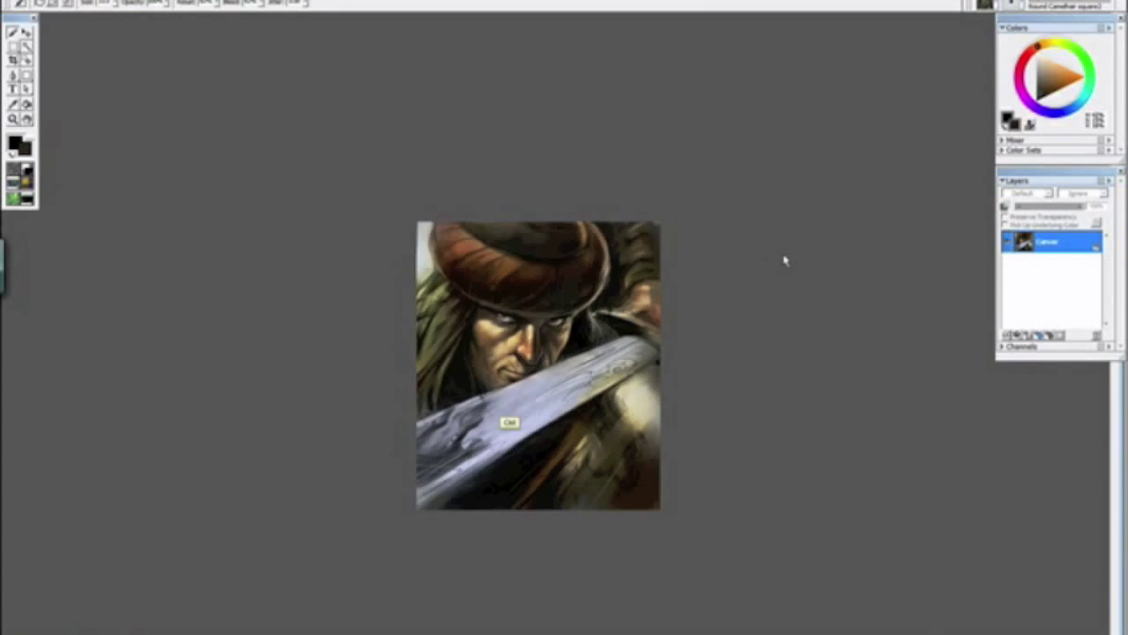
Step: Examine the nose and the shadowed cheek beside it from close up on a rotated canvas
{"action": "key", "text": "ctrl+plus"}
{"action": "key", "text": "ctrl+plus"}
{"action": "key", "text": "ctrl+plus"}
{"action": "key", "text": "ctrl+plus"}
{"action": "key", "text": "ctrl+plus"}
{"action": "key", "text": "ctrl+plus"}
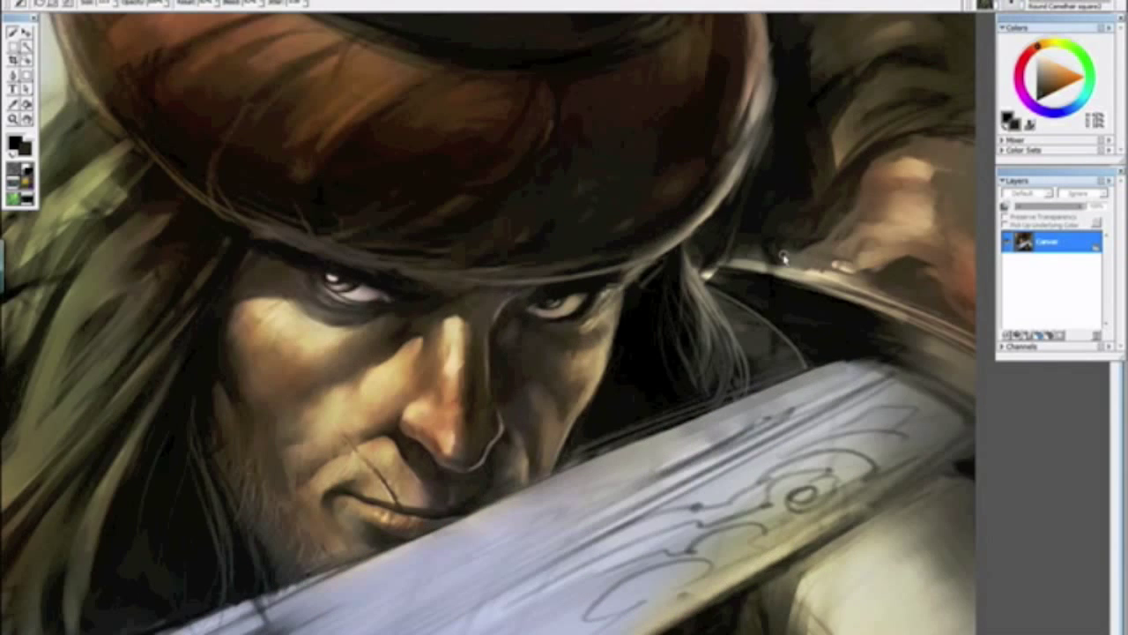
{"action": "mouse_move", "coordinate": [352, 471]}
{"action": "left_mouse_down"}
{"action": "mouse_move", "coordinate": [452, 555]}
{"action": "mouse_move", "coordinate": [503, 562]}
{"action": "left_mouse_up"}
{"action": "left_click_drag", "start_coordinate": [443, 488], "coordinate": [411, 382]}
{"action": "key", "text": "ctrl+plus"}
{"action": "key", "text": "ctrl+plus"}
{"action": "key", "text": "ctrl+plus"}
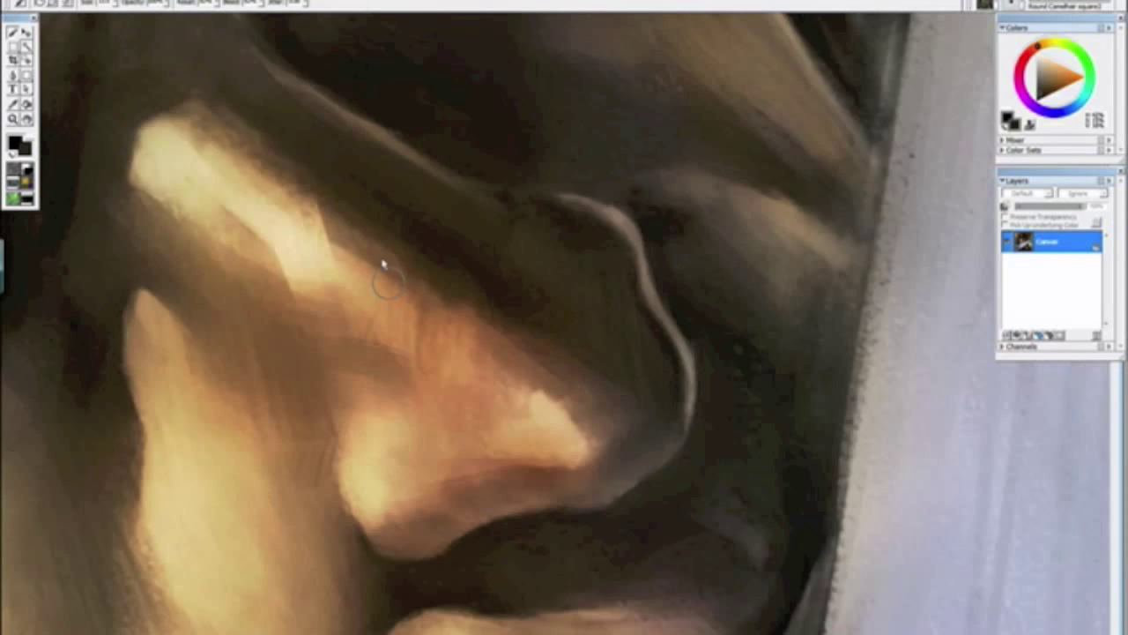
{"action": "left_click_drag", "start_coordinate": [384, 262], "coordinate": [417, 492]}
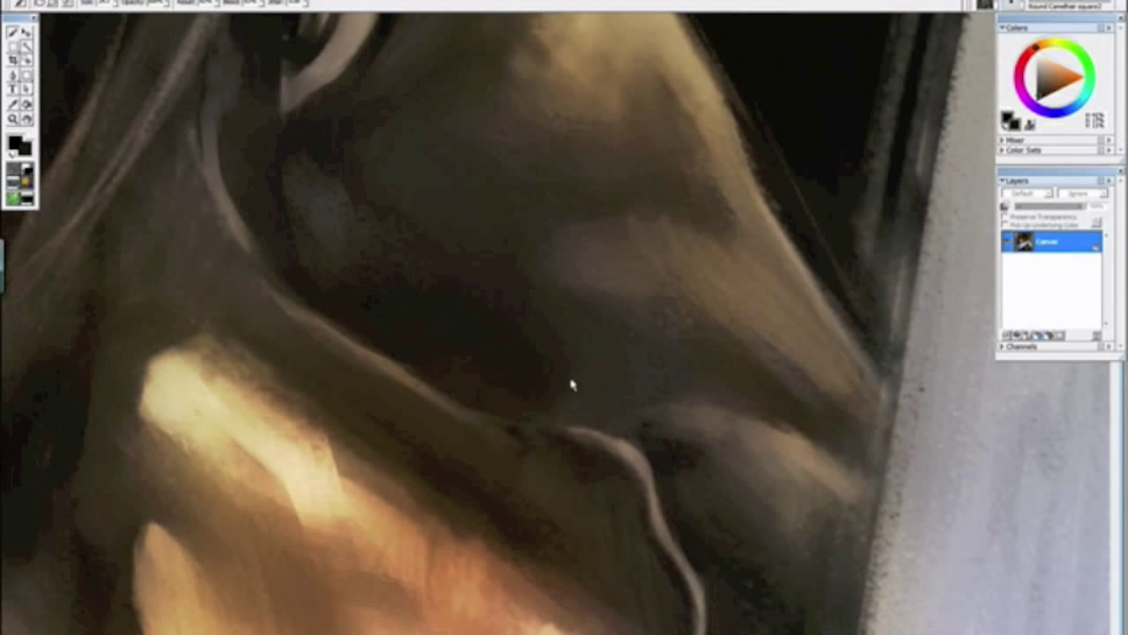
Step: Return the canvas to upright and examine the face within the whole mirrored composition
{"action": "key", "text": "ctrl+minus"}
{"action": "key", "text": "ctrl+minus"}
{"action": "key", "text": "ctrl+minus"}
{"action": "key", "text": "ctrl+minus"}
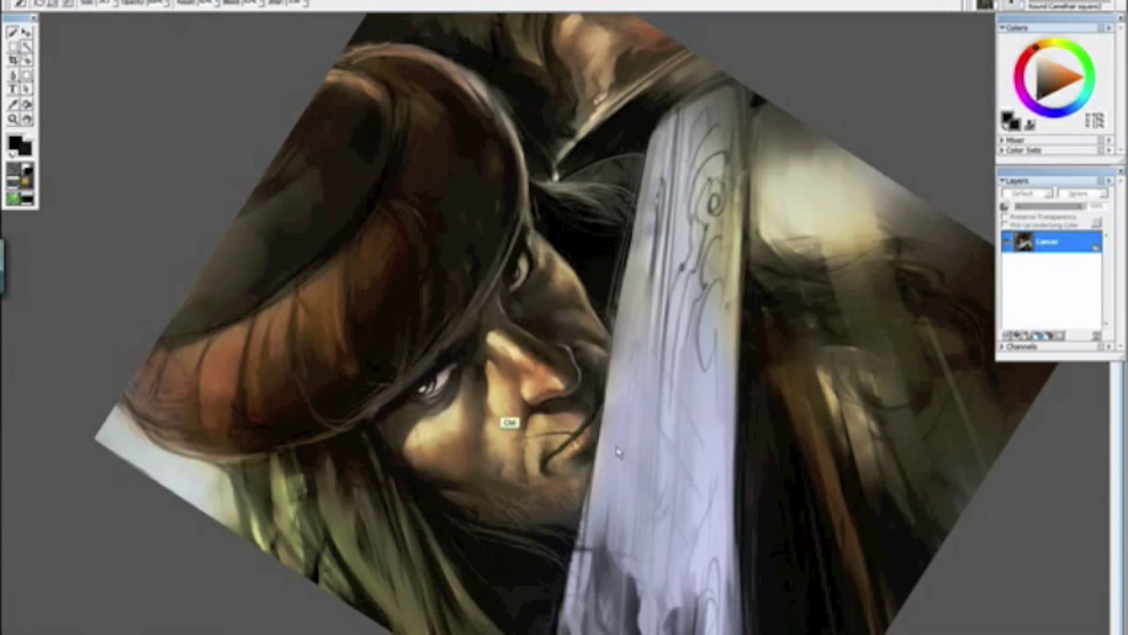
{"action": "key", "text": "ctrl+minus"}
{"action": "key", "text": "ctrl+minus"}
{"action": "left_click_drag", "start_coordinate": [450, 454], "coordinate": [356, 282]}
{"action": "key", "text": "ctrl+minus"}
{"action": "key", "text": "ctrl+minus"}
{"action": "key", "text": "ctrl+plus"}
{"action": "key", "text": "ctrl+plus"}
{"action": "key", "text": "ctrl+plus"}
{"action": "key", "text": "ctrl+plus"}
{"action": "key", "text": "ctrl+plus"}
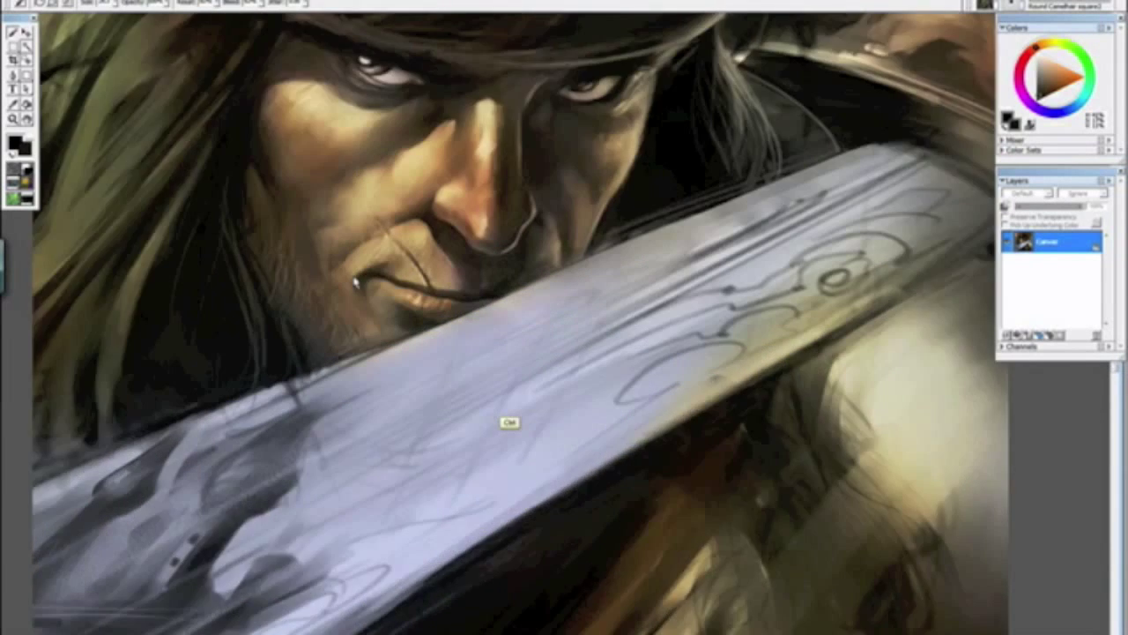
Step: Examine the mouth where it meets the sword blade from close up, and set the canvas upright
{"action": "key", "text": "ctrl+plus"}
{"action": "key", "text": "ctrl+plus"}
{"action": "left_click_drag", "start_coordinate": [353, 280], "coordinate": [529, 388]}
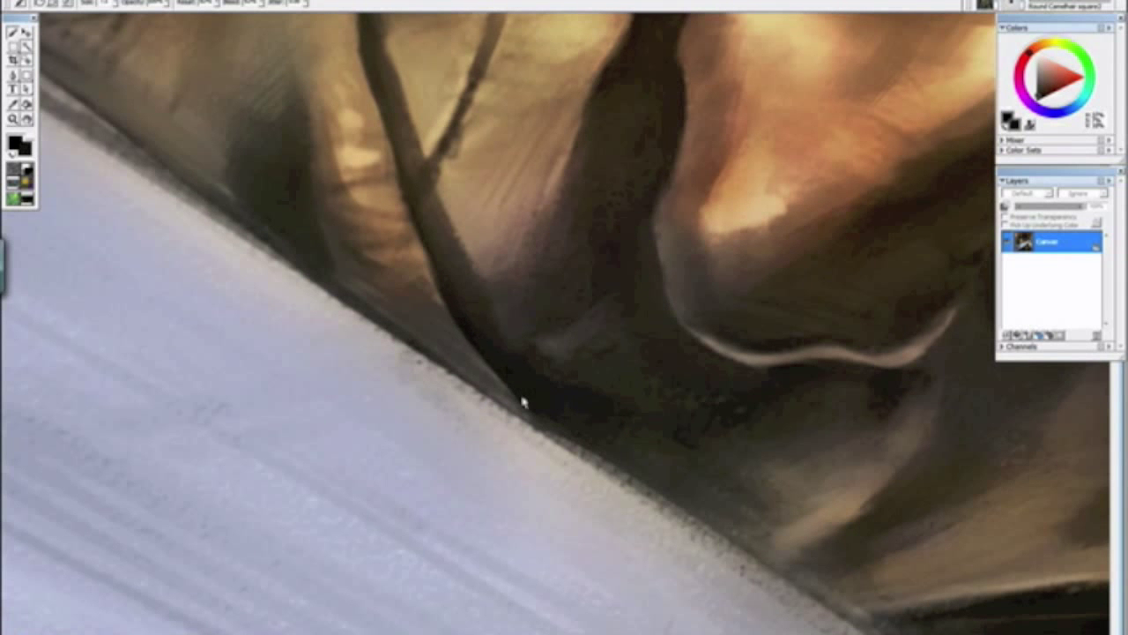
{"action": "key", "text": "ctrl+minus"}
{"action": "key", "text": "ctrl+minus"}
{"action": "key", "text": "ctrl+minus"}
{"action": "key", "text": "ctrl+minus"}
{"action": "key", "text": "ctrl+minus"}
{"action": "key", "text": "ctrl+minus"}
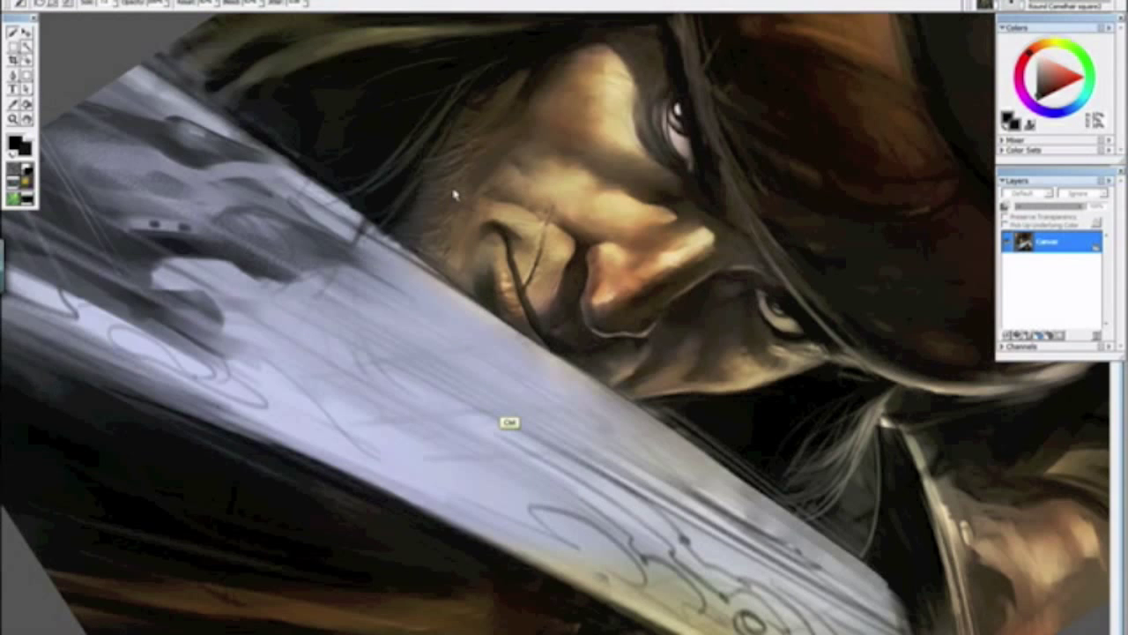
{"action": "mouse_move", "coordinate": [345, 220]}
{"action": "left_mouse_down"}
{"action": "mouse_move", "coordinate": [354, 247]}
{"action": "mouse_move", "coordinate": [592, 485]}
{"action": "left_mouse_up"}
{"action": "left_click", "coordinate": [592, 484], "text": "alt"}
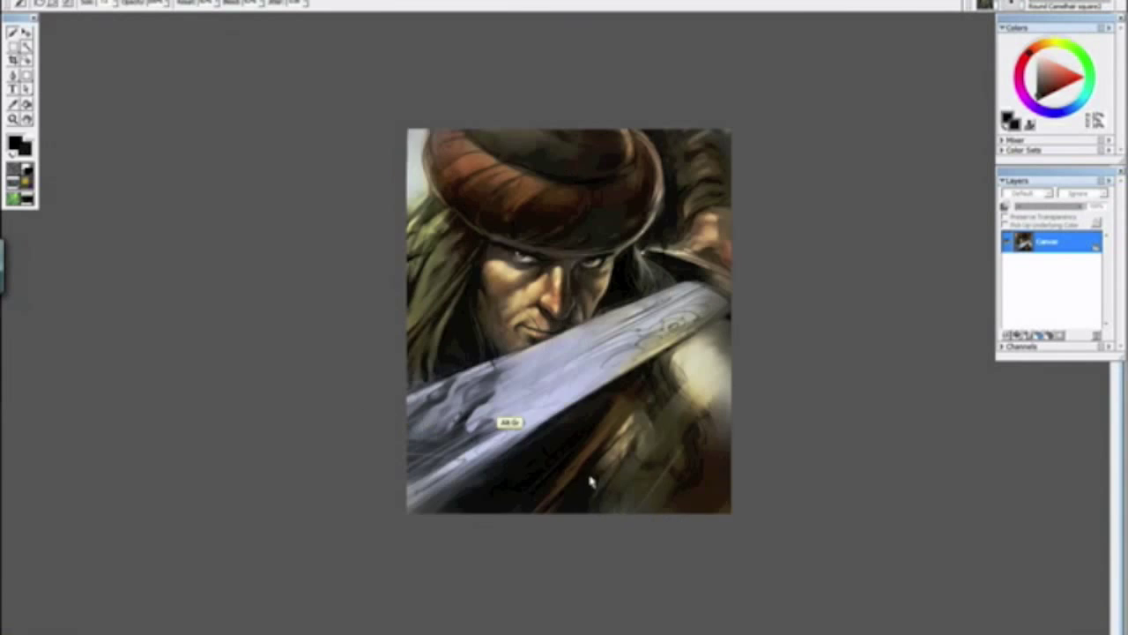
Step: Examine the lit cheek, jaw and mouth from close up and against the whole mirrored painting
{"action": "left_click_drag", "start_coordinate": [560, 415], "coordinate": [586, 453]}
{"action": "key", "text": "ctrl+plus"}
{"action": "key", "text": "ctrl+plus"}
{"action": "key", "text": "ctrl+plus"}
{"action": "key", "text": "ctrl+plus"}
{"action": "key", "text": "ctrl+plus"}
{"action": "left_click_drag", "start_coordinate": [451, 486], "coordinate": [488, 398]}
{"action": "left_click", "coordinate": [325, 263], "text": "alt"}
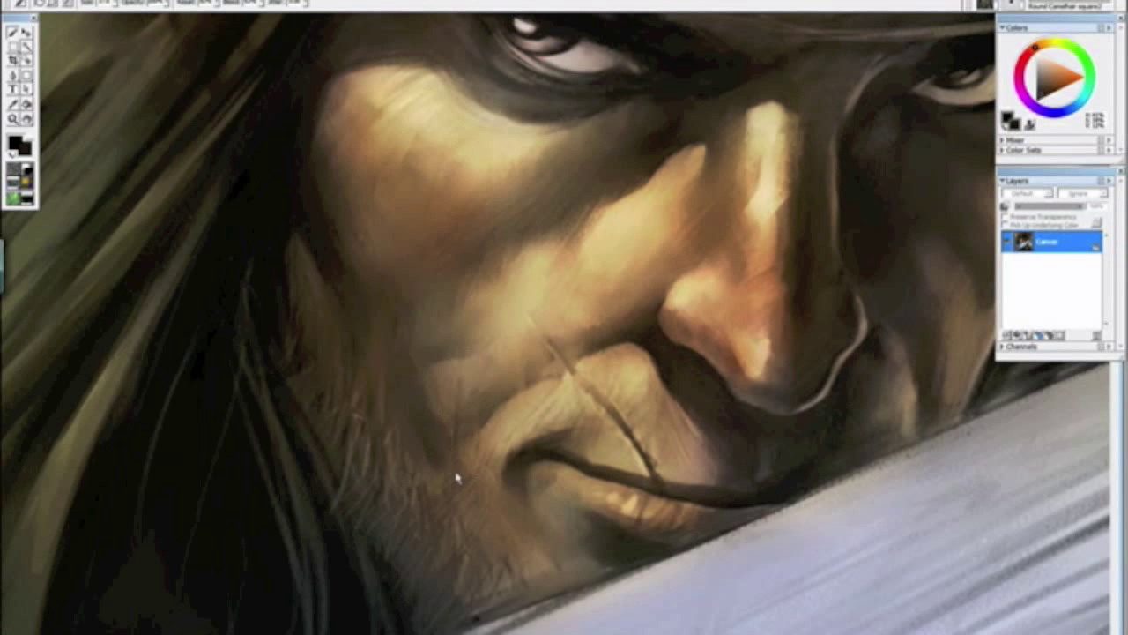
{"action": "key", "text": "ctrl+minus"}
{"action": "key", "text": "ctrl+minus"}
{"action": "key", "text": "ctrl+minus"}
{"action": "key", "text": "ctrl+minus"}
{"action": "key", "text": "ctrl+minus"}
{"action": "key", "text": "ctrl+minus"}
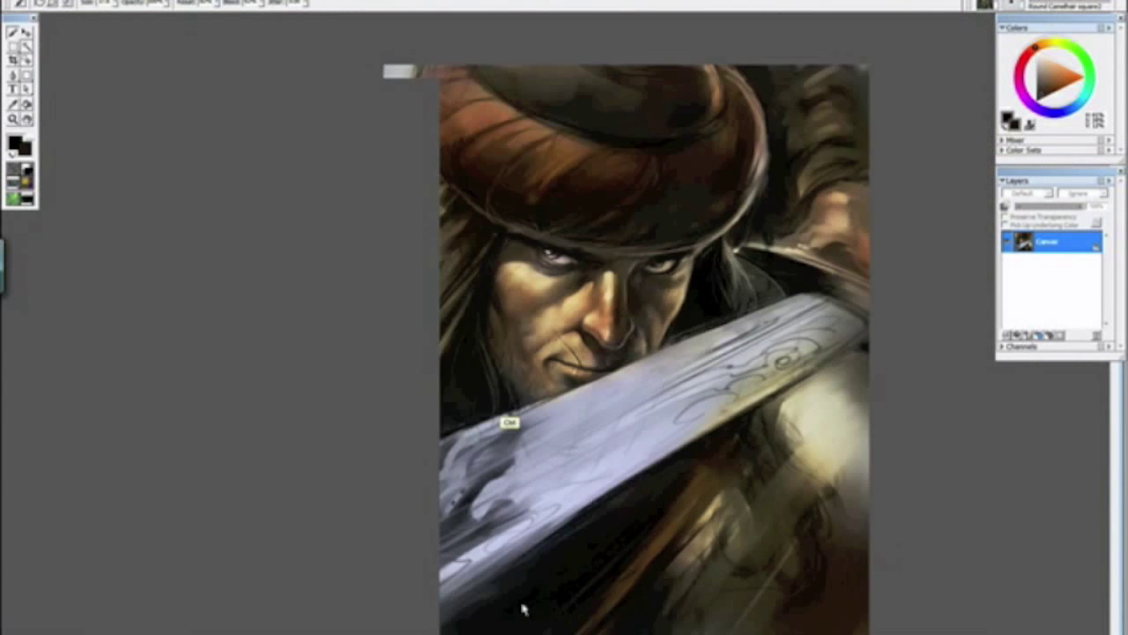
{"action": "key", "text": "ctrl+plus"}
{"action": "key", "text": "ctrl+plus"}
{"action": "key", "text": "ctrl+plus"}
{"action": "key", "text": "ctrl+plus"}
{"action": "key", "text": "ctrl+plus"}
{"action": "key", "text": "ctrl+plus"}
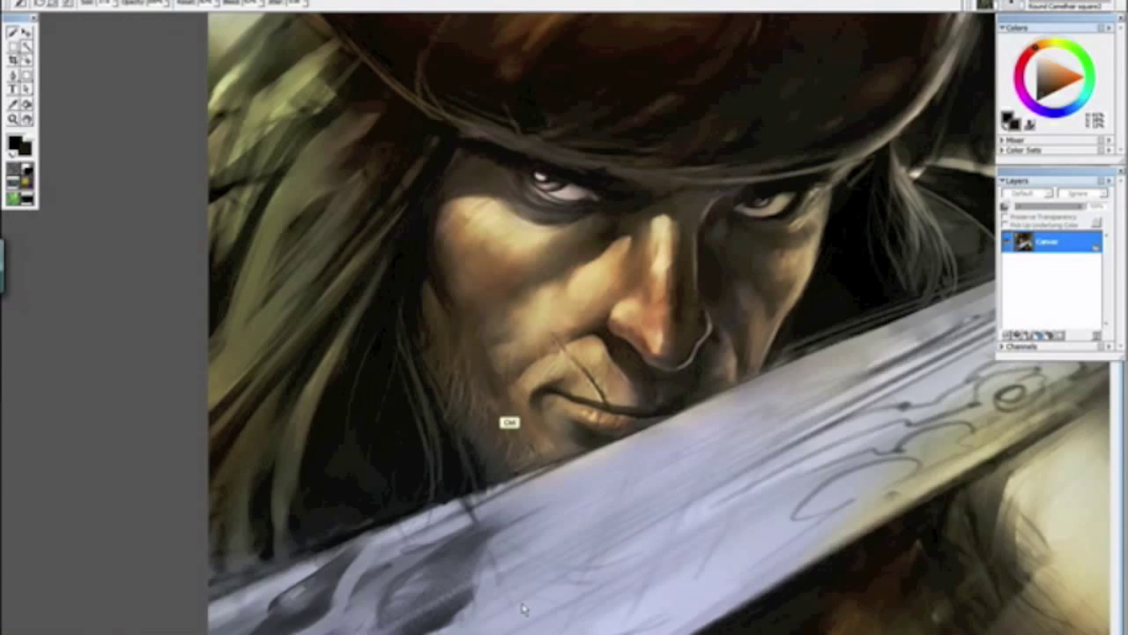
Step: Examine the whole pirate portrait at reduced size to judge its overall values
{"action": "key", "text": "ctrl+minus"}
{"action": "key", "text": "ctrl+minus"}
{"action": "key", "text": "ctrl+minus"}
{"action": "key", "text": "ctrl+minus"}
{"action": "key", "text": "ctrl+minus"}
{"action": "key", "text": "ctrl+minus"}
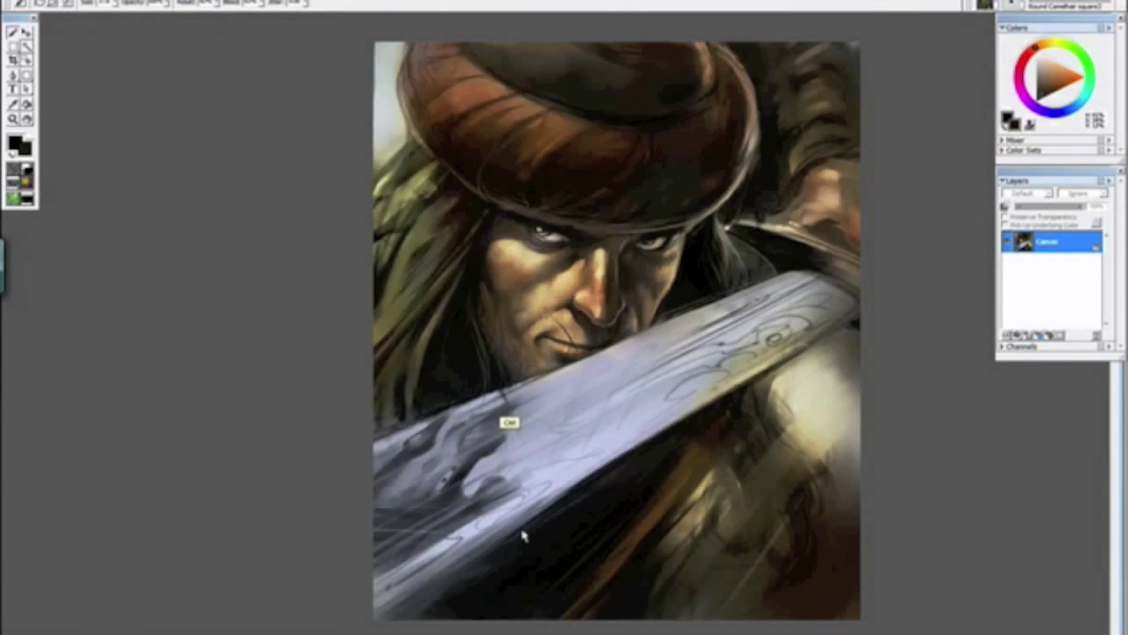
{"action": "key", "text": "ctrl+plus"}
{"action": "key", "text": "ctrl+plus"}
{"action": "key", "text": "ctrl+plus"}
{"action": "key", "text": "ctrl+plus"}
{"action": "key", "text": "ctrl+plus"}
{"action": "key", "text": "ctrl+plus"}
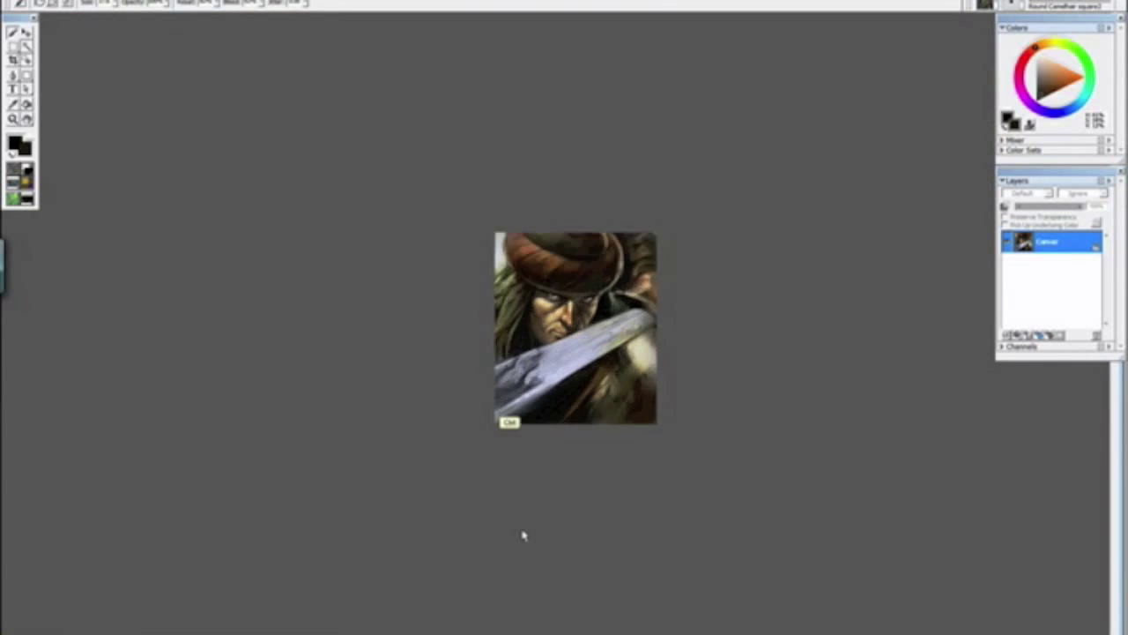
Step: Switch to the Variable Oil Pastel 20 brush and blend the shadow between the upper lip and cheek with a sampled dark brown
{"action": "key", "text": "ctrl+plus"}
{"action": "key", "text": "ctrl+plus"}
{"action": "key", "text": "ctrl+plus"}
{"action": "key", "text": "ctrl+plus"}
{"action": "key", "text": "ctrl+plus"}
{"action": "key", "text": "ctrl+plus"}
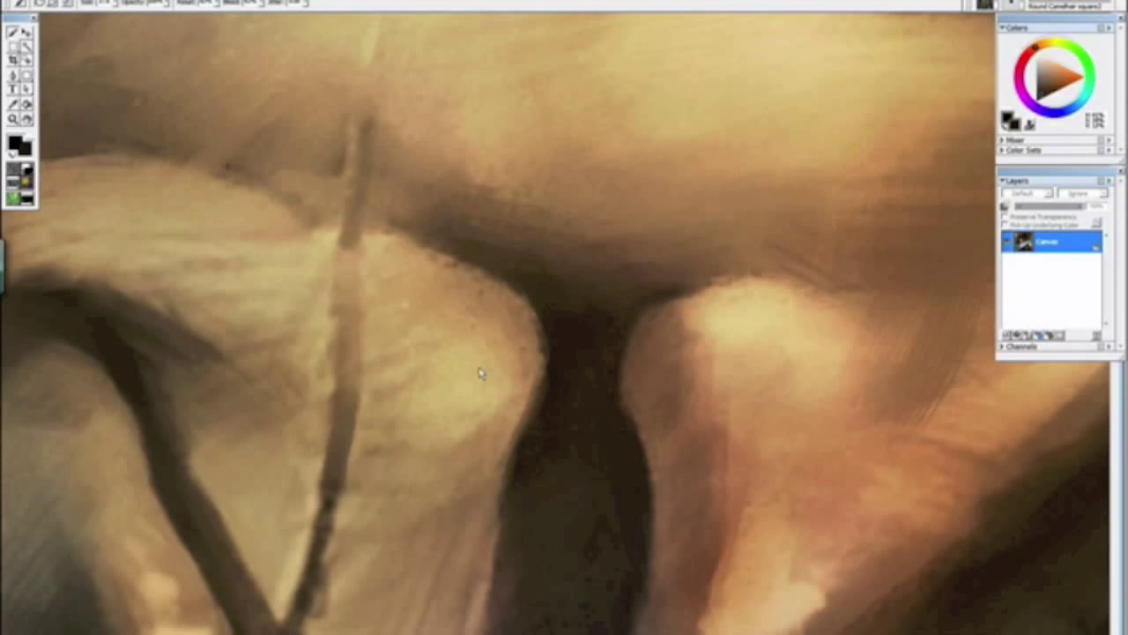
{"action": "left_click", "coordinate": [481, 374], "text": "alt"}
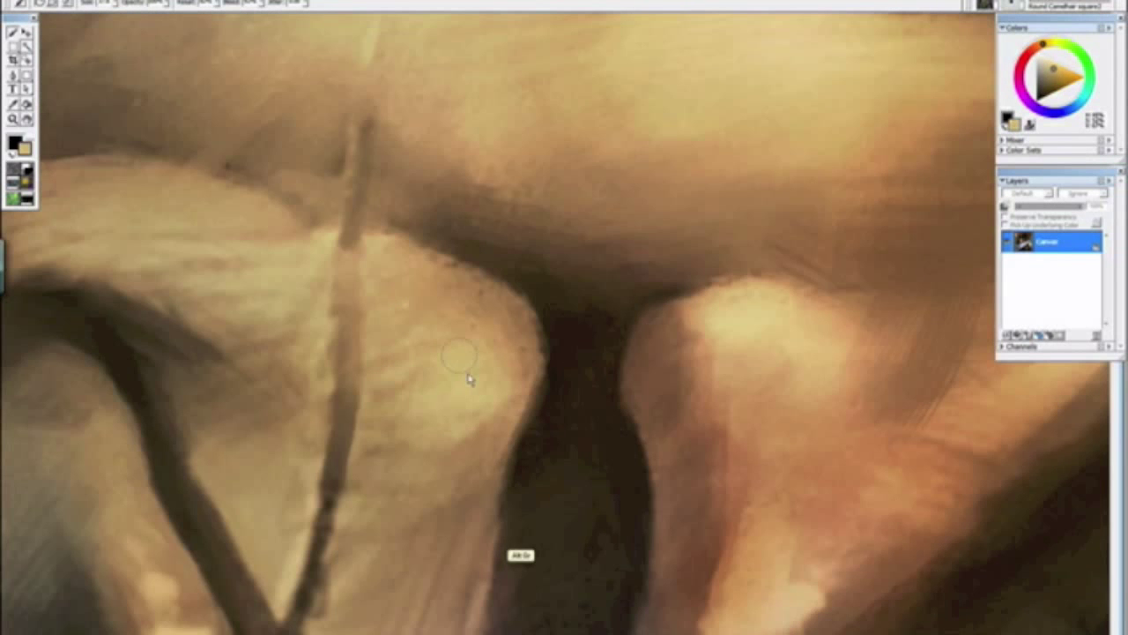
{"action": "left_click", "coordinate": [1013, 9]}
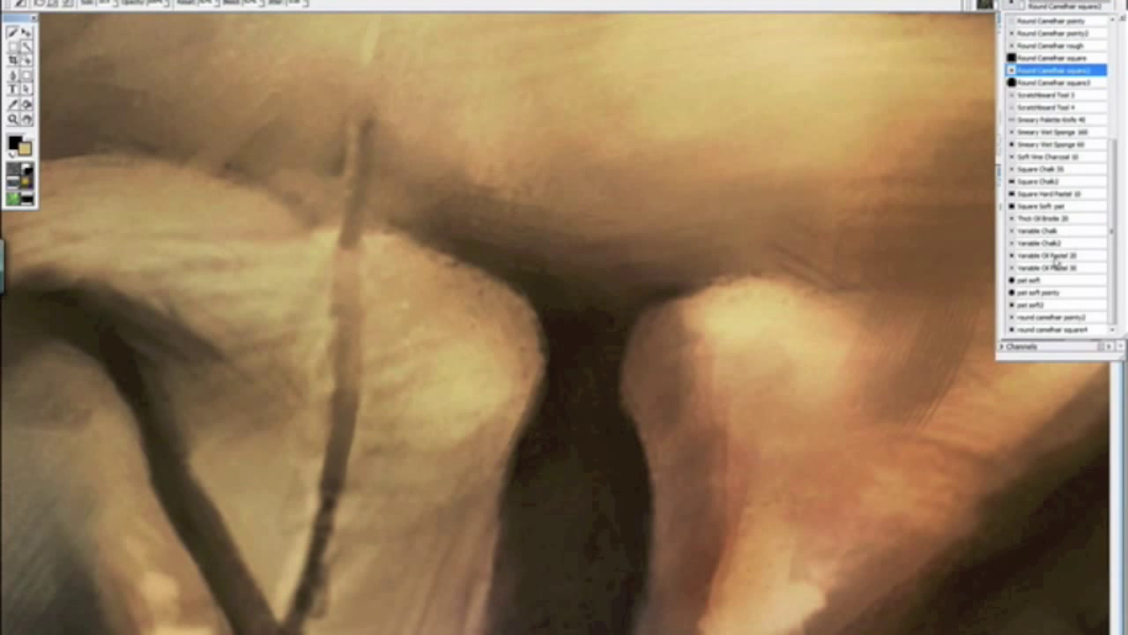
{"action": "left_click", "coordinate": [1052, 255]}
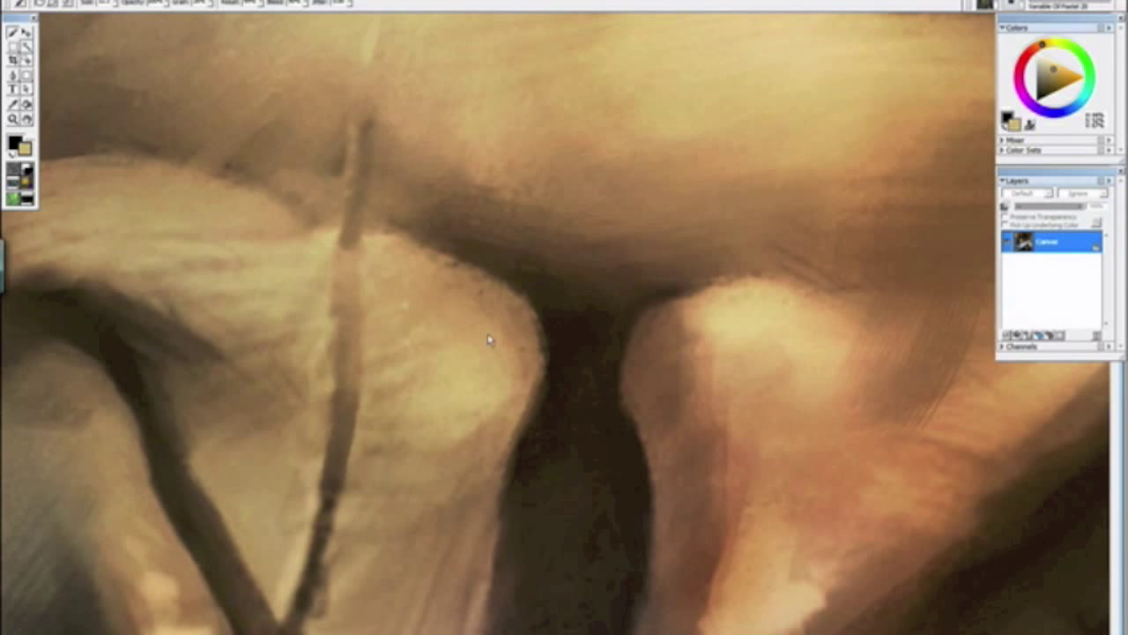
{"action": "left_click", "coordinate": [537, 280], "text": "alt"}
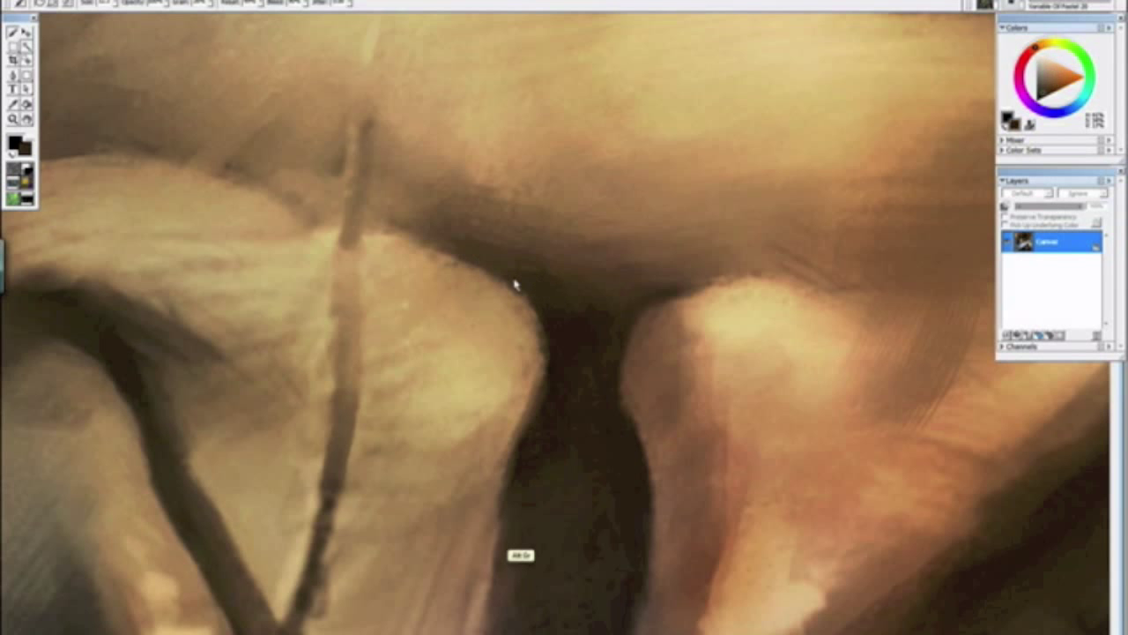
{"action": "mouse_move", "coordinate": [581, 309]}
{"action": "left_mouse_down"}
{"action": "mouse_move", "coordinate": [491, 204]}
{"action": "mouse_move", "coordinate": [583, 266]}
{"action": "mouse_move", "coordinate": [555, 210]}
{"action": "mouse_move", "coordinate": [577, 207]}
{"action": "mouse_move", "coordinate": [637, 250]}
{"action": "left_mouse_up"}
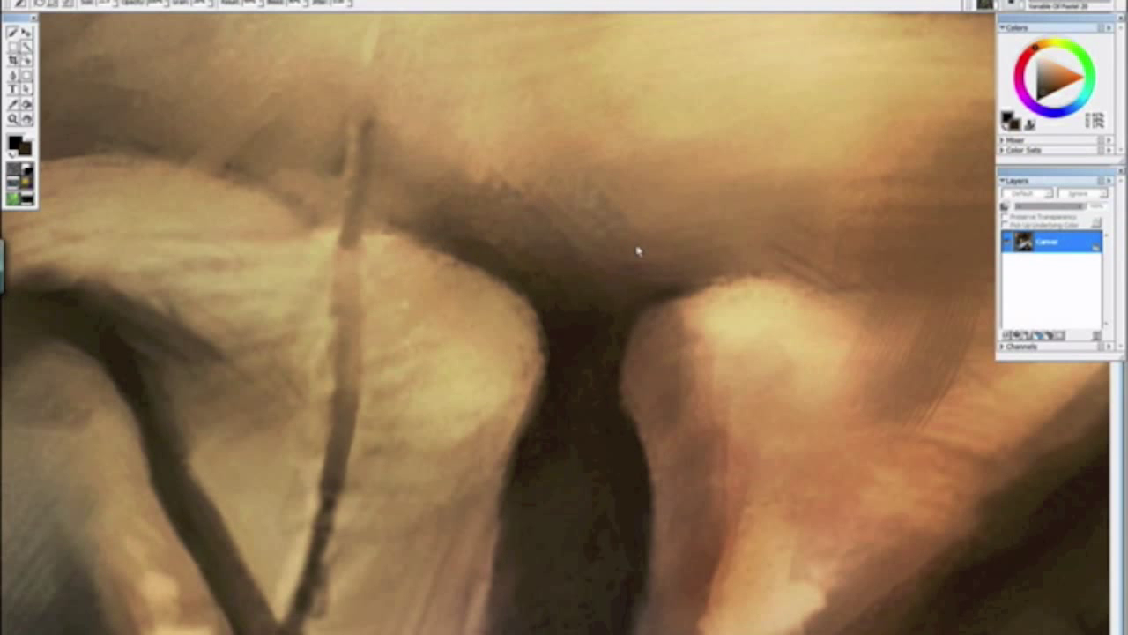
Step: Return the rotated canvas to upright and check the overall composition from a distance
{"action": "key", "text": "ctrl+minus"}
{"action": "key", "text": "ctrl+minus"}
{"action": "key", "text": "ctrl+minus"}
{"action": "key", "text": "ctrl+minus"}
{"action": "key", "text": "ctrl+minus"}
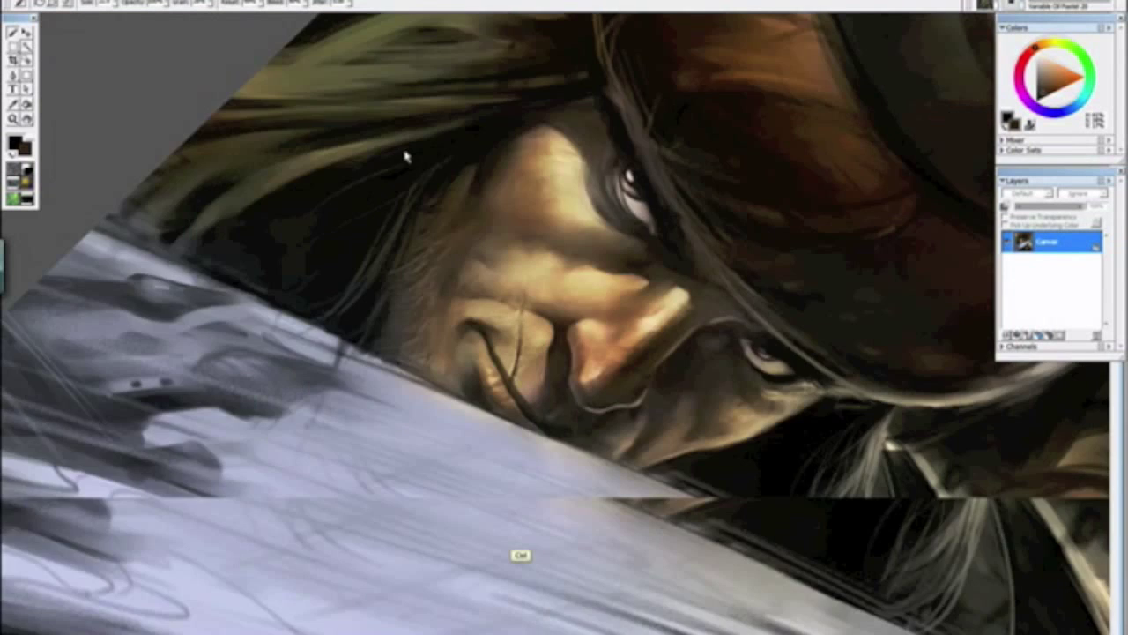
{"action": "mouse_move", "coordinate": [366, 196]}
{"action": "left_mouse_down"}
{"action": "mouse_move", "coordinate": [436, 357]}
{"action": "mouse_move", "coordinate": [591, 465]}
{"action": "left_mouse_up"}
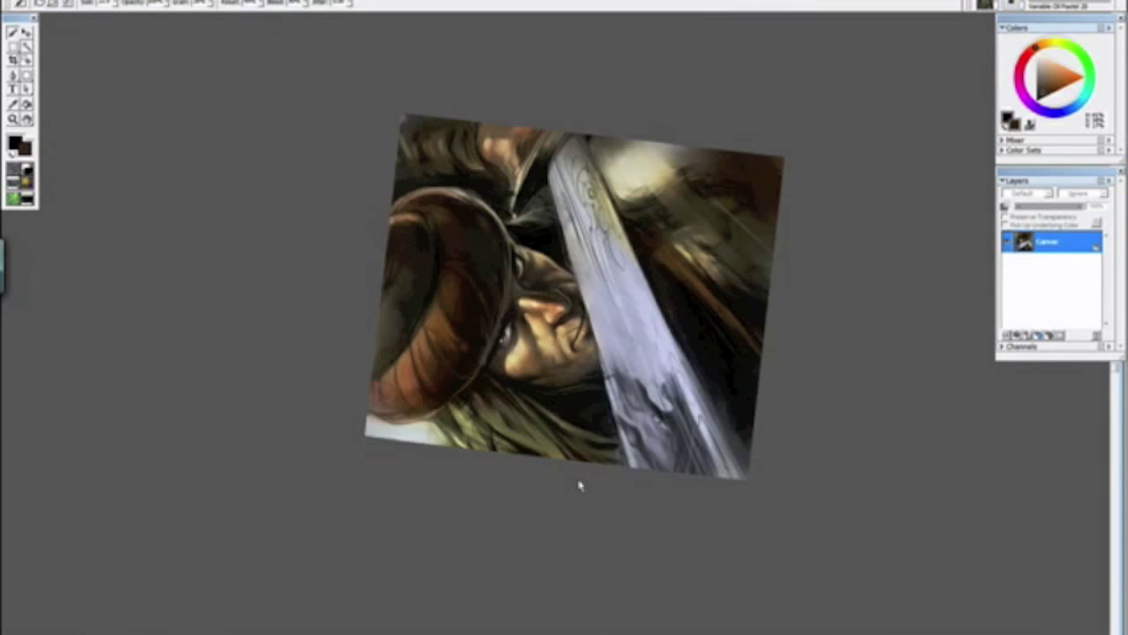
{"action": "left_click", "coordinate": [580, 485]}
{"action": "key", "text": "ctrl+minus"}
{"action": "key", "text": "ctrl+minus"}
{"action": "key", "text": "ctrl+minus"}
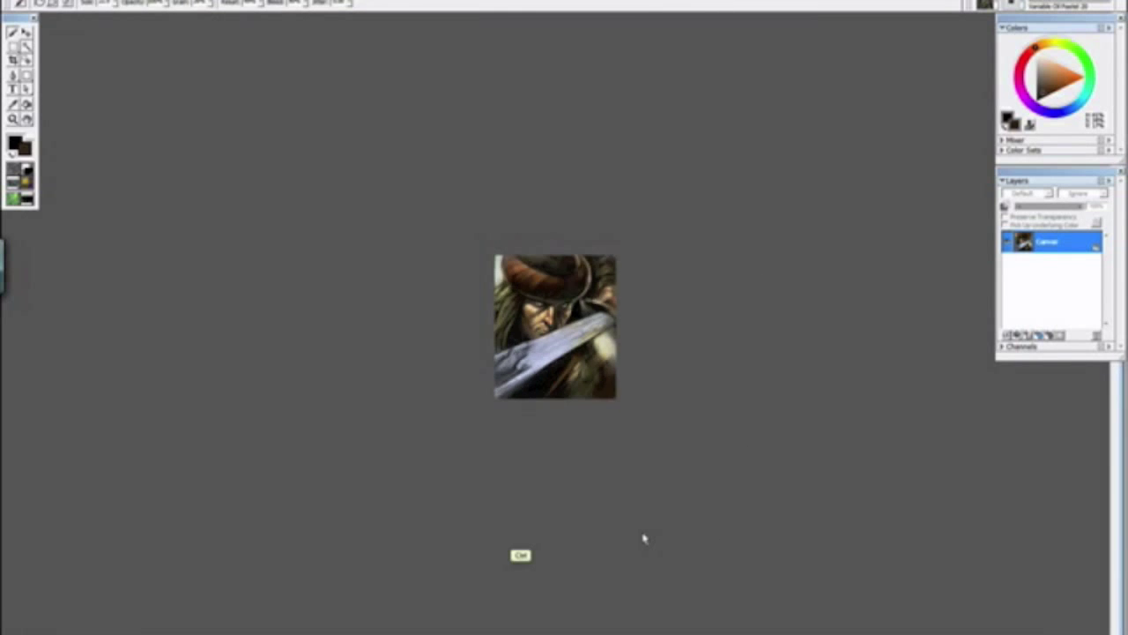
Step: Sample the dark shadow colour along the outer edge of the lit cheek
{"action": "key", "text": "ctrl+plus"}
{"action": "key", "text": "ctrl+plus"}
{"action": "key", "text": "ctrl+plus"}
{"action": "key", "text": "ctrl+plus"}
{"action": "key", "text": "ctrl+plus"}
{"action": "key", "text": "ctrl+plus"}
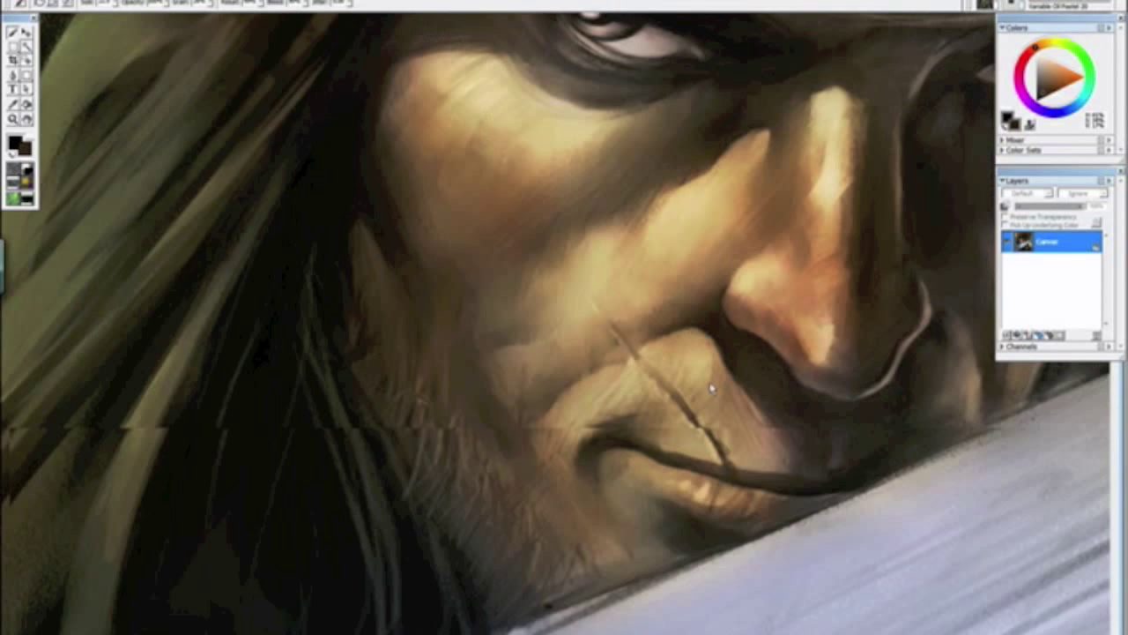
{"action": "key", "text": "ctrl+minus"}
{"action": "key", "text": "ctrl+plus"}
{"action": "left_click", "coordinate": [438, 172], "text": "alt"}
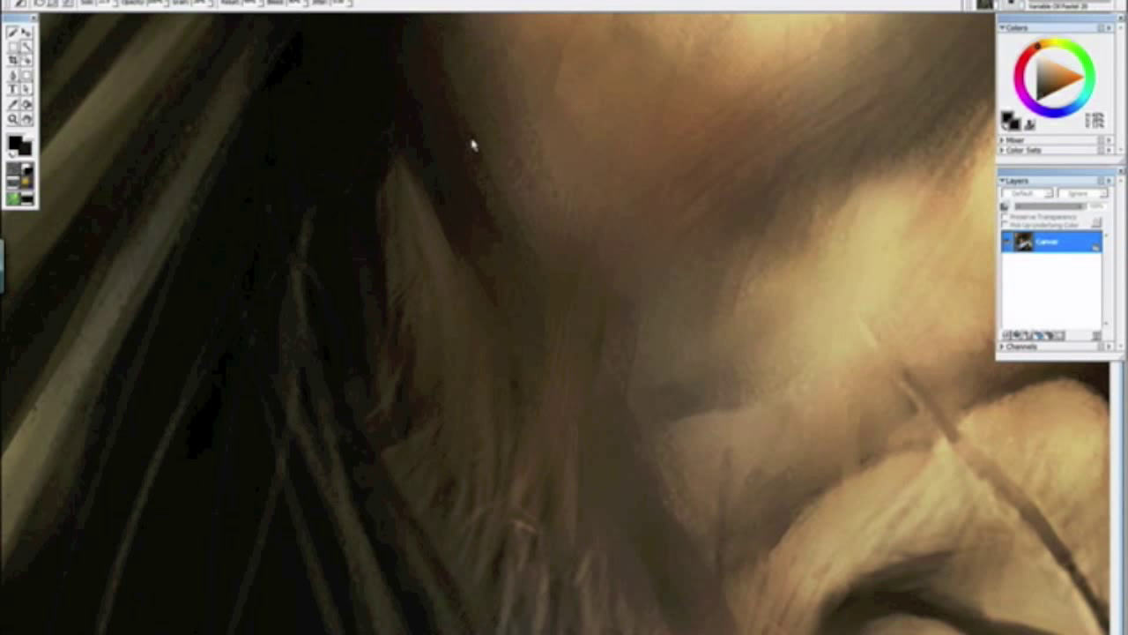
Step: Darken the hair strands beside the lit cheek using the Variable Oil Pastel 30 brush
{"action": "key", "text": "ctrl+minus"}
{"action": "key", "text": "ctrl+minus"}
{"action": "key", "text": "ctrl+minus"}
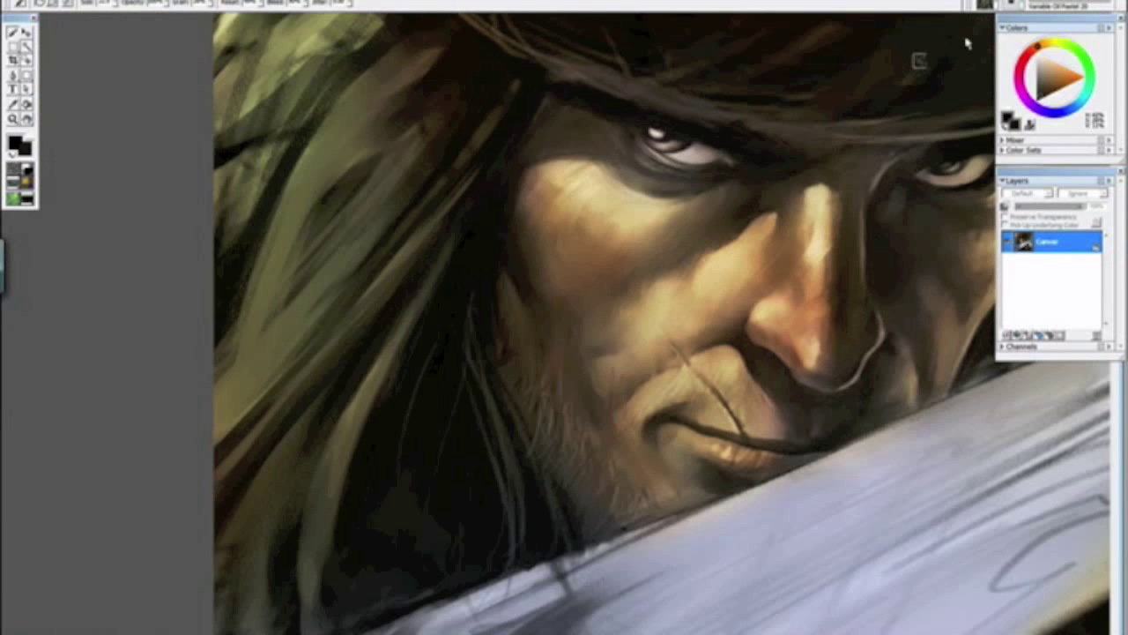
{"action": "left_click", "coordinate": [1019, 6]}
{"action": "left_click", "coordinate": [1045, 255]}
{"action": "left_click_drag", "start_coordinate": [505, 243], "coordinate": [525, 272]}
{"action": "key", "text": "ctrl"}
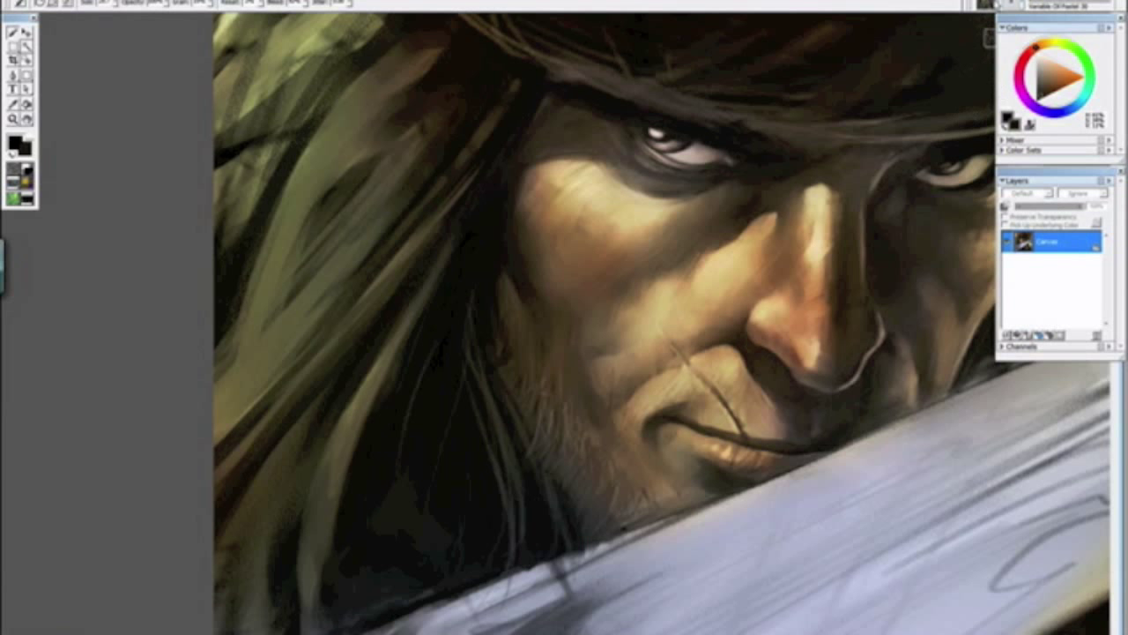
Step: Switch to the Variable Oil Pastel 20 brush and check the whole painting at reduced size
{"action": "left_click", "coordinate": [1049, 6]}
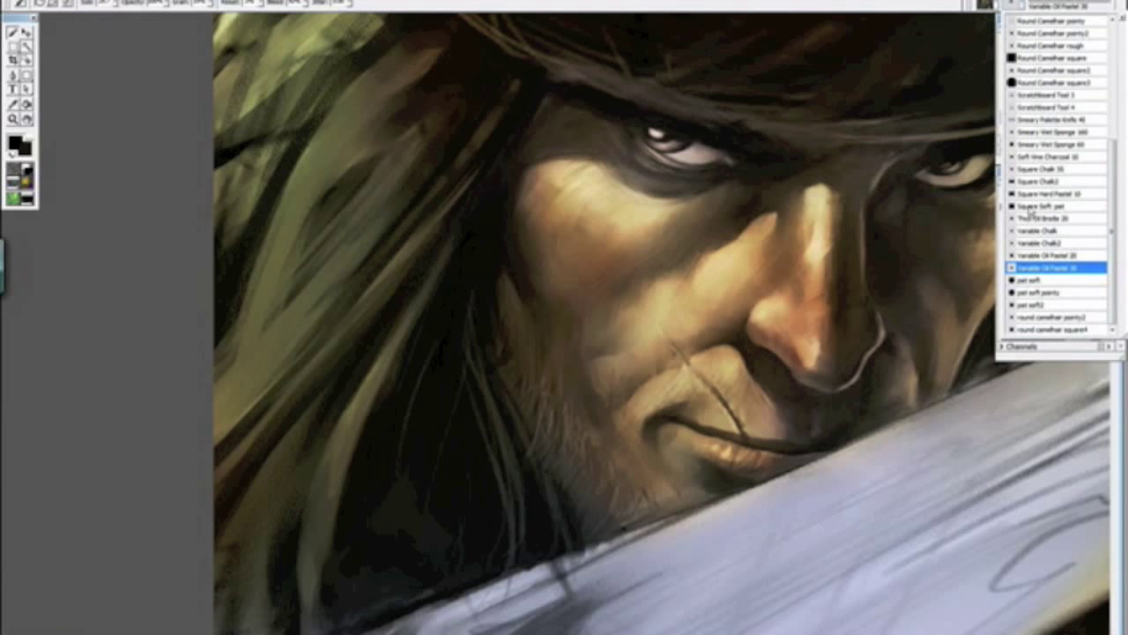
{"action": "left_click", "coordinate": [1026, 257]}
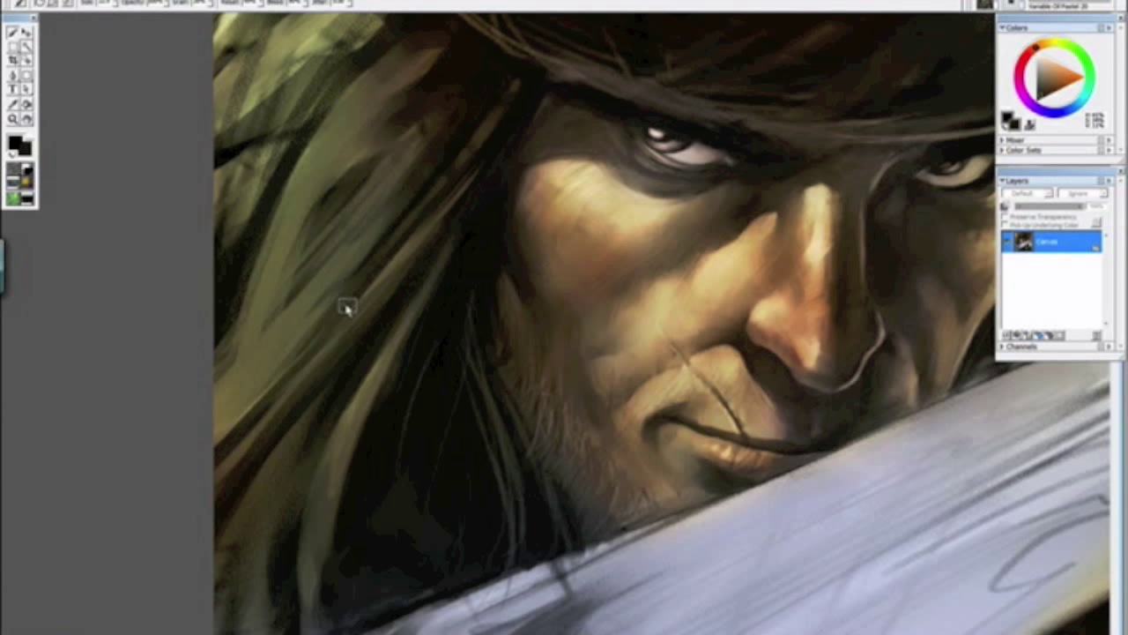
{"action": "key", "text": "ctrl+minus"}
{"action": "key", "text": "ctrl+minus"}
{"action": "key", "text": "ctrl+minus"}
{"action": "key", "text": "ctrl+minus"}
{"action": "key", "text": "ctrl+minus"}
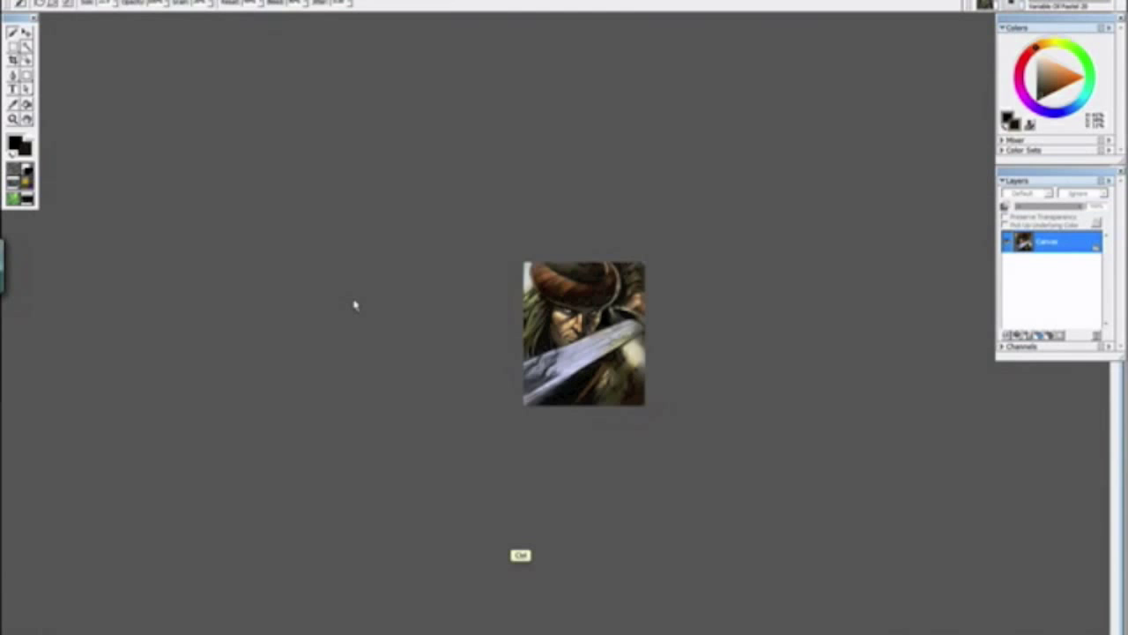
{"action": "key", "text": "ctrl+plus"}
{"action": "key", "text": "ctrl+plus"}
{"action": "key", "text": "ctrl+plus"}
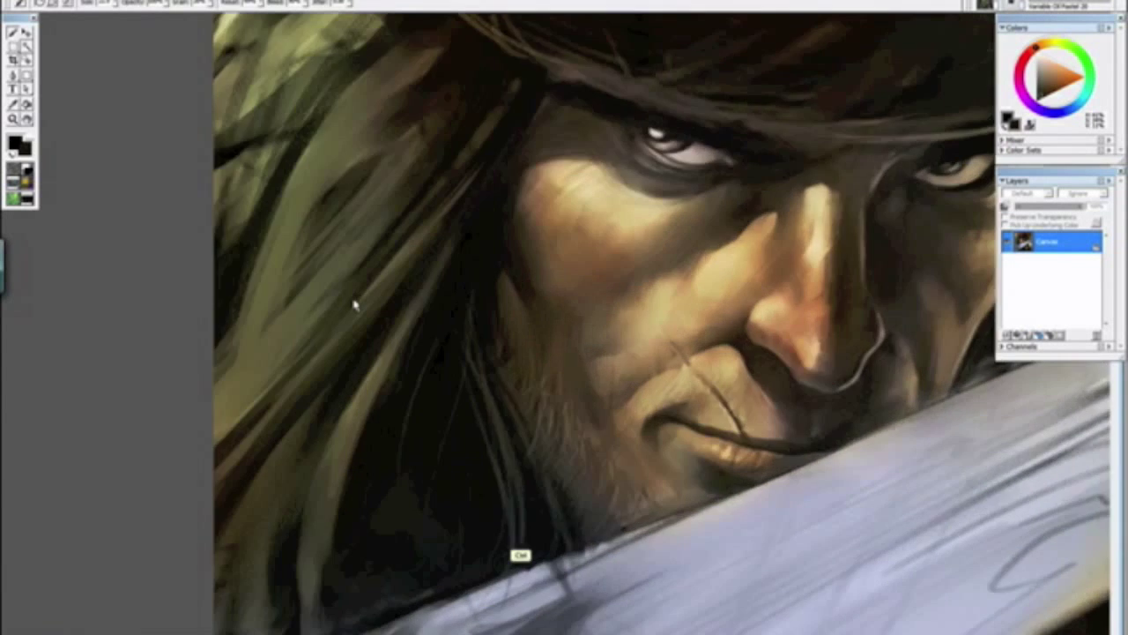
Step: Deepen the shadow on the jaw and sideburn beside the stubble, sampling a brown from that area
{"action": "key", "text": "ctrl+plus"}
{"action": "key", "text": "ctrl+plus"}
{"action": "left_click_drag", "start_coordinate": [408, 378], "coordinate": [407, 403]}
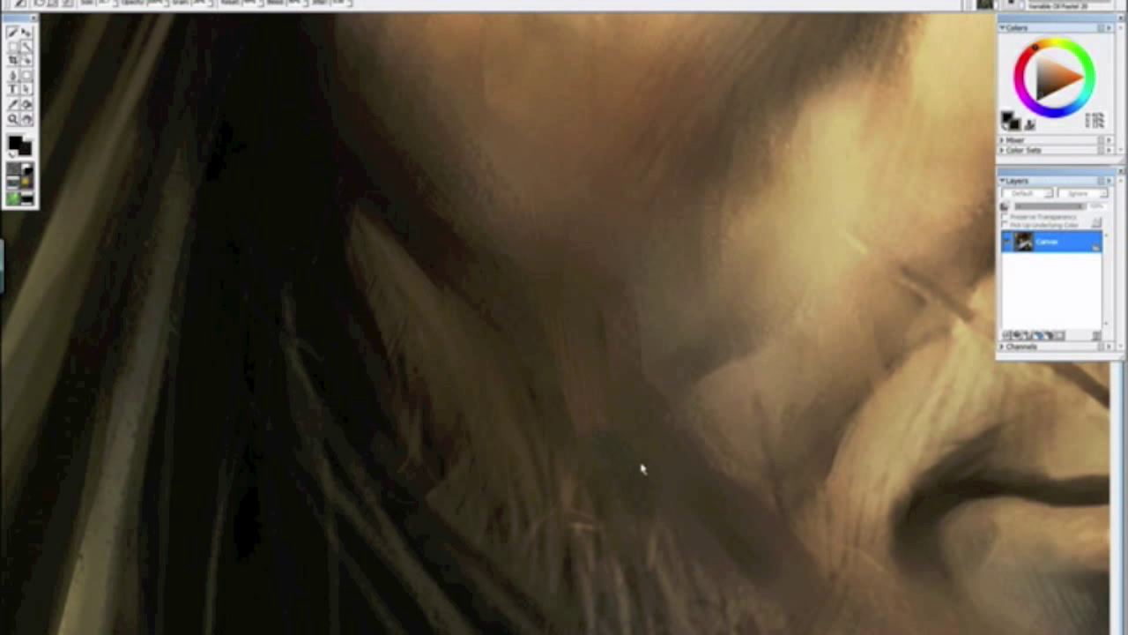
{"action": "left_click", "coordinate": [593, 490], "text": "alt"}
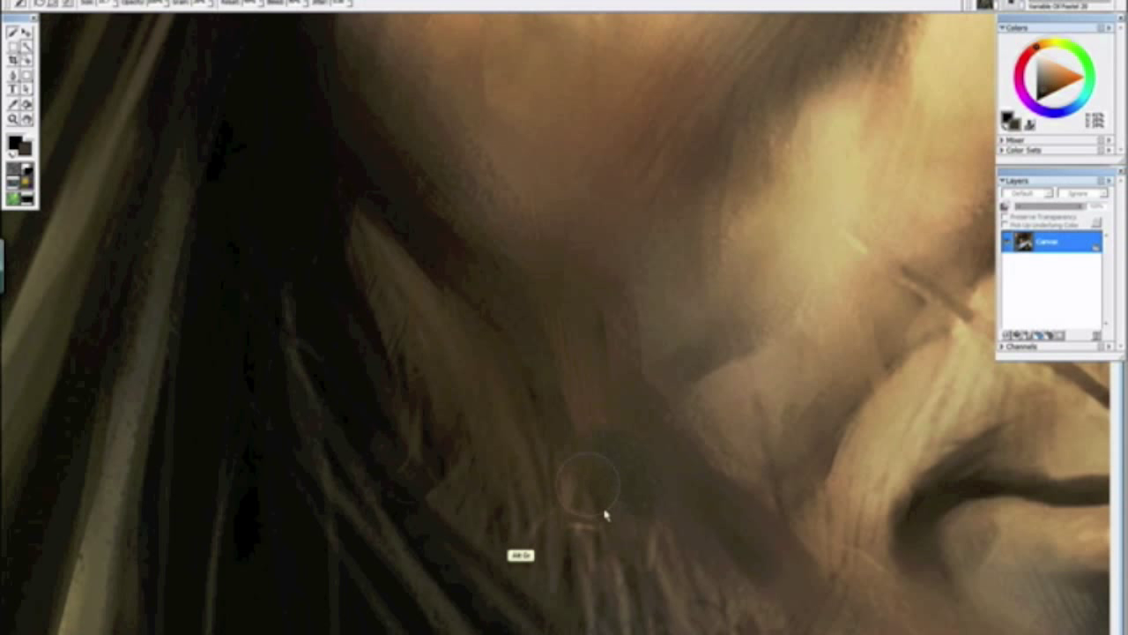
Step: Straighten the tilted canvas and examine how the jaw shading reads in the full portrait
{"action": "key", "text": "ctrl+minus"}
{"action": "key", "text": "ctrl+minus"}
{"action": "key", "text": "ctrl+minus"}
{"action": "key", "text": "ctrl+minus"}
{"action": "key", "text": "ctrl+minus"}
{"action": "key", "text": "ctrl+minus"}
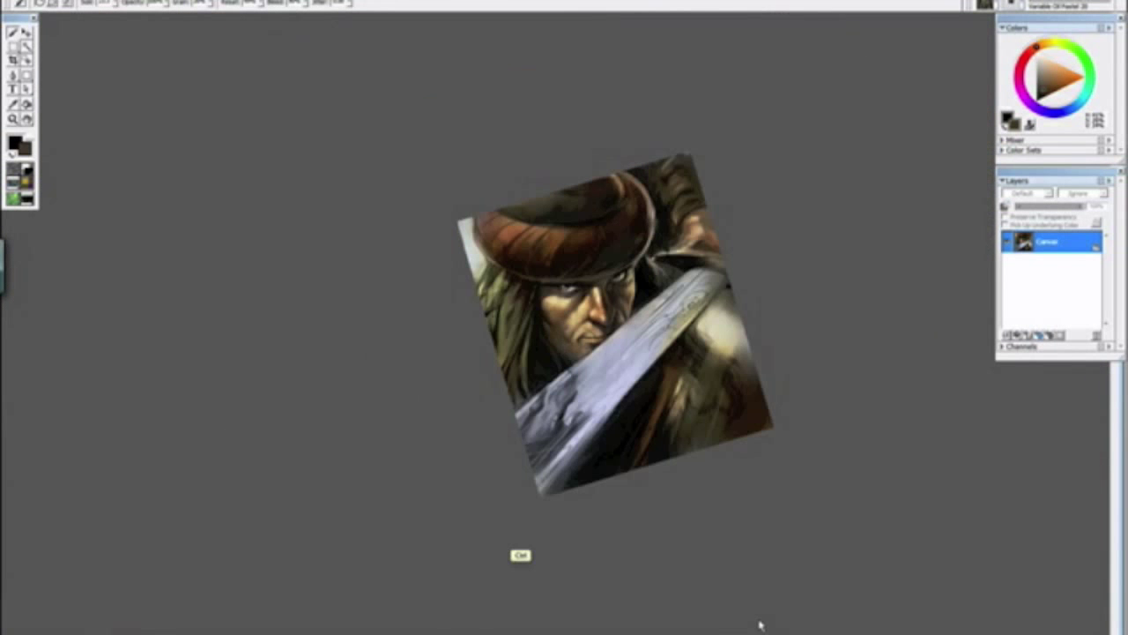
{"action": "mouse_move", "coordinate": [476, 441]}
{"action": "left_mouse_down"}
{"action": "mouse_move", "coordinate": [360, 297]}
{"action": "mouse_move", "coordinate": [332, 293]}
{"action": "left_mouse_up"}
{"action": "left_click", "coordinate": [360, 296]}
{"action": "key", "text": "ctrl+minus"}
Step: Blend the shading on the nose's bridge and tip with skin tones sampled from the nose
{"action": "key", "text": "ctrl+plus"}
{"action": "key", "text": "ctrl+plus"}
{"action": "key", "text": "ctrl+plus"}
{"action": "key", "text": "ctrl+plus"}
{"action": "key", "text": "ctrl+plus"}
{"action": "key", "text": "ctrl+plus"}
{"action": "key", "text": "ctrl+plus"}
{"action": "key", "text": "ctrl+plus"}
{"action": "key", "text": "ctrl+plus"}
{"action": "key", "text": "ctrl+plus"}
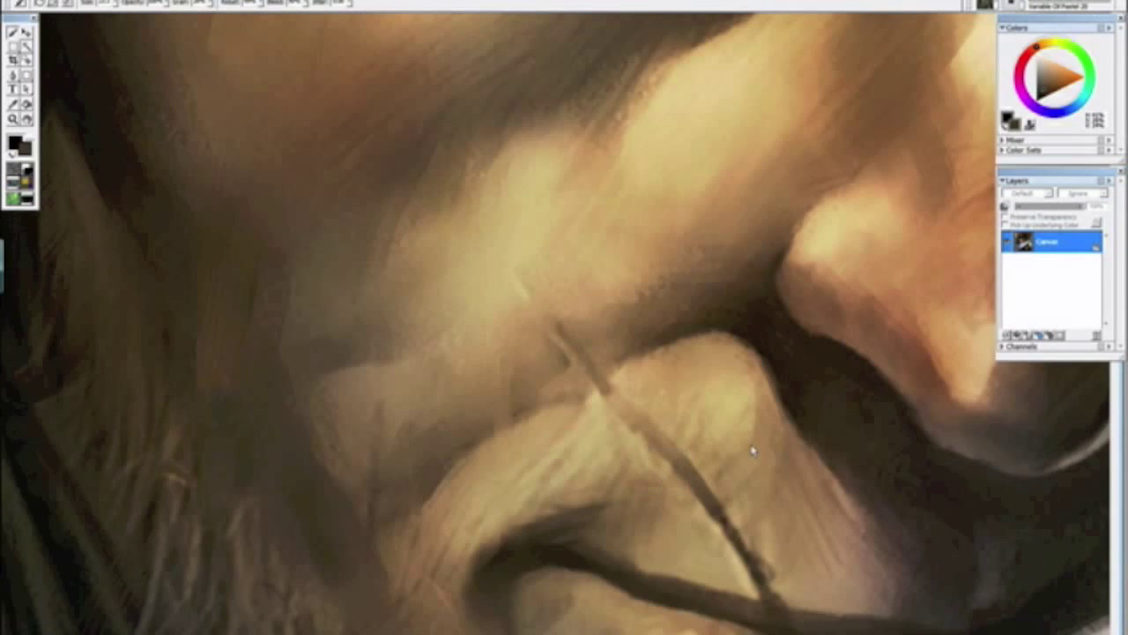
{"action": "left_click_drag", "start_coordinate": [753, 450], "coordinate": [368, 567]}
{"action": "left_click", "coordinate": [478, 267], "text": "alt"}
{"action": "mouse_move", "coordinate": [471, 298]}
{"action": "left_mouse_down"}
{"action": "mouse_move", "coordinate": [479, 287]}
{"action": "mouse_move", "coordinate": [483, 308]}
{"action": "mouse_move", "coordinate": [464, 321]}
{"action": "left_mouse_up"}
{"action": "left_click", "coordinate": [481, 303], "text": "alt"}
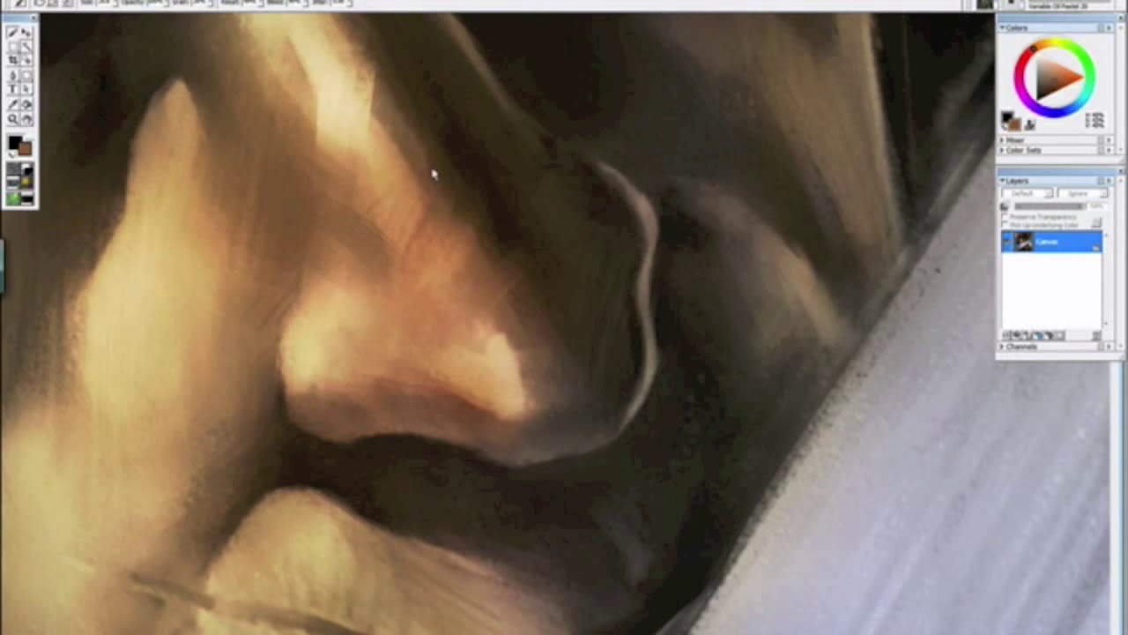
{"action": "left_click_drag", "start_coordinate": [511, 507], "coordinate": [376, 415]}
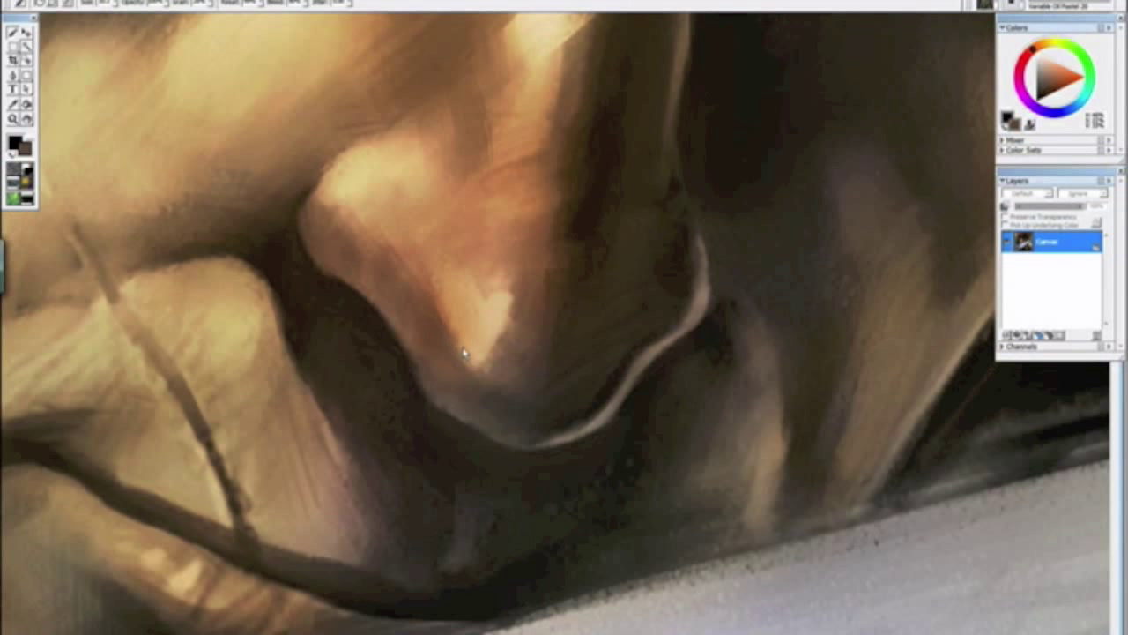
Step: Straighten the tilted canvas and review the nose shading within the full portrait
{"action": "key", "text": "ctrl+minus"}
{"action": "key", "text": "ctrl+minus"}
{"action": "key", "text": "ctrl+minus"}
{"action": "key", "text": "ctrl+minus"}
{"action": "key", "text": "ctrl+minus"}
{"action": "key", "text": "ctrl+minus"}
{"action": "key", "text": "ctrl+minus"}
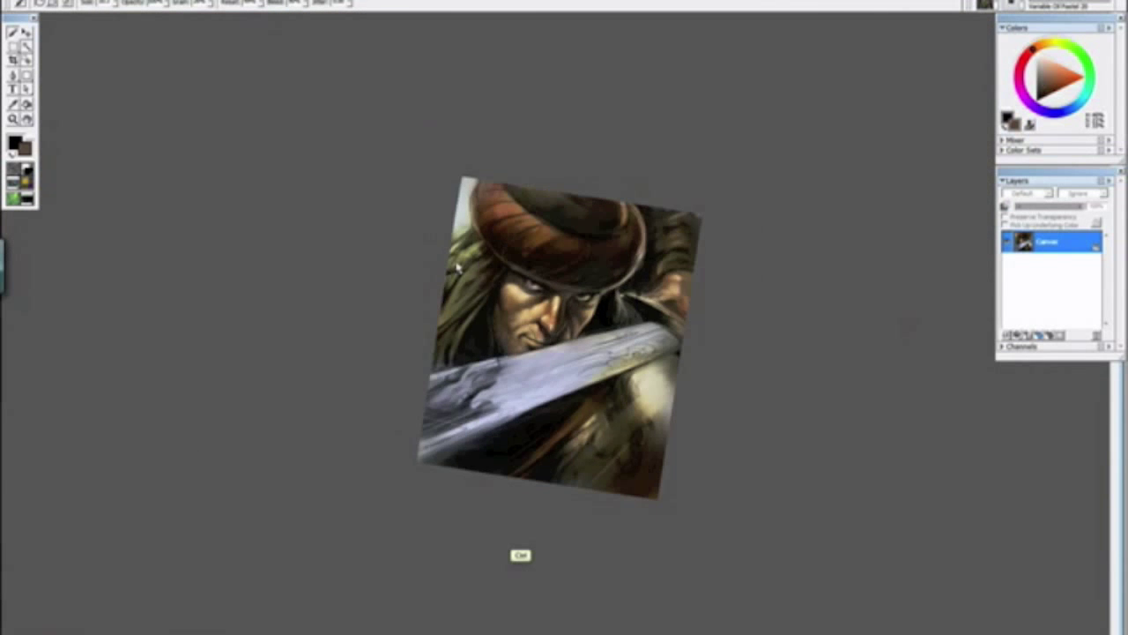
{"action": "left_click_drag", "start_coordinate": [418, 239], "coordinate": [578, 459]}
{"action": "left_click", "coordinate": [576, 469], "text": "alt"}
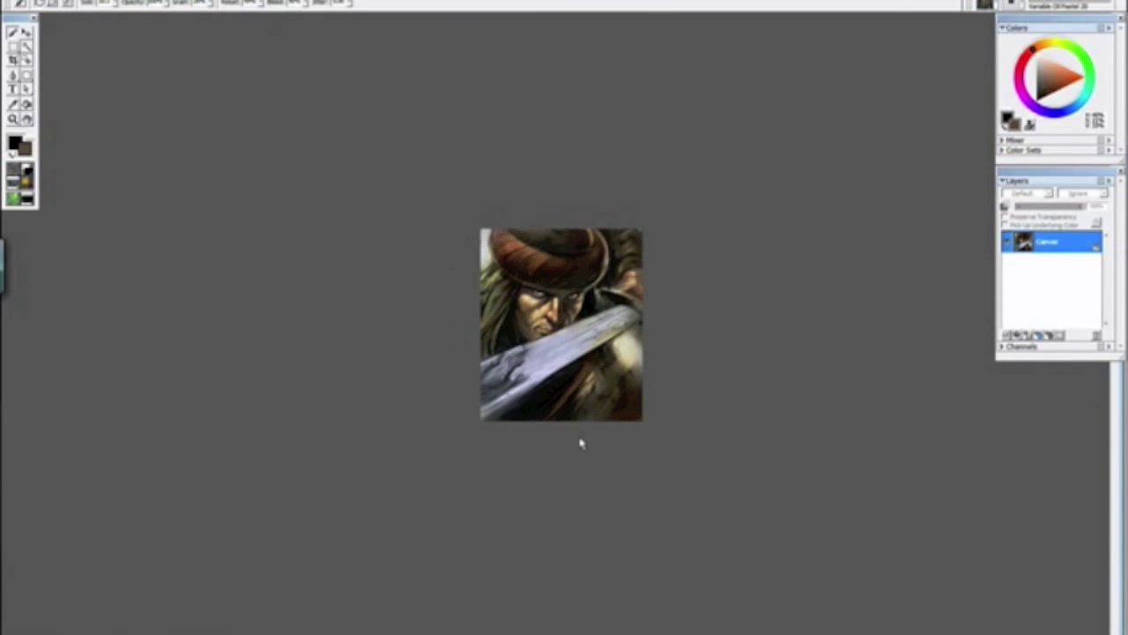
Step: Examine the dark area between the nose, mouth and sword edge up close and within the whole face
{"action": "key", "text": "ctrl+plus"}
{"action": "key", "text": "ctrl+plus"}
{"action": "key", "text": "ctrl+plus"}
{"action": "key", "text": "ctrl+plus"}
{"action": "key", "text": "ctrl+plus"}
{"action": "key", "text": "ctrl+plus"}
{"action": "key", "text": "ctrl+plus"}
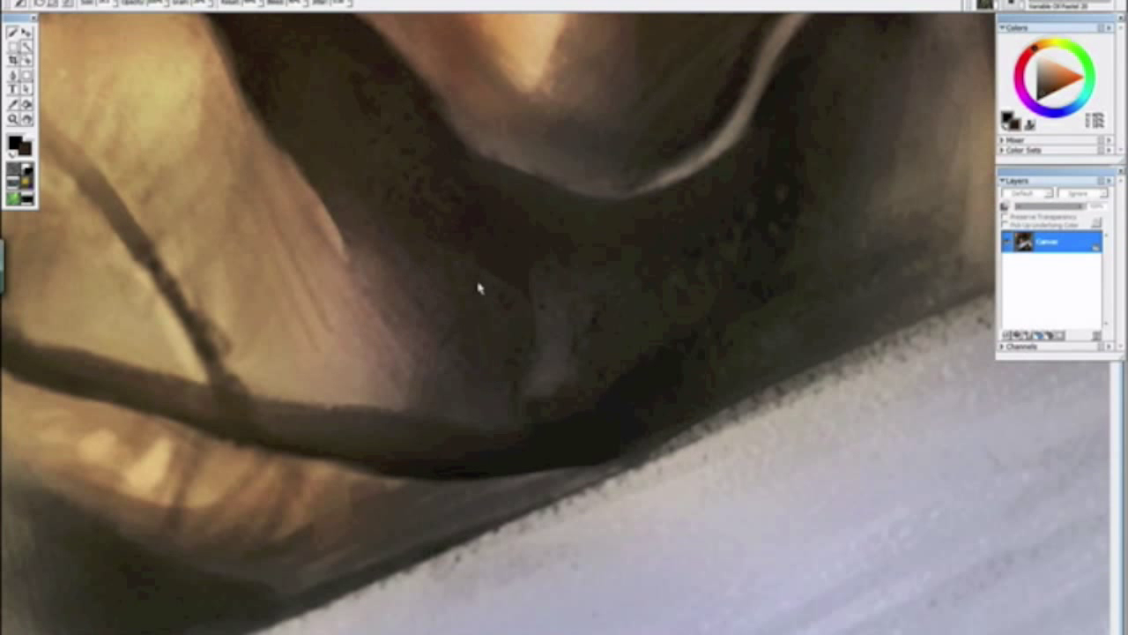
{"action": "scroll", "coordinate": [479, 287], "scroll_direction": "down", "scroll_amount": 10}
{"action": "scroll", "coordinate": [528, 332], "scroll_direction": "down", "scroll_amount": 1}
{"action": "scroll", "coordinate": [529, 332], "scroll_direction": "up", "scroll_amount": 8}
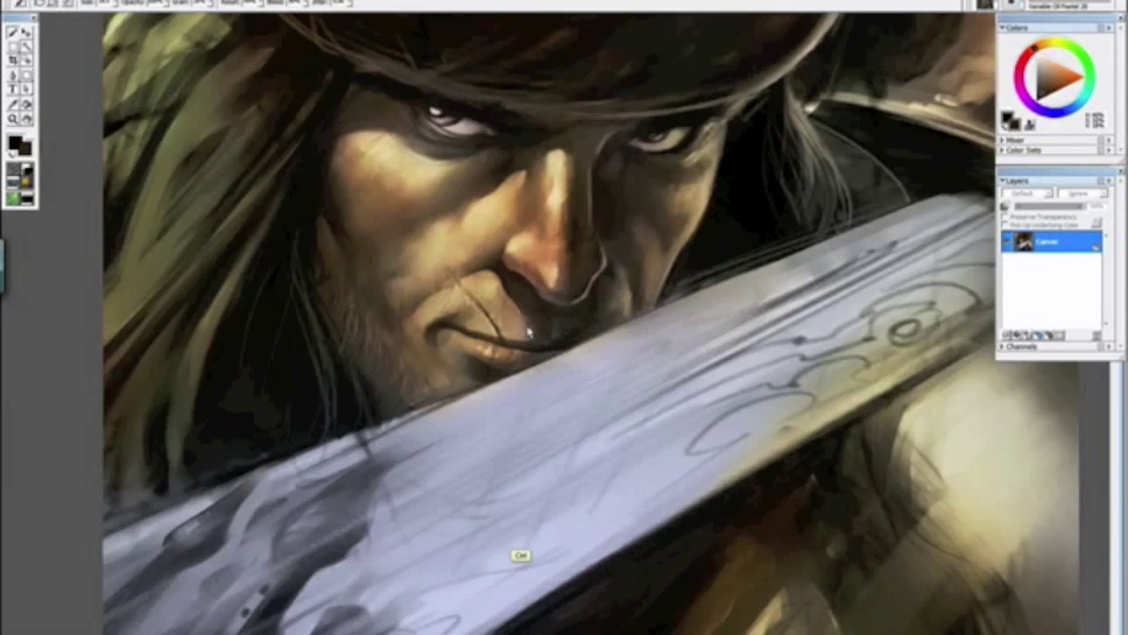
Step: Refine the edge of the shaded far cheek against the dark background with a sampled near-black
{"action": "scroll", "coordinate": [529, 331], "scroll_direction": "up", "scroll_amount": 2}
{"action": "left_click_drag", "start_coordinate": [538, 361], "coordinate": [422, 591]}
{"action": "left_click_drag", "start_coordinate": [443, 504], "coordinate": [543, 472]}
{"action": "scroll", "coordinate": [567, 410], "scroll_direction": "up", "scroll_amount": 3}
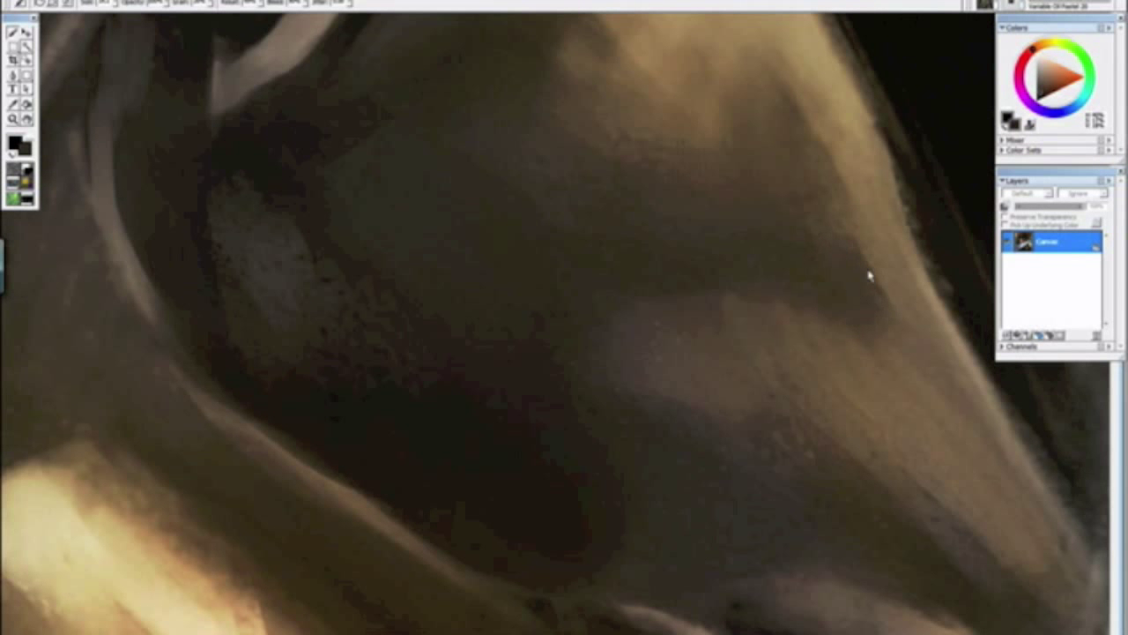
{"action": "left_click_drag", "start_coordinate": [905, 277], "coordinate": [719, 403]}
{"action": "left_click", "coordinate": [790, 346], "text": "alt"}
{"action": "mouse_move", "coordinate": [788, 348]}
{"action": "left_mouse_down"}
{"action": "mouse_move", "coordinate": [738, 229]}
{"action": "mouse_move", "coordinate": [748, 279]}
{"action": "left_mouse_up"}
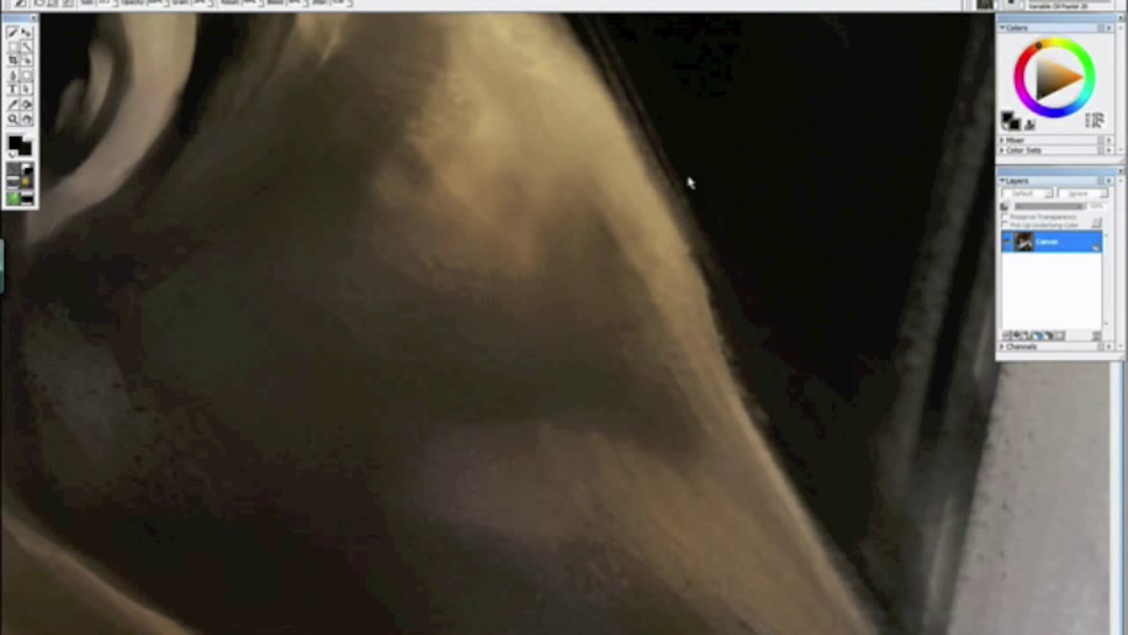
Step: Straighten the tilted canvas and examine the far cheek's edge in the full portrait and up close
{"action": "key", "text": "ctrl+minus"}
{"action": "key", "text": "ctrl+minus"}
{"action": "key", "text": "ctrl+minus"}
{"action": "key", "text": "ctrl+minus"}
{"action": "key", "text": "ctrl+minus"}
{"action": "key", "text": "ctrl+minus"}
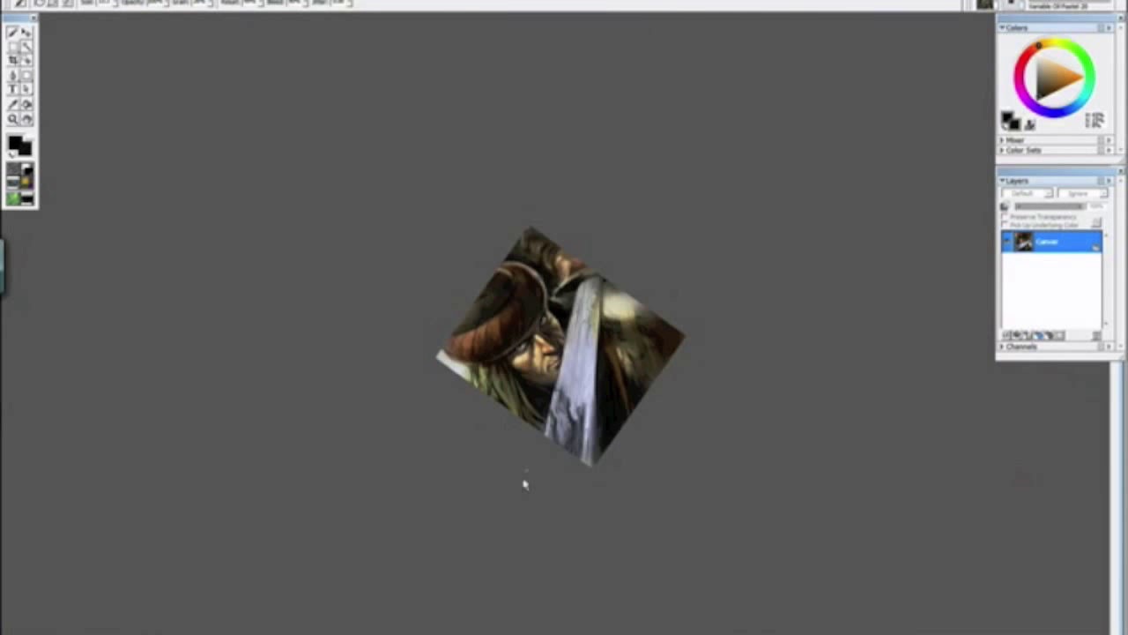
{"action": "left_click_drag", "start_coordinate": [522, 480], "coordinate": [383, 334]}
{"action": "left_click", "coordinate": [383, 334], "text": "alt"}
{"action": "left_click_drag", "start_coordinate": [417, 367], "coordinate": [430, 309]}
{"action": "key", "text": "ctrl+minus"}
{"action": "key", "text": "ctrl+minus"}
{"action": "key", "text": "ctrl+plus"}
{"action": "key", "text": "ctrl+plus"}
{"action": "key", "text": "ctrl+plus"}
{"action": "key", "text": "ctrl+plus"}
{"action": "key", "text": "ctrl+plus"}
{"action": "key", "text": "ctrl+plus"}
{"action": "key", "text": "ctrl+plus"}
Step: Flip the entire canvas horizontally
{"action": "key", "text": "ctrl+minus"}
{"action": "key", "text": "ctrl+minus"}
{"action": "key", "text": "ctrl+minus"}
{"action": "key", "text": "ctrl+minus"}
{"action": "key", "text": "ctrl+minus"}
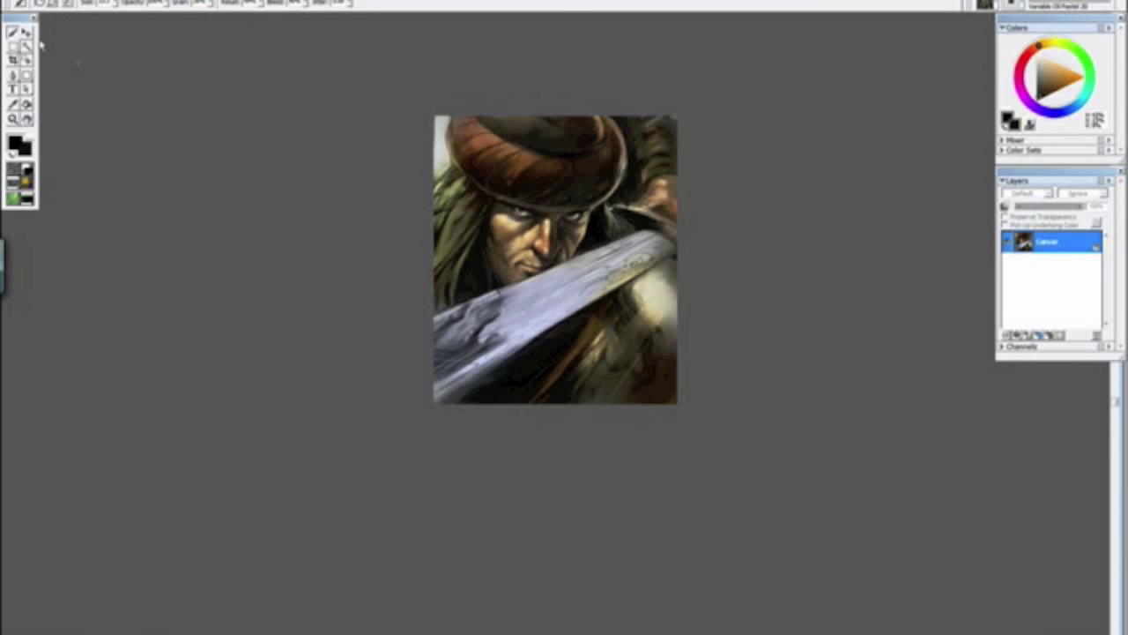
{"action": "left_click", "coordinate": [88, 1]}
{"action": "mouse_move", "coordinate": [97, 26]}
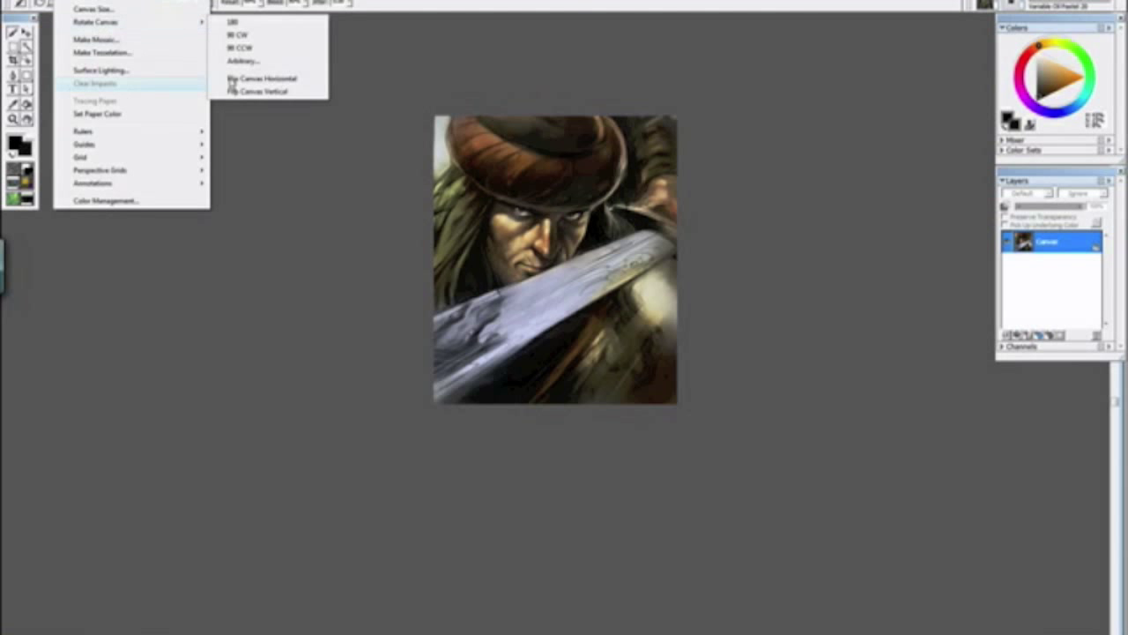
{"action": "left_click", "coordinate": [236, 79]}
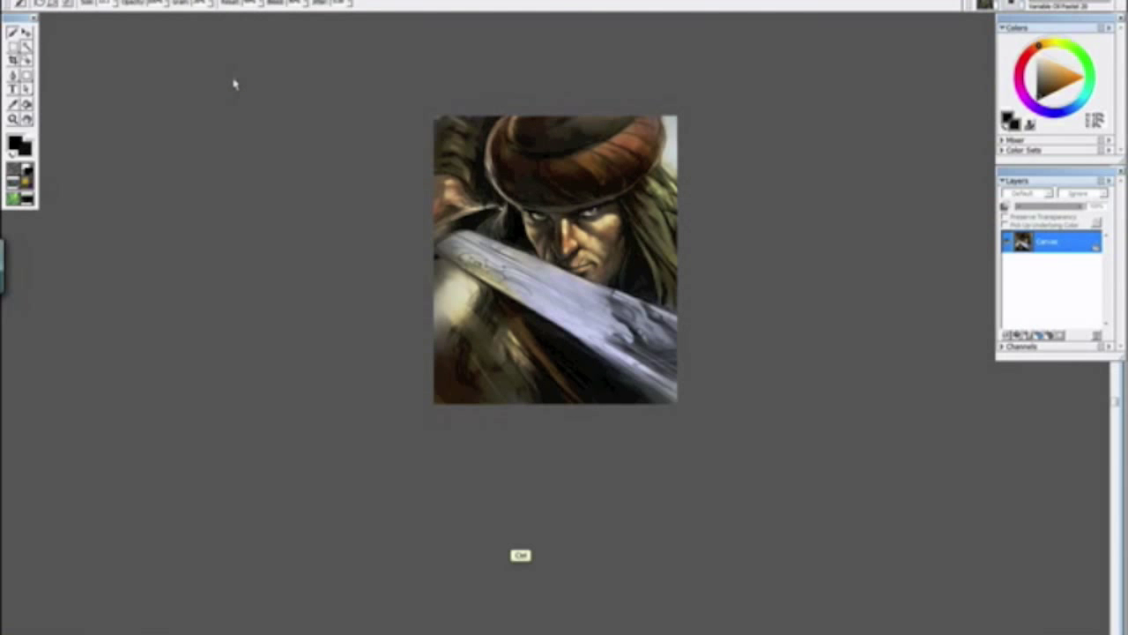
Step: Examine the flipped portrait as a whole and the sword blade and coat below it up close
{"action": "key", "text": "ctrl+minus"}
{"action": "key", "text": "ctrl+minus"}
{"action": "key", "text": "ctrl+plus"}
{"action": "key", "text": "ctrl+plus"}
{"action": "key", "text": "ctrl+plus"}
{"action": "key", "text": "ctrl+plus"}
{"action": "key", "text": "ctrl+plus"}
{"action": "key", "text": "ctrl+plus"}
{"action": "key", "text": "ctrl+plus"}
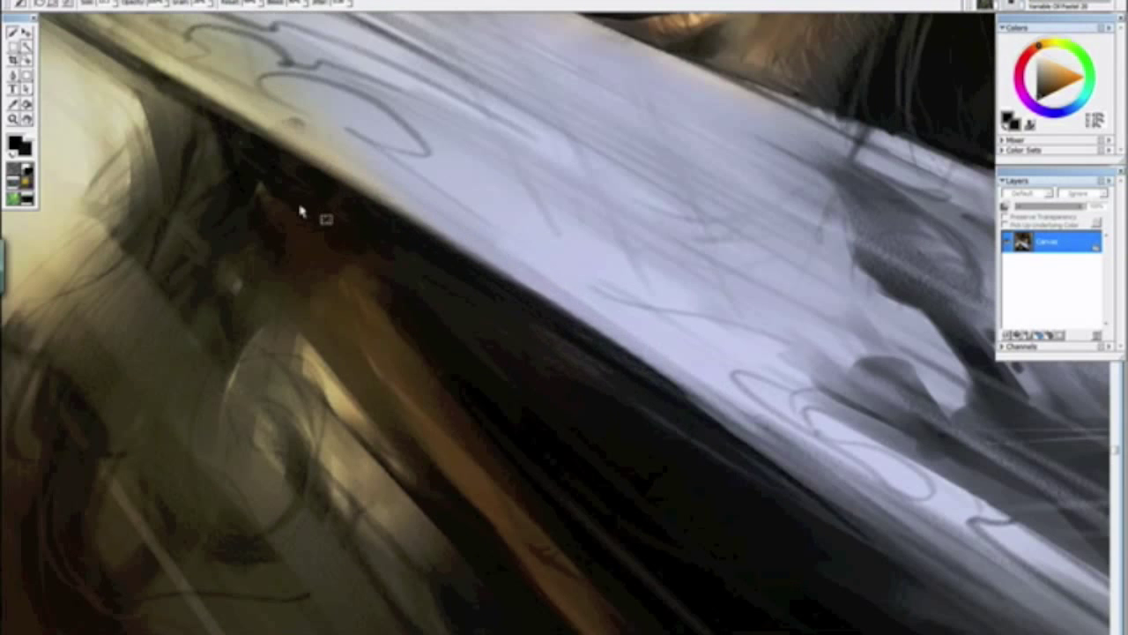
Step: Paint highlights on the folds of the raised arm's dark sleeve with a tan sampled from the canvas
{"action": "left_click_drag", "start_coordinate": [300, 212], "coordinate": [602, 612]}
{"action": "mouse_move", "coordinate": [495, 534]}
{"action": "left_mouse_down"}
{"action": "mouse_move", "coordinate": [325, 375]}
{"action": "mouse_move", "coordinate": [344, 333]}
{"action": "mouse_move", "coordinate": [235, 305]}
{"action": "left_mouse_up"}
{"action": "left_click_drag", "start_coordinate": [357, 381], "coordinate": [388, 422]}
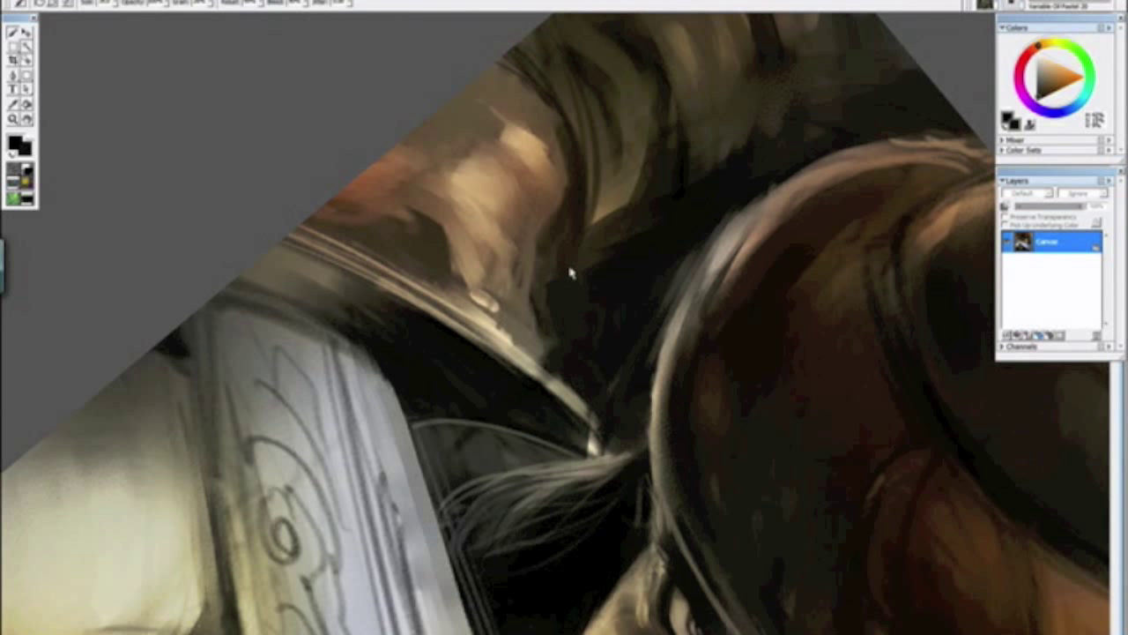
{"action": "left_click_drag", "start_coordinate": [614, 254], "coordinate": [605, 322]}
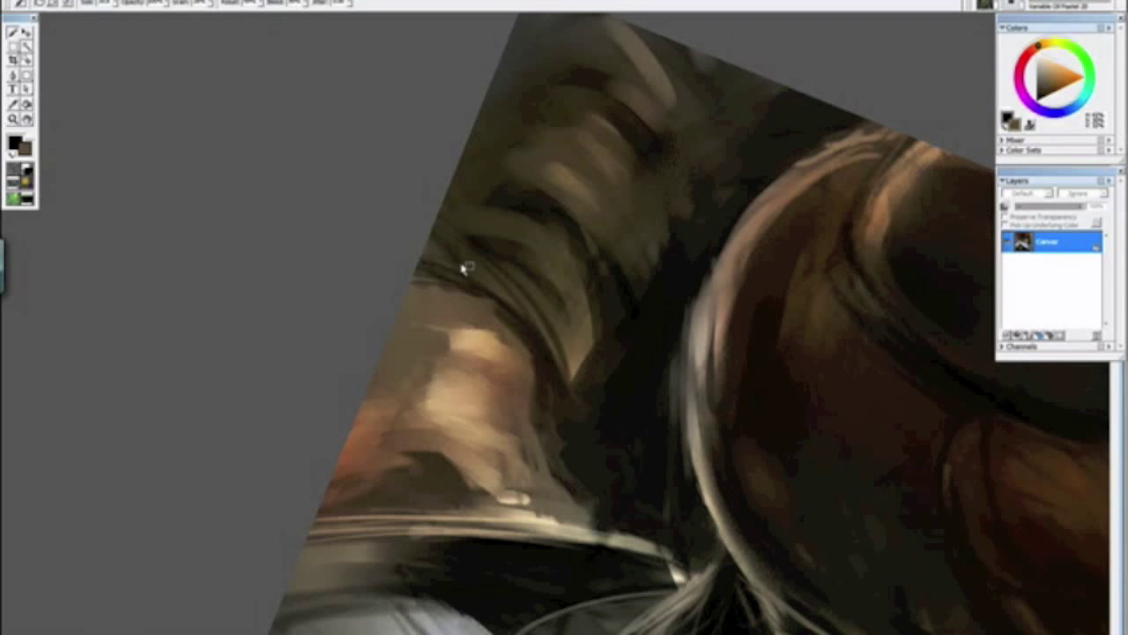
{"action": "left_click", "coordinate": [503, 536], "text": "alt"}
{"action": "mouse_move", "coordinate": [494, 263]}
{"action": "left_mouse_down"}
{"action": "mouse_move", "coordinate": [557, 310]}
{"action": "mouse_move", "coordinate": [508, 267]}
{"action": "mouse_move", "coordinate": [501, 274]}
{"action": "mouse_move", "coordinate": [540, 289]}
{"action": "left_mouse_up"}
{"action": "key", "text": "ctrl+alt"}
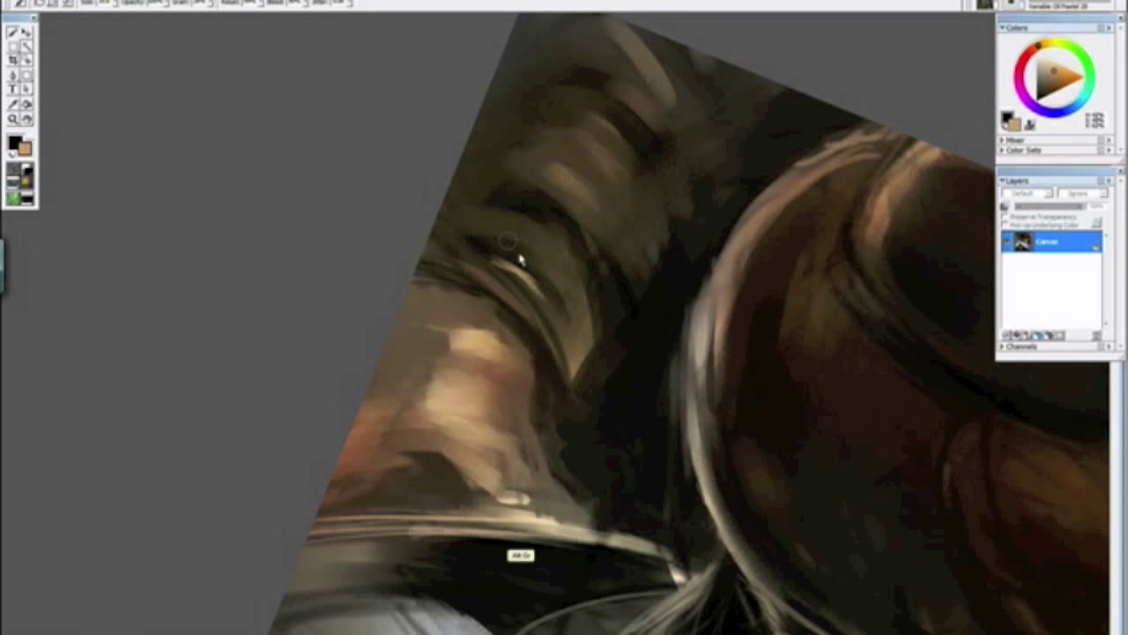
{"action": "mouse_move", "coordinate": [522, 233]}
{"action": "left_mouse_down"}
{"action": "mouse_move", "coordinate": [566, 273]}
{"action": "mouse_move", "coordinate": [496, 206]}
{"action": "mouse_move", "coordinate": [573, 264]}
{"action": "left_mouse_up"}
{"action": "left_click_drag", "start_coordinate": [571, 170], "coordinate": [597, 198]}
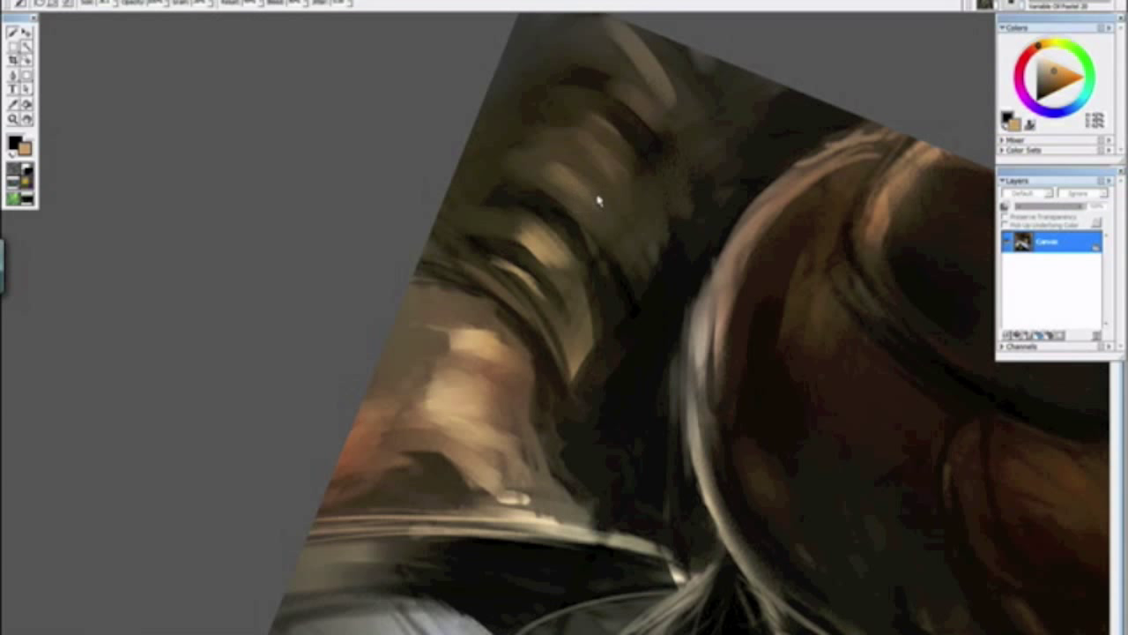
{"action": "left_click_drag", "start_coordinate": [623, 146], "coordinate": [650, 167]}
{"action": "left_click_drag", "start_coordinate": [654, 65], "coordinate": [691, 132]}
{"action": "left_click_drag", "start_coordinate": [662, 46], "coordinate": [703, 143]}
Step: Straighten the tilted canvas and examine the sleeve highlights in the full portrait and the face up close
{"action": "key", "text": "ctrl+minus"}
{"action": "key", "text": "ctrl+minus"}
{"action": "key", "text": "ctrl+minus"}
{"action": "key", "text": "ctrl+minus"}
{"action": "left_click_drag", "start_coordinate": [398, 285], "coordinate": [552, 411]}
{"action": "key", "text": "alt+space"}
{"action": "left_click", "coordinate": [591, 474], "text": "alt"}
{"action": "key", "text": "ctrl+minus"}
{"action": "key", "text": "ctrl+minus"}
{"action": "key", "text": "ctrl+plus"}
{"action": "key", "text": "ctrl+plus"}
{"action": "key", "text": "ctrl+plus"}
{"action": "key", "text": "ctrl+plus"}
{"action": "key", "text": "ctrl+plus"}
{"action": "key", "text": "ctrl+plus"}
{"action": "key", "text": "ctrl+plus"}
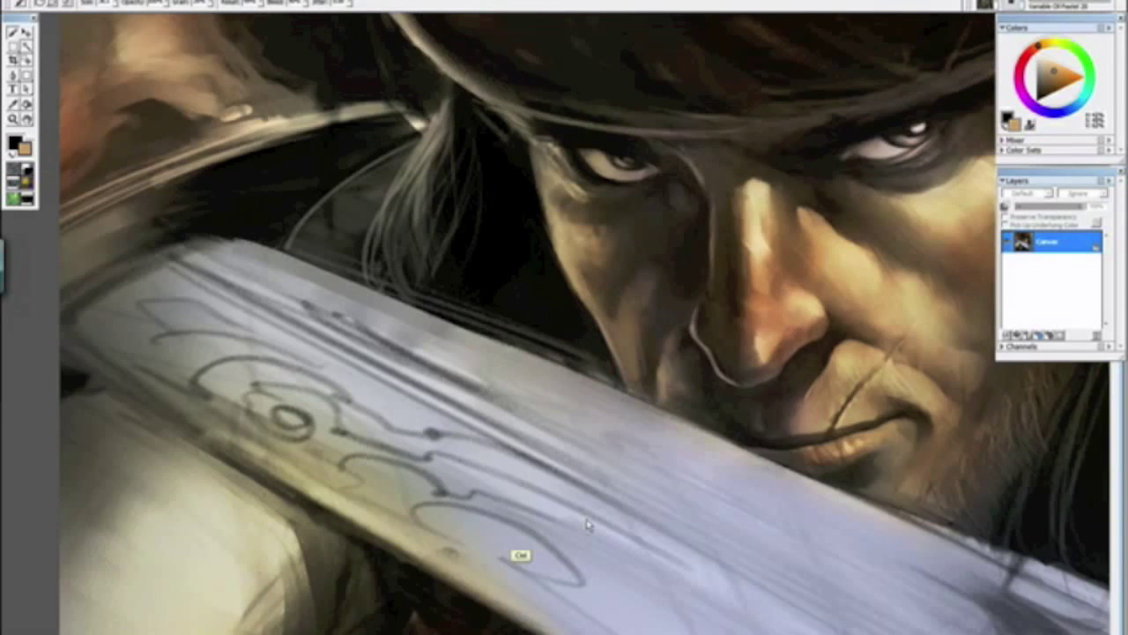
{"action": "key", "text": "ctrl+minus"}
{"action": "key", "text": "ctrl+minus"}
{"action": "key", "text": "ctrl+minus"}
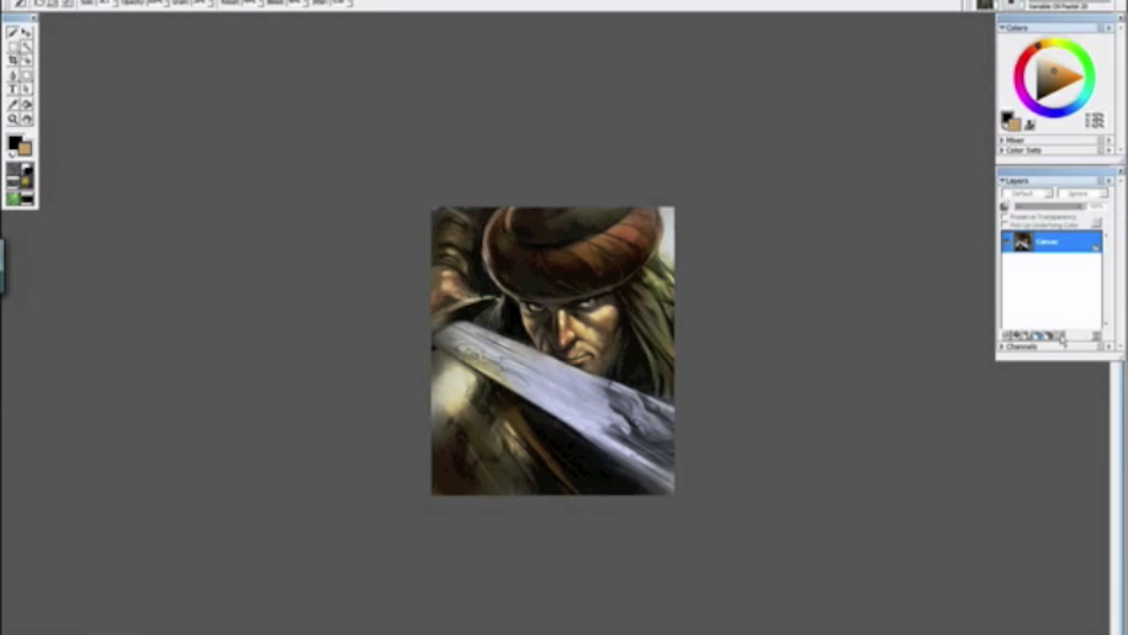
Step: Add a new layer with the Overlay composite method and switch to the Digital Airbrush variant
{"action": "left_click", "coordinate": [1034, 336]}
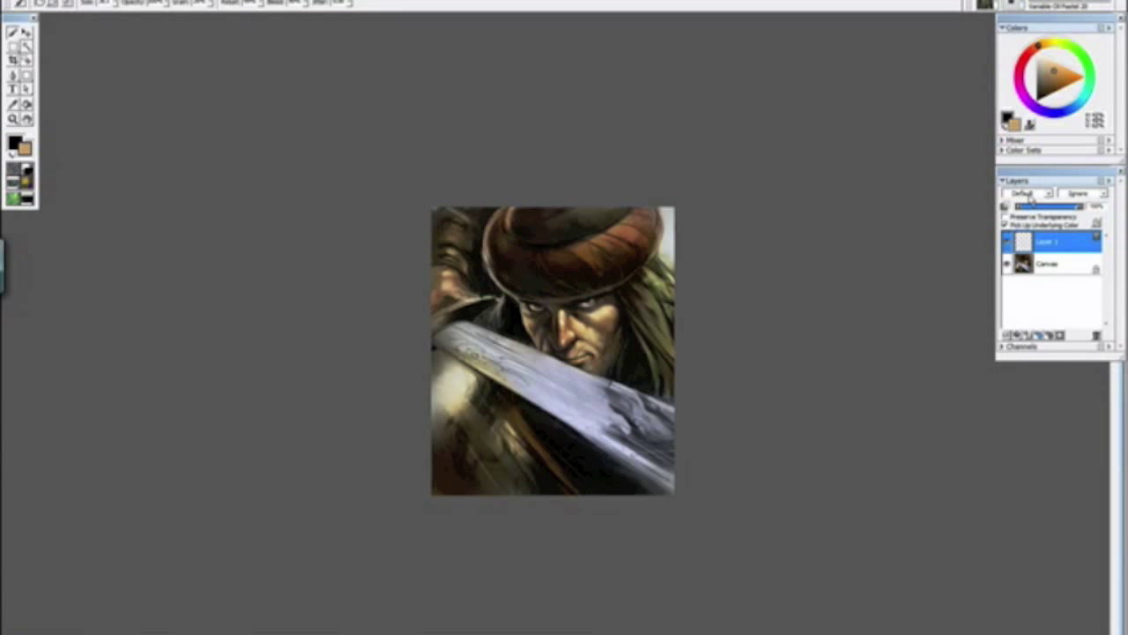
{"action": "left_click", "coordinate": [1030, 194]}
{"action": "left_click", "coordinate": [1039, 349]}
{"action": "left_click", "coordinate": [1027, 6]}
{"action": "left_click_drag", "start_coordinate": [1115, 159], "coordinate": [1111, 37]}
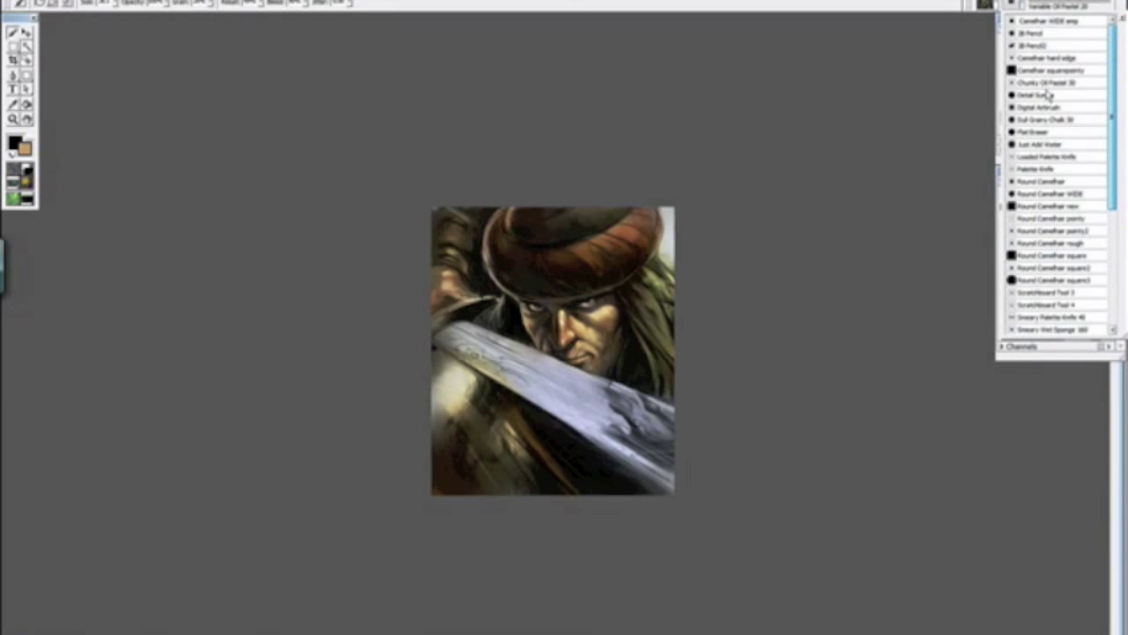
{"action": "left_click", "coordinate": [1035, 110]}
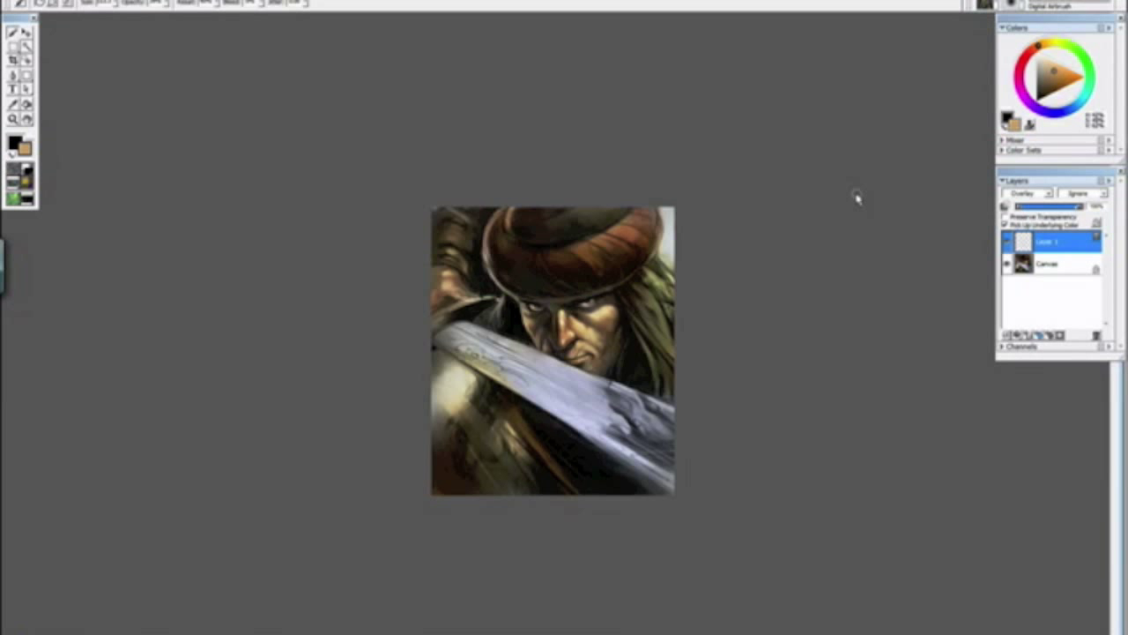
Step: Airbrush a reddish-orange tint over the nose and cheek on the Overlay layer
{"action": "key", "text": "ctrl+minus"}
{"action": "key", "text": "ctrl+minus"}
{"action": "key", "text": "ctrl+plus"}
{"action": "key", "text": "ctrl+plus"}
{"action": "key", "text": "ctrl+plus"}
{"action": "key", "text": "ctrl+plus"}
{"action": "key", "text": "ctrl+plus"}
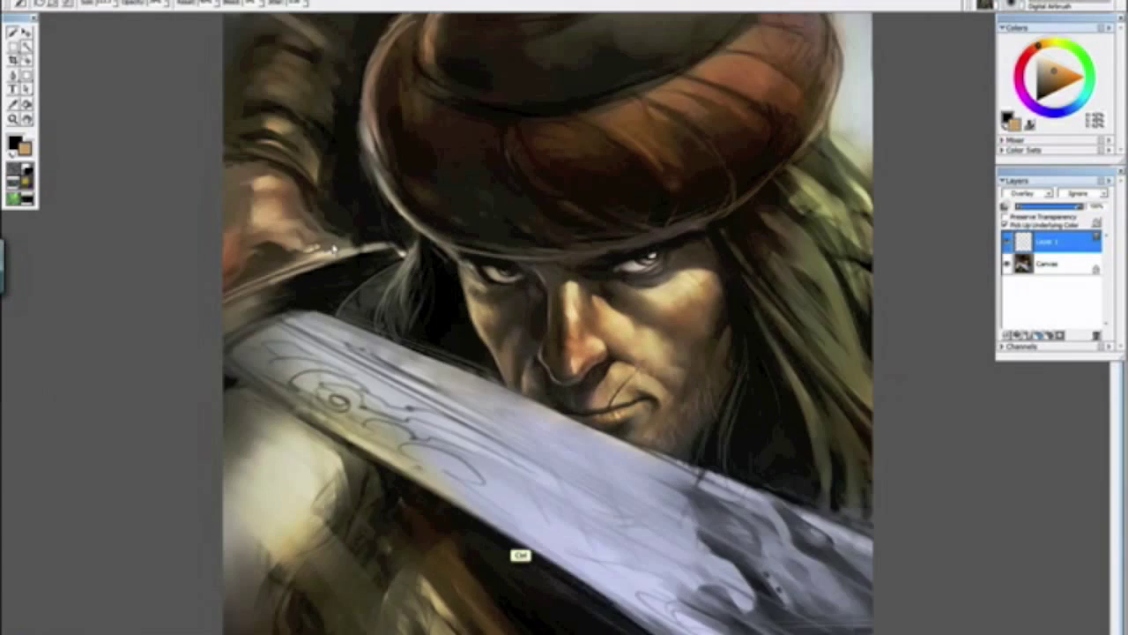
{"action": "key", "text": "ctrl+plus"}
{"action": "key", "text": "ctrl+plus"}
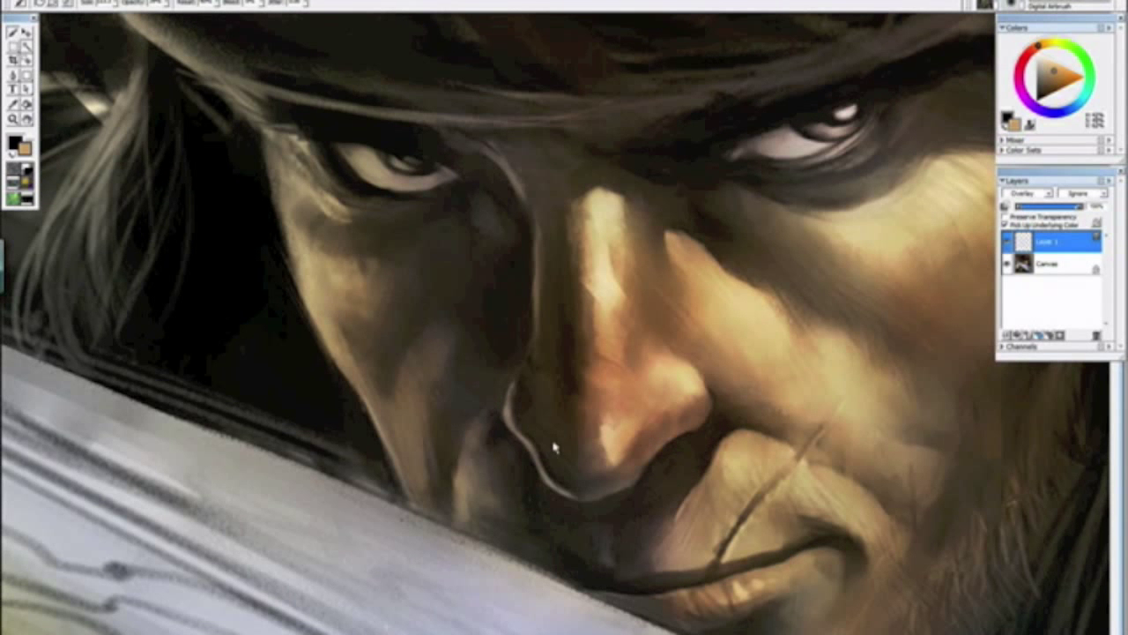
{"action": "left_click_drag", "start_coordinate": [1040, 49], "coordinate": [1034, 54]}
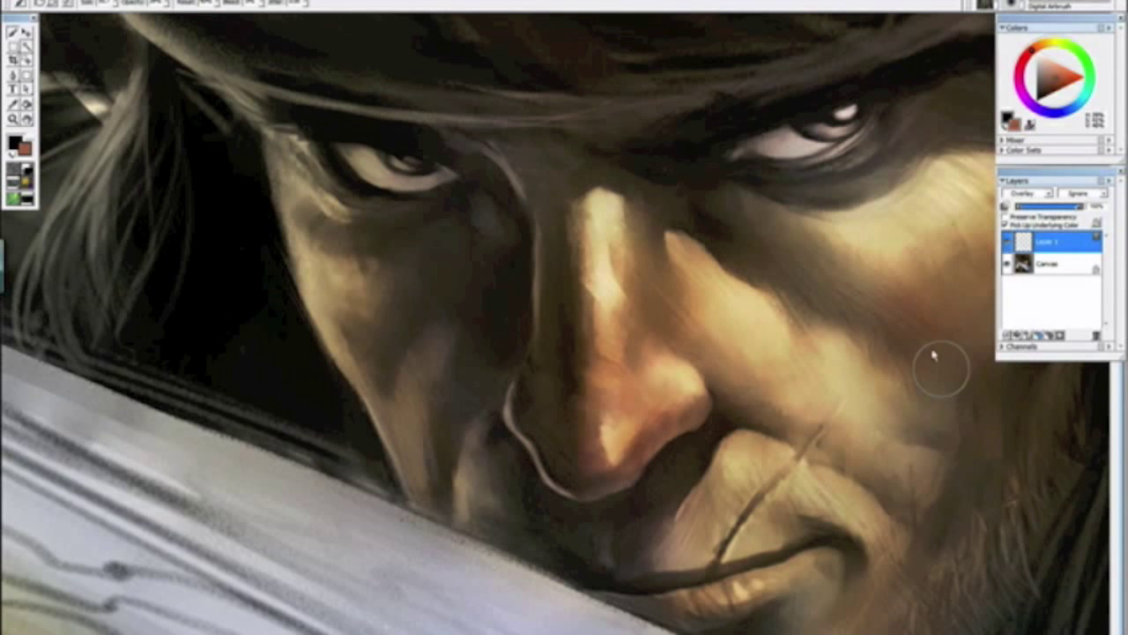
Step: Examine the reddish tint on the face at thumbnail size and at medium magnification
{"action": "key", "text": "ctrl+minus"}
{"action": "key", "text": "ctrl+minus"}
{"action": "key", "text": "ctrl+minus"}
{"action": "key", "text": "ctrl+minus"}
{"action": "key", "text": "ctrl+minus"}
{"action": "key", "text": "ctrl+minus"}
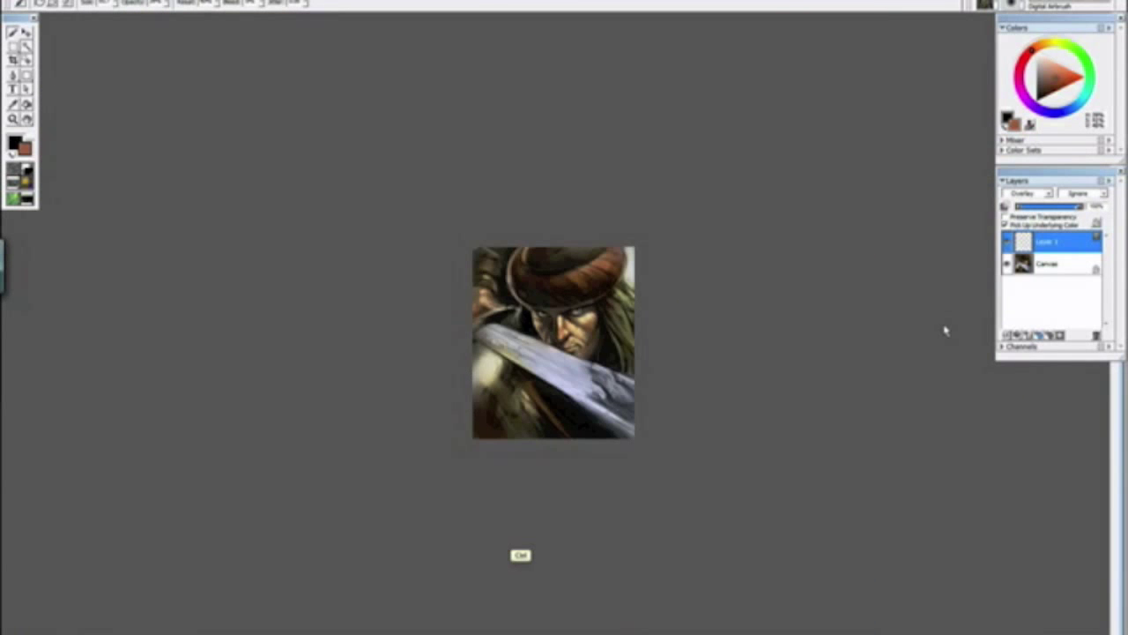
{"action": "key", "text": "ctrl+plus"}
{"action": "key", "text": "ctrl+plus"}
{"action": "key", "text": "ctrl+plus"}
{"action": "key", "text": "ctrl+plus"}
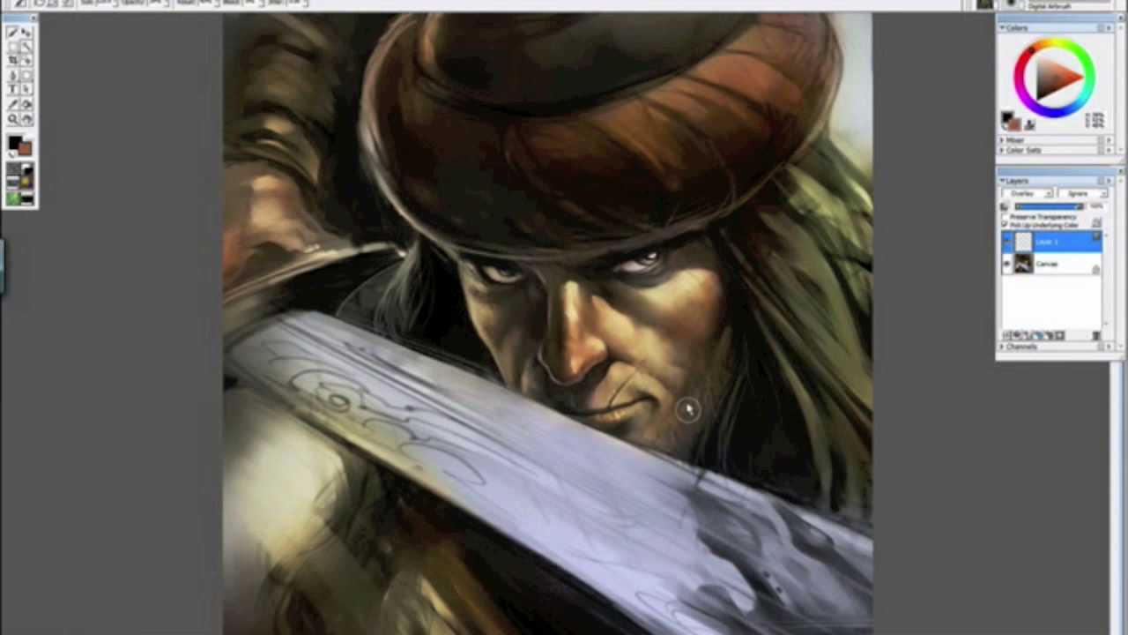
Step: Glaze the lower face softly with a tan sampled near the mouth, checking it against the whole portrait
{"action": "left_click", "coordinate": [610, 400], "text": "alt"}
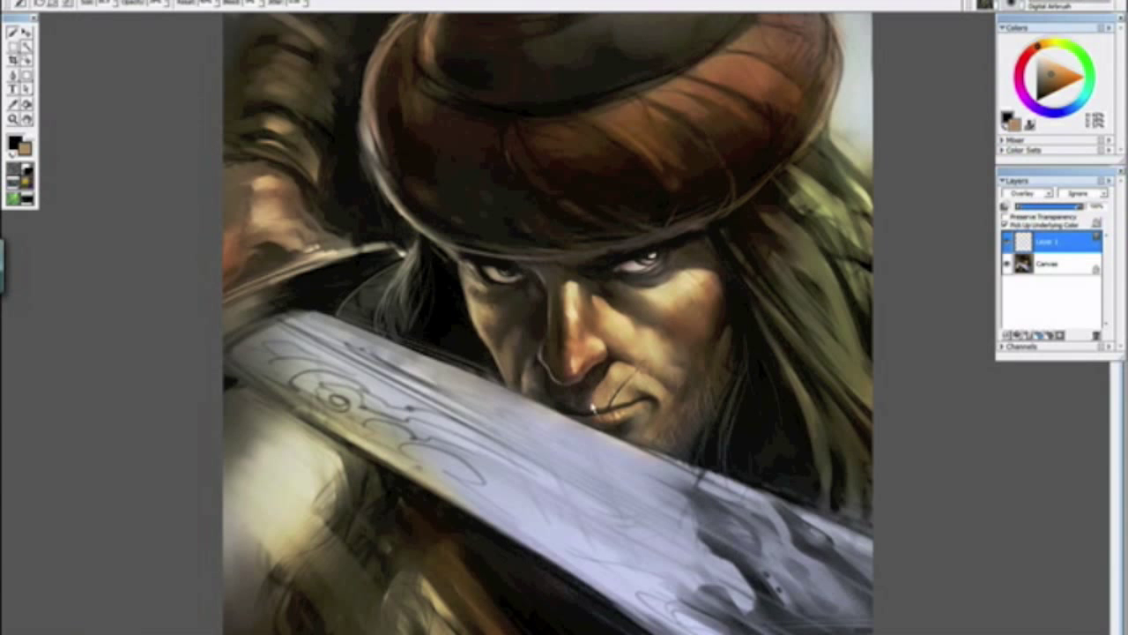
{"action": "key", "text": "ctrl+minus"}
{"action": "key", "text": "ctrl+minus"}
{"action": "key", "text": "ctrl+minus"}
{"action": "key", "text": "ctrl+minus"}
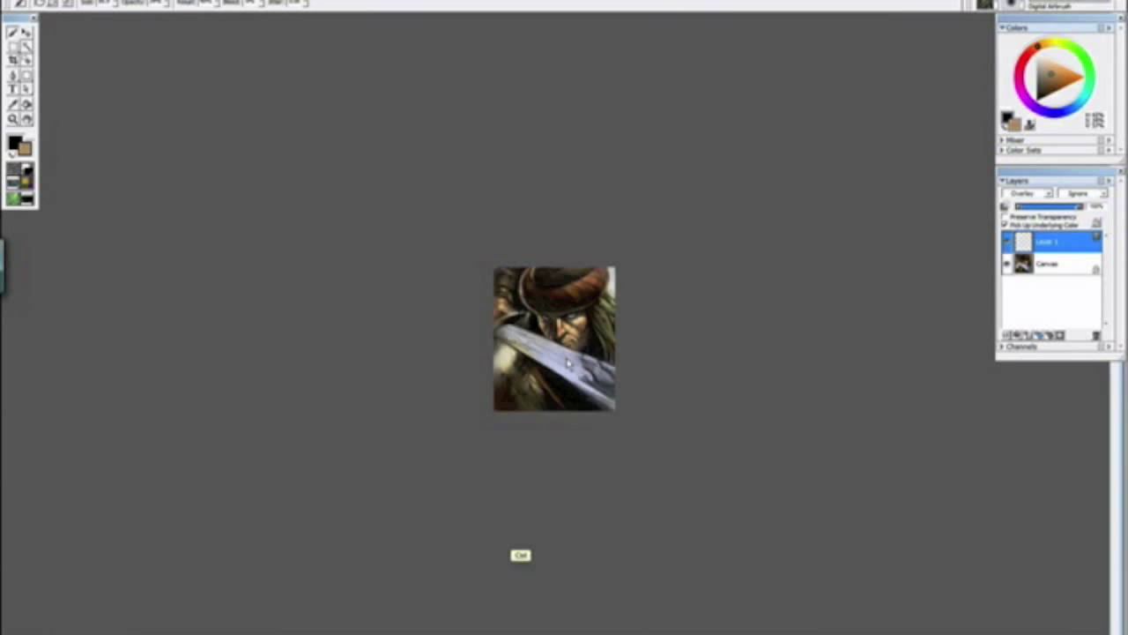
{"action": "key", "text": "ctrl+plus"}
{"action": "key", "text": "ctrl+plus"}
{"action": "key", "text": "ctrl+plus"}
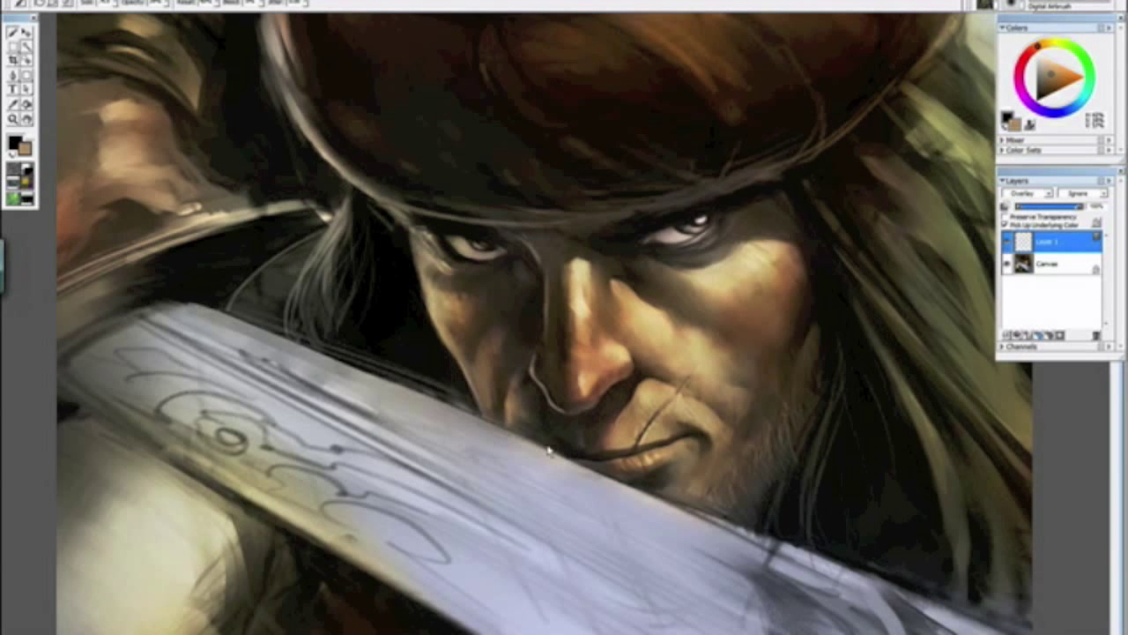
Step: Straighten the canvas and examine the glazed skin tones in the full portrait and around the mouth and scar
{"action": "key", "text": "ctrl+minus"}
{"action": "key", "text": "ctrl+minus"}
{"action": "key", "text": "ctrl+minus"}
{"action": "key", "text": "ctrl+minus"}
{"action": "key", "text": "ctrl+minus"}
{"action": "key", "text": "ctrl+minus"}
{"action": "key", "text": "alt+space"}
{"action": "left_click_drag", "start_coordinate": [544, 430], "coordinate": [395, 284]}
{"action": "left_click", "coordinate": [418, 319], "text": "alt"}
{"action": "key", "text": "ctrl+minus"}
{"action": "key", "text": "ctrl+plus"}
{"action": "key", "text": "ctrl+plus"}
{"action": "key", "text": "ctrl+plus"}
{"action": "key", "text": "ctrl+plus"}
{"action": "key", "text": "ctrl+plus"}
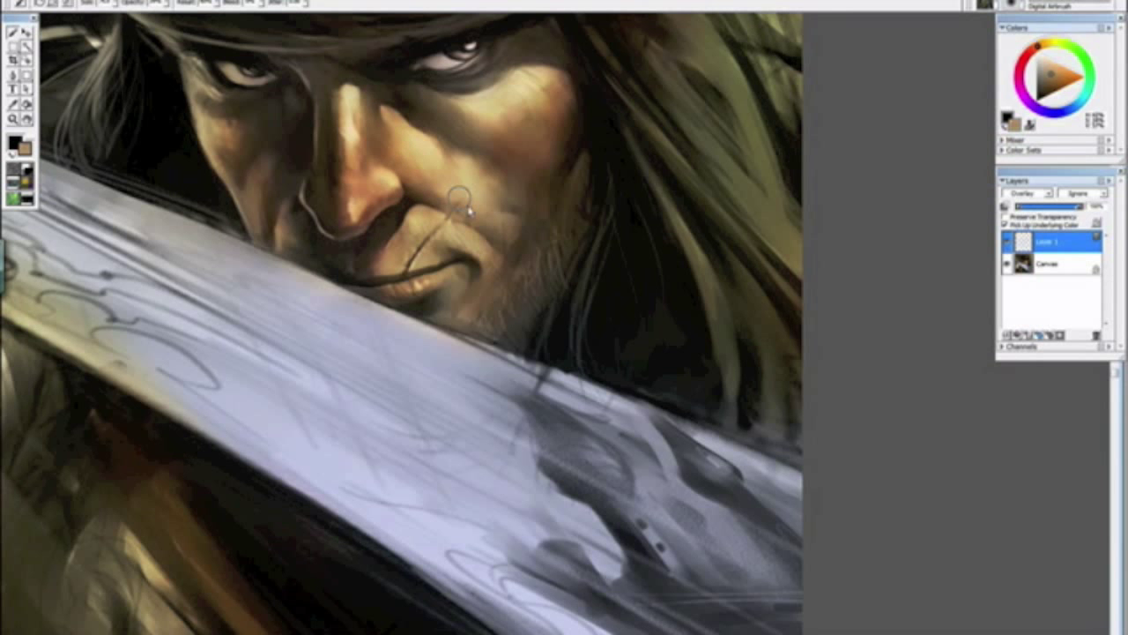
Step: Compare the face's warm light with the hat, hair and sword in the whole composition and up close
{"action": "key", "text": "ctrl+minus"}
{"action": "key", "text": "ctrl+minus"}
{"action": "key", "text": "ctrl+minus"}
{"action": "key", "text": "ctrl+minus"}
{"action": "left_click_drag", "start_coordinate": [542, 397], "coordinate": [408, 290]}
{"action": "left_click", "coordinate": [408, 285], "text": "alt"}
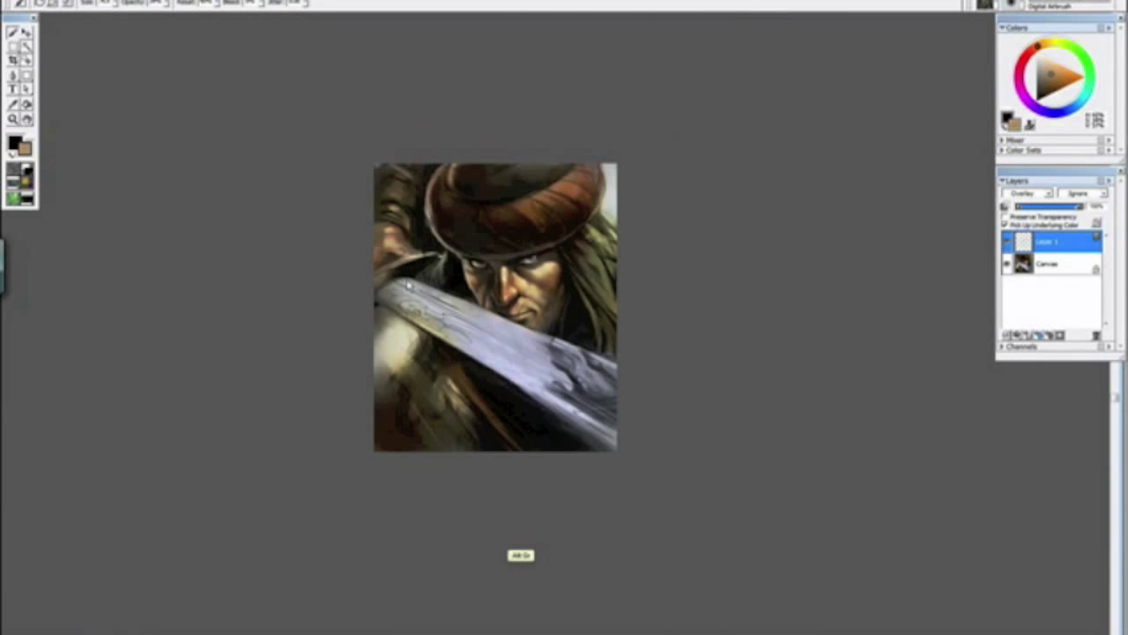
{"action": "key", "text": "ctrl+minus"}
{"action": "key", "text": "ctrl+minus"}
{"action": "key", "text": "ctrl+plus"}
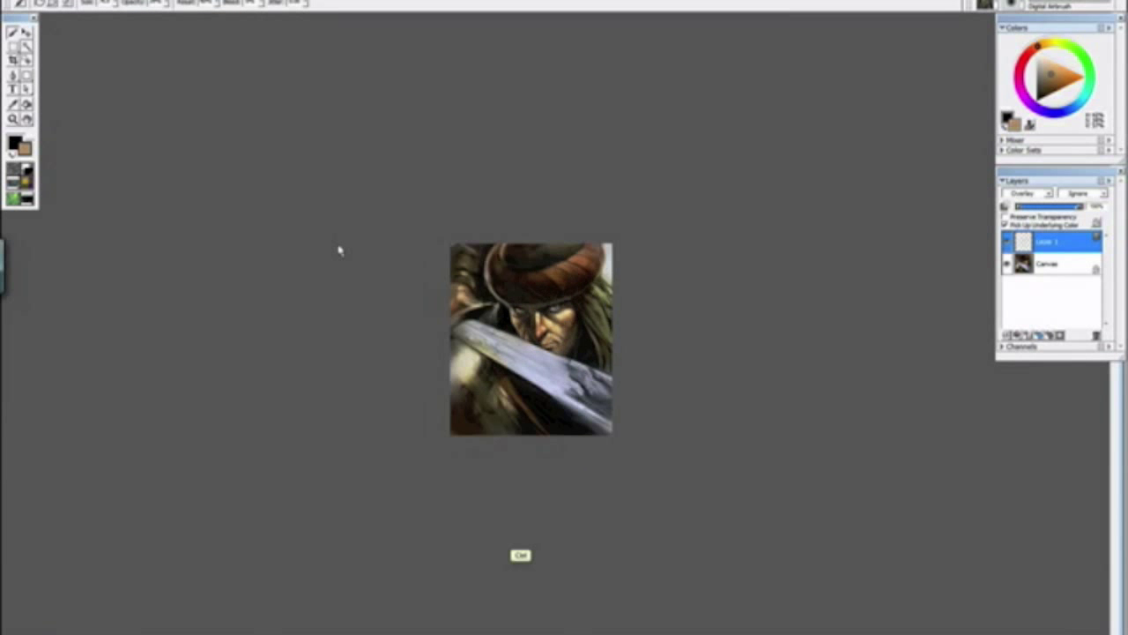
{"action": "key", "text": "ctrl+plus"}
{"action": "key", "text": "ctrl+plus"}
{"action": "key", "text": "ctrl+plus"}
{"action": "key", "text": "ctrl+minus"}
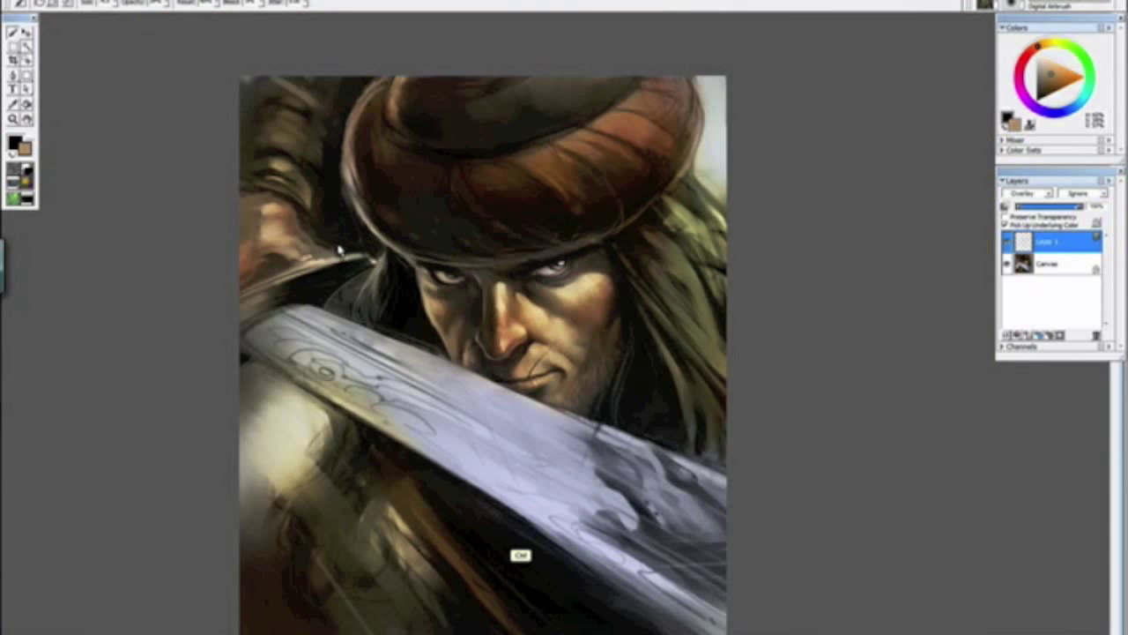
{"action": "key", "text": "ctrl+plus"}
{"action": "key", "text": "ctrl+plus"}
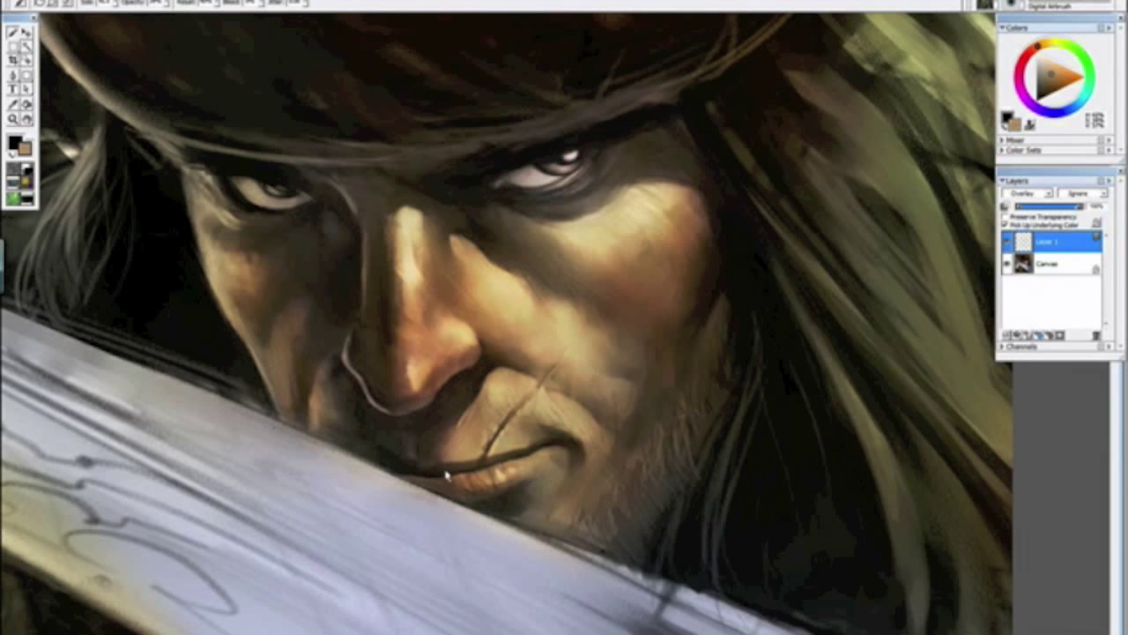
Step: Brighten the shadow beneath the near eye with a pale yellow sampled from the lit cheek
{"action": "key", "text": "ctrl+minus"}
{"action": "key", "text": "ctrl+minus"}
{"action": "key", "text": "ctrl+minus"}
{"action": "key", "text": "ctrl+minus"}
{"action": "key", "text": "alt+space"}
{"action": "left_click_drag", "start_coordinate": [588, 531], "coordinate": [370, 382]}
{"action": "left_click", "coordinate": [368, 358]}
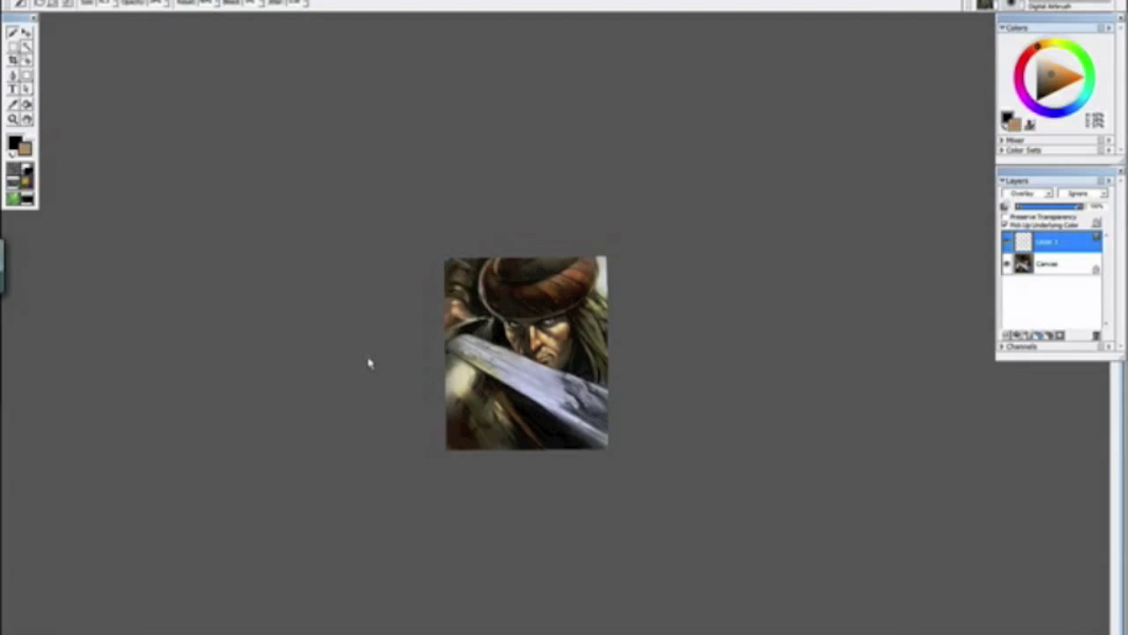
{"action": "key", "text": "ctrl+plus"}
{"action": "key", "text": "ctrl+plus"}
{"action": "key", "text": "ctrl+plus"}
{"action": "key", "text": "ctrl+plus"}
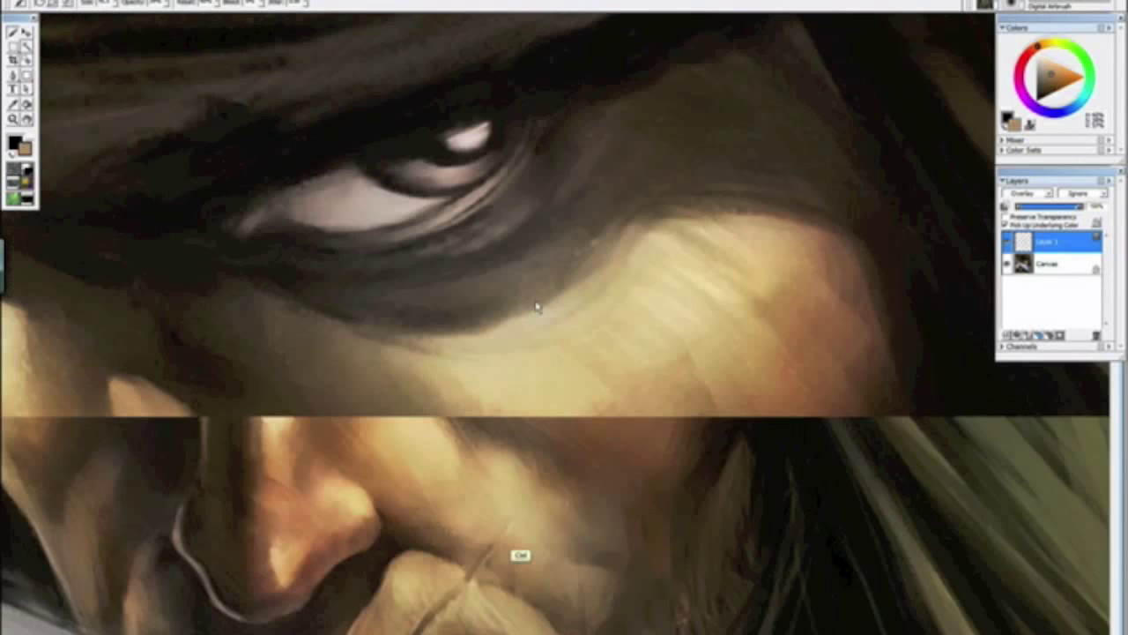
{"action": "left_click", "coordinate": [536, 366], "text": "alt"}
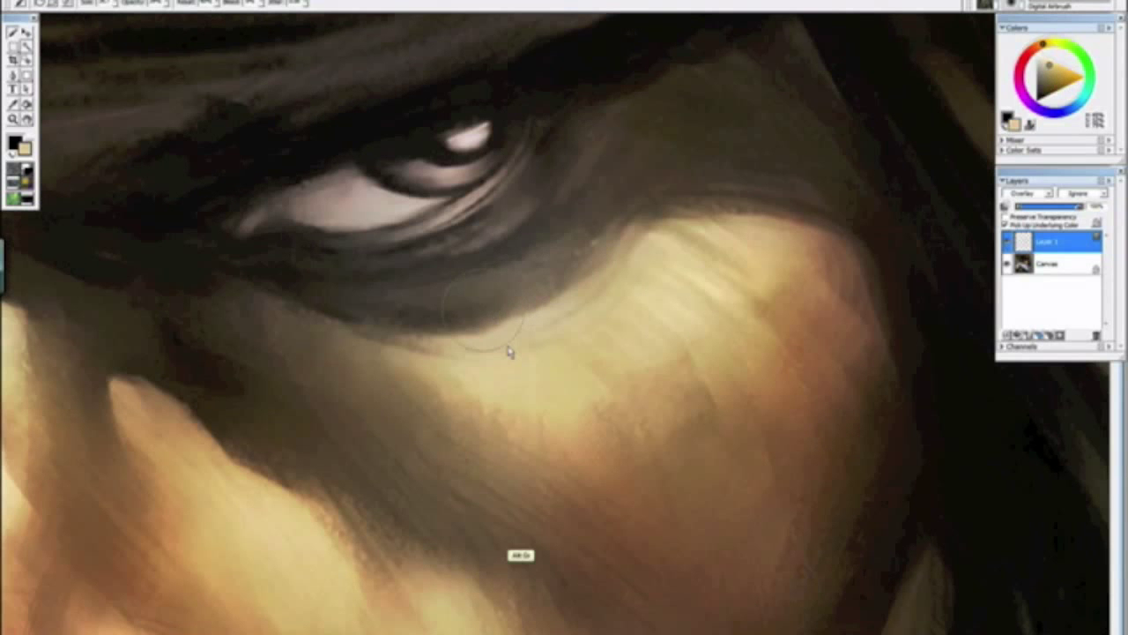
{"action": "left_click_drag", "start_coordinate": [453, 308], "coordinate": [564, 256]}
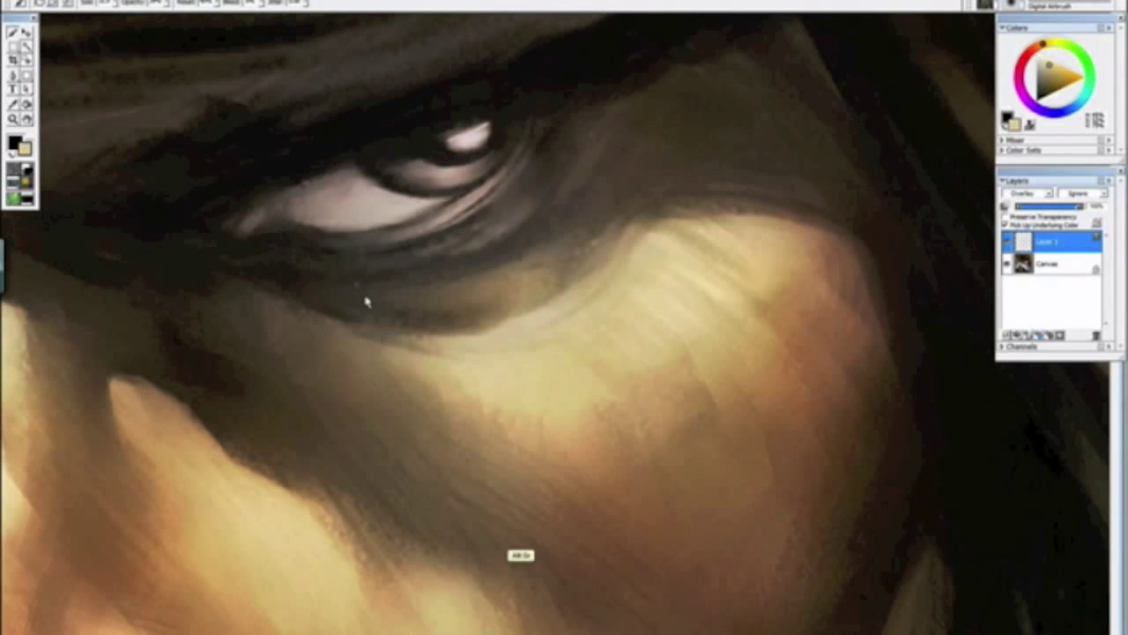
{"action": "left_click_drag", "start_coordinate": [363, 304], "coordinate": [483, 264]}
Step: Straighten the canvas and examine the brightened eye area within the full portrait
{"action": "key", "text": "ctrl+minus"}
{"action": "key", "text": "ctrl+minus"}
{"action": "key", "text": "ctrl+minus"}
{"action": "key", "text": "ctrl+minus"}
{"action": "key", "text": "ctrl+minus"}
{"action": "key", "text": "ctrl+minus"}
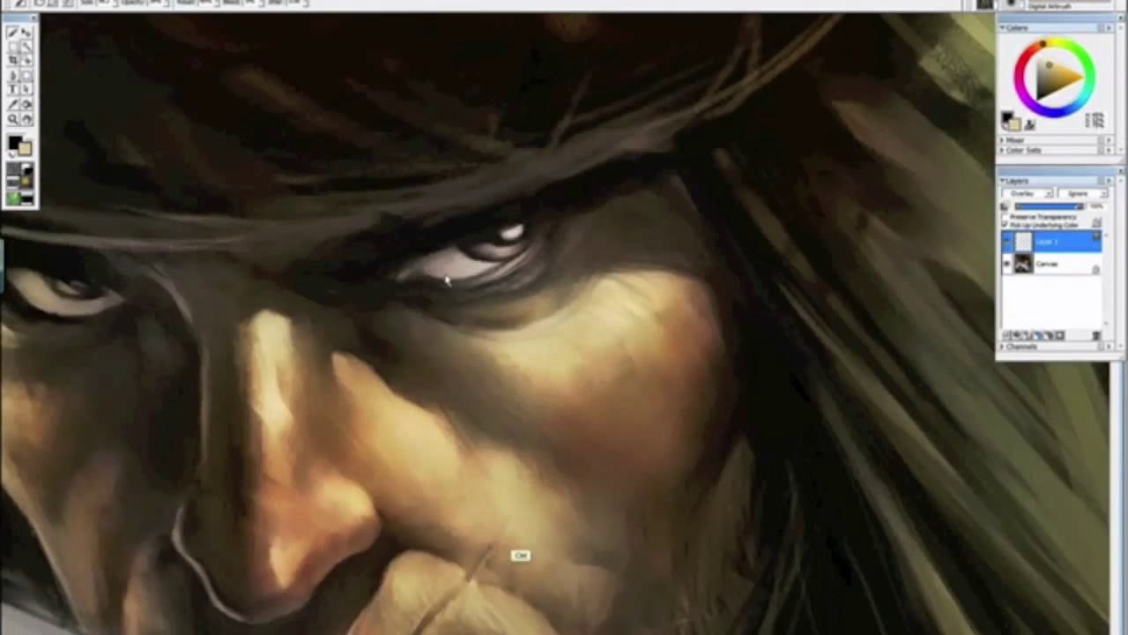
{"action": "left_click_drag", "start_coordinate": [505, 459], "coordinate": [306, 337]}
{"action": "left_click", "coordinate": [322, 349]}
{"action": "key", "text": "ctrl+minus"}
{"action": "key", "text": "ctrl+plus"}
{"action": "key", "text": "ctrl+plus"}
{"action": "key", "text": "ctrl+plus"}
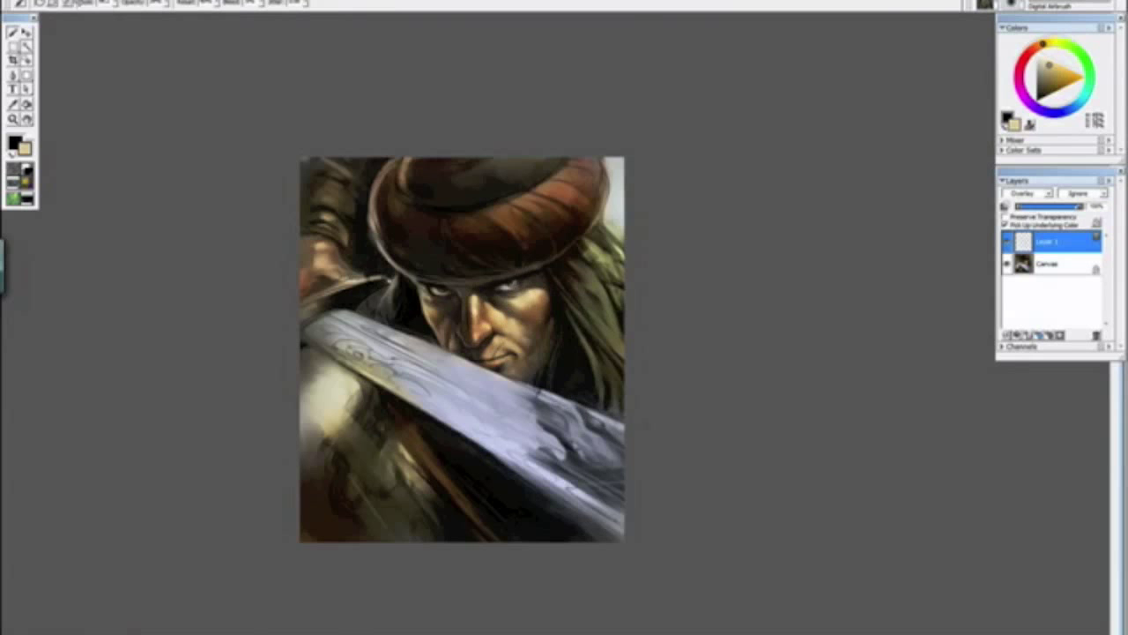
Step: Flip the entire canvas horizontally
{"action": "left_click", "coordinate": [79, 3]}
{"action": "mouse_move", "coordinate": [85, 26]}
{"action": "left_click", "coordinate": [248, 81]}
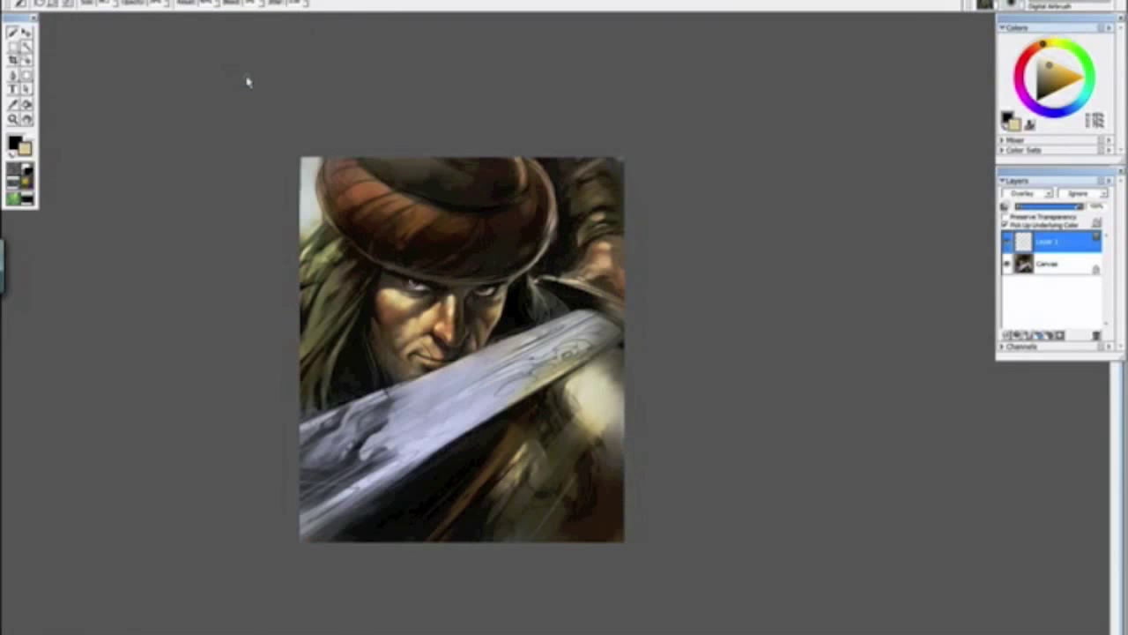
Step: Warm the shaded cheek and jaw edge on the Overlay layer with a muted brown sampled from the lower cheek
{"action": "key", "text": "ctrl+minus"}
{"action": "key", "text": "ctrl+plus"}
{"action": "key", "text": "ctrl+plus"}
{"action": "key", "text": "ctrl+plus"}
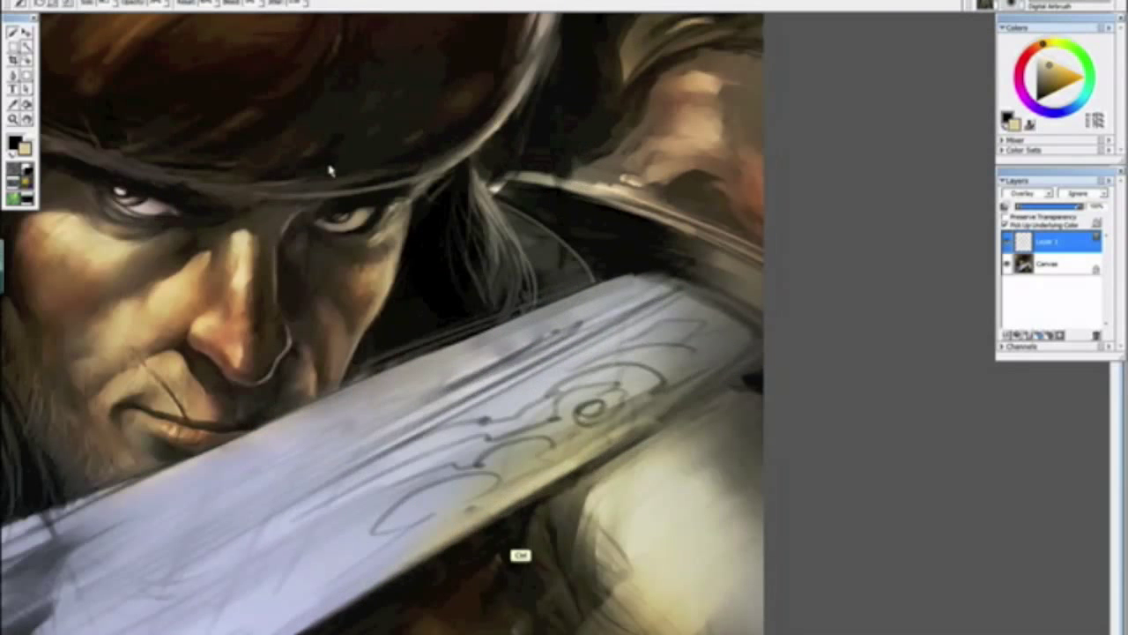
{"action": "left_click_drag", "start_coordinate": [291, 446], "coordinate": [607, 344]}
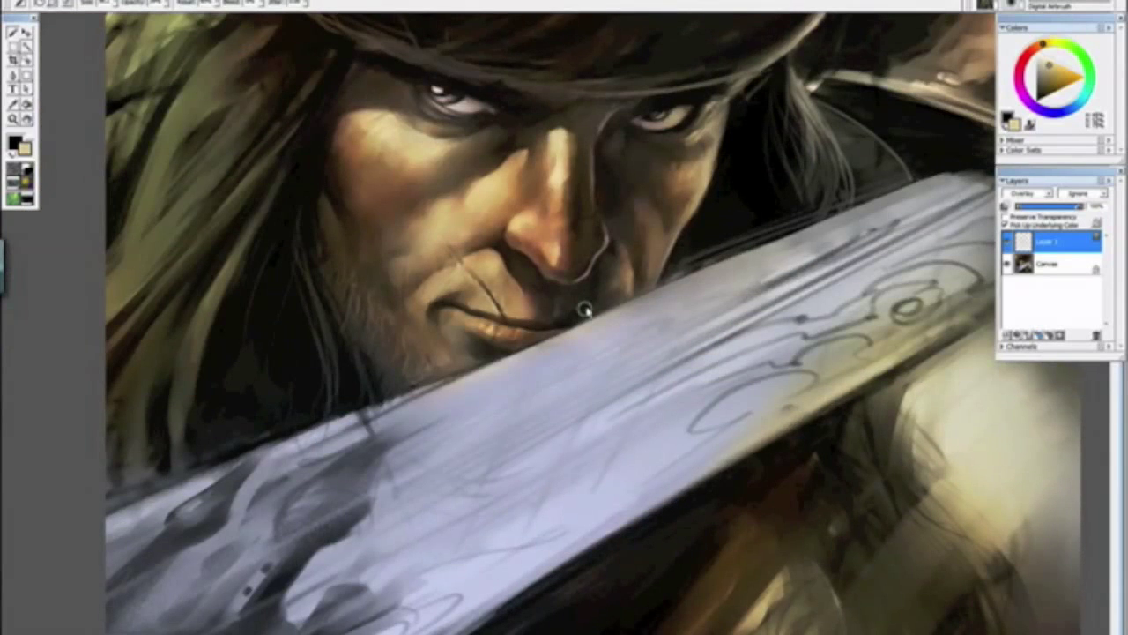
{"action": "left_click", "coordinate": [426, 306], "text": "alt"}
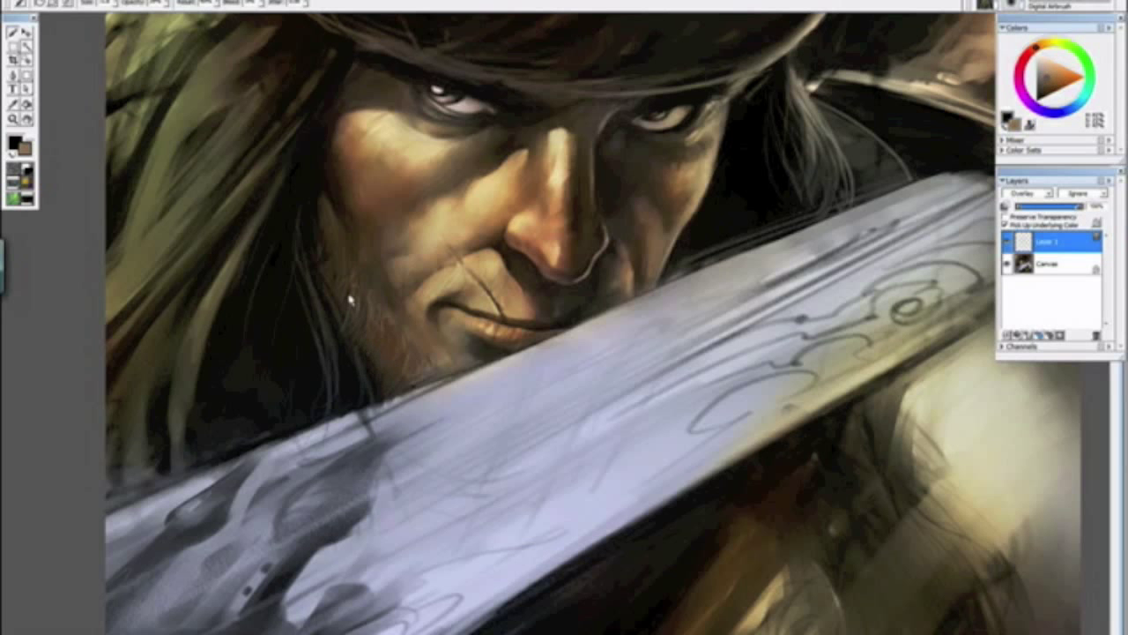
Step: Check the face in the mirrored composition, flip the canvas horizontally again and make the Canvas layer active
{"action": "key", "text": "ctrl+minus"}
{"action": "key", "text": "ctrl+minus"}
{"action": "key", "text": "ctrl+minus"}
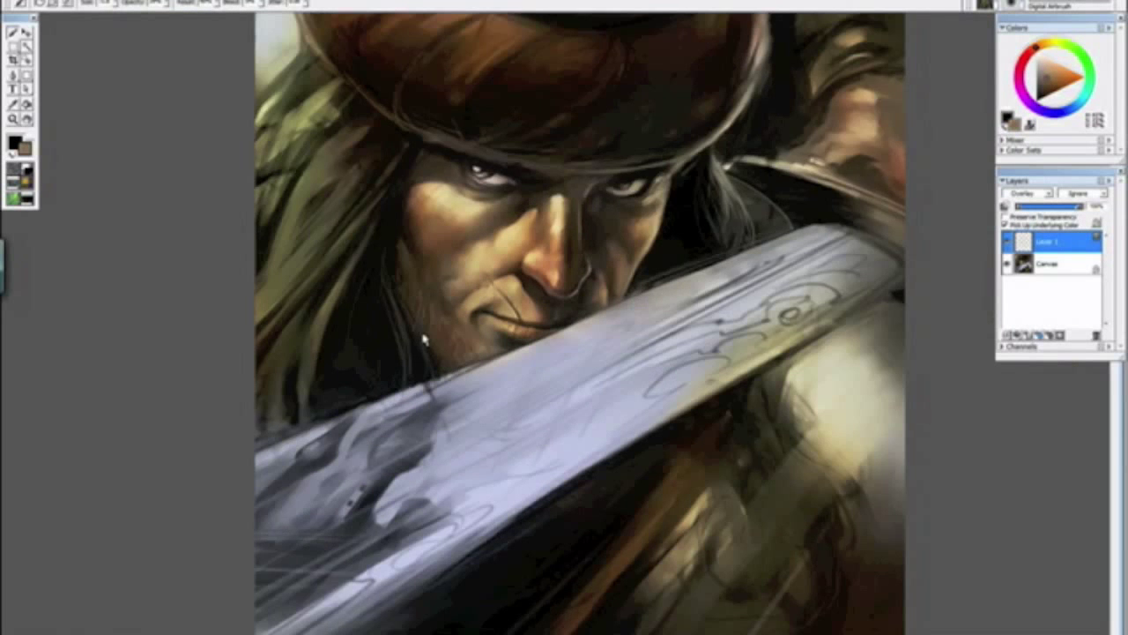
{"action": "key", "text": "ctrl+plus"}
{"action": "key", "text": "ctrl+plus"}
{"action": "key", "text": "ctrl+h"}
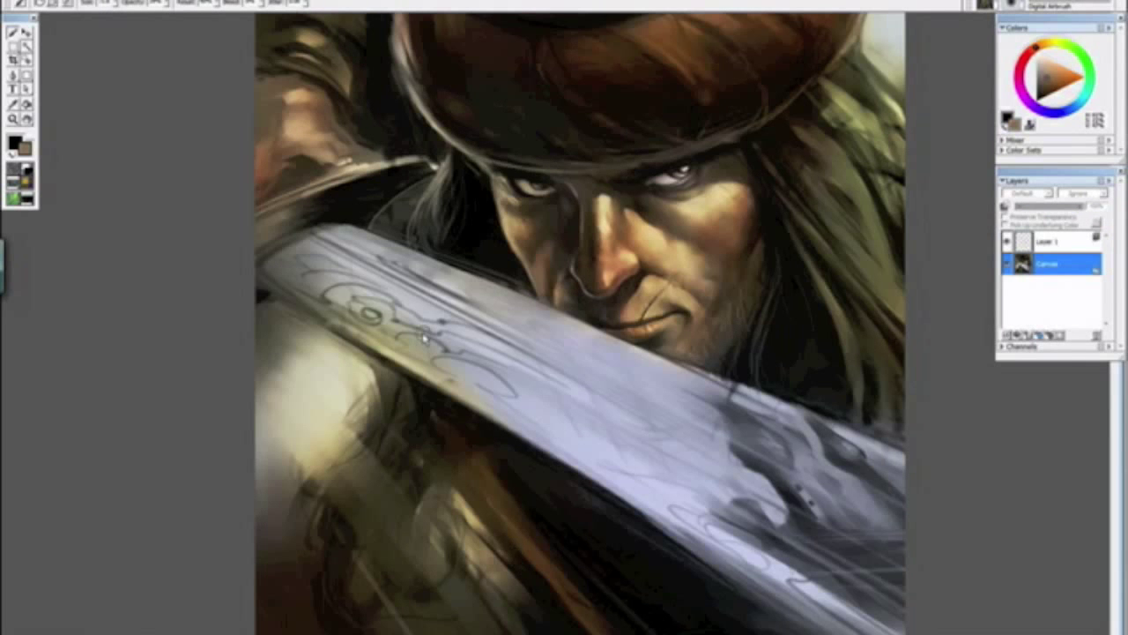
Step: Examine the overall composition of the full portrait
{"action": "key", "text": "ctrl+plus"}
{"action": "key", "text": "ctrl+plus"}
{"action": "key", "text": "ctrl+minus"}
{"action": "key", "text": "ctrl+minus"}
{"action": "key", "text": "ctrl+minus"}
{"action": "key", "text": "ctrl+minus"}
{"action": "key", "text": "ctrl+minus"}
{"action": "key", "text": "ctrl+minus"}
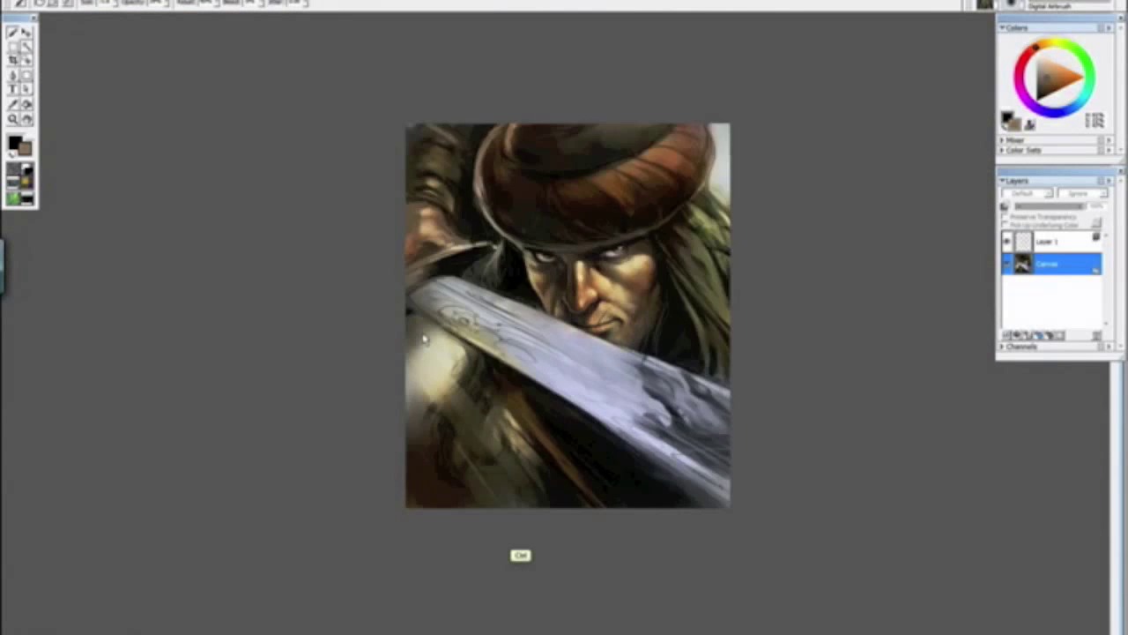
Step: Sample a pale yellow from the lit cheek beneath the eye and soften the skin there on the Canvas layer
{"action": "left_click_drag", "start_coordinate": [546, 432], "coordinate": [398, 476]}
{"action": "key", "text": "ctrl+plus"}
{"action": "key", "text": "ctrl+plus"}
{"action": "key", "text": "ctrl+plus"}
{"action": "key", "text": "ctrl+plus"}
{"action": "left_click_drag", "start_coordinate": [484, 272], "coordinate": [768, 255]}
{"action": "key", "text": "ctrl+plus"}
{"action": "key", "text": "ctrl+plus"}
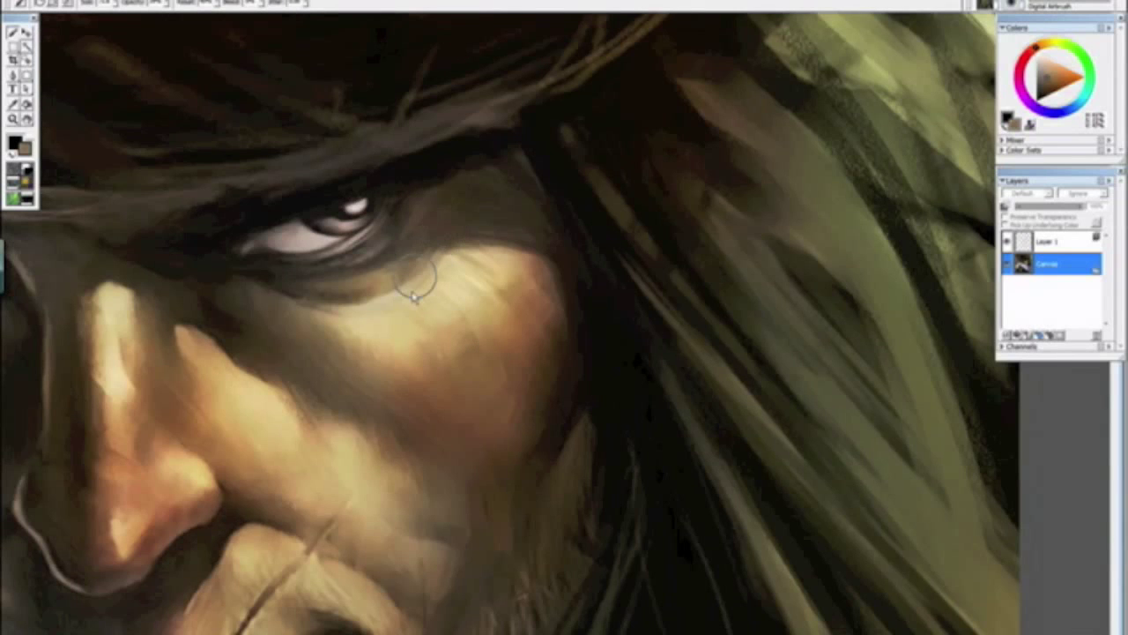
{"action": "left_click", "coordinate": [403, 320], "text": "alt"}
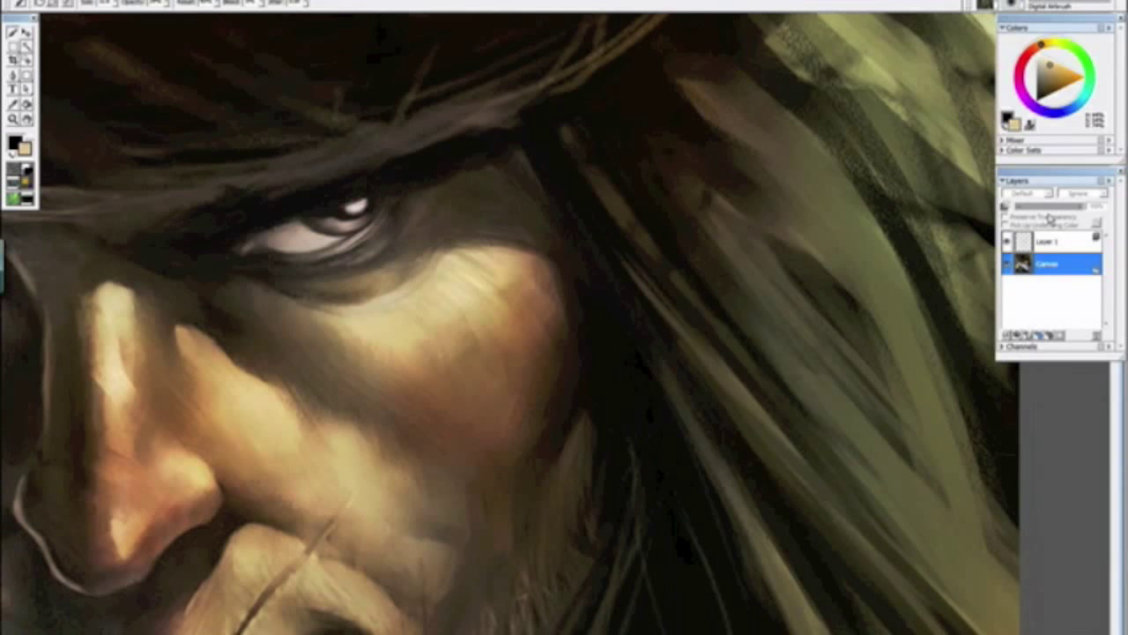
Step: Check the portrait with the Overlay layer active, and merge that layer into the Canvas layer
{"action": "left_click", "coordinate": [1046, 241]}
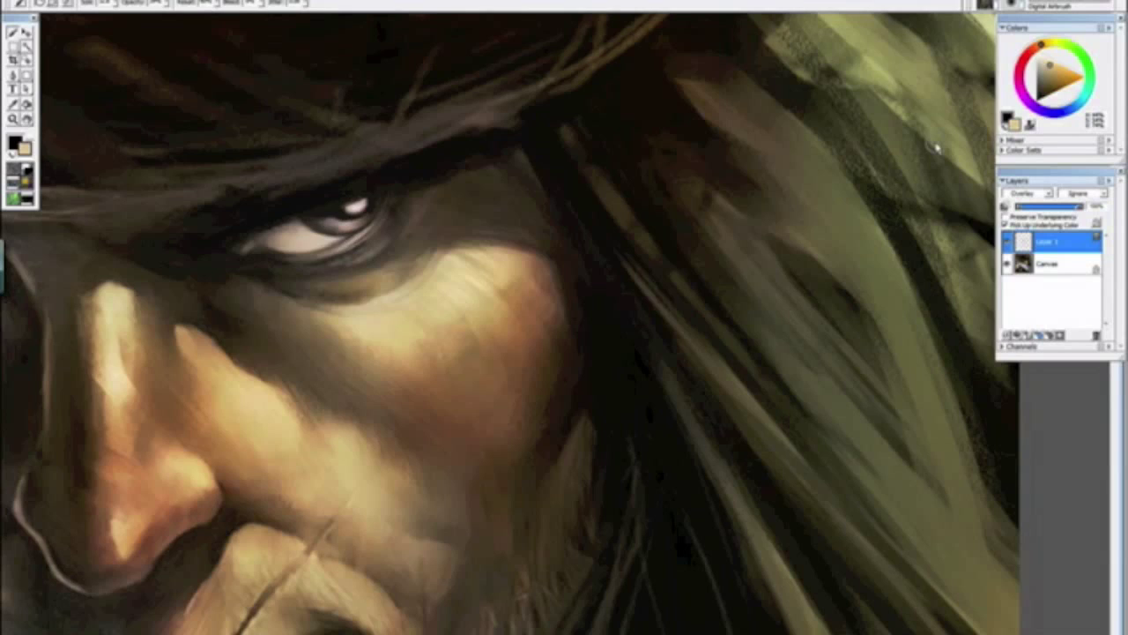
{"action": "key", "text": "ctrl+minus"}
{"action": "key", "text": "ctrl+minus"}
{"action": "key", "text": "ctrl+minus"}
{"action": "key", "text": "ctrl+minus"}
{"action": "key", "text": "ctrl+minus"}
{"action": "key", "text": "ctrl+minus"}
{"action": "key", "text": "ctrl+minus"}
{"action": "key", "text": "ctrl+minus"}
{"action": "scroll", "coordinate": [937, 149], "scroll_direction": "up", "scroll_amount": 8}
{"action": "left_click", "coordinate": [1112, 183]}
{"action": "left_click", "coordinate": [963, 384]}
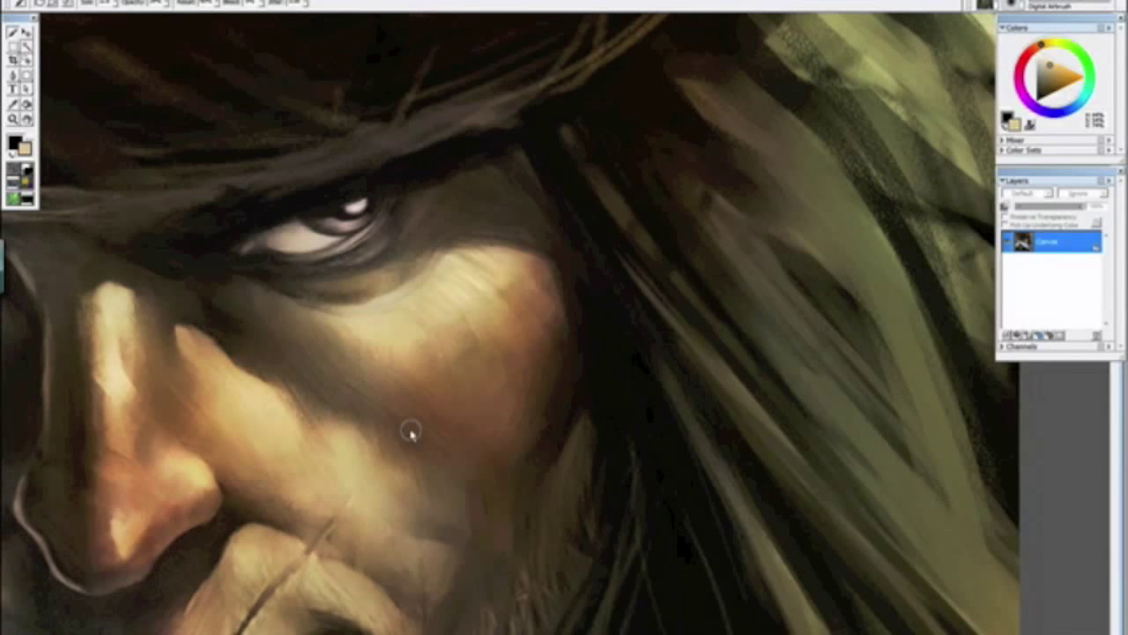
Step: Switch the brush to the Round Camelhair square2 variant for detail work on the face
{"action": "scroll", "coordinate": [411, 431], "scroll_direction": "down", "scroll_amount": 8}
{"action": "scroll", "coordinate": [436, 433], "scroll_direction": "down", "scroll_amount": 5}
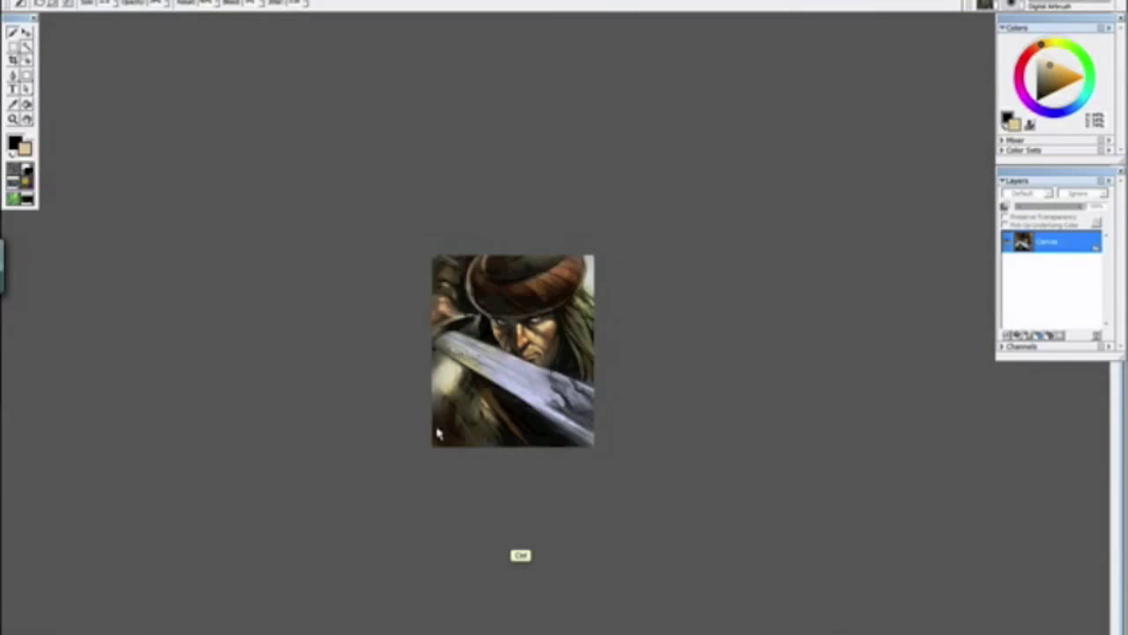
{"action": "scroll", "coordinate": [437, 432], "scroll_direction": "up", "scroll_amount": 12}
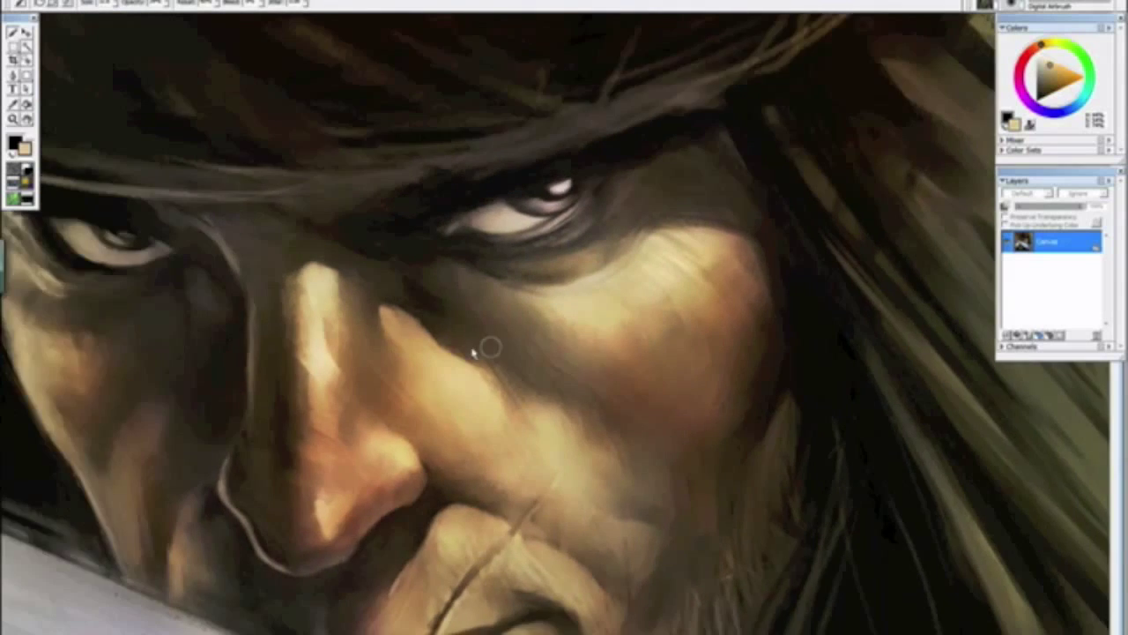
{"action": "scroll", "coordinate": [474, 350], "scroll_direction": "up", "scroll_amount": 5}
{"action": "left_click", "coordinate": [1011, 7]}
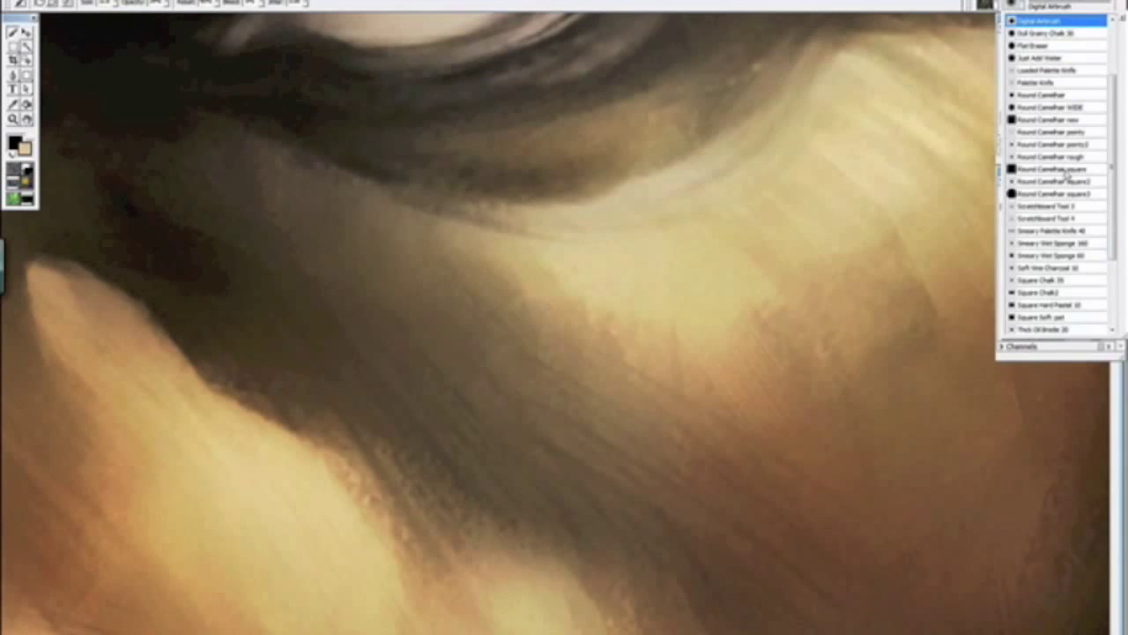
{"action": "left_click", "coordinate": [1063, 184]}
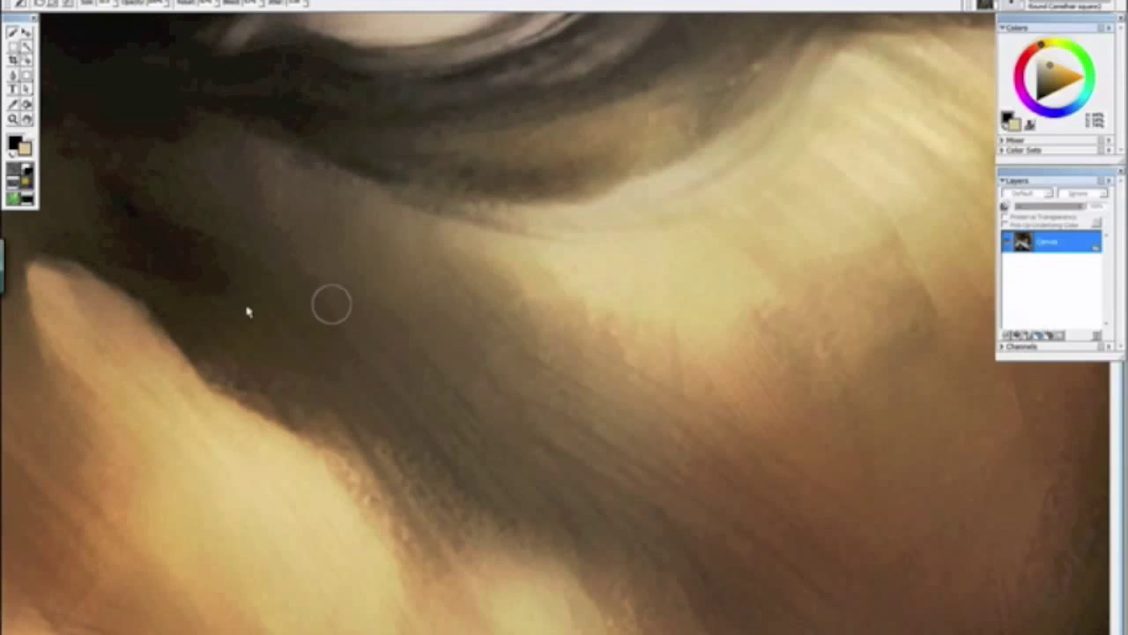
Step: Trim the pale rim light along the nose's shaded edge with a sampled dark brown
{"action": "left_click_drag", "start_coordinate": [203, 298], "coordinate": [433, 385]}
{"action": "scroll", "coordinate": [392, 330], "scroll_direction": "down", "scroll_amount": 5}
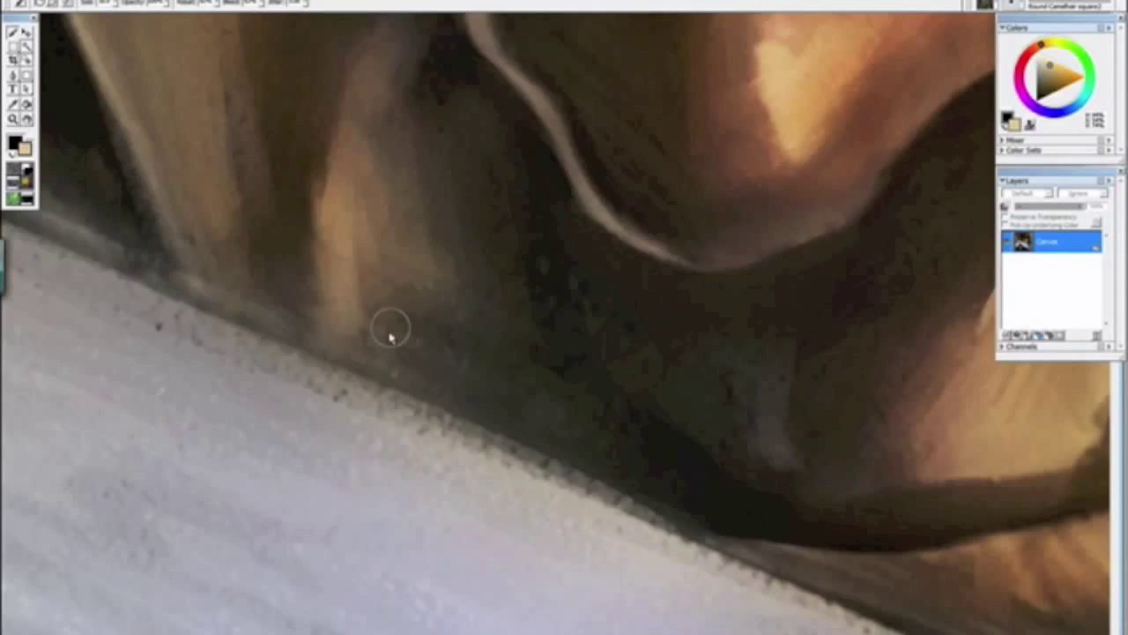
{"action": "scroll", "coordinate": [427, 369], "scroll_direction": "up", "scroll_amount": 6}
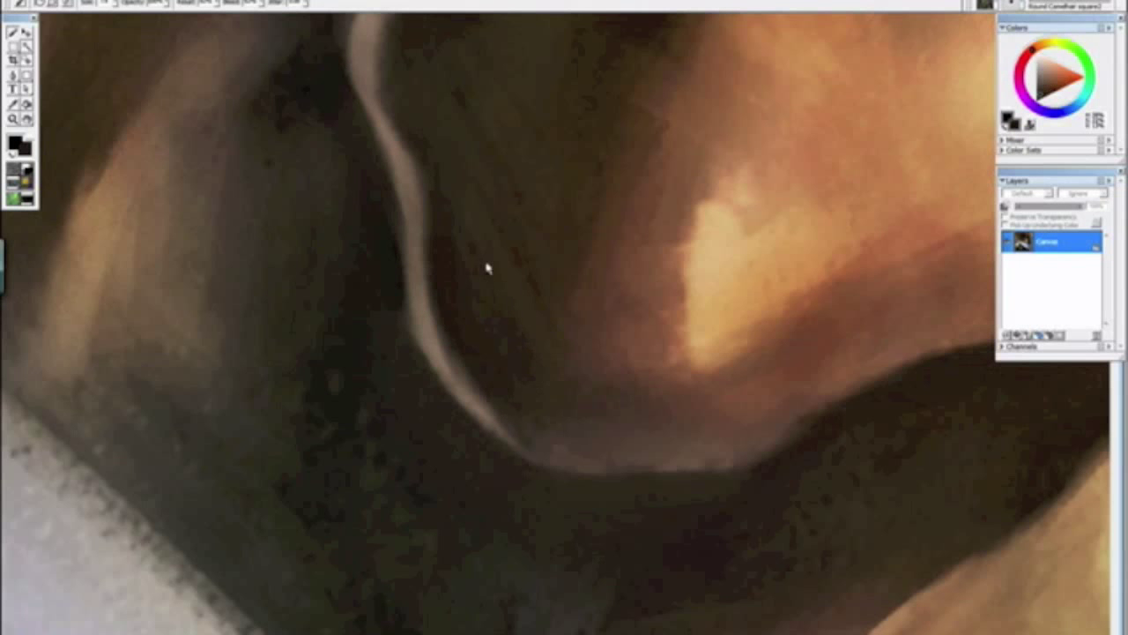
{"action": "key", "text": "ctrl+minus"}
{"action": "key", "text": "ctrl+minus"}
{"action": "key", "text": "ctrl+minus"}
{"action": "key", "text": "ctrl+minus"}
{"action": "key", "text": "ctrl+minus"}
{"action": "key", "text": "ctrl+minus"}
{"action": "key", "text": "ctrl+minus"}
{"action": "key", "text": "ctrl+minus"}
Step: Soften the lit patch on the far cheek beside the nose with a muted brown sampled from it
{"action": "key", "text": "ctrl+plus"}
{"action": "key", "text": "ctrl+plus"}
{"action": "key", "text": "ctrl+plus"}
{"action": "key", "text": "ctrl+plus"}
{"action": "key", "text": "ctrl+plus"}
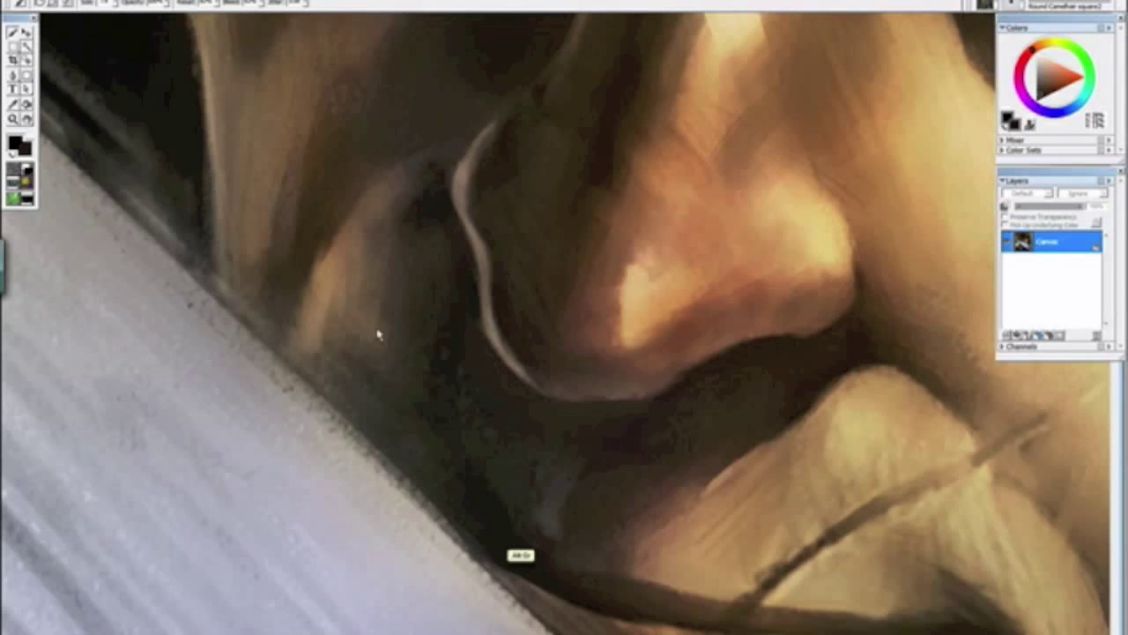
{"action": "left_click", "coordinate": [314, 310], "text": "alt"}
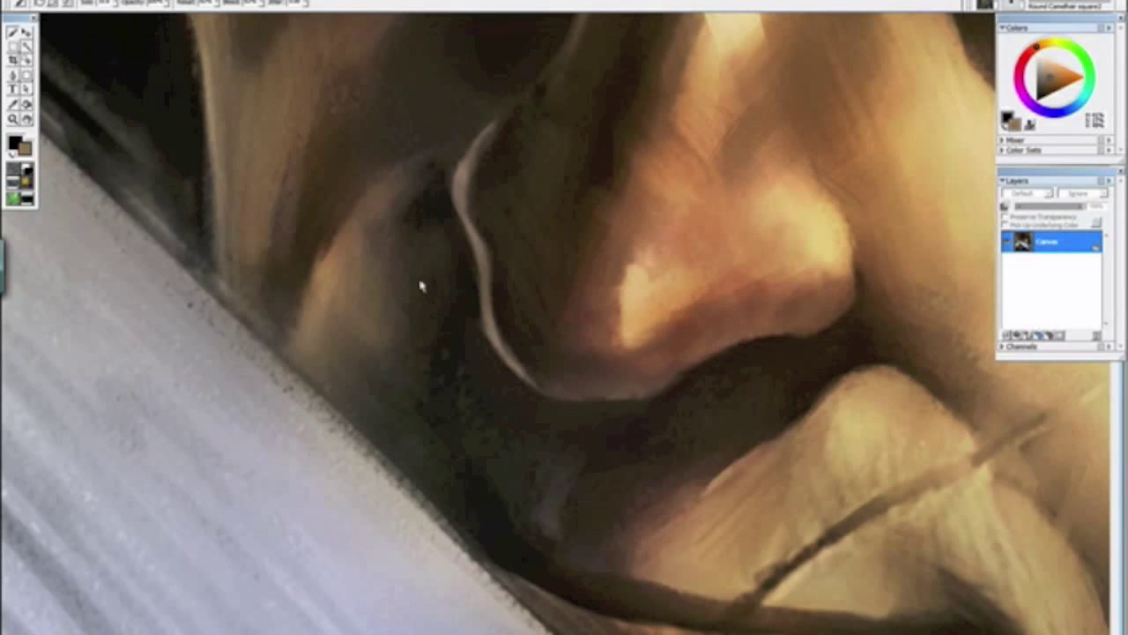
{"action": "key", "text": "ctrl+minus"}
{"action": "key", "text": "ctrl+minus"}
{"action": "key", "text": "ctrl+minus"}
{"action": "key", "text": "ctrl+minus"}
{"action": "key", "text": "ctrl+minus"}
{"action": "key", "text": "ctrl+minus"}
{"action": "key", "text": "ctrl+minus"}
Step: Straighten the canvas and deepen the far cheek's shadow beside the nose with a dark brown sampled there
{"action": "mouse_move", "coordinate": [382, 327]}
{"action": "left_mouse_down"}
{"action": "mouse_move", "coordinate": [576, 518]}
{"action": "mouse_move", "coordinate": [560, 502]}
{"action": "left_mouse_up"}
{"action": "left_click", "coordinate": [560, 488], "text": "alt"}
{"action": "key", "text": "ctrl+minus"}
{"action": "key", "text": "ctrl+plus"}
{"action": "key", "text": "ctrl+plus"}
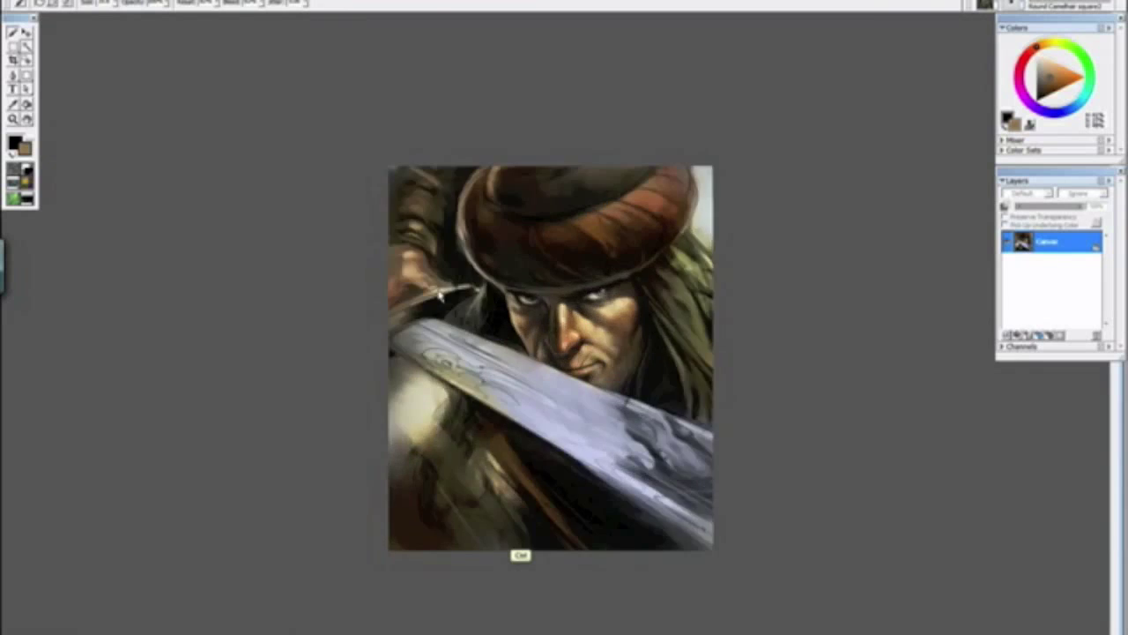
{"action": "key", "text": "ctrl+plus"}
{"action": "key", "text": "ctrl+plus"}
{"action": "key", "text": "ctrl+plus"}
{"action": "left_click", "coordinate": [477, 391], "text": "alt"}
{"action": "left_click", "coordinate": [492, 357], "text": "alt"}
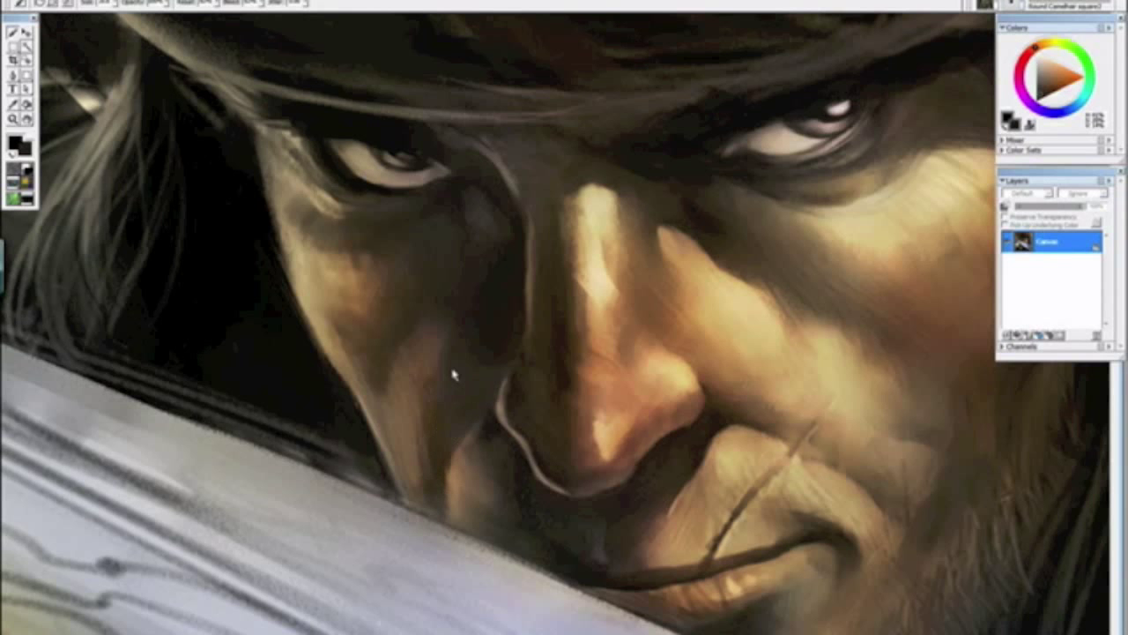
Step: Straighten the canvas view and flip the entire canvas horizontally
{"action": "key", "text": "ctrl+minus"}
{"action": "key", "text": "ctrl+minus"}
{"action": "key", "text": "ctrl+minus"}
{"action": "key", "text": "ctrl+minus"}
{"action": "key", "text": "ctrl+minus"}
{"action": "key", "text": "ctrl+minus"}
{"action": "left_click_drag", "start_coordinate": [454, 366], "coordinate": [346, 292]}
{"action": "left_click", "coordinate": [380, 316], "text": "alt"}
{"action": "left_click", "coordinate": [84, 3]}
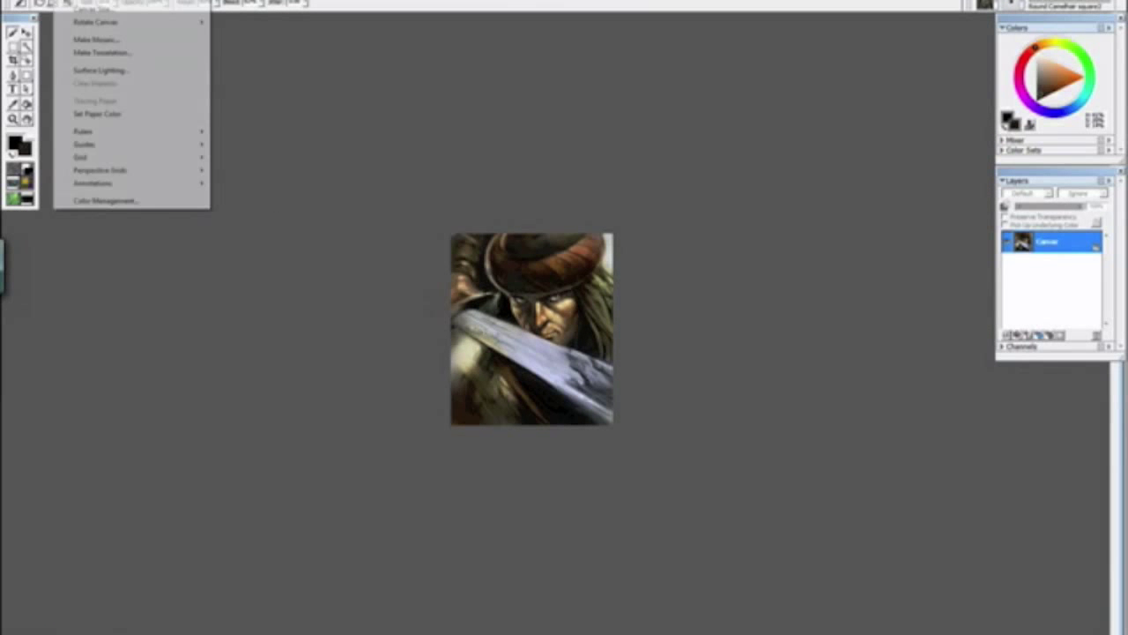
{"action": "mouse_move", "coordinate": [97, 22]}
{"action": "left_click", "coordinate": [237, 81]}
{"action": "key", "text": "ctrl+minus"}
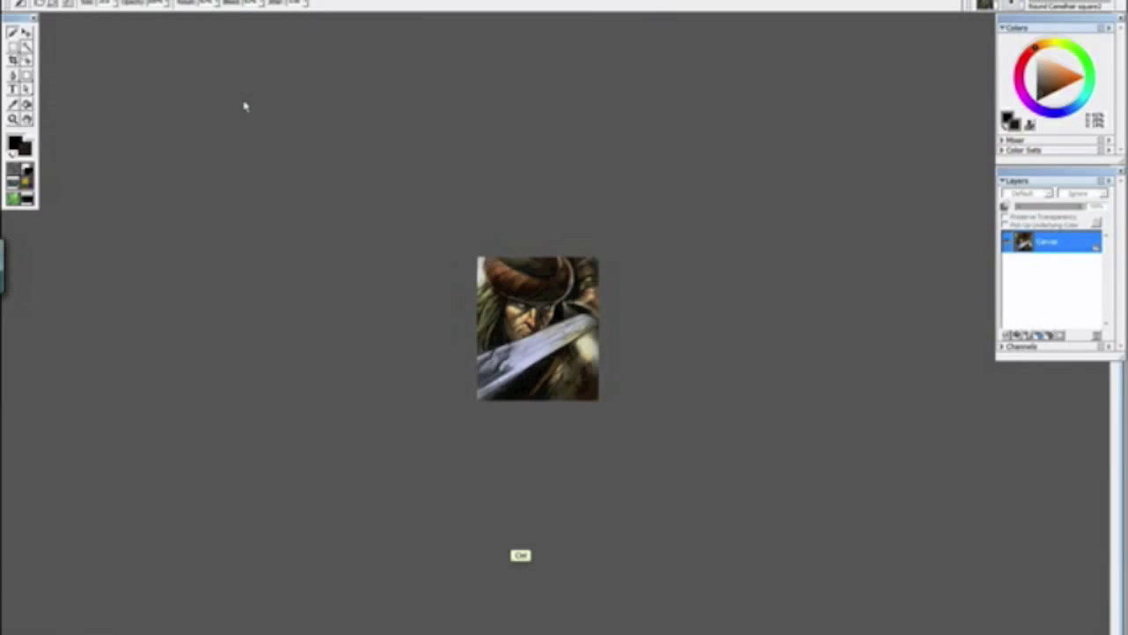
Step: Rotate to the far cheek and refine the light along its outer contour with a tan sampled from the skin
{"action": "key", "text": "ctrl+plus"}
{"action": "key", "text": "ctrl+plus"}
{"action": "key", "text": "ctrl+plus"}
{"action": "key", "text": "ctrl+plus"}
{"action": "key", "text": "ctrl+plus"}
{"action": "key", "text": "ctrl+plus"}
{"action": "key", "text": "ctrl+plus"}
{"action": "key", "text": "ctrl+plus"}
{"action": "left_click_drag", "start_coordinate": [258, 234], "coordinate": [552, 394]}
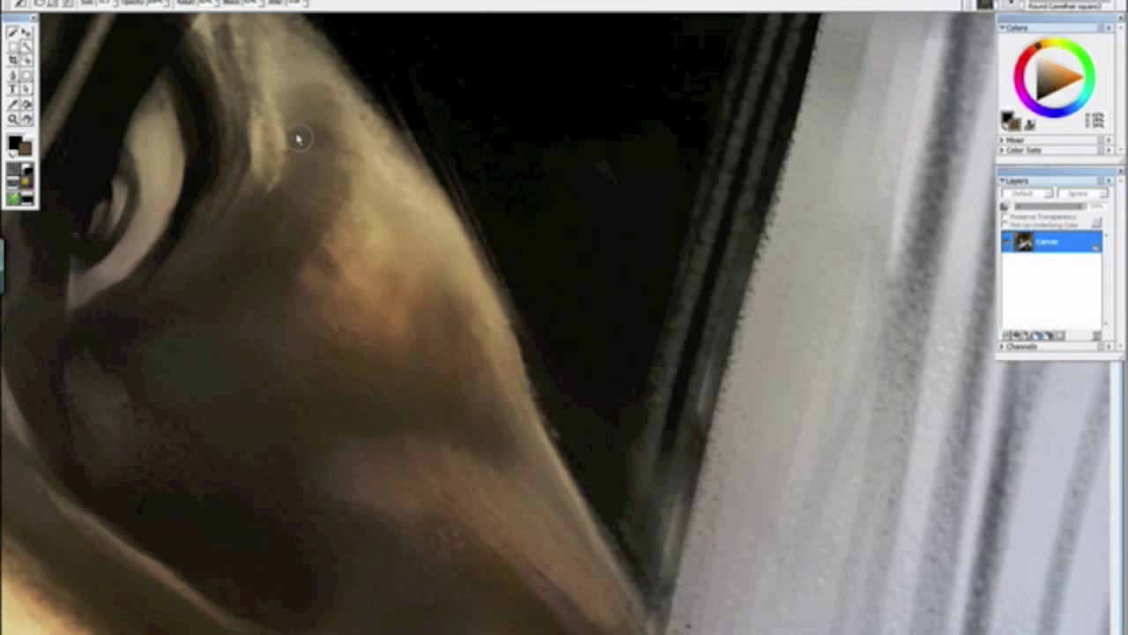
{"action": "left_click", "coordinate": [379, 173], "text": "alt"}
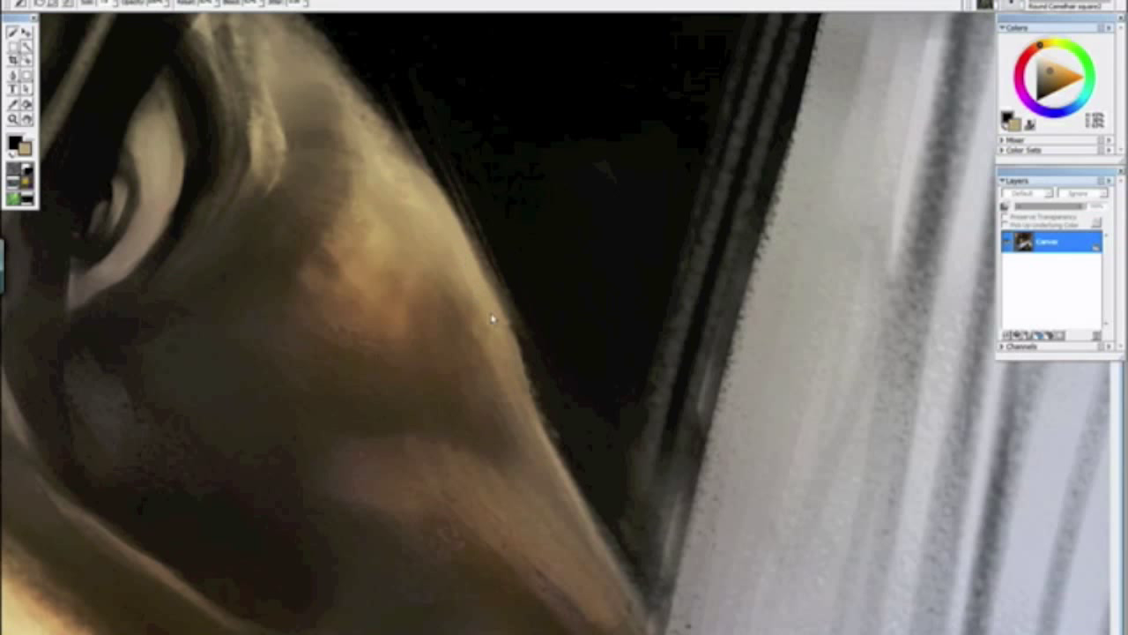
{"action": "left_click_drag", "start_coordinate": [544, 471], "coordinate": [616, 586]}
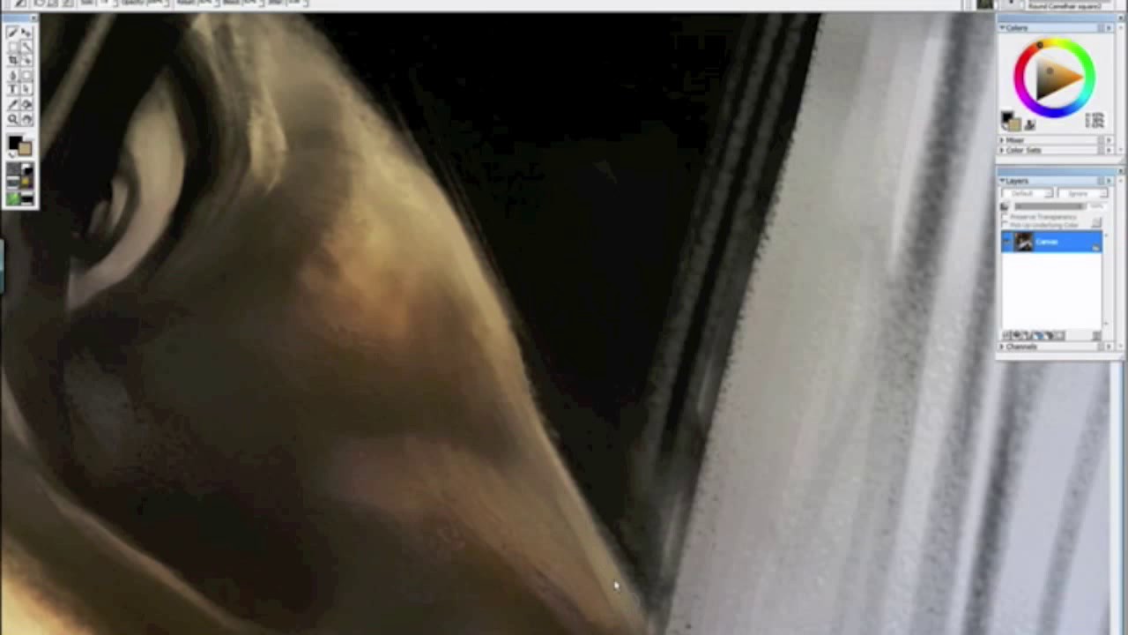
Step: Straighten the canvas and examine the reworked cheek contour within the full portrait
{"action": "key", "text": "ctrl+minus"}
{"action": "key", "text": "ctrl+minus"}
{"action": "key", "text": "ctrl+minus"}
{"action": "key", "text": "ctrl+minus"}
{"action": "key", "text": "ctrl+minus"}
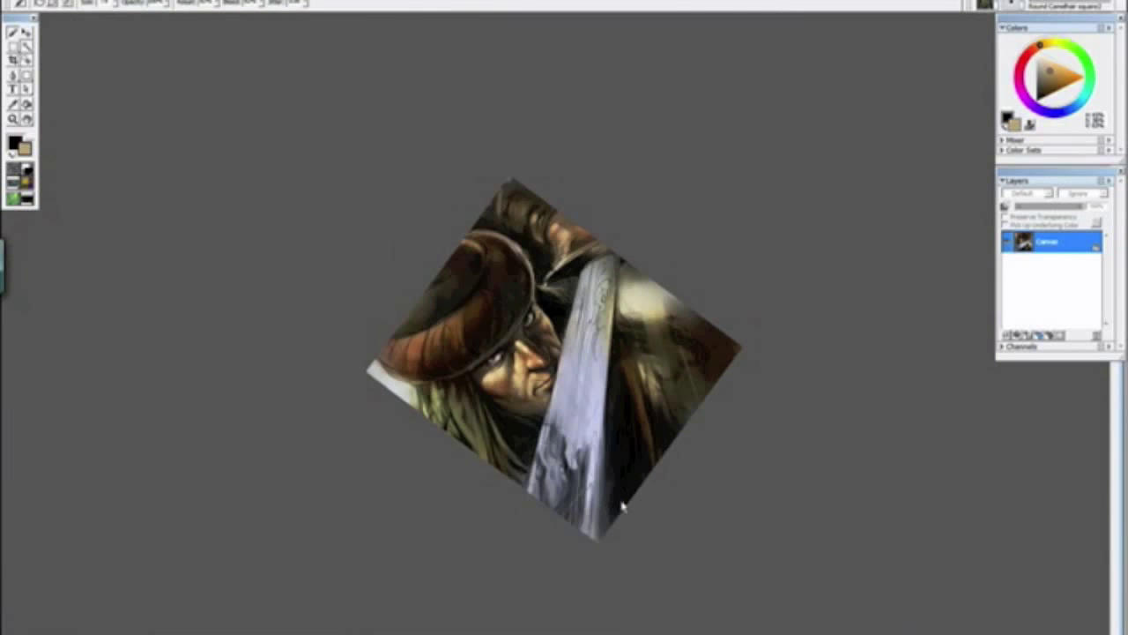
{"action": "left_click", "coordinate": [617, 508], "text": "alt"}
{"action": "key", "text": "ctrl+minus"}
{"action": "key", "text": "ctrl+minus"}
{"action": "key", "text": "ctrl+minus"}
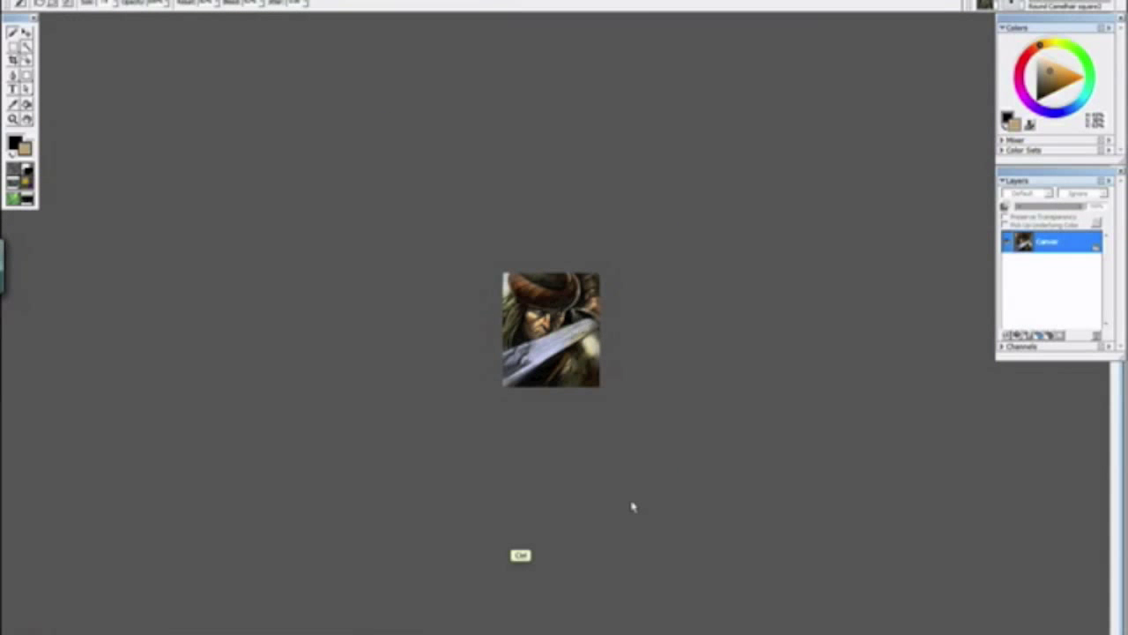
{"action": "key", "text": "ctrl+plus"}
{"action": "key", "text": "ctrl+plus"}
{"action": "key", "text": "ctrl+plus"}
{"action": "key", "text": "ctrl+plus"}
{"action": "key", "text": "ctrl+plus"}
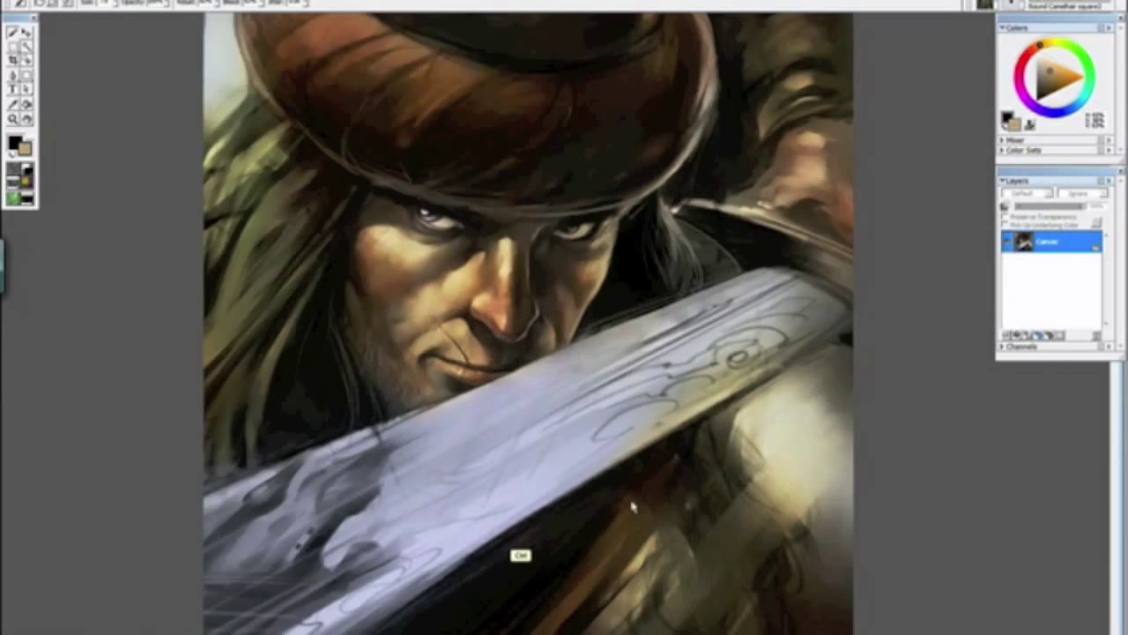
Step: Deepen the shadow along the near jaw and sideburn with a sampled dark brown
{"action": "left_click_drag", "start_coordinate": [258, 358], "coordinate": [682, 413]}
{"action": "left_click_drag", "start_coordinate": [408, 517], "coordinate": [414, 393]}
{"action": "key", "text": "ctrl+plus"}
{"action": "left_click", "coordinate": [198, 271], "text": "alt"}
{"action": "mouse_move", "coordinate": [201, 270]}
{"action": "left_mouse_down"}
{"action": "mouse_move", "coordinate": [214, 294]}
{"action": "mouse_move", "coordinate": [284, 342]}
{"action": "mouse_move", "coordinate": [302, 392]}
{"action": "left_mouse_up"}
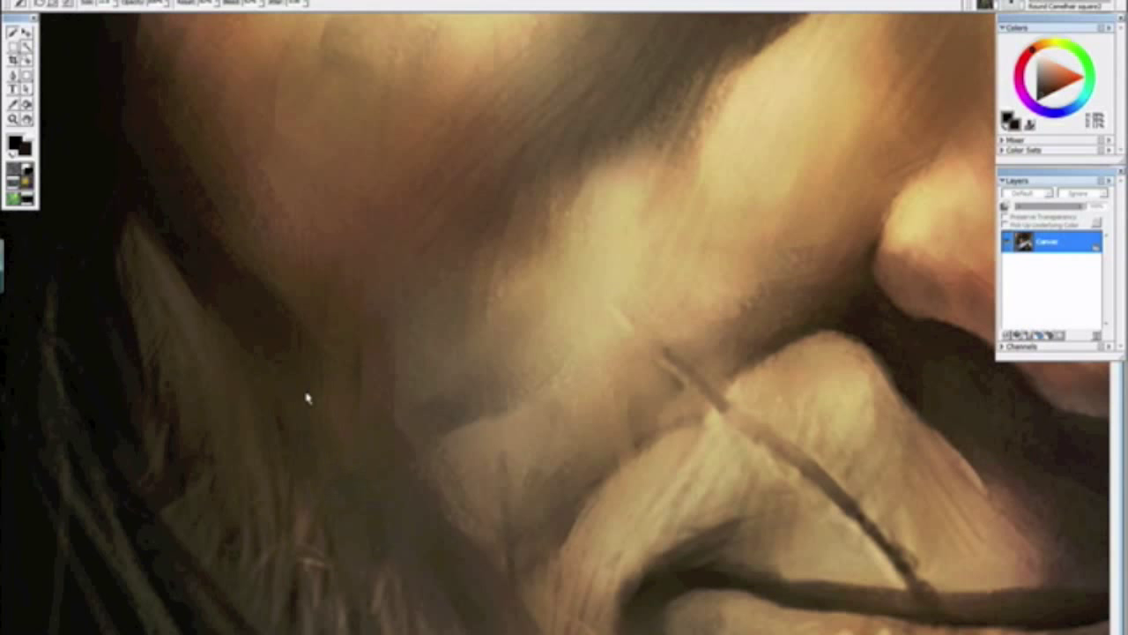
{"action": "key", "text": "ctrl+minus"}
{"action": "key", "text": "ctrl+minus"}
{"action": "key", "text": "ctrl+minus"}
{"action": "key", "text": "ctrl+minus"}
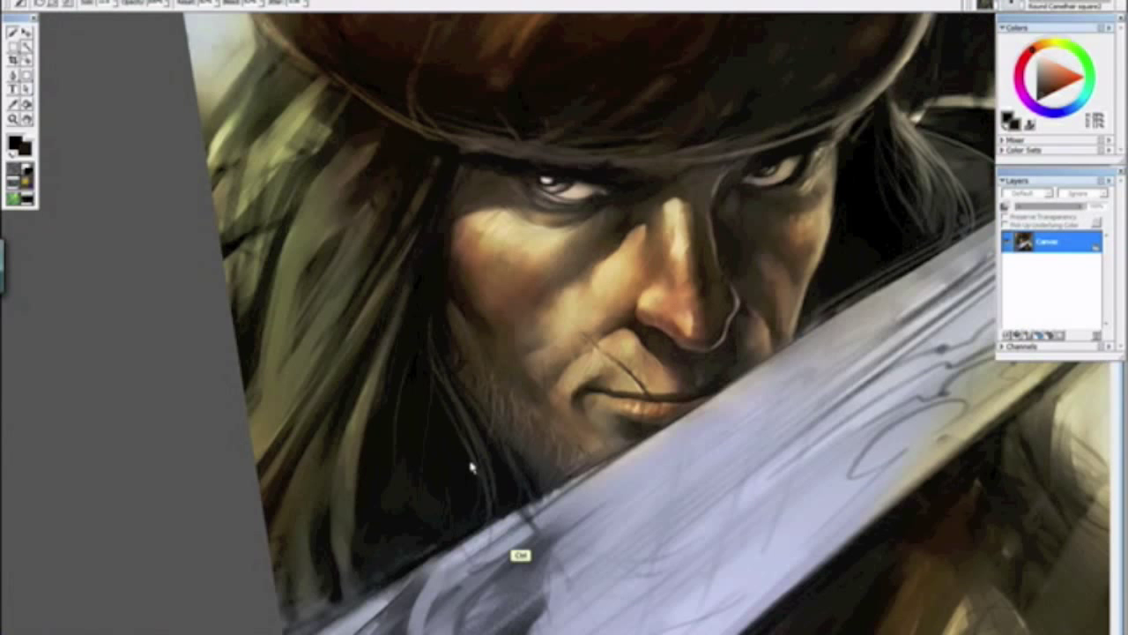
Step: Clean up the hat's outer edge by painting the background against it with a sampled pale grey
{"action": "left_click_drag", "start_coordinate": [471, 466], "coordinate": [540, 479]}
{"action": "left_click", "coordinate": [555, 472], "text": "alt"}
{"action": "key", "text": "ctrl+plus"}
{"action": "key", "text": "ctrl+plus"}
{"action": "key", "text": "ctrl+plus"}
{"action": "key", "text": "ctrl+plus"}
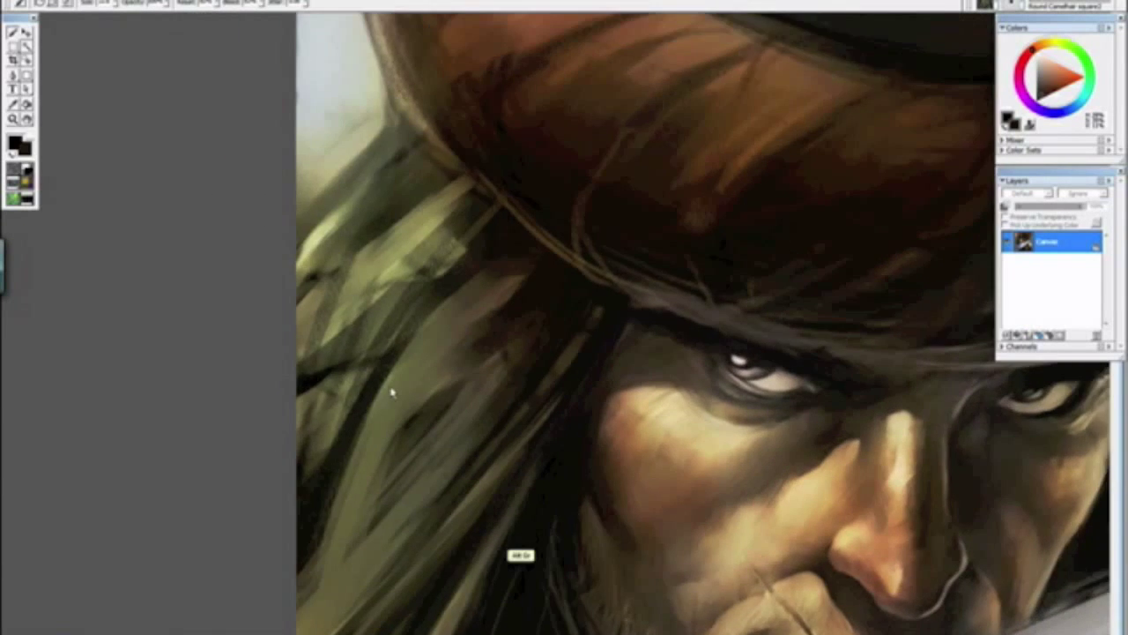
{"action": "left_click_drag", "start_coordinate": [394, 393], "coordinate": [445, 476]}
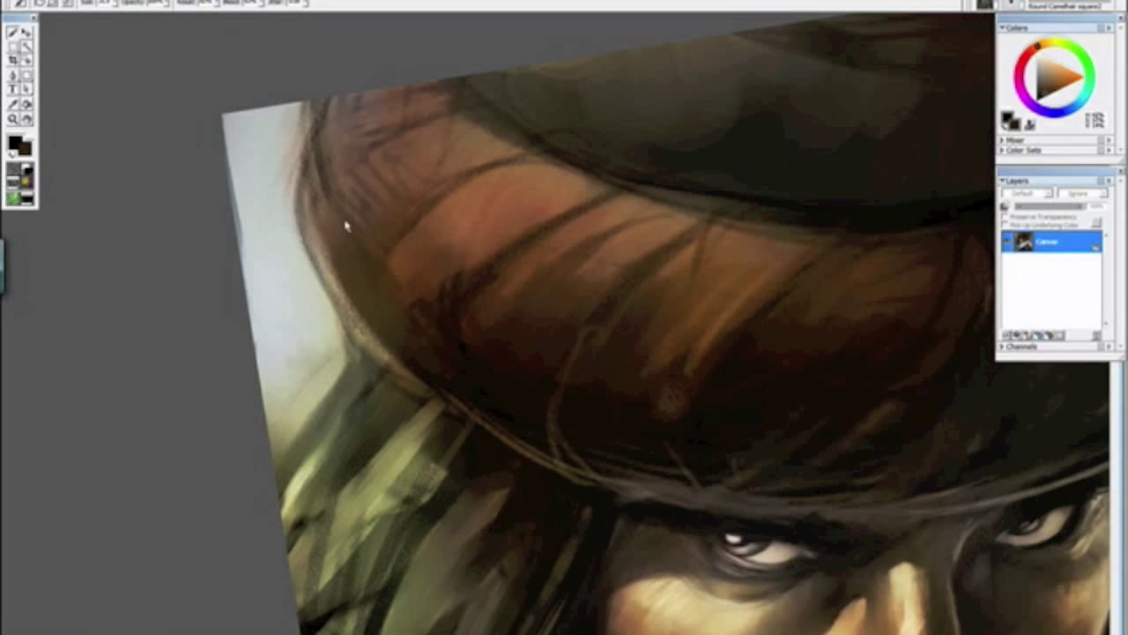
{"action": "left_click", "coordinate": [316, 280], "text": "alt"}
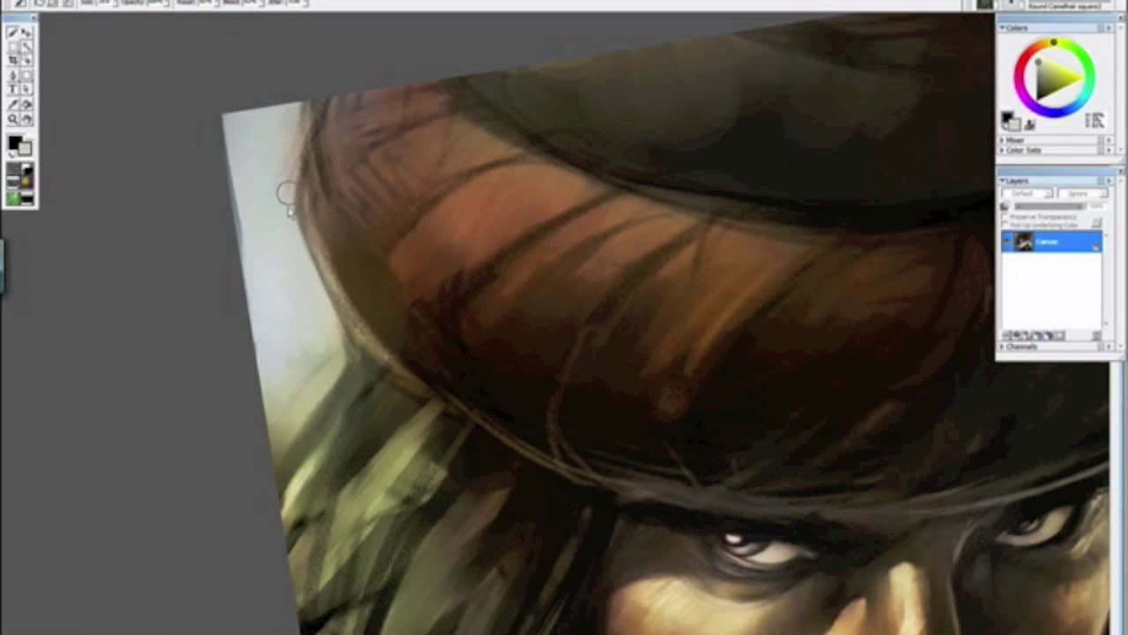
{"action": "mouse_move", "coordinate": [318, 280]}
{"action": "left_mouse_down"}
{"action": "mouse_move", "coordinate": [284, 163]}
{"action": "mouse_move", "coordinate": [282, 191]}
{"action": "mouse_move", "coordinate": [307, 106]}
{"action": "left_mouse_up"}
{"action": "left_click_drag", "start_coordinate": [301, 156], "coordinate": [308, 215]}
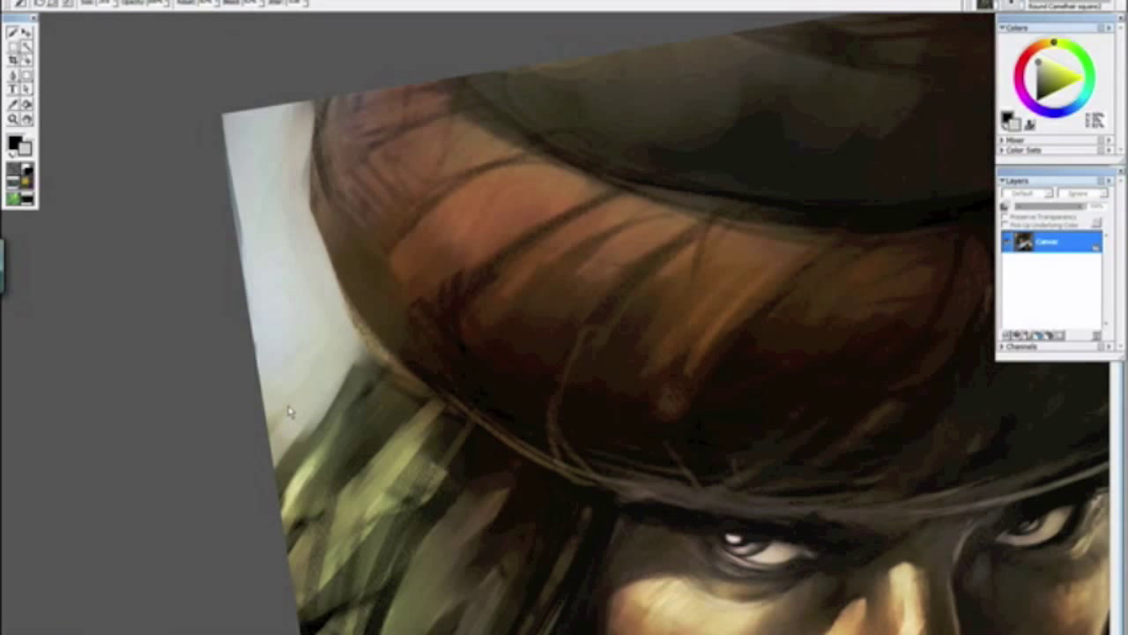
Step: Straighten the canvas and examine the cleaned hat silhouette within the full portrait
{"action": "key", "text": "ctrl+minus"}
{"action": "key", "text": "ctrl+minus"}
{"action": "key", "text": "ctrl+minus"}
{"action": "key", "text": "ctrl+minus"}
{"action": "key", "text": "ctrl+minus"}
{"action": "key", "text": "ctrl+minus"}
{"action": "key", "text": "ctrl+minus"}
{"action": "key", "text": "alt+space"}
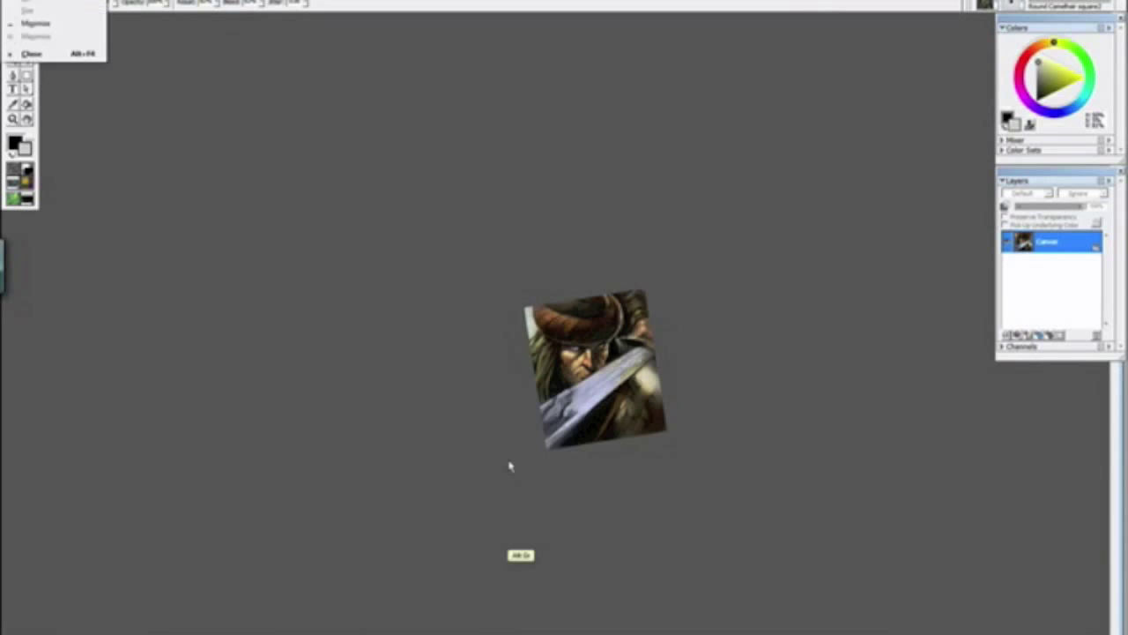
{"action": "left_click_drag", "start_coordinate": [509, 464], "coordinate": [382, 319]}
{"action": "left_click", "coordinate": [382, 319], "text": "alt"}
{"action": "key", "text": "ctrl+plus"}
{"action": "key", "text": "ctrl+plus"}
{"action": "key", "text": "ctrl+plus"}
{"action": "key", "text": "ctrl+plus"}
{"action": "key", "text": "ctrl+plus"}
{"action": "key", "text": "ctrl+plus"}
{"action": "key", "text": "ctrl+plus"}
{"action": "key", "text": "ctrl+plus"}
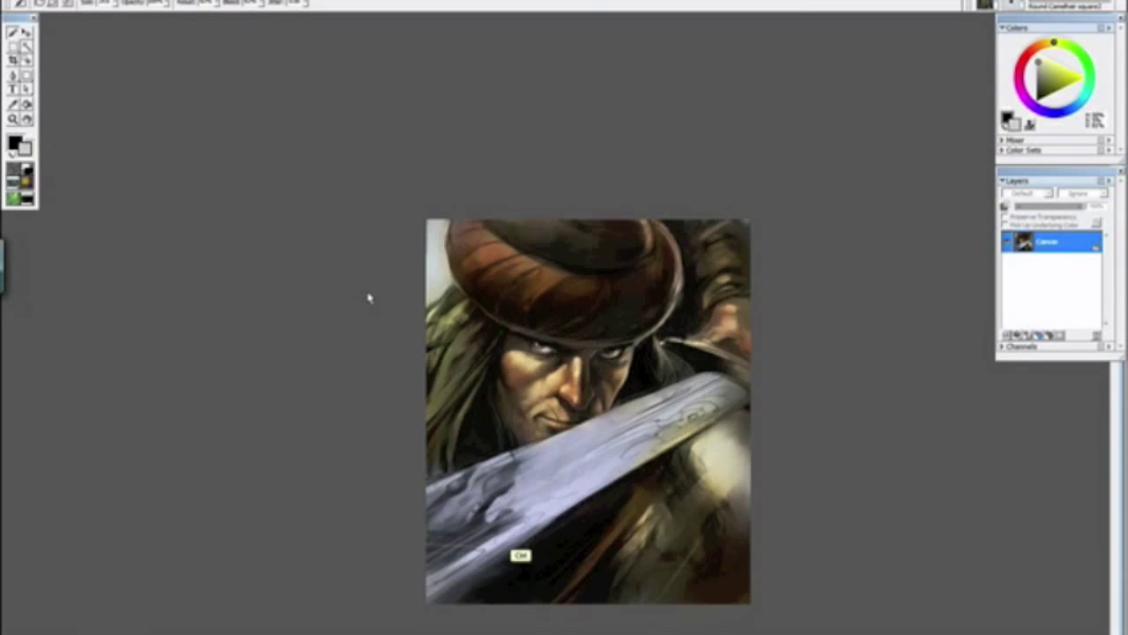
Step: Refine the hair's upper edge against the pale background below the hat with a sampled dark grey-green
{"action": "left_click", "coordinate": [239, 226], "text": "alt"}
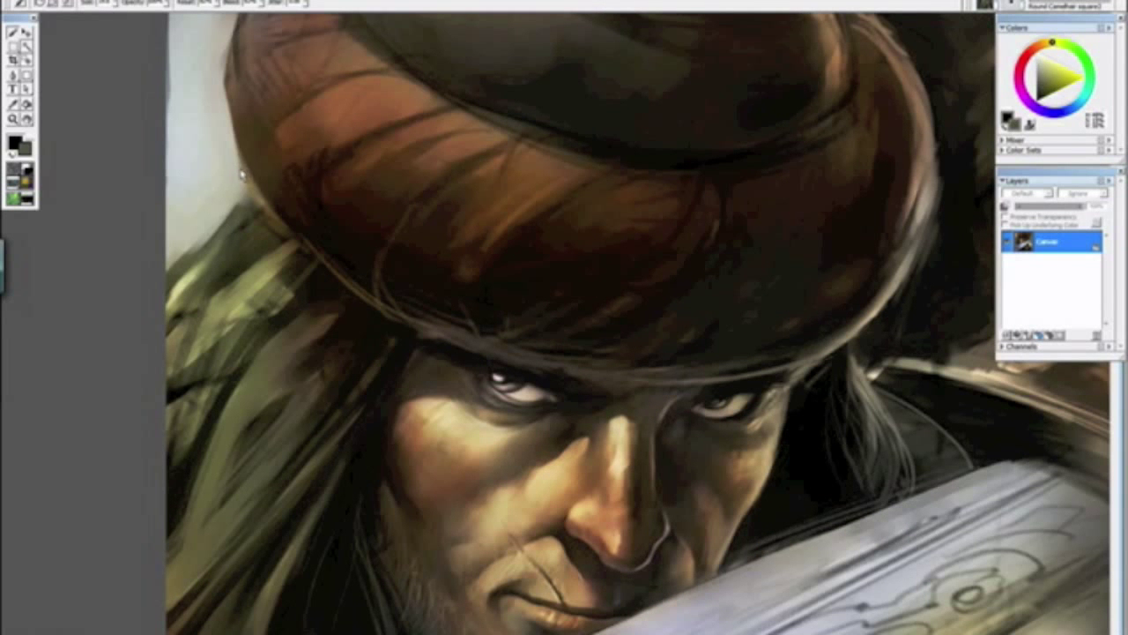
{"action": "left_click_drag", "start_coordinate": [242, 173], "coordinate": [206, 251]}
{"action": "key", "text": "ctrl+minus"}
{"action": "key", "text": "ctrl+minus"}
{"action": "key", "text": "ctrl+minus"}
{"action": "key", "text": "ctrl+minus"}
{"action": "key", "text": "ctrl+minus"}
Step: Deepen the inner brow shadow between the hat rim and the near eye with a sampled near-black
{"action": "key", "text": "ctrl+plus"}
{"action": "key", "text": "ctrl+plus"}
{"action": "key", "text": "ctrl+plus"}
{"action": "key", "text": "ctrl+plus"}
{"action": "key", "text": "ctrl+plus"}
{"action": "left_click_drag", "start_coordinate": [392, 360], "coordinate": [448, 494]}
{"action": "key", "text": "ctrl+plus"}
{"action": "key", "text": "ctrl+plus"}
{"action": "left_click", "coordinate": [456, 319], "text": "alt"}
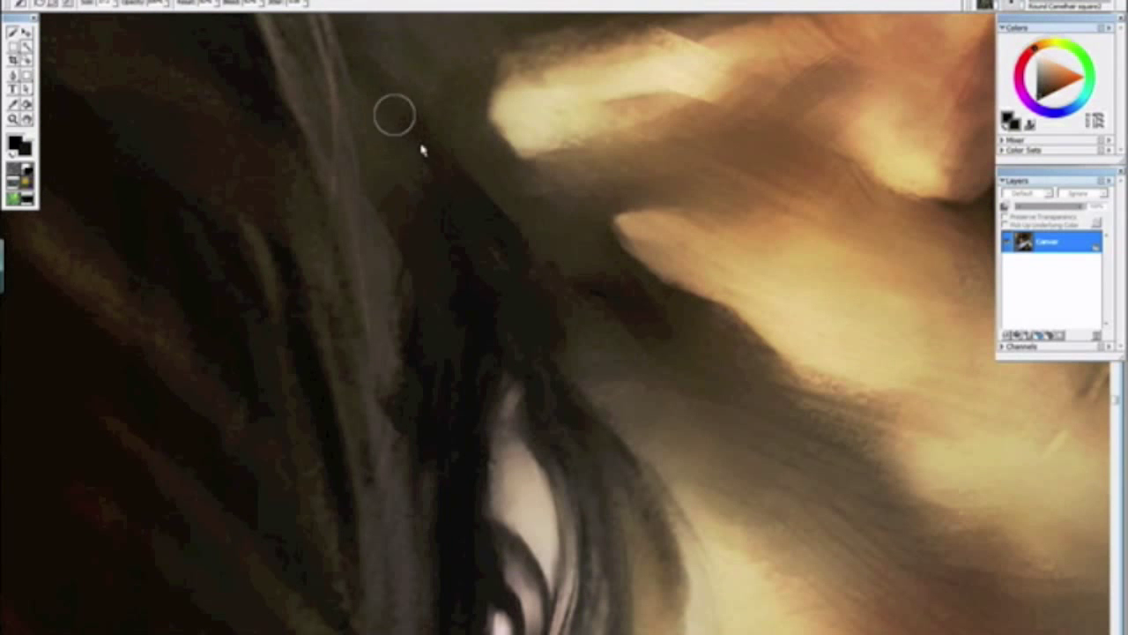
{"action": "key", "text": "ctrl+minus"}
{"action": "key", "text": "ctrl+minus"}
{"action": "key", "text": "ctrl+minus"}
{"action": "key", "text": "ctrl+minus"}
{"action": "key", "text": "ctrl+minus"}
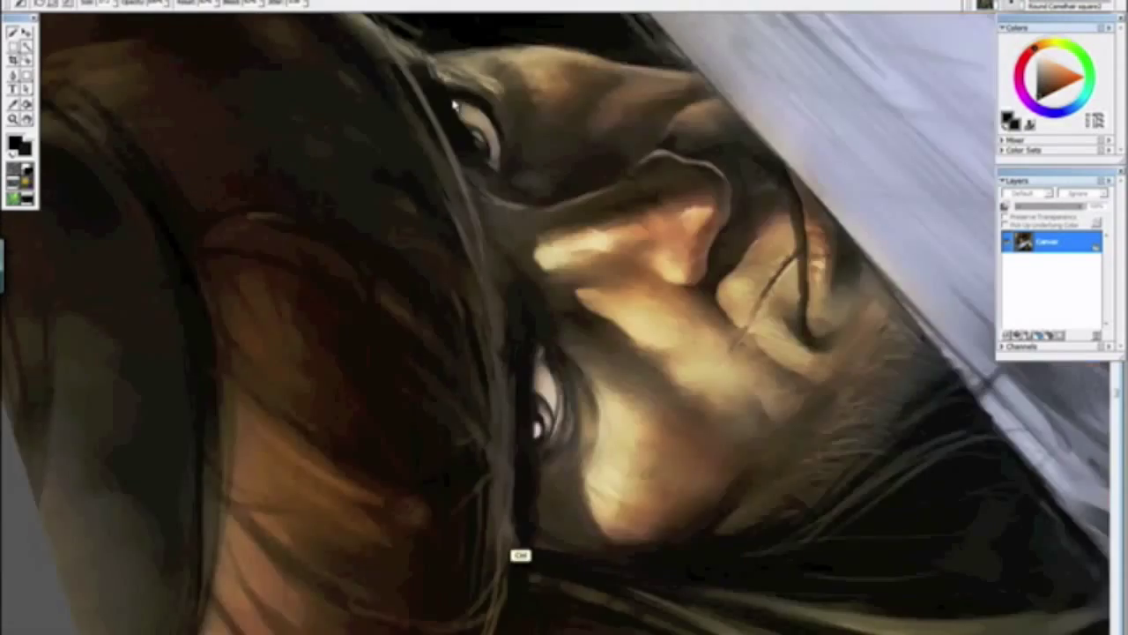
Step: Soften the shadow between the near eye and the nose bridge with a sampled dark brown
{"action": "key", "text": "ctrl+plus"}
{"action": "key", "text": "ctrl+plus"}
{"action": "key", "text": "ctrl+plus"}
{"action": "key", "text": "ctrl+plus"}
{"action": "key", "text": "ctrl+plus"}
{"action": "left_click_drag", "start_coordinate": [688, 290], "coordinate": [499, 290]}
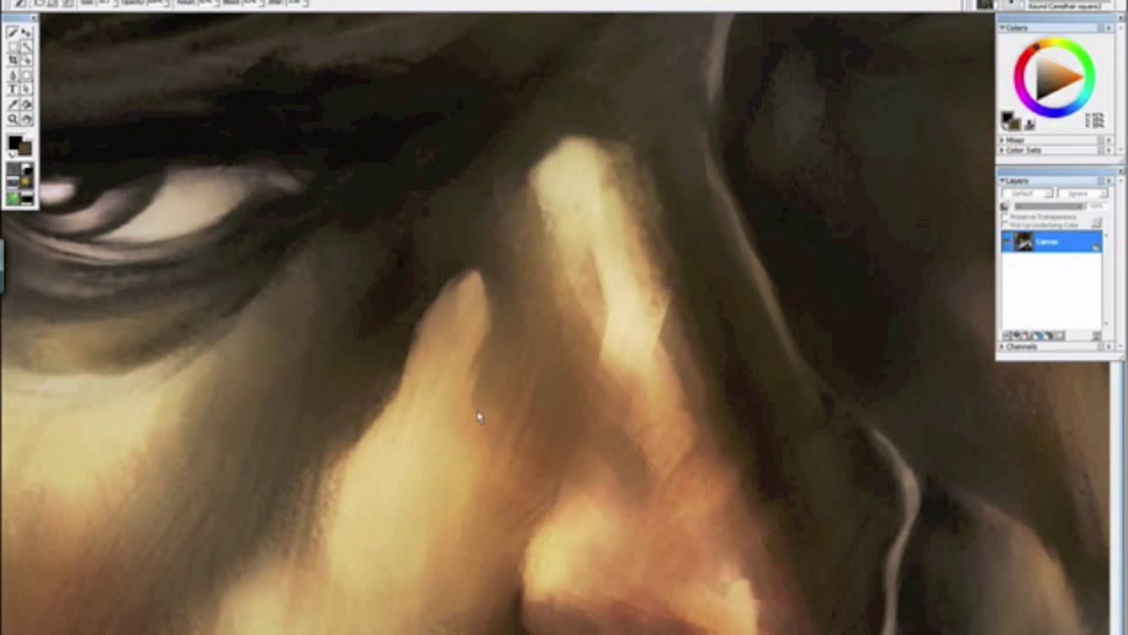
Step: Straighten the canvas and examine the nose shading within the full portrait
{"action": "key", "text": "ctrl+minus"}
{"action": "key", "text": "ctrl+minus"}
{"action": "key", "text": "ctrl+minus"}
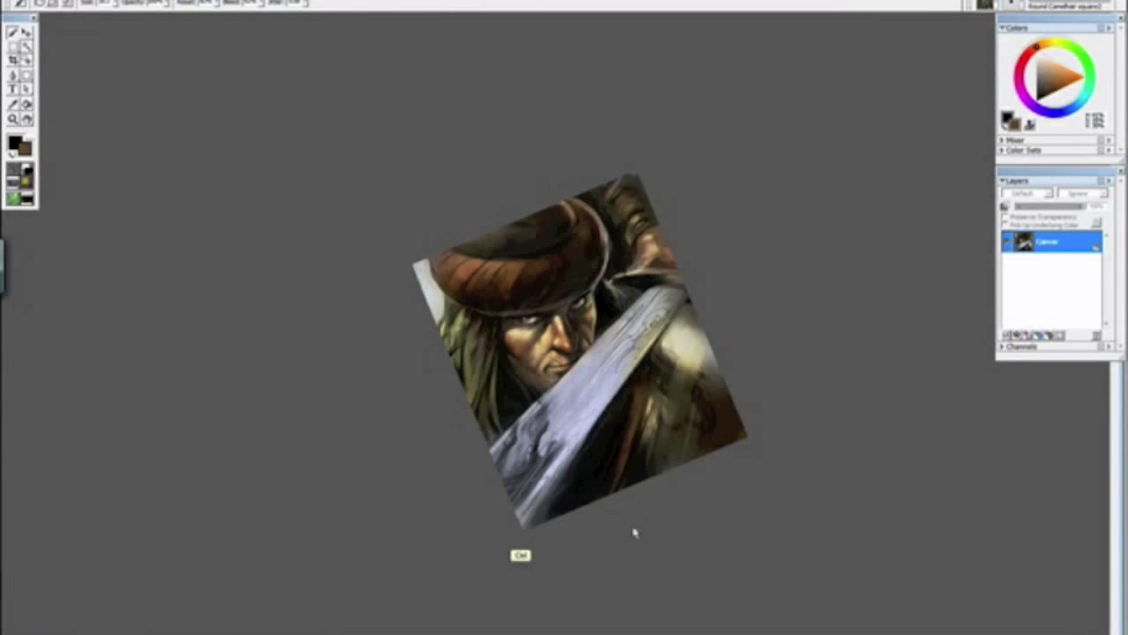
{"action": "left_click_drag", "start_coordinate": [507, 463], "coordinate": [373, 334]}
{"action": "left_click", "coordinate": [366, 335]}
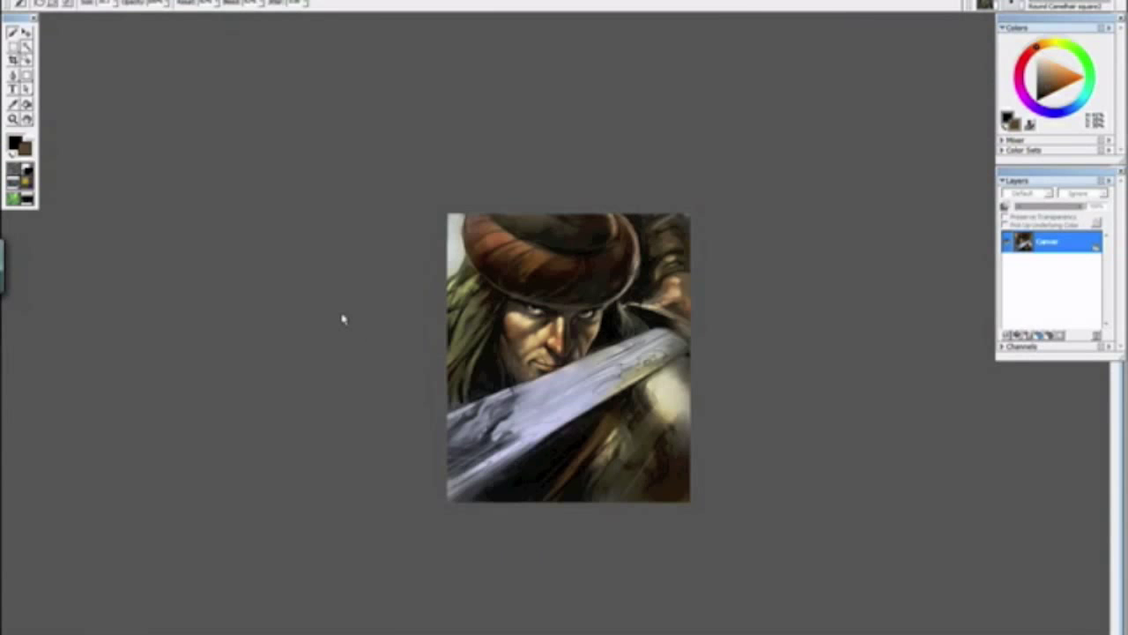
{"action": "key", "text": "ctrl+minus"}
{"action": "key", "text": "ctrl+plus"}
{"action": "key", "text": "ctrl+plus"}
{"action": "key", "text": "ctrl+plus"}
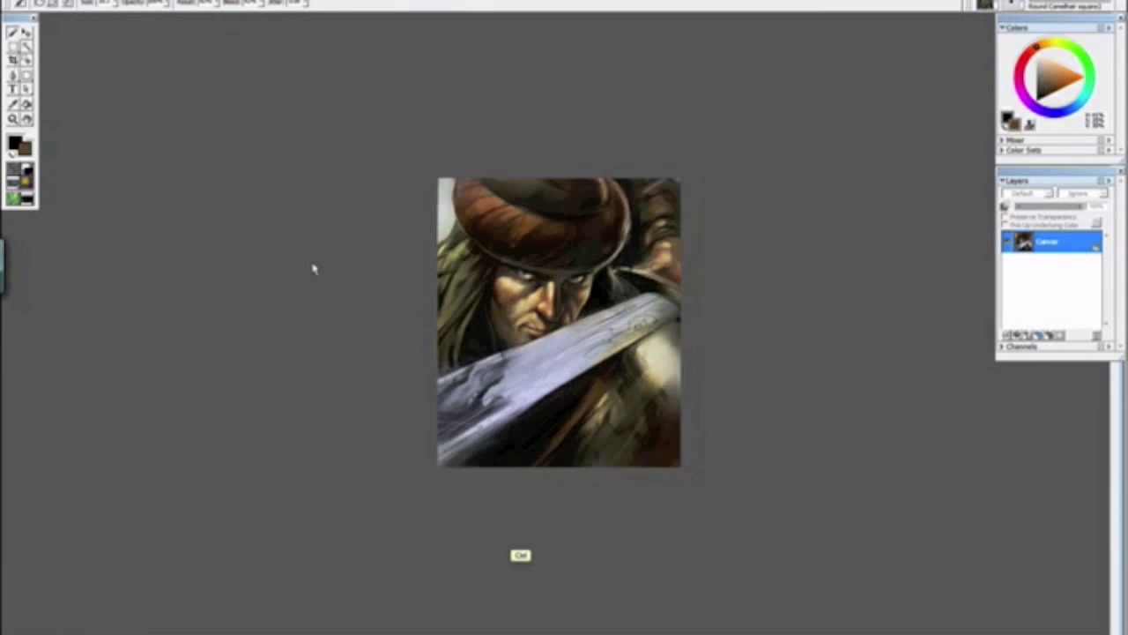
Step: Examine the sword blade and coat area both close up and within the whole composition
{"action": "left_click_drag", "start_coordinate": [558, 520], "coordinate": [385, 403]}
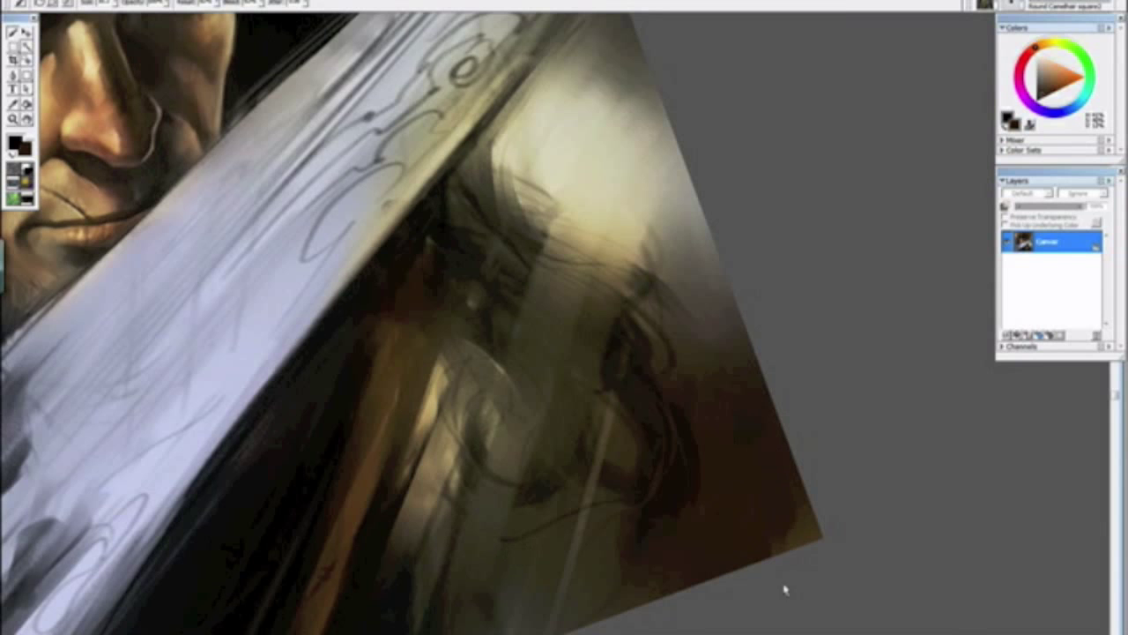
{"action": "key", "text": "ctrl+minus"}
{"action": "key", "text": "ctrl+minus"}
{"action": "key", "text": "ctrl+minus"}
{"action": "key", "text": "ctrl+minus"}
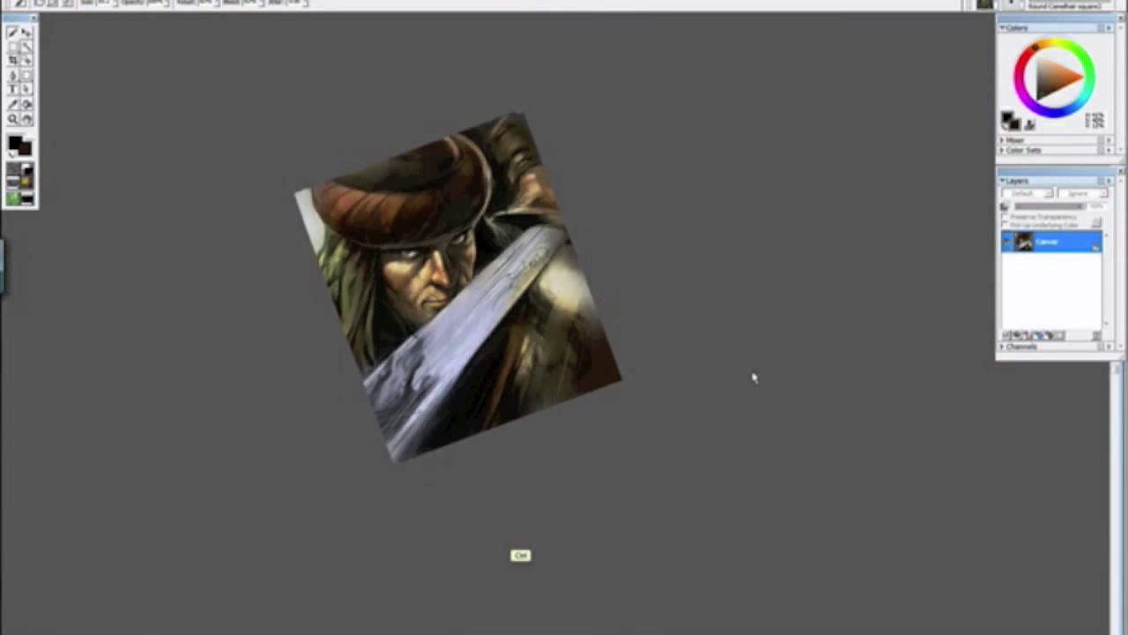
{"action": "key", "text": "ctrl+plus"}
{"action": "key", "text": "ctrl+plus"}
{"action": "key", "text": "ctrl+plus"}
{"action": "key", "text": "ctrl+plus"}
{"action": "key", "text": "ctrl+plus"}
{"action": "key", "text": "ctrl+plus"}
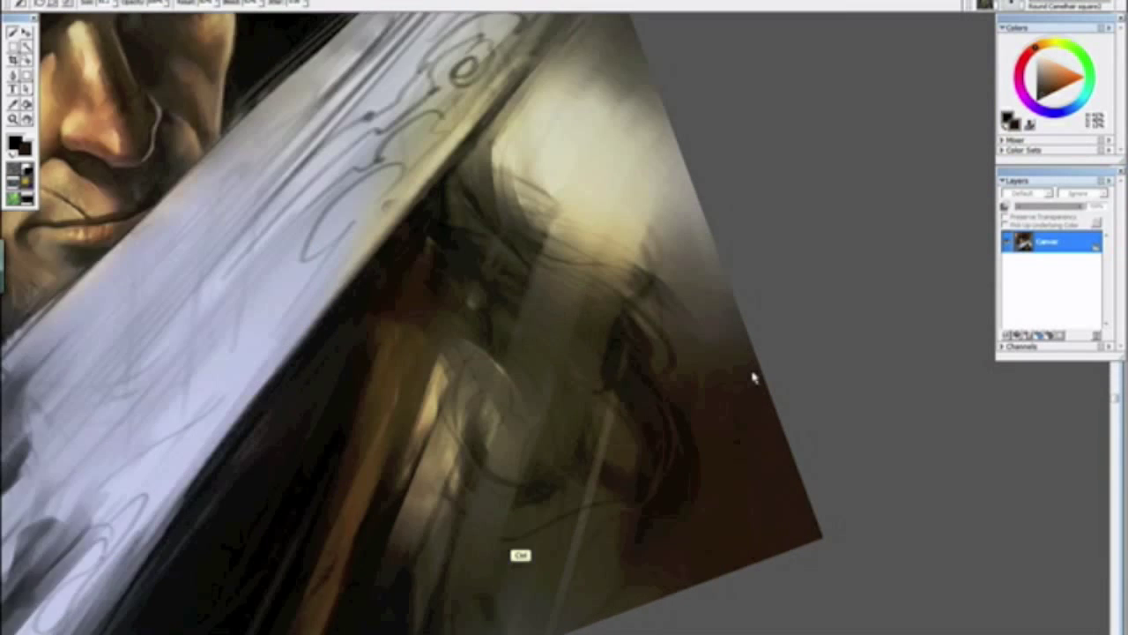
Step: Switch to the 2B Pencil brush and refine the far cheek's lit edge and inner shading with a sampled tan
{"action": "key", "text": "ctrl+plus"}
{"action": "key", "text": "ctrl+plus"}
{"action": "key", "text": "ctrl+plus"}
{"action": "key", "text": "ctrl+plus"}
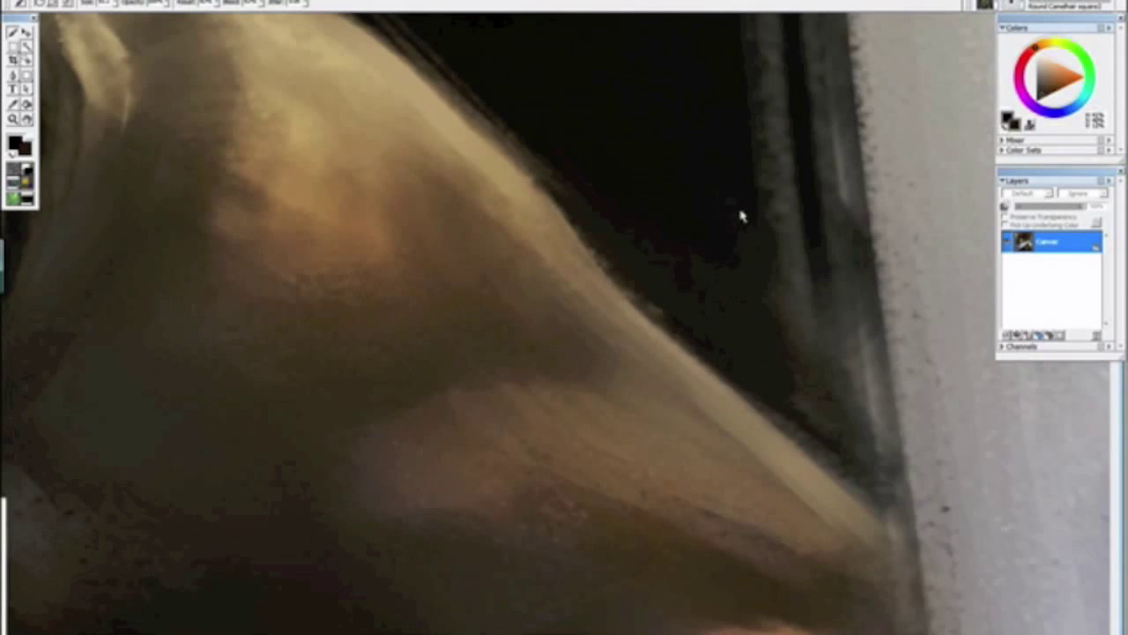
{"action": "left_click_drag", "start_coordinate": [741, 216], "coordinate": [406, 405]}
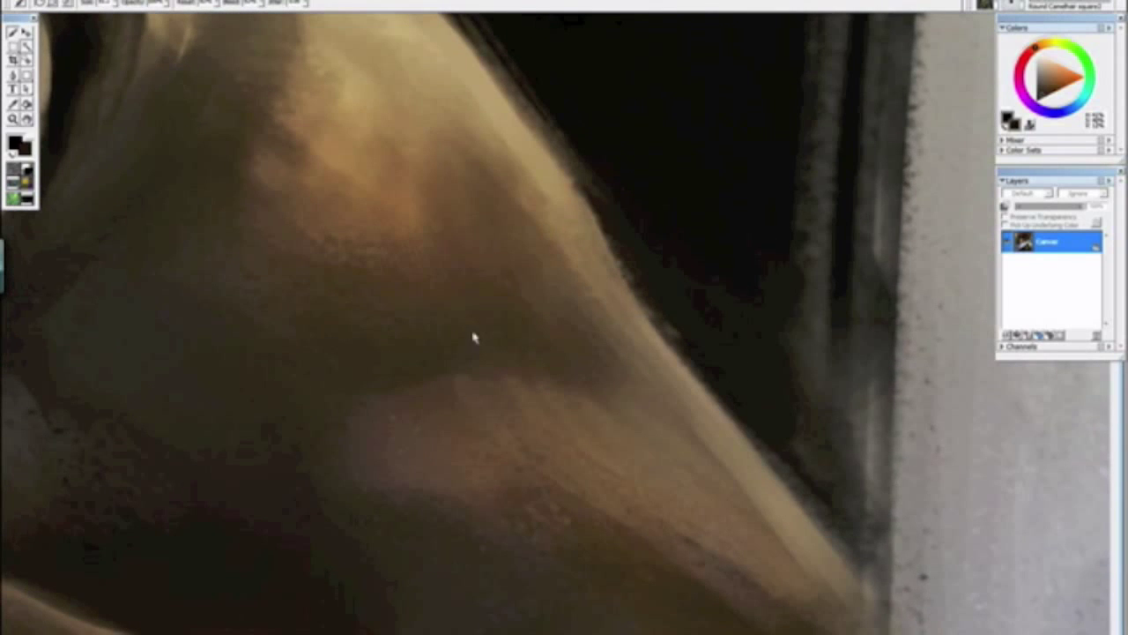
{"action": "left_click", "coordinate": [1012, 6]}
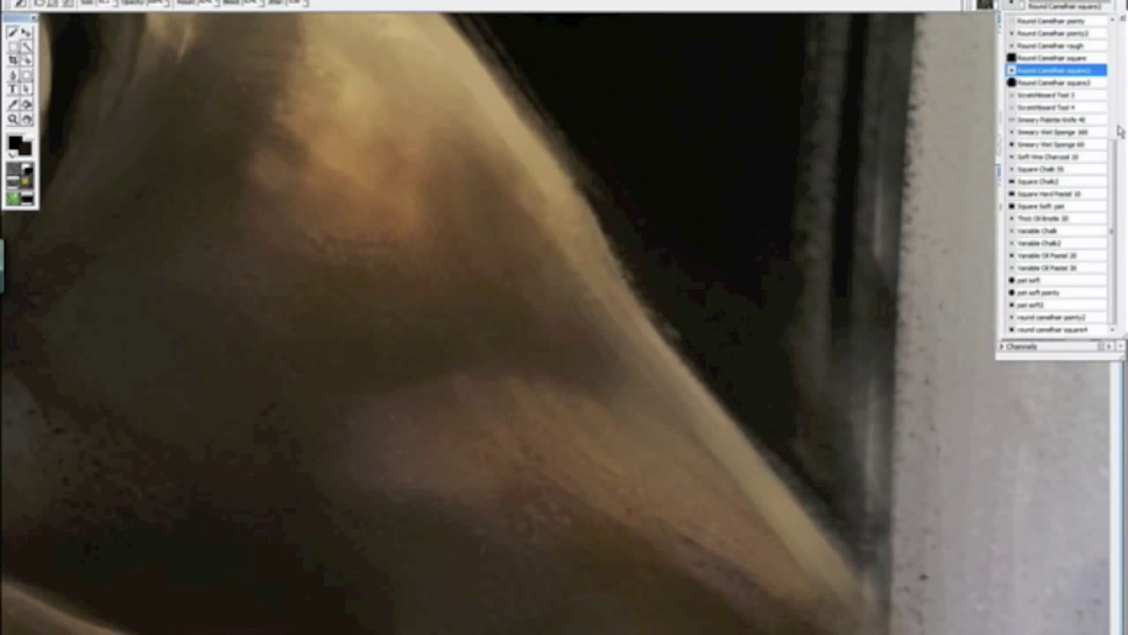
{"action": "left_click_drag", "start_coordinate": [1114, 143], "coordinate": [1107, 30]}
{"action": "left_click", "coordinate": [1040, 46]}
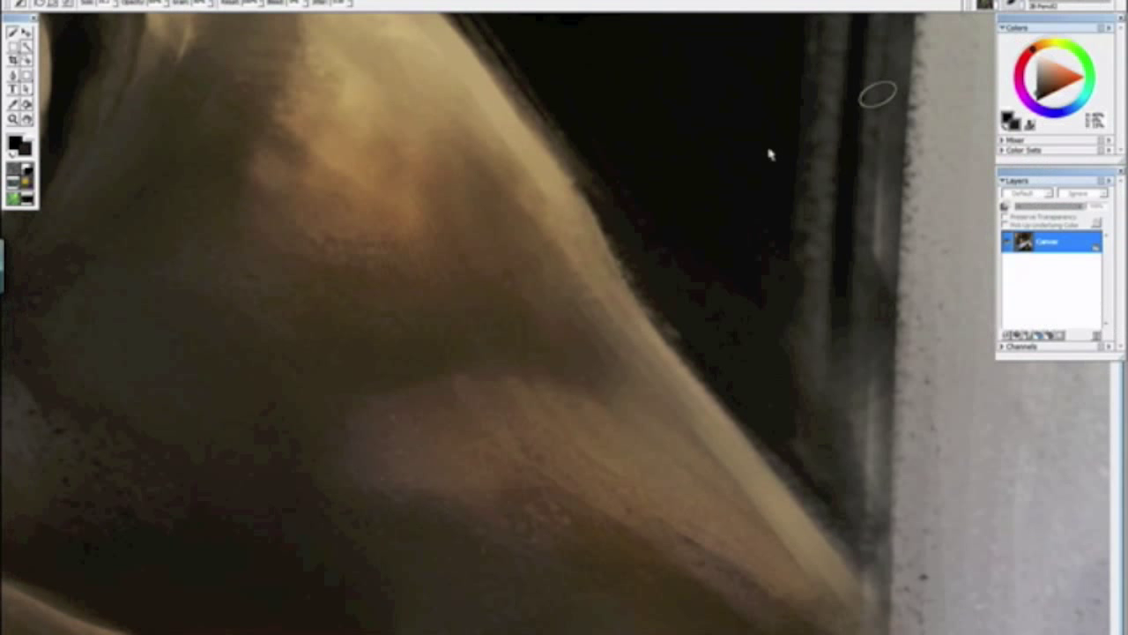
{"action": "left_click", "coordinate": [562, 205], "text": "alt"}
{"action": "mouse_move", "coordinate": [540, 157]}
{"action": "left_mouse_down"}
{"action": "mouse_move", "coordinate": [658, 360]}
{"action": "mouse_move", "coordinate": [627, 309]}
{"action": "left_mouse_up"}
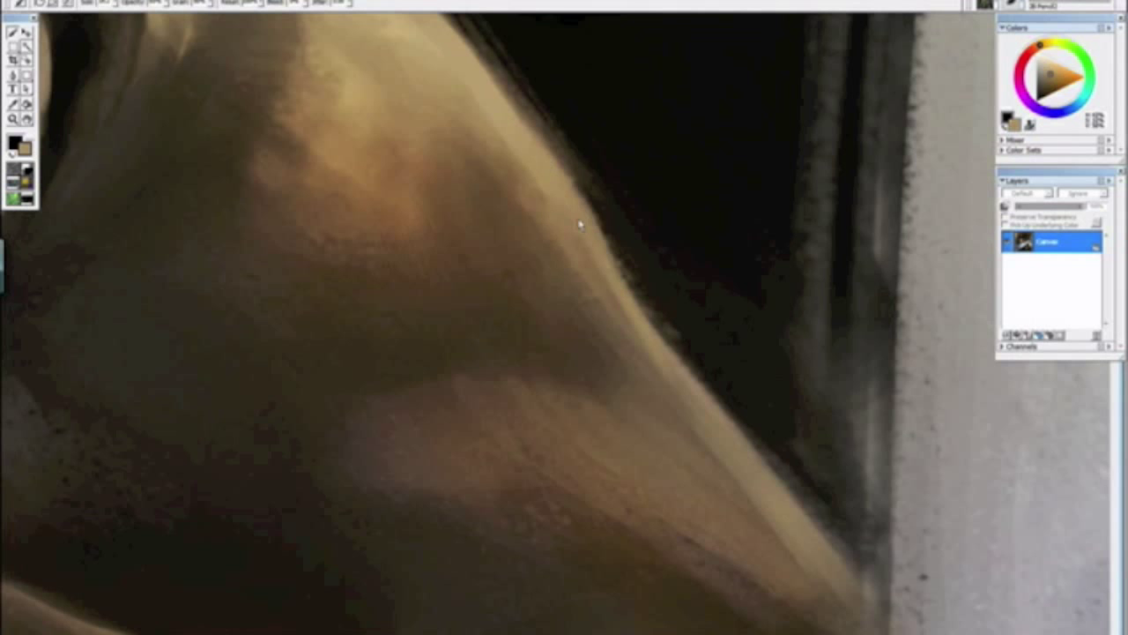
{"action": "left_click_drag", "start_coordinate": [533, 161], "coordinate": [629, 349]}
{"action": "left_click_drag", "start_coordinate": [486, 201], "coordinate": [333, 54]}
{"action": "mouse_move", "coordinate": [393, 171]}
{"action": "left_mouse_down"}
{"action": "mouse_move", "coordinate": [338, 115]}
{"action": "mouse_move", "coordinate": [290, 123]}
{"action": "left_mouse_up"}
{"action": "left_click_drag", "start_coordinate": [384, 173], "coordinate": [303, 178]}
Step: Straighten the canvas and examine the refined far cheek against the rest of the face
{"action": "key", "text": "ctrl+minus"}
{"action": "key", "text": "ctrl+minus"}
{"action": "key", "text": "ctrl+minus"}
{"action": "key", "text": "ctrl+minus"}
{"action": "key", "text": "ctrl+minus"}
{"action": "key", "text": "ctrl+minus"}
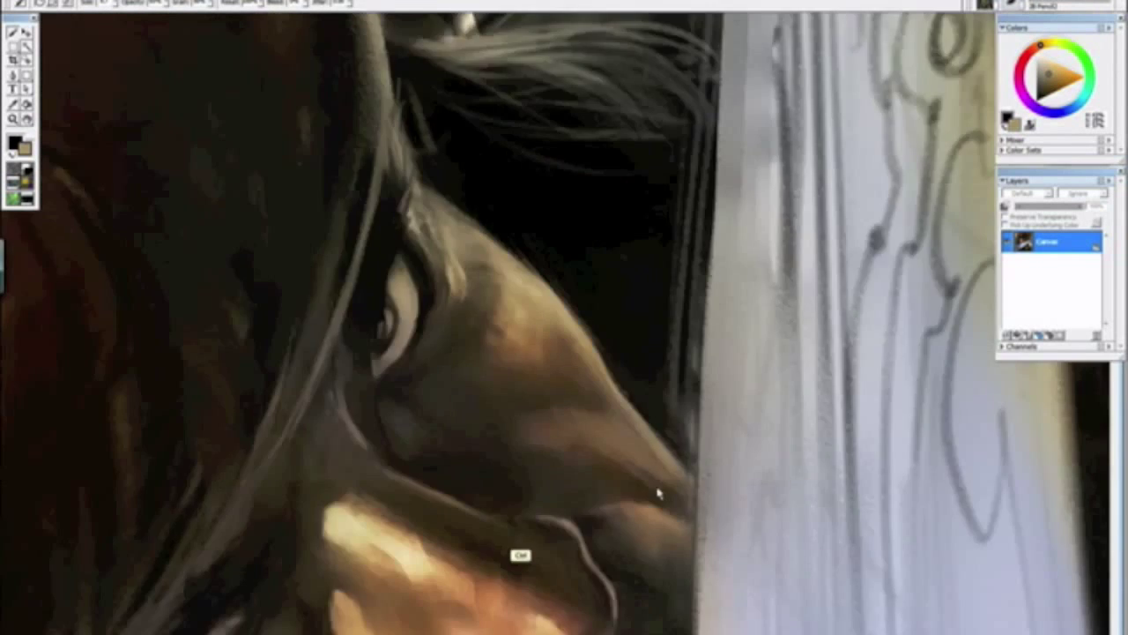
{"action": "left_click_drag", "start_coordinate": [595, 474], "coordinate": [379, 339]}
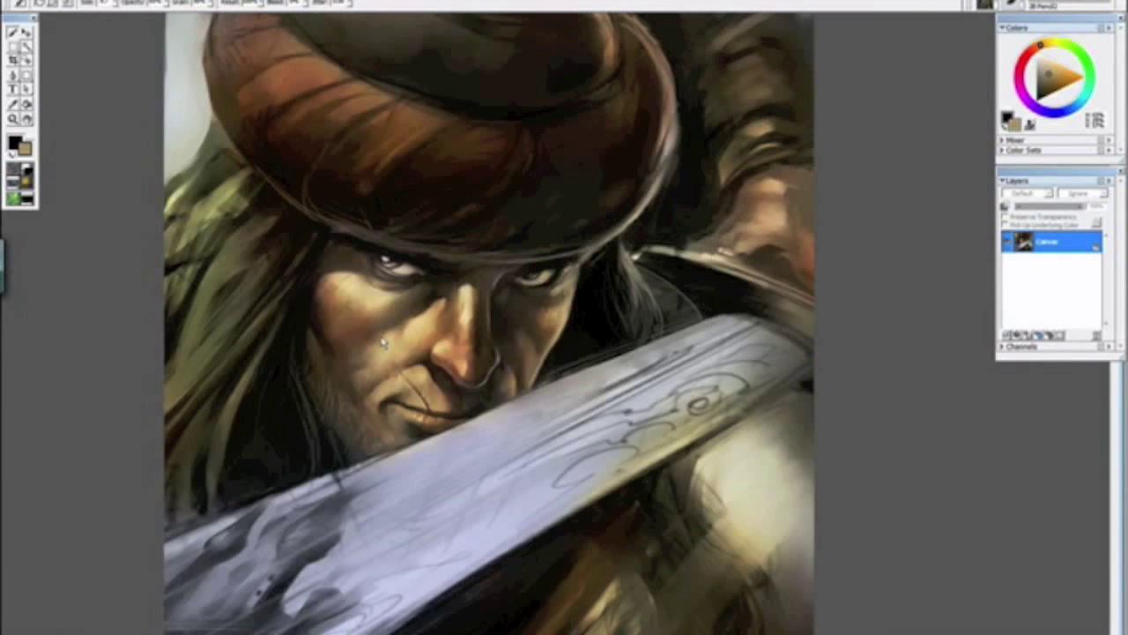
{"action": "scroll", "coordinate": [383, 344], "scroll_direction": "down", "scroll_amount": 1}
Step: Refine the rim light and shadow along the nose's far contour with sampled dark browns
{"action": "scroll", "coordinate": [353, 299], "scroll_direction": "up", "scroll_amount": 6}
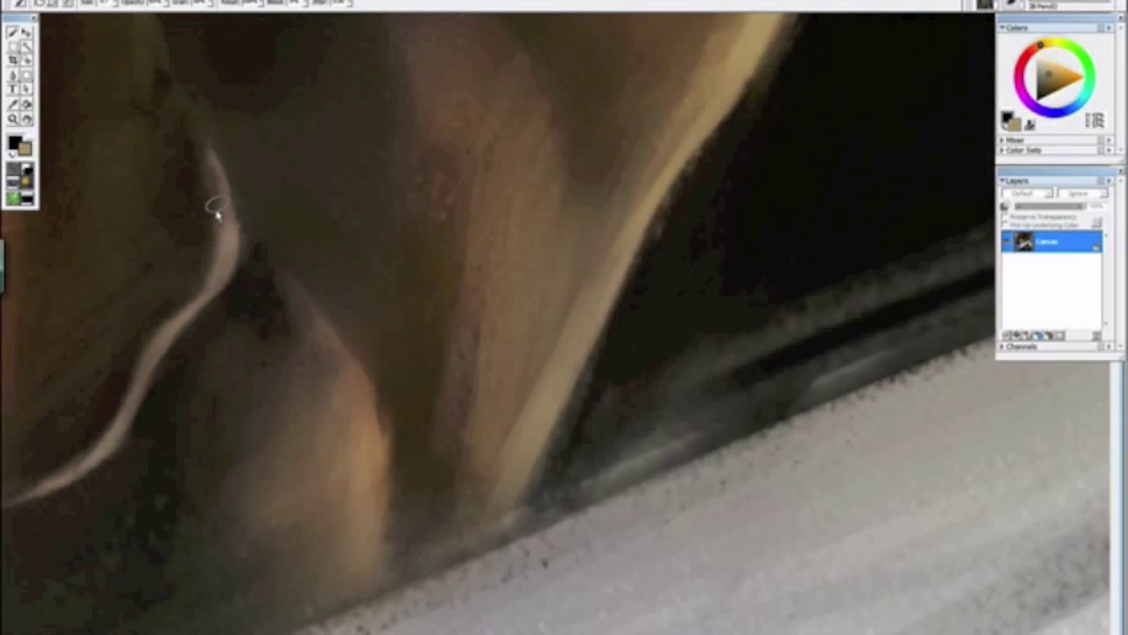
{"action": "left_click_drag", "start_coordinate": [219, 215], "coordinate": [545, 400]}
{"action": "left_click_drag", "start_coordinate": [488, 438], "coordinate": [557, 486]}
{"action": "left_click", "coordinate": [603, 450], "text": "alt"}
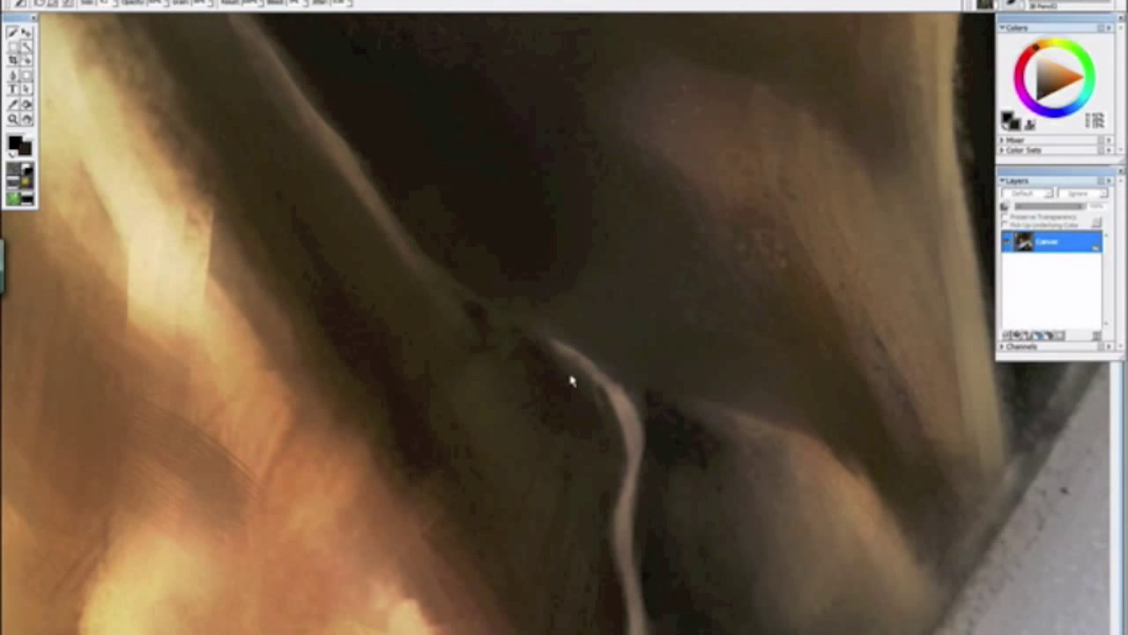
{"action": "scroll", "coordinate": [452, 300], "scroll_direction": "down", "scroll_amount": 2}
{"action": "scroll", "coordinate": [538, 324], "scroll_direction": "up", "scroll_amount": 2}
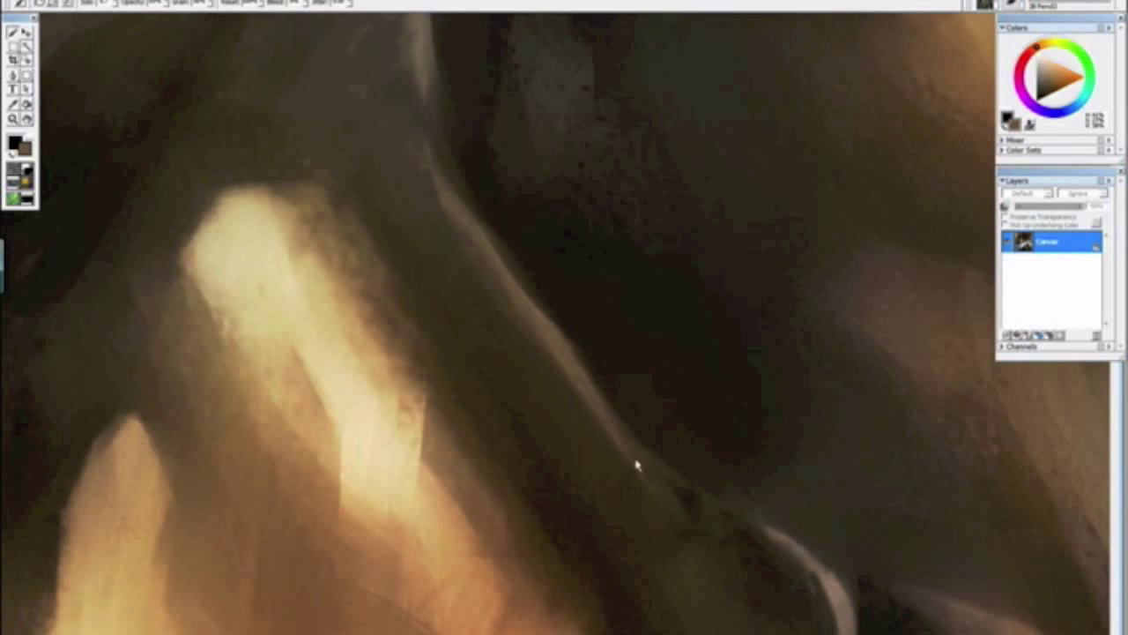
{"action": "scroll", "coordinate": [719, 528], "scroll_direction": "down", "scroll_amount": 5}
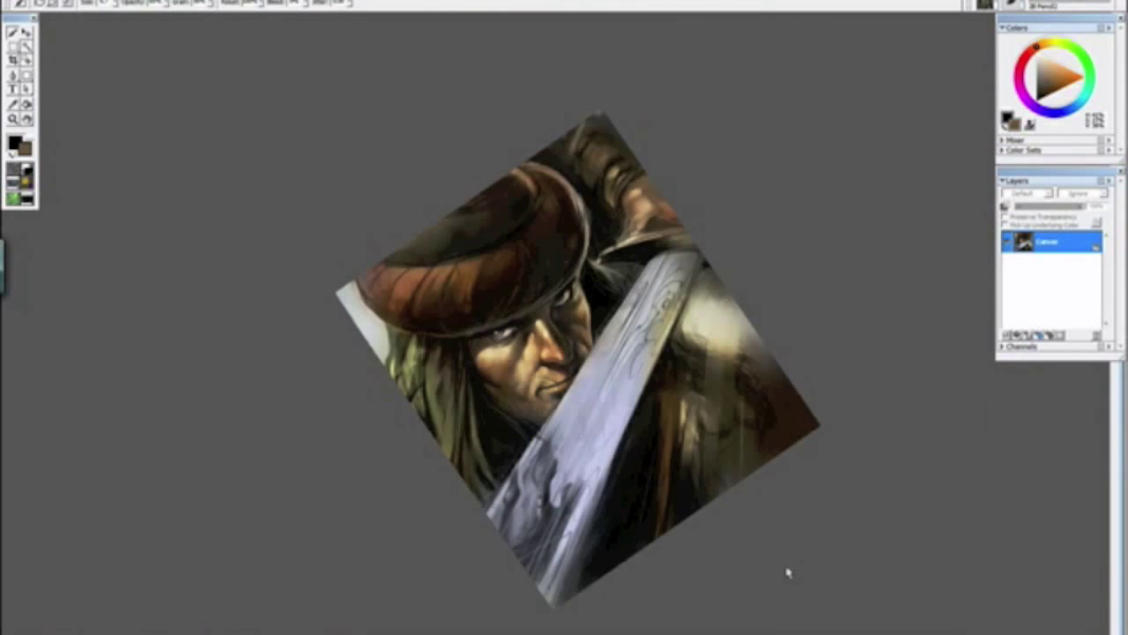
{"action": "left_click_drag", "start_coordinate": [788, 573], "coordinate": [412, 247]}
{"action": "left_click", "coordinate": [409, 247], "text": "alt"}
{"action": "left_click_drag", "start_coordinate": [388, 202], "coordinate": [401, 162]}
{"action": "scroll", "coordinate": [404, 160], "scroll_direction": "down", "scroll_amount": 1}
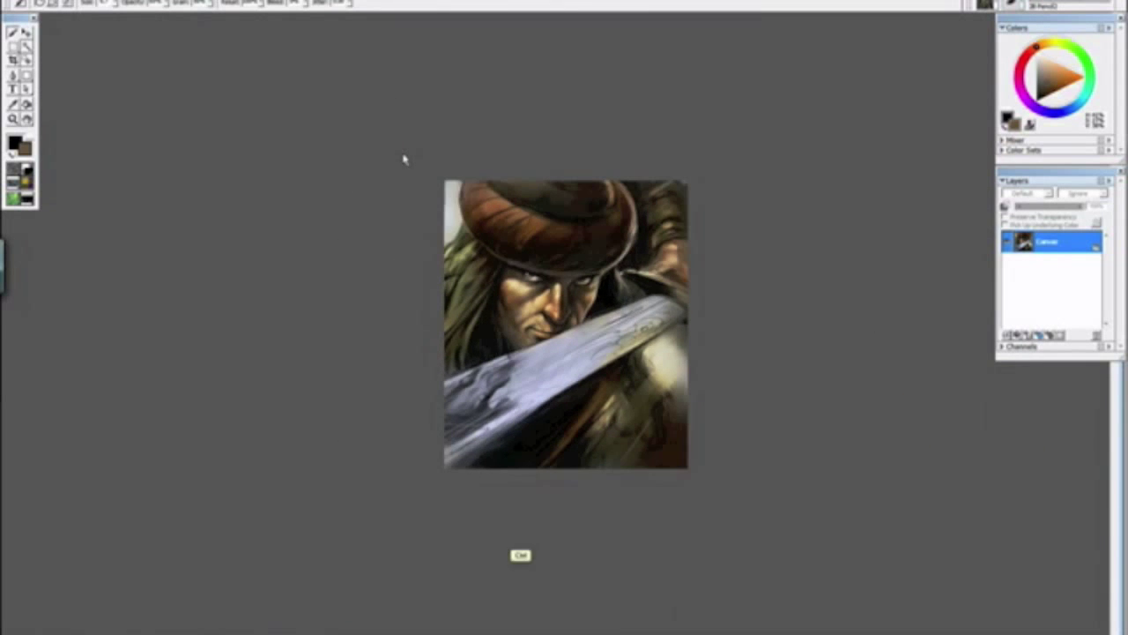
Step: Darken the crease between the far cheek and the nostril fold just above the blade with a sampled dark brown
{"action": "scroll", "coordinate": [718, 331], "scroll_direction": "up", "scroll_amount": 8}
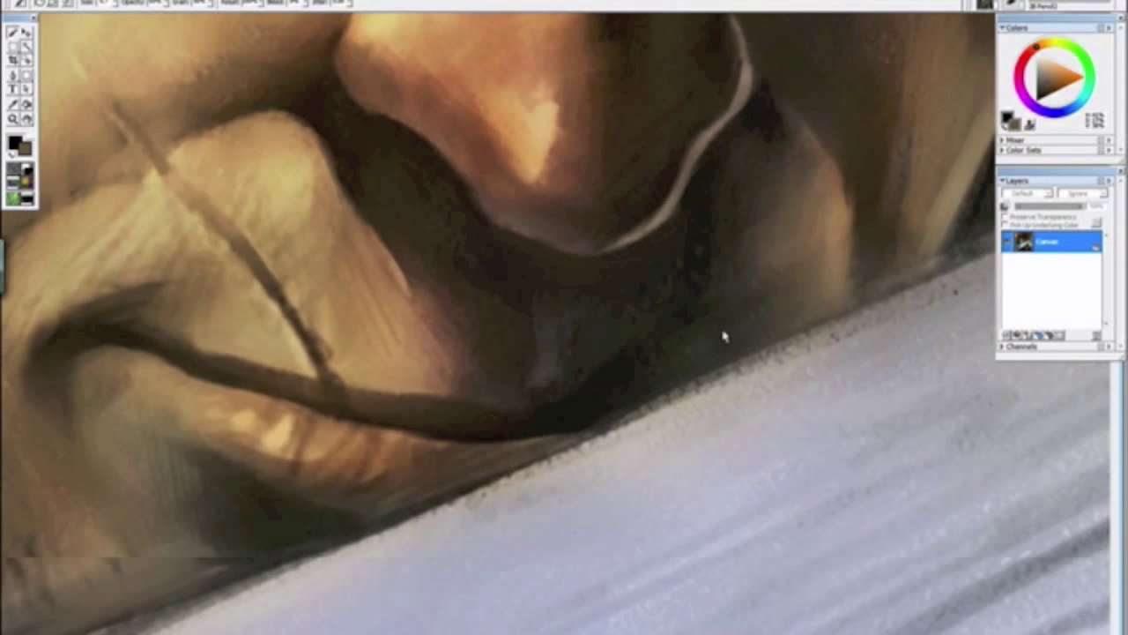
{"action": "left_click_drag", "start_coordinate": [861, 220], "coordinate": [586, 305]}
{"action": "left_click", "coordinate": [587, 292], "text": "alt"}
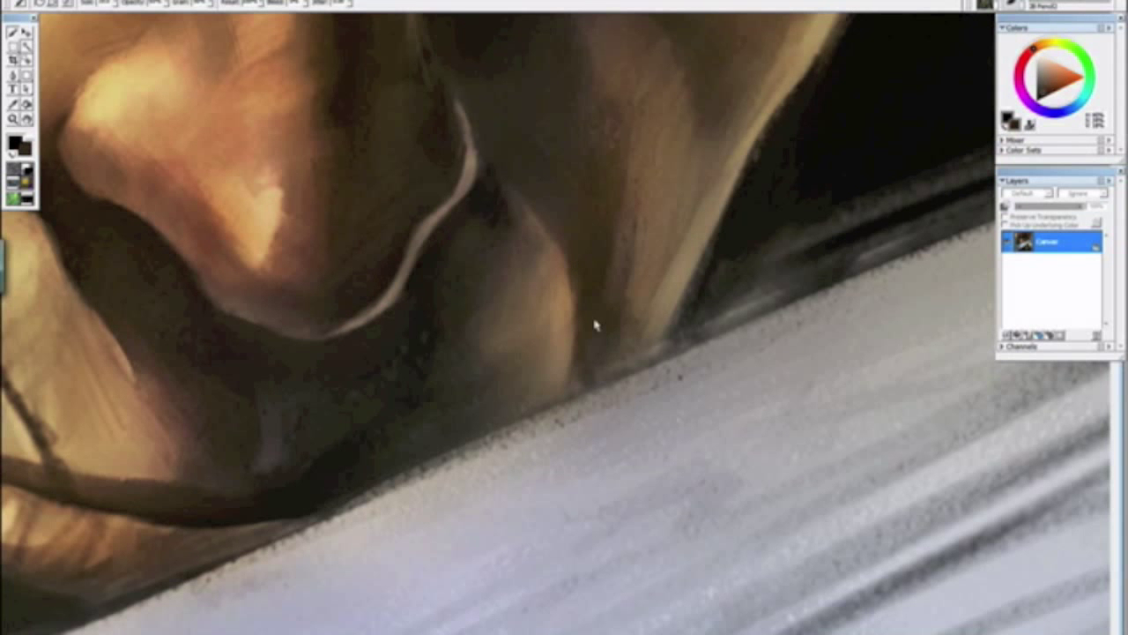
{"action": "scroll", "coordinate": [608, 277], "scroll_direction": "down", "scroll_amount": 6}
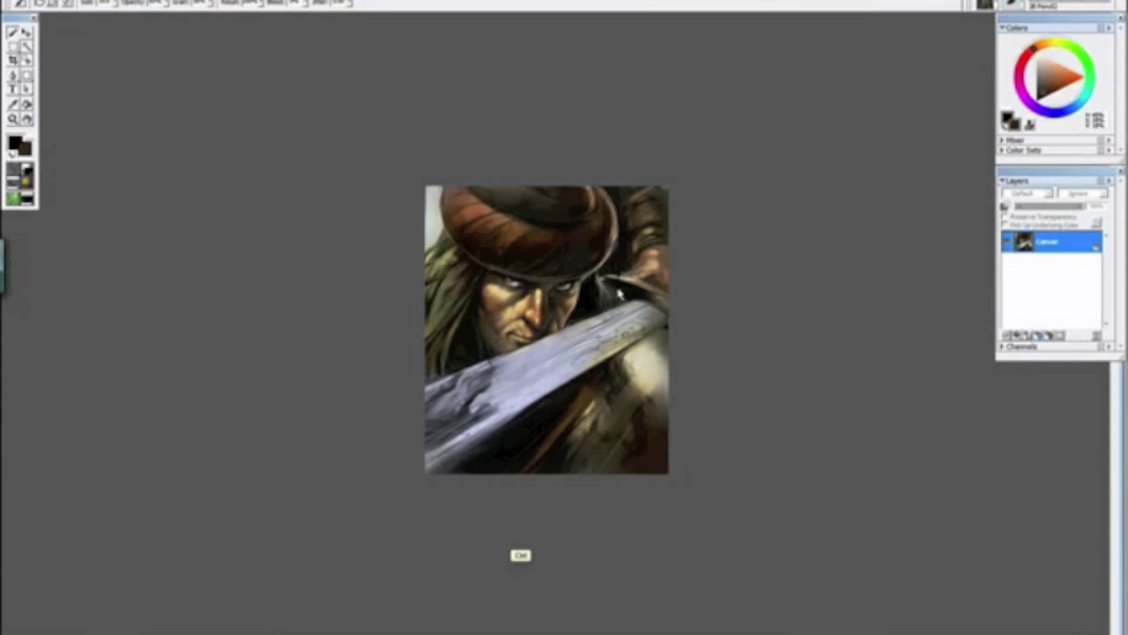
Step: Examine the mouth, scar and jaw stubble close up and against the straightened full portrait
{"action": "scroll", "coordinate": [546, 366], "scroll_direction": "up", "scroll_amount": 8}
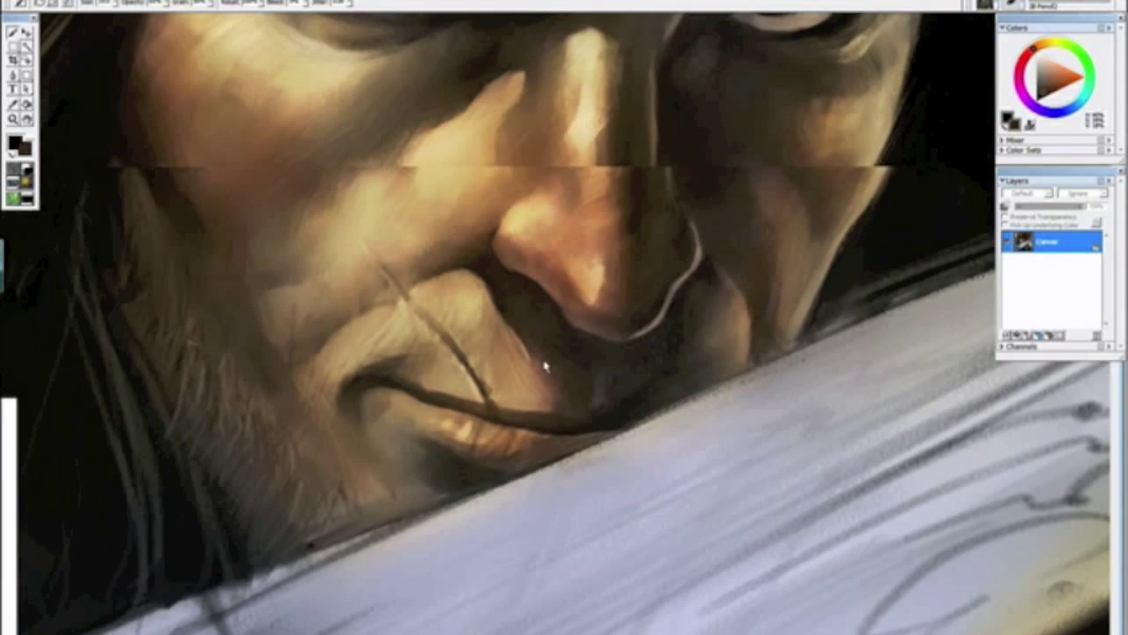
{"action": "left_click_drag", "start_coordinate": [347, 360], "coordinate": [583, 337]}
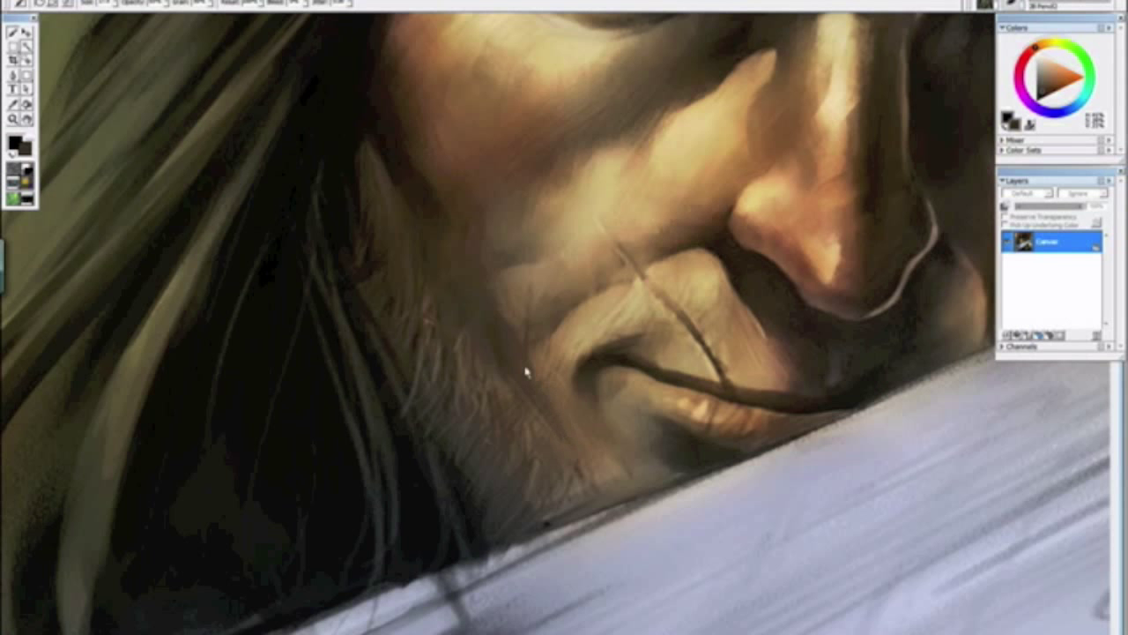
{"action": "scroll", "coordinate": [641, 470], "scroll_direction": "down", "scroll_amount": 6}
{"action": "mouse_move", "coordinate": [660, 572]}
{"action": "left_mouse_down"}
{"action": "mouse_move", "coordinate": [614, 484]}
{"action": "mouse_move", "coordinate": [608, 513]}
{"action": "left_mouse_up"}
{"action": "left_click", "coordinate": [614, 485], "text": "alt"}
{"action": "key", "text": "ctrl+minus"}
{"action": "key", "text": "ctrl+minus"}
{"action": "key", "text": "ctrl+plus"}
{"action": "key", "text": "ctrl+plus"}
{"action": "key", "text": "ctrl+plus"}
{"action": "key", "text": "ctrl+plus"}
{"action": "key", "text": "ctrl+plus"}
{"action": "key", "text": "ctrl+plus"}
{"action": "key", "text": "ctrl+plus"}
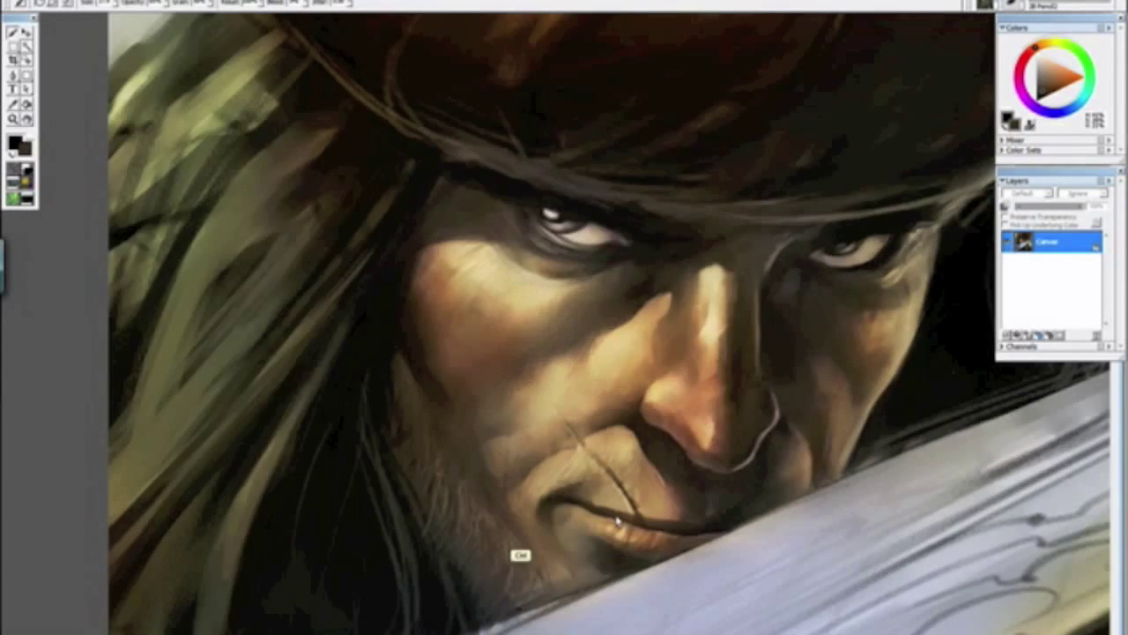
Step: Refine the dark lid lines around the near eye with a sampled near-black
{"action": "scroll", "coordinate": [617, 520], "scroll_direction": "up", "scroll_amount": 8}
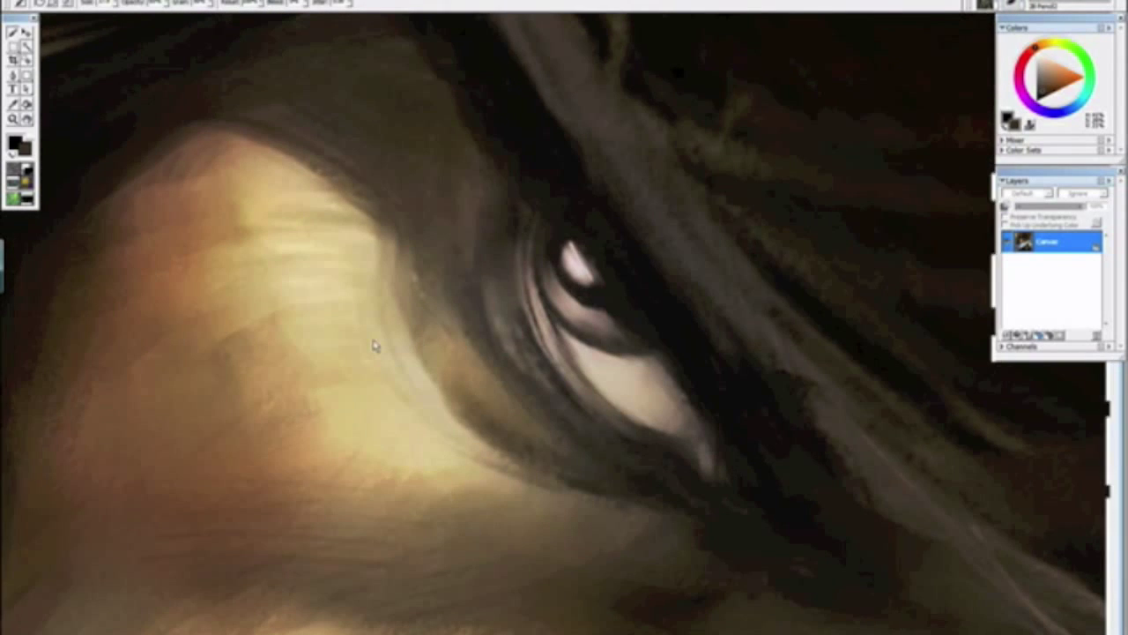
{"action": "left_click_drag", "start_coordinate": [374, 345], "coordinate": [352, 342]}
{"action": "left_click", "coordinate": [521, 182], "text": "alt"}
{"action": "left_click_drag", "start_coordinate": [504, 200], "coordinate": [509, 218]}
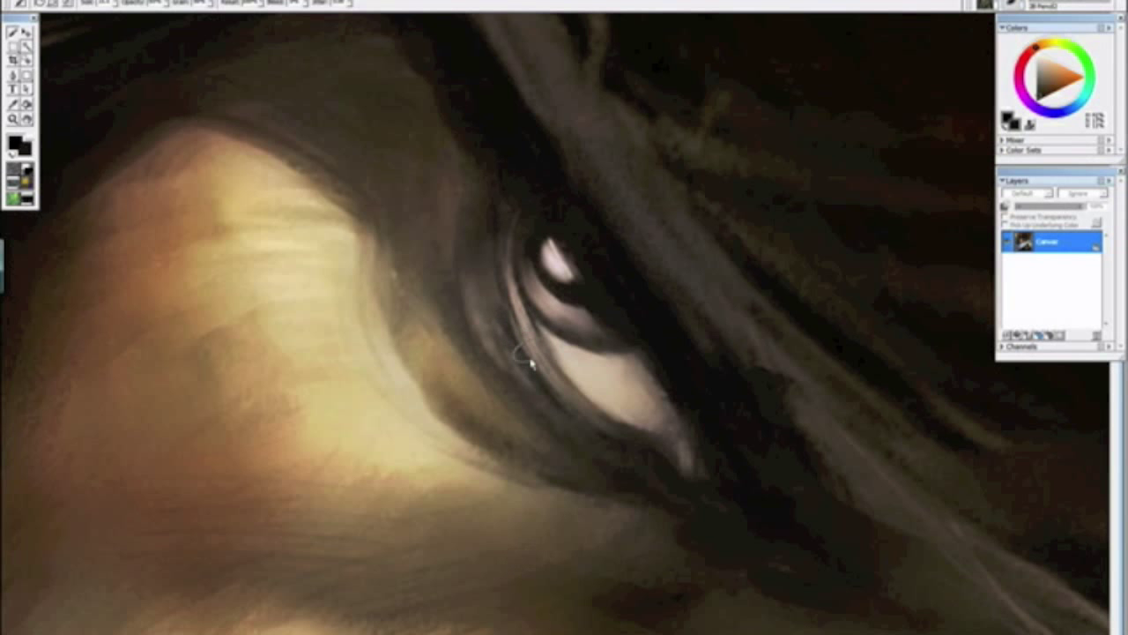
{"action": "scroll", "coordinate": [521, 225], "scroll_direction": "down", "scroll_amount": 10}
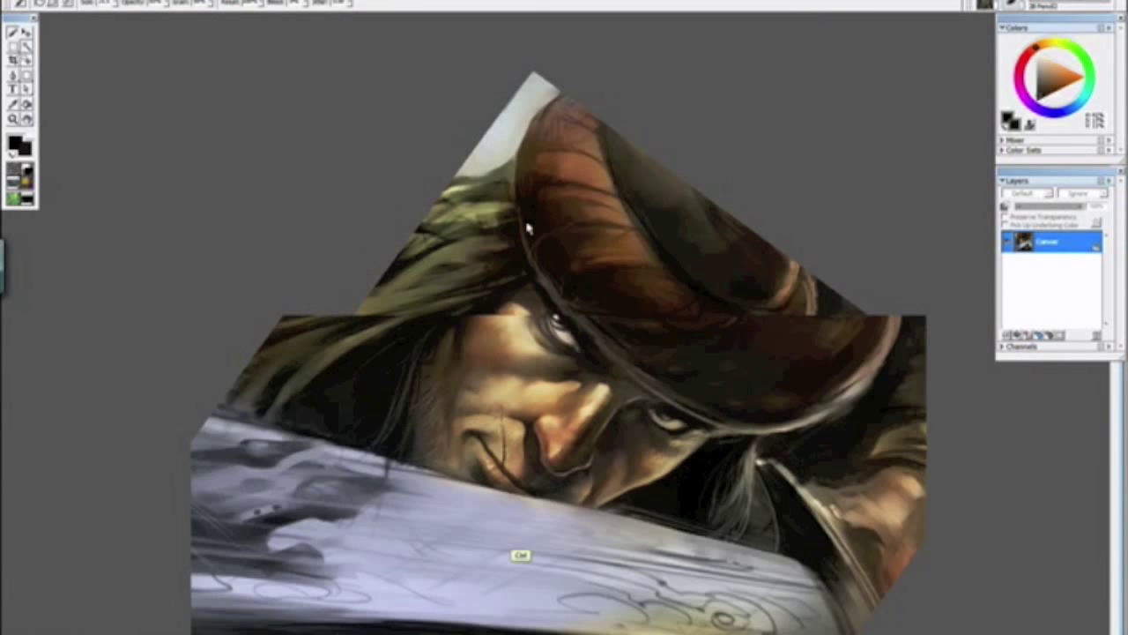
{"action": "key", "text": "ctrl+minus"}
{"action": "left_click_drag", "start_coordinate": [450, 306], "coordinate": [586, 488], "text": "alt"}
Step: Paint a thin hair strand running down from the near temple with a sampled olive
{"action": "scroll", "coordinate": [433, 396], "scroll_direction": "up", "scroll_amount": 10}
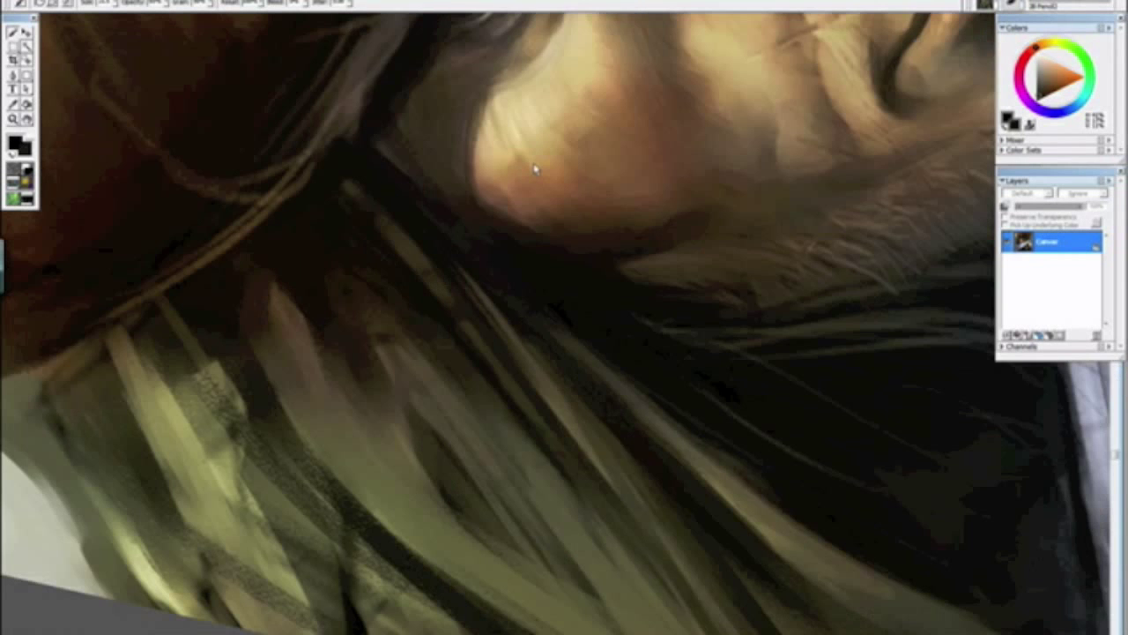
{"action": "left_click_drag", "start_coordinate": [548, 291], "coordinate": [547, 255]}
{"action": "left_click", "coordinate": [548, 365], "text": "alt"}
{"action": "left_click_drag", "start_coordinate": [511, 305], "coordinate": [419, 187]}
{"action": "mouse_move", "coordinate": [521, 338]}
{"action": "left_mouse_down", "text": "ctrl+alt"}
{"action": "mouse_move", "coordinate": [536, 362]}
{"action": "mouse_move", "coordinate": [437, 218]}
{"action": "left_mouse_up", "text": "ctrl+alt"}
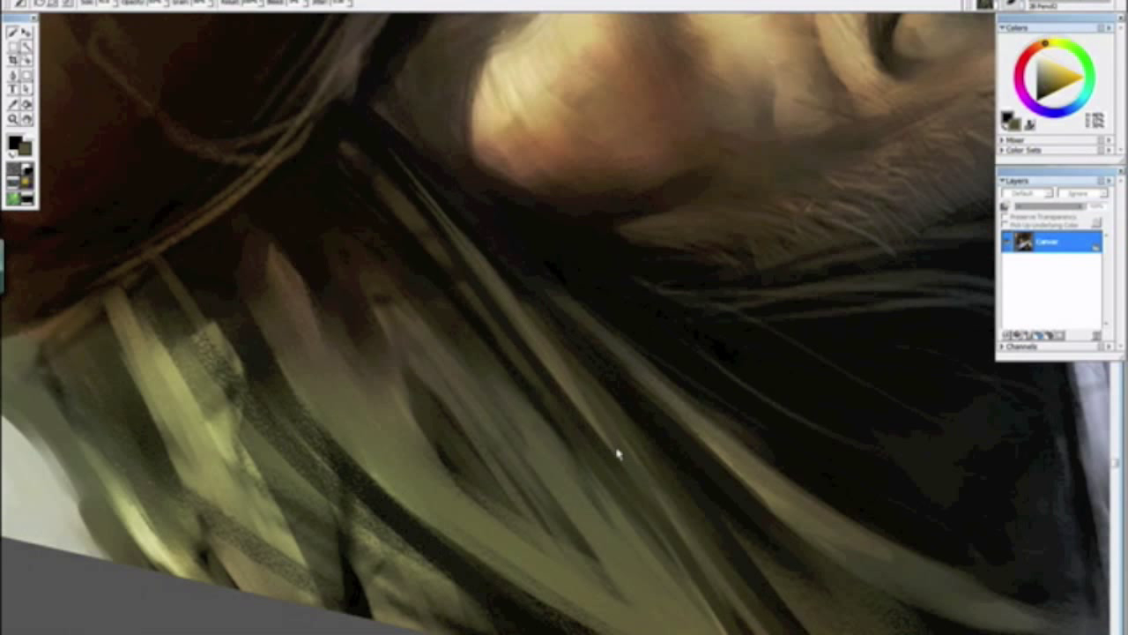
Step: Add fine strands to the hair beneath the hat rim with a sampled grey-green
{"action": "left_click", "coordinate": [579, 486], "text": "alt"}
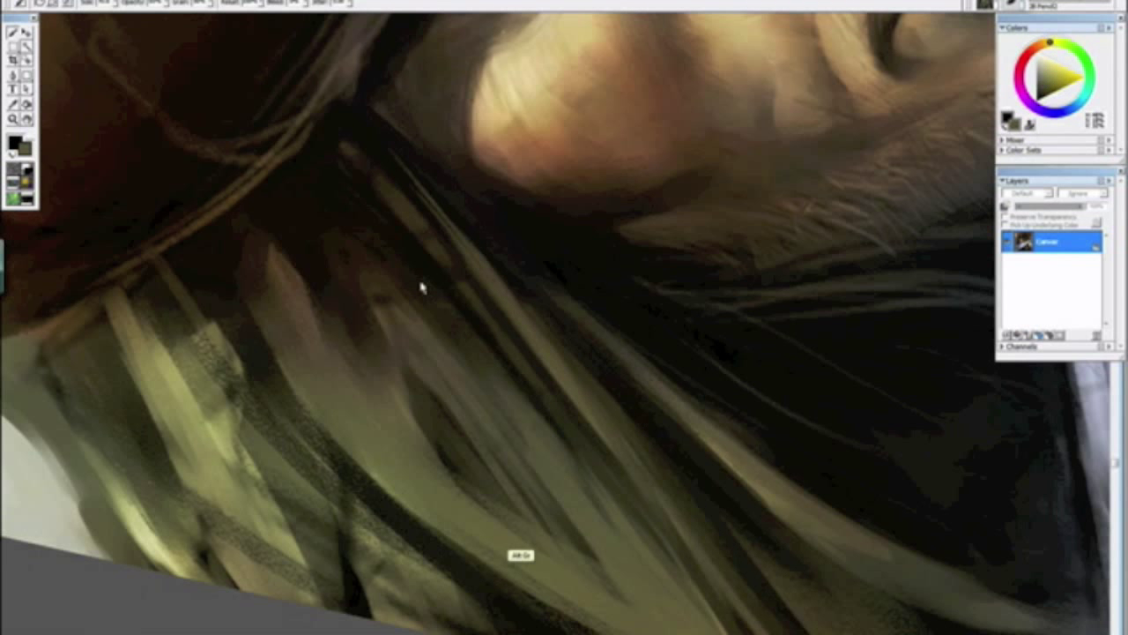
{"action": "left_click", "coordinate": [355, 218], "text": "alt"}
{"action": "left_click", "coordinate": [484, 402], "text": "alt"}
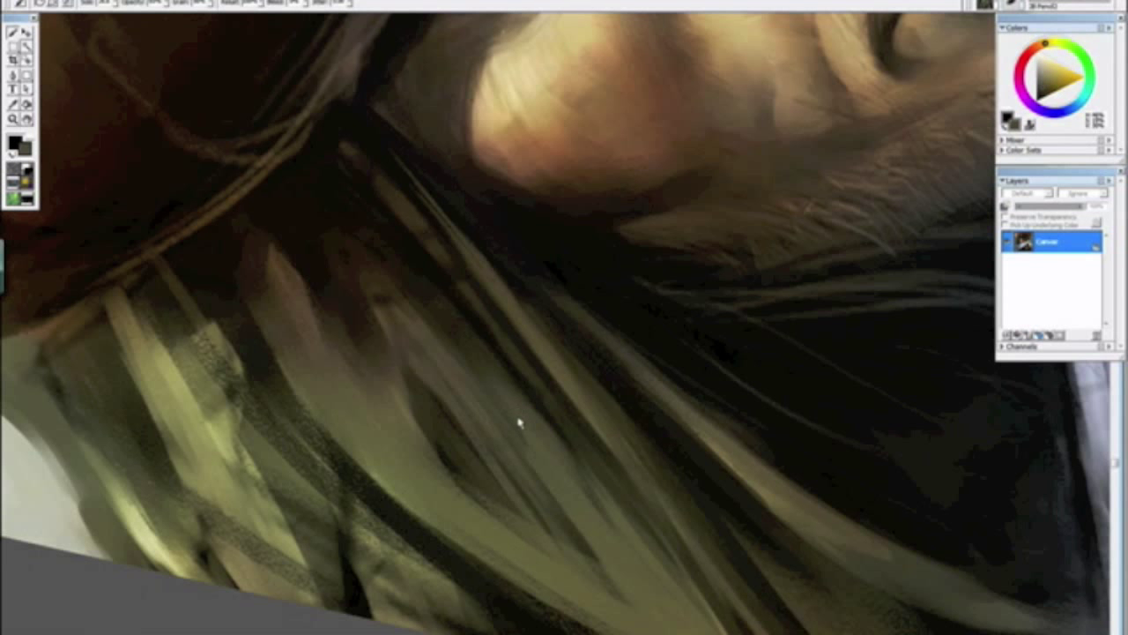
{"action": "left_click_drag", "start_coordinate": [518, 423], "coordinate": [342, 201]}
{"action": "left_click_drag", "start_coordinate": [382, 236], "coordinate": [518, 393]}
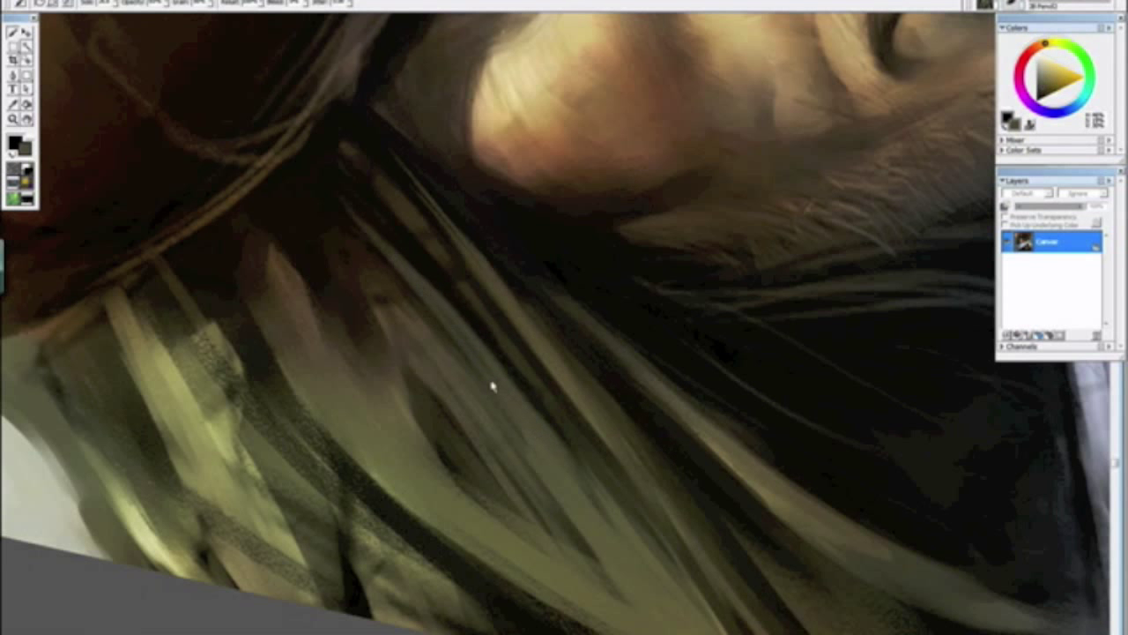
Step: Review the straightened full portrait, focus on the mouth and jaw stubble, and sample a brown near the chin
{"action": "key", "text": "ctrl+minus"}
{"action": "key", "text": "ctrl+minus"}
{"action": "key", "text": "ctrl+minus"}
{"action": "key", "text": "ctrl+minus"}
{"action": "key", "text": "ctrl+minus"}
{"action": "key", "text": "ctrl+minus"}
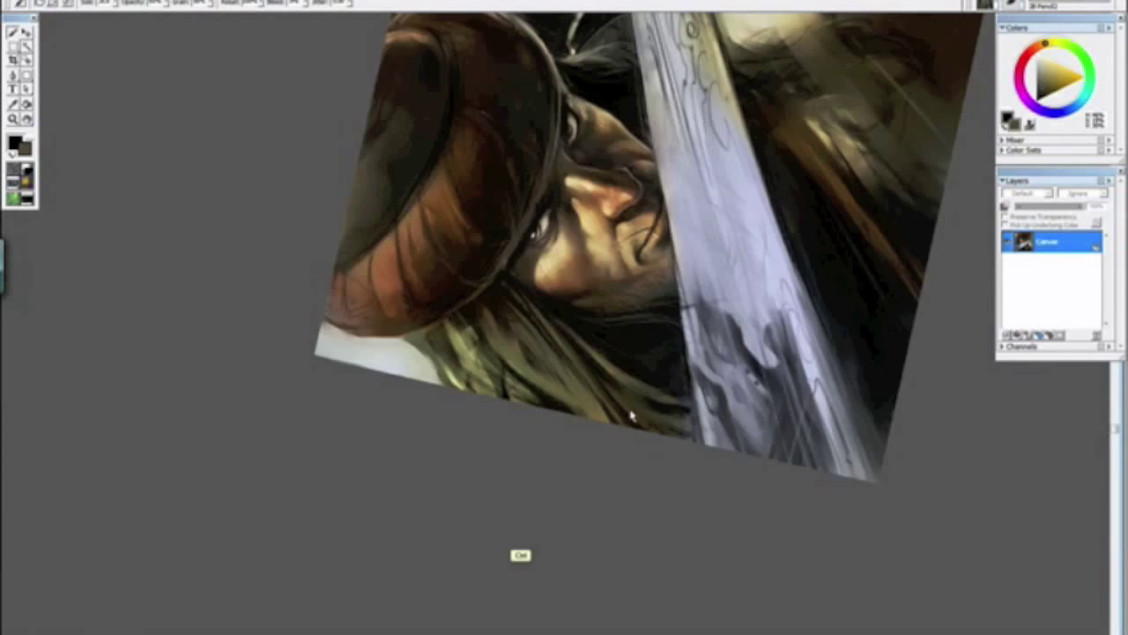
{"action": "left_click_drag", "start_coordinate": [696, 491], "coordinate": [371, 218]}
{"action": "left_click", "coordinate": [384, 235], "text": "alt"}
{"action": "key", "text": "ctrl+minus"}
{"action": "key", "text": "ctrl+plus"}
{"action": "key", "text": "ctrl+plus"}
{"action": "key", "text": "ctrl+plus"}
{"action": "key", "text": "ctrl+plus"}
{"action": "key", "text": "ctrl+plus"}
{"action": "key", "text": "ctrl+plus"}
{"action": "left_click_drag", "start_coordinate": [629, 417], "coordinate": [453, 270]}
{"action": "left_click", "coordinate": [529, 372], "text": "alt"}
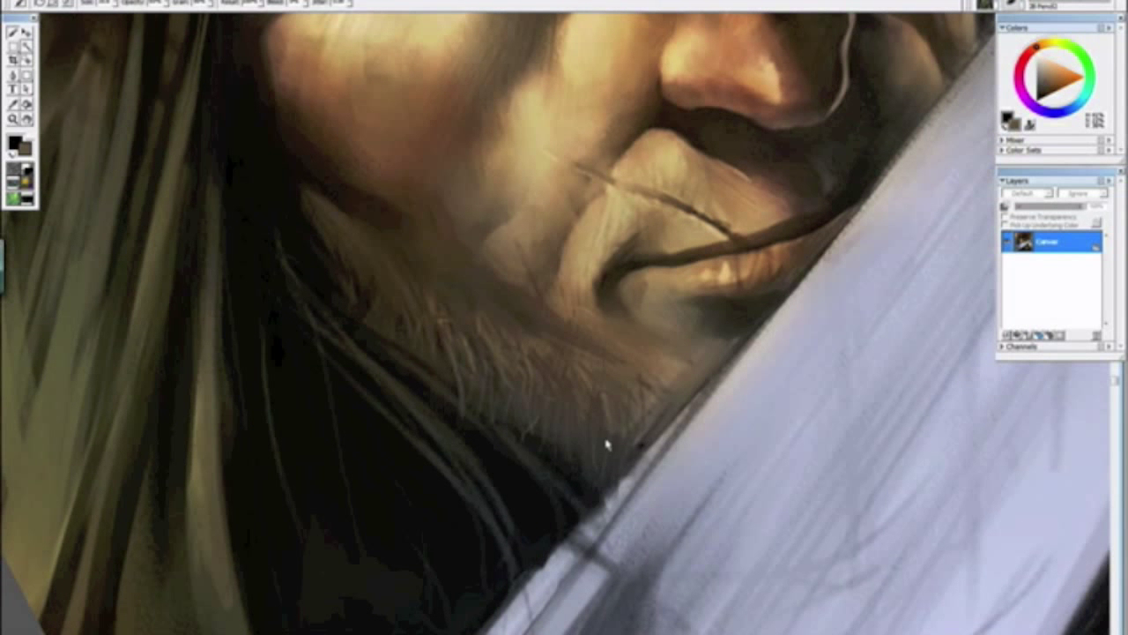
Step: Compare the whole straightened composition with a closer look at the eyes, hat rim and nose
{"action": "key", "text": "ctrl+minus"}
{"action": "key", "text": "ctrl+minus"}
{"action": "key", "text": "ctrl+minus"}
{"action": "key", "text": "ctrl+minus"}
{"action": "key", "text": "ctrl+minus"}
{"action": "key", "text": "ctrl+minus"}
{"action": "key", "text": "ctrl+minus"}
{"action": "key", "text": "ctrl+minus"}
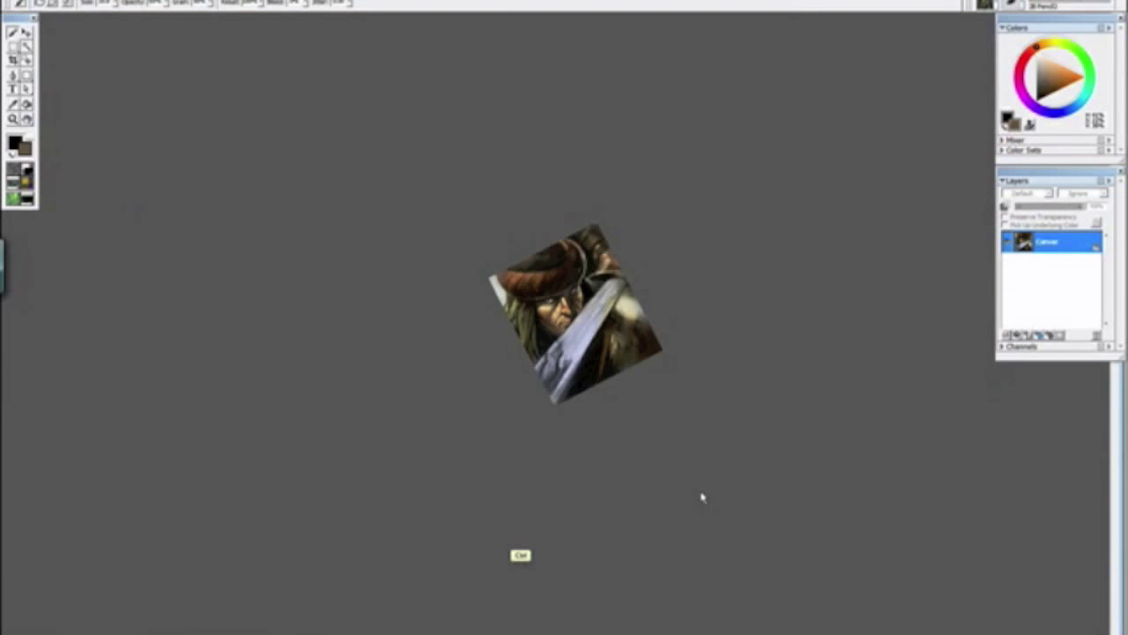
{"action": "left_click", "coordinate": [672, 472], "text": "alt"}
{"action": "key", "text": "ctrl+plus"}
{"action": "key", "text": "ctrl+plus"}
{"action": "key", "text": "ctrl+plus"}
{"action": "key", "text": "ctrl+plus"}
{"action": "key", "text": "ctrl+plus"}
{"action": "key", "text": "ctrl+plus"}
{"action": "key", "text": "ctrl+plus"}
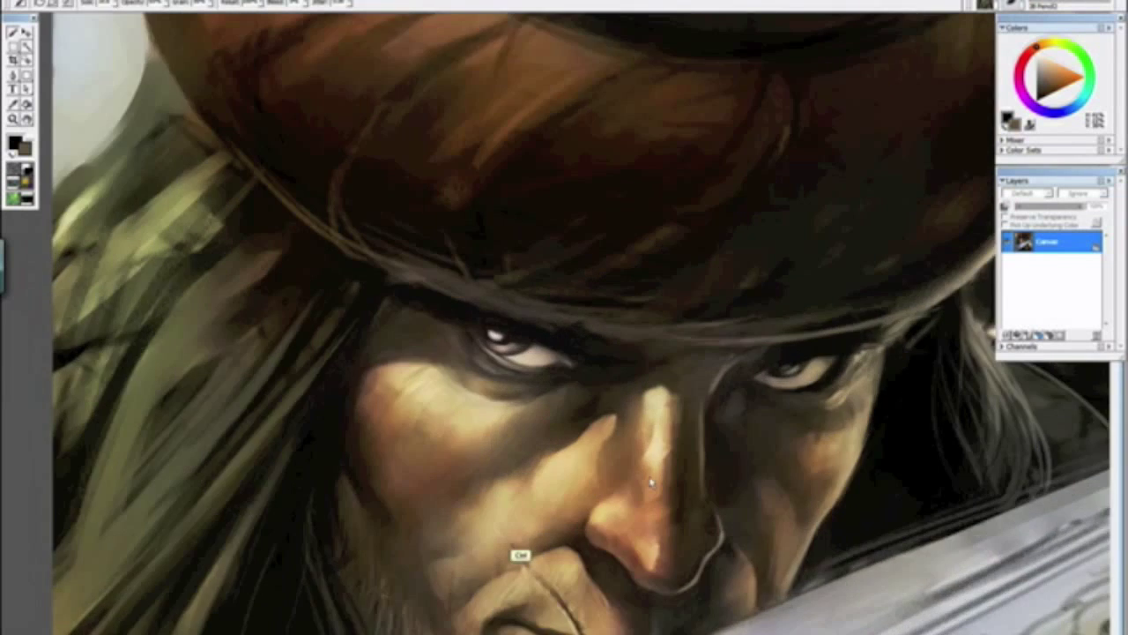
Step: Deepen the dark band between the near eye and the hat rim with a sampled near-black
{"action": "key", "text": "ctrl+plus"}
{"action": "key", "text": "ctrl+plus"}
{"action": "left_click_drag", "start_coordinate": [507, 456], "coordinate": [408, 377]}
{"action": "left_click_drag", "start_coordinate": [436, 432], "coordinate": [476, 573]}
{"action": "left_click_drag", "start_coordinate": [428, 476], "coordinate": [493, 473]}
{"action": "left_click", "coordinate": [499, 338], "text": "alt"}
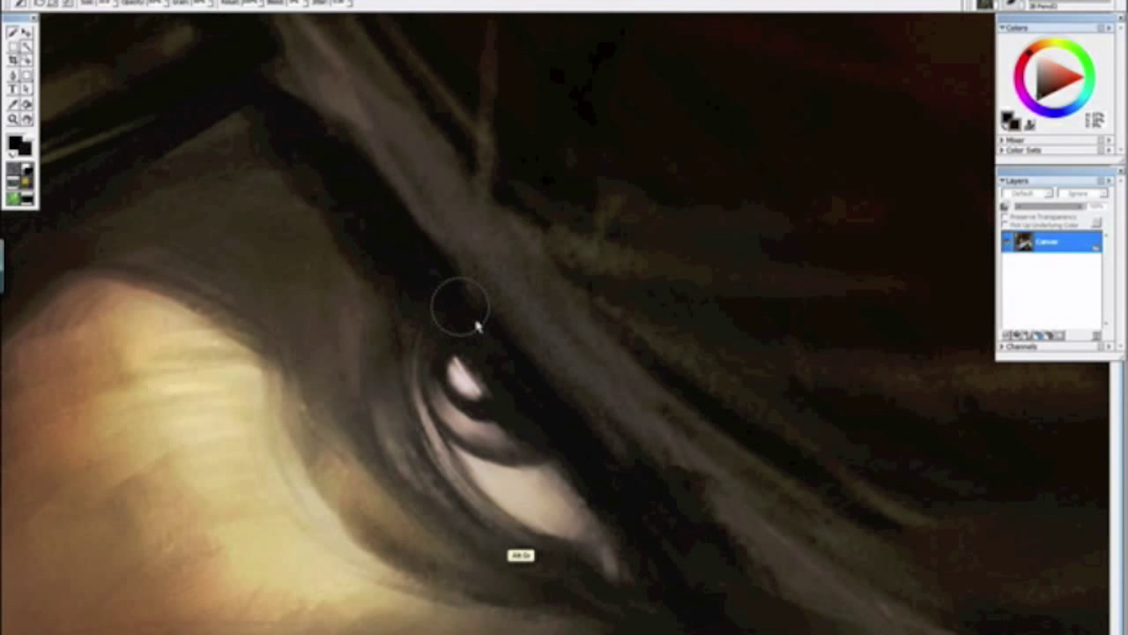
{"action": "left_click_drag", "start_coordinate": [461, 308], "coordinate": [297, 47]}
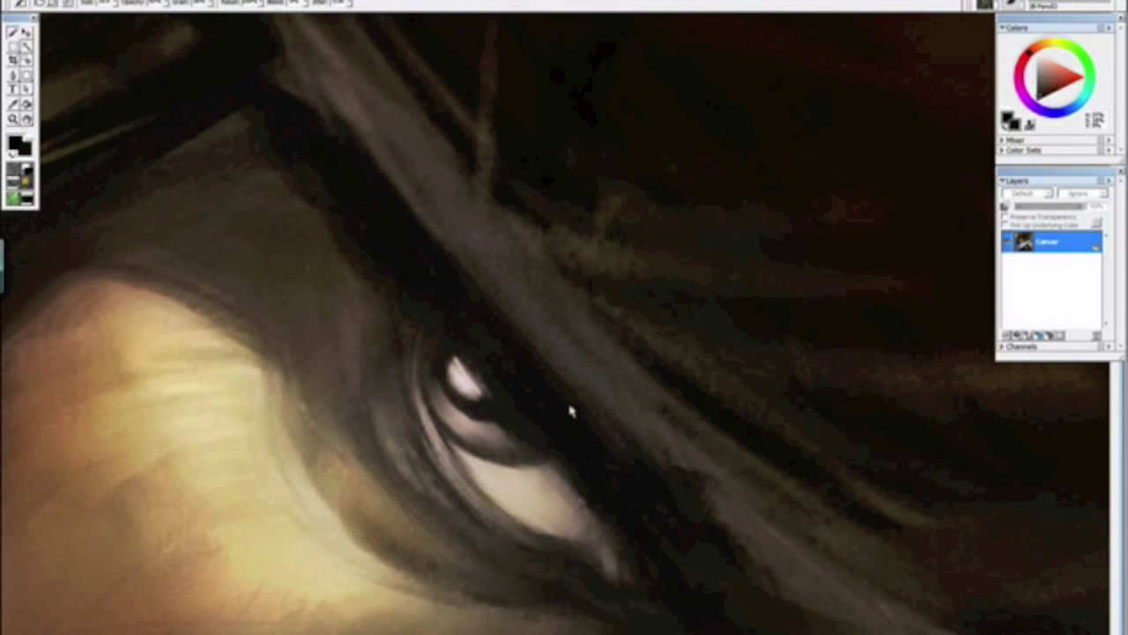
Step: Examine the darkened eye area against the full portrait with the canvas rotated upright
{"action": "key", "text": "ctrl+minus"}
{"action": "key", "text": "ctrl+minus"}
{"action": "key", "text": "ctrl+minus"}
{"action": "key", "text": "ctrl+minus"}
{"action": "key", "text": "ctrl+minus"}
{"action": "key", "text": "ctrl+minus"}
{"action": "key", "text": "ctrl+minus"}
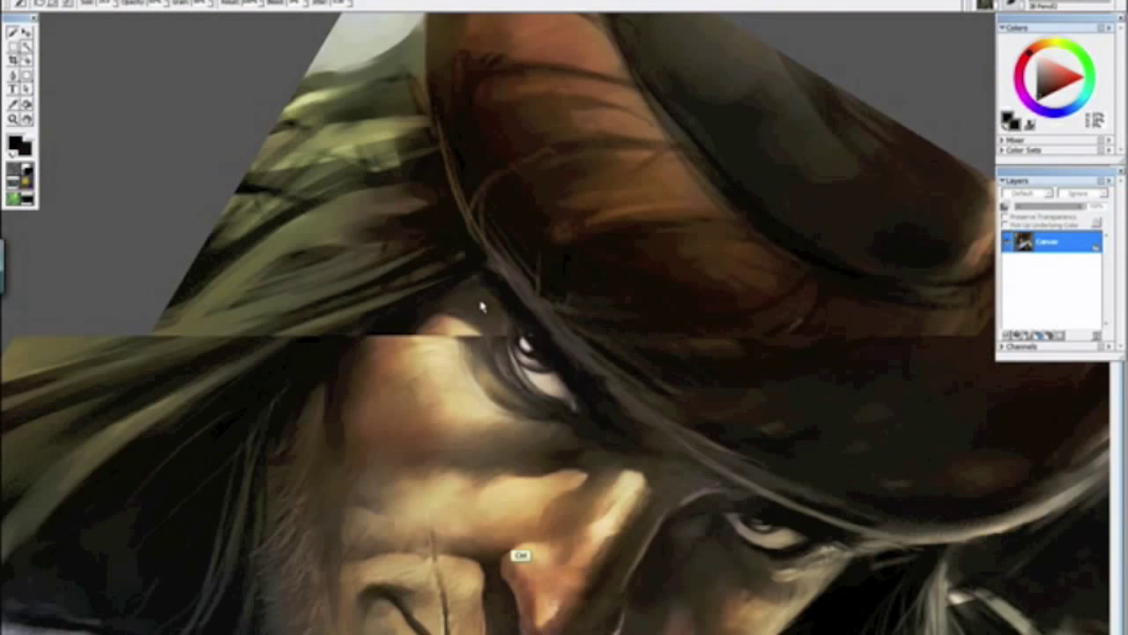
{"action": "key", "text": "alt+space"}
{"action": "left_click", "coordinate": [430, 248]}
{"action": "key", "text": "alt+space"}
{"action": "left_click", "coordinate": [436, 252]}
{"action": "left_click_drag", "start_coordinate": [437, 252], "coordinate": [436, 213]}
{"action": "key", "text": "ctrl+minus"}
{"action": "key", "text": "ctrl+plus"}
{"action": "key", "text": "ctrl+plus"}
{"action": "key", "text": "ctrl+plus"}
{"action": "key", "text": "ctrl+plus"}
{"action": "key", "text": "ctrl+plus"}
{"action": "key", "text": "ctrl+plus"}
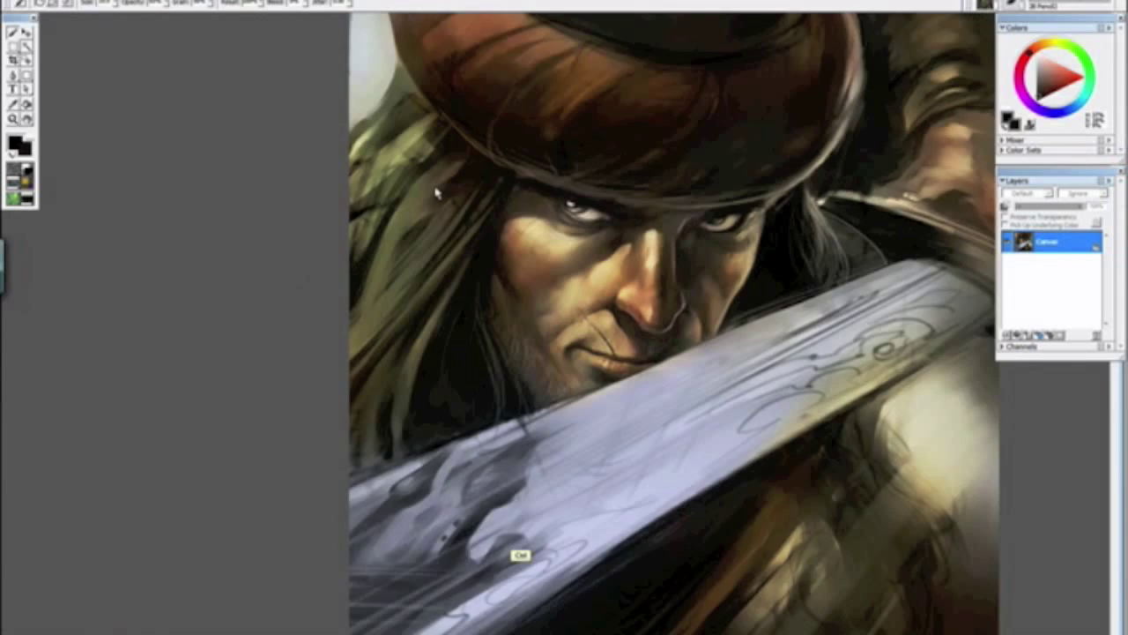
Step: Switch to the Variable Oil Pastel 20 brush and paint a white highlight on the nose tip
{"action": "key", "text": "ctrl+plus"}
{"action": "key", "text": "ctrl+plus"}
{"action": "key", "text": "ctrl+plus"}
{"action": "mouse_move", "coordinate": [638, 396]}
{"action": "left_mouse_down"}
{"action": "mouse_move", "coordinate": [297, 494]}
{"action": "mouse_move", "coordinate": [444, 510]}
{"action": "left_mouse_up"}
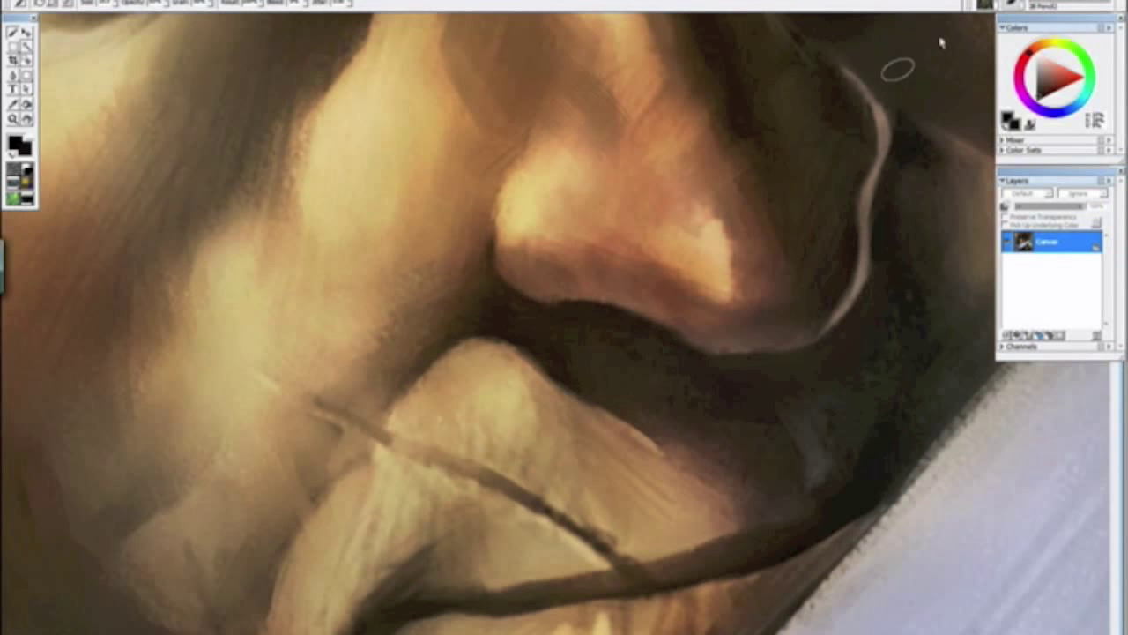
{"action": "left_click", "coordinate": [1017, 6]}
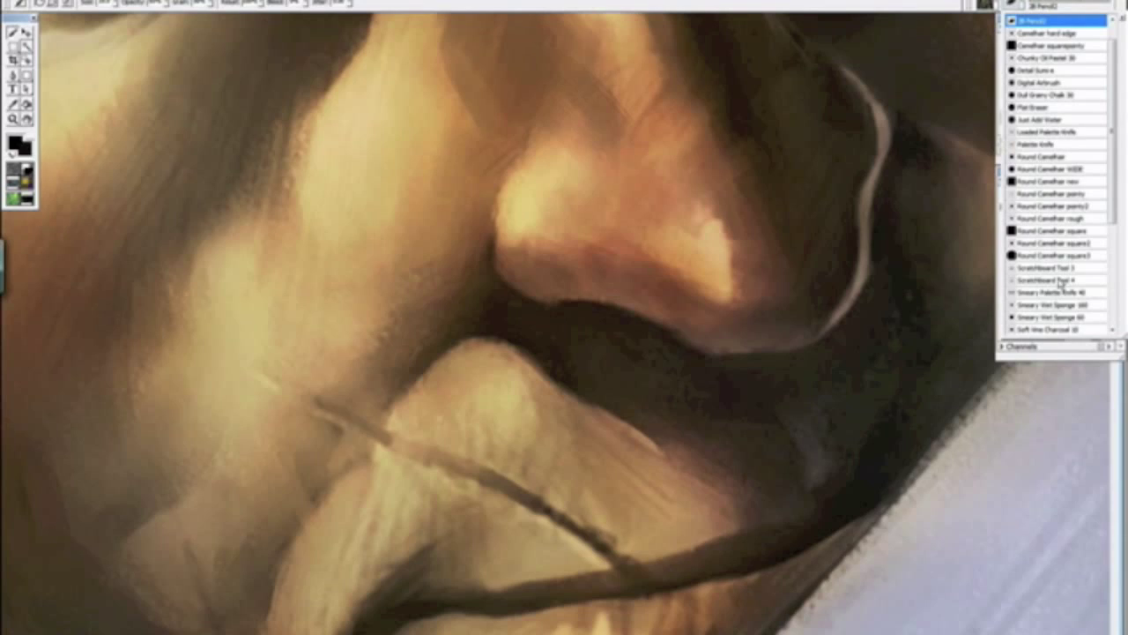
{"action": "scroll", "coordinate": [1058, 220], "scroll_direction": "down", "scroll_amount": 5}
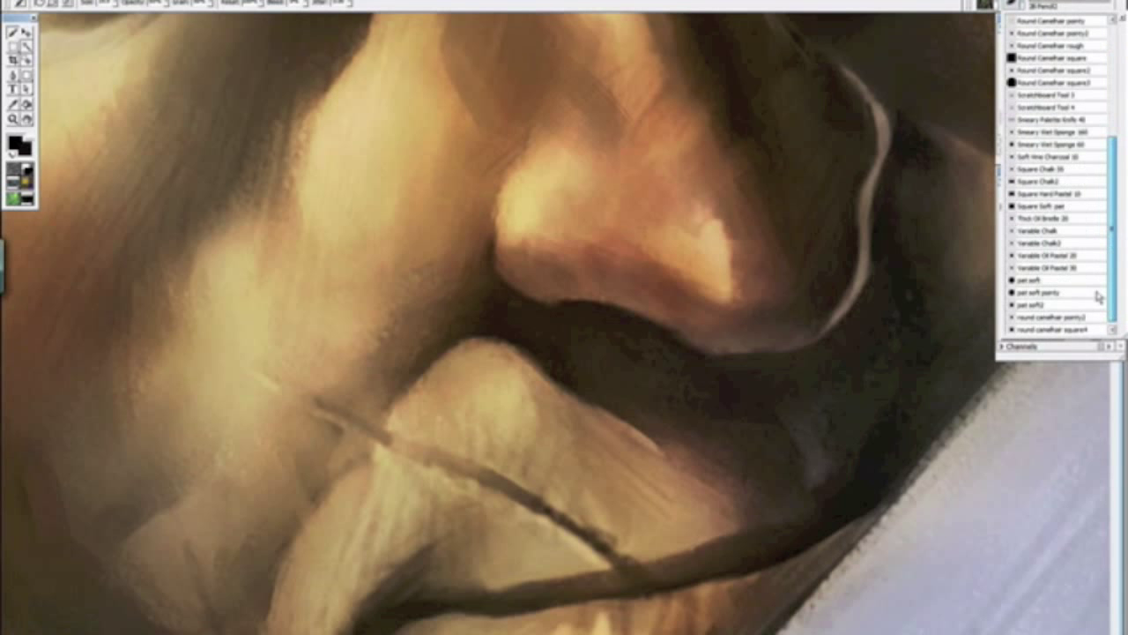
{"action": "left_click", "coordinate": [1033, 255]}
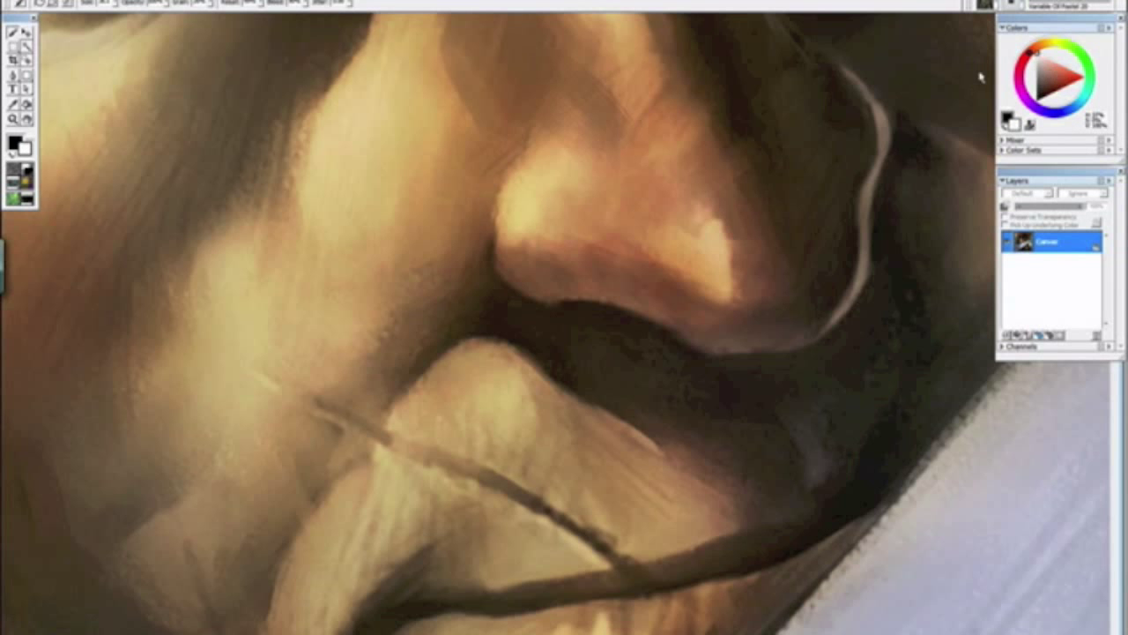
{"action": "mouse_move", "coordinate": [713, 261]}
{"action": "left_mouse_down"}
{"action": "mouse_move", "coordinate": [708, 224]}
{"action": "mouse_move", "coordinate": [692, 286]}
{"action": "mouse_move", "coordinate": [707, 185]}
{"action": "mouse_move", "coordinate": [705, 222]}
{"action": "left_mouse_up"}
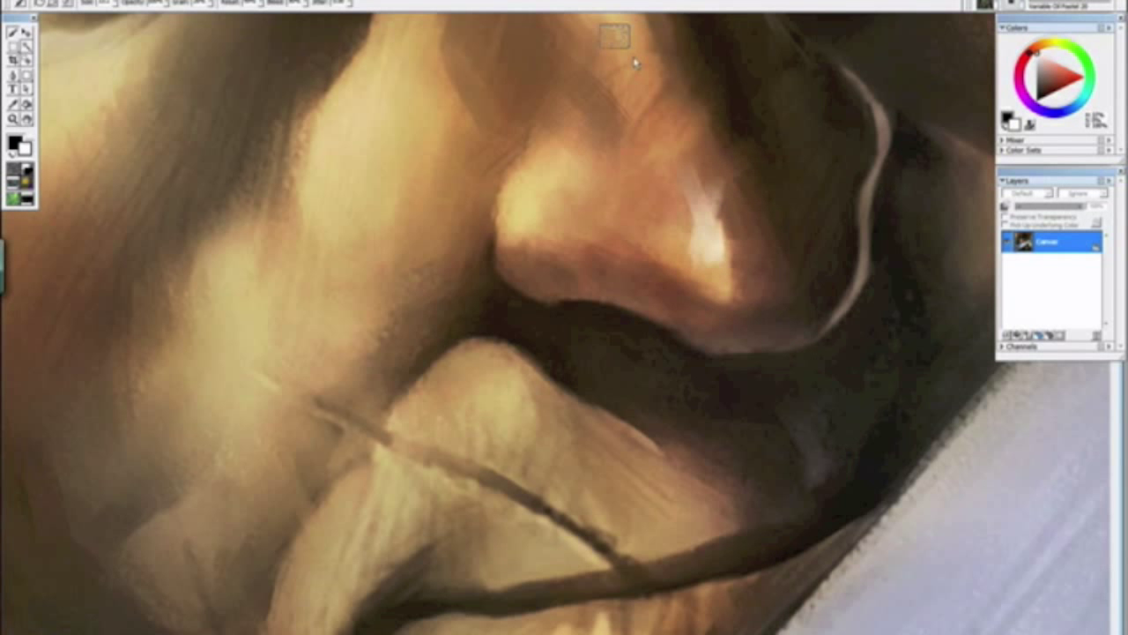
Step: Dab white highlights on the cheek beside the nose and on the upper lip above the scar
{"action": "key", "text": "ctrl+minus"}
{"action": "key", "text": "ctrl+minus"}
{"action": "key", "text": "ctrl+minus"}
{"action": "key", "text": "ctrl+minus"}
{"action": "key", "text": "ctrl+plus"}
{"action": "key", "text": "ctrl+plus"}
{"action": "key", "text": "ctrl+plus"}
{"action": "key", "text": "ctrl+plus"}
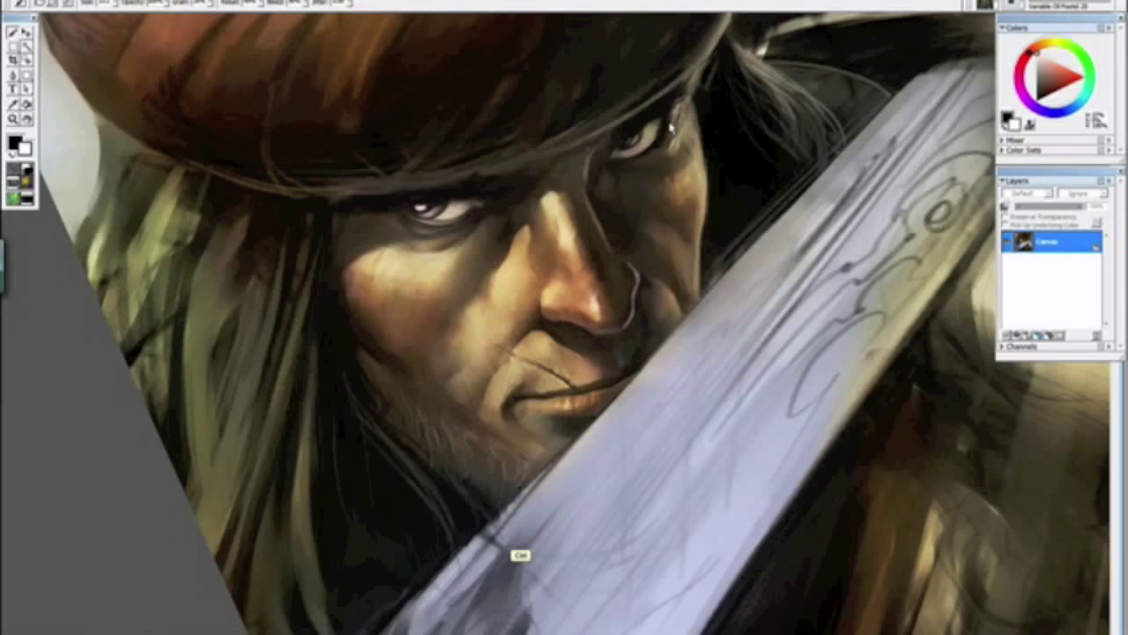
{"action": "mouse_move", "coordinate": [357, 125]}
{"action": "left_mouse_down"}
{"action": "mouse_move", "coordinate": [365, 236]}
{"action": "mouse_move", "coordinate": [359, 185]}
{"action": "mouse_move", "coordinate": [382, 86]}
{"action": "mouse_move", "coordinate": [378, 241]}
{"action": "left_mouse_up"}
{"action": "left_click_drag", "start_coordinate": [484, 381], "coordinate": [440, 443]}
{"action": "left_click_drag", "start_coordinate": [438, 385], "coordinate": [433, 430]}
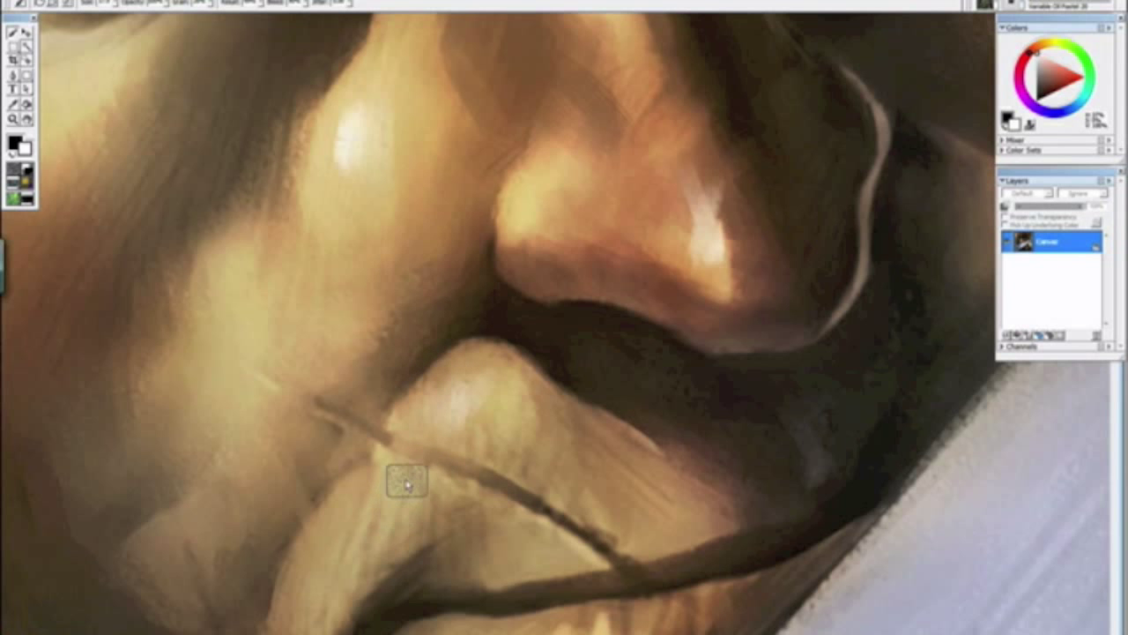
Step: Assess the new cheek and lip highlights on the whole face and straightened portrait
{"action": "key", "text": "ctrl+minus"}
{"action": "key", "text": "ctrl+minus"}
{"action": "key", "text": "ctrl+minus"}
{"action": "key", "text": "ctrl+minus"}
{"action": "key", "text": "ctrl+minus"}
{"action": "key", "text": "ctrl+minus"}
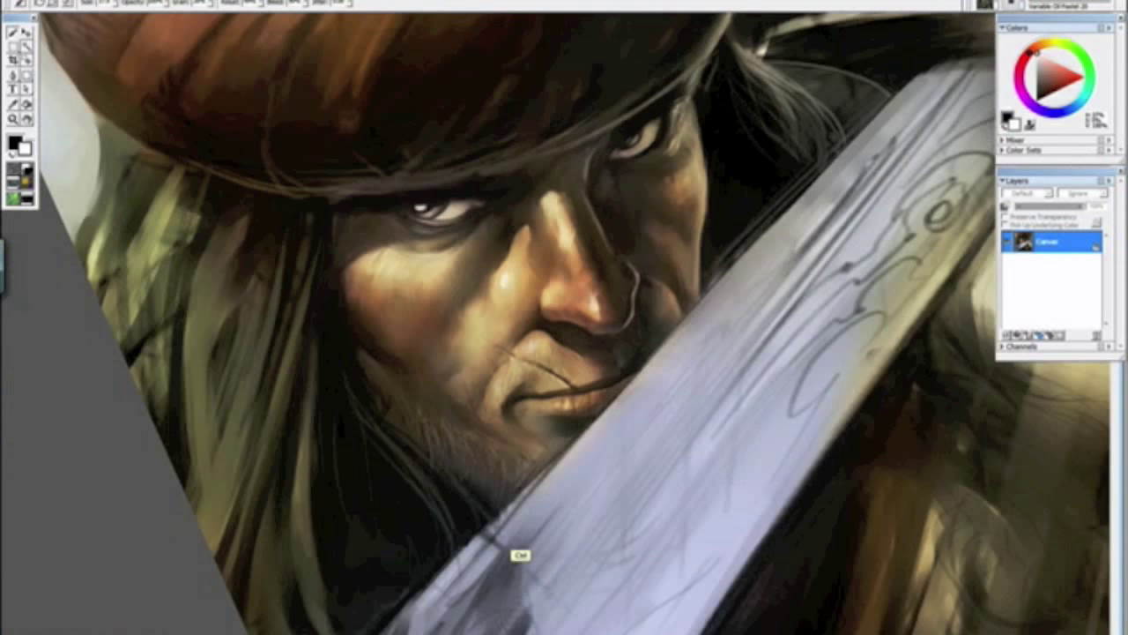
{"action": "mouse_move", "coordinate": [501, 534]}
{"action": "left_mouse_down"}
{"action": "mouse_move", "coordinate": [326, 282]}
{"action": "mouse_move", "coordinate": [321, 334]}
{"action": "left_mouse_up"}
{"action": "left_click", "coordinate": [323, 289], "text": "alt"}
{"action": "key", "text": "ctrl+minus"}
Step: Brighten the cheekbone below the near eye with soft white strokes, blending them into the surrounding skin
{"action": "key", "text": "ctrl+plus"}
{"action": "key", "text": "ctrl+plus"}
{"action": "key", "text": "ctrl+plus"}
{"action": "key", "text": "ctrl+plus"}
{"action": "key", "text": "ctrl+plus"}
{"action": "key", "text": "ctrl+plus"}
{"action": "key", "text": "ctrl+plus"}
{"action": "left_click_drag", "start_coordinate": [386, 458], "coordinate": [470, 223]}
{"action": "left_click_drag", "start_coordinate": [421, 557], "coordinate": [532, 274]}
{"action": "mouse_move", "coordinate": [394, 375]}
{"action": "left_mouse_down"}
{"action": "mouse_move", "coordinate": [518, 553]}
{"action": "mouse_move", "coordinate": [417, 482]}
{"action": "left_mouse_up"}
{"action": "mouse_move", "coordinate": [395, 434]}
{"action": "left_mouse_down"}
{"action": "mouse_move", "coordinate": [355, 381]}
{"action": "mouse_move", "coordinate": [378, 493]}
{"action": "left_mouse_up"}
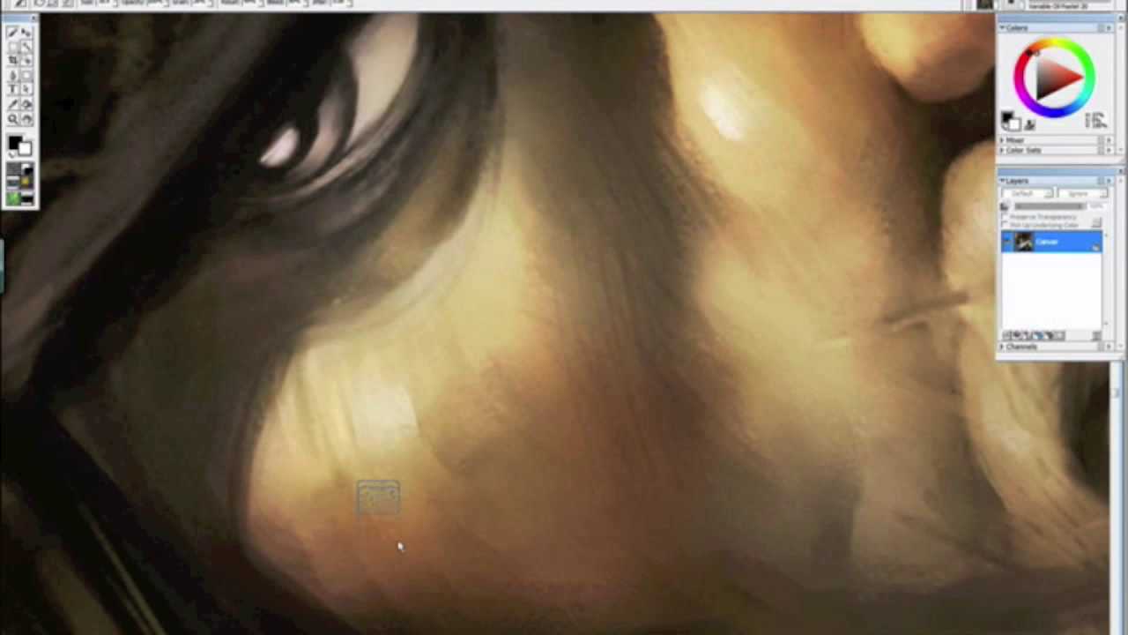
{"action": "left_click_drag", "start_coordinate": [312, 388], "coordinate": [321, 529]}
{"action": "left_click_drag", "start_coordinate": [429, 357], "coordinate": [504, 449]}
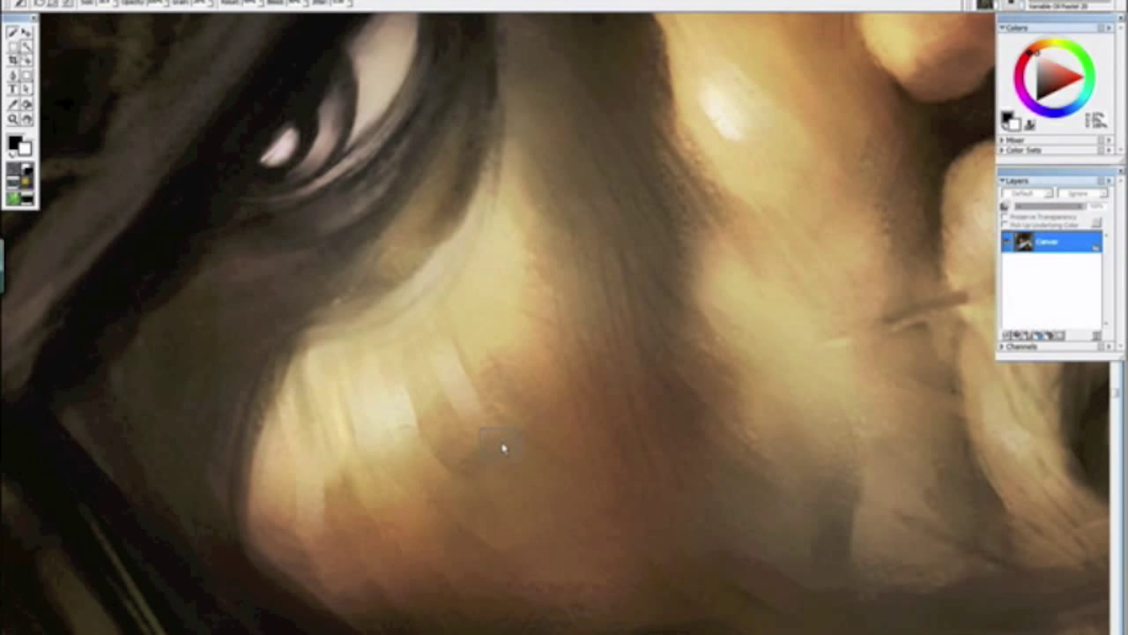
Step: Check the cheekbone highlights against the whole composition with the canvas straightened
{"action": "key", "text": "ctrl+minus"}
{"action": "key", "text": "ctrl+minus"}
{"action": "key", "text": "ctrl+minus"}
{"action": "key", "text": "ctrl+minus"}
{"action": "key", "text": "ctrl+minus"}
{"action": "key", "text": "ctrl+minus"}
{"action": "key", "text": "ctrl+minus"}
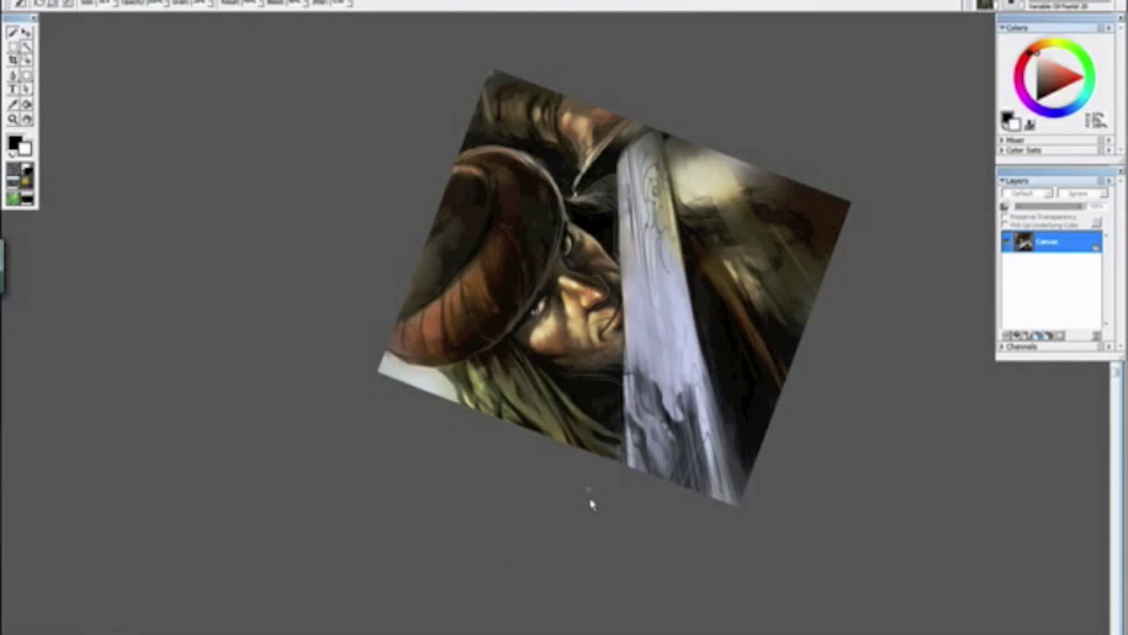
{"action": "mouse_move", "coordinate": [590, 499]}
{"action": "left_mouse_down"}
{"action": "mouse_move", "coordinate": [352, 282]}
{"action": "mouse_move", "coordinate": [288, 245]}
{"action": "left_mouse_up"}
{"action": "key", "text": "alt+space"}
{"action": "left_click", "coordinate": [359, 282]}
{"action": "key", "text": "ctrl+minus"}
{"action": "key", "text": "ctrl+minus"}
{"action": "key", "text": "ctrl+plus"}
{"action": "key", "text": "ctrl+plus"}
{"action": "key", "text": "ctrl+plus"}
{"action": "key", "text": "ctrl+plus"}
{"action": "key", "text": "ctrl+plus"}
{"action": "key", "text": "ctrl+plus"}
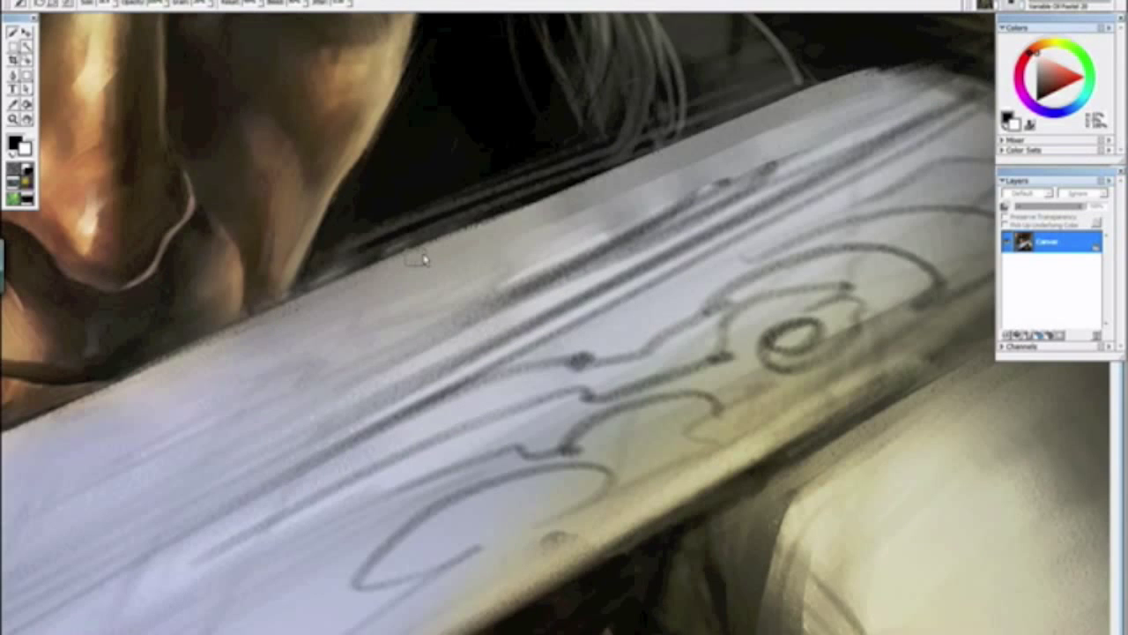
Step: Paint white highlights on the near nostril wing and just above the nose tip highlight
{"action": "left_click_drag", "start_coordinate": [423, 259], "coordinate": [545, 480]}
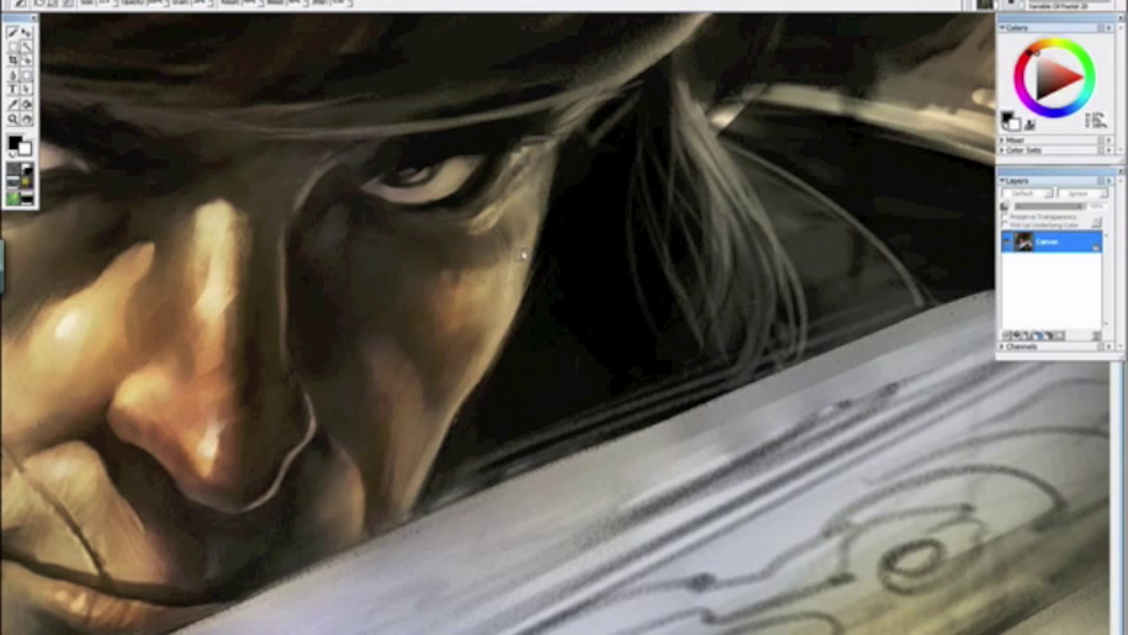
{"action": "key", "text": "ctrl+minus"}
{"action": "key", "text": "ctrl+minus"}
{"action": "key", "text": "ctrl+plus"}
{"action": "key", "text": "ctrl+plus"}
{"action": "key", "text": "ctrl+plus"}
{"action": "left_click_drag", "start_coordinate": [275, 430], "coordinate": [784, 262]}
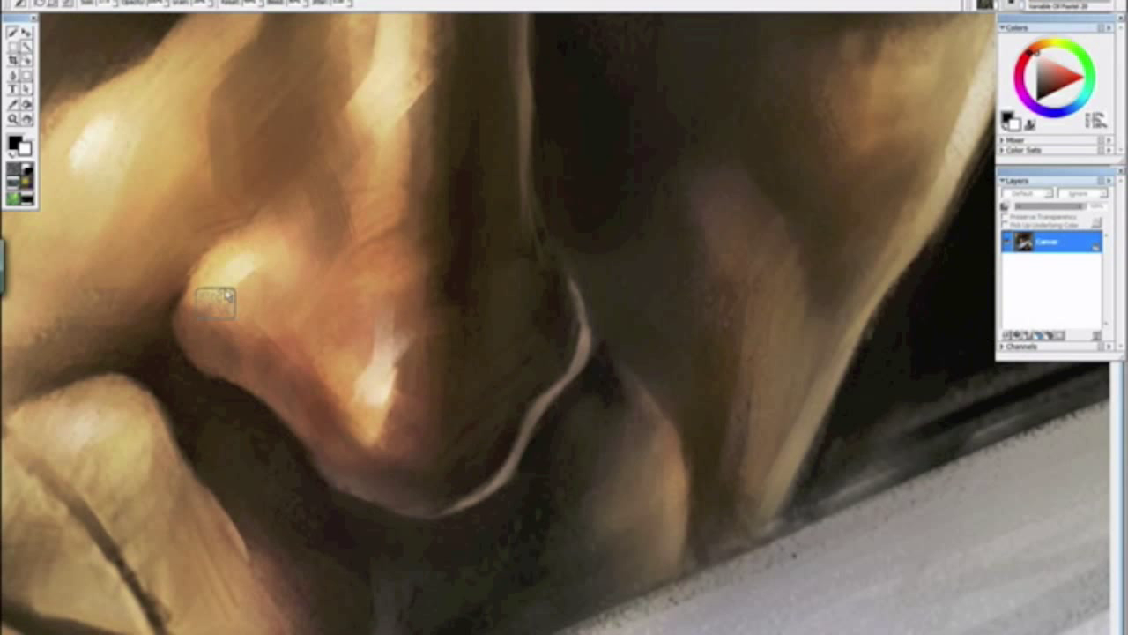
{"action": "left_click_drag", "start_coordinate": [249, 267], "coordinate": [297, 262]}
{"action": "mouse_move", "coordinate": [365, 319]}
{"action": "left_mouse_down"}
{"action": "mouse_move", "coordinate": [399, 343]}
{"action": "mouse_move", "coordinate": [386, 312]}
{"action": "left_mouse_up"}
Step: Judge the nose highlights from a distance on the straightened full portrait
{"action": "key", "text": "ctrl+minus"}
{"action": "key", "text": "ctrl+minus"}
{"action": "key", "text": "ctrl+minus"}
{"action": "key", "text": "ctrl+minus"}
{"action": "key", "text": "ctrl+minus"}
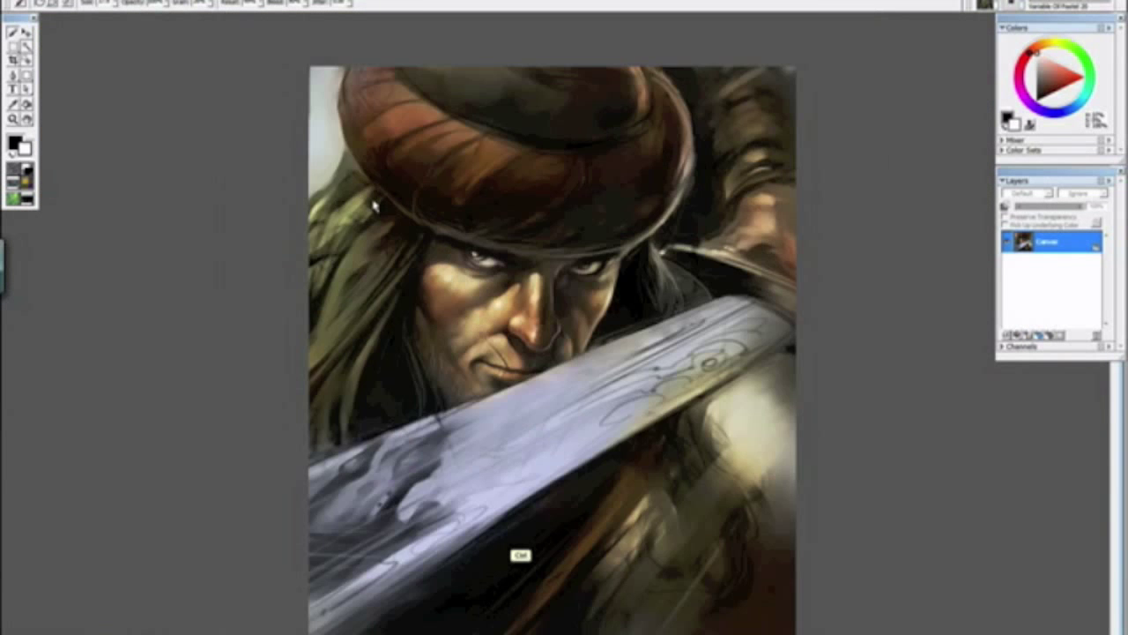
{"action": "key", "text": "alt+space"}
{"action": "left_click_drag", "start_coordinate": [315, 260], "coordinate": [596, 543]}
{"action": "key", "text": "alt+space"}
{"action": "left_click", "coordinate": [578, 532]}
{"action": "left_click", "coordinate": [576, 520]}
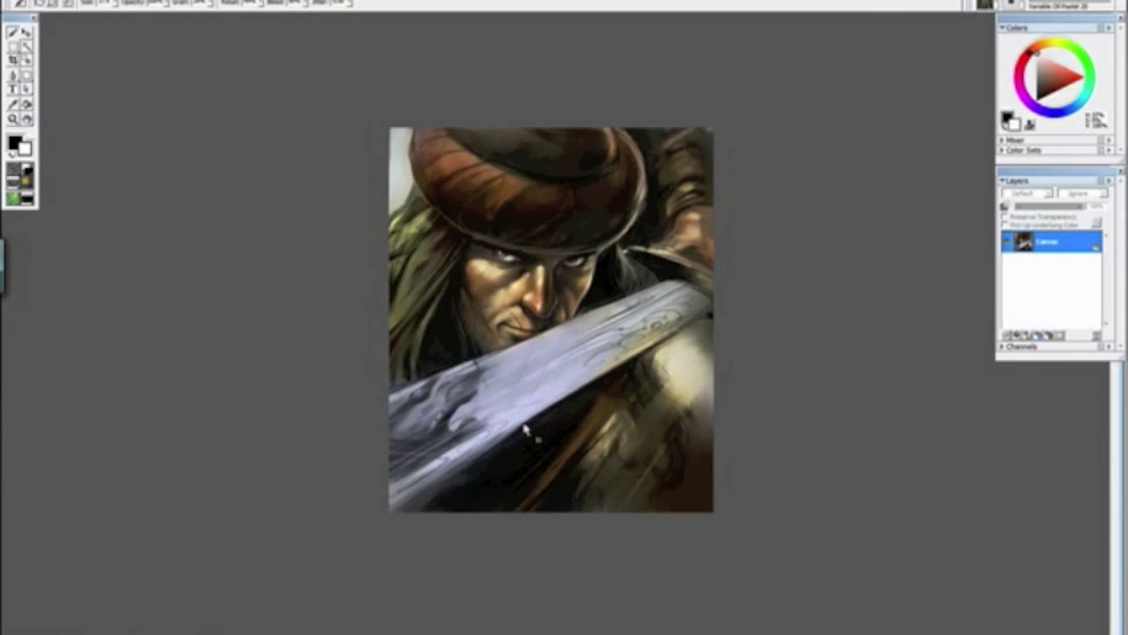
Step: Add a pale highlight to the far cheek fold just above the sword blade
{"action": "key", "text": "ctrl+minus"}
{"action": "key", "text": "ctrl+plus"}
{"action": "key", "text": "ctrl+plus"}
{"action": "key", "text": "ctrl+plus"}
{"action": "scroll", "coordinate": [538, 383], "scroll_direction": "up", "scroll_amount": 3}
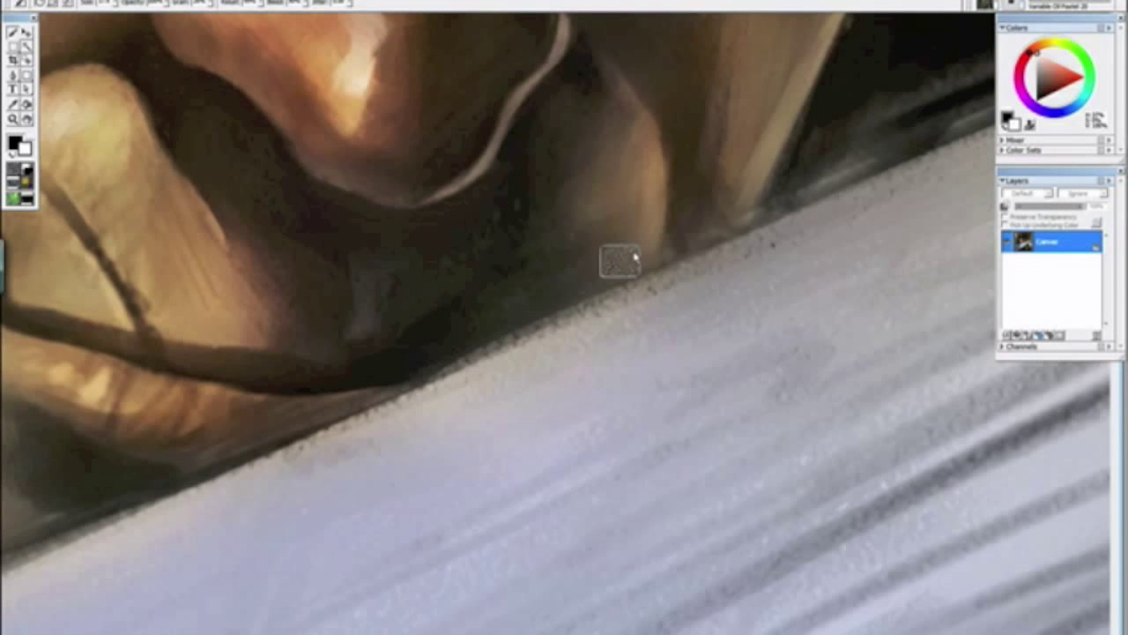
{"action": "left_click_drag", "start_coordinate": [644, 219], "coordinate": [638, 144]}
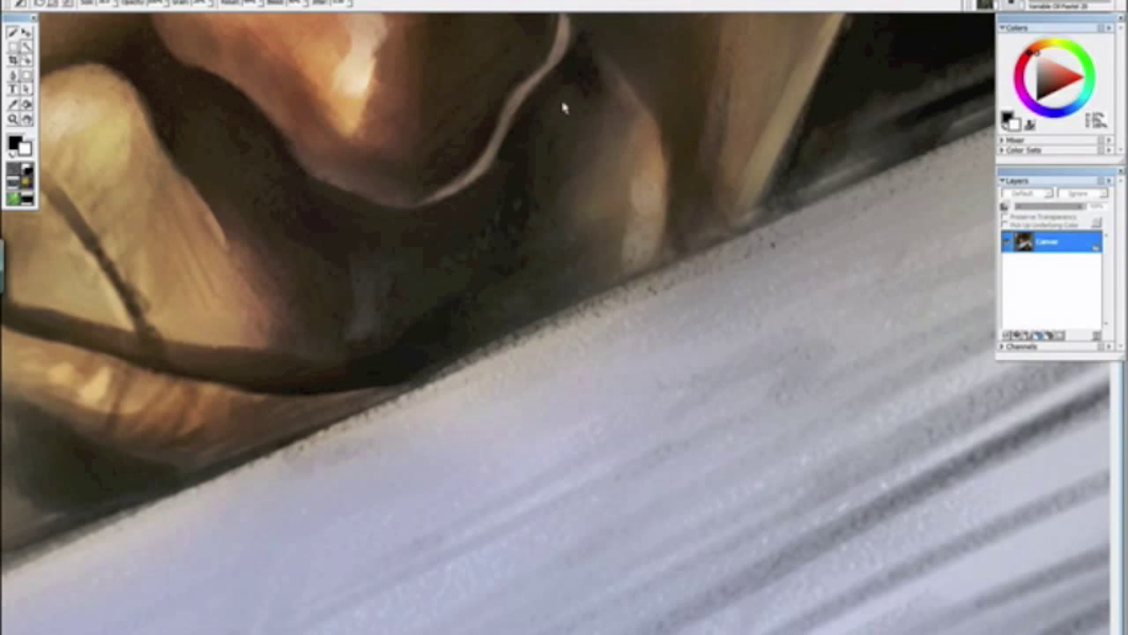
Step: Examine the far cheek highlight at thumbnail size, straighten the canvas, and inspect the nose and mouth close up
{"action": "key", "text": "ctrl+minus"}
{"action": "key", "text": "ctrl+minus"}
{"action": "key", "text": "ctrl+minus"}
{"action": "key", "text": "ctrl+minus"}
{"action": "key", "text": "ctrl+minus"}
{"action": "mouse_move", "coordinate": [346, 251]}
{"action": "left_mouse_down"}
{"action": "mouse_move", "coordinate": [566, 523]}
{"action": "mouse_move", "coordinate": [610, 545]}
{"action": "mouse_move", "coordinate": [618, 567]}
{"action": "left_mouse_up"}
{"action": "left_click", "coordinate": [610, 546], "text": "alt"}
{"action": "key", "text": "ctrl+minus"}
{"action": "key", "text": "ctrl+minus"}
{"action": "key", "text": "ctrl+minus"}
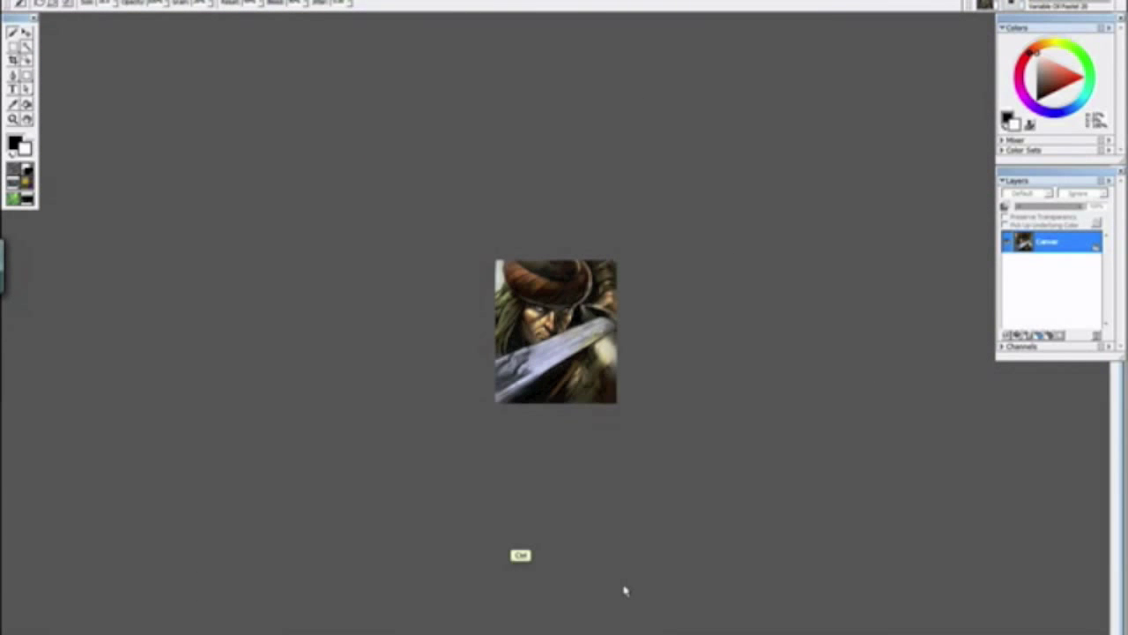
{"action": "key", "text": "ctrl+plus"}
{"action": "key", "text": "ctrl+plus"}
{"action": "key", "text": "ctrl+plus"}
{"action": "key", "text": "ctrl+plus"}
{"action": "key", "text": "ctrl+plus"}
{"action": "key", "text": "ctrl+plus"}
{"action": "key", "text": "ctrl+plus"}
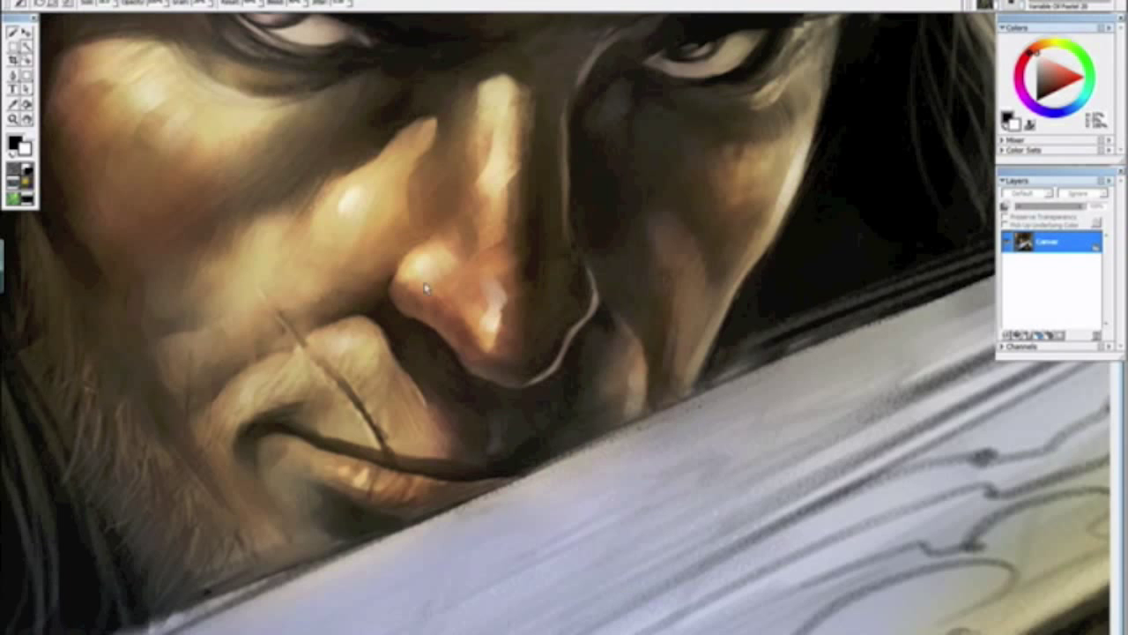
Step: Save the pirate painting after reducing it to thumbnail size
{"action": "key", "text": "ctrl+minus"}
{"action": "key", "text": "ctrl+minus"}
{"action": "key", "text": "ctrl+minus"}
{"action": "key", "text": "ctrl+minus"}
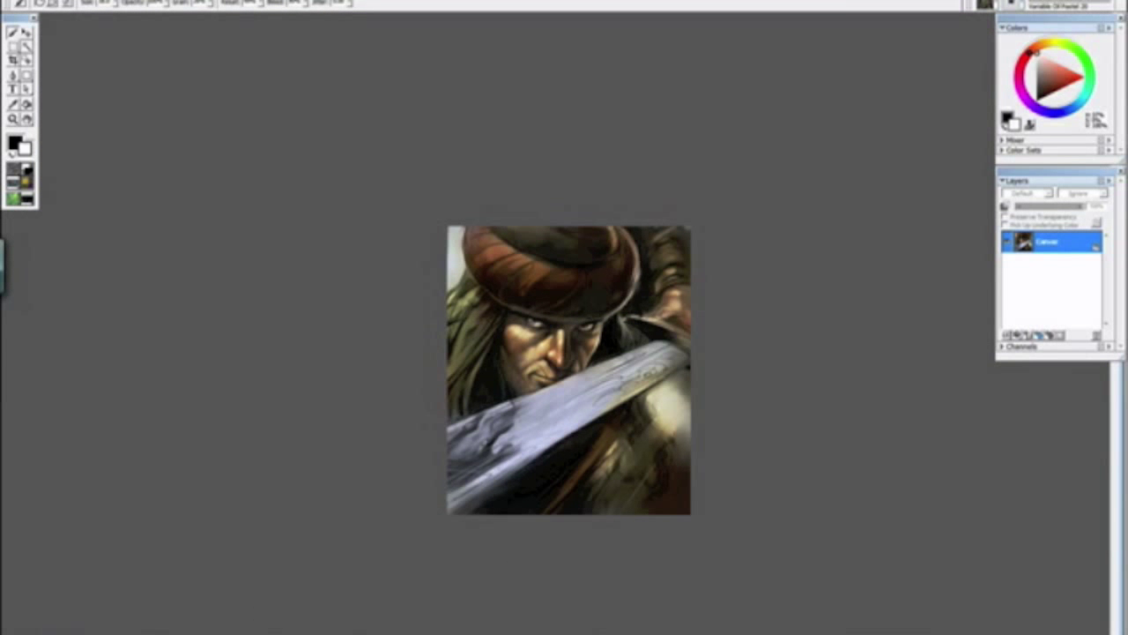
{"action": "left_click", "coordinate": [23, 1]}
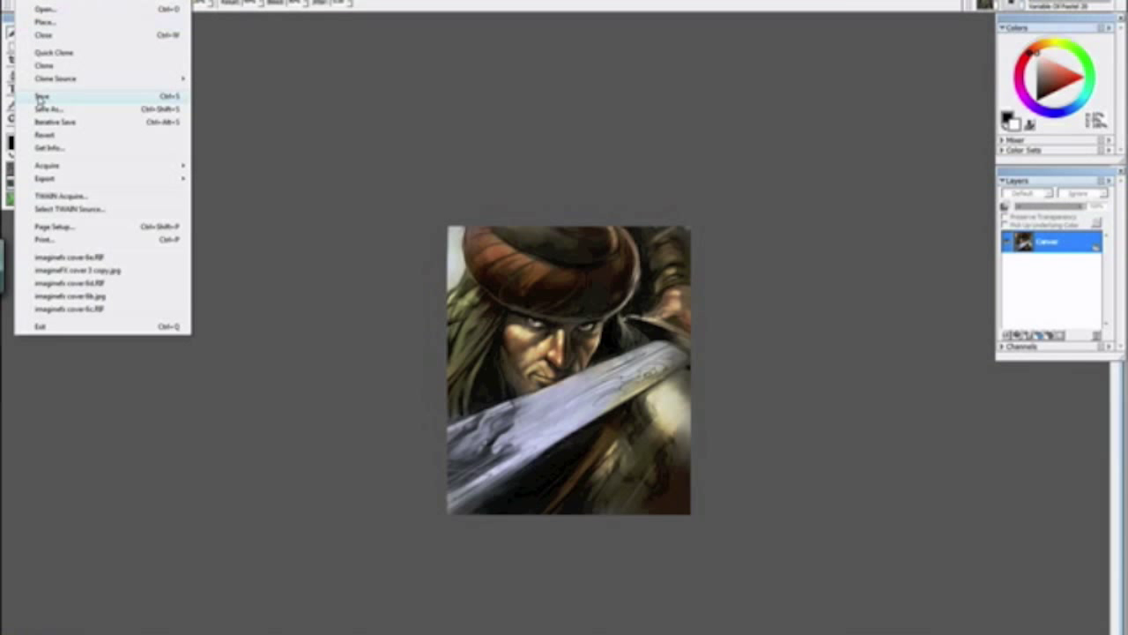
{"action": "left_click", "coordinate": [40, 97]}
{"action": "mouse_move", "coordinate": [397, 628]}
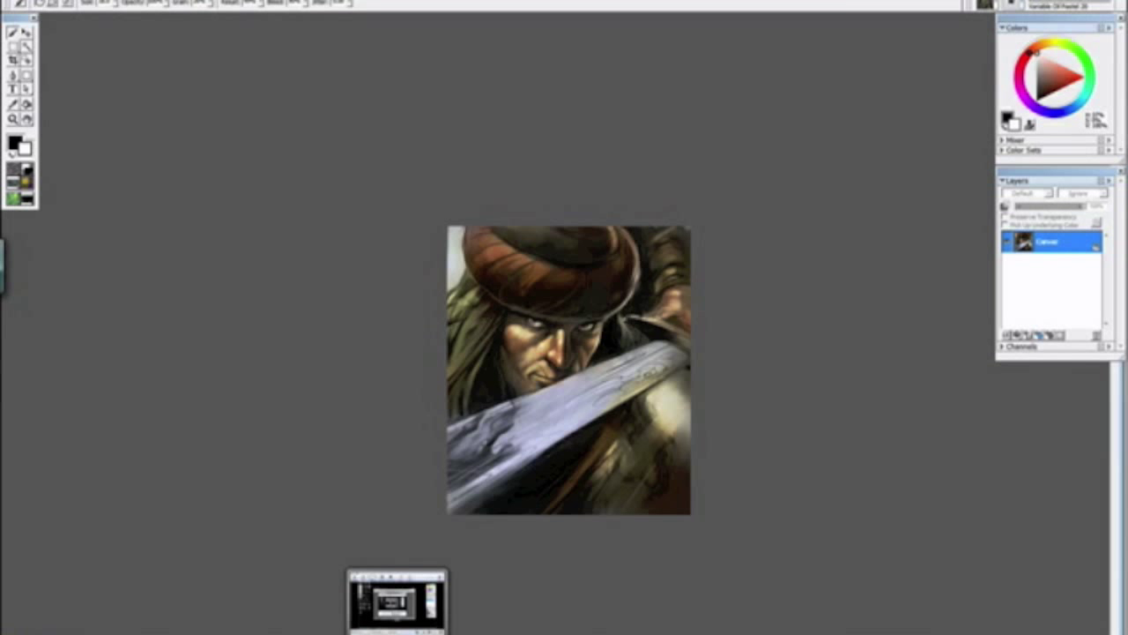
{"action": "left_click", "coordinate": [397, 599]}
{"action": "left_click", "coordinate": [364, 437]}
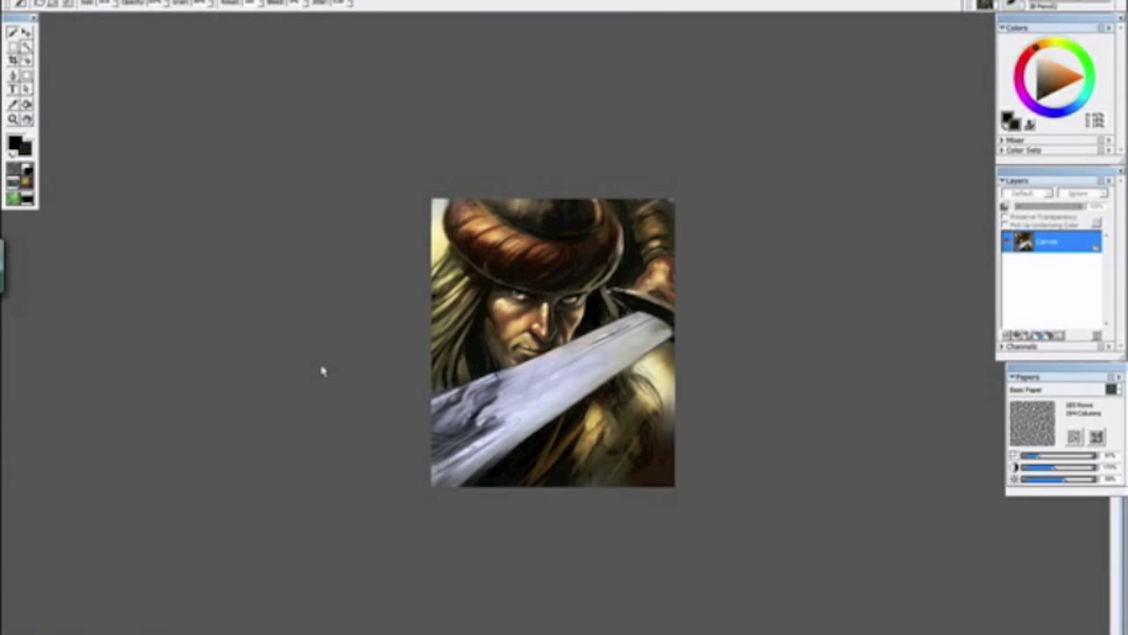
Step: Rotate the canvas around the nose and blend its lit side with a warm brown sampled from the skin
{"action": "key", "text": "ctrl+minus"}
{"action": "key", "text": "ctrl+plus"}
{"action": "key", "text": "ctrl+plus"}
{"action": "key", "text": "ctrl+plus"}
{"action": "key", "text": "ctrl+plus"}
{"action": "key", "text": "ctrl+plus"}
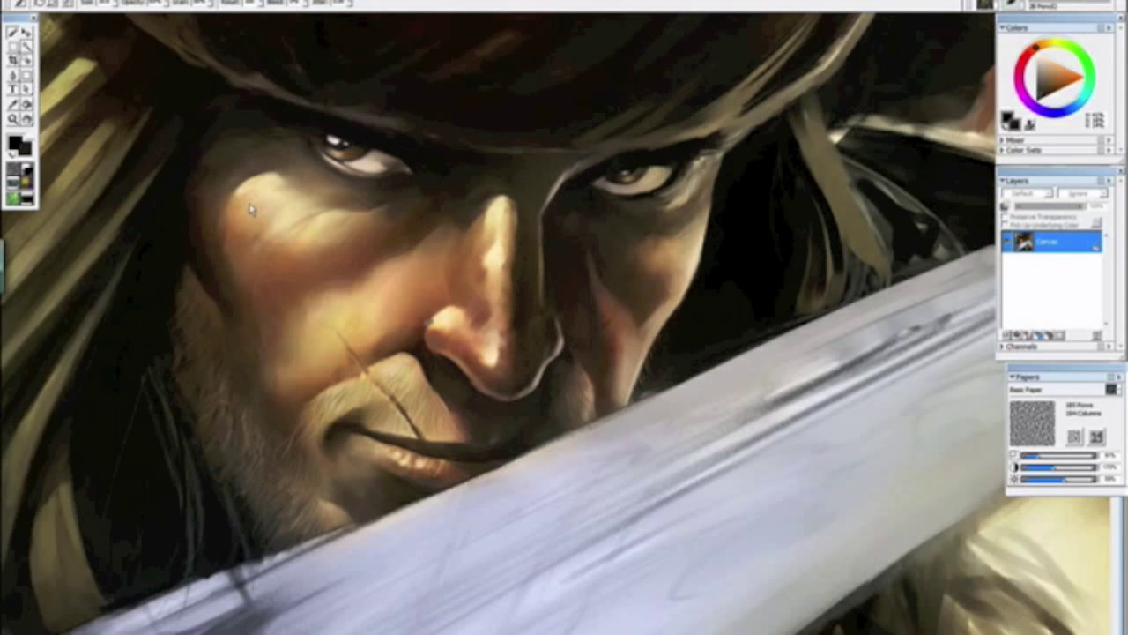
{"action": "key", "text": "ctrl+minus"}
{"action": "key", "text": "ctrl+plus"}
{"action": "key", "text": "ctrl+plus"}
{"action": "key", "text": "ctrl+plus"}
{"action": "mouse_move", "coordinate": [285, 320]}
{"action": "left_mouse_down"}
{"action": "mouse_move", "coordinate": [365, 408]}
{"action": "mouse_move", "coordinate": [390, 393]}
{"action": "left_mouse_up"}
{"action": "mouse_move", "coordinate": [281, 361]}
{"action": "left_mouse_down"}
{"action": "mouse_move", "coordinate": [402, 285]}
{"action": "mouse_move", "coordinate": [394, 304]}
{"action": "left_mouse_up"}
{"action": "left_click", "coordinate": [391, 294], "text": "alt"}
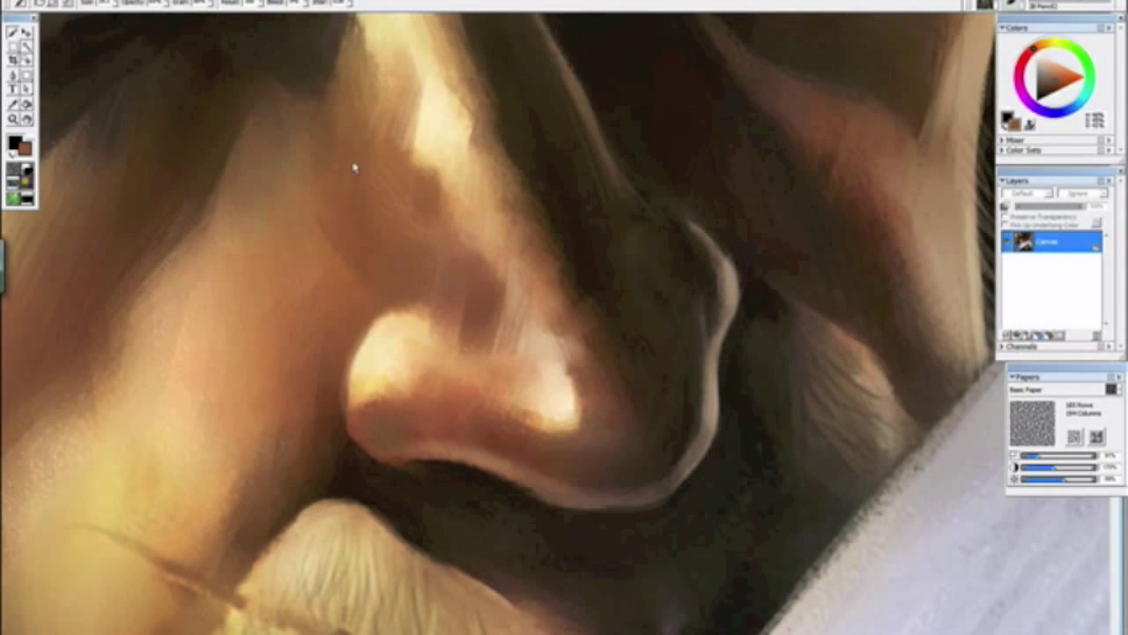
Step: Compare the reworked nose at face distance and close up around the tip and nostril
{"action": "key", "text": "ctrl+minus"}
{"action": "key", "text": "ctrl+minus"}
{"action": "key", "text": "ctrl+minus"}
{"action": "key", "text": "ctrl+minus"}
{"action": "key", "text": "ctrl+minus"}
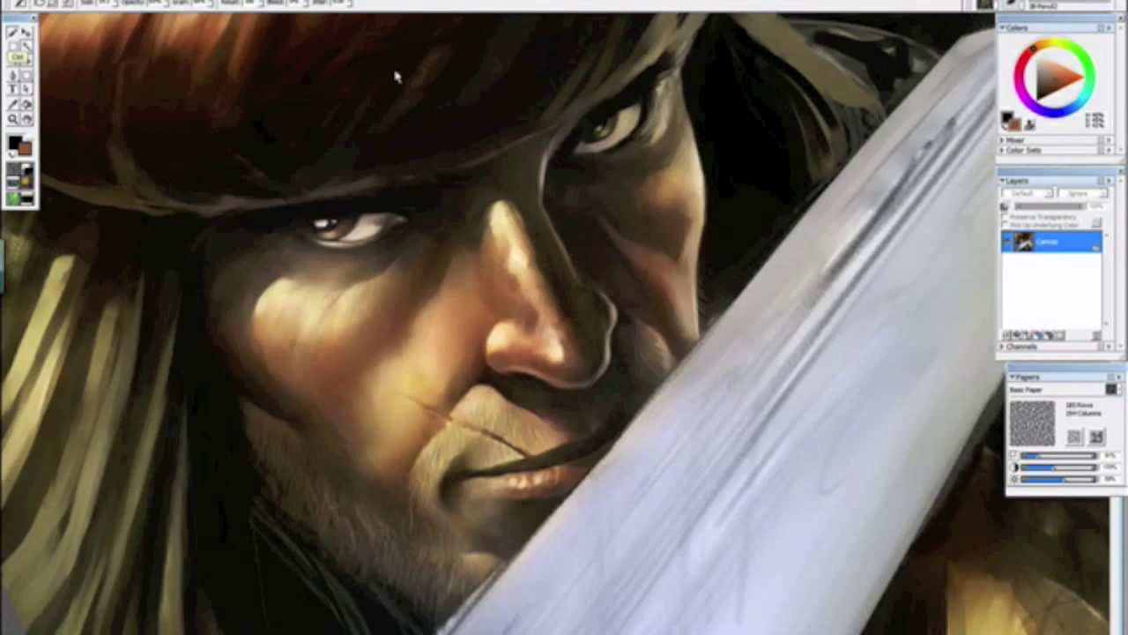
{"action": "key", "text": "ctrl+plus"}
{"action": "key", "text": "ctrl+plus"}
{"action": "key", "text": "ctrl+plus"}
{"action": "key", "text": "ctrl+plus"}
{"action": "key", "text": "ctrl+plus"}
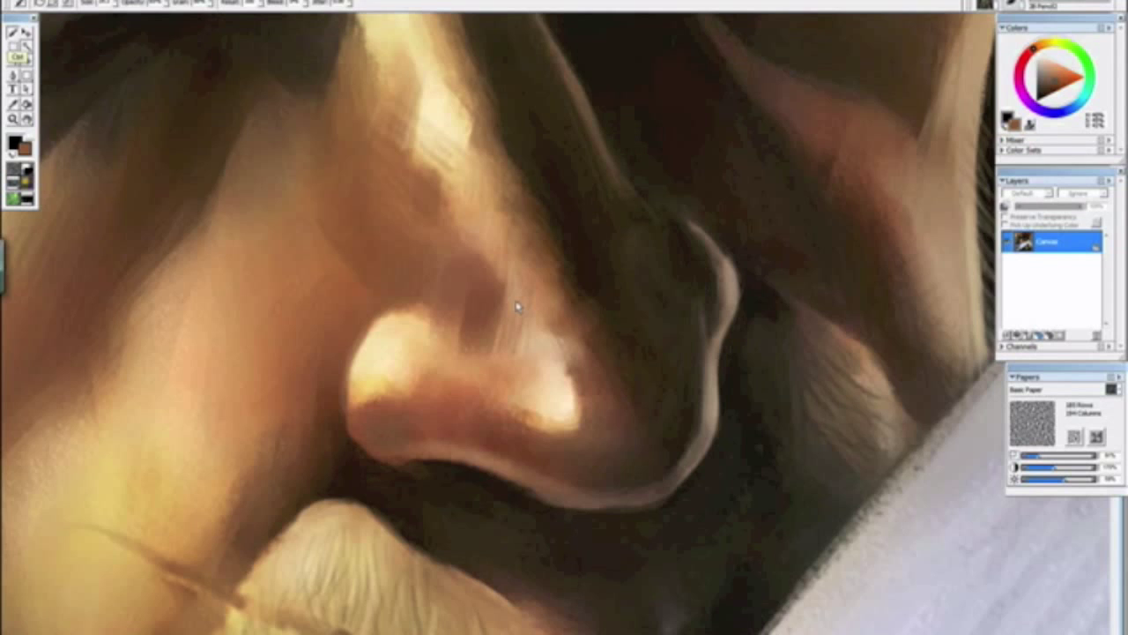
{"action": "key", "text": "ctrl+plus"}
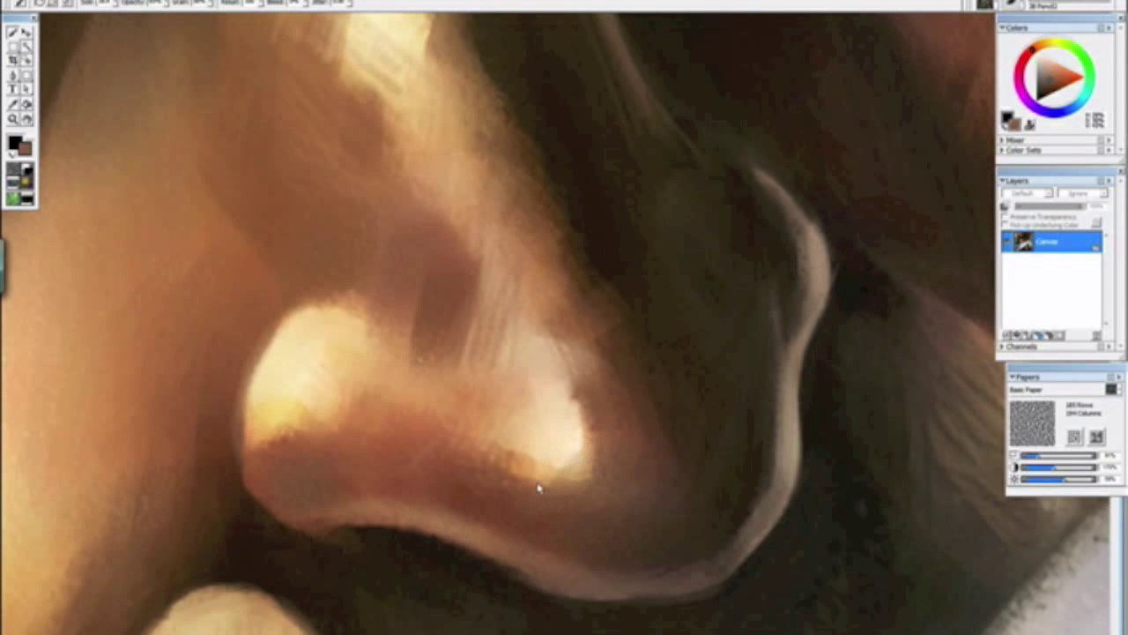
Step: Judge the nose shading on the full portrait while turning the canvas to different angles
{"action": "key", "text": "ctrl+minus"}
{"action": "key", "text": "ctrl+minus"}
{"action": "key", "text": "ctrl+minus"}
{"action": "key", "text": "ctrl+minus"}
{"action": "key", "text": "ctrl+minus"}
{"action": "key", "text": "ctrl+minus"}
{"action": "left_click_drag", "start_coordinate": [556, 485], "coordinate": [415, 332]}
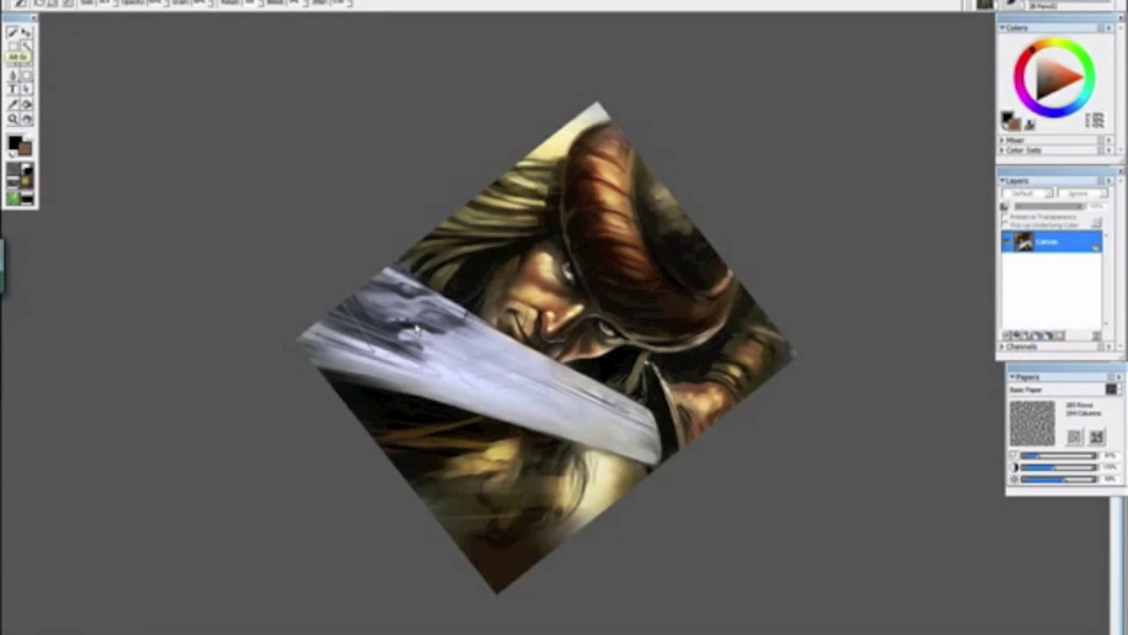
{"action": "left_click", "coordinate": [389, 302], "text": "alt"}
{"action": "left_click_drag", "start_coordinate": [521, 253], "coordinate": [461, 370]}
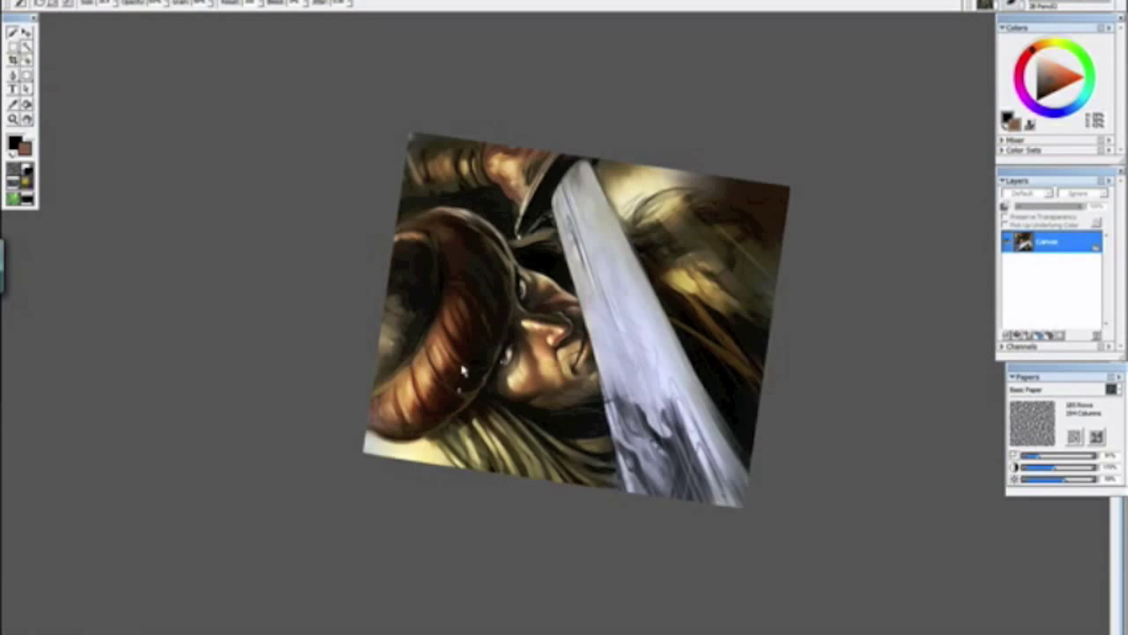
Step: Paint the thin rim light along the shadowed edge of the nose bridge with a tan sampled from it
{"action": "key", "text": "ctrl+plus"}
{"action": "key", "text": "ctrl+plus"}
{"action": "key", "text": "ctrl+plus"}
{"action": "key", "text": "ctrl+plus"}
{"action": "key", "text": "ctrl+plus"}
{"action": "key", "text": "ctrl+plus"}
{"action": "key", "text": "ctrl+plus"}
{"action": "left_click_drag", "start_coordinate": [388, 254], "coordinate": [622, 571]}
{"action": "left_click_drag", "start_coordinate": [415, 274], "coordinate": [661, 356]}
{"action": "left_click_drag", "start_coordinate": [403, 441], "coordinate": [371, 383]}
{"action": "left_click", "coordinate": [287, 203], "text": "alt"}
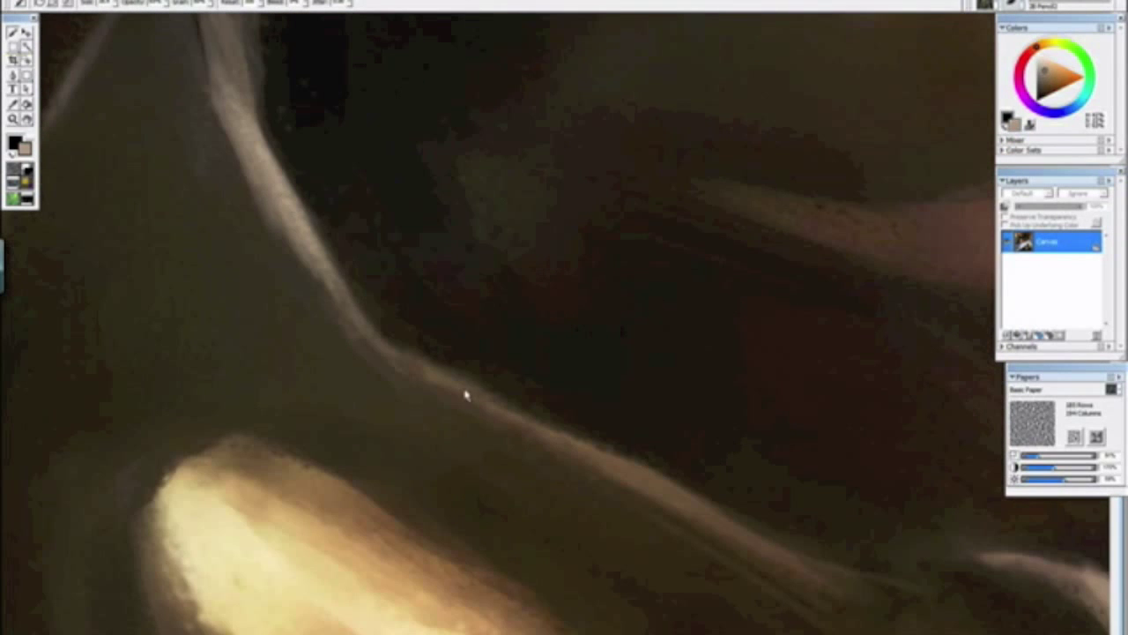
{"action": "left_click_drag", "start_coordinate": [465, 396], "coordinate": [282, 247]}
{"action": "left_click_drag", "start_coordinate": [573, 415], "coordinate": [394, 269]}
Step: Strengthen the lower end of the bridge rim light with short tan strokes toward the nose tip
{"action": "left_click_drag", "start_coordinate": [757, 404], "coordinate": [728, 450]}
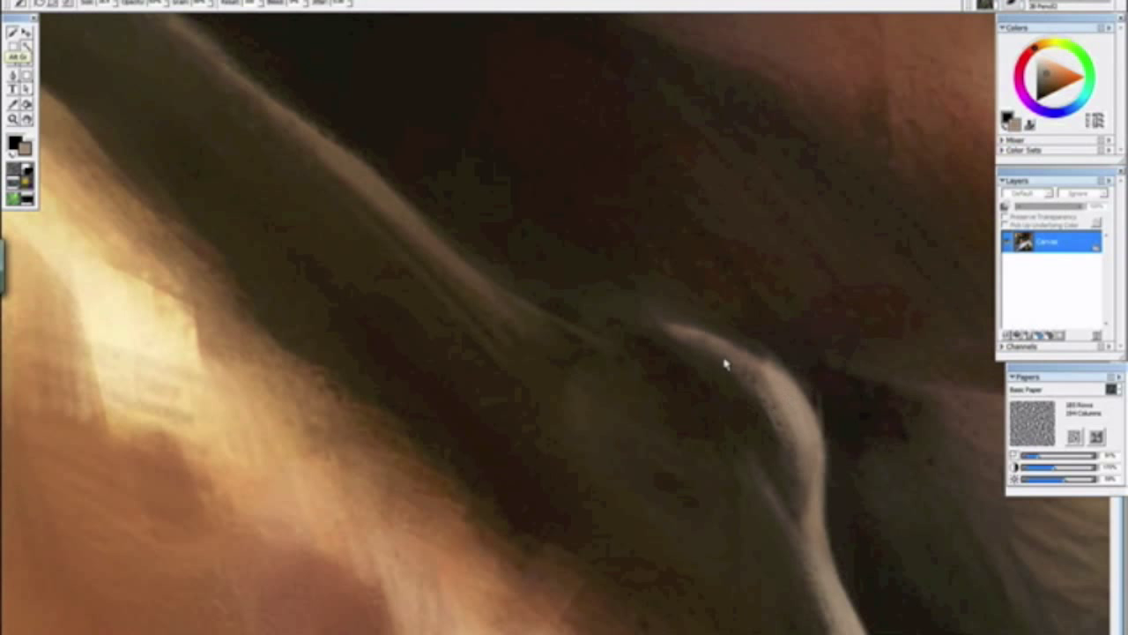
{"action": "left_click_drag", "start_coordinate": [426, 240], "coordinate": [467, 284]}
{"action": "left_click_drag", "start_coordinate": [390, 194], "coordinate": [497, 297]}
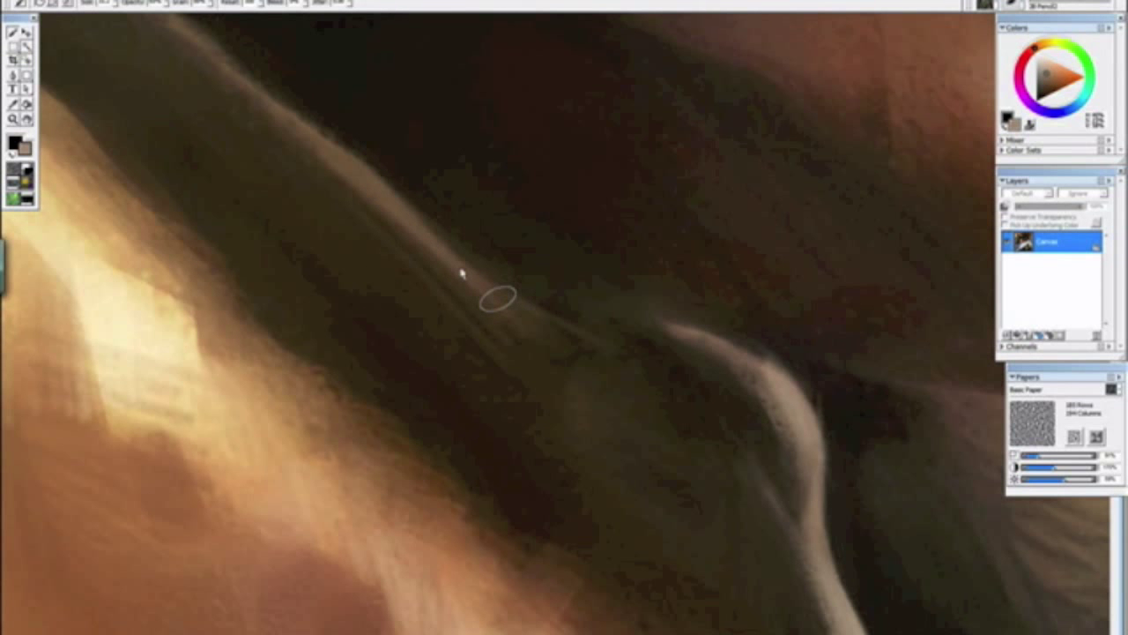
{"action": "left_click_drag", "start_coordinate": [333, 143], "coordinate": [432, 257]}
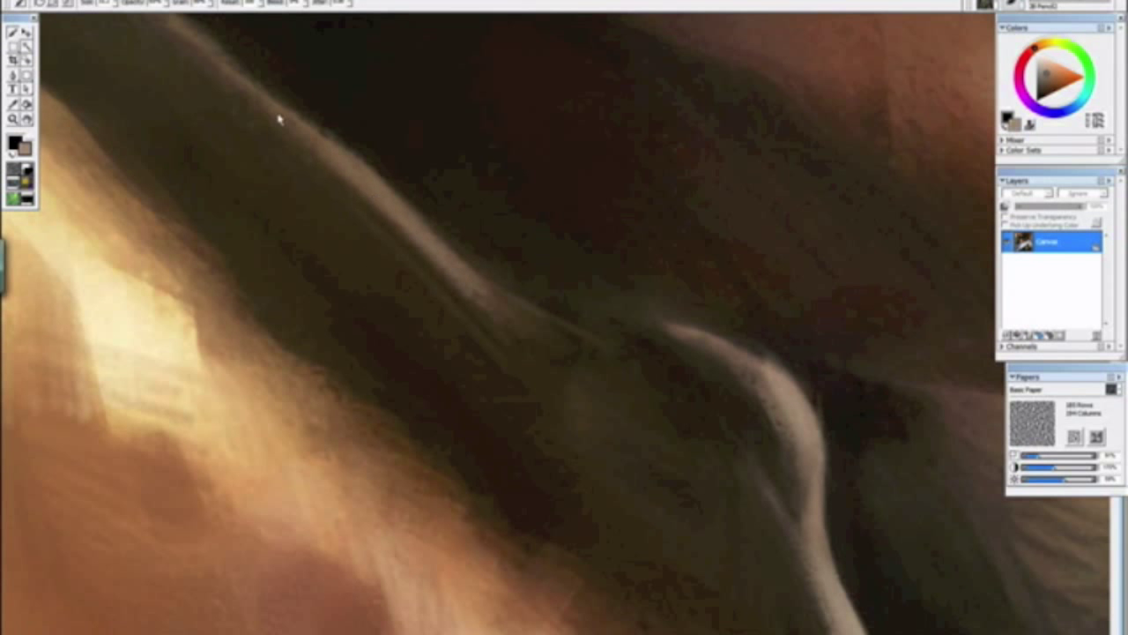
Step: Examine the nose rim light on the full portrait from a distance
{"action": "key", "text": "ctrl+minus"}
{"action": "key", "text": "ctrl+minus"}
{"action": "key", "text": "ctrl+minus"}
{"action": "key", "text": "ctrl+minus"}
{"action": "key", "text": "ctrl+minus"}
{"action": "key", "text": "ctrl+minus"}
{"action": "key", "text": "ctrl+minus"}
{"action": "key", "text": "ctrl+minus"}
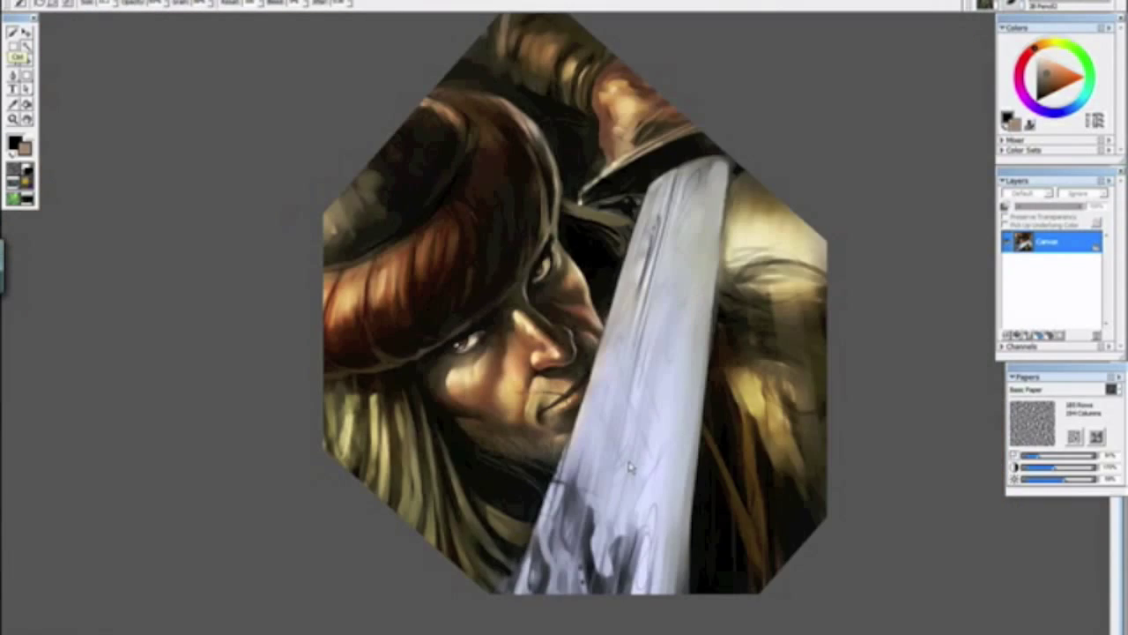
{"action": "left_click_drag", "start_coordinate": [547, 448], "coordinate": [457, 375]}
{"action": "left_click", "coordinate": [456, 374], "text": "alt"}
{"action": "key", "text": "ctrl+minus"}
{"action": "key", "text": "ctrl+plus"}
Step: Widen the lower stretch of the tan rim light on the nose bridge, tapering it toward the tip
{"action": "scroll", "coordinate": [483, 321], "scroll_direction": "up", "scroll_amount": 10}
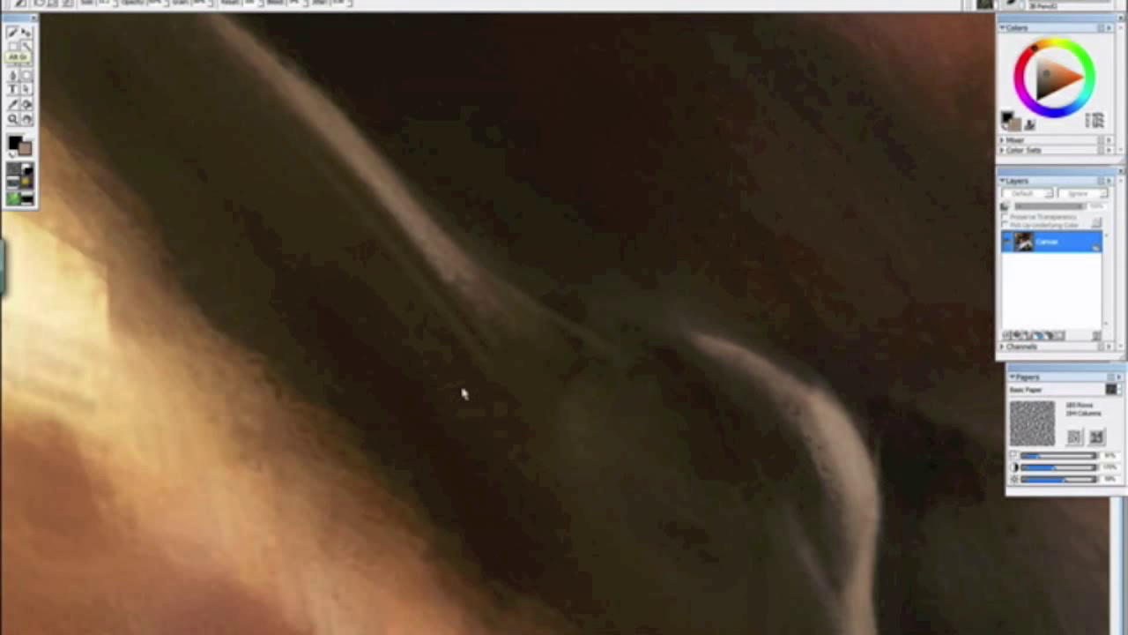
{"action": "key", "text": "alt+space"}
{"action": "left_click", "coordinate": [328, 113]}
{"action": "left_click_drag", "start_coordinate": [397, 176], "coordinate": [515, 288]}
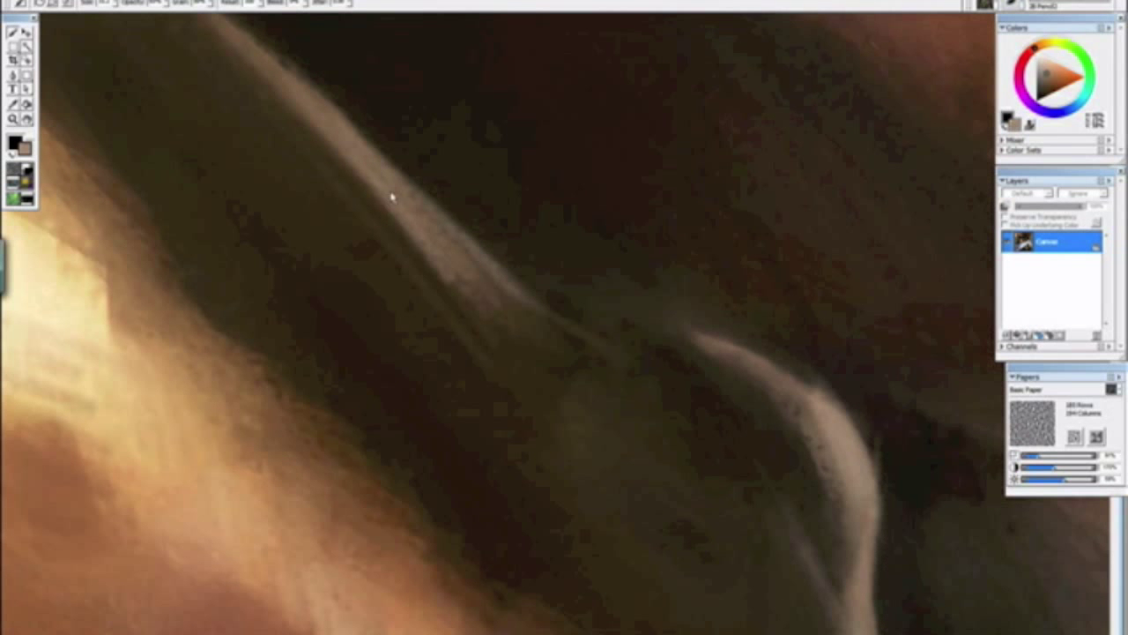
{"action": "left_click_drag", "start_coordinate": [397, 176], "coordinate": [485, 247]}
Step: Straighten the canvas and judge the widened nose rim light at thumbnail size
{"action": "scroll", "coordinate": [581, 360], "scroll_direction": "down", "scroll_amount": 10}
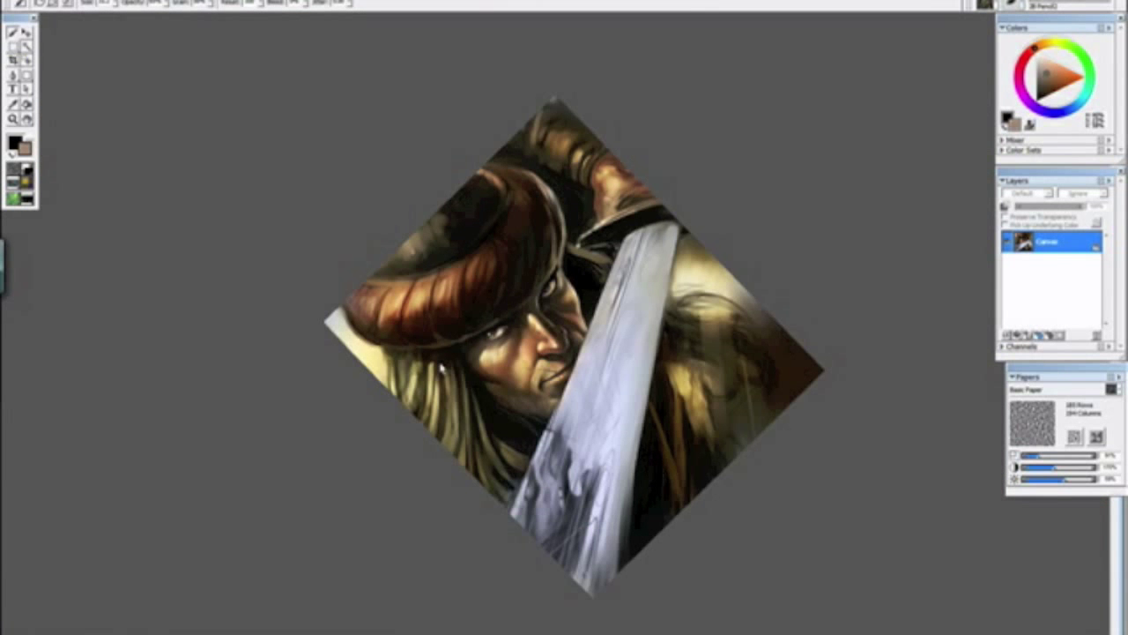
{"action": "left_click_drag", "start_coordinate": [441, 368], "coordinate": [539, 242]}
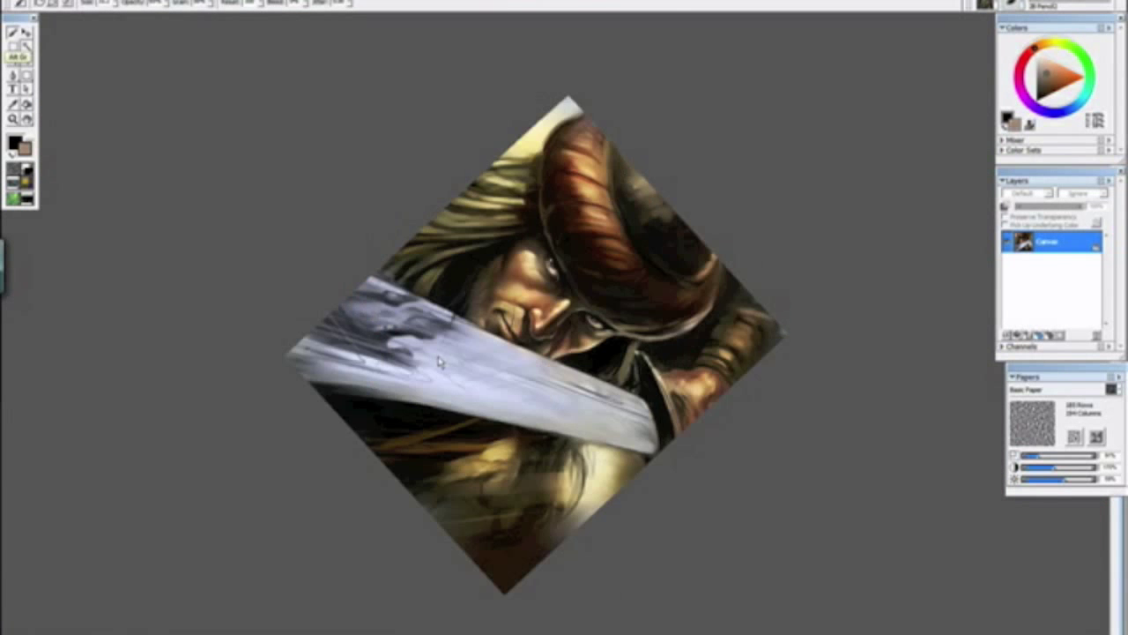
{"action": "left_click", "coordinate": [416, 337]}
{"action": "key", "text": "ctrl+minus"}
{"action": "key", "text": "ctrl+minus"}
{"action": "key", "text": "ctrl+minus"}
{"action": "key", "text": "ctrl+plus"}
{"action": "key", "text": "ctrl+plus"}
{"action": "key", "text": "ctrl+plus"}
{"action": "key", "text": "ctrl+plus"}
{"action": "key", "text": "ctrl+plus"}
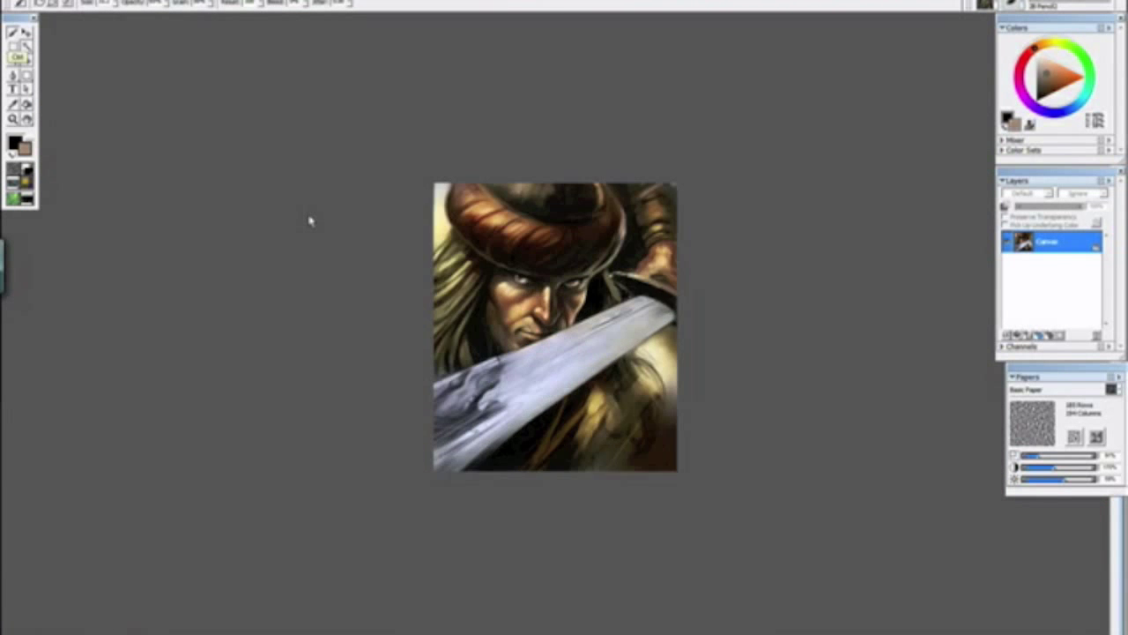
Step: Sample the dark brown of the mouth line and check the mouth against the full portrait
{"action": "scroll", "coordinate": [311, 222], "scroll_direction": "up", "scroll_amount": 4}
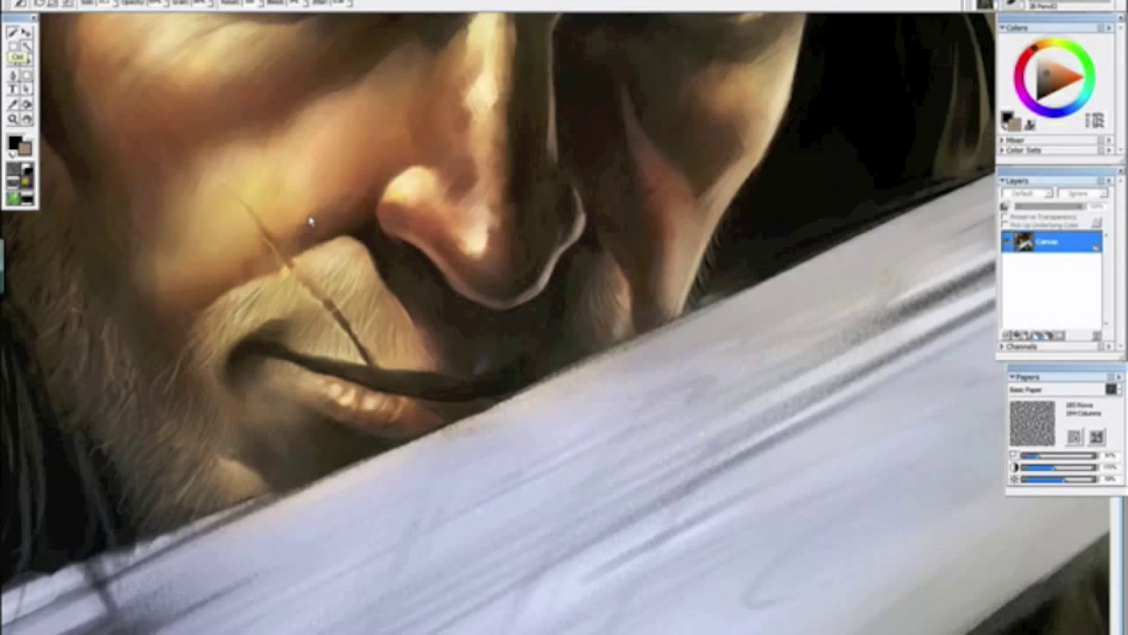
{"action": "left_click", "coordinate": [185, 433], "text": "alt"}
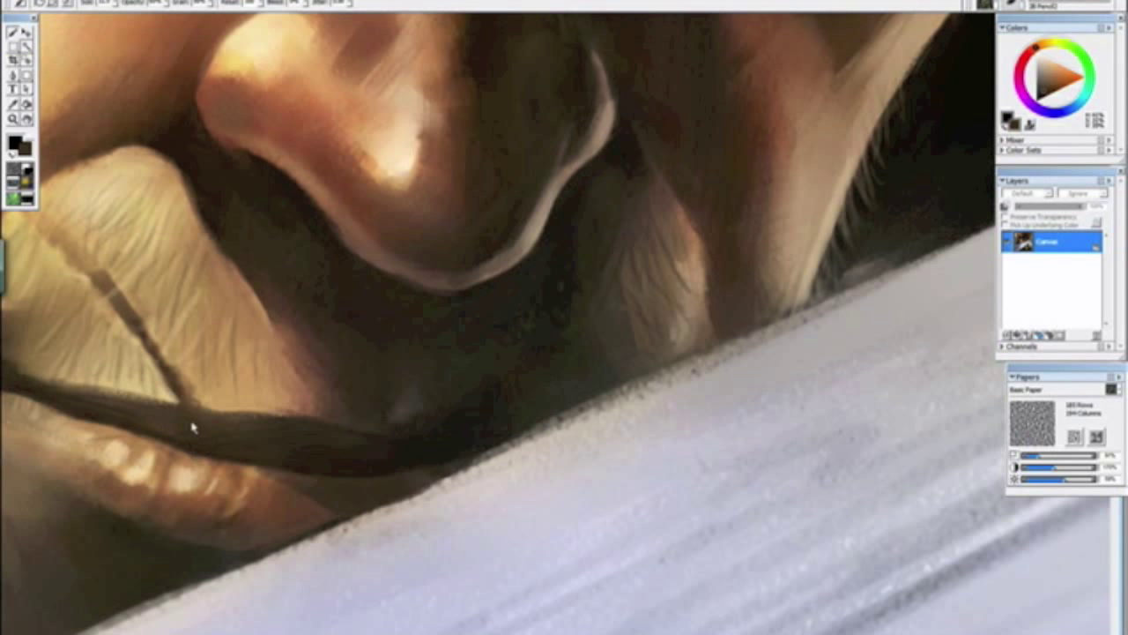
{"action": "scroll", "coordinate": [148, 313], "scroll_direction": "down", "scroll_amount": 5}
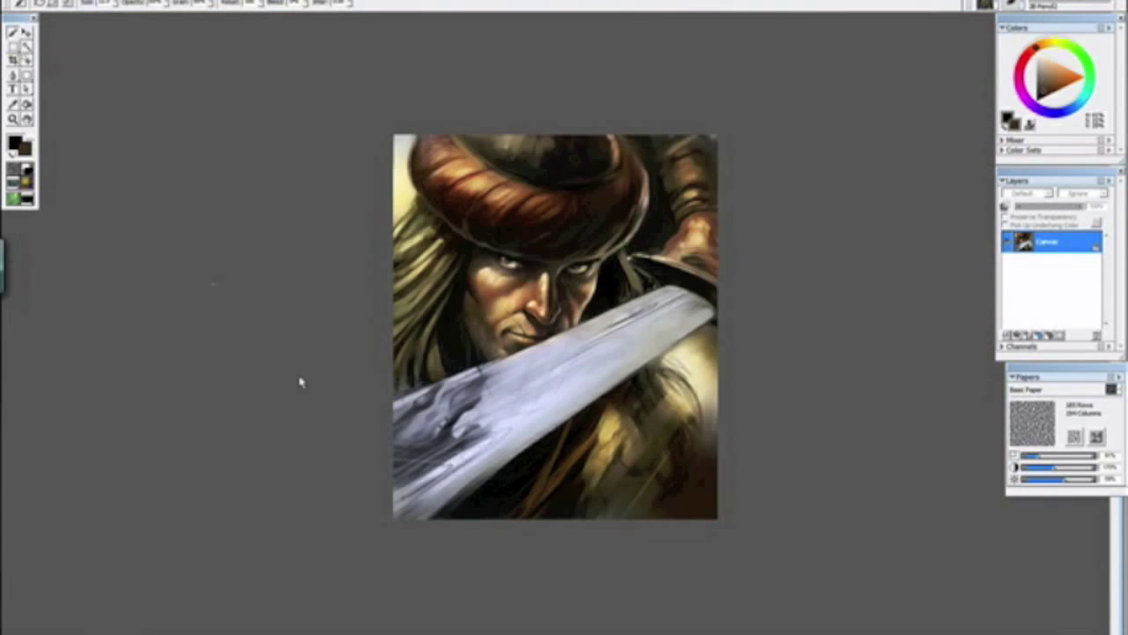
Step: Turn the canvas sideways and deepen the shadow between the turban folds with a dark red-brown
{"action": "mouse_move", "coordinate": [300, 380]}
{"action": "left_mouse_down"}
{"action": "mouse_move", "coordinate": [430, 490]}
{"action": "mouse_move", "coordinate": [413, 471]}
{"action": "left_mouse_up"}
{"action": "key", "text": "alt+space"}
{"action": "key", "text": "Escape"}
{"action": "scroll", "coordinate": [353, 410], "scroll_direction": "up", "scroll_amount": 4}
{"action": "left_click_drag", "start_coordinate": [274, 359], "coordinate": [499, 441]}
{"action": "mouse_move", "coordinate": [397, 508]}
{"action": "left_mouse_down"}
{"action": "mouse_move", "coordinate": [442, 539]}
{"action": "mouse_move", "coordinate": [571, 539]}
{"action": "left_mouse_up"}
{"action": "left_click_drag", "start_coordinate": [345, 480], "coordinate": [350, 438]}
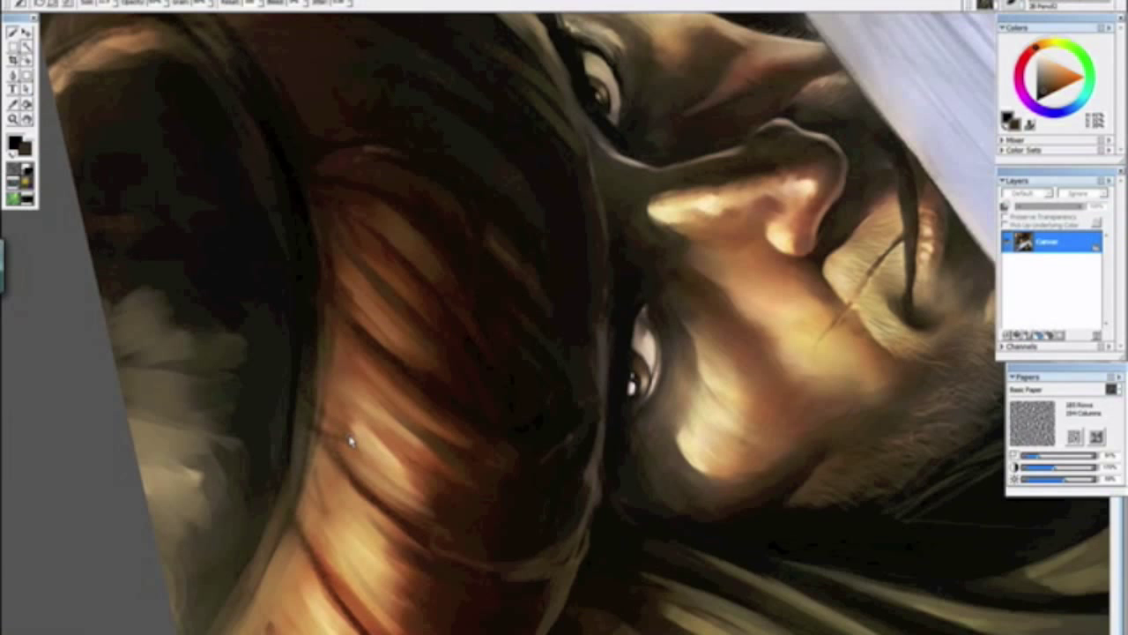
{"action": "key", "text": "ctrl+plus"}
{"action": "key", "text": "ctrl+plus"}
{"action": "left_click_drag", "start_coordinate": [679, 429], "coordinate": [680, 320]}
{"action": "left_click_drag", "start_coordinate": [174, 414], "coordinate": [443, 359]}
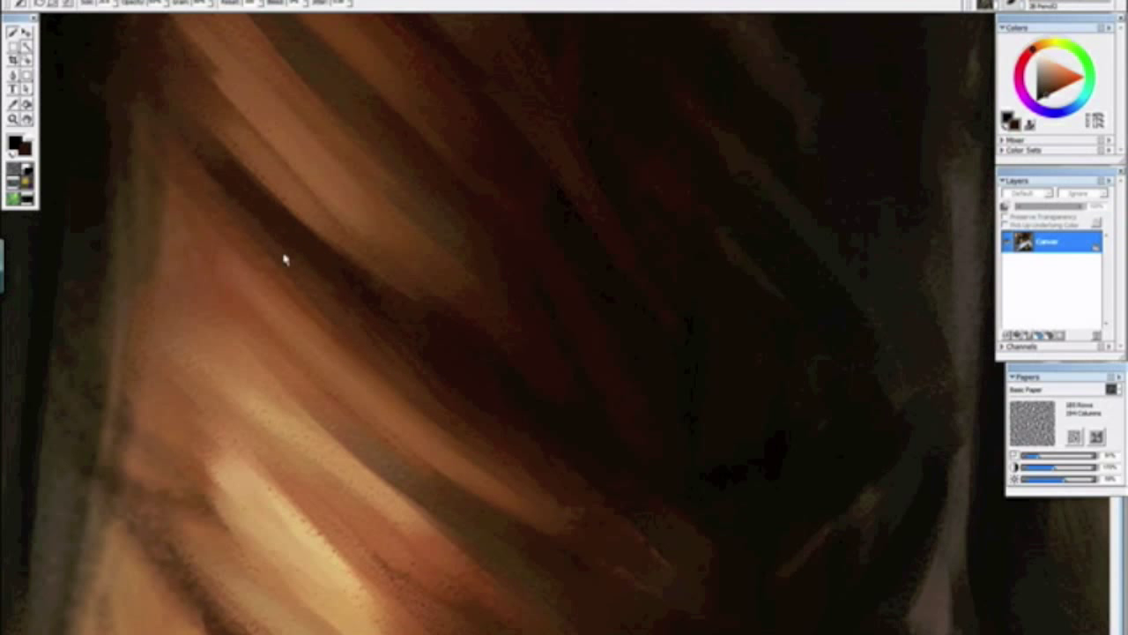
Step: Add thin orange-brown highlight streaks along the edges of the turban folds using a sampled fold color
{"action": "left_click_drag", "start_coordinate": [280, 140], "coordinate": [359, 285]}
{"action": "left_click", "coordinate": [347, 276], "text": "alt"}
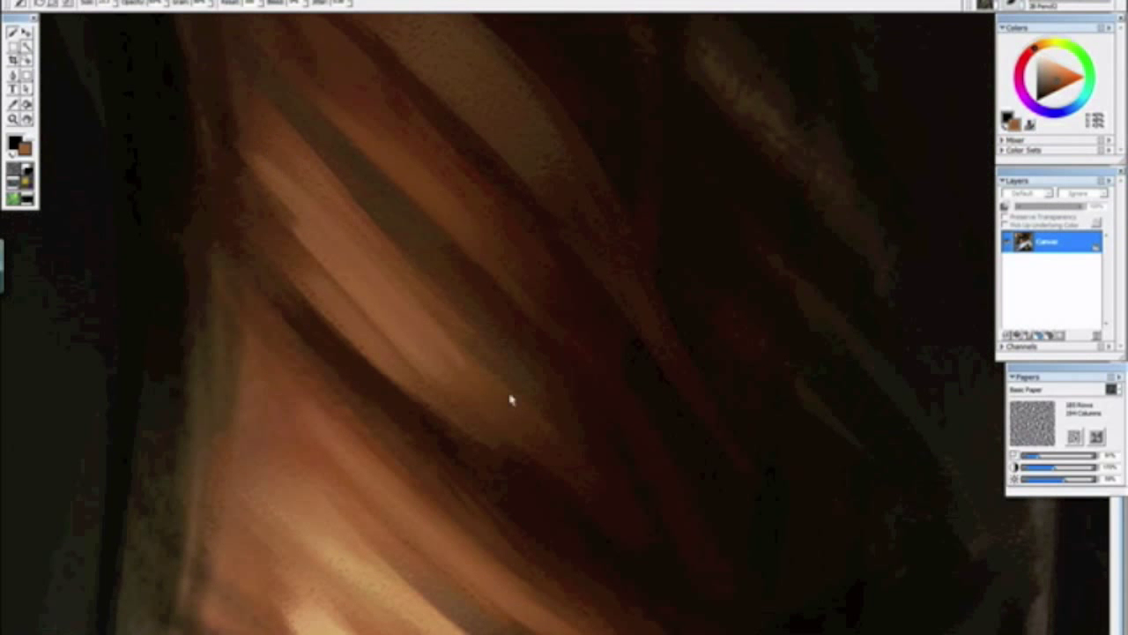
{"action": "left_click_drag", "start_coordinate": [262, 124], "coordinate": [511, 386]}
{"action": "left_click_drag", "start_coordinate": [438, 256], "coordinate": [471, 364]}
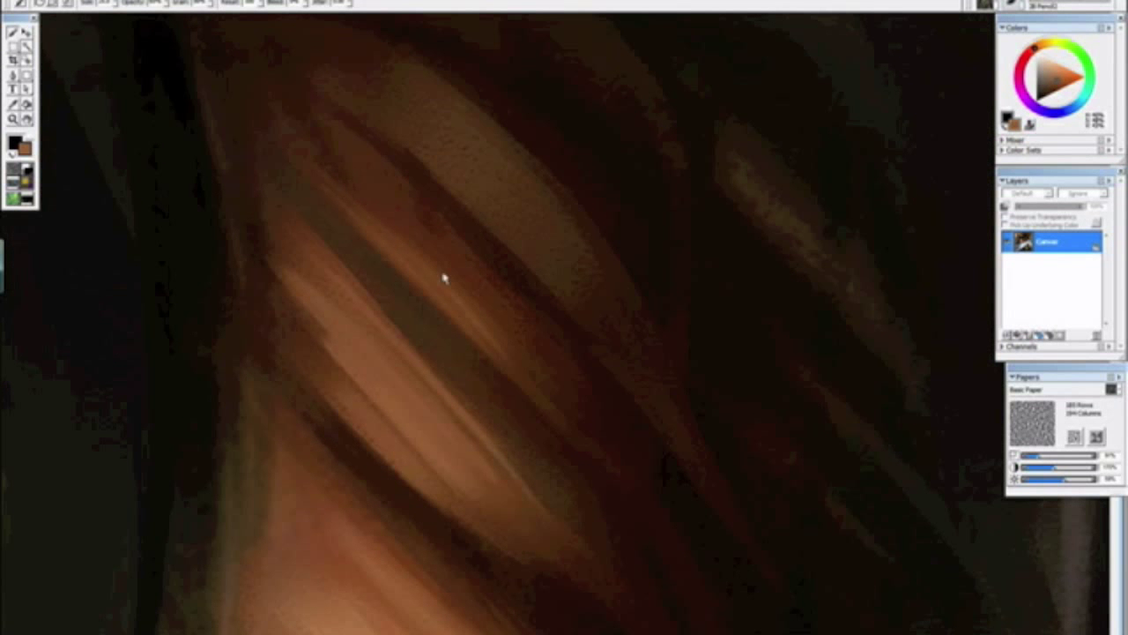
Step: Paint faint dark grey crease lines sweeping across the turban's shadowed side to its lower edge above the eyes
{"action": "key", "text": "ctrl+minus"}
{"action": "key", "text": "ctrl+minus"}
{"action": "key", "text": "ctrl+minus"}
{"action": "key", "text": "ctrl+minus"}
{"action": "key", "text": "ctrl+minus"}
{"action": "key", "text": "ctrl+minus"}
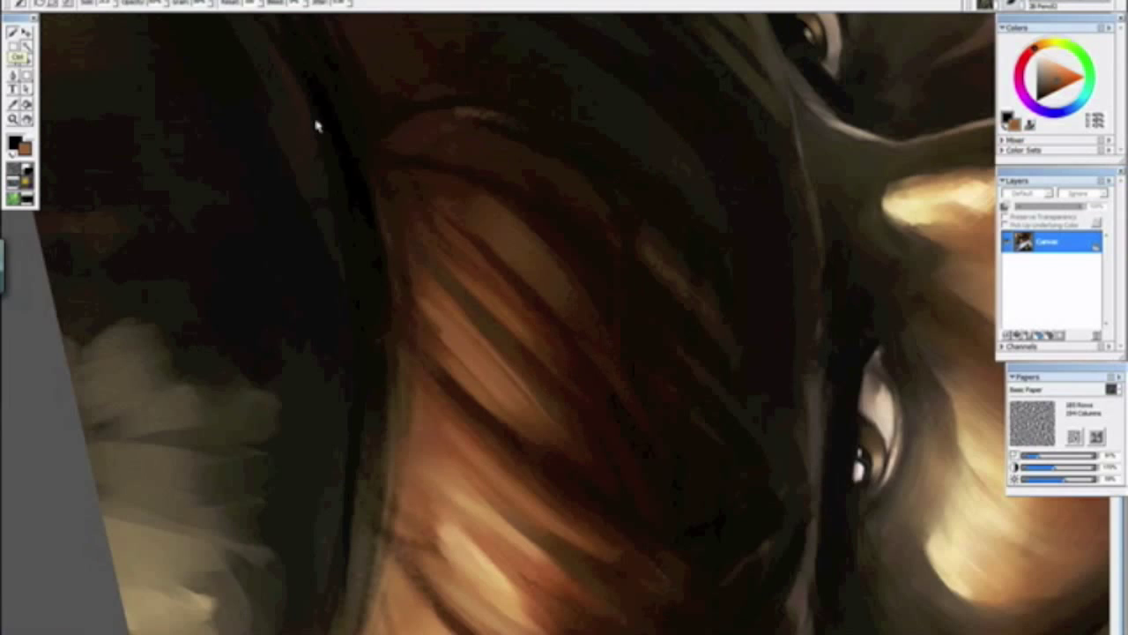
{"action": "key", "text": "ctrl+plus"}
{"action": "key", "text": "ctrl+plus"}
{"action": "scroll", "coordinate": [608, 396], "scroll_direction": "up", "scroll_amount": 3}
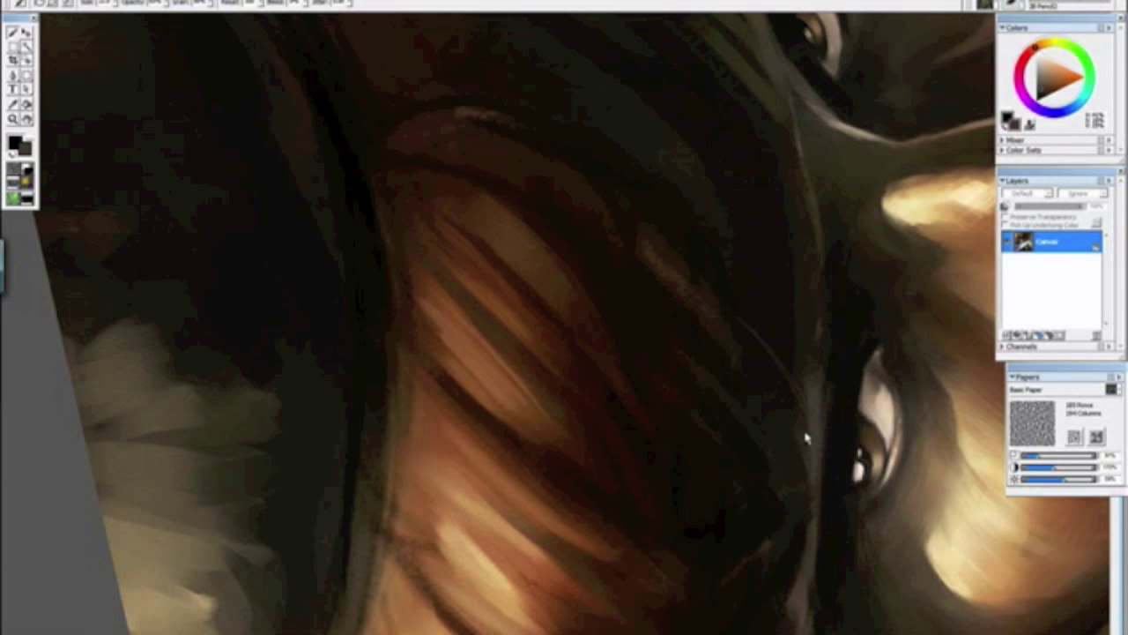
{"action": "mouse_move", "coordinate": [642, 247]}
{"action": "left_mouse_down"}
{"action": "mouse_move", "coordinate": [717, 297]}
{"action": "mouse_move", "coordinate": [813, 422]}
{"action": "mouse_move", "coordinate": [725, 298]}
{"action": "left_mouse_up"}
{"action": "left_click_drag", "start_coordinate": [739, 237], "coordinate": [816, 361]}
{"action": "left_click_drag", "start_coordinate": [657, 167], "coordinate": [811, 373]}
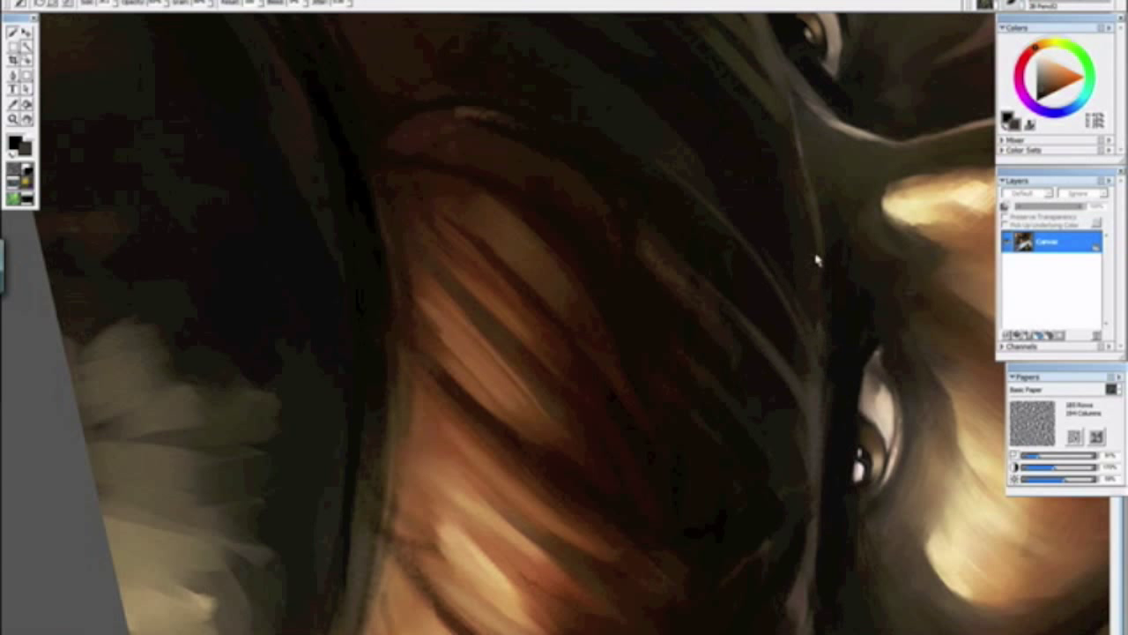
Step: Review the turban creases on the full portrait from a distance
{"action": "key", "text": "ctrl+minus"}
{"action": "key", "text": "ctrl+minus"}
{"action": "key", "text": "ctrl+minus"}
{"action": "key", "text": "ctrl+minus"}
{"action": "key", "text": "ctrl+minus"}
{"action": "key", "text": "ctrl+minus"}
{"action": "left_click_drag", "start_coordinate": [781, 448], "coordinate": [432, 168]}
{"action": "key", "text": "ctrl+minus"}
{"action": "key", "text": "ctrl+plus"}
{"action": "key", "text": "ctrl+plus"}
{"action": "key", "text": "ctrl+plus"}
{"action": "key", "text": "ctrl+plus"}
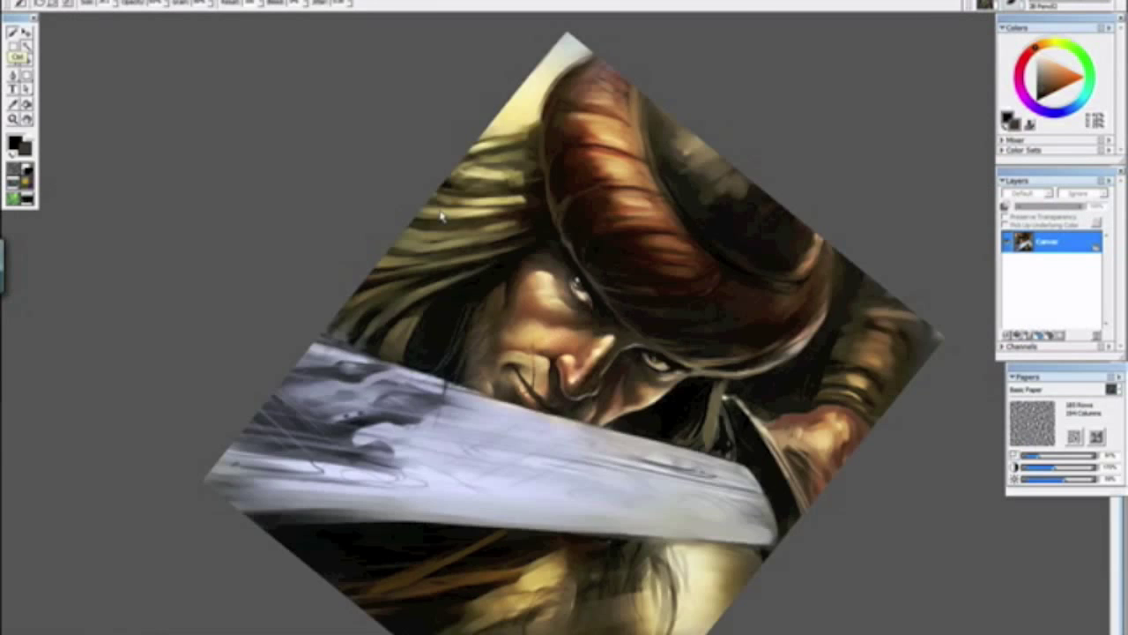
Step: Paint a thin brown edge light up the turban brim beside the hair with a color sampled from the rim
{"action": "left_click_drag", "start_coordinate": [368, 121], "coordinate": [486, 418]}
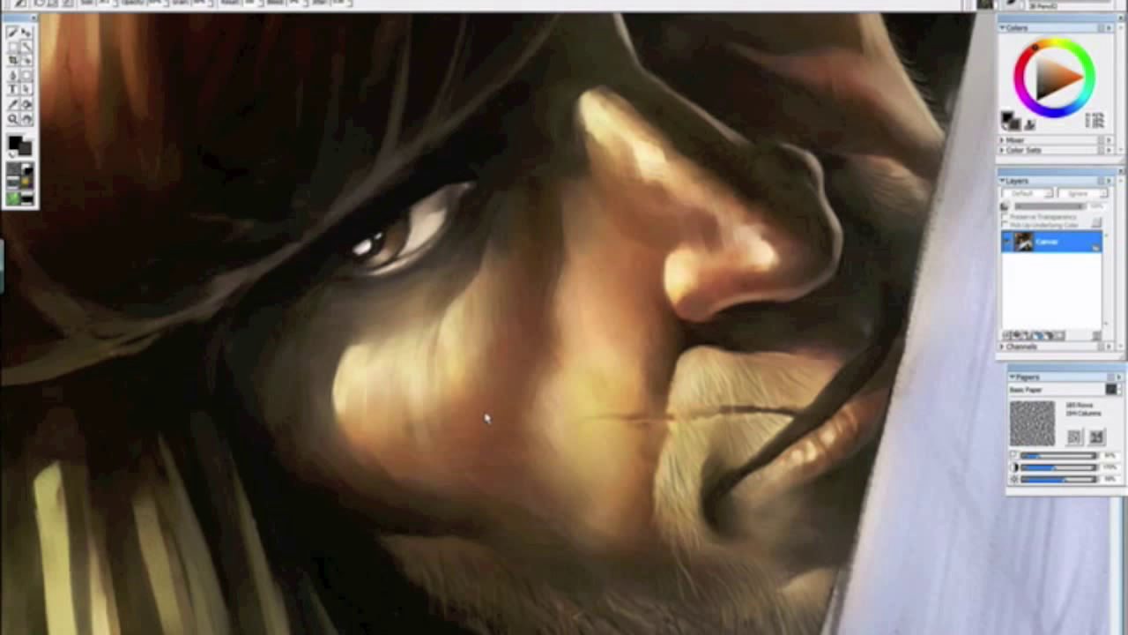
{"action": "mouse_move", "coordinate": [401, 424]}
{"action": "left_mouse_down"}
{"action": "mouse_move", "coordinate": [575, 456]}
{"action": "mouse_move", "coordinate": [721, 513]}
{"action": "left_mouse_up"}
{"action": "mouse_move", "coordinate": [484, 477]}
{"action": "left_mouse_down"}
{"action": "mouse_move", "coordinate": [433, 447]}
{"action": "mouse_move", "coordinate": [448, 361]}
{"action": "left_mouse_up"}
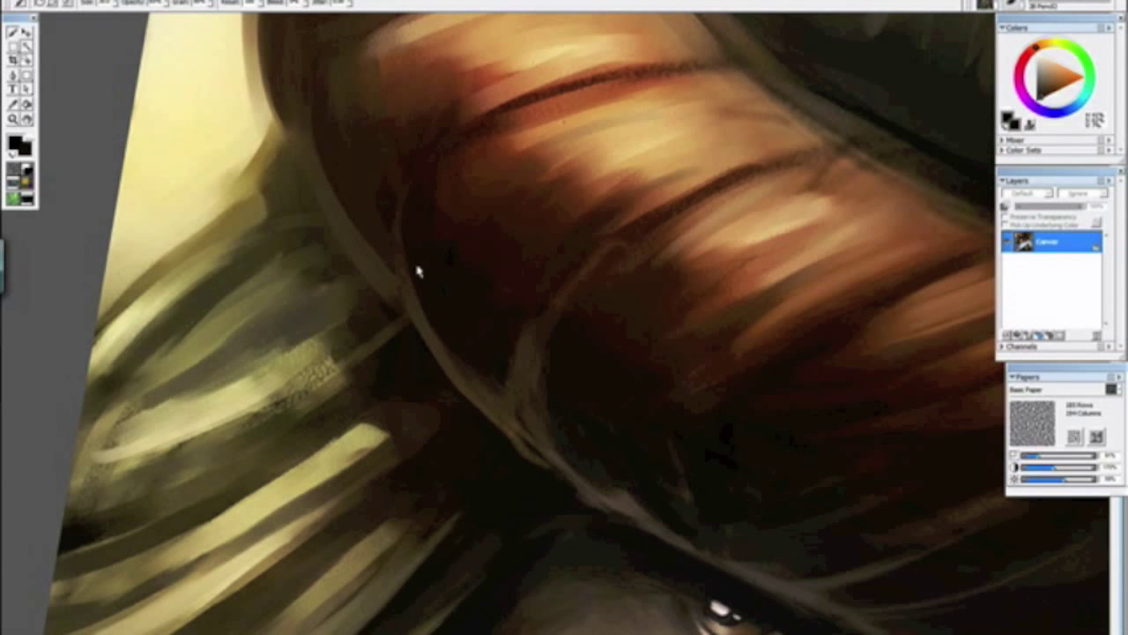
{"action": "left_click", "coordinate": [476, 401], "text": "alt"}
{"action": "left_click_drag", "start_coordinate": [479, 404], "coordinate": [395, 265]}
{"action": "left_click_drag", "start_coordinate": [435, 355], "coordinate": [388, 199]}
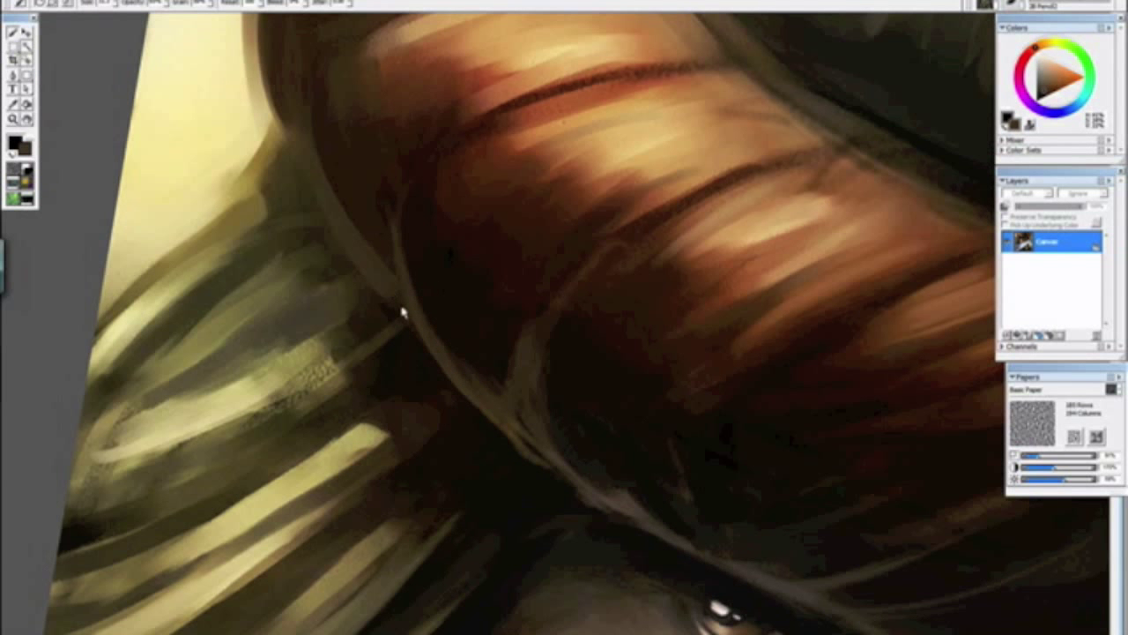
Step: Touch up the turban brim's edge where it meets the hair using brown tones sampled from the brim
{"action": "left_click", "coordinate": [373, 302], "text": "alt"}
{"action": "left_click_drag", "start_coordinate": [377, 302], "coordinate": [394, 313]}
{"action": "left_click", "coordinate": [356, 216], "text": "alt"}
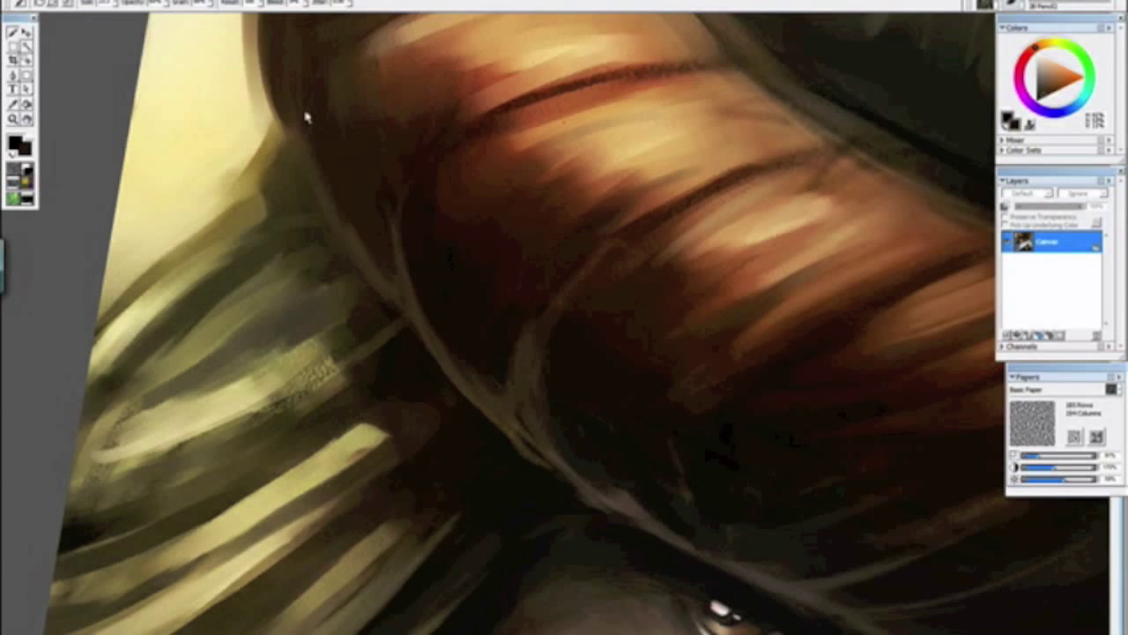
Step: Check the turban's lower edge and the eye area up close and on the full portrait
{"action": "key", "text": "ctrl+minus"}
{"action": "key", "text": "ctrl+minus"}
{"action": "key", "text": "ctrl+minus"}
{"action": "key", "text": "ctrl+minus"}
{"action": "mouse_move", "coordinate": [376, 170]}
{"action": "left_mouse_down", "text": "alt"}
{"action": "mouse_move", "coordinate": [497, 388]}
{"action": "mouse_move", "coordinate": [557, 431]}
{"action": "mouse_move", "coordinate": [552, 461]}
{"action": "mouse_move", "coordinate": [532, 461]}
{"action": "mouse_move", "coordinate": [526, 479]}
{"action": "left_mouse_up", "text": "alt"}
{"action": "key", "text": "ctrl+plus"}
{"action": "key", "text": "ctrl+plus"}
{"action": "key", "text": "ctrl+plus"}
{"action": "key", "text": "ctrl+plus"}
{"action": "key", "text": "ctrl+plus"}
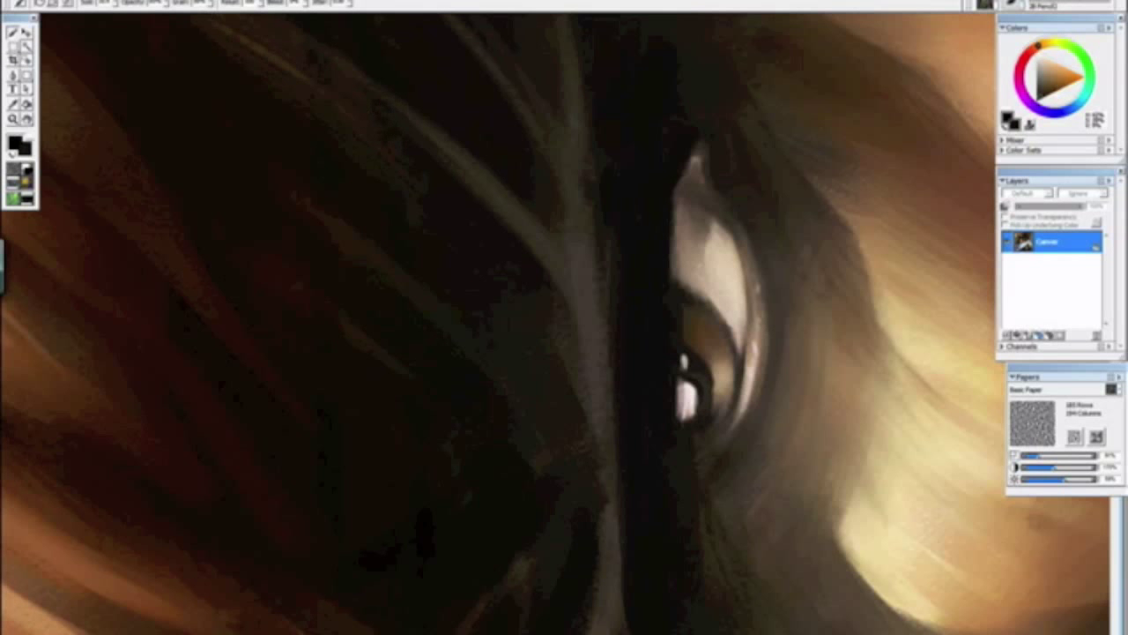
{"action": "key", "text": "ctrl+minus"}
{"action": "key", "text": "ctrl+minus"}
{"action": "left_click_drag", "start_coordinate": [577, 466], "coordinate": [407, 212]}
{"action": "left_click", "coordinate": [426, 317]}
{"action": "key", "text": "ctrl+minus"}
{"action": "key", "text": "ctrl+minus"}
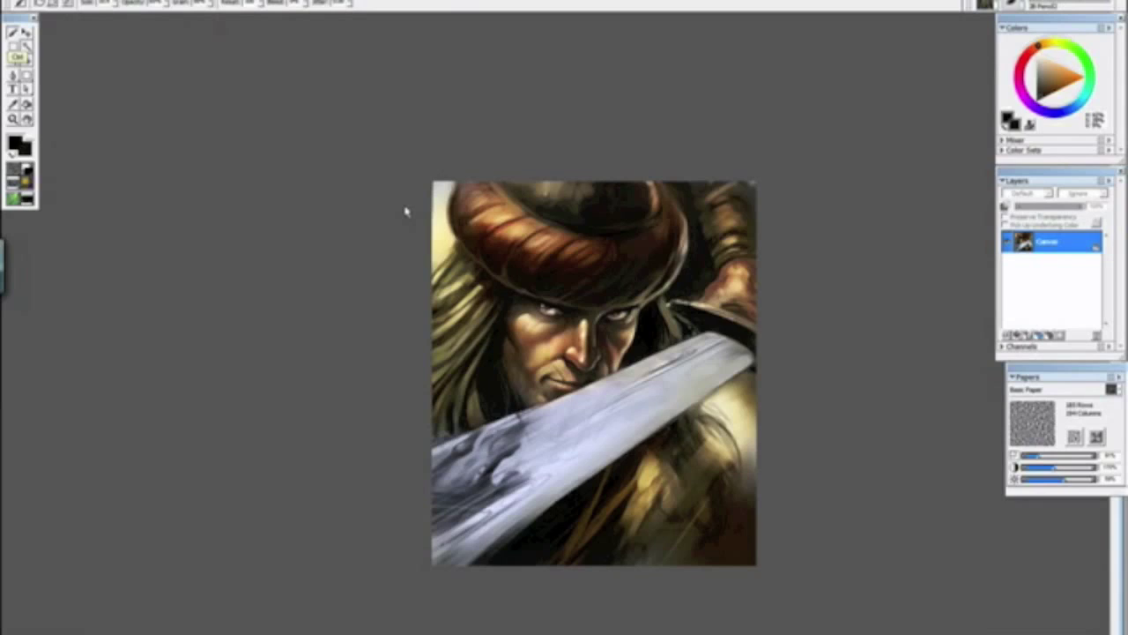
{"action": "key", "text": "ctrl+minus"}
Step: Sharpen the turban's outer rim above the sword guard with thin strokes of a light tan sampled from its highlight
{"action": "key", "text": "ctrl+plus"}
{"action": "key", "text": "ctrl+plus"}
{"action": "key", "text": "ctrl+plus"}
{"action": "key", "text": "ctrl+plus"}
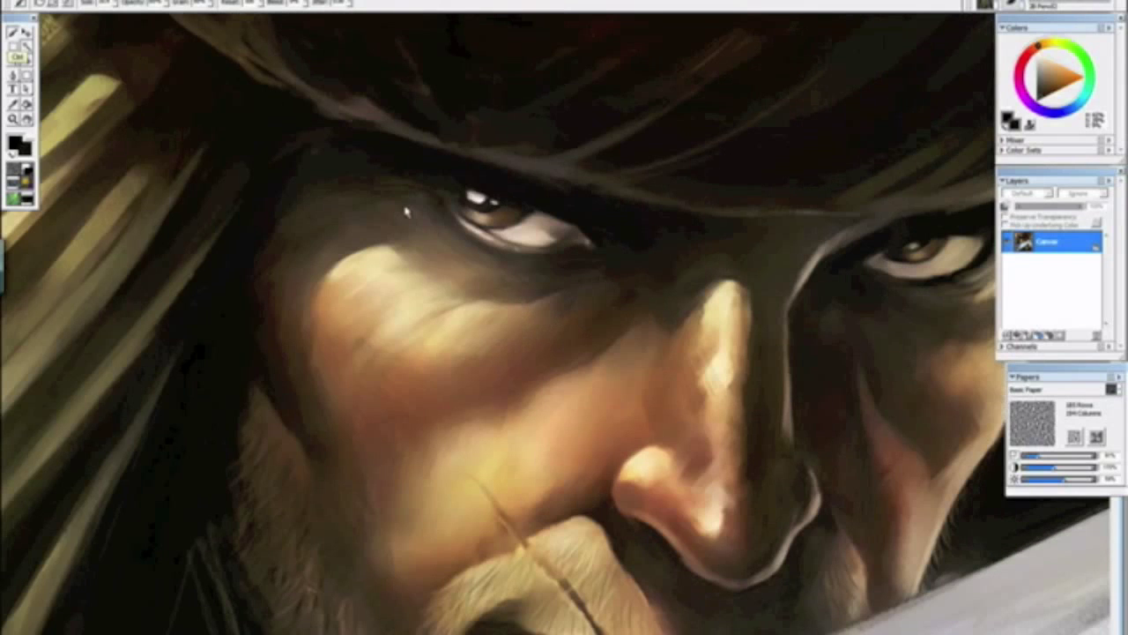
{"action": "left_click_drag", "start_coordinate": [615, 433], "coordinate": [360, 562]}
{"action": "left_click_drag", "start_coordinate": [605, 183], "coordinate": [468, 587]}
{"action": "left_click_drag", "start_coordinate": [575, 304], "coordinate": [492, 504]}
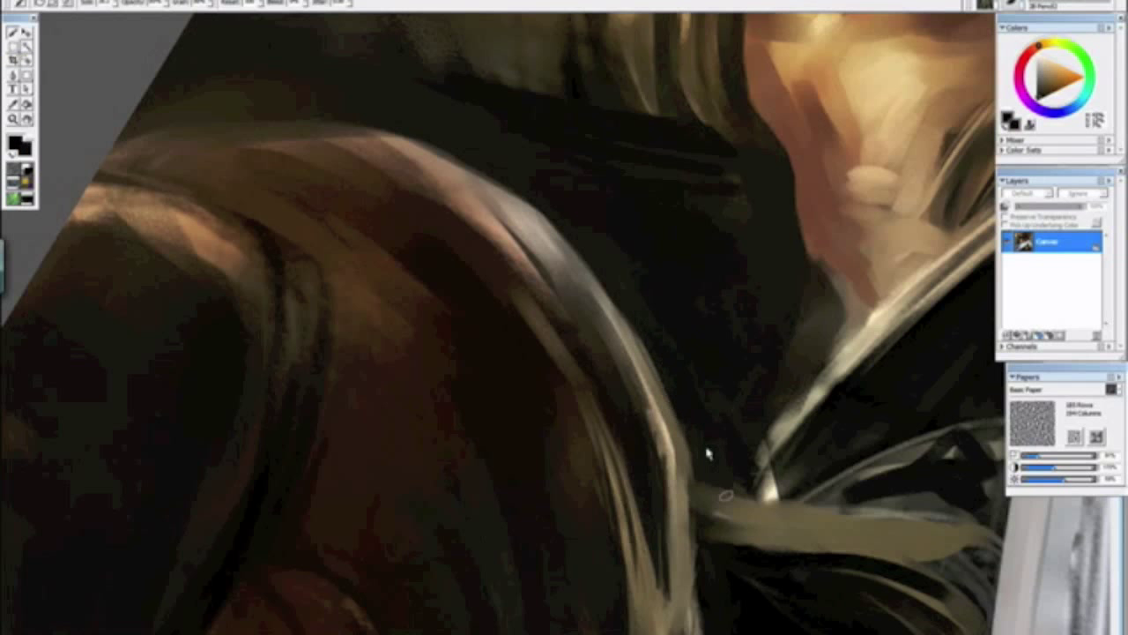
{"action": "left_click", "coordinate": [675, 446], "text": "alt"}
{"action": "left_click_drag", "start_coordinate": [620, 337], "coordinate": [692, 475]}
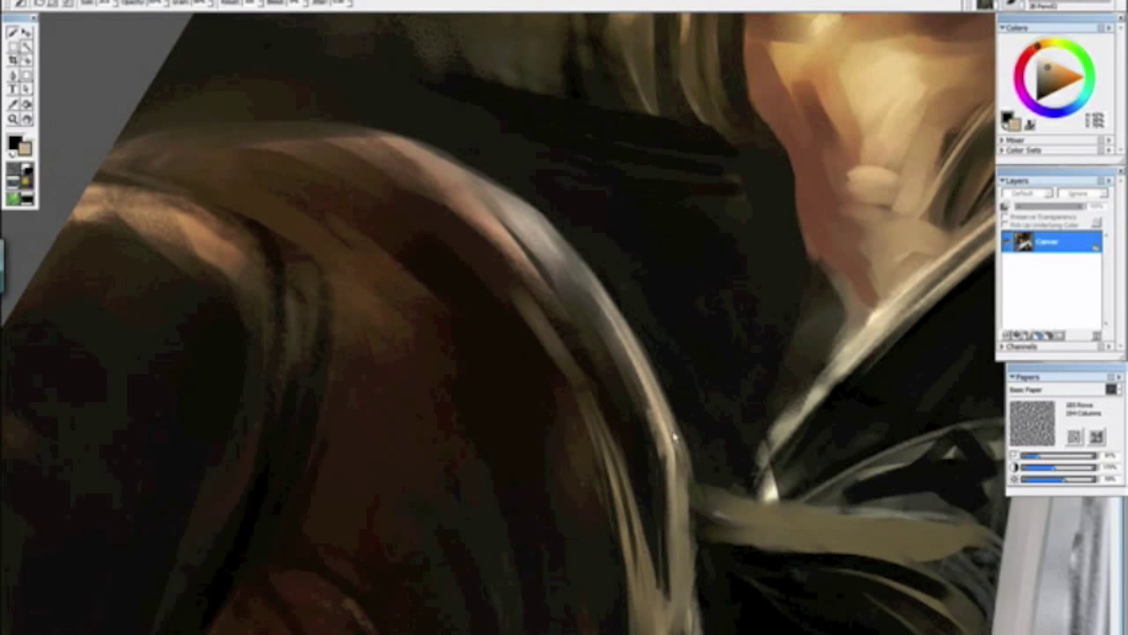
{"action": "left_click_drag", "start_coordinate": [588, 259], "coordinate": [684, 433]}
{"action": "left_click_drag", "start_coordinate": [631, 323], "coordinate": [689, 432]}
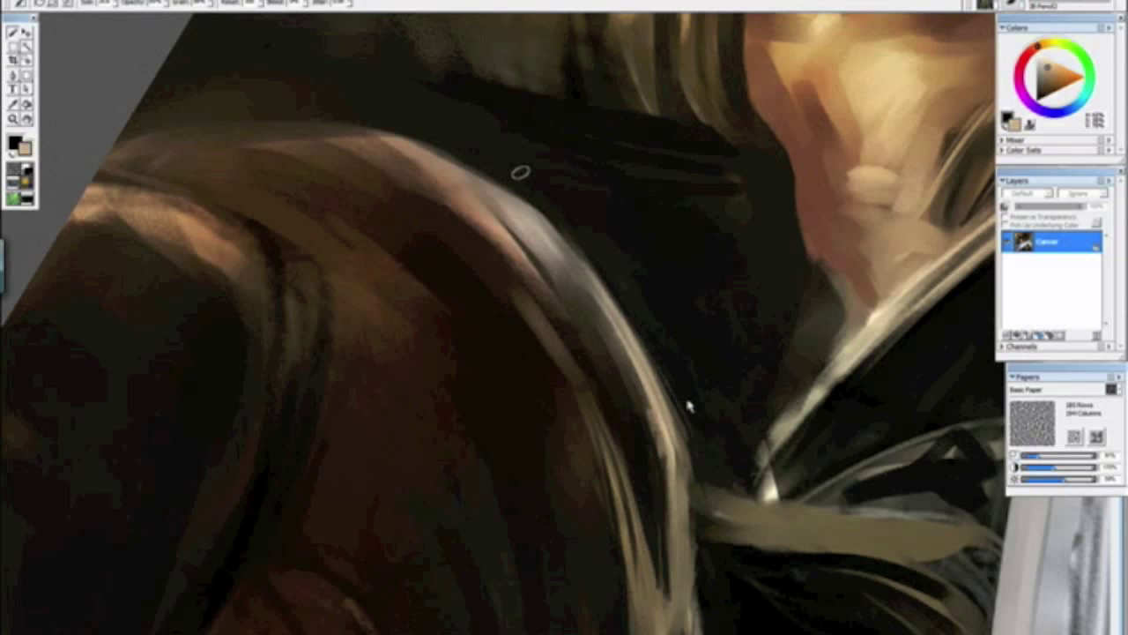
{"action": "left_click_drag", "start_coordinate": [611, 257], "coordinate": [685, 395]}
{"action": "left_click_drag", "start_coordinate": [553, 201], "coordinate": [672, 386]}
Step: Review the brightened turban rim on the full portrait from a distance
{"action": "key", "text": "ctrl+minus"}
{"action": "key", "text": "ctrl+minus"}
{"action": "key", "text": "ctrl+minus"}
{"action": "key", "text": "ctrl+minus"}
{"action": "mouse_move", "coordinate": [650, 446]}
{"action": "left_mouse_down"}
{"action": "mouse_move", "coordinate": [405, 399]}
{"action": "mouse_move", "coordinate": [408, 408]}
{"action": "left_mouse_up"}
{"action": "left_click", "coordinate": [408, 412]}
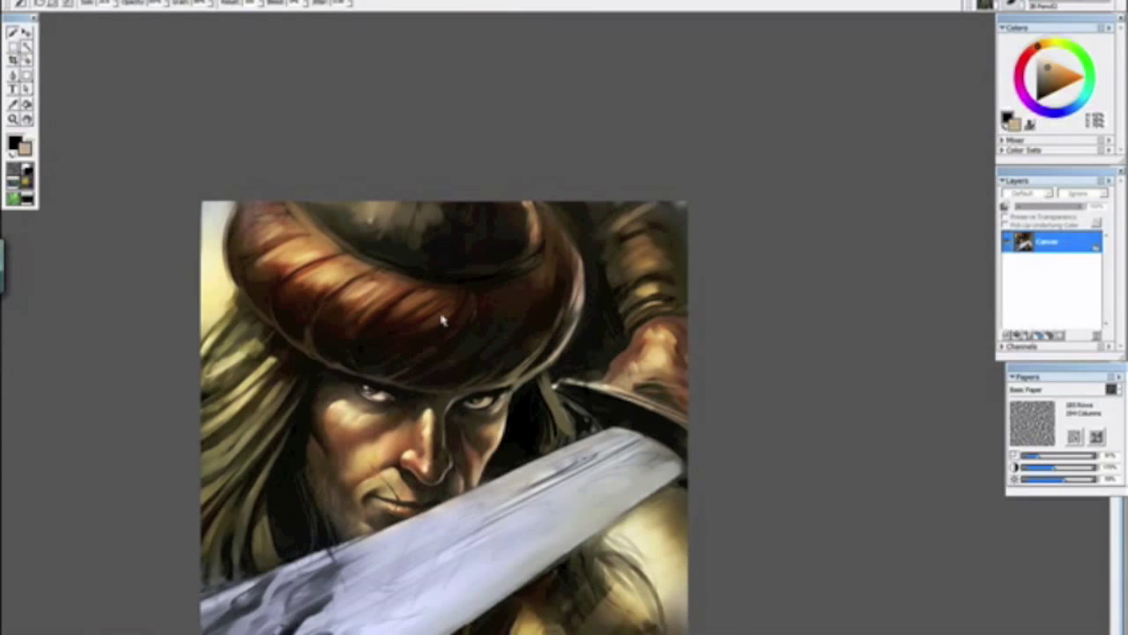
{"action": "left_click_drag", "start_coordinate": [443, 320], "coordinate": [487, 218]}
{"action": "key", "text": "ctrl+minus"}
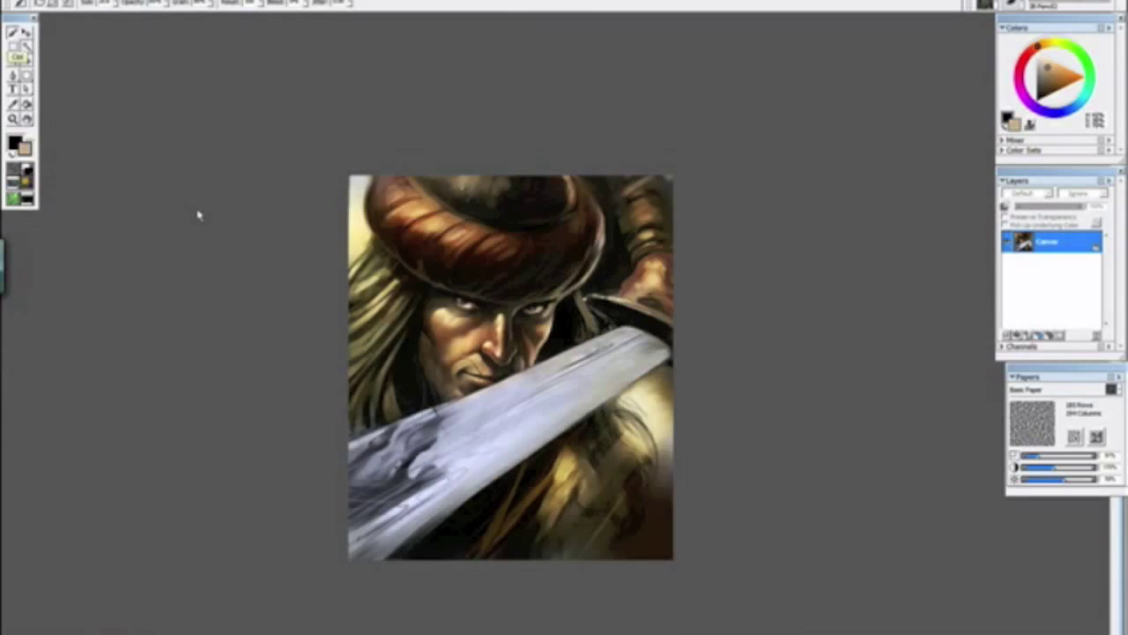
Step: Refine the shading and light skin tones around the outer corner of the far eye with colors sampled from the face
{"action": "key", "text": "ctrl+plus"}
{"action": "key", "text": "ctrl+plus"}
{"action": "key", "text": "ctrl+plus"}
{"action": "key", "text": "ctrl+plus"}
{"action": "key", "text": "ctrl+plus"}
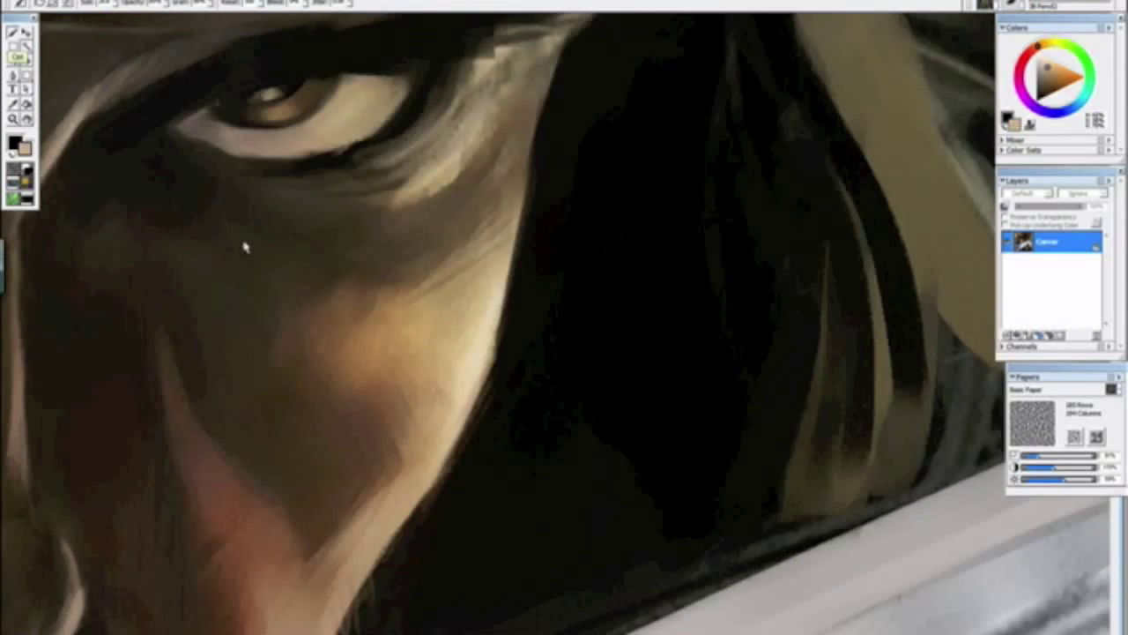
{"action": "mouse_move", "coordinate": [246, 248]}
{"action": "left_mouse_down"}
{"action": "mouse_move", "coordinate": [308, 378]}
{"action": "mouse_move", "coordinate": [429, 517]}
{"action": "mouse_move", "coordinate": [376, 405]}
{"action": "mouse_move", "coordinate": [534, 250]}
{"action": "mouse_move", "coordinate": [577, 469]}
{"action": "mouse_move", "coordinate": [583, 380]}
{"action": "left_mouse_up"}
{"action": "left_click", "coordinate": [547, 339], "text": "alt"}
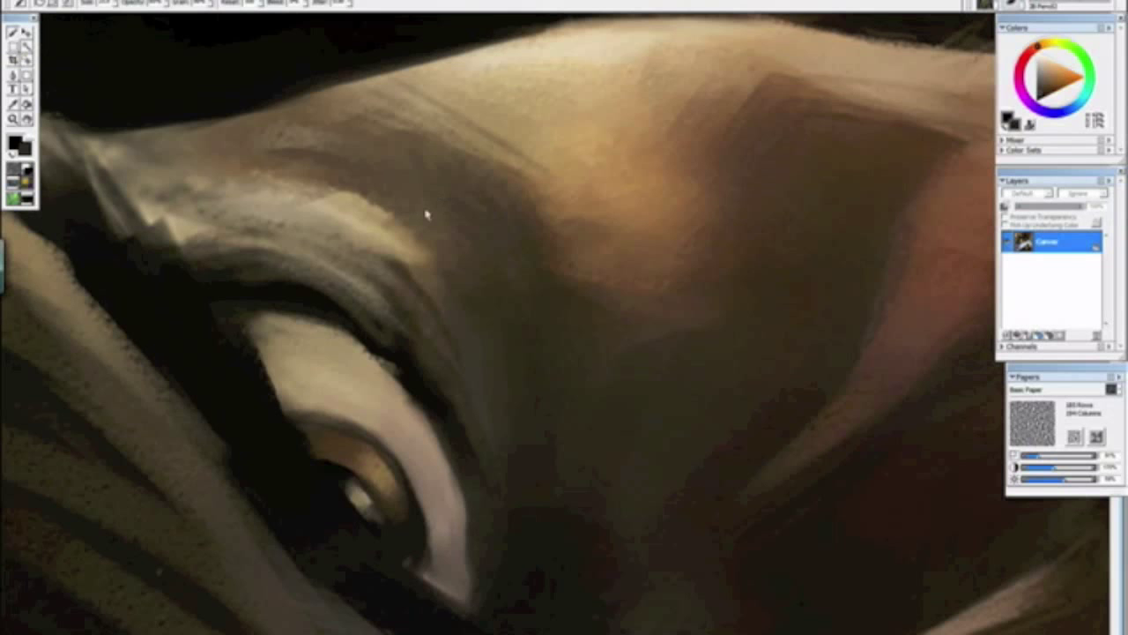
{"action": "mouse_move", "coordinate": [350, 358]}
{"action": "left_mouse_down"}
{"action": "mouse_move", "coordinate": [377, 136]}
{"action": "mouse_move", "coordinate": [396, 143]}
{"action": "mouse_move", "coordinate": [330, 99]}
{"action": "mouse_move", "coordinate": [367, 144]}
{"action": "mouse_move", "coordinate": [330, 118]}
{"action": "mouse_move", "coordinate": [404, 232]}
{"action": "mouse_move", "coordinate": [362, 201]}
{"action": "mouse_move", "coordinate": [406, 308]}
{"action": "mouse_move", "coordinate": [382, 201]}
{"action": "left_mouse_up"}
{"action": "left_click", "coordinate": [389, 140], "text": "alt"}
{"action": "mouse_move", "coordinate": [251, 86]}
{"action": "left_mouse_down"}
{"action": "mouse_move", "coordinate": [290, 120]}
{"action": "mouse_move", "coordinate": [299, 148]}
{"action": "mouse_move", "coordinate": [244, 100]}
{"action": "left_mouse_up"}
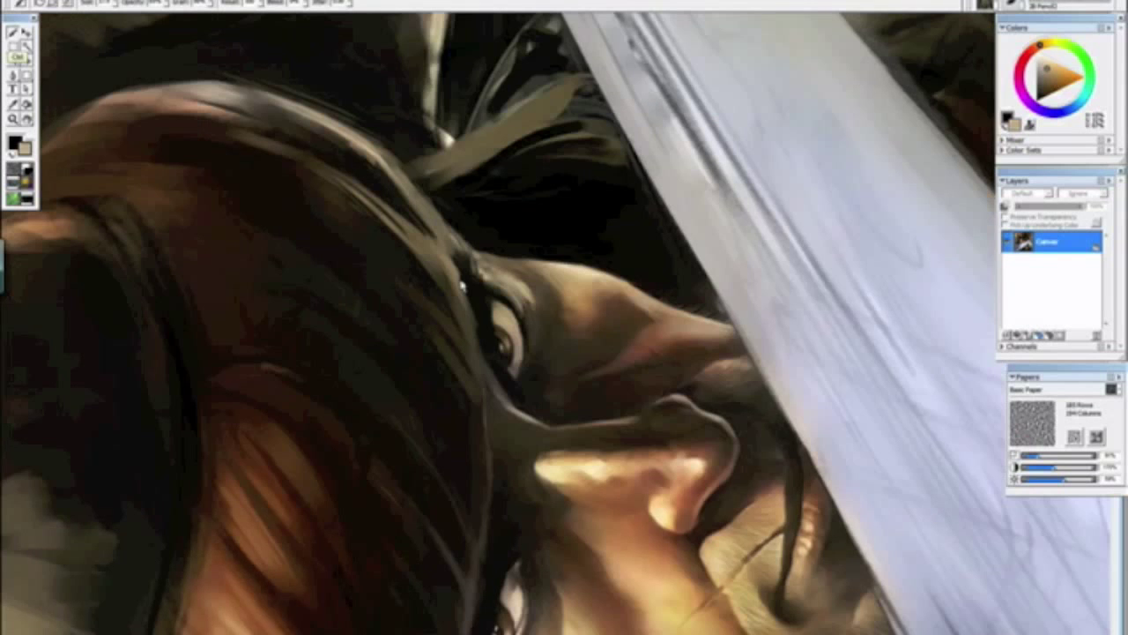
Step: Examine the eye-corner touch-ups against the whole face and composition
{"action": "key", "text": "ctrl+minus"}
{"action": "mouse_move", "coordinate": [592, 396]}
{"action": "left_mouse_down"}
{"action": "mouse_move", "coordinate": [423, 343]}
{"action": "mouse_move", "coordinate": [455, 356]}
{"action": "mouse_move", "coordinate": [472, 314]}
{"action": "left_mouse_up"}
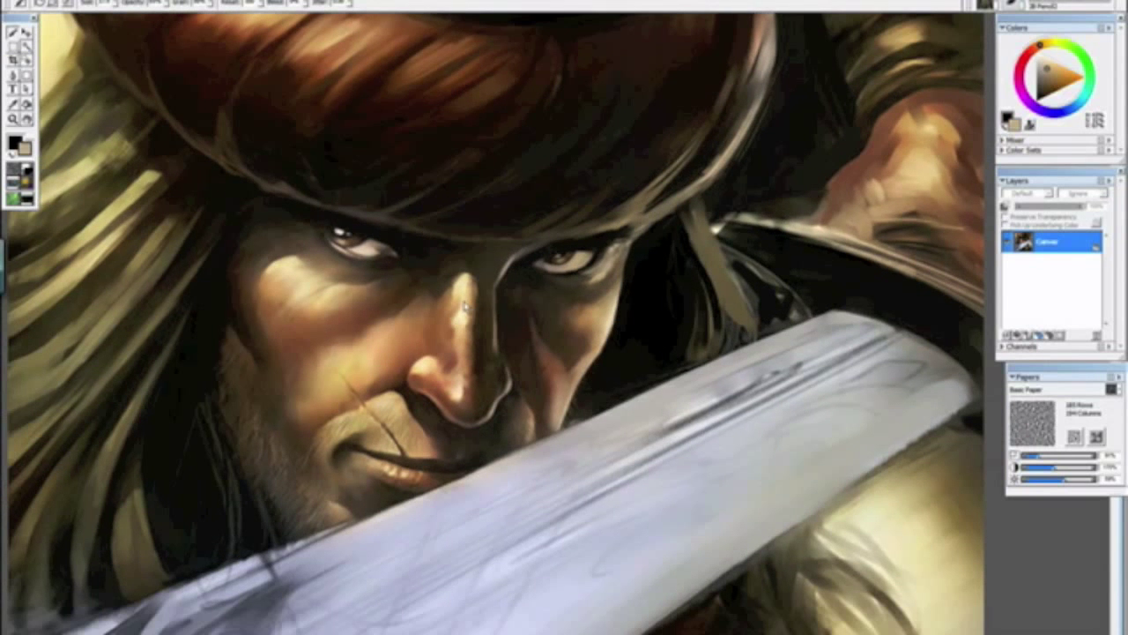
{"action": "key", "text": "ctrl+minus"}
{"action": "key", "text": "ctrl+minus"}
{"action": "key", "text": "ctrl+minus"}
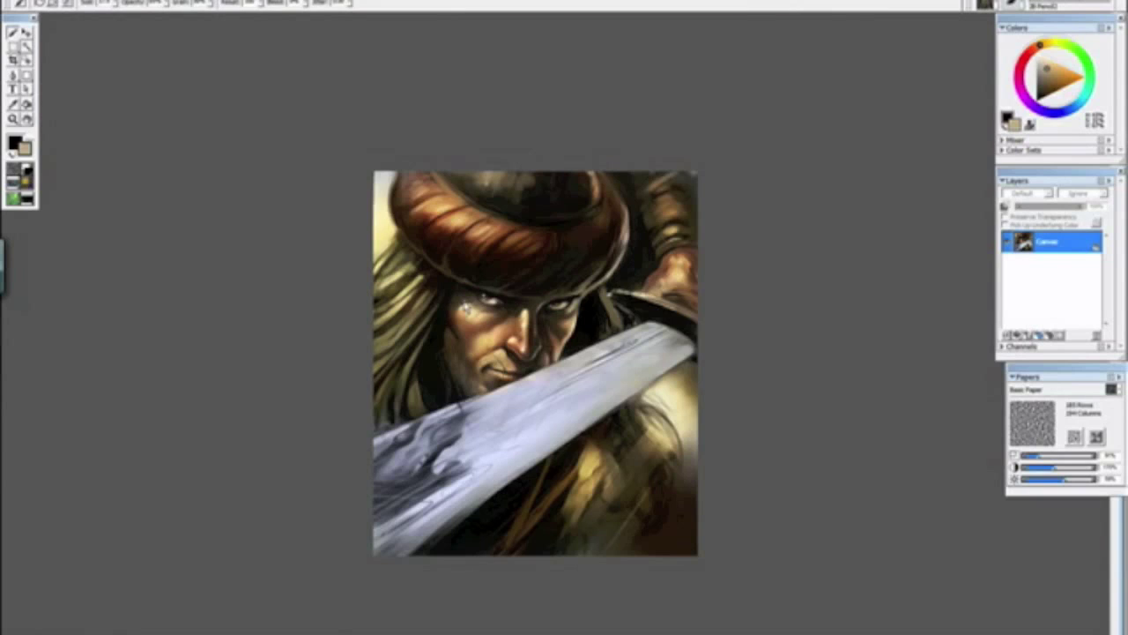
{"action": "key", "text": "ctrl+minus"}
Step: Deepen the dark crease on the turban's lit side and paint a thin parallel crease below it with sampled browns
{"action": "key", "text": "ctrl+plus"}
{"action": "key", "text": "ctrl+plus"}
{"action": "key", "text": "ctrl+plus"}
{"action": "key", "text": "ctrl+plus"}
{"action": "left_click_drag", "start_coordinate": [287, 124], "coordinate": [653, 502]}
{"action": "left_click_drag", "start_coordinate": [409, 340], "coordinate": [591, 481]}
{"action": "key", "text": "ctrl+plus"}
{"action": "key", "text": "ctrl+plus"}
{"action": "key", "text": "ctrl+plus"}
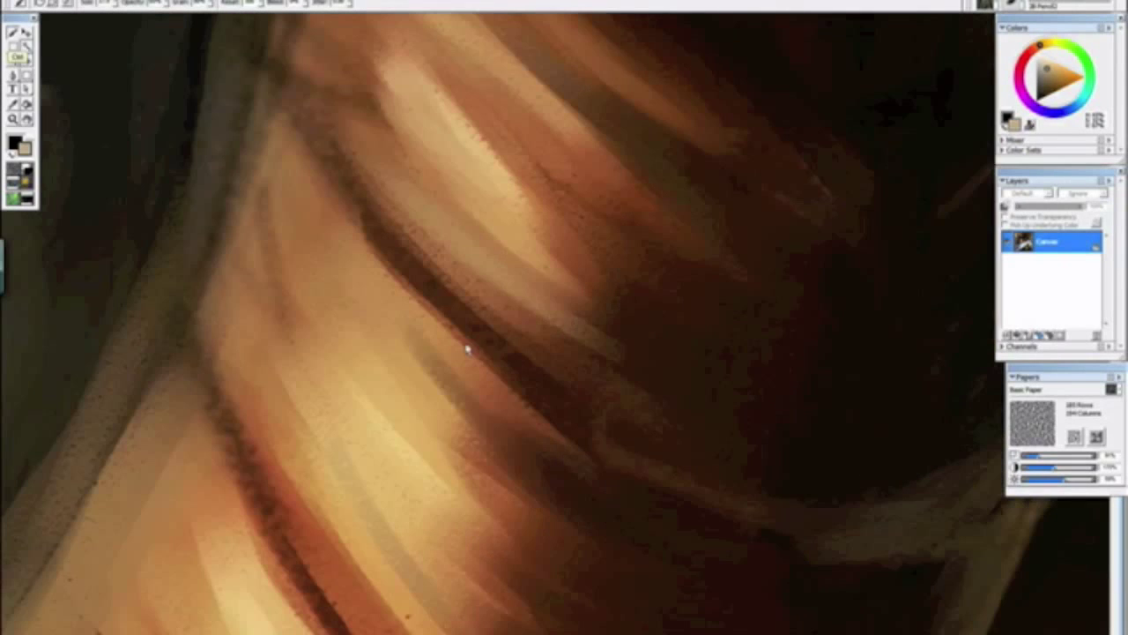
{"action": "left_click", "coordinate": [478, 335], "text": "alt"}
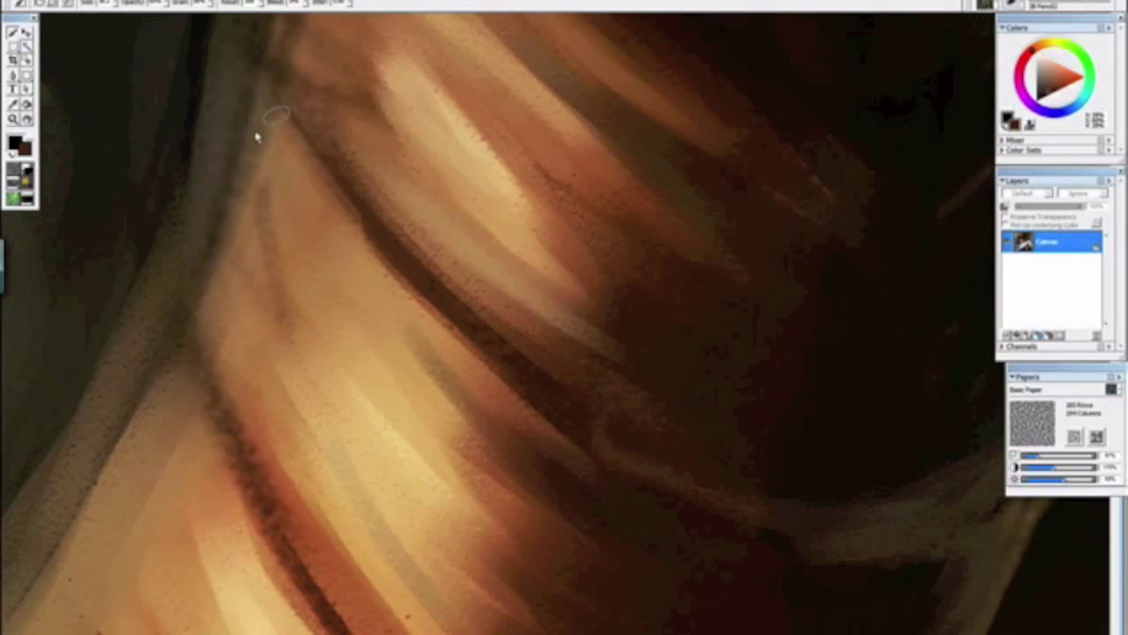
{"action": "mouse_move", "coordinate": [414, 351]}
{"action": "left_mouse_down"}
{"action": "mouse_move", "coordinate": [277, 173]}
{"action": "mouse_move", "coordinate": [508, 454]}
{"action": "mouse_move", "coordinate": [282, 173]}
{"action": "mouse_move", "coordinate": [352, 273]}
{"action": "left_mouse_up"}
{"action": "left_click", "coordinate": [467, 334], "text": "alt"}
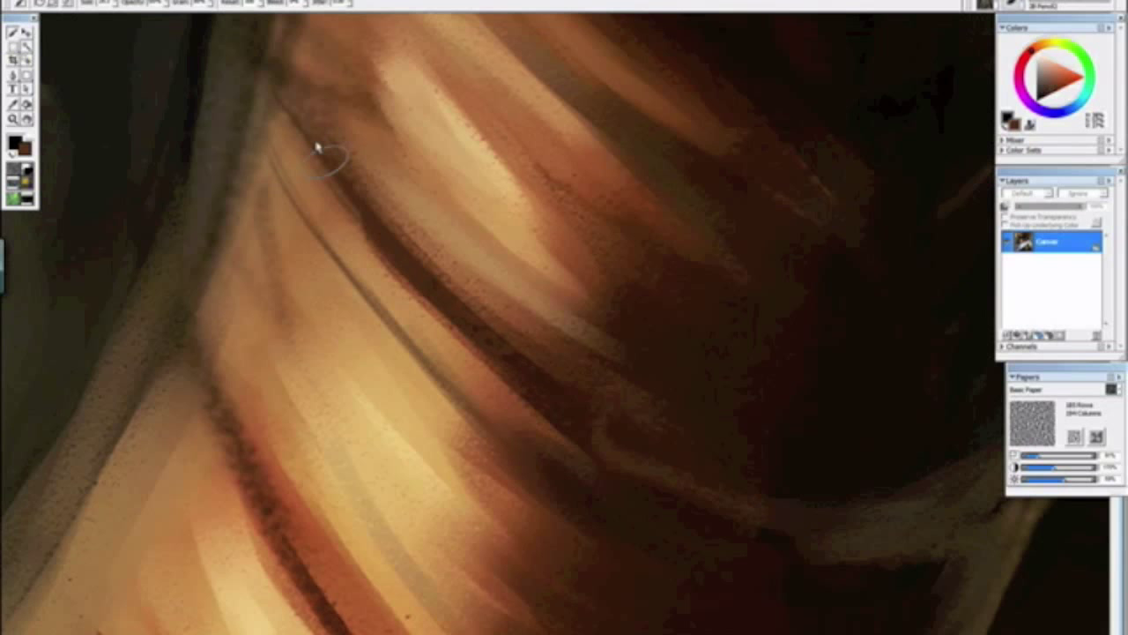
{"action": "left_click", "coordinate": [433, 216], "text": "alt"}
{"action": "left_click_drag", "start_coordinate": [339, 166], "coordinate": [465, 307]}
Step: Paint thin pale highlight streaks along the turban fold beside the dark crease using a sampled light tan
{"action": "left_click", "coordinate": [476, 136], "text": "alt"}
{"action": "mouse_move", "coordinate": [382, 93]}
{"action": "left_mouse_down"}
{"action": "mouse_move", "coordinate": [512, 242]}
{"action": "mouse_move", "coordinate": [359, 81]}
{"action": "left_mouse_up"}
{"action": "key", "text": "alt"}
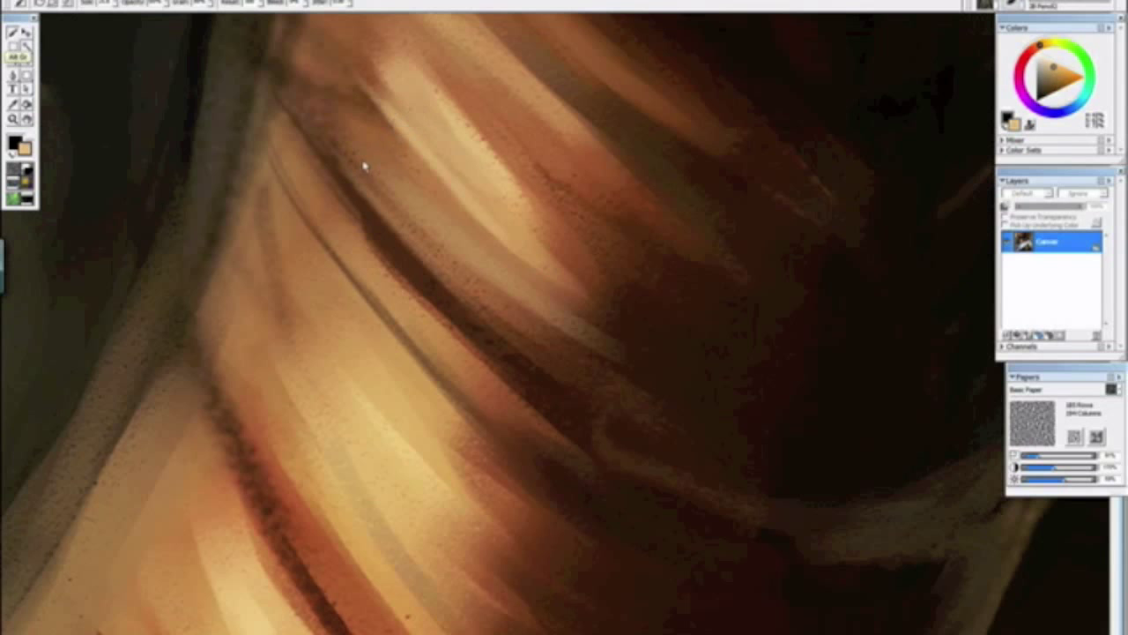
{"action": "left_click_drag", "start_coordinate": [364, 161], "coordinate": [473, 272]}
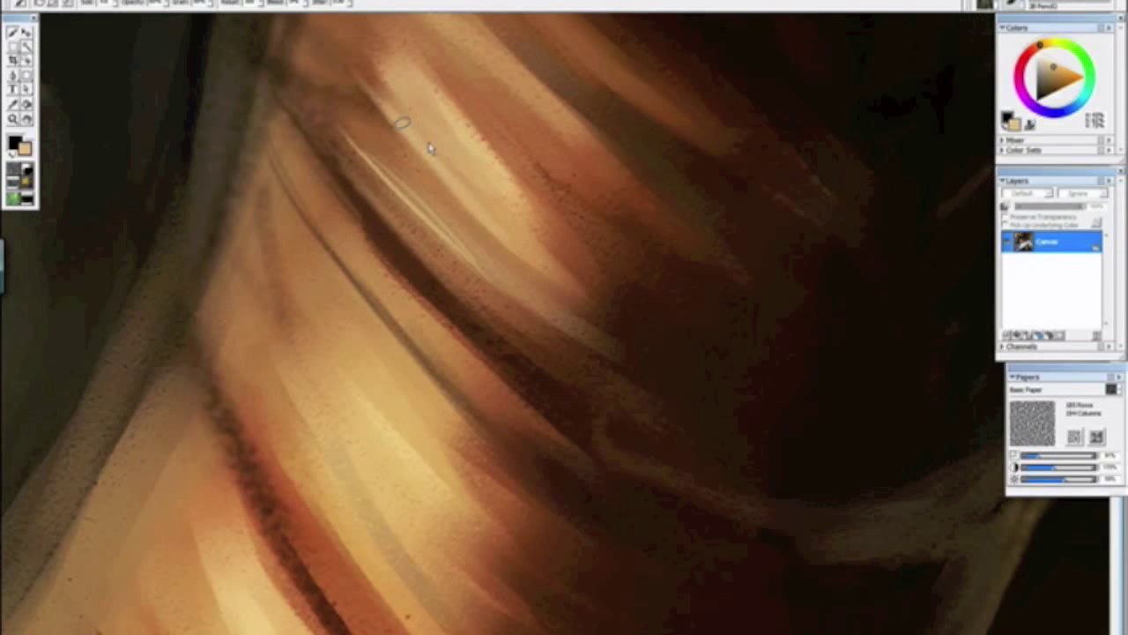
{"action": "left_click_drag", "start_coordinate": [545, 322], "coordinate": [590, 495]}
{"action": "left_click_drag", "start_coordinate": [486, 189], "coordinate": [594, 313]}
Step: Review the turban fold details and the full composition at several zoom levels and canvas angles
{"action": "key", "text": "ctrl+minus"}
{"action": "key", "text": "ctrl+minus"}
{"action": "key", "text": "ctrl+minus"}
{"action": "key", "text": "ctrl+minus"}
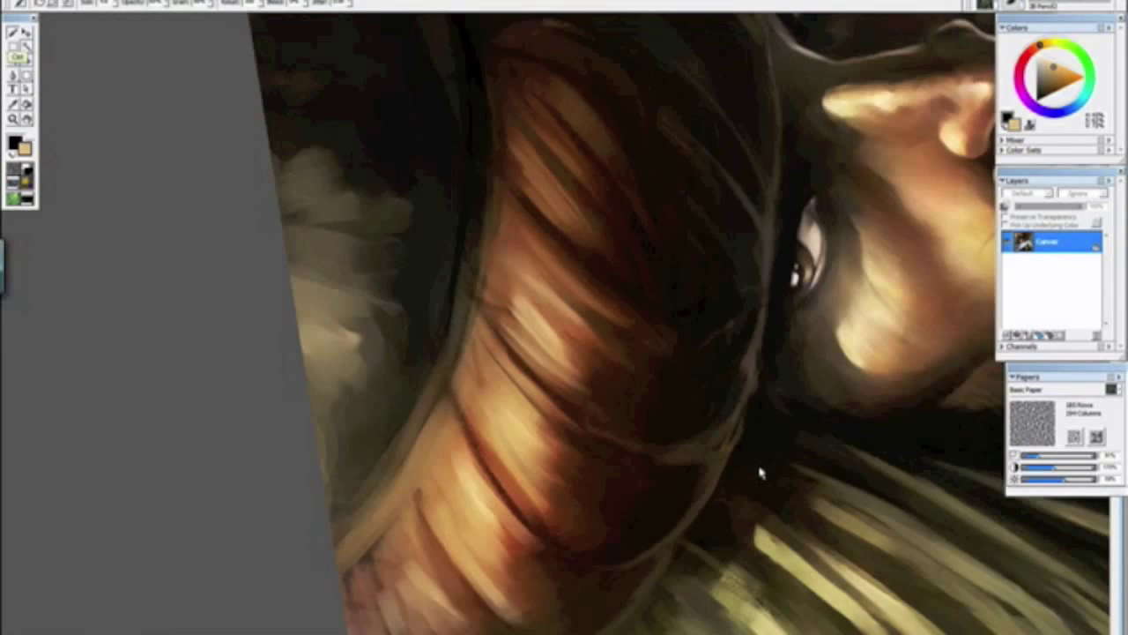
{"action": "mouse_move", "coordinate": [630, 458]}
{"action": "left_mouse_down"}
{"action": "mouse_move", "coordinate": [530, 430]}
{"action": "mouse_move", "coordinate": [385, 273]}
{"action": "left_mouse_up"}
{"action": "left_click", "coordinate": [349, 236], "text": "alt"}
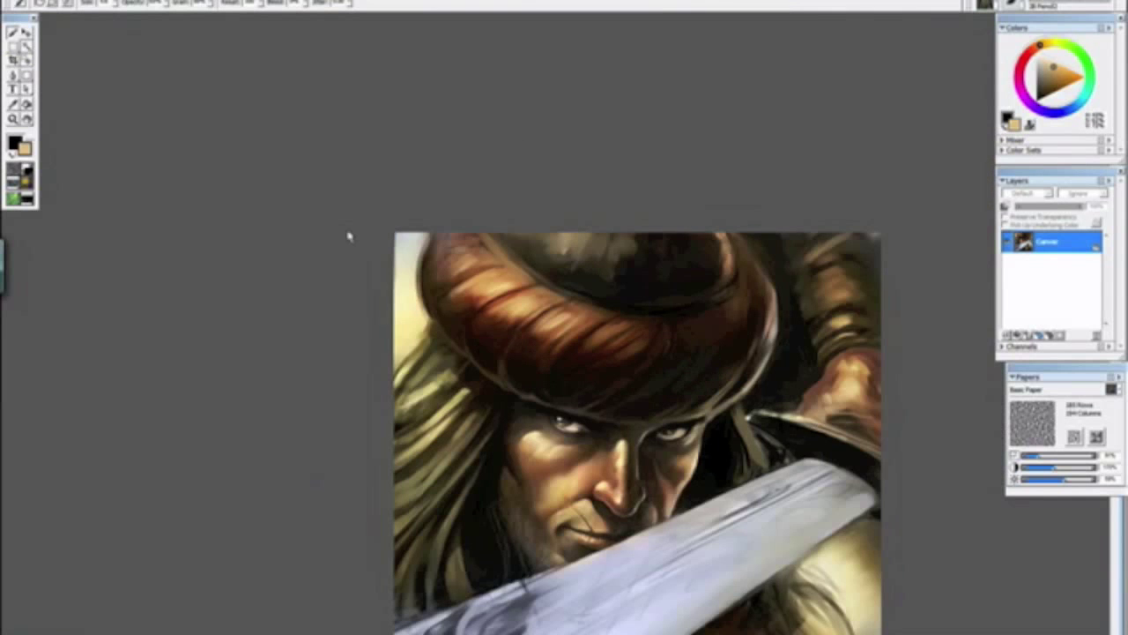
{"action": "left_click_drag", "start_coordinate": [335, 201], "coordinate": [312, 169]}
{"action": "key", "text": "ctrl+minus"}
{"action": "key", "text": "ctrl+minus"}
{"action": "key", "text": "ctrl+minus"}
{"action": "key", "text": "ctrl+minus"}
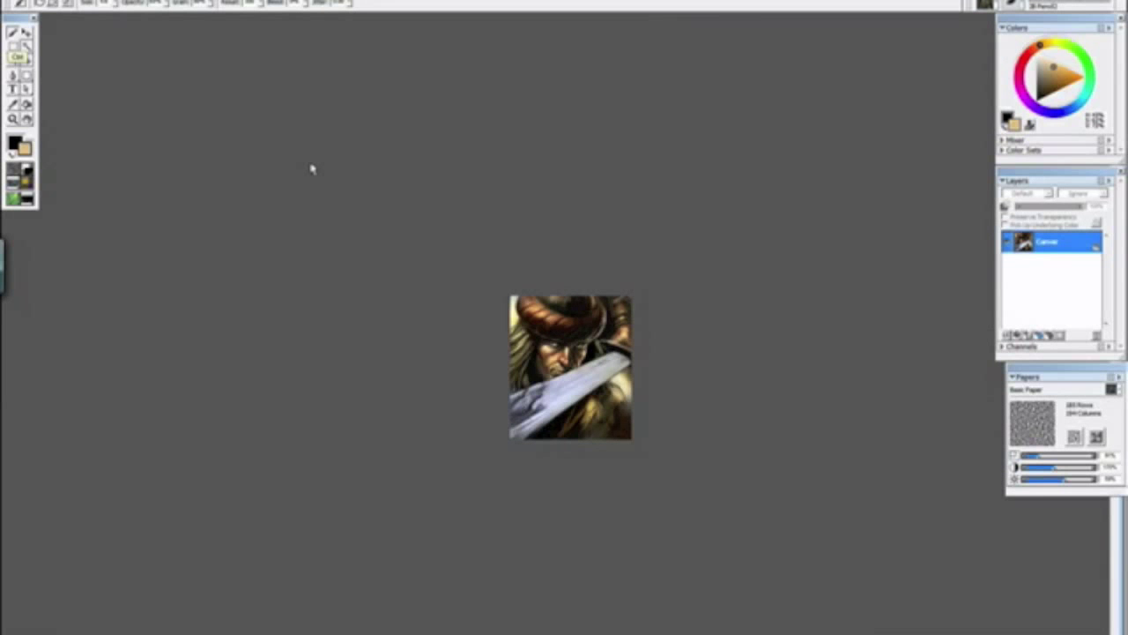
{"action": "scroll", "coordinate": [311, 168], "scroll_direction": "up", "scroll_amount": 5}
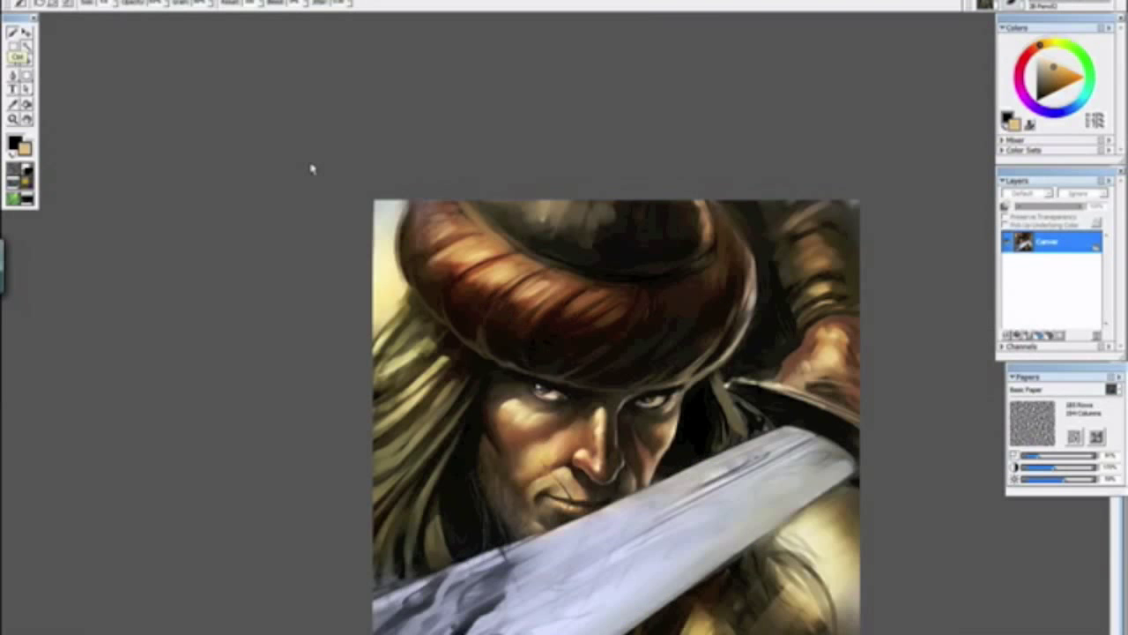
{"action": "mouse_move", "coordinate": [539, 397]}
{"action": "left_mouse_down"}
{"action": "mouse_move", "coordinate": [493, 332]}
{"action": "mouse_move", "coordinate": [305, 167]}
{"action": "mouse_move", "coordinate": [478, 386]}
{"action": "mouse_move", "coordinate": [472, 397]}
{"action": "mouse_move", "coordinate": [442, 364]}
{"action": "left_mouse_up"}
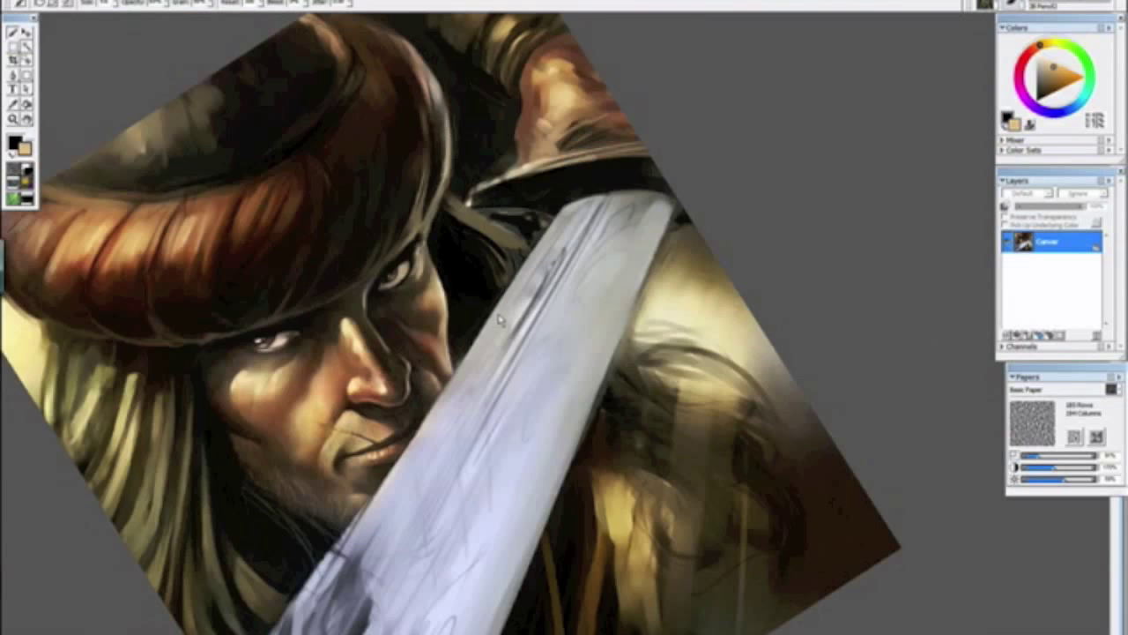
{"action": "left_click_drag", "start_coordinate": [510, 275], "coordinate": [492, 430]}
{"action": "key", "text": "ctrl+minus"}
{"action": "scroll", "coordinate": [502, 380], "scroll_direction": "down", "scroll_amount": 2}
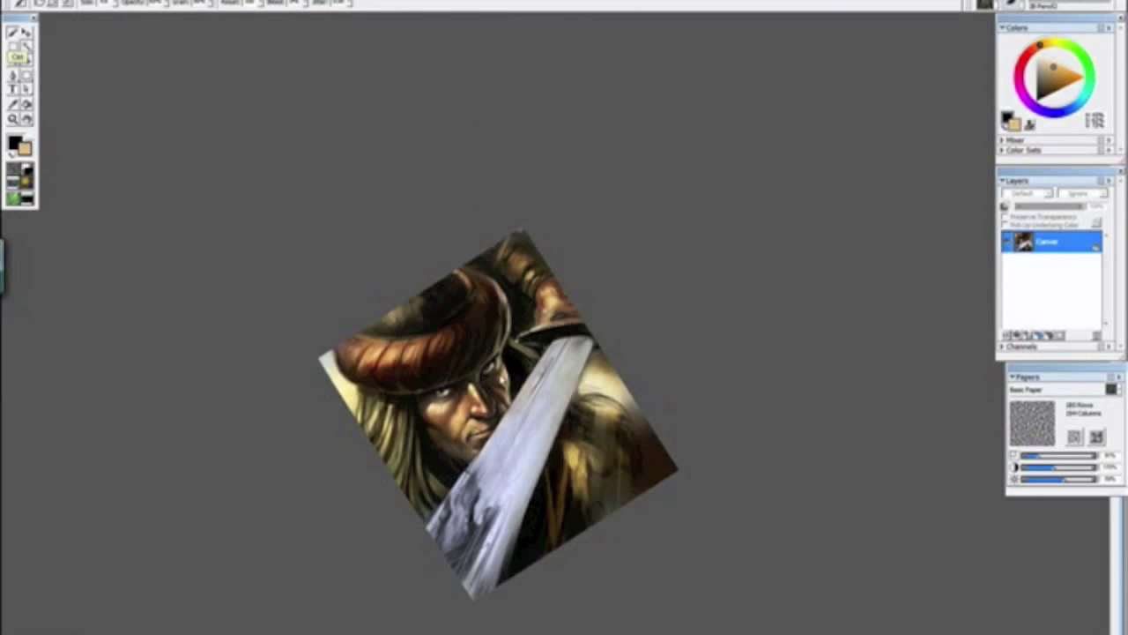
{"action": "key", "text": "ctrl+plus"}
{"action": "key", "text": "ctrl+plus"}
{"action": "key", "text": "ctrl+plus"}
{"action": "left_click", "coordinate": [565, 392], "text": "alt"}
{"action": "key", "text": "alt+space"}
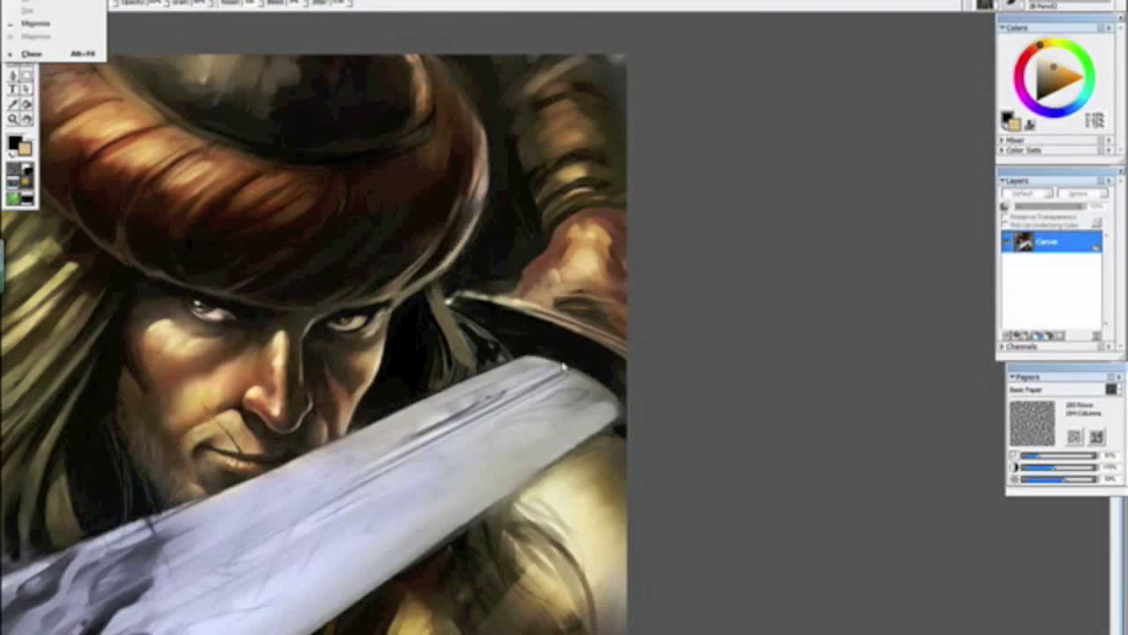
{"action": "left_click_drag", "start_coordinate": [447, 397], "coordinate": [579, 313]}
{"action": "left_click_drag", "start_coordinate": [488, 334], "coordinate": [637, 331]}
{"action": "key", "text": "ctrl+minus"}
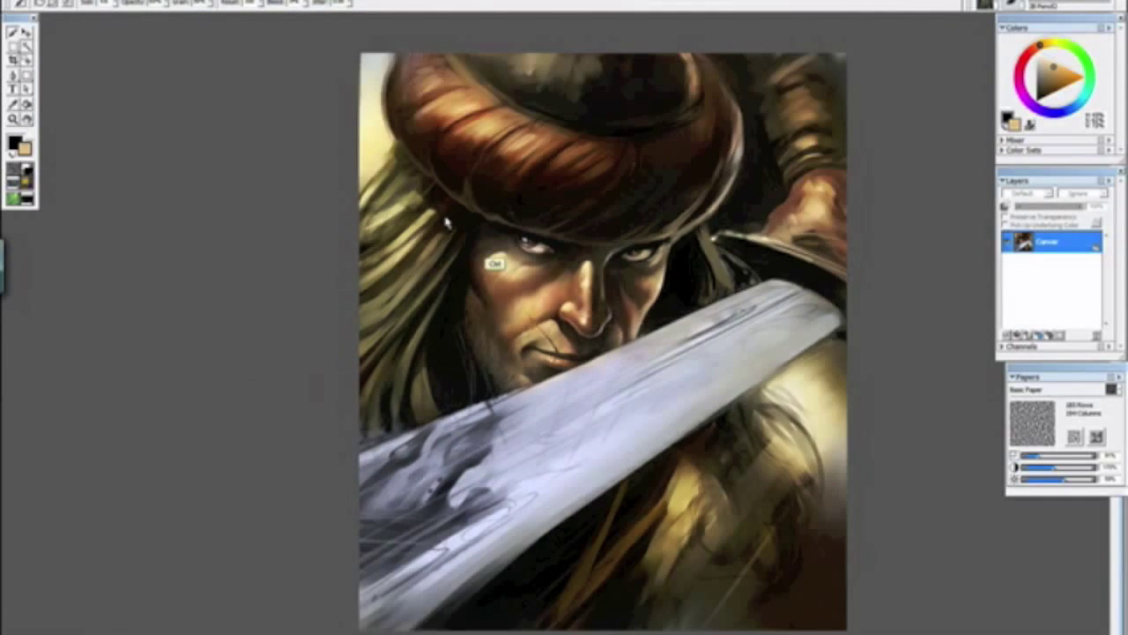
Step: Paint thin dark blue-grey hair strands beside the jaw down to the sword with a color sampled from the existing strands
{"action": "key", "text": "ctrl+plus"}
{"action": "key", "text": "ctrl+plus"}
{"action": "key", "text": "ctrl+plus"}
{"action": "mouse_move", "coordinate": [305, 406]}
{"action": "left_mouse_down"}
{"action": "mouse_move", "coordinate": [375, 456]}
{"action": "mouse_move", "coordinate": [398, 366]}
{"action": "left_mouse_up"}
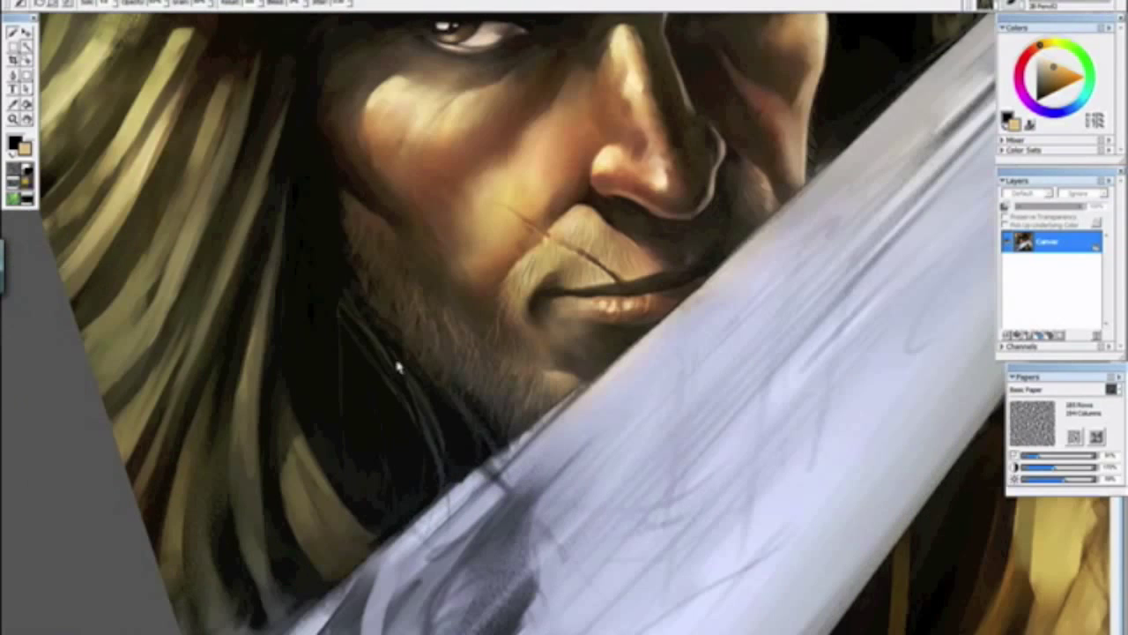
{"action": "left_click", "coordinate": [435, 430], "text": "alt"}
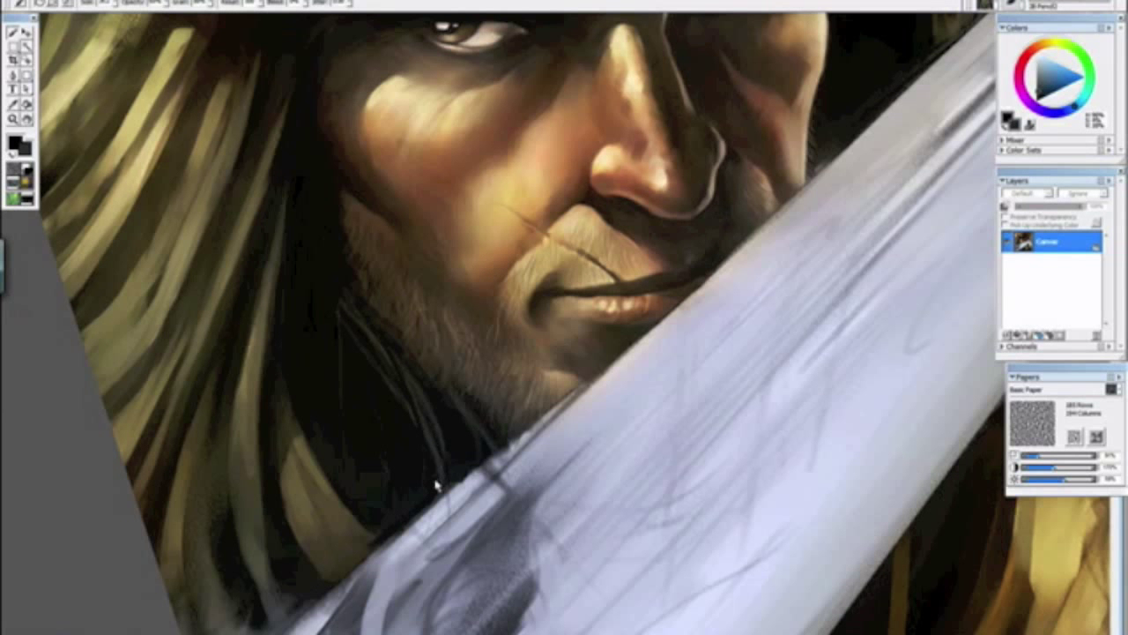
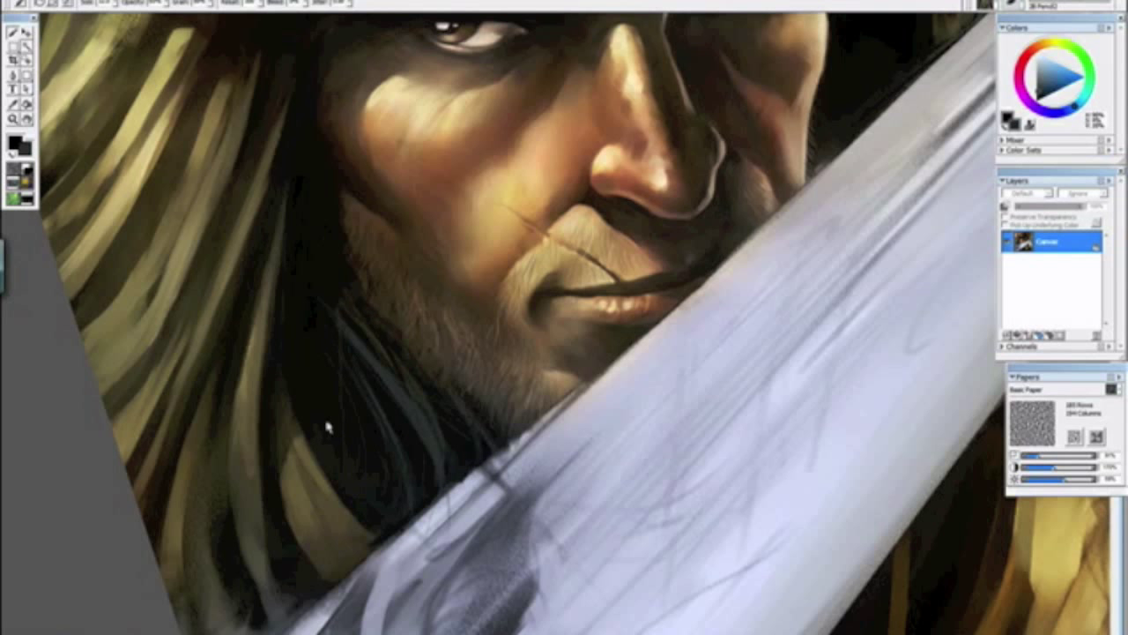
Step: Refine the shadowed hair strands between the jaw and the sword with a near-black color
{"action": "key", "text": "ctrl+0"}
{"action": "key", "text": "ctrl+minus"}
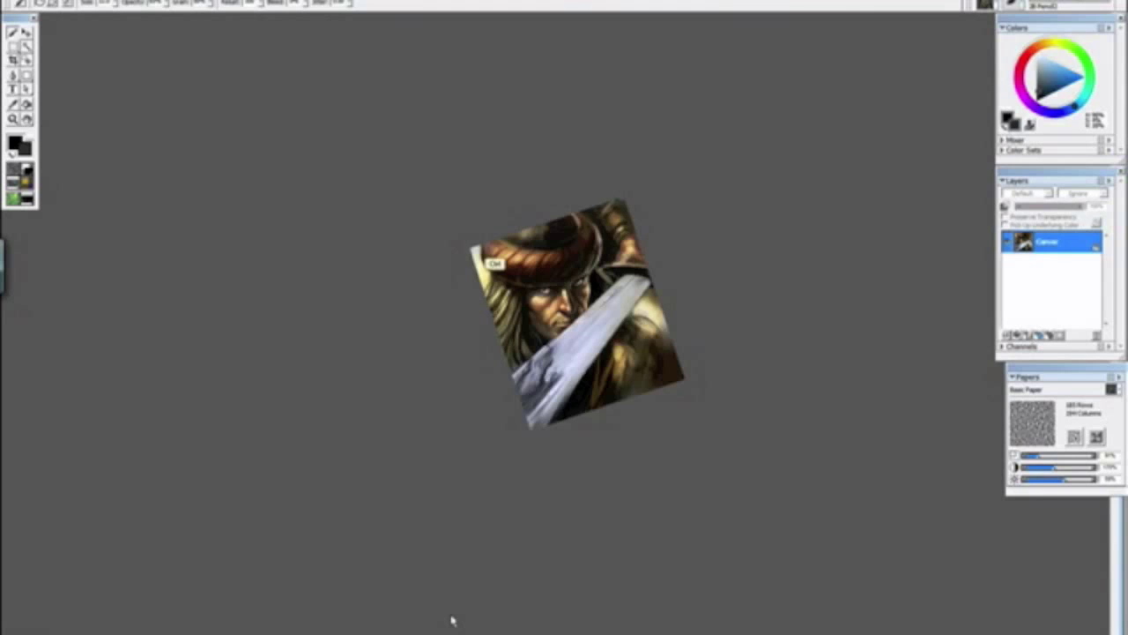
{"action": "key", "text": "ctrl+plus"}
{"action": "key", "text": "ctrl+plus"}
{"action": "key", "text": "ctrl+plus"}
{"action": "key", "text": "ctrl+plus"}
{"action": "key", "text": "ctrl+plus"}
{"action": "left_click_drag", "start_coordinate": [350, 375], "coordinate": [352, 320]}
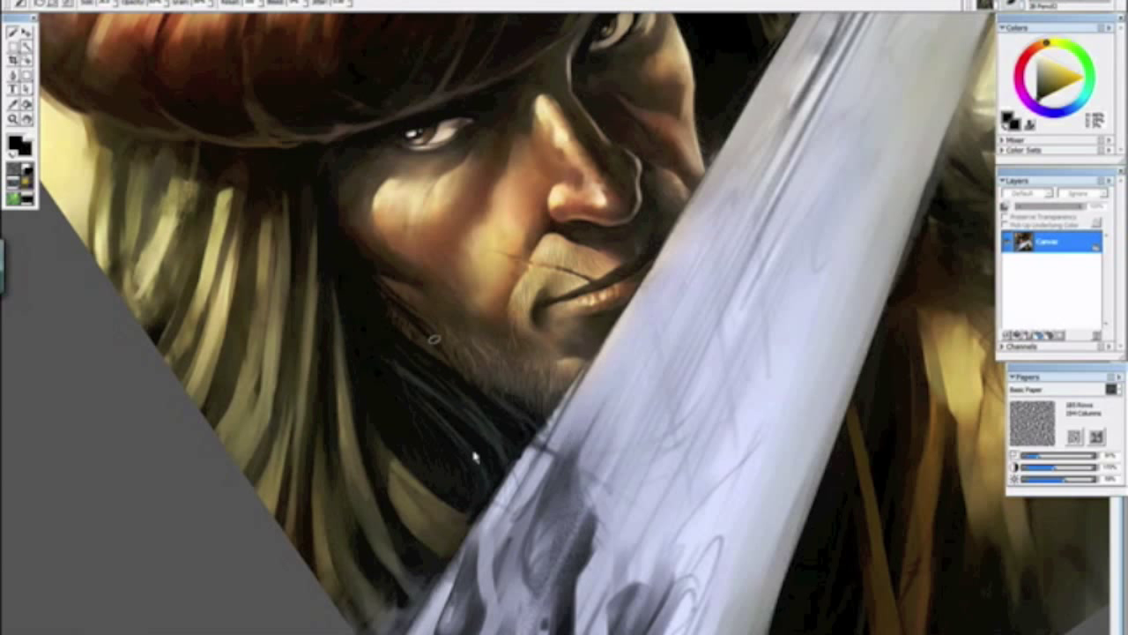
Step: Examine the jaw-side hair strands on the upright portrait from a distance and close up
{"action": "key", "text": "ctrl+minus"}
{"action": "key", "text": "ctrl+minus"}
{"action": "key", "text": "ctrl+minus"}
{"action": "key", "text": "alt+space"}
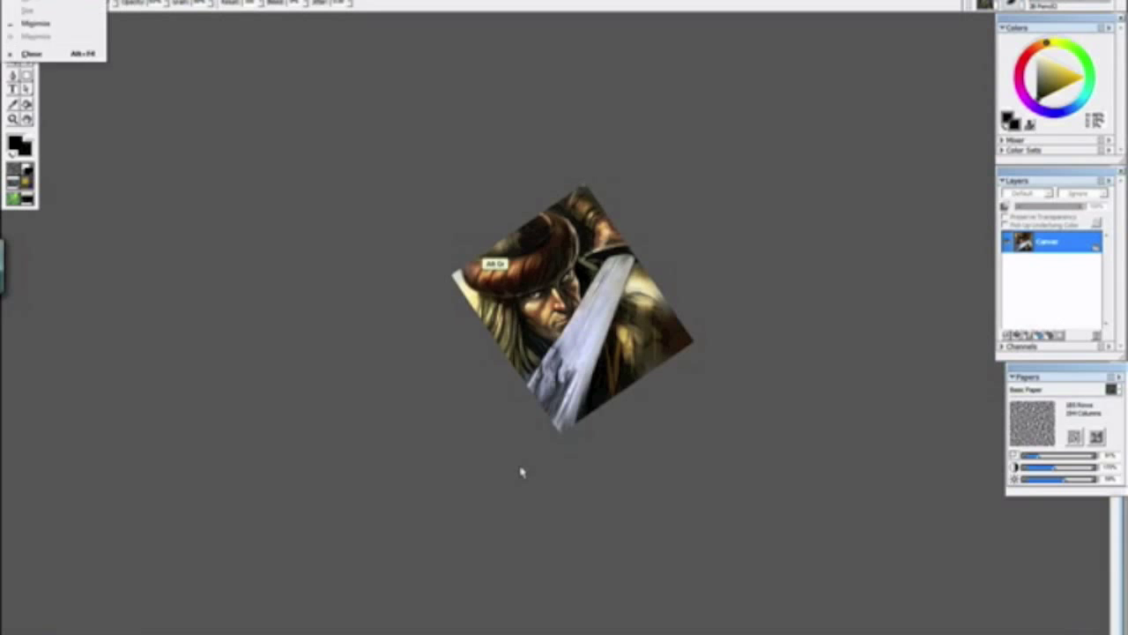
{"action": "left_click", "coordinate": [521, 472], "text": "alt"}
{"action": "left_click_drag", "start_coordinate": [521, 471], "coordinate": [501, 479]}
{"action": "key", "text": "ctrl+minus"}
{"action": "key", "text": "ctrl+plus"}
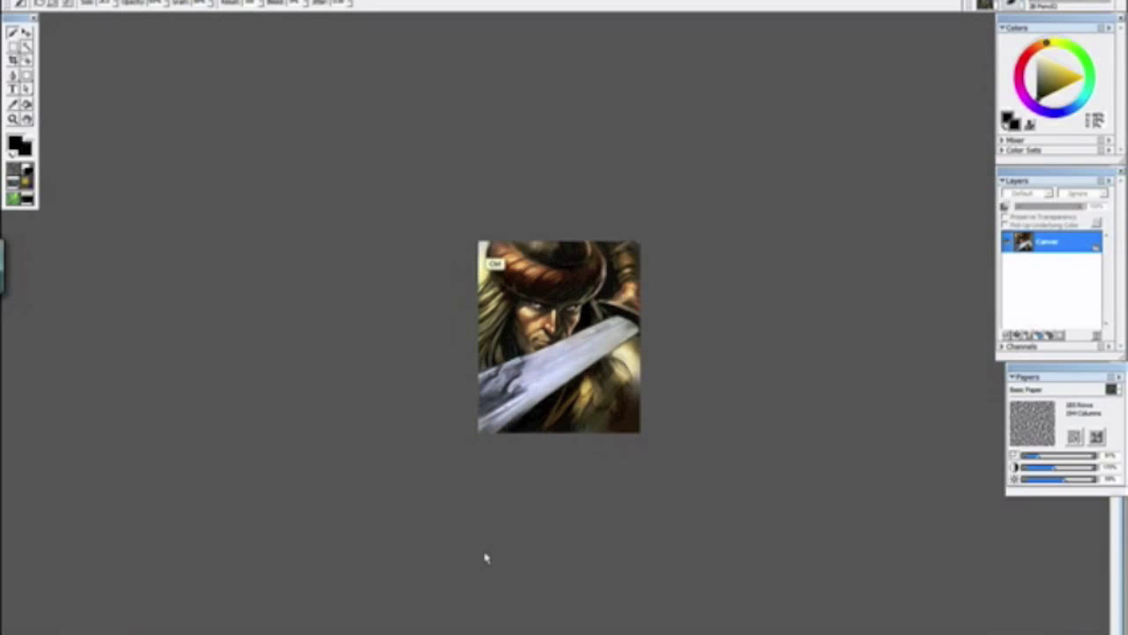
{"action": "scroll", "coordinate": [485, 558], "scroll_direction": "up", "scroll_amount": 6}
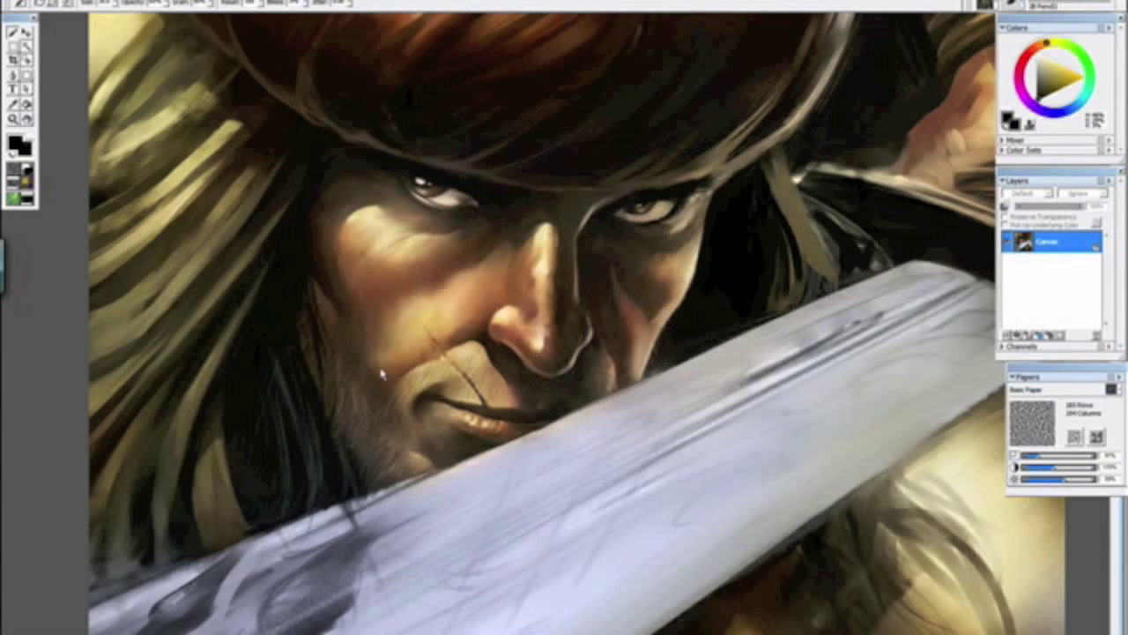
Step: Paint fine light hair strands along the shadowed edge of the cheek beside the ear with a color sampled from the face
{"action": "left_click_drag", "start_coordinate": [381, 373], "coordinate": [436, 503]}
{"action": "scroll", "coordinate": [435, 453], "scroll_direction": "up", "scroll_amount": 2}
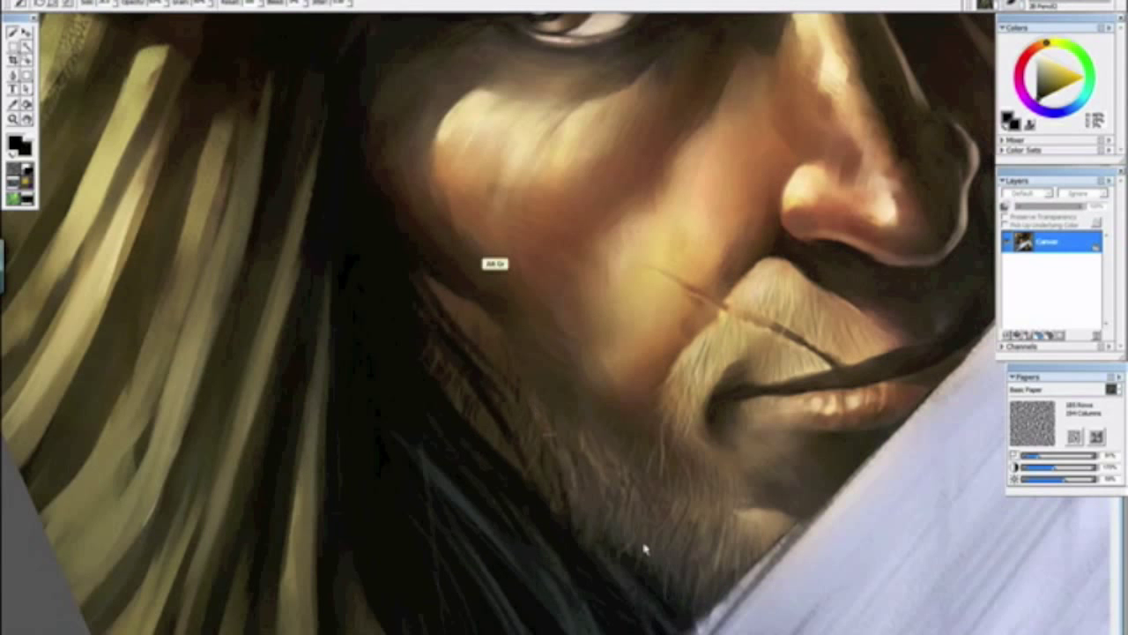
{"action": "left_click", "coordinate": [731, 630], "text": "alt"}
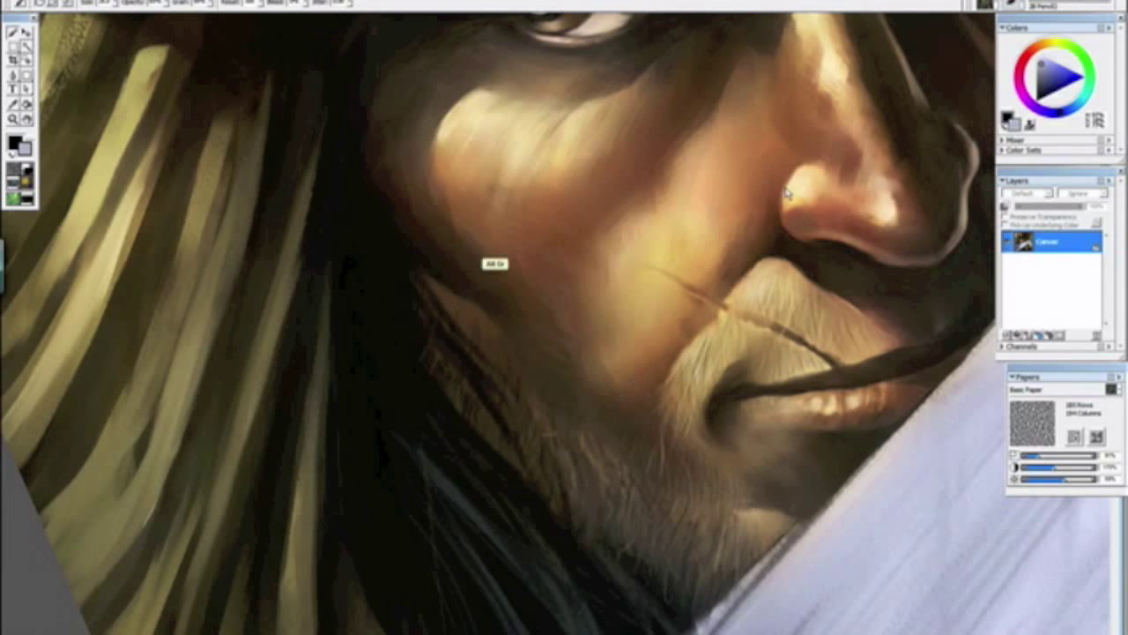
{"action": "left_click", "coordinate": [648, 290], "text": "alt"}
{"action": "left_click_drag", "start_coordinate": [477, 370], "coordinate": [379, 231]}
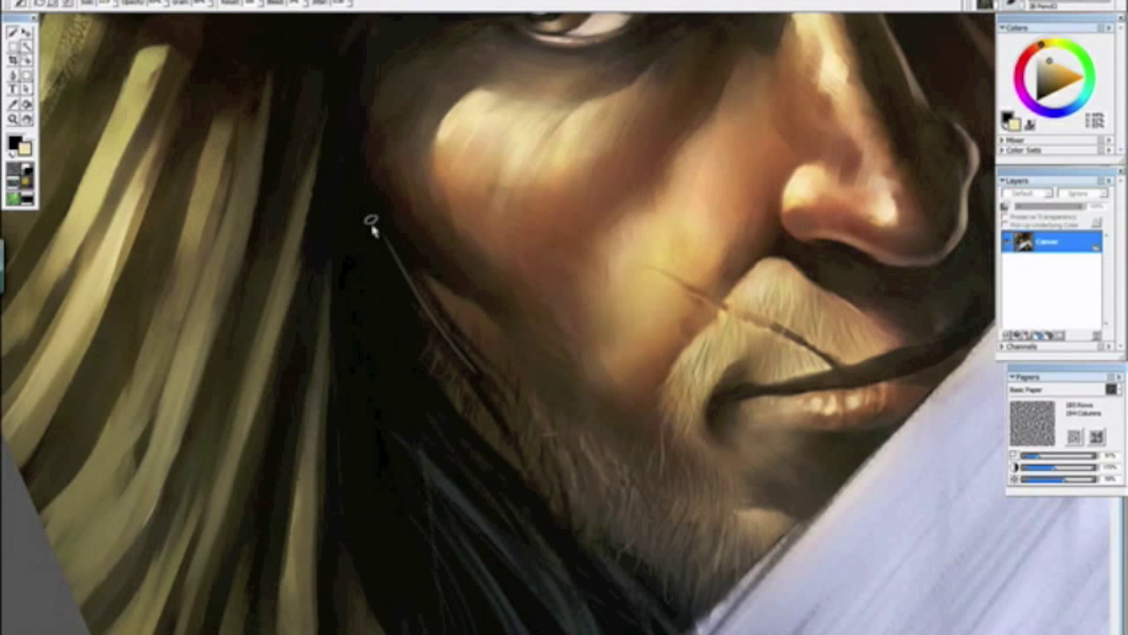
{"action": "left_click_drag", "start_coordinate": [427, 323], "coordinate": [472, 393]}
{"action": "left_click_drag", "start_coordinate": [379, 231], "coordinate": [477, 387]}
Step: Extend thin muted grey-brown strands from the temple down to the jaw stubble with a color sampled from the cheek edge
{"action": "left_click", "coordinate": [434, 322], "text": "alt"}
{"action": "left_click_drag", "start_coordinate": [404, 281], "coordinate": [464, 368]}
{"action": "left_click_drag", "start_coordinate": [382, 254], "coordinate": [489, 398]}
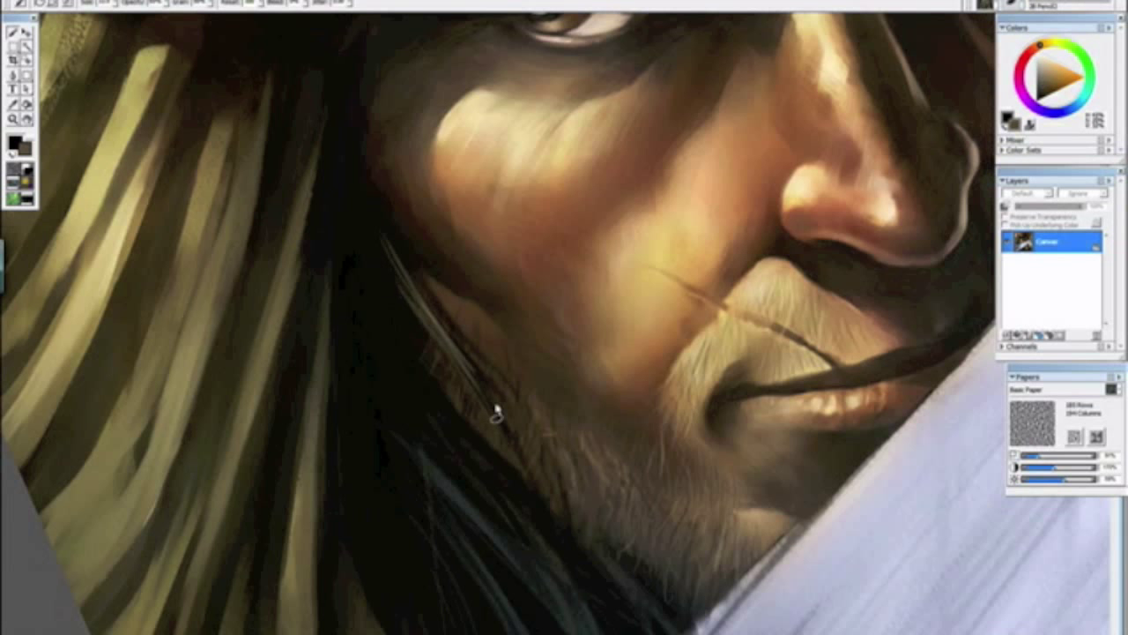
{"action": "left_click_drag", "start_coordinate": [380, 265], "coordinate": [519, 451]}
{"action": "left_click_drag", "start_coordinate": [367, 201], "coordinate": [506, 376]}
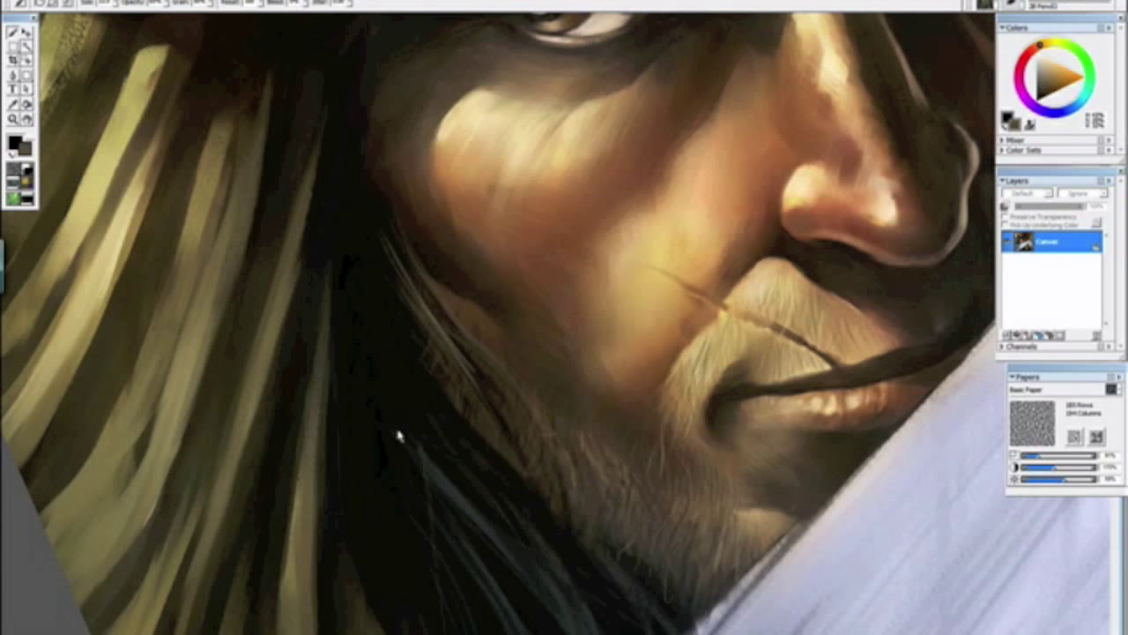
Step: Examine the whole upright portrait at several zoom levels to judge the new cheek-side strands
{"action": "key", "text": "ctrl+minus"}
{"action": "key", "text": "ctrl+alt+0"}
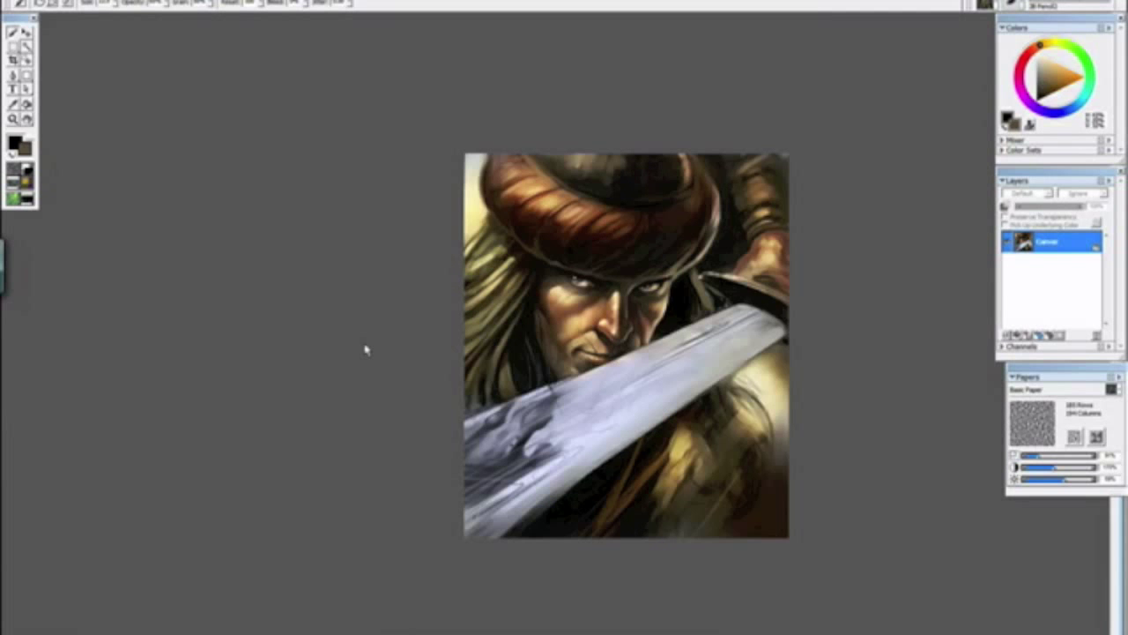
{"action": "key", "text": "ctrl+minus"}
{"action": "key", "text": "ctrl+minus"}
{"action": "key", "text": "ctrl+plus"}
{"action": "key", "text": "ctrl+plus"}
{"action": "key", "text": "ctrl+plus"}
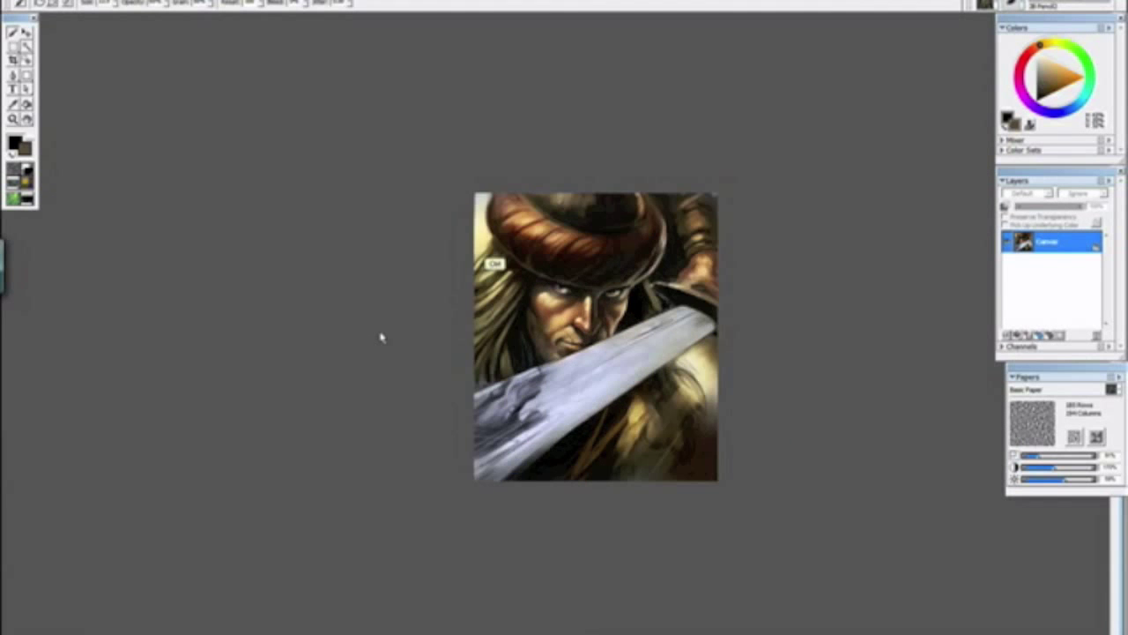
{"action": "key", "text": "ctrl+plus"}
{"action": "key", "text": "ctrl+plus"}
{"action": "key", "text": "ctrl+minus"}
{"action": "key", "text": "ctrl+plus"}
{"action": "key", "text": "ctrl+plus"}
Step: Shade the turban's shadowed outer edge above the blond hair with fine dark red-brown strokes
{"action": "left_click_drag", "start_coordinate": [356, 179], "coordinate": [512, 448]}
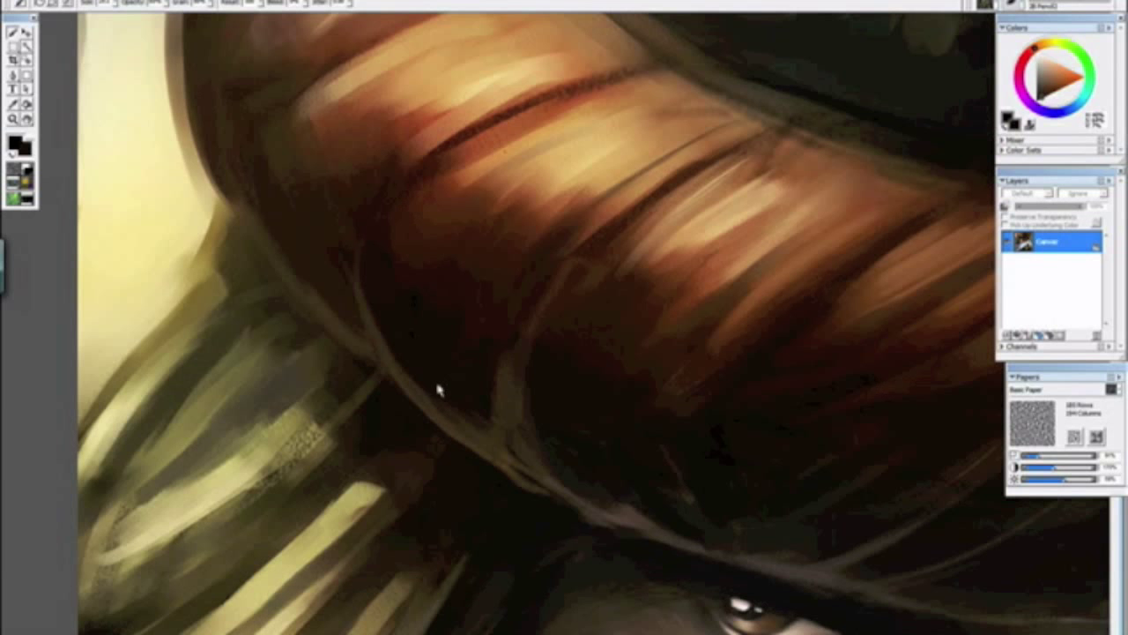
{"action": "left_click_drag", "start_coordinate": [378, 308], "coordinate": [446, 370]}
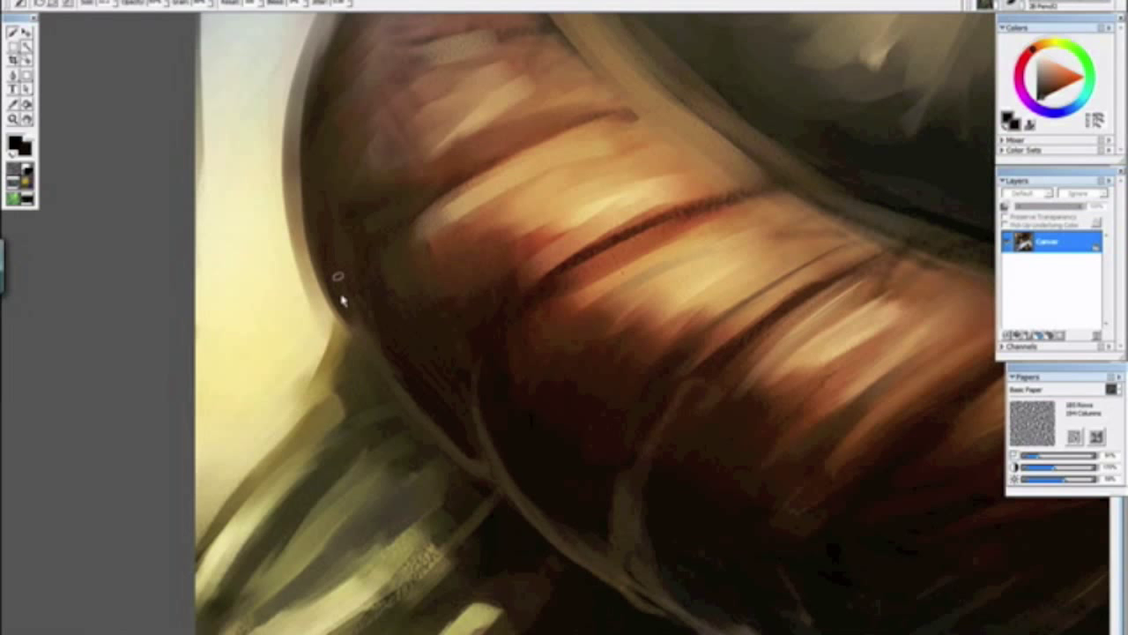
{"action": "left_click_drag", "start_coordinate": [357, 310], "coordinate": [337, 241]}
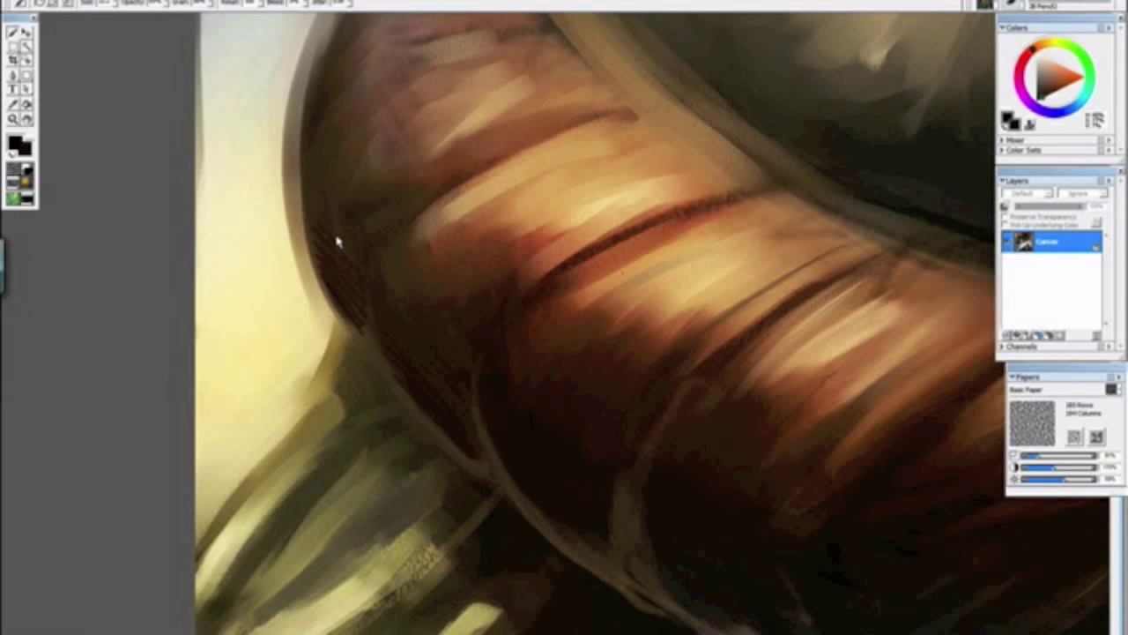
Step: Review the turban edge within the full composition from a distance and at a rotated canvas angle
{"action": "key", "text": "ctrl+minus"}
{"action": "key", "text": "ctrl+minus"}
{"action": "key", "text": "ctrl+minus"}
{"action": "key", "text": "ctrl+minus"}
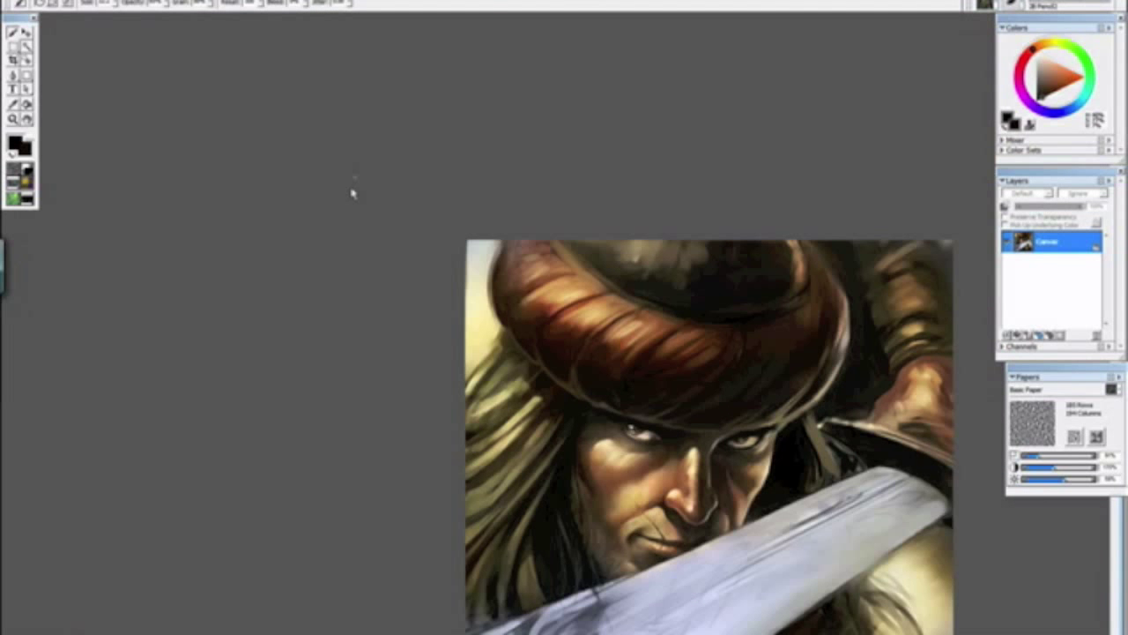
{"action": "left_click_drag", "start_coordinate": [547, 476], "coordinate": [413, 407]}
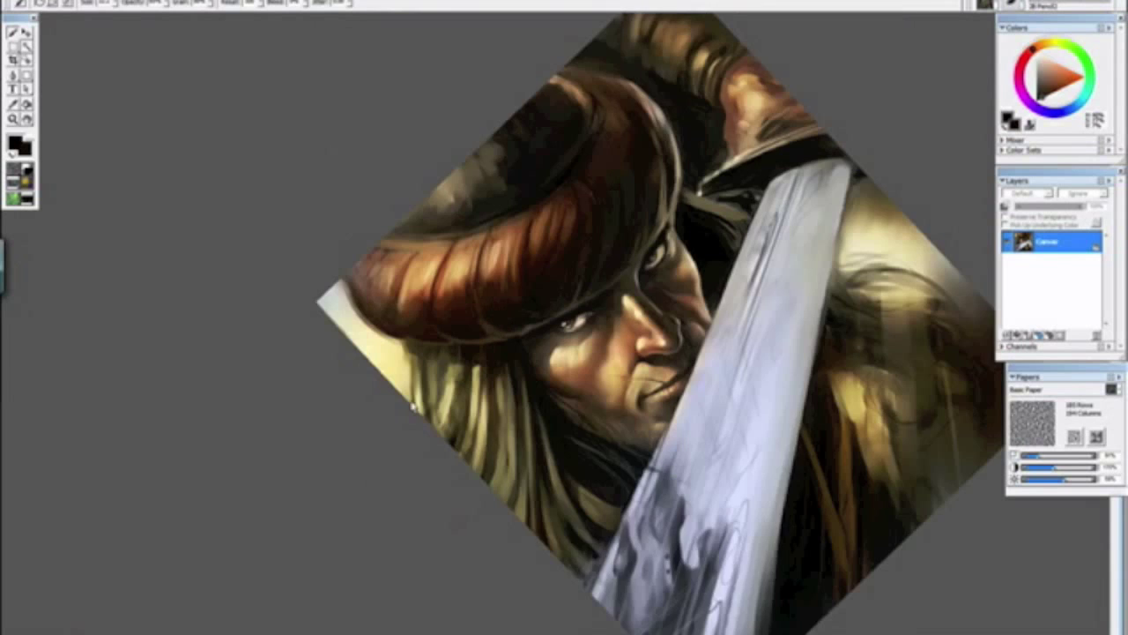
{"action": "left_click_drag", "start_coordinate": [549, 551], "coordinate": [436, 427]}
{"action": "left_click", "coordinate": [397, 458]}
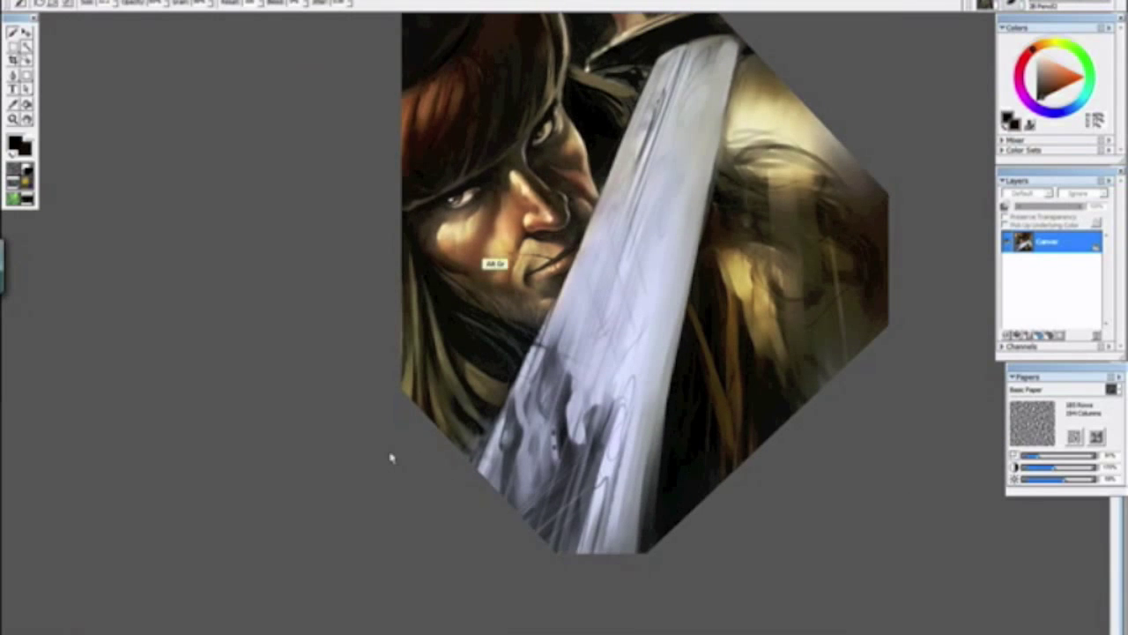
{"action": "key", "text": "ctrl+minus"}
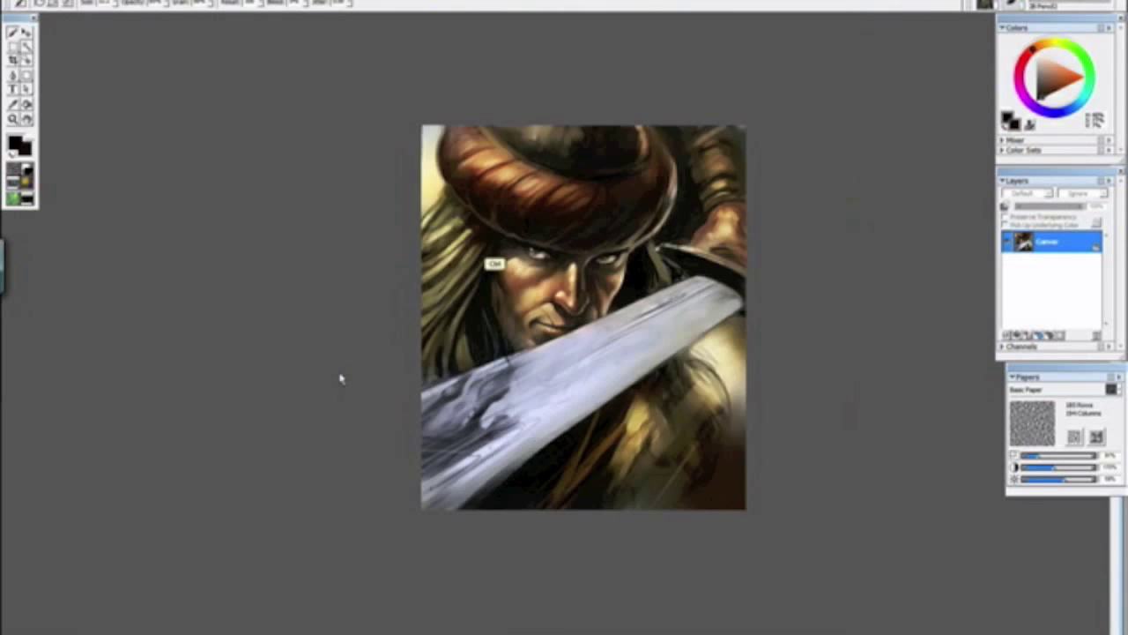
Step: Paint dark wispy hair strands below the sword over the shoulder with a color sampled from the existing hair
{"action": "key", "text": "ctrl+plus"}
{"action": "key", "text": "ctrl+plus"}
{"action": "key", "text": "ctrl+plus"}
{"action": "left_click_drag", "start_coordinate": [766, 483], "coordinate": [460, 321]}
{"action": "left_click", "coordinate": [629, 284], "text": "alt"}
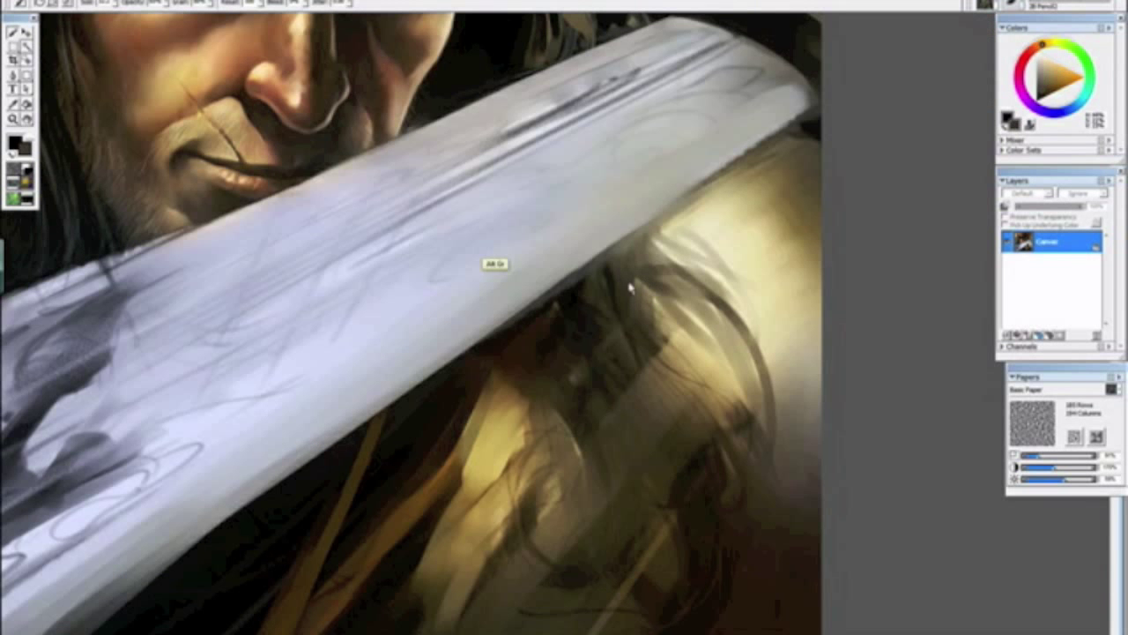
{"action": "mouse_move", "coordinate": [648, 310]}
{"action": "left_mouse_down"}
{"action": "mouse_move", "coordinate": [640, 254]}
{"action": "mouse_move", "coordinate": [684, 370]}
{"action": "left_mouse_up"}
{"action": "left_click_drag", "start_coordinate": [649, 245], "coordinate": [683, 389]}
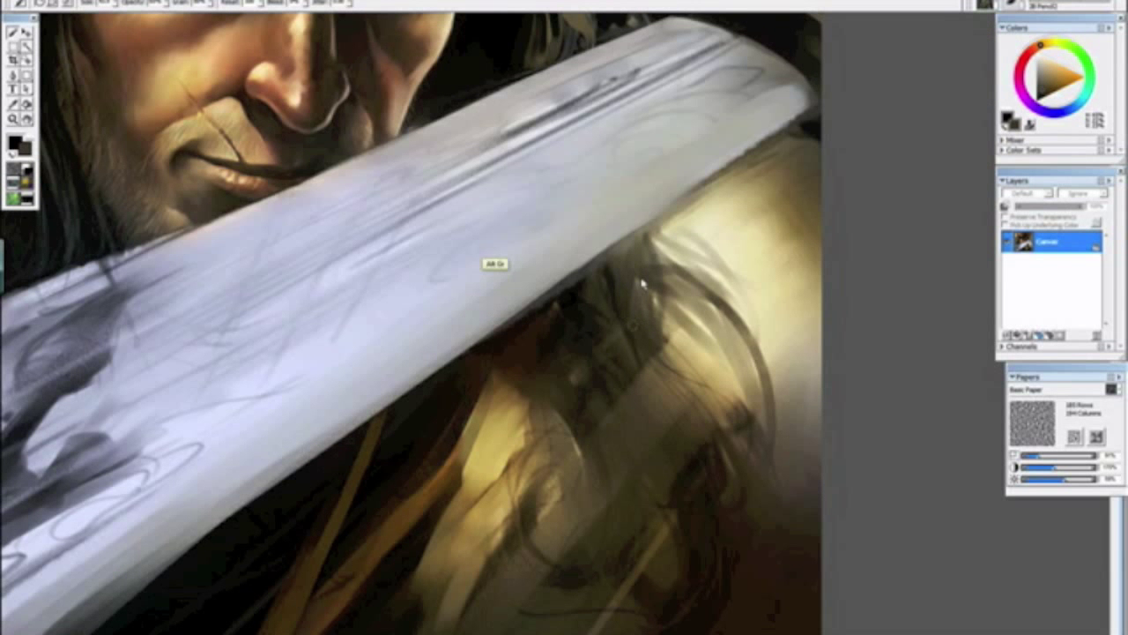
{"action": "left_click_drag", "start_coordinate": [663, 351], "coordinate": [708, 385]}
{"action": "mouse_move", "coordinate": [666, 264]}
{"action": "left_mouse_down"}
{"action": "mouse_move", "coordinate": [669, 345]}
{"action": "mouse_move", "coordinate": [701, 393]}
{"action": "left_mouse_up"}
{"action": "mouse_move", "coordinate": [654, 256]}
{"action": "left_mouse_down"}
{"action": "mouse_move", "coordinate": [712, 372]}
{"action": "mouse_move", "coordinate": [692, 348]}
{"action": "mouse_move", "coordinate": [670, 399]}
{"action": "mouse_move", "coordinate": [697, 290]}
{"action": "mouse_move", "coordinate": [693, 430]}
{"action": "mouse_move", "coordinate": [665, 242]}
{"action": "mouse_move", "coordinate": [710, 405]}
{"action": "mouse_move", "coordinate": [679, 326]}
{"action": "mouse_move", "coordinate": [648, 298]}
{"action": "mouse_move", "coordinate": [694, 389]}
{"action": "left_mouse_up"}
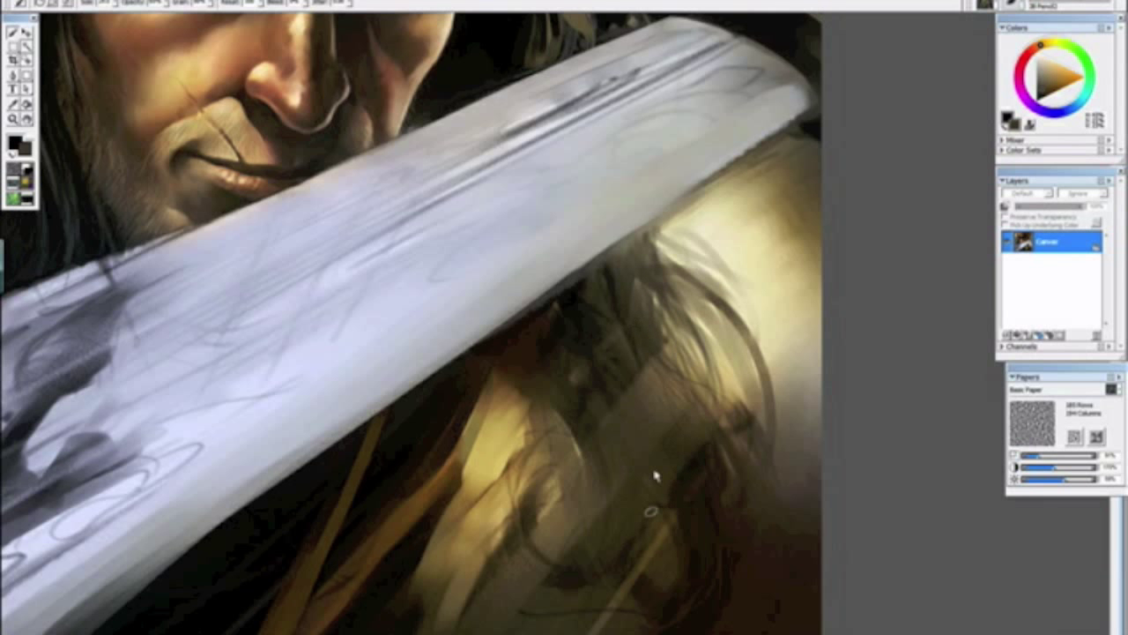
Step: Break up the outer dark hair curve below the sword with pale yellow strokes matching the bright background
{"action": "key", "text": "ctrl+minus"}
{"action": "key", "text": "ctrl+minus"}
{"action": "key", "text": "ctrl+minus"}
{"action": "key", "text": "ctrl+minus"}
{"action": "key", "text": "ctrl+minus"}
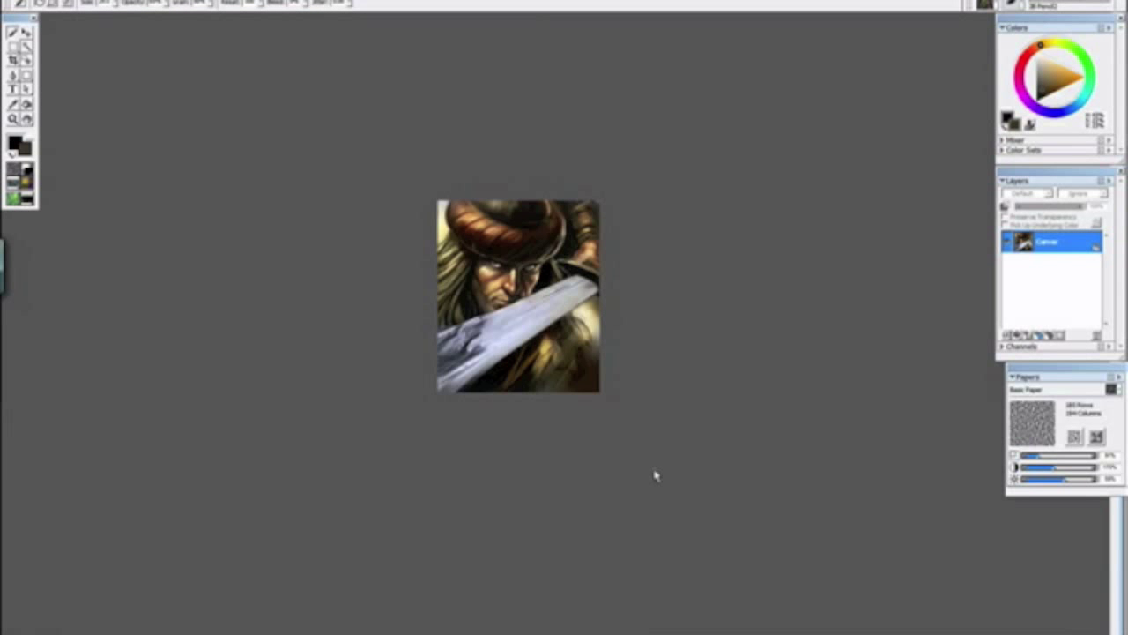
{"action": "key", "text": "ctrl+plus"}
{"action": "key", "text": "ctrl+plus"}
{"action": "key", "text": "ctrl+plus"}
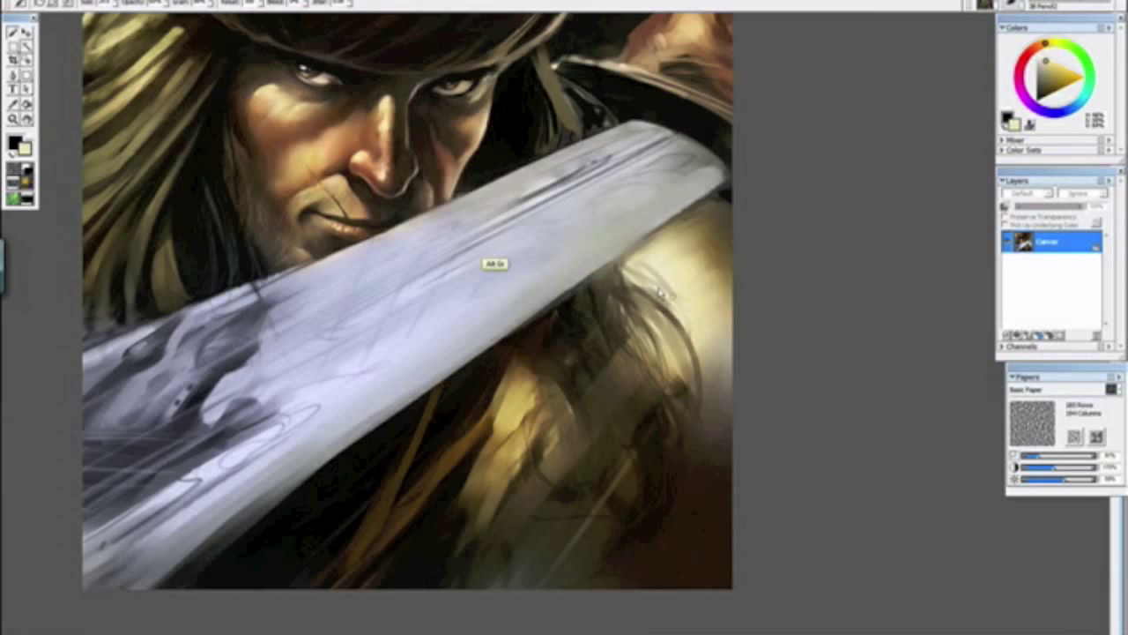
{"action": "mouse_move", "coordinate": [695, 346]}
{"action": "left_mouse_down"}
{"action": "mouse_move", "coordinate": [692, 399]}
{"action": "mouse_move", "coordinate": [683, 334]}
{"action": "mouse_move", "coordinate": [685, 415]}
{"action": "mouse_move", "coordinate": [678, 384]}
{"action": "left_mouse_up"}
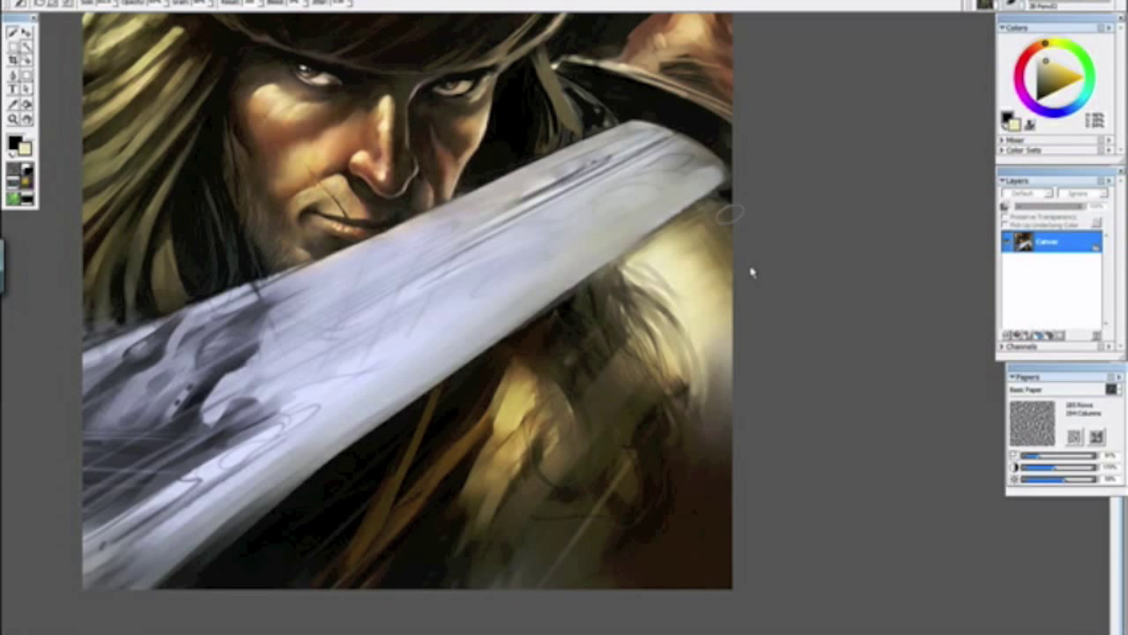
Step: Examine the hair below the sword against the full composition at several zoom levels and canvas angles
{"action": "key", "text": "ctrl+minus"}
{"action": "key", "text": "ctrl+minus"}
{"action": "key", "text": "ctrl+minus"}
{"action": "left_click_drag", "start_coordinate": [753, 351], "coordinate": [471, 403]}
{"action": "left_click", "coordinate": [469, 417]}
{"action": "left_click_drag", "start_coordinate": [529, 478], "coordinate": [608, 467]}
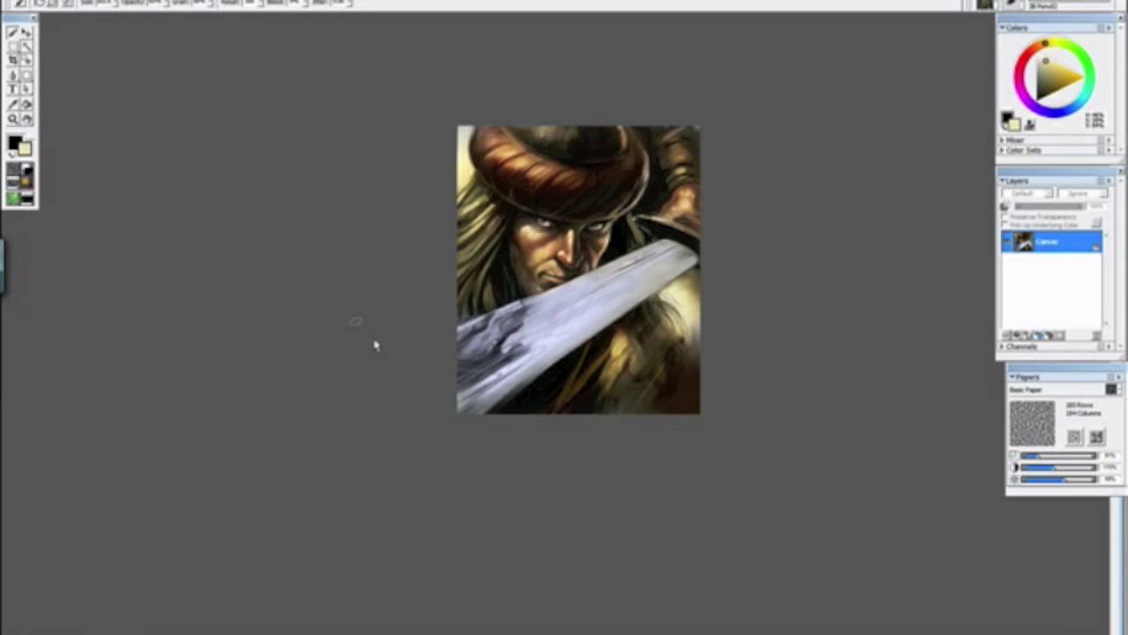
{"action": "key", "text": "ctrl+minus"}
{"action": "key", "text": "ctrl+minus"}
{"action": "key", "text": "ctrl+minus"}
{"action": "key", "text": "ctrl+plus"}
{"action": "key", "text": "ctrl+plus"}
{"action": "key", "text": "ctrl+plus"}
{"action": "key", "text": "ctrl+plus"}
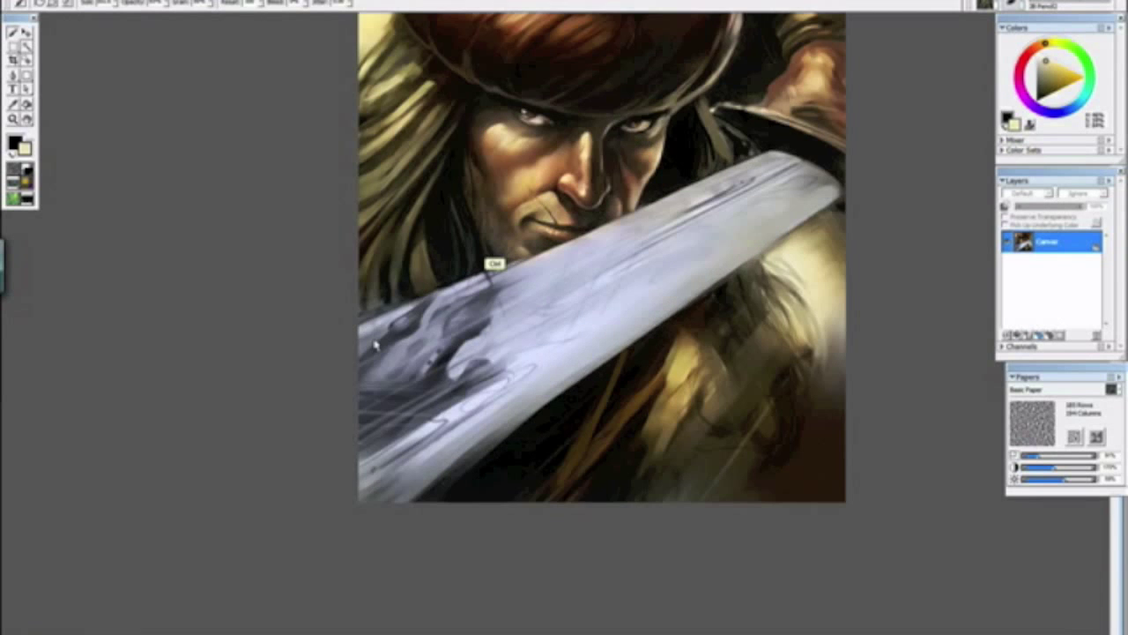
Step: Refine the shadow edge beside the bright highlight on the nose bridge with a sampled dark brown
{"action": "key", "text": "ctrl+plus"}
{"action": "left_click_drag", "start_coordinate": [526, 300], "coordinate": [513, 614]}
{"action": "mouse_move", "coordinate": [421, 408]}
{"action": "left_mouse_down"}
{"action": "mouse_move", "coordinate": [548, 486]}
{"action": "mouse_move", "coordinate": [535, 480]}
{"action": "left_mouse_up"}
{"action": "key", "text": "ctrl+plus"}
{"action": "key", "text": "ctrl+plus"}
{"action": "key", "text": "ctrl+plus"}
{"action": "key", "text": "ctrl+plus"}
{"action": "left_click_drag", "start_coordinate": [394, 279], "coordinate": [573, 607]}
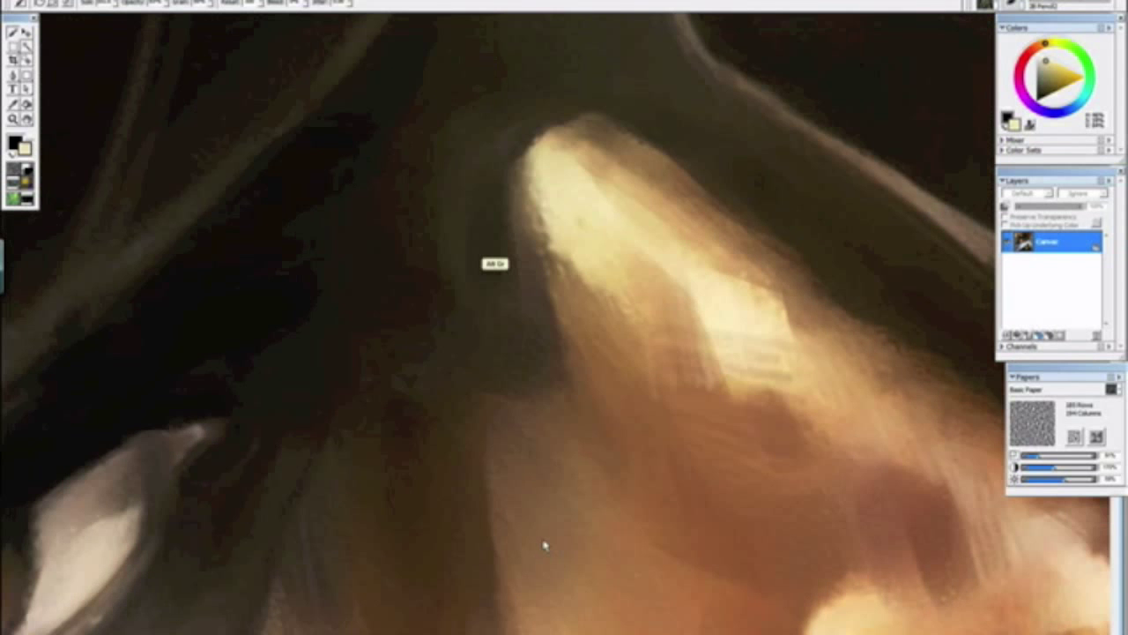
{"action": "key", "text": "ctrl+minus"}
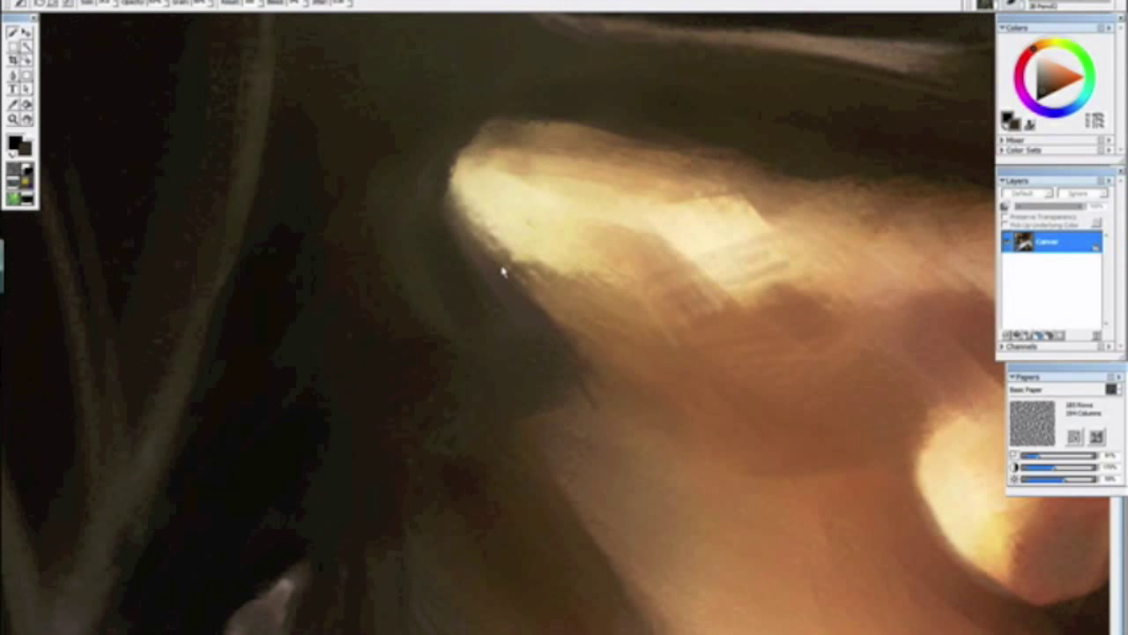
Step: Check the nose bridge highlight against the whole face and the upright full portrait
{"action": "key", "text": "ctrl+minus"}
{"action": "key", "text": "ctrl+minus"}
{"action": "key", "text": "ctrl+minus"}
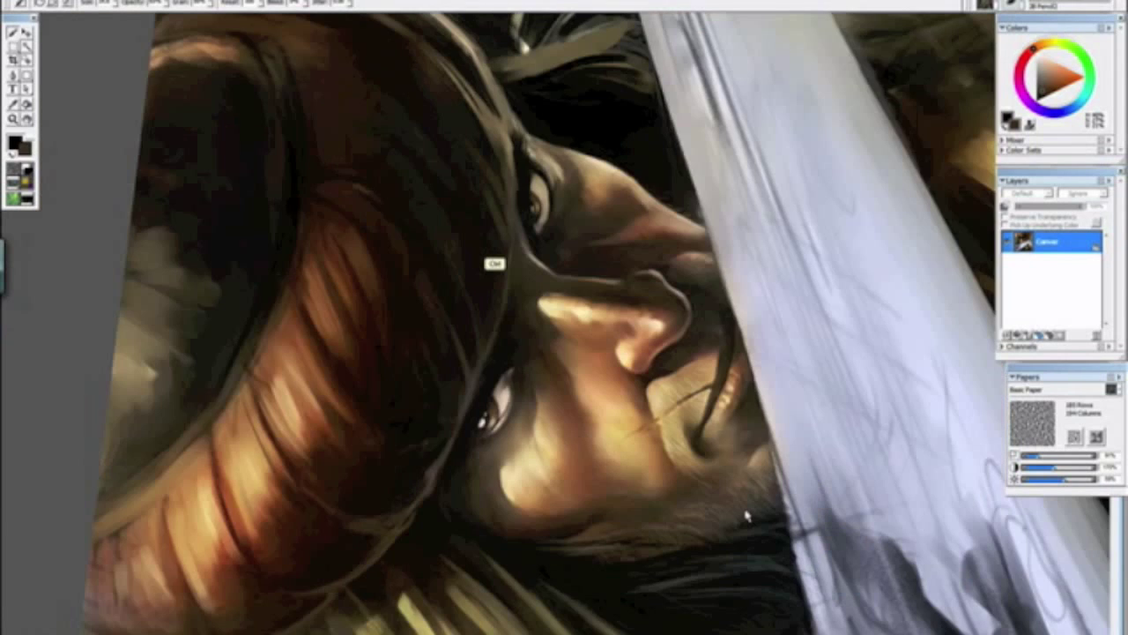
{"action": "mouse_move", "coordinate": [597, 526]}
{"action": "left_mouse_down"}
{"action": "mouse_move", "coordinate": [397, 356]}
{"action": "mouse_move", "coordinate": [411, 361]}
{"action": "left_mouse_up"}
{"action": "left_click_drag", "start_coordinate": [352, 285], "coordinate": [342, 233]}
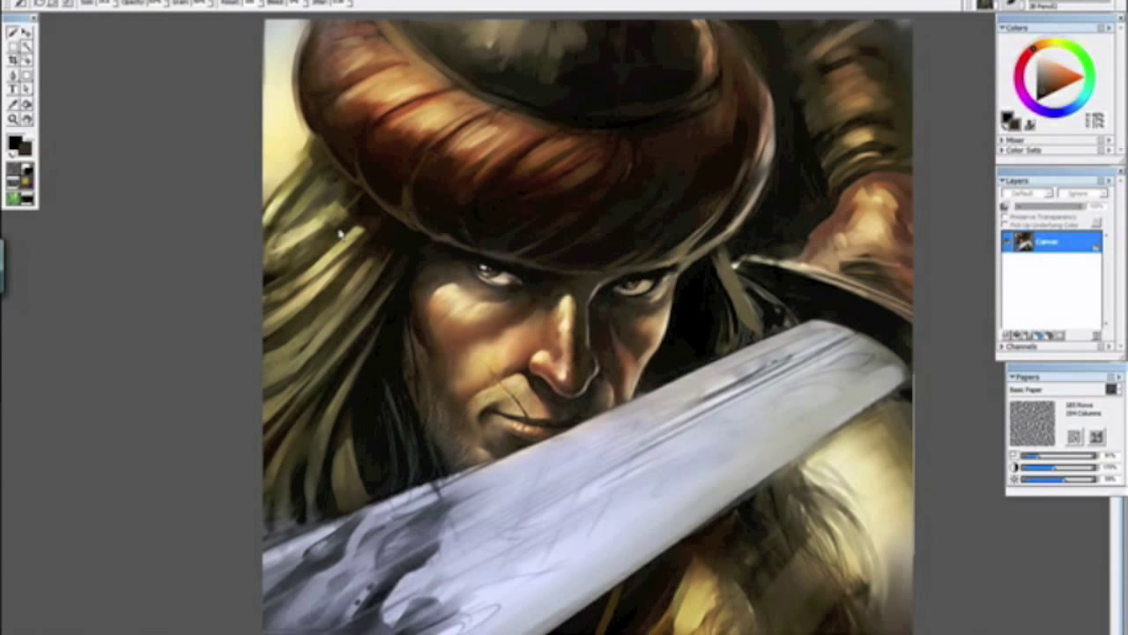
{"action": "key", "text": "ctrl+minus"}
{"action": "key", "text": "ctrl+minus"}
{"action": "key", "text": "ctrl+minus"}
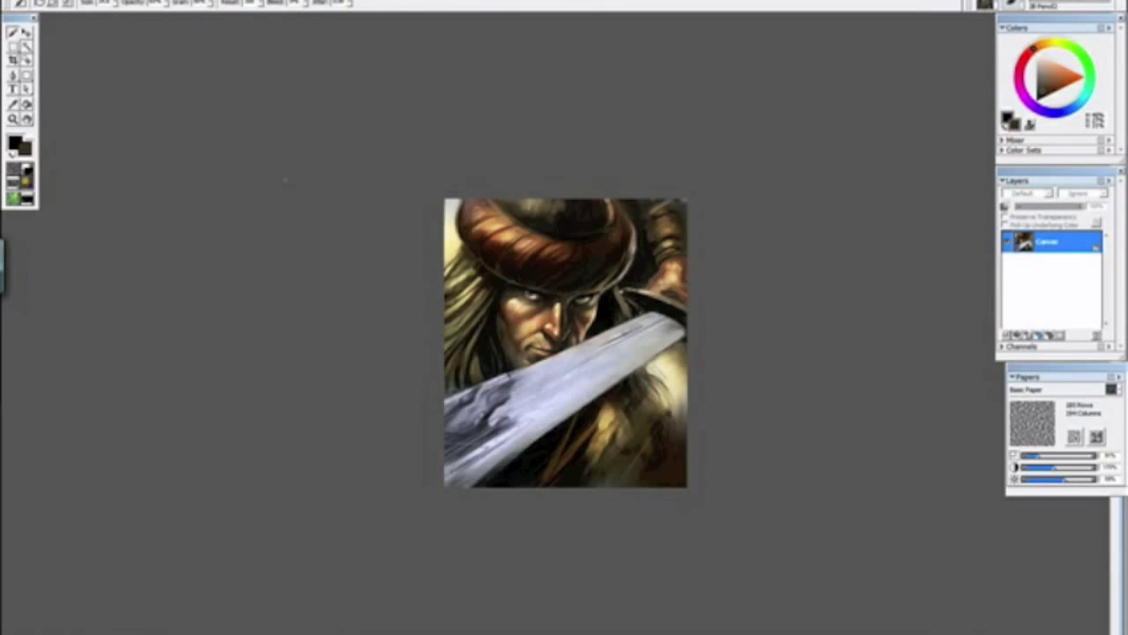
Step: Save the painting with the RGB color space
{"action": "left_click", "coordinate": [23, 1]}
{"action": "left_click", "coordinate": [40, 97]}
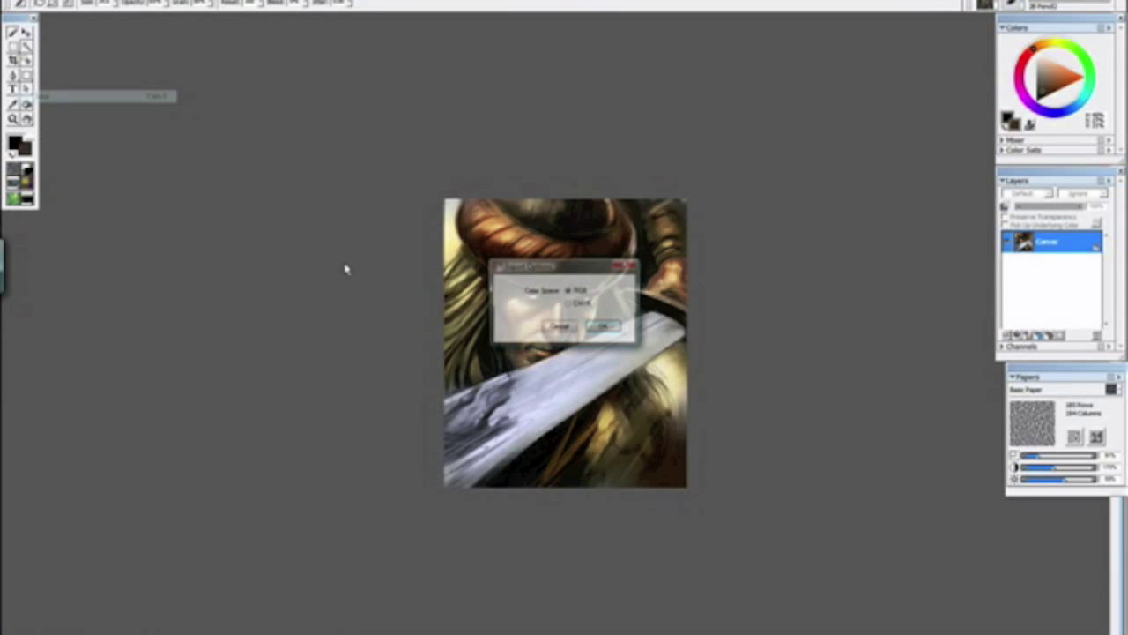
{"action": "left_click", "coordinate": [605, 329]}
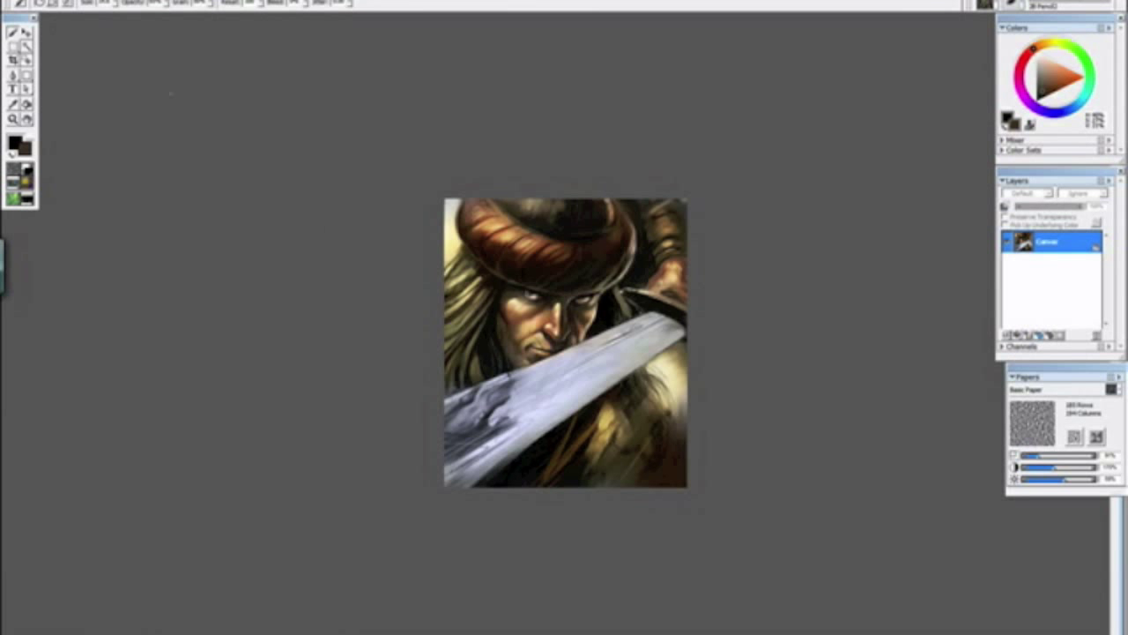
Step: Save a copy of the painting as a RIFF file named "imaginefx cover 6g"
{"action": "left_click", "coordinate": [22, 0]}
{"action": "left_click", "coordinate": [68, 141]}
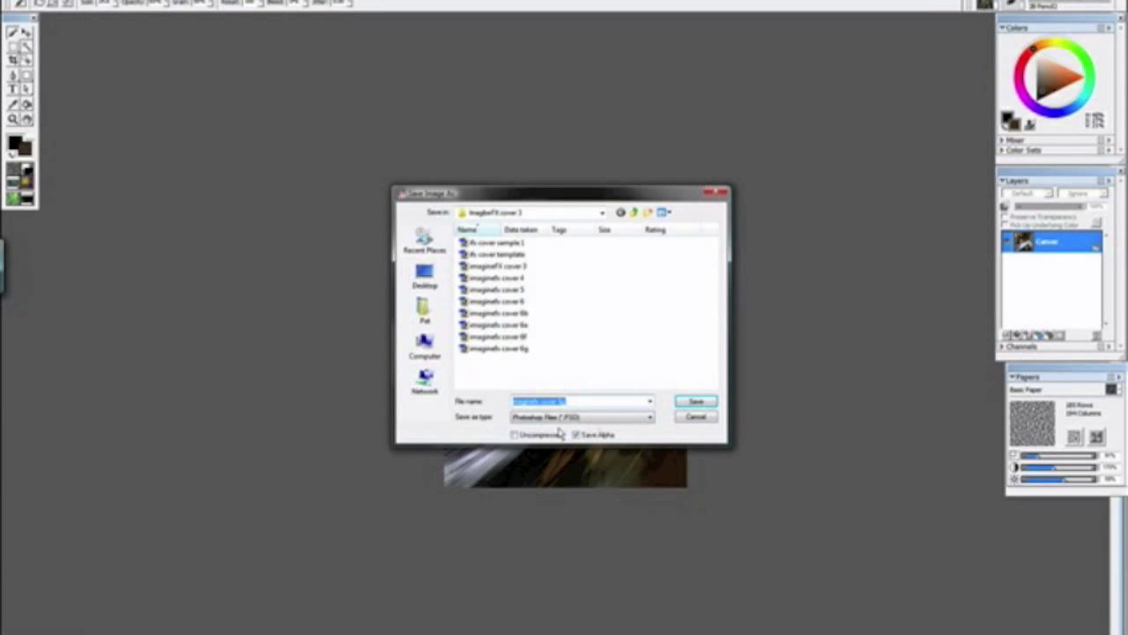
{"action": "left_click", "coordinate": [569, 421]}
{"action": "left_click", "coordinate": [573, 432]}
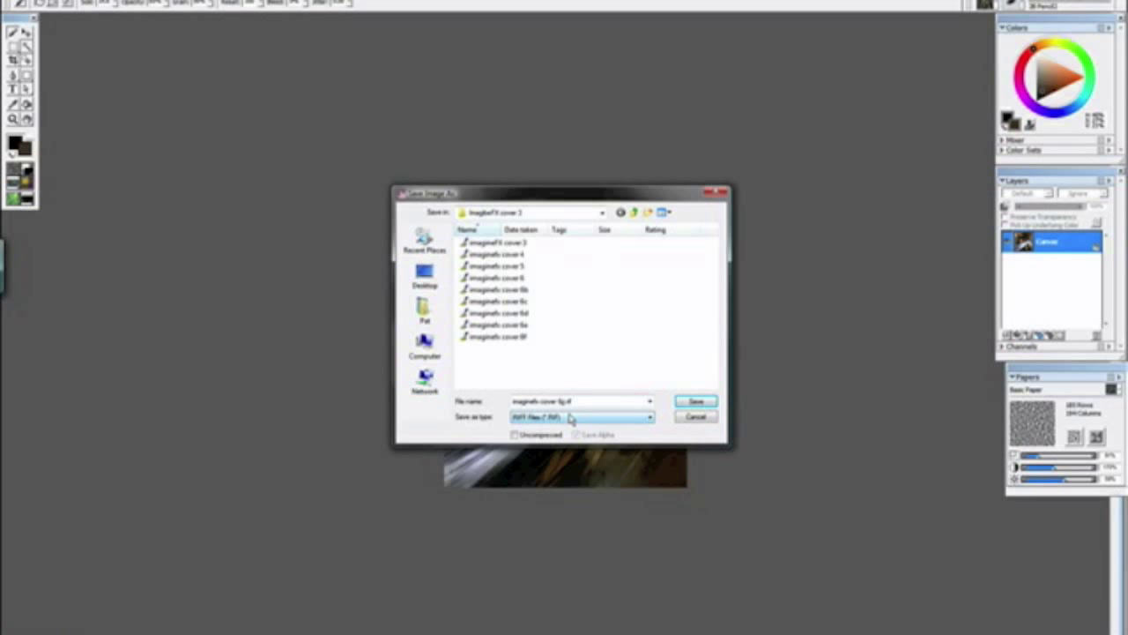
{"action": "left_click", "coordinate": [563, 403]}
{"action": "left_click", "coordinate": [562, 403]}
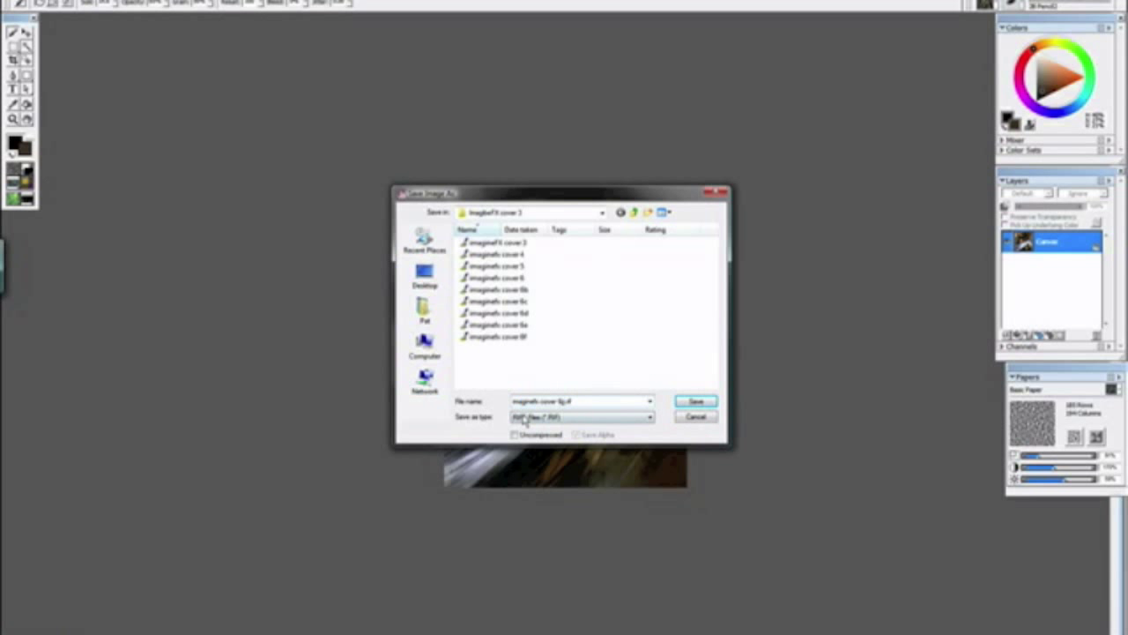
{"action": "type", "text": "G"}
{"action": "left_click", "coordinate": [695, 403]}
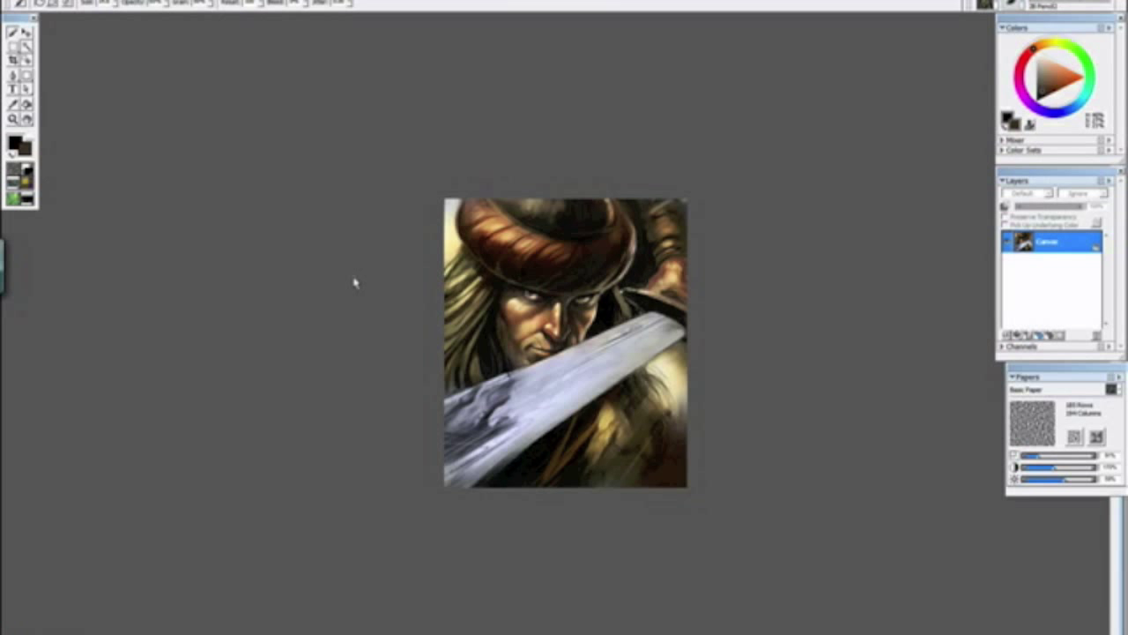
Step: Soften the lit cheek around the scar with a sampled light tan skin tone
{"action": "scroll", "coordinate": [354, 258], "scroll_direction": "down", "scroll_amount": 1}
{"action": "scroll", "coordinate": [353, 258], "scroll_direction": "up", "scroll_amount": 7}
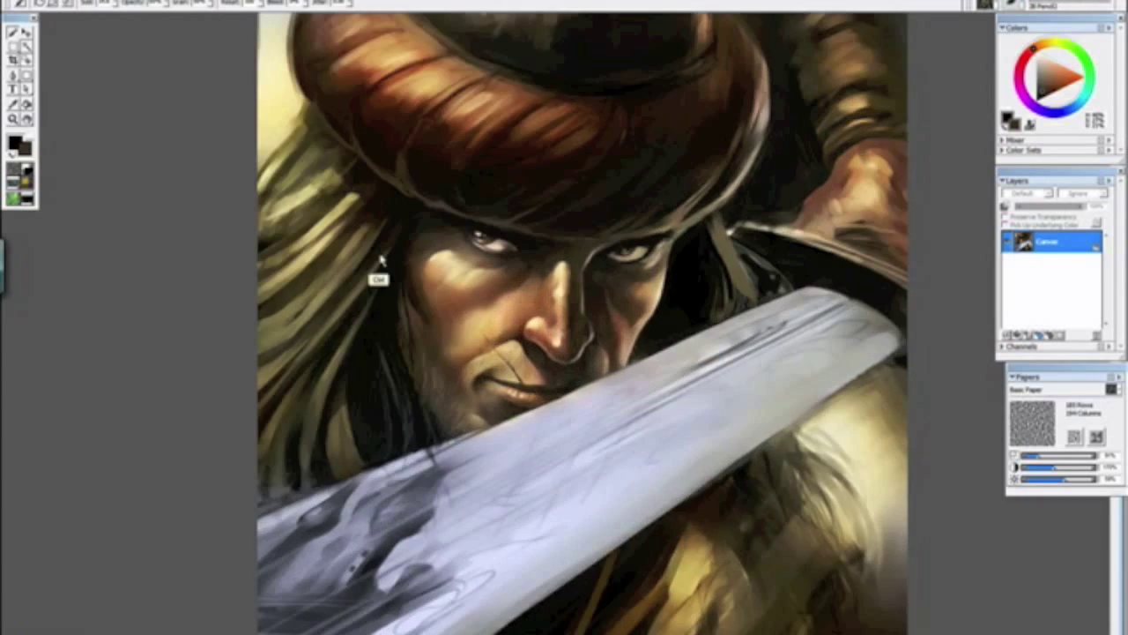
{"action": "left_click_drag", "start_coordinate": [450, 395], "coordinate": [597, 229]}
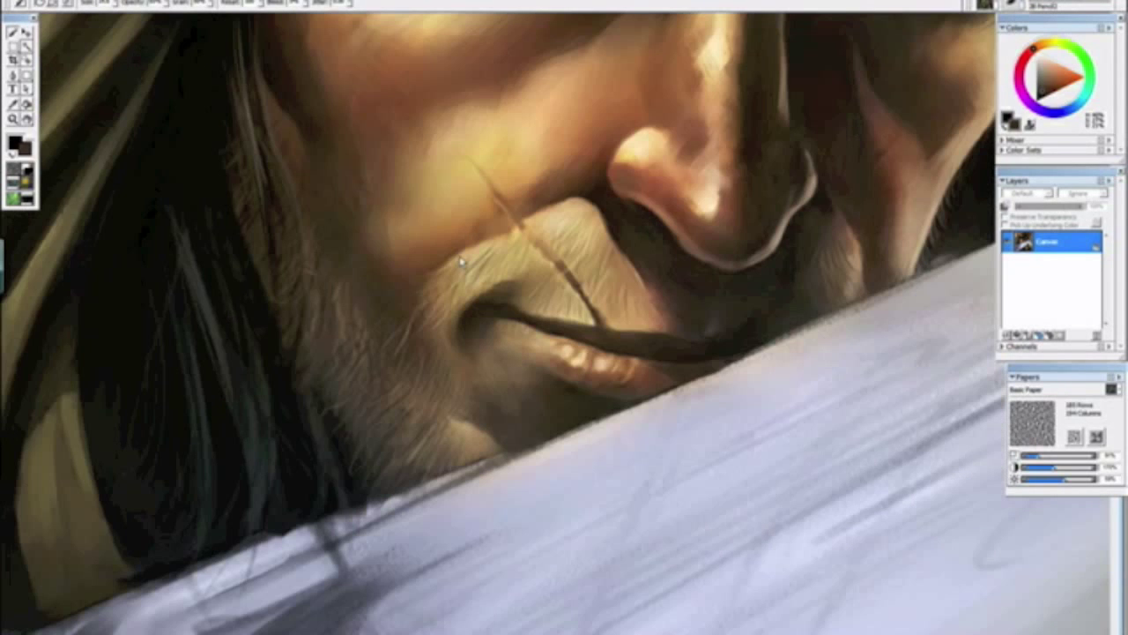
{"action": "left_click_drag", "start_coordinate": [356, 227], "coordinate": [360, 302]}
{"action": "left_click", "coordinate": [360, 302], "text": "alt"}
{"action": "left_click", "coordinate": [356, 238], "text": "alt"}
{"action": "left_click_drag", "start_coordinate": [363, 266], "coordinate": [363, 272]}
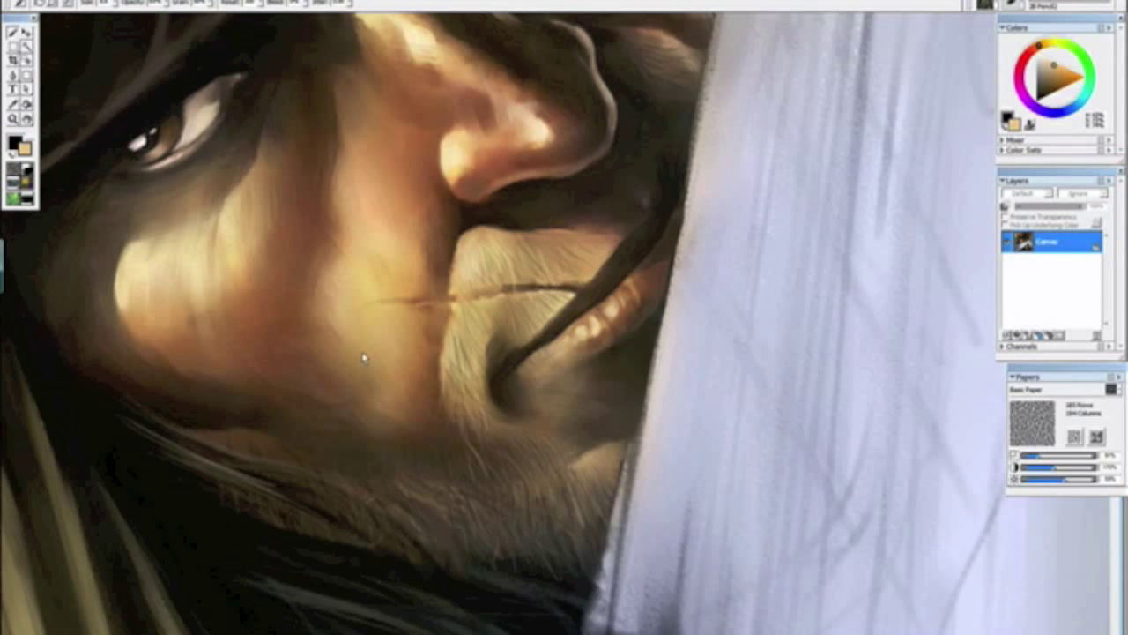
{"action": "key", "text": "ctrl+minus"}
{"action": "key", "text": "ctrl+minus"}
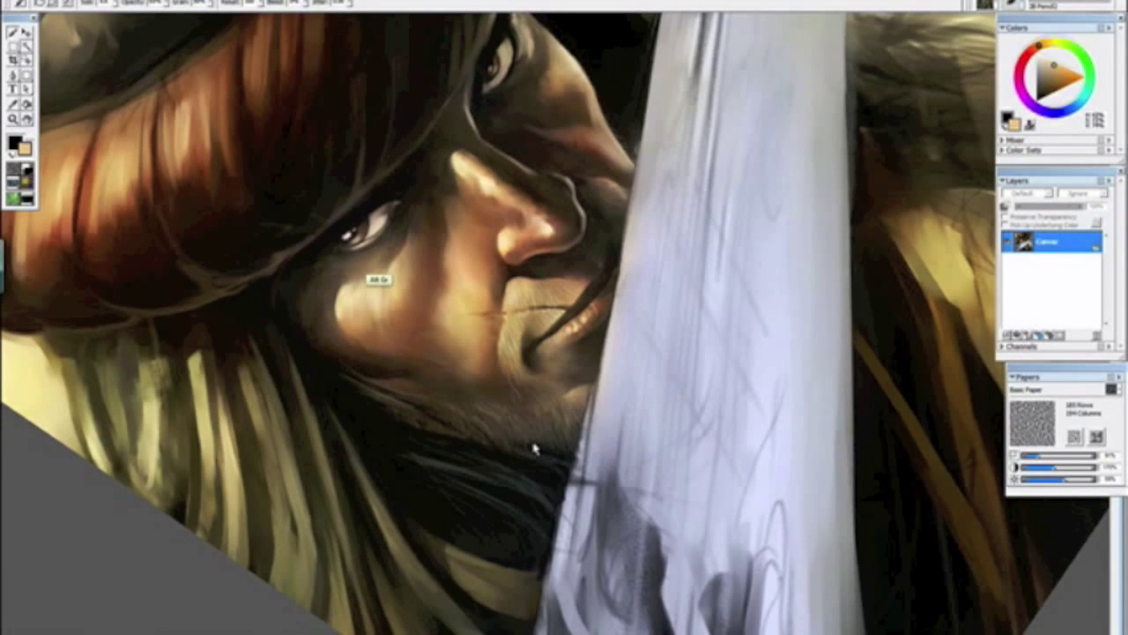
Step: Refine the shading of the nose tip and its lower rim with sampled reddish and greyish browns
{"action": "key", "text": "ctrl+minus"}
{"action": "key", "text": "ctrl+minus"}
{"action": "key", "text": "ctrl+minus"}
{"action": "key", "text": "ctrl+plus"}
{"action": "key", "text": "ctrl+plus"}
{"action": "key", "text": "ctrl+plus"}
{"action": "key", "text": "ctrl+plus"}
{"action": "left_click_drag", "start_coordinate": [487, 530], "coordinate": [505, 369]}
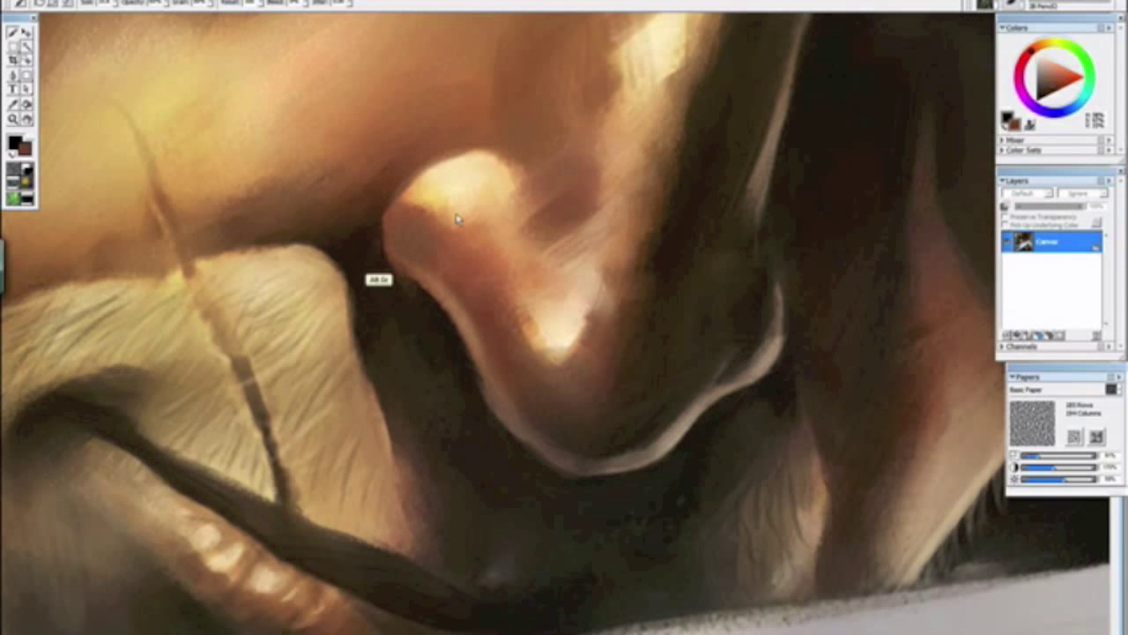
{"action": "left_click_drag", "start_coordinate": [484, 453], "coordinate": [473, 327]}
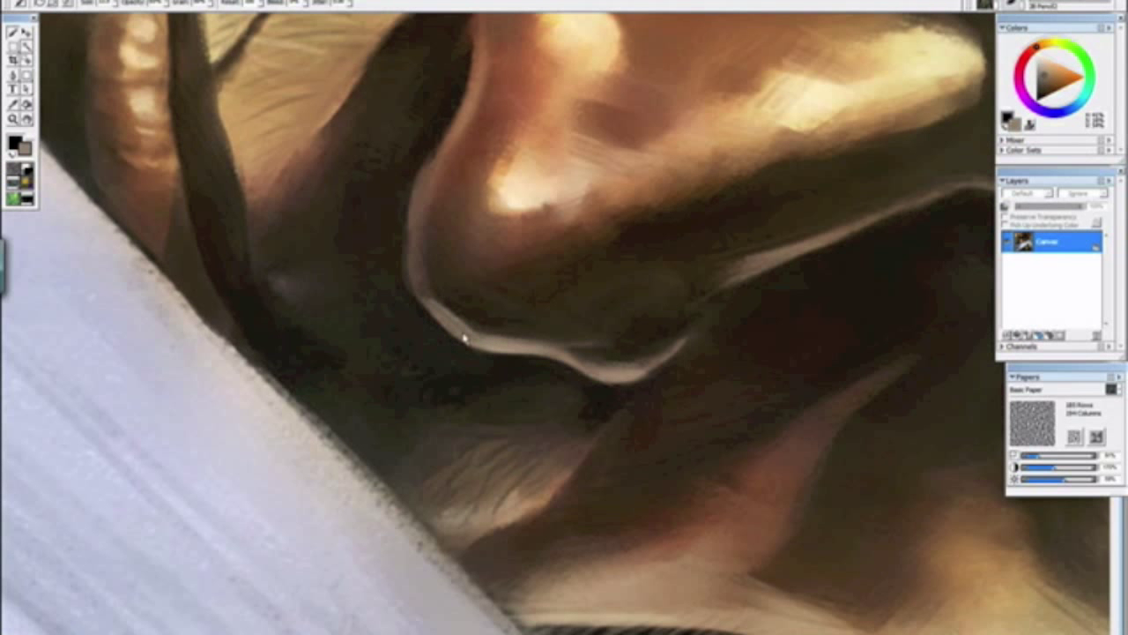
Step: Check the nose shading against the full portrait at a reduced view
{"action": "key", "text": "ctrl+minus"}
{"action": "key", "text": "ctrl+minus"}
{"action": "key", "text": "ctrl+minus"}
{"action": "key", "text": "ctrl+minus"}
{"action": "key", "text": "ctrl+minus"}
{"action": "key", "text": "ctrl+minus"}
{"action": "key", "text": "alt+space"}
{"action": "left_click", "coordinate": [495, 381], "text": "alt"}
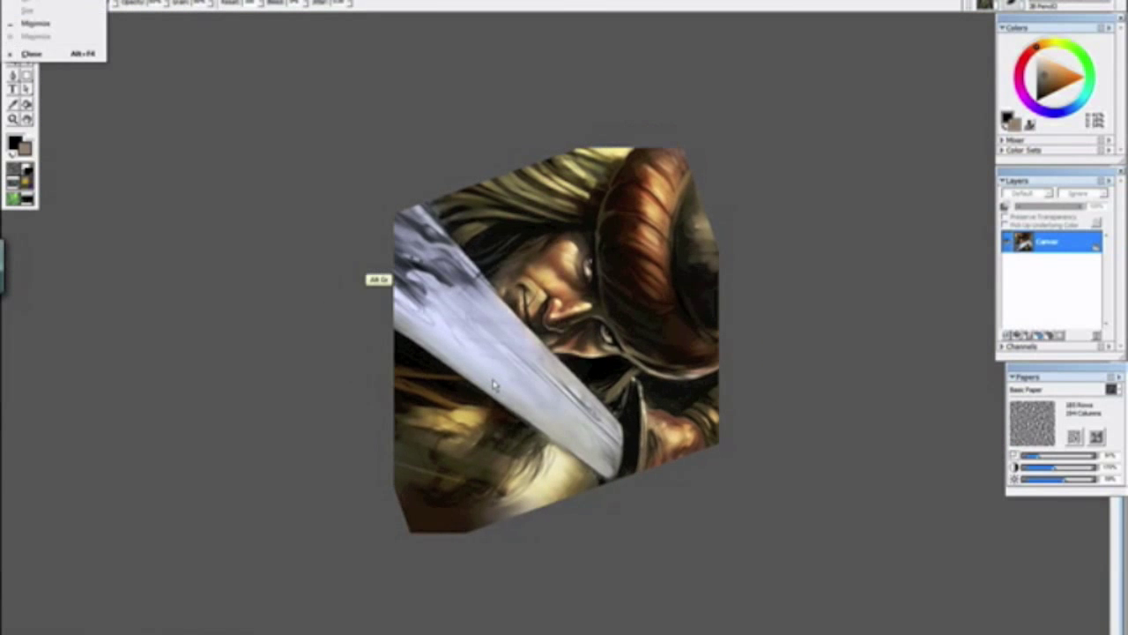
{"action": "key", "text": "Escape"}
{"action": "key", "text": "ctrl+minus"}
Step: Deepen the shadow around the far eye with a sampled near-black
{"action": "key", "text": "ctrl+plus"}
{"action": "key", "text": "ctrl+plus"}
{"action": "key", "text": "ctrl+plus"}
{"action": "key", "text": "ctrl+plus"}
{"action": "key", "text": "ctrl+plus"}
{"action": "left_click_drag", "start_coordinate": [588, 364], "coordinate": [505, 507]}
{"action": "left_click_drag", "start_coordinate": [468, 464], "coordinate": [565, 417]}
{"action": "key", "text": "ctrl+plus"}
{"action": "key", "text": "ctrl+plus"}
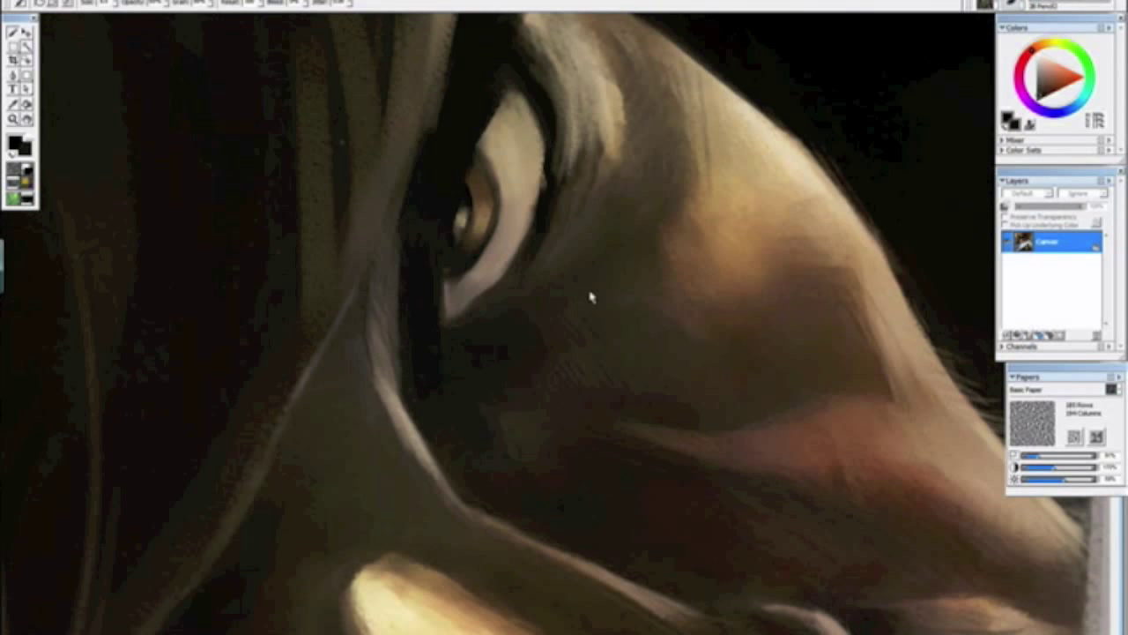
{"action": "key", "text": "ctrl+minus"}
{"action": "key", "text": "ctrl+minus"}
{"action": "key", "text": "ctrl+minus"}
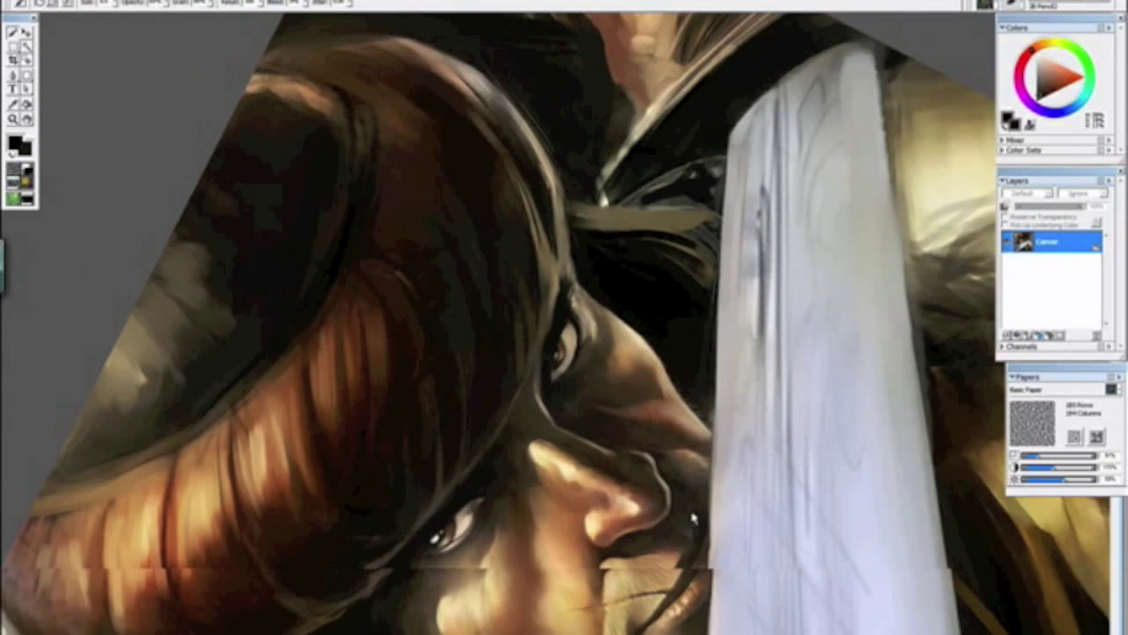
Step: Strengthen the dark areas beside the far eye with a larger near-black brush, then set the portrait upright
{"action": "key", "text": "ctrl+plus"}
{"action": "key", "text": "ctrl+plus"}
{"action": "key", "text": "ctrl+plus"}
{"action": "key", "text": "bracketright"}
{"action": "mouse_move", "coordinate": [573, 305]}
{"action": "left_mouse_down"}
{"action": "mouse_move", "coordinate": [497, 189]}
{"action": "mouse_move", "coordinate": [602, 393]}
{"action": "left_mouse_up"}
{"action": "mouse_move", "coordinate": [496, 197]}
{"action": "left_mouse_down"}
{"action": "mouse_move", "coordinate": [584, 347]}
{"action": "mouse_move", "coordinate": [478, 182]}
{"action": "mouse_move", "coordinate": [544, 302]}
{"action": "mouse_move", "coordinate": [423, 137]}
{"action": "mouse_move", "coordinate": [477, 185]}
{"action": "left_mouse_up"}
{"action": "key", "text": "ctrl+minus"}
{"action": "key", "text": "ctrl+minus"}
{"action": "key", "text": "ctrl+minus"}
{"action": "key", "text": "ctrl+minus"}
{"action": "mouse_move", "coordinate": [645, 452]}
{"action": "left_mouse_down"}
{"action": "mouse_move", "coordinate": [507, 441]}
{"action": "mouse_move", "coordinate": [451, 390]}
{"action": "mouse_move", "coordinate": [547, 304]}
{"action": "left_mouse_up"}
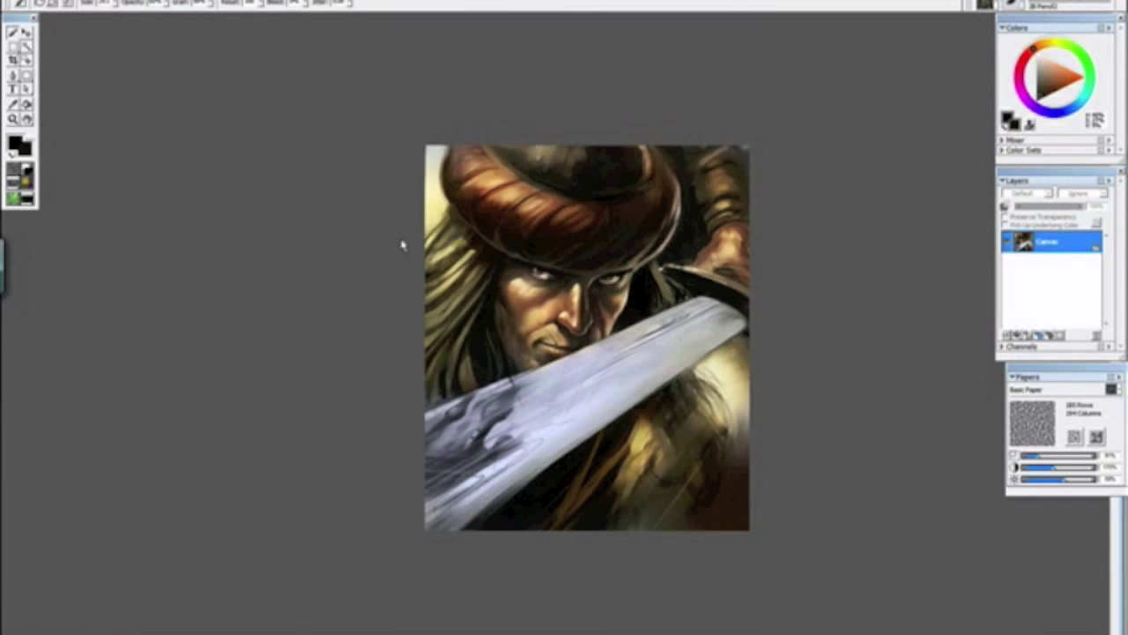
Step: Refine the broad hair lock just above the blade near the beard with a sampled olive brown
{"action": "key", "text": "ctrl+plus"}
{"action": "key", "text": "ctrl+plus"}
{"action": "key", "text": "ctrl+plus"}
{"action": "key", "text": "ctrl+plus"}
{"action": "left_click_drag", "start_coordinate": [256, 419], "coordinate": [705, 197]}
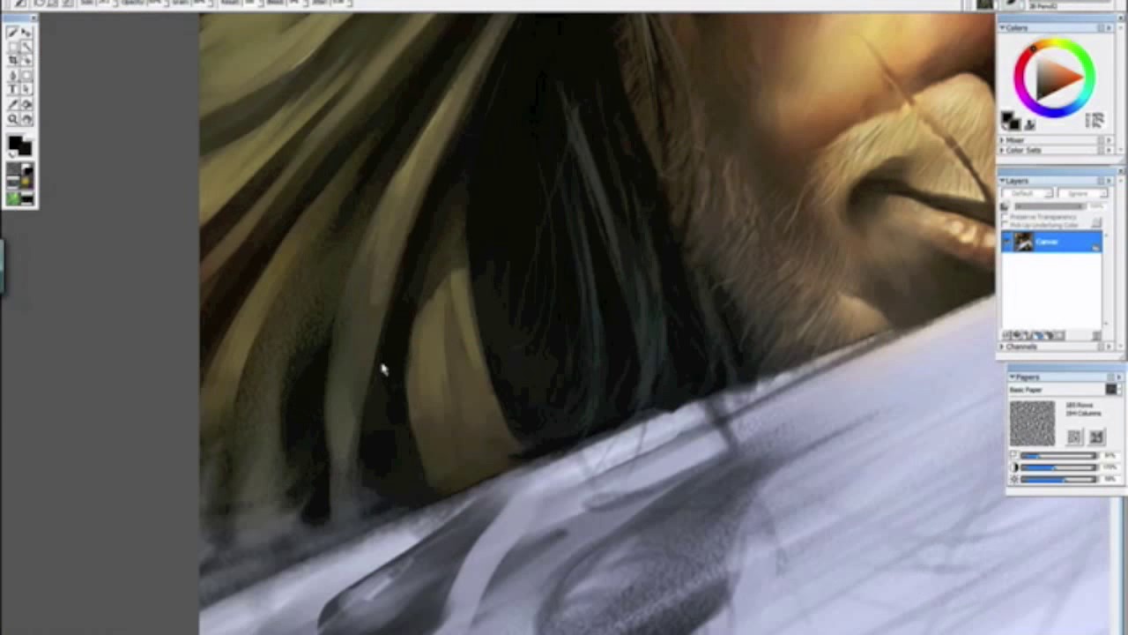
{"action": "left_click", "coordinate": [437, 312], "text": "alt"}
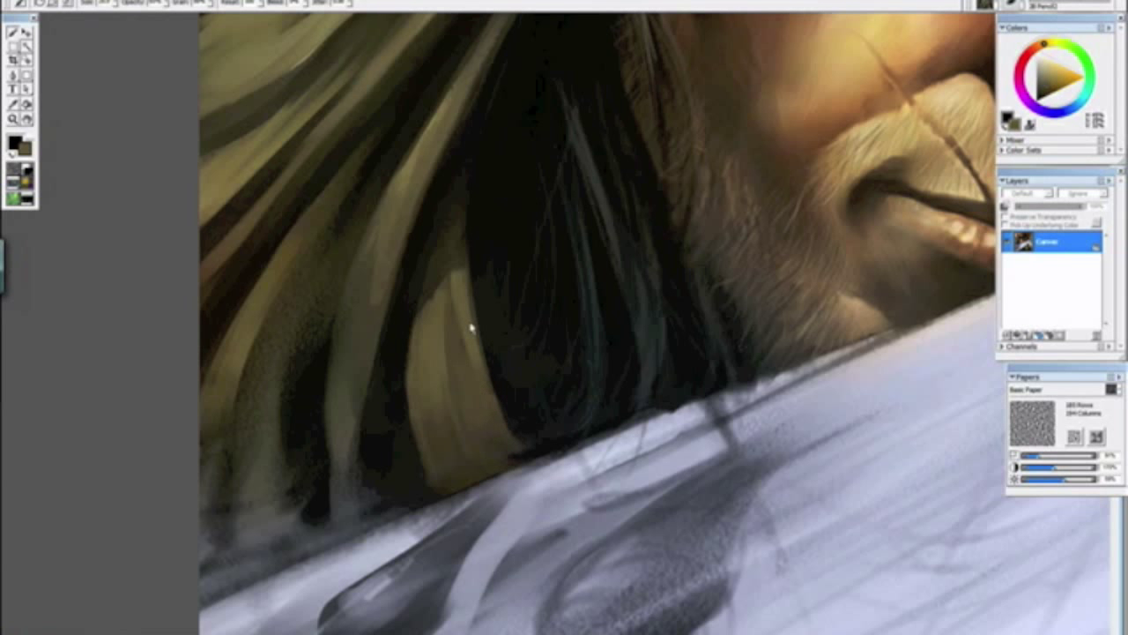
{"action": "left_click_drag", "start_coordinate": [536, 451], "coordinate": [503, 396]}
{"action": "mouse_move", "coordinate": [546, 453]}
{"action": "left_mouse_down"}
{"action": "mouse_move", "coordinate": [470, 305]}
{"action": "mouse_move", "coordinate": [444, 218]}
{"action": "mouse_move", "coordinate": [480, 358]}
{"action": "mouse_move", "coordinate": [509, 387]}
{"action": "mouse_move", "coordinate": [455, 322]}
{"action": "left_mouse_up"}
{"action": "scroll", "coordinate": [448, 222], "scroll_direction": "down", "scroll_amount": 5}
{"action": "left_click", "coordinate": [504, 386]}
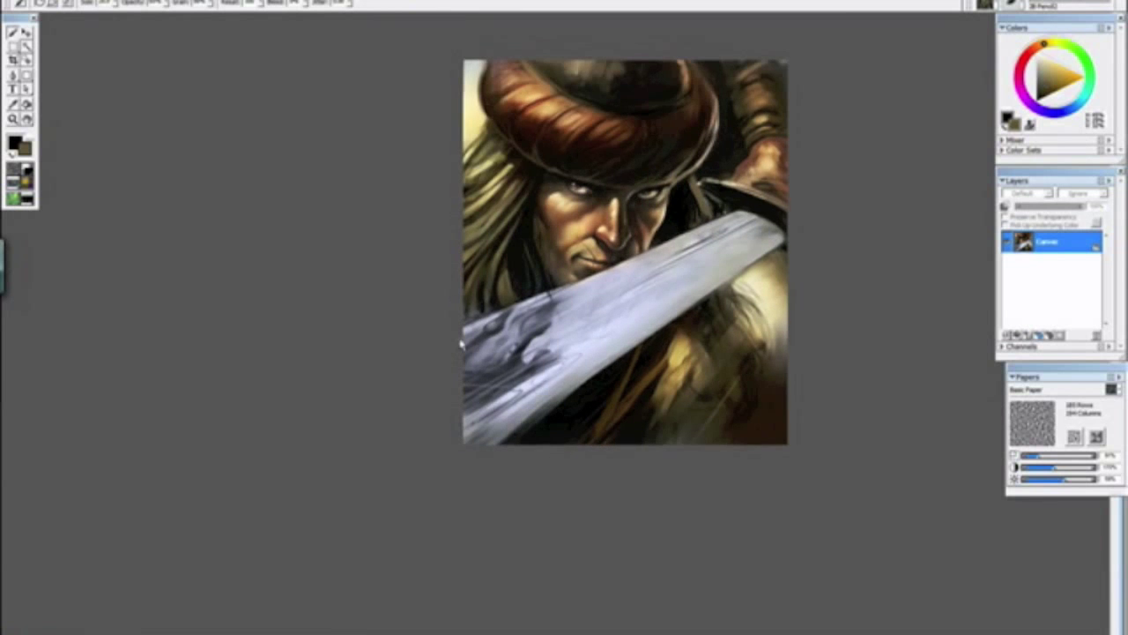
Step: Paint fine olive hair strands in the dark gap between the far cheek and the hanging lock
{"action": "key", "text": "ctrl+minus"}
{"action": "key", "text": "ctrl+plus"}
{"action": "key", "text": "ctrl+plus"}
{"action": "key", "text": "ctrl+plus"}
{"action": "key", "text": "ctrl+plus"}
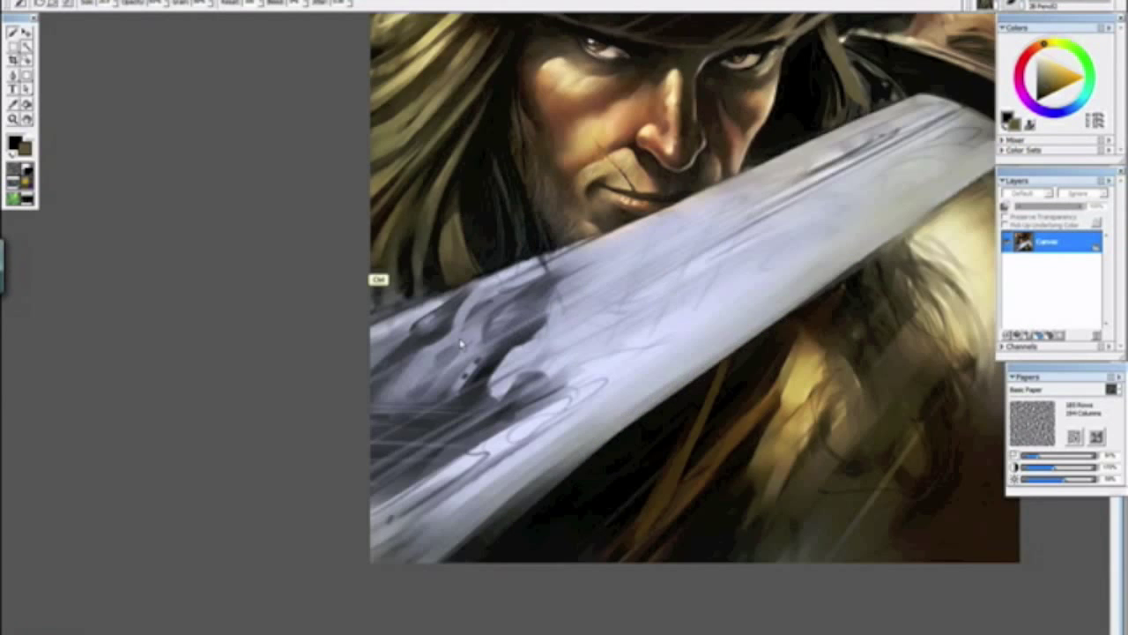
{"action": "left_click_drag", "start_coordinate": [924, 64], "coordinate": [677, 325]}
{"action": "left_click_drag", "start_coordinate": [783, 194], "coordinate": [747, 215]}
{"action": "left_click", "coordinate": [703, 249], "text": "alt"}
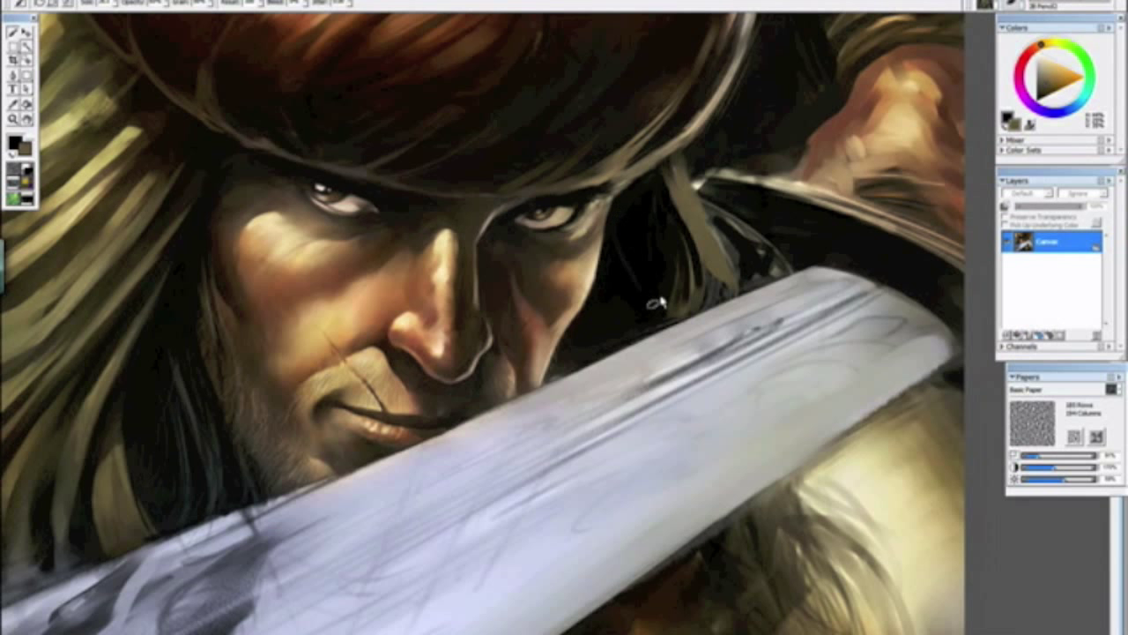
{"action": "left_click_drag", "start_coordinate": [631, 274], "coordinate": [655, 320]}
{"action": "left_click_drag", "start_coordinate": [616, 233], "coordinate": [651, 322]}
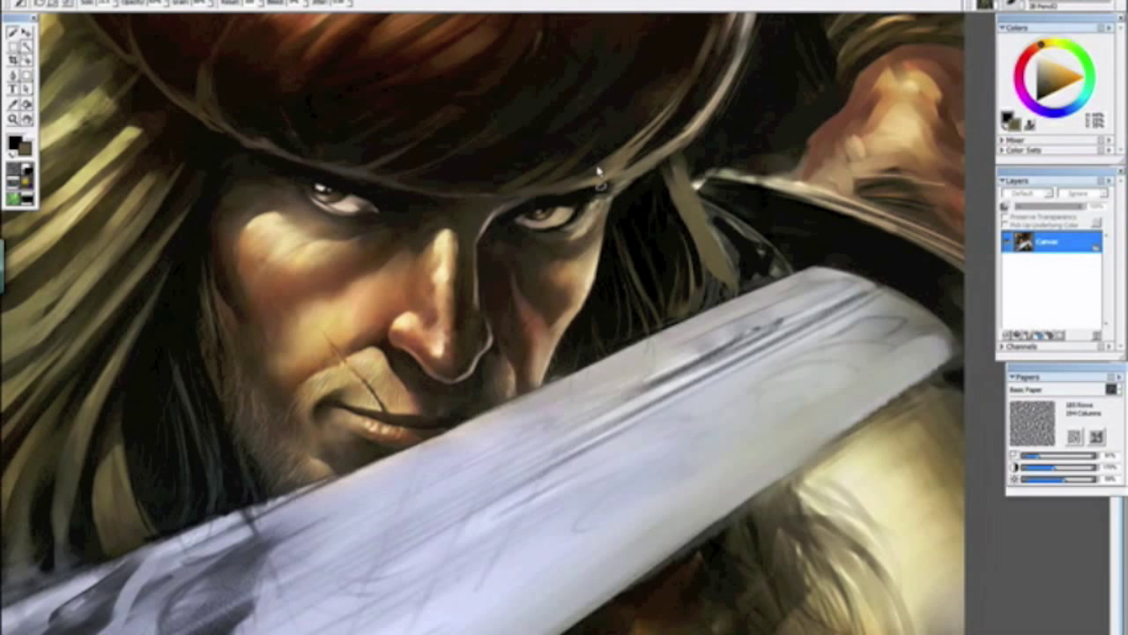
{"action": "key", "text": "ctrl+0"}
{"action": "key", "text": "ctrl+minus"}
{"action": "left_click_drag", "start_coordinate": [382, 268], "coordinate": [519, 414]}
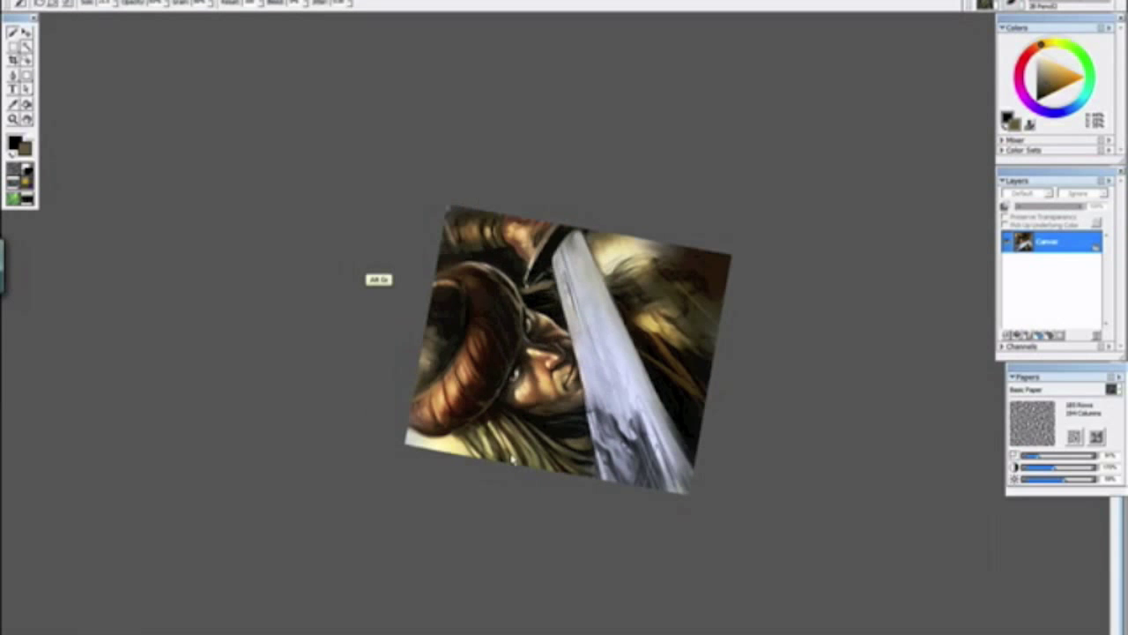
{"action": "left_click", "coordinate": [520, 413], "text": "alt"}
Step: Refine the thin hair strands beside the near temple and cheek with a sampled near-black
{"action": "key", "text": "ctrl+minus"}
{"action": "key", "text": "ctrl+plus"}
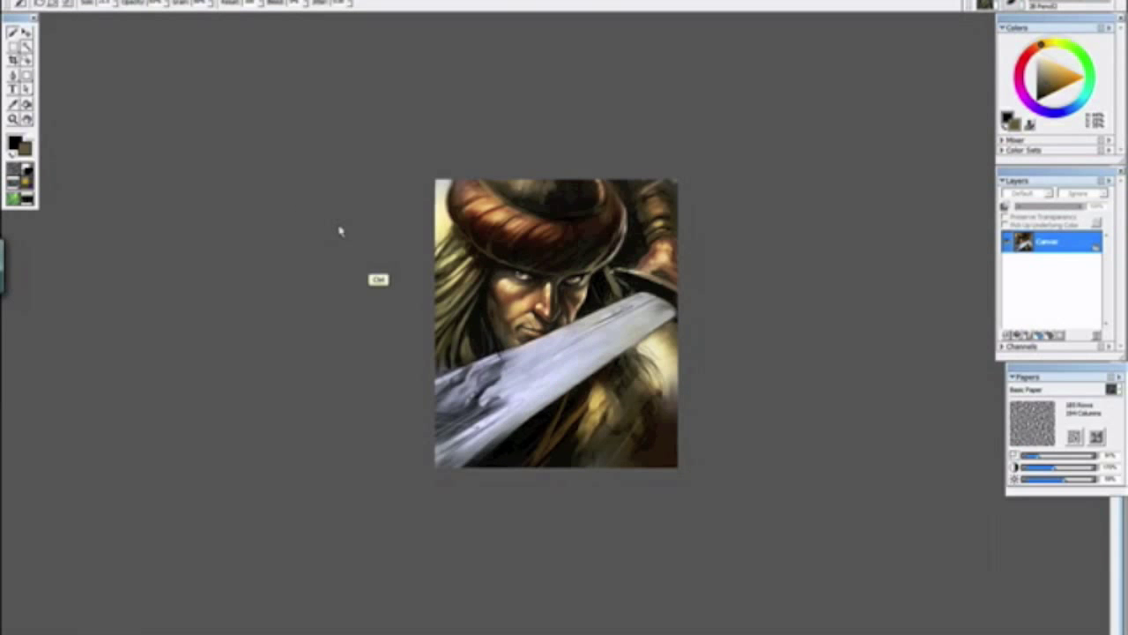
{"action": "key", "text": "ctrl+plus"}
{"action": "key", "text": "ctrl+plus"}
{"action": "key", "text": "ctrl+plus"}
{"action": "key", "text": "ctrl+plus"}
{"action": "key", "text": "ctrl+plus"}
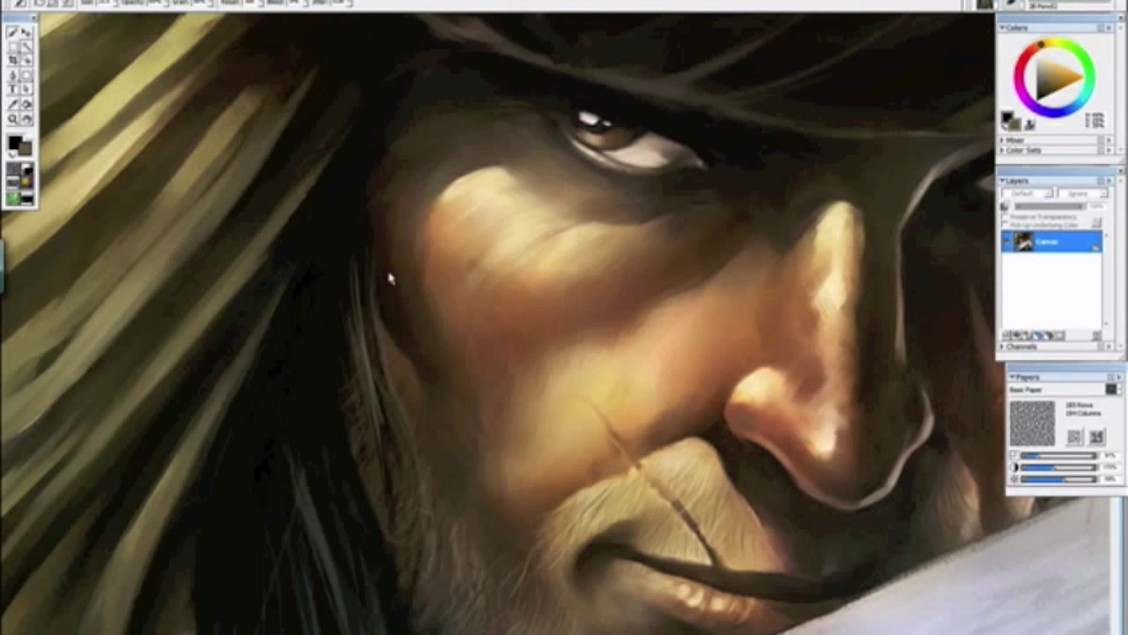
{"action": "left_click", "coordinate": [342, 258], "text": "alt"}
{"action": "left_click_drag", "start_coordinate": [349, 261], "coordinate": [362, 363]}
{"action": "left_click_drag", "start_coordinate": [352, 291], "coordinate": [371, 393]}
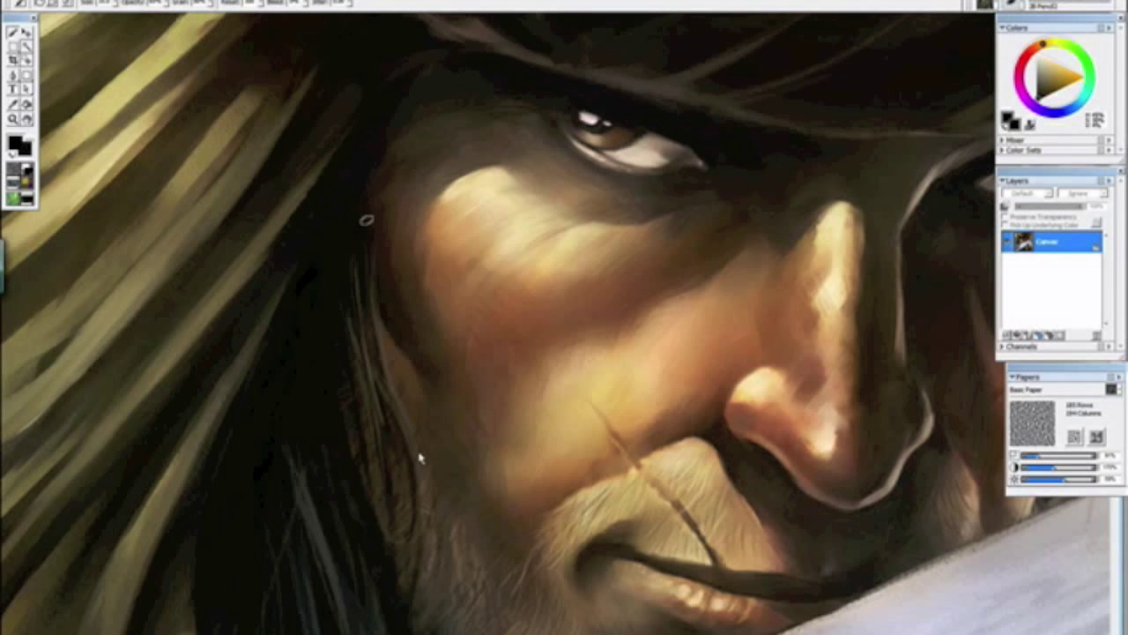
Step: Examine the hair strands on both sides of the face against the whole composition, close up and reduced
{"action": "key", "text": "ctrl+minus"}
{"action": "key", "text": "ctrl+minus"}
{"action": "key", "text": "ctrl+minus"}
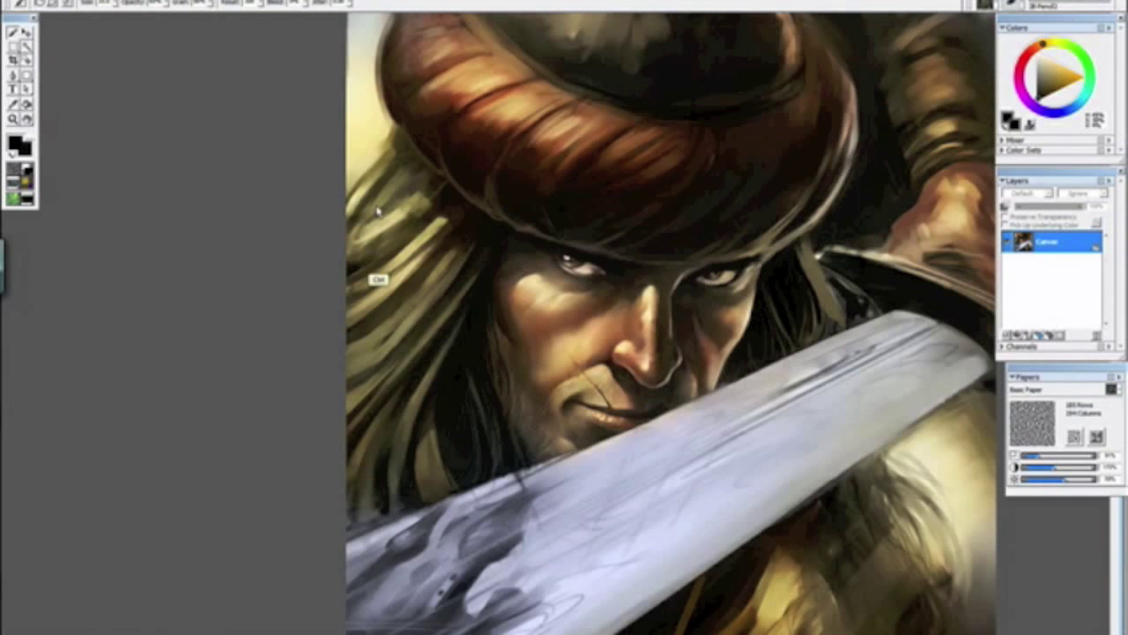
{"action": "mouse_move", "coordinate": [349, 203]}
{"action": "left_mouse_down", "text": "alt"}
{"action": "mouse_move", "coordinate": [501, 483]}
{"action": "mouse_move", "coordinate": [466, 434]}
{"action": "left_mouse_up", "text": "alt"}
{"action": "left_click", "coordinate": [496, 472], "text": "alt"}
{"action": "key", "text": "ctrl+minus"}
{"action": "key", "text": "ctrl+minus"}
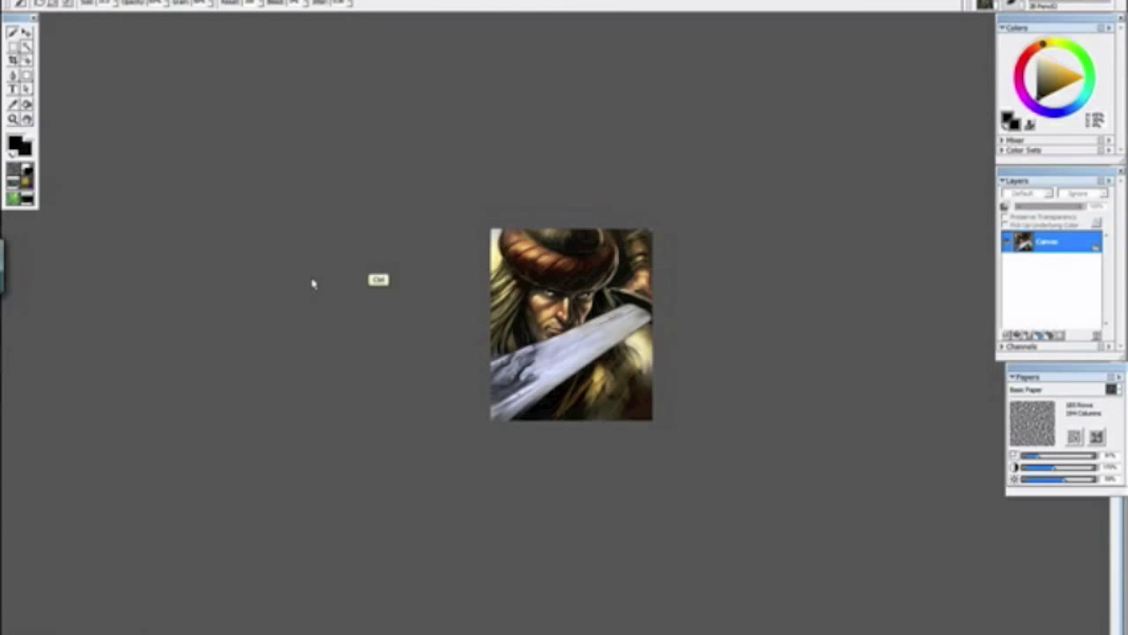
{"action": "key", "text": "ctrl+plus"}
{"action": "key", "text": "ctrl+plus"}
{"action": "key", "text": "ctrl+plus"}
{"action": "key", "text": "ctrl+plus"}
{"action": "key", "text": "ctrl+plus"}
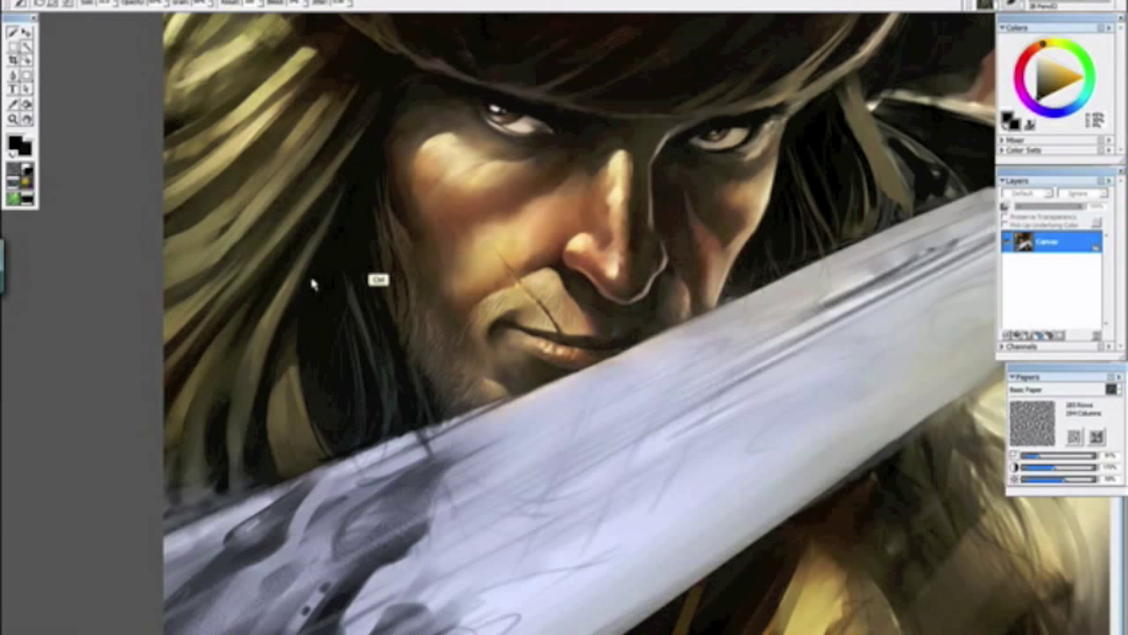
{"action": "key", "text": "ctrl+minus"}
{"action": "key", "text": "ctrl+minus"}
{"action": "key", "text": "ctrl+minus"}
{"action": "key", "text": "ctrl+minus"}
{"action": "key", "text": "ctrl+minus"}
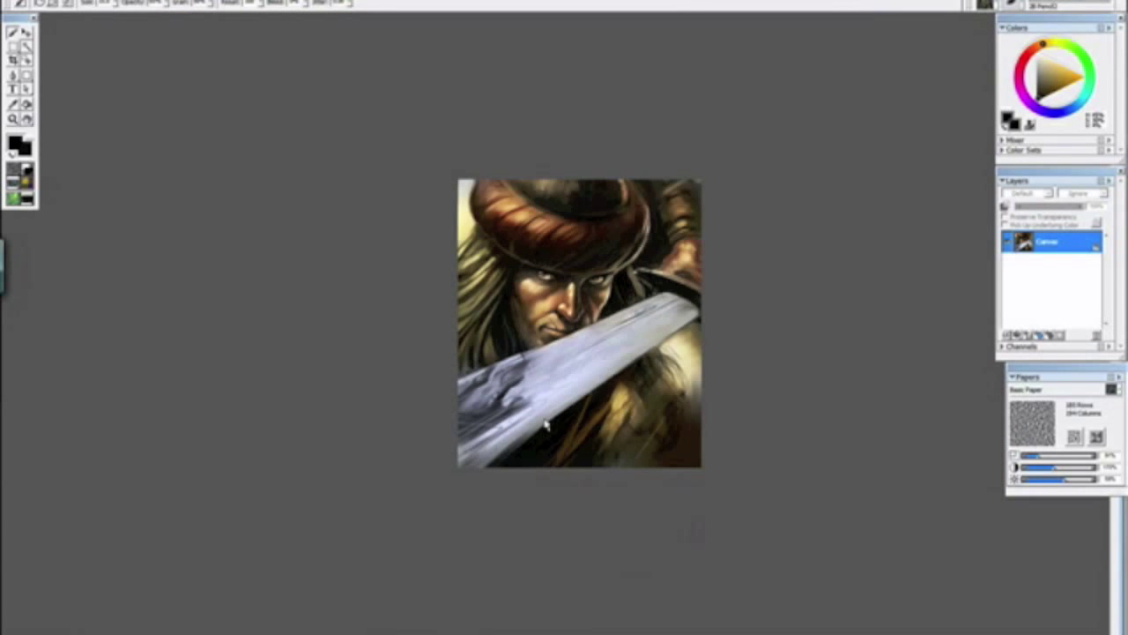
Step: Choose the Variable Oil Pastel 20 brush for painting the raised hand
{"action": "key", "text": "ctrl+plus"}
{"action": "key", "text": "ctrl+plus"}
{"action": "key", "text": "ctrl+plus"}
{"action": "key", "text": "ctrl+plus"}
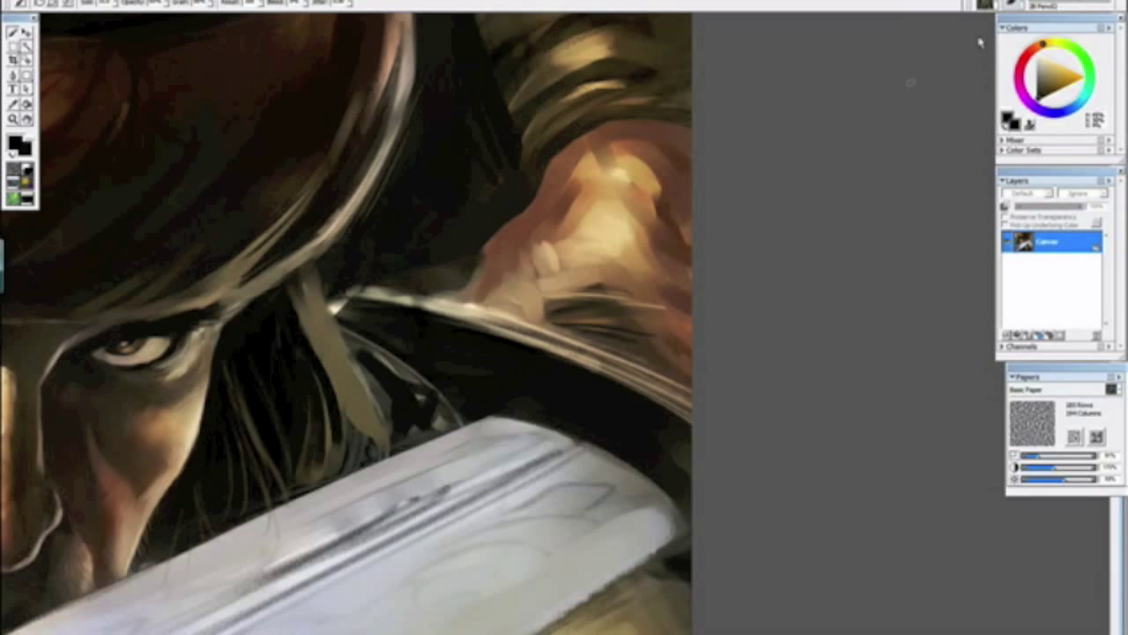
{"action": "left_click", "coordinate": [1016, 5]}
{"action": "left_click", "coordinate": [1057, 243]}
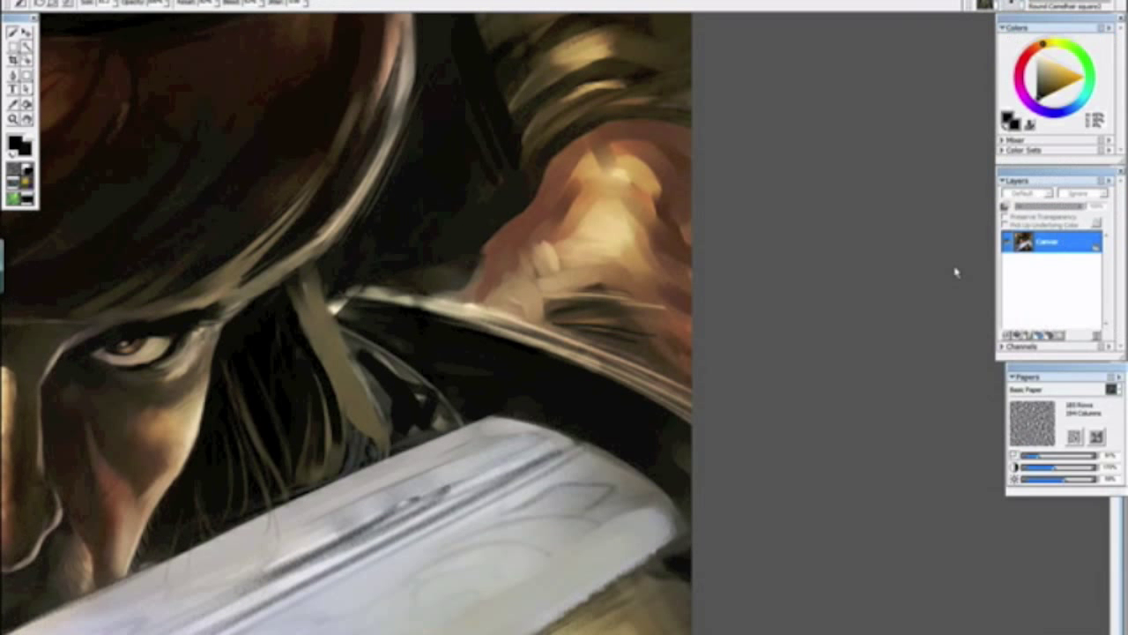
{"action": "left_click", "coordinate": [1009, 7]}
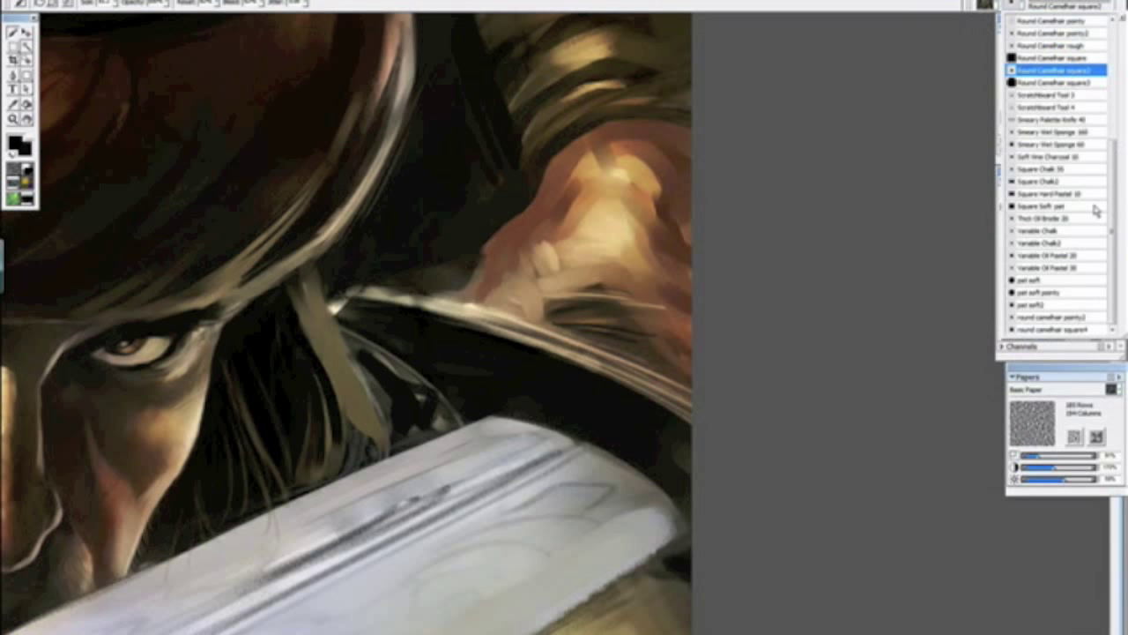
{"action": "left_click", "coordinate": [1042, 255]}
Step: Blend sampled ochre and orange-brown tones across the back of the raised hand
{"action": "key", "text": "alt+space"}
{"action": "mouse_move", "coordinate": [556, 293]}
{"action": "left_mouse_down"}
{"action": "mouse_move", "coordinate": [515, 425]}
{"action": "mouse_move", "coordinate": [547, 368]}
{"action": "mouse_move", "coordinate": [619, 361]}
{"action": "left_mouse_up"}
{"action": "left_click", "coordinate": [600, 327], "text": "alt"}
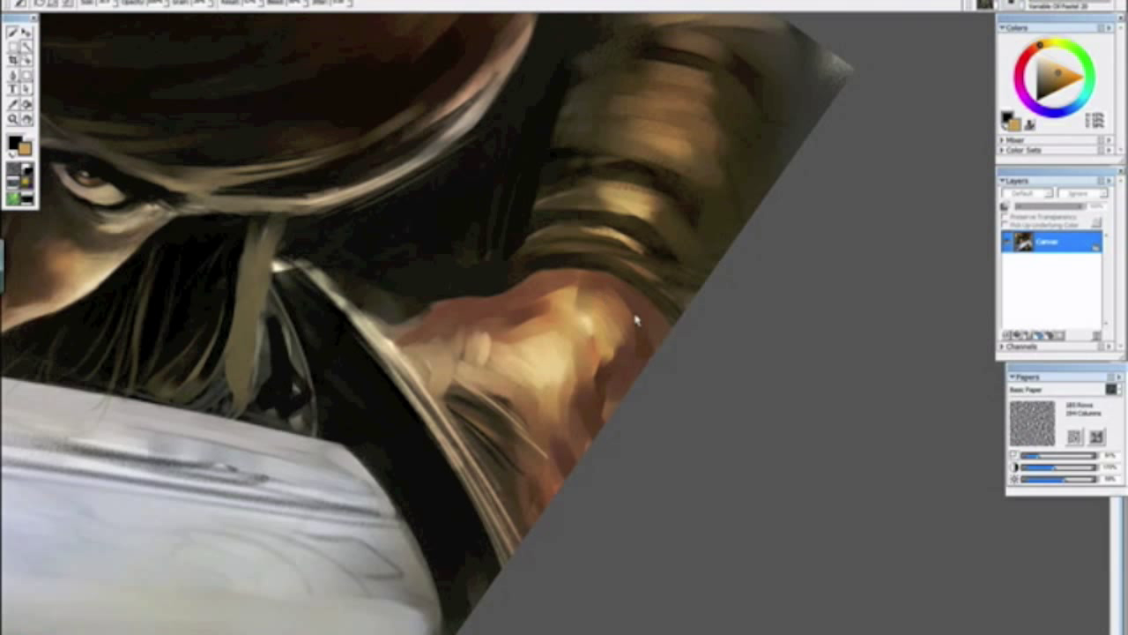
{"action": "left_click", "coordinate": [105, 272], "text": "alt"}
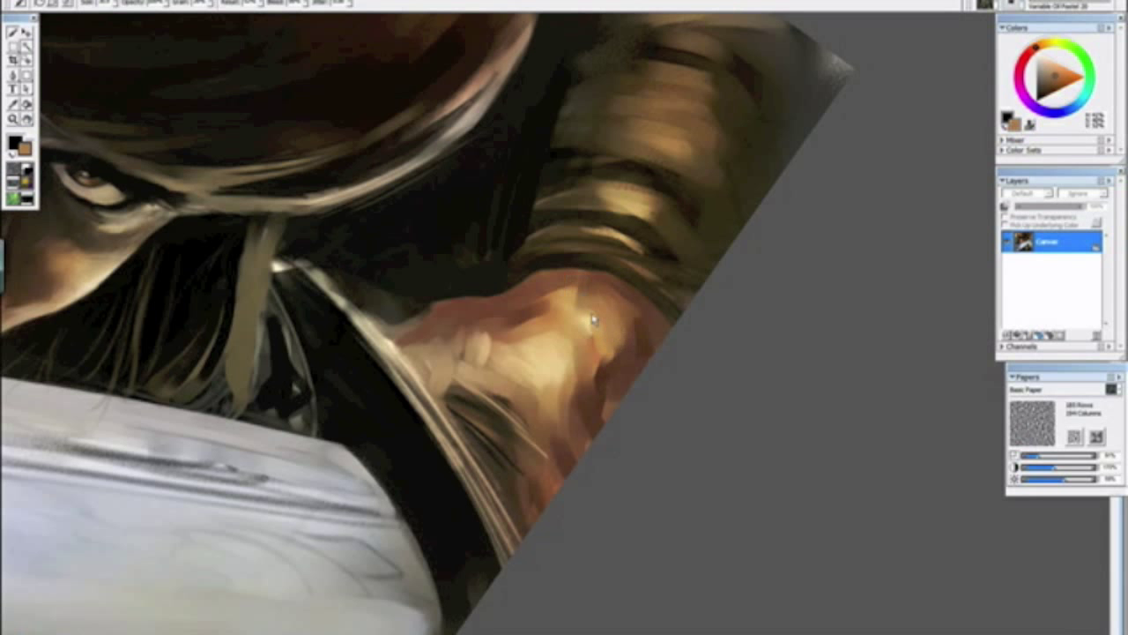
{"action": "left_click_drag", "start_coordinate": [571, 374], "coordinate": [554, 423]}
Step: Model the raised hand's inner side and highlight with sampled warm skin tones
{"action": "left_click_drag", "start_coordinate": [470, 471], "coordinate": [587, 418]}
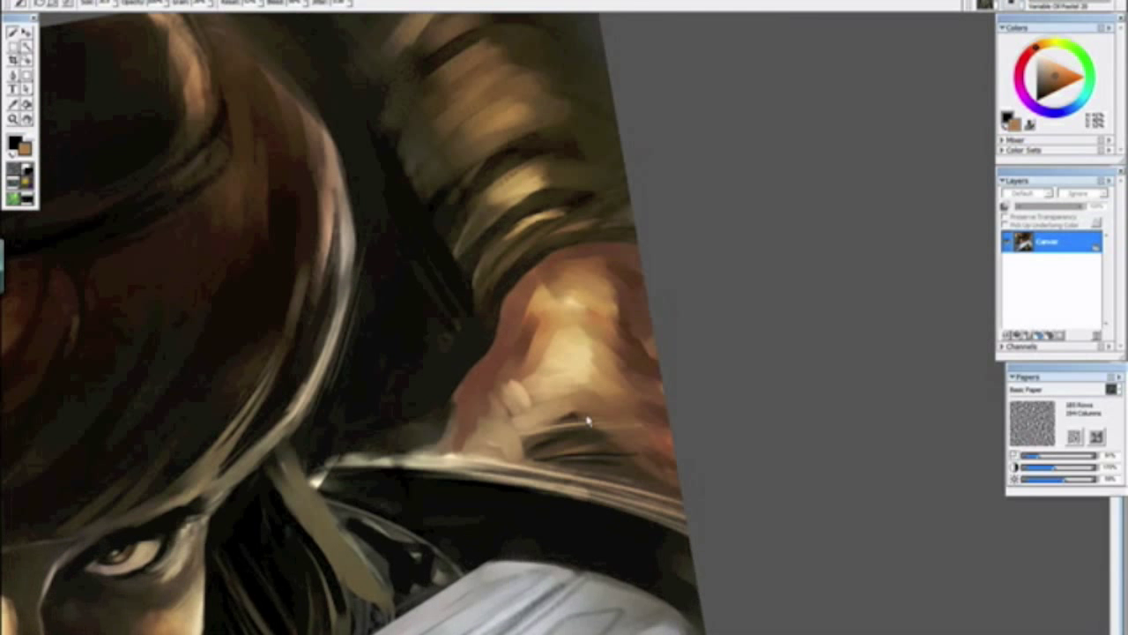
{"action": "left_click", "coordinate": [509, 355], "text": "alt"}
{"action": "left_click_drag", "start_coordinate": [534, 298], "coordinate": [532, 360]}
{"action": "left_click", "coordinate": [551, 359], "text": "alt"}
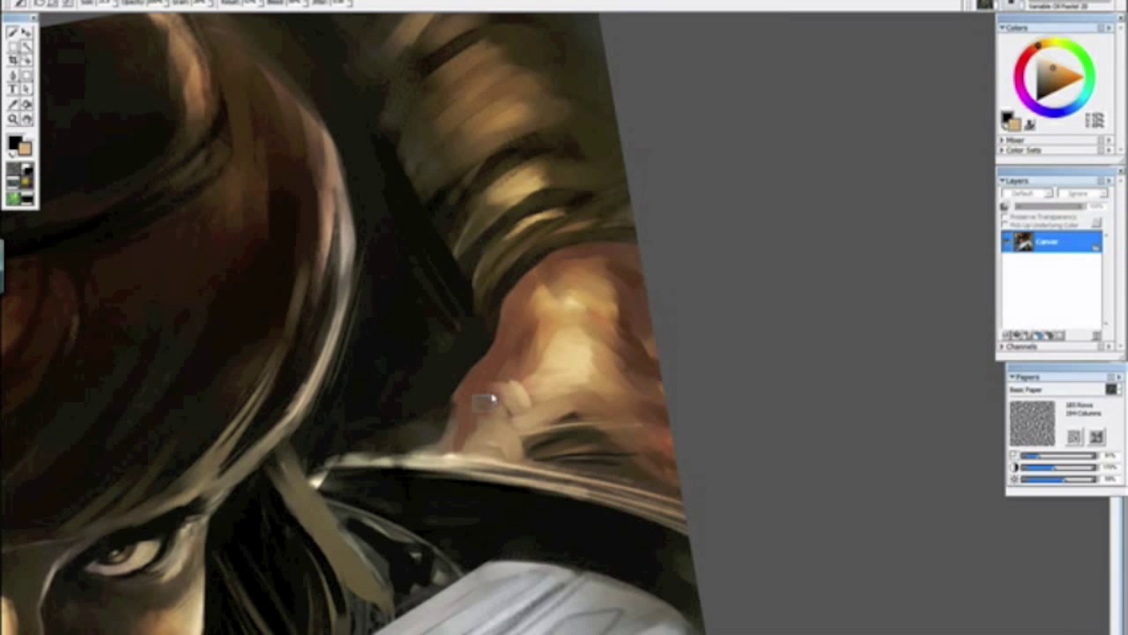
{"action": "left_click", "coordinate": [351, 315], "text": "ctrl+alt"}
Step: Darken the raised hand's inner edge with a sampled dark reddish brown and check it in the upright full portrait
{"action": "left_click", "coordinate": [227, 229], "text": "alt"}
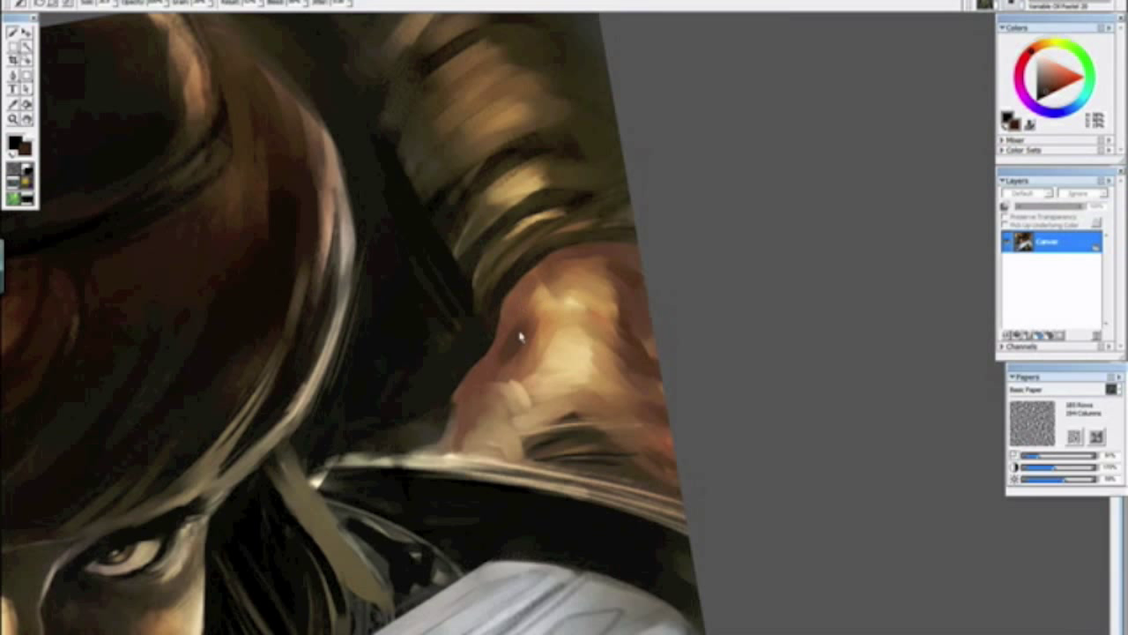
{"action": "mouse_move", "coordinate": [485, 386]}
{"action": "left_mouse_down"}
{"action": "mouse_move", "coordinate": [466, 407]}
{"action": "mouse_move", "coordinate": [476, 443]}
{"action": "mouse_move", "coordinate": [487, 433]}
{"action": "left_mouse_up"}
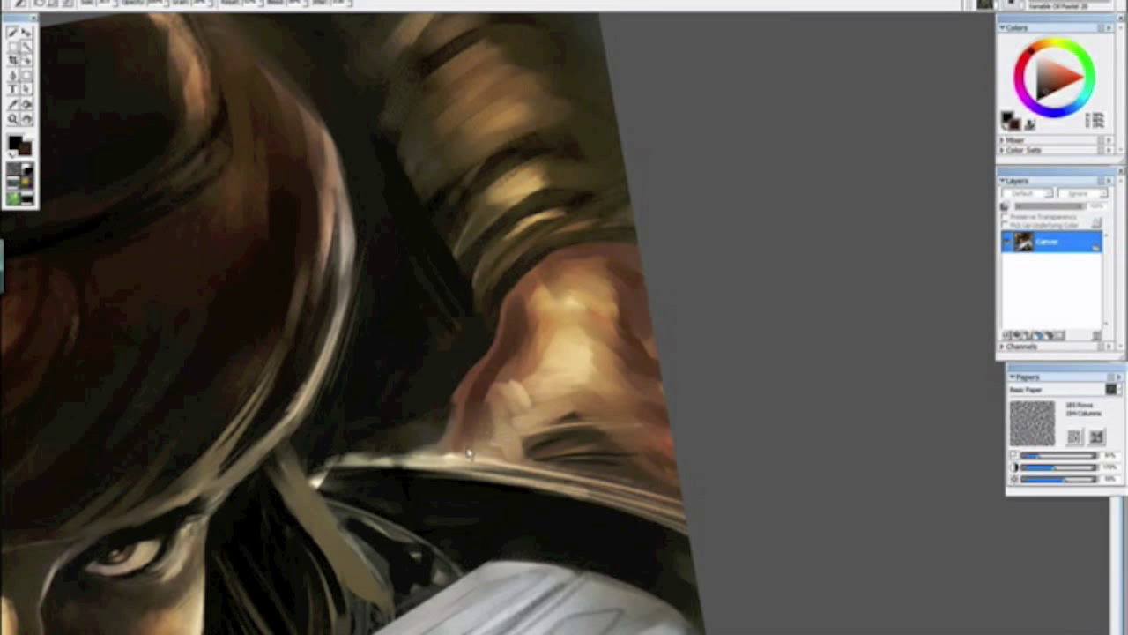
{"action": "mouse_move", "coordinate": [476, 385]}
{"action": "left_mouse_down"}
{"action": "mouse_move", "coordinate": [516, 349]}
{"action": "mouse_move", "coordinate": [527, 375]}
{"action": "mouse_move", "coordinate": [533, 321]}
{"action": "left_mouse_up"}
{"action": "key", "text": "ctrl+minus"}
{"action": "key", "text": "ctrl+minus"}
{"action": "key", "text": "ctrl+minus"}
{"action": "key", "text": "ctrl+minus"}
{"action": "key", "text": "ctrl+minus"}
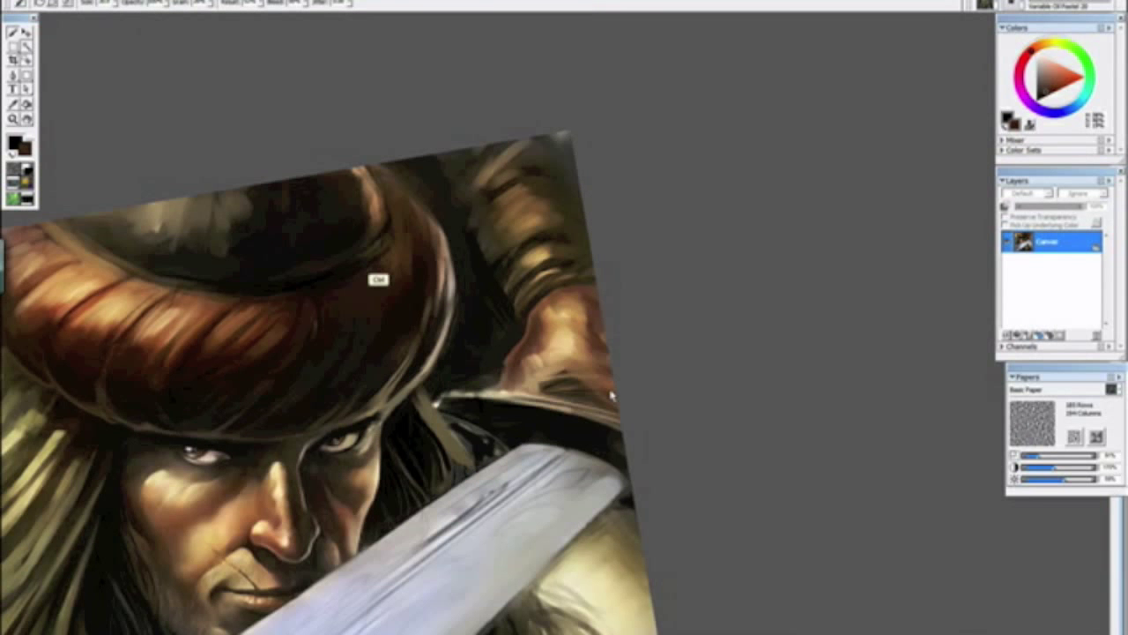
{"action": "left_click", "coordinate": [597, 464], "text": "alt"}
{"action": "left_click_drag", "start_coordinate": [597, 464], "coordinate": [454, 373]}
{"action": "left_click", "coordinate": [454, 373], "text": "alt"}
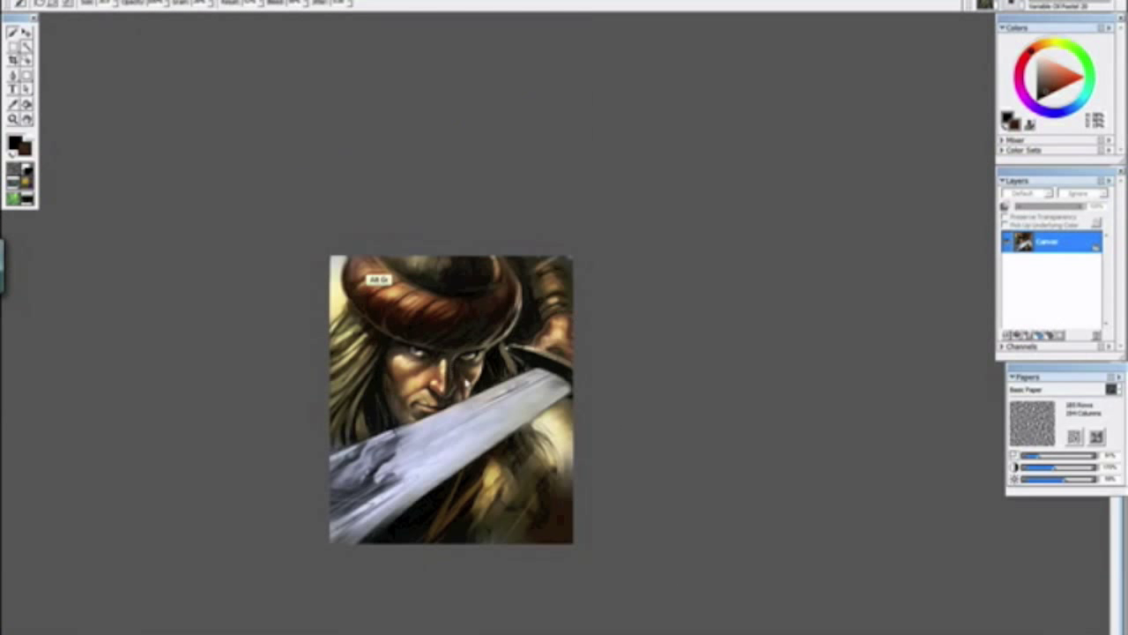
Step: Touch up the shaded side of the nose with a dark olive-brown sampled from that area
{"action": "left_click", "coordinate": [255, 200]}
{"action": "key", "text": "ctrl+minus"}
{"action": "key", "text": "ctrl+minus"}
{"action": "key", "text": "ctrl+minus"}
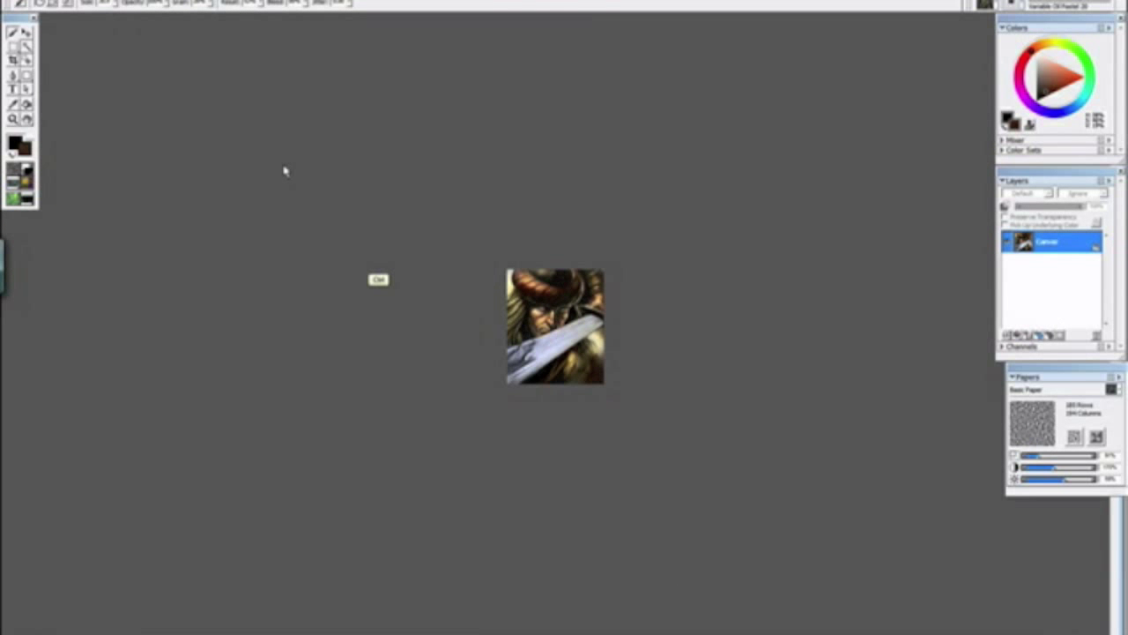
{"action": "scroll", "coordinate": [284, 171], "scroll_direction": "up", "scroll_amount": 15}
{"action": "left_click_drag", "start_coordinate": [388, 98], "coordinate": [493, 476]}
{"action": "left_click", "coordinate": [499, 358], "text": "alt"}
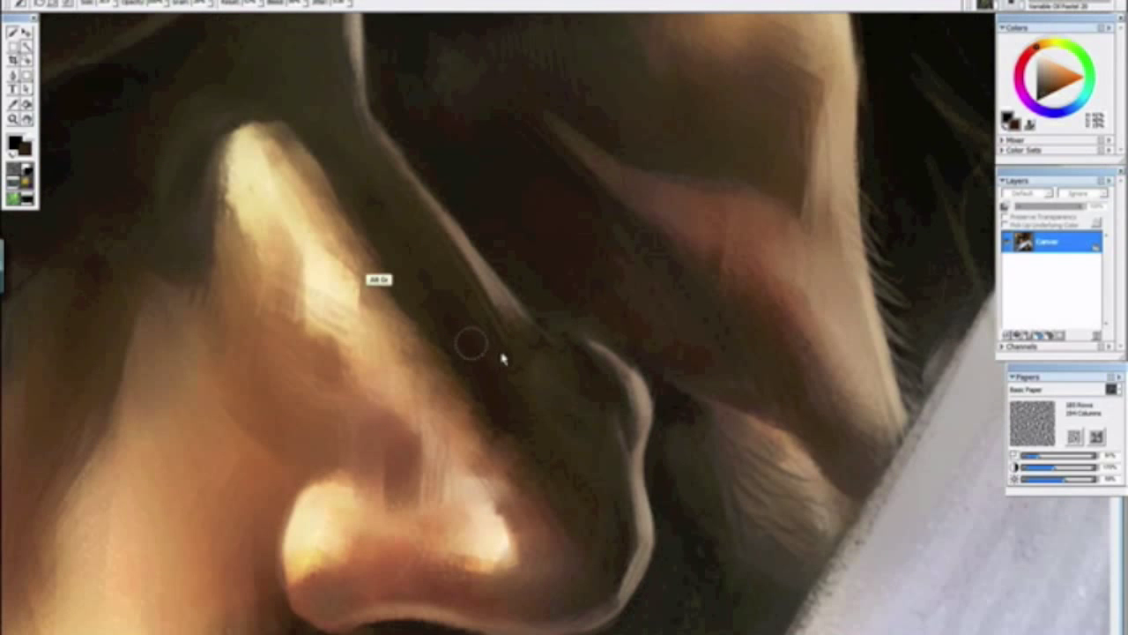
{"action": "scroll", "coordinate": [405, 180], "scroll_direction": "down", "scroll_amount": 2}
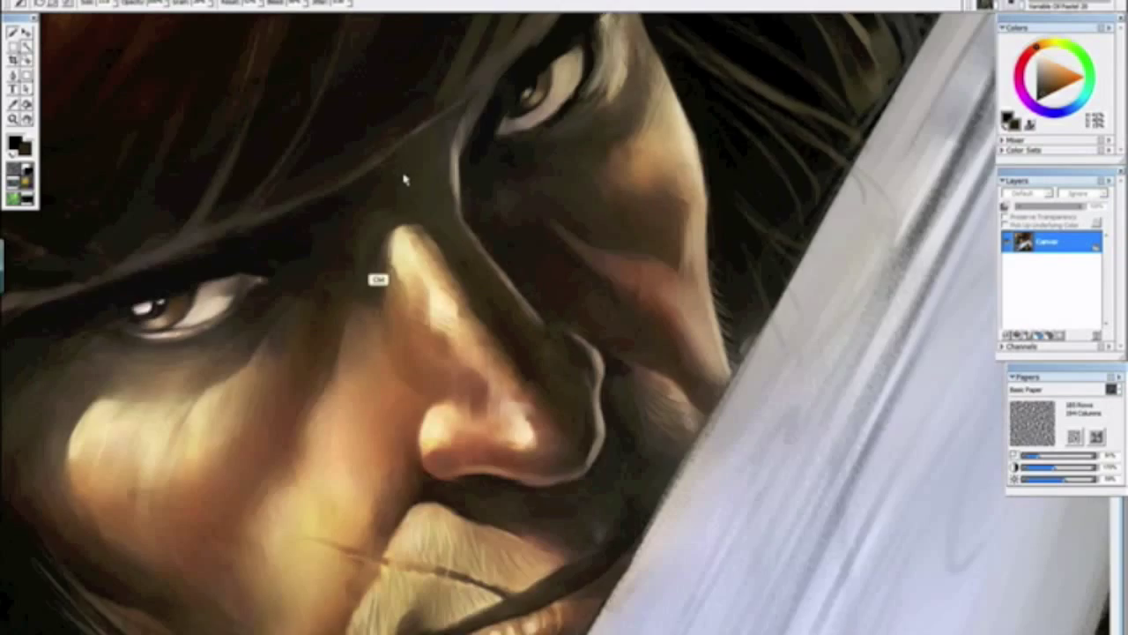
{"action": "scroll", "coordinate": [423, 193], "scroll_direction": "down", "scroll_amount": 3}
{"action": "left_click_drag", "start_coordinate": [431, 197], "coordinate": [547, 371]}
{"action": "scroll", "coordinate": [546, 370], "scroll_direction": "up", "scroll_amount": 3}
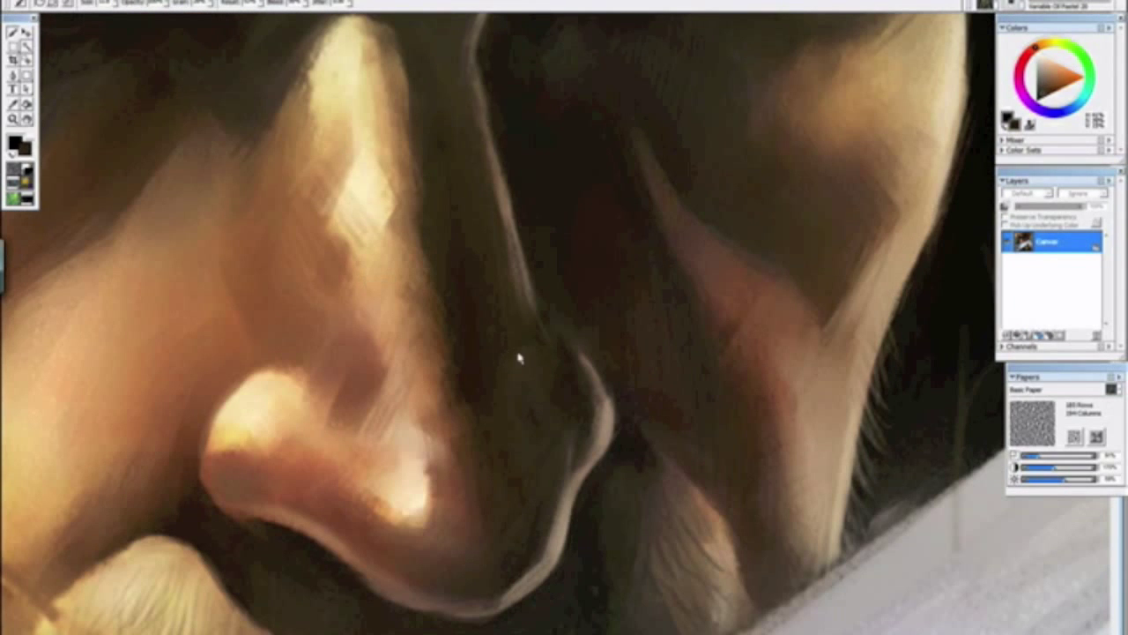
{"action": "scroll", "coordinate": [378, 275], "scroll_direction": "down", "scroll_amount": 4}
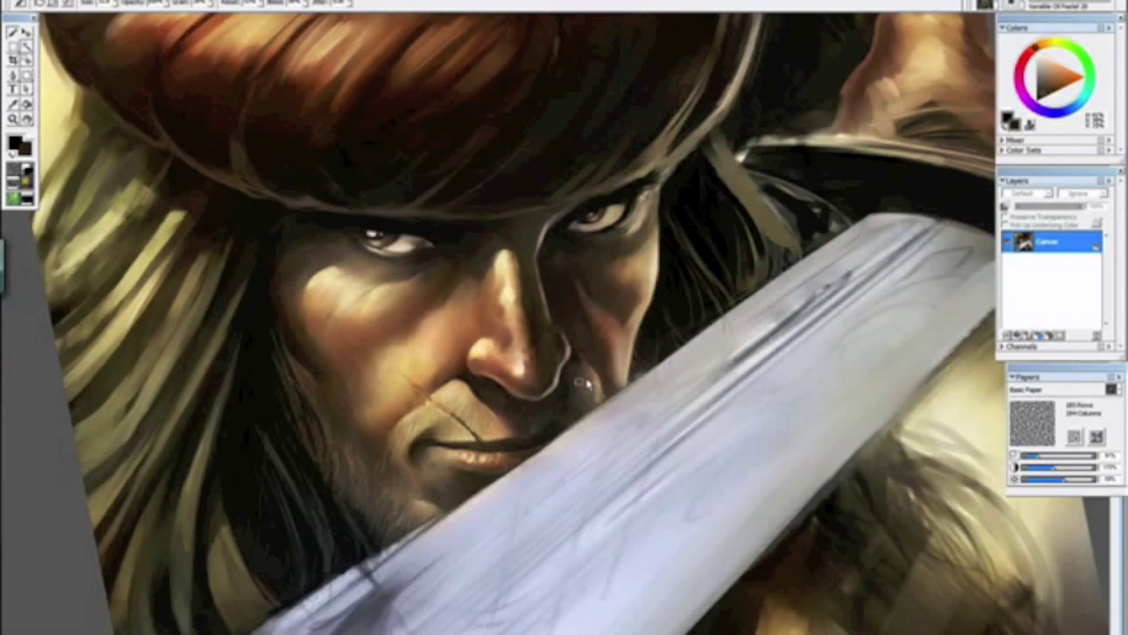
Step: Darken the background gap between the hat and the raised arm with sampled near-black tones
{"action": "left_click_drag", "start_coordinate": [511, 482], "coordinate": [447, 548]}
{"action": "scroll", "coordinate": [447, 548], "scroll_direction": "down", "scroll_amount": 3}
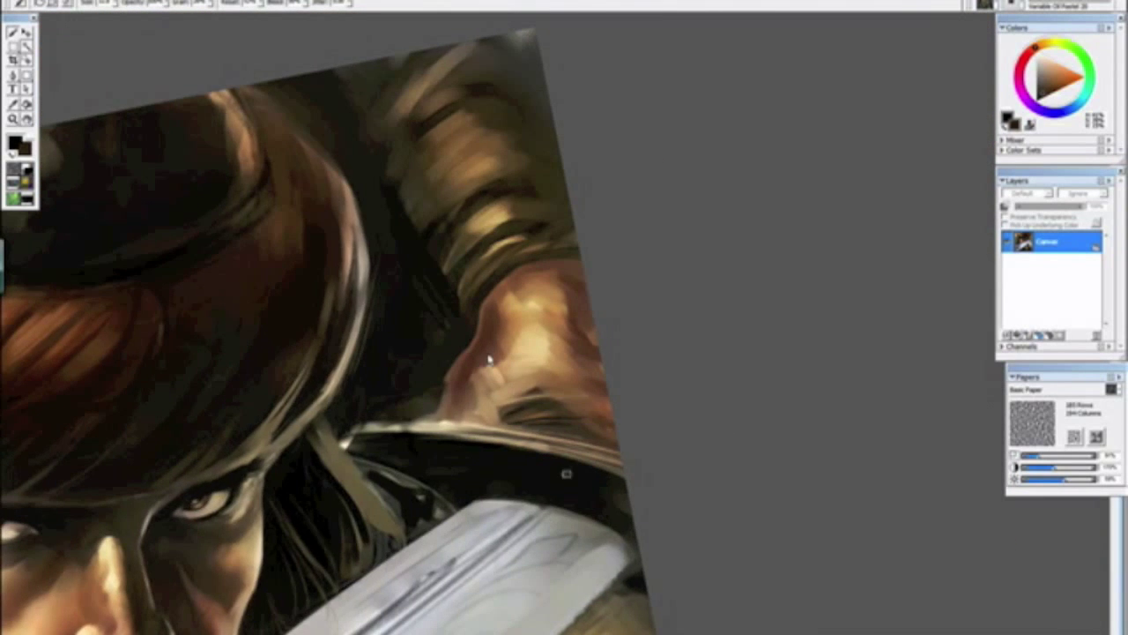
{"action": "scroll", "coordinate": [559, 390], "scroll_direction": "up", "scroll_amount": 4}
{"action": "left_click", "coordinate": [529, 379], "text": "alt"}
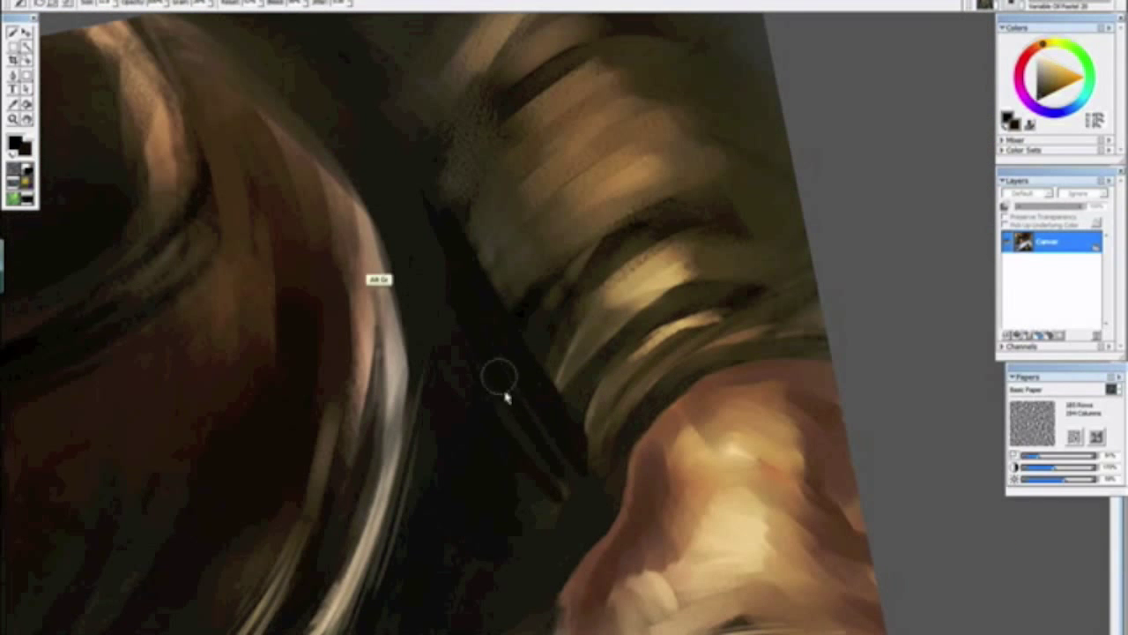
{"action": "left_click_drag", "start_coordinate": [471, 253], "coordinate": [527, 368]}
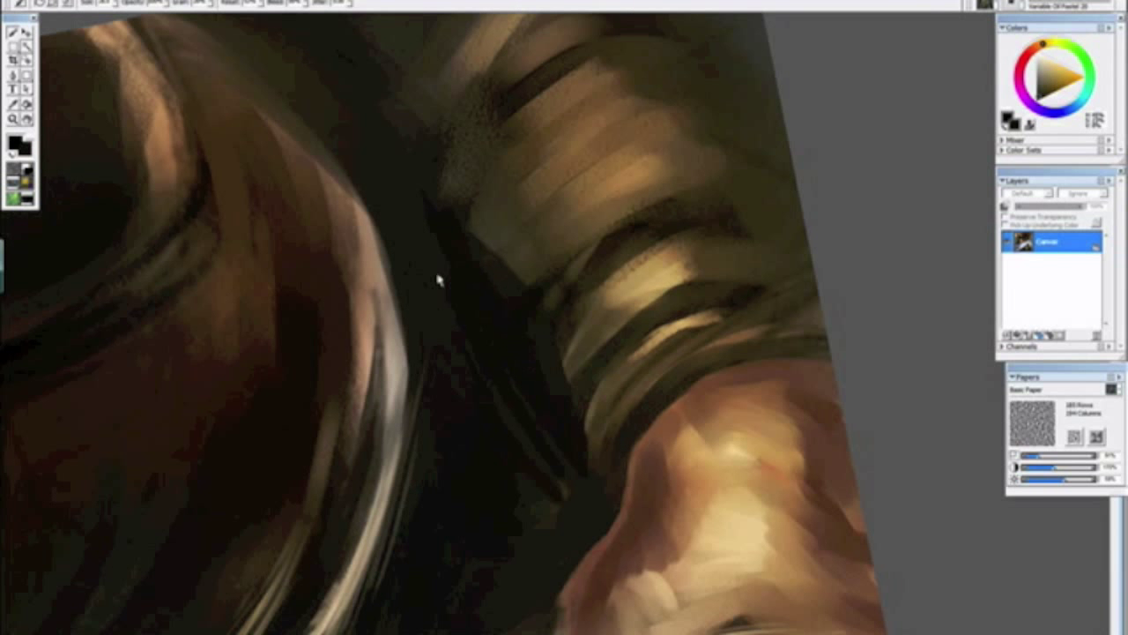
{"action": "left_click", "coordinate": [477, 380], "text": "alt"}
{"action": "left_click_drag", "start_coordinate": [451, 236], "coordinate": [556, 441]}
{"action": "mouse_move", "coordinate": [540, 481]}
{"action": "left_mouse_down"}
{"action": "mouse_move", "coordinate": [464, 361]}
{"action": "mouse_move", "coordinate": [433, 337]}
{"action": "mouse_move", "coordinate": [371, 119]}
{"action": "mouse_move", "coordinate": [343, 141]}
{"action": "left_mouse_up"}
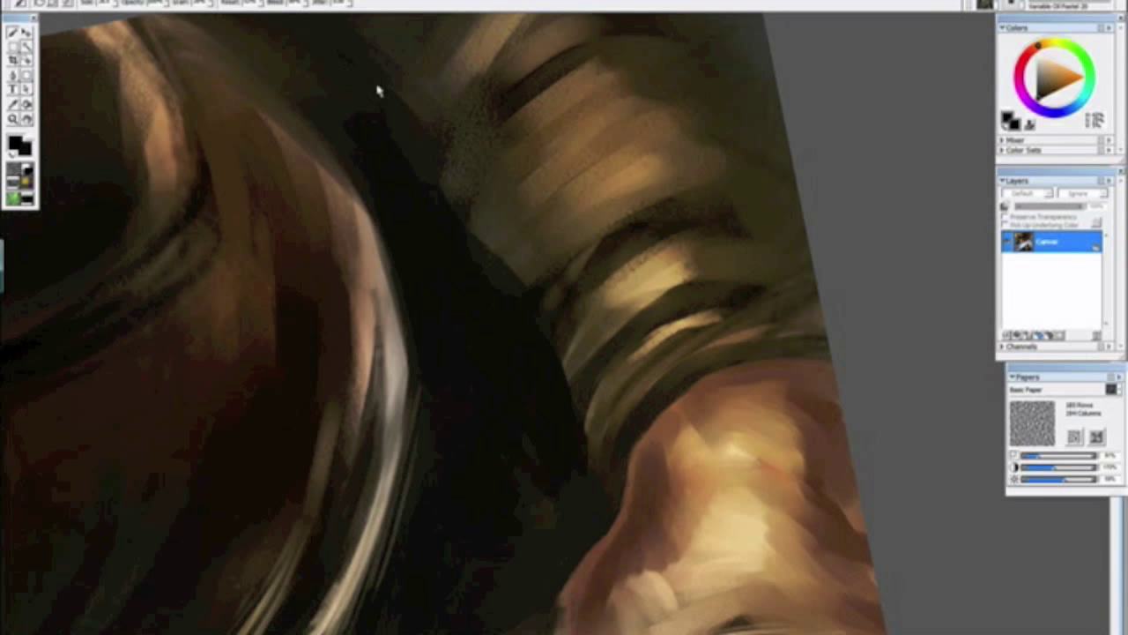
{"action": "left_click_drag", "start_coordinate": [404, 104], "coordinate": [443, 25]}
Step: Examine the darkened gap beside the raised arm within the upright full portrait at several sizes
{"action": "key", "text": "ctrl+minus"}
{"action": "key", "text": "ctrl+minus"}
{"action": "key", "text": "ctrl+minus"}
{"action": "key", "text": "ctrl+minus"}
{"action": "key", "text": "ctrl+minus"}
{"action": "key", "text": "ctrl+minus"}
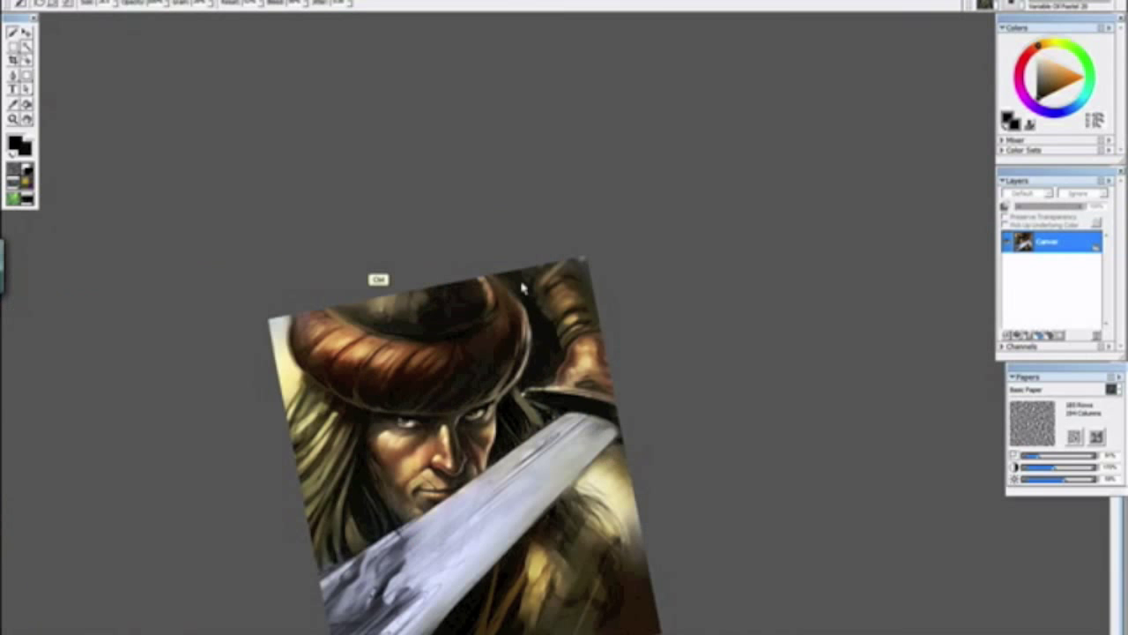
{"action": "left_click_drag", "start_coordinate": [529, 460], "coordinate": [459, 394]}
{"action": "left_click", "coordinate": [552, 471], "text": "alt"}
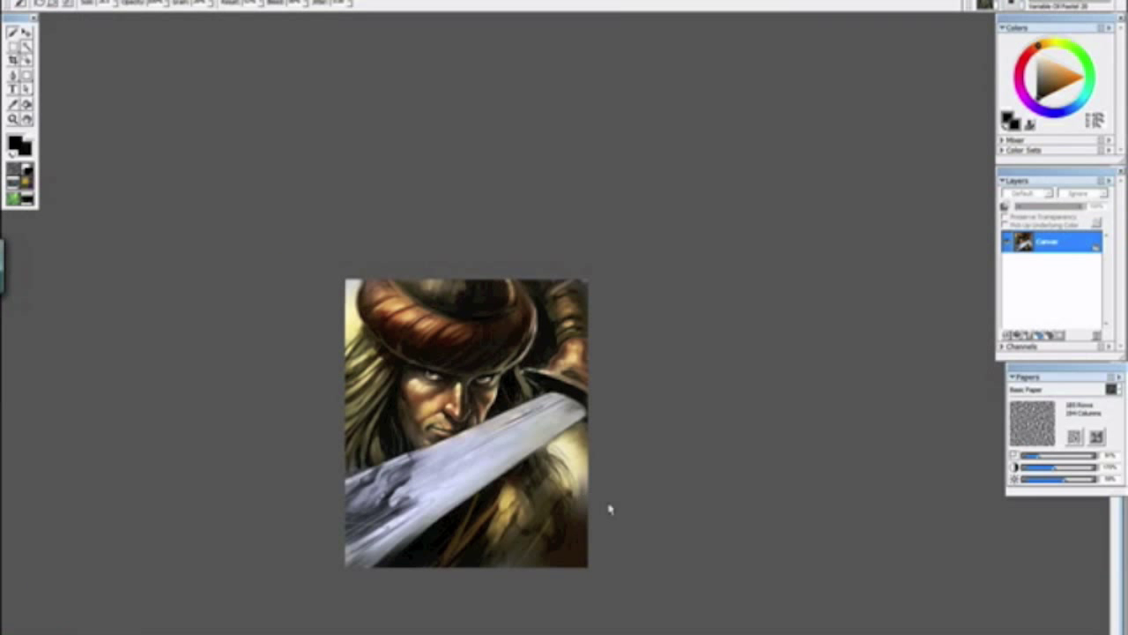
{"action": "left_click_drag", "start_coordinate": [606, 505], "coordinate": [583, 448]}
{"action": "key", "text": "ctrl+minus"}
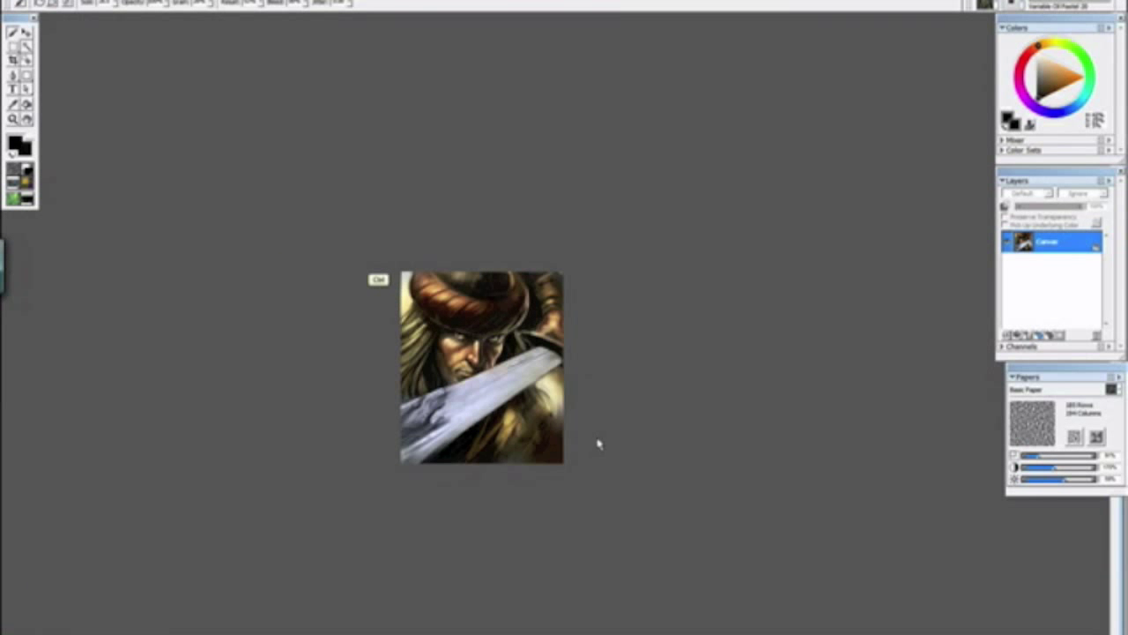
{"action": "key", "text": "ctrl+plus"}
{"action": "key", "text": "ctrl+plus"}
{"action": "key", "text": "ctrl+plus"}
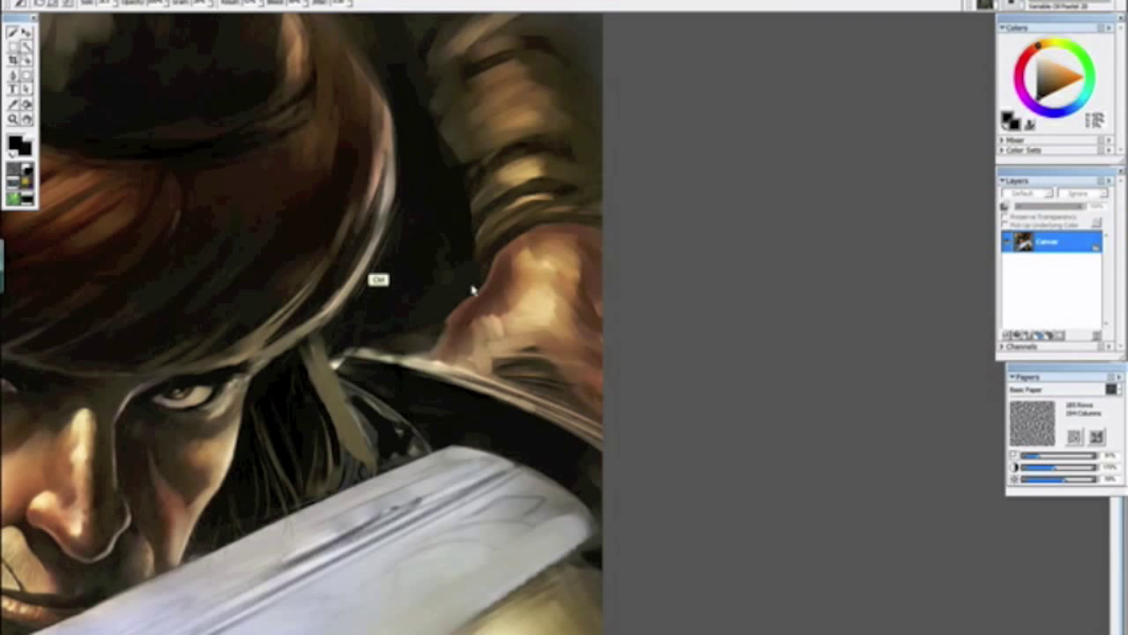
{"action": "key", "text": "ctrl+0"}
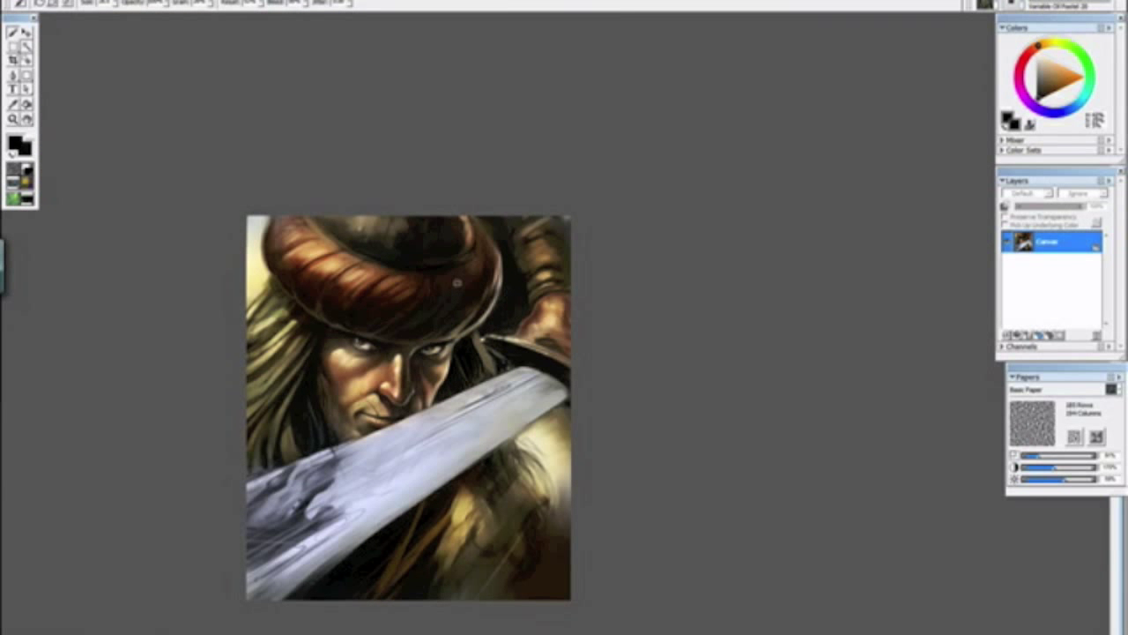
Step: Switch to the mirrored, layered version of the portrait and get a close view of its face and hat
{"action": "mouse_move", "coordinate": [398, 633]}
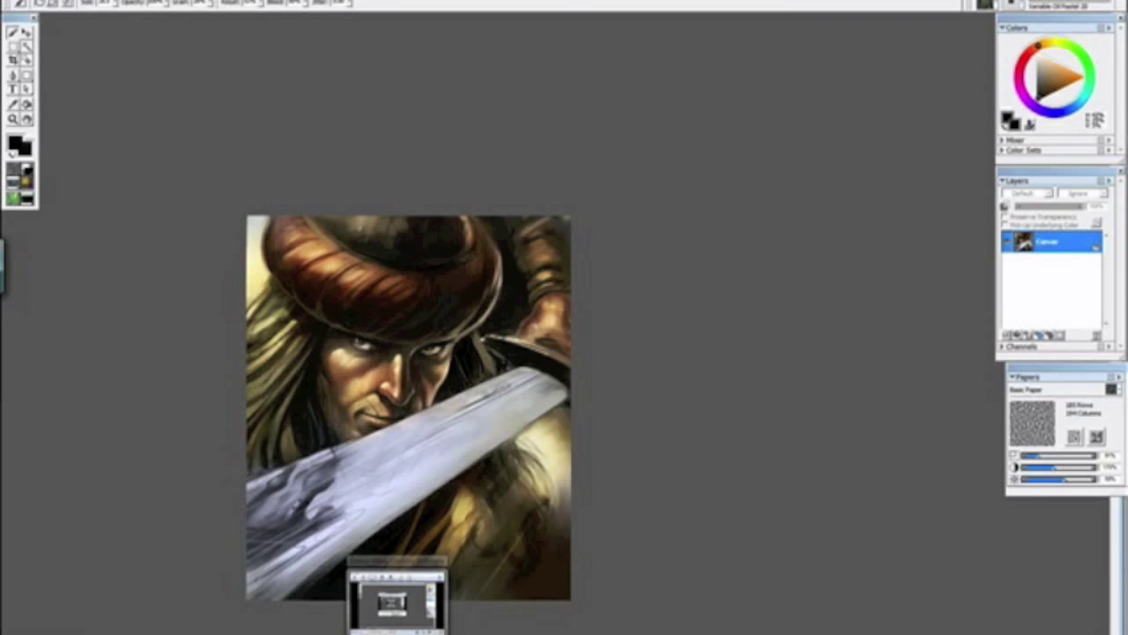
{"action": "left_click", "coordinate": [397, 604]}
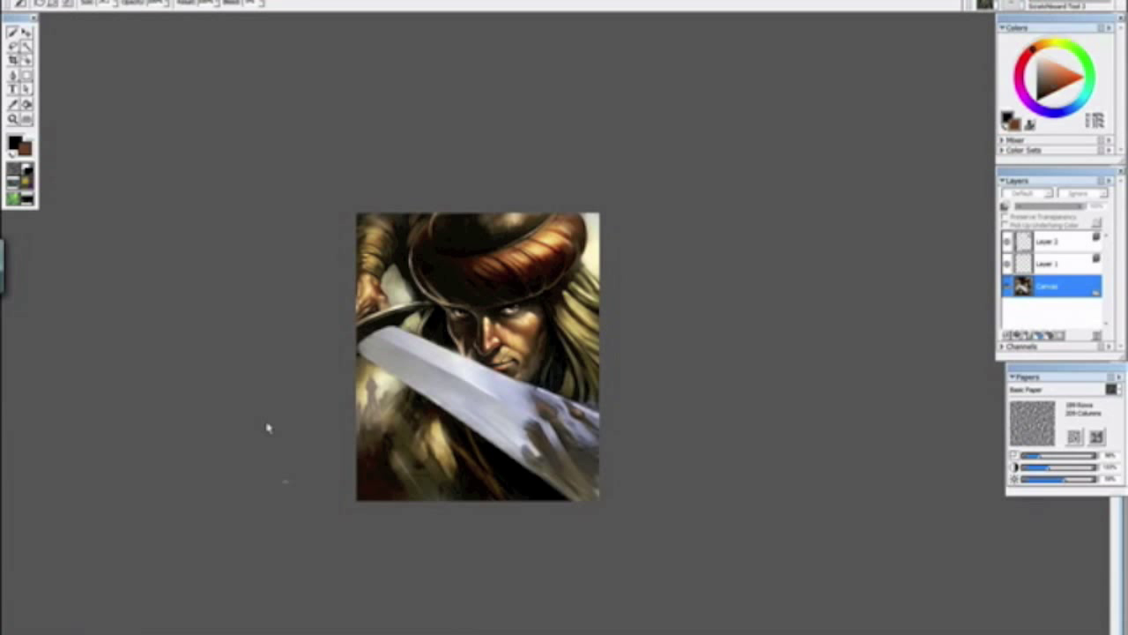
{"action": "key", "text": "ctrl+minus"}
{"action": "key", "text": "ctrl+plus"}
{"action": "key", "text": "ctrl+plus"}
{"action": "key", "text": "ctrl+plus"}
{"action": "key", "text": "ctrl+plus"}
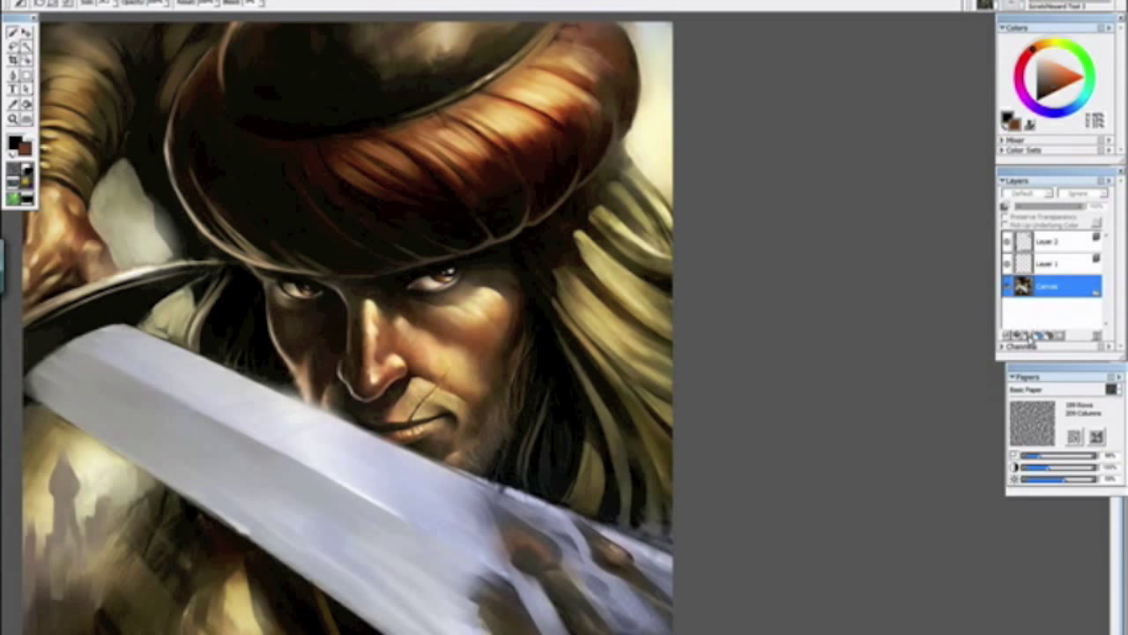
Step: Add a new layer directly above the canvas and set its blend mode to Overlay
{"action": "left_click", "coordinate": [1029, 334]}
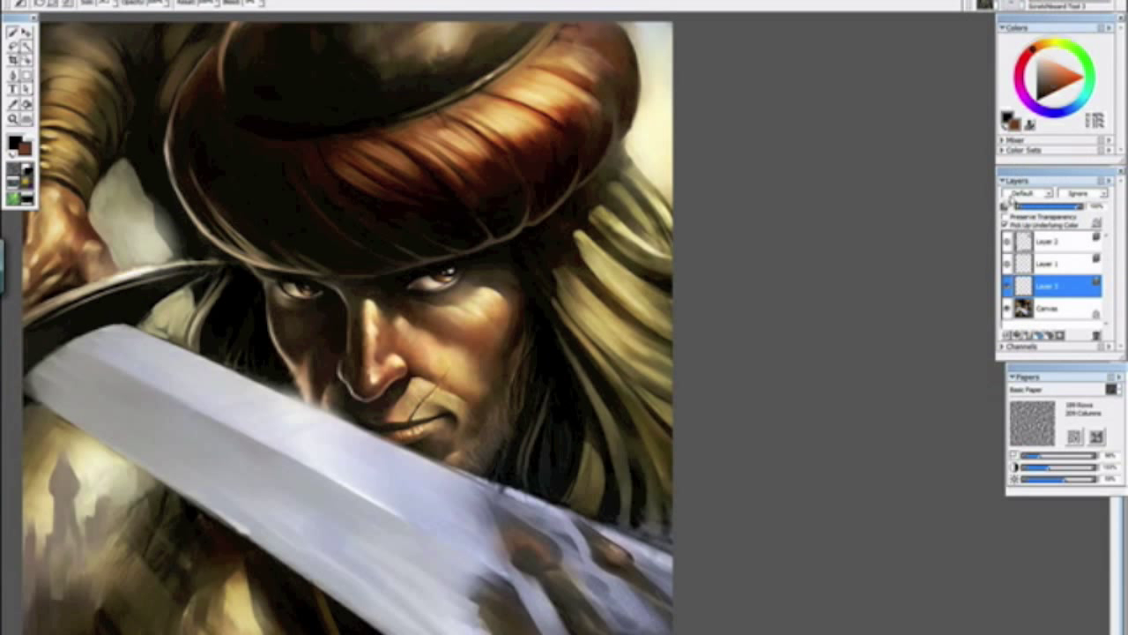
{"action": "left_click", "coordinate": [1026, 193]}
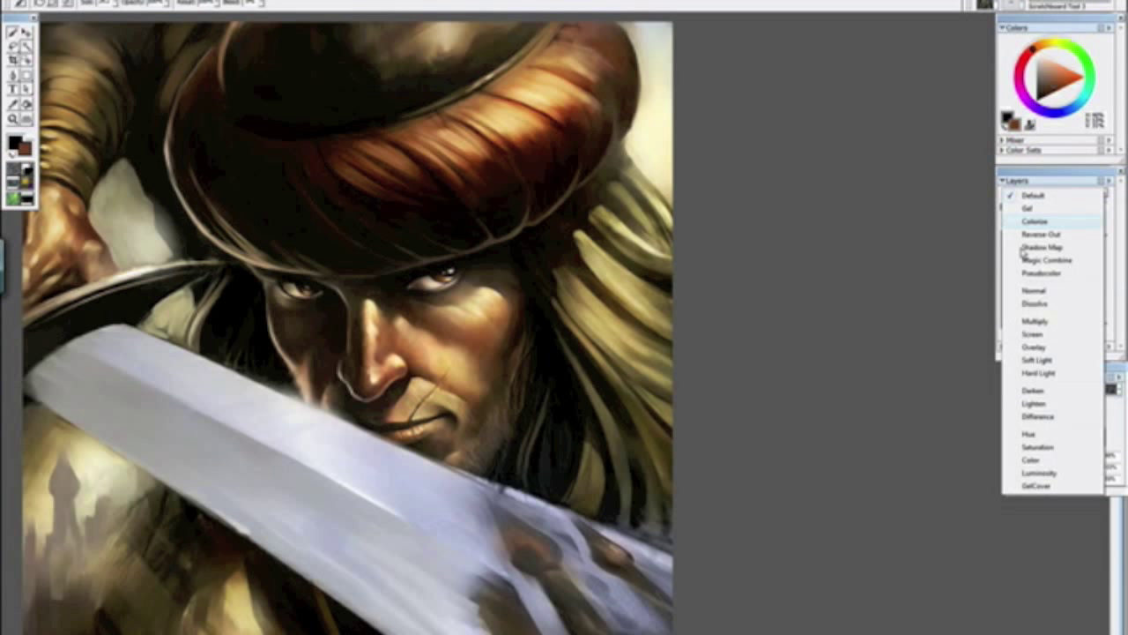
{"action": "left_click", "coordinate": [1030, 348]}
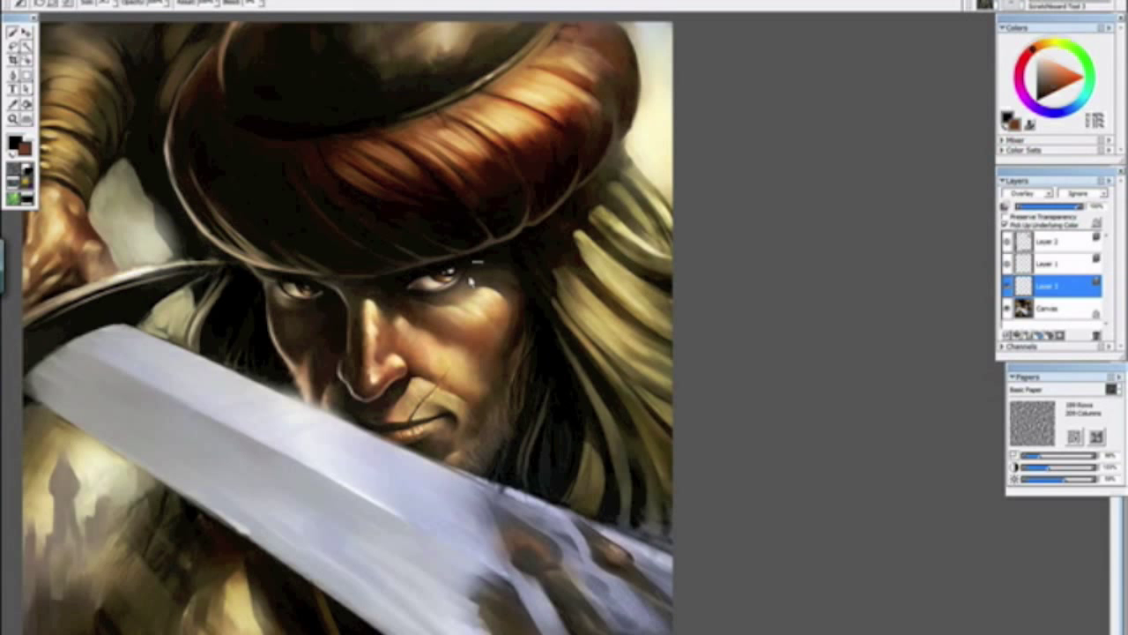
Step: Paint a narrow reddish-brown stripe across the blond hair locks nearest the face, just behind the hat
{"action": "mouse_move", "coordinate": [419, 346]}
{"action": "left_mouse_down"}
{"action": "mouse_move", "coordinate": [448, 402]}
{"action": "mouse_move", "coordinate": [522, 454]}
{"action": "mouse_move", "coordinate": [529, 478]}
{"action": "left_mouse_up"}
{"action": "key", "text": "ctrl+plus"}
{"action": "key", "text": "ctrl+plus"}
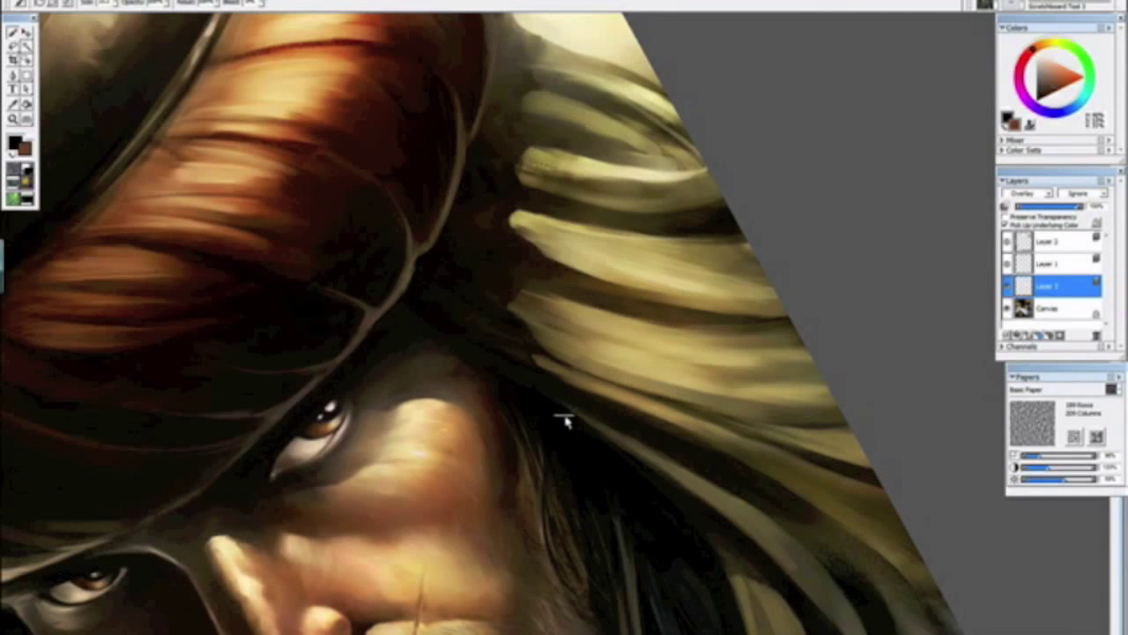
{"action": "left_click_drag", "start_coordinate": [573, 383], "coordinate": [522, 270]}
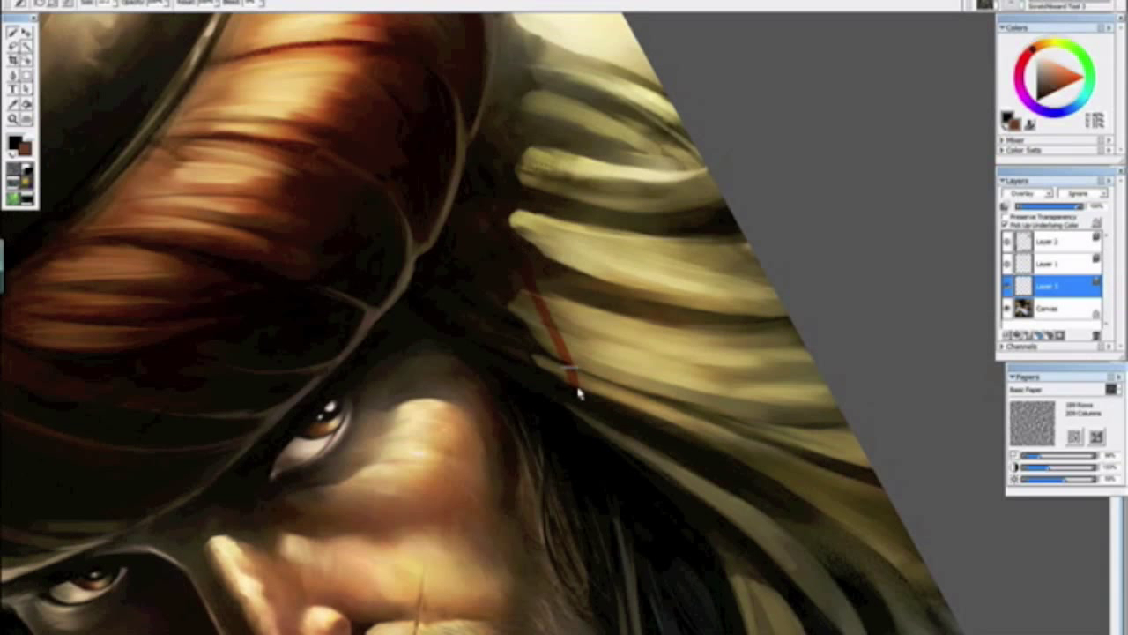
{"action": "left_click_drag", "start_coordinate": [573, 394], "coordinate": [527, 268]}
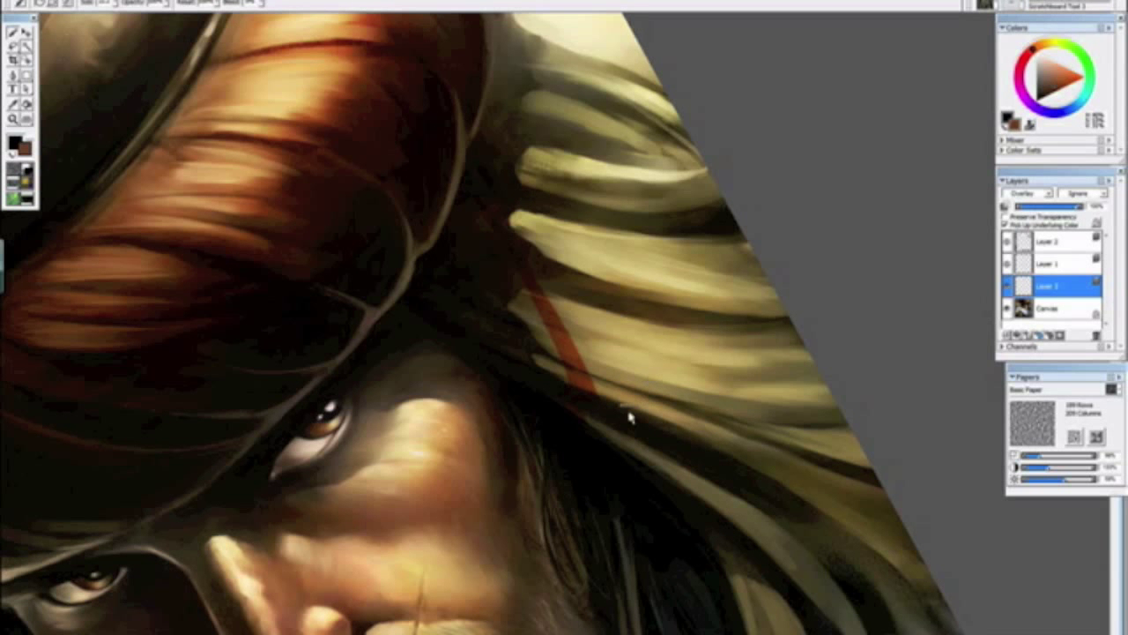
Step: Undo the first thin outline beside the stripe and paint a second, longer reddish-brown stripe across the hair
{"action": "mouse_move", "coordinate": [629, 423]}
{"action": "left_mouse_down"}
{"action": "mouse_move", "coordinate": [594, 308]}
{"action": "mouse_move", "coordinate": [490, 120]}
{"action": "left_mouse_up"}
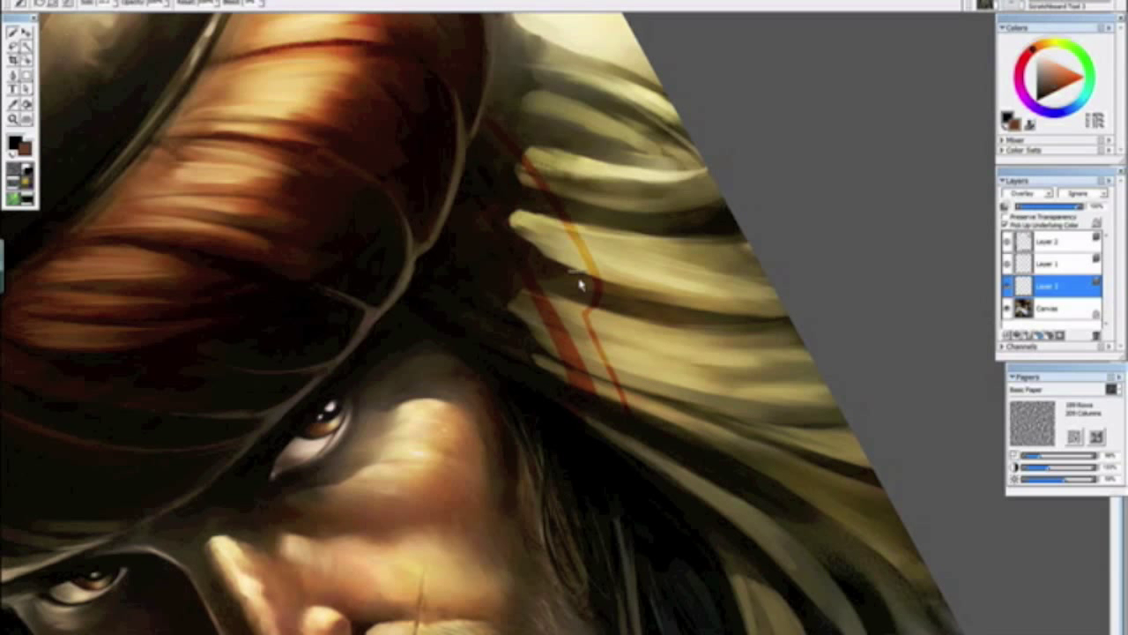
{"action": "key", "text": "ctrl+z"}
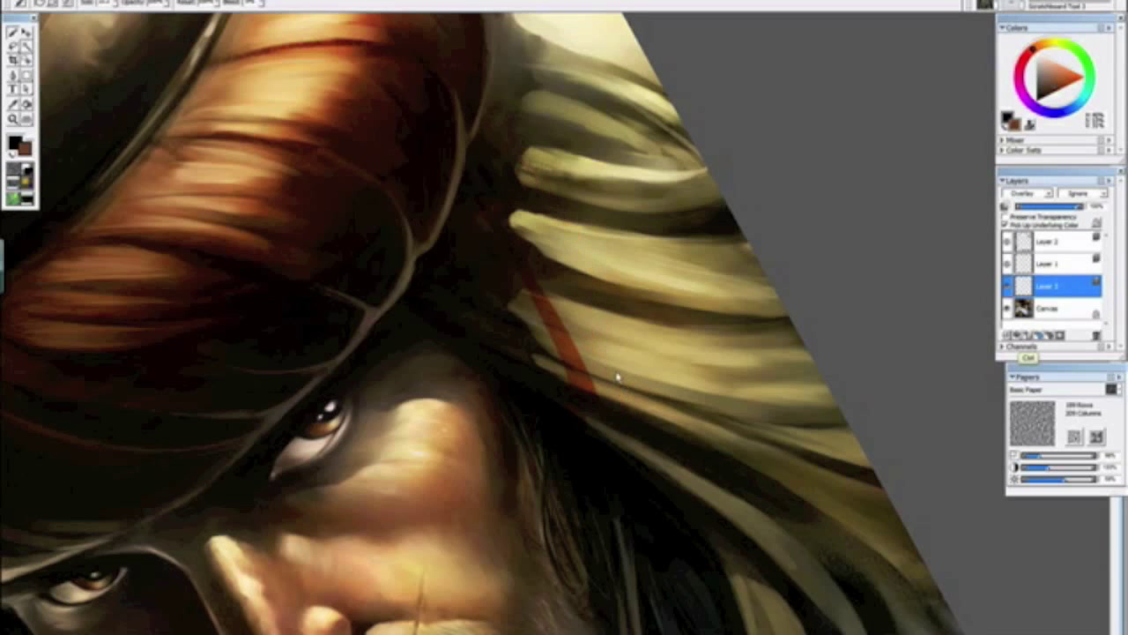
{"action": "mouse_move", "coordinate": [629, 410]}
{"action": "left_mouse_down"}
{"action": "mouse_move", "coordinate": [566, 287]}
{"action": "mouse_move", "coordinate": [575, 269]}
{"action": "mouse_move", "coordinate": [490, 124]}
{"action": "left_mouse_up"}
{"action": "mouse_move", "coordinate": [560, 230]}
{"action": "left_mouse_down"}
{"action": "mouse_move", "coordinate": [592, 284]}
{"action": "mouse_move", "coordinate": [585, 298]}
{"action": "mouse_move", "coordinate": [570, 278]}
{"action": "mouse_move", "coordinate": [650, 433]}
{"action": "left_mouse_up"}
{"action": "mouse_move", "coordinate": [584, 298]}
{"action": "left_mouse_down"}
{"action": "mouse_move", "coordinate": [654, 432]}
{"action": "mouse_move", "coordinate": [639, 439]}
{"action": "mouse_move", "coordinate": [646, 467]}
{"action": "left_mouse_up"}
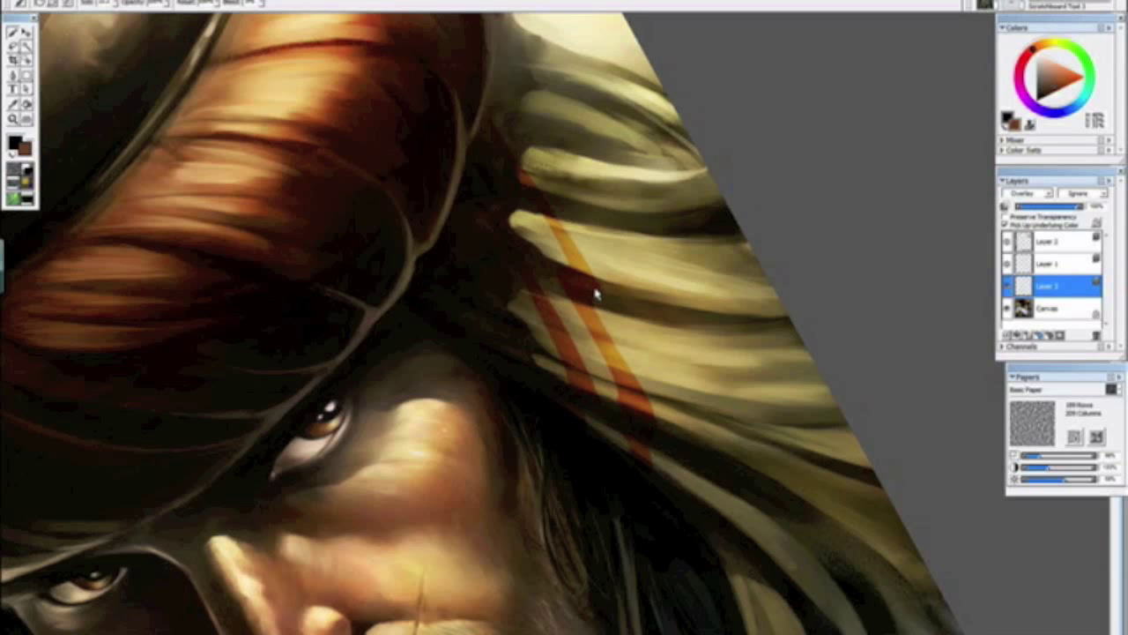
Step: Outline and fill a third reddish-brown stripe running from the hat's edge across the outer hair locks
{"action": "left_click_drag", "start_coordinate": [548, 456], "coordinate": [461, 423]}
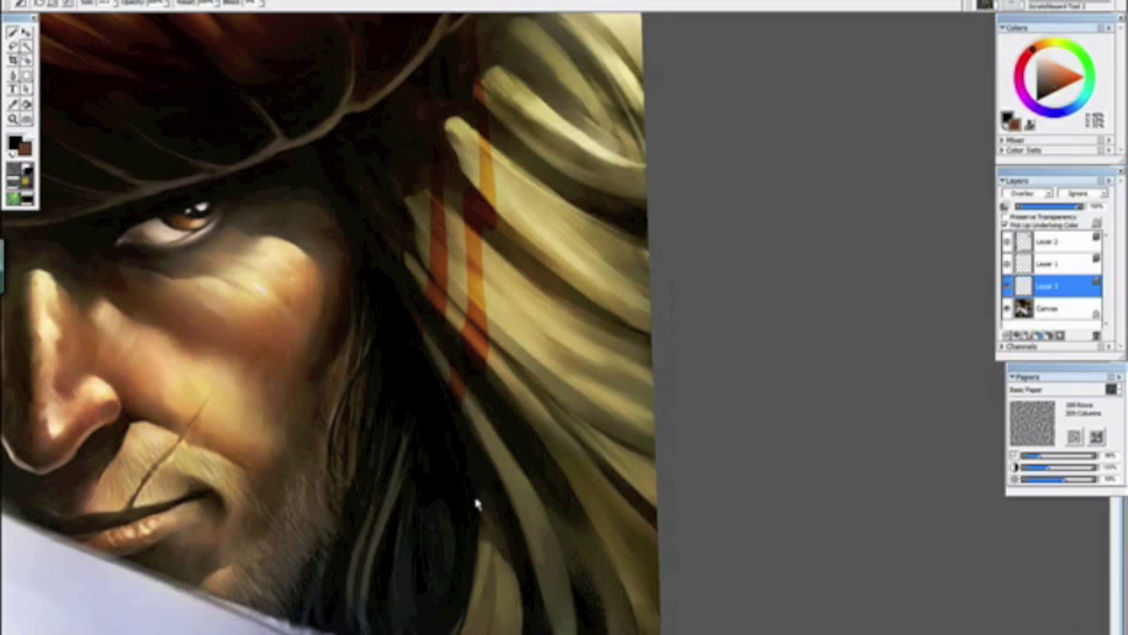
{"action": "left_click_drag", "start_coordinate": [495, 460], "coordinate": [516, 457]}
{"action": "mouse_move", "coordinate": [475, 407]}
{"action": "left_mouse_down"}
{"action": "mouse_move", "coordinate": [496, 479]}
{"action": "mouse_move", "coordinate": [546, 448]}
{"action": "mouse_move", "coordinate": [549, 402]}
{"action": "mouse_move", "coordinate": [432, 49]}
{"action": "mouse_move", "coordinate": [514, 240]}
{"action": "mouse_move", "coordinate": [475, 166]}
{"action": "left_mouse_up"}
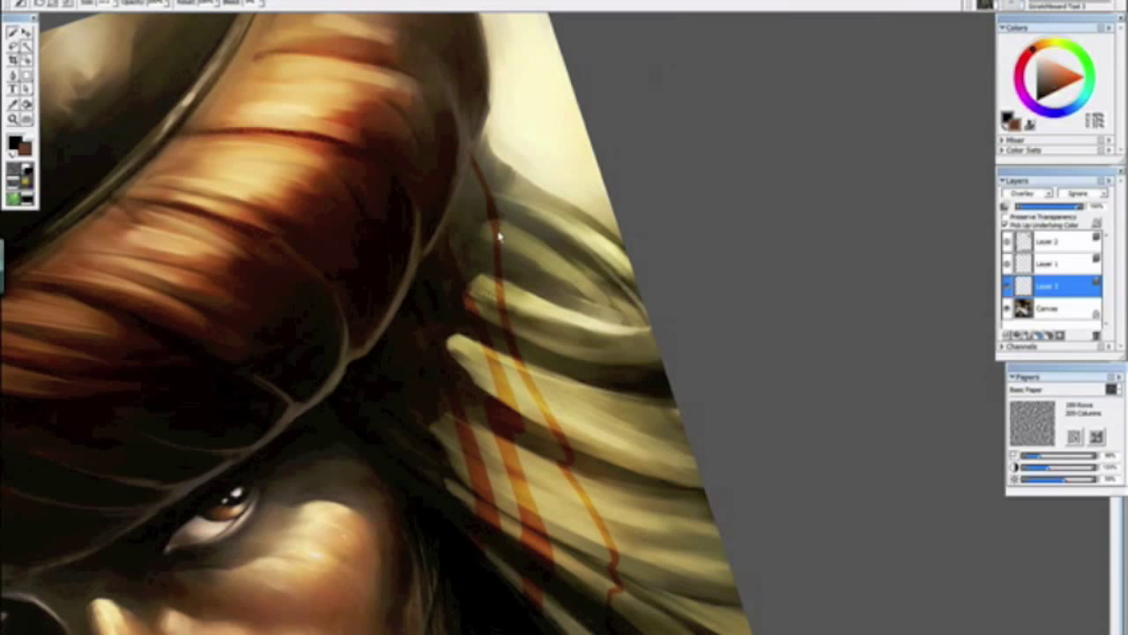
{"action": "mouse_move", "coordinate": [501, 248]}
{"action": "left_mouse_down"}
{"action": "mouse_move", "coordinate": [506, 318]}
{"action": "mouse_move", "coordinate": [532, 368]}
{"action": "left_mouse_up"}
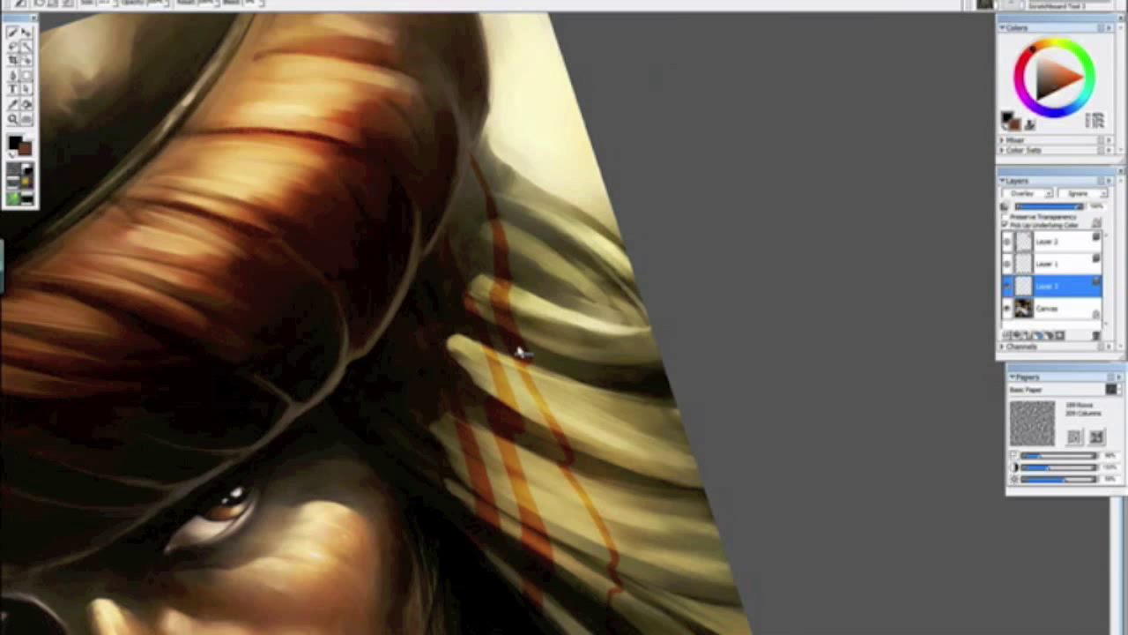
{"action": "mouse_move", "coordinate": [524, 374]}
{"action": "left_mouse_down"}
{"action": "mouse_move", "coordinate": [625, 542]}
{"action": "mouse_move", "coordinate": [637, 569]}
{"action": "mouse_move", "coordinate": [615, 619]}
{"action": "left_mouse_up"}
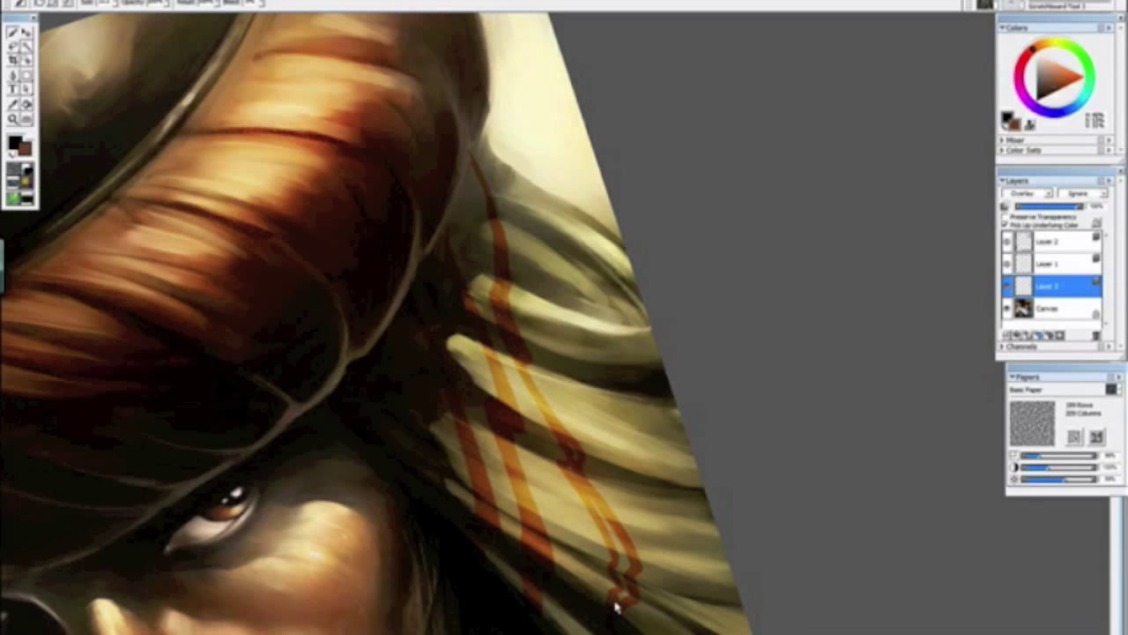
Step: Fill in the long stripe down the headscarf's middle folds and paint a short cross stripe near the scarf's dark inner edge
{"action": "left_click_drag", "start_coordinate": [626, 573], "coordinate": [607, 515]}
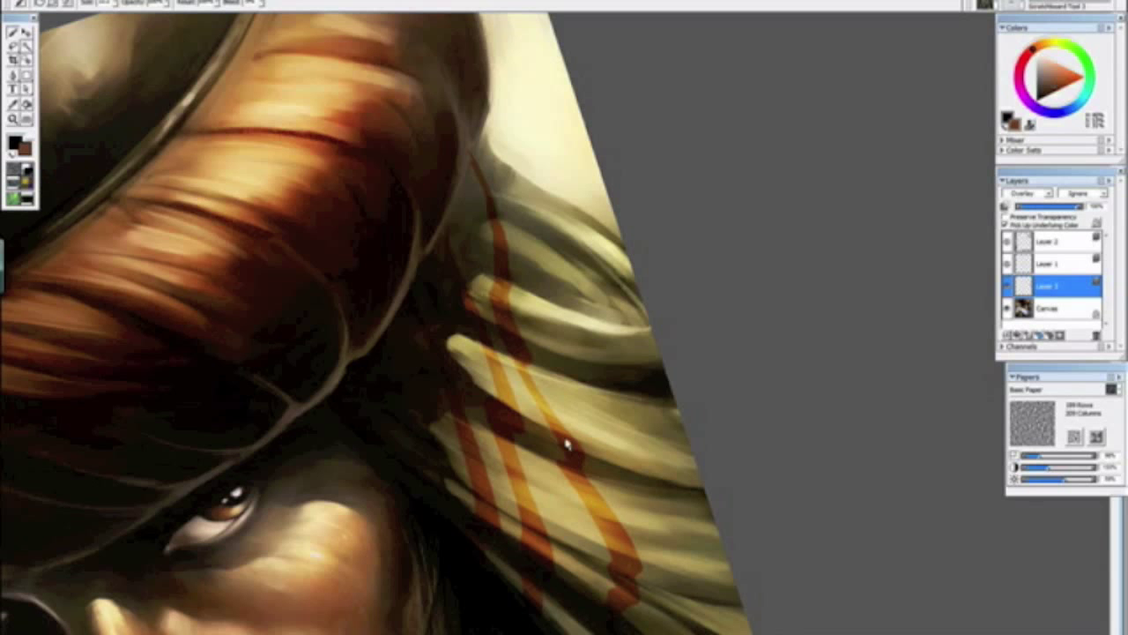
{"action": "key", "text": "ctrl+minus"}
{"action": "key", "text": "ctrl+minus"}
{"action": "key", "text": "ctrl+minus"}
{"action": "key", "text": "ctrl+minus"}
{"action": "key", "text": "ctrl+minus"}
{"action": "key", "text": "ctrl+minus"}
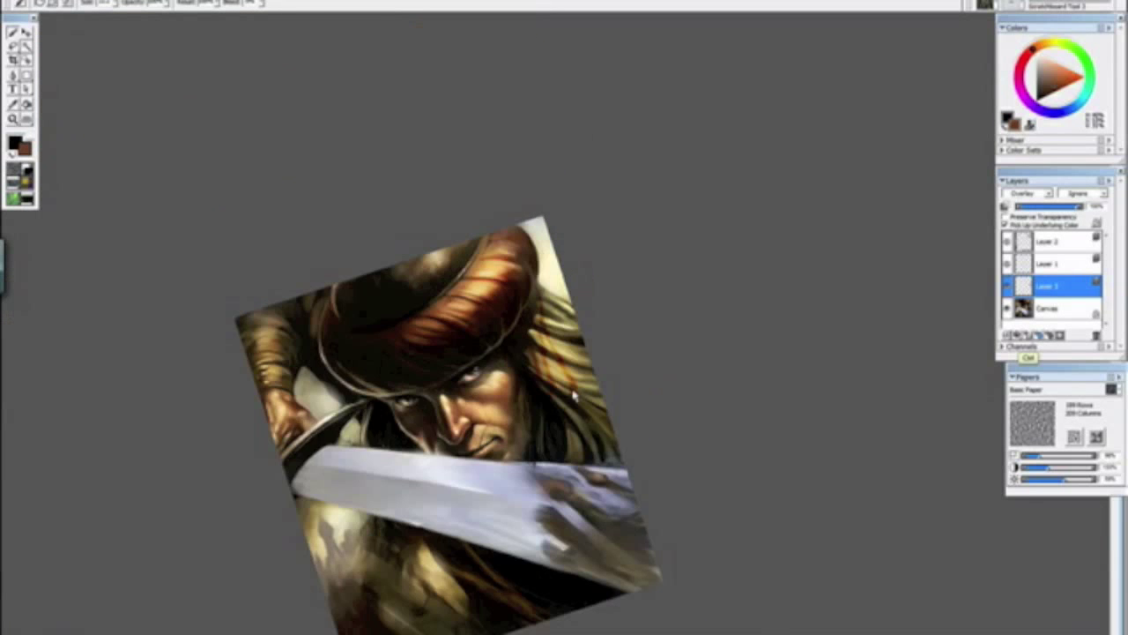
{"action": "scroll", "coordinate": [574, 397], "scroll_direction": "up", "scroll_amount": 5}
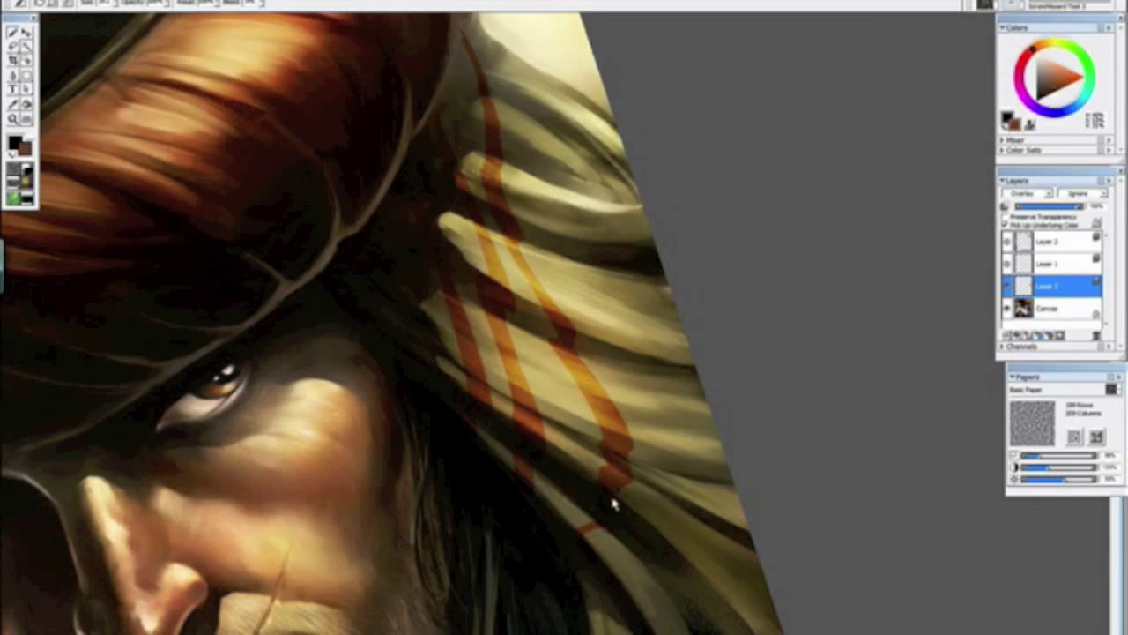
{"action": "left_click_drag", "start_coordinate": [610, 534], "coordinate": [585, 541]}
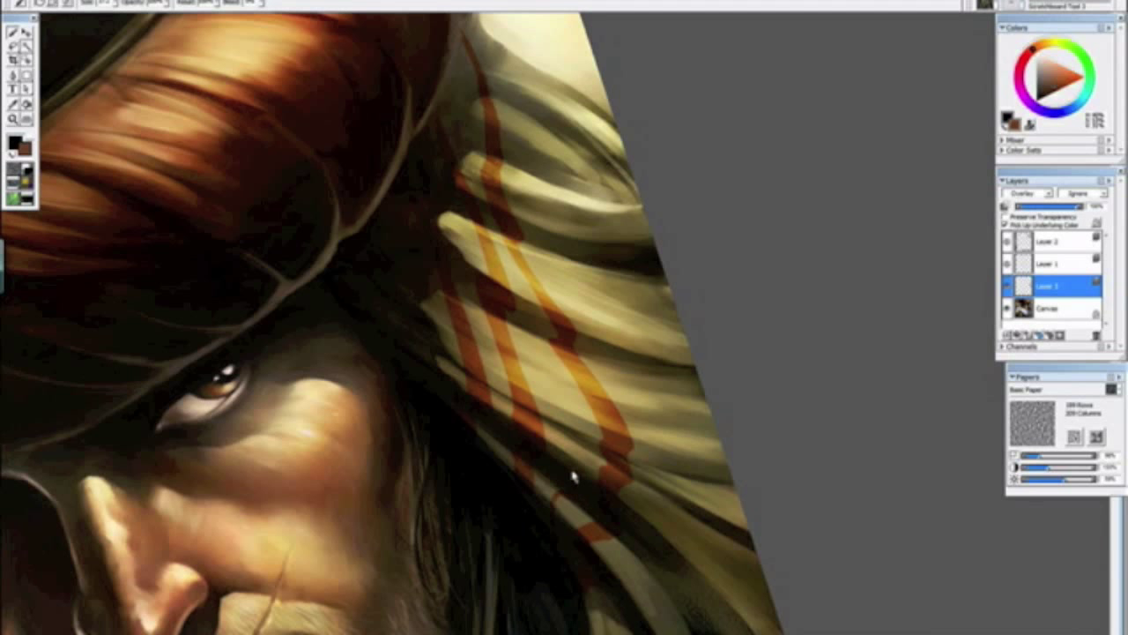
Step: Paint a tapering stripe between the existing headscarf stripes and outline a wavy stripe along the folds farther out
{"action": "mouse_move", "coordinate": [546, 374]}
{"action": "left_mouse_down"}
{"action": "mouse_move", "coordinate": [571, 462]}
{"action": "mouse_move", "coordinate": [522, 344]}
{"action": "left_mouse_up"}
{"action": "key", "text": "ctrl+z"}
{"action": "mouse_move", "coordinate": [574, 464]}
{"action": "left_mouse_down"}
{"action": "mouse_move", "coordinate": [533, 363]}
{"action": "mouse_move", "coordinate": [576, 460]}
{"action": "mouse_move", "coordinate": [542, 372]}
{"action": "left_mouse_up"}
{"action": "left_click_drag", "start_coordinate": [569, 433], "coordinate": [533, 352]}
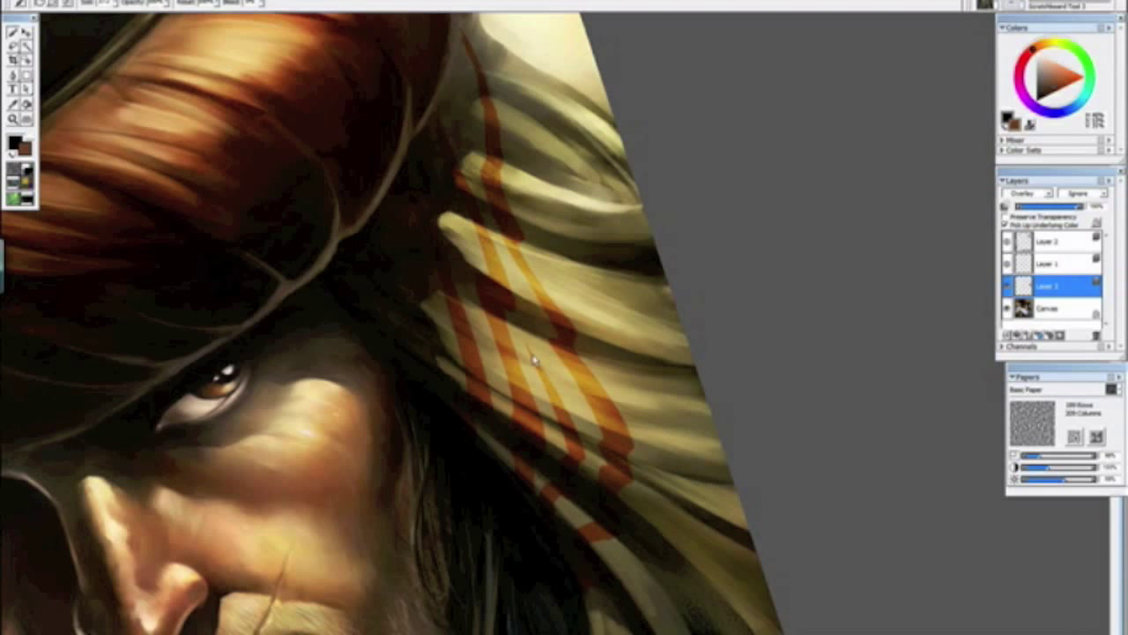
{"action": "left_click_drag", "start_coordinate": [592, 412], "coordinate": [546, 345]}
{"action": "mouse_move", "coordinate": [566, 297]}
{"action": "left_mouse_down"}
{"action": "mouse_move", "coordinate": [629, 361]}
{"action": "mouse_move", "coordinate": [613, 365]}
{"action": "mouse_move", "coordinate": [655, 422]}
{"action": "mouse_move", "coordinate": [669, 501]}
{"action": "left_mouse_up"}
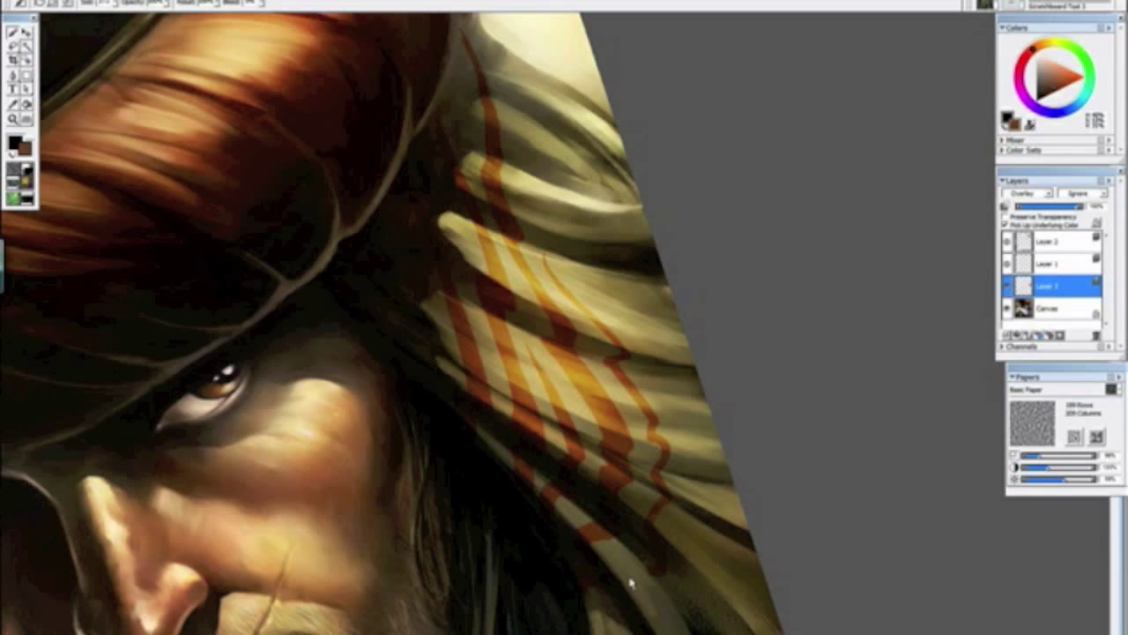
Step: Rotate the canvas back to its upright orientation
{"action": "key", "text": "ctrl+minus"}
{"action": "key", "text": "ctrl+minus"}
{"action": "key", "text": "ctrl+minus"}
{"action": "key", "text": "ctrl+minus"}
{"action": "key", "text": "ctrl+minus"}
{"action": "left_click_drag", "start_coordinate": [708, 536], "coordinate": [509, 491]}
{"action": "left_click", "coordinate": [533, 505], "text": "alt"}
{"action": "left_click_drag", "start_coordinate": [559, 523], "coordinate": [571, 533]}
{"action": "key", "text": "ctrl+plus"}
{"action": "key", "text": "ctrl+plus"}
{"action": "key", "text": "ctrl+plus"}
{"action": "key", "text": "ctrl+plus"}
{"action": "key", "text": "ctrl+plus"}
{"action": "key", "text": "ctrl+plus"}
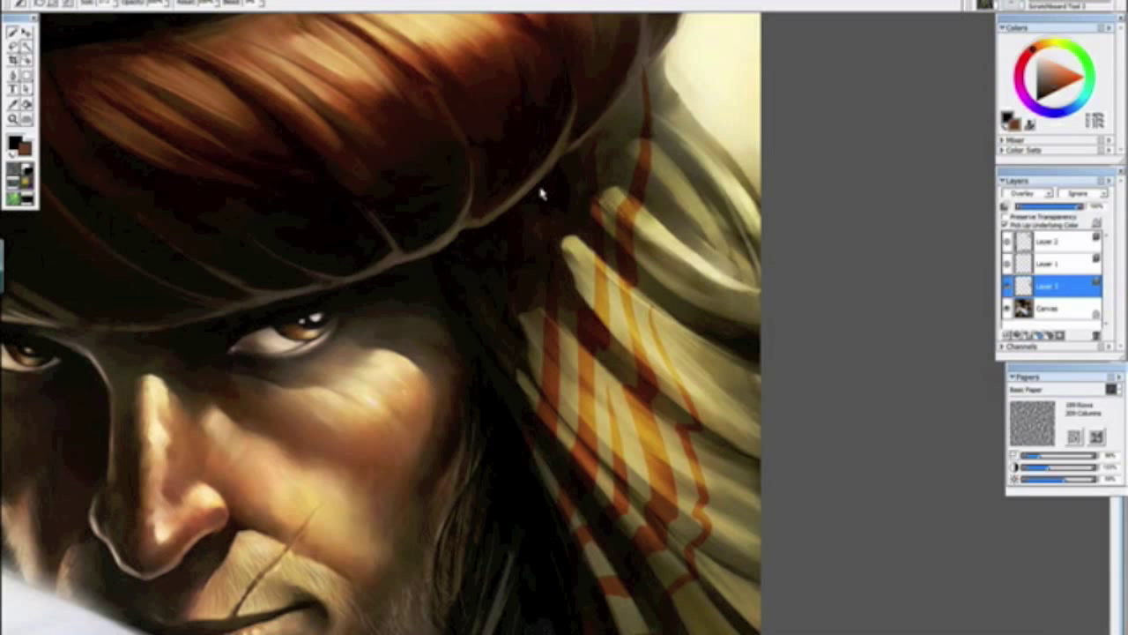
Step: Examine the scarf stripes in the whole painting and close up
{"action": "key", "text": "ctrl+minus"}
{"action": "key", "text": "ctrl+minus"}
{"action": "key", "text": "ctrl+minus"}
{"action": "key", "text": "ctrl+minus"}
{"action": "key", "text": "ctrl+minus"}
{"action": "key", "text": "ctrl+plus"}
{"action": "key", "text": "ctrl+plus"}
{"action": "key", "text": "ctrl+plus"}
{"action": "key", "text": "ctrl+plus"}
{"action": "key", "text": "ctrl+minus"}
{"action": "key", "text": "ctrl+minus"}
{"action": "key", "text": "ctrl+minus"}
{"action": "key", "text": "ctrl+minus"}
{"action": "key", "text": "ctrl+minus"}
{"action": "key", "text": "ctrl+minus"}
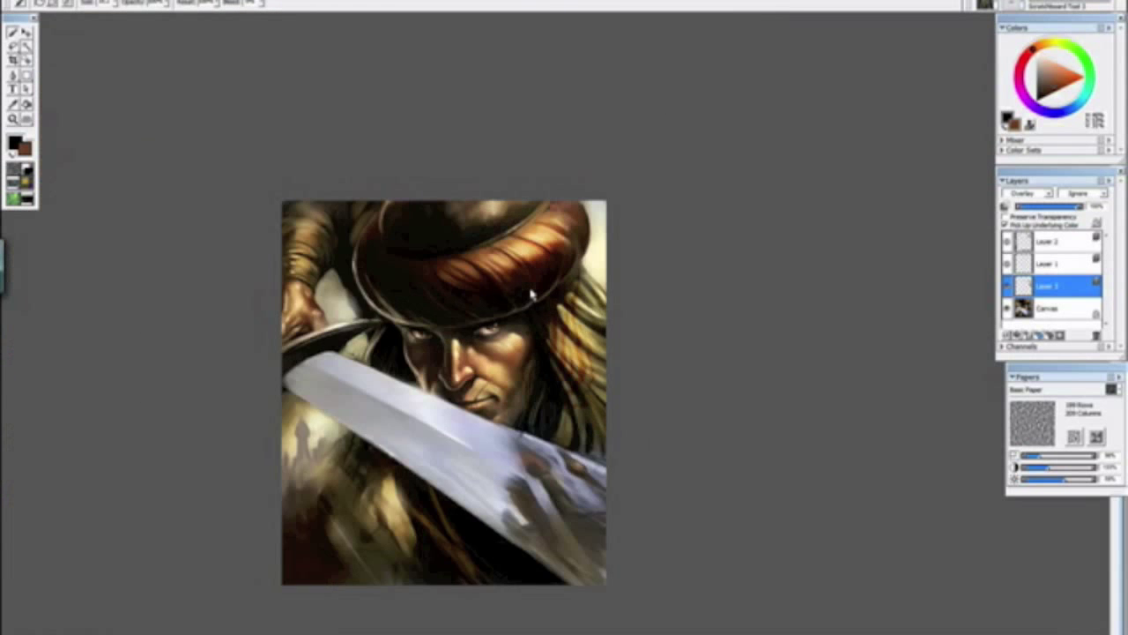
{"action": "key", "text": "ctrl+plus"}
{"action": "key", "text": "ctrl+plus"}
{"action": "key", "text": "ctrl+plus"}
{"action": "key", "text": "ctrl+plus"}
{"action": "key", "text": "ctrl+plus"}
{"action": "key", "text": "ctrl+plus"}
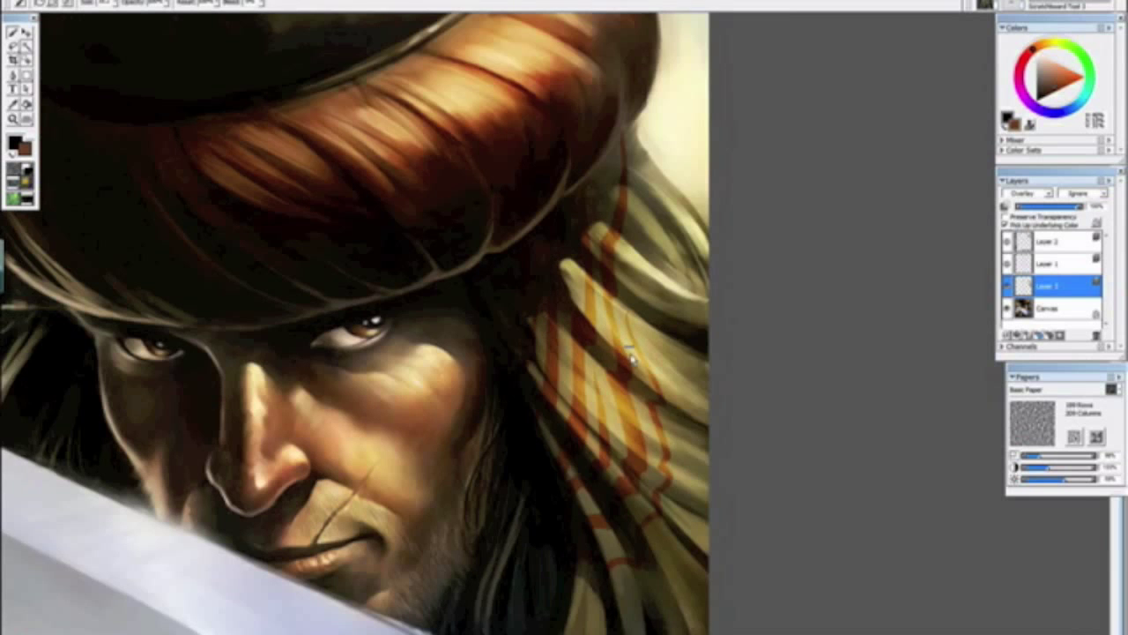
Step: Paint long stripes down the scarf's outer folds beside the canvas edge, redoing the first stroke, and continue them onto the lower folds
{"action": "key", "text": "ctrl+plus"}
{"action": "mouse_move", "coordinate": [556, 217]}
{"action": "left_mouse_down"}
{"action": "mouse_move", "coordinate": [554, 367]}
{"action": "mouse_move", "coordinate": [624, 531]}
{"action": "left_mouse_up"}
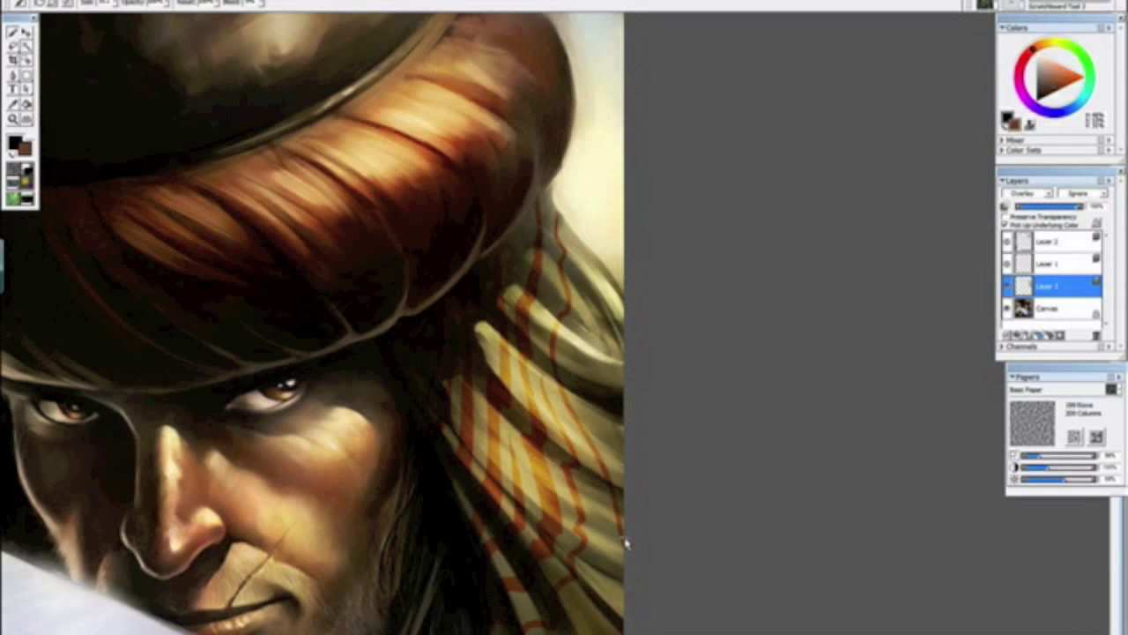
{"action": "key", "text": "ctrl+z"}
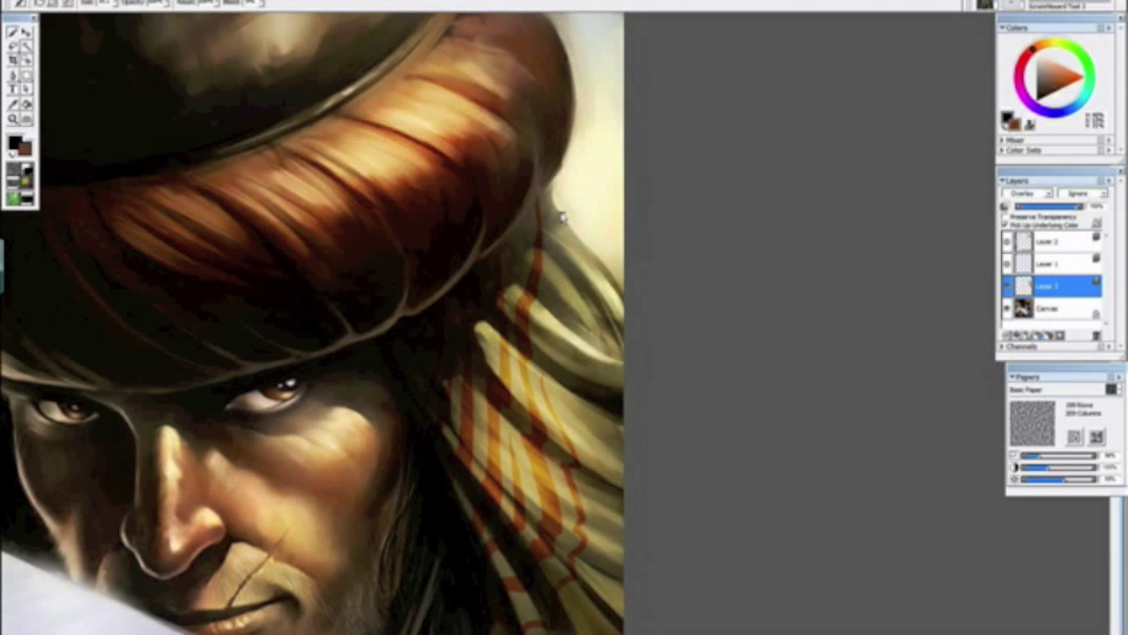
{"action": "mouse_move", "coordinate": [557, 269]}
{"action": "left_mouse_down"}
{"action": "mouse_move", "coordinate": [547, 365]}
{"action": "mouse_move", "coordinate": [623, 496]}
{"action": "mouse_move", "coordinate": [562, 388]}
{"action": "mouse_move", "coordinate": [618, 483]}
{"action": "left_mouse_up"}
{"action": "left_click_drag", "start_coordinate": [567, 398], "coordinate": [623, 488]}
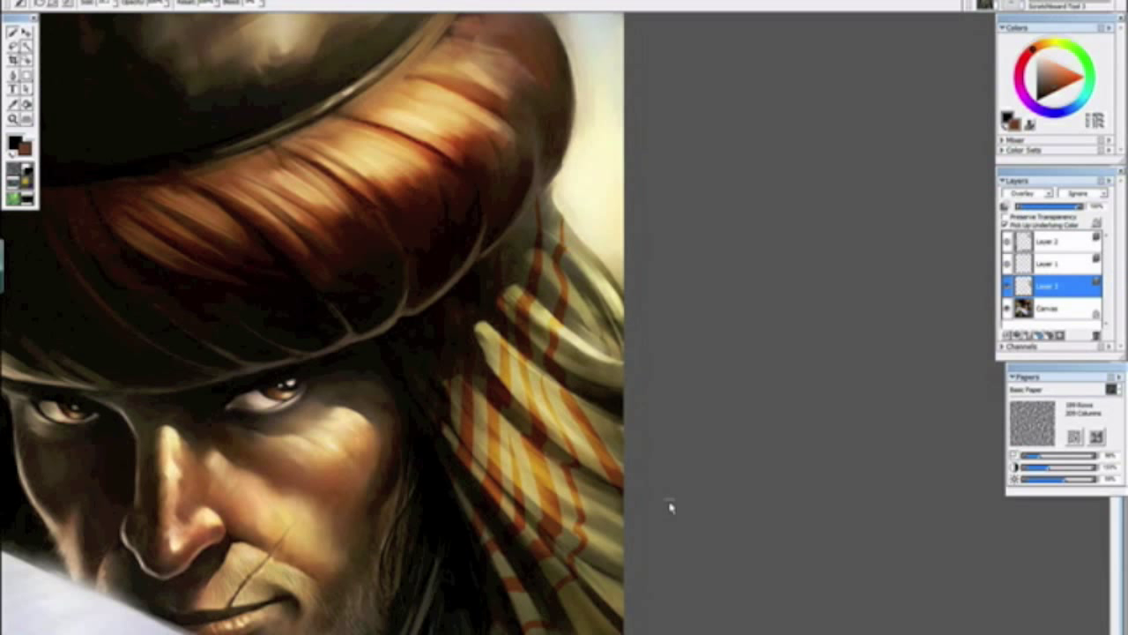
{"action": "left_click_drag", "start_coordinate": [670, 511], "coordinate": [625, 285]}
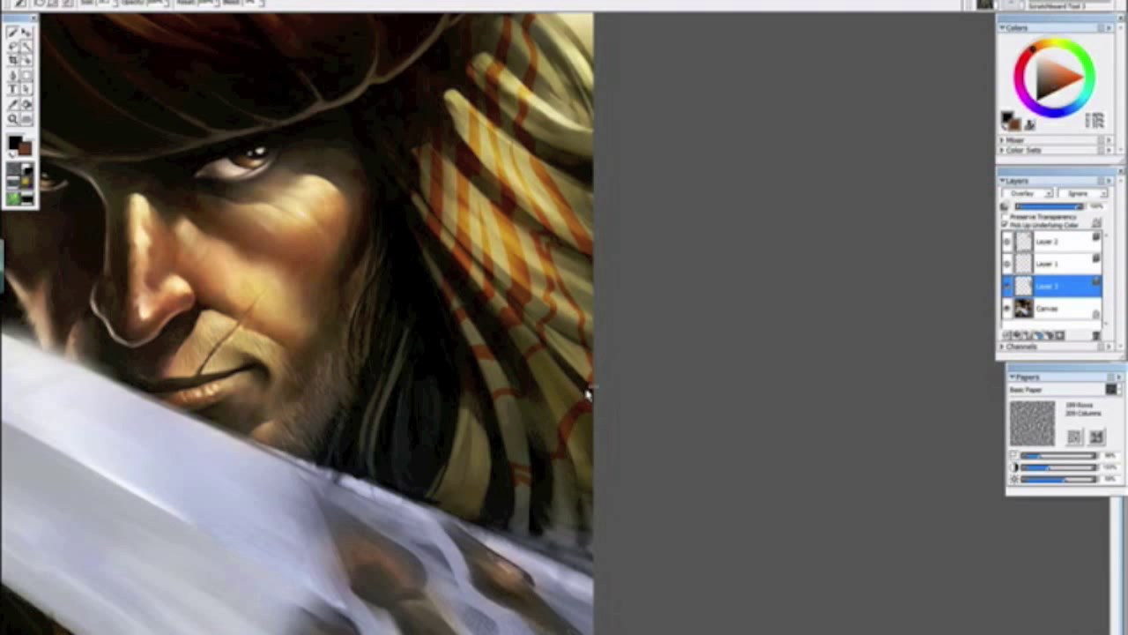
{"action": "left_click_drag", "start_coordinate": [577, 368], "coordinate": [551, 271]}
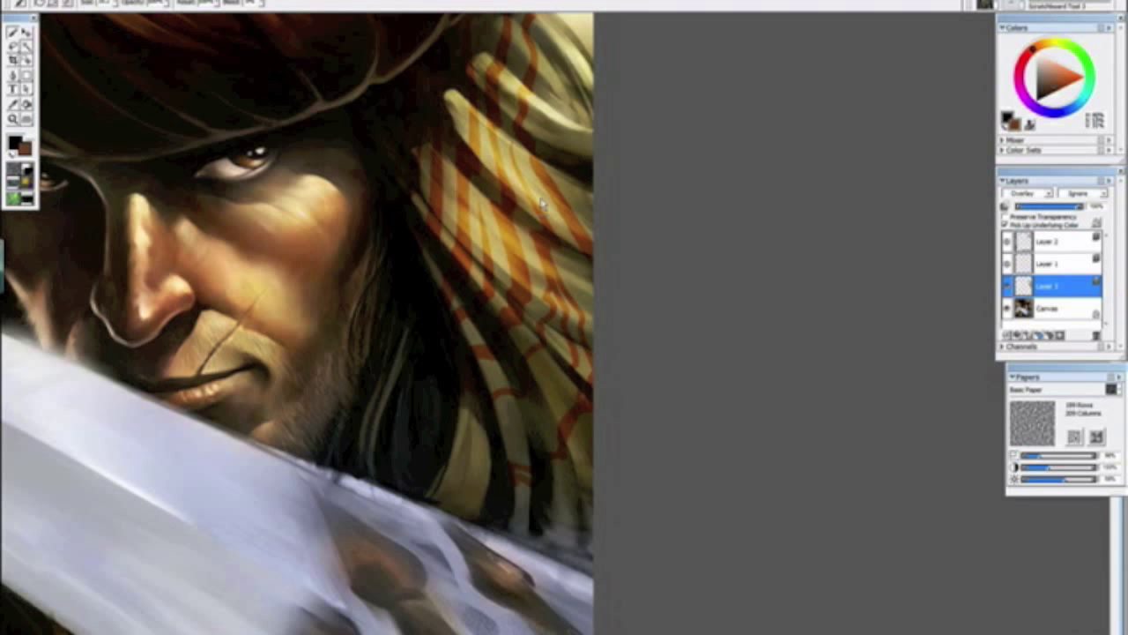
Step: Paint curved connecting stripes across the lower scarf folds above the sword blade
{"action": "key", "text": "ctrl+minus"}
{"action": "key", "text": "ctrl+minus"}
{"action": "key", "text": "ctrl+minus"}
{"action": "key", "text": "ctrl+minus"}
{"action": "key", "text": "ctrl+minus"}
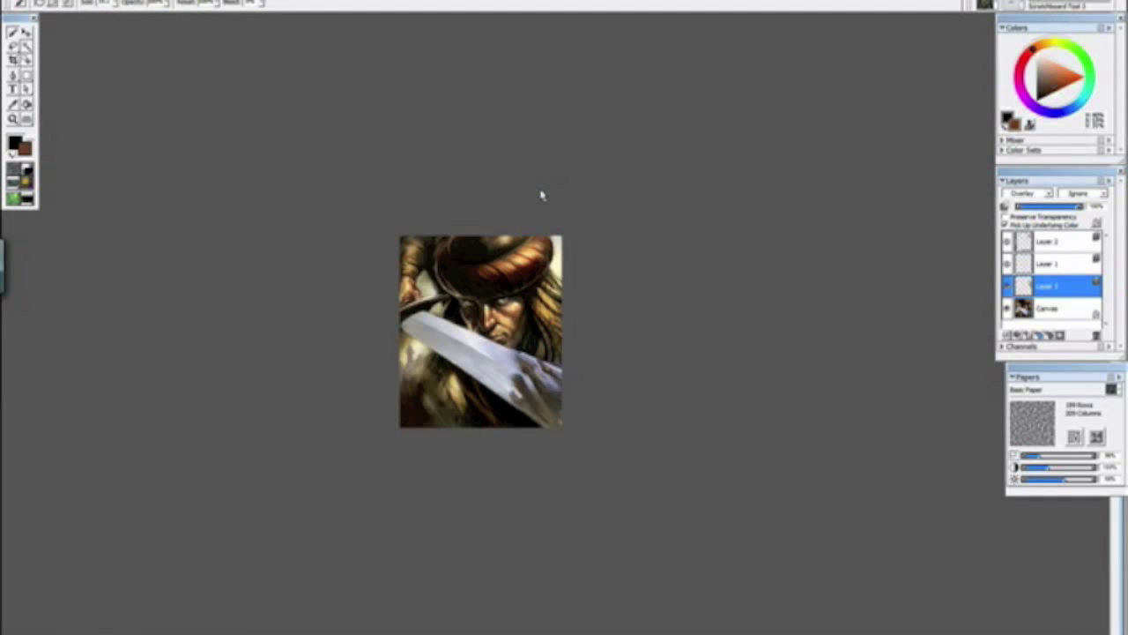
{"action": "key", "text": "ctrl+minus"}
{"action": "key", "text": "ctrl+plus"}
{"action": "key", "text": "ctrl+plus"}
{"action": "key", "text": "ctrl+plus"}
{"action": "key", "text": "ctrl+plus"}
{"action": "key", "text": "ctrl+plus"}
{"action": "key", "text": "ctrl+plus"}
{"action": "key", "text": "ctrl+plus"}
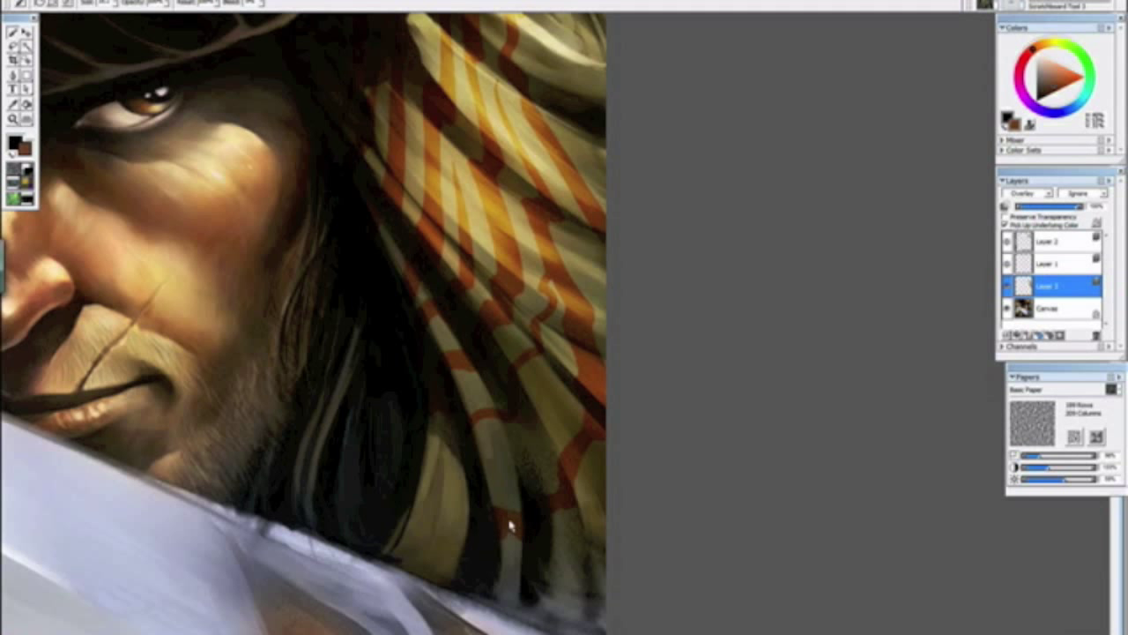
{"action": "mouse_move", "coordinate": [520, 483]}
{"action": "left_mouse_down"}
{"action": "mouse_move", "coordinate": [555, 426]}
{"action": "mouse_move", "coordinate": [551, 325]}
{"action": "mouse_move", "coordinate": [548, 429]}
{"action": "mouse_move", "coordinate": [538, 424]}
{"action": "mouse_move", "coordinate": [521, 467]}
{"action": "mouse_move", "coordinate": [486, 465]}
{"action": "left_mouse_up"}
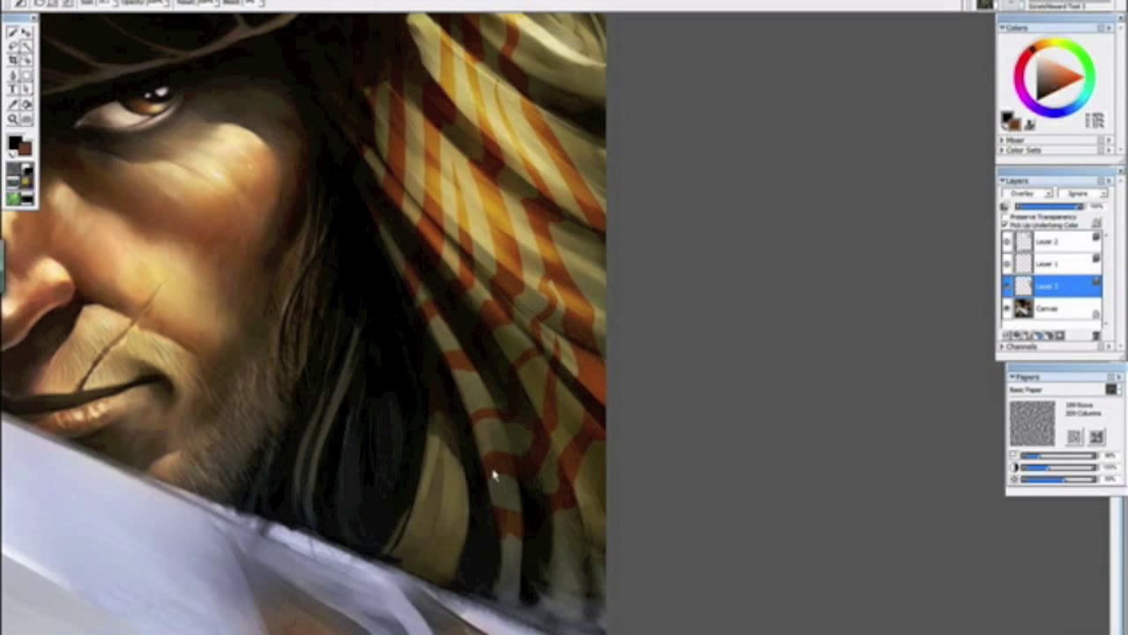
Step: Paint curved cross stripes on the lowest inner scarf fold, between the dark hair and the blade
{"action": "key", "text": "ctrl+minus"}
{"action": "key", "text": "ctrl+minus"}
{"action": "key", "text": "ctrl+minus"}
{"action": "key", "text": "ctrl+minus"}
{"action": "key", "text": "ctrl+minus"}
{"action": "key", "text": "ctrl+minus"}
{"action": "key", "text": "ctrl+minus"}
{"action": "key", "text": "ctrl+plus"}
{"action": "key", "text": "ctrl+plus"}
{"action": "key", "text": "ctrl+plus"}
{"action": "key", "text": "ctrl+plus"}
{"action": "key", "text": "ctrl+plus"}
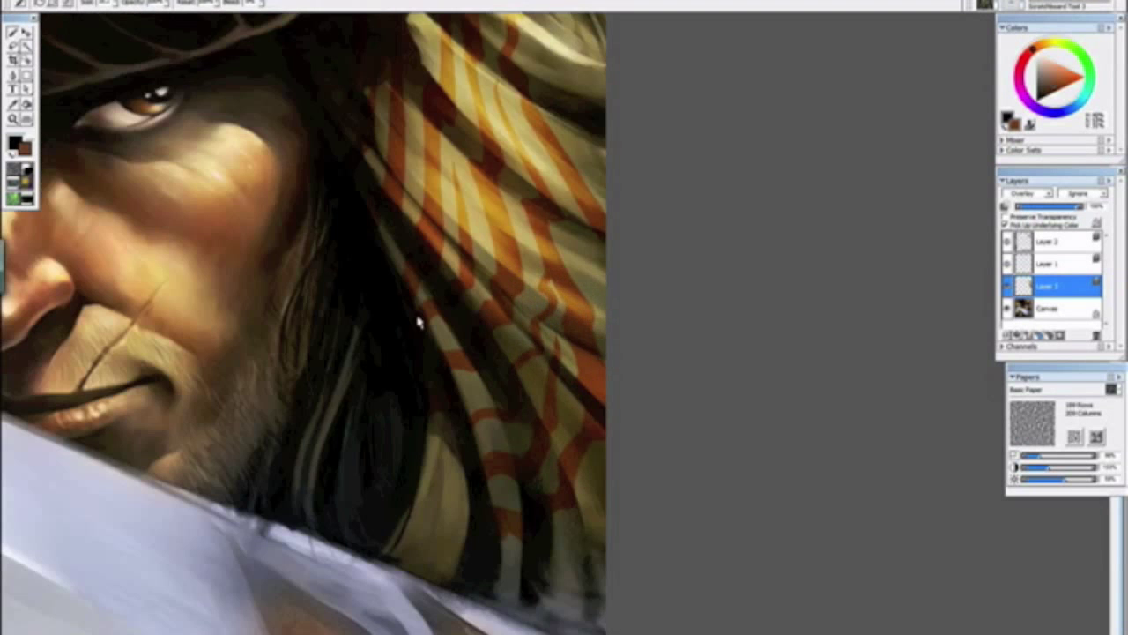
{"action": "left_click_drag", "start_coordinate": [446, 460], "coordinate": [489, 436]}
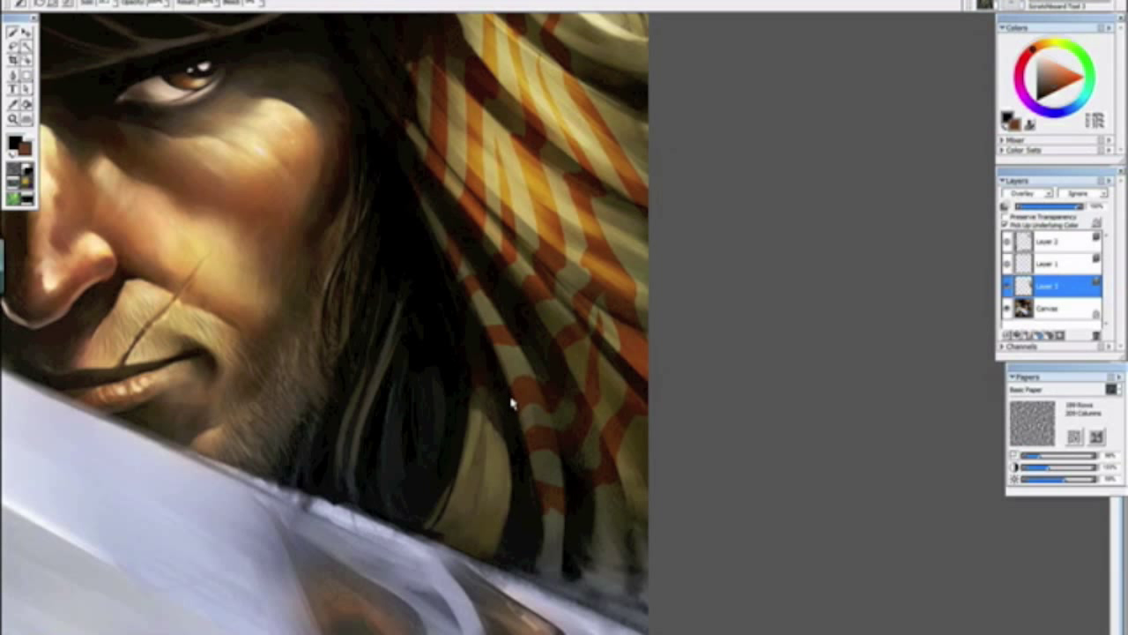
{"action": "left_click_drag", "start_coordinate": [509, 461], "coordinate": [464, 450]}
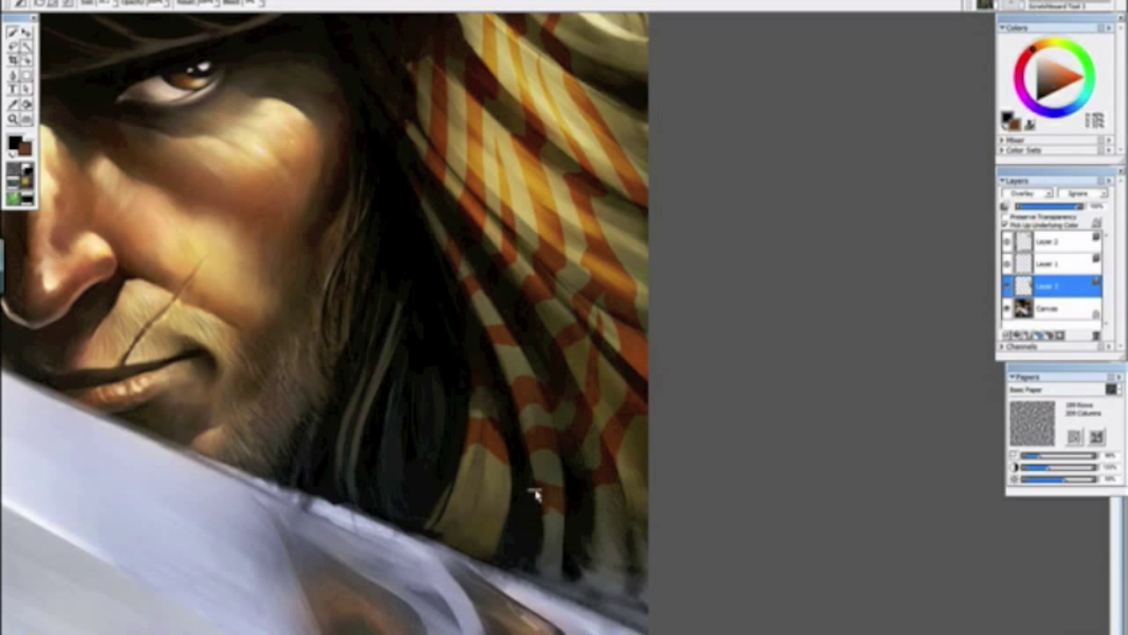
{"action": "mouse_move", "coordinate": [510, 495]}
{"action": "left_mouse_down"}
{"action": "mouse_move", "coordinate": [464, 477]}
{"action": "mouse_move", "coordinate": [451, 508]}
{"action": "mouse_move", "coordinate": [463, 501]}
{"action": "mouse_move", "coordinate": [506, 518]}
{"action": "mouse_move", "coordinate": [542, 546]}
{"action": "mouse_move", "coordinate": [541, 526]}
{"action": "mouse_move", "coordinate": [472, 485]}
{"action": "left_mouse_up"}
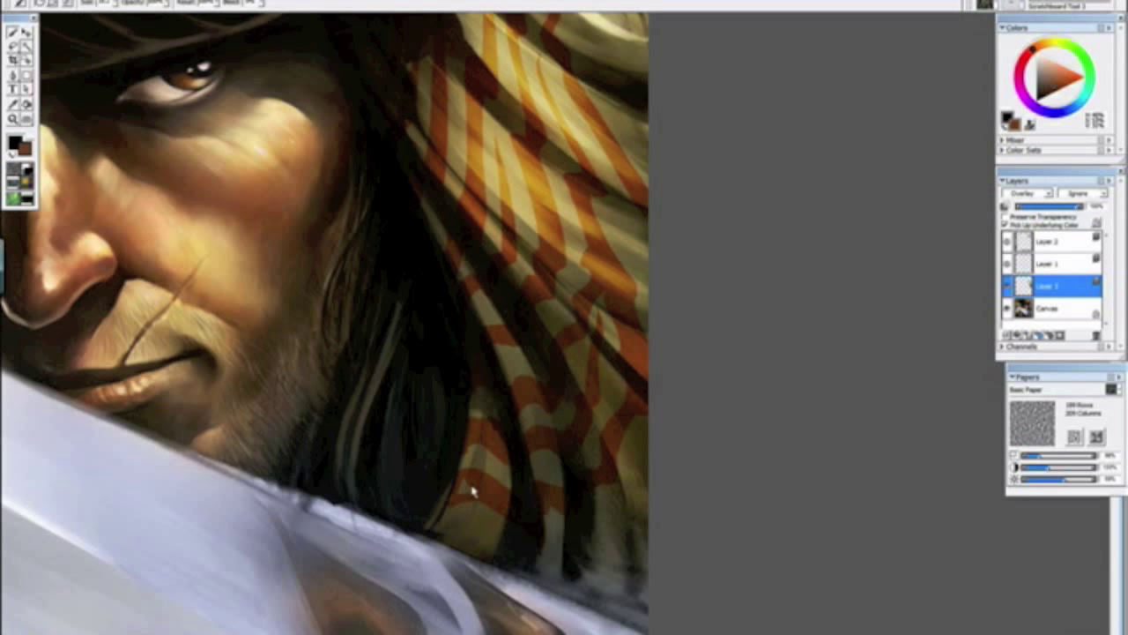
Step: Paint stripes across the upper scarf folds just below the turban, out to the canvas edge
{"action": "key", "text": "ctrl+0"}
{"action": "key", "text": "ctrl+minus"}
{"action": "key", "text": "ctrl+minus"}
{"action": "key", "text": "ctrl+plus"}
{"action": "key", "text": "ctrl+plus"}
{"action": "key", "text": "ctrl+plus"}
{"action": "key", "text": "ctrl+plus"}
{"action": "key", "text": "ctrl+plus"}
{"action": "key", "text": "ctrl+plus"}
{"action": "left_click_drag", "start_coordinate": [631, 328], "coordinate": [619, 410]}
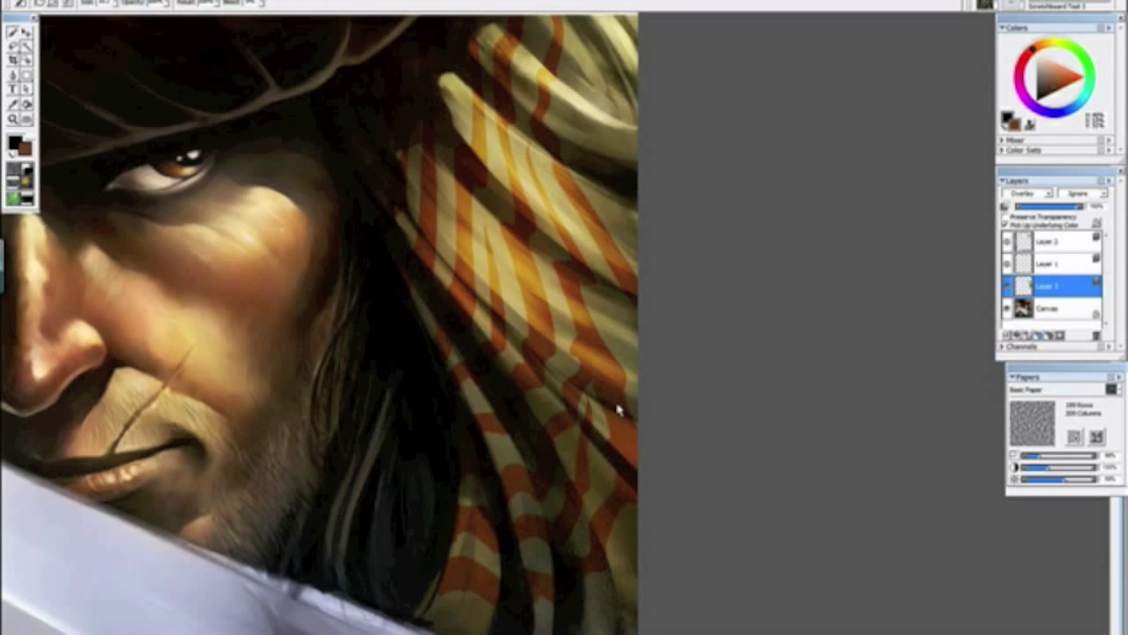
{"action": "scroll", "coordinate": [617, 409], "scroll_direction": "up", "scroll_amount": 1}
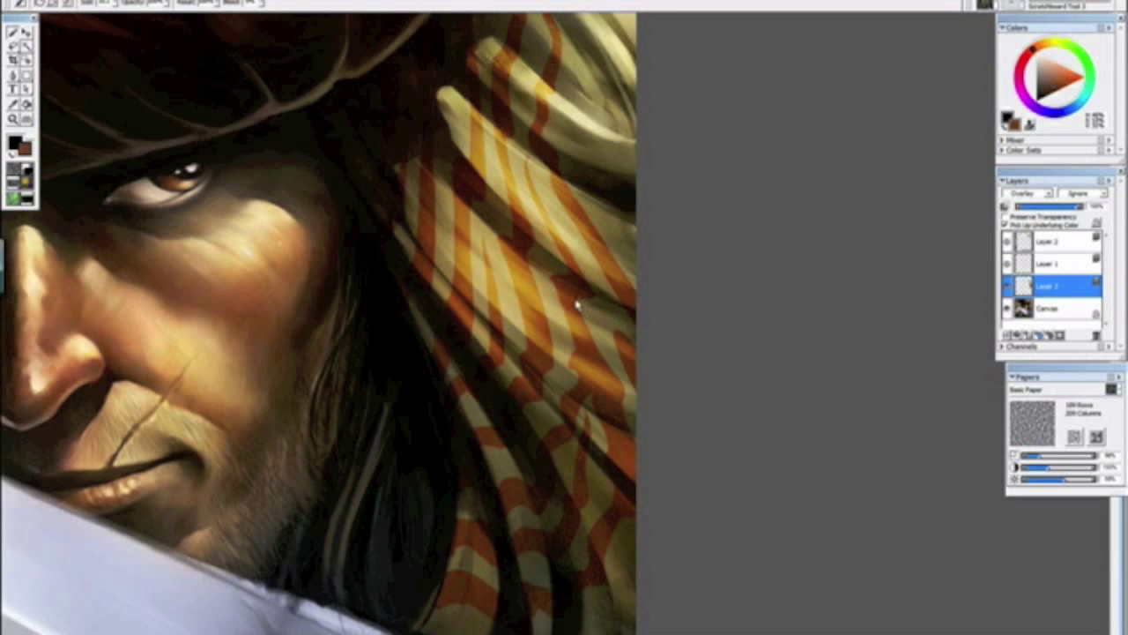
{"action": "scroll", "coordinate": [567, 255], "scroll_direction": "up", "scroll_amount": 6}
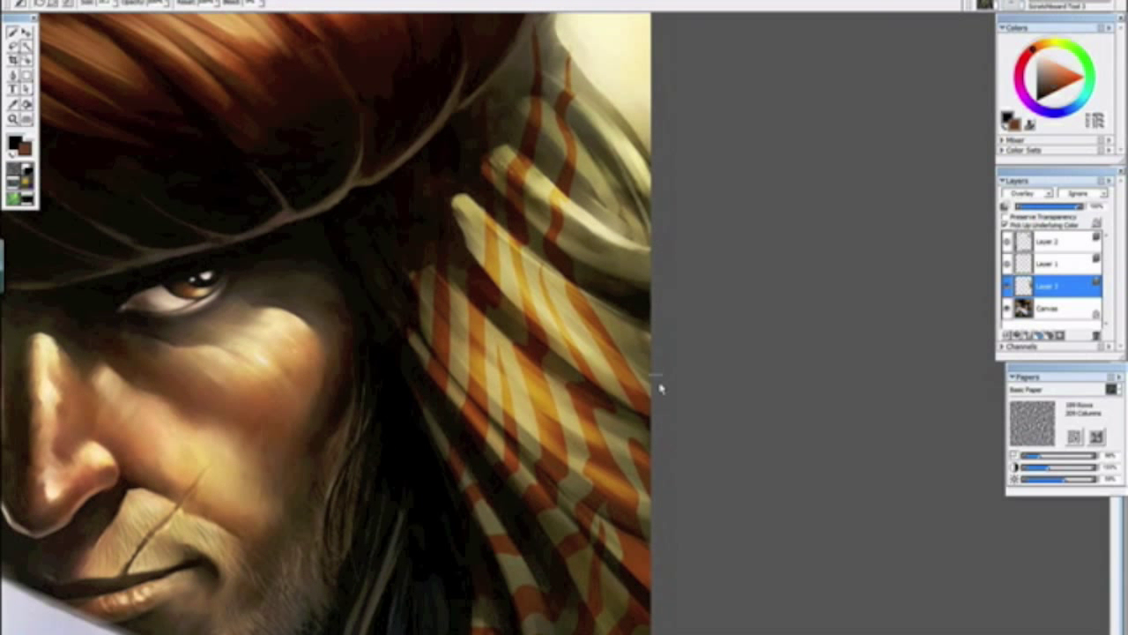
{"action": "mouse_move", "coordinate": [605, 278]}
{"action": "left_mouse_down"}
{"action": "mouse_move", "coordinate": [603, 231]}
{"action": "mouse_move", "coordinate": [616, 239]}
{"action": "mouse_move", "coordinate": [657, 372]}
{"action": "left_mouse_up"}
{"action": "left_click_drag", "start_coordinate": [610, 279], "coordinate": [609, 244]}
{"action": "left_click_drag", "start_coordinate": [640, 293], "coordinate": [667, 427]}
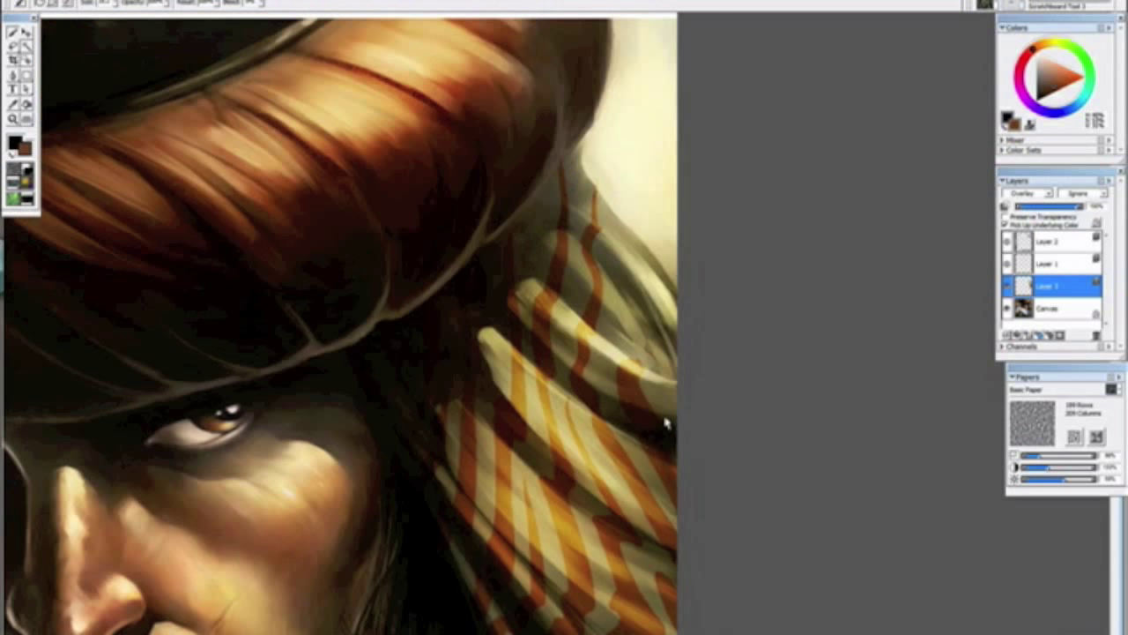
{"action": "mouse_move", "coordinate": [651, 378]}
{"action": "left_mouse_down"}
{"action": "mouse_move", "coordinate": [617, 228]}
{"action": "mouse_move", "coordinate": [661, 375]}
{"action": "left_mouse_up"}
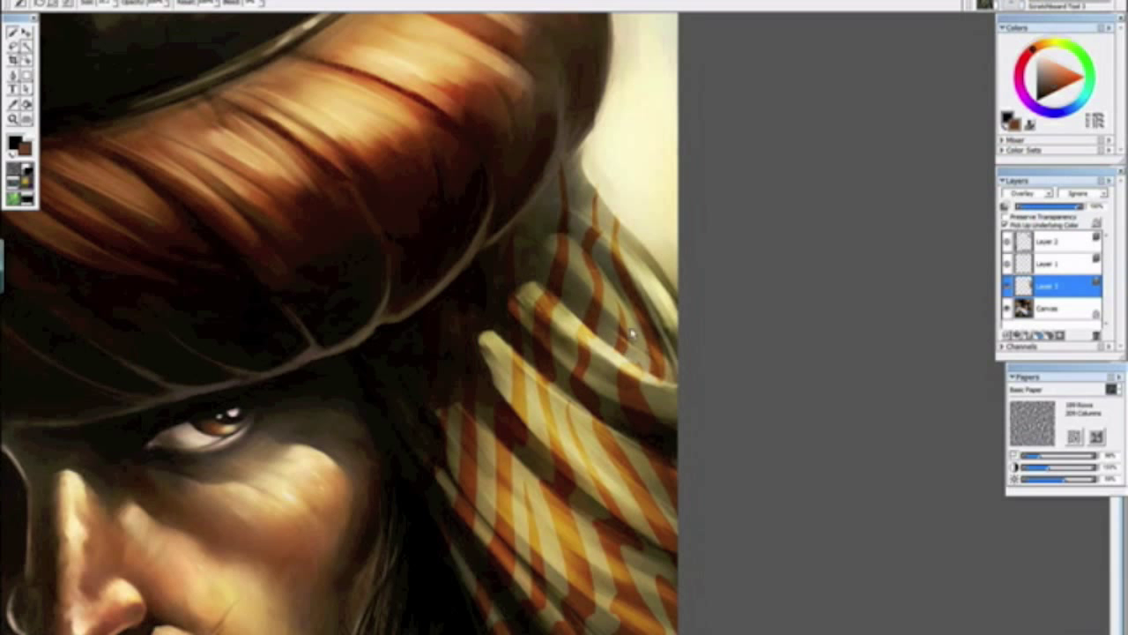
Step: Add a stripe along the outermost upper fold of the scarf, beside the pale background
{"action": "key", "text": "ctrl+minus"}
{"action": "key", "text": "ctrl+minus"}
{"action": "key", "text": "ctrl+minus"}
{"action": "key", "text": "ctrl+minus"}
{"action": "key", "text": "ctrl+minus"}
{"action": "key", "text": "ctrl+minus"}
{"action": "key", "text": "ctrl+minus"}
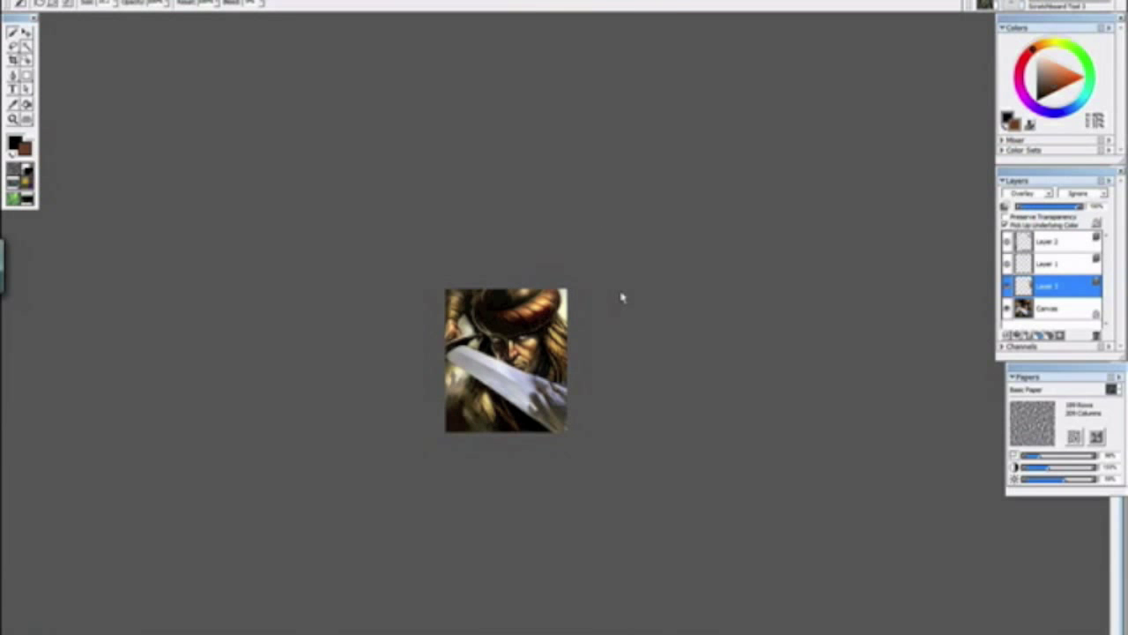
{"action": "key", "text": "ctrl+plus"}
{"action": "key", "text": "ctrl+plus"}
{"action": "key", "text": "ctrl+plus"}
{"action": "key", "text": "ctrl+plus"}
{"action": "key", "text": "ctrl+plus"}
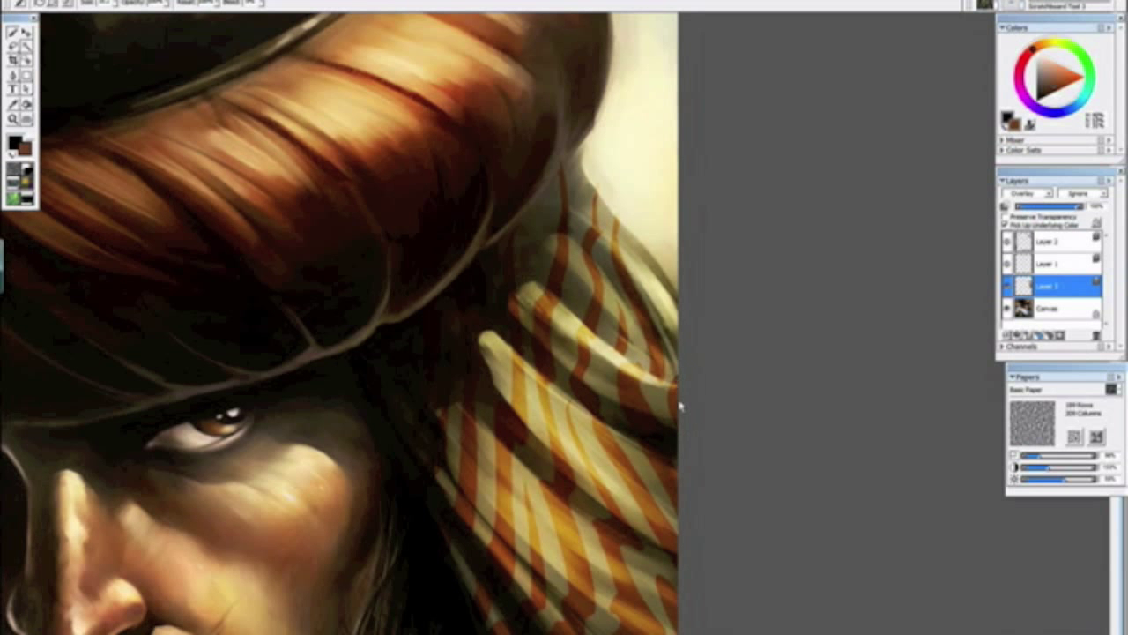
{"action": "mouse_move", "coordinate": [647, 264]}
{"action": "left_mouse_down"}
{"action": "mouse_move", "coordinate": [677, 335]}
{"action": "mouse_move", "coordinate": [663, 289]}
{"action": "mouse_move", "coordinate": [677, 323]}
{"action": "left_mouse_up"}
Step: Paint dark stripes on the scarf's bottom corner, between the blade and the canvas edge
{"action": "key", "text": "ctrl+minus"}
{"action": "key", "text": "ctrl+minus"}
{"action": "key", "text": "ctrl+minus"}
{"action": "key", "text": "ctrl+minus"}
{"action": "key", "text": "ctrl+minus"}
{"action": "key", "text": "ctrl+plus"}
{"action": "key", "text": "ctrl+plus"}
{"action": "key", "text": "ctrl+plus"}
{"action": "key", "text": "ctrl+plus"}
{"action": "left_click_drag", "start_coordinate": [519, 559], "coordinate": [573, 260]}
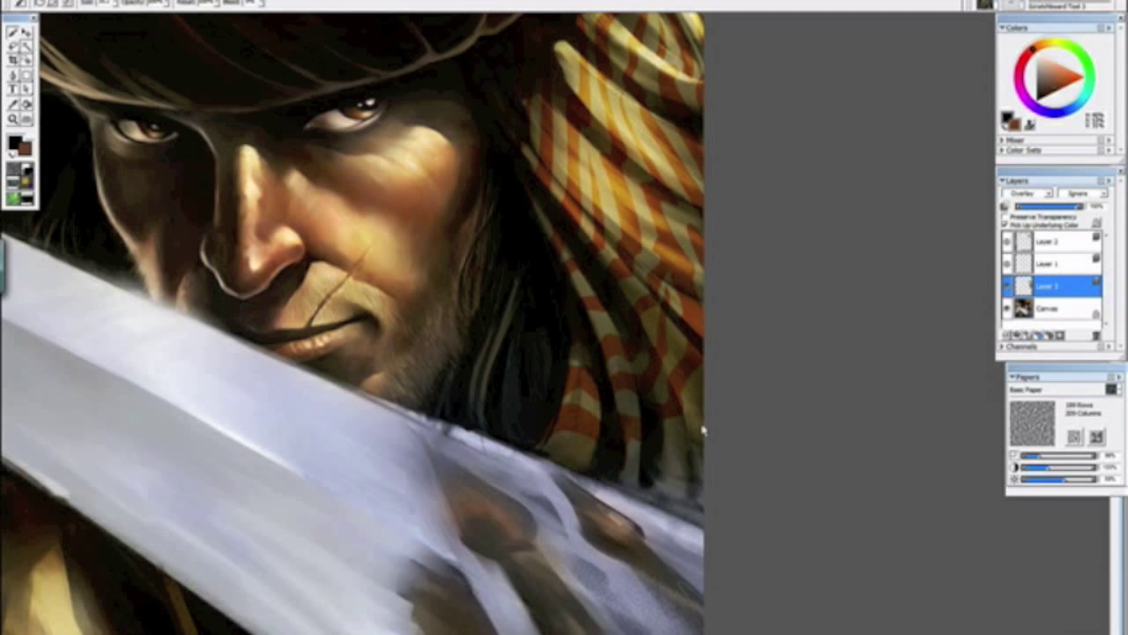
{"action": "mouse_move", "coordinate": [643, 493]}
{"action": "left_mouse_down"}
{"action": "mouse_move", "coordinate": [692, 475]}
{"action": "mouse_move", "coordinate": [712, 428]}
{"action": "left_mouse_up"}
{"action": "left_click_drag", "start_coordinate": [674, 474], "coordinate": [708, 433]}
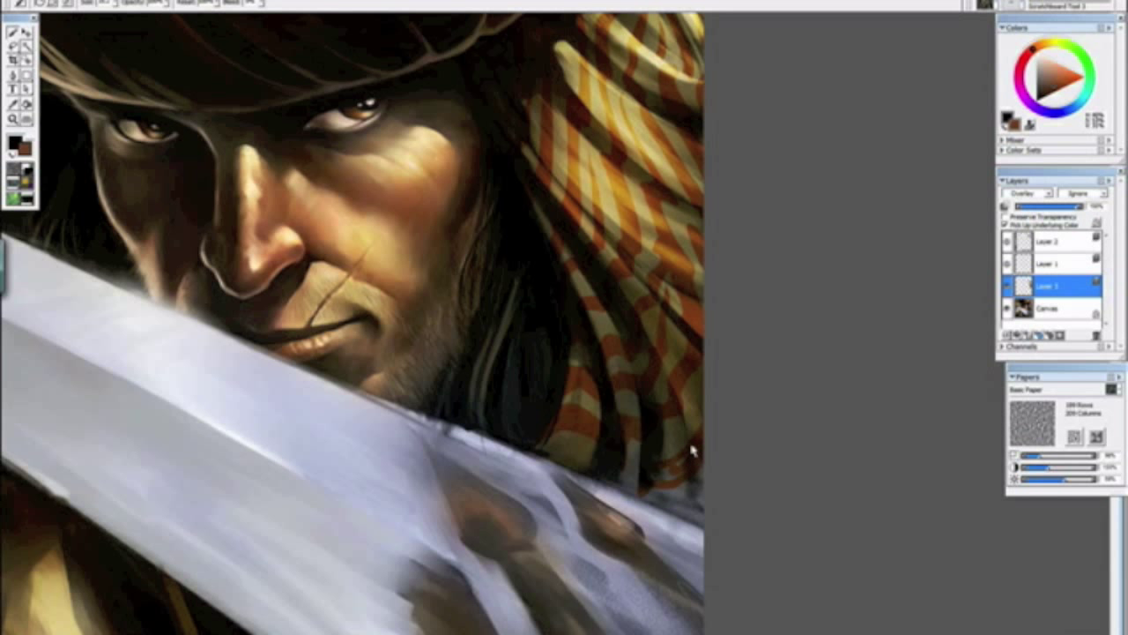
Step: Flip the whole canvas horizontally
{"action": "key", "text": "ctrl+minus"}
{"action": "key", "text": "ctrl+minus"}
{"action": "key", "text": "ctrl+minus"}
{"action": "key", "text": "ctrl+minus"}
{"action": "key", "text": "ctrl+minus"}
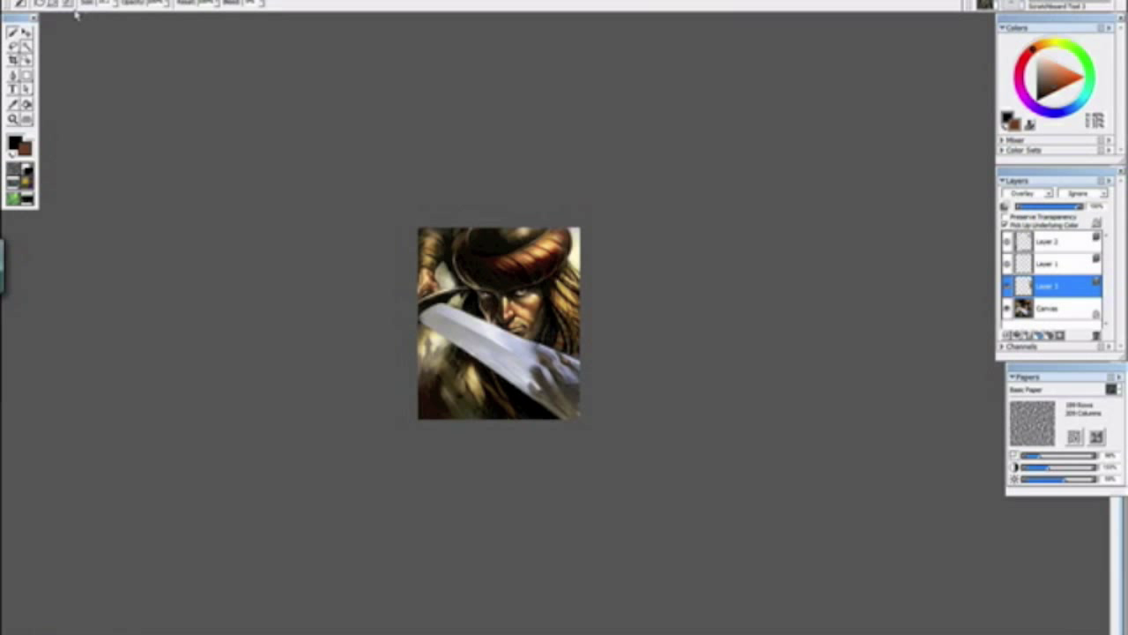
{"action": "left_click", "coordinate": [70, 2]}
{"action": "mouse_move", "coordinate": [79, 27]}
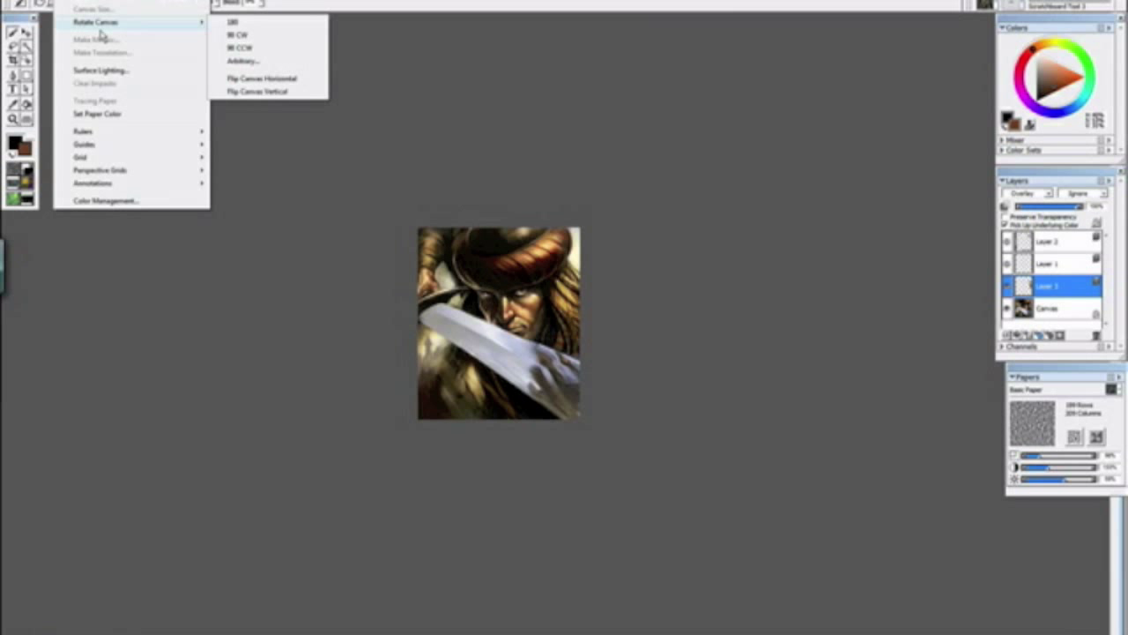
{"action": "left_click", "coordinate": [243, 81]}
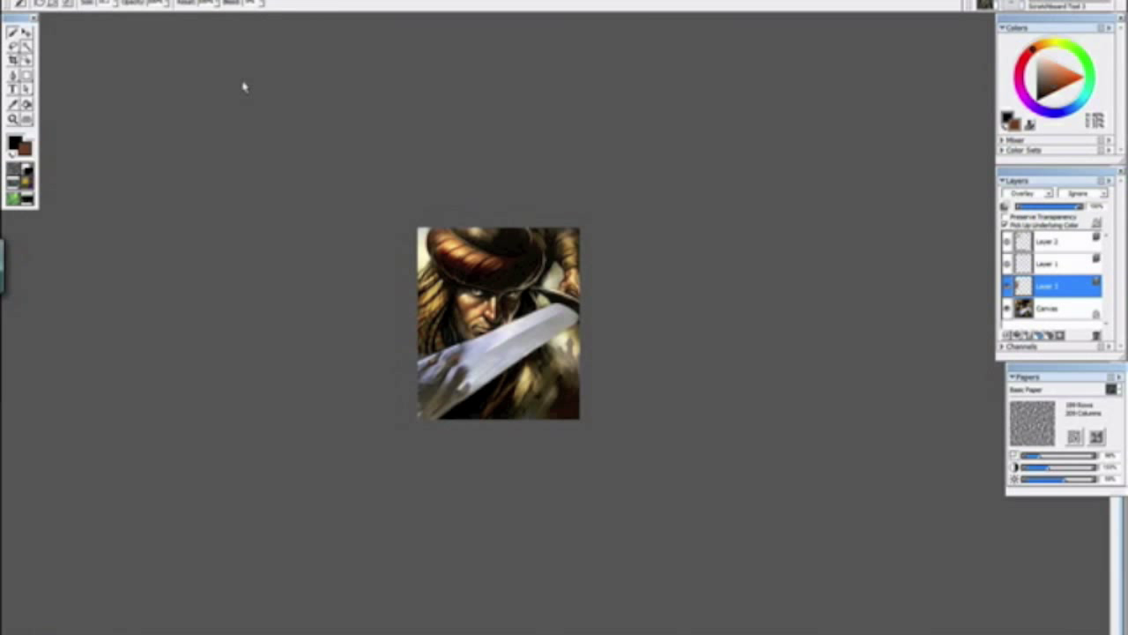
Step: Compare the mirrored painting with and without the scarf stripes by toggling the visibility of Layer 3, leaving it shown
{"action": "left_click", "coordinate": [13, 118]}
{"action": "left_click_drag", "start_coordinate": [411, 206], "coordinate": [620, 474]}
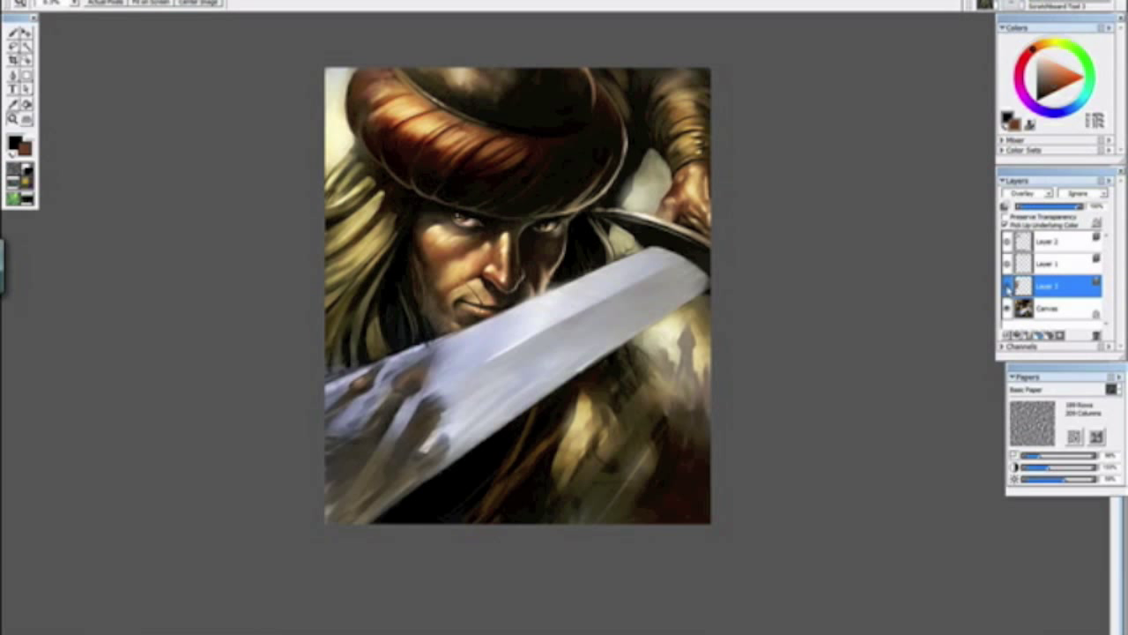
{"action": "left_click", "coordinate": [1008, 288]}
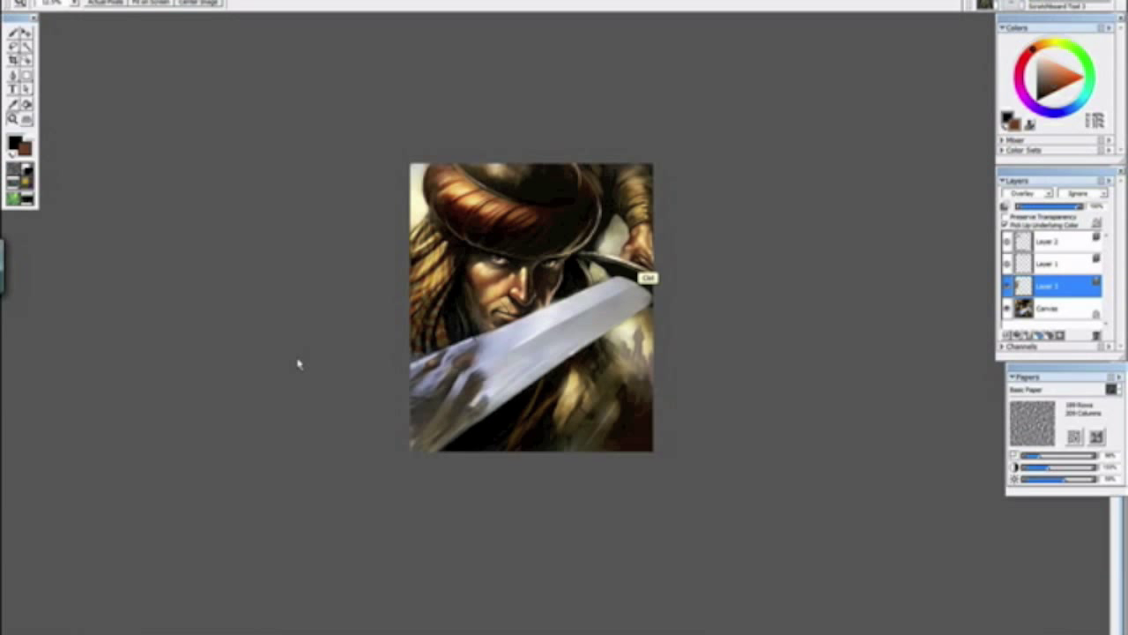
Step: Create a new layer above Layer 3 and set its blending method to Overlay
{"action": "key", "text": "ctrl+minus"}
{"action": "key", "text": "ctrl+plus"}
{"action": "key", "text": "ctrl+plus"}
{"action": "key", "text": "ctrl+plus"}
{"action": "left_click_drag", "start_coordinate": [298, 364], "coordinate": [468, 622]}
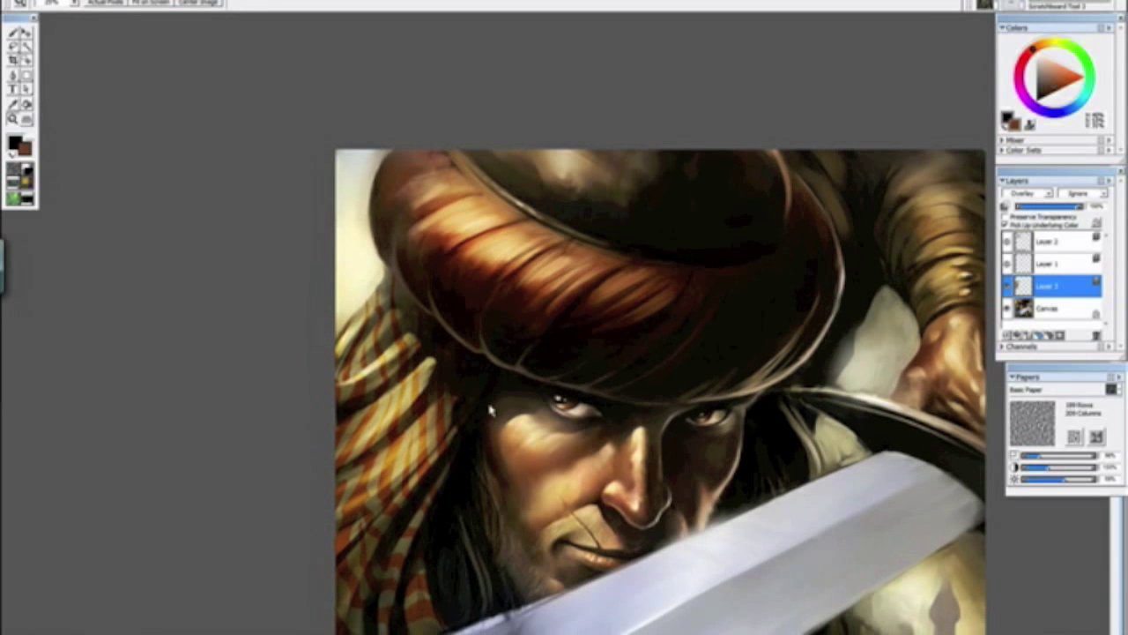
{"action": "left_click", "coordinate": [1028, 335]}
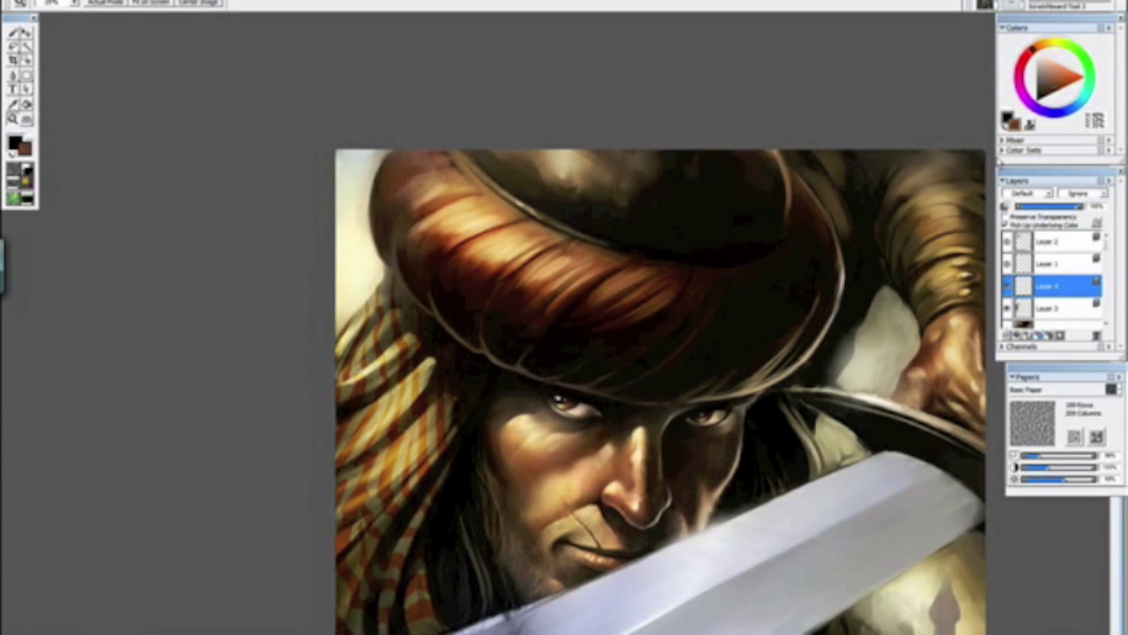
{"action": "left_click", "coordinate": [1022, 193]}
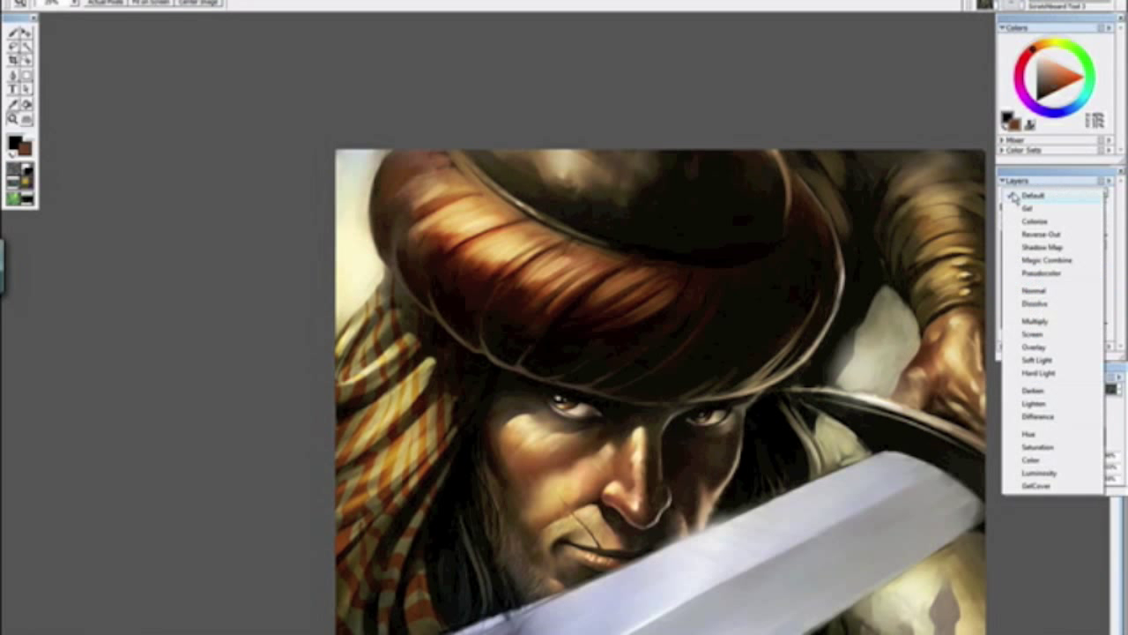
{"action": "left_click", "coordinate": [1027, 354]}
Step: Choose a light tan colour and brush a fine squiggly texture onto the turban's lit middle folds
{"action": "left_click_drag", "start_coordinate": [1043, 55], "coordinate": [1039, 46]}
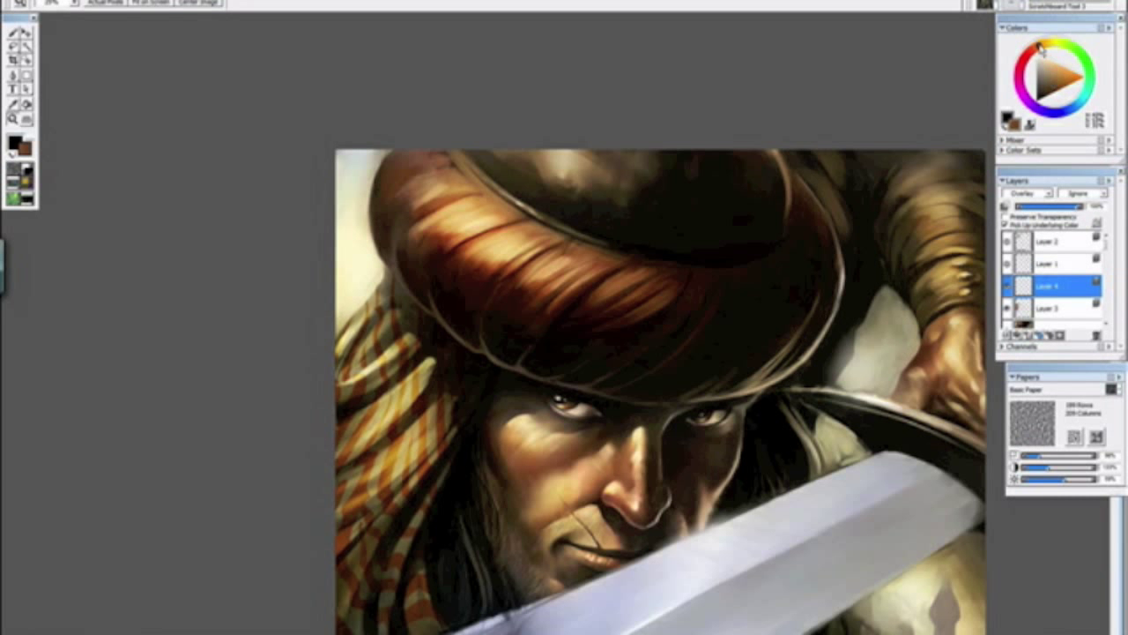
{"action": "left_click", "coordinate": [1047, 76]}
{"action": "left_click", "coordinate": [13, 34]}
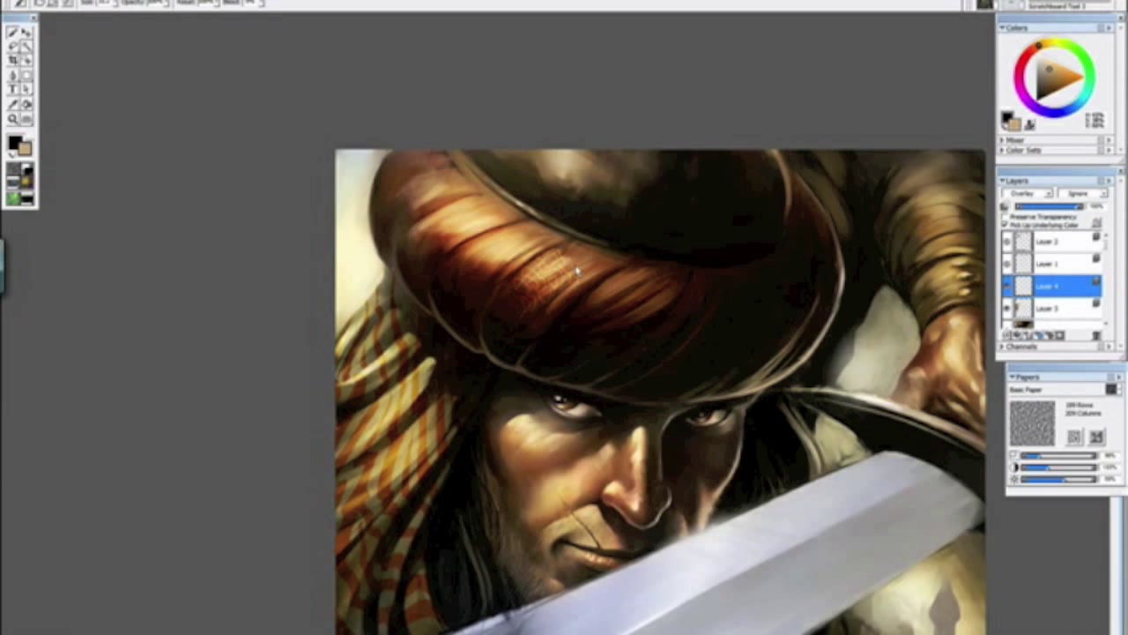
{"action": "left_click_drag", "start_coordinate": [567, 255], "coordinate": [577, 249]}
Step: Lower the opacity of Layer 4 to roughly a third to soften the turban texture
{"action": "key", "text": "ctrl+minus"}
{"action": "key", "text": "ctrl+minus"}
{"action": "key", "text": "ctrl+minus"}
{"action": "key", "text": "ctrl+plus"}
{"action": "key", "text": "ctrl+plus"}
{"action": "left_click_drag", "start_coordinate": [1055, 213], "coordinate": [1040, 212]}
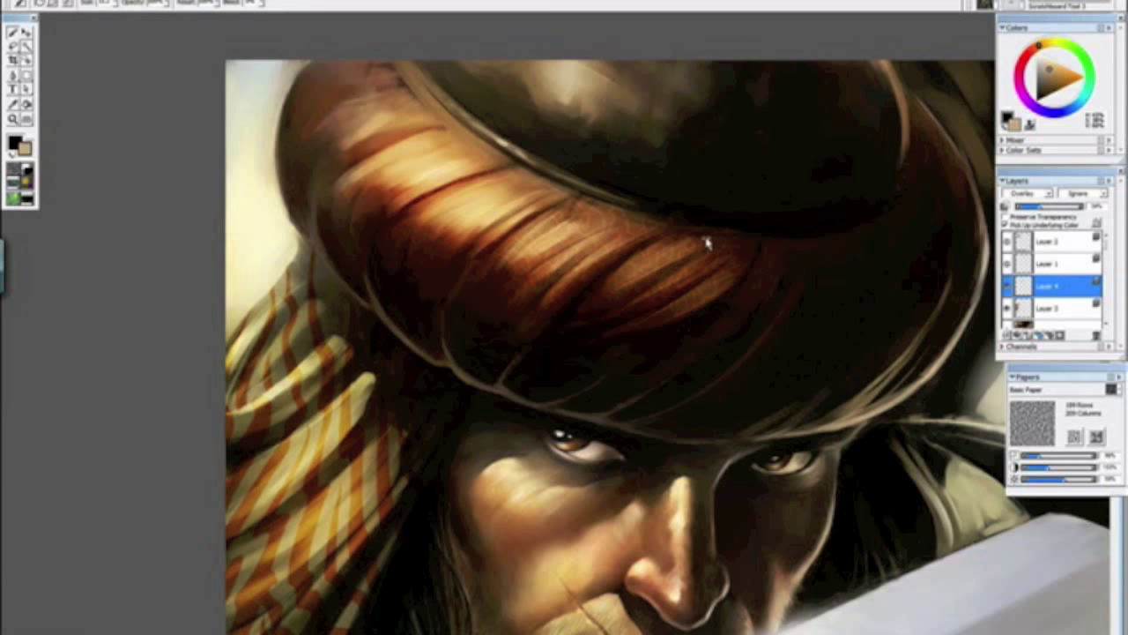
Step: Extend the fine tan texture toward the turban's shaded side above the eyes, and check it in the wider painting
{"action": "key", "text": "ctrl+0"}
{"action": "key", "text": "ctrl+plus"}
{"action": "key", "text": "ctrl+plus"}
{"action": "key", "text": "ctrl+plus"}
{"action": "key", "text": "ctrl+plus"}
{"action": "key", "text": "ctrl+plus"}
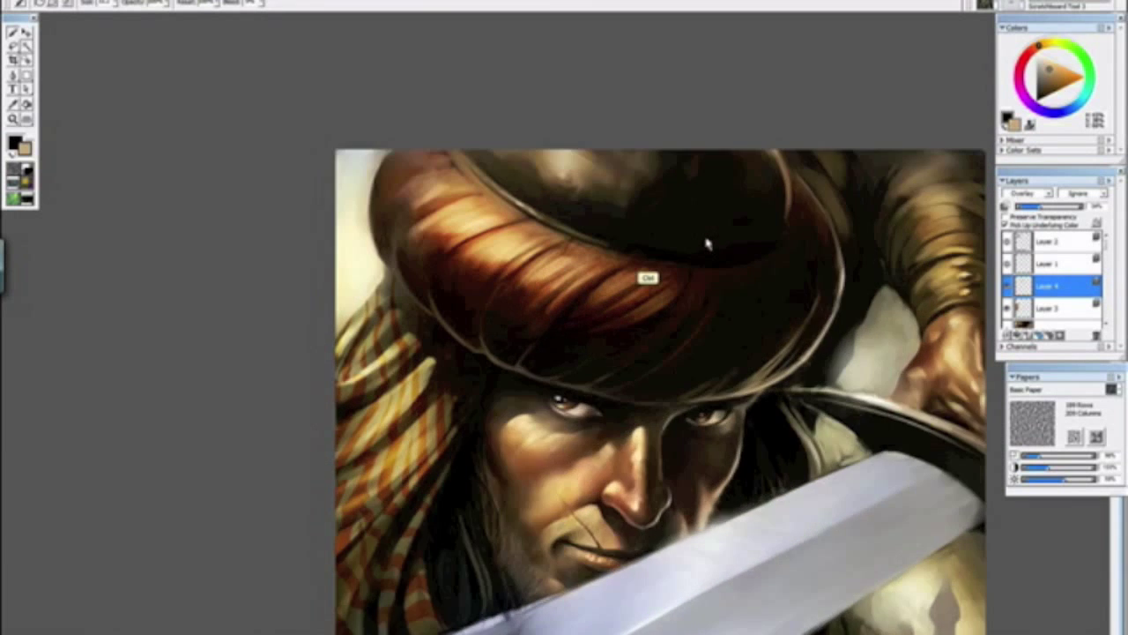
{"action": "mouse_move", "coordinate": [750, 396]}
{"action": "left_mouse_down"}
{"action": "mouse_move", "coordinate": [726, 413]}
{"action": "mouse_move", "coordinate": [516, 401]}
{"action": "left_mouse_up"}
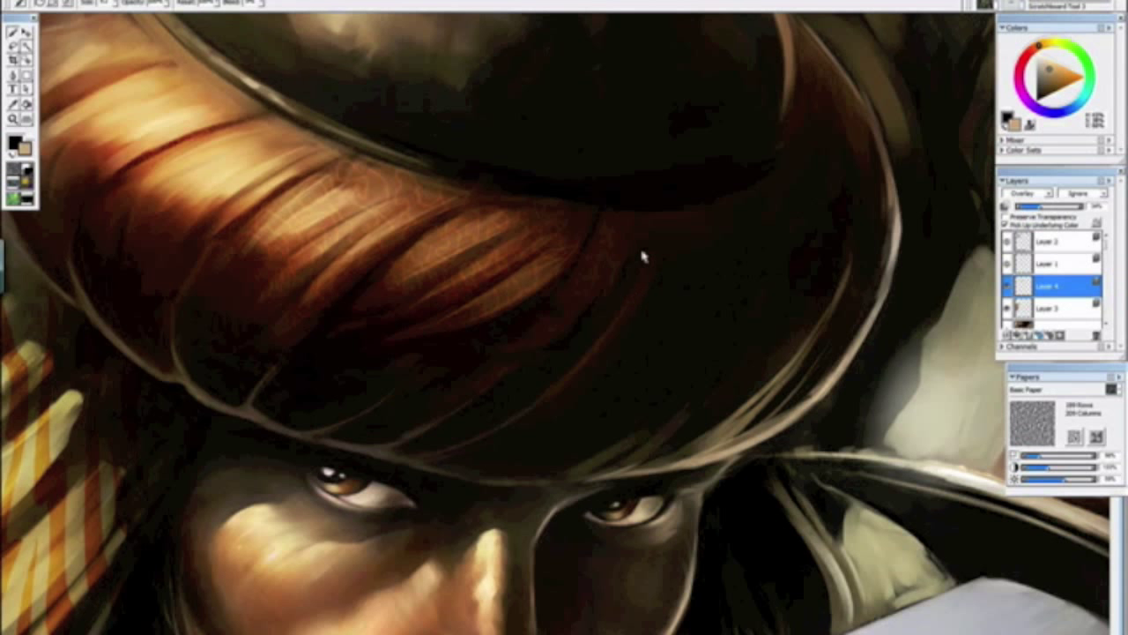
{"action": "key", "text": "ctrl+minus"}
{"action": "key", "text": "ctrl+minus"}
{"action": "key", "text": "ctrl+minus"}
{"action": "key", "text": "ctrl+minus"}
{"action": "key", "text": "ctrl+minus"}
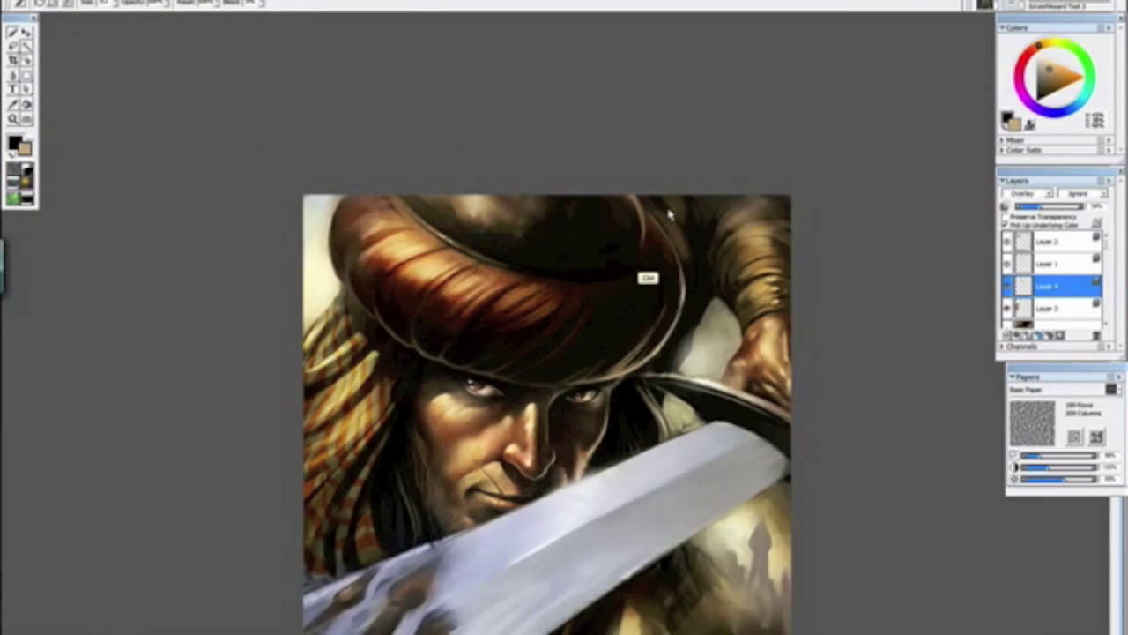
Step: Fill in more fine texture across the turban's middle folds and check it against the whole painting
{"action": "key", "text": "ctrl+plus"}
{"action": "key", "text": "ctrl+plus"}
{"action": "key", "text": "ctrl+plus"}
{"action": "key", "text": "ctrl+plus"}
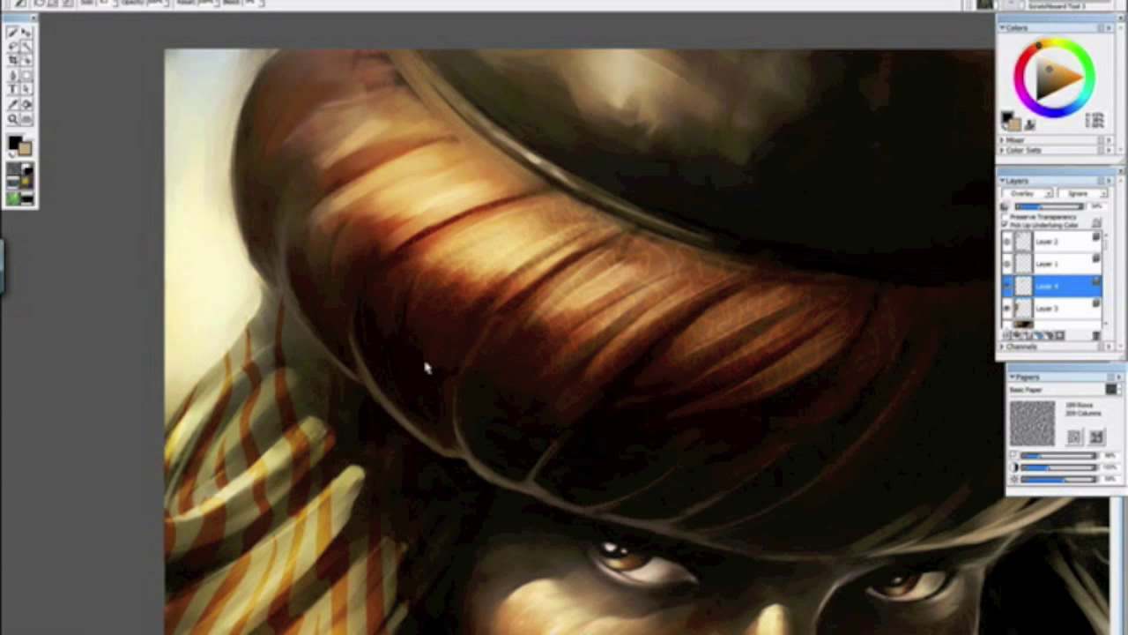
{"action": "key", "text": "ctrl+minus"}
{"action": "key", "text": "ctrl+minus"}
{"action": "key", "text": "ctrl+minus"}
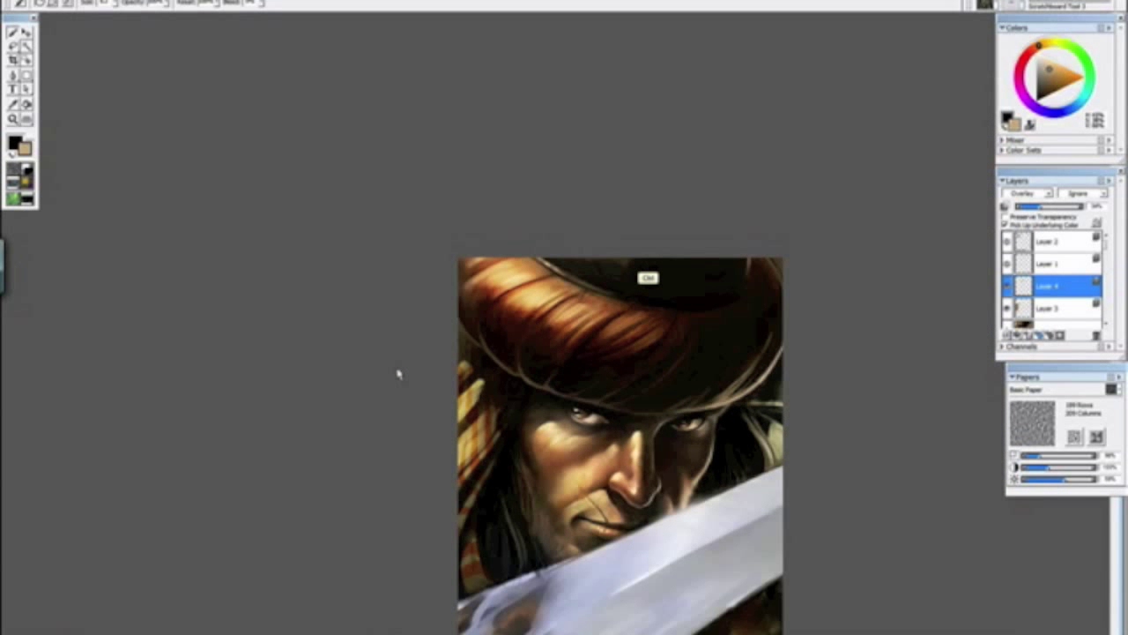
{"action": "key", "text": "ctrl+minus"}
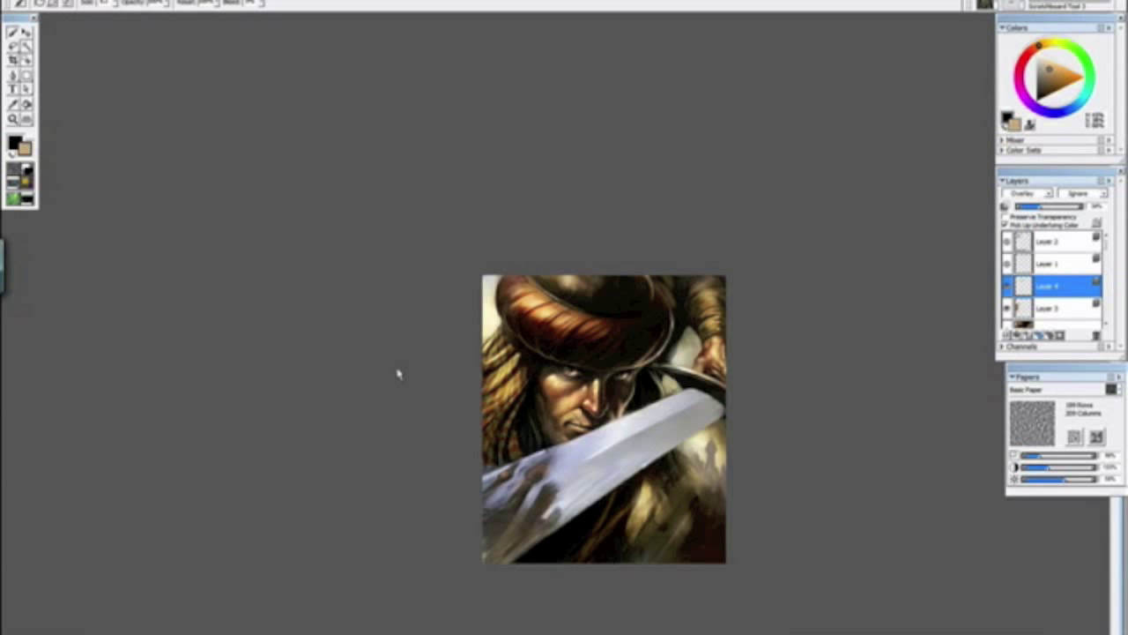
Step: Paint the fine line texture over the turban's brightest folds, below the crown's rim
{"action": "key", "text": "ctrl+plus"}
{"action": "key", "text": "ctrl+plus"}
{"action": "key", "text": "ctrl+plus"}
{"action": "key", "text": "ctrl+plus"}
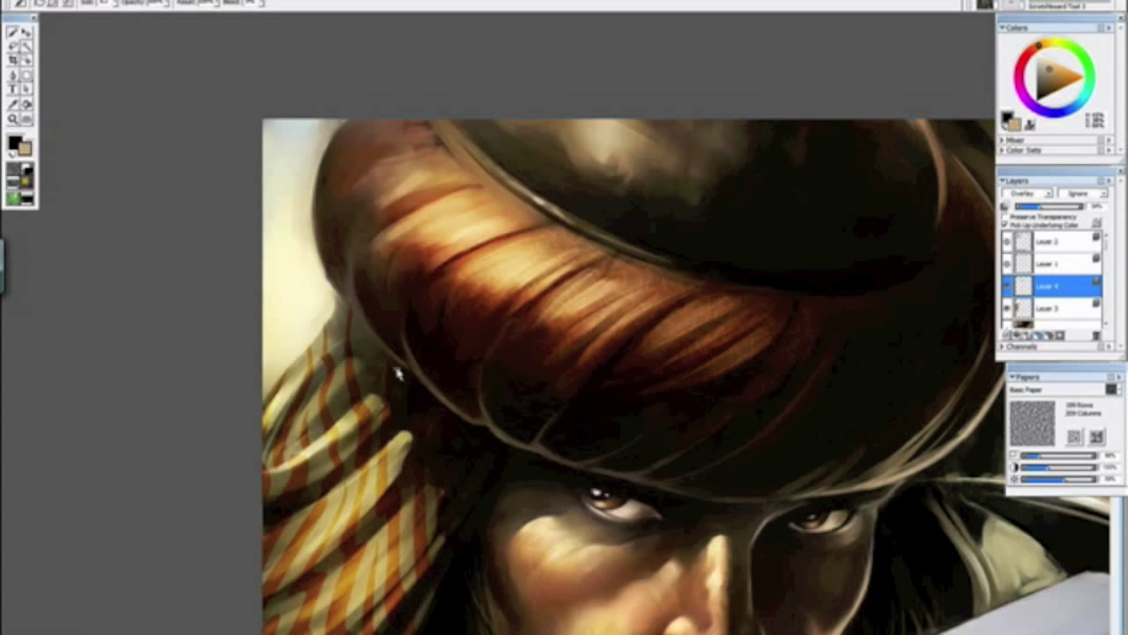
{"action": "left_click_drag", "start_coordinate": [467, 374], "coordinate": [544, 481]}
{"action": "key", "text": "ctrl+plus"}
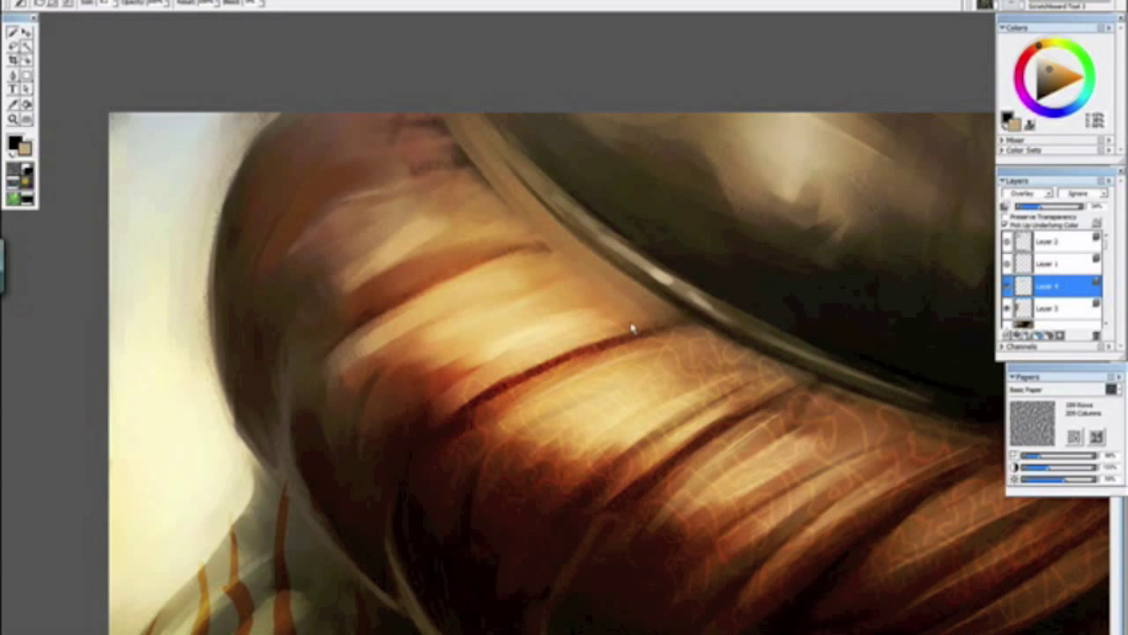
{"action": "mouse_move", "coordinate": [645, 295]}
{"action": "left_mouse_down"}
{"action": "mouse_move", "coordinate": [609, 317]}
{"action": "mouse_move", "coordinate": [625, 286]}
{"action": "left_mouse_up"}
{"action": "scroll", "coordinate": [483, 289], "scroll_direction": "down", "scroll_amount": 5}
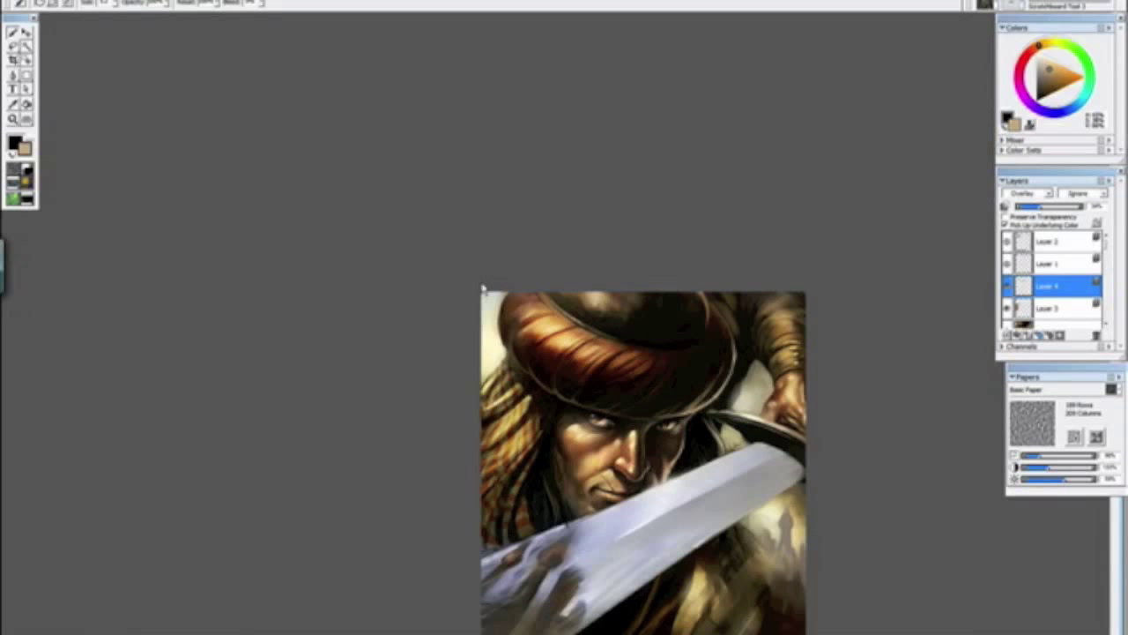
Step: Carry the texture up over the turban's upper folds near the canvas edge, and review it at reduced size
{"action": "key", "text": "ctrl+plus"}
{"action": "key", "text": "ctrl+plus"}
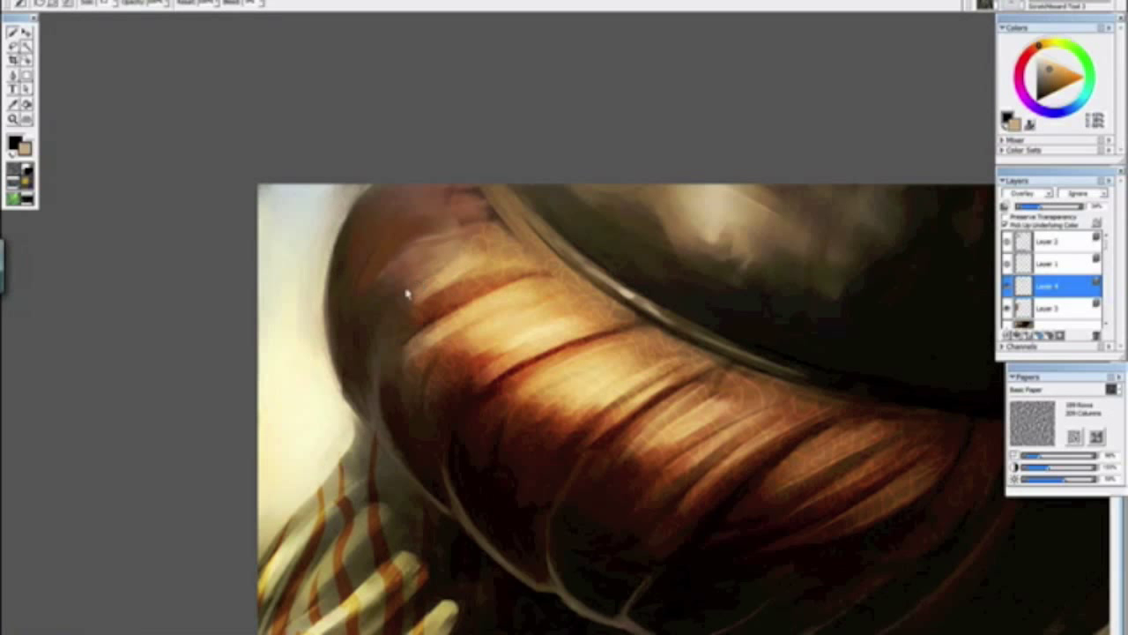
{"action": "key", "text": "ctrl+minus"}
{"action": "key", "text": "ctrl+minus"}
{"action": "key", "text": "ctrl+minus"}
{"action": "key", "text": "ctrl+minus"}
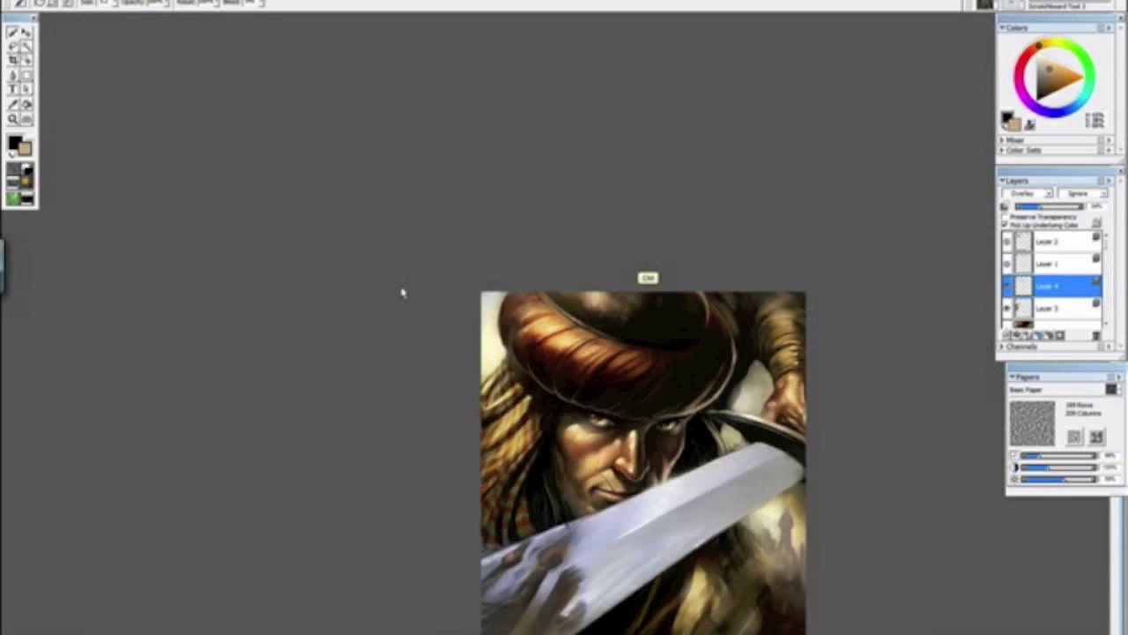
Step: Add faint texture to the turban's outer shadowed bulge beside the pale background
{"action": "key", "text": "ctrl+plus"}
{"action": "key", "text": "ctrl+plus"}
{"action": "key", "text": "ctrl+plus"}
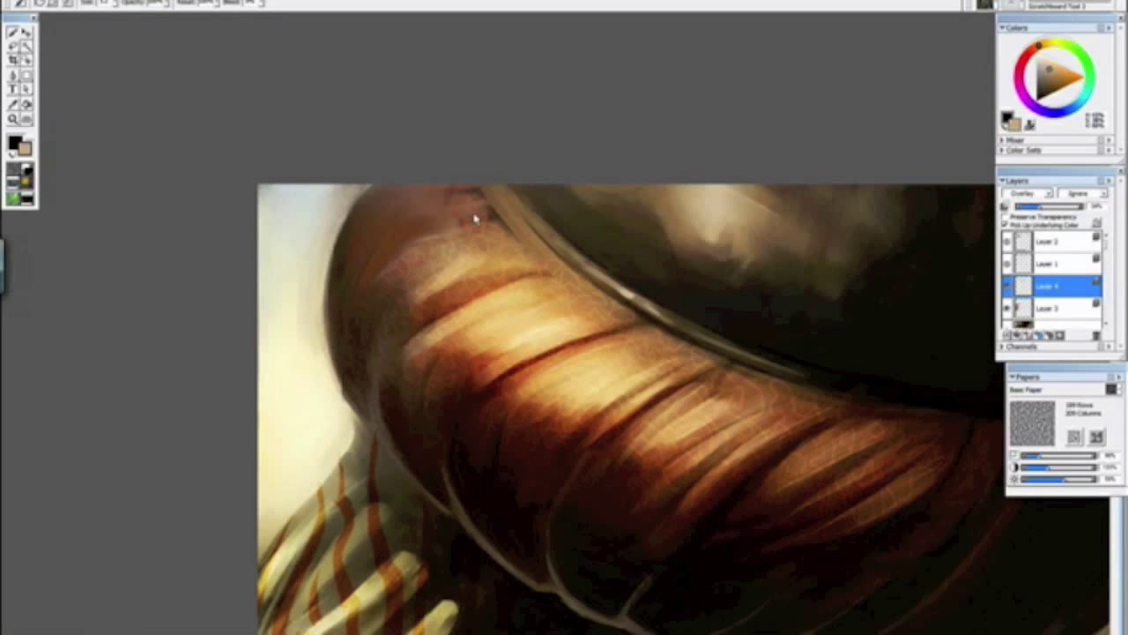
{"action": "key", "text": "ctrl+minus"}
{"action": "key", "text": "ctrl+minus"}
{"action": "key", "text": "ctrl+minus"}
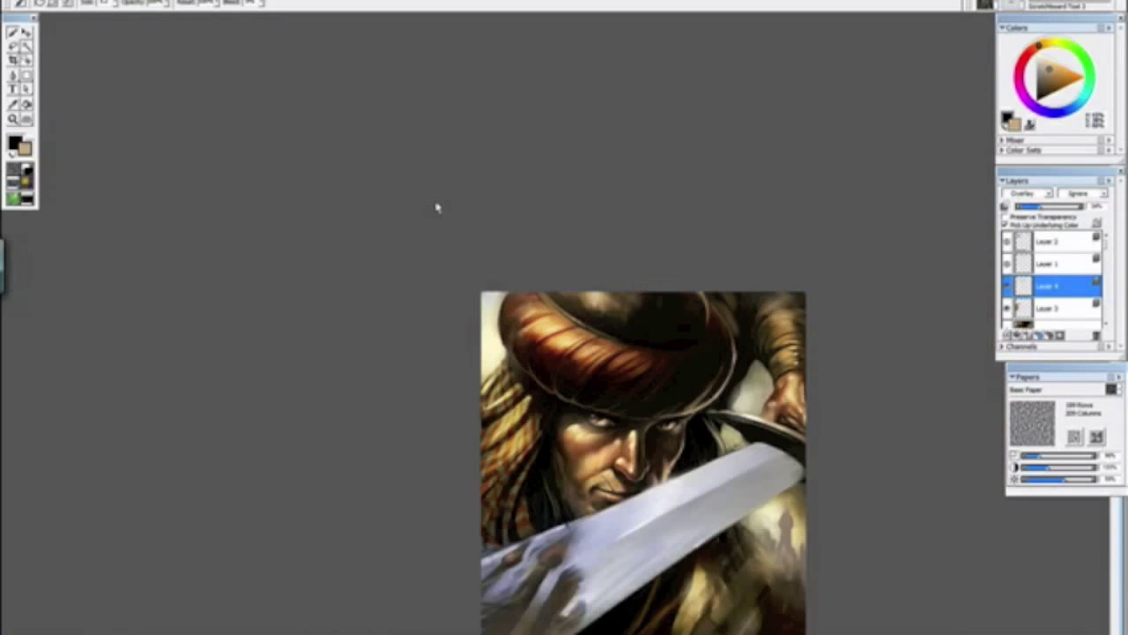
Step: Finish the turban texture on the outermost folds and along the edge of the dark crown's rim
{"action": "key", "text": "ctrl+plus"}
{"action": "key", "text": "ctrl+plus"}
{"action": "key", "text": "ctrl+plus"}
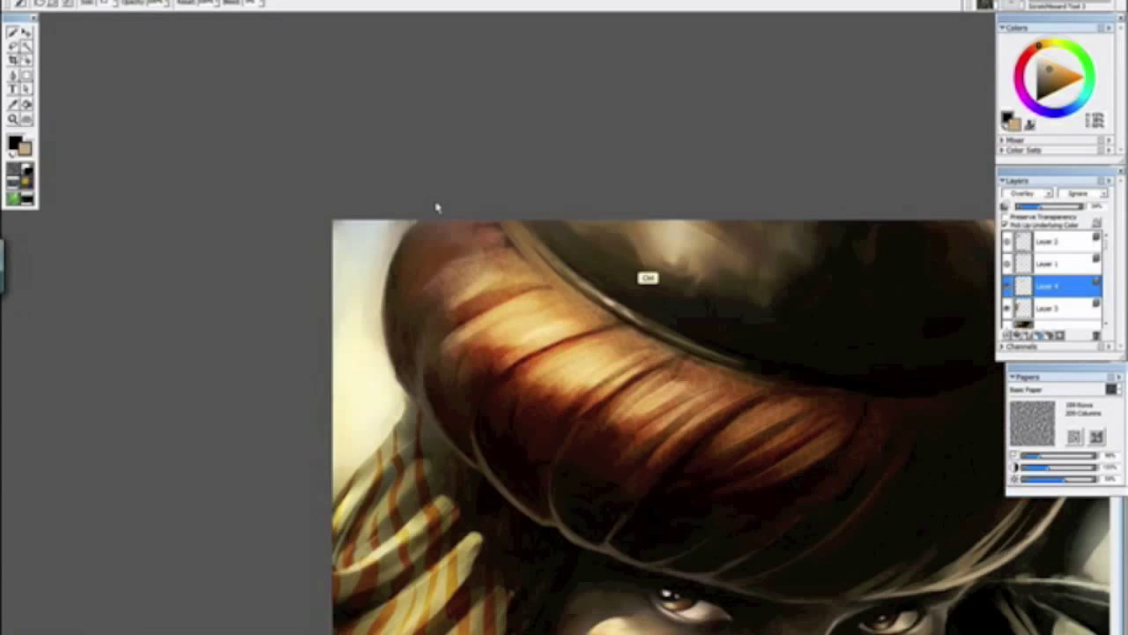
{"action": "left_click_drag", "start_coordinate": [400, 315], "coordinate": [463, 385]}
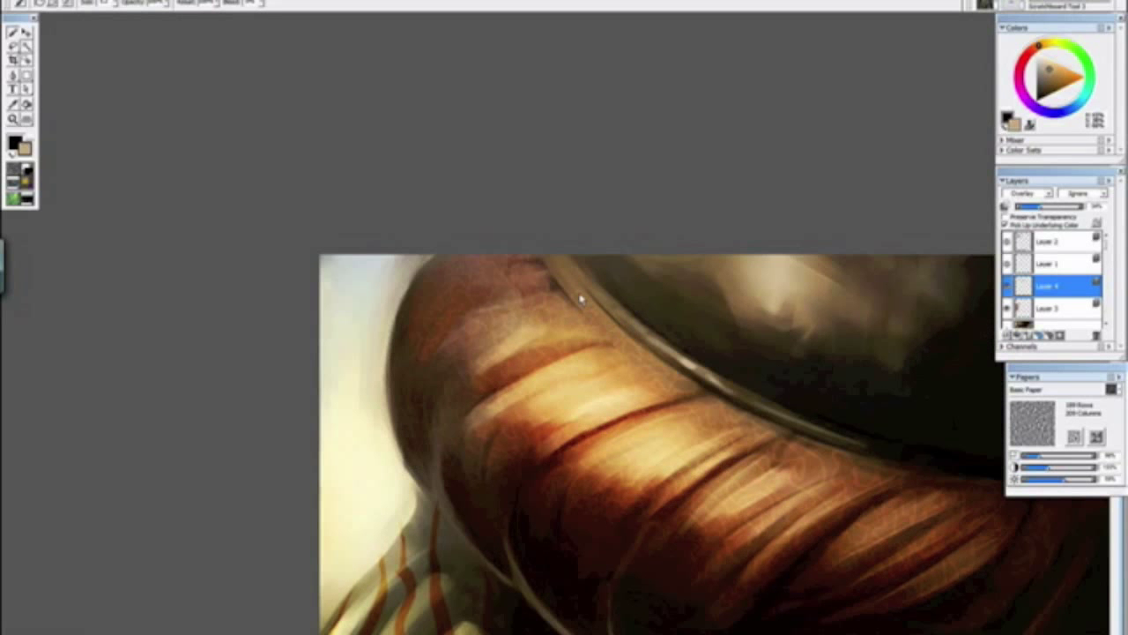
{"action": "key", "text": "ctrl+minus"}
{"action": "key", "text": "ctrl+minus"}
{"action": "key", "text": "ctrl+minus"}
{"action": "key", "text": "ctrl+minus"}
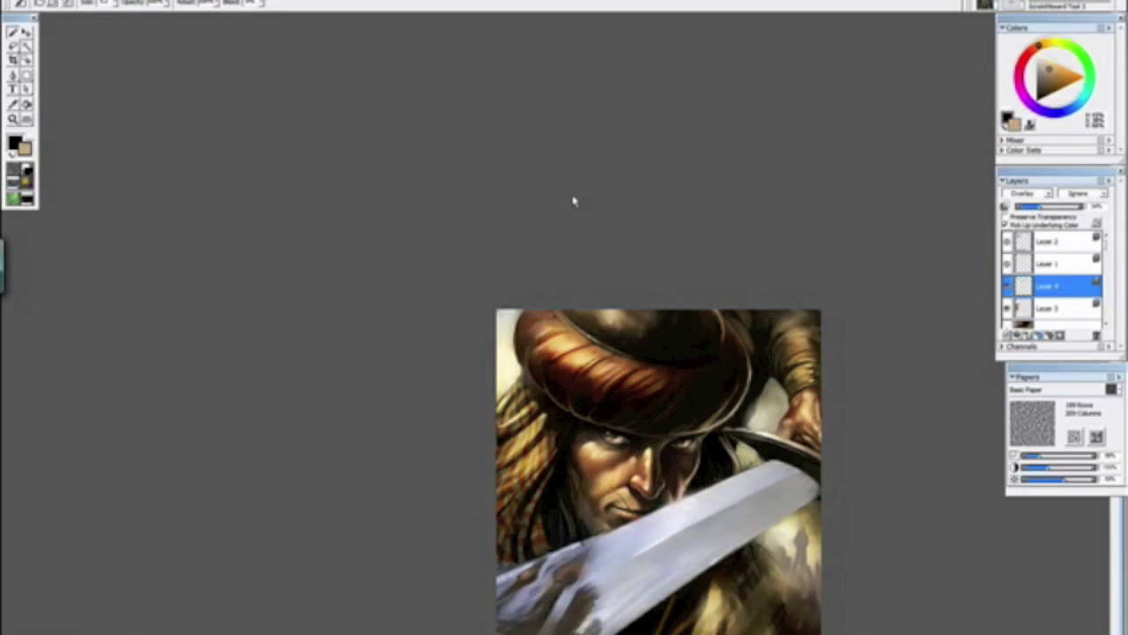
Step: Make Layer 3 with the scarf stripes the active layer and bring the striped scarf into view
{"action": "key", "text": "ctrl+minus"}
{"action": "key", "text": "ctrl+minus"}
{"action": "key", "text": "ctrl+plus"}
{"action": "key", "text": "ctrl+plus"}
{"action": "key", "text": "ctrl+plus"}
{"action": "left_click_drag", "start_coordinate": [567, 574], "coordinate": [598, 299]}
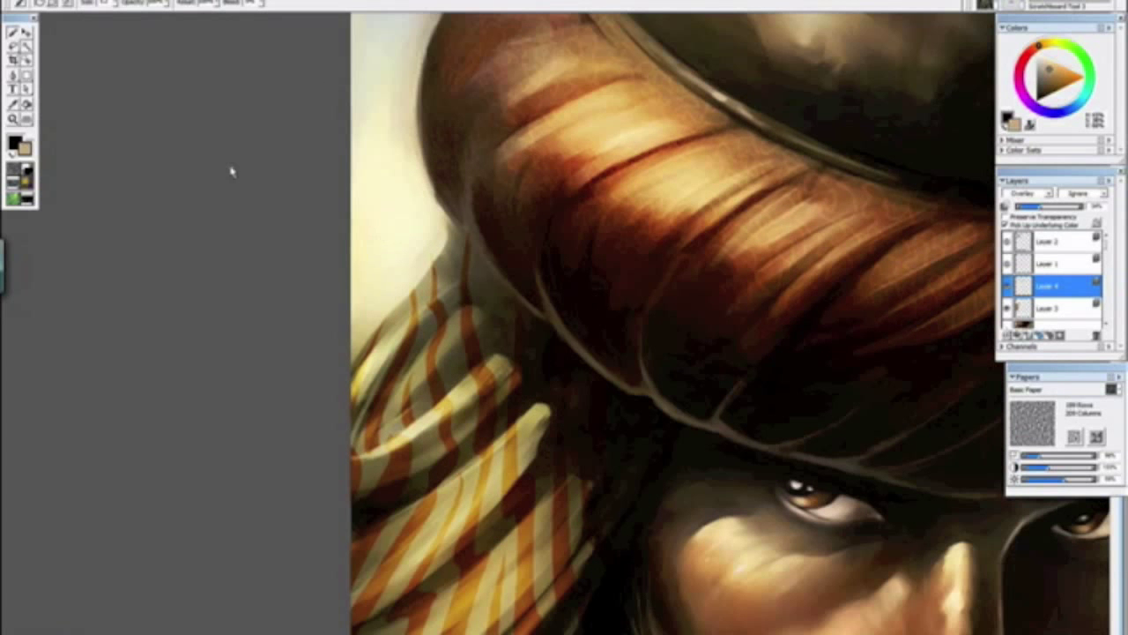
{"action": "left_click", "coordinate": [1045, 307]}
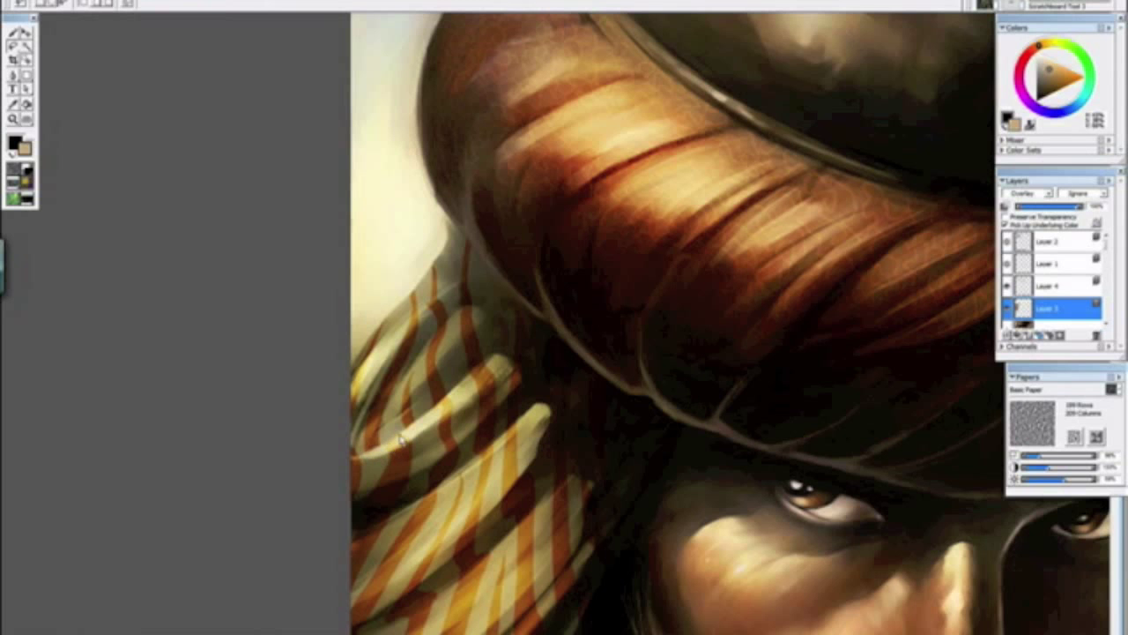
{"action": "mouse_move", "coordinate": [583, 516]}
{"action": "left_mouse_down"}
{"action": "mouse_move", "coordinate": [533, 462]}
{"action": "mouse_move", "coordinate": [512, 403]}
{"action": "left_mouse_up"}
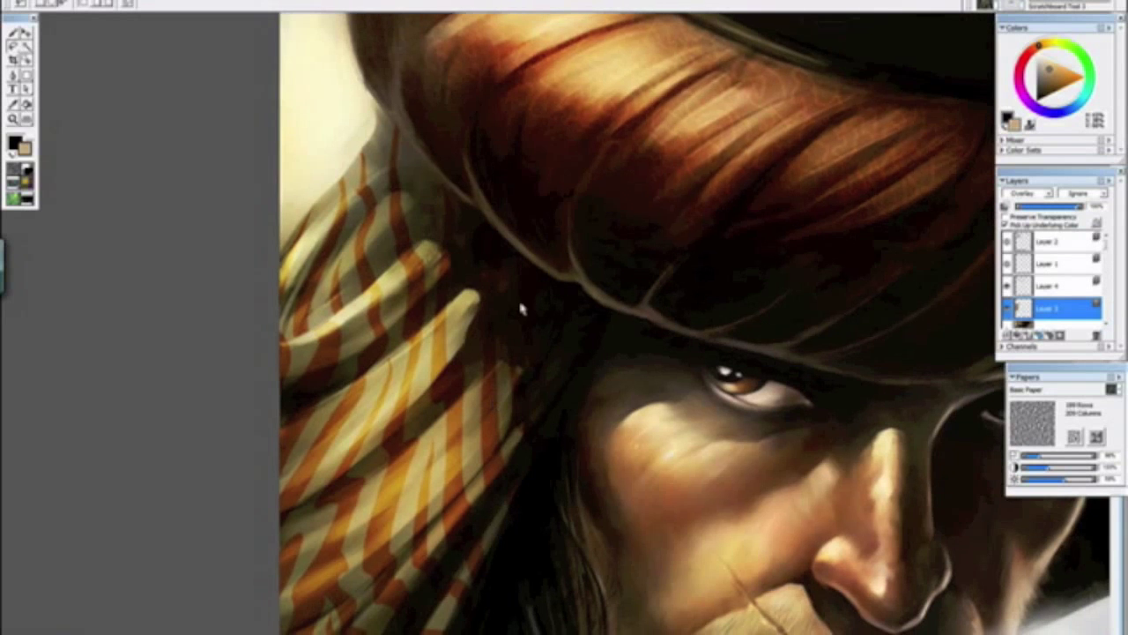
Step: Try freehand lasso selections along the dark hair beside the striped scarf, undoing each one
{"action": "left_click_drag", "start_coordinate": [516, 247], "coordinate": [544, 273]}
{"action": "key", "text": "ctrl+z"}
{"action": "left_click_drag", "start_coordinate": [562, 424], "coordinate": [581, 340]}
{"action": "scroll", "coordinate": [556, 406], "scroll_direction": "down", "scroll_amount": 4}
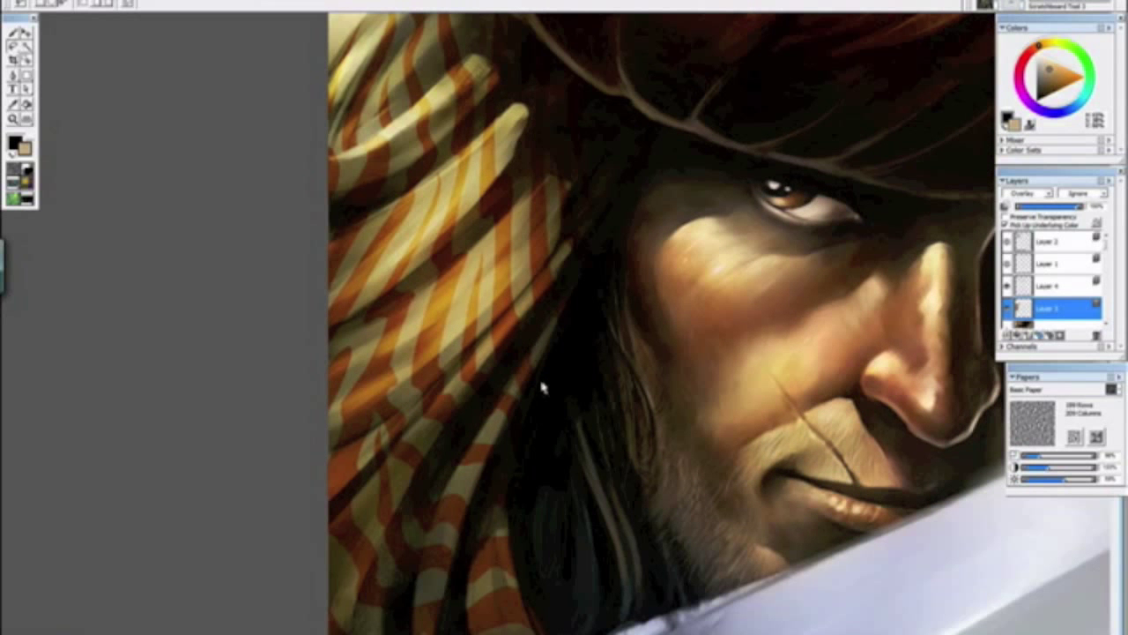
{"action": "mouse_move", "coordinate": [529, 414]}
{"action": "left_mouse_down"}
{"action": "mouse_move", "coordinate": [511, 542]}
{"action": "mouse_move", "coordinate": [525, 603]}
{"action": "mouse_move", "coordinate": [545, 631]}
{"action": "left_mouse_up"}
{"action": "key", "text": "ctrl+z"}
{"action": "mouse_move", "coordinate": [519, 446]}
{"action": "left_mouse_down"}
{"action": "mouse_move", "coordinate": [506, 516]}
{"action": "mouse_move", "coordinate": [539, 628]}
{"action": "left_mouse_up"}
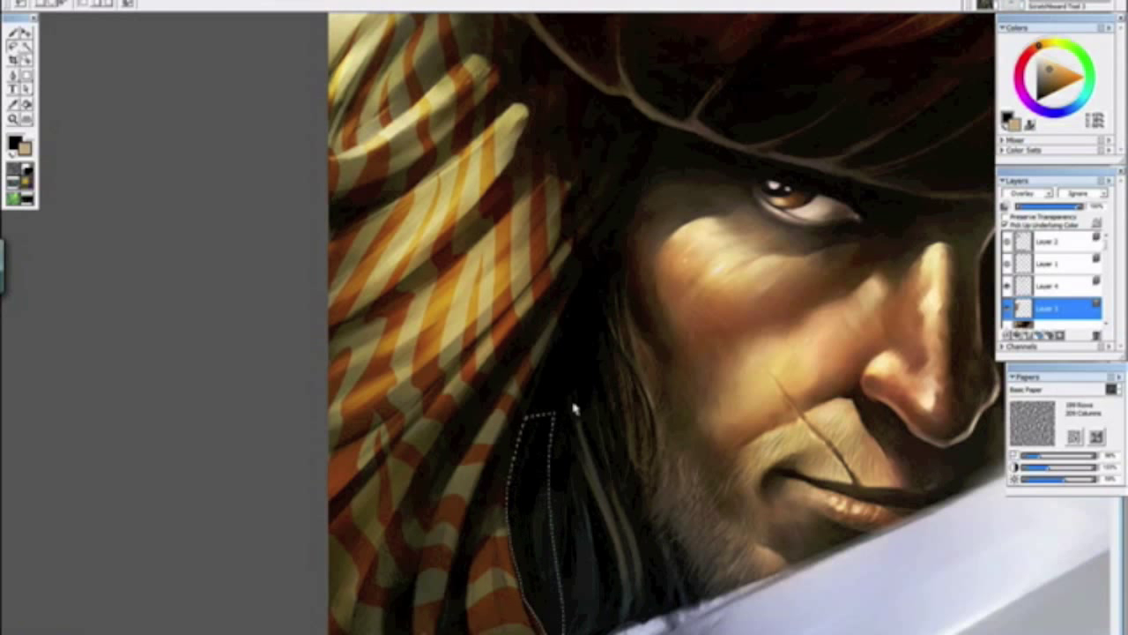
{"action": "key", "text": "ctrl+z"}
{"action": "key", "text": "ctrl+minus"}
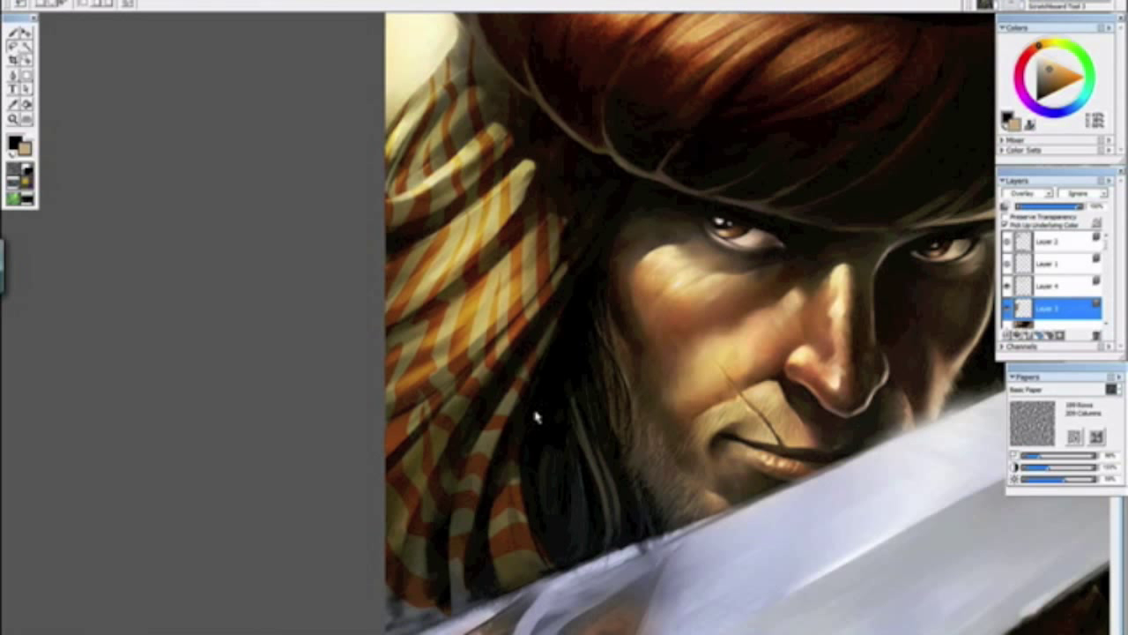
{"action": "mouse_move", "coordinate": [523, 439]}
{"action": "left_mouse_down"}
{"action": "mouse_move", "coordinate": [528, 526]}
{"action": "mouse_move", "coordinate": [559, 573]}
{"action": "left_mouse_up"}
{"action": "key", "text": "ctrl+z"}
Step: Examine the striped scarf up close and compare it with the whole painting at several zoom levels
{"action": "key", "text": "ctrl+minus"}
{"action": "key", "text": "ctrl+minus"}
{"action": "key", "text": "ctrl+minus"}
{"action": "key", "text": "ctrl+minus"}
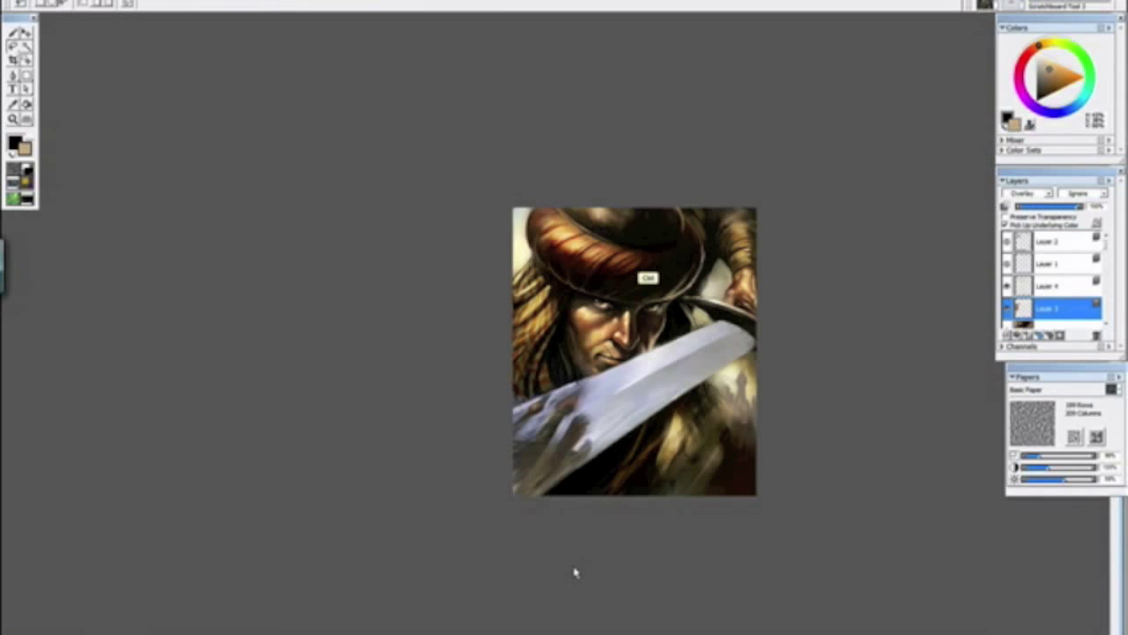
{"action": "key", "text": "ctrl+plus"}
{"action": "key", "text": "ctrl+plus"}
{"action": "key", "text": "ctrl+plus"}
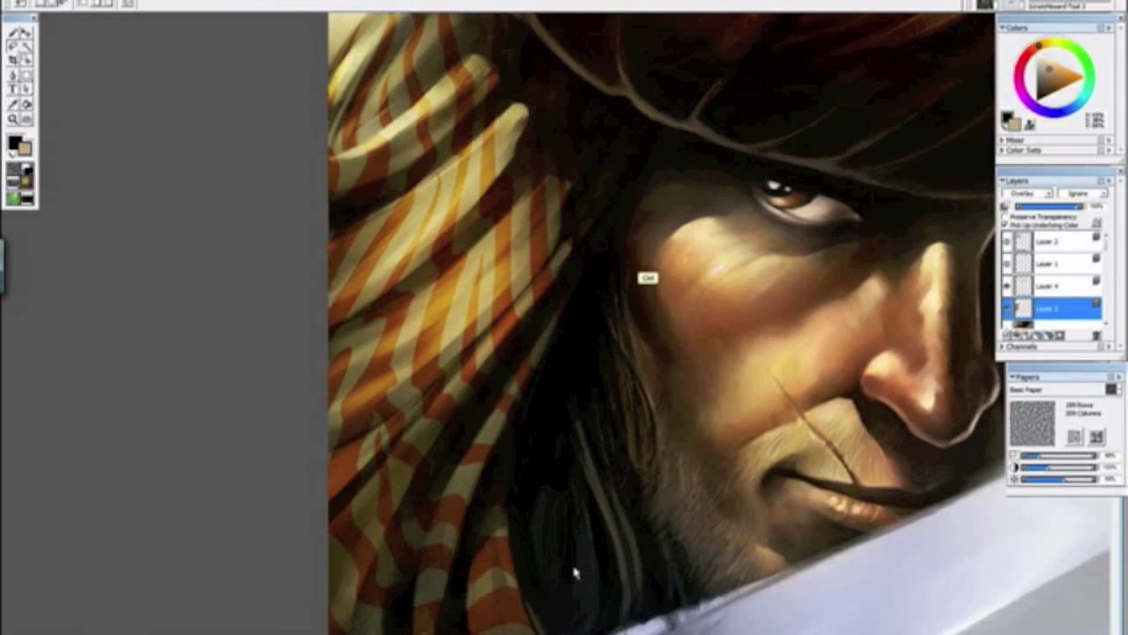
{"action": "key", "text": "ctrl+plus"}
{"action": "left_click_drag", "start_coordinate": [470, 423], "coordinate": [670, 339]}
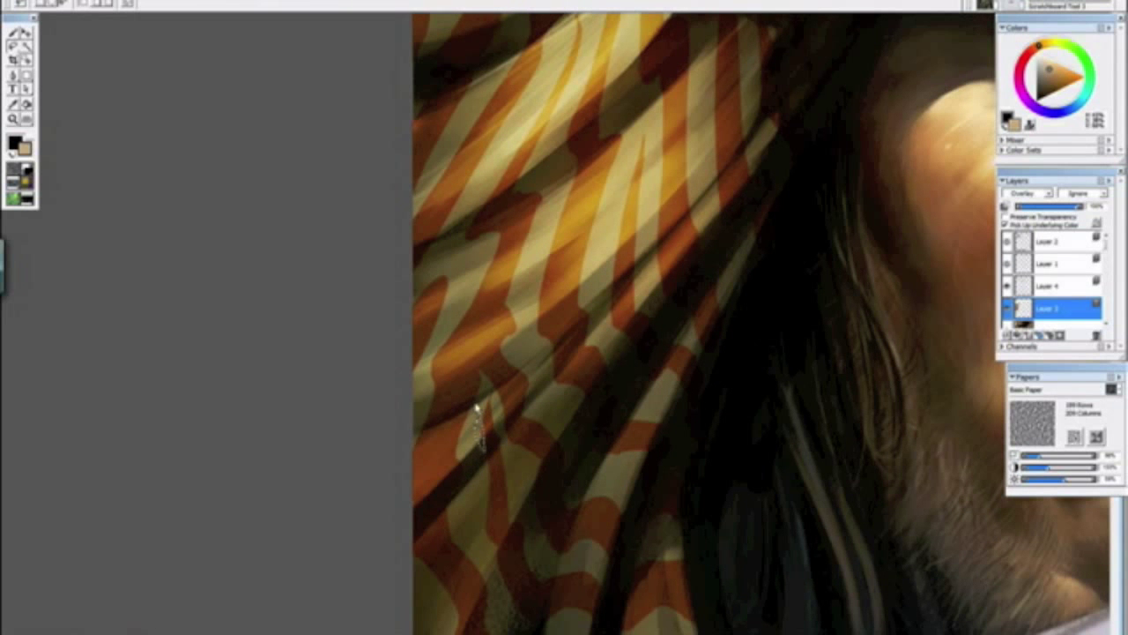
{"action": "key", "text": "ctrl+minus"}
{"action": "key", "text": "ctrl+minus"}
{"action": "key", "text": "ctrl+minus"}
{"action": "key", "text": "ctrl+minus"}
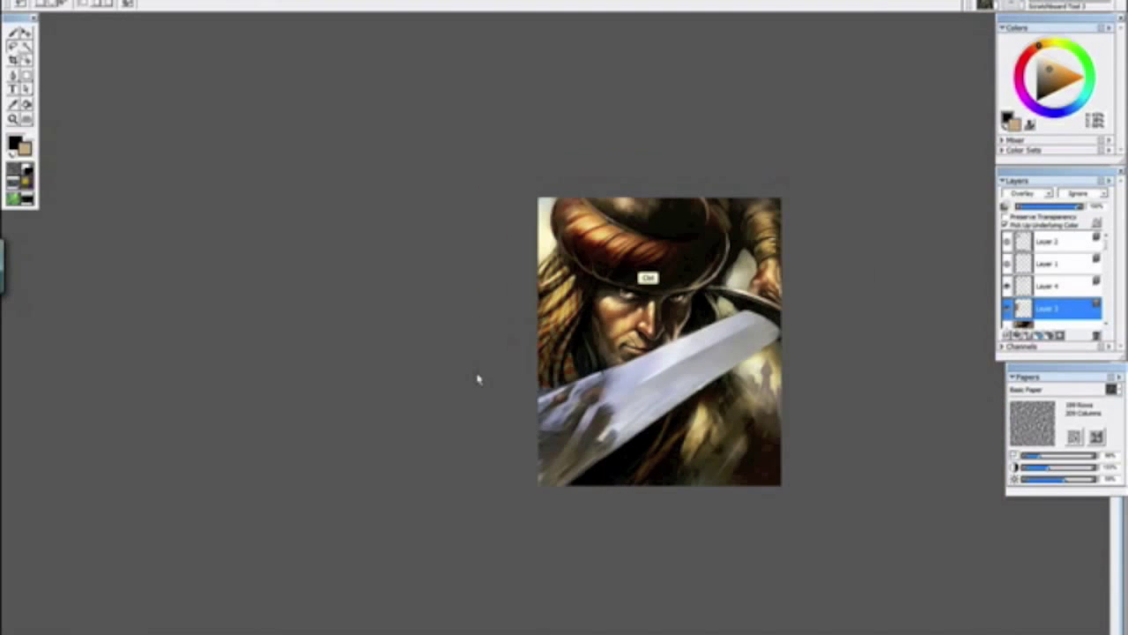
{"action": "key", "text": "ctrl+minus"}
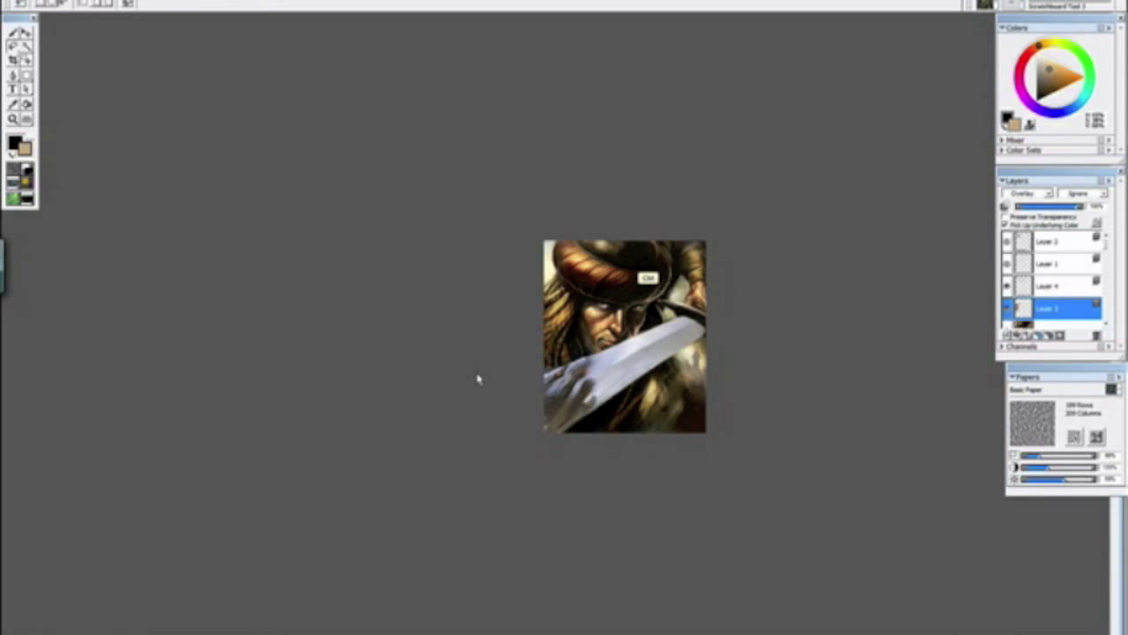
{"action": "key", "text": "ctrl+plus"}
{"action": "key", "text": "ctrl+plus"}
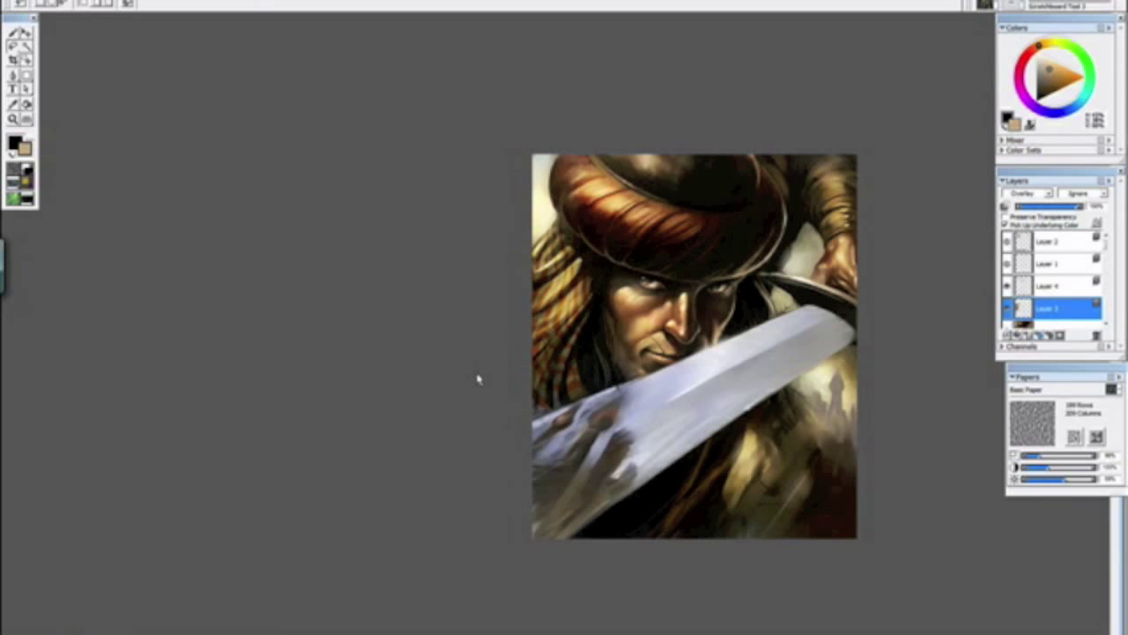
{"action": "key", "text": "ctrl+minus"}
{"action": "key", "text": "ctrl+minus"}
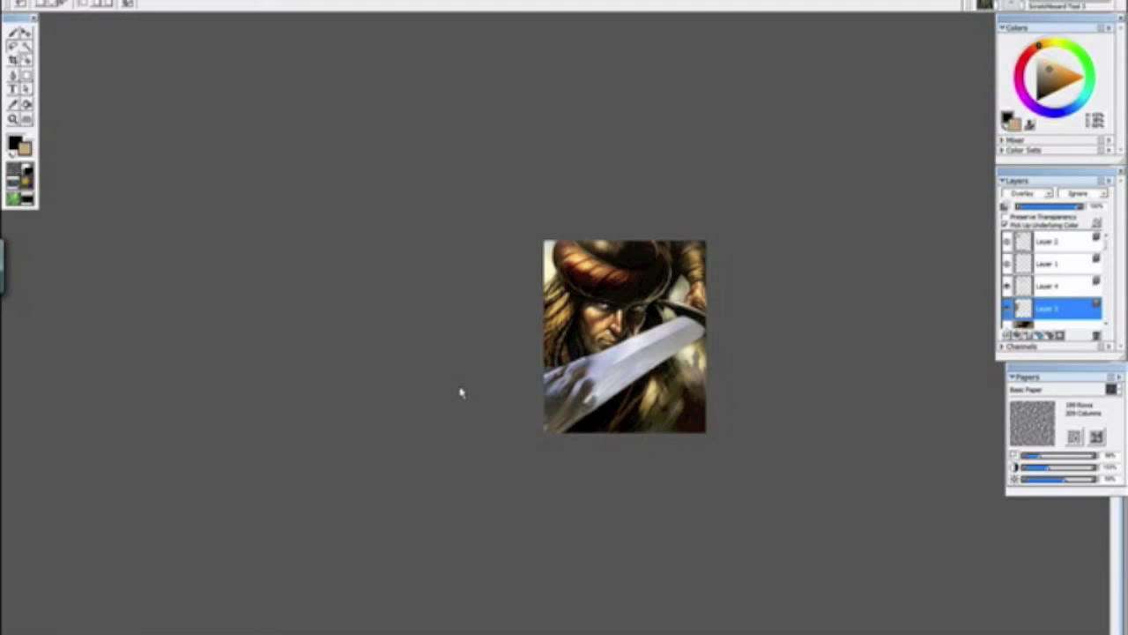
Step: Check the whole painting at a few zoom levels and save the file
{"action": "key", "text": "ctrl+minus"}
{"action": "key", "text": "ctrl+plus"}
{"action": "key", "text": "ctrl+plus"}
{"action": "key", "text": "ctrl+plus"}
{"action": "key", "text": "ctrl+plus"}
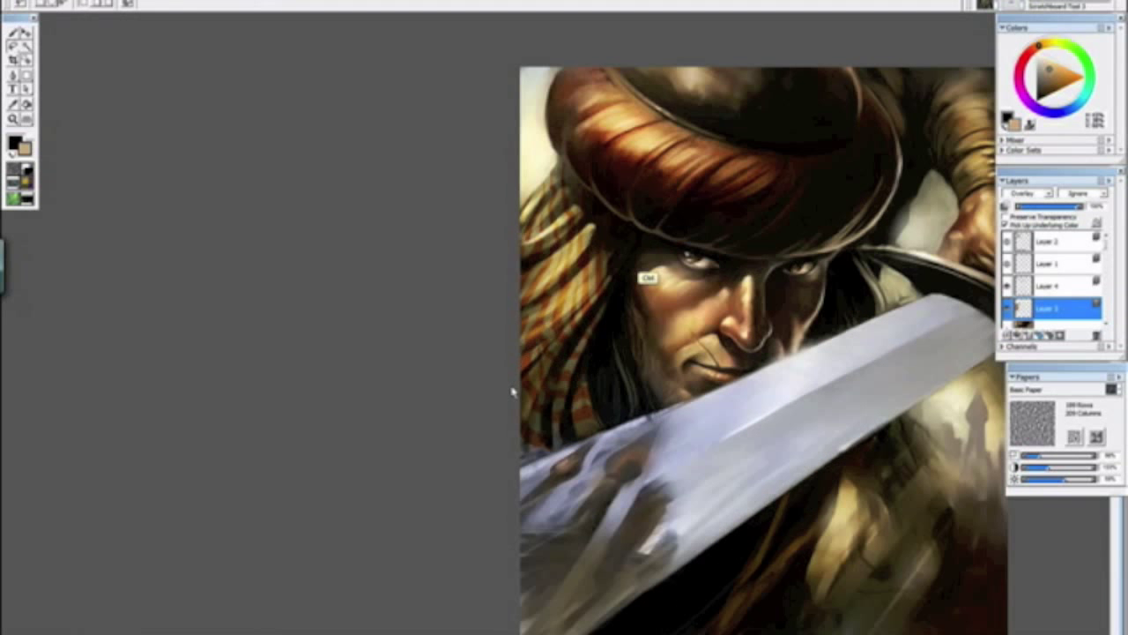
{"action": "key", "text": "ctrl+minus"}
{"action": "key", "text": "ctrl+minus"}
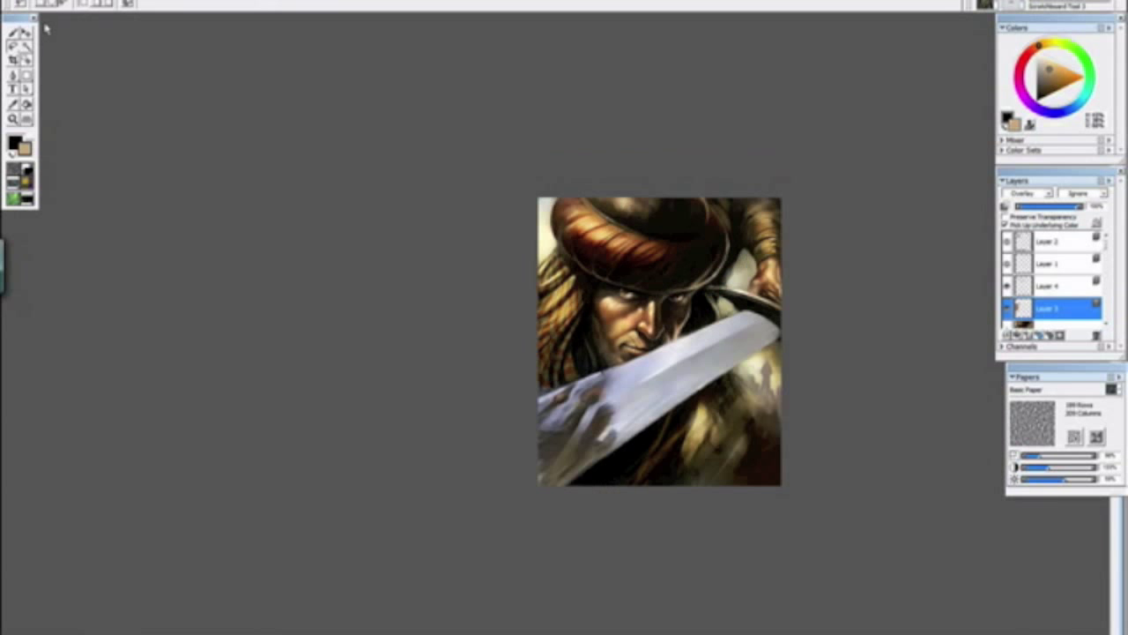
{"action": "left_click", "coordinate": [23, 1]}
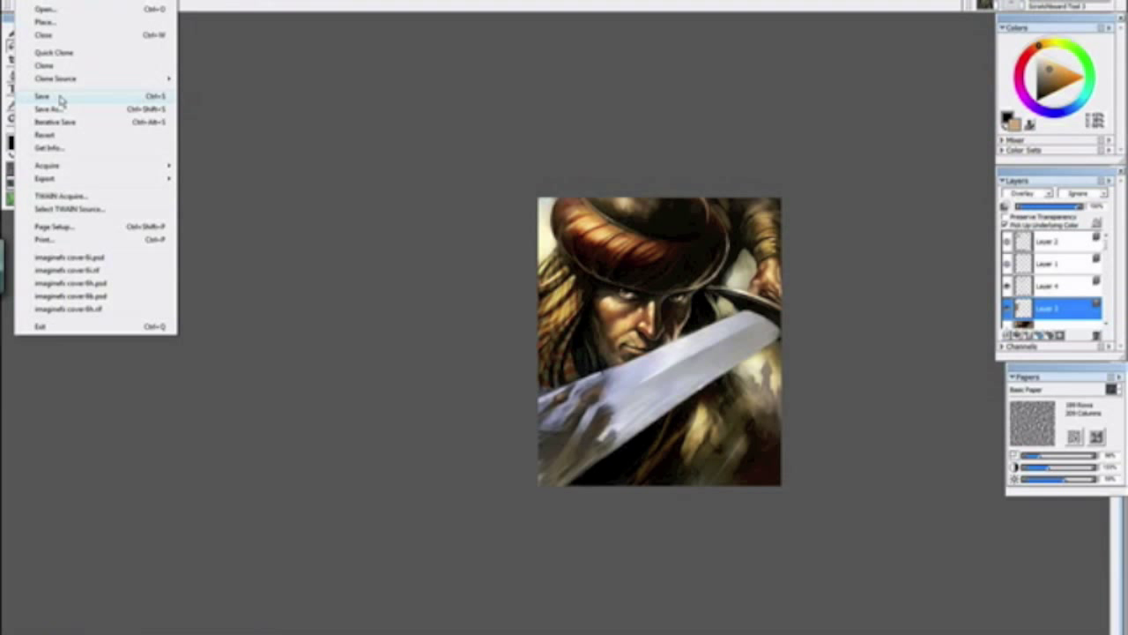
{"action": "left_click", "coordinate": [62, 97]}
{"action": "key", "text": "ctrl+s"}
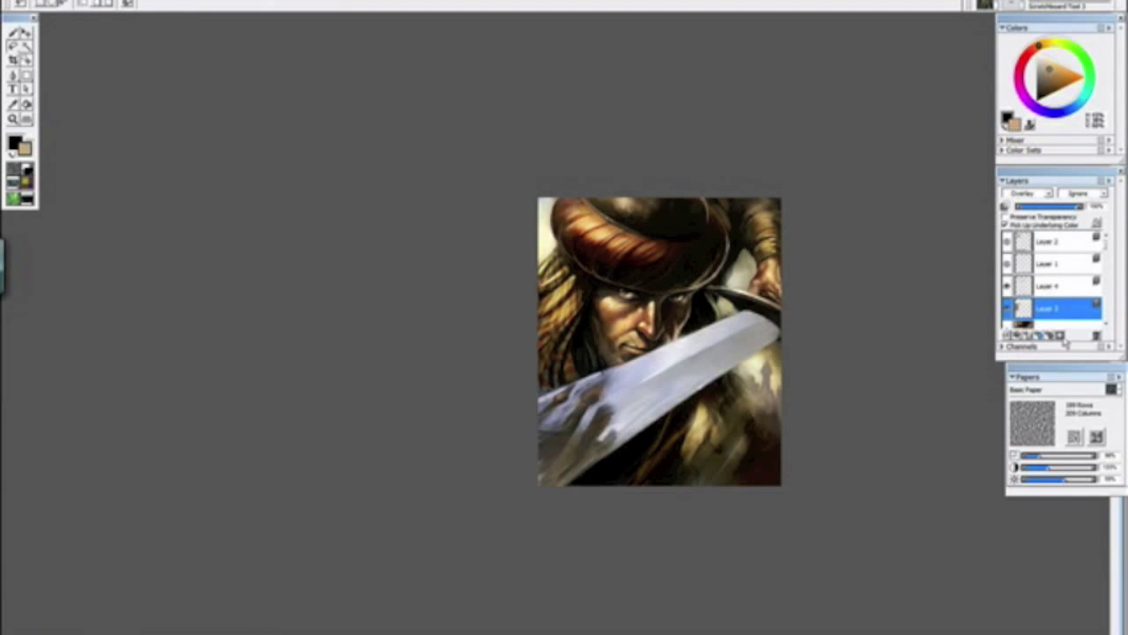
Step: Apply a slight Brightness/Contrast adjustment to the Canvas beneath the Overlay layers
{"action": "left_click", "coordinate": [1063, 326]}
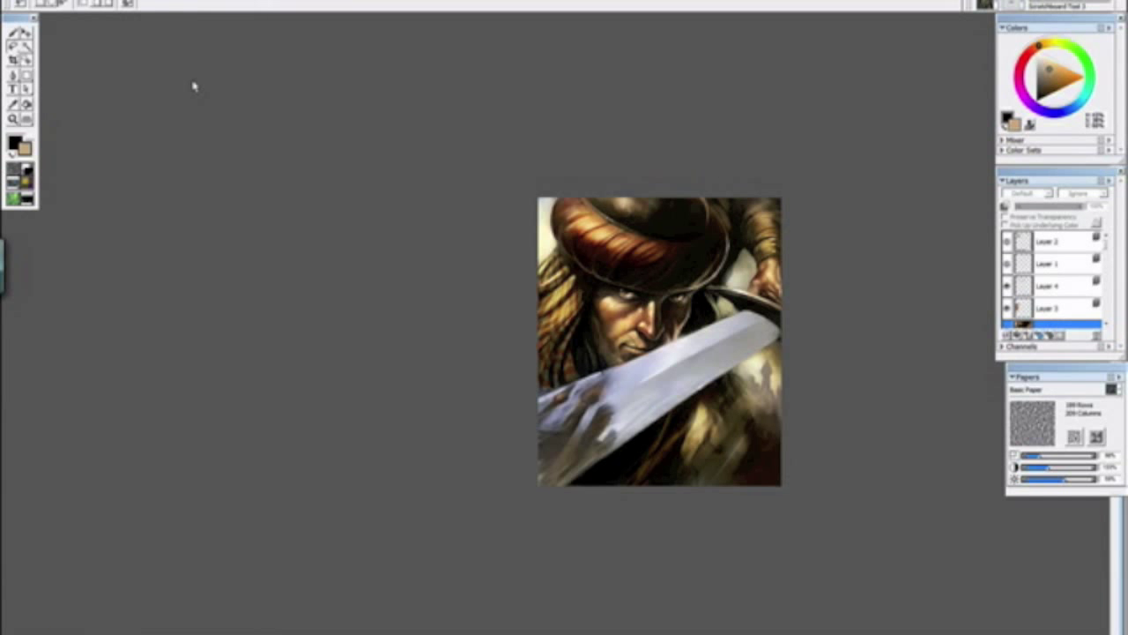
{"action": "left_click", "coordinate": [71, 1]}
{"action": "mouse_move", "coordinate": [182, 1]}
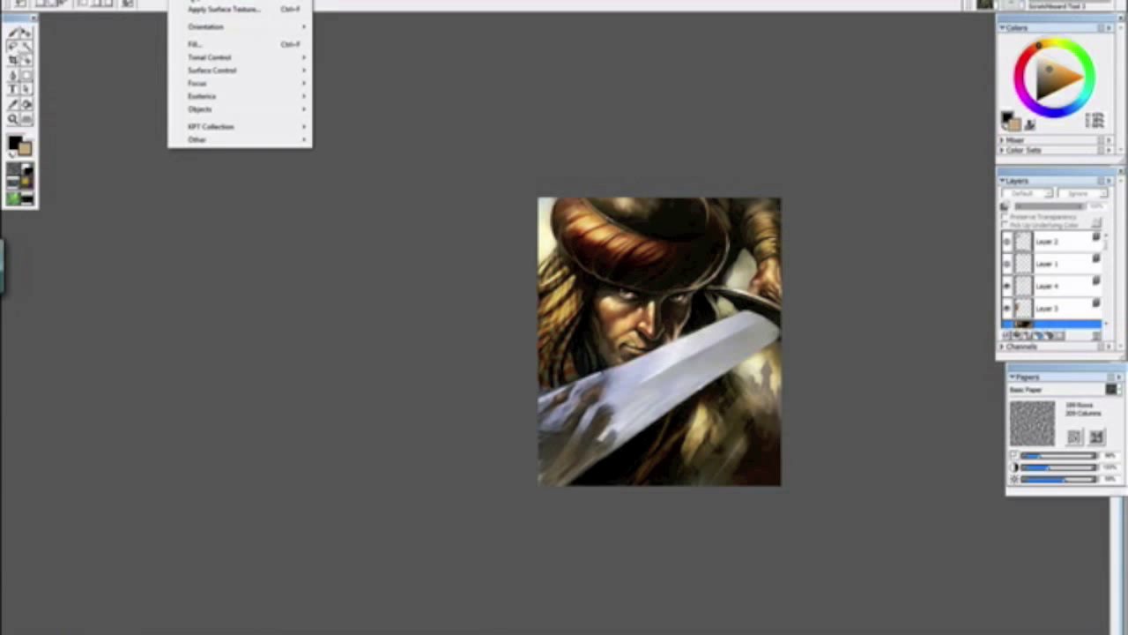
{"action": "left_click", "coordinate": [217, 1]}
{"action": "left_click_drag", "start_coordinate": [616, 302], "coordinate": [581, 311]}
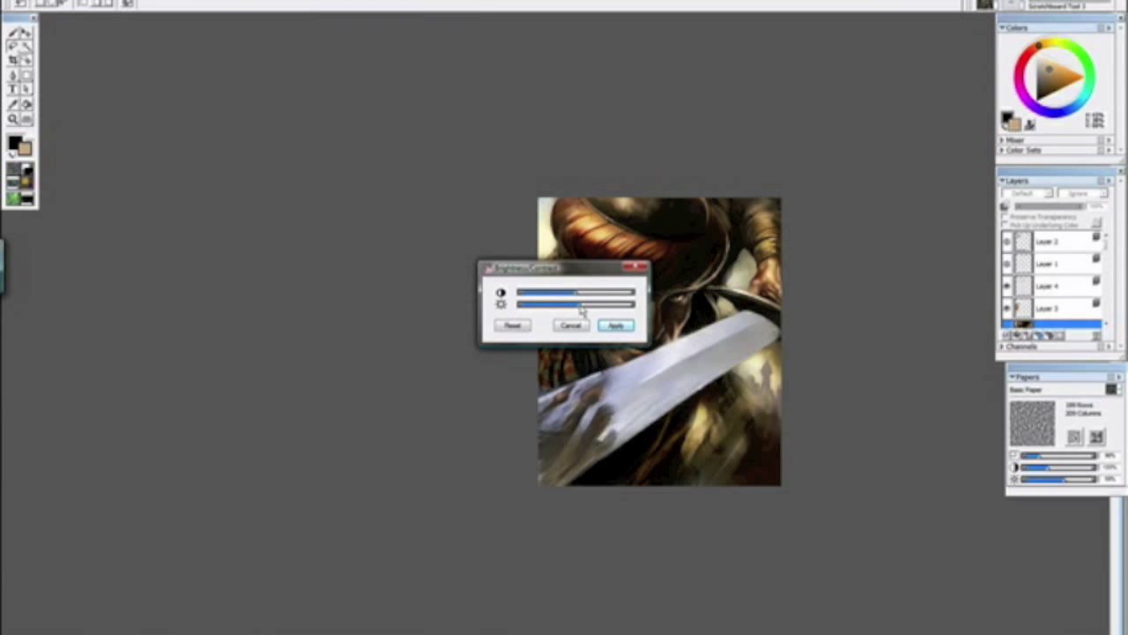
{"action": "left_click_drag", "start_coordinate": [574, 273], "coordinate": [466, 179]}
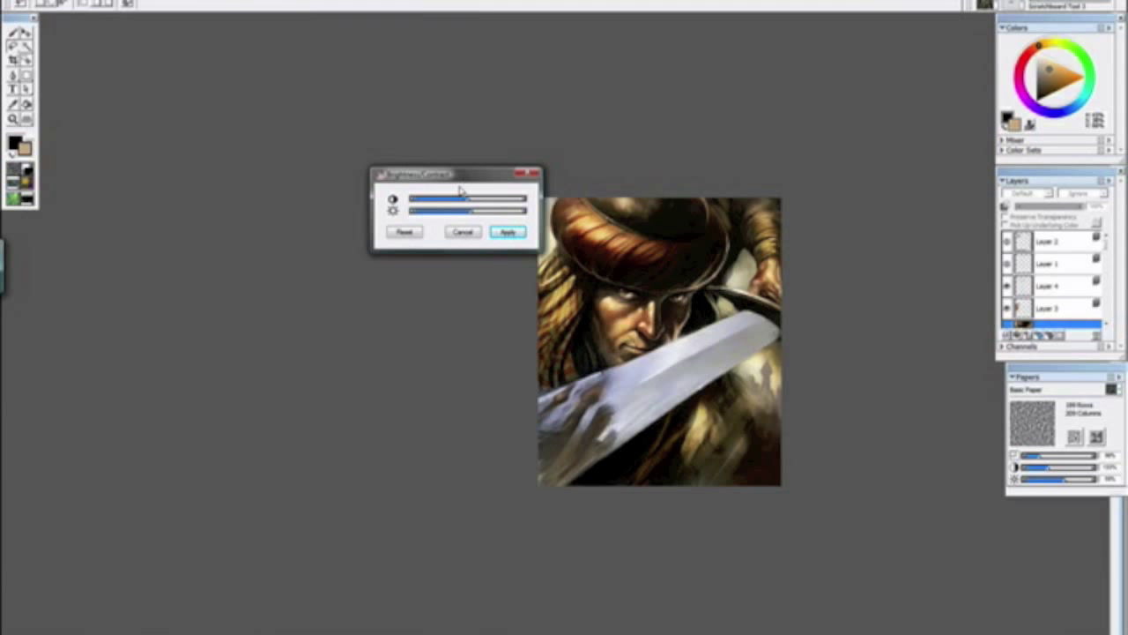
{"action": "left_click", "coordinate": [494, 232]}
{"action": "key", "text": "ctrl"}
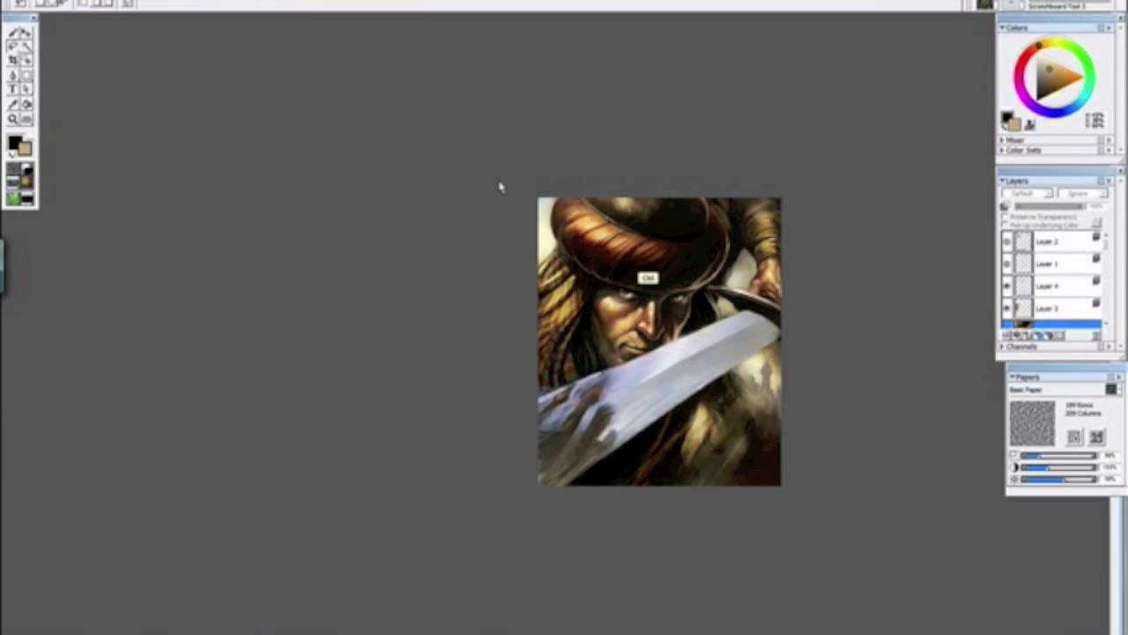
Step: Try a slightly higher contrast on the Canvas with a second Brightness/Contrast adjustment
{"action": "key", "text": "ctrl+plus"}
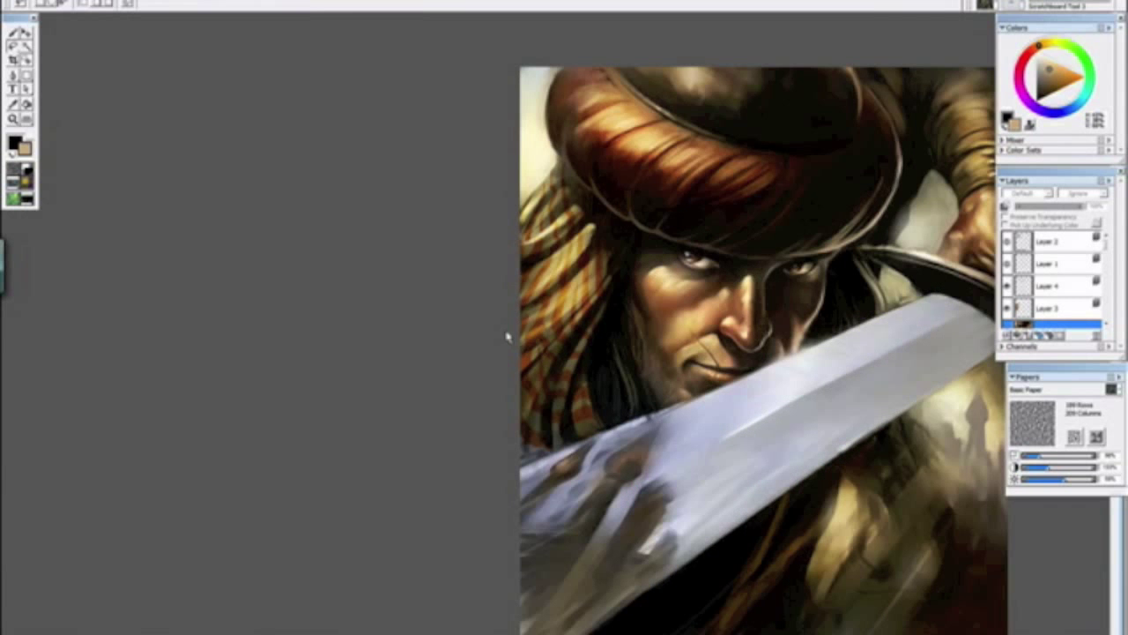
{"action": "left_click_drag", "start_coordinate": [507, 340], "coordinate": [194, 306]}
{"action": "left_click_drag", "start_coordinate": [173, 219], "coordinate": [199, 249]}
{"action": "left_click", "coordinate": [74, 0]}
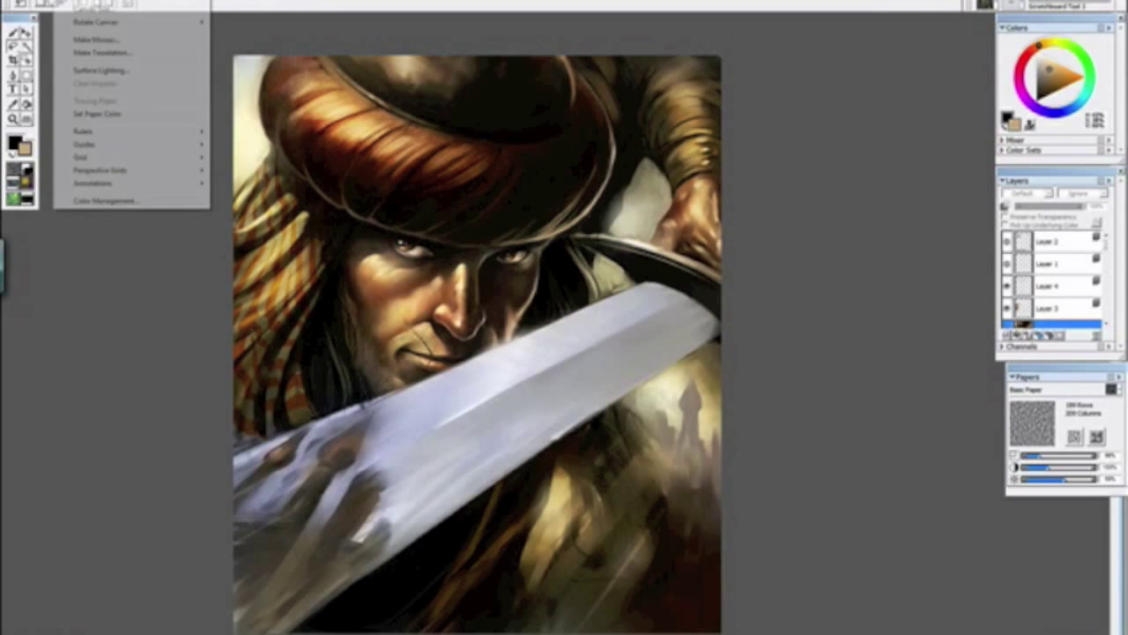
{"action": "mouse_move", "coordinate": [44, 0]}
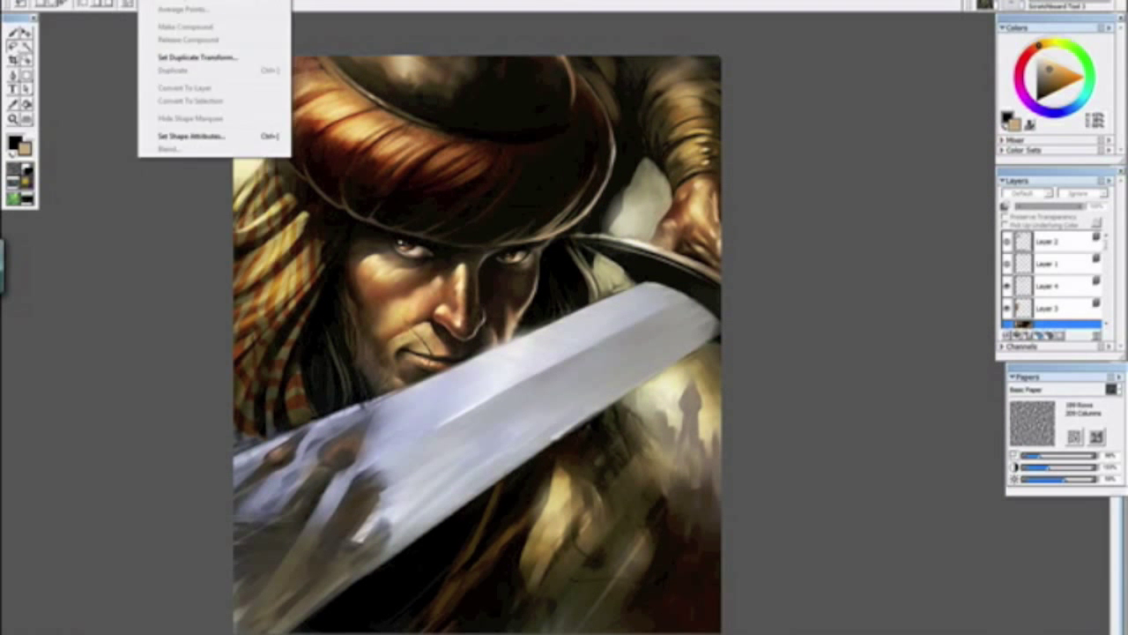
{"action": "left_click", "coordinate": [201, 1]}
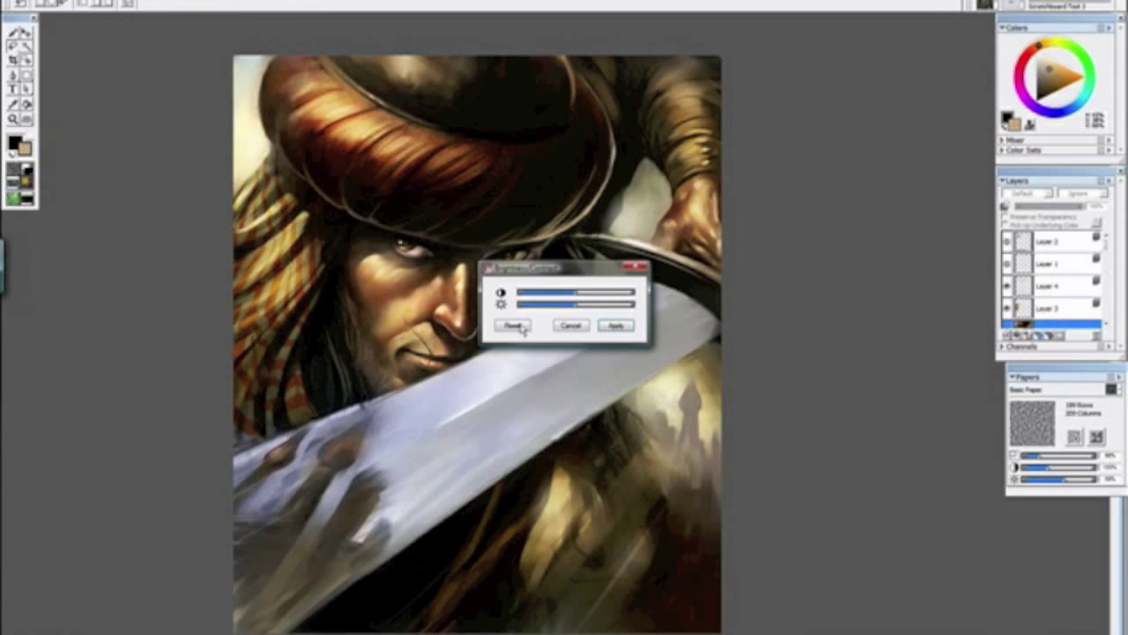
{"action": "left_click_drag", "start_coordinate": [577, 309], "coordinate": [584, 296]}
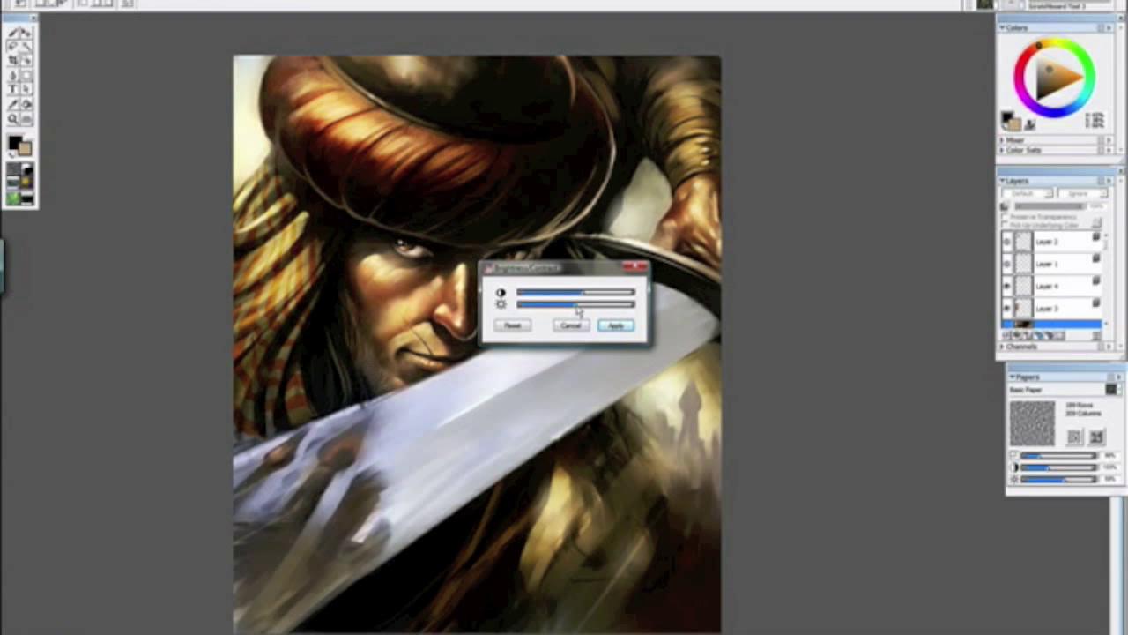
{"action": "left_click_drag", "start_coordinate": [583, 293], "coordinate": [579, 293]}
{"action": "left_click", "coordinate": [573, 326]}
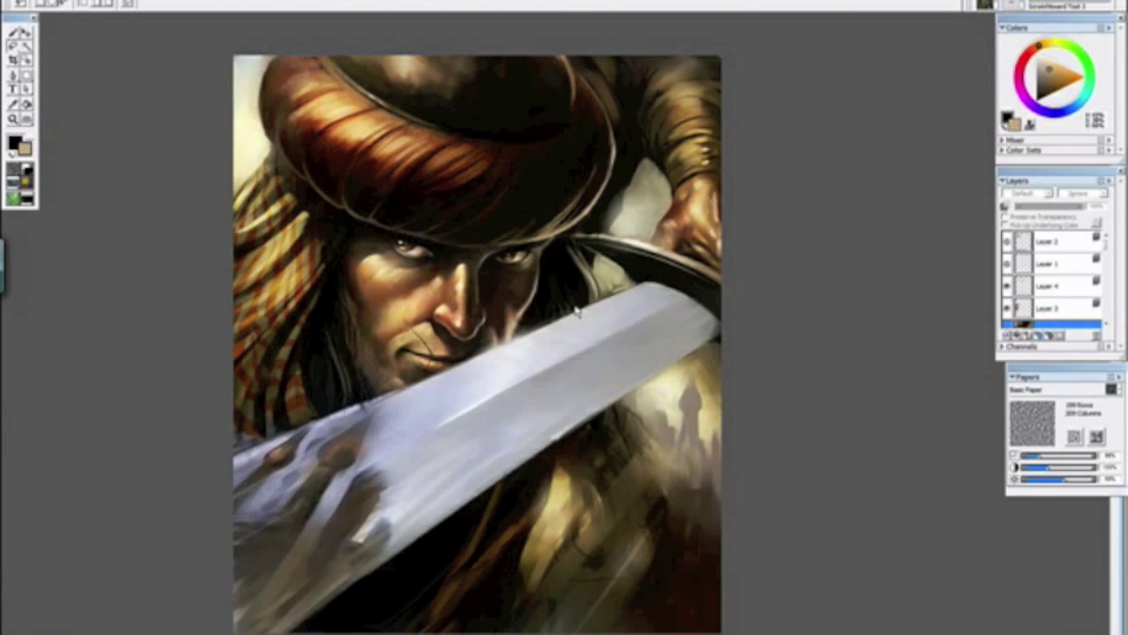
Step: Examine the tonal balance of the whole swordsman painting at several zoom levels
{"action": "key", "text": "ctrl+minus"}
{"action": "key", "text": "ctrl+minus"}
{"action": "key", "text": "ctrl+minus"}
{"action": "key", "text": "ctrl+plus"}
{"action": "key", "text": "ctrl+plus"}
{"action": "key", "text": "ctrl+plus"}
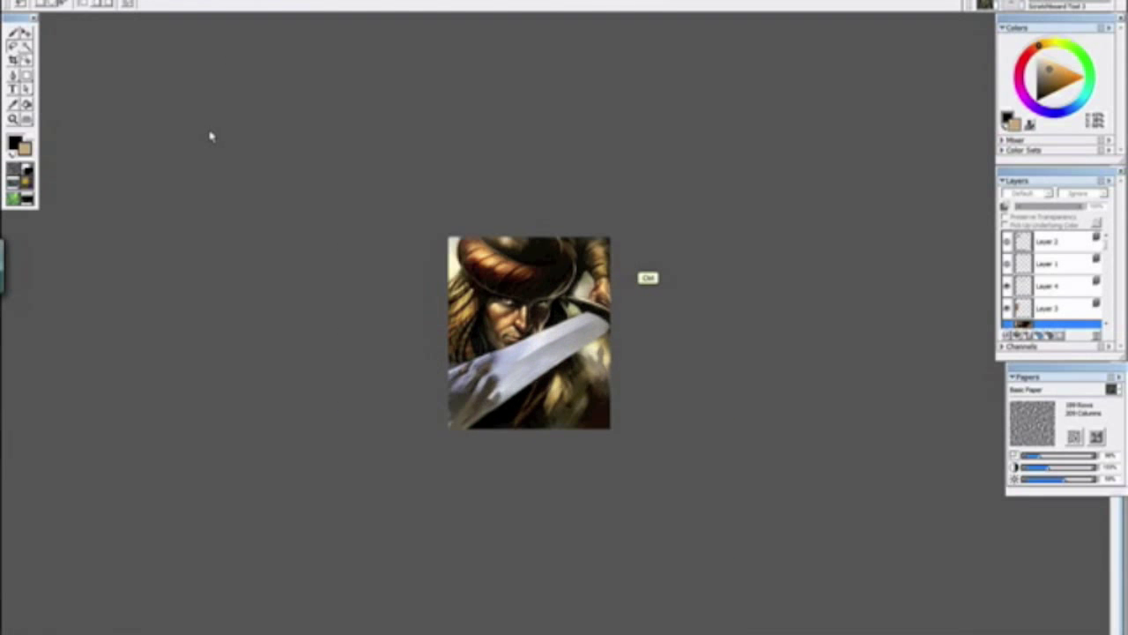
{"action": "key", "text": "ctrl+plus"}
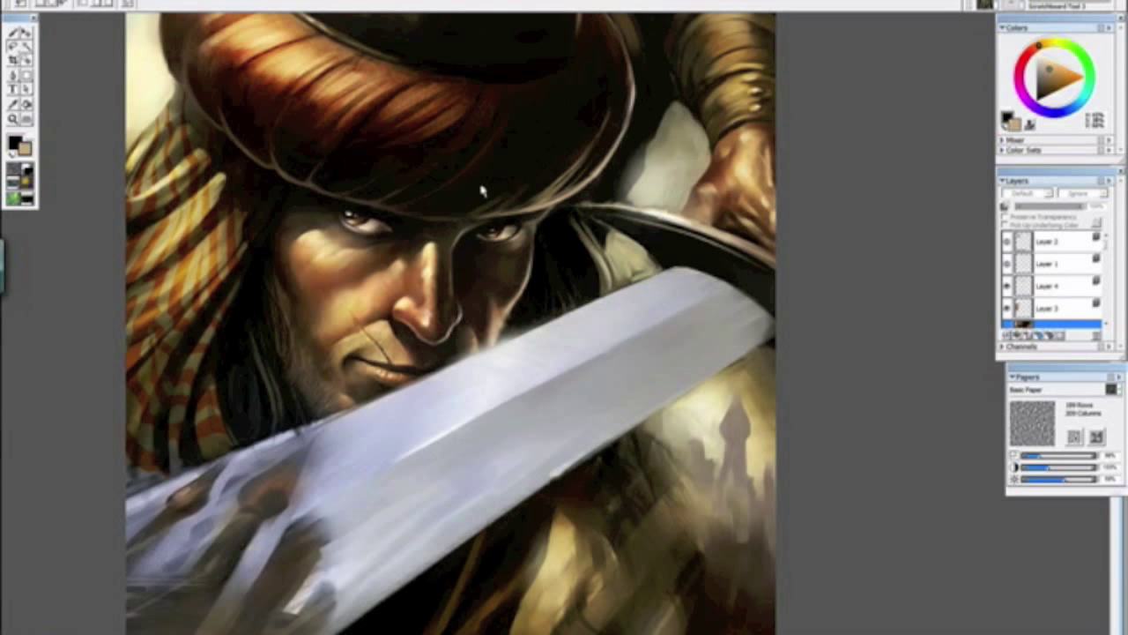
{"action": "key", "text": "ctrl+minus"}
{"action": "key", "text": "ctrl+minus"}
{"action": "key", "text": "ctrl+plus"}
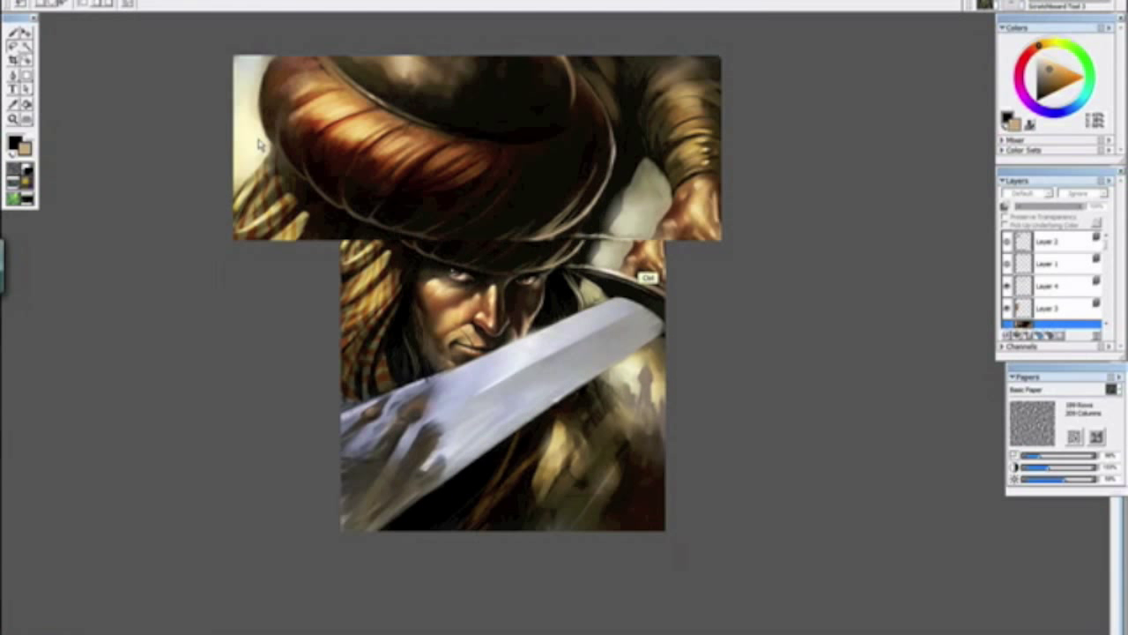
{"action": "key", "text": "ctrl+minus"}
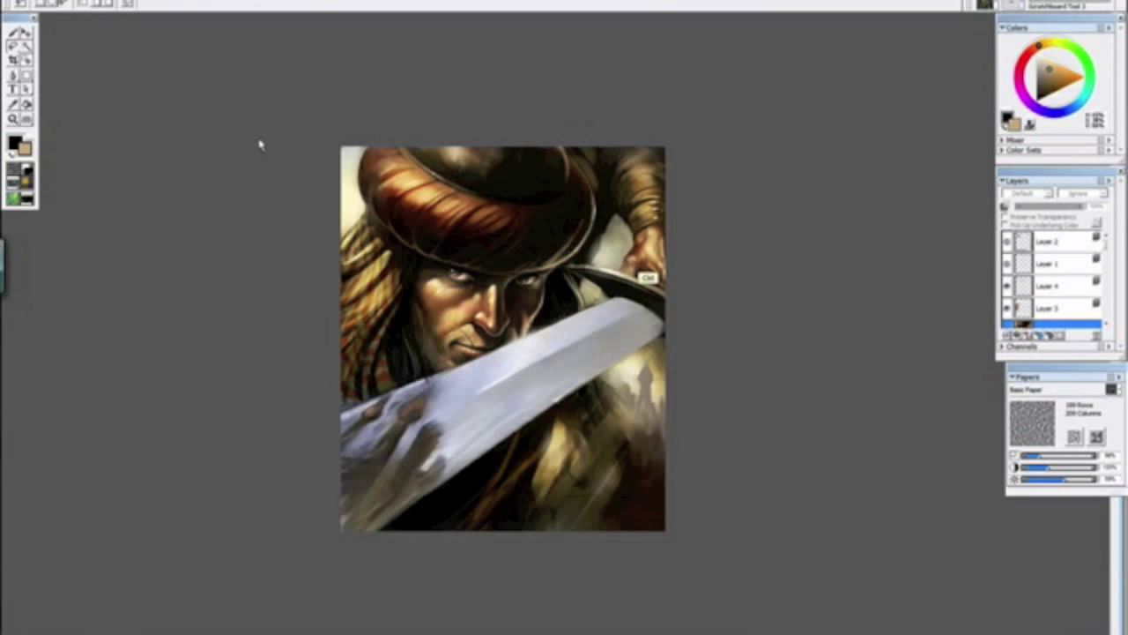
{"action": "key", "text": "ctrl+minus"}
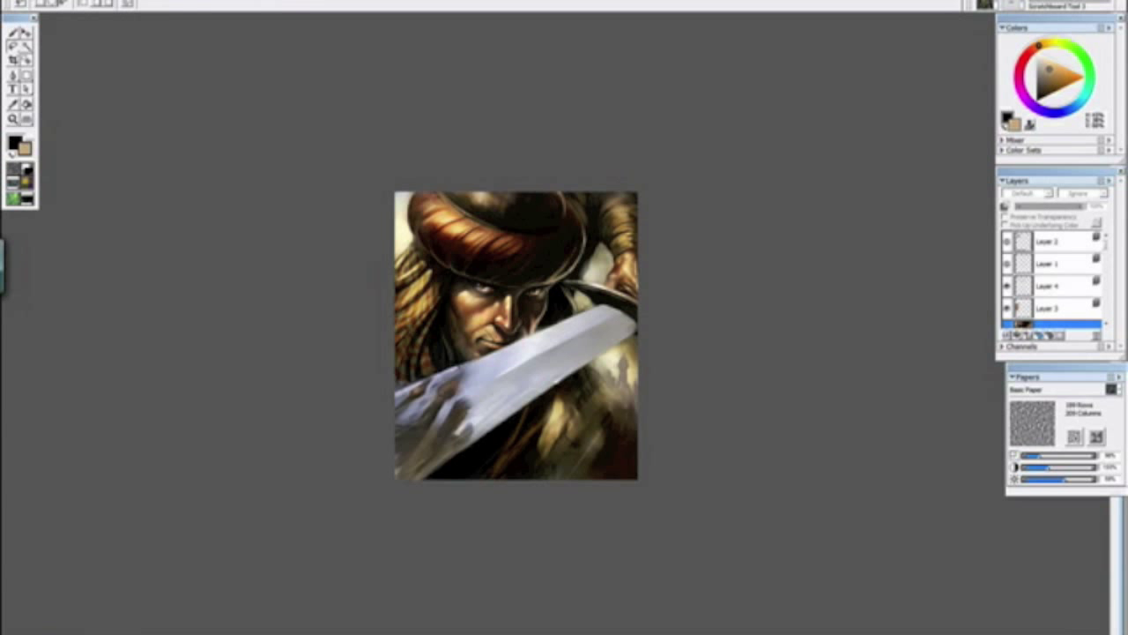
Step: Save the painting and bring up the Debut Video Capture Software window
{"action": "left_click", "coordinate": [23, 1]}
{"action": "left_click", "coordinate": [42, 95]}
{"action": "mouse_move", "coordinate": [491, 633]}
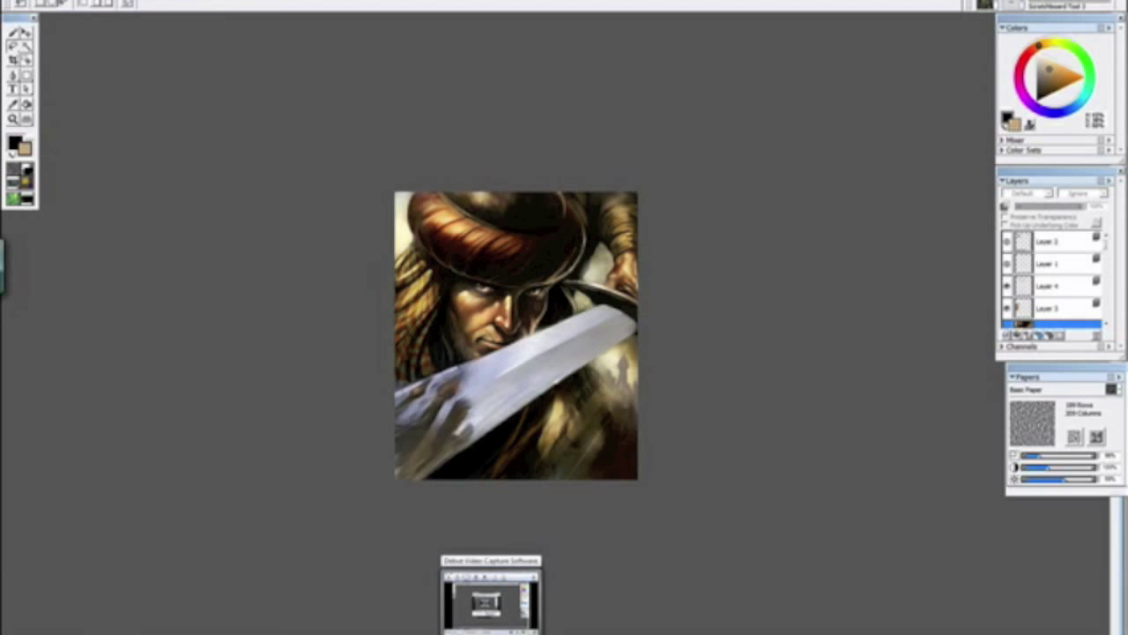
{"action": "left_click", "coordinate": [491, 604]}
{"action": "left_click", "coordinate": [439, 437]}
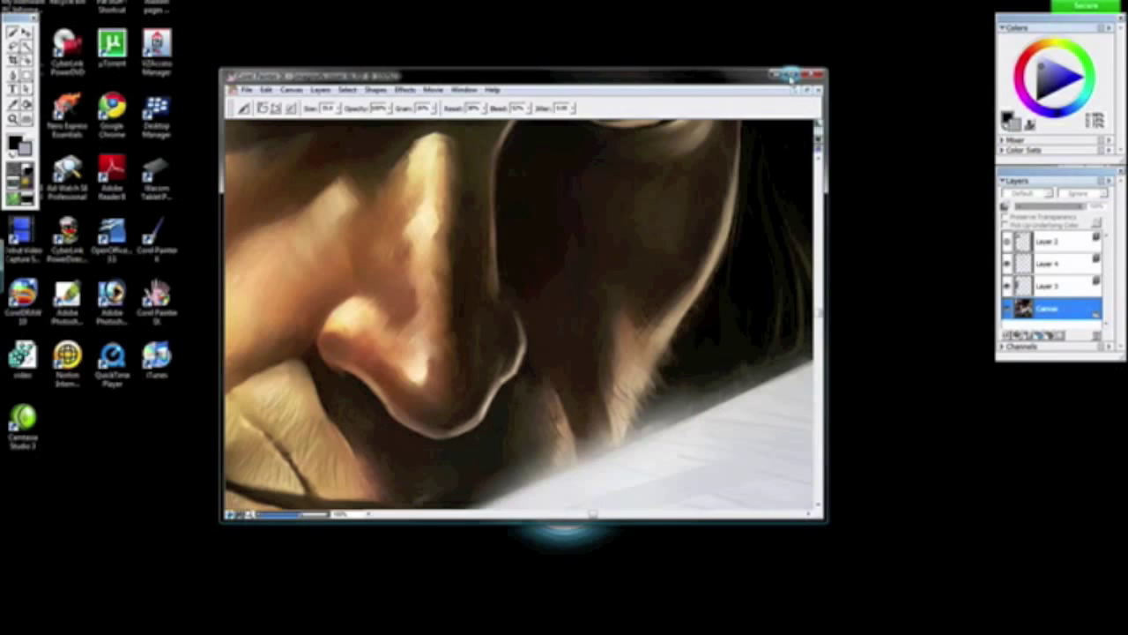
Step: Maximize the Corel Painter window and examine the purple-turbaned swordsman as a whole and close up around the nose
{"action": "left_click", "coordinate": [791, 74]}
{"action": "key", "text": "ctrl+minus"}
{"action": "key", "text": "ctrl+minus"}
{"action": "key", "text": "ctrl+minus"}
{"action": "key", "text": "ctrl+minus"}
{"action": "key", "text": "ctrl+minus"}
{"action": "key", "text": "ctrl+minus"}
{"action": "key", "text": "ctrl+minus"}
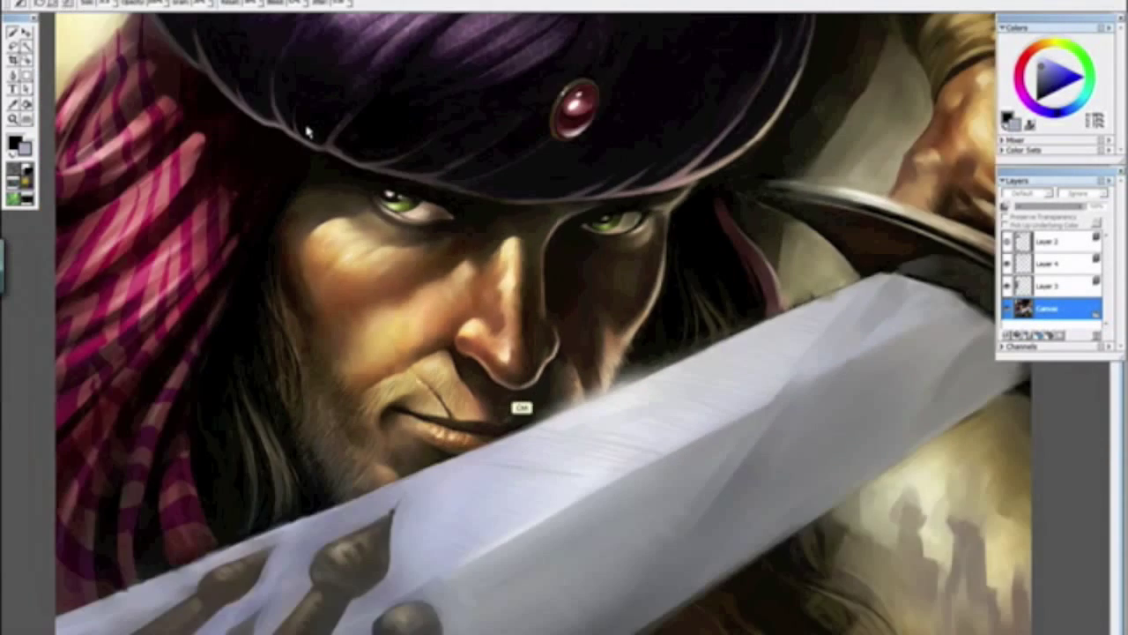
{"action": "key", "text": "ctrl+plus"}
{"action": "key", "text": "ctrl+plus"}
{"action": "key", "text": "ctrl+plus"}
{"action": "key", "text": "ctrl+plus"}
{"action": "key", "text": "ctrl+plus"}
{"action": "key", "text": "ctrl+plus"}
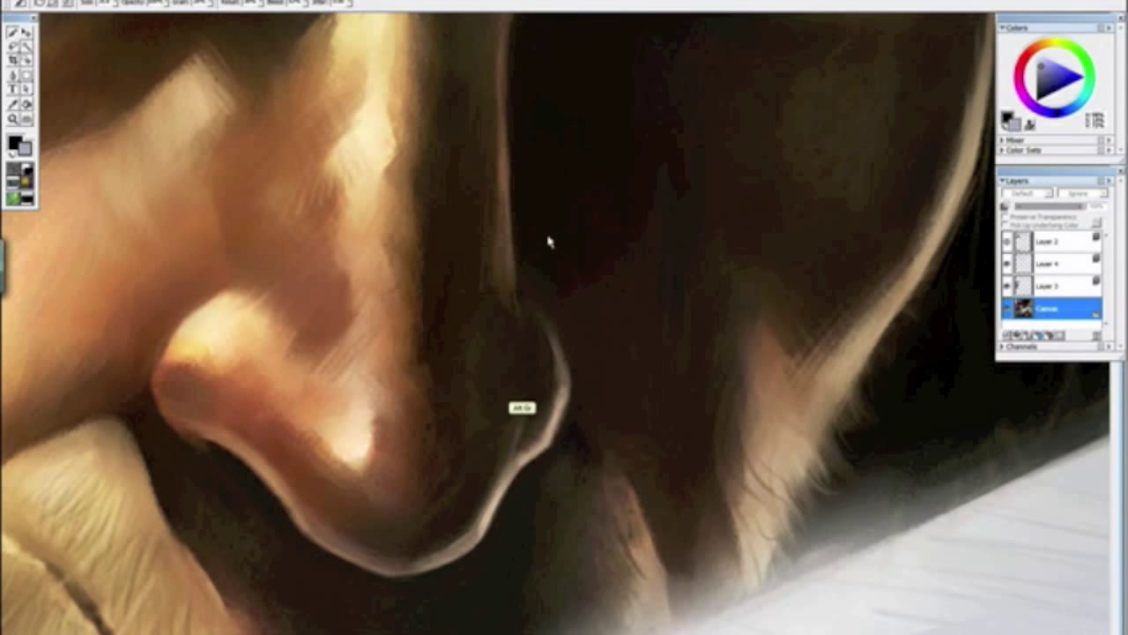
Step: Sample a dark brown from the shadow beside the nose and paint loose curling hair strands beneath the blade
{"action": "left_click", "coordinate": [545, 256], "text": "alt"}
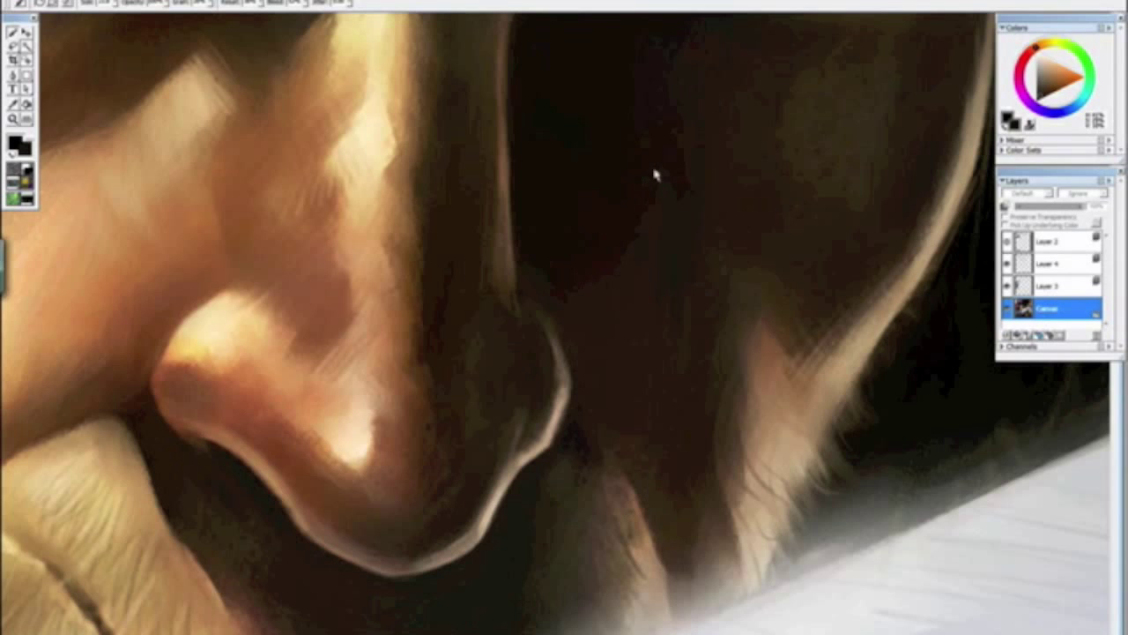
{"action": "key", "text": "ctrl+minus"}
{"action": "key", "text": "ctrl+minus"}
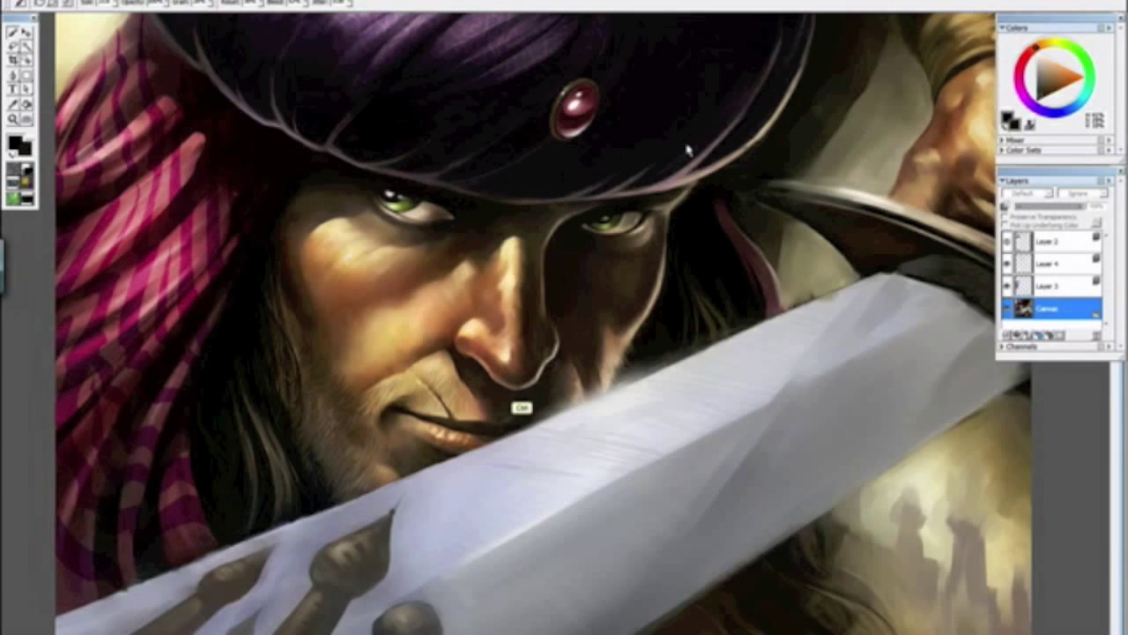
{"action": "left_click_drag", "start_coordinate": [687, 148], "coordinate": [594, 423]}
{"action": "mouse_move", "coordinate": [651, 352]}
{"action": "left_mouse_down"}
{"action": "mouse_move", "coordinate": [570, 503]}
{"action": "mouse_move", "coordinate": [491, 449]}
{"action": "mouse_move", "coordinate": [486, 248]}
{"action": "mouse_move", "coordinate": [534, 370]}
{"action": "mouse_move", "coordinate": [667, 350]}
{"action": "mouse_move", "coordinate": [529, 482]}
{"action": "mouse_move", "coordinate": [564, 477]}
{"action": "left_mouse_up"}
{"action": "key", "text": "ctrl+plus"}
{"action": "key", "text": "ctrl+plus"}
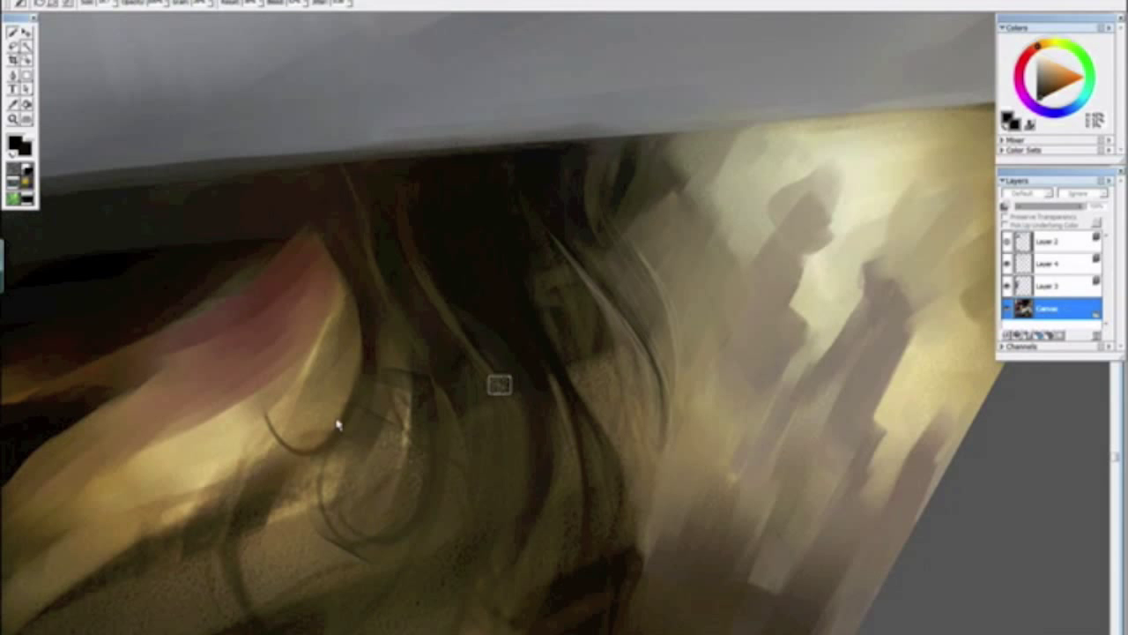
{"action": "left_click_drag", "start_coordinate": [337, 425], "coordinate": [345, 420]}
{"action": "left_click_drag", "start_coordinate": [578, 439], "coordinate": [393, 310]}
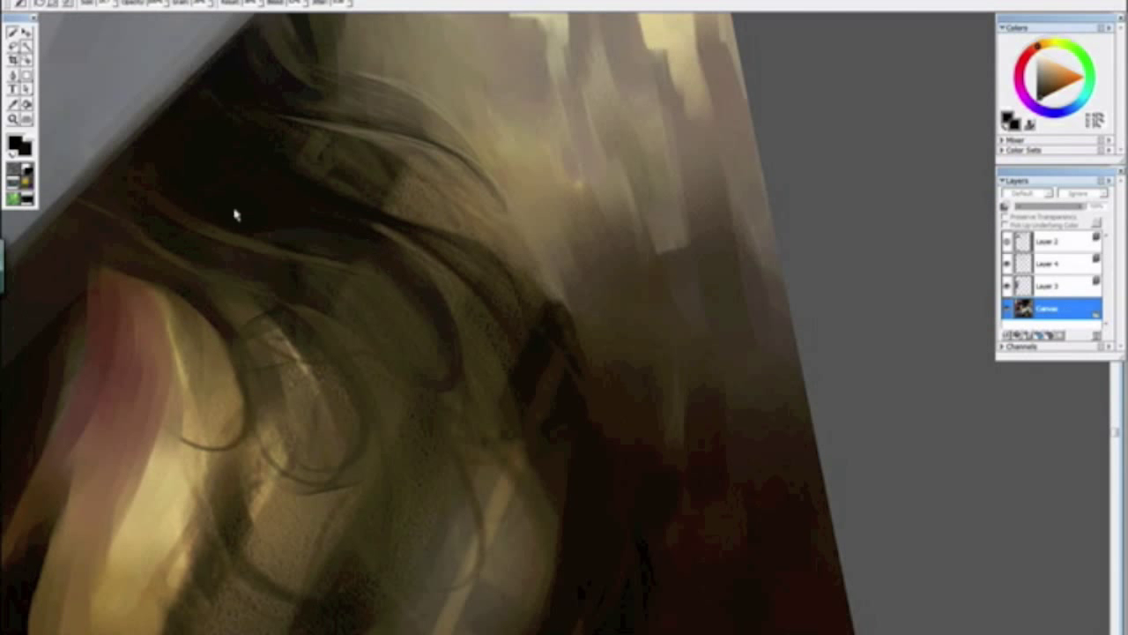
Step: Paint another shadowy figure into the hazy background crowd beside the hair strands beneath the blade
{"action": "key", "text": "ctrl+minus"}
{"action": "key", "text": "ctrl+minus"}
{"action": "key", "text": "ctrl+minus"}
{"action": "key", "text": "ctrl+minus"}
{"action": "key", "text": "ctrl+plus"}
{"action": "key", "text": "ctrl+plus"}
{"action": "key", "text": "ctrl+plus"}
{"action": "key", "text": "ctrl+plus"}
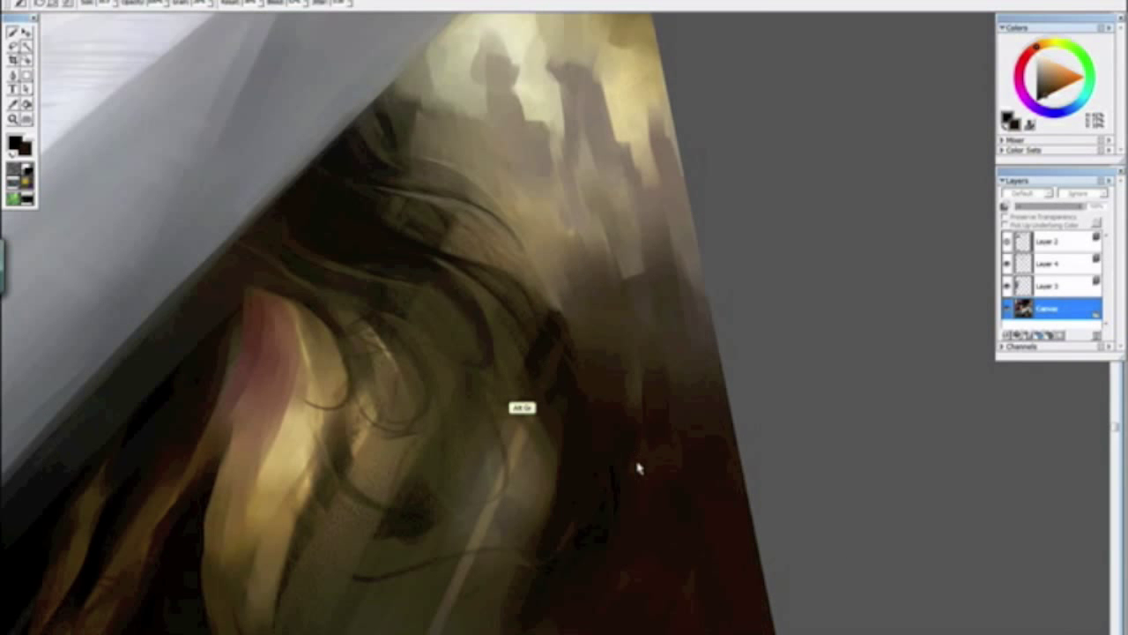
{"action": "left_click_drag", "start_coordinate": [581, 460], "coordinate": [642, 415]}
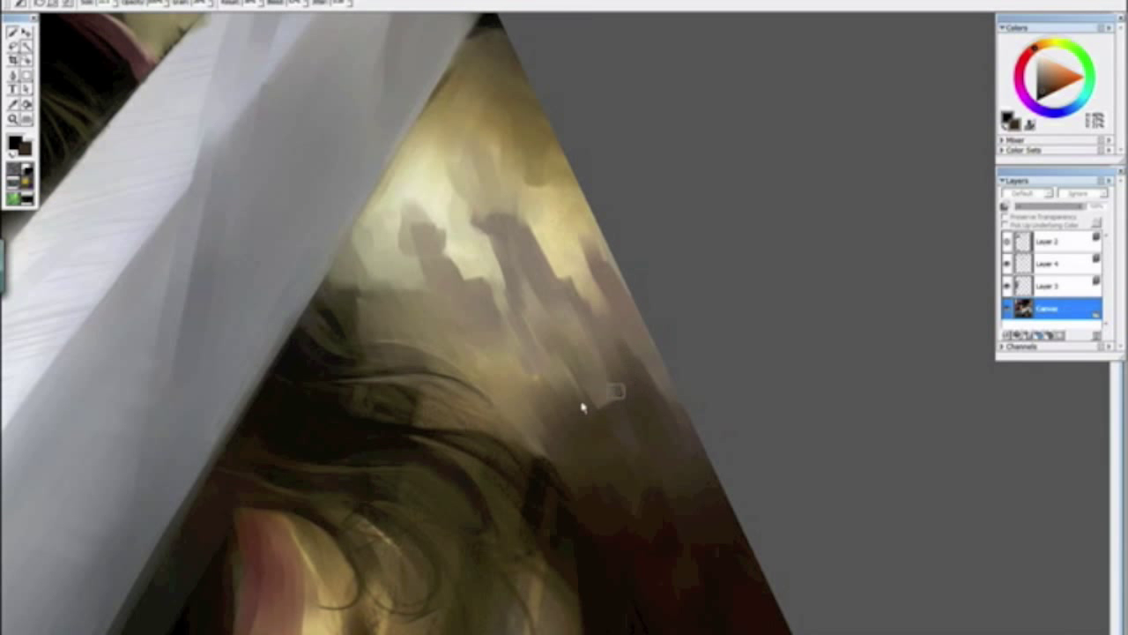
{"action": "mouse_move", "coordinate": [540, 360]}
{"action": "left_mouse_down"}
{"action": "mouse_move", "coordinate": [561, 397]}
{"action": "mouse_move", "coordinate": [579, 389]}
{"action": "mouse_move", "coordinate": [538, 361]}
{"action": "mouse_move", "coordinate": [549, 378]}
{"action": "left_mouse_up"}
{"action": "left_click_drag", "start_coordinate": [546, 441], "coordinate": [533, 432]}
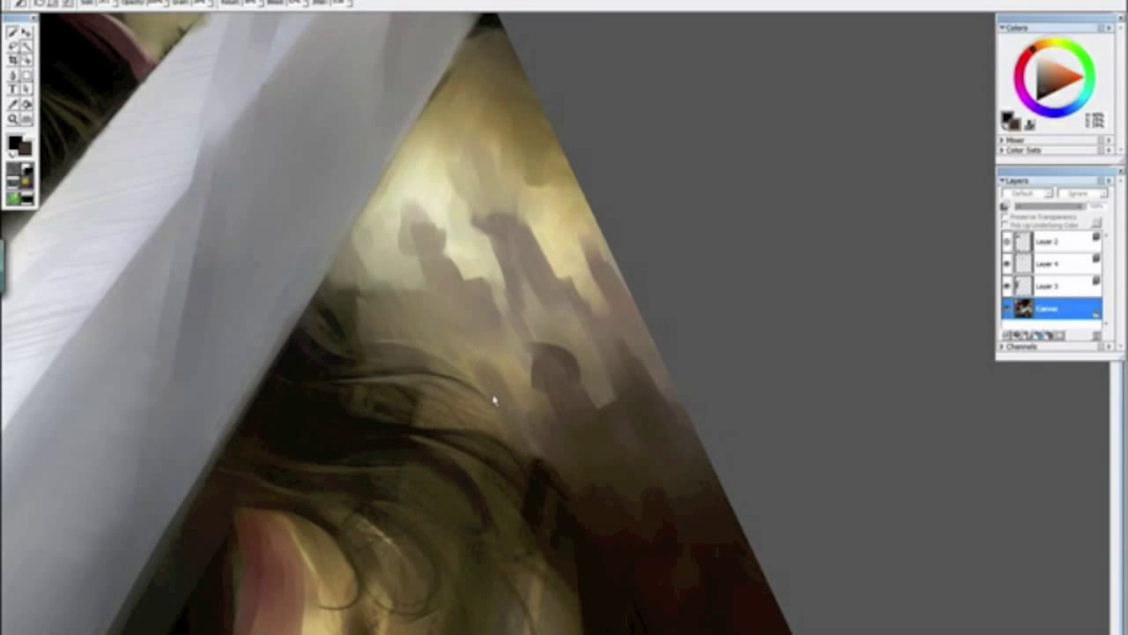
Step: Paint dark red cloth folds beneath the blade near the painting's lower-left corner
{"action": "key", "text": "ctrl+minus"}
{"action": "key", "text": "ctrl+minus"}
{"action": "key", "text": "ctrl+minus"}
{"action": "key", "text": "ctrl+minus"}
{"action": "key", "text": "ctrl+minus"}
{"action": "left_click", "coordinate": [642, 466], "text": "alt"}
{"action": "left_click_drag", "start_coordinate": [642, 464], "coordinate": [648, 467]}
{"action": "key", "text": "ctrl+plus"}
{"action": "key", "text": "ctrl+plus"}
{"action": "key", "text": "ctrl+plus"}
{"action": "mouse_move", "coordinate": [489, 425]}
{"action": "left_mouse_down"}
{"action": "mouse_move", "coordinate": [780, 414]}
{"action": "mouse_move", "coordinate": [435, 542]}
{"action": "mouse_move", "coordinate": [322, 294]}
{"action": "mouse_move", "coordinate": [475, 414]}
{"action": "left_mouse_up"}
{"action": "left_click_drag", "start_coordinate": [385, 380], "coordinate": [425, 420]}
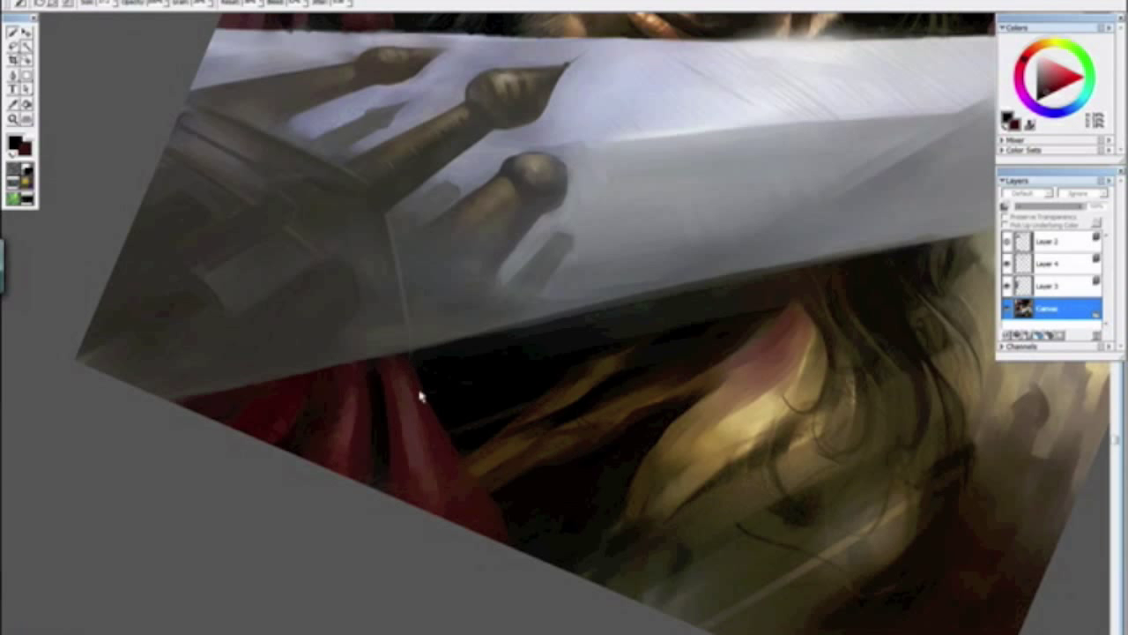
{"action": "mouse_move", "coordinate": [380, 422]}
{"action": "left_mouse_down"}
{"action": "mouse_move", "coordinate": [409, 477]}
{"action": "mouse_move", "coordinate": [428, 320]}
{"action": "left_mouse_up"}
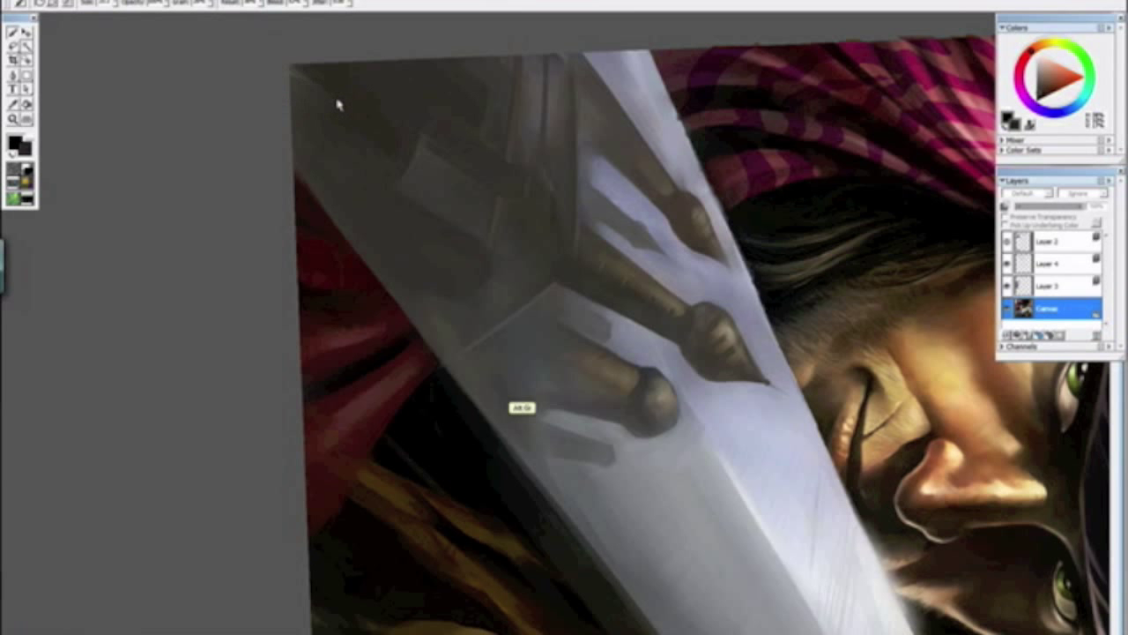
Step: Return the canvas to its upright orientation and view the whole painting at a small size
{"action": "key", "text": "ctrl+minus"}
{"action": "key", "text": "ctrl+minus"}
{"action": "key", "text": "ctrl+minus"}
{"action": "key", "text": "ctrl+minus"}
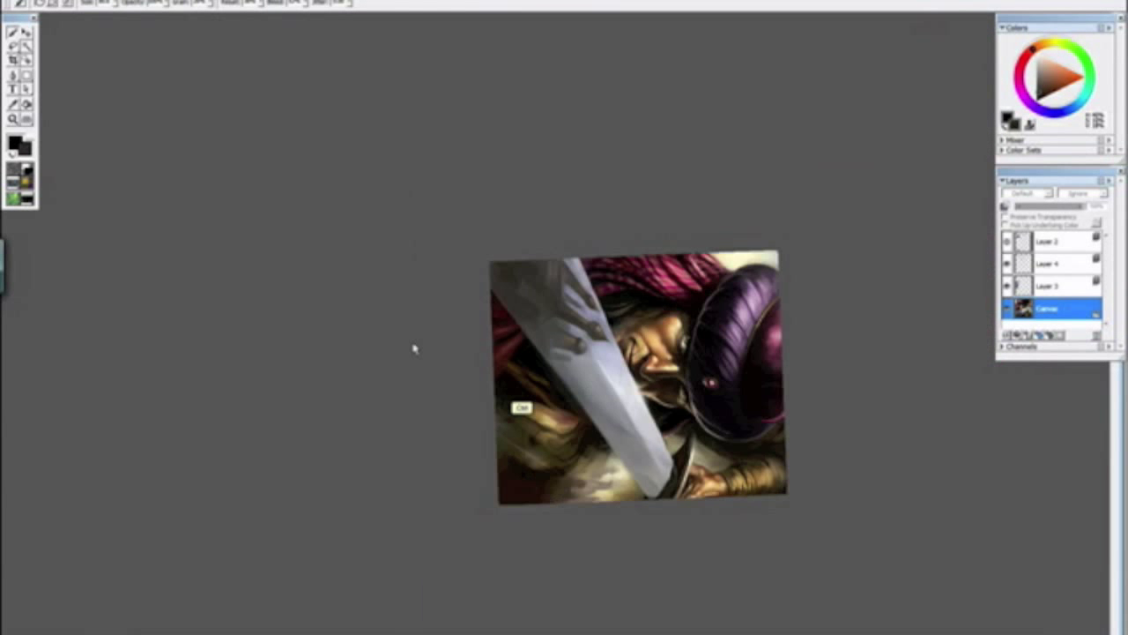
{"action": "left_click", "coordinate": [408, 349], "text": "alt"}
{"action": "left_click_drag", "start_coordinate": [409, 354], "coordinate": [411, 418]}
{"action": "key", "text": "ctrl+minus"}
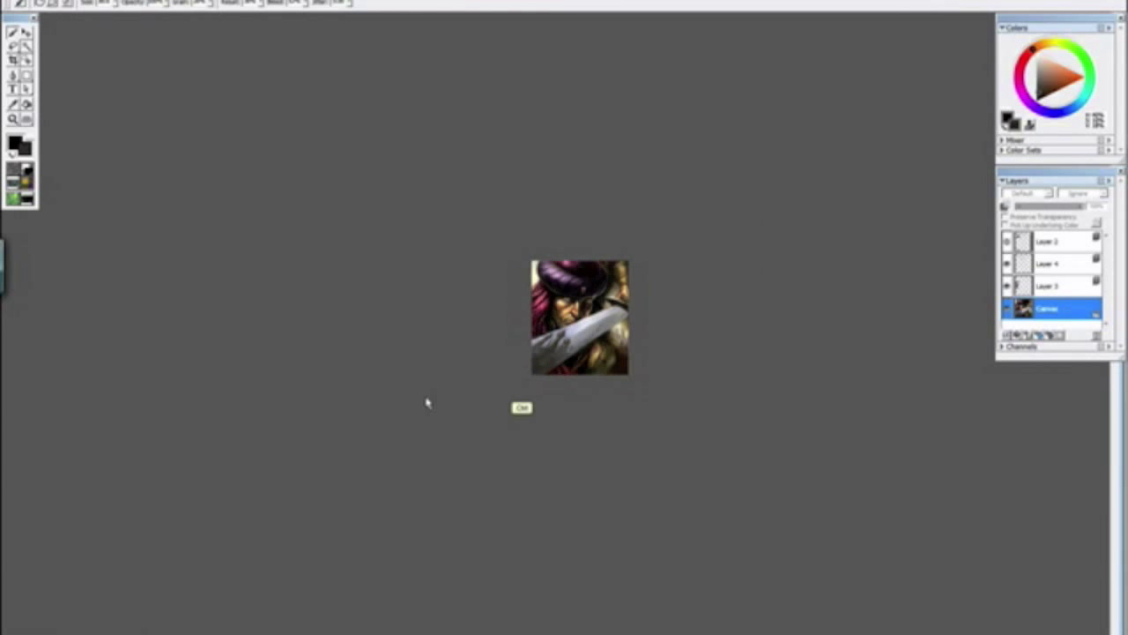
Step: Sample the blade's pale blue and paint soft light reflections across its upper facet near the mouth
{"action": "key", "text": "ctrl+plus"}
{"action": "key", "text": "ctrl+plus"}
{"action": "key", "text": "ctrl+plus"}
{"action": "key", "text": "ctrl+plus"}
{"action": "key", "text": "ctrl+plus"}
{"action": "key", "text": "ctrl+plus"}
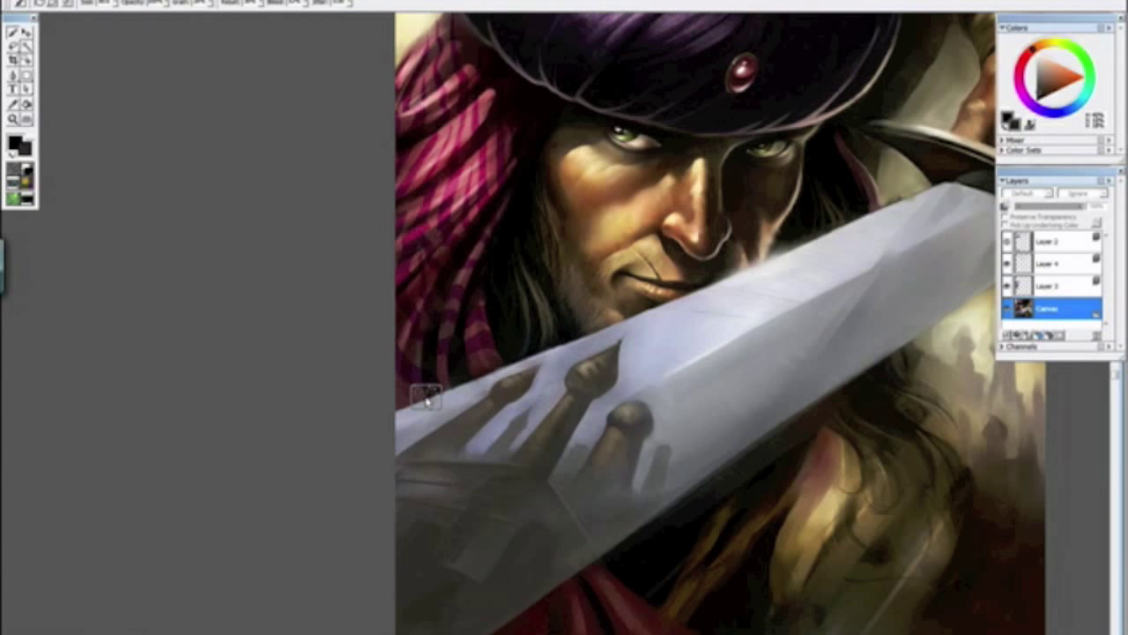
{"action": "left_click_drag", "start_coordinate": [464, 457], "coordinate": [330, 290]}
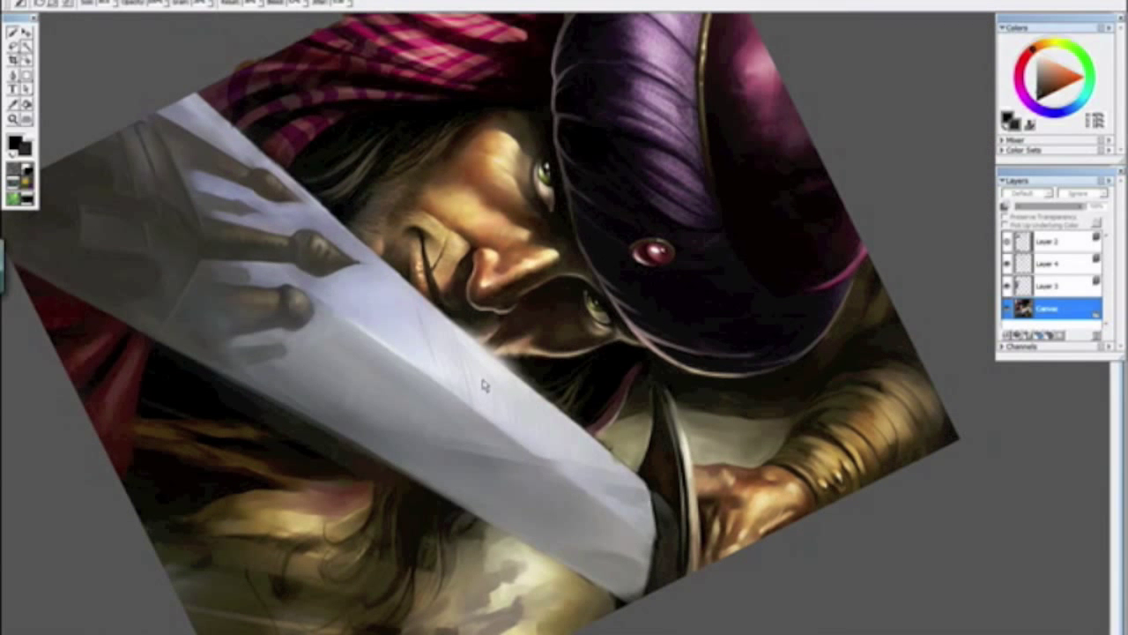
{"action": "left_click", "coordinate": [475, 383], "text": "alt"}
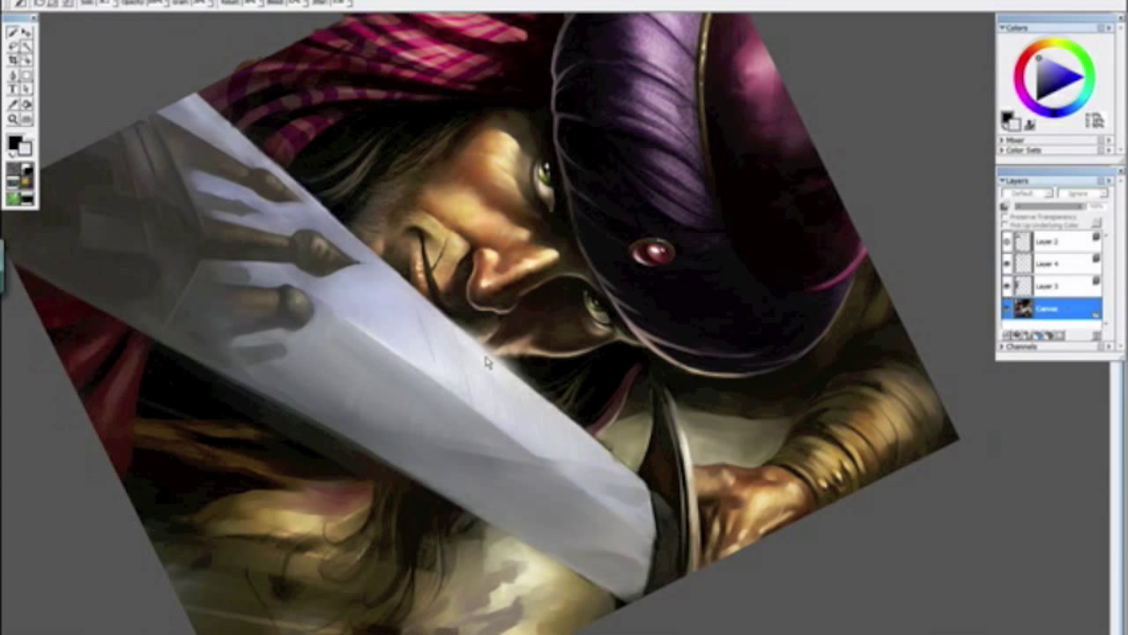
{"action": "mouse_move", "coordinate": [395, 339]}
{"action": "left_mouse_down"}
{"action": "mouse_move", "coordinate": [371, 261]}
{"action": "mouse_move", "coordinate": [391, 354]}
{"action": "mouse_move", "coordinate": [377, 290]}
{"action": "mouse_move", "coordinate": [379, 317]}
{"action": "left_mouse_up"}
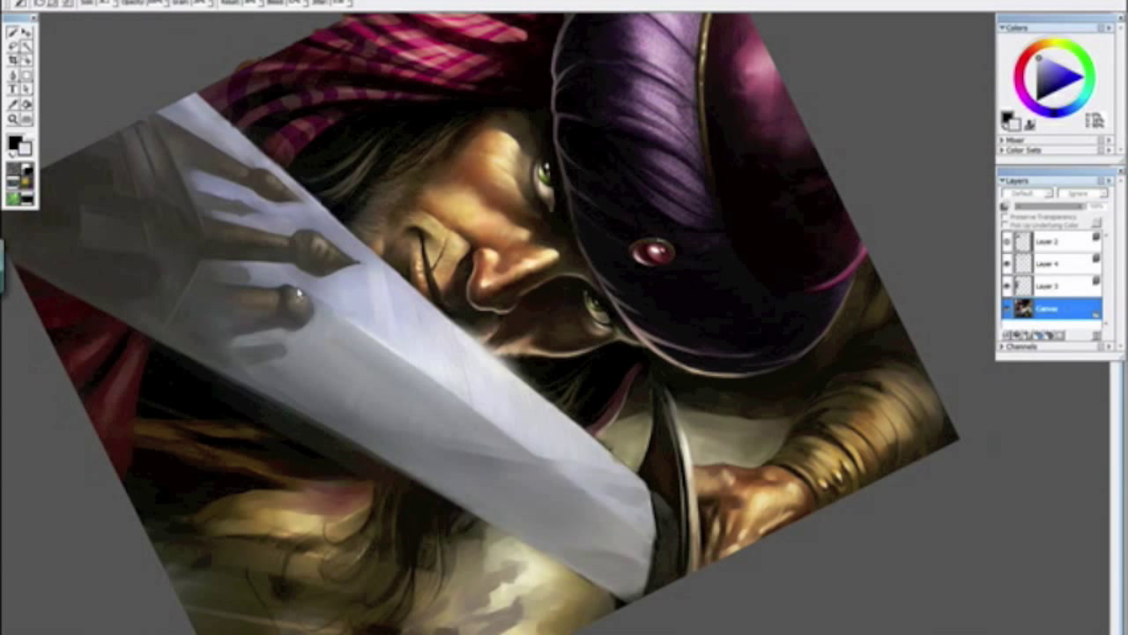
{"action": "key", "text": "ctrl+minus"}
{"action": "key", "text": "ctrl+minus"}
{"action": "left_click_drag", "start_coordinate": [409, 371], "coordinate": [517, 514]}
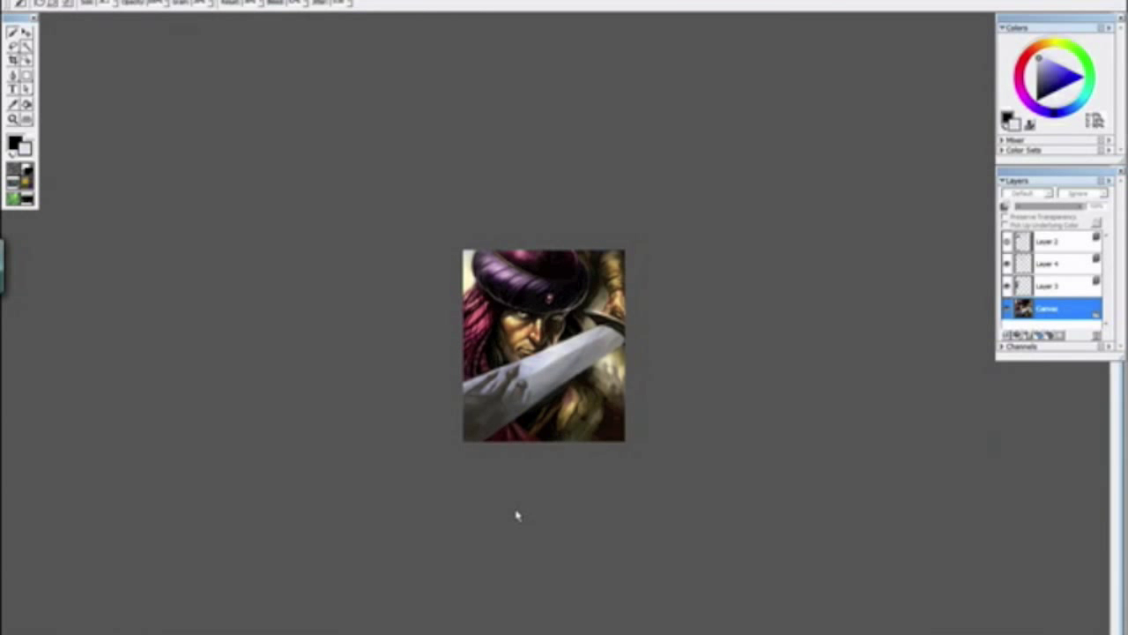
Step: Sample dark olive-brown tones from the hair beneath the blade and refine its strands beside the hazy background figures
{"action": "key", "text": "ctrl+plus"}
{"action": "key", "text": "ctrl+plus"}
{"action": "key", "text": "ctrl+plus"}
{"action": "key", "text": "ctrl+plus"}
{"action": "key", "text": "ctrl+plus"}
{"action": "key", "text": "ctrl+plus"}
{"action": "left_click_drag", "start_coordinate": [657, 556], "coordinate": [167, 131]}
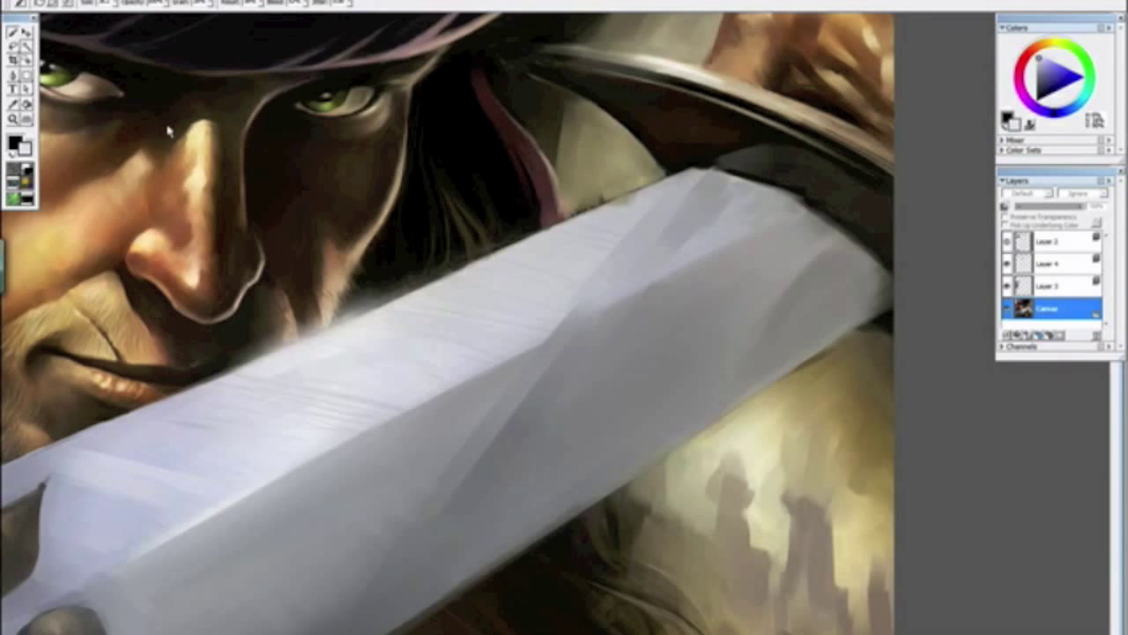
{"action": "left_click_drag", "start_coordinate": [797, 631], "coordinate": [497, 422]}
{"action": "left_click", "coordinate": [317, 285], "text": "alt"}
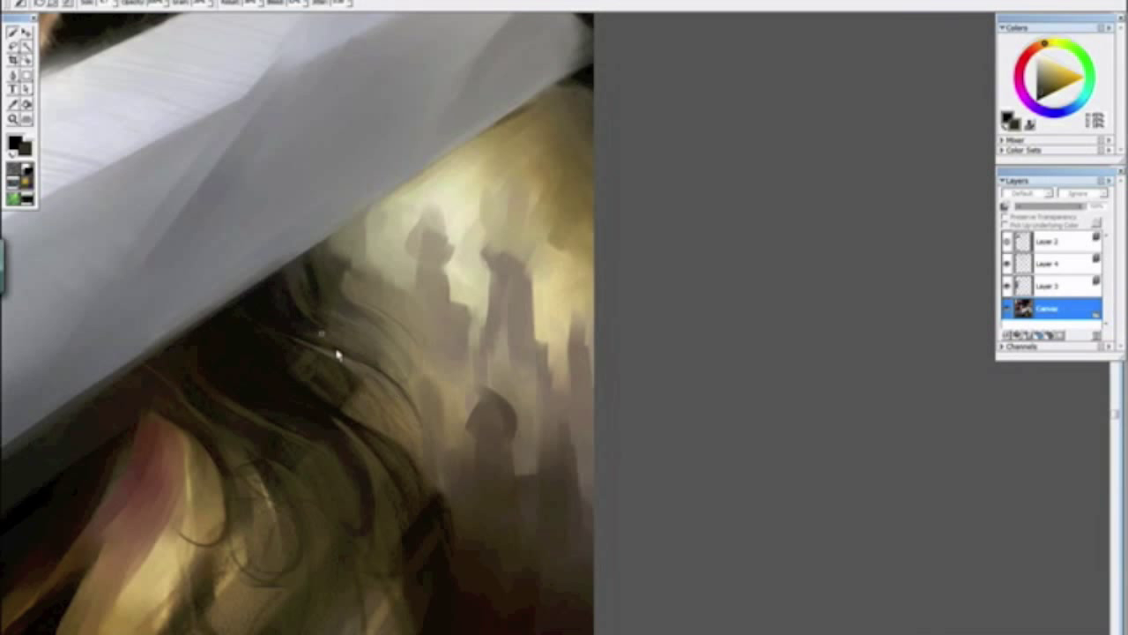
{"action": "left_click", "coordinate": [286, 336], "text": "alt"}
{"action": "left_click_drag", "start_coordinate": [275, 336], "coordinate": [281, 342]}
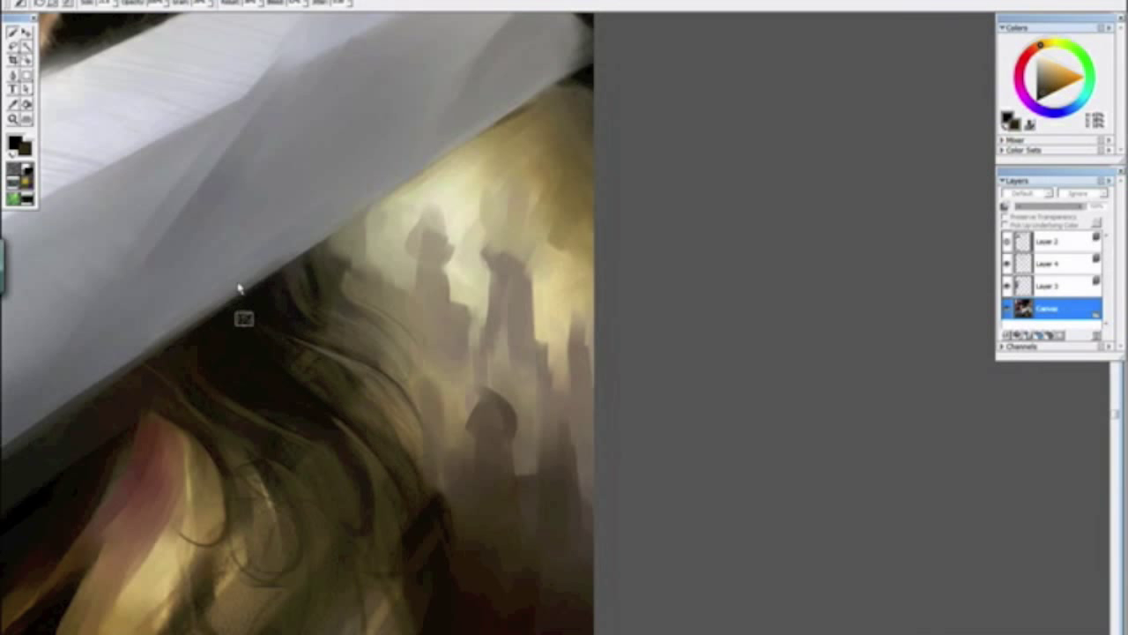
Step: Sample black from the shadowed hair between the cheek and pink cloth and thin out the olive strands there
{"action": "key", "text": "ctrl+0"}
{"action": "left_click_drag", "start_coordinate": [461, 411], "coordinate": [426, 408]}
{"action": "left_click", "coordinate": [435, 426], "text": "alt"}
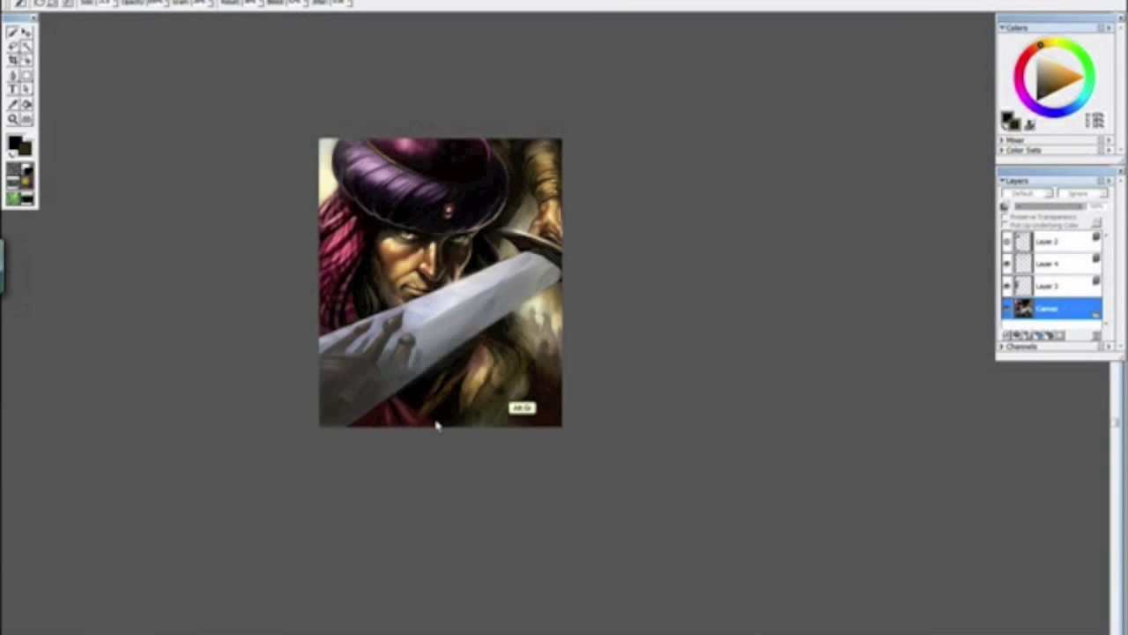
{"action": "left_click_drag", "start_coordinate": [456, 458], "coordinate": [492, 500]}
{"action": "key", "text": "ctrl+plus"}
{"action": "key", "text": "ctrl+plus"}
{"action": "key", "text": "ctrl+plus"}
{"action": "key", "text": "ctrl+plus"}
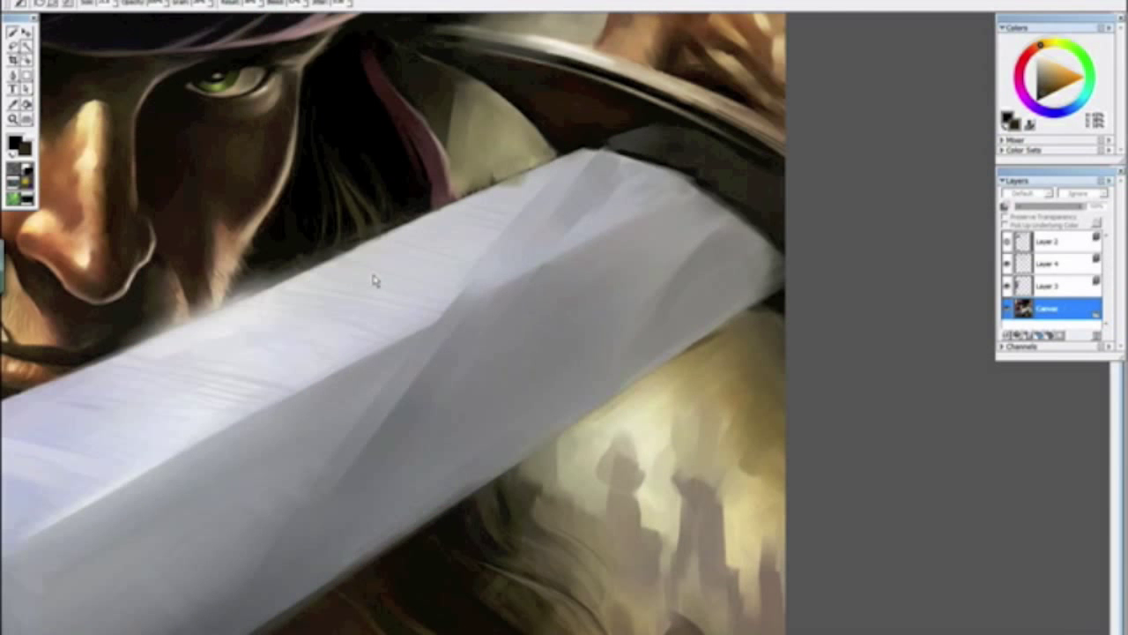
{"action": "left_click_drag", "start_coordinate": [340, 203], "coordinate": [406, 317]}
{"action": "key", "text": "ctrl+plus"}
{"action": "key", "text": "ctrl+plus"}
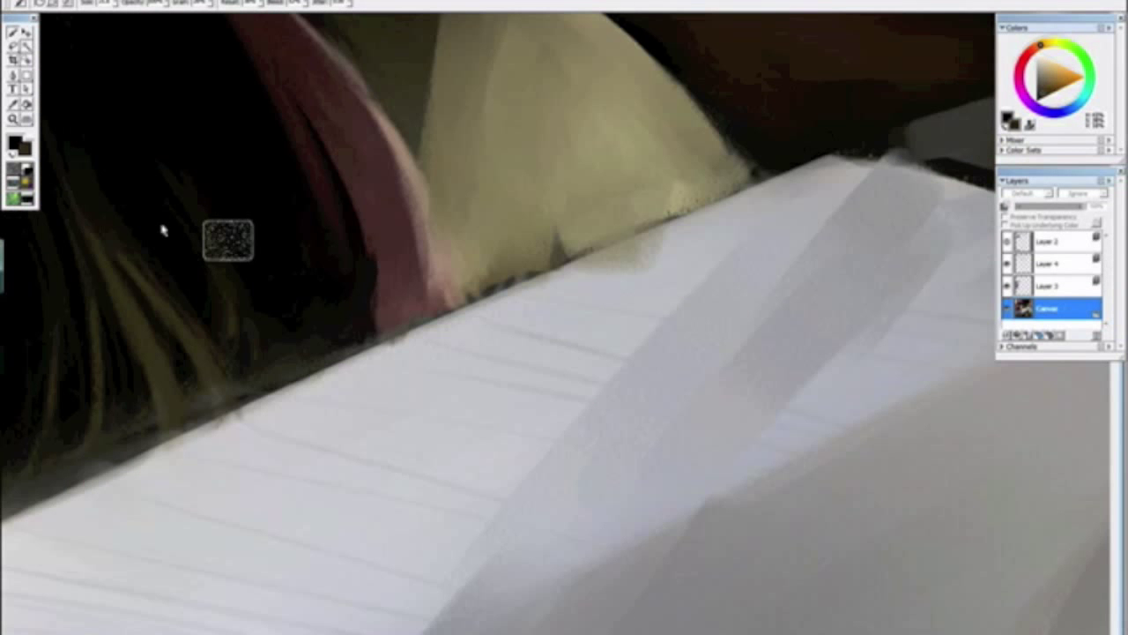
{"action": "left_click", "coordinate": [159, 229], "text": "alt"}
{"action": "left_click_drag", "start_coordinate": [159, 255], "coordinate": [189, 295]}
{"action": "left_click_drag", "start_coordinate": [111, 212], "coordinate": [76, 131]}
{"action": "left_click_drag", "start_coordinate": [213, 306], "coordinate": [182, 265]}
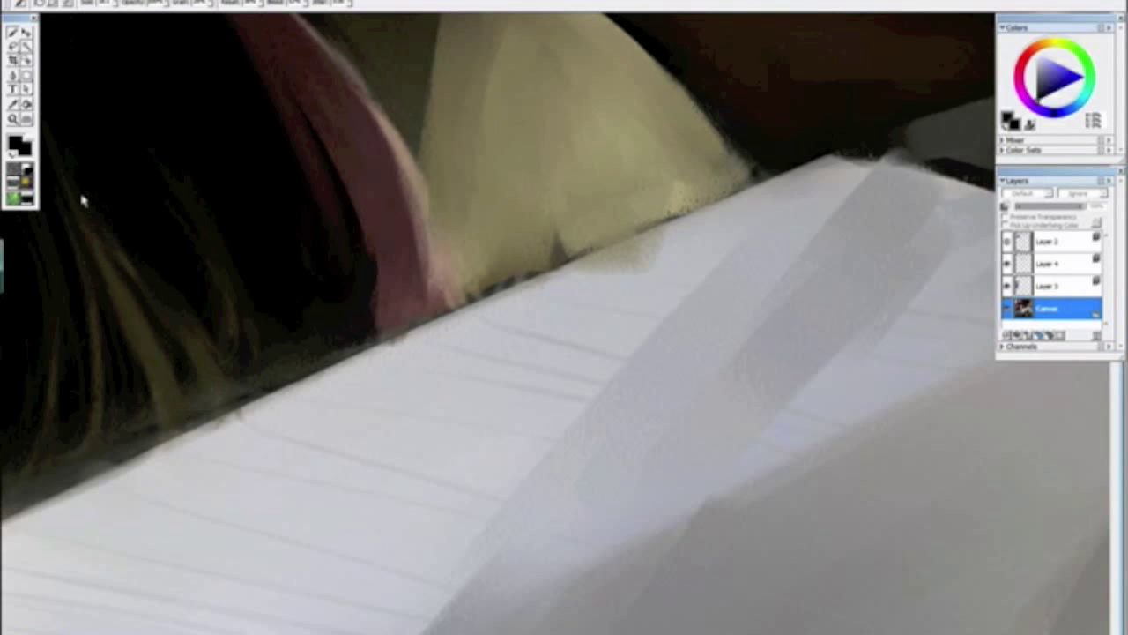
Step: Sample dark tones near the crossguard's inner tip and darken the narrow pink cloth and shadows beside the hair
{"action": "key", "text": "ctrl+minus"}
{"action": "key", "text": "ctrl+minus"}
{"action": "left_click_drag", "start_coordinate": [332, 353], "coordinate": [340, 448]}
{"action": "key", "text": "ctrl+plus"}
{"action": "key", "text": "ctrl+plus"}
{"action": "key", "text": "ctrl+plus"}
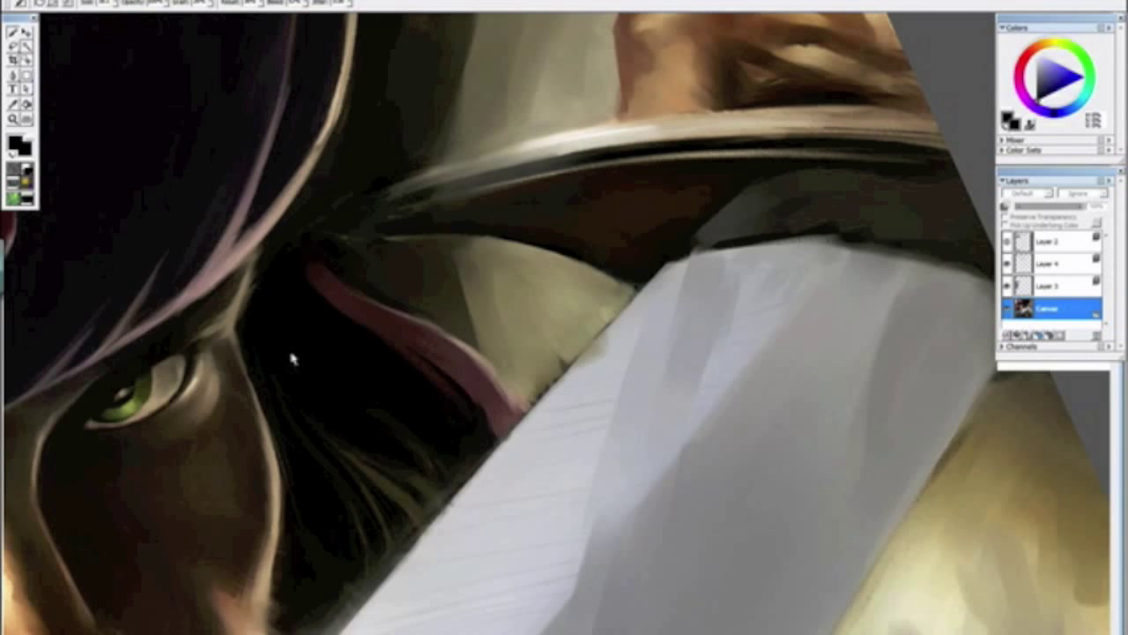
{"action": "left_click_drag", "start_coordinate": [293, 357], "coordinate": [301, 264]}
{"action": "left_click", "coordinate": [366, 191], "text": "alt"}
{"action": "left_click_drag", "start_coordinate": [356, 199], "coordinate": [387, 250]}
{"action": "mouse_move", "coordinate": [337, 181]}
{"action": "left_mouse_down"}
{"action": "mouse_move", "coordinate": [406, 261]}
{"action": "mouse_move", "coordinate": [394, 218]}
{"action": "left_mouse_up"}
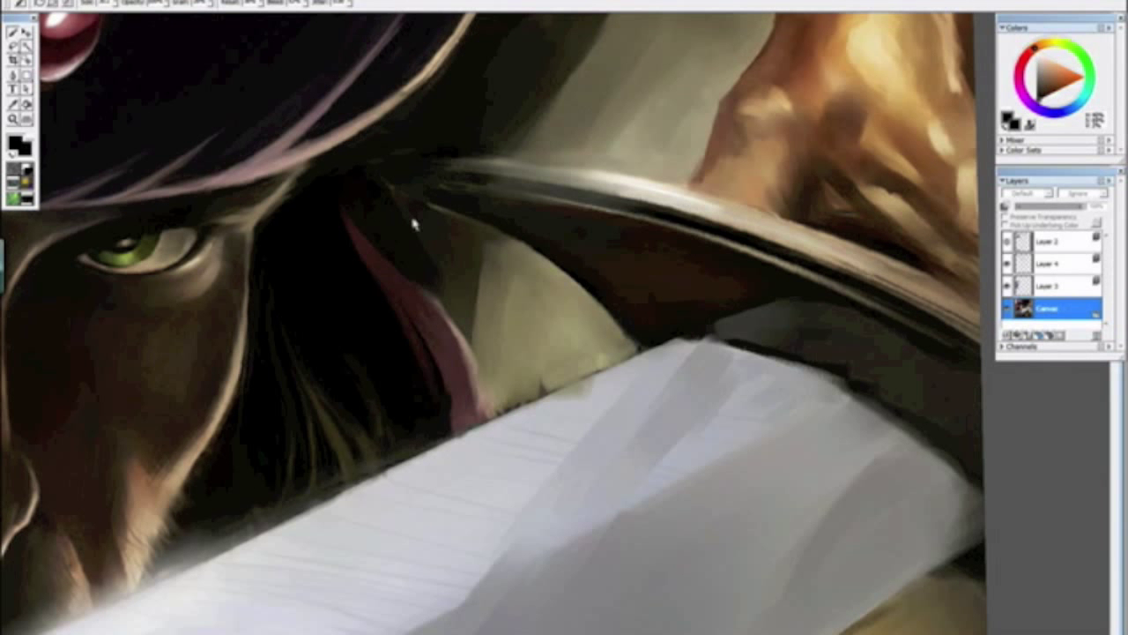
{"action": "mouse_move", "coordinate": [445, 302]}
{"action": "left_mouse_down"}
{"action": "mouse_move", "coordinate": [433, 290]}
{"action": "mouse_move", "coordinate": [421, 310]}
{"action": "left_mouse_up"}
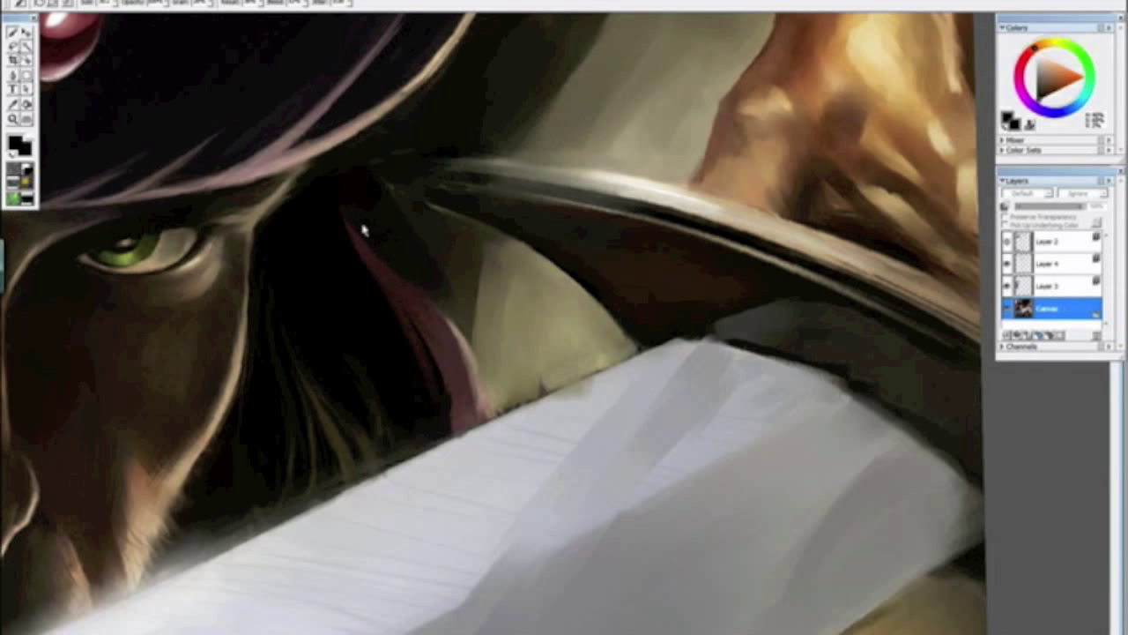
{"action": "left_click", "coordinate": [379, 275], "text": "alt"}
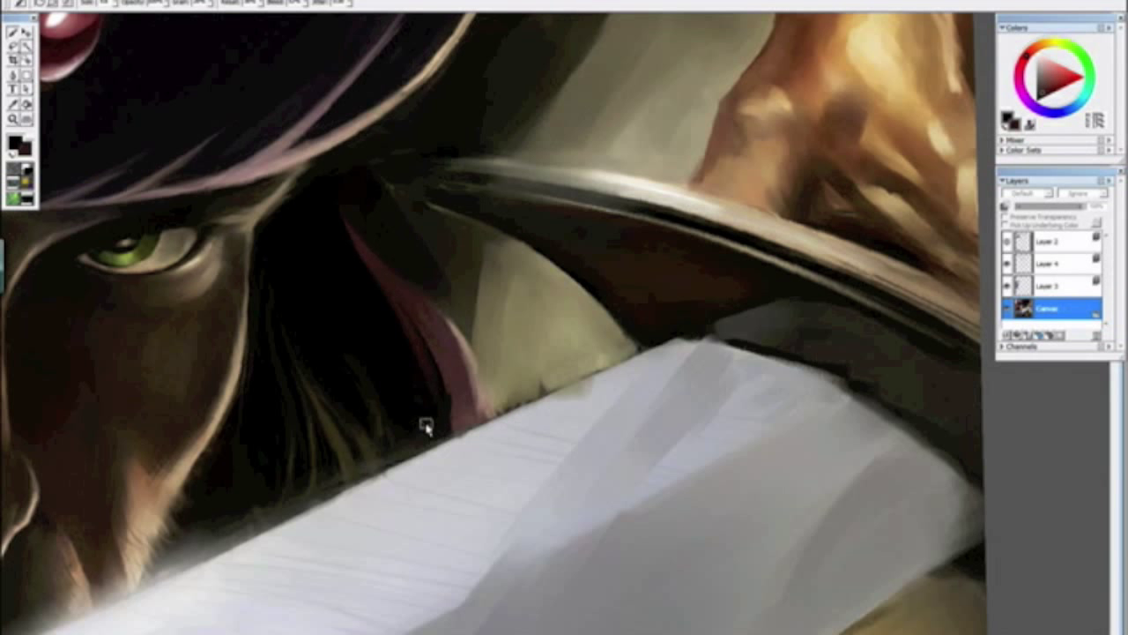
{"action": "left_click", "coordinate": [435, 420], "text": "alt"}
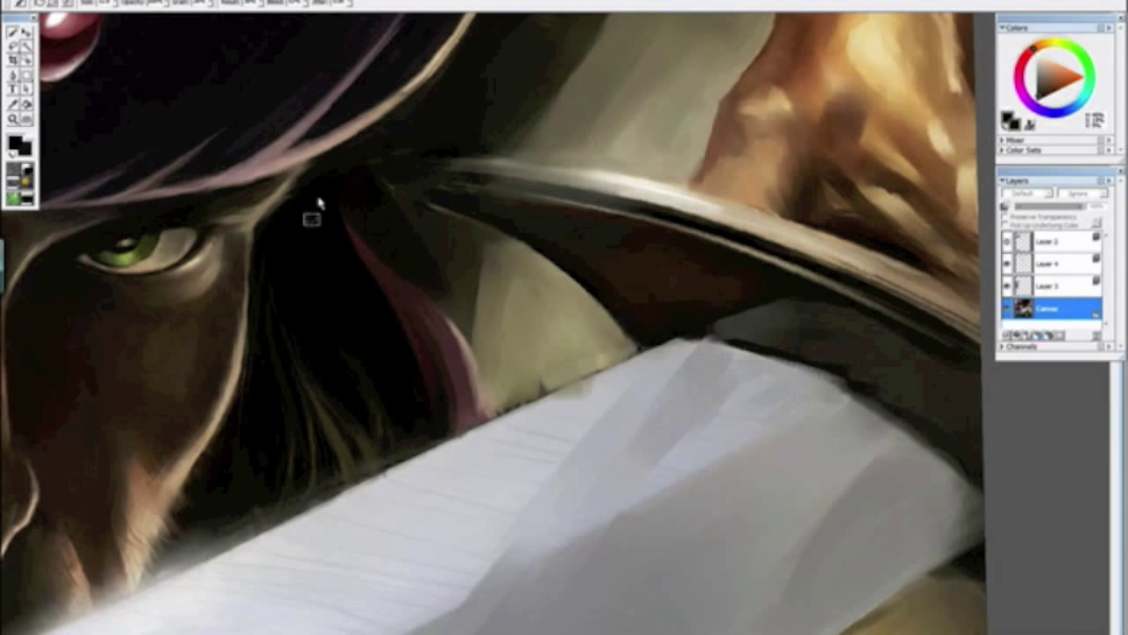
Step: Return the canvas upright and examine the whole painting at several sizes to judge the darkened hair and cloth
{"action": "key", "text": "ctrl+minus"}
{"action": "key", "text": "ctrl+minus"}
{"action": "key", "text": "ctrl+minus"}
{"action": "key", "text": "ctrl+minus"}
{"action": "key", "text": "ctrl+minus"}
{"action": "key", "text": "ctrl+minus"}
{"action": "left_click_drag", "start_coordinate": [375, 238], "coordinate": [458, 471]}
{"action": "left_click", "coordinate": [467, 485], "text": "alt"}
{"action": "left_click", "coordinate": [470, 461]}
{"action": "key", "text": "ctrl+plus"}
{"action": "key", "text": "ctrl+plus"}
{"action": "key", "text": "ctrl+plus"}
{"action": "key", "text": "ctrl+plus"}
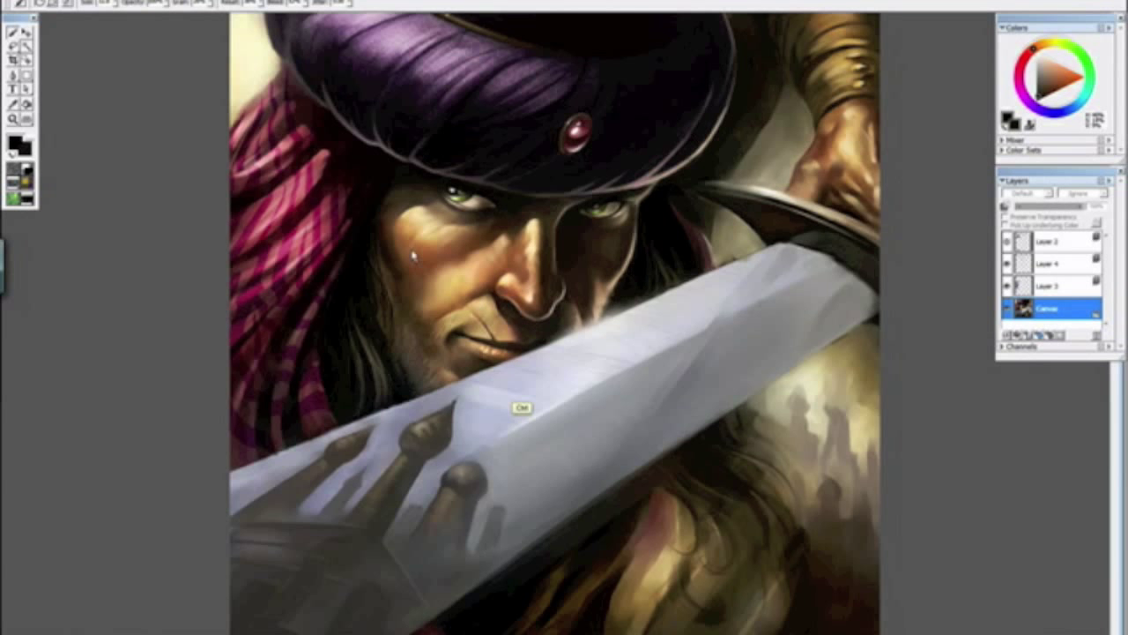
{"action": "key", "text": "ctrl+minus"}
{"action": "key", "text": "ctrl+minus"}
{"action": "key", "text": "ctrl+minus"}
{"action": "key", "text": "ctrl+minus"}
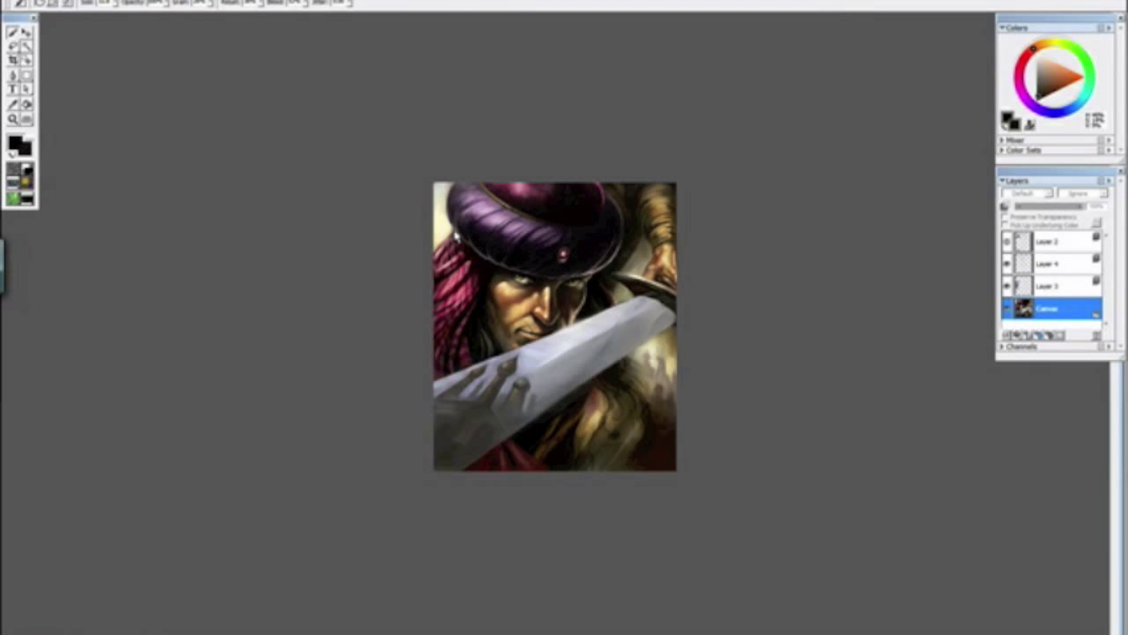
{"action": "key", "text": "ctrl+minus"}
{"action": "key", "text": "ctrl+plus"}
{"action": "key", "text": "ctrl+plus"}
{"action": "key", "text": "ctrl+plus"}
{"action": "key", "text": "ctrl+plus"}
{"action": "key", "text": "ctrl+plus"}
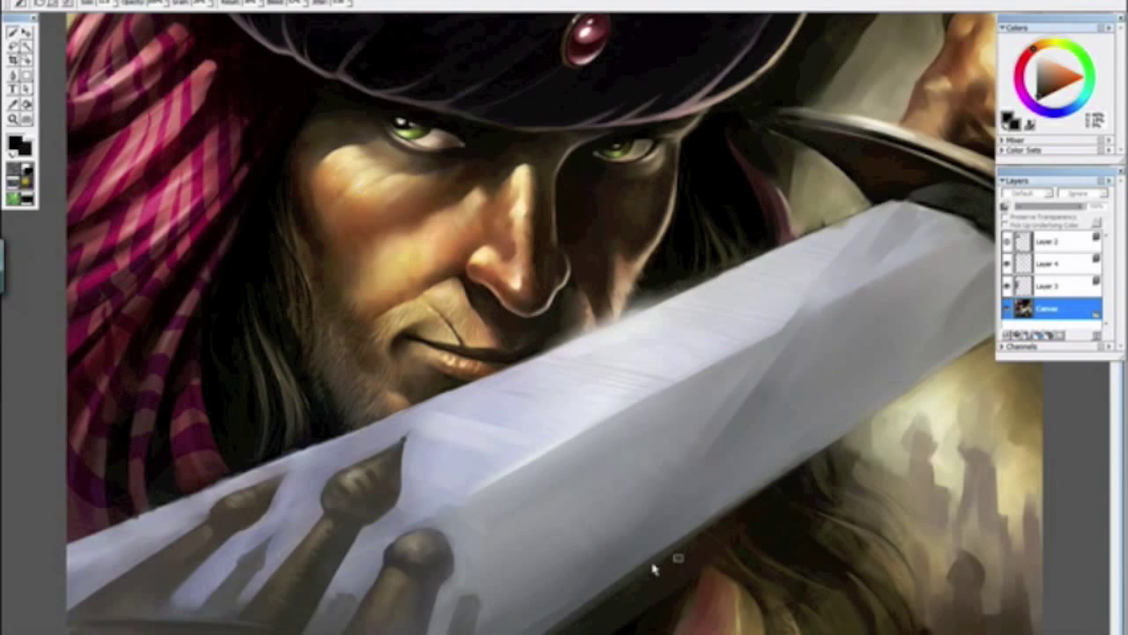
Step: Rotate the canvas and refine the golden-brown cloth strips beneath the blade with sampled black and dark brown
{"action": "mouse_move", "coordinate": [654, 569]}
{"action": "left_mouse_down"}
{"action": "mouse_move", "coordinate": [468, 511]}
{"action": "mouse_move", "coordinate": [559, 535]}
{"action": "mouse_move", "coordinate": [600, 509]}
{"action": "mouse_move", "coordinate": [593, 536]}
{"action": "mouse_move", "coordinate": [567, 500]}
{"action": "left_mouse_up"}
{"action": "left_click", "coordinate": [592, 532], "text": "alt"}
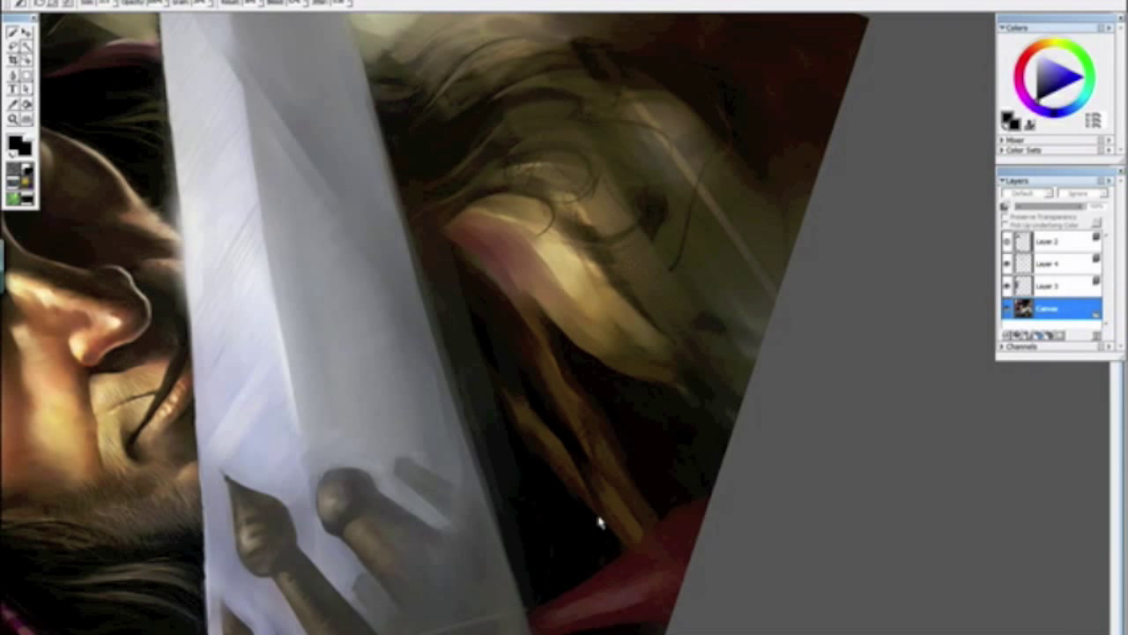
{"action": "left_click", "coordinate": [605, 476], "text": "alt"}
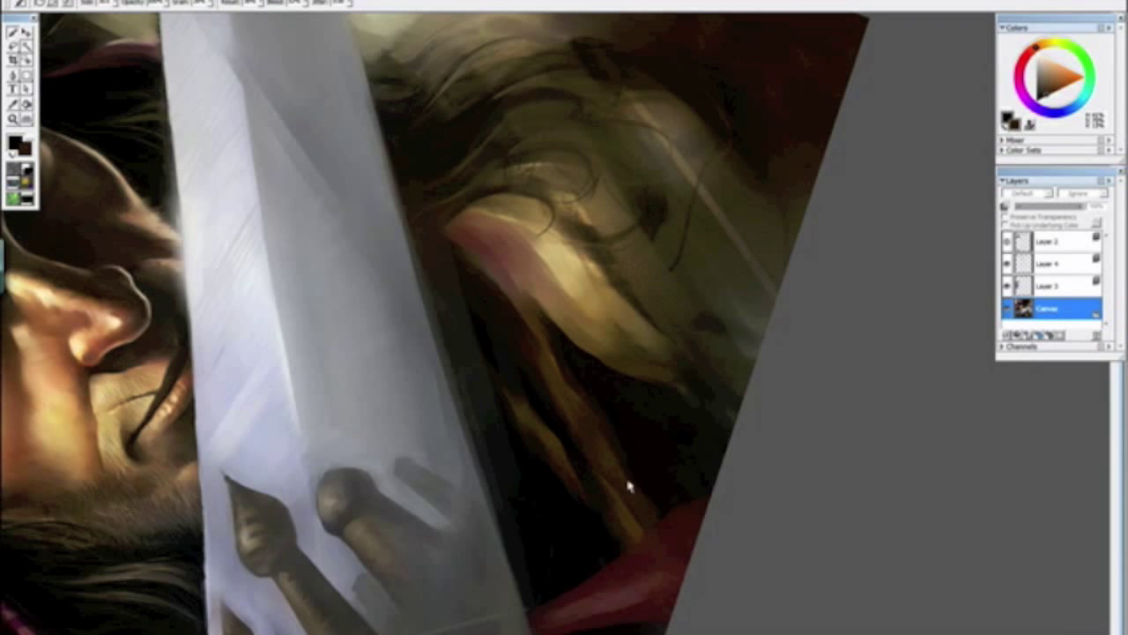
{"action": "left_click", "coordinate": [578, 385], "text": "alt"}
Step: Set the canvas upright again and examine the lower cloth within the full composition
{"action": "key", "text": "ctrl+minus"}
{"action": "key", "text": "ctrl+minus"}
{"action": "key", "text": "ctrl+minus"}
{"action": "key", "text": "ctrl+minus"}
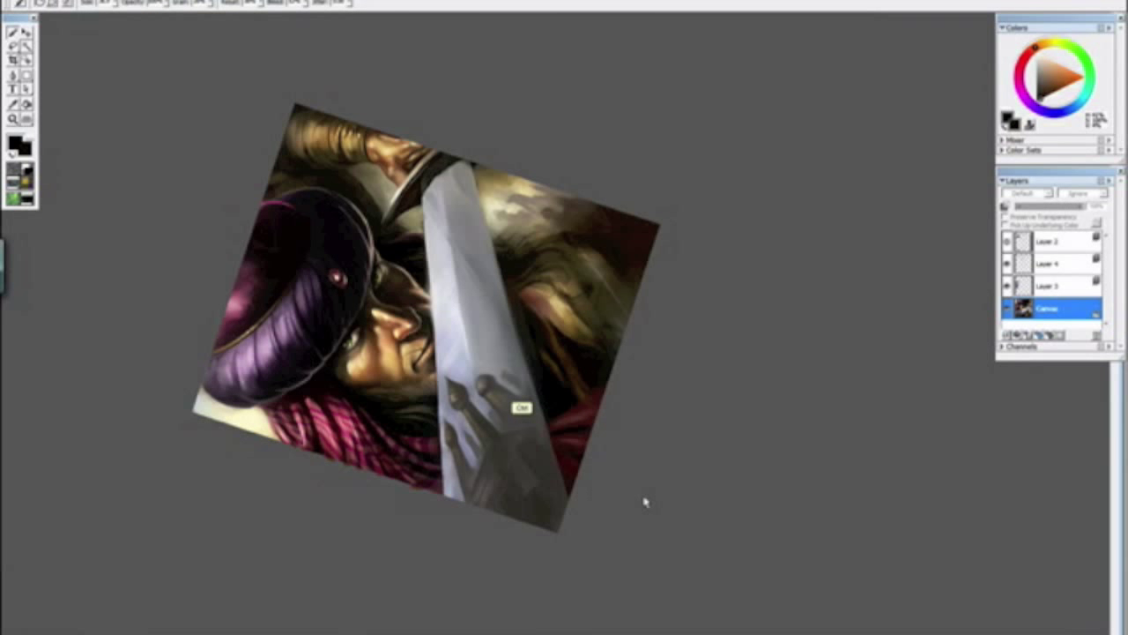
{"action": "left_click", "coordinate": [637, 498], "text": "alt"}
{"action": "left_click_drag", "start_coordinate": [636, 498], "coordinate": [614, 525]}
{"action": "key", "text": "ctrl+minus"}
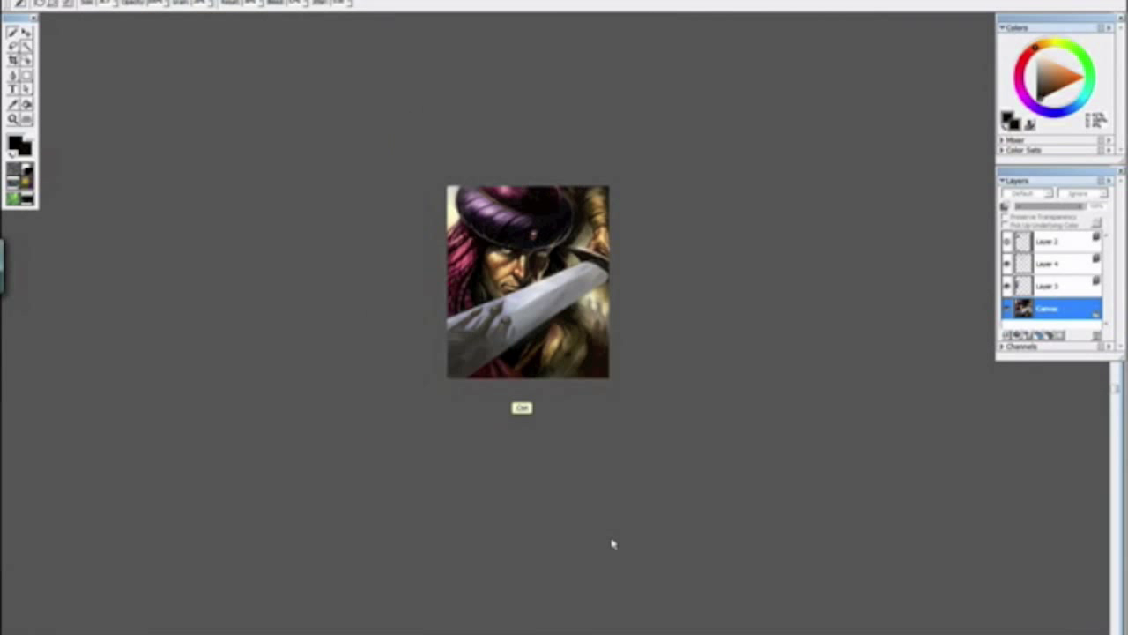
{"action": "key", "text": "ctrl+plus"}
{"action": "key", "text": "ctrl+plus"}
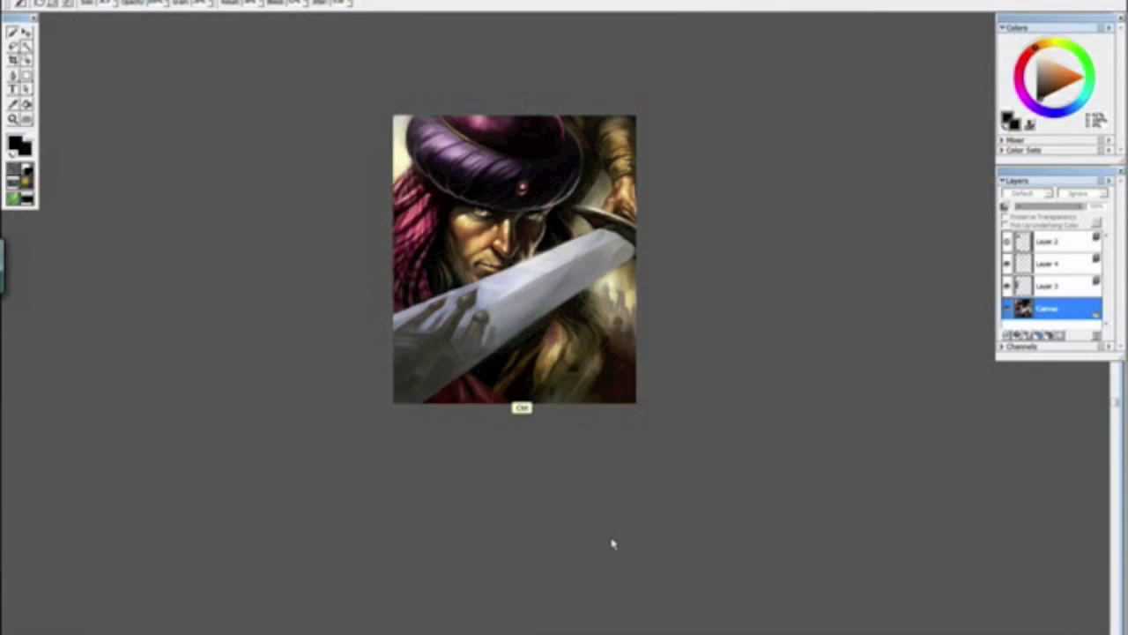
{"action": "key", "text": "ctrl+plus"}
{"action": "key", "text": "ctrl+minus"}
{"action": "key", "text": "ctrl+minus"}
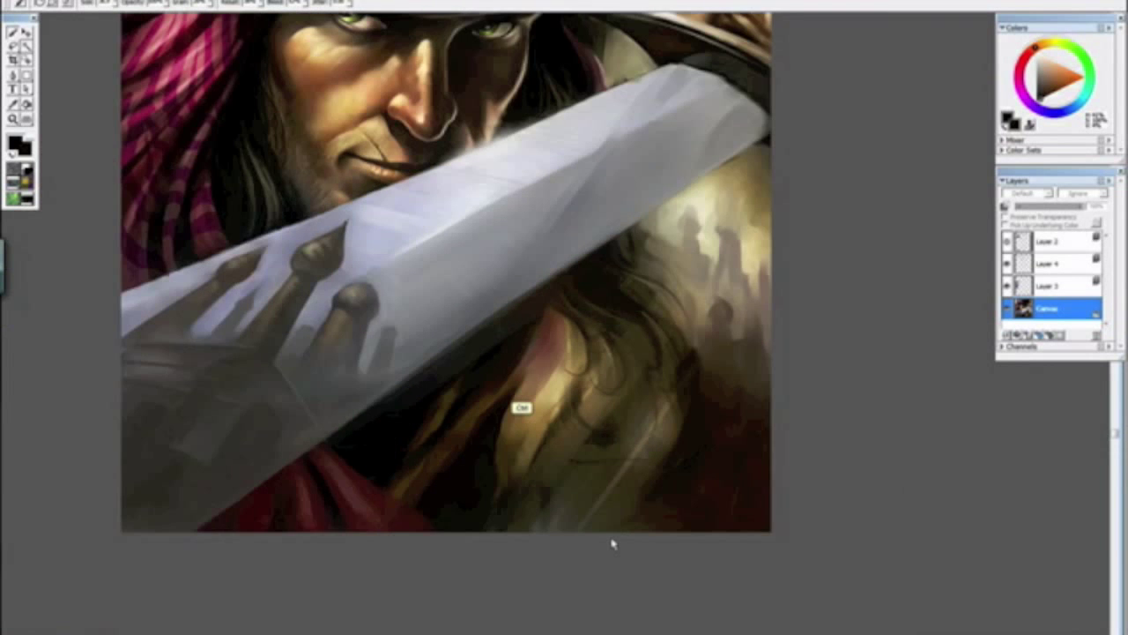
{"action": "key", "text": "ctrl+plus"}
{"action": "key", "text": "ctrl+plus"}
{"action": "key", "text": "ctrl+plus"}
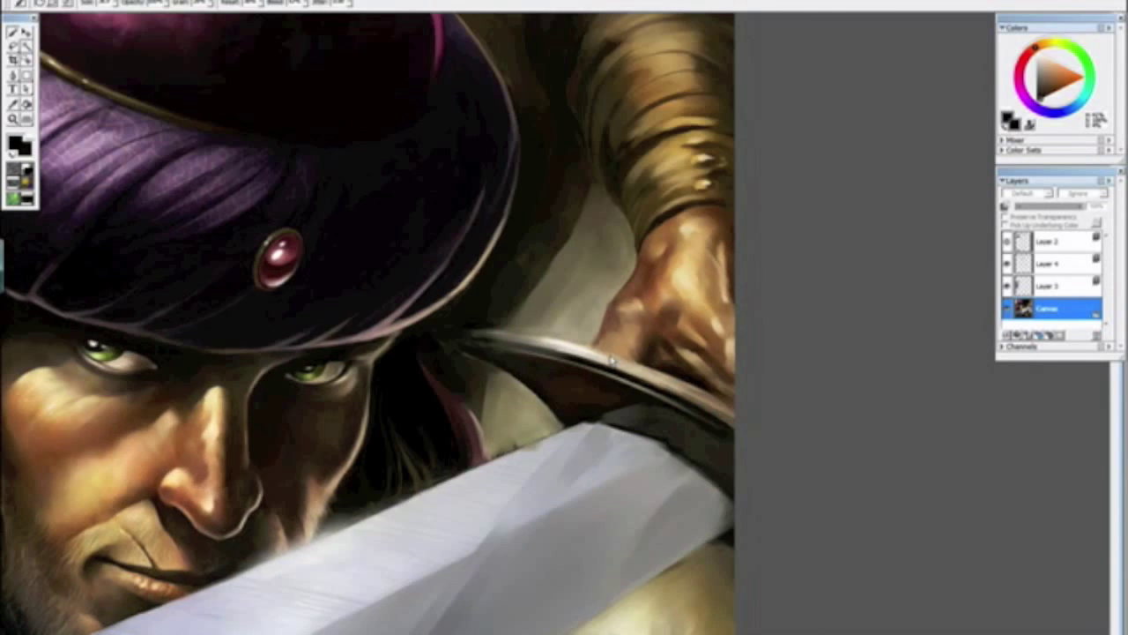
Step: Sample ochre and gold from the raised forearm's wrappings and soften the tones along their folds
{"action": "left_click_drag", "start_coordinate": [628, 365], "coordinate": [540, 550]}
{"action": "left_click_drag", "start_coordinate": [539, 550], "coordinate": [475, 306]}
{"action": "key", "text": "ctrl+plus"}
{"action": "key", "text": "ctrl+plus"}
{"action": "left_click", "coordinate": [849, 320], "text": "alt"}
{"action": "mouse_move", "coordinate": [845, 331]}
{"action": "left_mouse_down"}
{"action": "mouse_move", "coordinate": [786, 229]}
{"action": "mouse_move", "coordinate": [743, 183]}
{"action": "left_mouse_up"}
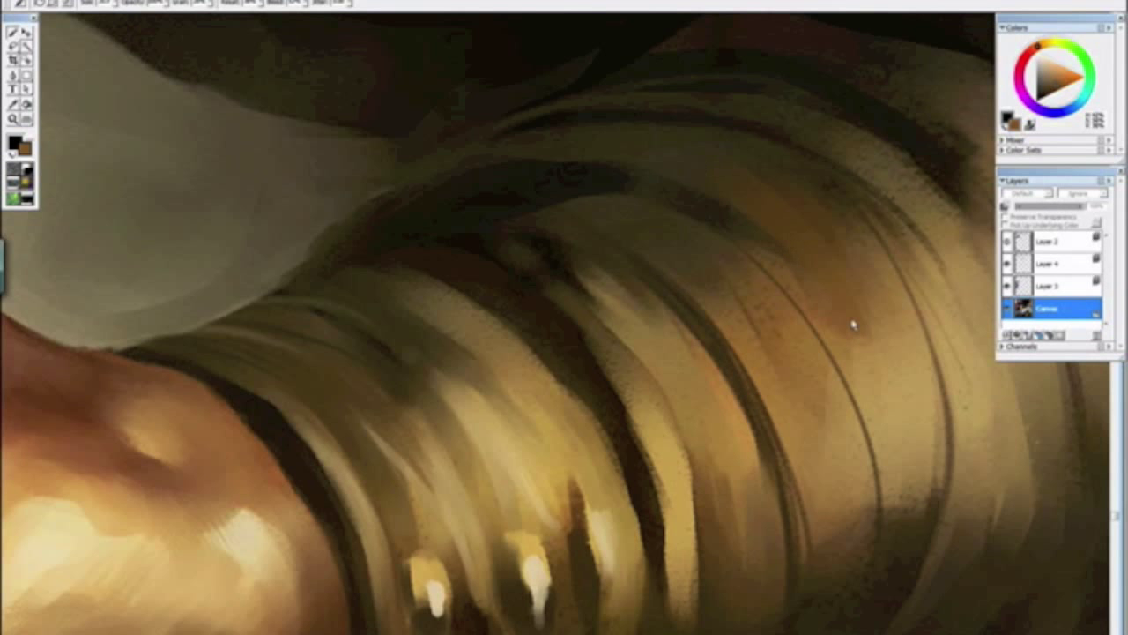
{"action": "left_click", "coordinate": [617, 524], "text": "alt"}
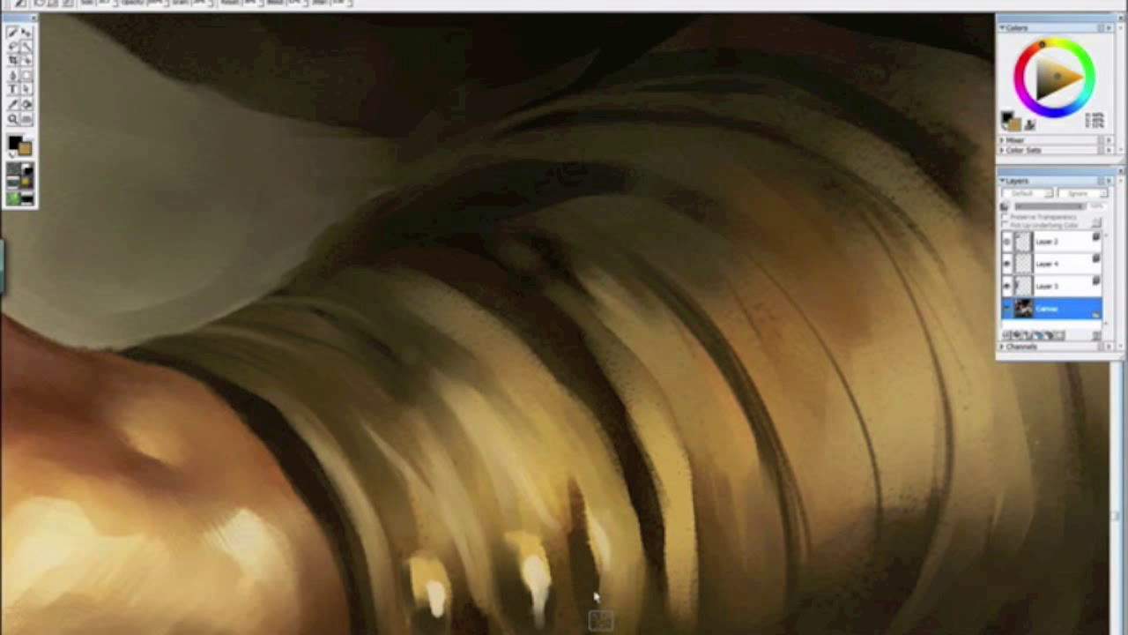
Step: Sample a dark brown and paint shadows around the bright metallic highlights on the wrist wrappings
{"action": "left_click_drag", "start_coordinate": [606, 593], "coordinate": [609, 370]}
{"action": "left_click_drag", "start_coordinate": [554, 395], "coordinate": [530, 379]}
{"action": "left_click_drag", "start_coordinate": [528, 318], "coordinate": [554, 335]}
{"action": "left_click", "coordinate": [570, 335], "text": "alt"}
{"action": "left_click_drag", "start_coordinate": [536, 298], "coordinate": [561, 328]}
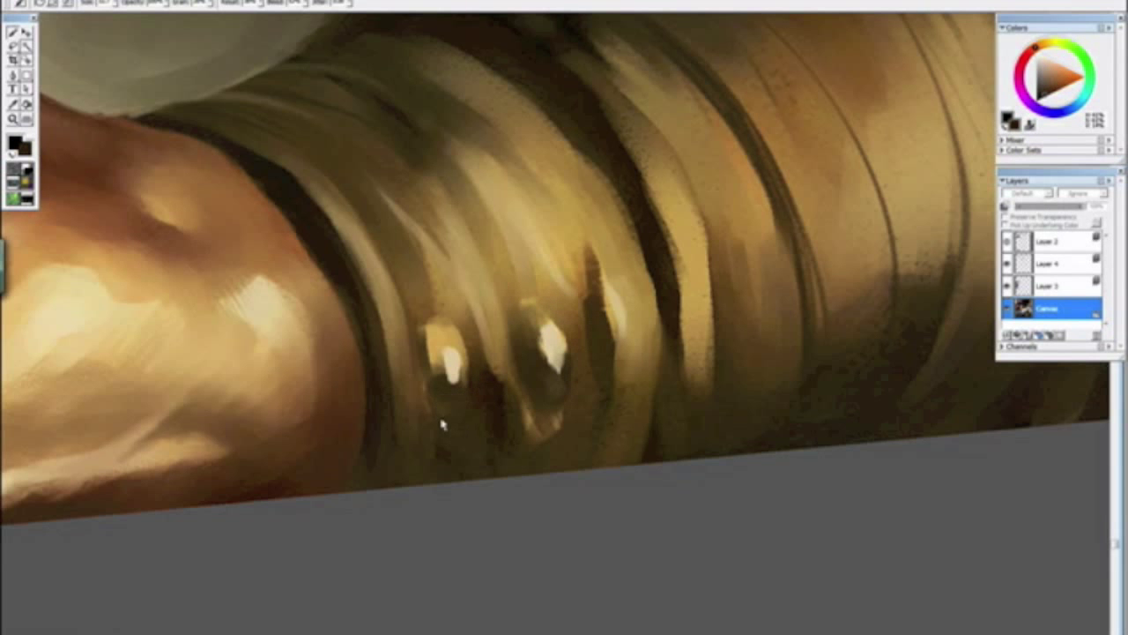
Step: Straighten the canvas and examine the forearm wrappings within the whole painting
{"action": "key", "text": "ctrl+minus"}
{"action": "key", "text": "ctrl+minus"}
{"action": "key", "text": "ctrl+minus"}
{"action": "key", "text": "ctrl+minus"}
{"action": "key", "text": "ctrl+minus"}
{"action": "left_click", "coordinate": [595, 458], "text": "alt"}
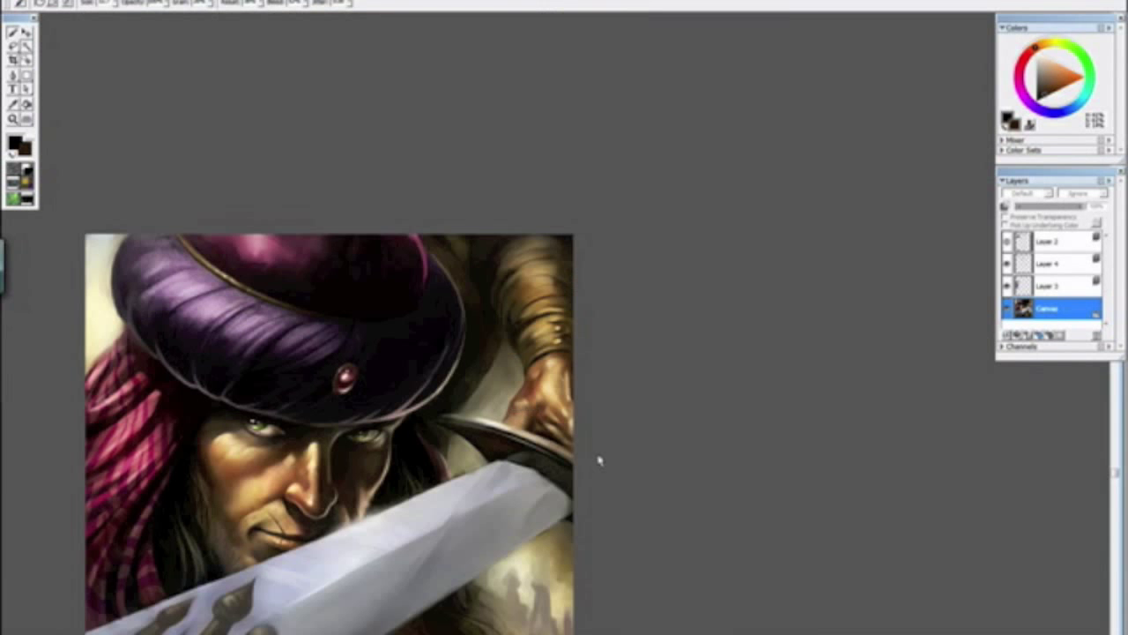
{"action": "left_click_drag", "start_coordinate": [599, 461], "coordinate": [686, 360]}
{"action": "key", "text": "ctrl+minus"}
Step: Rotate the canvas and blend the pale background patch between the crossguard and pink cloth using muted olive
{"action": "key", "text": "ctrl+plus"}
{"action": "key", "text": "ctrl+plus"}
{"action": "key", "text": "ctrl+plus"}
{"action": "key", "text": "ctrl+plus"}
{"action": "left_click_drag", "start_coordinate": [467, 472], "coordinate": [522, 314]}
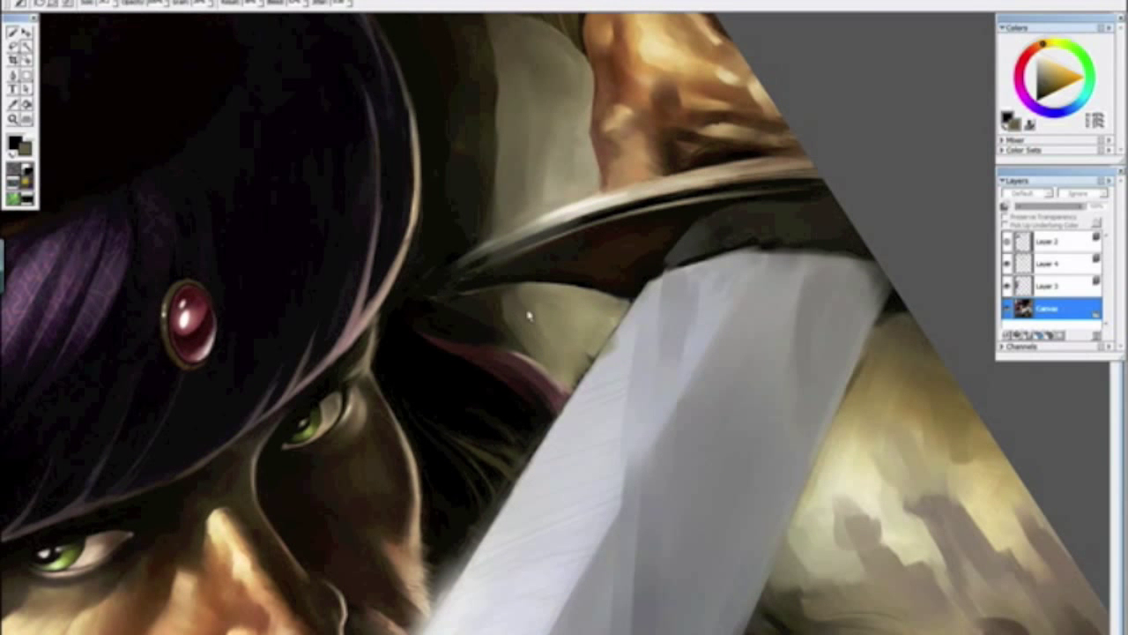
Step: Examine the whole painting at different sizes and return the canvas to its upright orientation
{"action": "key", "text": "ctrl+minus"}
{"action": "key", "text": "ctrl+minus"}
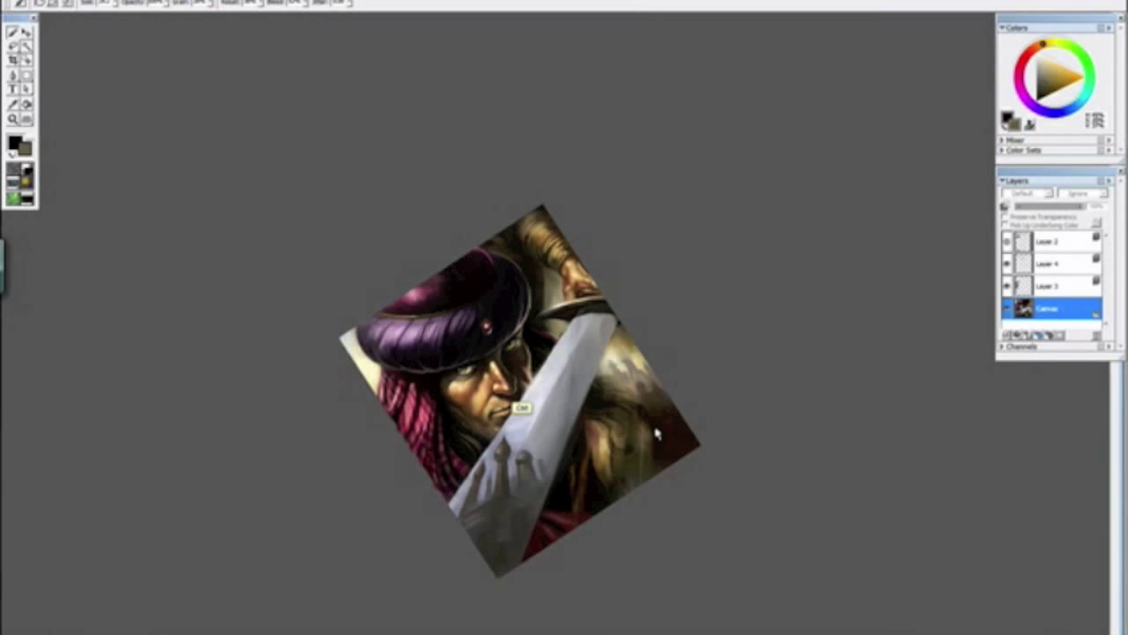
{"action": "key", "text": "ctrl+minus"}
{"action": "key", "text": "ctrl+minus"}
{"action": "key", "text": "ctrl+plus"}
{"action": "key", "text": "ctrl+plus"}
{"action": "key", "text": "ctrl+plus"}
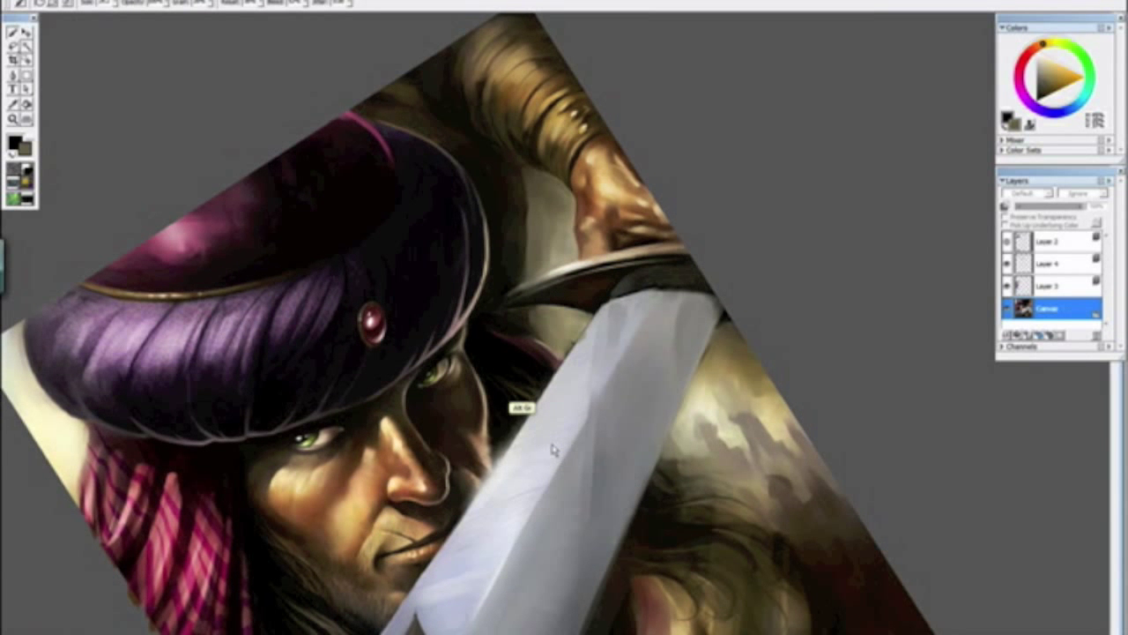
{"action": "left_click", "coordinate": [554, 452], "text": "alt"}
{"action": "left_click_drag", "start_coordinate": [555, 451], "coordinate": [591, 424]}
{"action": "key", "text": "ctrl+minus"}
{"action": "key", "text": "ctrl+minus"}
{"action": "key", "text": "ctrl+minus"}
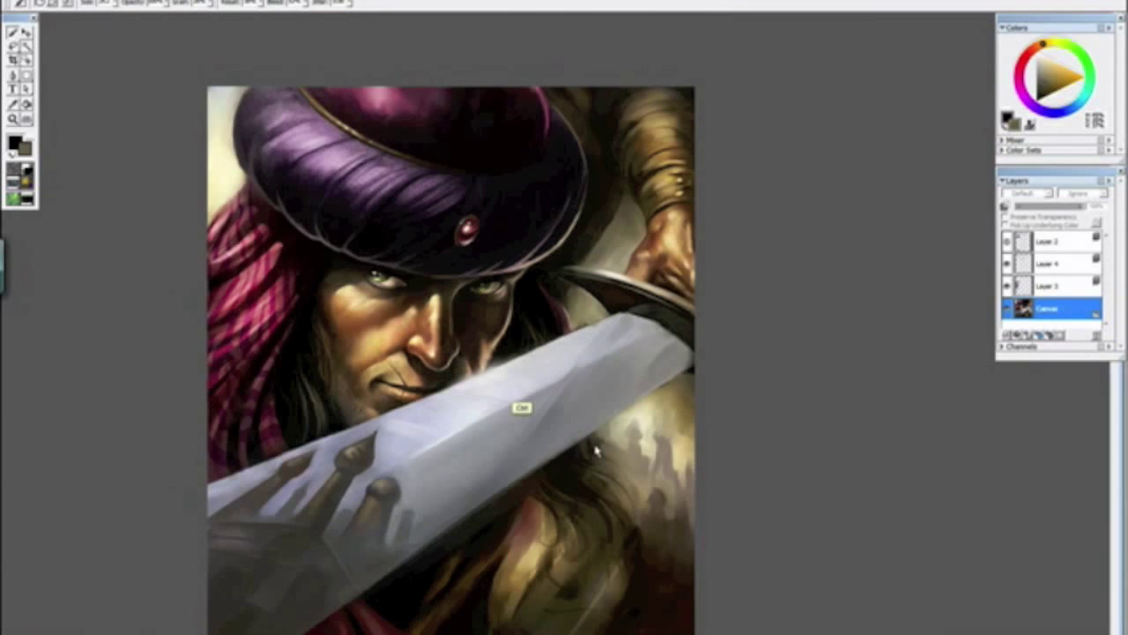
Step: Rotate the canvas and darken the scarf's lowest folds along the blade's upper edge using sampled near-black and dark maroon
{"action": "key", "text": "ctrl+plus"}
{"action": "key", "text": "ctrl+plus"}
{"action": "key", "text": "ctrl+plus"}
{"action": "key", "text": "ctrl+plus"}
{"action": "key", "text": "ctrl+plus"}
{"action": "key", "text": "ctrl+plus"}
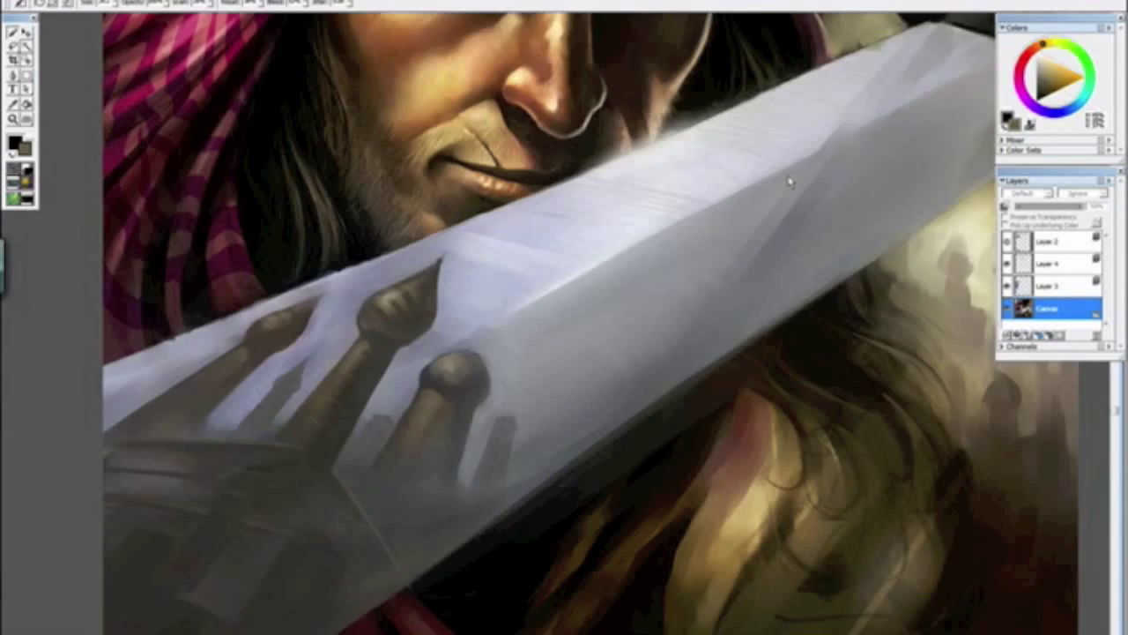
{"action": "left_click_drag", "start_coordinate": [789, 181], "coordinate": [803, 147]}
{"action": "mouse_move", "coordinate": [411, 458]}
{"action": "left_mouse_down"}
{"action": "mouse_move", "coordinate": [420, 467]}
{"action": "mouse_move", "coordinate": [345, 323]}
{"action": "mouse_move", "coordinate": [290, 315]}
{"action": "left_mouse_up"}
{"action": "left_click", "coordinate": [291, 317], "text": "alt"}
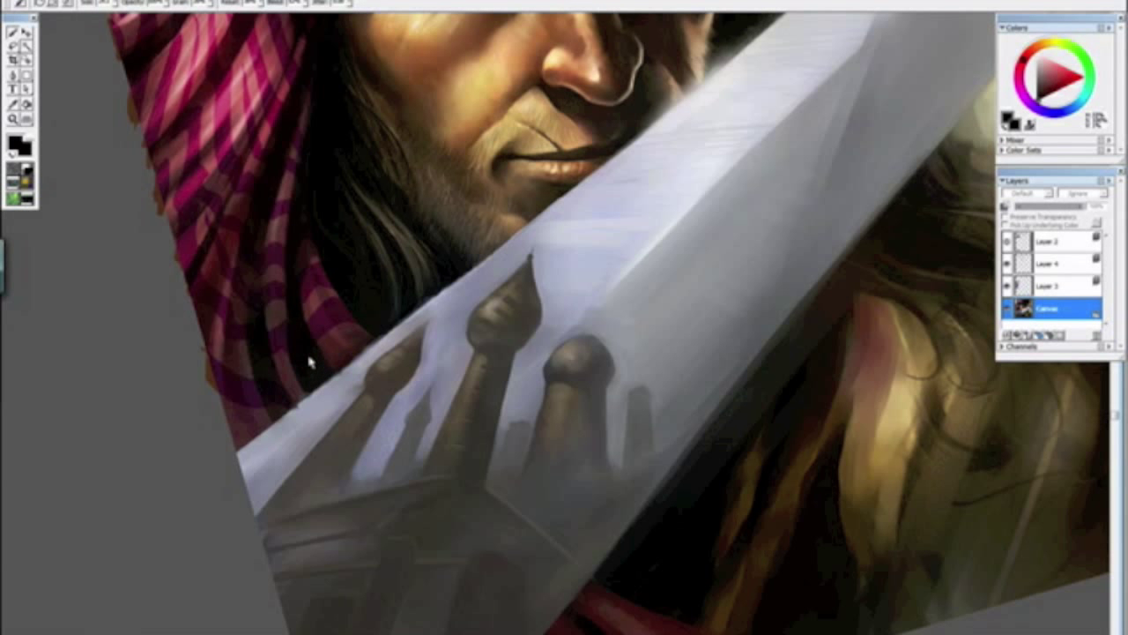
{"action": "left_click", "coordinate": [282, 375], "text": "alt"}
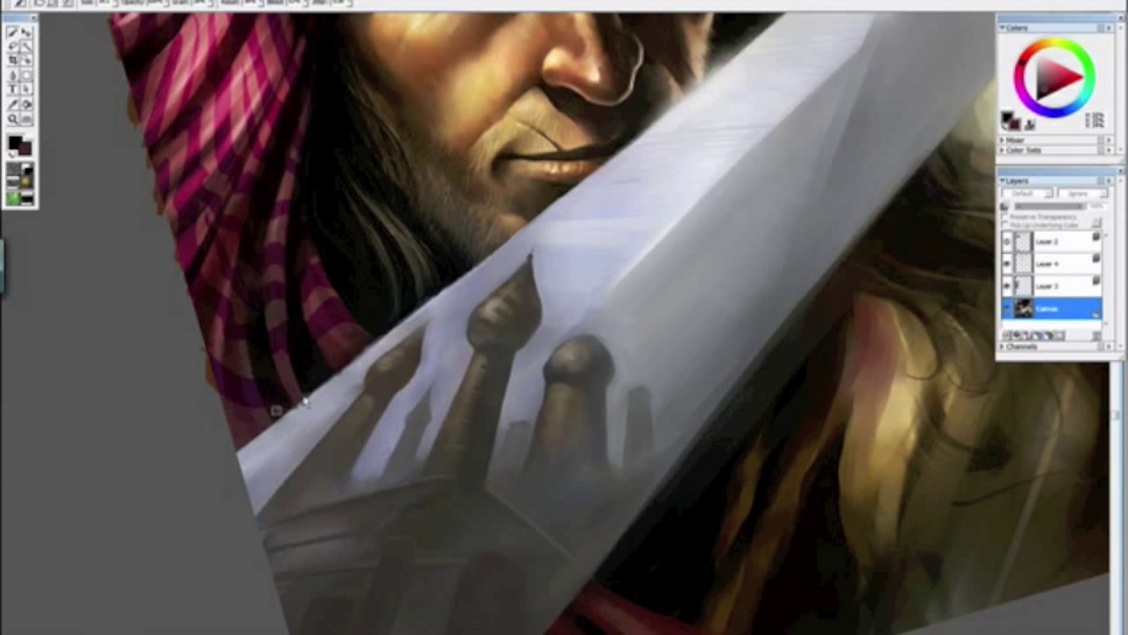
Step: Straighten the canvas and examine the darkened scarf folds within the whole painting
{"action": "key", "text": "ctrl+minus"}
{"action": "key", "text": "ctrl+minus"}
{"action": "key", "text": "ctrl+minus"}
{"action": "key", "text": "ctrl+minus"}
{"action": "key", "text": "ctrl+minus"}
{"action": "left_click_drag", "start_coordinate": [505, 456], "coordinate": [436, 403]}
{"action": "left_click", "coordinate": [436, 404], "text": "alt"}
Step: Sample a soft pink and paint highlights along the red cloth folds beneath the blade
{"action": "mouse_move", "coordinate": [490, 449]}
{"action": "left_mouse_down"}
{"action": "mouse_move", "coordinate": [429, 420]}
{"action": "mouse_move", "coordinate": [554, 337]}
{"action": "mouse_move", "coordinate": [629, 330]}
{"action": "left_mouse_up"}
{"action": "key", "text": "ctrl+plus"}
{"action": "key", "text": "ctrl+plus"}
{"action": "key", "text": "ctrl+plus"}
{"action": "key", "text": "ctrl+plus"}
{"action": "key", "text": "ctrl+plus"}
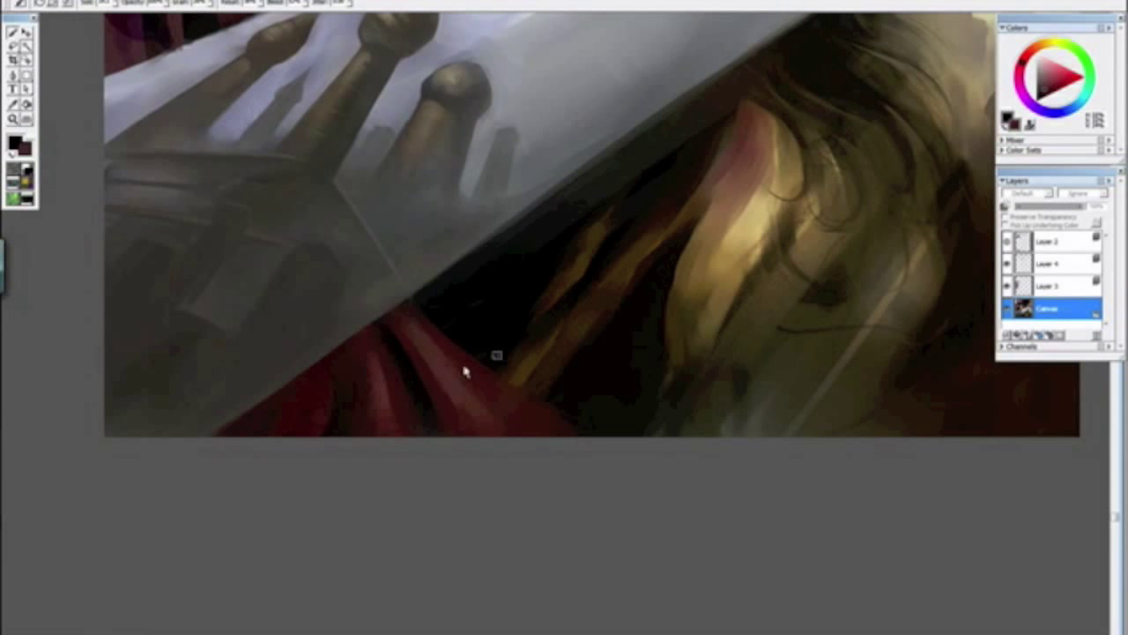
{"action": "mouse_move", "coordinate": [247, 113]}
{"action": "left_mouse_down"}
{"action": "mouse_move", "coordinate": [368, 340]}
{"action": "mouse_move", "coordinate": [383, 416]}
{"action": "left_mouse_up"}
{"action": "left_click", "coordinate": [348, 131], "text": "alt"}
{"action": "left_click", "coordinate": [333, 81], "text": "alt"}
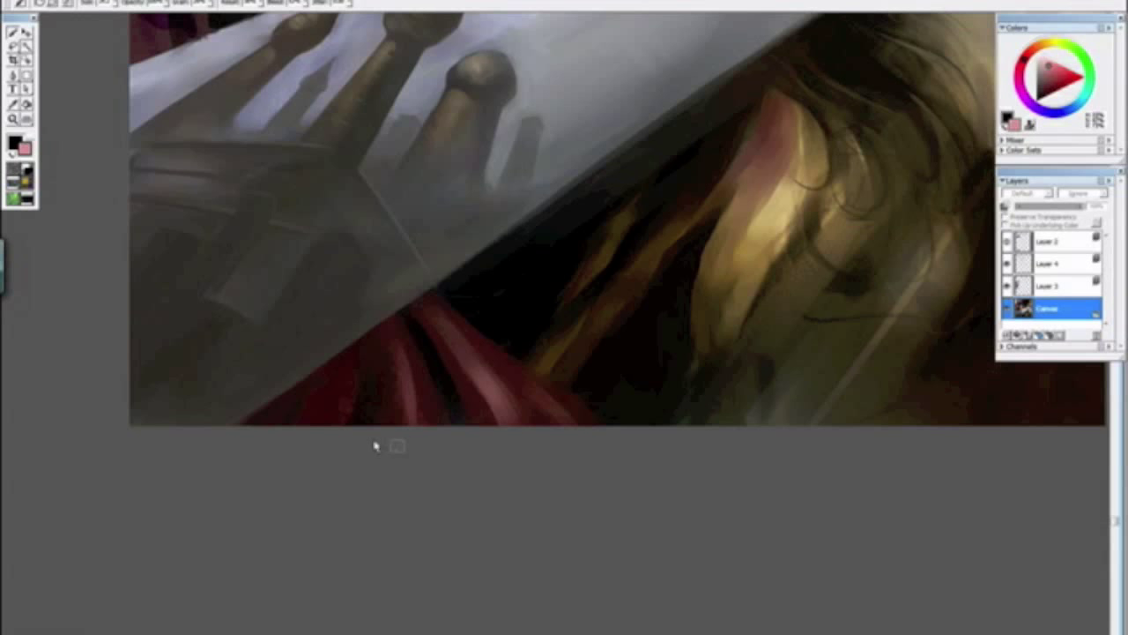
Step: Examine the highlighted red cloth within the whole painting at a small size
{"action": "key", "text": "ctrl+minus"}
{"action": "key", "text": "ctrl+minus"}
{"action": "key", "text": "ctrl+minus"}
{"action": "key", "text": "ctrl+minus"}
{"action": "key", "text": "ctrl+minus"}
{"action": "key", "text": "ctrl+minus"}
{"action": "left_click_drag", "start_coordinate": [561, 455], "coordinate": [579, 531]}
{"action": "left_click", "coordinate": [590, 478], "text": "alt"}
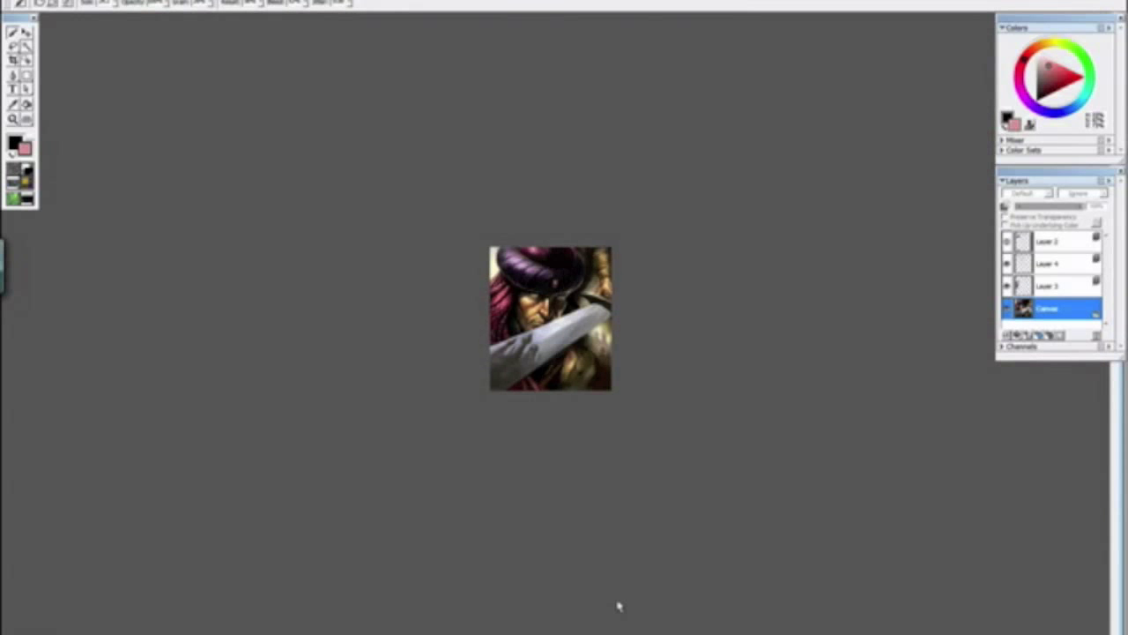
Step: Sample a very dark red and refine the shading of the oval jewel on the turban
{"action": "key", "text": "ctrl+plus"}
{"action": "key", "text": "ctrl+plus"}
{"action": "key", "text": "ctrl+plus"}
{"action": "key", "text": "ctrl+plus"}
{"action": "key", "text": "ctrl+plus"}
{"action": "key", "text": "ctrl+plus"}
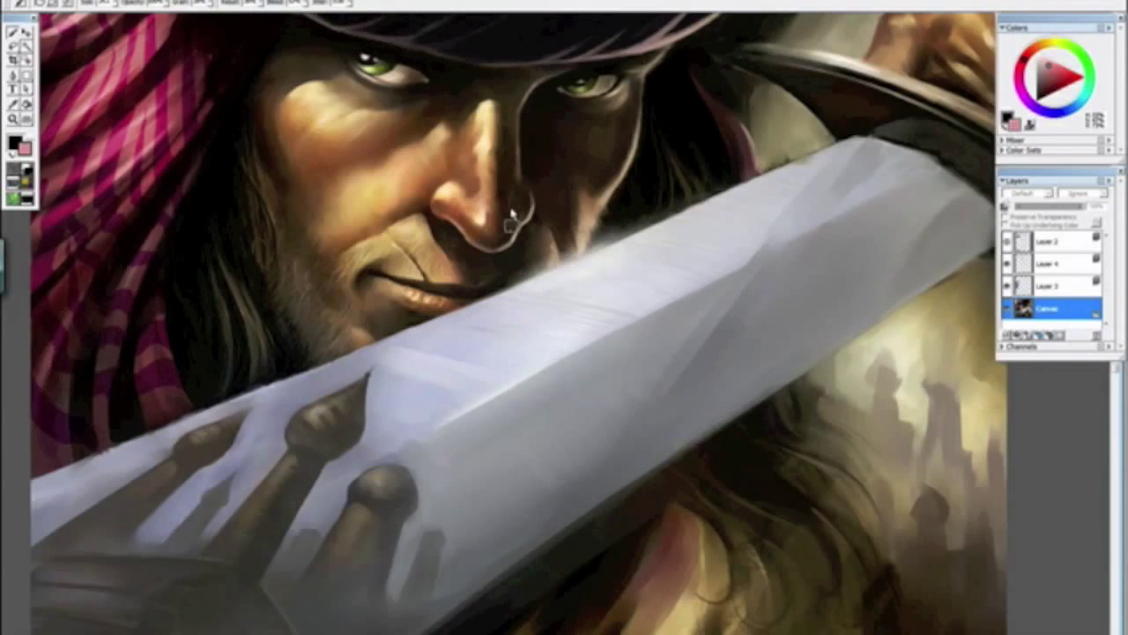
{"action": "left_click_drag", "start_coordinate": [532, 110], "coordinate": [507, 469]}
{"action": "key", "text": "ctrl+plus"}
{"action": "key", "text": "ctrl+plus"}
{"action": "key", "text": "ctrl+plus"}
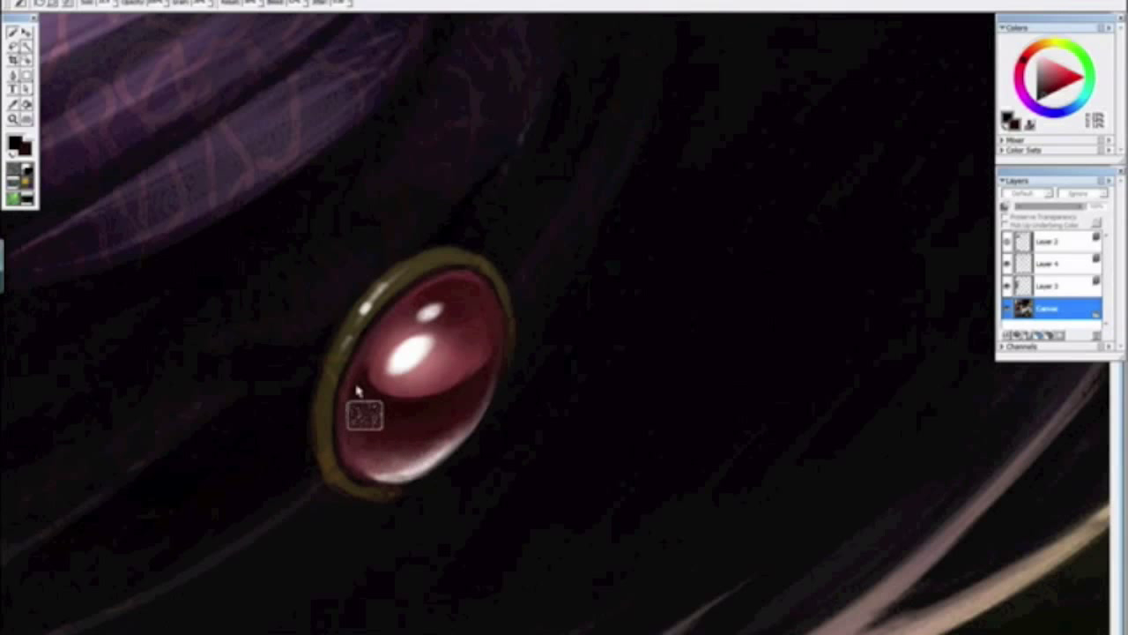
Step: Examine the jewel and turban up close and within the whole painting at different sizes
{"action": "key", "text": "ctrl+minus"}
{"action": "key", "text": "ctrl+minus"}
{"action": "key", "text": "ctrl+minus"}
{"action": "key", "text": "ctrl+minus"}
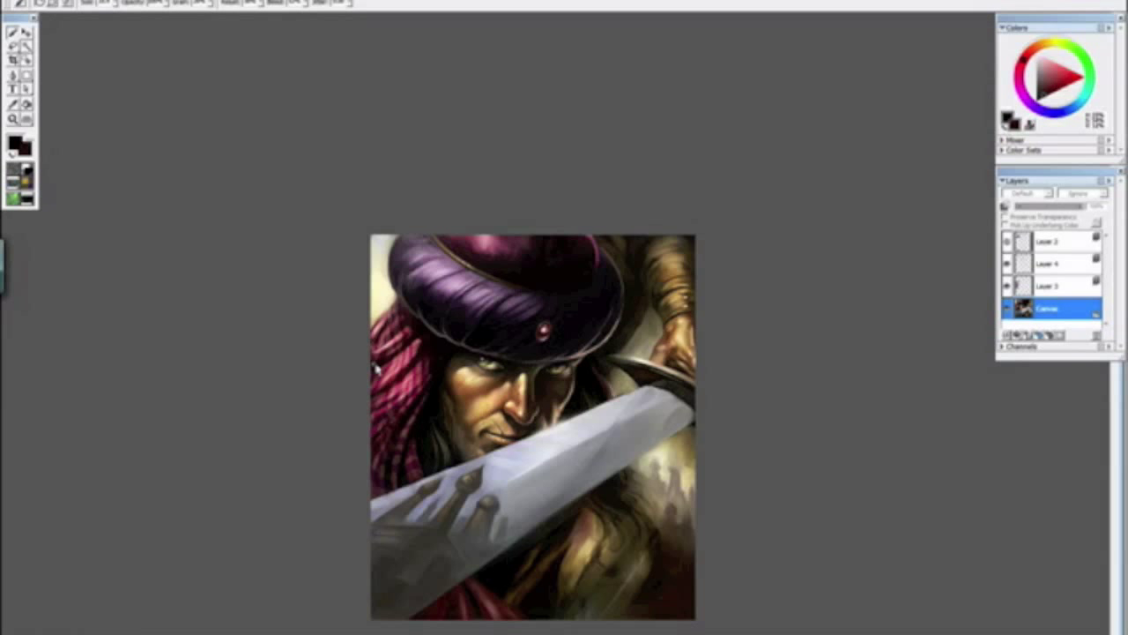
{"action": "key", "text": "ctrl+minus"}
{"action": "key", "text": "ctrl+minus"}
{"action": "key", "text": "ctrl+plus"}
{"action": "key", "text": "ctrl+plus"}
{"action": "key", "text": "ctrl+plus"}
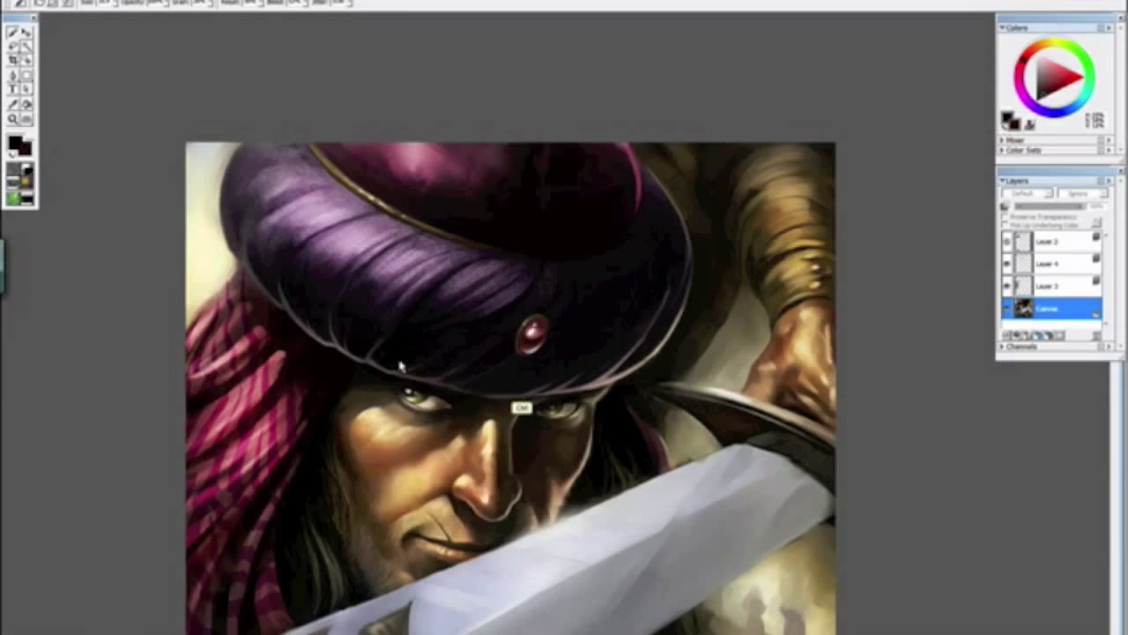
{"action": "key", "text": "ctrl+plus"}
{"action": "key", "text": "ctrl+plus"}
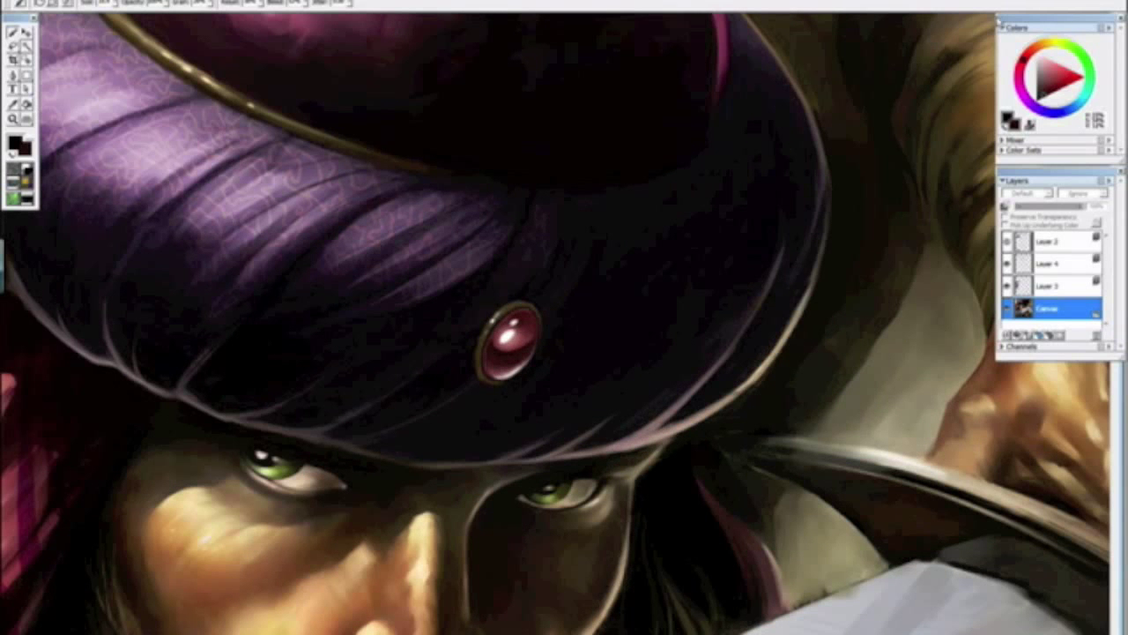
{"action": "left_click", "coordinate": [238, 3]}
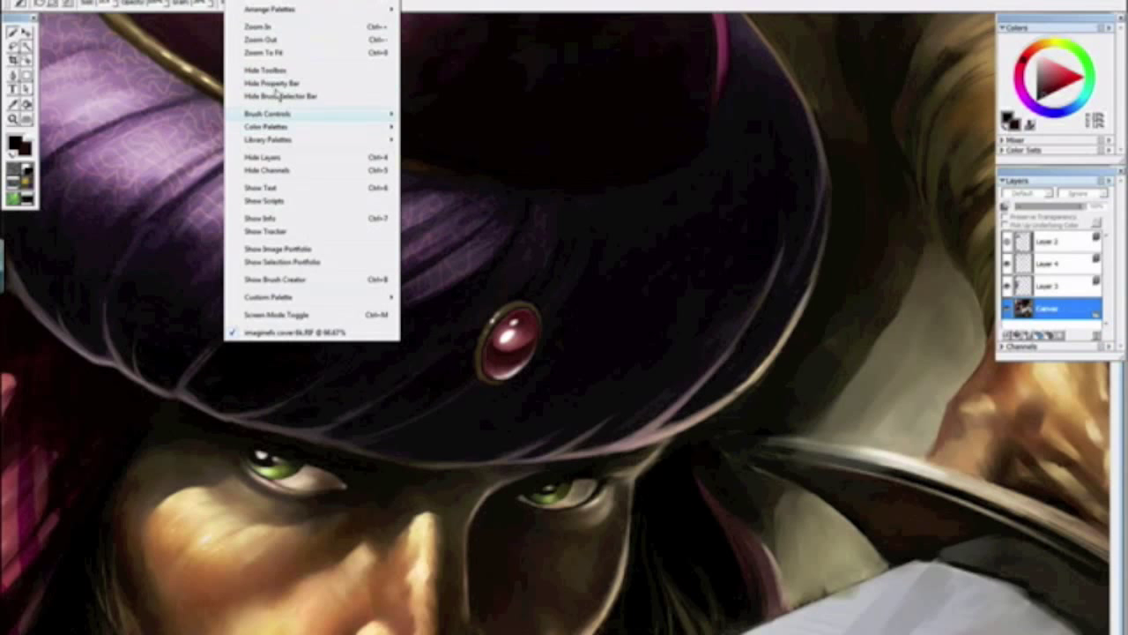
{"action": "left_click", "coordinate": [405, 41]}
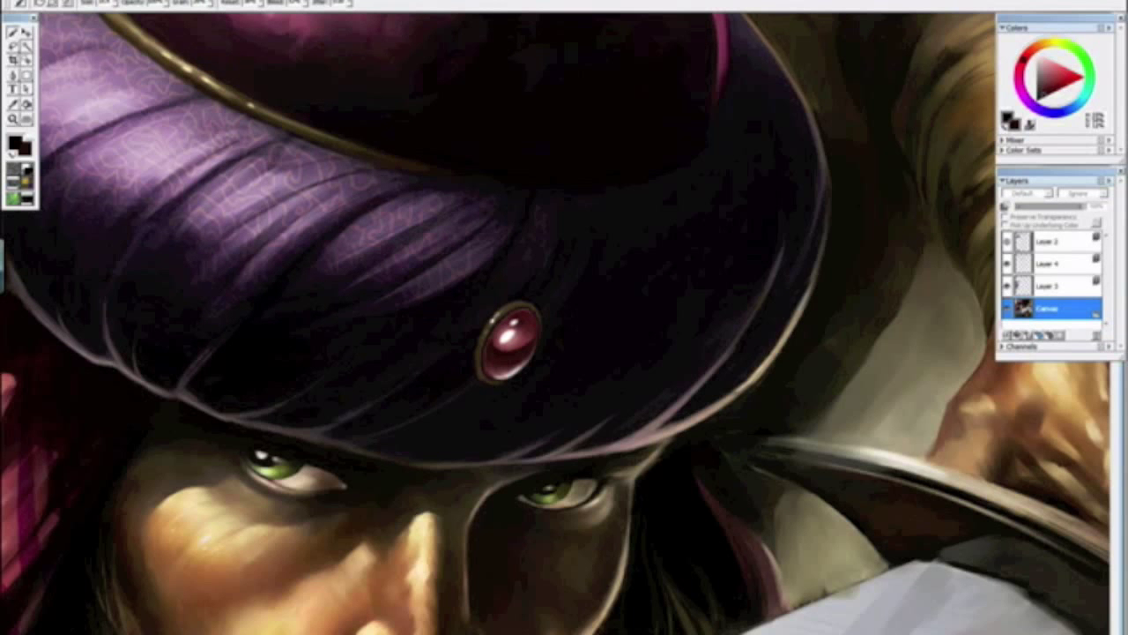
{"action": "key", "text": "ctrl+minus"}
{"action": "key", "text": "ctrl+minus"}
{"action": "key", "text": "ctrl+minus"}
{"action": "key", "text": "ctrl+minus"}
{"action": "key", "text": "ctrl+minus"}
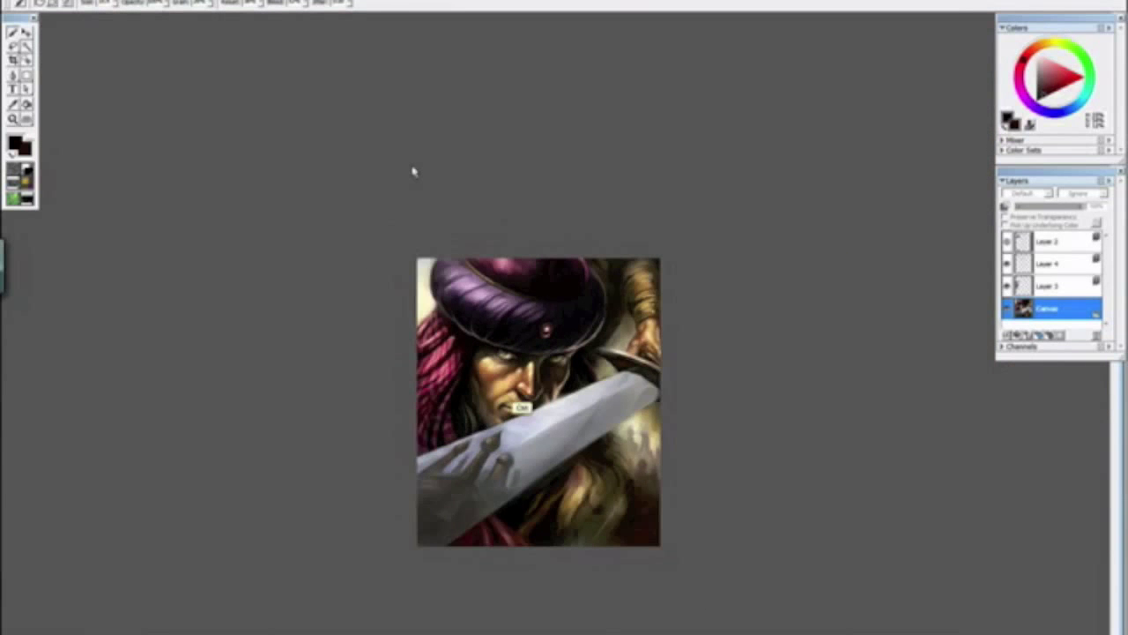
Step: Sample near-black brown and darken the background between the turban and the wrapped forearm
{"action": "key", "text": "ctrl+plus"}
{"action": "key", "text": "ctrl+plus"}
{"action": "key", "text": "ctrl+plus"}
{"action": "key", "text": "ctrl+plus"}
{"action": "key", "text": "ctrl+plus"}
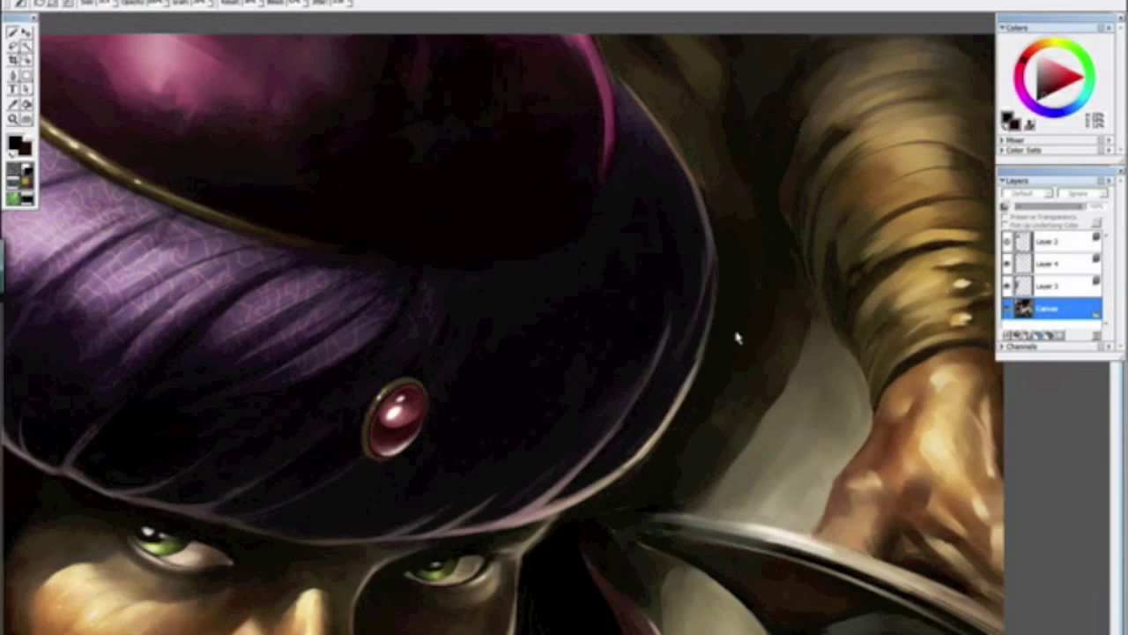
{"action": "left_click", "coordinate": [732, 332], "text": "alt"}
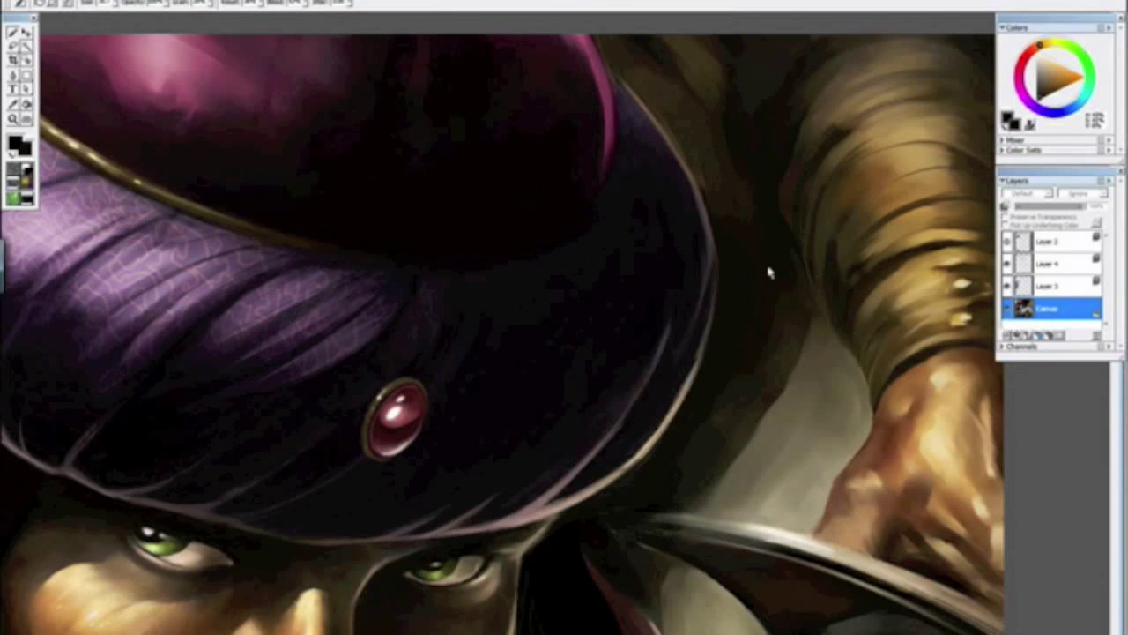
{"action": "left_click_drag", "start_coordinate": [804, 295], "coordinate": [782, 343]}
{"action": "left_click", "coordinate": [783, 343], "text": "alt"}
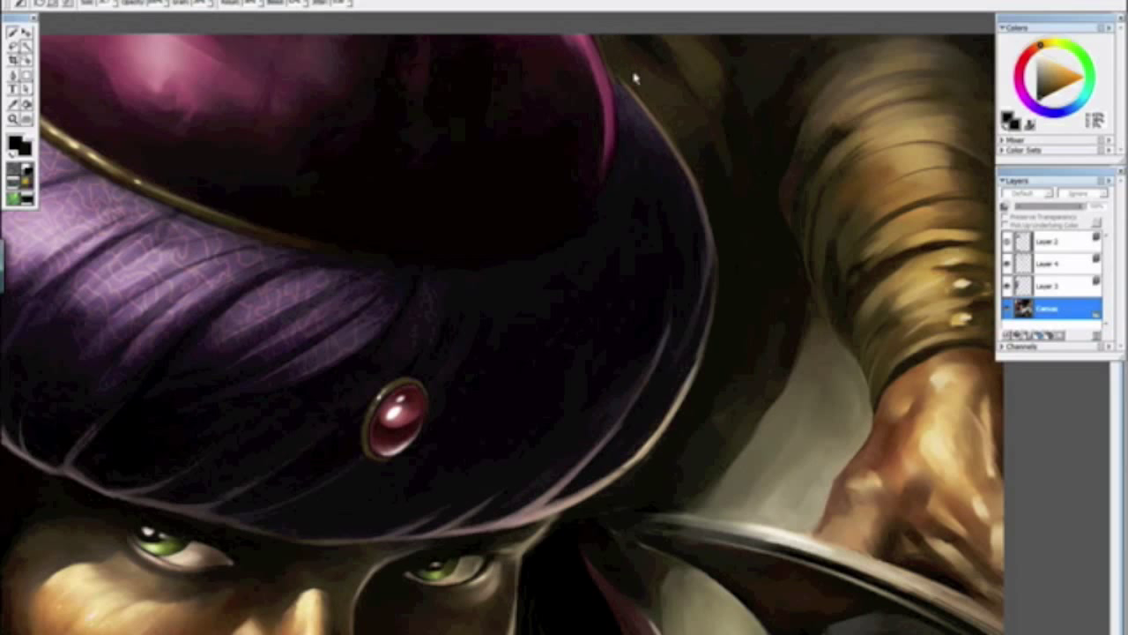
Step: Examine the darkened background and the face within the whole painting at several sizes
{"action": "key", "text": "ctrl+minus"}
{"action": "key", "text": "ctrl+minus"}
{"action": "key", "text": "ctrl+minus"}
{"action": "key", "text": "ctrl+minus"}
{"action": "key", "text": "ctrl+minus"}
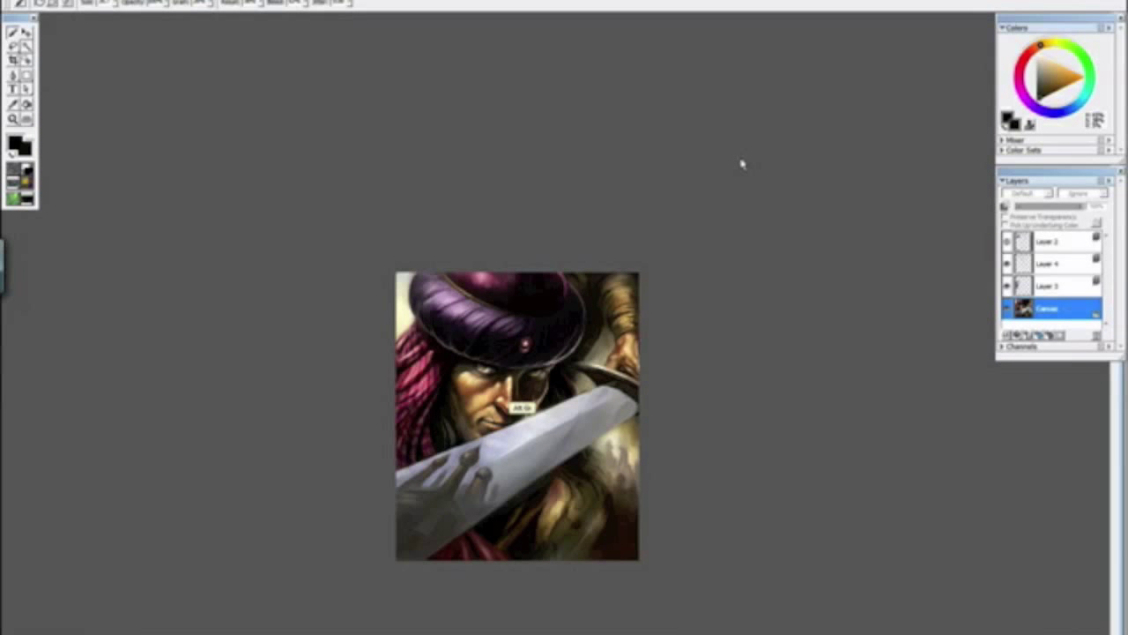
{"action": "left_click_drag", "start_coordinate": [385, 231], "coordinate": [539, 515]}
{"action": "left_click", "coordinate": [540, 517], "text": "alt"}
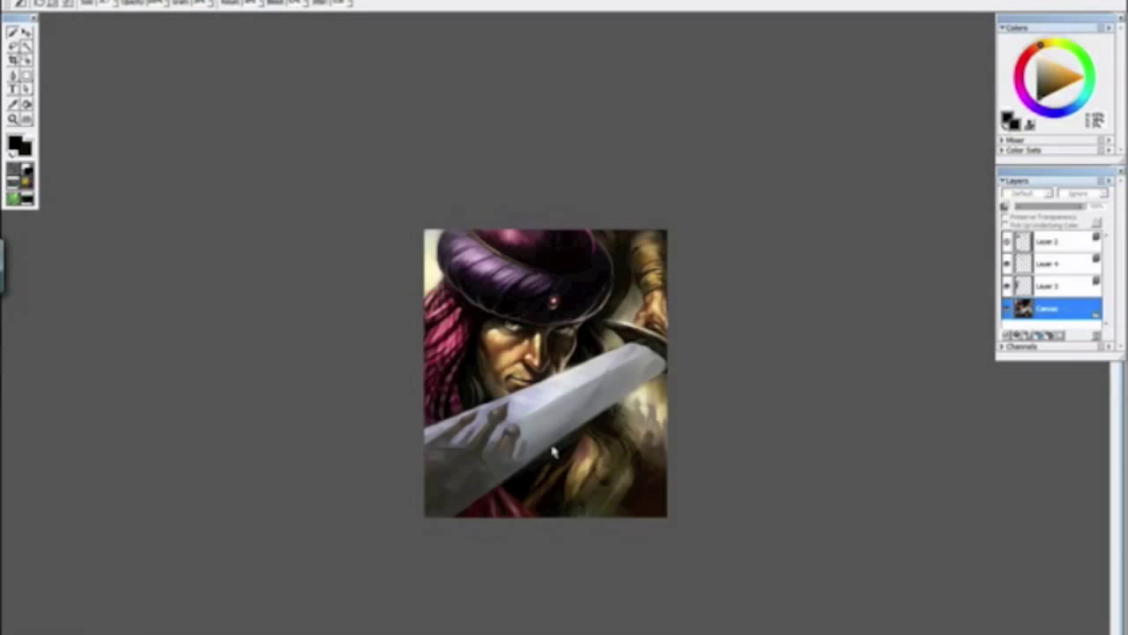
{"action": "key", "text": "ctrl+minus"}
{"action": "key", "text": "ctrl+plus"}
{"action": "key", "text": "ctrl+plus"}
{"action": "key", "text": "ctrl+plus"}
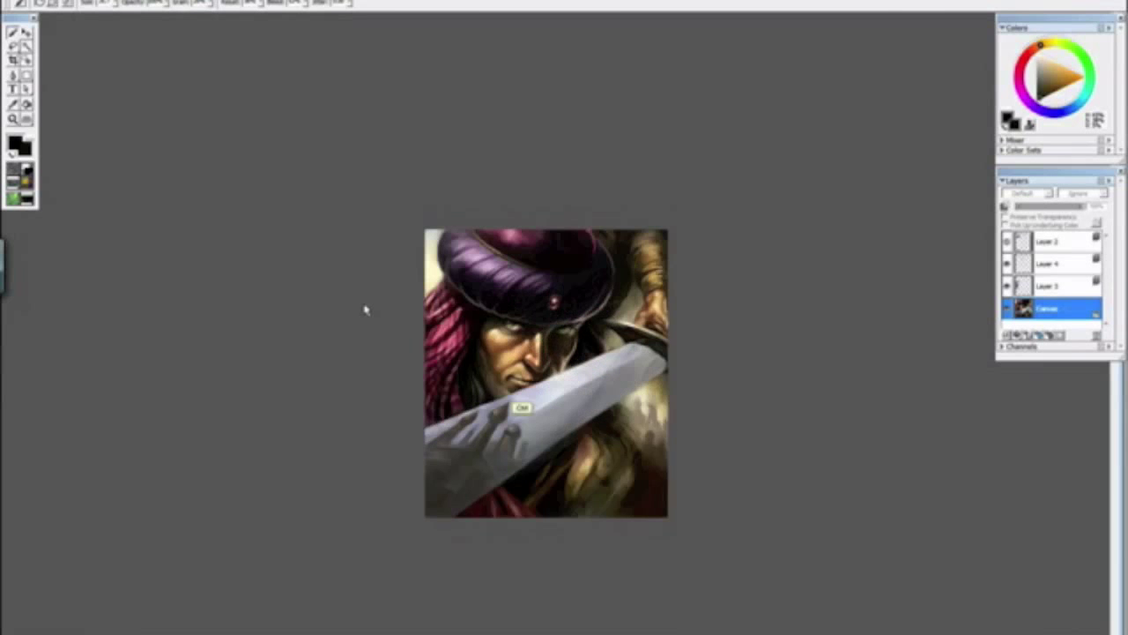
{"action": "key", "text": "ctrl+plus"}
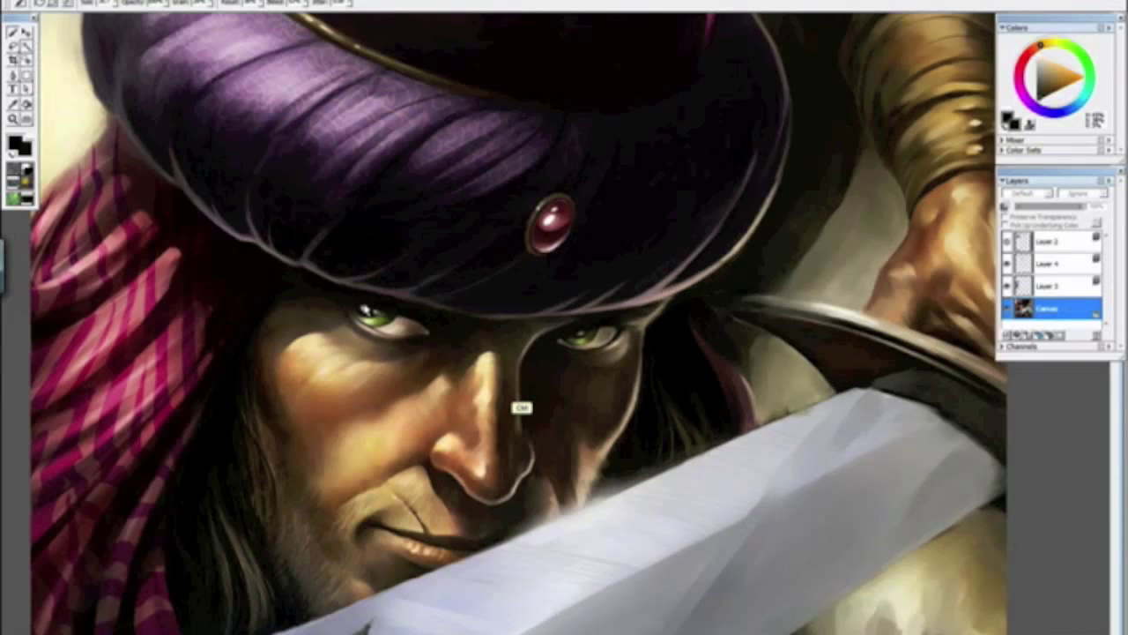
{"action": "key", "text": "ctrl+minus"}
{"action": "key", "text": "ctrl+minus"}
{"action": "key", "text": "ctrl+minus"}
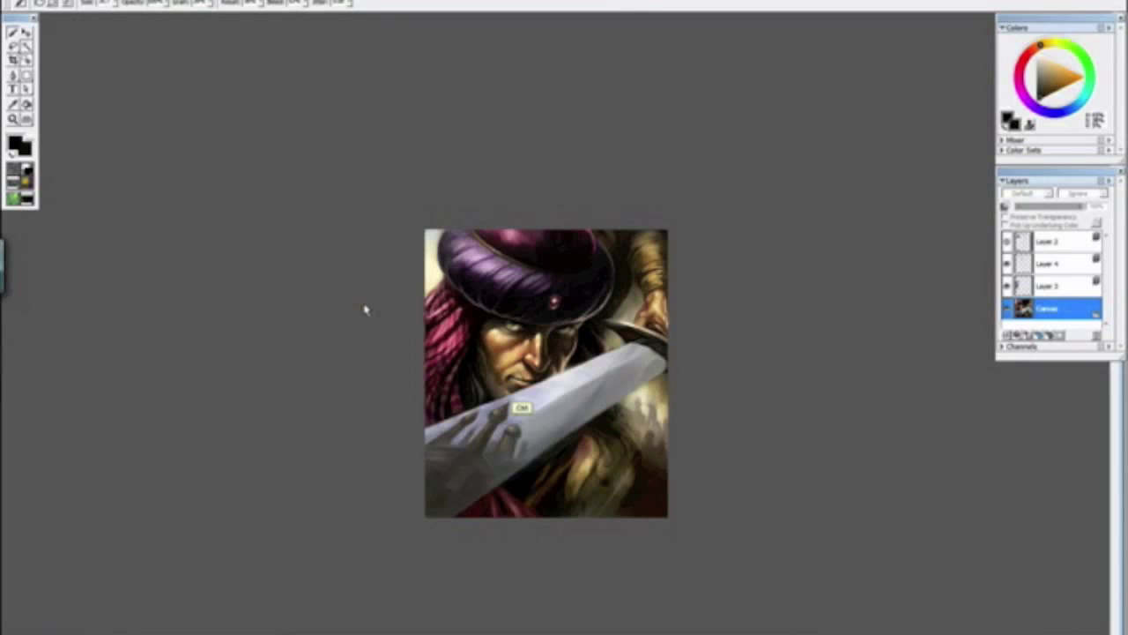
Step: Paint loose, curling hair strands over the olive cloth below the blade using sampled dark brown and olive tones
{"action": "key", "text": "ctrl+plus"}
{"action": "key", "text": "ctrl+plus"}
{"action": "key", "text": "ctrl+plus"}
{"action": "key", "text": "ctrl+plus"}
{"action": "key", "text": "ctrl+plus"}
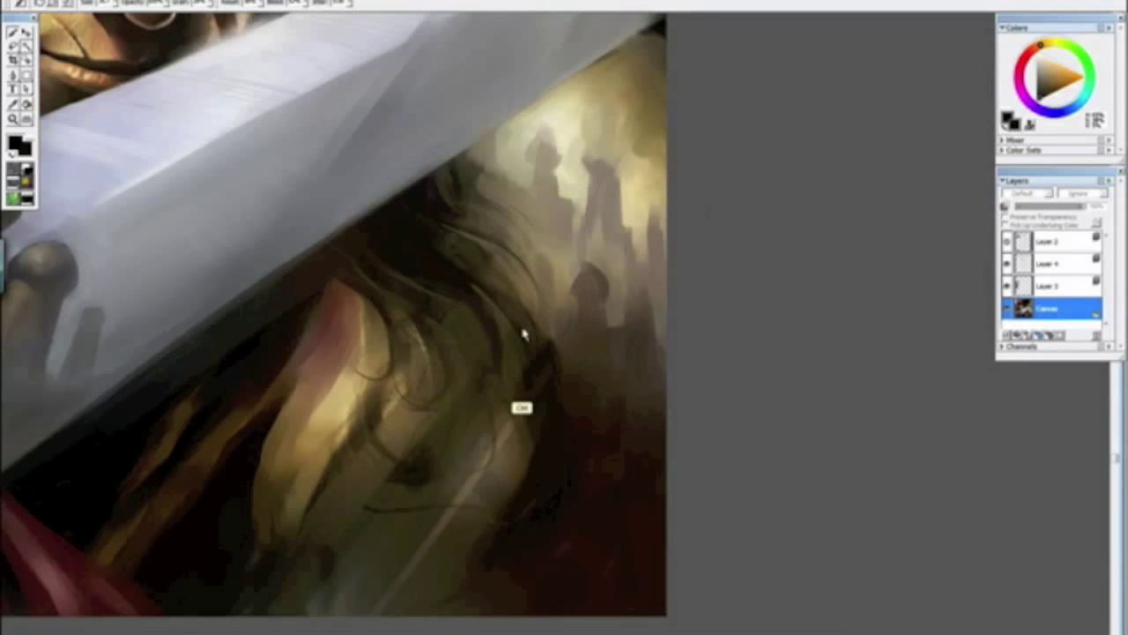
{"action": "key", "text": "ctrl+plus"}
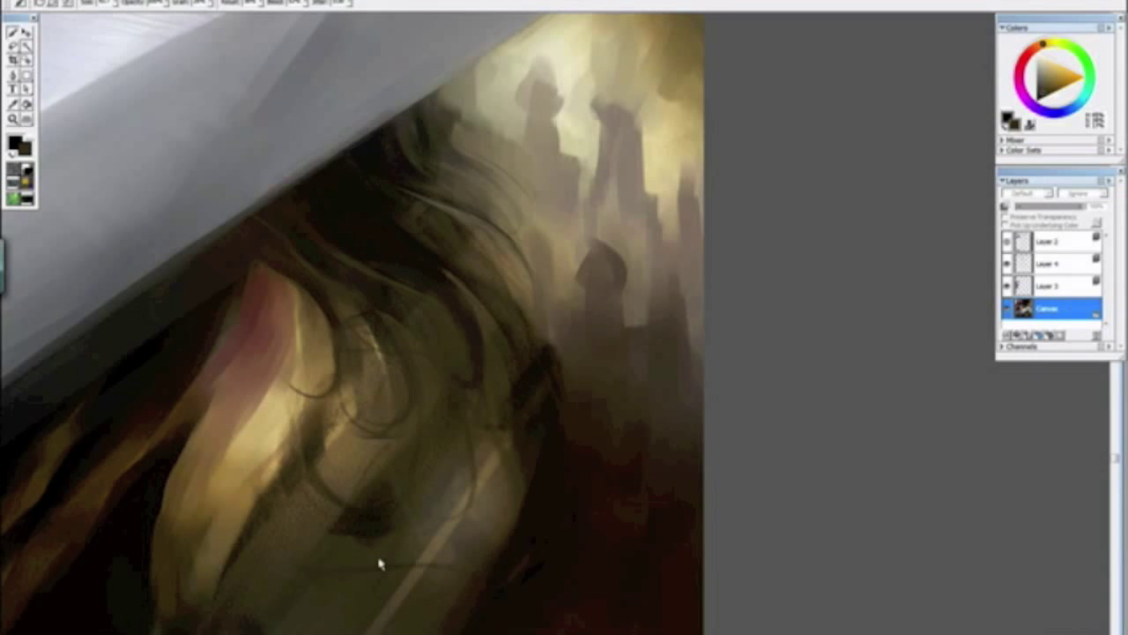
{"action": "left_click", "coordinate": [527, 414], "text": "alt"}
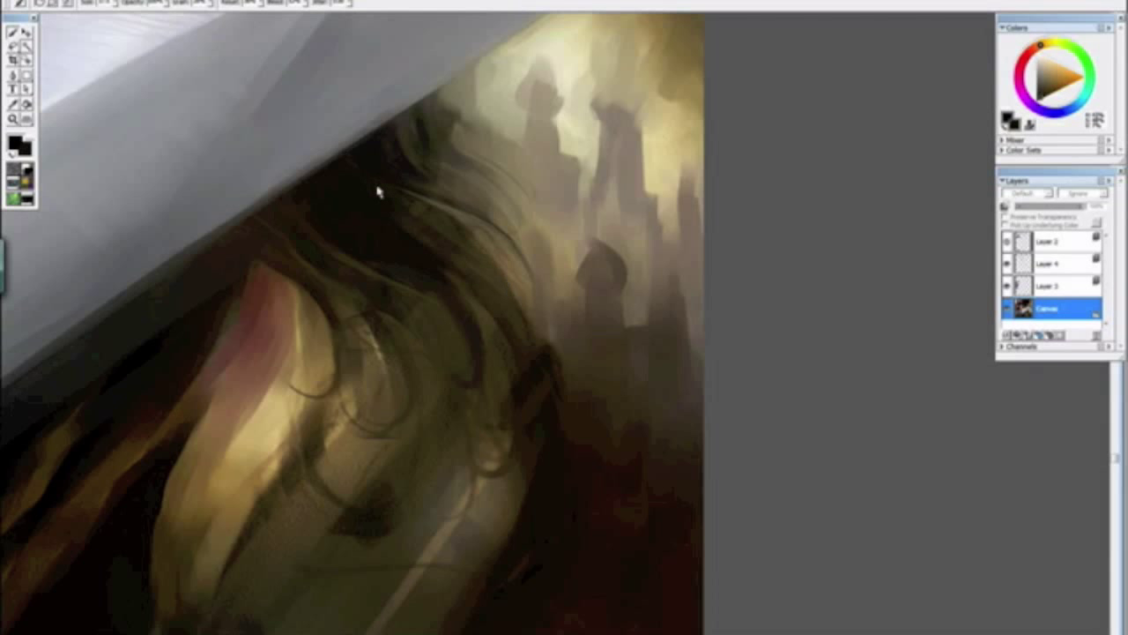
{"action": "left_click", "coordinate": [435, 204], "text": "alt"}
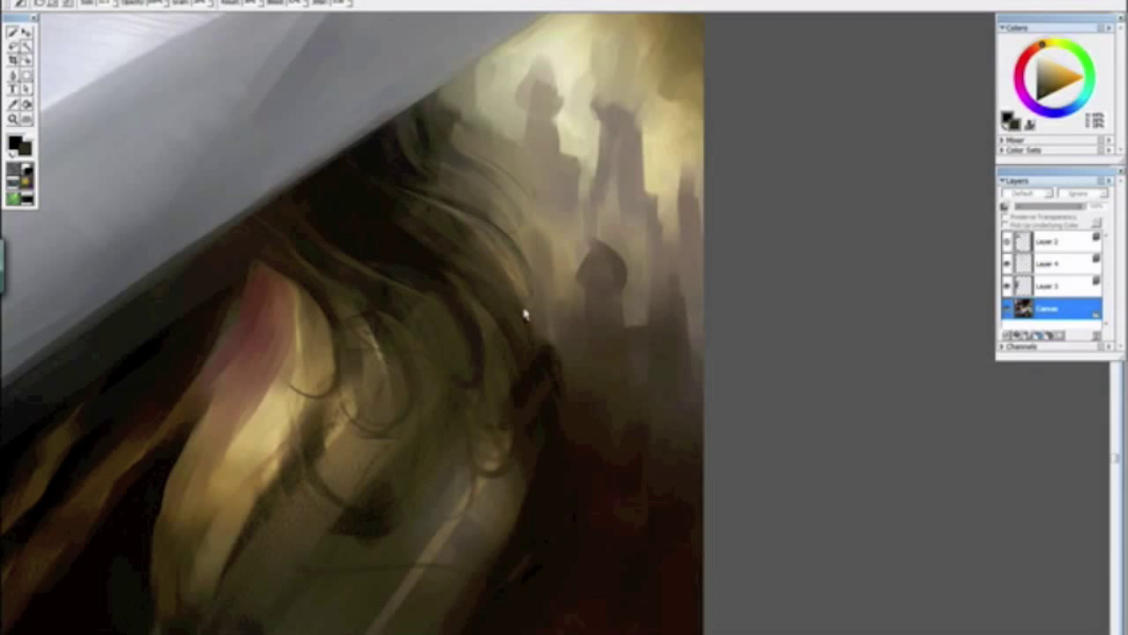
Step: Sample the pale olive background and soften the outer edge of the hair just below the blade
{"action": "key", "text": "ctrl+minus"}
{"action": "key", "text": "ctrl+minus"}
{"action": "key", "text": "ctrl+minus"}
{"action": "key", "text": "ctrl+minus"}
{"action": "key", "text": "ctrl+minus"}
{"action": "key", "text": "ctrl+plus"}
{"action": "key", "text": "ctrl+plus"}
{"action": "key", "text": "ctrl+plus"}
{"action": "key", "text": "ctrl+plus"}
{"action": "key", "text": "alt"}
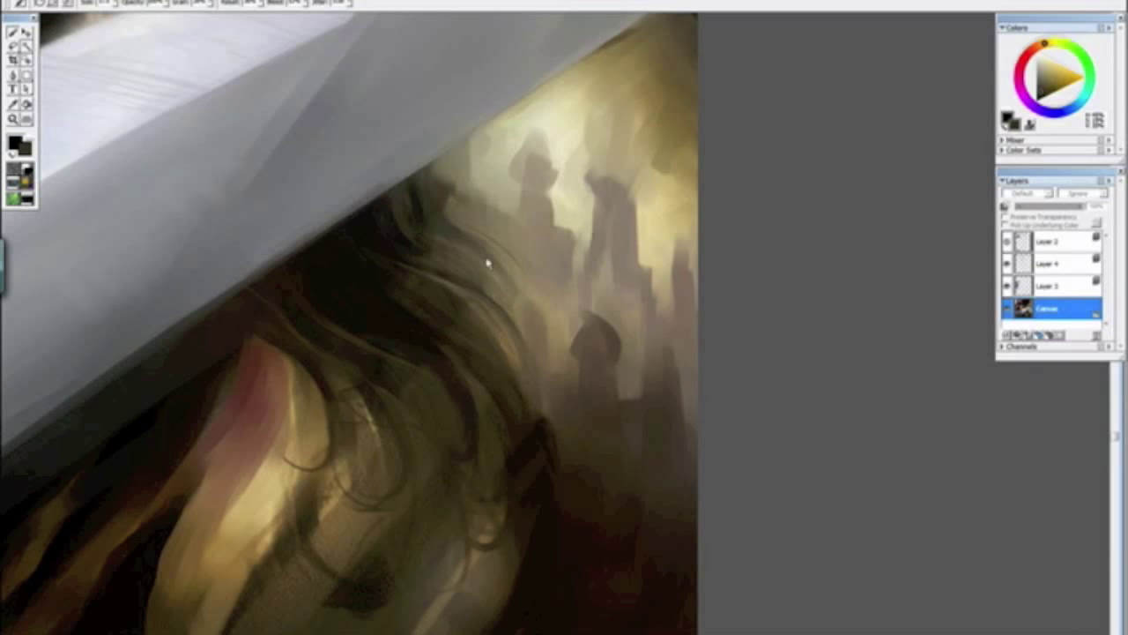
{"action": "left_click", "coordinate": [454, 181], "text": "alt"}
{"action": "left_click", "coordinate": [476, 177], "text": "alt"}
{"action": "left_click_drag", "start_coordinate": [491, 175], "coordinate": [490, 214]}
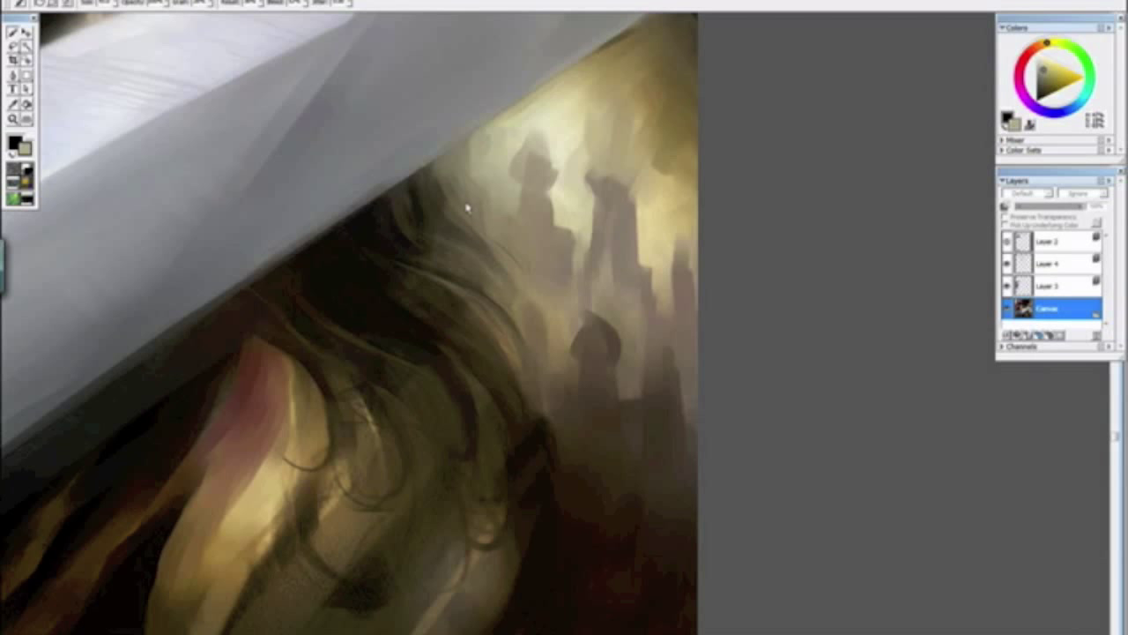
Step: Rotate the canvas and paint sampled reddish-brown and near-black shadows around the pink and golden cloth folds below the blade
{"action": "key", "text": "ctrl+minus"}
{"action": "key", "text": "ctrl+minus"}
{"action": "key", "text": "ctrl+minus"}
{"action": "key", "text": "ctrl+minus"}
{"action": "key", "text": "ctrl+minus"}
{"action": "key", "text": "ctrl+minus"}
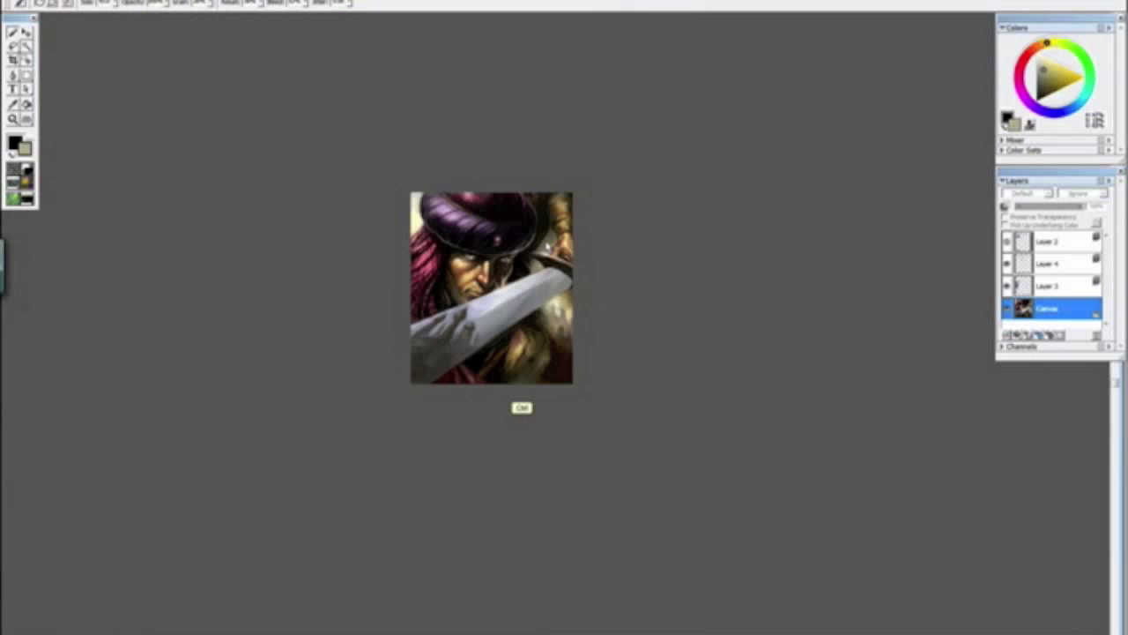
{"action": "key", "text": "ctrl+plus"}
{"action": "key", "text": "ctrl+plus"}
{"action": "scroll", "coordinate": [574, 313], "scroll_direction": "up", "scroll_amount": 3}
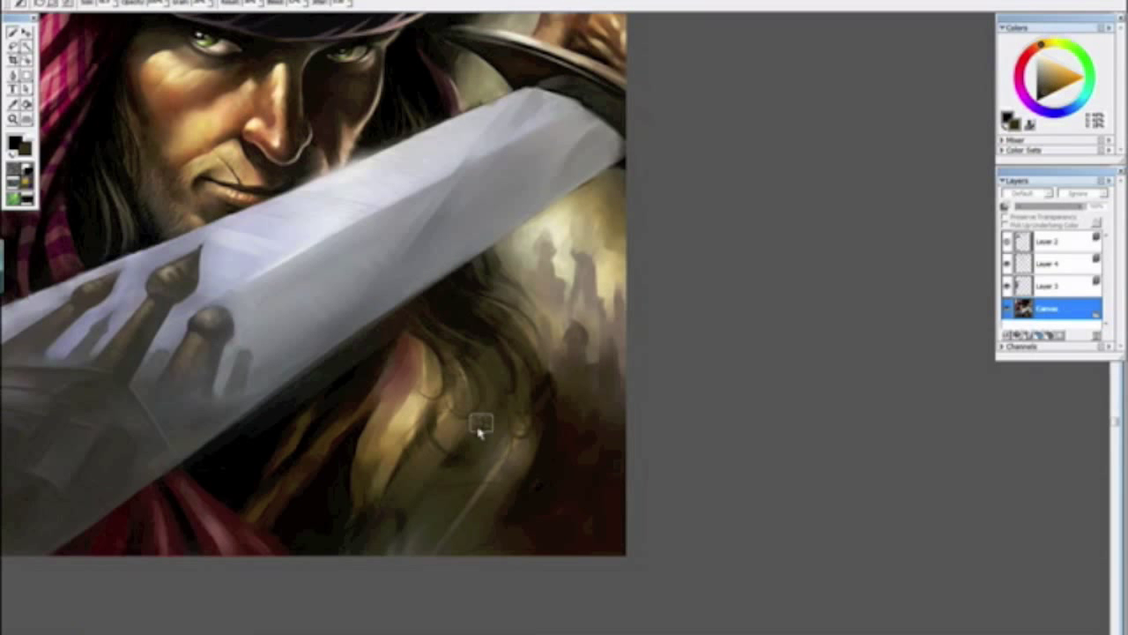
{"action": "left_click_drag", "start_coordinate": [327, 461], "coordinate": [503, 400]}
{"action": "left_click", "coordinate": [465, 353], "text": "alt"}
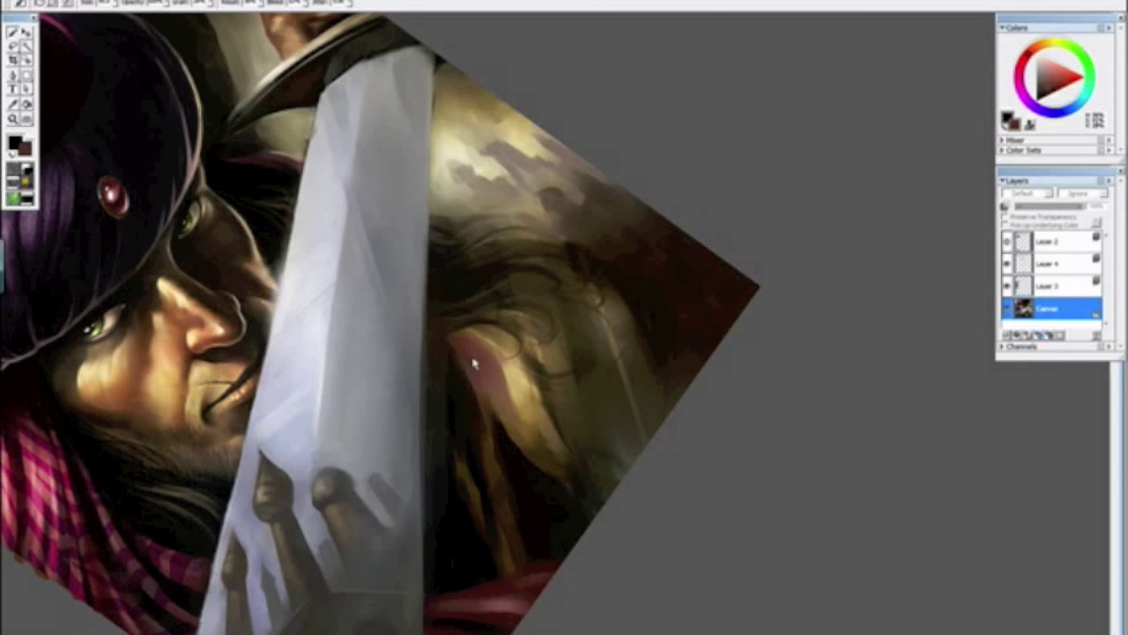
{"action": "left_click", "coordinate": [476, 465], "text": "alt"}
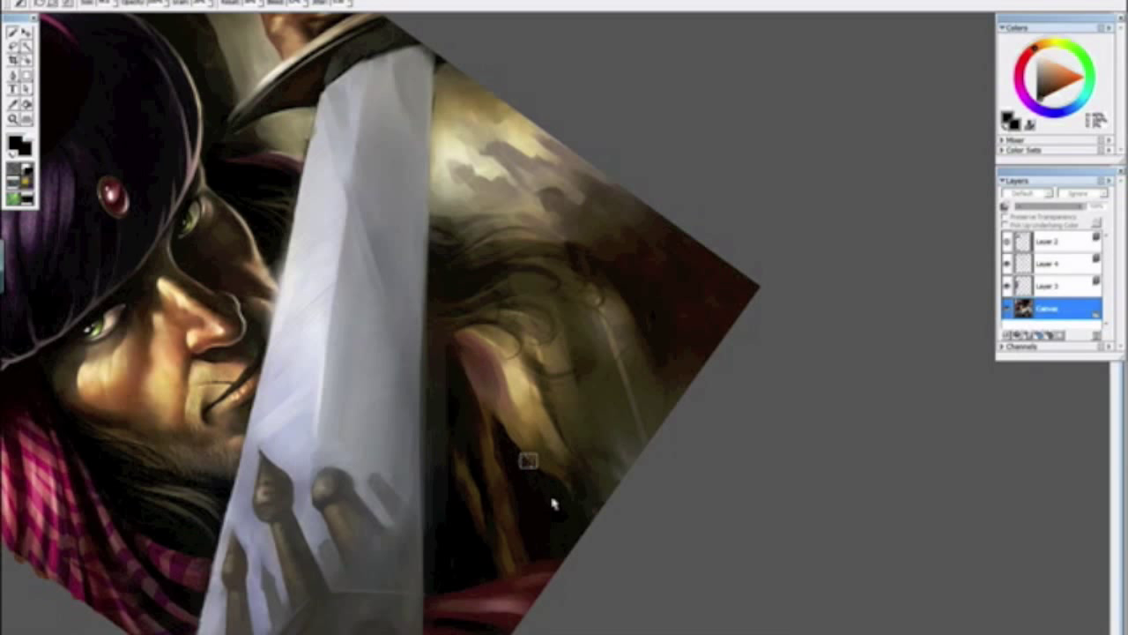
Step: Return the canvas to its upright orientation and examine the shaded cloth within the whole painting at different sizes
{"action": "key", "text": "ctrl+minus"}
{"action": "key", "text": "ctrl+minus"}
{"action": "key", "text": "ctrl+minus"}
{"action": "key", "text": "ctrl+minus"}
{"action": "key", "text": "ctrl+minus"}
{"action": "left_click", "coordinate": [590, 530], "text": "alt"}
{"action": "left_click_drag", "start_coordinate": [589, 532], "coordinate": [603, 543]}
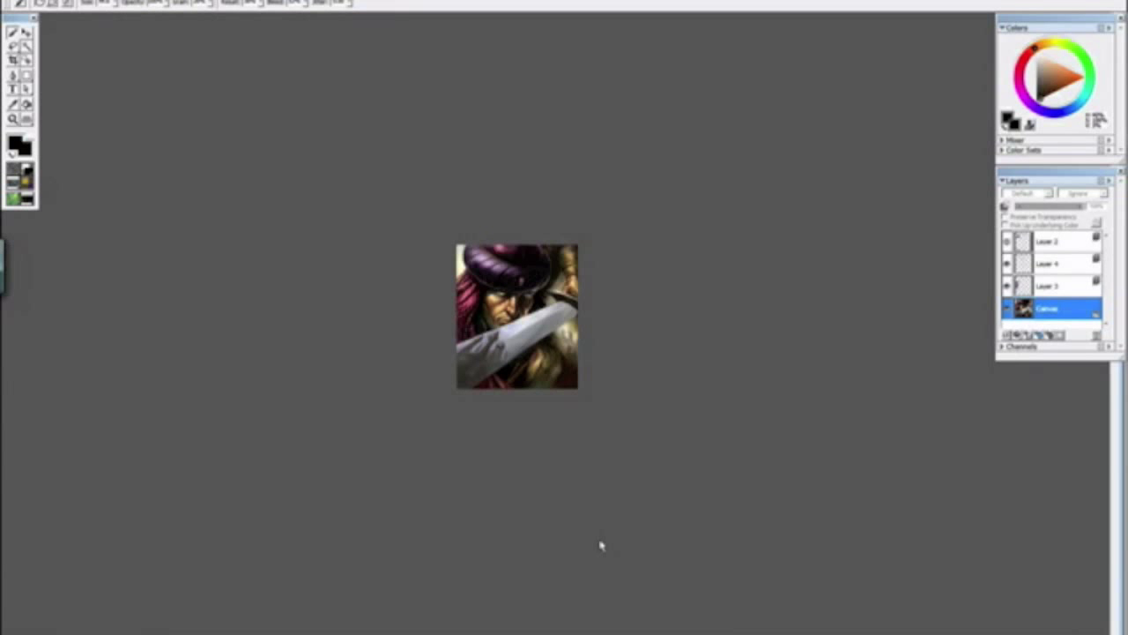
{"action": "key", "text": "ctrl+plus"}
{"action": "key", "text": "ctrl+plus"}
{"action": "key", "text": "ctrl+plus"}
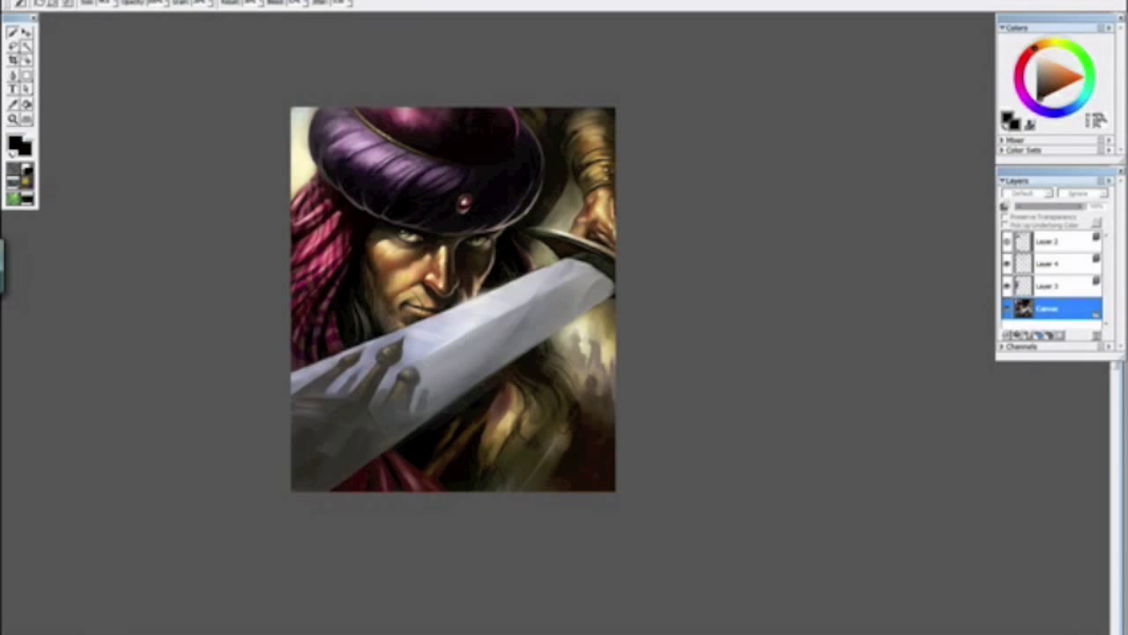
{"action": "key", "text": "ctrl+minus"}
{"action": "key", "text": "ctrl+minus"}
{"action": "key", "text": "ctrl+minus"}
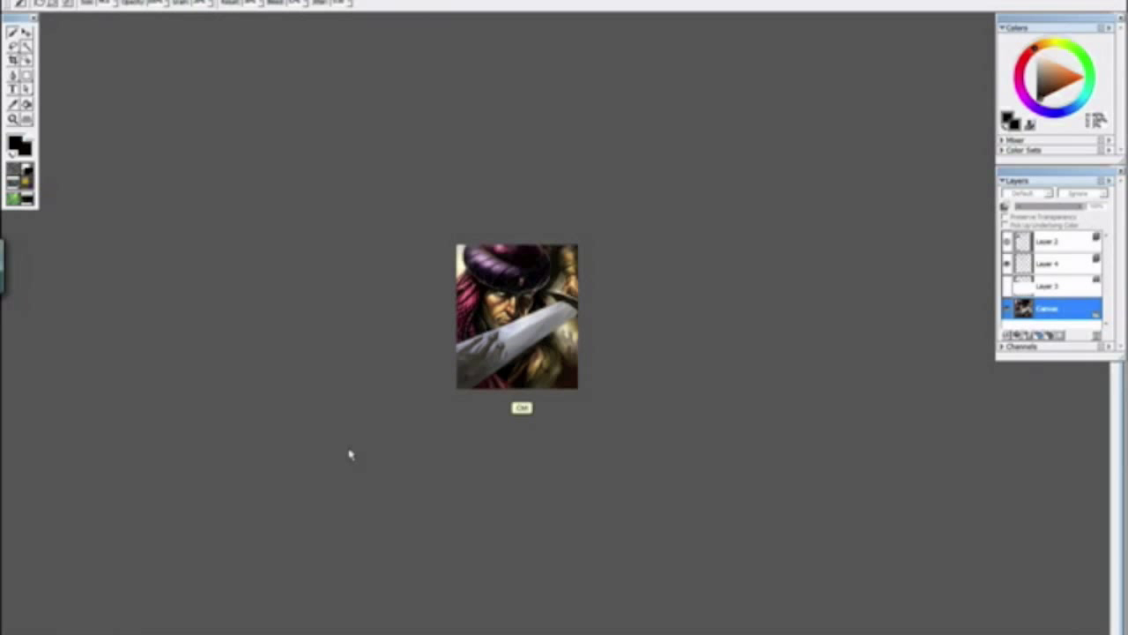
Step: Flip the whole painting horizontally to work on its mirrored view
{"action": "key", "text": "ctrl+plus"}
{"action": "key", "text": "ctrl+plus"}
{"action": "left_click", "coordinate": [21, 0]}
{"action": "left_click", "coordinate": [52, 98]}
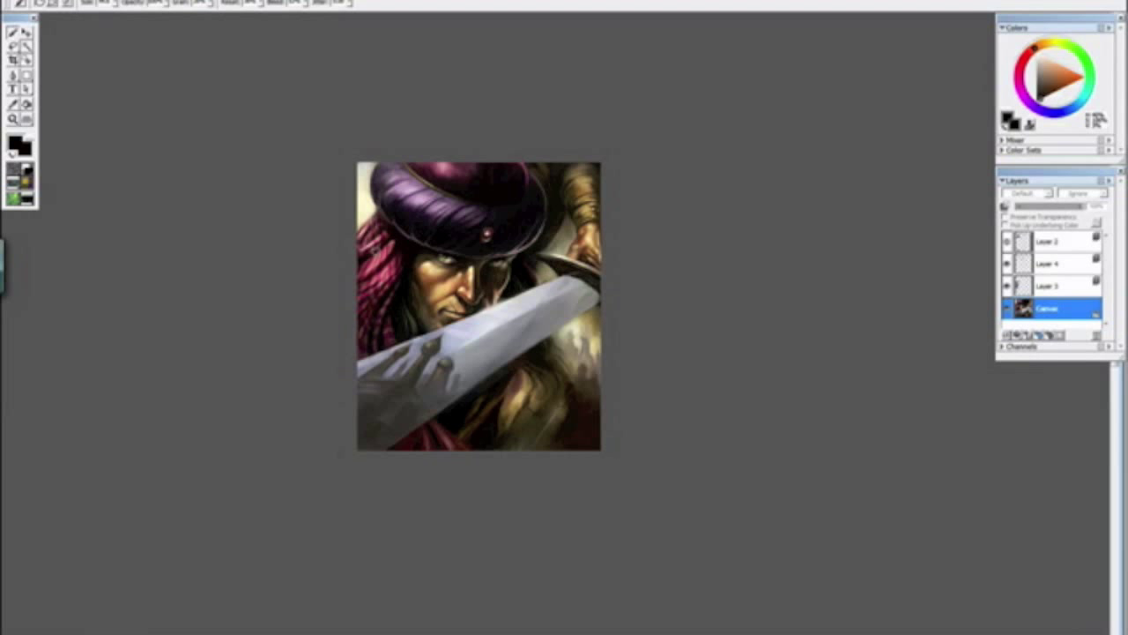
{"action": "left_click", "coordinate": [70, 2]}
{"action": "mouse_move", "coordinate": [78, 23]}
{"action": "left_click", "coordinate": [250, 79]}
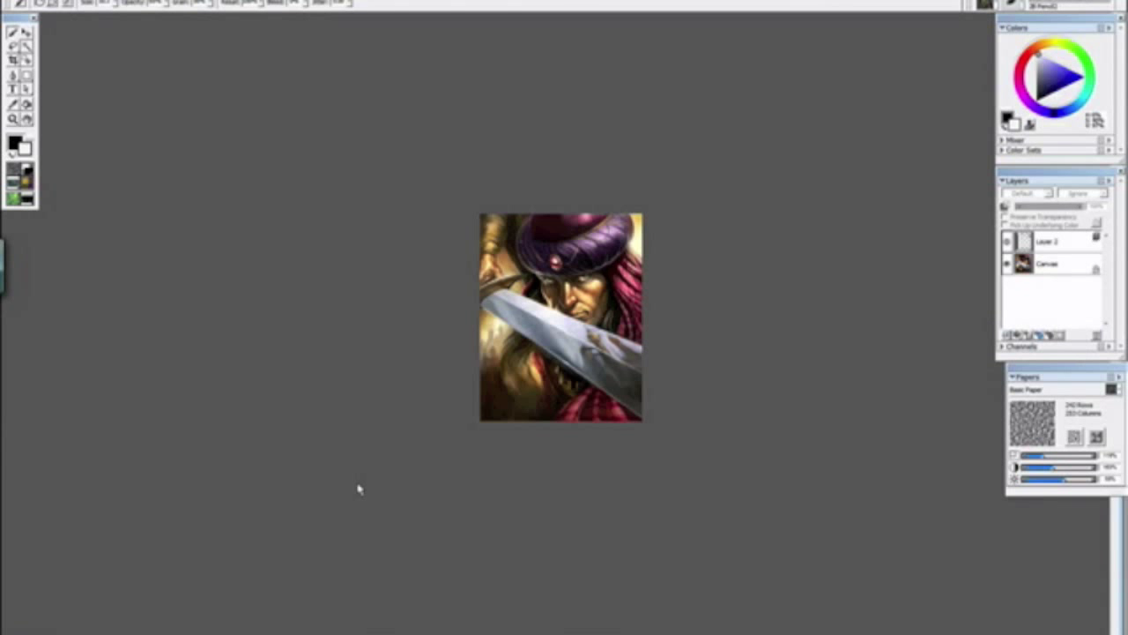
Step: Examine the engraved blade and the swordsman's face in the mirrored painting at different sizes
{"action": "key", "text": "ctrl+minus"}
{"action": "key", "text": "ctrl+plus"}
{"action": "key", "text": "ctrl+plus"}
{"action": "key", "text": "ctrl+plus"}
{"action": "key", "text": "ctrl+plus"}
{"action": "key", "text": "ctrl+plus"}
{"action": "key", "text": "ctrl+plus"}
{"action": "key", "text": "ctrl+plus"}
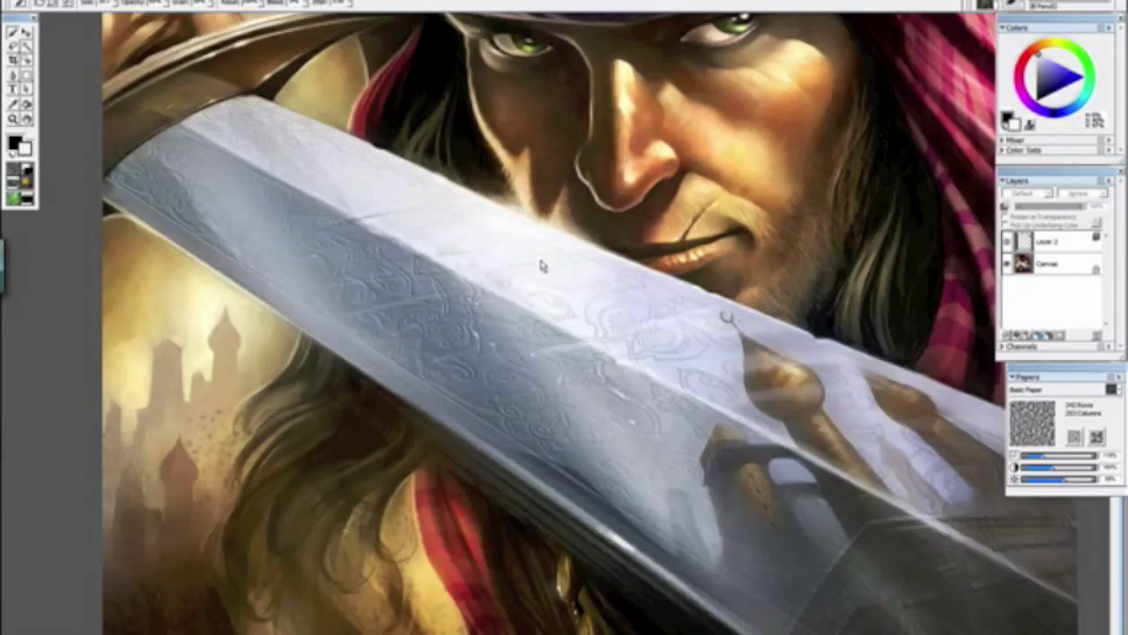
{"action": "left_click_drag", "start_coordinate": [543, 216], "coordinate": [474, 343]}
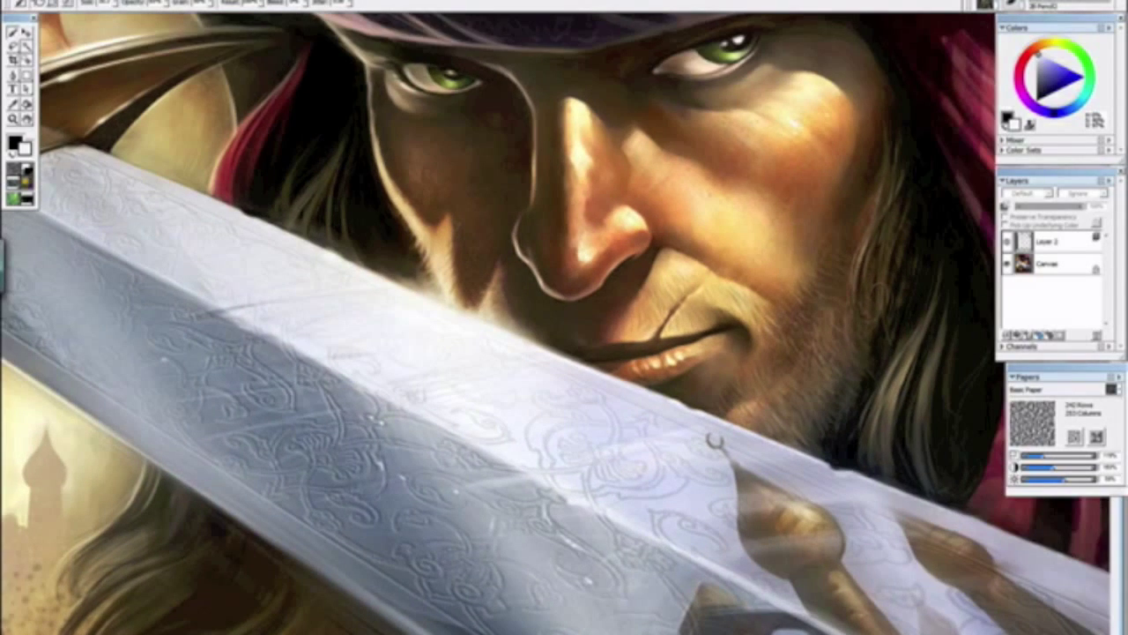
Step: Select the Canvas layer and paint sampled orange skin and dark brown tones along the shadow edge above the upper lip
{"action": "key", "text": "ctrl+minus"}
{"action": "key", "text": "ctrl+plus"}
{"action": "key", "text": "ctrl+plus"}
{"action": "key", "text": "ctrl+plus"}
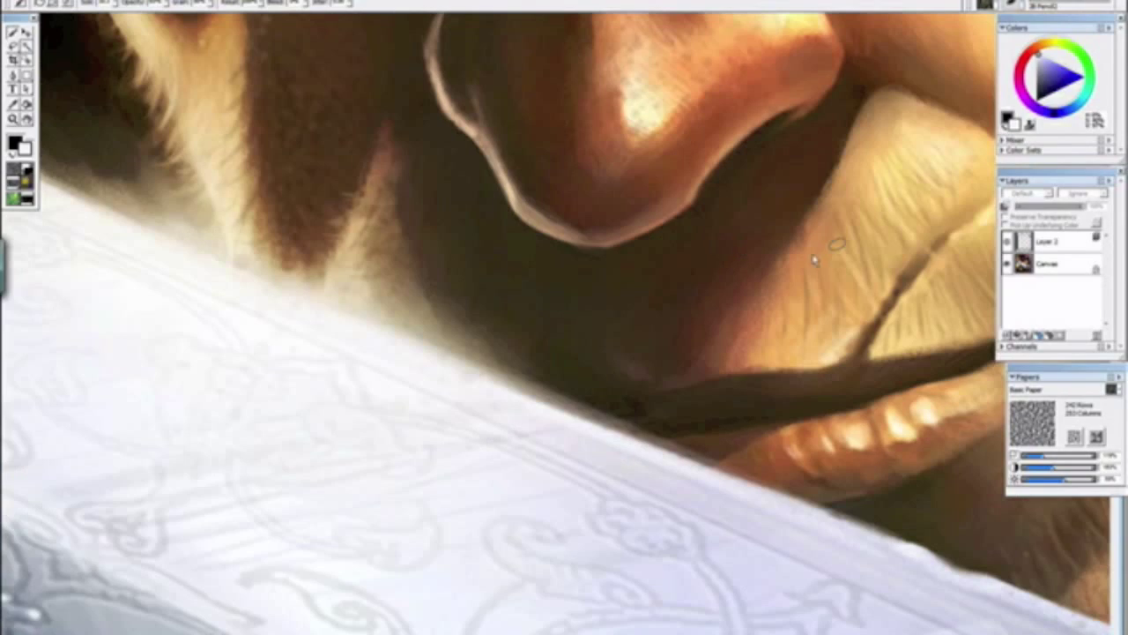
{"action": "left_click", "coordinate": [805, 267], "text": "alt"}
{"action": "left_click", "coordinate": [780, 238], "text": "alt"}
{"action": "left_click", "coordinate": [694, 202], "text": "alt"}
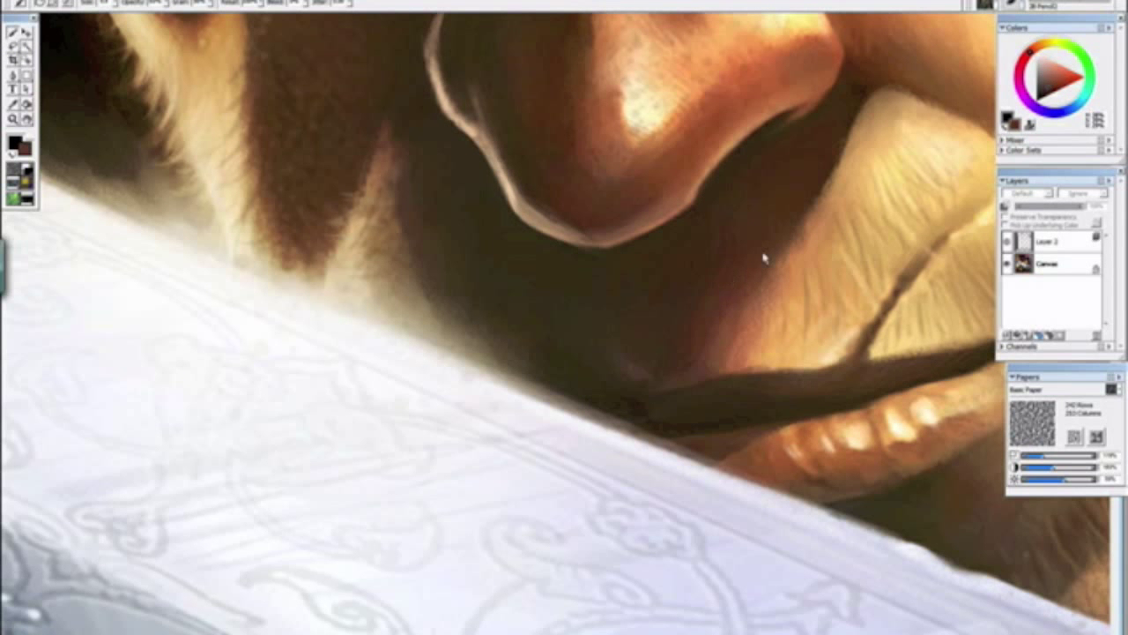
{"action": "left_click", "coordinate": [798, 260], "text": "alt"}
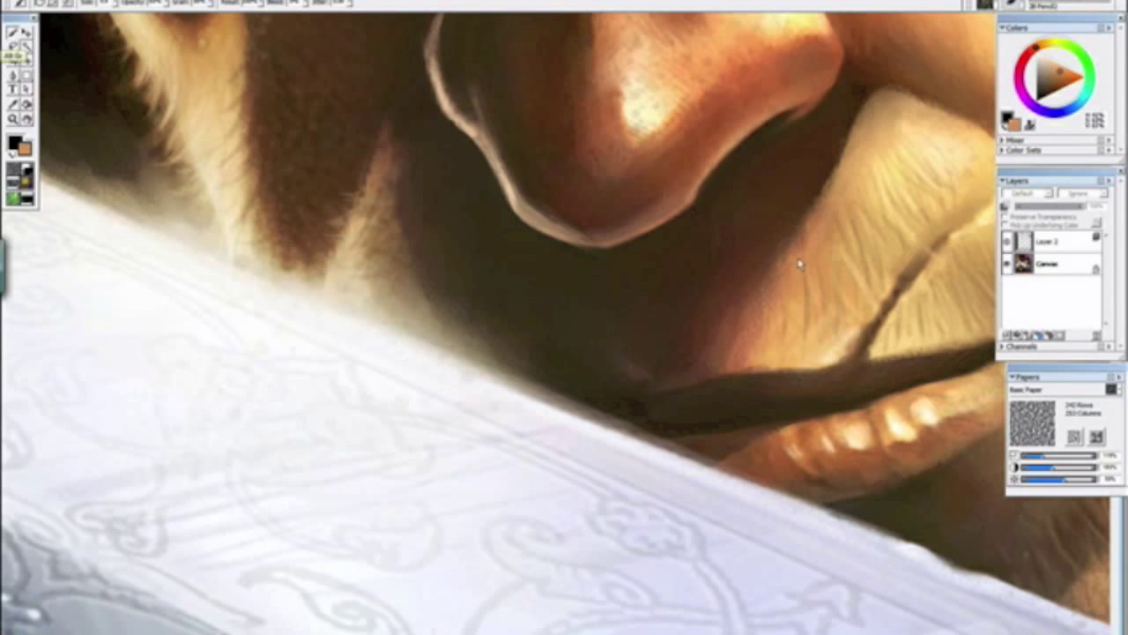
{"action": "left_click", "coordinate": [1045, 264]}
{"action": "key", "text": "alt"}
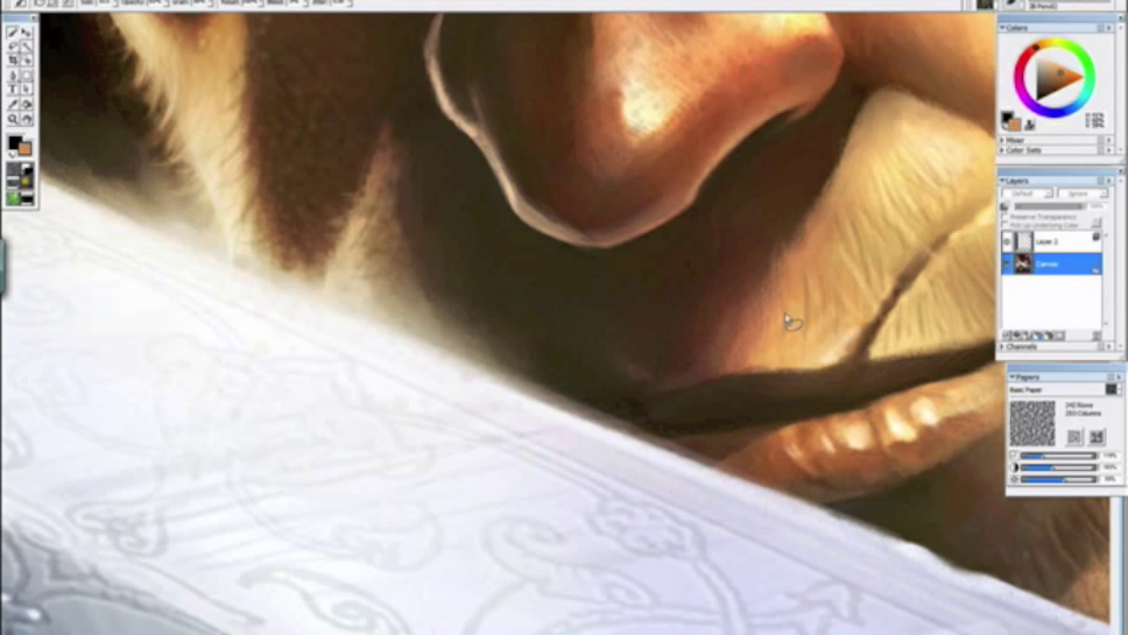
{"action": "left_click", "coordinate": [816, 185], "text": "alt"}
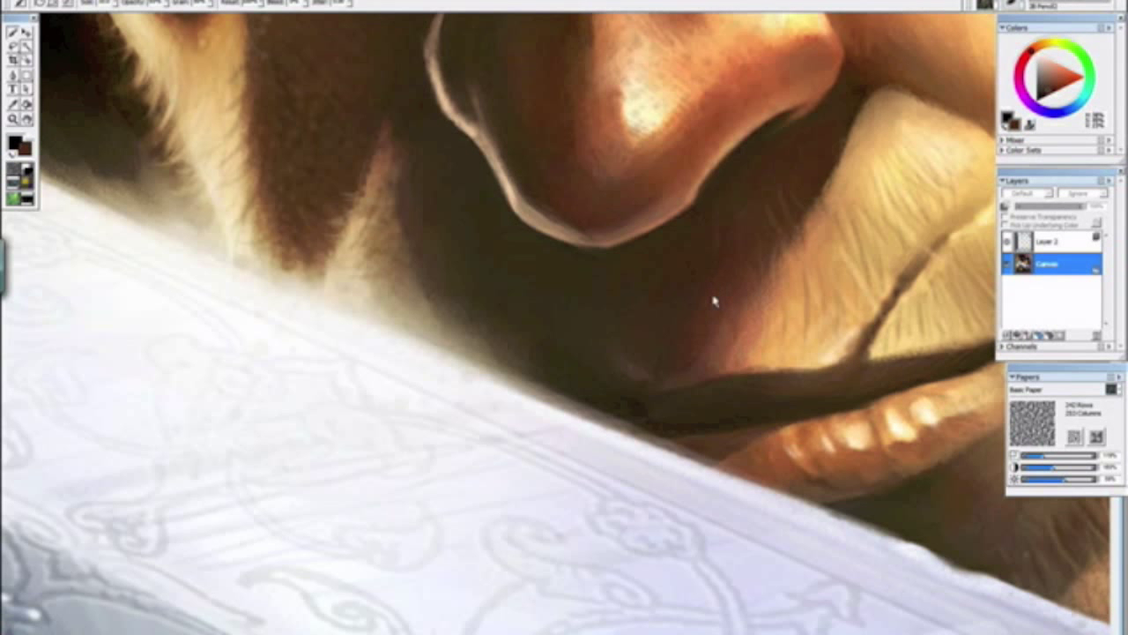
Step: Check the lip shadow within the whole painting, then sample the dark olive beside the nose and touch up the shaded skin there
{"action": "key", "text": "ctrl+minus"}
{"action": "key", "text": "ctrl+minus"}
{"action": "key", "text": "ctrl+minus"}
{"action": "key", "text": "ctrl+minus"}
{"action": "key", "text": "ctrl+minus"}
{"action": "key", "text": "ctrl+minus"}
{"action": "key", "text": "ctrl+plus"}
{"action": "key", "text": "ctrl+plus"}
{"action": "key", "text": "ctrl+plus"}
{"action": "key", "text": "ctrl+plus"}
{"action": "key", "text": "ctrl+plus"}
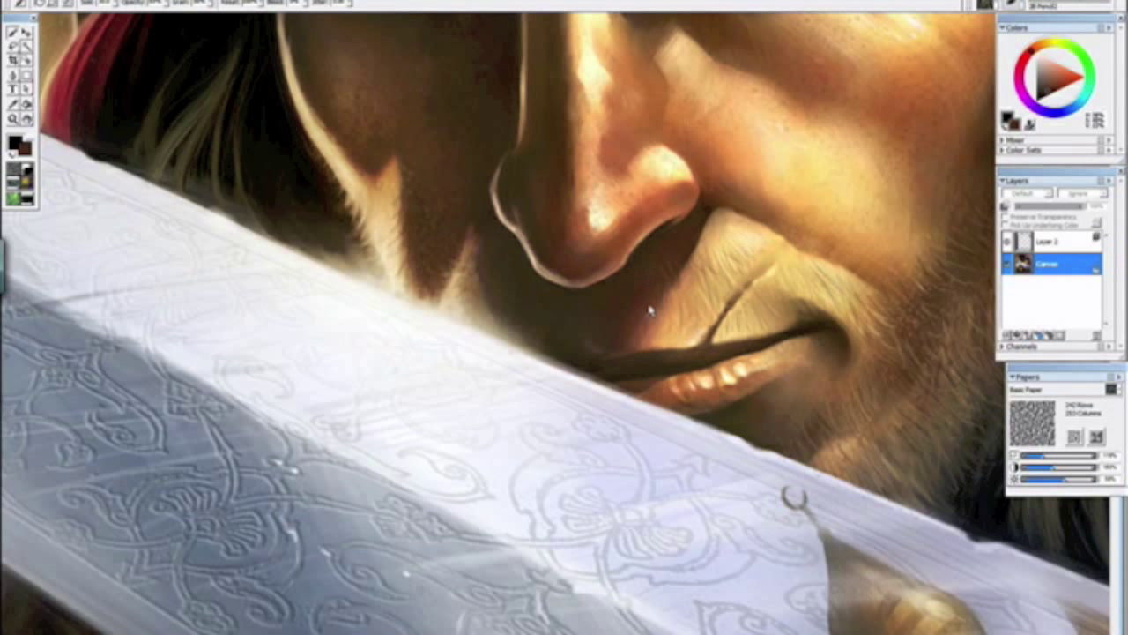
{"action": "left_click", "coordinate": [523, 294], "text": "alt"}
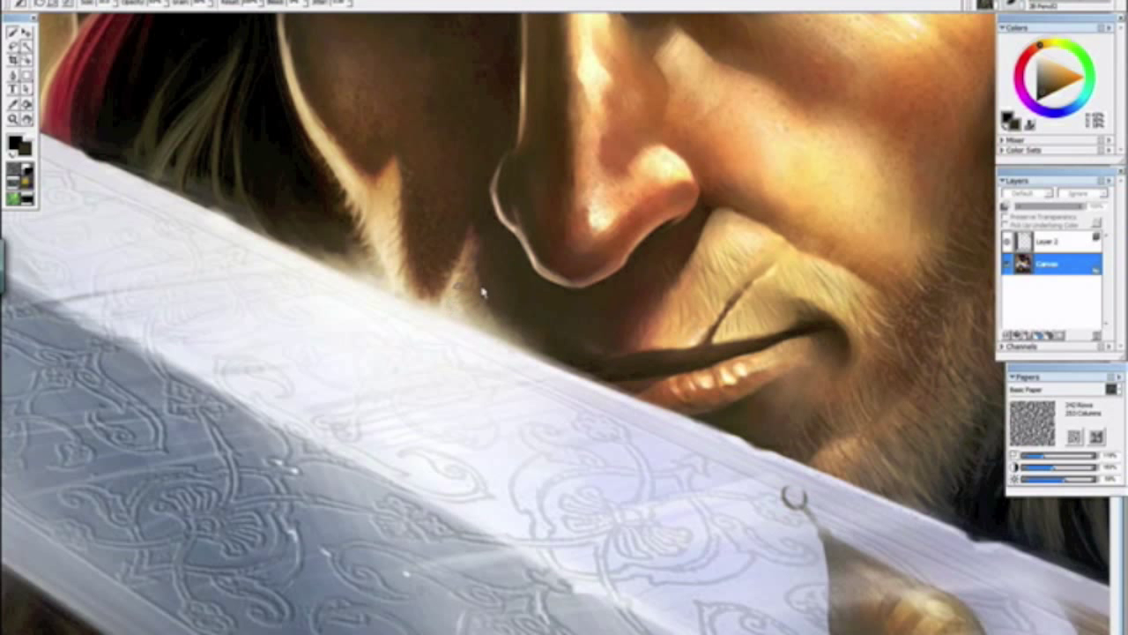
Step: Examine the facial shadows within the whole painting at several sizes, from thumbnail to close view
{"action": "key", "text": "ctrl+minus"}
{"action": "key", "text": "ctrl+minus"}
{"action": "key", "text": "ctrl+minus"}
{"action": "key", "text": "ctrl+minus"}
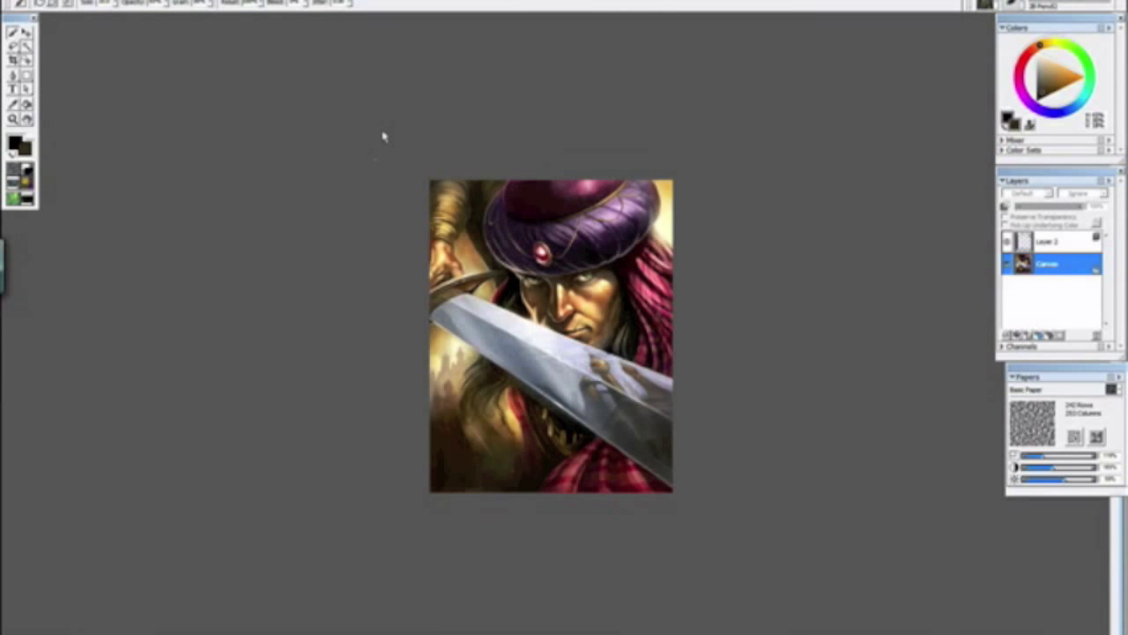
{"action": "key", "text": "ctrl+minus"}
{"action": "key", "text": "ctrl+minus"}
{"action": "key", "text": "ctrl+minus"}
{"action": "key", "text": "ctrl+plus"}
{"action": "key", "text": "ctrl+plus"}
{"action": "key", "text": "ctrl+plus"}
{"action": "key", "text": "ctrl+plus"}
{"action": "key", "text": "ctrl+plus"}
{"action": "key", "text": "ctrl+plus"}
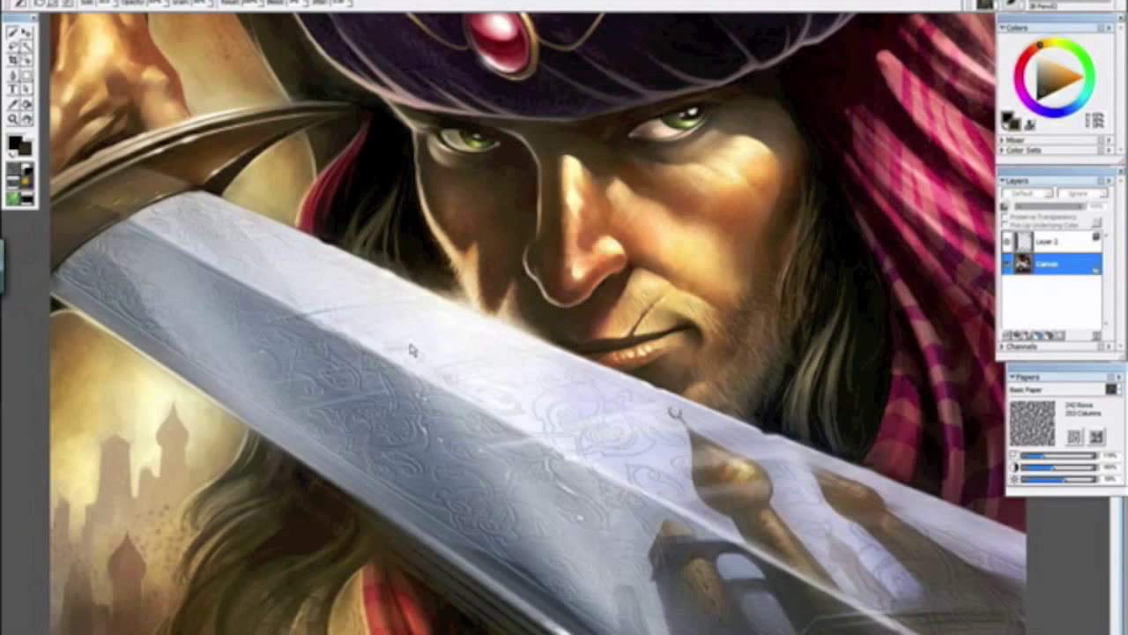
Step: Rotate the canvas and paint a thin white highlight on the blade leading to the crescent of the reflected tower
{"action": "key", "text": "ctrl+plus"}
{"action": "left_click_drag", "start_coordinate": [529, 510], "coordinate": [501, 484]}
{"action": "left_click_drag", "start_coordinate": [404, 430], "coordinate": [221, 282]}
{"action": "key", "text": "d"}
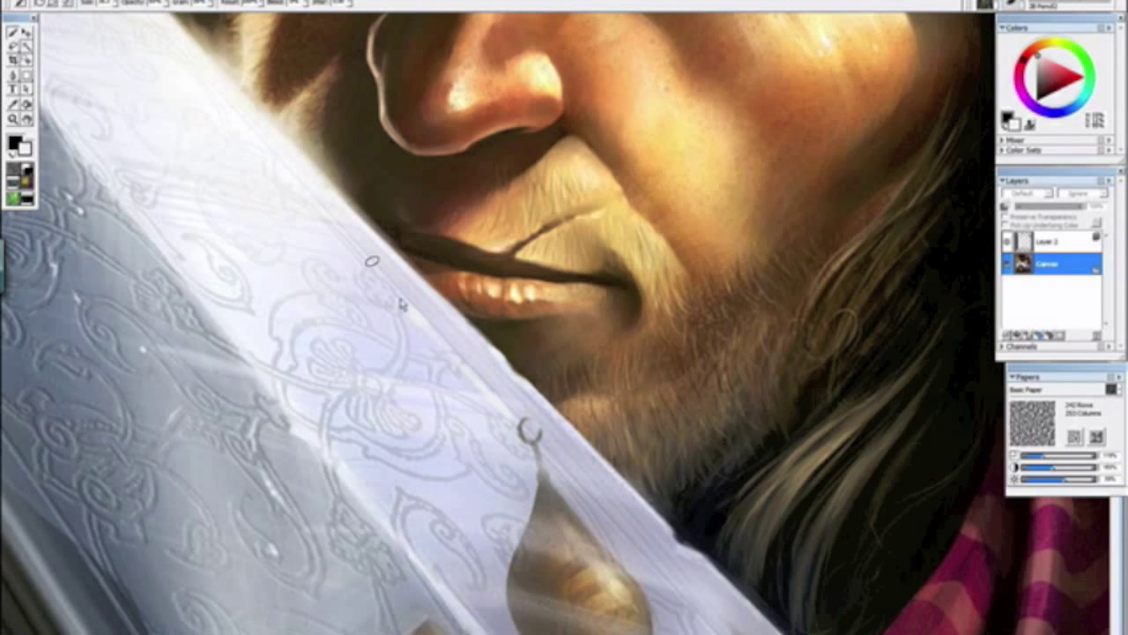
{"action": "left_click_drag", "start_coordinate": [640, 605], "coordinate": [529, 427]}
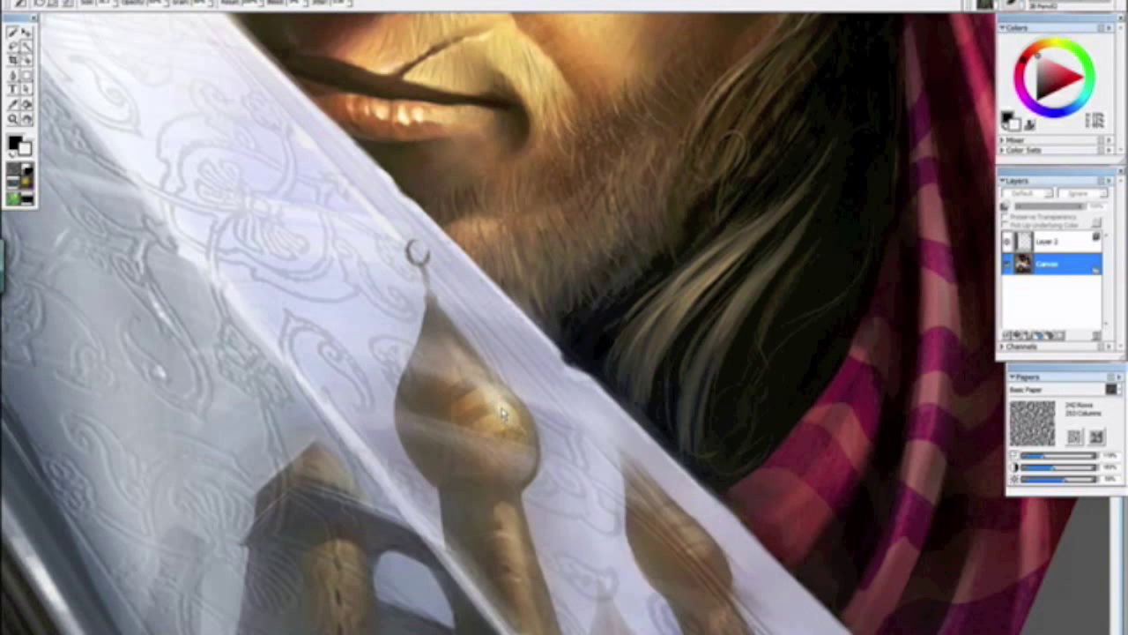
{"action": "left_click_drag", "start_coordinate": [513, 536], "coordinate": [517, 564]}
{"action": "key", "text": "ctrl+minus"}
{"action": "key", "text": "ctrl+minus"}
{"action": "key", "text": "ctrl+minus"}
{"action": "key", "text": "ctrl+minus"}
{"action": "key", "text": "ctrl+minus"}
{"action": "key", "text": "ctrl+minus"}
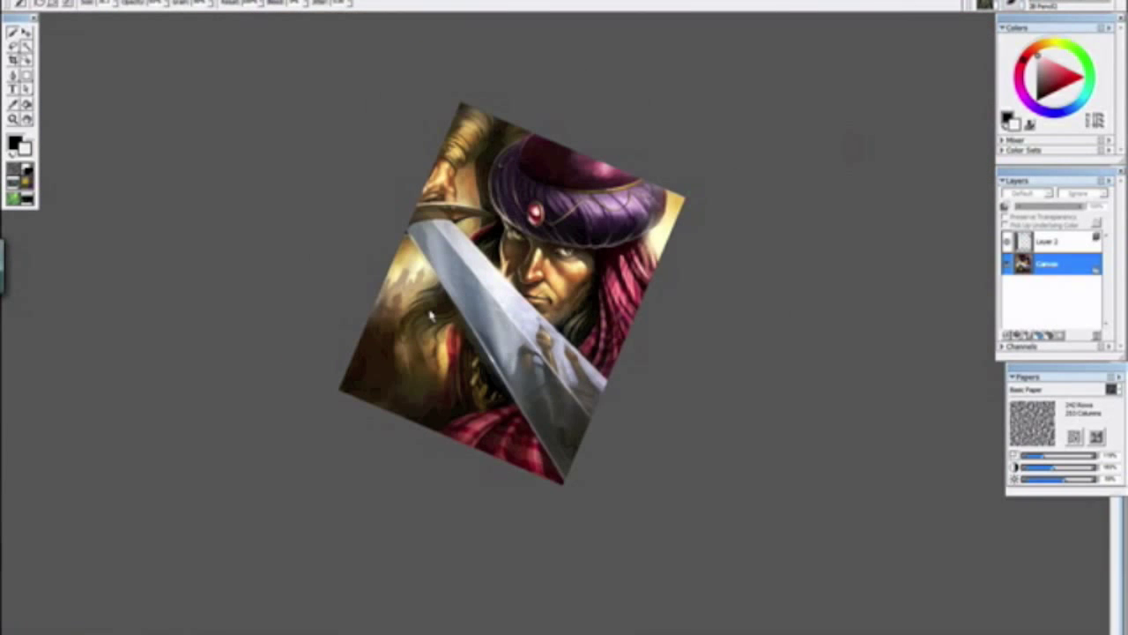
Step: Sample the brown of the second dome reflected in the blade and touch up its pointed tip
{"action": "key", "text": "ctrl+plus"}
{"action": "key", "text": "ctrl+plus"}
{"action": "key", "text": "ctrl+plus"}
{"action": "key", "text": "ctrl+plus"}
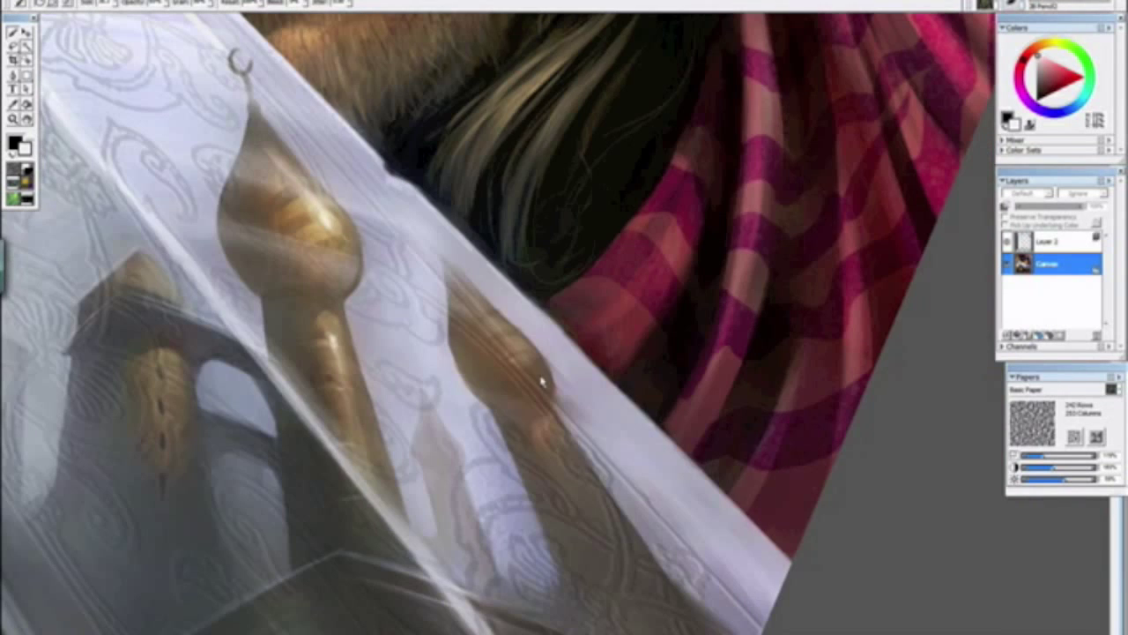
{"action": "left_click", "coordinate": [520, 337], "text": "alt"}
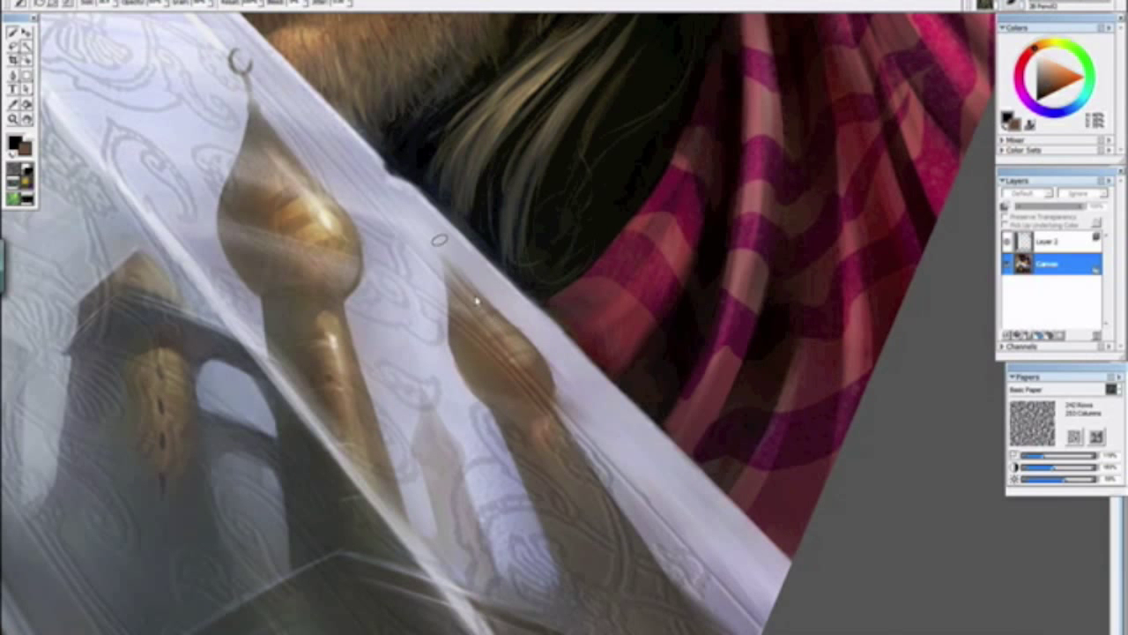
{"action": "key", "text": "ctrl+minus"}
{"action": "key", "text": "ctrl+minus"}
{"action": "key", "text": "ctrl+minus"}
{"action": "key", "text": "ctrl+minus"}
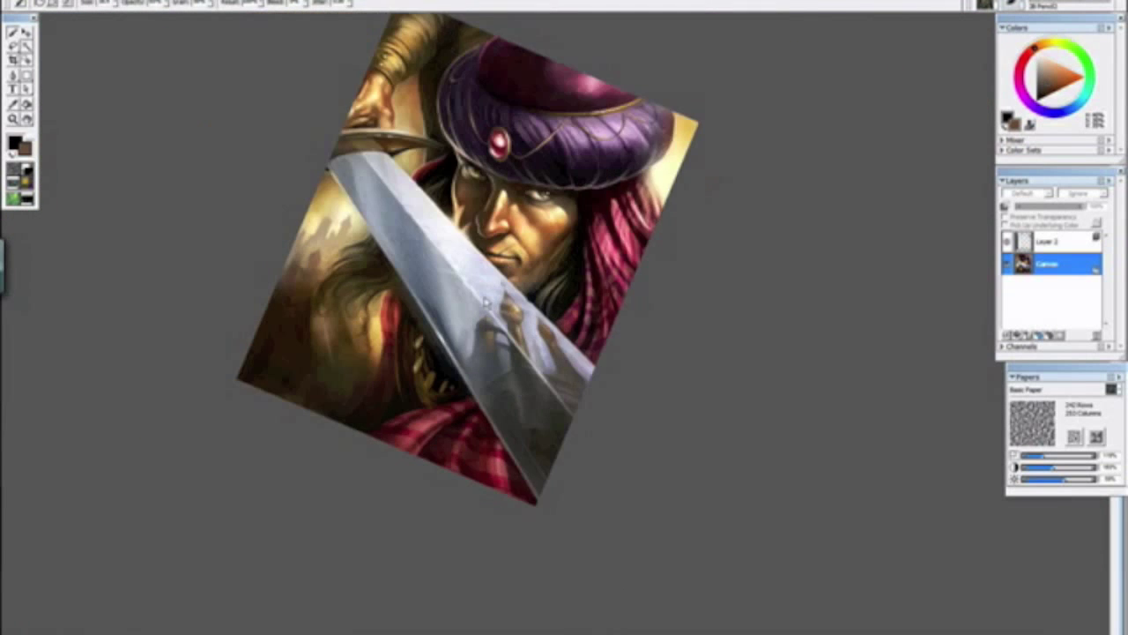
Step: Rotate the canvas, sample the pale cheekbone highlight and paint small bright accents on the hair strands beside the beard
{"action": "key", "text": "ctrl+plus"}
{"action": "key", "text": "ctrl+plus"}
{"action": "key", "text": "ctrl+plus"}
{"action": "key", "text": "ctrl+plus"}
{"action": "key", "text": "ctrl+plus"}
{"action": "left_click_drag", "start_coordinate": [503, 211], "coordinate": [532, 612]}
{"action": "left_click_drag", "start_coordinate": [411, 329], "coordinate": [529, 503]}
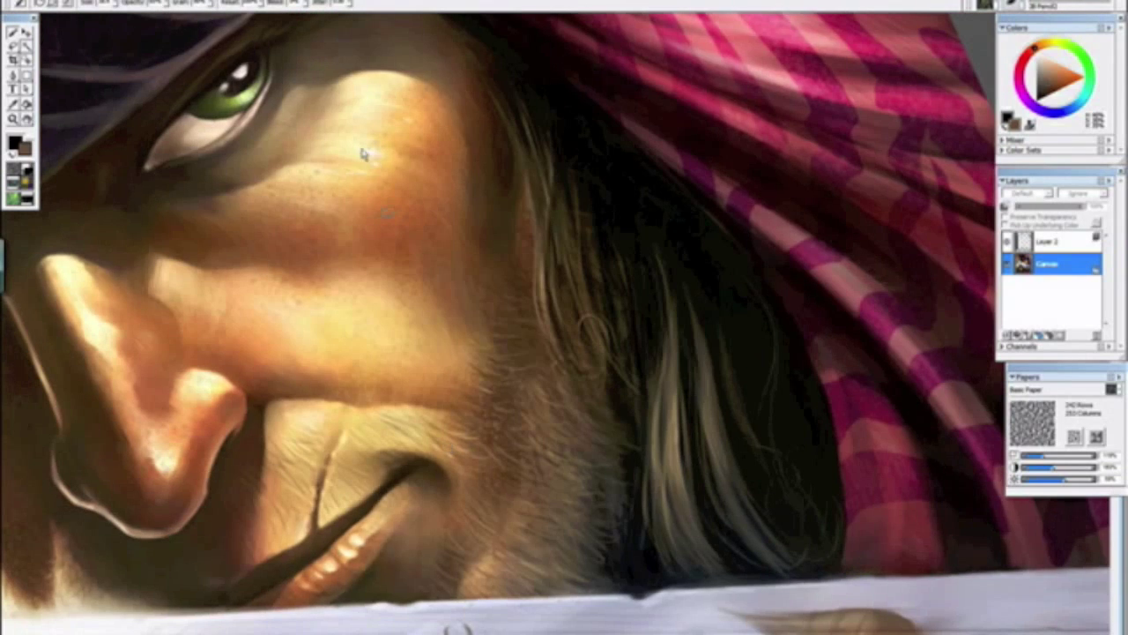
{"action": "left_click", "coordinate": [363, 151], "text": "alt"}
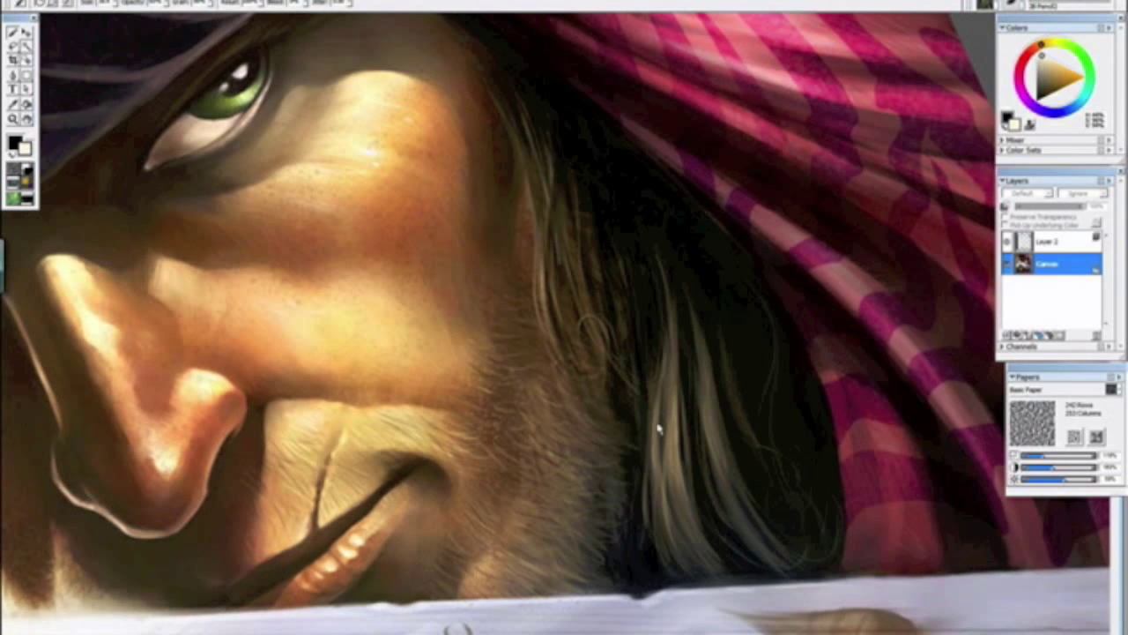
{"action": "left_click_drag", "start_coordinate": [677, 424], "coordinate": [691, 502]}
{"action": "left_click_drag", "start_coordinate": [663, 447], "coordinate": [672, 476]}
Step: Return the canvas to its upright orientation and examine the hair accents and blade at different sizes
{"action": "key", "text": "ctrl+minus"}
{"action": "key", "text": "ctrl+minus"}
{"action": "key", "text": "ctrl+minus"}
{"action": "key", "text": "ctrl+minus"}
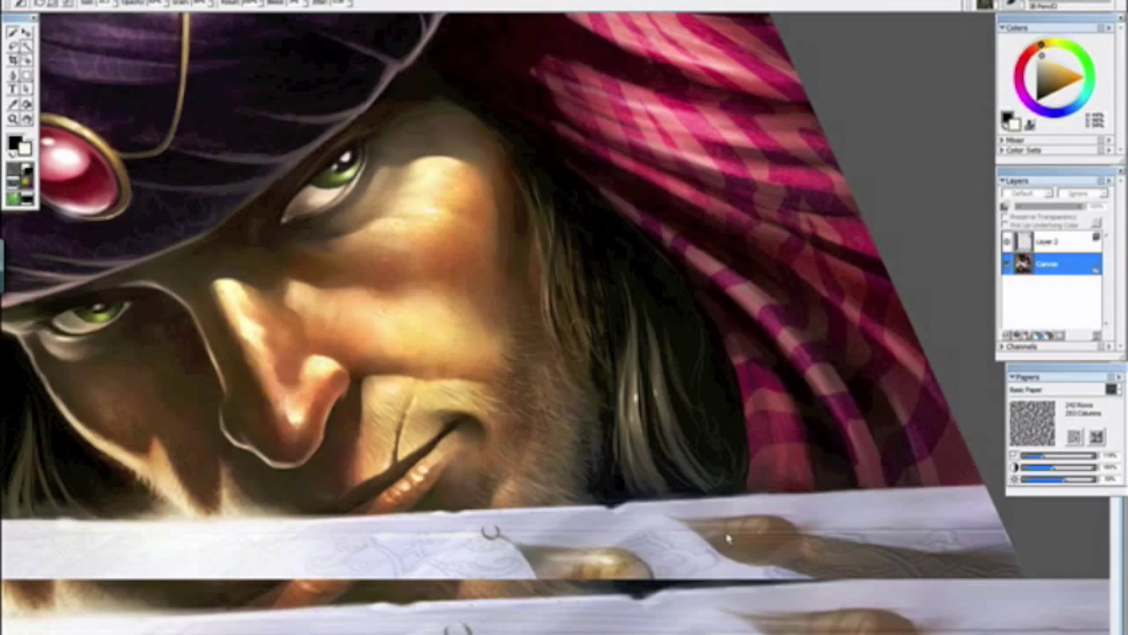
{"action": "left_click_drag", "start_coordinate": [688, 542], "coordinate": [510, 282]}
{"action": "left_click", "coordinate": [442, 348]}
{"action": "key", "text": "ctrl+minus"}
{"action": "key", "text": "ctrl+minus"}
{"action": "key", "text": "ctrl+plus"}
{"action": "key", "text": "ctrl+plus"}
{"action": "key", "text": "ctrl+plus"}
{"action": "key", "text": "ctrl+plus"}
{"action": "key", "text": "ctrl+plus"}
{"action": "key", "text": "ctrl+plus"}
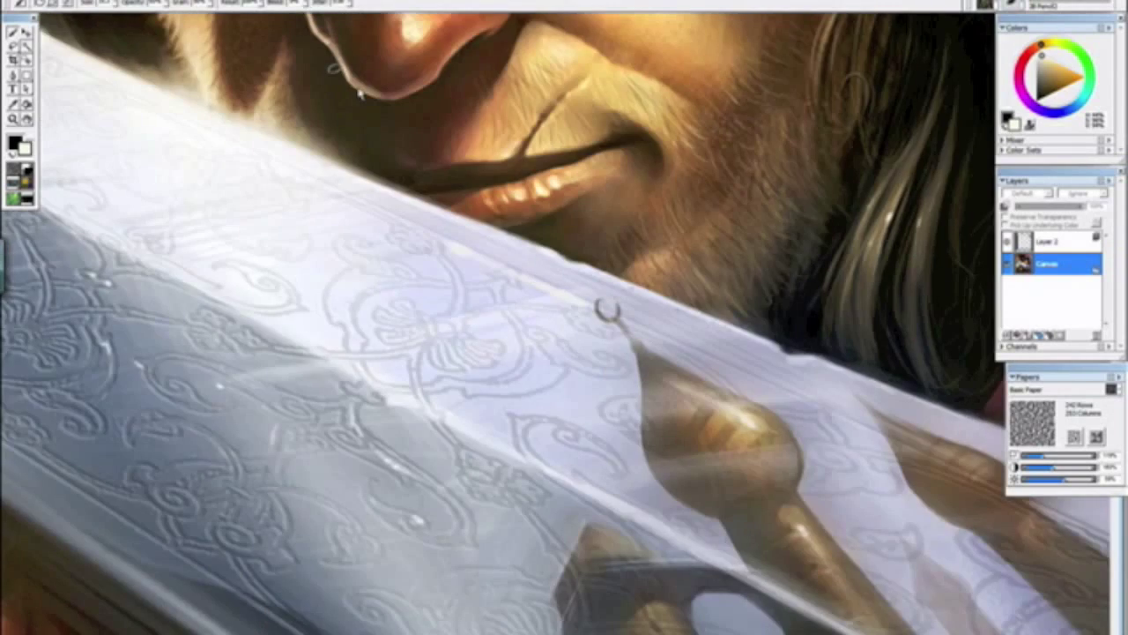
Step: Sample dark browns around the nose and mouth and touch up the shadow between the nose tip and the blade
{"action": "left_click_drag", "start_coordinate": [359, 94], "coordinate": [516, 278]}
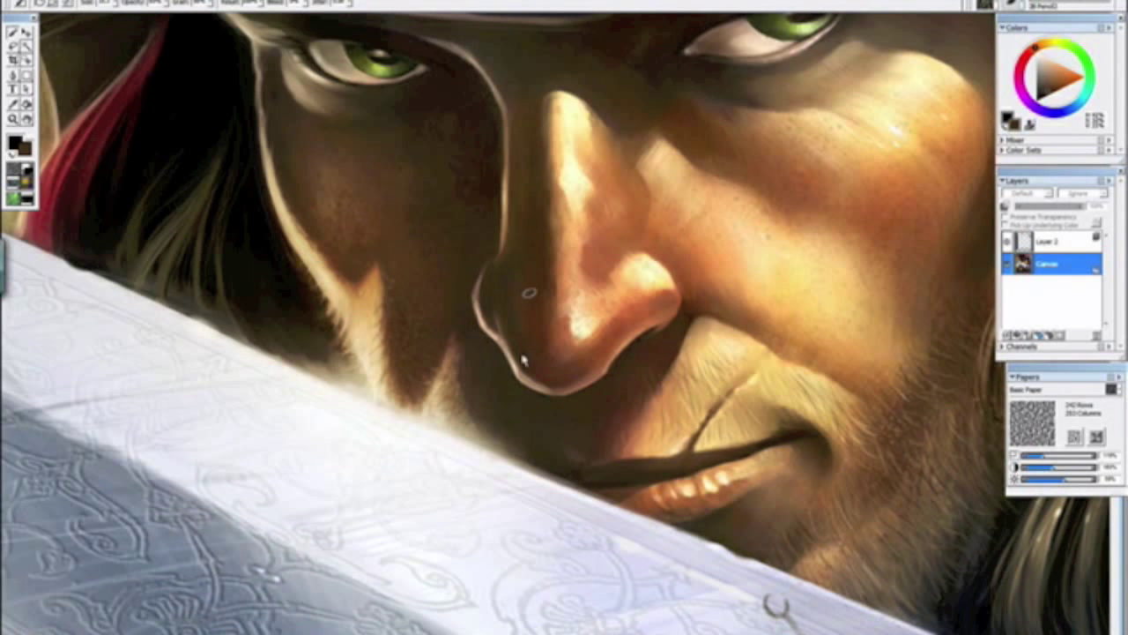
{"action": "scroll", "coordinate": [529, 327], "scroll_direction": "down", "scroll_amount": 3}
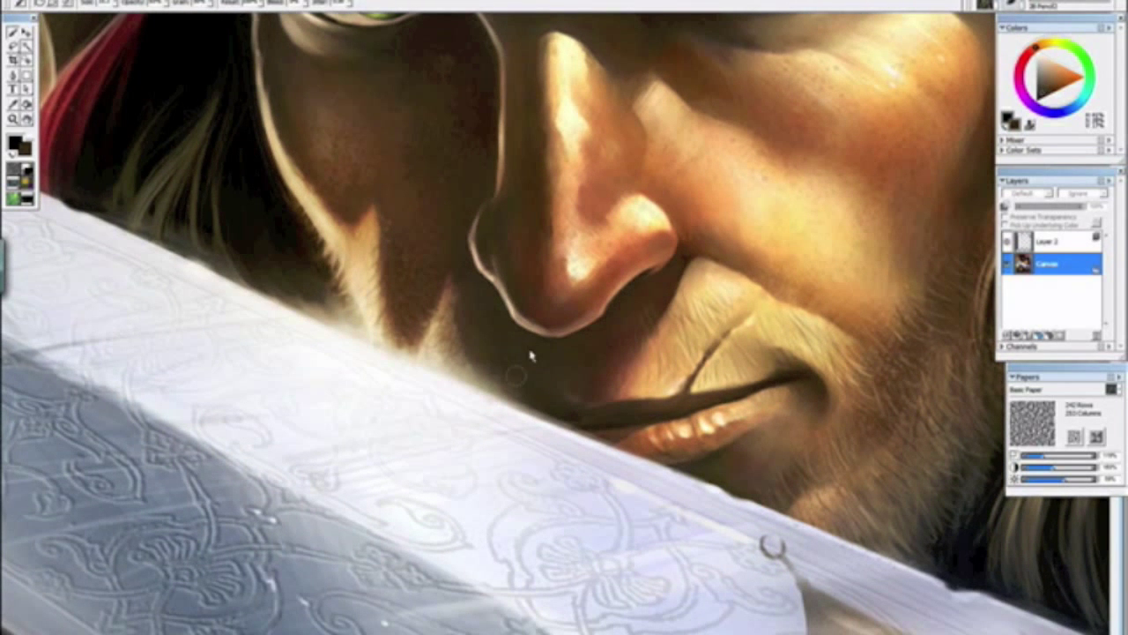
{"action": "left_click", "coordinate": [578, 429], "text": "alt"}
{"action": "left_click", "coordinate": [555, 381], "text": "alt"}
{"action": "key", "text": "ctrl+minus"}
{"action": "key", "text": "ctrl+minus"}
{"action": "key", "text": "ctrl+minus"}
Step: Sample the pale yellow skin above the upper lip and brighten the highlight just below the nostril
{"action": "key", "text": "ctrl+plus"}
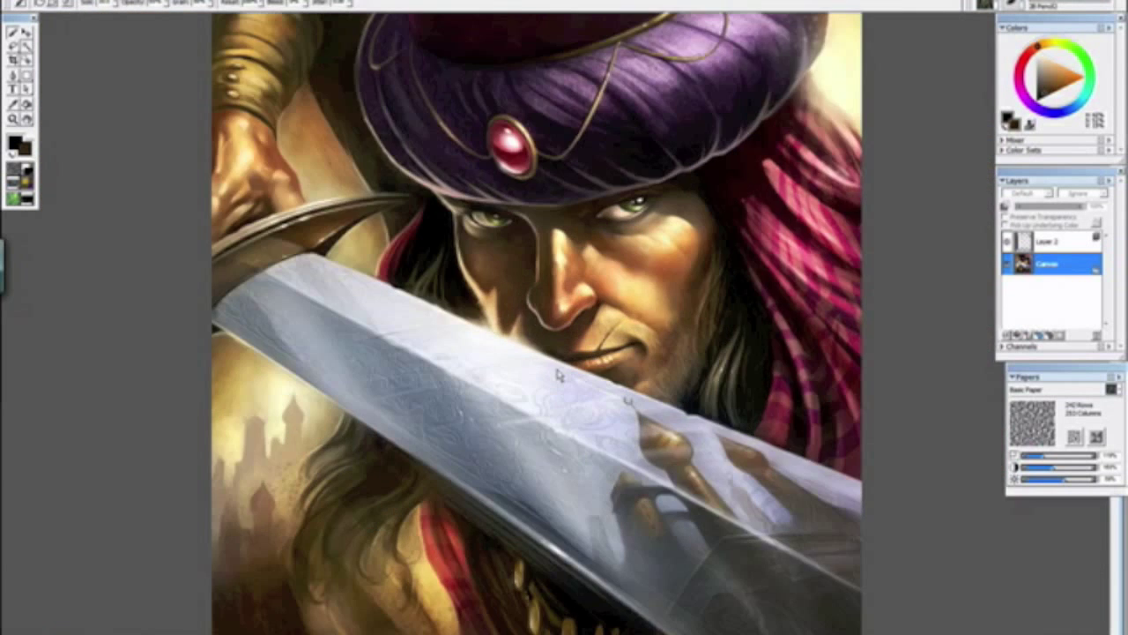
{"action": "key", "text": "ctrl+plus"}
{"action": "key", "text": "ctrl+plus"}
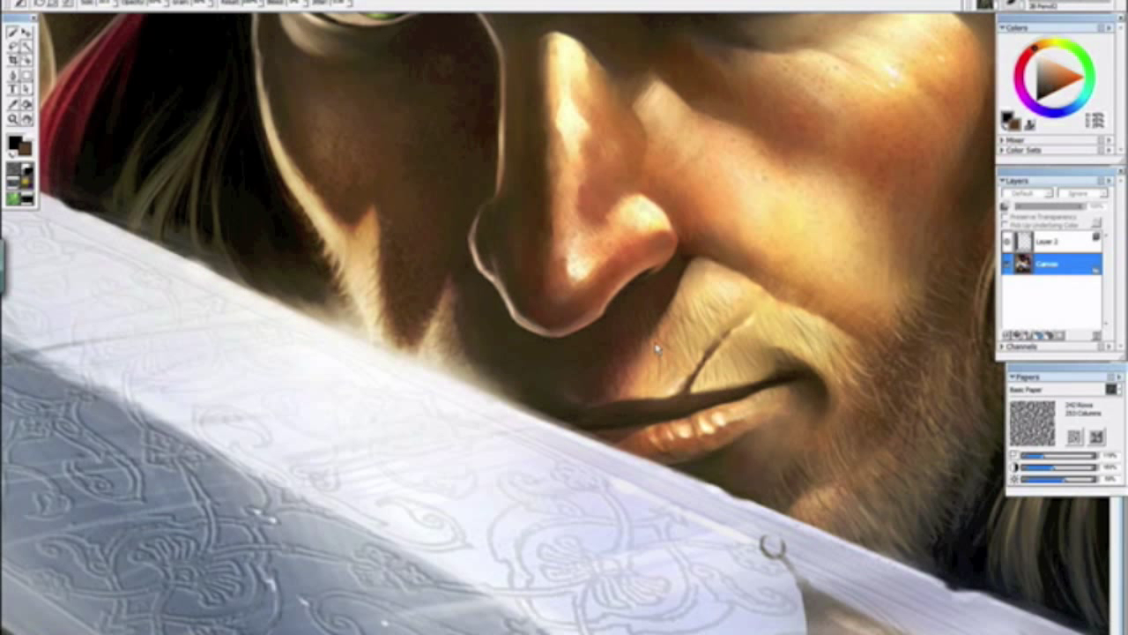
{"action": "left_click", "coordinate": [727, 300], "text": "alt"}
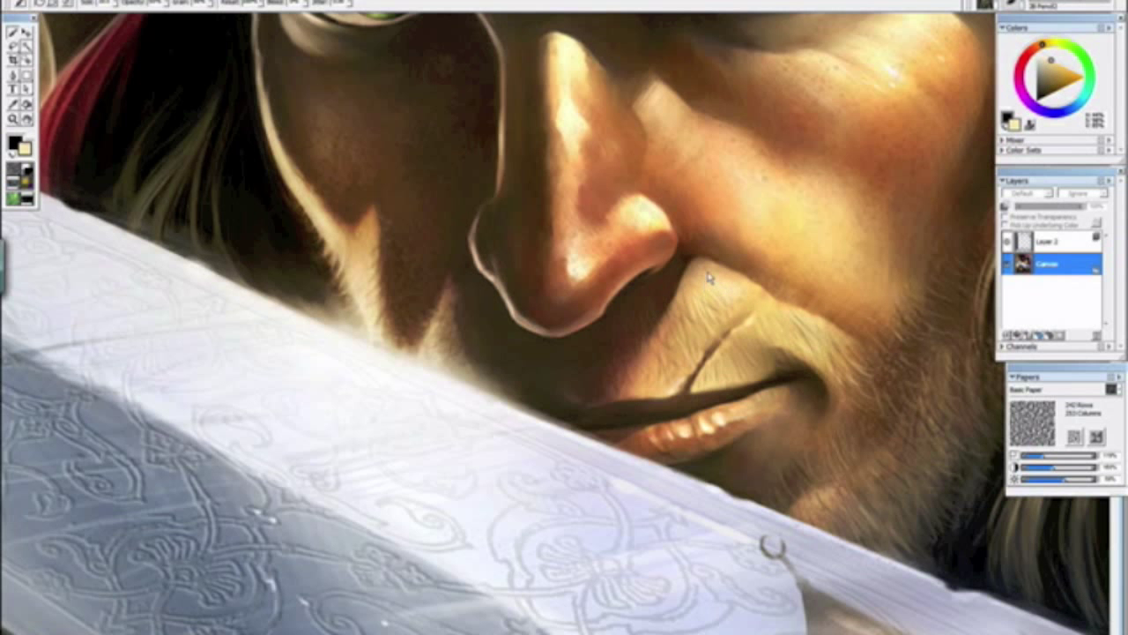
{"action": "key", "text": "ctrl+minus"}
{"action": "key", "text": "ctrl+minus"}
{"action": "key", "text": "ctrl+minus"}
{"action": "key", "text": "ctrl+minus"}
{"action": "key", "text": "ctrl+minus"}
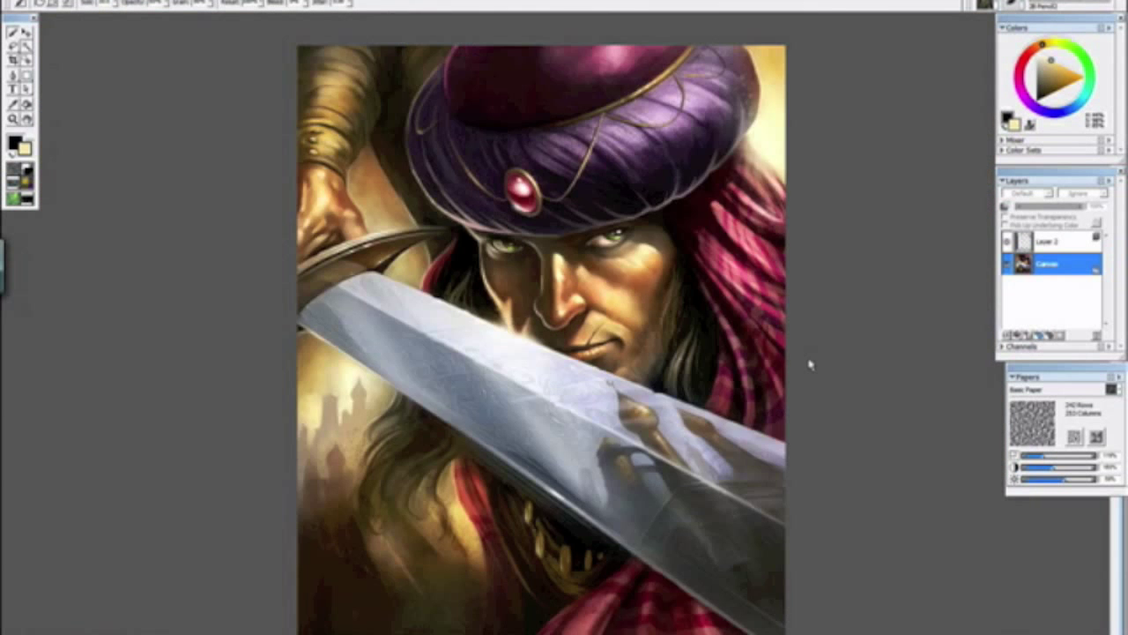
Step: Sample a near-black brown and darken the cloth along the turban's outer edge near the raised arm
{"action": "left_click_drag", "start_coordinate": [615, 490], "coordinate": [399, 391]}
{"action": "left_click", "coordinate": [396, 394]}
{"action": "left_click_drag", "start_coordinate": [346, 343], "coordinate": [361, 337]}
{"action": "key", "text": "ctrl+plus"}
{"action": "key", "text": "ctrl+plus"}
{"action": "key", "text": "ctrl+plus"}
{"action": "key", "text": "ctrl+plus"}
{"action": "left_click_drag", "start_coordinate": [306, 209], "coordinate": [576, 513]}
{"action": "left_click", "coordinate": [484, 188], "text": "alt"}
{"action": "left_click_drag", "start_coordinate": [493, 175], "coordinate": [504, 196]}
{"action": "left_click_drag", "start_coordinate": [485, 150], "coordinate": [502, 189]}
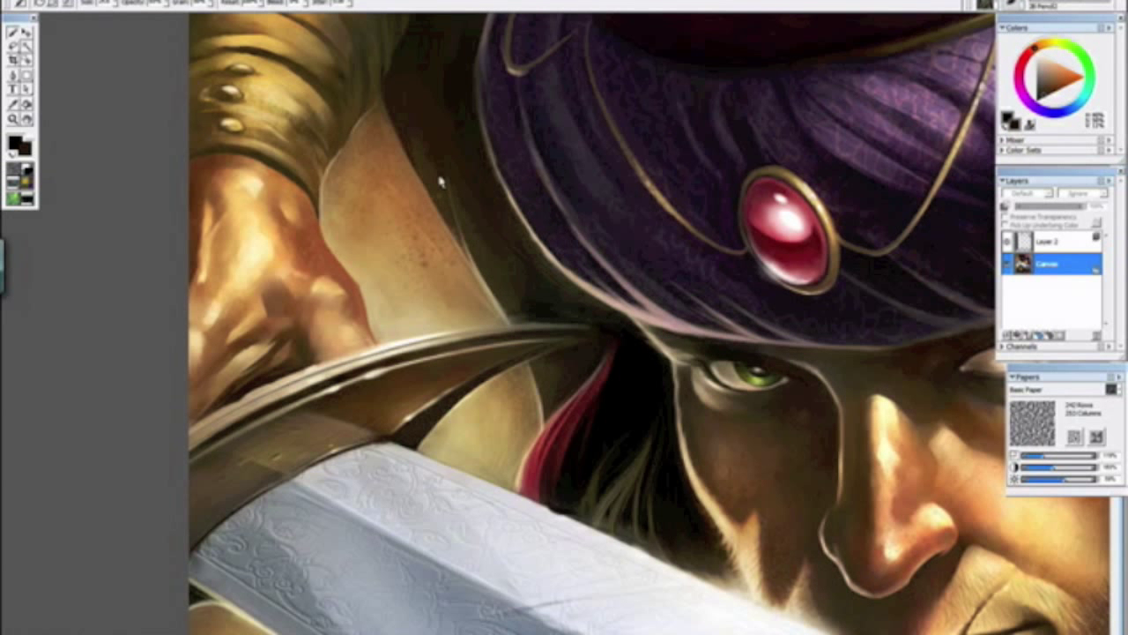
Step: Examine the darkened turban edge within the whole painting at different sizes and canvas angles
{"action": "key", "text": "ctrl+minus"}
{"action": "key", "text": "ctrl+minus"}
{"action": "key", "text": "ctrl+minus"}
{"action": "key", "text": "ctrl+minus"}
{"action": "key", "text": "ctrl+minus"}
{"action": "left_click_drag", "start_coordinate": [399, 249], "coordinate": [556, 499]}
{"action": "left_click", "coordinate": [550, 496]}
{"action": "left_click_drag", "start_coordinate": [543, 444], "coordinate": [496, 356]}
{"action": "key", "text": "ctrl+plus"}
{"action": "key", "text": "ctrl+plus"}
{"action": "key", "text": "ctrl+plus"}
{"action": "key", "text": "ctrl+plus"}
{"action": "key", "text": "ctrl+plus"}
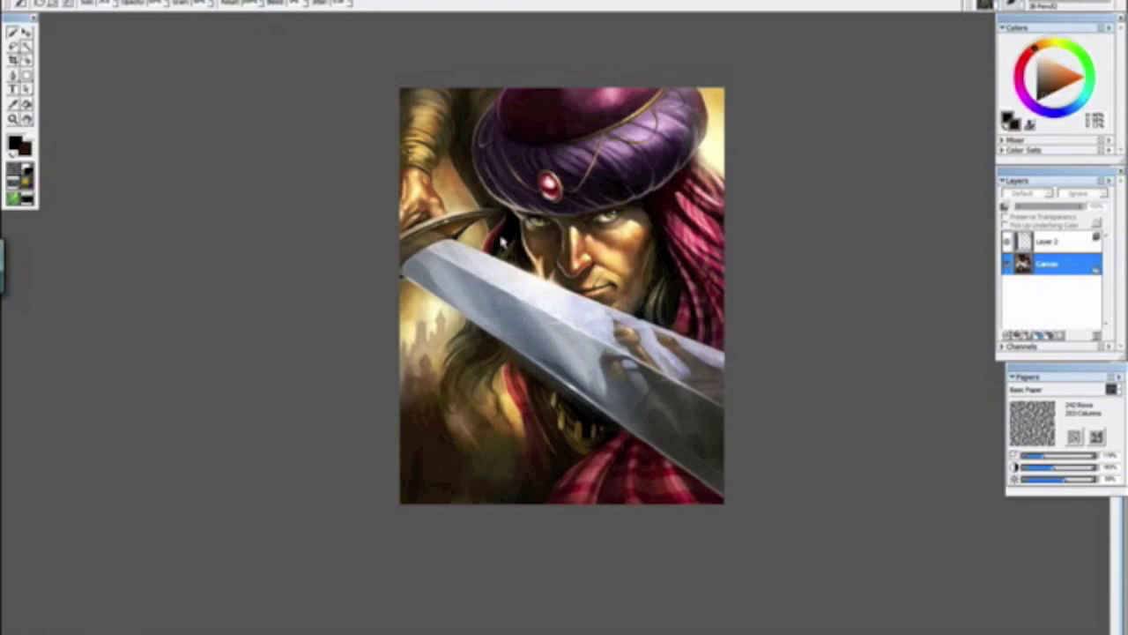
Step: Tilt the canvas, sample a pale grey from the blade and paint fine highlights along the engraved line near its lower edge
{"action": "left_click_drag", "start_coordinate": [437, 261], "coordinate": [356, 270]}
{"action": "left_click", "coordinate": [482, 341], "text": "alt"}
{"action": "left_click", "coordinate": [469, 321], "text": "alt"}
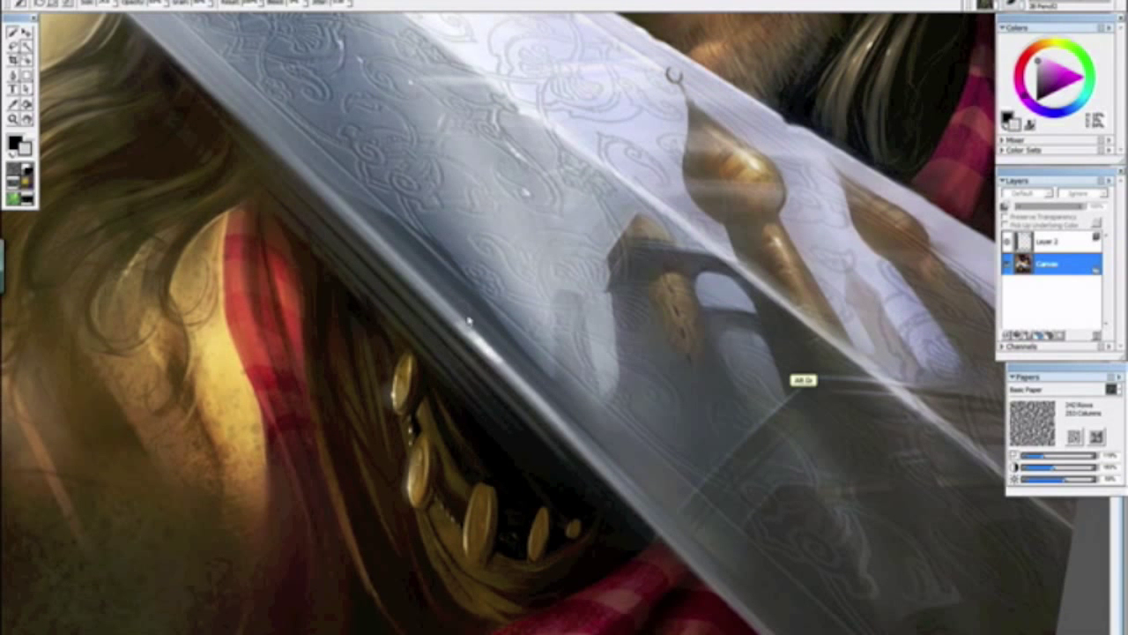
{"action": "left_click_drag", "start_coordinate": [444, 269], "coordinate": [492, 311]}
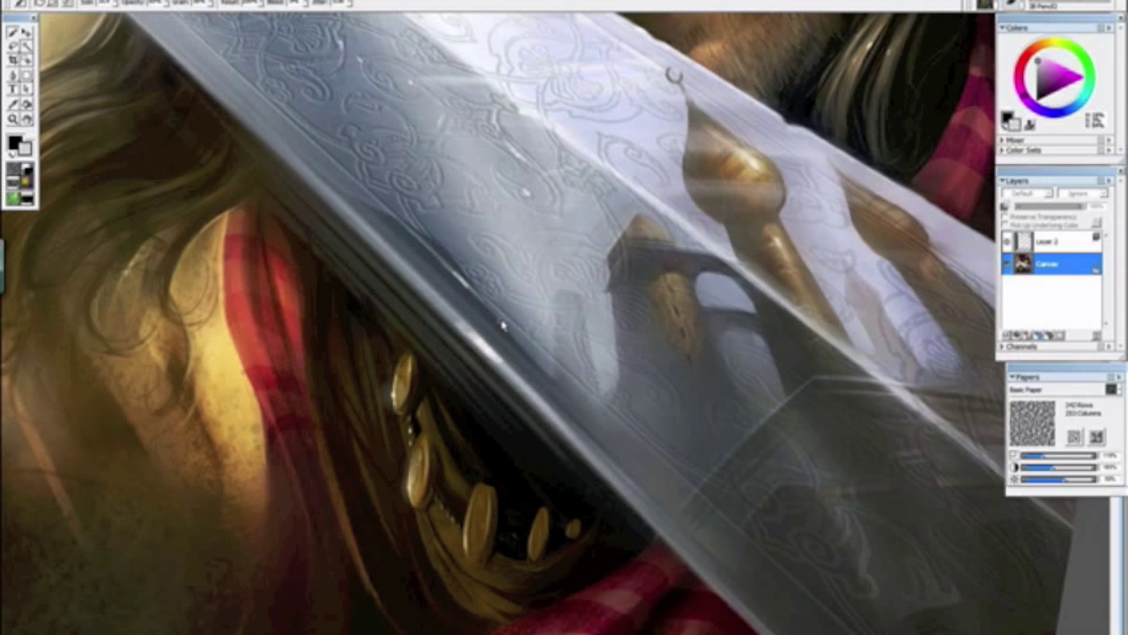
{"action": "left_click_drag", "start_coordinate": [422, 242], "coordinate": [476, 297]}
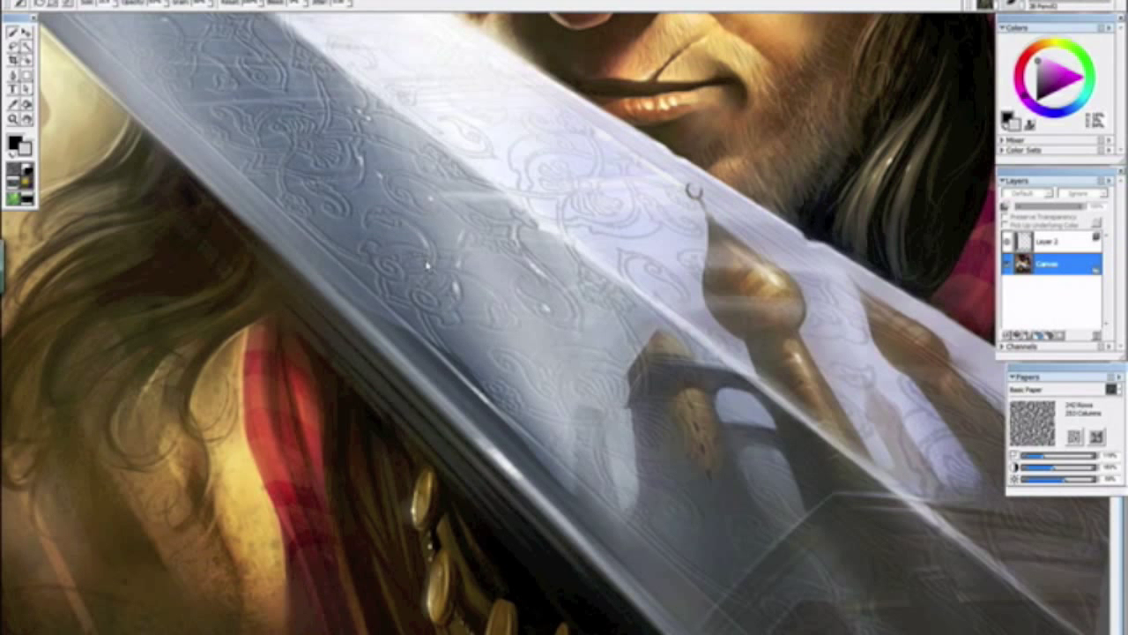
Step: Examine the new blade highlights within the whole painting, from thumbnail size to a close view
{"action": "key", "text": "ctrl+minus"}
{"action": "key", "text": "ctrl+minus"}
{"action": "key", "text": "ctrl+minus"}
{"action": "key", "text": "ctrl+minus"}
{"action": "key", "text": "ctrl+minus"}
{"action": "key", "text": "ctrl+minus"}
{"action": "key", "text": "ctrl+plus"}
{"action": "key", "text": "ctrl+plus"}
{"action": "key", "text": "ctrl+plus"}
{"action": "key", "text": "ctrl+plus"}
{"action": "key", "text": "ctrl+plus"}
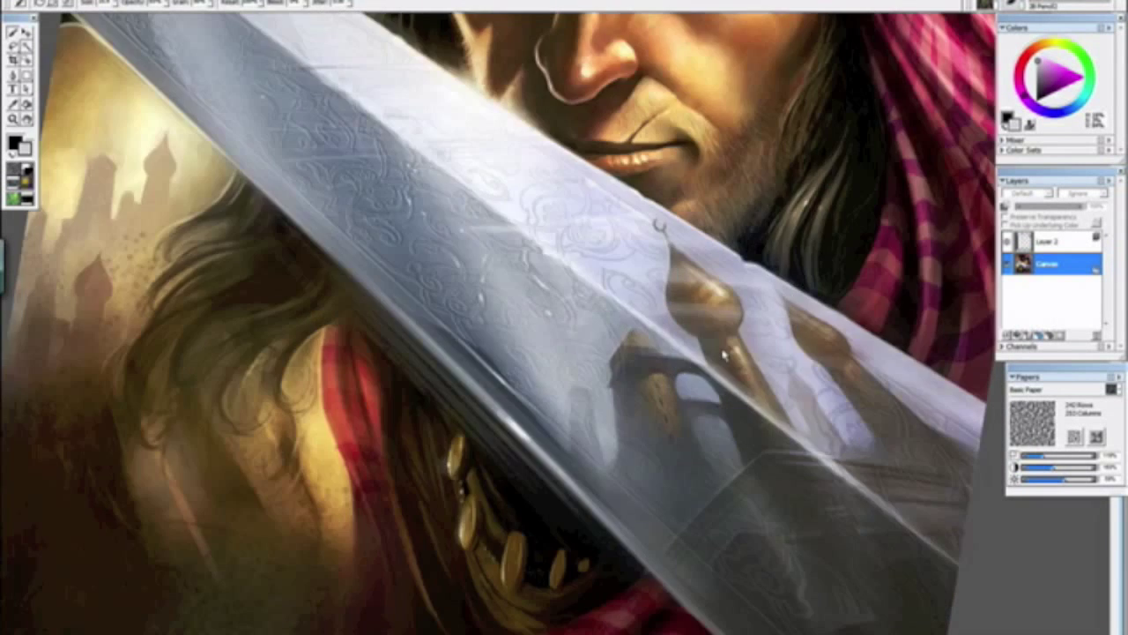
Step: Sample a blue-grey from the engraved part of the blade, touch up the pattern there and straighten the tilted canvas
{"action": "scroll", "coordinate": [723, 355], "scroll_direction": "up", "scroll_amount": 2}
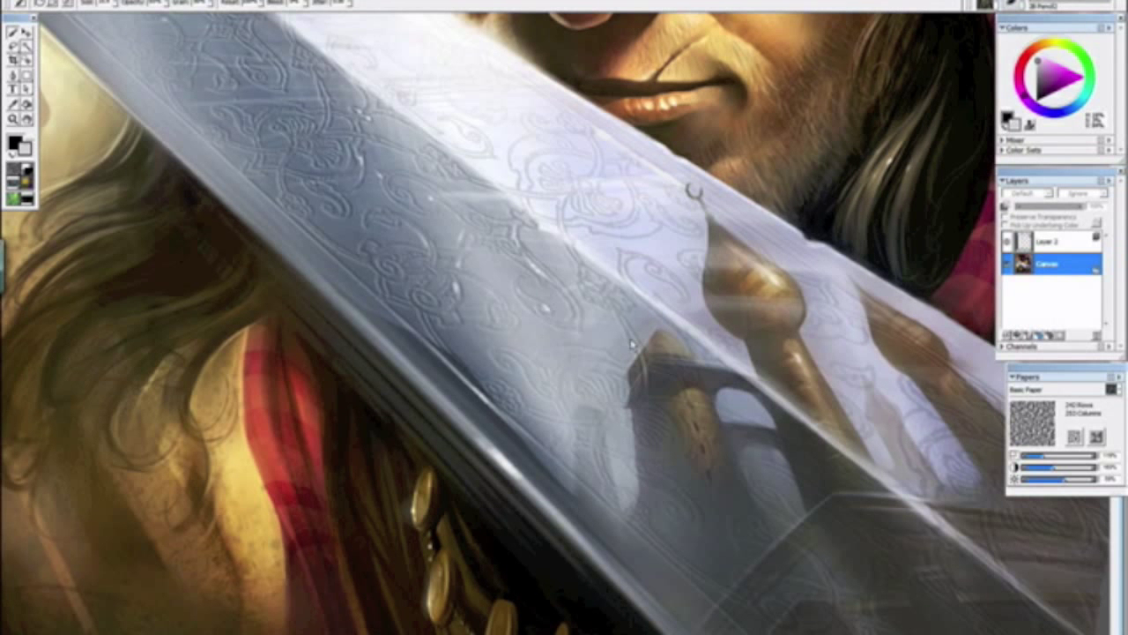
{"action": "left_click", "coordinate": [626, 283], "text": "alt"}
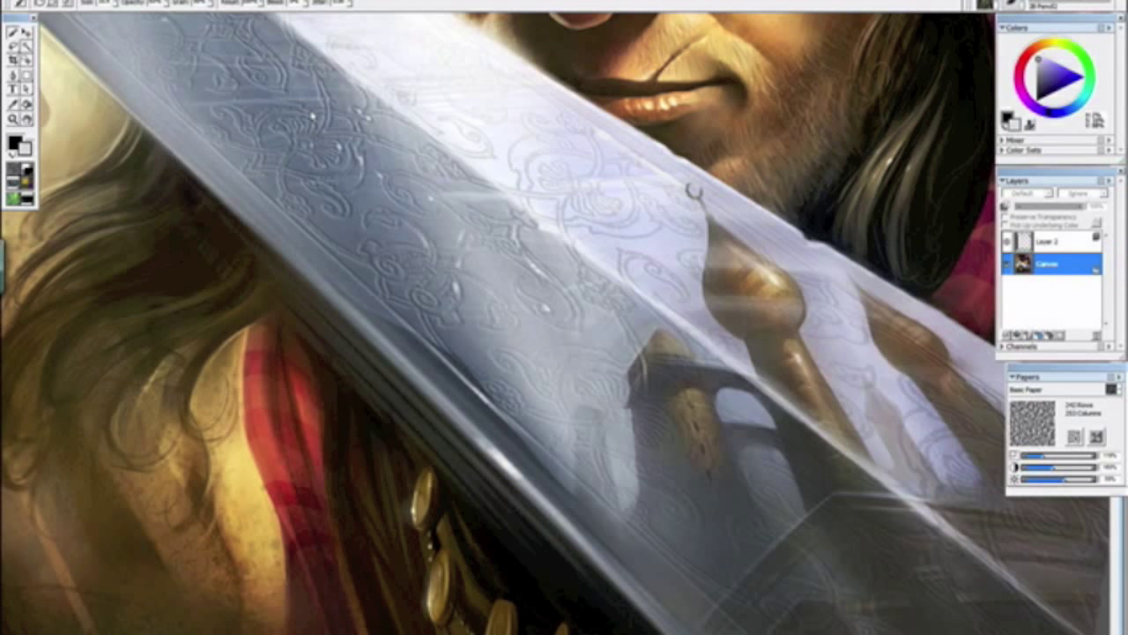
{"action": "key", "text": "ctrl+minus"}
{"action": "key", "text": "ctrl+minus"}
{"action": "key", "text": "ctrl+minus"}
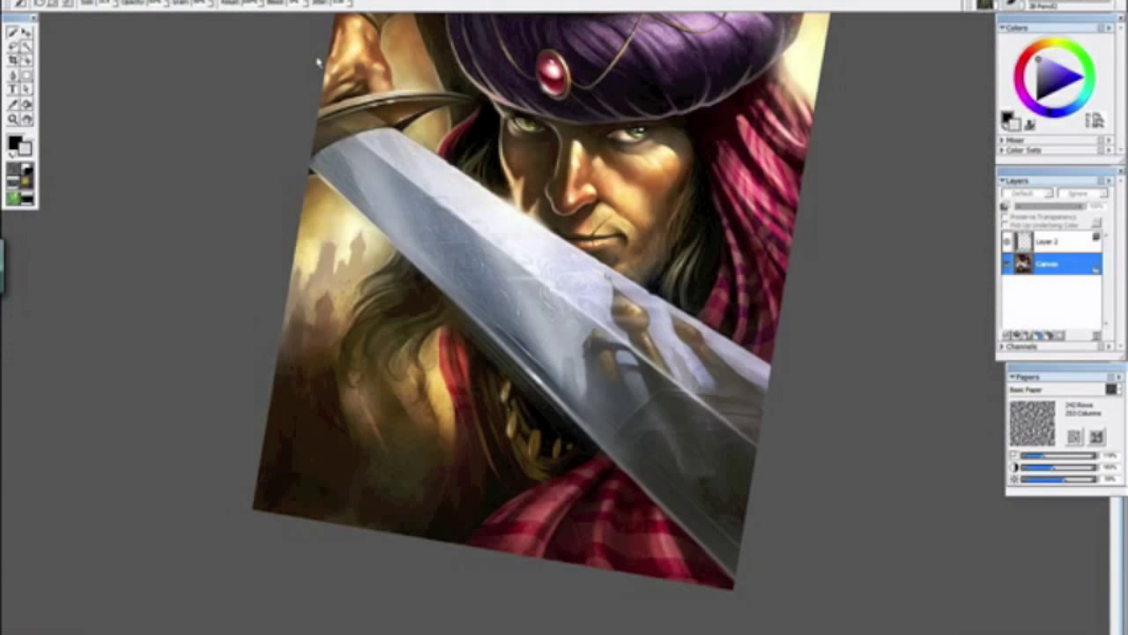
{"action": "key", "text": "alt+space"}
{"action": "mouse_move", "coordinate": [302, 161]}
{"action": "left_mouse_down"}
{"action": "mouse_move", "coordinate": [357, 386]}
{"action": "mouse_move", "coordinate": [267, 340]}
{"action": "mouse_move", "coordinate": [249, 294]}
{"action": "left_mouse_up"}
{"action": "key", "text": "alt+space"}
{"action": "left_click", "coordinate": [352, 380]}
Step: Sample a dark olive tone from the reflection at the blade's wide end and touch up the engraved lines there
{"action": "key", "text": "ctrl+plus"}
{"action": "key", "text": "ctrl+plus"}
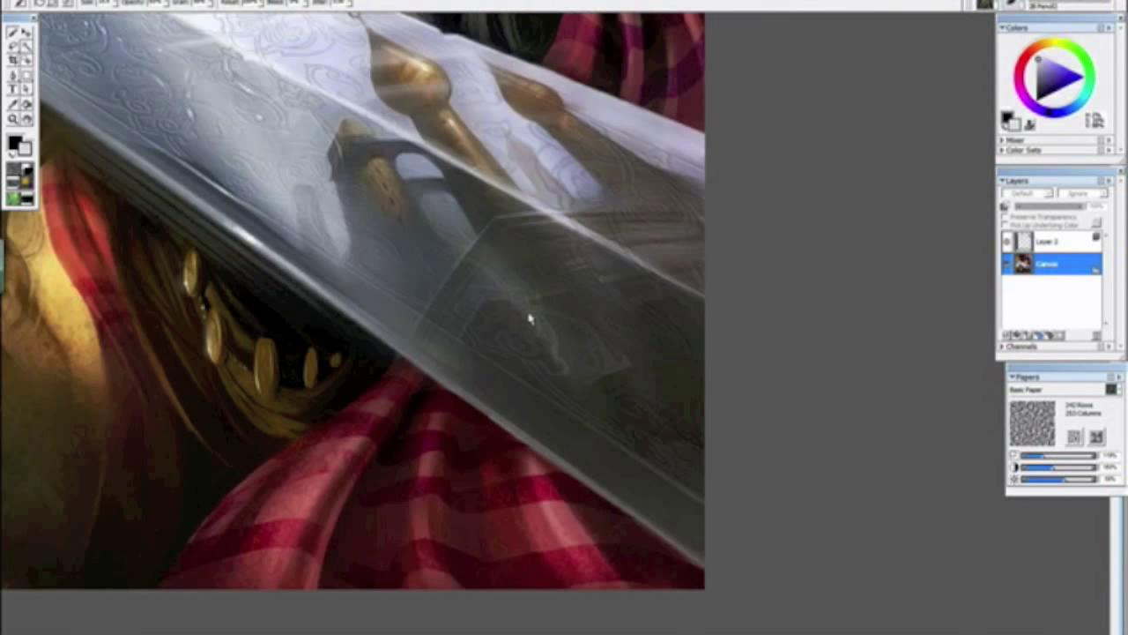
{"action": "key", "text": "ctrl+plus"}
{"action": "left_click", "coordinate": [629, 422], "text": "alt"}
{"action": "left_click", "coordinate": [628, 418], "text": "alt"}
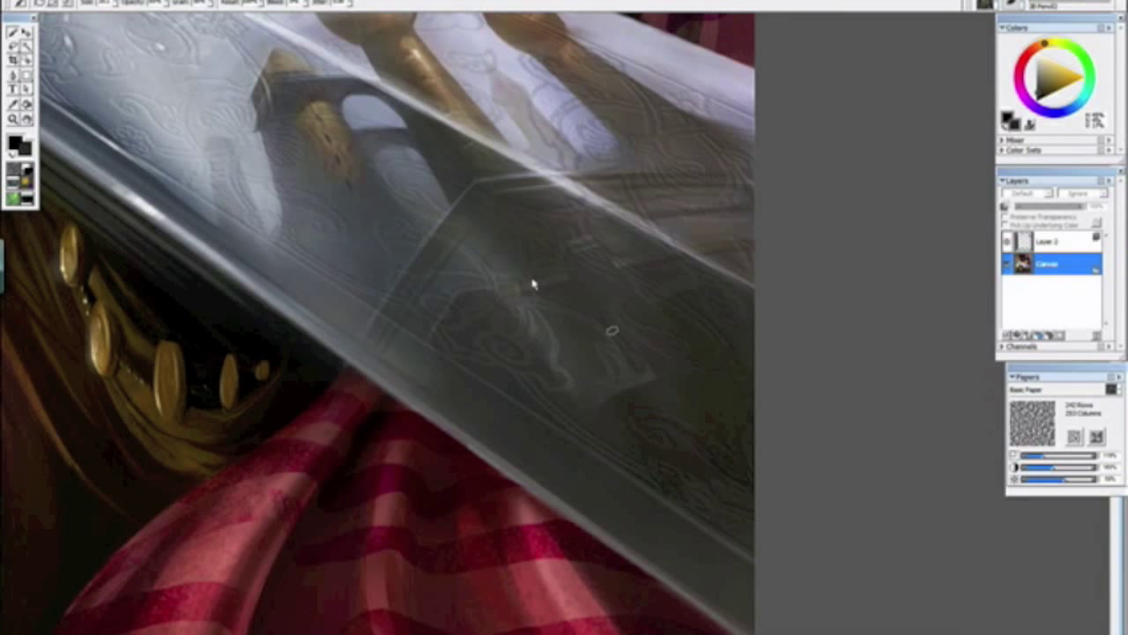
{"action": "key", "text": "ctrl+minus"}
{"action": "key", "text": "ctrl+minus"}
{"action": "key", "text": "ctrl+minus"}
{"action": "key", "text": "ctrl+minus"}
{"action": "key", "text": "ctrl+minus"}
{"action": "key", "text": "ctrl+minus"}
{"action": "key", "text": "ctrl+minus"}
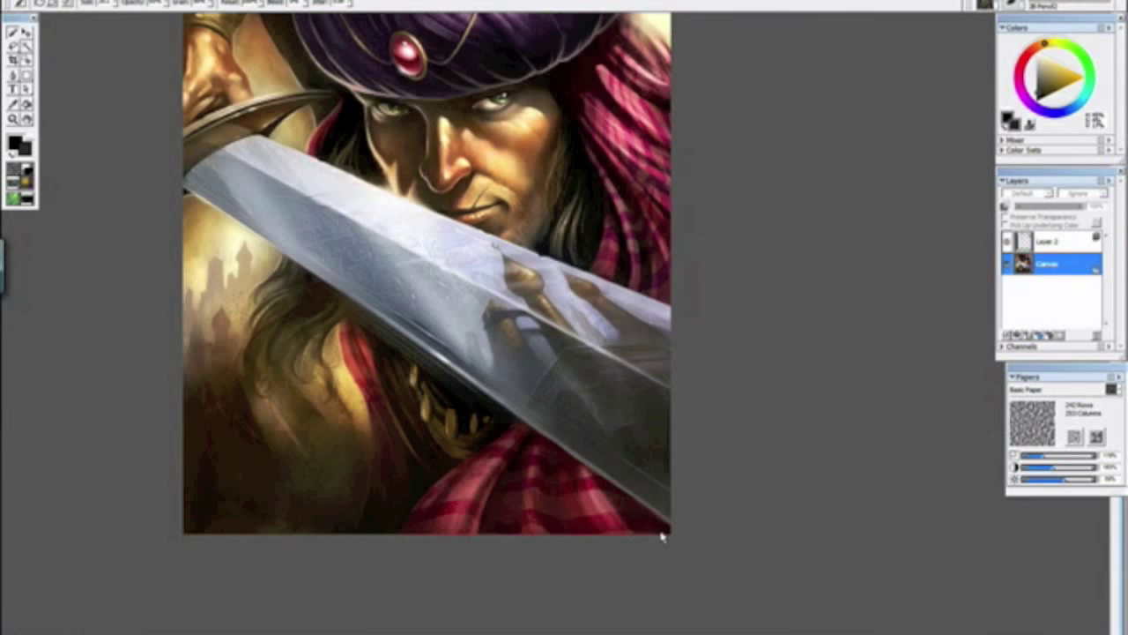
Step: Sample a dark blue-grey from the blade and refine the shading of the engraved ornament beside its lower bevel
{"action": "key", "text": "ctrl+plus"}
{"action": "key", "text": "ctrl+plus"}
{"action": "key", "text": "ctrl+plus"}
{"action": "key", "text": "ctrl+plus"}
{"action": "key", "text": "ctrl+plus"}
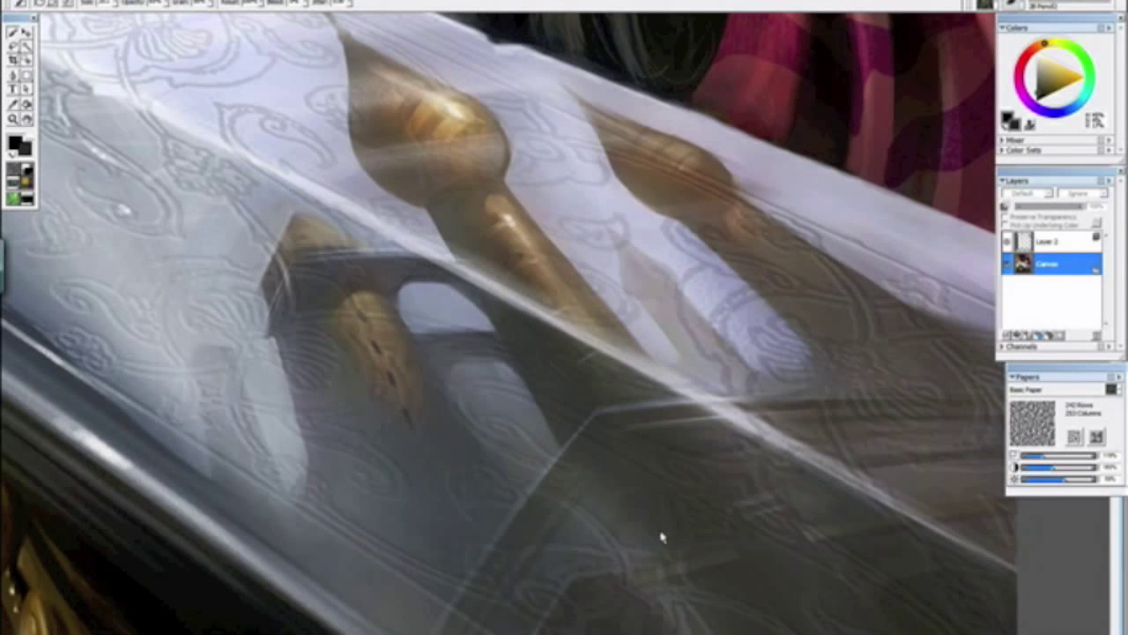
{"action": "left_click_drag", "start_coordinate": [468, 213], "coordinate": [882, 258]}
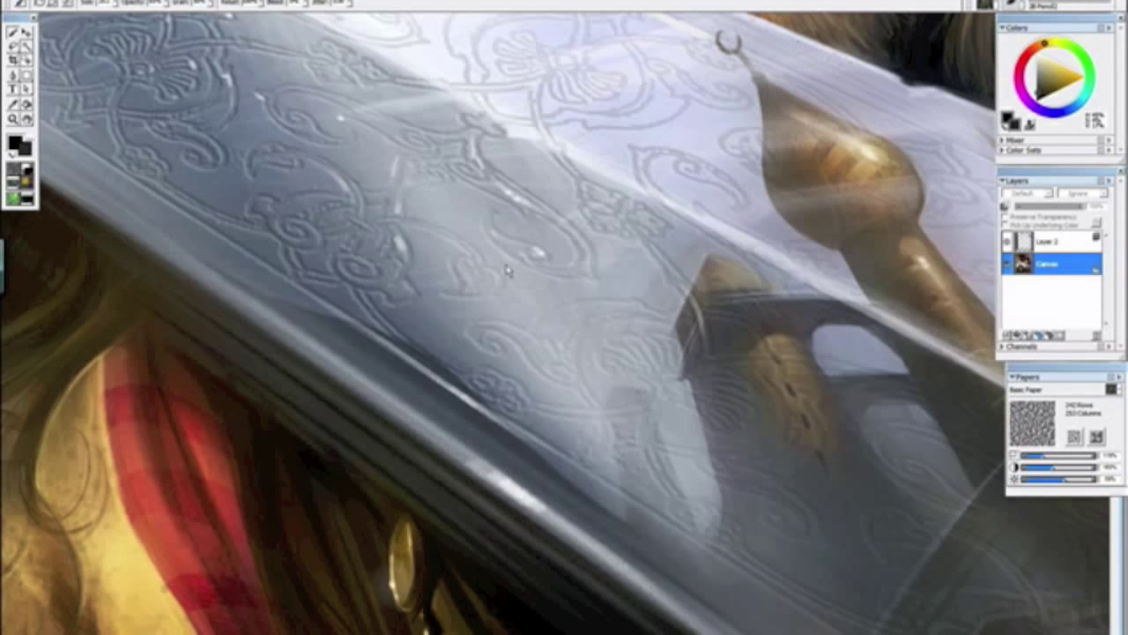
{"action": "left_click", "coordinate": [405, 381], "text": "alt"}
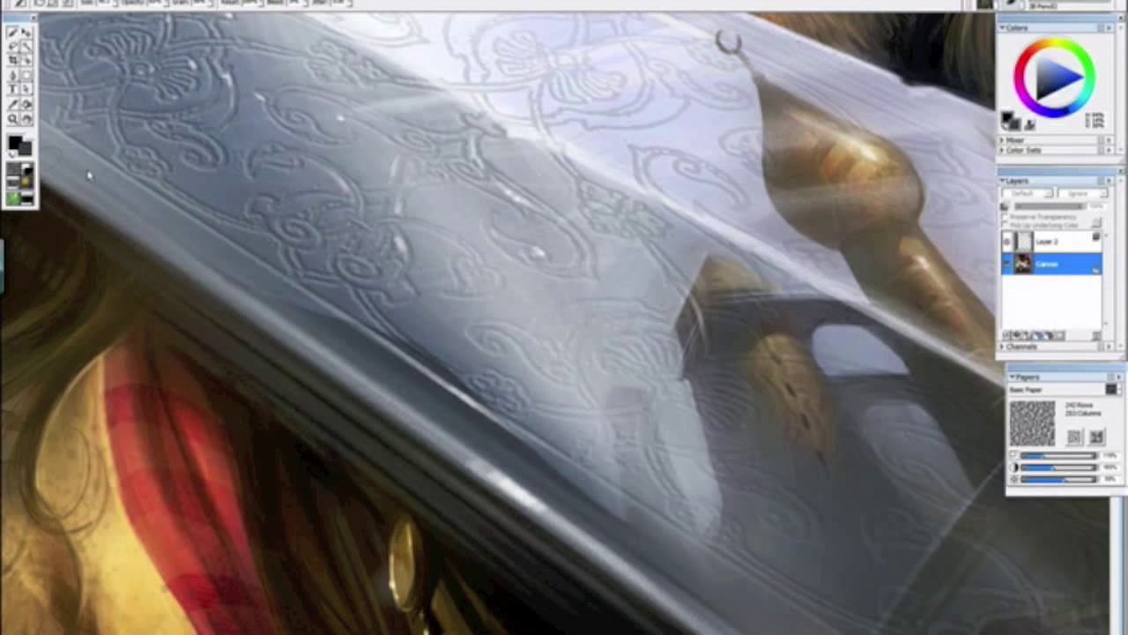
Step: Examine the refined blade engraving within the whole painting at several sizes
{"action": "key", "text": "ctrl+minus"}
{"action": "key", "text": "ctrl+minus"}
{"action": "key", "text": "ctrl+minus"}
{"action": "key", "text": "ctrl+minus"}
{"action": "key", "text": "ctrl+minus"}
{"action": "key", "text": "ctrl+minus"}
{"action": "key", "text": "ctrl+plus"}
{"action": "key", "text": "ctrl+plus"}
{"action": "key", "text": "ctrl+plus"}
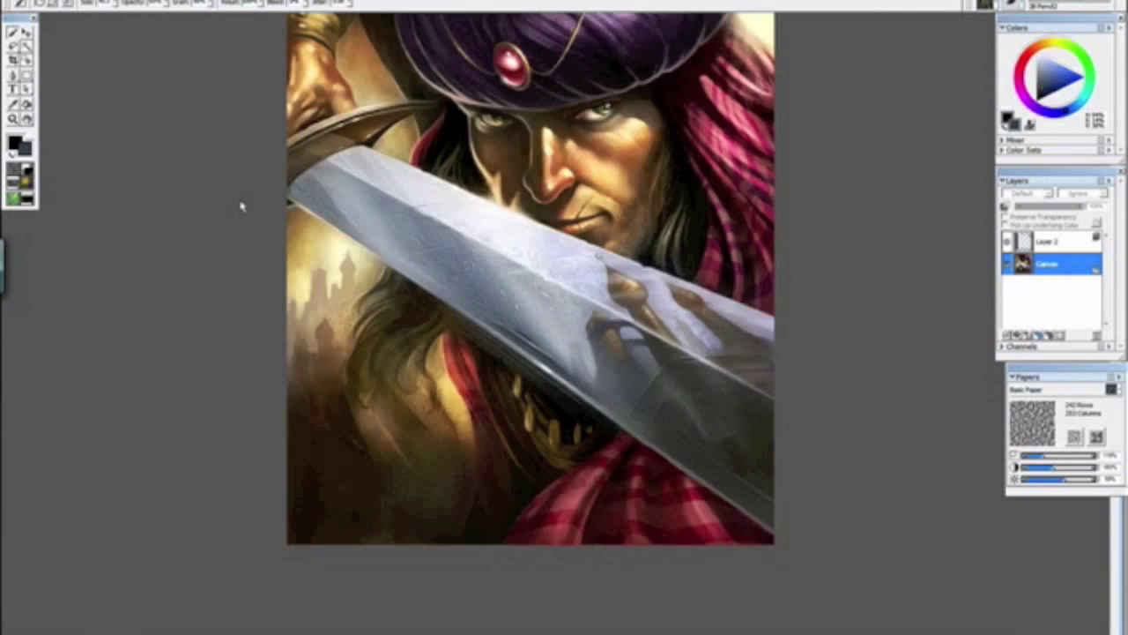
Step: Sample light greys from the middle of the blade and touch up the engraved highlights there
{"action": "key", "text": "ctrl+plus"}
{"action": "left_click_drag", "start_coordinate": [276, 237], "coordinate": [441, 363]}
{"action": "left_click", "coordinate": [568, 355], "text": "alt"}
{"action": "left_click", "coordinate": [644, 374], "text": "alt"}
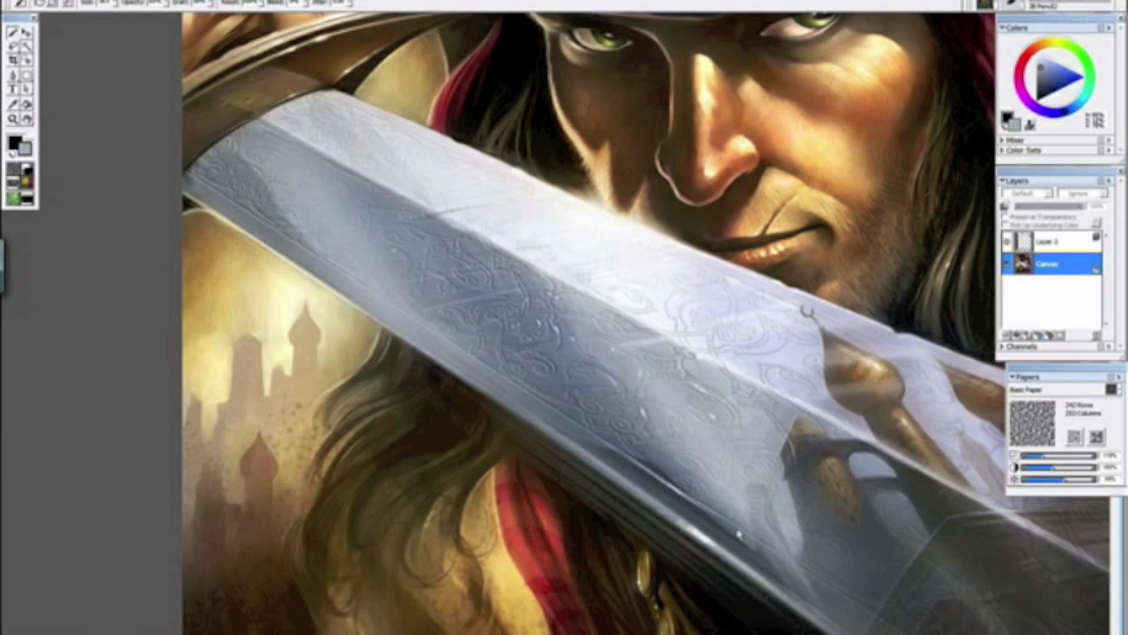
Step: Sample a very pale grey from the blade and paint fine highlights along its surface near the hilt, rotating the canvas as needed
{"action": "key", "text": "ctrl+0"}
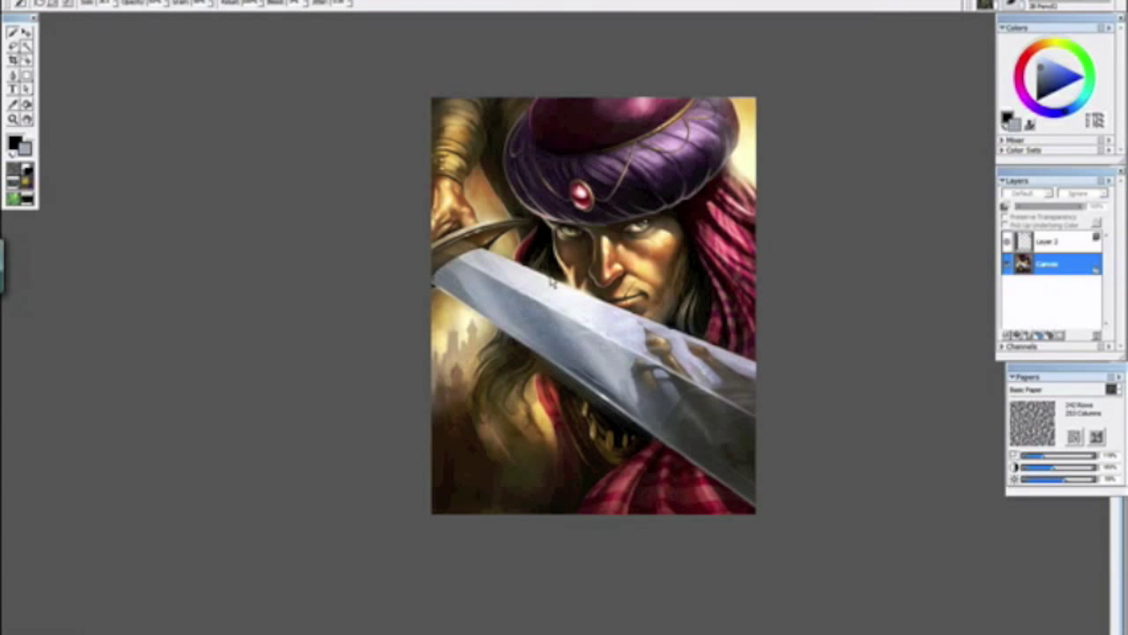
{"action": "key", "text": "ctrl+plus"}
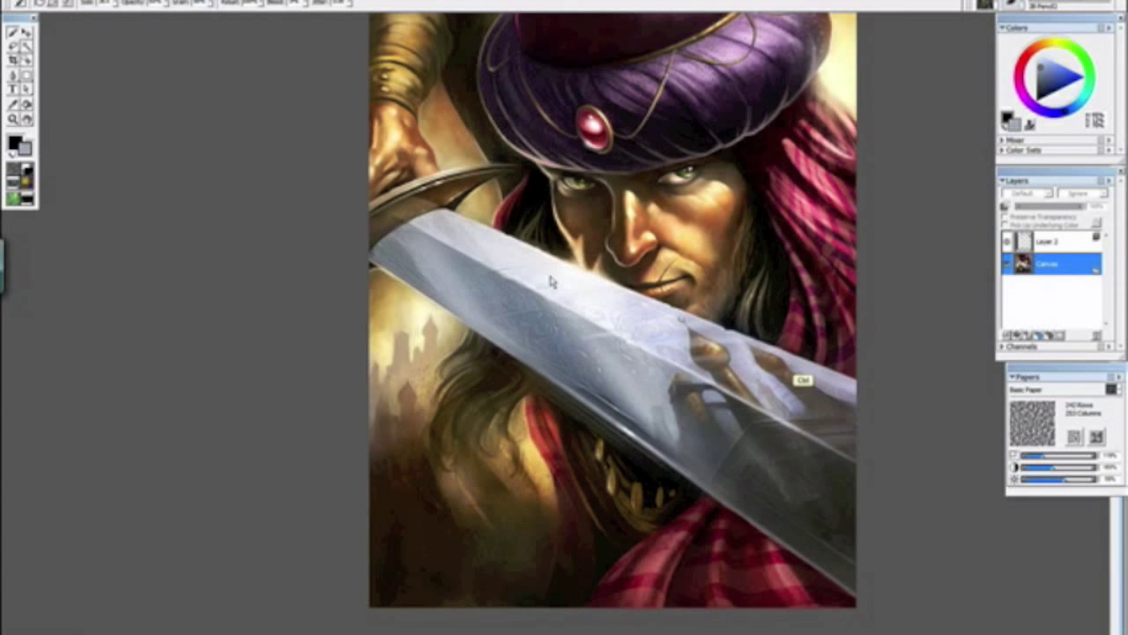
{"action": "key", "text": "ctrl+minus"}
{"action": "key", "text": "ctrl+plus"}
{"action": "key", "text": "ctrl+plus"}
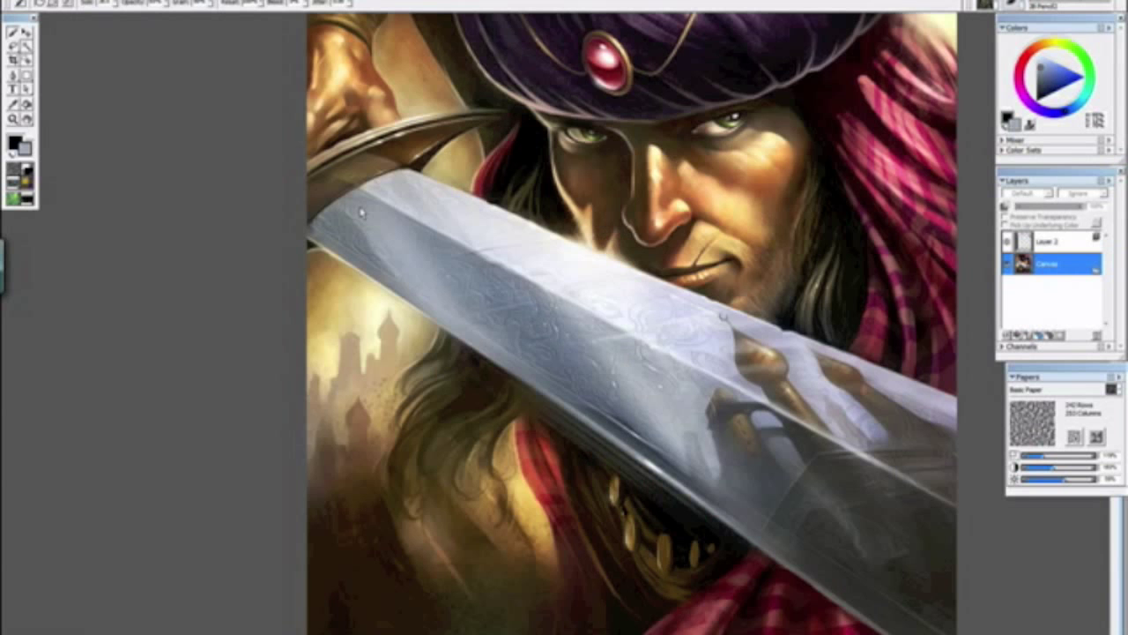
{"action": "left_click_drag", "start_coordinate": [438, 314], "coordinate": [466, 342]}
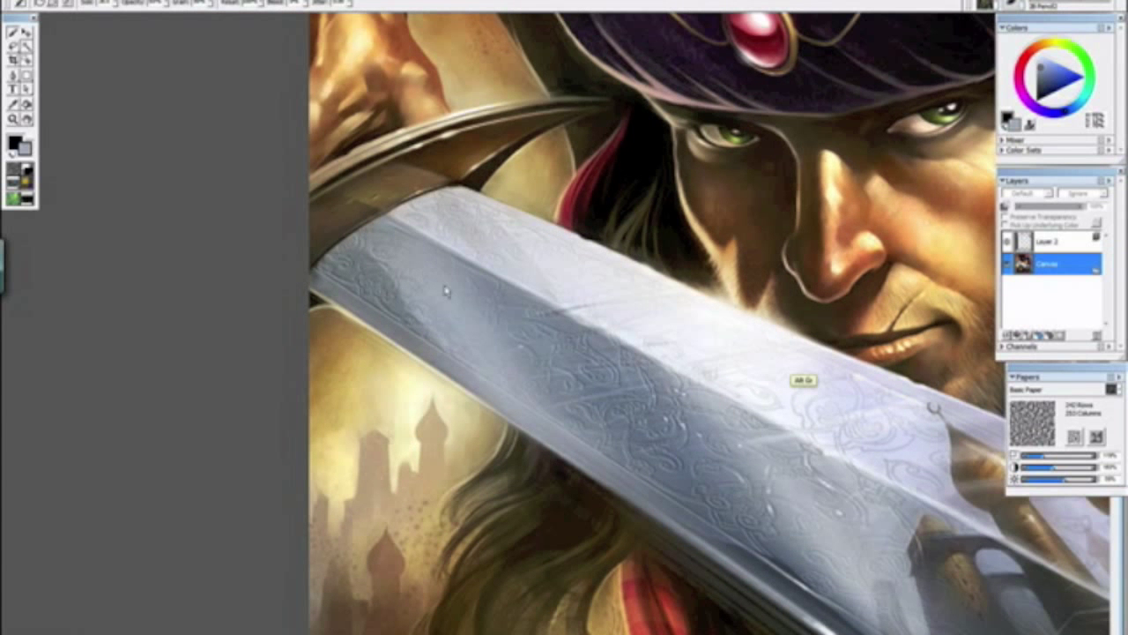
{"action": "left_click", "coordinate": [597, 285], "text": "alt"}
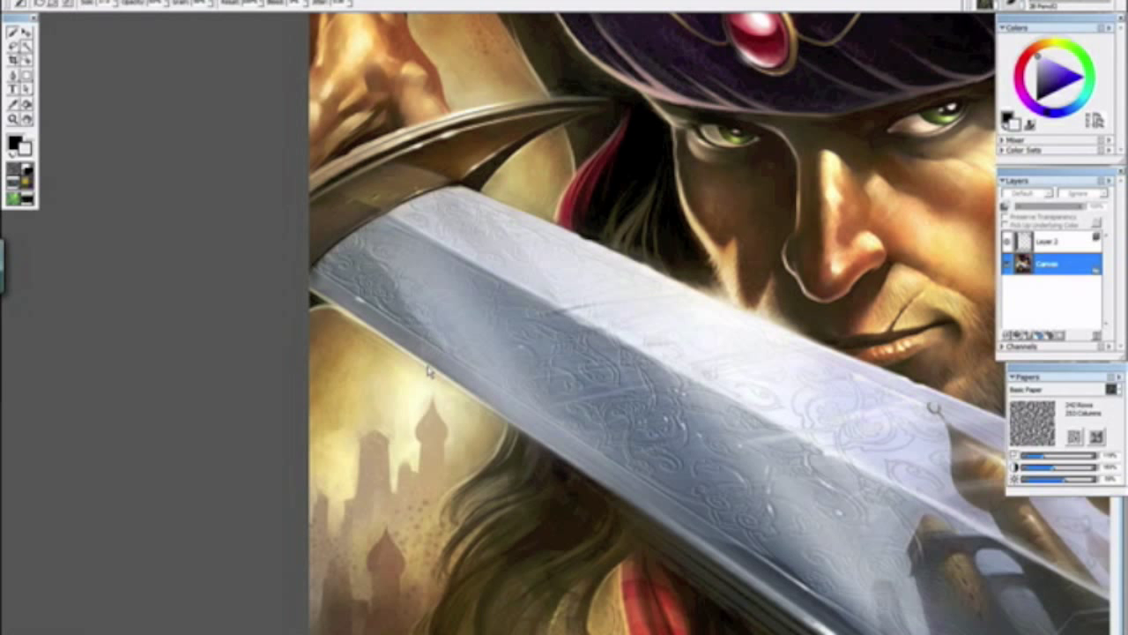
{"action": "mouse_move", "coordinate": [758, 450]}
{"action": "left_mouse_down"}
{"action": "mouse_move", "coordinate": [791, 374]}
{"action": "mouse_move", "coordinate": [762, 229]}
{"action": "left_mouse_up"}
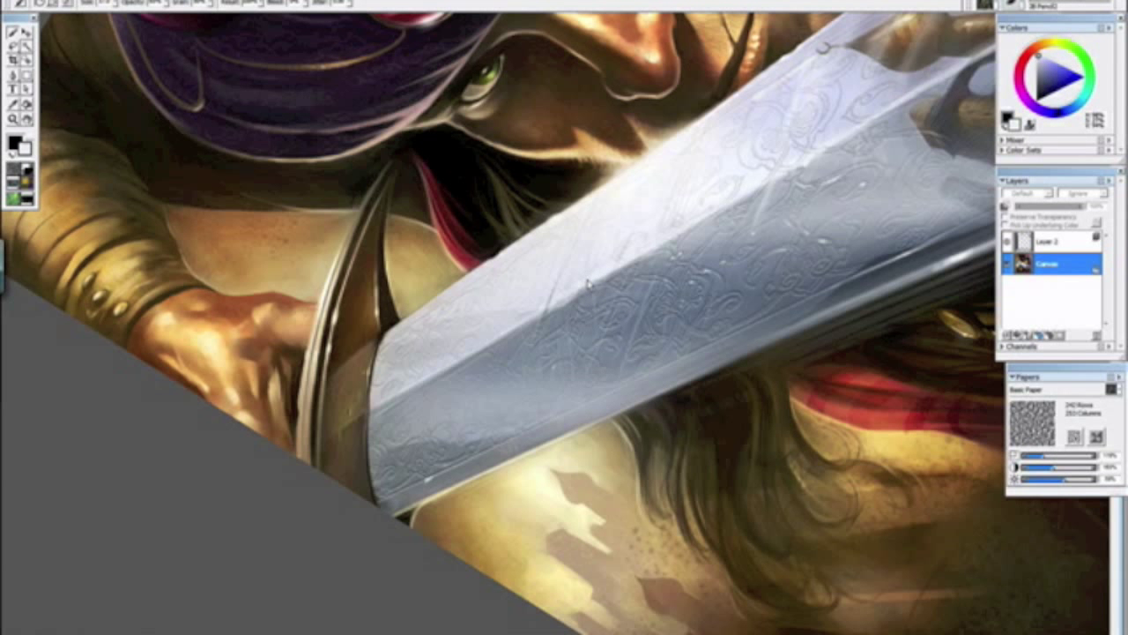
{"action": "left_click_drag", "start_coordinate": [628, 455], "coordinate": [483, 287]}
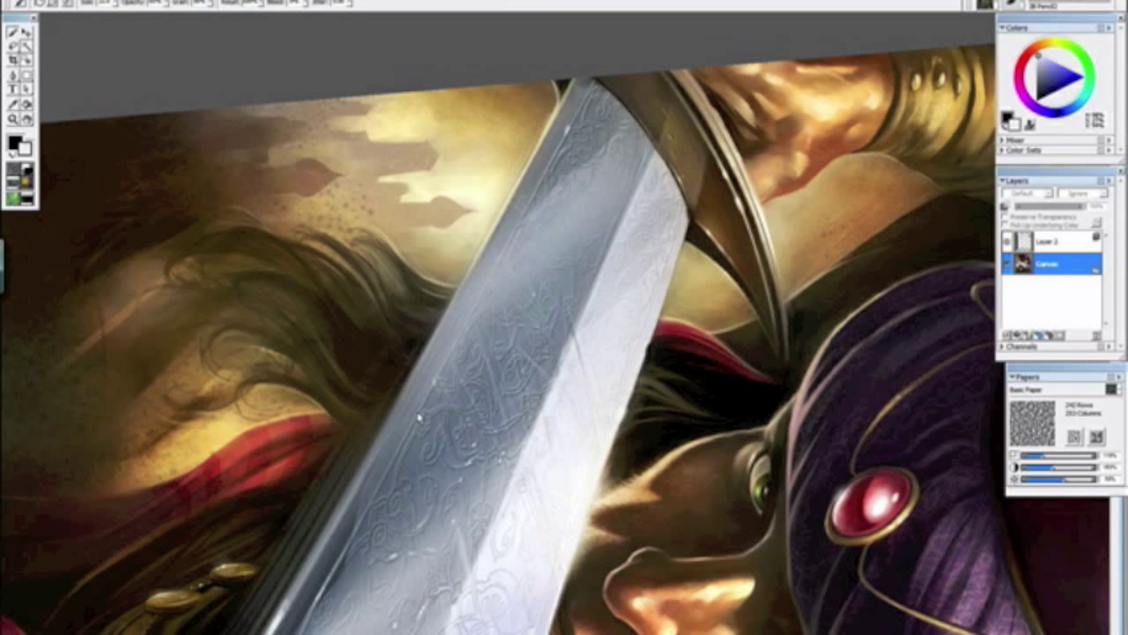
Step: Examine the highlights near the hilt within the whole upright painting, from thumbnail size to a close view
{"action": "key", "text": "ctrl+minus"}
{"action": "key", "text": "ctrl+minus"}
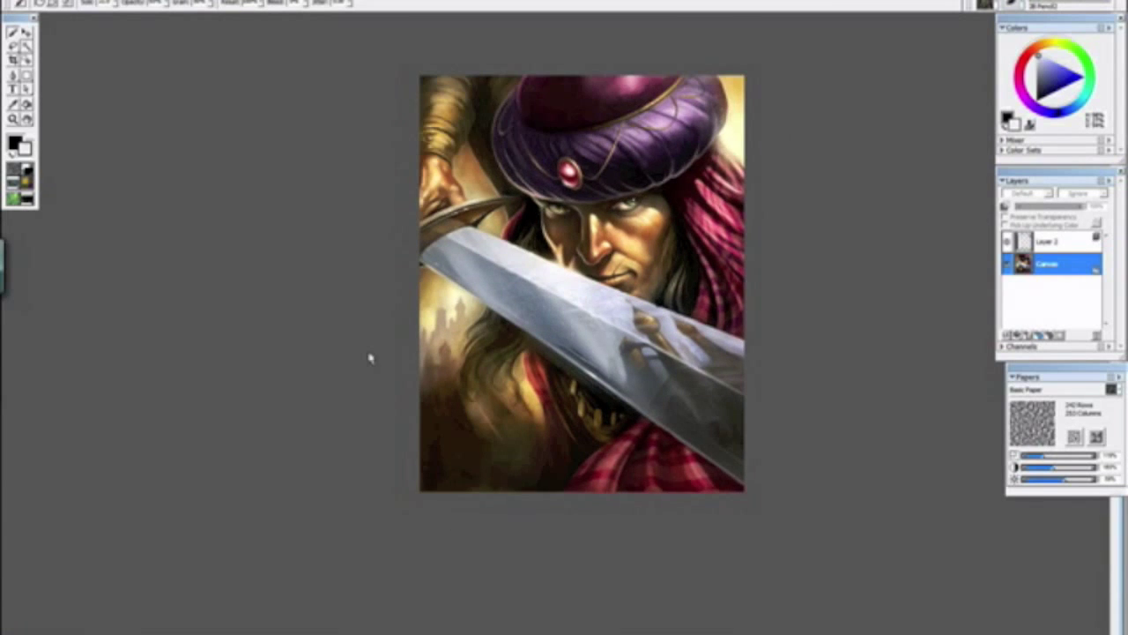
{"action": "key", "text": "ctrl+minus"}
{"action": "key", "text": "ctrl+minus"}
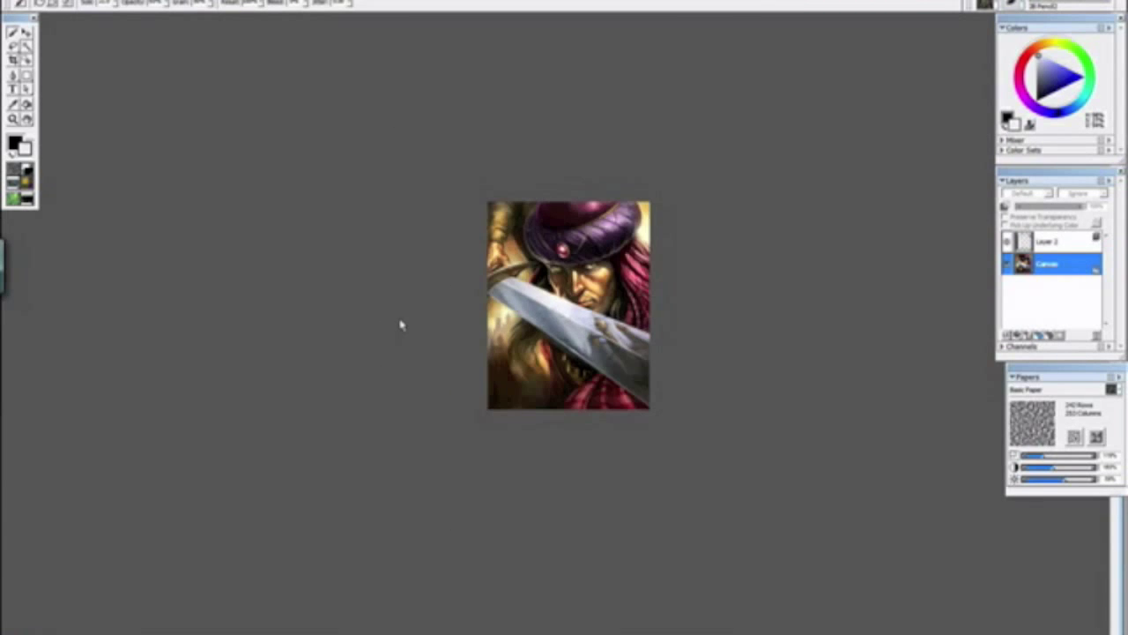
{"action": "key", "text": "ctrl+plus"}
{"action": "key", "text": "ctrl+plus"}
{"action": "key", "text": "ctrl+plus"}
{"action": "key", "text": "ctrl+plus"}
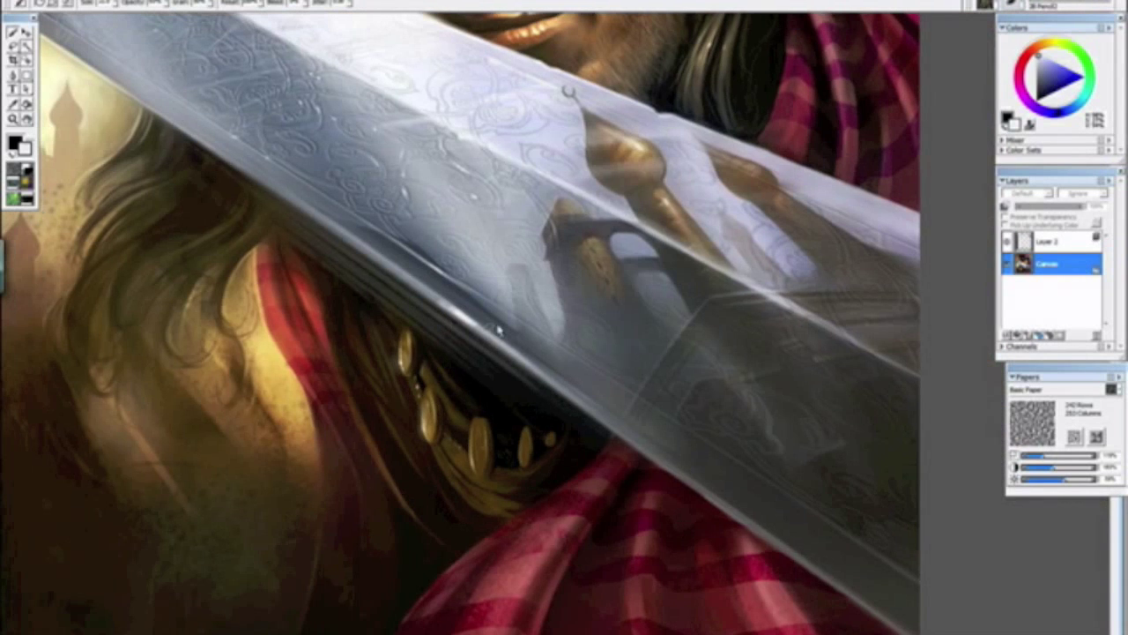
Step: Sample dark and near-white tones from the blade's lower edge and paint a thin highlight along it above the red strap
{"action": "left_click", "coordinate": [480, 315], "text": "alt"}
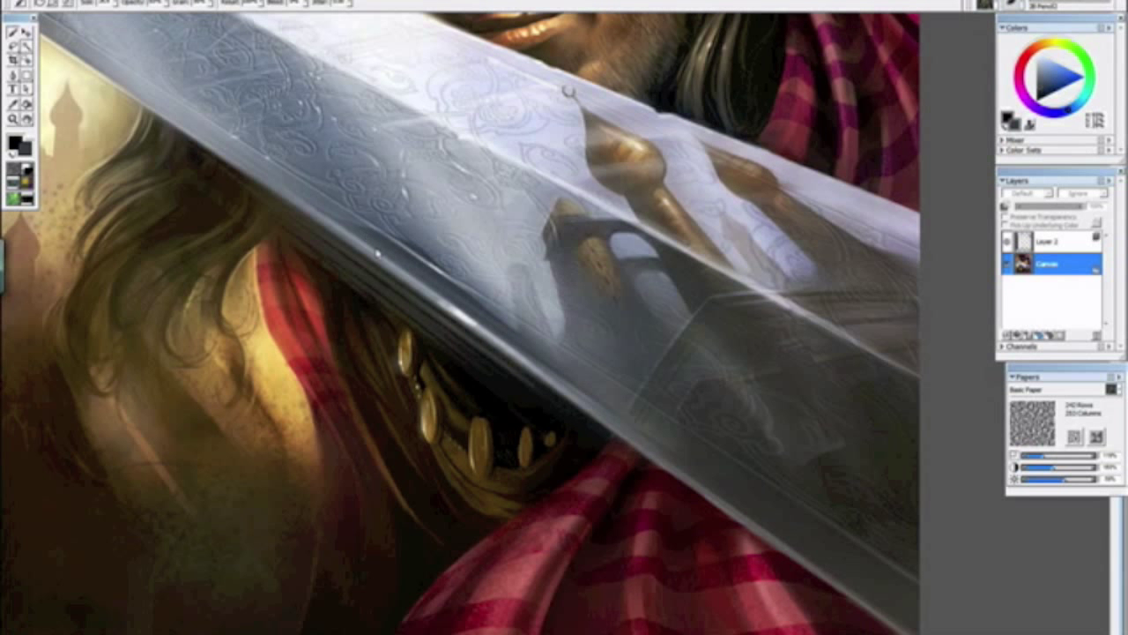
{"action": "left_click", "coordinate": [457, 319], "text": "alt"}
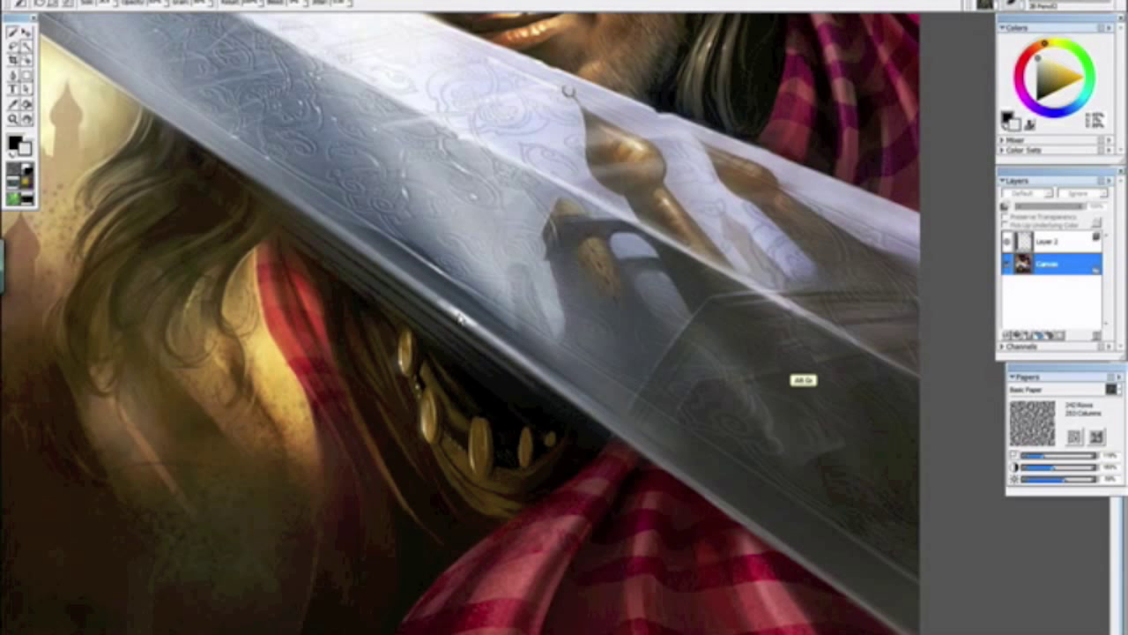
{"action": "left_click_drag", "start_coordinate": [381, 261], "coordinate": [289, 200]}
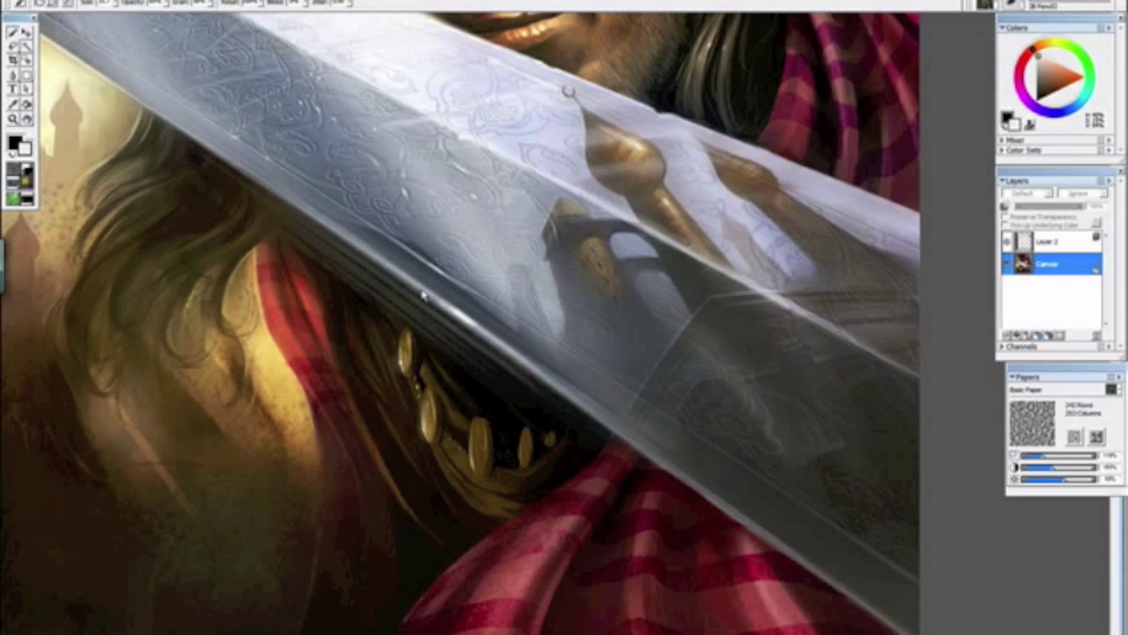
Step: Examine the blade's lower edge and the overall contrast of the whole painting at several sizes
{"action": "key", "text": "ctrl+minus"}
{"action": "key", "text": "ctrl+minus"}
{"action": "key", "text": "ctrl+minus"}
{"action": "key", "text": "ctrl+minus"}
{"action": "key", "text": "ctrl+minus"}
{"action": "key", "text": "ctrl+minus"}
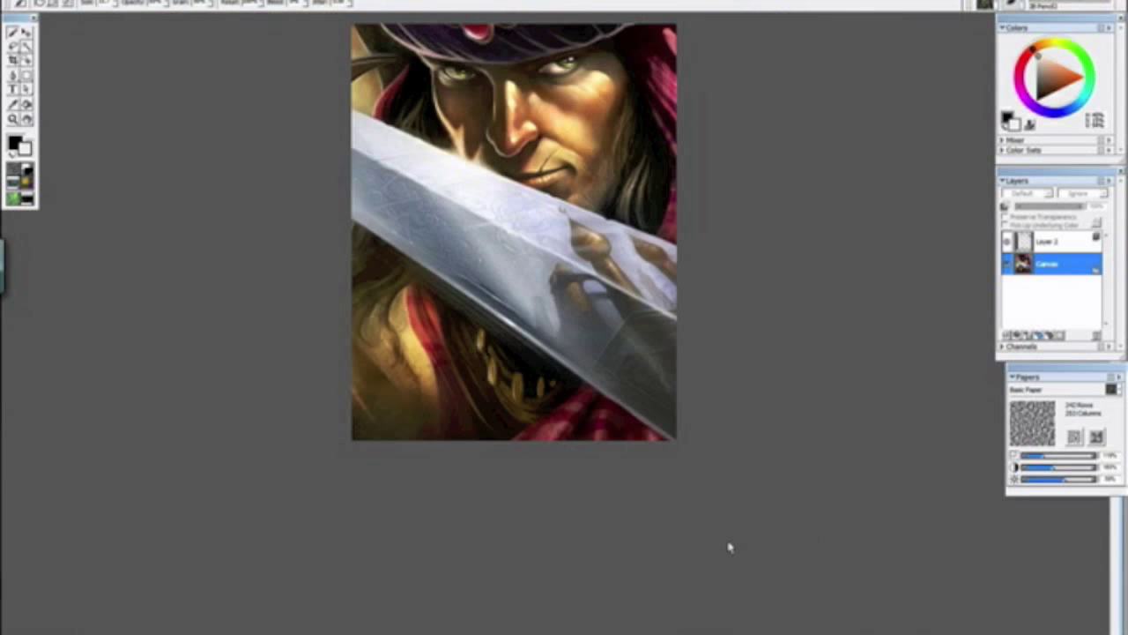
{"action": "key", "text": "ctrl+plus"}
{"action": "key", "text": "ctrl+plus"}
{"action": "key", "text": "ctrl+plus"}
{"action": "key", "text": "ctrl+plus"}
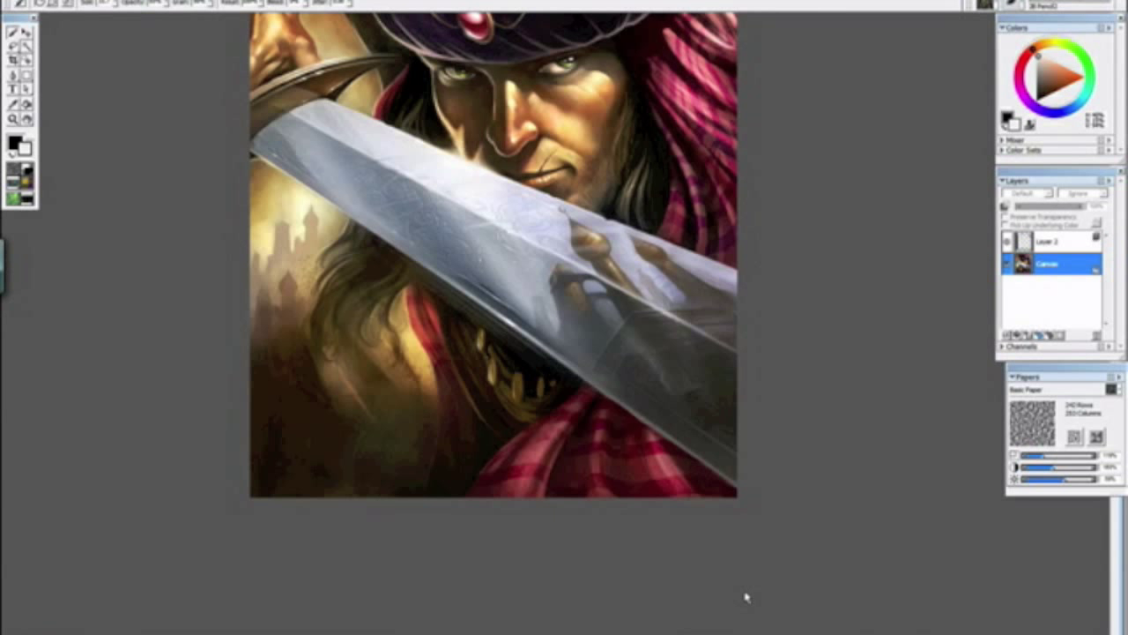
{"action": "key", "text": "ctrl+minus"}
{"action": "key", "text": "ctrl+minus"}
{"action": "key", "text": "ctrl+minus"}
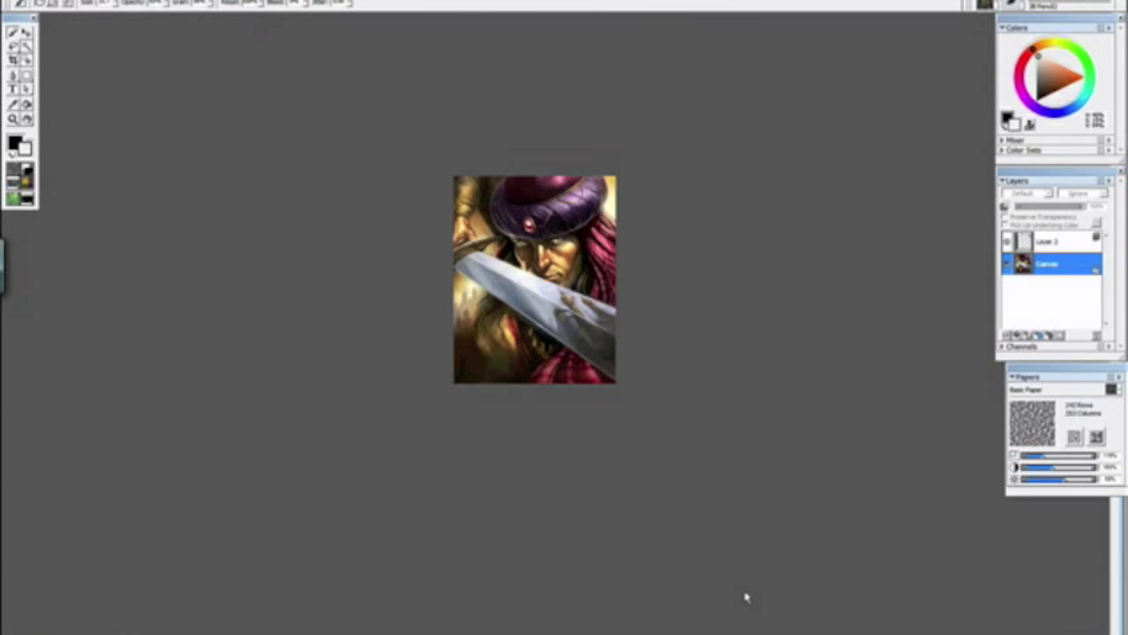
{"action": "key", "text": "ctrl+plus"}
{"action": "key", "text": "ctrl+plus"}
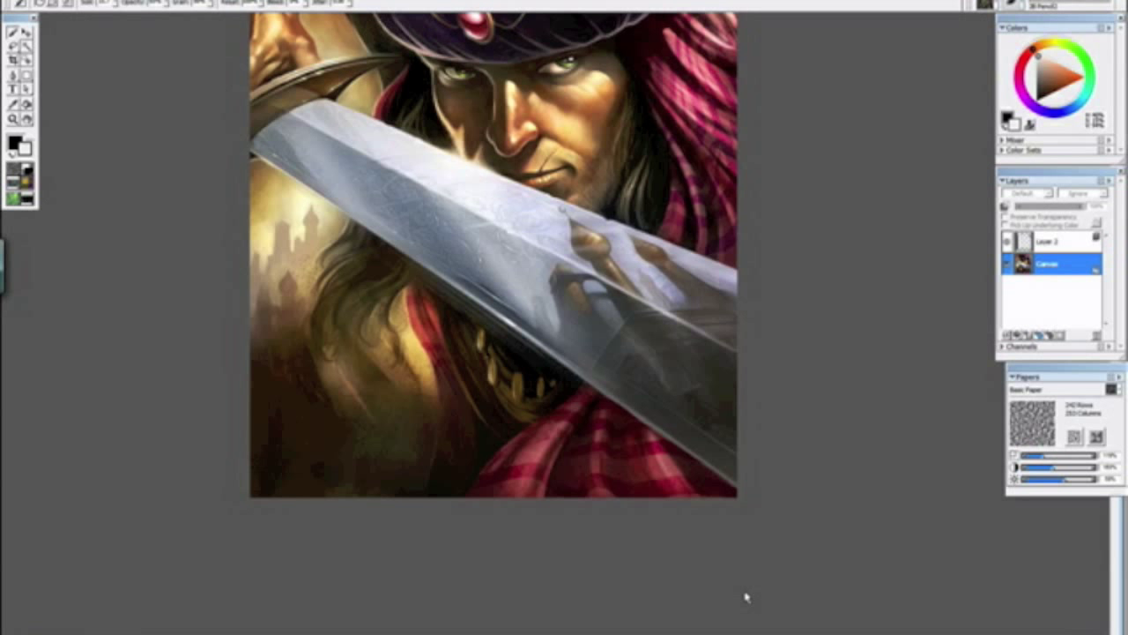
Step: Sample a dark maroon from the plaid scarf and try shading the cloth just beneath the blade
{"action": "left_click", "coordinate": [701, 487], "text": "alt"}
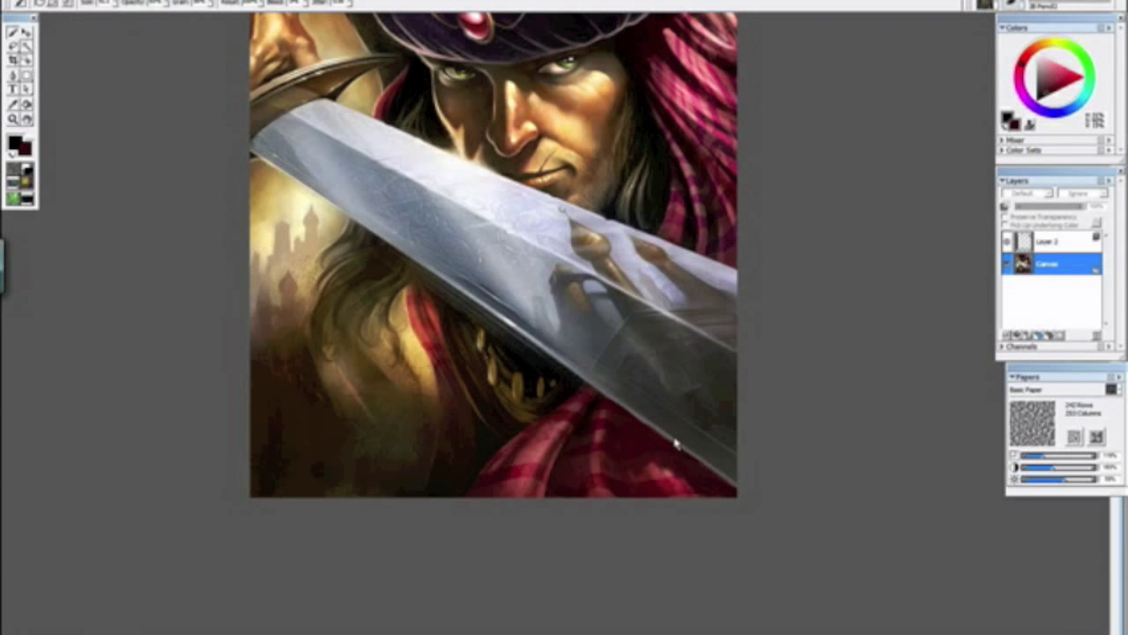
{"action": "key", "text": "ctrl+minus"}
{"action": "key", "text": "ctrl+minus"}
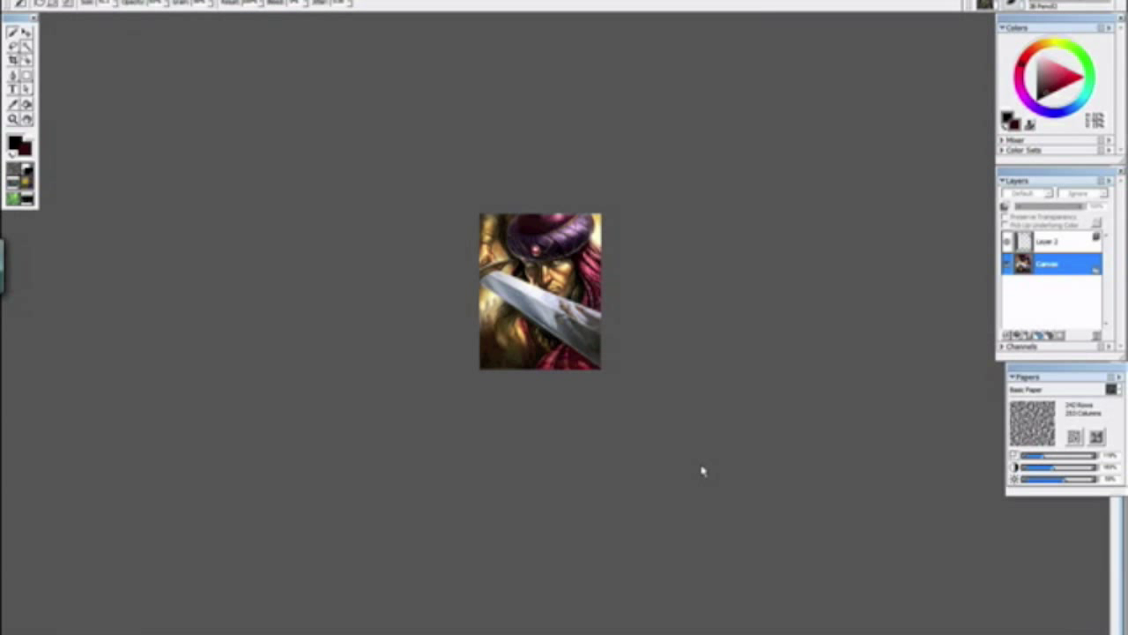
{"action": "key", "text": "ctrl+plus"}
{"action": "key", "text": "ctrl+plus"}
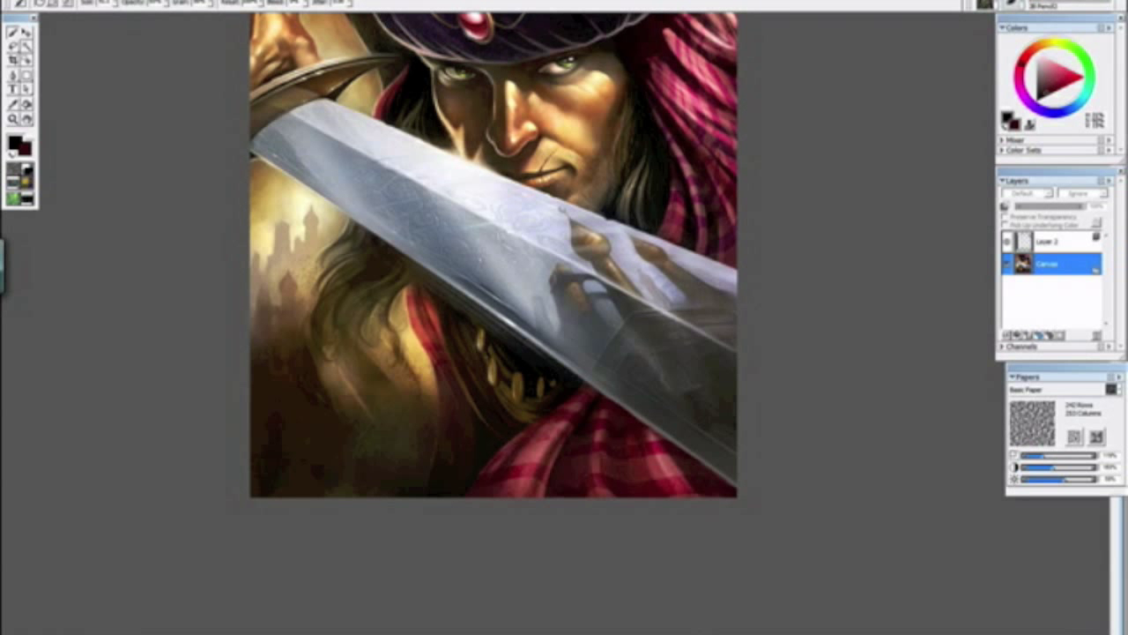
Step: Outline a freehand selection on the plaid scarf along the blade's lower edge and add a new layer above the canvas
{"action": "left_click", "coordinate": [13, 47]}
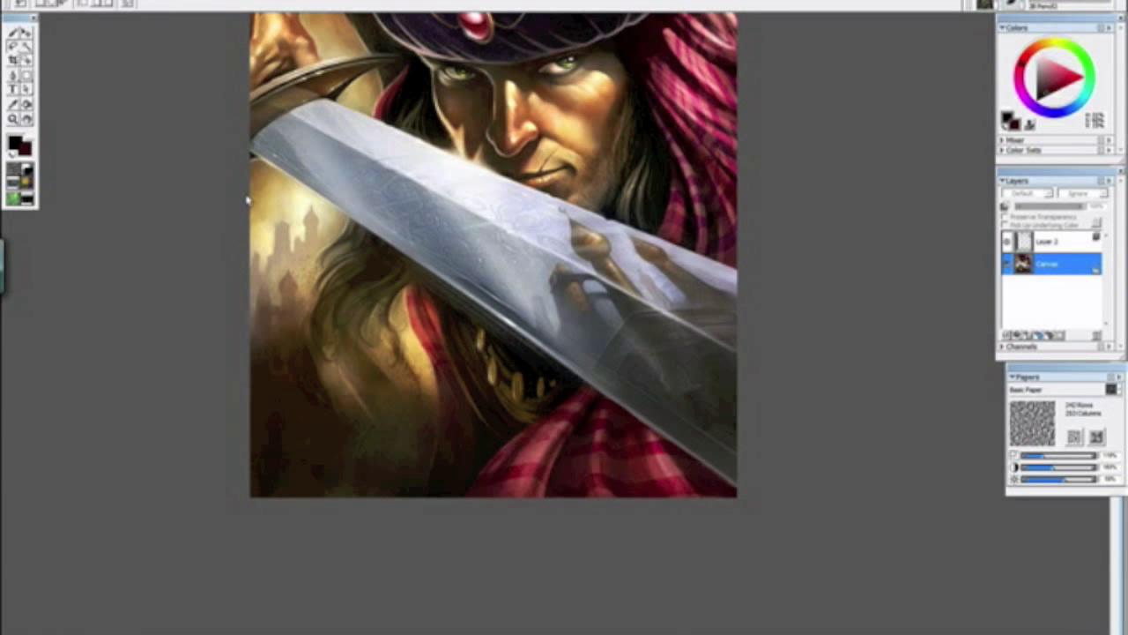
{"action": "mouse_move", "coordinate": [703, 483]}
{"action": "left_mouse_down"}
{"action": "mouse_move", "coordinate": [647, 466]}
{"action": "mouse_move", "coordinate": [620, 476]}
{"action": "mouse_move", "coordinate": [562, 435]}
{"action": "left_mouse_up"}
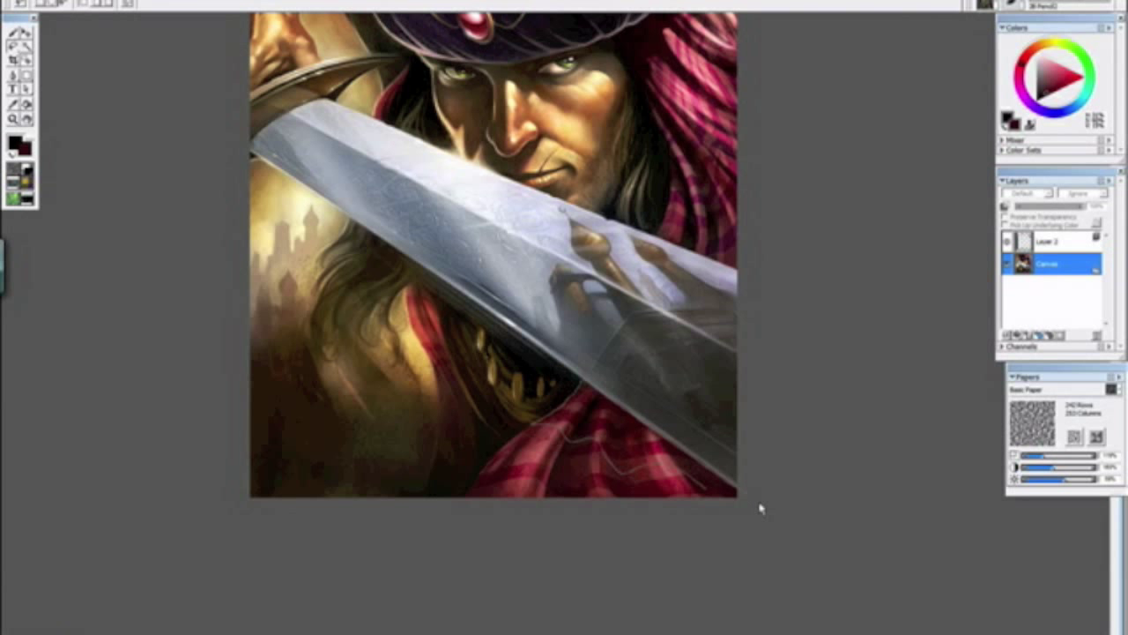
{"action": "left_click_drag", "start_coordinate": [667, 455], "coordinate": [668, 457]}
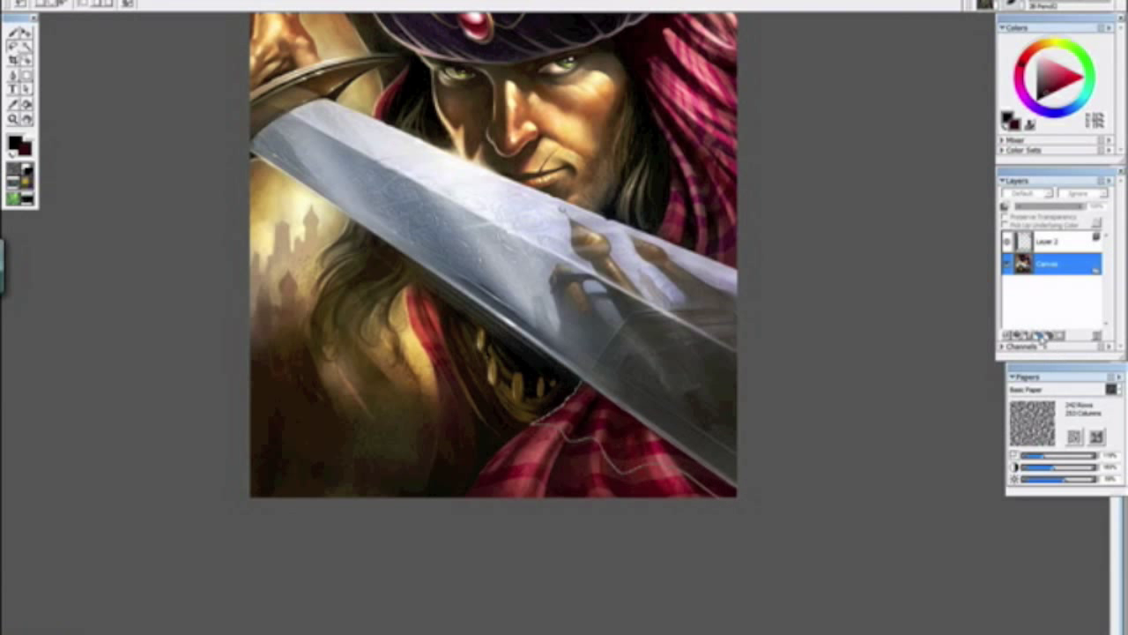
{"action": "left_click", "coordinate": [1030, 334]}
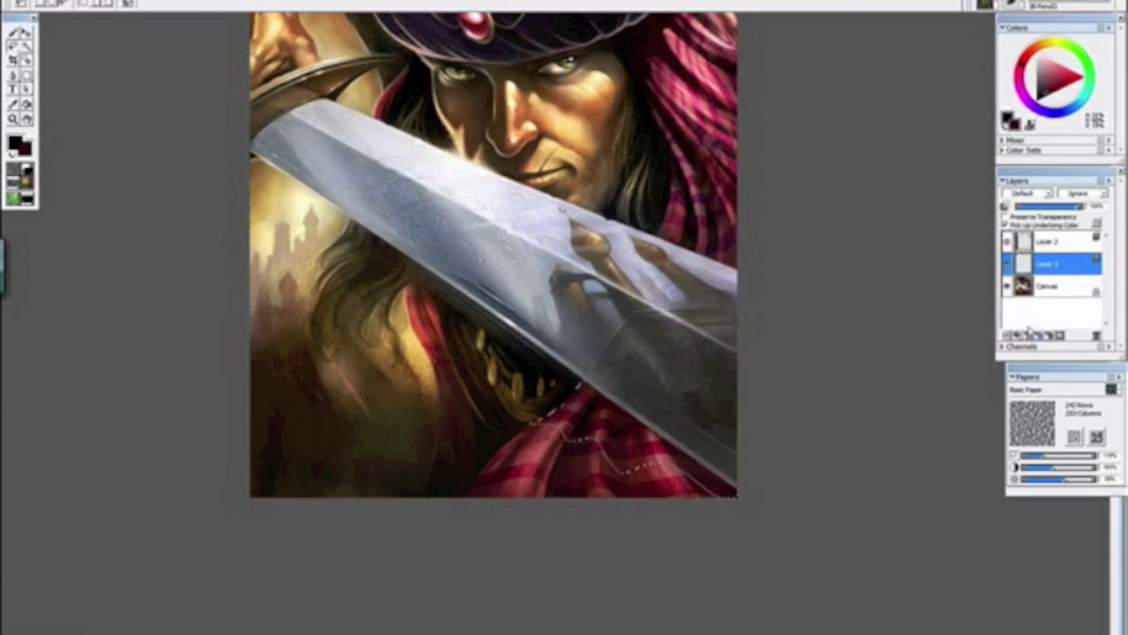
Step: Add another layer directly above the plaid scarf's new layer and set its composite method to Overlay
{"action": "left_click", "coordinate": [1029, 335]}
{"action": "scroll", "coordinate": [1036, 294], "scroll_direction": "down", "scroll_amount": 1}
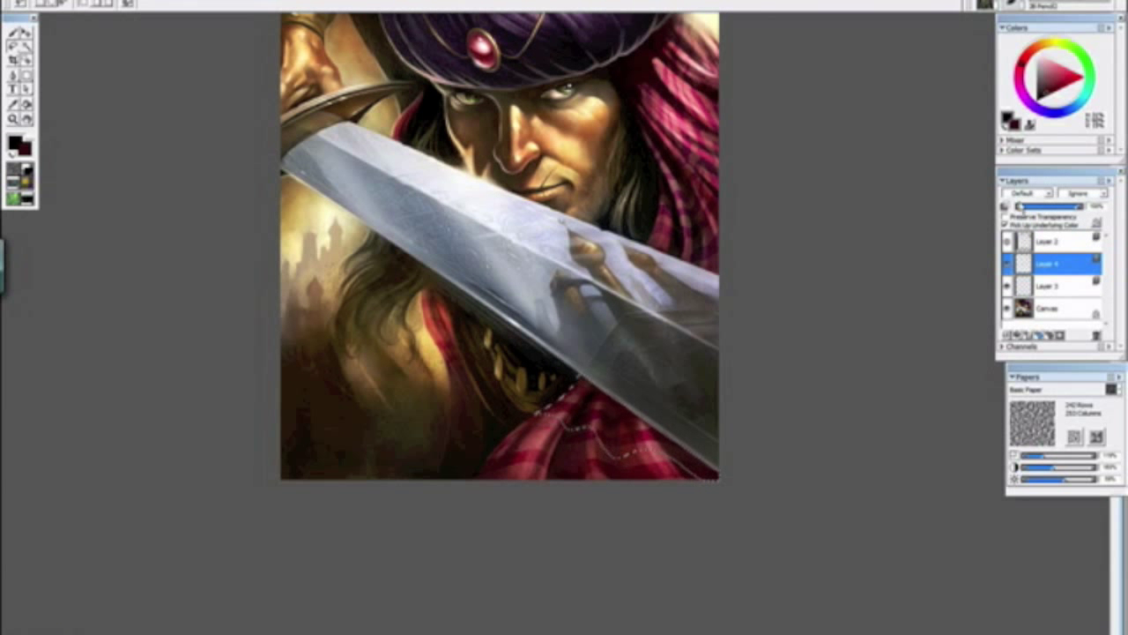
{"action": "left_click", "coordinate": [1024, 194]}
{"action": "left_click", "coordinate": [1034, 346]}
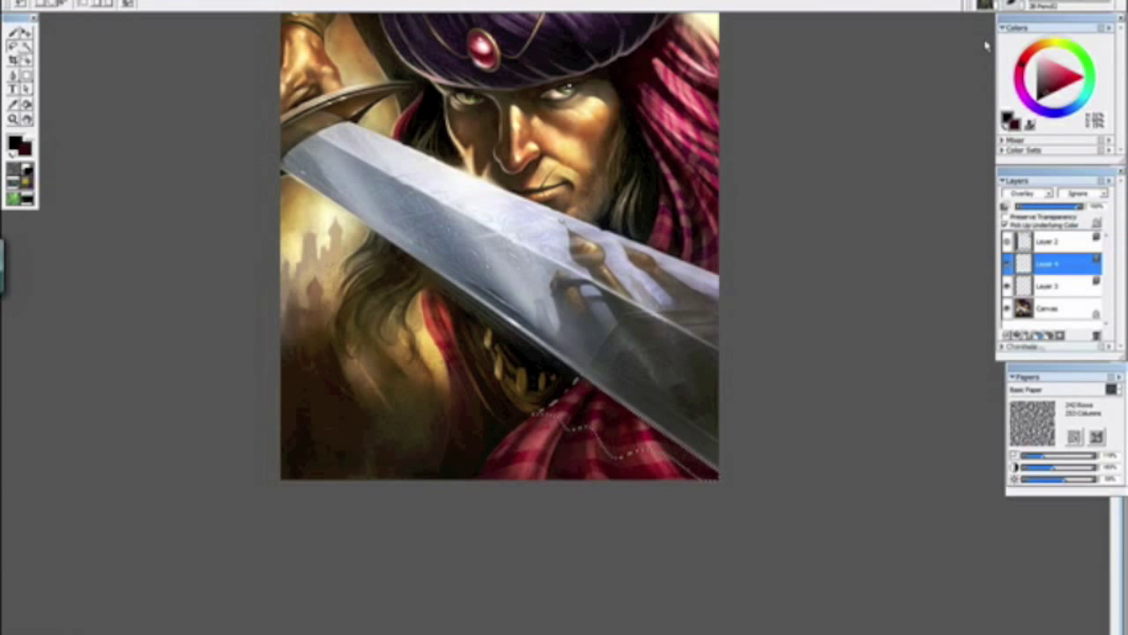
Step: Shade the selected plaid cloth beneath the blade with the Digital Airbrush in a near-black red, and clear the selection
{"action": "left_click", "coordinate": [1012, 7]}
{"action": "left_click_drag", "start_coordinate": [1110, 121], "coordinate": [1109, 88]}
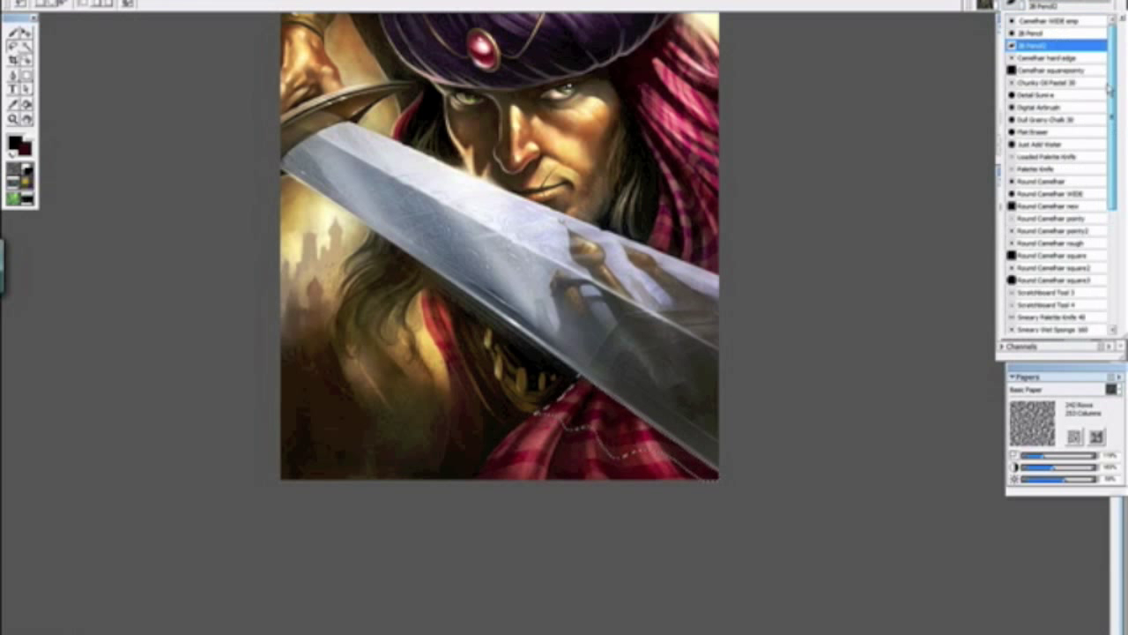
{"action": "left_click", "coordinate": [1035, 111]}
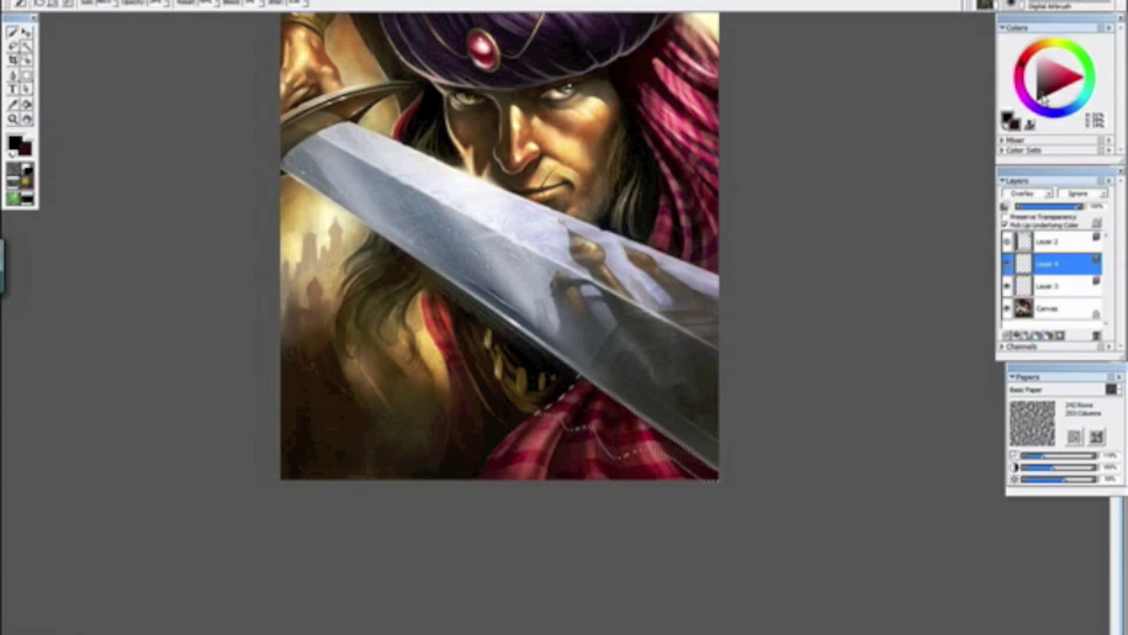
{"action": "left_click_drag", "start_coordinate": [698, 444], "coordinate": [600, 405]}
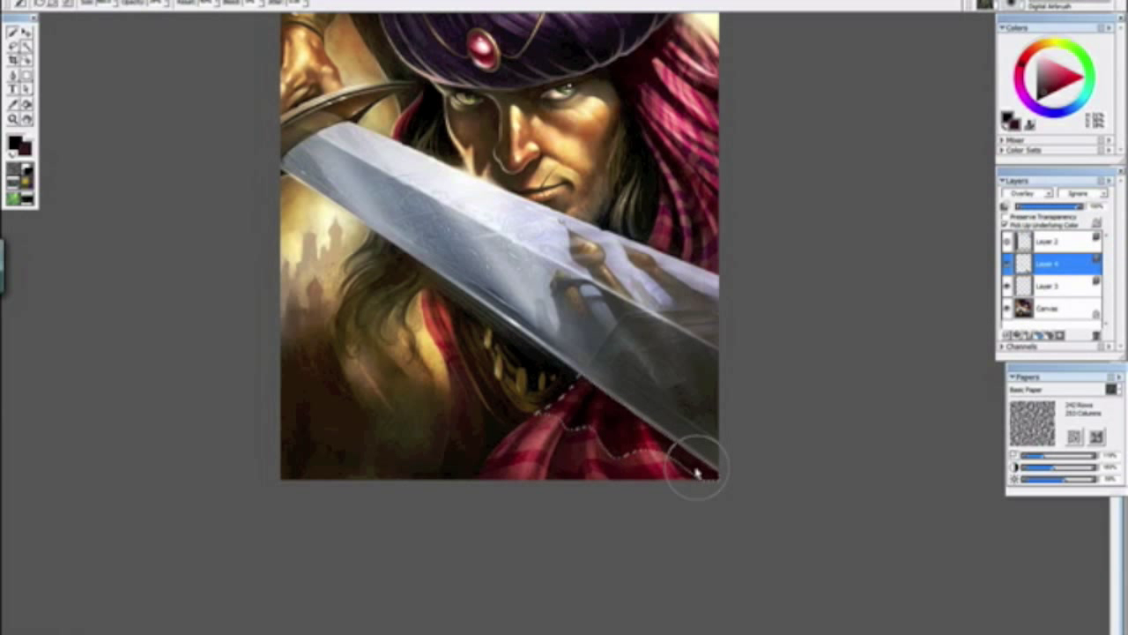
{"action": "left_click", "coordinate": [1040, 99]}
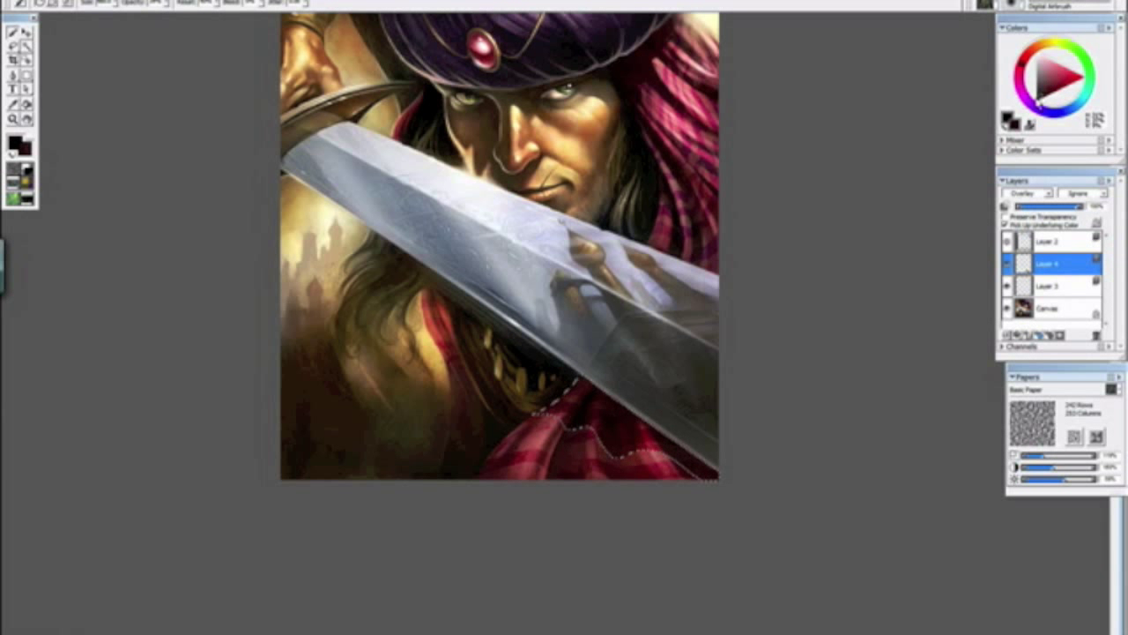
{"action": "mouse_move", "coordinate": [663, 425]}
{"action": "left_mouse_down"}
{"action": "mouse_move", "coordinate": [600, 434]}
{"action": "mouse_move", "coordinate": [578, 415]}
{"action": "left_mouse_up"}
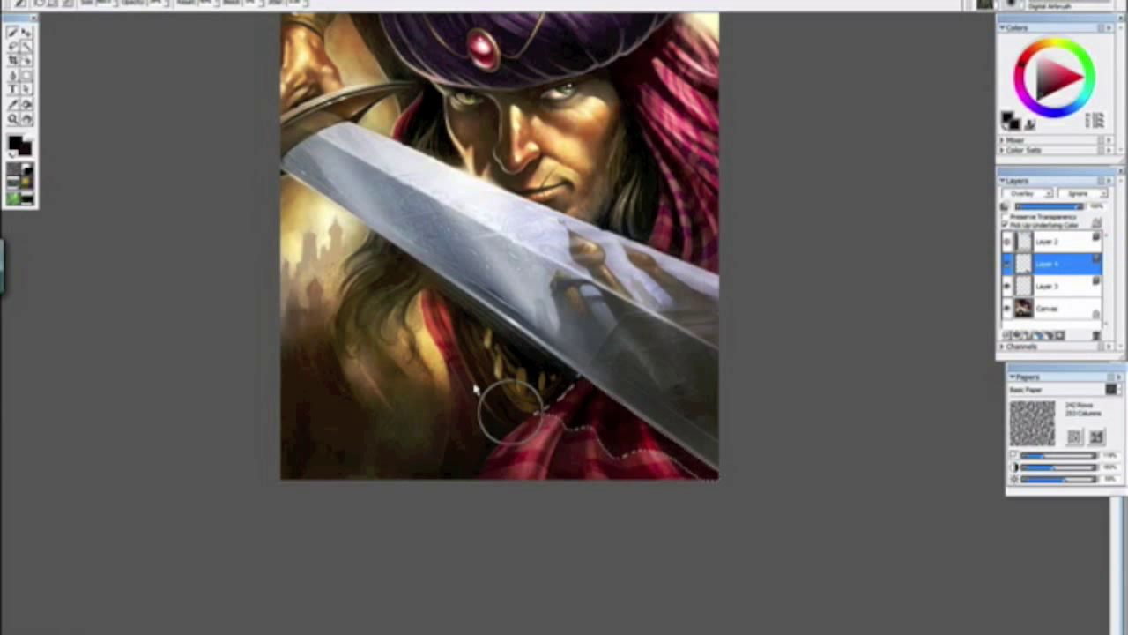
{"action": "key", "text": "ctrl+d"}
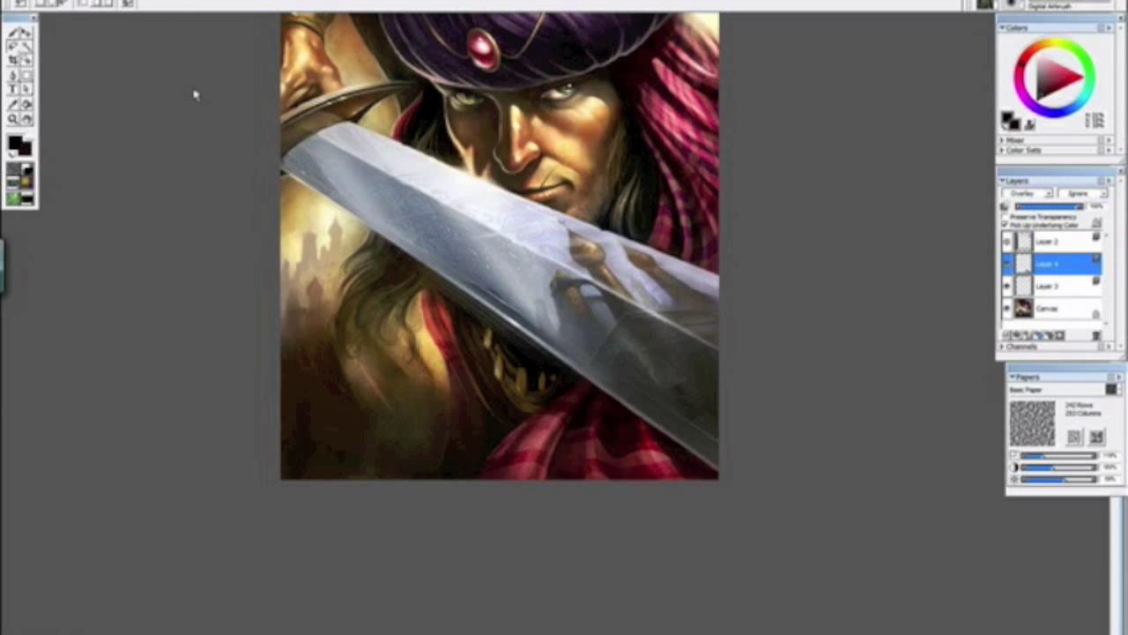
Step: Examine the blade's shadow on the plaid scarf within the whole painting and up close
{"action": "key", "text": "ctrl+minus"}
{"action": "key", "text": "ctrl+minus"}
{"action": "key", "text": "ctrl+minus"}
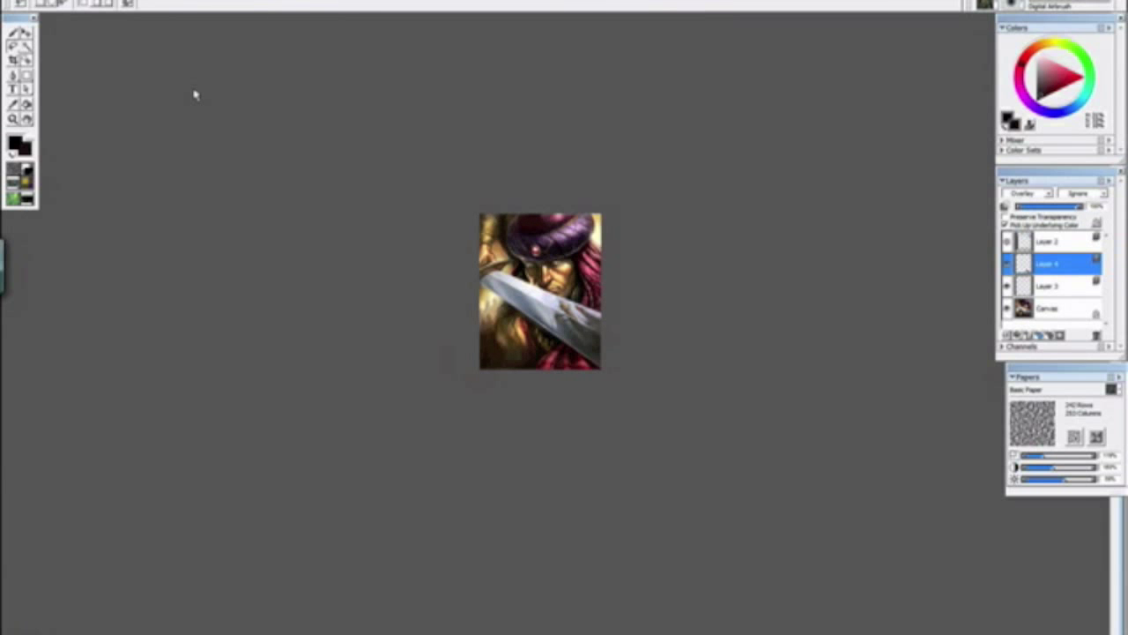
{"action": "key", "text": "ctrl+plus"}
{"action": "key", "text": "ctrl+plus"}
{"action": "key", "text": "ctrl+plus"}
{"action": "key", "text": "ctrl+plus"}
{"action": "left_click_drag", "start_coordinate": [717, 502], "coordinate": [491, 306]}
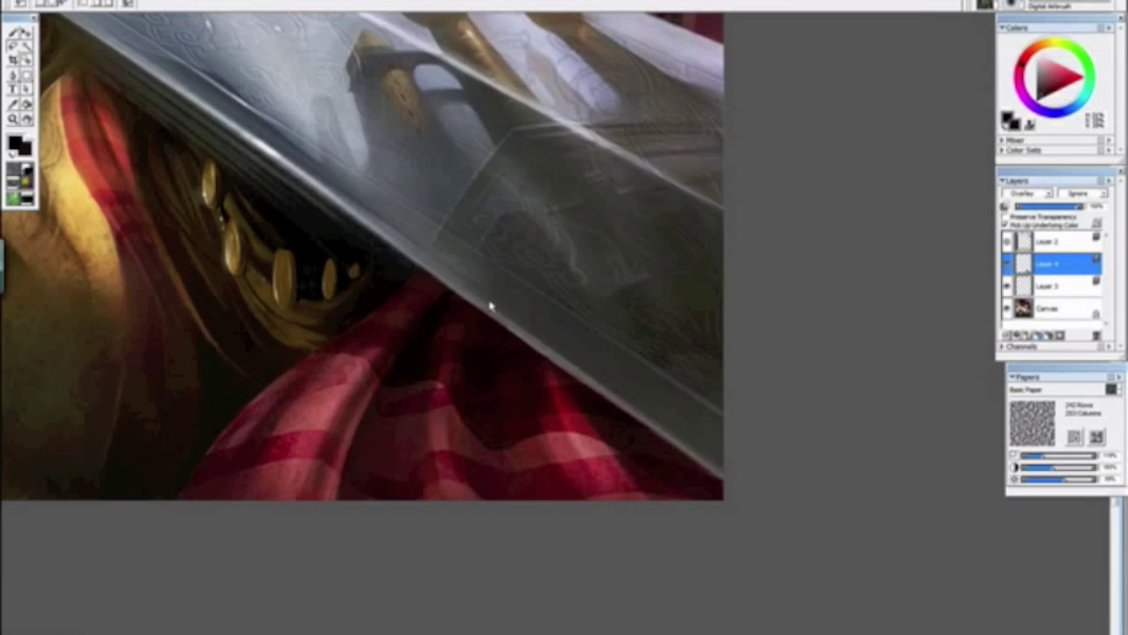
Step: Choose the Variable Oil Pastel 20 brush and drop the Overlay shadow layer onto the canvas
{"action": "left_click", "coordinate": [1049, 5]}
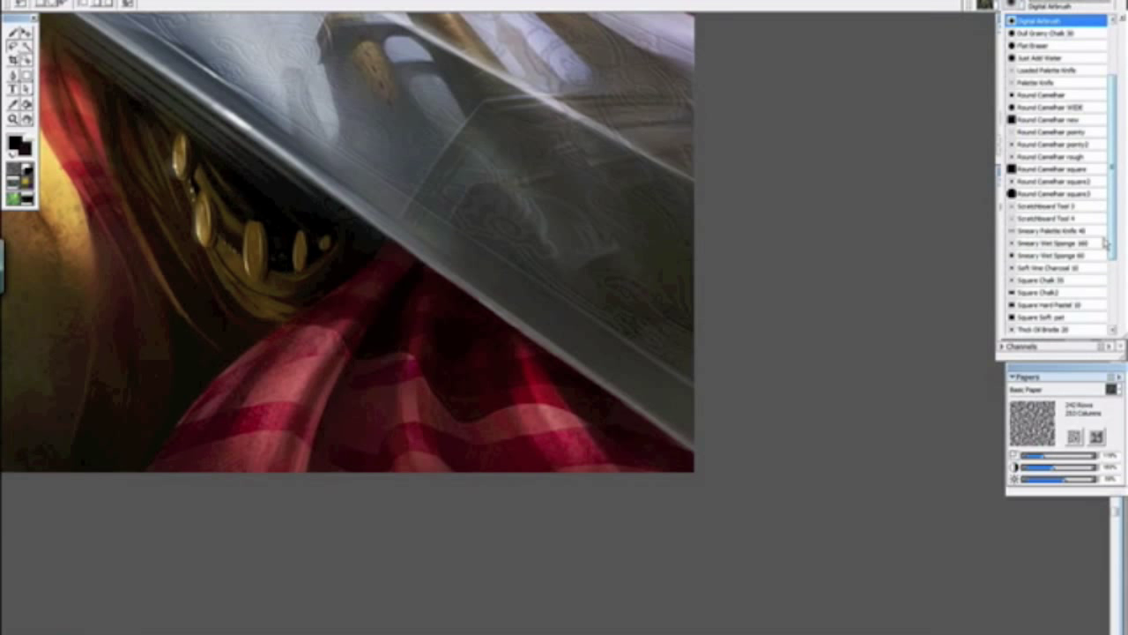
{"action": "left_click_drag", "start_coordinate": [1115, 218], "coordinate": [1116, 295]}
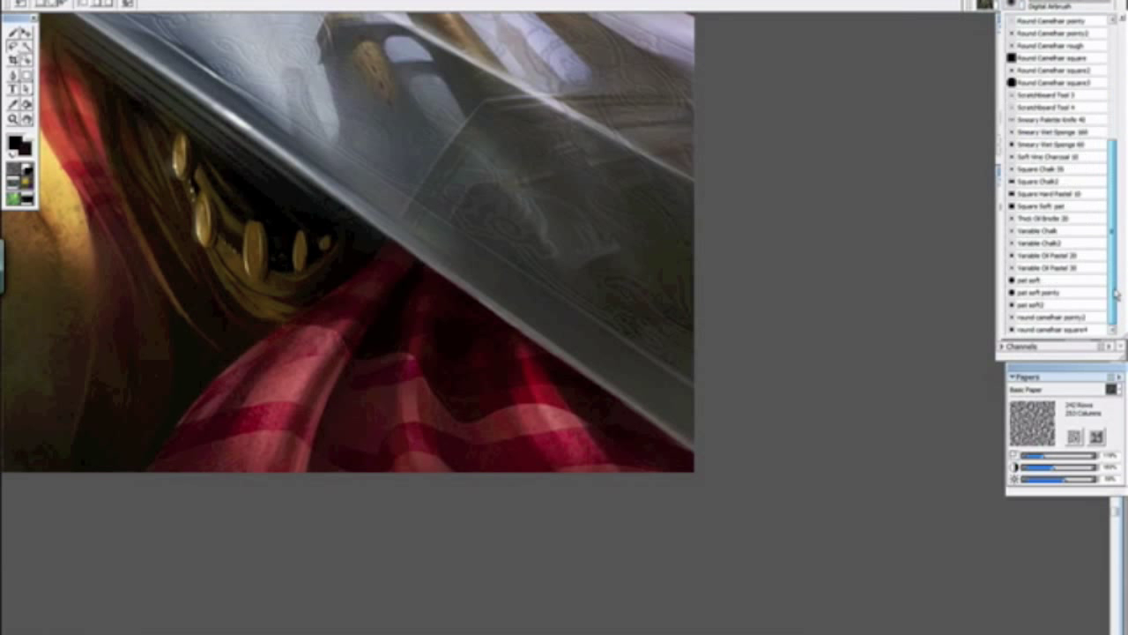
{"action": "left_click", "coordinate": [1049, 255]}
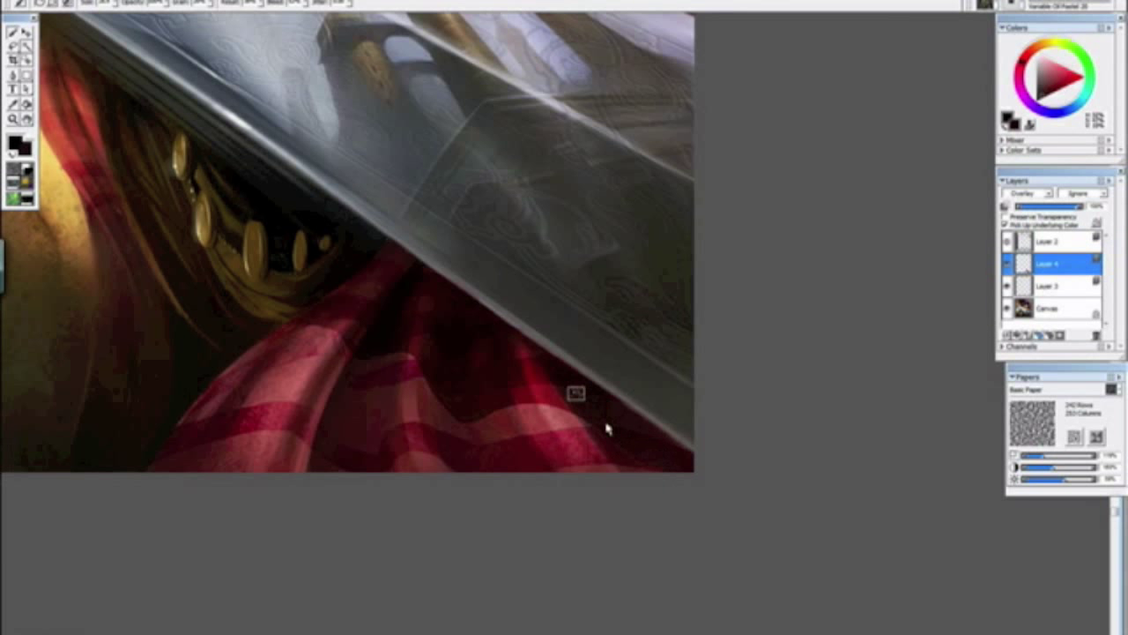
{"action": "left_click", "coordinate": [1110, 181]}
{"action": "left_click", "coordinate": [986, 381]}
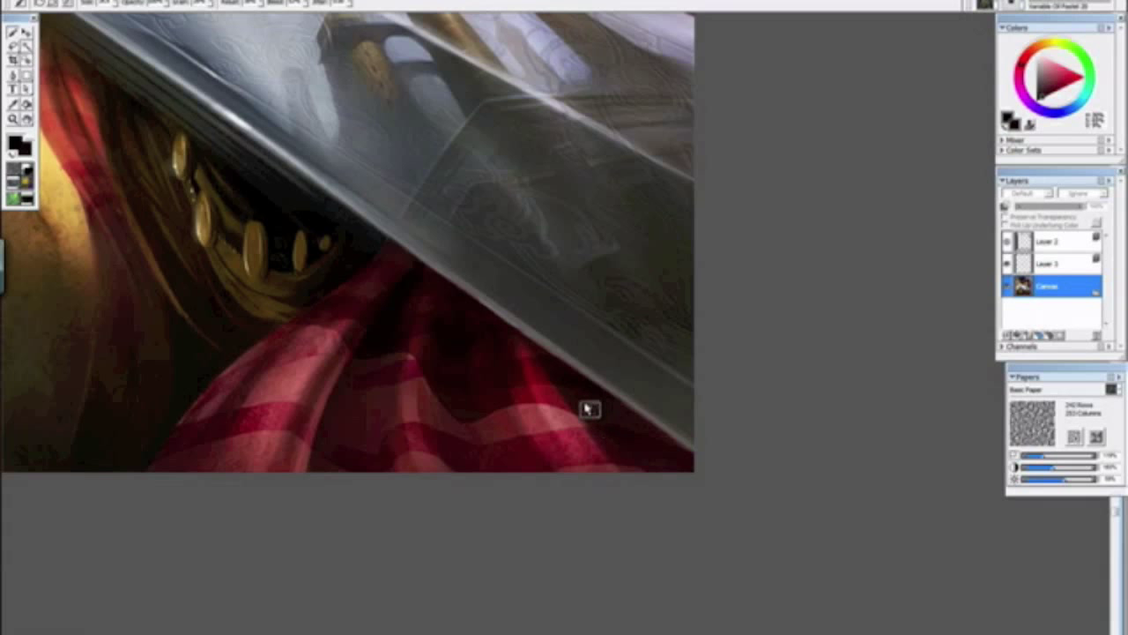
Step: Sample bright red and dark maroon tones from the plaid scarf and rework the shadow's edge across the folds beneath the blade
{"action": "left_click", "coordinate": [549, 395], "text": "alt"}
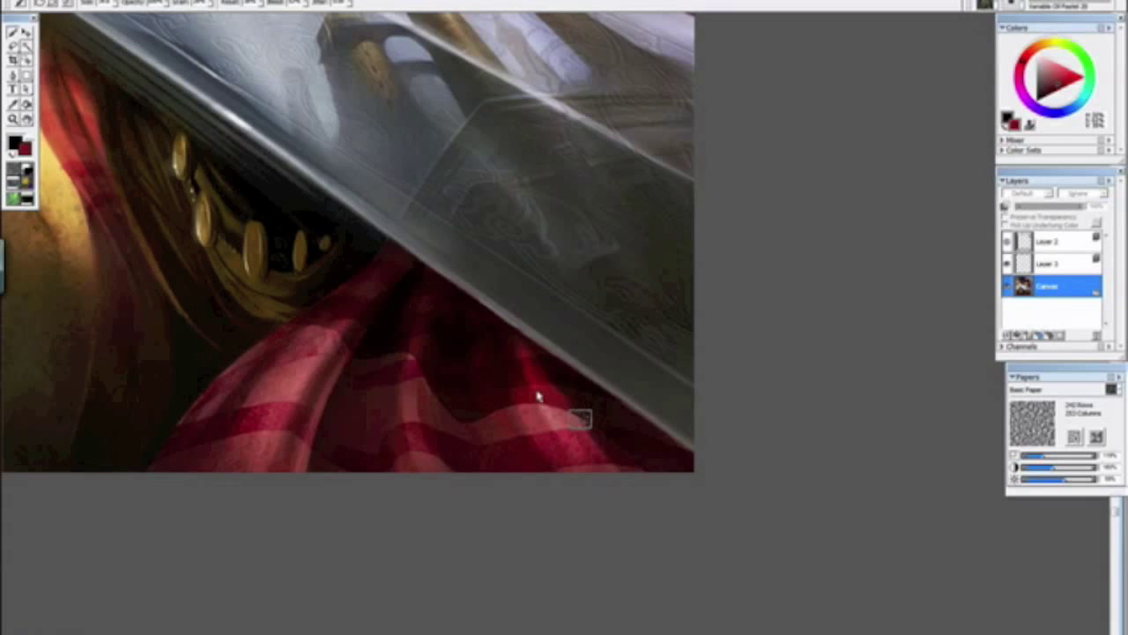
{"action": "left_click", "coordinate": [578, 399], "text": "alt"}
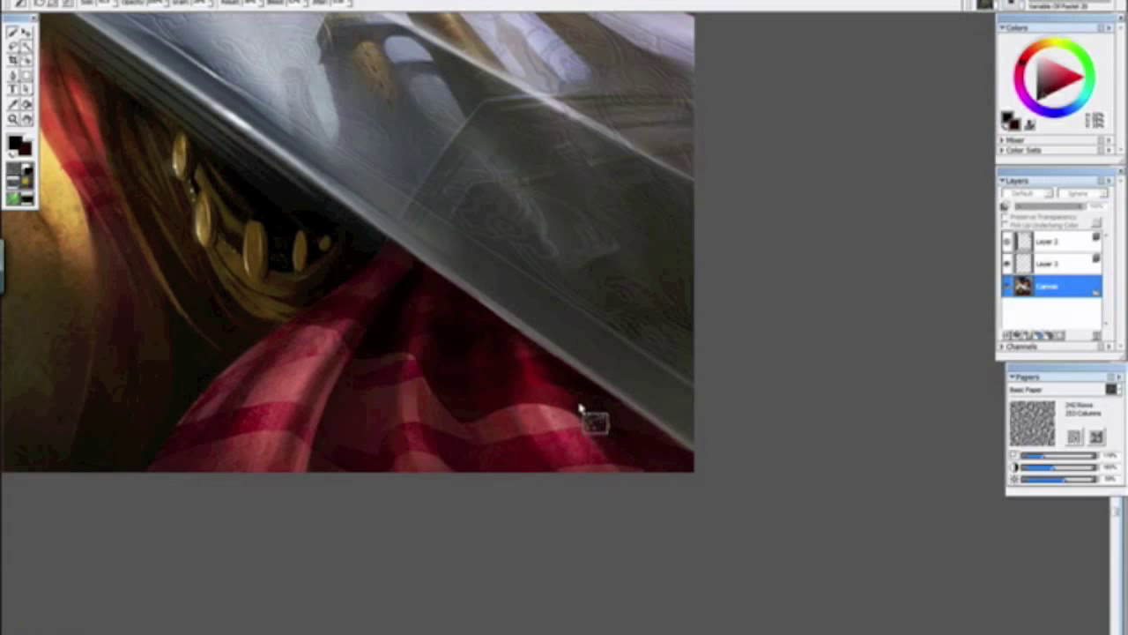
{"action": "left_click", "coordinate": [480, 410], "text": "alt"}
Step: Examine the reworked scarf shadow and the painting's overall contrast at several sizes
{"action": "key", "text": "ctrl+minus"}
{"action": "key", "text": "ctrl+minus"}
{"action": "key", "text": "ctrl+minus"}
{"action": "key", "text": "ctrl+plus"}
{"action": "key", "text": "ctrl+plus"}
{"action": "key", "text": "ctrl+plus"}
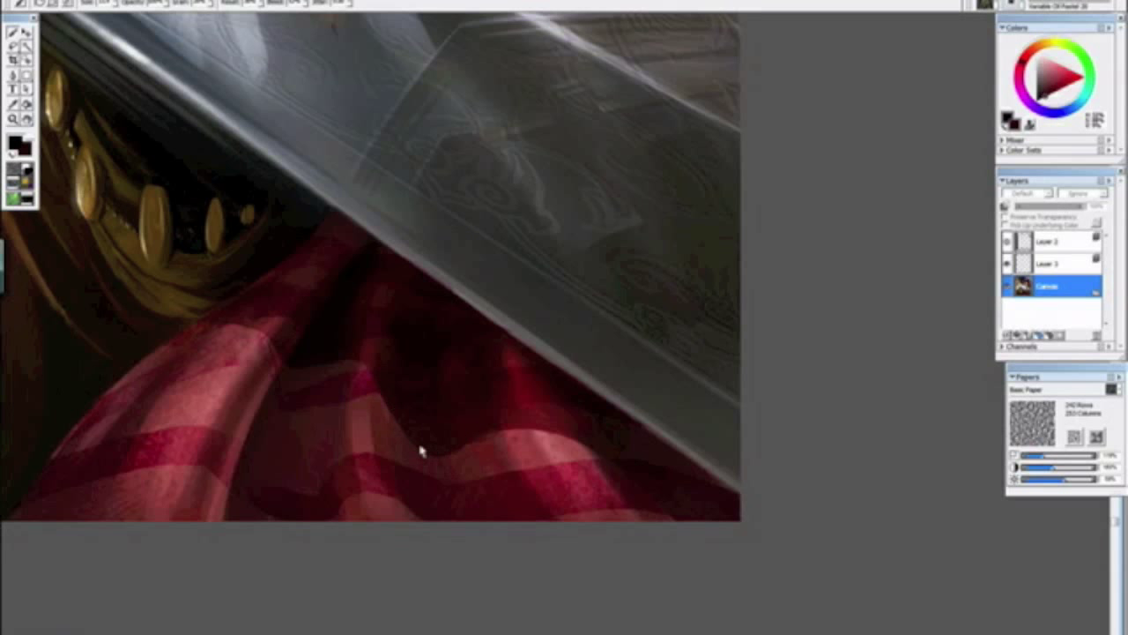
{"action": "scroll", "coordinate": [373, 369], "scroll_direction": "down", "scroll_amount": 6}
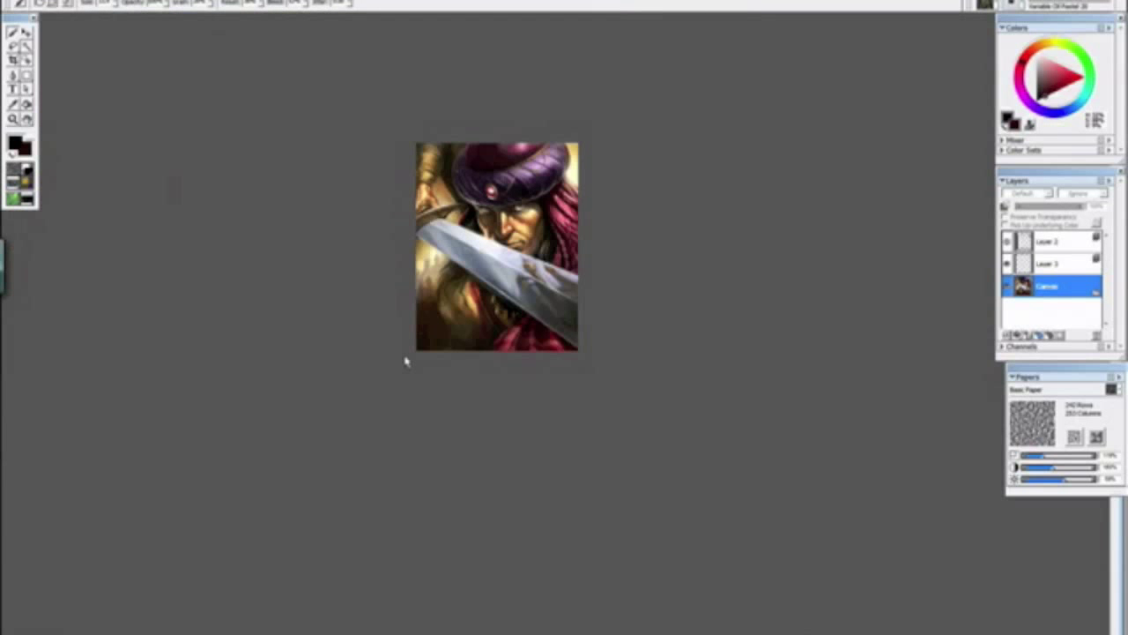
{"action": "scroll", "coordinate": [407, 361], "scroll_direction": "down", "scroll_amount": 1}
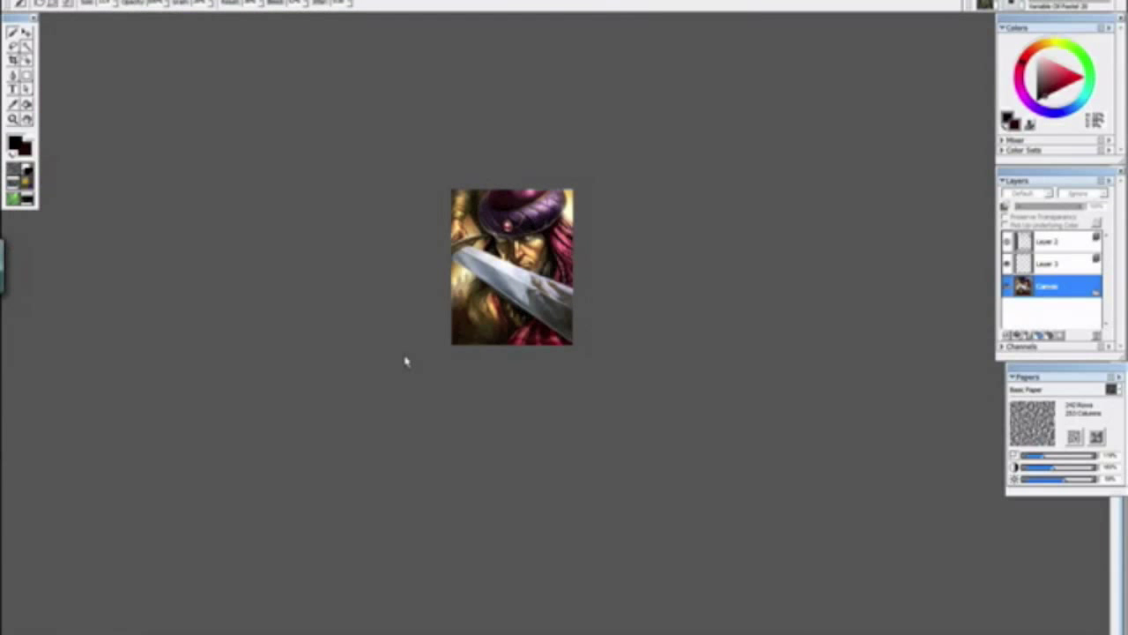
{"action": "scroll", "coordinate": [406, 361], "scroll_direction": "up", "scroll_amount": 5}
{"action": "scroll", "coordinate": [407, 361], "scroll_direction": "down", "scroll_amount": 5}
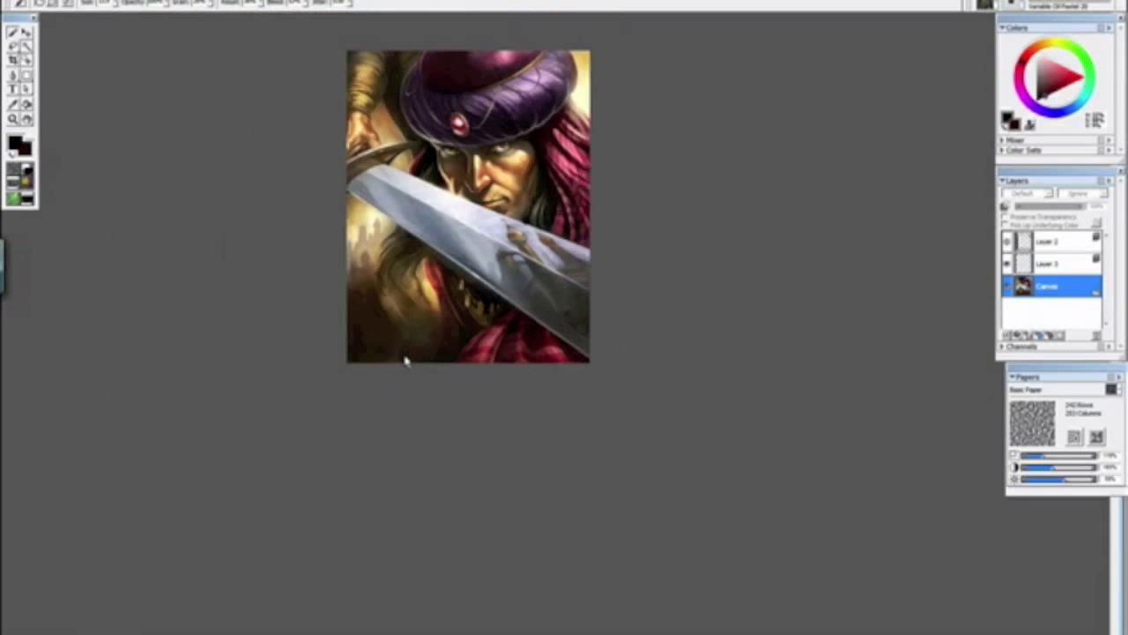
{"action": "scroll", "coordinate": [406, 361], "scroll_direction": "up", "scroll_amount": 2}
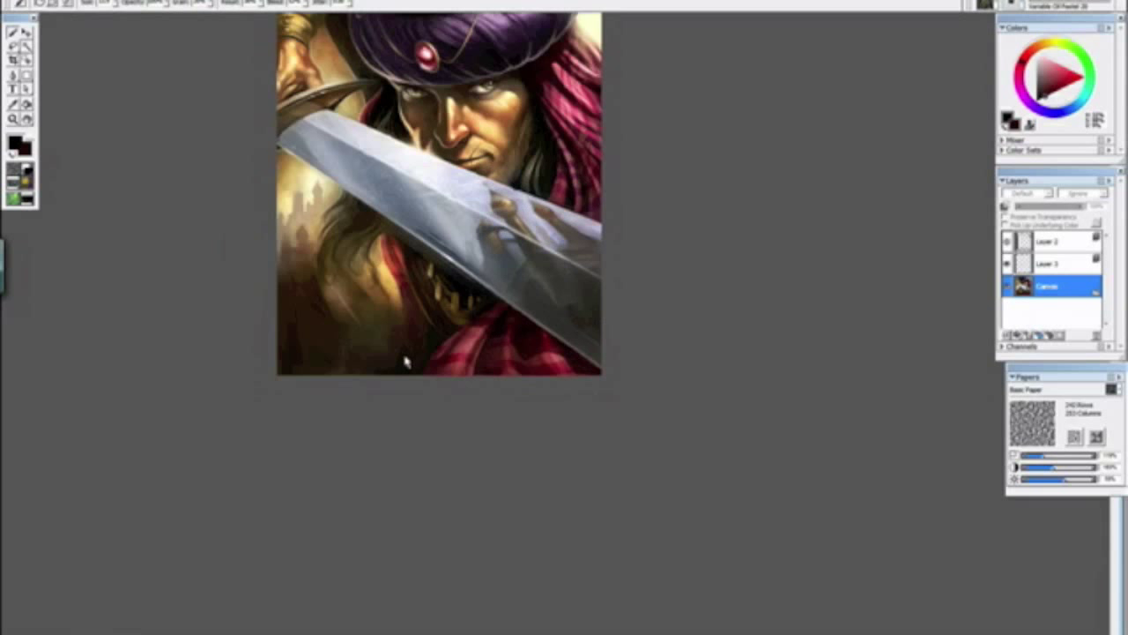
{"action": "scroll", "coordinate": [406, 361], "scroll_direction": "up", "scroll_amount": 2}
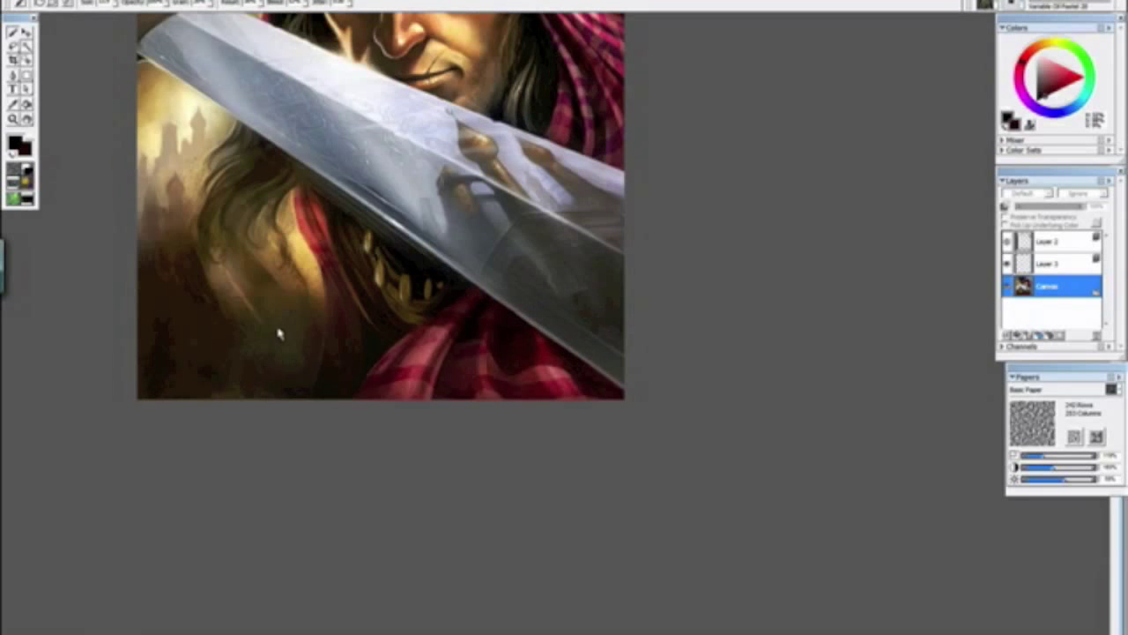
Step: Sample near-black browns from the lower background and darken the painting's bottom edge beside the plaid scarf
{"action": "left_click", "coordinate": [211, 379], "text": "alt"}
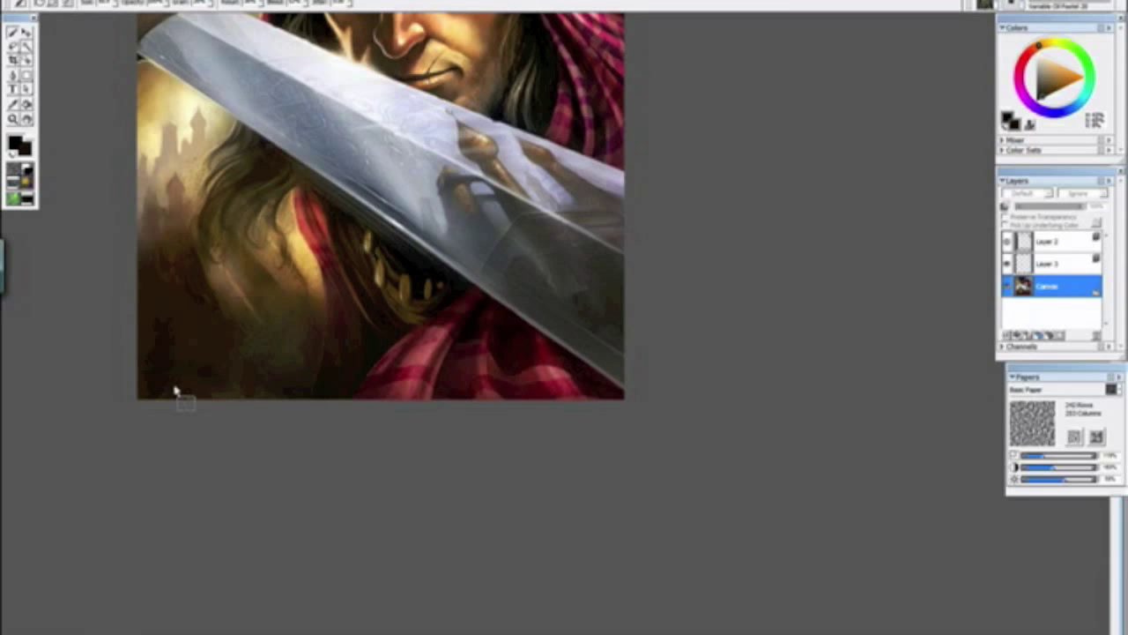
{"action": "left_click", "coordinate": [325, 401], "text": "alt"}
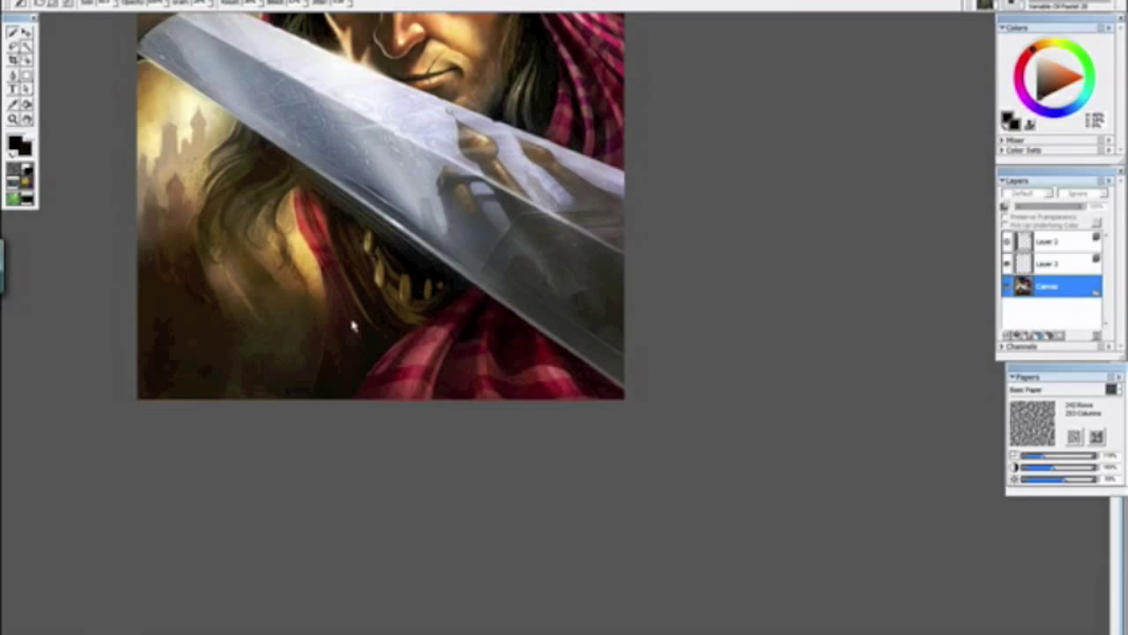
{"action": "key", "text": "ctrl+minus"}
{"action": "key", "text": "ctrl+minus"}
{"action": "key", "text": "ctrl+minus"}
{"action": "key", "text": "ctrl+minus"}
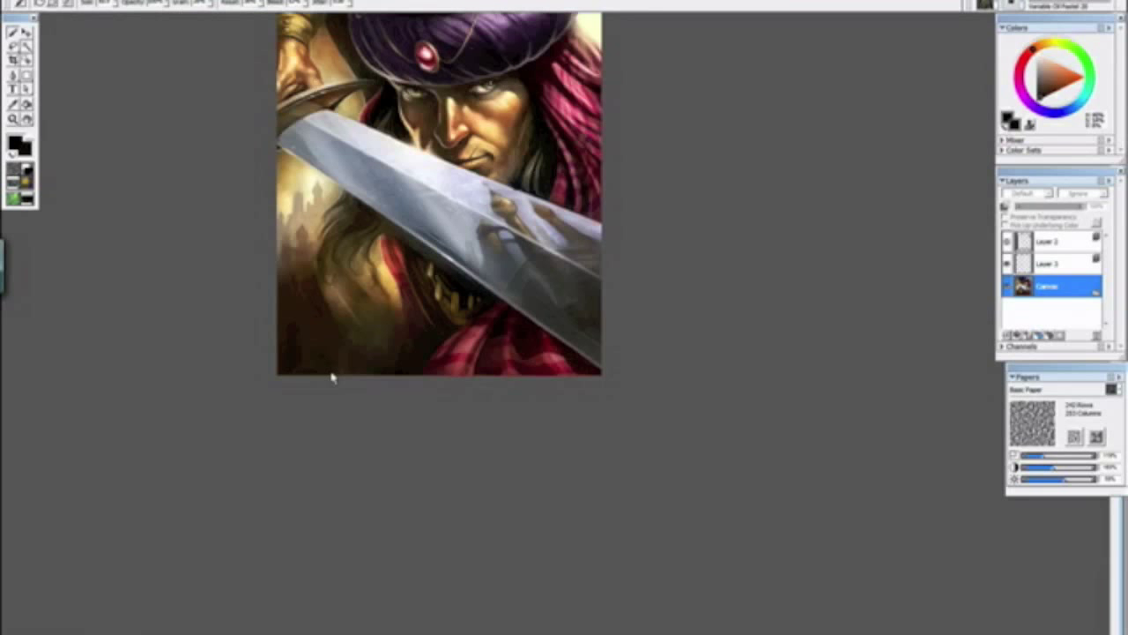
{"action": "left_click_drag", "start_coordinate": [328, 301], "coordinate": [497, 521]}
{"action": "left_click", "coordinate": [494, 511]}
{"action": "left_click", "coordinate": [472, 503]}
Step: Examine the blade's reflected minarets and upper edge up close with the canvas rotated clockwise
{"action": "key", "text": "ctrl+plus"}
{"action": "key", "text": "ctrl+plus"}
{"action": "key", "text": "ctrl+plus"}
{"action": "key", "text": "ctrl+plus"}
{"action": "key", "text": "ctrl+plus"}
{"action": "key", "text": "ctrl+plus"}
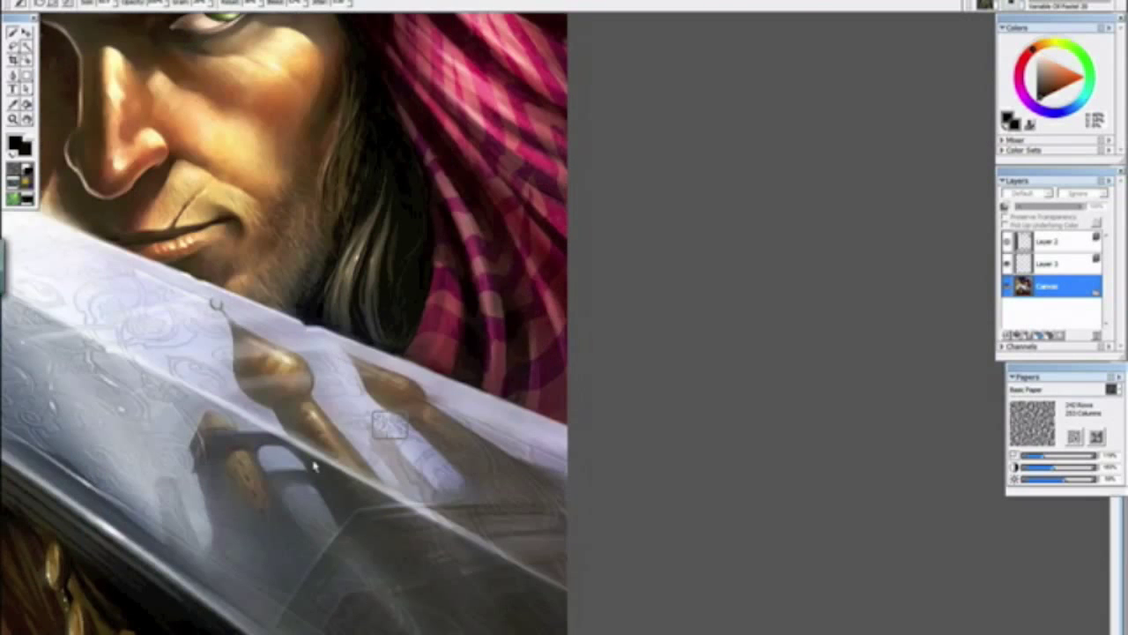
{"action": "left_click_drag", "start_coordinate": [390, 426], "coordinate": [308, 452]}
{"action": "scroll", "coordinate": [335, 443], "scroll_direction": "up", "scroll_amount": 2}
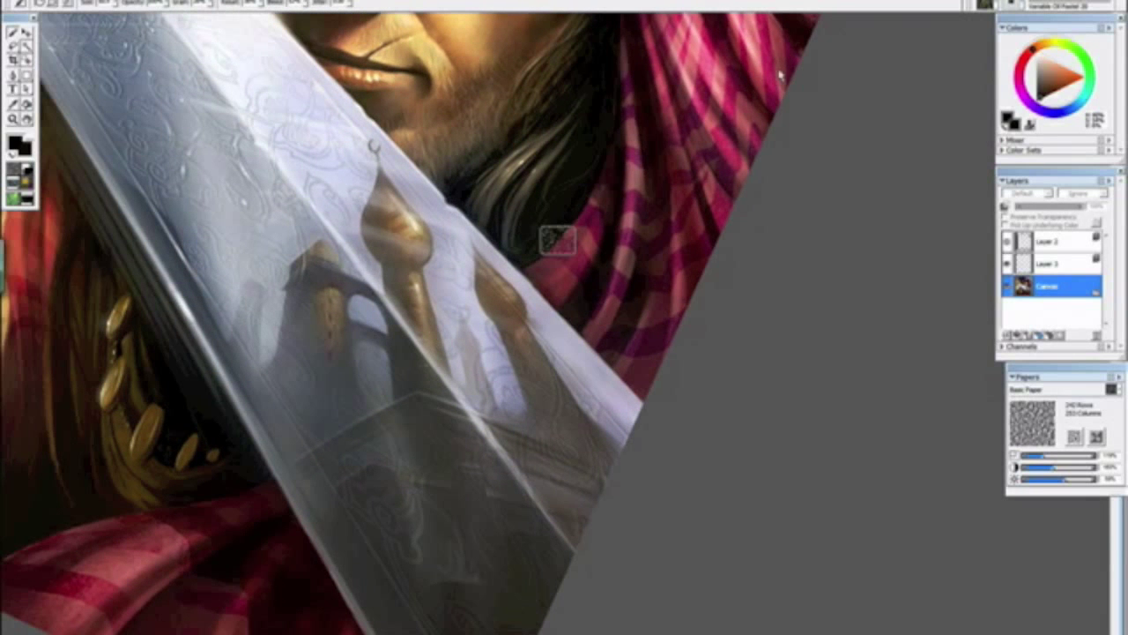
Step: Try a white highlight on the blade's upper edge with the Round Camelhair pointy2 brush and undo it
{"action": "left_click", "coordinate": [1014, 7]}
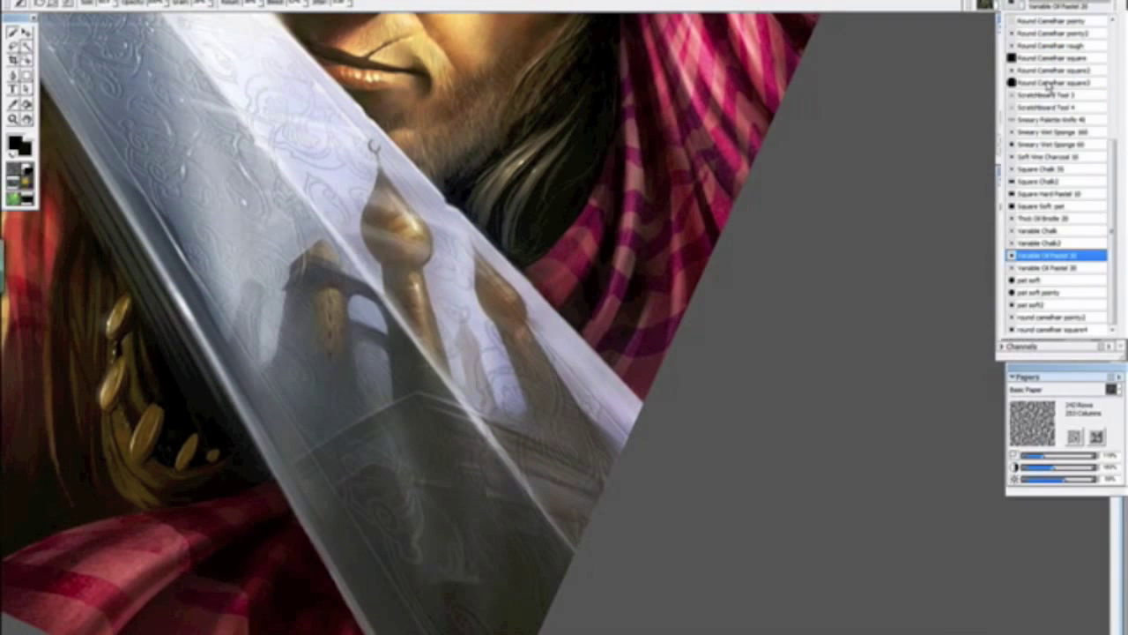
{"action": "left_click", "coordinate": [1051, 36]}
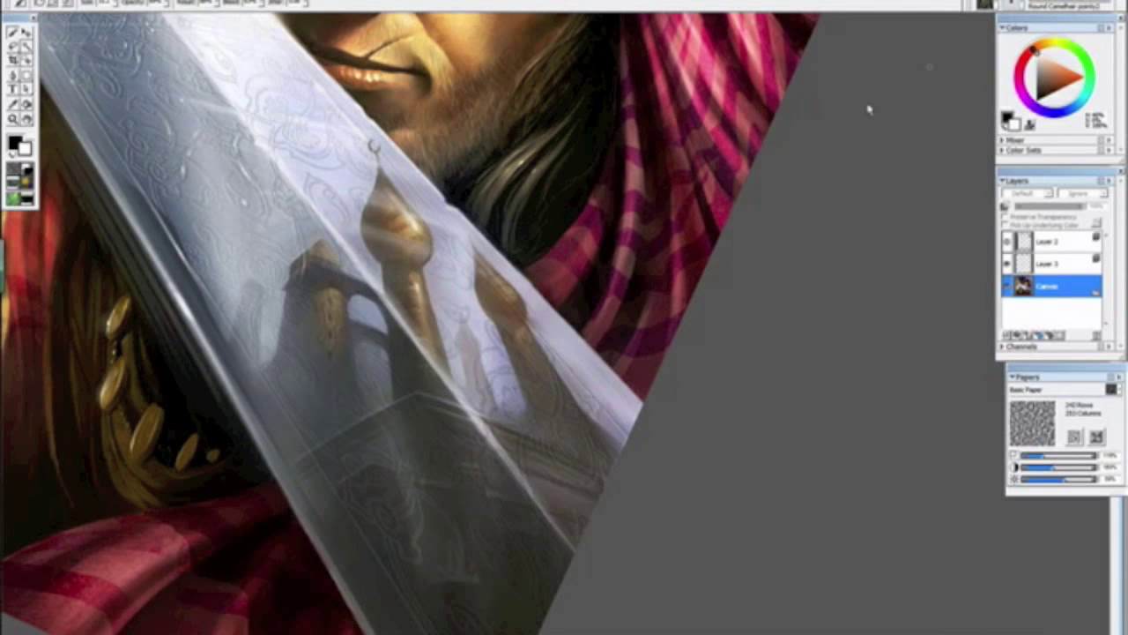
{"action": "key", "text": "ctrl"}
{"action": "mouse_move", "coordinate": [464, 236]}
{"action": "left_mouse_down"}
{"action": "mouse_move", "coordinate": [454, 216]}
{"action": "mouse_move", "coordinate": [465, 223]}
{"action": "left_mouse_up"}
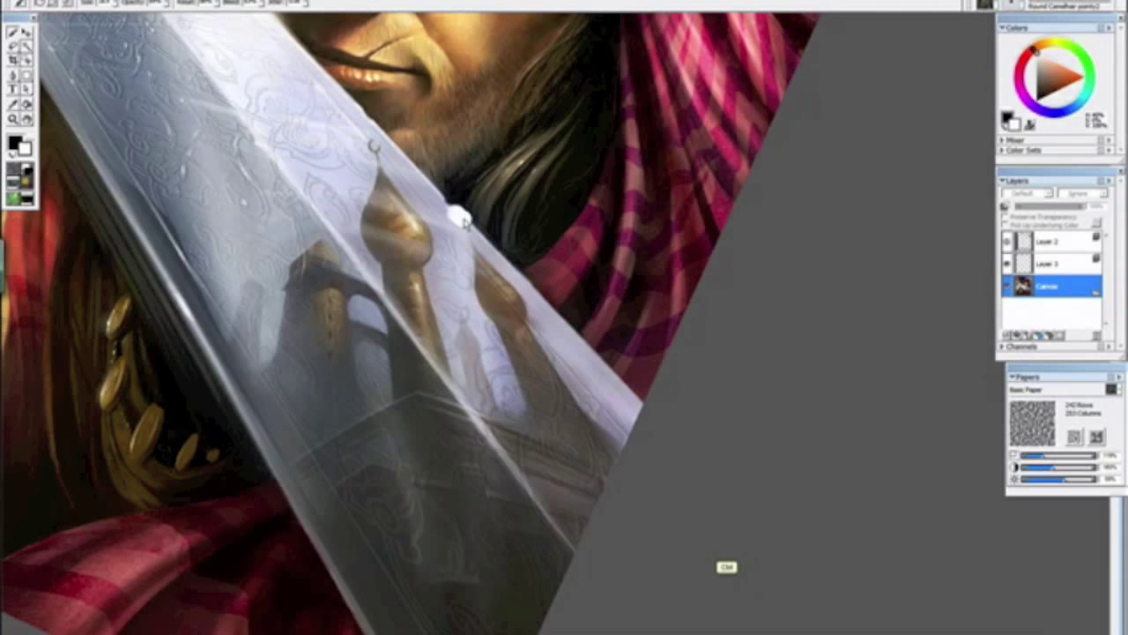
{"action": "key", "text": "ctrl+z"}
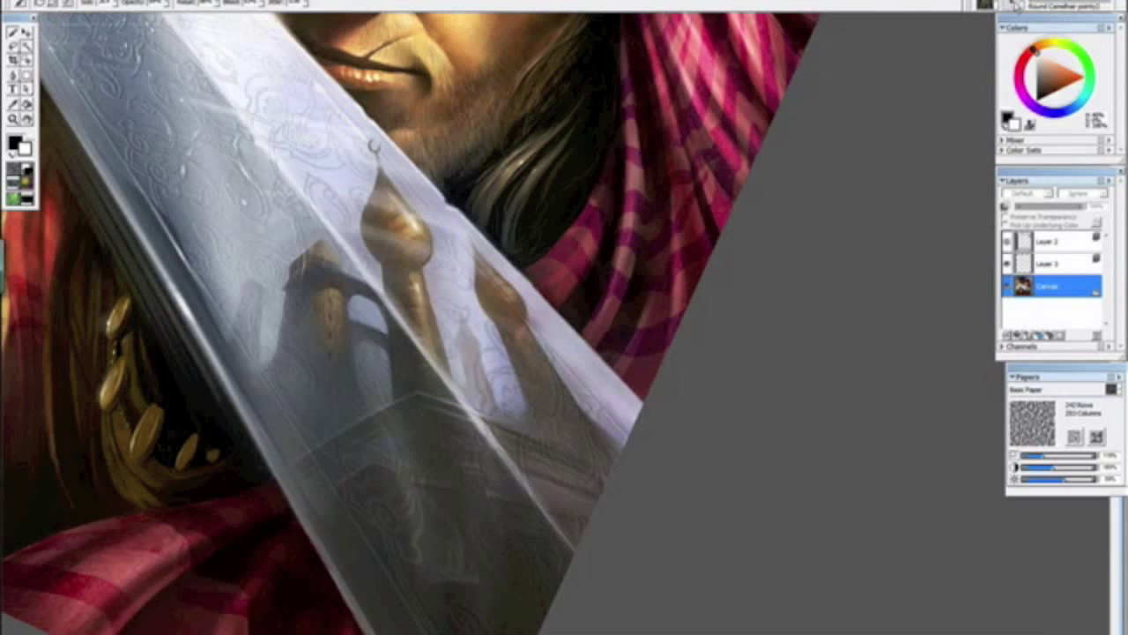
Step: Paint a thin white highlight along the blade's upper edge above the reflected minarets with the Round Camelhair pointy brush
{"action": "left_click", "coordinate": [1016, 5]}
{"action": "left_click", "coordinate": [1061, 22]}
{"action": "key", "text": "alt"}
{"action": "left_click_drag", "start_coordinate": [450, 204], "coordinate": [472, 227]}
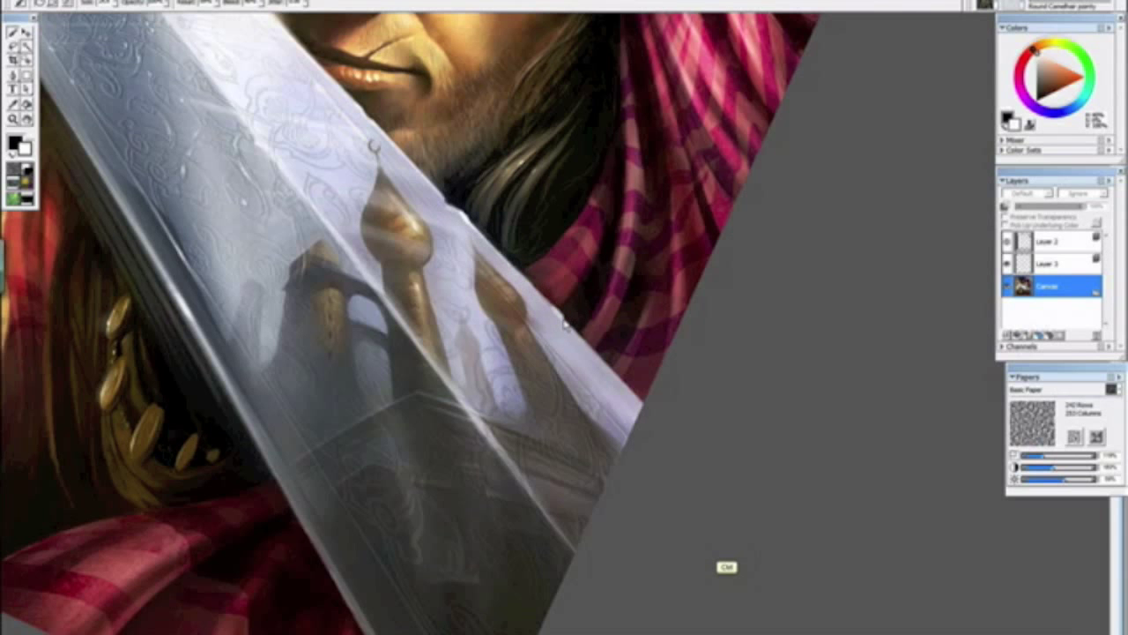
{"action": "scroll", "coordinate": [676, 442], "scroll_direction": "down", "scroll_amount": 6}
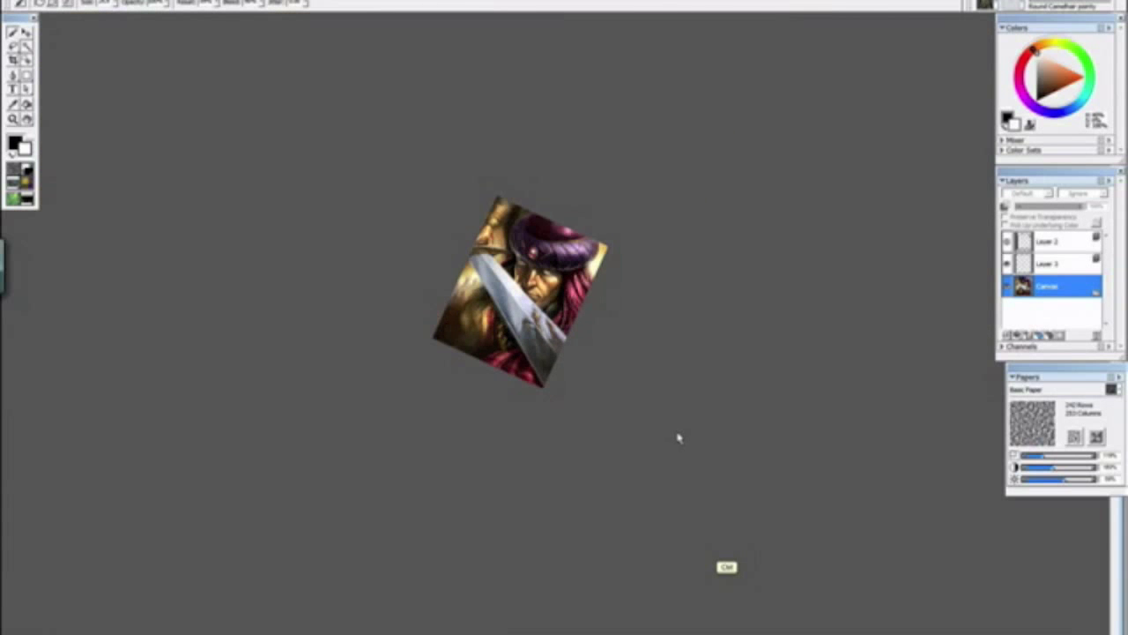
{"action": "scroll", "coordinate": [678, 439], "scroll_direction": "up", "scroll_amount": 8}
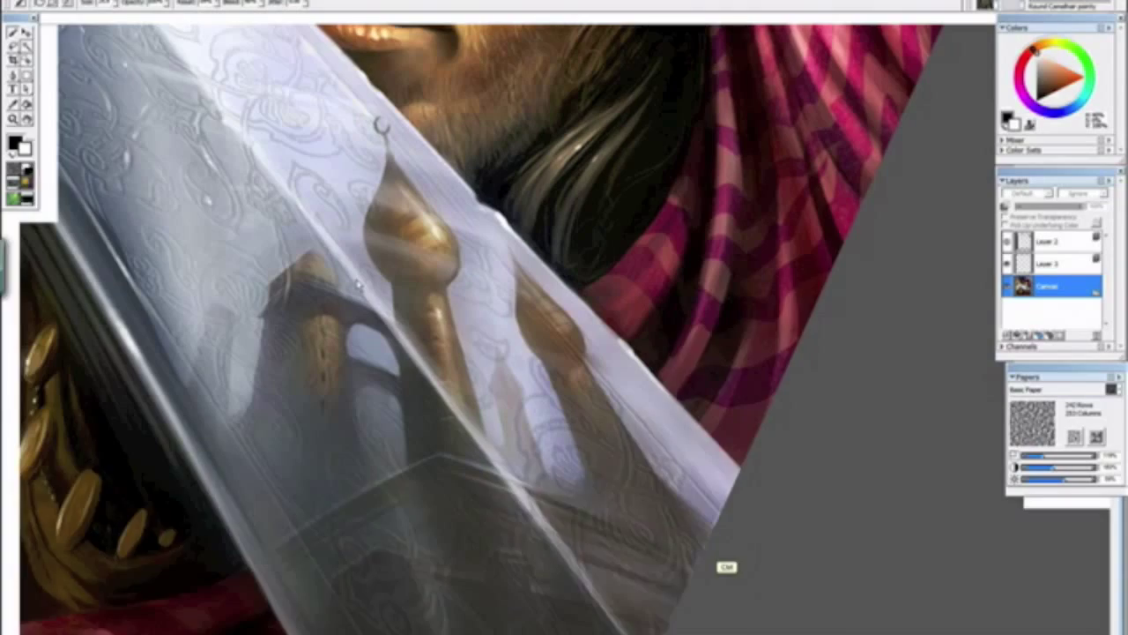
Step: Sample a grey-blue from the blade's engraved face near the sword guard
{"action": "left_click_drag", "start_coordinate": [358, 284], "coordinate": [455, 355]}
{"action": "left_click_drag", "start_coordinate": [279, 266], "coordinate": [461, 405]}
{"action": "left_click_drag", "start_coordinate": [226, 216], "coordinate": [460, 469]}
{"action": "left_click_drag", "start_coordinate": [798, 216], "coordinate": [951, 543]}
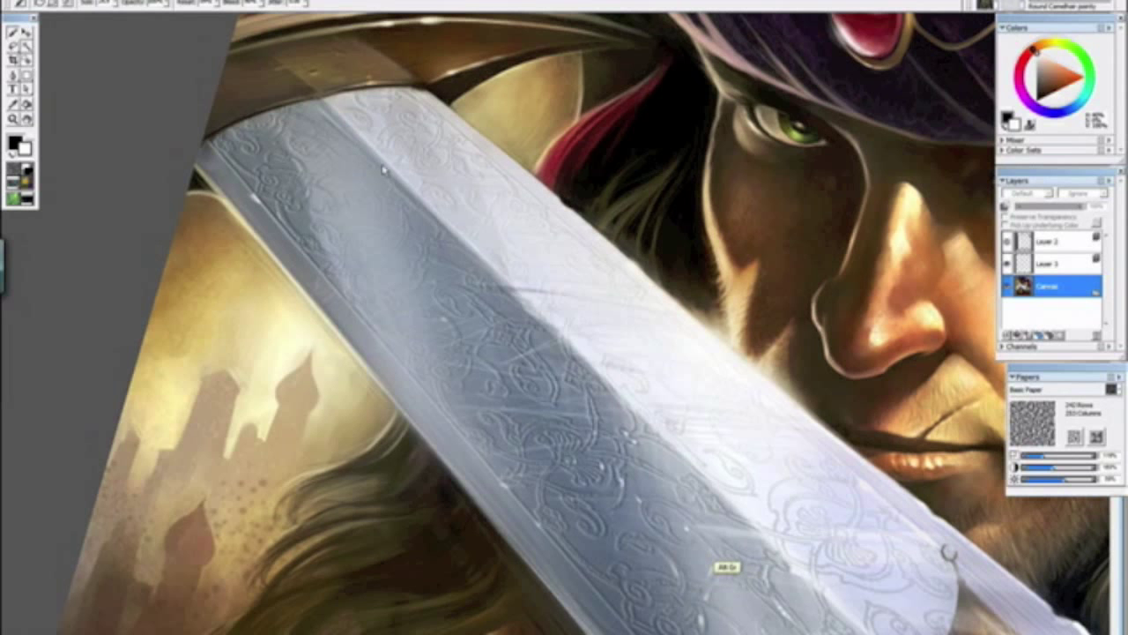
{"action": "left_click", "coordinate": [401, 194], "text": "alt"}
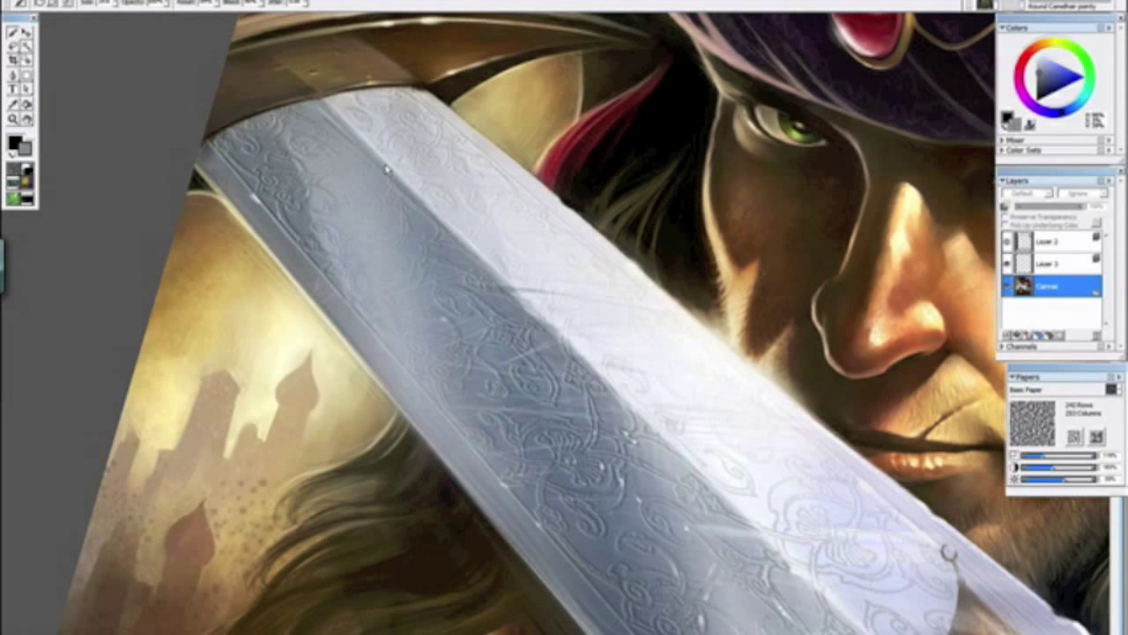
Step: Sample a grey from the blade's lower end and paint thin light scratches across the dark reflected building
{"action": "key", "text": "ctrl+minus"}
{"action": "key", "text": "ctrl+minus"}
{"action": "key", "text": "ctrl+minus"}
{"action": "key", "text": "ctrl+minus"}
{"action": "key", "text": "ctrl+minus"}
{"action": "key", "text": "ctrl+minus"}
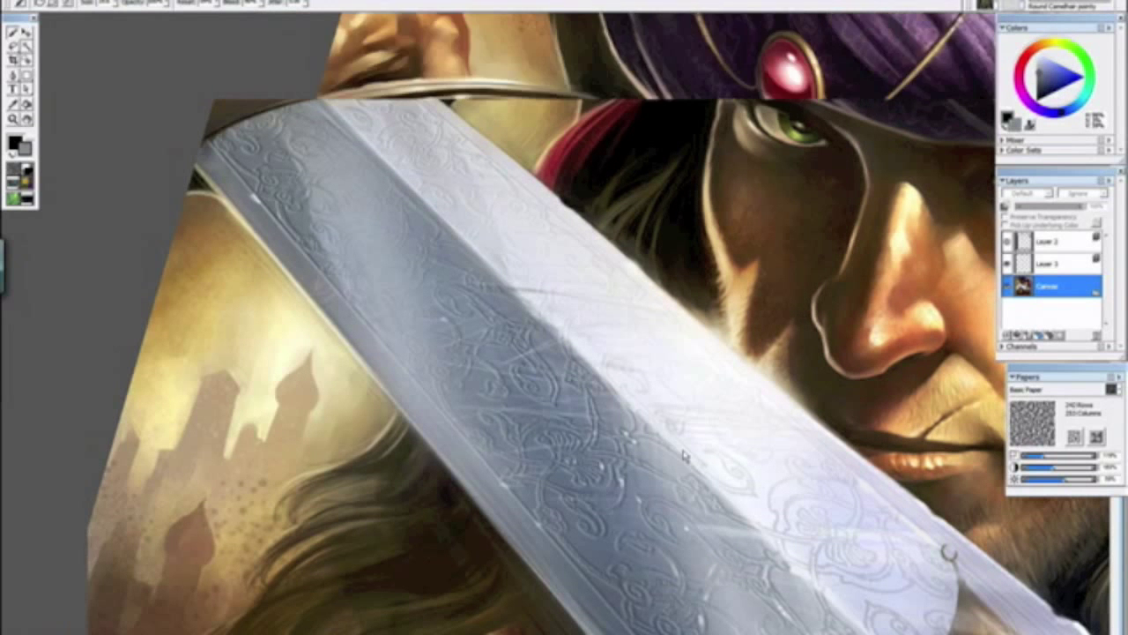
{"action": "left_click_drag", "start_coordinate": [571, 330], "coordinate": [641, 206]}
{"action": "key", "text": "ctrl+plus"}
{"action": "key", "text": "ctrl+plus"}
{"action": "key", "text": "ctrl+plus"}
{"action": "key", "text": "ctrl+plus"}
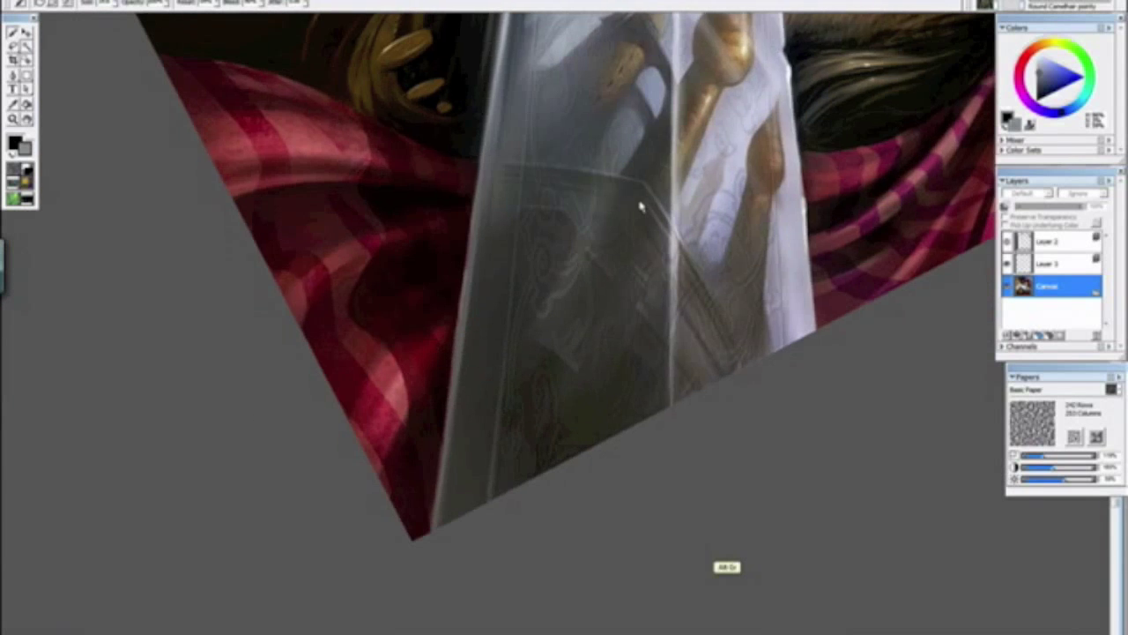
{"action": "left_click", "coordinate": [594, 259], "text": "alt"}
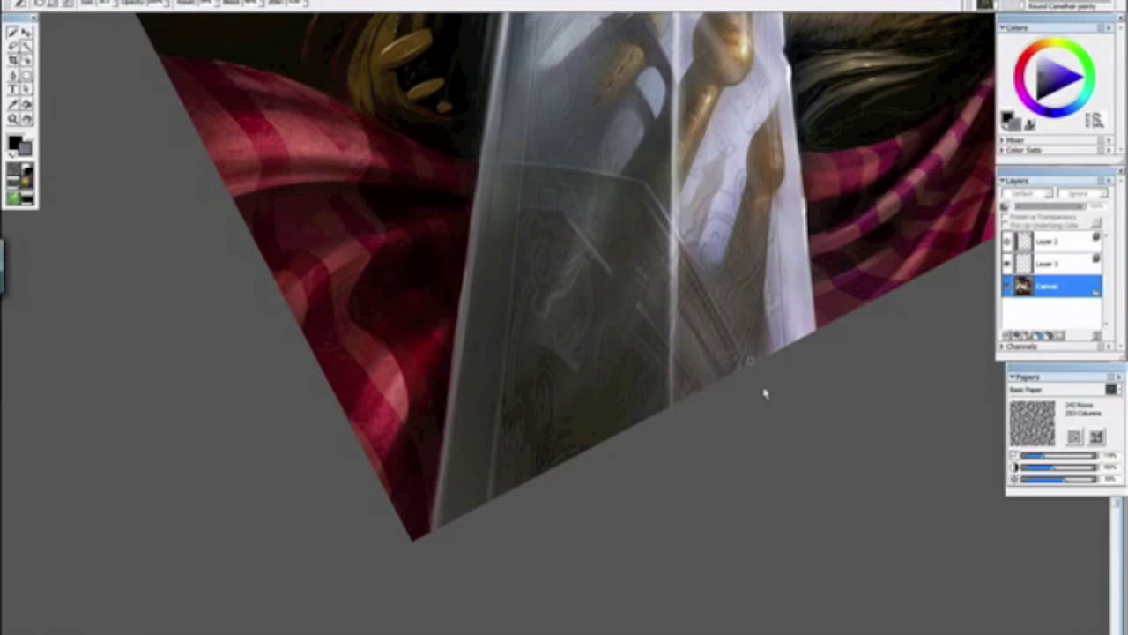
Step: Straighten the canvas and review the blade's lower end against the whole painting at several zoom levels
{"action": "scroll", "coordinate": [760, 392], "scroll_direction": "down", "scroll_amount": 4}
{"action": "left_click", "coordinate": [738, 403], "text": "alt"}
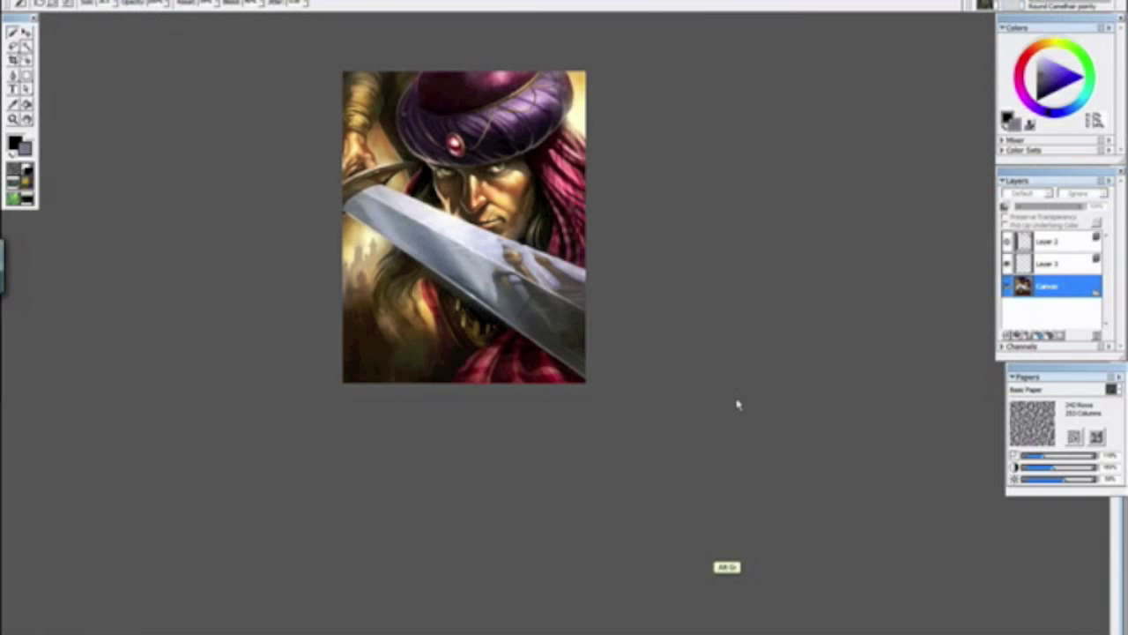
{"action": "left_click_drag", "start_coordinate": [715, 405], "coordinate": [721, 395]}
{"action": "scroll", "coordinate": [714, 393], "scroll_direction": "down", "scroll_amount": 3}
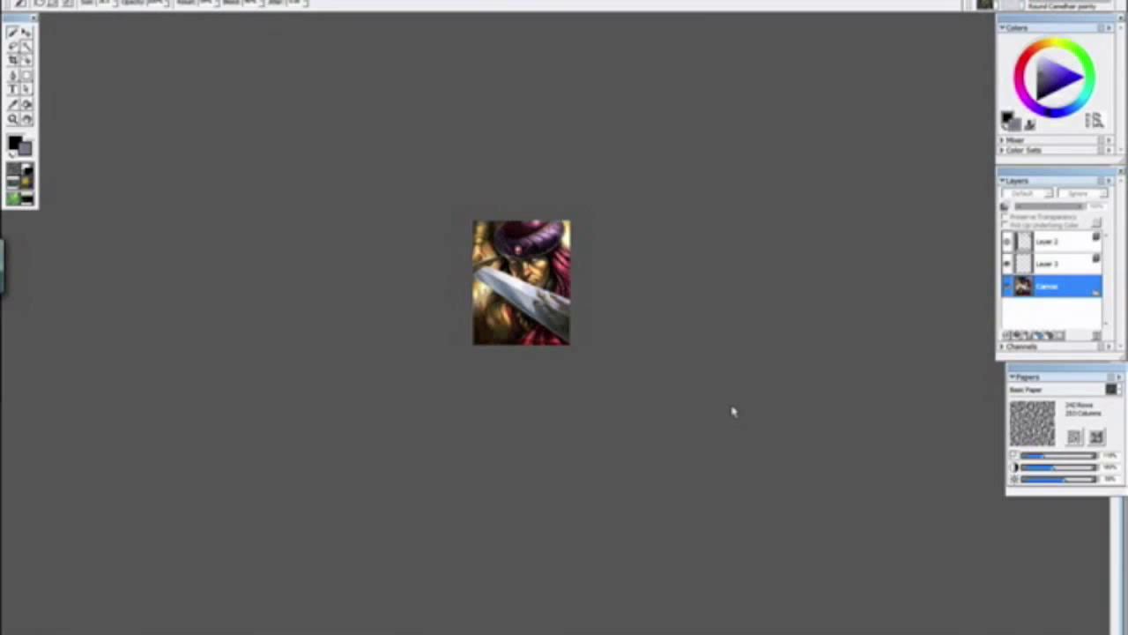
{"action": "scroll", "coordinate": [731, 411], "scroll_direction": "up", "scroll_amount": 8}
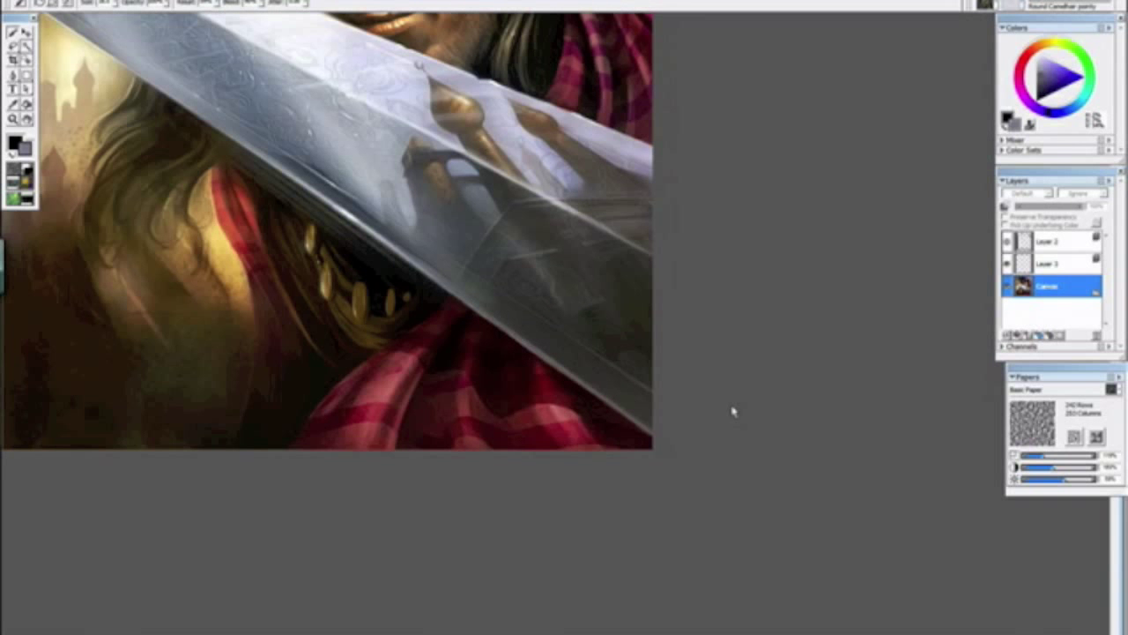
{"action": "scroll", "coordinate": [732, 411], "scroll_direction": "down", "scroll_amount": 6}
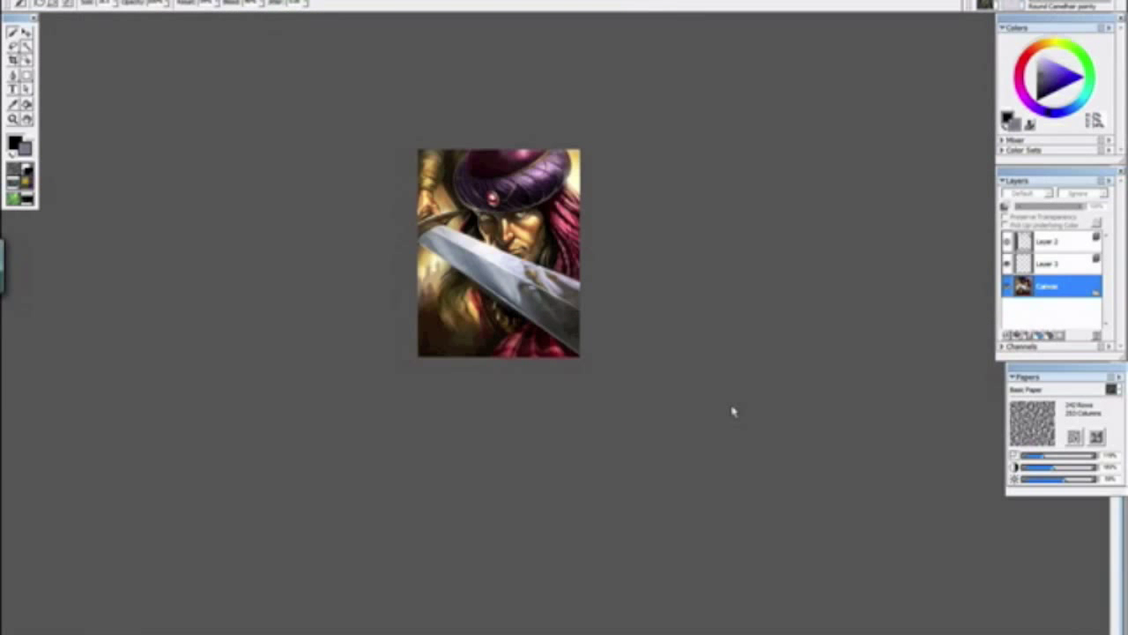
{"action": "scroll", "coordinate": [731, 411], "scroll_direction": "up", "scroll_amount": 3}
{"action": "scroll", "coordinate": [722, 409], "scroll_direction": "down", "scroll_amount": 2}
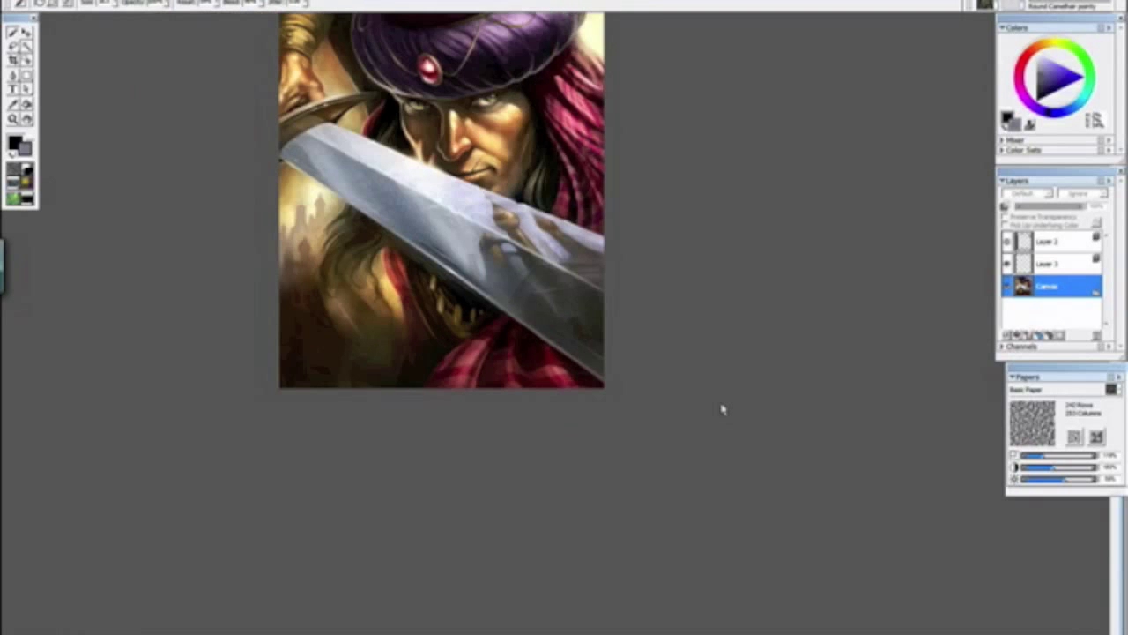
{"action": "scroll", "coordinate": [722, 409], "scroll_direction": "down", "scroll_amount": 1}
{"action": "scroll", "coordinate": [722, 409], "scroll_direction": "up", "scroll_amount": 3}
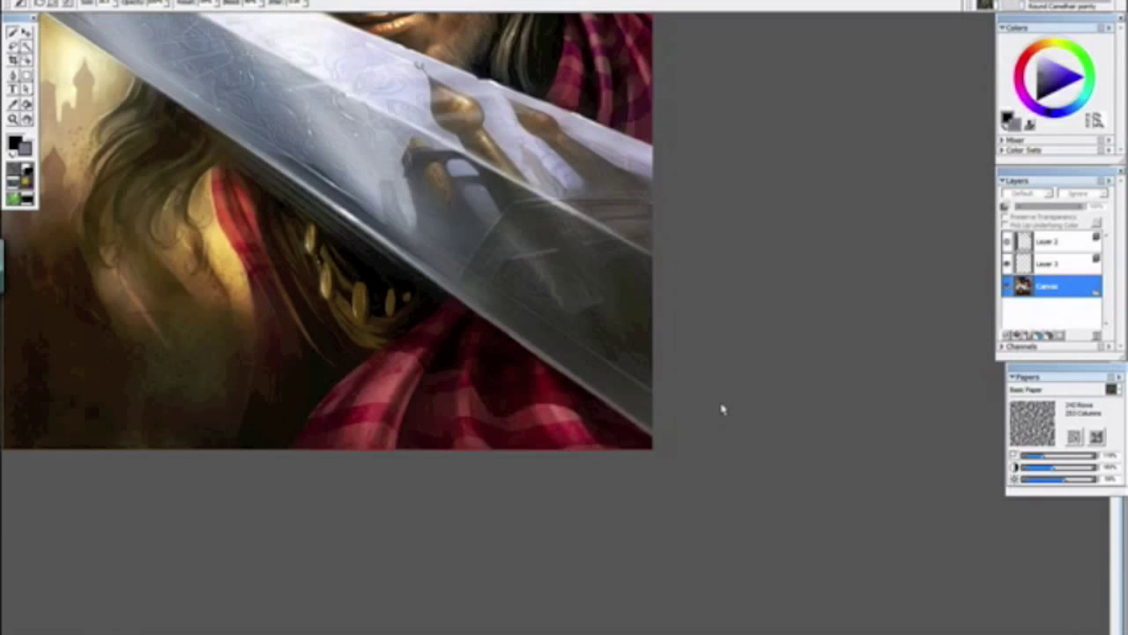
Step: Sample a golden yellow from the lit shoulder beside the red scarf and touch up the dim area below it
{"action": "left_click_drag", "start_coordinate": [273, 396], "coordinate": [819, 392]}
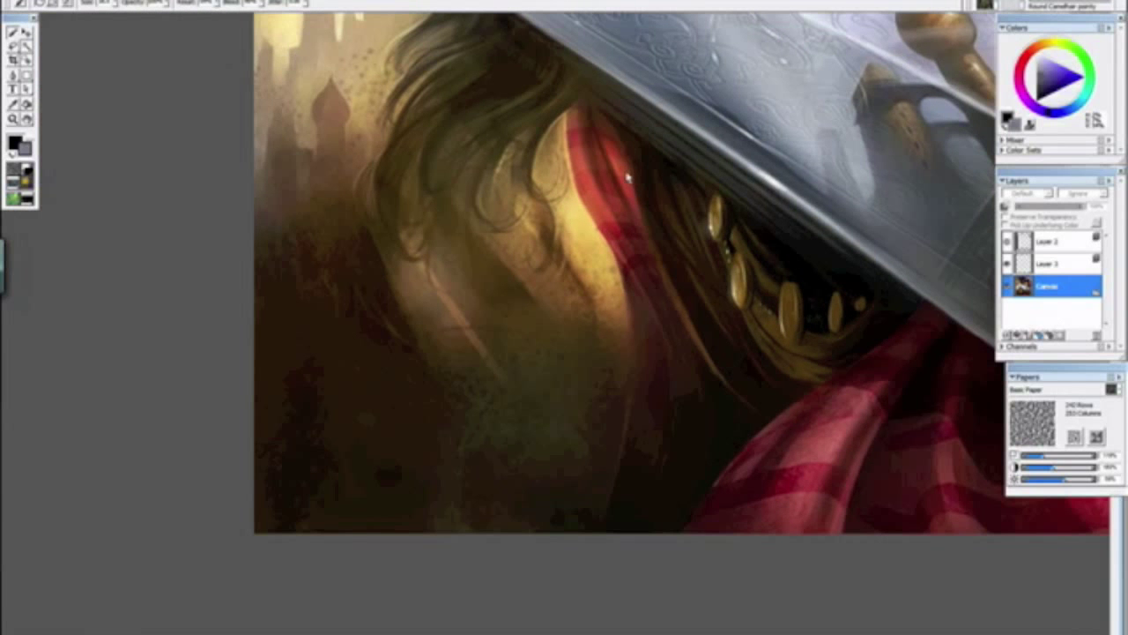
{"action": "left_click", "coordinate": [591, 263], "text": "alt"}
{"action": "left_click_drag", "start_coordinate": [516, 370], "coordinate": [508, 346]}
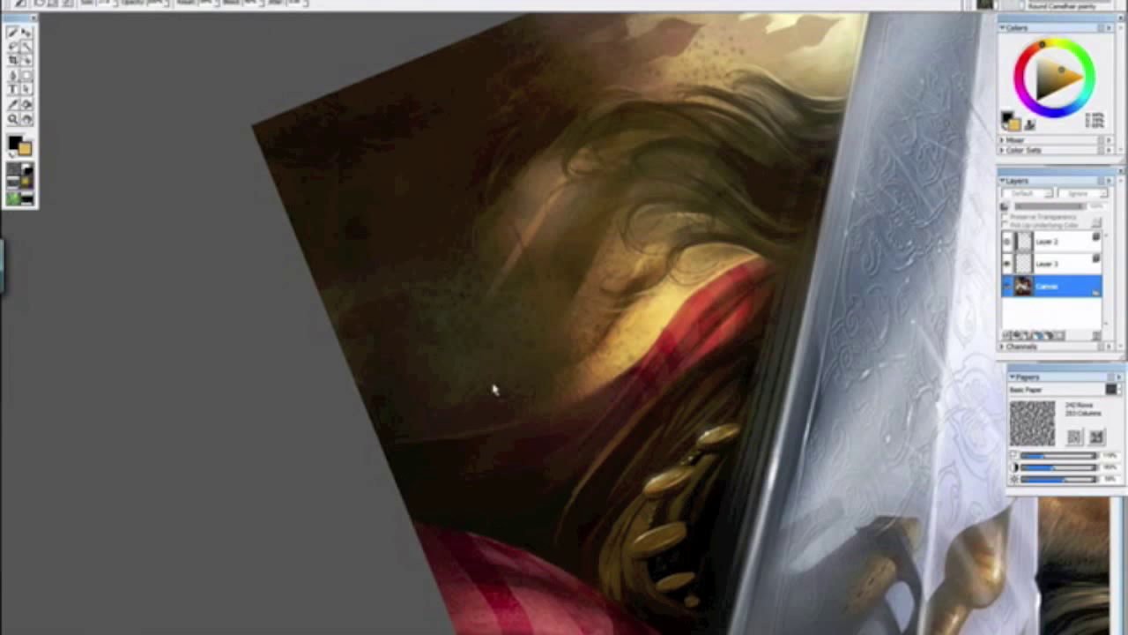
Step: Sample a pale yellow from the bright background glow beneath the blade, near the distant towers
{"action": "key", "text": "ctrl+minus"}
{"action": "key", "text": "ctrl+minus"}
{"action": "key", "text": "ctrl+minus"}
{"action": "key", "text": "ctrl+plus"}
{"action": "key", "text": "ctrl+plus"}
{"action": "key", "text": "ctrl+plus"}
{"action": "key", "text": "ctrl+plus"}
{"action": "mouse_move", "coordinate": [514, 204]}
{"action": "left_mouse_down"}
{"action": "mouse_move", "coordinate": [579, 471]}
{"action": "mouse_move", "coordinate": [587, 370]}
{"action": "mouse_move", "coordinate": [695, 337]}
{"action": "left_mouse_up"}
{"action": "left_click", "coordinate": [322, 168], "text": "alt"}
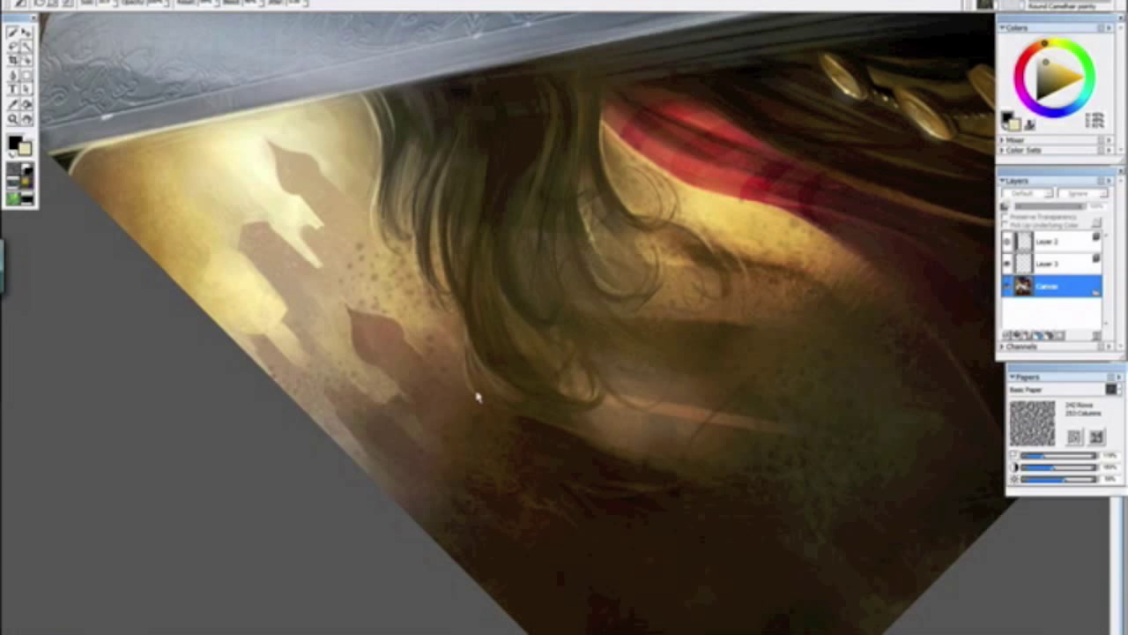
Step: Set the canvas upright and compare the lower background and hair with the full composition
{"action": "key", "text": "ctrl+minus"}
{"action": "key", "text": "ctrl+minus"}
{"action": "key", "text": "ctrl+minus"}
{"action": "key", "text": "ctrl+minus"}
{"action": "key", "text": "alt+space"}
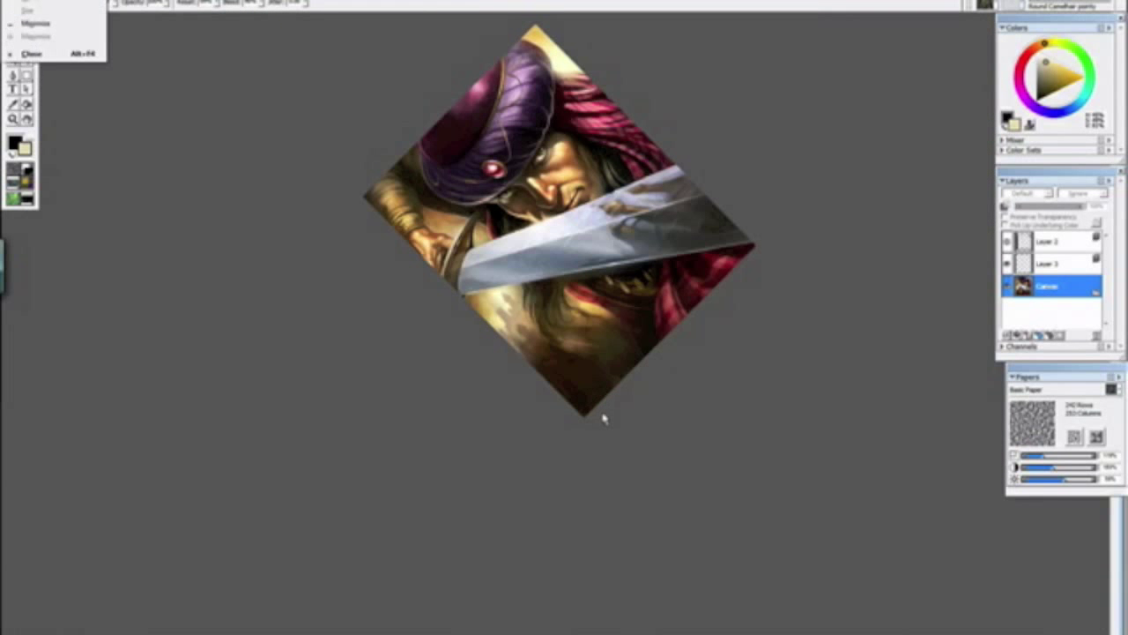
{"action": "left_click", "coordinate": [604, 418], "text": "alt"}
{"action": "left_click_drag", "start_coordinate": [602, 430], "coordinate": [544, 436]}
{"action": "key", "text": "ctrl+plus"}
{"action": "key", "text": "ctrl+plus"}
{"action": "key", "text": "ctrl+plus"}
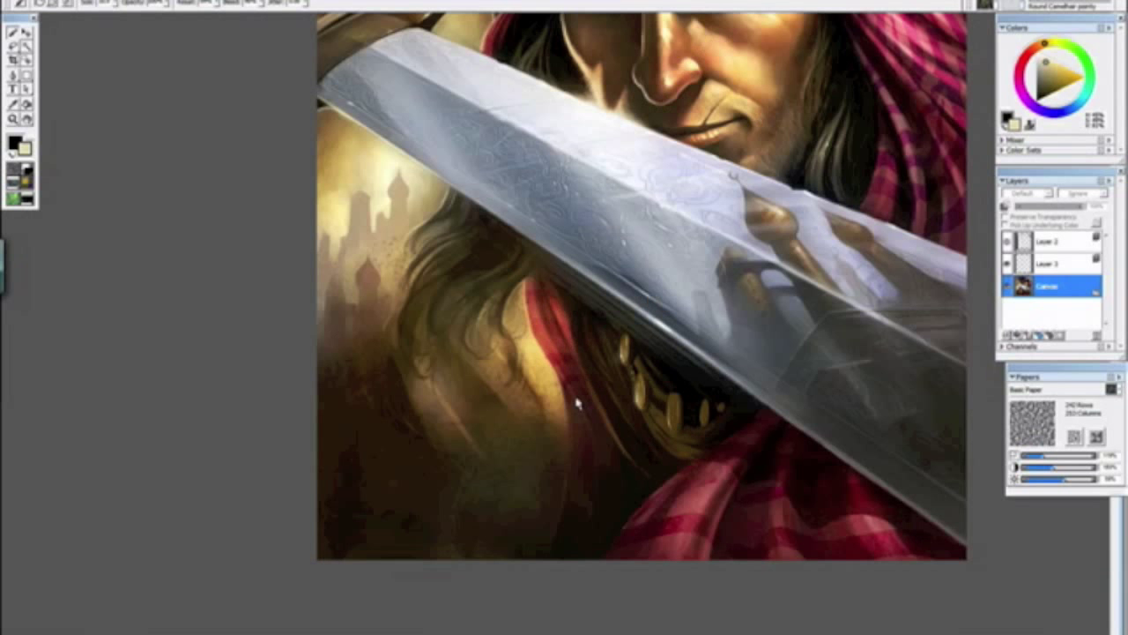
{"action": "key", "text": "ctrl+minus"}
{"action": "key", "text": "ctrl+minus"}
{"action": "key", "text": "ctrl+minus"}
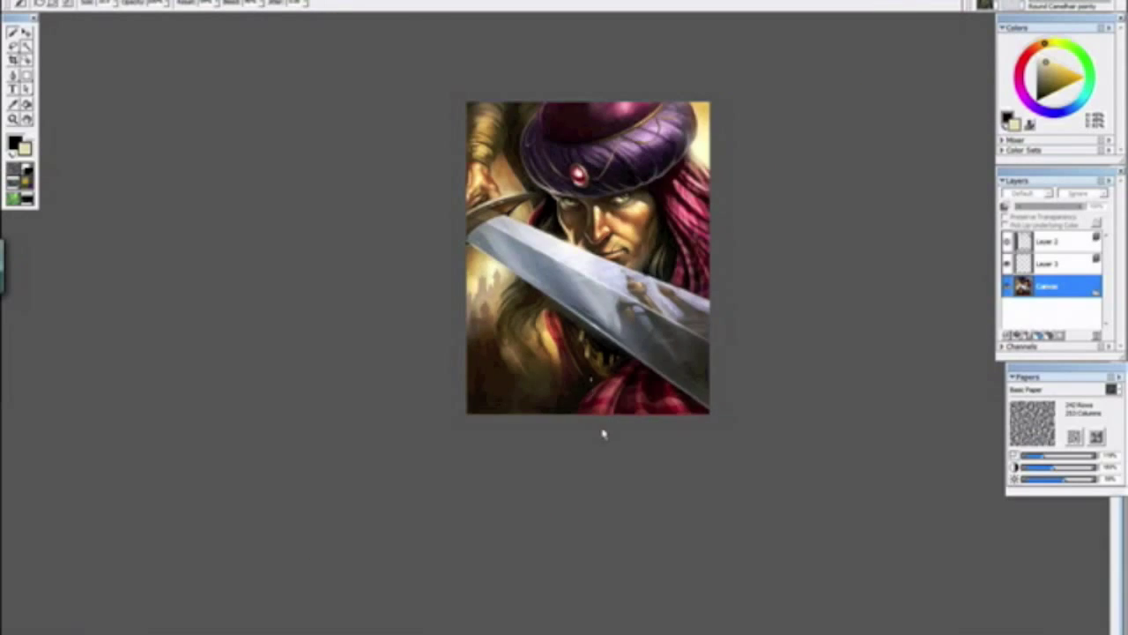
Step: Sample dark purple and near-black brown around the turban's outer edge and darken its contour beside the raised arm
{"action": "left_click_drag", "start_coordinate": [569, 337], "coordinate": [518, 411]}
{"action": "scroll", "coordinate": [521, 413], "scroll_direction": "up", "scroll_amount": 5}
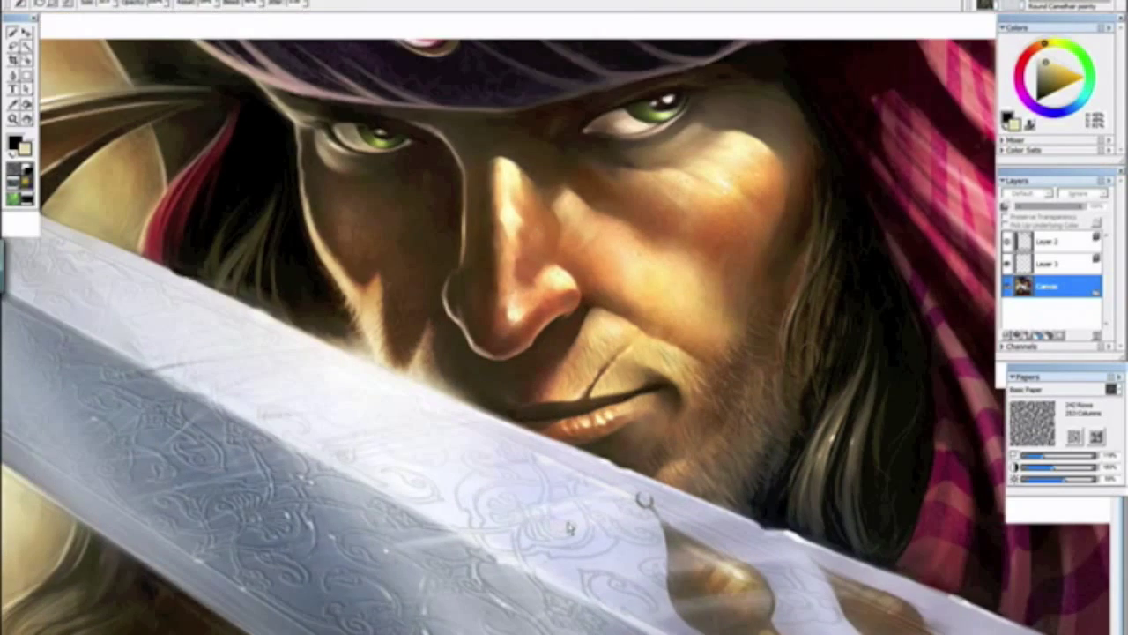
{"action": "scroll", "coordinate": [470, 299], "scroll_direction": "up", "scroll_amount": 5}
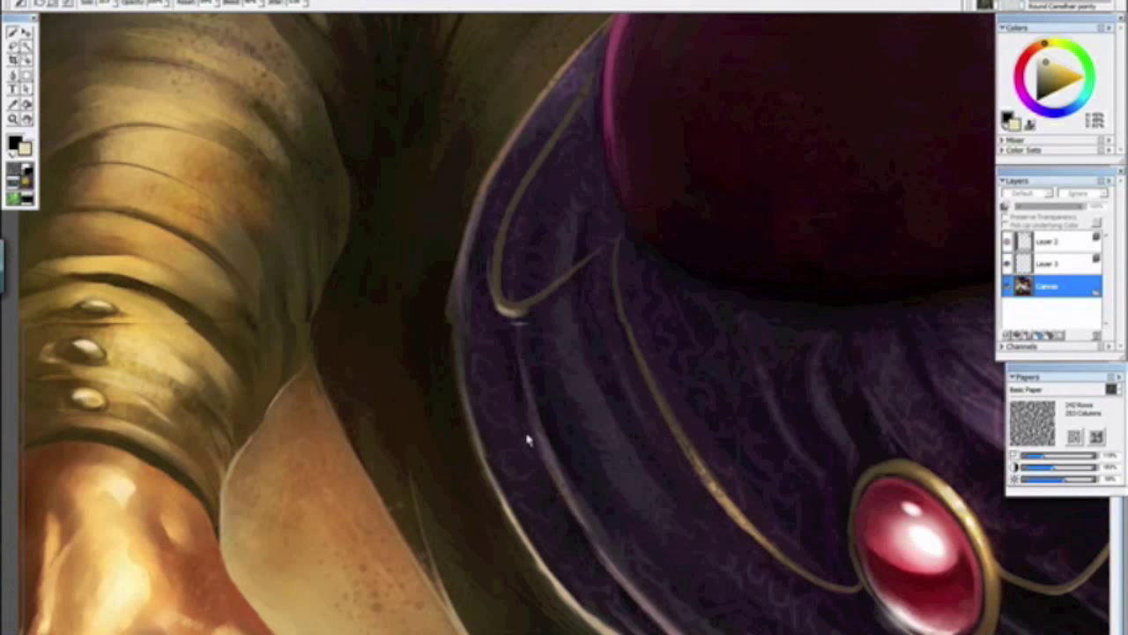
{"action": "left_click_drag", "start_coordinate": [528, 439], "coordinate": [582, 503]}
{"action": "left_click", "coordinate": [522, 333], "text": "alt"}
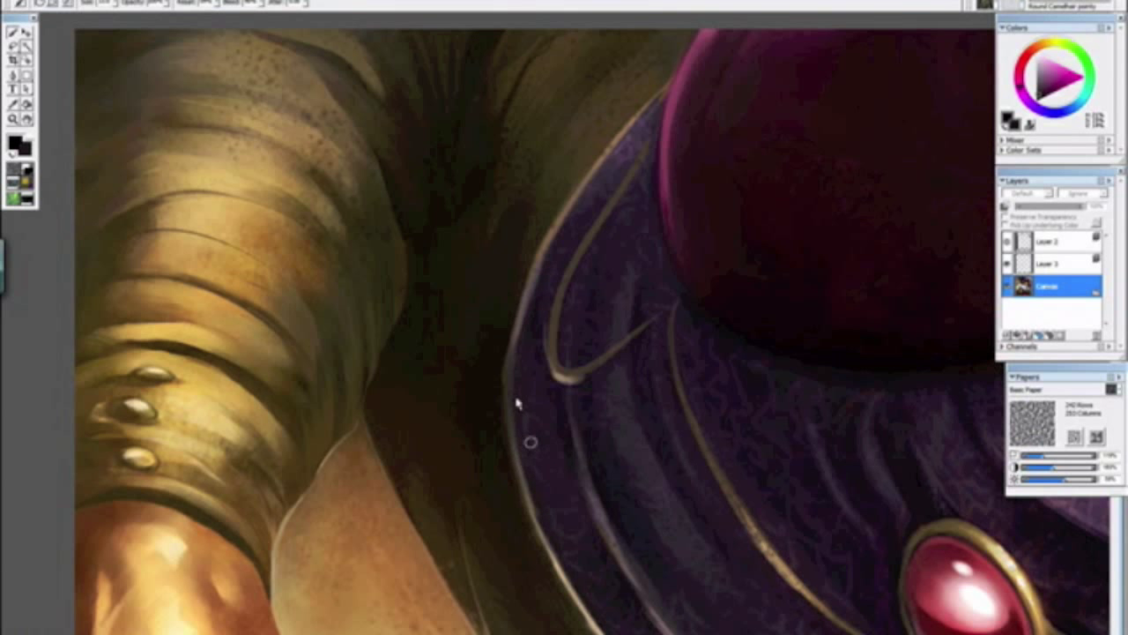
{"action": "left_click", "coordinate": [500, 470], "text": "alt"}
{"action": "left_click_drag", "start_coordinate": [513, 434], "coordinate": [530, 507]}
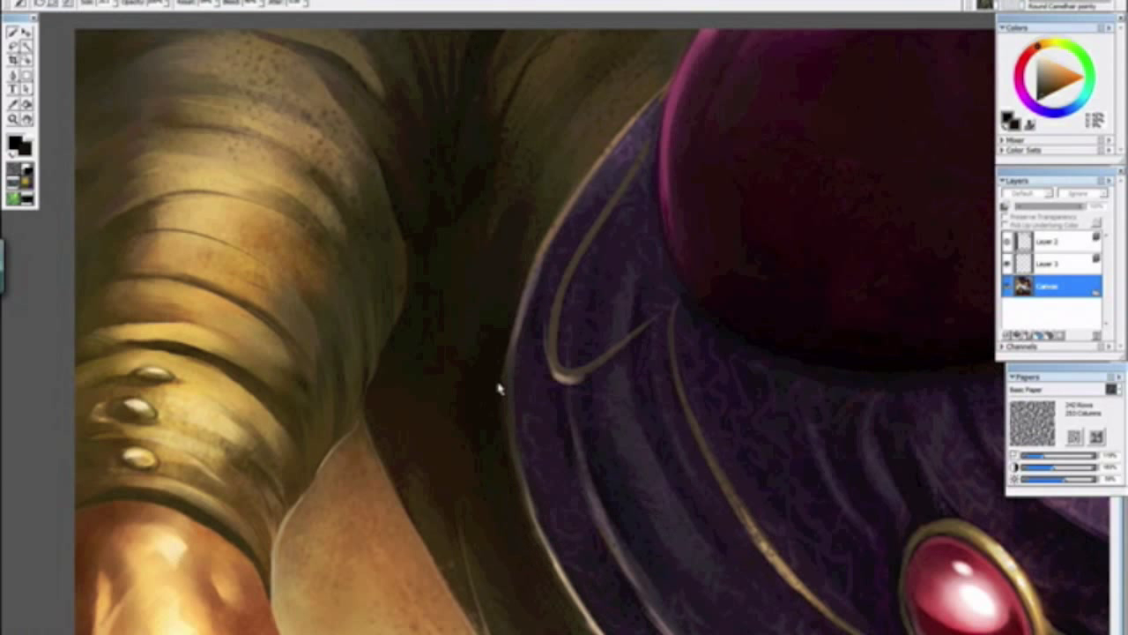
Step: Review the turban, face and overall composition at several zoom levels
{"action": "key", "text": "ctrl+minus"}
{"action": "key", "text": "ctrl+minus"}
{"action": "key", "text": "ctrl+minus"}
{"action": "key", "text": "ctrl+minus"}
{"action": "key", "text": "ctrl+minus"}
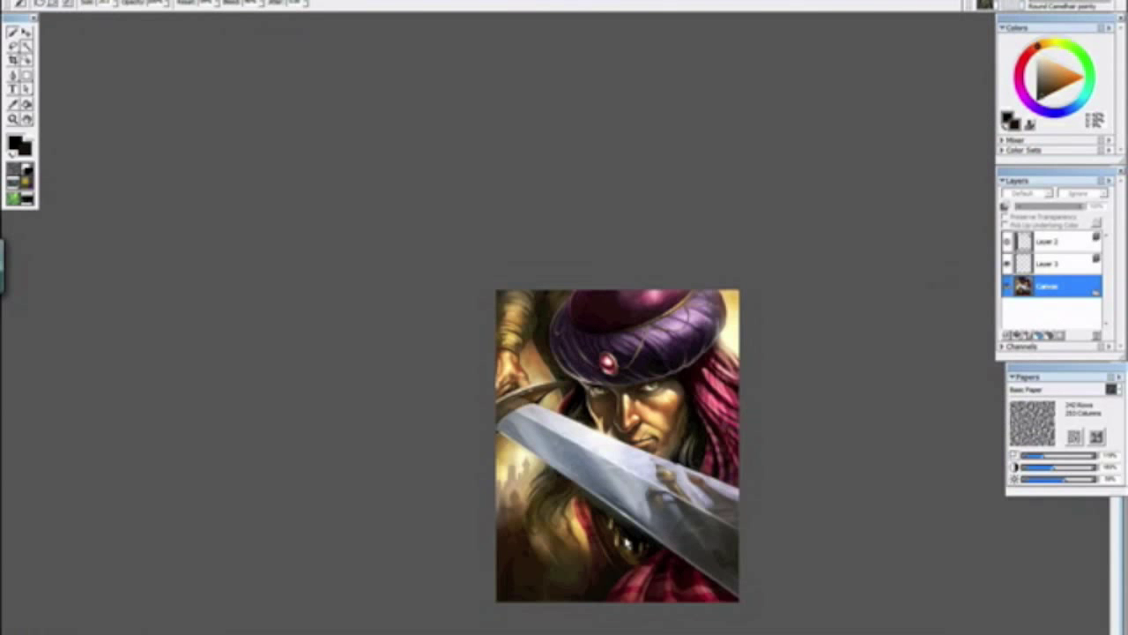
{"action": "key", "text": "ctrl+plus"}
{"action": "key", "text": "ctrl+plus"}
{"action": "key", "text": "ctrl+plus"}
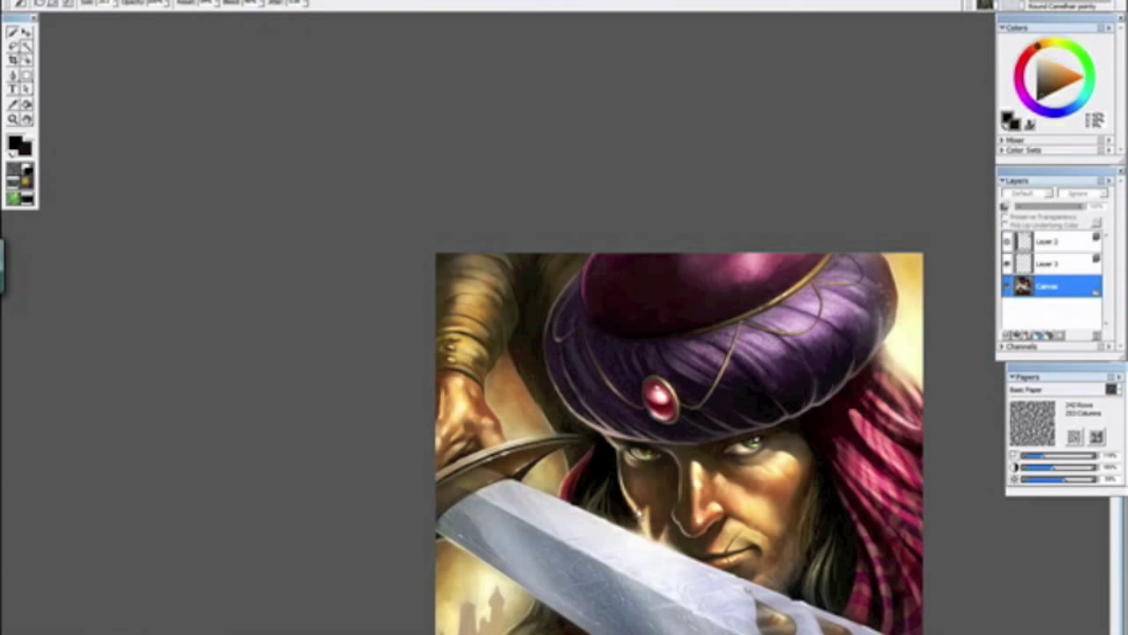
{"action": "key", "text": "ctrl+minus"}
{"action": "key", "text": "ctrl+minus"}
{"action": "key", "text": "ctrl+minus"}
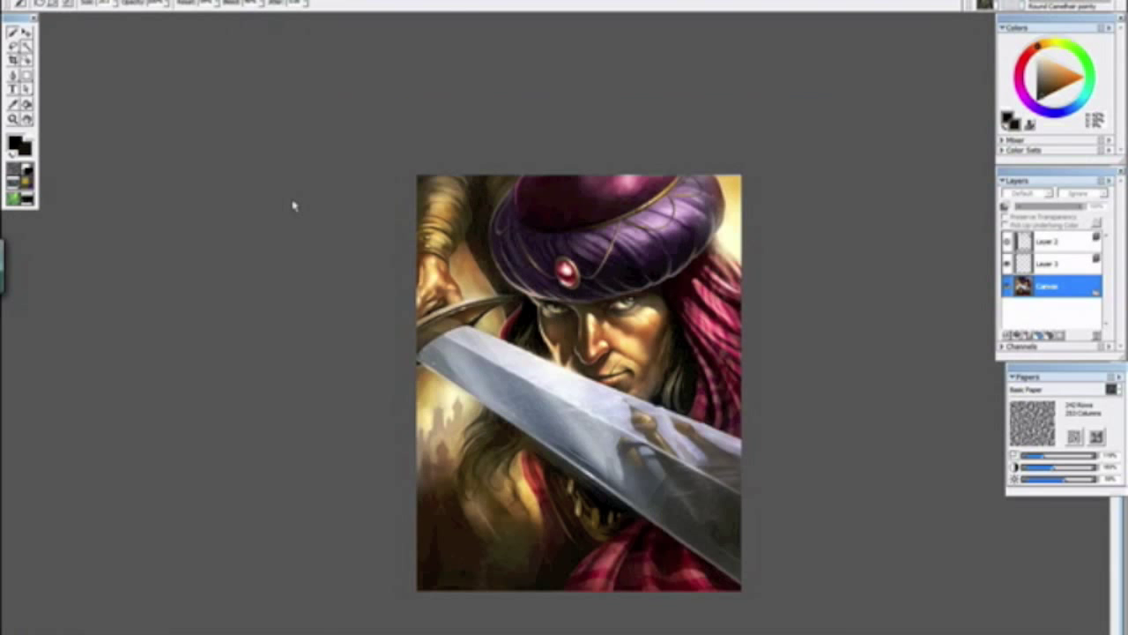
{"action": "key", "text": "ctrl+plus"}
{"action": "key", "text": "ctrl+plus"}
Step: Try a slight contrast increase on the painting with Brightness/Contrast and cancel the adjustment
{"action": "left_click", "coordinate": [185, 1]}
{"action": "mouse_move", "coordinate": [202, 61]}
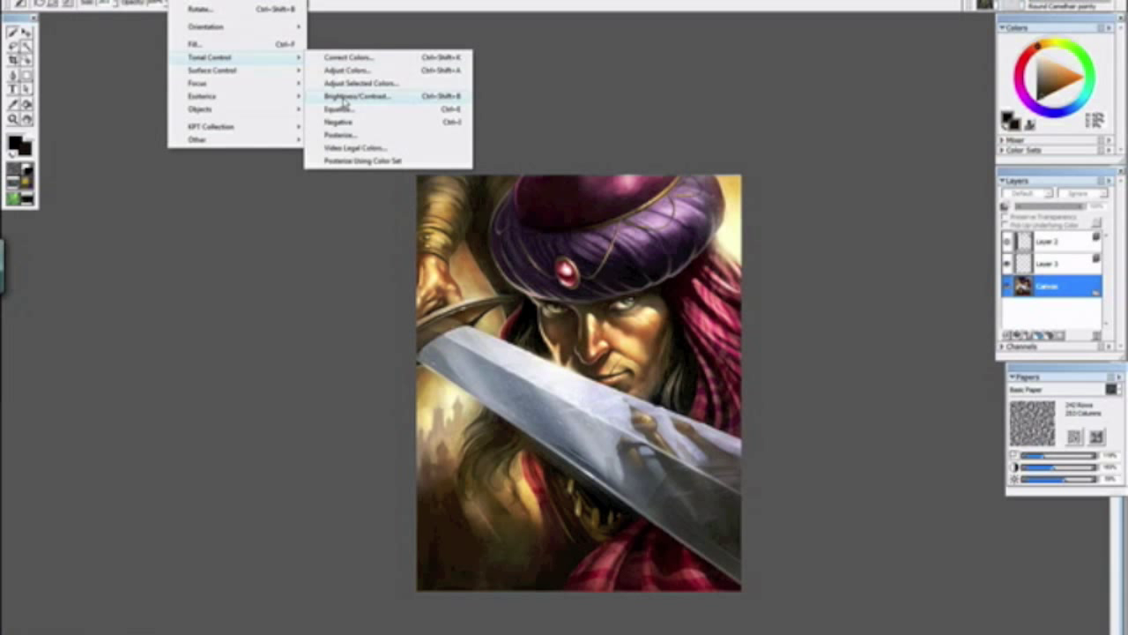
{"action": "left_click", "coordinate": [344, 97]}
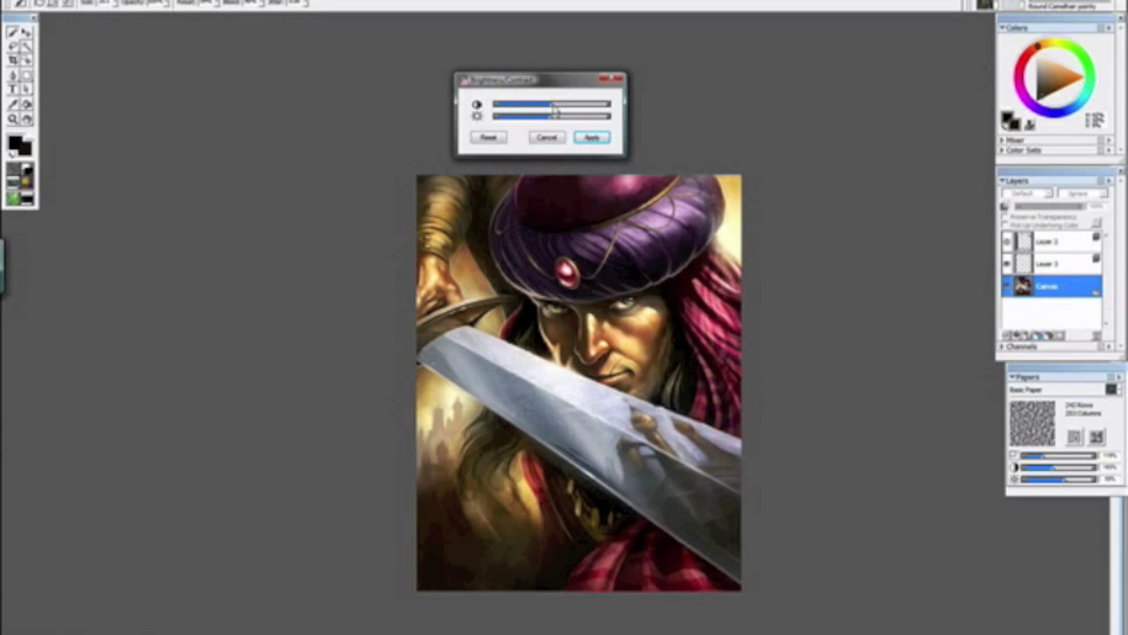
{"action": "left_click_drag", "start_coordinate": [554, 108], "coordinate": [558, 107]}
{"action": "left_click", "coordinate": [551, 138]}
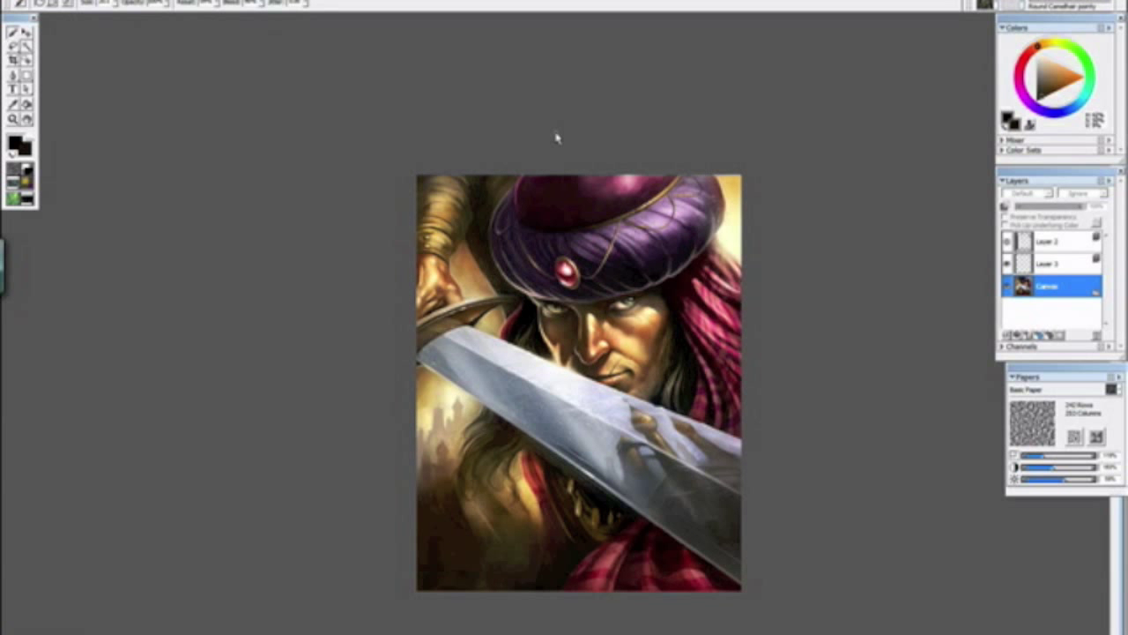
Step: Sample a near-white from the blade's bright upper facet near the guard, with the canvas rotated clockwise
{"action": "key", "text": "ctrl+minus"}
{"action": "key", "text": "ctrl+minus"}
{"action": "key", "text": "ctrl+minus"}
{"action": "key", "text": "ctrl+plus"}
{"action": "key", "text": "ctrl+plus"}
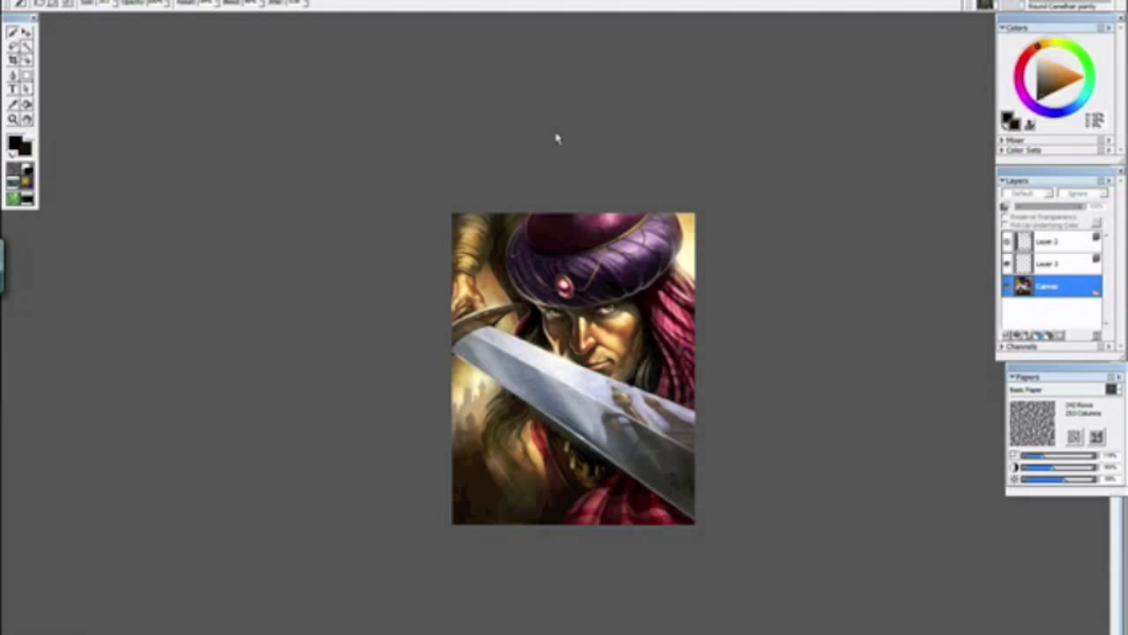
{"action": "key", "text": "ctrl+plus"}
{"action": "key", "text": "ctrl+plus"}
{"action": "key", "text": "ctrl+plus"}
{"action": "key", "text": "ctrl+plus"}
{"action": "key", "text": "ctrl+plus"}
{"action": "left_click_drag", "start_coordinate": [443, 558], "coordinate": [346, 482]}
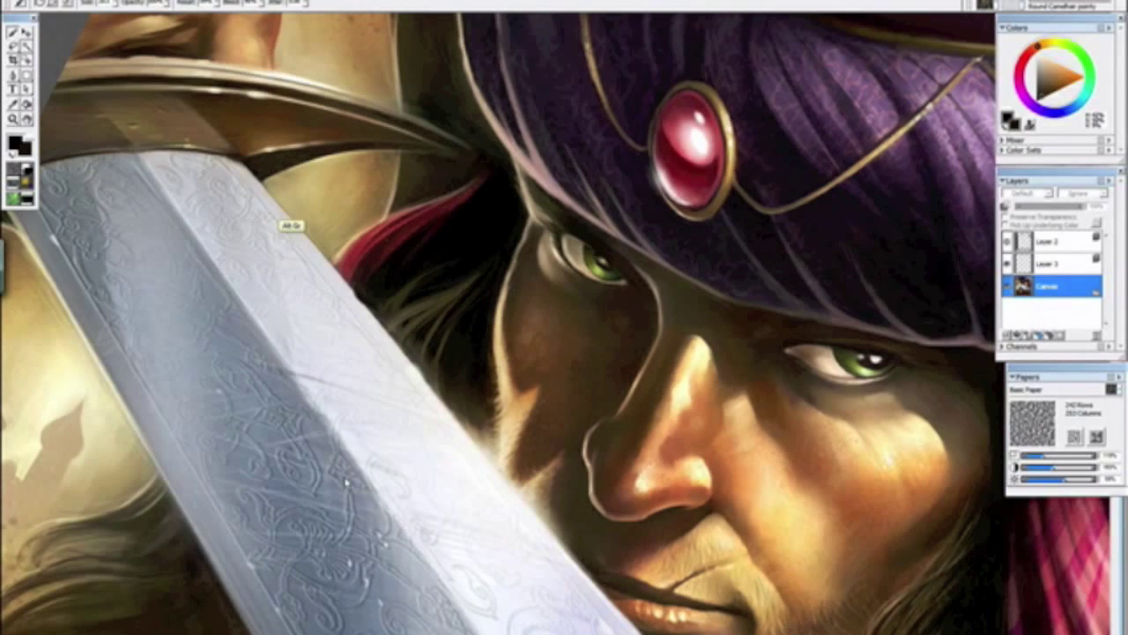
{"action": "left_click", "coordinate": [339, 293], "text": "alt"}
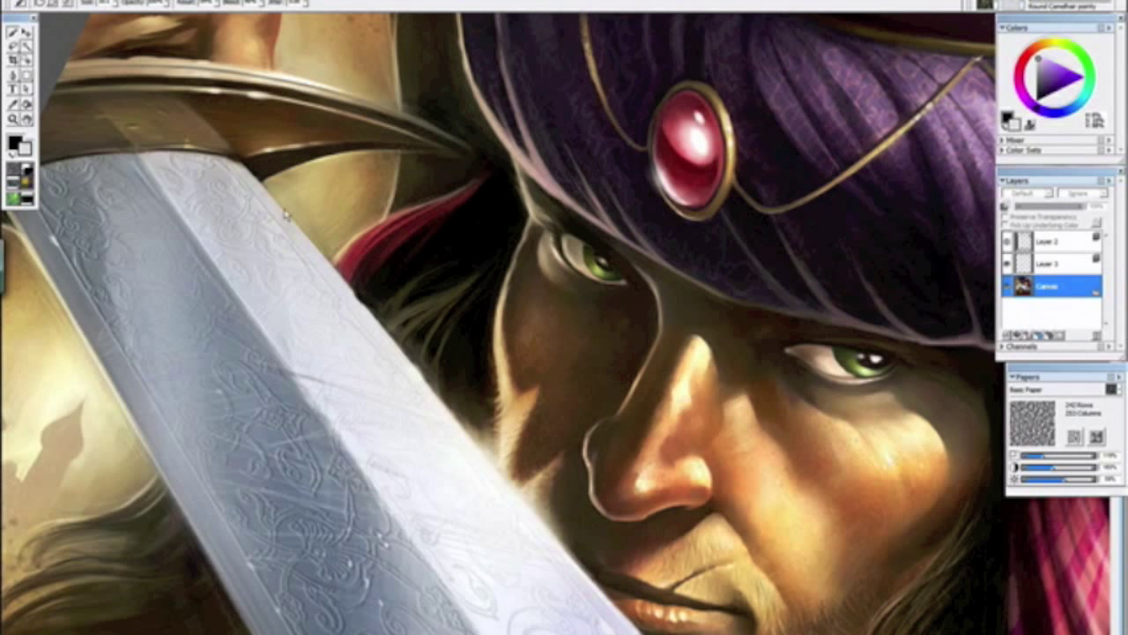
Step: Sample a pale pinkish white along the blade's upper edge beside the cheek for the edge highlight
{"action": "key", "text": "ctrl+minus"}
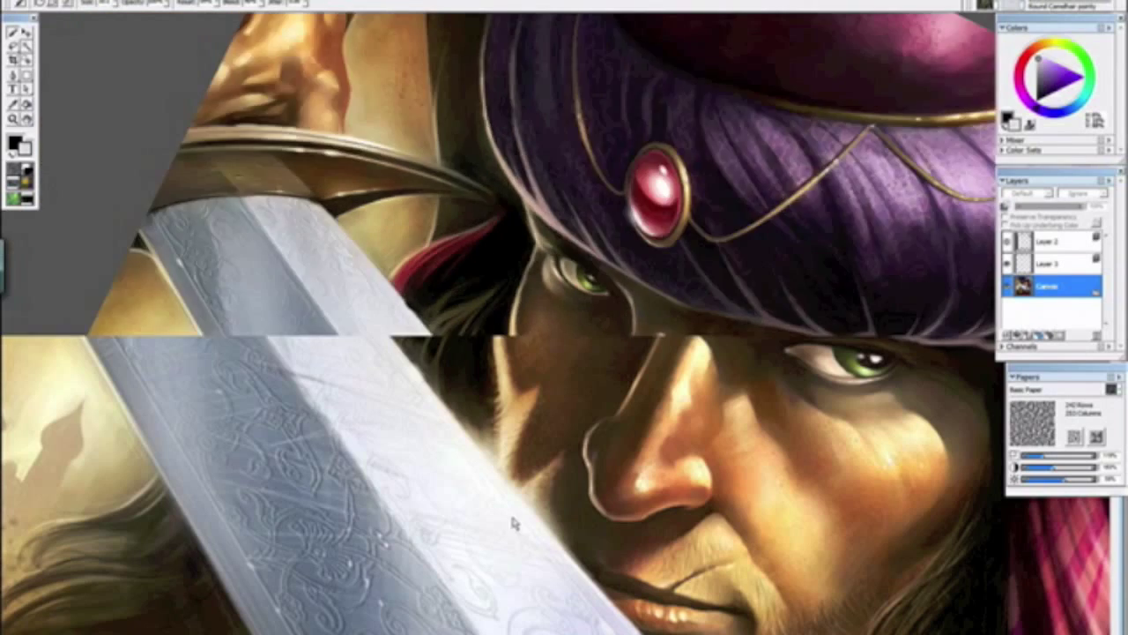
{"action": "key", "text": "ctrl+minus"}
{"action": "key", "text": "ctrl+minus"}
{"action": "key", "text": "ctrl+plus"}
{"action": "key", "text": "ctrl+plus"}
{"action": "key", "text": "ctrl+plus"}
{"action": "key", "text": "ctrl+plus"}
{"action": "key", "text": "ctrl+plus"}
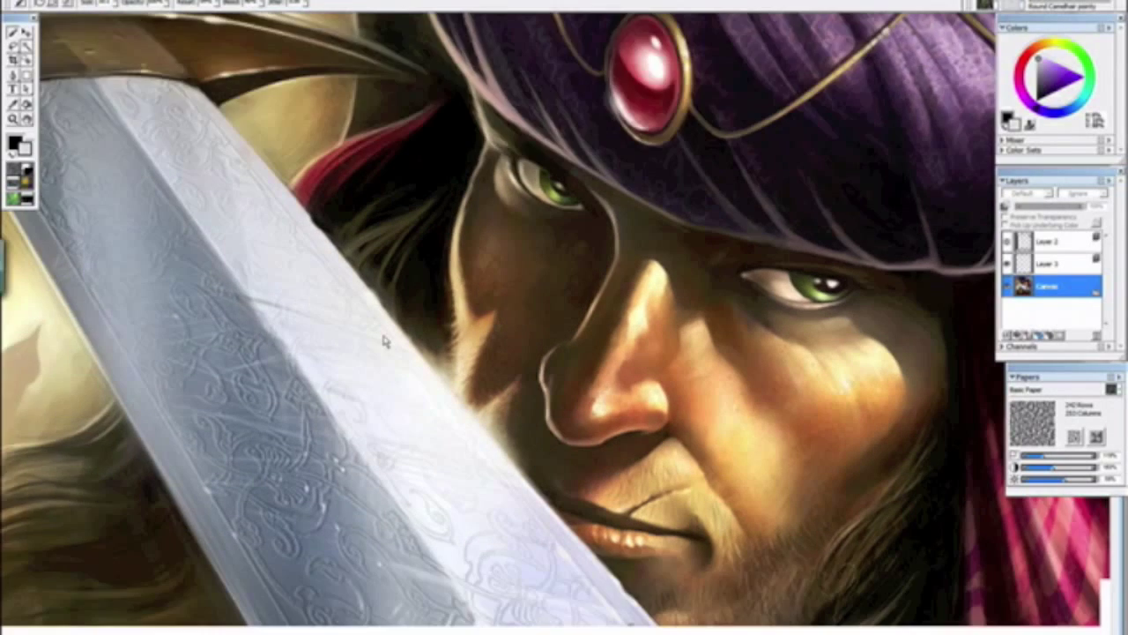
{"action": "left_click", "coordinate": [456, 399], "text": "alt"}
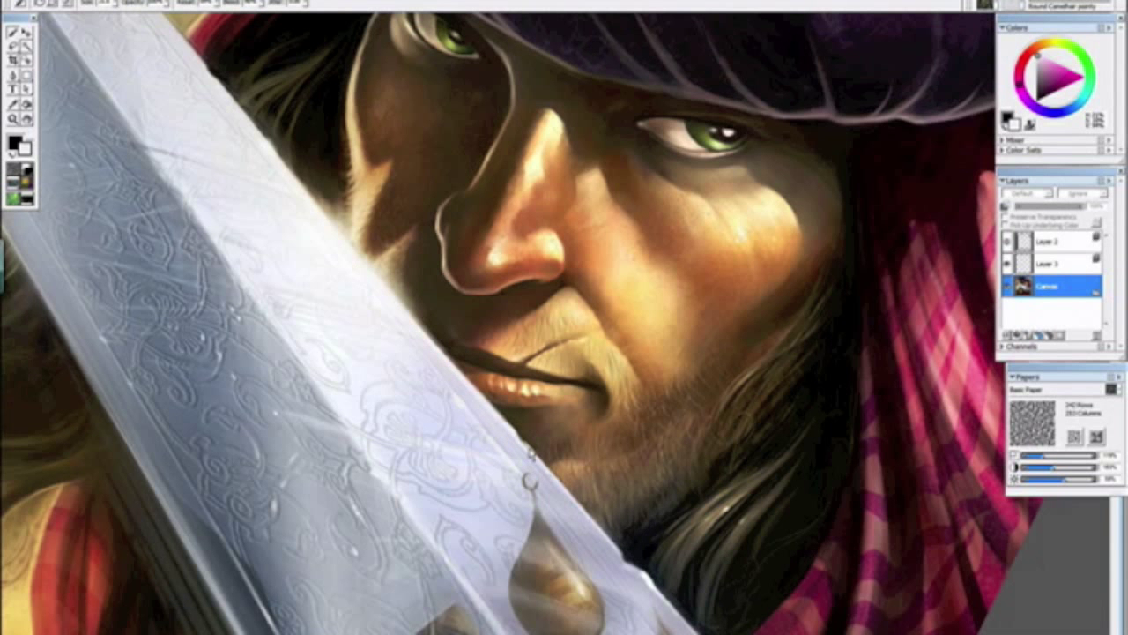
Step: Check the blade in the full composition and examine its reflected minarets and upper edge up close
{"action": "key", "text": "ctrl+minus"}
{"action": "key", "text": "ctrl+minus"}
{"action": "key", "text": "ctrl+minus"}
{"action": "key", "text": "ctrl+minus"}
{"action": "key", "text": "ctrl+minus"}
{"action": "key", "text": "ctrl+minus"}
{"action": "key", "text": "ctrl+minus"}
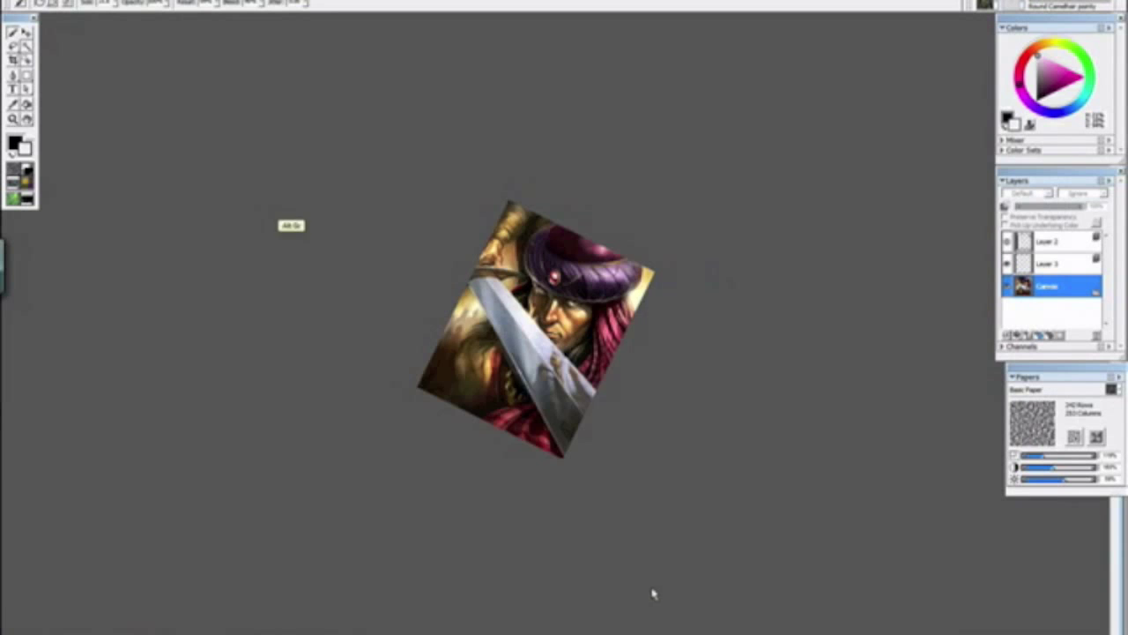
{"action": "left_click", "coordinate": [652, 592], "text": "alt"}
{"action": "key", "text": "ctrl+plus"}
{"action": "key", "text": "ctrl+plus"}
{"action": "key", "text": "ctrl+plus"}
{"action": "key", "text": "ctrl+plus"}
{"action": "key", "text": "ctrl+plus"}
{"action": "left_click_drag", "start_coordinate": [279, 231], "coordinate": [435, 346]}
{"action": "left_click_drag", "start_coordinate": [714, 633], "coordinate": [619, 479]}
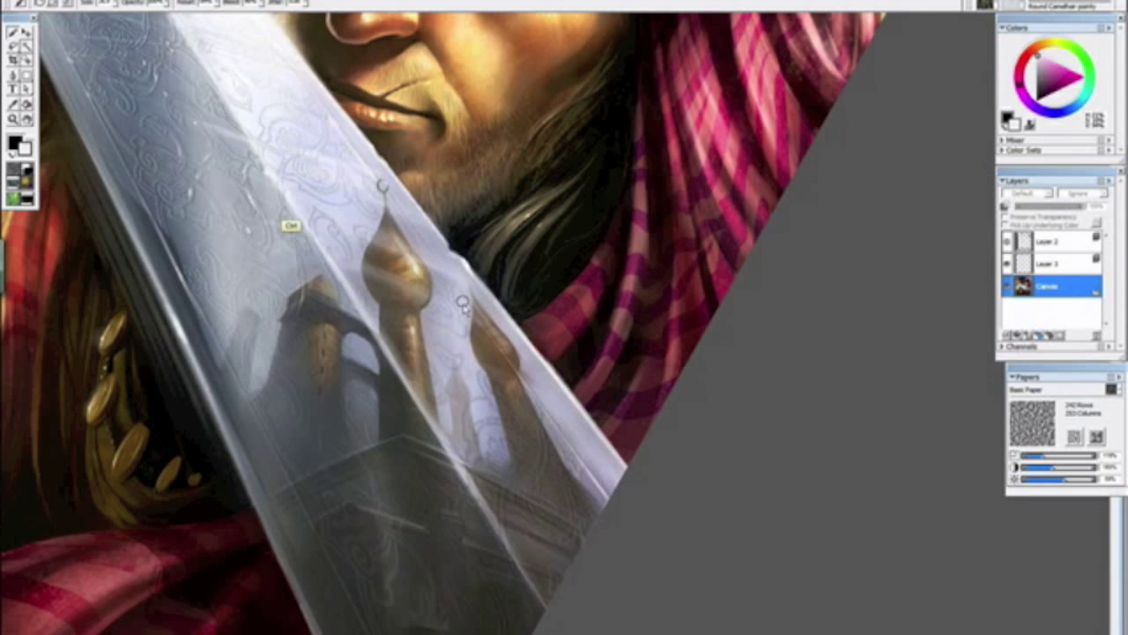
Step: Straighten the rotated canvas and examine the blade and face in the whole composition from different viewing distances
{"action": "key", "text": "ctrl+minus"}
{"action": "key", "text": "ctrl+minus"}
{"action": "key", "text": "ctrl+minus"}
{"action": "key", "text": "ctrl+minus"}
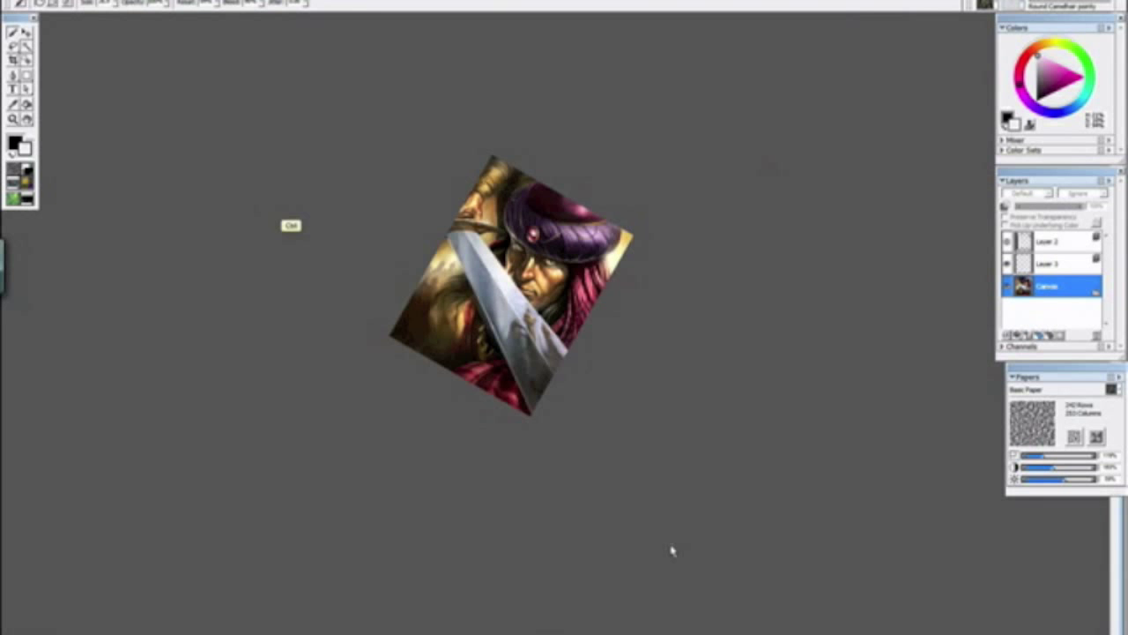
{"action": "left_click", "coordinate": [669, 549], "text": "alt"}
{"action": "left_click", "coordinate": [669, 546]}
{"action": "key", "text": "ctrl+minus"}
{"action": "key", "text": "ctrl+minus"}
{"action": "key", "text": "ctrl+plus"}
{"action": "key", "text": "ctrl+plus"}
{"action": "key", "text": "ctrl+plus"}
{"action": "key", "text": "ctrl+plus"}
{"action": "key", "text": "ctrl+plus"}
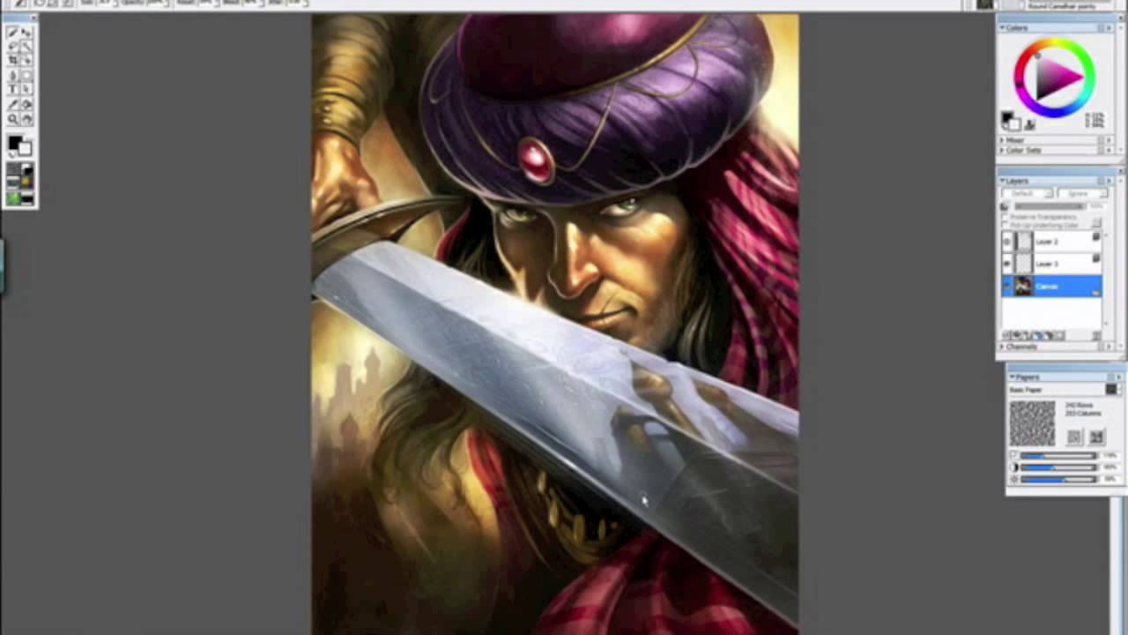
{"action": "key", "text": "ctrl+minus"}
{"action": "key", "text": "ctrl+minus"}
{"action": "key", "text": "ctrl+minus"}
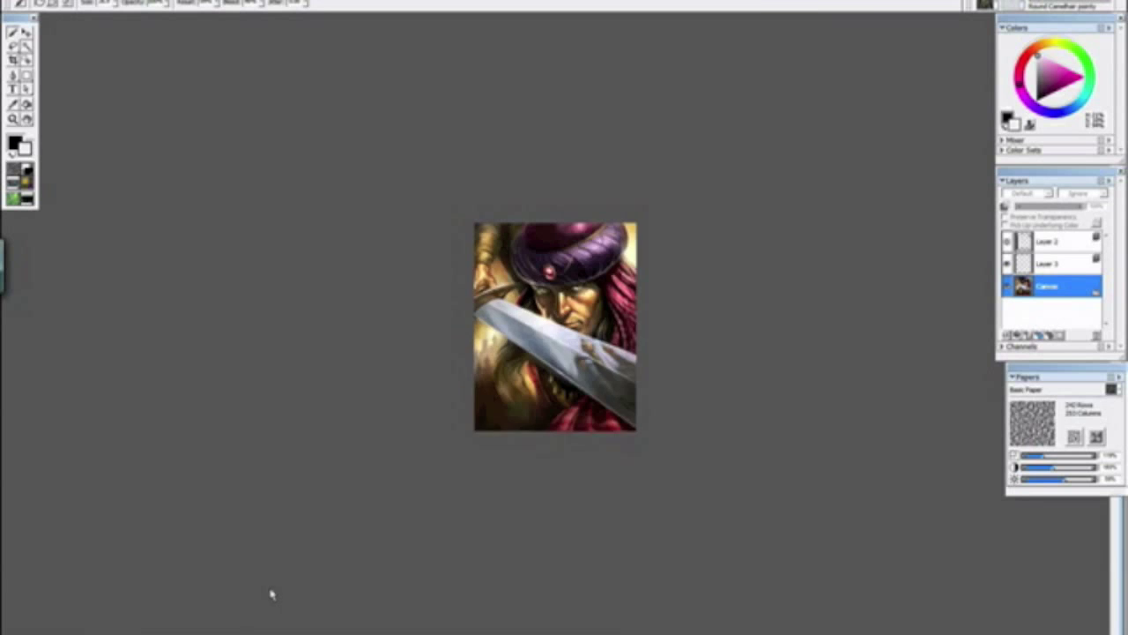
Step: Sample a pale yellow near the hanging gold coins and paint highlights on the coins' edges and a thin rim light along the dark cloth fold
{"action": "key", "text": "ctrl+plus"}
{"action": "key", "text": "ctrl+plus"}
{"action": "key", "text": "ctrl+plus"}
{"action": "left_click_drag", "start_coordinate": [491, 587], "coordinate": [431, 333]}
{"action": "key", "text": "ctrl+plus"}
{"action": "left_click", "coordinate": [371, 460], "text": "alt"}
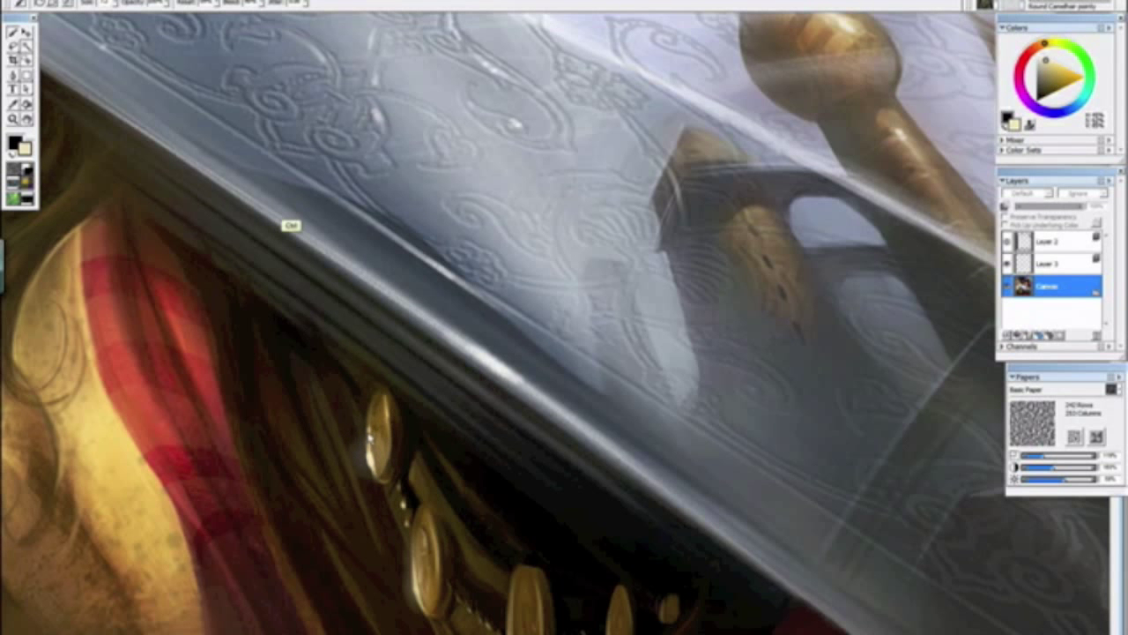
{"action": "scroll", "coordinate": [291, 226], "scroll_direction": "down", "scroll_amount": 4}
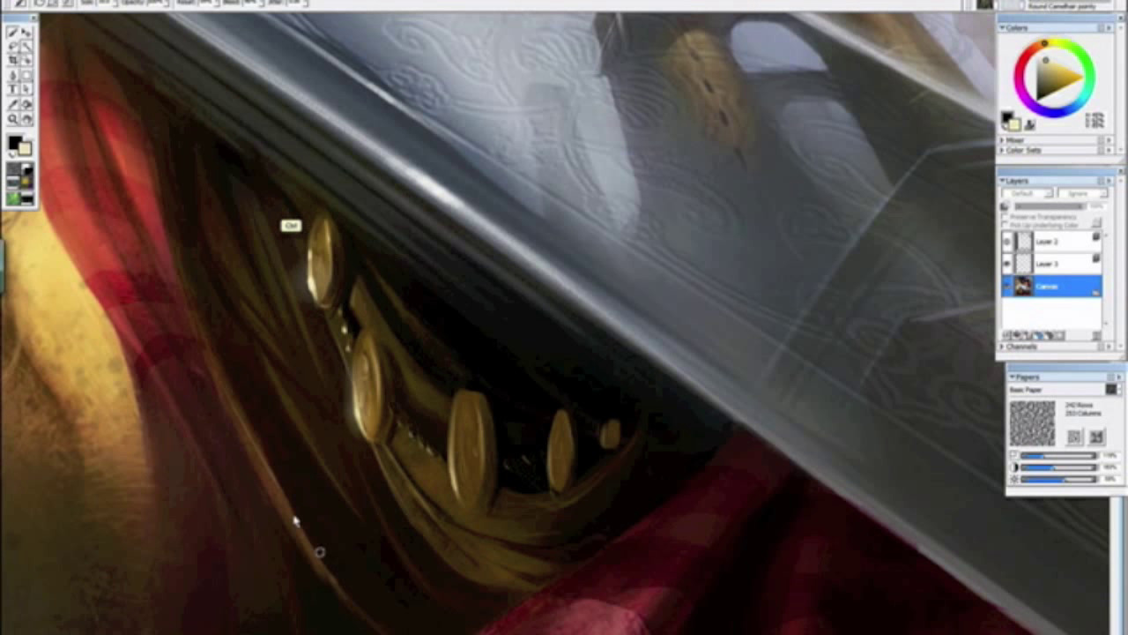
{"action": "left_click_drag", "start_coordinate": [207, 402], "coordinate": [270, 569]}
{"action": "left_click_drag", "start_coordinate": [240, 511], "coordinate": [244, 360]}
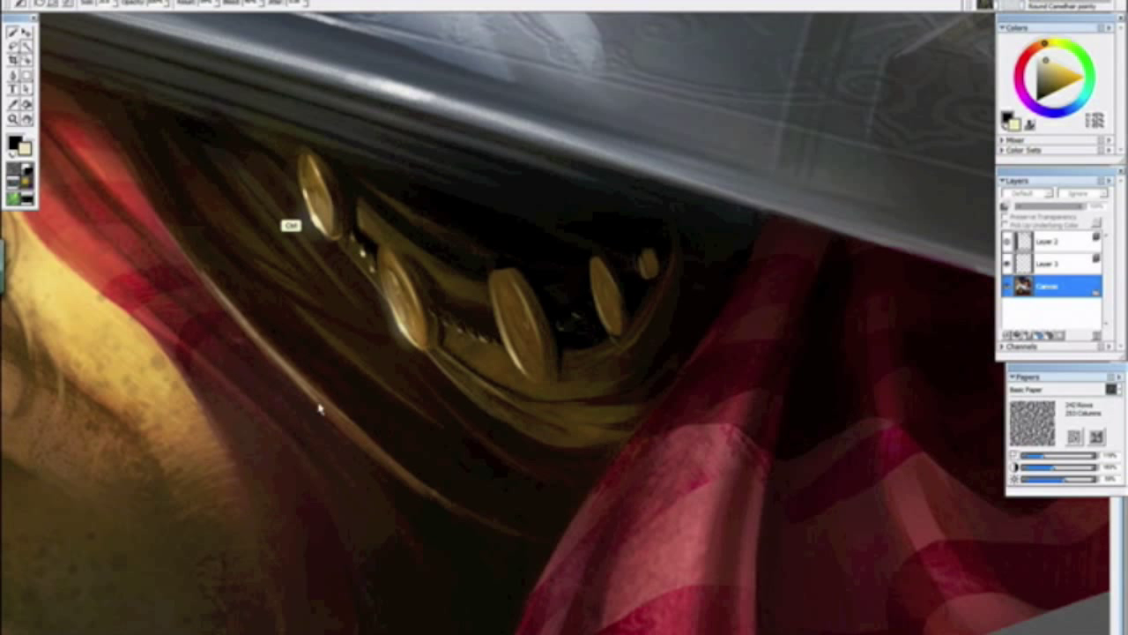
Step: Examine the coin and cloth-fold highlights against the whole painting with the canvas upright, at thumbnail size and closer
{"action": "key", "text": "ctrl+minus"}
{"action": "key", "text": "ctrl+minus"}
{"action": "key", "text": "ctrl+minus"}
{"action": "key", "text": "ctrl+minus"}
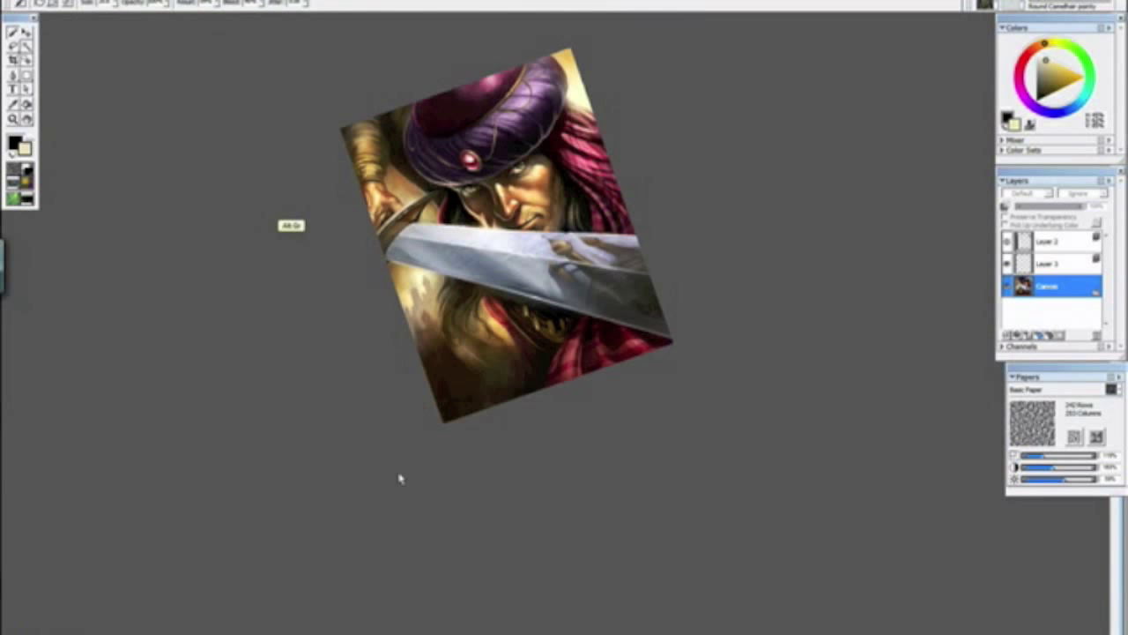
{"action": "left_click", "coordinate": [397, 479], "text": "alt"}
{"action": "key", "text": "ctrl+minus"}
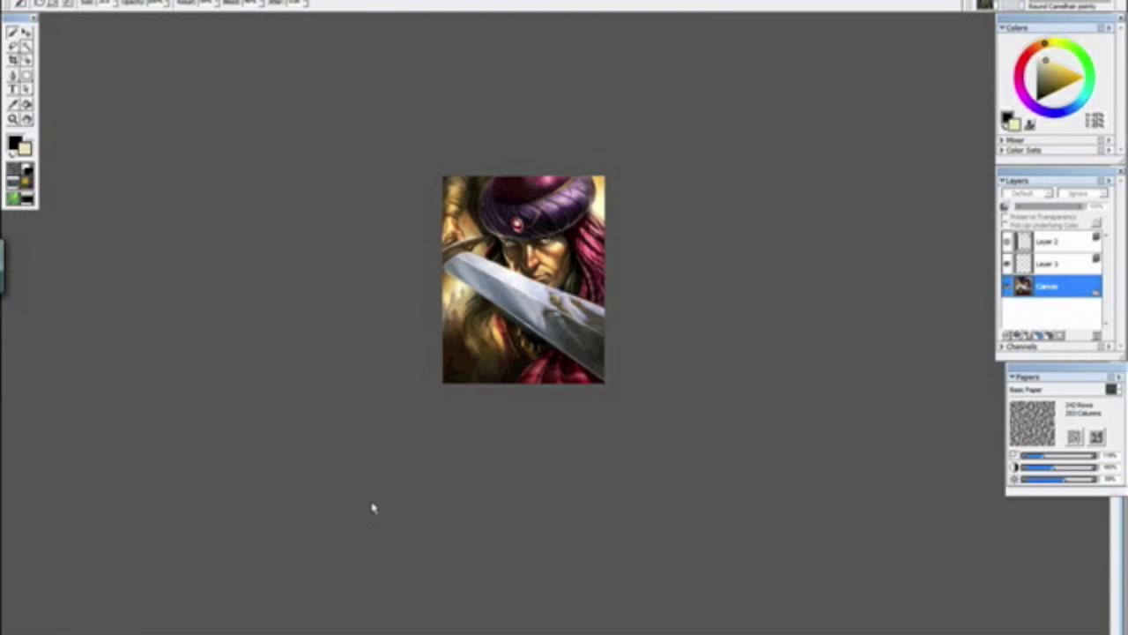
{"action": "key", "text": "ctrl+plus"}
{"action": "key", "text": "ctrl+plus"}
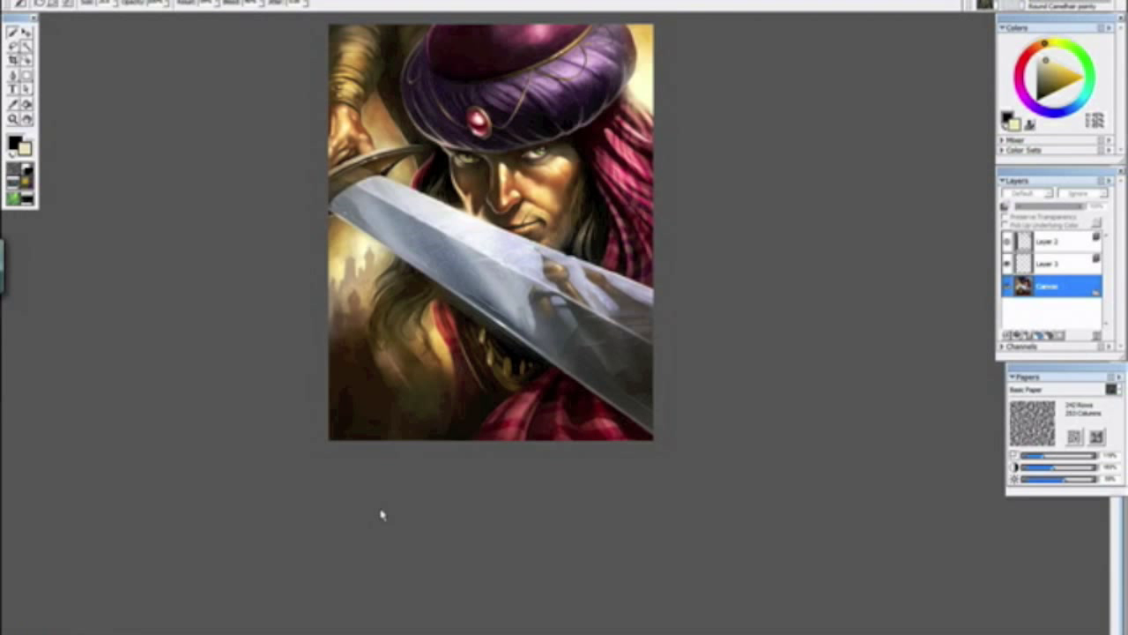
{"action": "key", "text": "ctrl+minus"}
{"action": "key", "text": "ctrl+minus"}
{"action": "key", "text": "ctrl+minus"}
{"action": "key", "text": "ctrl+plus"}
{"action": "key", "text": "ctrl+plus"}
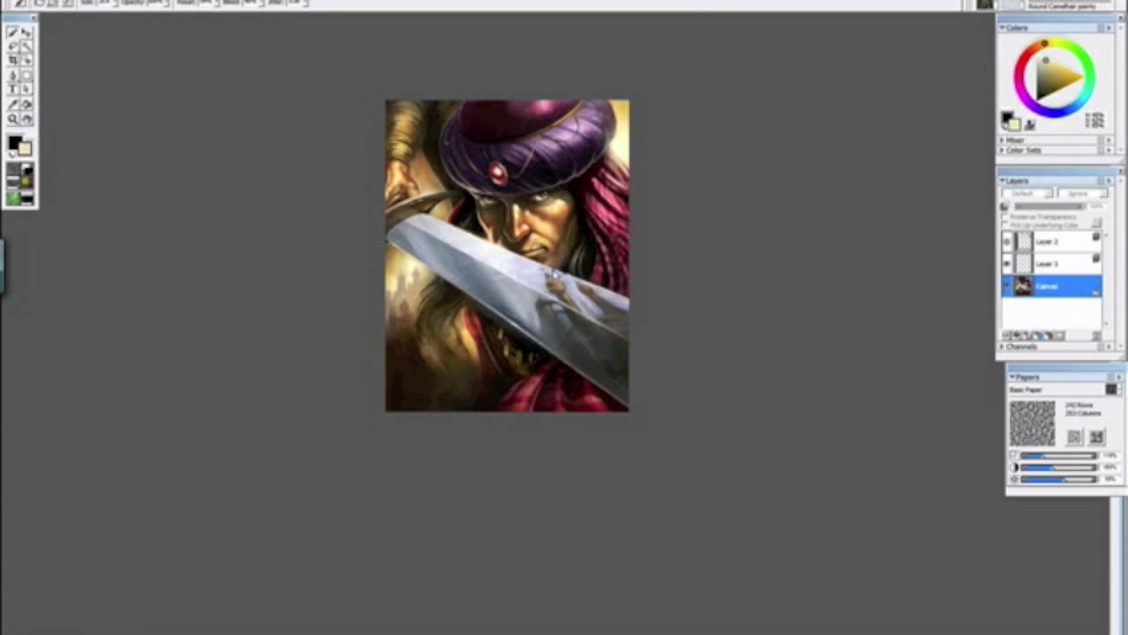
{"action": "key", "text": "ctrl+minus"}
{"action": "key", "text": "ctrl+plus"}
{"action": "key", "text": "ctrl+plus"}
{"action": "key", "text": "ctrl+plus"}
{"action": "key", "text": "ctrl+plus"}
{"action": "left_click_drag", "start_coordinate": [620, 298], "coordinate": [611, 440]}
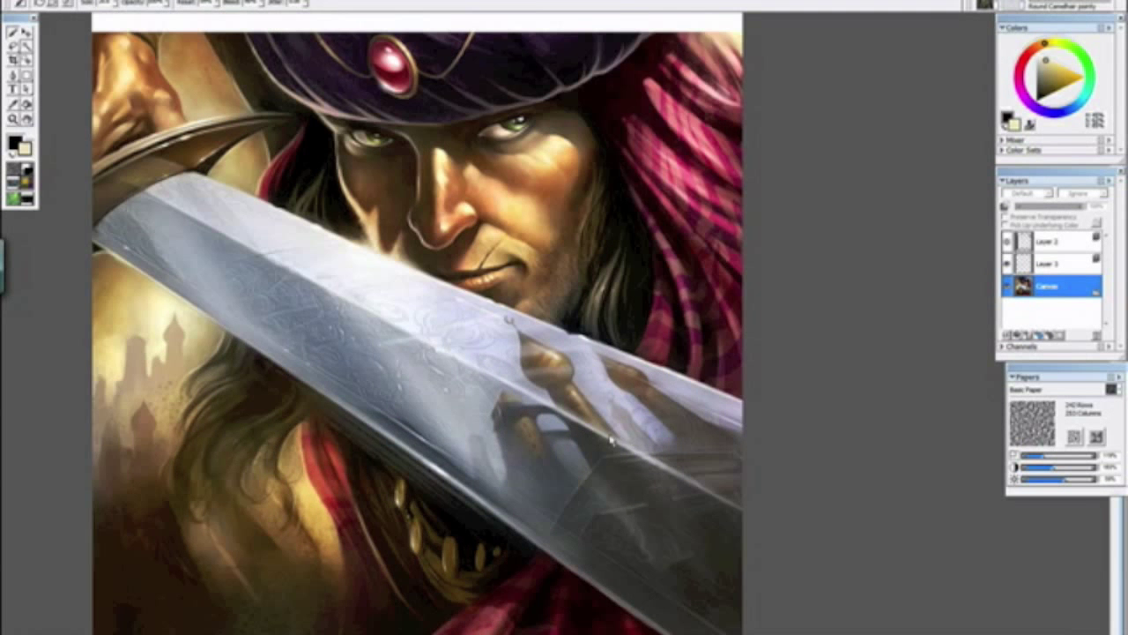
Step: Set the paint colour to white and add small bright glints along the turban's gold trim and its outer chain loop
{"action": "key", "text": "ctrl+minus"}
{"action": "key", "text": "ctrl+plus"}
{"action": "key", "text": "ctrl+plus"}
{"action": "key", "text": "ctrl+plus"}
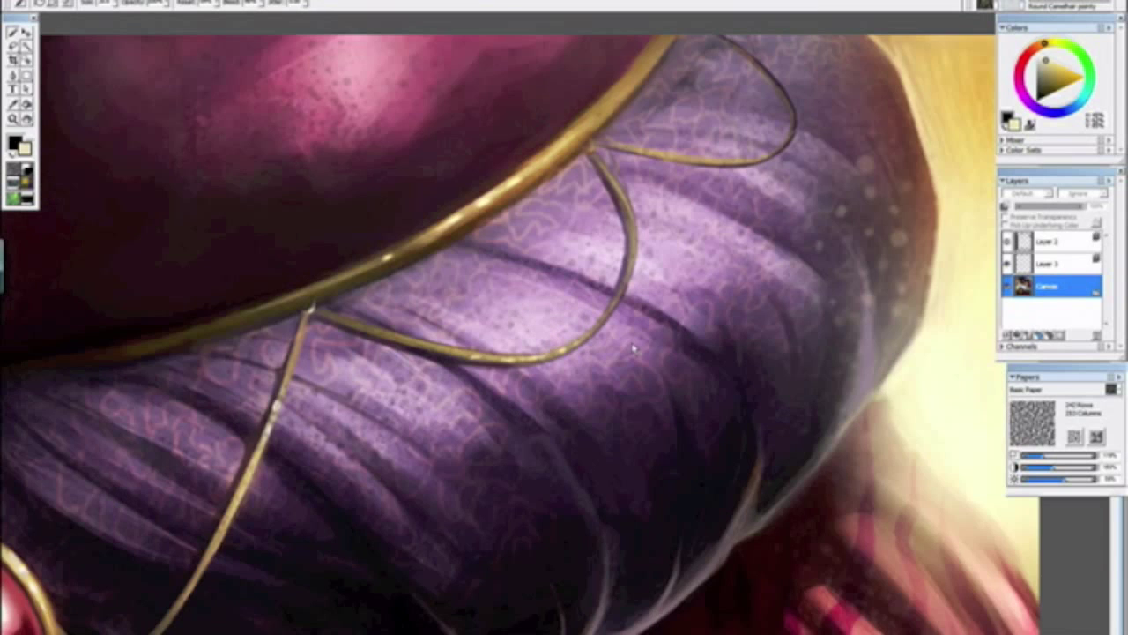
{"action": "mouse_move", "coordinate": [633, 350]}
{"action": "left_mouse_down"}
{"action": "mouse_move", "coordinate": [549, 577]}
{"action": "mouse_move", "coordinate": [379, 496]}
{"action": "left_mouse_up"}
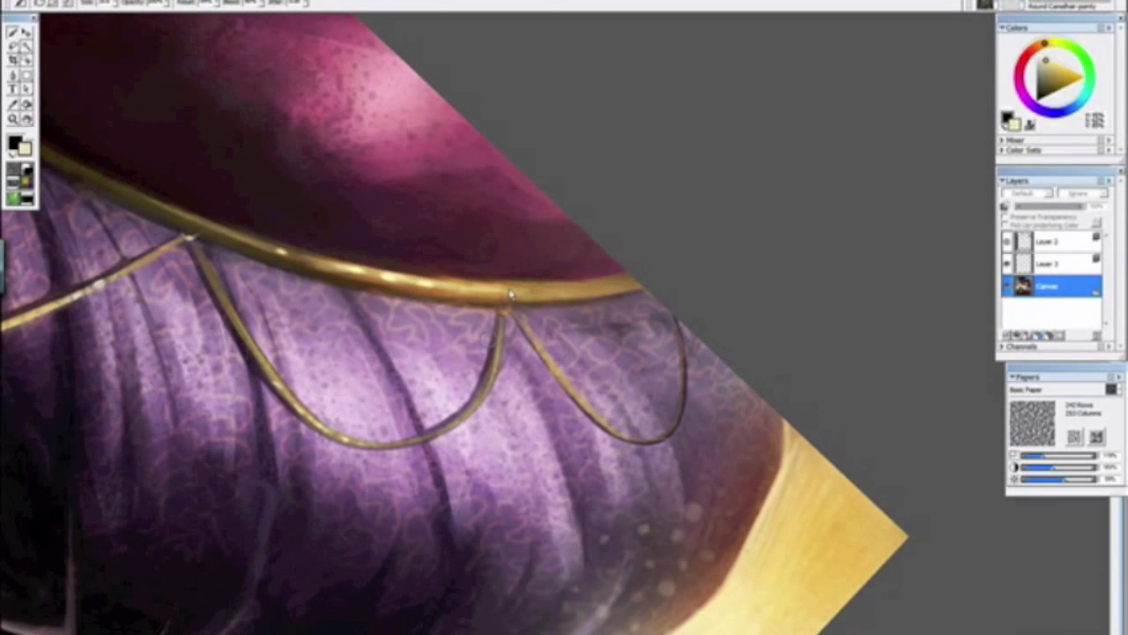
{"action": "left_click", "coordinate": [494, 357], "text": "alt"}
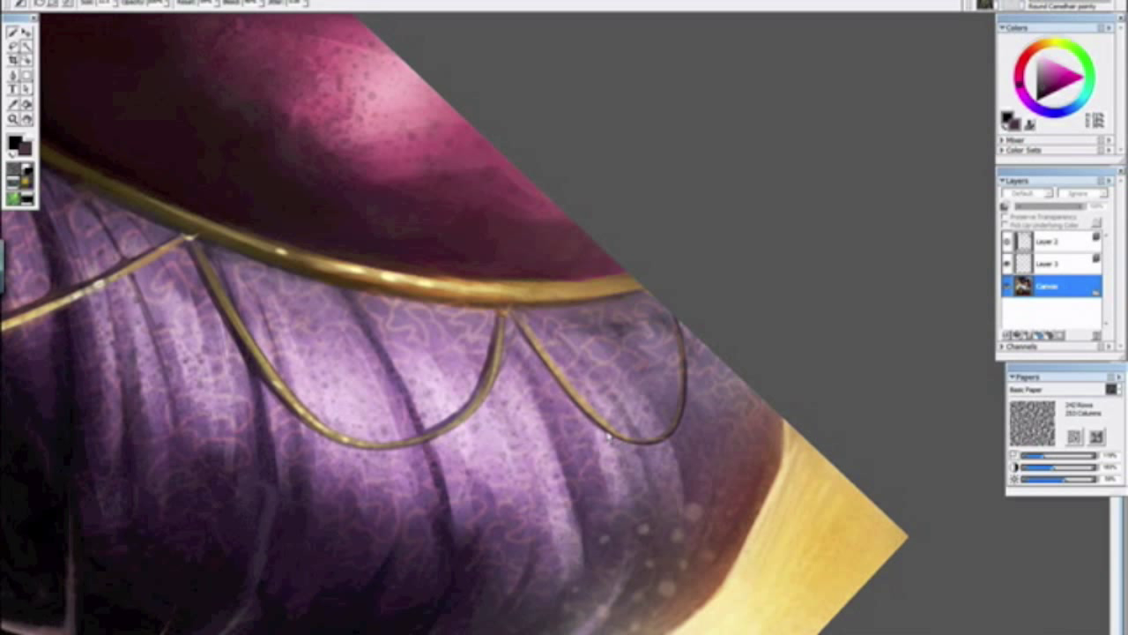
{"action": "left_click", "coordinate": [424, 284], "text": "alt"}
{"action": "mouse_move", "coordinate": [447, 300]}
{"action": "left_mouse_down"}
{"action": "mouse_move", "coordinate": [579, 255]}
{"action": "mouse_move", "coordinate": [582, 269]}
{"action": "left_mouse_up"}
{"action": "left_click_drag", "start_coordinate": [1049, 78], "coordinate": [1036, 53]}
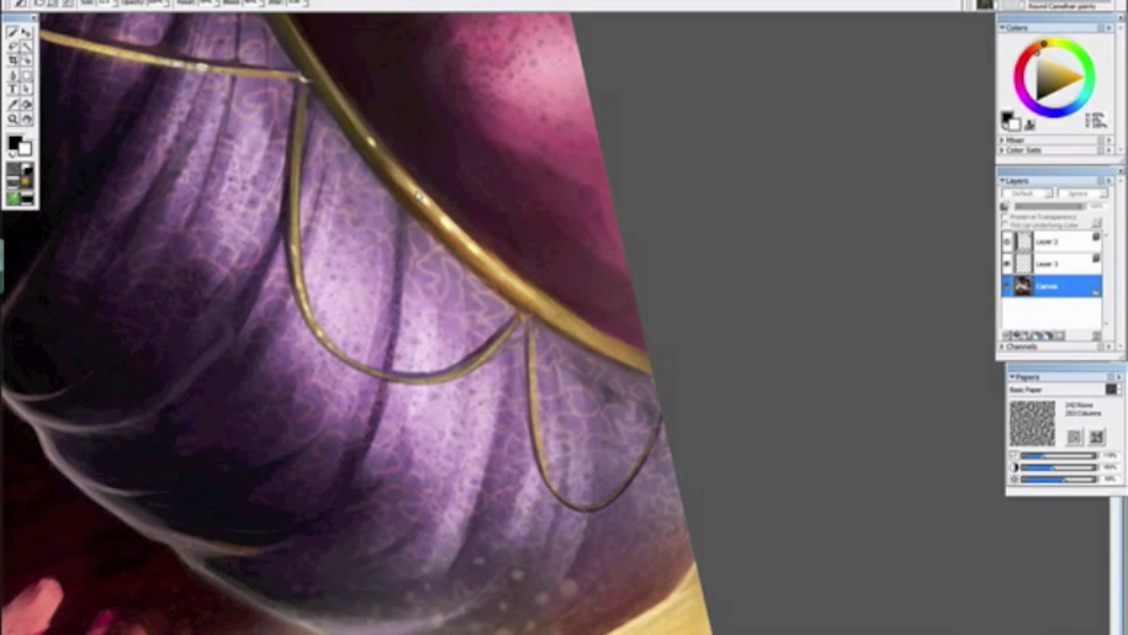
{"action": "mouse_move", "coordinate": [428, 205]}
{"action": "left_mouse_down"}
{"action": "mouse_move", "coordinate": [366, 151]}
{"action": "mouse_move", "coordinate": [422, 200]}
{"action": "left_mouse_up"}
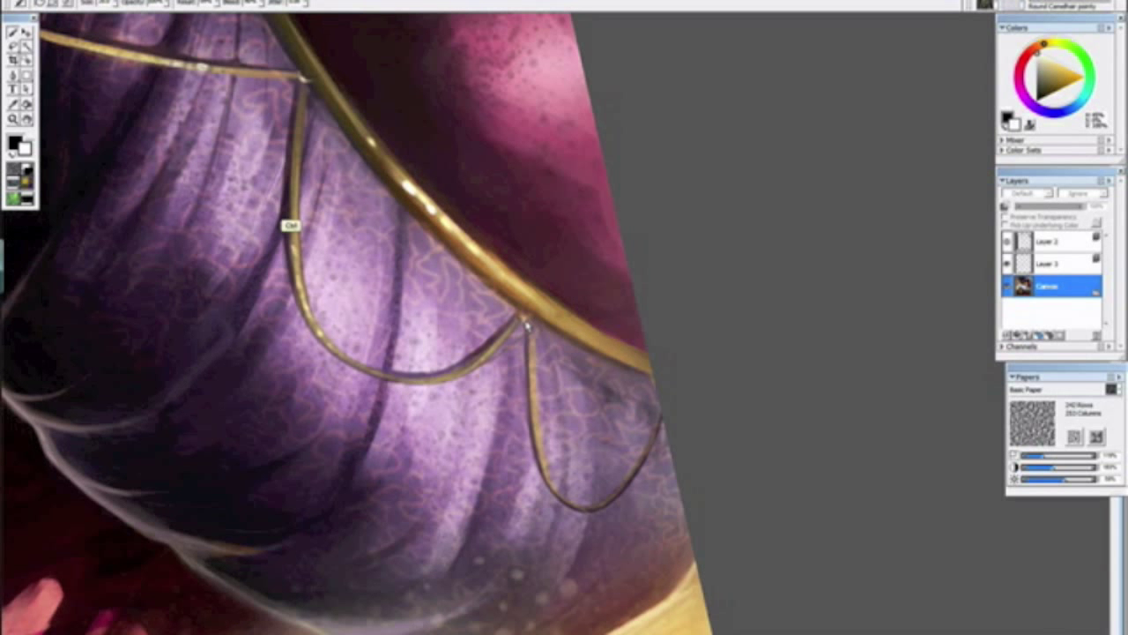
{"action": "left_click_drag", "start_coordinate": [533, 381], "coordinate": [540, 443]}
Step: Return the canvas to upright and check the turban's gold glints within the full composition
{"action": "key", "text": "ctrl+minus"}
{"action": "key", "text": "ctrl+minus"}
{"action": "key", "text": "ctrl+minus"}
{"action": "key", "text": "ctrl+minus"}
{"action": "left_click", "coordinate": [671, 468], "text": "alt"}
{"action": "left_click_drag", "start_coordinate": [672, 468], "coordinate": [699, 353]}
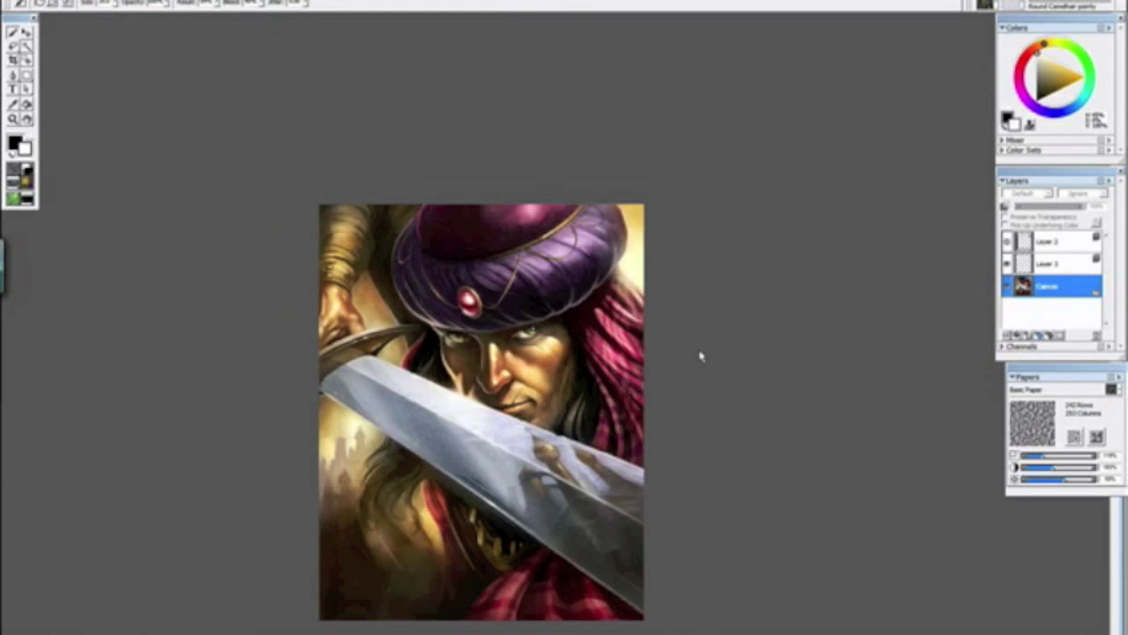
{"action": "key", "text": "ctrl+plus"}
{"action": "left_click_drag", "start_coordinate": [248, 281], "coordinate": [306, 176]}
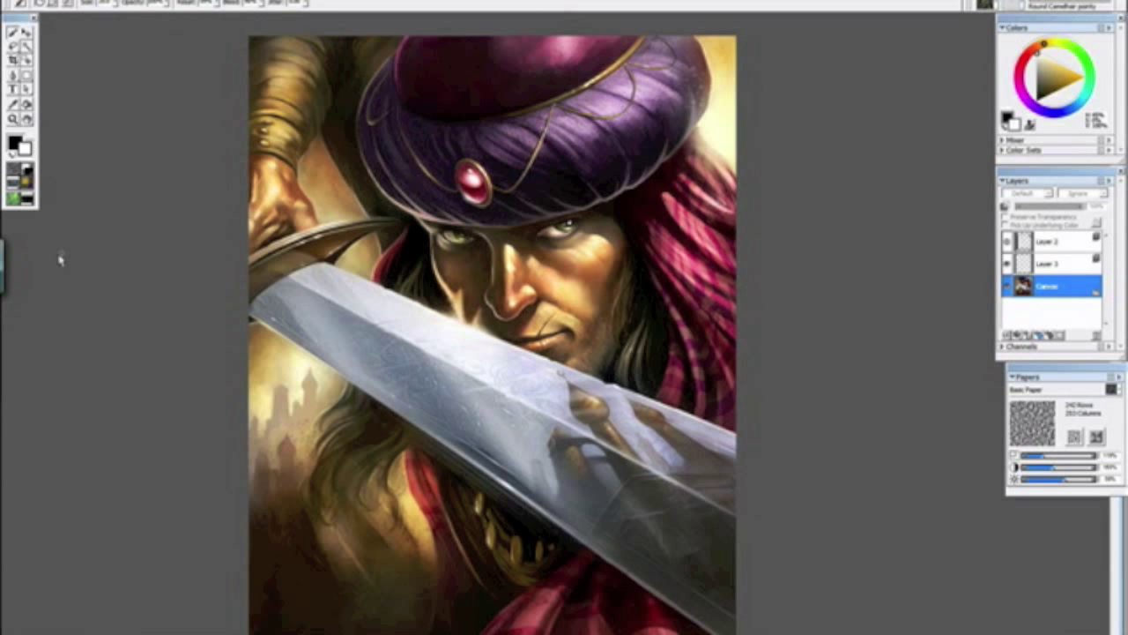
{"action": "key", "text": "ctrl+minus"}
{"action": "key", "text": "ctrl+plus"}
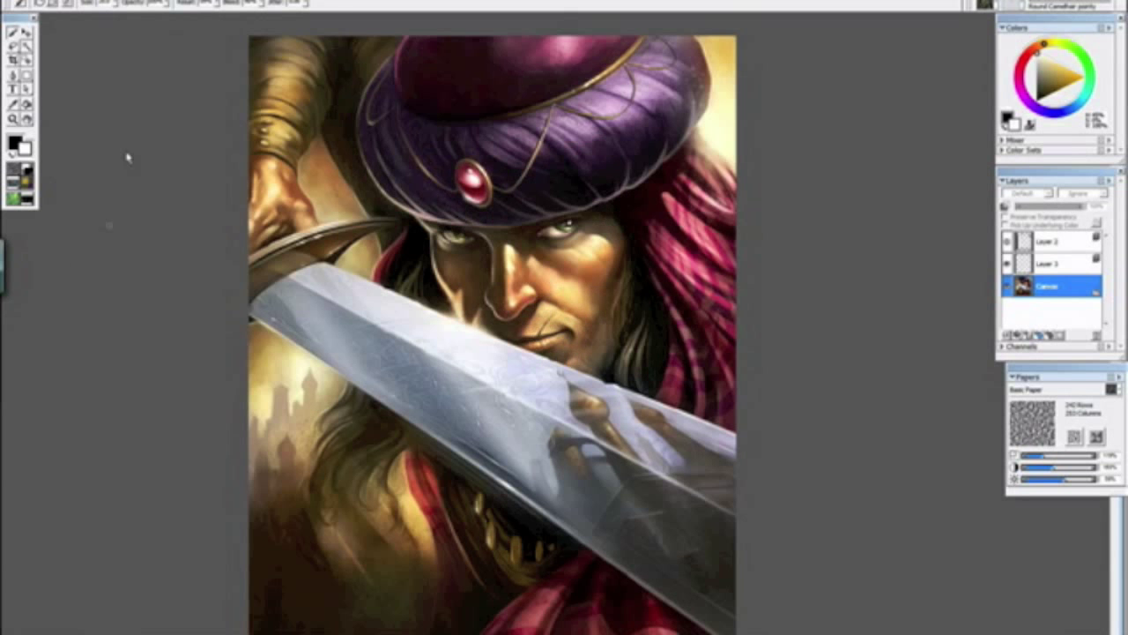